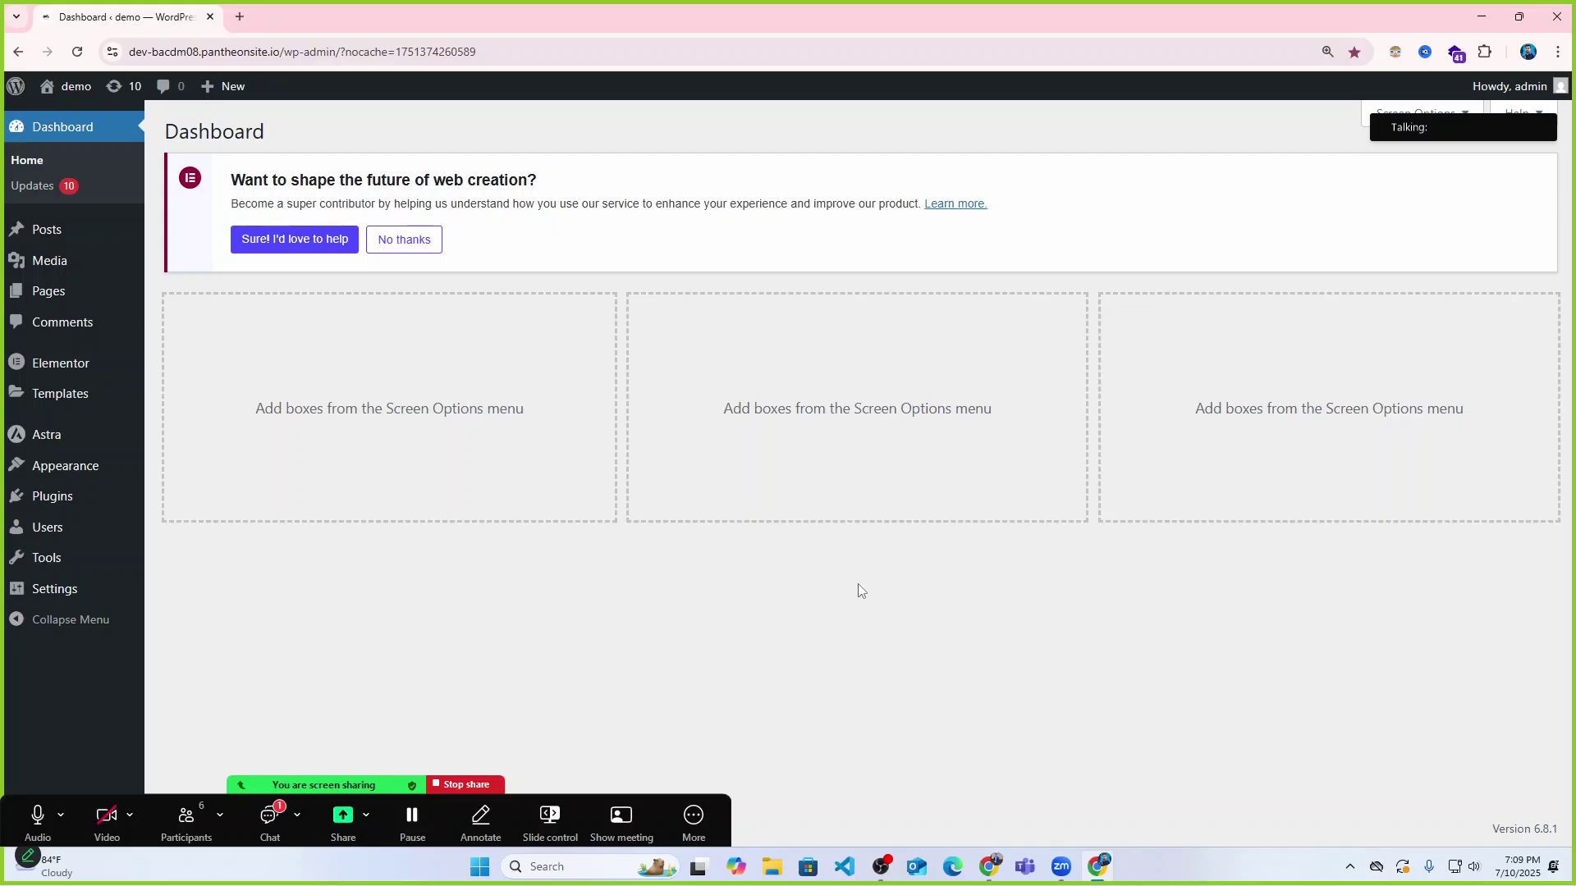
# Dismiss the screen recorder, then open the Pages list and review each page's row actions.
pyautogui.click(881, 867)
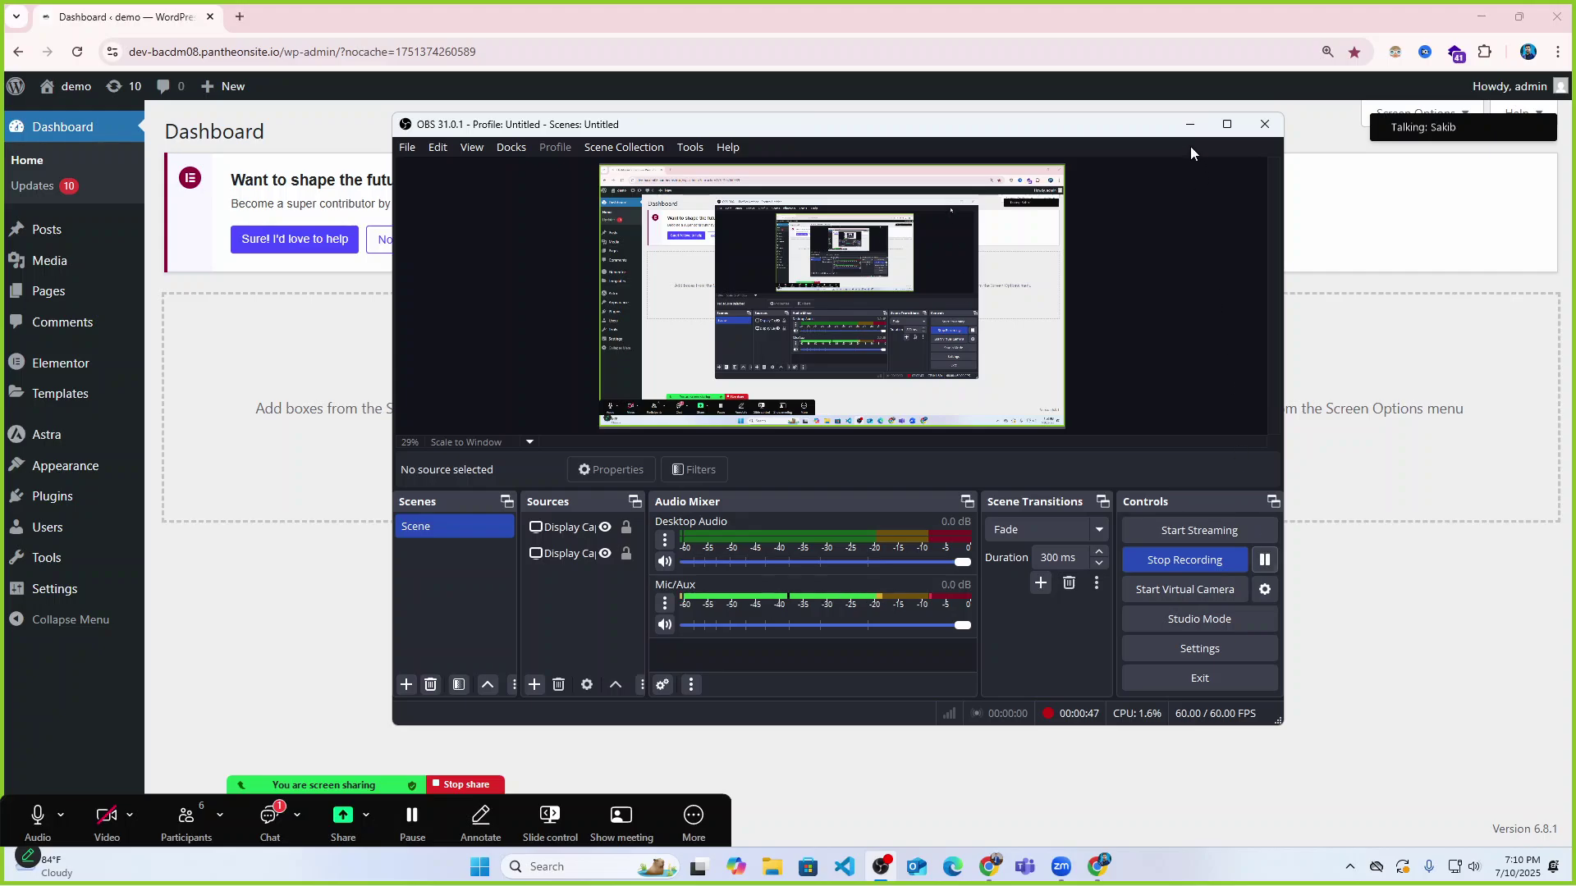
pyautogui.click(1190, 124)
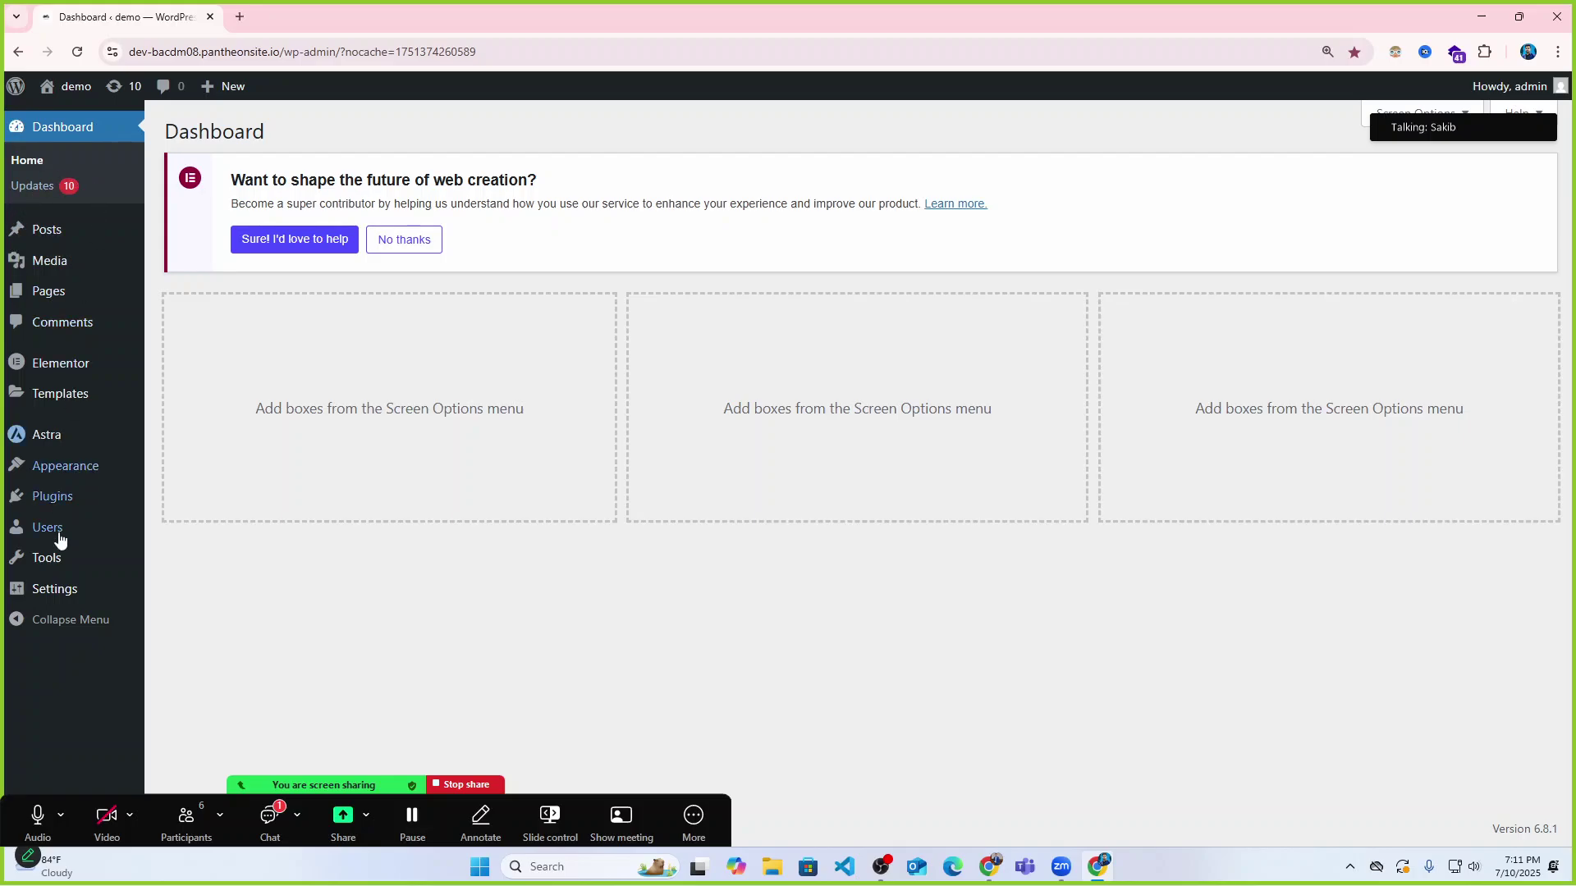
pyautogui.click(49, 294)
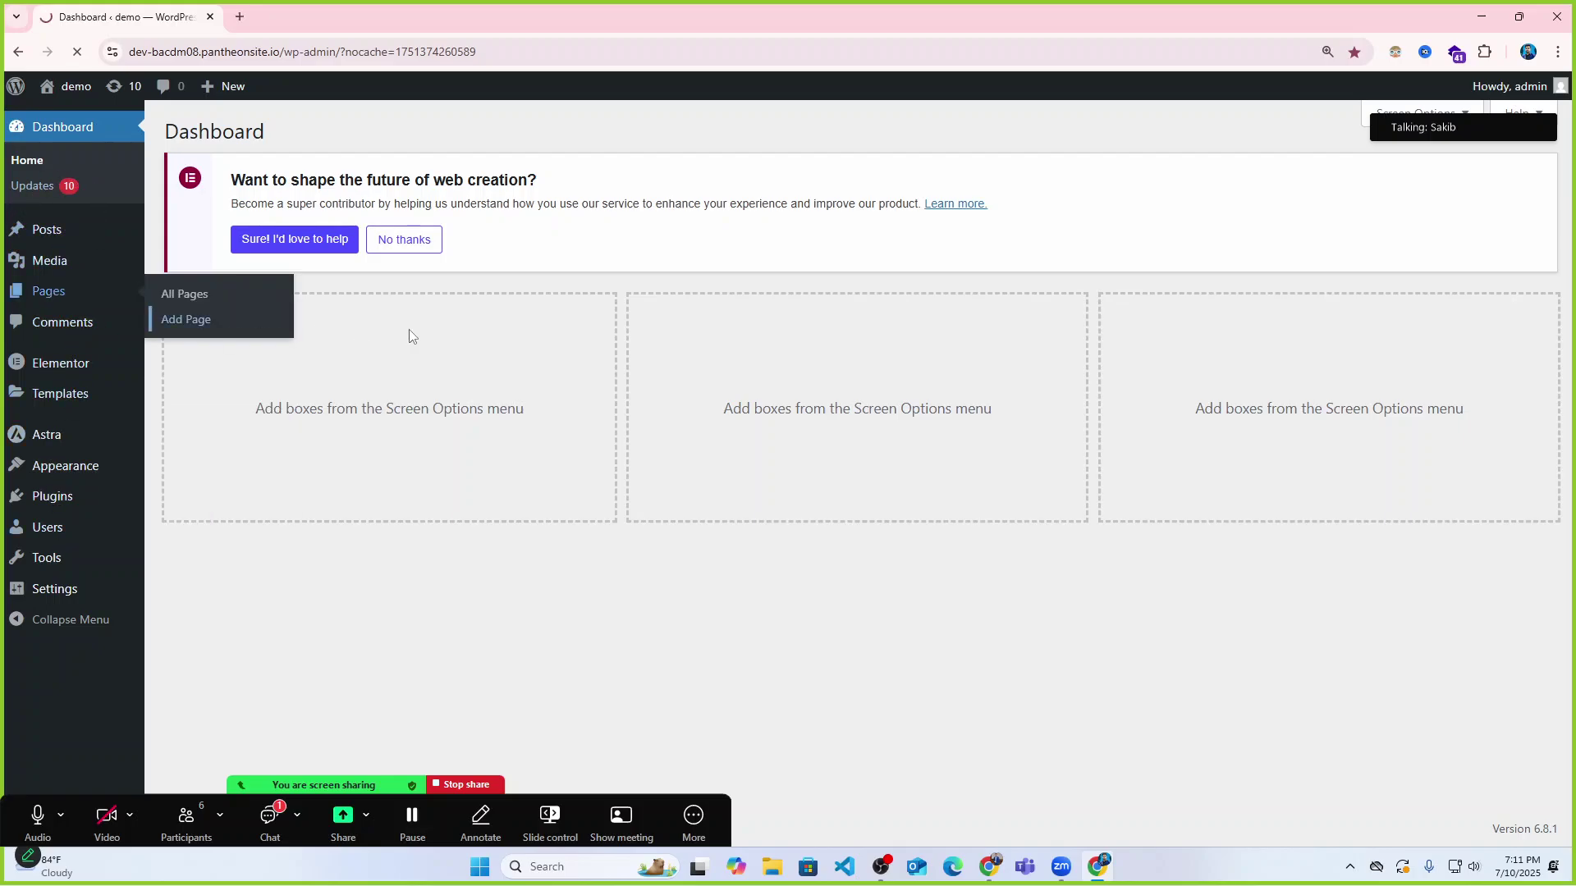
pyautogui.scroll(-1, 541, 509)
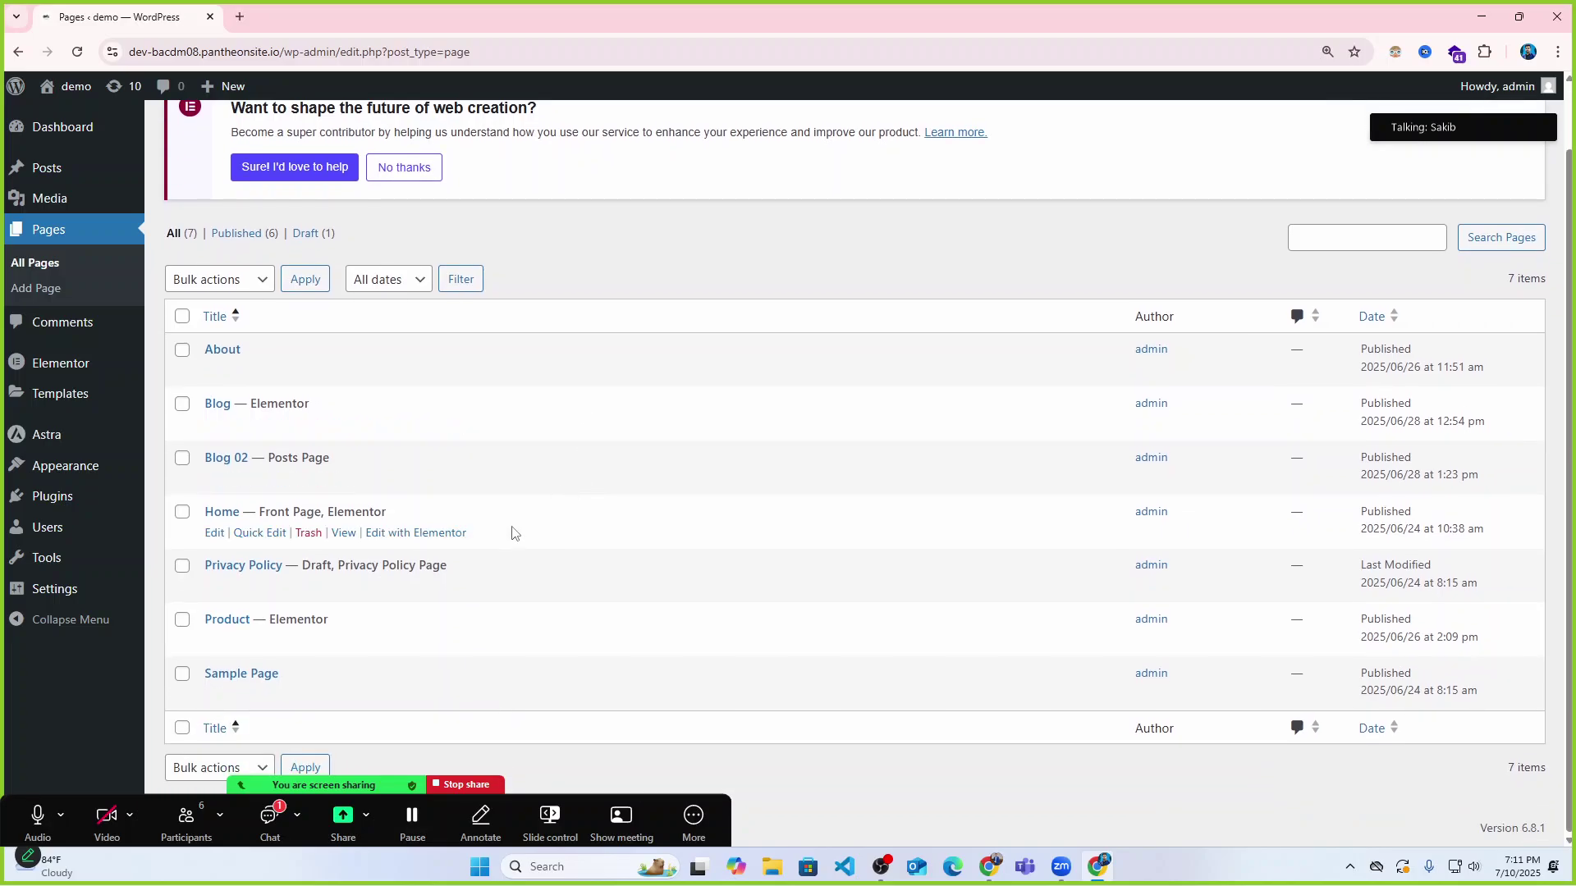
pyautogui.moveTo(427, 531)
pyautogui.moveTo(289, 370)
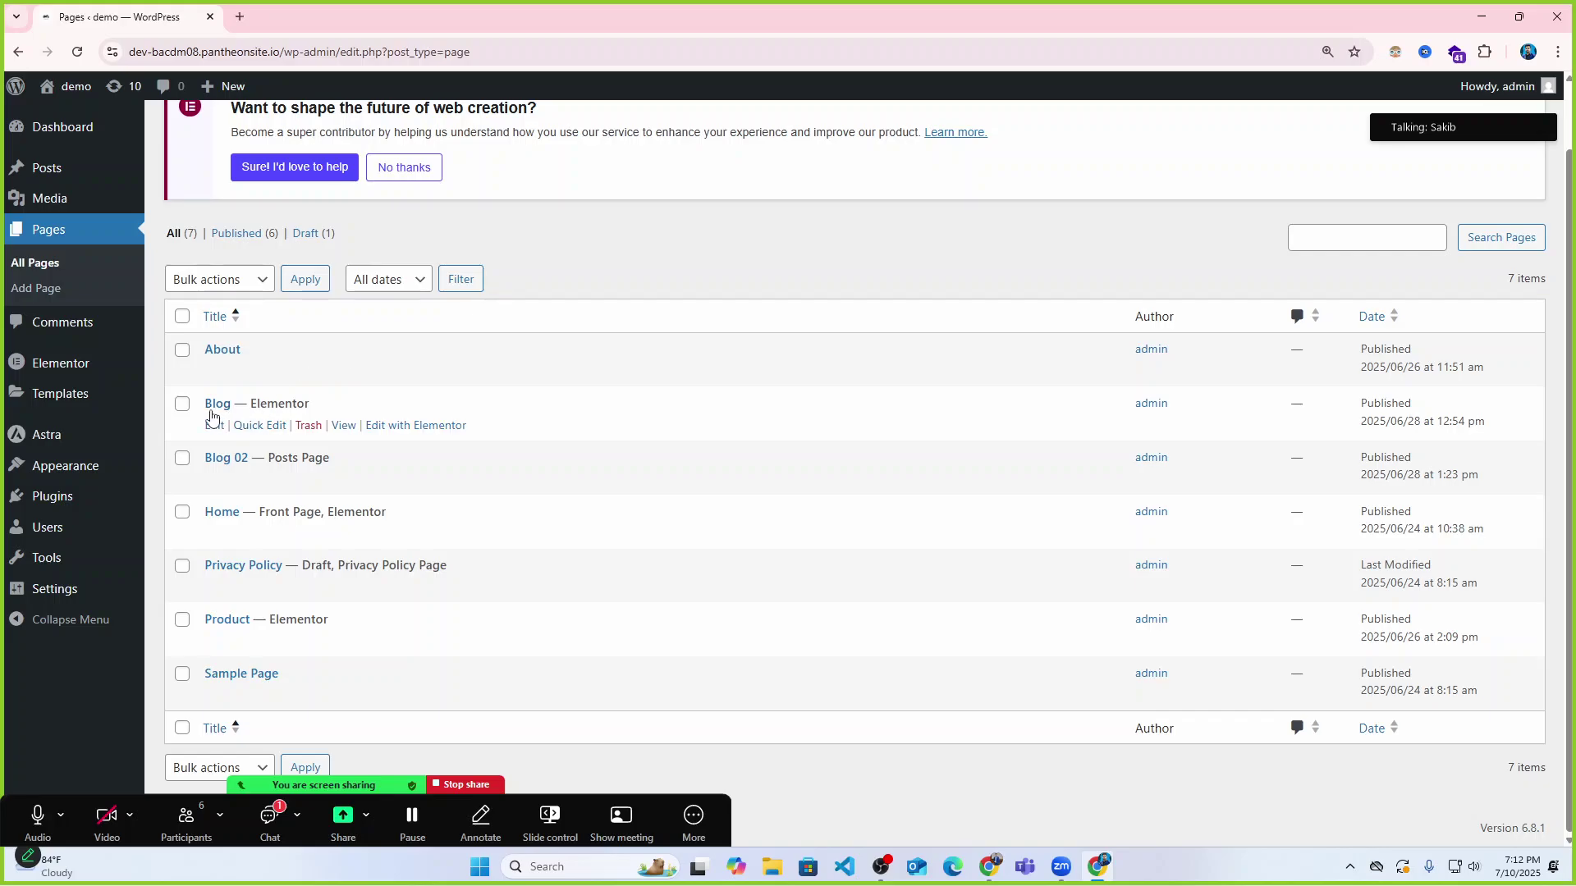
pyautogui.moveTo(334, 461)
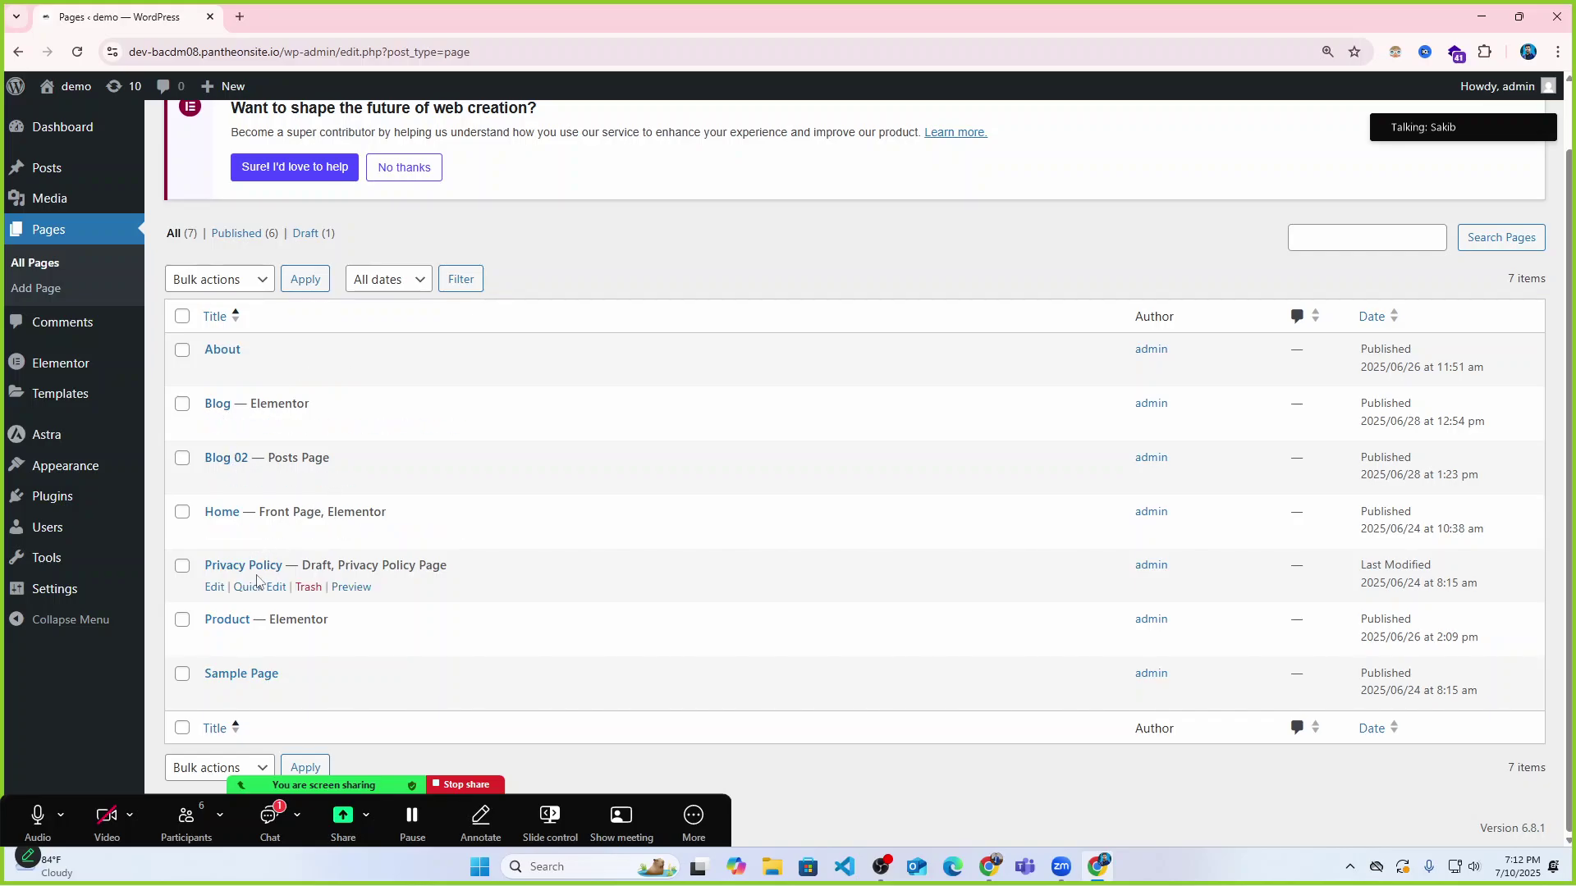
pyautogui.moveTo(263, 620)
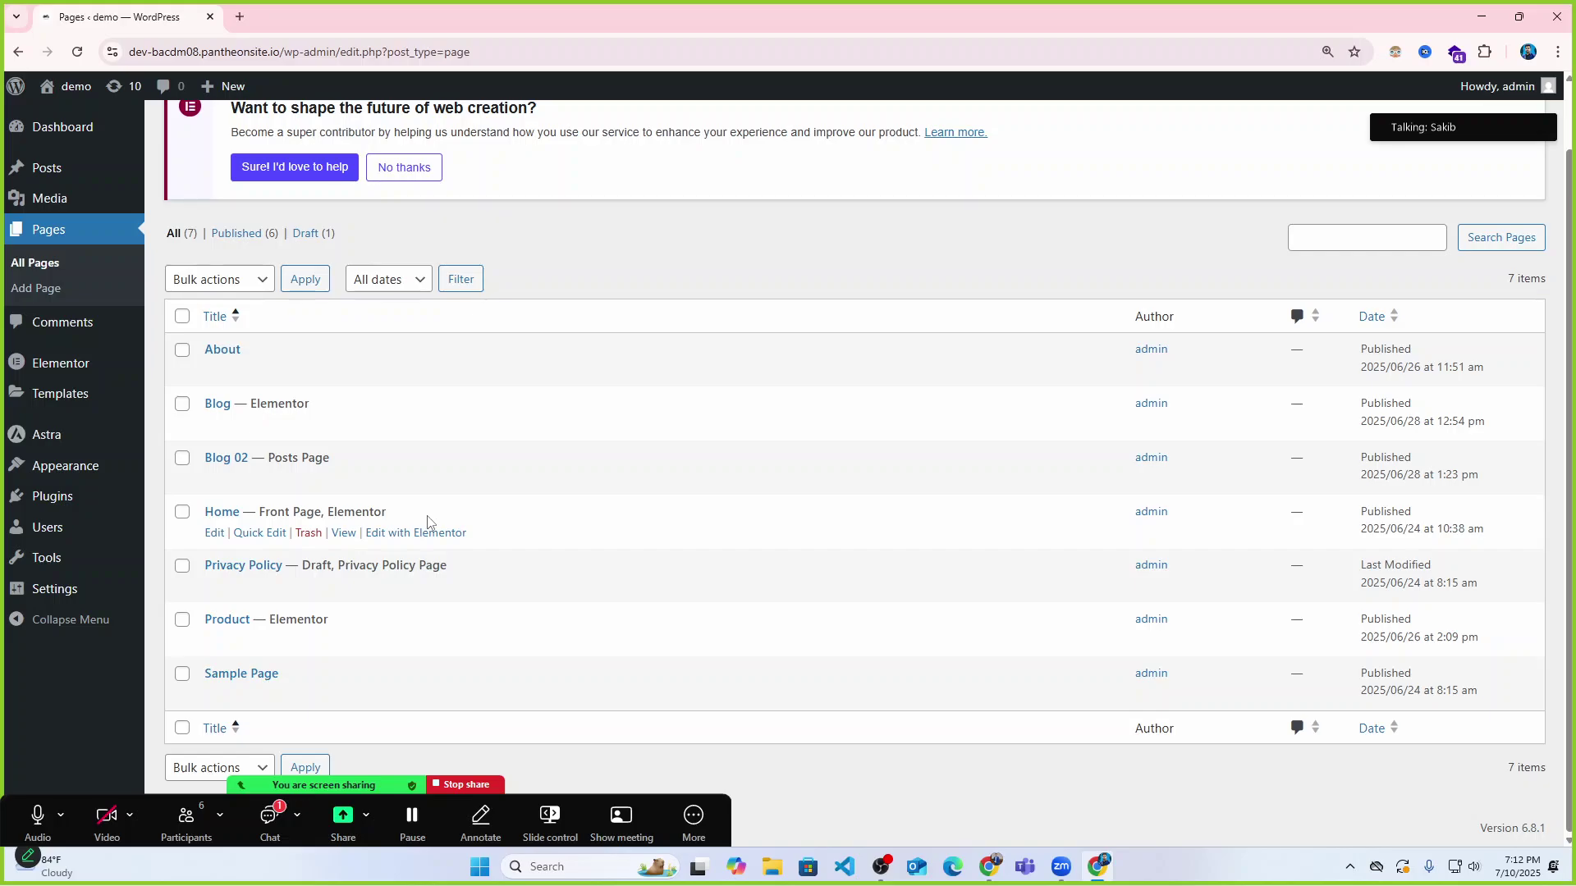
pyautogui.moveTo(206, 373)
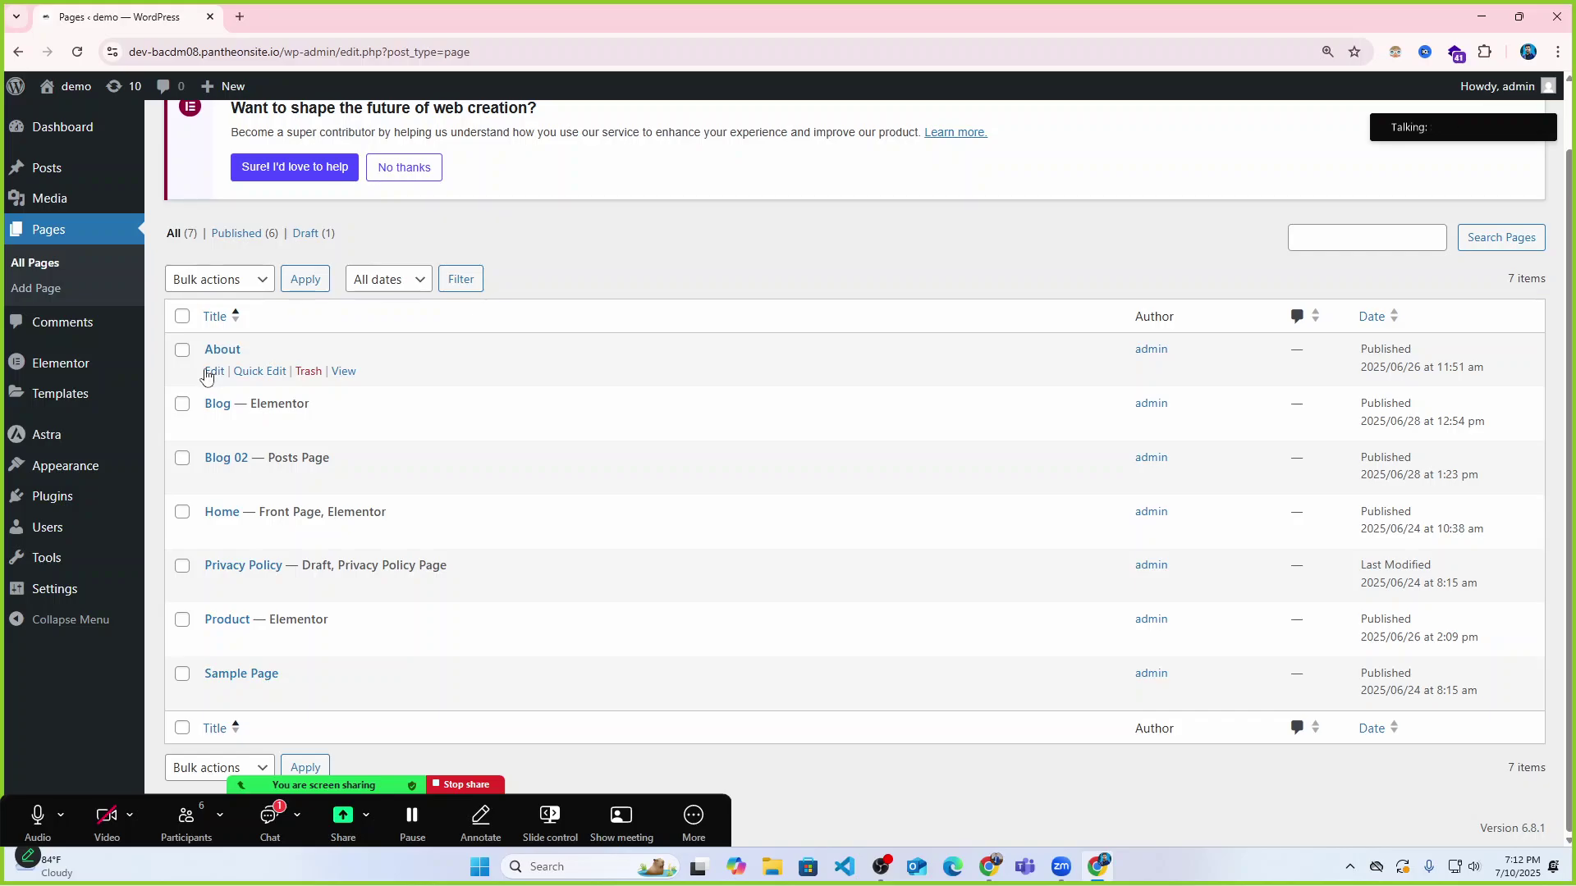
pyautogui.moveTo(229, 408)
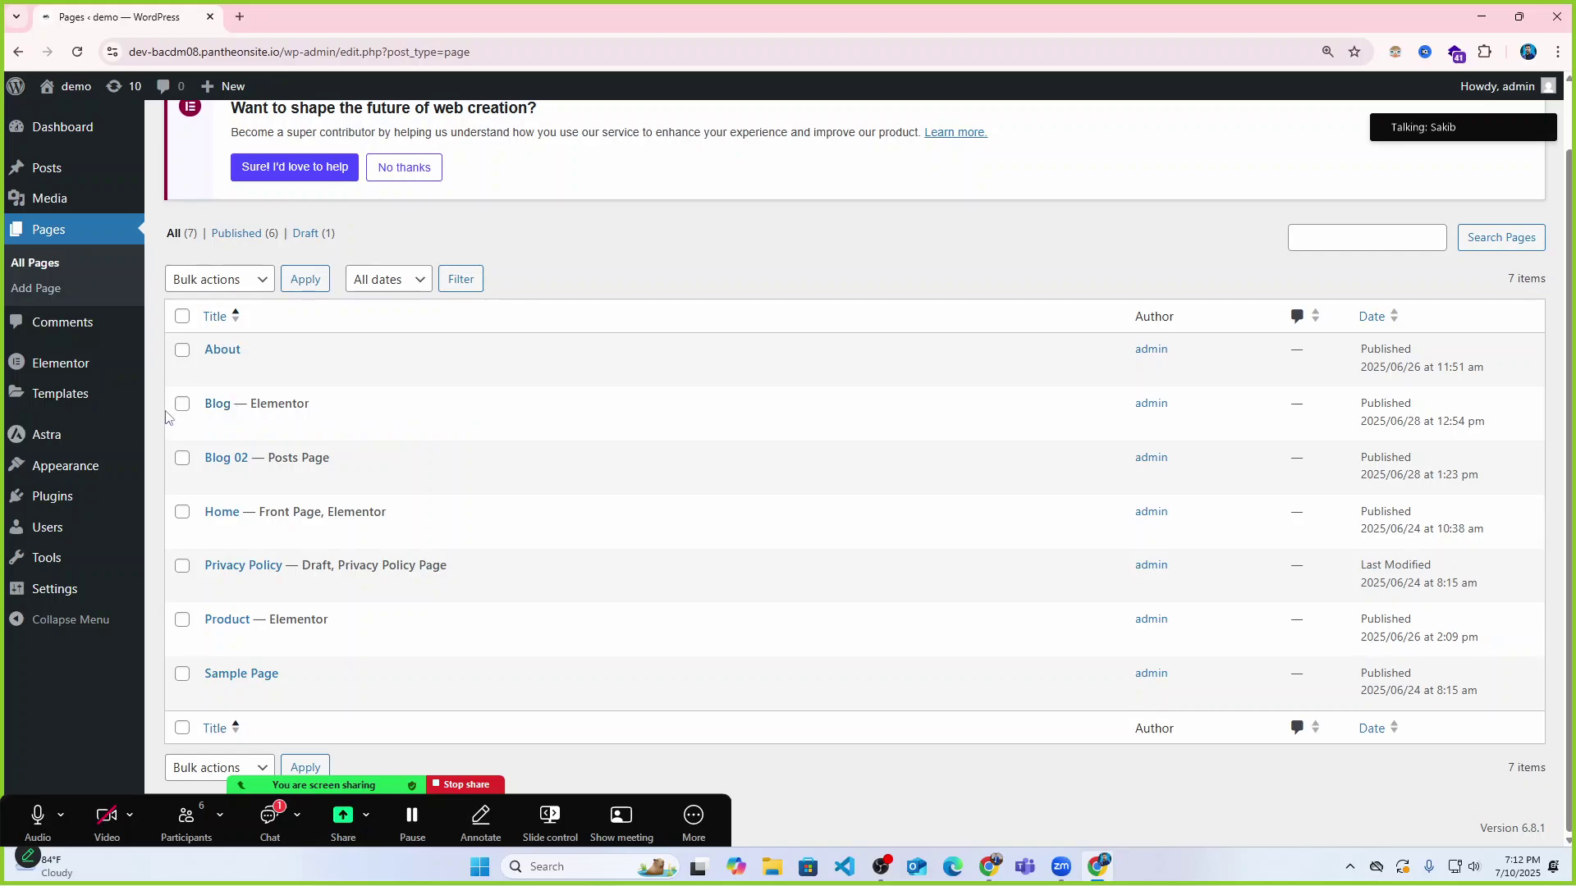
pyautogui.moveTo(260, 462)
# Open Sample Page in the editor and delete all five body blocks.
pyautogui.click(212, 697)
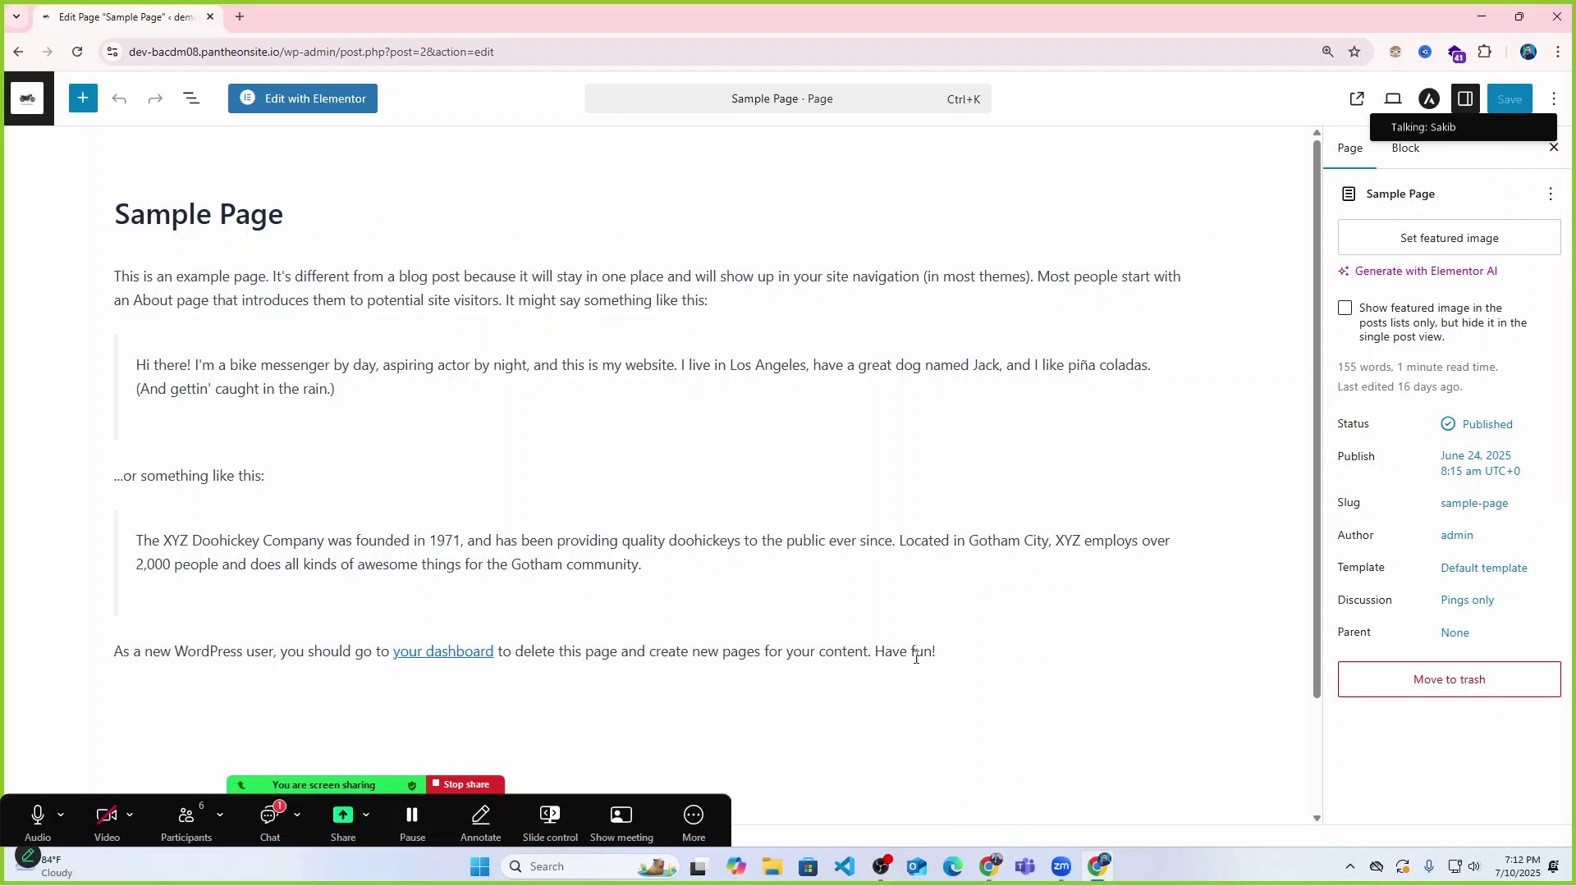
pyautogui.moveTo(946, 650); pyautogui.dragTo(63, 276)
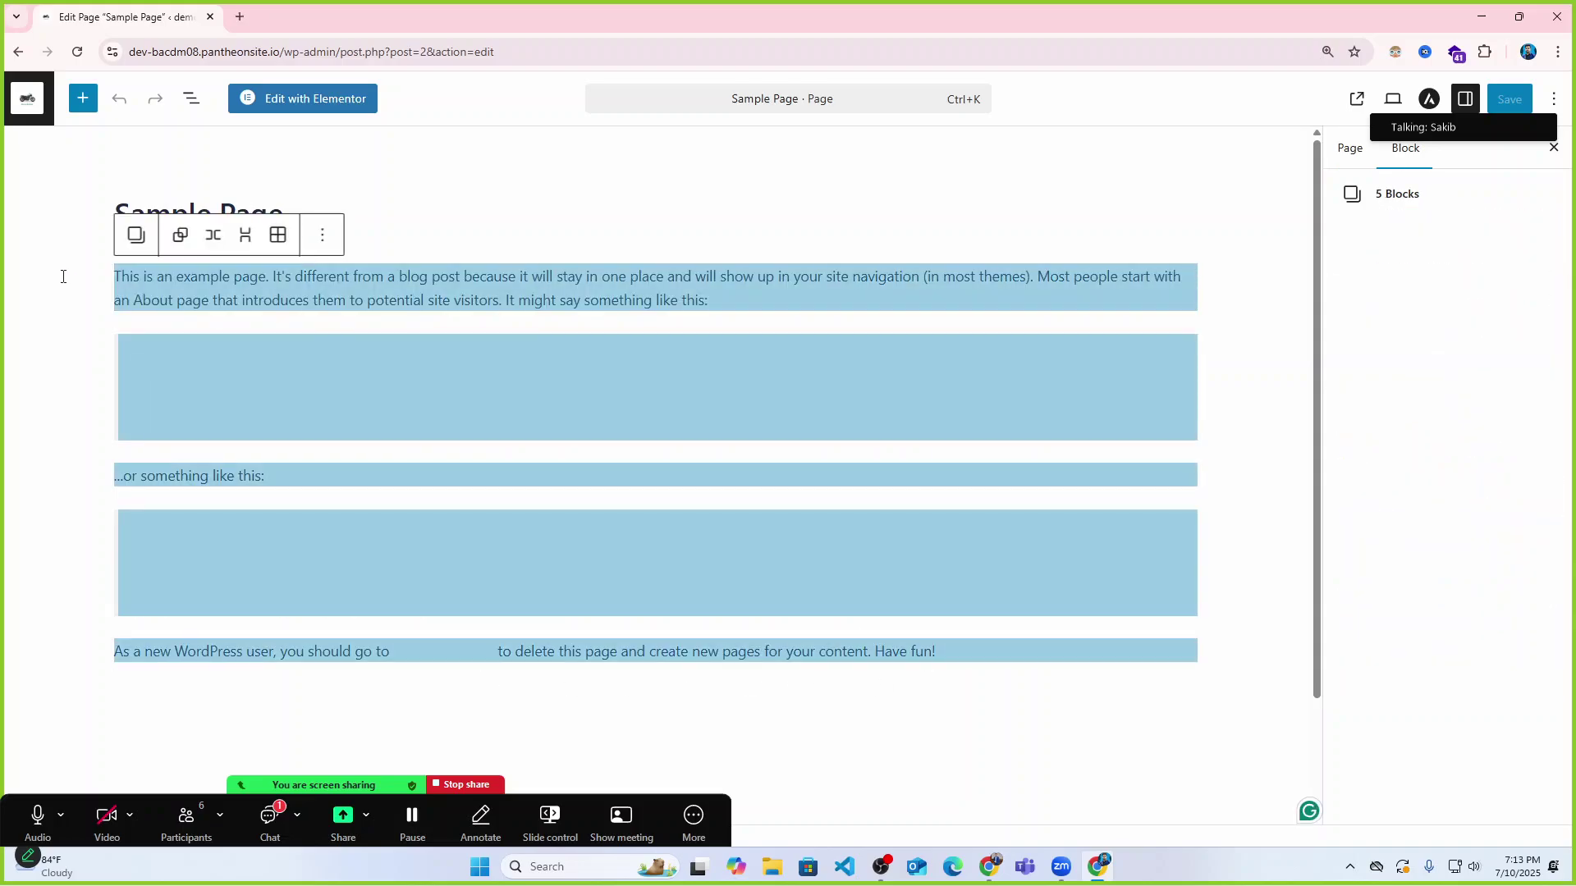
pyautogui.press('BackSpace')
# Replace the title 'Sample Page' with 'Product' and save the page.
pyautogui.click(257, 213)
pyautogui.doubleClick(257, 213)
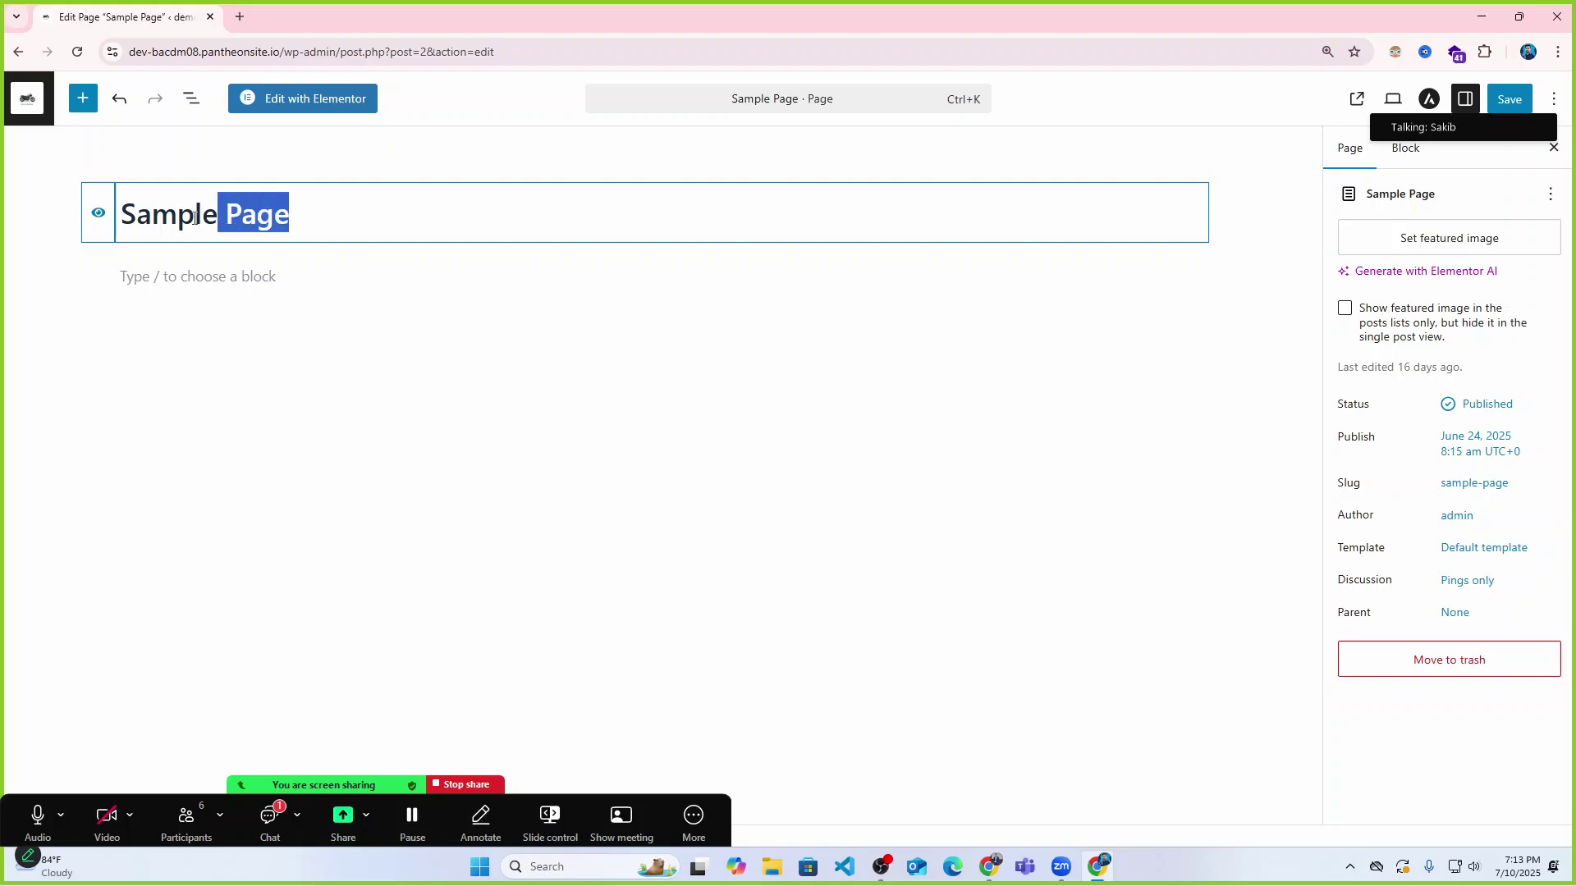
pyautogui.click(107, 222)
pyautogui.moveTo(292, 215); pyautogui.dragTo(123, 216)
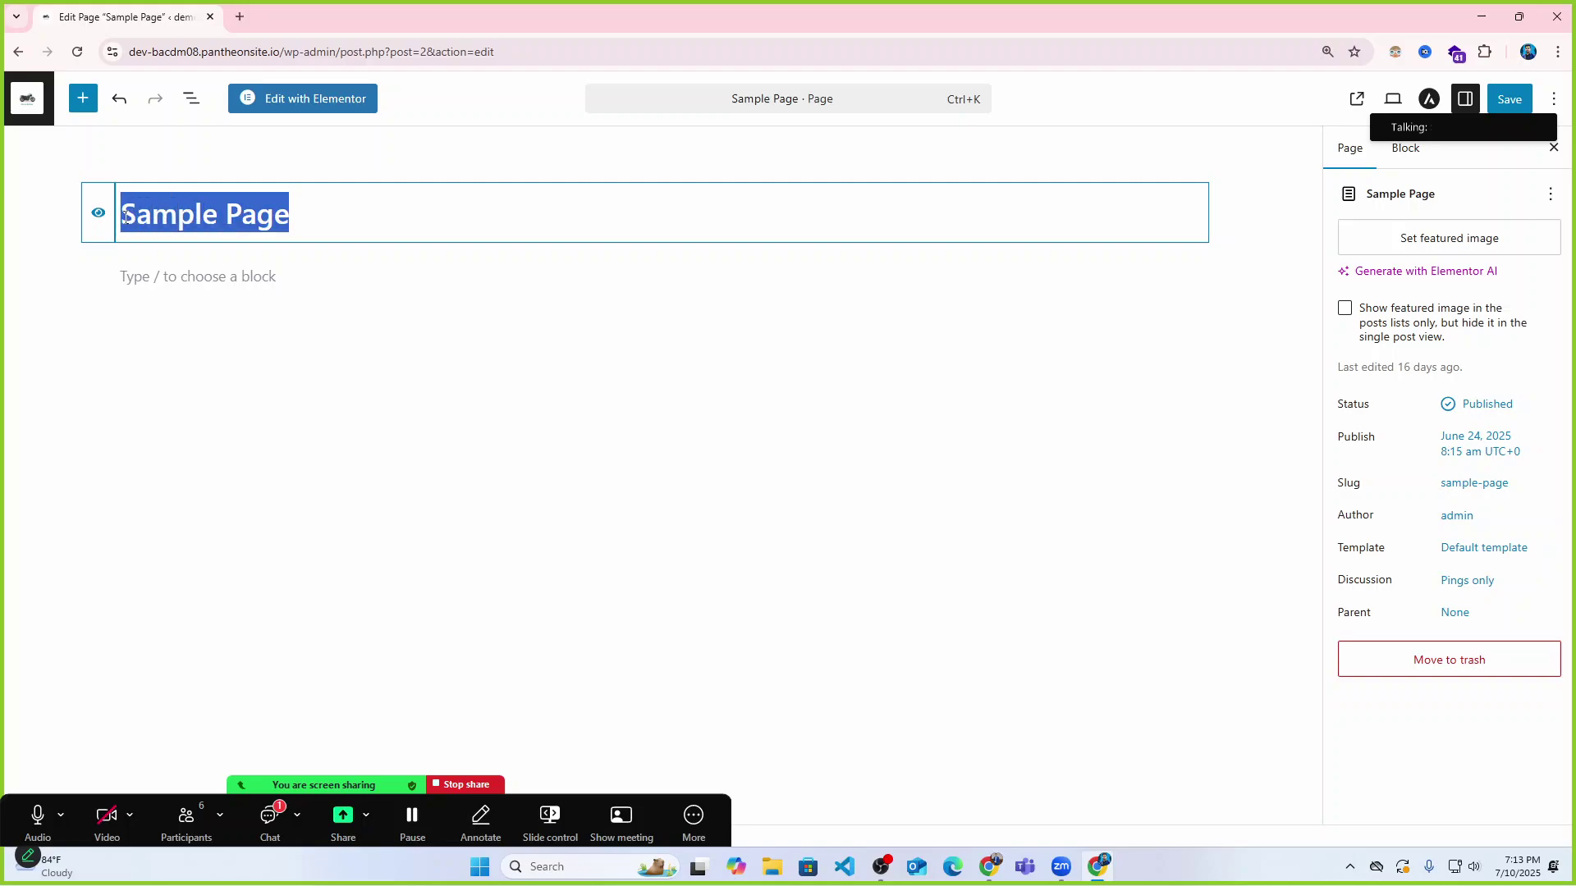
pyautogui.write('Pro')
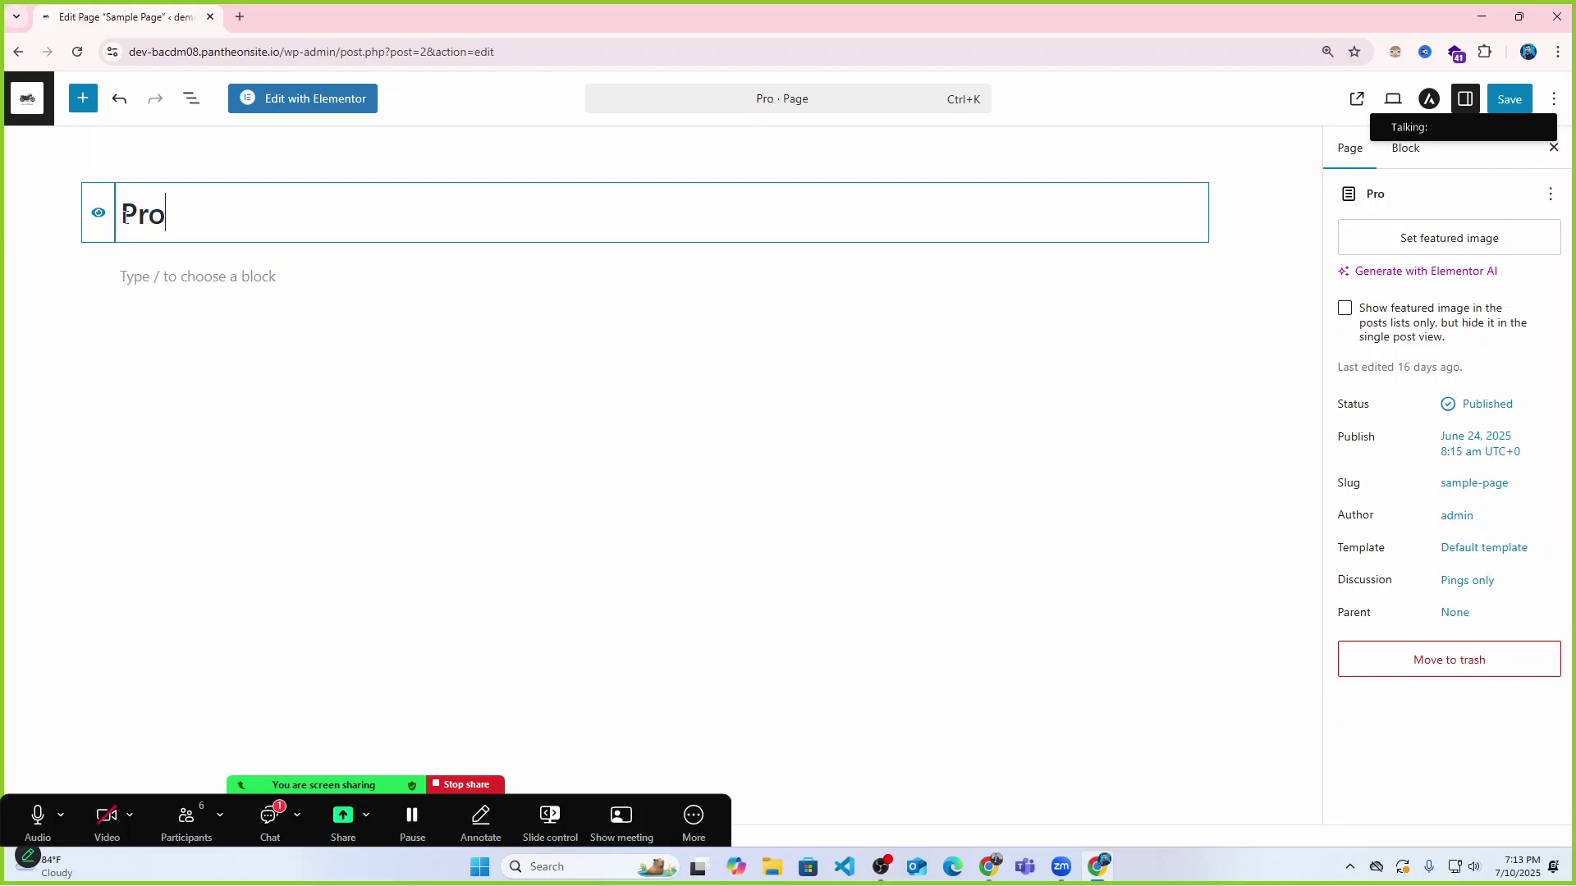
pyautogui.write('duct')
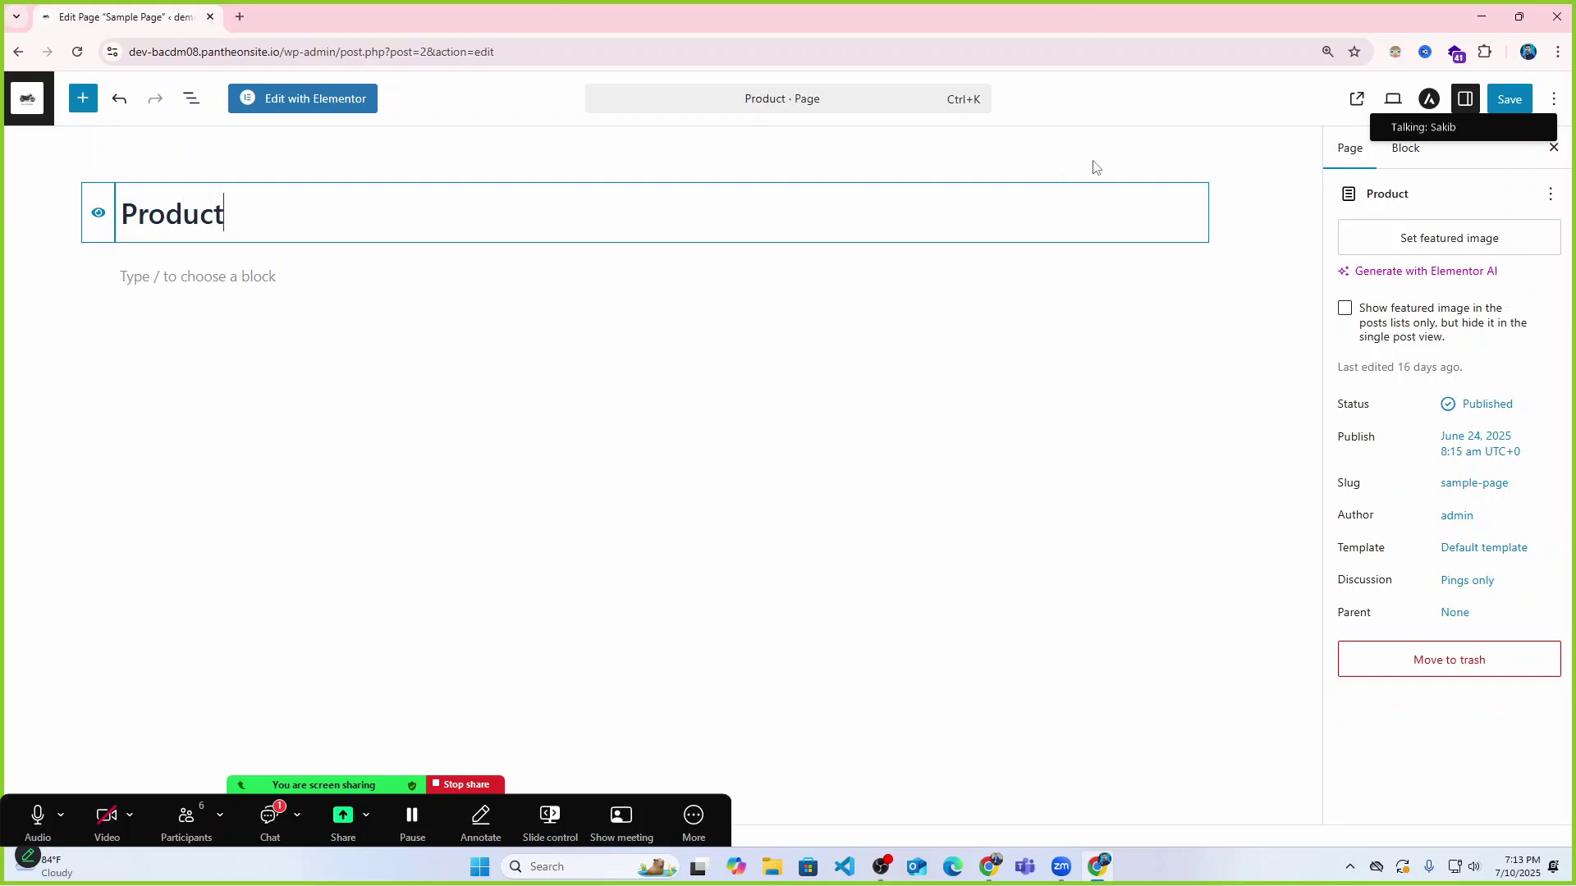
pyautogui.click(1519, 100)
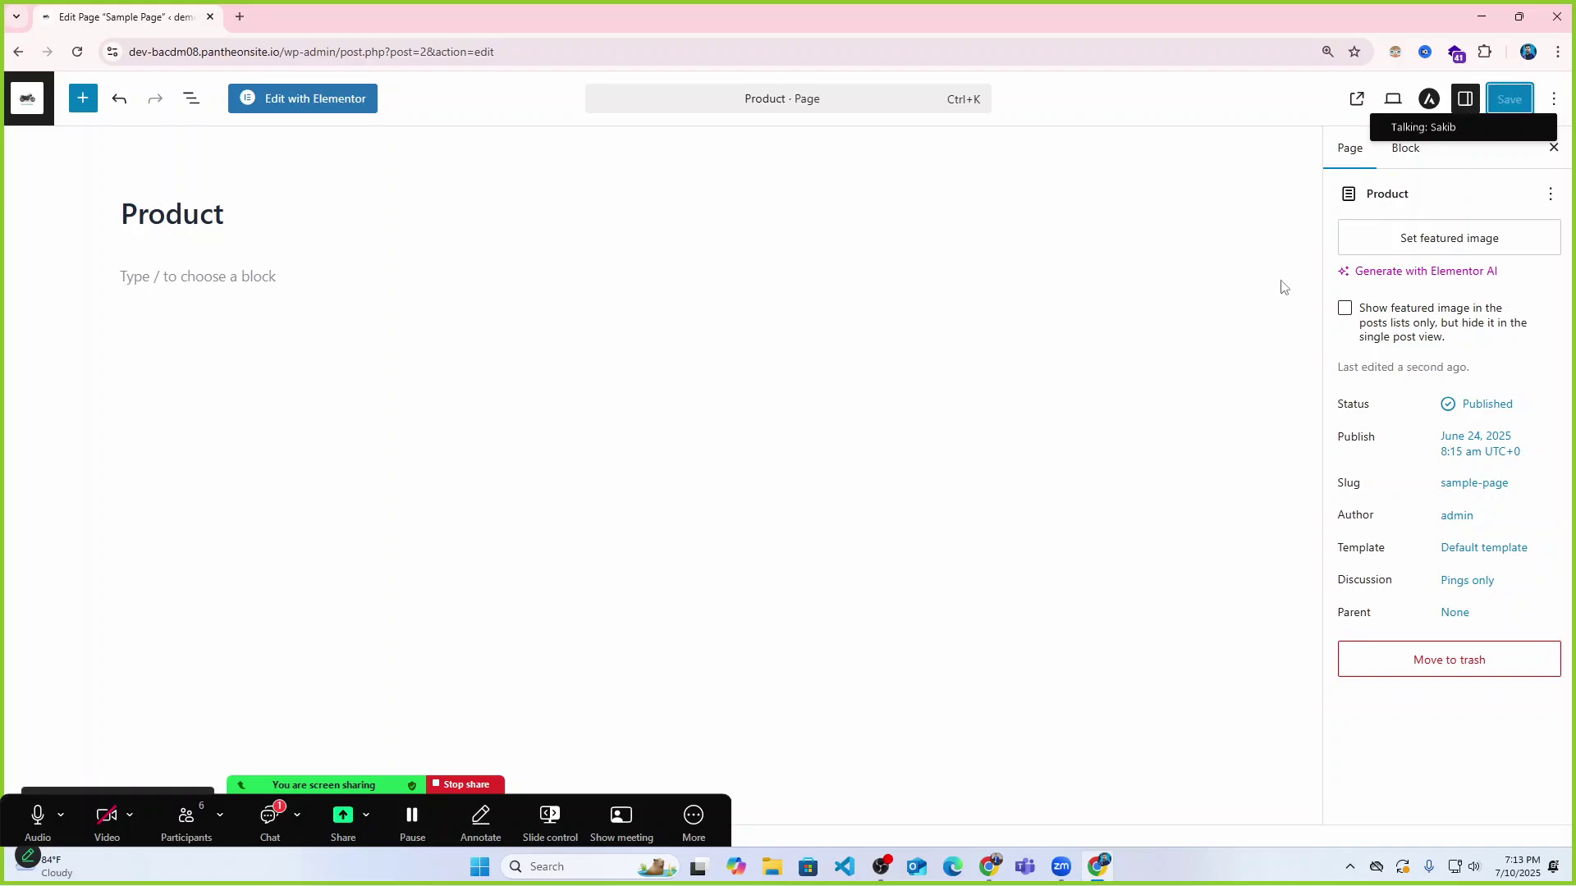
pyautogui.moveTo(1495, 95); pyautogui.dragTo(1471, 264)
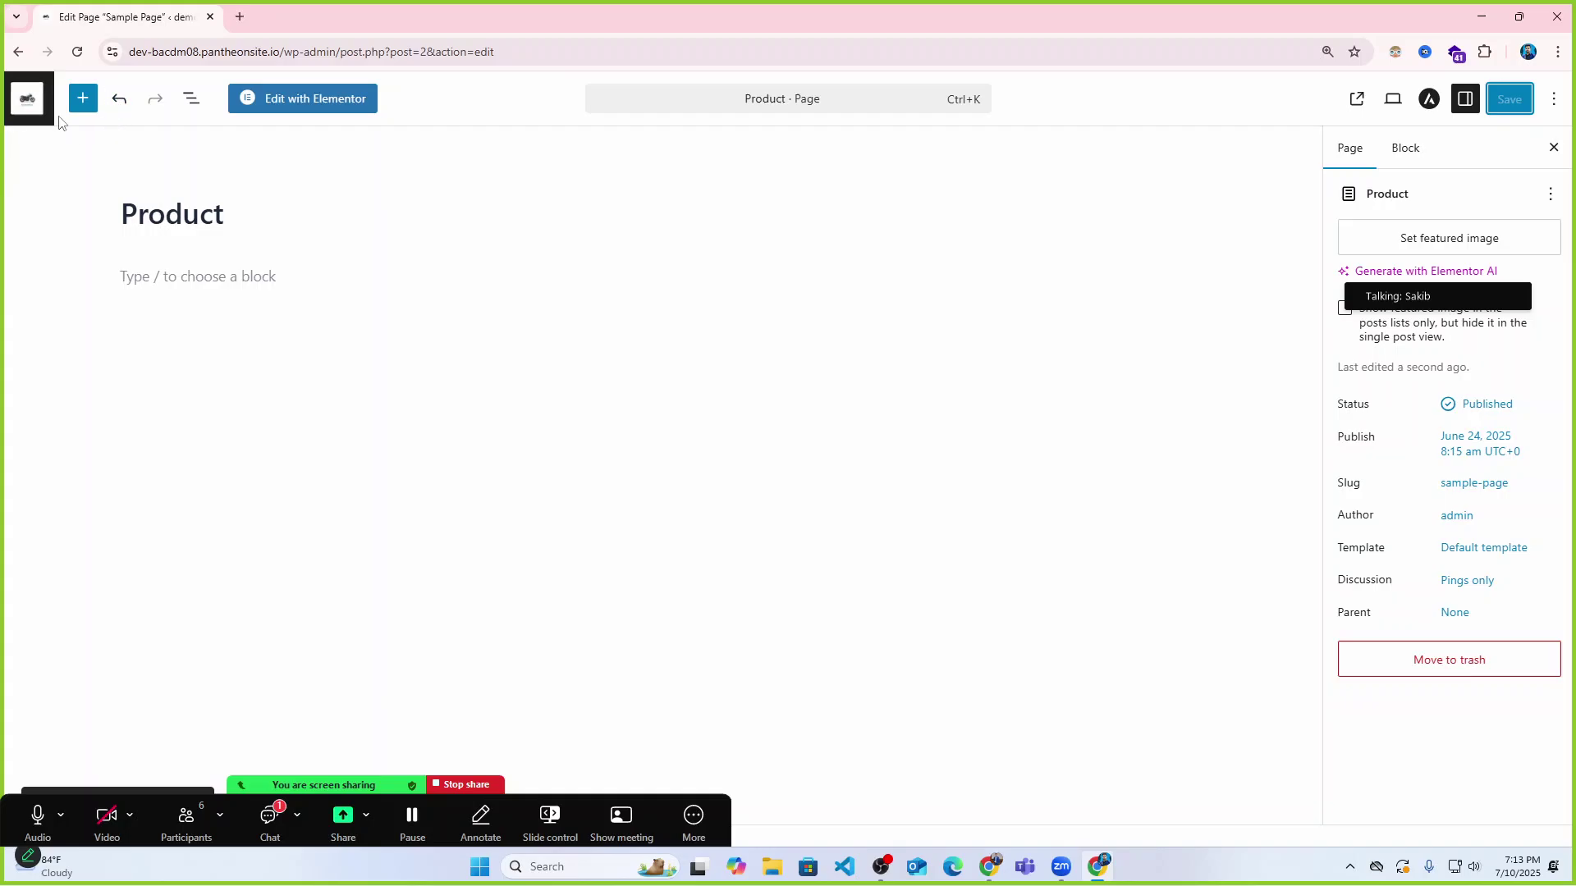
# Trash the Blog page through Bulk actions, then open Blog 02 in the editor.
pyautogui.click(27, 99)
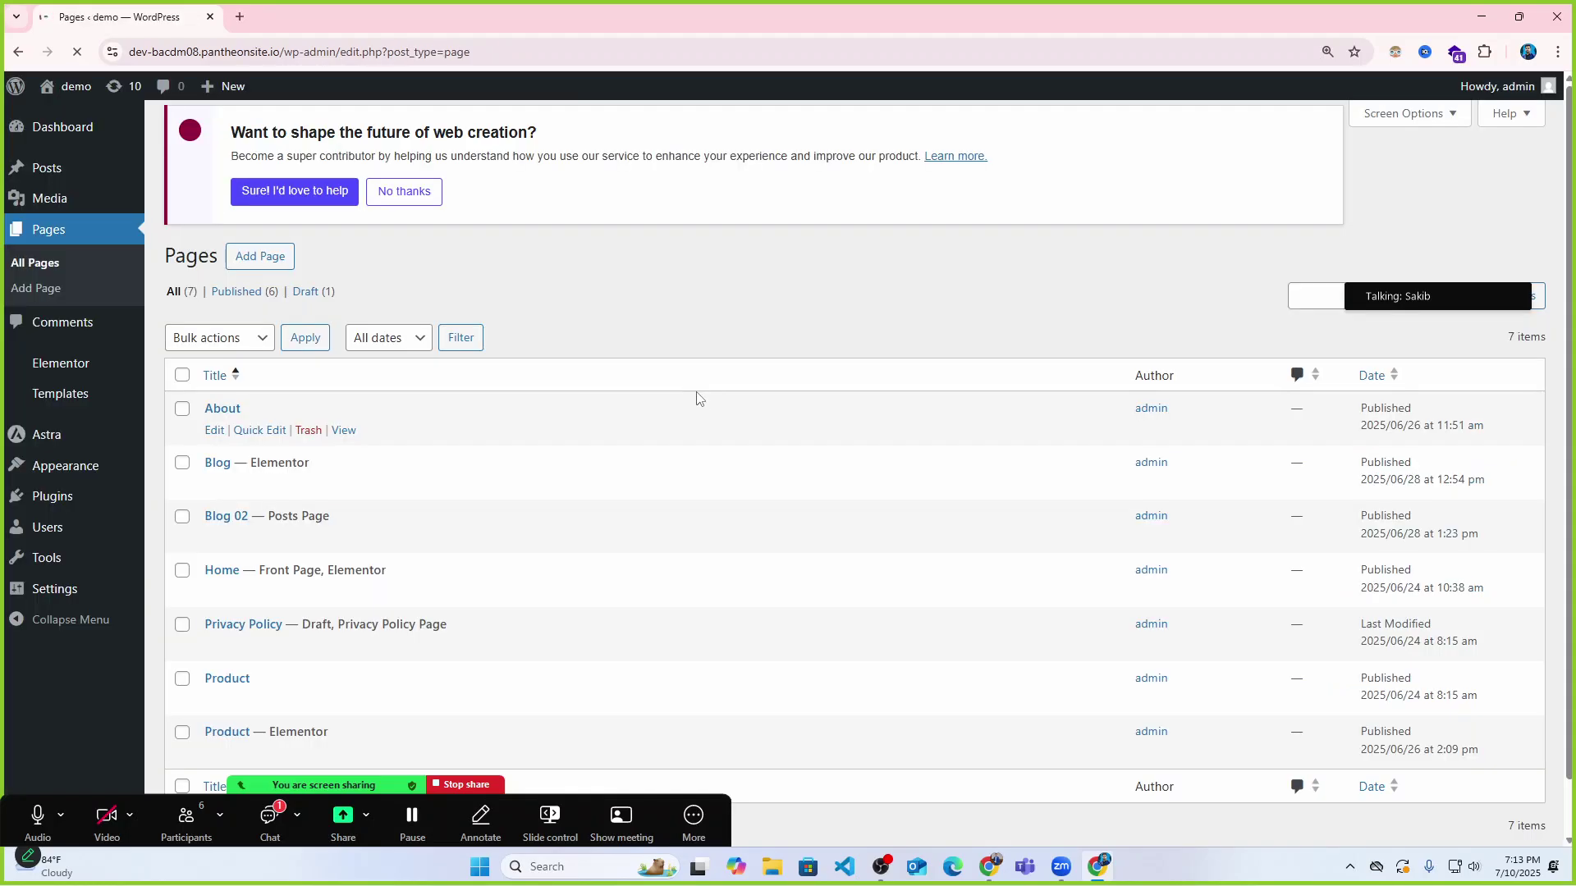
pyautogui.scroll(-1, 432, 495)
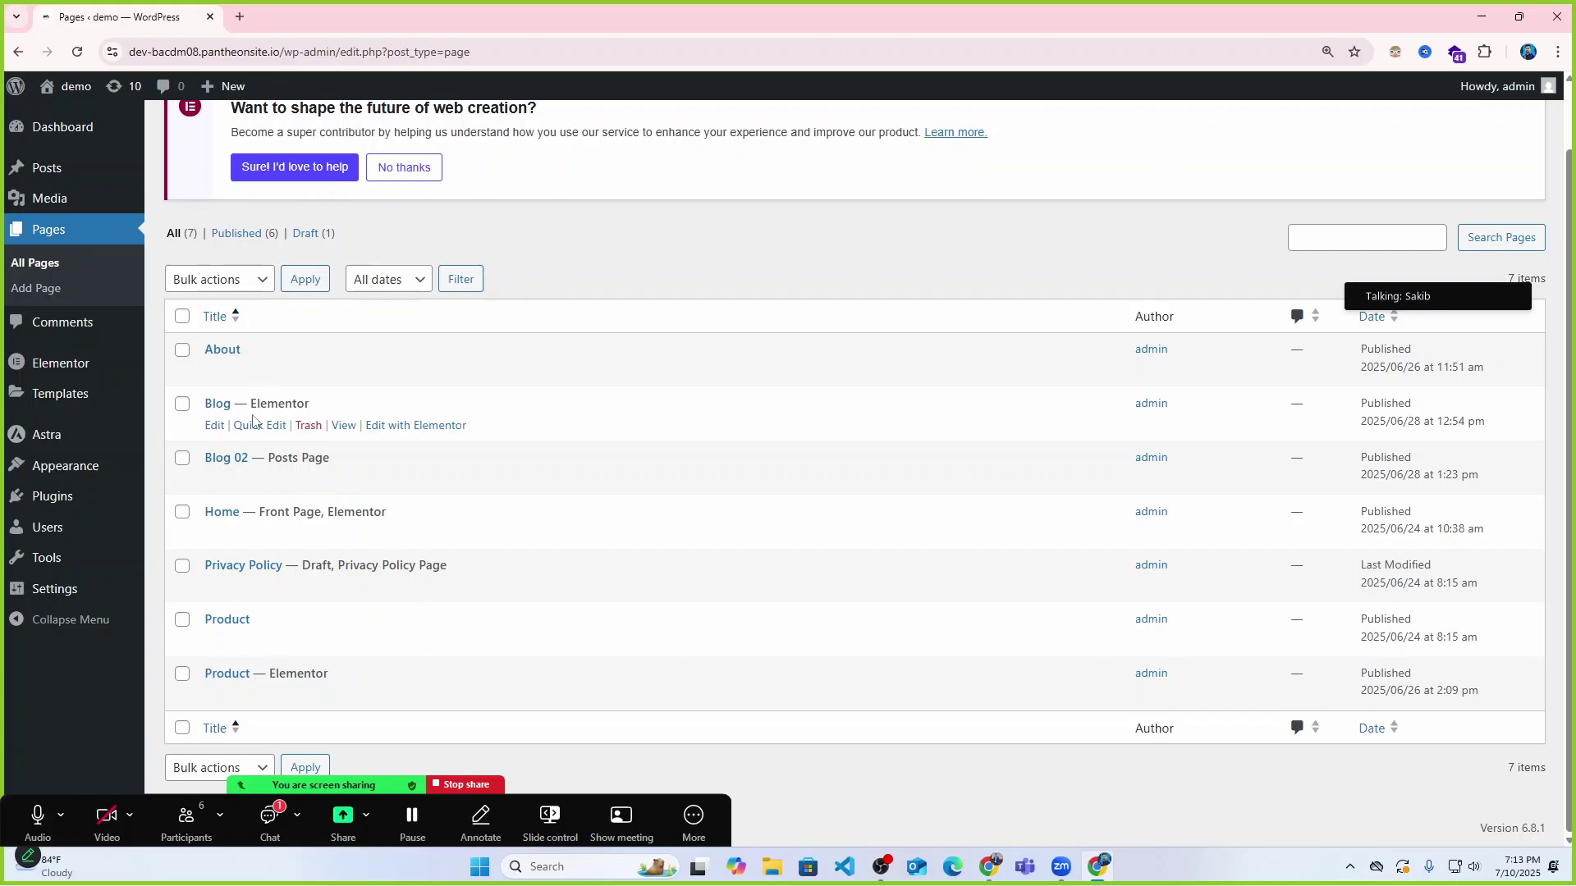
pyautogui.click(186, 407)
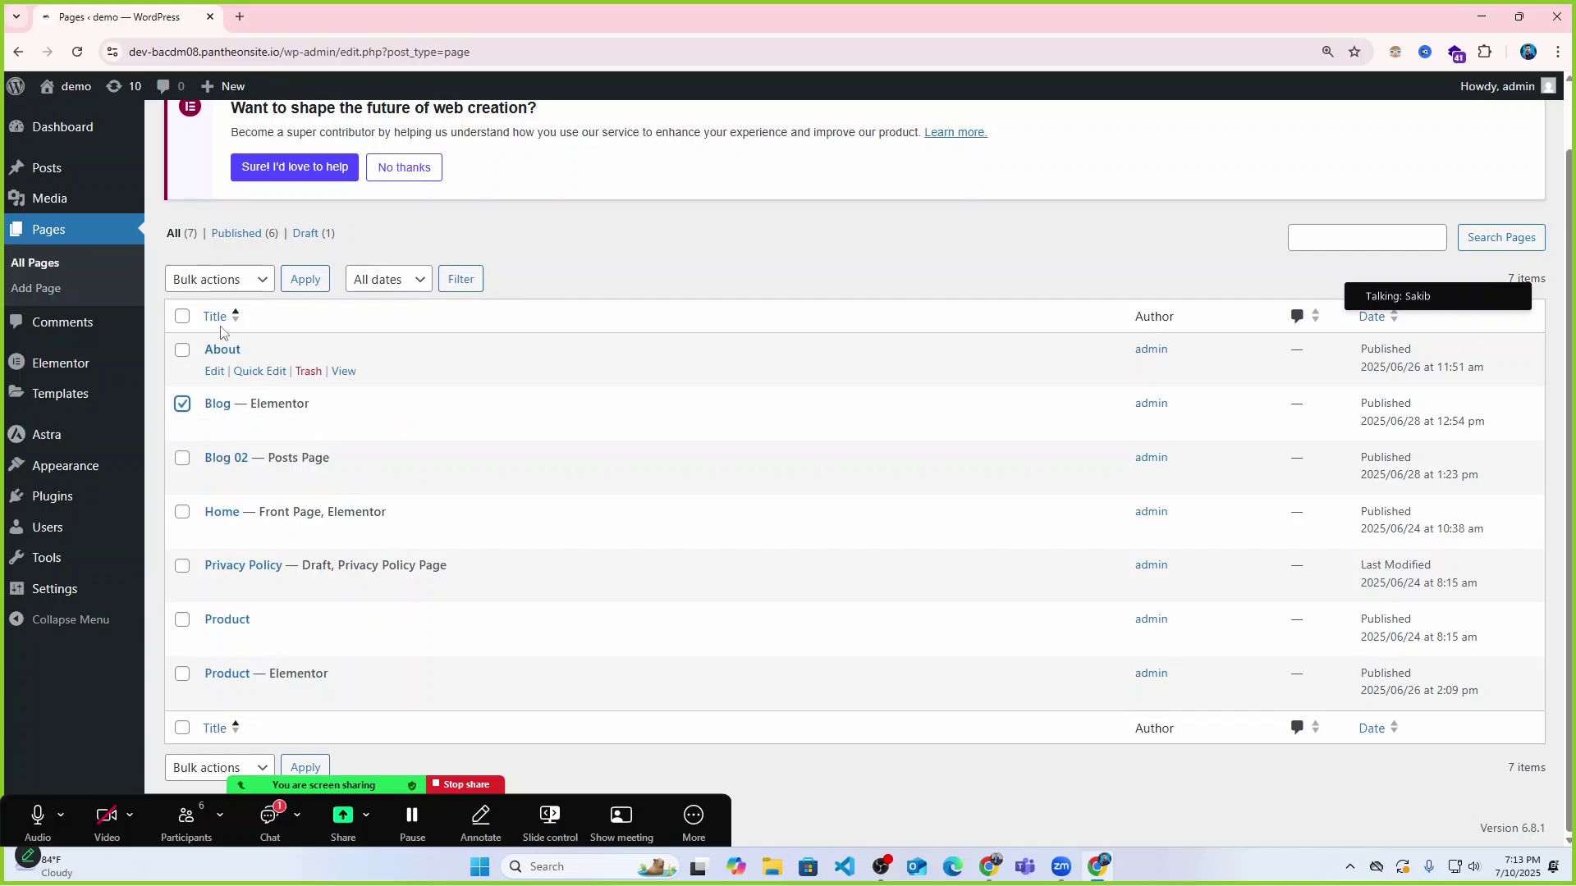
pyautogui.click(249, 283)
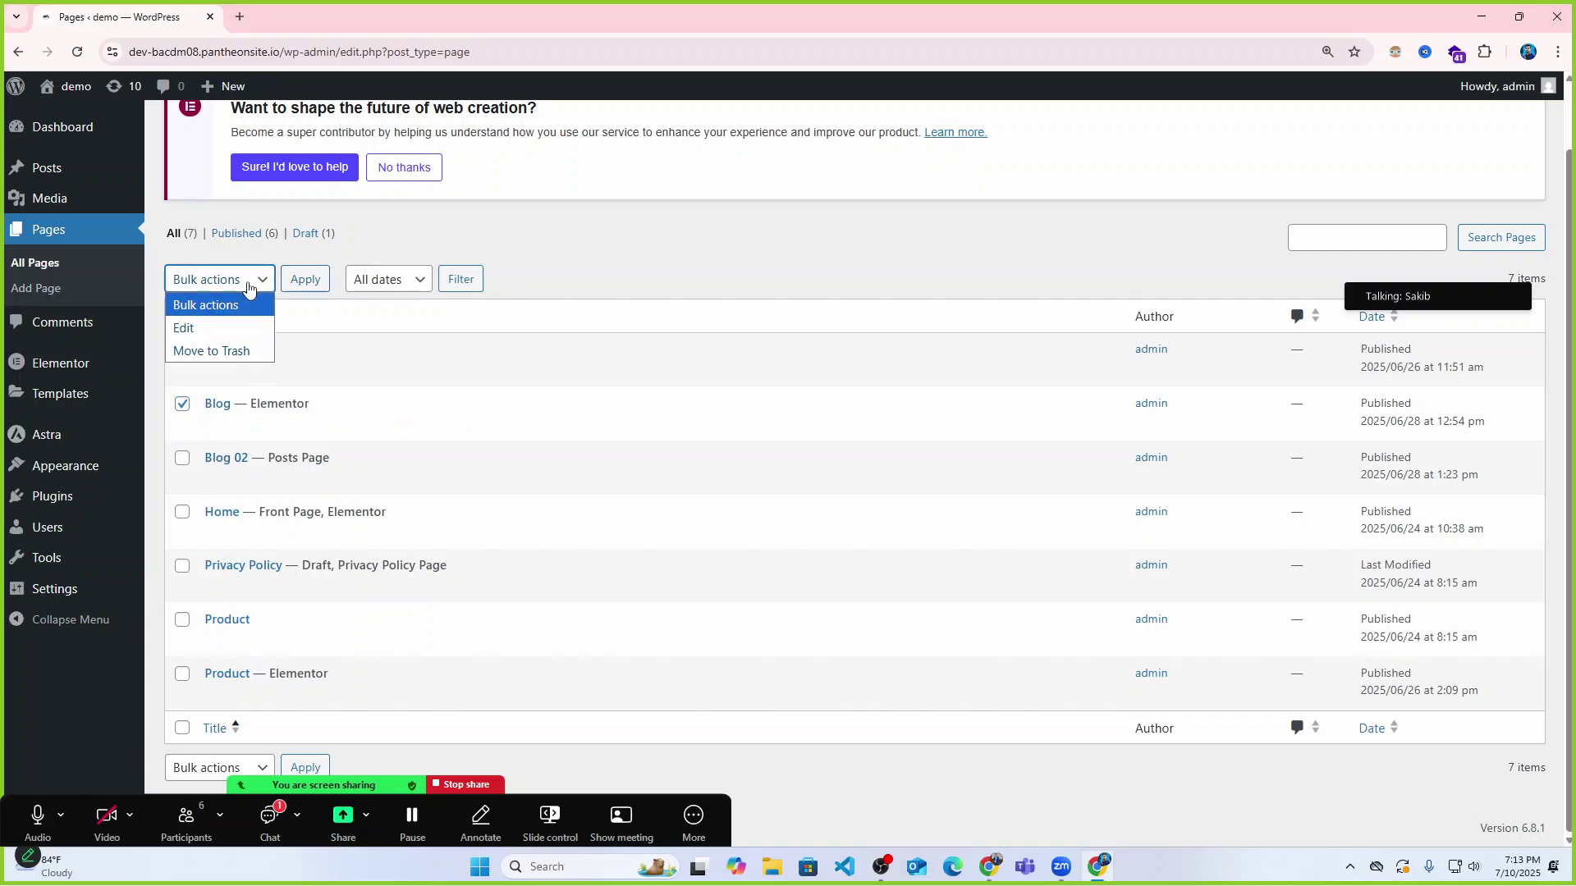
pyautogui.click(213, 351)
pyautogui.click(315, 292)
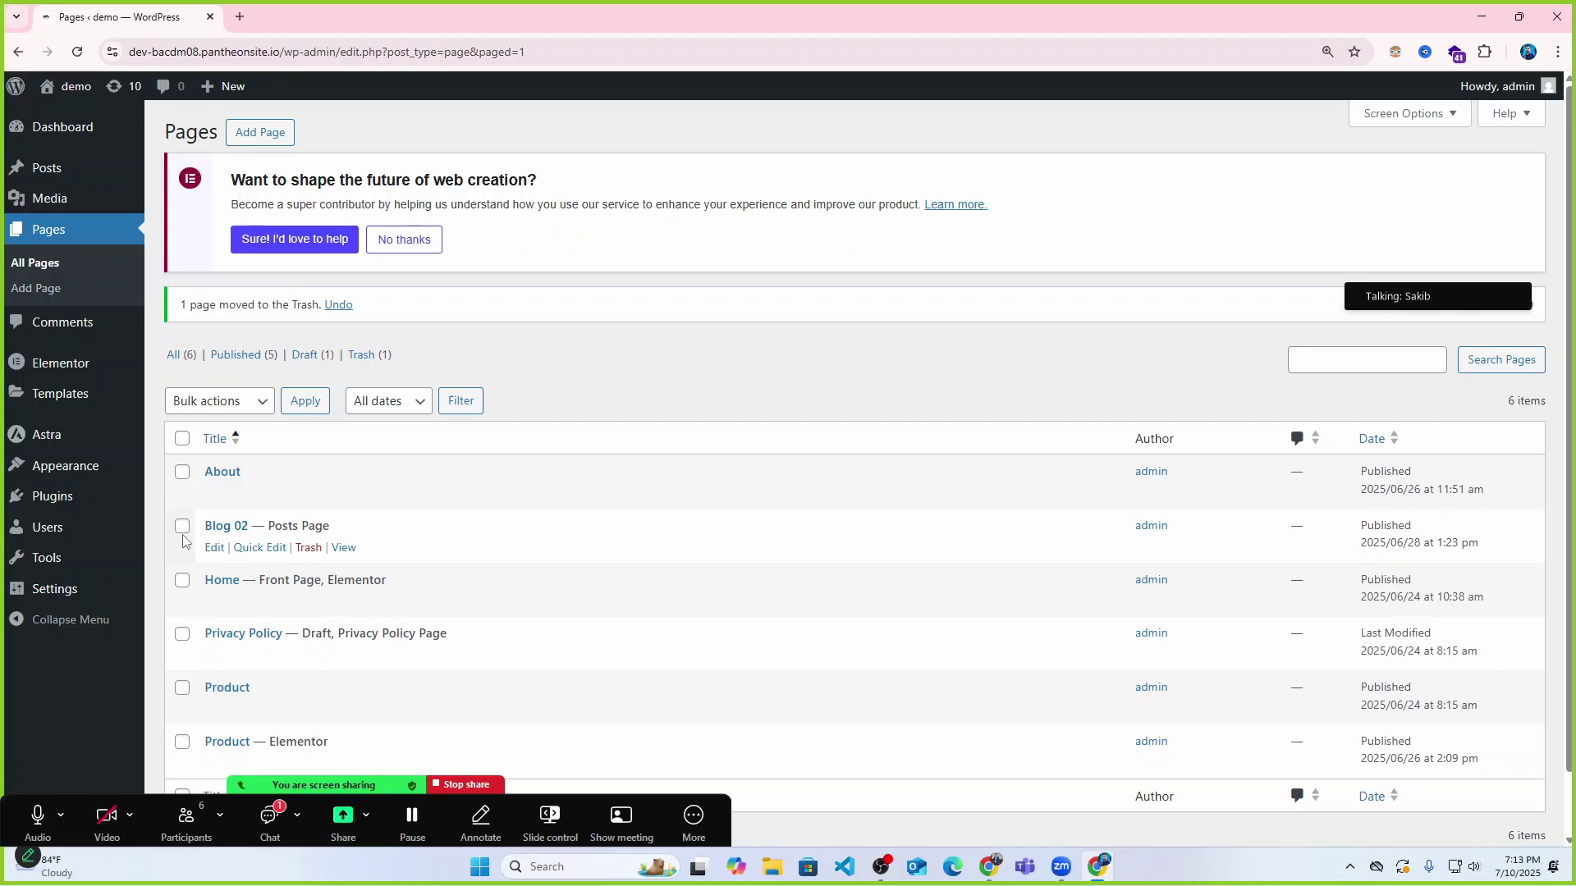
pyautogui.click(214, 548)
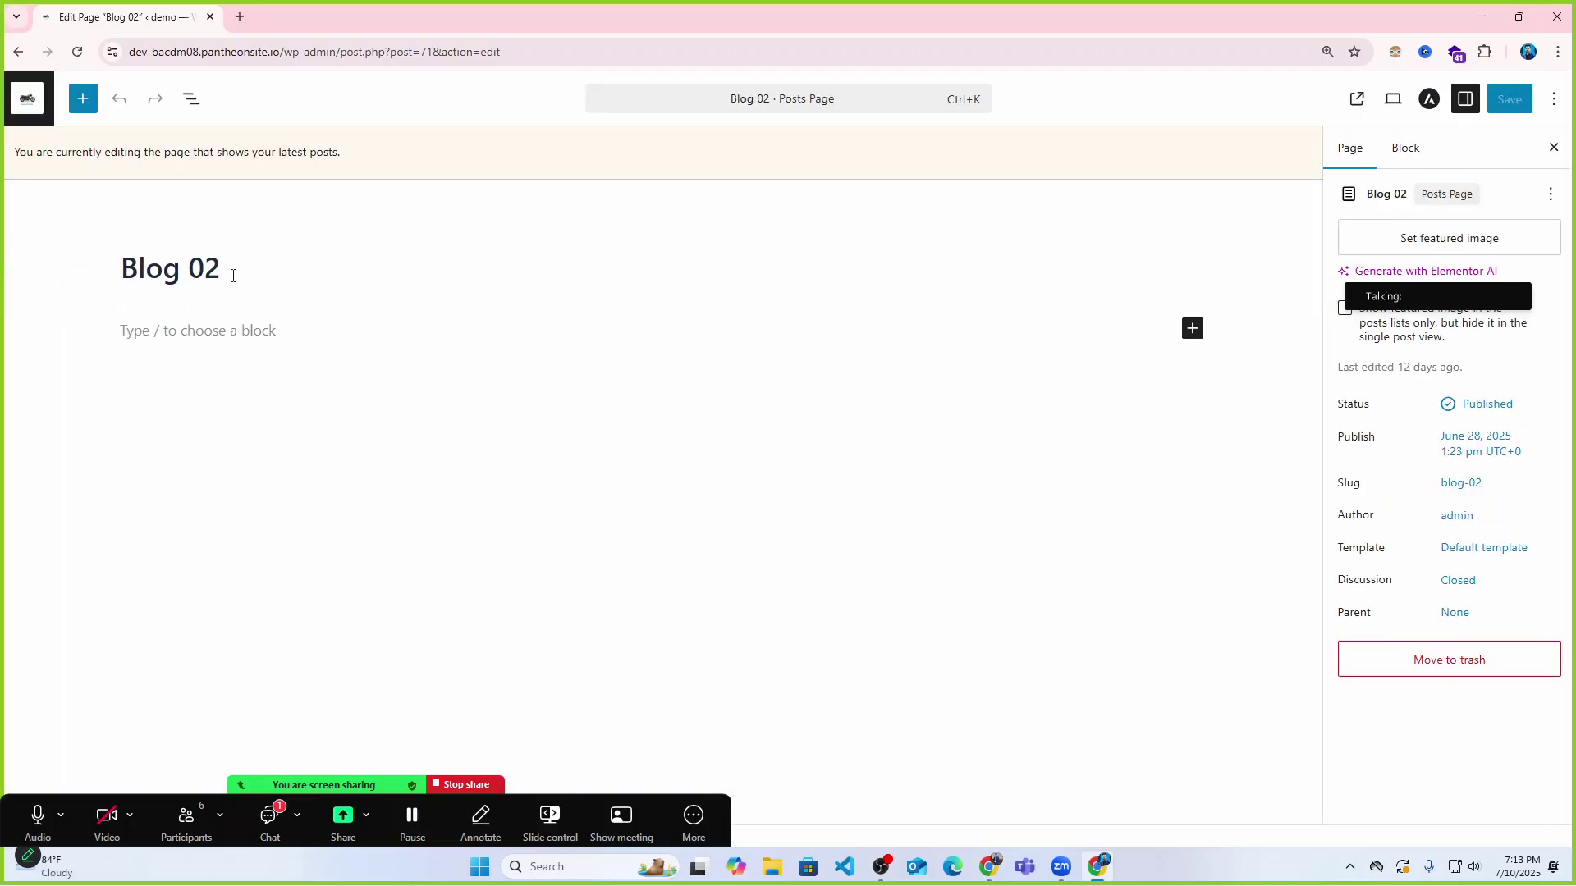
# Remove ' 02' from the title so the page is named Blog, save, and return to Pages.
pyautogui.moveTo(223, 269); pyautogui.dragTo(179, 274)
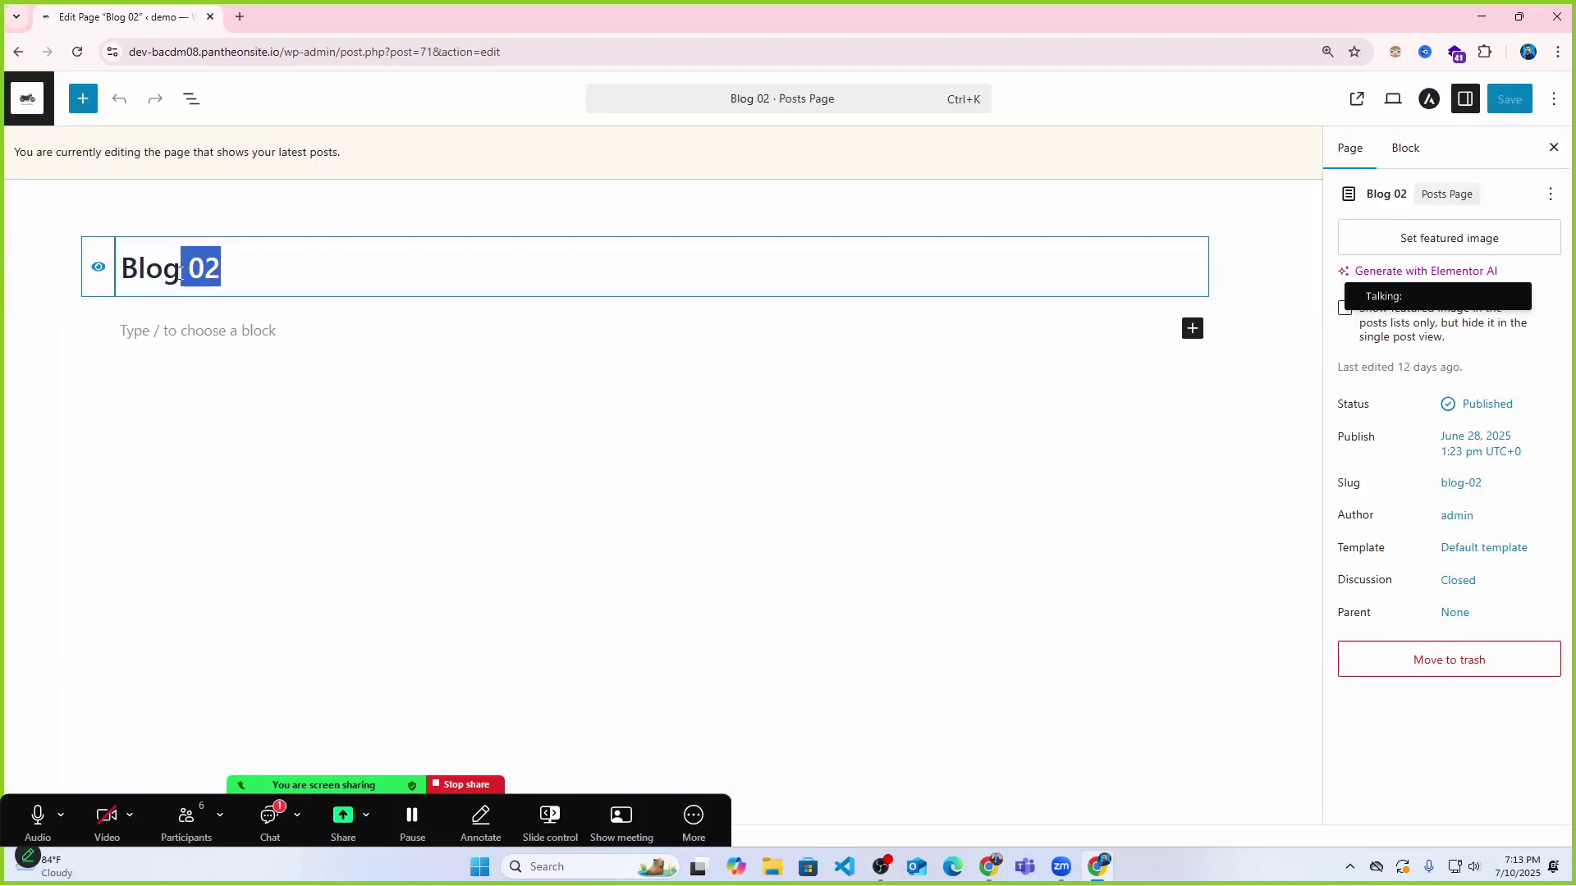
pyautogui.press('BackSpace')
pyautogui.click(1510, 98)
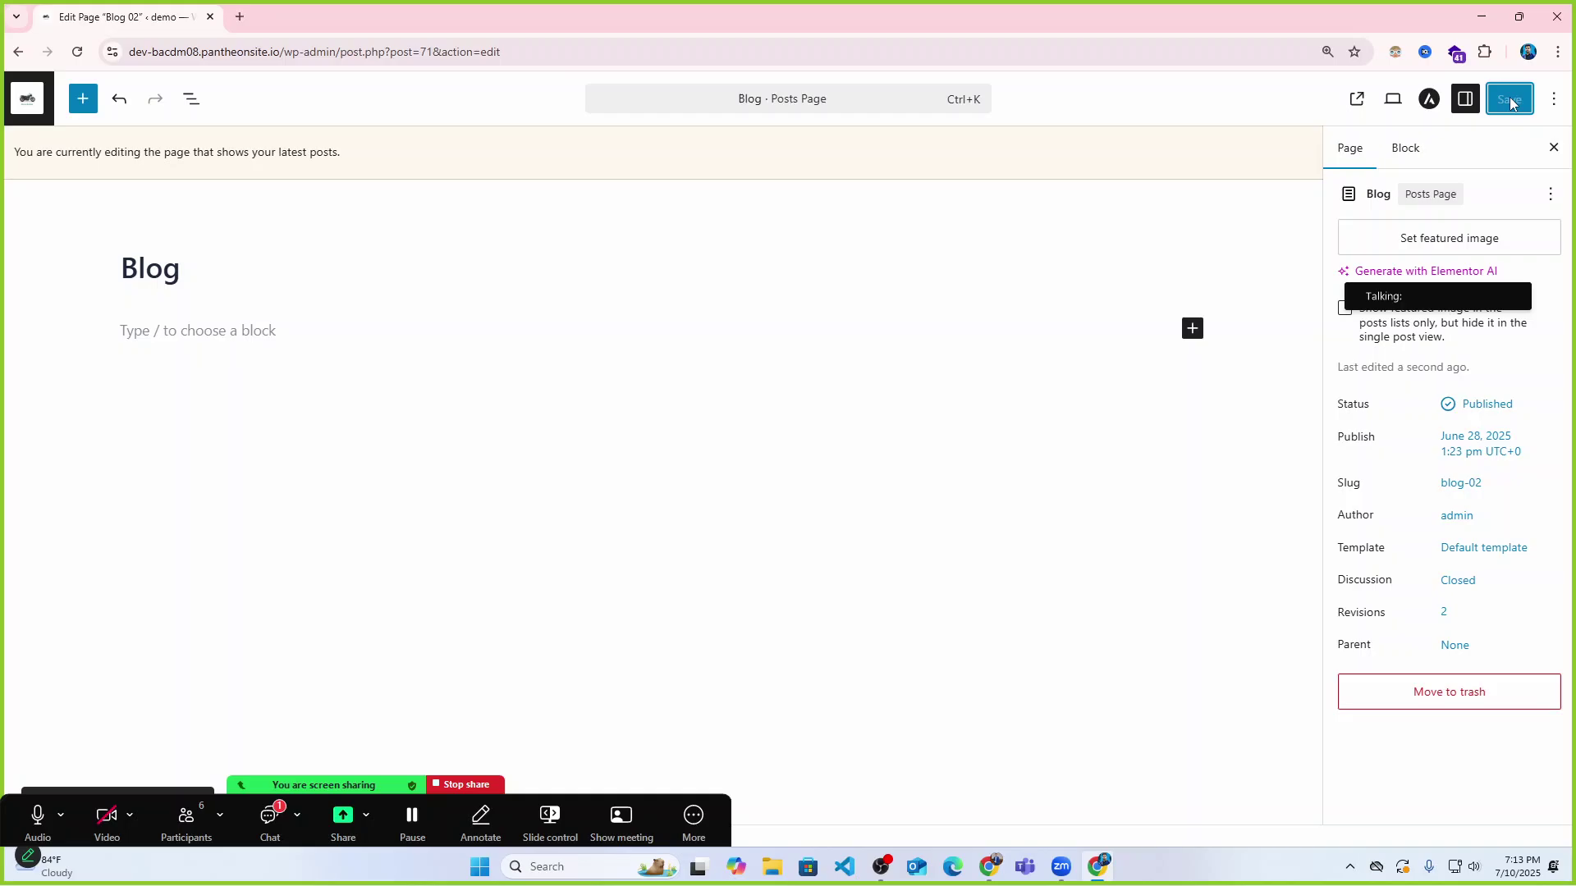
pyautogui.click(27, 100)
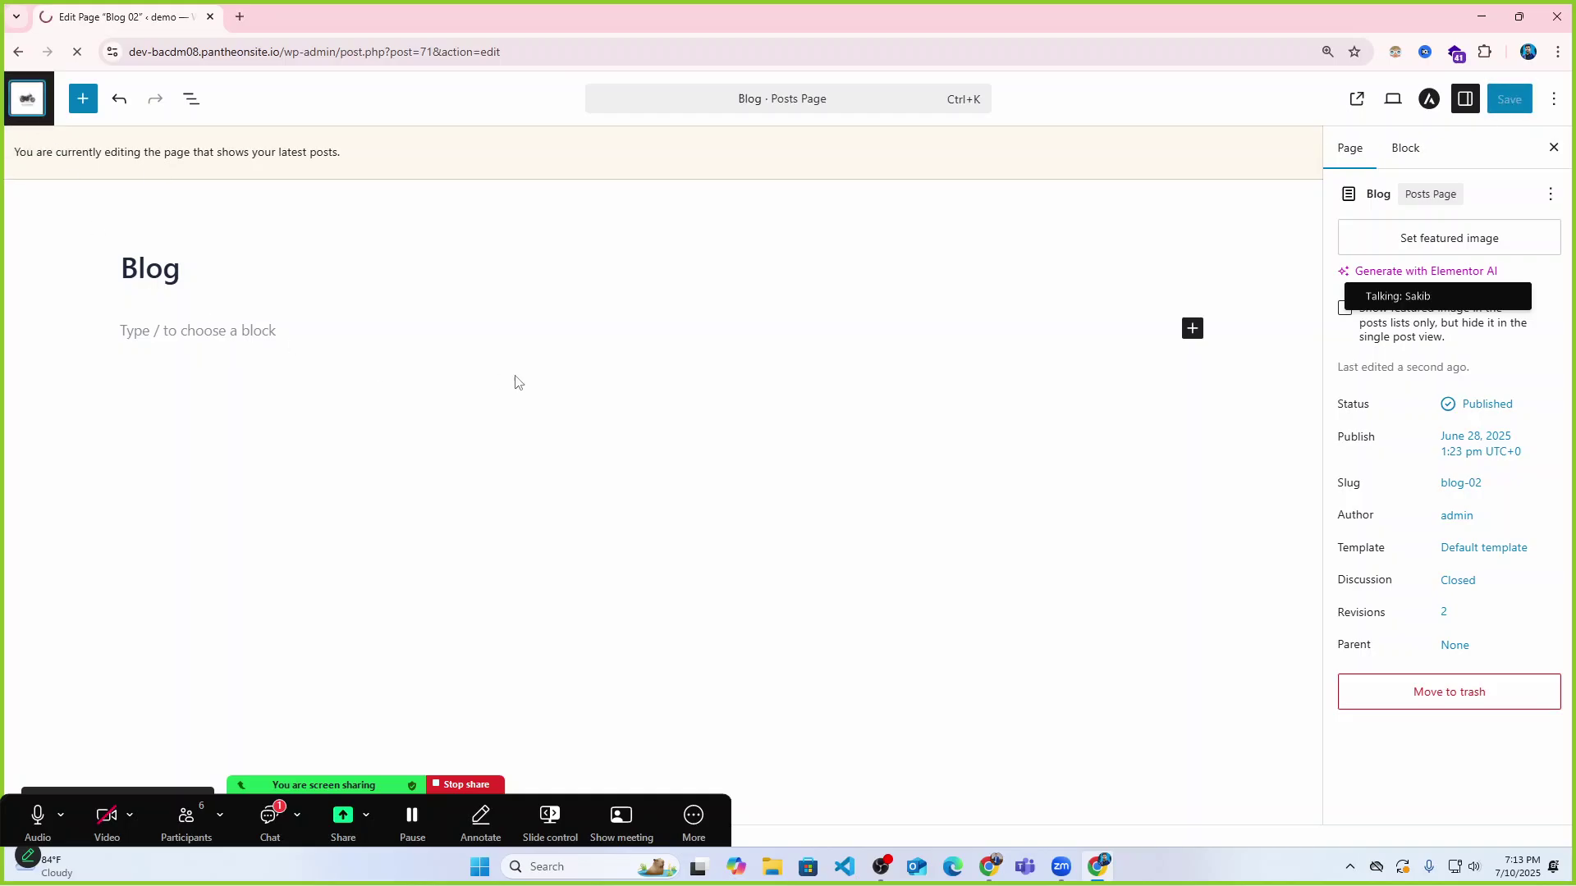
pyautogui.scroll(-1, 441, 446)
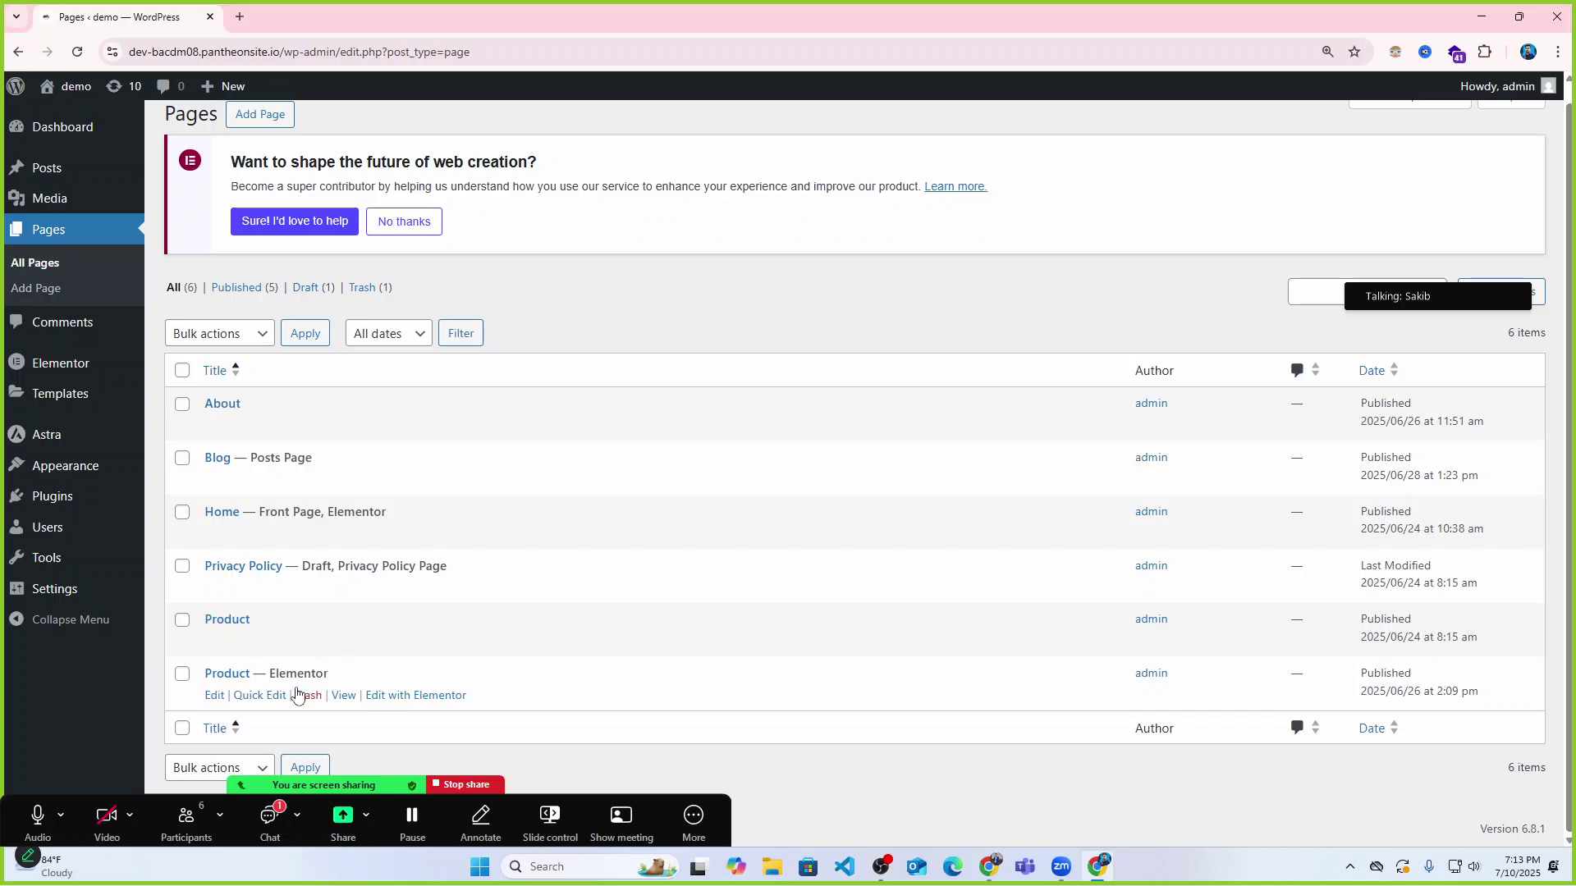
# Retitle the Product page to 'Contact', save it, and go back to the Pages list.
pyautogui.click(182, 619)
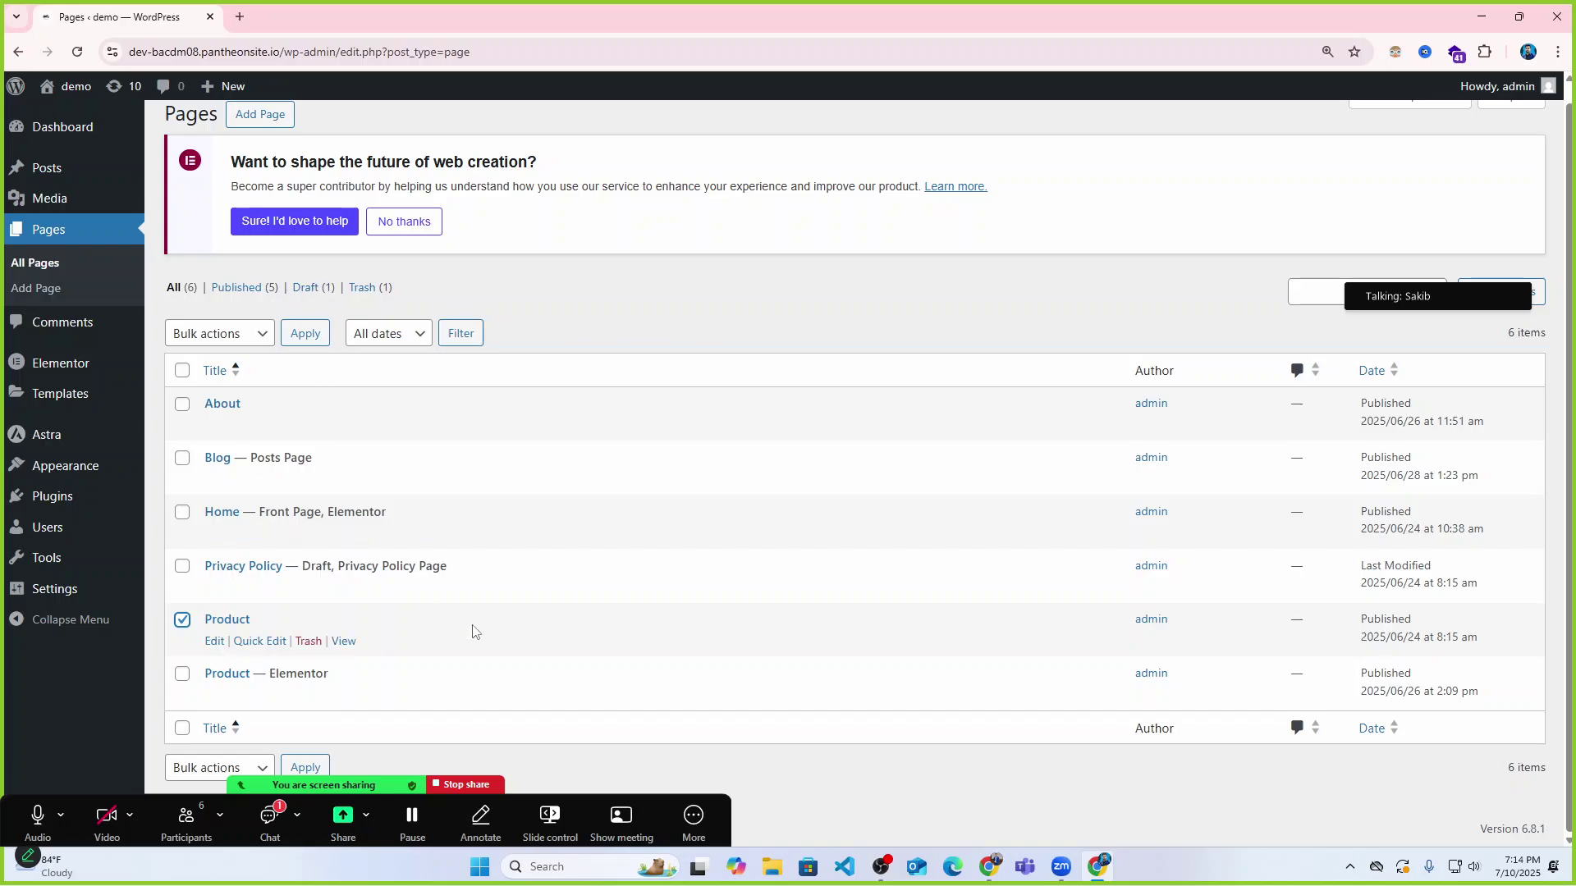
pyautogui.click(213, 644)
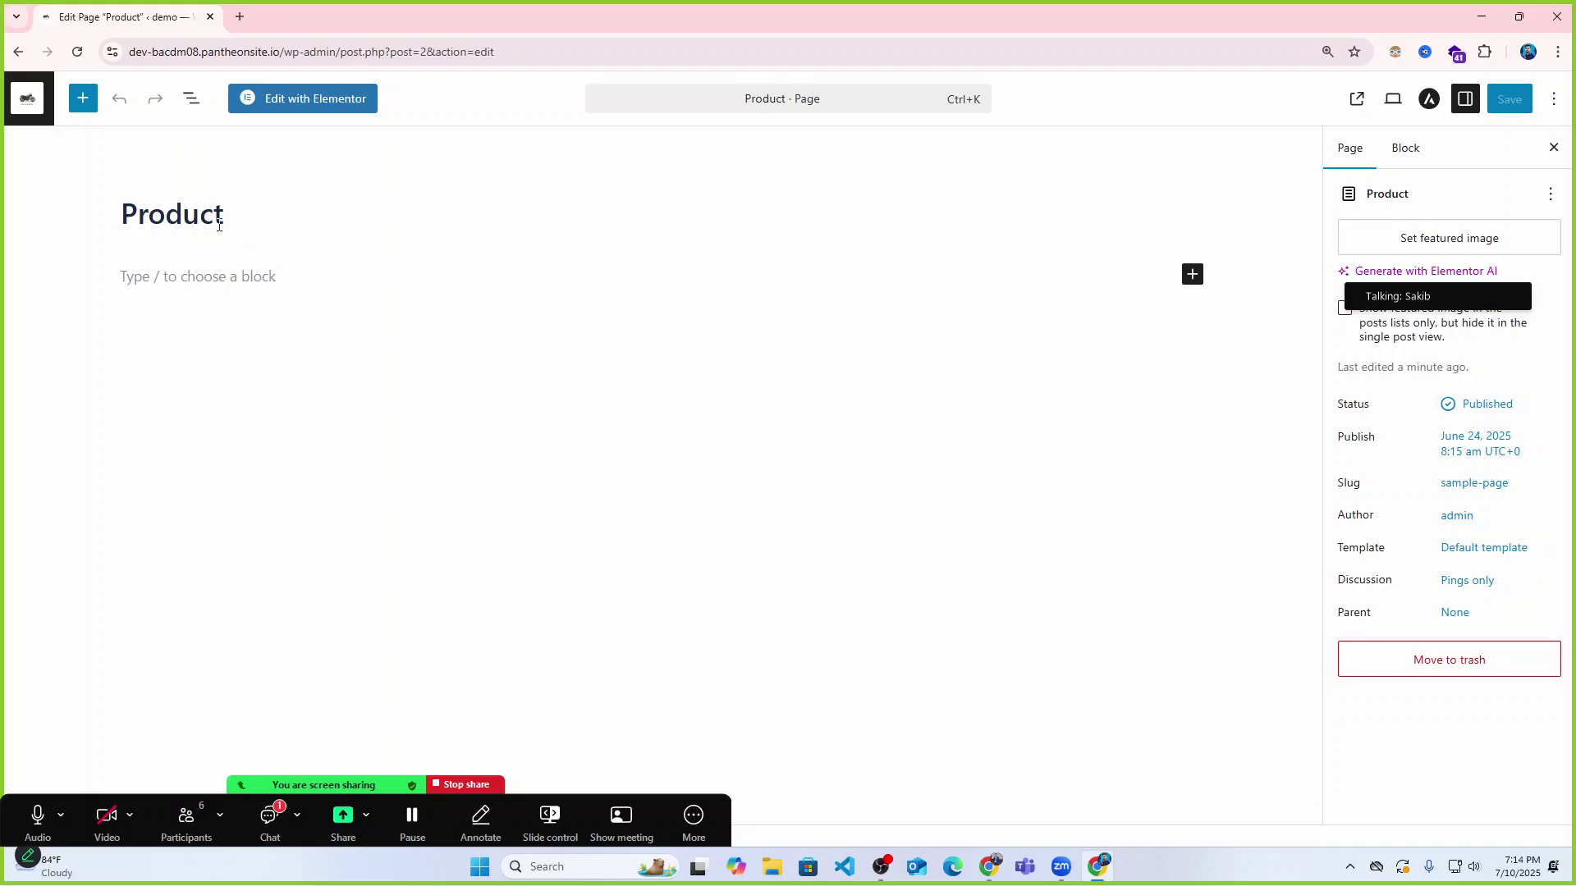
pyautogui.moveTo(219, 226); pyautogui.dragTo(129, 215)
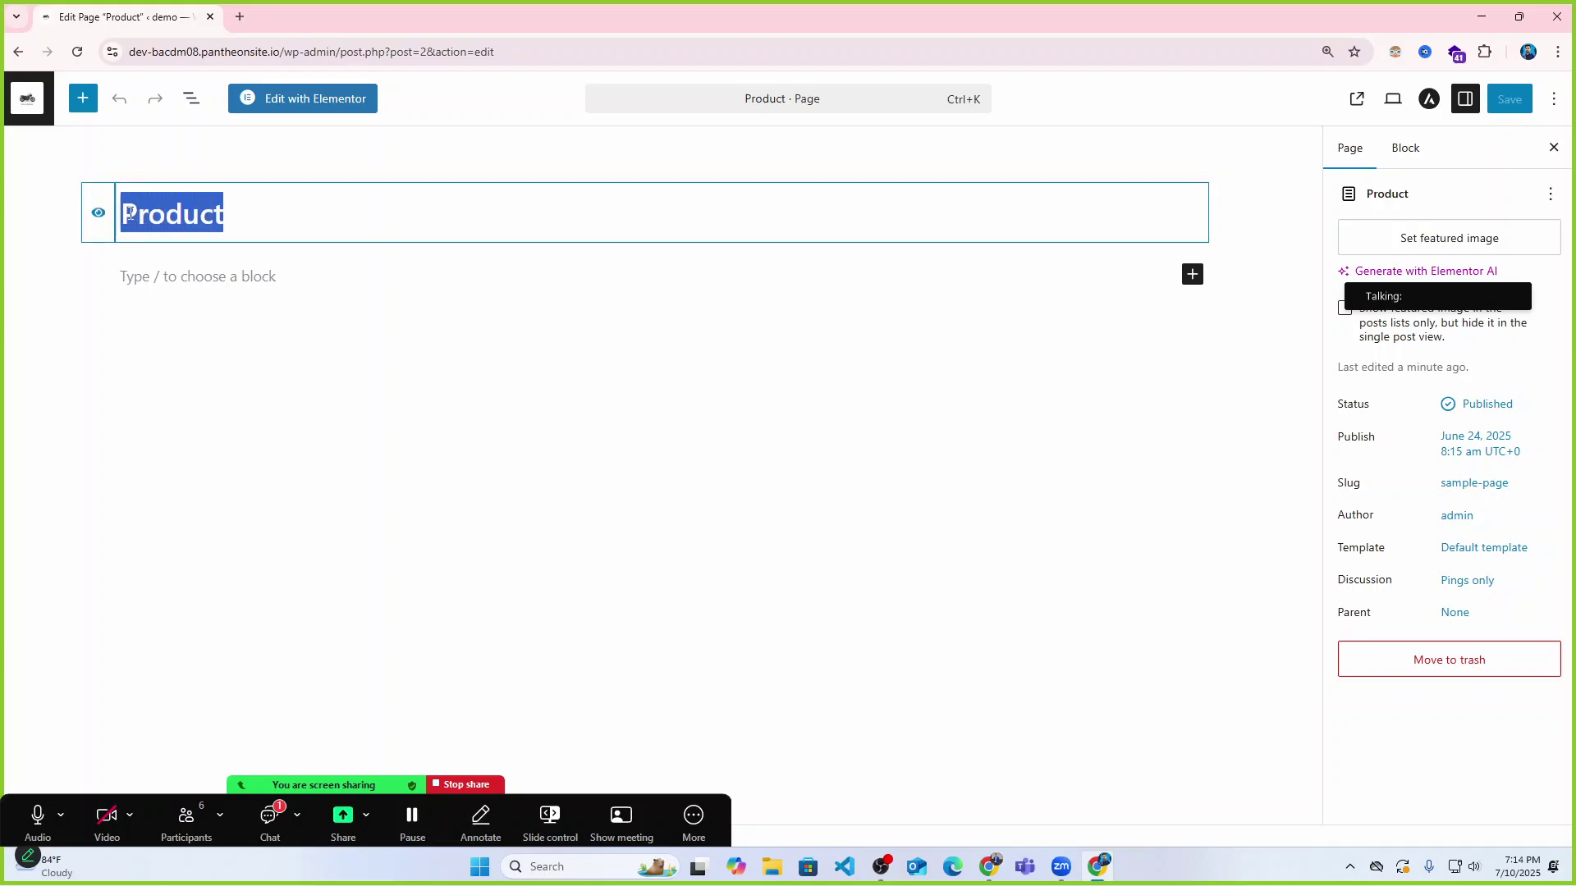
pyautogui.write('Contact')
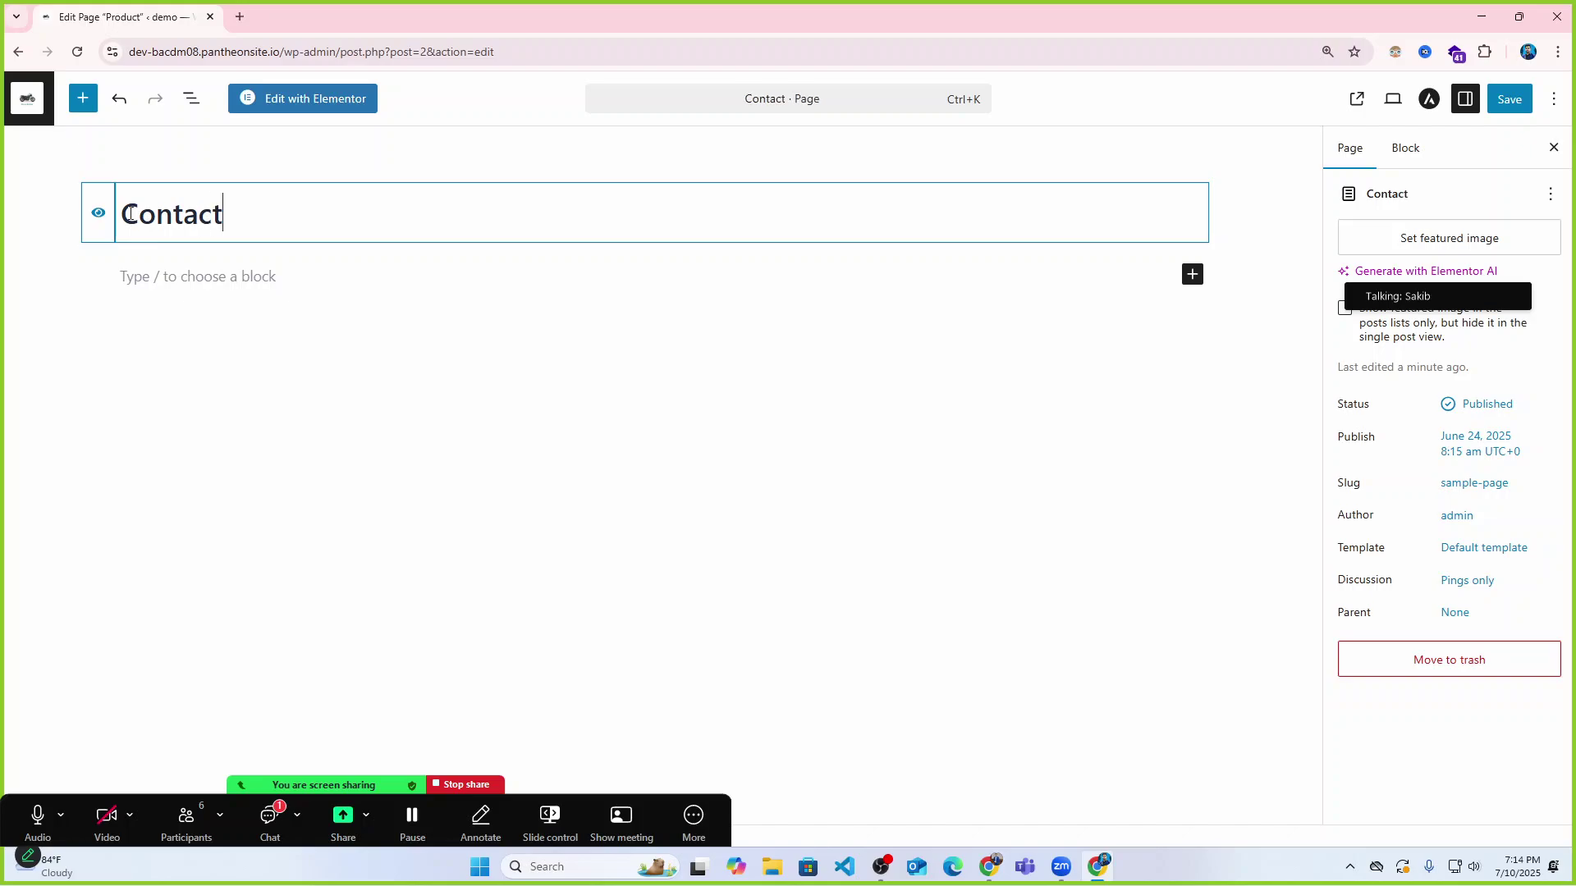
pyautogui.click(1509, 98)
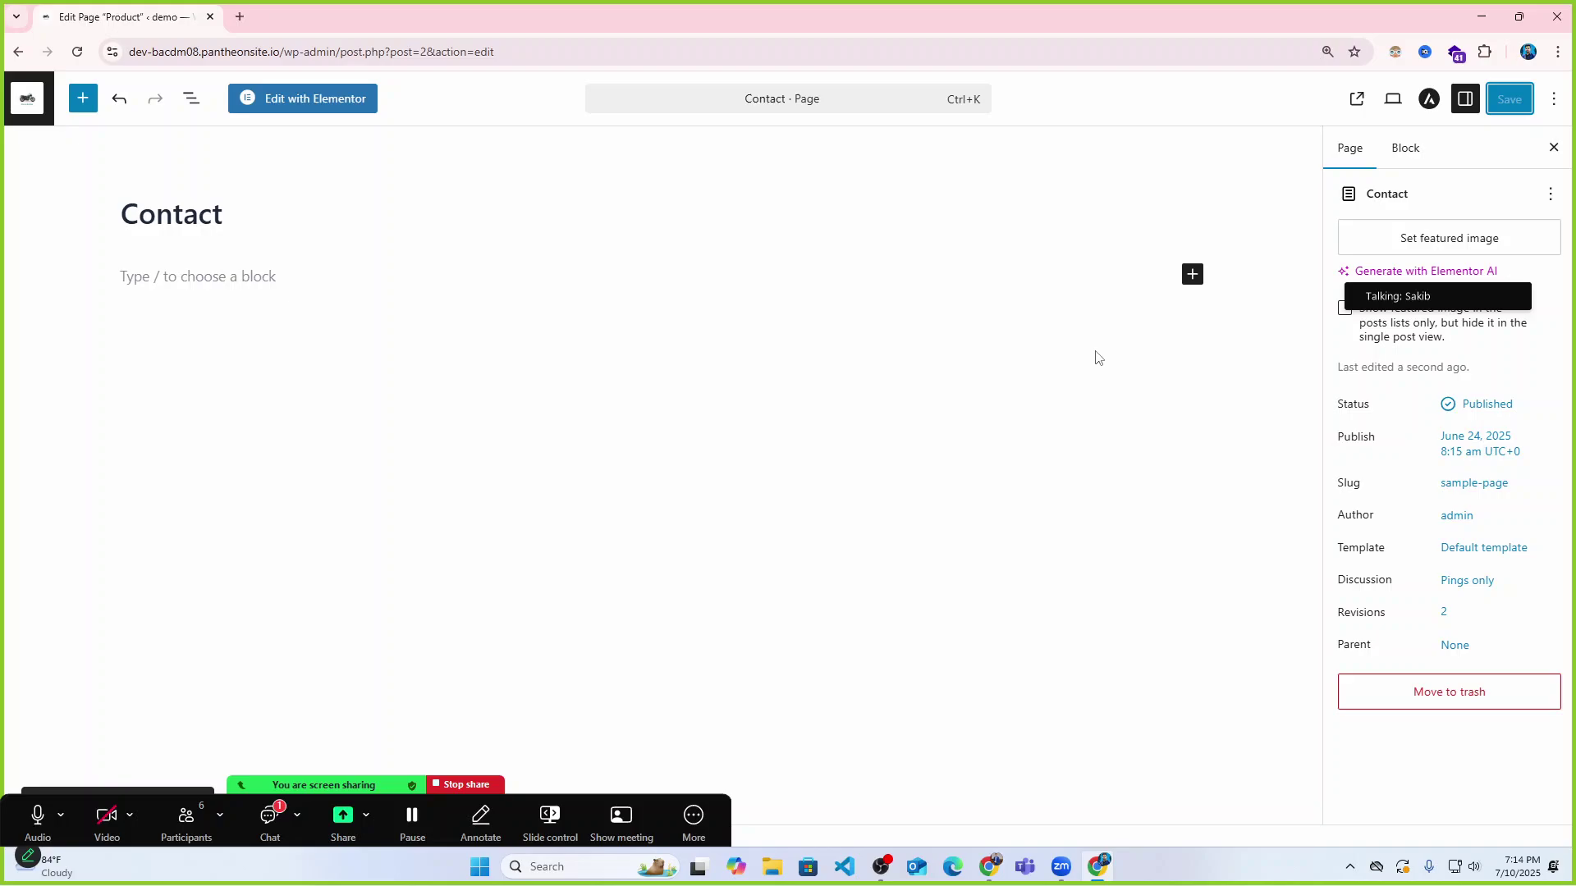
pyautogui.click(27, 98)
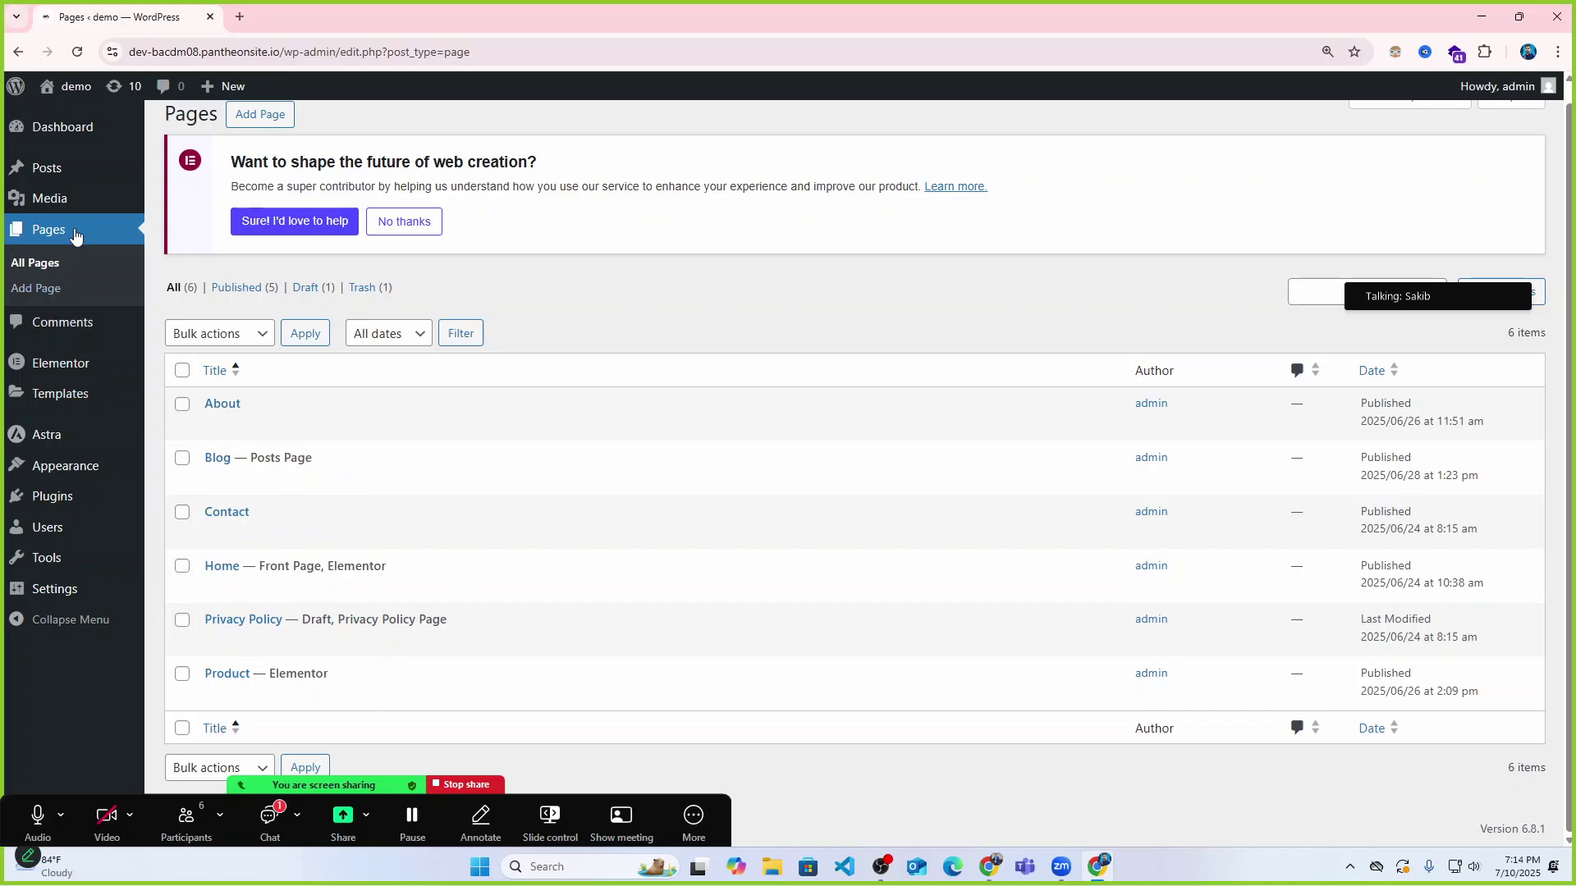
# Reload All Pages and open a new Chrome tab beside it.
pyautogui.click(33, 263)
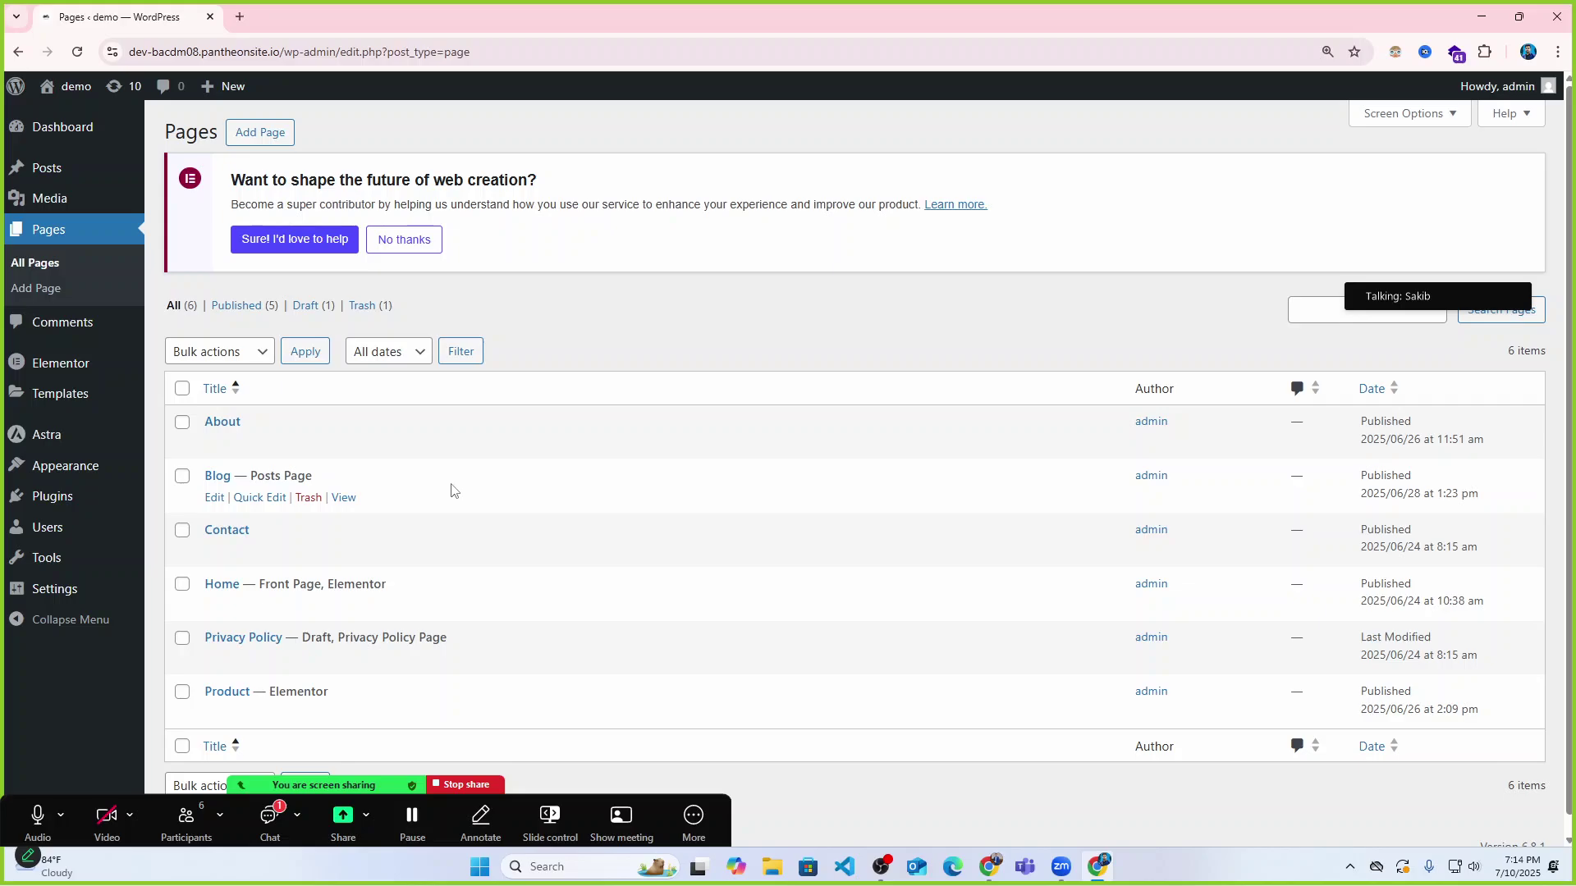
pyautogui.click(240, 16)
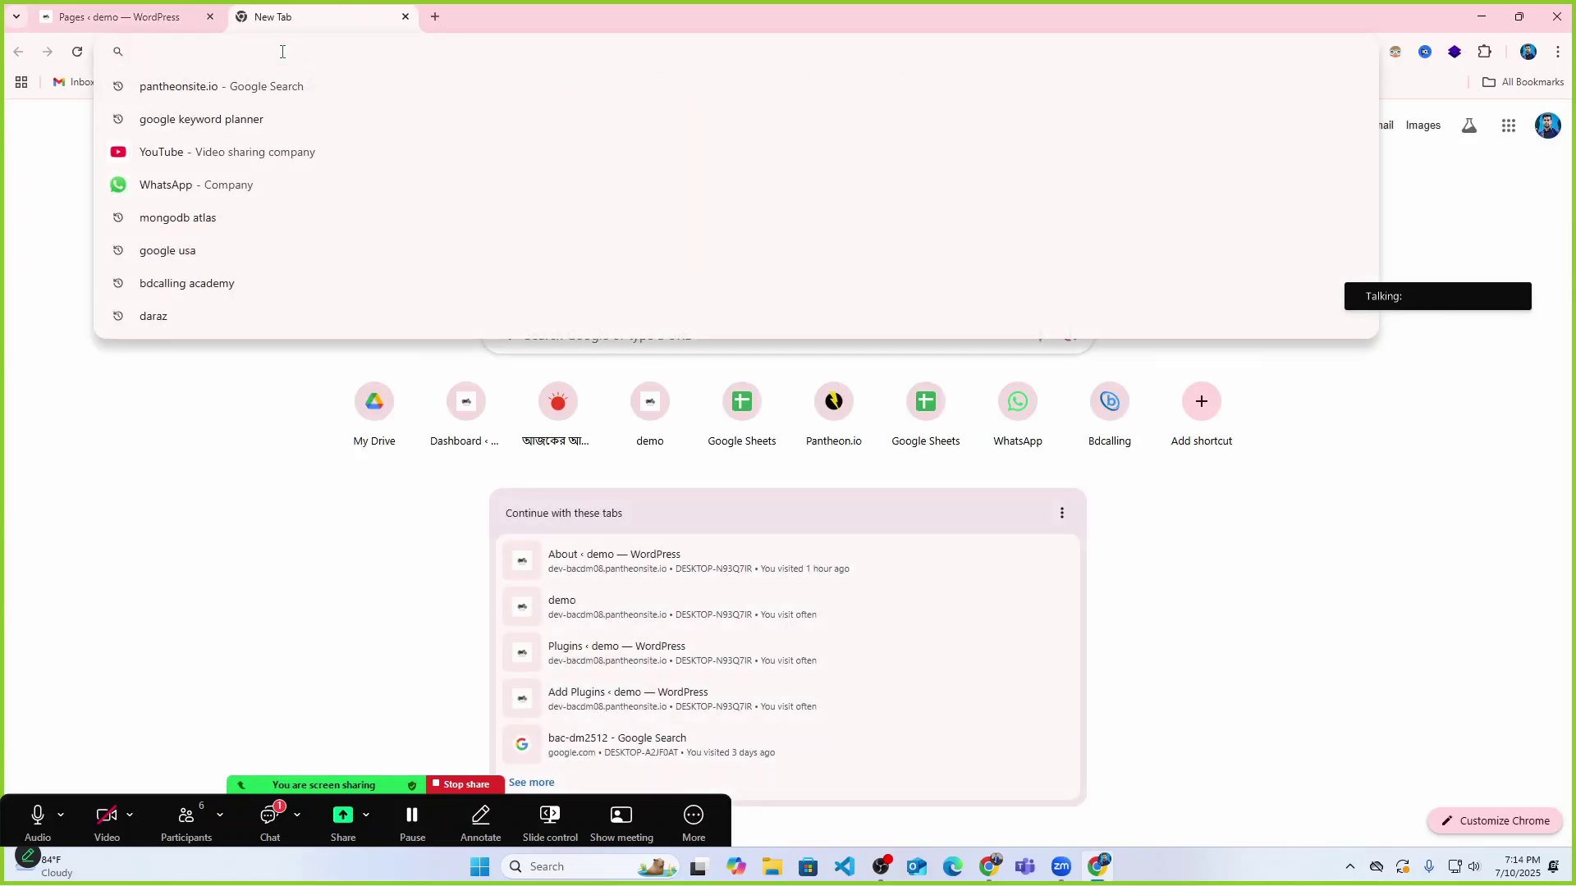
# Go to bdcalling-academy.netlify in the address bar, correcting a typo first.
pyautogui.write('bdca')
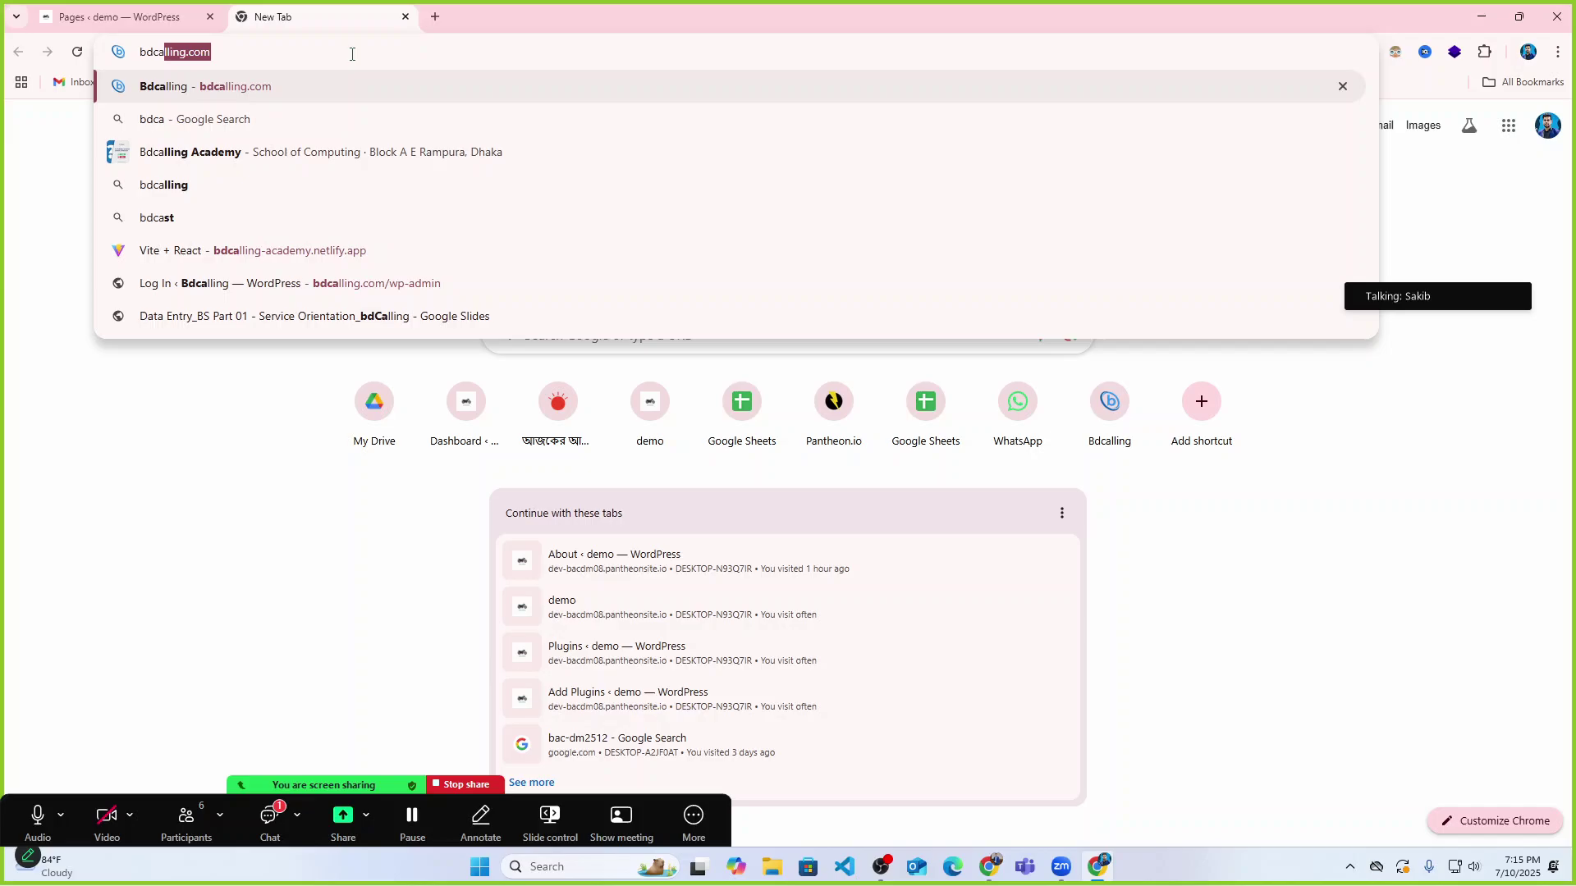
pyautogui.write('lim')
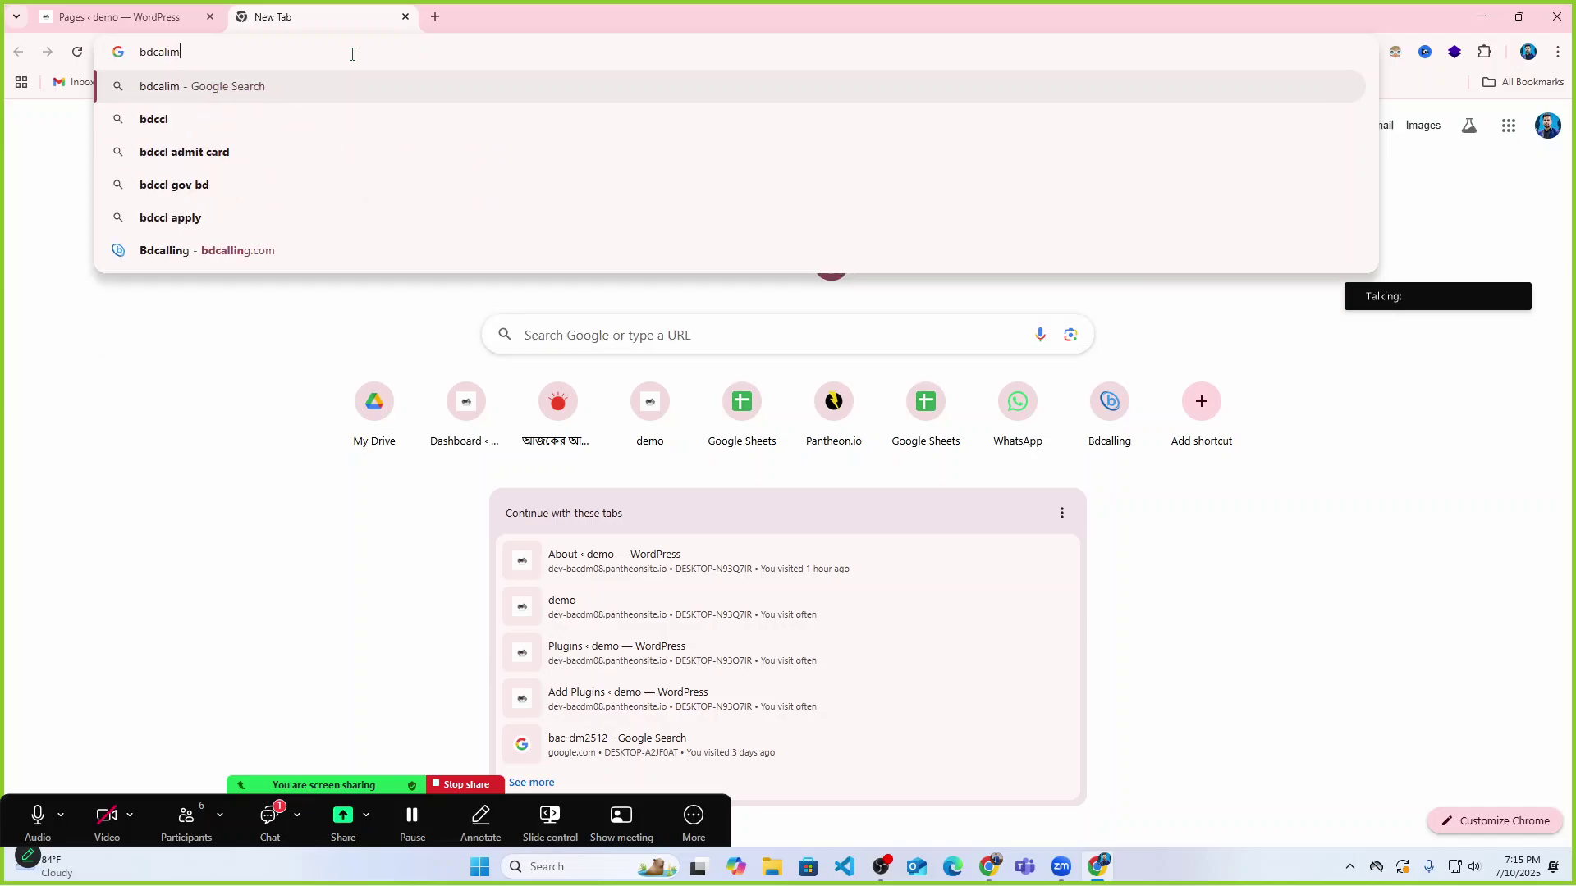
pyautogui.press('BackSpace')
pyautogui.press('BackSpace')
pyautogui.press('BackSpace')
pyautogui.press('BackSpace')
pyautogui.press('BackSpace')
pyautogui.press('BackSpace')
pyautogui.write('bdca')
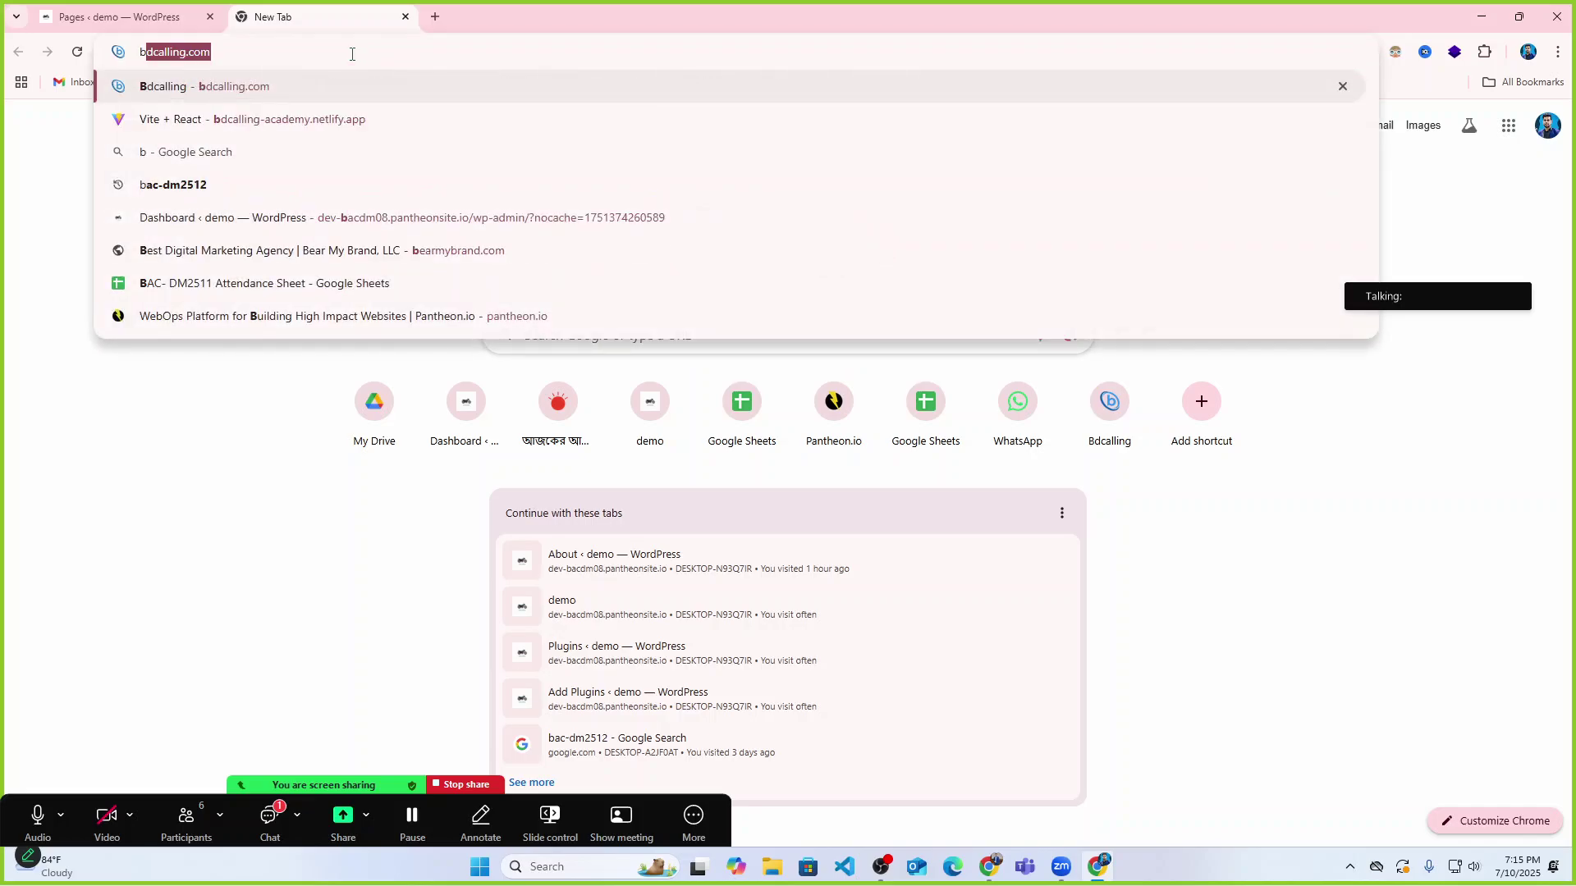
pyautogui.write('lling-')
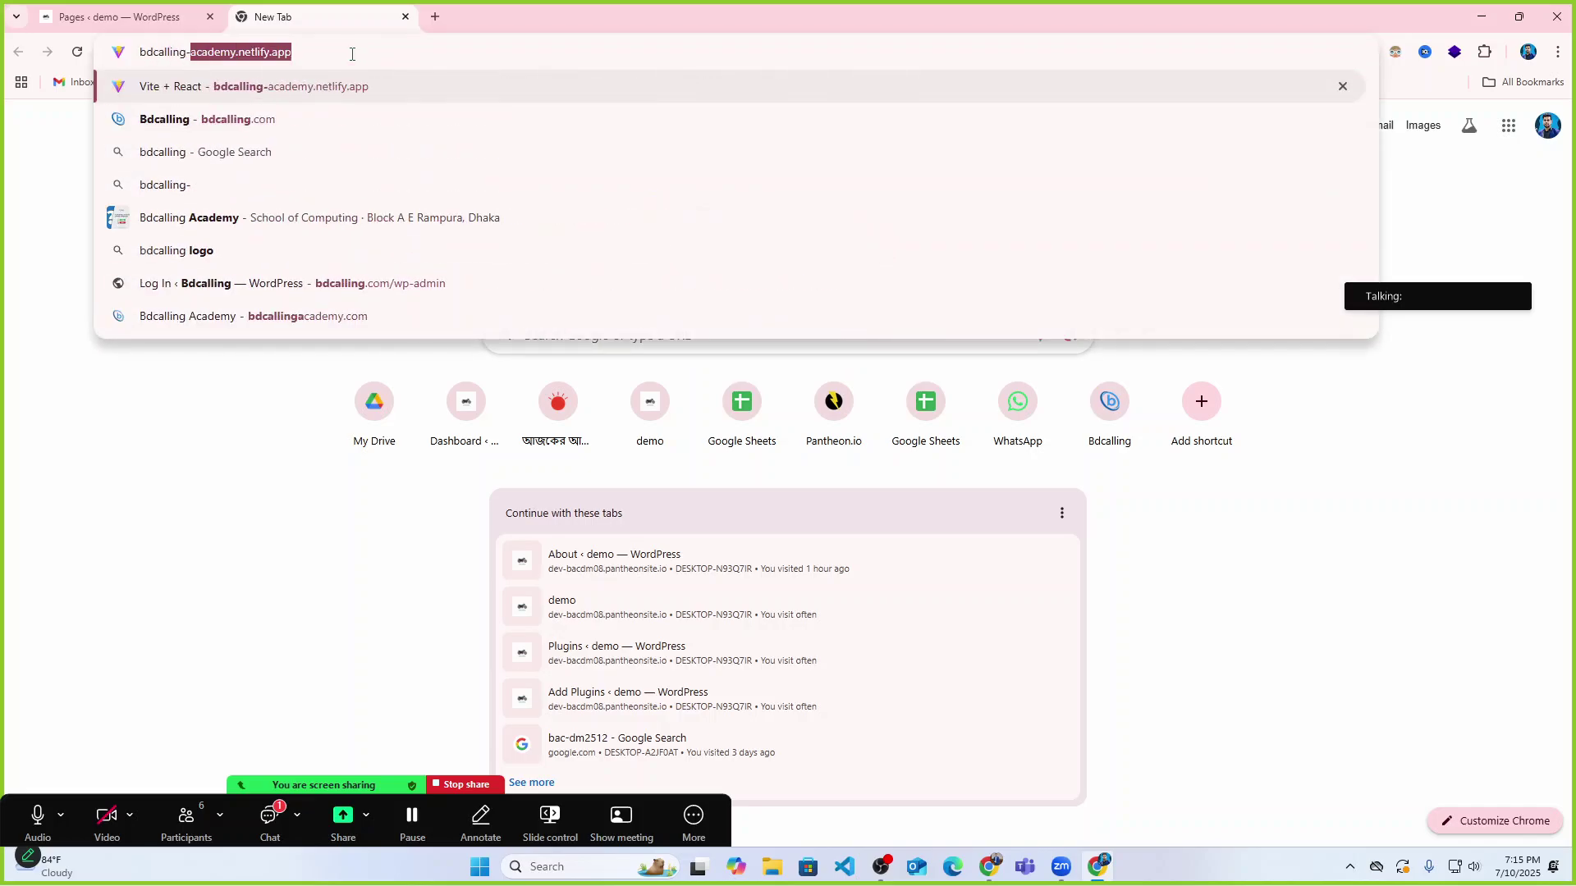
pyautogui.write('academy')
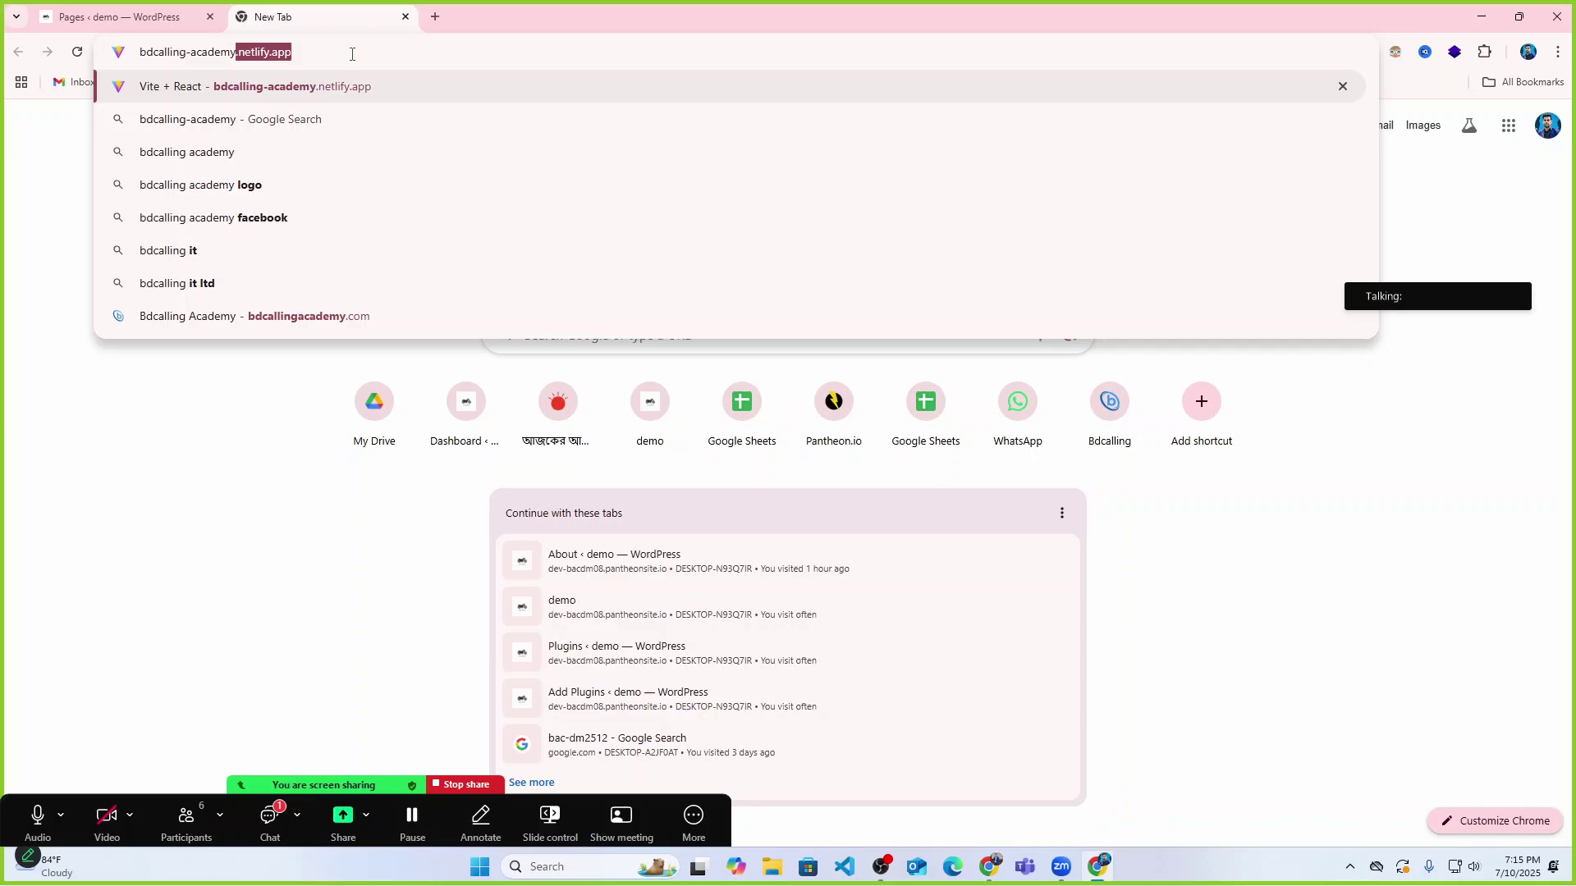
pyautogui.write('.netli')
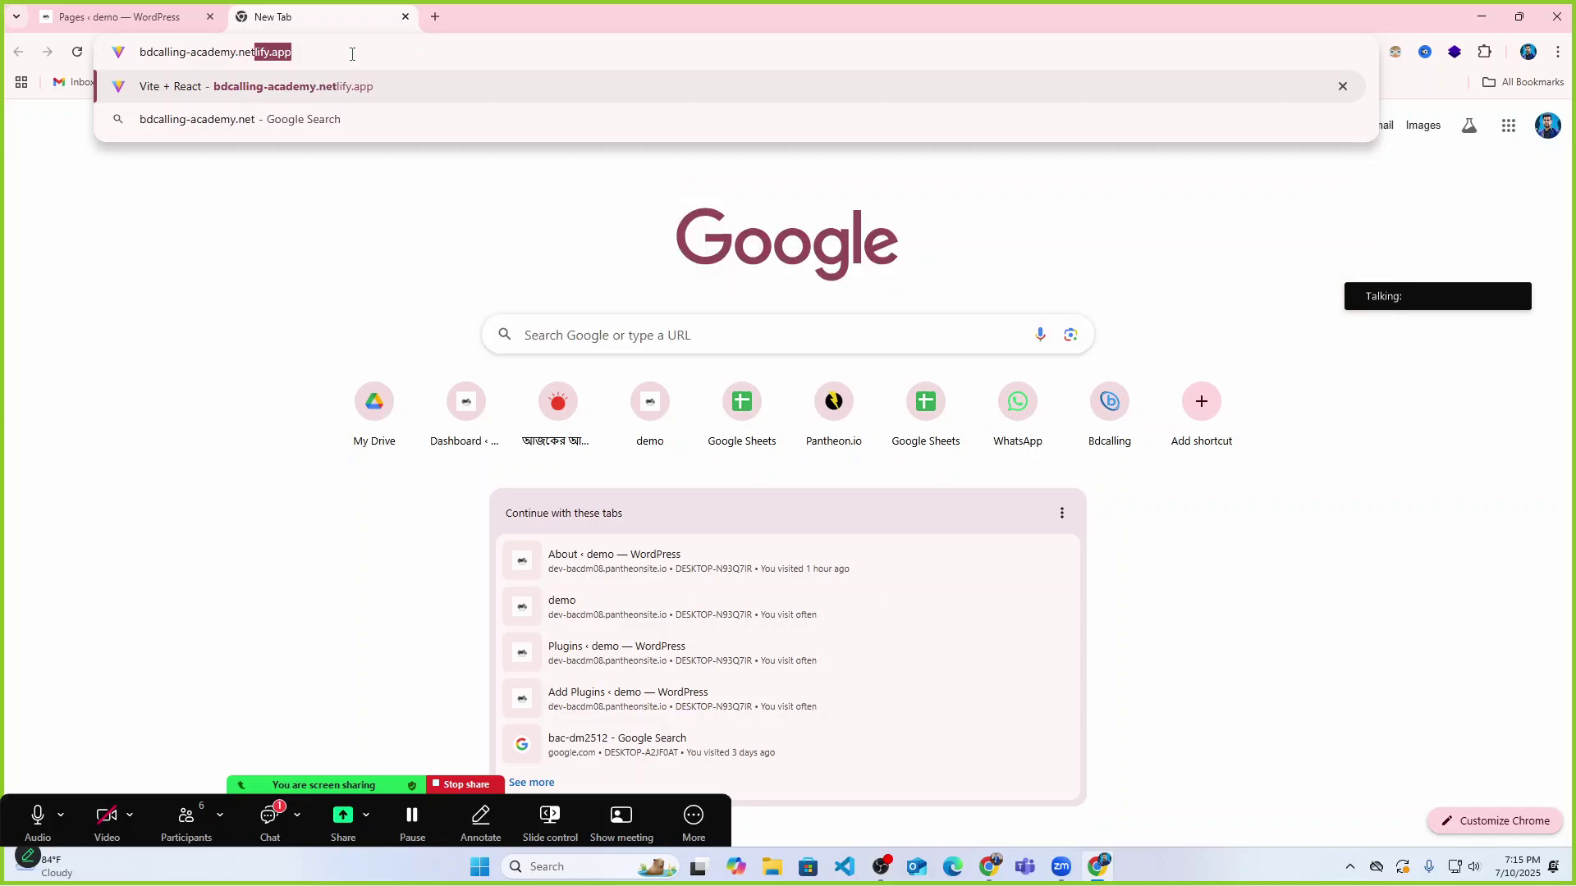
pyautogui.write('fy')
pyautogui.press('Return')
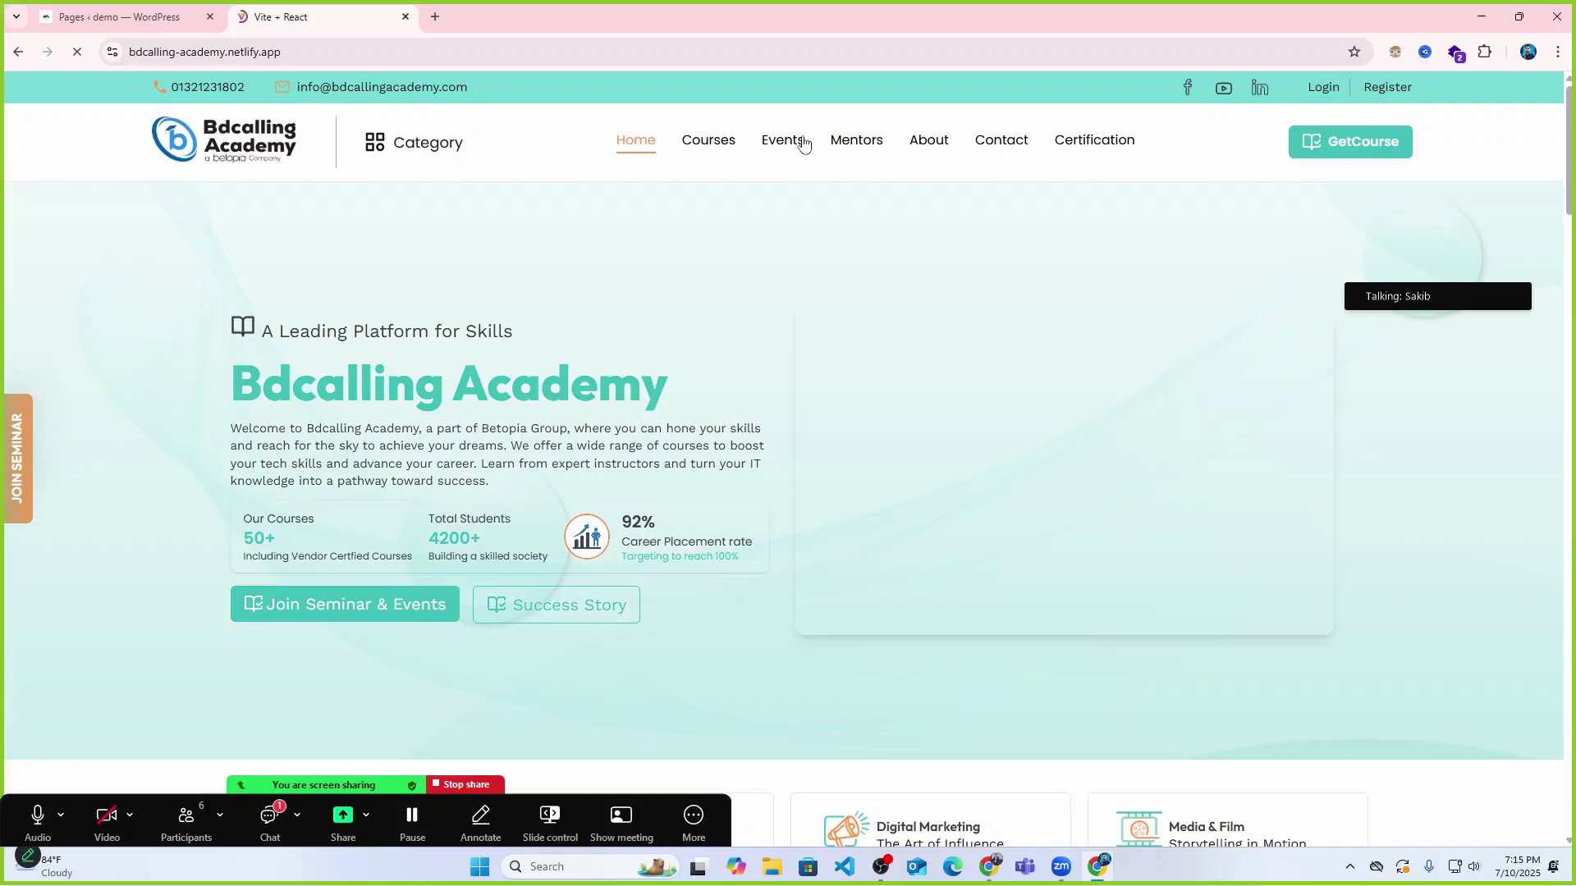
# Browse the academy's Courses and Contact pages, then return to its home page.
pyautogui.click(708, 142)
pyautogui.scroll(-7, 605, 380)
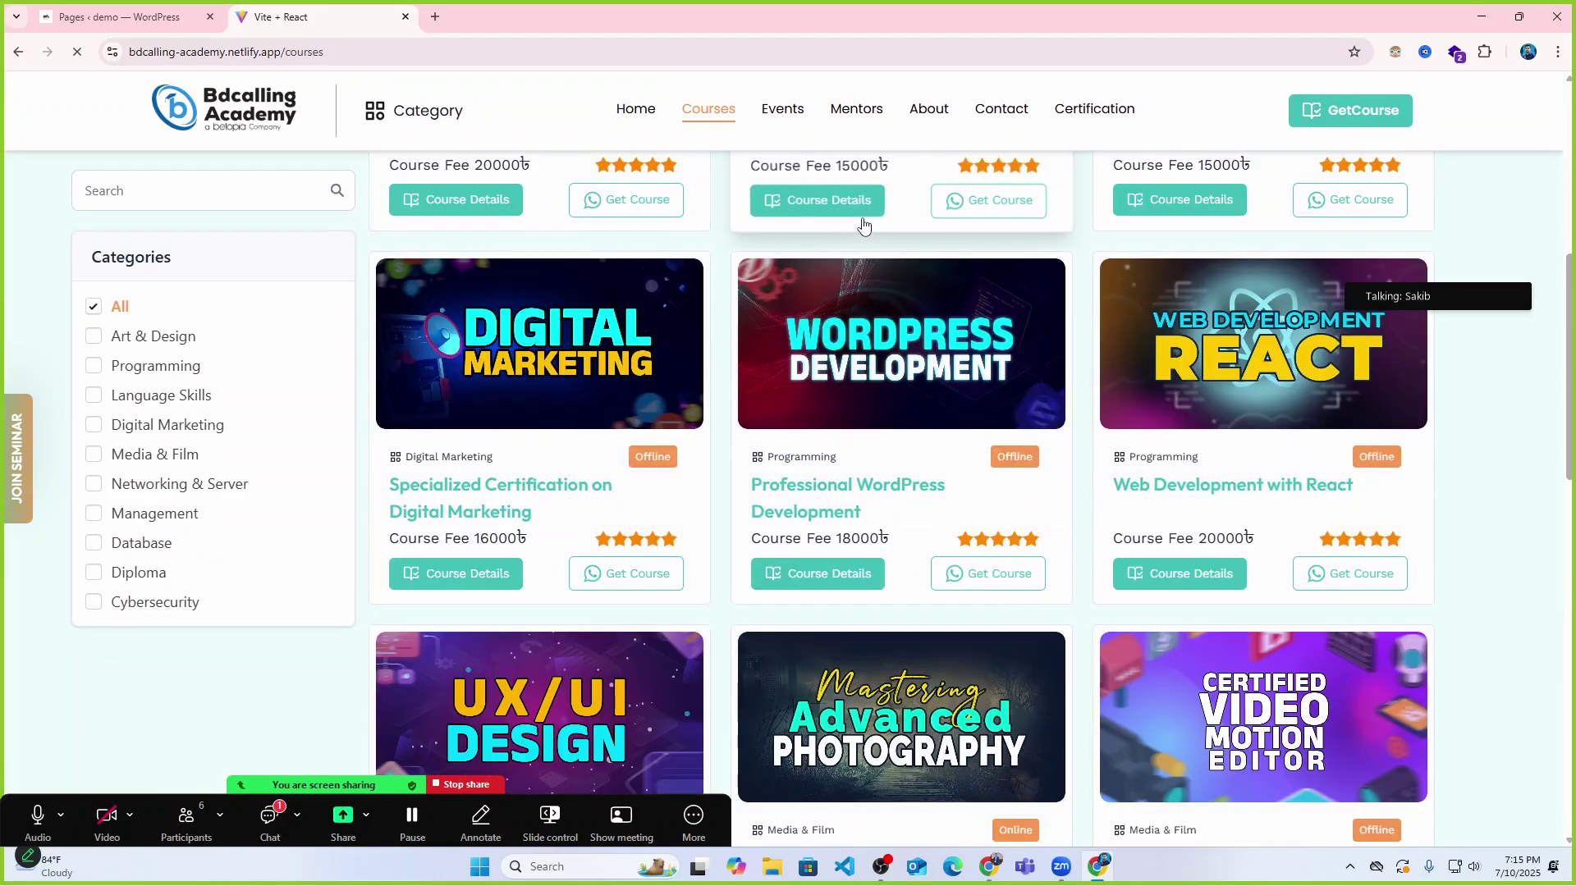
pyautogui.scroll(6, 862, 229)
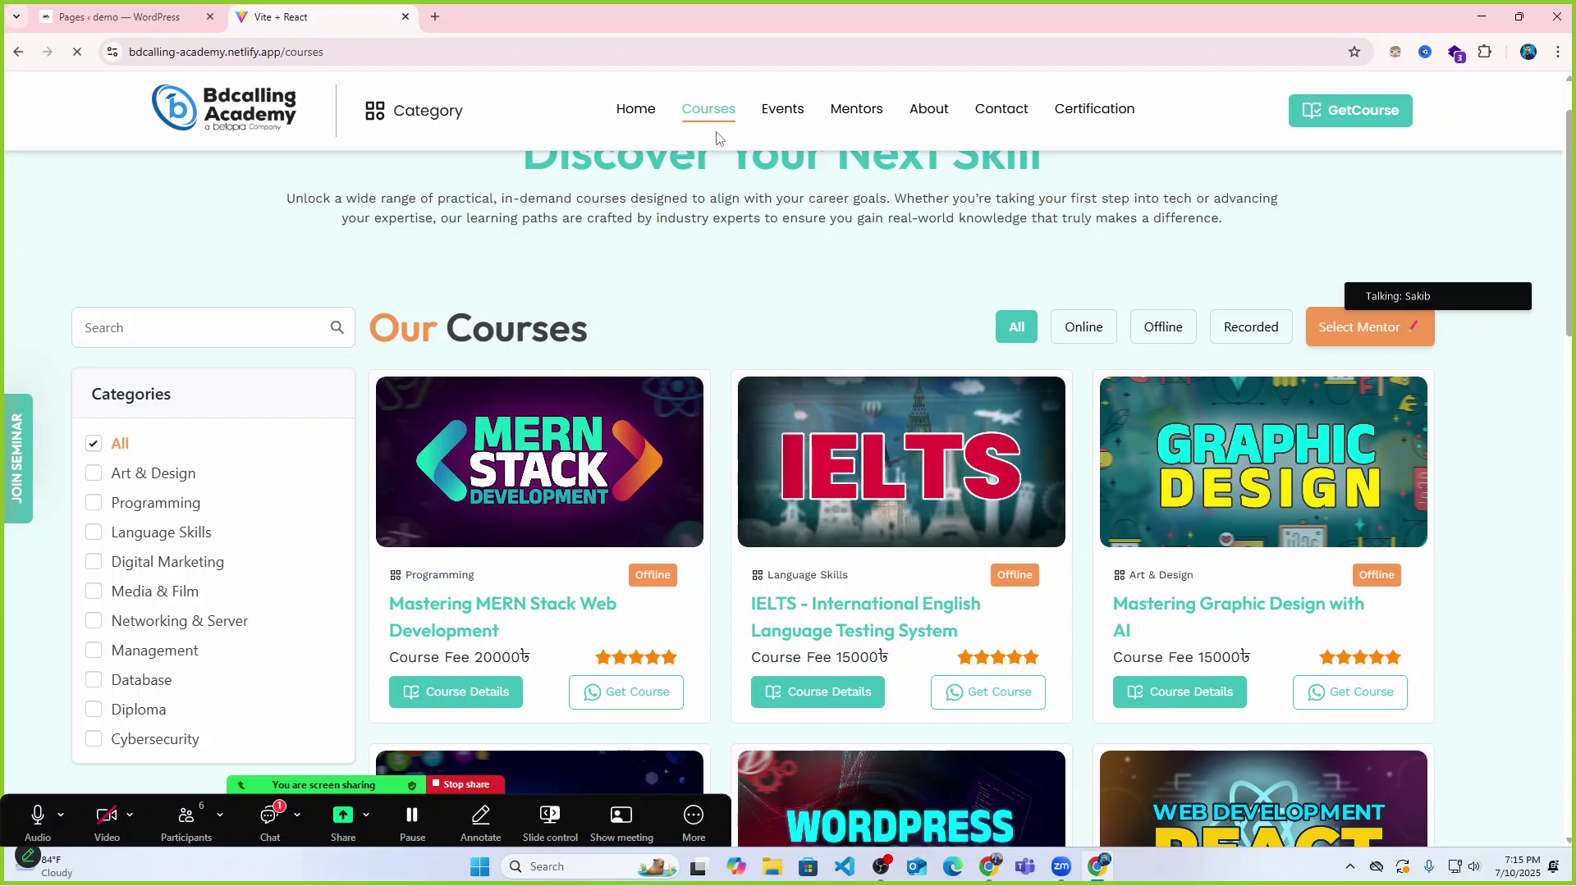
pyautogui.scroll(1, 849, 296)
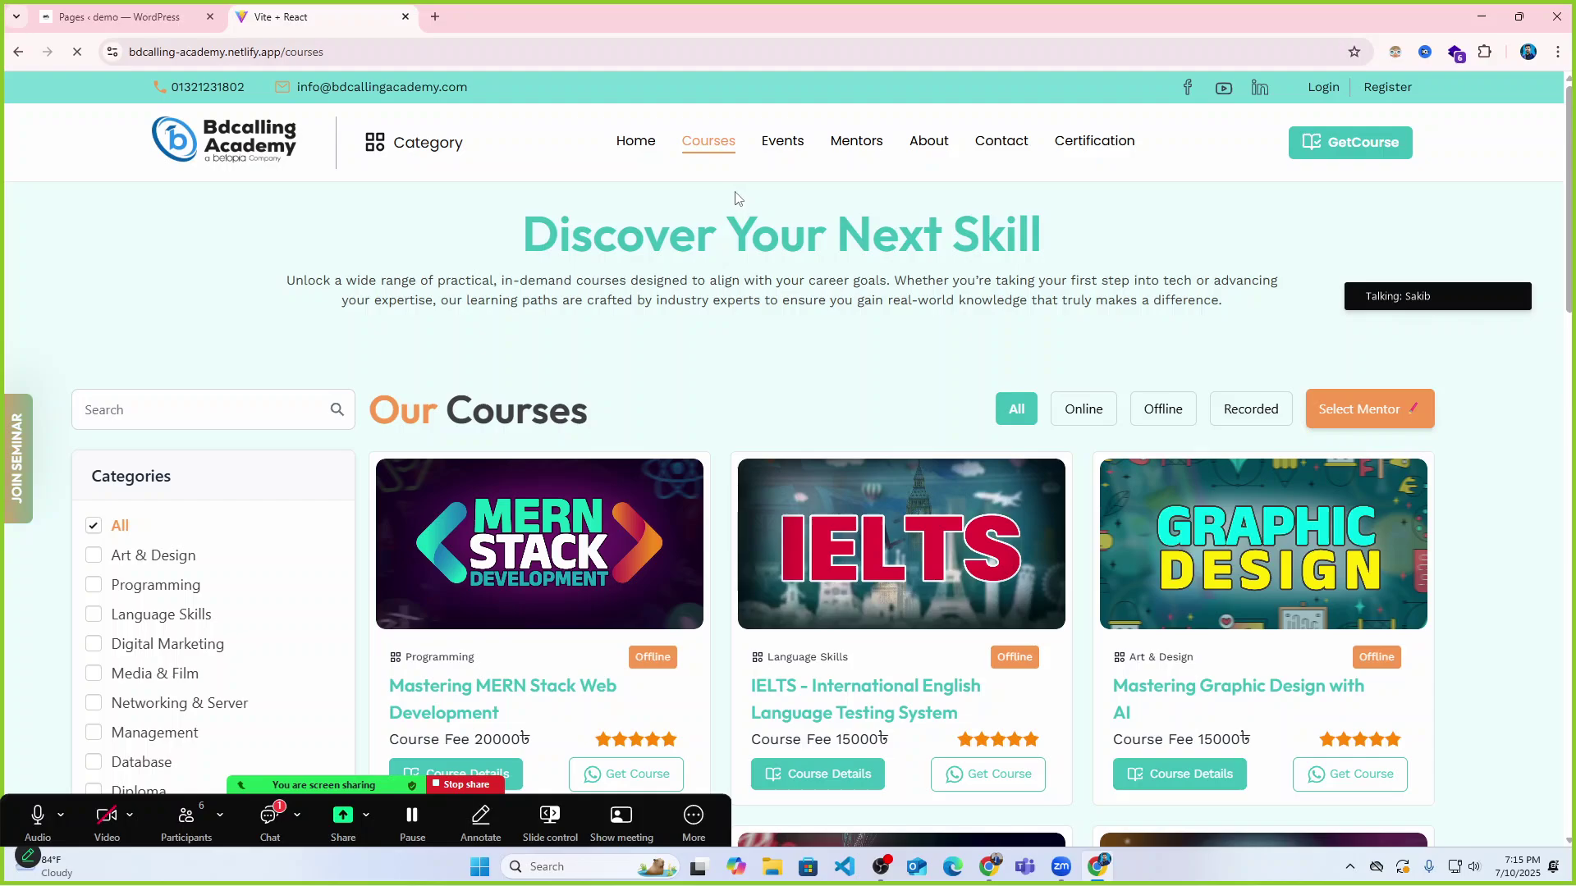
pyautogui.click(1001, 144)
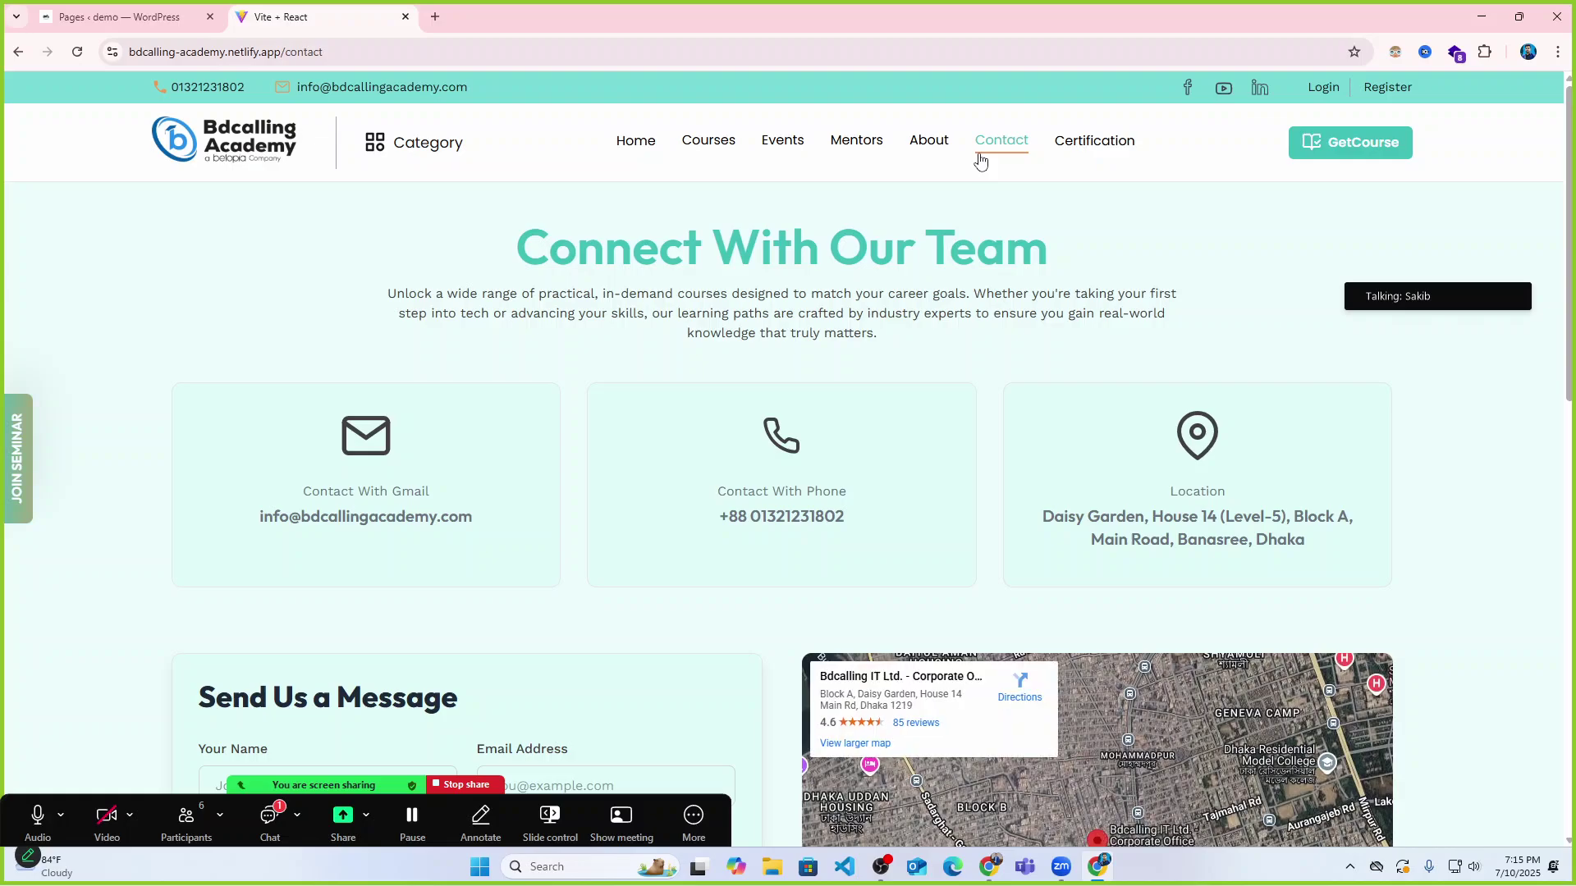
pyautogui.click(649, 144)
# View the full Success Stories page, return home, and switch back to the WordPress tab.
pyautogui.scroll(-10, 788, 377)
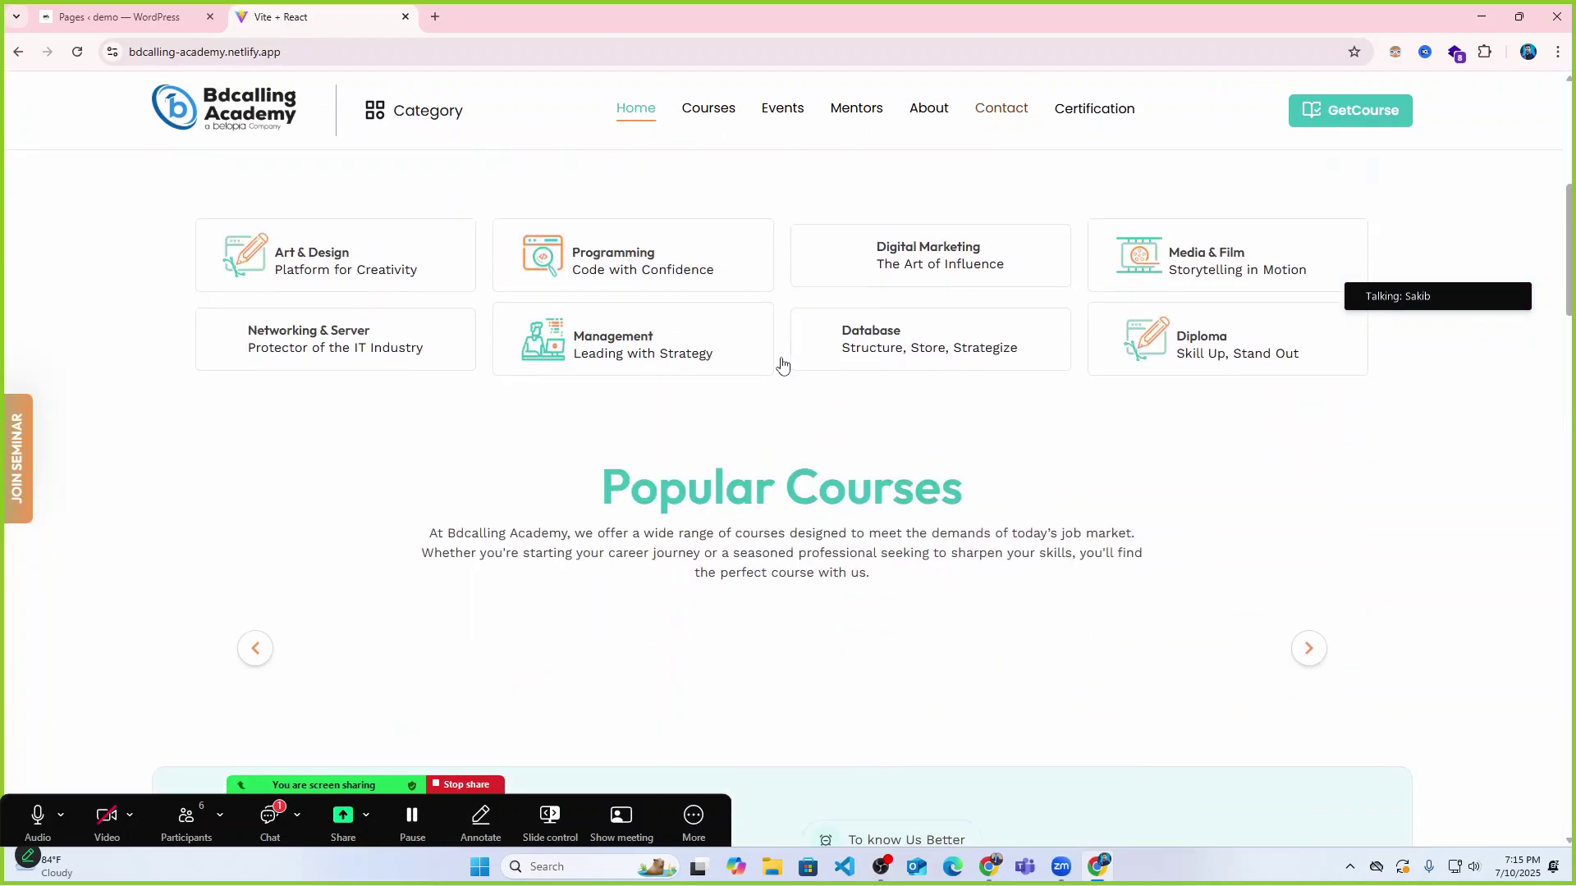
pyautogui.scroll(-20, 782, 365)
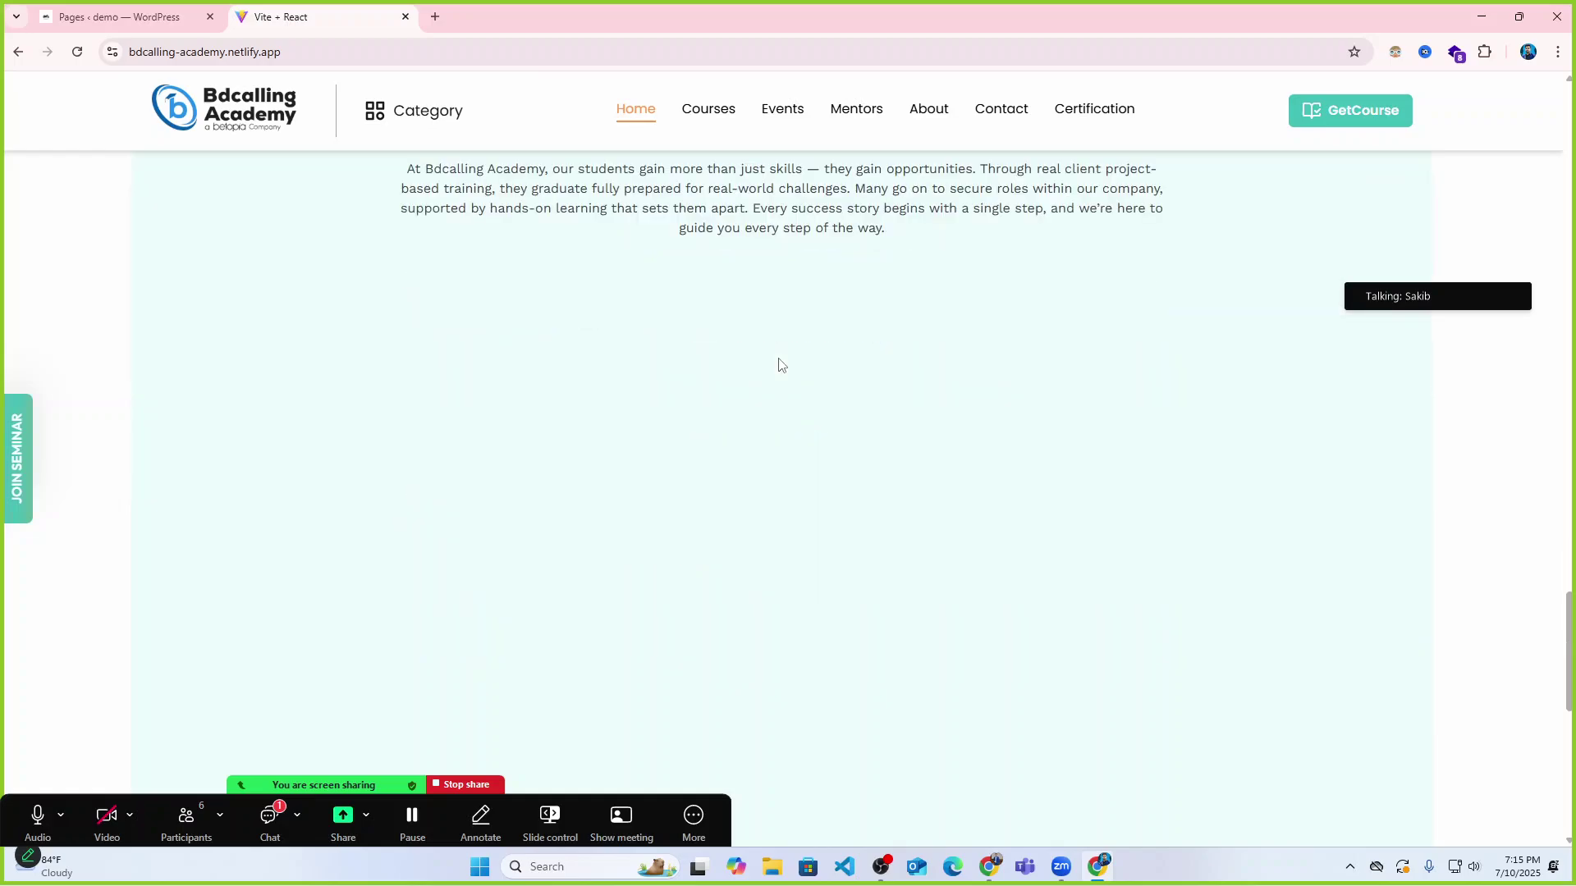
pyautogui.scroll(-2, 780, 410)
pyautogui.click(776, 552)
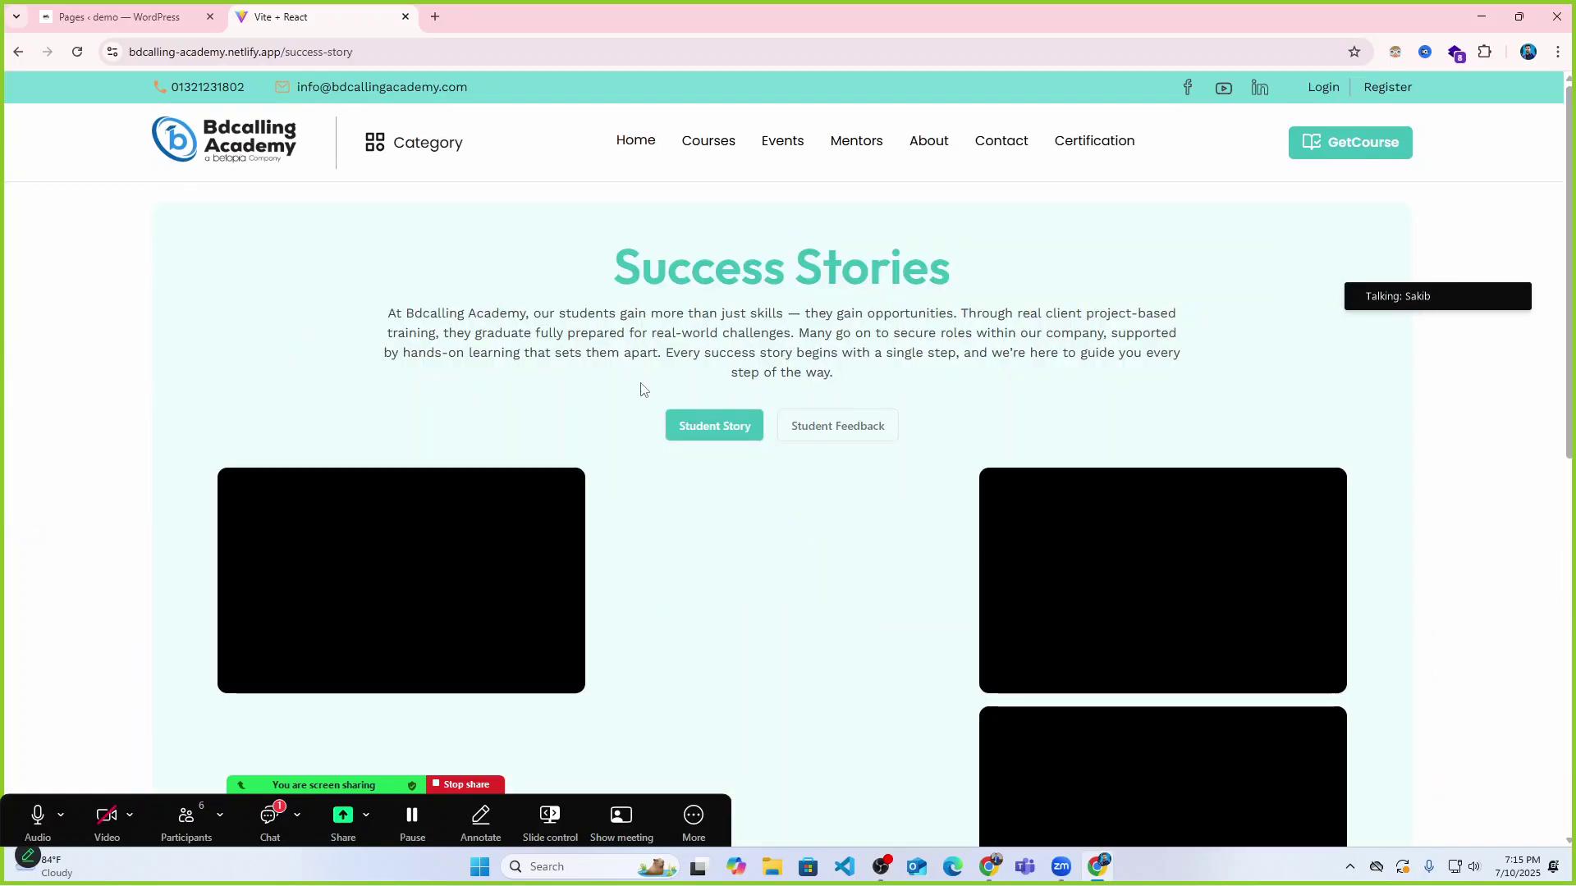
pyautogui.scroll(-4, 964, 411)
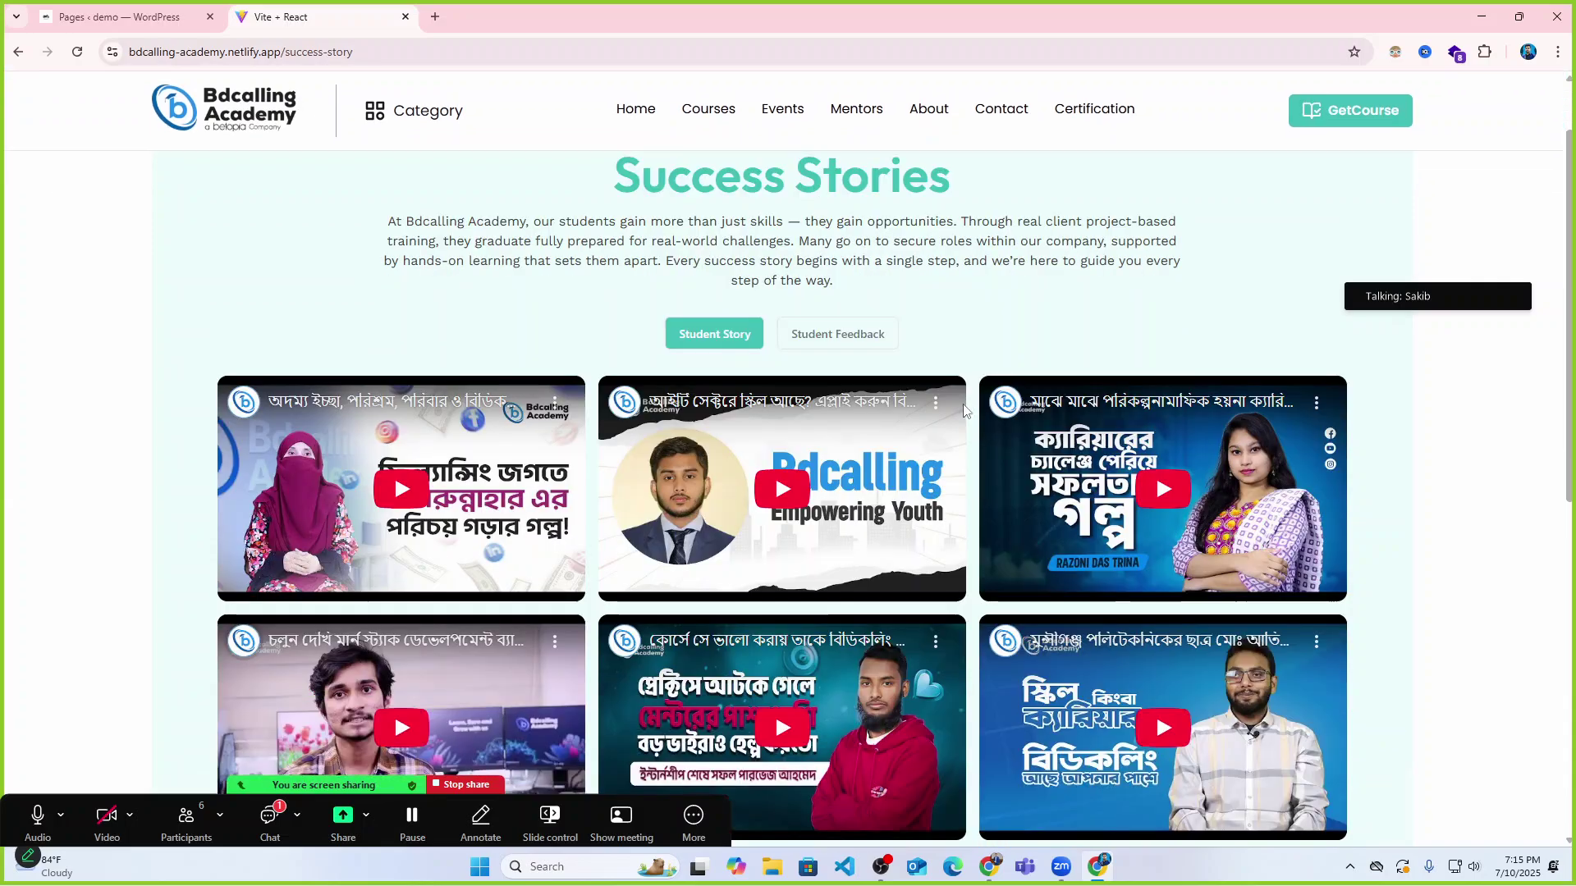
pyautogui.scroll(5, 965, 410)
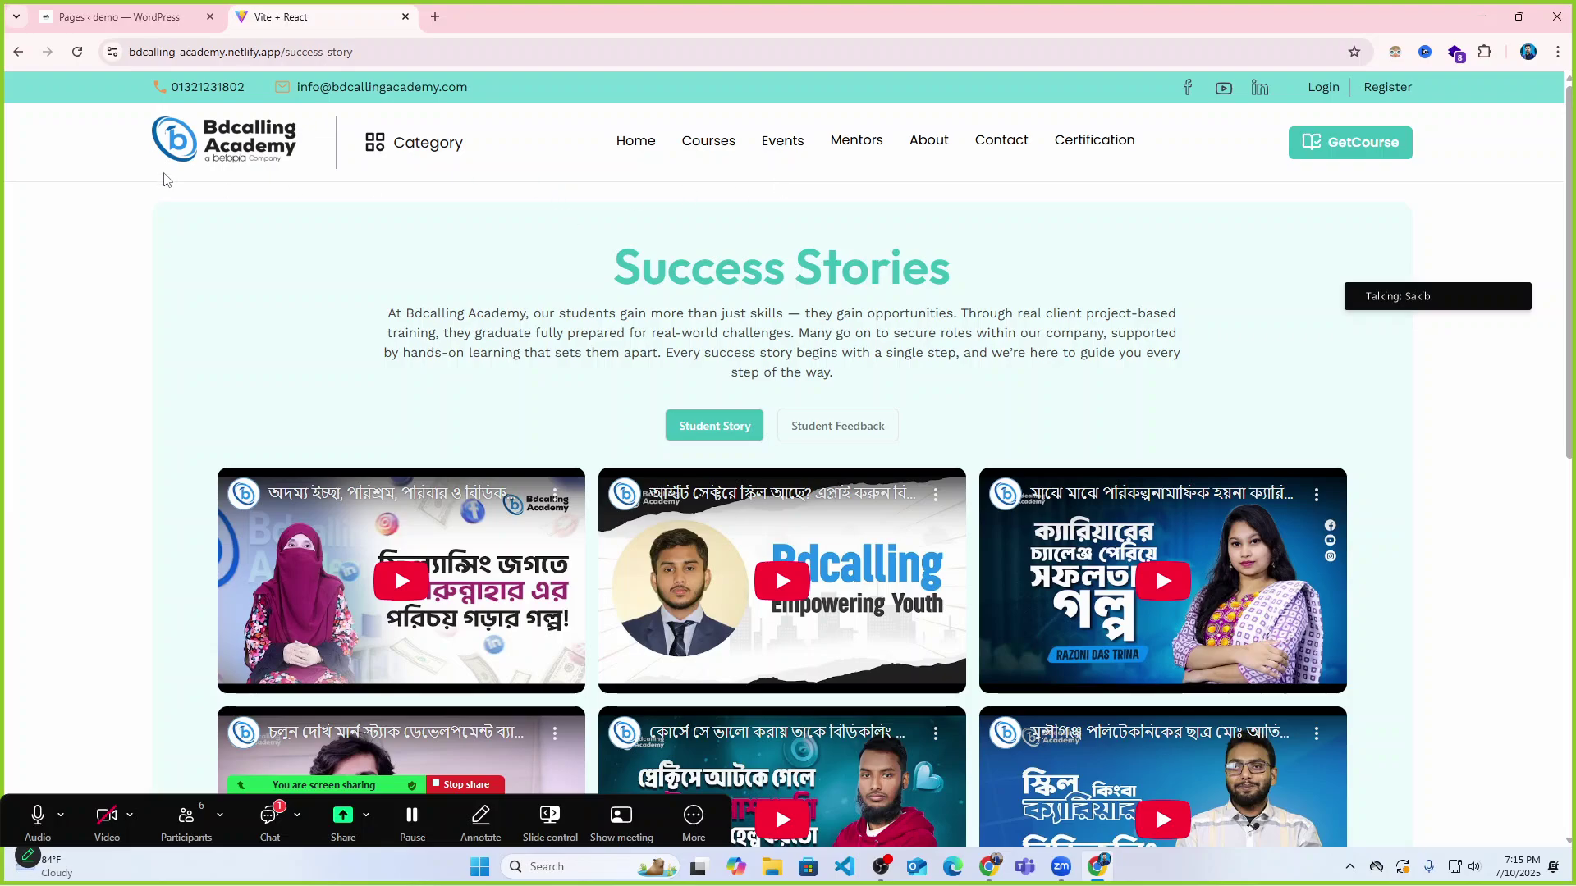
pyautogui.click(235, 158)
pyautogui.hotkey('ctrl', 'shift', 'Tab')
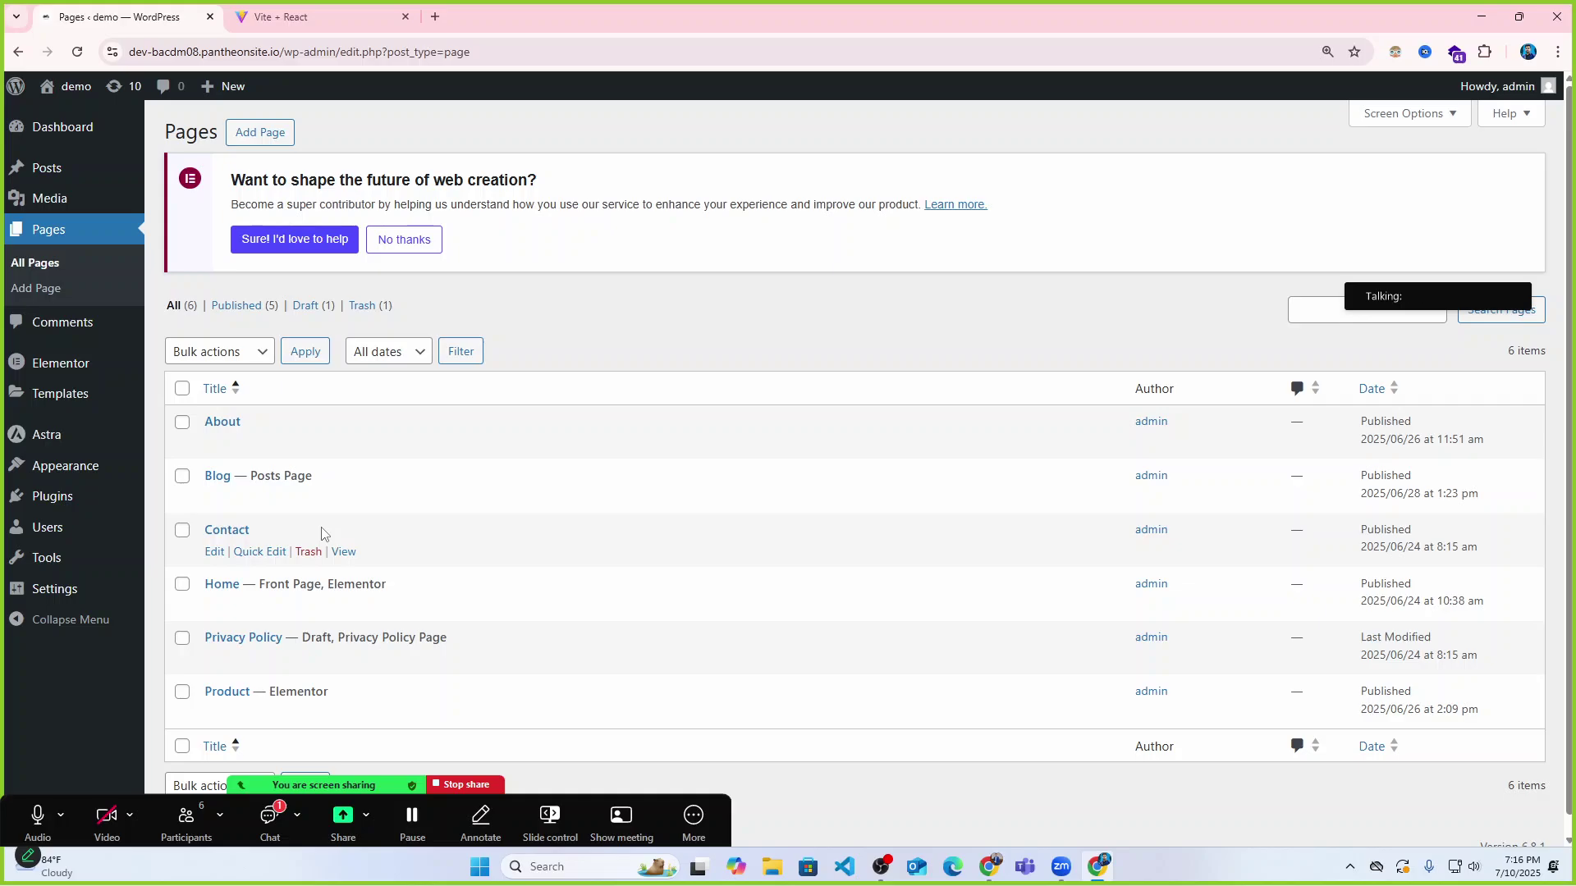
# Open Appearance > Menus and review Primary Menu's Home, About, Contact and Blog items.
pyautogui.moveTo(57, 472)
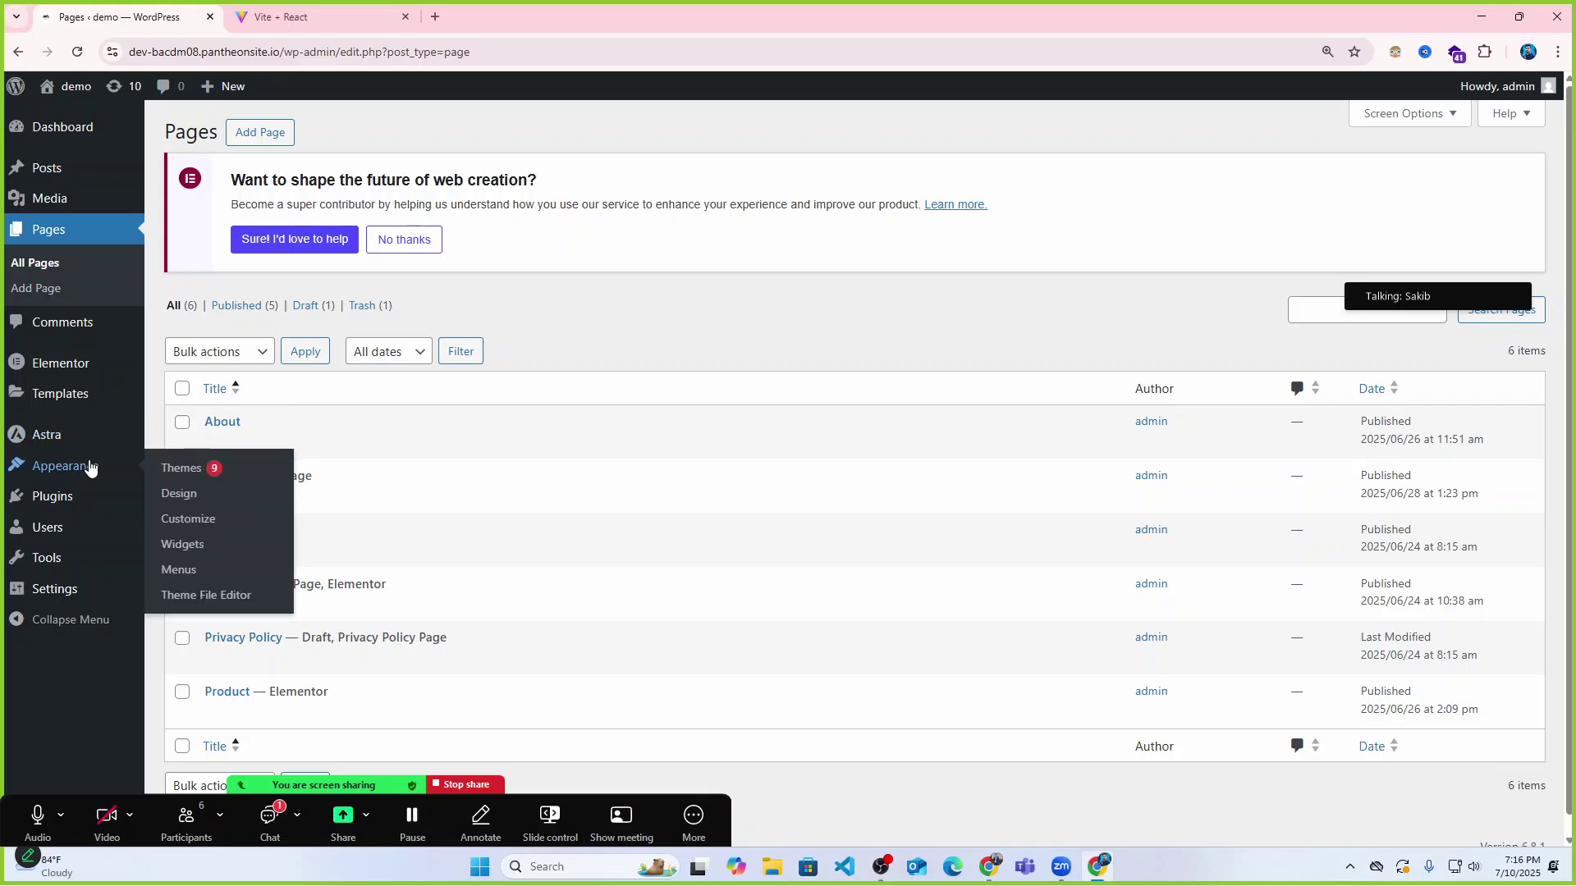
pyautogui.click(187, 568)
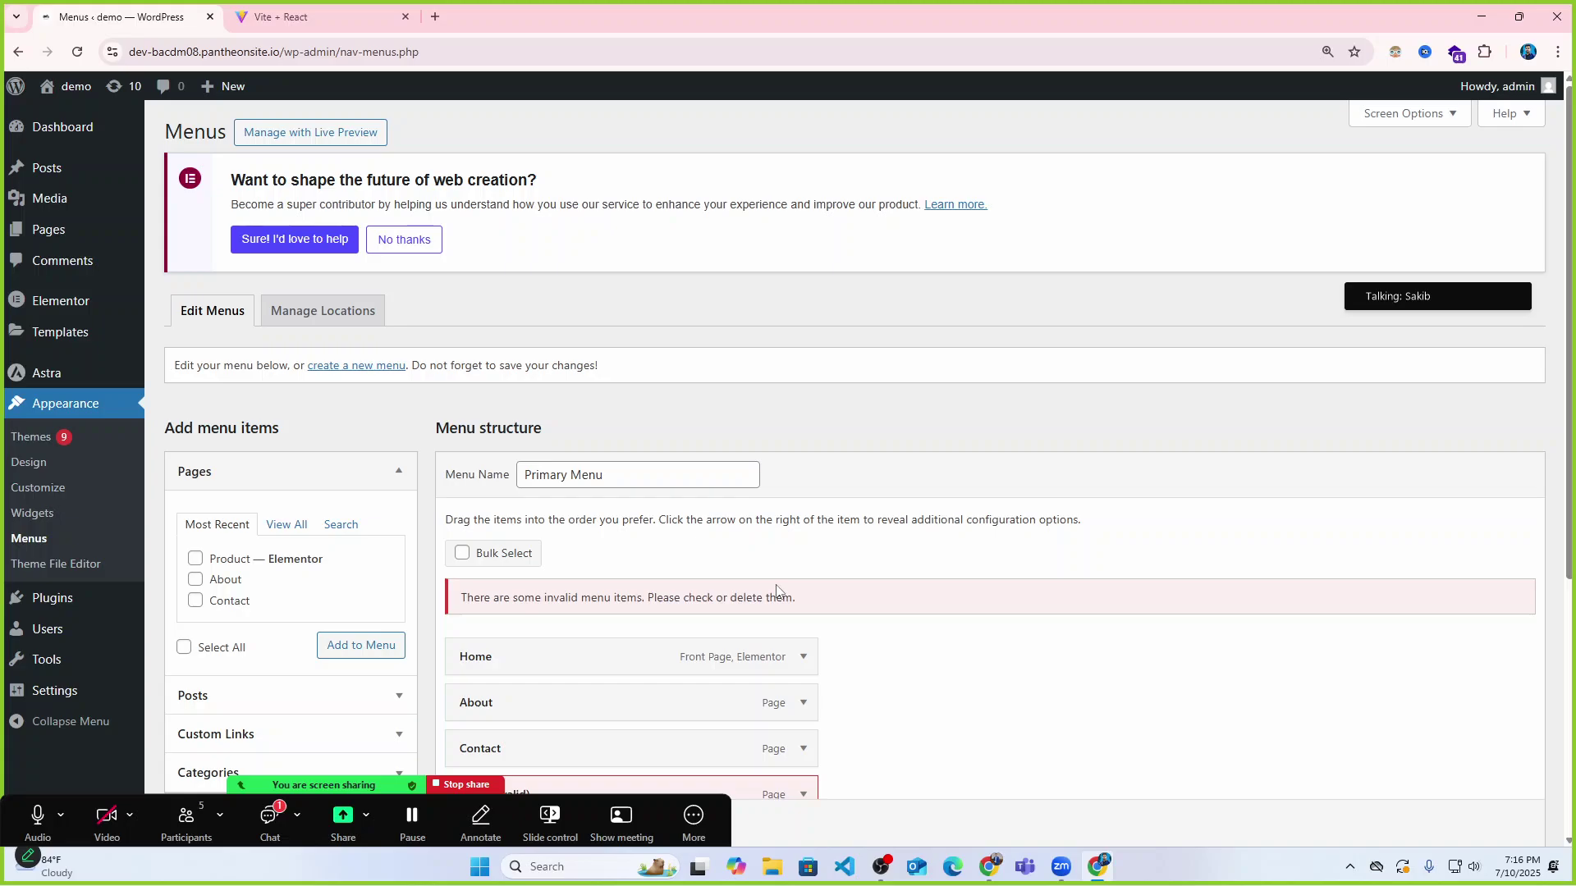
pyautogui.scroll(-2, 379, 316)
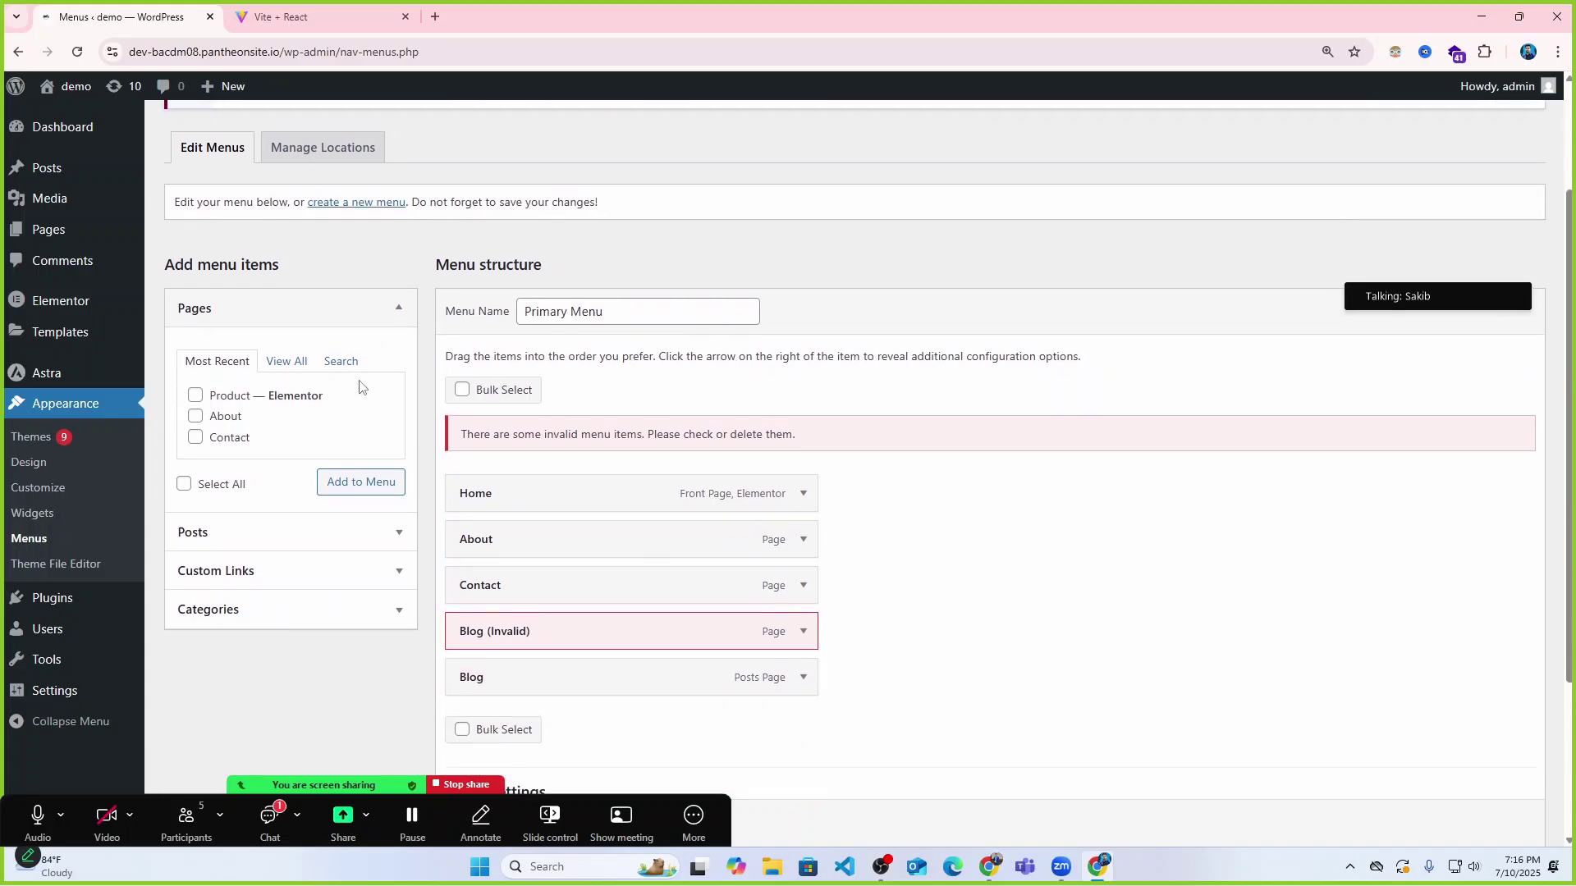
pyautogui.scroll(2, 246, 369)
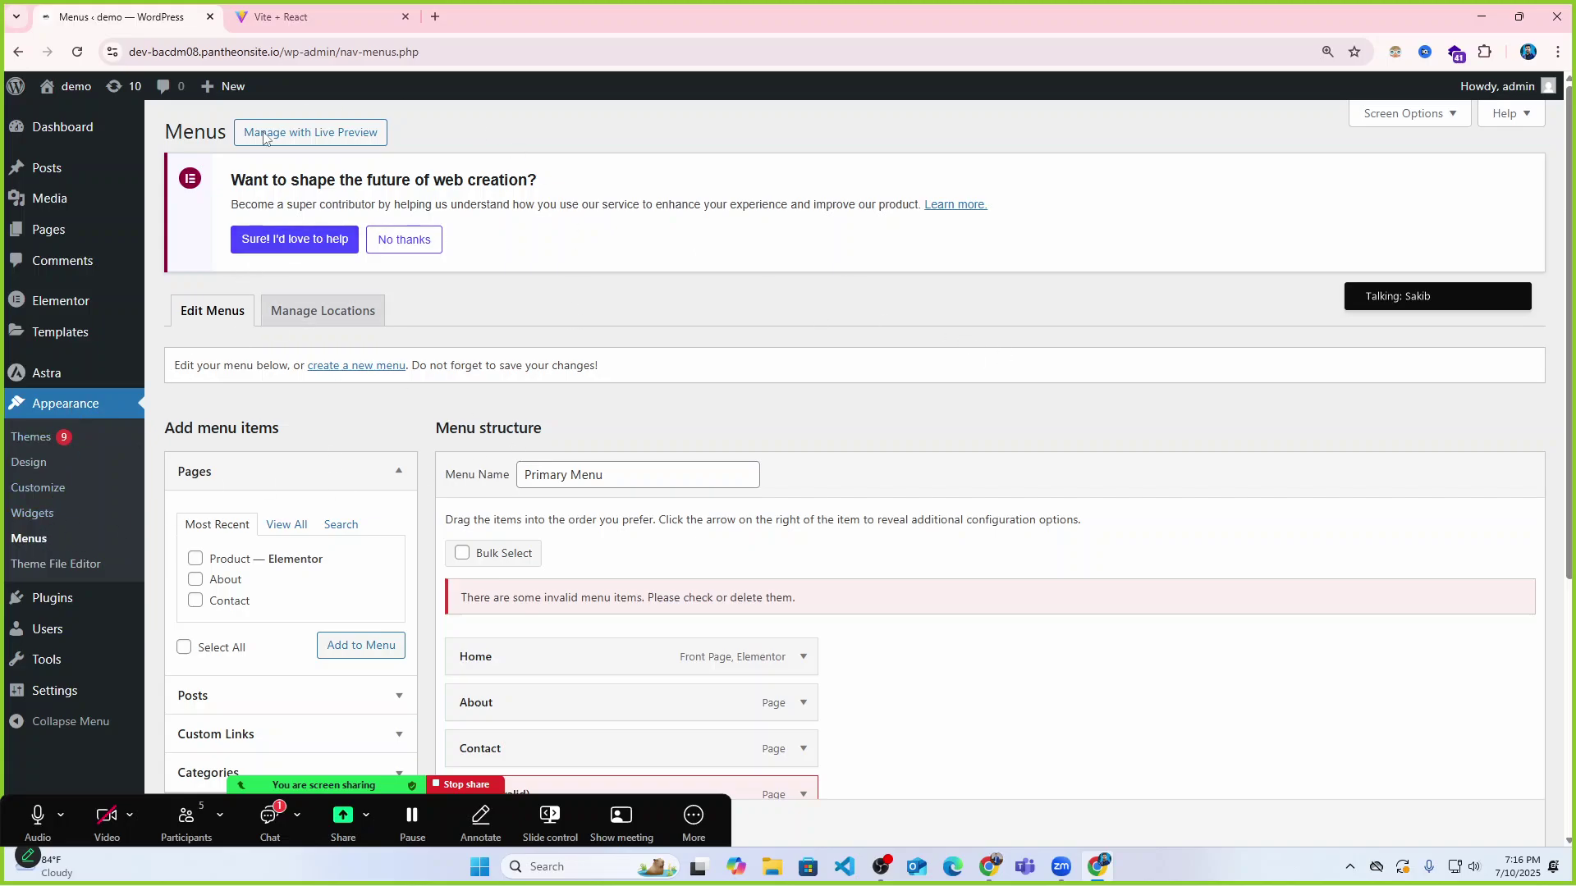
pyautogui.scroll(-2, 895, 420)
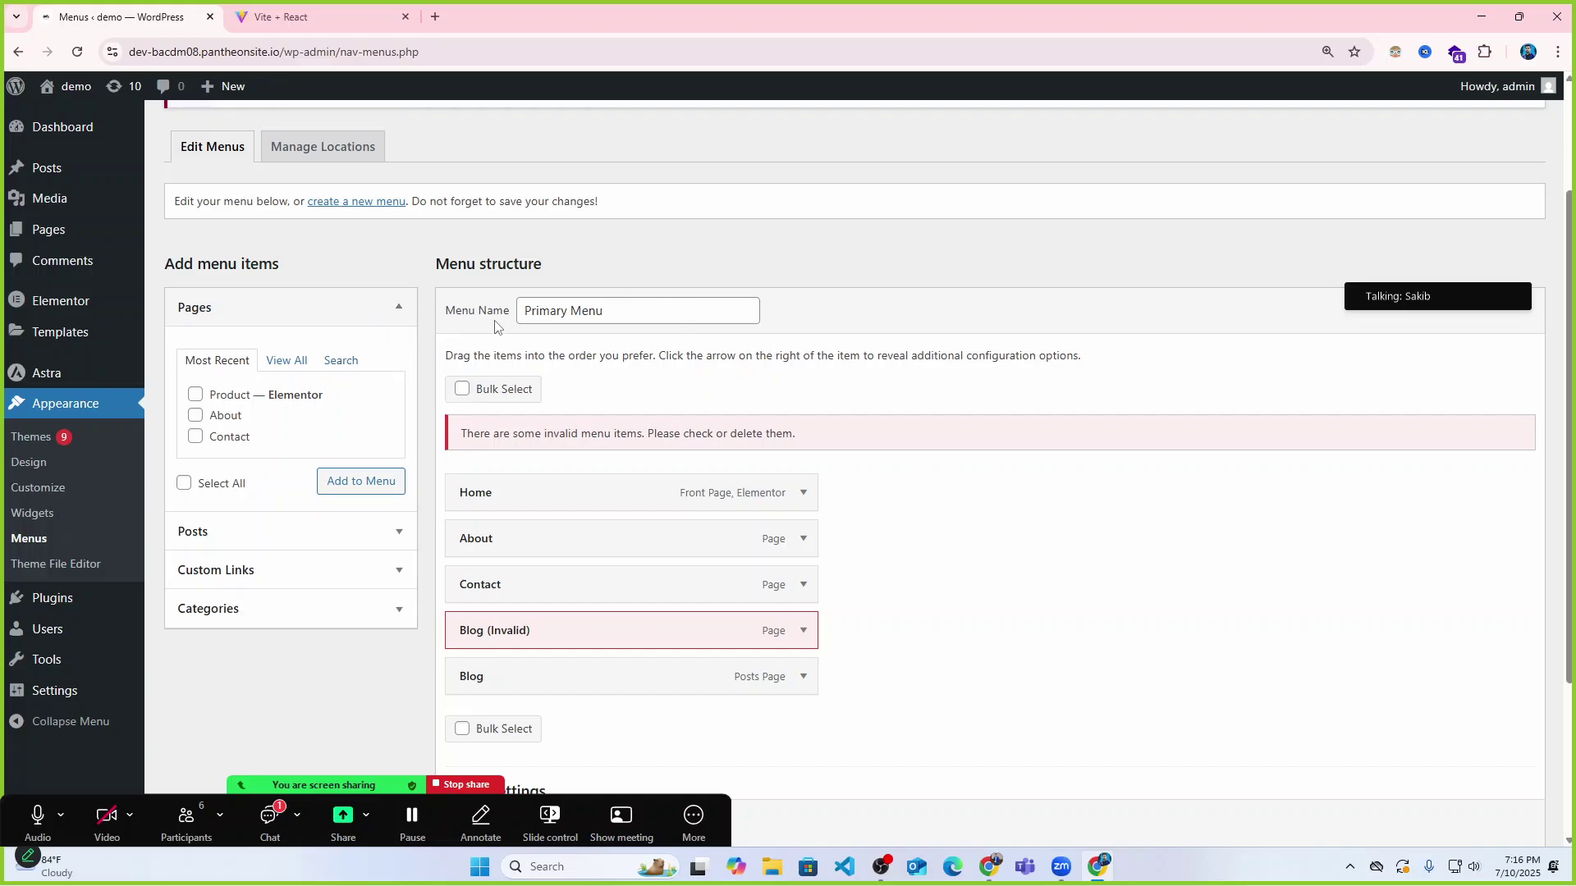
pyautogui.click(647, 309)
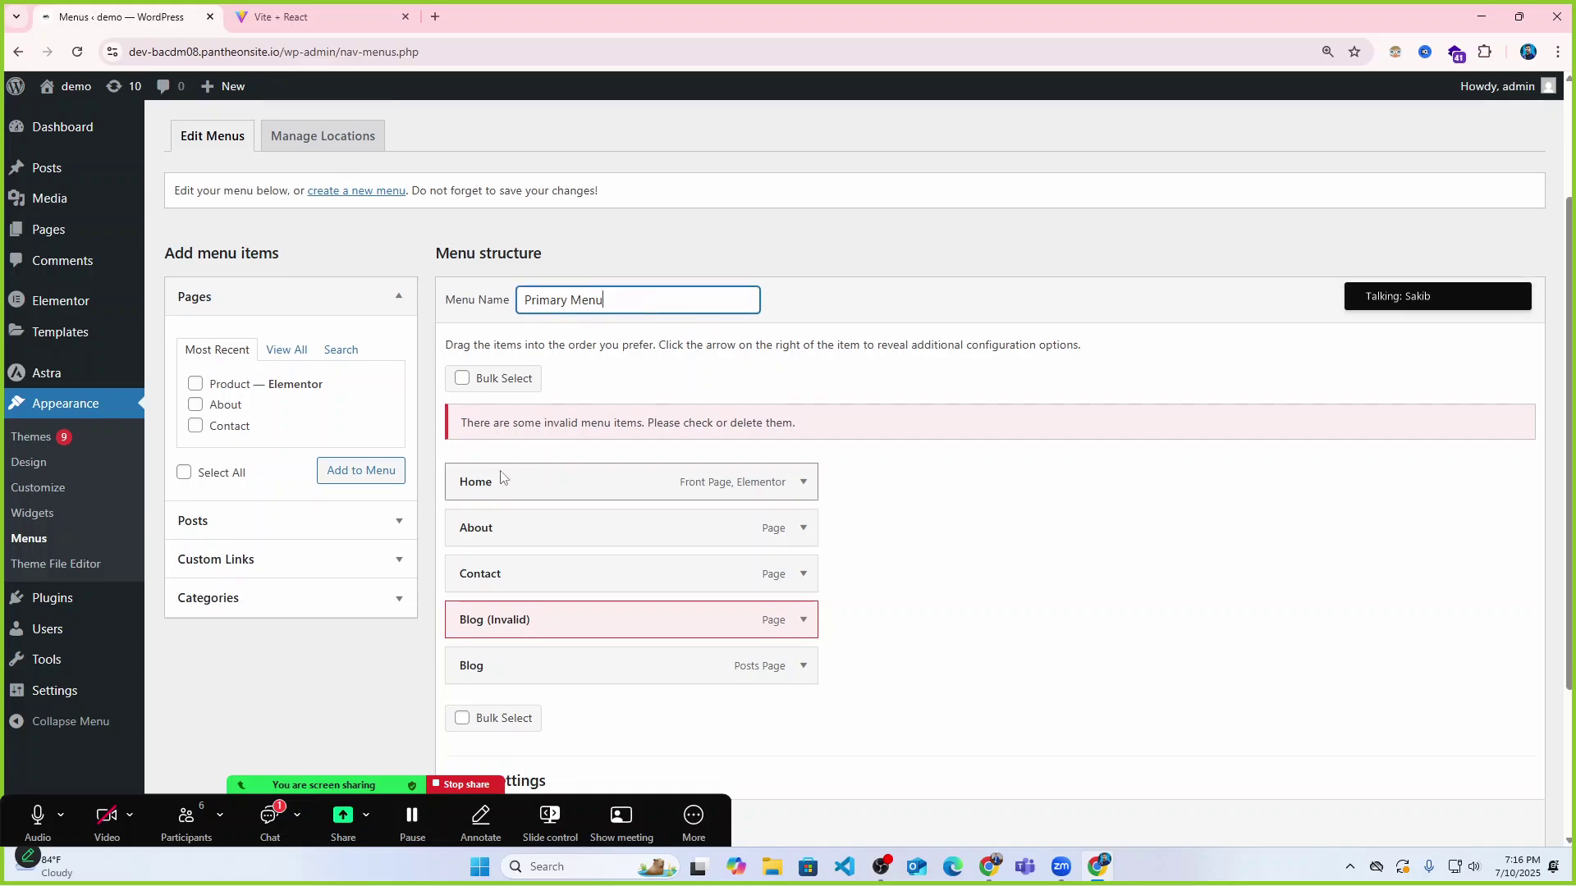
pyautogui.scroll(-2, 500, 478)
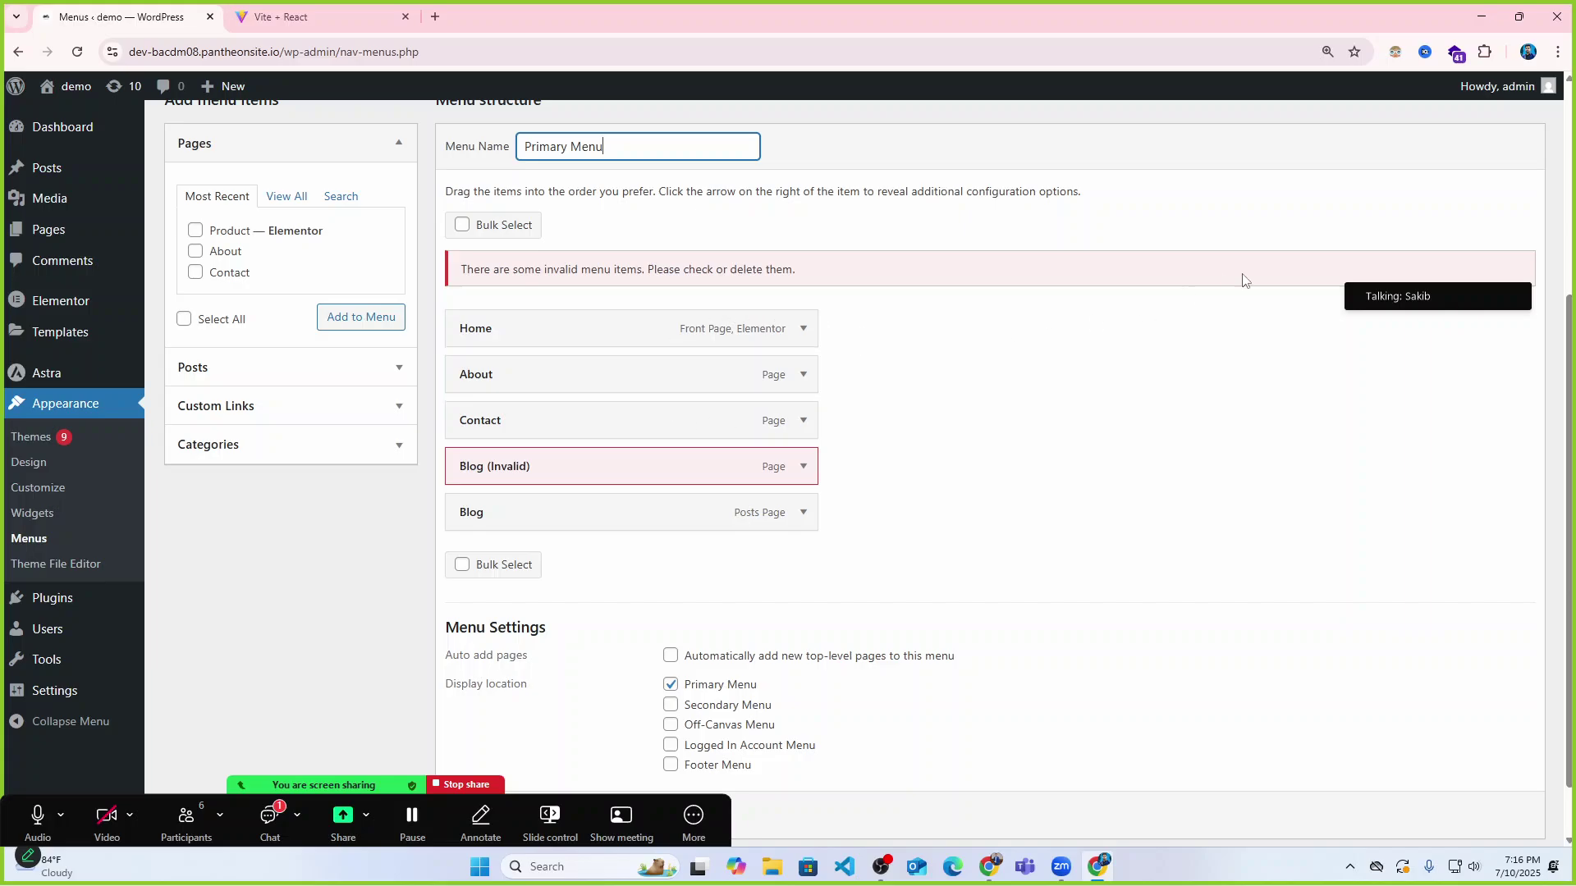
pyautogui.scroll(1, 306, 306)
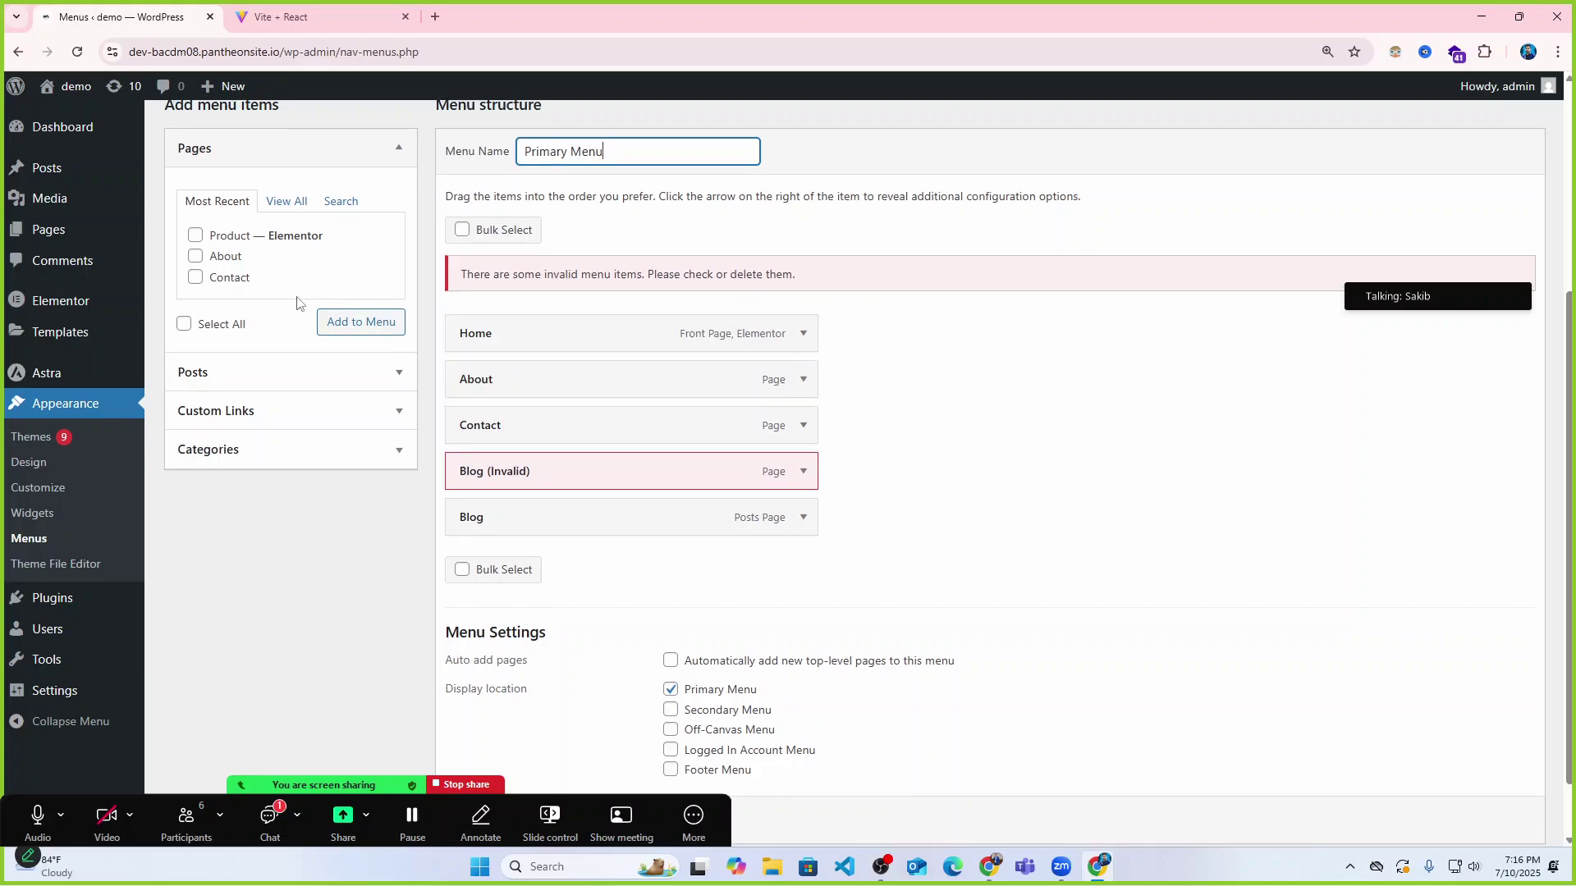
pyautogui.click(220, 225)
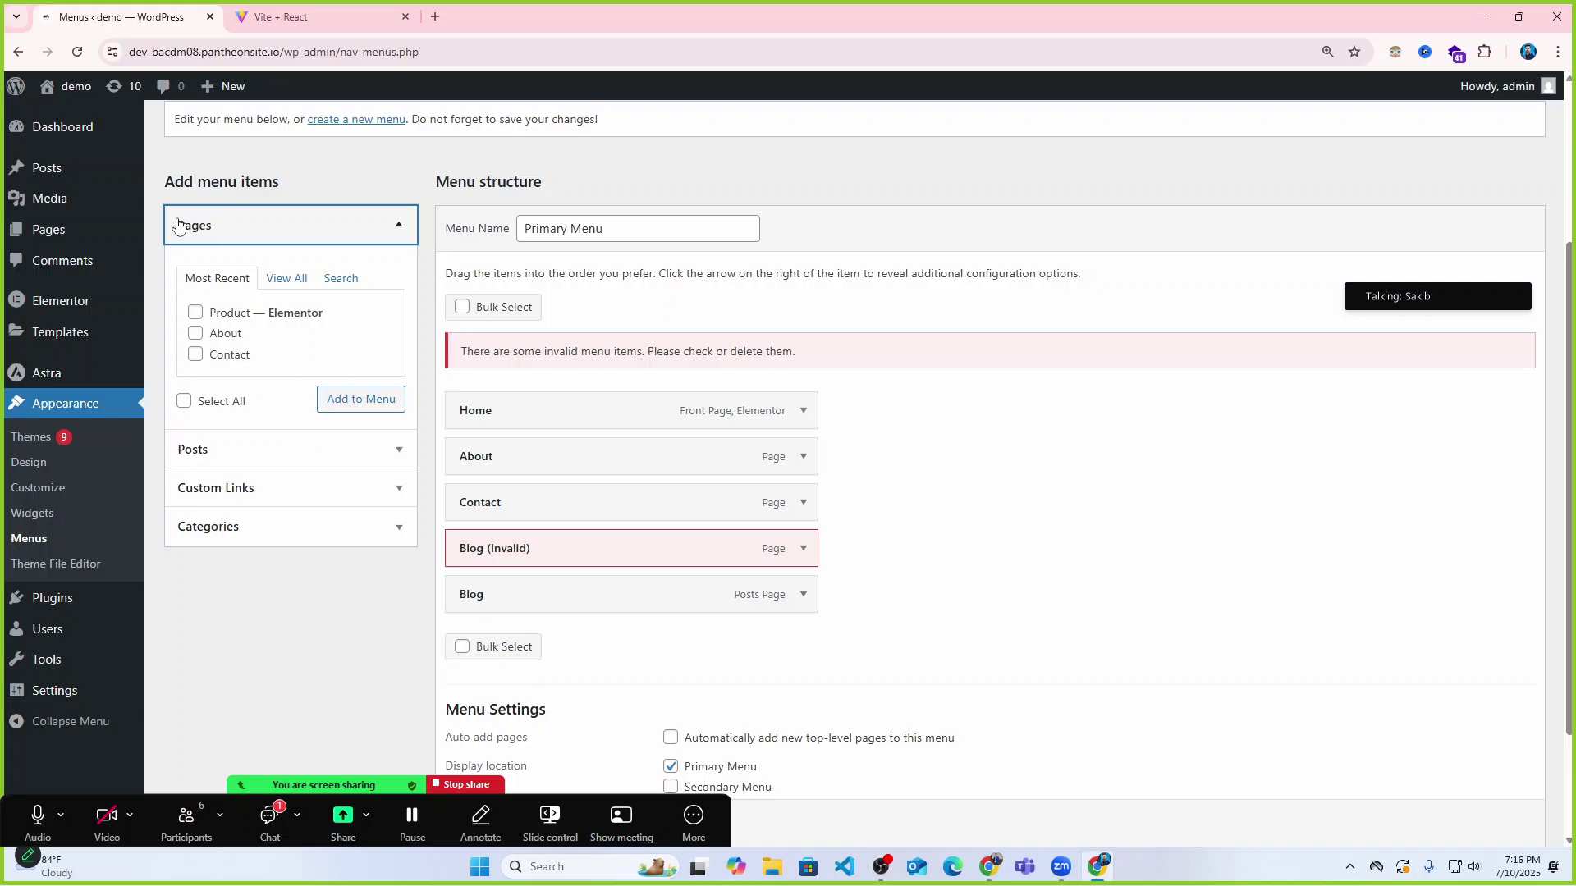
pyautogui.click(177, 225)
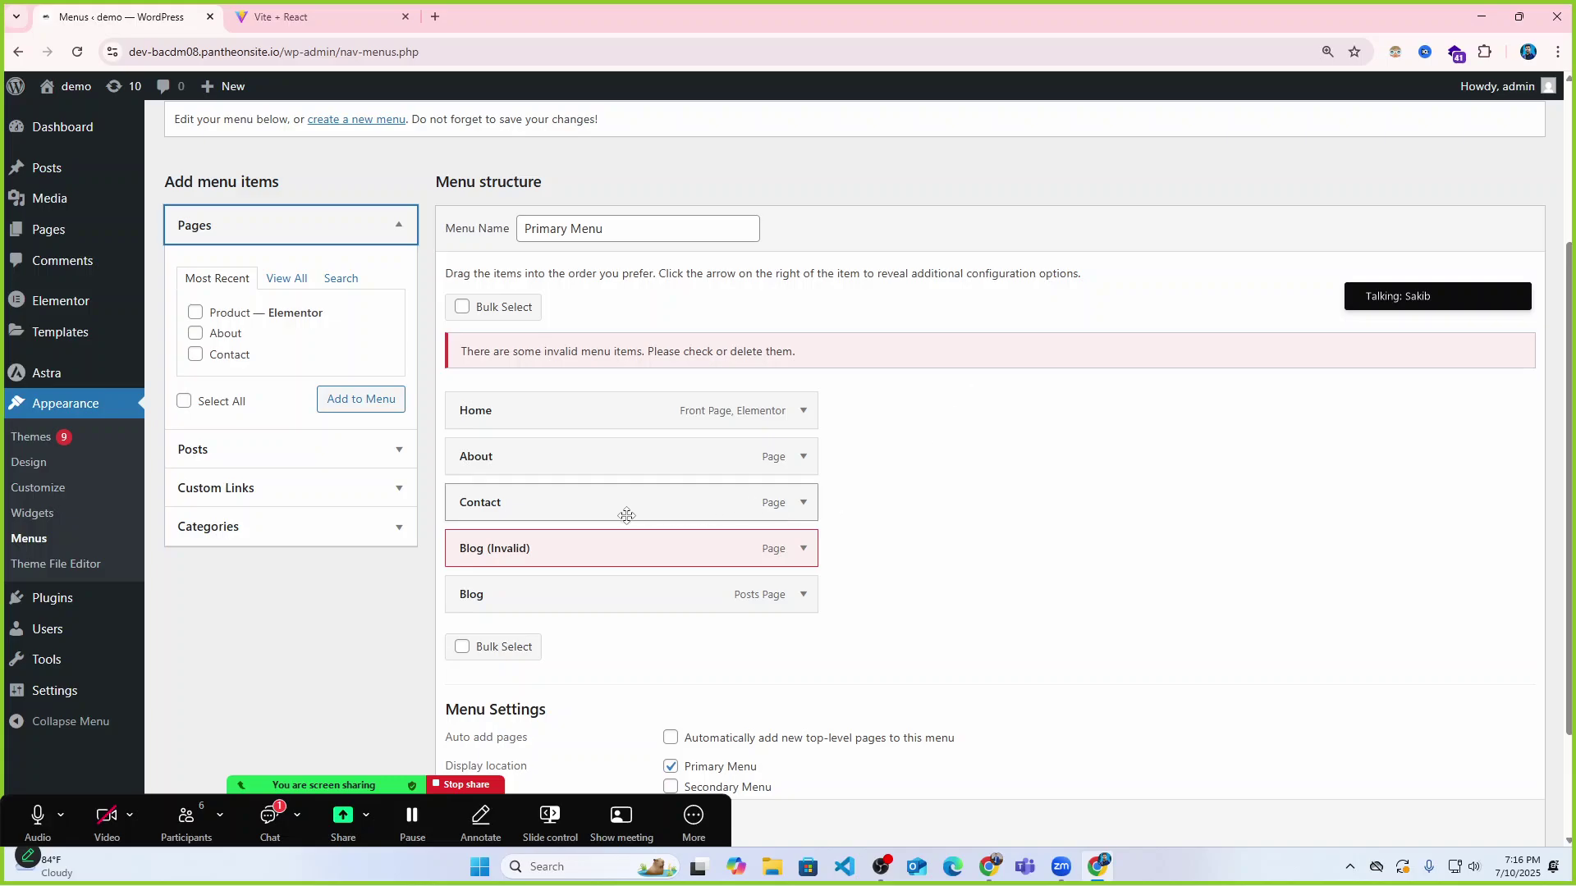
# Inspect the Blog (Invalid) item and nest Blog under it, then move Blog back to top level.
pyautogui.scroll(-2, 829, 541)
pyautogui.click(803, 398)
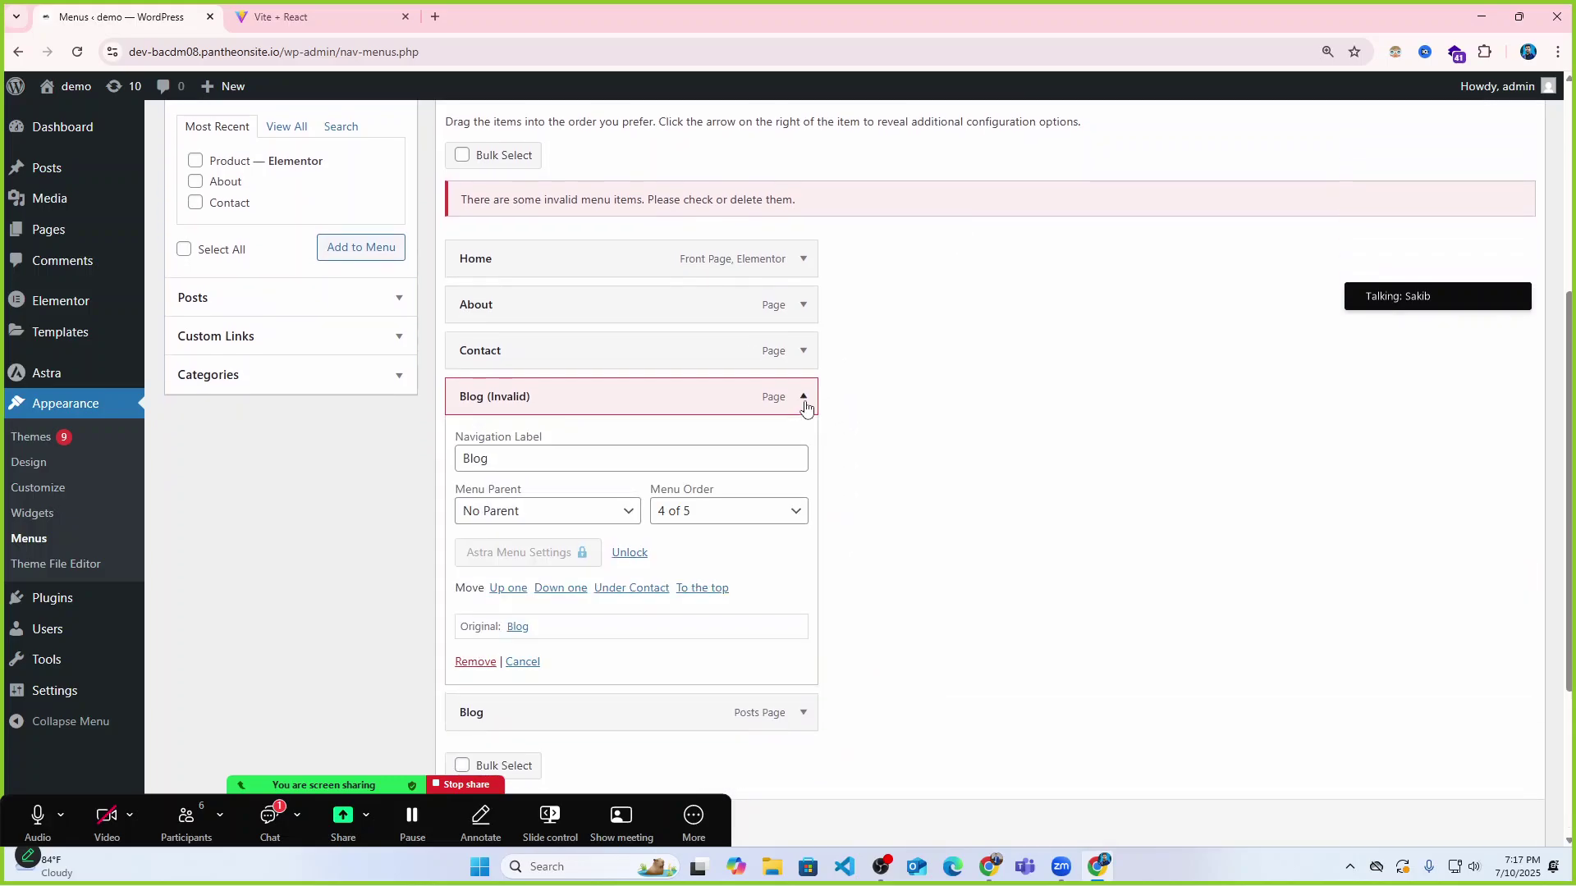
pyautogui.click(803, 398)
pyautogui.scroll(3, 605, 489)
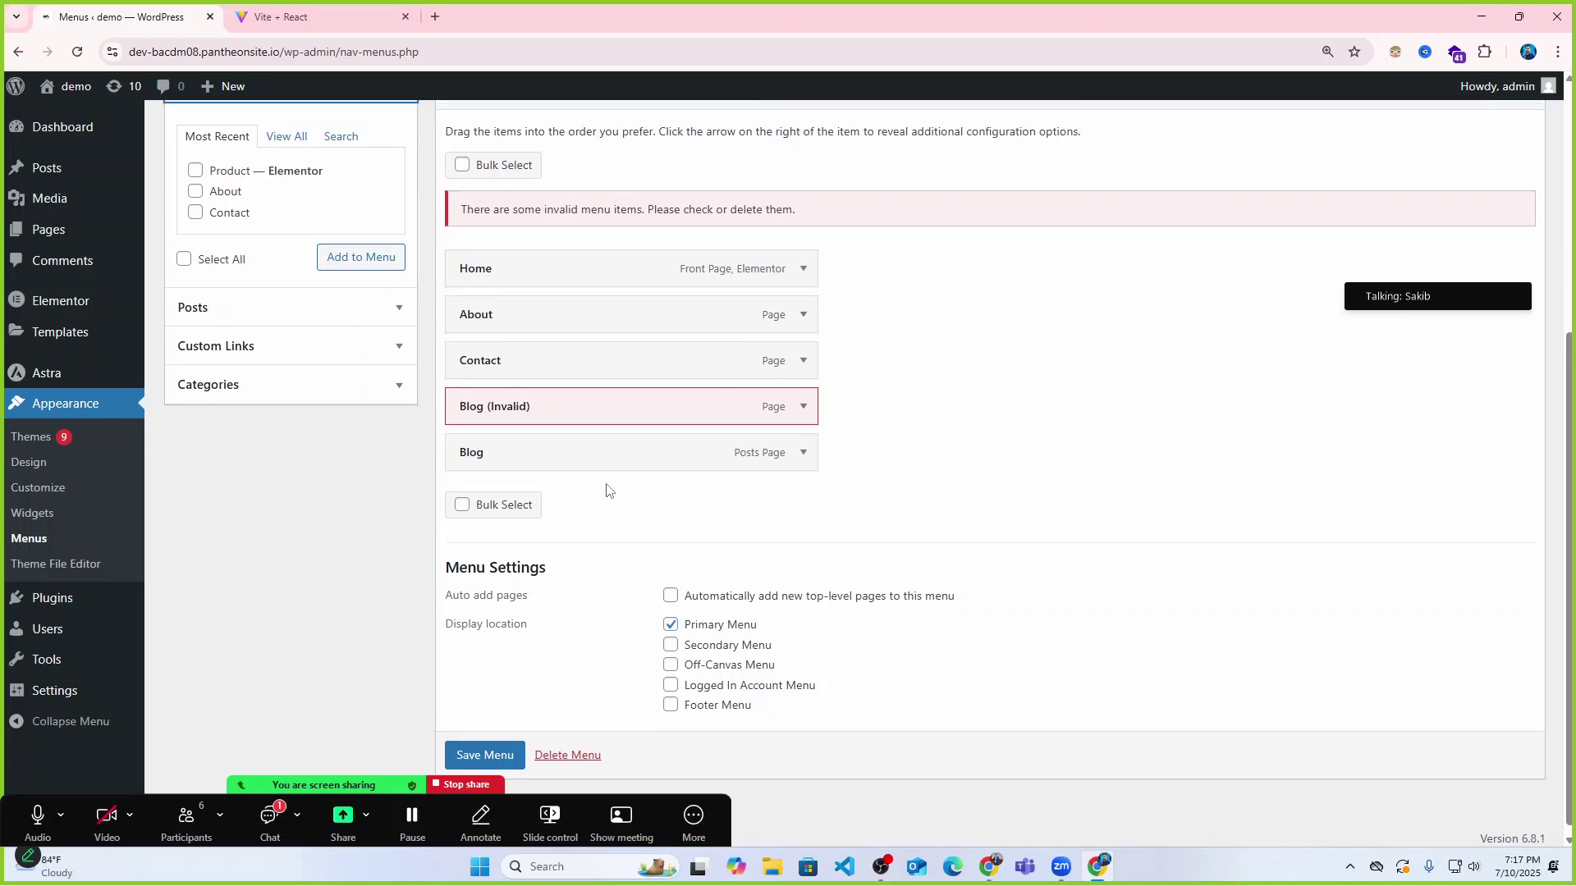
pyautogui.scroll(2, 1046, 493)
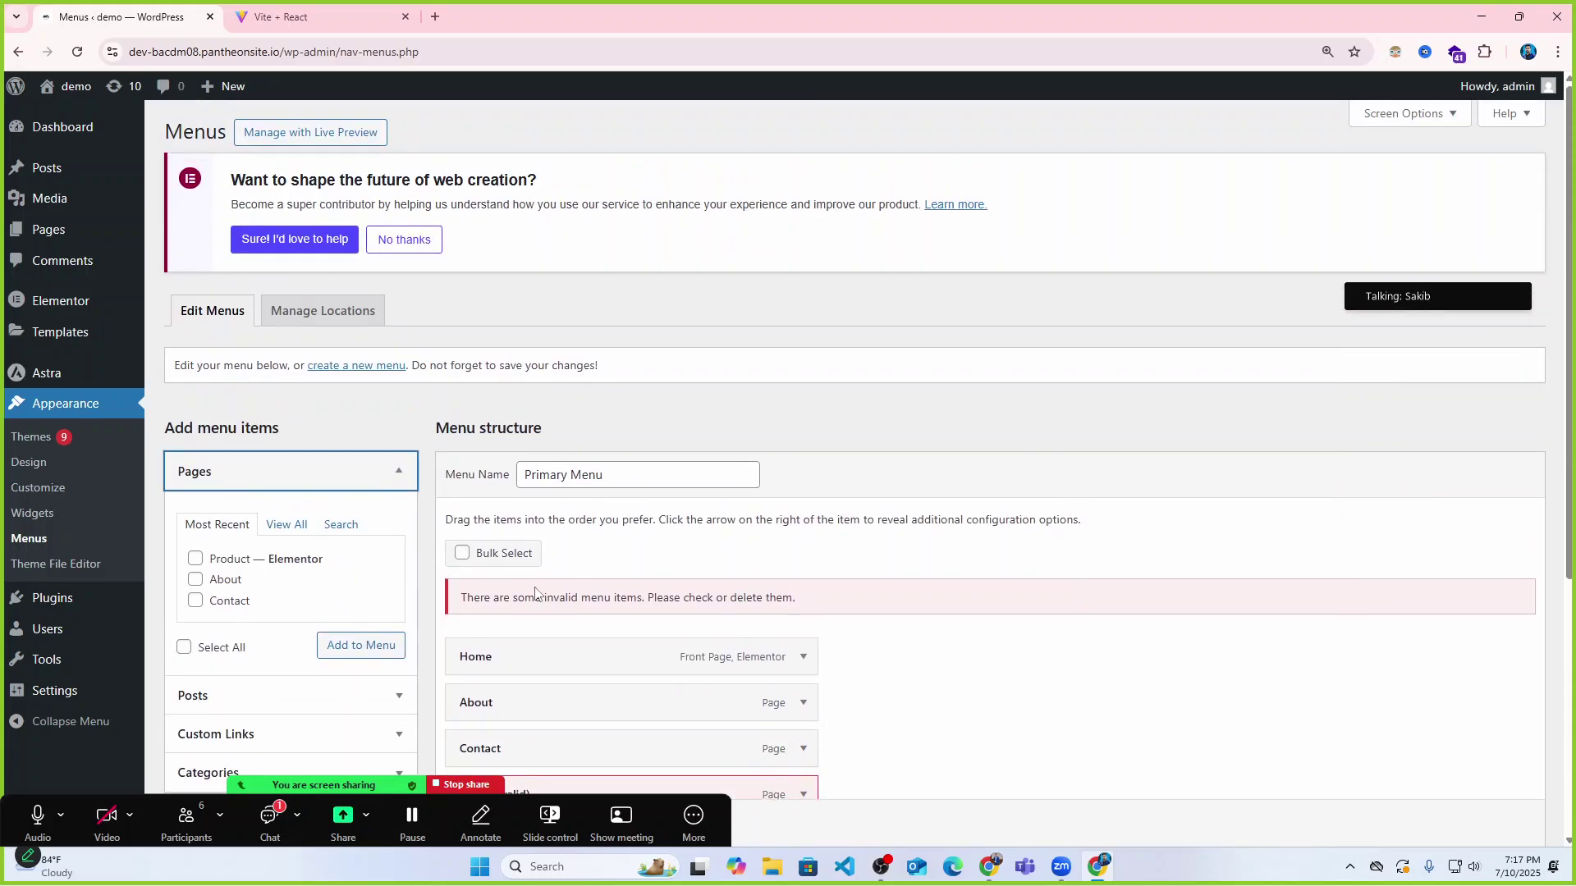
pyautogui.scroll(-3, 504, 545)
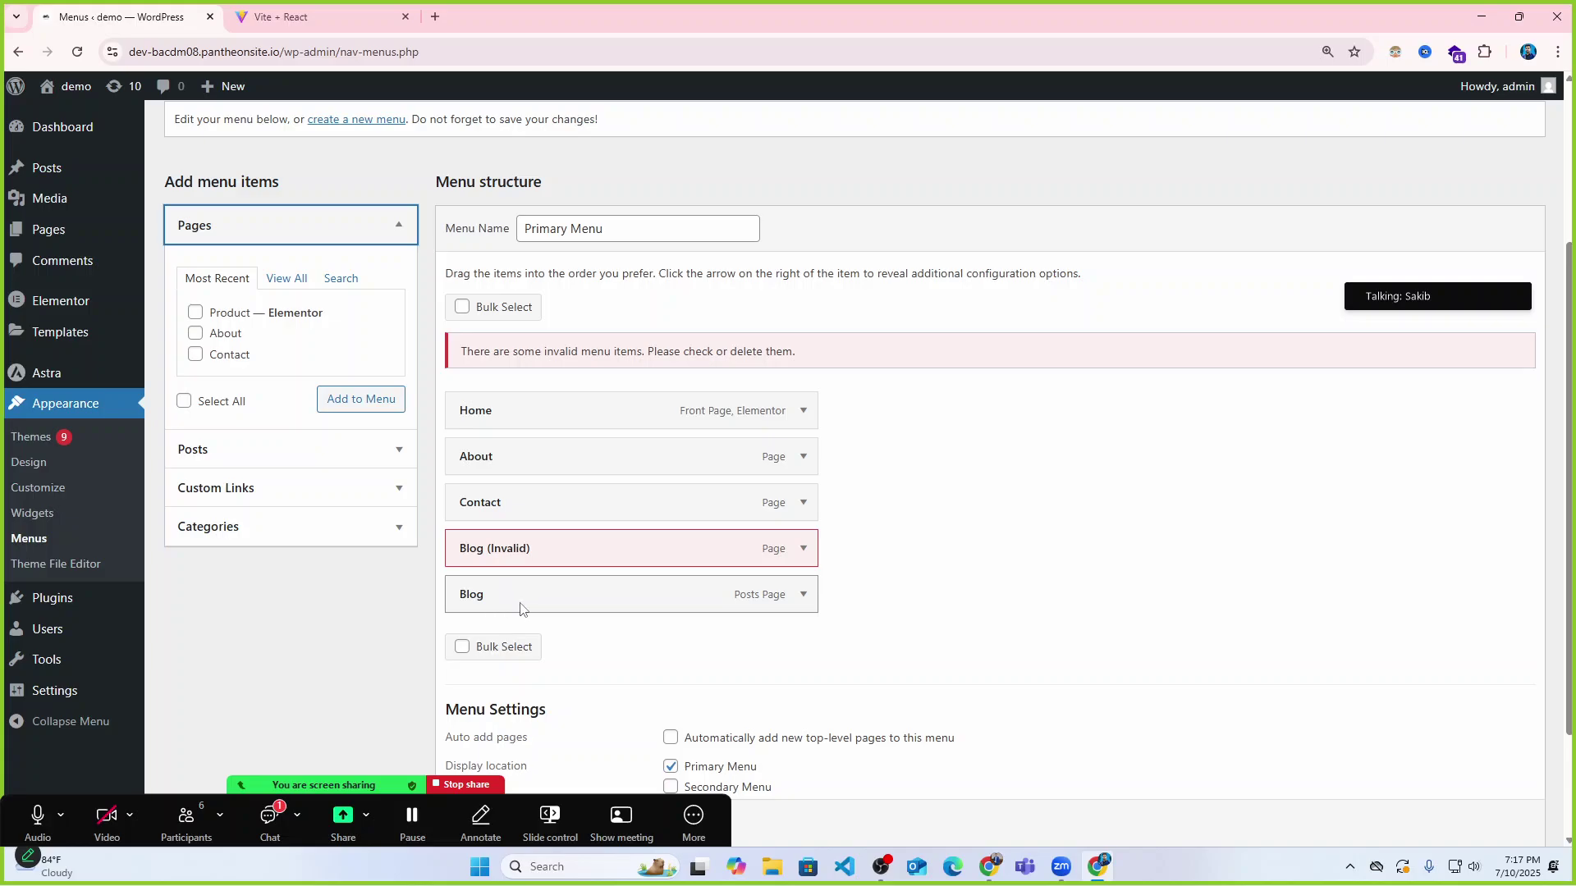
pyautogui.moveTo(520, 609); pyautogui.dragTo(870, 605)
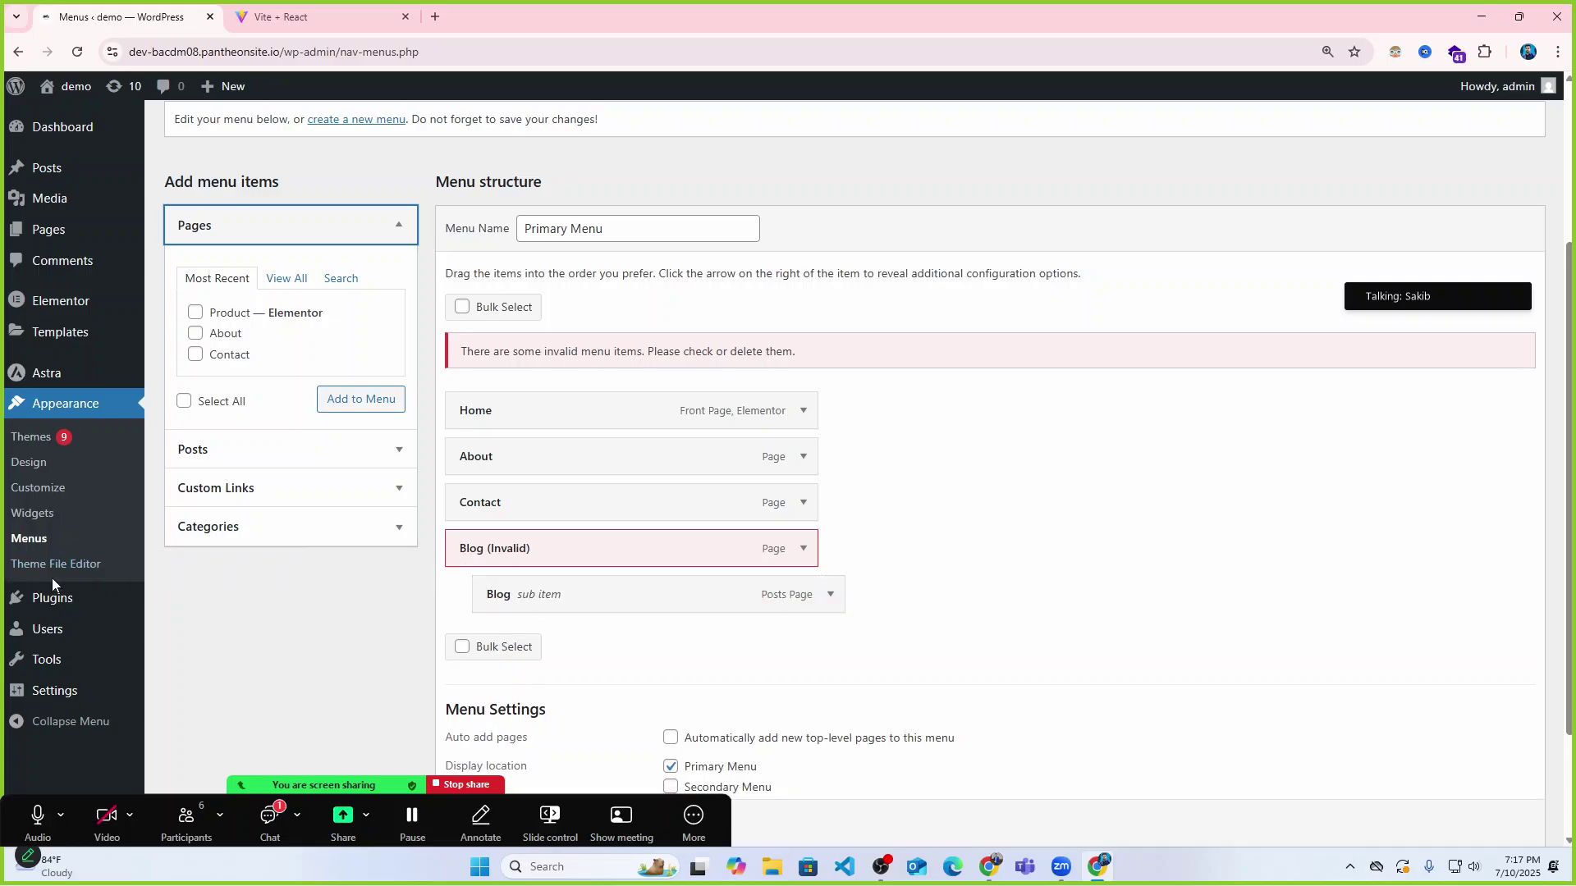
pyautogui.moveTo(496, 591); pyautogui.dragTo(459, 593)
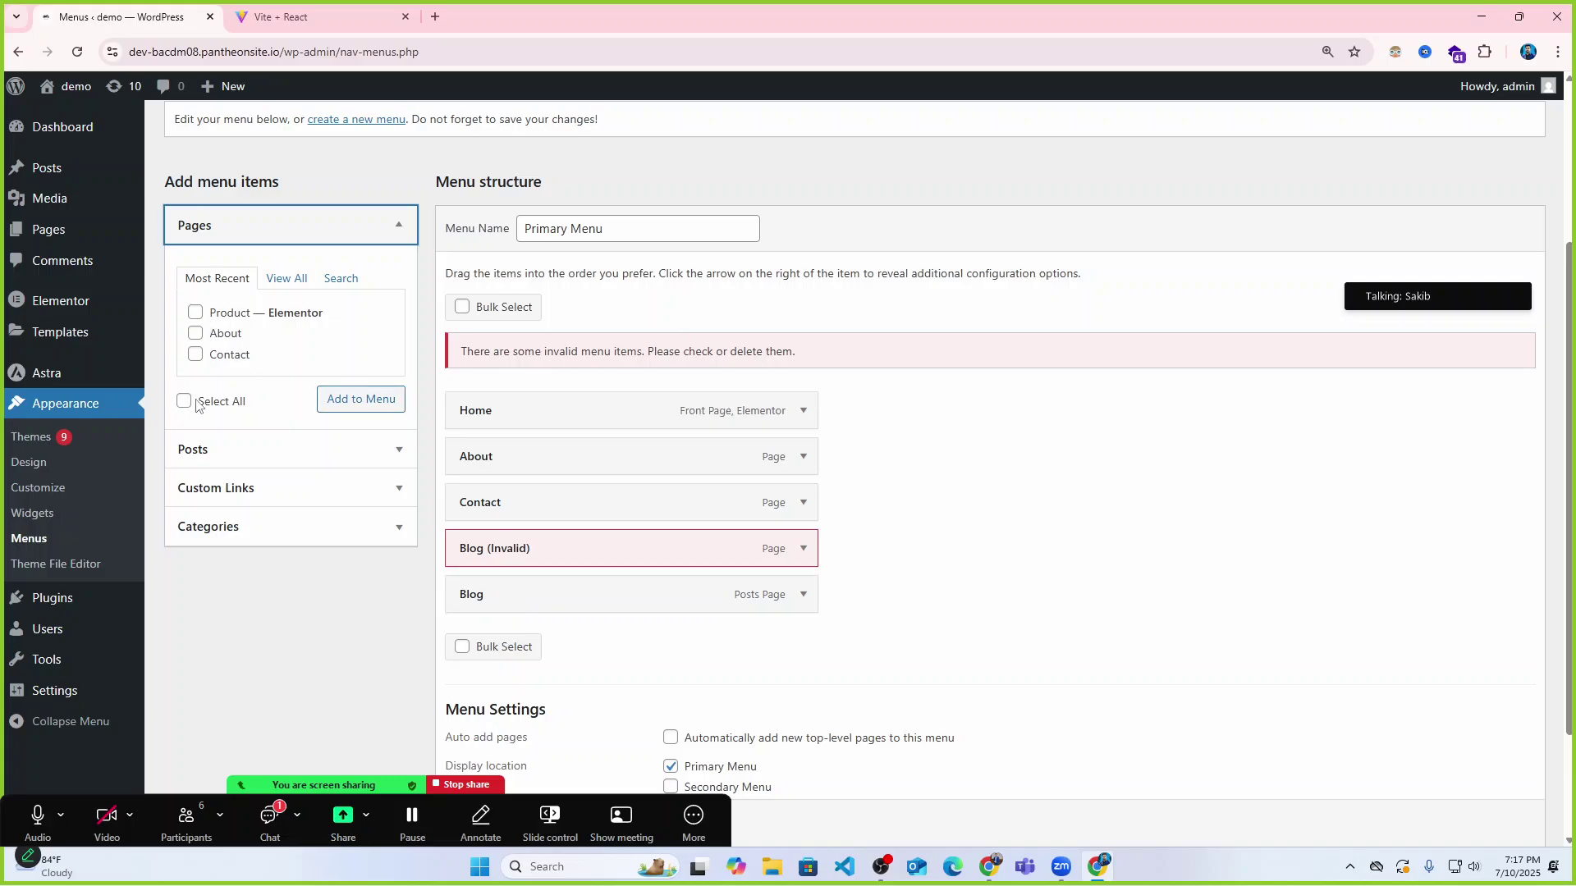
# Add the Product page to the Primary Menu, then switch to the Bdcalling Academy tab.
pyautogui.click(195, 314)
pyautogui.click(362, 400)
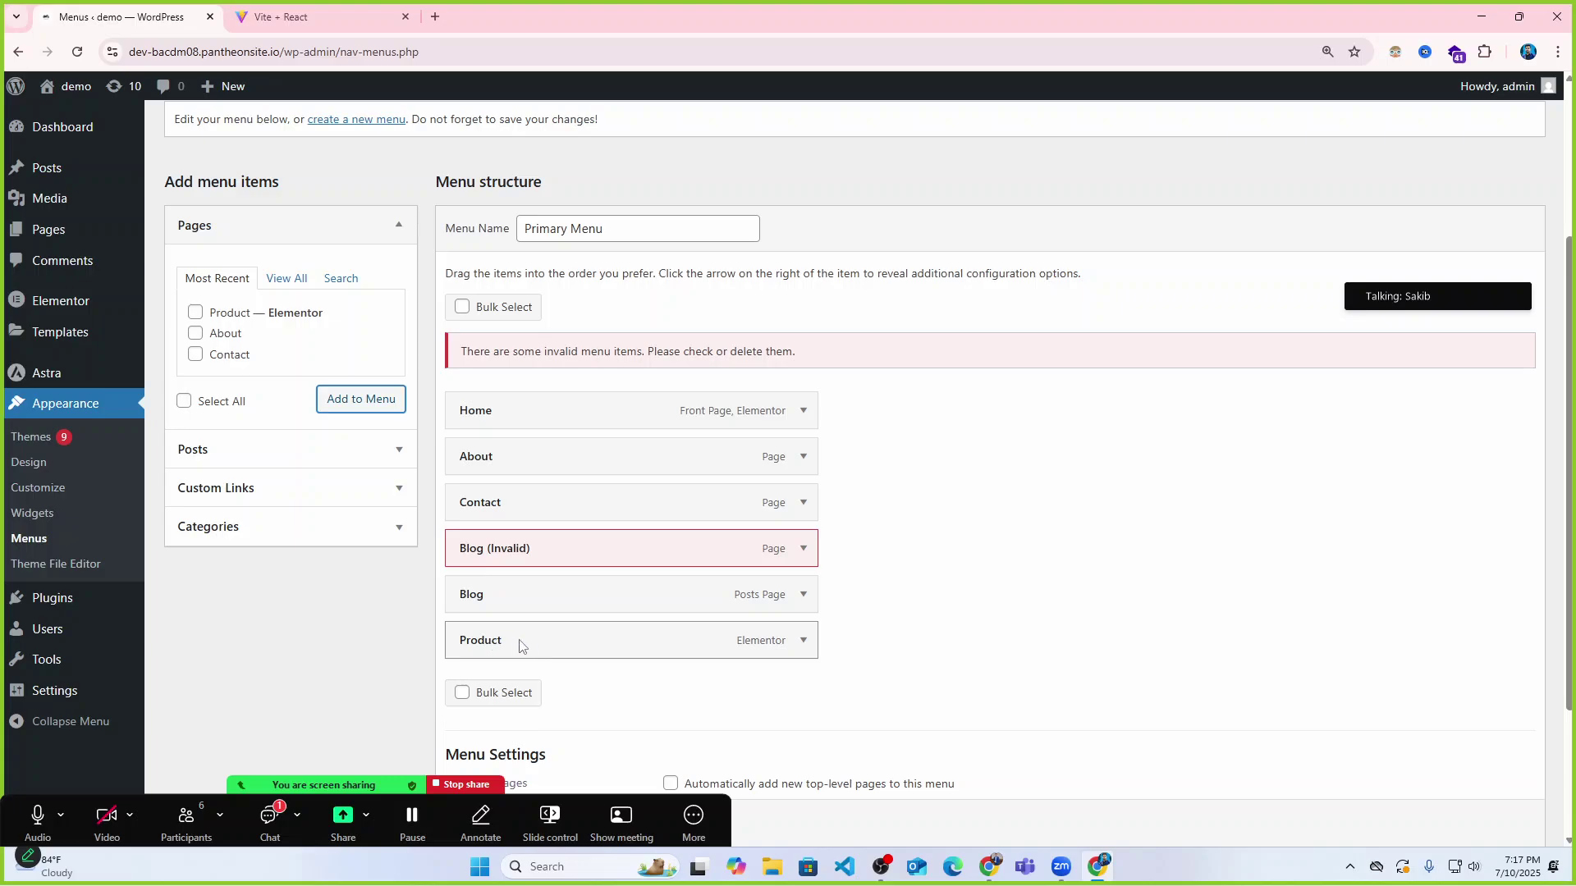
pyautogui.scroll(-2, 587, 549)
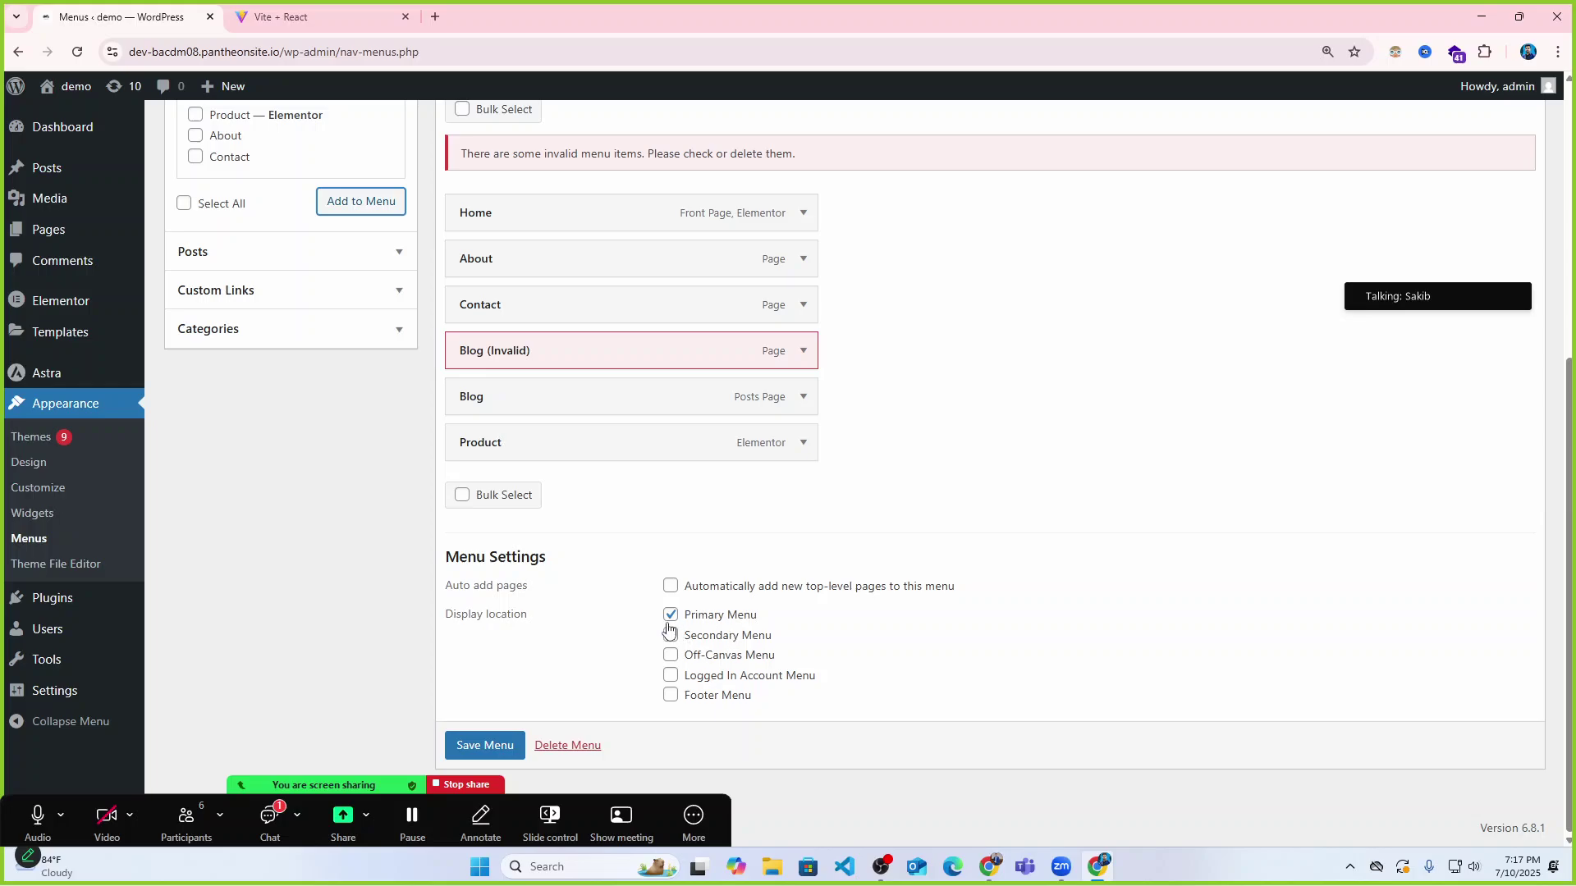
pyautogui.click(488, 748)
pyautogui.click(355, 21)
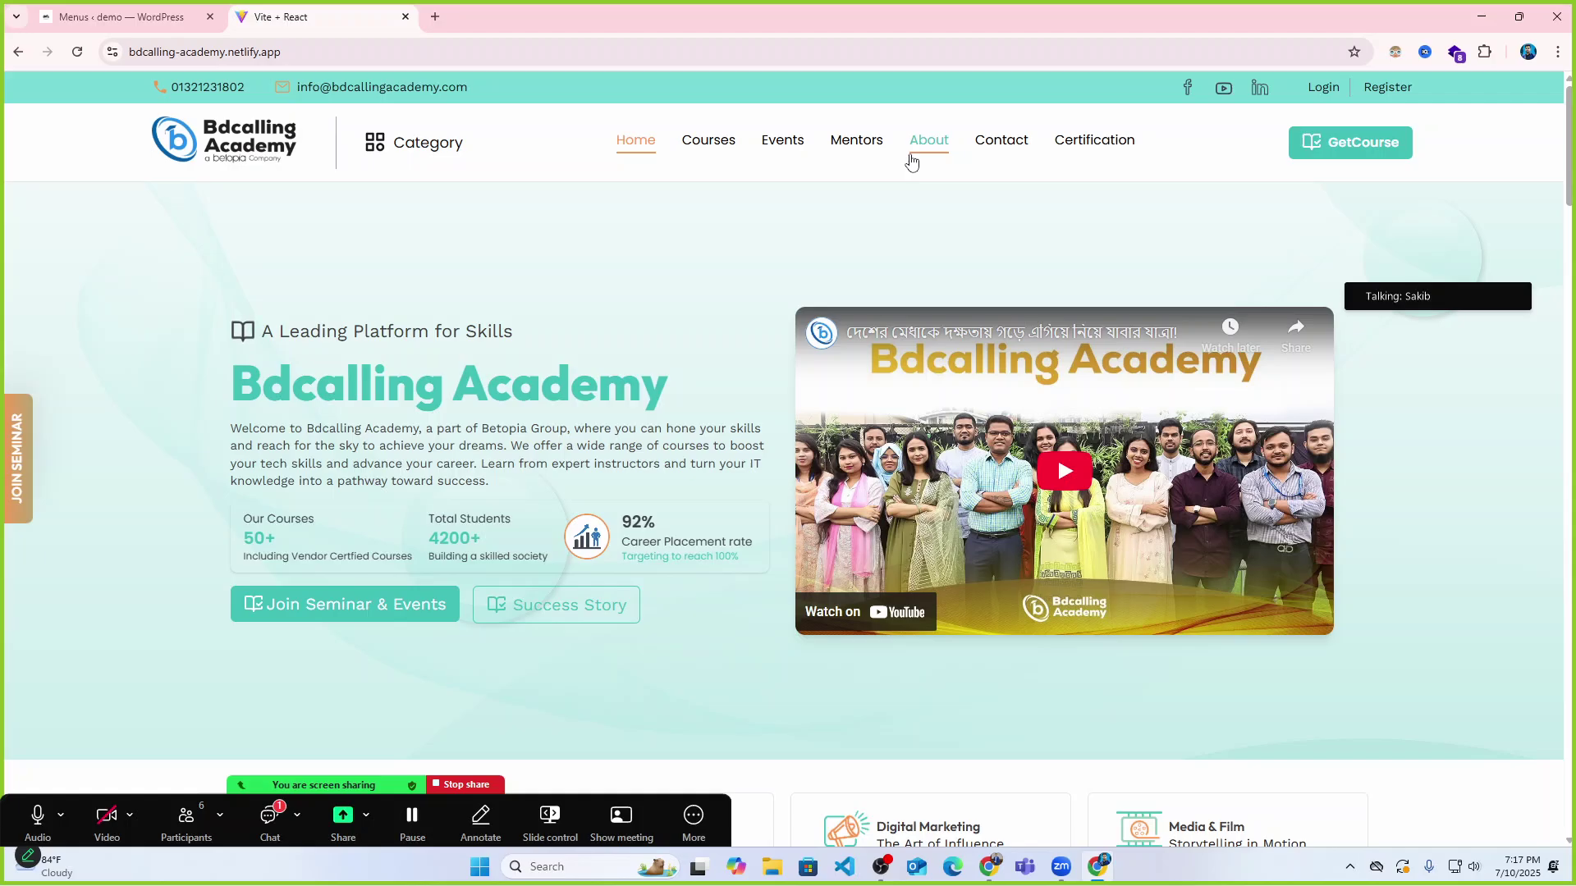
# Browse the Bdcalling Academy home page and its Events page, then return to the Menus tab.
pyautogui.scroll(-15, 1107, 358)
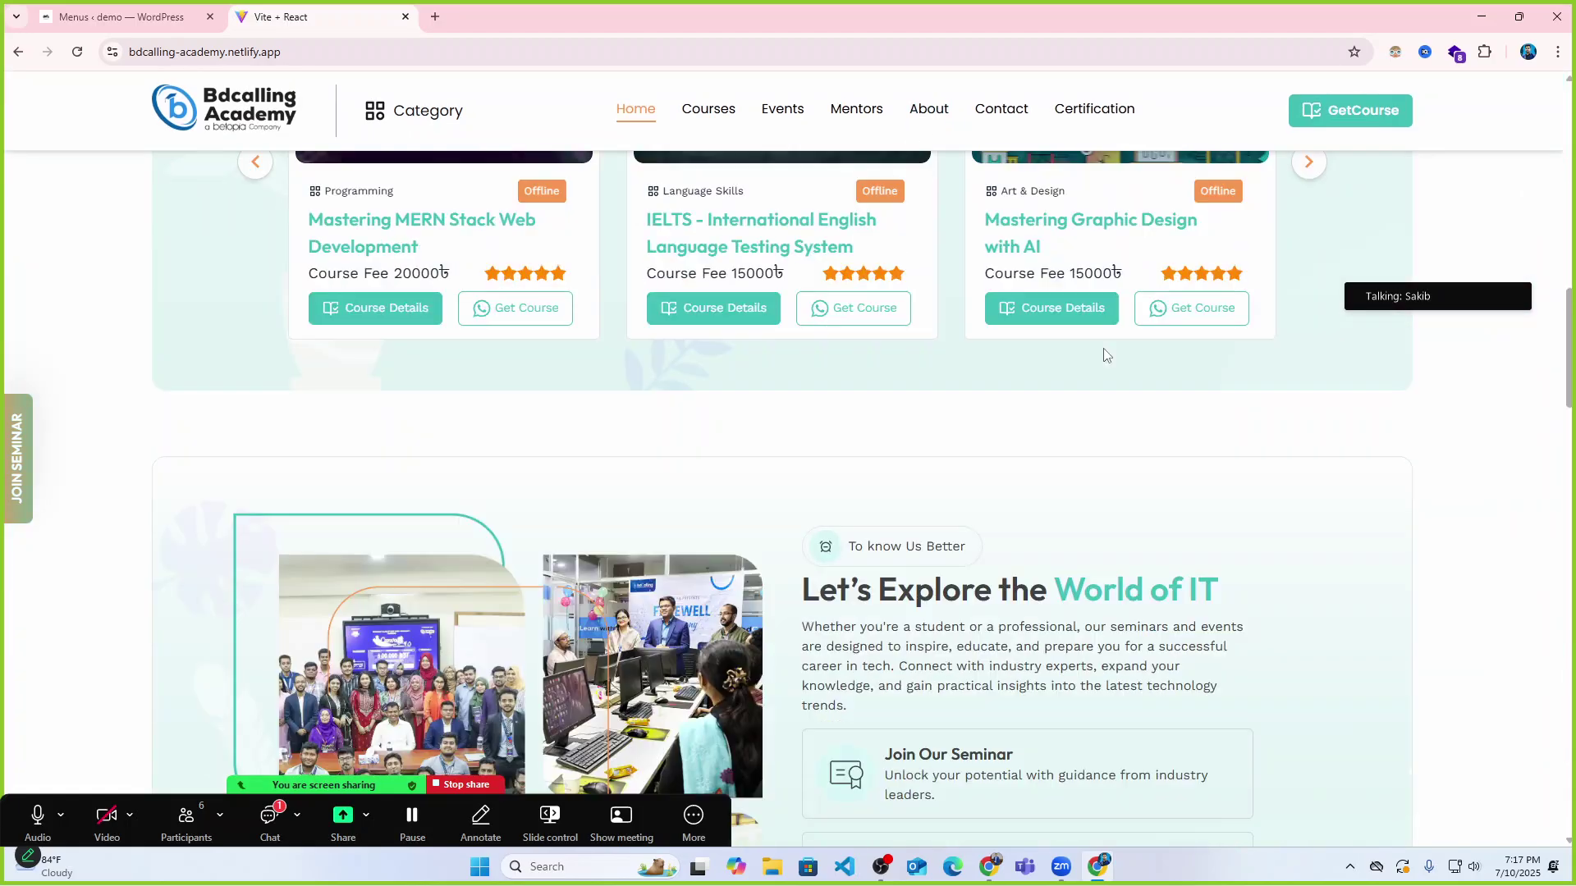
pyautogui.scroll(-10, 1104, 358)
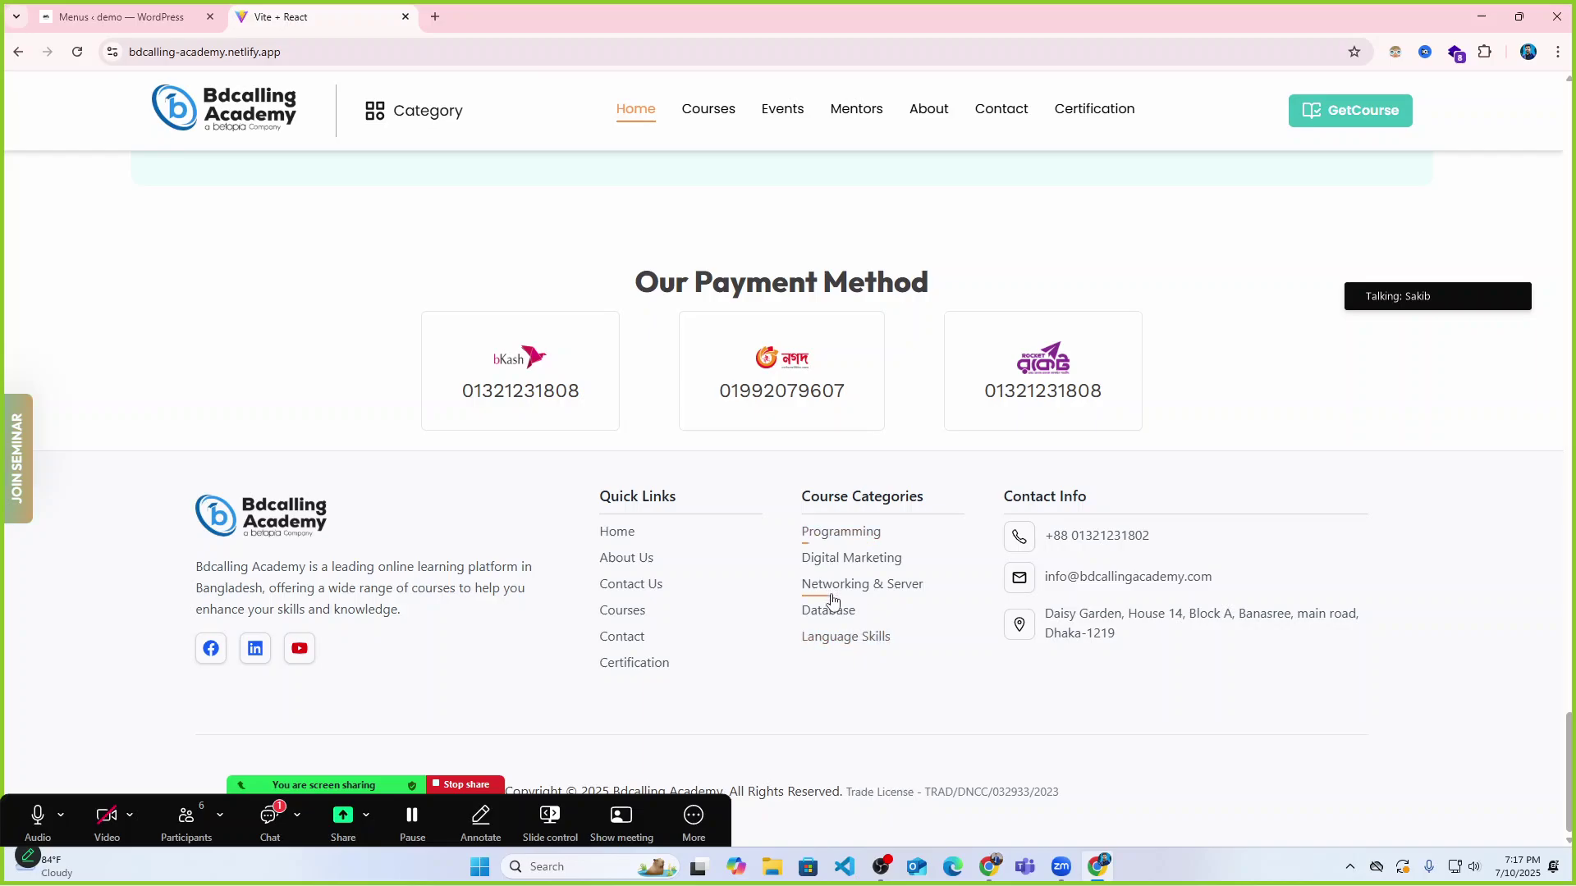
pyautogui.scroll(5, 833, 606)
pyautogui.scroll(12, 834, 606)
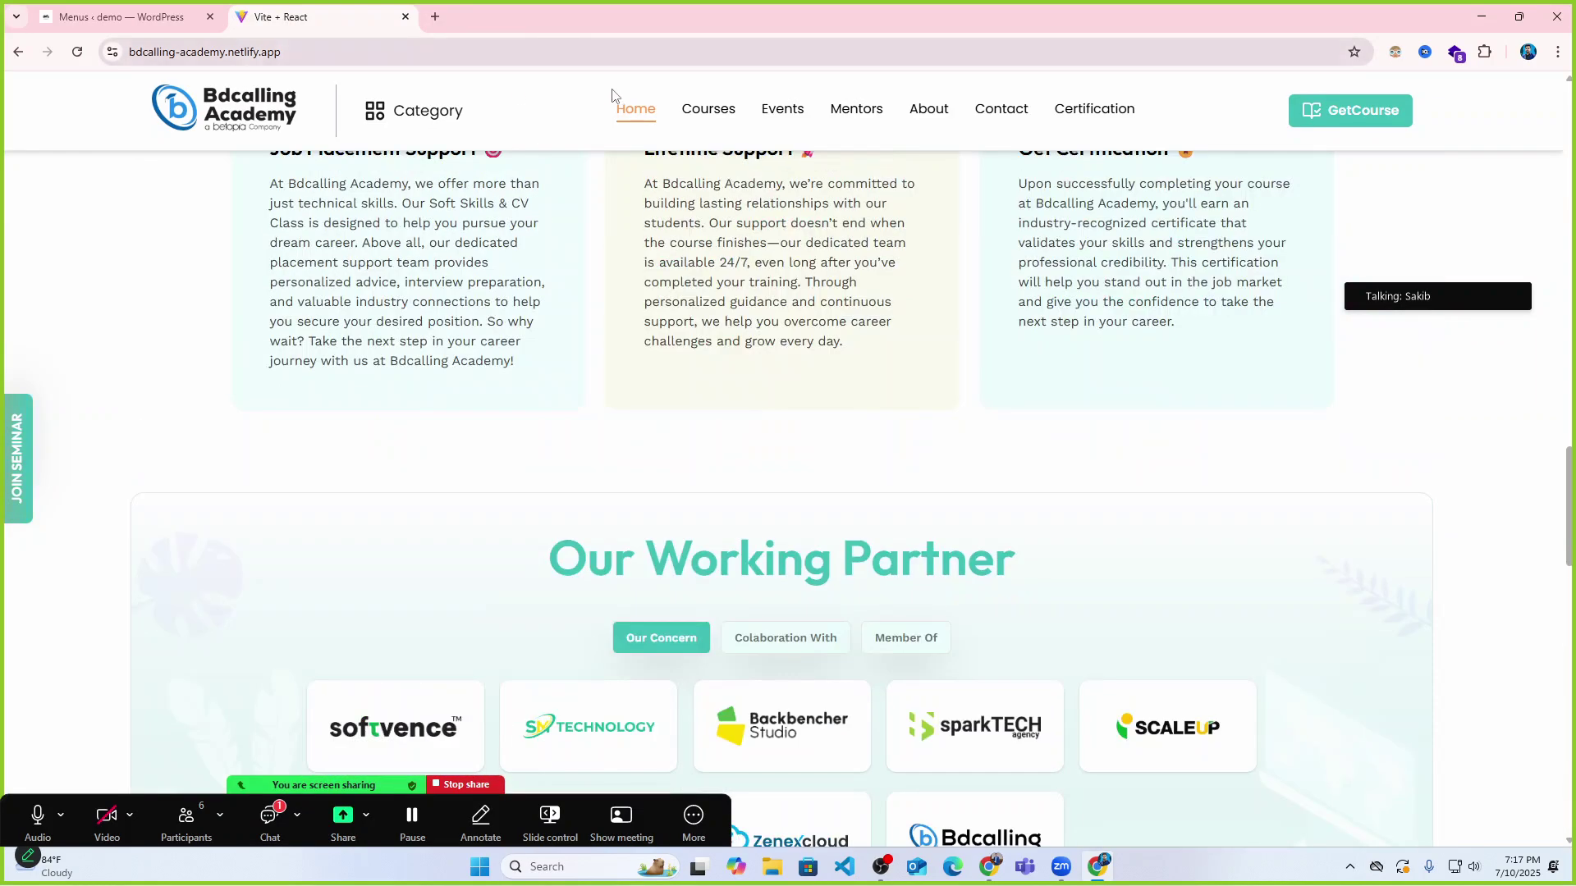
pyautogui.scroll(20, 749, 128)
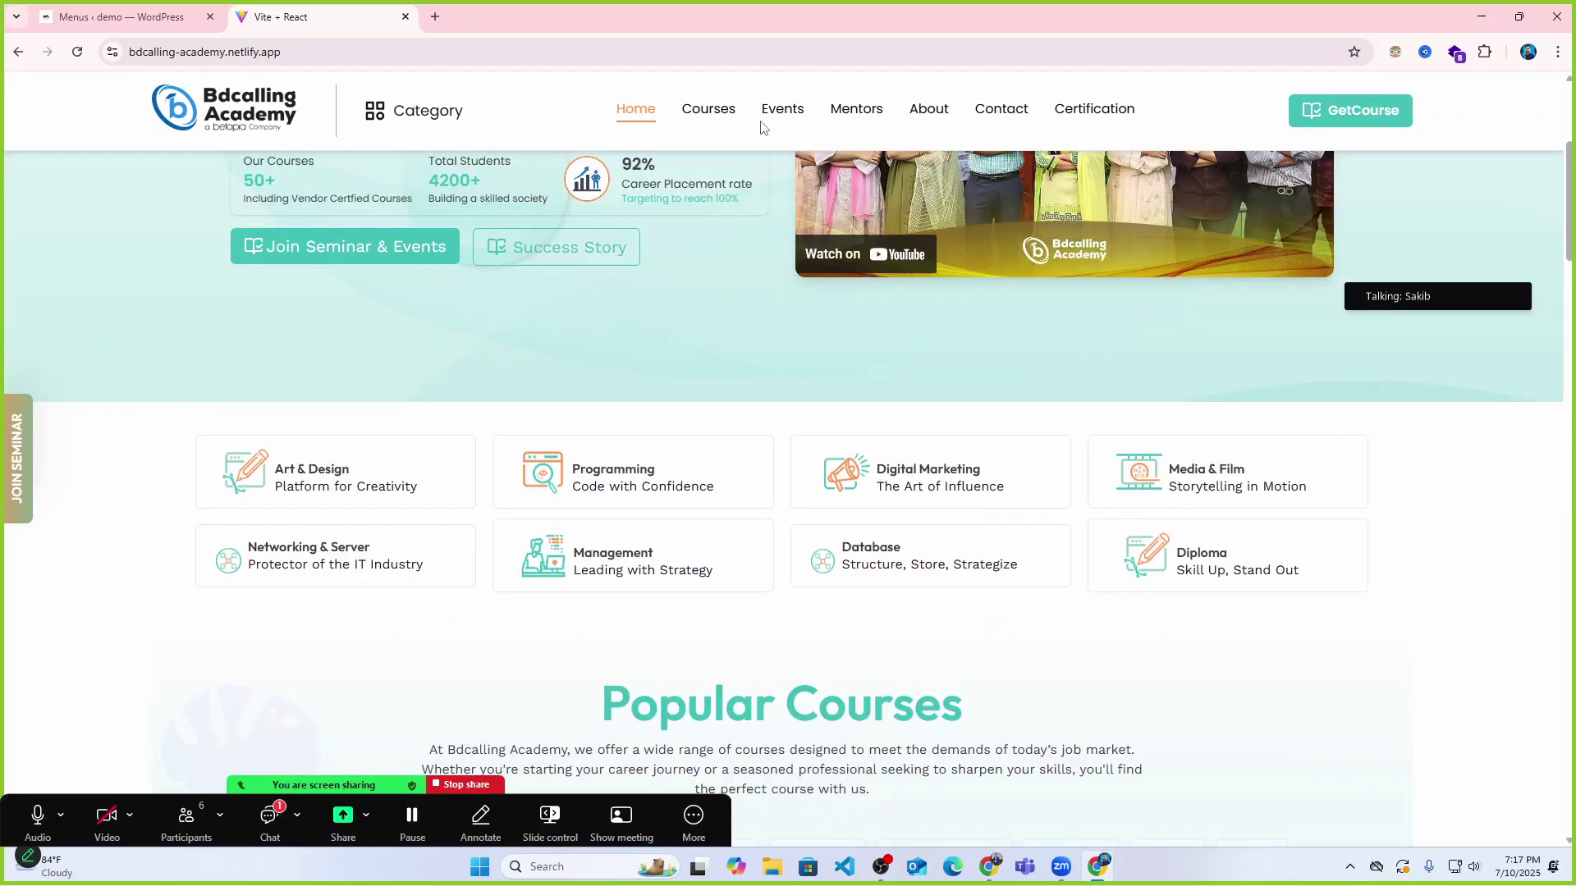
pyautogui.click(772, 113)
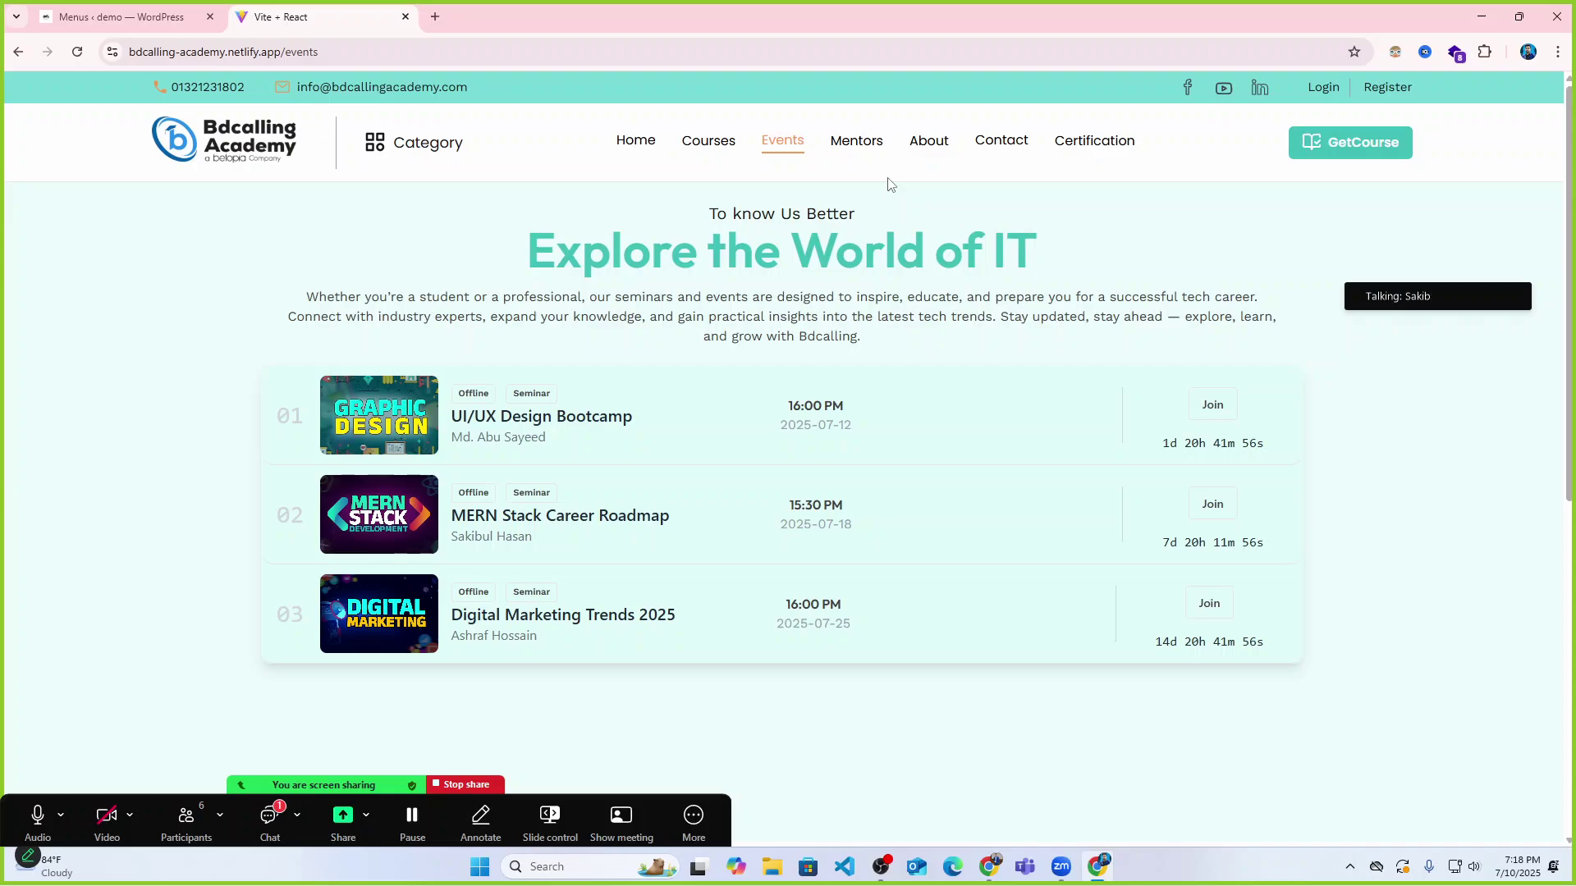
pyautogui.click(119, 16)
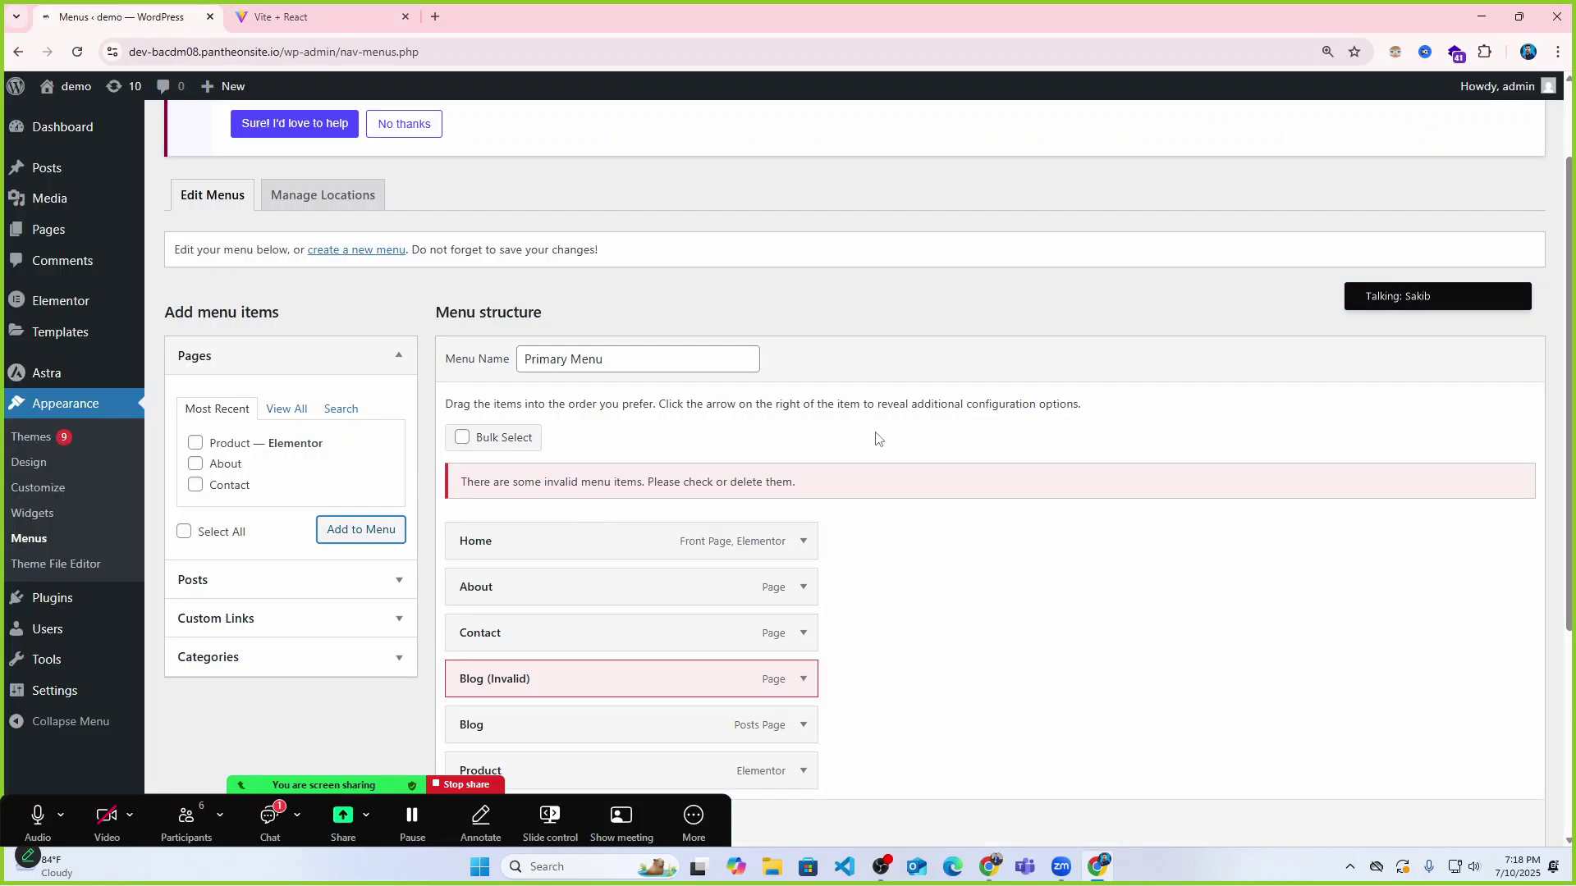
# Save the Primary Menu containing Home, About, Contact, Blog and Product.
pyautogui.scroll(-4, 877, 439)
pyautogui.scroll(5, 877, 439)
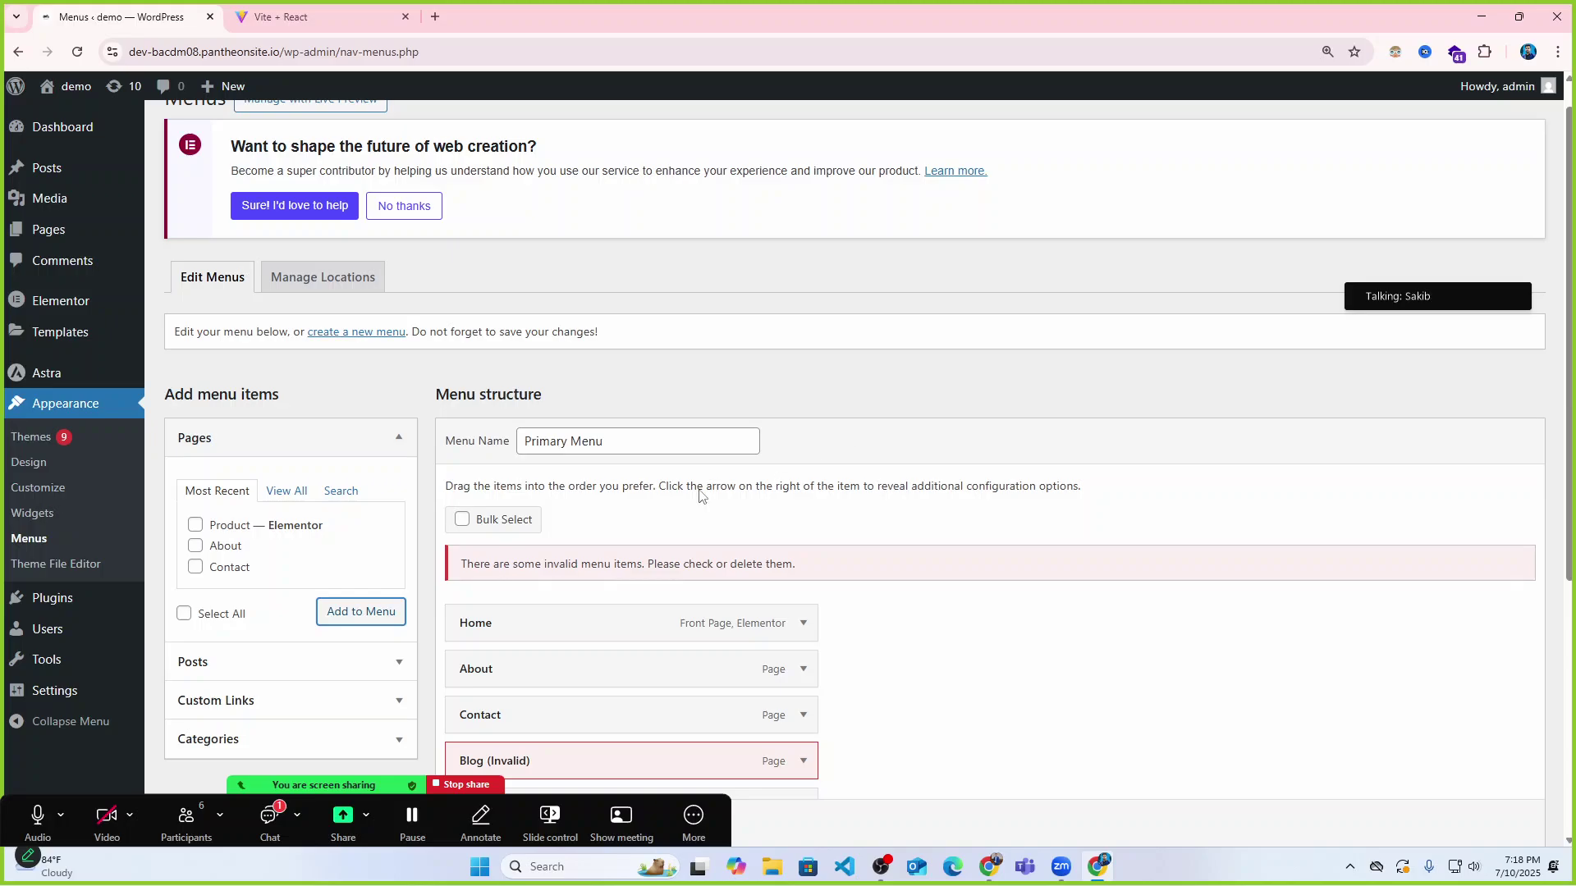
pyautogui.scroll(-1, 276, 534)
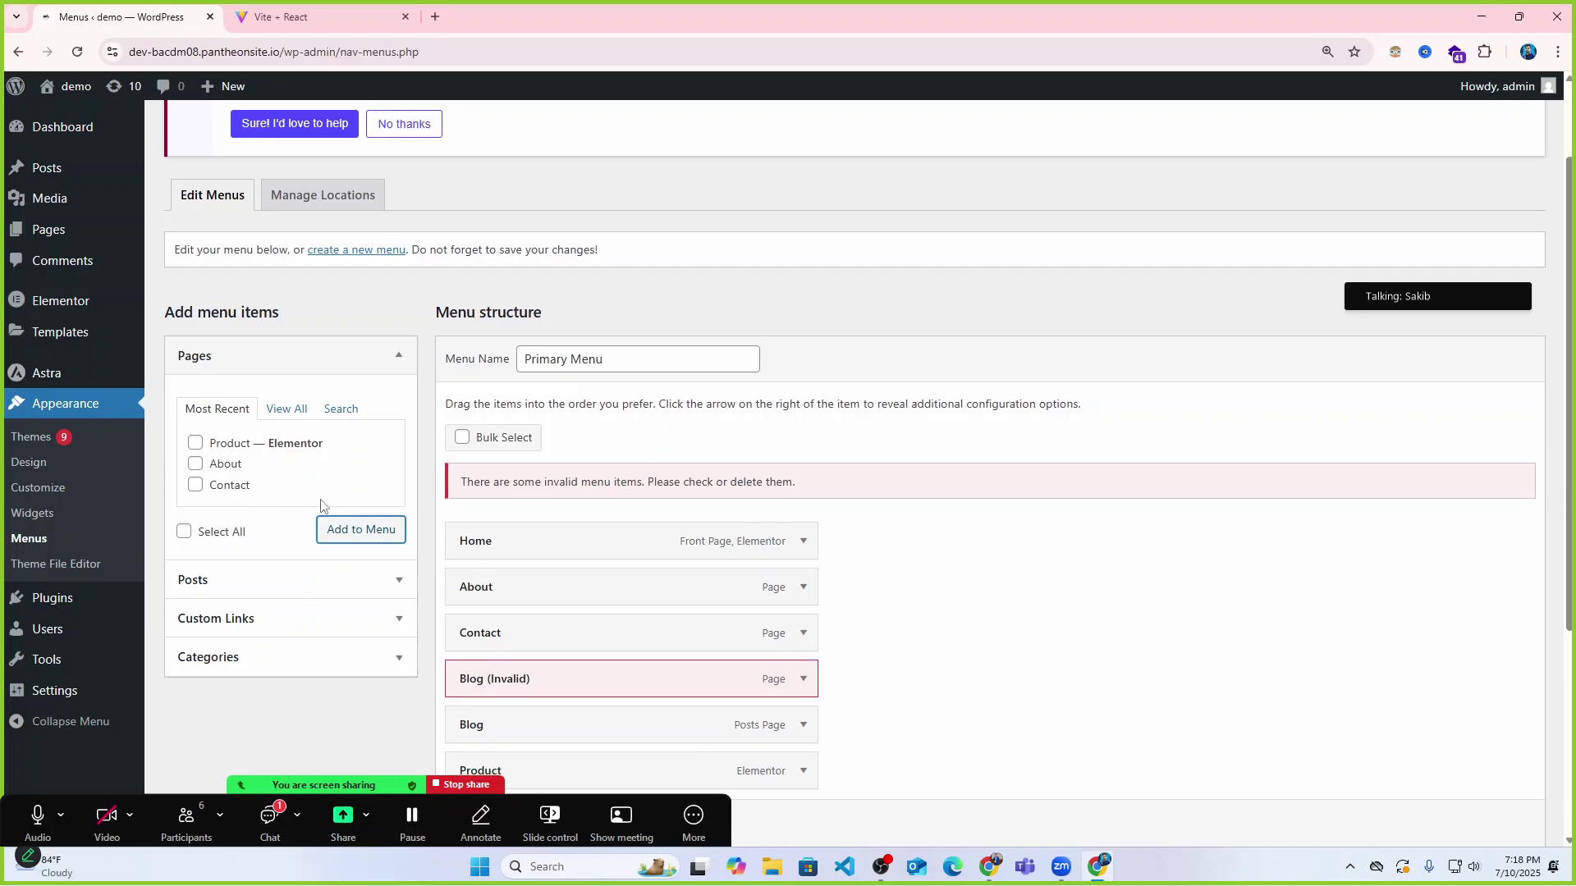
pyautogui.scroll(-1, 353, 543)
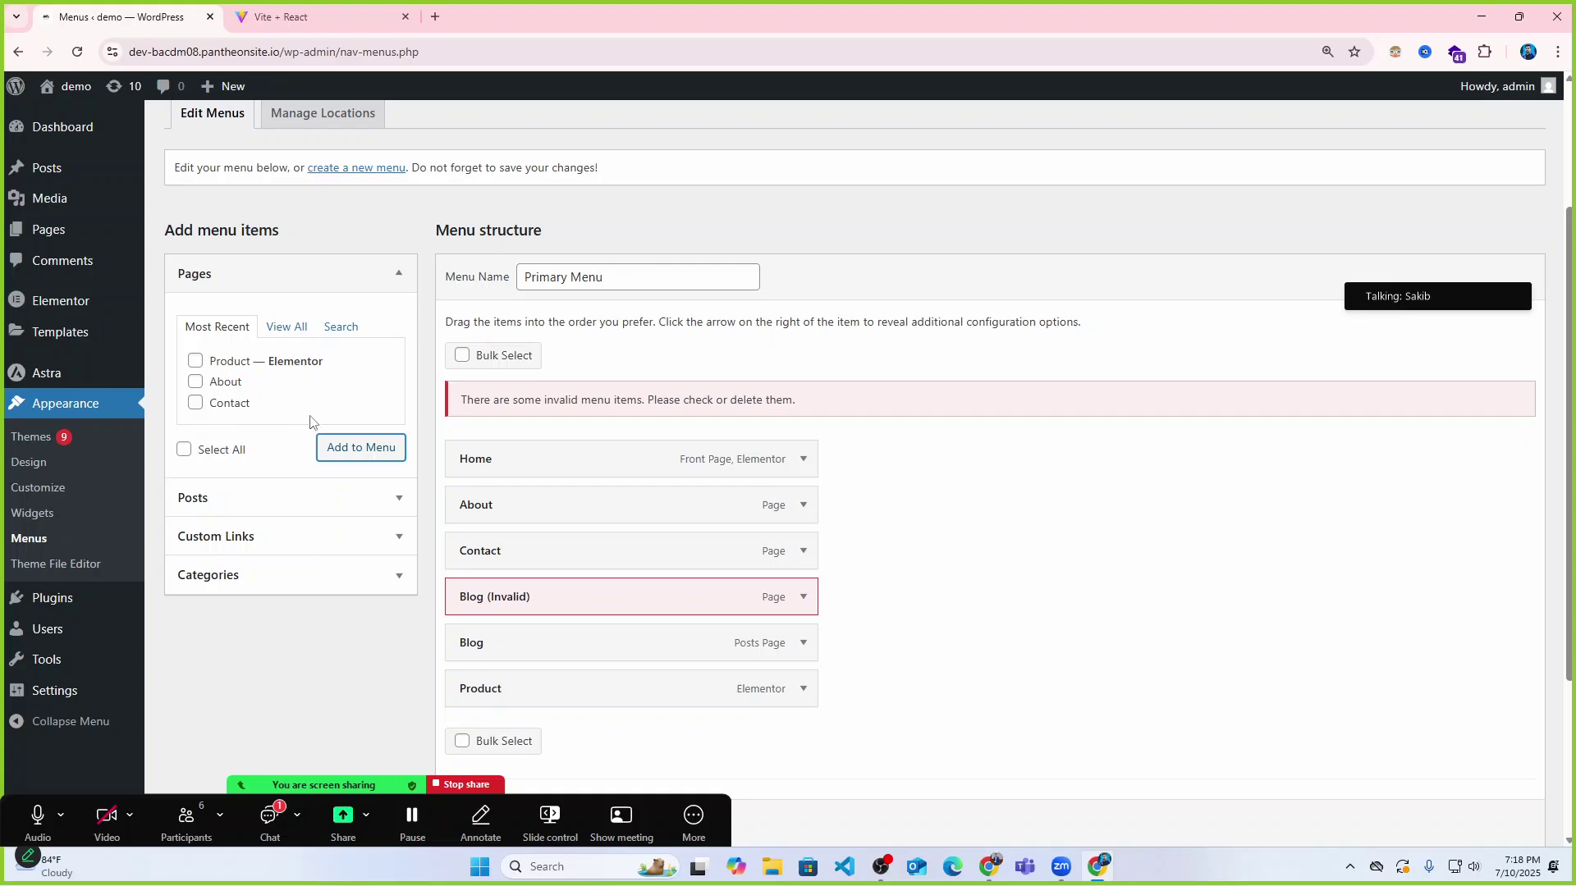
pyautogui.scroll(-1, 493, 558)
pyautogui.scroll(-1, 949, 398)
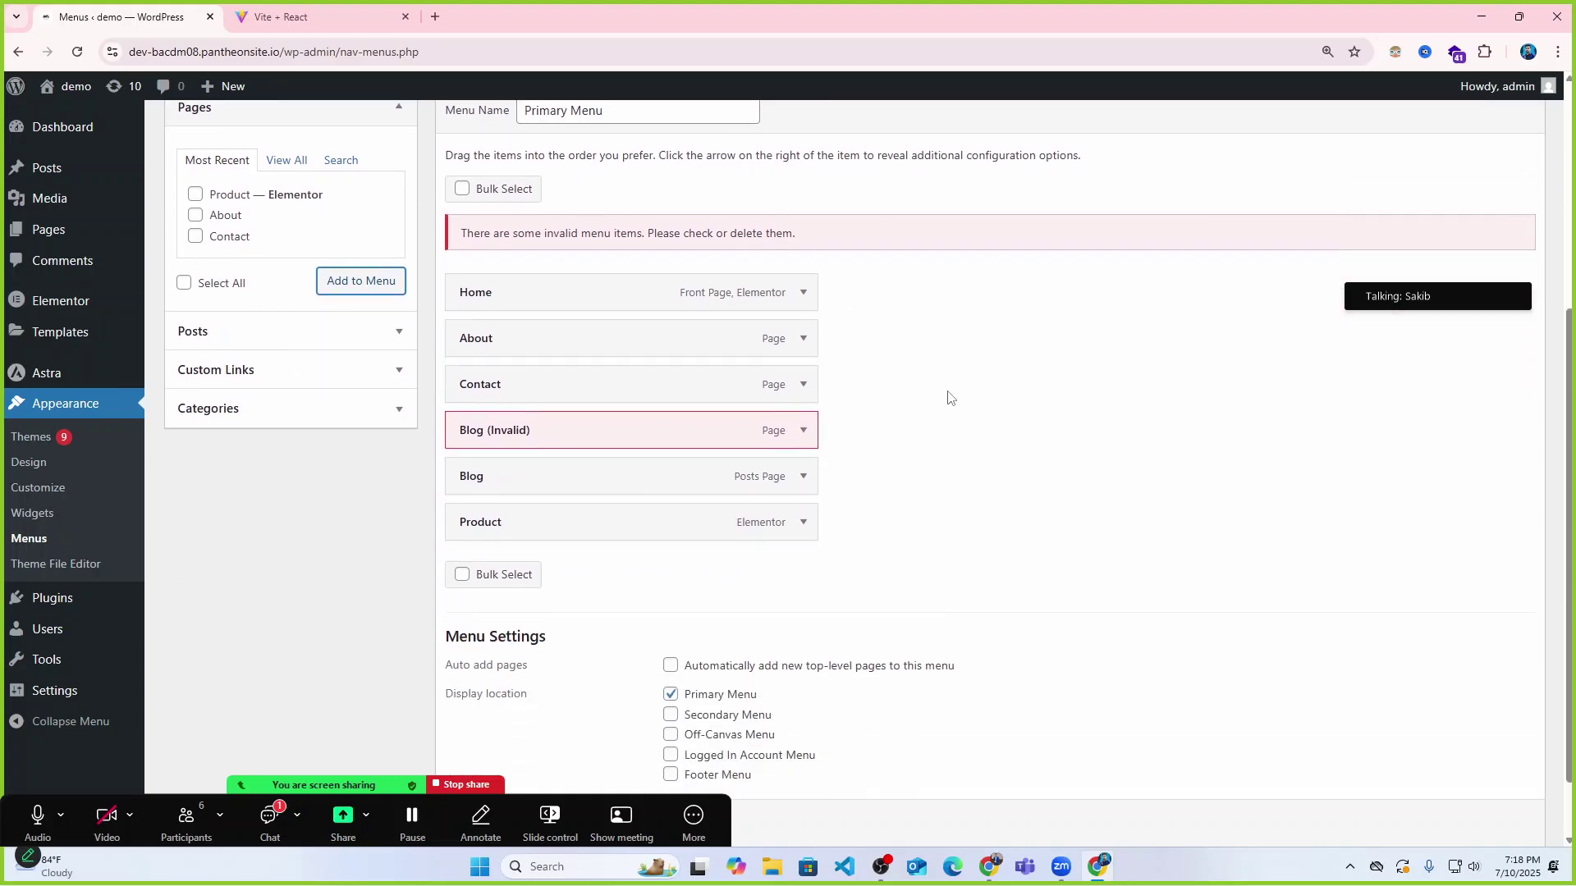
pyautogui.scroll(1, 580, 486)
pyautogui.scroll(-2, 599, 588)
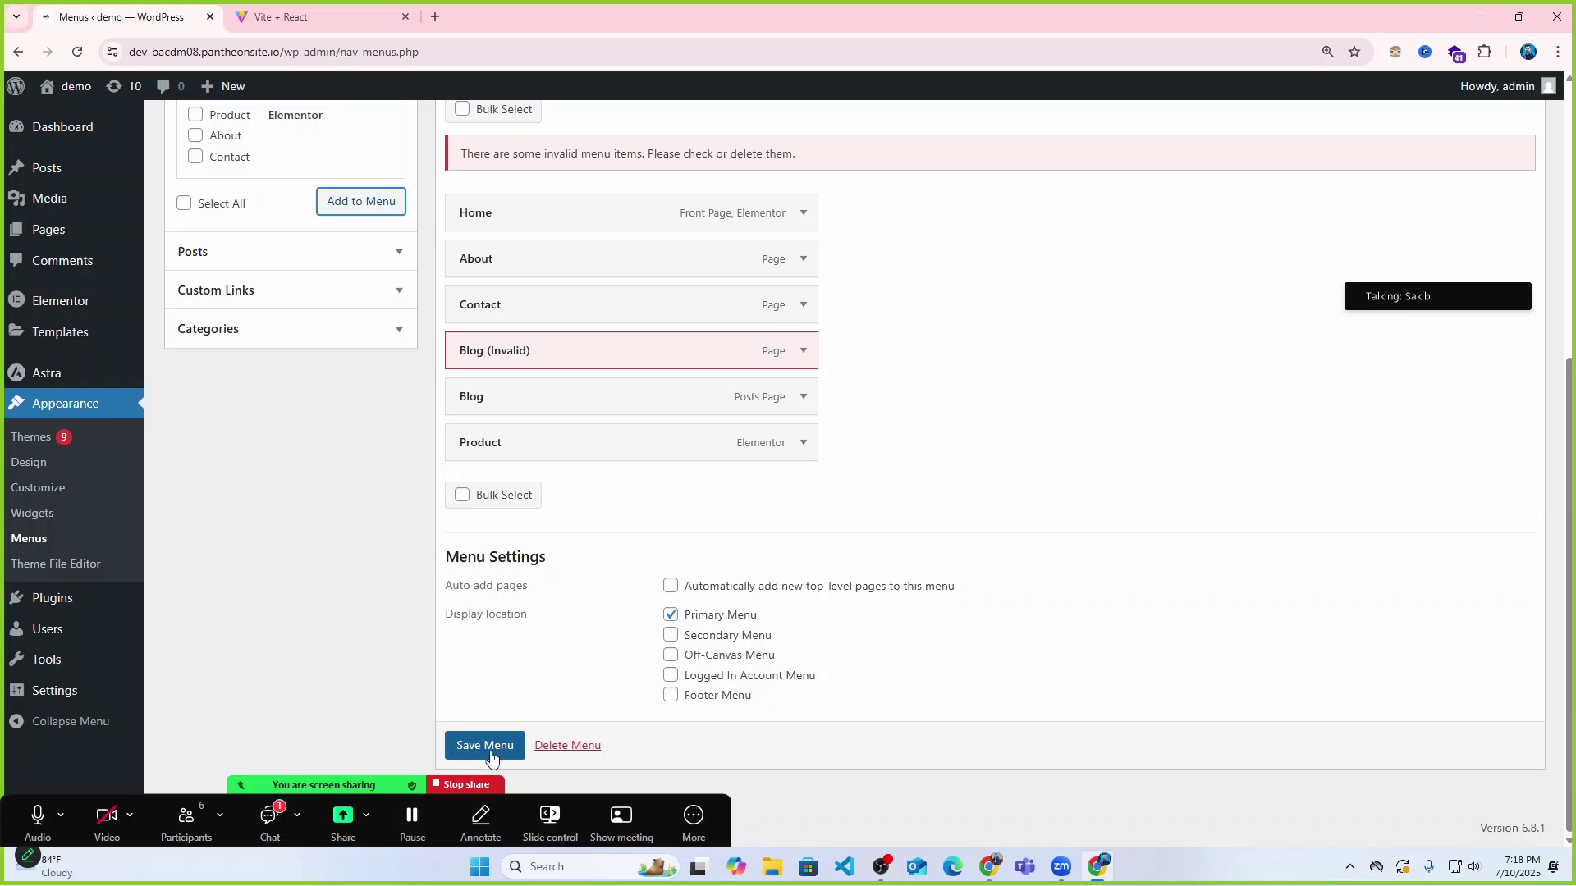
pyautogui.click(464, 746)
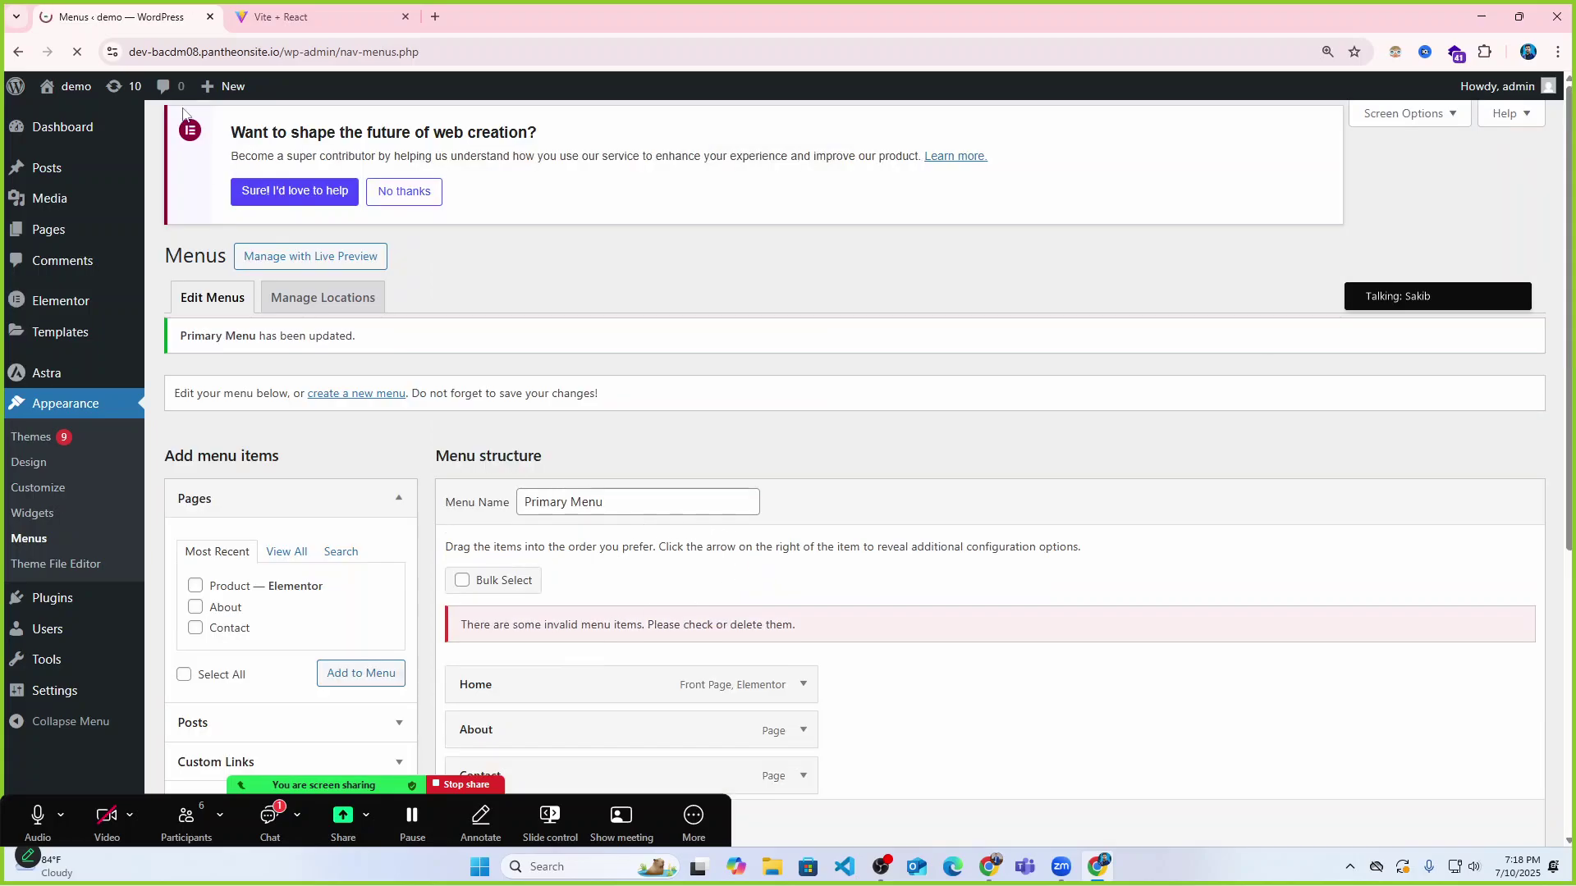
# Open the demo site in a new tab to check its navigation, then return to Menus.
pyautogui.click(279, 11)
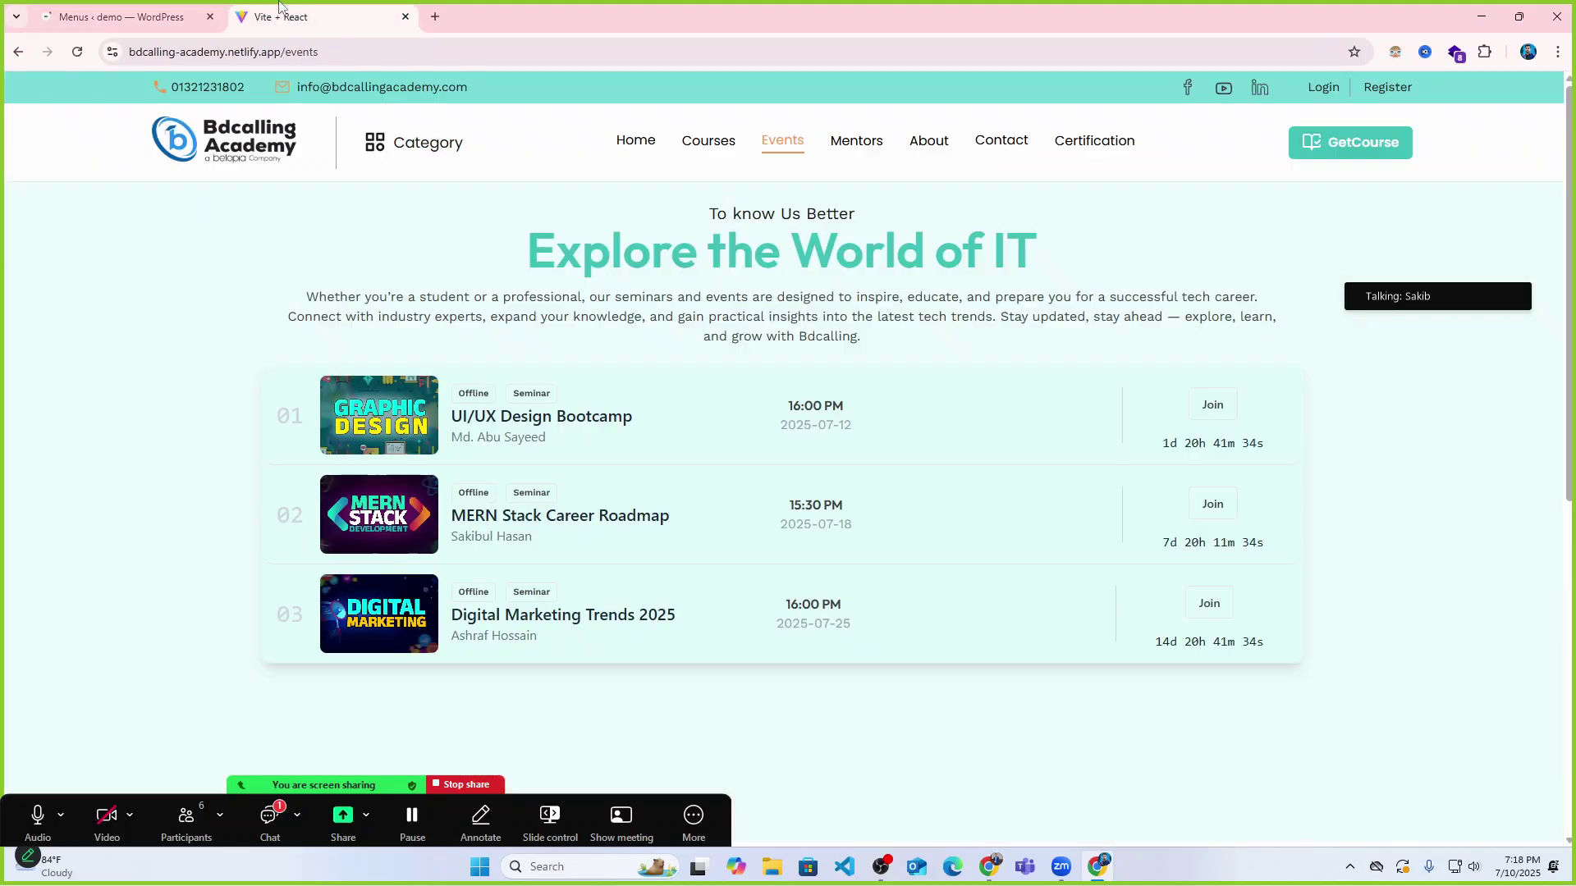
pyautogui.click(123, 17)
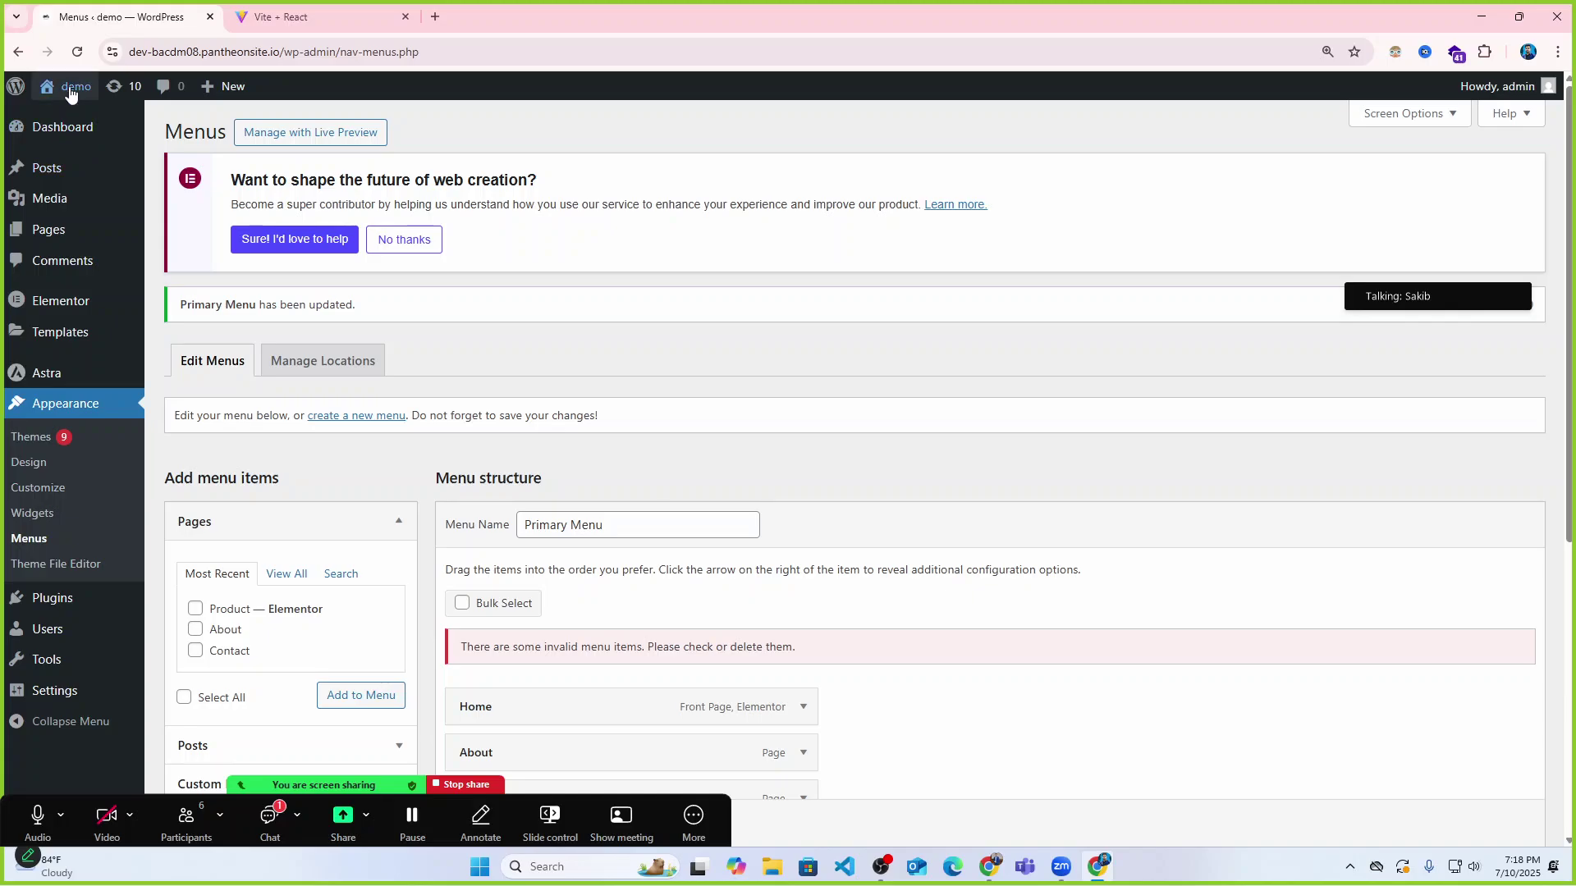
pyautogui.rightClick(64, 115)
pyautogui.click(107, 132)
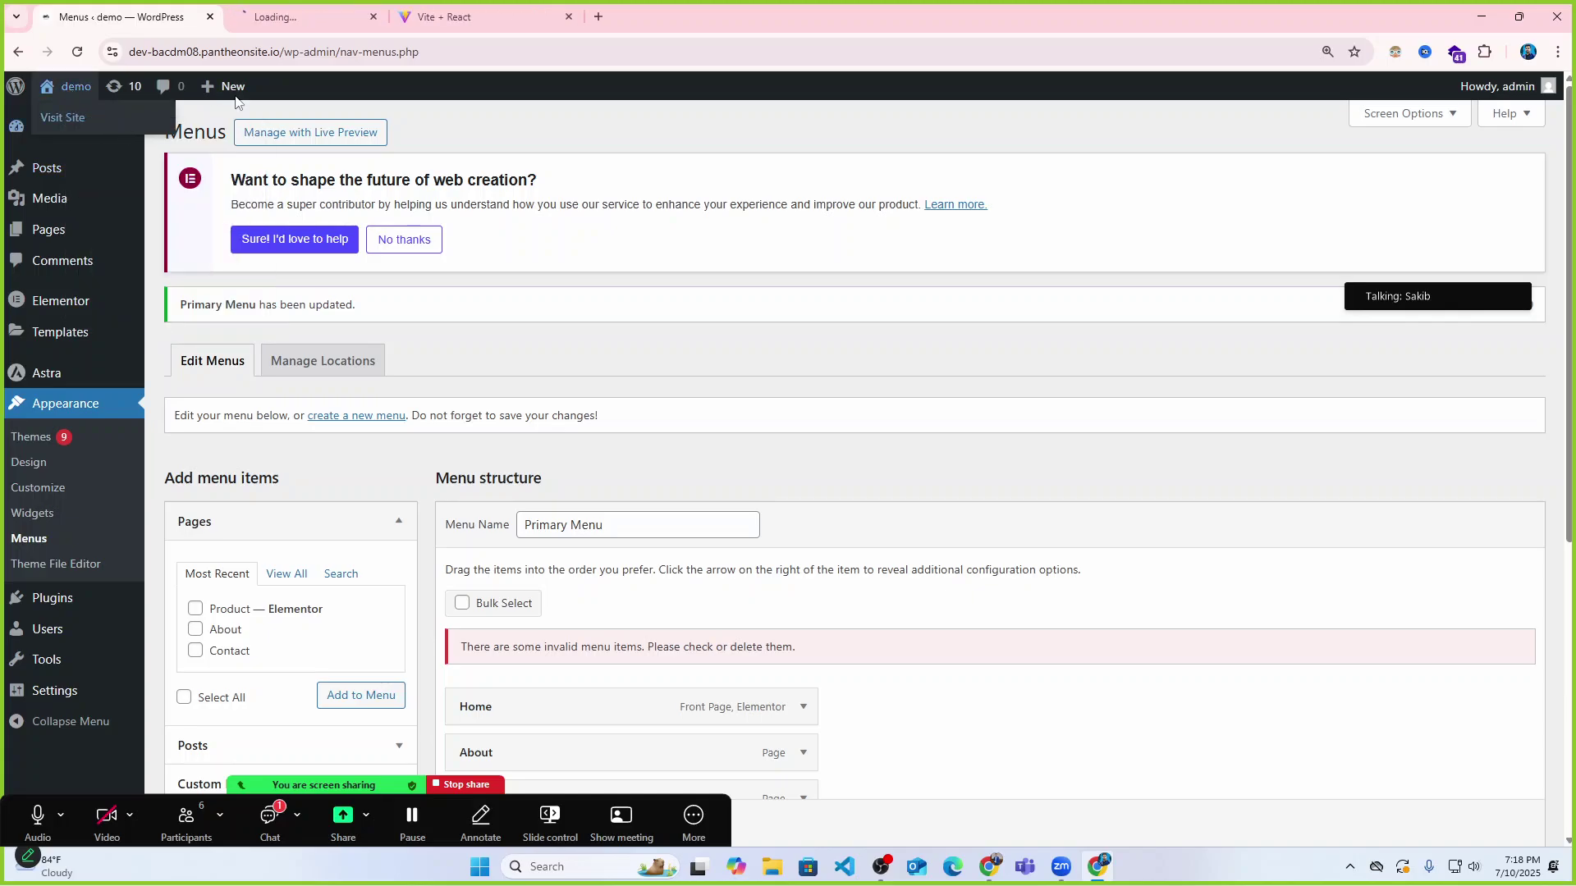
pyautogui.click(339, 7)
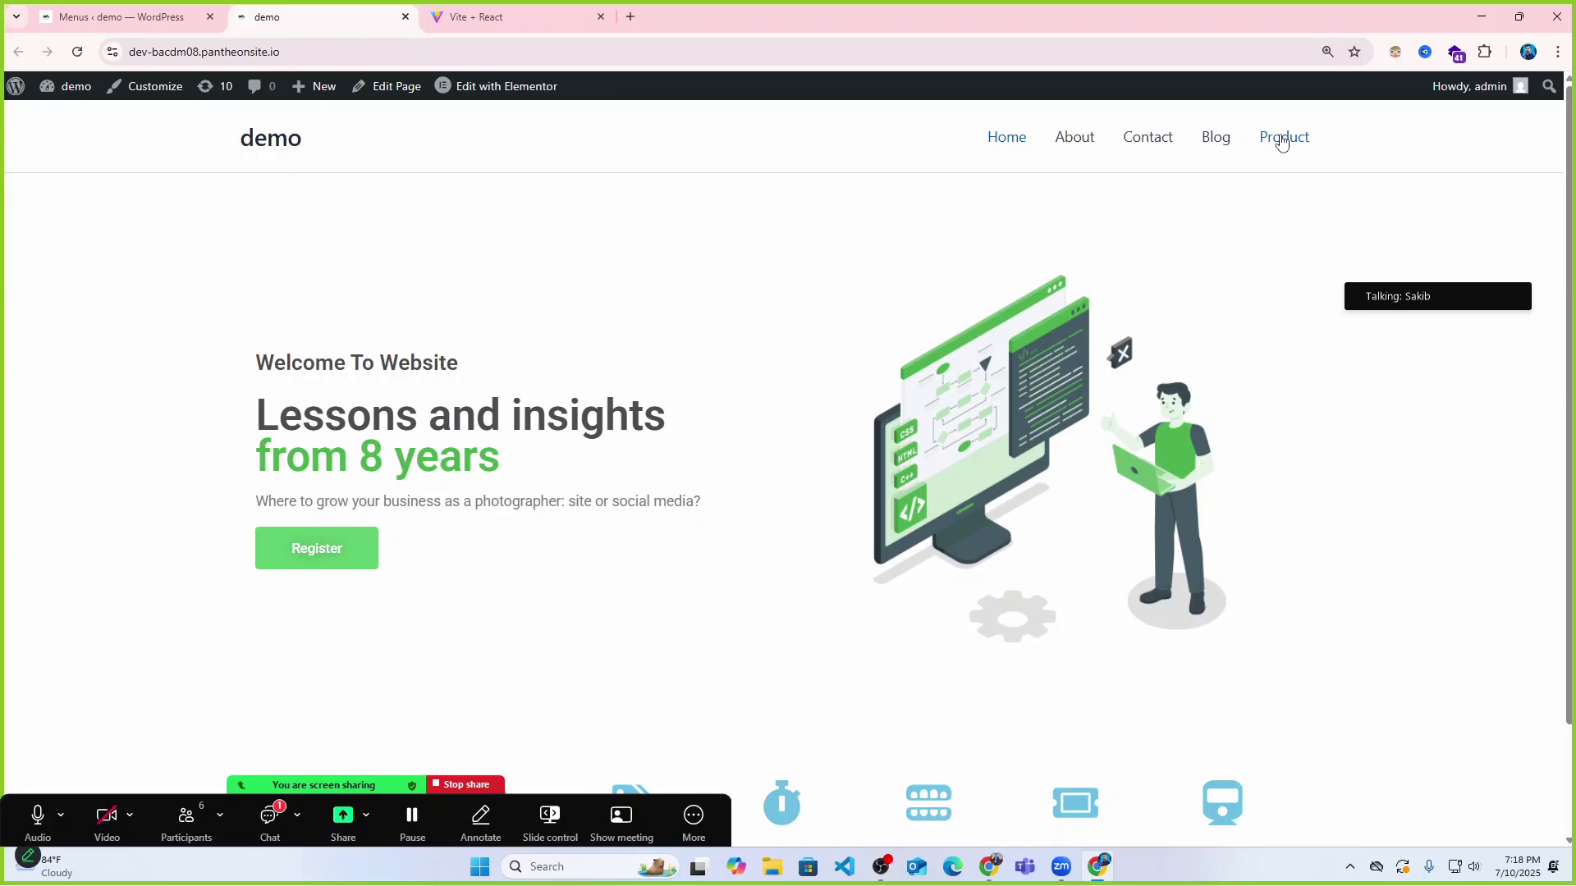
pyautogui.hotkey('ctrl', 'shift', 'Tab')
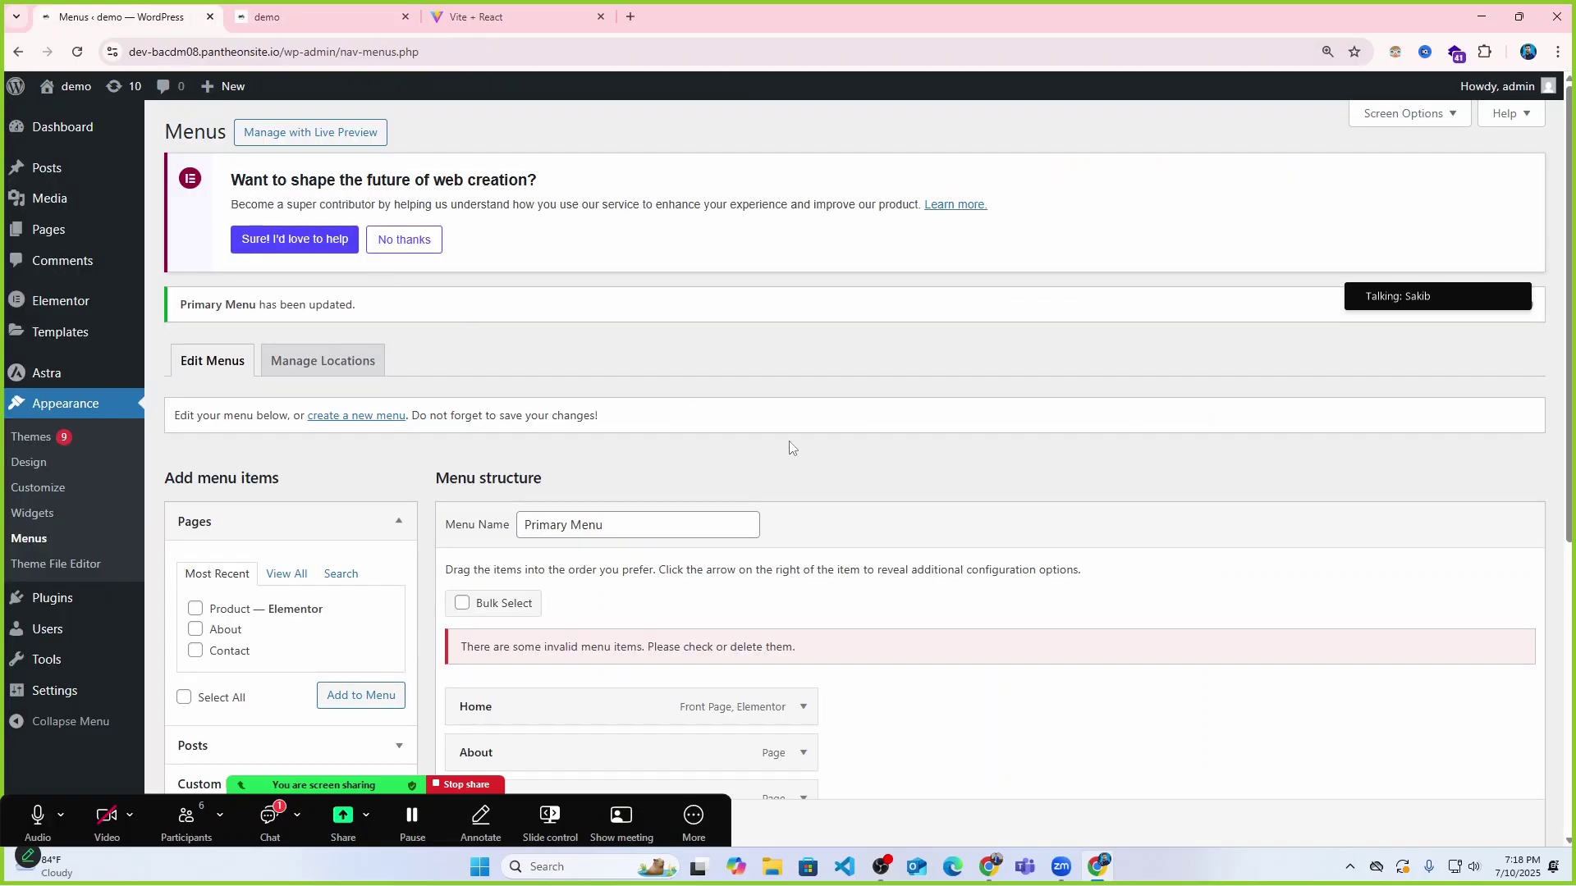
# Move Product to just after Home, save, and reload the demo site to check the order.
pyautogui.scroll(-2, 790, 448)
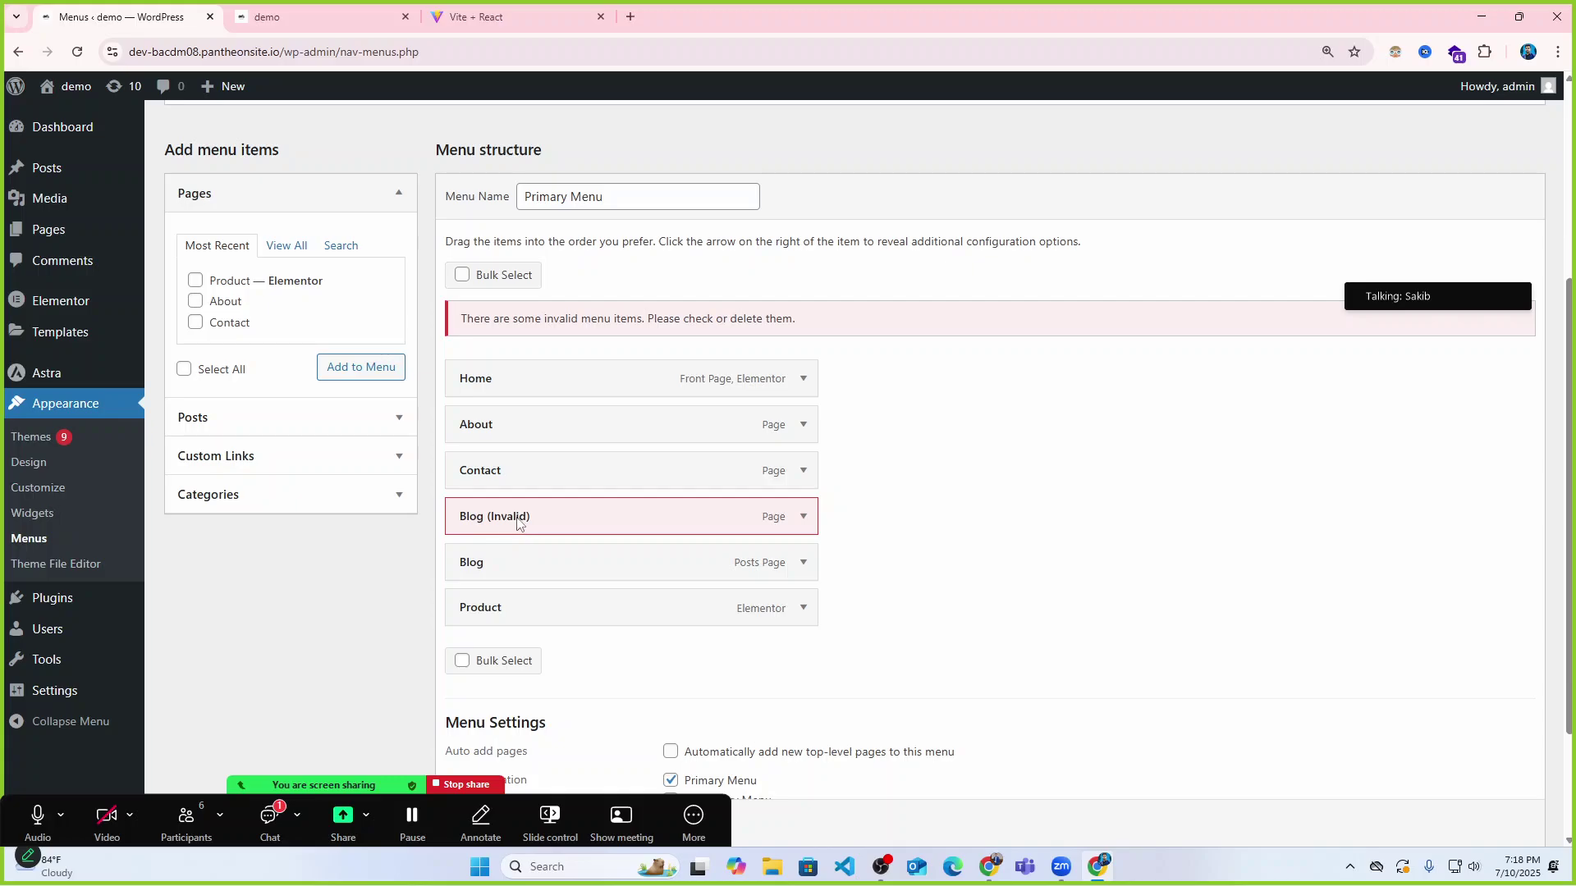
pyautogui.moveTo(491, 609); pyautogui.dragTo(503, 427)
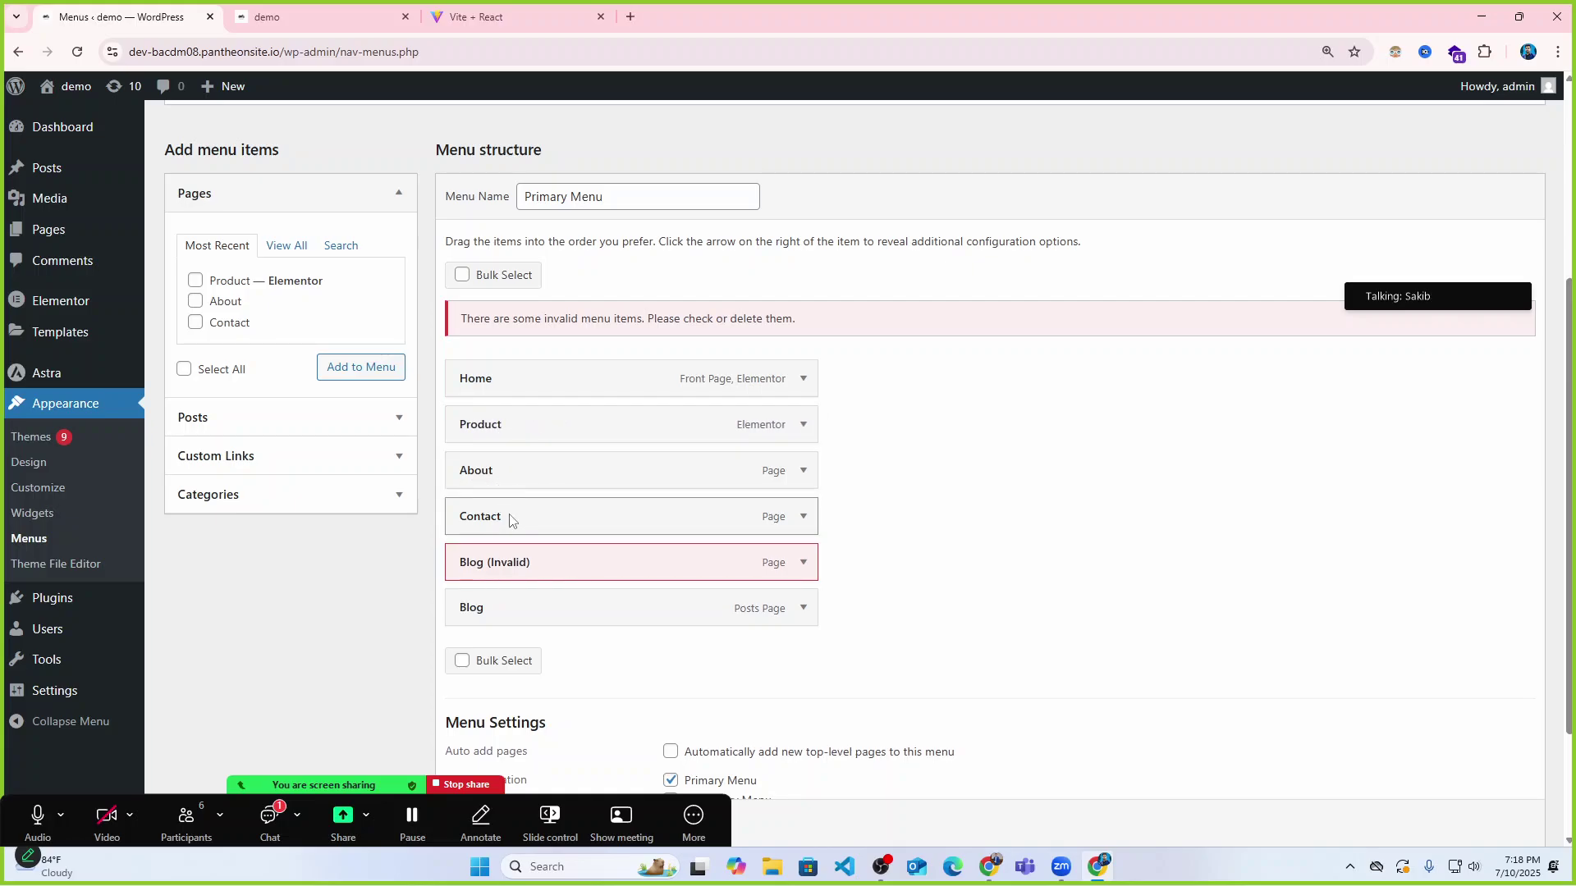
pyautogui.scroll(-3, 565, 690)
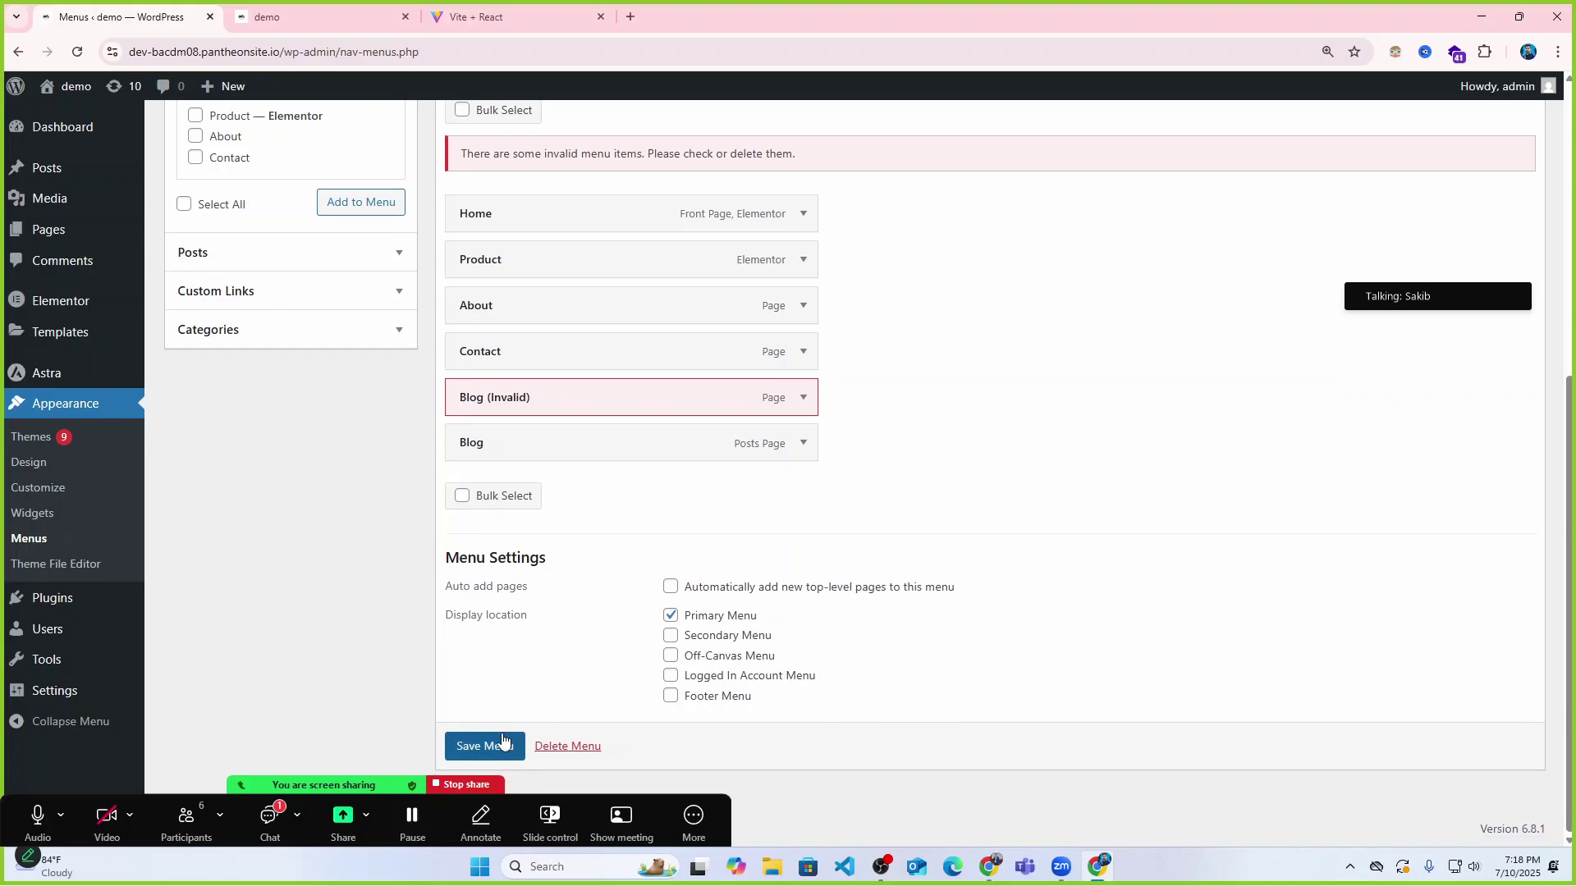
pyautogui.click(471, 747)
pyautogui.click(386, 18)
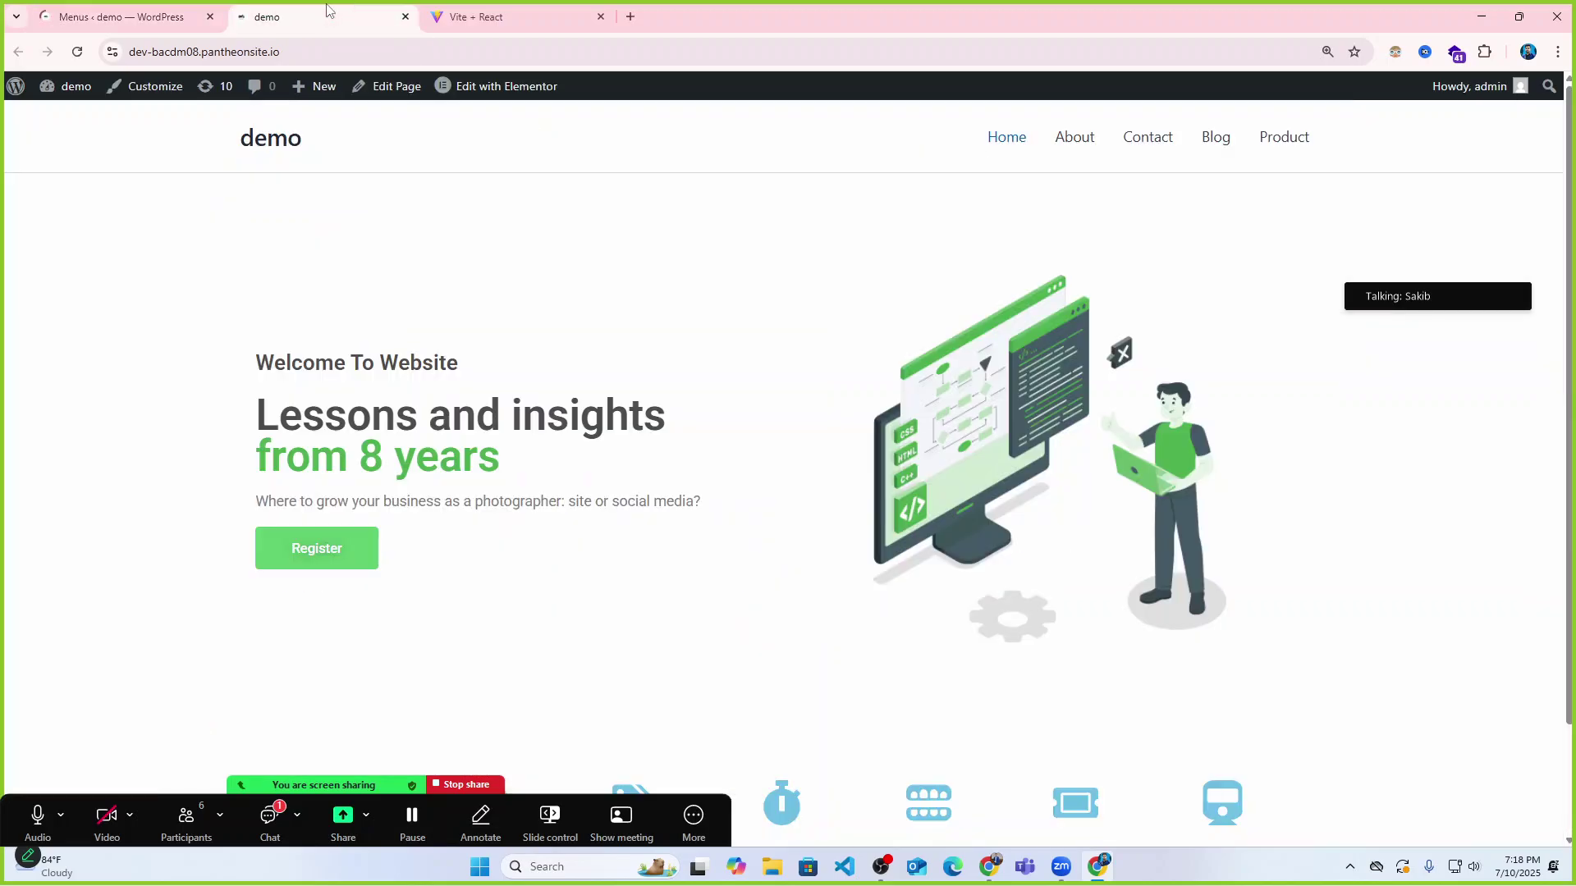
pyautogui.click(75, 53)
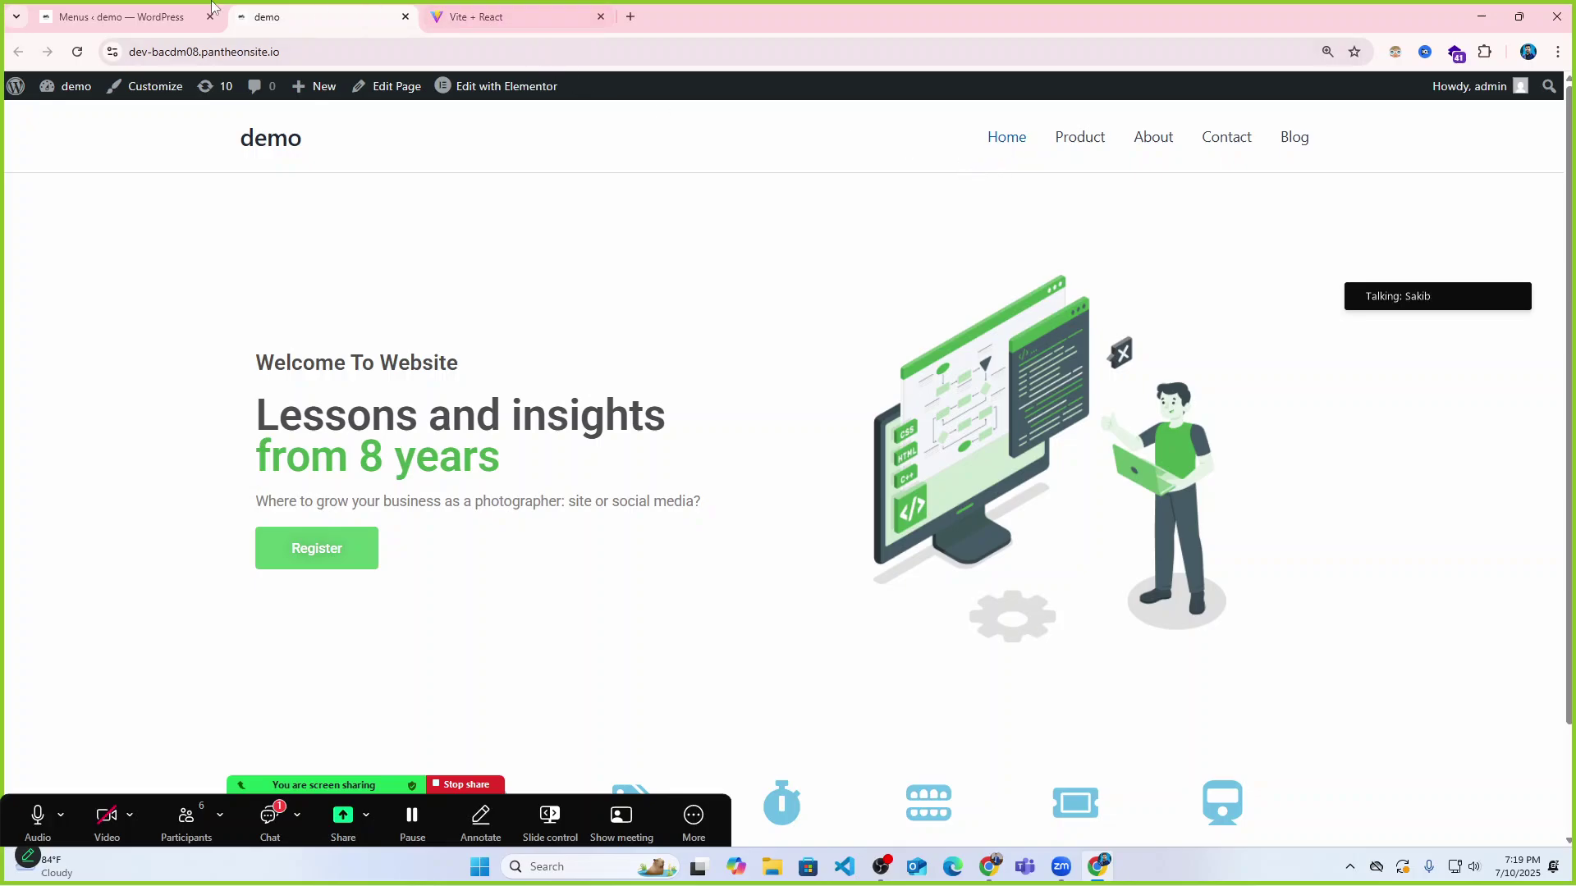
pyautogui.click(132, 4)
# Nest Contact under About, save, and confirm the About dropdown on the reloaded site.
pyautogui.scroll(-4, 608, 486)
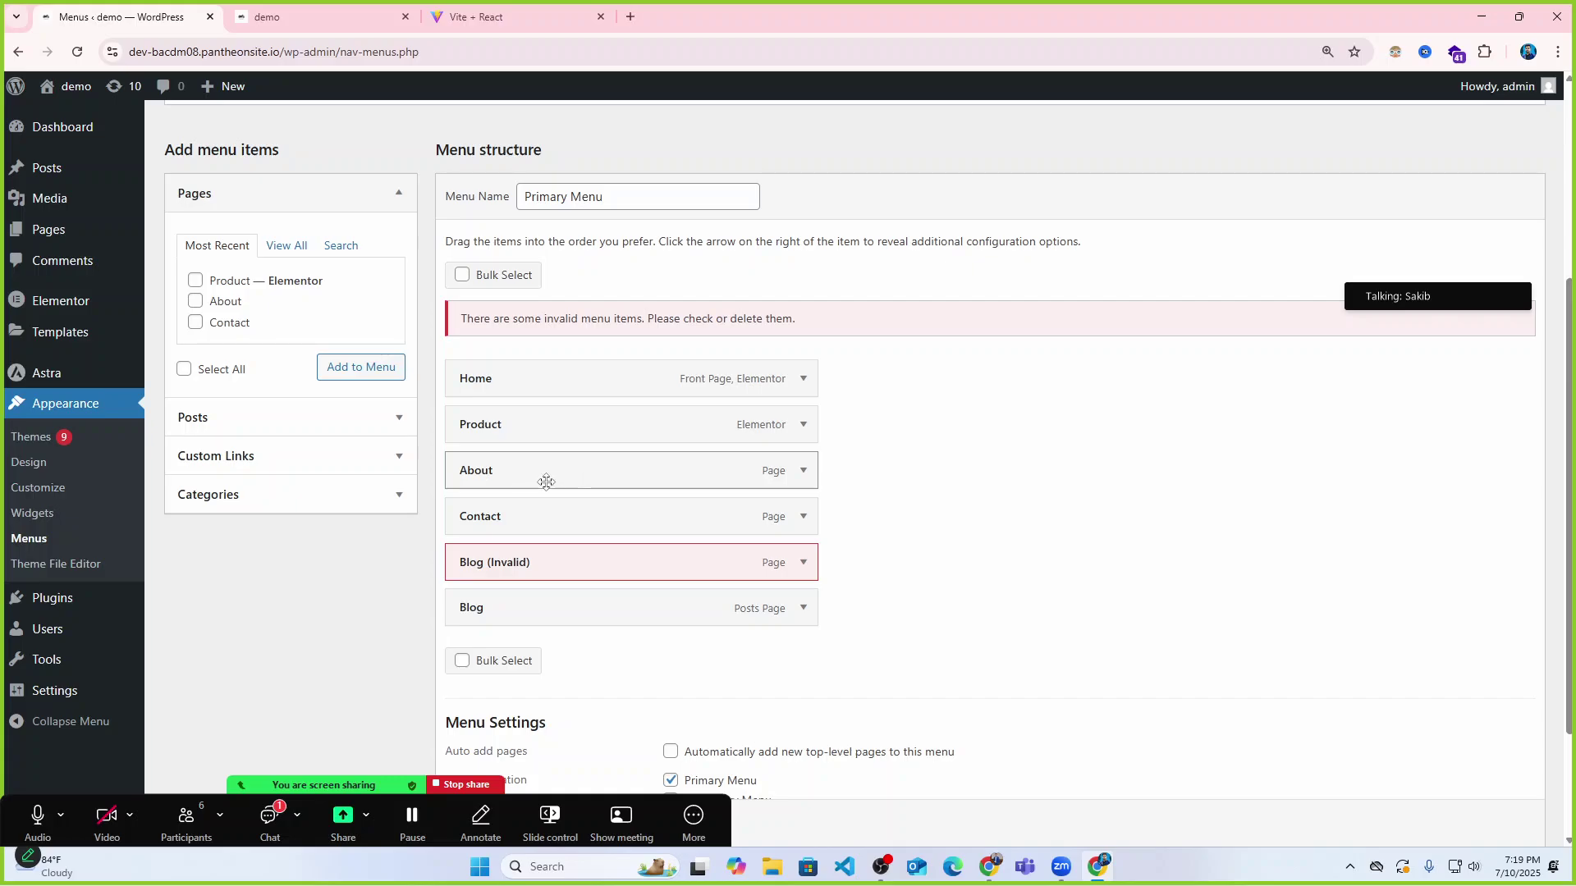
pyautogui.moveTo(494, 518); pyautogui.dragTo(494, 480)
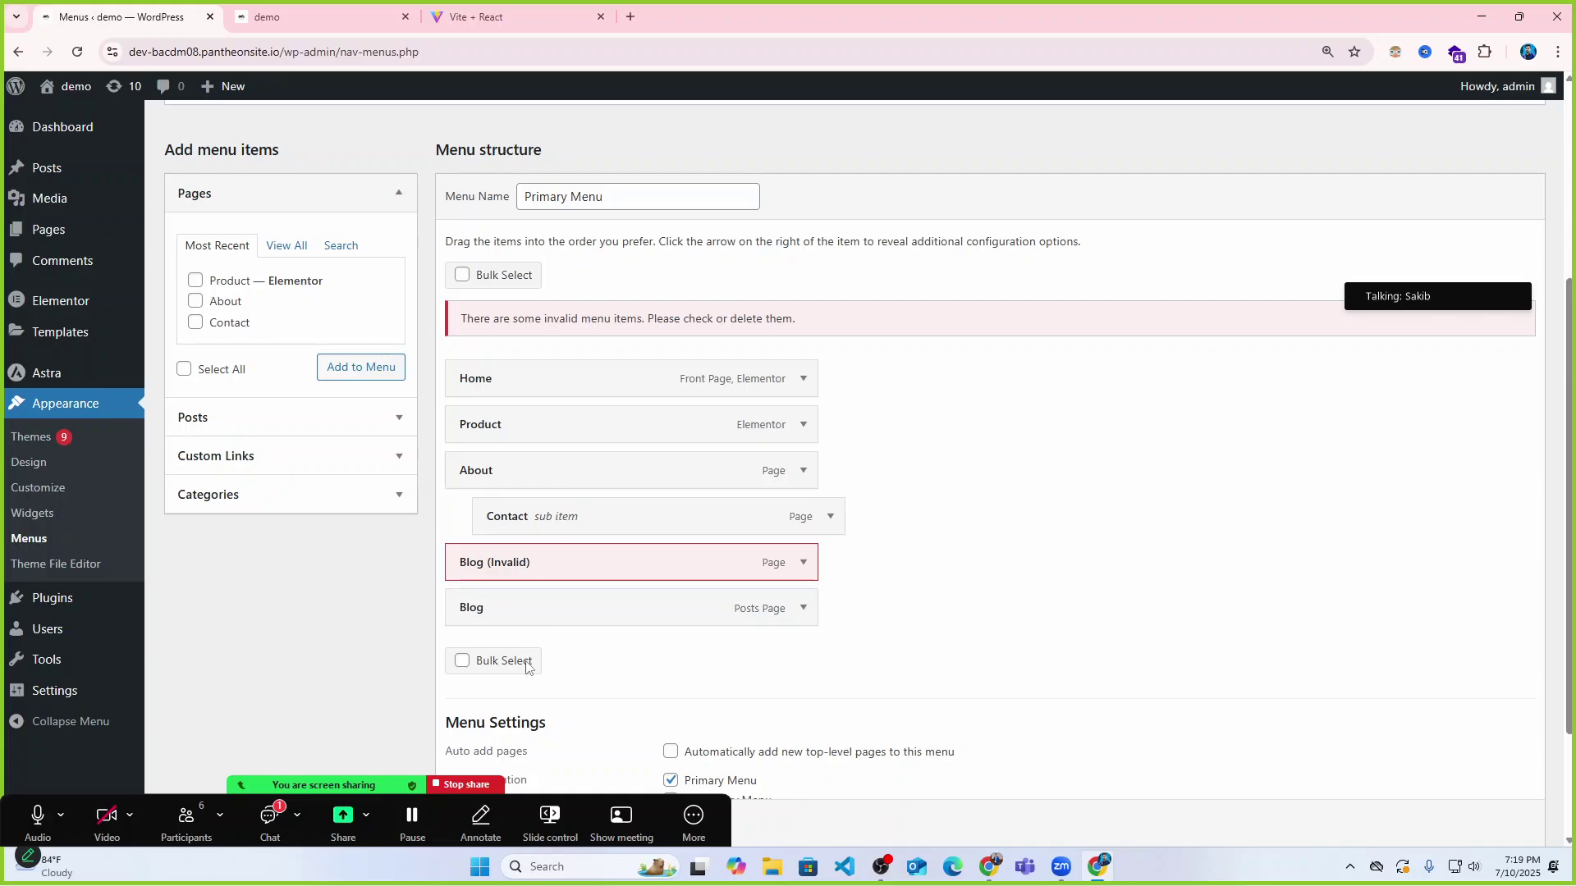
pyautogui.scroll(-2, 518, 714)
pyautogui.click(483, 743)
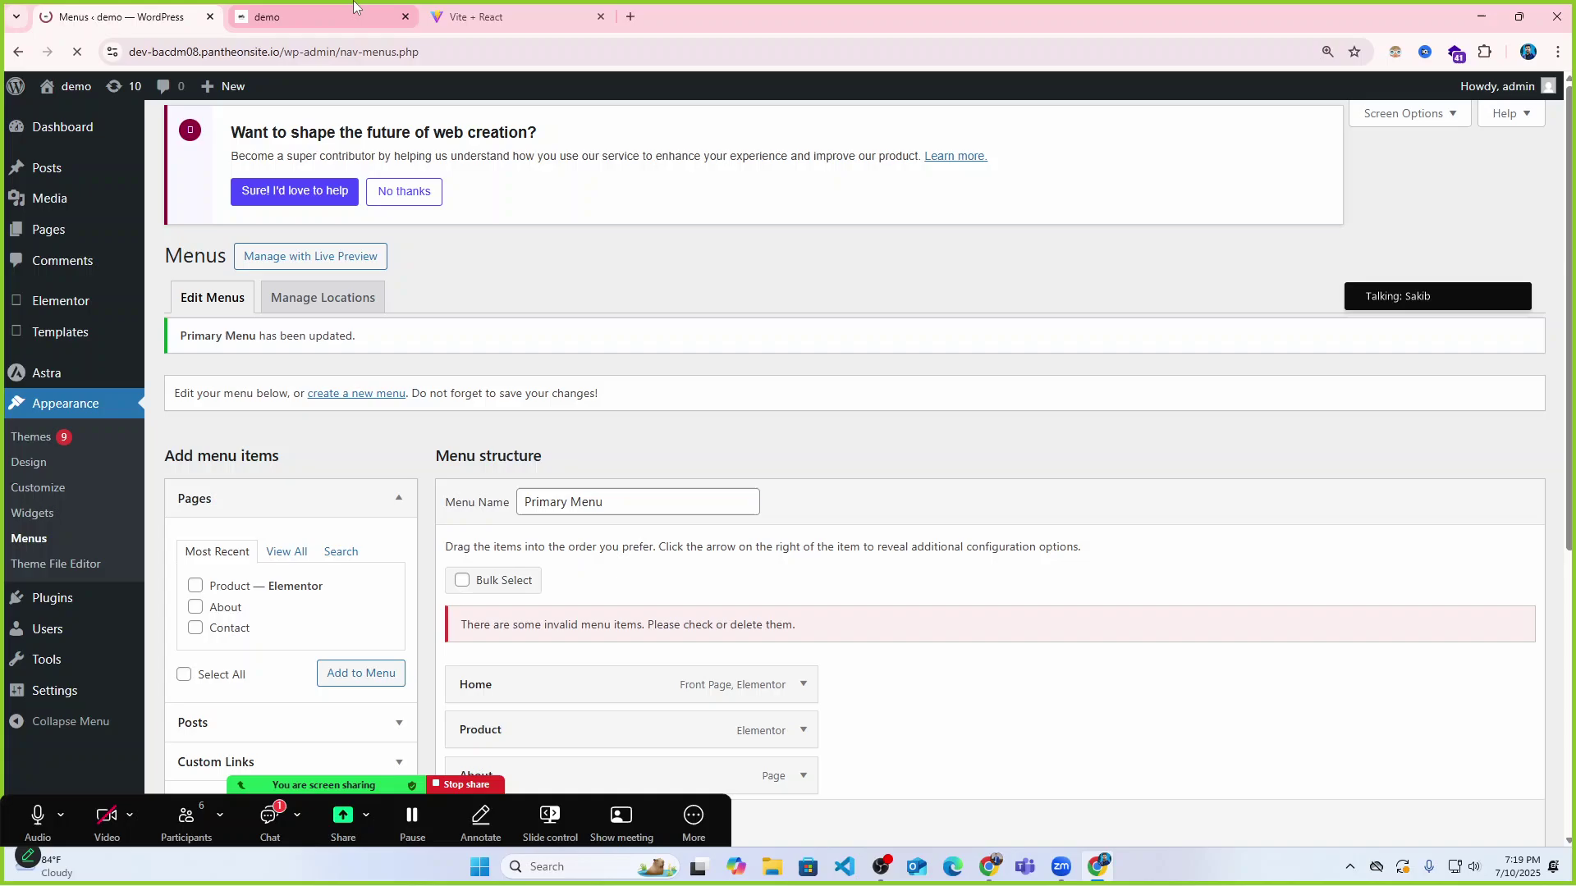
pyautogui.click(351, 8)
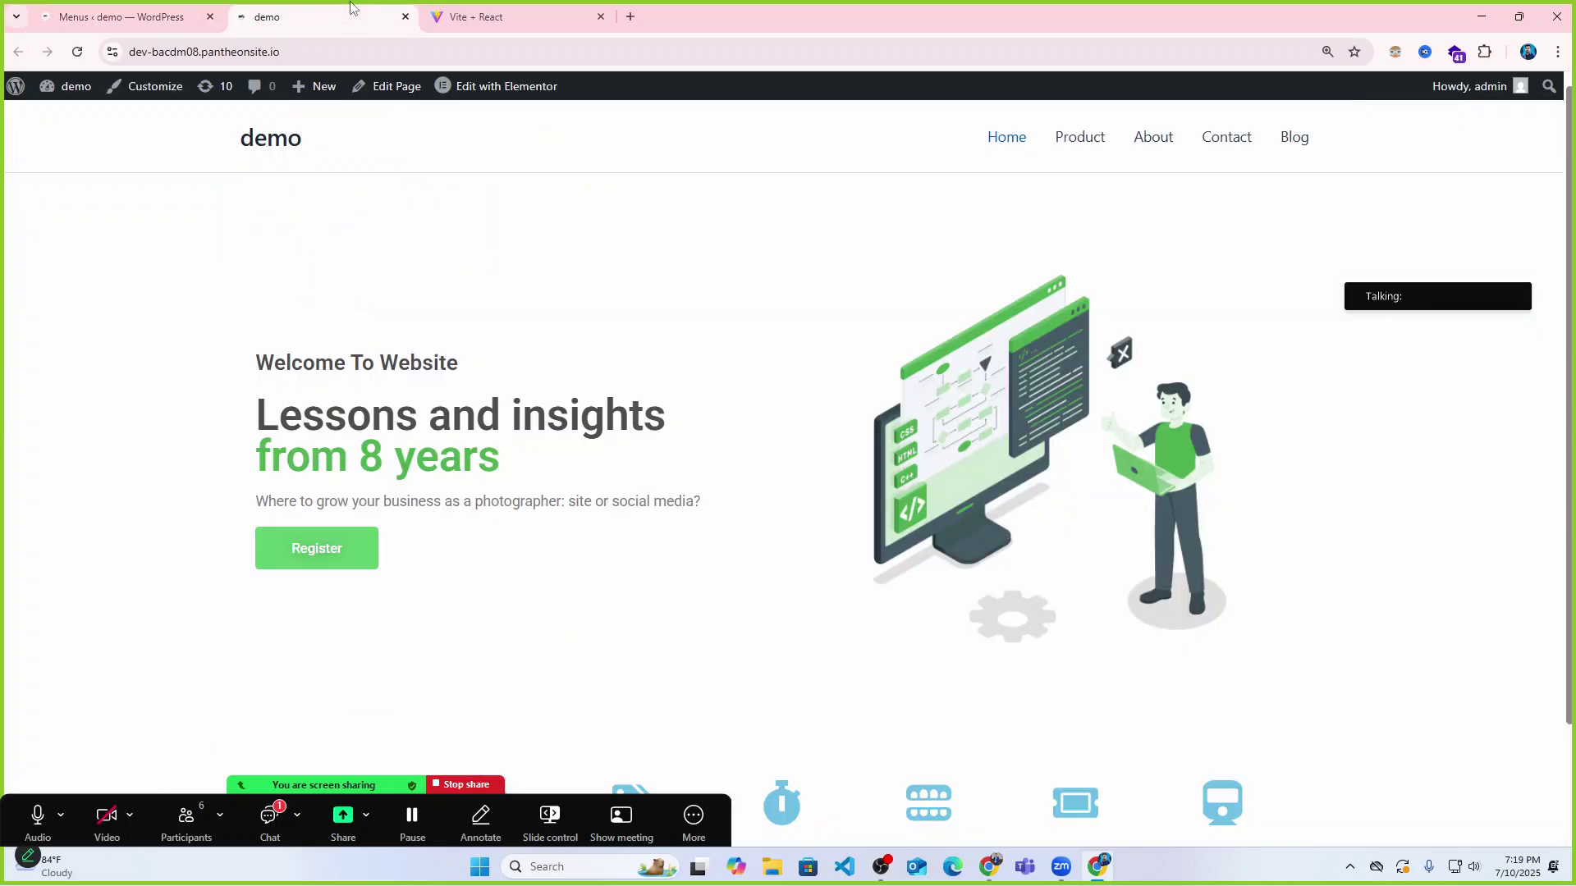
pyautogui.click(73, 54)
pyautogui.moveTo(1215, 148)
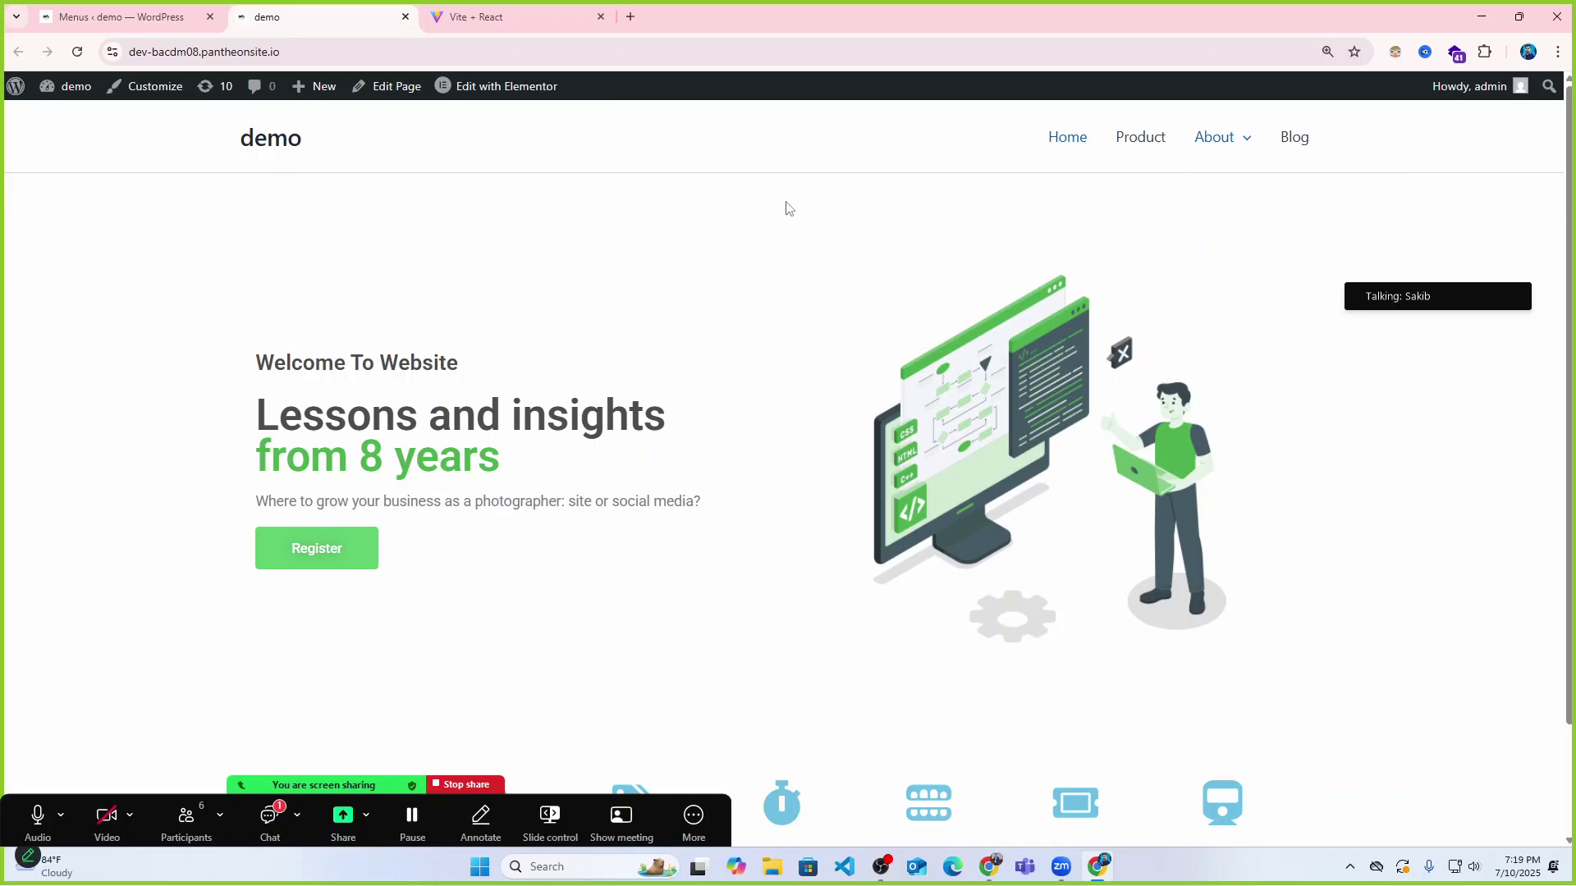
pyautogui.click(123, 16)
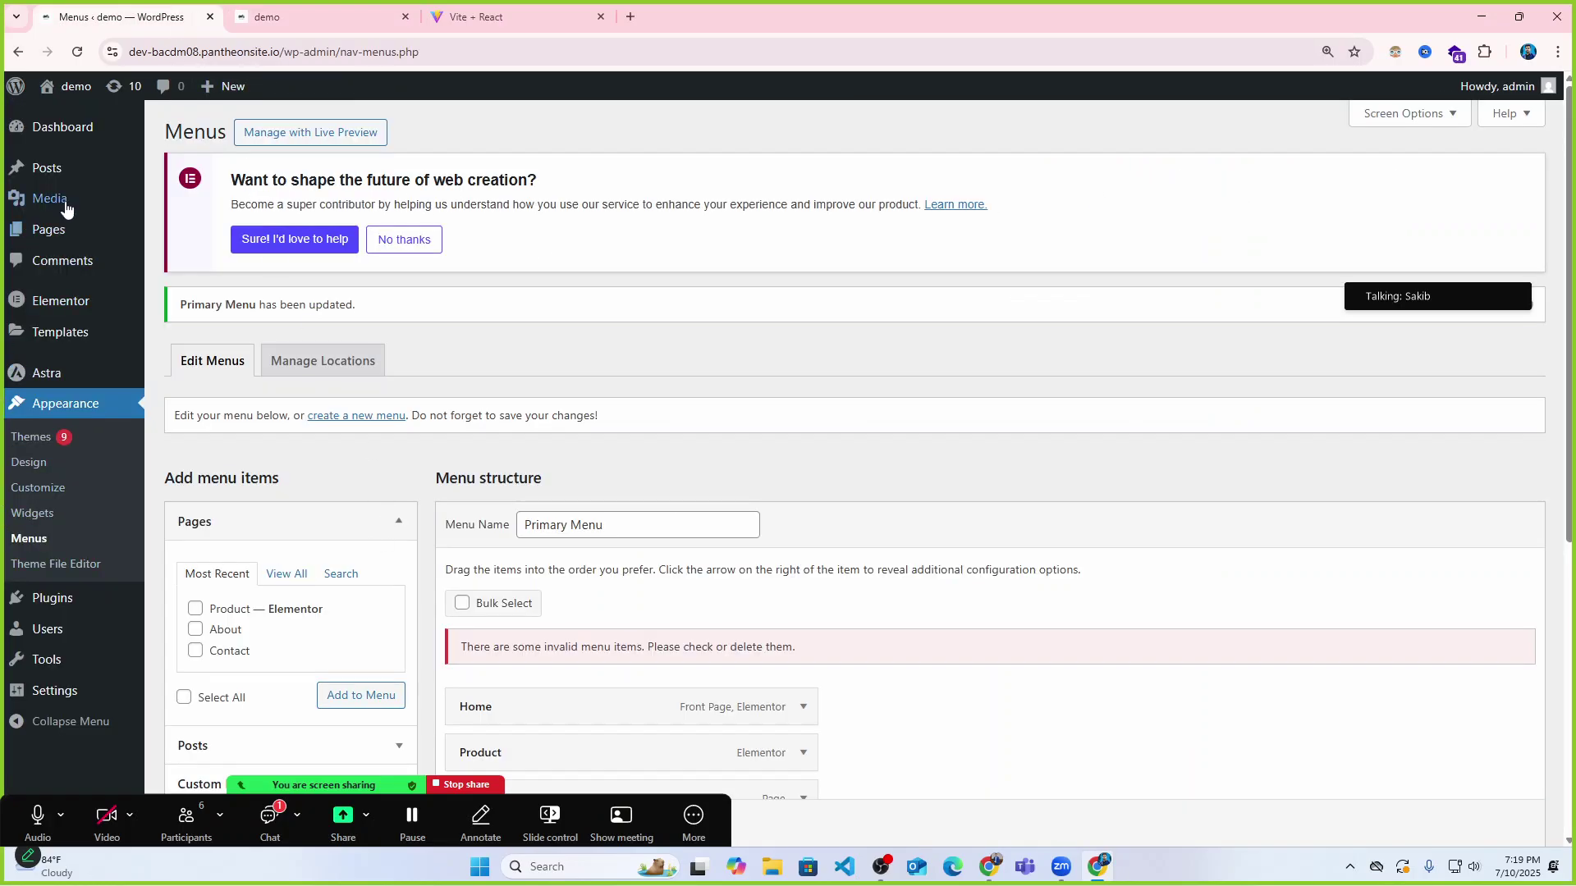
# Drag Contact back to the top level of the Primary Menu and save the menu.
pyautogui.moveTo(55, 221)
pyautogui.scroll(-2, 753, 572)
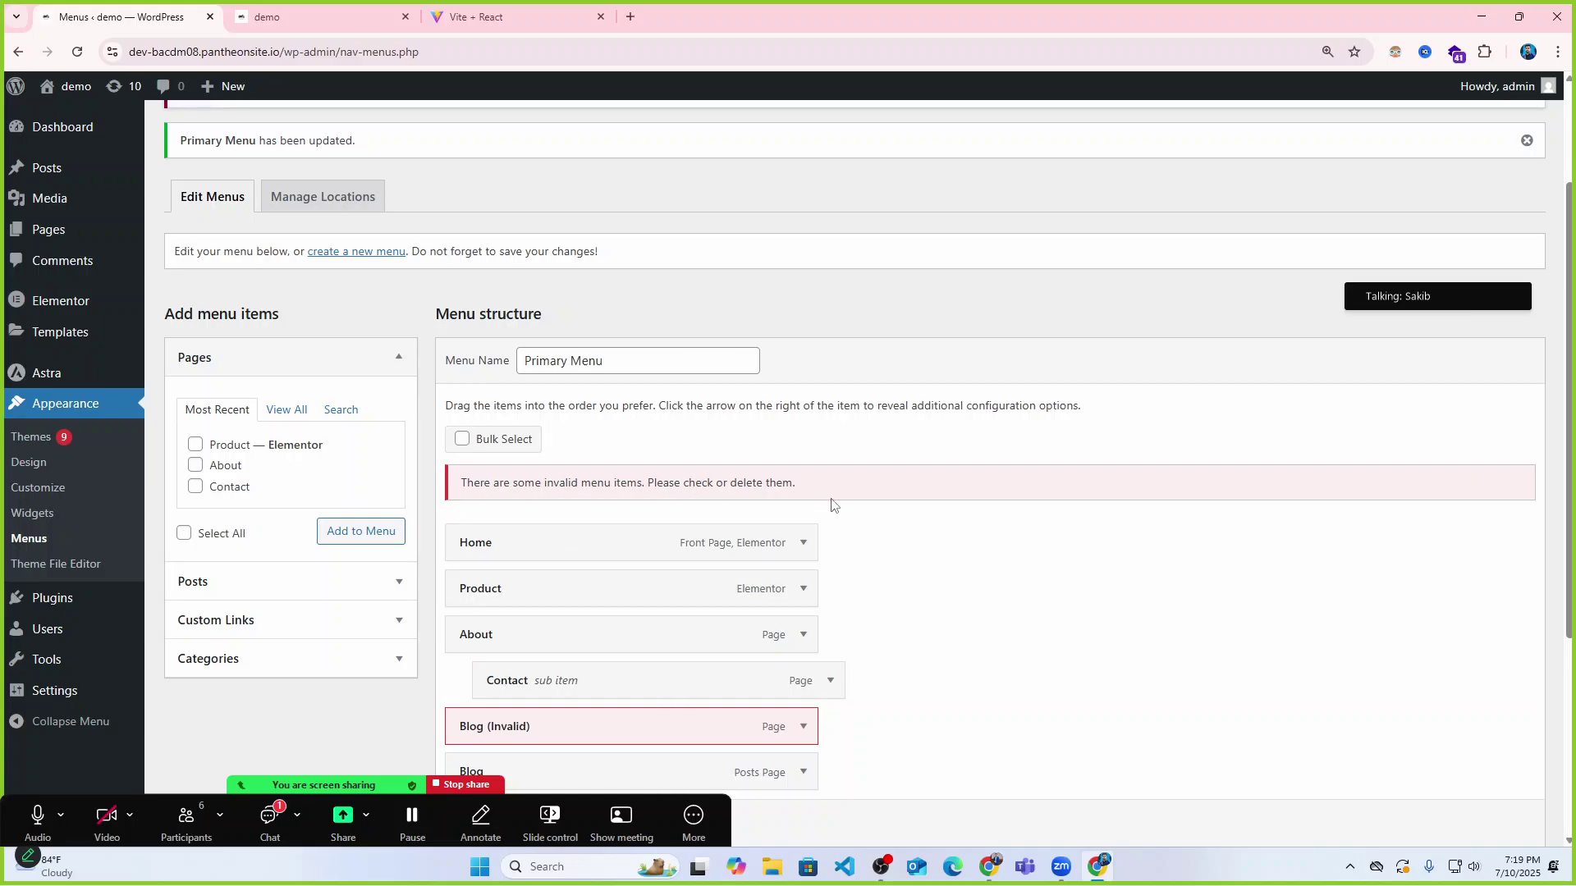
pyautogui.scroll(-2, 546, 510)
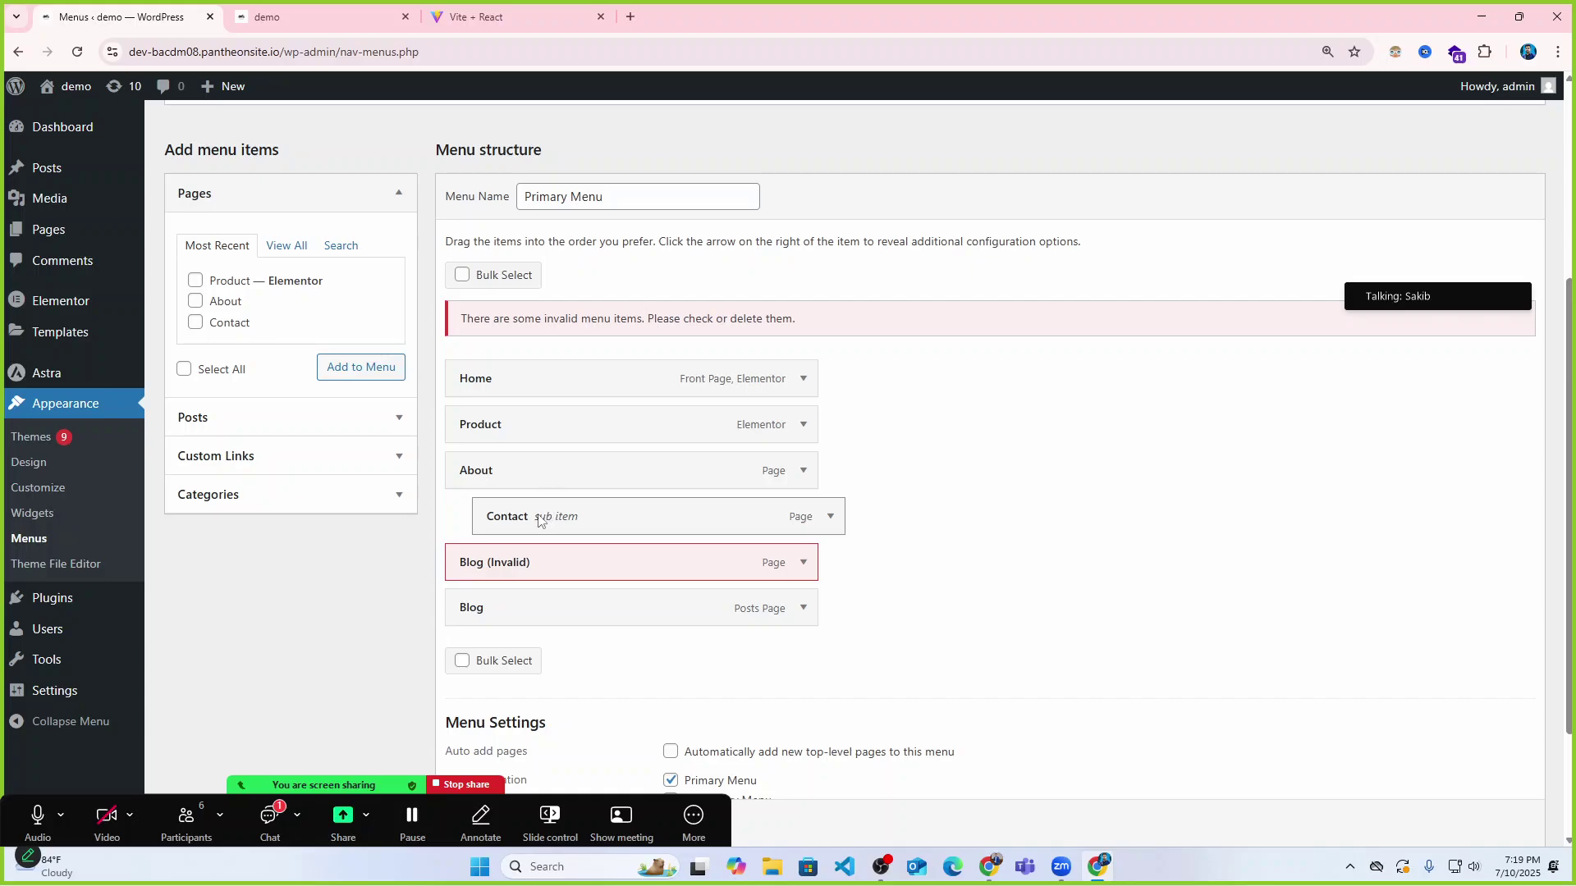
pyautogui.moveTo(539, 522); pyautogui.dragTo(503, 517)
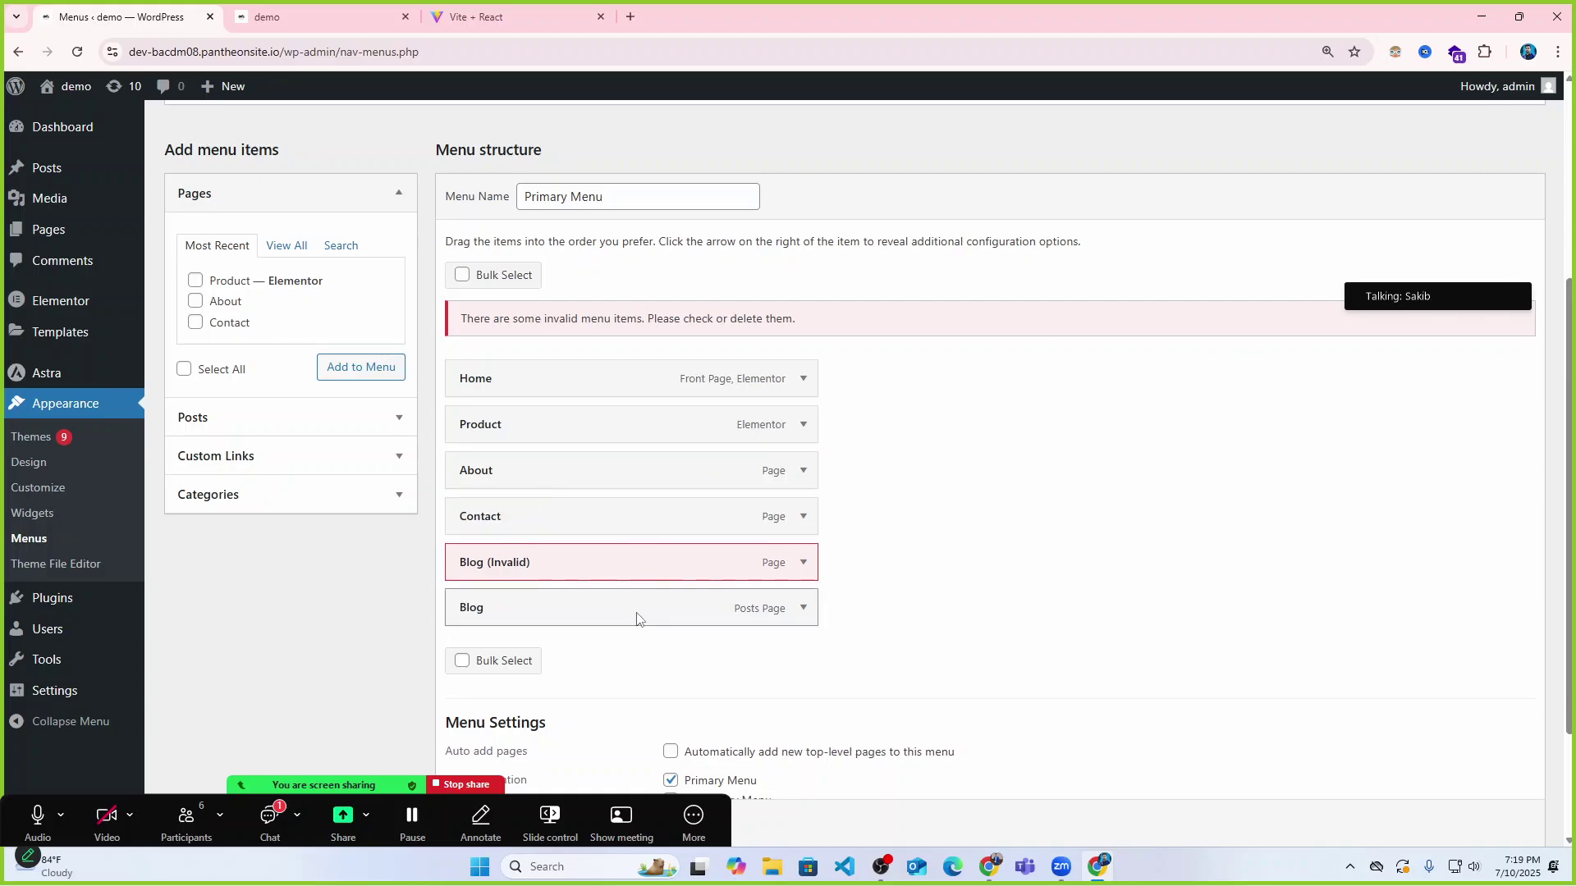
pyautogui.scroll(-2, 637, 619)
pyautogui.scroll(2, 637, 619)
pyautogui.scroll(-2, 637, 619)
pyautogui.click(477, 749)
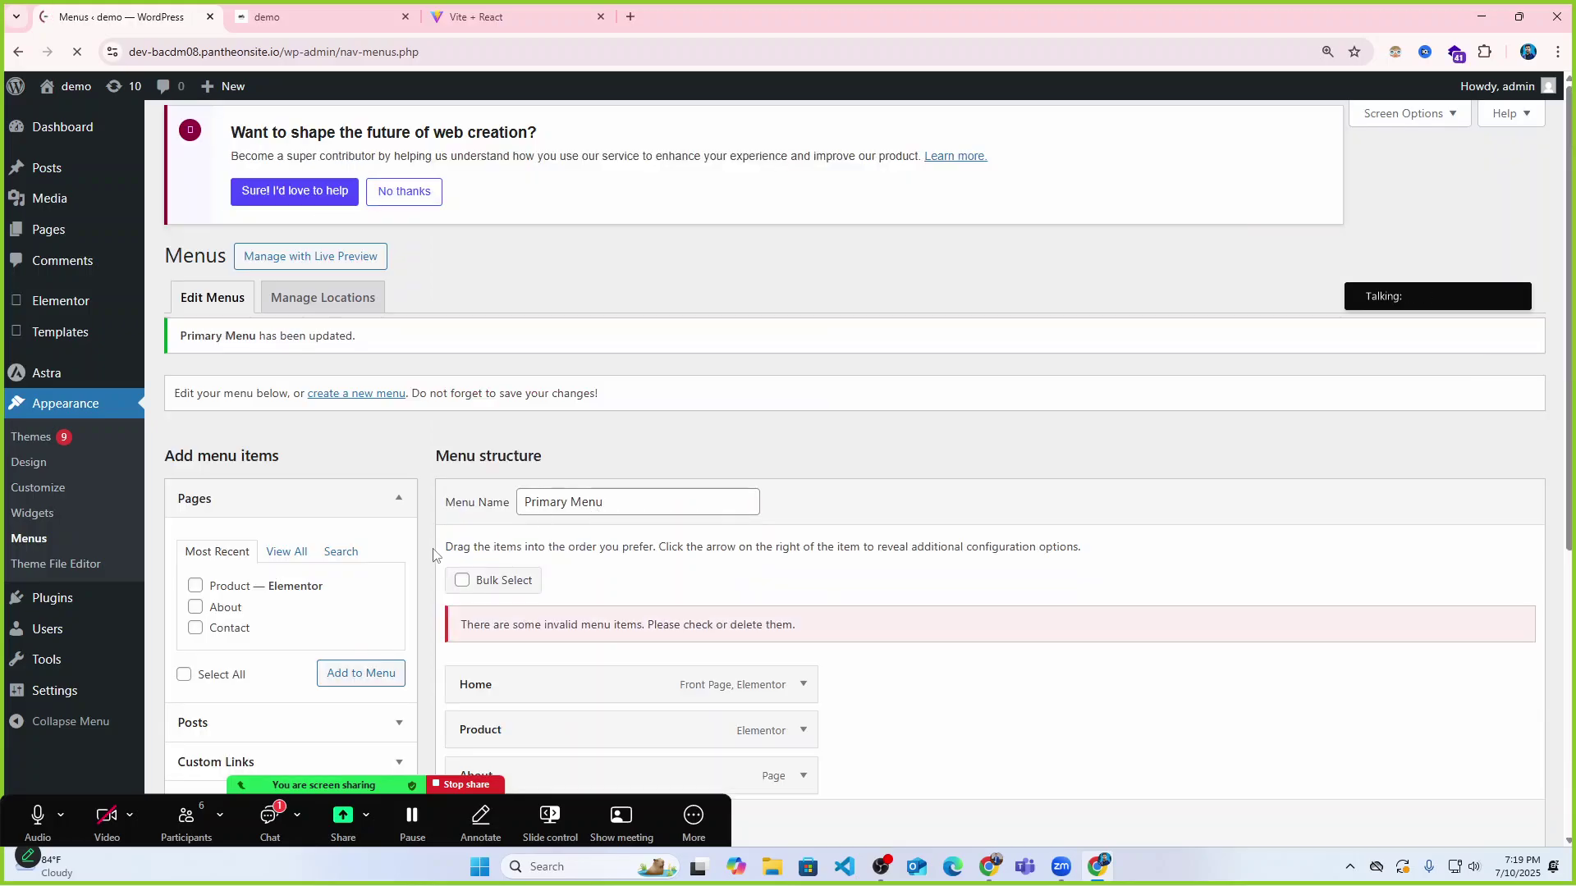
pyautogui.scroll(-4, 434, 555)
pyautogui.moveTo(70, 362)
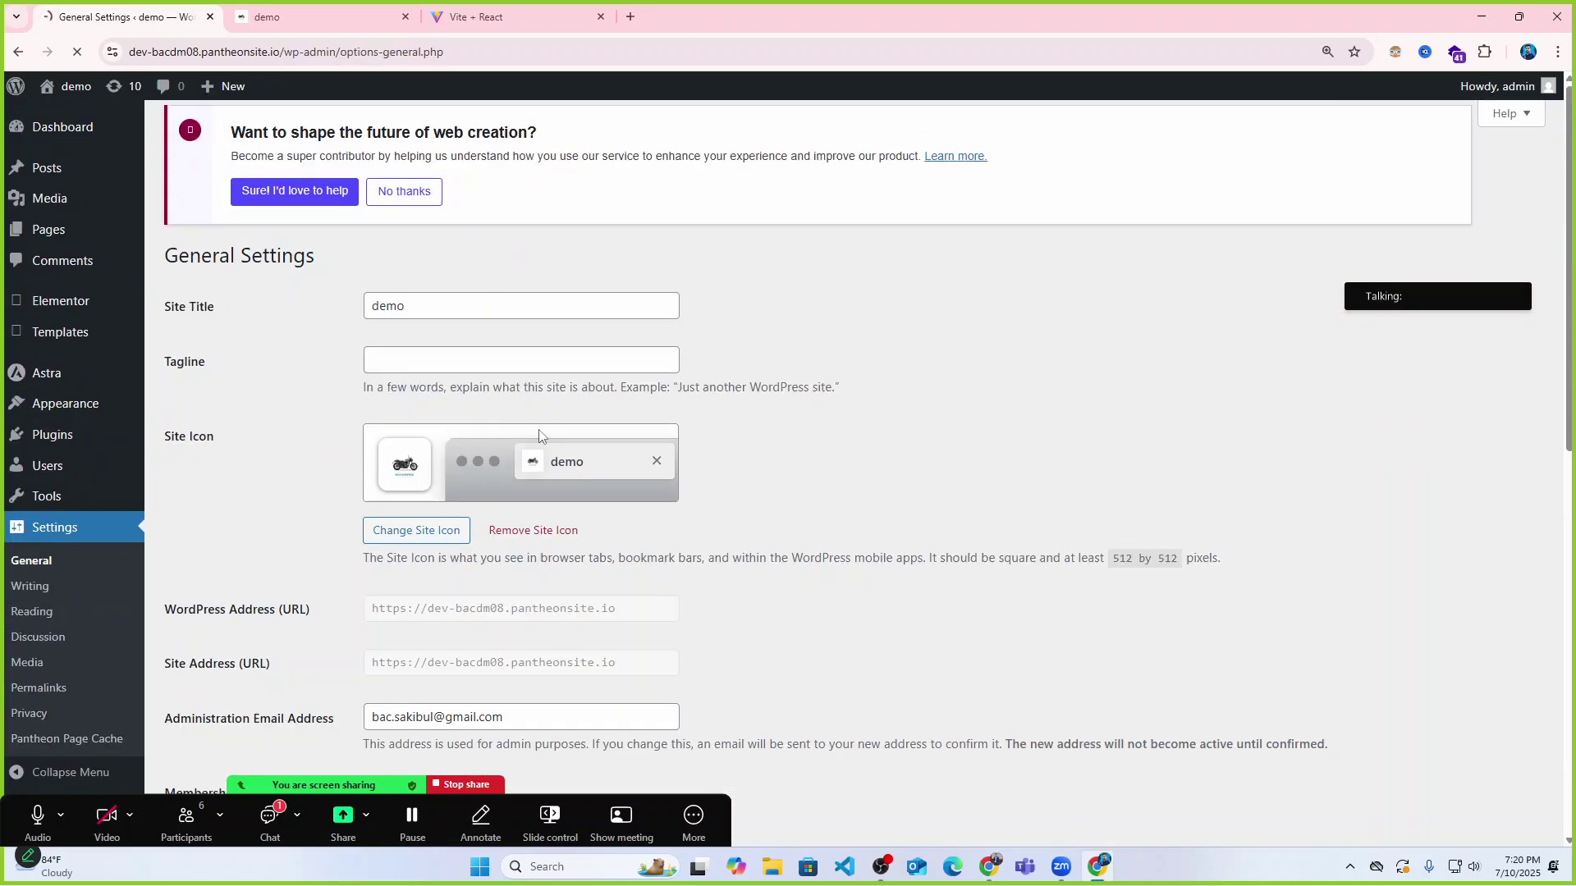
# Set Reading settings to Homepage 'Home' and Posts page 'Blog', save, and view the live site.
pyautogui.click(61, 618)
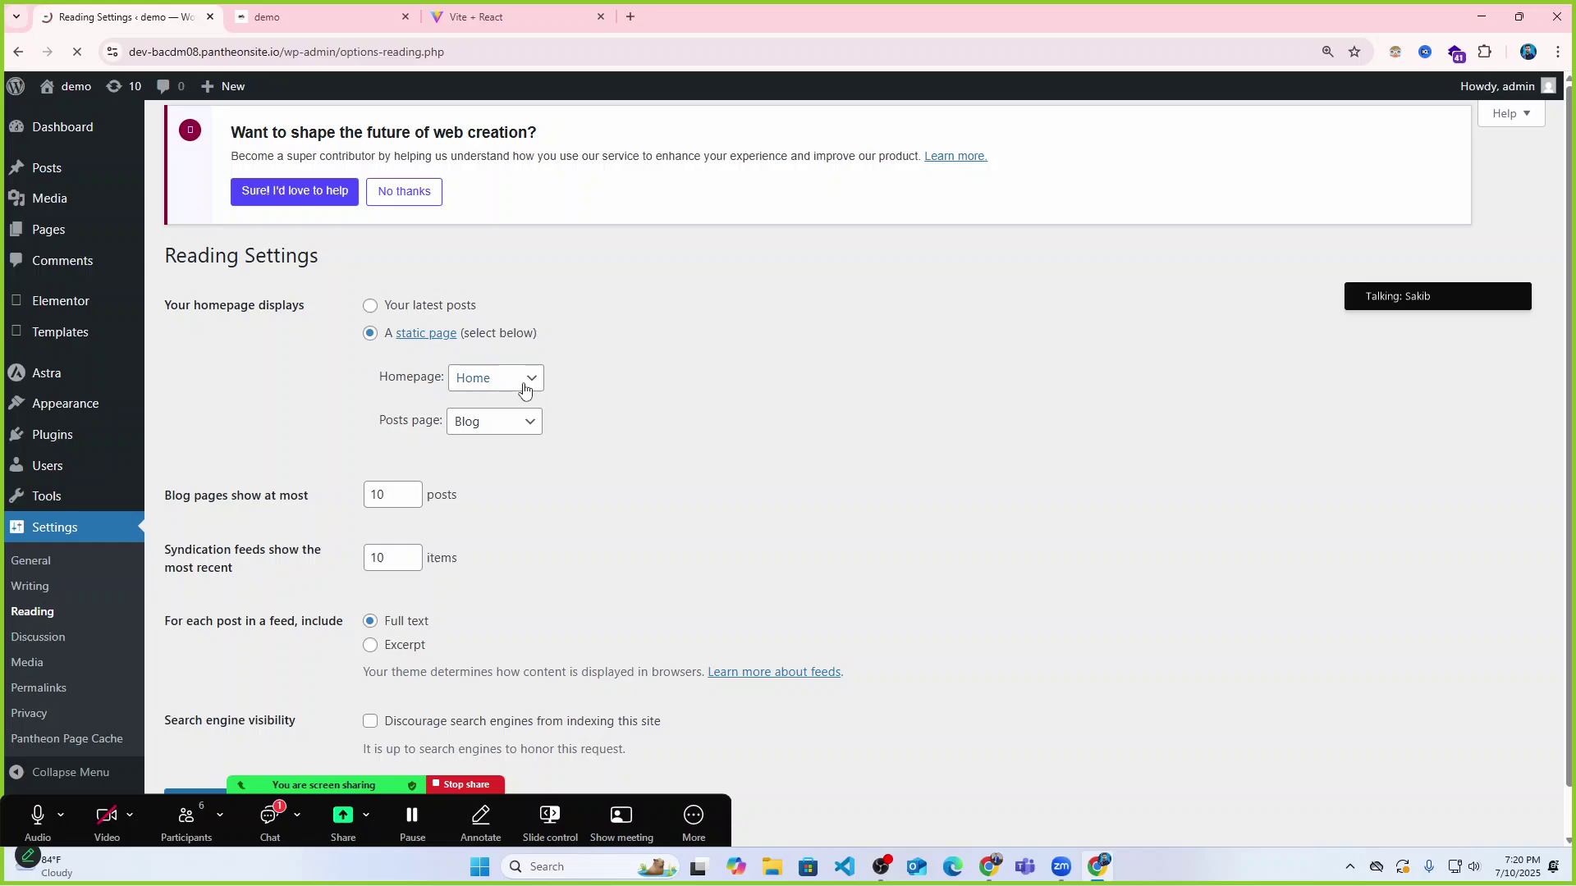
pyautogui.click(490, 379)
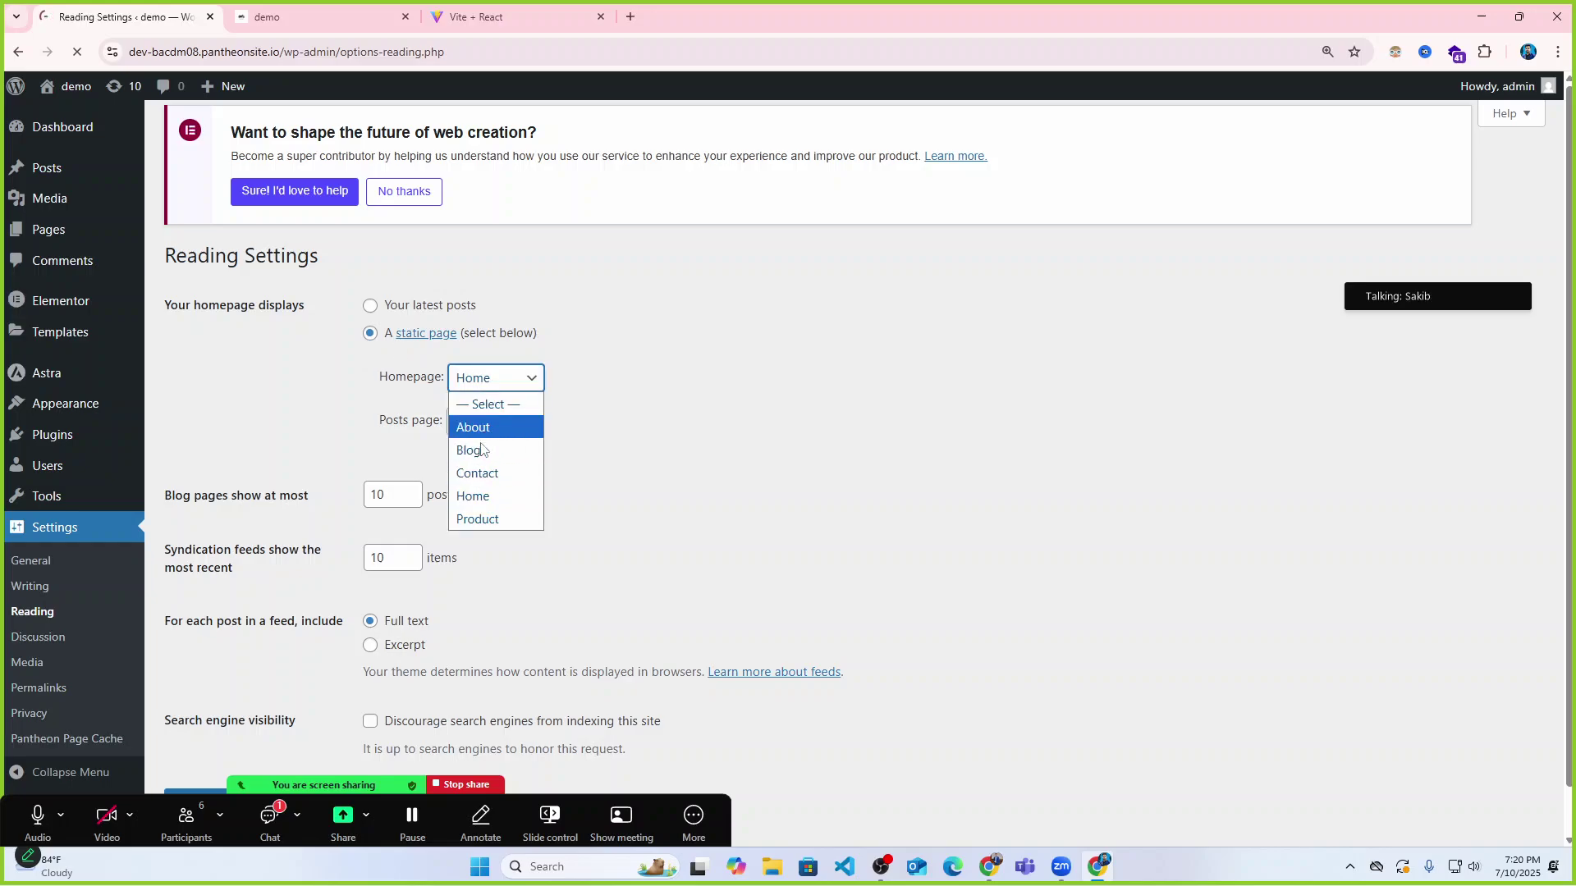
pyautogui.click(480, 496)
pyautogui.click(492, 429)
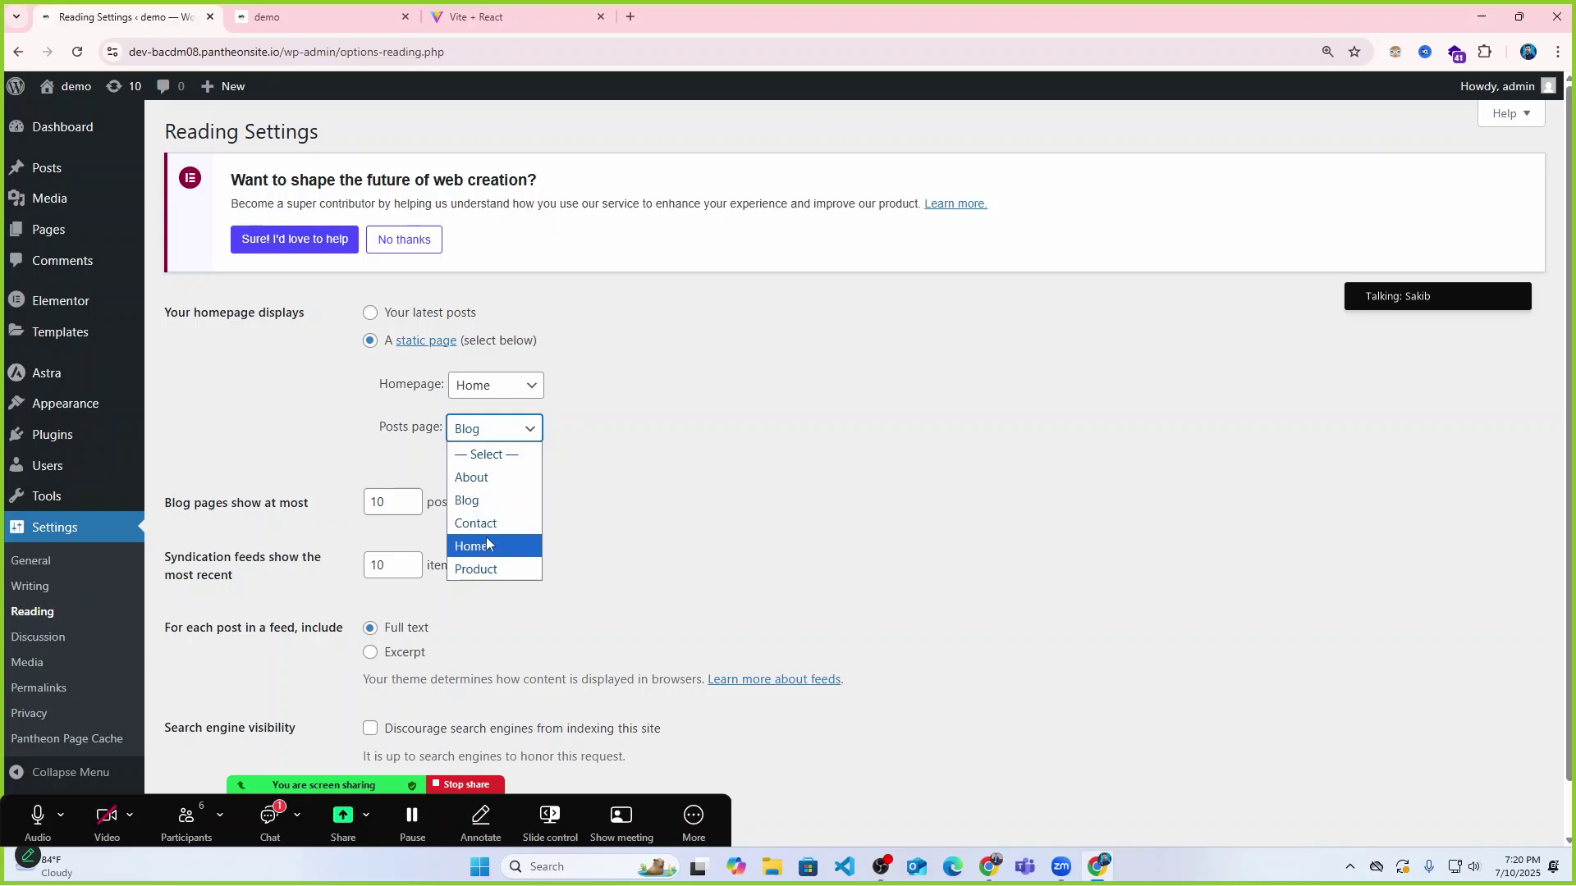
pyautogui.click(488, 504)
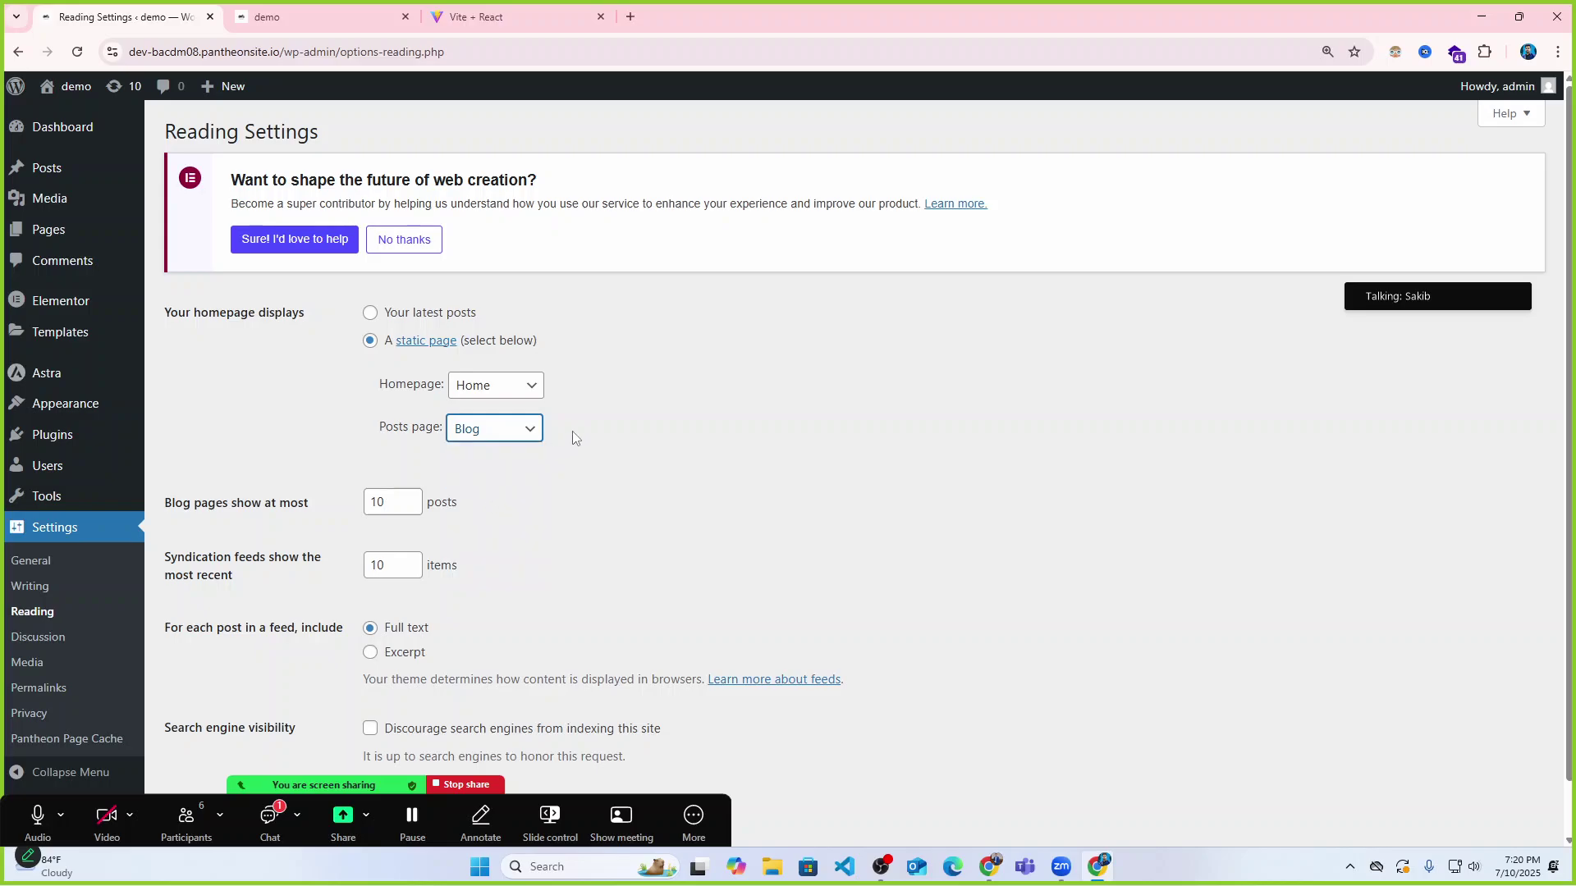
pyautogui.scroll(-1, 534, 500)
pyautogui.scroll(1, 410, 591)
pyautogui.scroll(-1, 223, 704)
pyautogui.click(211, 753)
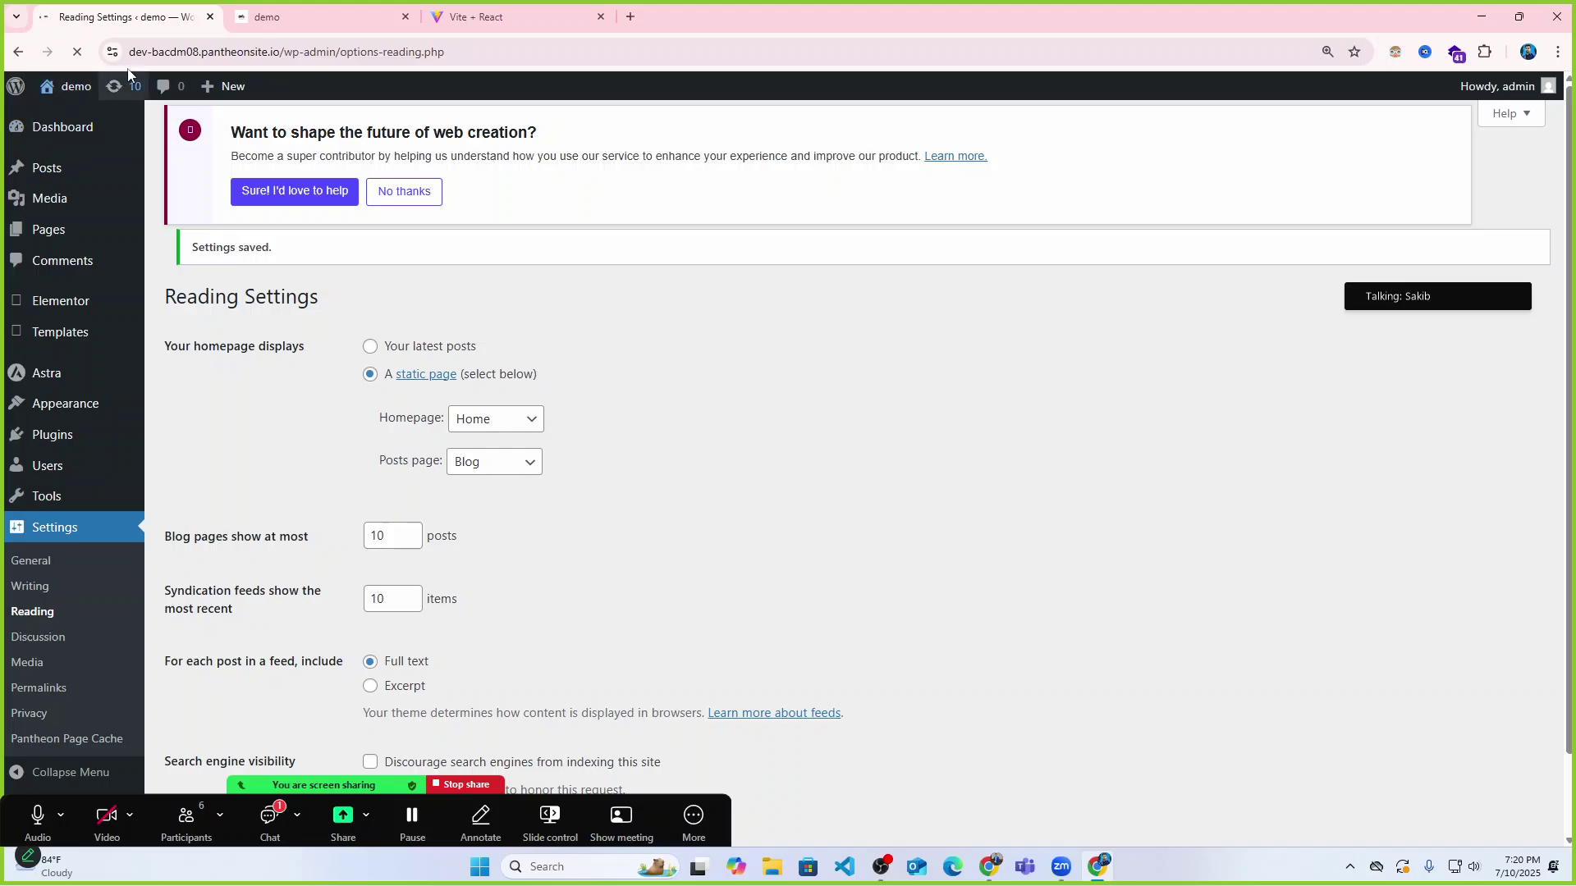
pyautogui.click(380, 17)
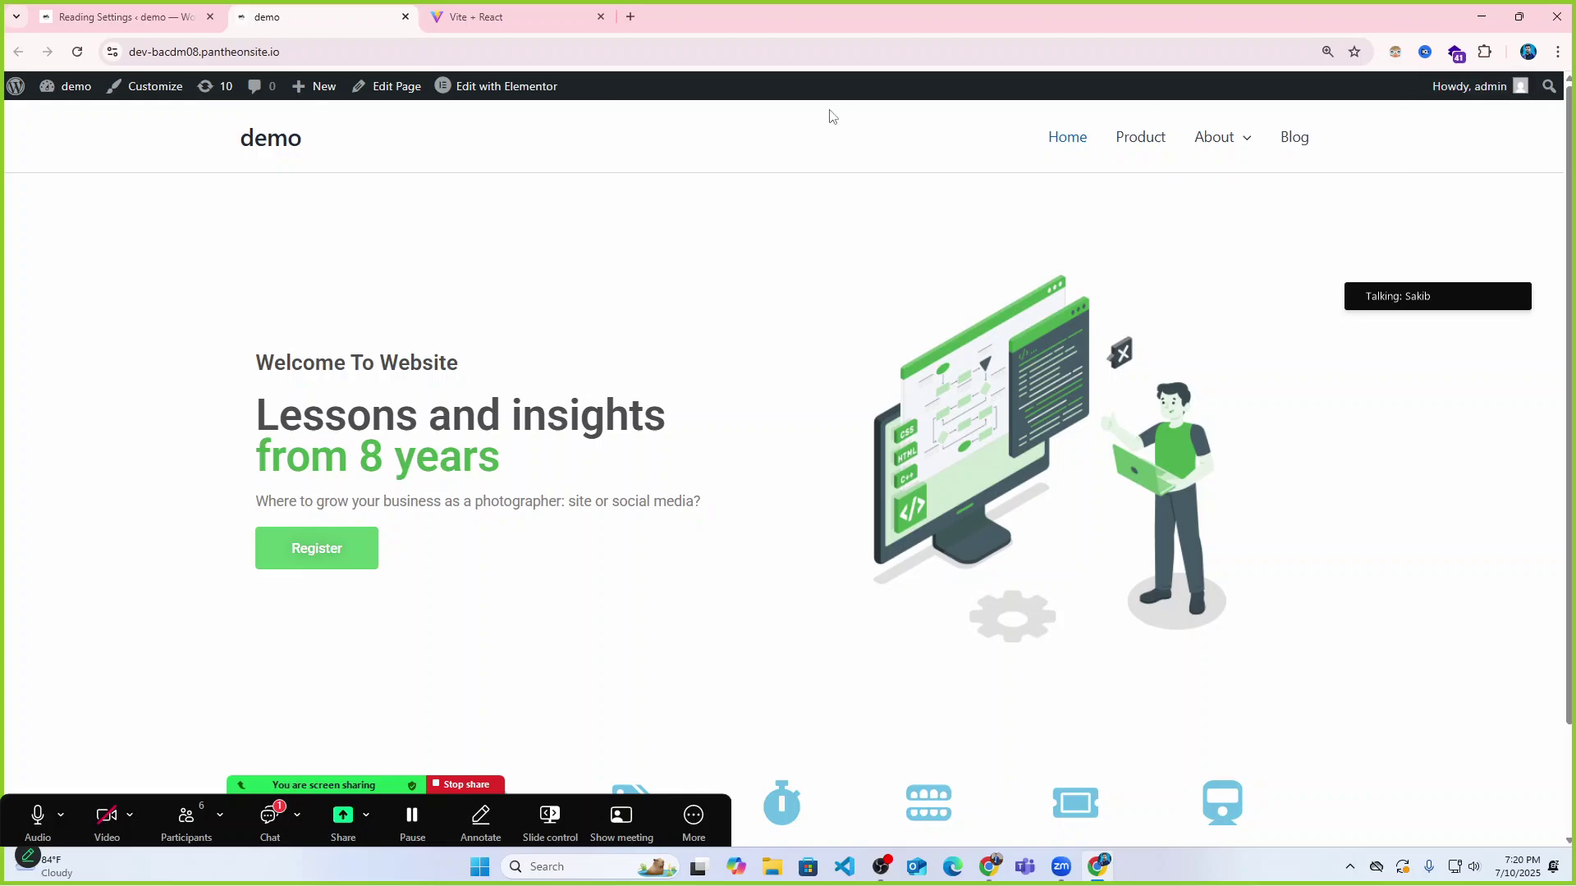
# Reload the demo site to confirm Contact is its own nav item, then return to Reading Settings.
pyautogui.moveTo(1219, 134)
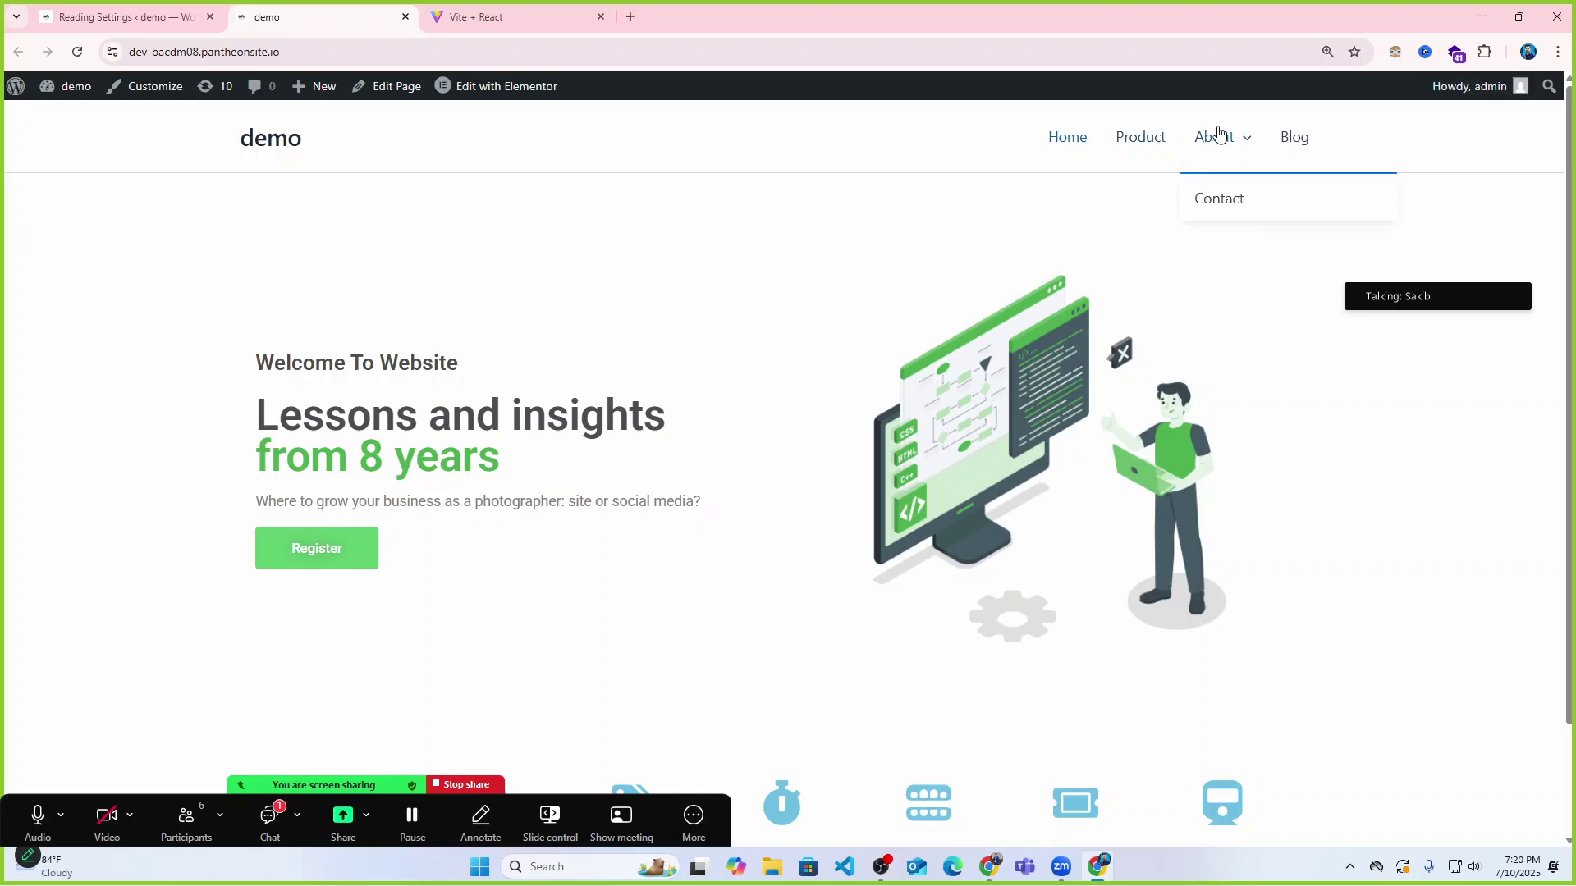
pyautogui.click(78, 52)
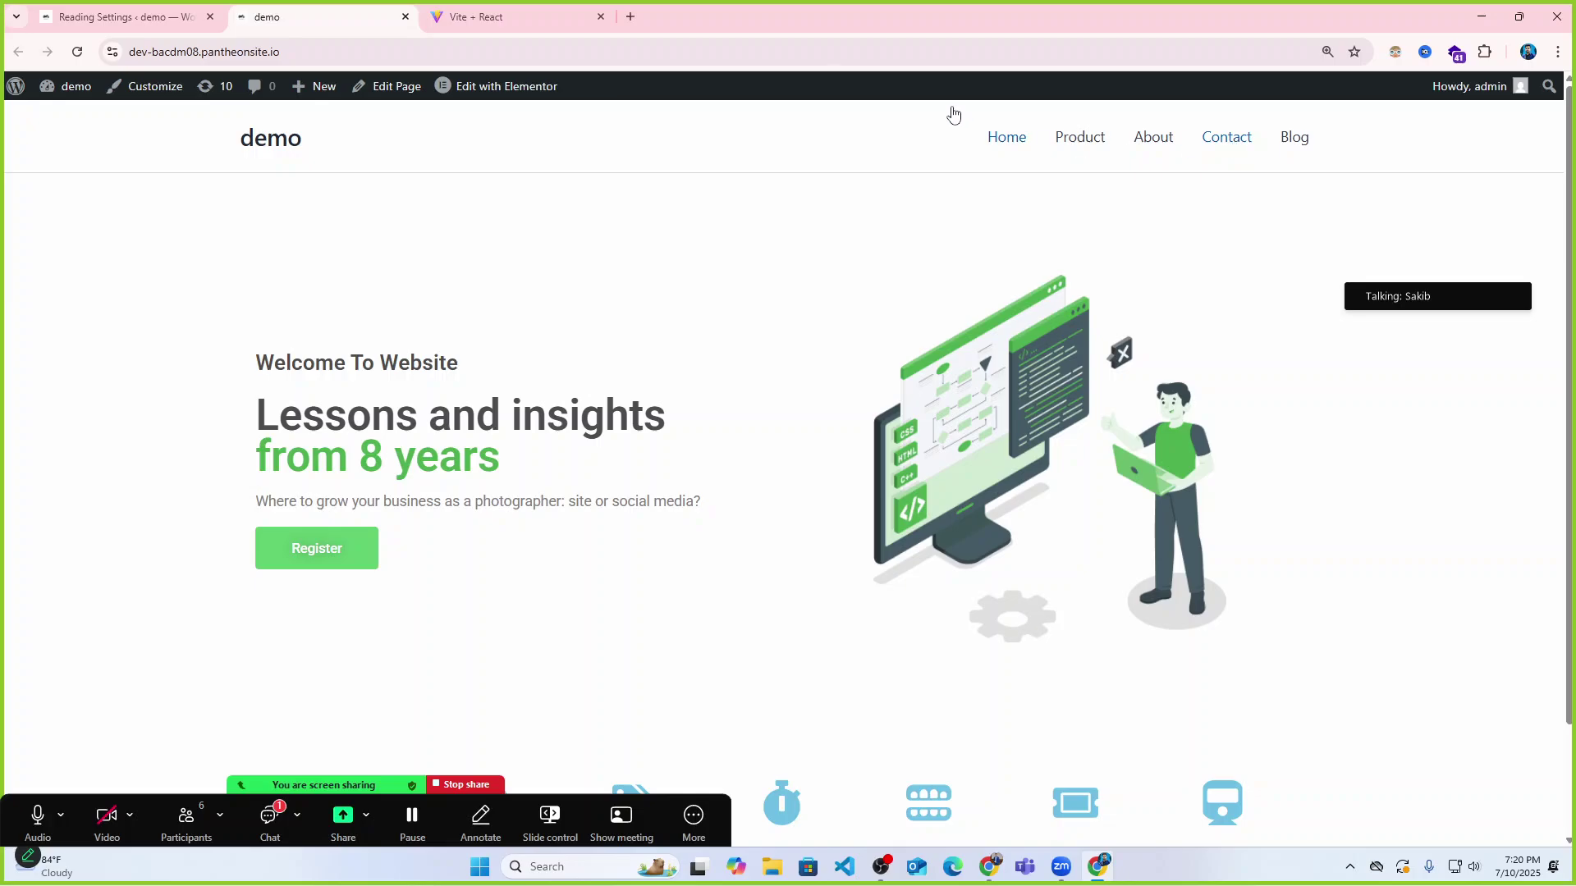
pyautogui.click(123, 17)
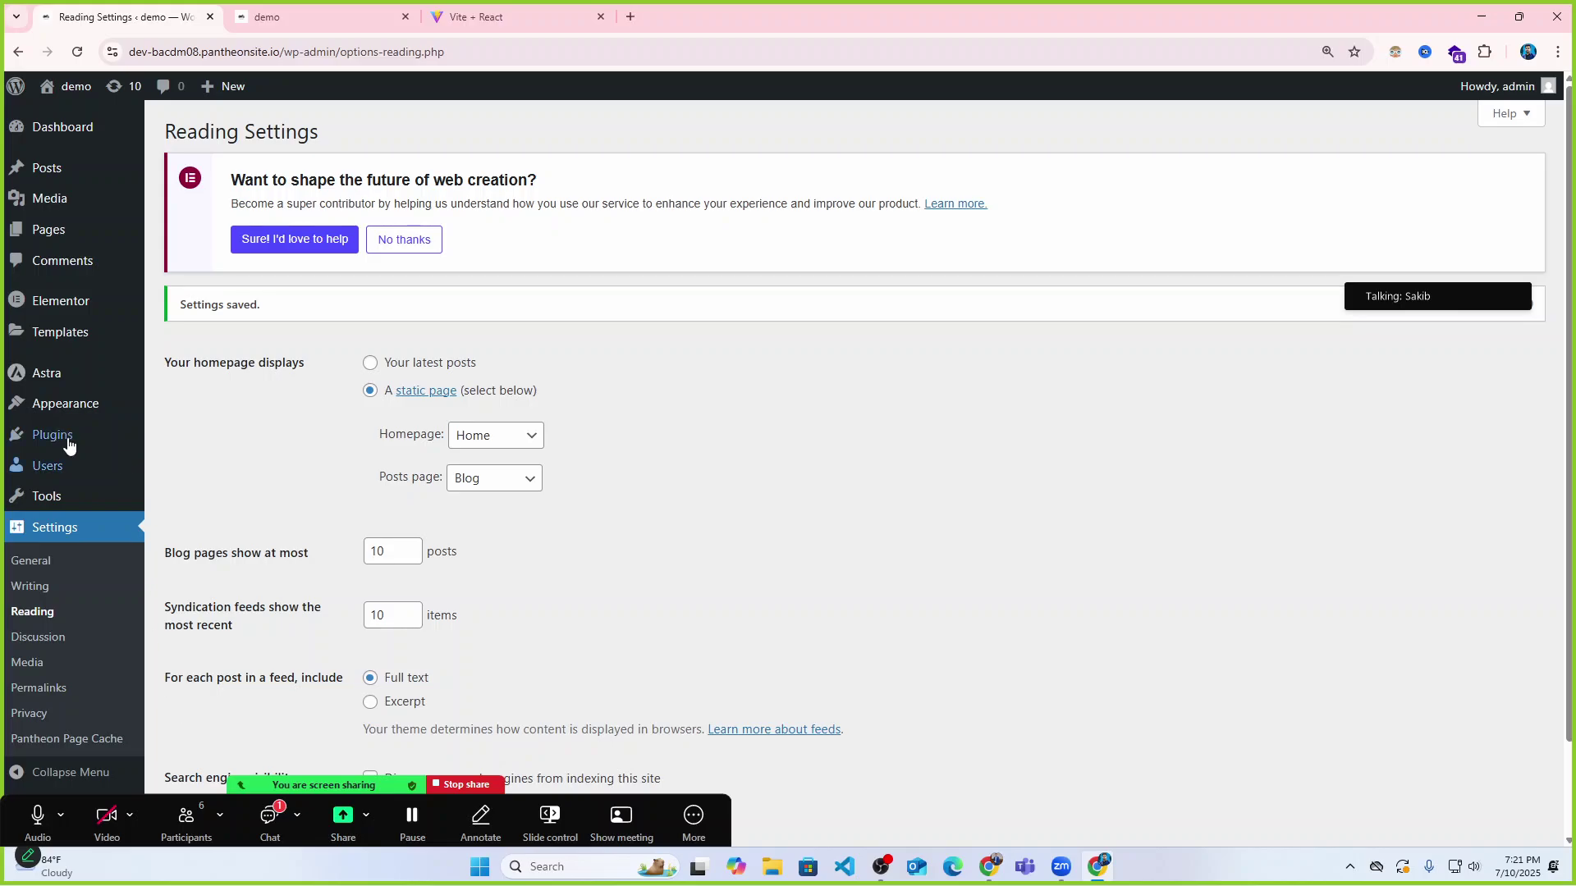
pyautogui.moveTo(64, 439)
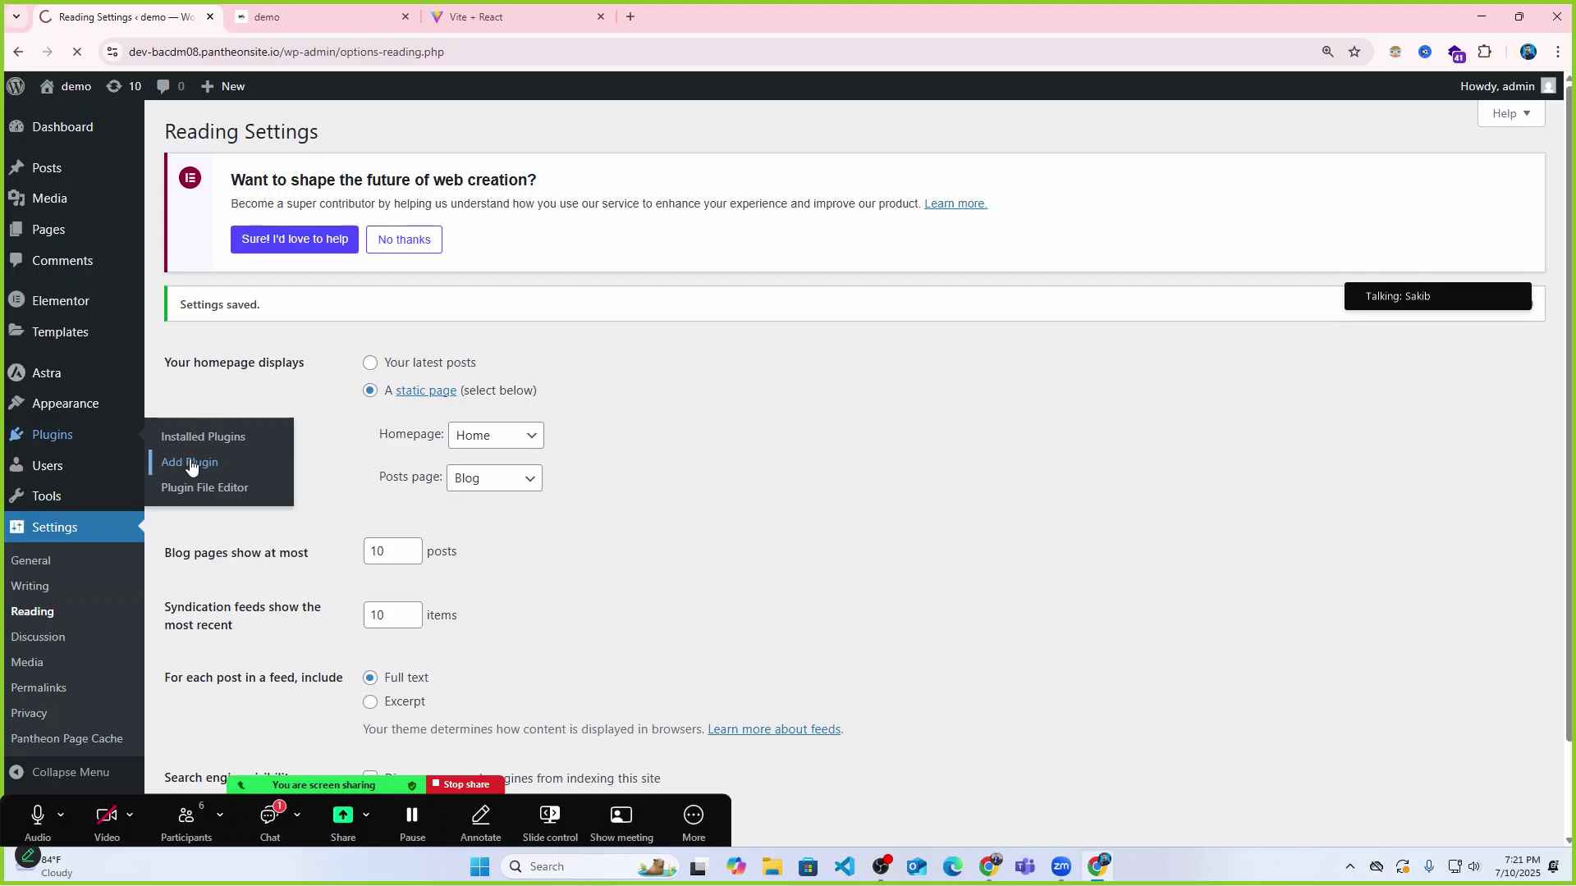
# On Add Plugins, search the directory for 'uae', correcting the mistyped search term.
pyautogui.click(190, 461)
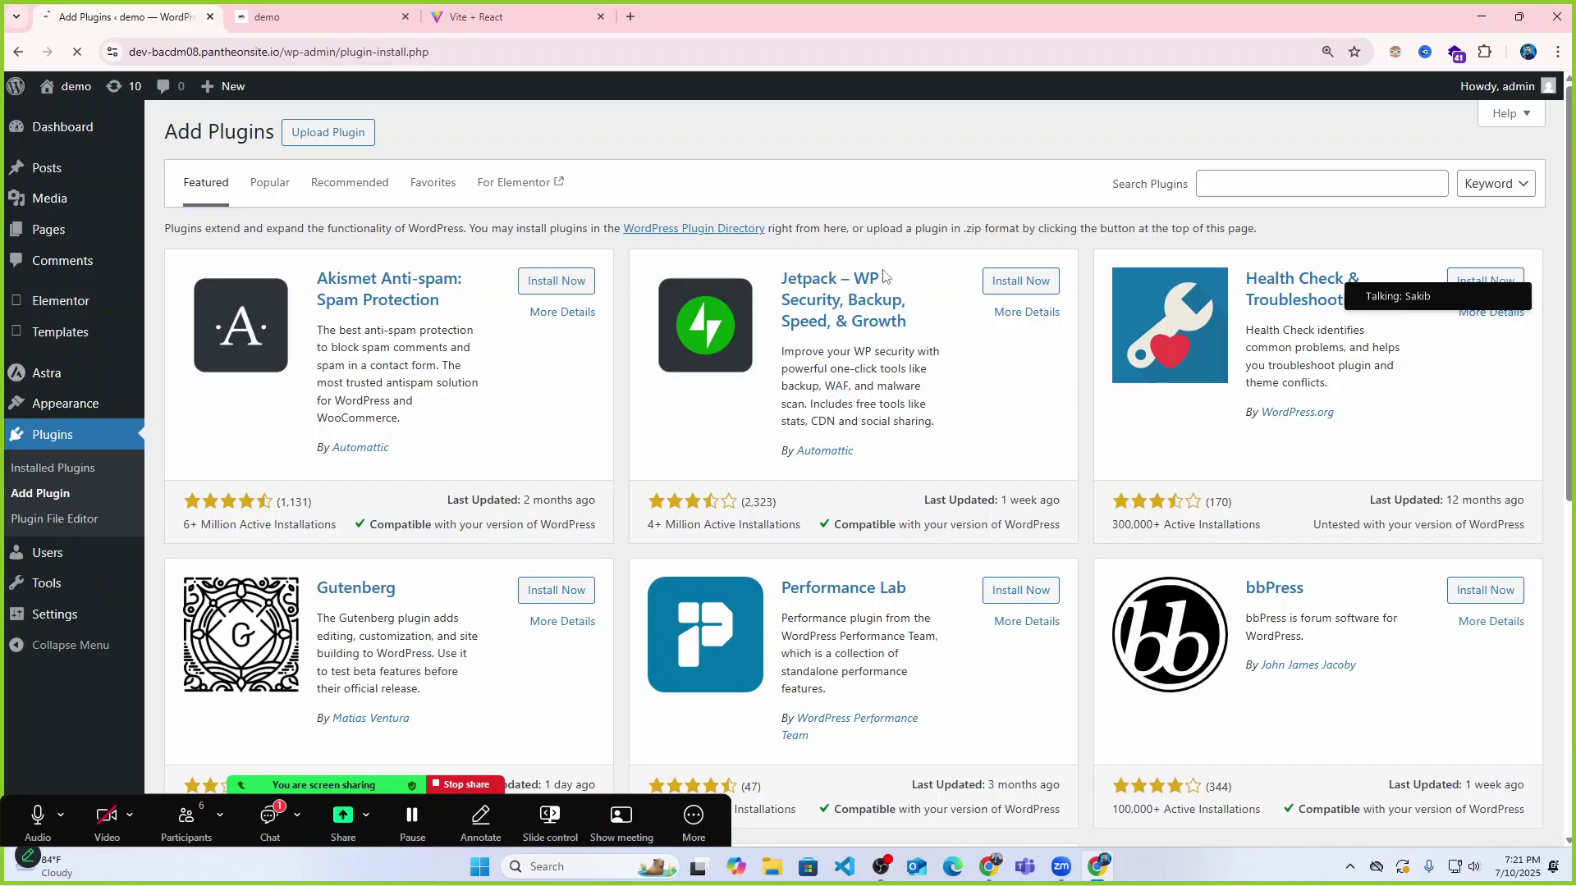
pyautogui.click(1281, 186)
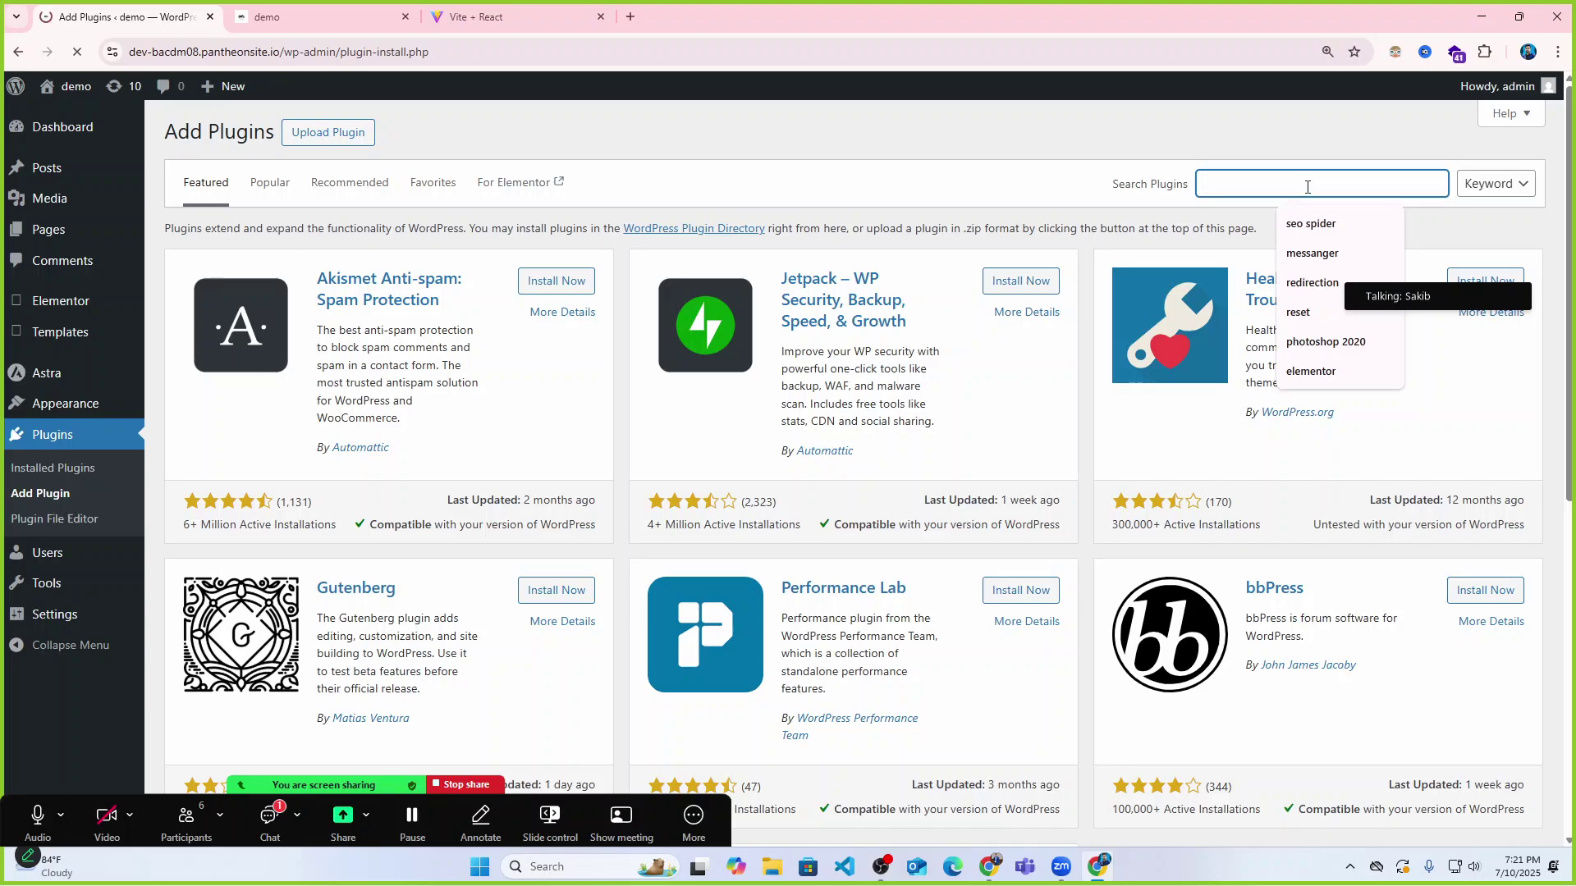
pyautogui.write('use')
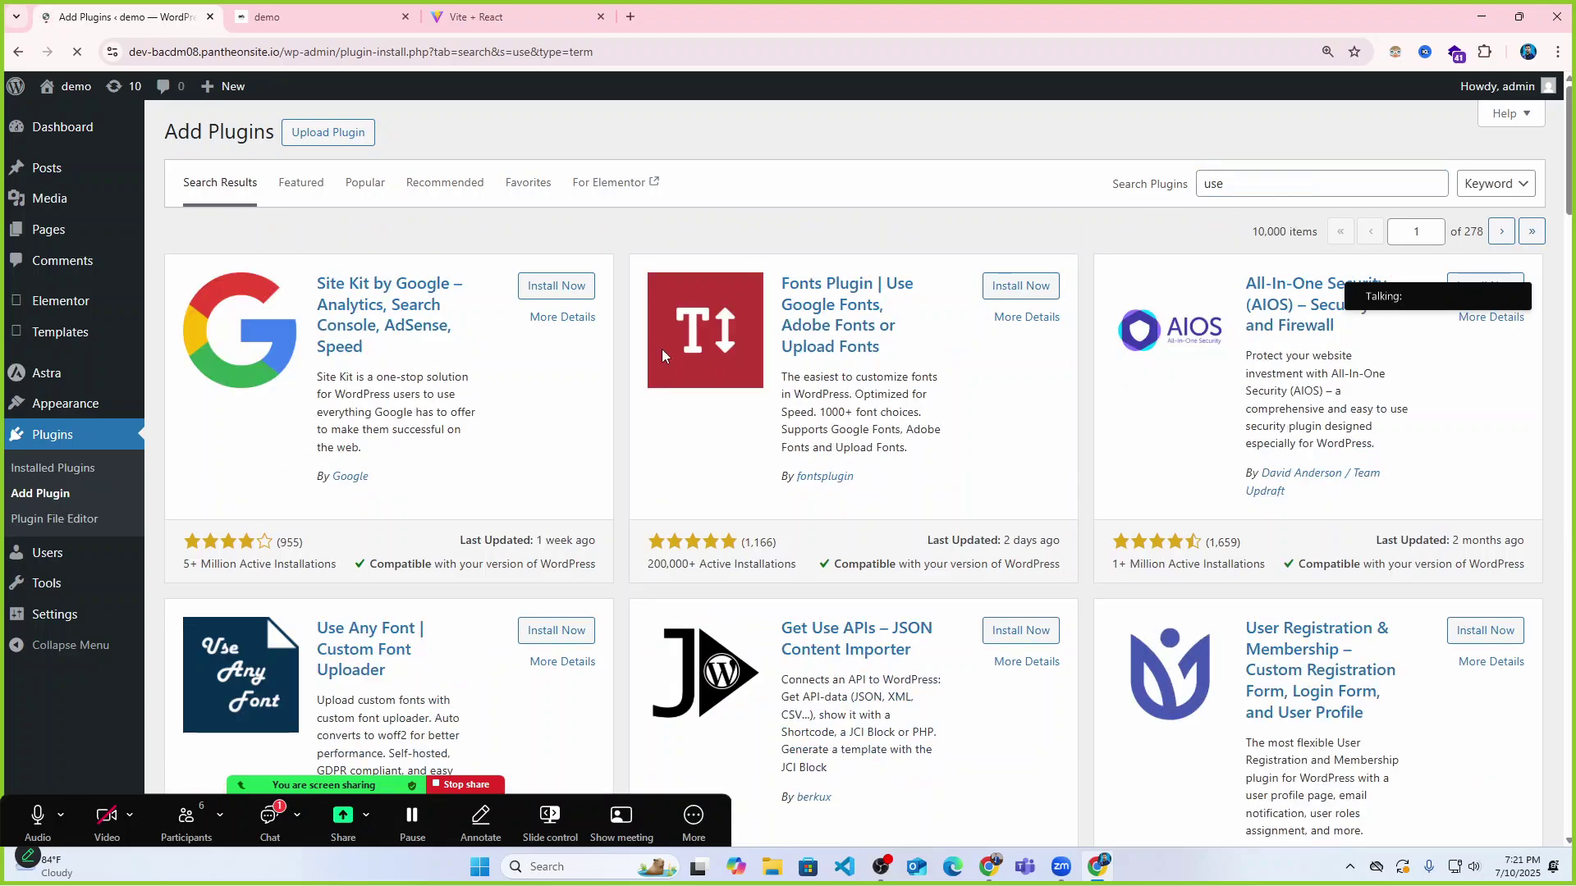
pyautogui.click(1293, 181)
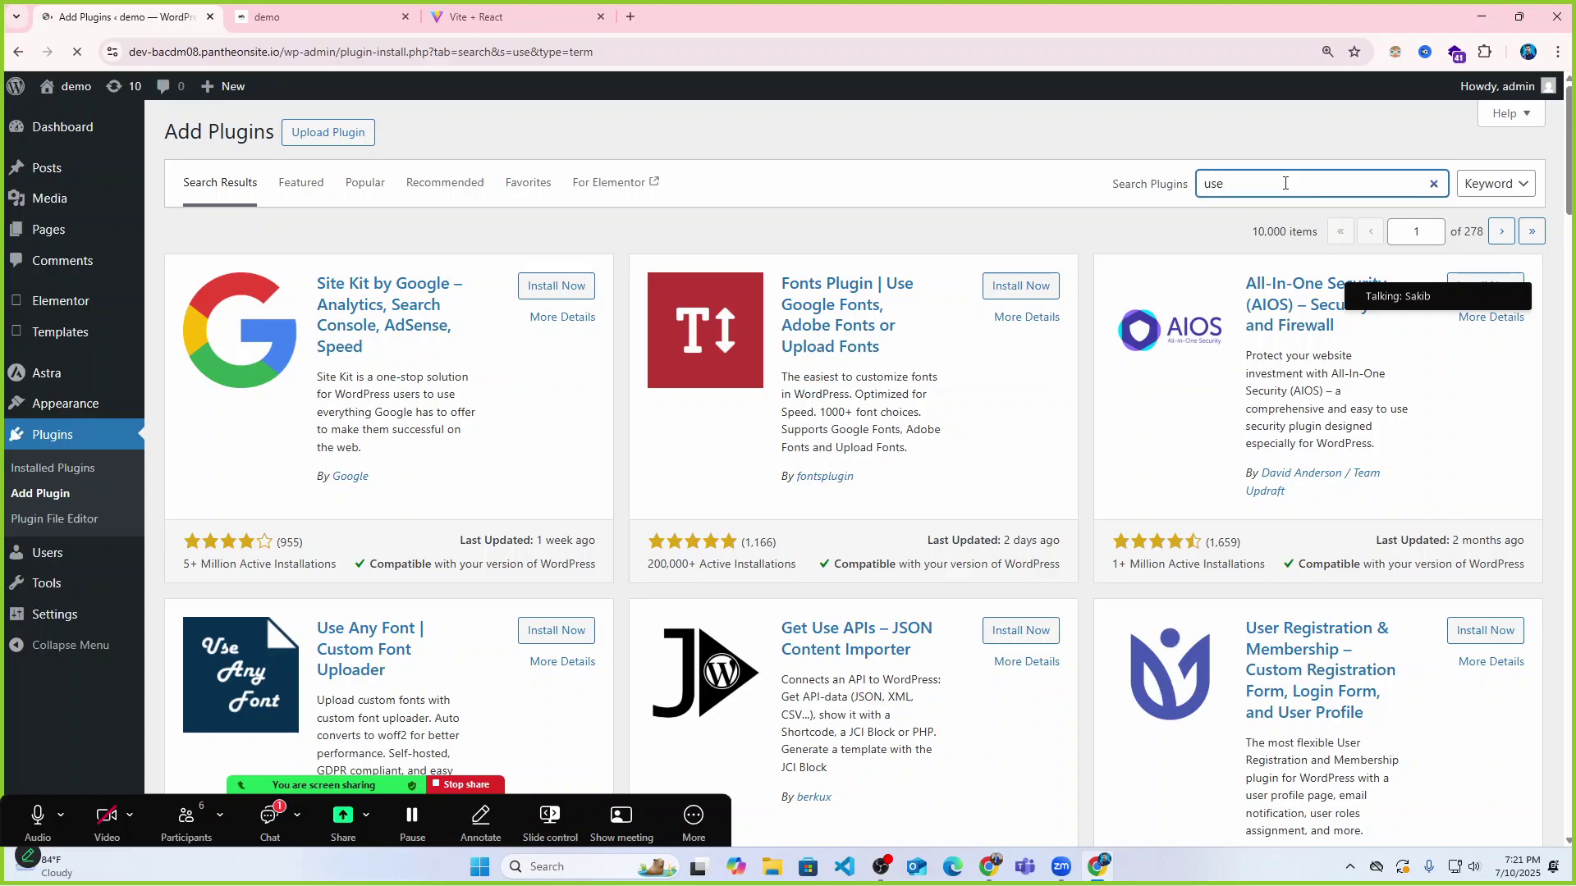
pyautogui.press('BackSpace')
pyautogui.press('BackSpace')
pyautogui.write('au')
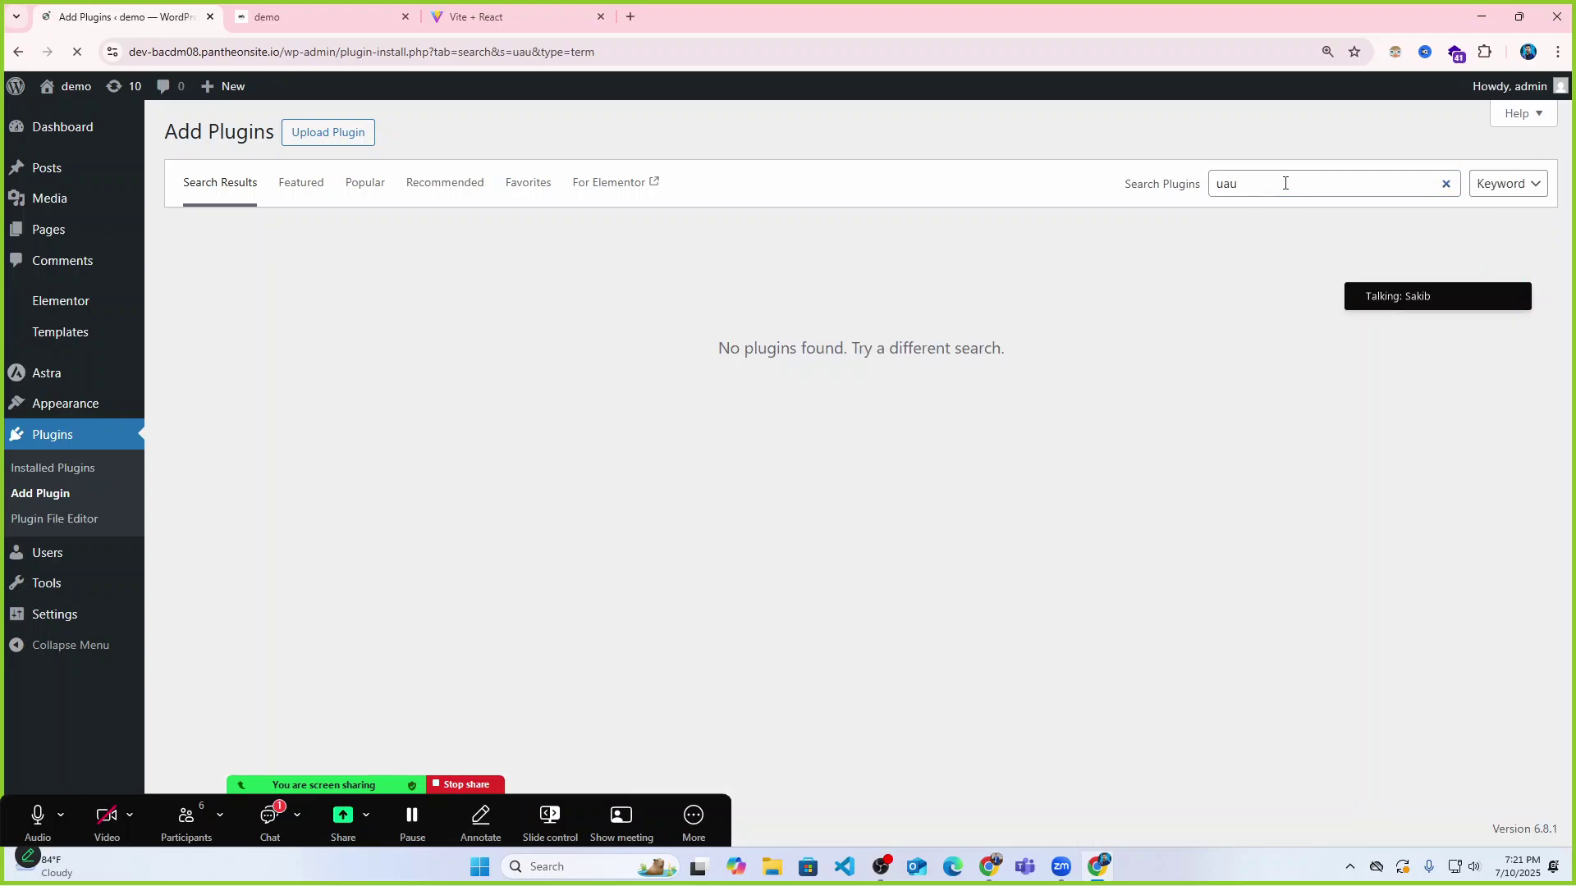
pyautogui.click(1285, 183)
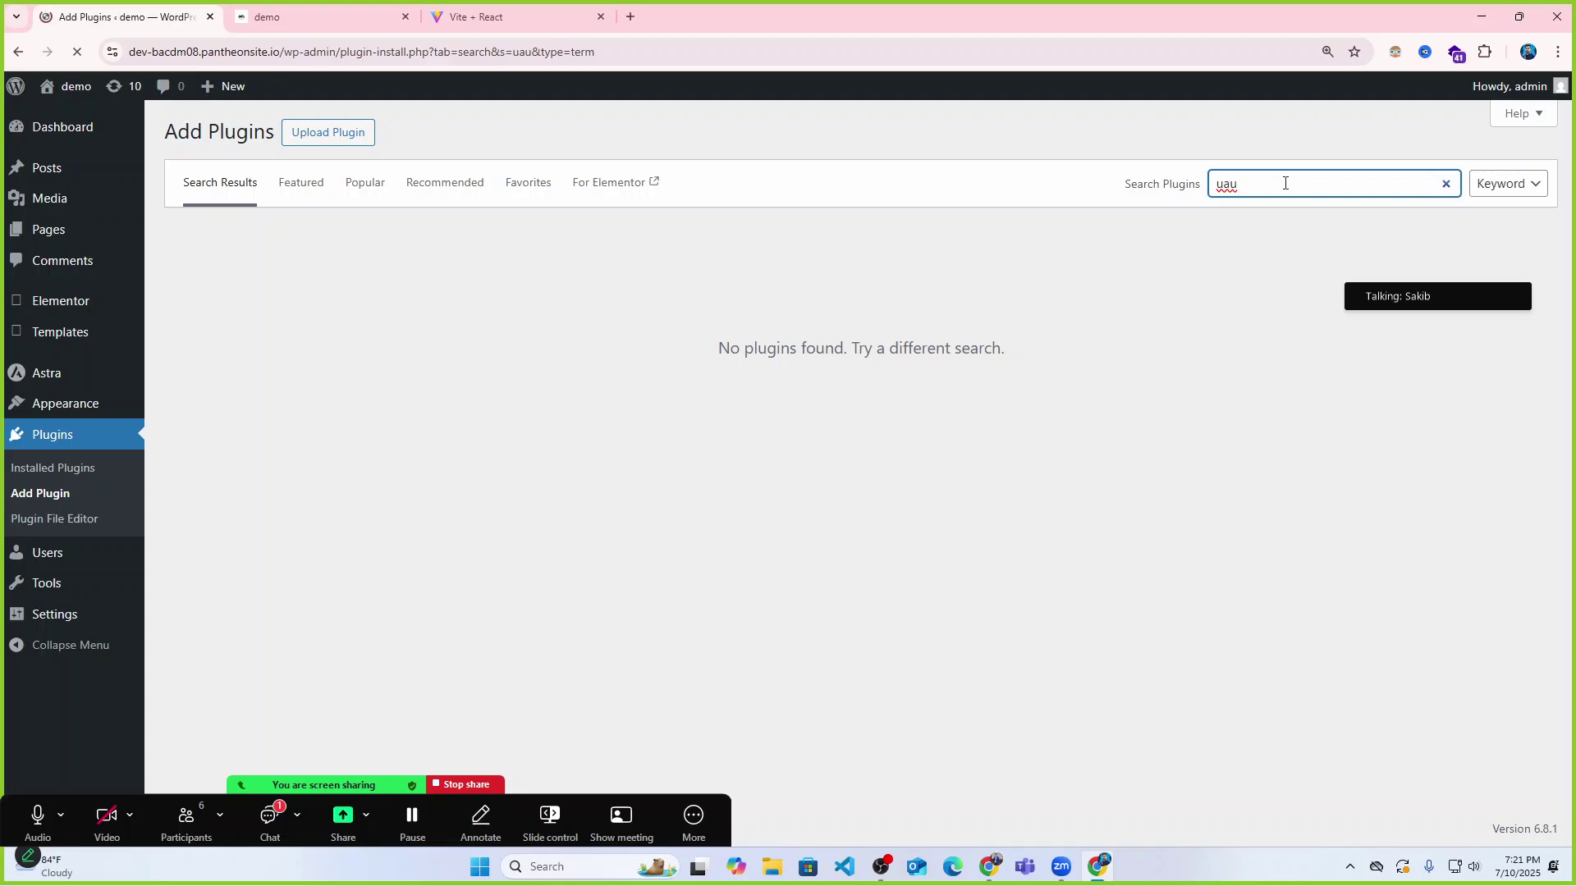
pyautogui.press('BackSpace')
pyautogui.write('e')
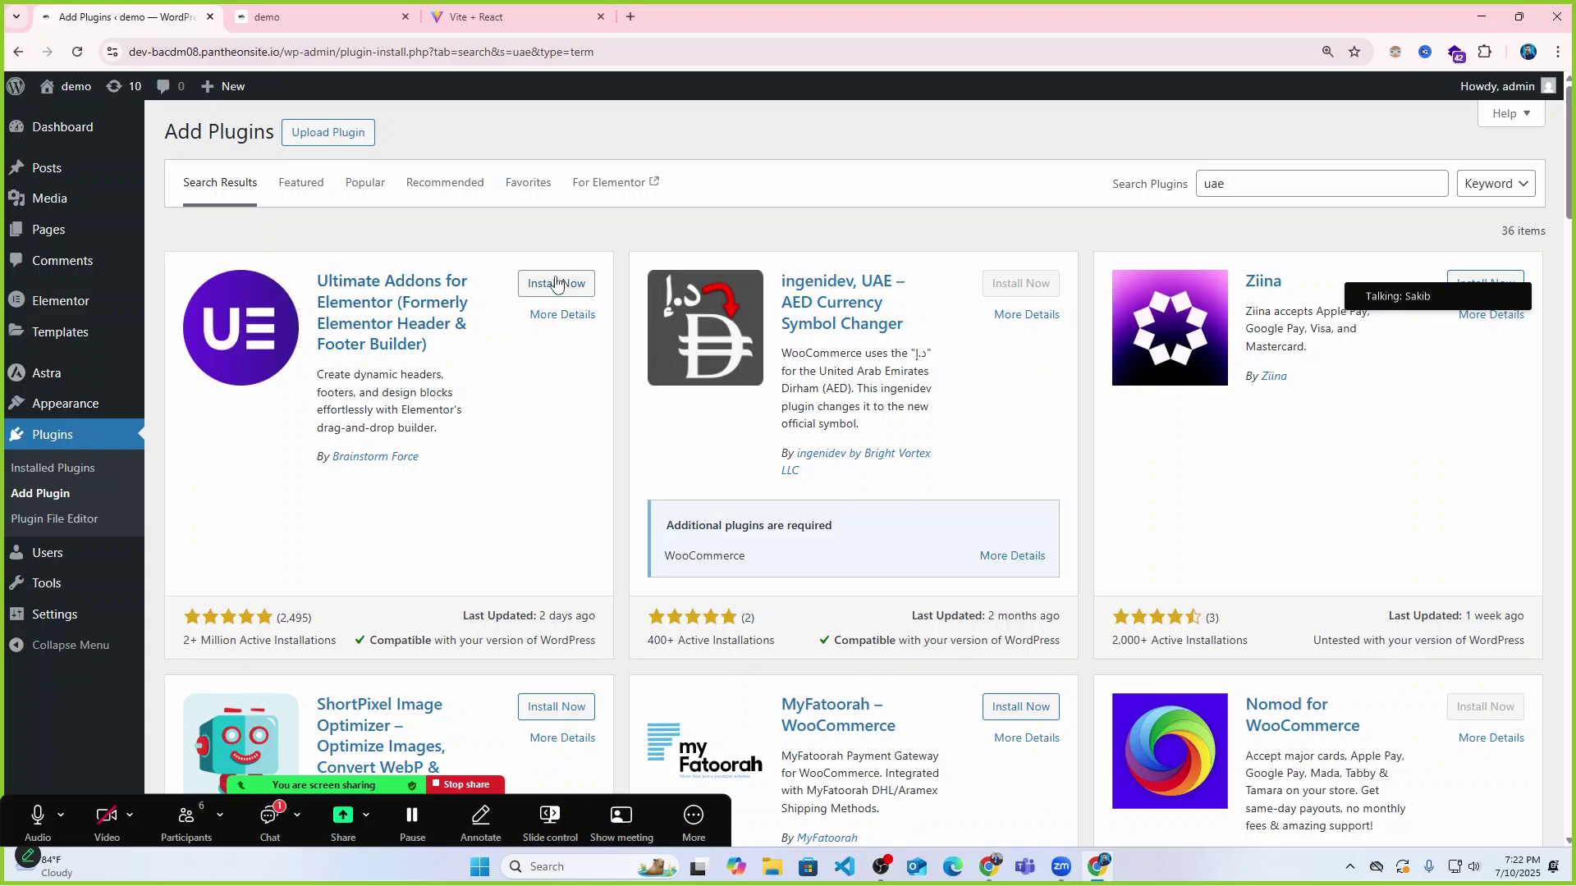
# Install Ultimate Addons for Elementor from its card and activate it.
pyautogui.click(555, 283)
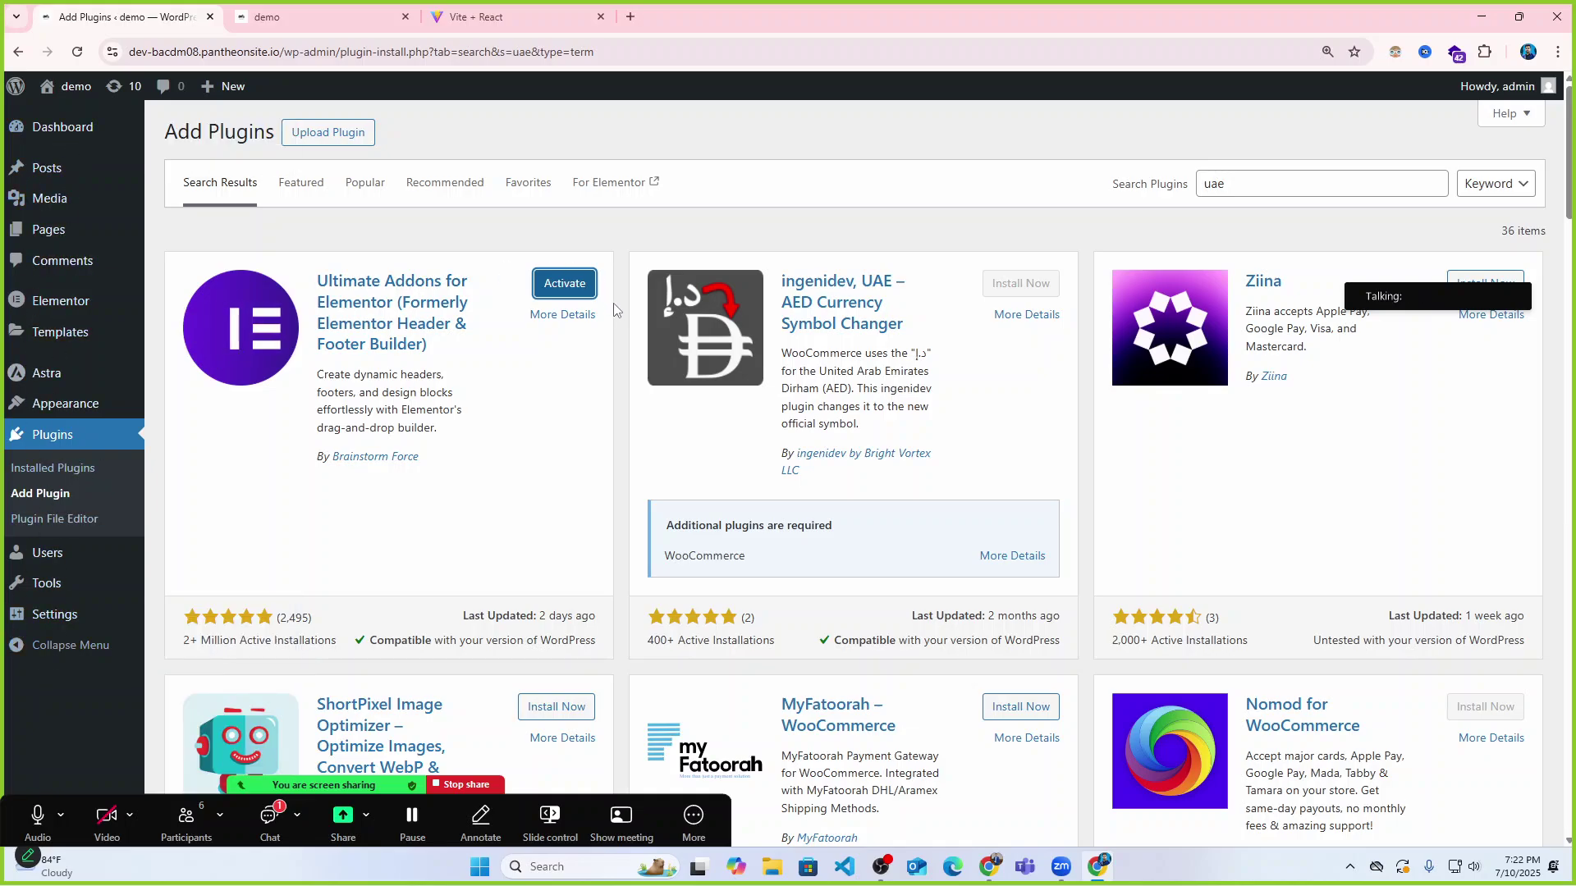
pyautogui.click(563, 288)
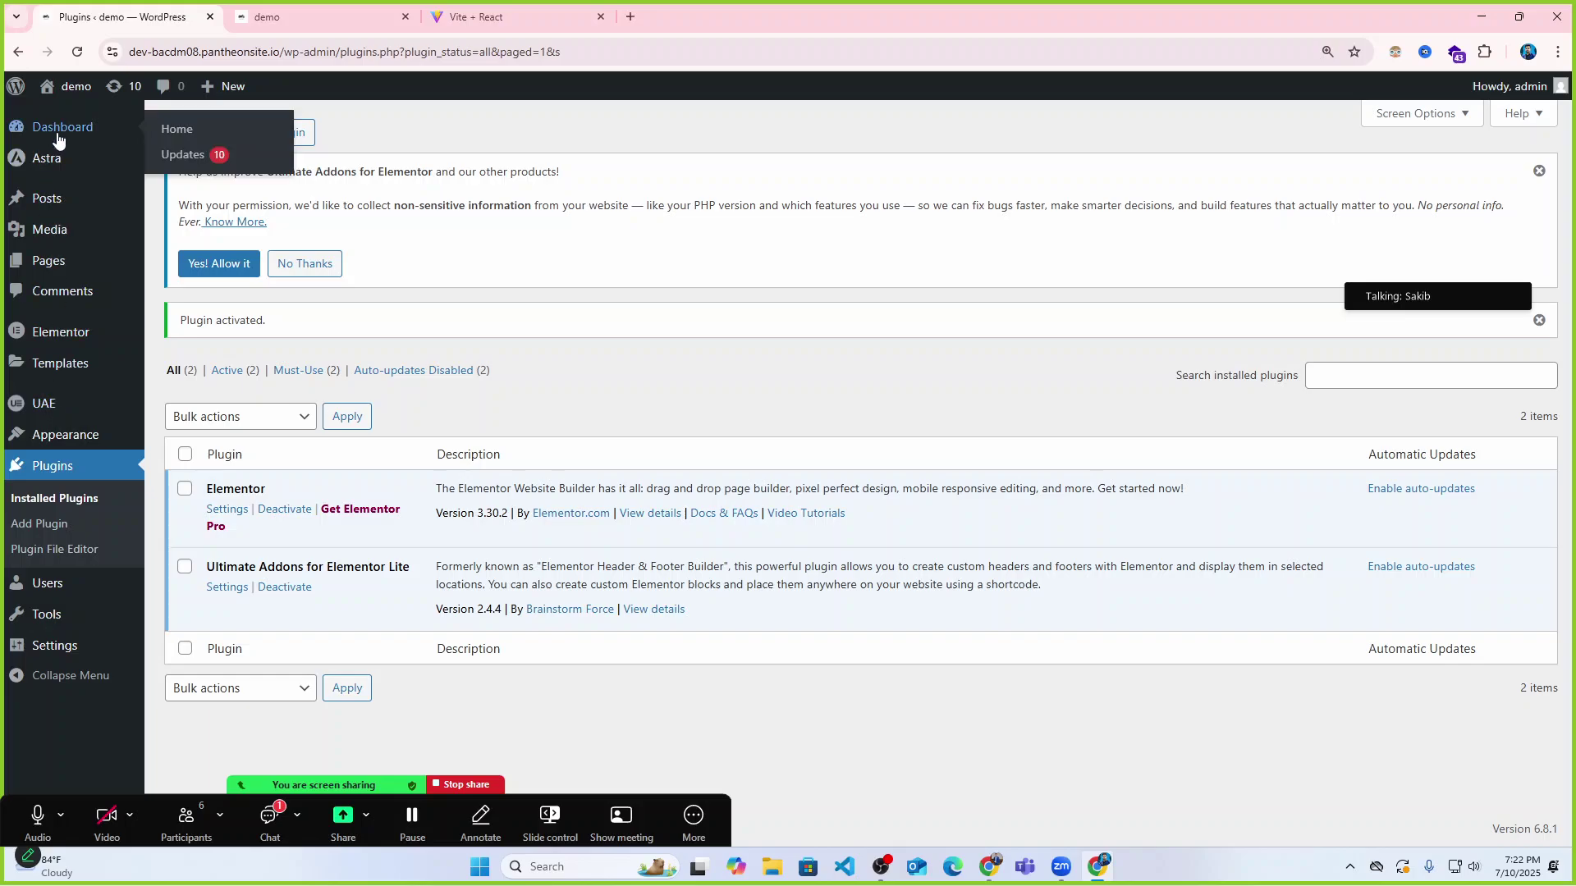
pyautogui.moveTo(45, 597)
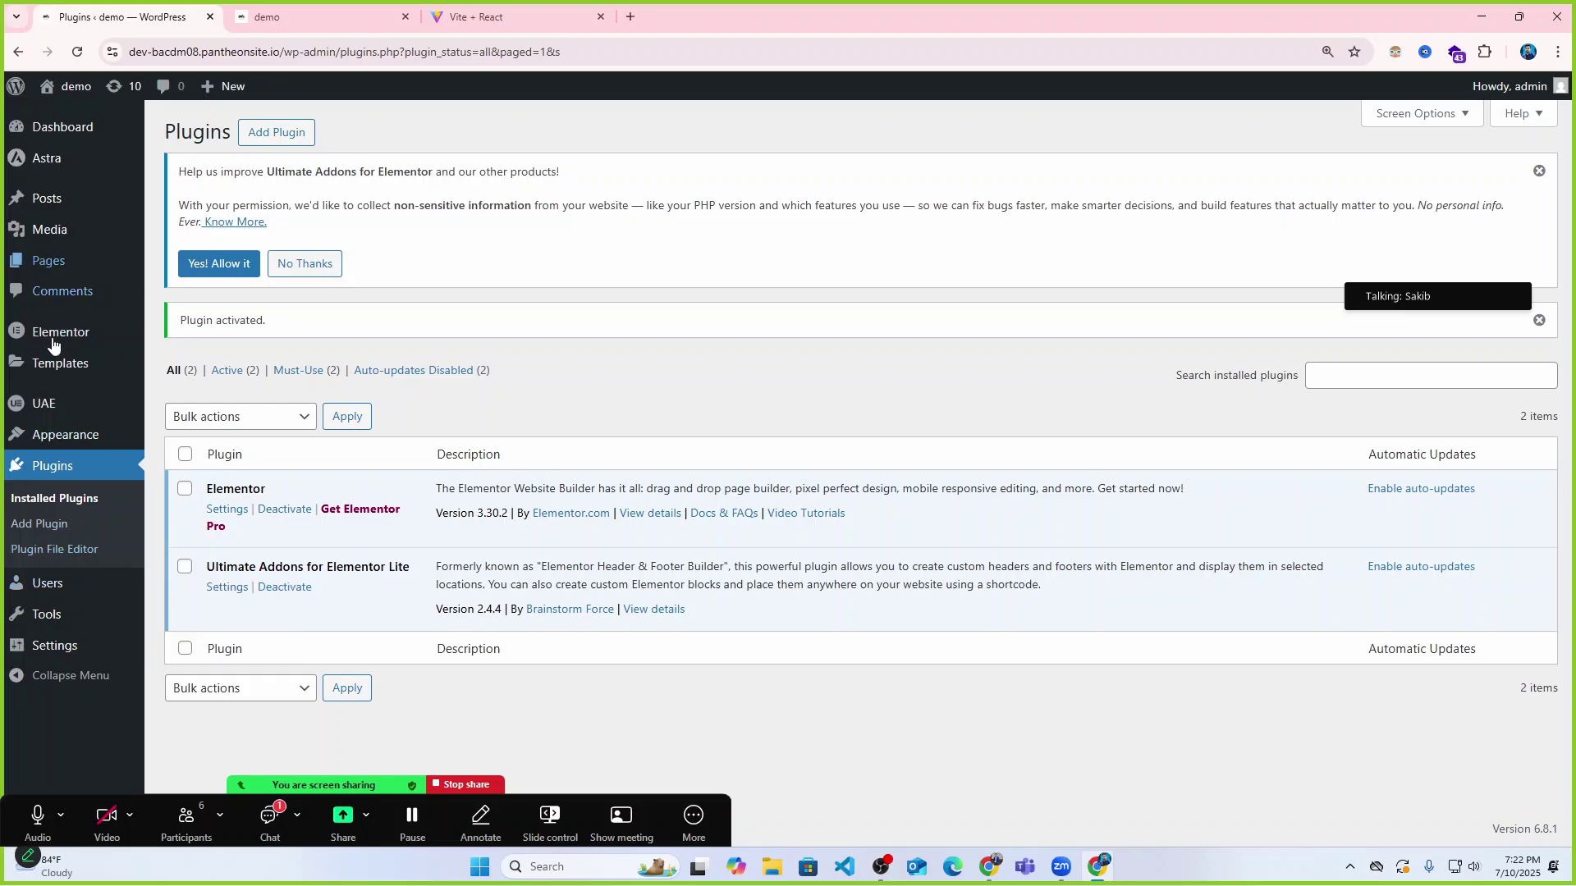
pyautogui.moveTo(31, 411)
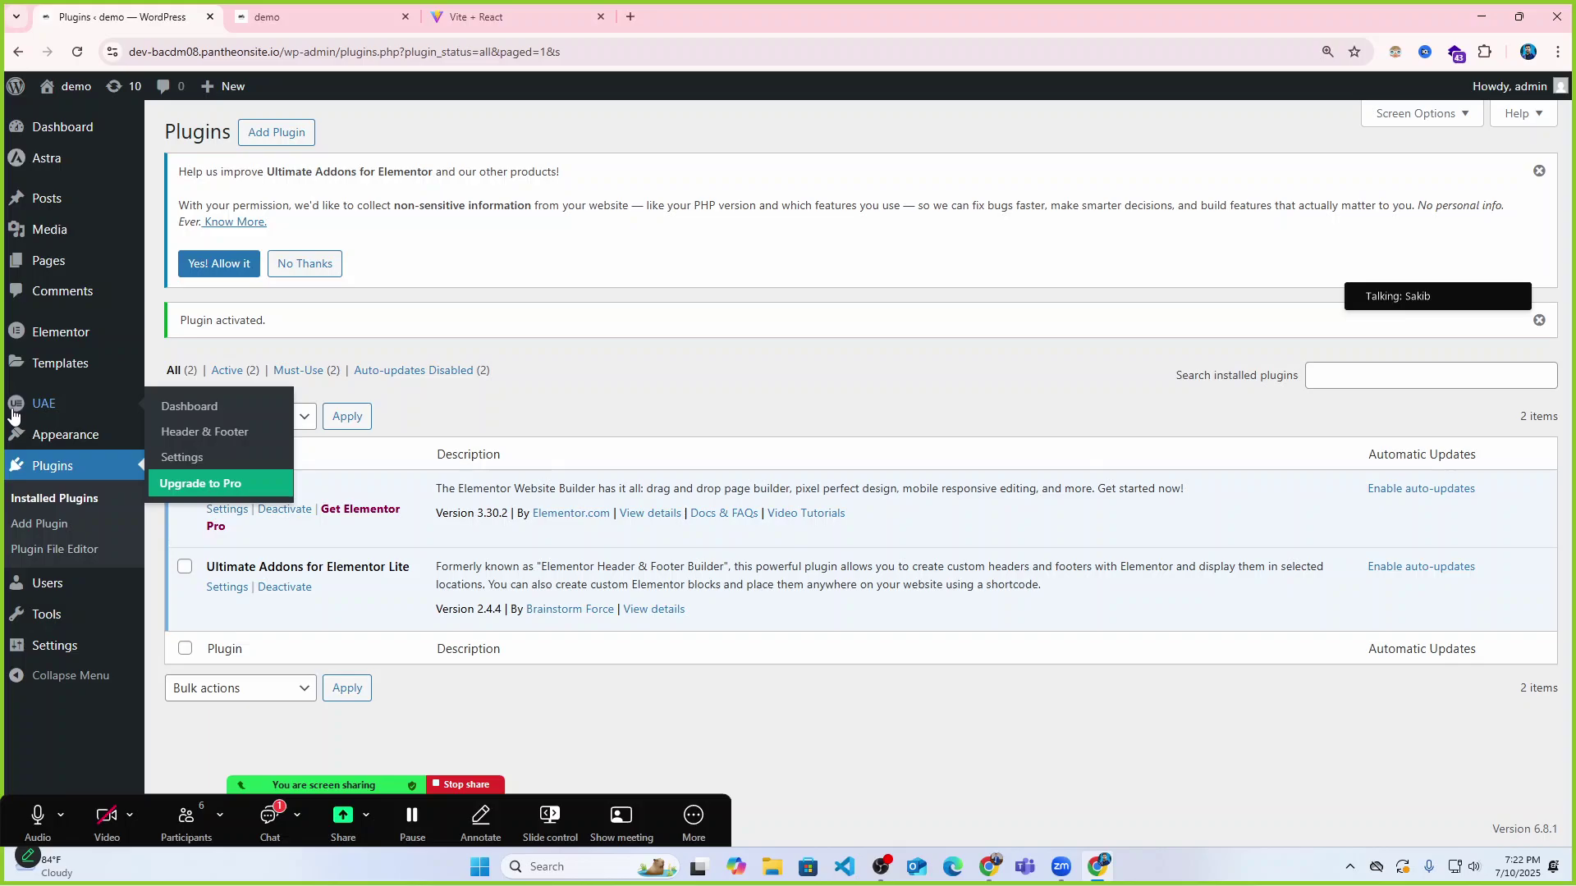
# Open the UAE dashboard, scroll through it, and switch to the Header & Footer template list.
pyautogui.click(66, 405)
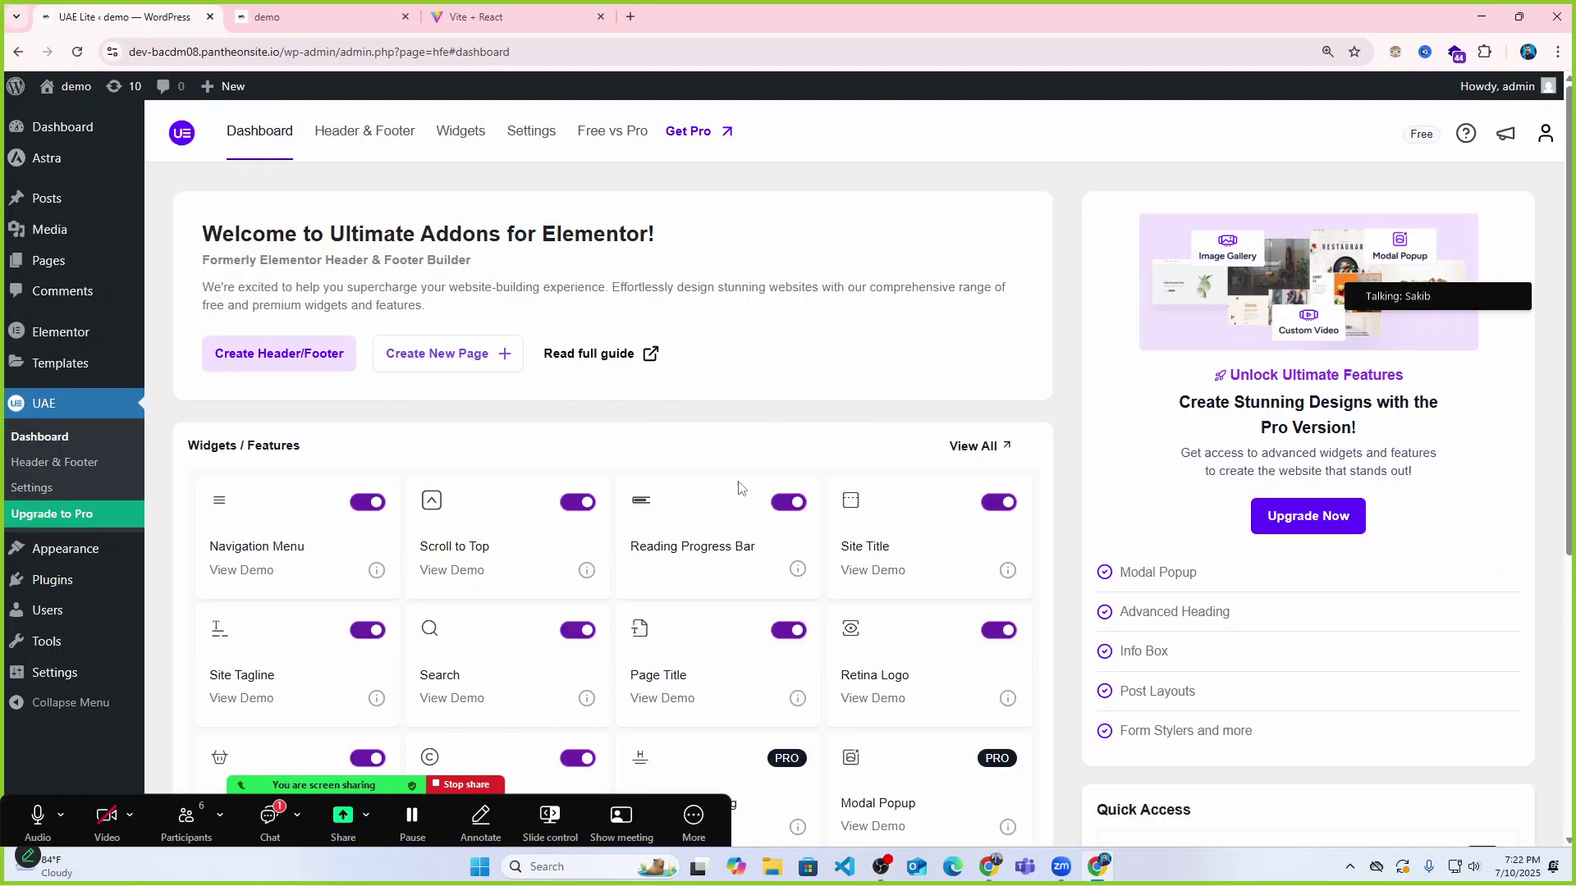
pyautogui.scroll(-1, 507, 474)
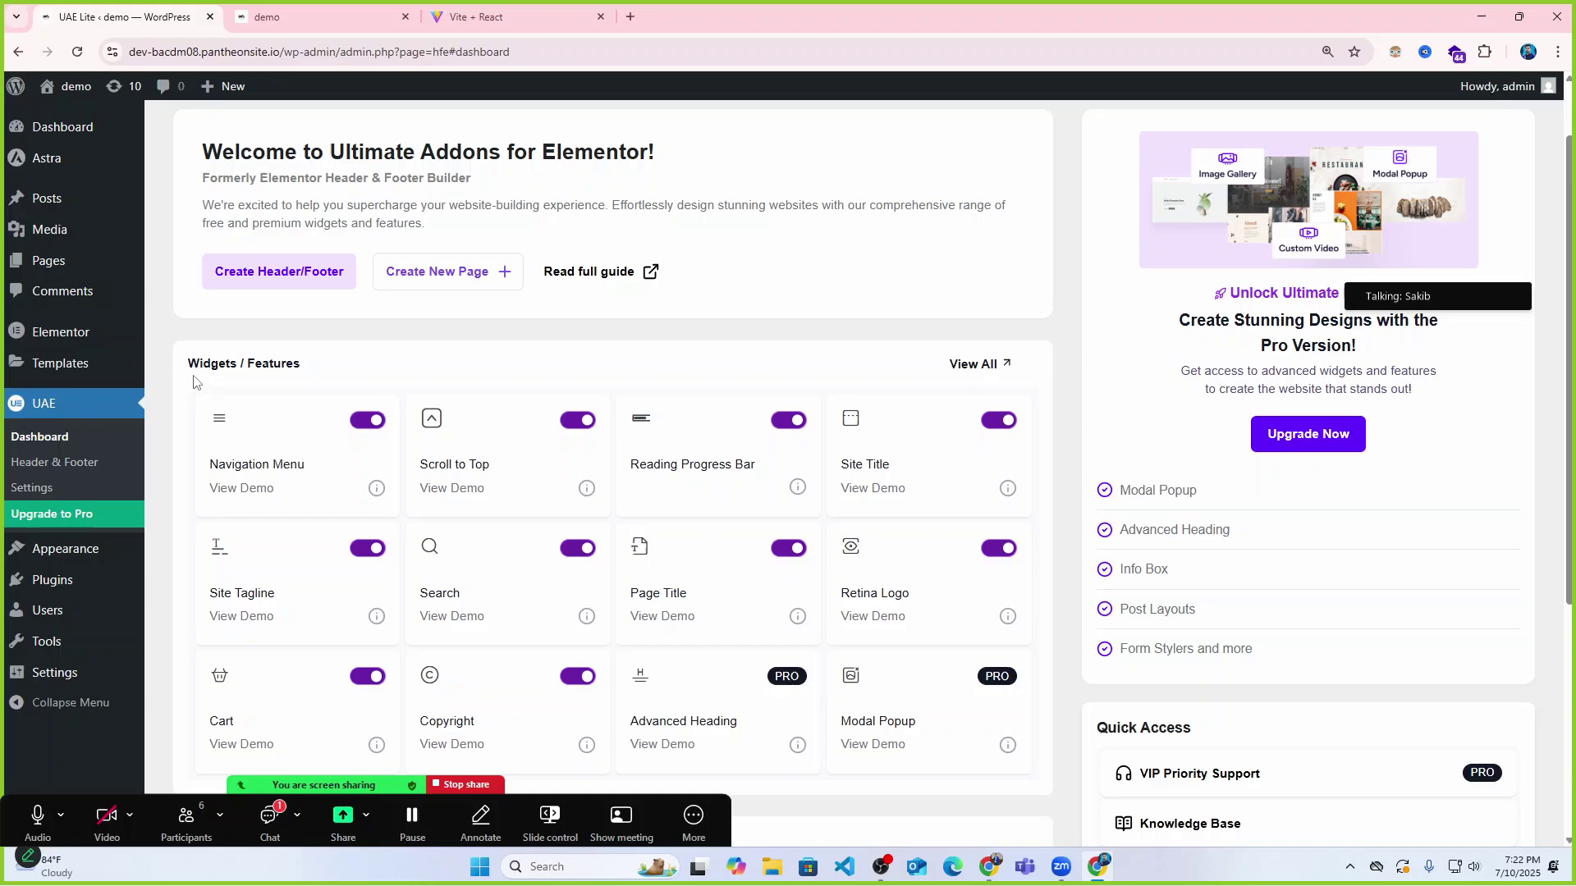
pyautogui.scroll(-2, 343, 372)
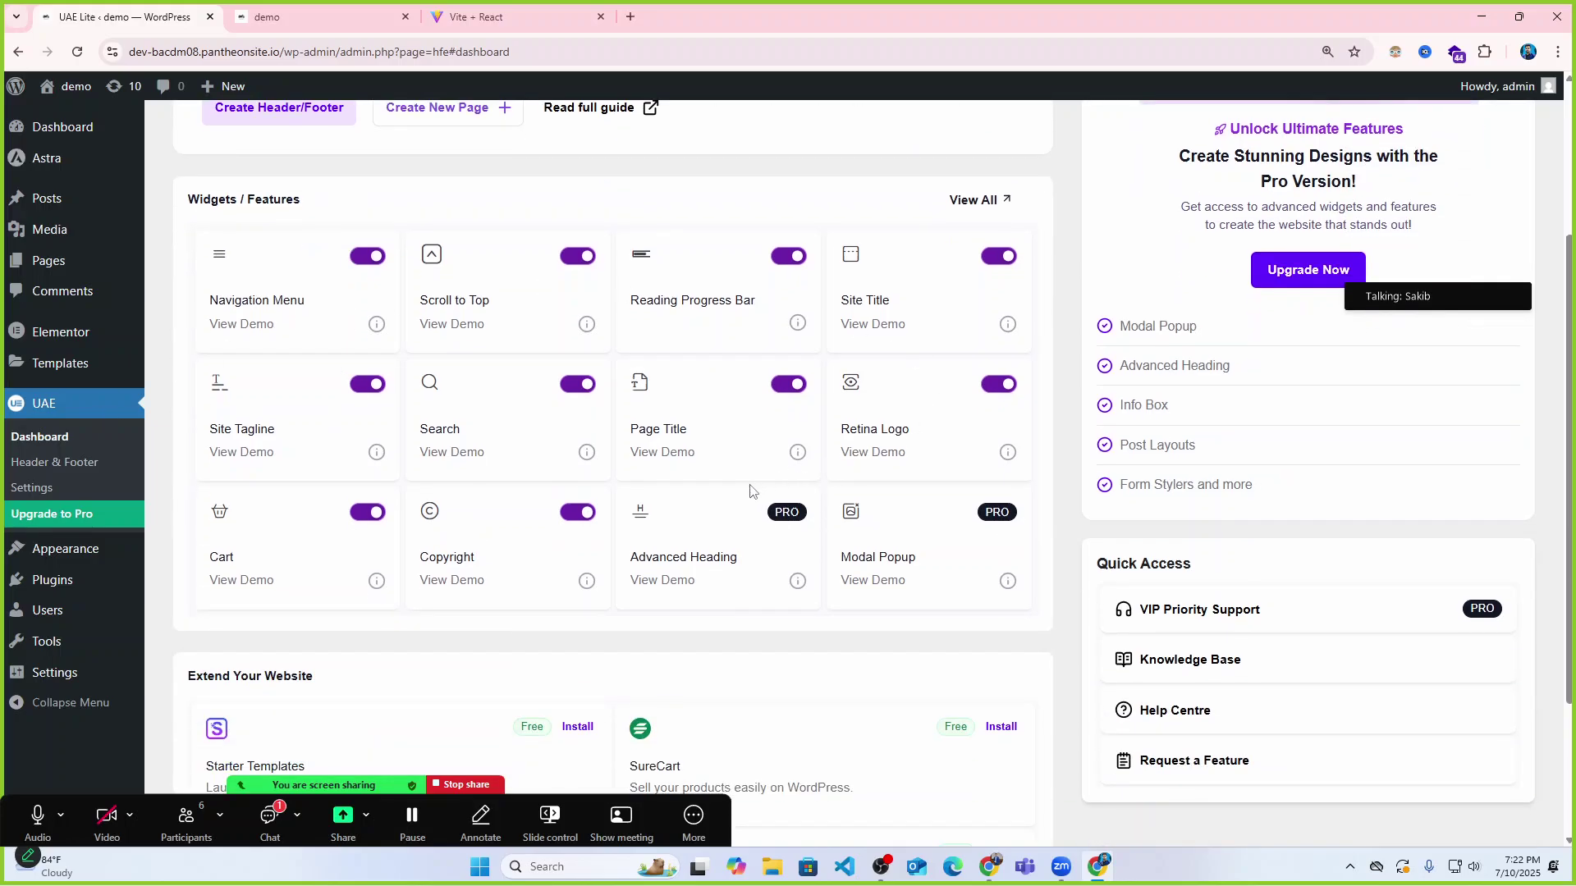
pyautogui.click(367, 256)
pyautogui.scroll(2, 774, 320)
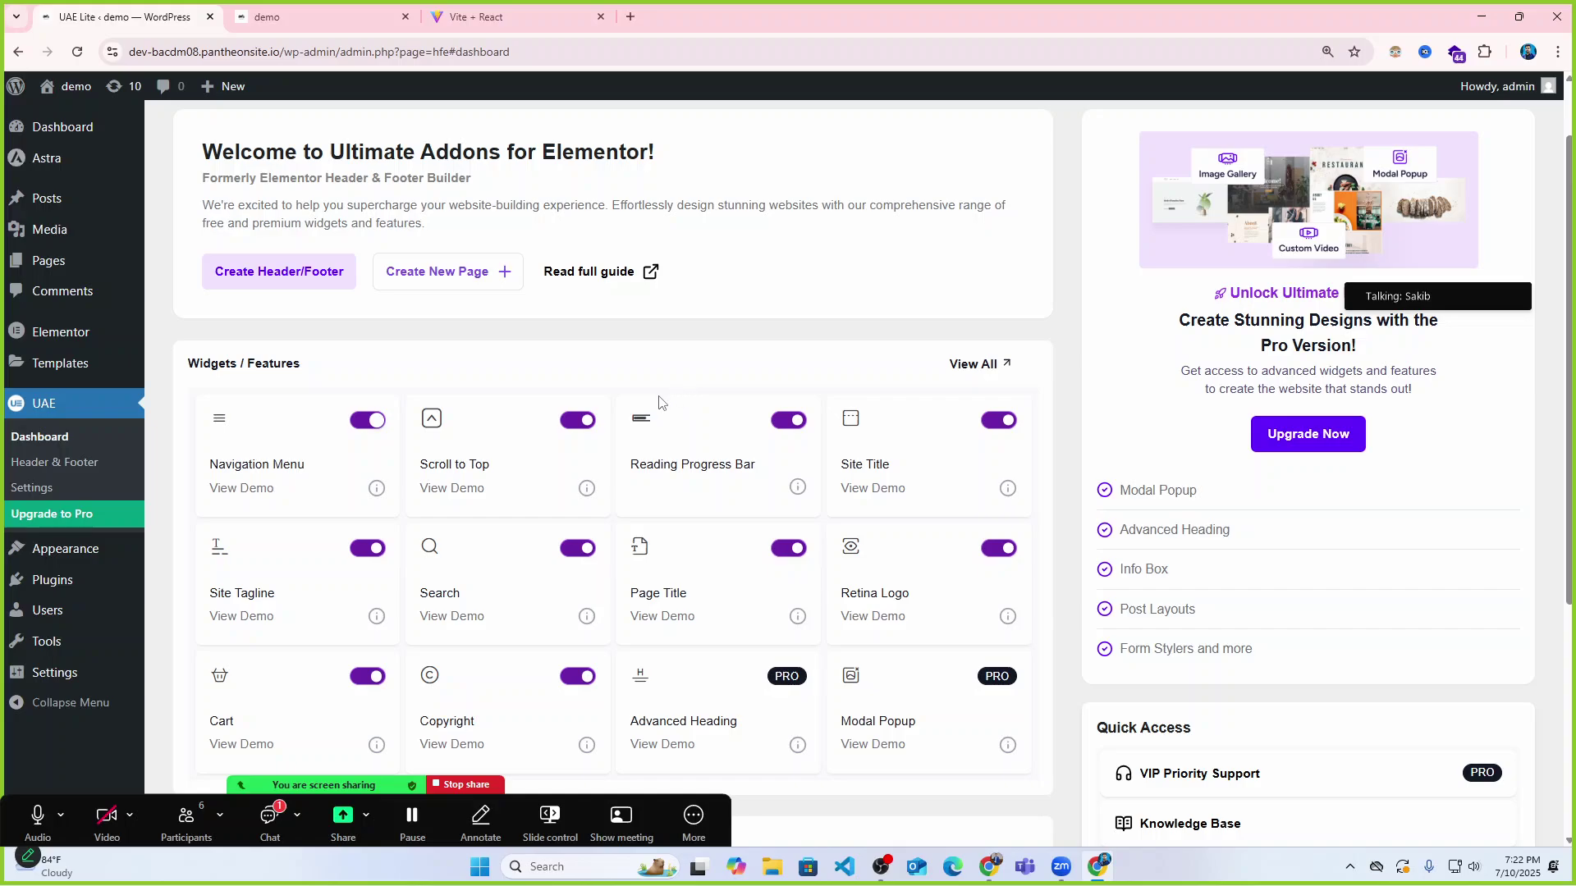
pyautogui.scroll(-1, 665, 400)
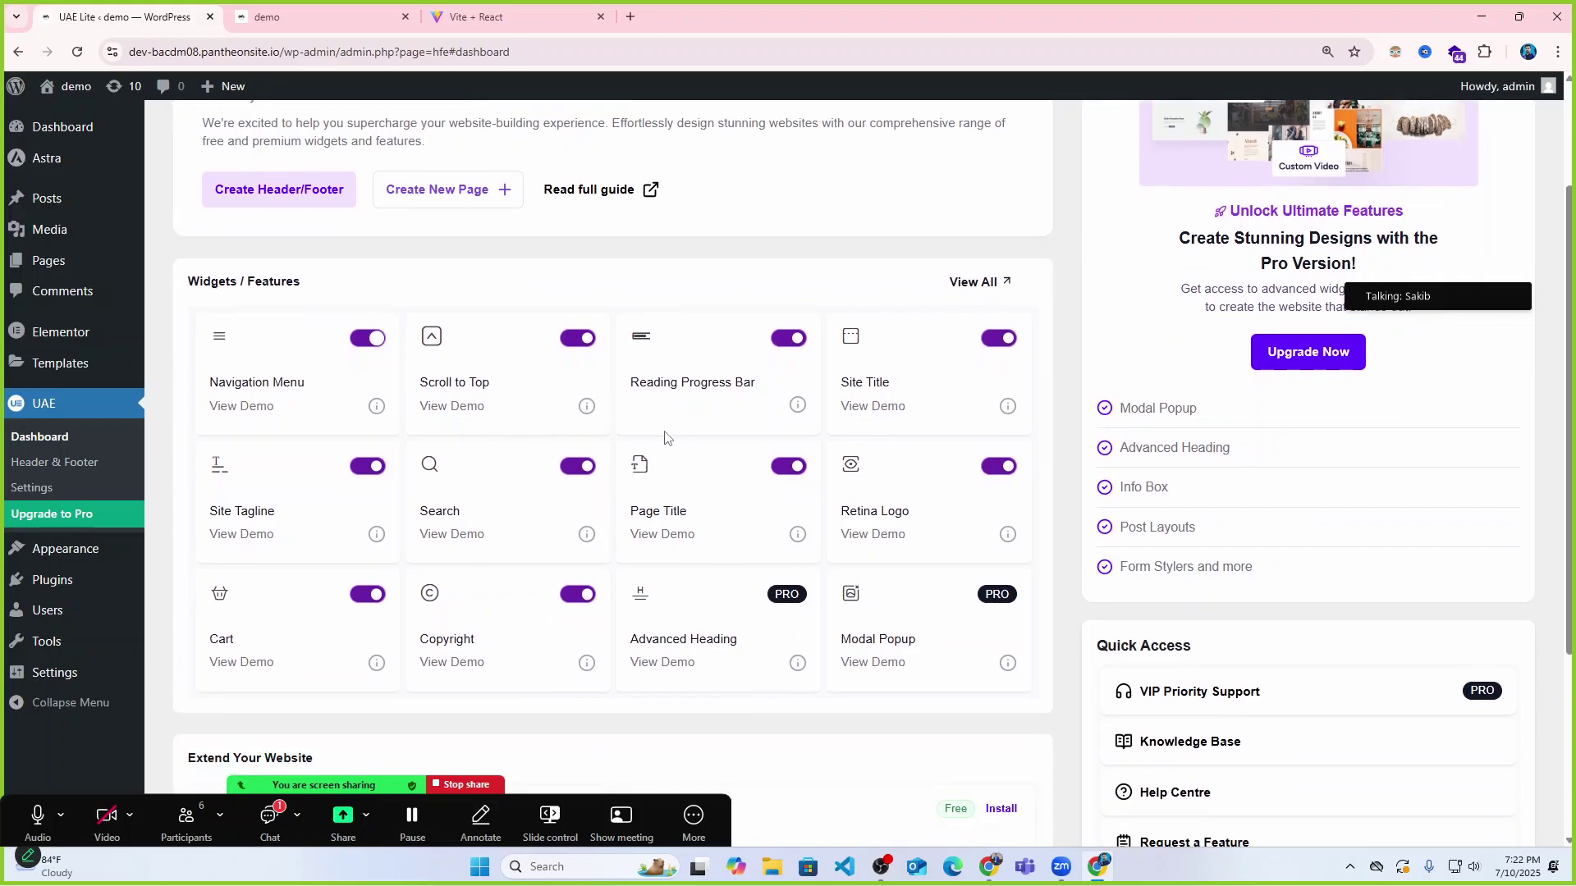
pyautogui.scroll(-2, 668, 439)
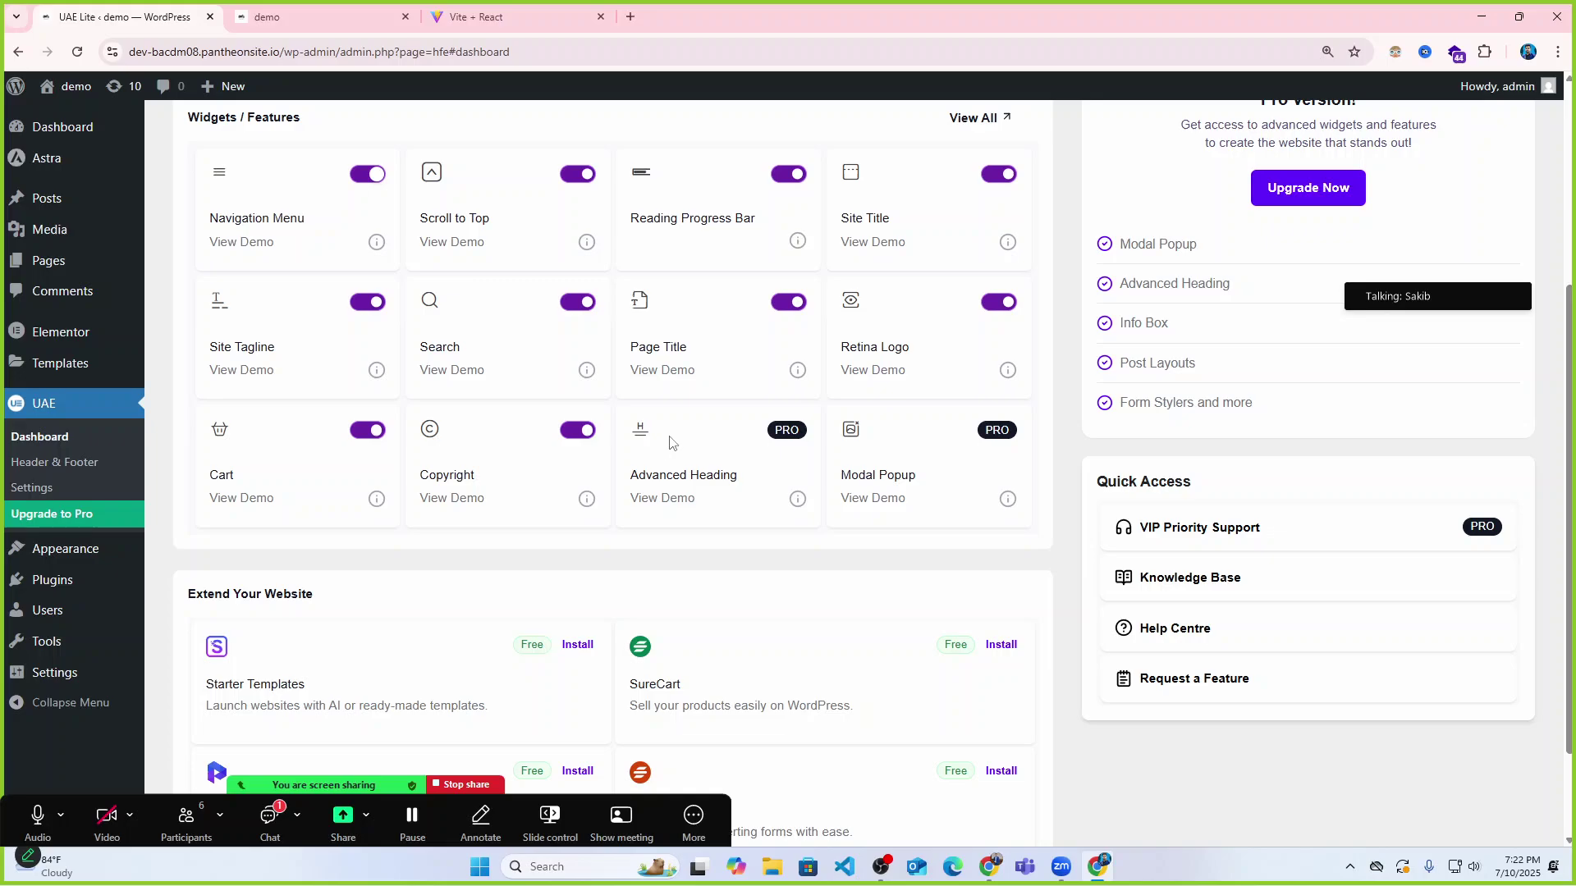
pyautogui.scroll(2, 670, 443)
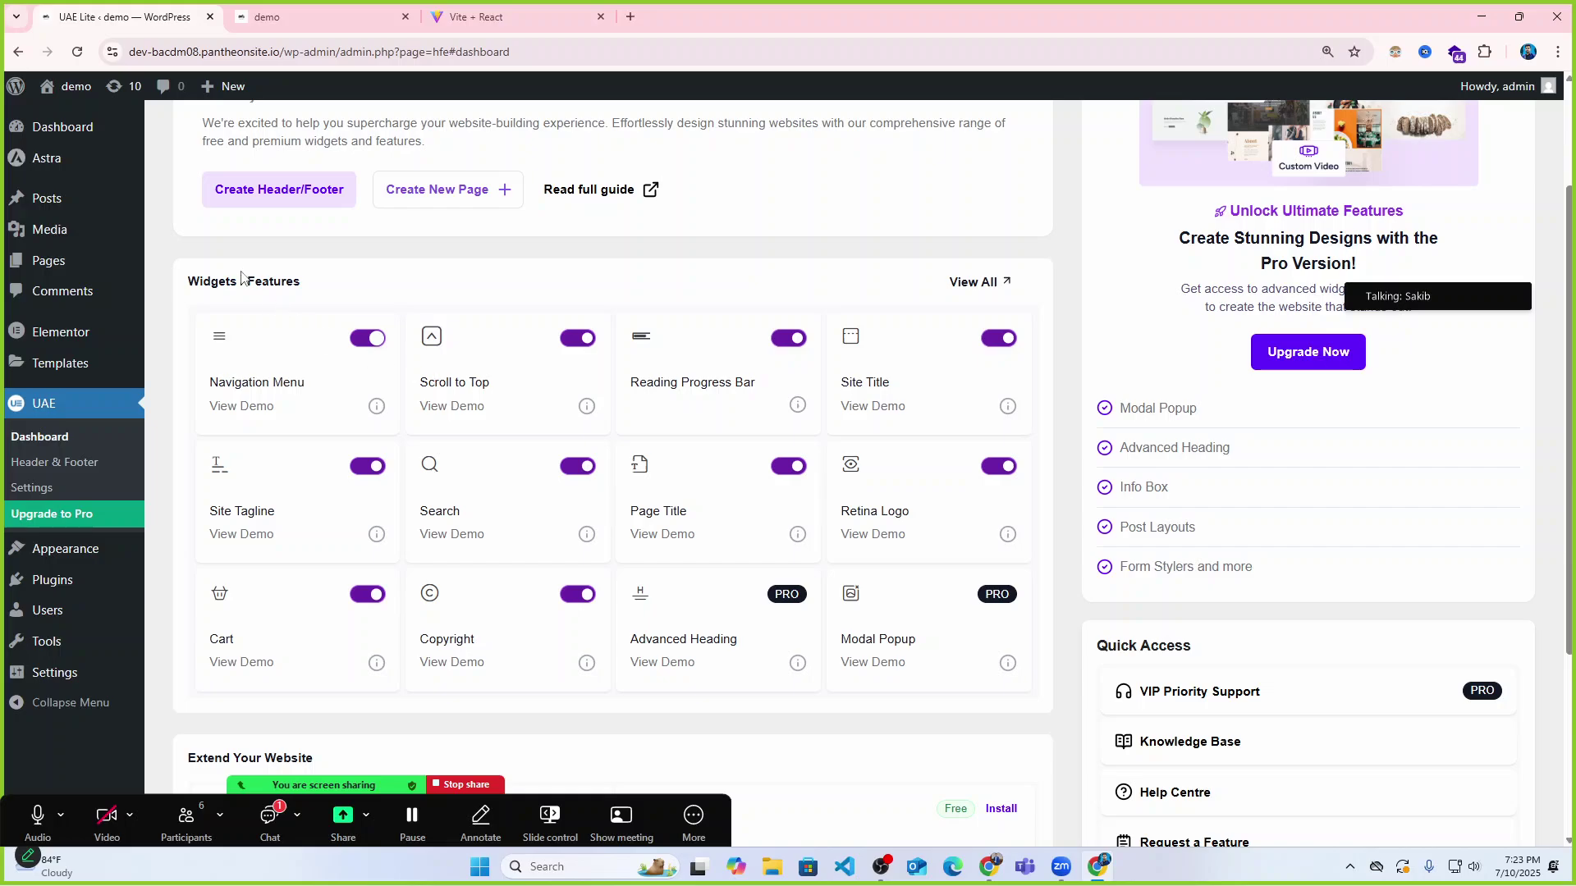
pyautogui.scroll(-1, 678, 530)
pyautogui.scroll(3, 834, 581)
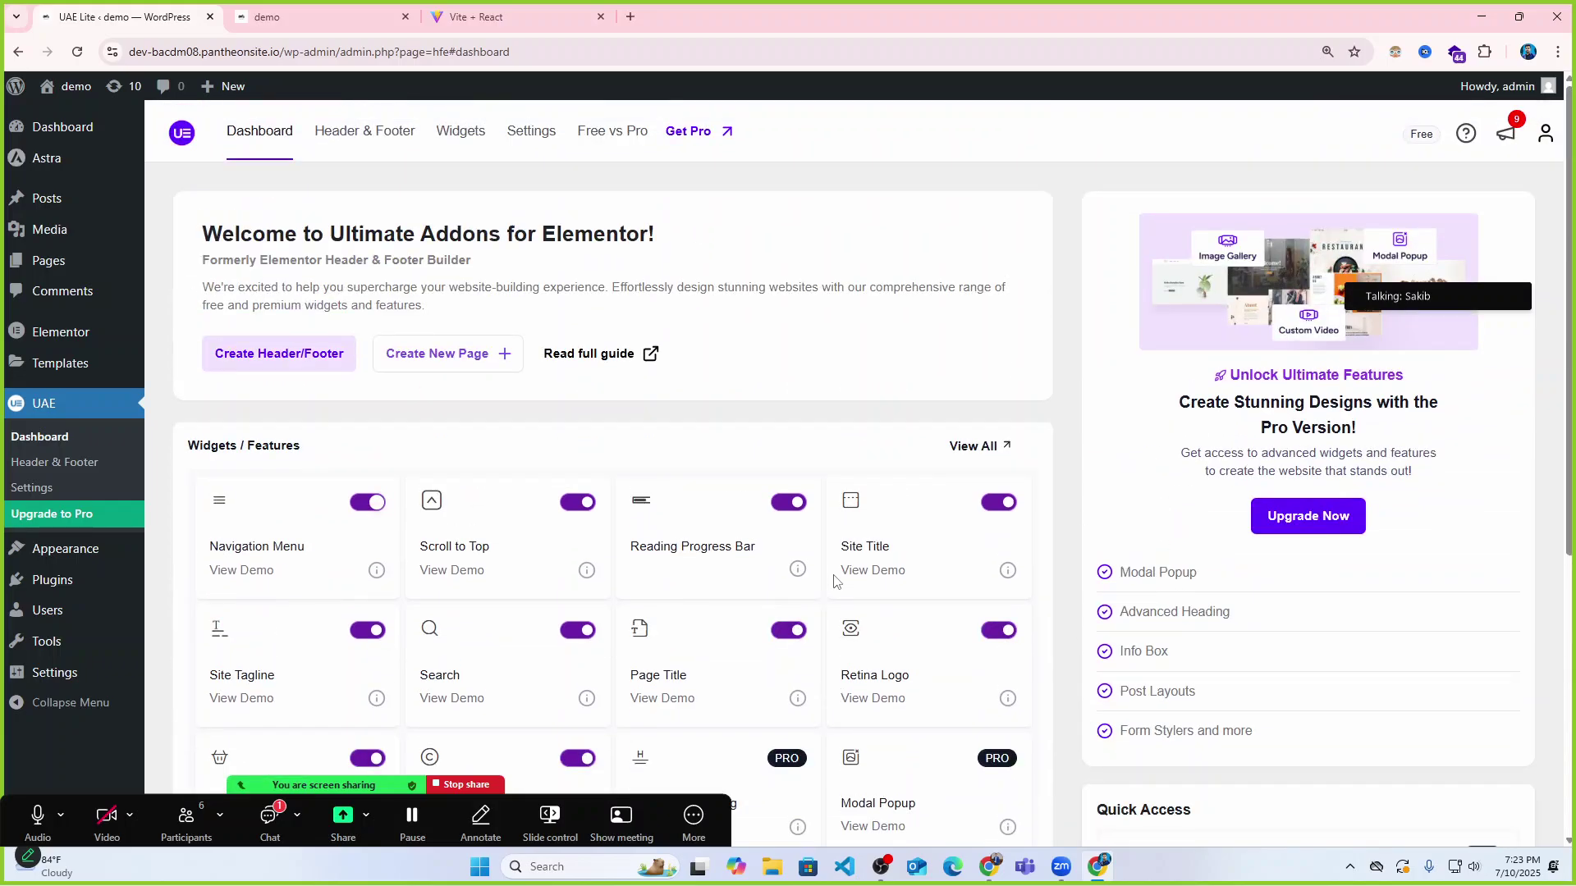
pyautogui.scroll(-5, 728, 392)
pyautogui.scroll(5, 727, 392)
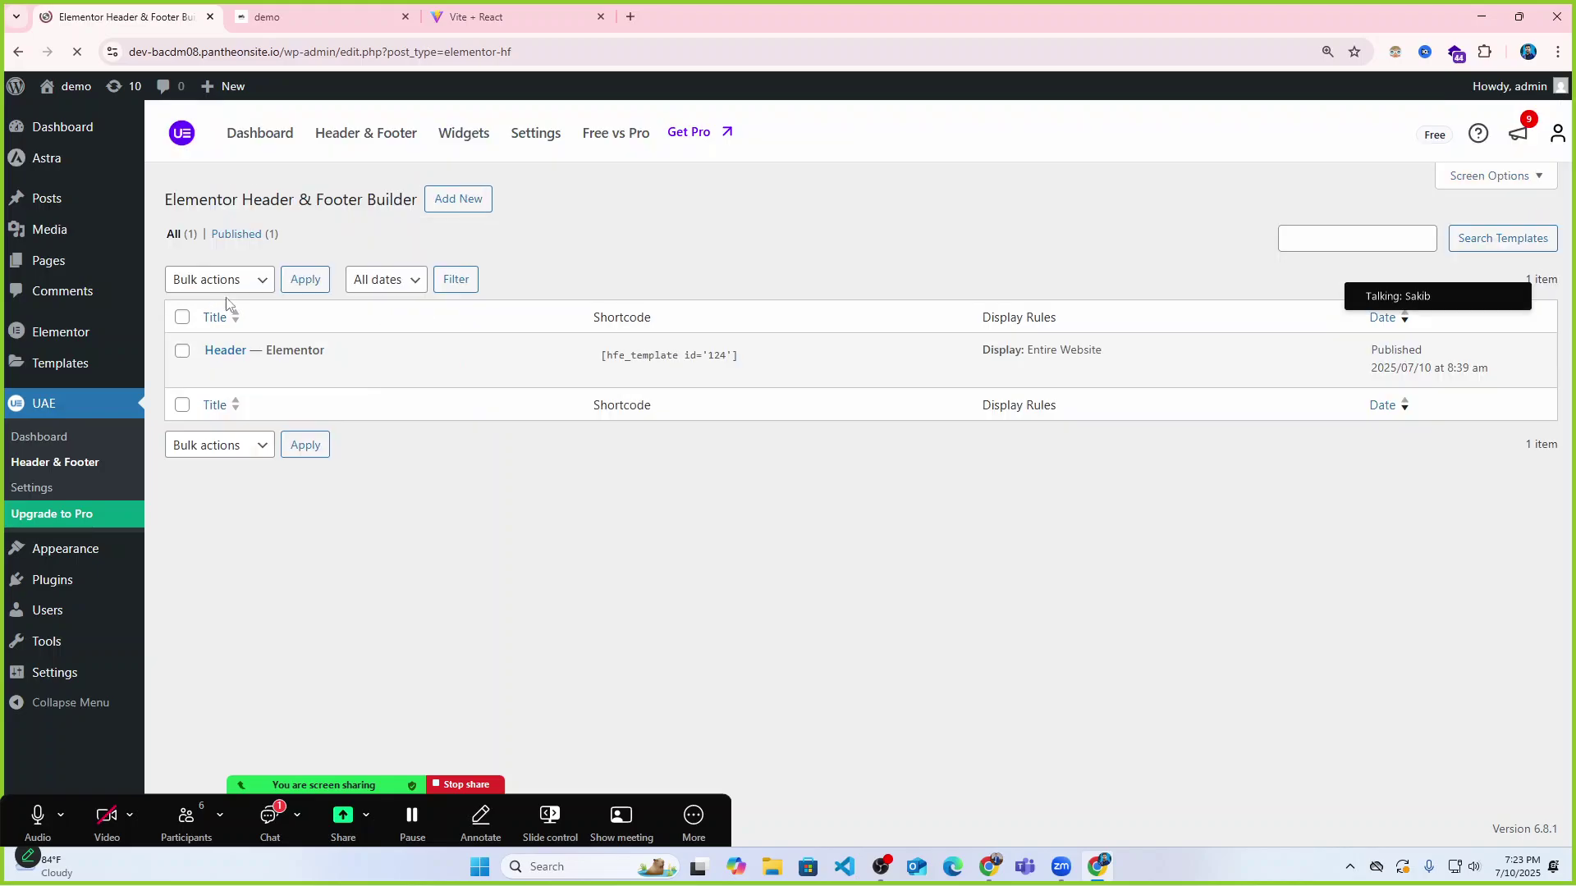
# Bulk-trash the Header — Elementor template, then reopen UAE's Header & Footer list.
pyautogui.click(181, 352)
pyautogui.click(238, 283)
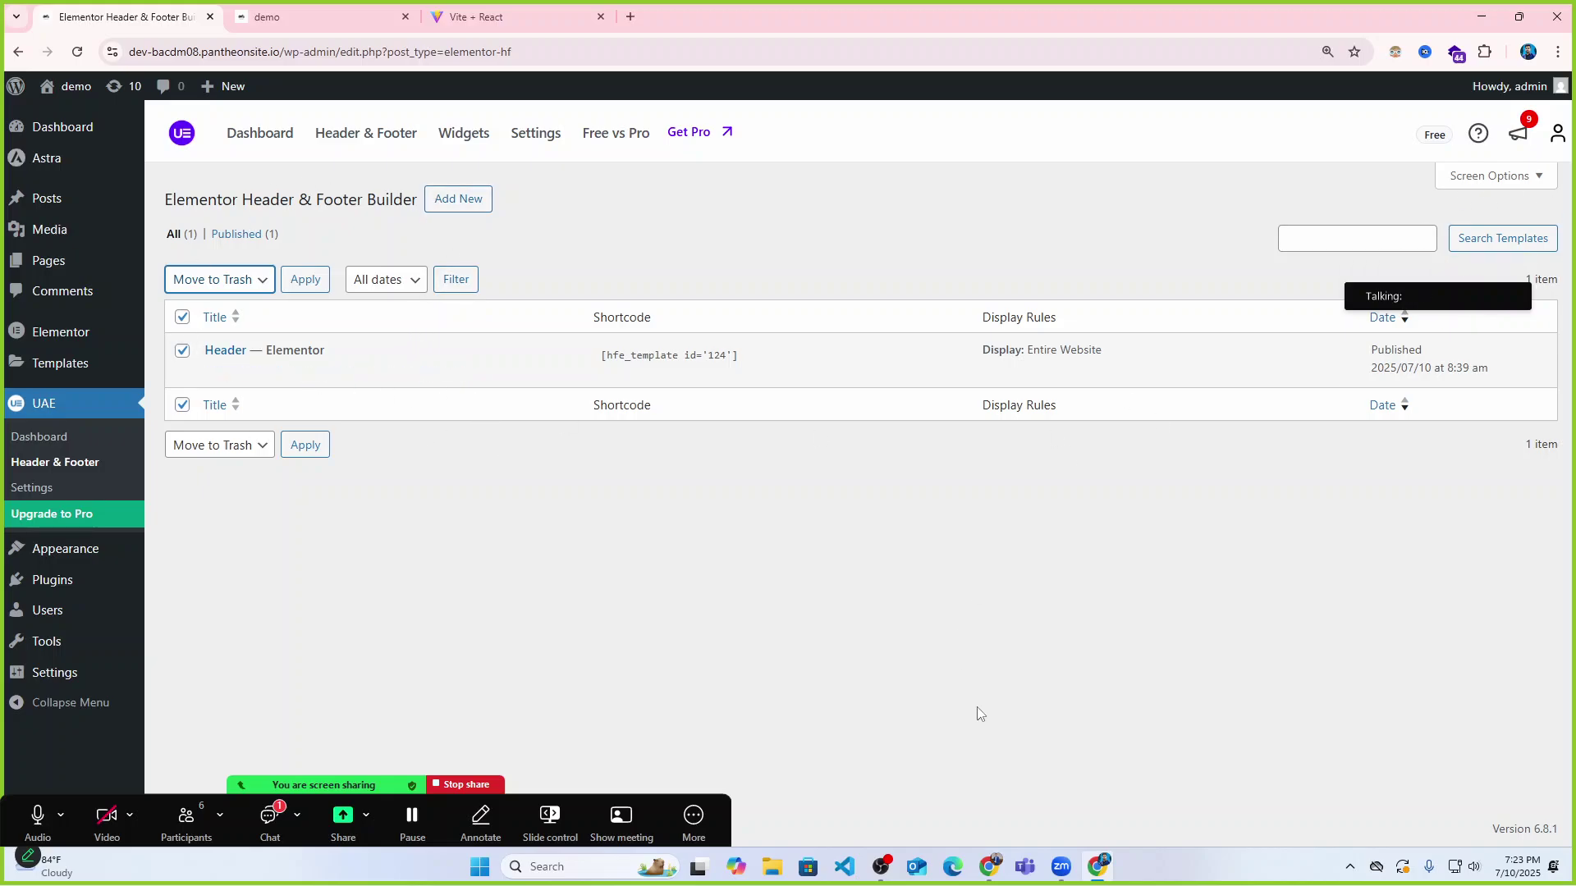
pyautogui.click(304, 454)
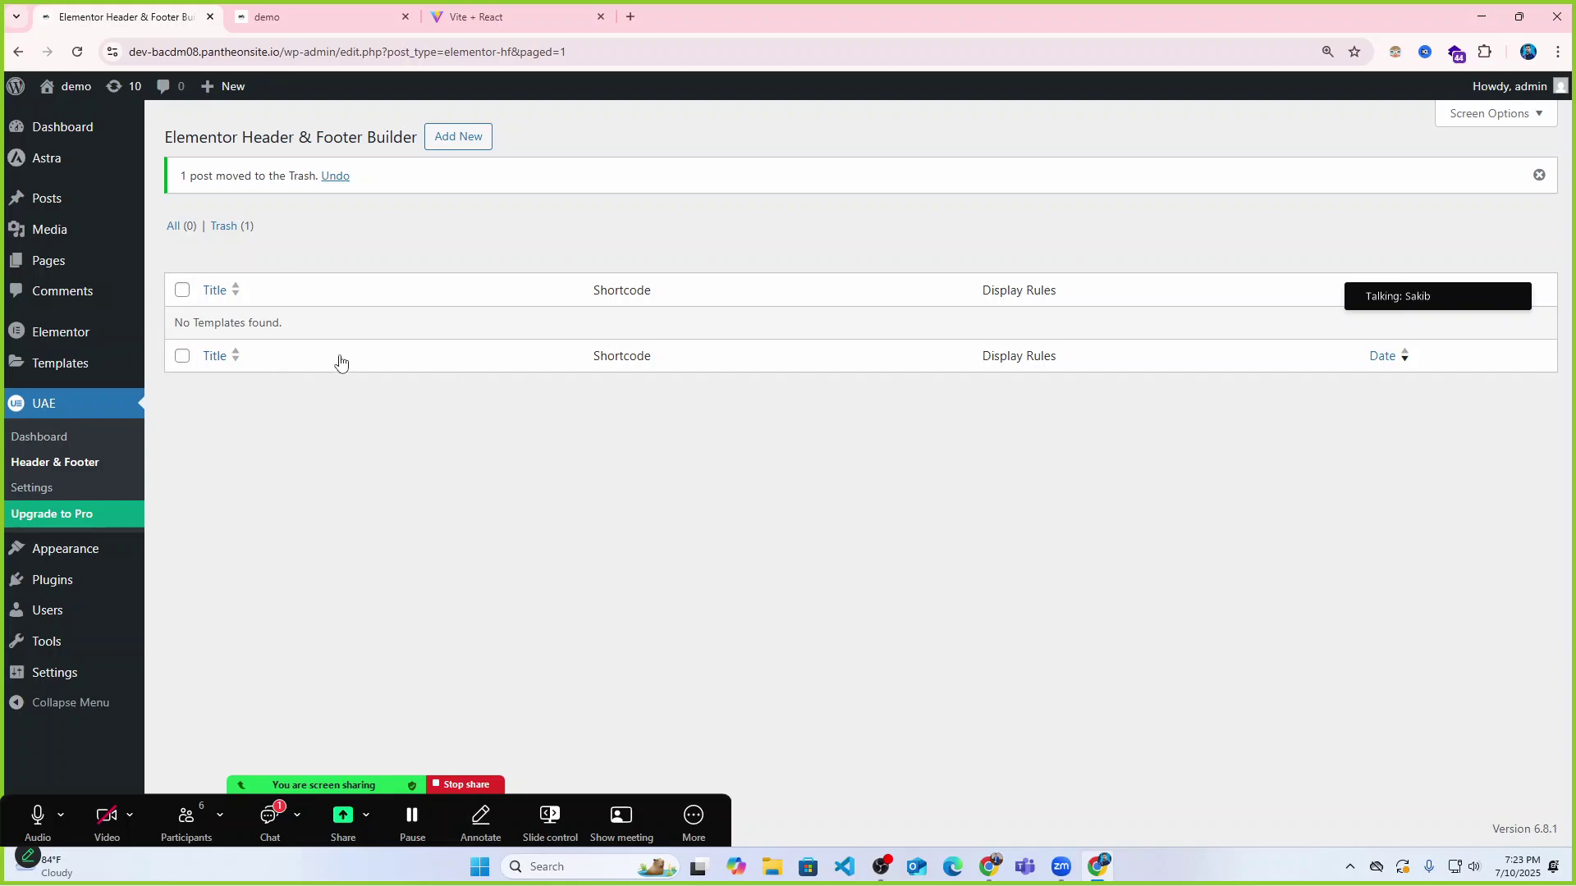
pyautogui.click(69, 406)
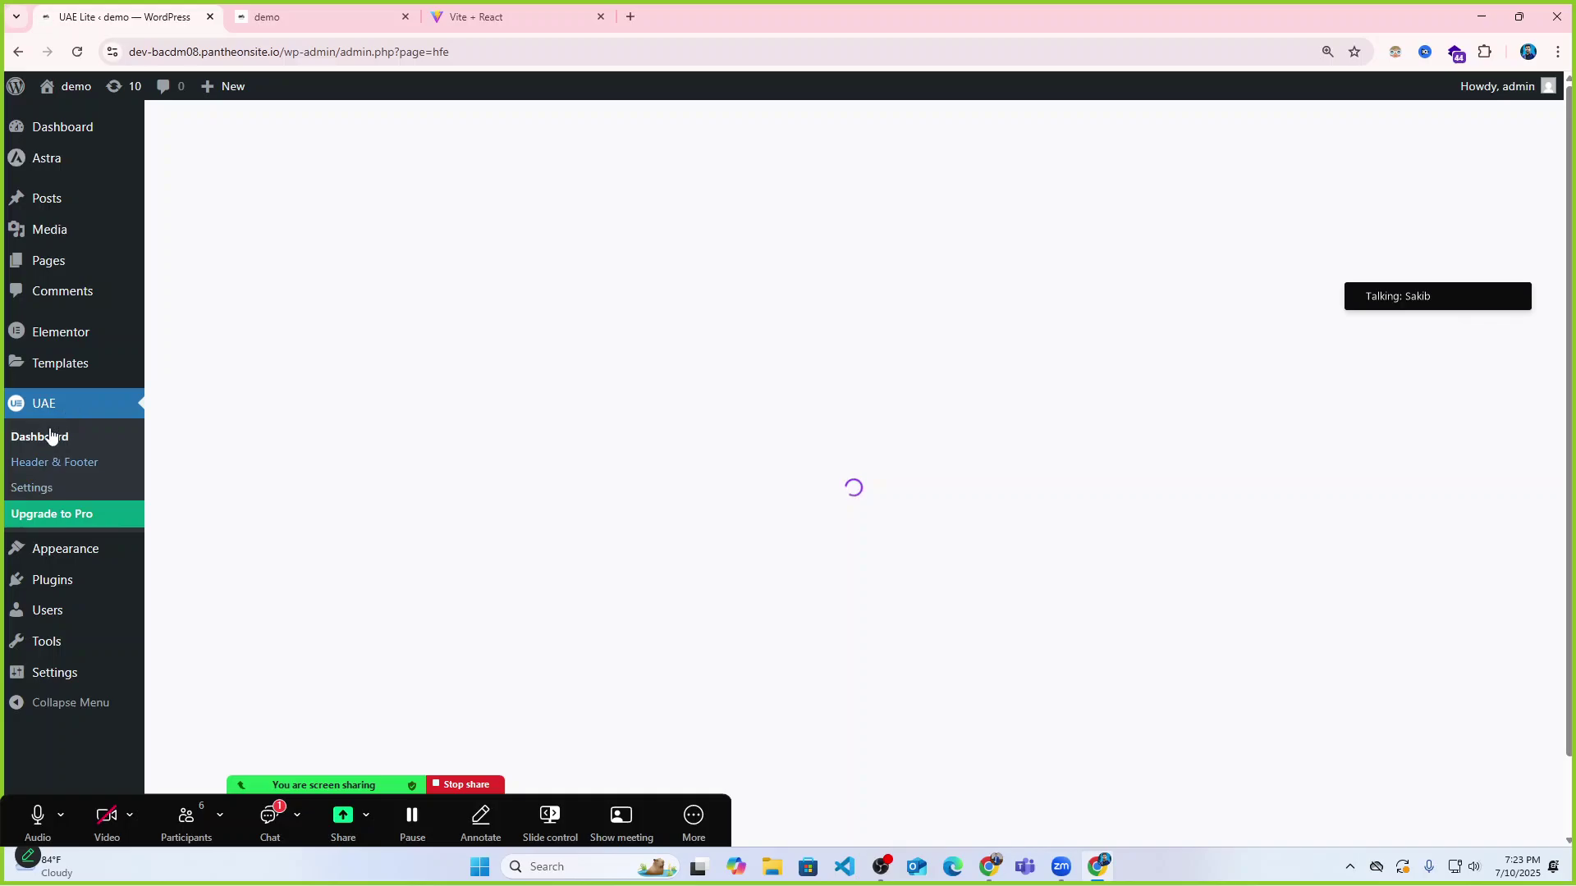
pyautogui.click(48, 463)
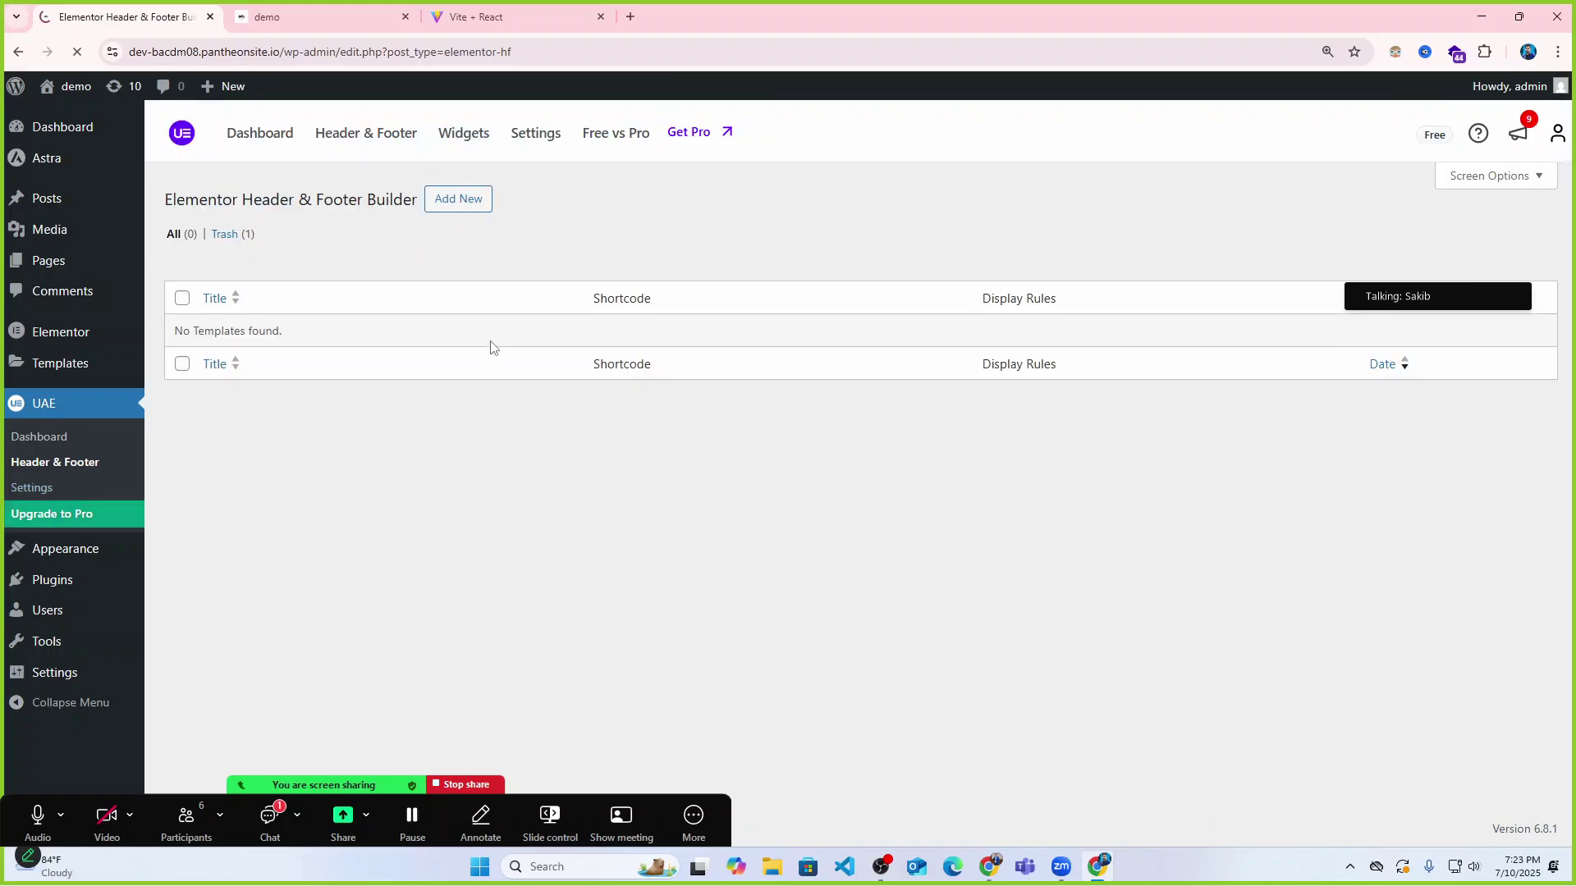
# Start a new Header & Footer template titled 'header'.
pyautogui.click(469, 210)
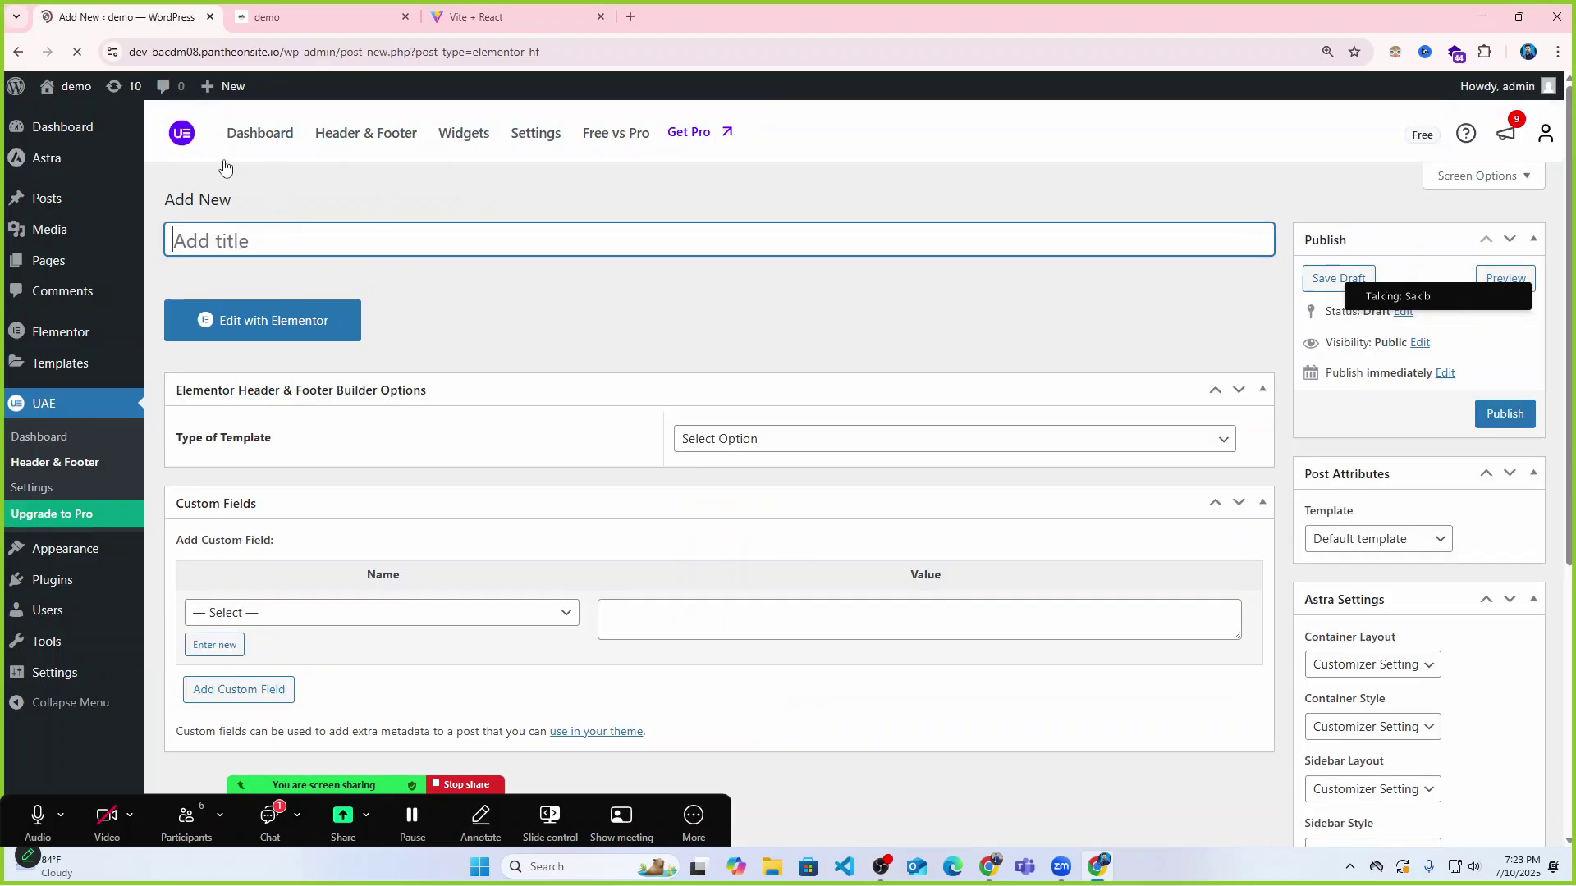
pyautogui.moveTo(239, 198); pyautogui.dragTo(167, 198)
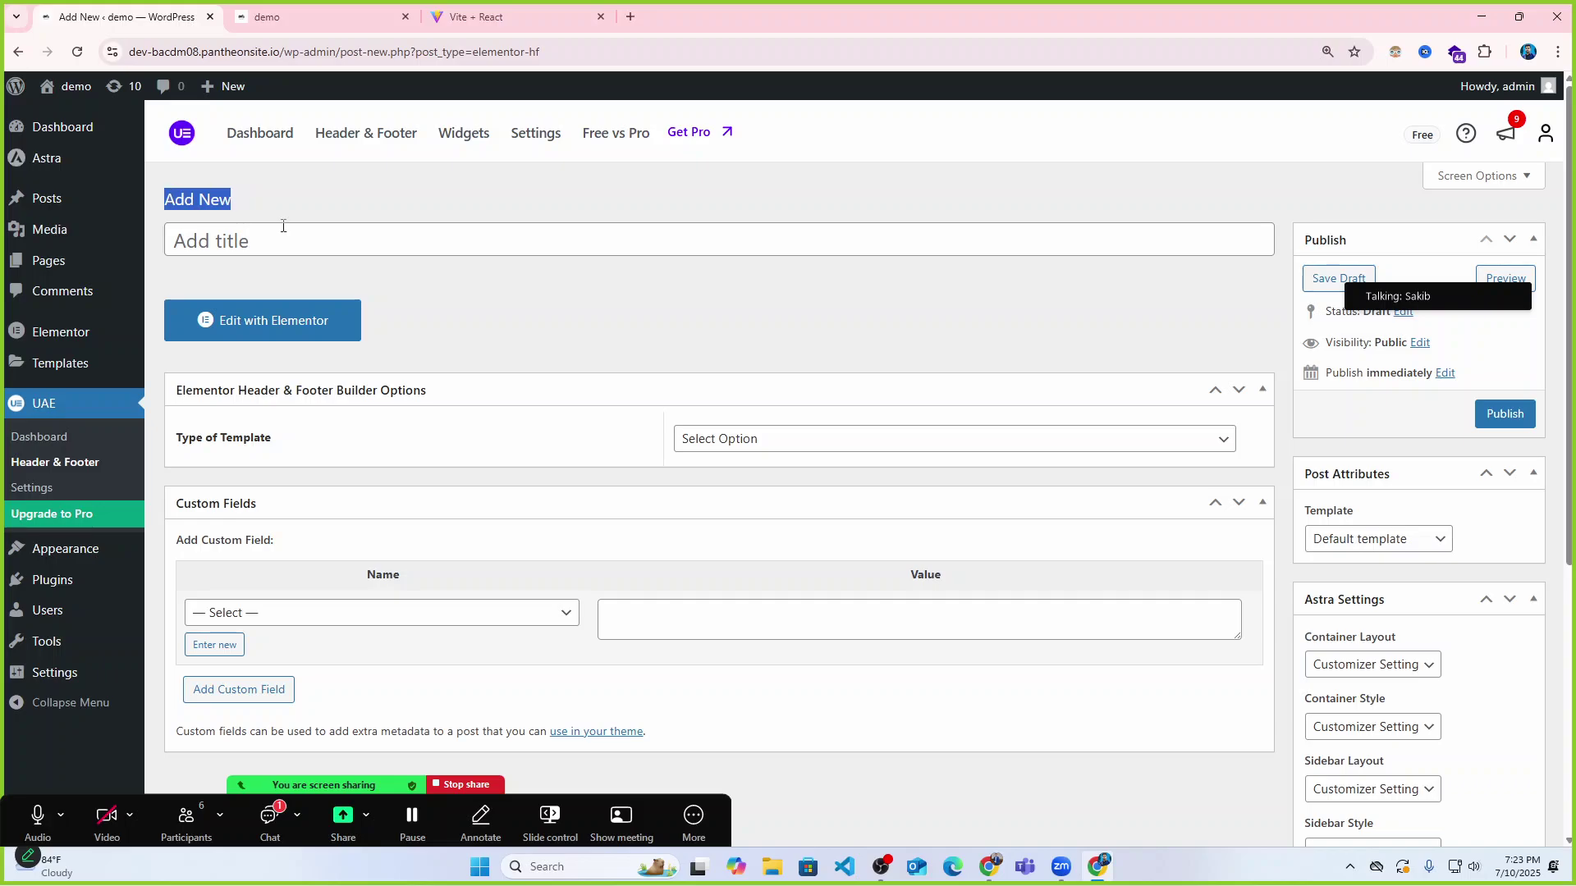
pyautogui.click(254, 238)
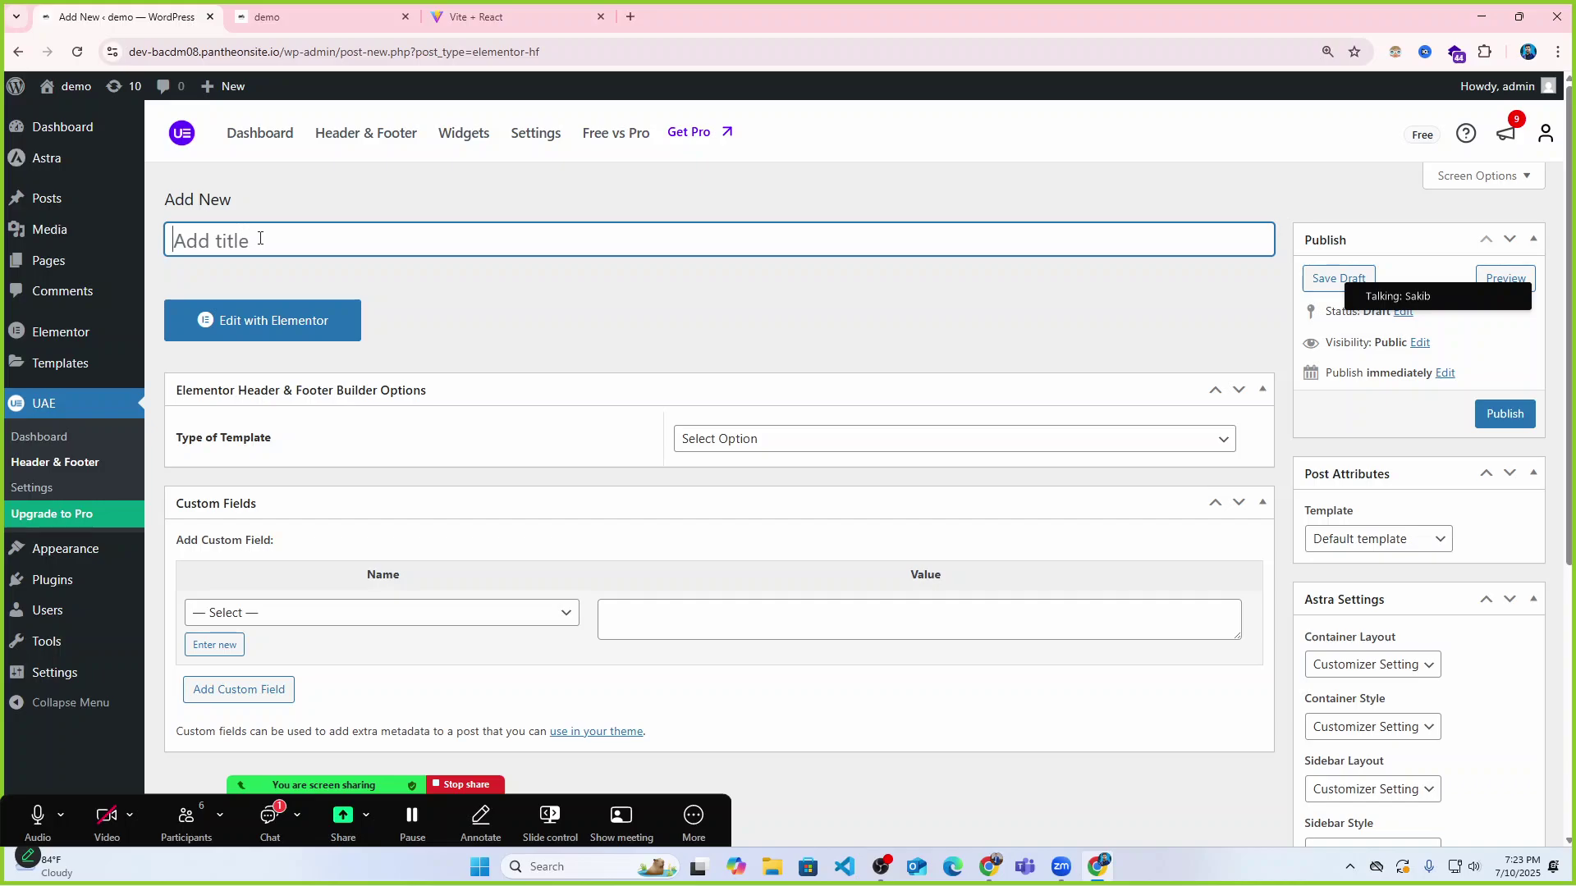
pyautogui.write('h')
pyautogui.press('BackSpace')
pyautogui.write('header')
# Set the template type to Header and display it on the Entire Website.
pyautogui.click(692, 446)
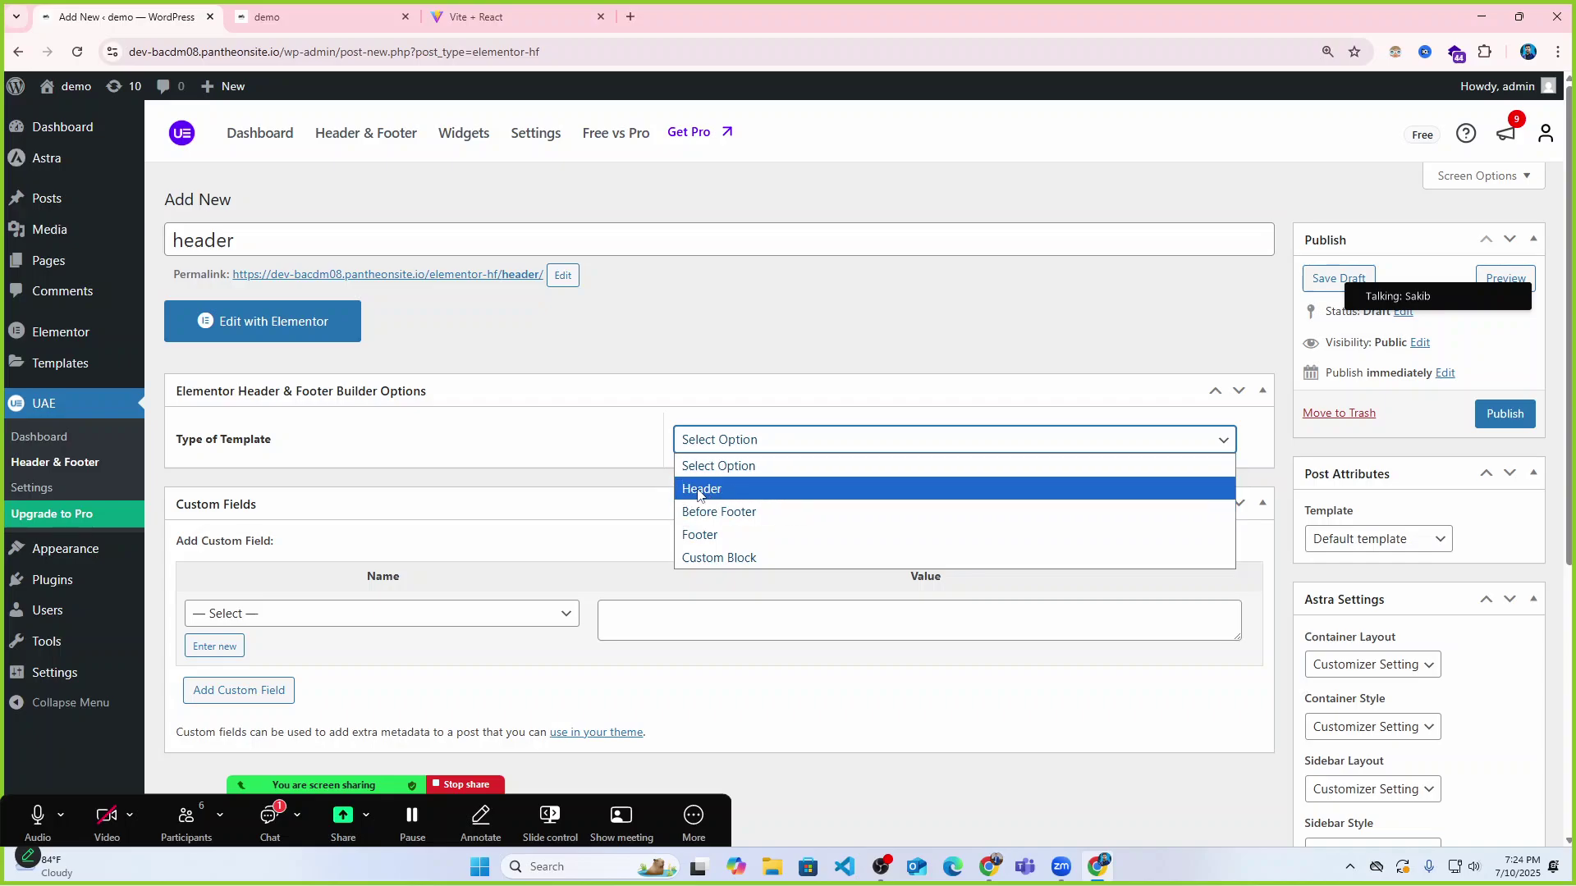
pyautogui.click(705, 491)
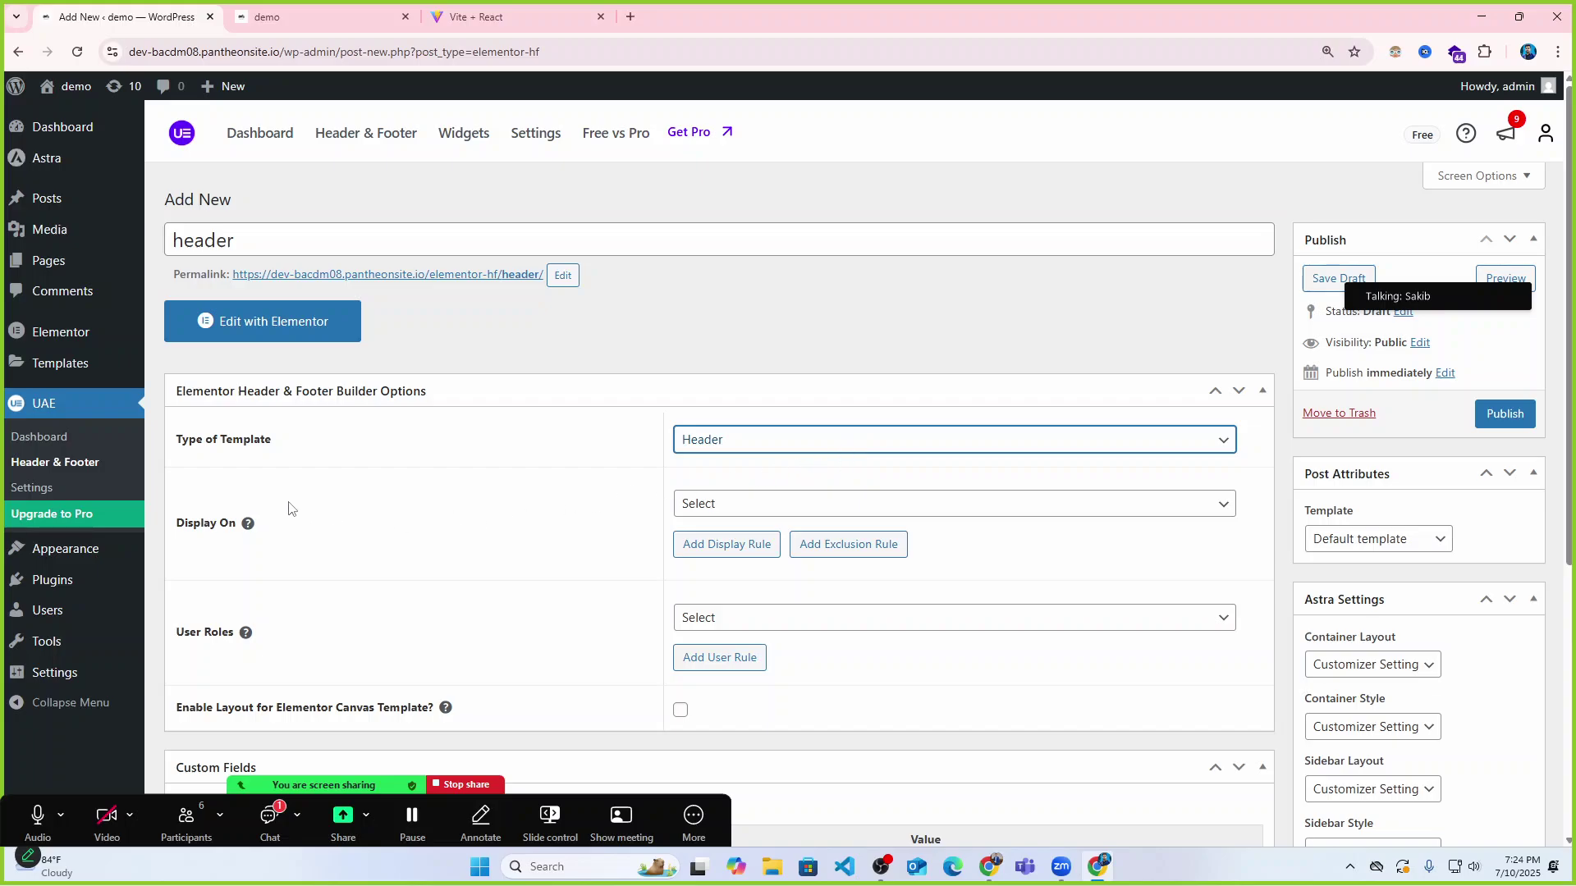
pyautogui.click(778, 507)
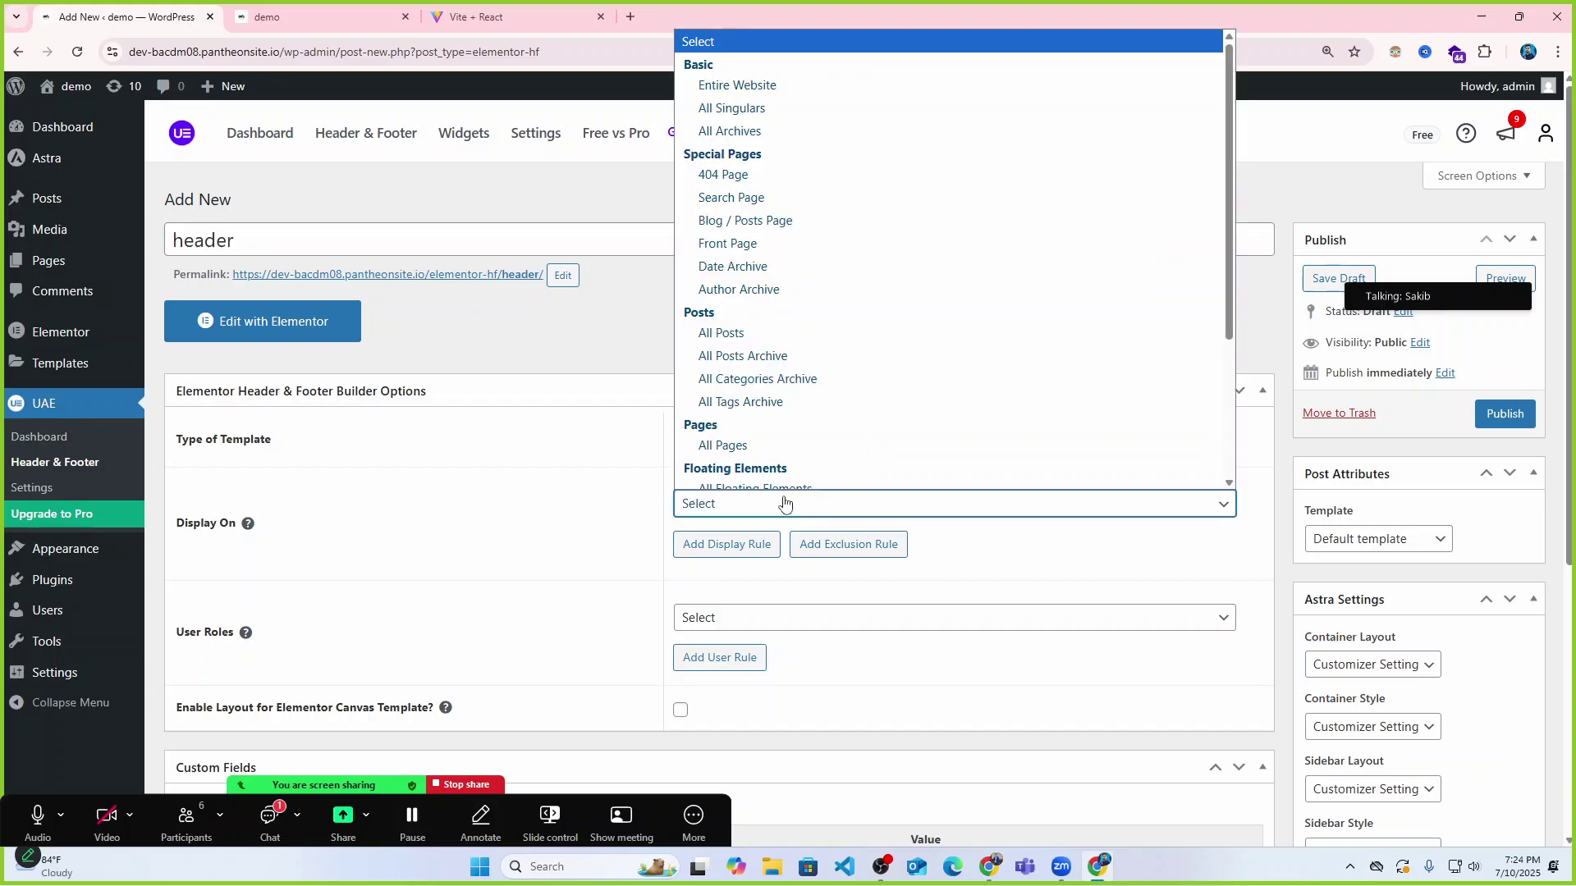
pyautogui.scroll(1, 792, 168)
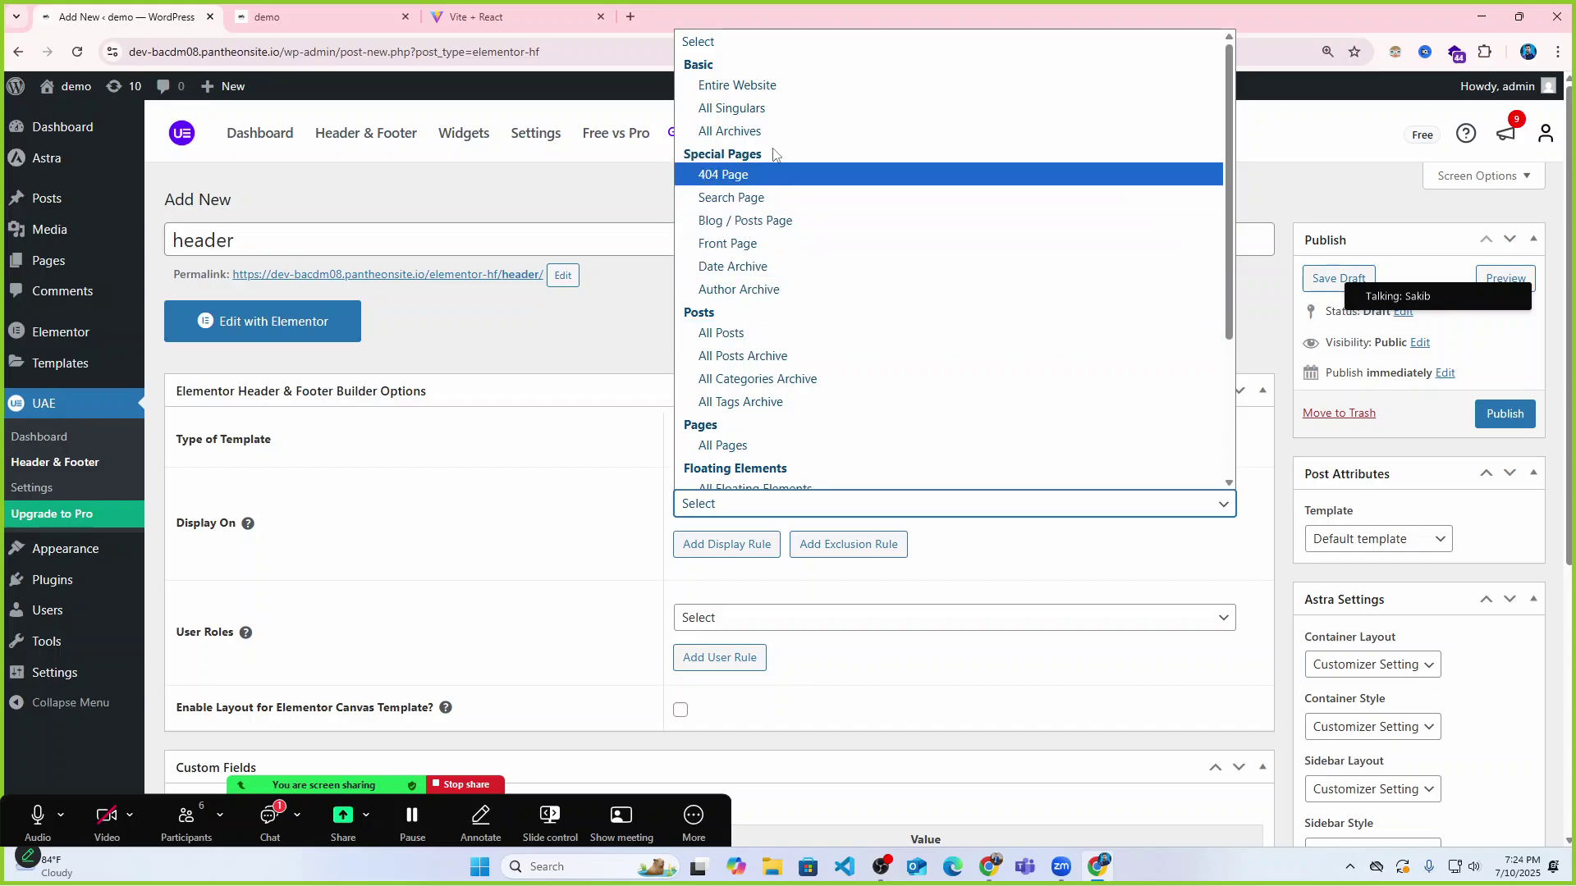
pyautogui.click(757, 87)
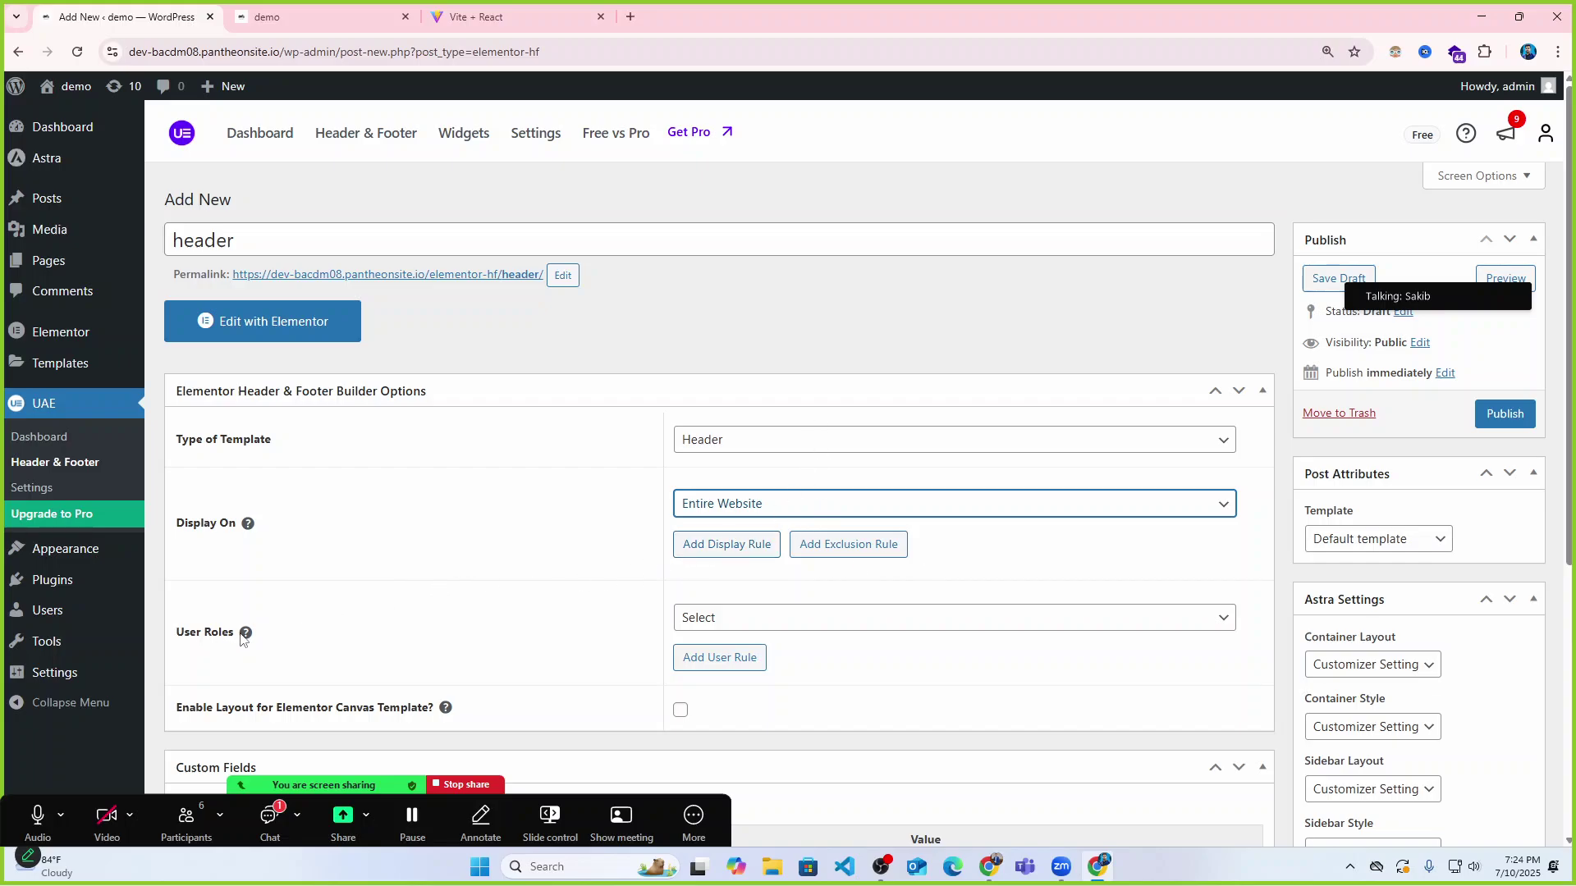
# Look through the user role choices and close them without picking a role.
pyautogui.scroll(-1, 257, 641)
pyautogui.click(832, 544)
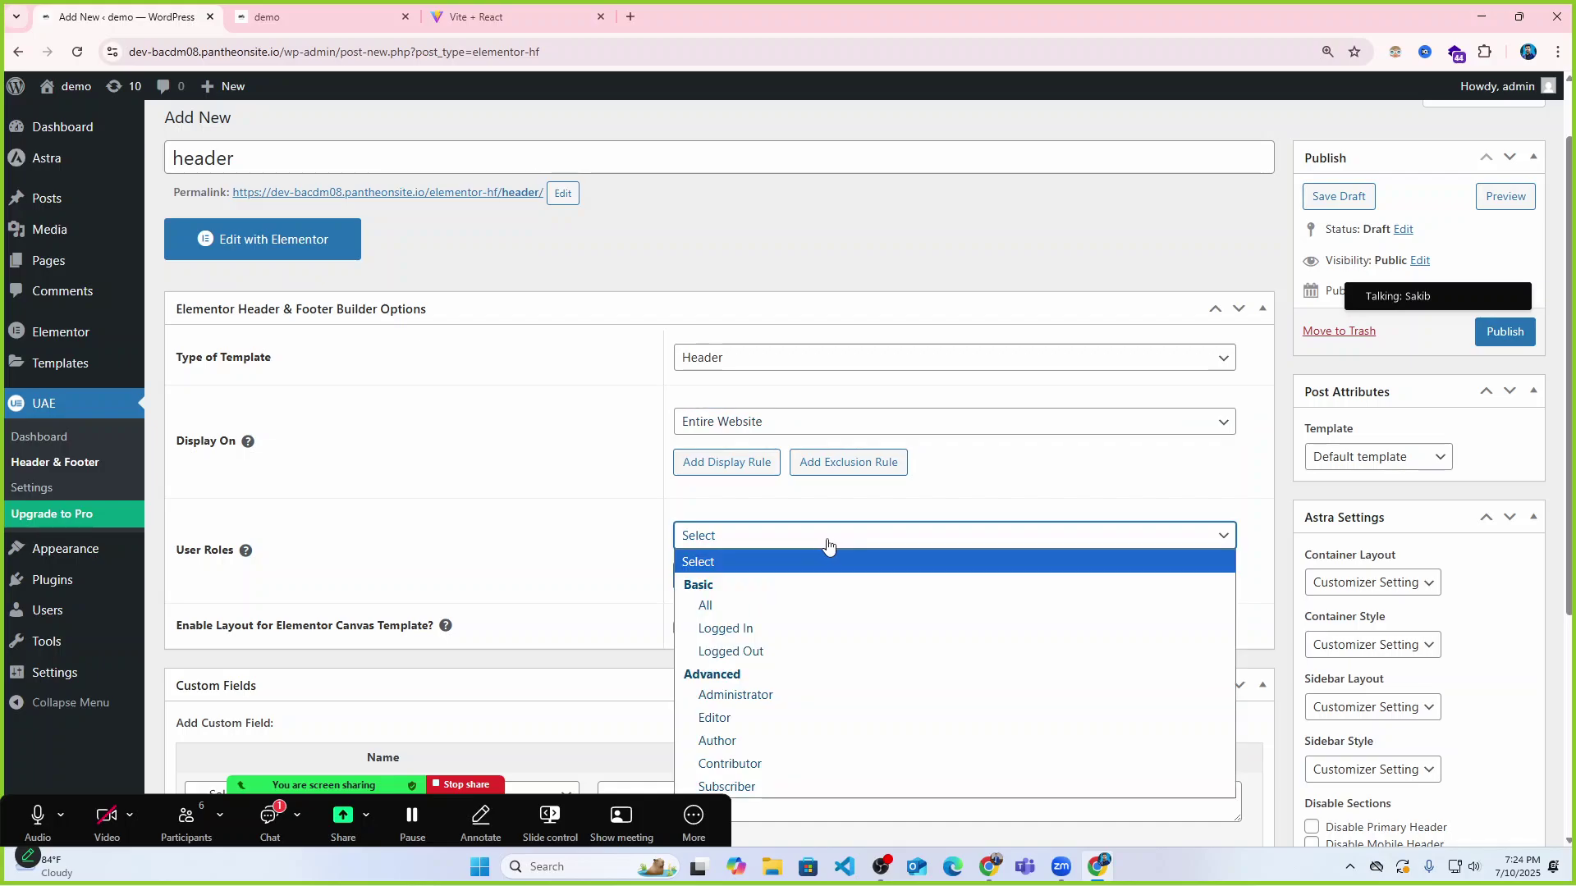
pyautogui.click(780, 550)
pyautogui.click(767, 548)
pyautogui.scroll(-2, 604, 595)
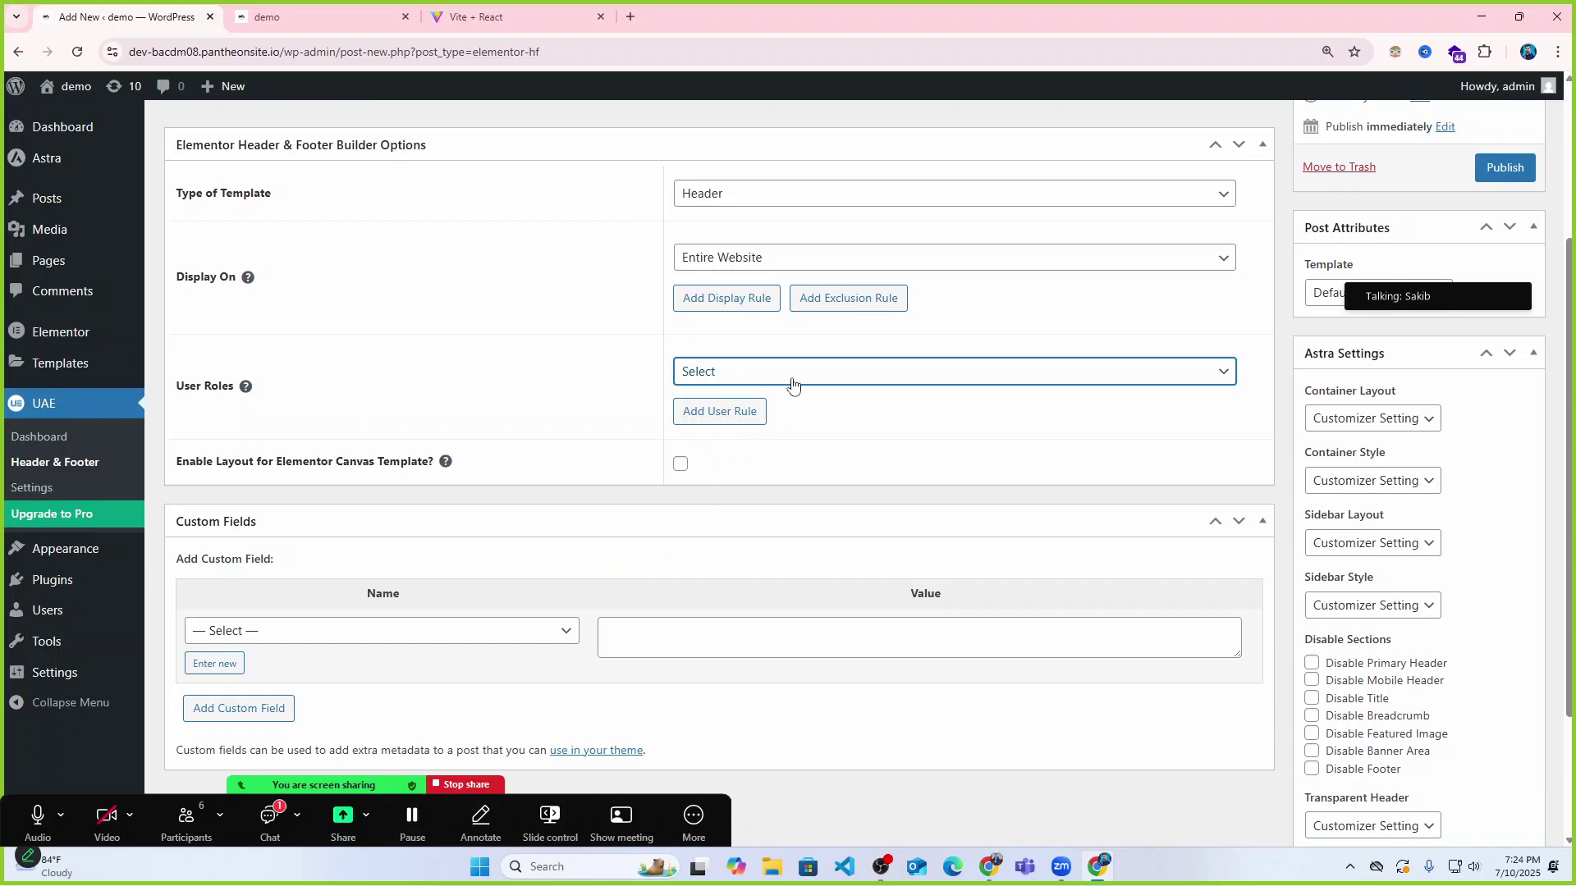
pyautogui.click(792, 375)
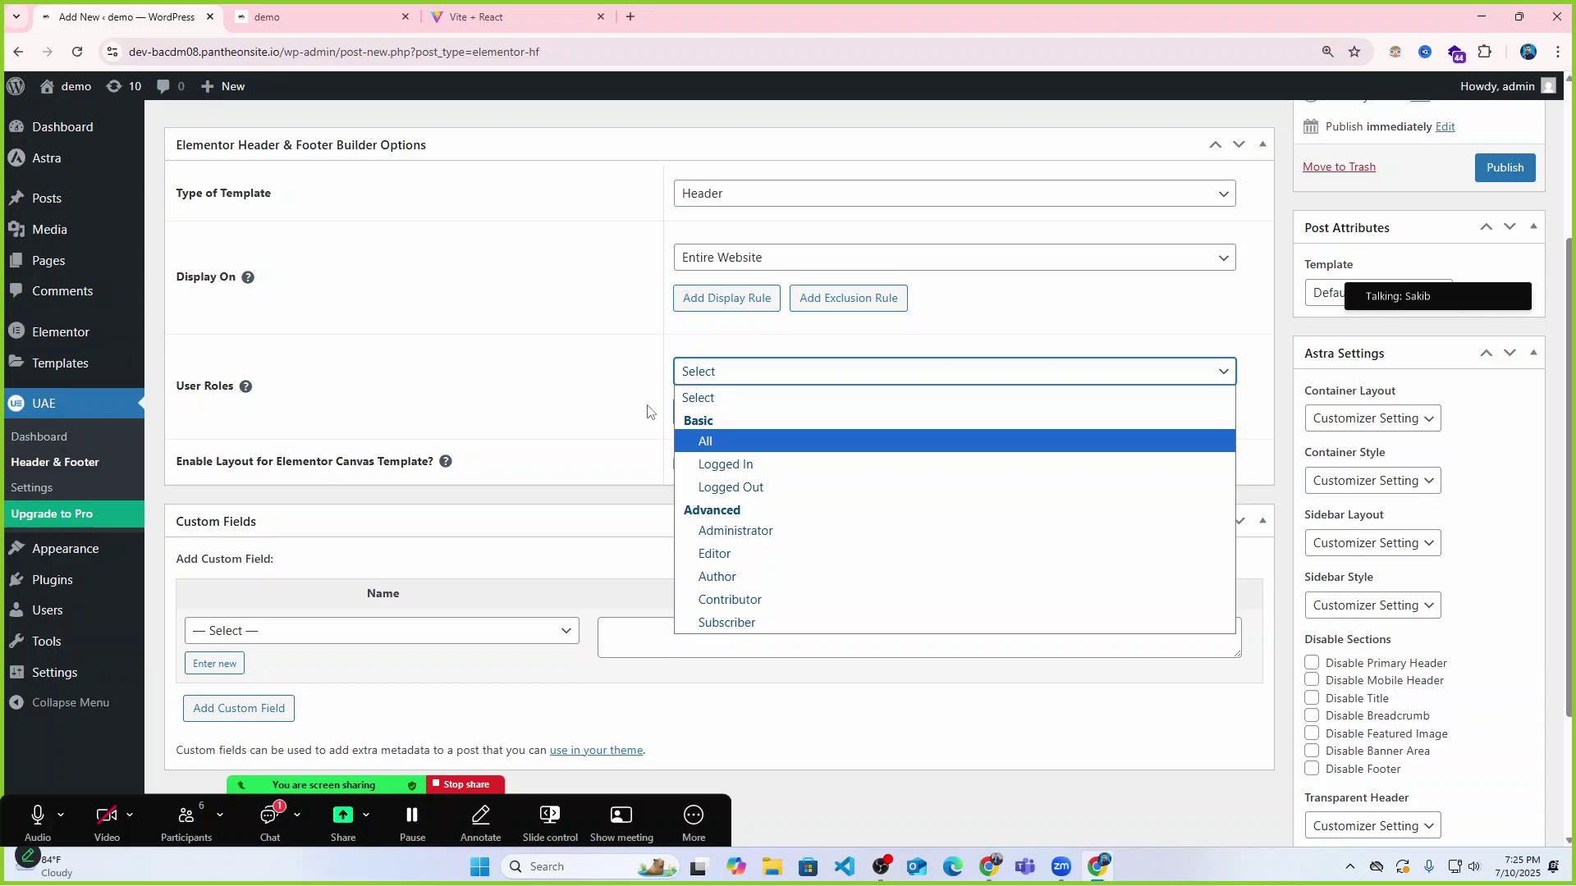
pyautogui.click(602, 388)
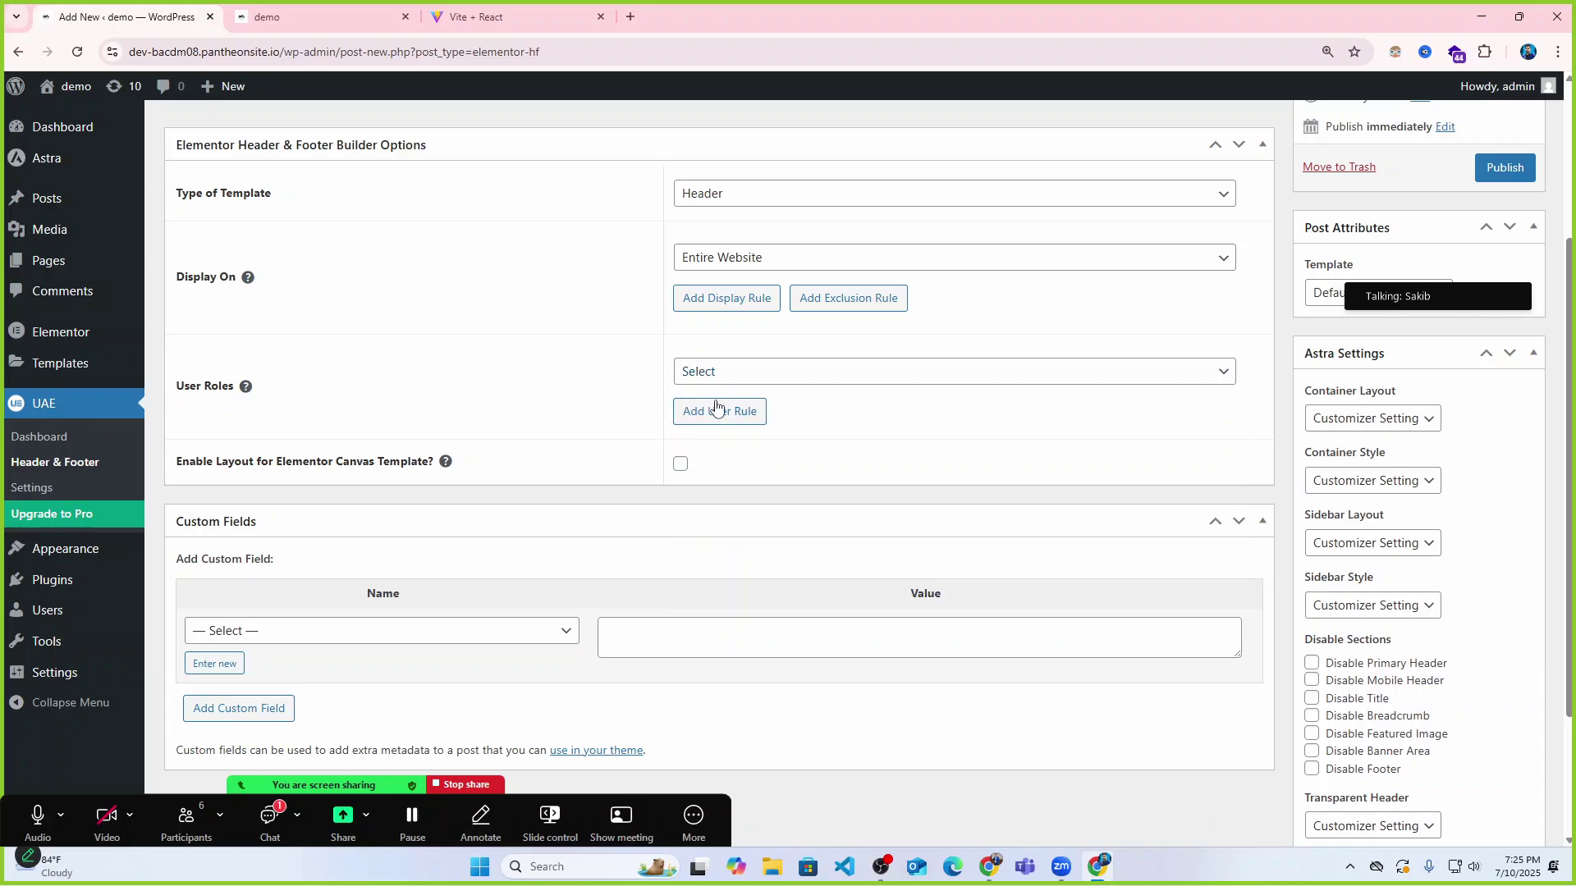
pyautogui.scroll(-2, 518, 464)
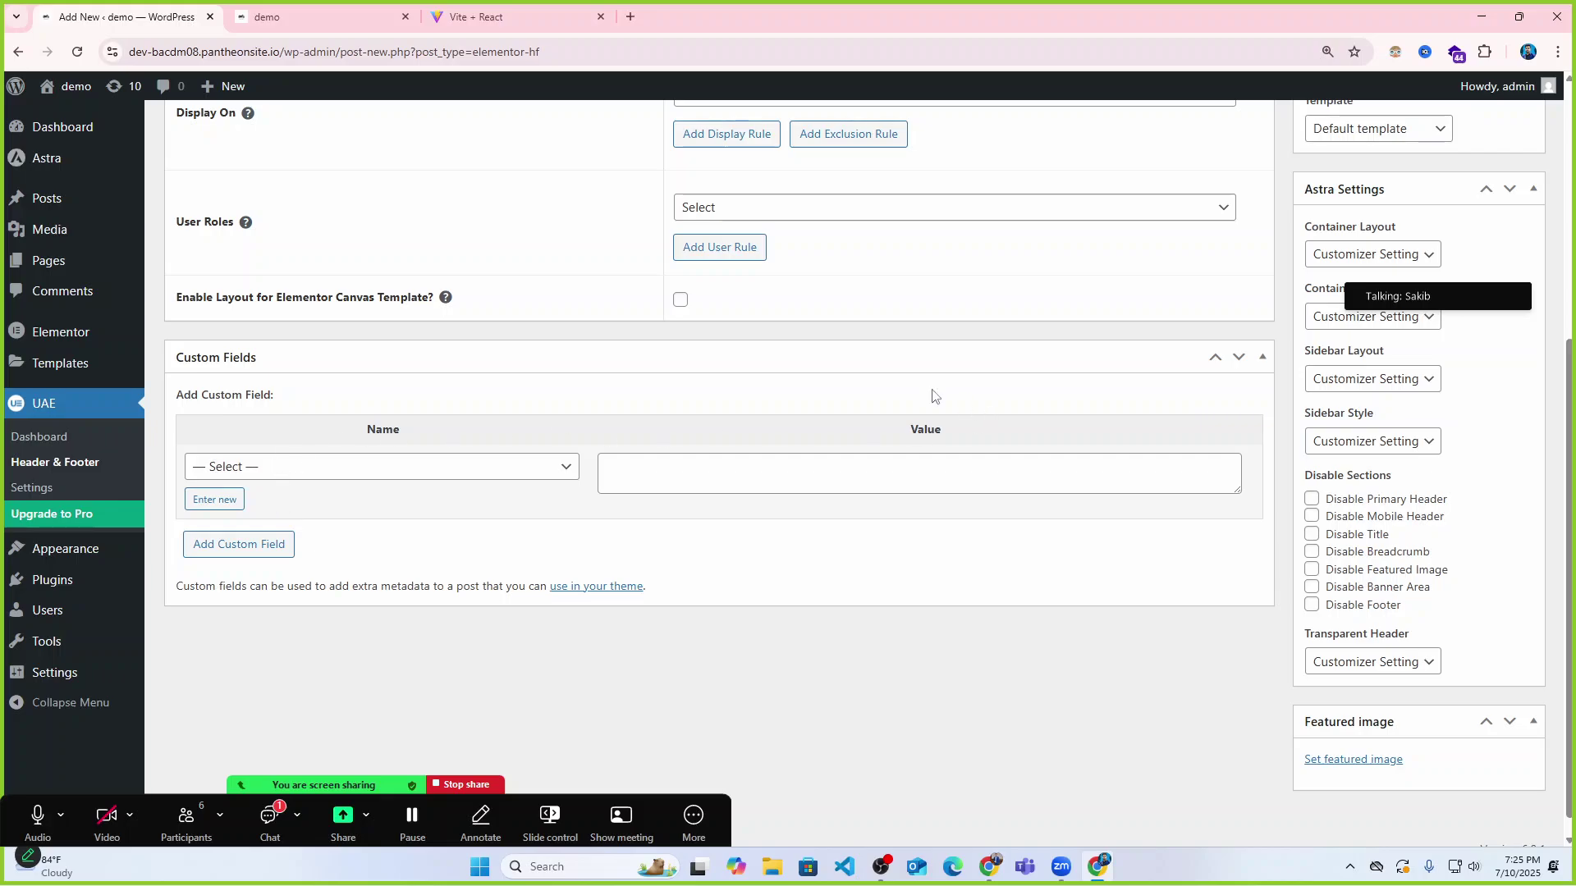
pyautogui.scroll(5, 493, 435)
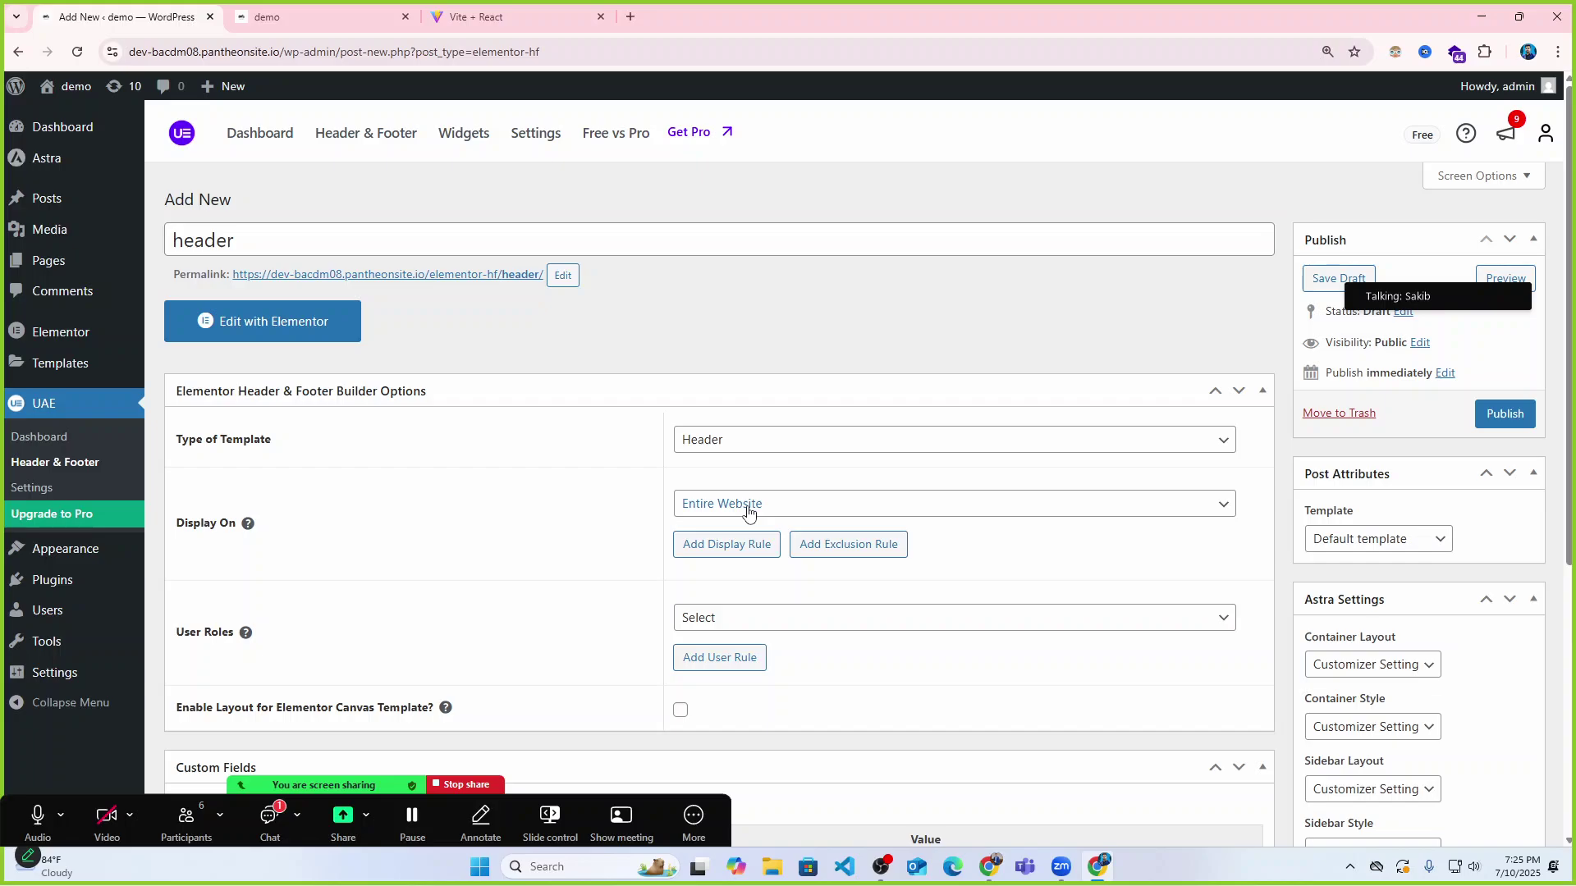
# Publish the header template and reload the demo site to check it.
pyautogui.click(1510, 422)
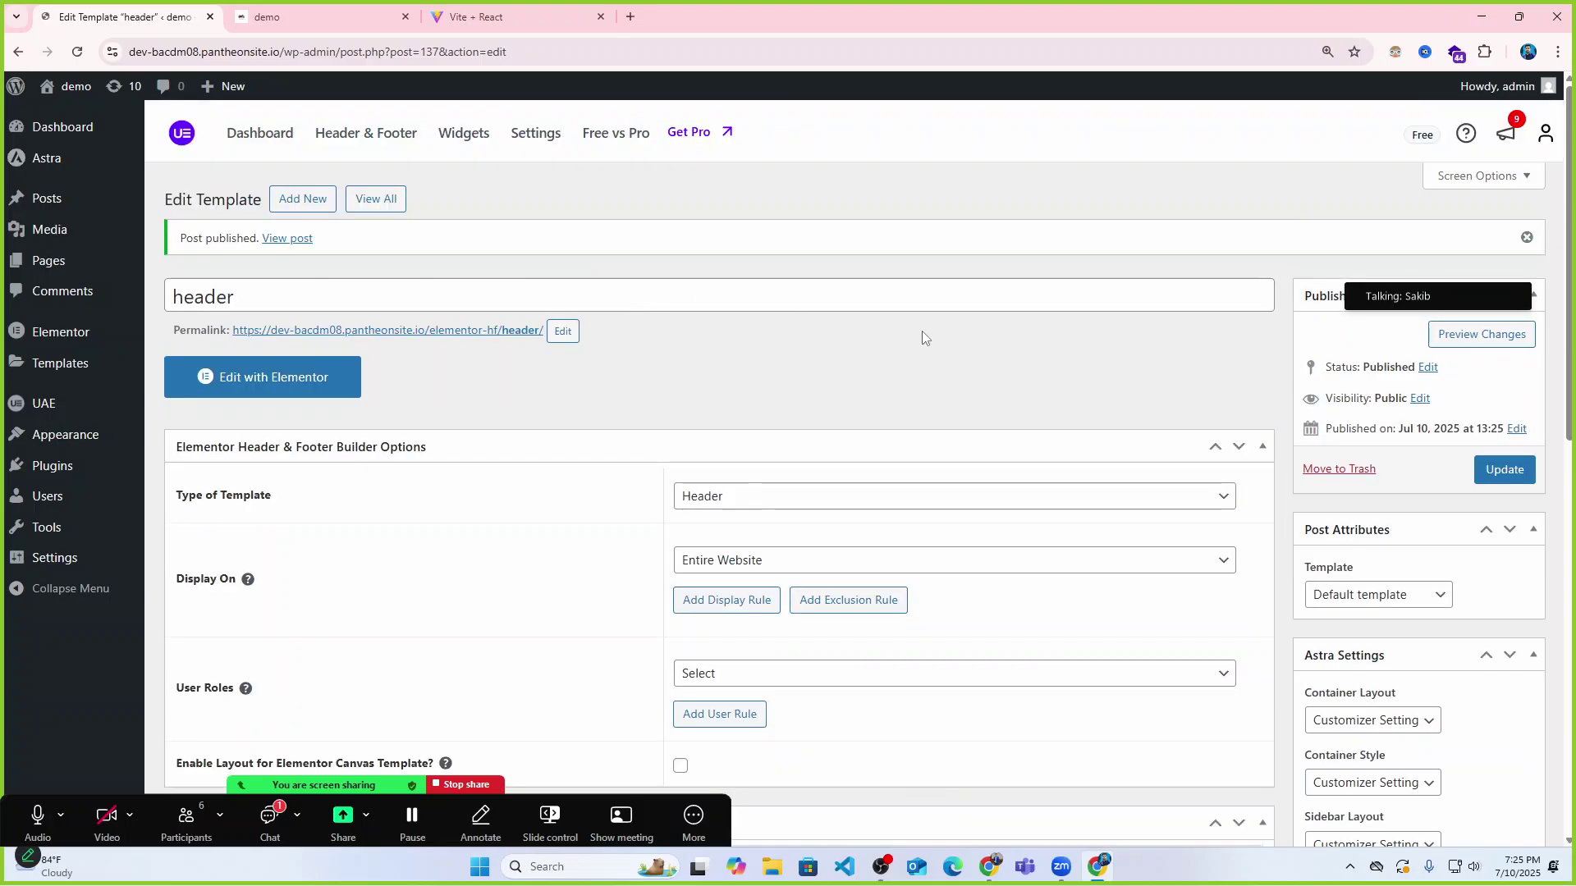
pyautogui.click(493, 16)
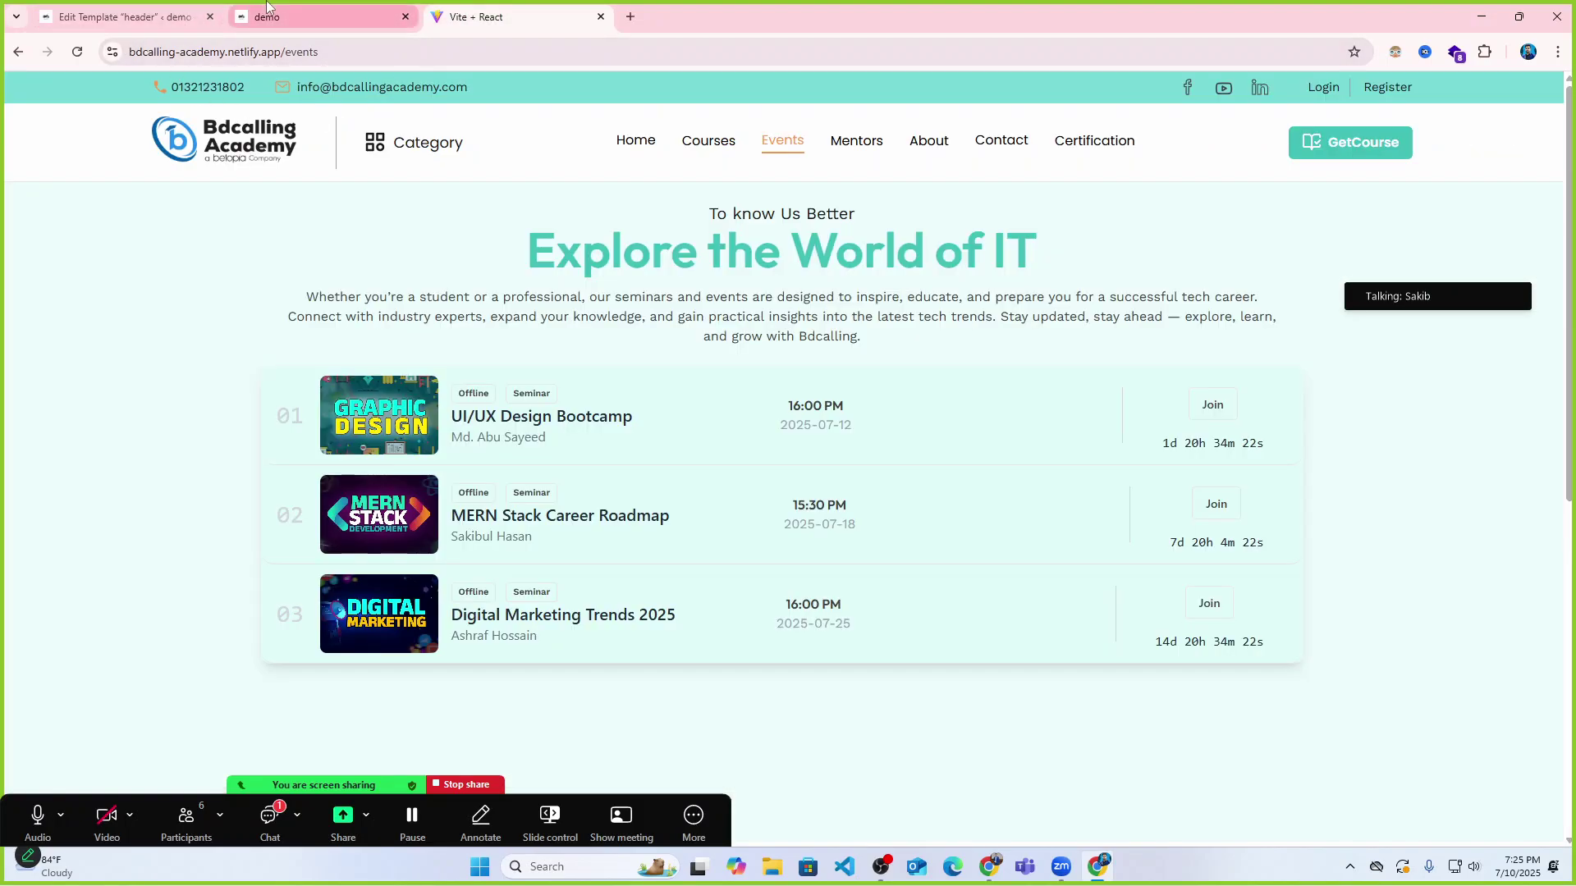
pyautogui.click(320, 17)
pyautogui.click(77, 52)
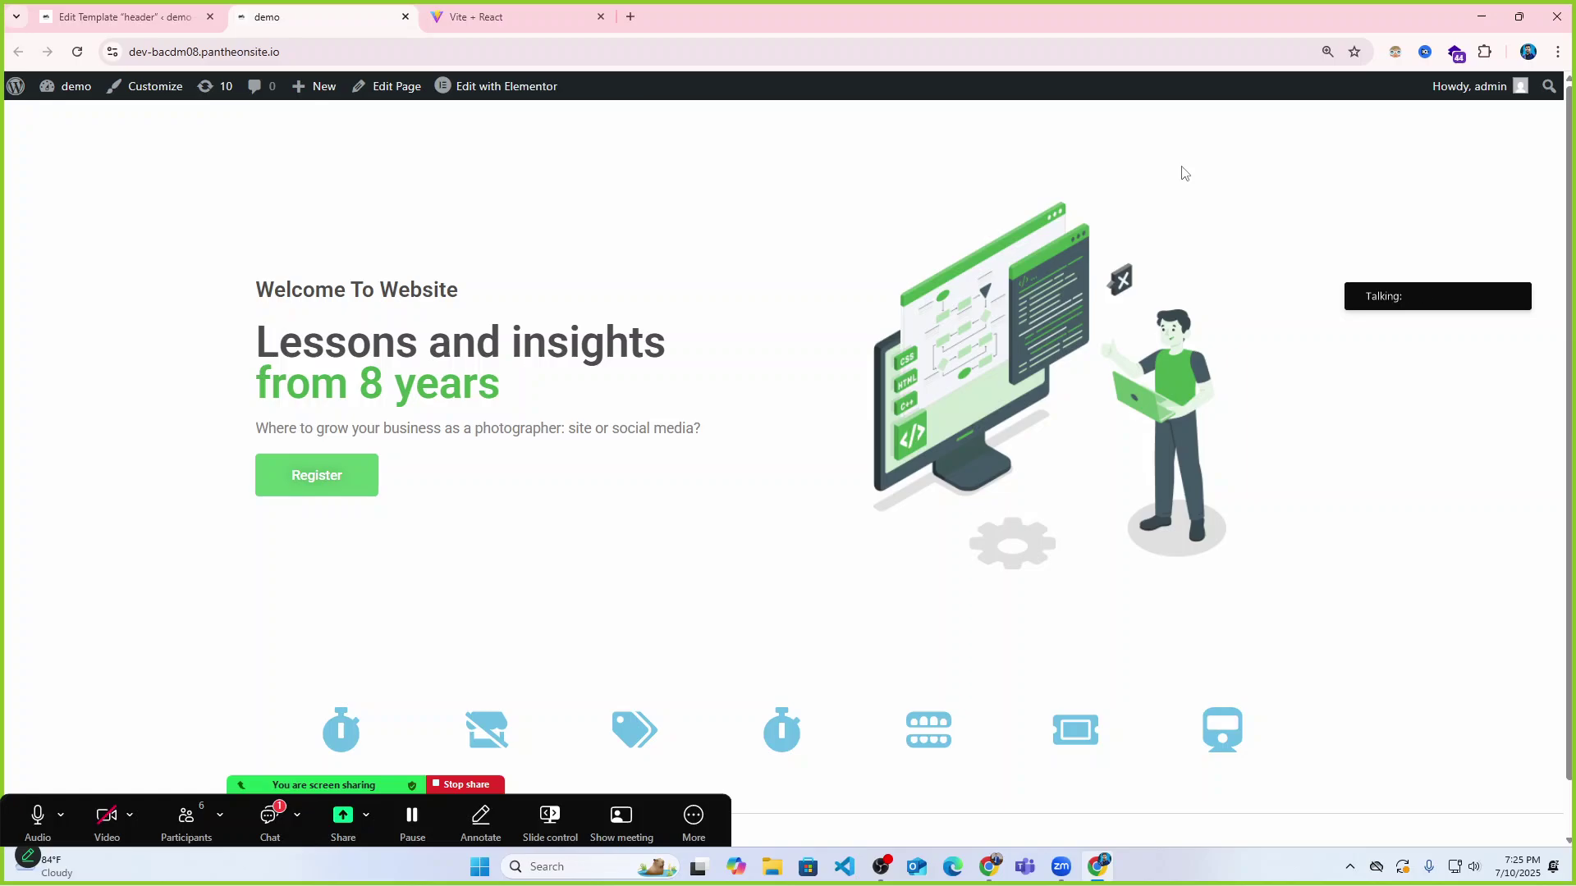
pyautogui.hotkey('ctrl', 'shift', 'Tab')
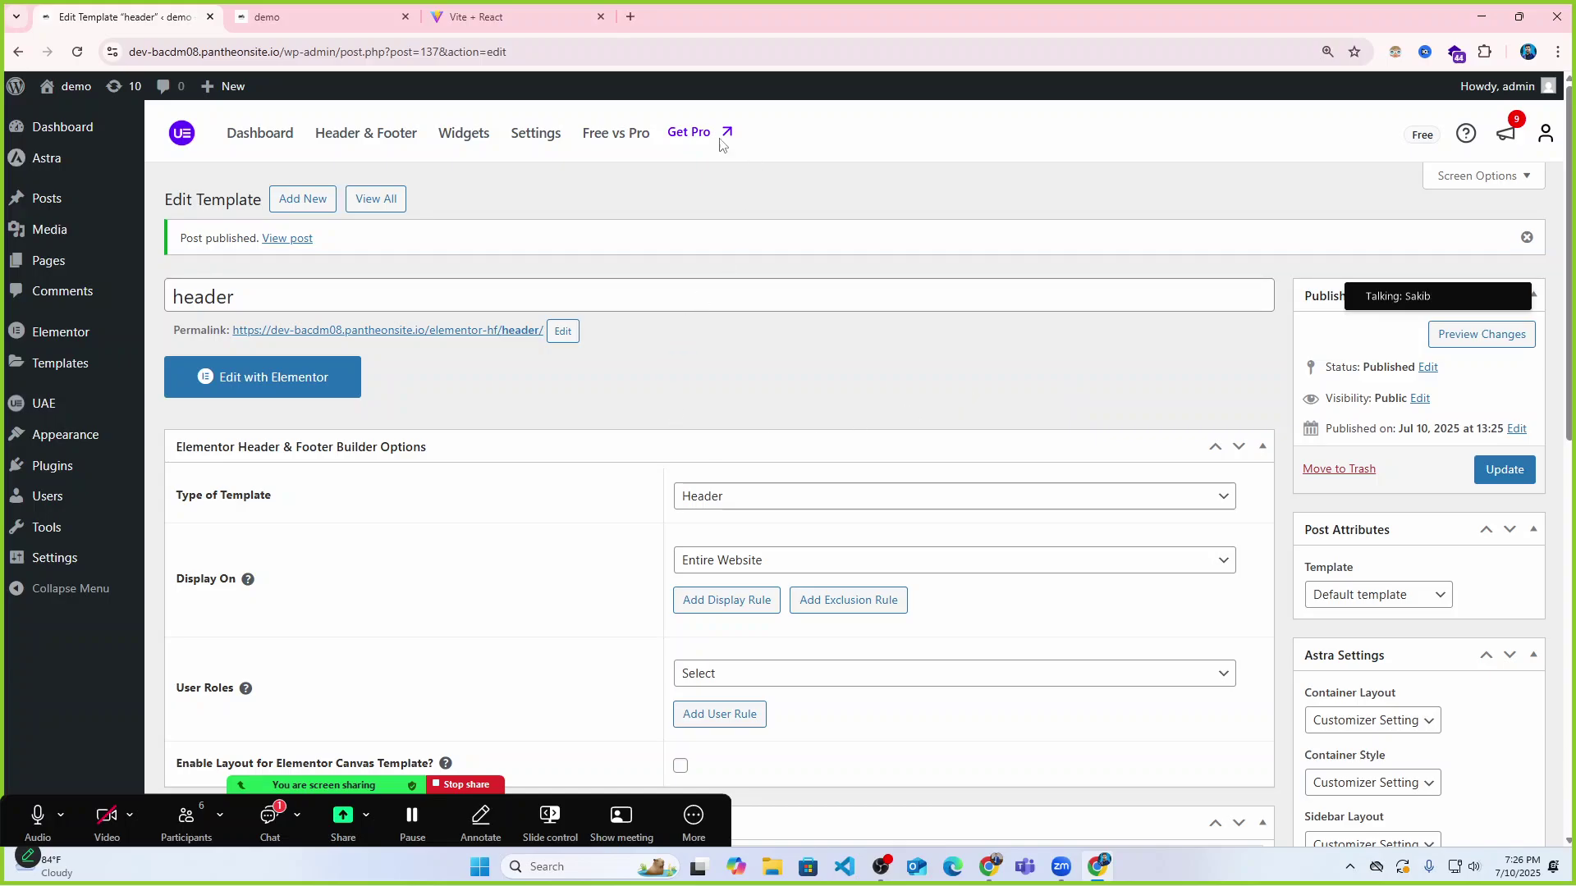
# Go to the UAE Header & Footer template list.
pyautogui.scroll(-1, 183, 495)
pyautogui.scroll(1, 361, 411)
pyautogui.click(17, 89)
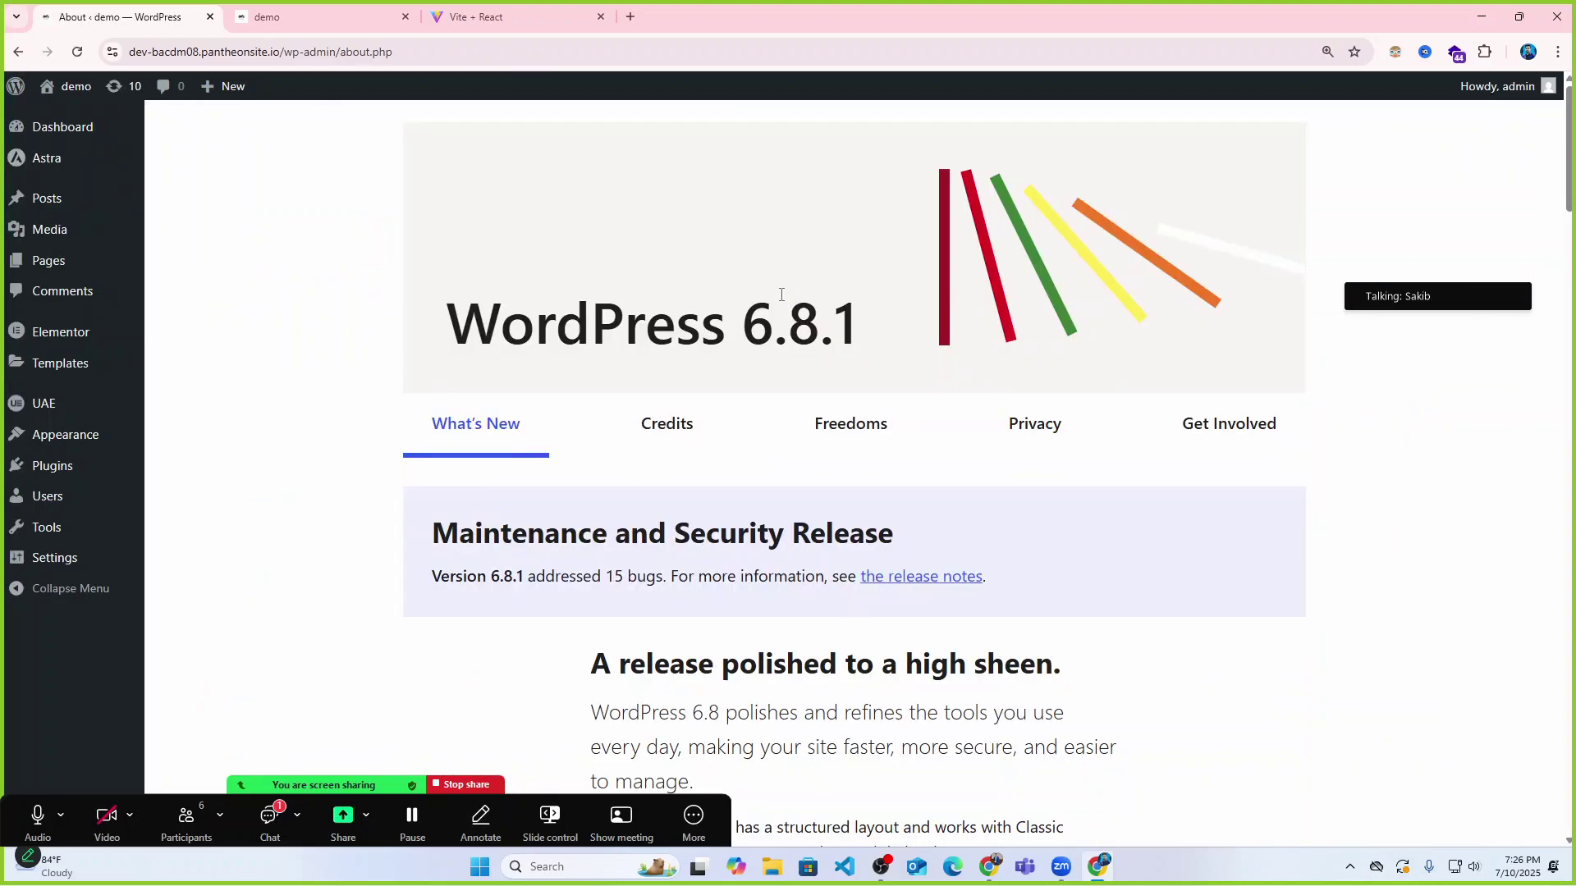
pyautogui.moveTo(42, 404)
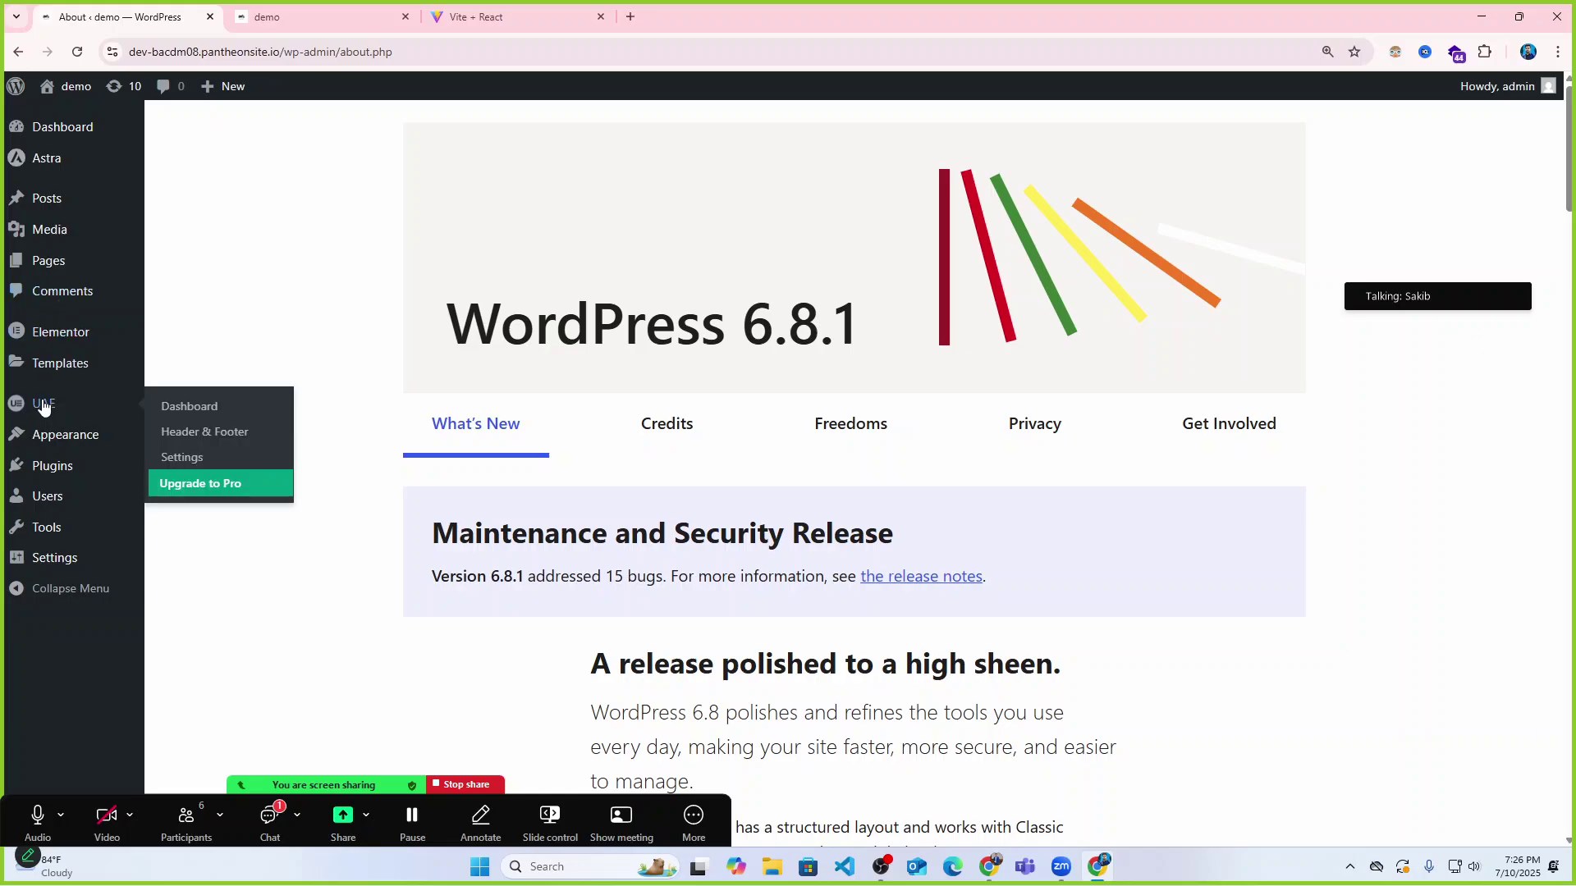
pyautogui.click(208, 431)
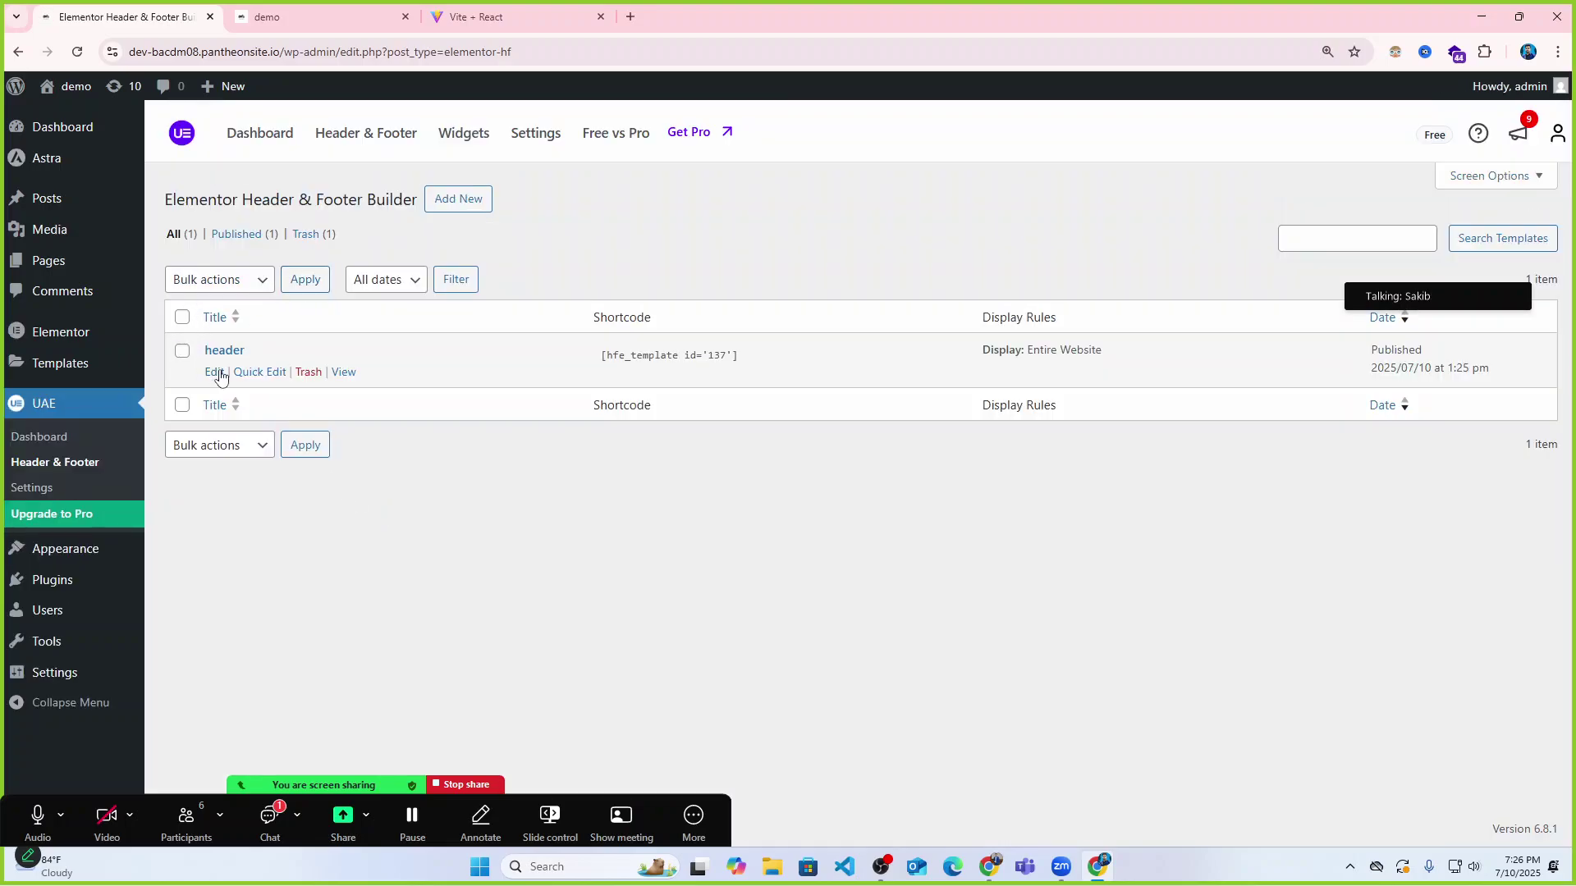
# Open the 'header' template in Elementor, glancing at the reference and demo site tabs.
pyautogui.click(217, 379)
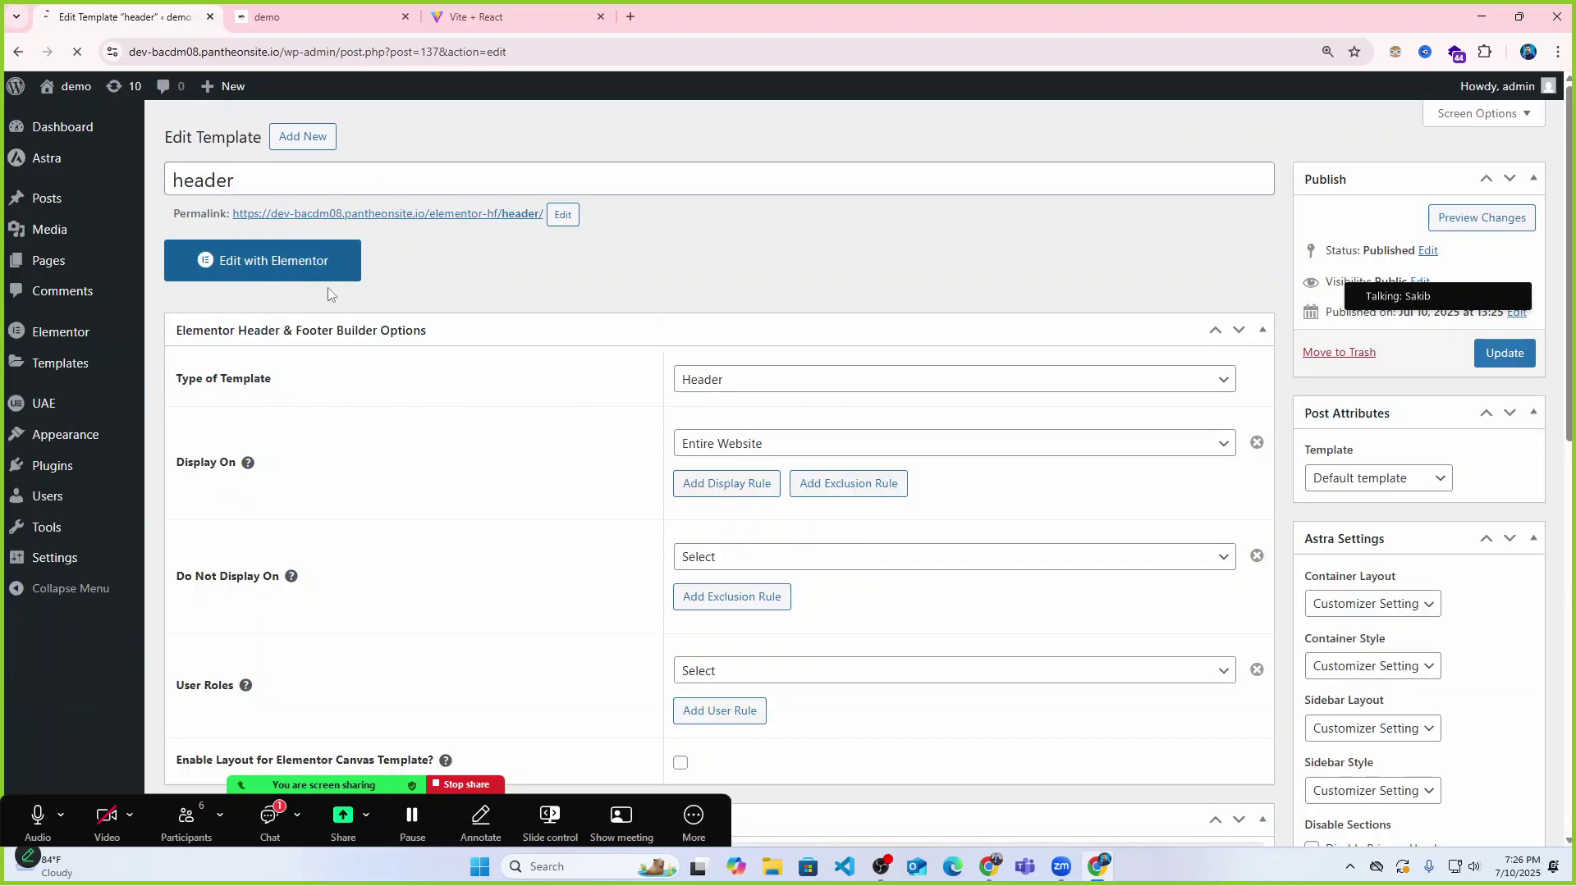
pyautogui.click(284, 326)
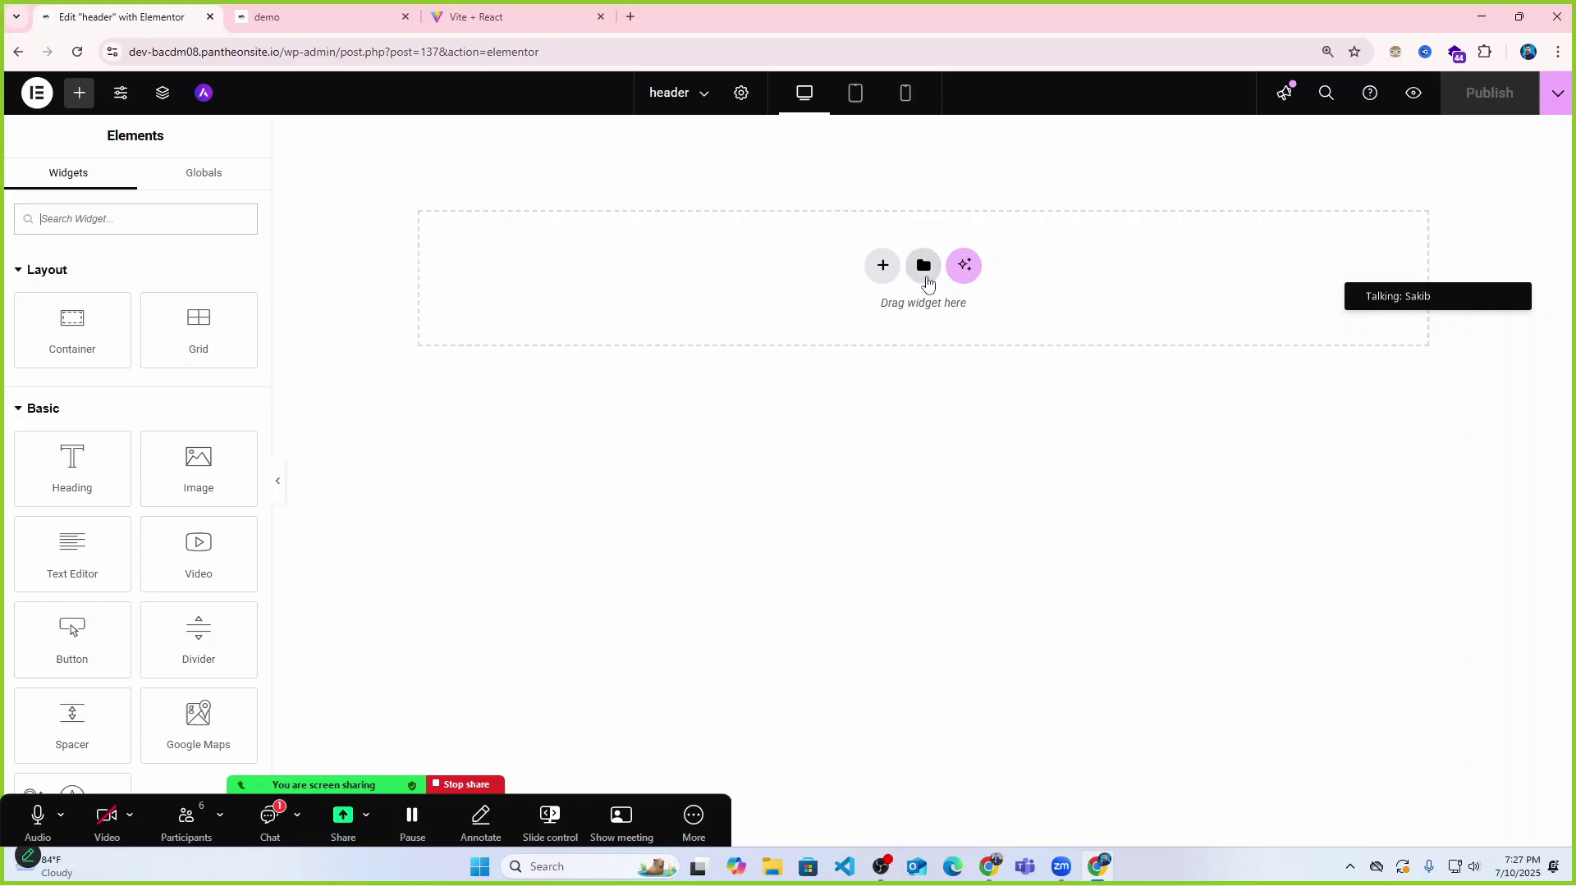
pyautogui.click(492, 16)
pyautogui.click(320, 17)
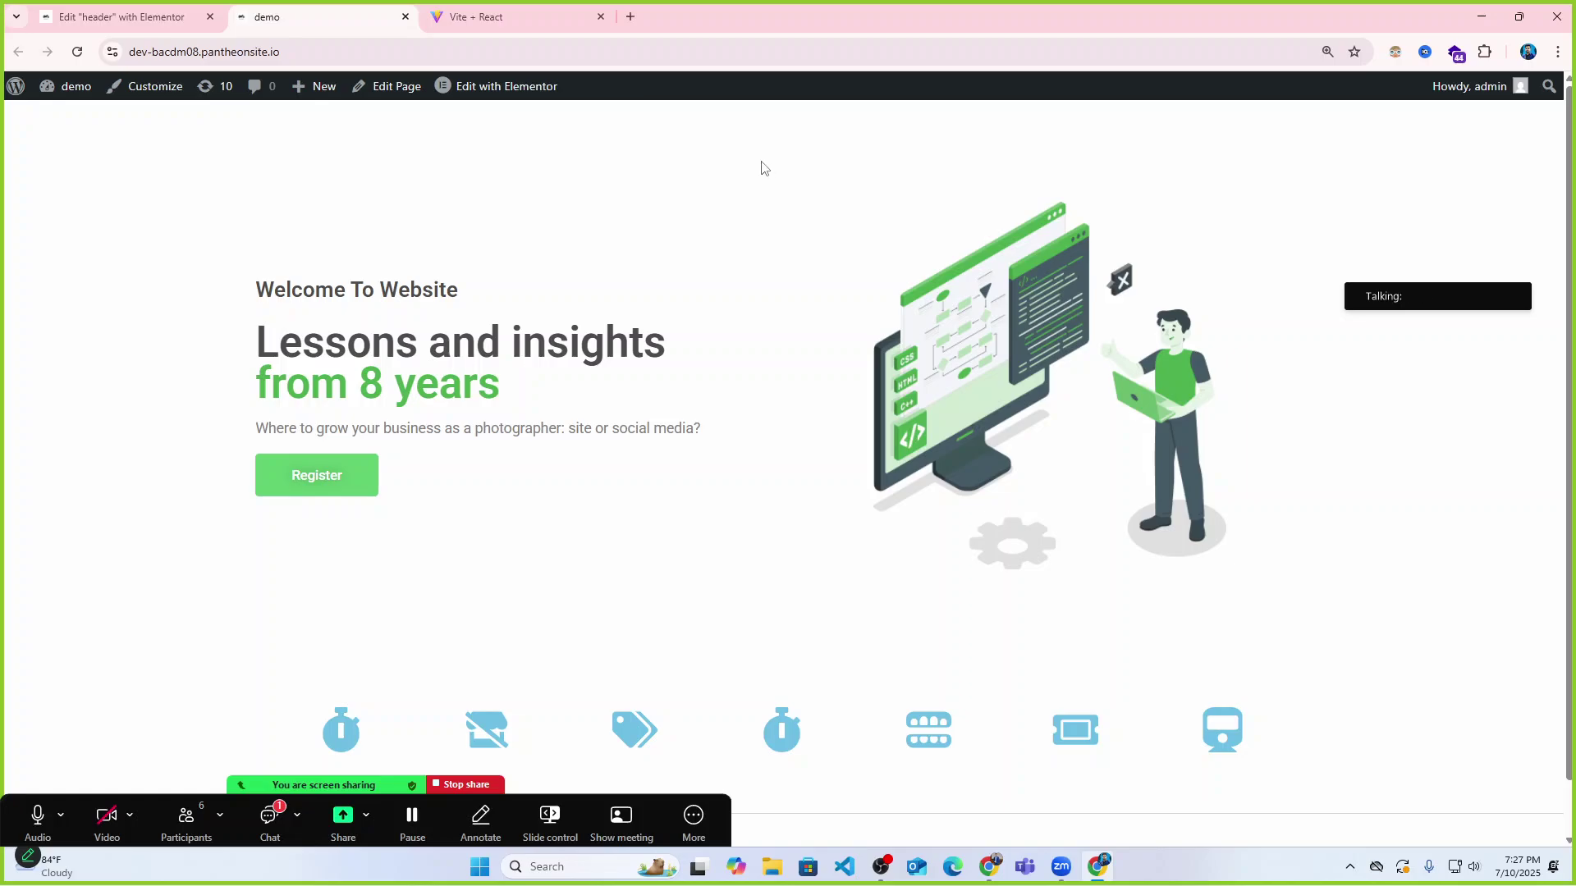
pyautogui.click(124, 17)
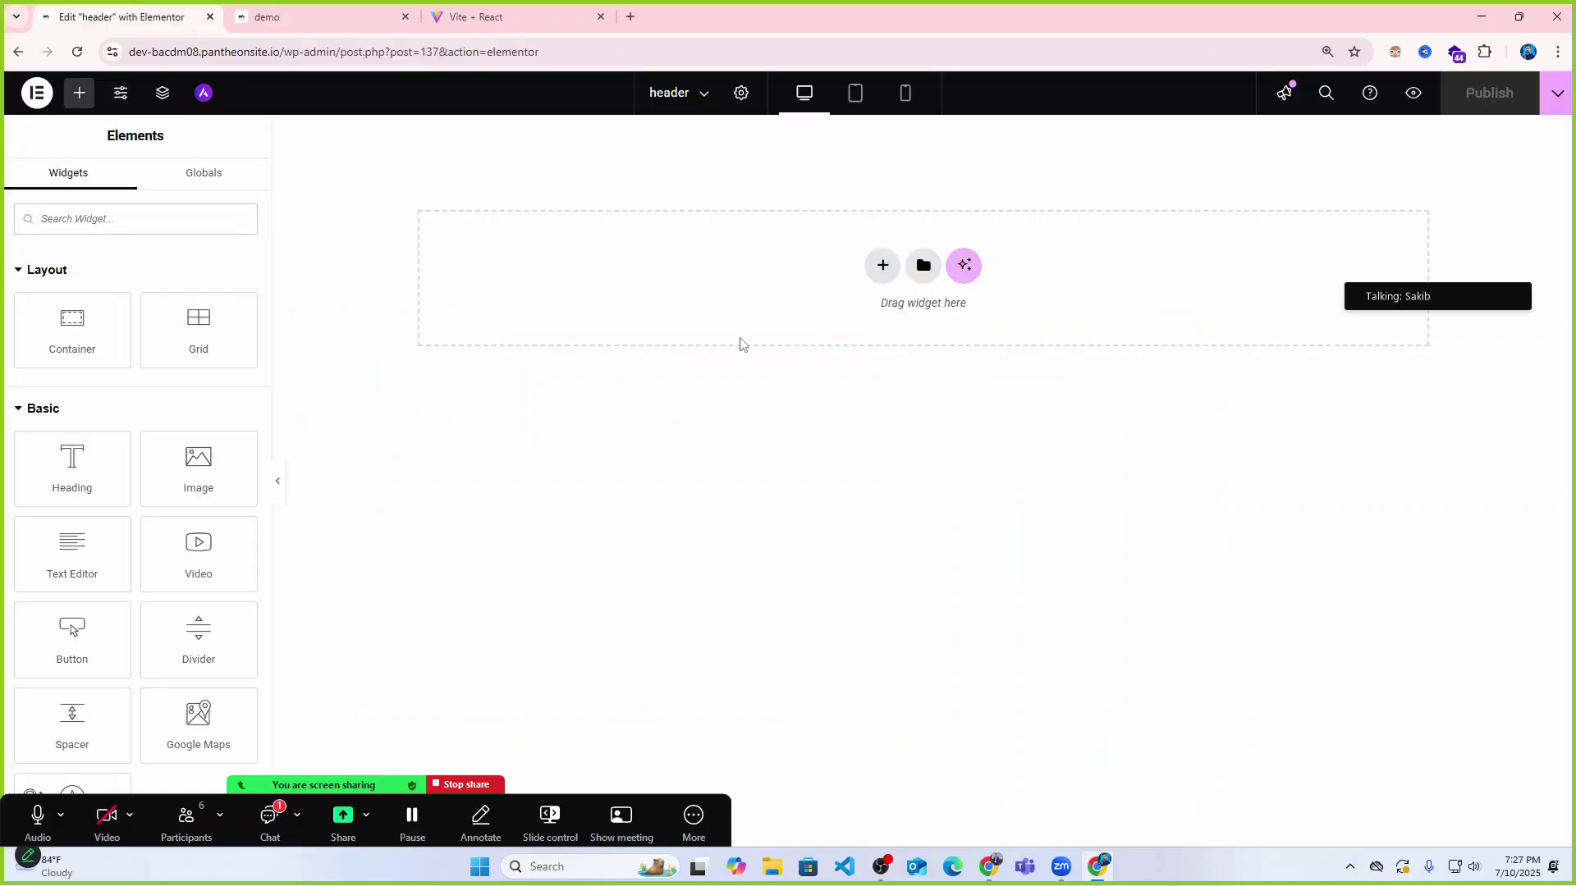
# Search the web for 'figma community' in a new tab.
pyautogui.click(630, 16)
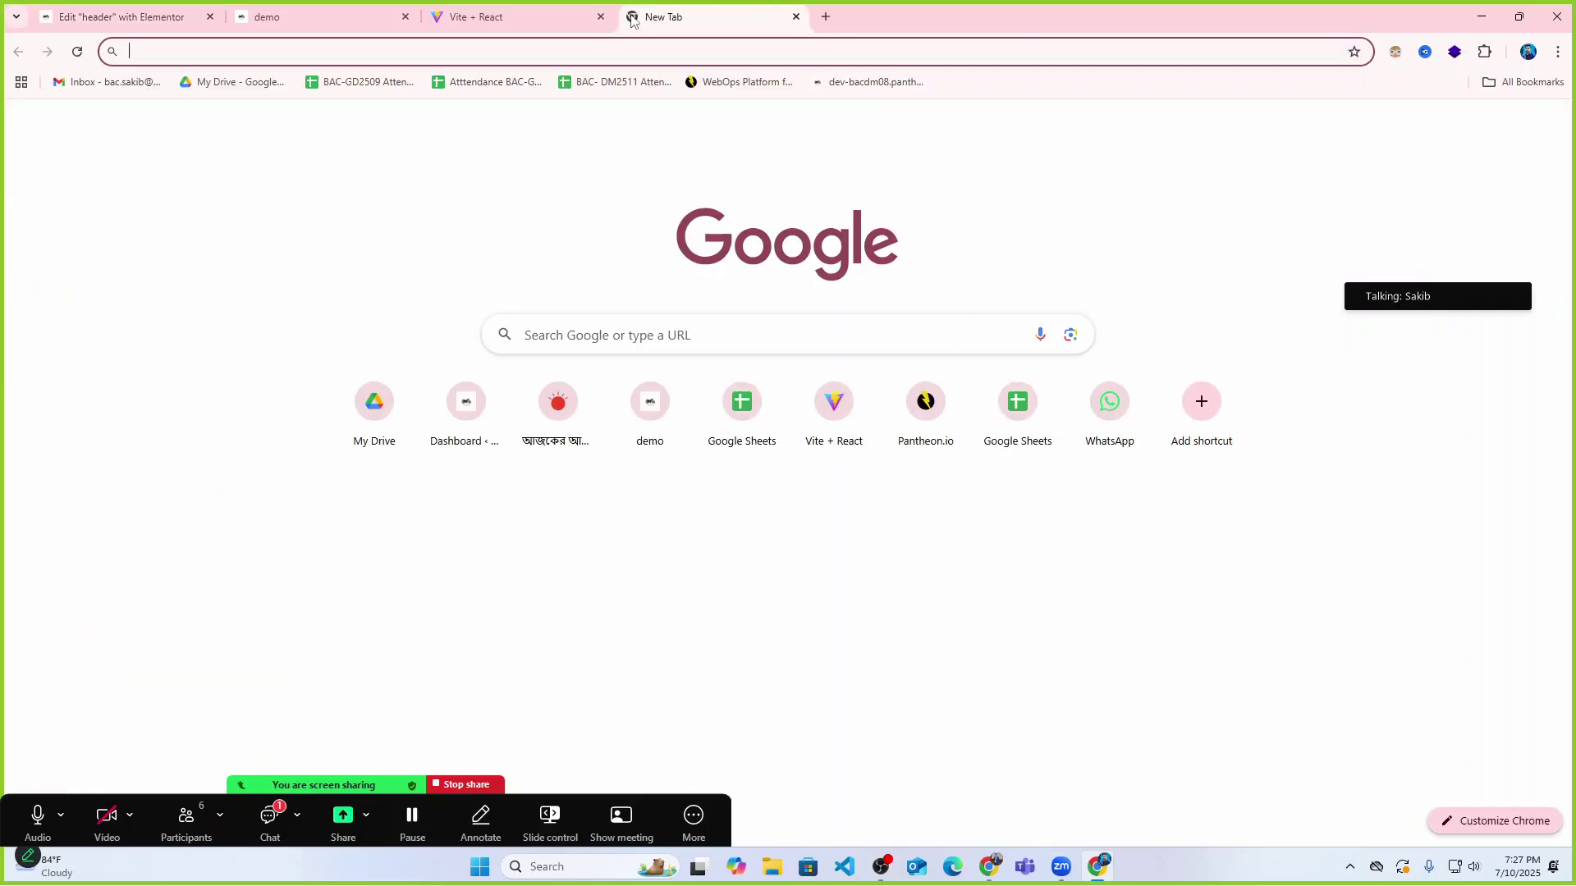
pyautogui.click(640, 48)
pyautogui.write('figma')
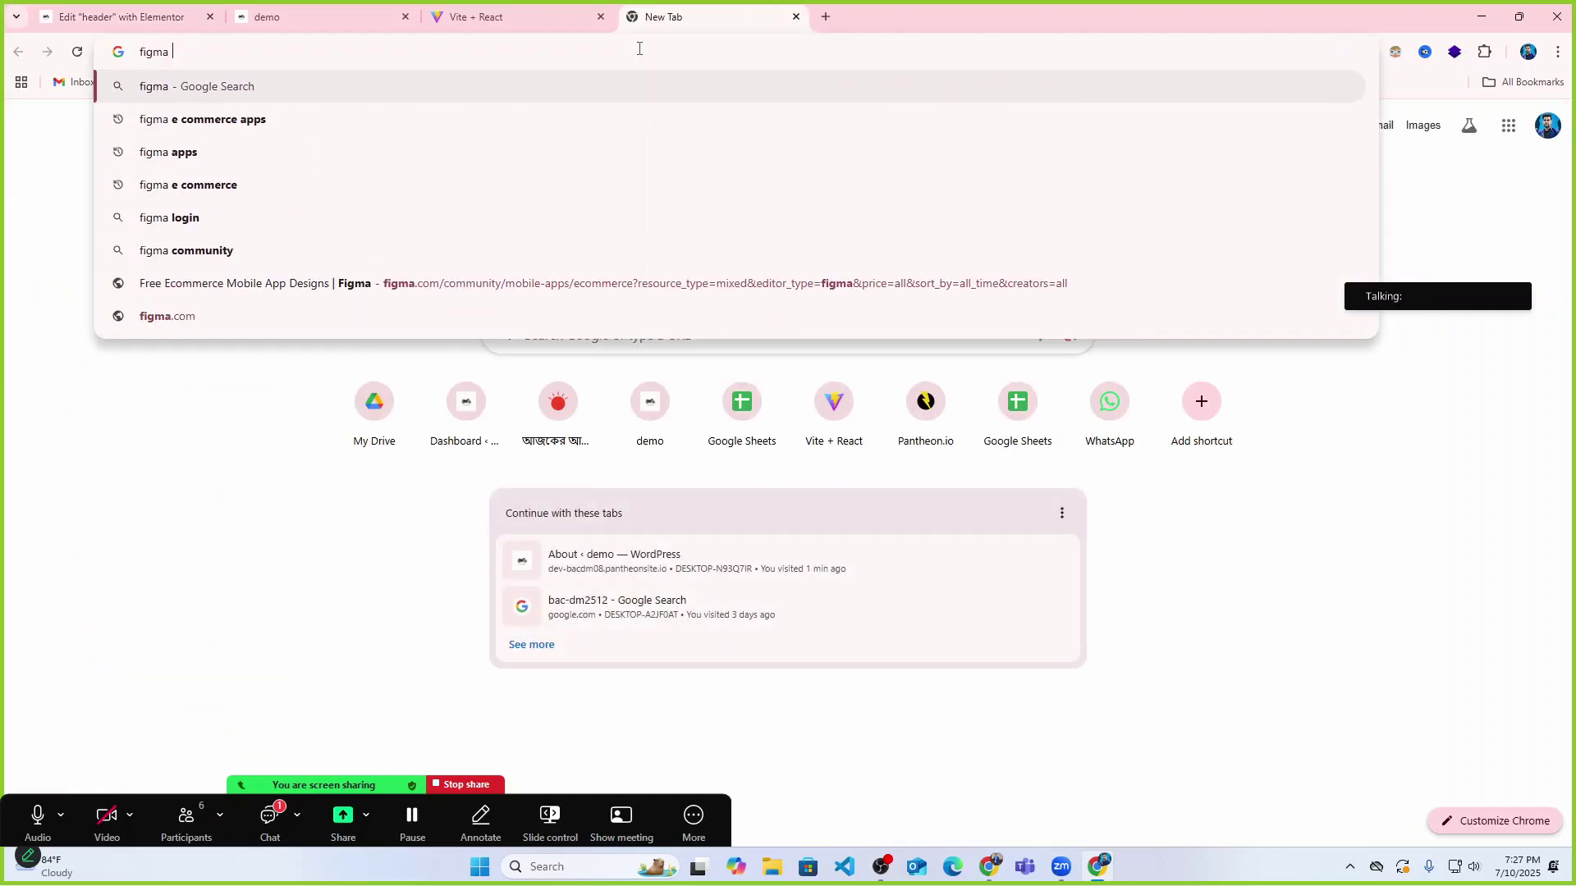
pyautogui.press('BackSpace')
pyautogui.write('c')
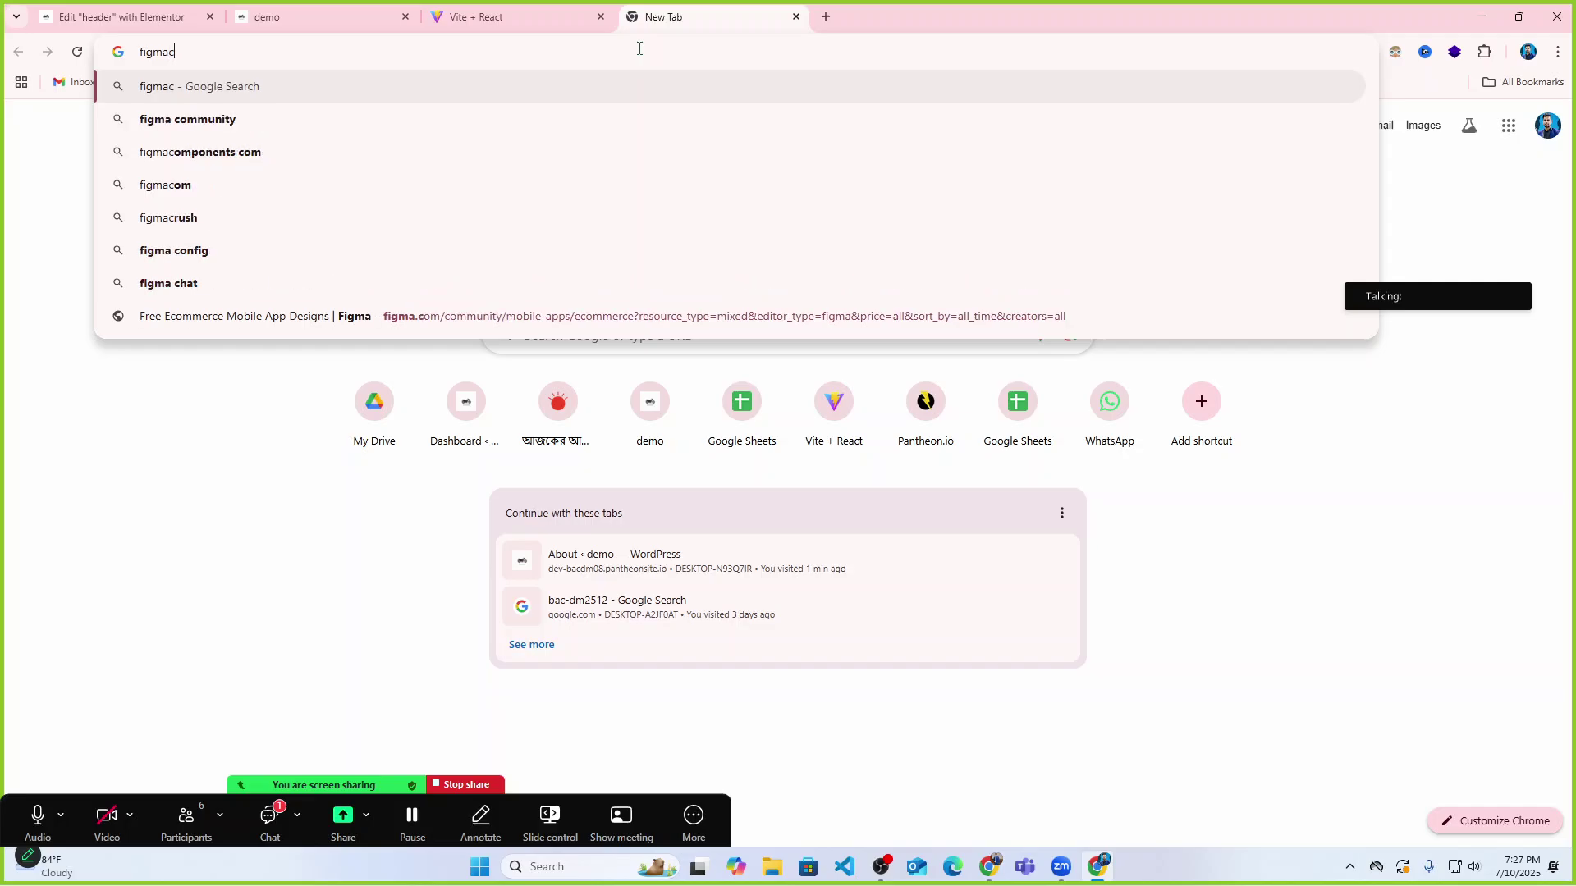
pyautogui.press('Down')
pyautogui.press('Return')
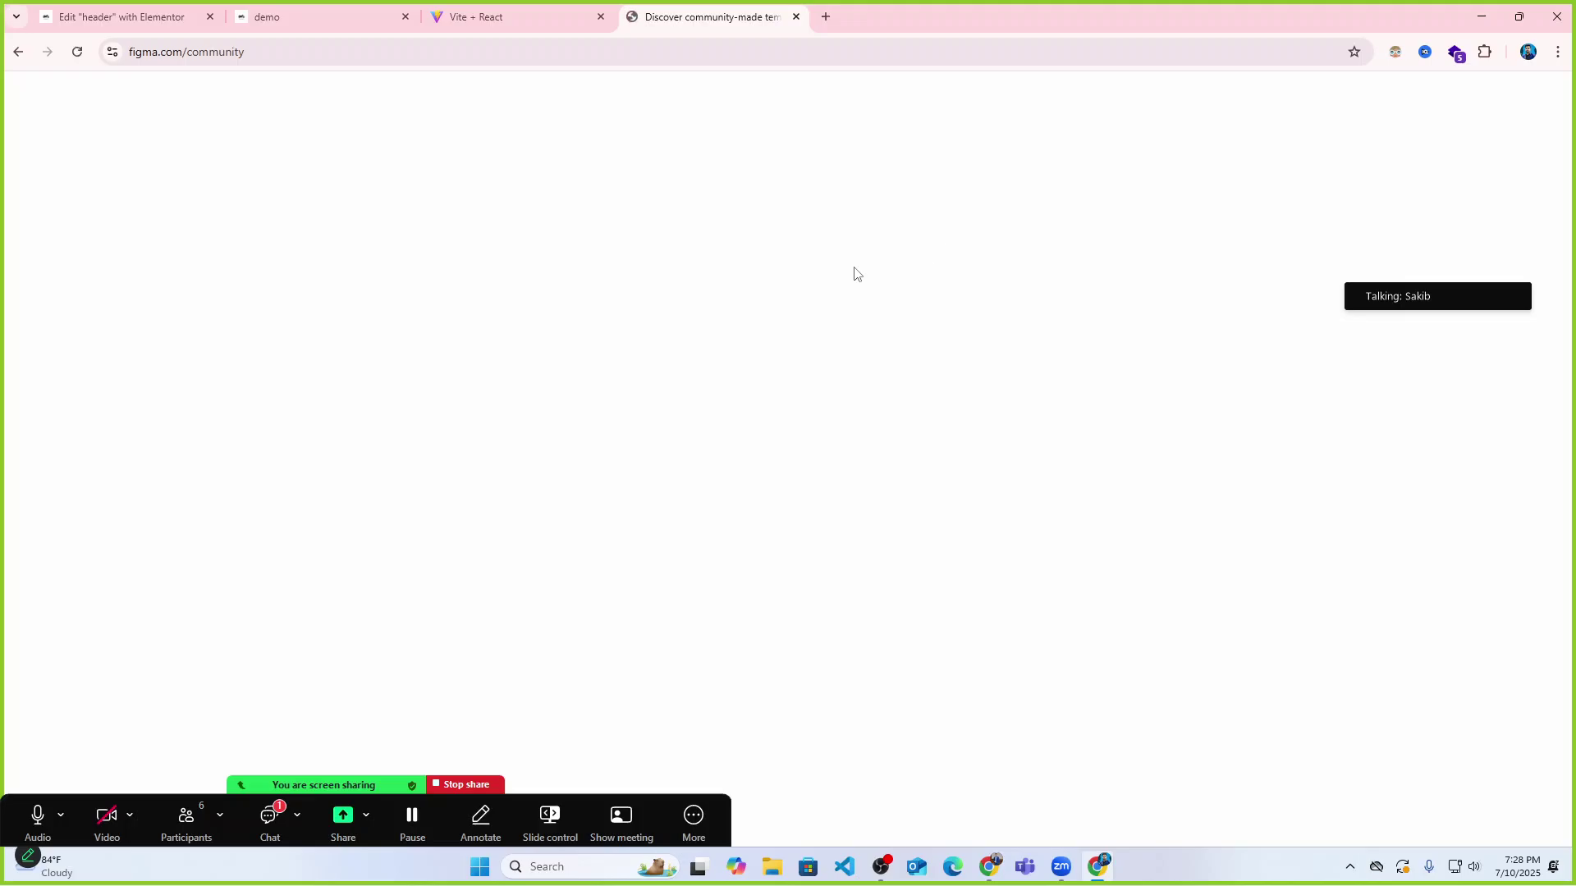
# Search Figma Community for 'header' and open the Headers and Footers file.
pyautogui.click(728, 282)
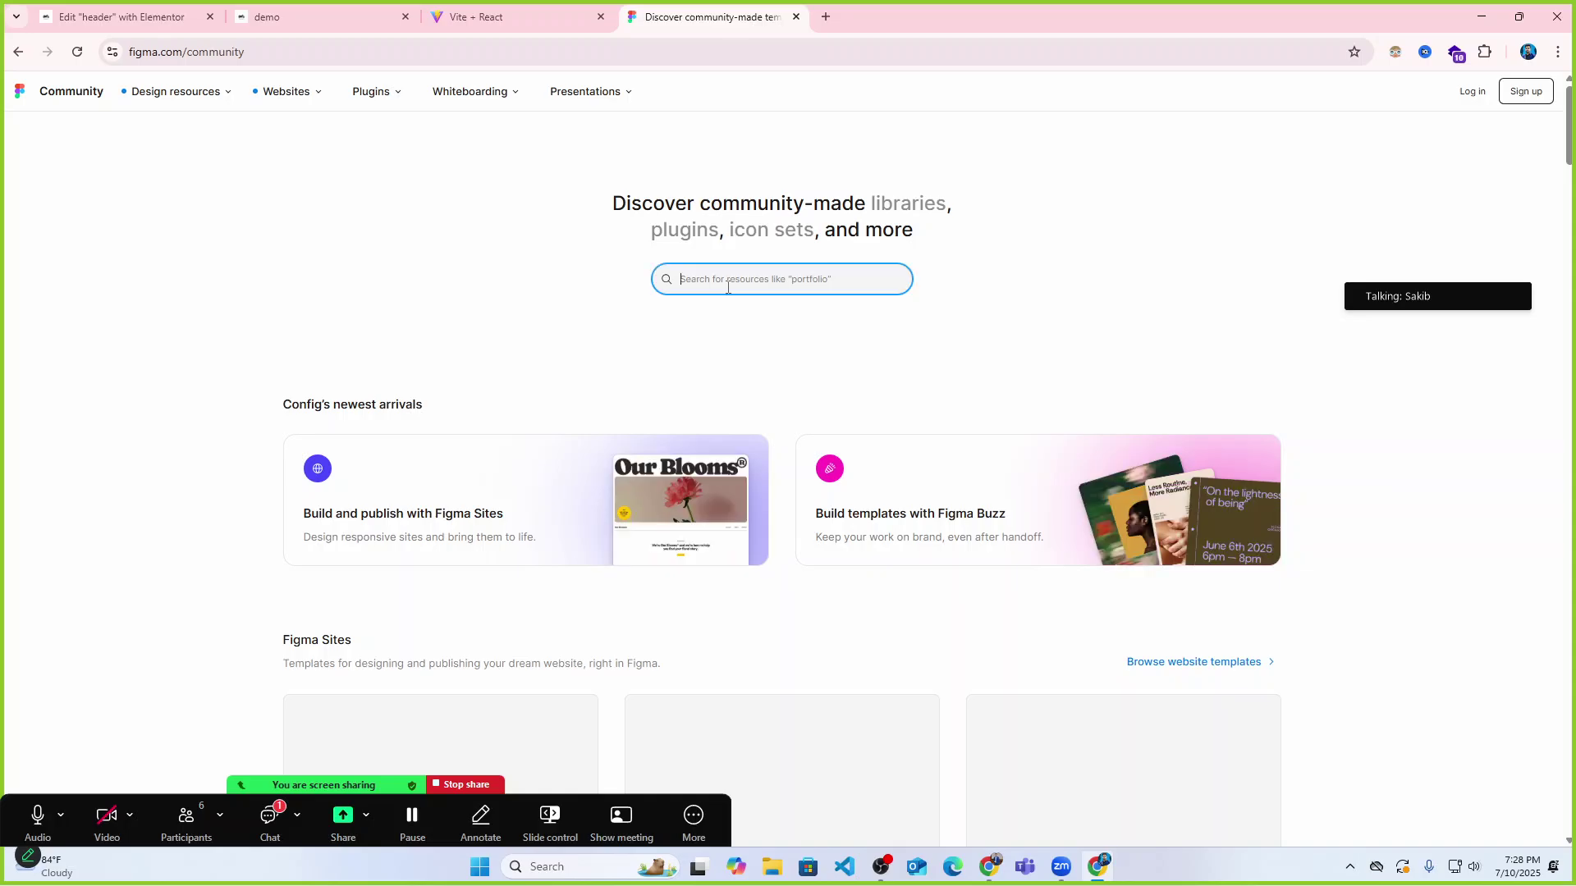
pyautogui.write('header')
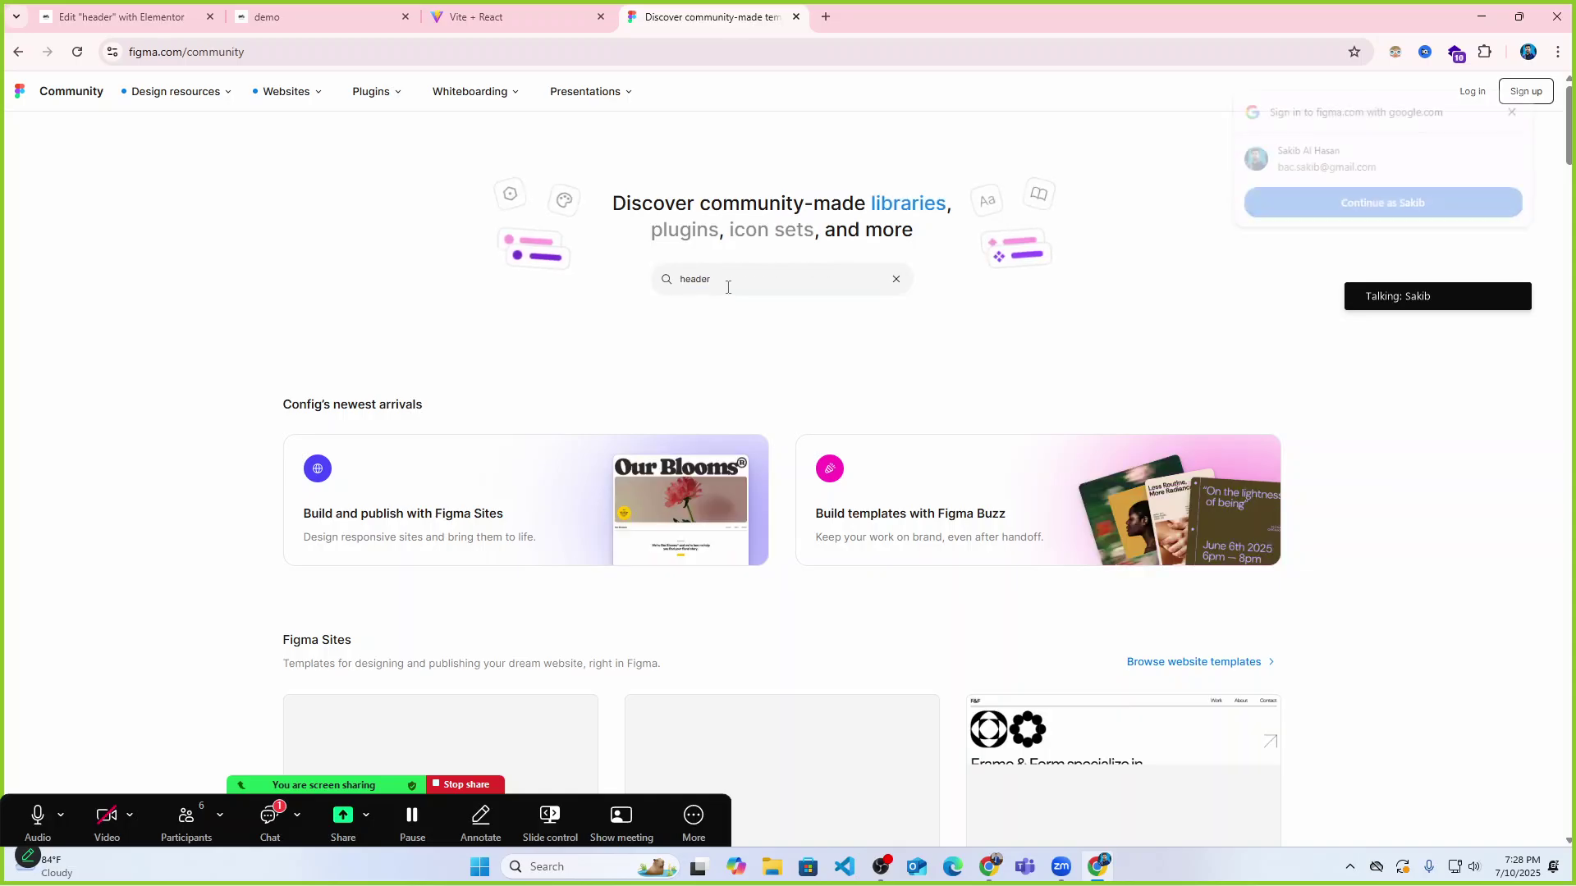
pyautogui.press('Return')
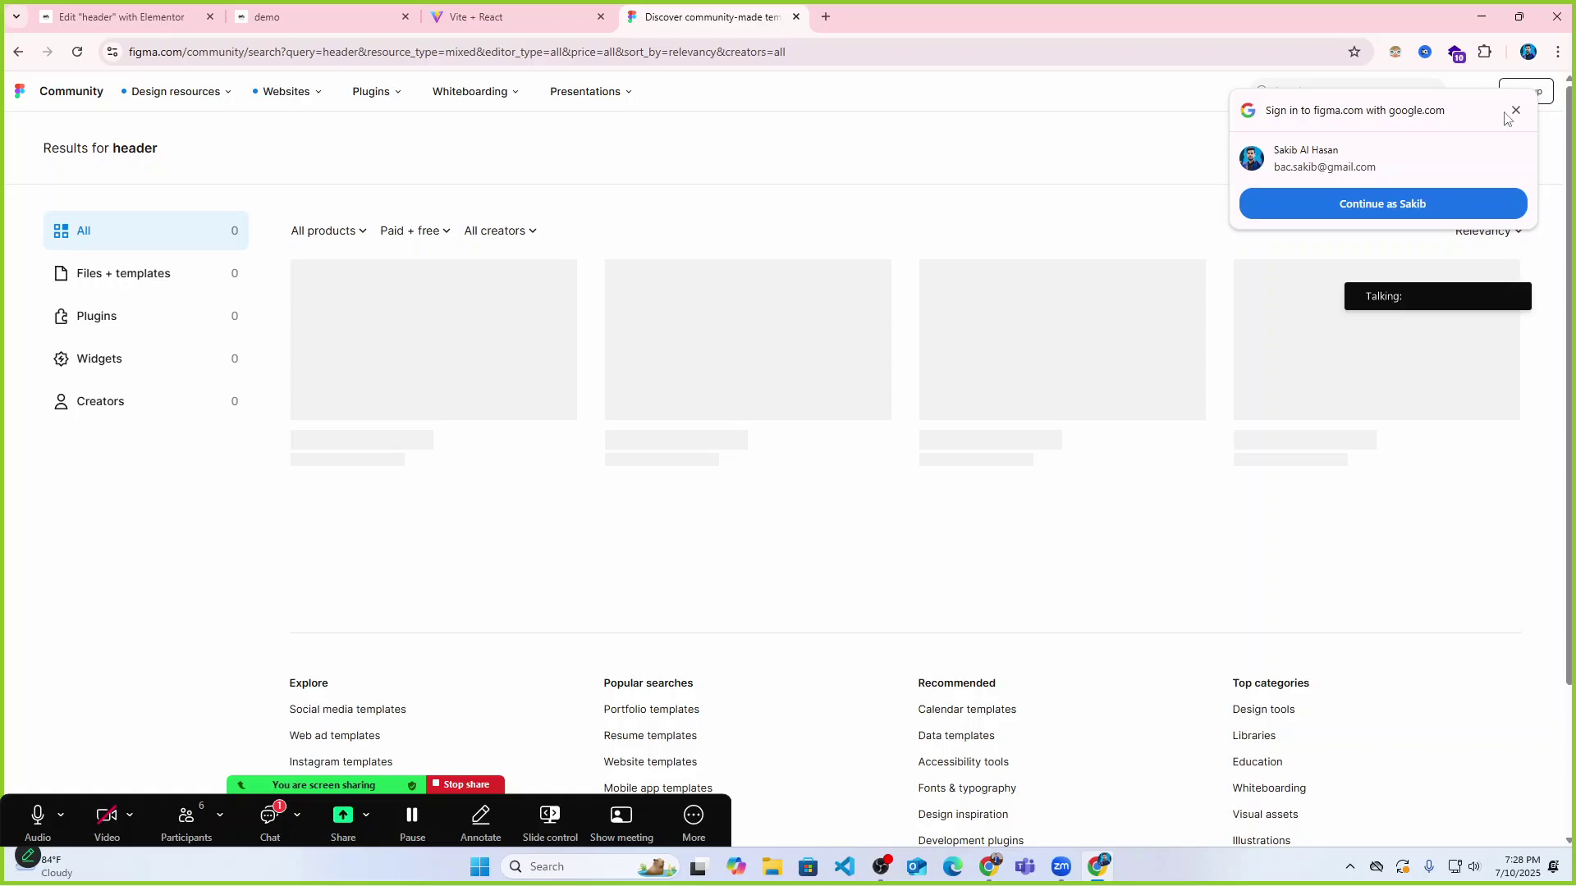
pyautogui.click(1515, 112)
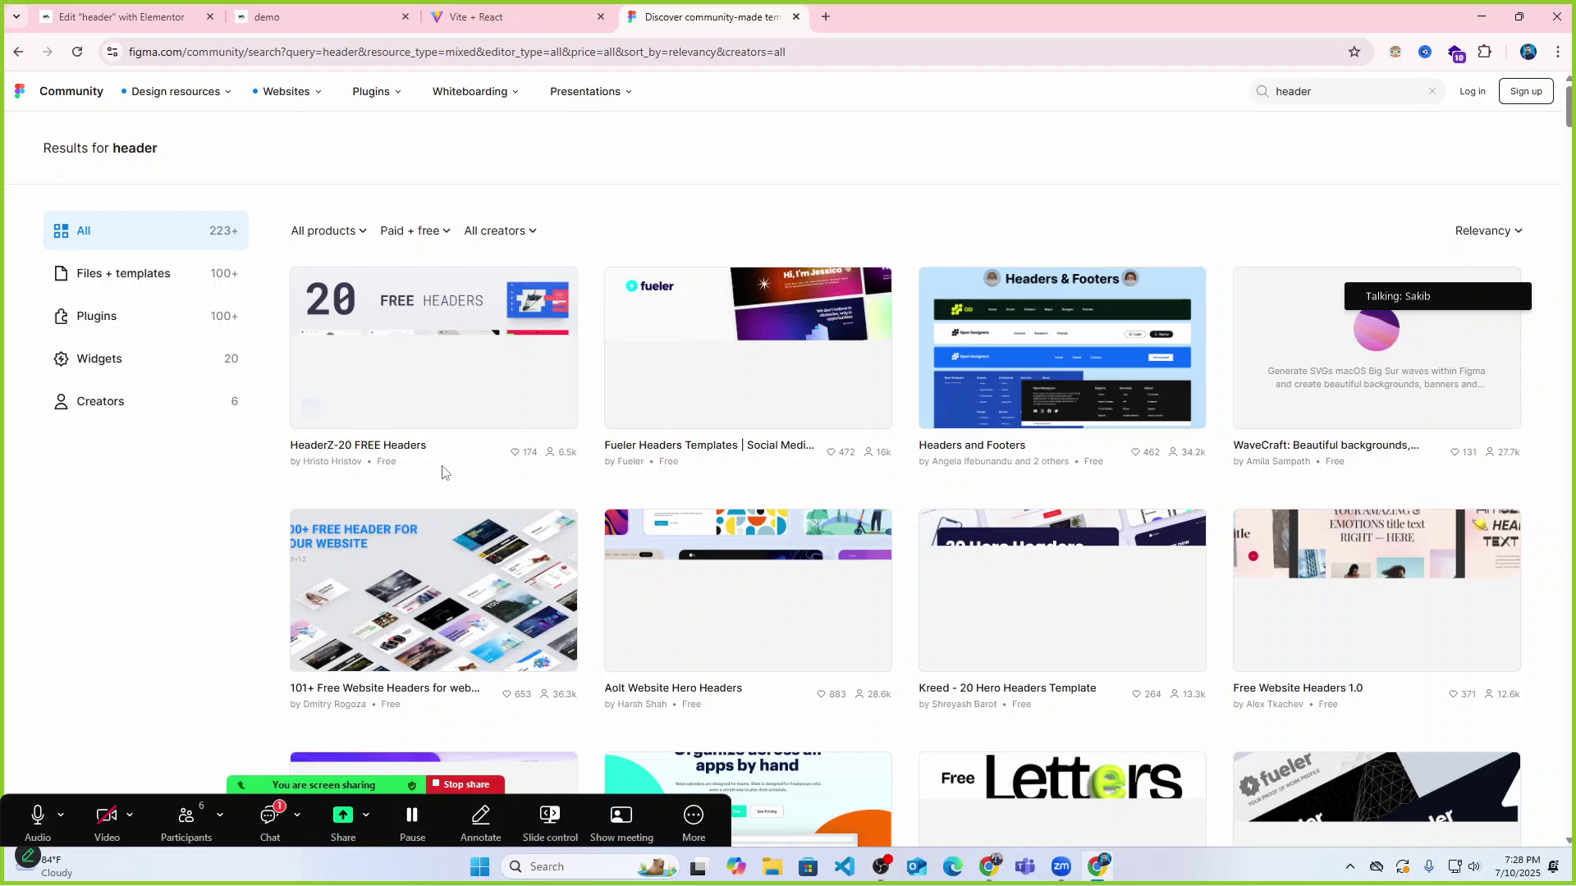
pyautogui.scroll(-3, 781, 397)
pyautogui.scroll(4, 1053, 366)
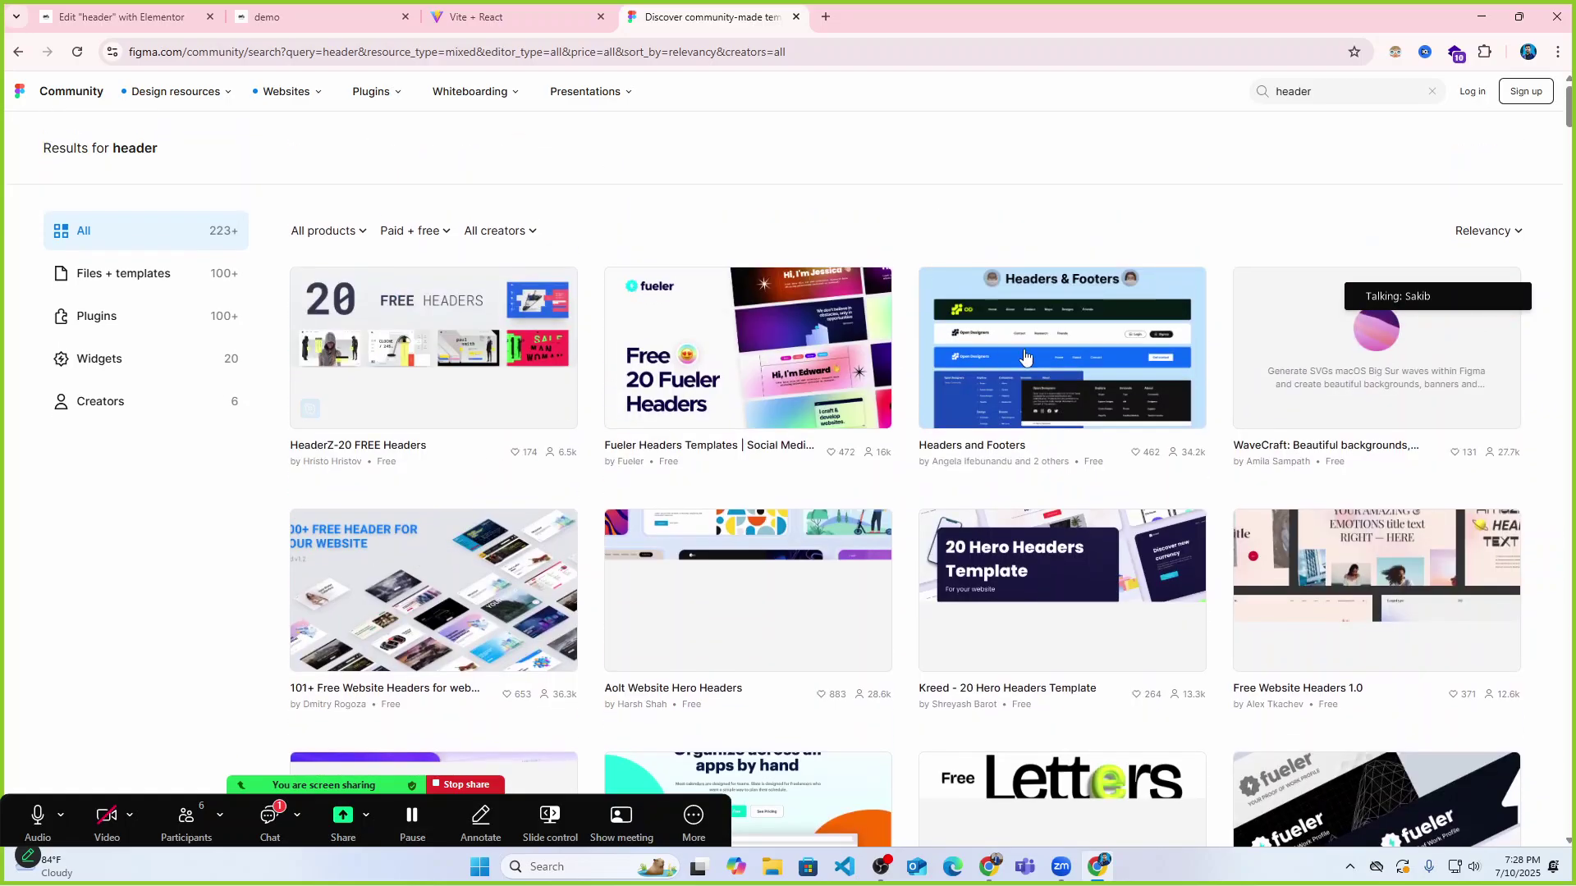
pyautogui.click(1053, 366)
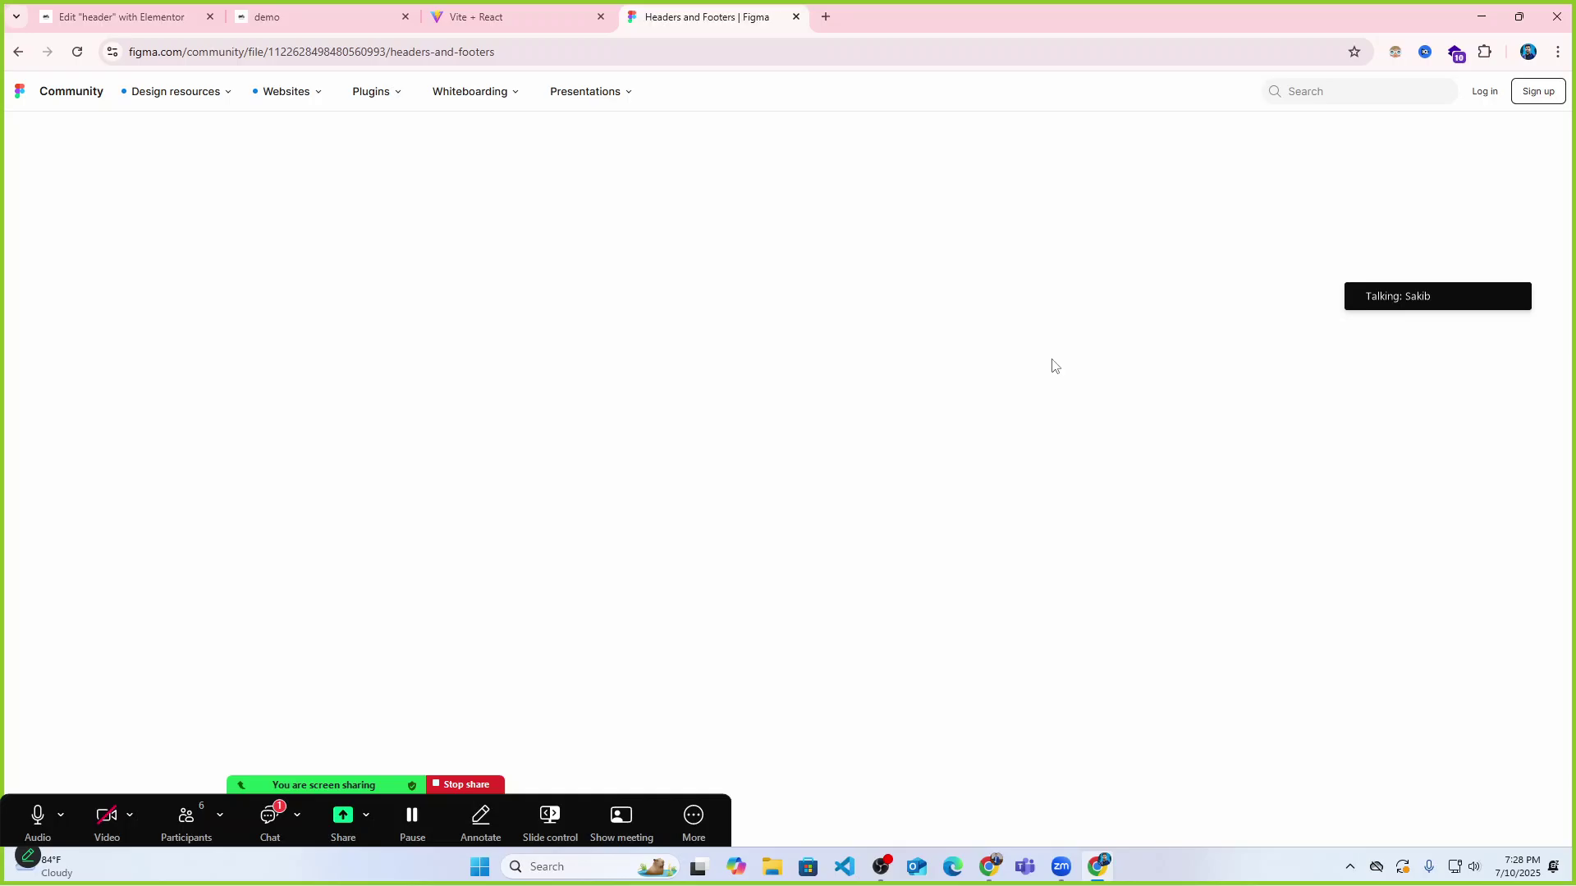
# Sign in to Figma with a Google account and open Headers and Footers in the editor.
pyautogui.click(345, 450)
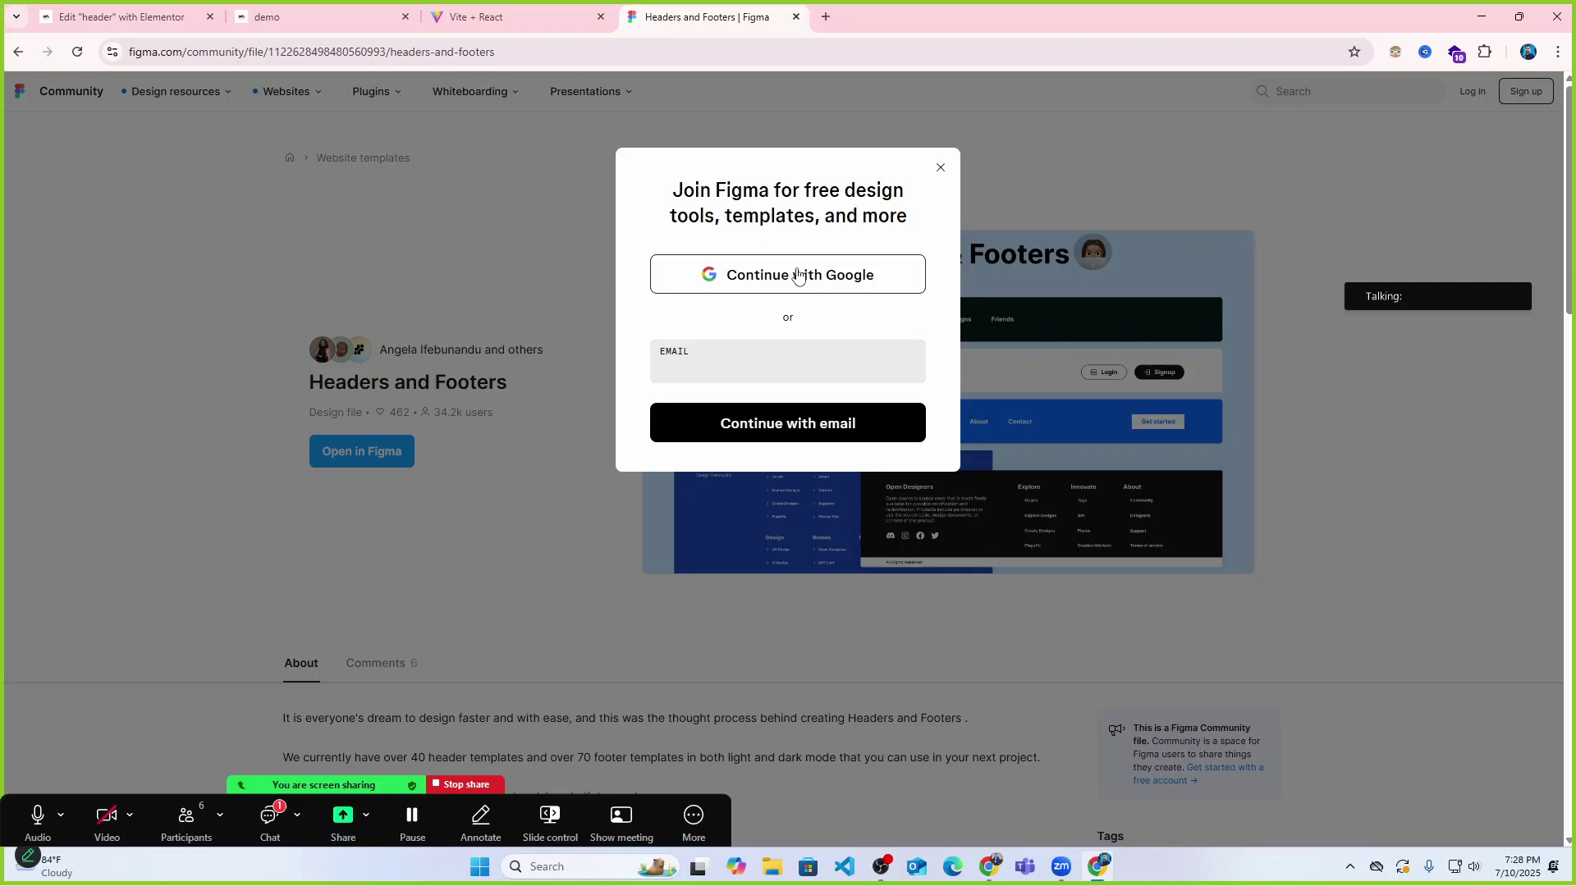
pyautogui.click(797, 275)
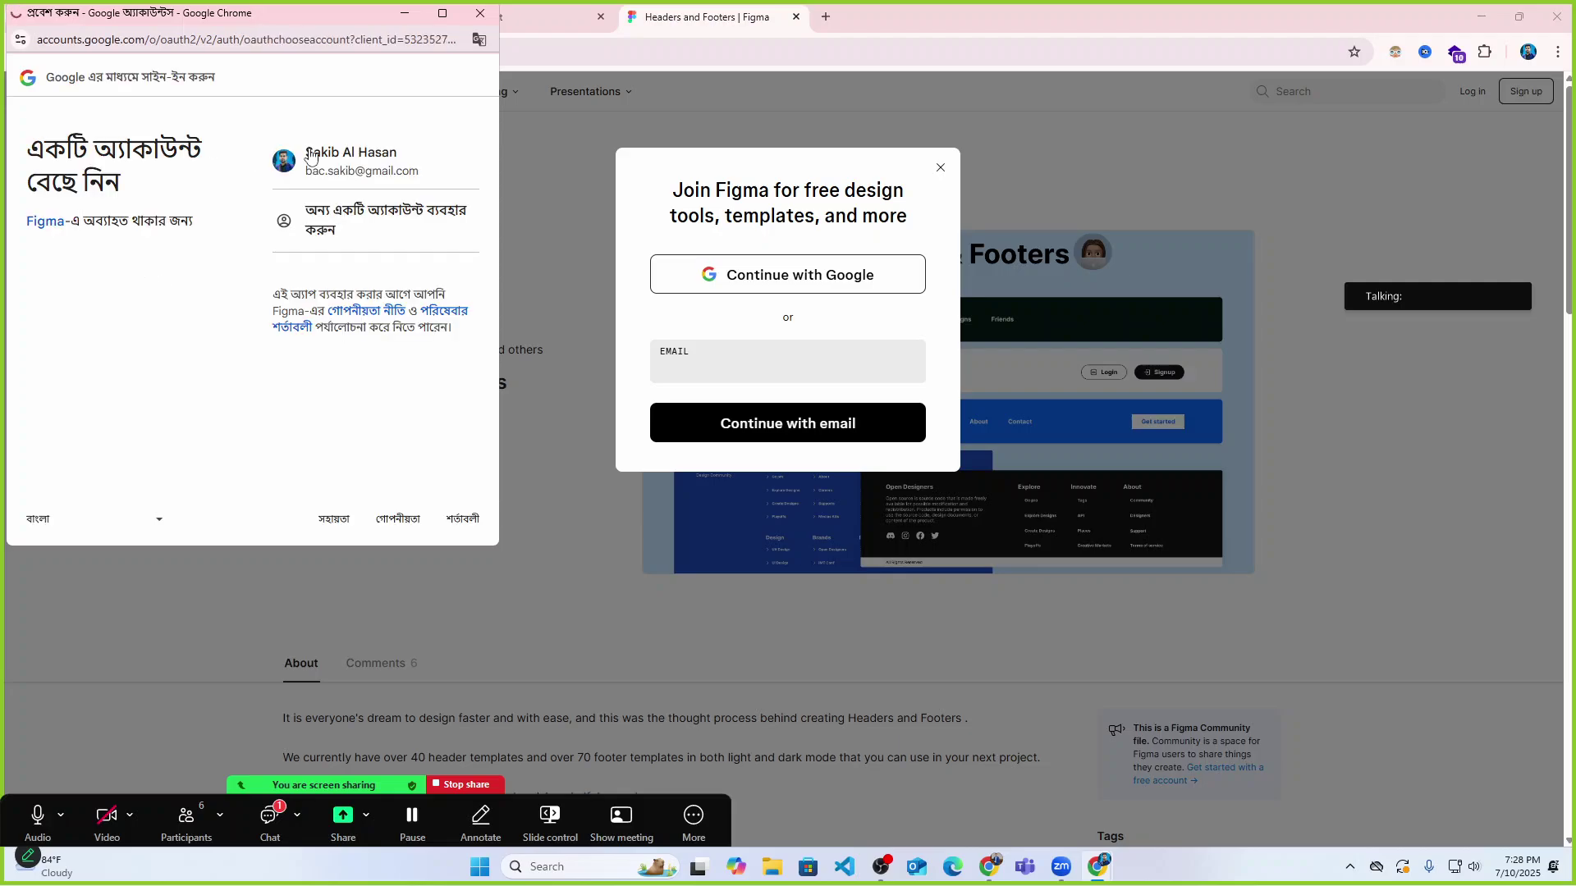
pyautogui.click(310, 157)
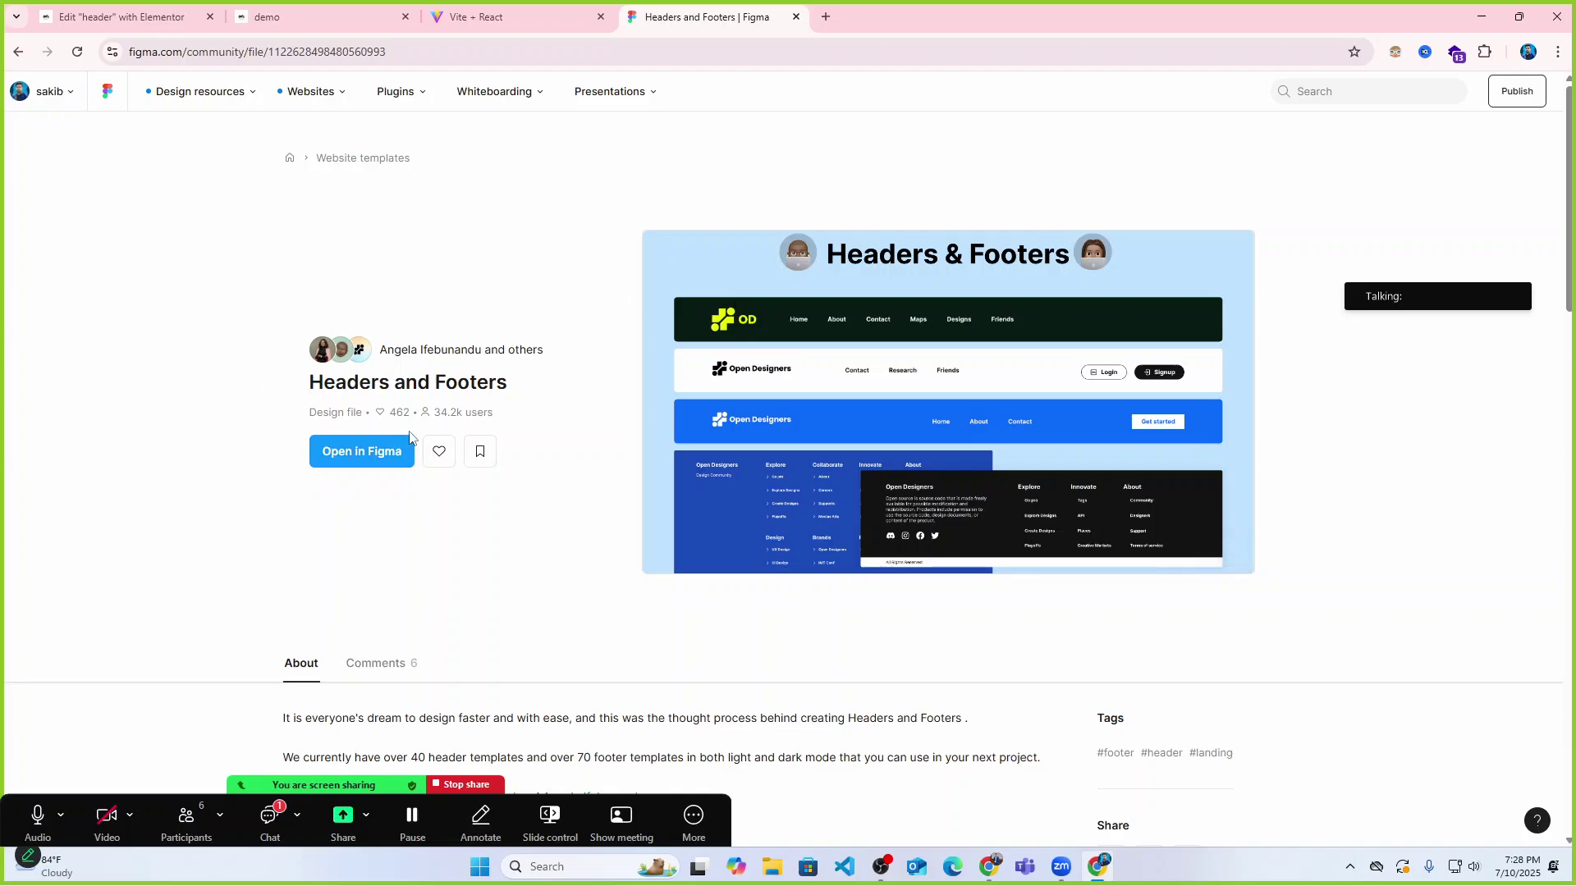
pyautogui.click(366, 457)
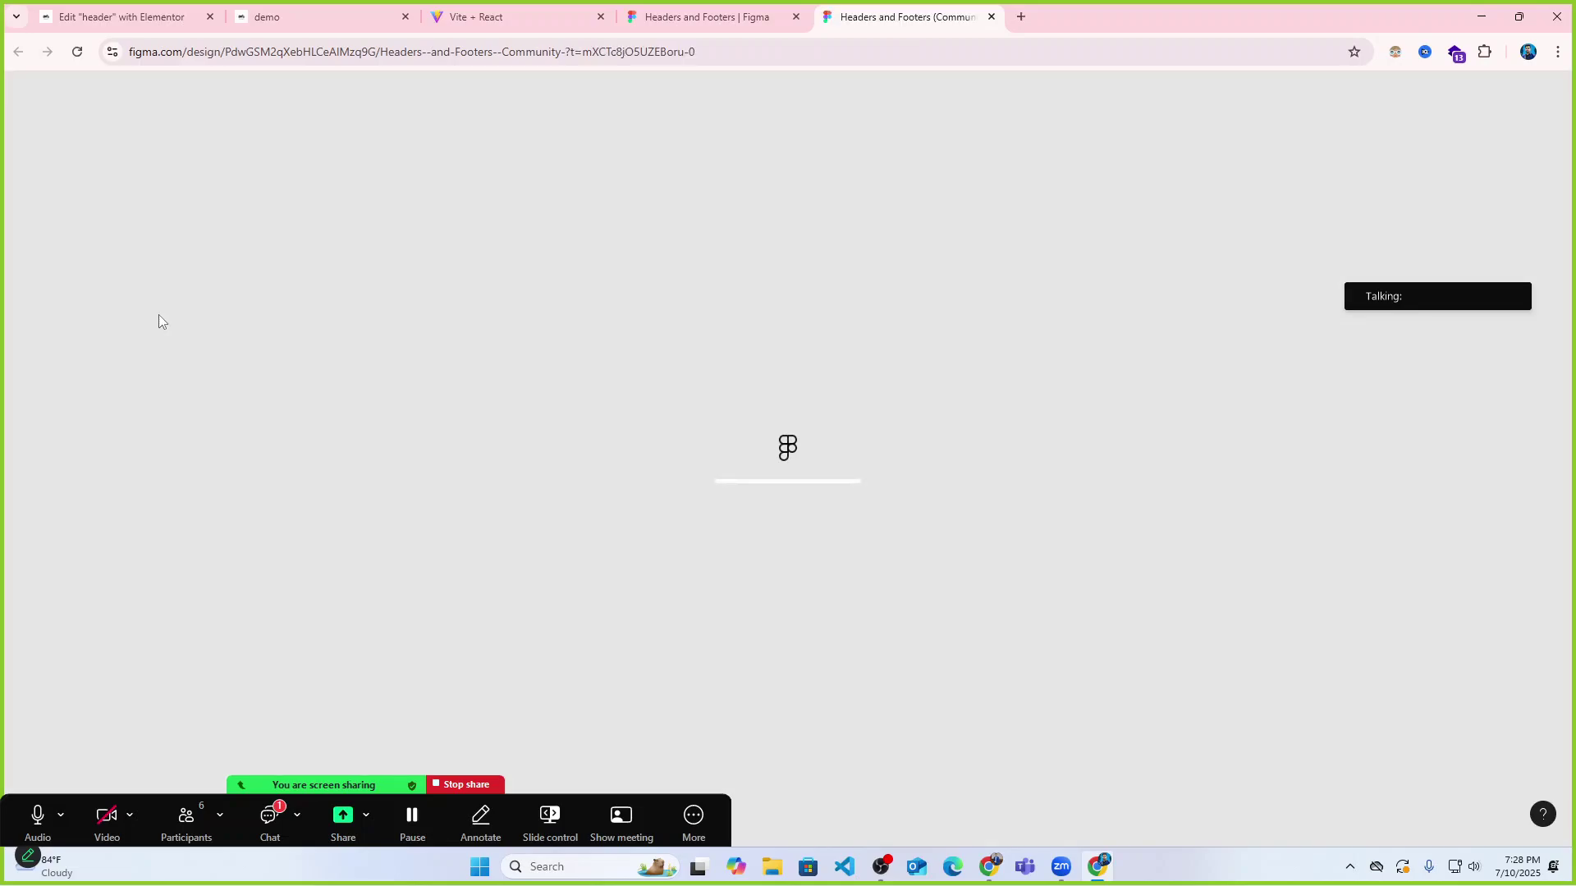
# Check the meeting chat and the Bdcalling Academy home page.
pyautogui.click(267, 821)
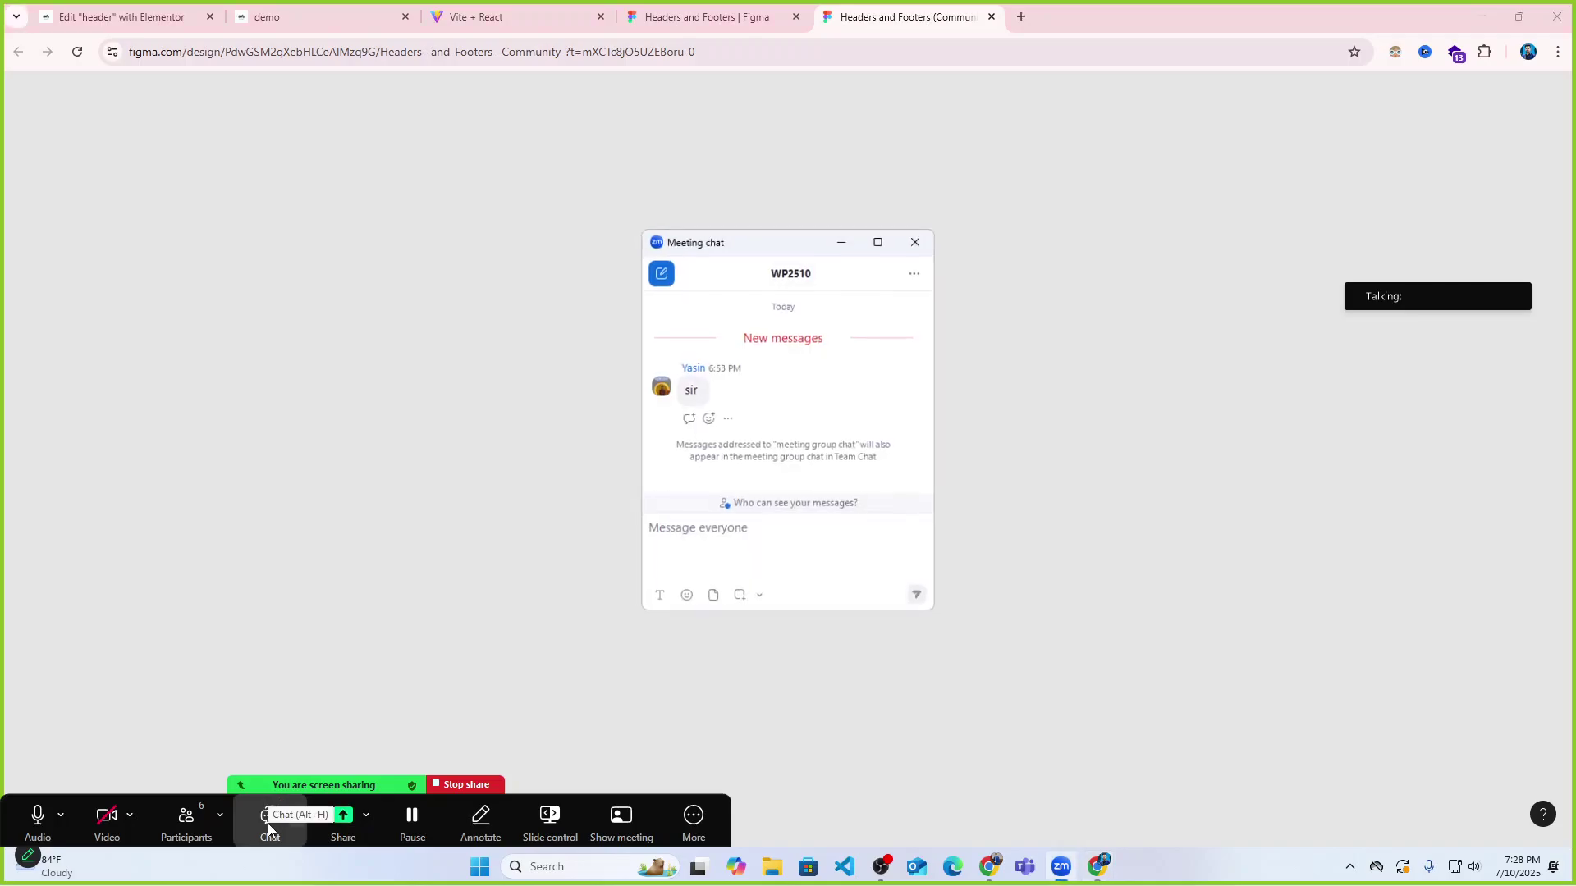
pyautogui.click(268, 821)
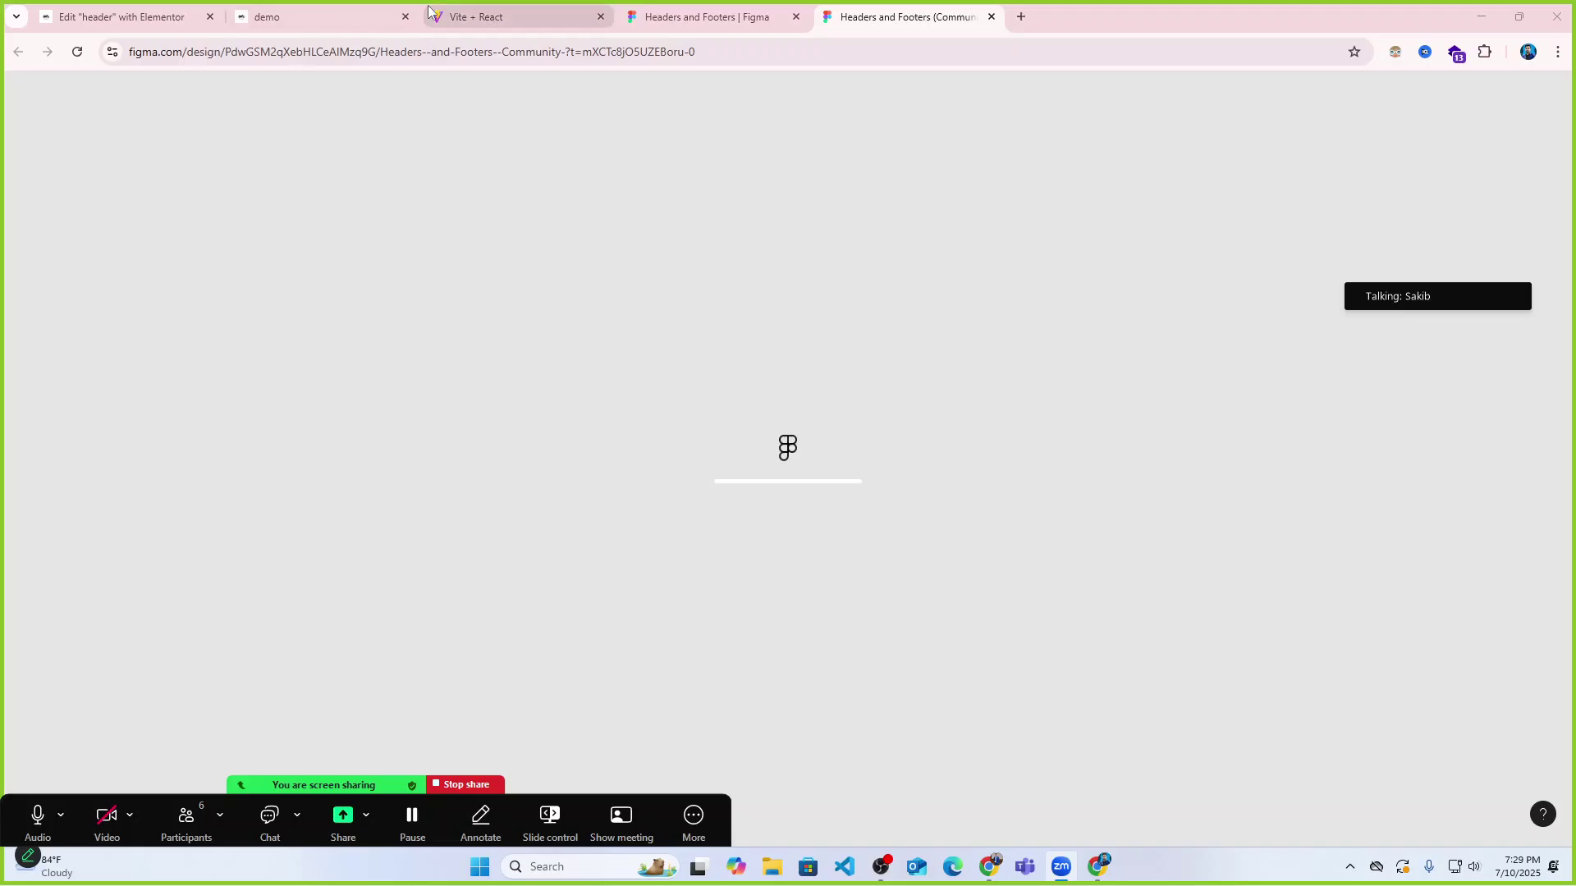
pyautogui.click(381, 17)
pyautogui.click(484, 8)
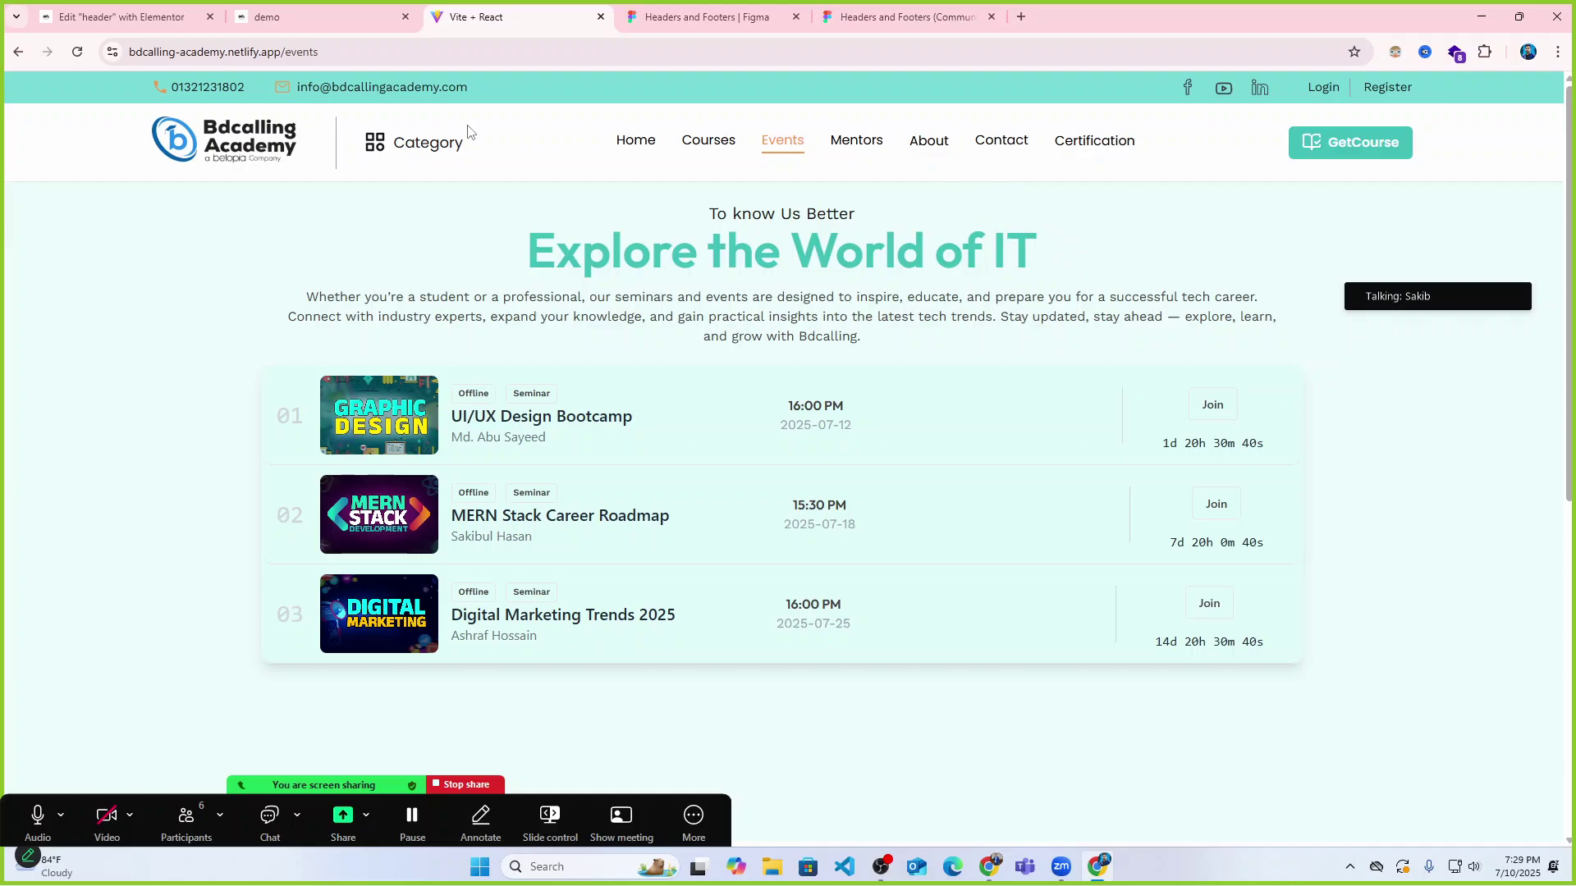
pyautogui.click(256, 146)
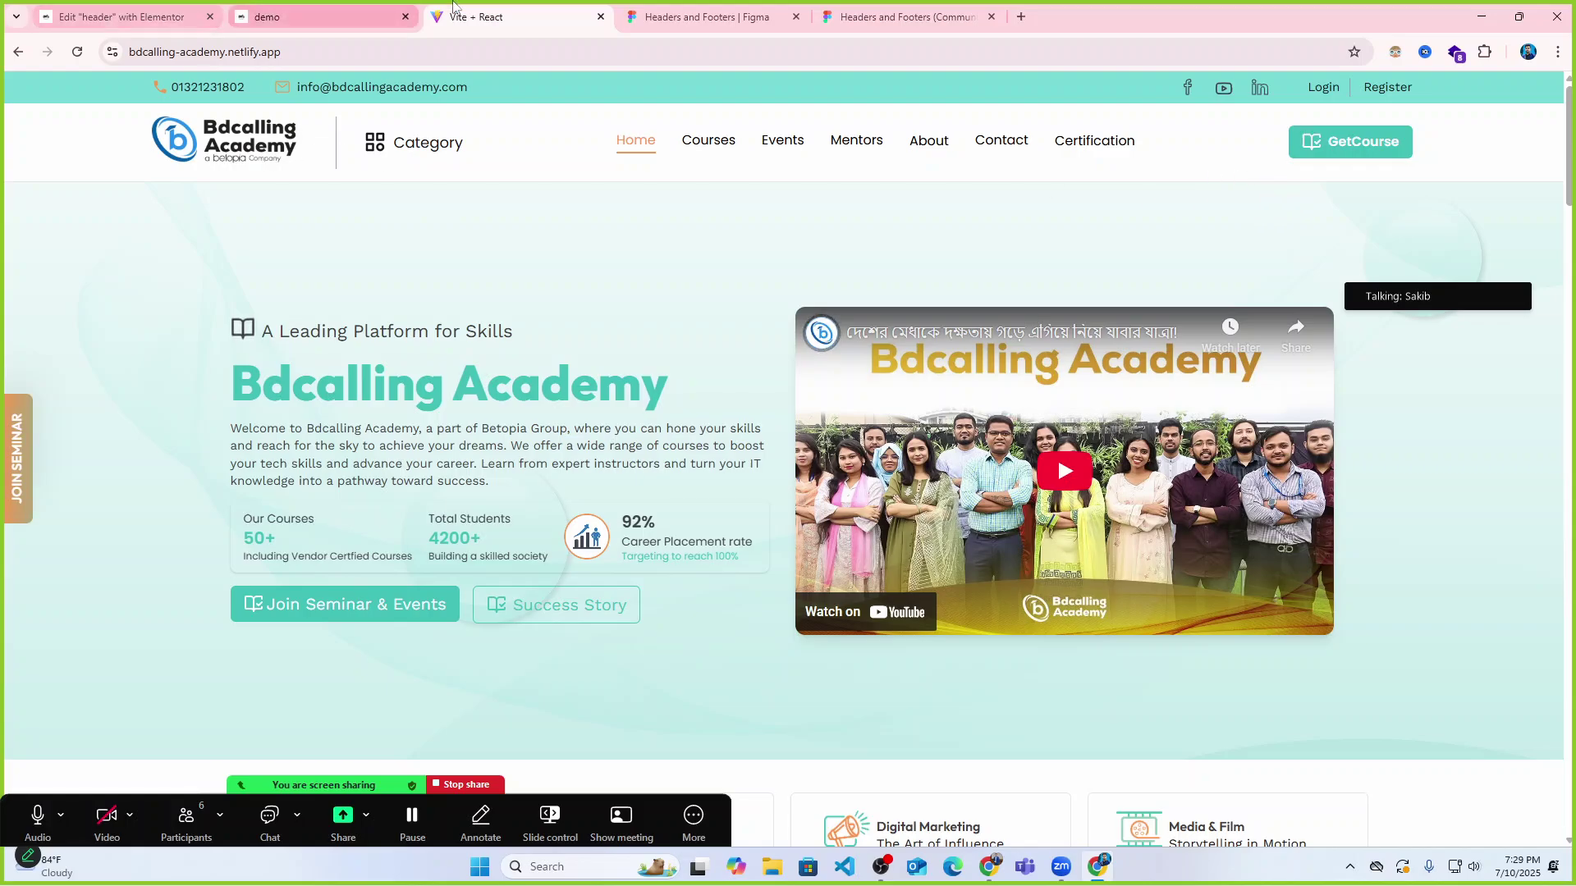
# Reload the stalled Figma file, copy its URL, and switch to another Chrome profile.
pyautogui.click(710, 17)
pyautogui.click(917, 7)
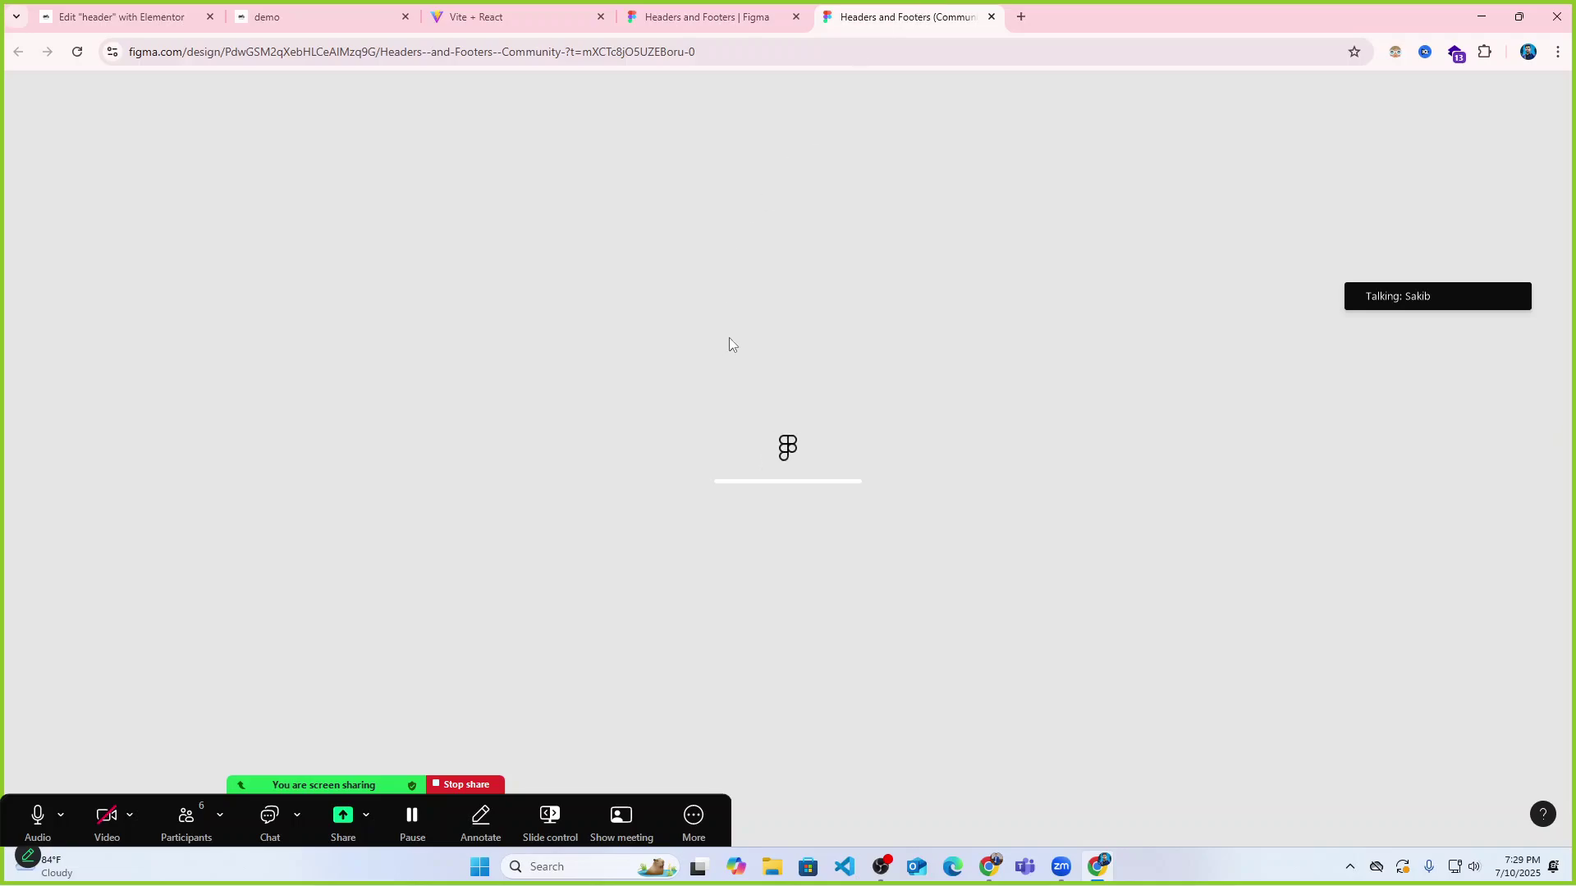
pyautogui.click(78, 53)
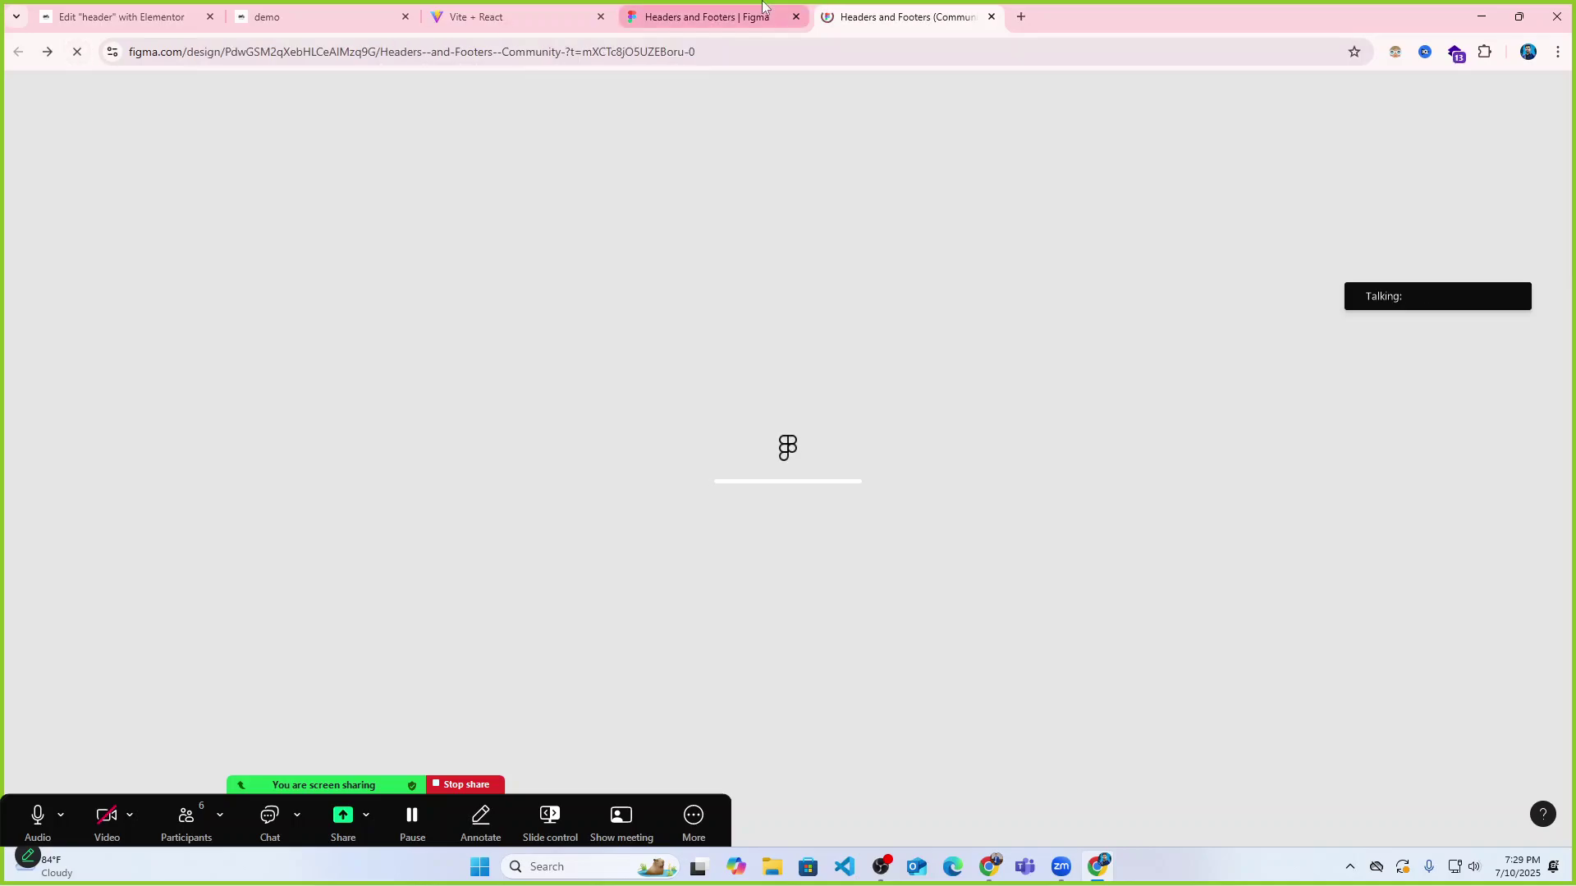
pyautogui.moveTo(762, 5)
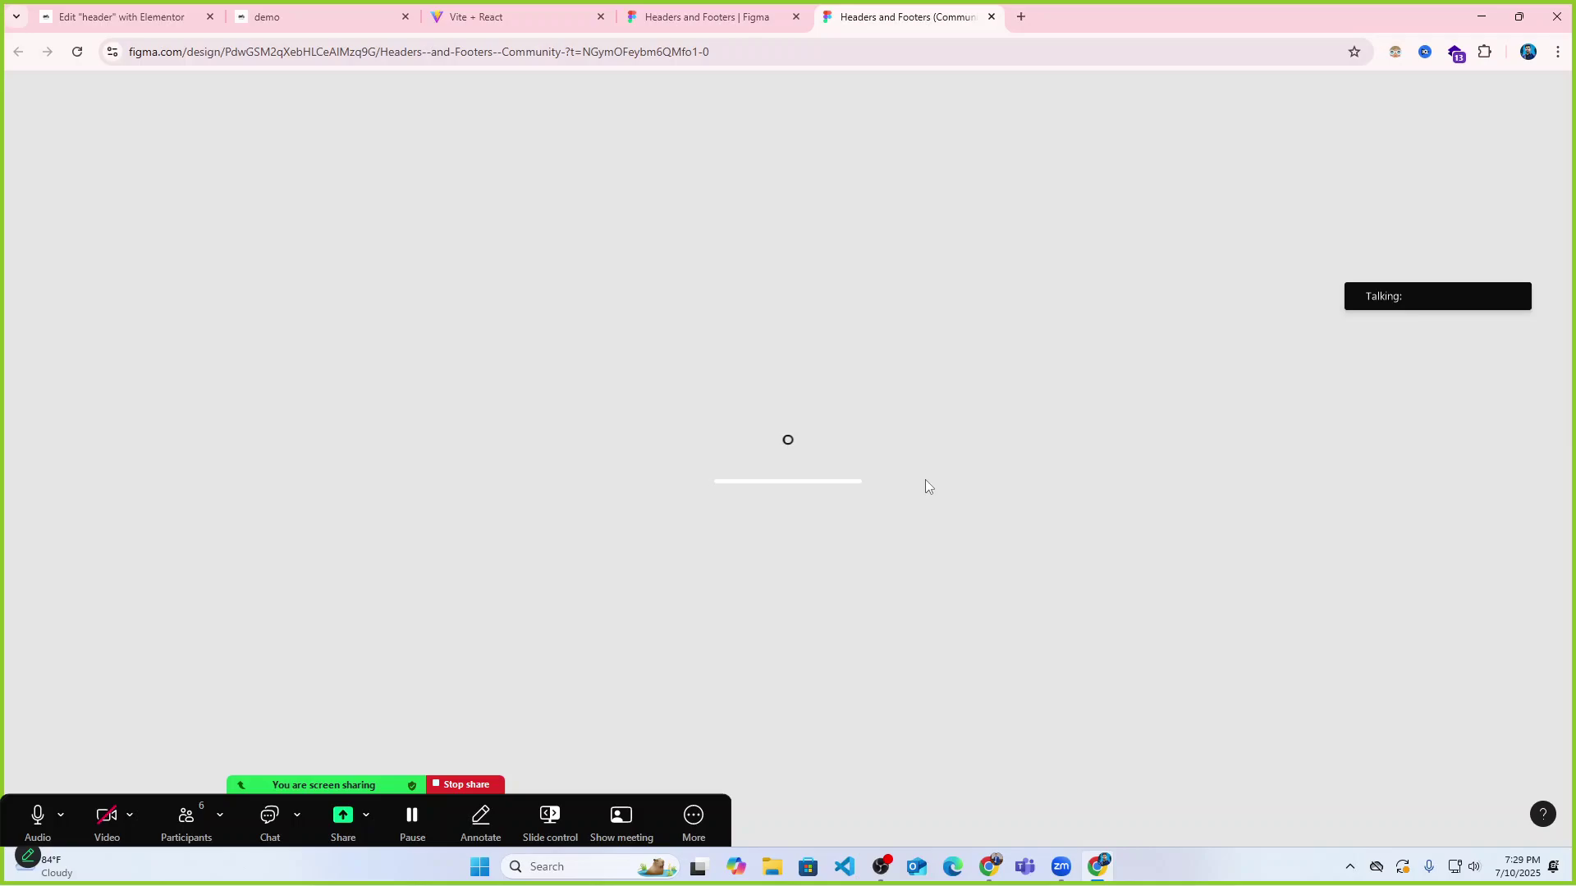
pyautogui.click(719, 48)
pyautogui.click(1528, 51)
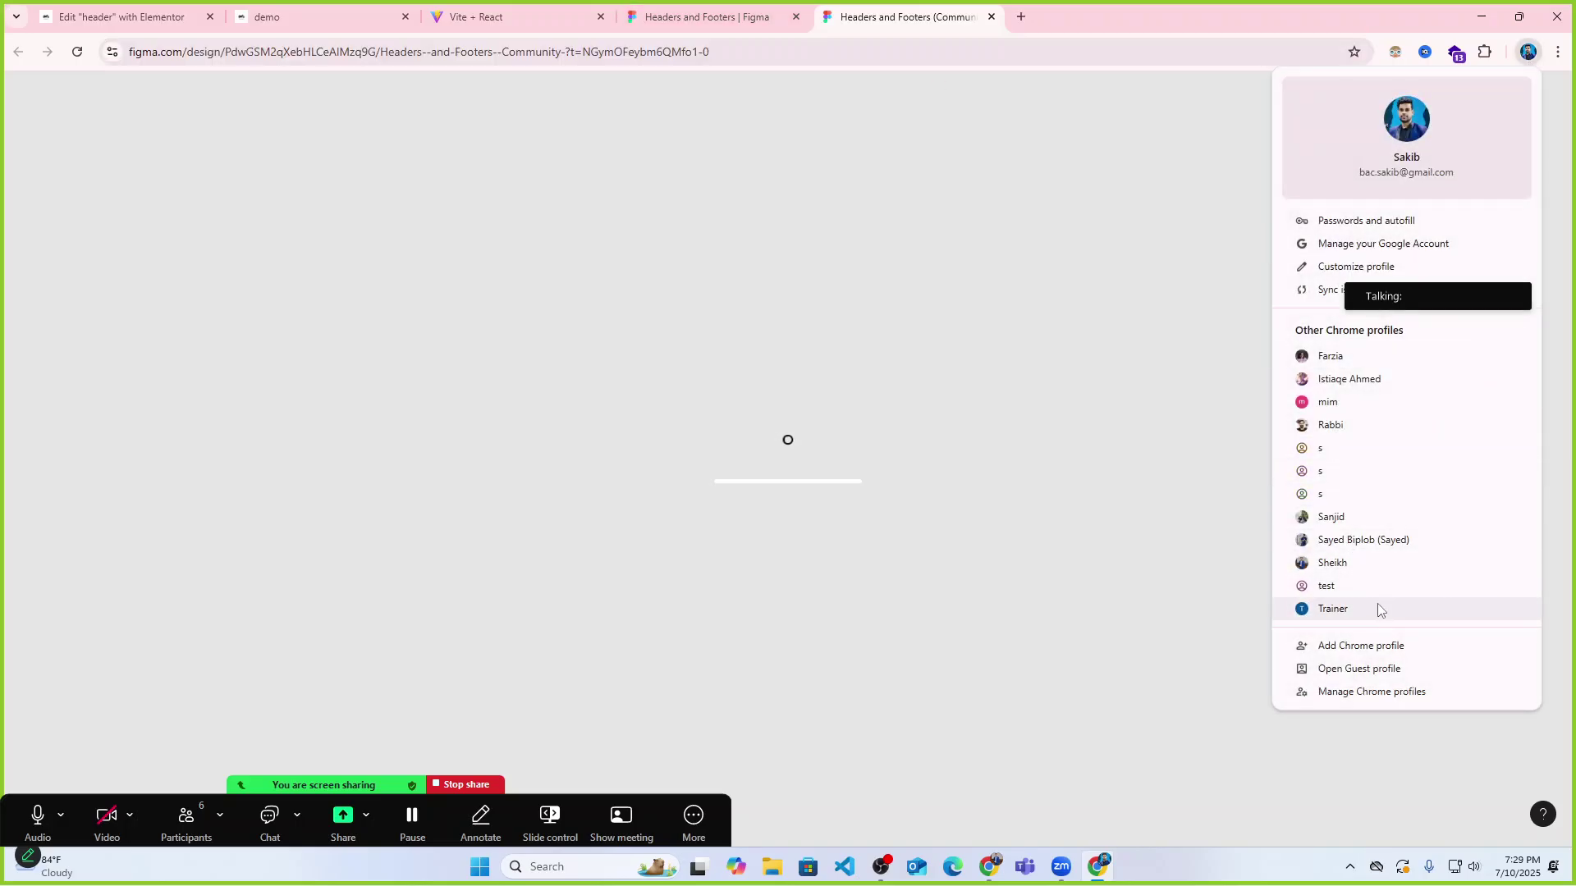
pyautogui.click(1338, 563)
# Load the copied Figma file URL in the new profile and open its Headers page.
pyautogui.click(630, 16)
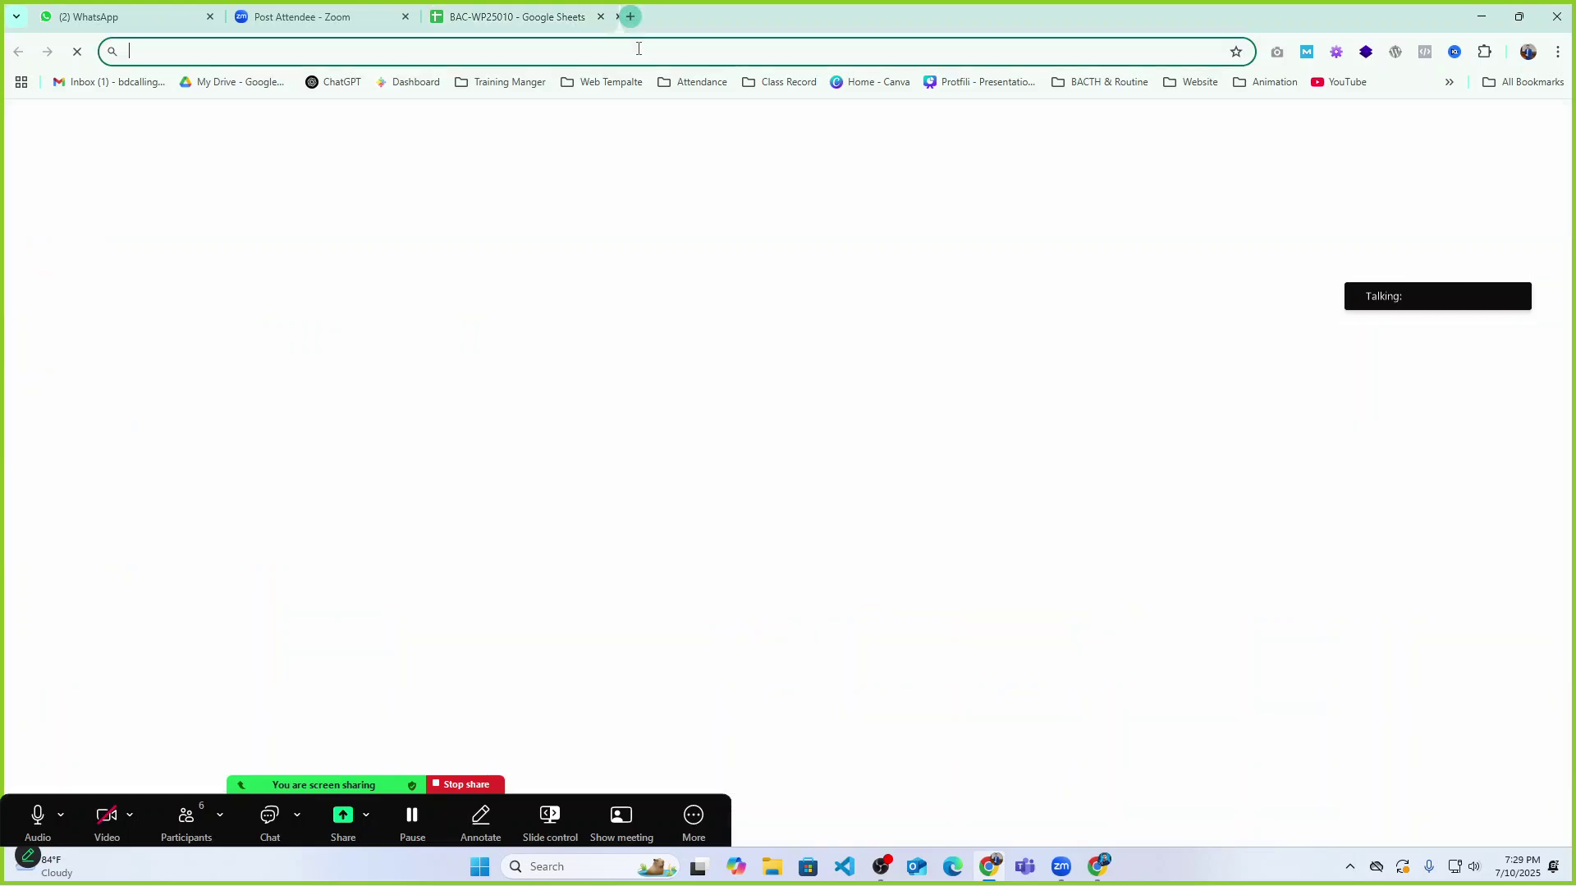
pyautogui.press('Return')
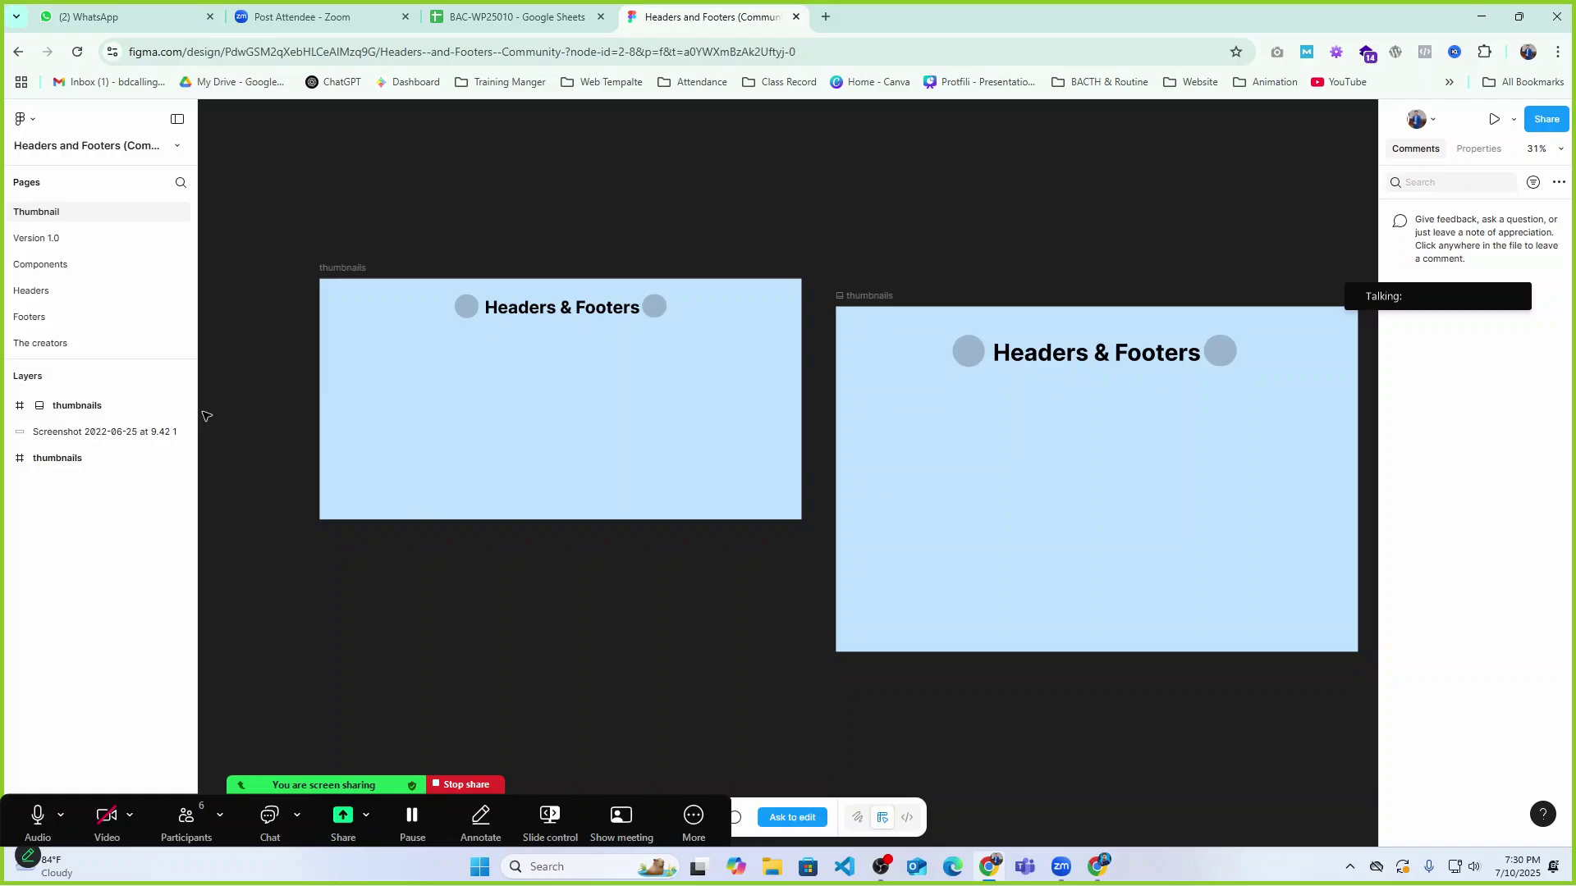
pyautogui.click(49, 292)
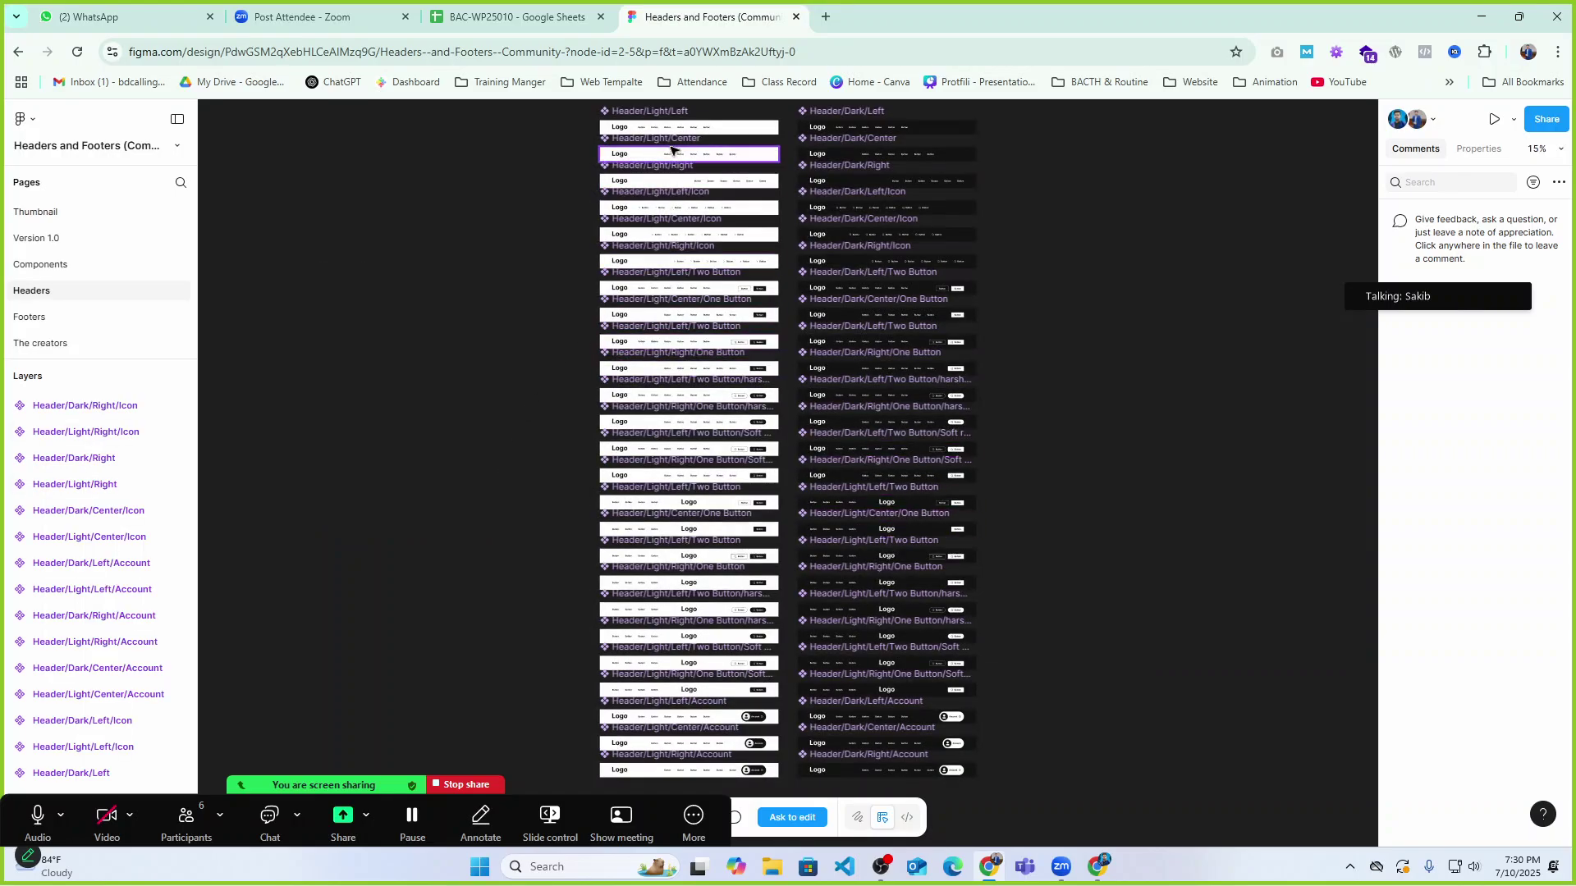
pyautogui.scroll(5, 679, 195)
pyautogui.scroll(3, 679, 196)
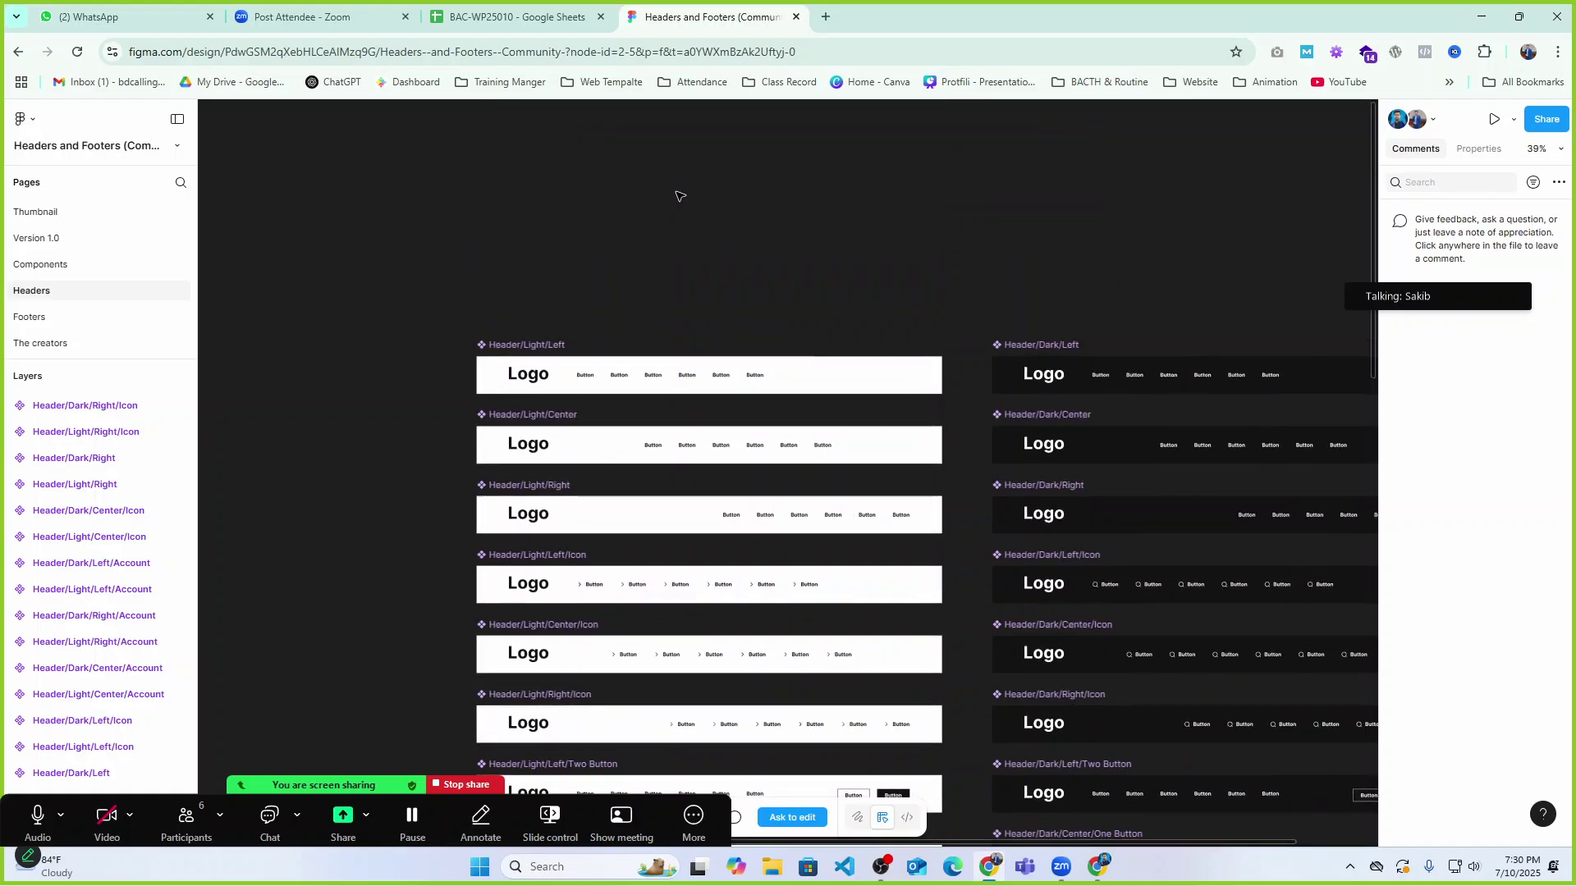
pyautogui.scroll(5, 668, 344)
pyautogui.scroll(1, 665, 356)
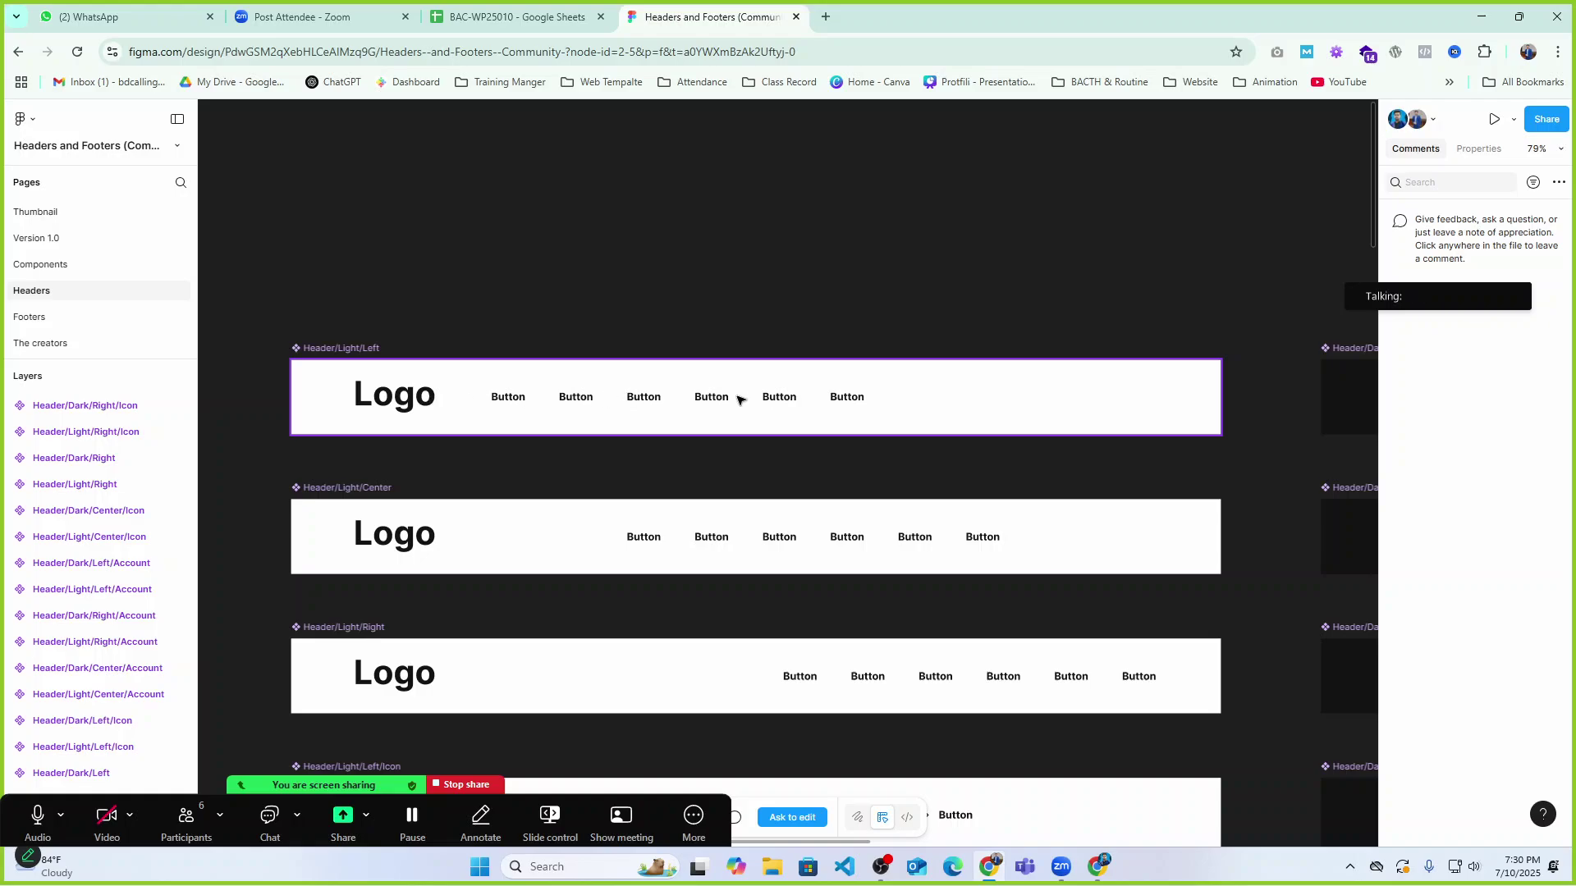
pyautogui.scroll(-1, 759, 398)
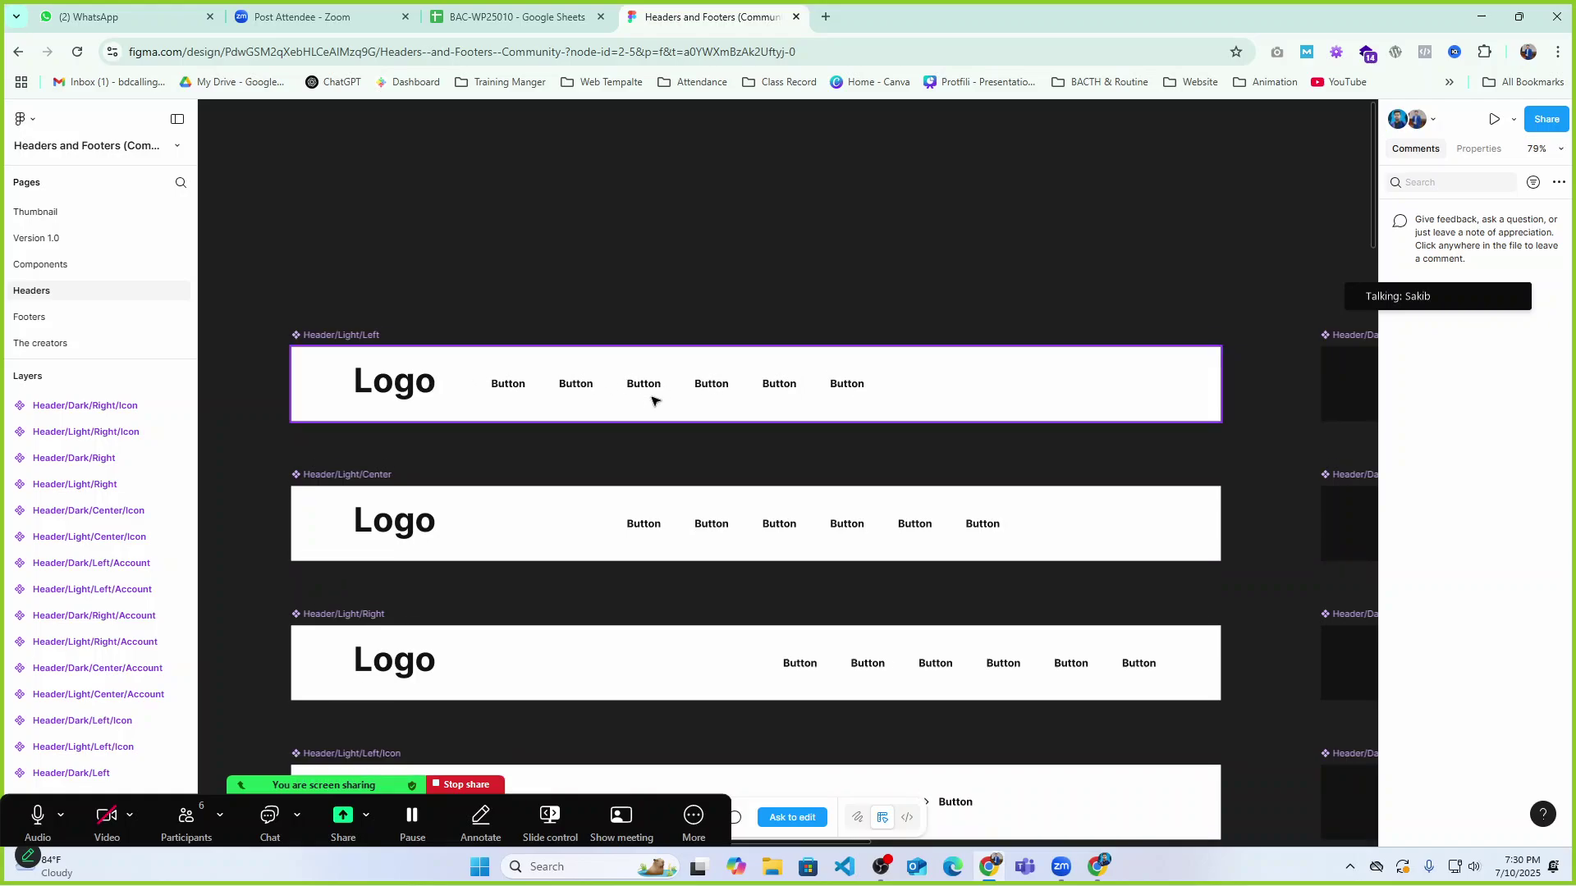
pyautogui.scroll(-3, 809, 408)
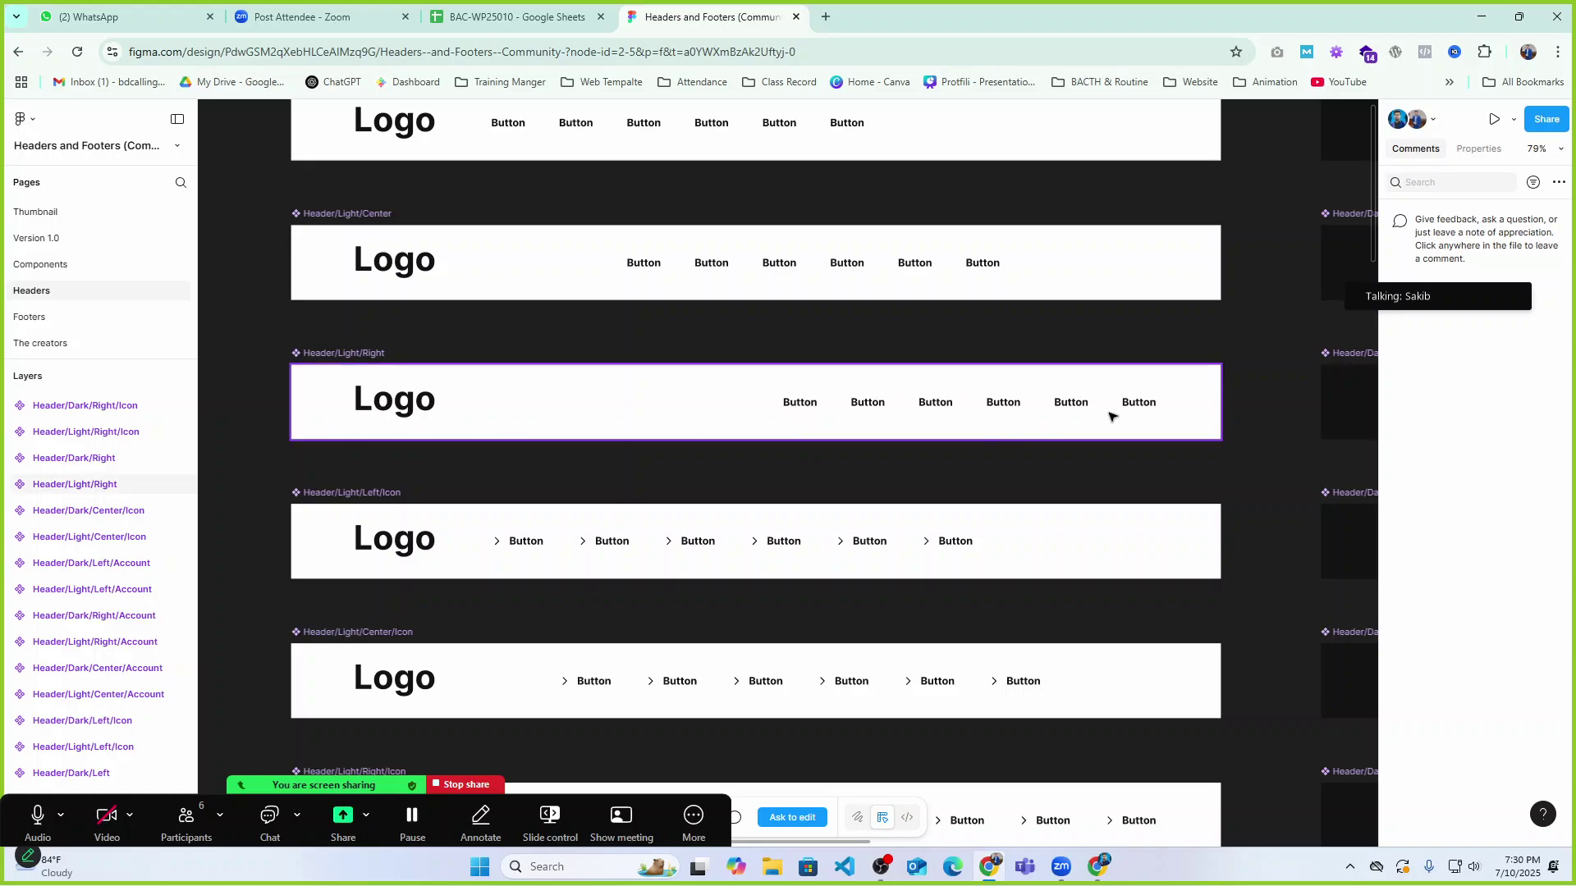
pyautogui.scroll(-1, 1108, 413)
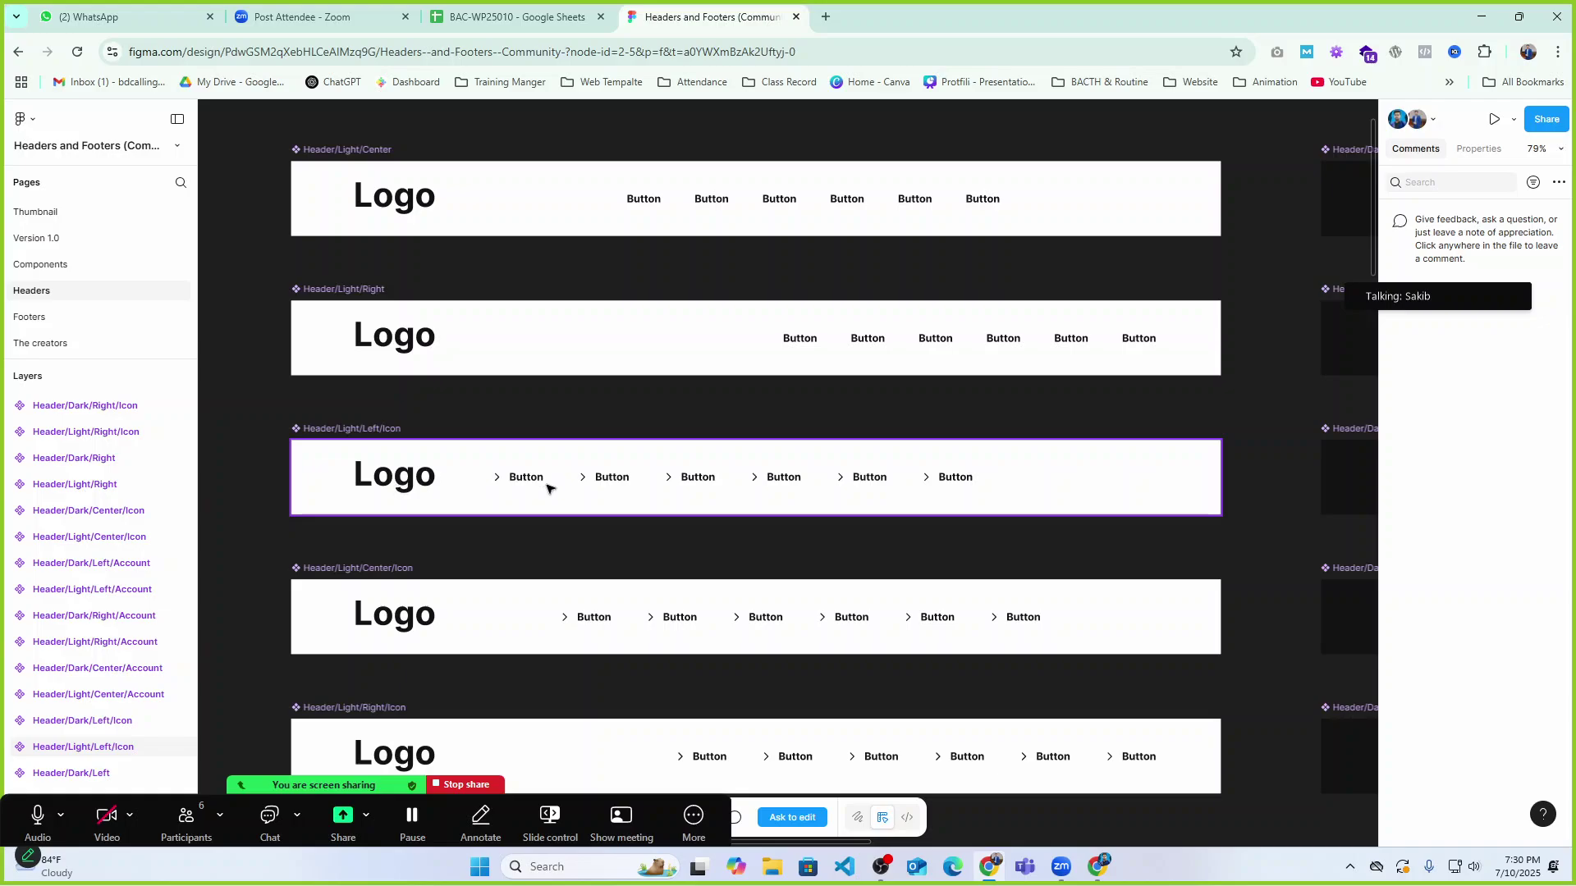
pyautogui.scroll(-3, 952, 492)
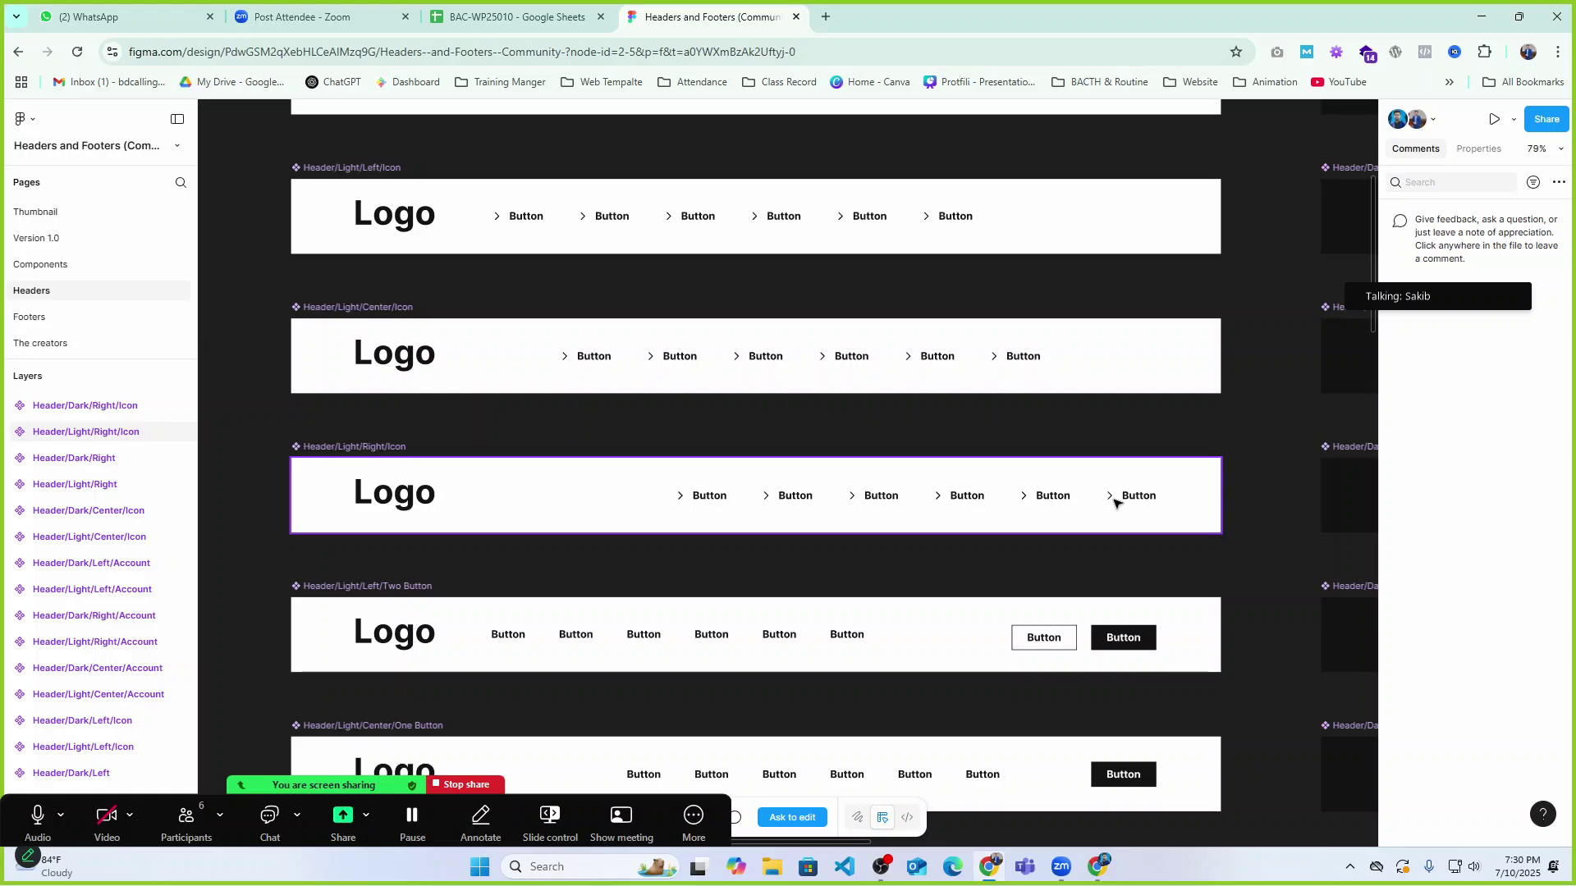
pyautogui.scroll(-1, 903, 509)
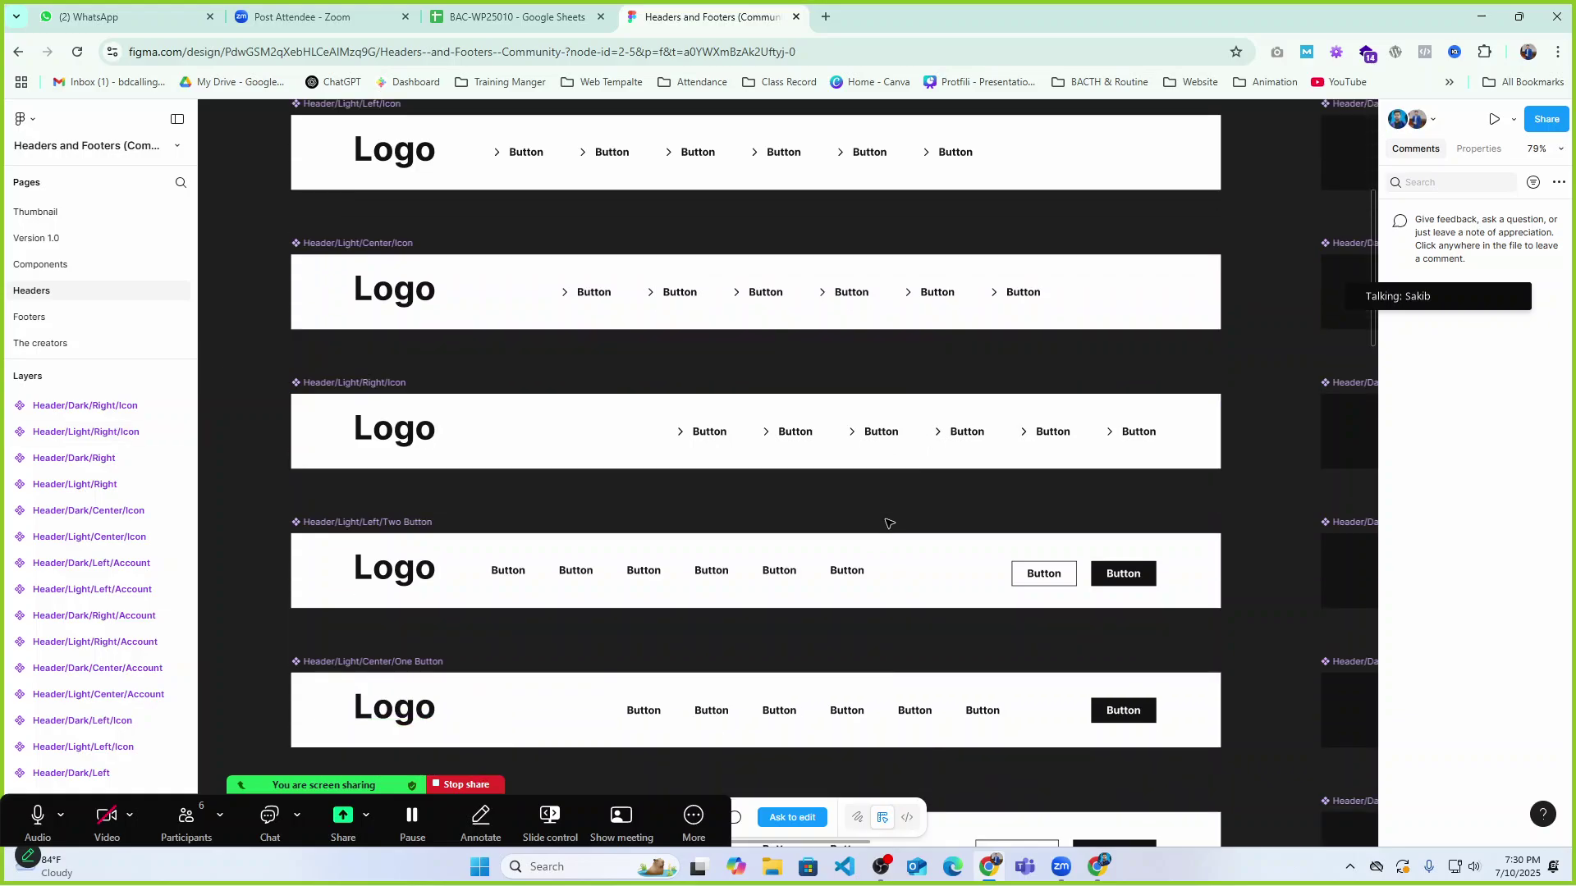
pyautogui.scroll(-1, 399, 584)
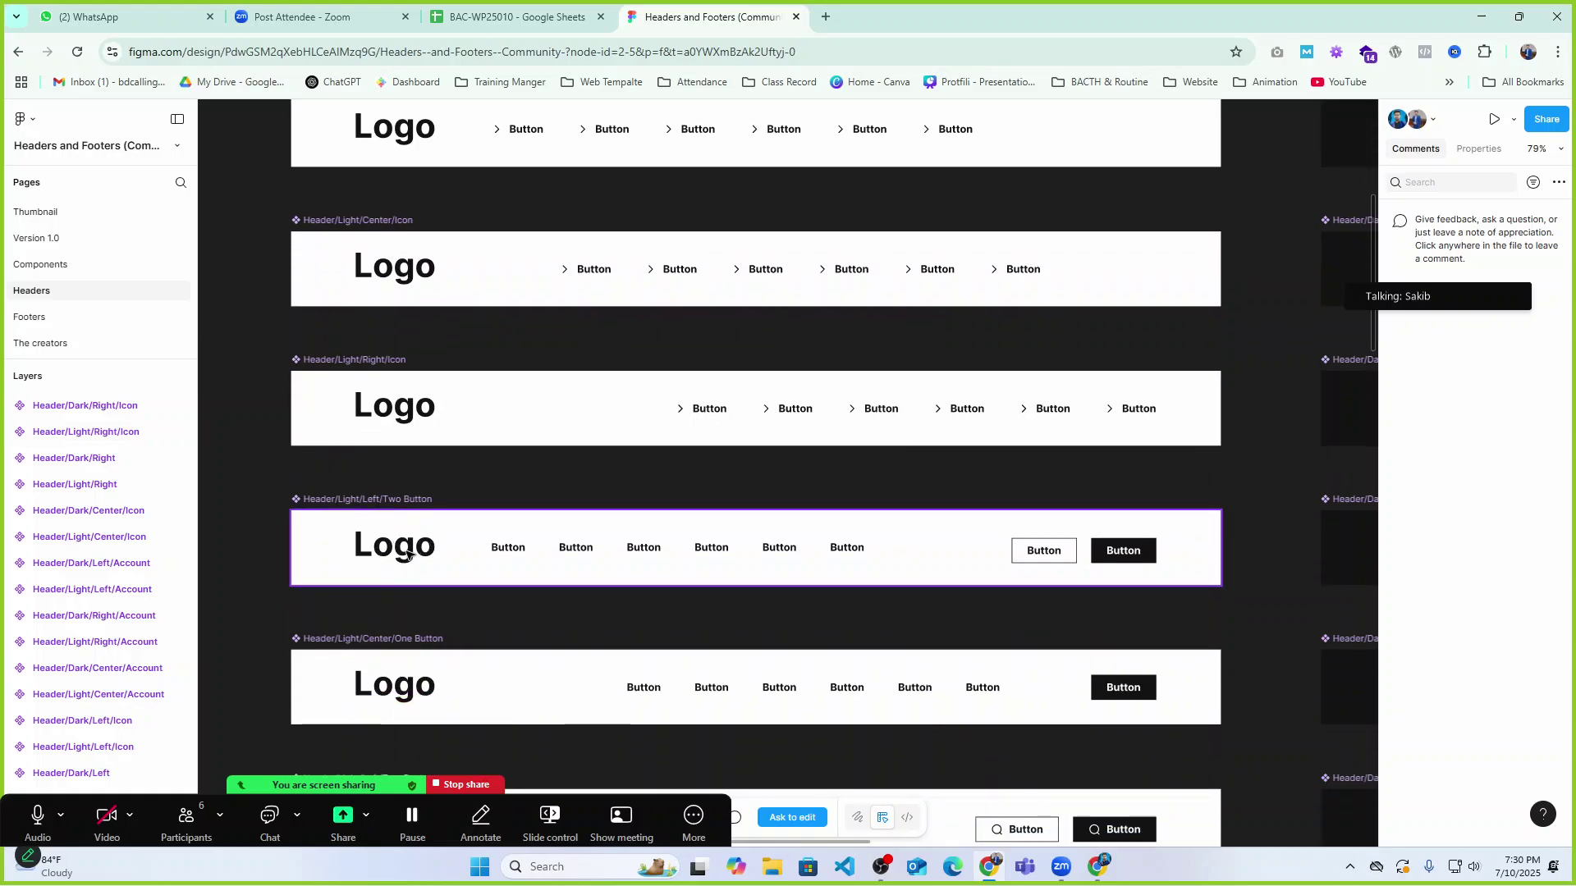
# Inspect the Two Button header variants, then select Header/Light/Right/One Button.
pyautogui.click(408, 555)
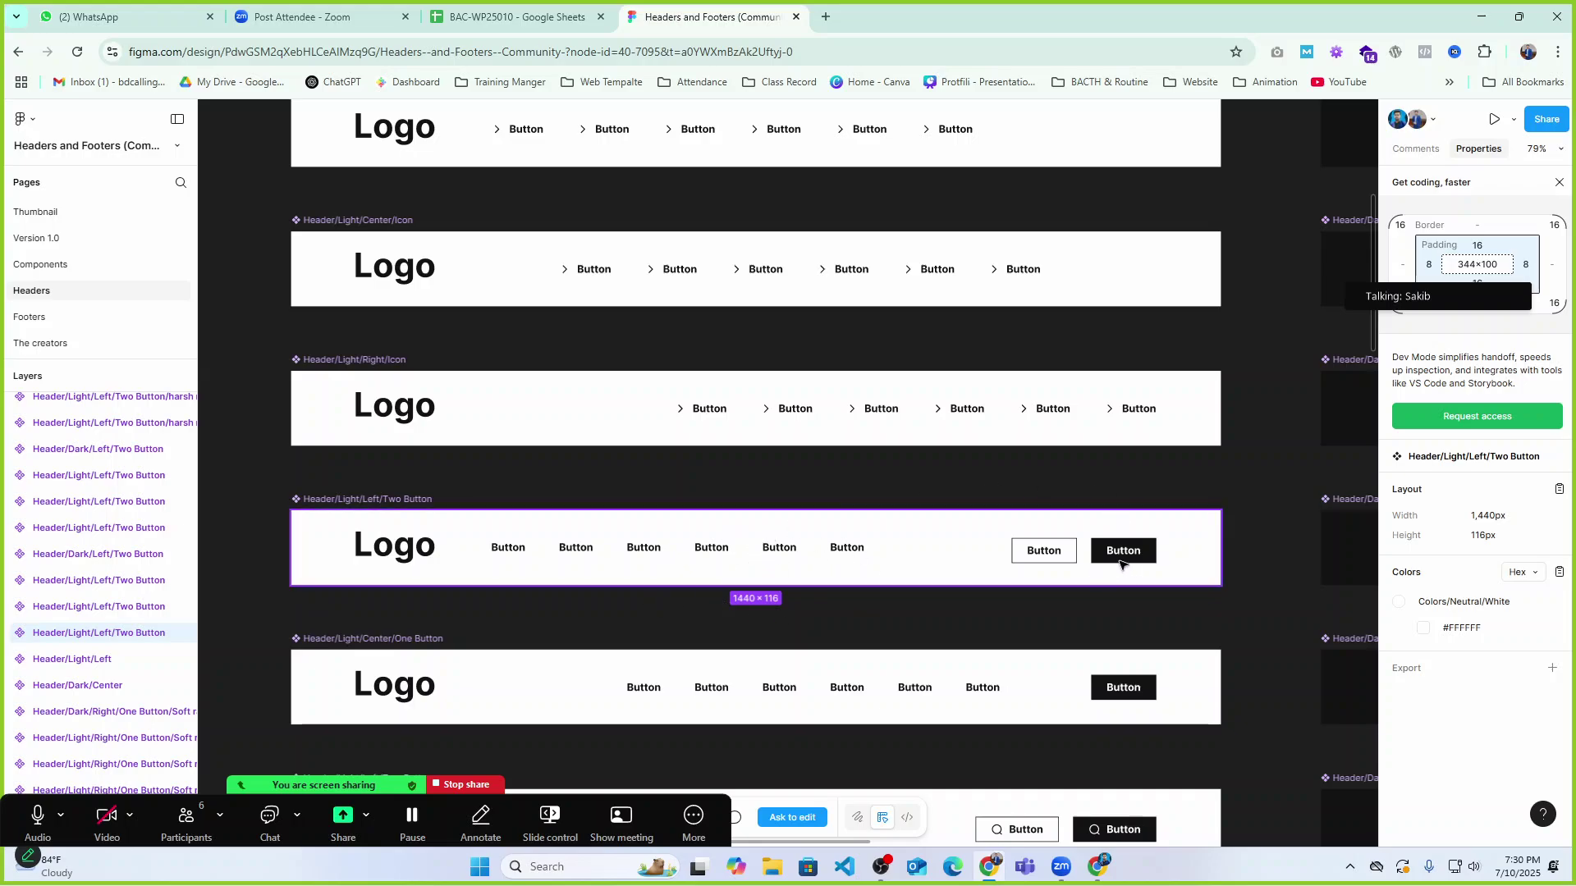
pyautogui.scroll(-3, 1138, 541)
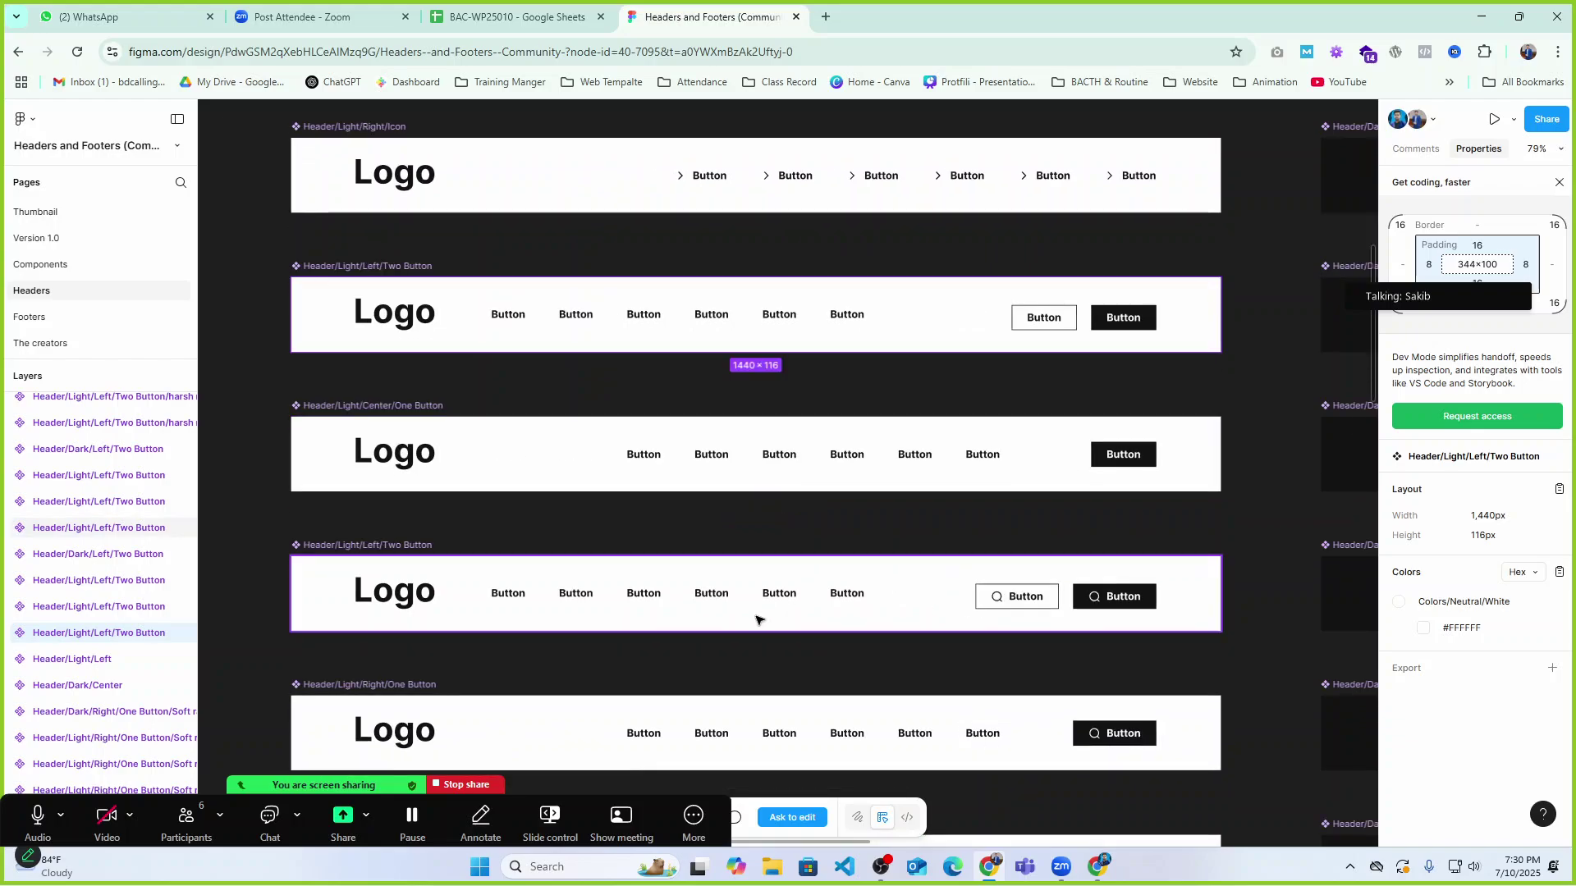
pyautogui.click(395, 596)
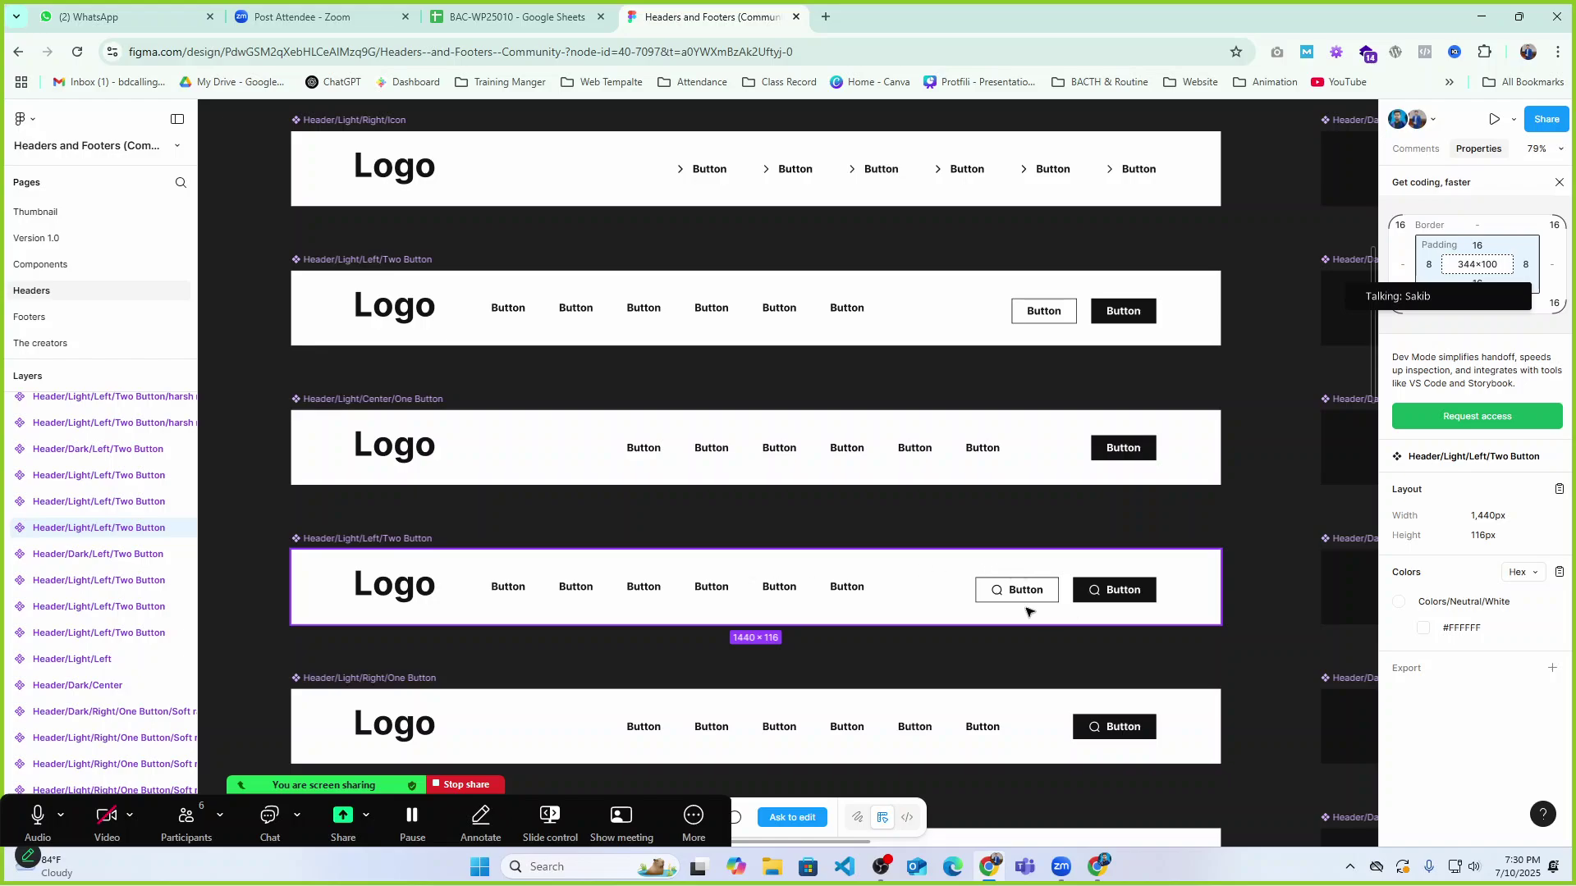
pyautogui.scroll(-3, 1071, 546)
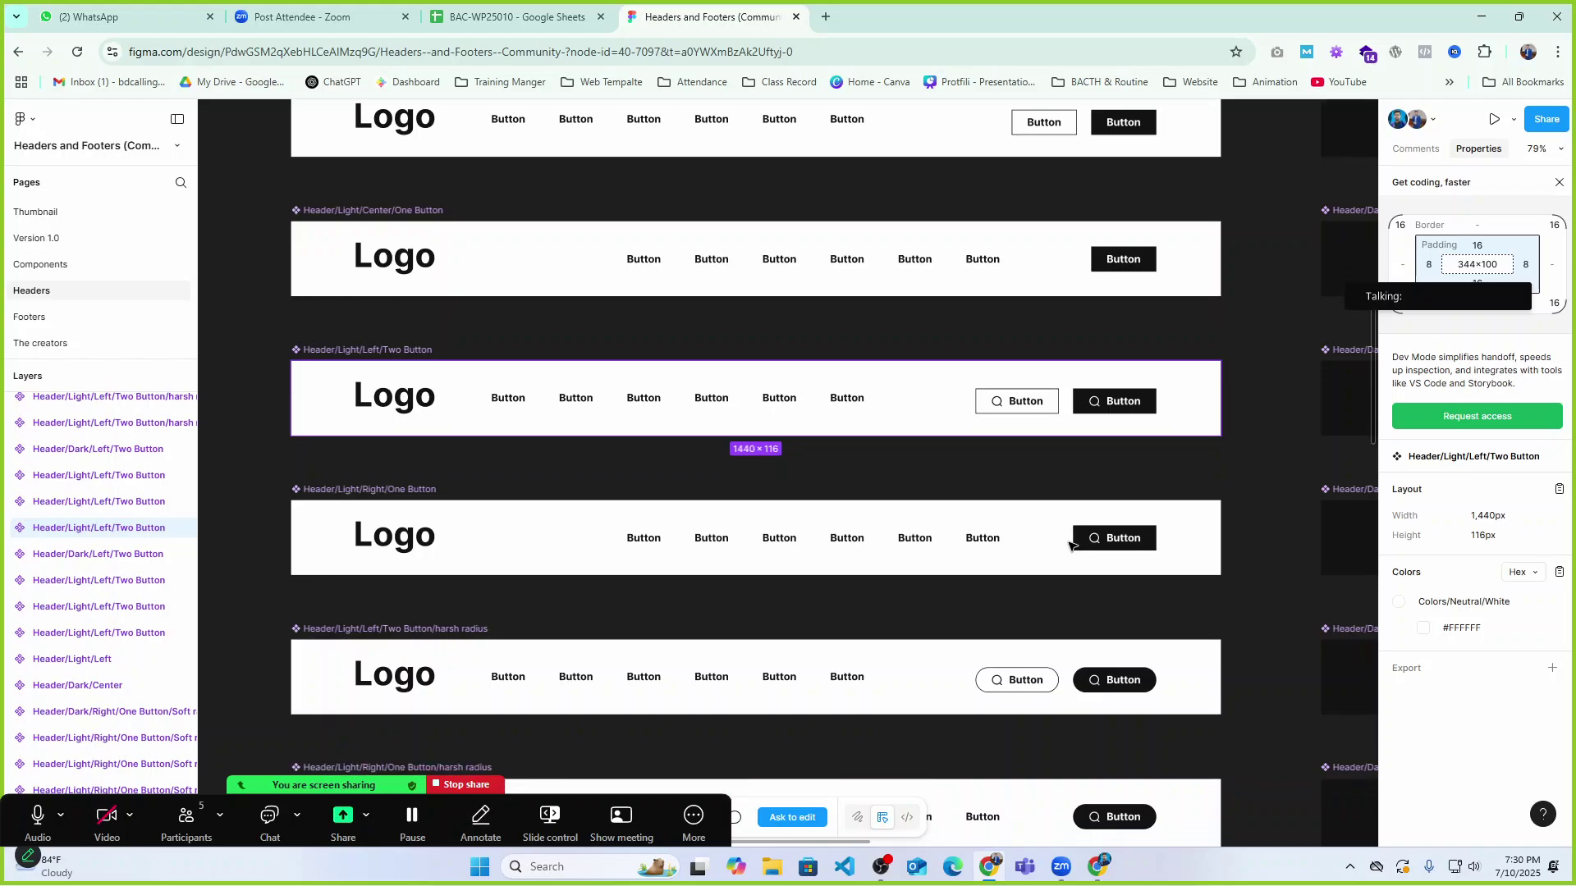
pyautogui.scroll(-5, 862, 587)
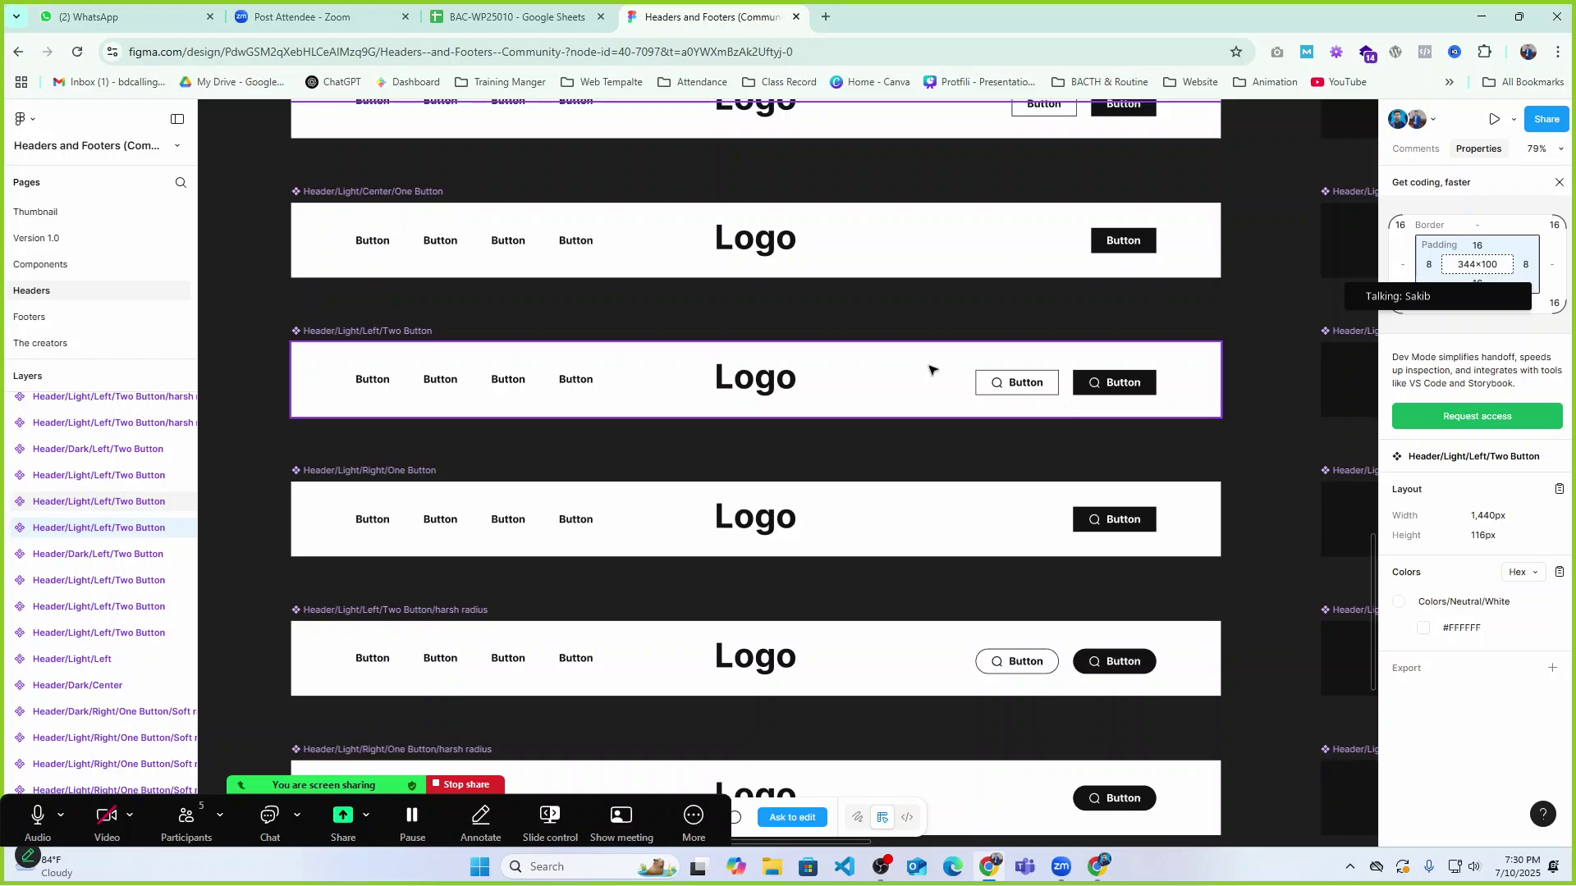
pyautogui.scroll(-2, 760, 475)
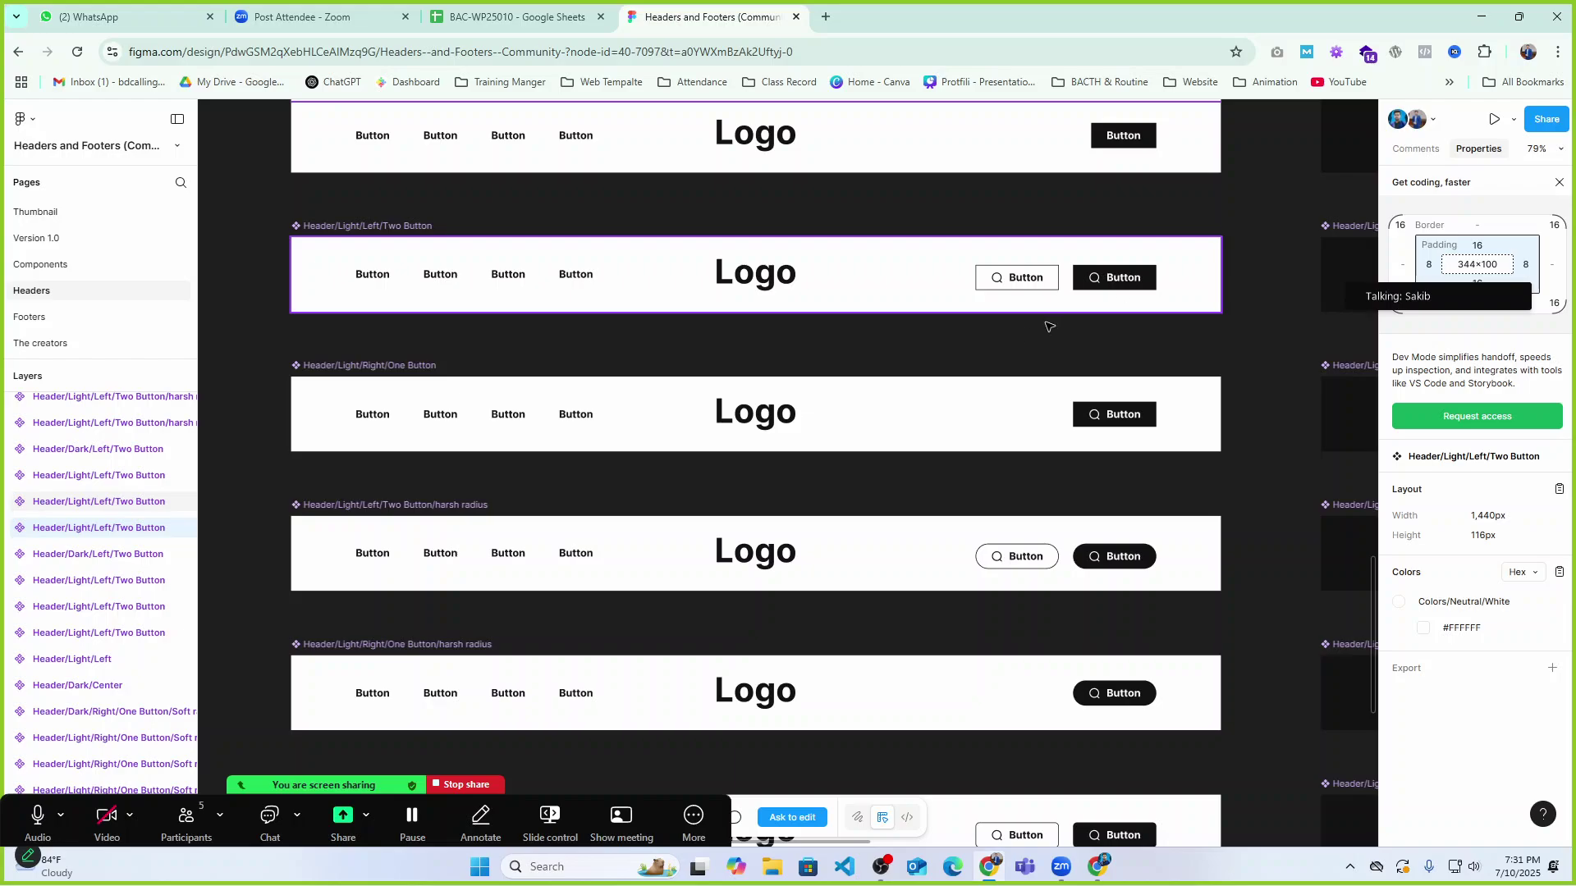
pyautogui.scroll(-10, 872, 509)
pyautogui.scroll(-4, 849, 501)
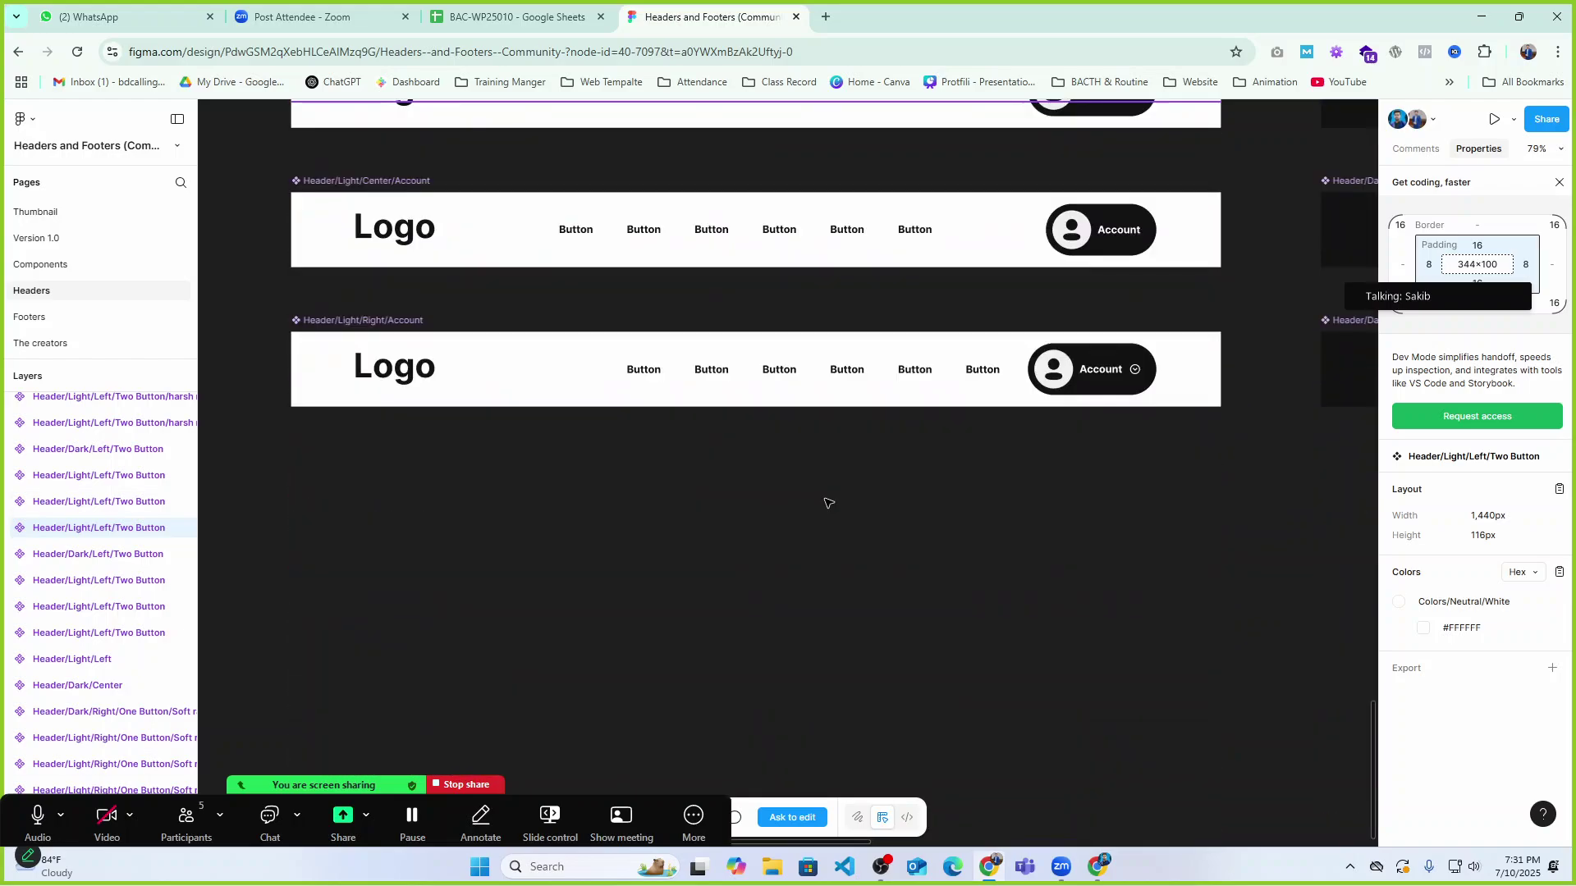
pyautogui.scroll(14, 837, 503)
pyautogui.scroll(5, 826, 504)
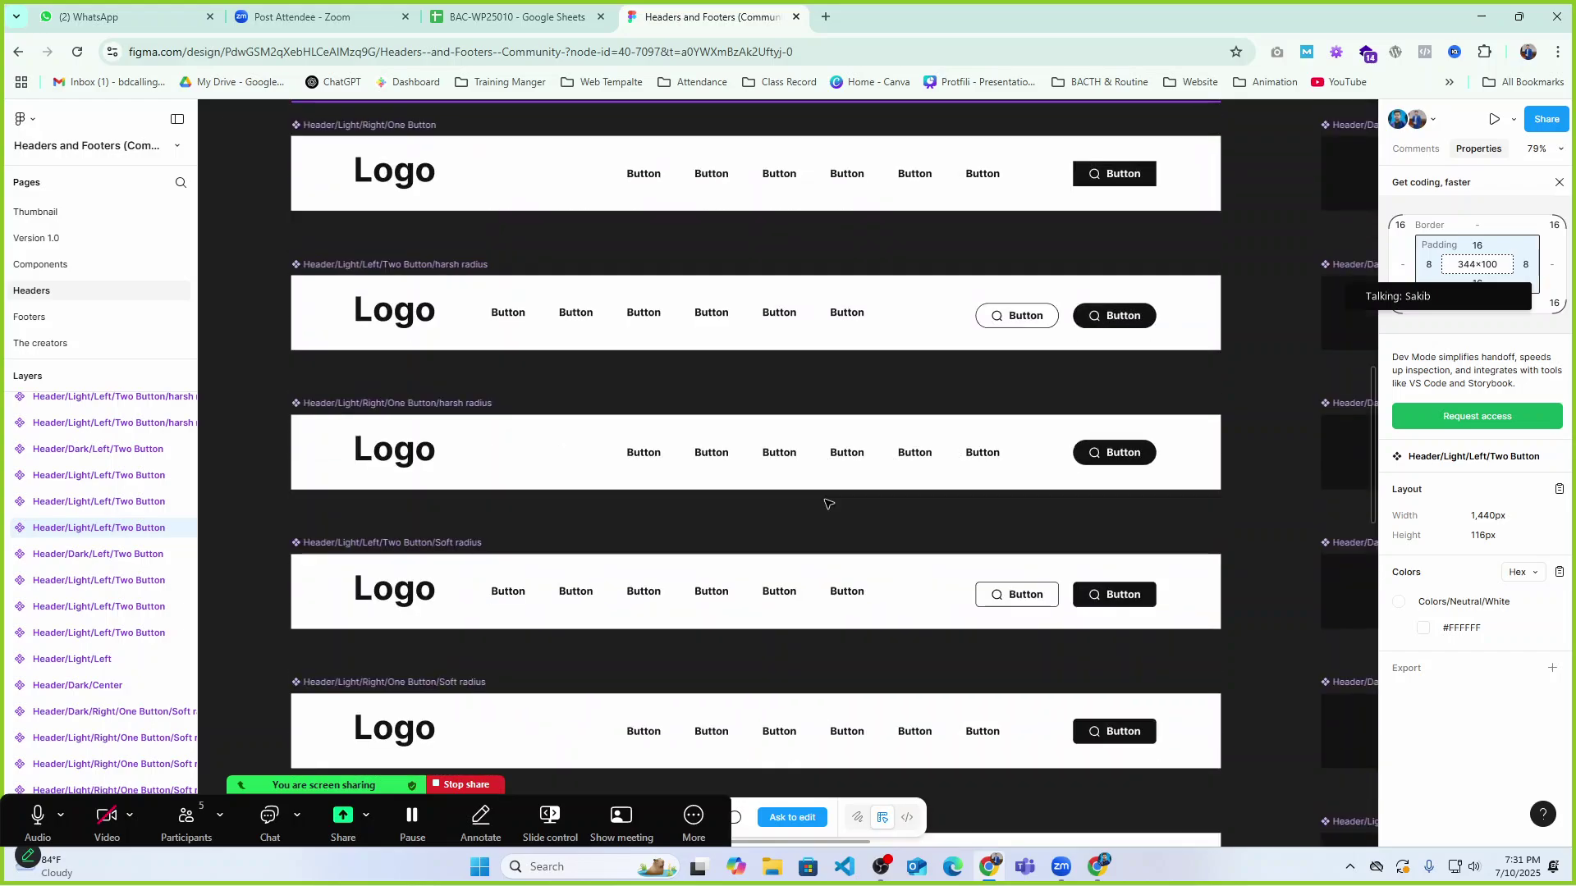
pyautogui.scroll(1, 828, 503)
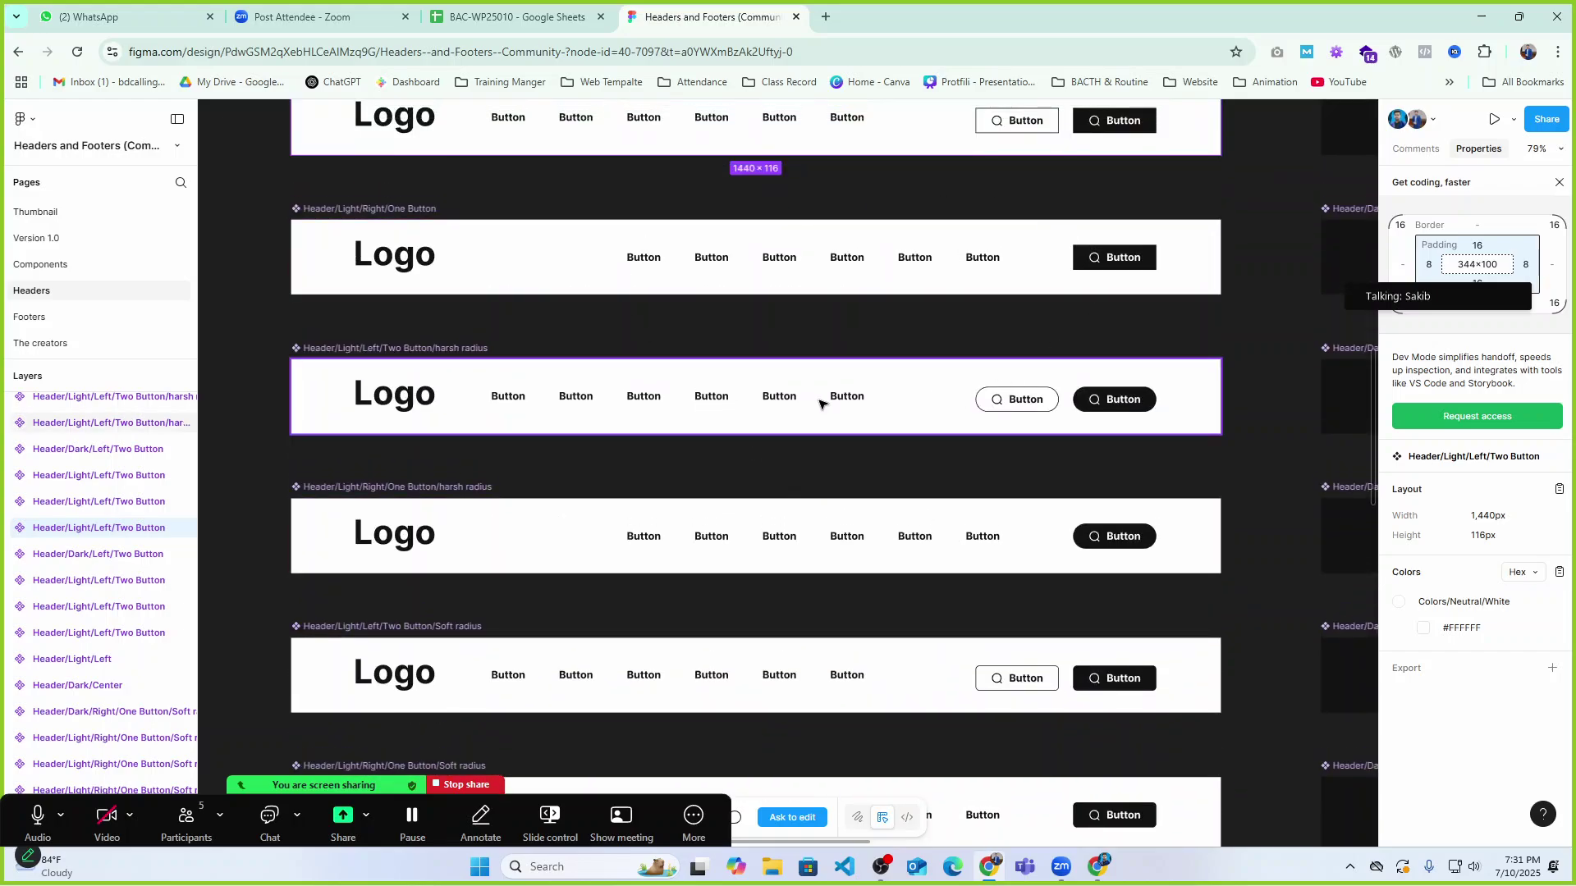
pyautogui.scroll(1, 525, 436)
pyautogui.scroll(1, 526, 435)
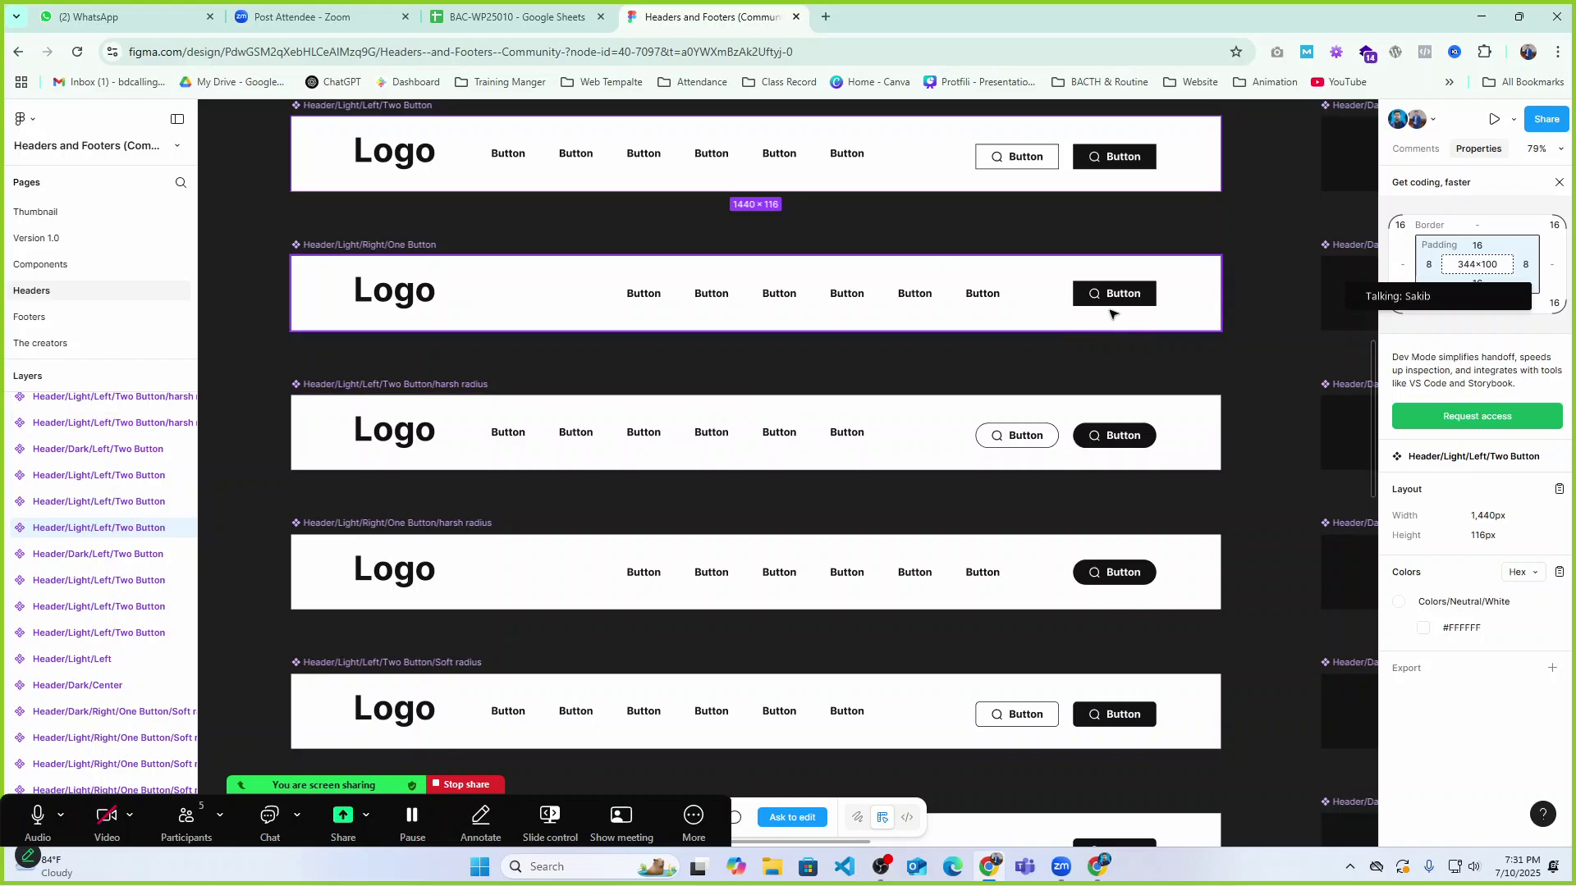
pyautogui.scroll(3, 838, 331)
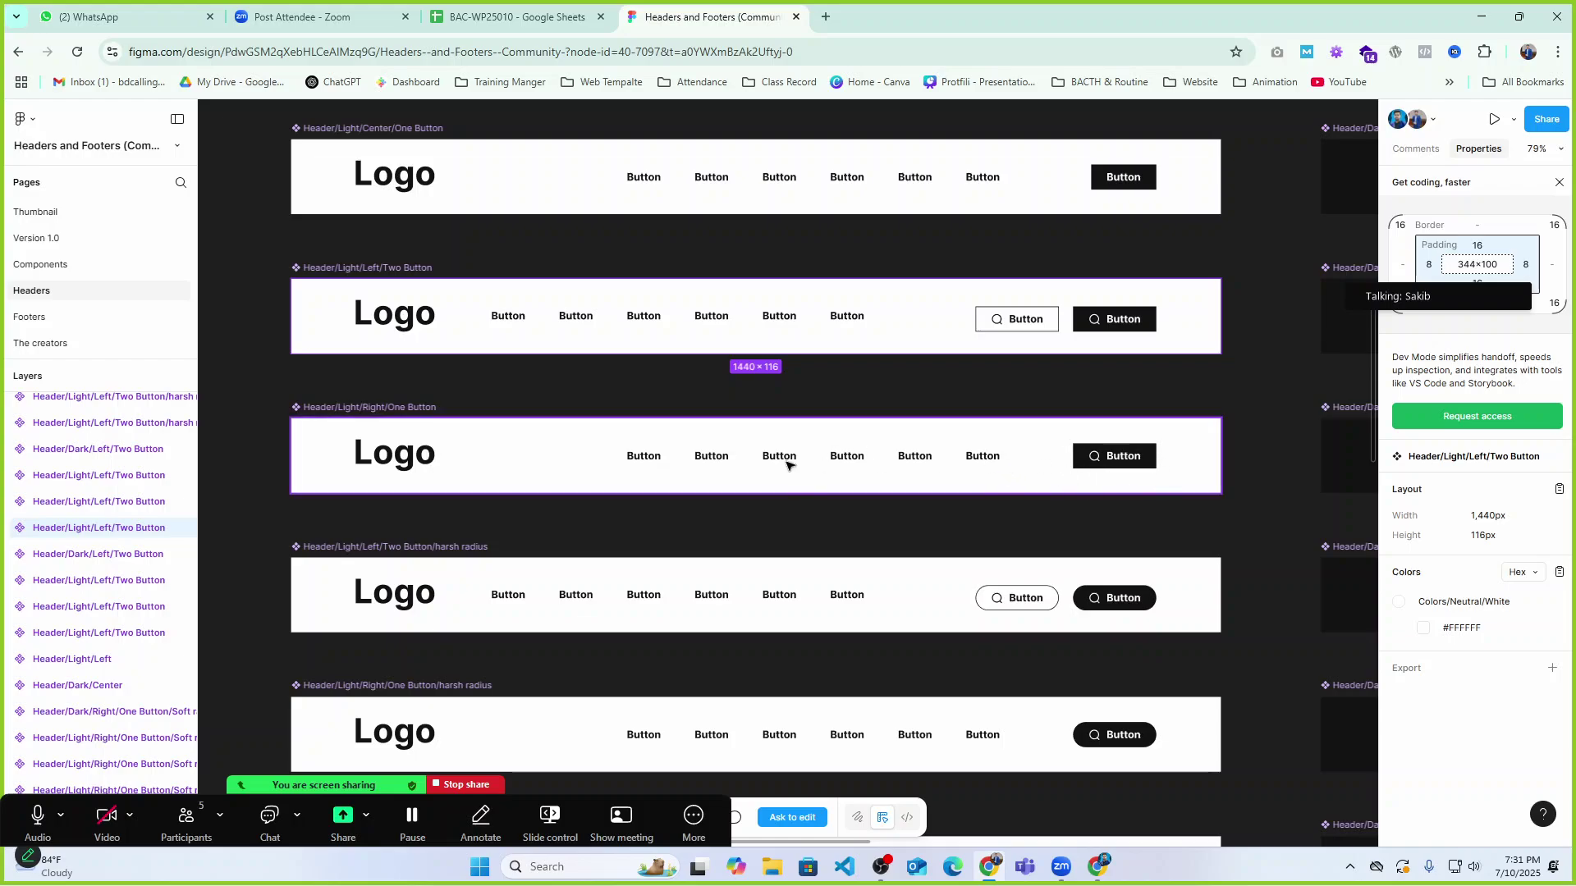
pyautogui.click(542, 461)
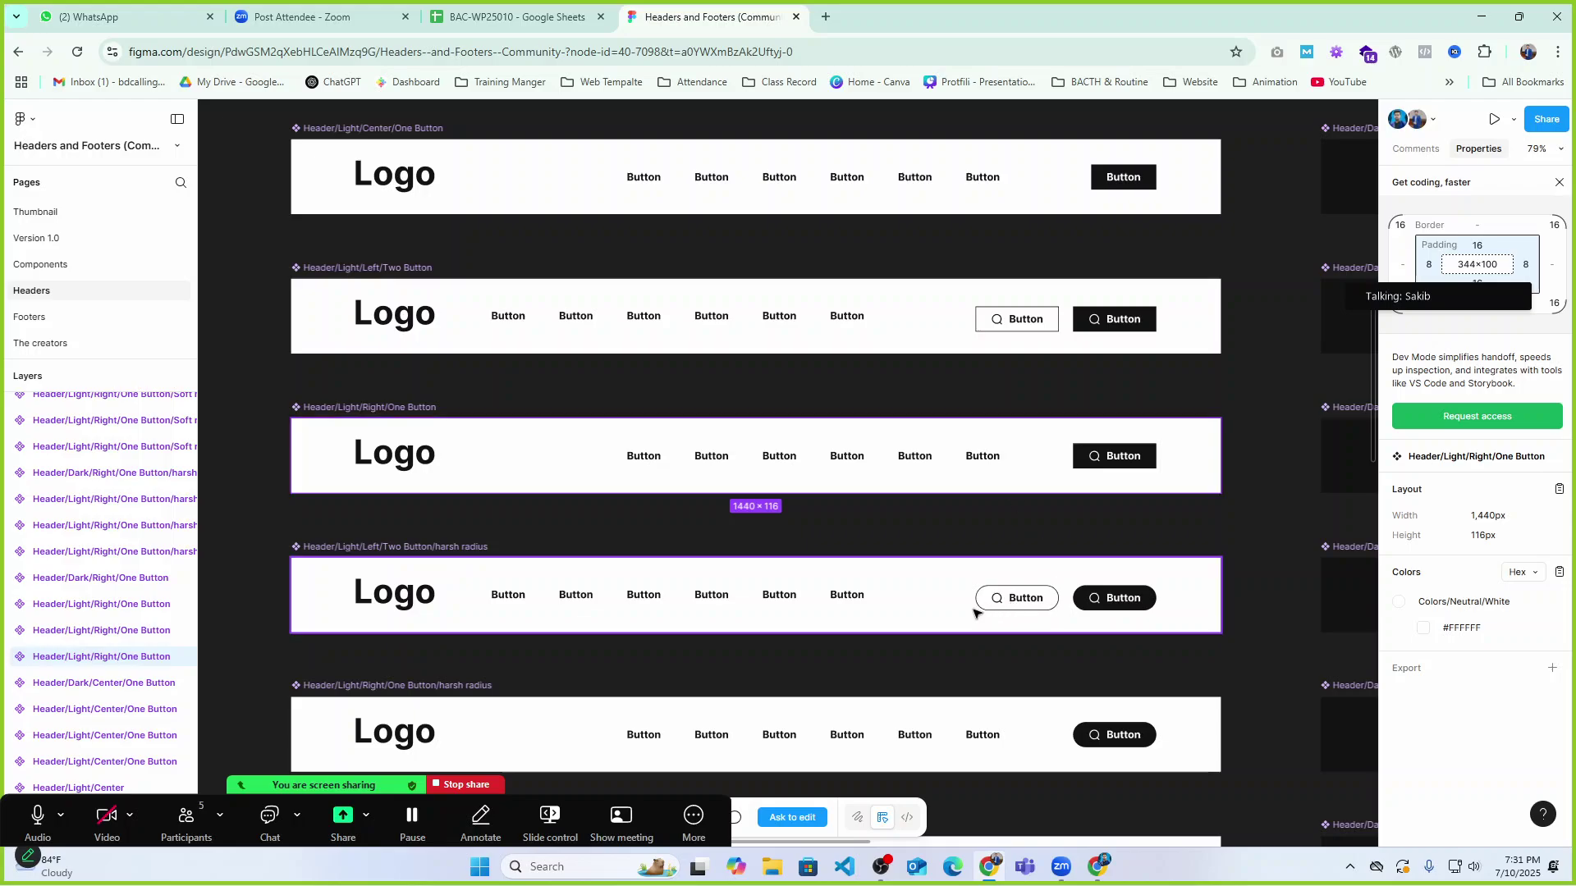
# Check the spreadsheet and Zoom tabs, then bring up the other Figma window.
pyautogui.click(513, 17)
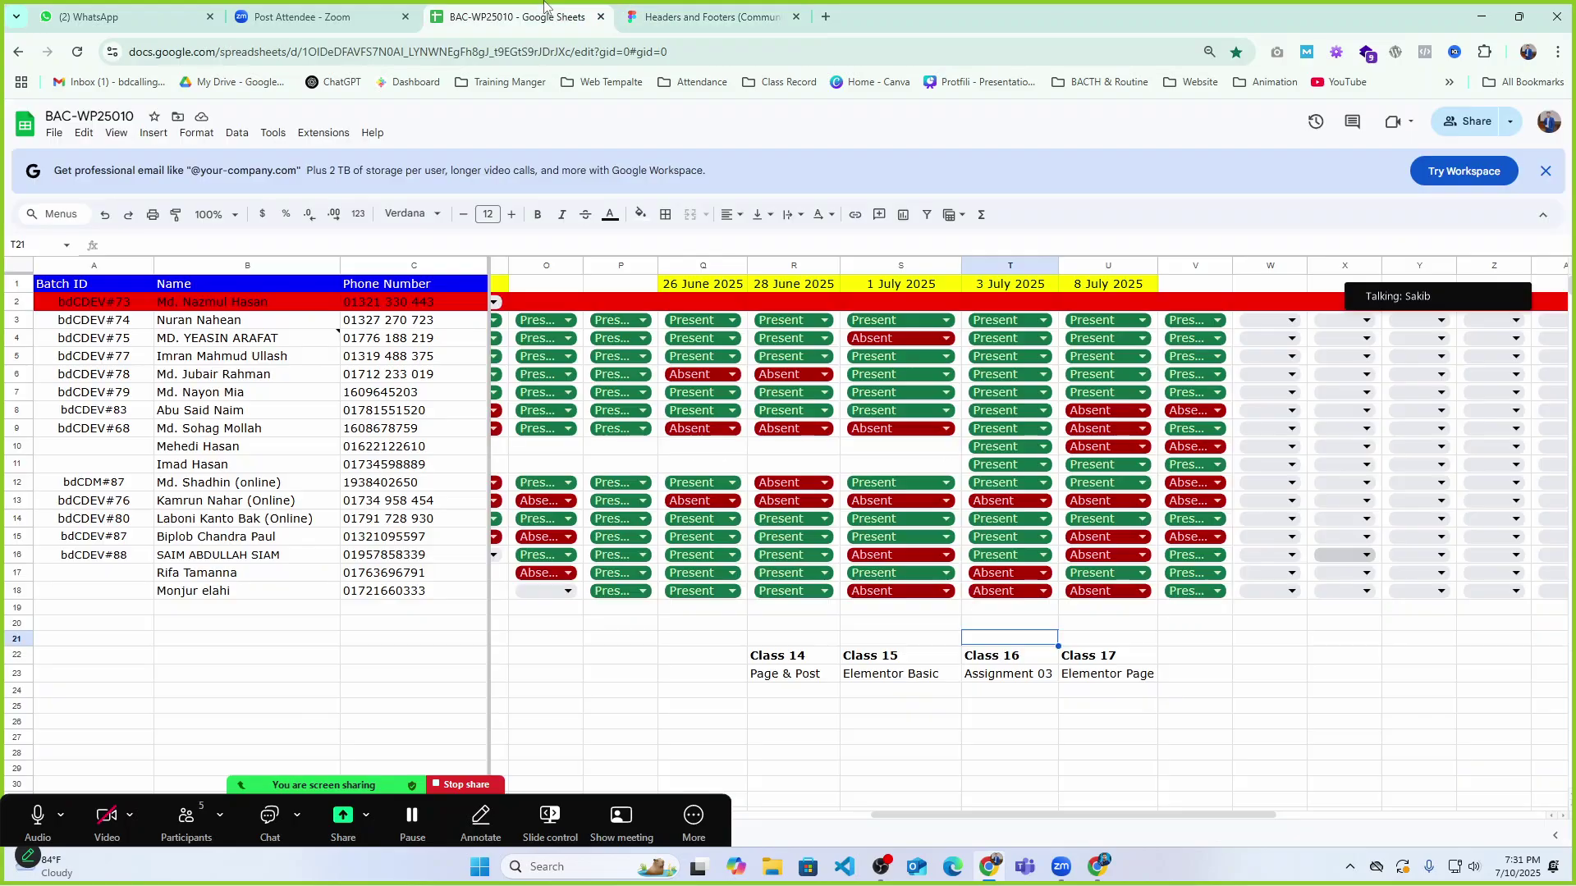
pyautogui.click(291, 12)
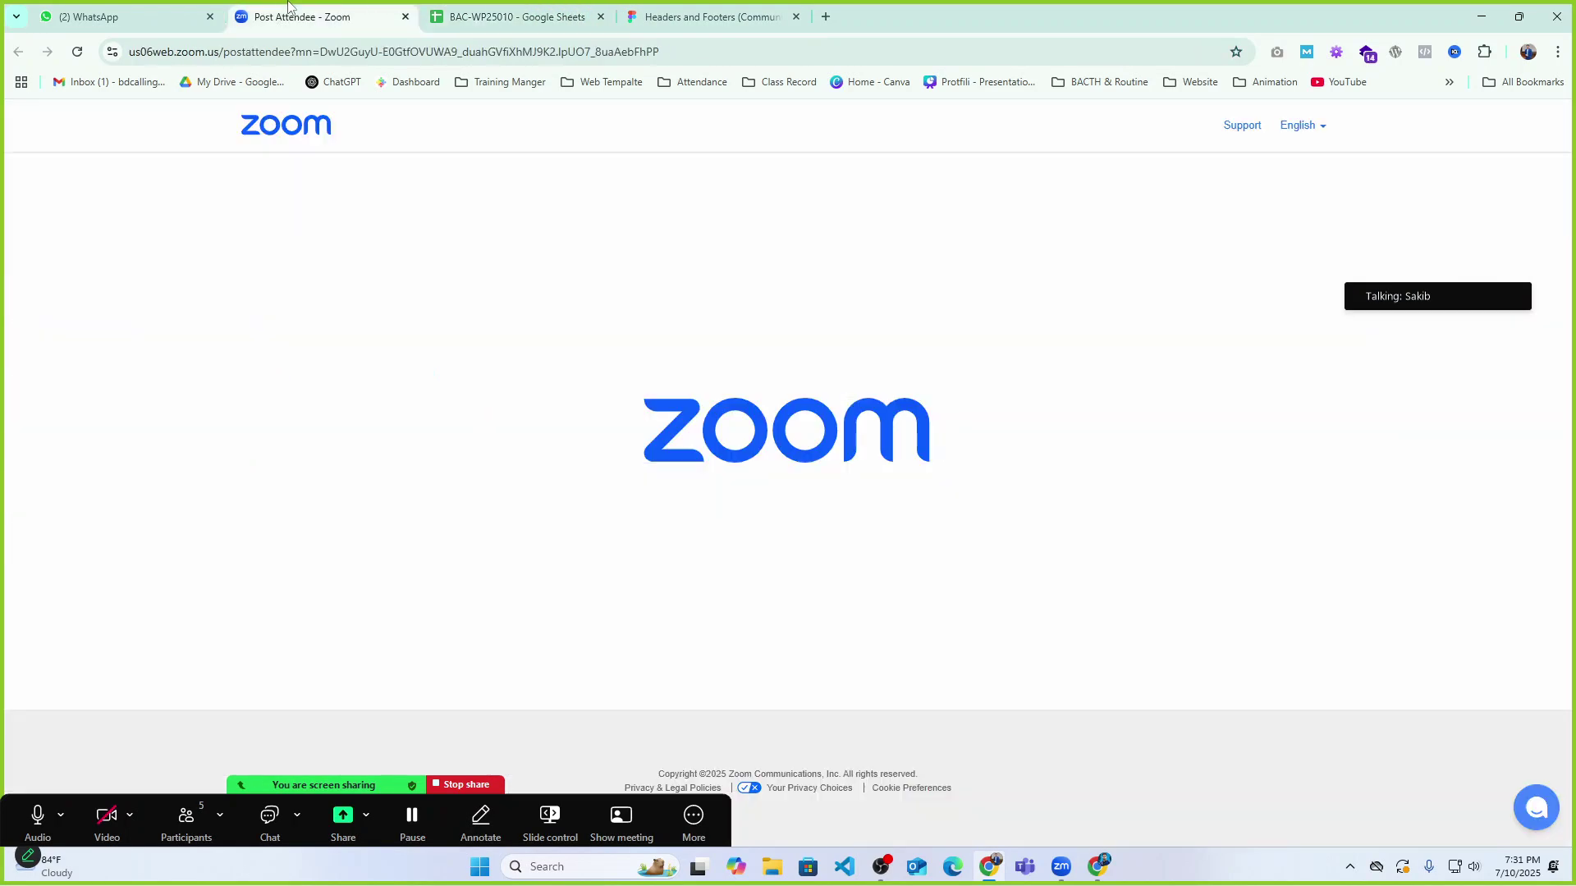
pyautogui.click(702, 14)
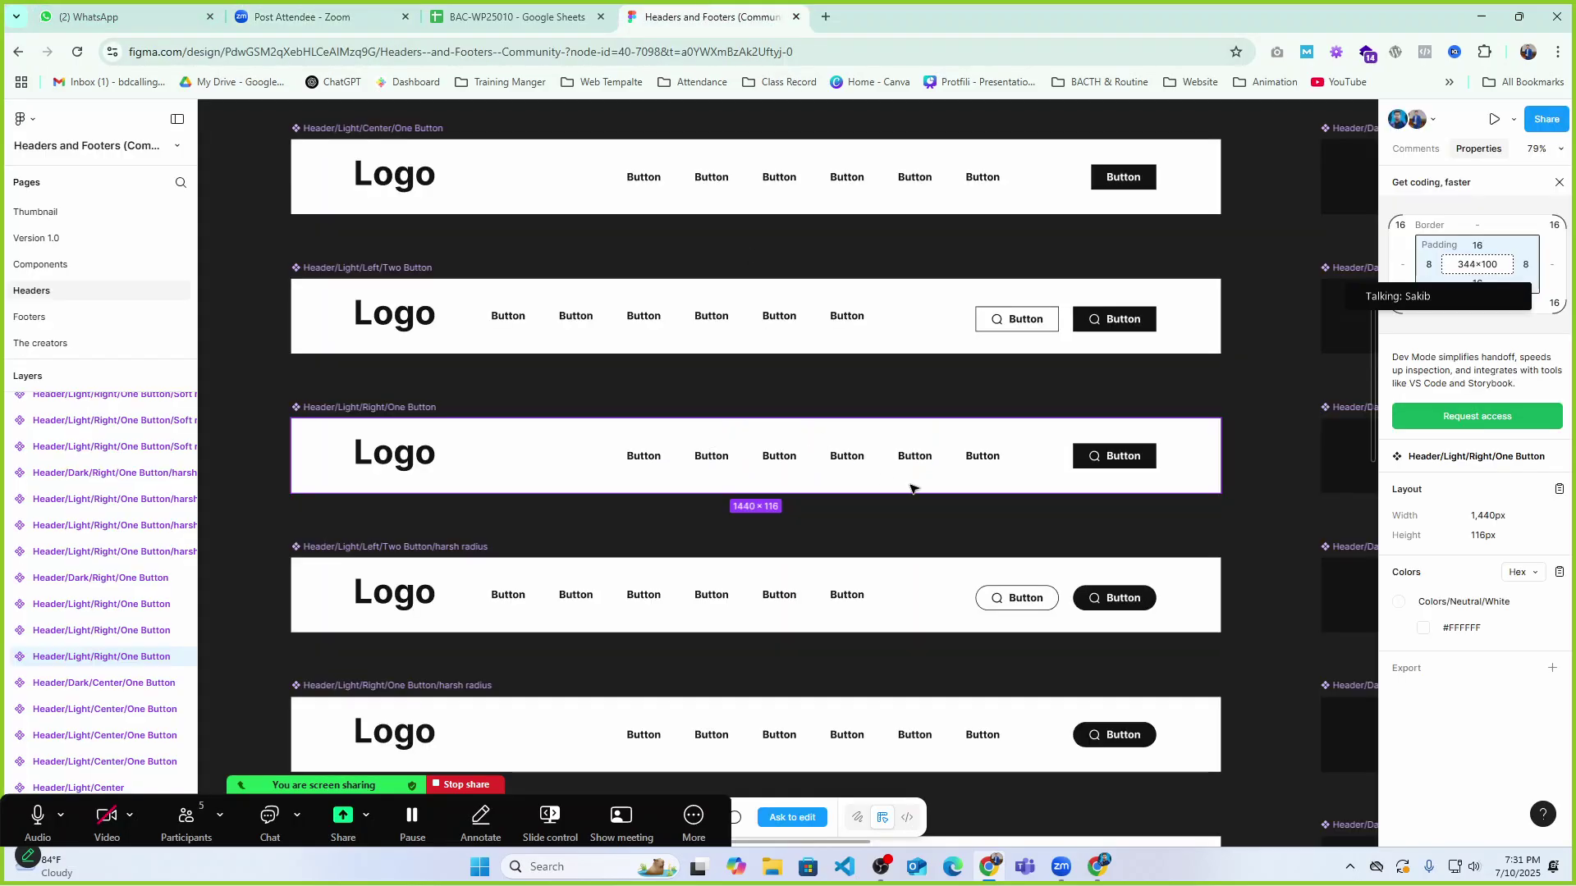
pyautogui.click(989, 866)
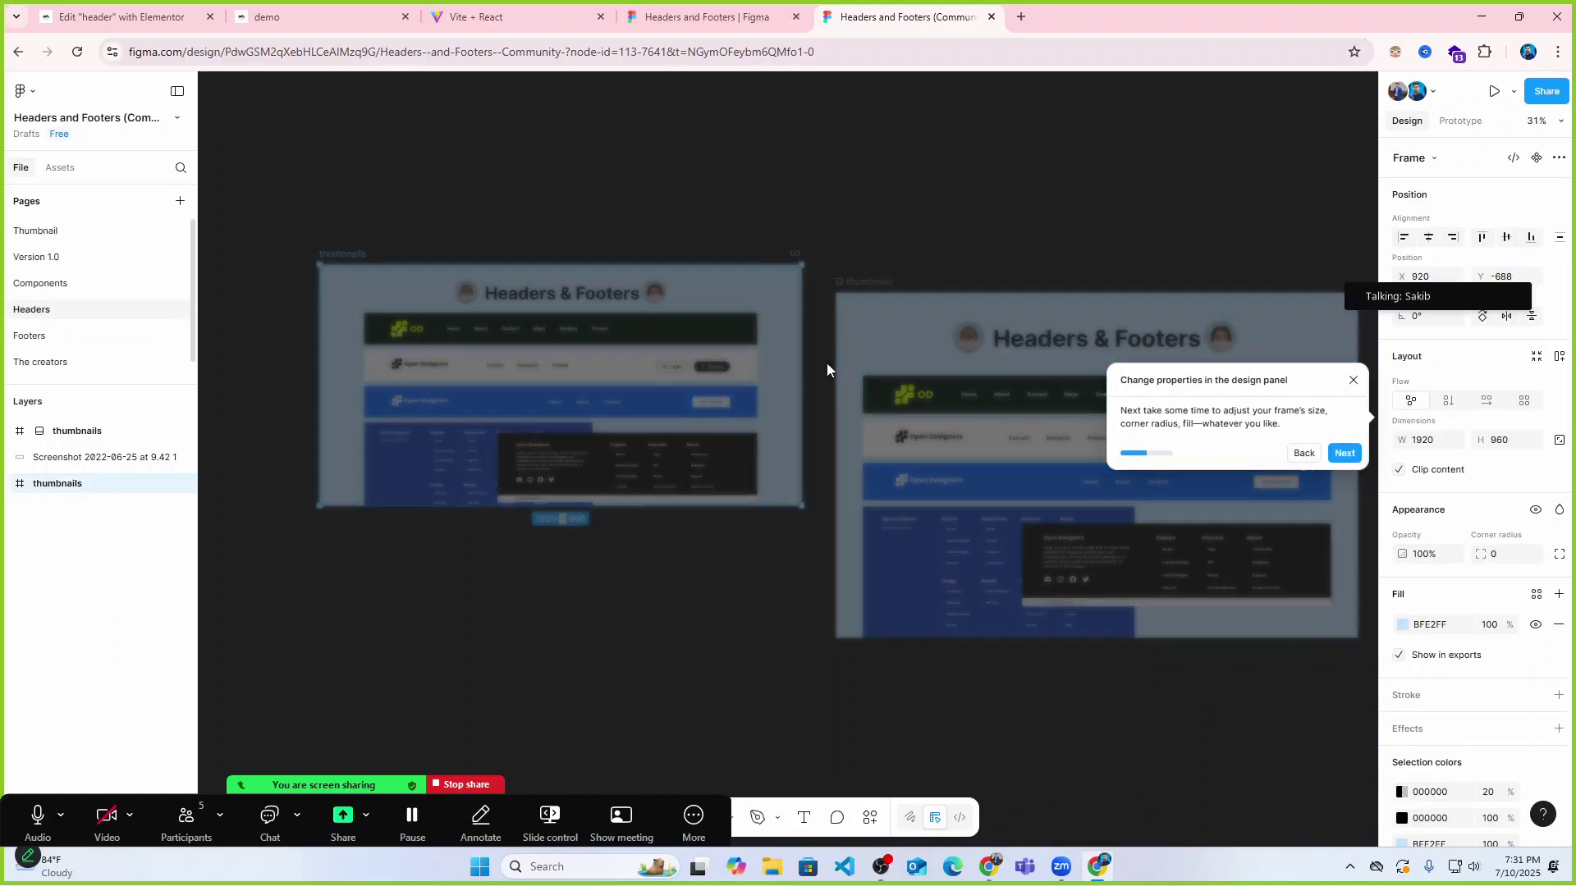
# Delete the header frames around Header/Light/Right/One Button, leaving only that variant.
pyautogui.click(1354, 381)
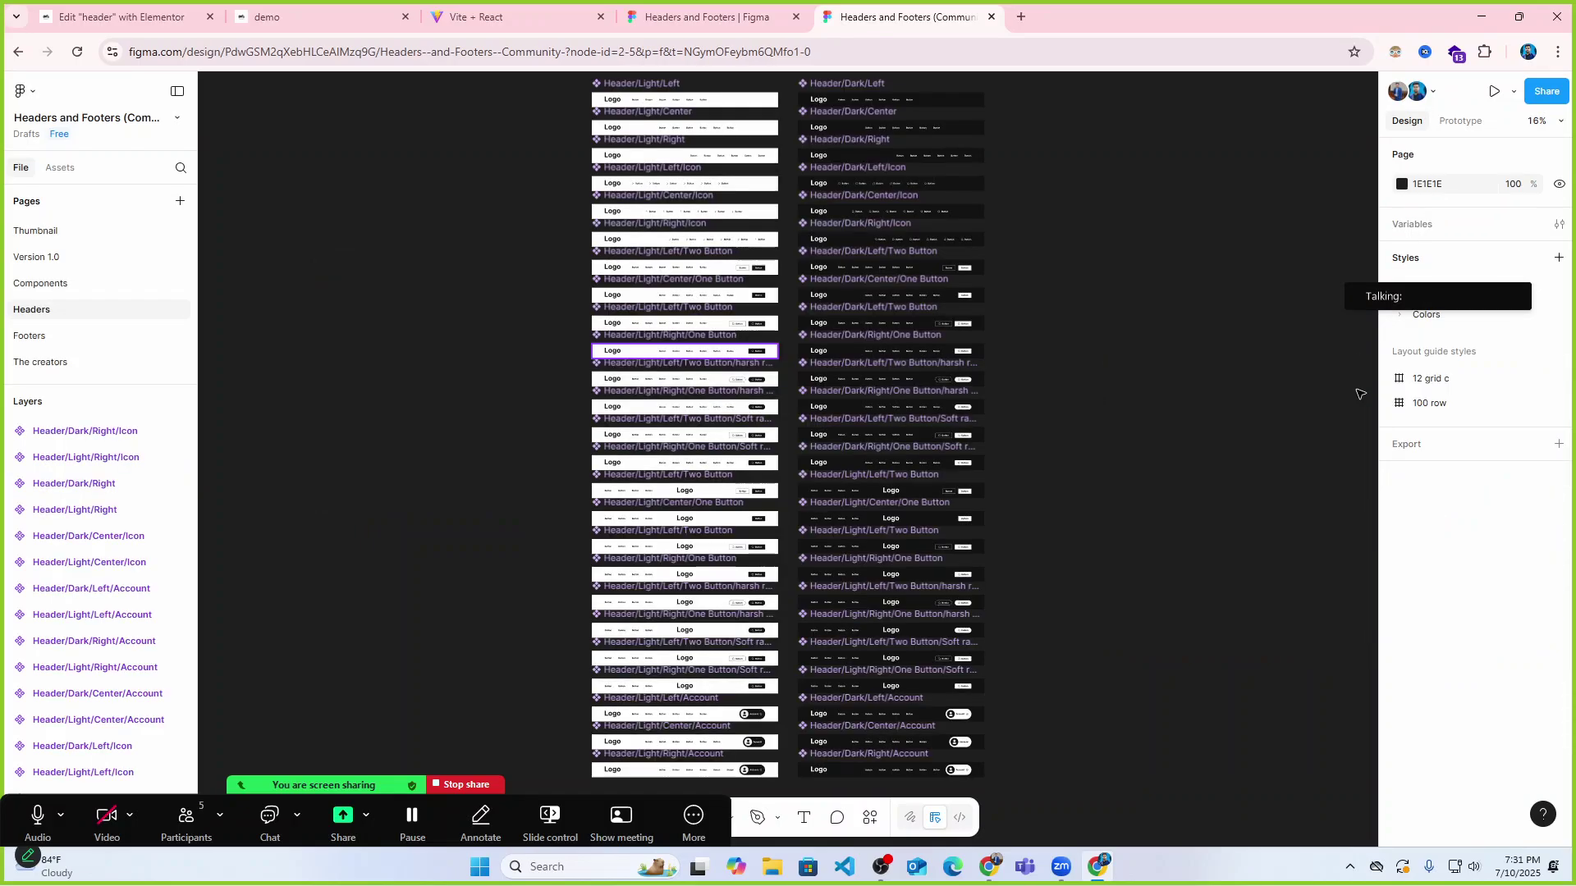
pyautogui.scroll(5, 654, 432)
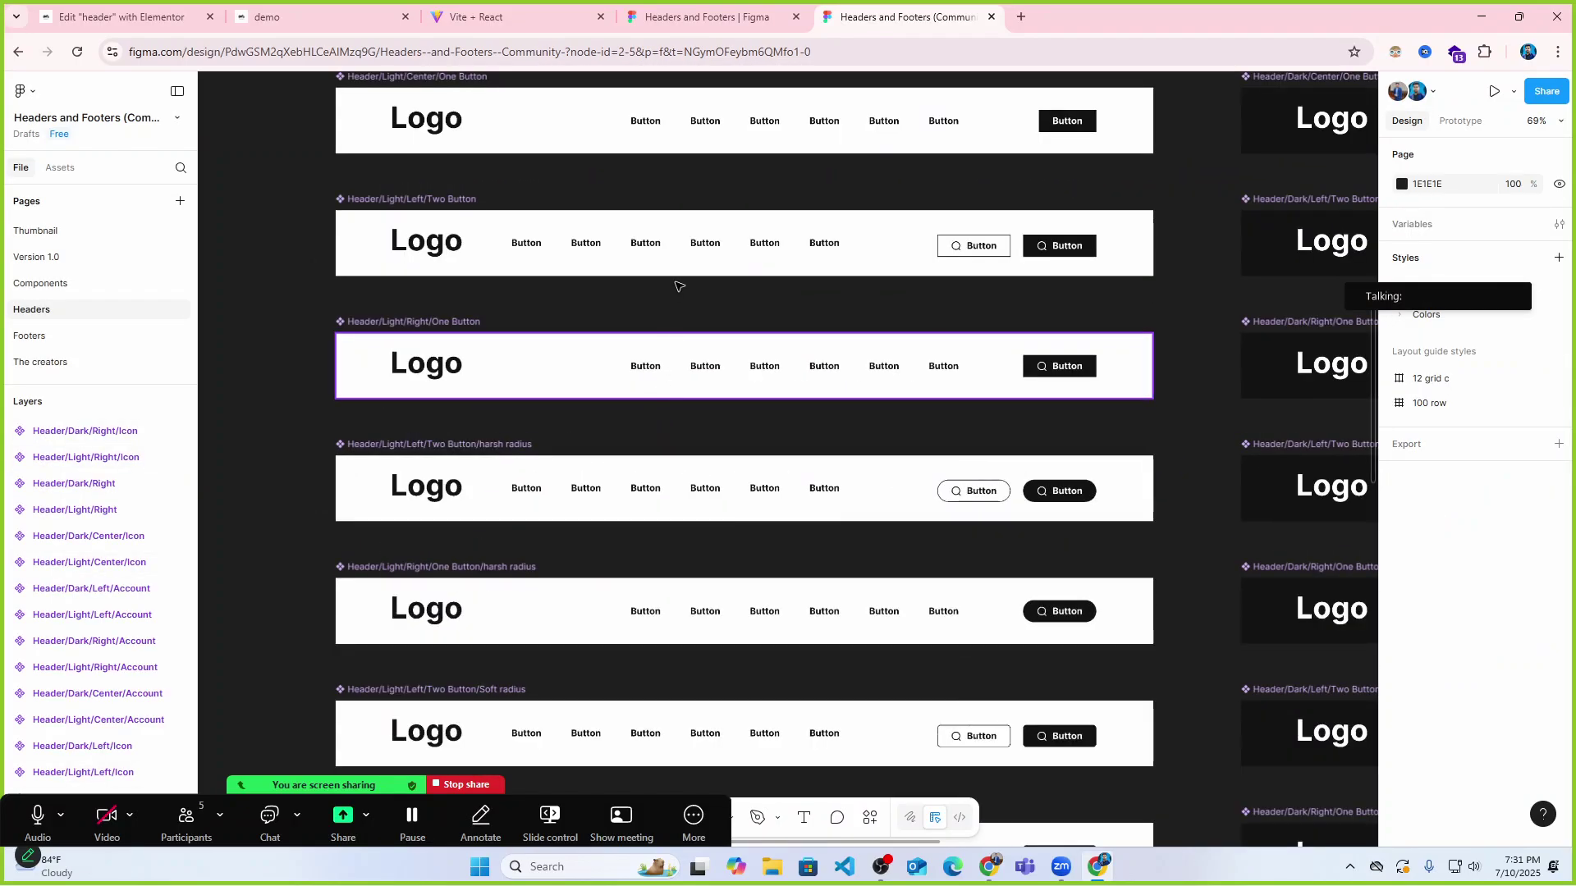
pyautogui.scroll(3, 648, 353)
pyautogui.scroll(2, 648, 353)
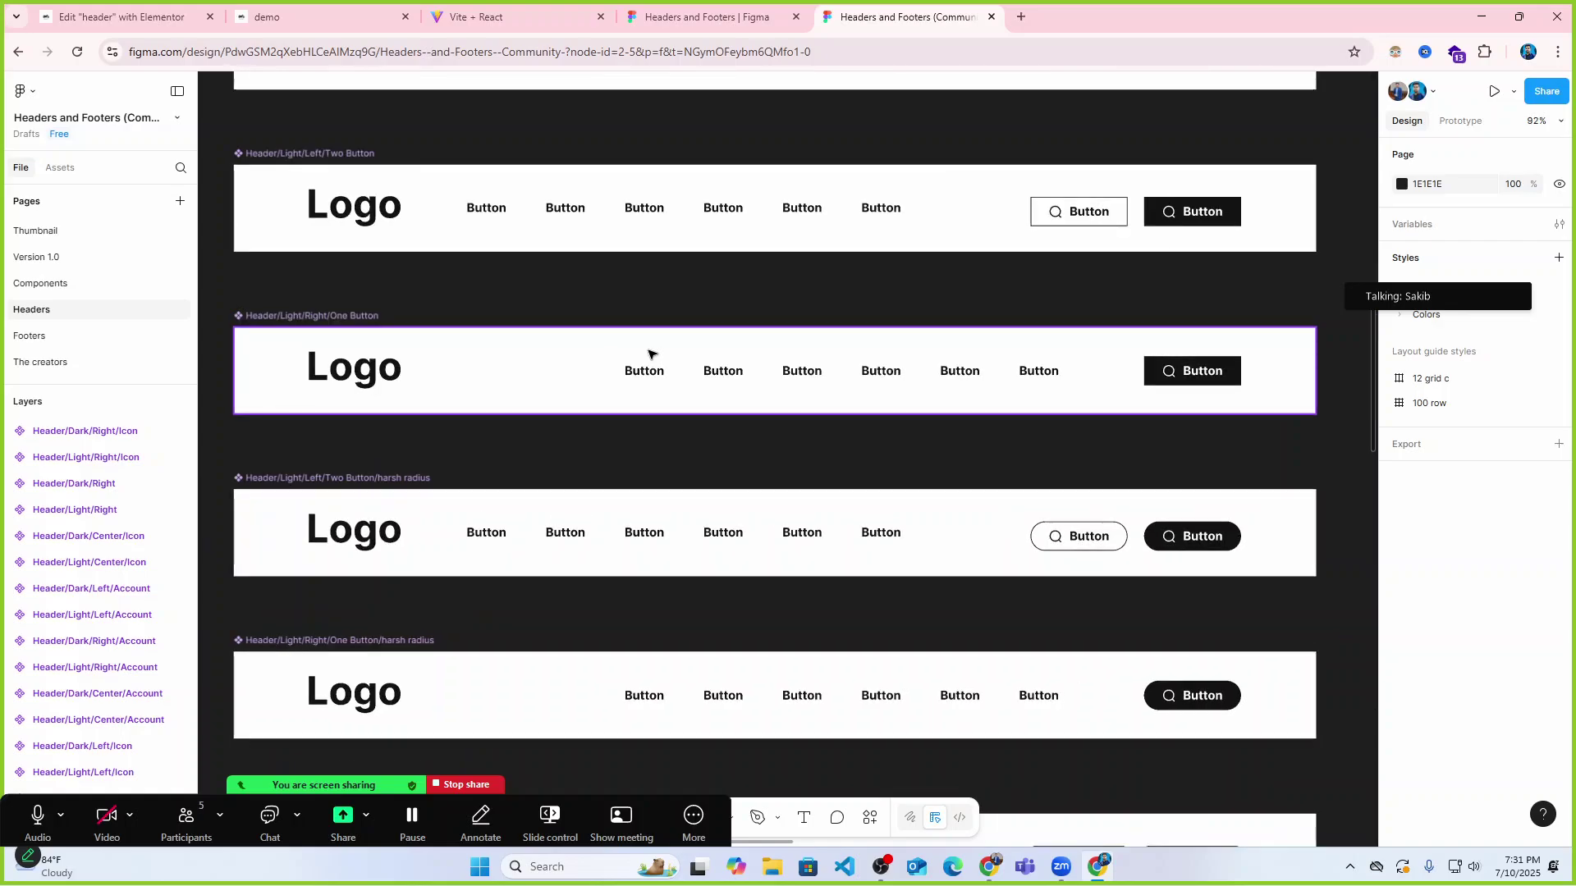
pyautogui.click(767, 355)
pyautogui.moveTo(694, 465); pyautogui.dragTo(727, 681)
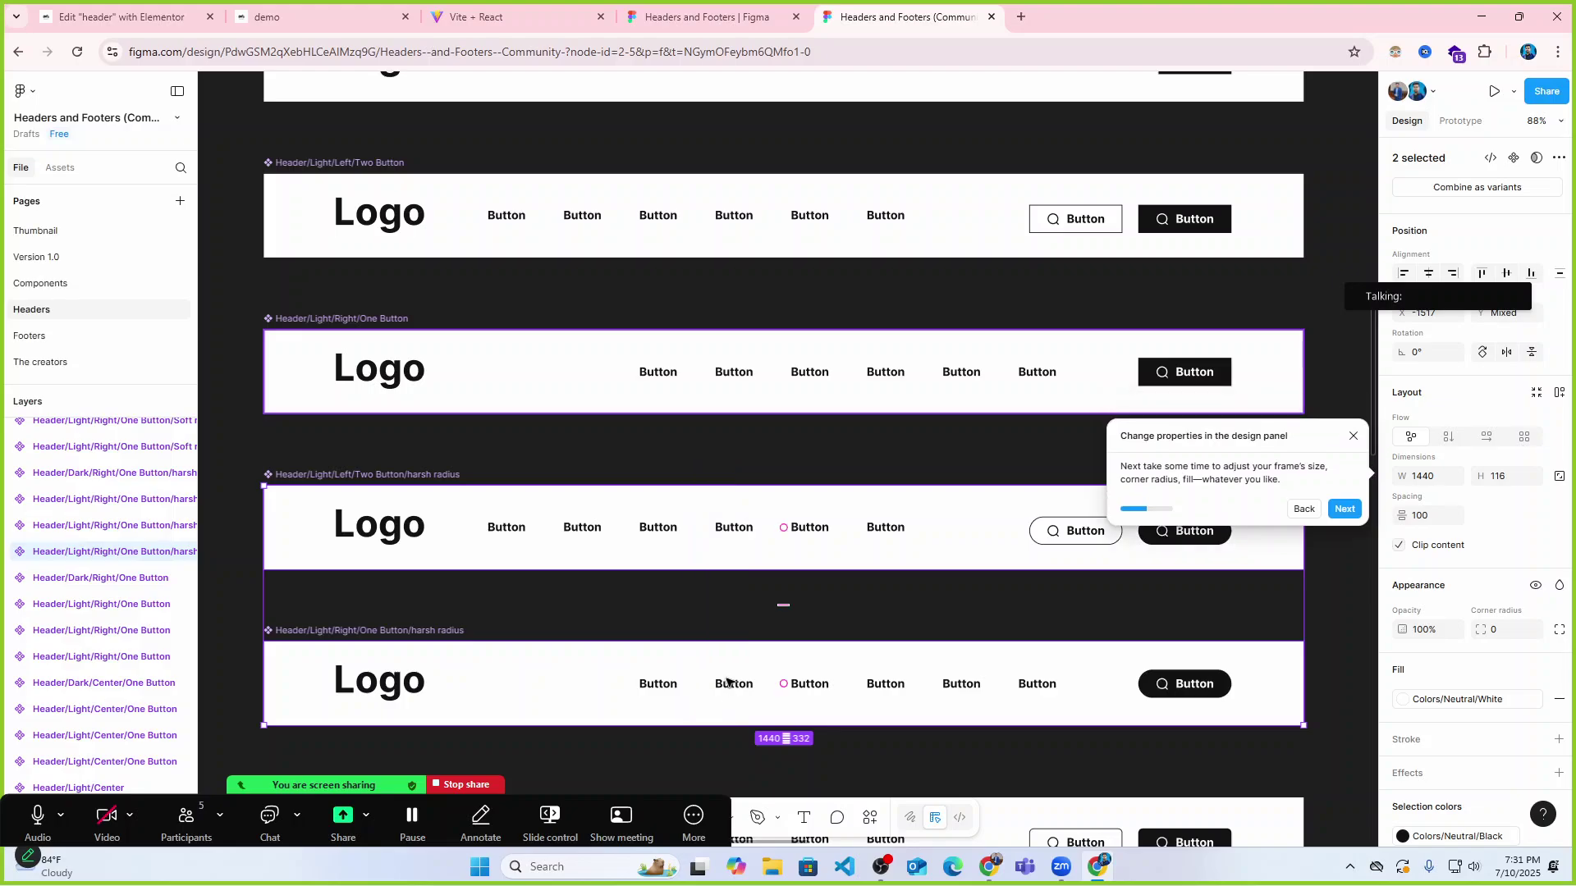
pyautogui.press('Delete')
pyautogui.scroll(3, 768, 581)
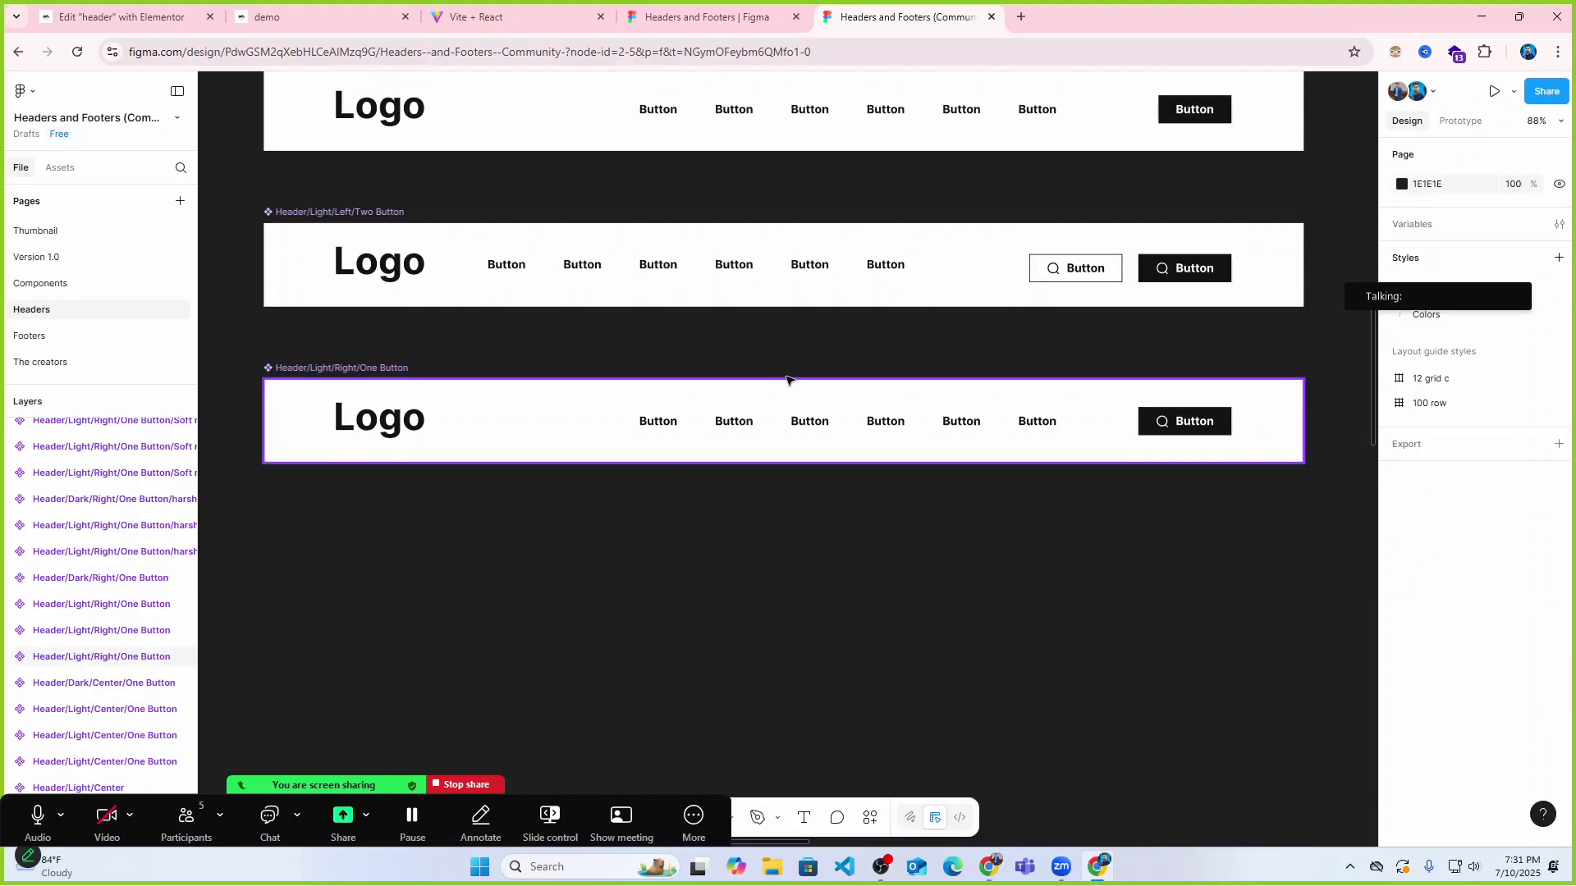
pyautogui.scroll(3, 788, 346)
pyautogui.moveTo(751, 583); pyautogui.dragTo(759, 206)
pyautogui.press('Delete')
pyautogui.scroll(-4, 767, 279)
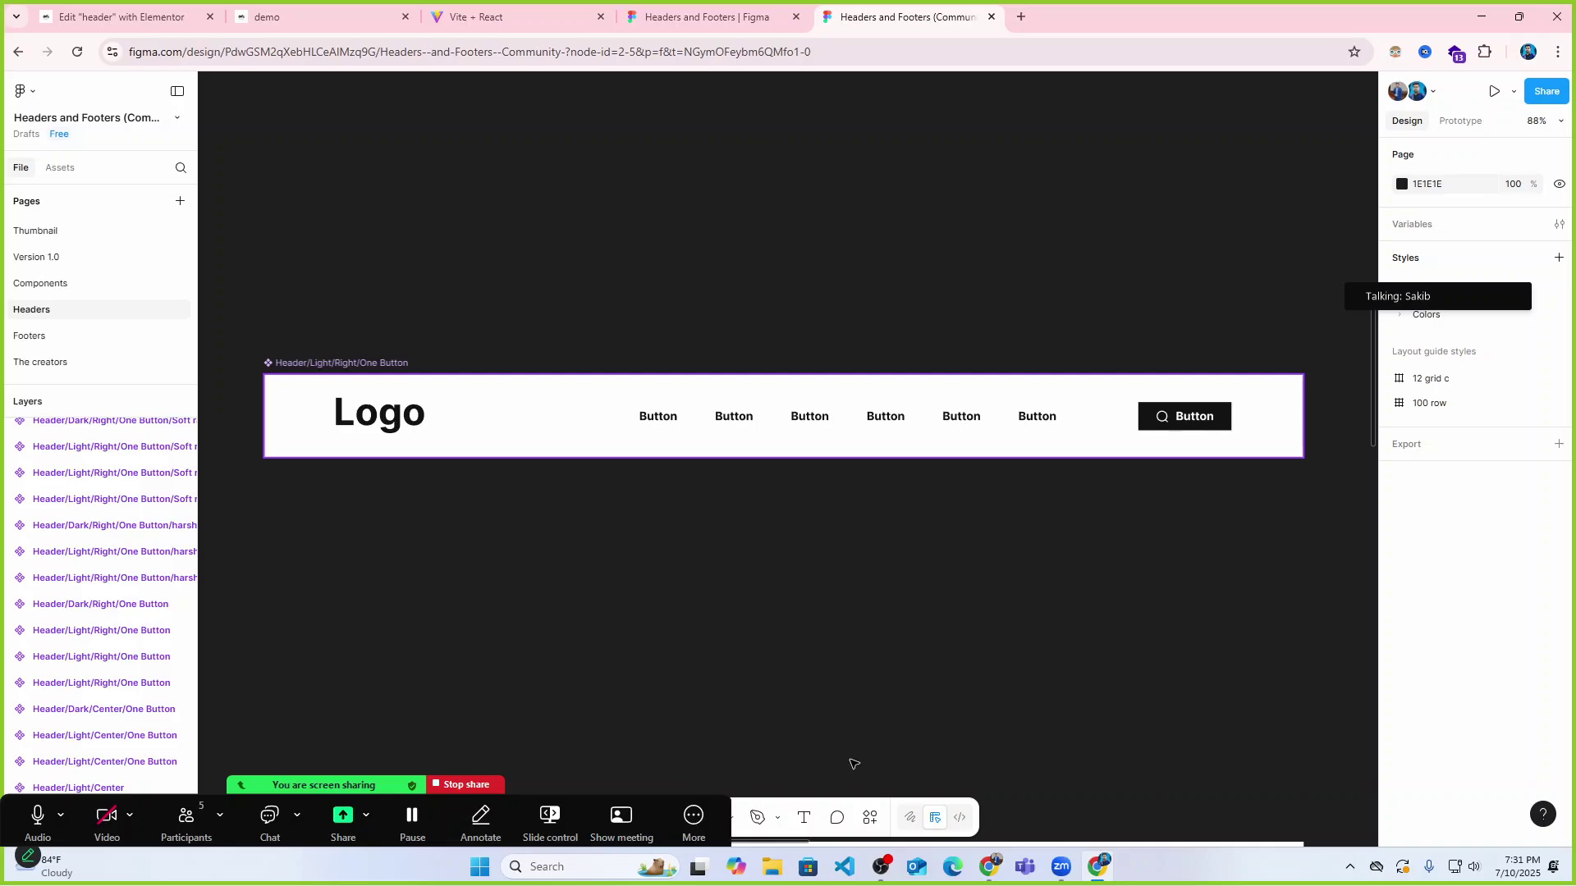
# Close the attendance spreadsheet and switch back to the website tab.
pyautogui.click(990, 780)
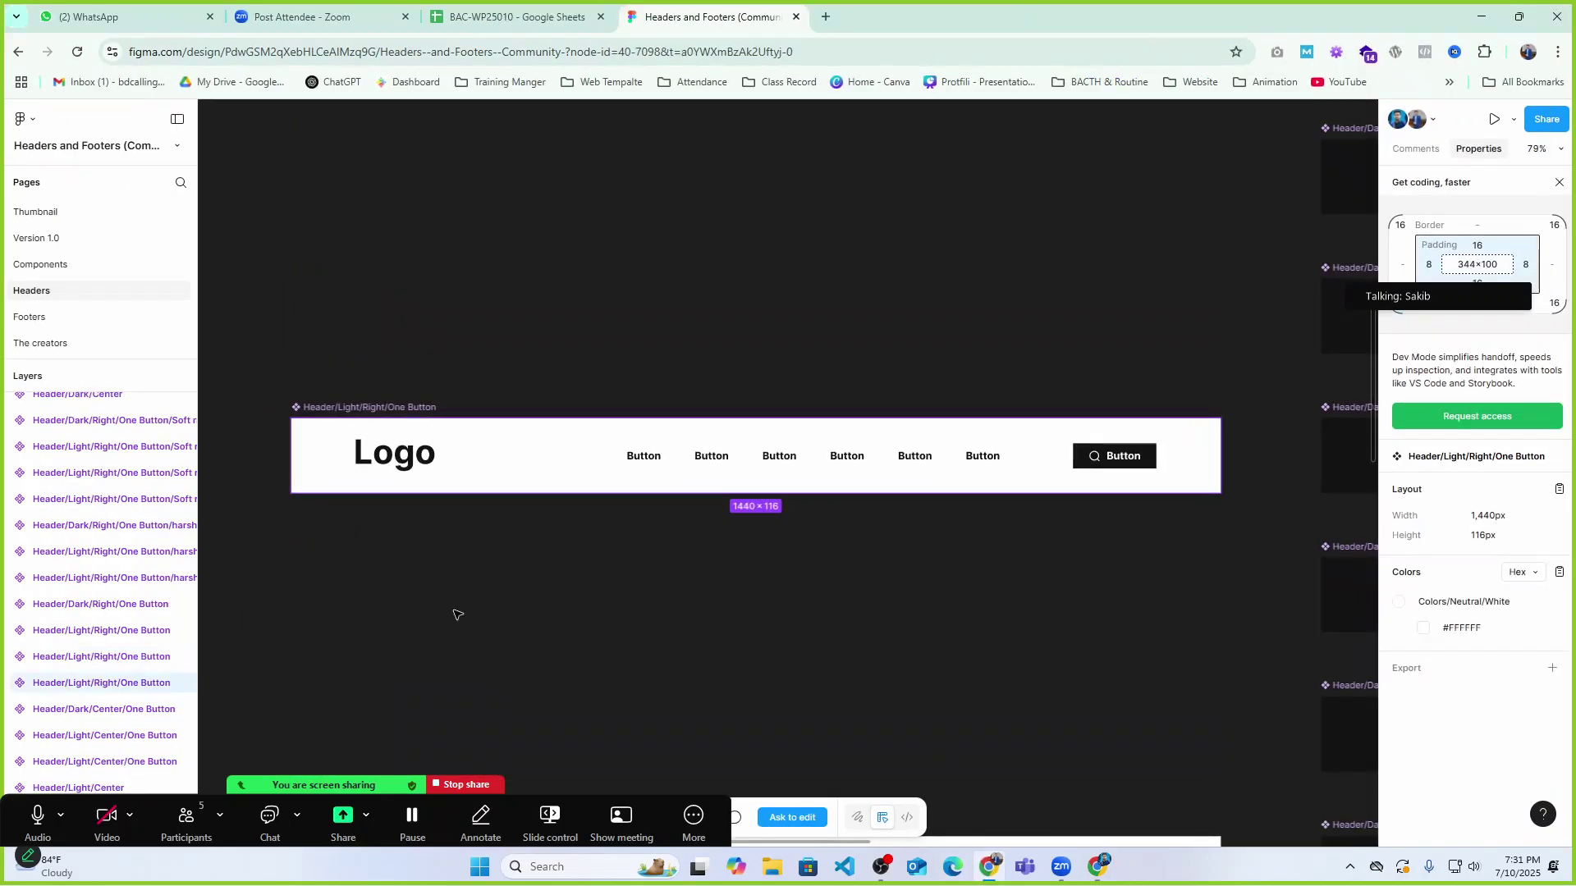
pyautogui.click(529, 16)
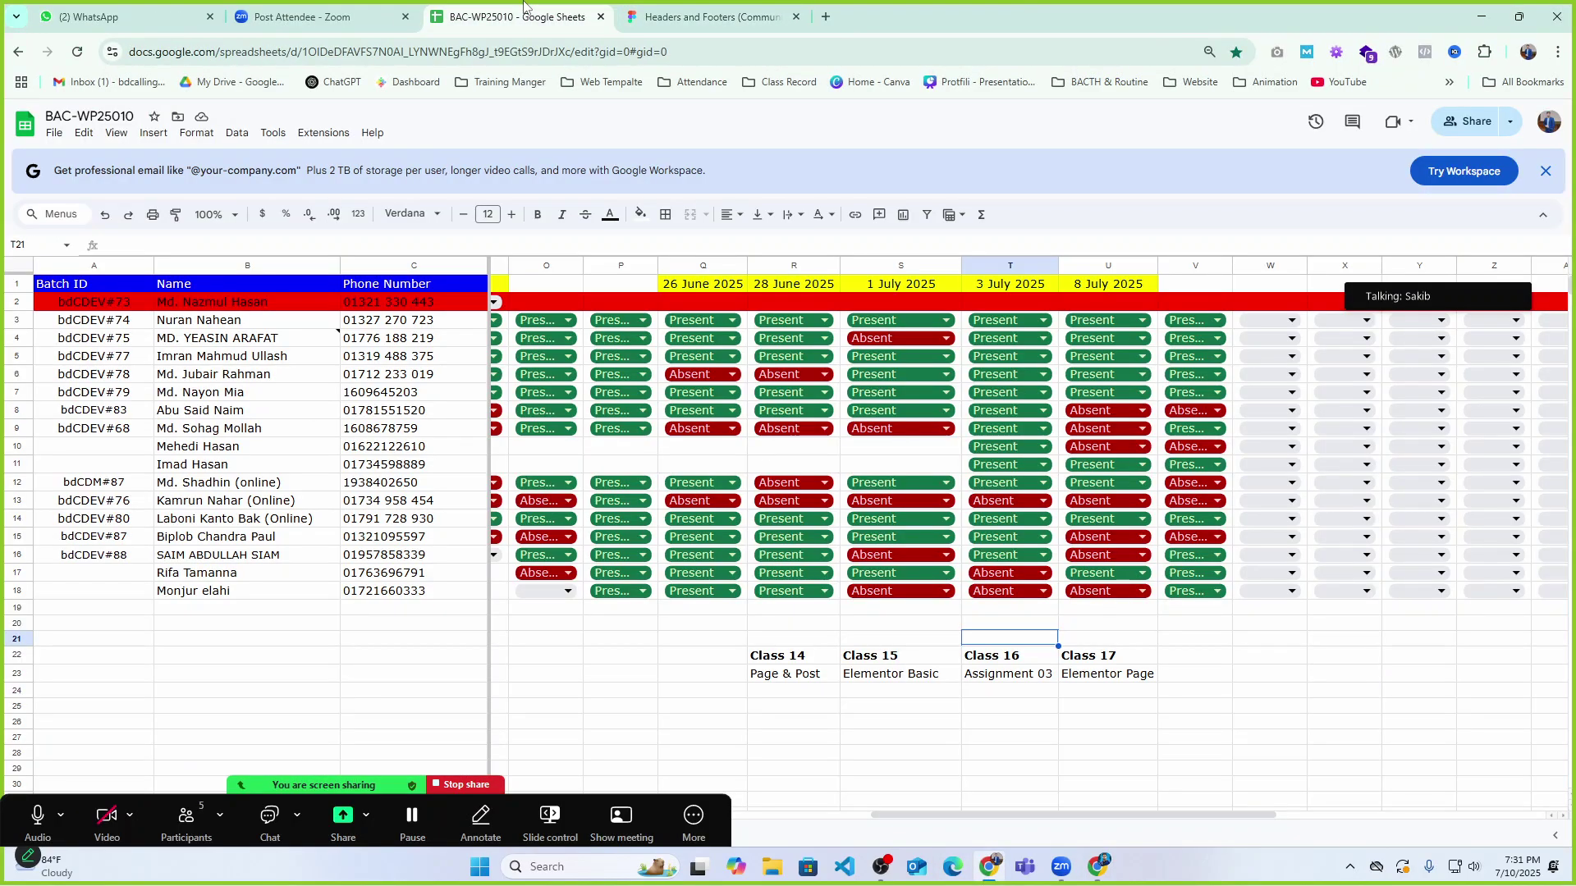
pyautogui.click(600, 16)
pyautogui.hotkey('ctrl', '1')
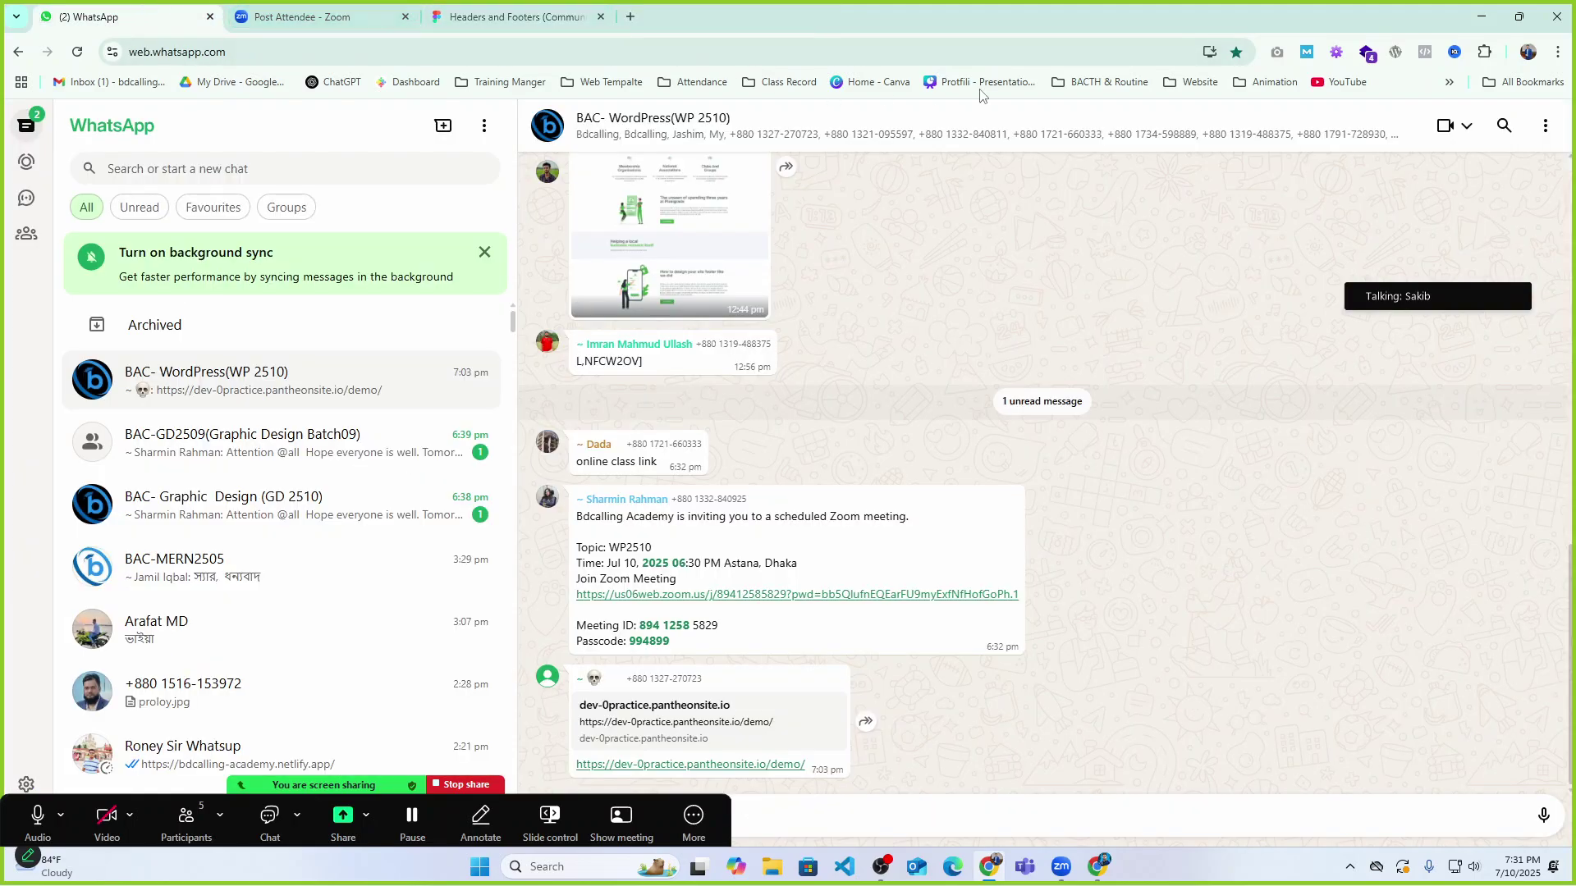
pyautogui.click(1482, 16)
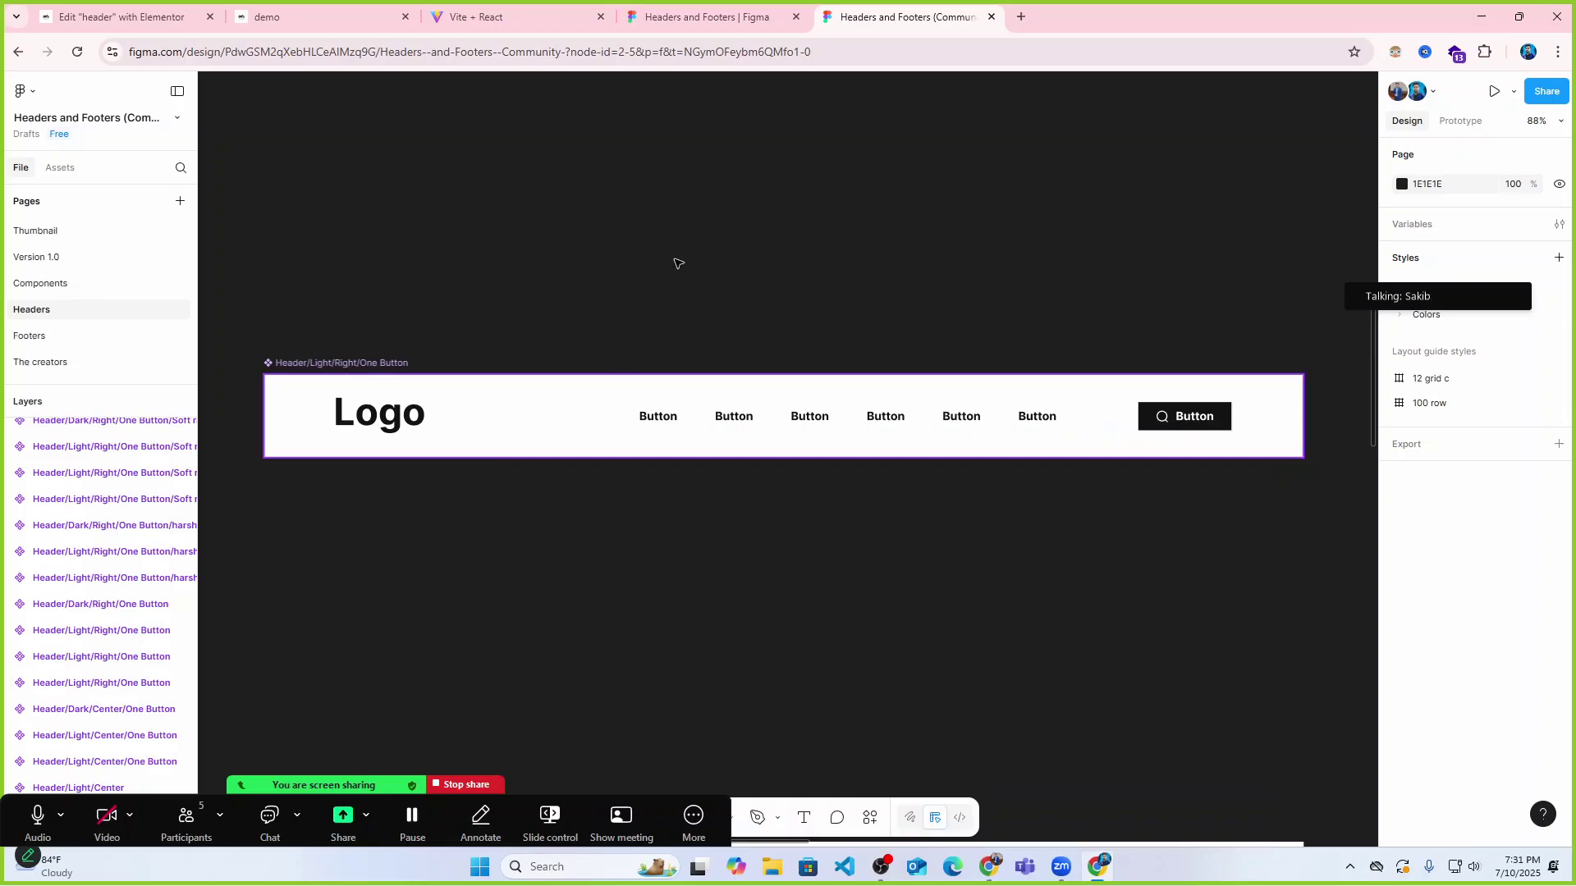
pyautogui.click(497, 8)
# Move the Elementor tab along the tab strip and open the Figma header design.
pyautogui.click(325, 12)
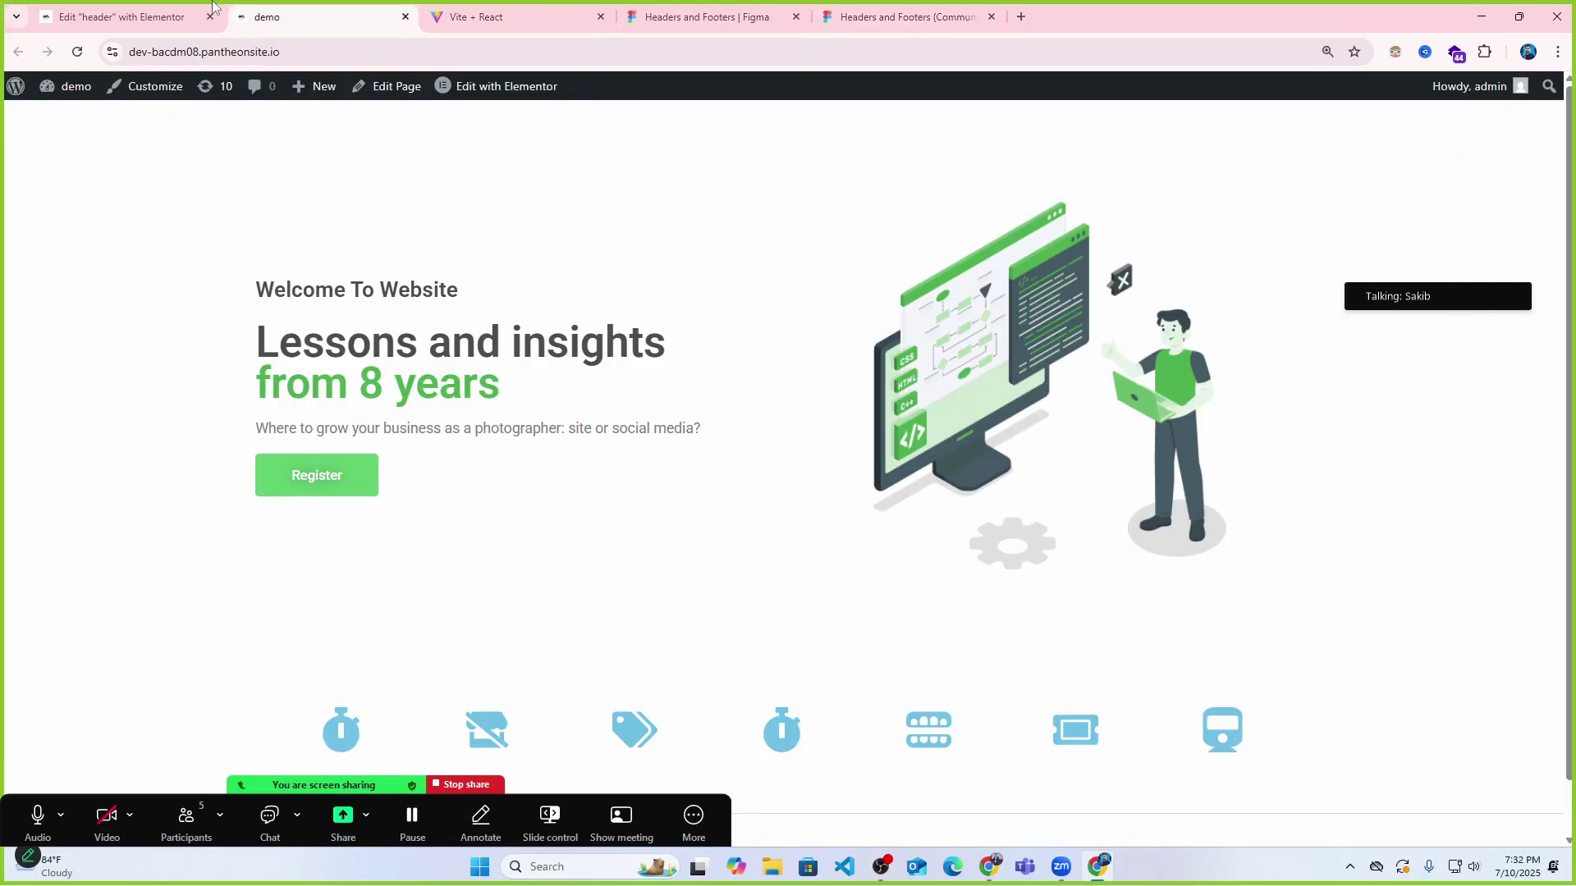
pyautogui.click(154, 6)
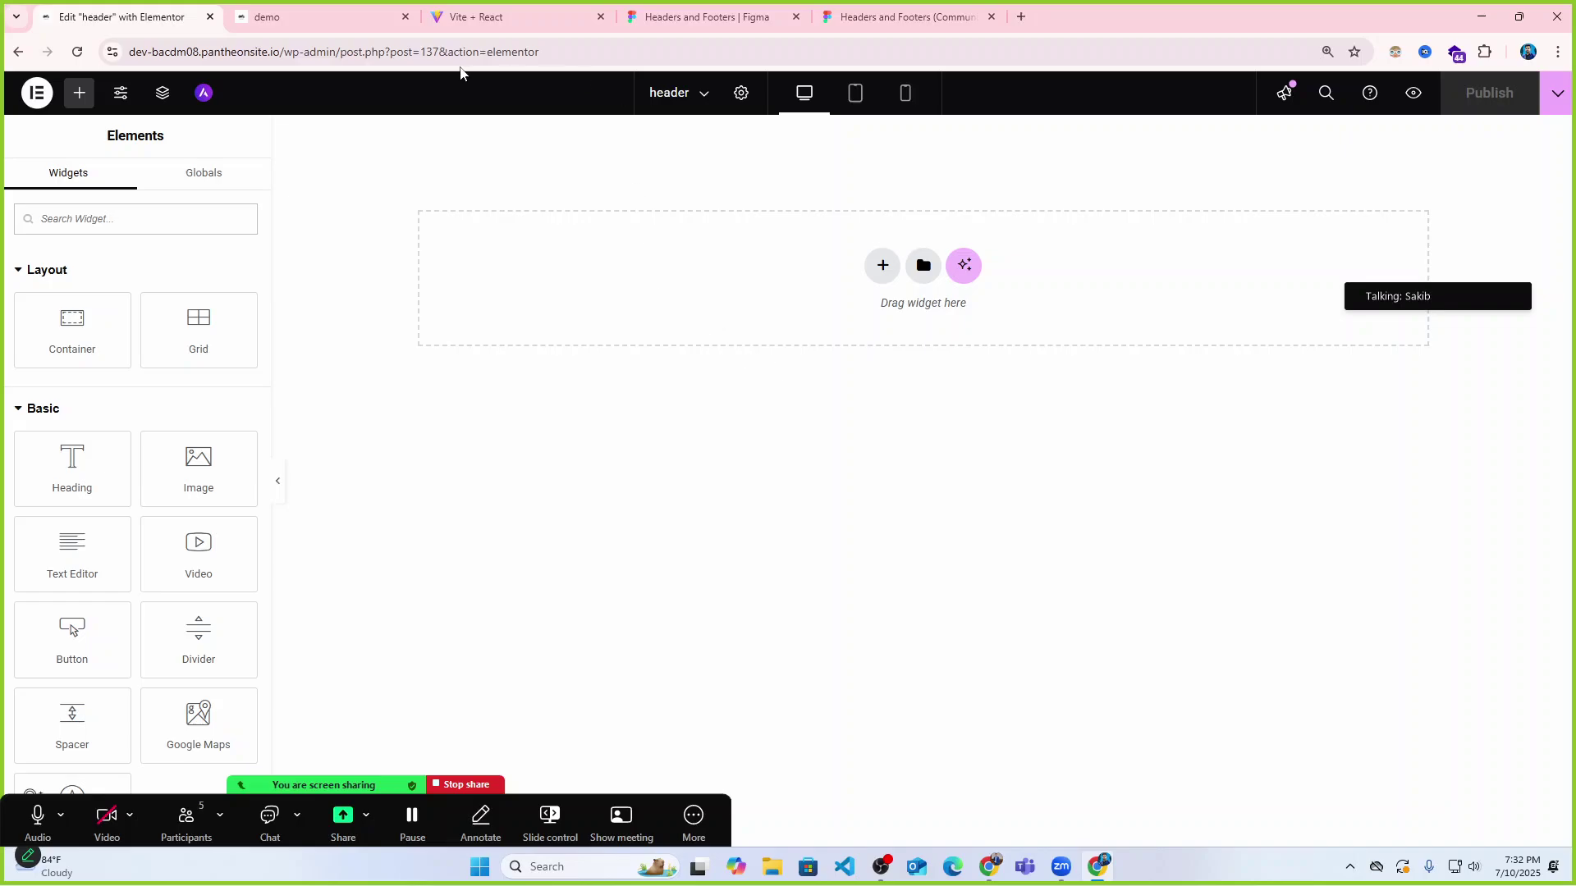
pyautogui.moveTo(148, 18); pyautogui.dragTo(739, 16)
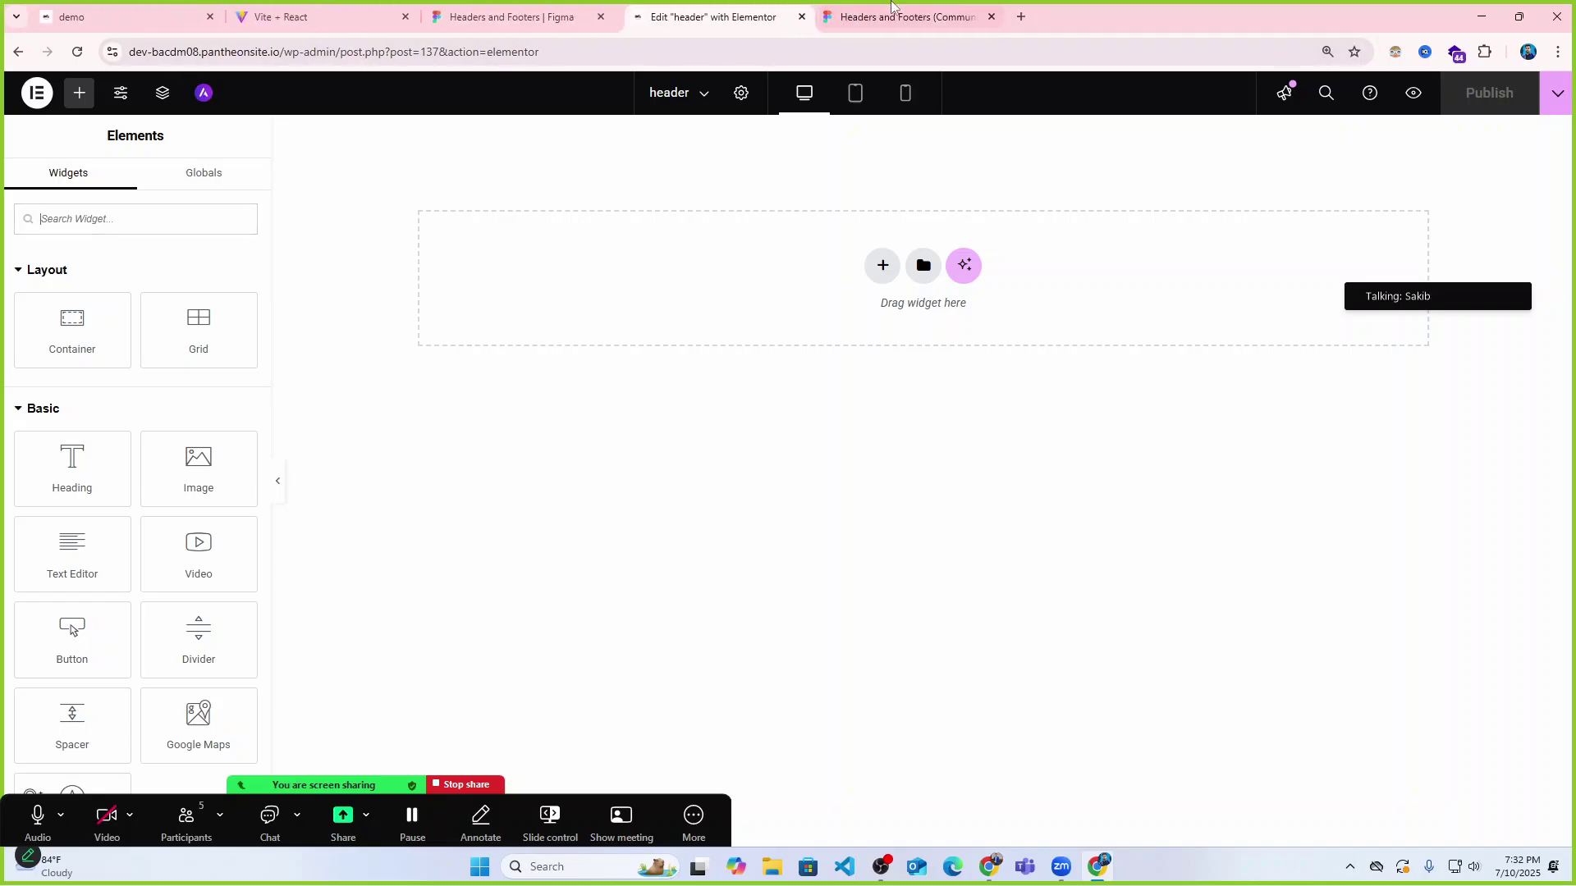
pyautogui.click(942, 7)
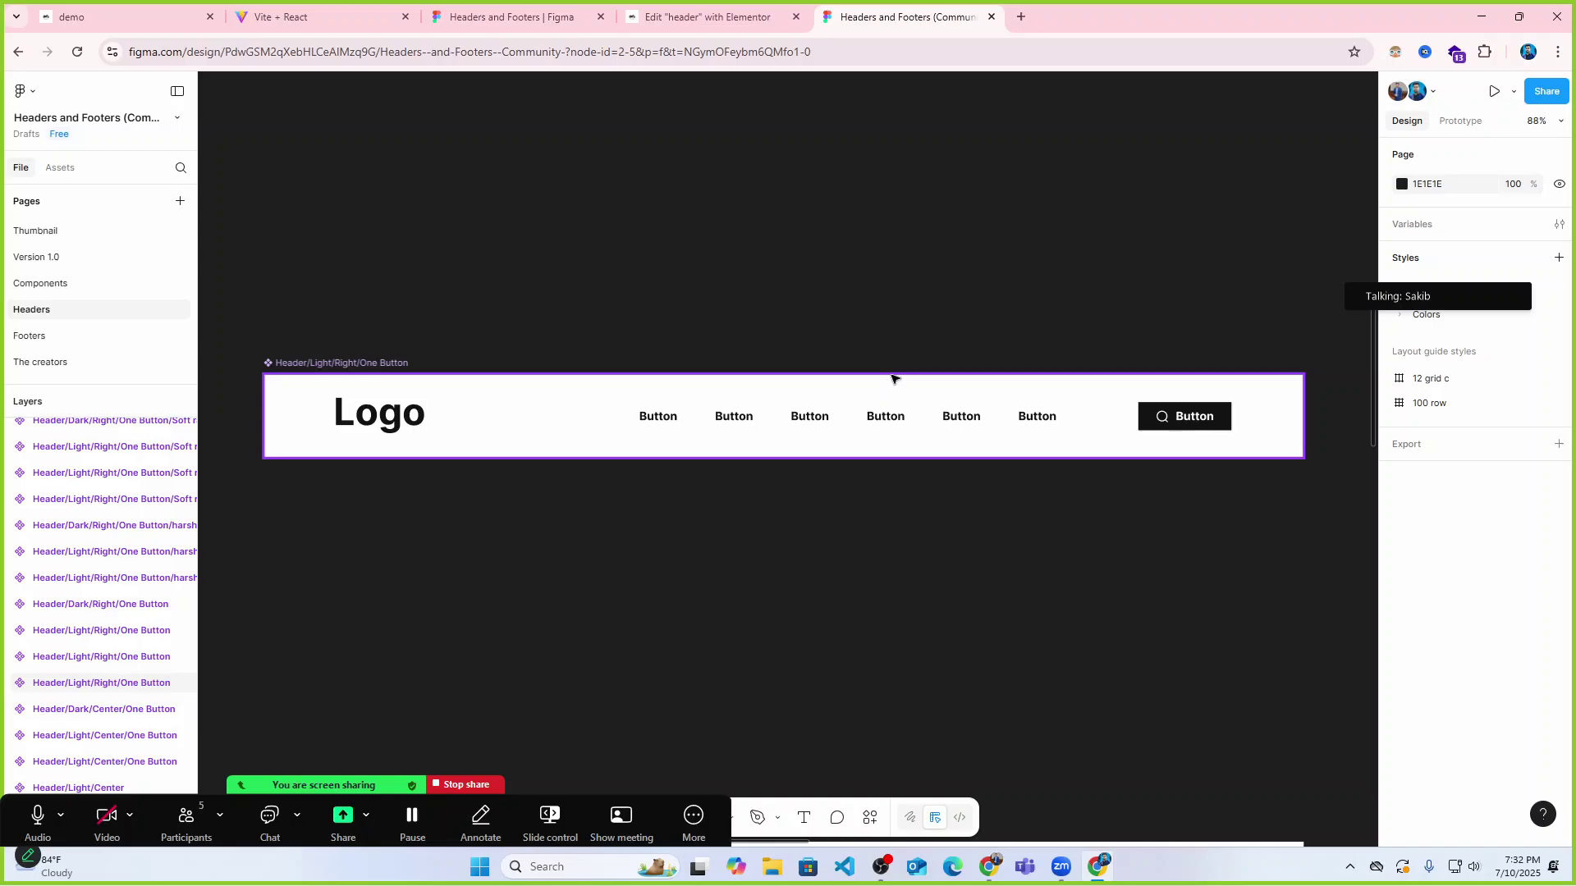
pyautogui.click(903, 411)
pyautogui.click(1352, 412)
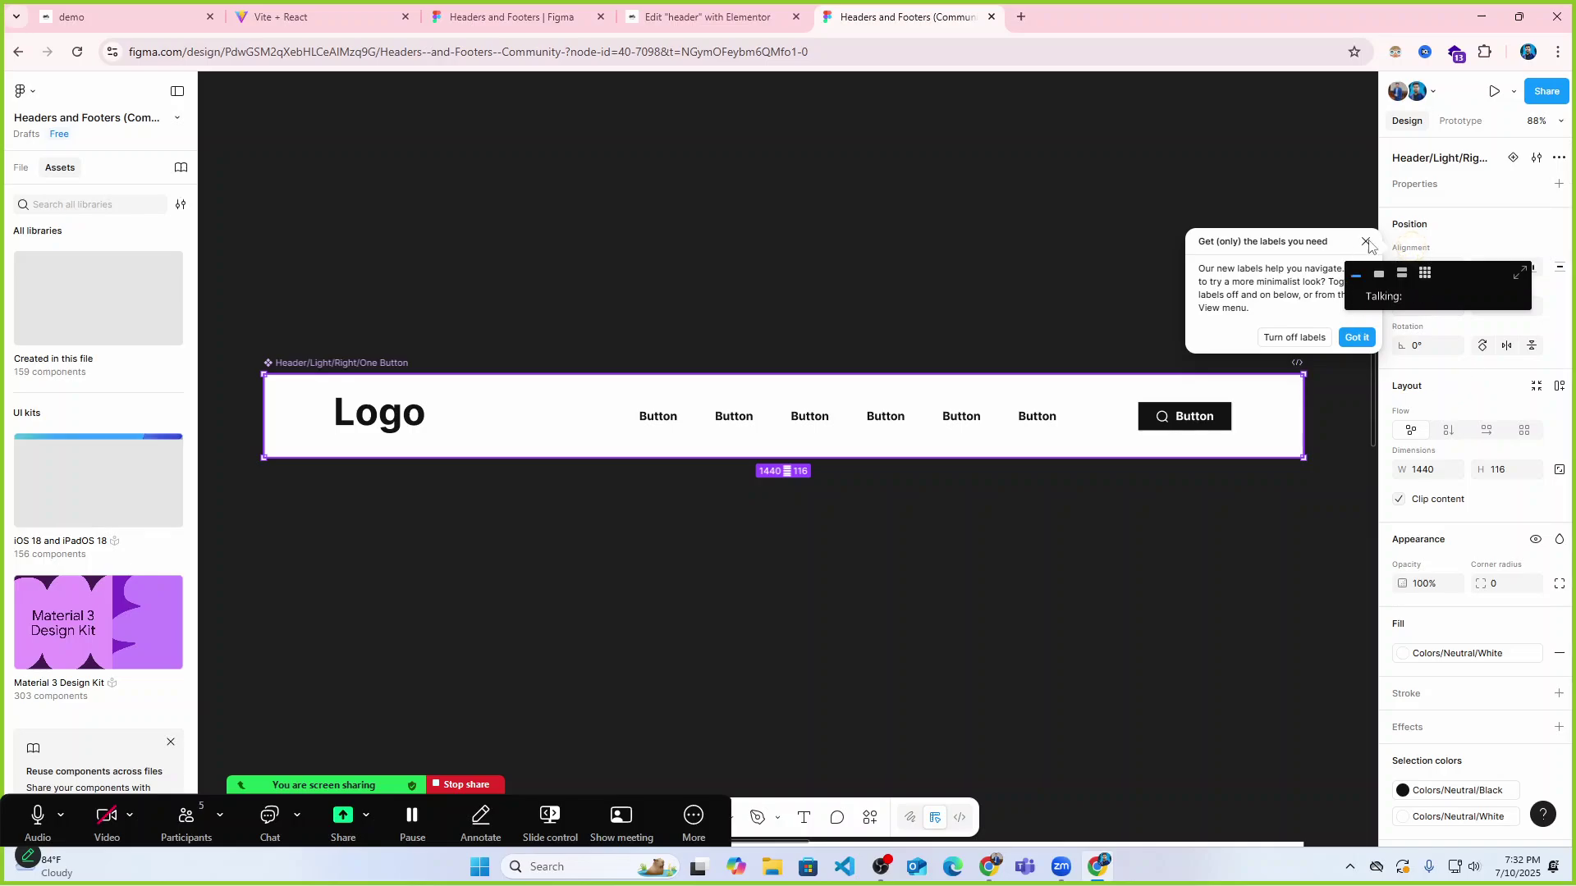
pyautogui.click(1366, 242)
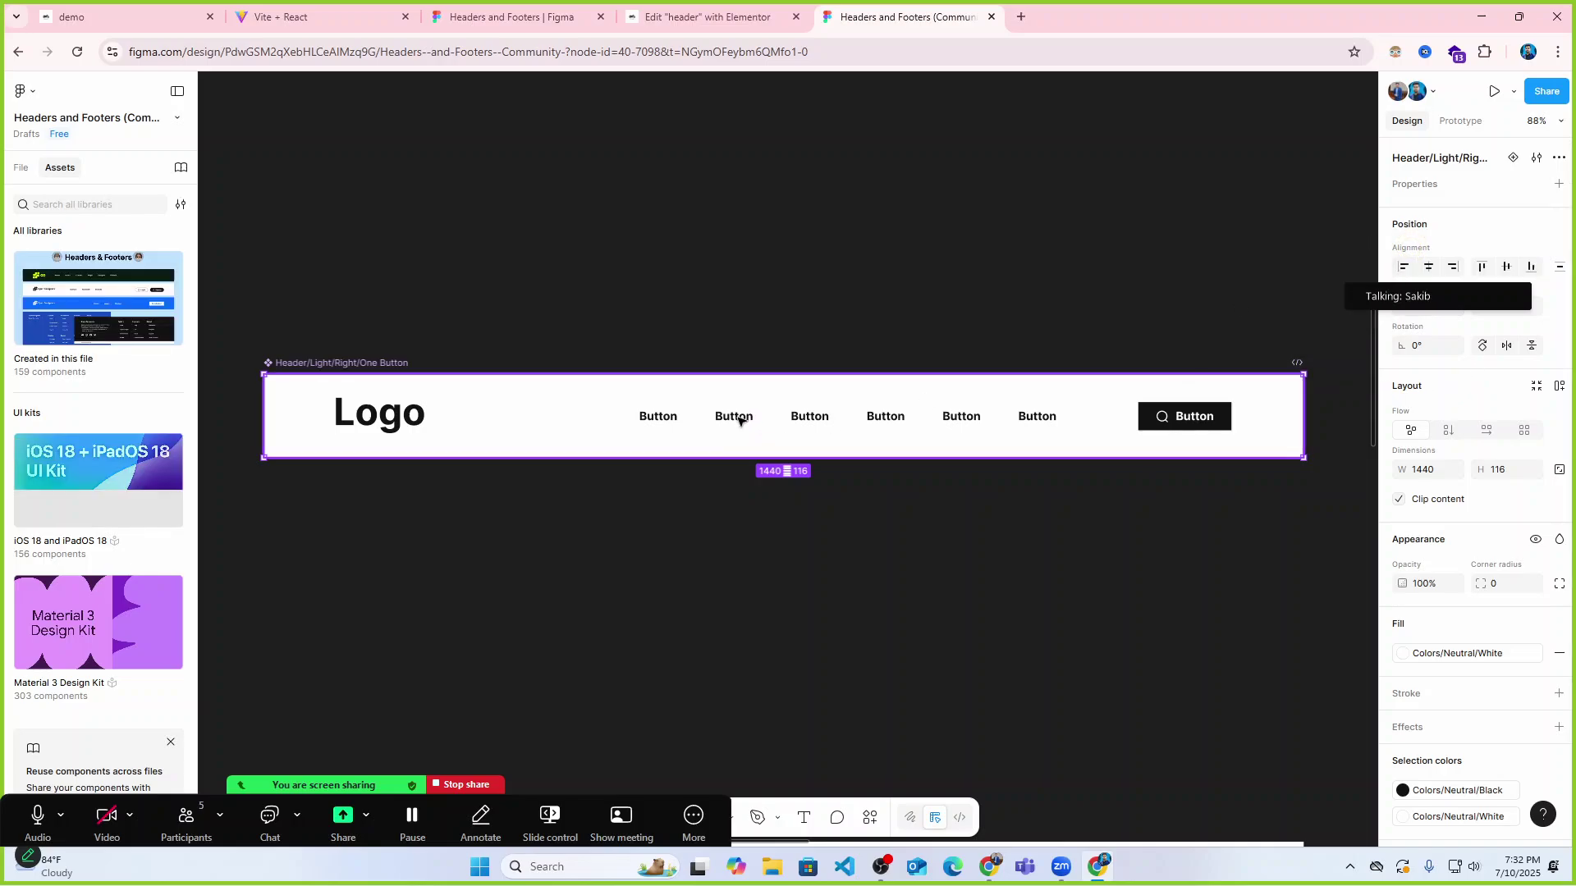
# Shift the header's nav button row slightly left, then return to the Elementor editor.
pyautogui.doubleClick(743, 417)
pyautogui.moveTo(707, 420); pyautogui.dragTo(684, 418)
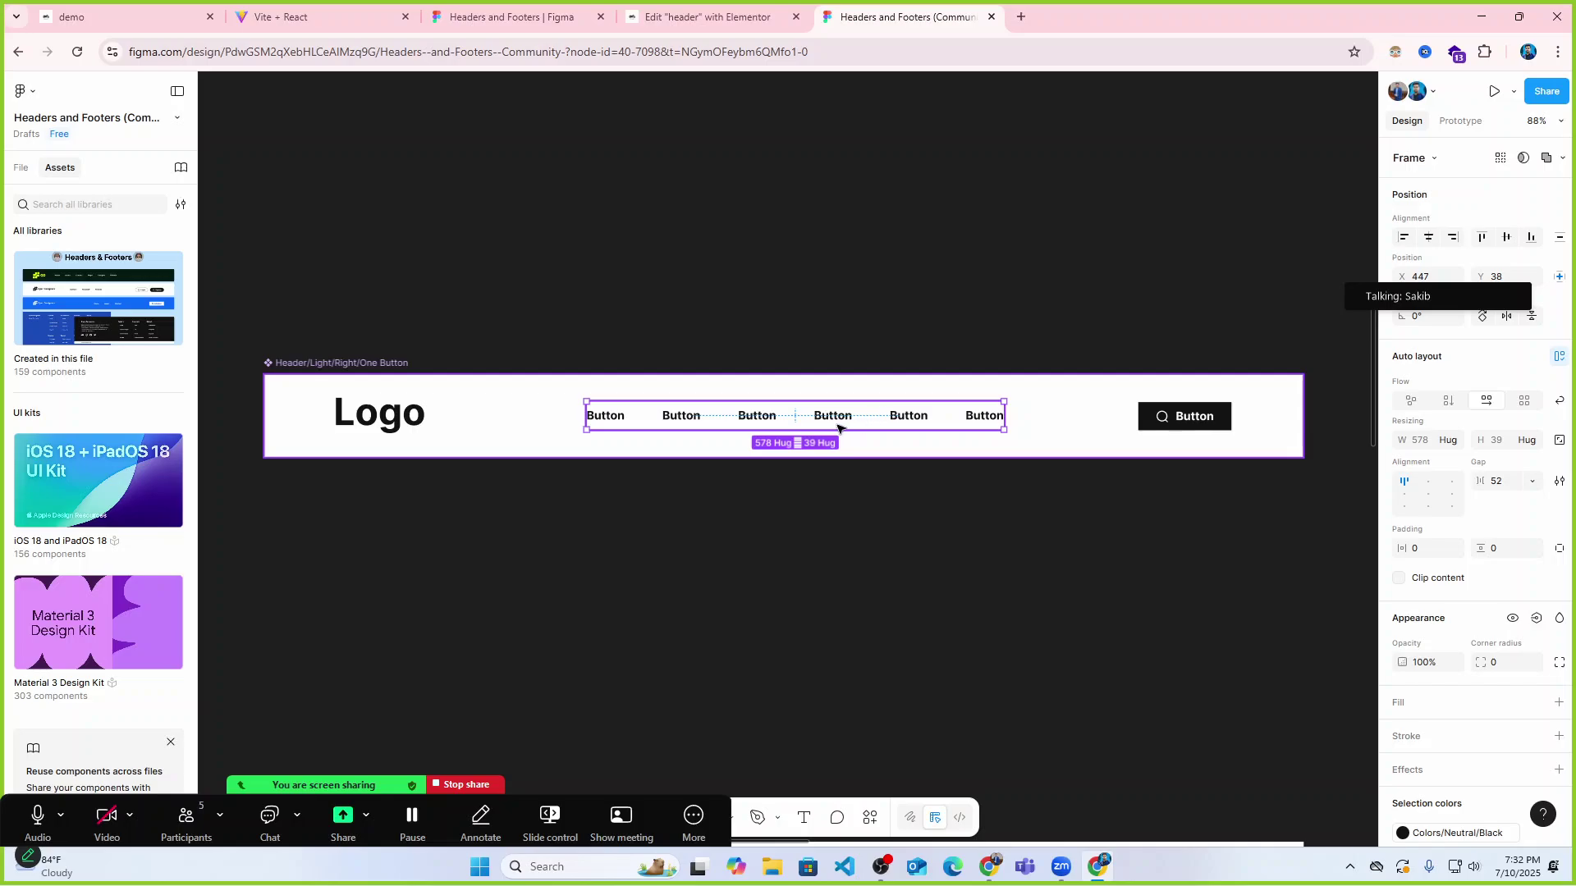
pyautogui.moveTo(832, 422); pyautogui.dragTo(944, 421)
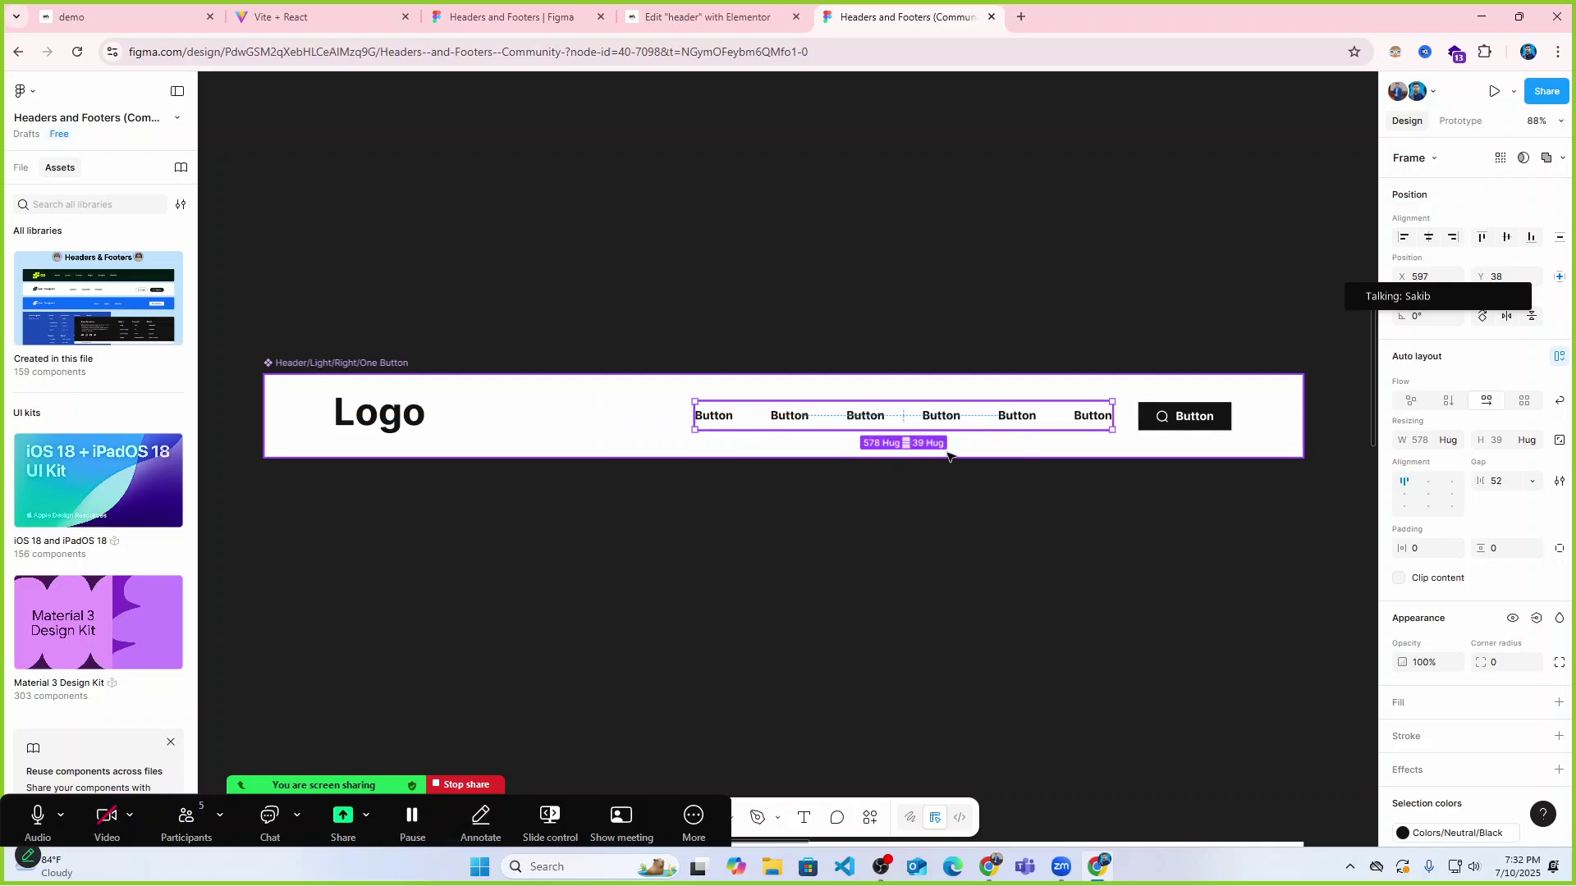
pyautogui.click(1000, 531)
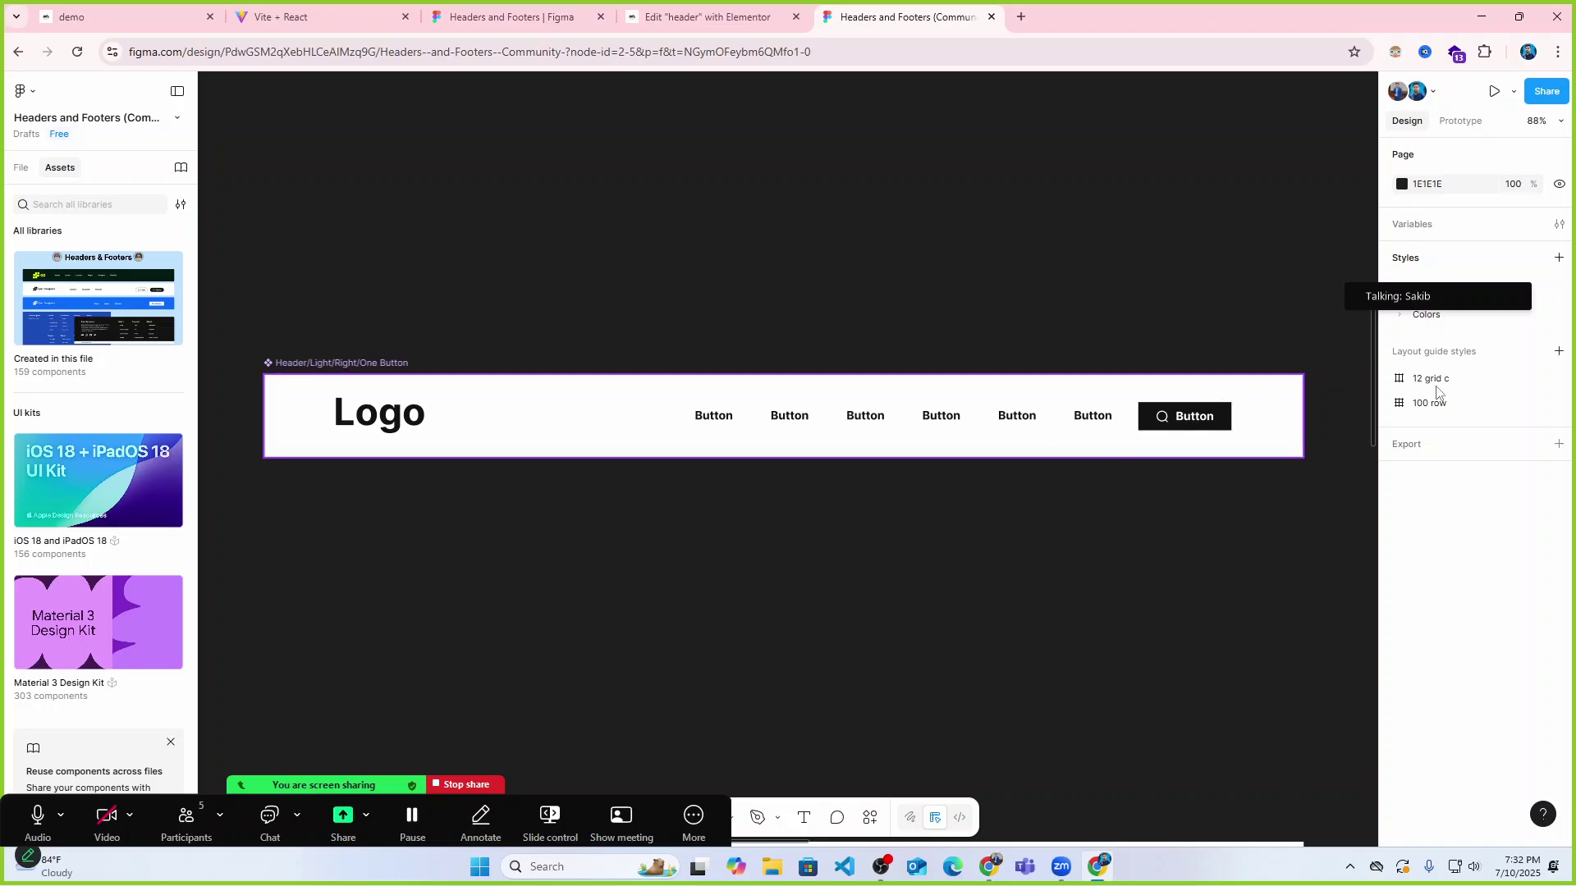
pyautogui.click(1067, 415)
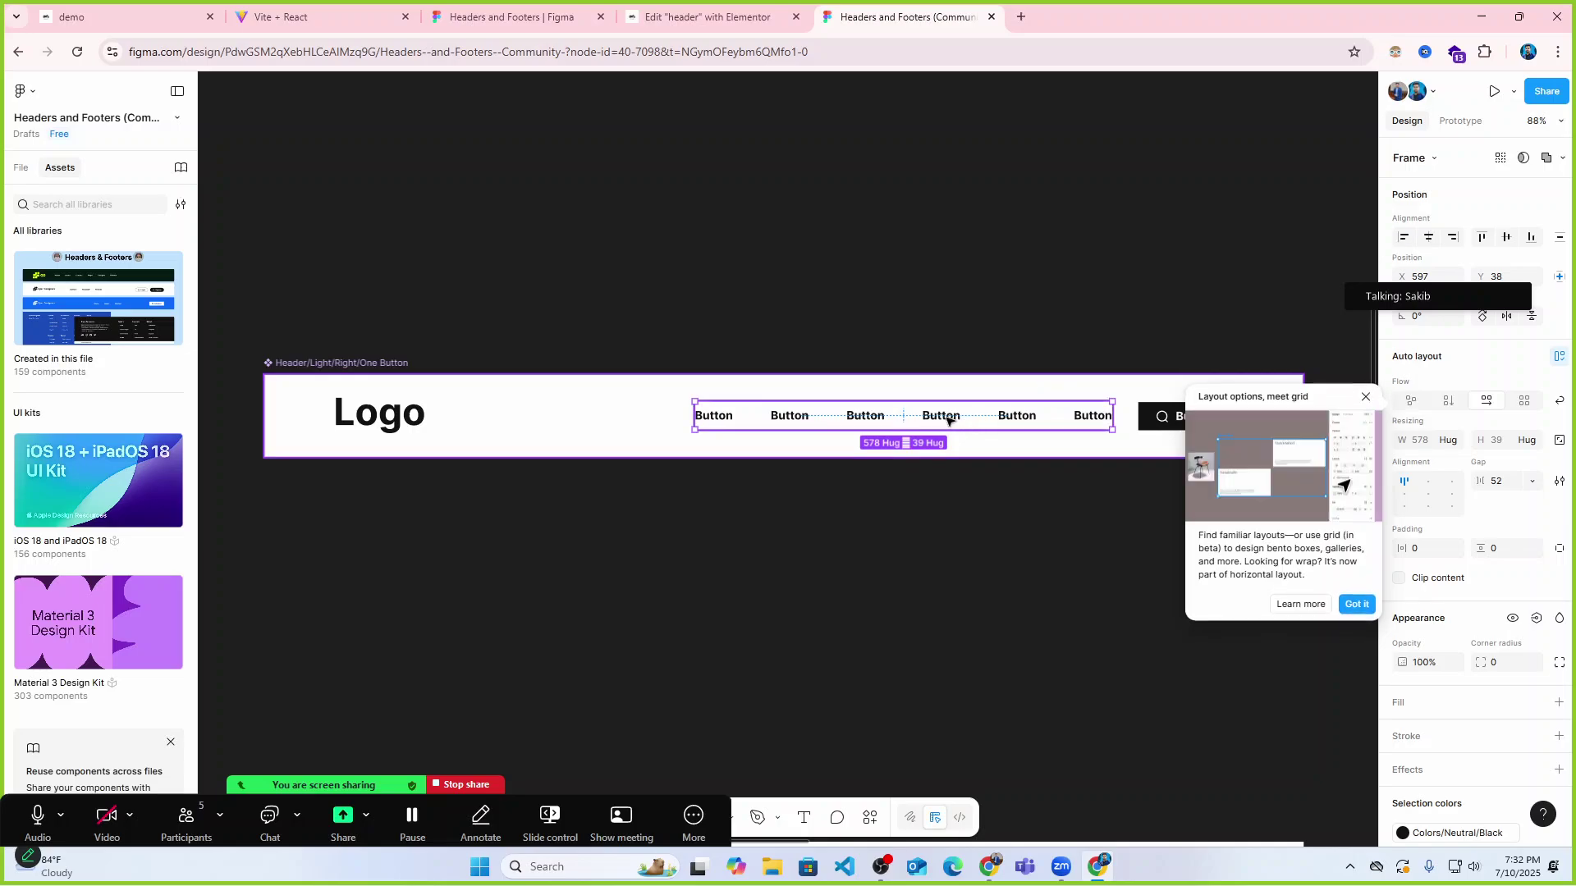
pyautogui.moveTo(943, 419); pyautogui.dragTo(820, 419)
pyautogui.press('Escape')
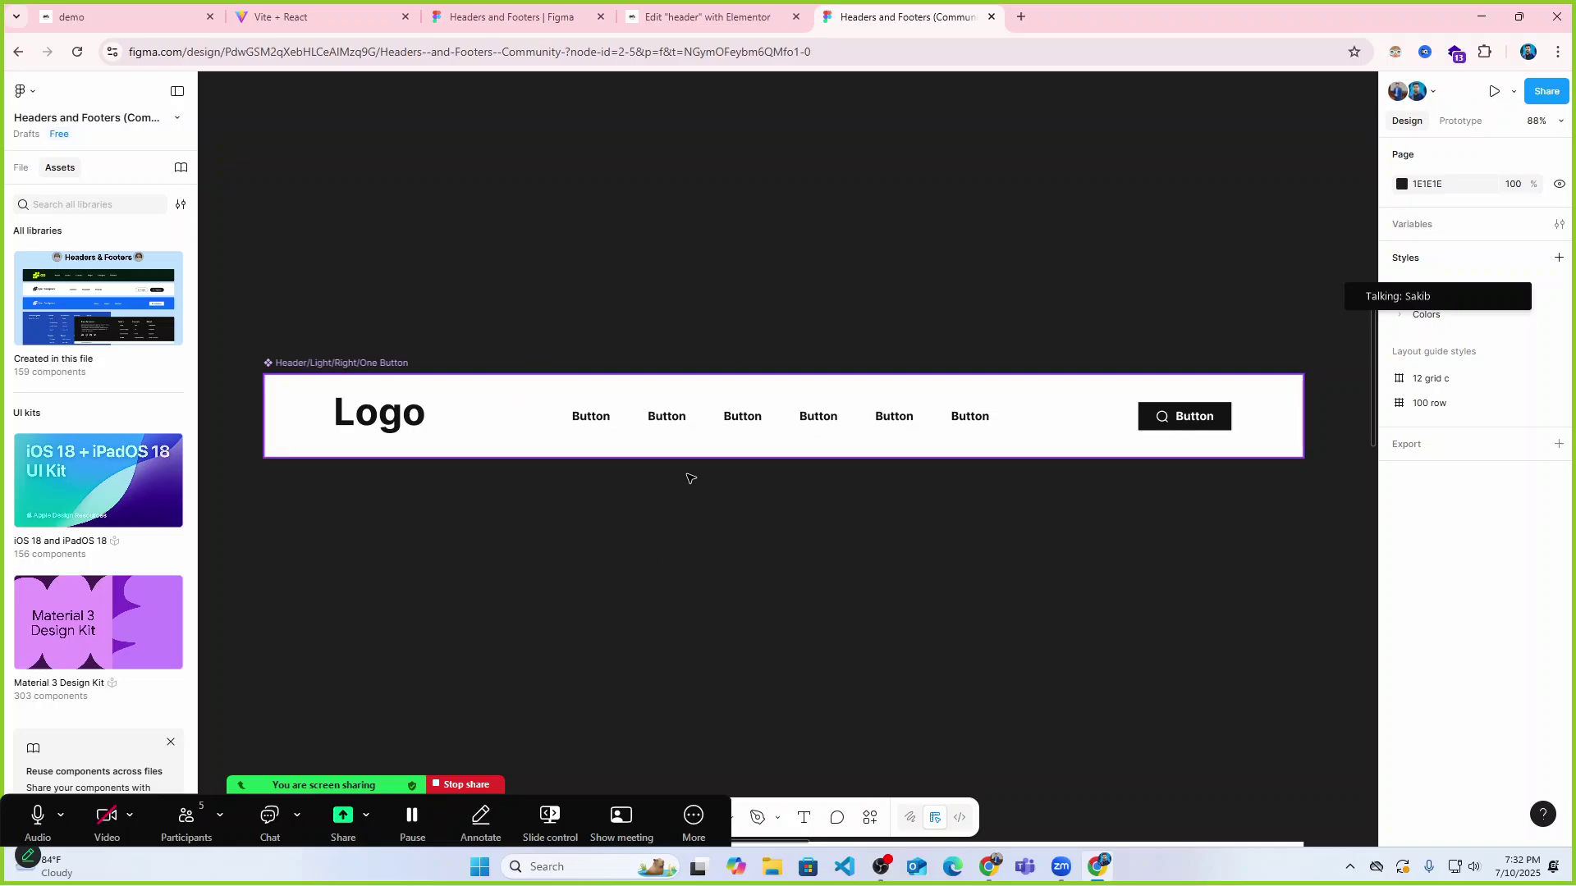
pyautogui.click(706, 17)
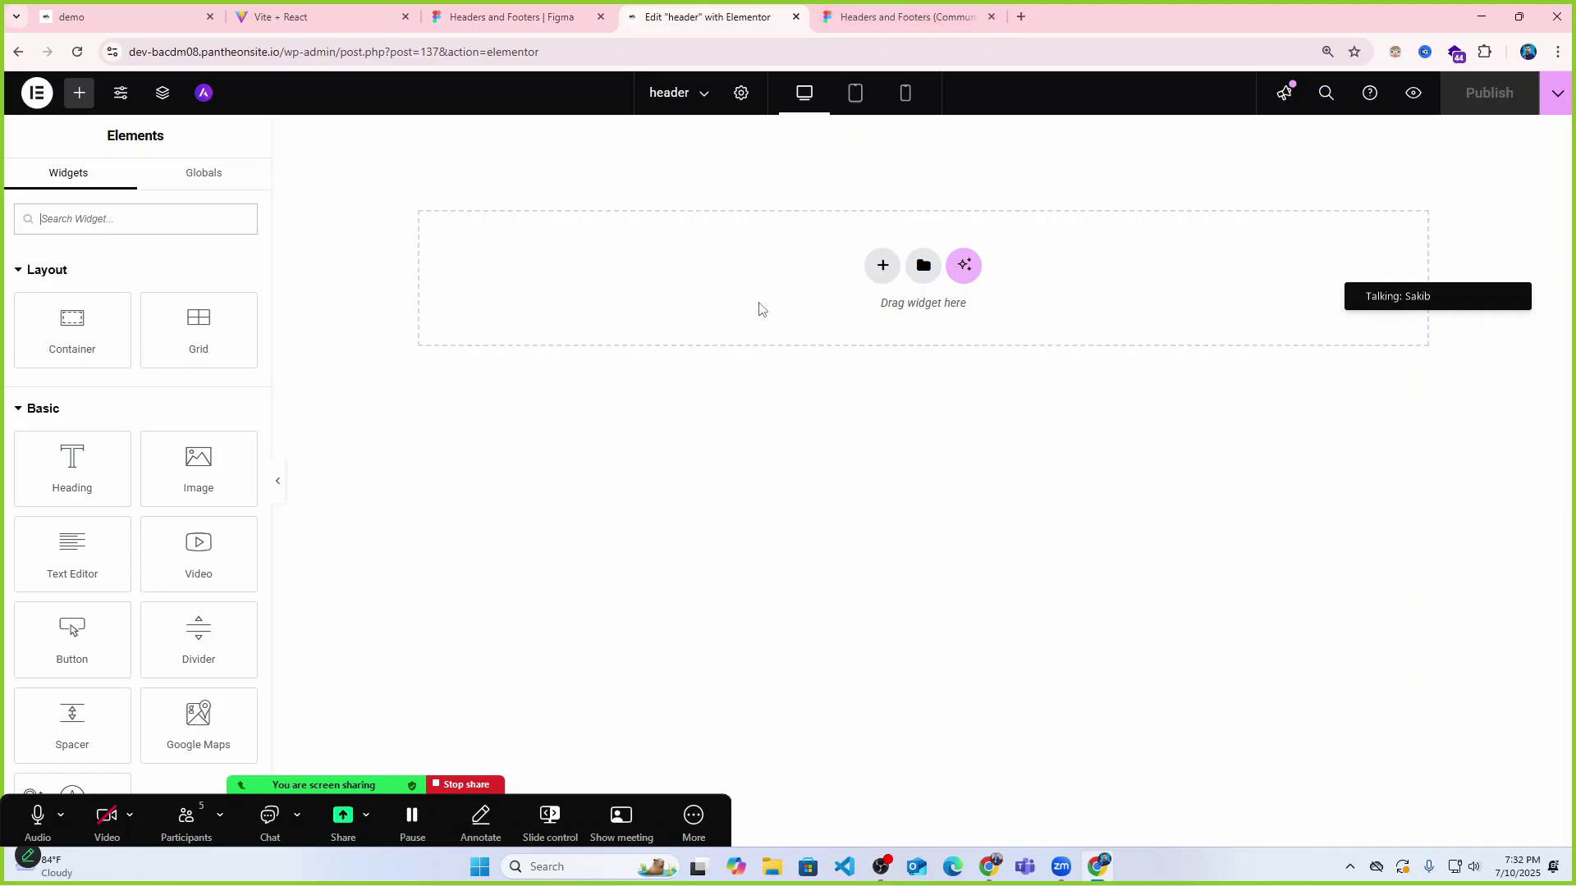
# Add a two-column Flexbox container and duplicate its left column to make three columns.
pyautogui.click(884, 265)
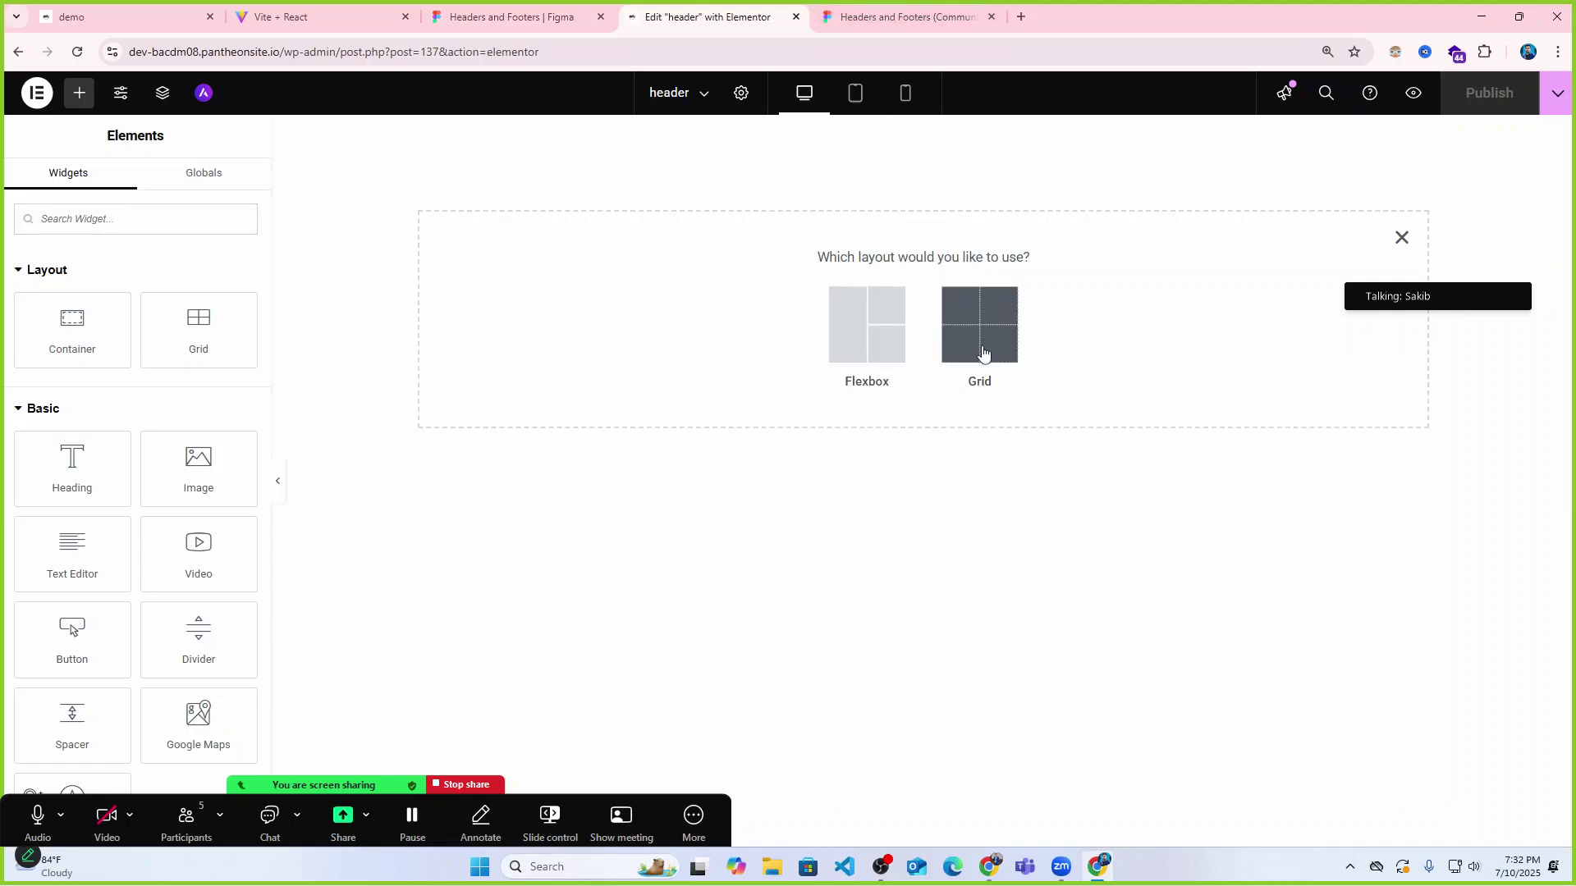
pyautogui.click(887, 352)
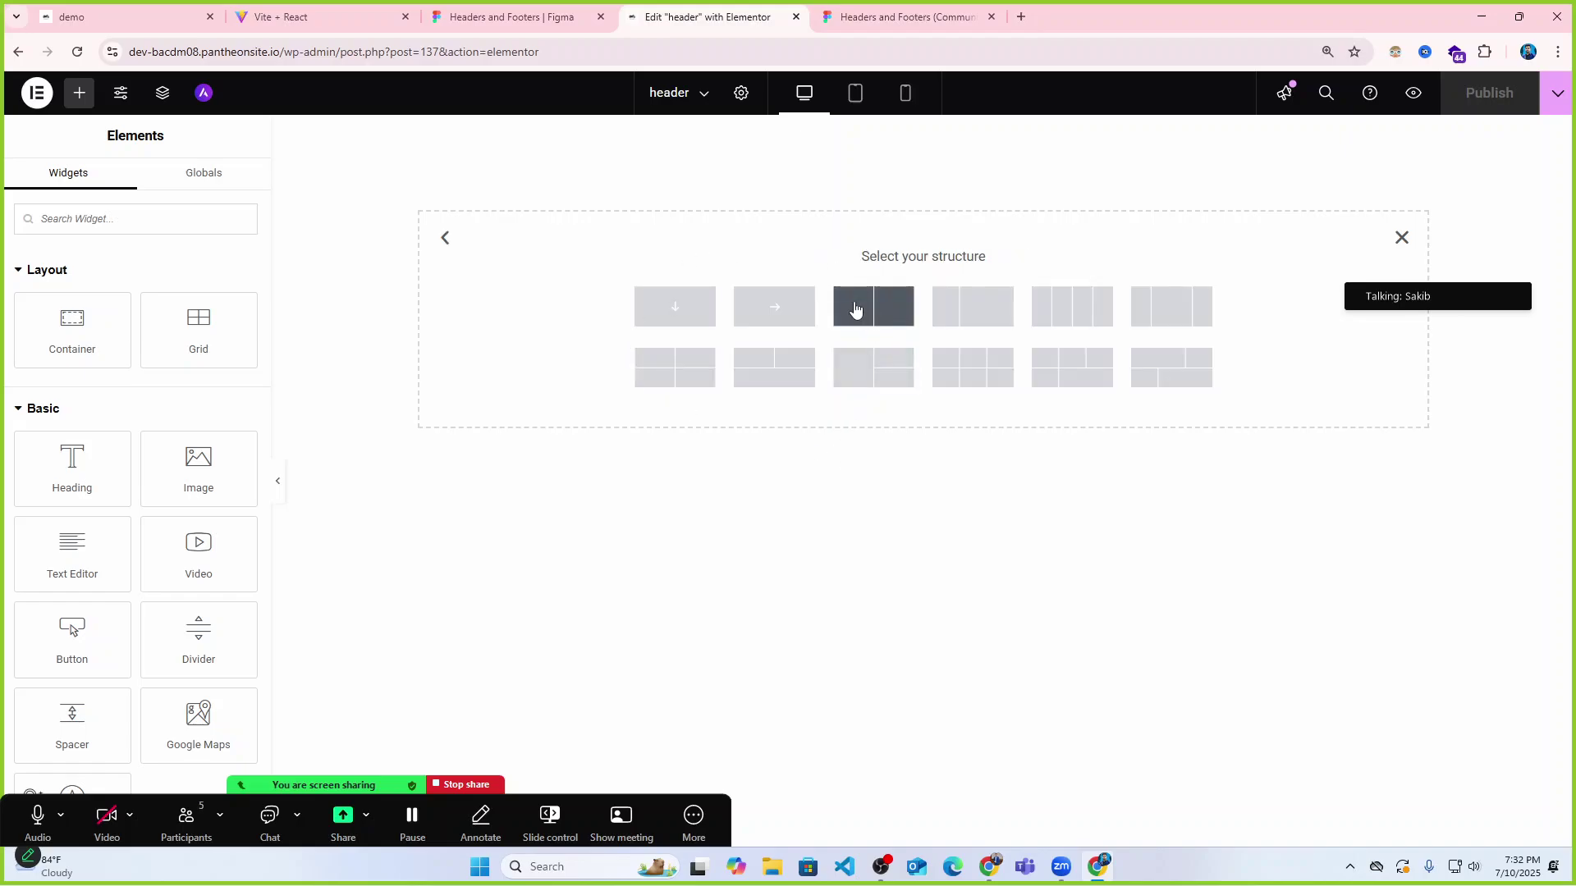
pyautogui.click(873, 310)
pyautogui.click(421, 137)
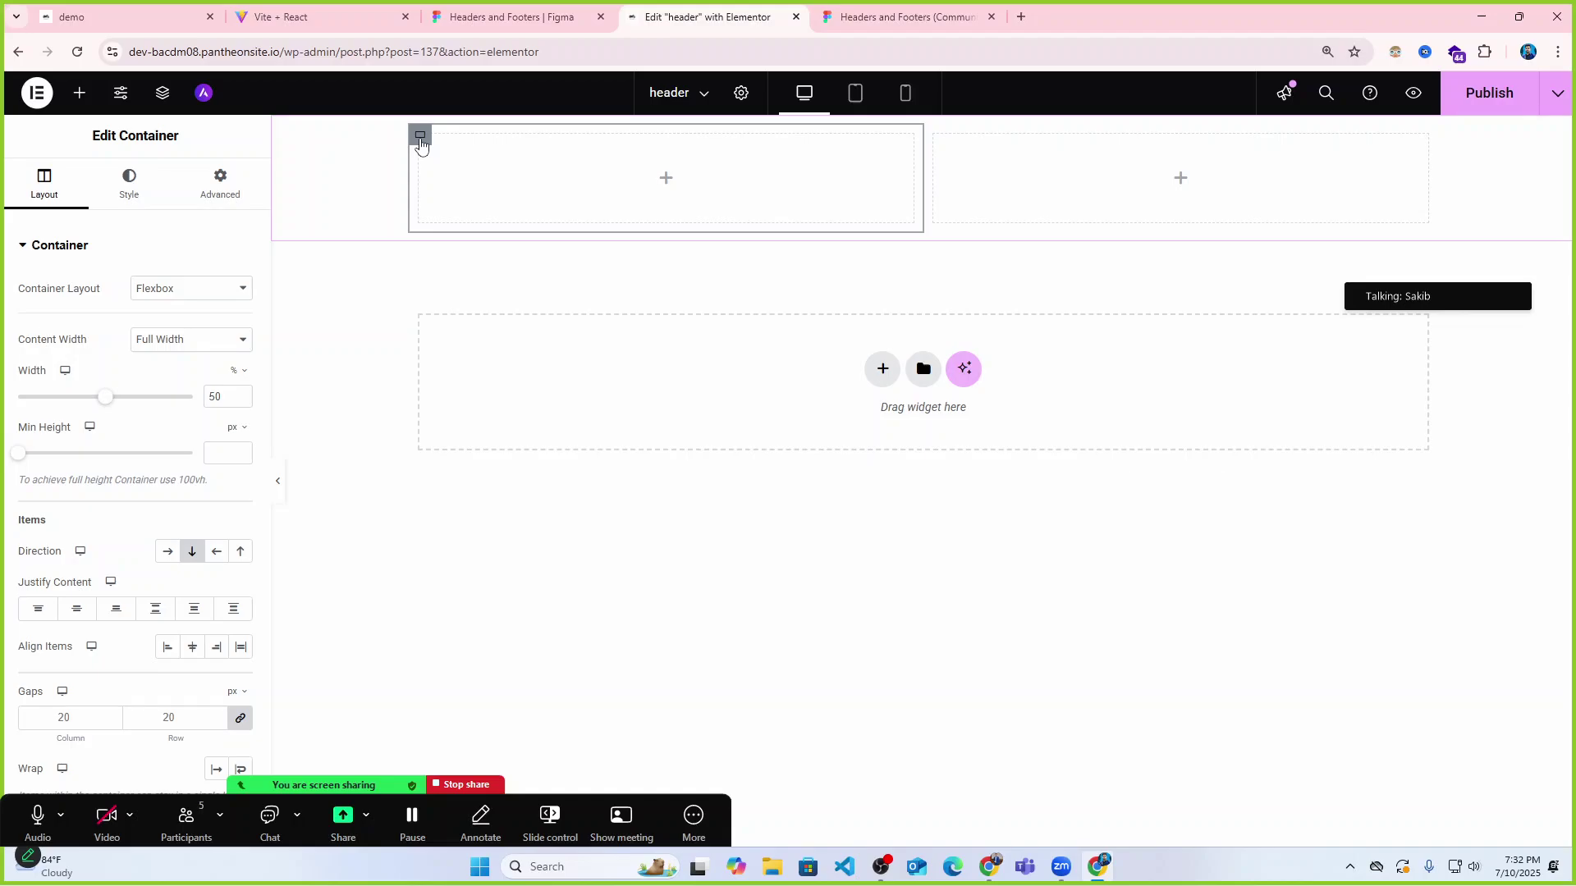
pyautogui.hotkey('ctrl', 'd')
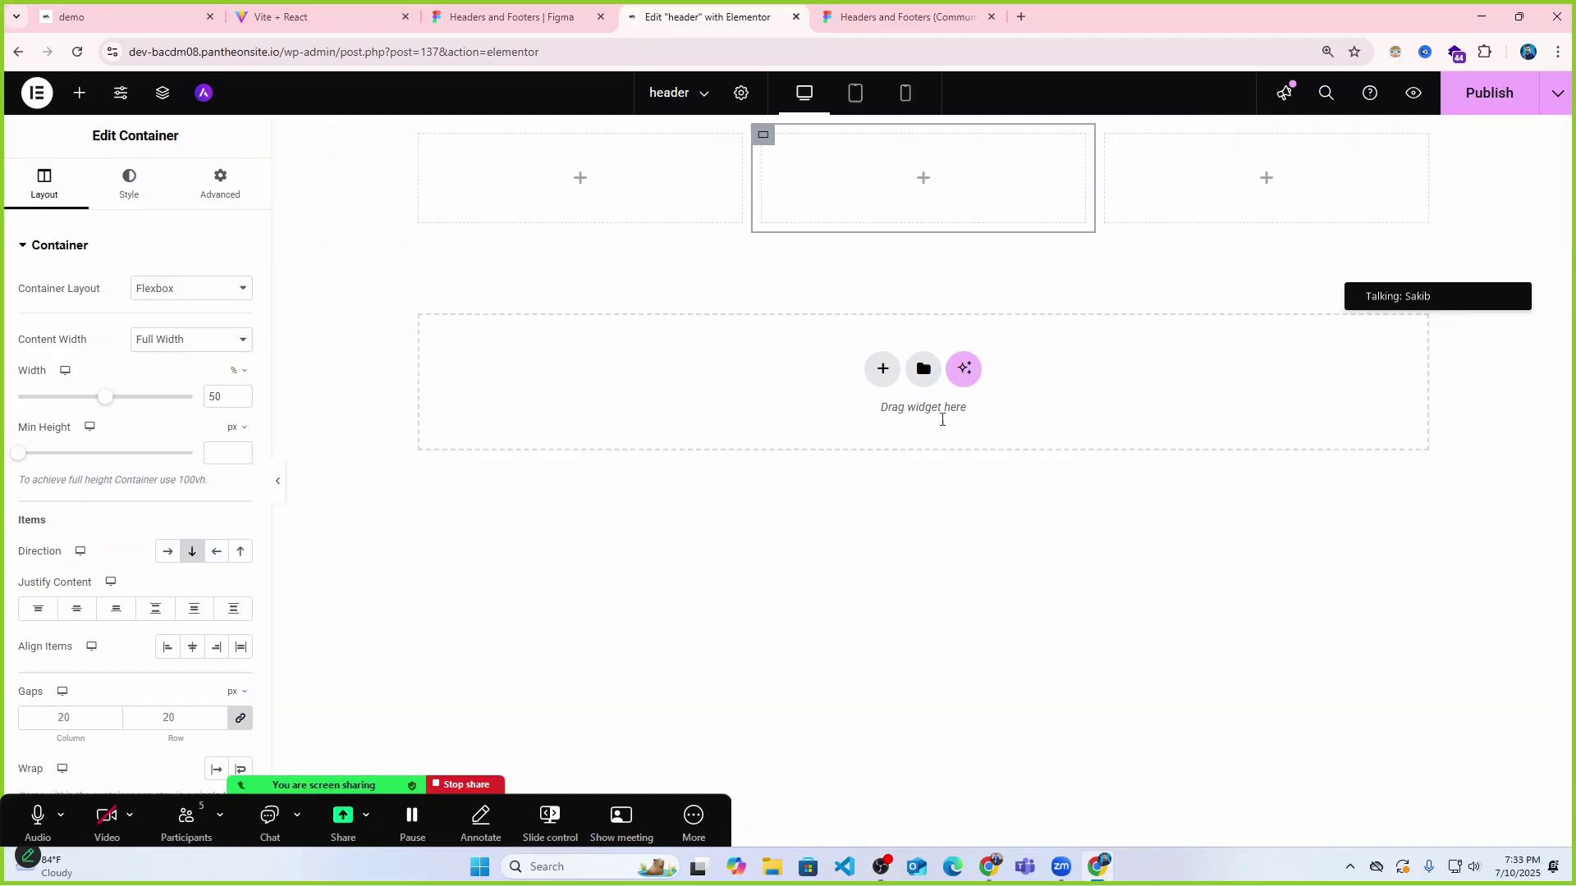
# Start another Flexbox layout in the drop zone, cancel it, and select the outer header container.
pyautogui.click(882, 368)
pyautogui.click(866, 415)
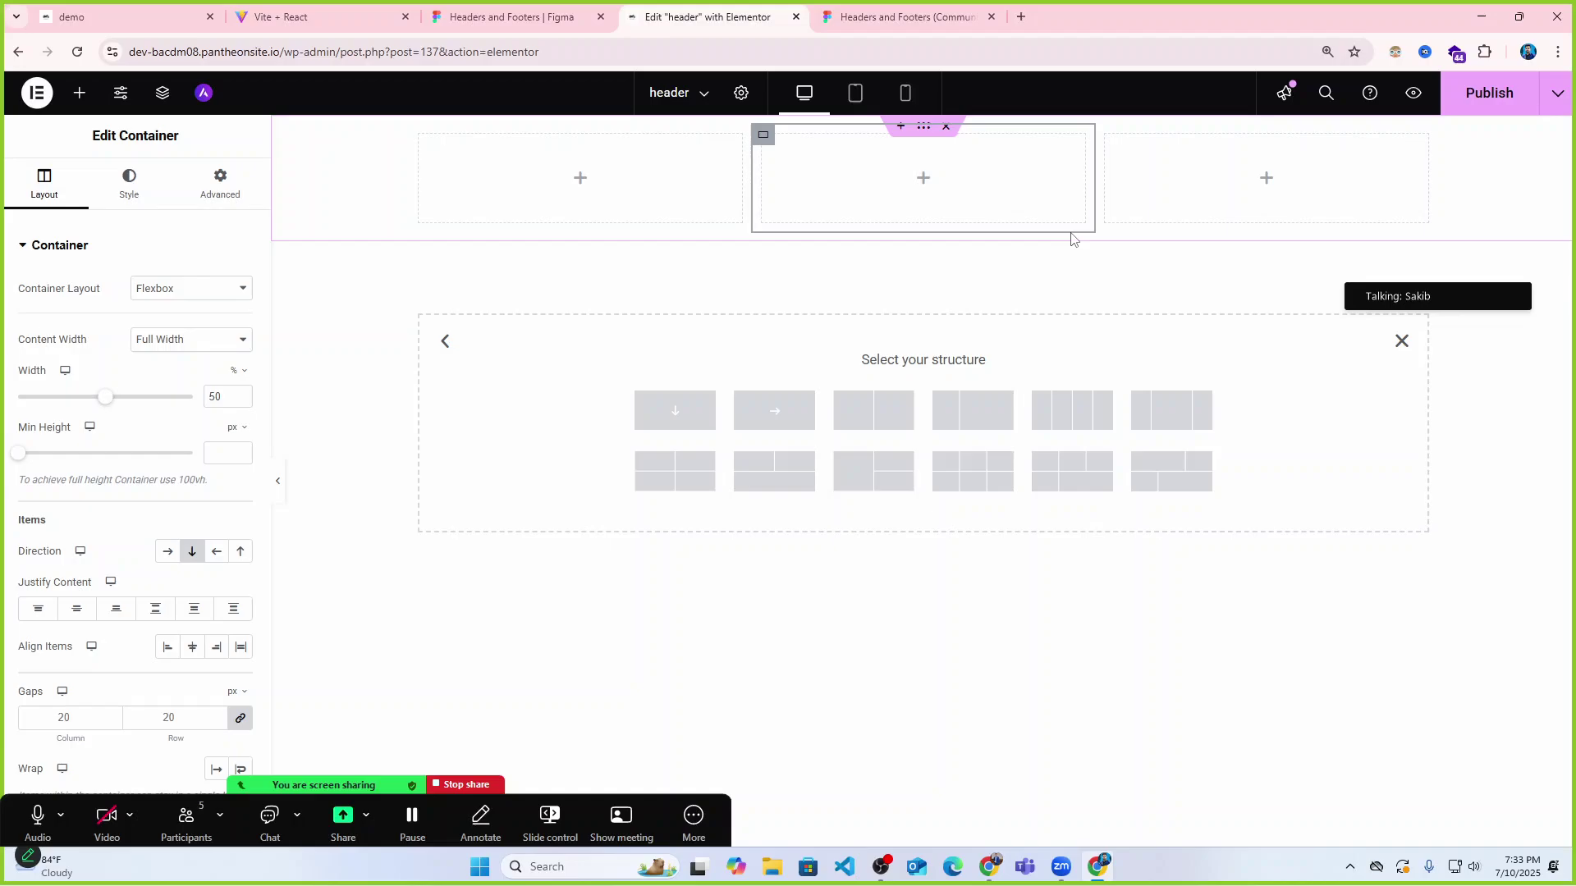
pyautogui.click(1401, 340)
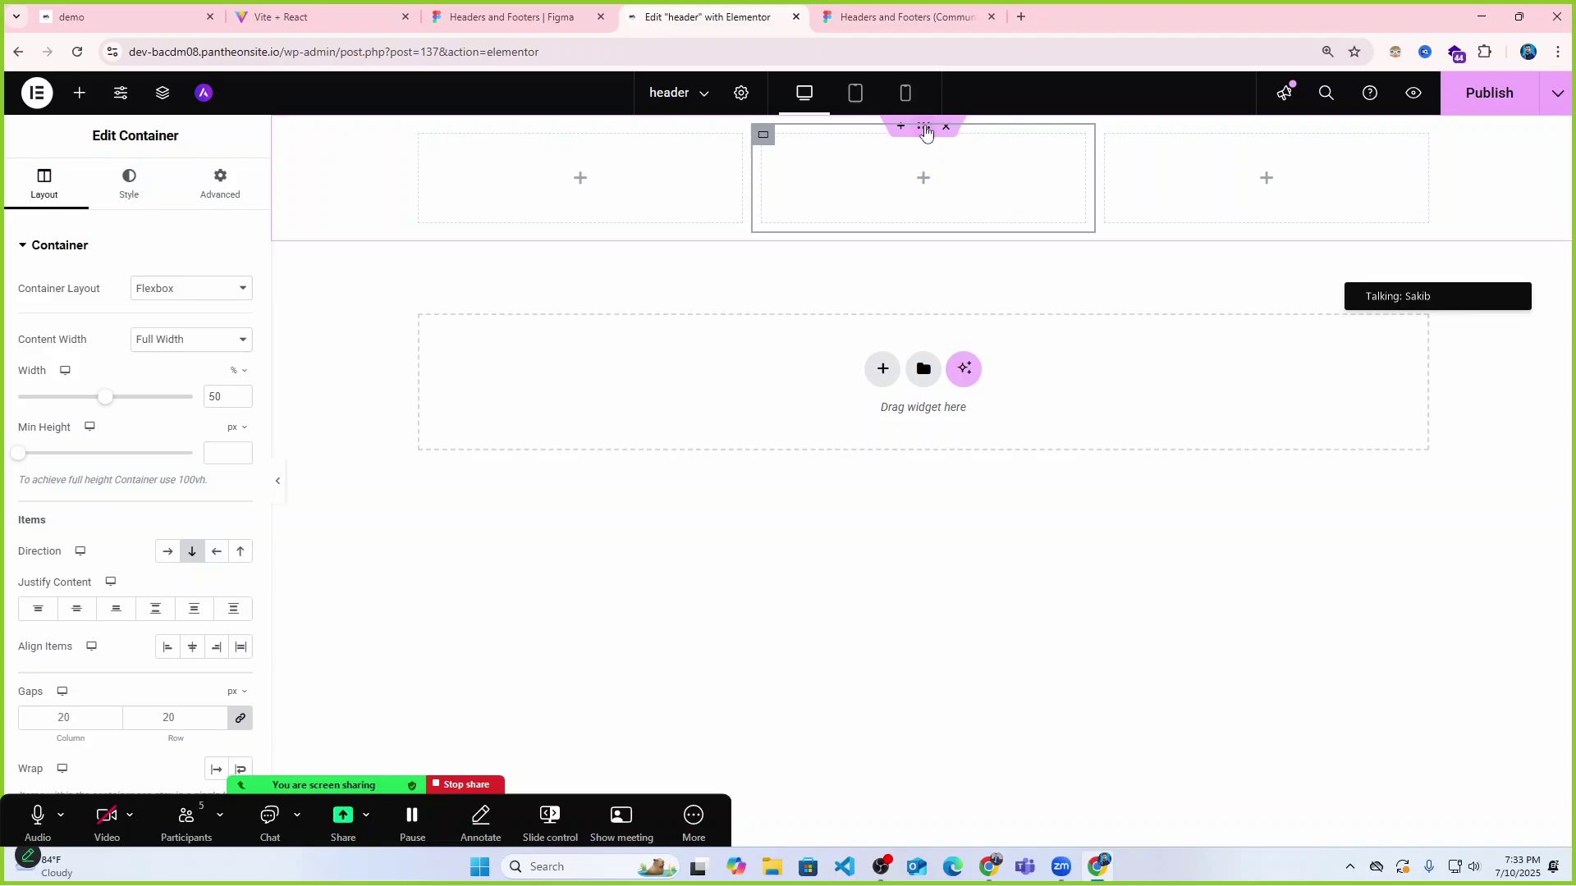
pyautogui.click(924, 127)
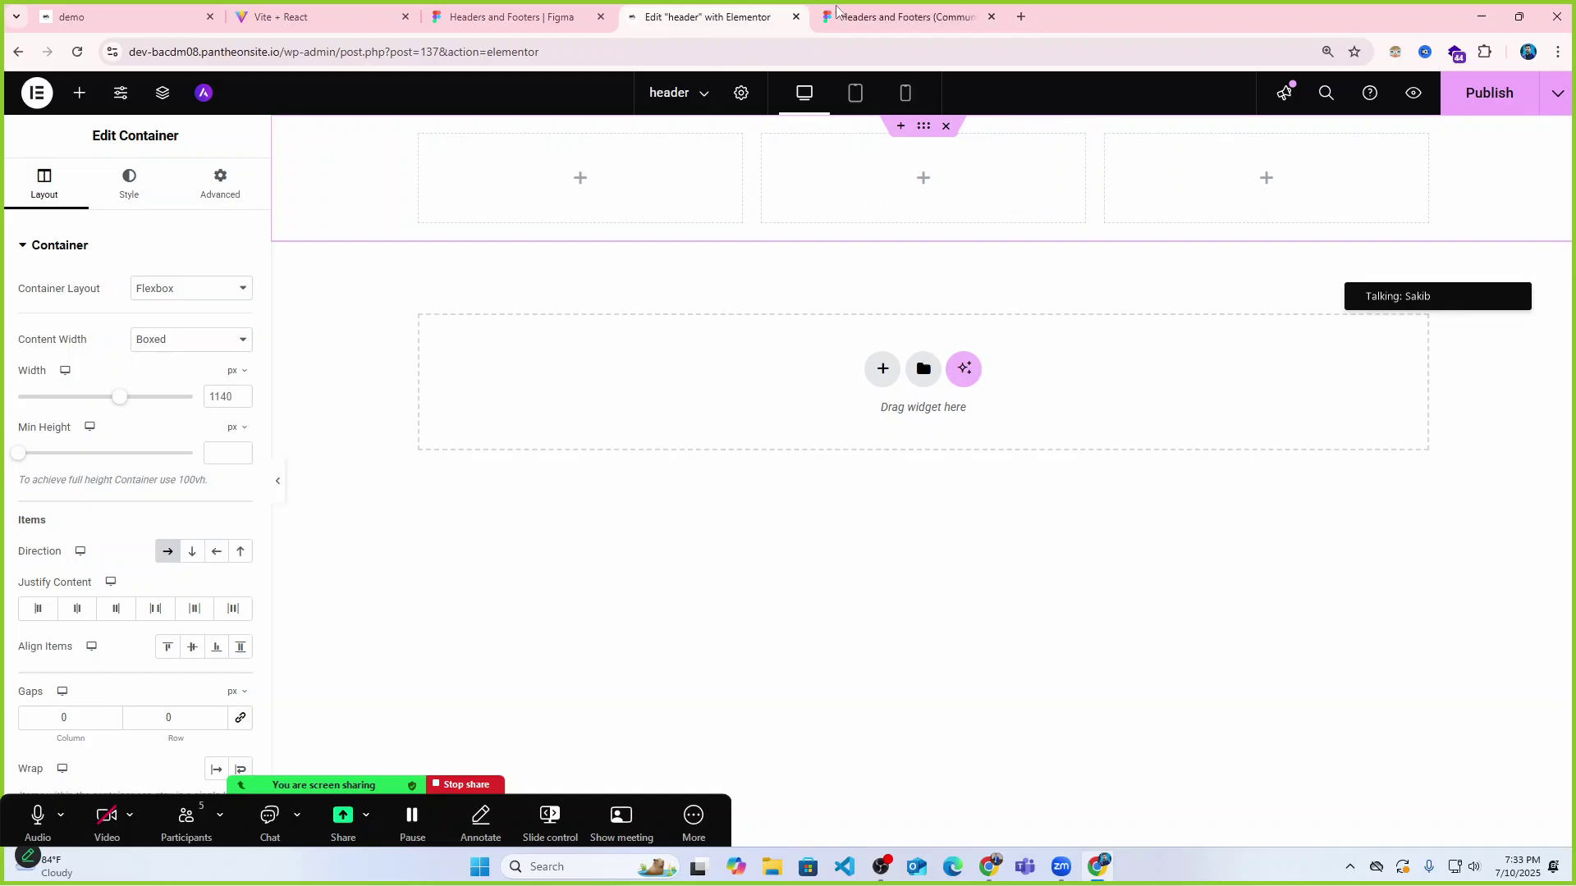
# Close the Figma community page tab after checking the live site and Figma header design.
pyautogui.click(283, 16)
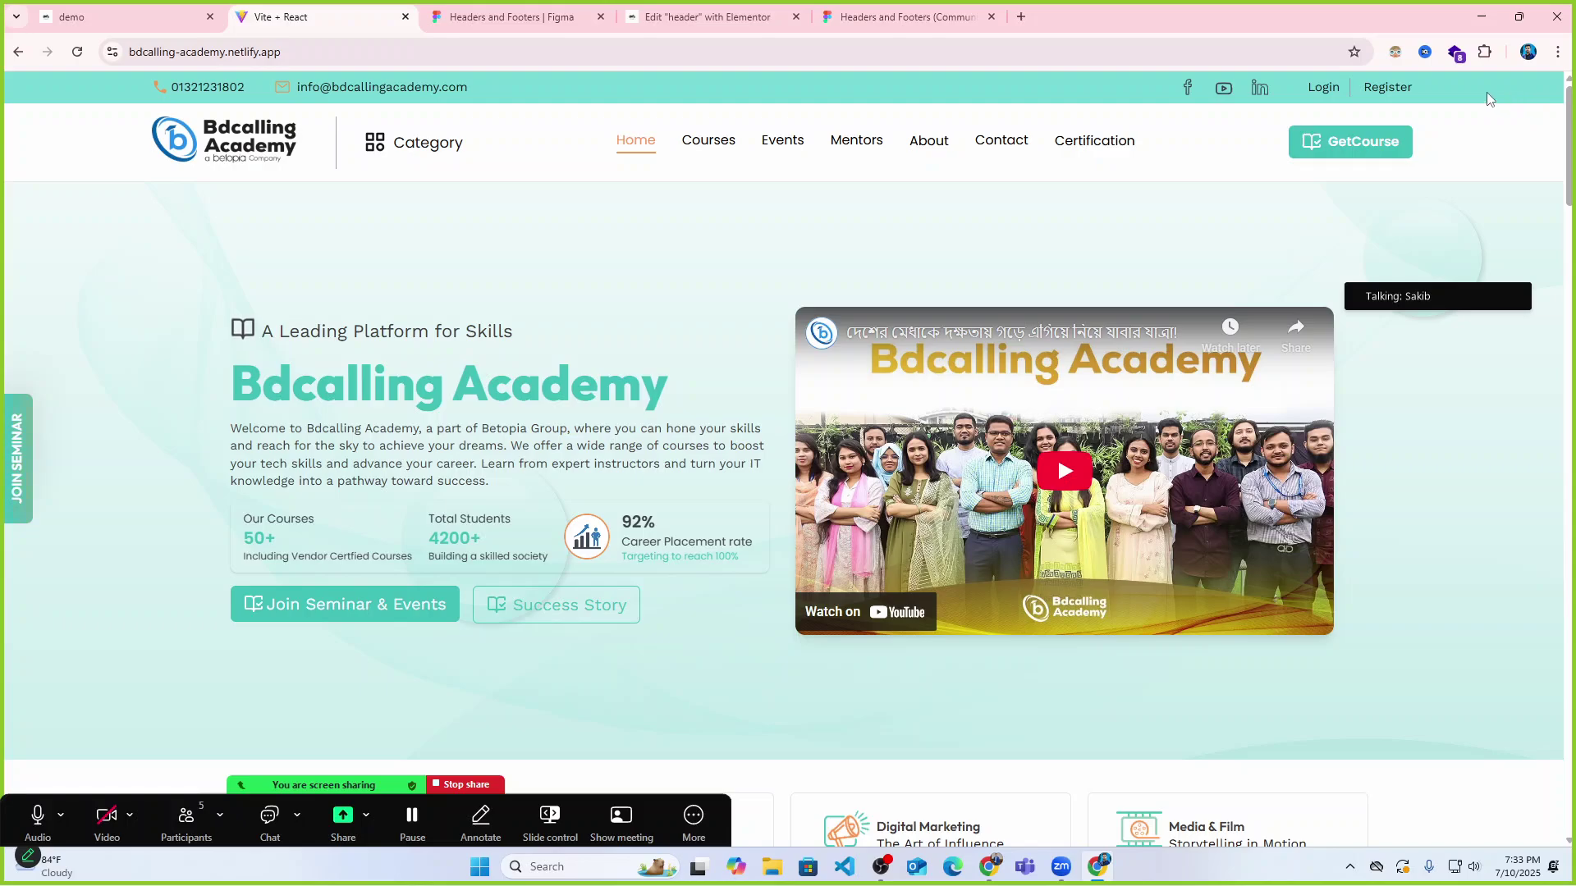
pyautogui.click(478, 6)
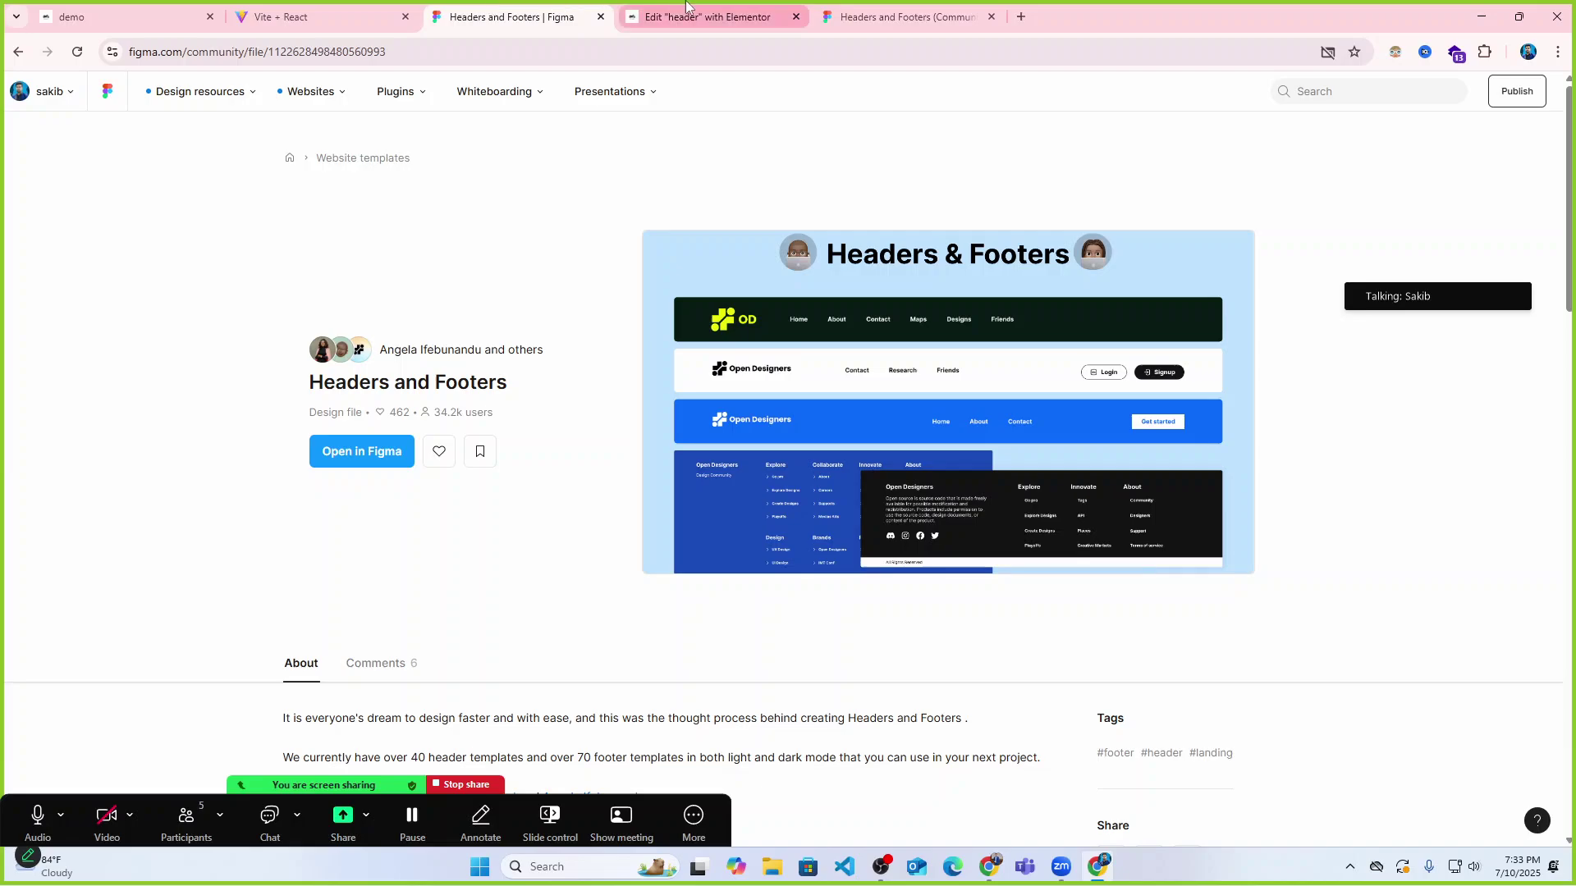
pyautogui.click(600, 17)
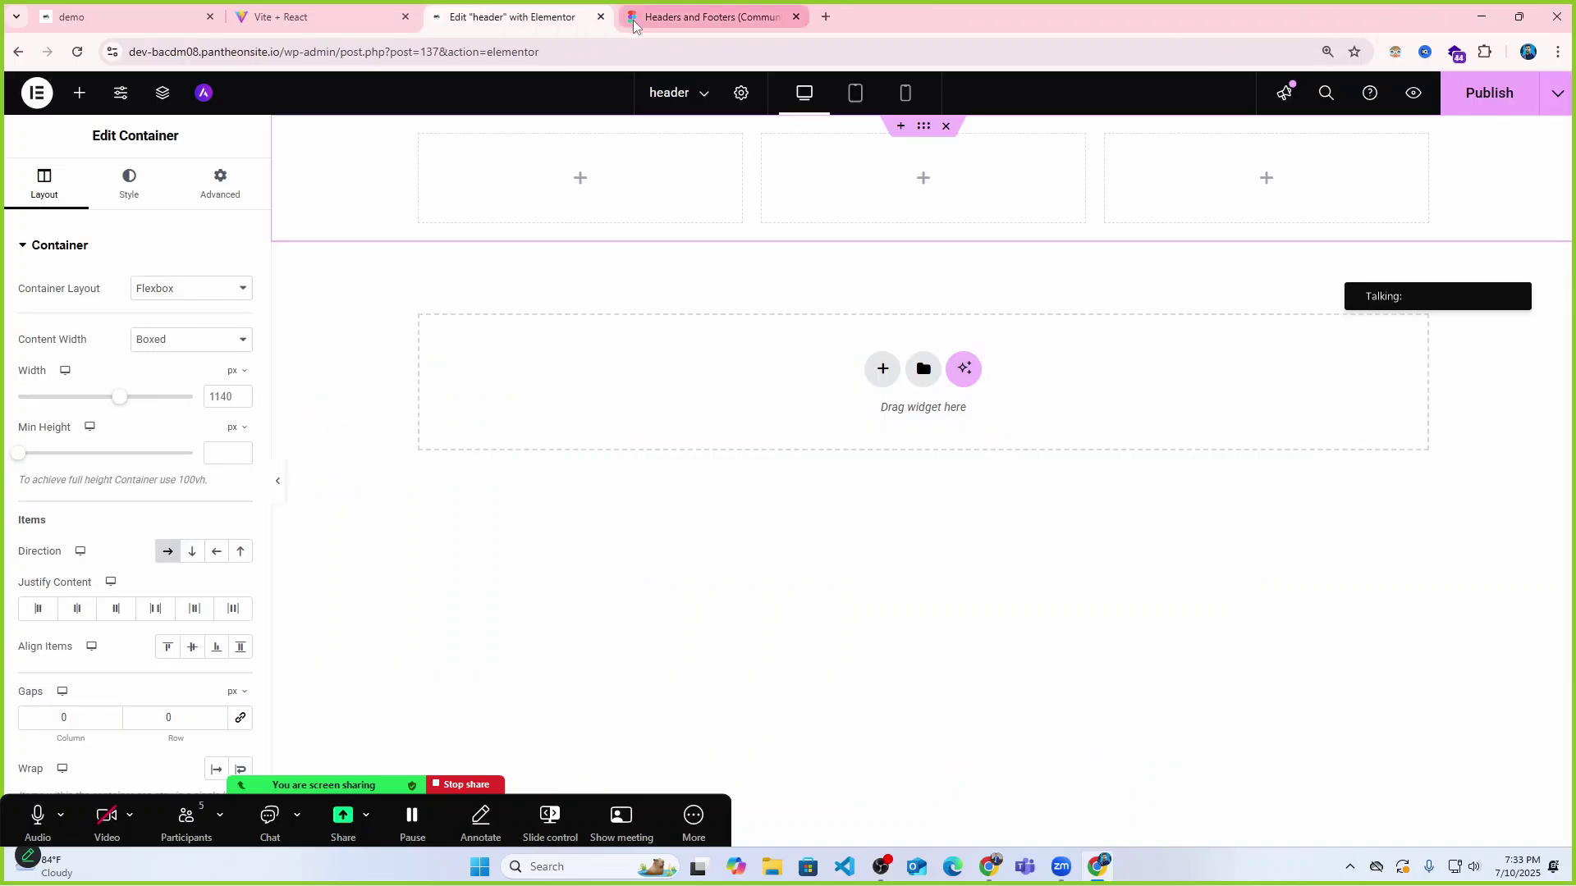
pyautogui.click(706, 16)
pyautogui.click(542, 18)
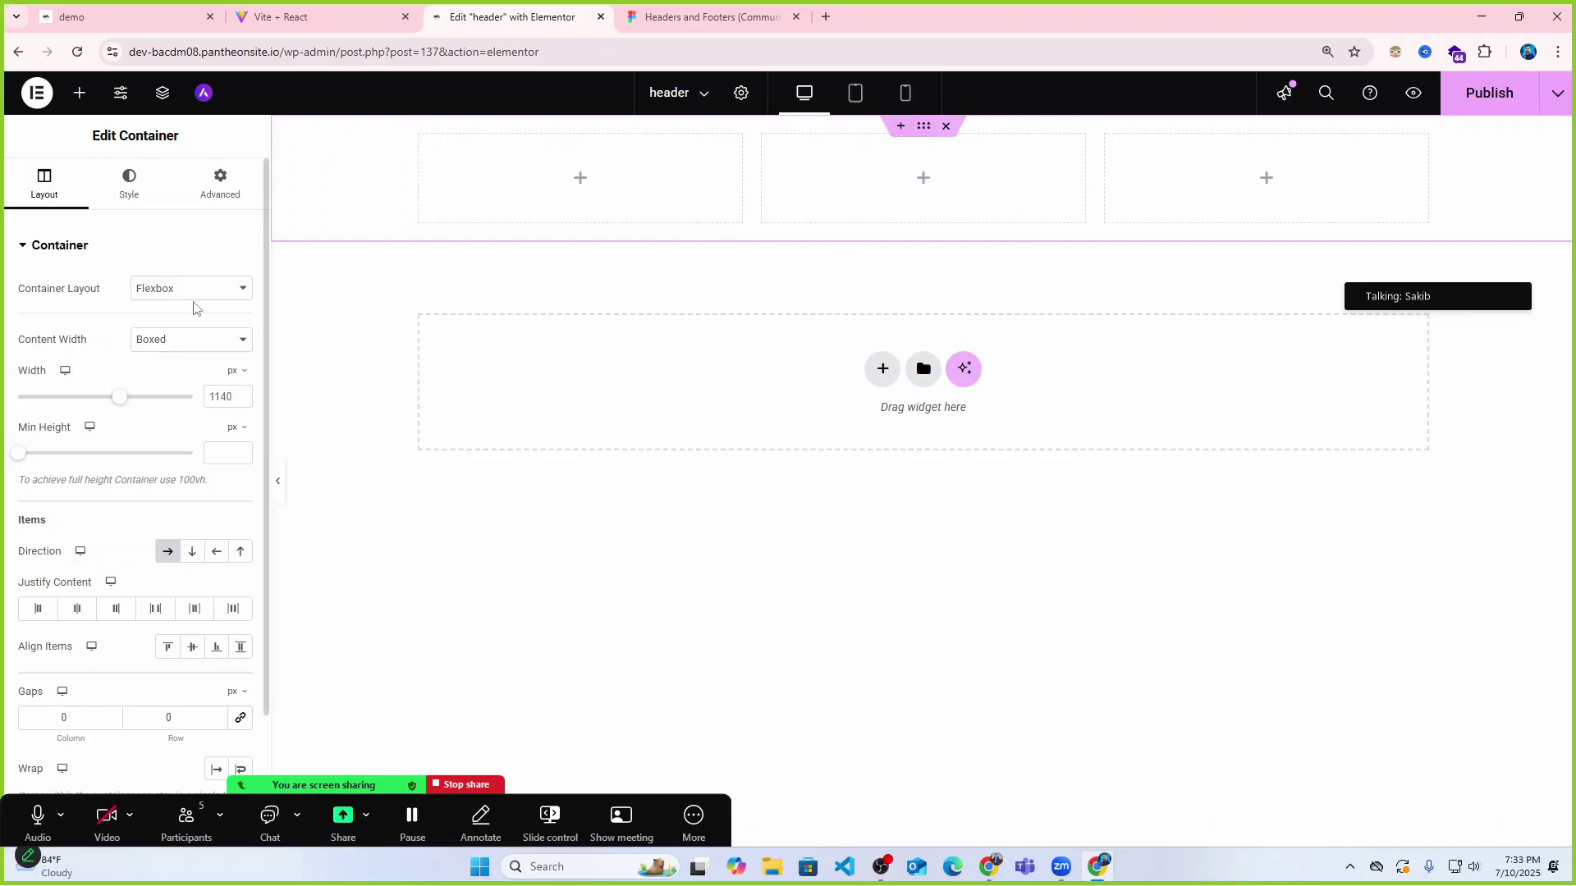
# Review the container's content width and layout options, keeping Boxed width, then preview.
pyautogui.click(172, 344)
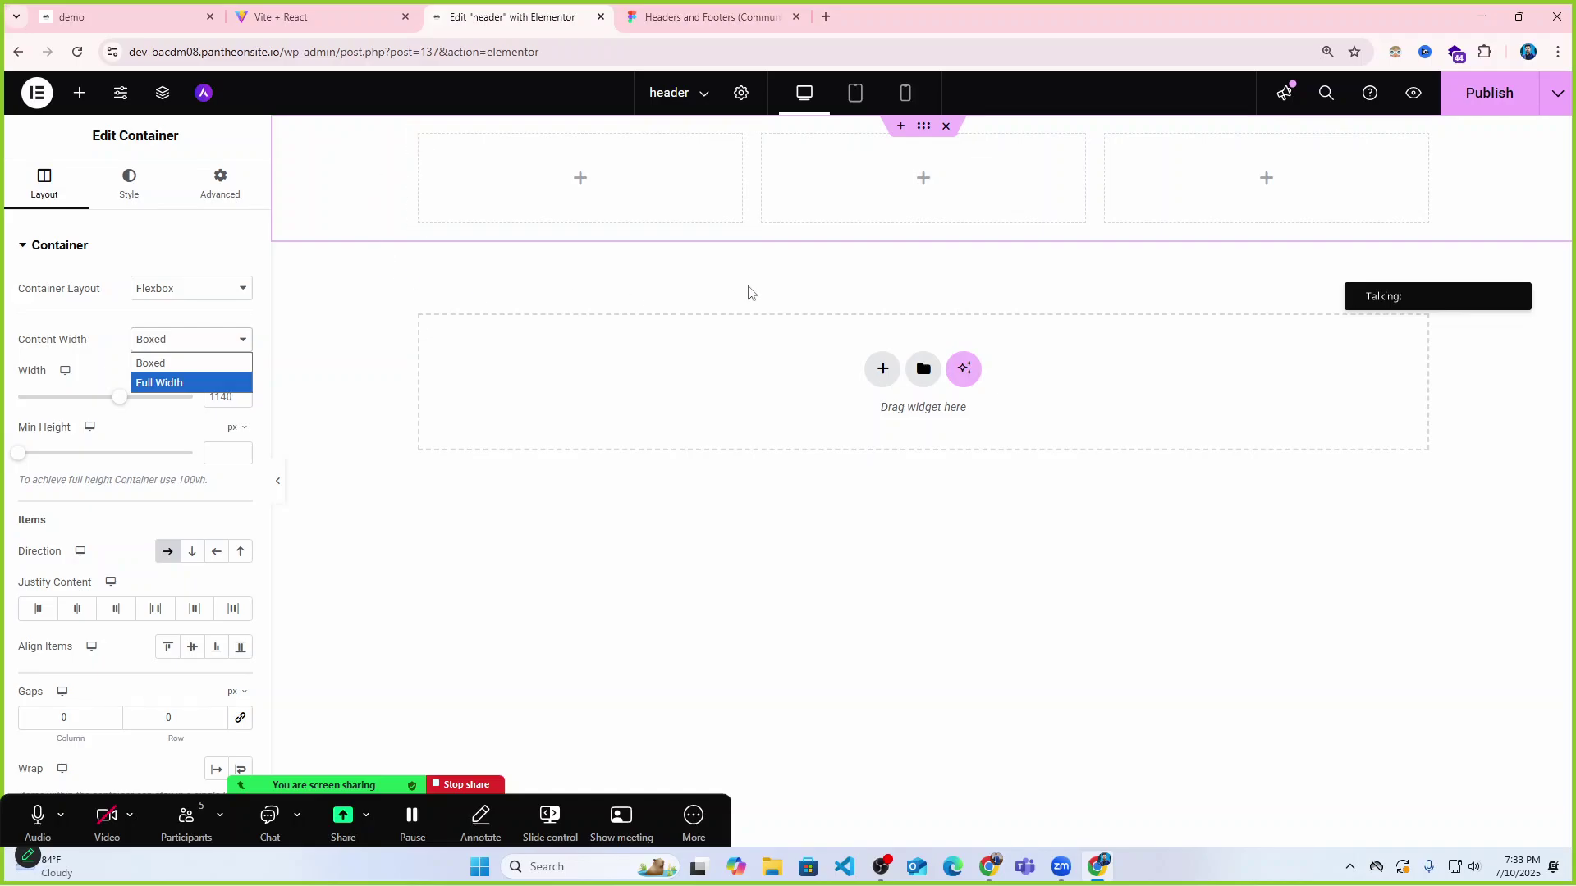
pyautogui.click(184, 255)
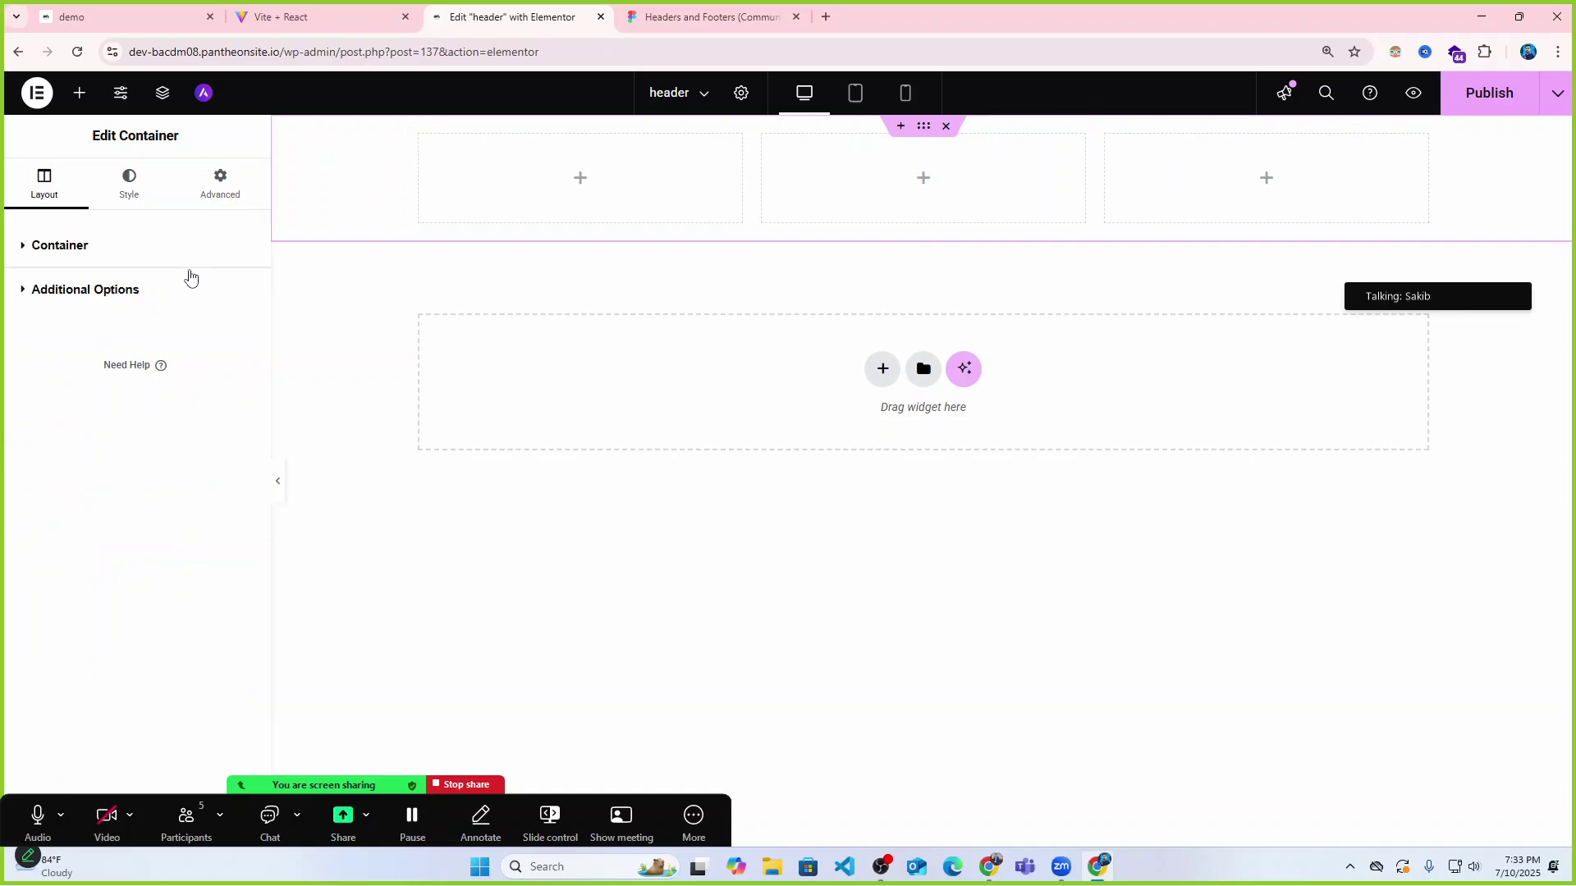
pyautogui.click(51, 251)
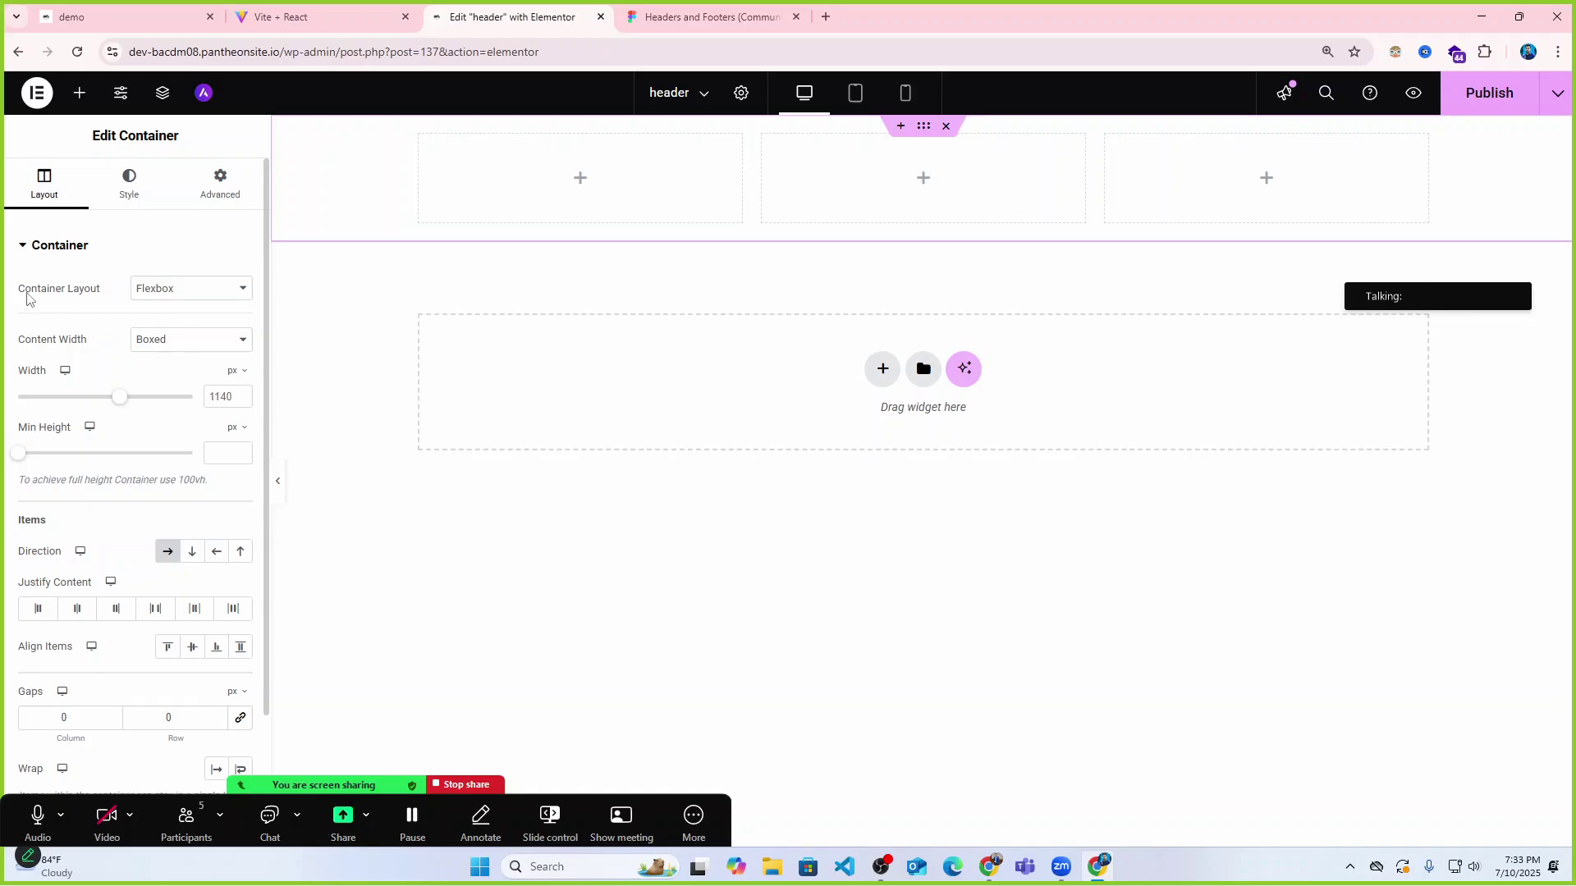
pyautogui.click(182, 292)
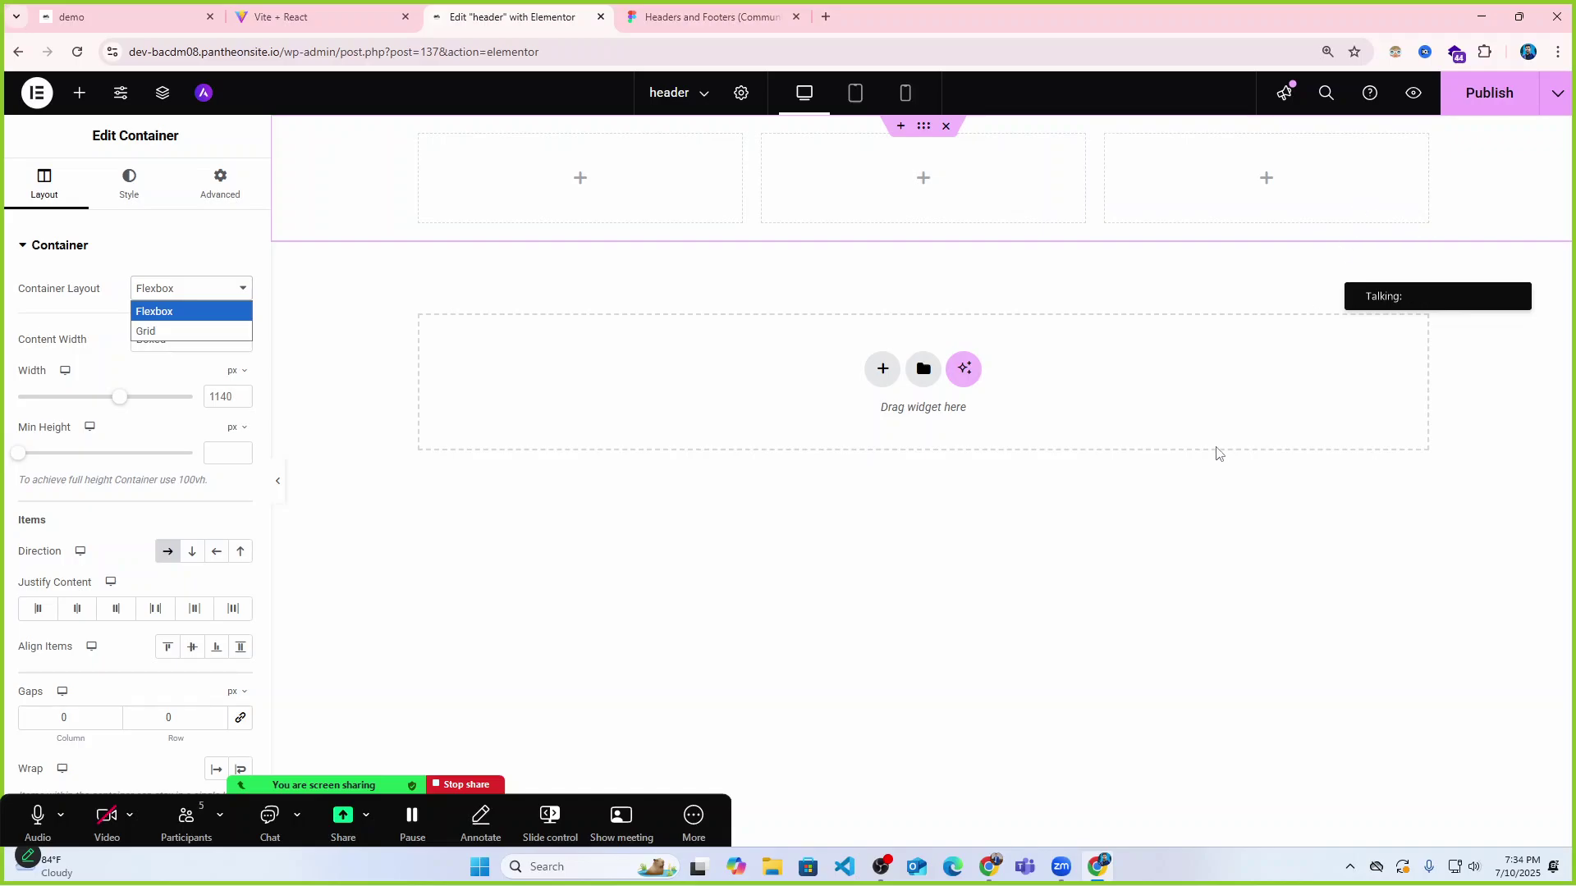
pyautogui.click(176, 252)
pyautogui.click(51, 247)
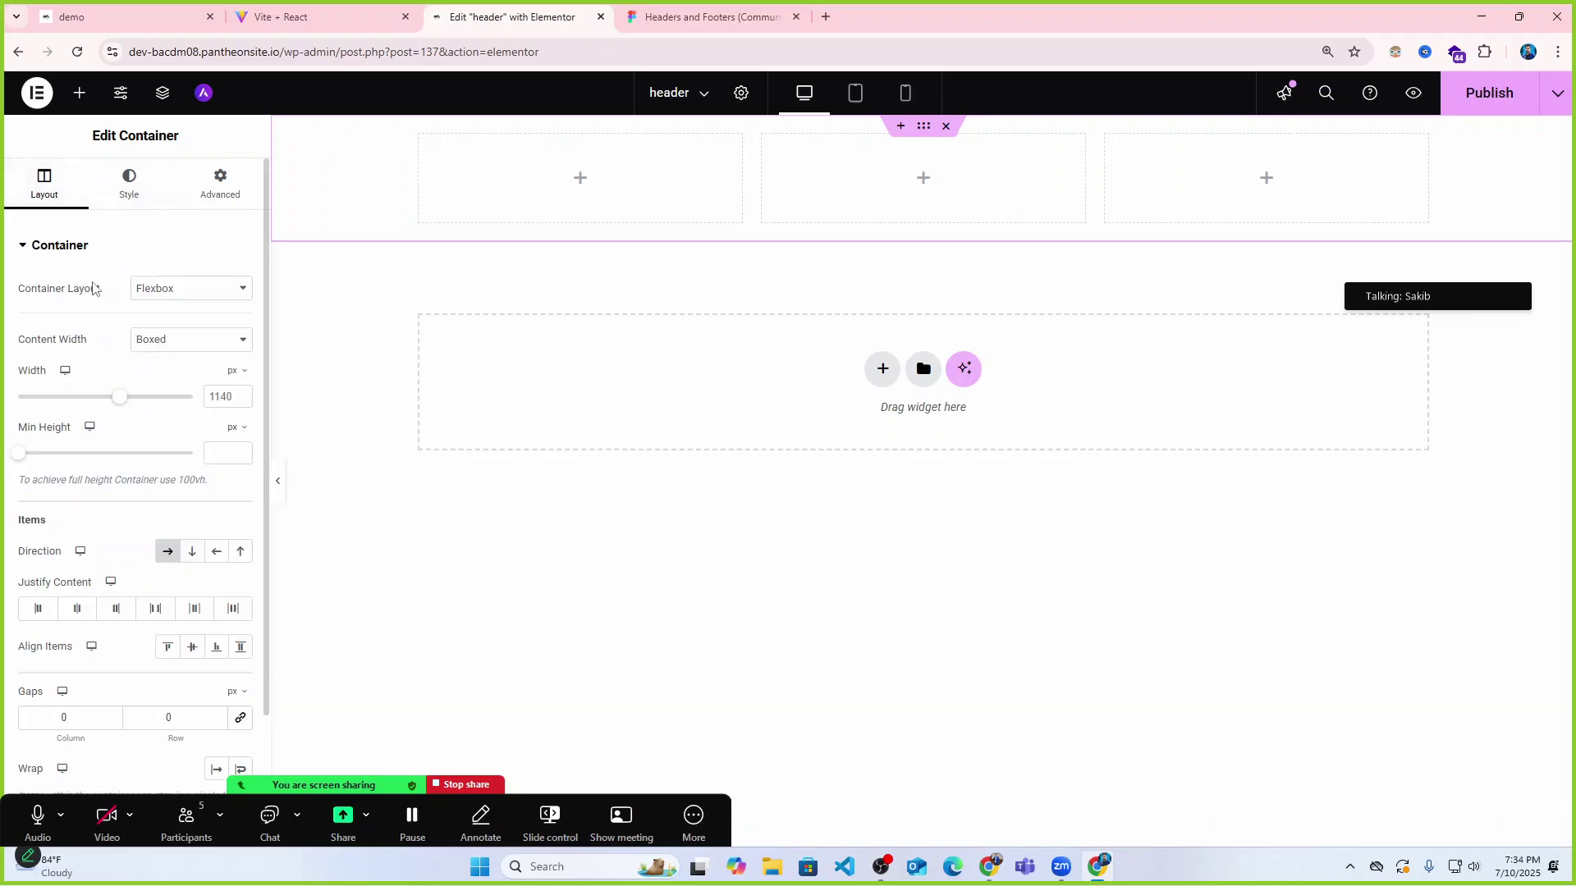
pyautogui.click(180, 350)
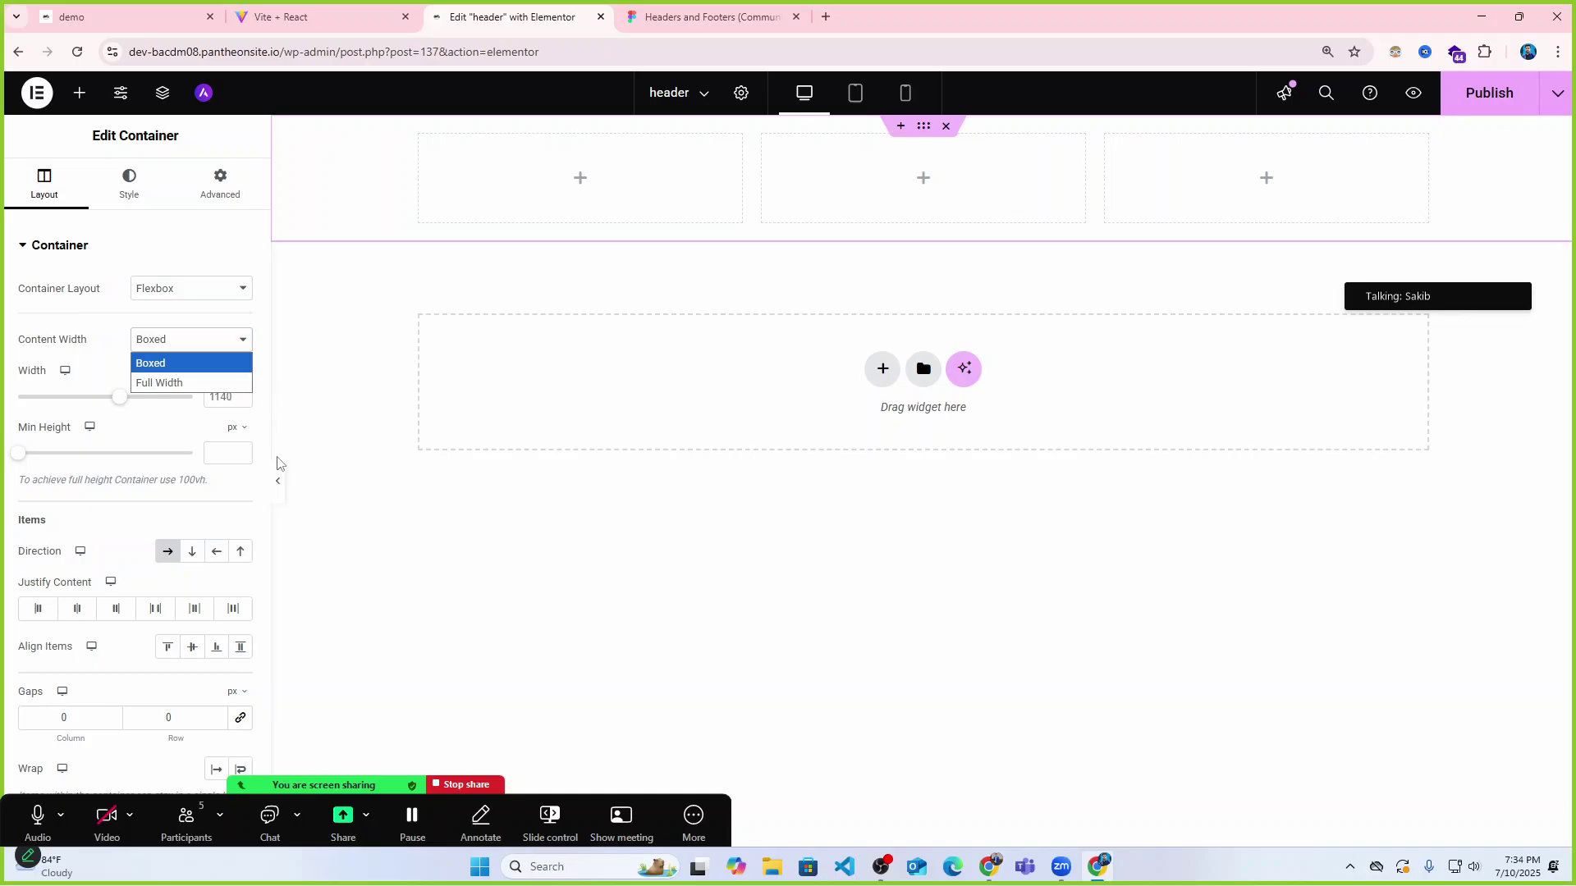
pyautogui.click(279, 481)
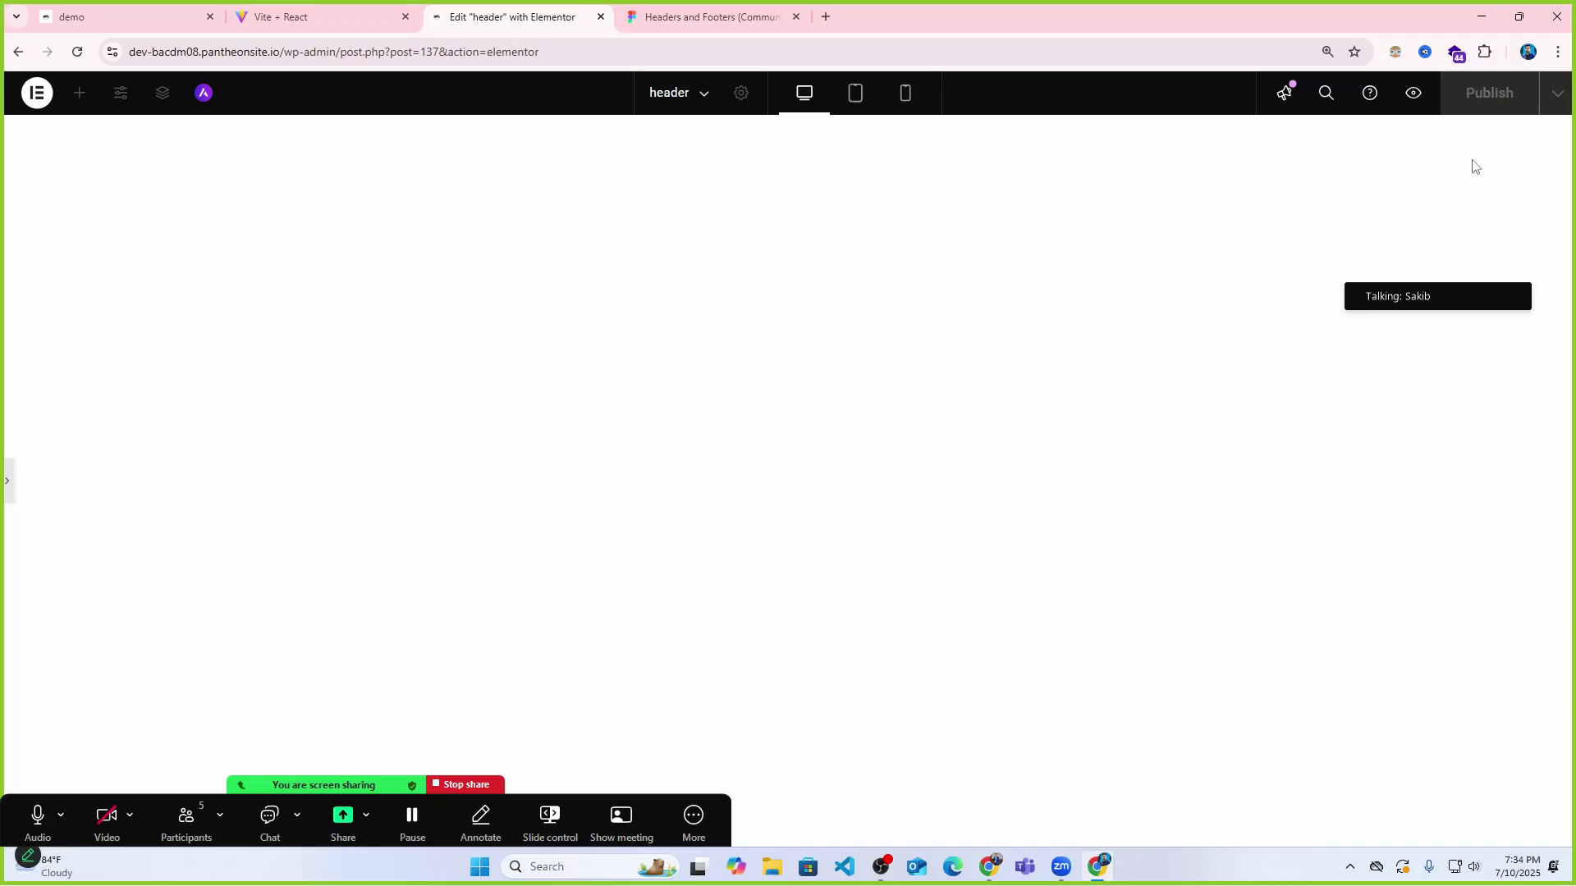
# Compare the live Bdcalling Academy site and Figma header design, ending back in the Elementor editor.
pyautogui.click(320, 15)
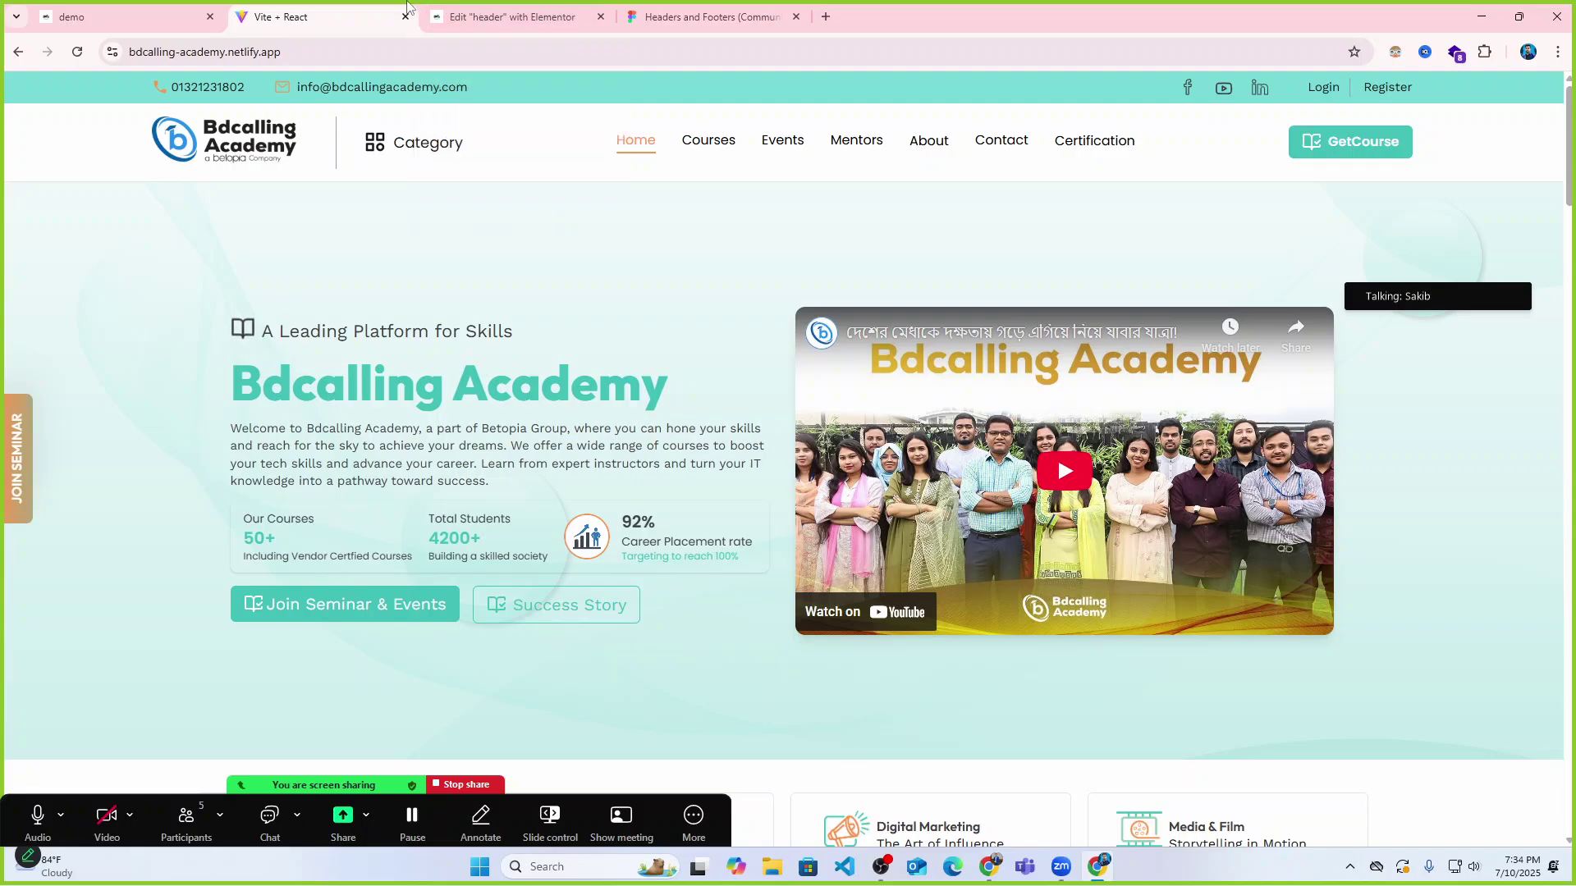
pyautogui.click(509, 17)
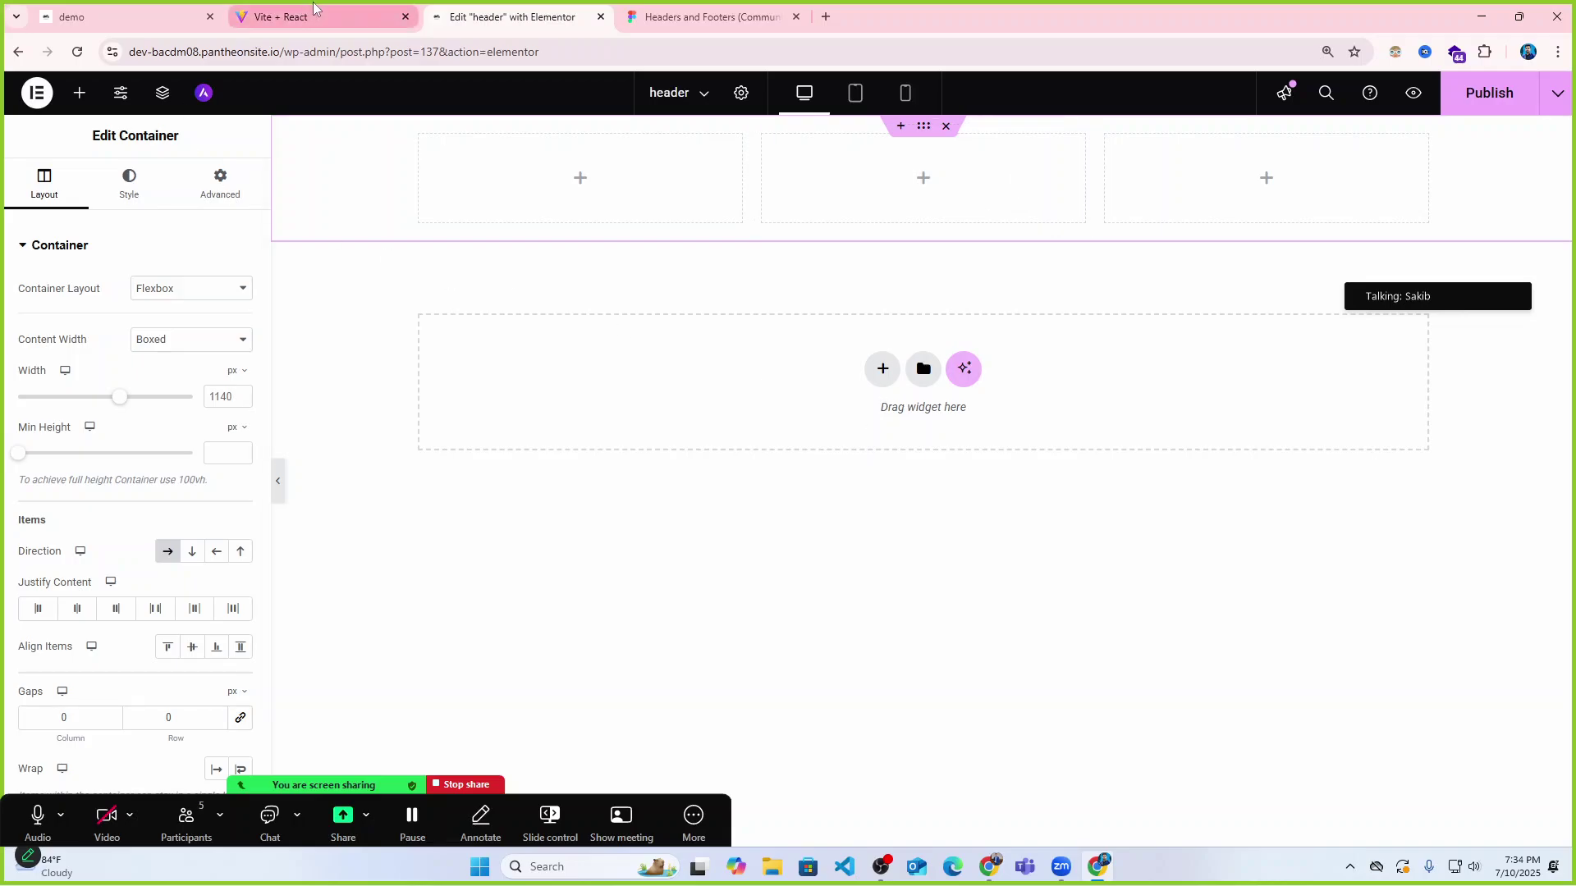
pyautogui.click(673, 6)
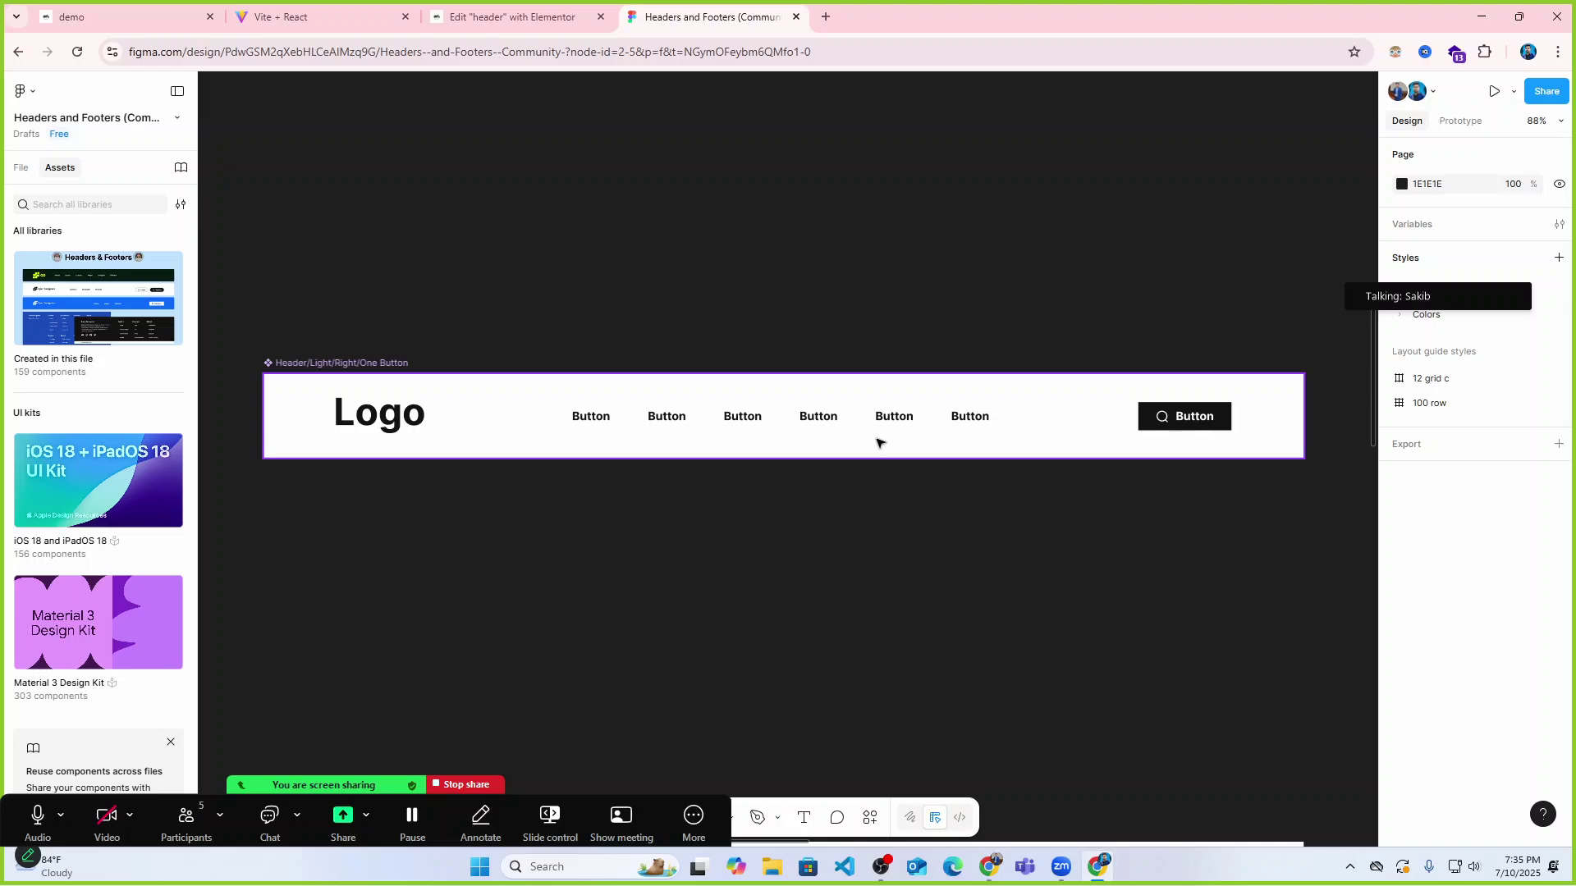
pyautogui.click(509, 22)
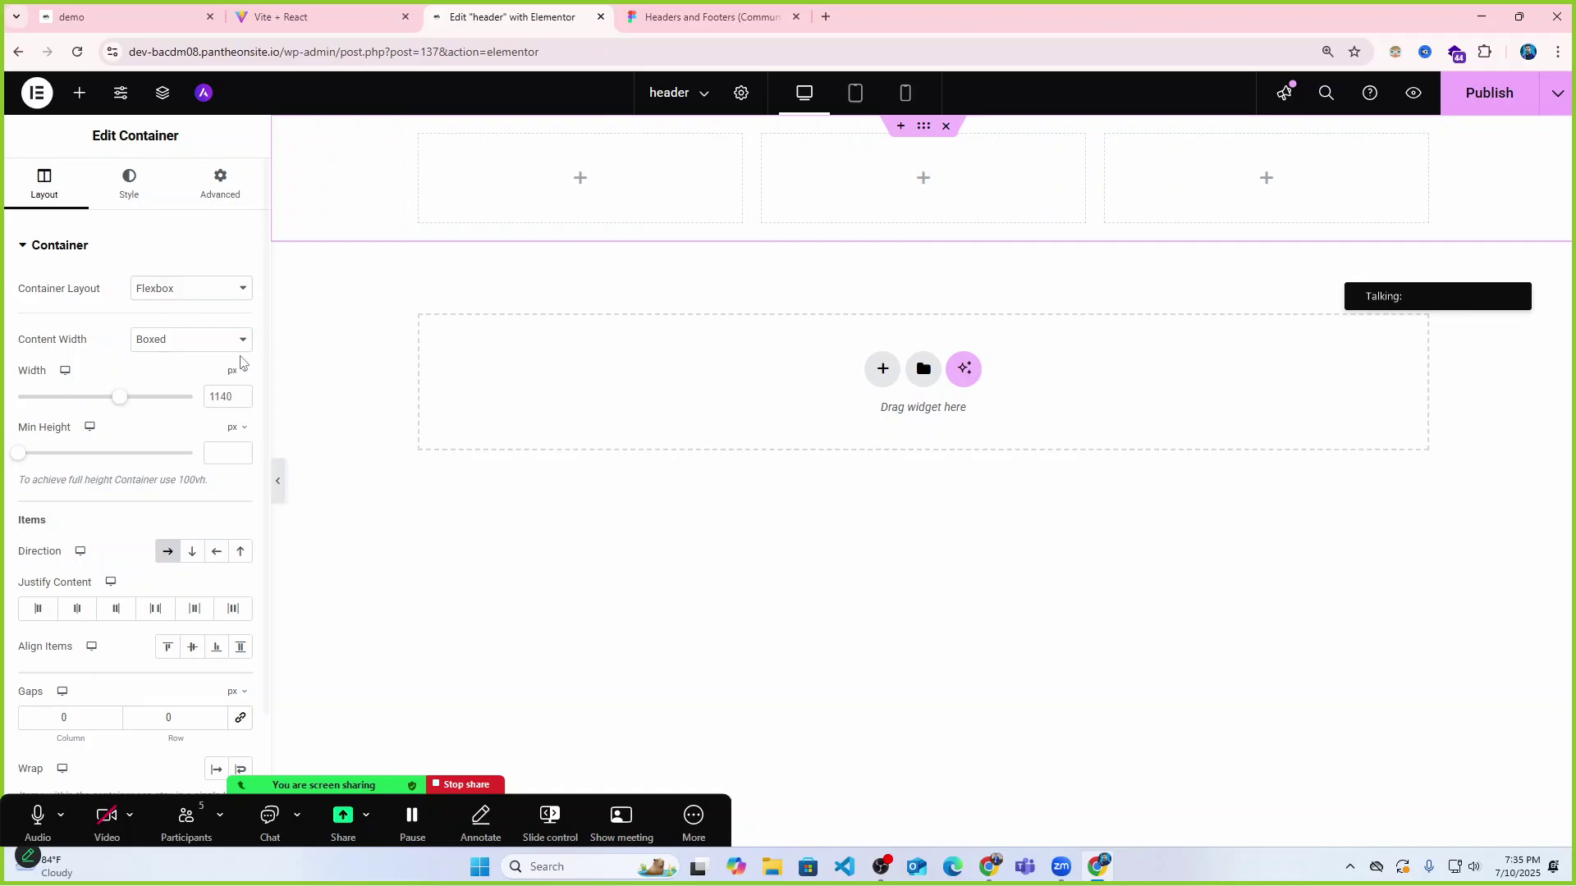
# Place an Image widget into the header's first column.
pyautogui.click(579, 181)
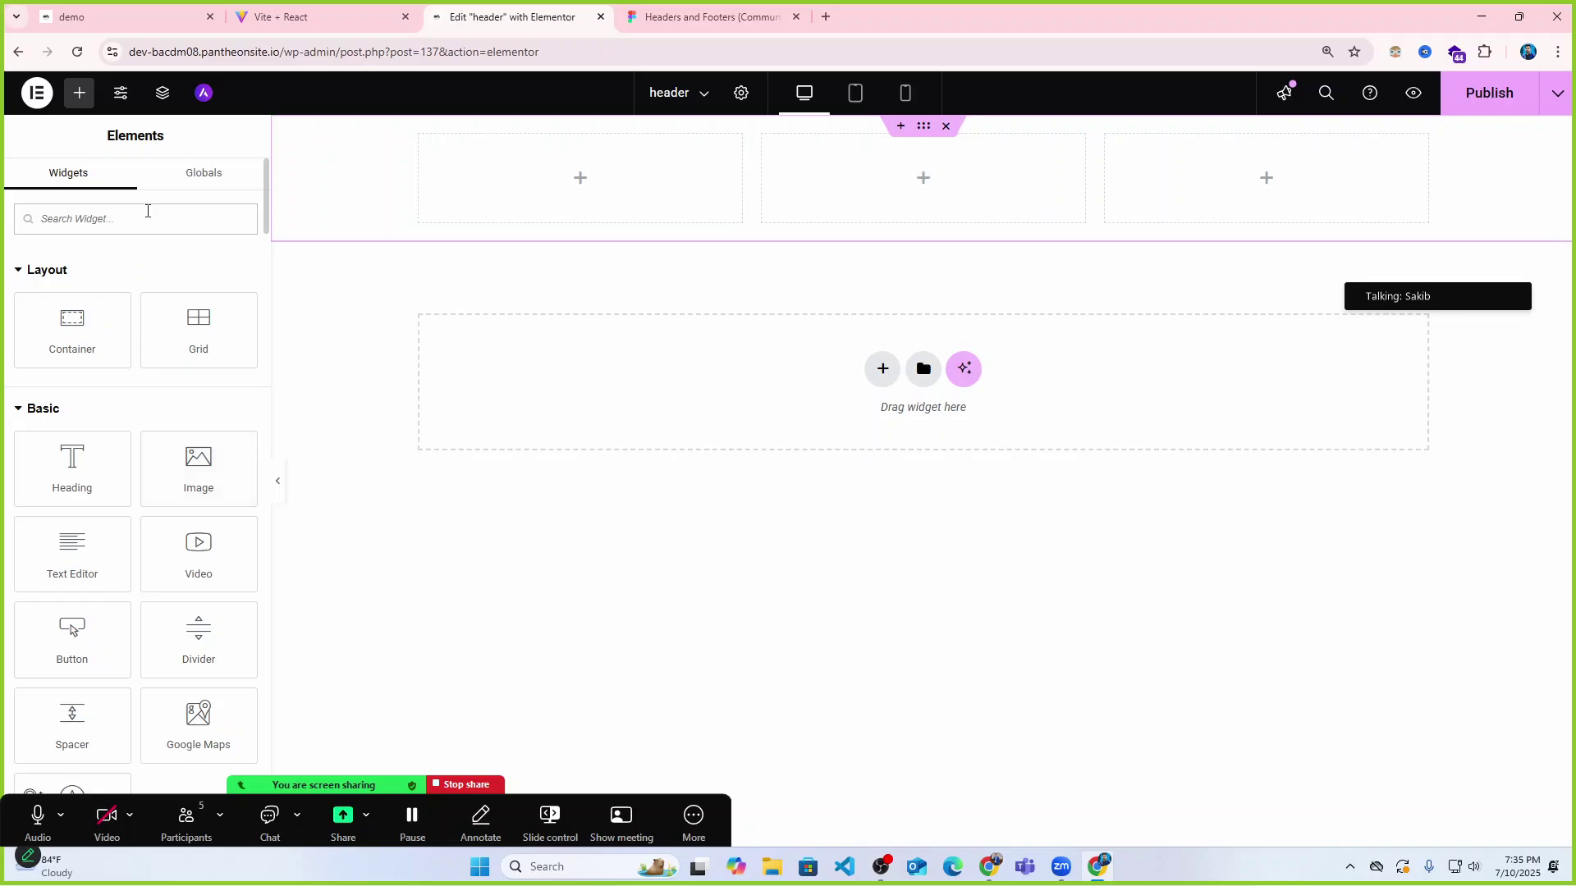
pyautogui.write('logo')
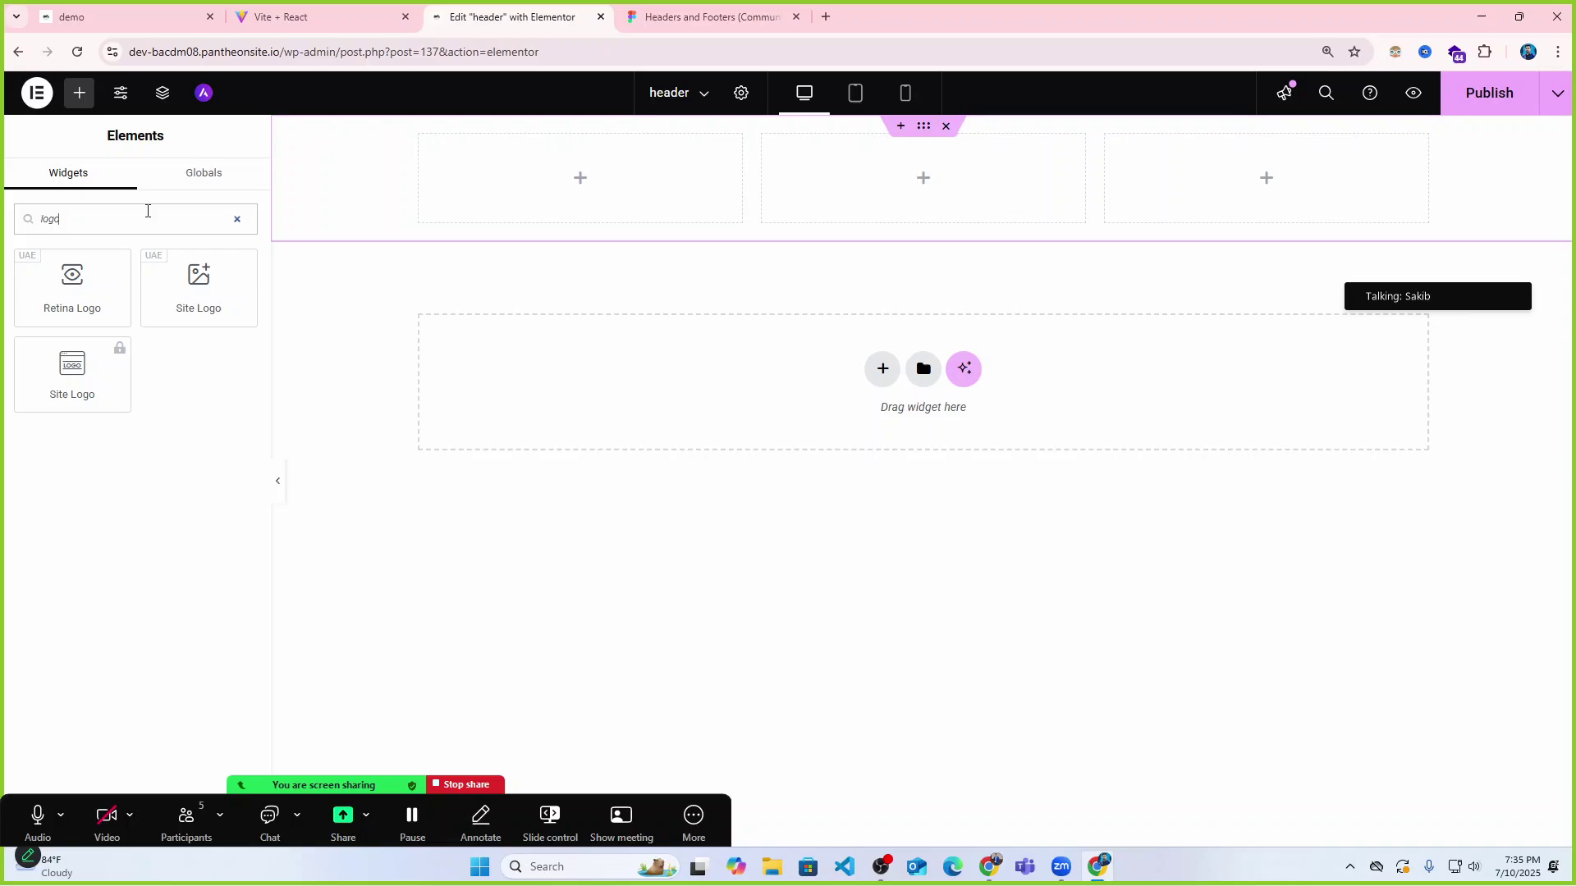
pyautogui.press('BackSpace')
pyautogui.press('BackSpace')
pyautogui.press('BackSpace')
pyautogui.press('BackSpace')
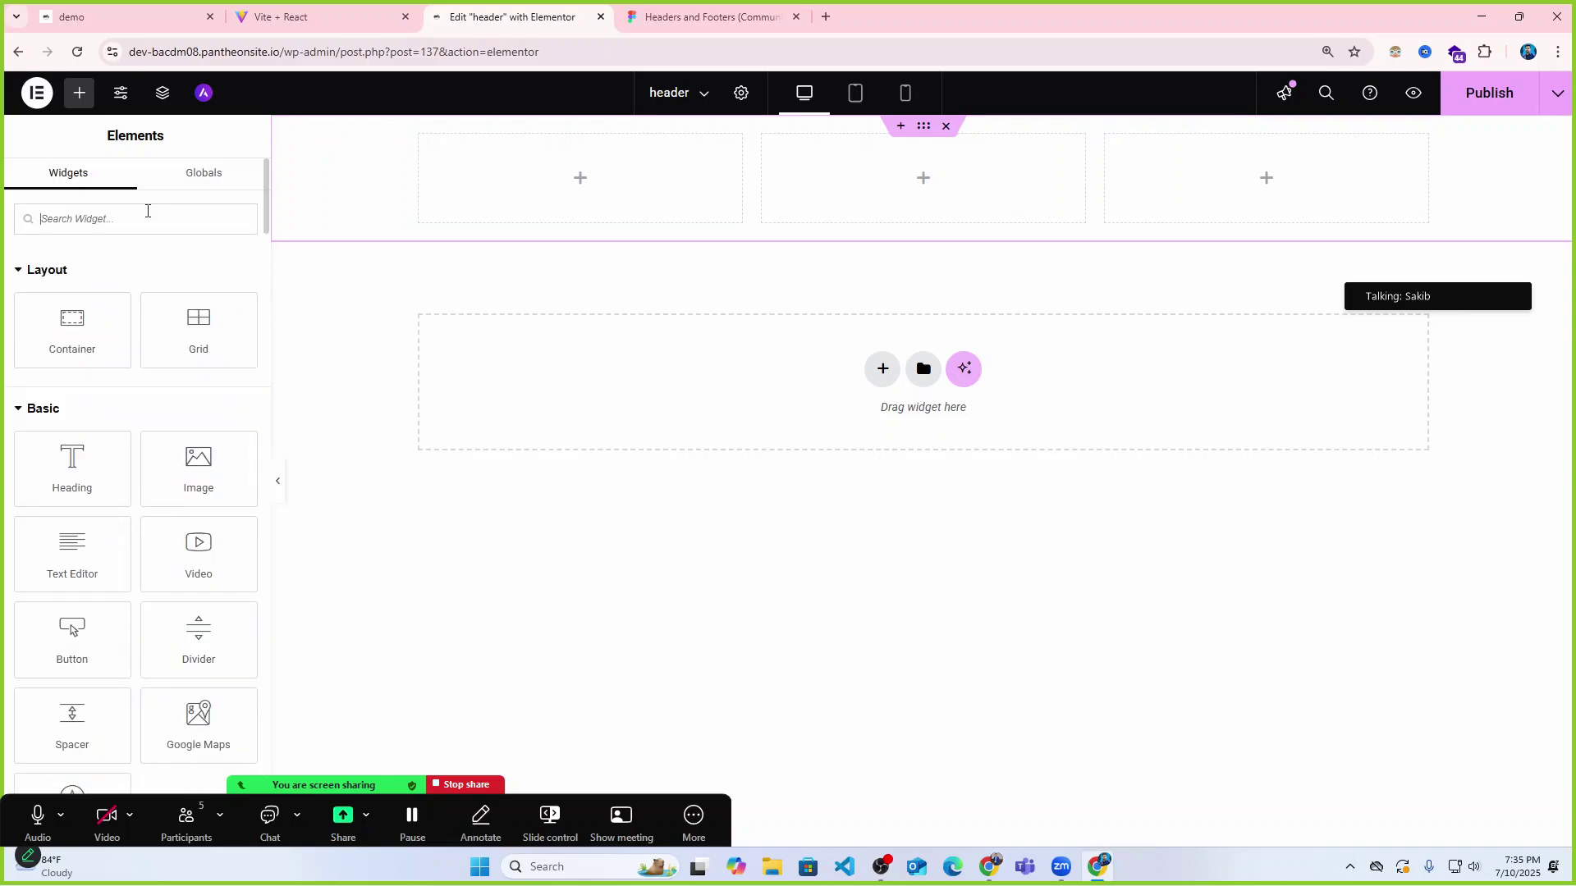
pyautogui.moveTo(184, 456); pyautogui.dragTo(568, 174)
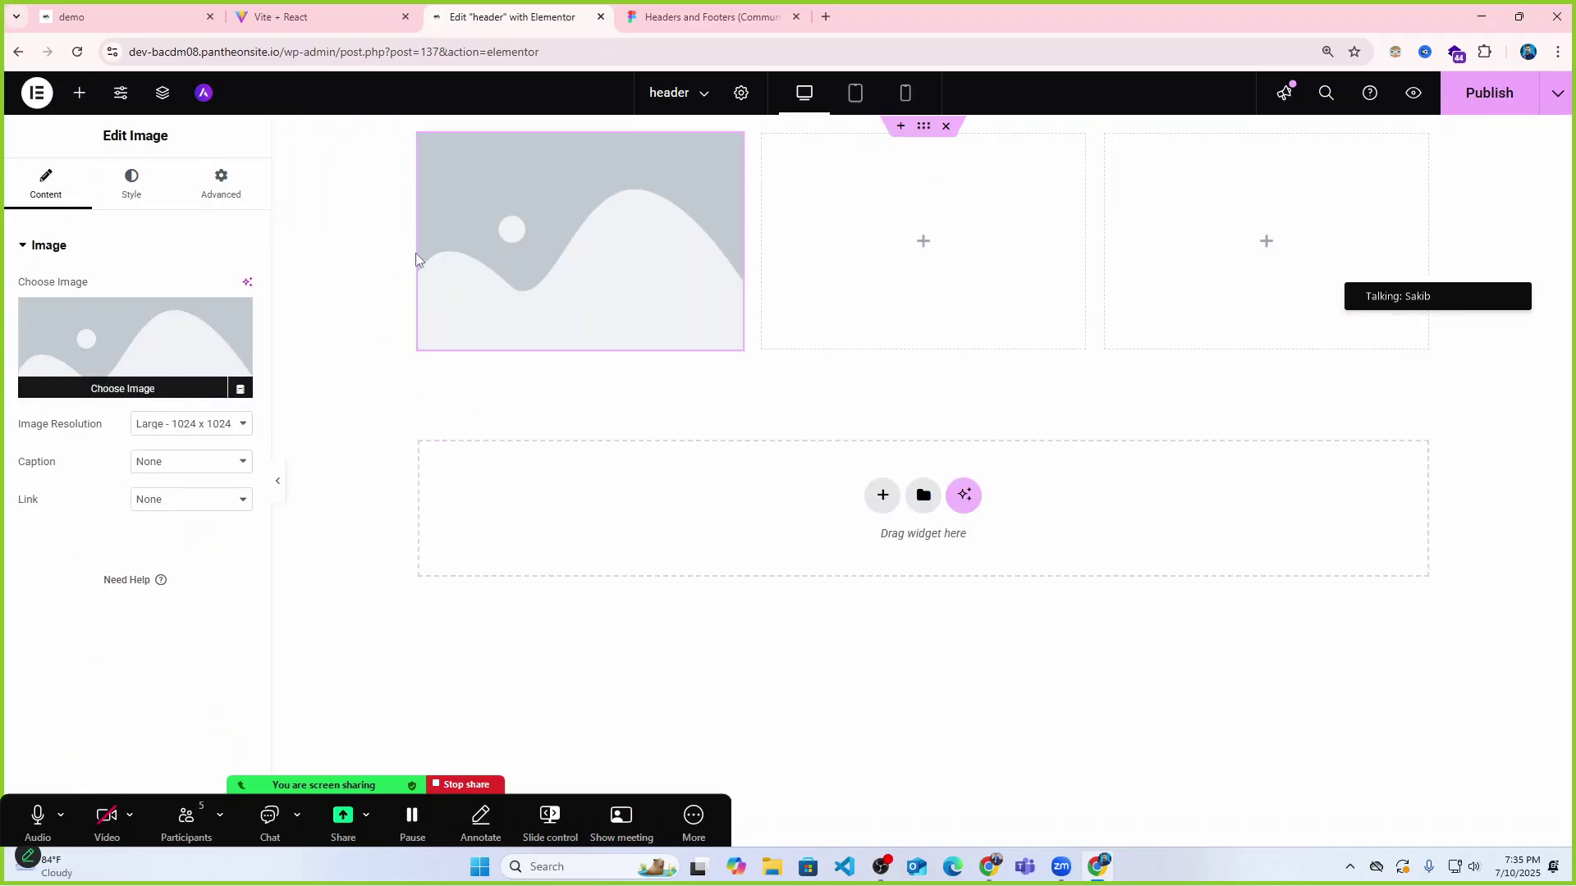
# Open the media library to choose the image widget's picture.
pyautogui.click(137, 386)
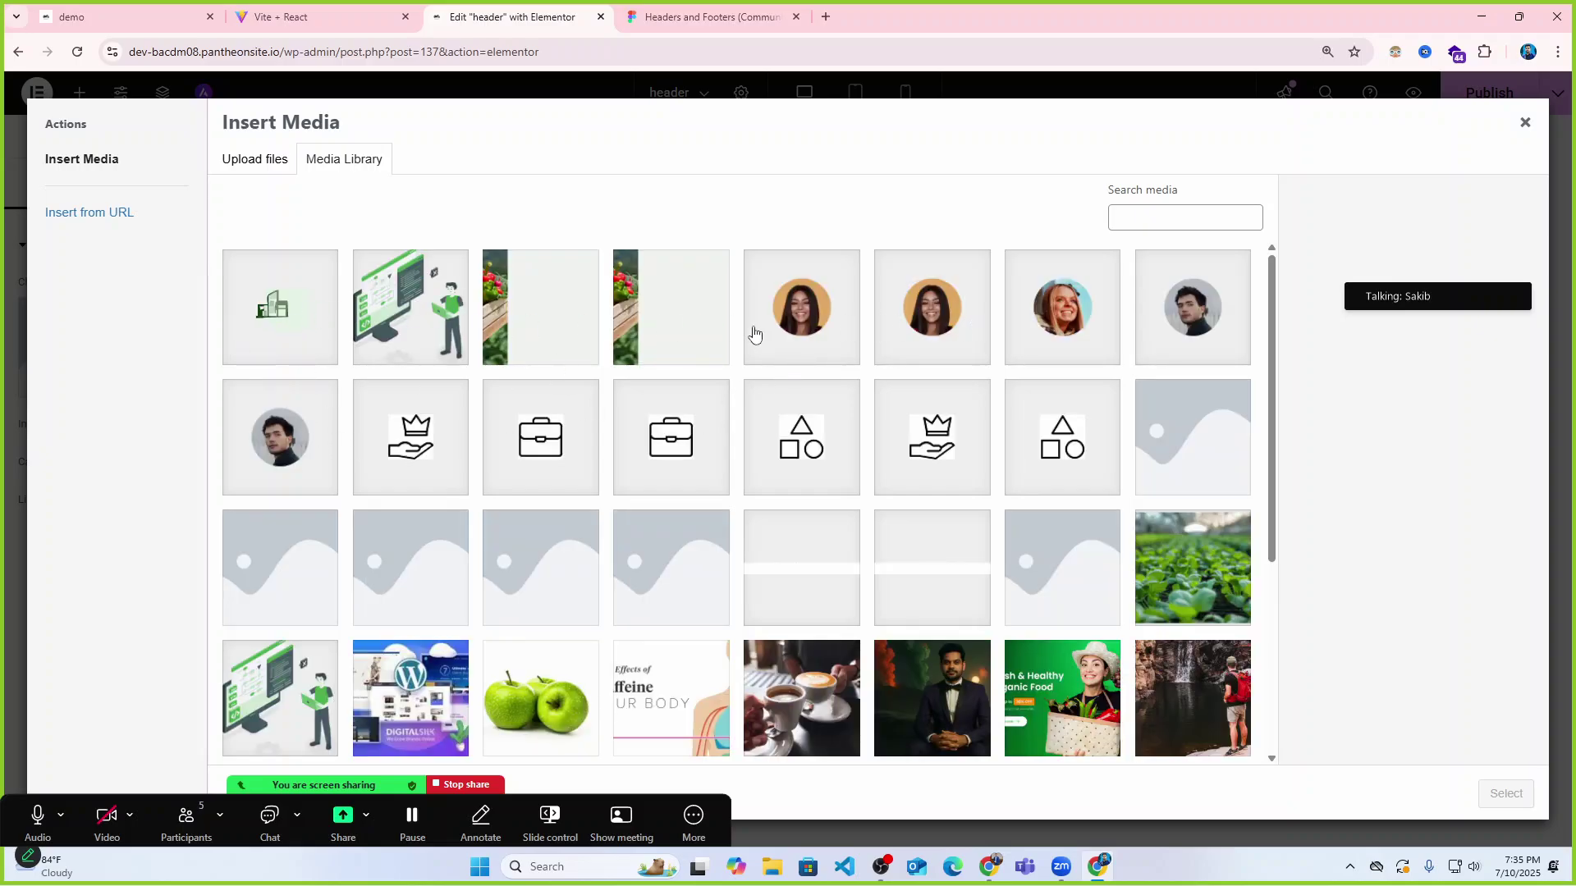
pyautogui.scroll(-4, 825, 503)
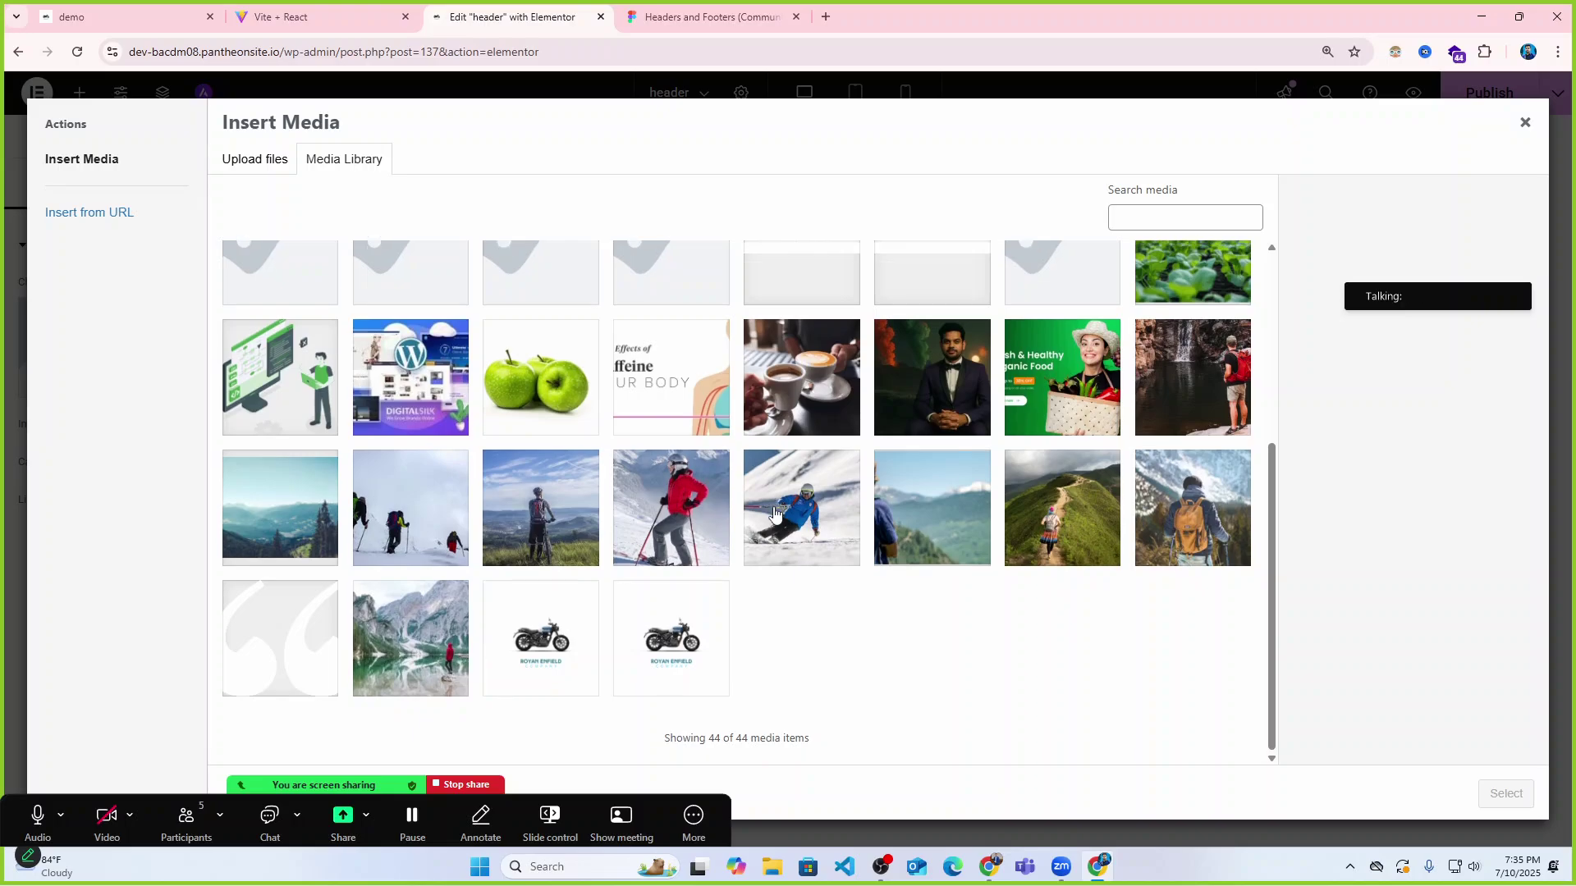
pyautogui.scroll(4, 774, 513)
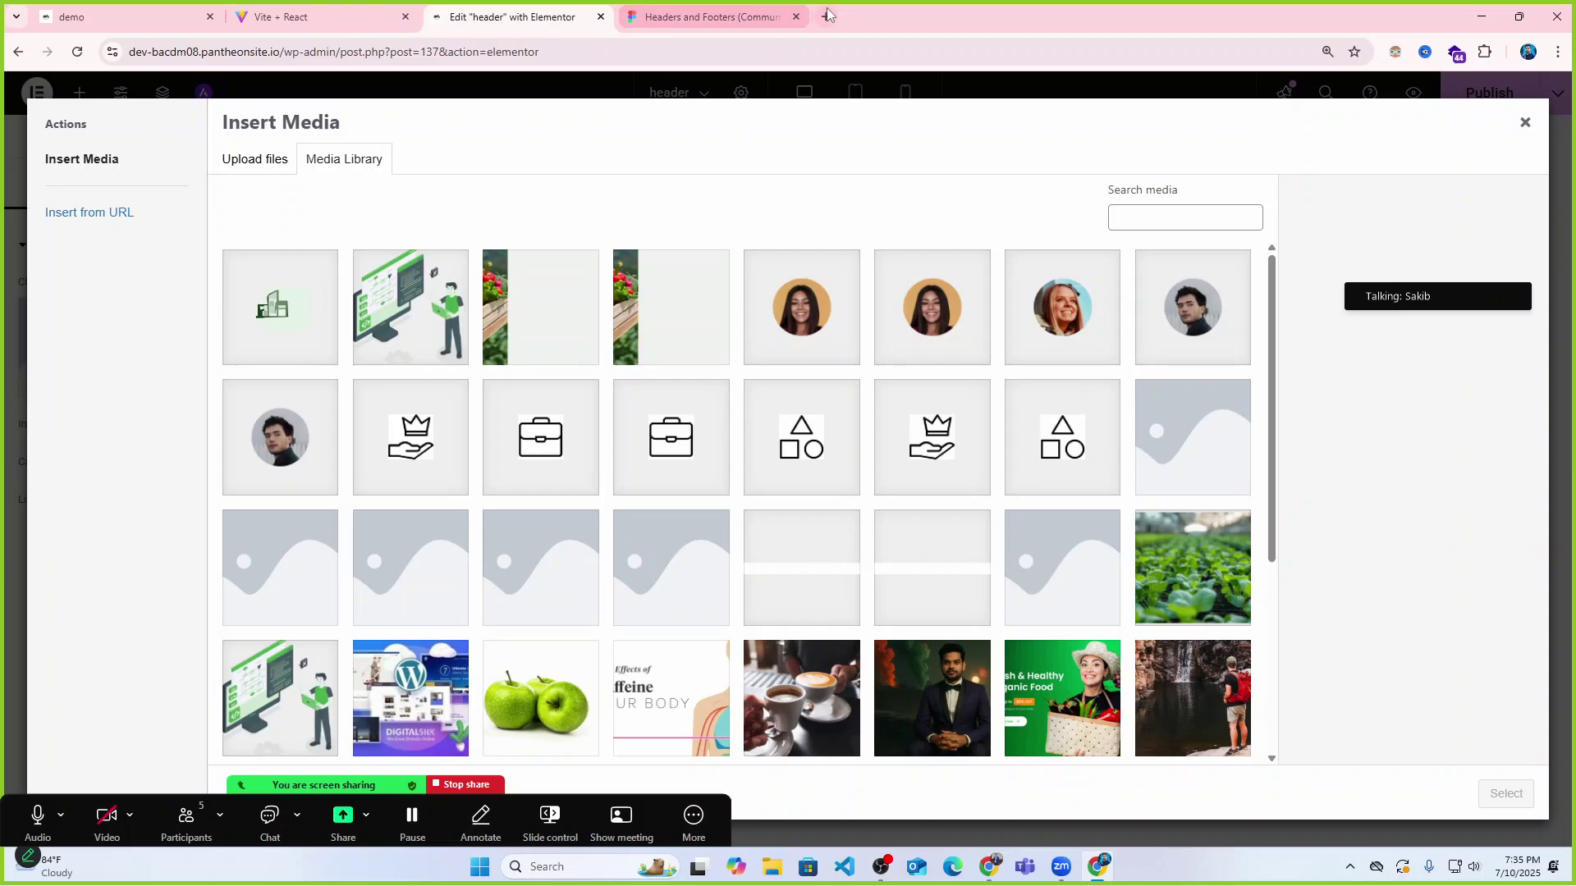
pyautogui.click(828, 17)
# Open the academy site's logo image and save it as logo-BAOst4x9.png in Downloads.
pyautogui.click(280, 17)
pyautogui.rightClick(232, 127)
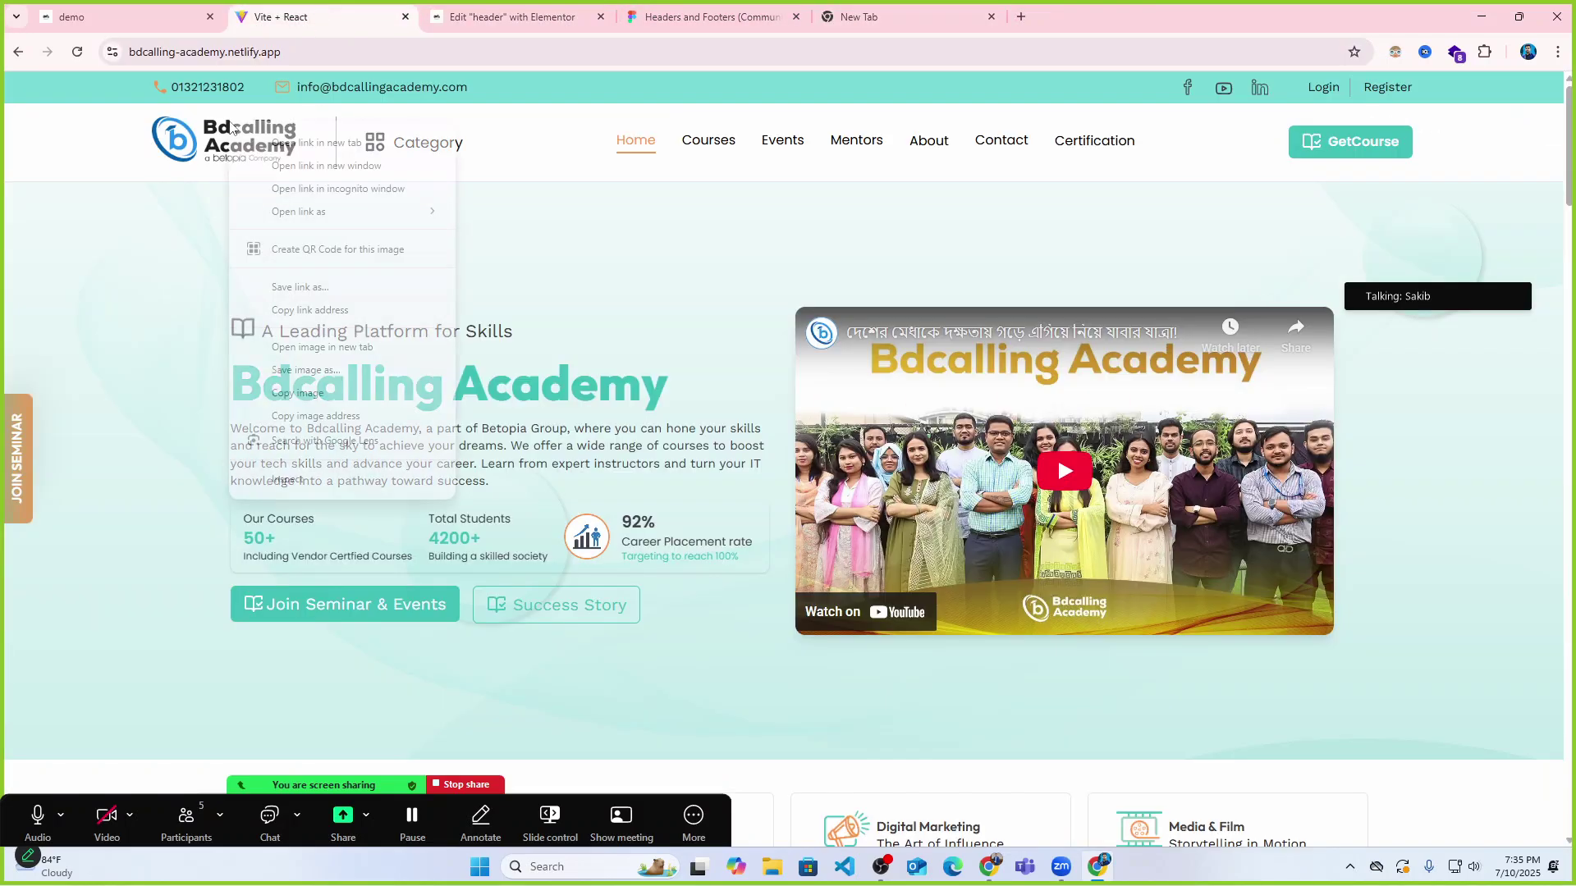
pyautogui.click(308, 347)
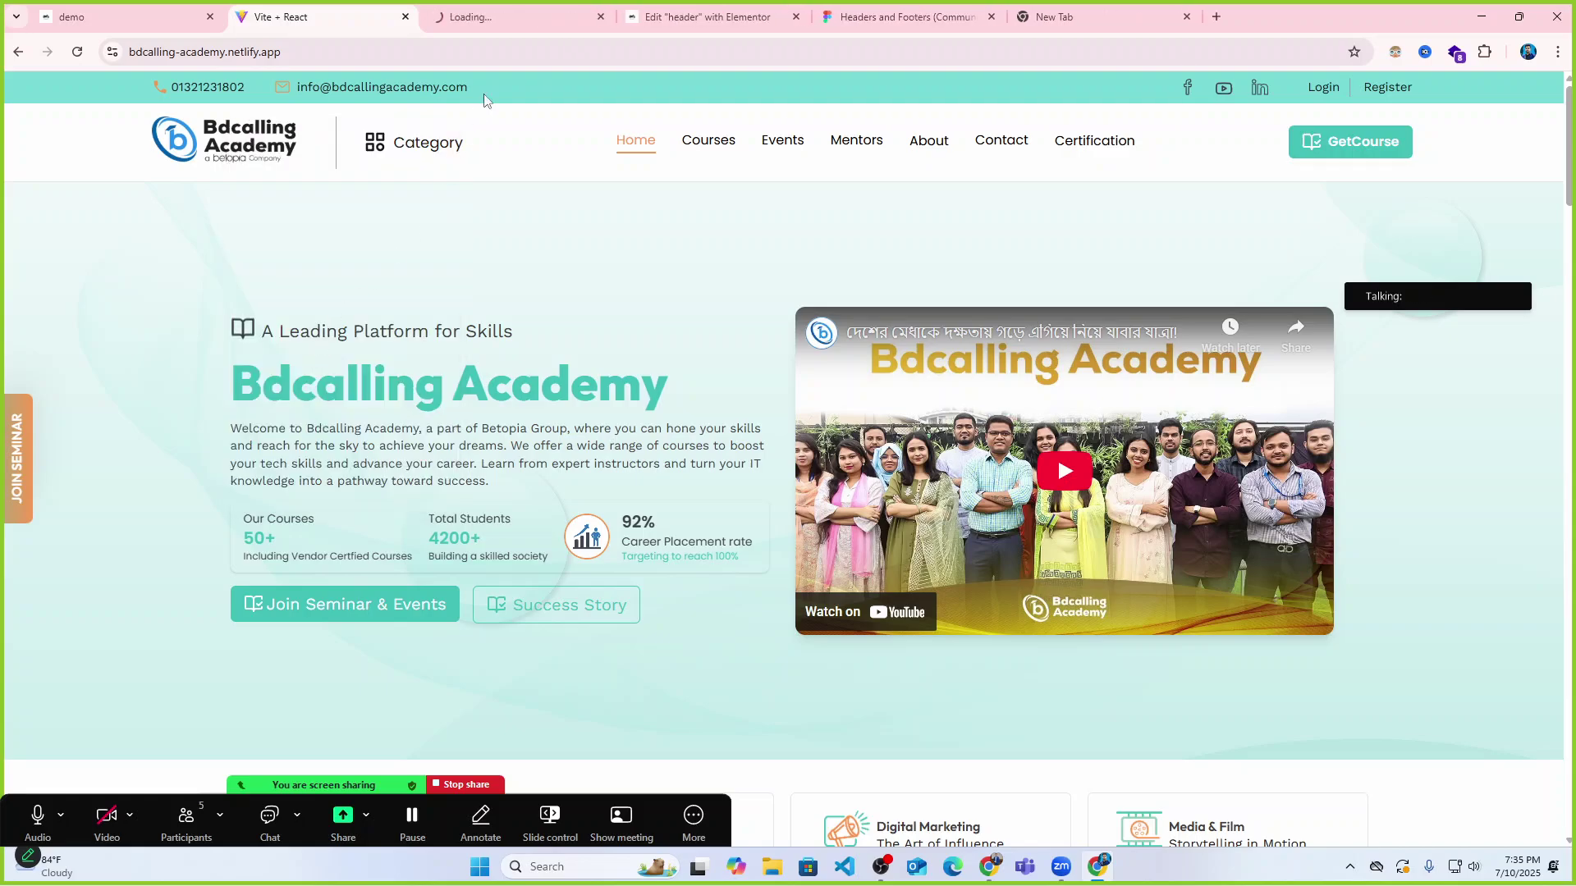
pyautogui.click(484, 23)
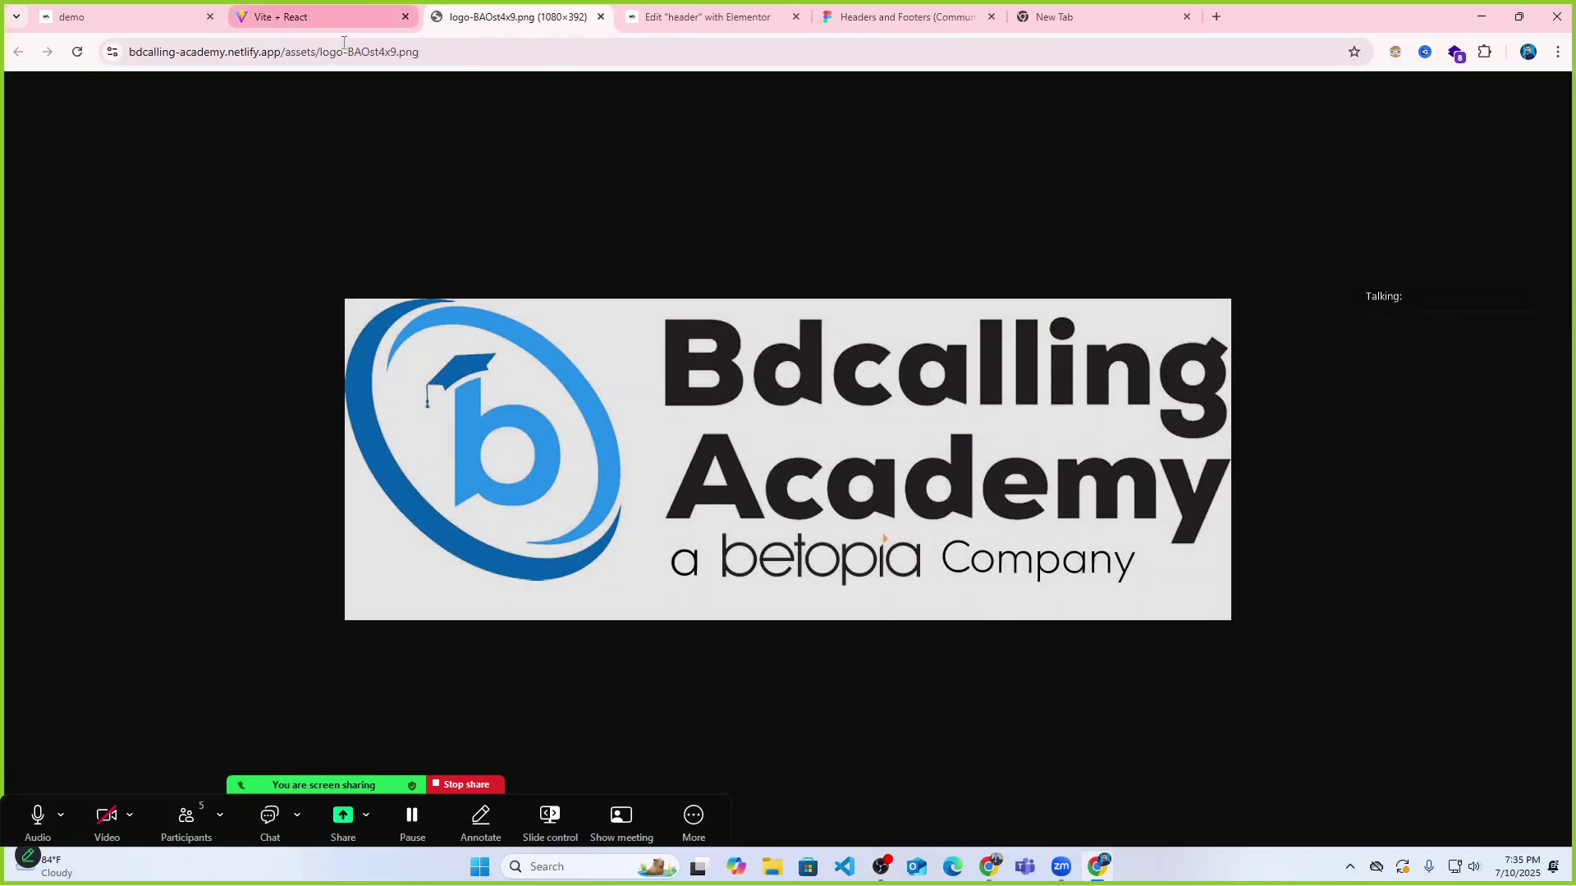
pyautogui.rightClick(664, 384)
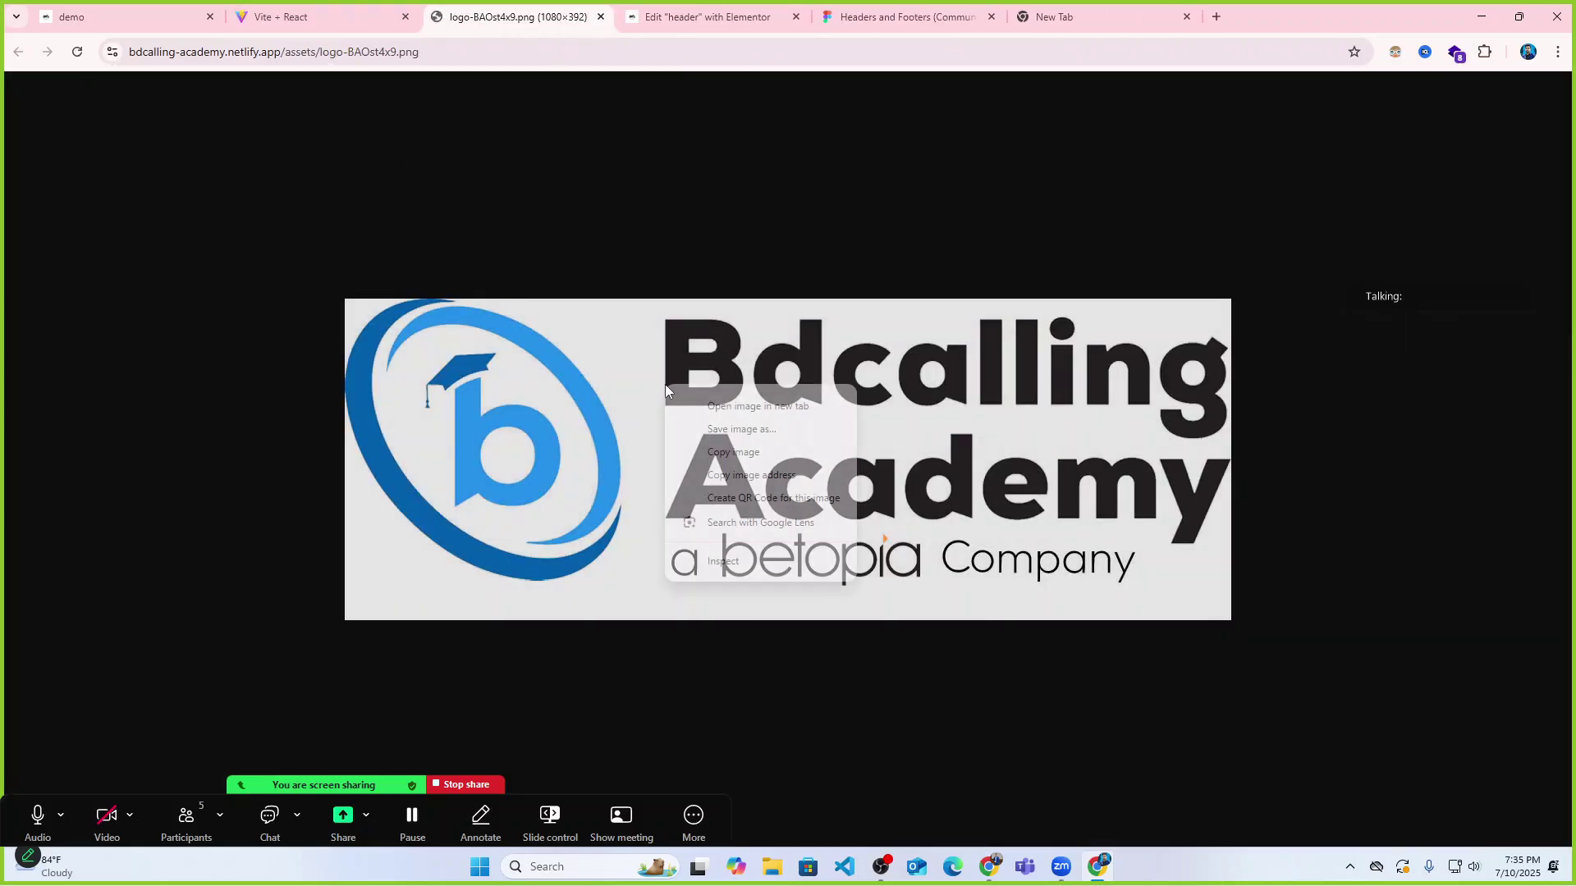
pyautogui.click(741, 429)
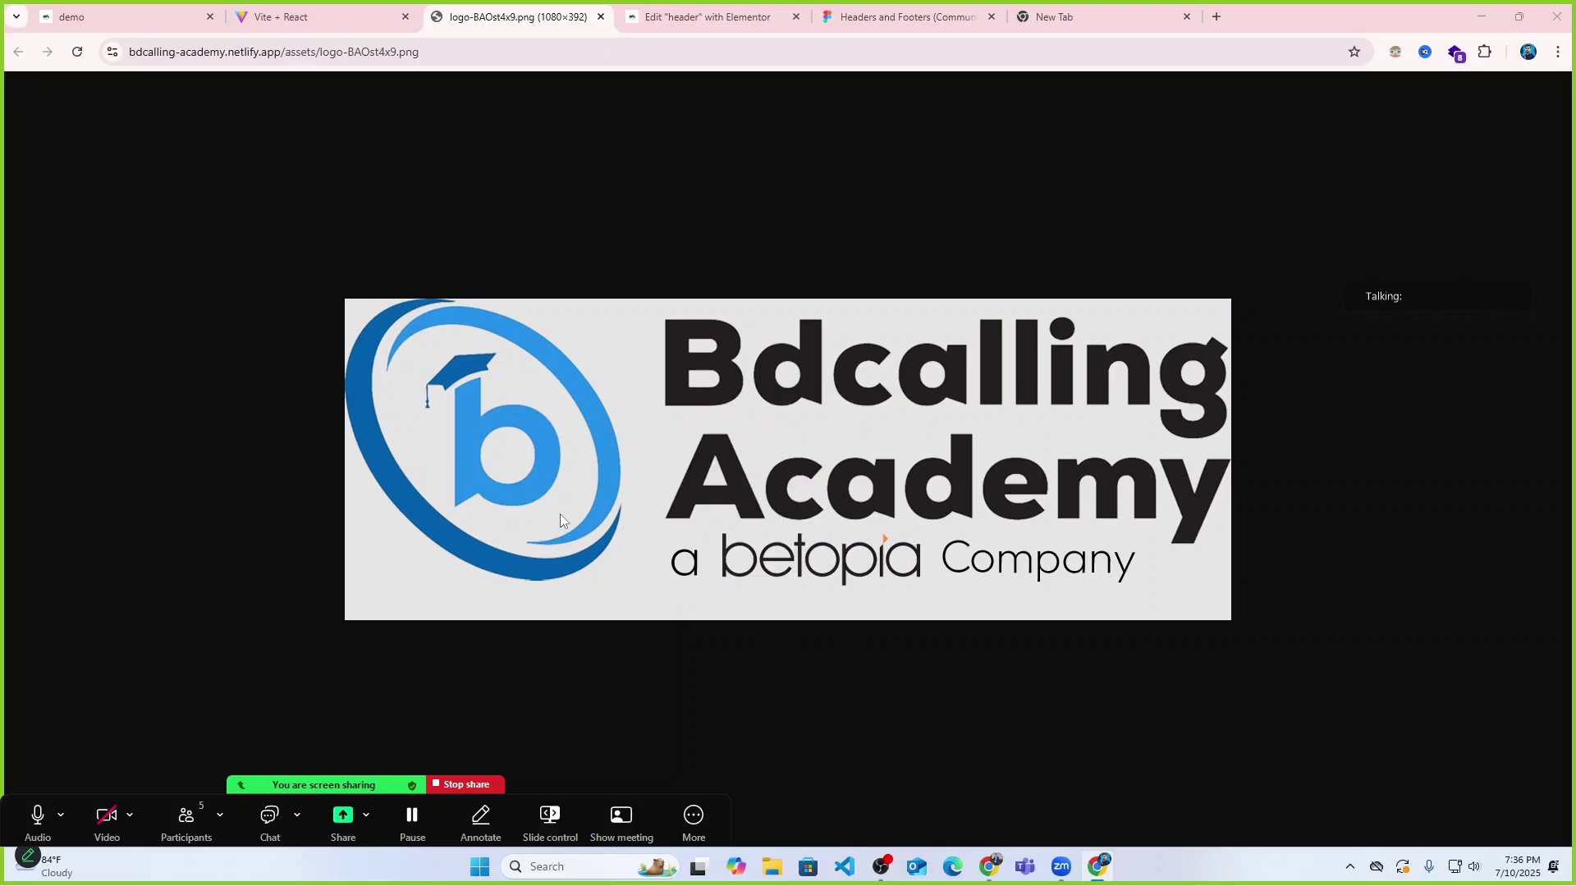
pyautogui.click(66, 246)
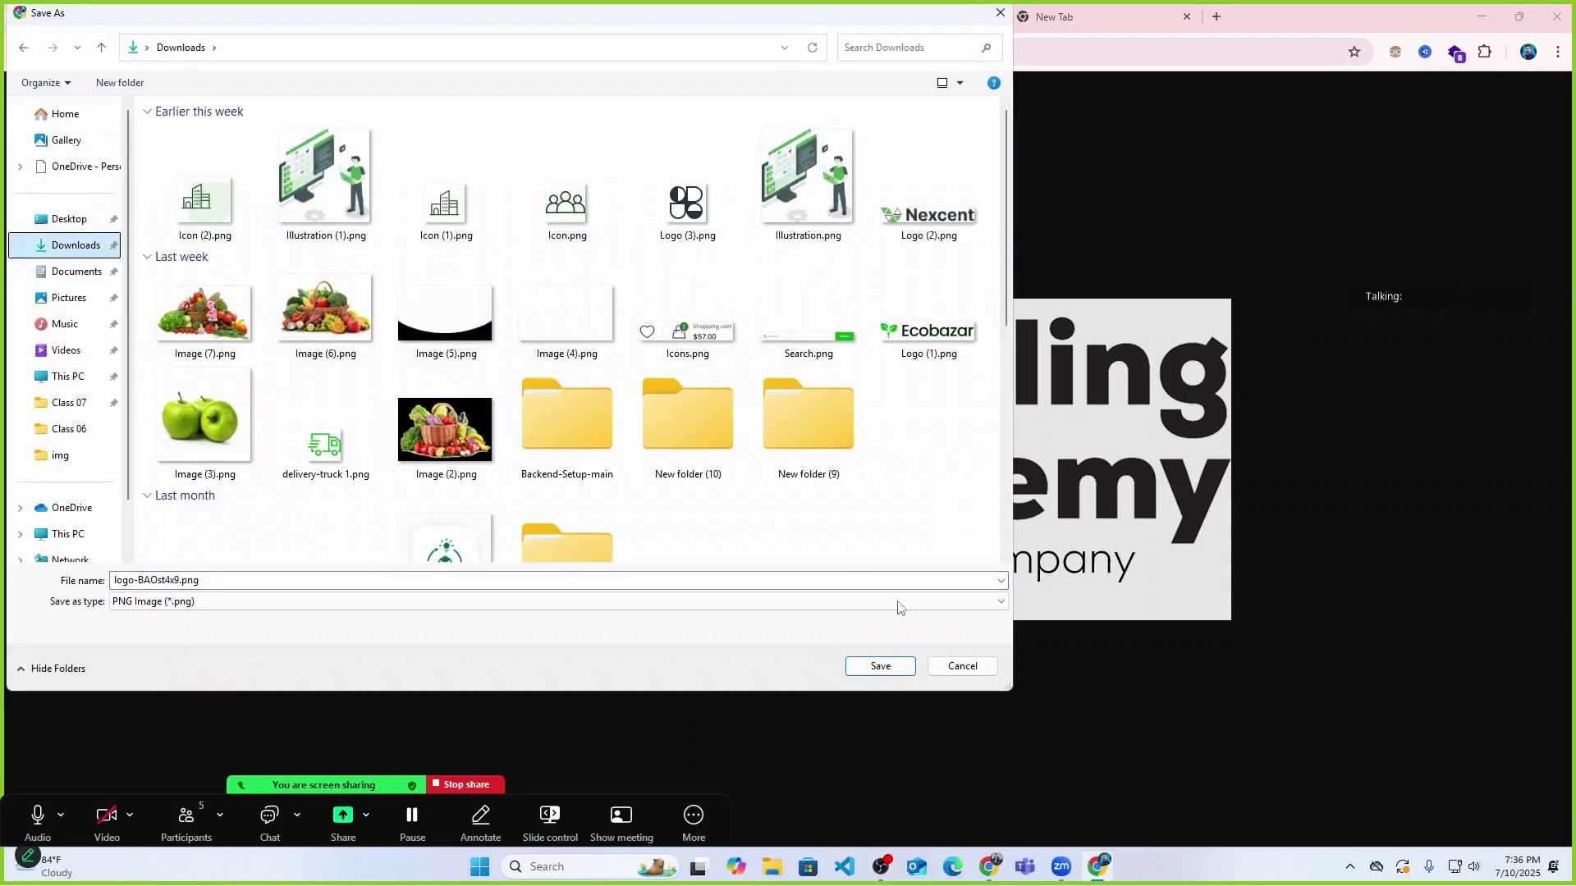
pyautogui.click(881, 667)
# Move between the browser tabs back to the Elementor header editor.
pyautogui.click(708, 16)
pyautogui.click(364, 11)
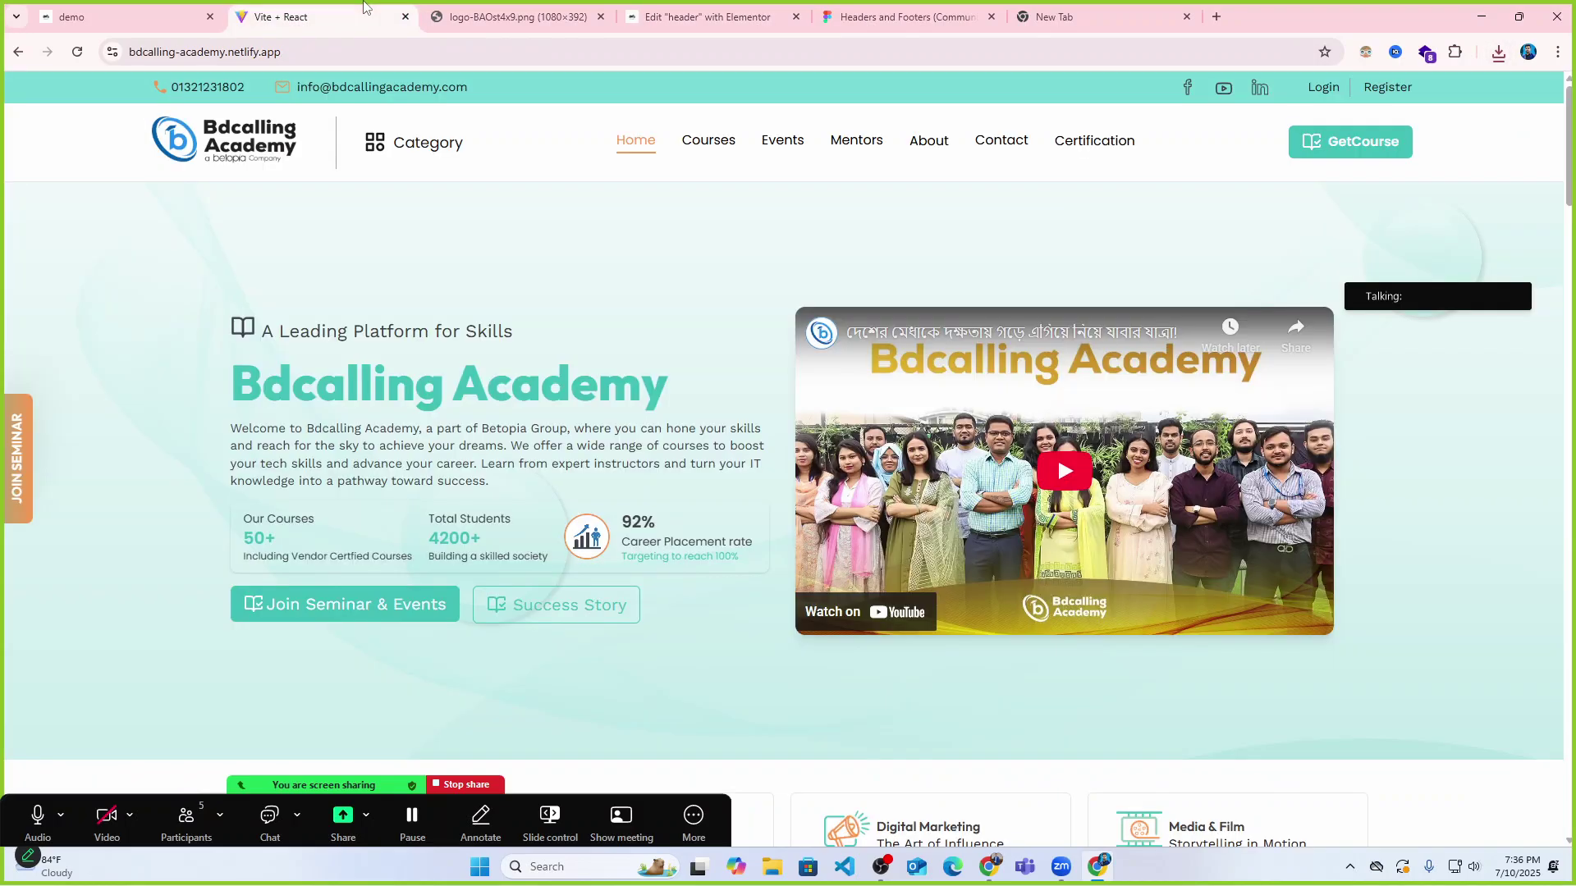
pyautogui.click(155, 8)
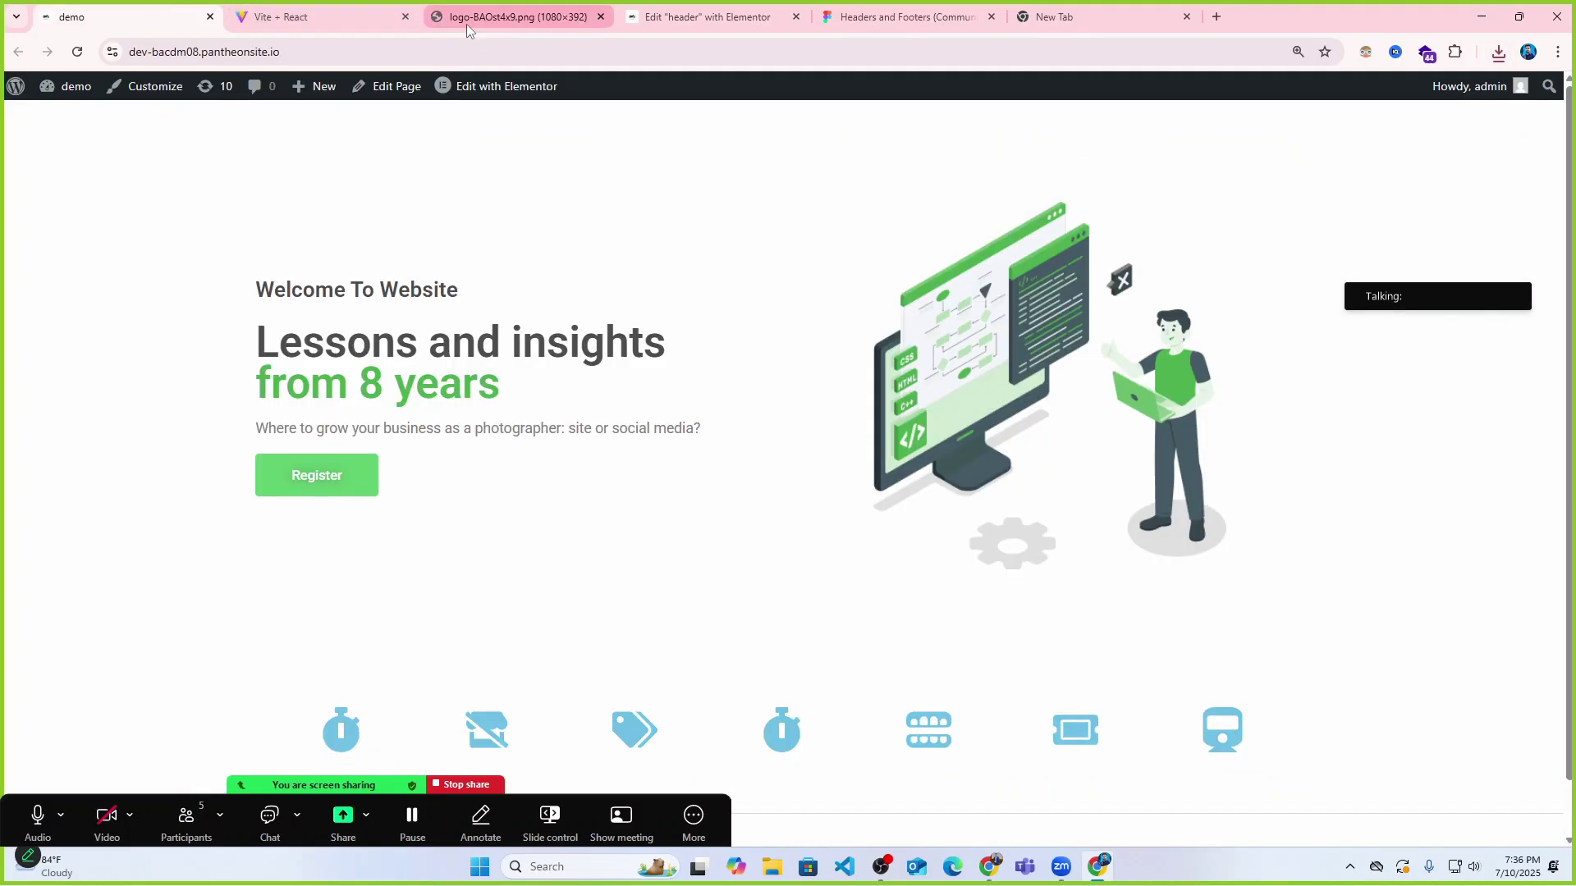
pyautogui.click(297, 18)
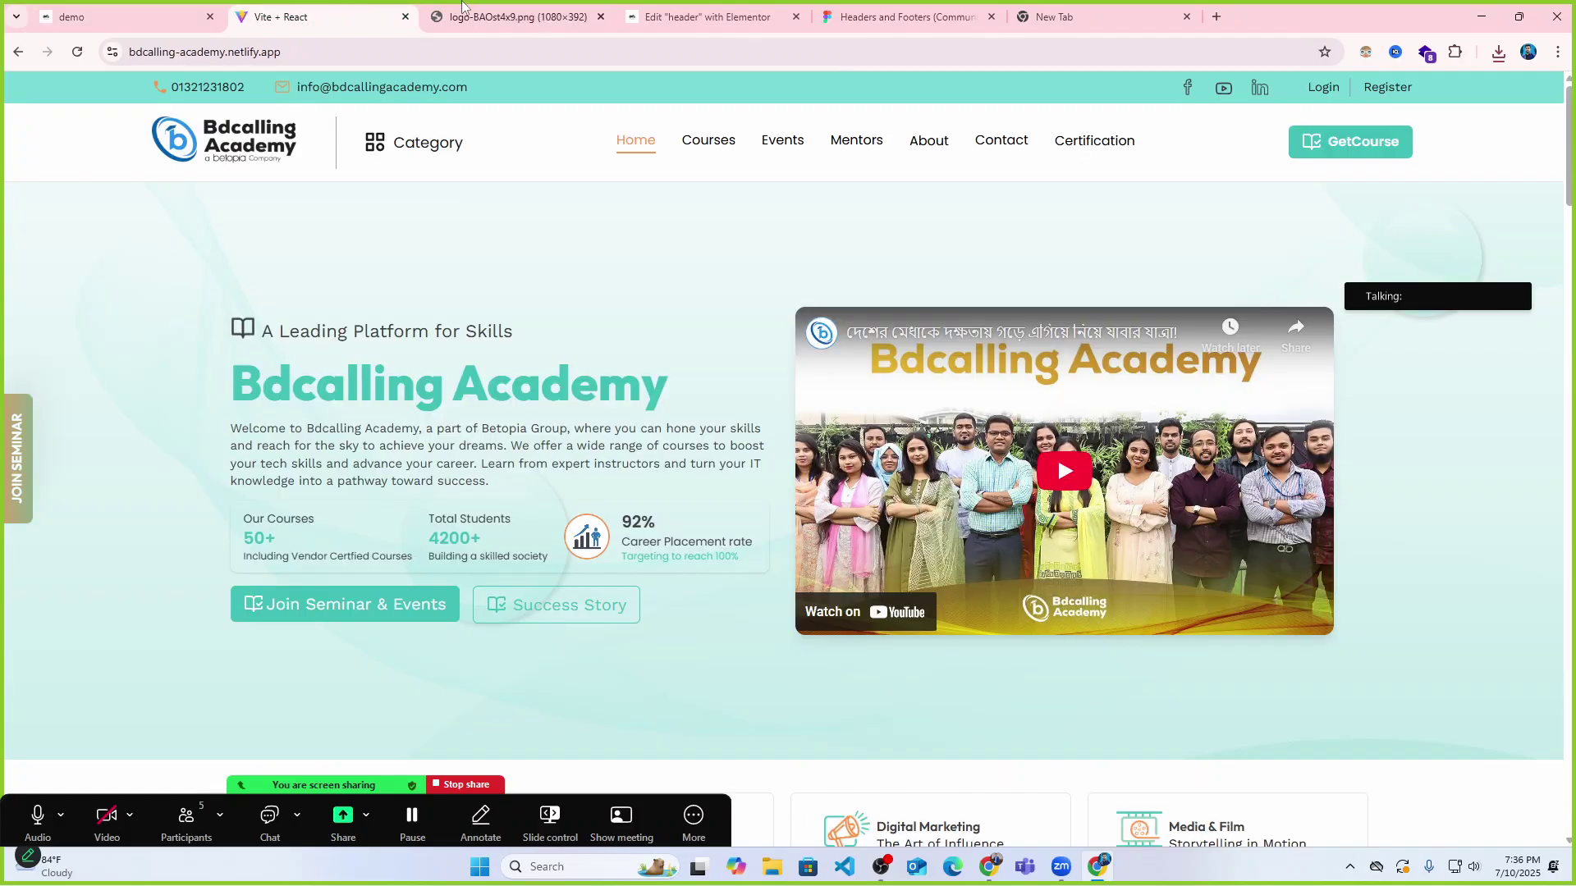
pyautogui.click(121, 14)
pyautogui.click(380, 23)
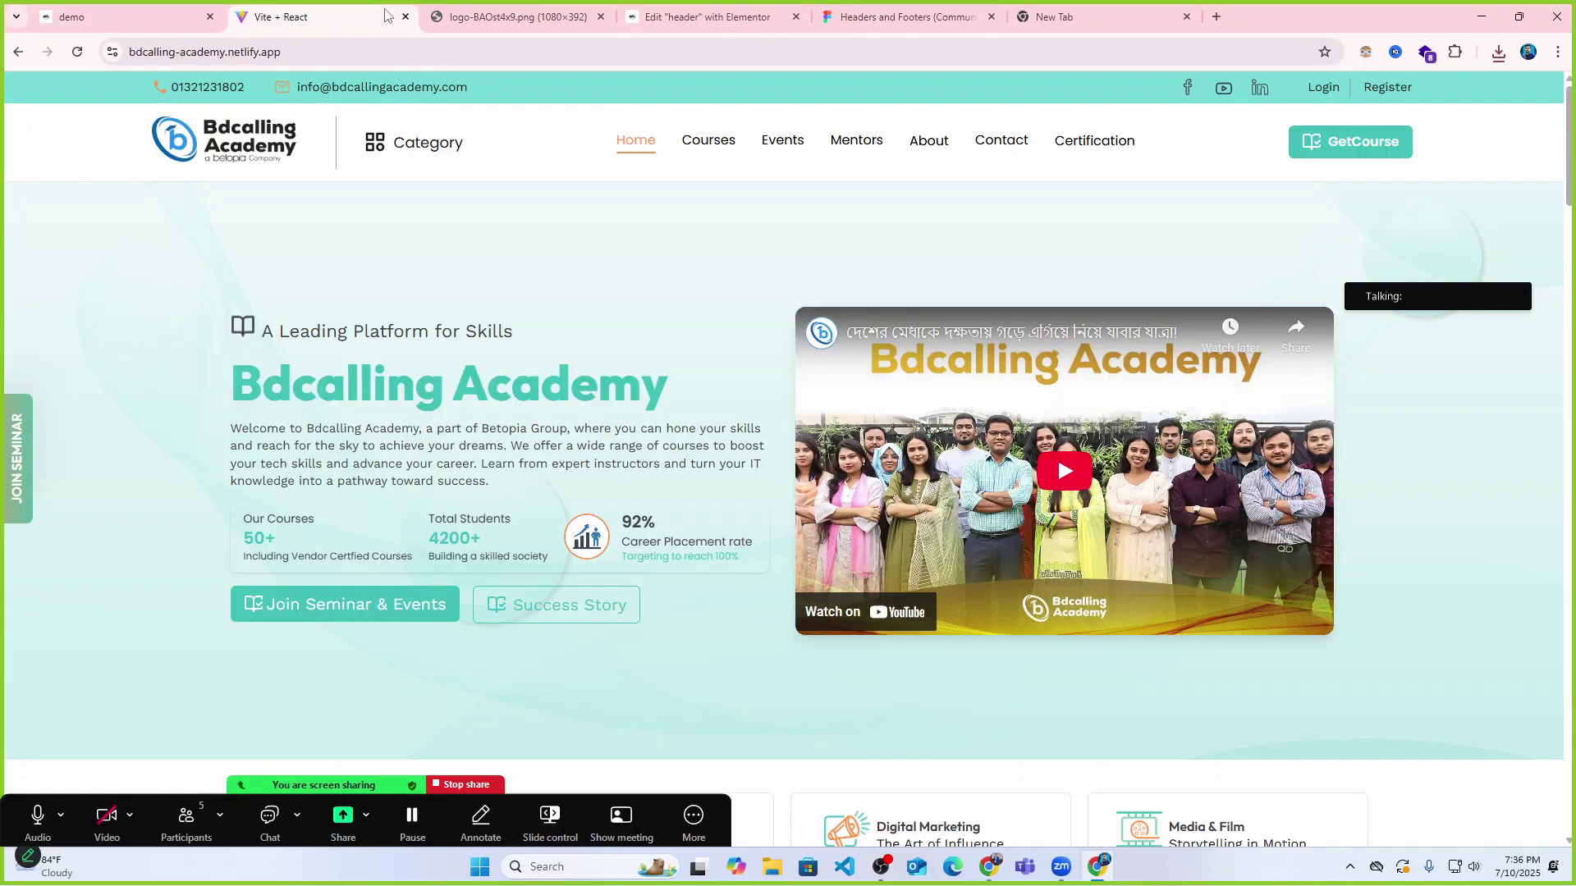
pyautogui.click(691, 12)
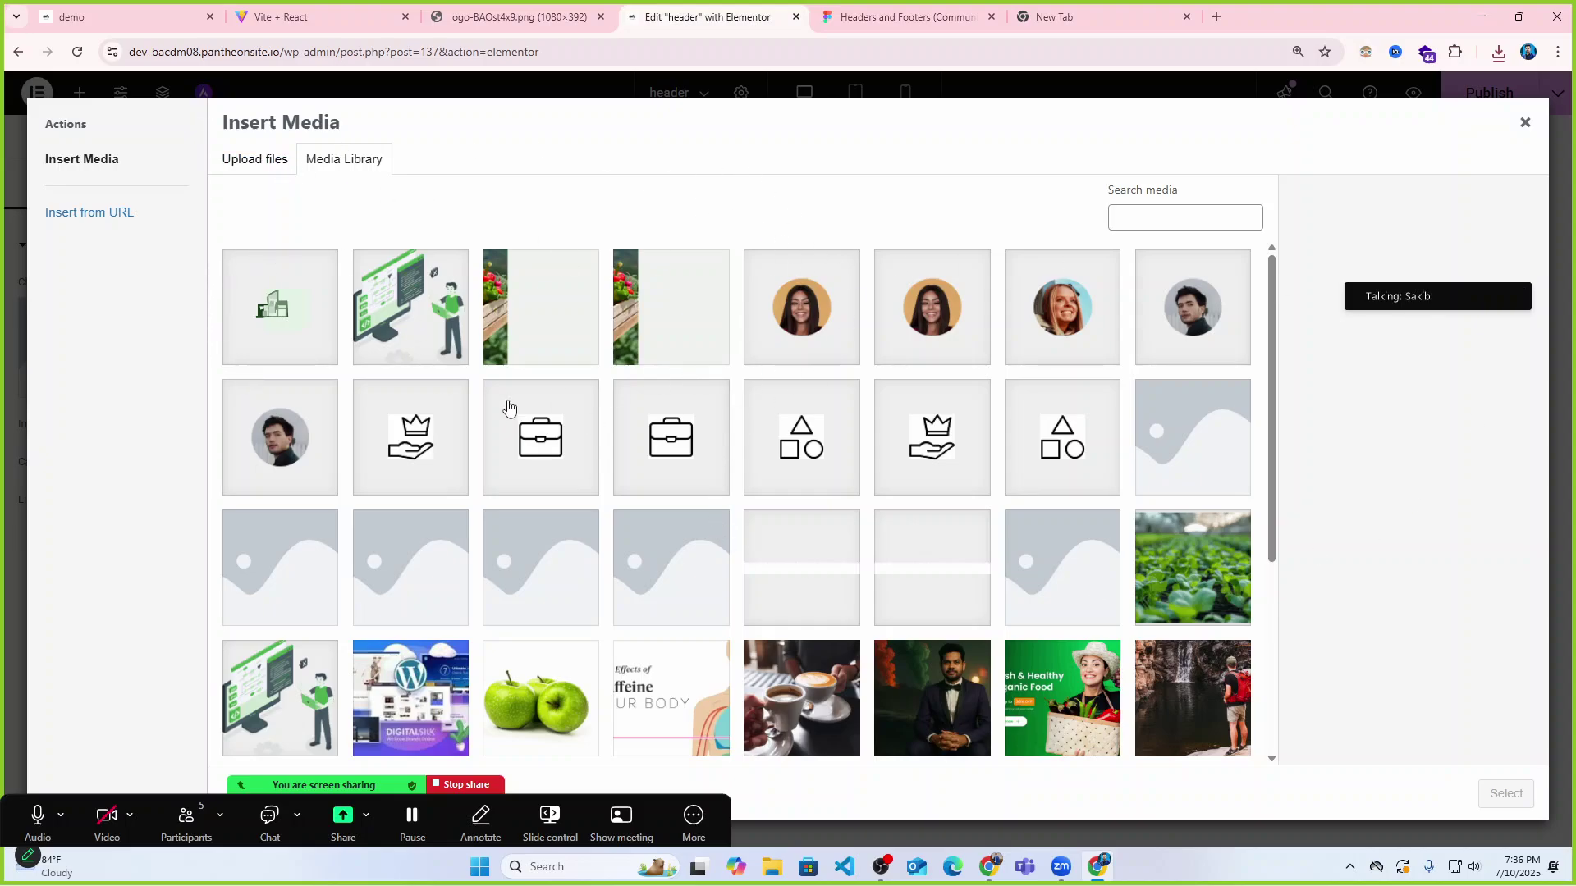
# Upload logo-BAOst4x9.png from Downloads and insert it into the first column's Image widget.
pyautogui.click(272, 160)
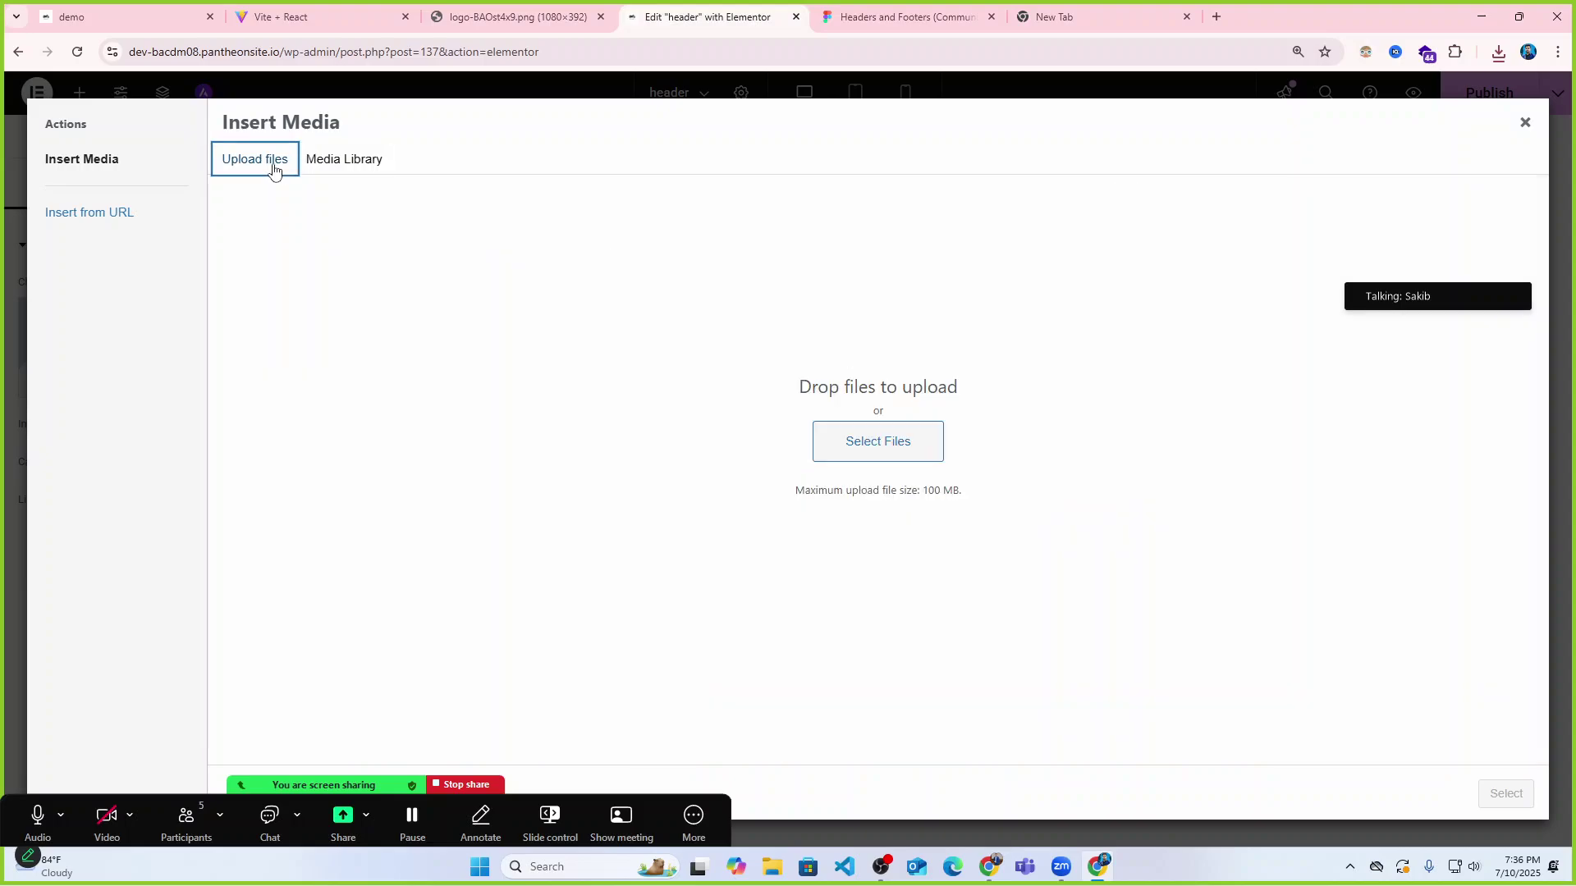
pyautogui.click(839, 449)
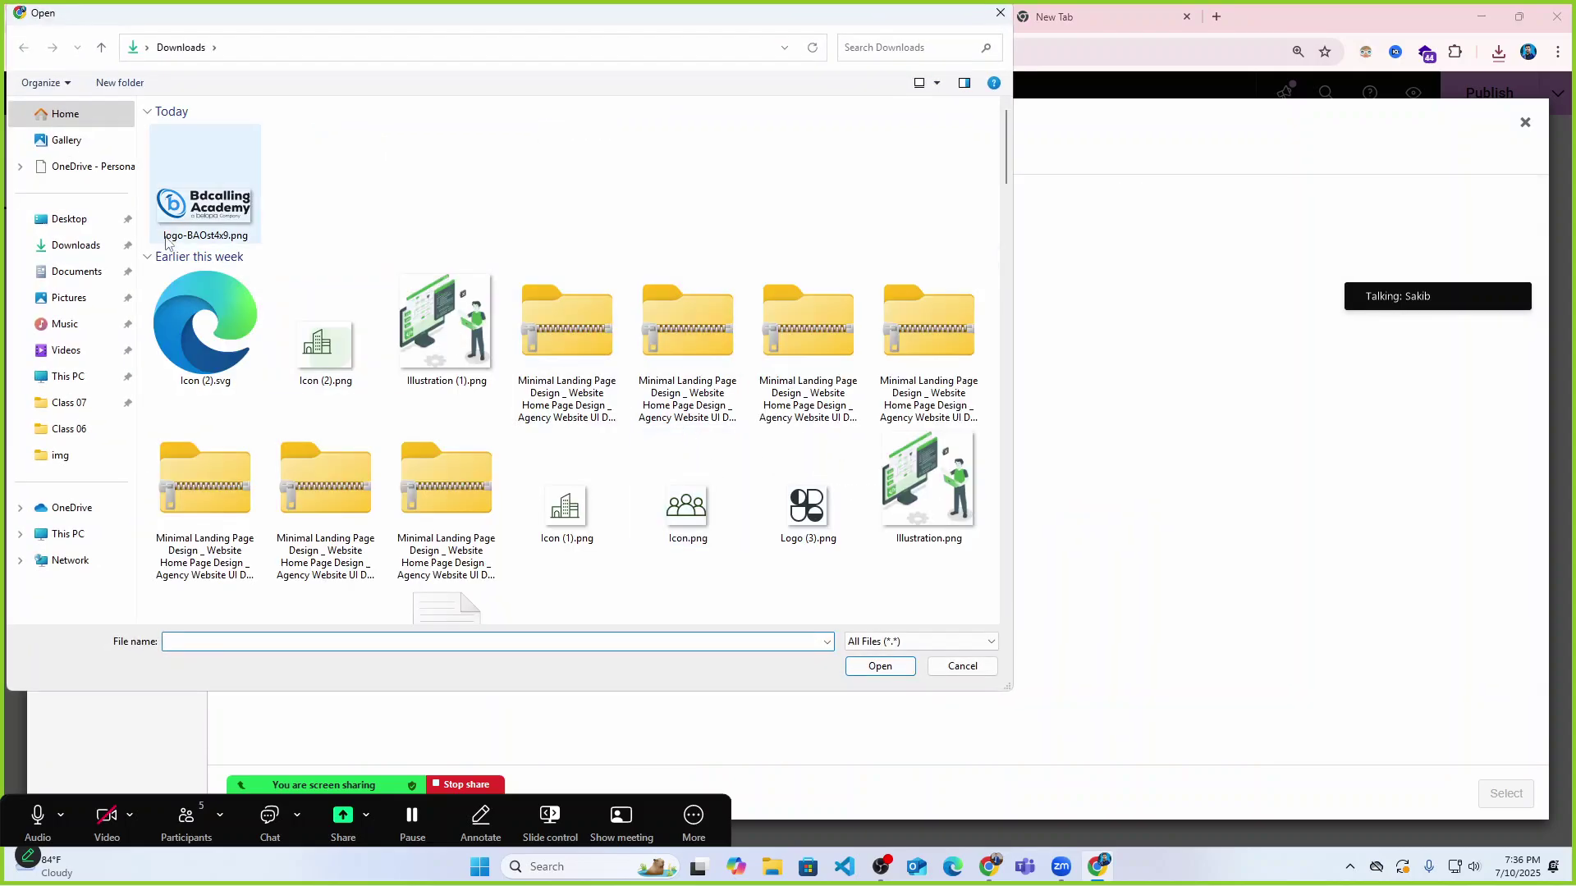
pyautogui.click(191, 195)
pyautogui.click(885, 667)
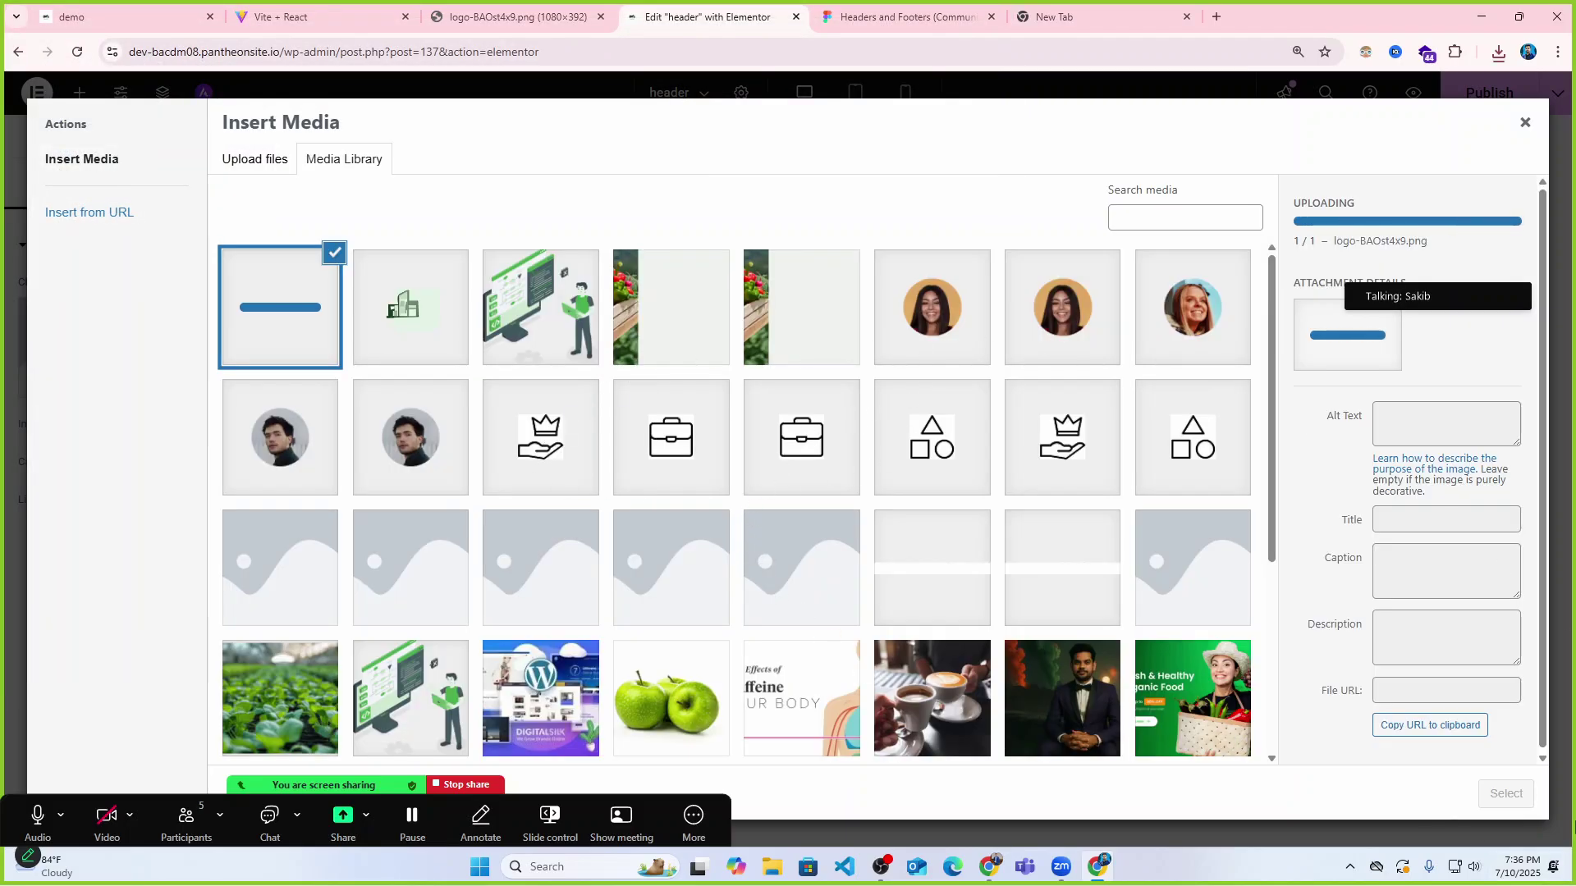
pyautogui.click(1507, 795)
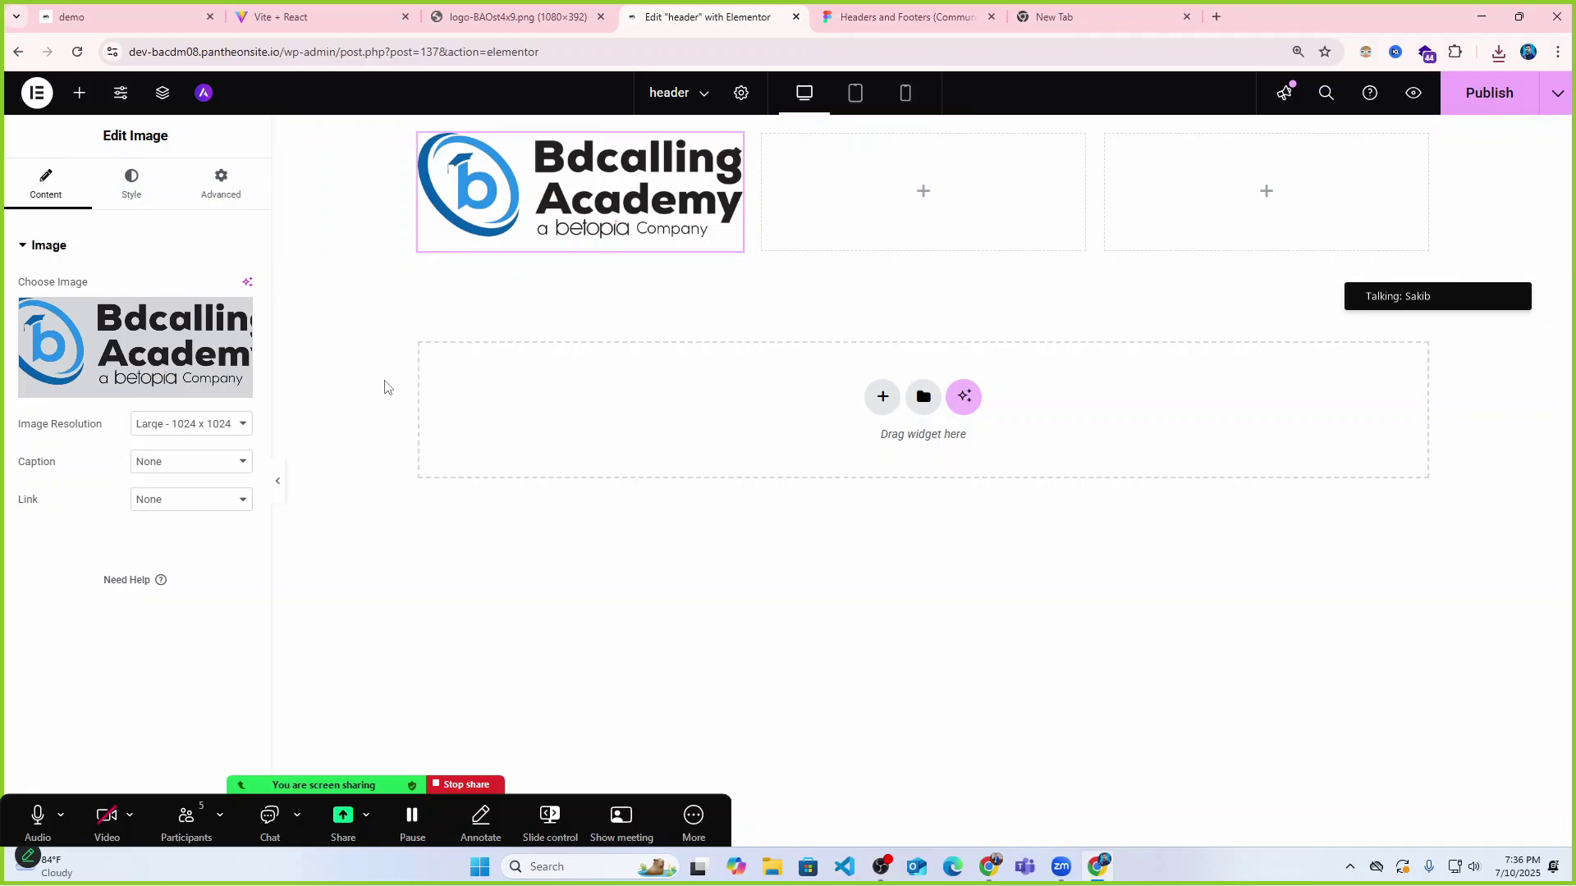
pyautogui.click(277, 481)
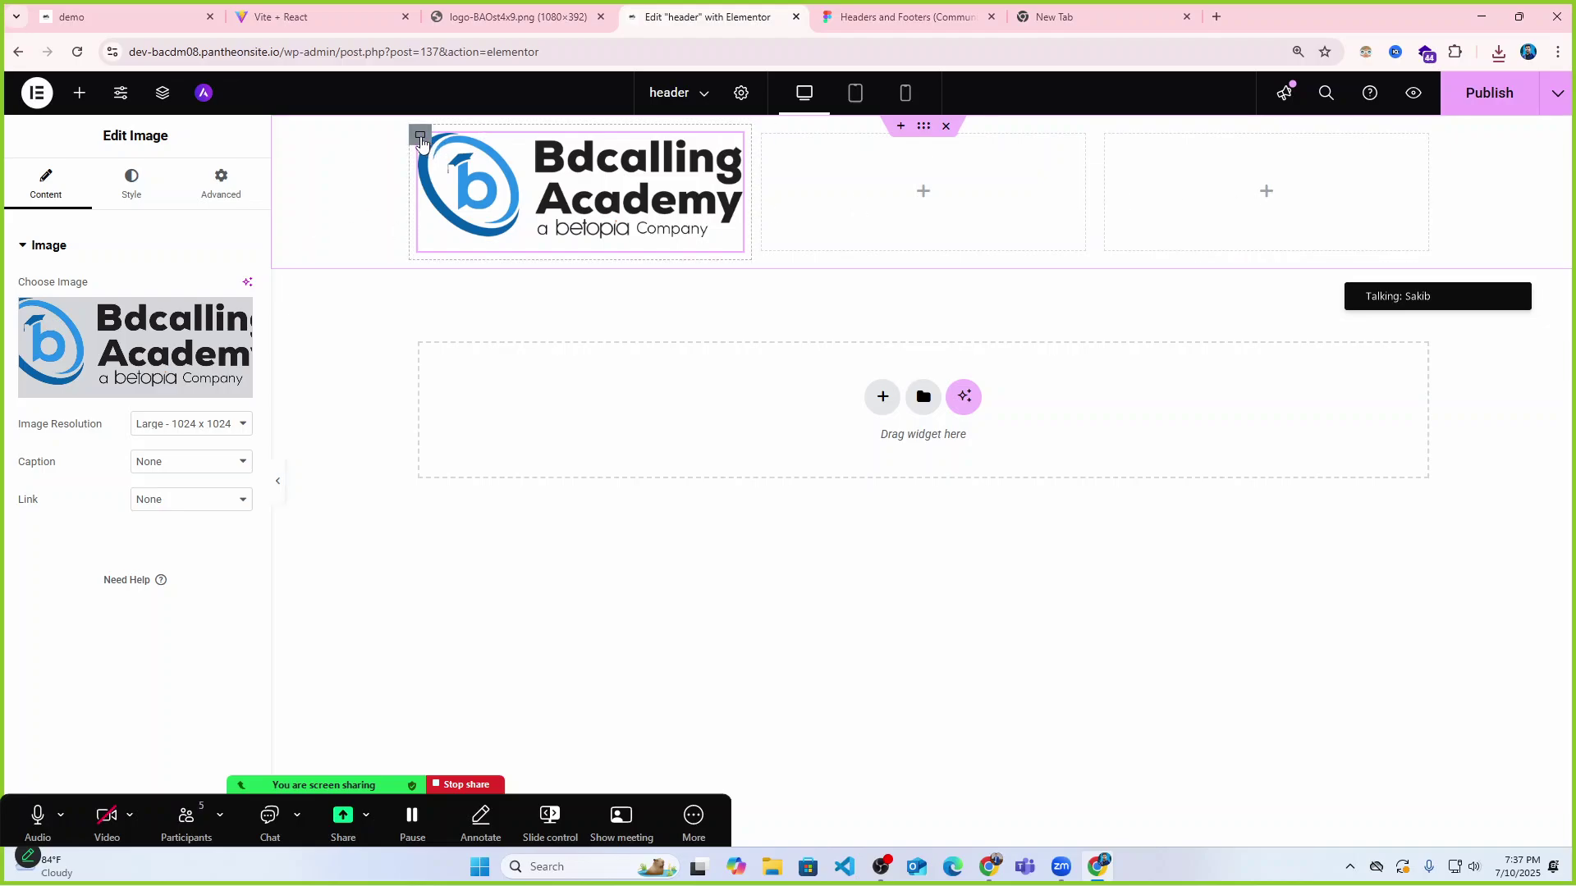
# Select the header logo and set its Style width to 36%.
pyautogui.click(420, 136)
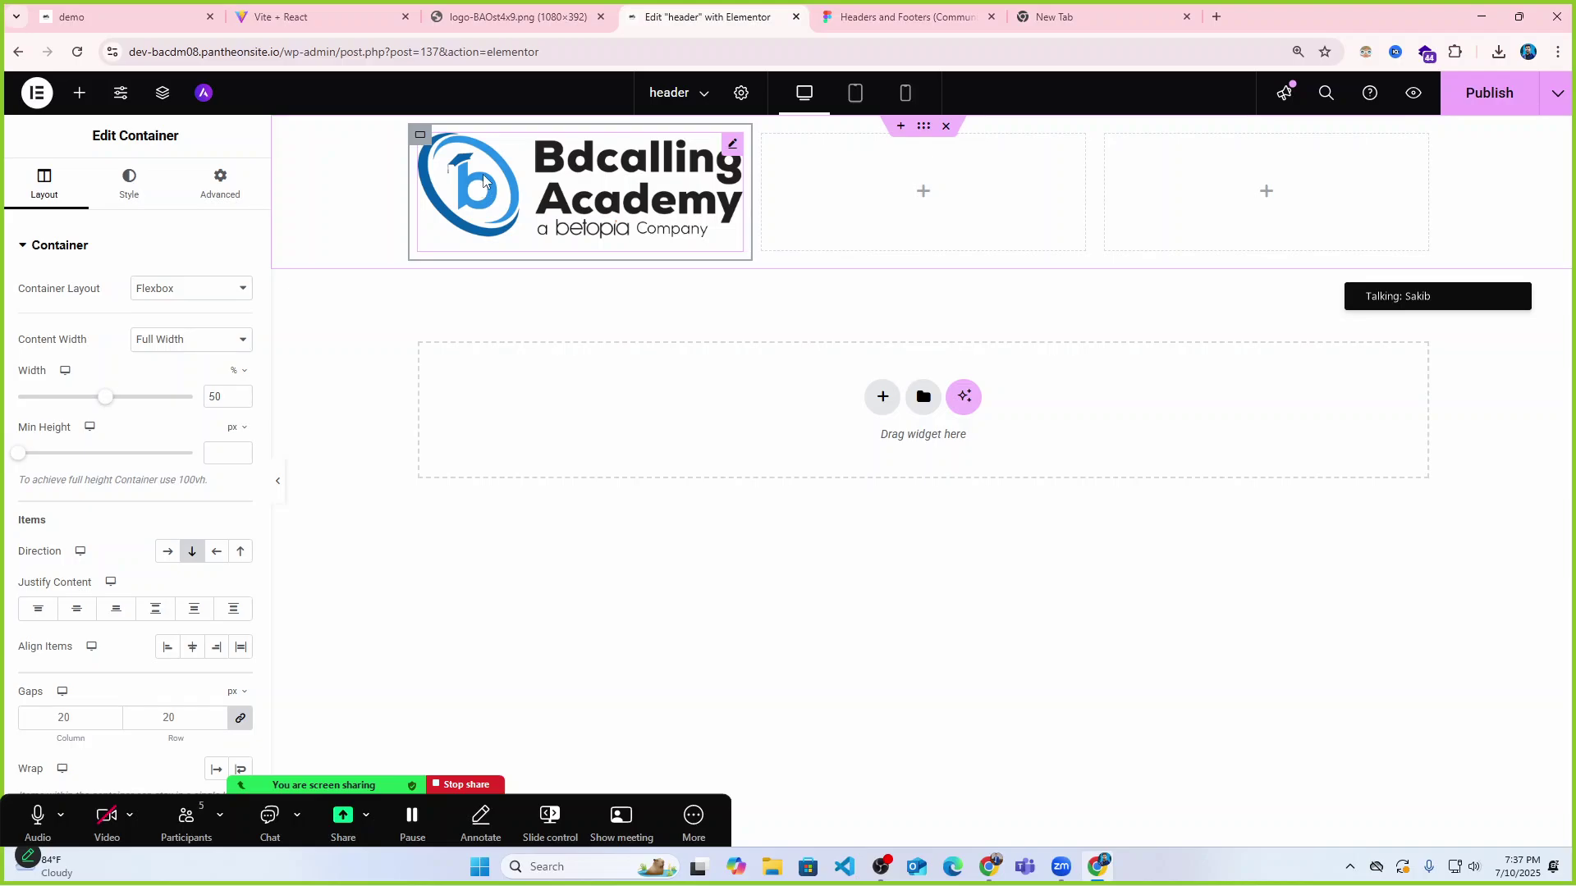
pyautogui.click(484, 180)
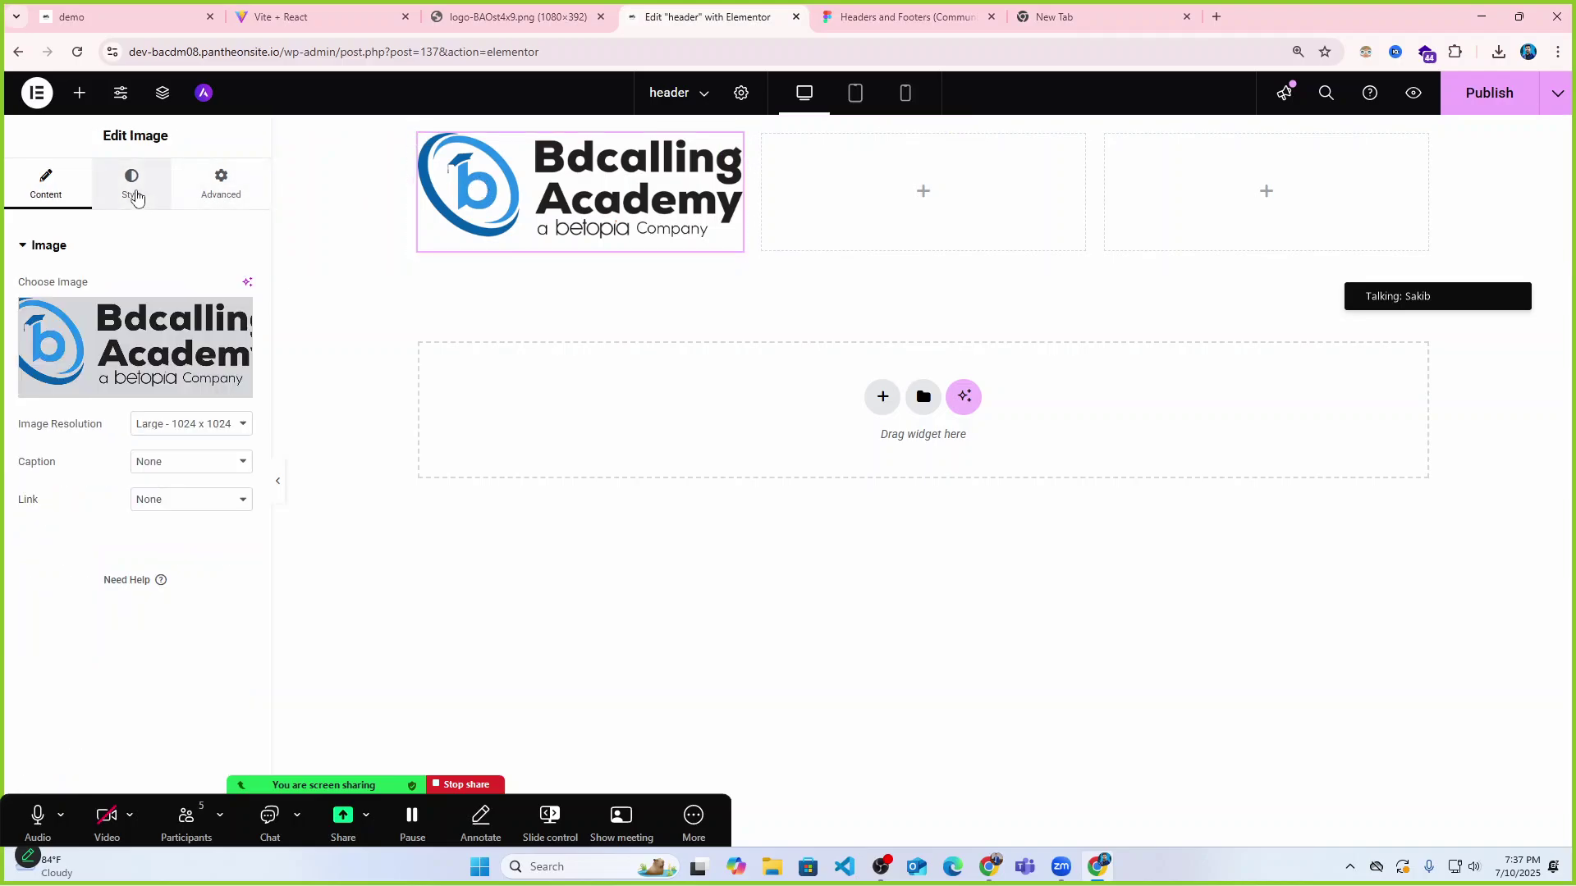
pyautogui.click(133, 191)
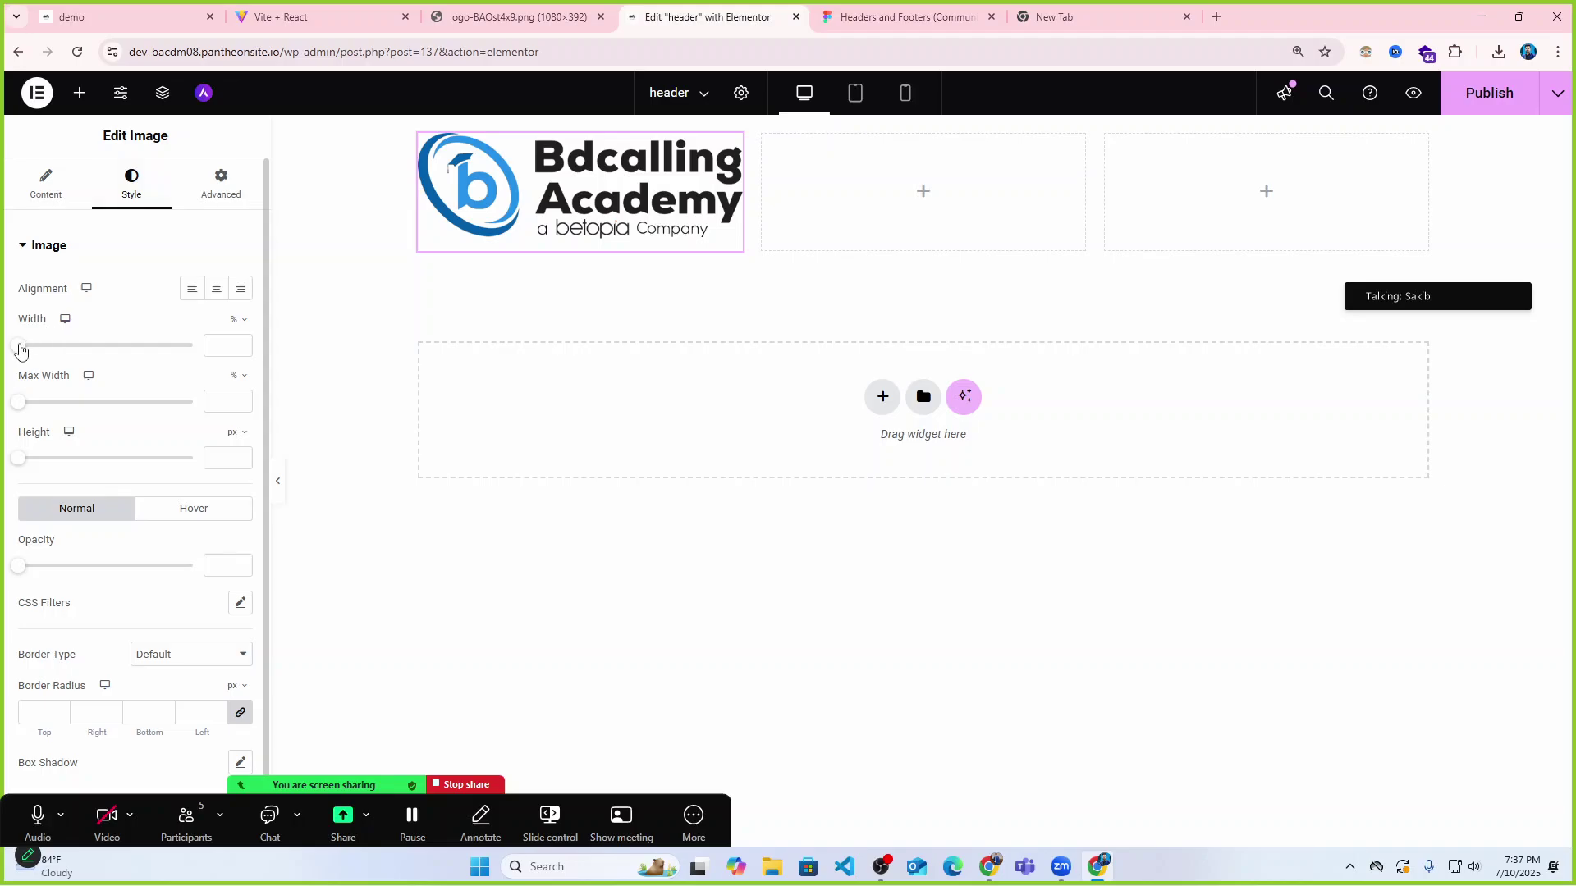
pyautogui.moveTo(18, 345); pyautogui.dragTo(81, 349)
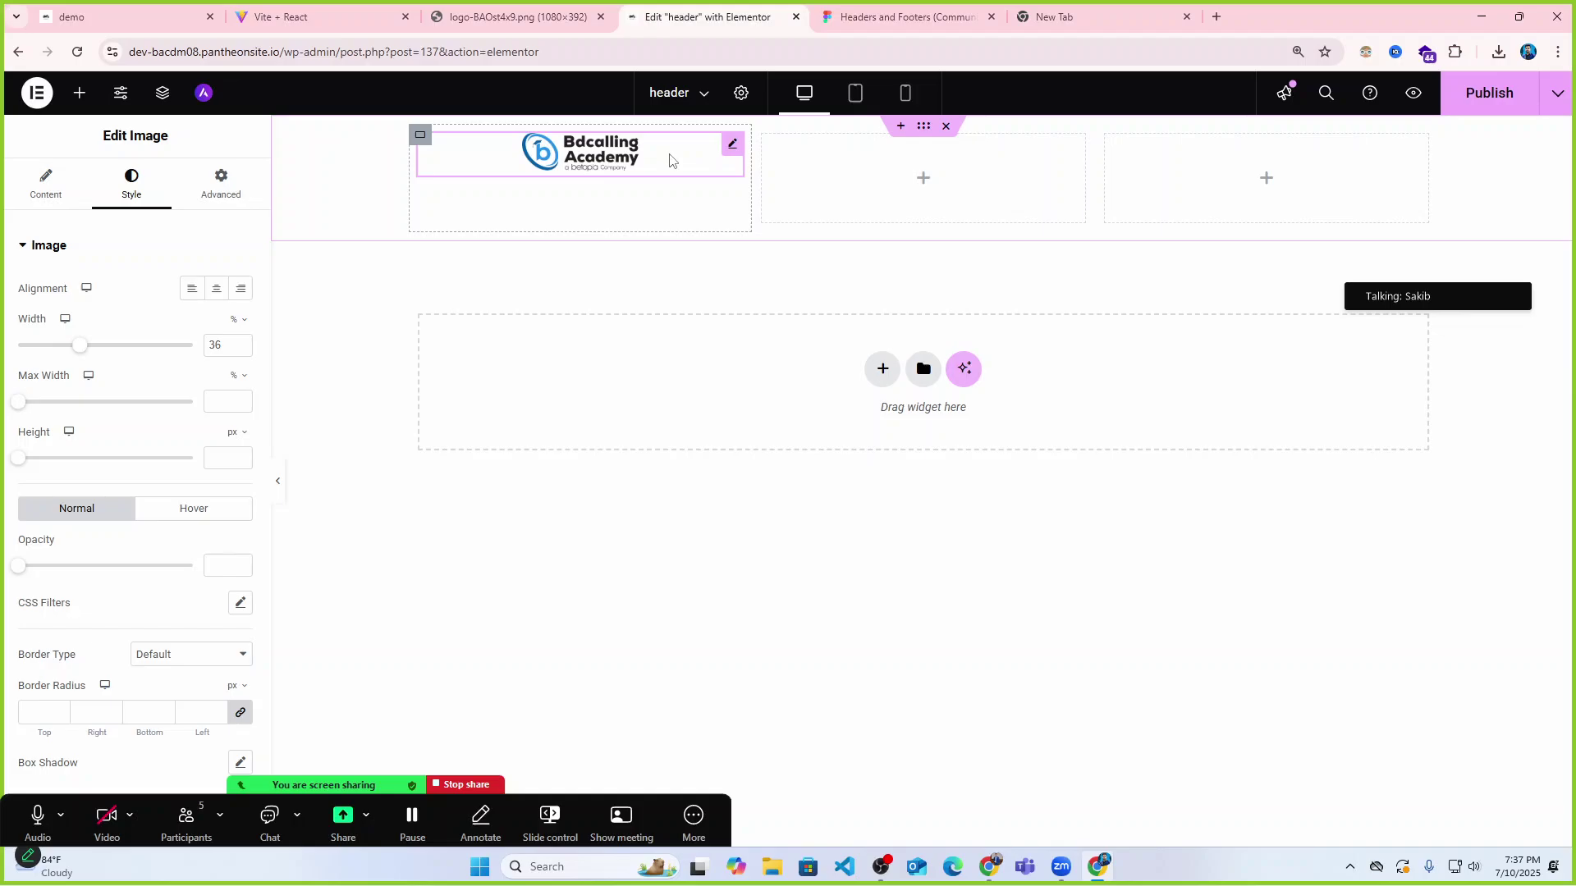
# Preview the header, restore the editing panel, and select the whole header section.
pyautogui.click(278, 481)
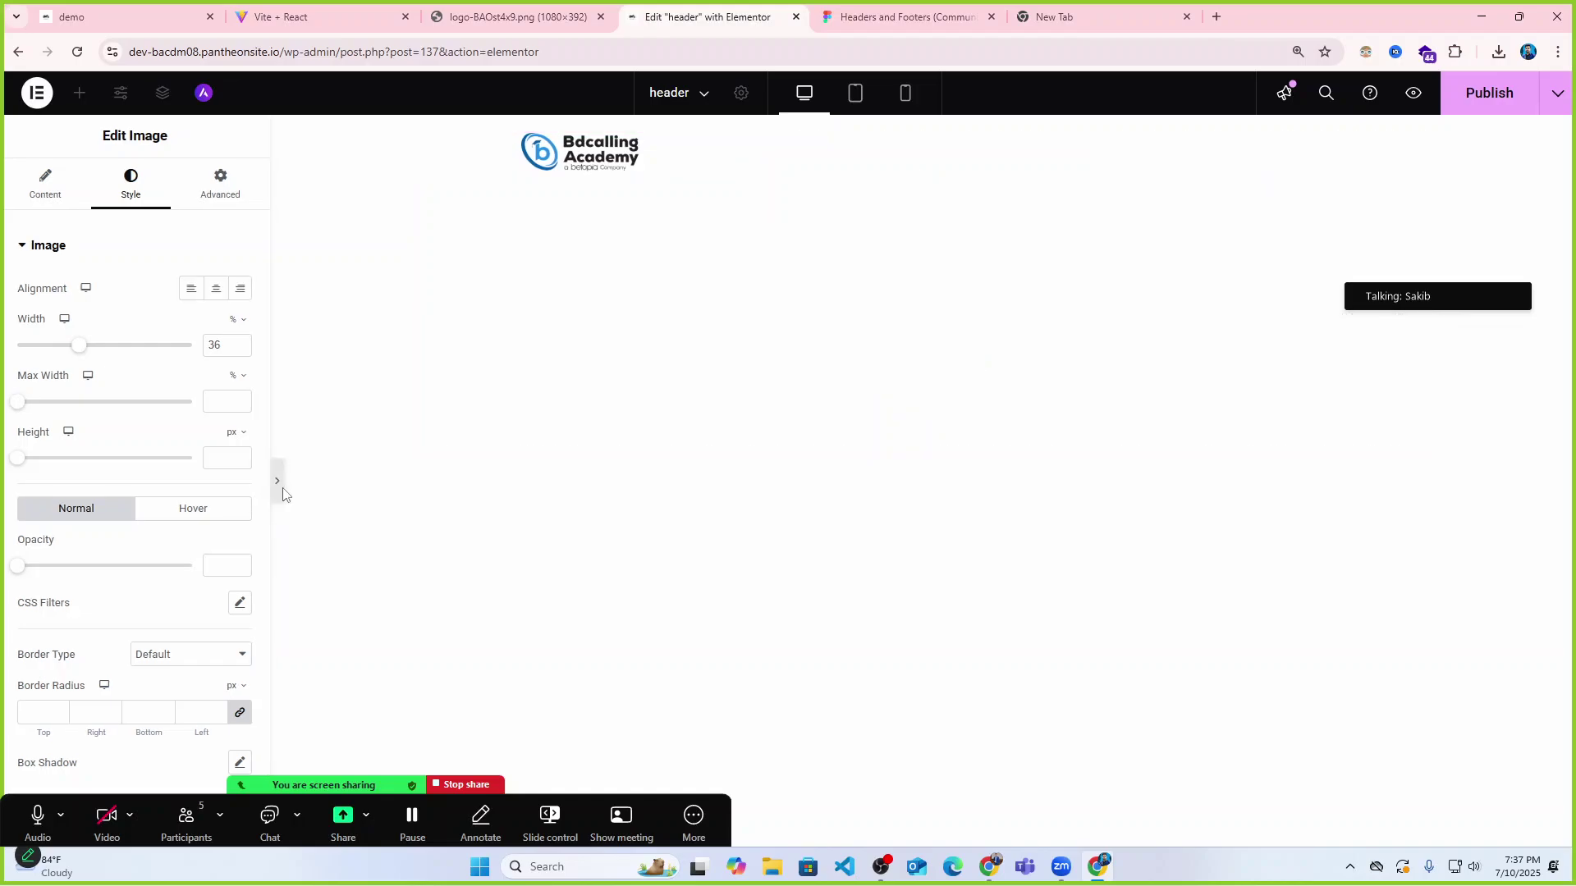
pyautogui.click(9, 484)
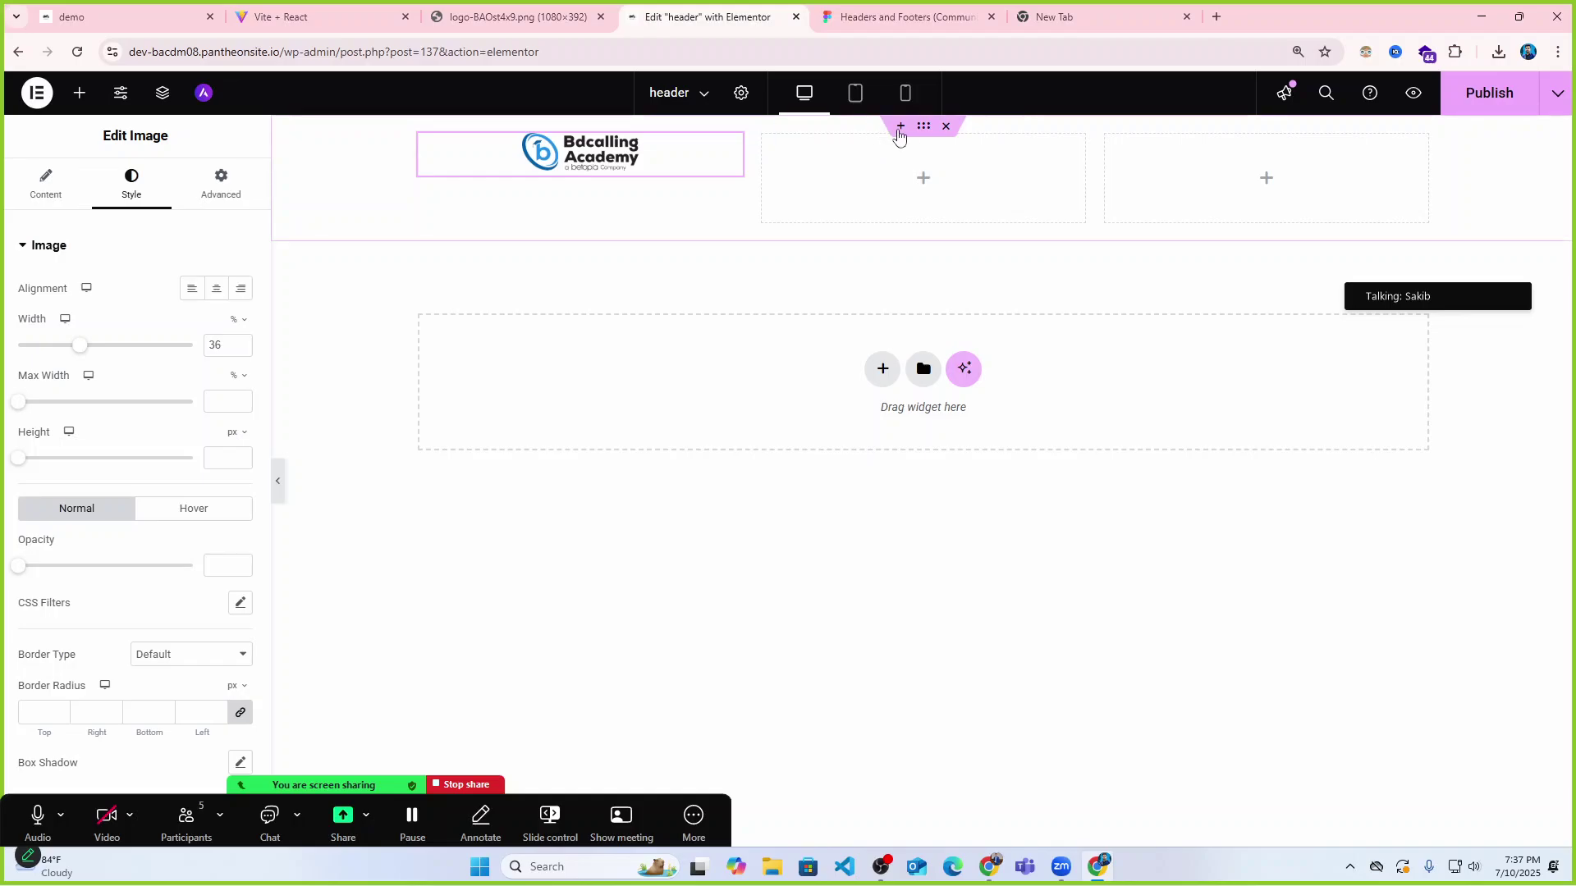
pyautogui.click(925, 132)
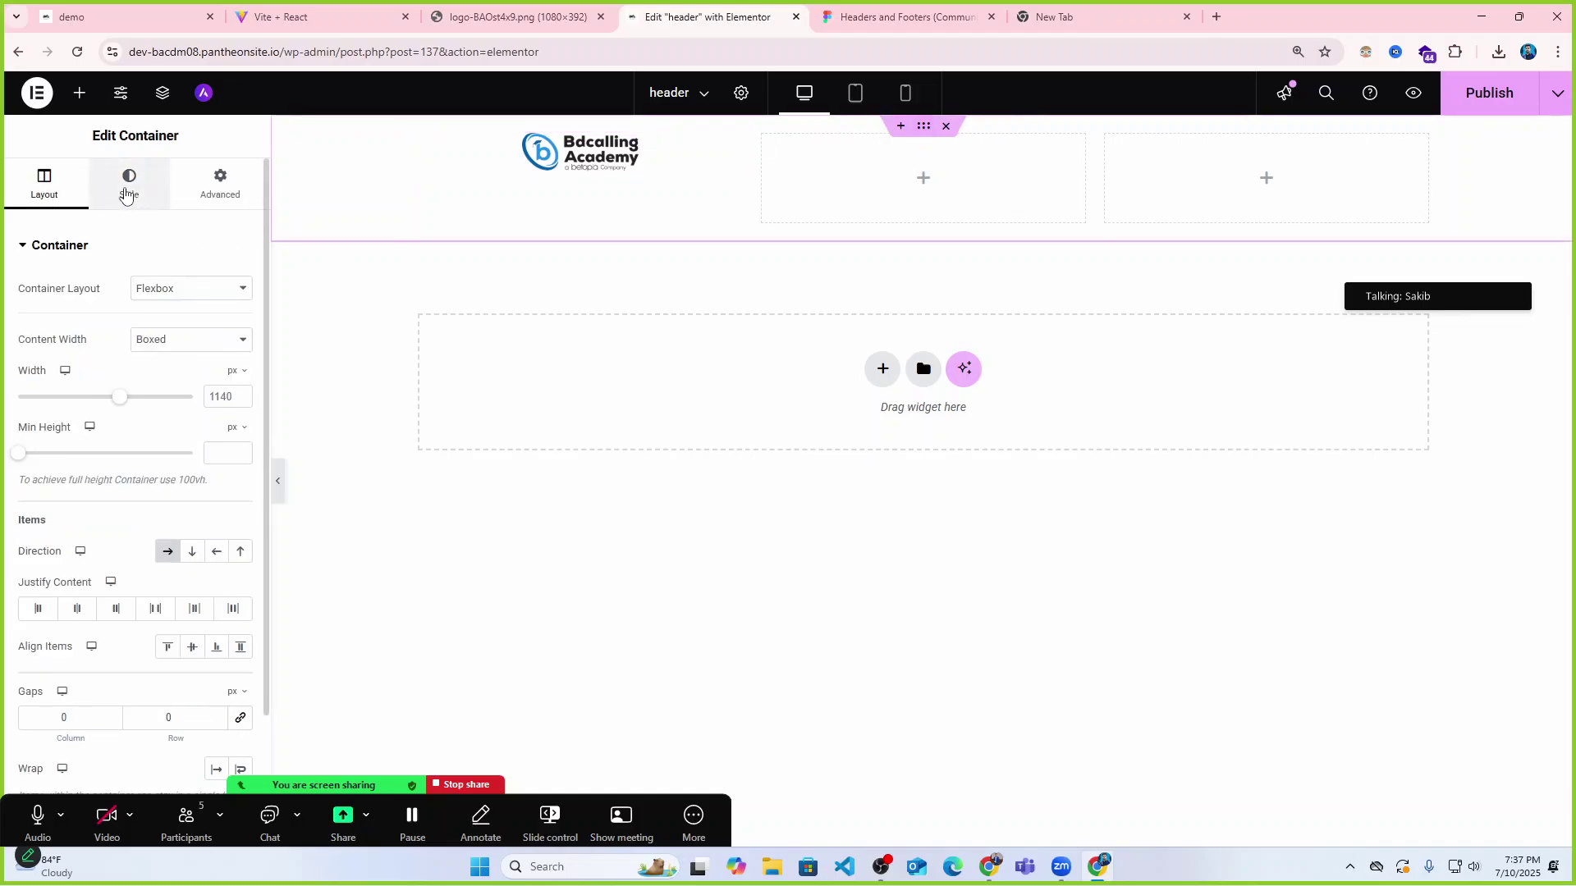
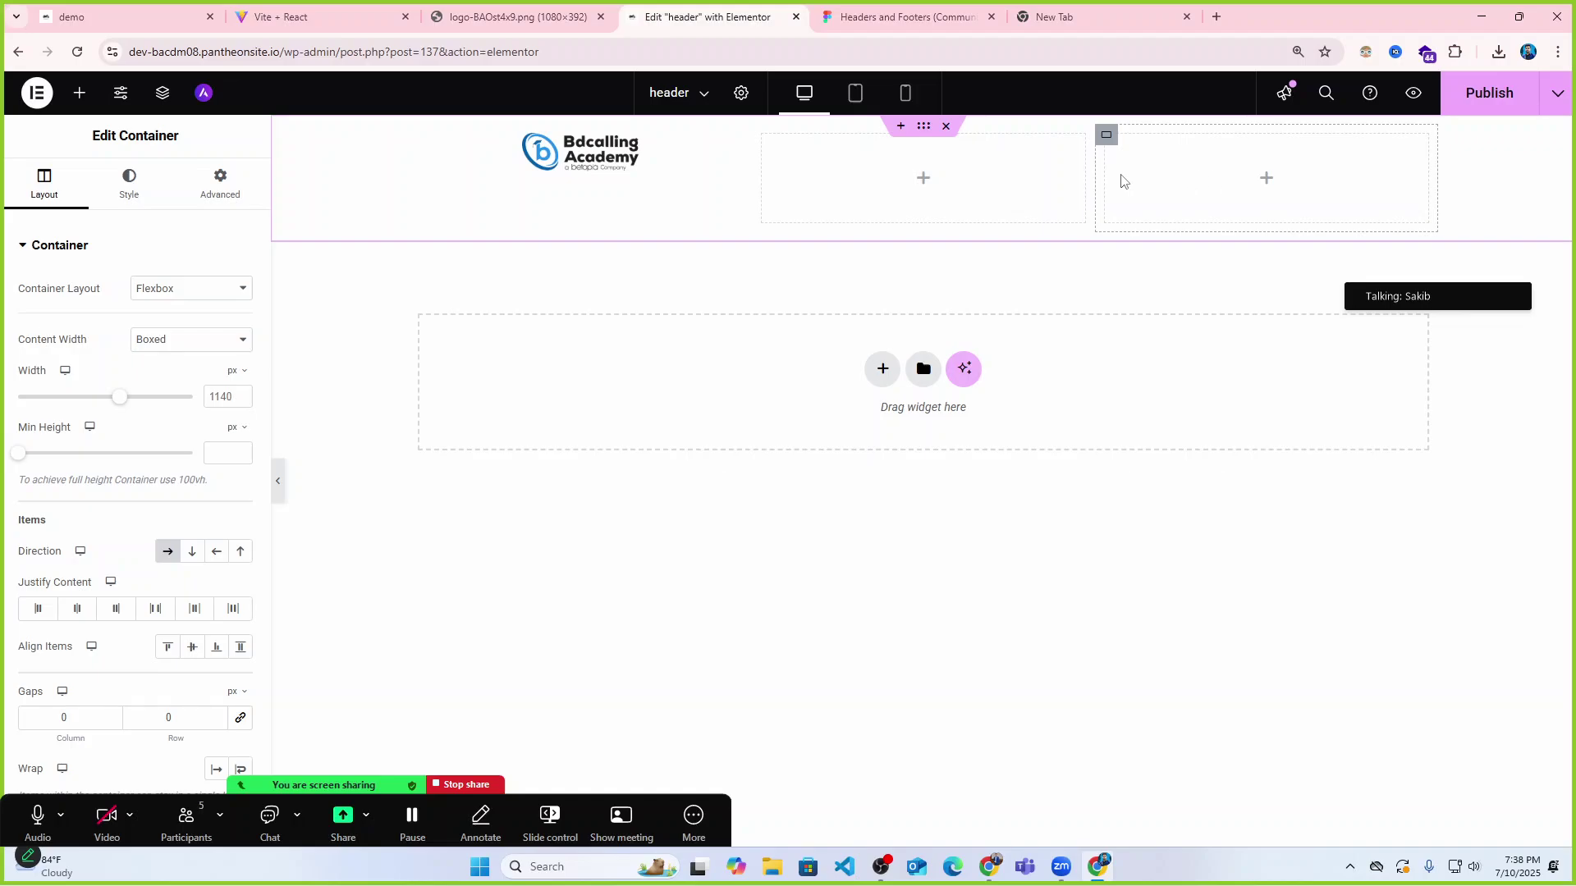
# Set the padding of the middle and right header columns to 0.
pyautogui.click(763, 136)
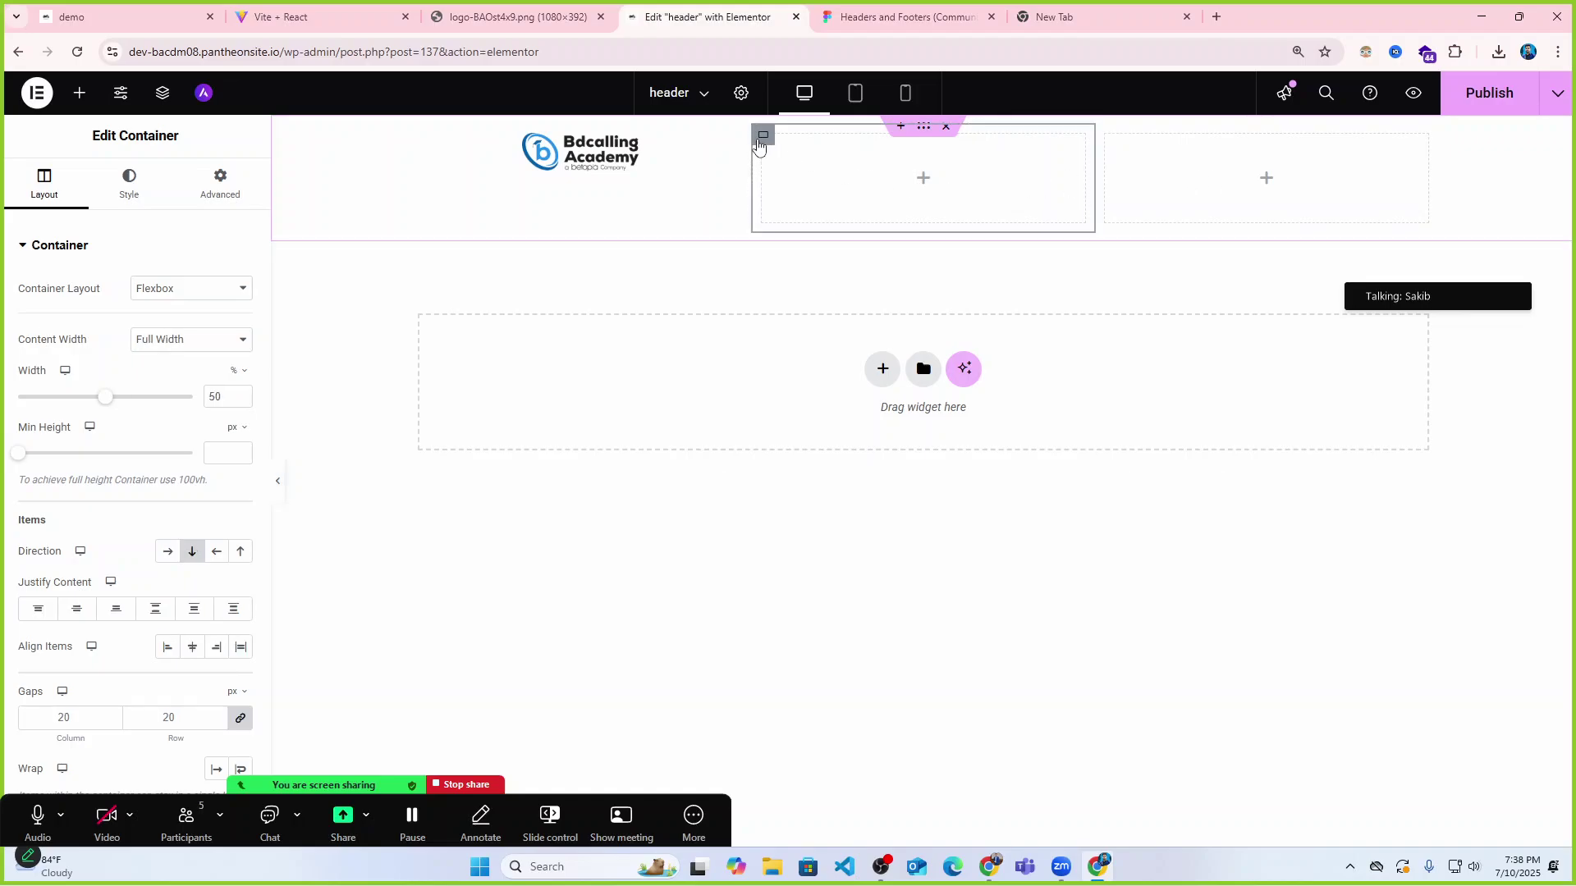
pyautogui.click(220, 182)
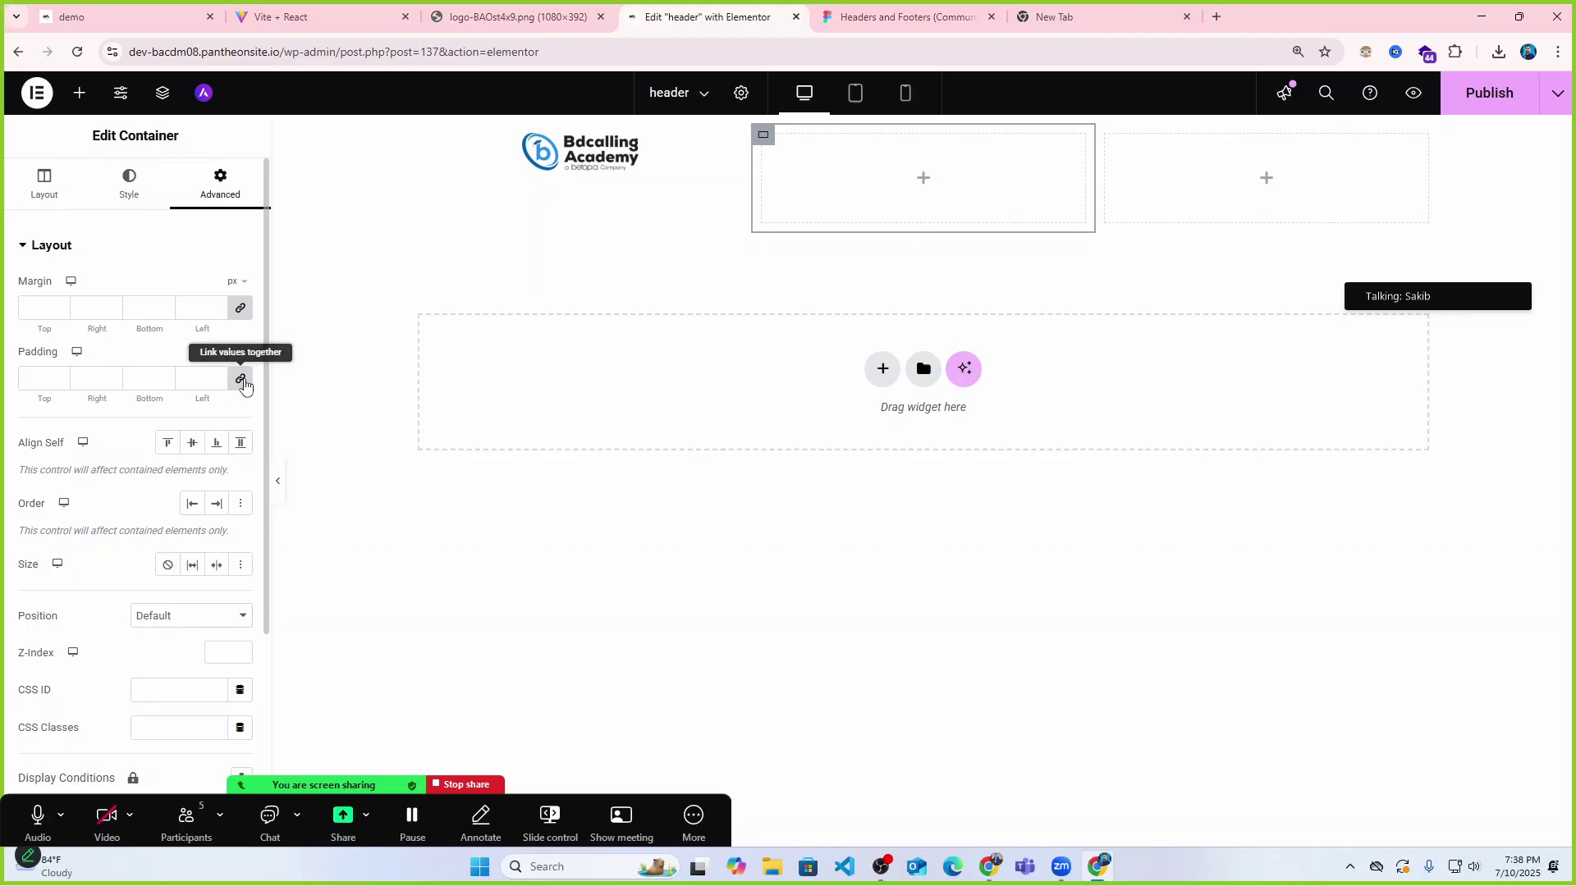
pyautogui.click(239, 380)
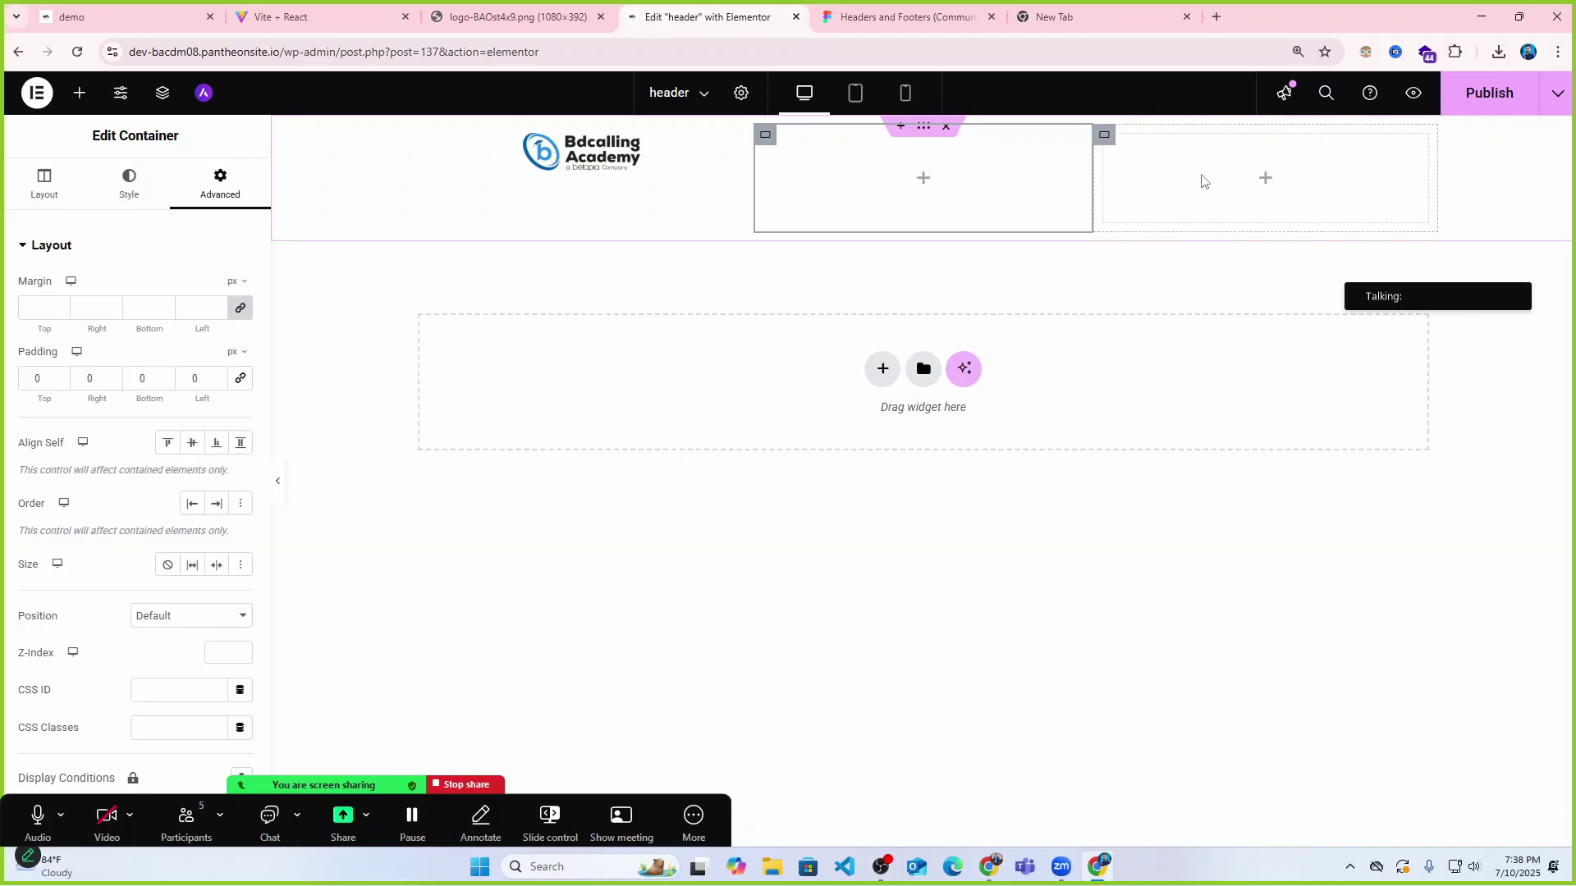
pyautogui.click(1104, 134)
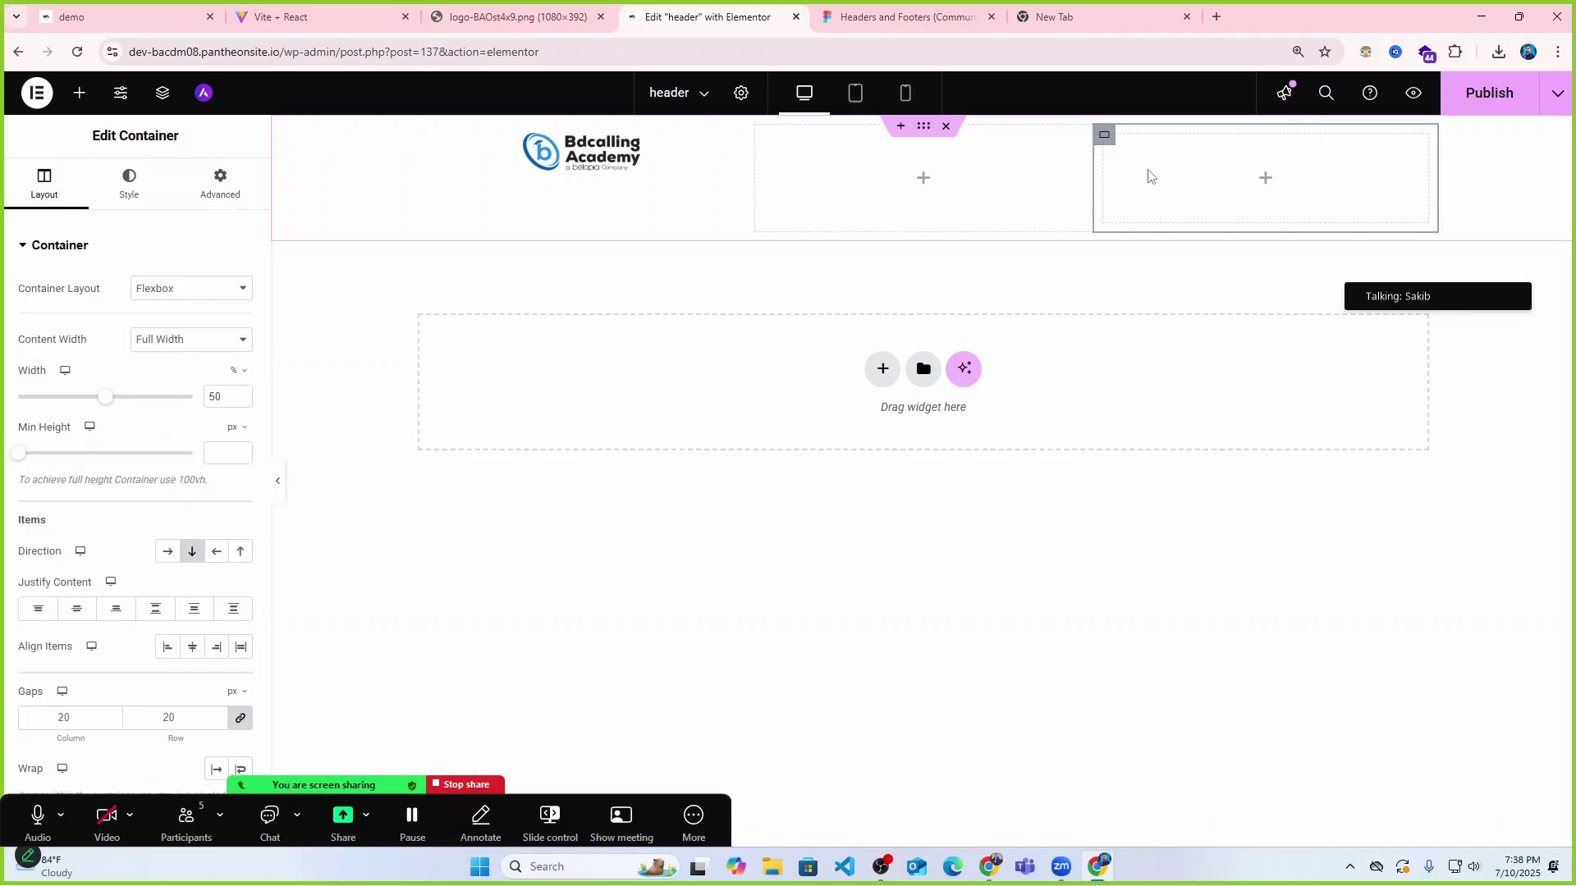
pyautogui.click(230, 195)
pyautogui.click(240, 379)
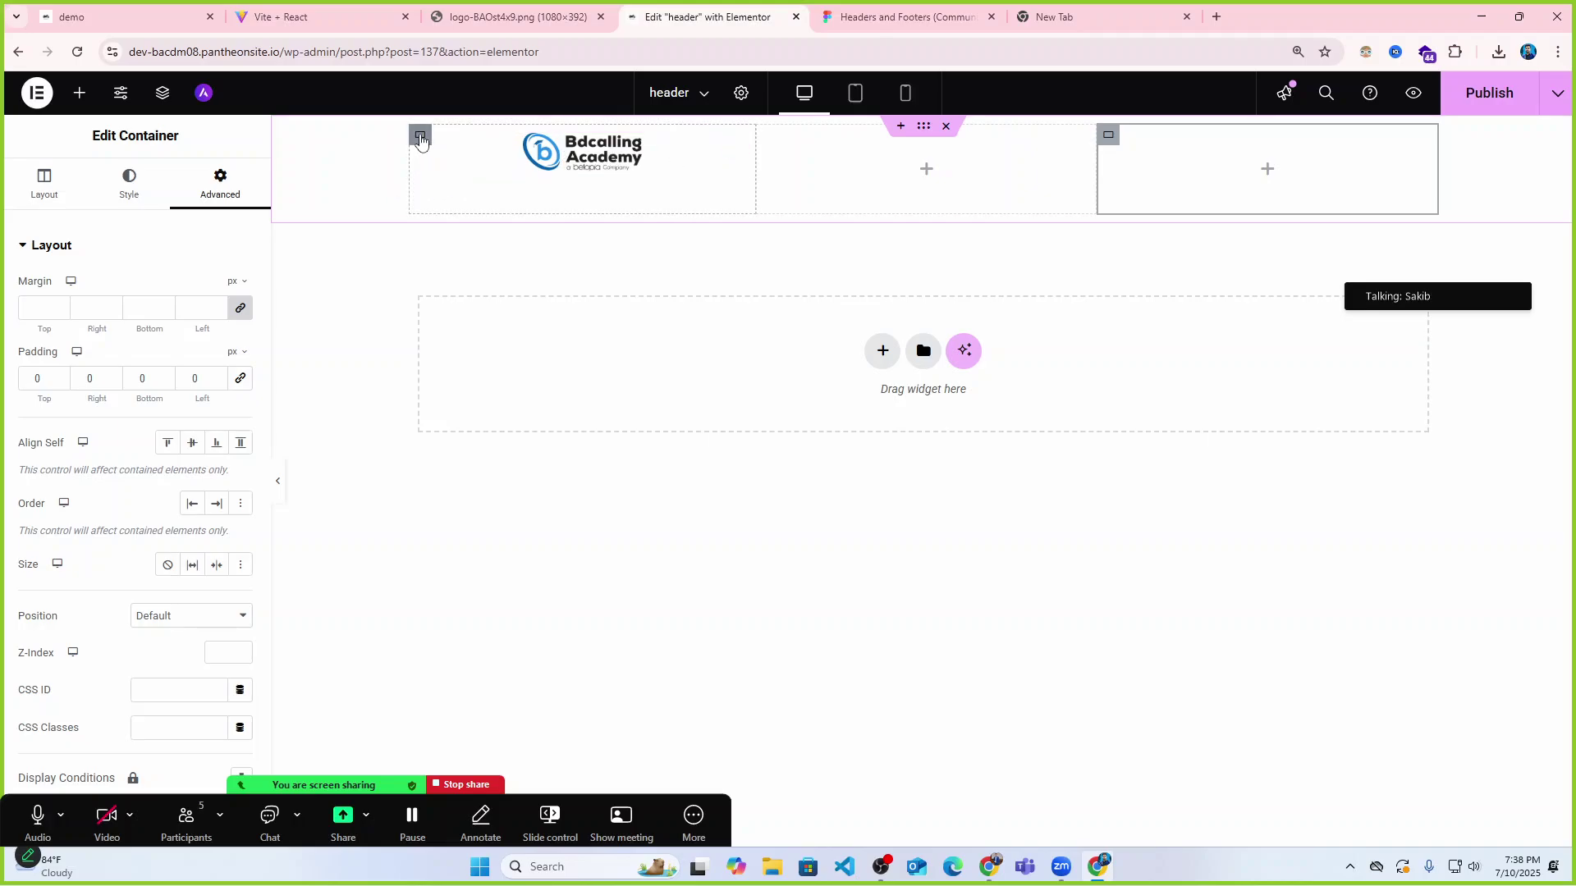
# Try reversed directions on the logo column, set Align Items to Center, then select the logo image.
pyautogui.click(420, 135)
pyautogui.scroll(-1, 114, 398)
pyautogui.scroll(-1, 114, 398)
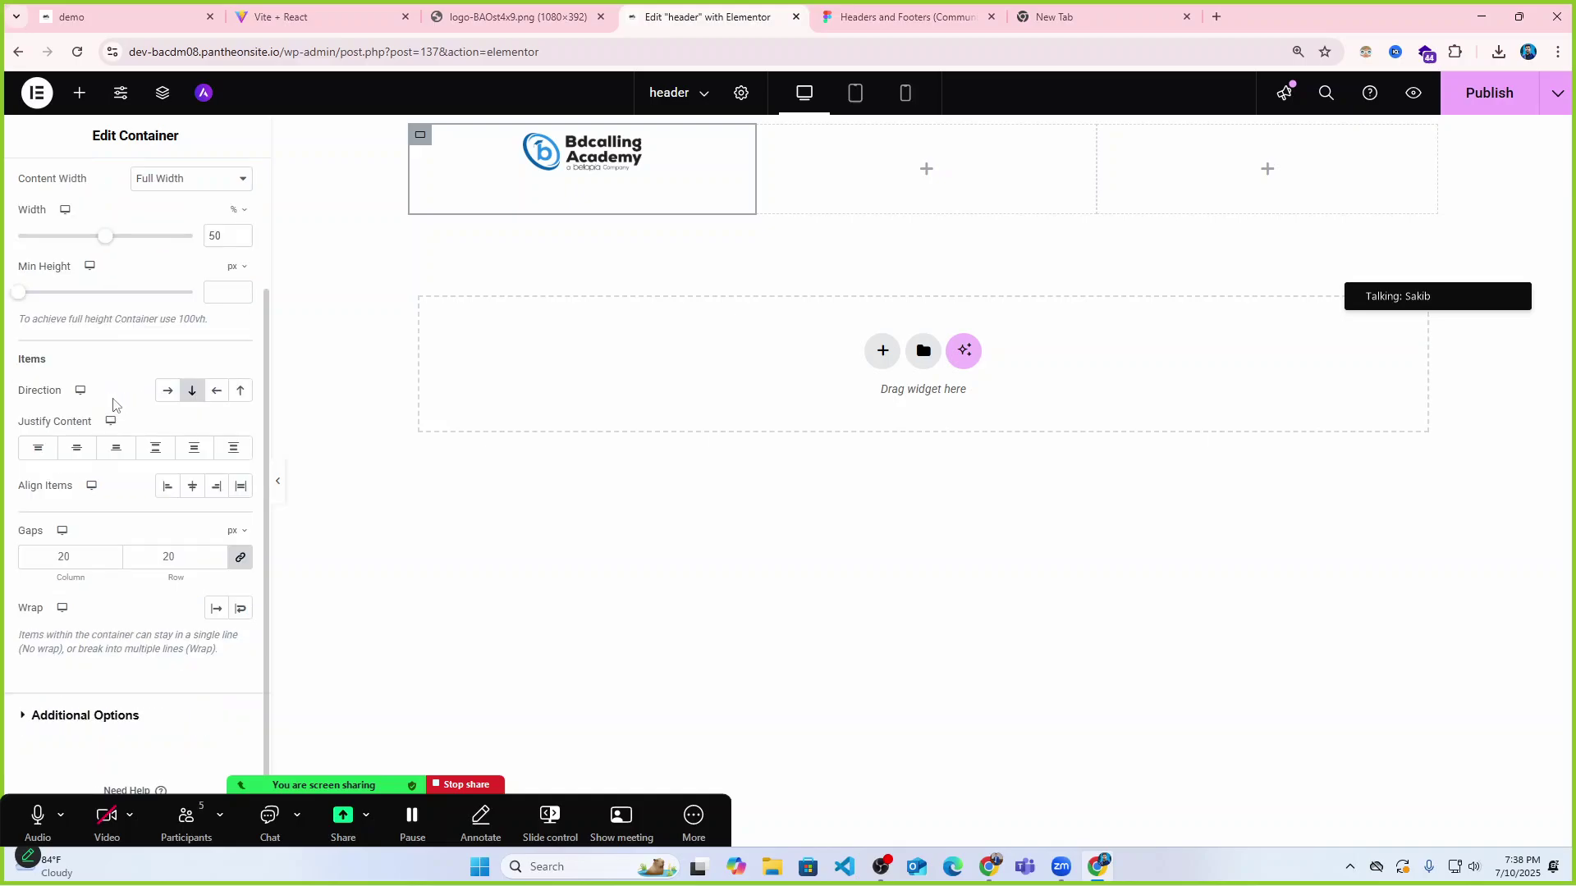
pyautogui.click(216, 391)
pyautogui.click(238, 392)
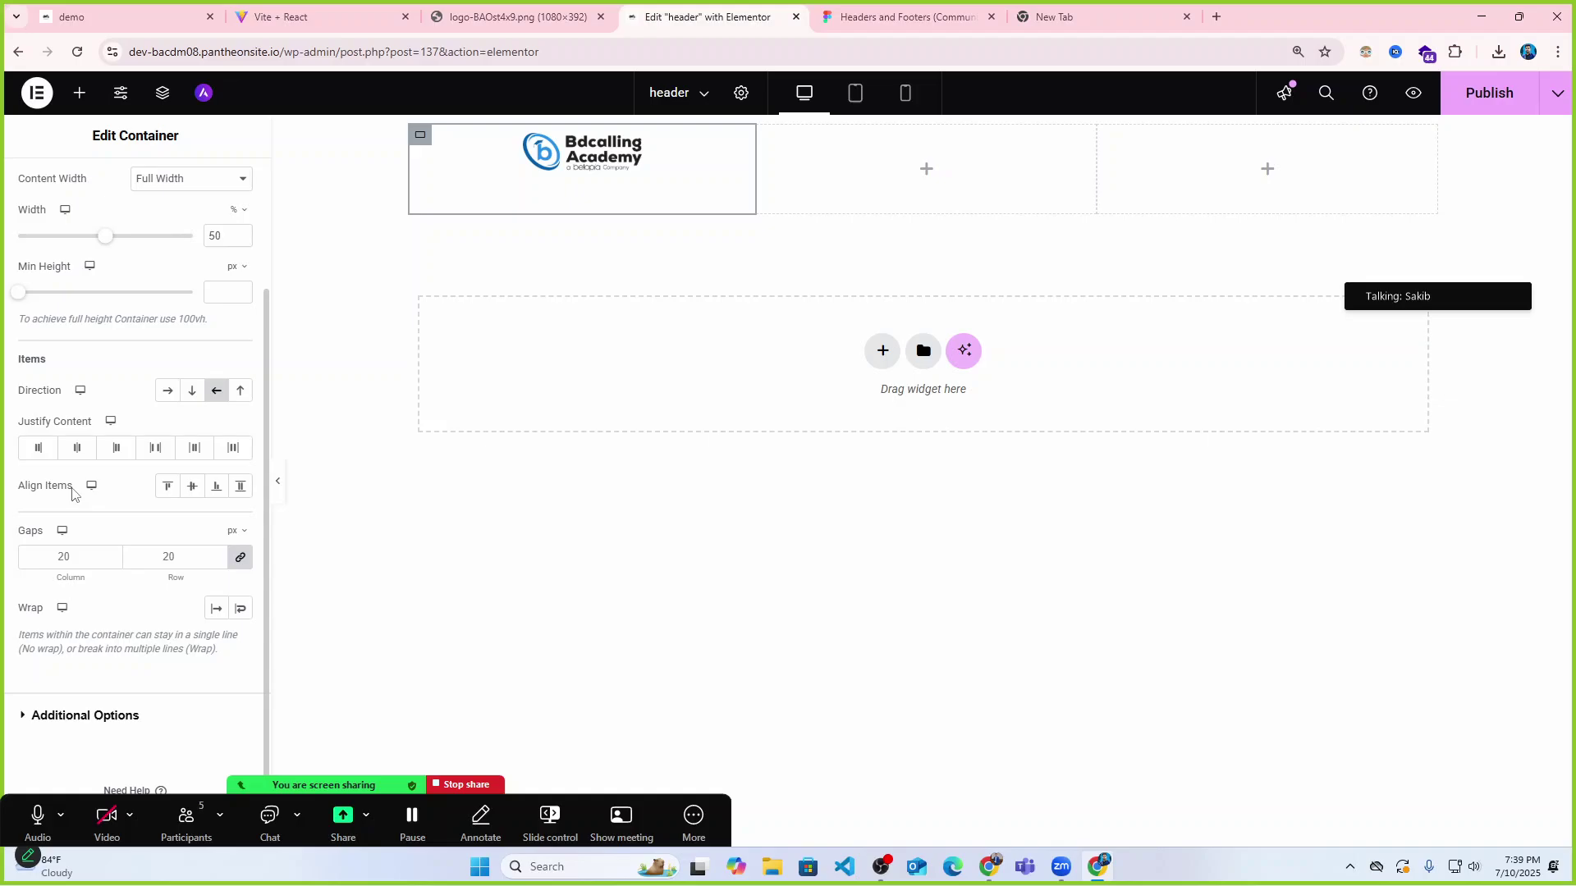
pyautogui.click(193, 487)
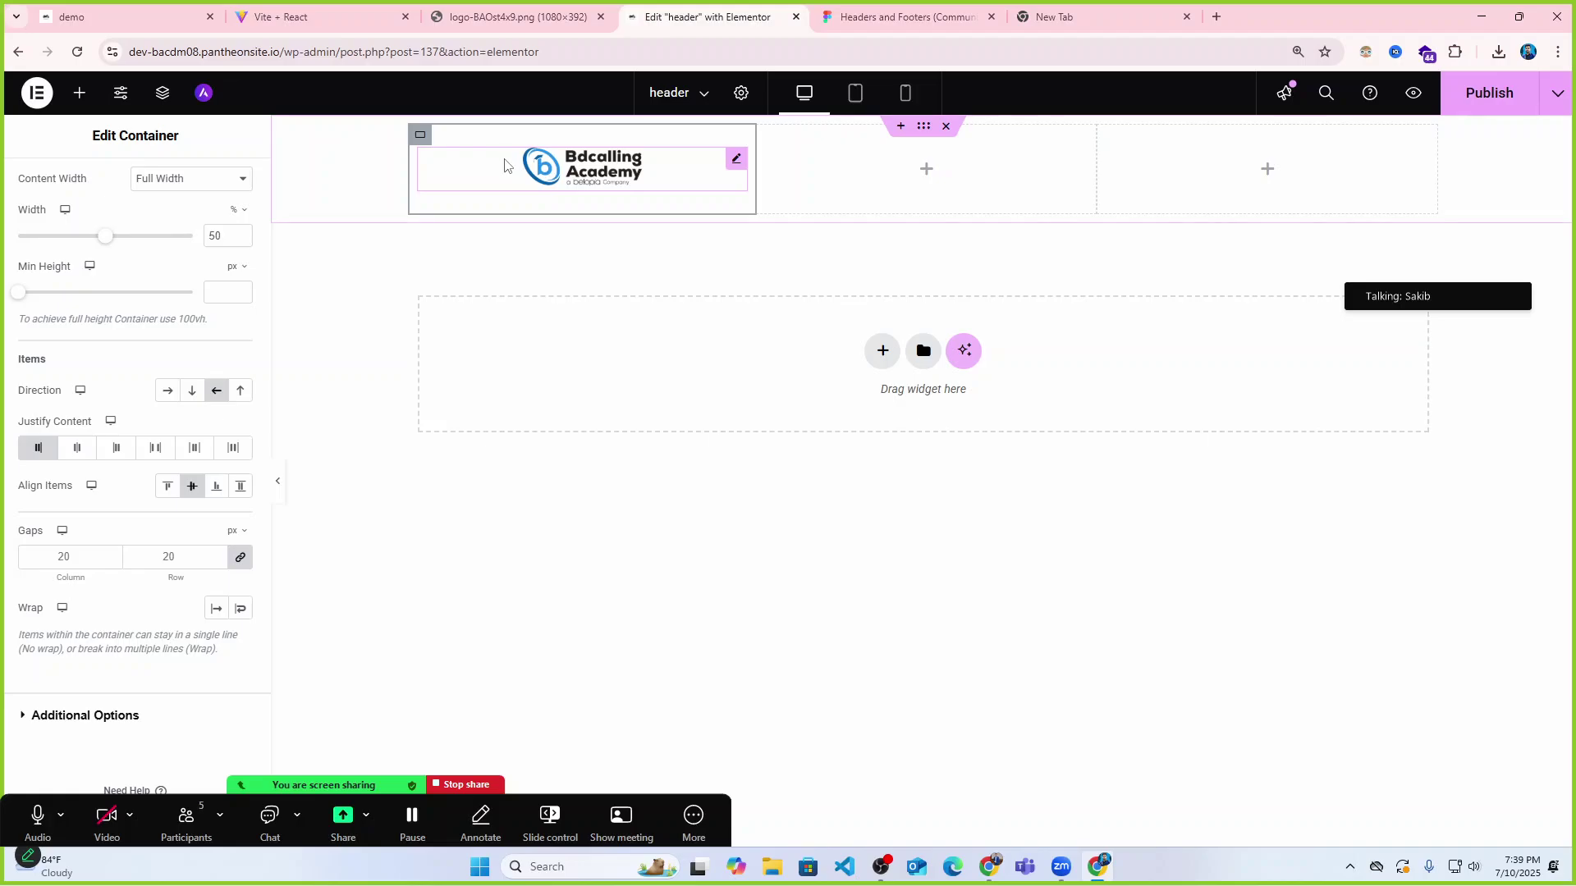
pyautogui.click(544, 168)
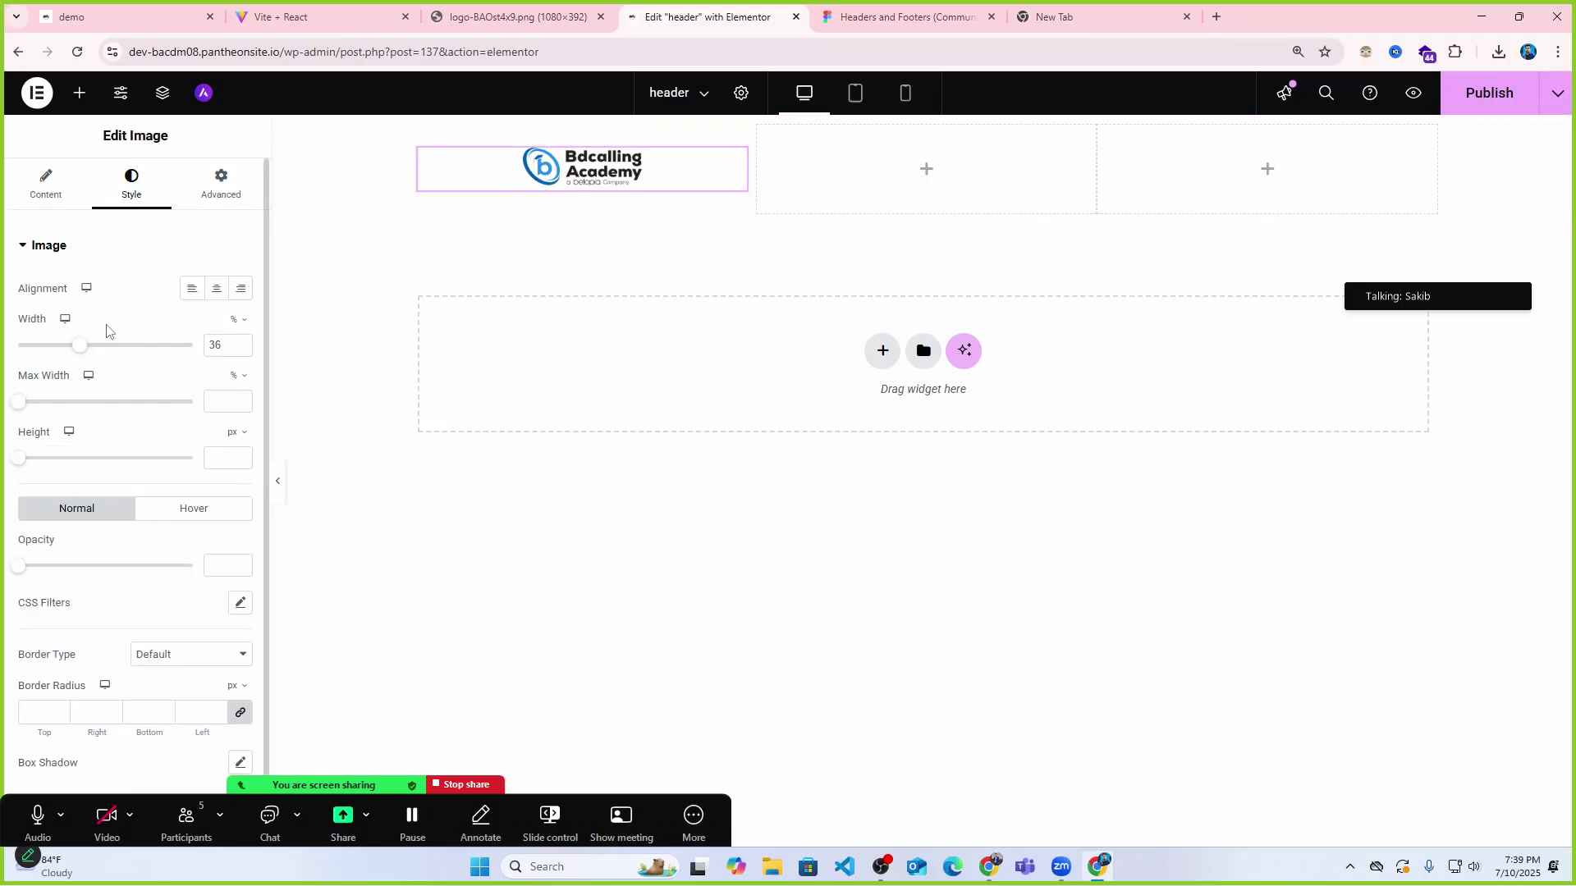
pyautogui.scroll(-1, 85, 320)
pyautogui.scroll(1, 85, 321)
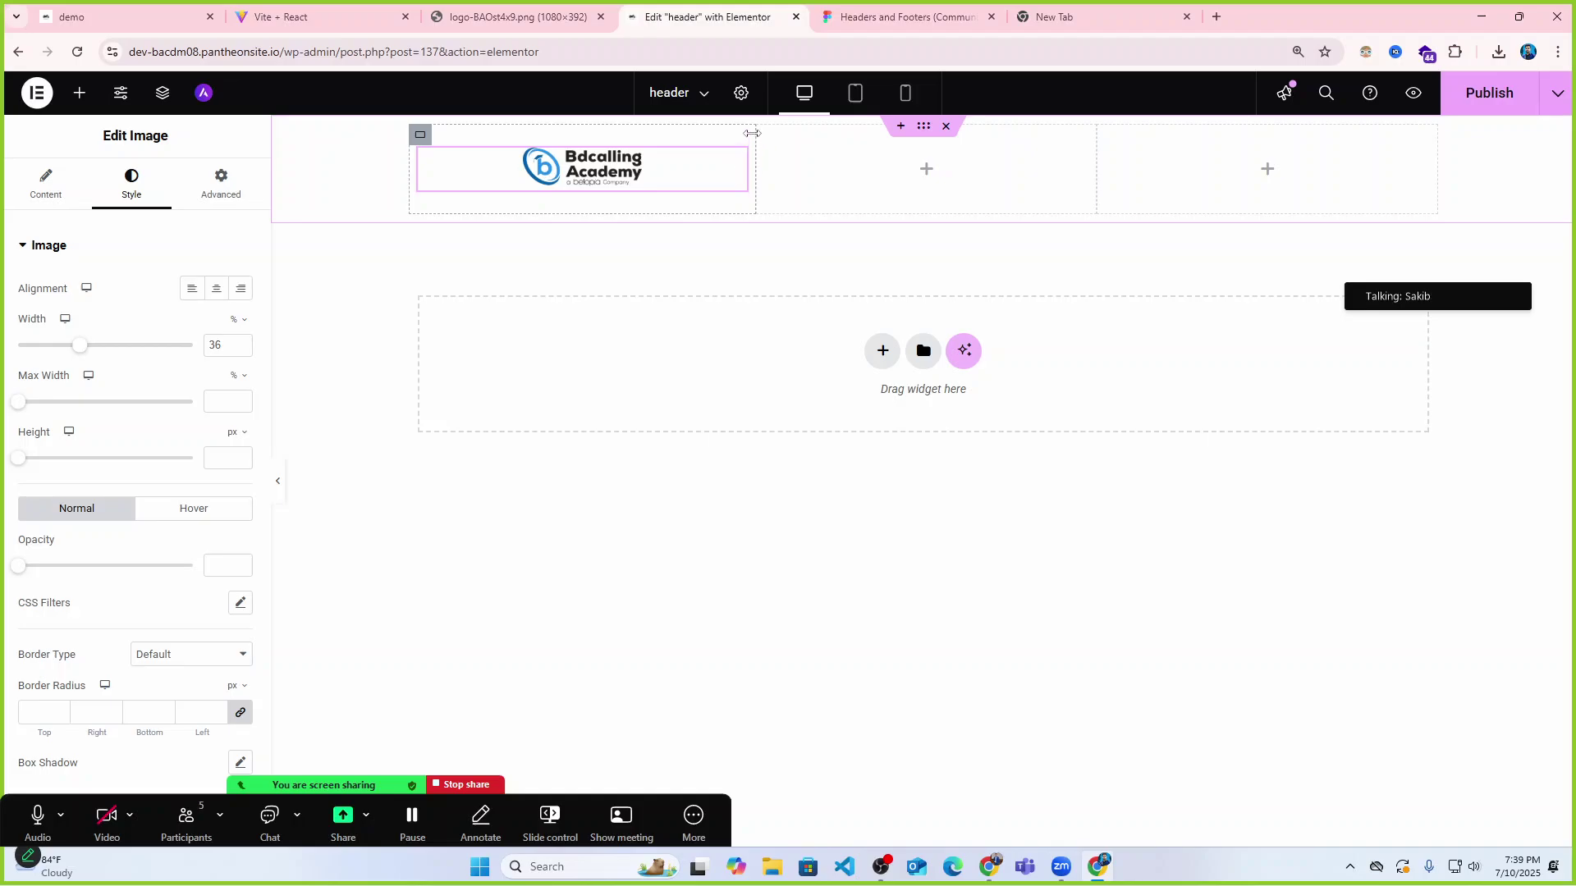
# Narrow the logo column and size the logo image to 65% width after a quick preview.
pyautogui.click(419, 136)
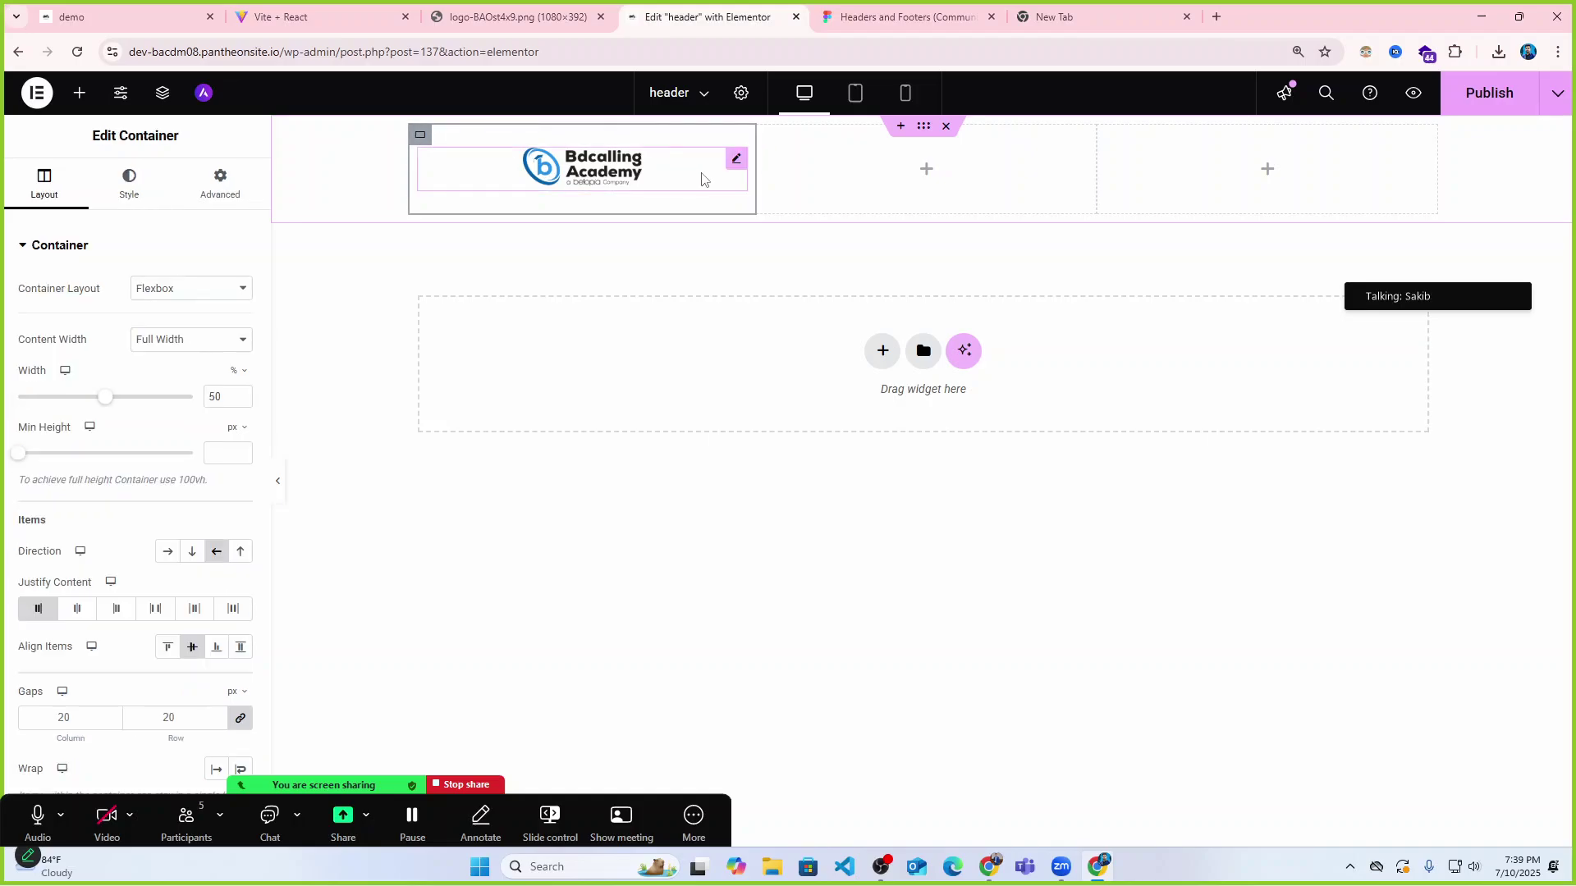
pyautogui.moveTo(109, 399); pyautogui.dragTo(73, 401)
pyautogui.click(630, 168)
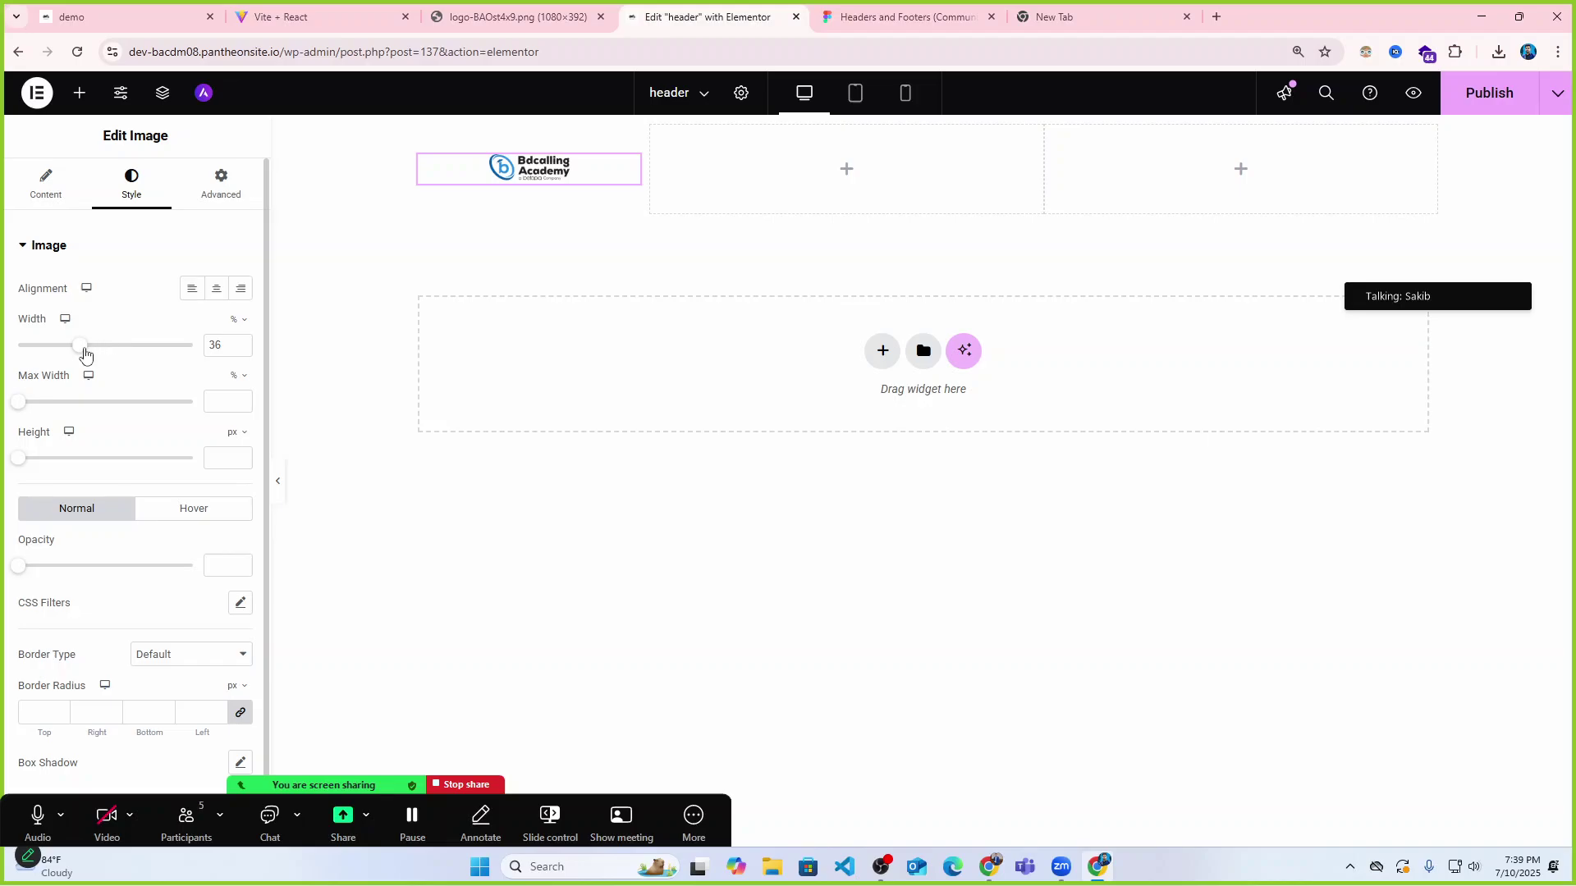
pyautogui.moveTo(84, 351); pyautogui.dragTo(152, 348)
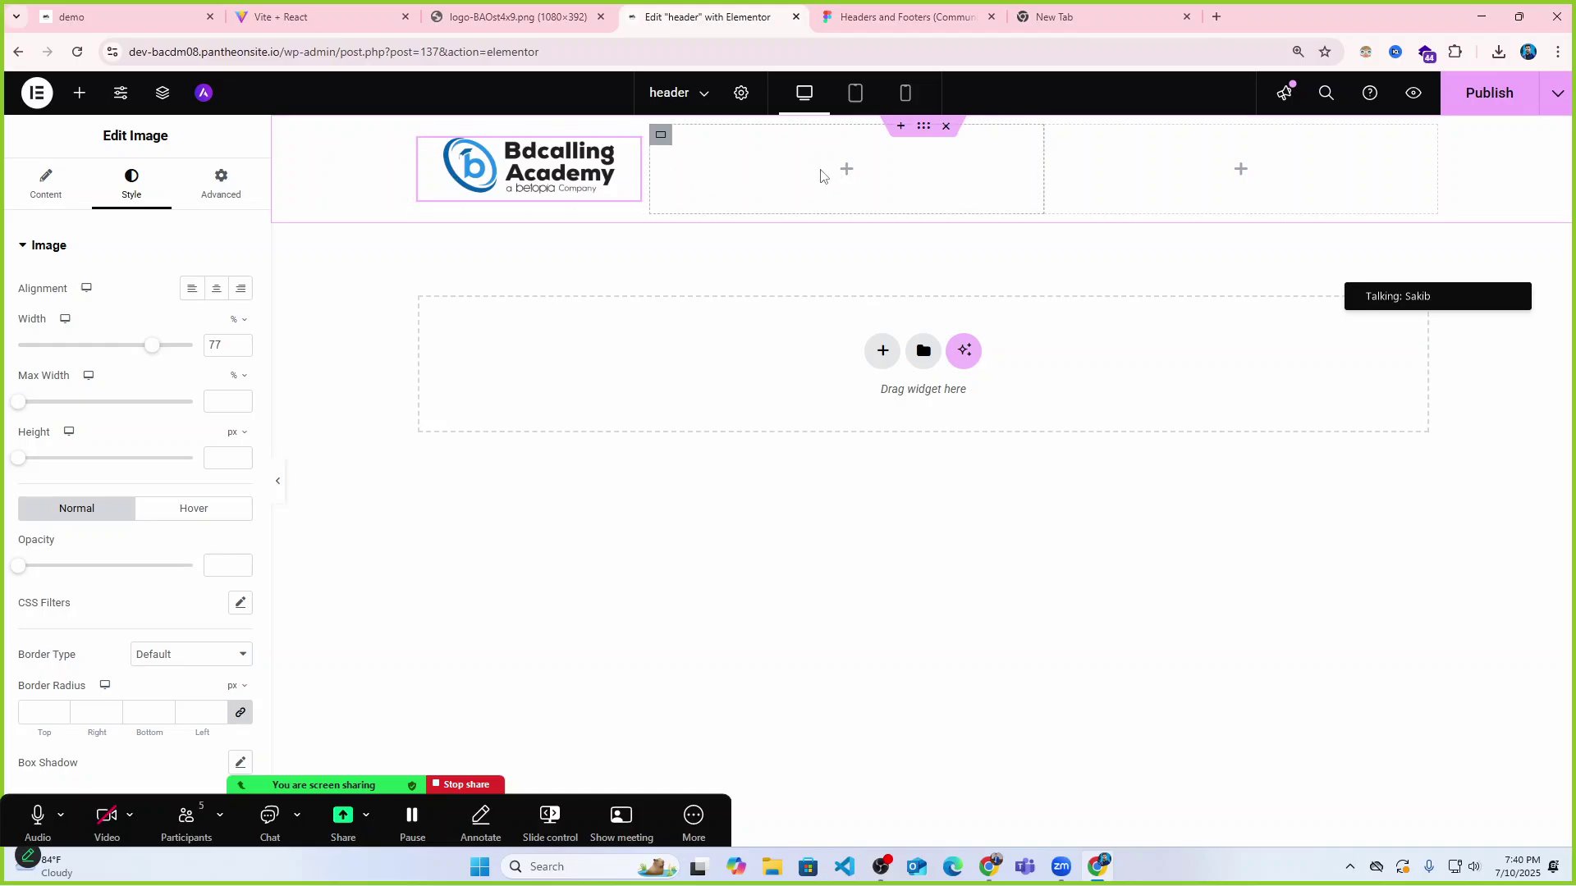
pyautogui.click(280, 486)
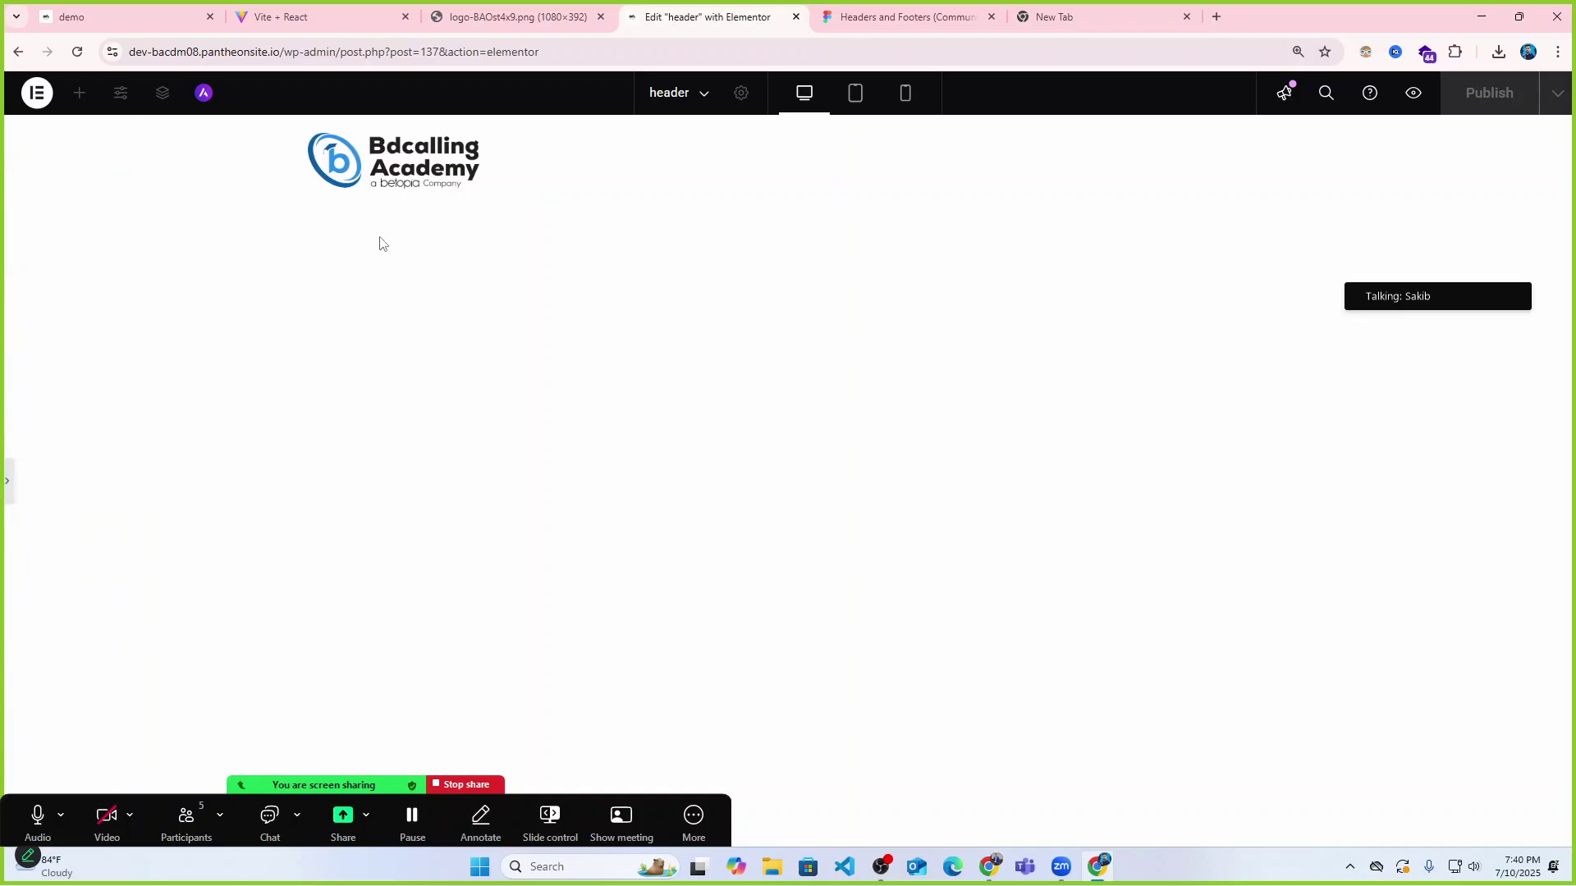
pyautogui.click(8, 486)
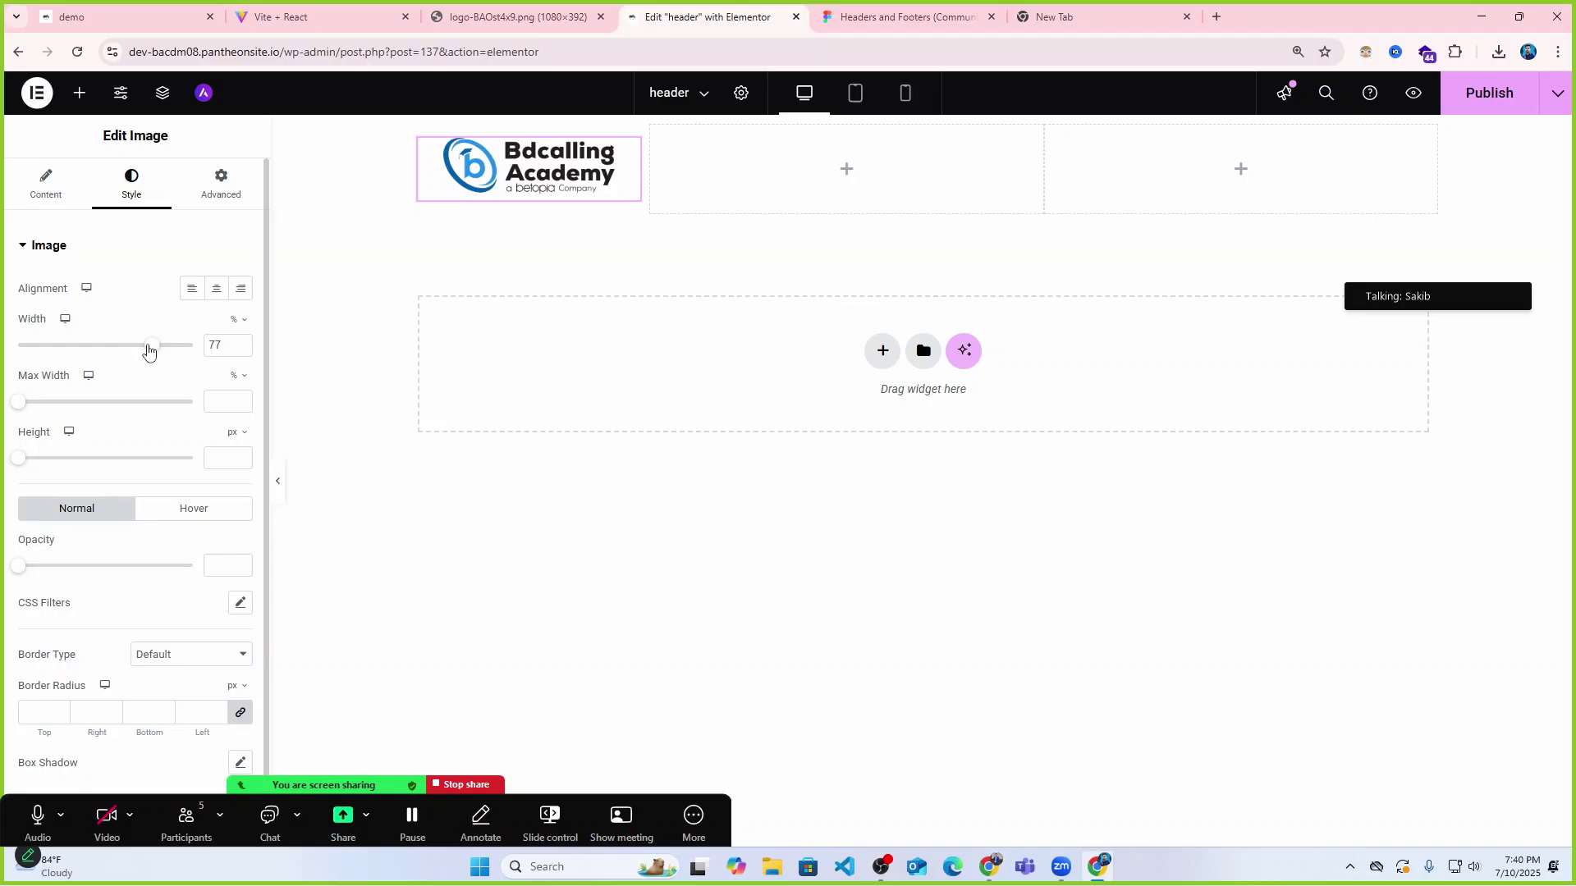
pyautogui.moveTo(149, 346); pyautogui.dragTo(127, 351)
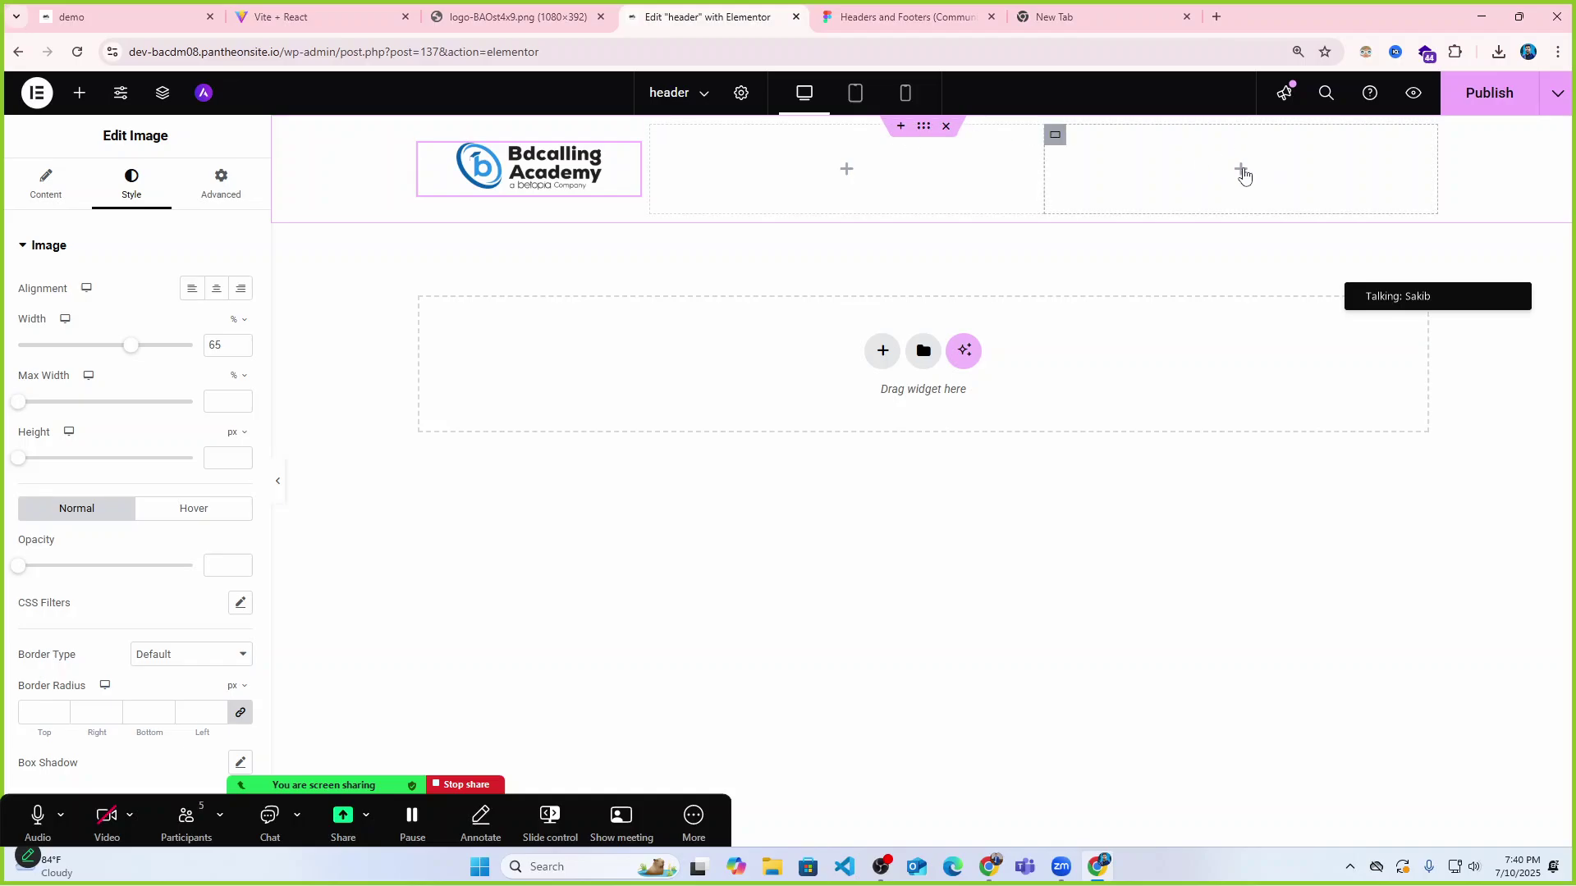
# Search 'nav' and drop the Navigation Menu widget showing Home, Product, About, Contact and Blog into the middle column.
pyautogui.click(852, 172)
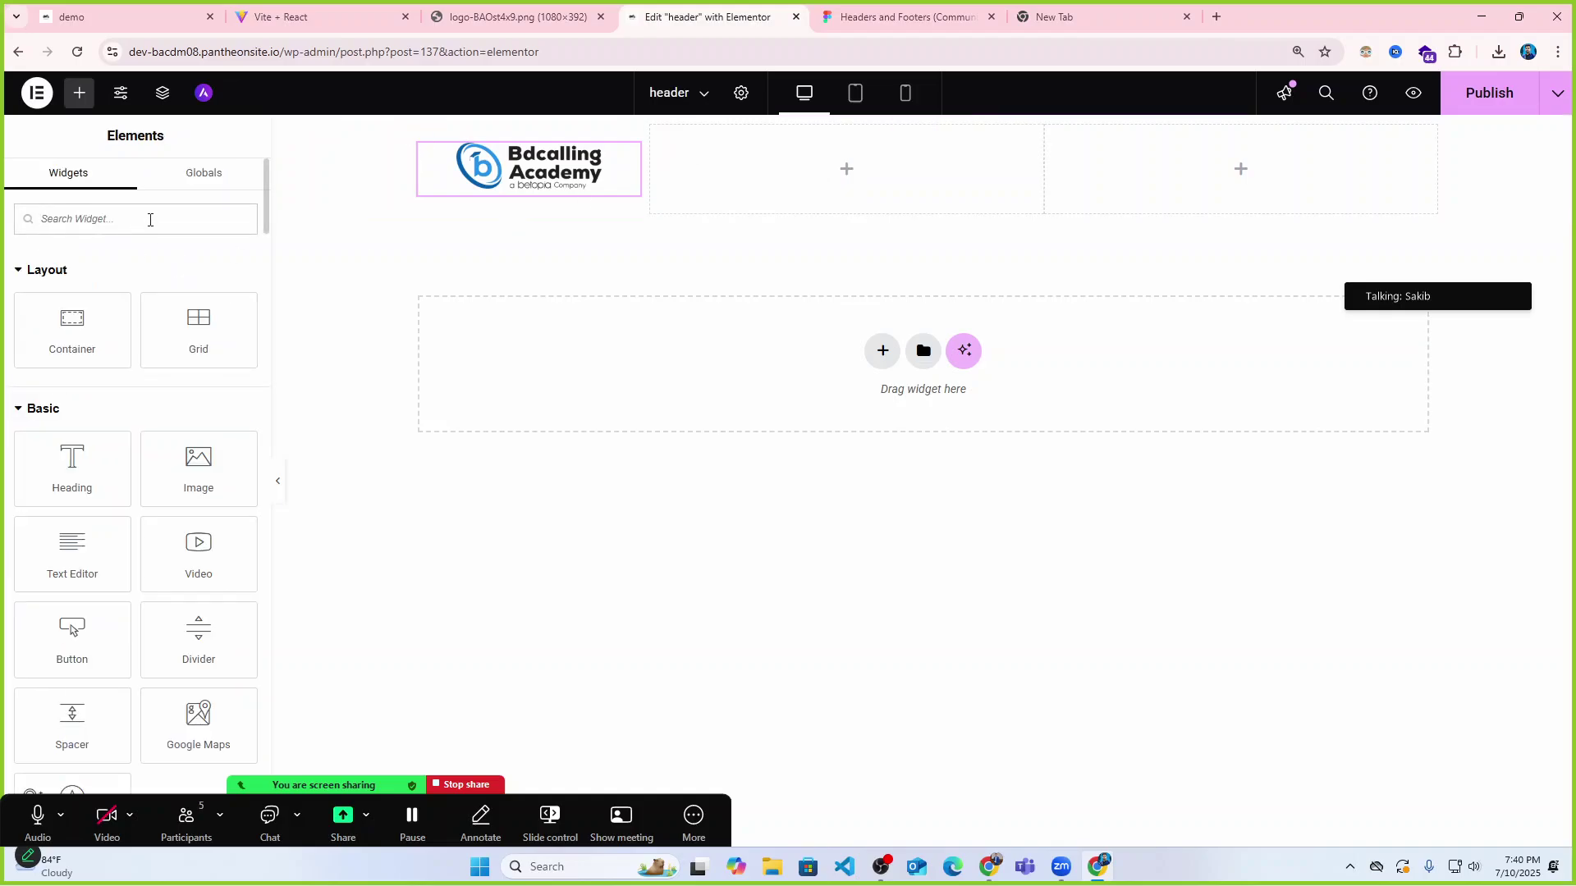
pyautogui.write('nav')
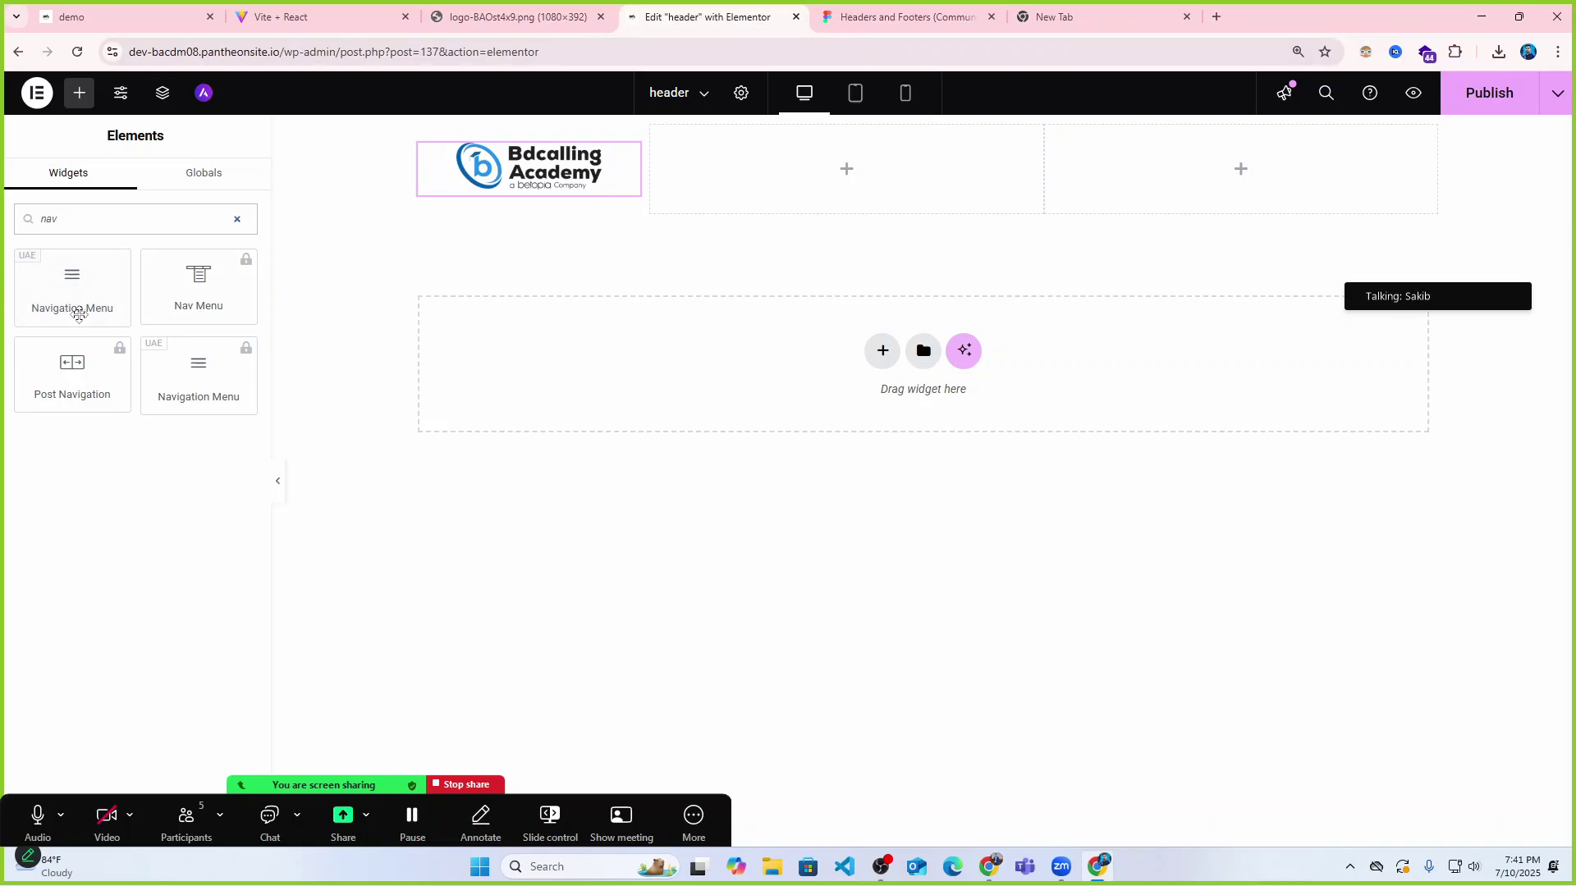
pyautogui.moveTo(90, 284); pyautogui.dragTo(875, 202)
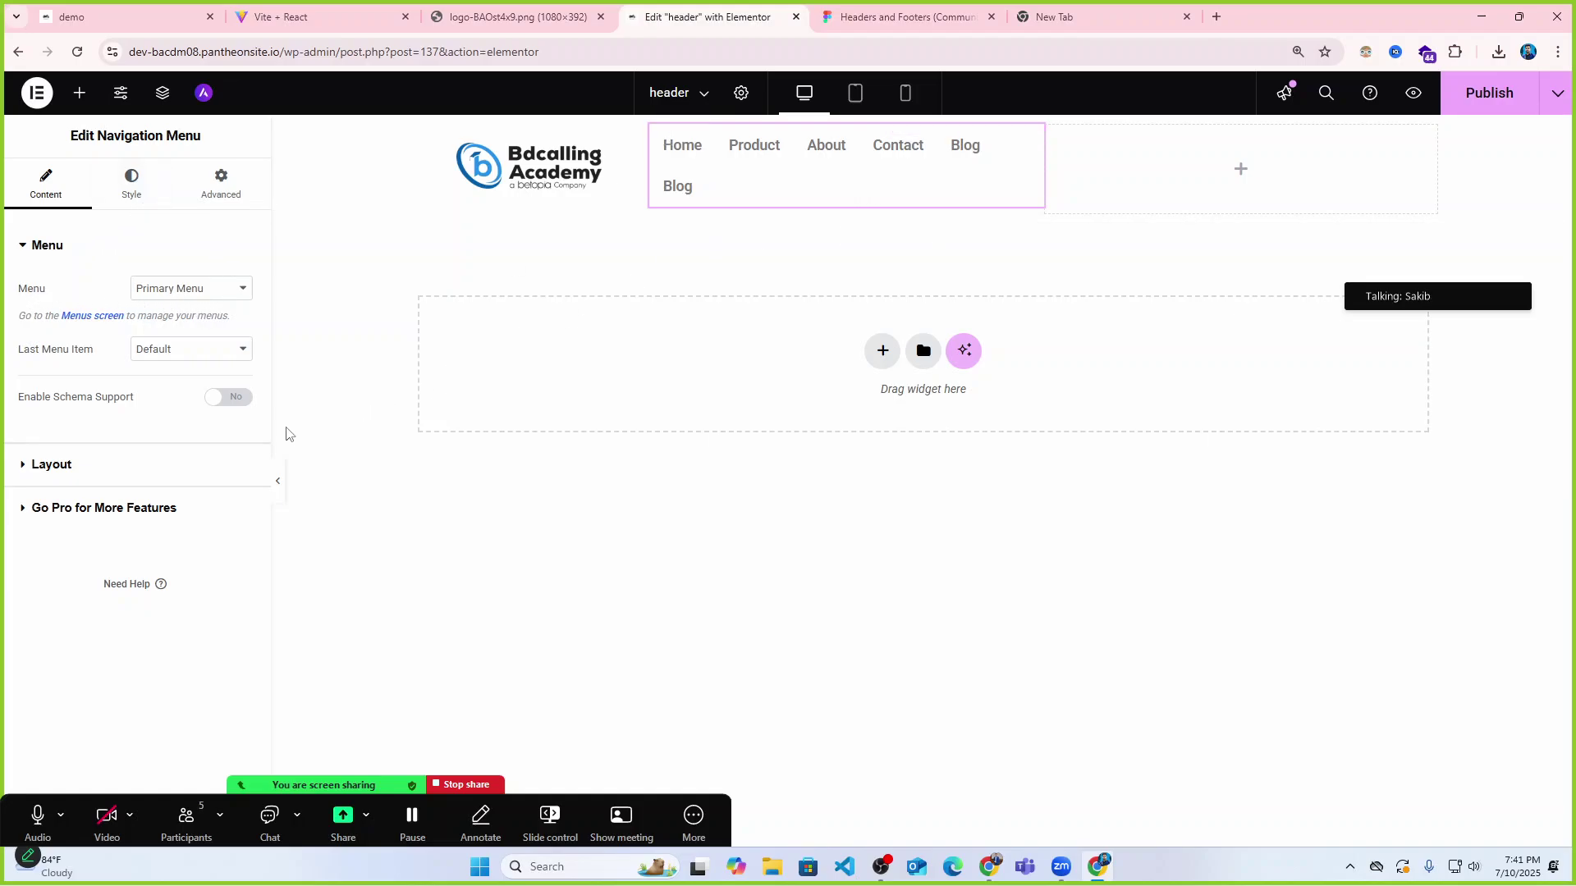
# Preview the new menu and keep Primary Menu as the displayed menu.
pyautogui.click(279, 488)
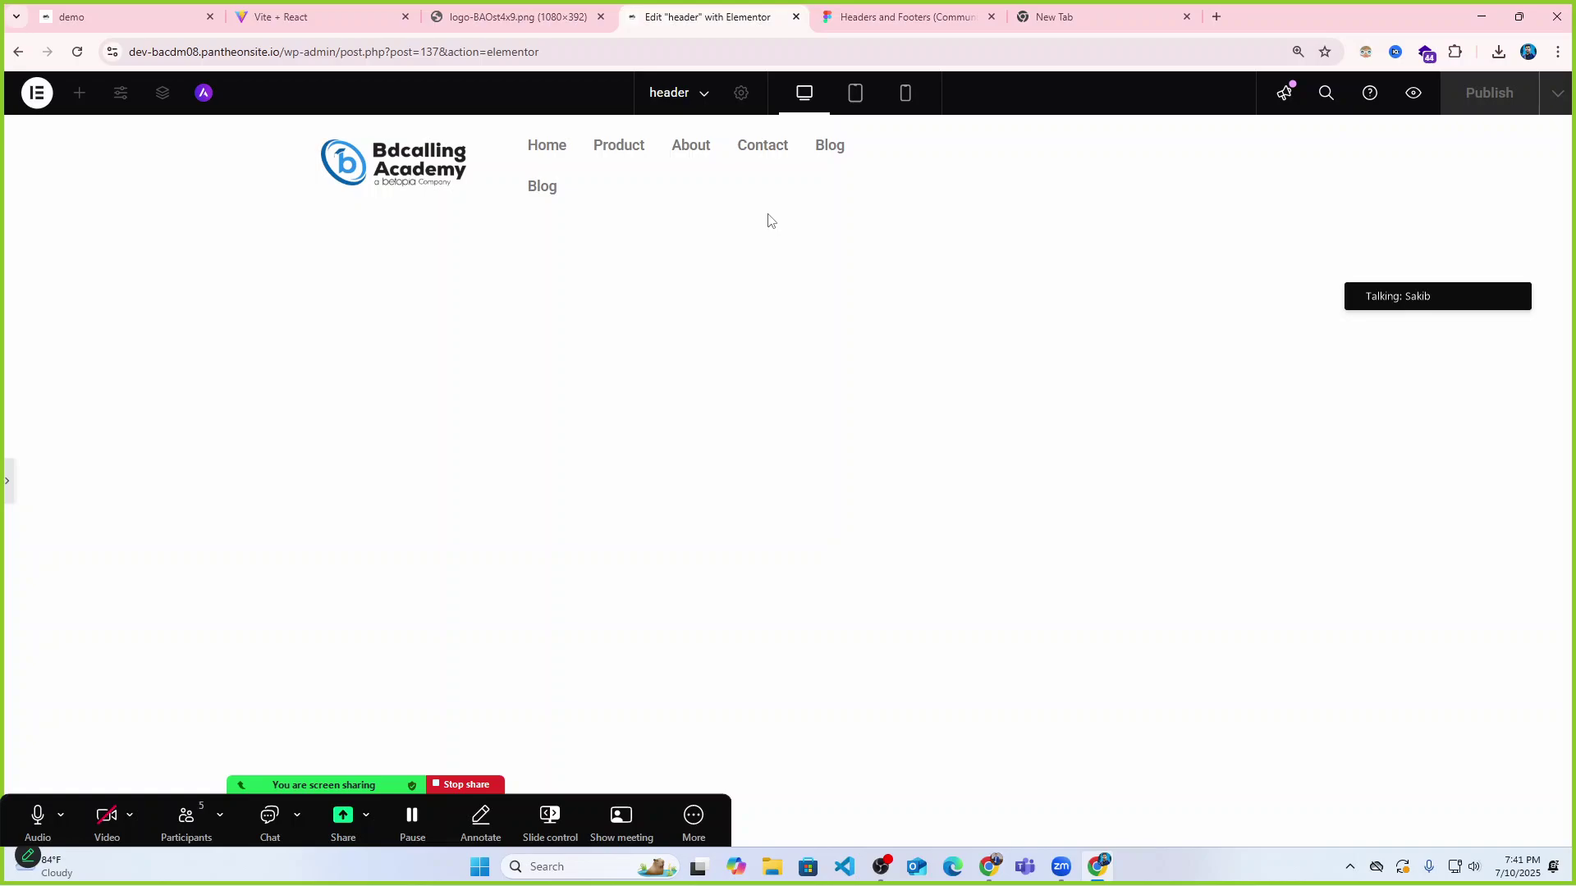
pyautogui.click(8, 481)
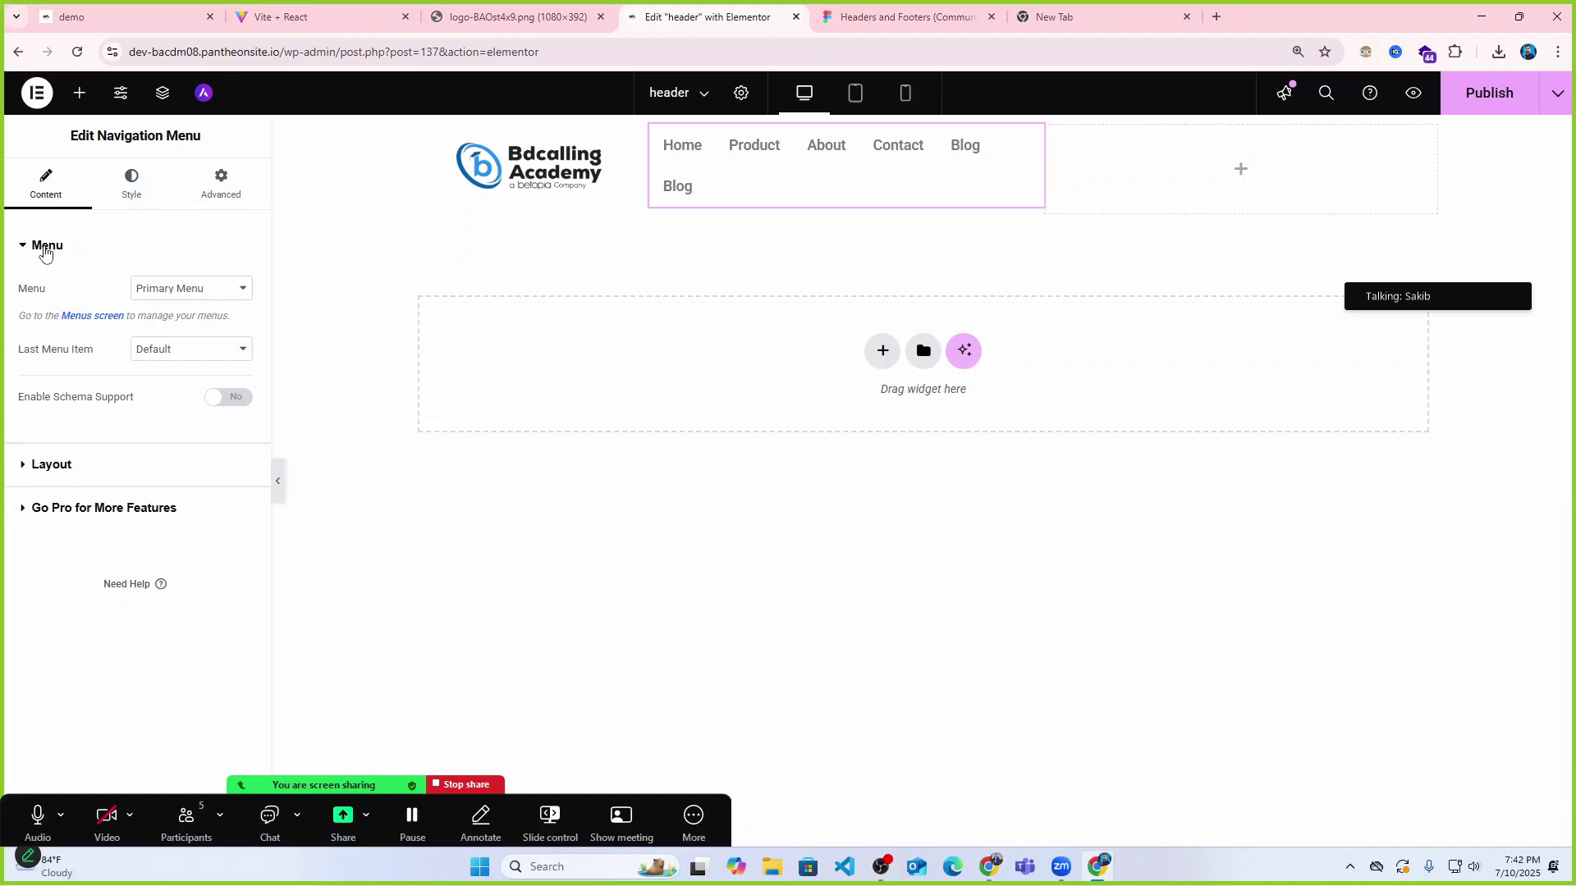
pyautogui.click(167, 293)
pyautogui.click(172, 293)
pyautogui.click(184, 295)
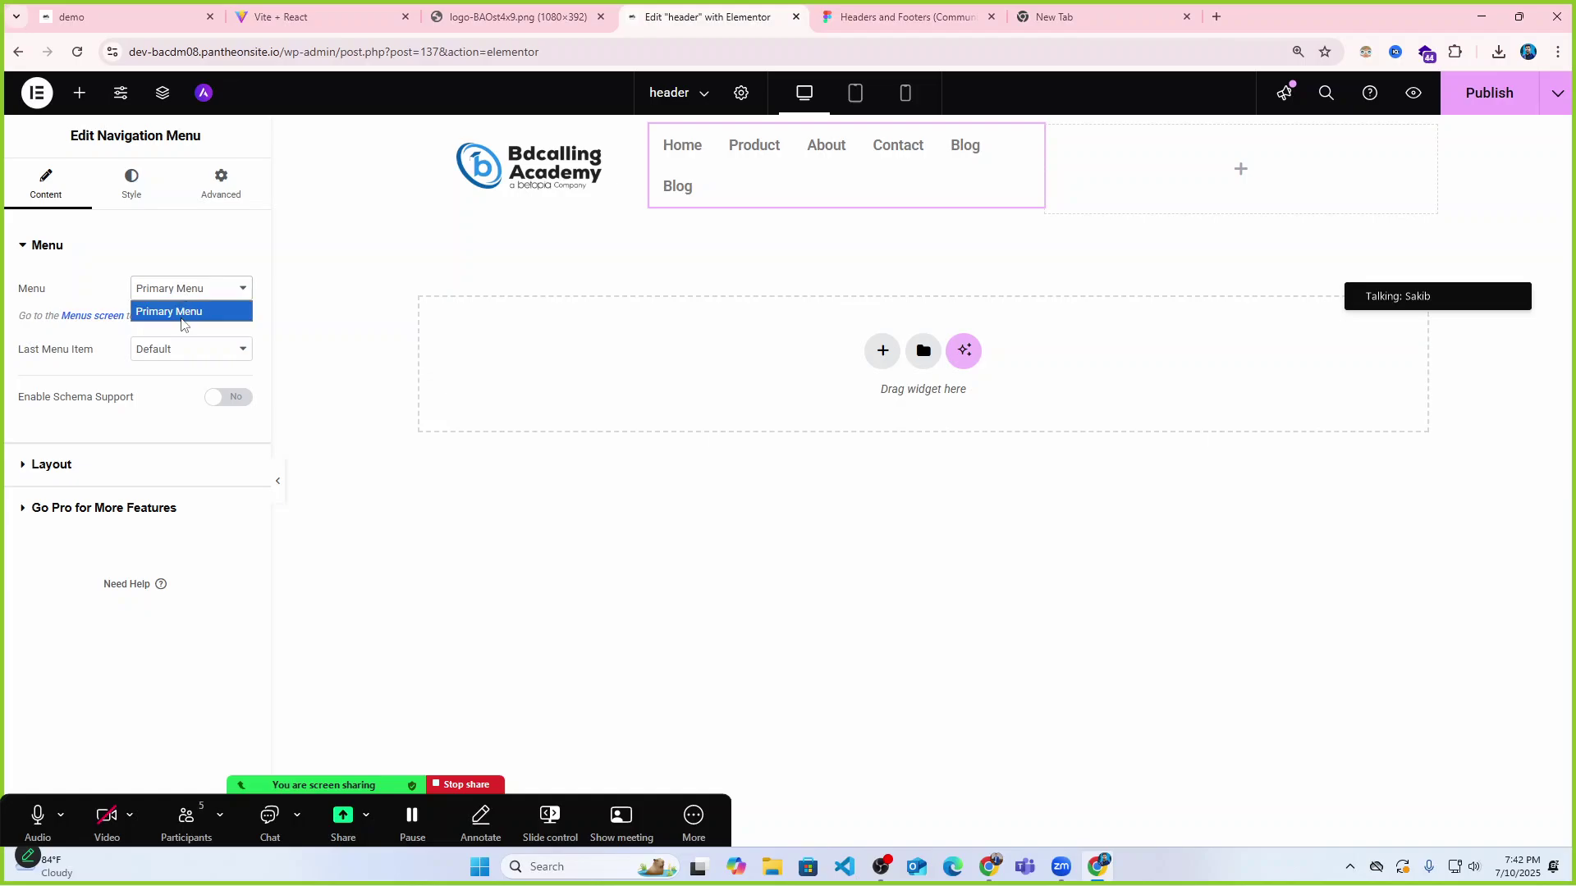
pyautogui.click(185, 300)
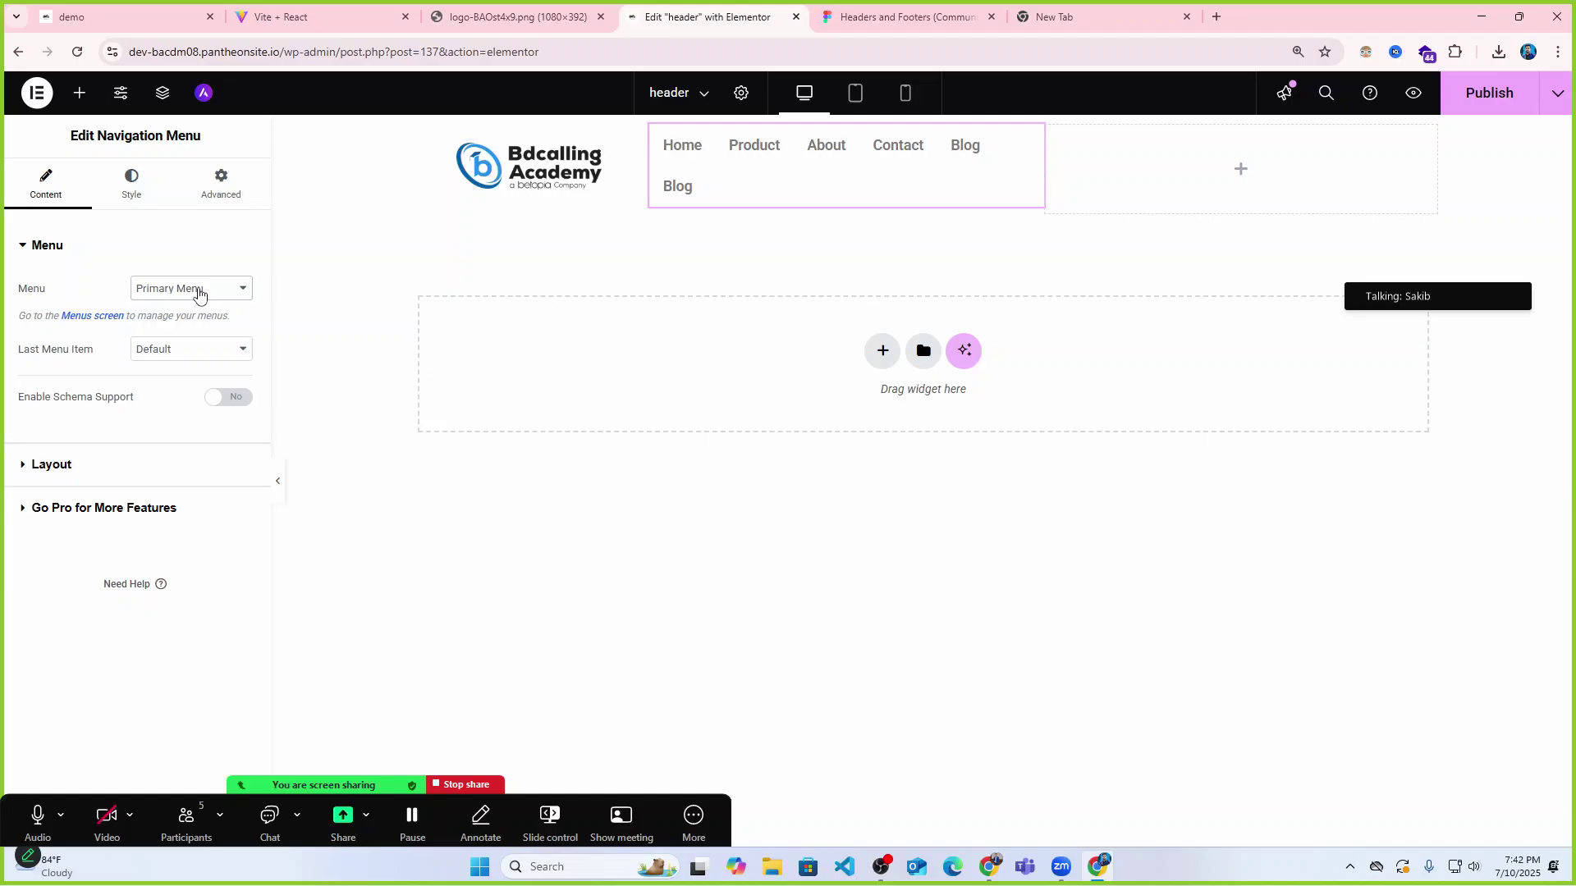
pyautogui.click(199, 294)
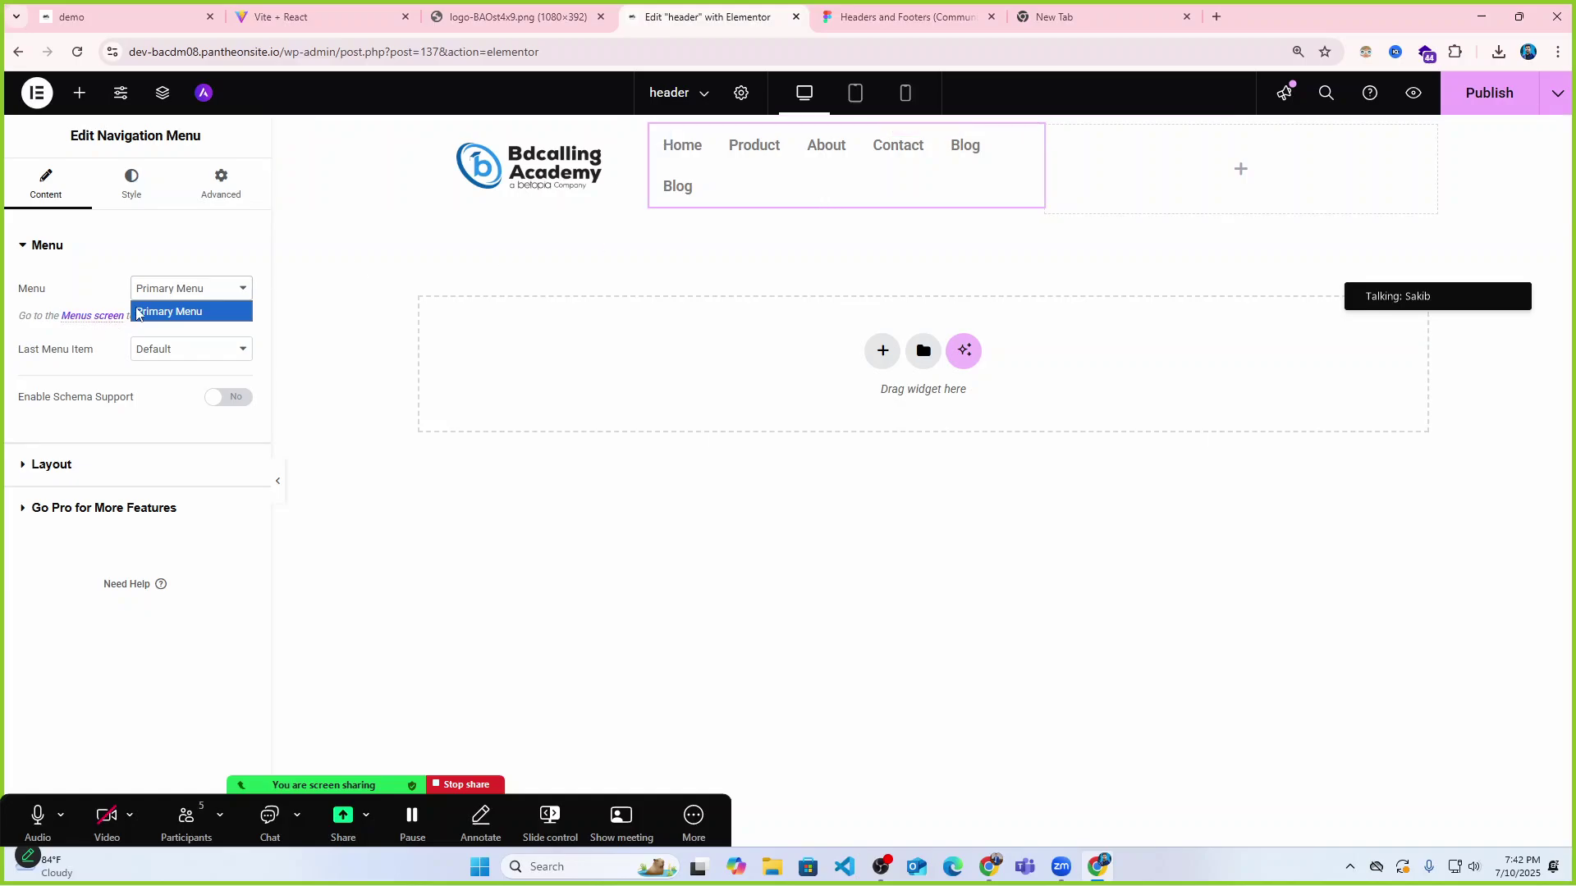
pyautogui.click(171, 309)
pyautogui.click(196, 289)
pyautogui.click(194, 307)
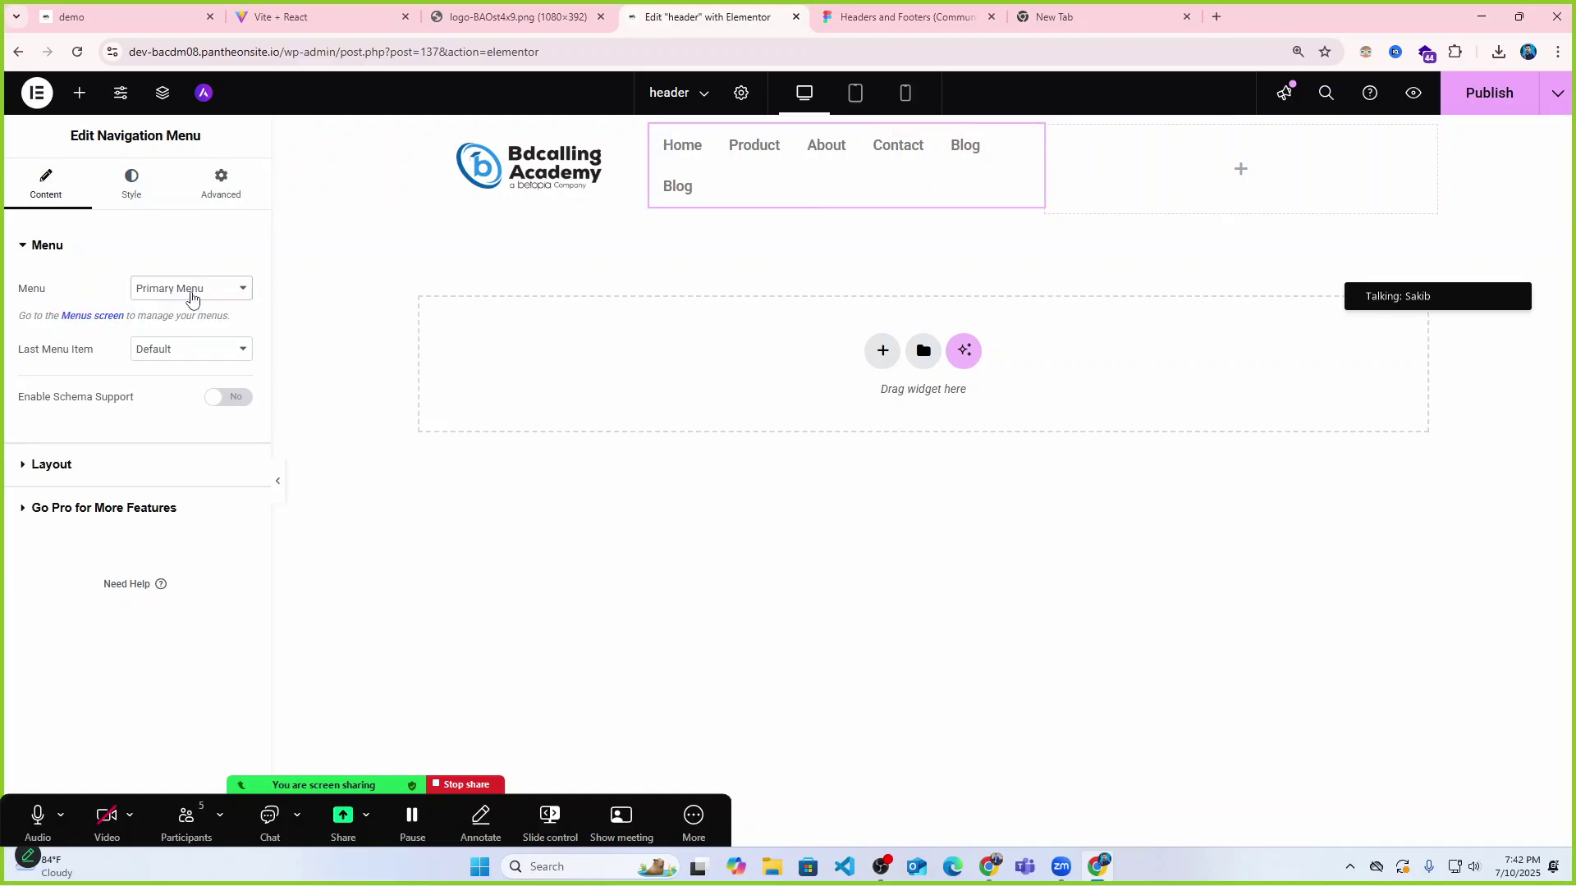
# Try the Last Menu Item as a button, revert it to Default, and preview the header.
pyautogui.click(192, 350)
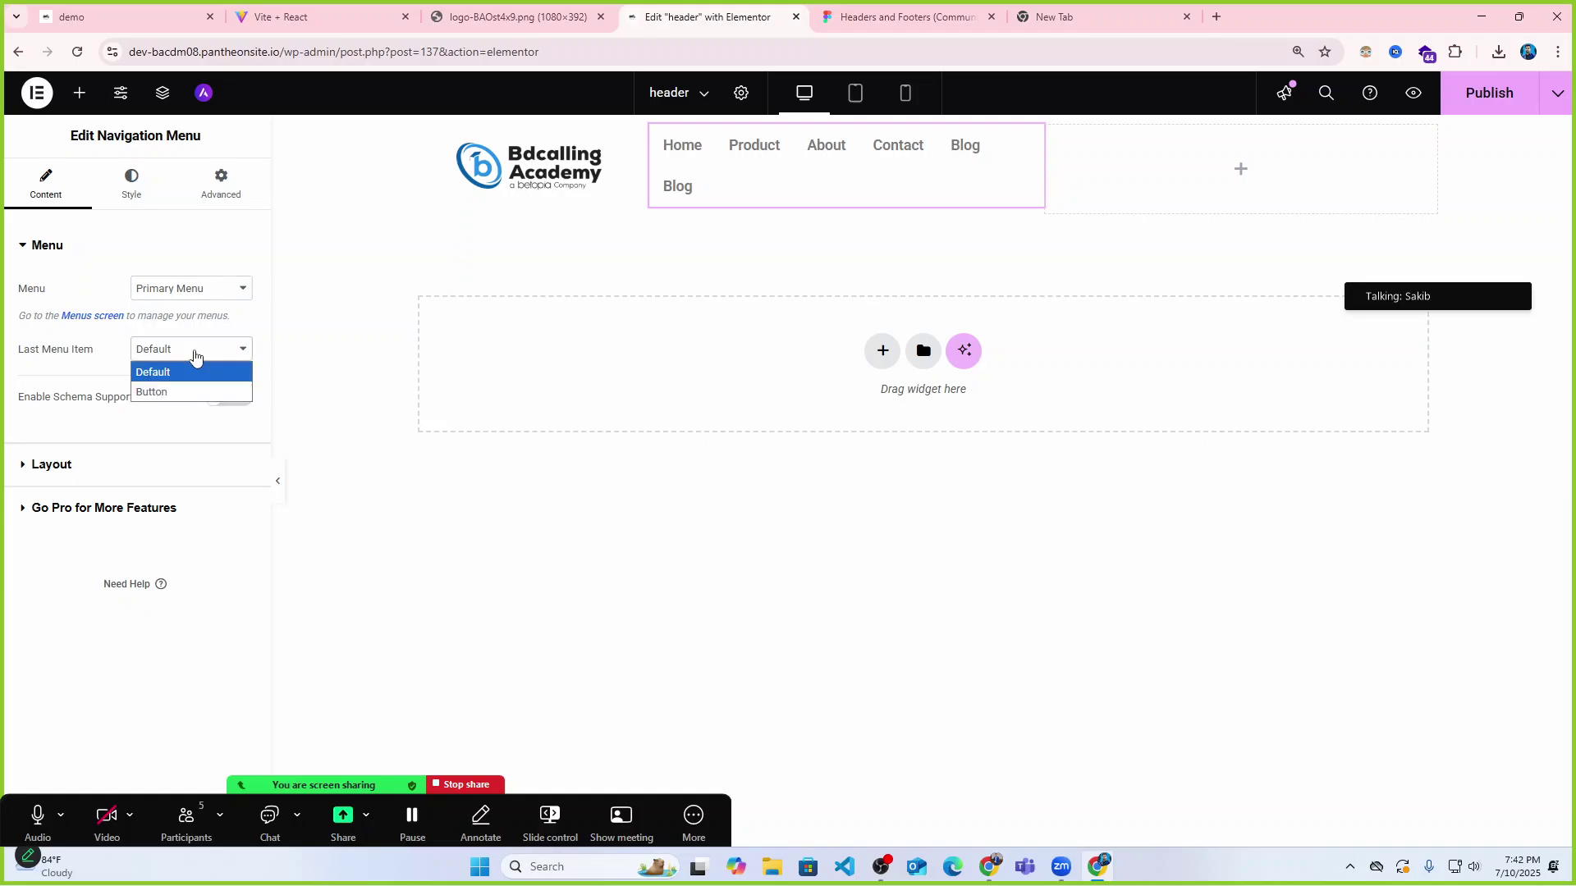
pyautogui.click(171, 393)
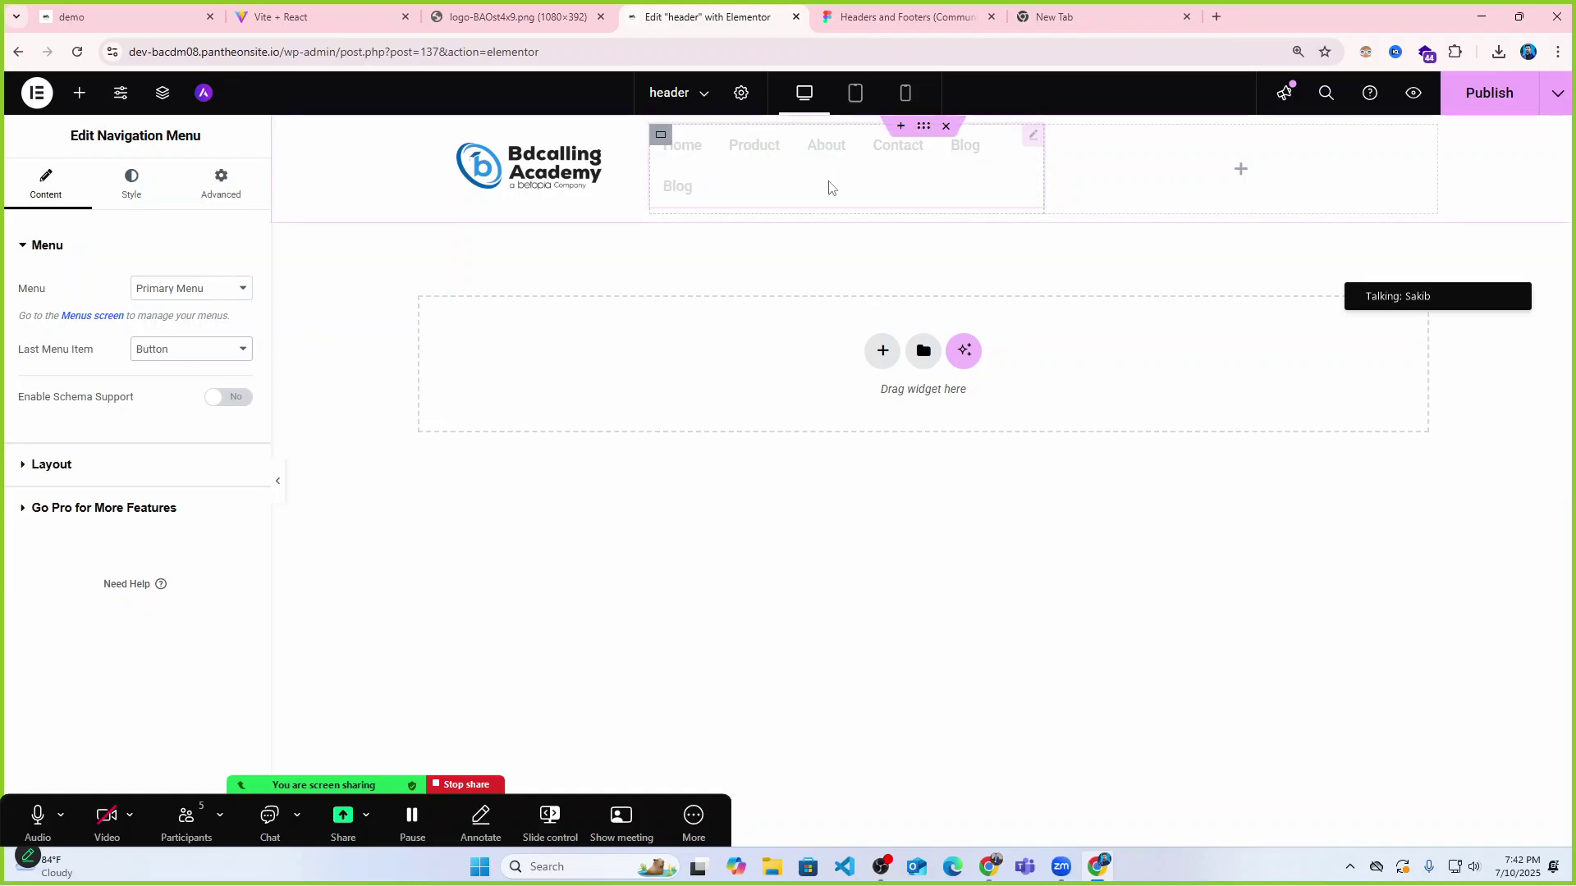
pyautogui.click(168, 349)
pyautogui.click(170, 367)
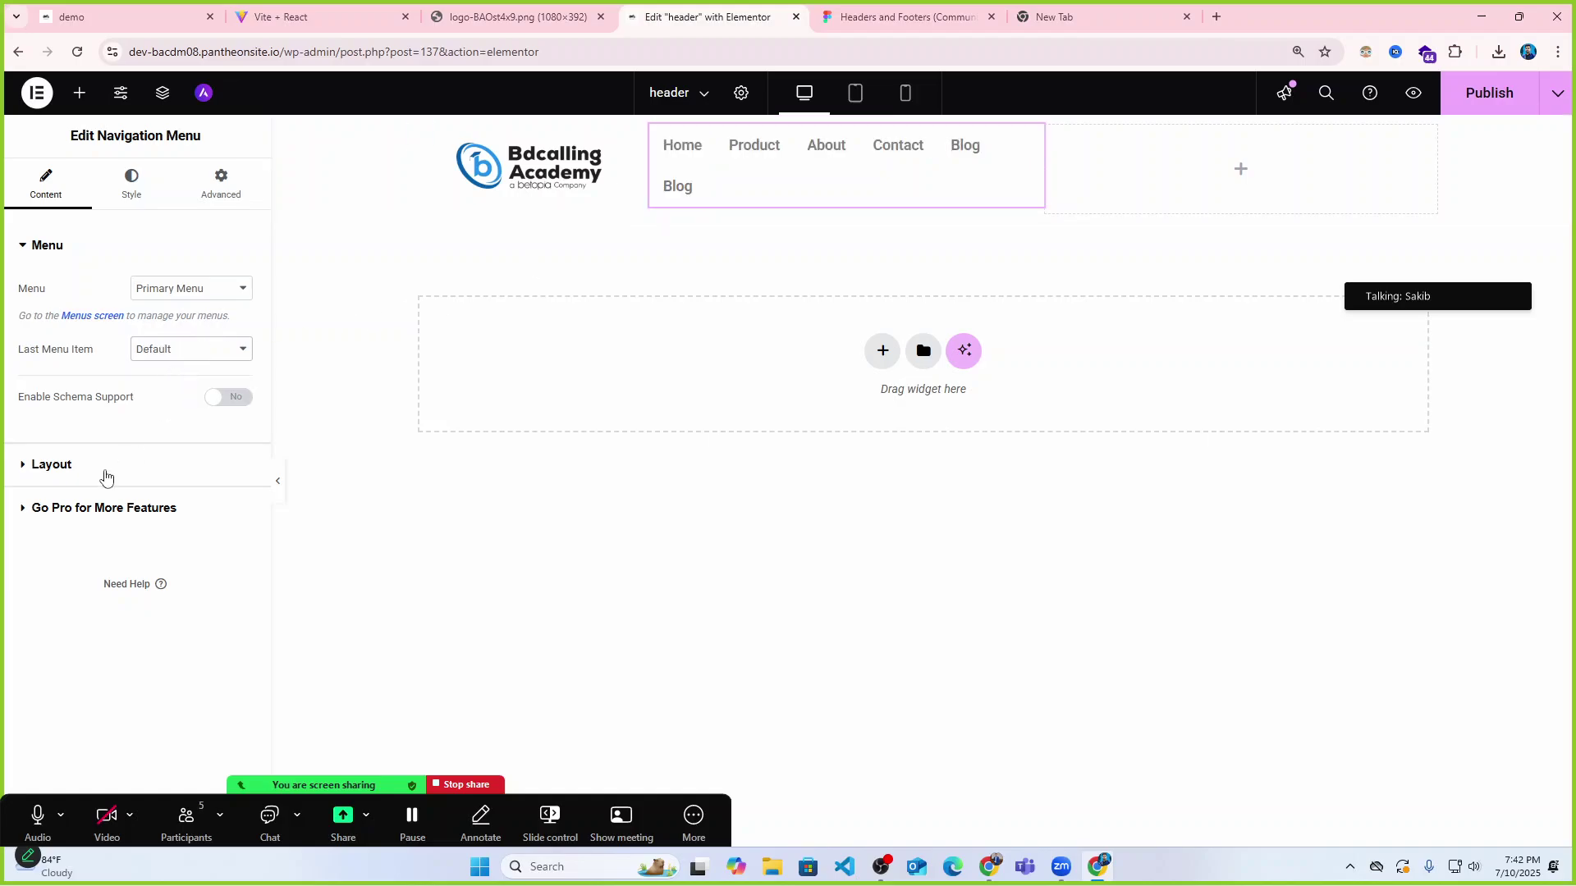
pyautogui.click(277, 481)
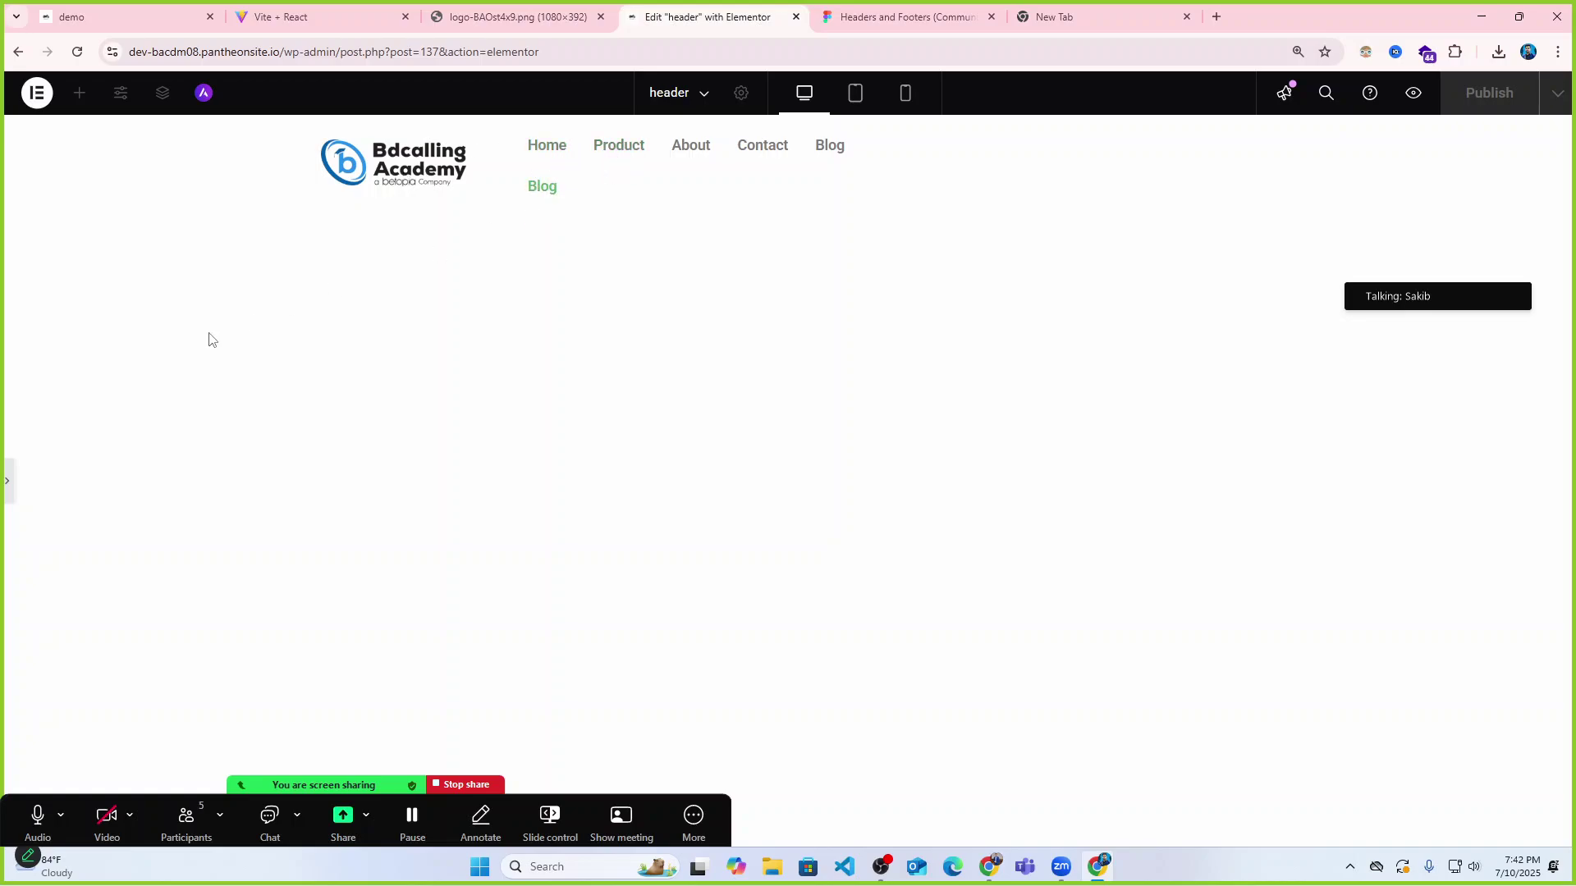
pyautogui.click(7, 482)
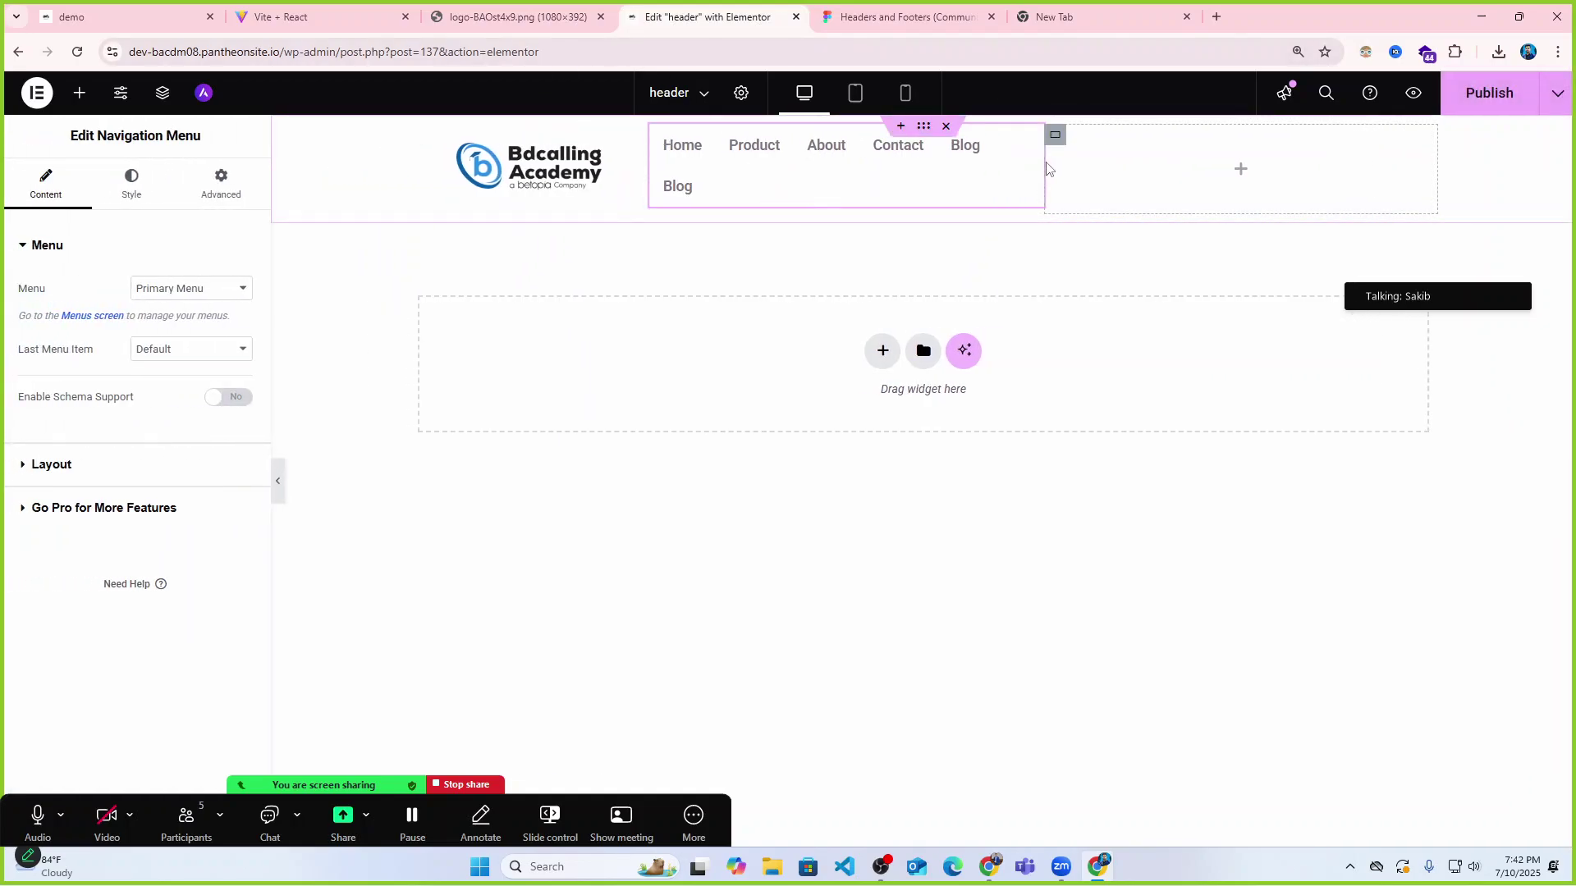
# Widen the navigation container to 47% so all links fit on one line, then preview.
pyautogui.moveTo(1040, 168); pyautogui.dragTo(1144, 177)
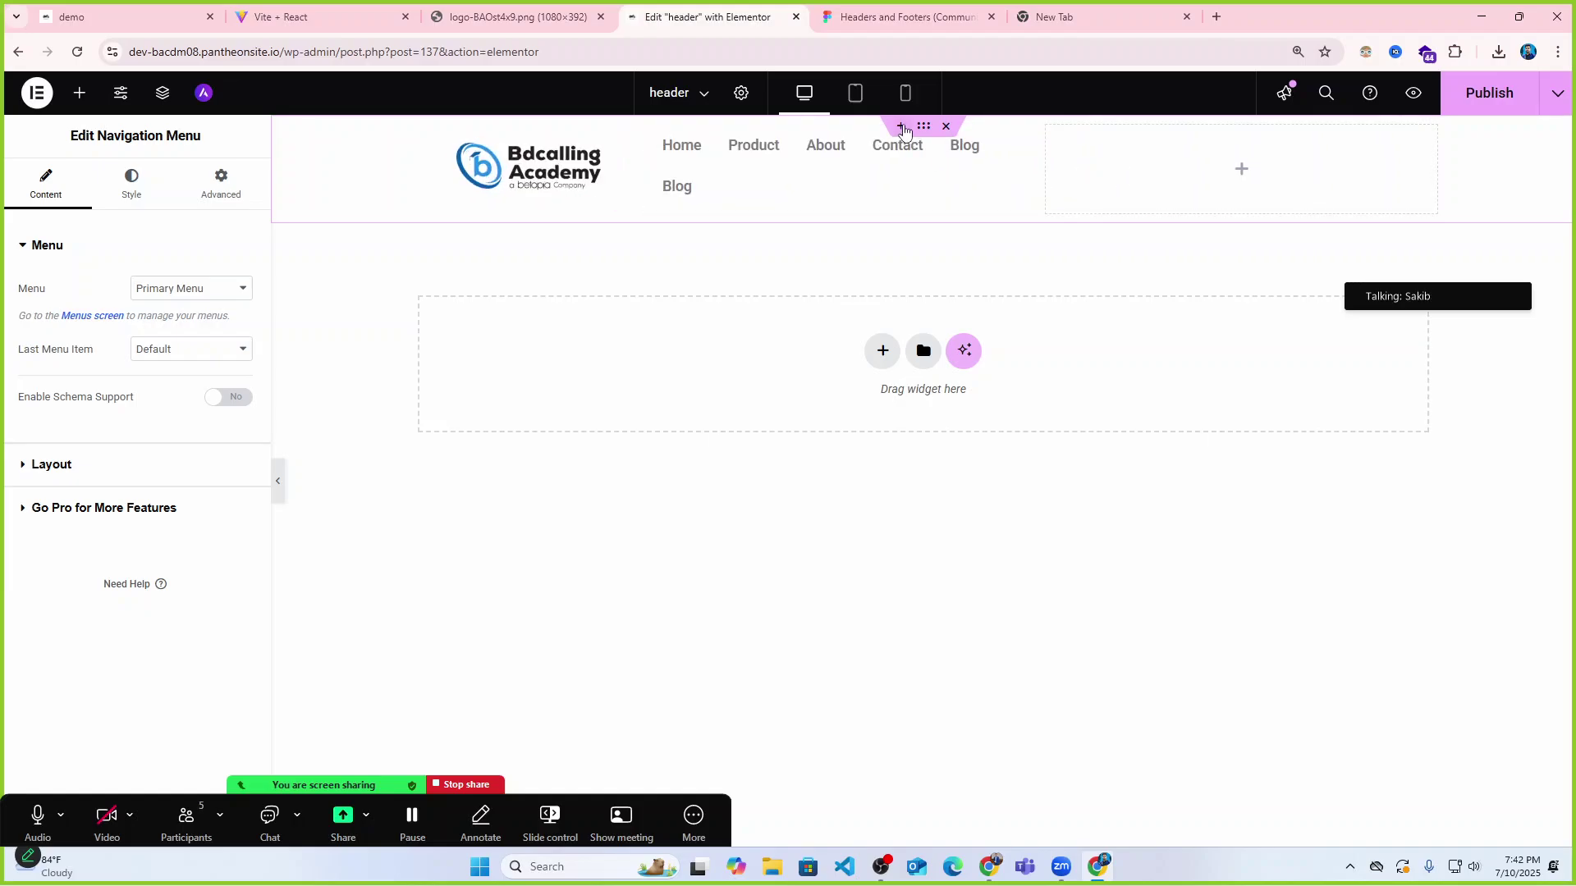
pyautogui.click(660, 137)
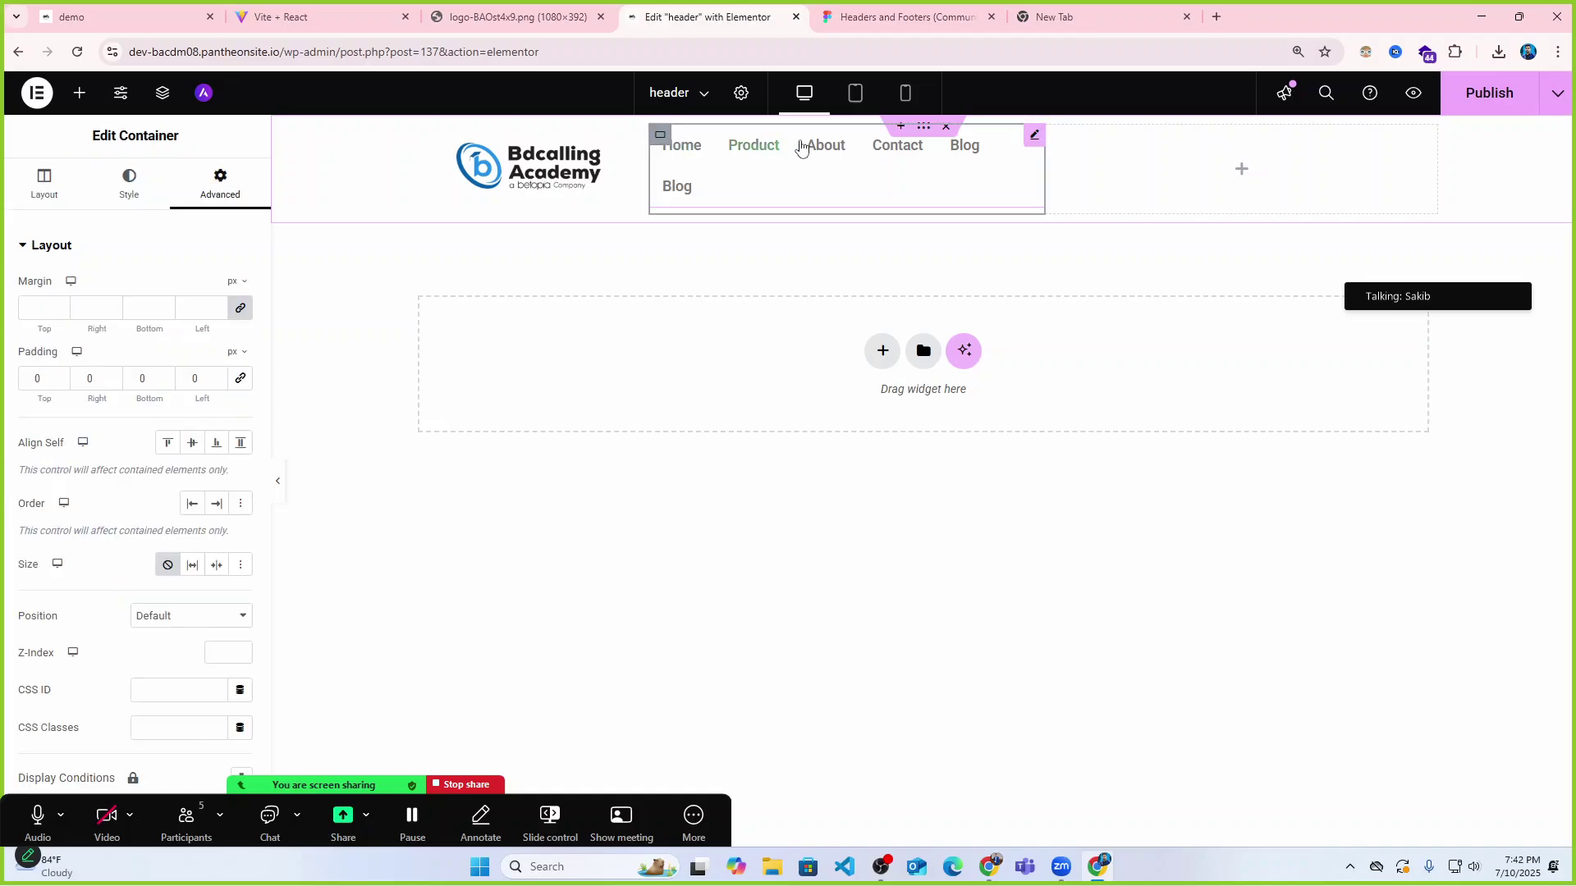
pyautogui.click(57, 183)
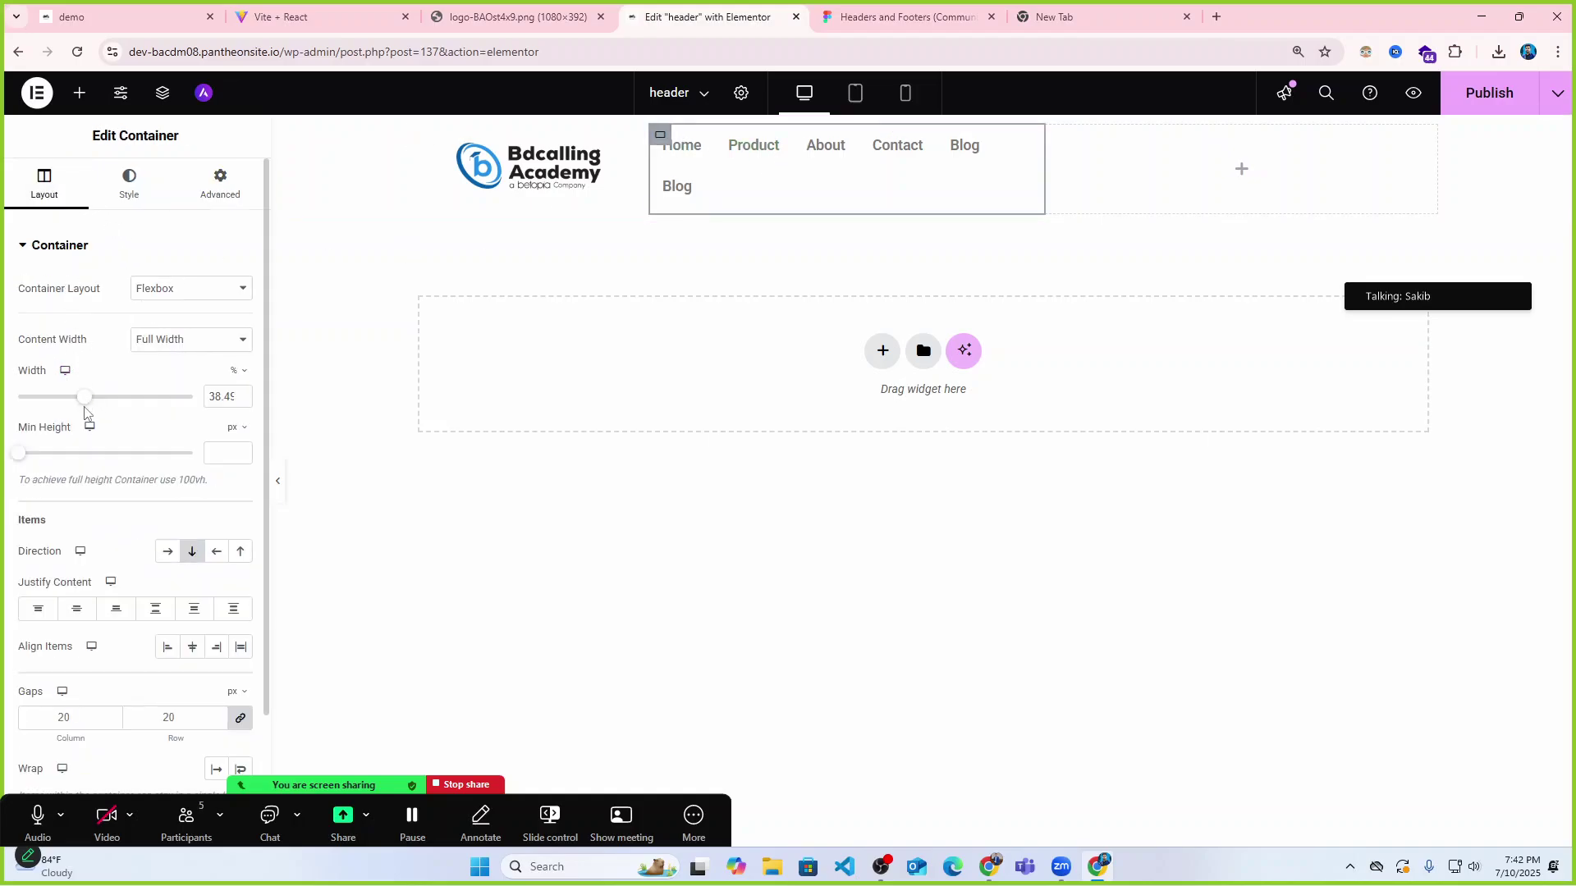
pyautogui.moveTo(84, 401); pyautogui.dragTo(100, 402)
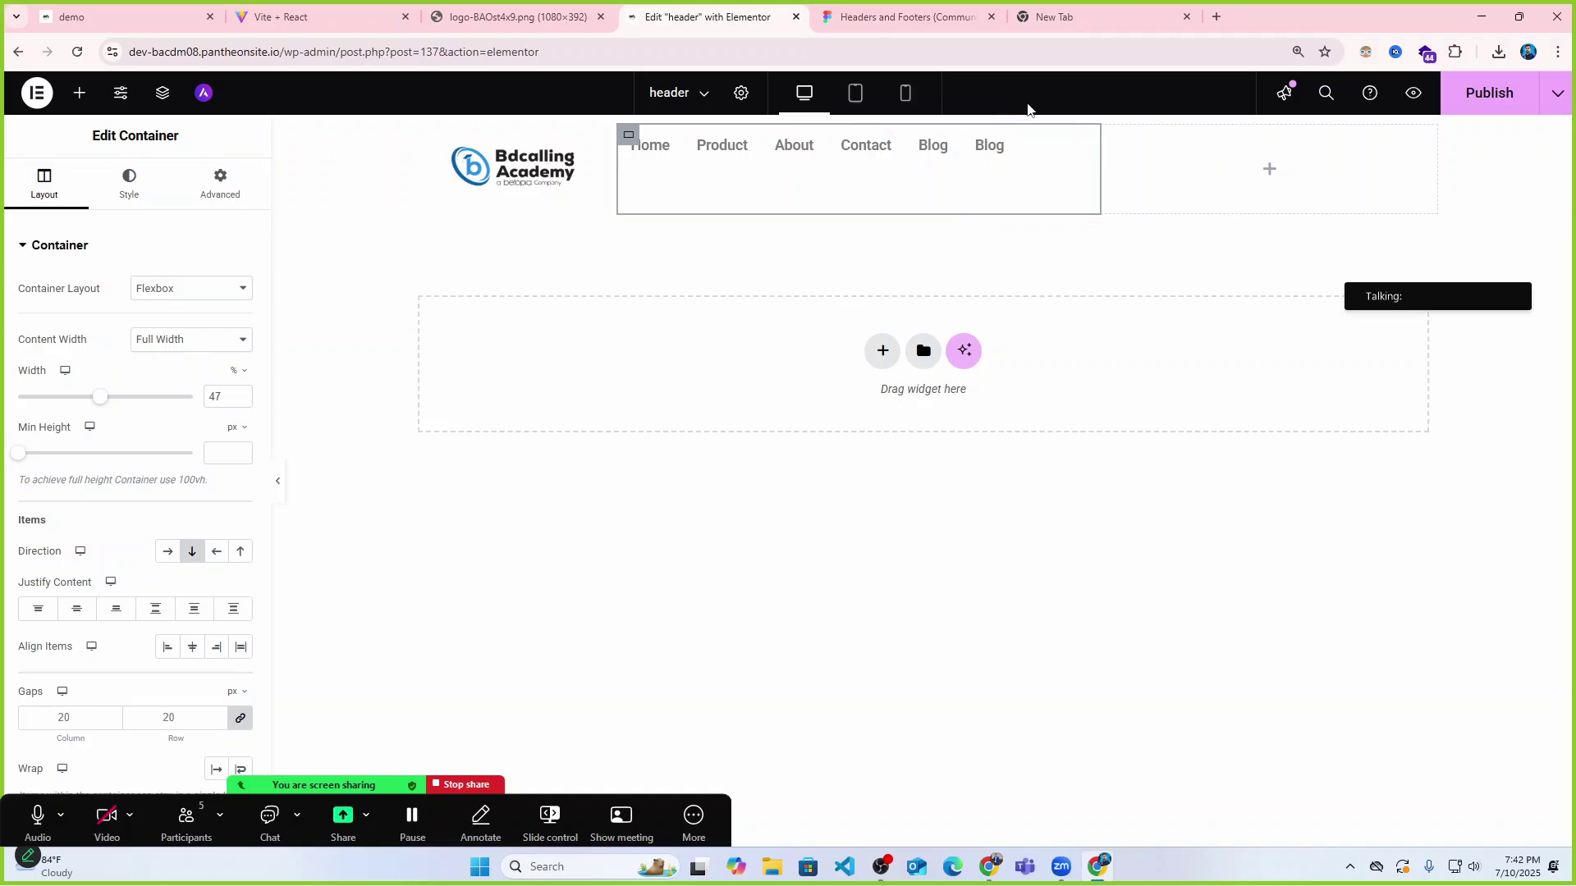
pyautogui.click(279, 482)
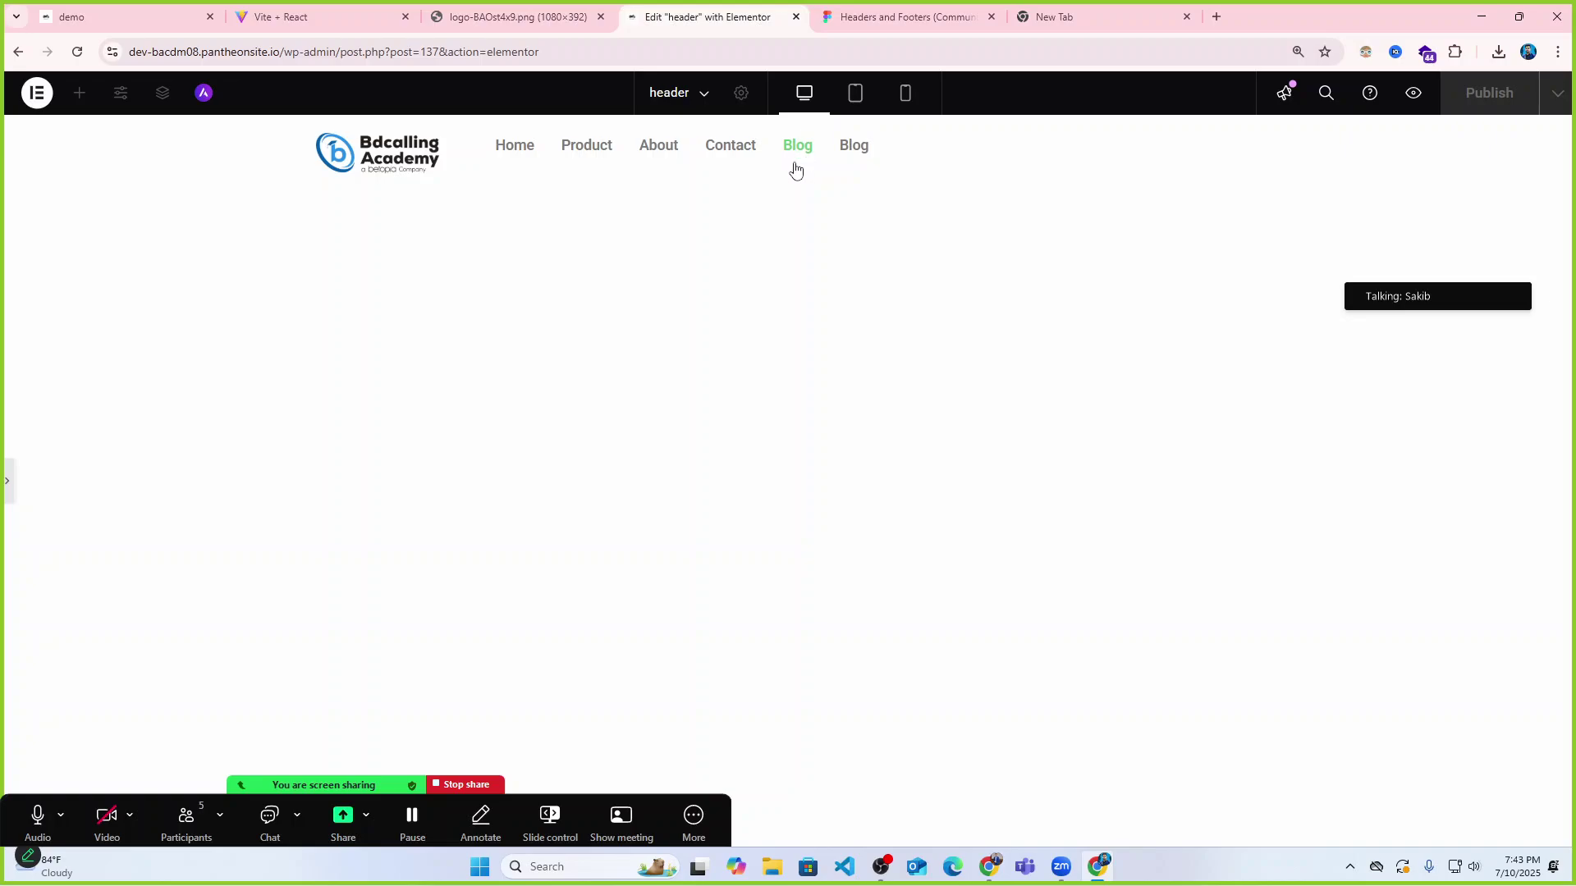
pyautogui.click(8, 482)
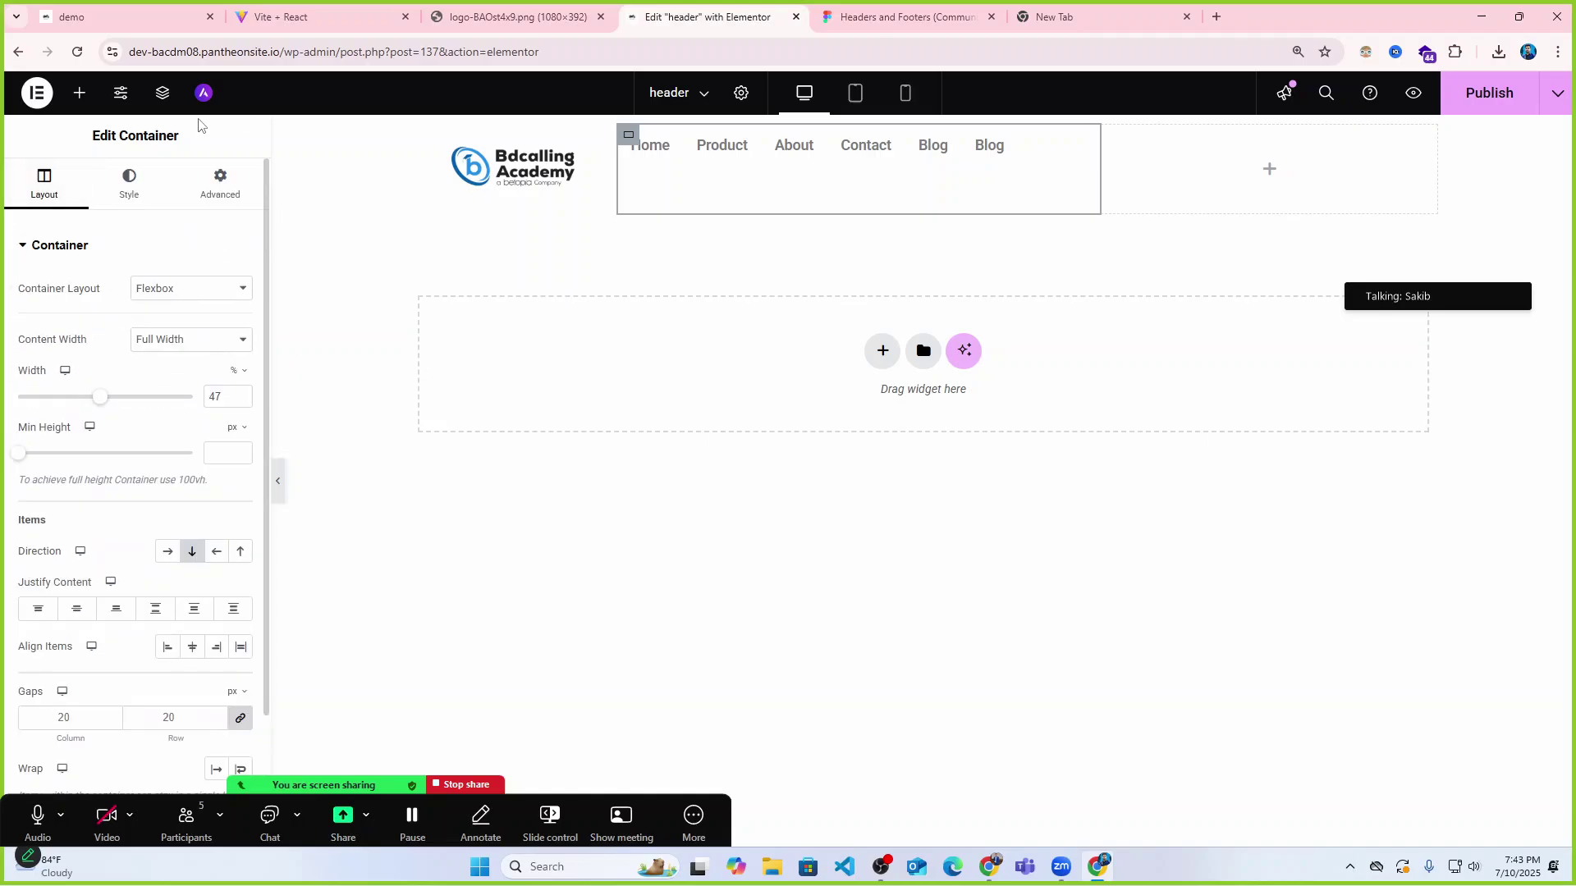
# Place a Button widget in the header's right column and select the outer header container.
pyautogui.click(82, 93)
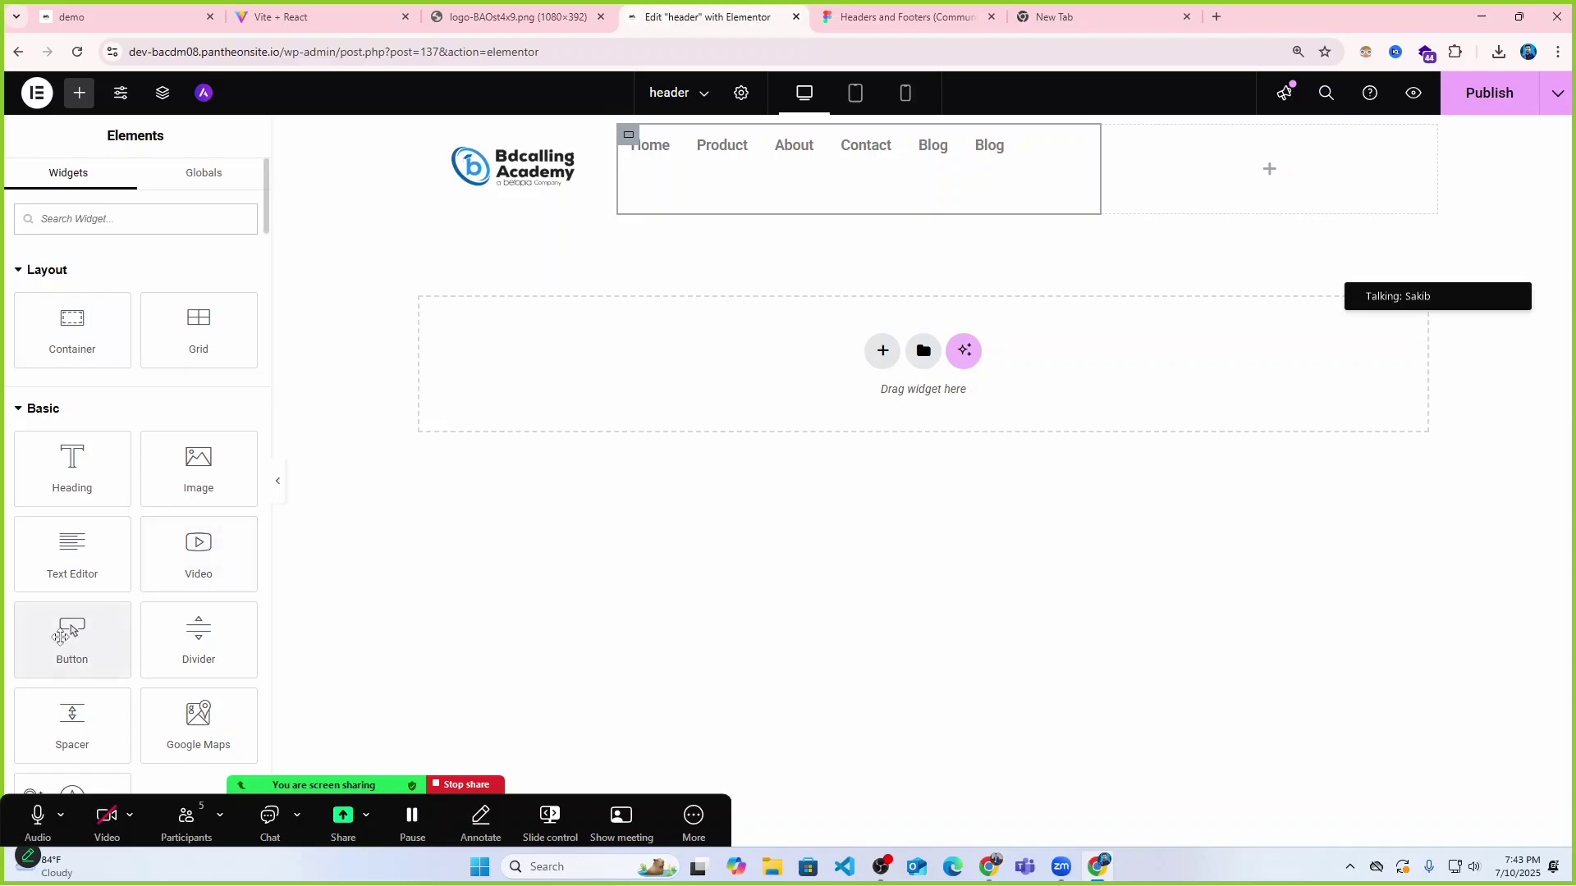
pyautogui.moveTo(72, 632); pyautogui.dragTo(1232, 187)
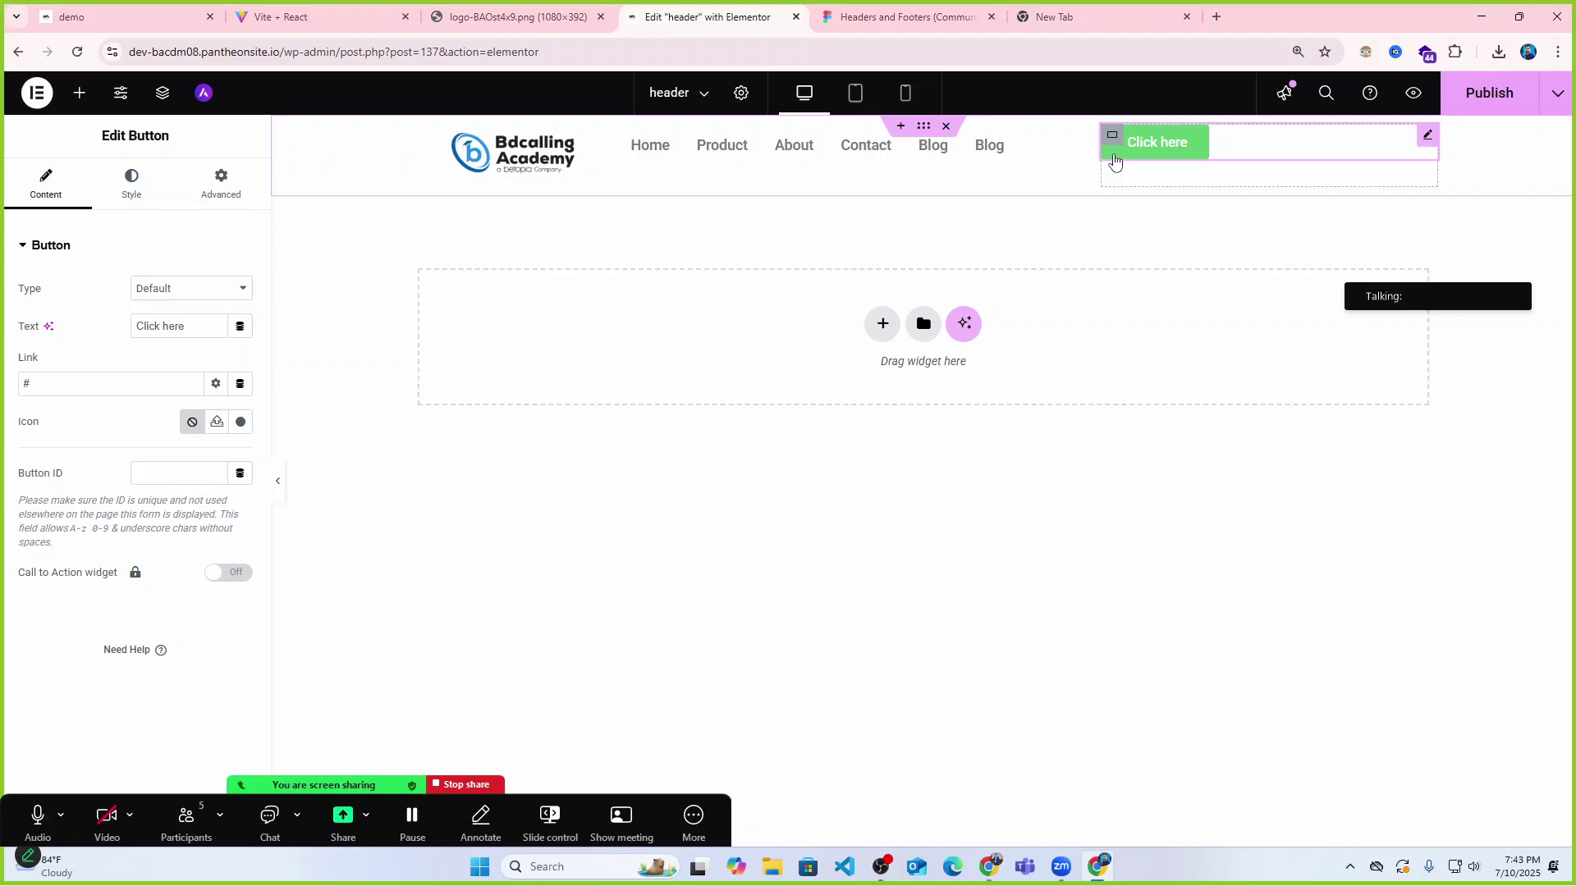
pyautogui.click(923, 129)
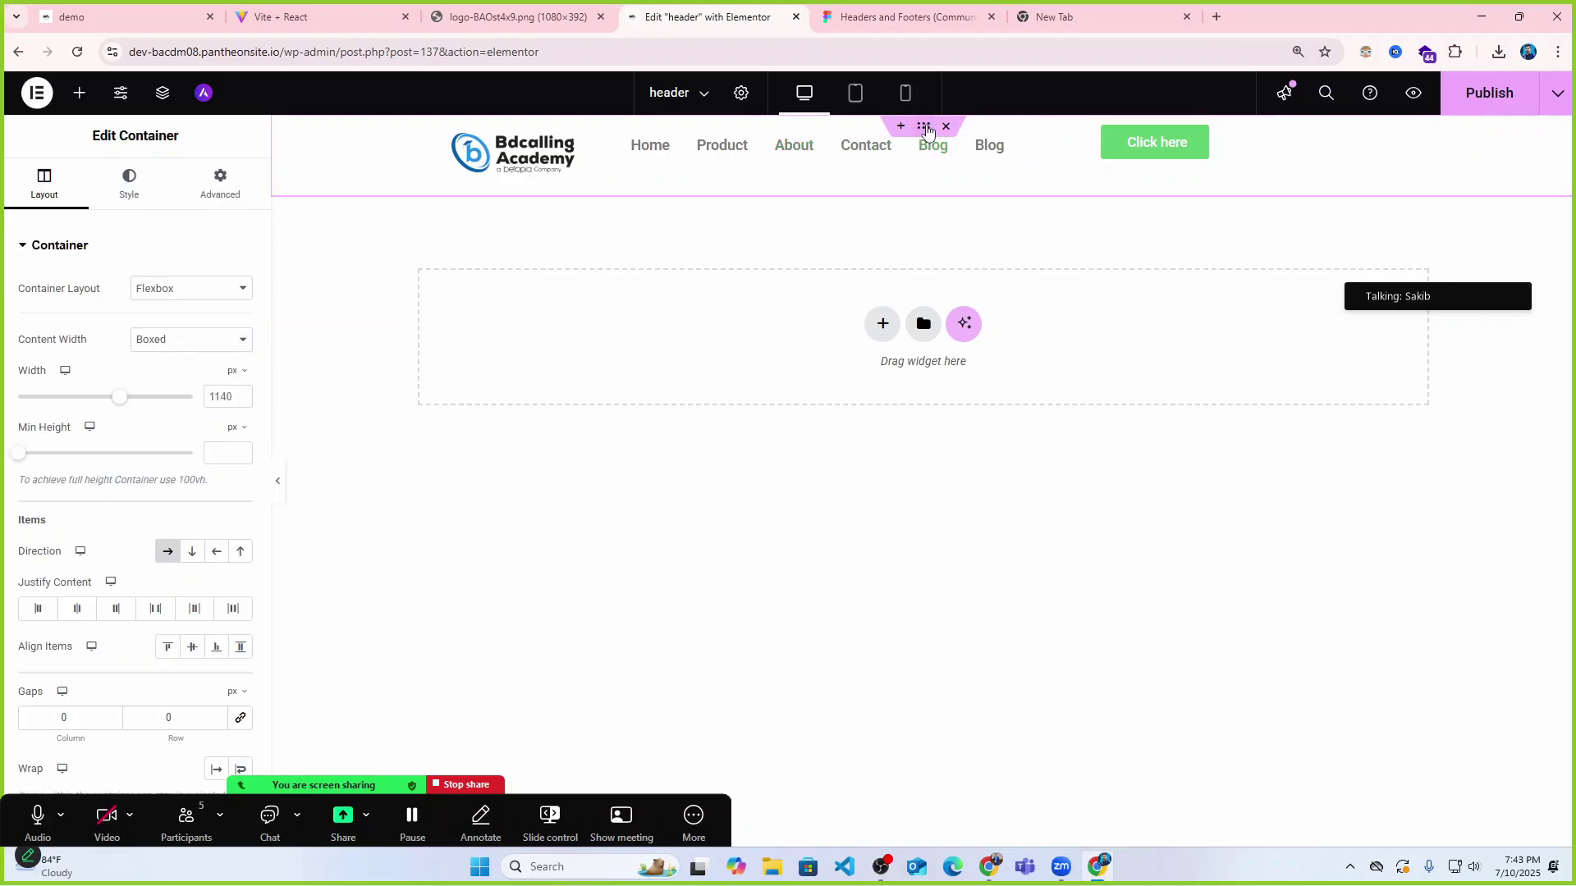
# Centre the header items vertically, apply Space Between, and narrow the container beside the menu.
pyautogui.click(193, 648)
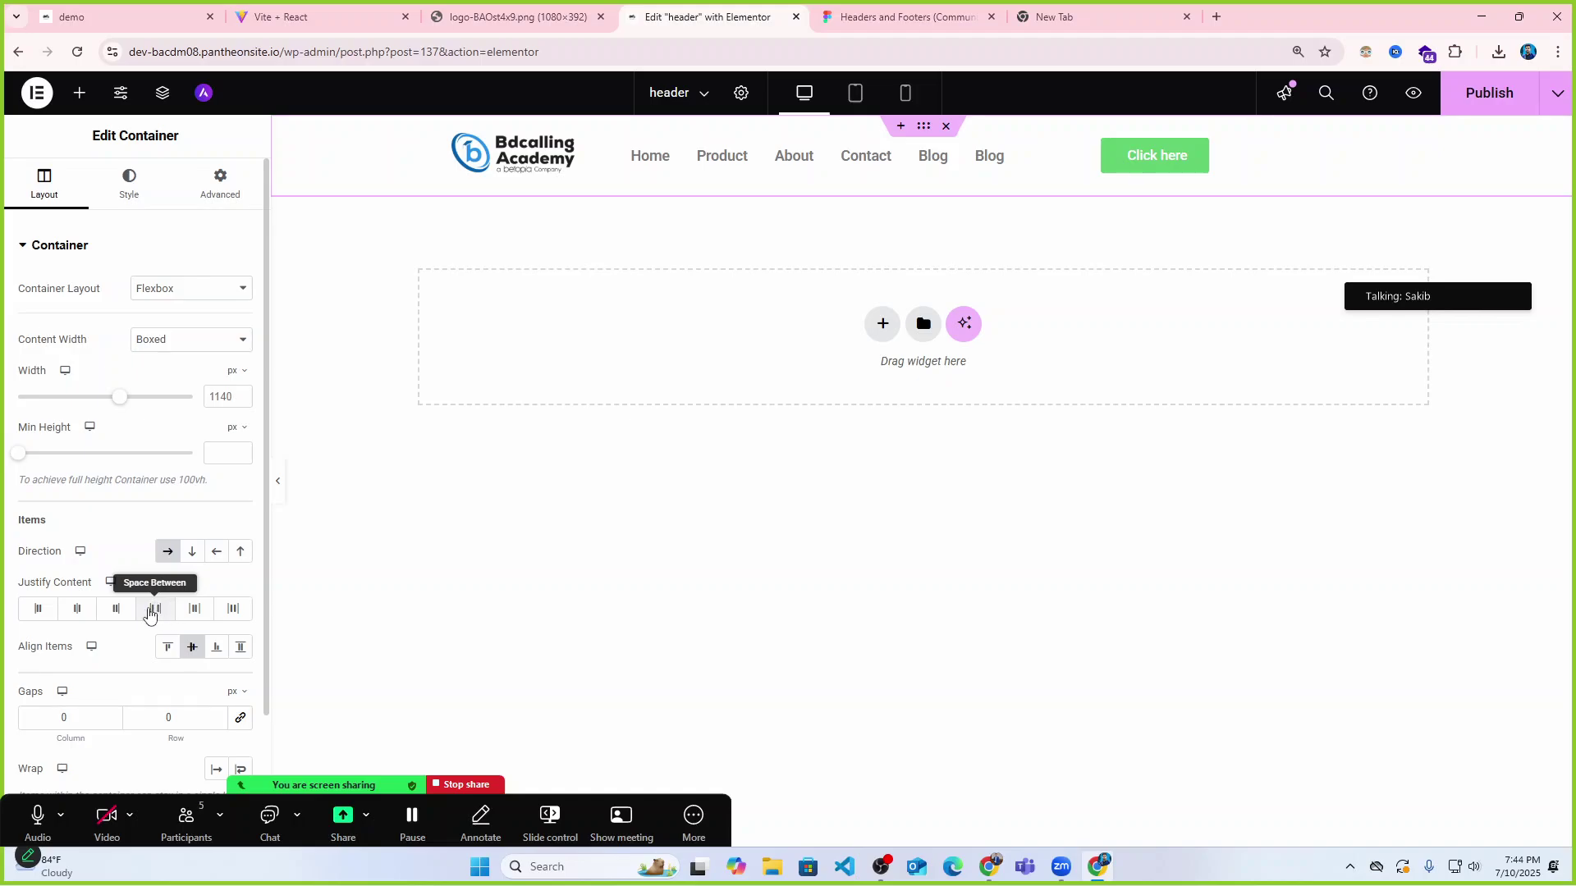
pyautogui.click(154, 610)
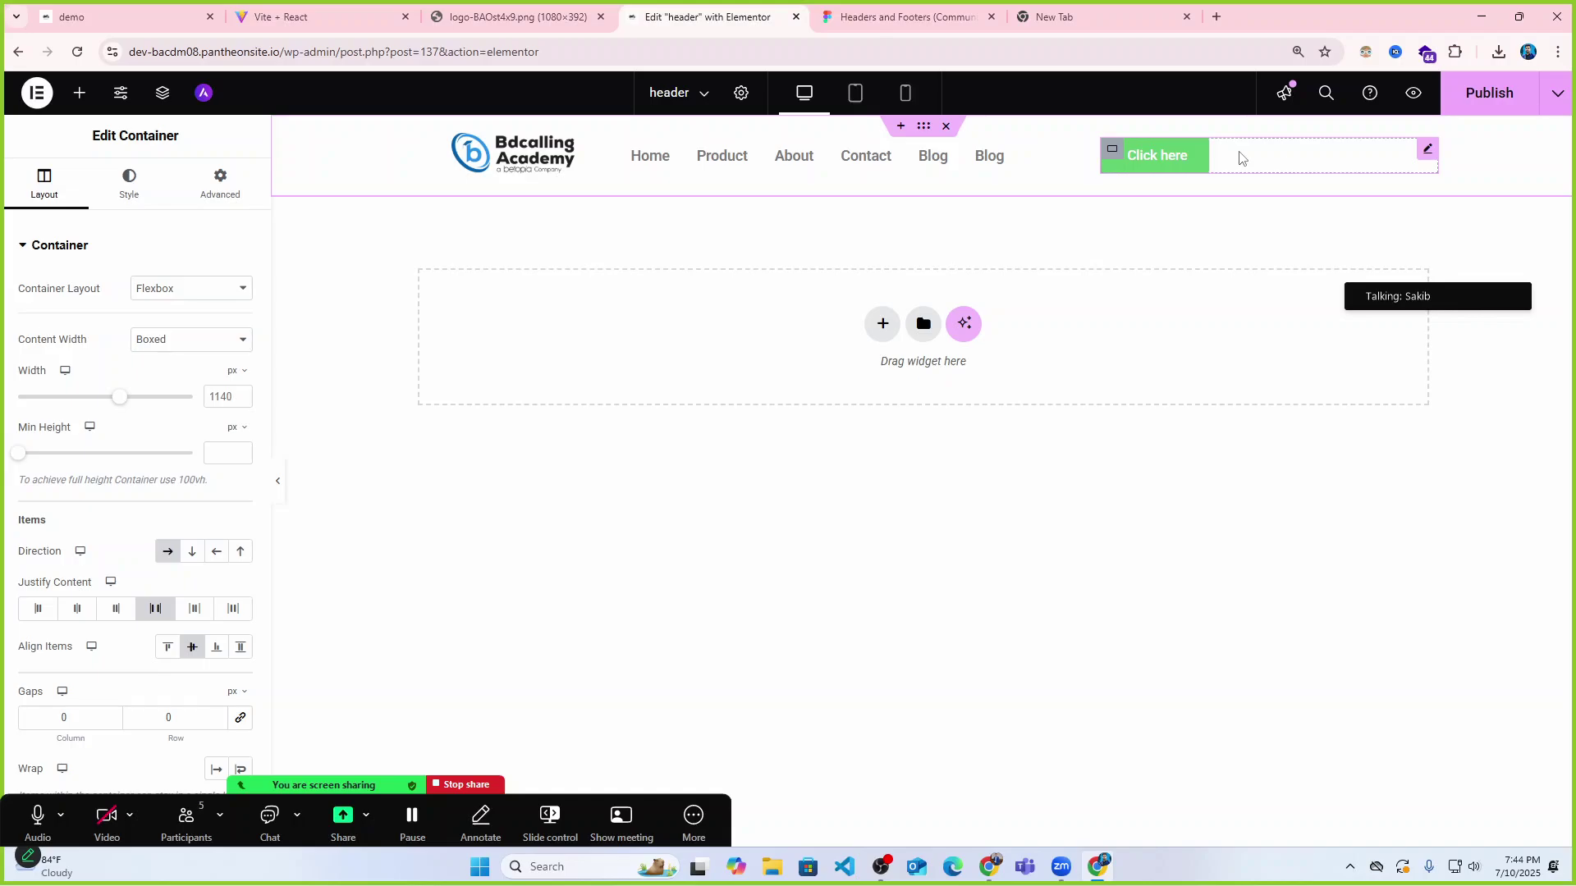
pyautogui.click(1114, 146)
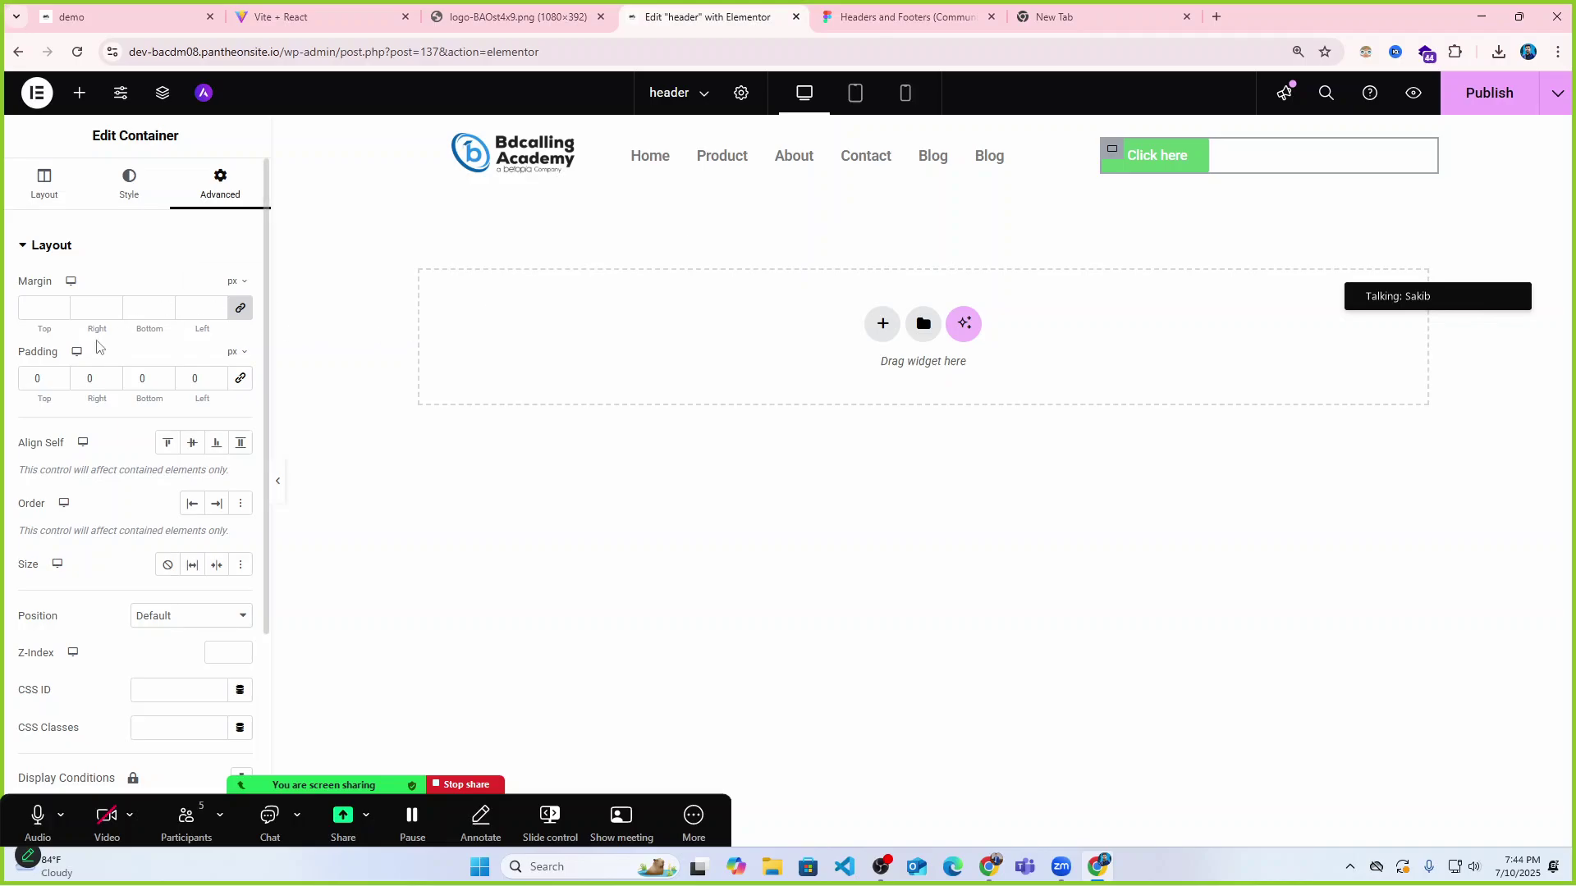
pyautogui.click(44, 185)
pyautogui.moveTo(105, 397)
pyautogui.mouseDown()
pyautogui.moveTo(63, 399)
pyautogui.moveTo(85, 399)
pyautogui.mouseUp()
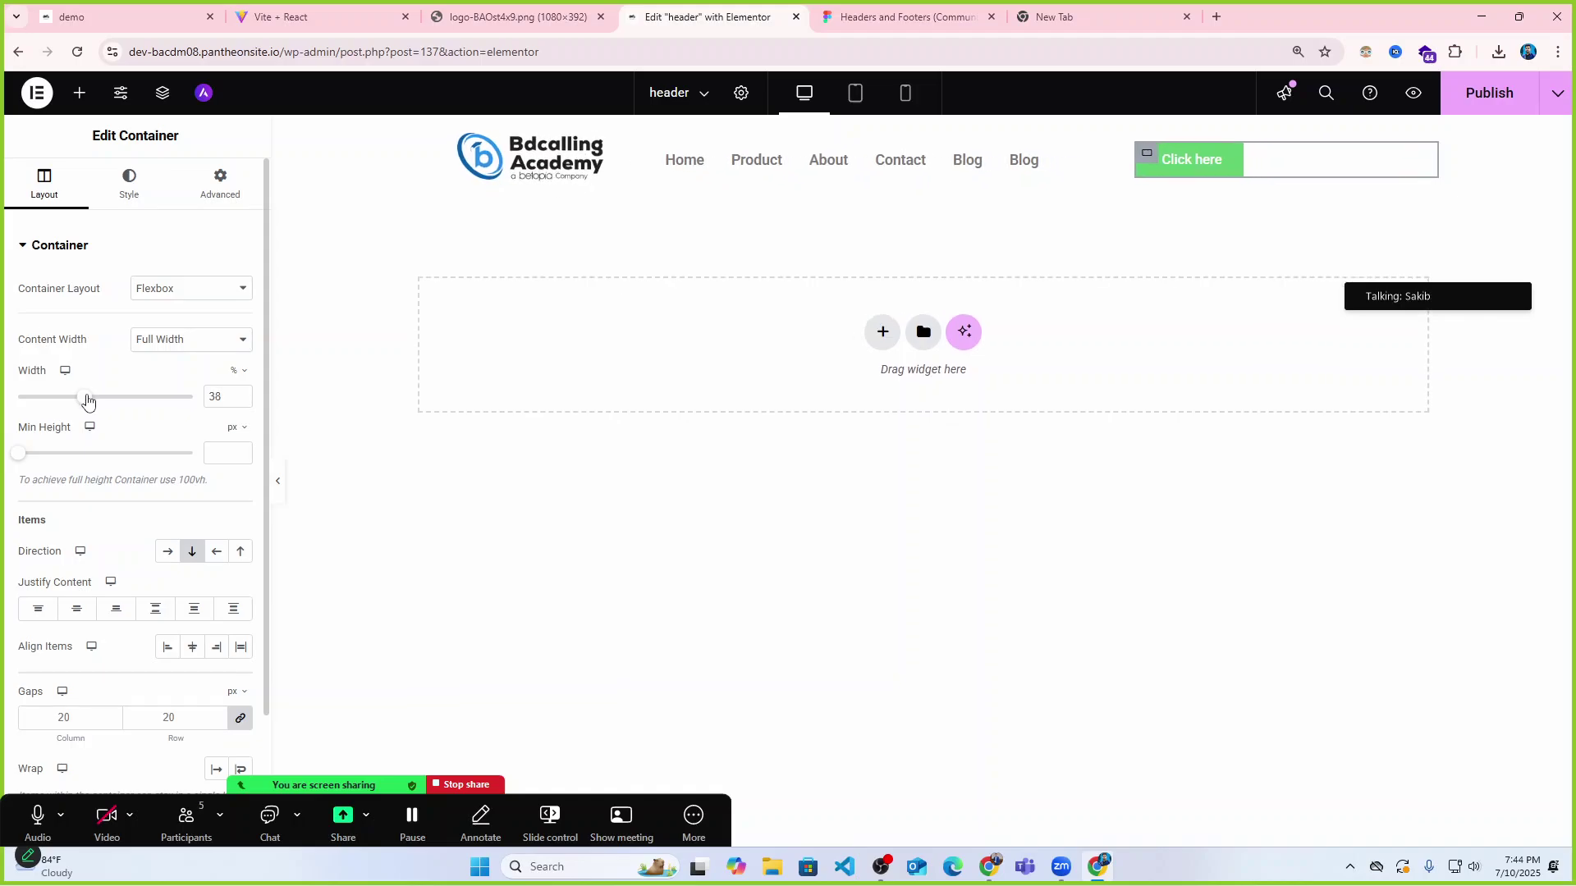
# Shrink the Click here button's column to about 10%, reapply Space Between, and preview the header.
pyautogui.click(923, 127)
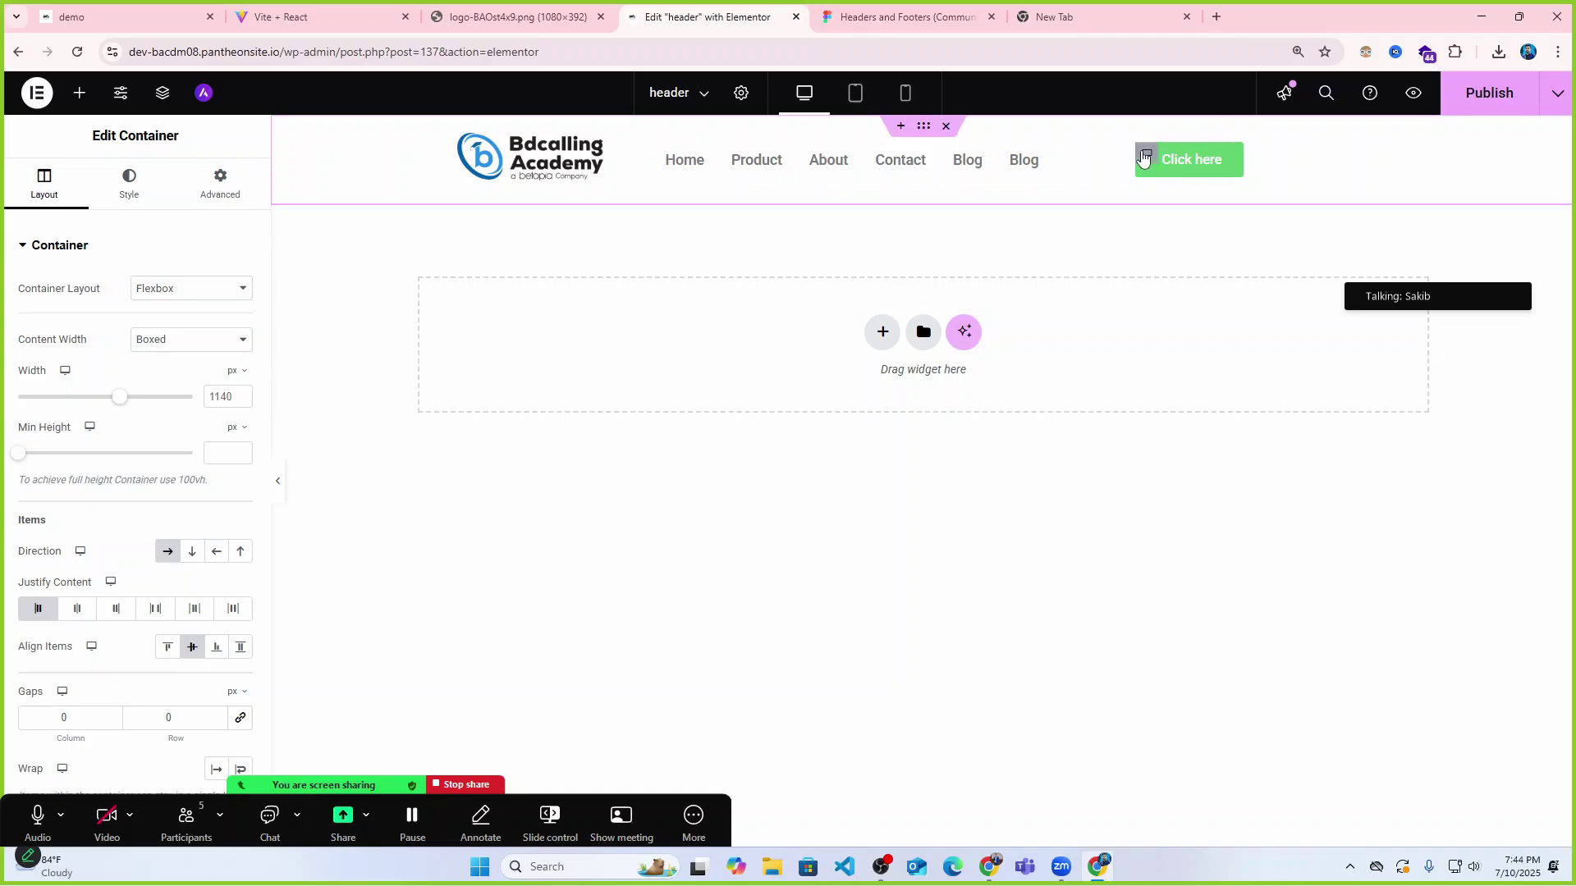
pyautogui.click(1146, 153)
pyautogui.moveTo(88, 398); pyautogui.dragTo(42, 400)
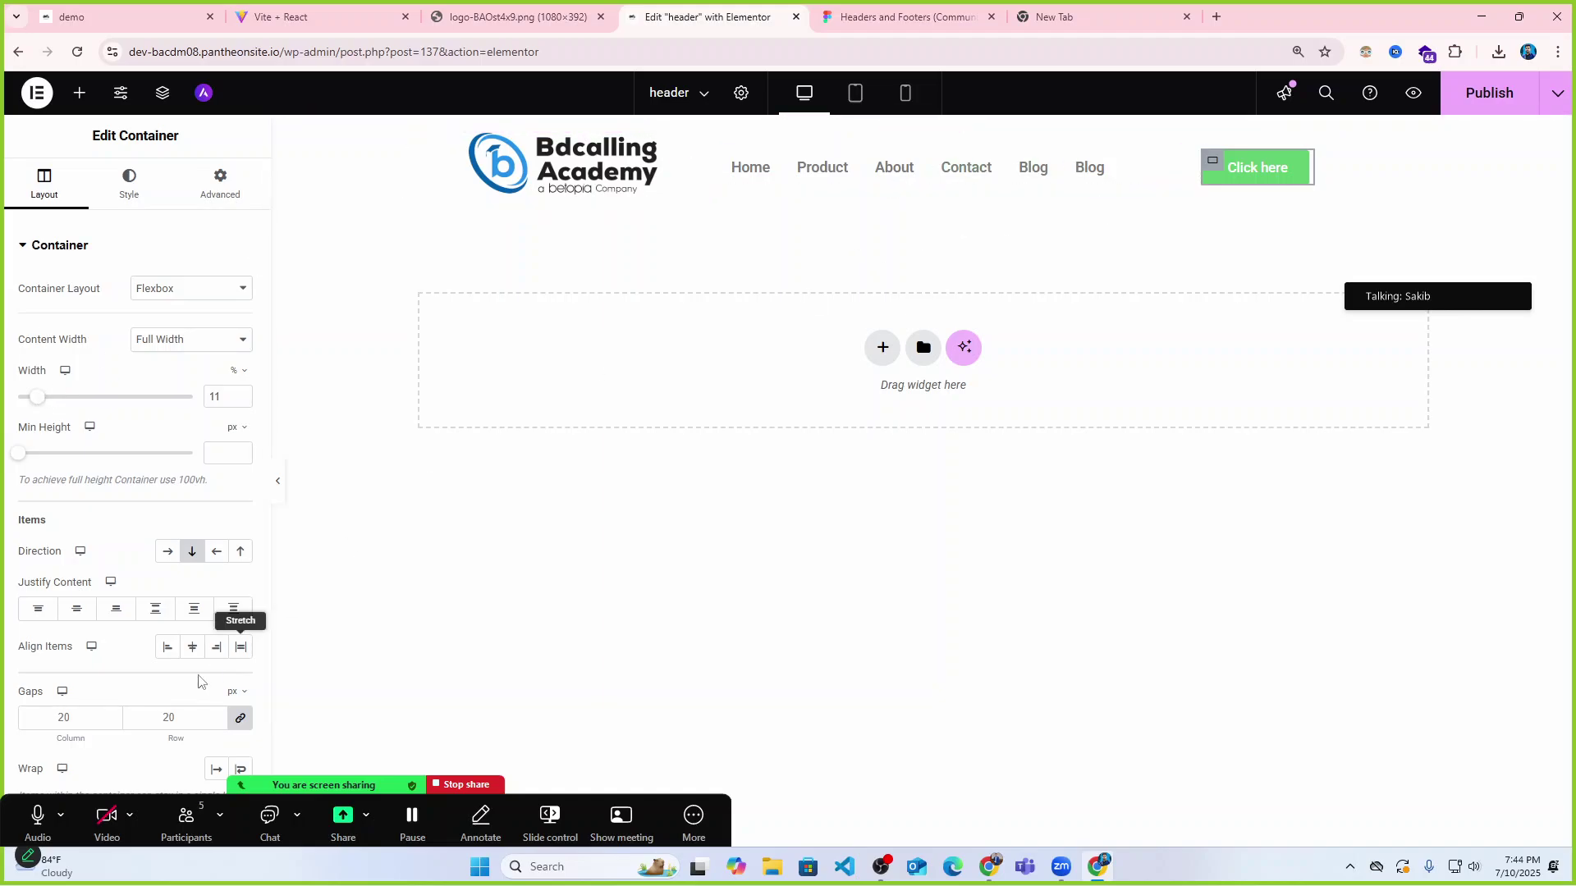
pyautogui.click(924, 125)
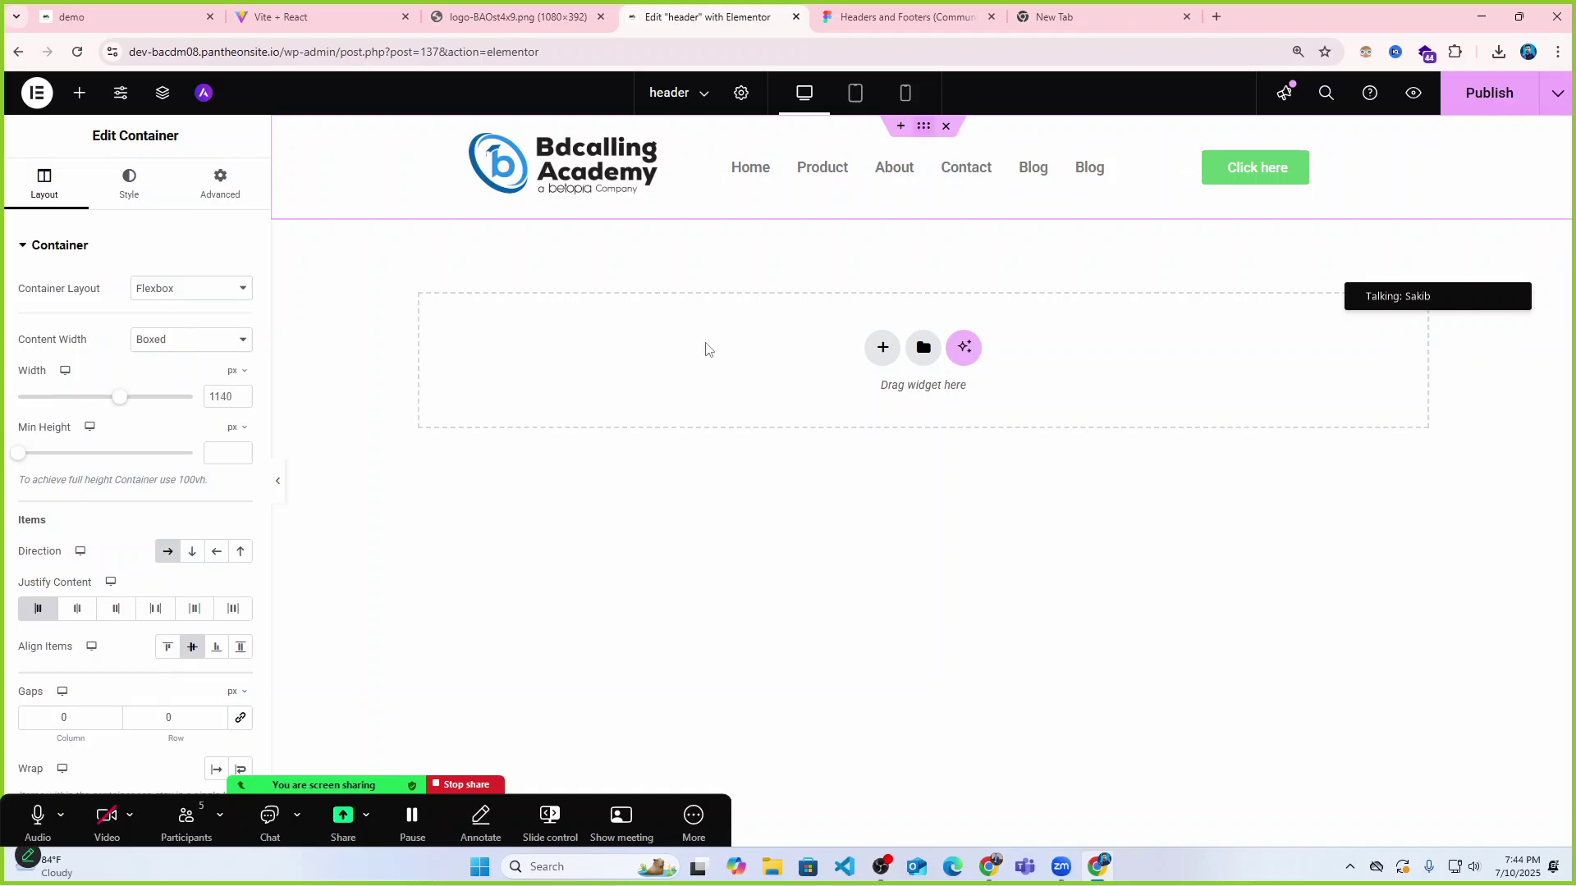
pyautogui.click(79, 610)
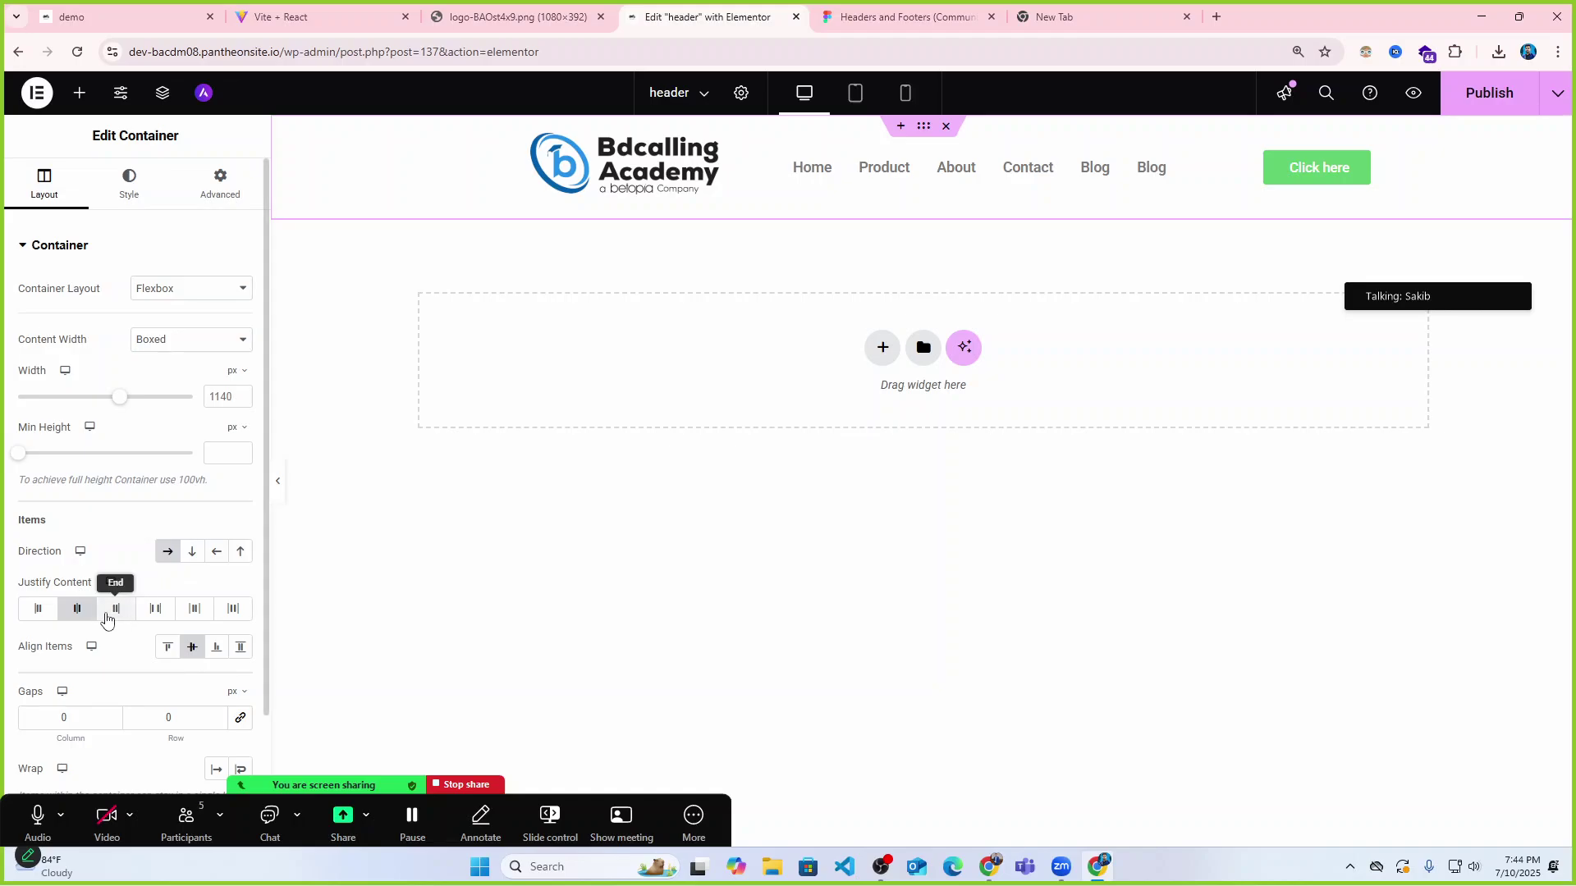
pyautogui.click(114, 610)
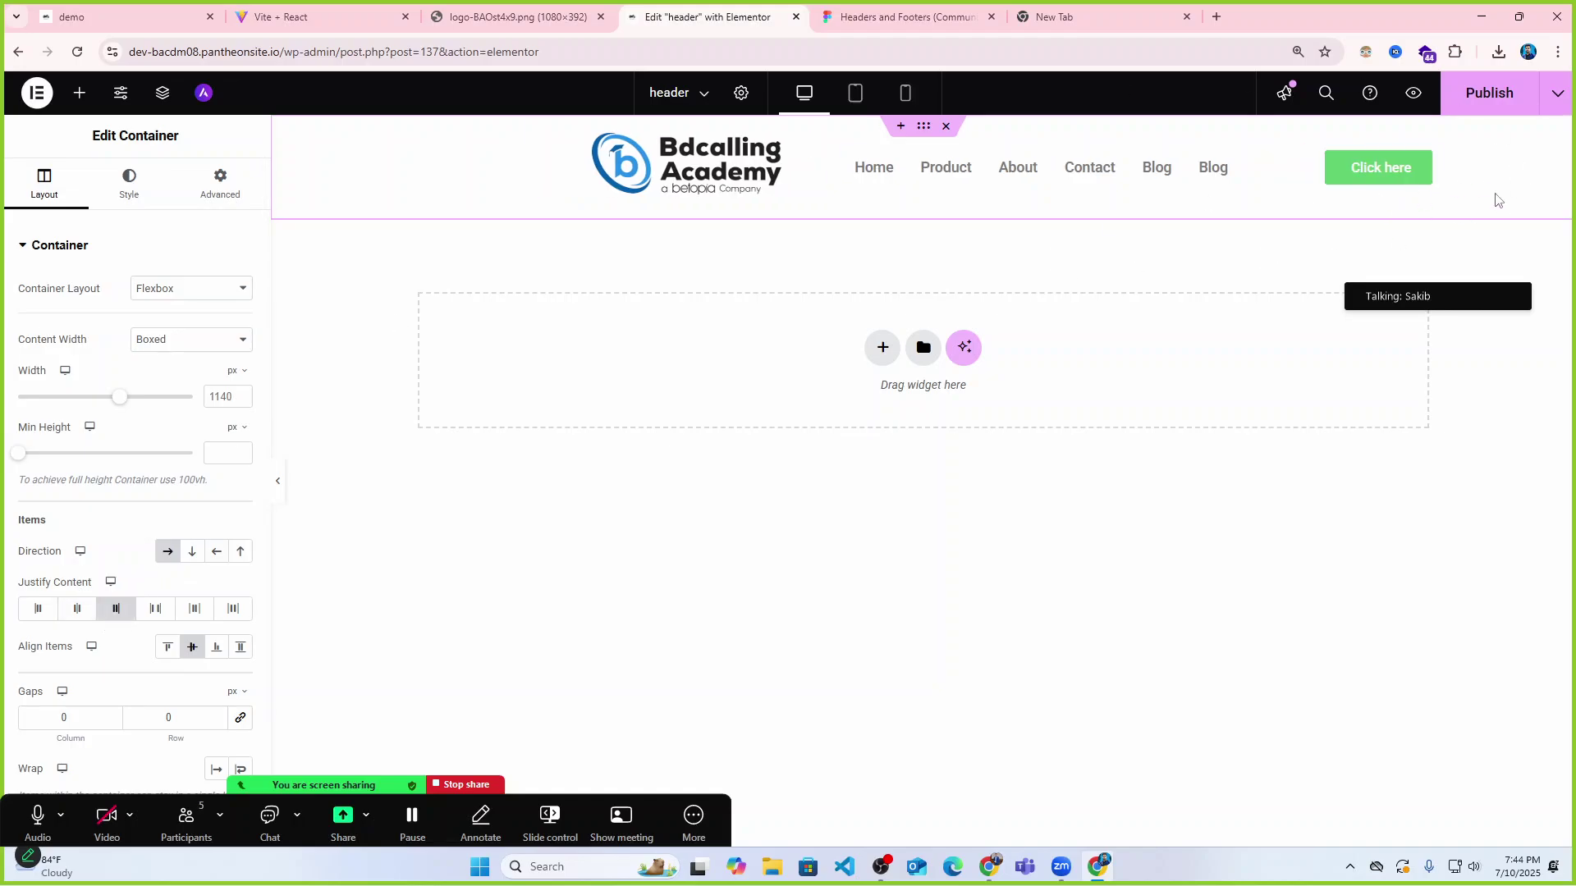
pyautogui.click(156, 611)
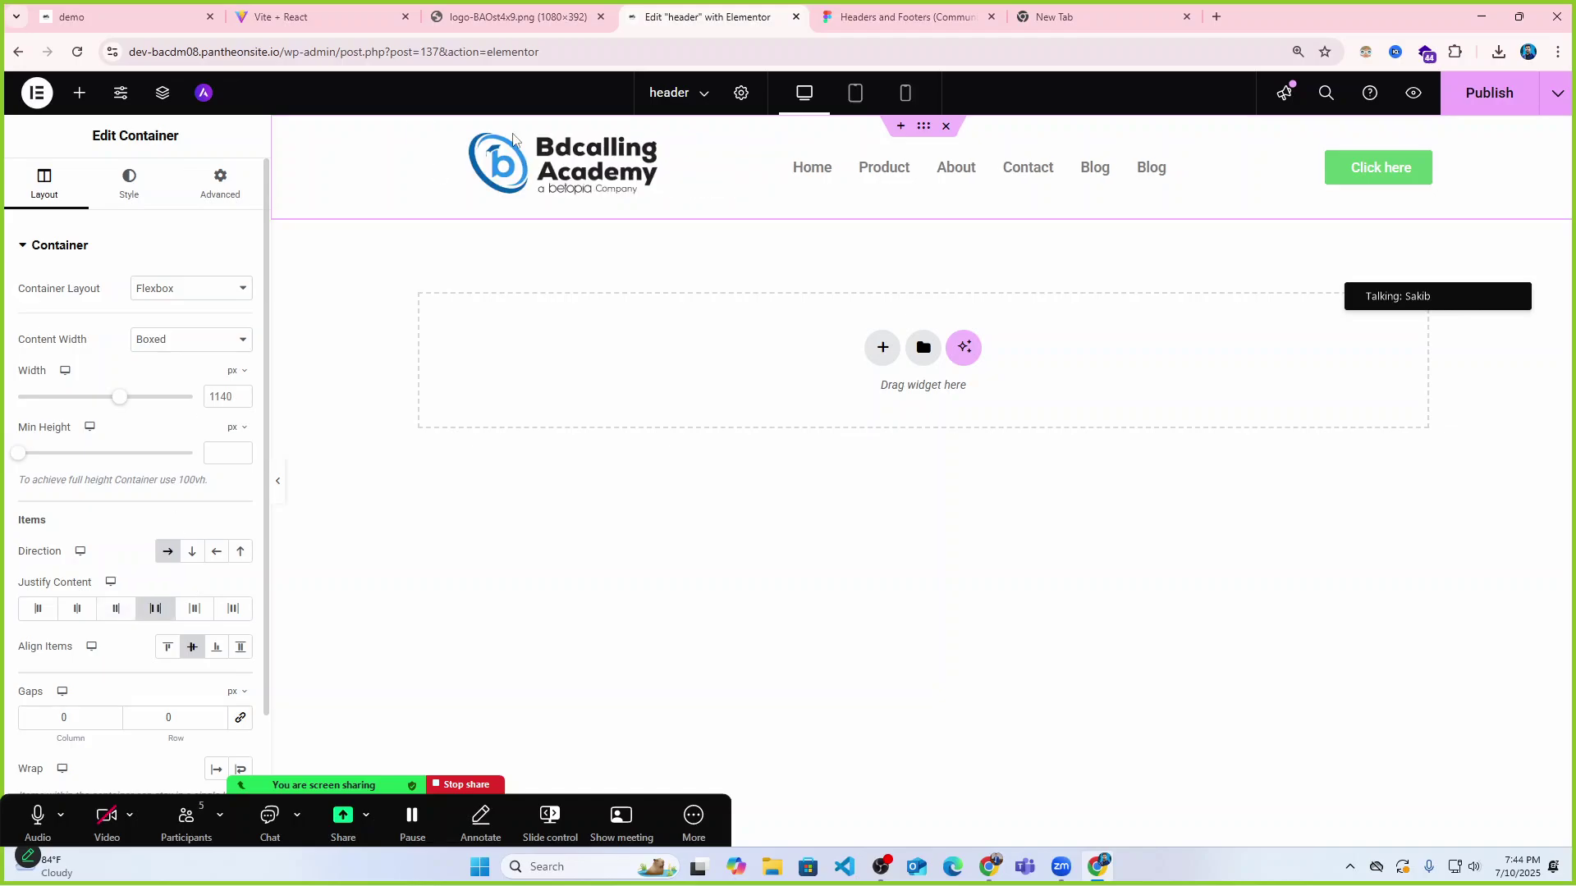
pyautogui.click(278, 482)
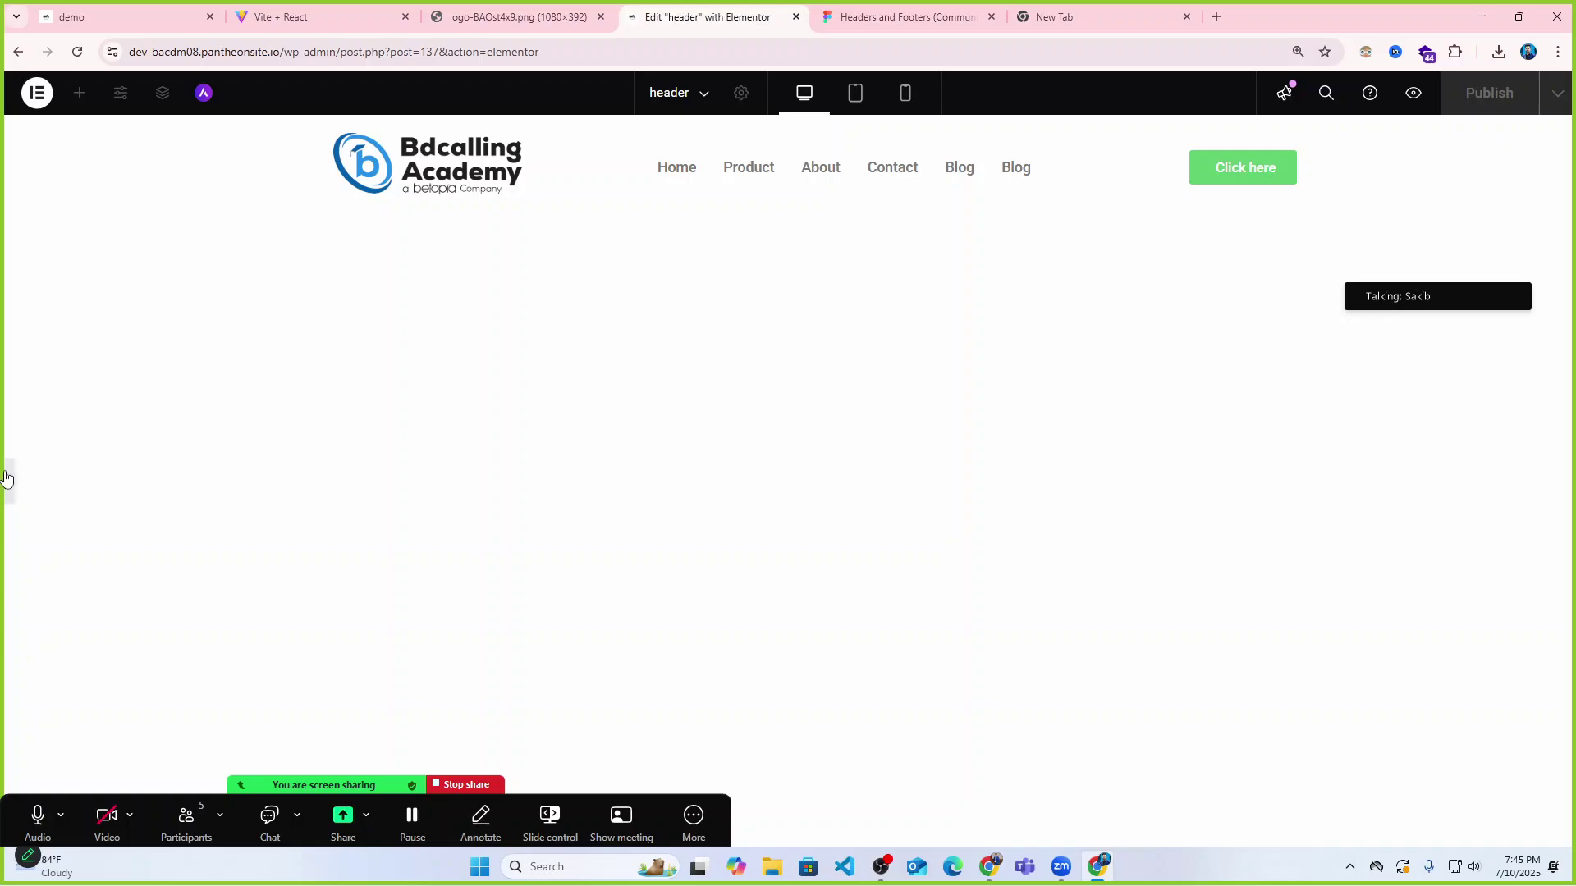
pyautogui.click(7, 478)
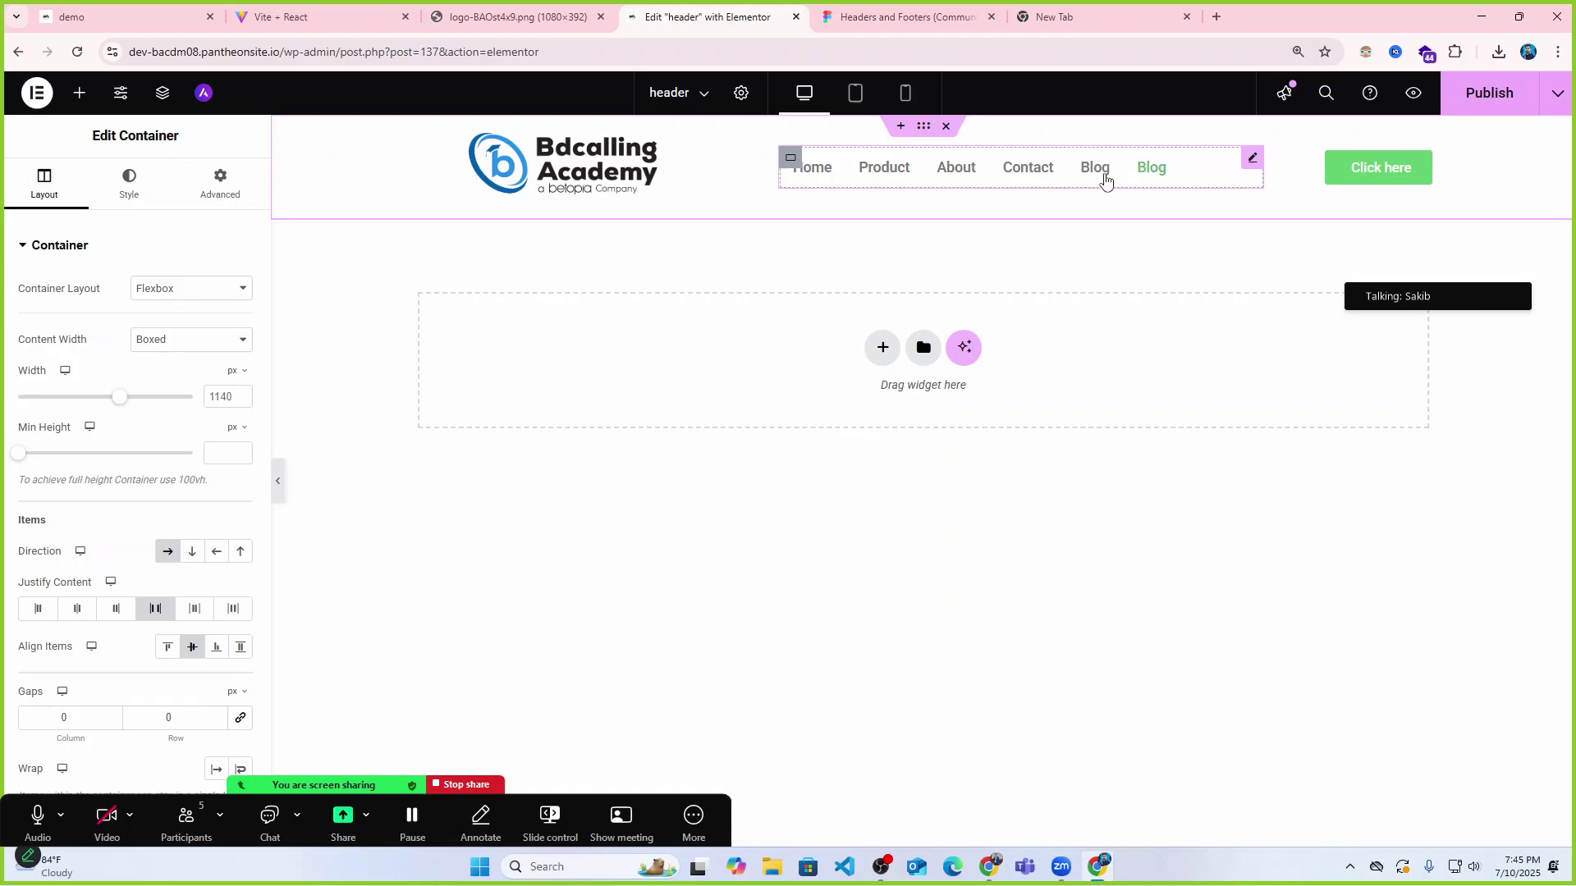
# Narrow the navigation container to 39%, the logo to about 49%, and the logo container to about 12%.
pyautogui.click(1252, 161)
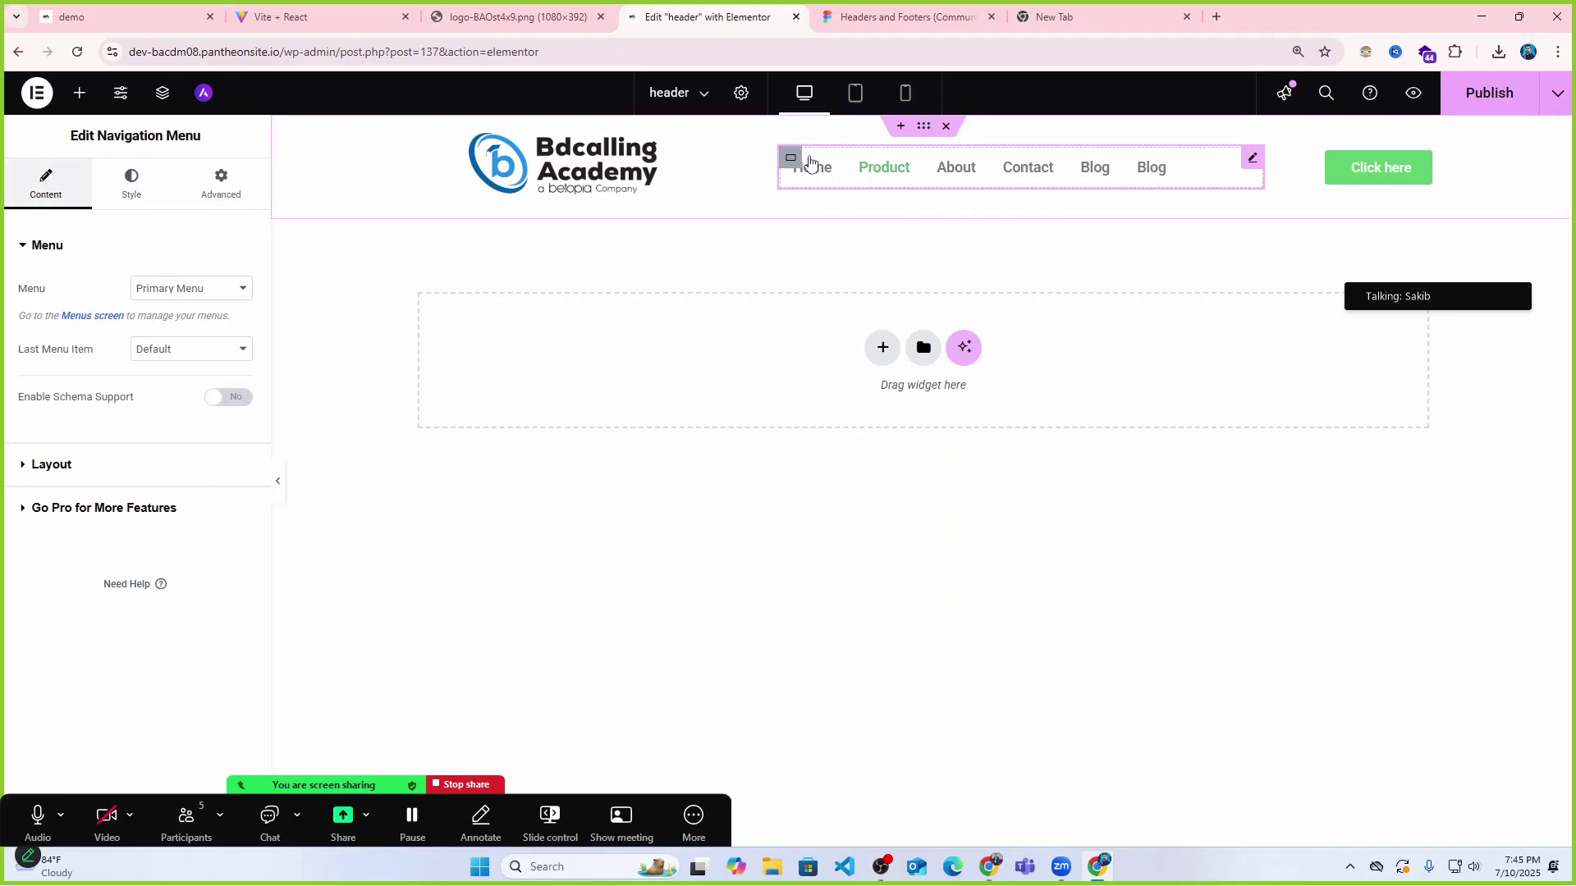
pyautogui.click(786, 160)
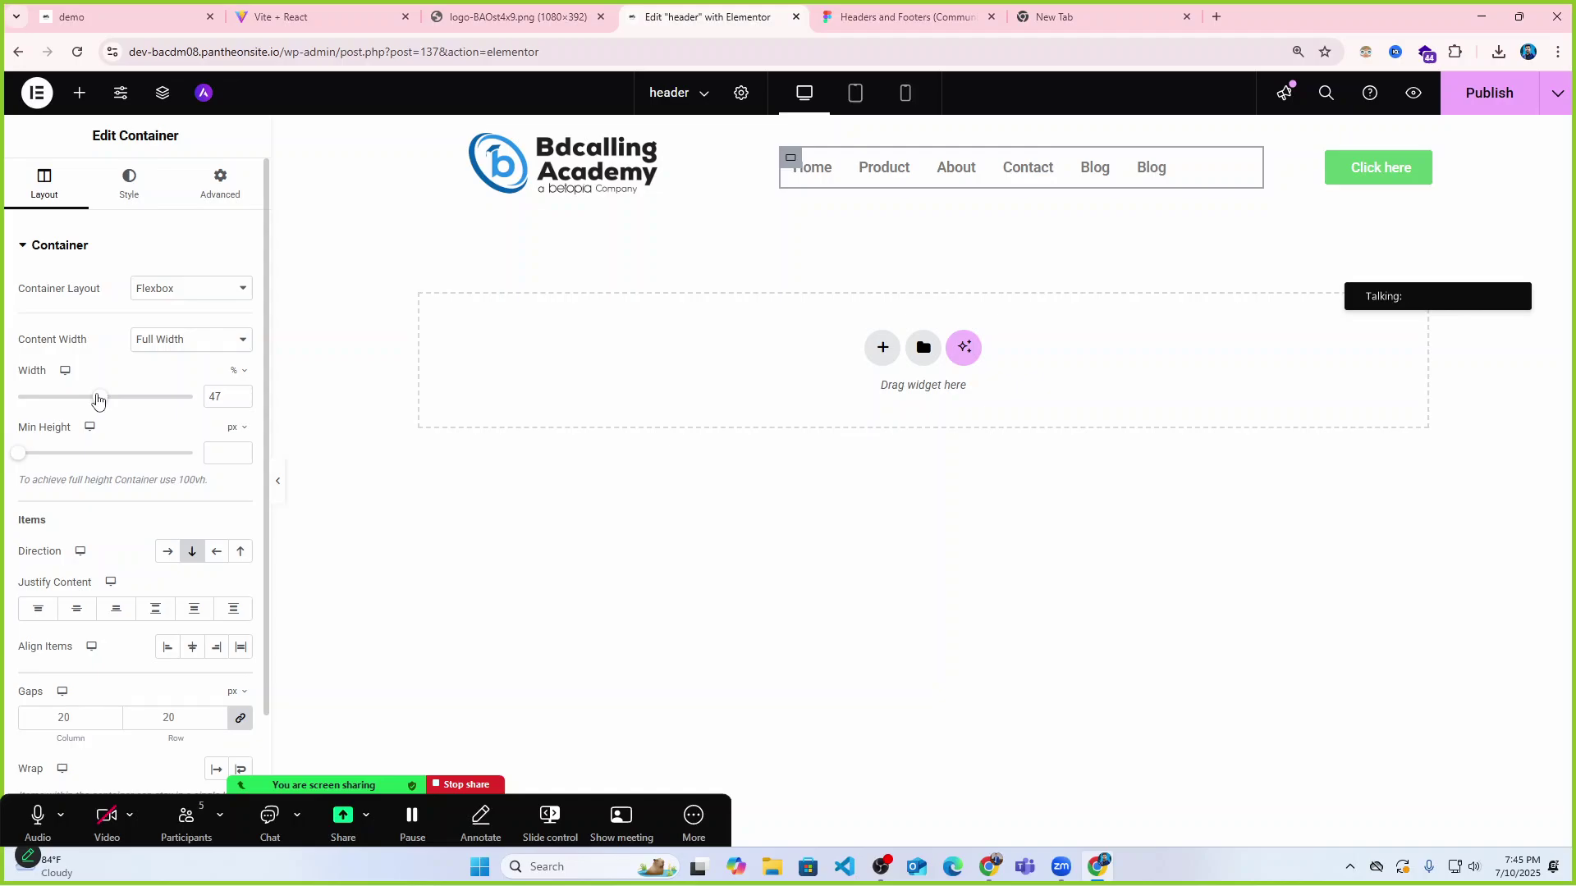
pyautogui.moveTo(97, 400); pyautogui.dragTo(84, 398)
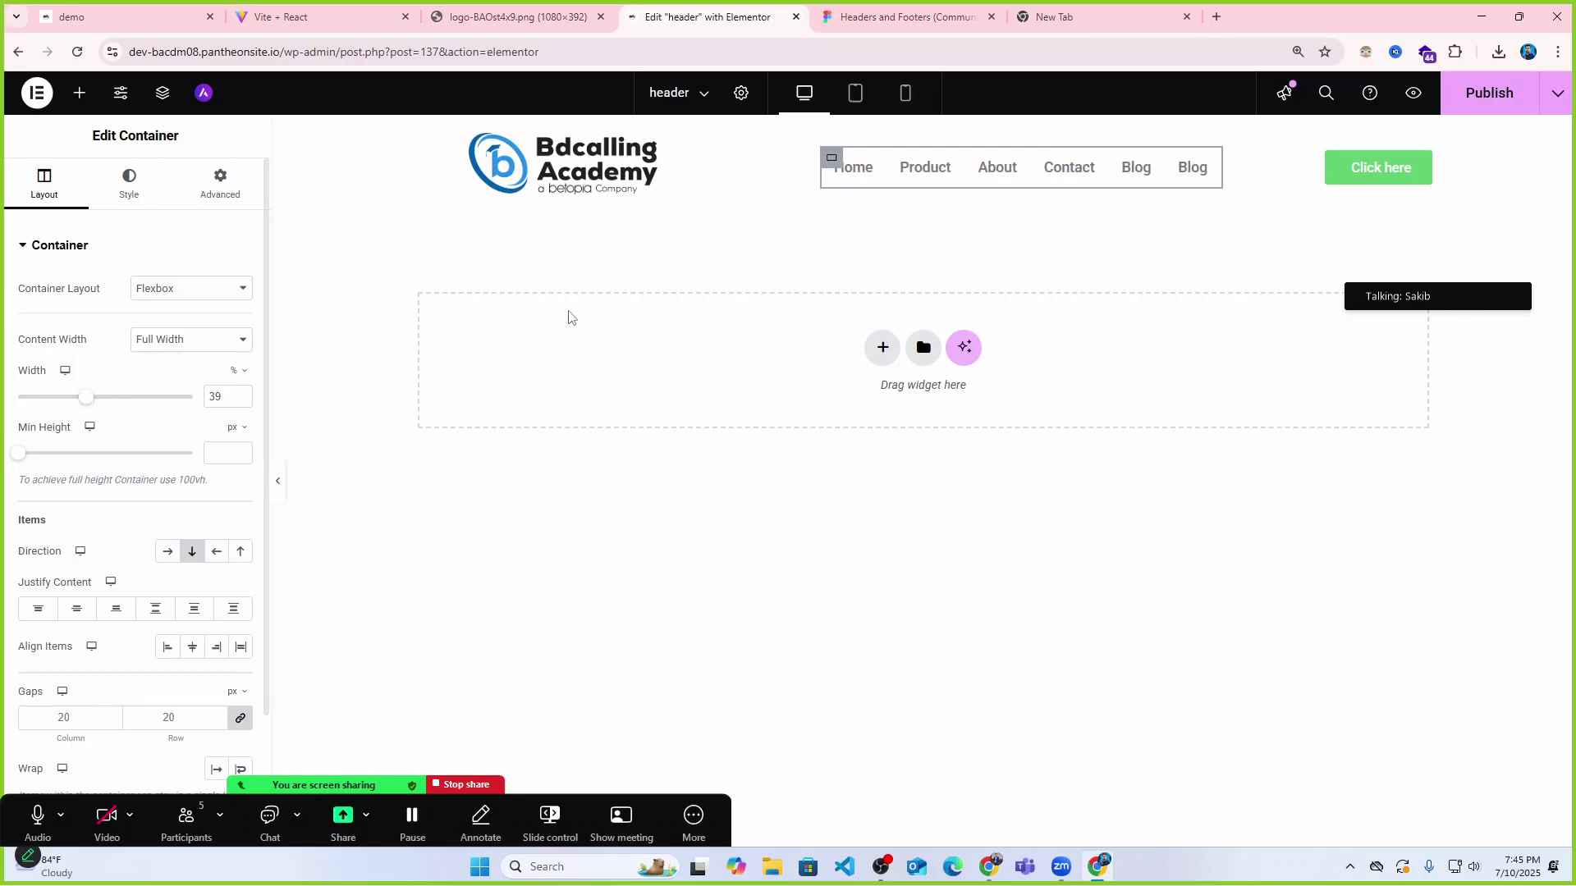
pyautogui.click(566, 164)
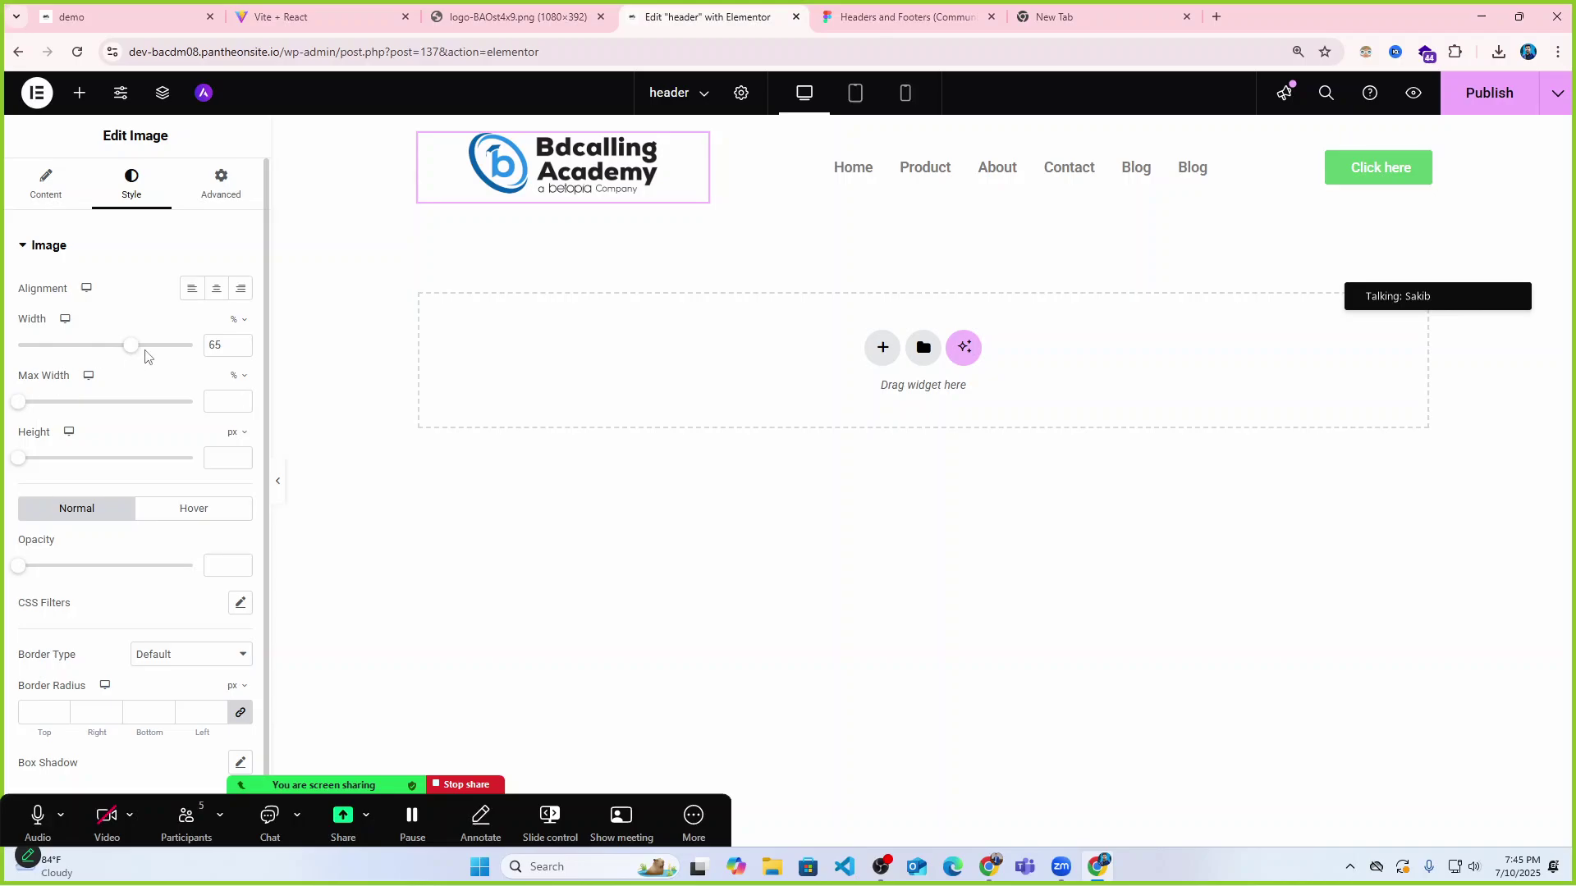
pyautogui.moveTo(134, 355); pyautogui.dragTo(107, 353)
pyautogui.click(420, 134)
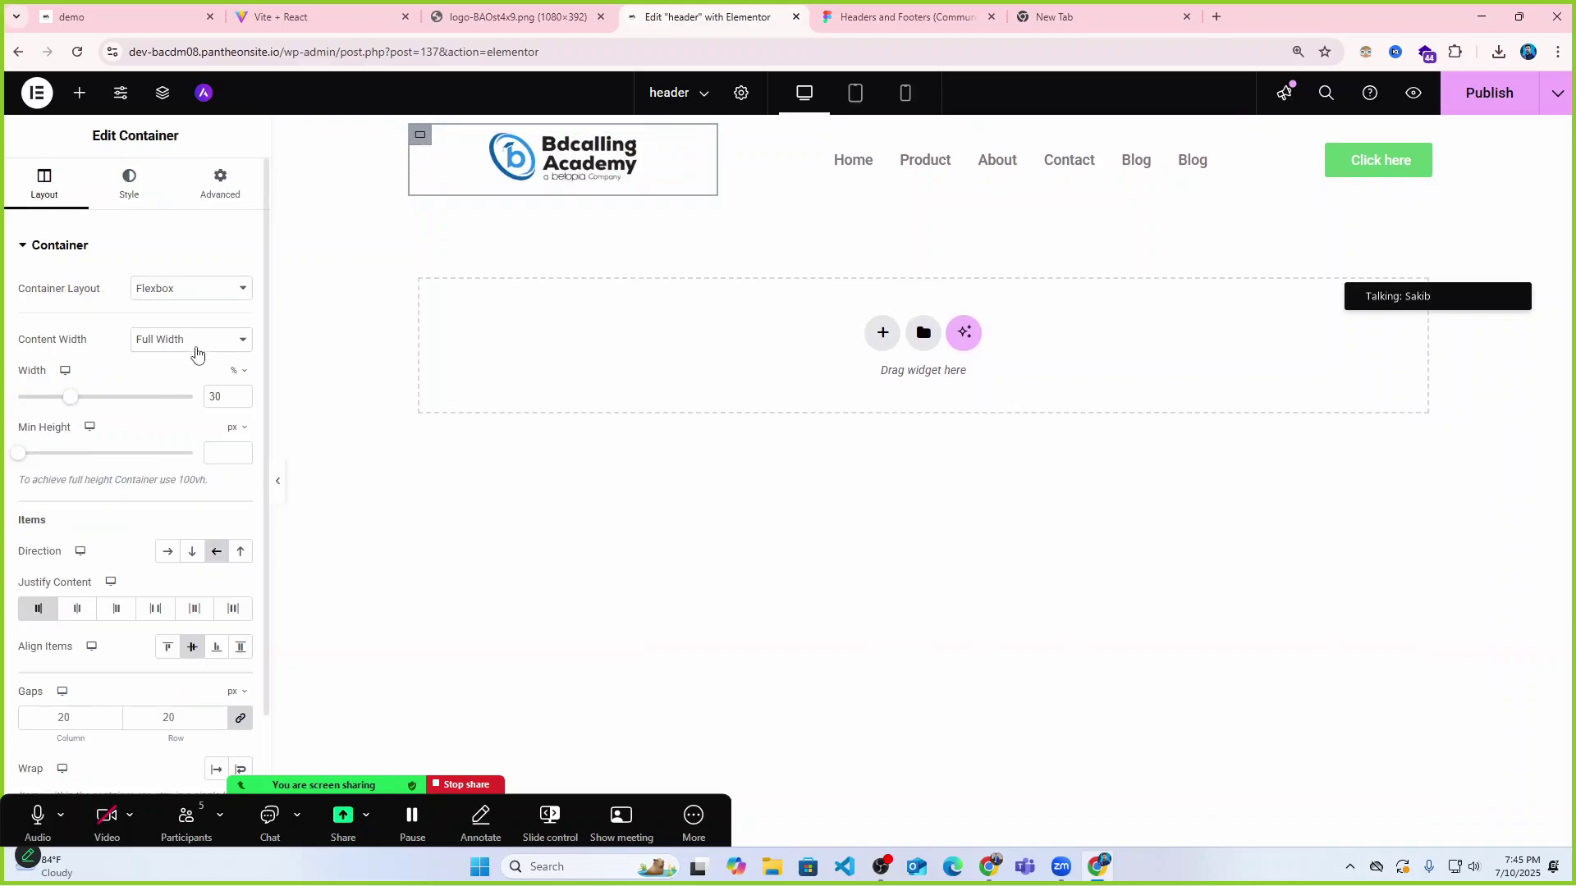
pyautogui.moveTo(70, 403); pyautogui.dragTo(46, 399)
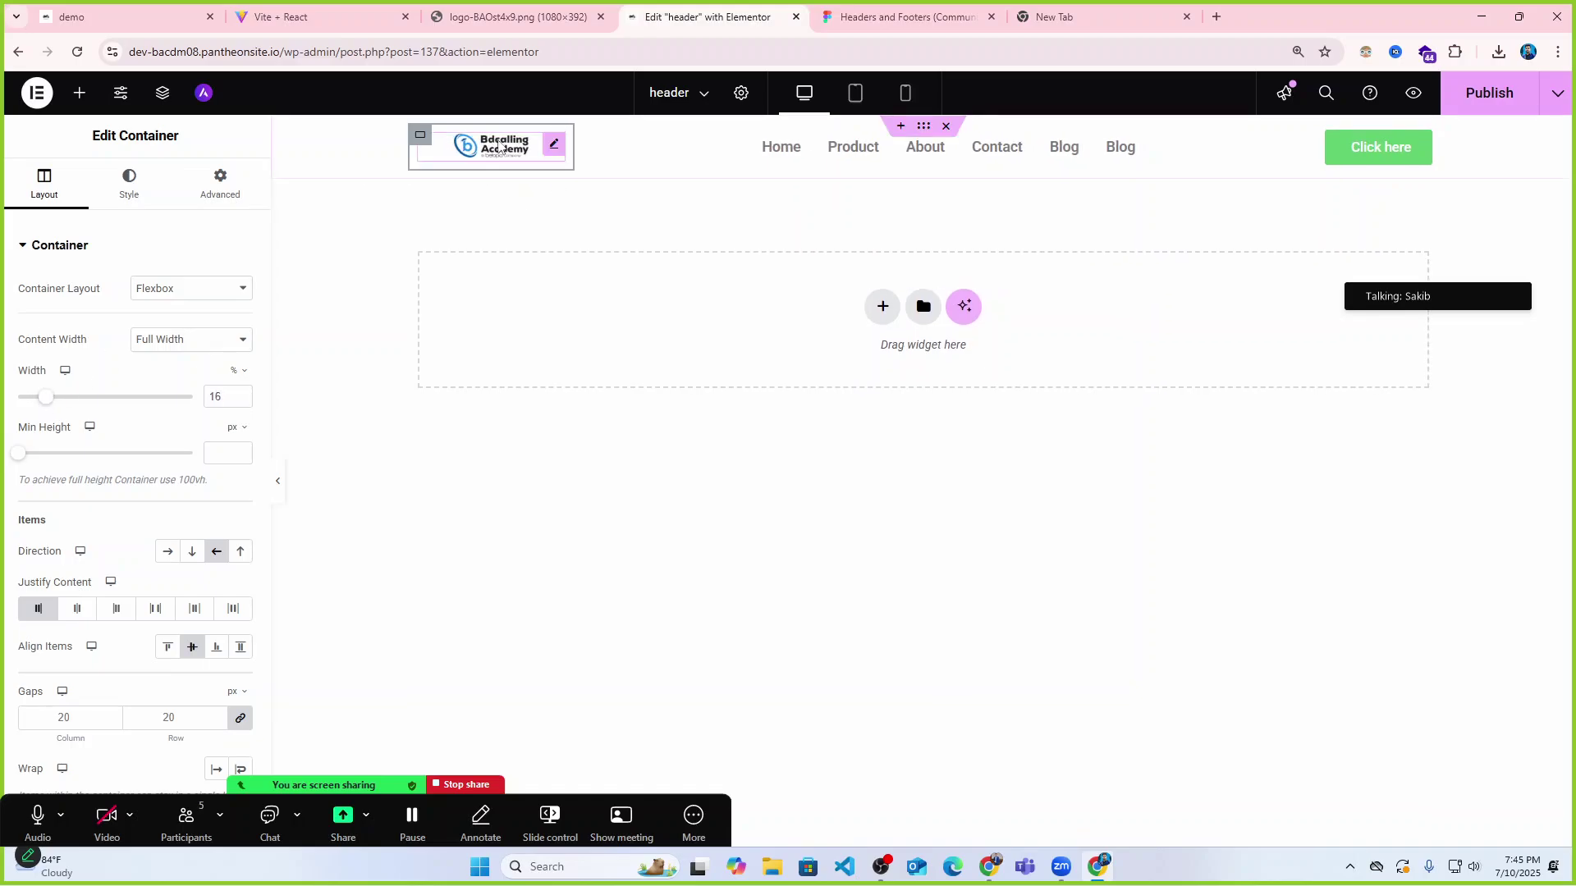
# Enlarge the logo image to 79% width and preview the header.
pyautogui.click(553, 148)
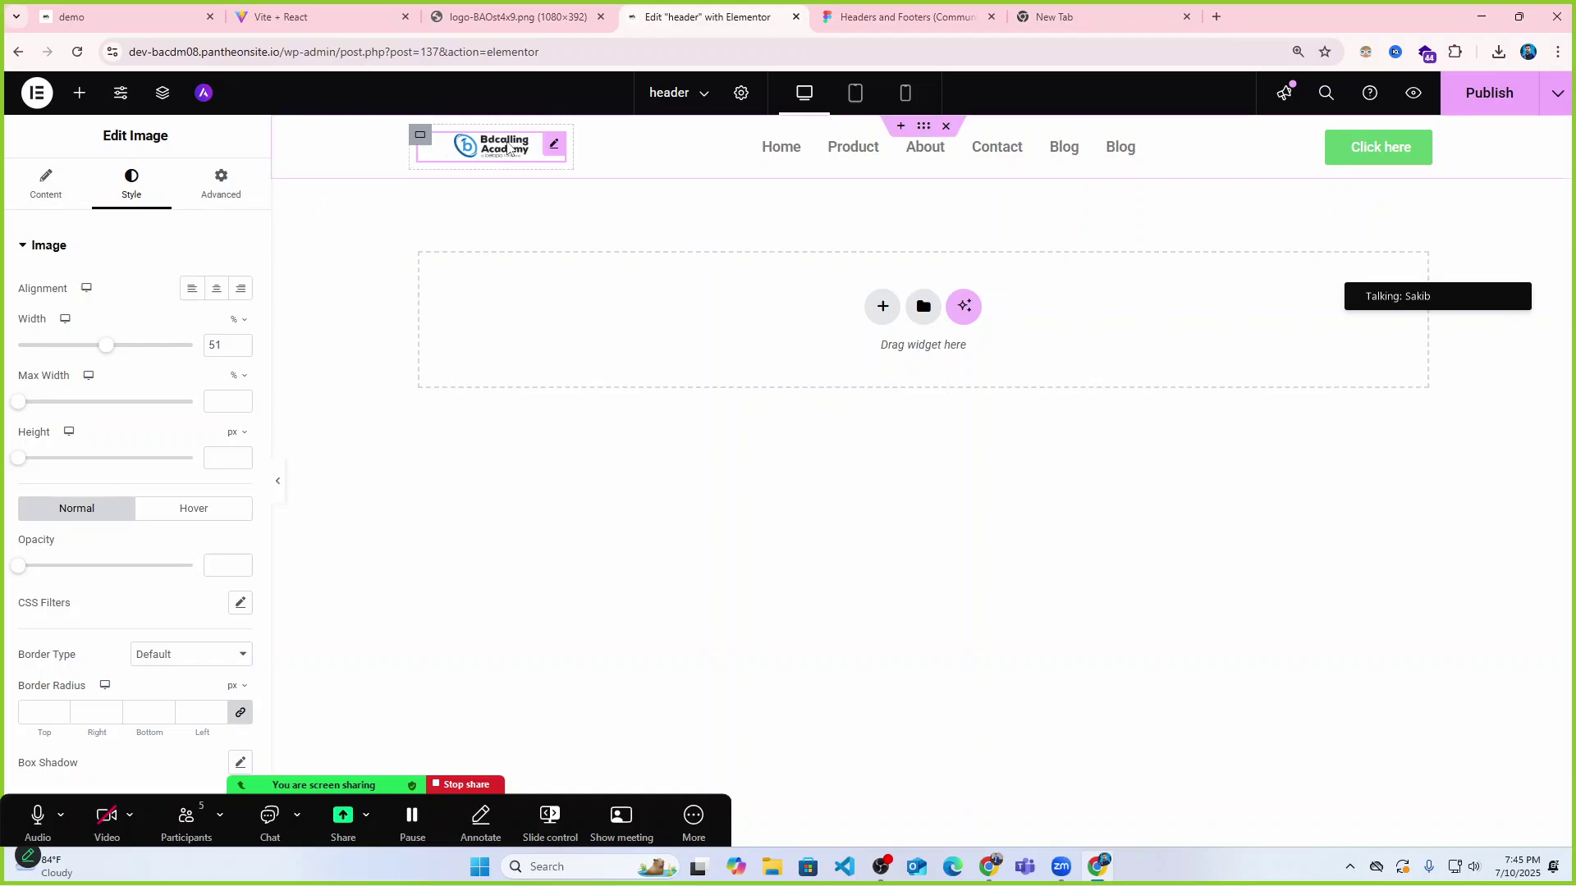
pyautogui.moveTo(113, 350); pyautogui.dragTo(158, 349)
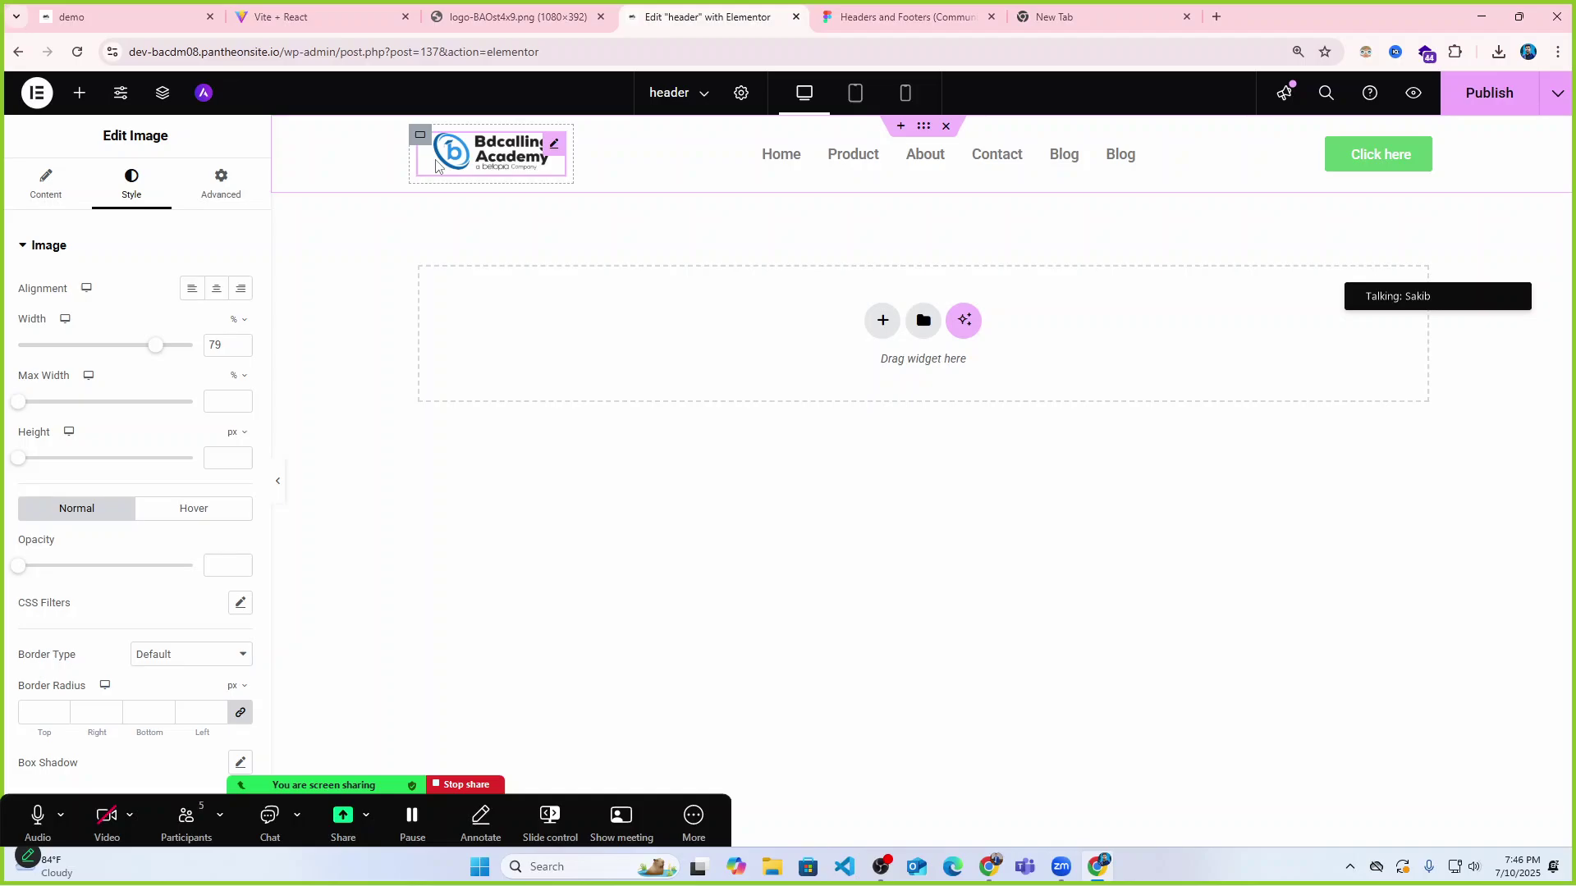
pyautogui.click(277, 481)
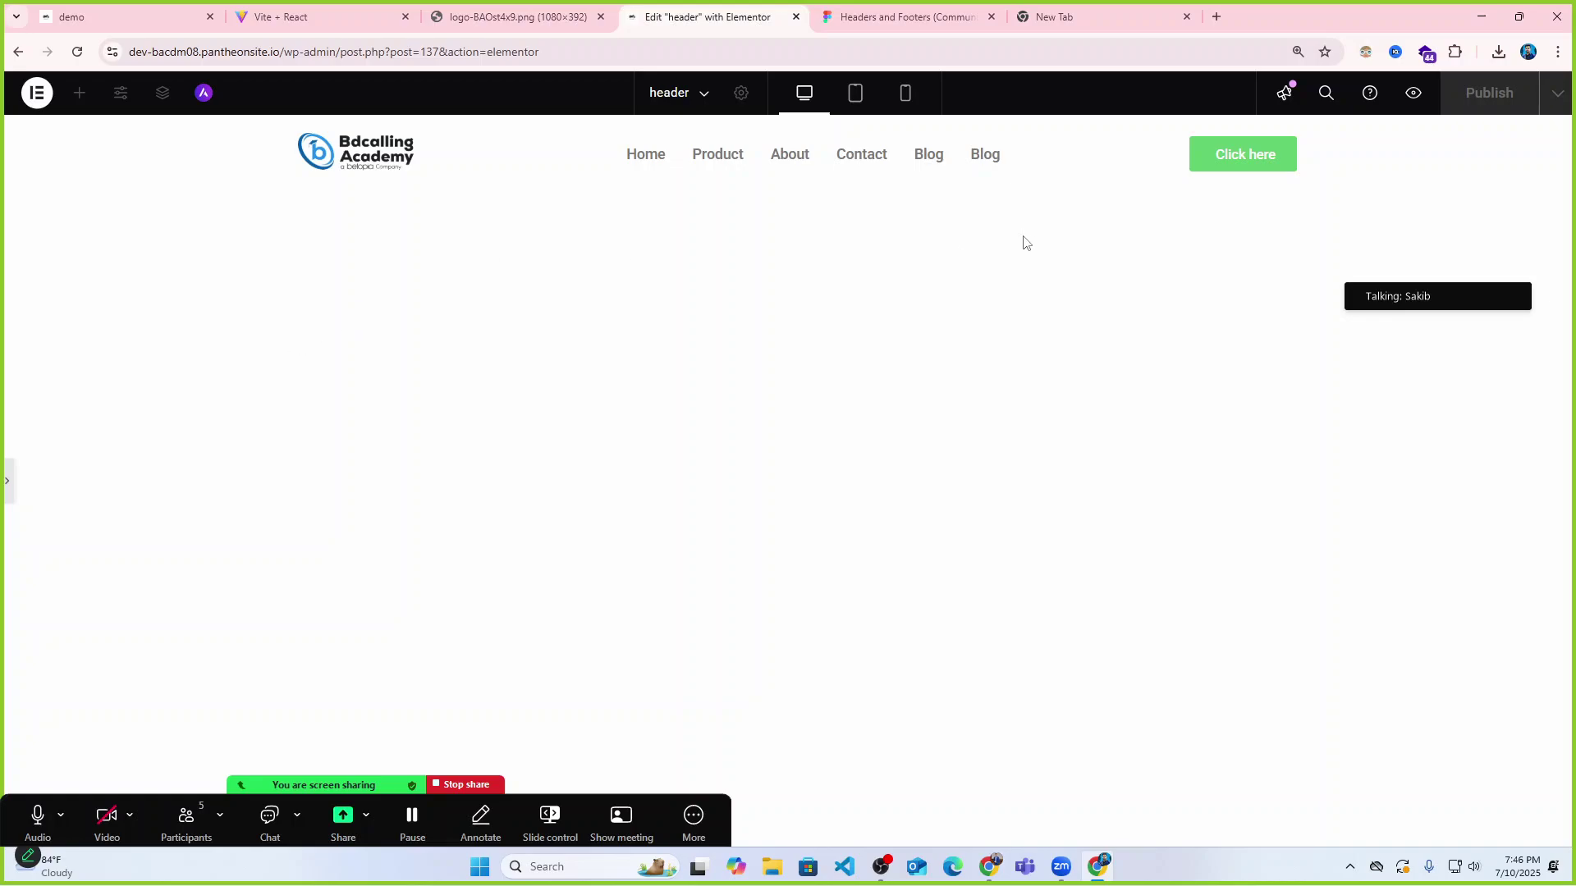
pyautogui.click(7, 480)
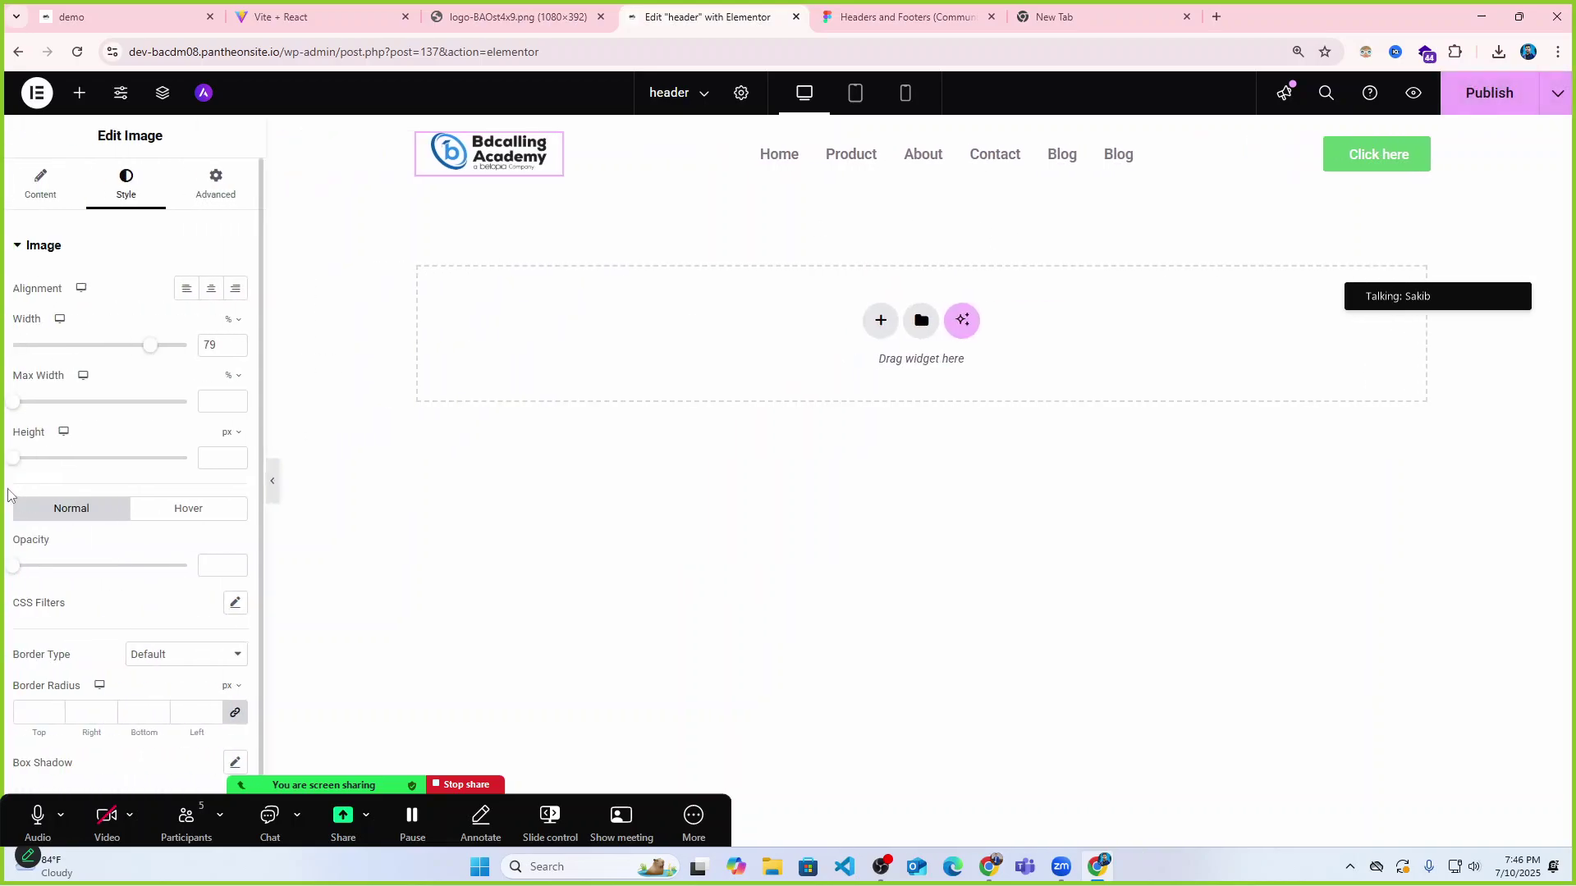
pyautogui.click(279, 485)
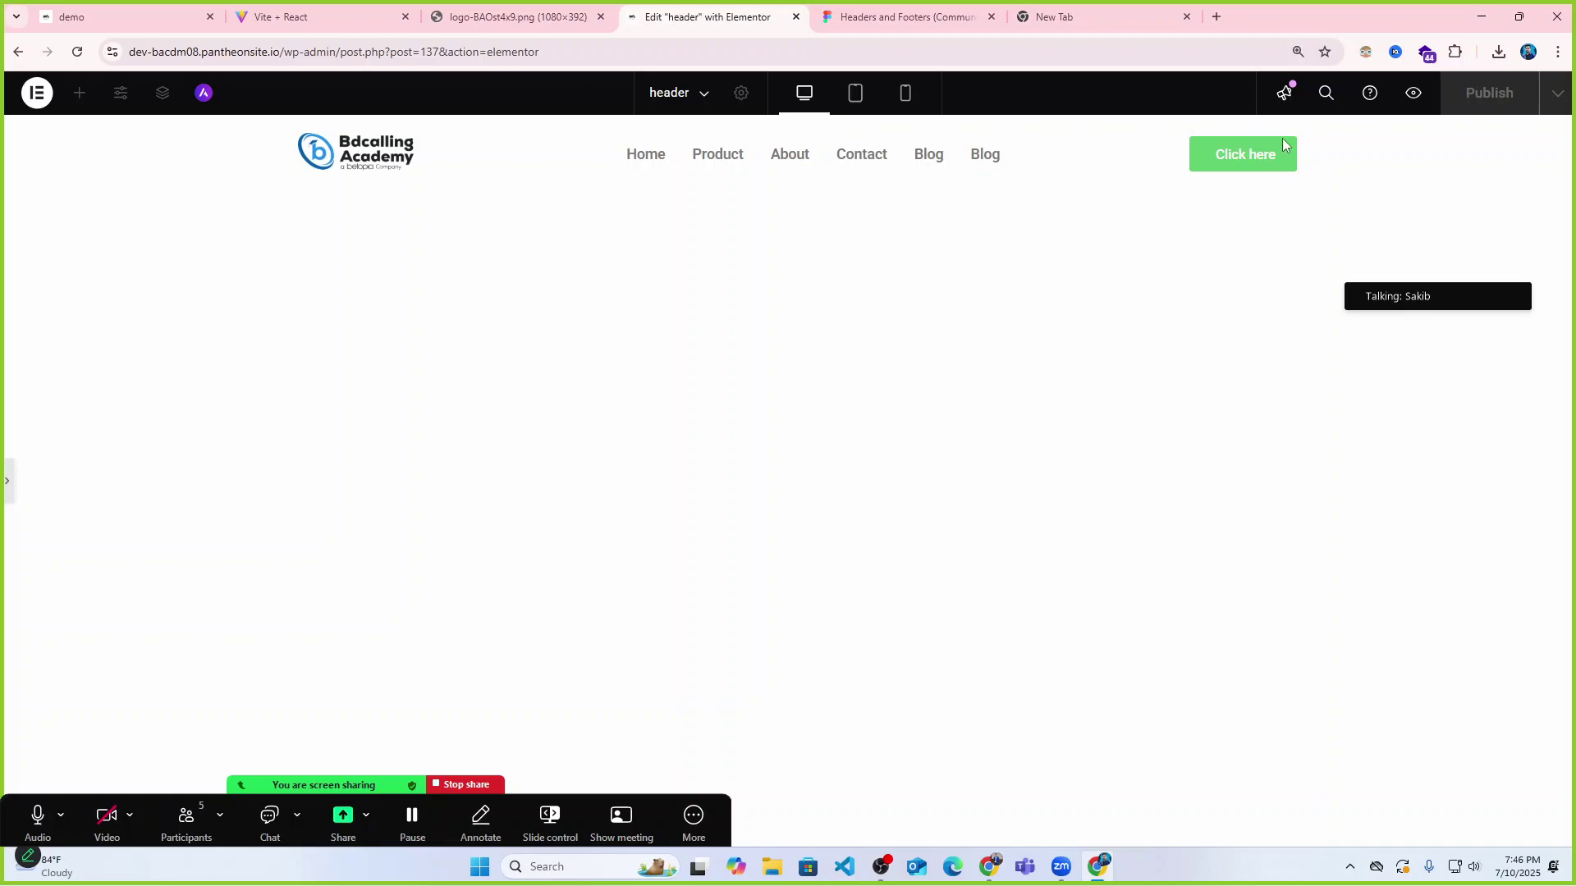
pyautogui.click(7, 482)
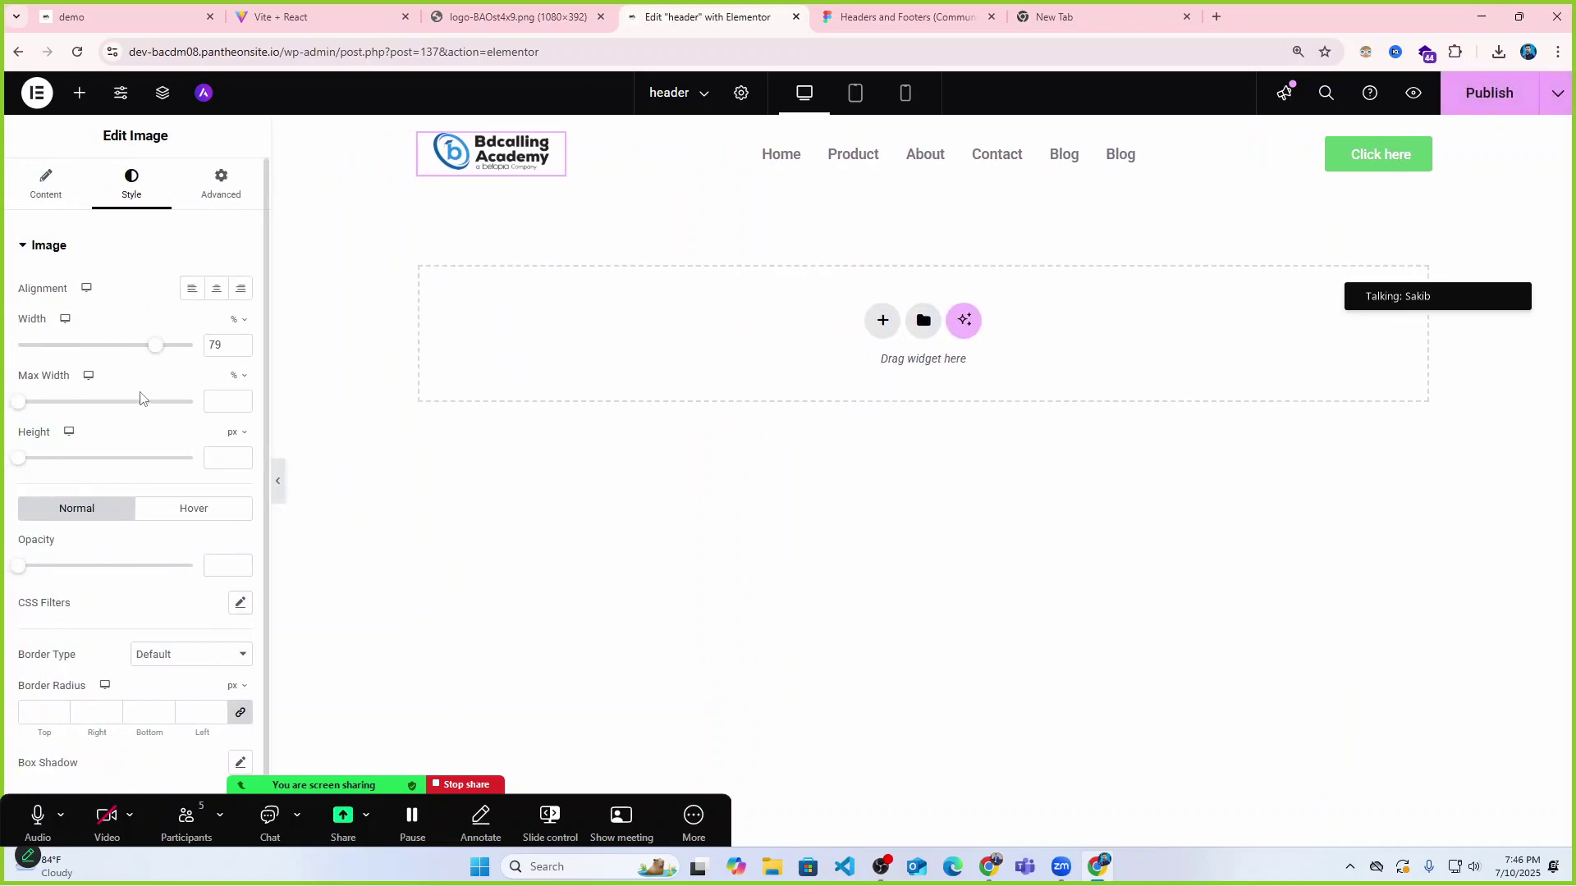
pyautogui.click(922, 125)
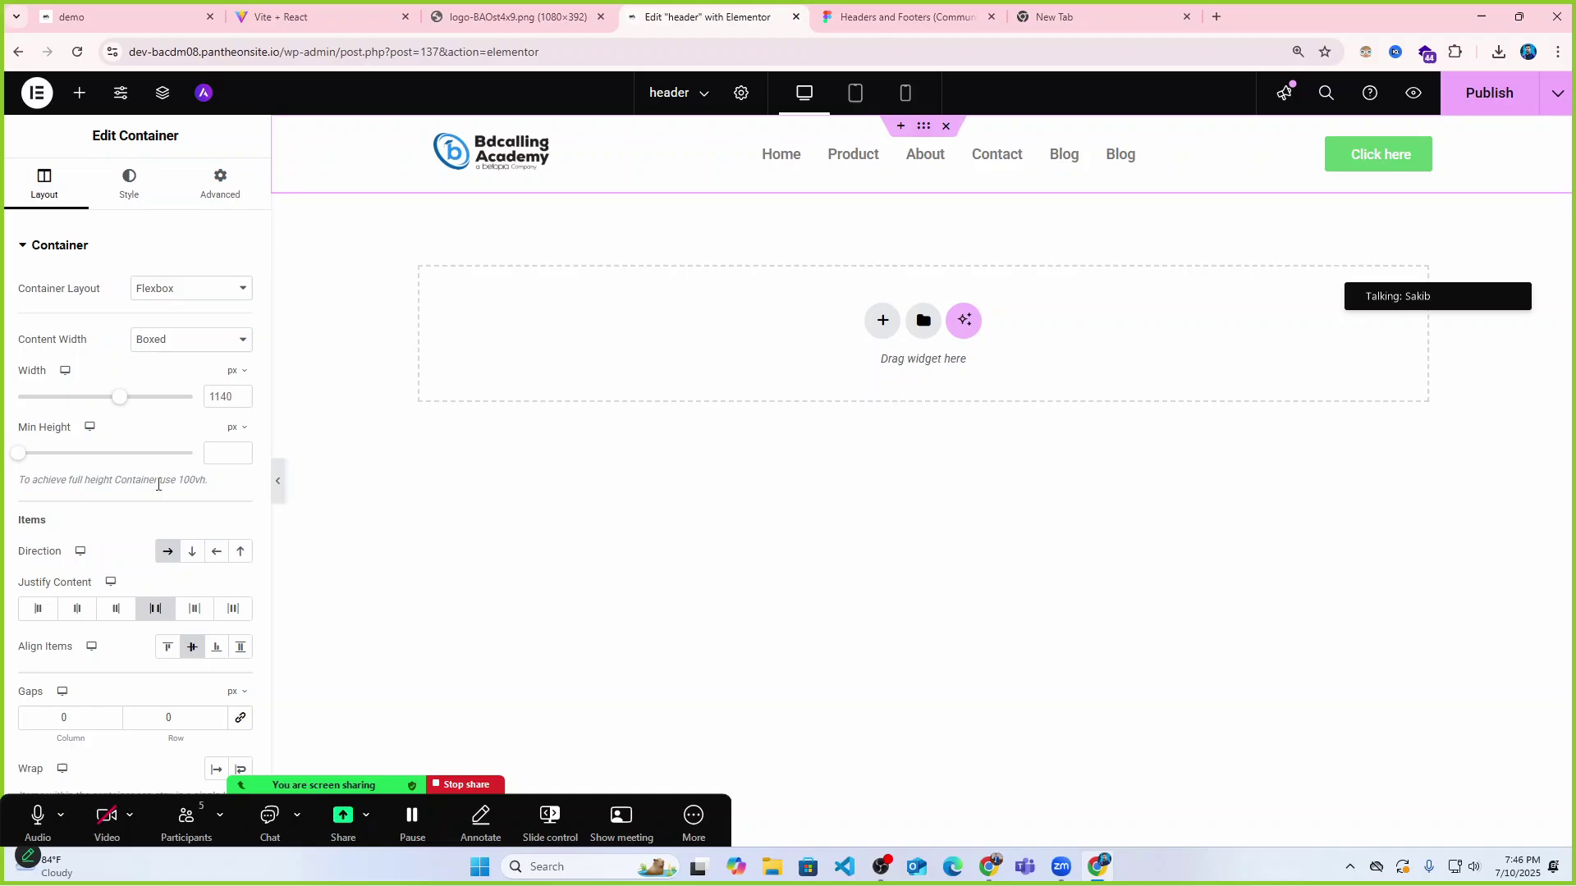
pyautogui.click(78, 610)
pyautogui.click(275, 486)
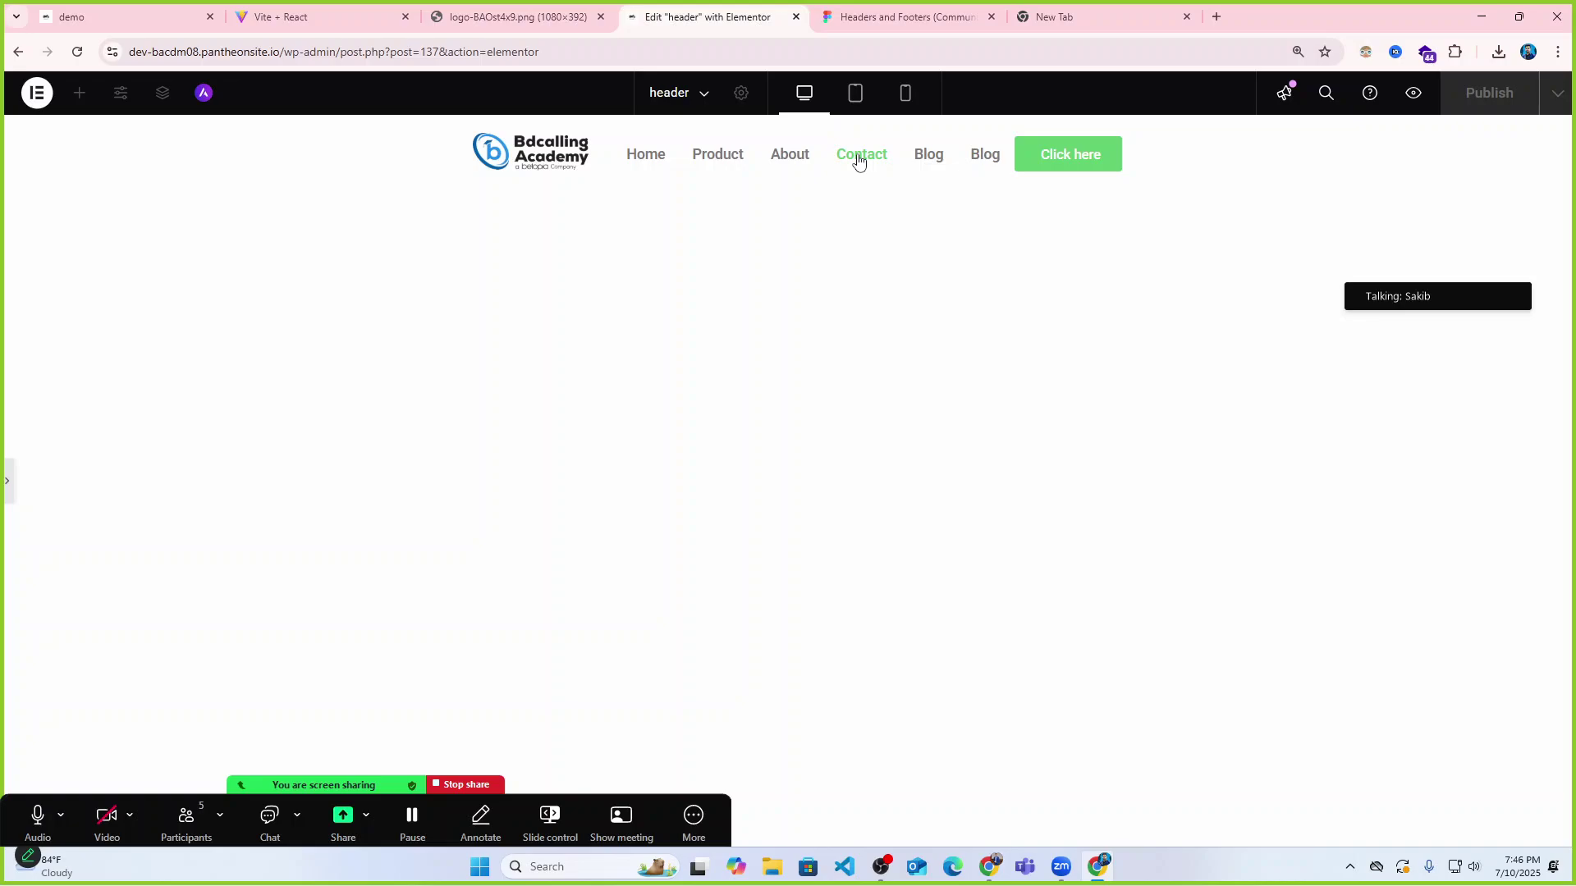
pyautogui.click(7, 483)
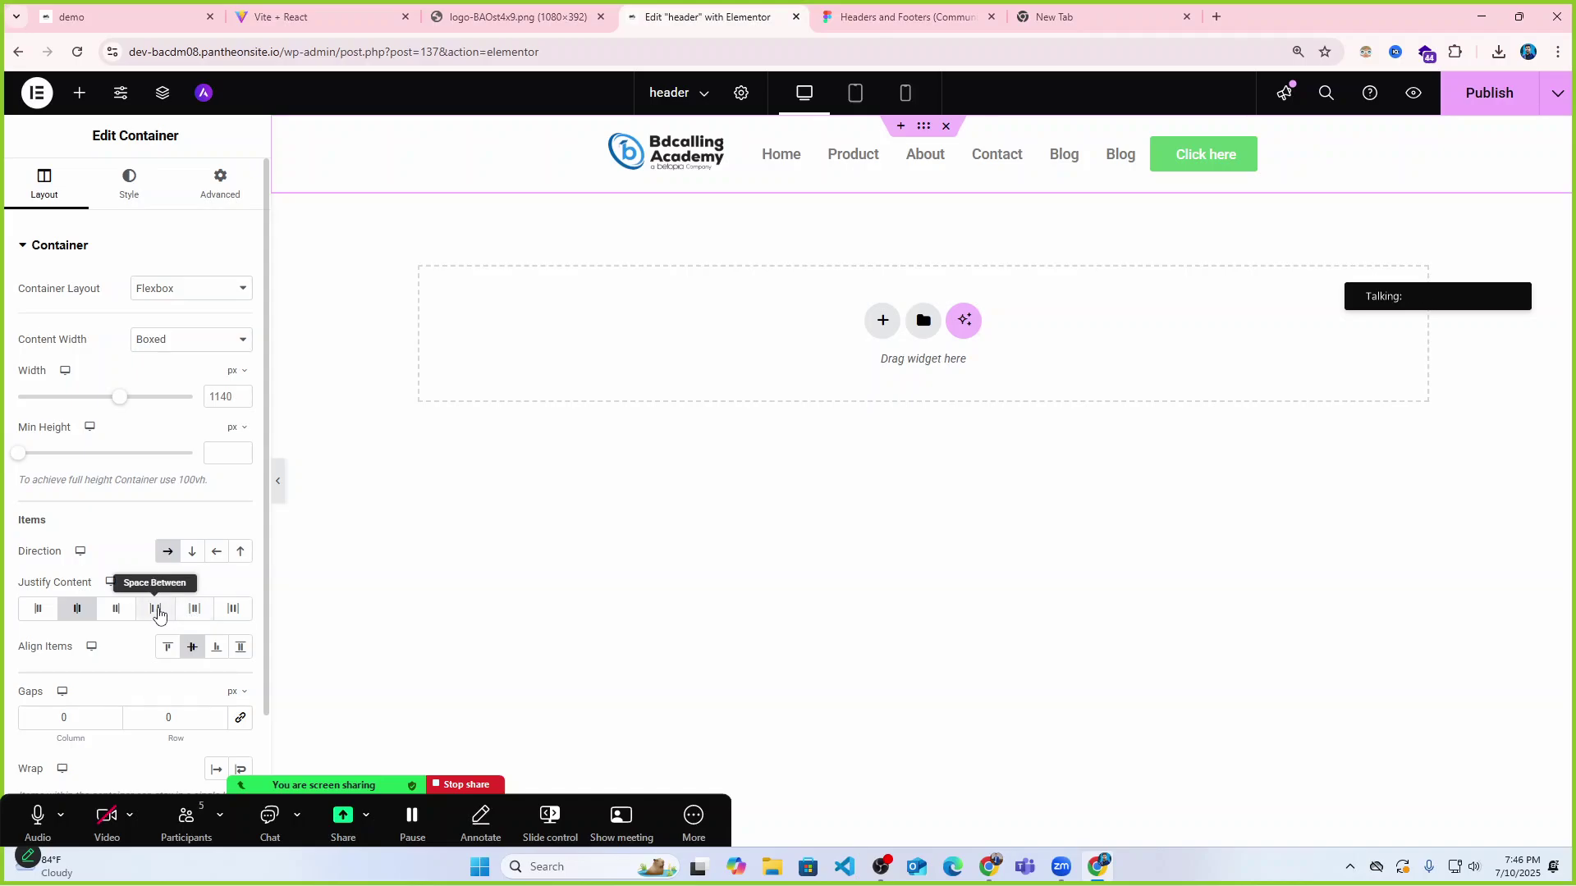
pyautogui.click(116, 608)
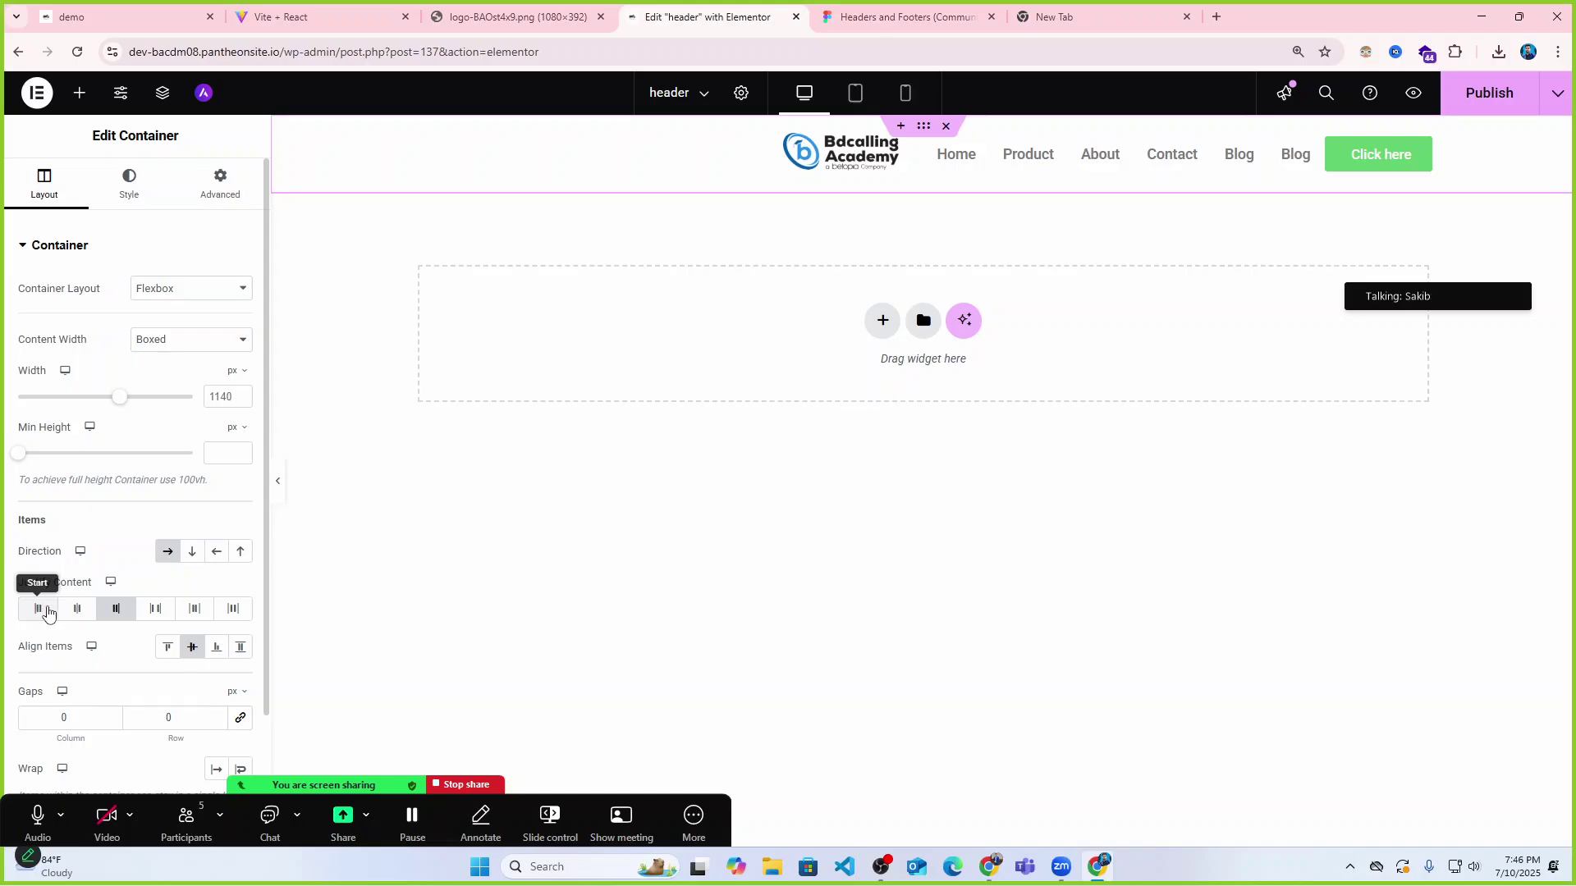
pyautogui.click(155, 609)
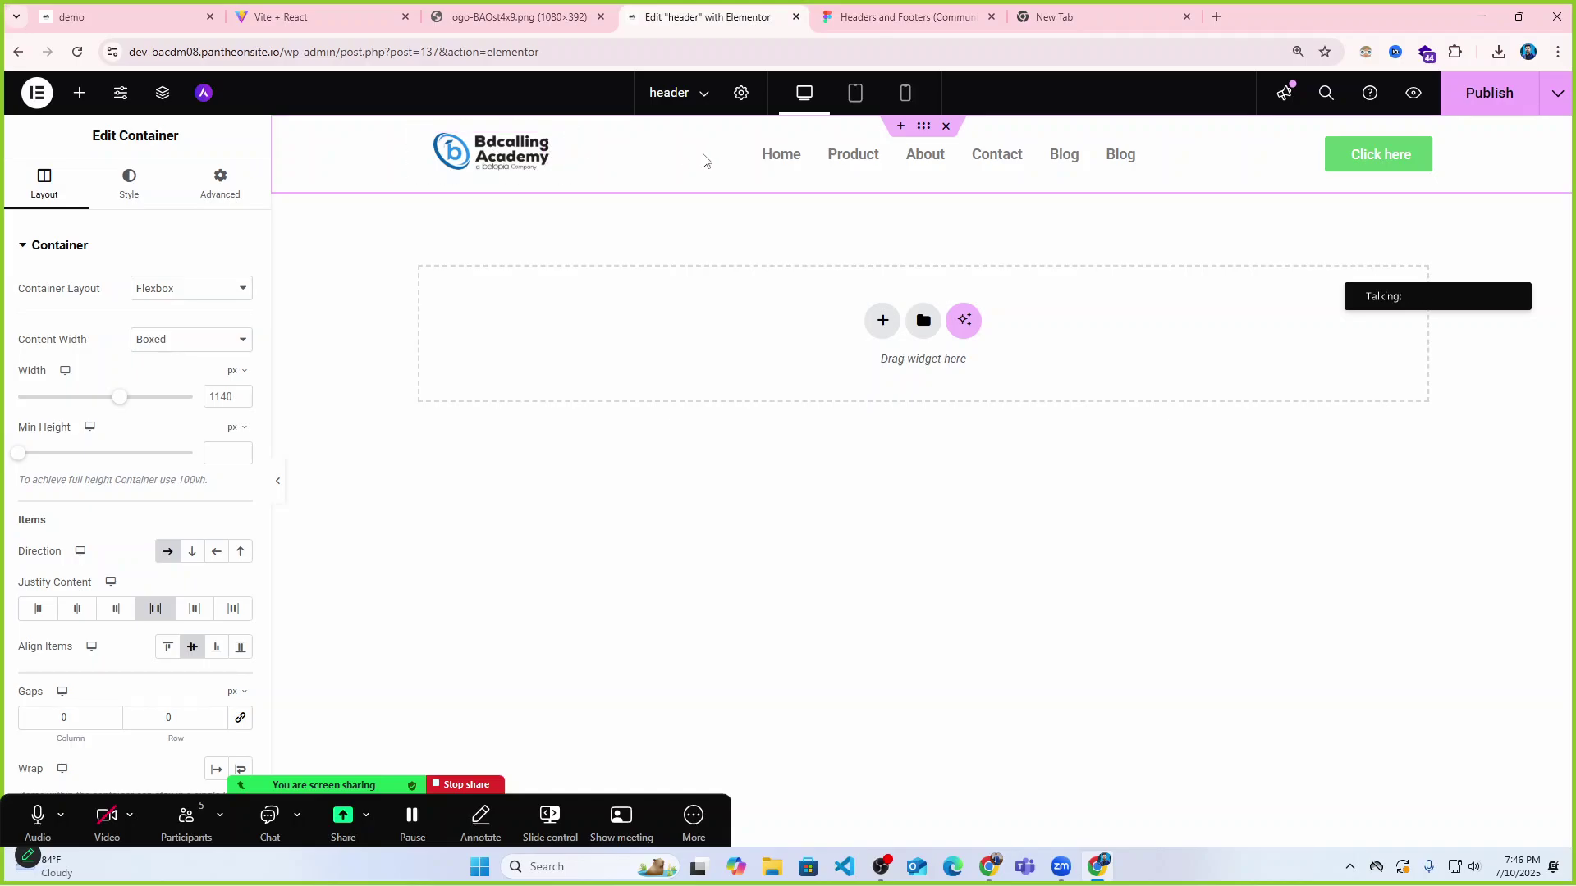
pyautogui.click(279, 484)
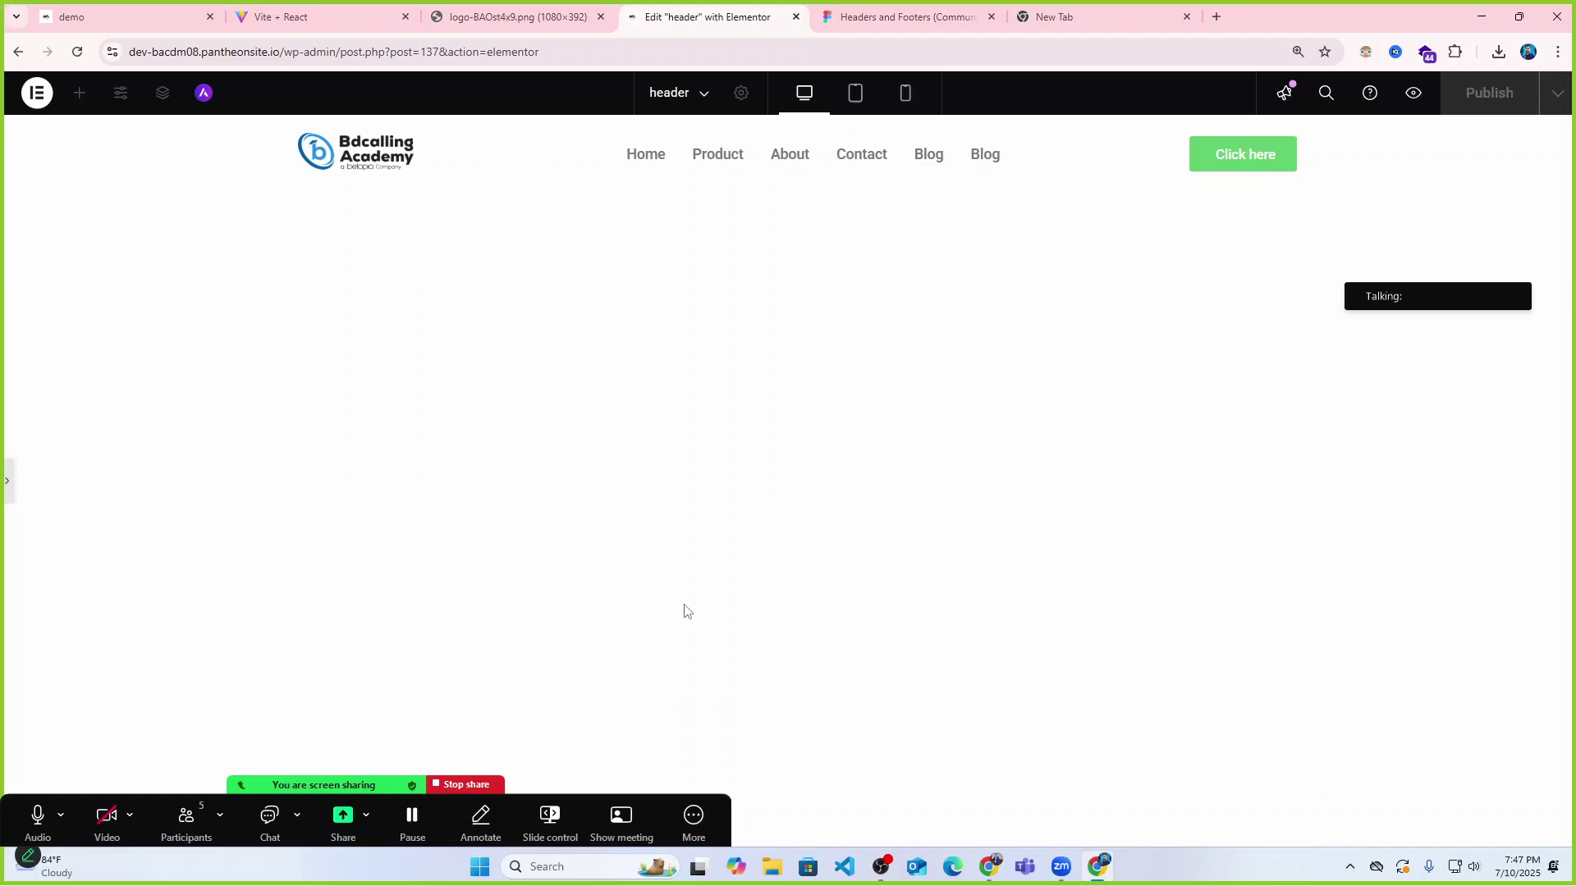
pyautogui.click(882, 867)
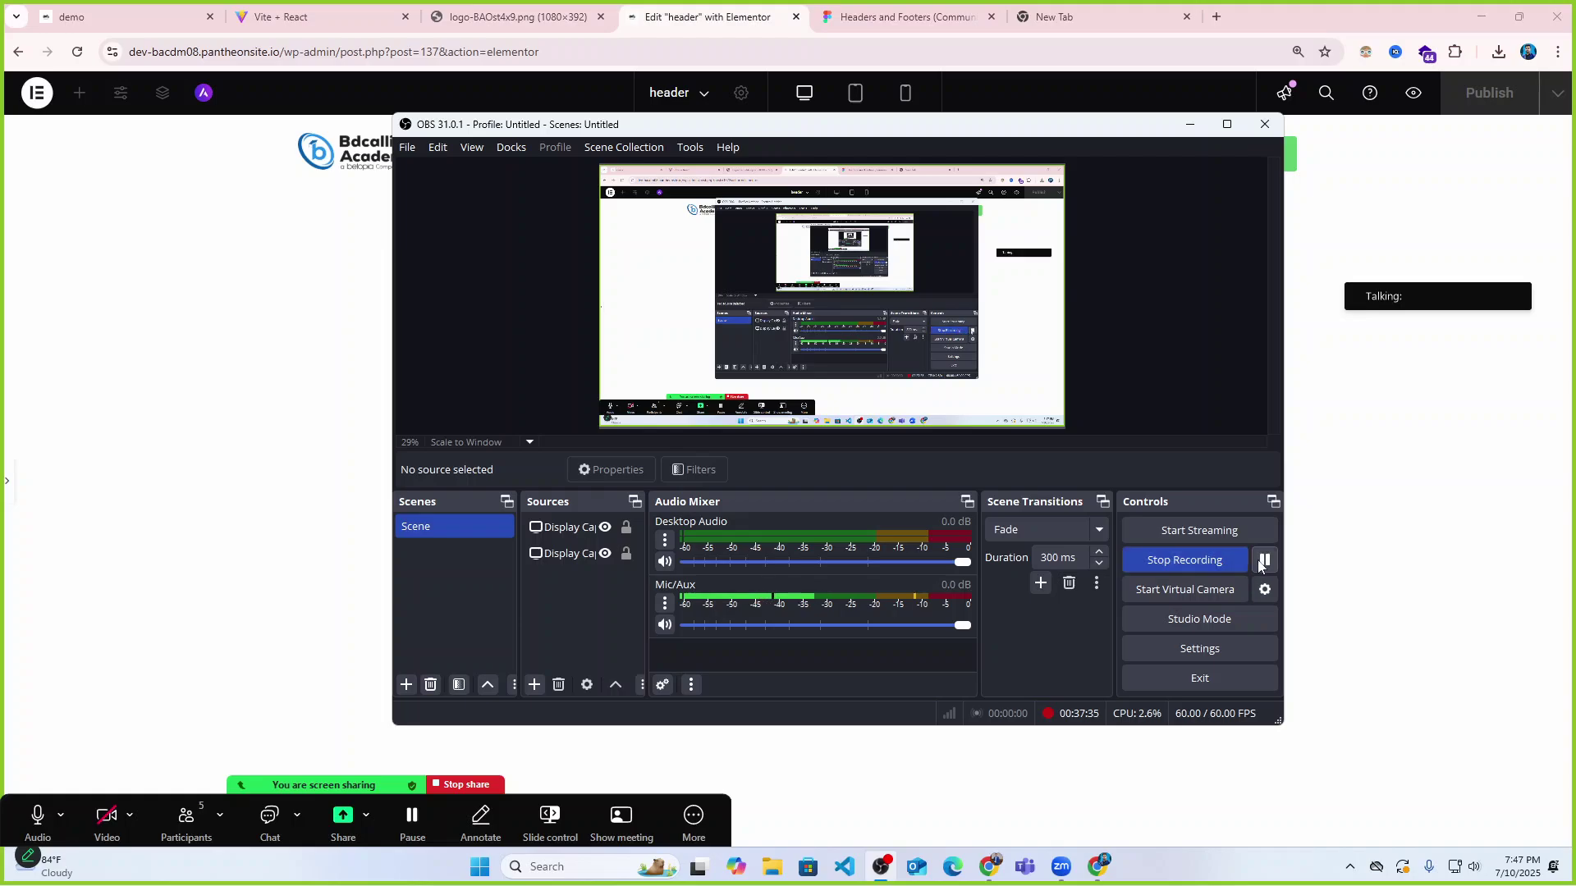
pyautogui.click(1189, 124)
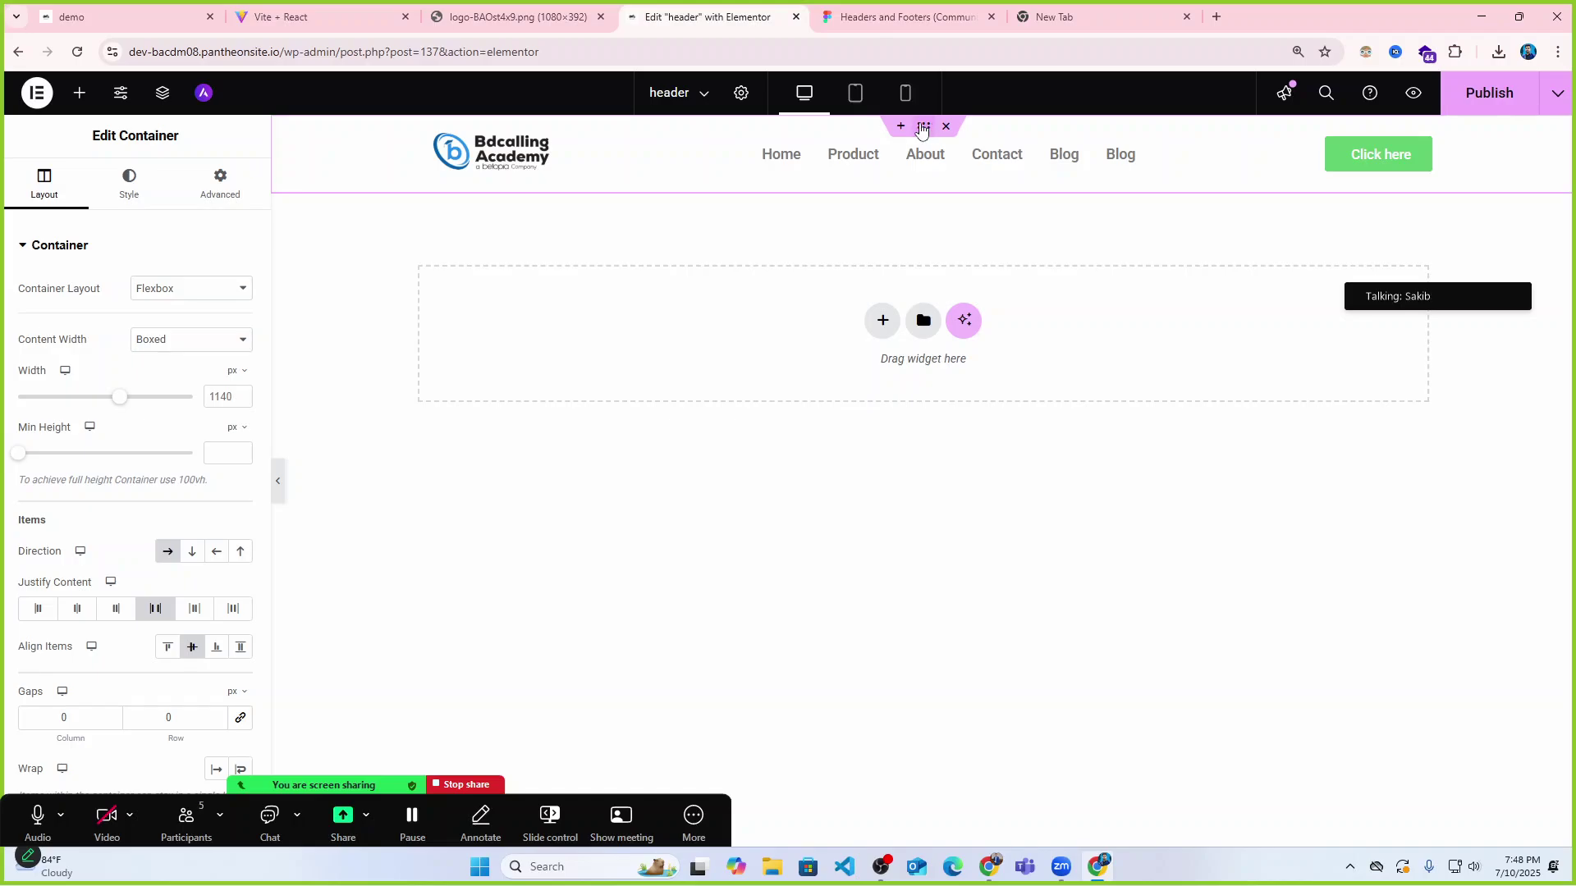
# Give the header container a Classic light grey #DADADA background and preview it.
pyautogui.click(134, 194)
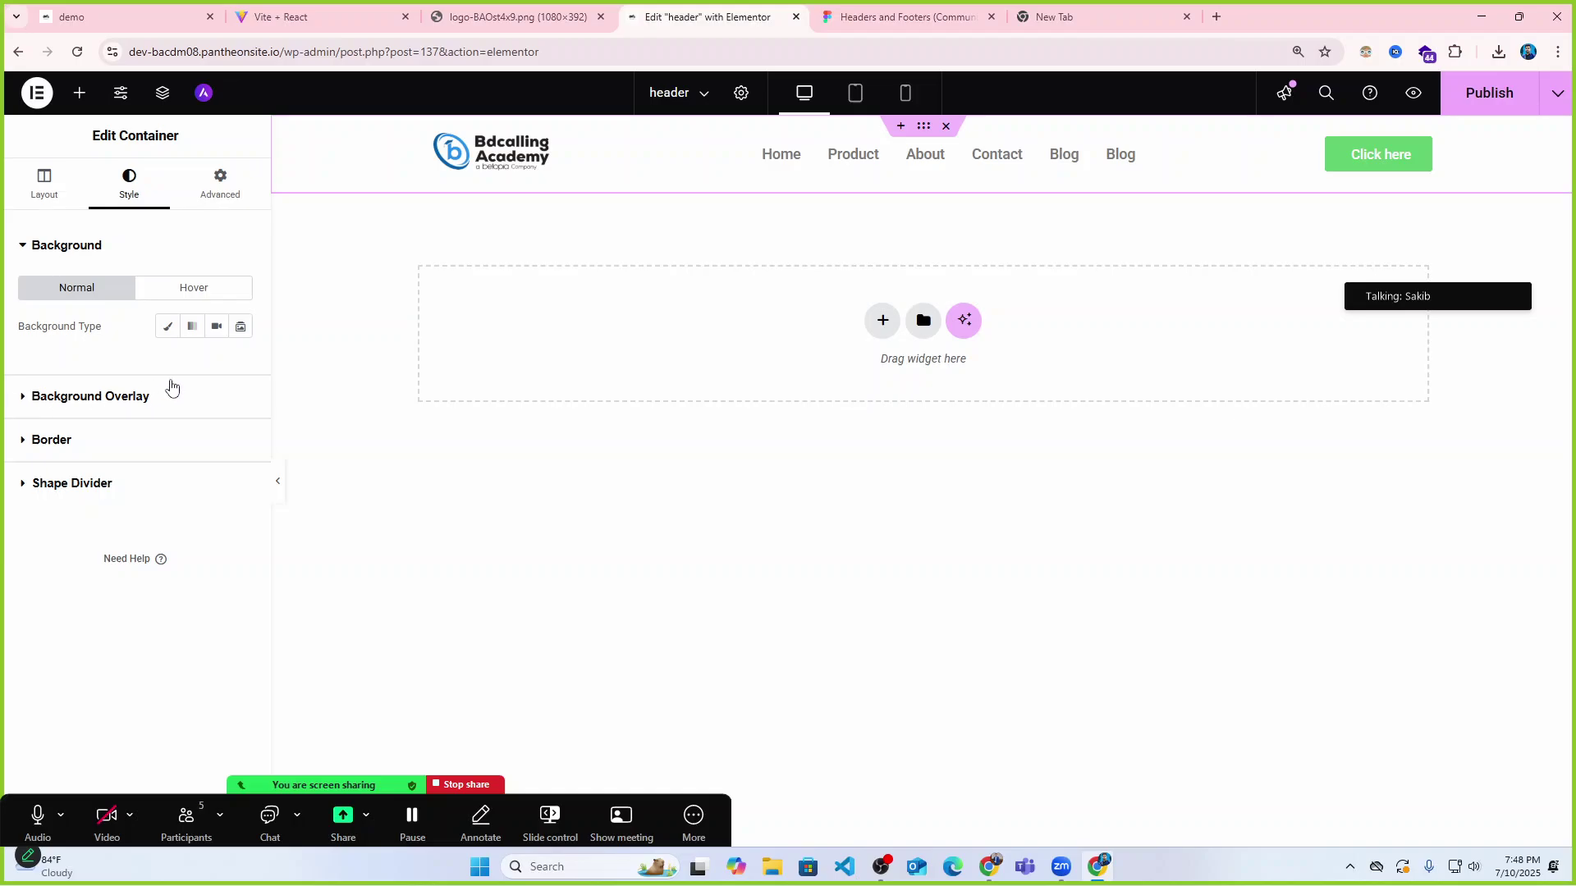
pyautogui.click(169, 329)
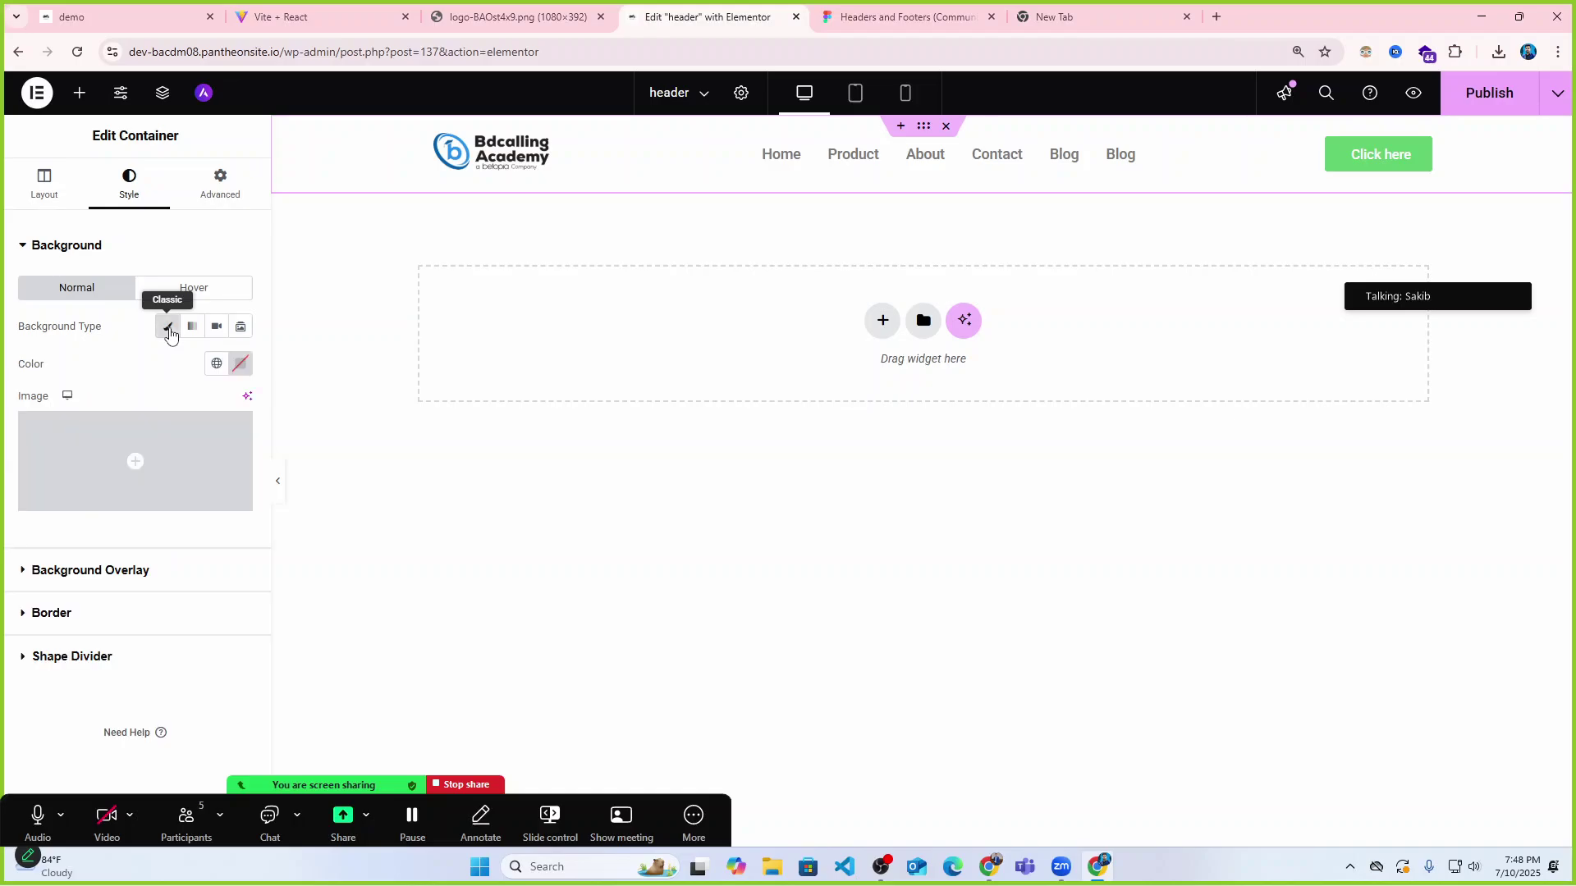
pyautogui.click(240, 364)
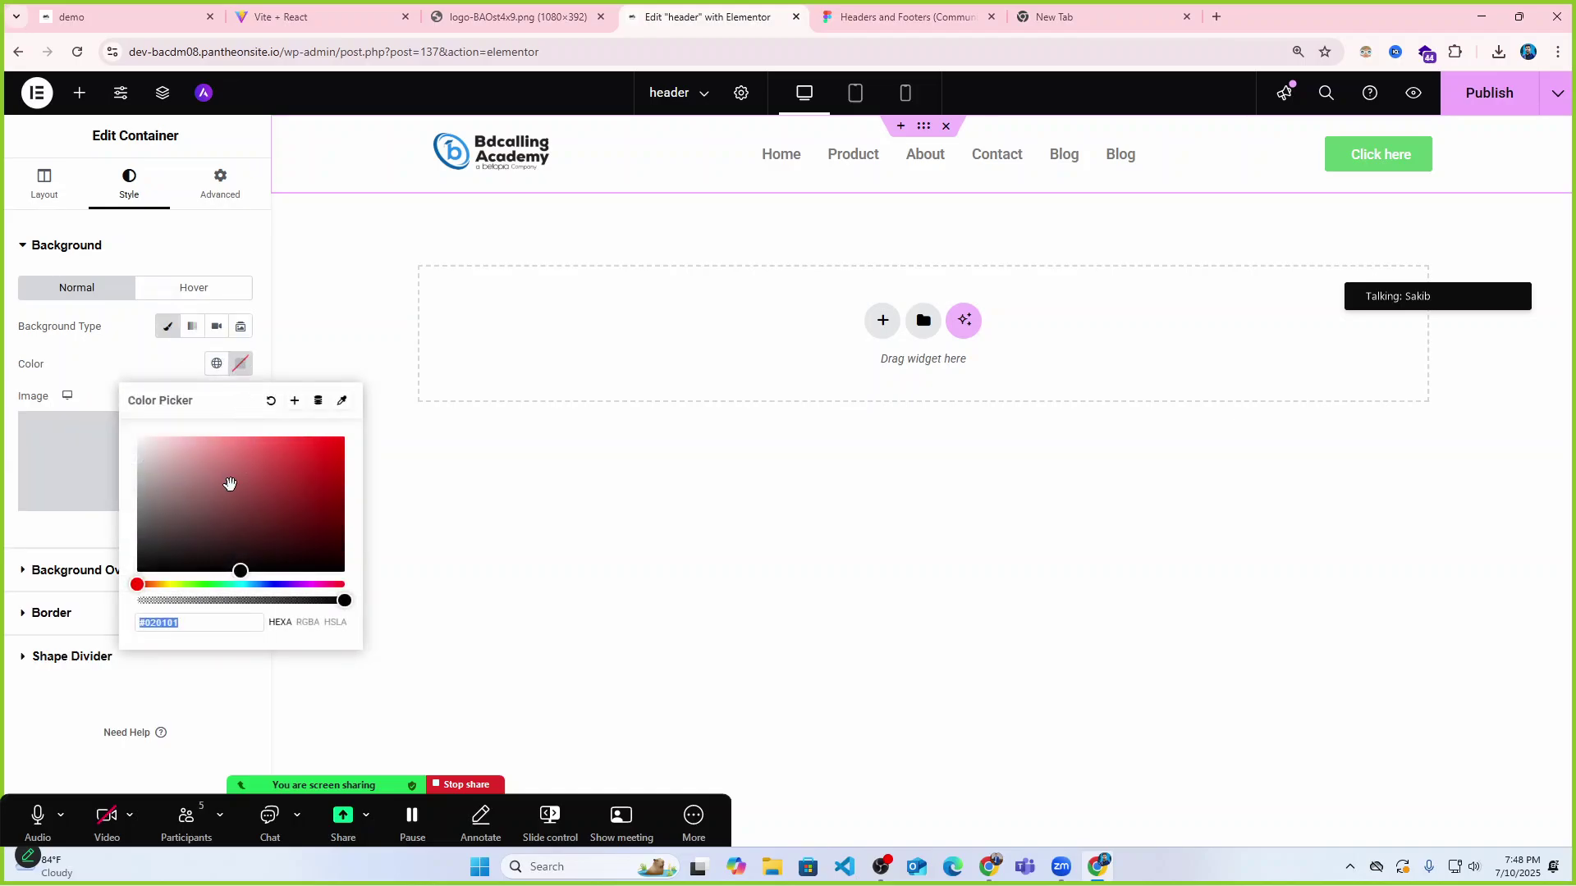
pyautogui.moveTo(234, 485)
pyautogui.mouseDown()
pyautogui.moveTo(81, 453)
pyautogui.moveTo(83, 466)
pyautogui.mouseUp()
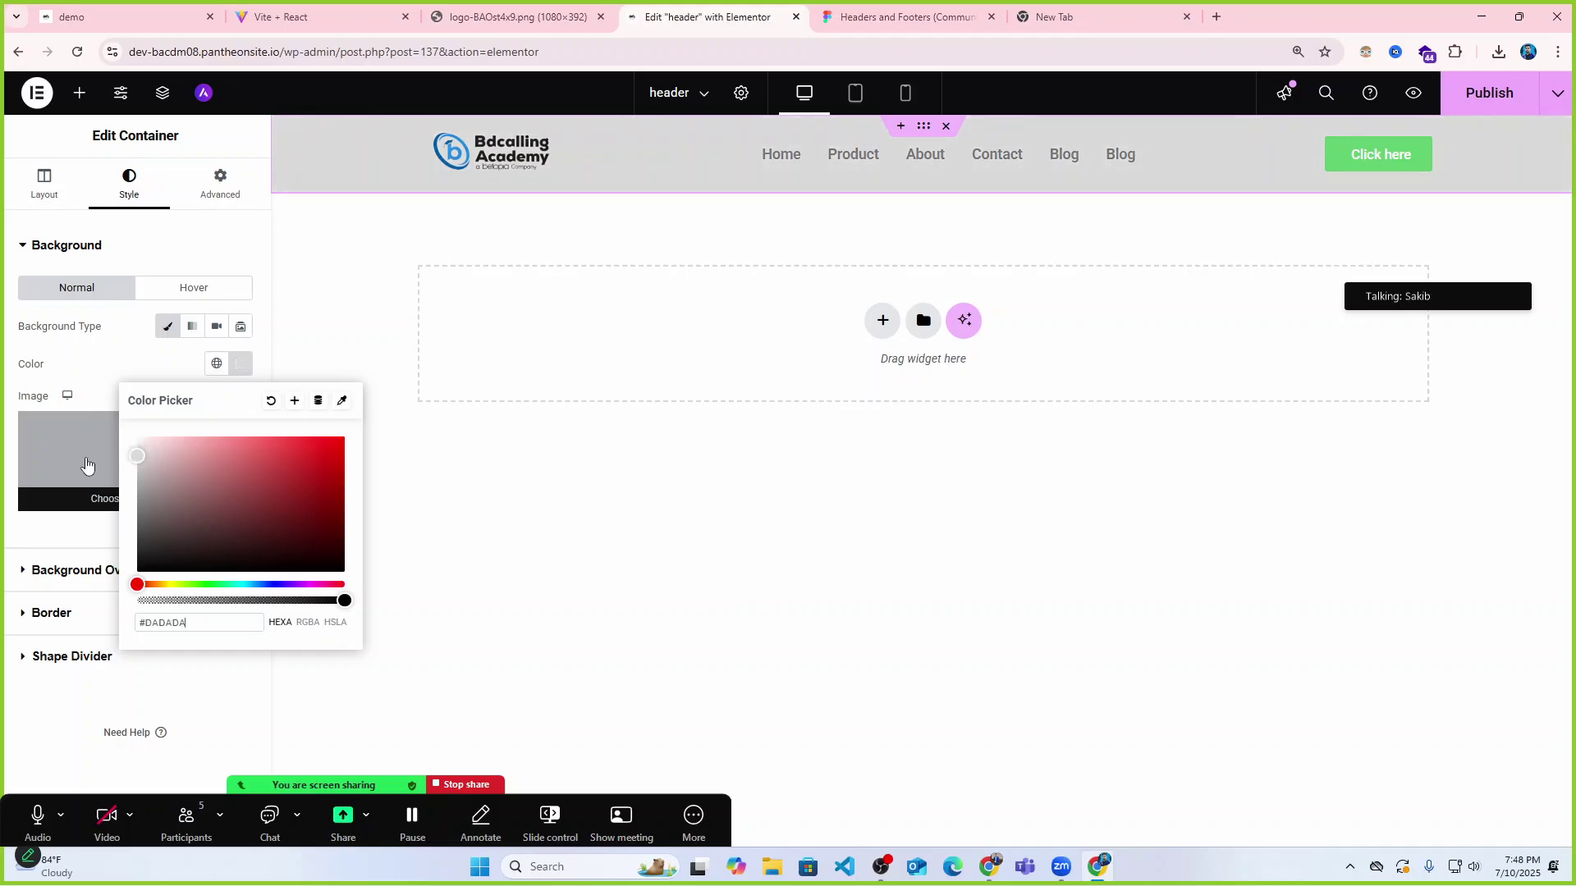
pyautogui.click(542, 501)
pyautogui.click(279, 487)
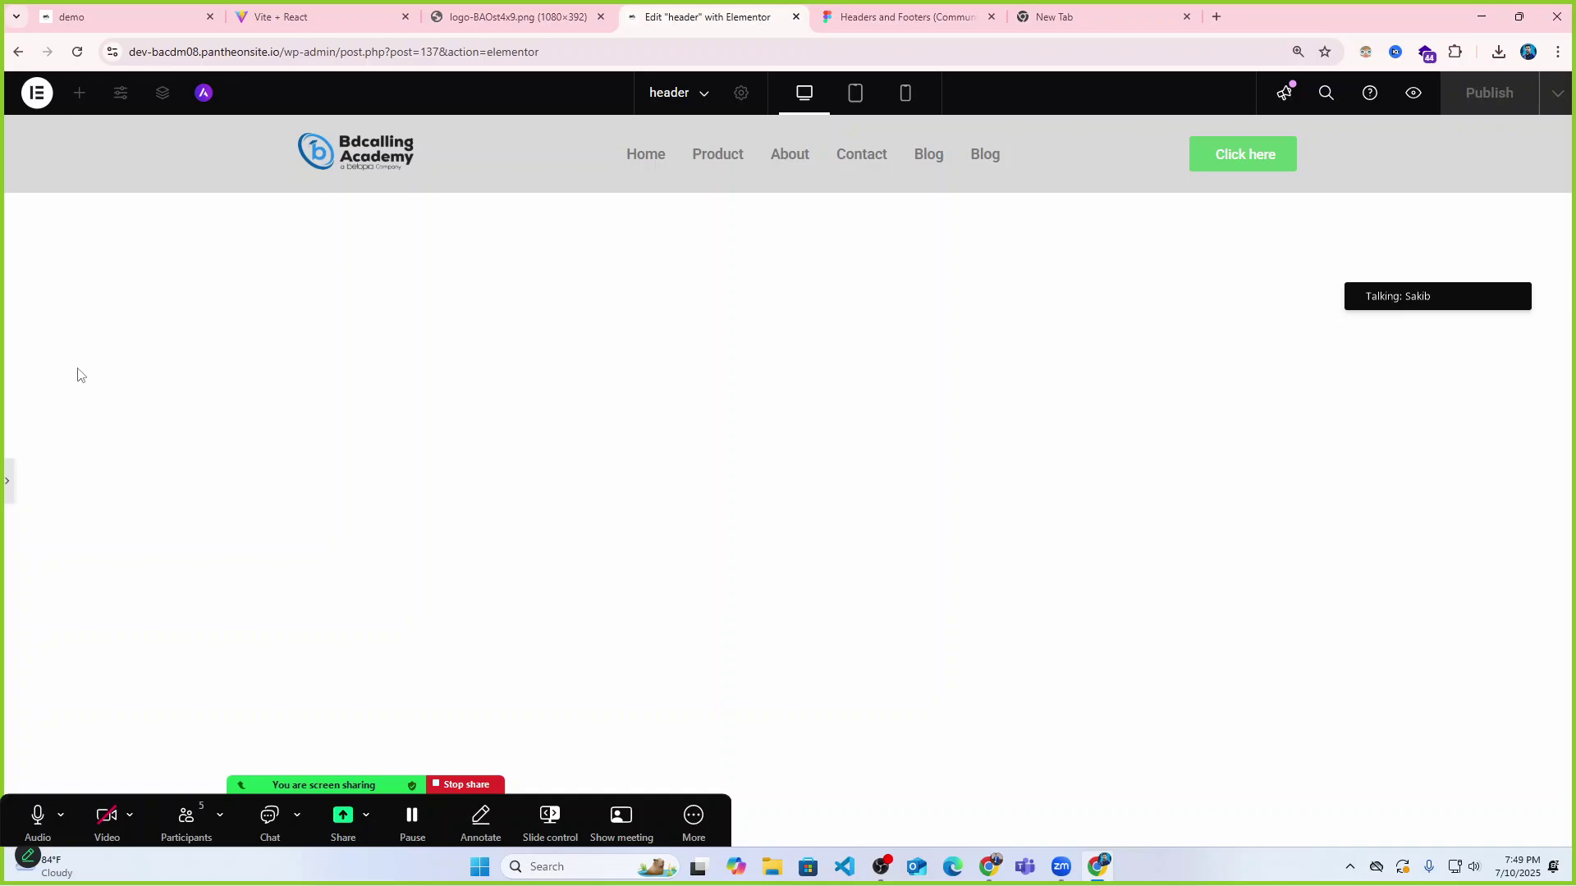
# Set all four margins of the header container to 0.
pyautogui.click(7, 480)
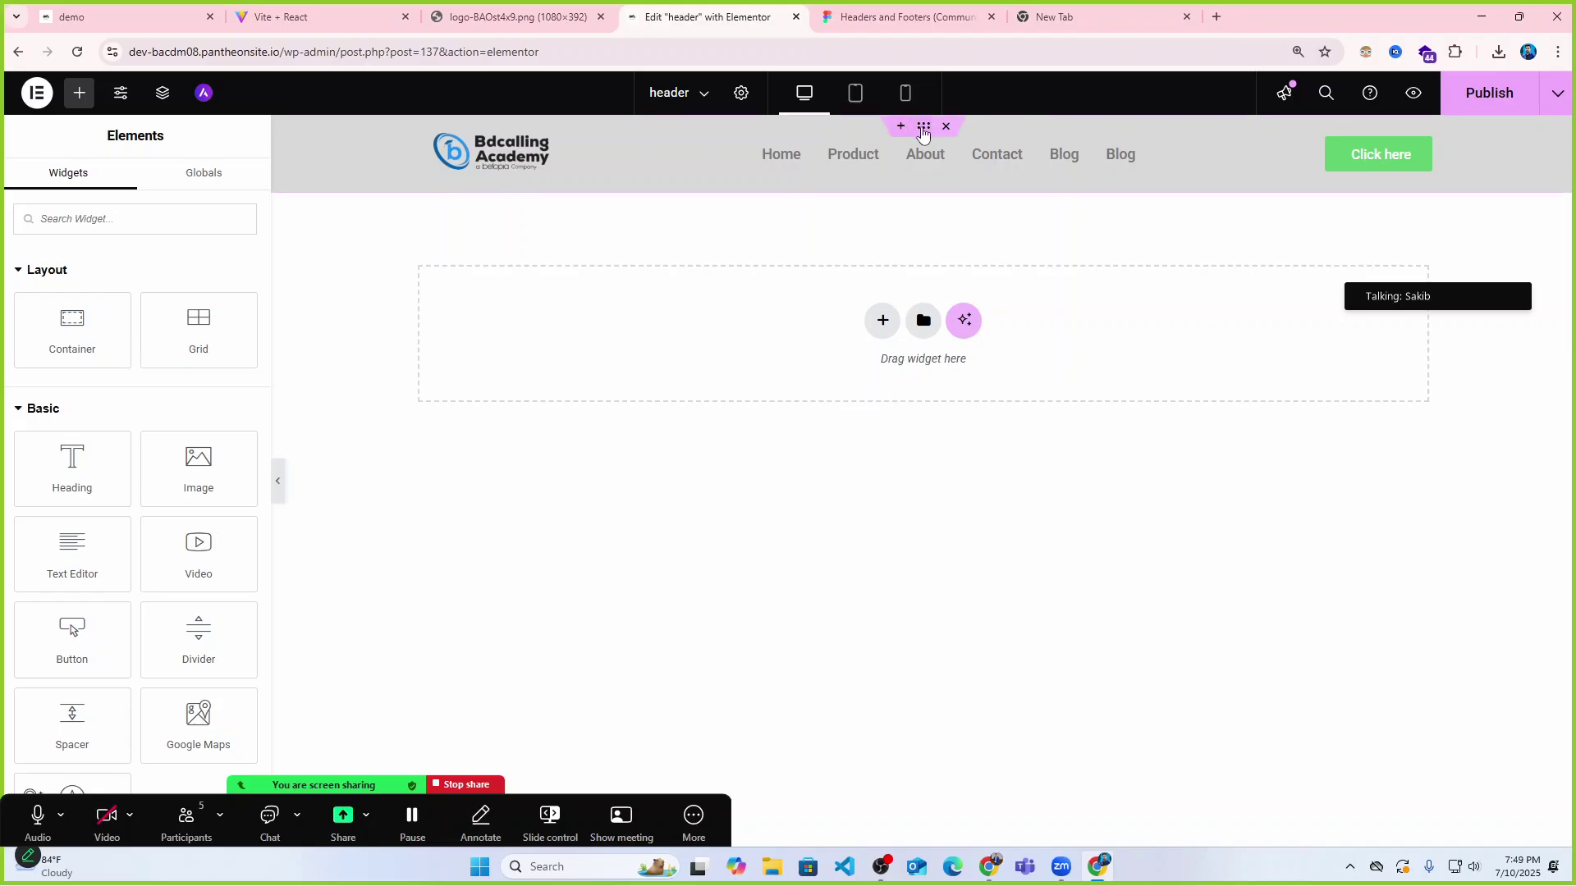
pyautogui.click(922, 126)
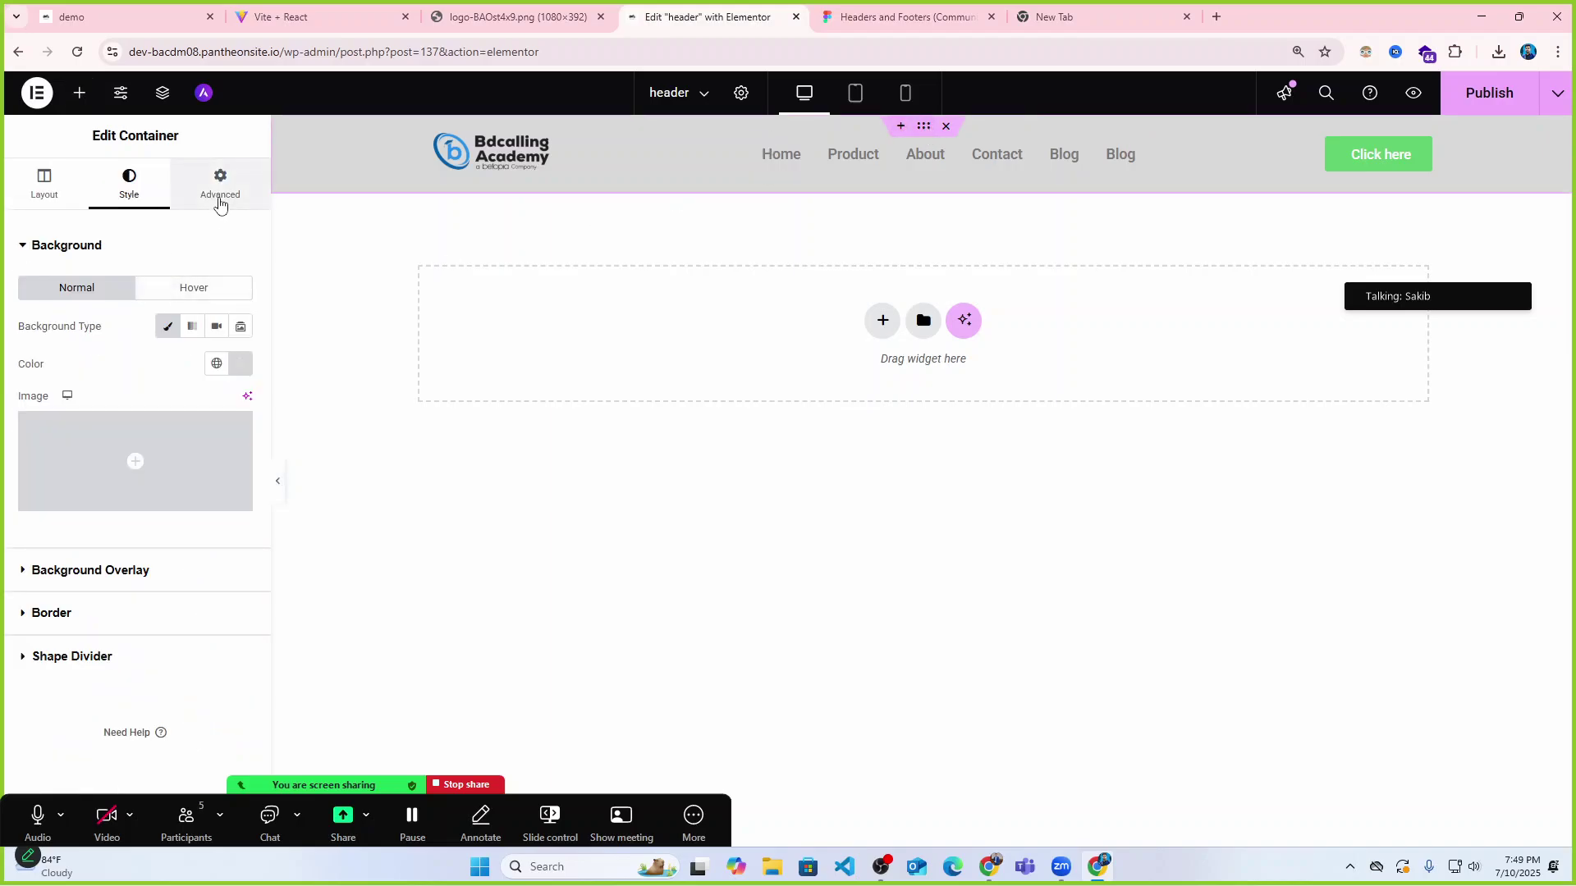
pyautogui.click(220, 195)
pyautogui.click(239, 380)
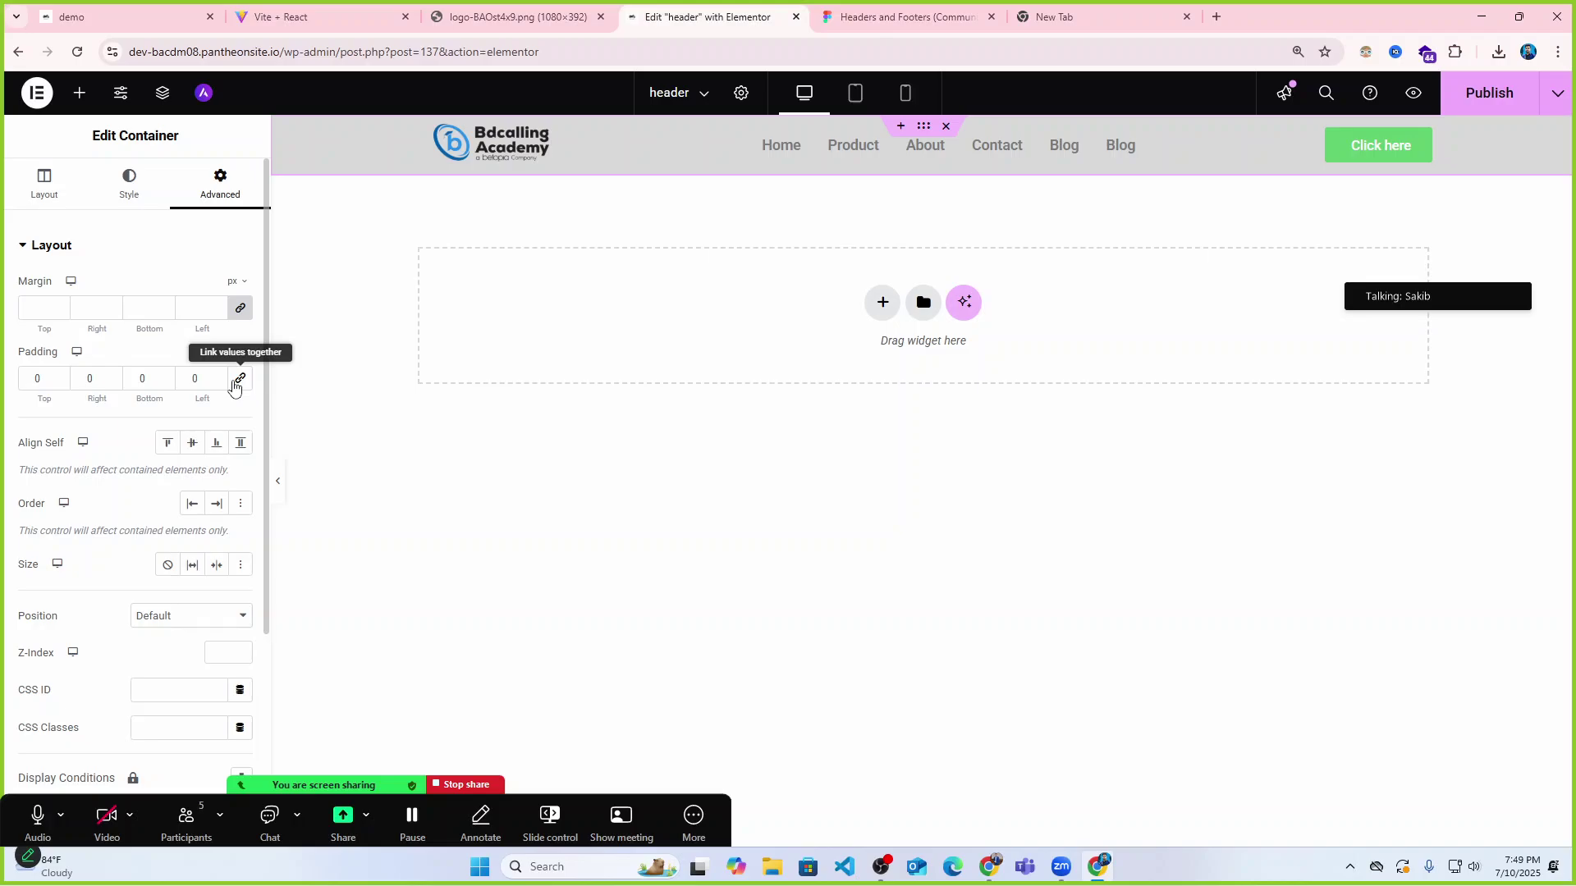
pyautogui.click(241, 309)
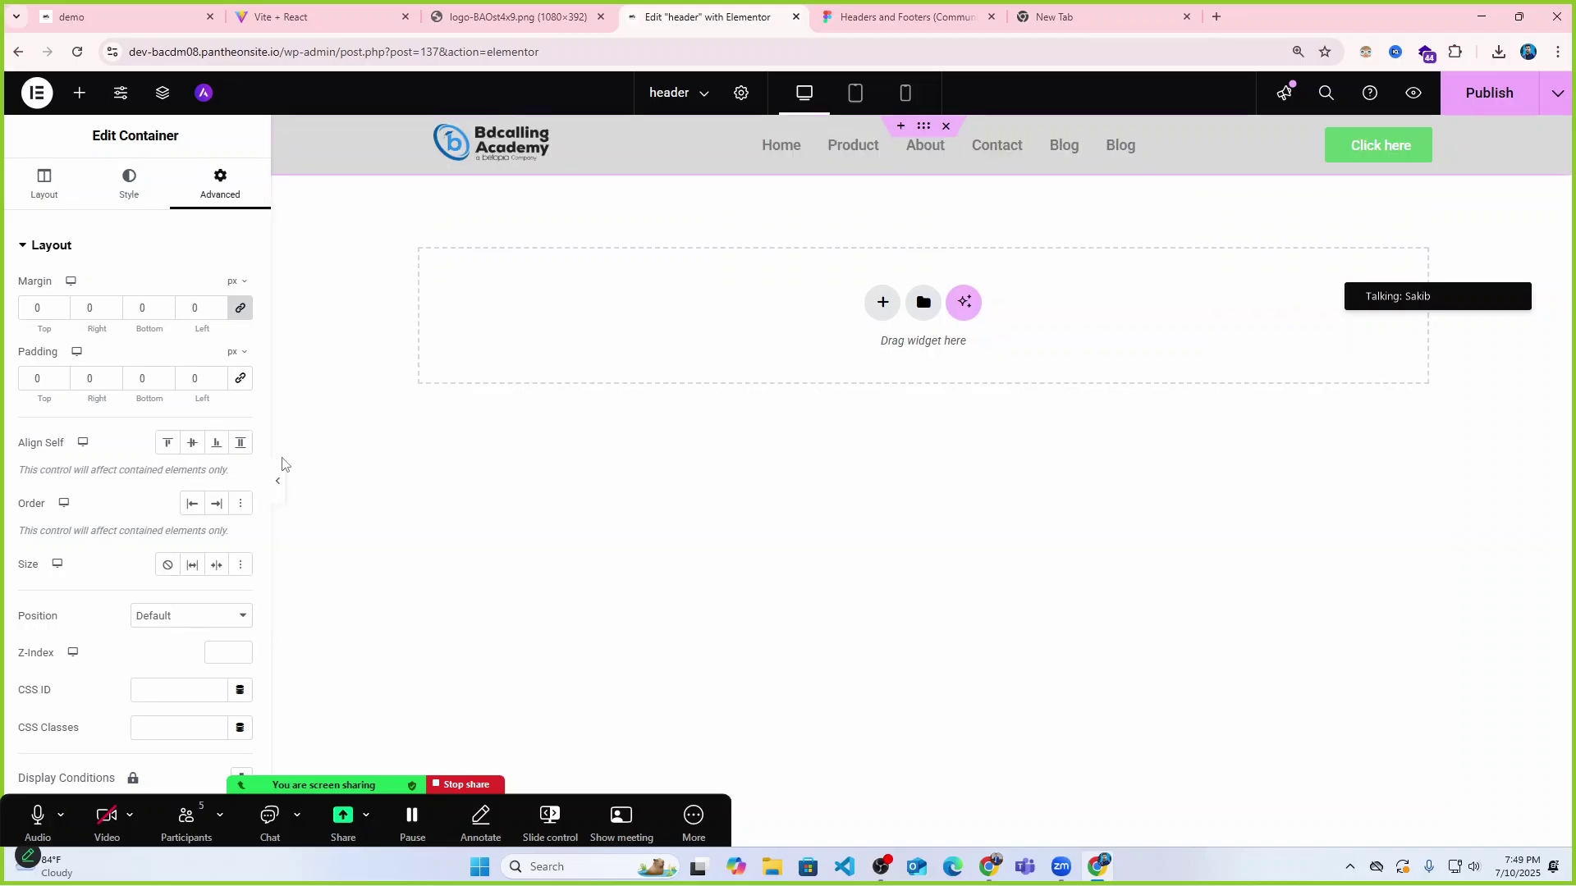
# Preview the header and inspect the page code in developer tools, then close them.
pyautogui.click(279, 482)
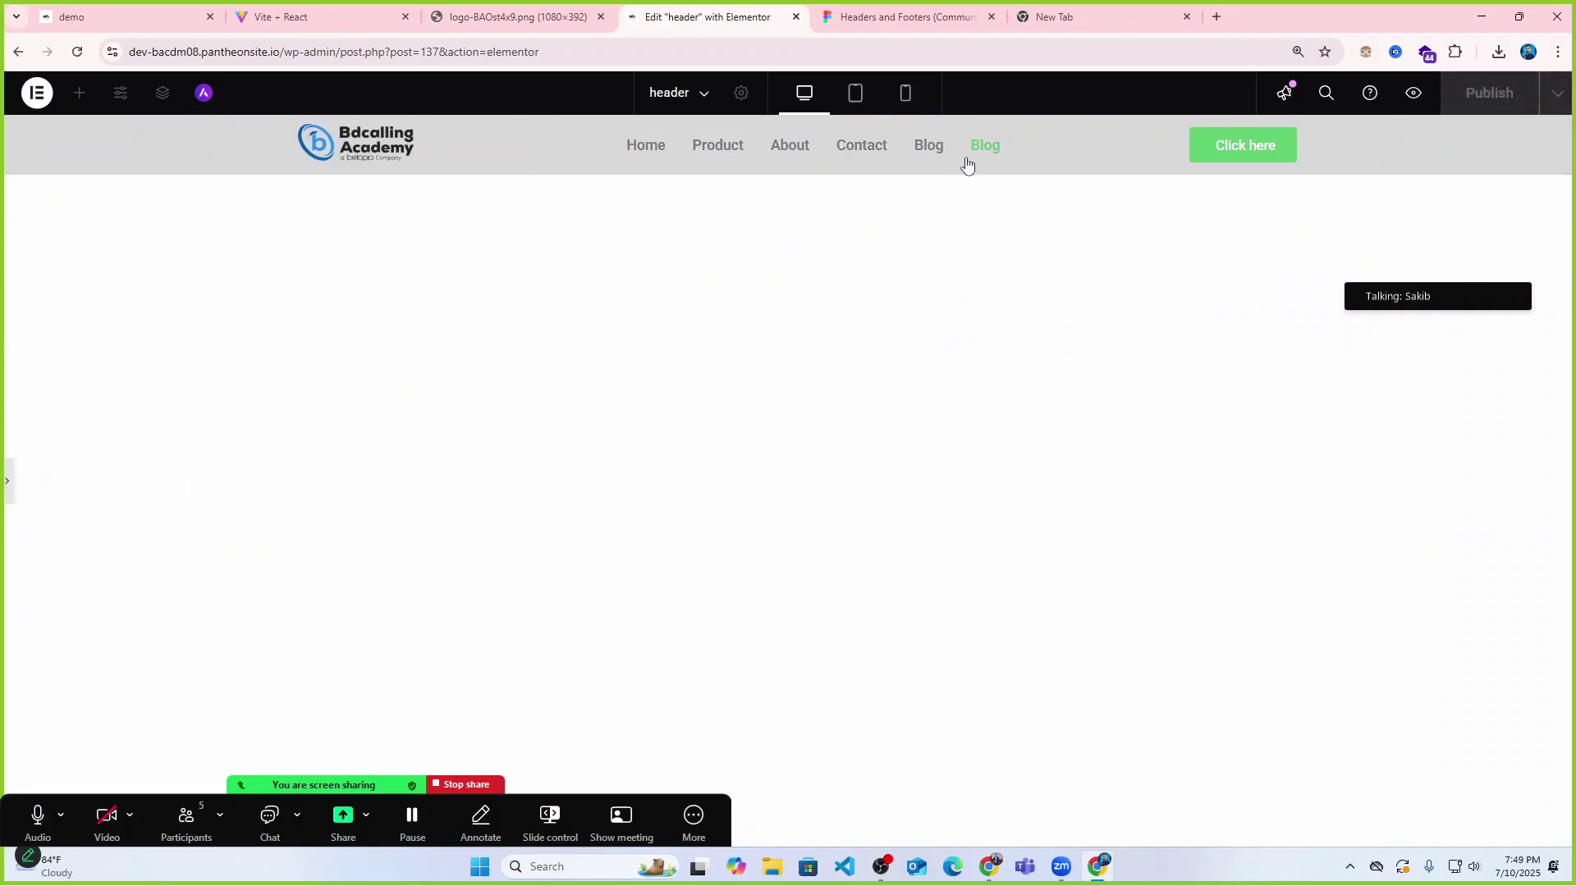
pyautogui.rightClick(482, 197)
pyautogui.click(576, 613)
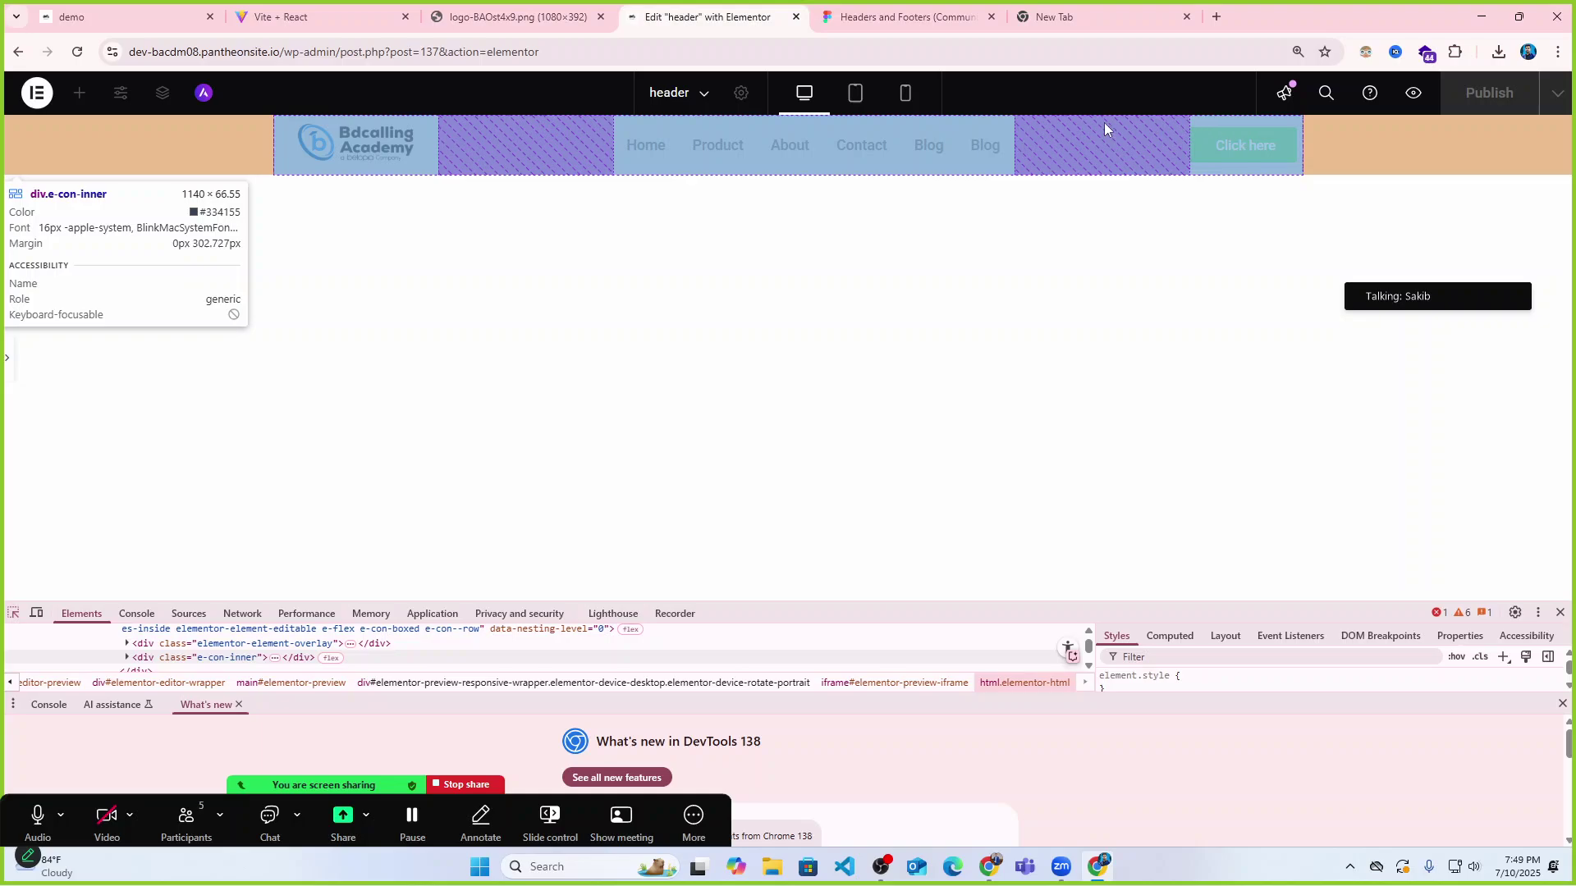
pyautogui.click(6, 365)
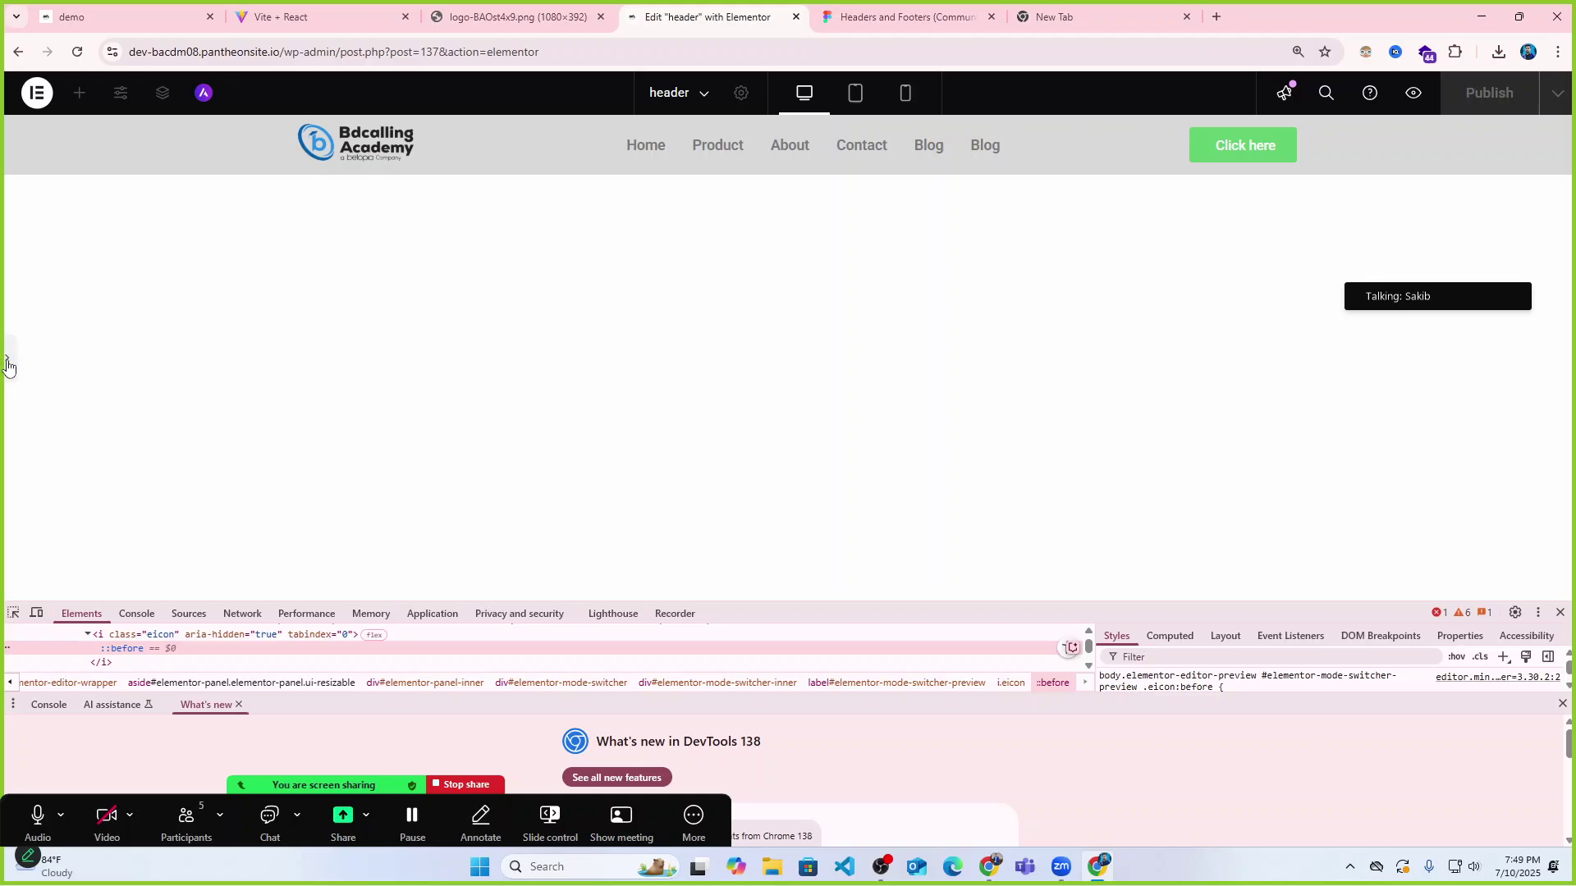
pyautogui.click(6, 364)
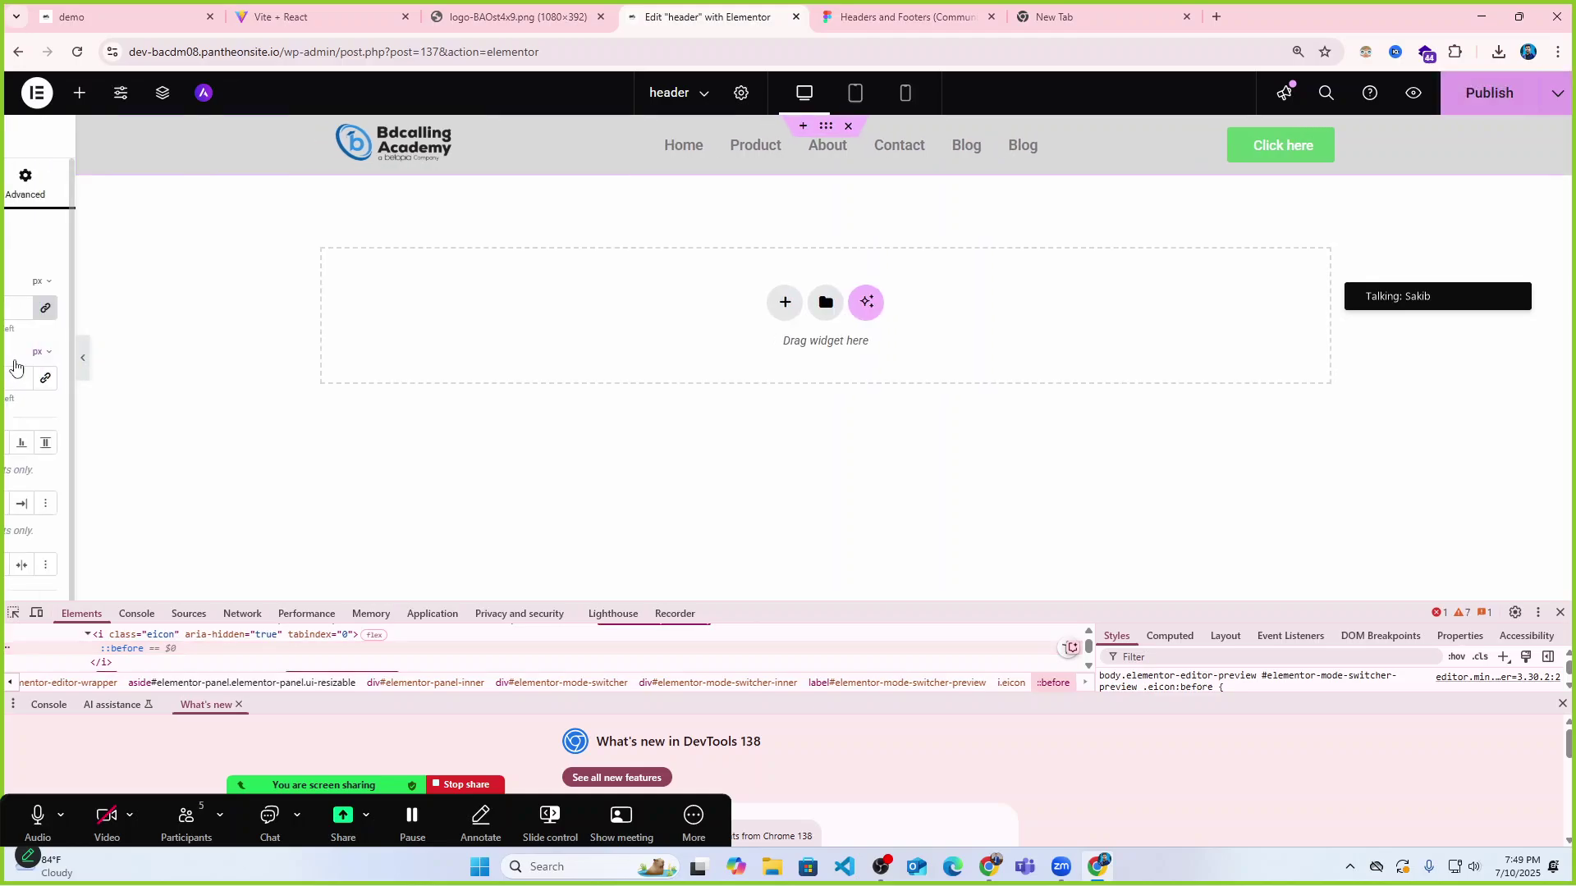
pyautogui.click(1559, 612)
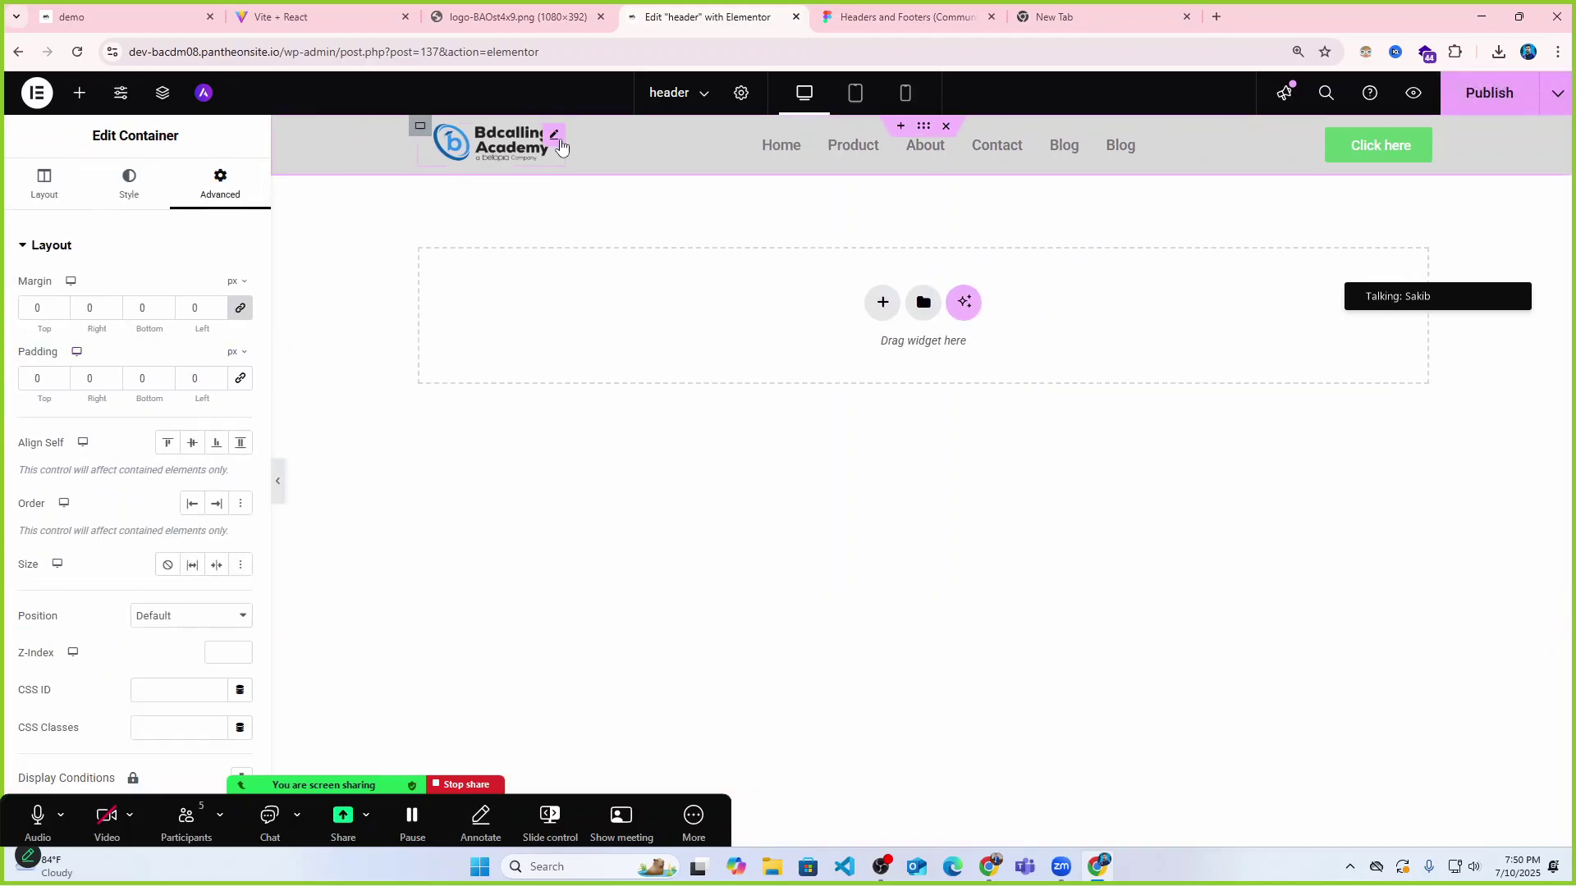
# Check the logo container's margin and padding settings and preview the header.
pyautogui.click(420, 126)
pyautogui.click(219, 202)
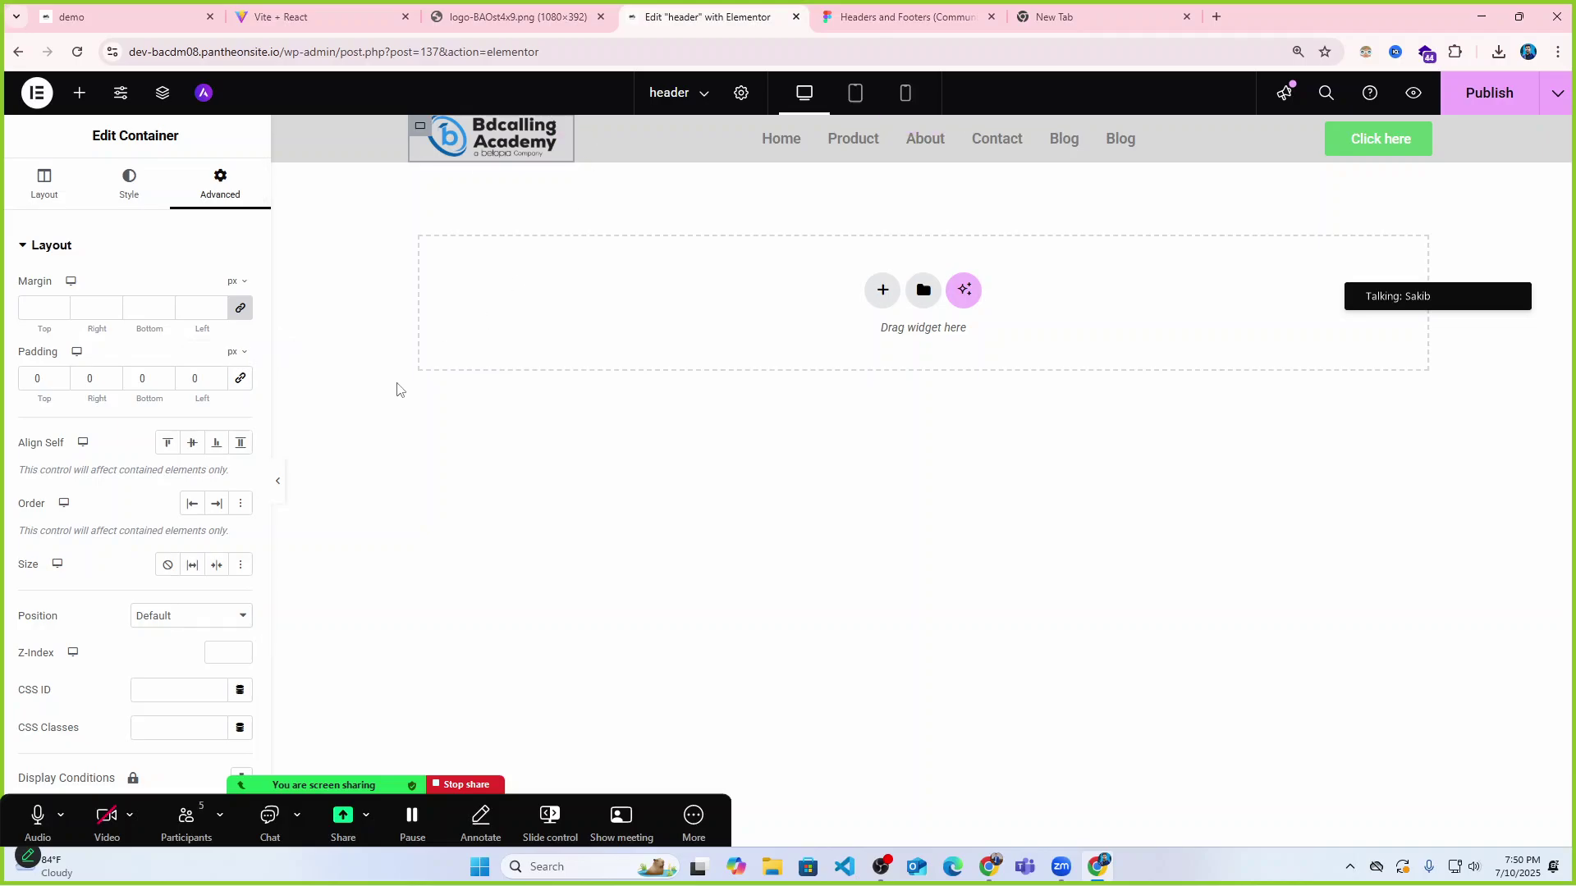
pyautogui.click(277, 479)
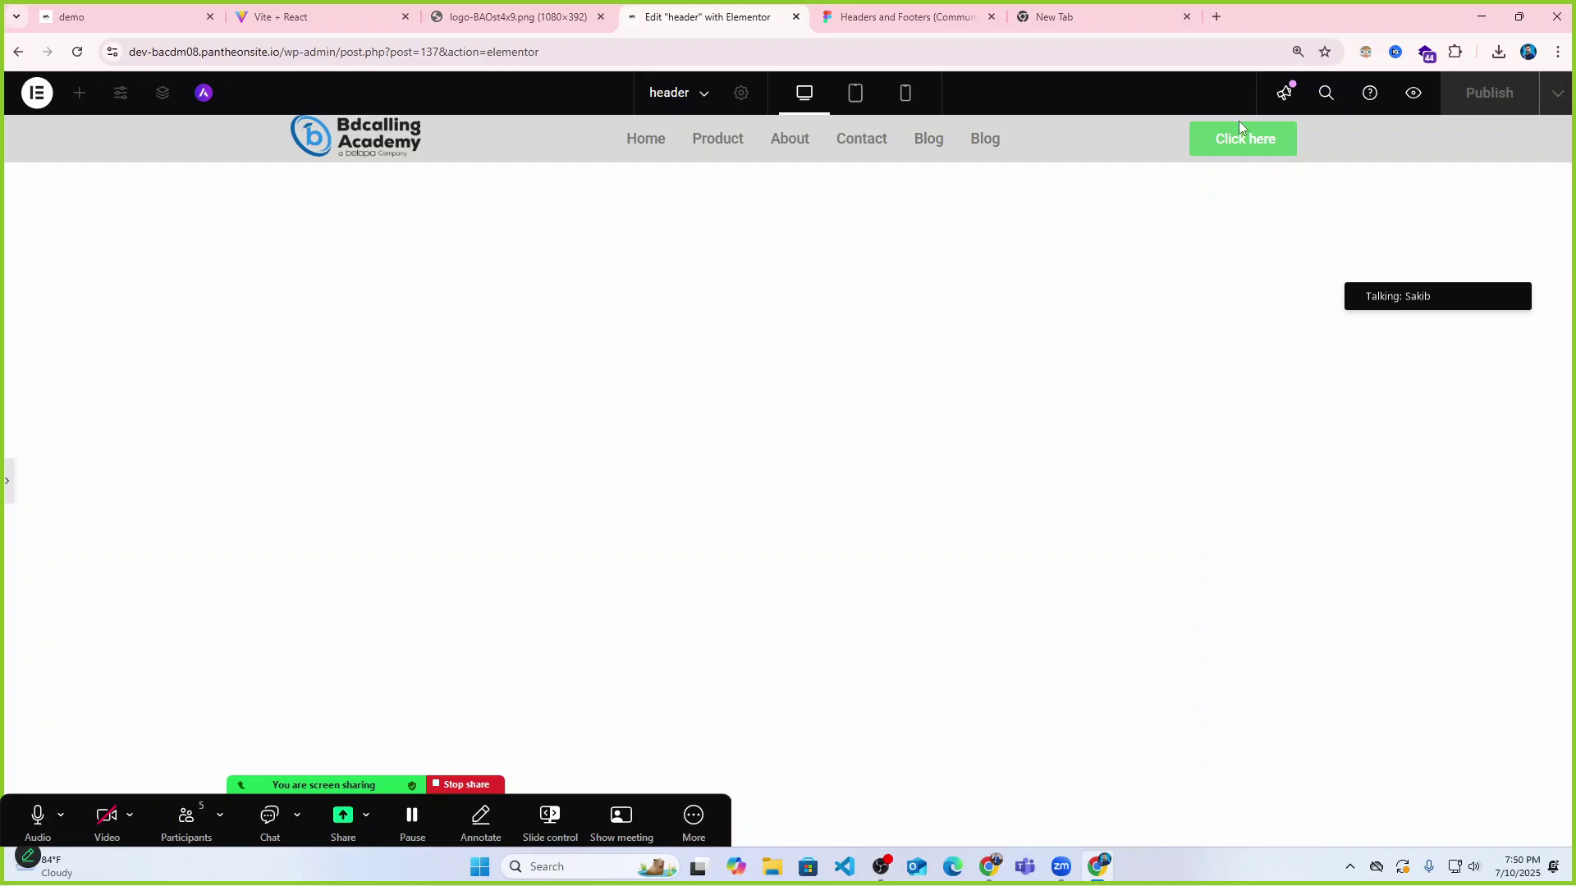
pyautogui.click(6, 480)
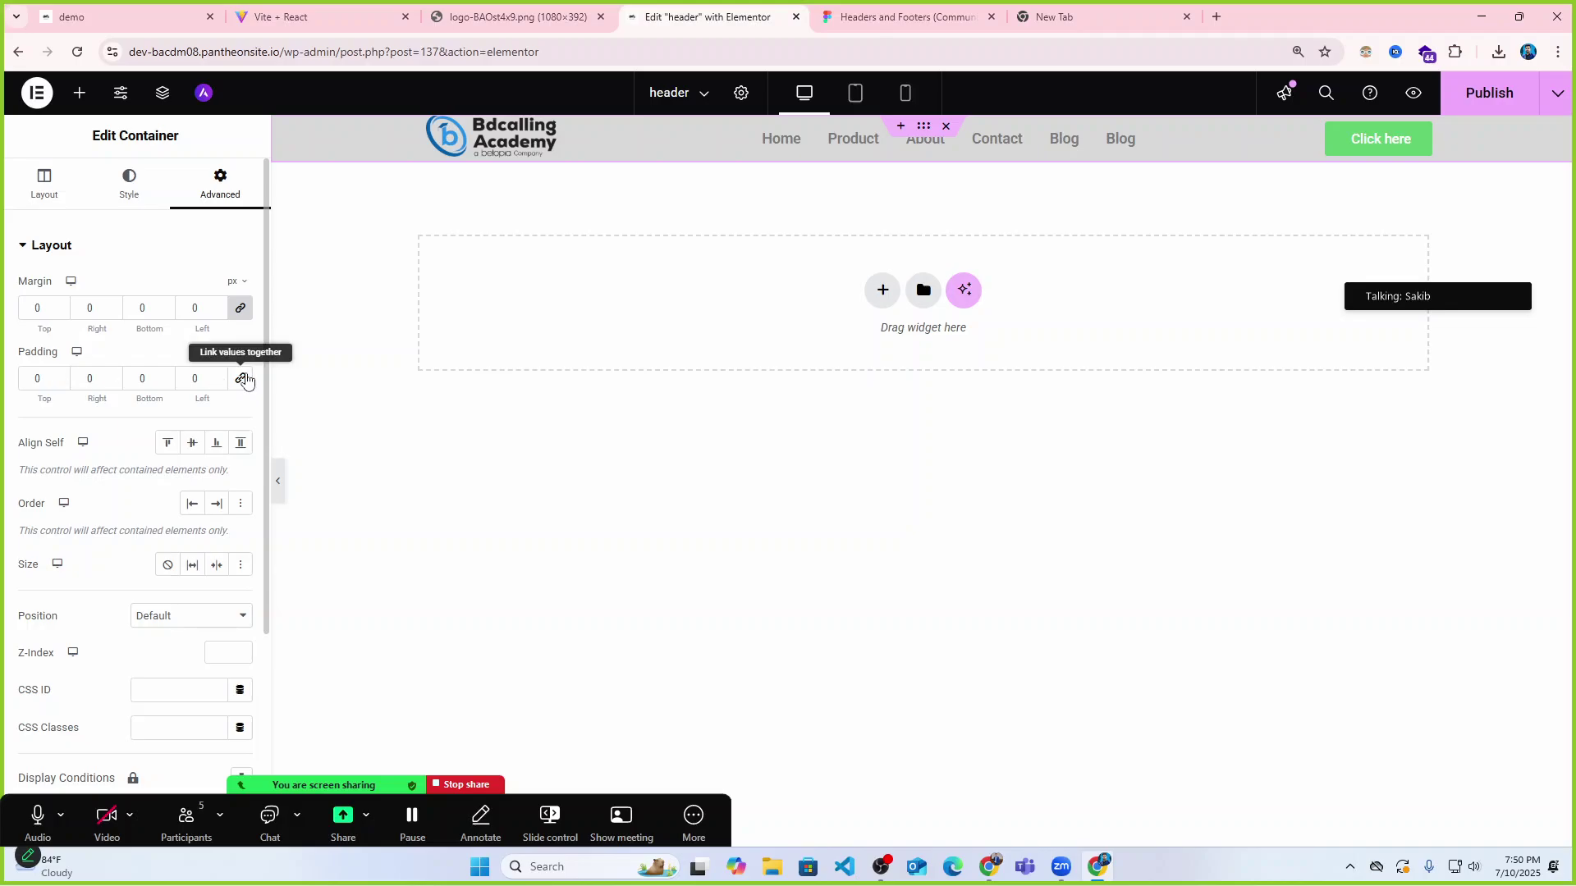
# Try linked header padding of 16, then left 0 and top 6, undoing the last change.
pyautogui.click(240, 379)
pyautogui.click(61, 379)
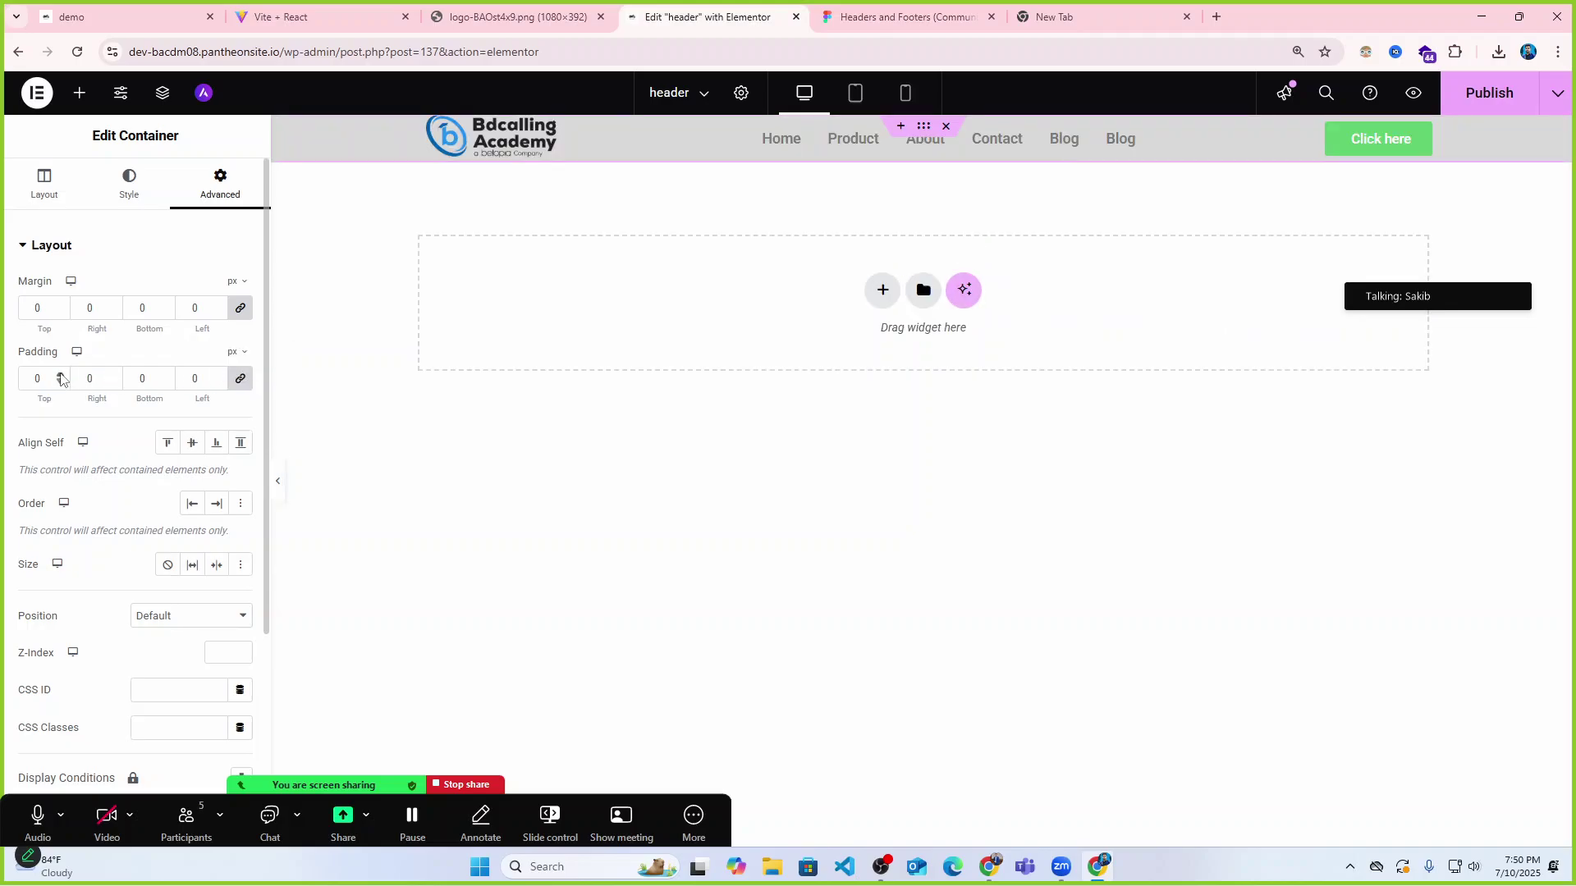
pyautogui.write('4')
pyautogui.press('BackSpace')
pyautogui.write('16')
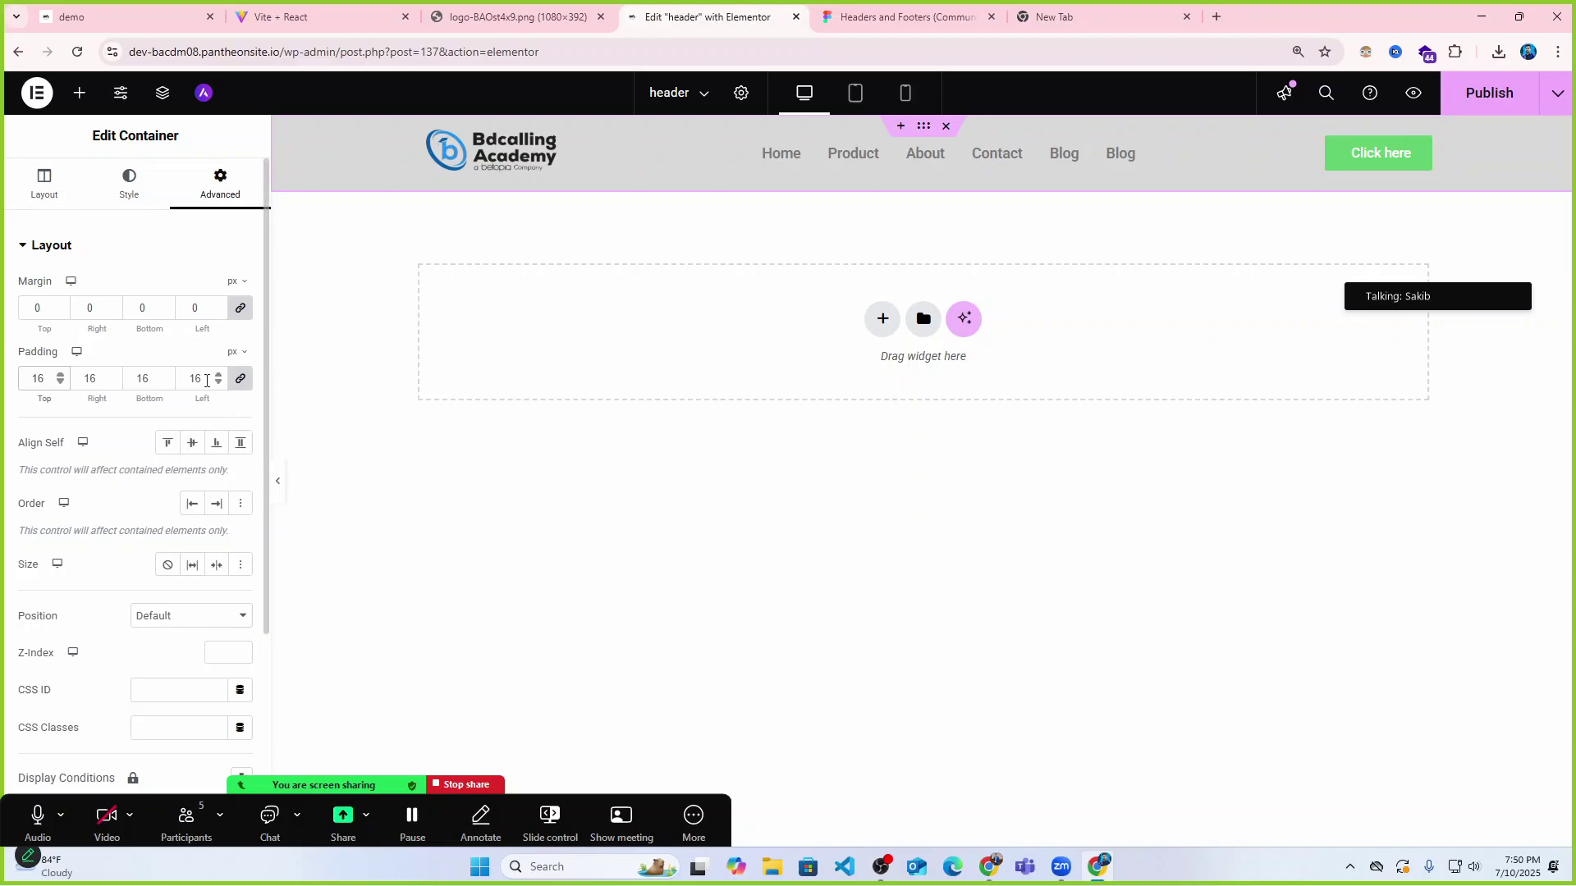
pyautogui.moveTo(206, 379); pyautogui.dragTo(177, 381)
pyautogui.write('0')
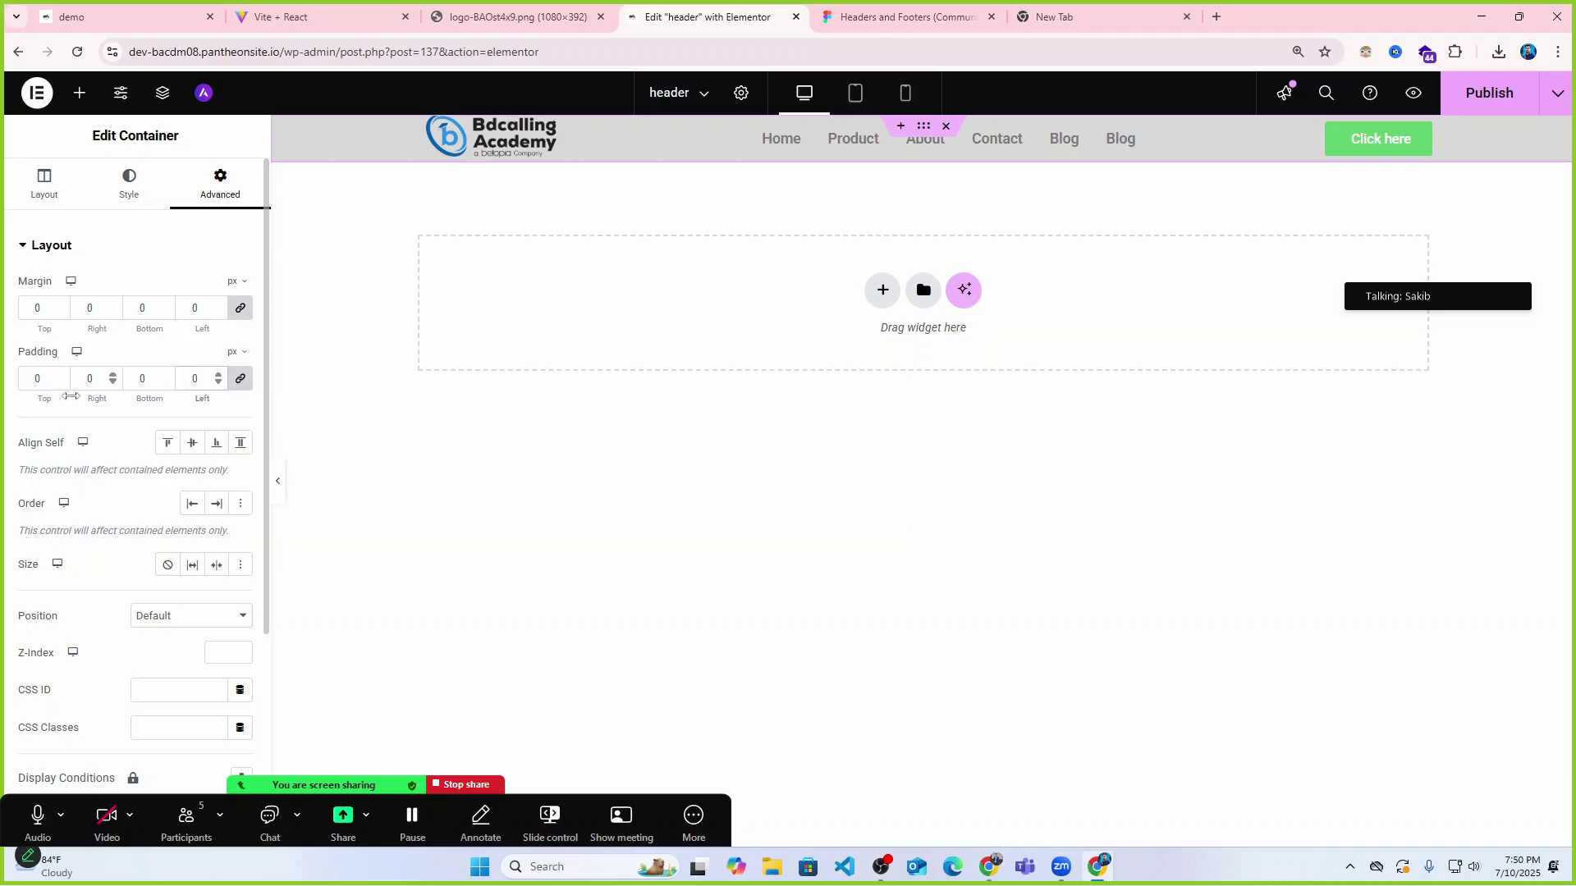
pyautogui.moveTo(43, 379); pyautogui.dragTo(26, 378)
pyautogui.write('6')
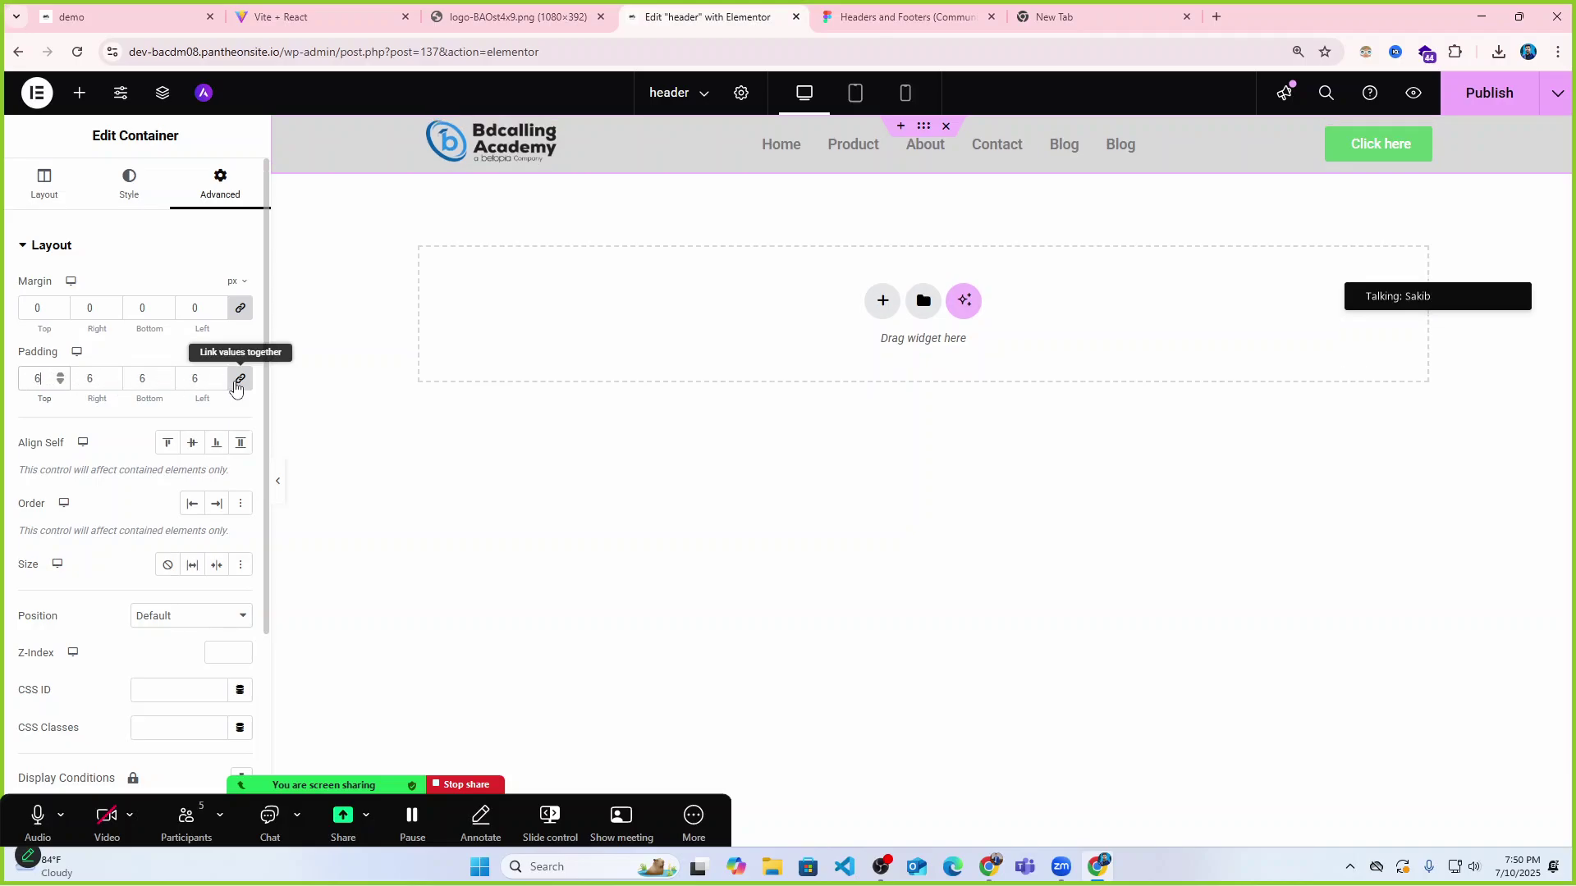
pyautogui.hotkey('ctrl', 'z')
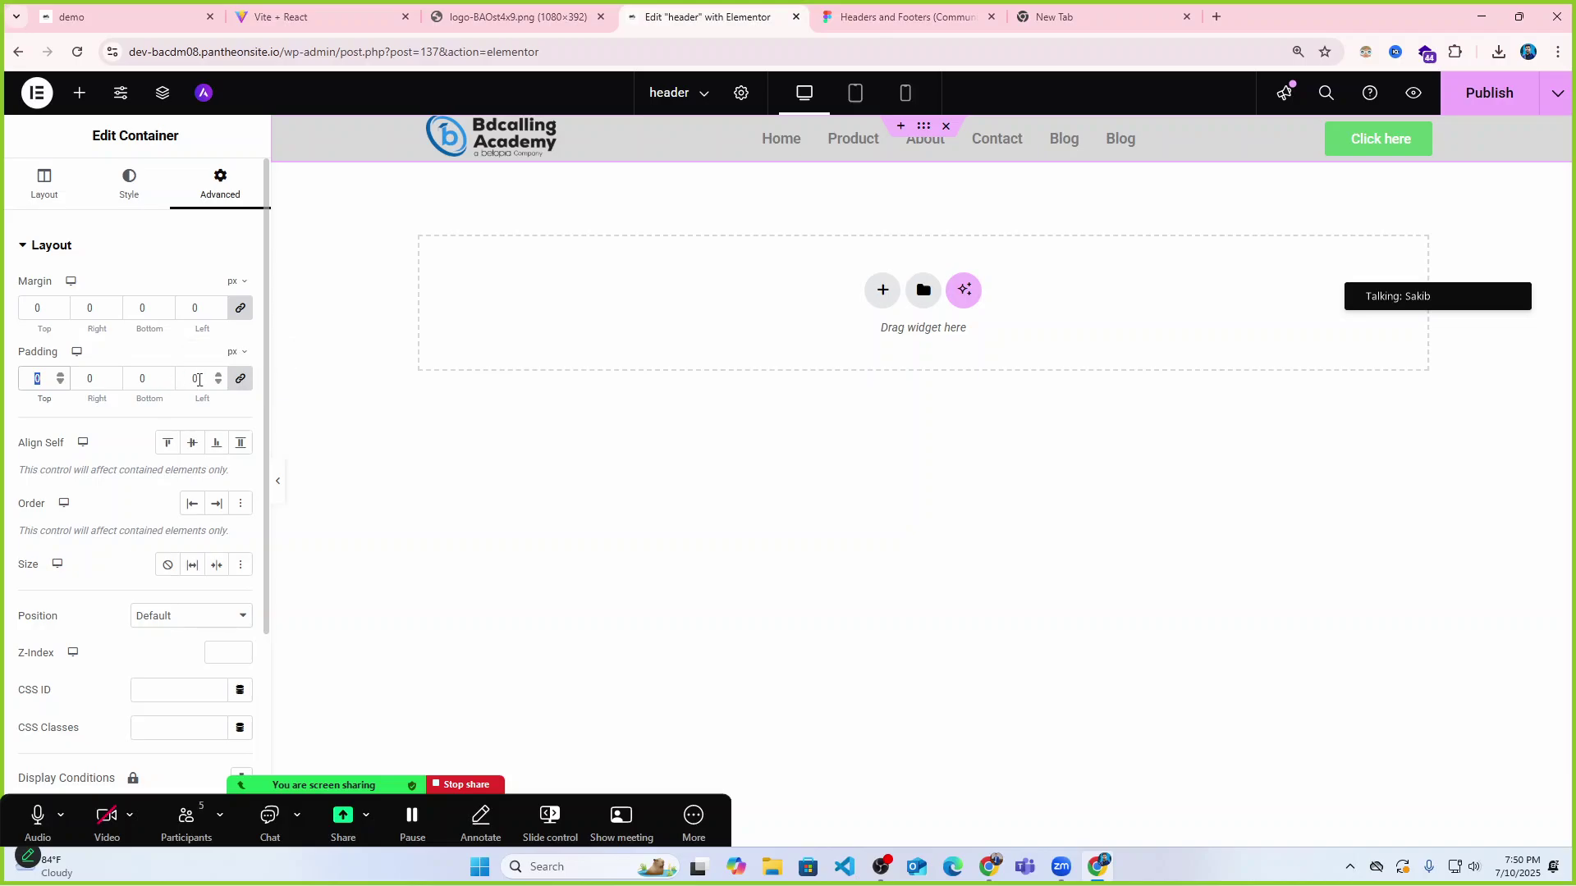
# Unlink the padding sides and set 6 px top and bottom, then preview the header.
pyautogui.click(239, 381)
pyautogui.write('114')
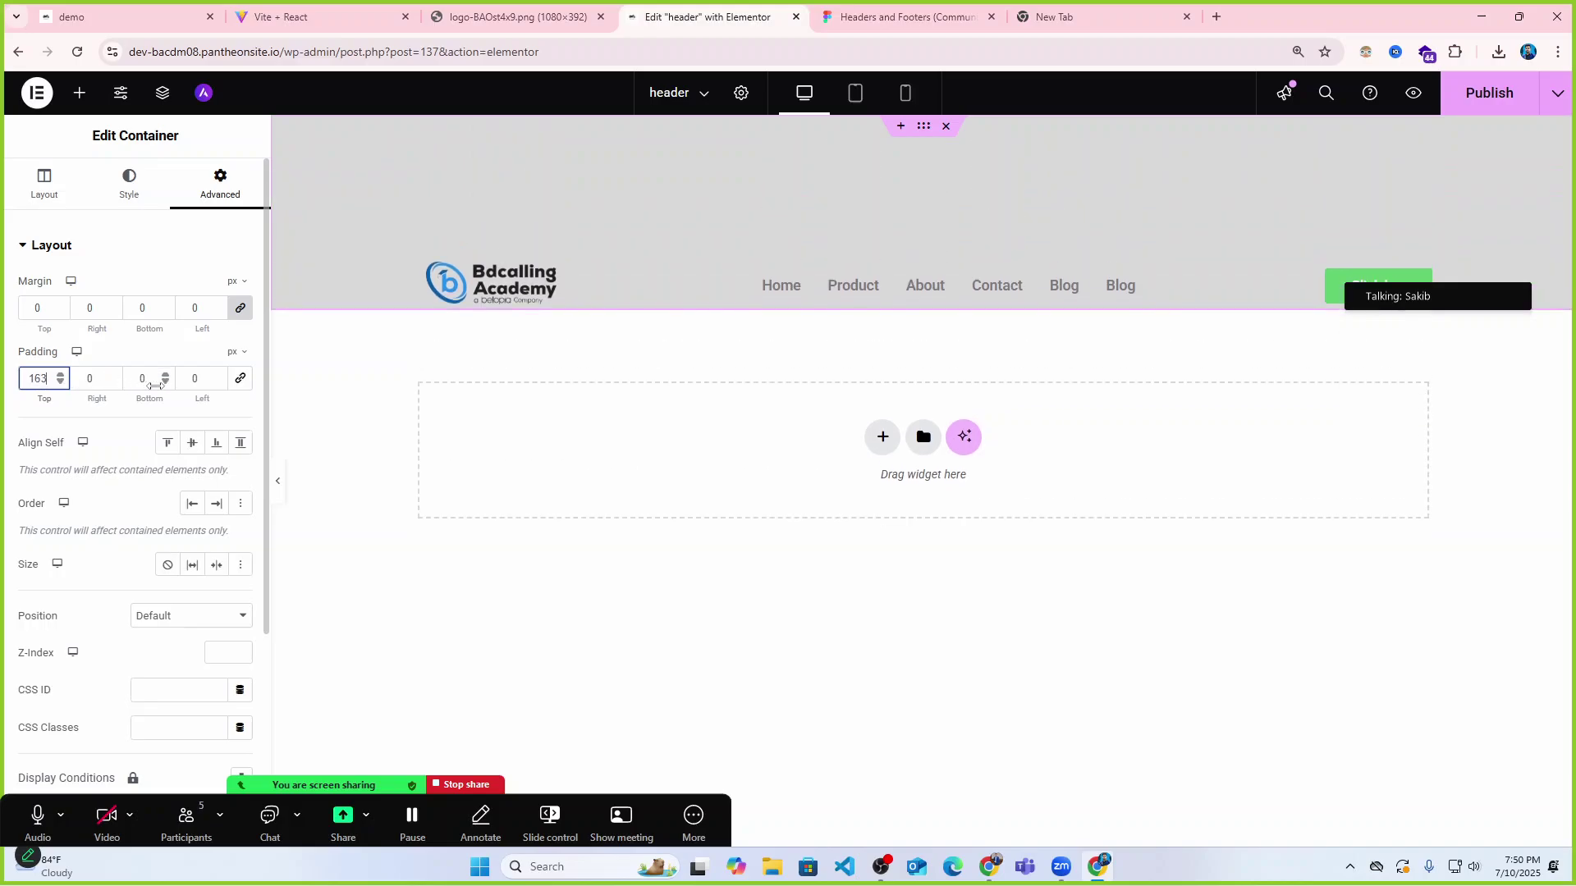
pyautogui.moveTo(90, 383); pyautogui.dragTo(27, 380)
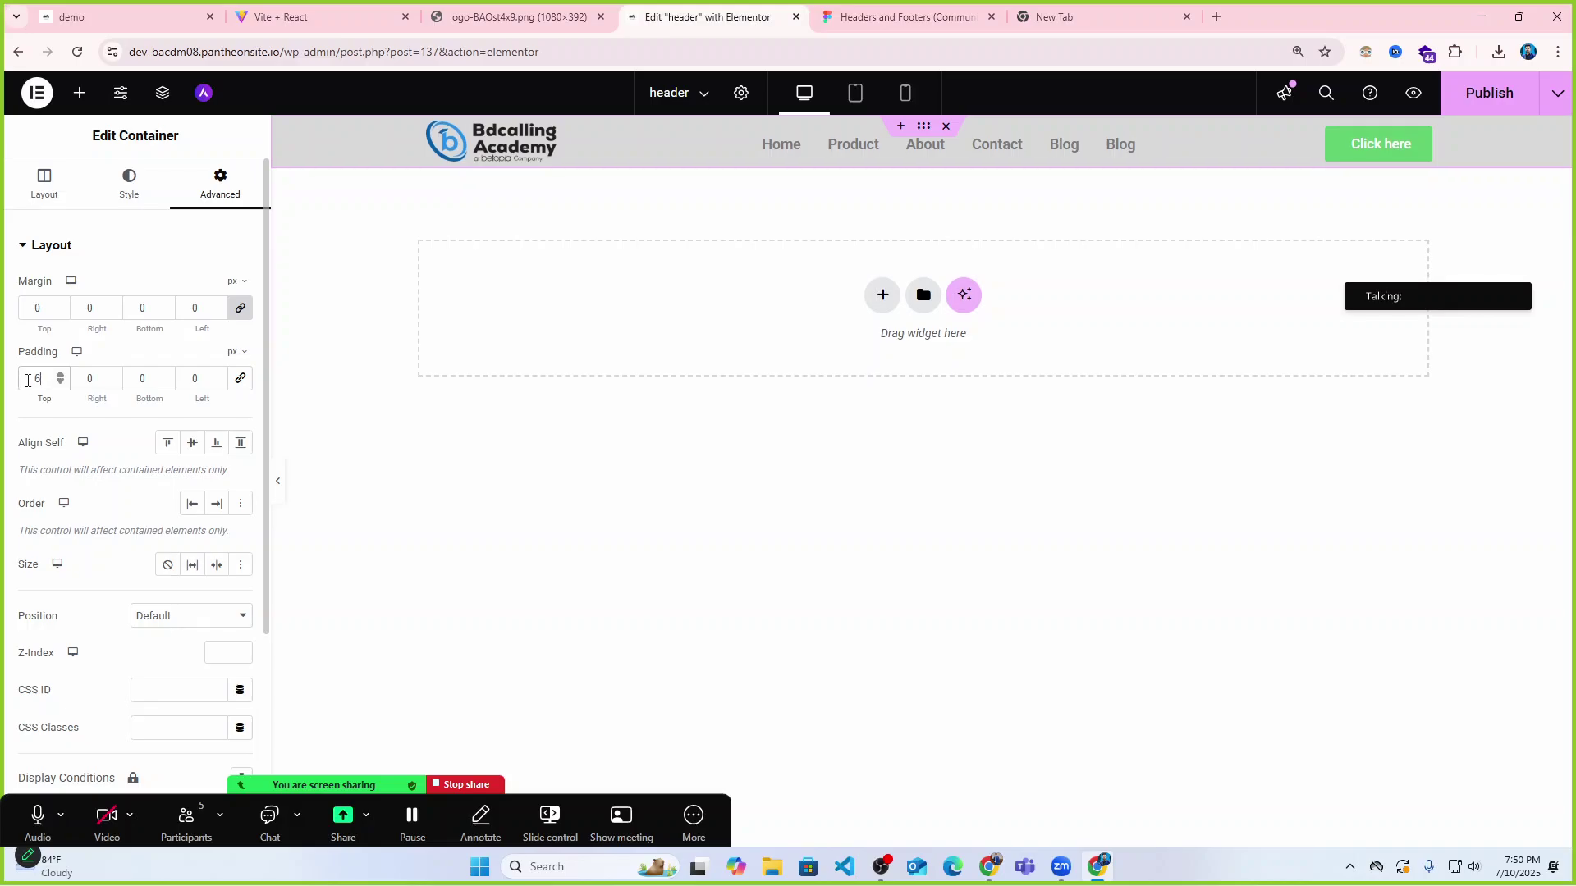
pyautogui.doubleClick(142, 379)
pyautogui.write('6')
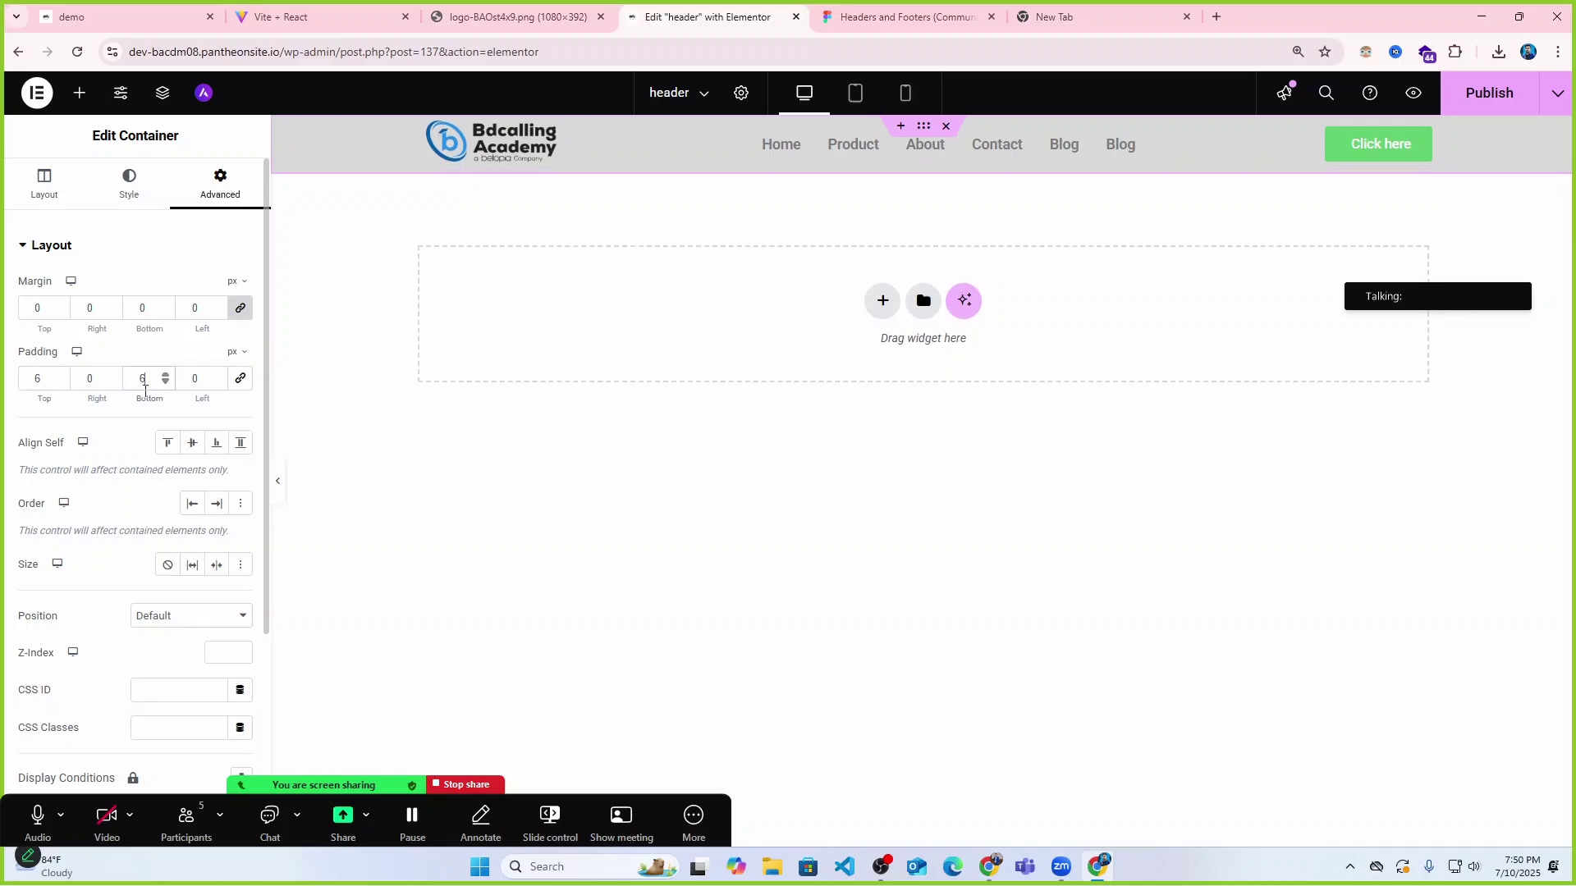
pyautogui.click(279, 482)
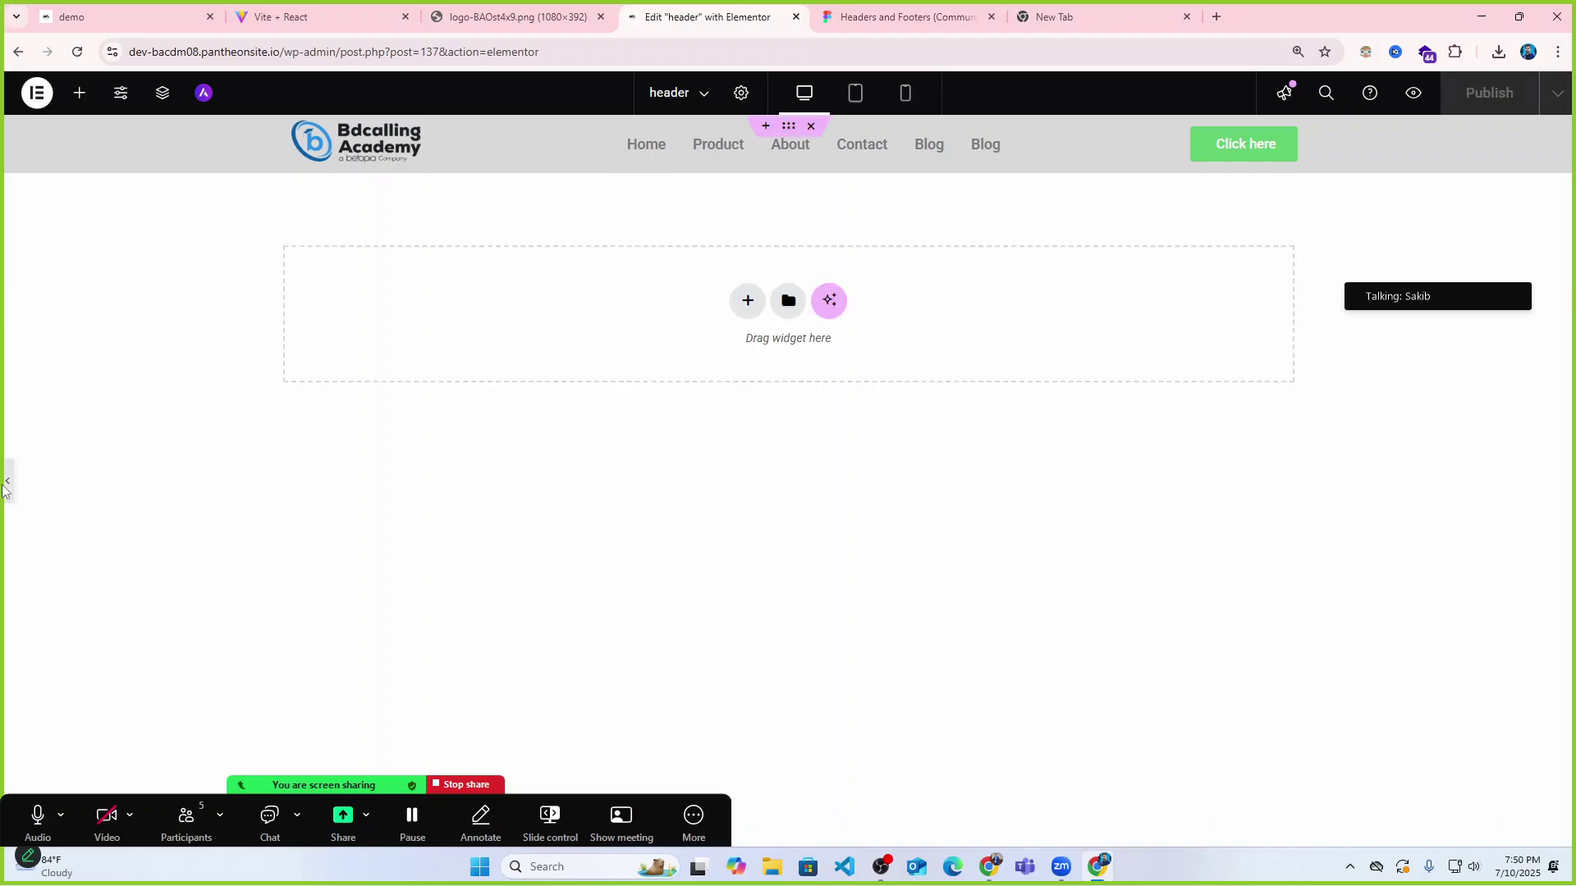
pyautogui.click(786, 125)
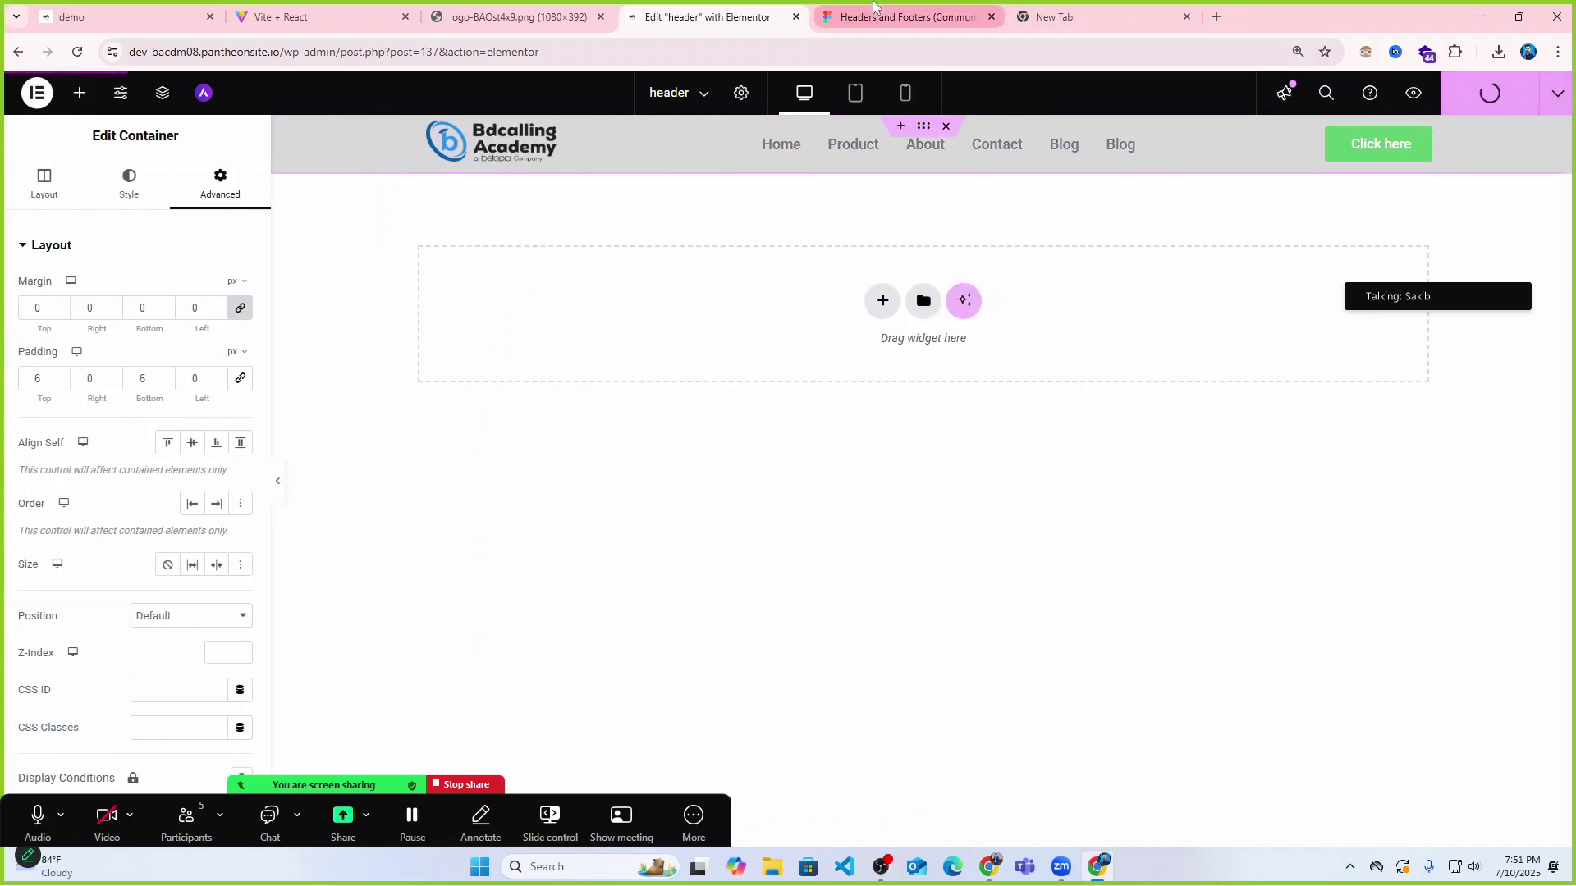
pyautogui.click(831, 11)
pyautogui.click(501, 14)
pyautogui.click(357, 11)
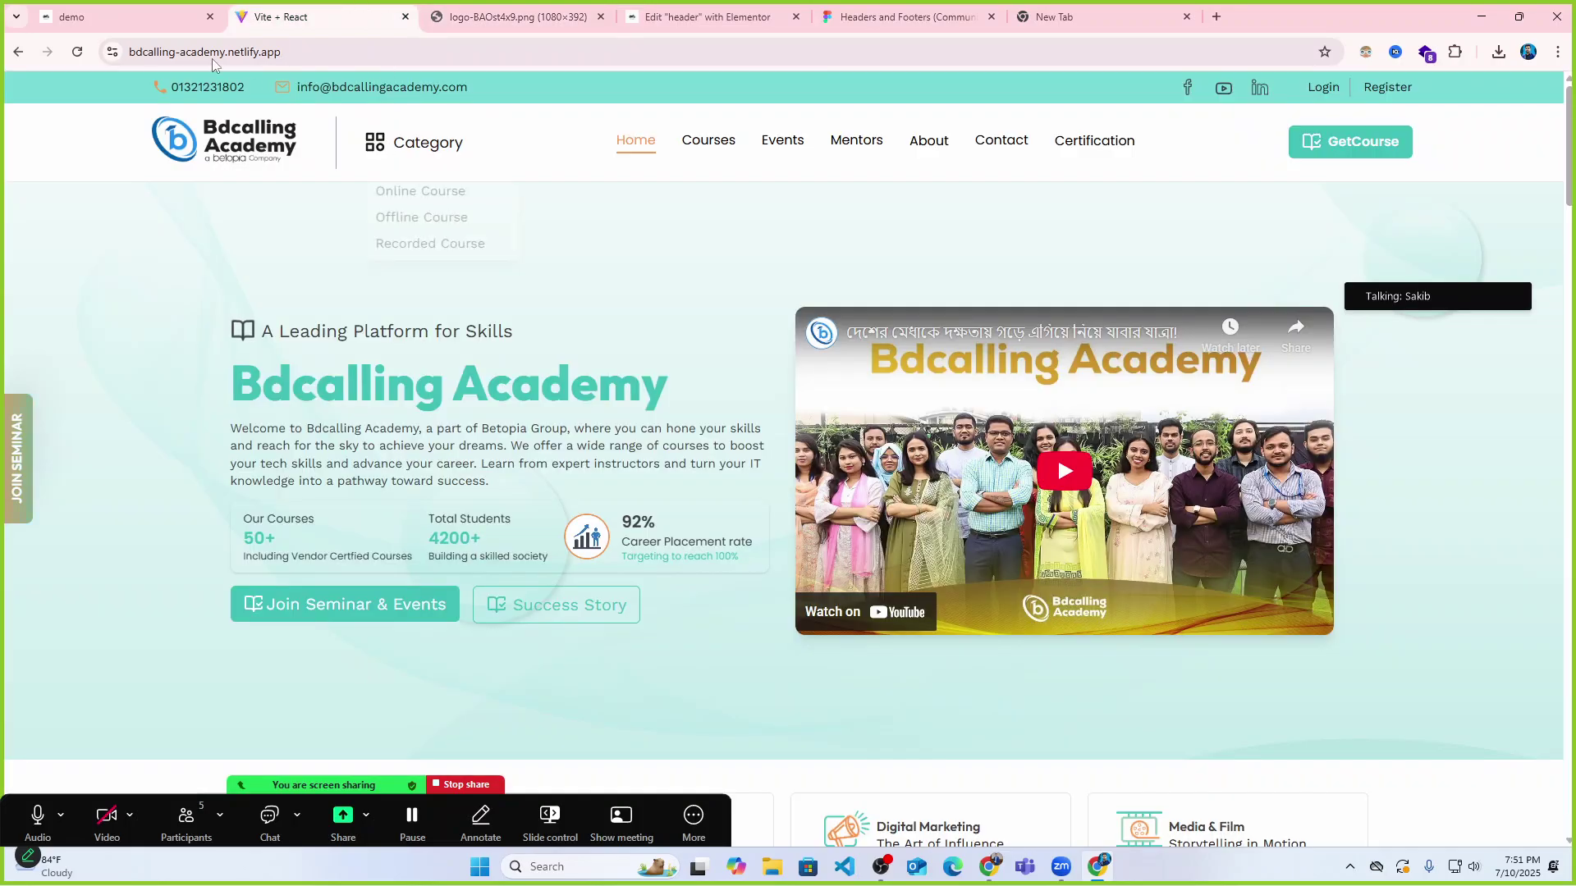
pyautogui.click(152, 12)
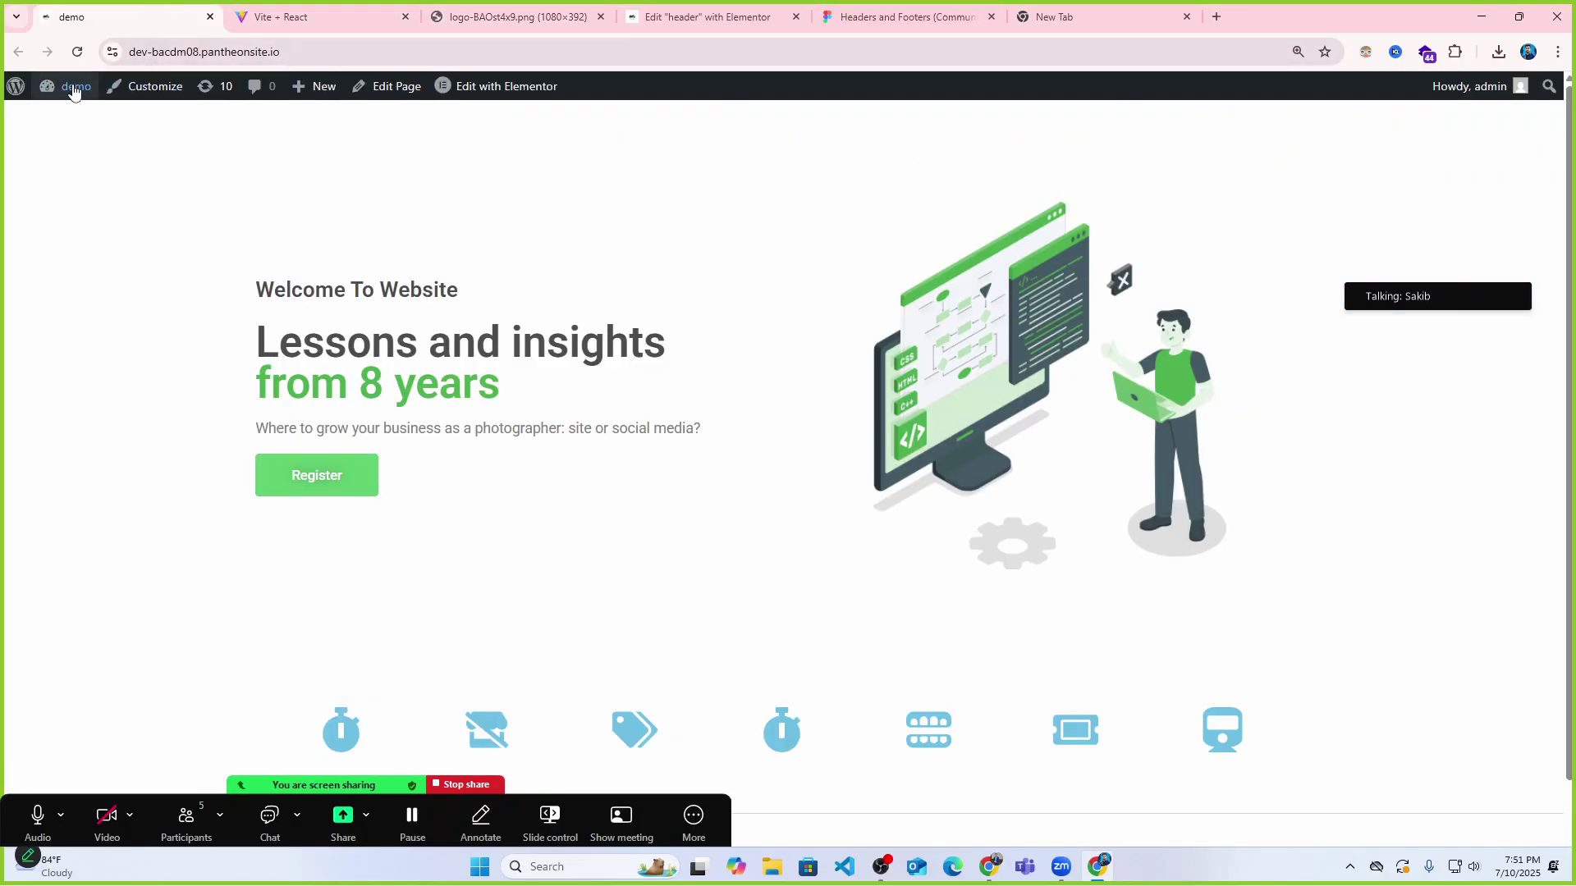
pyautogui.click(77, 52)
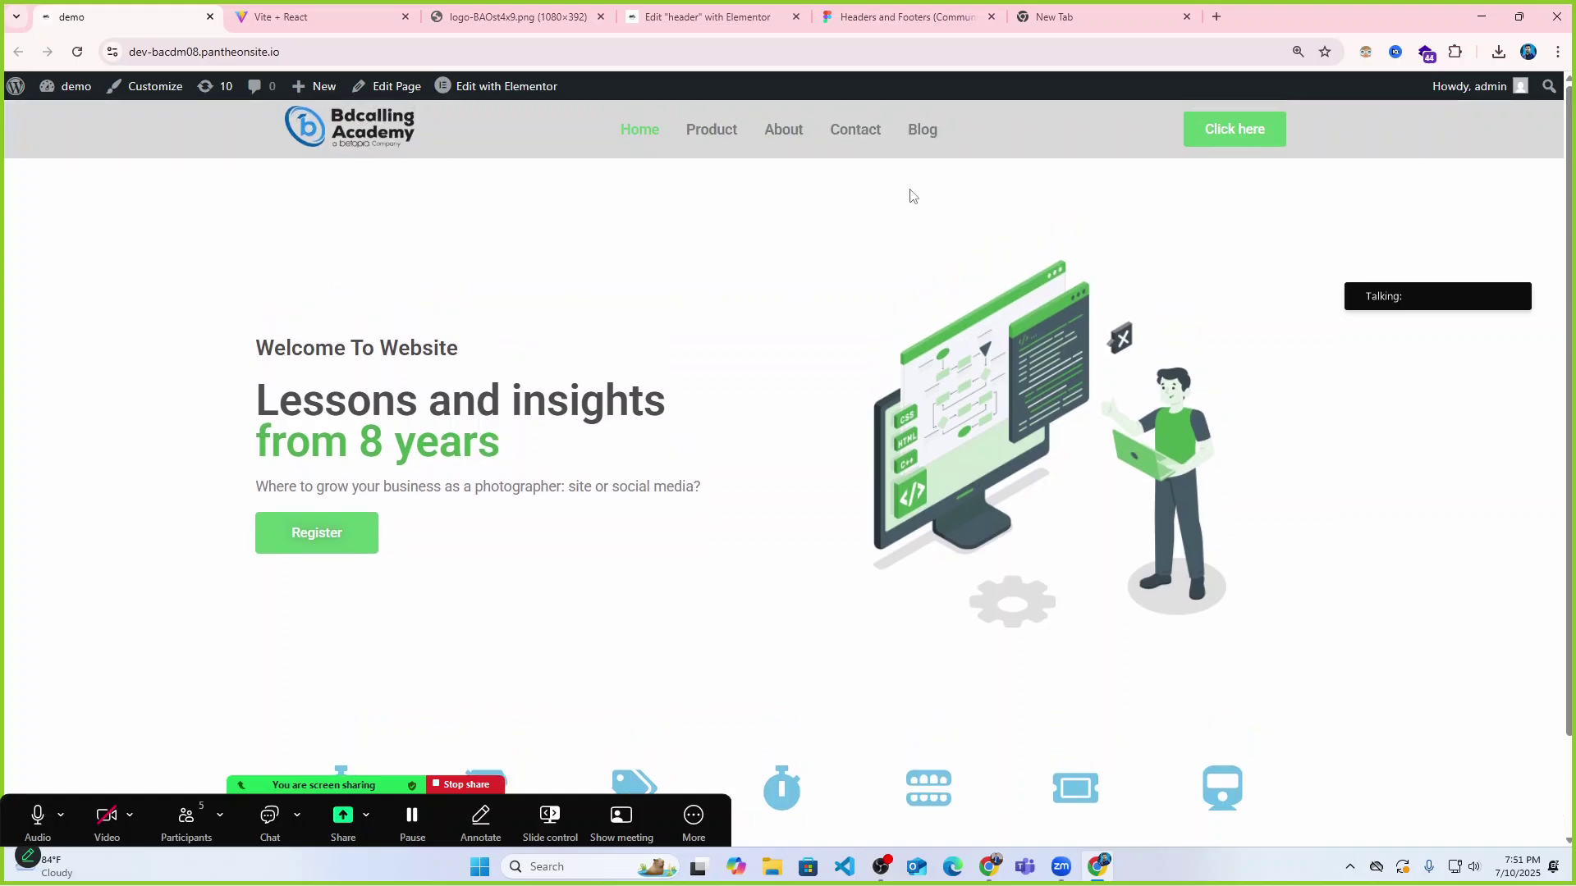
pyautogui.click(669, 15)
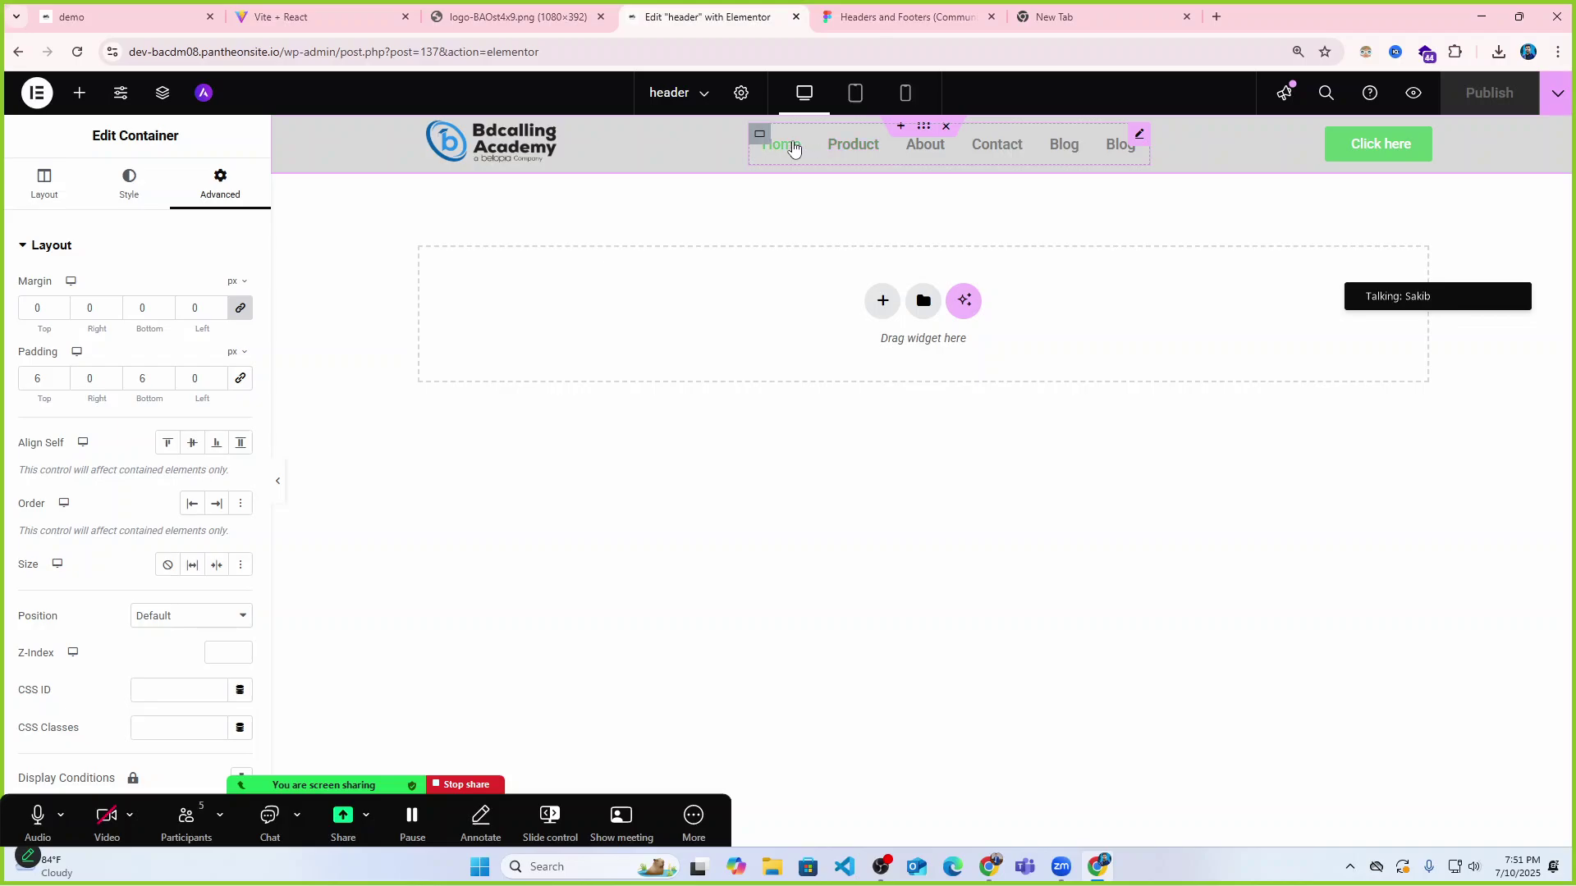
# Try centre, right and left alignment for the navigation menu items, settling on left.
pyautogui.click(44, 181)
pyautogui.scroll(-2, 91, 498)
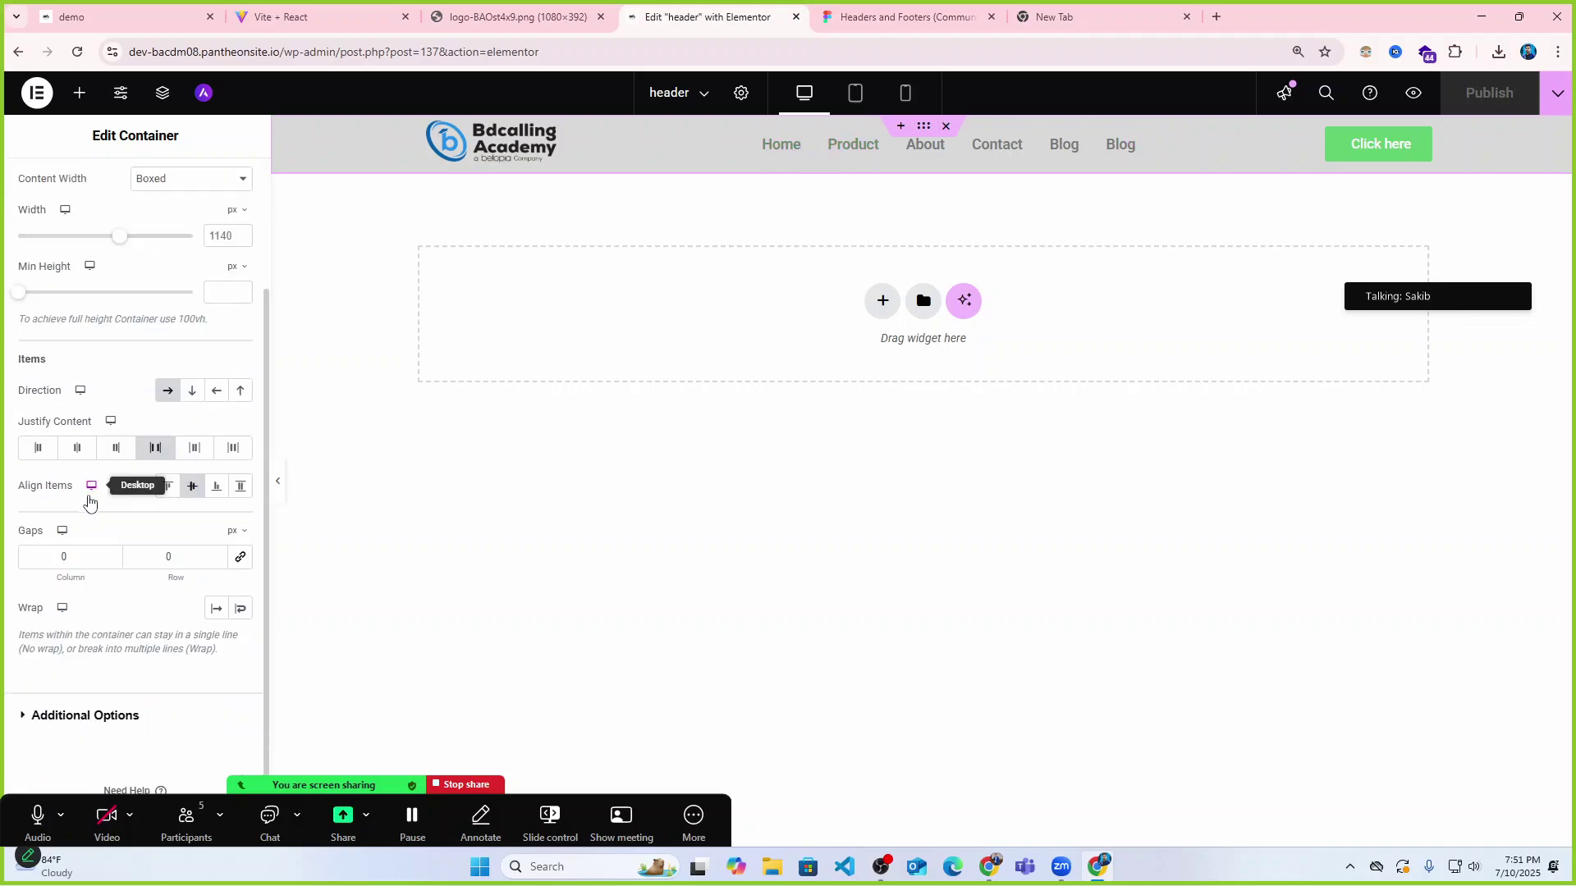
pyautogui.scroll(2, 91, 502)
pyautogui.scroll(-2, 91, 510)
pyautogui.scroll(2, 91, 510)
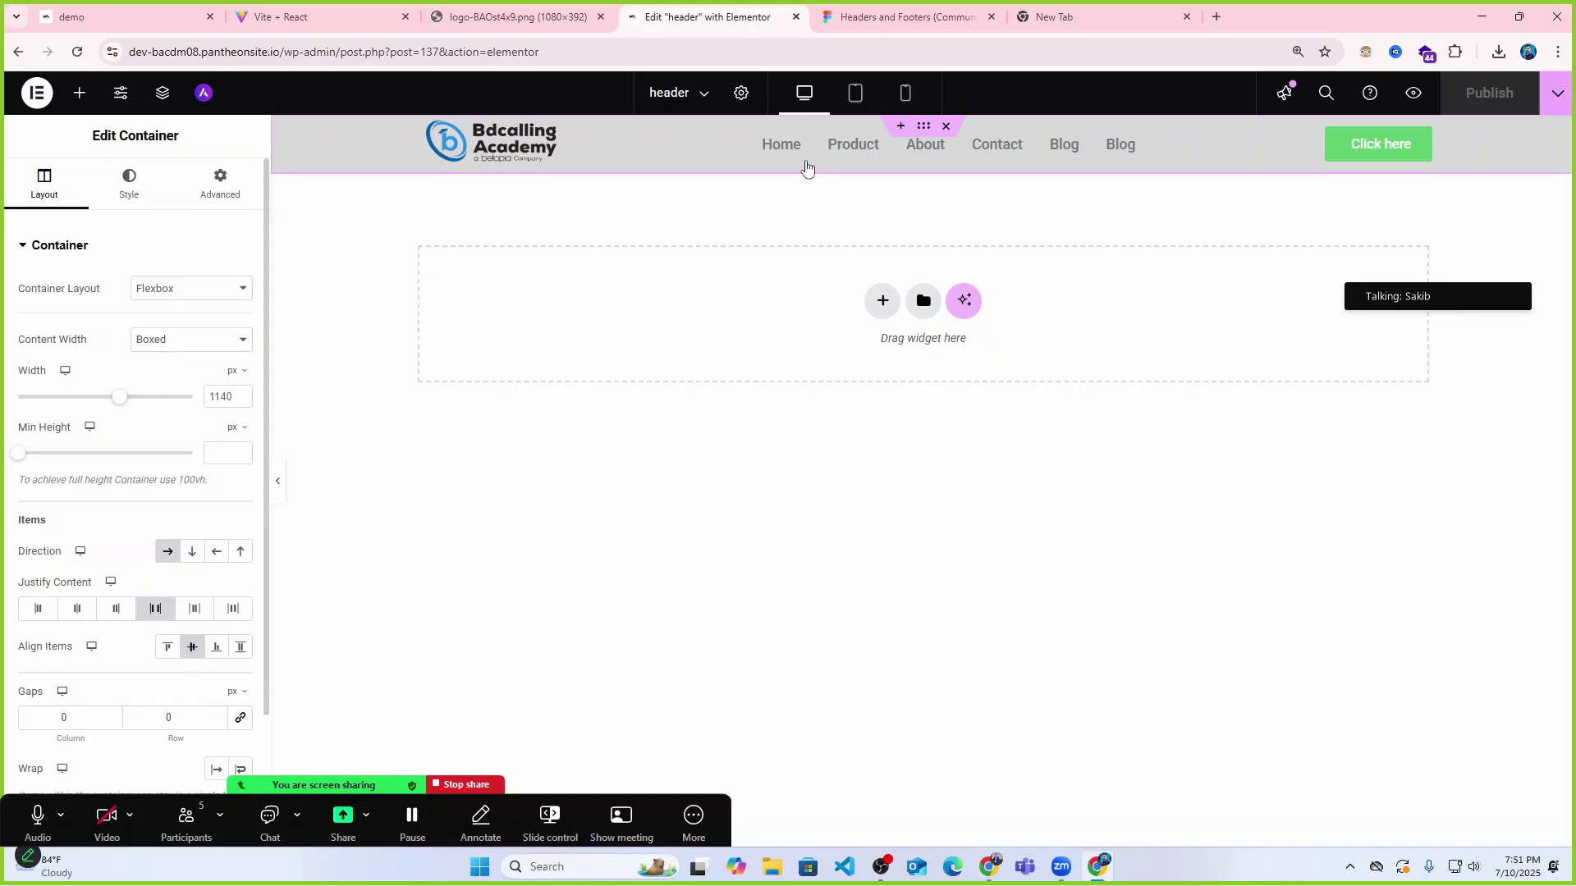
pyautogui.click(780, 153)
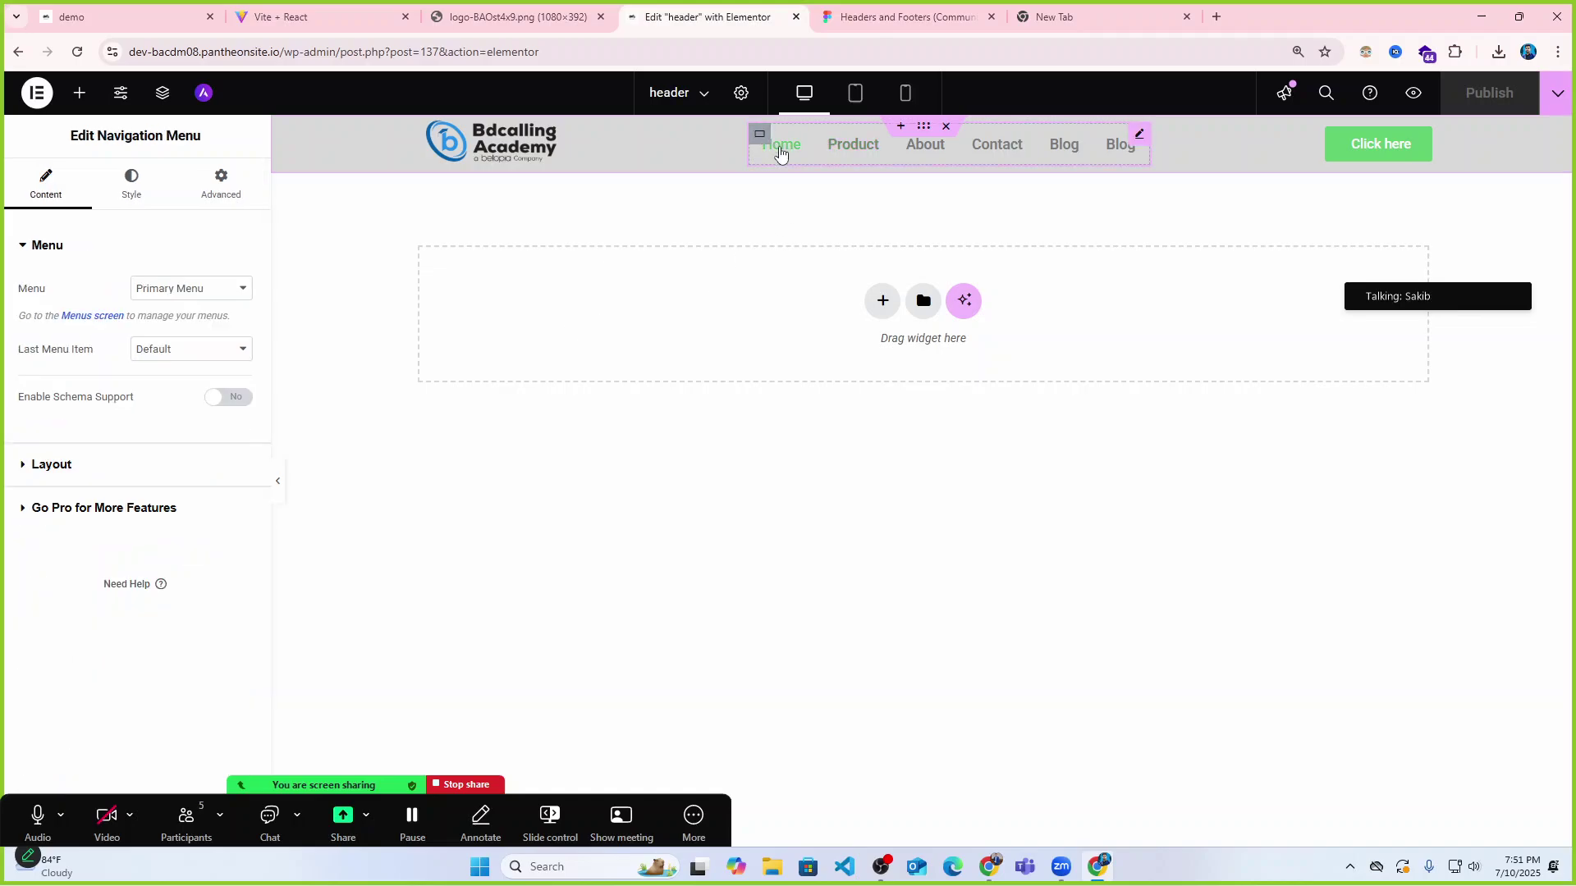
pyautogui.click(24, 466)
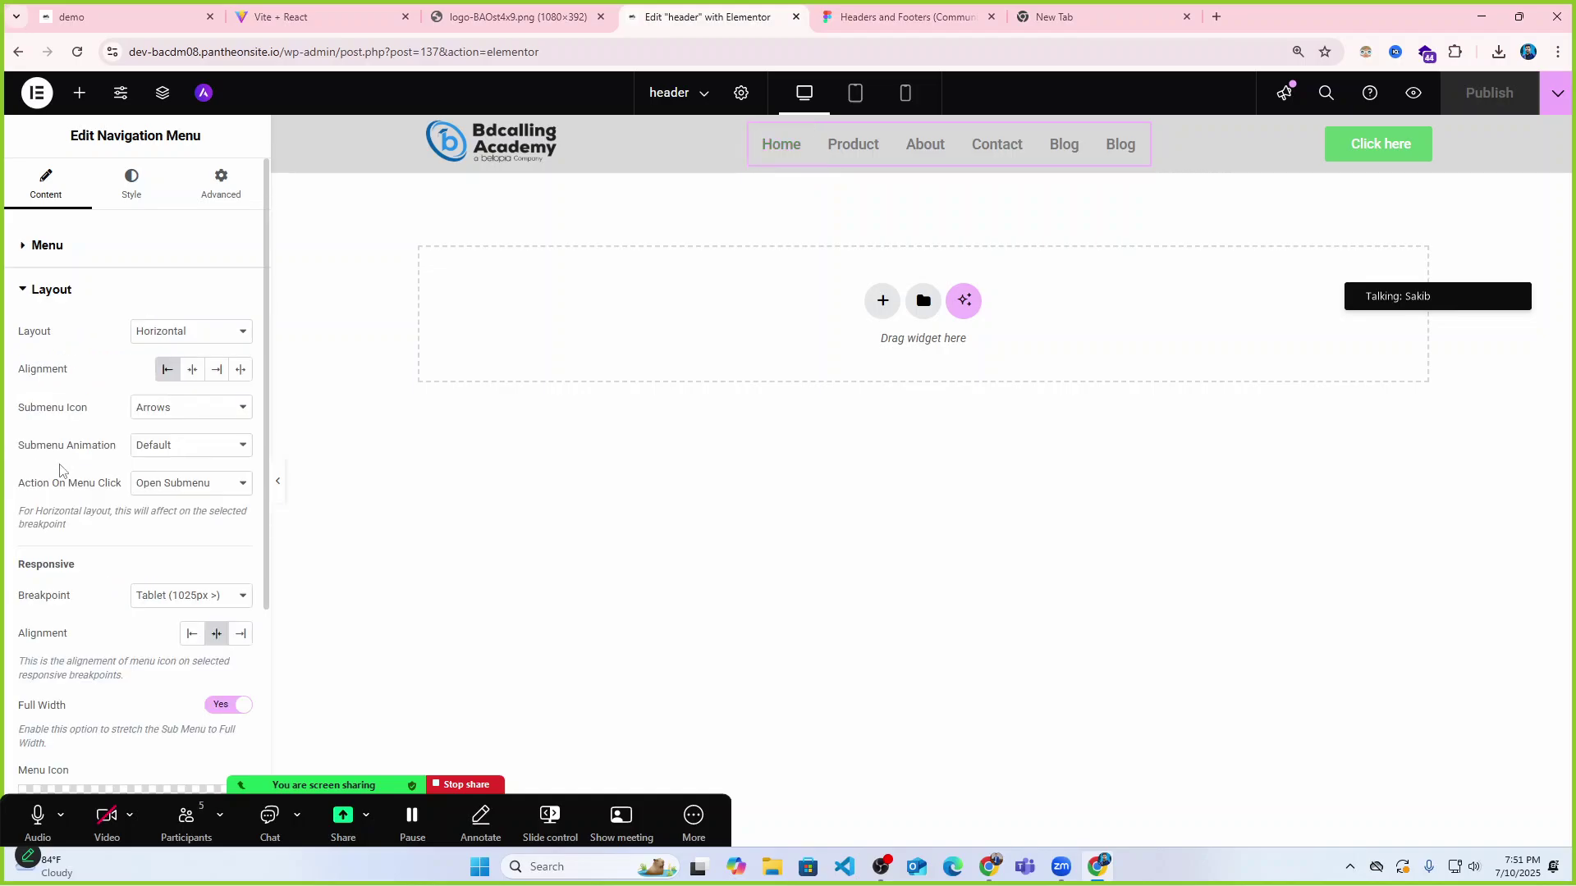
pyautogui.click(199, 374)
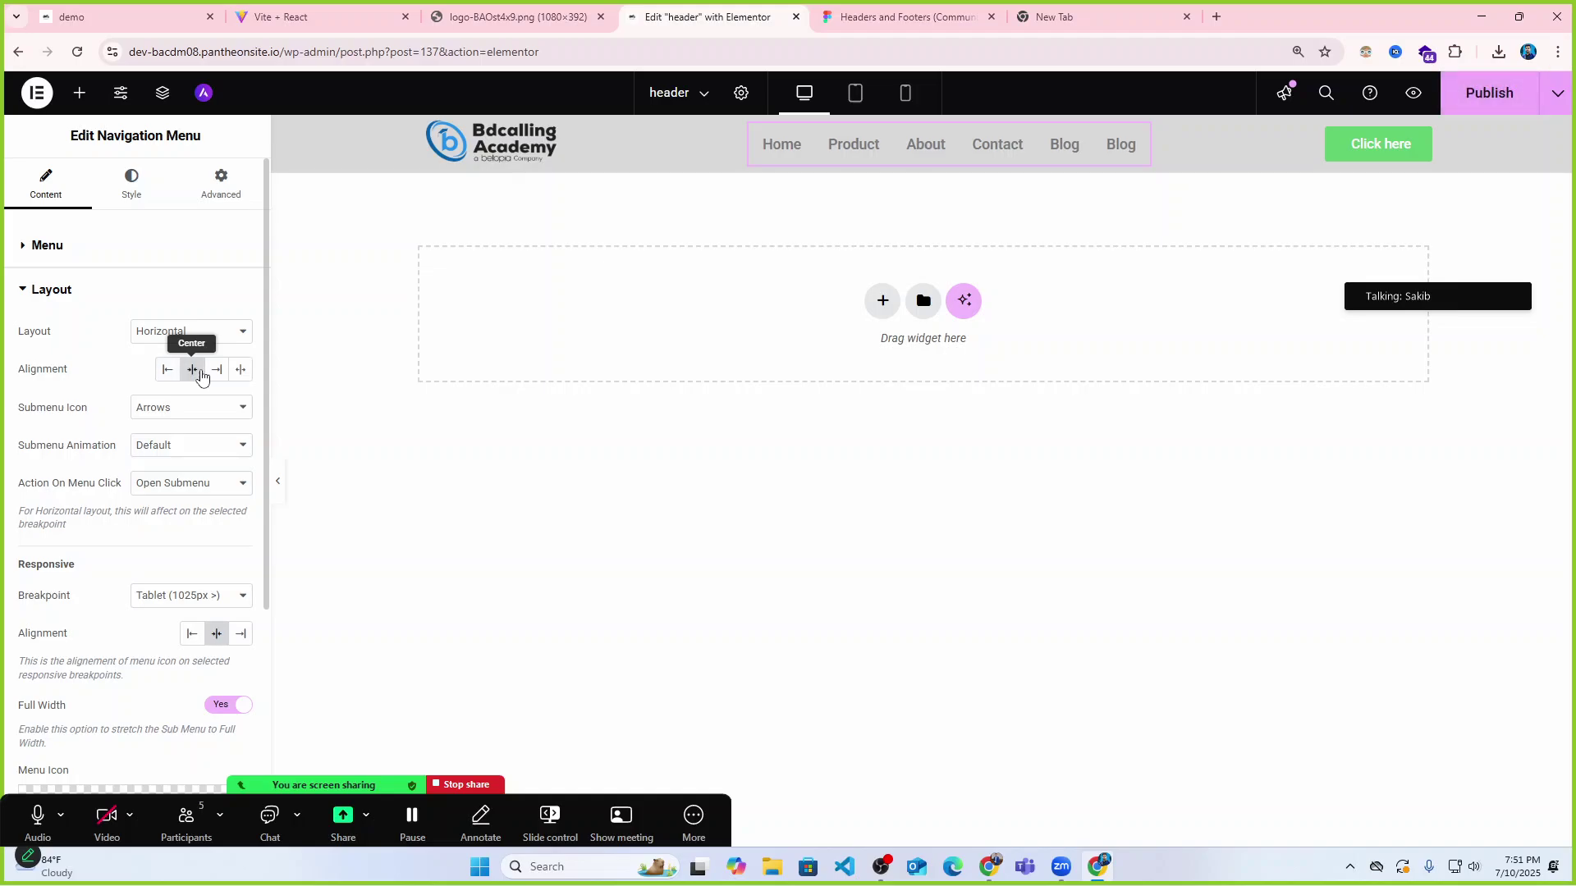
pyautogui.click(216, 371)
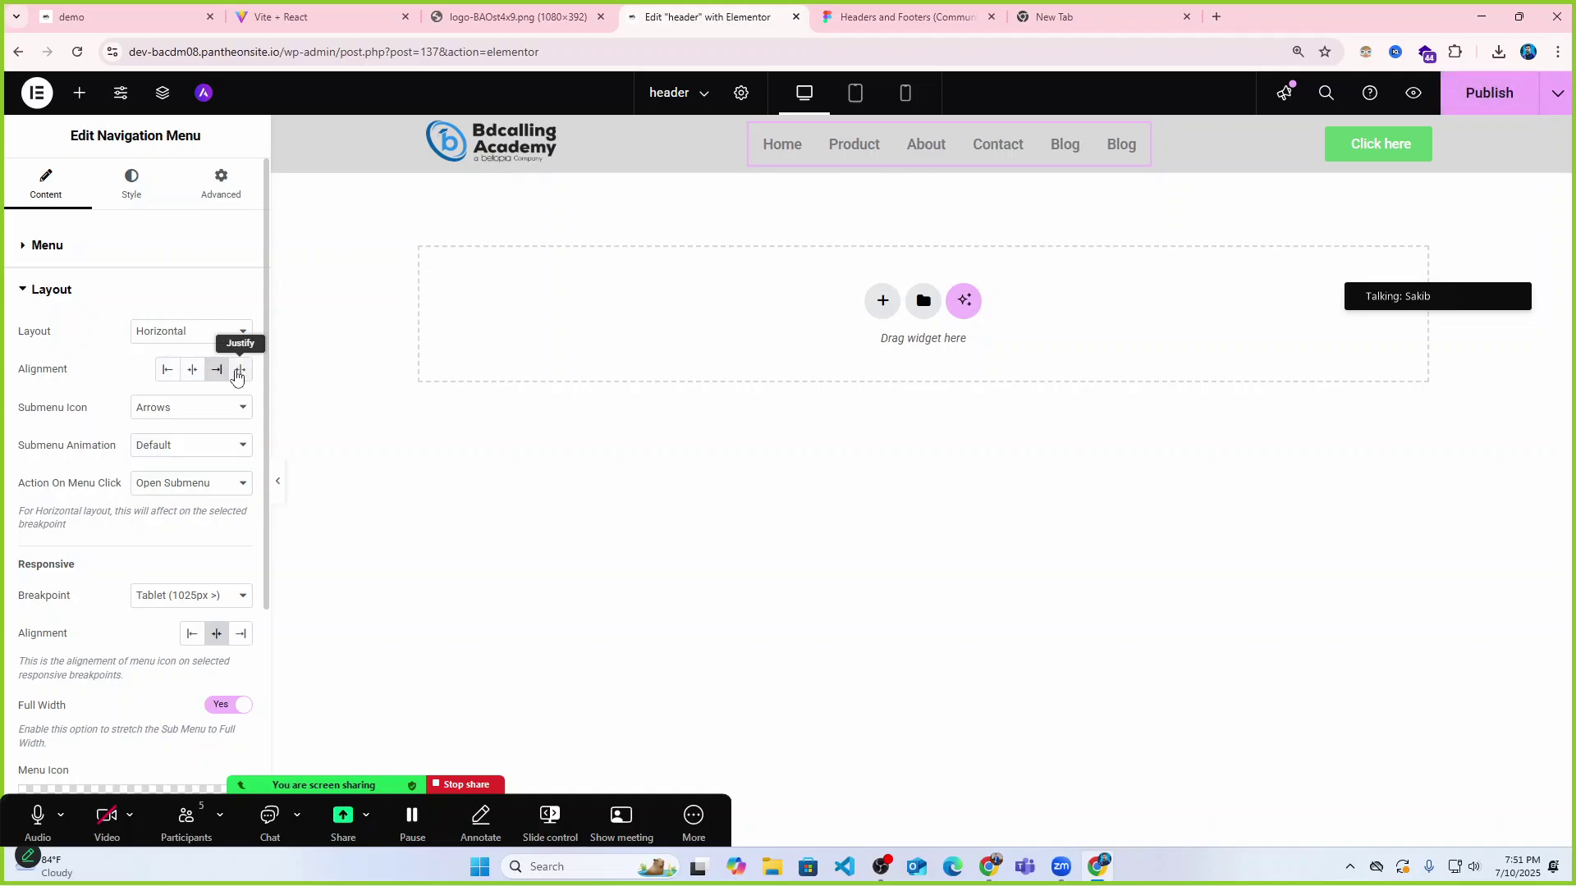
pyautogui.click(167, 370)
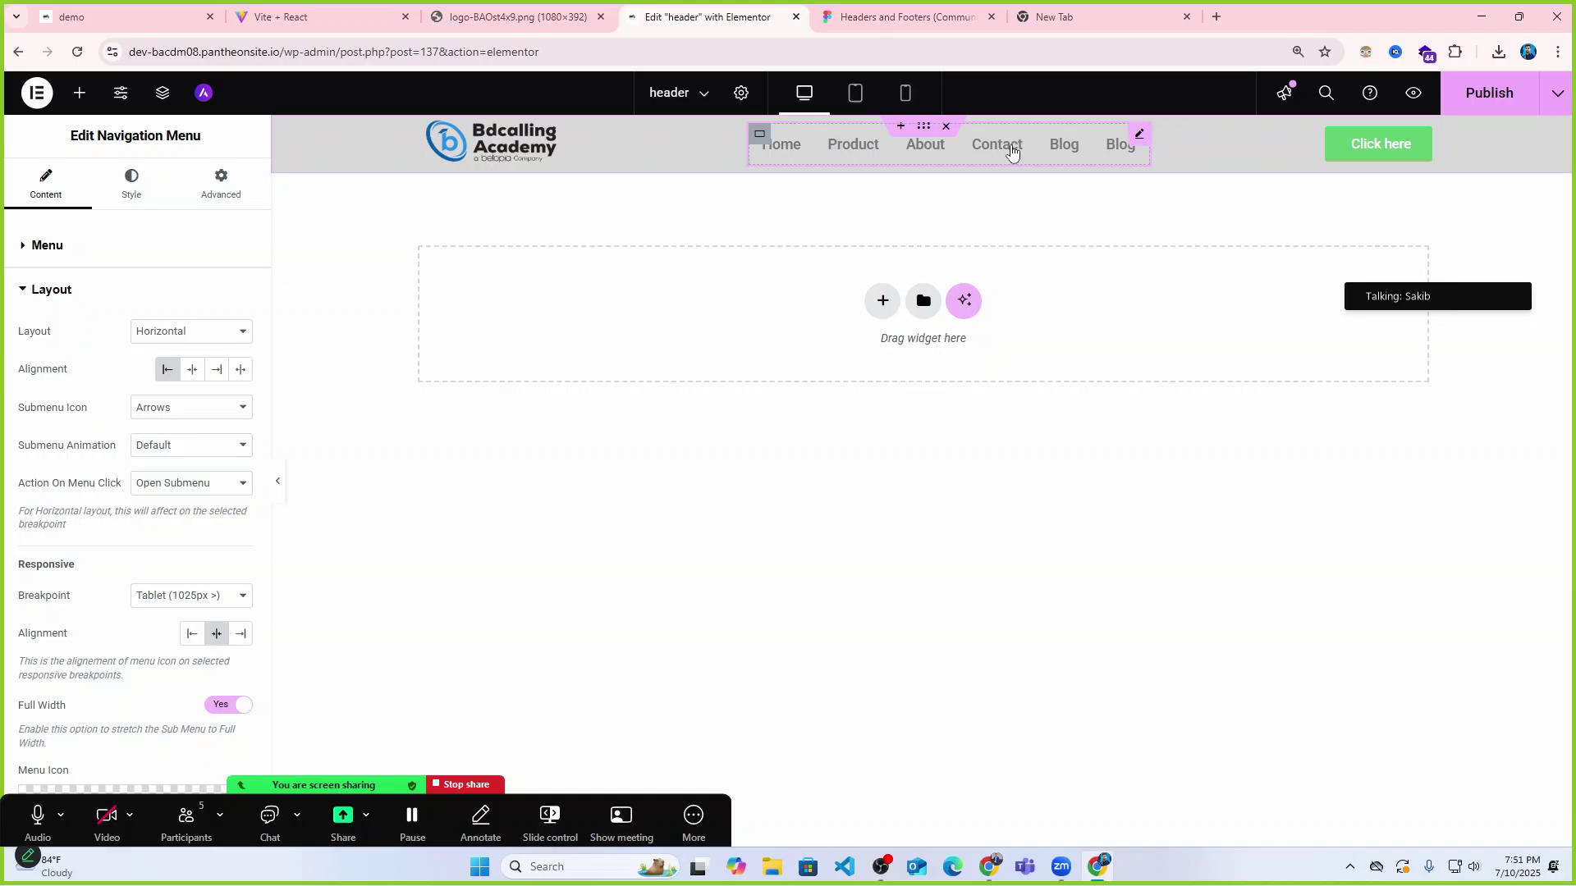
# Widen the menu's parent container from 39% to 52% and preview the header.
pyautogui.click(759, 134)
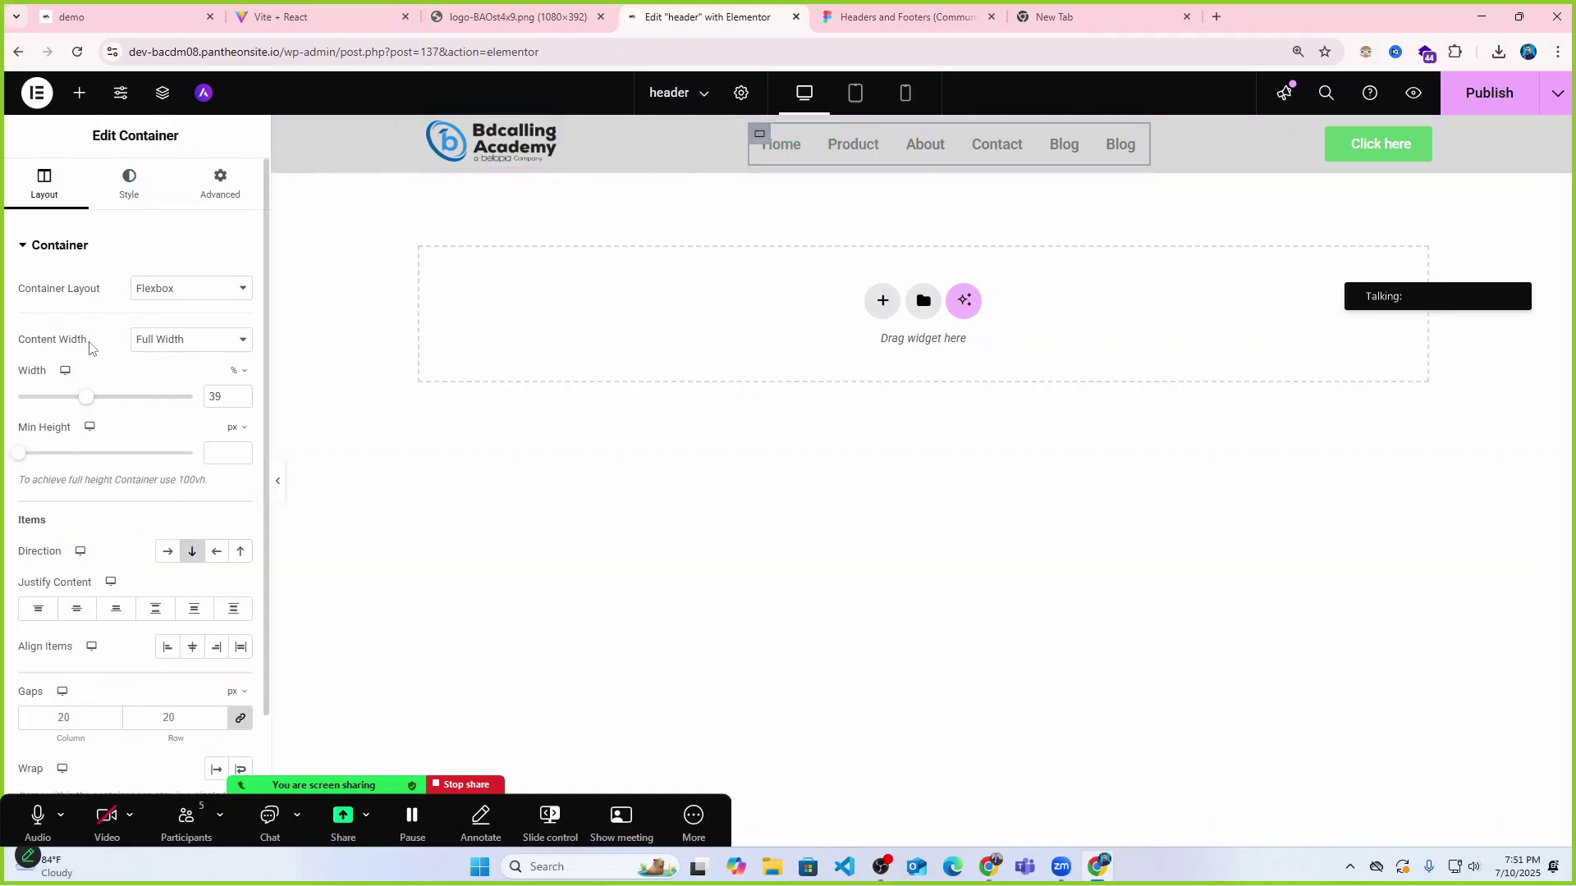
pyautogui.moveTo(85, 401); pyautogui.dragTo(108, 401)
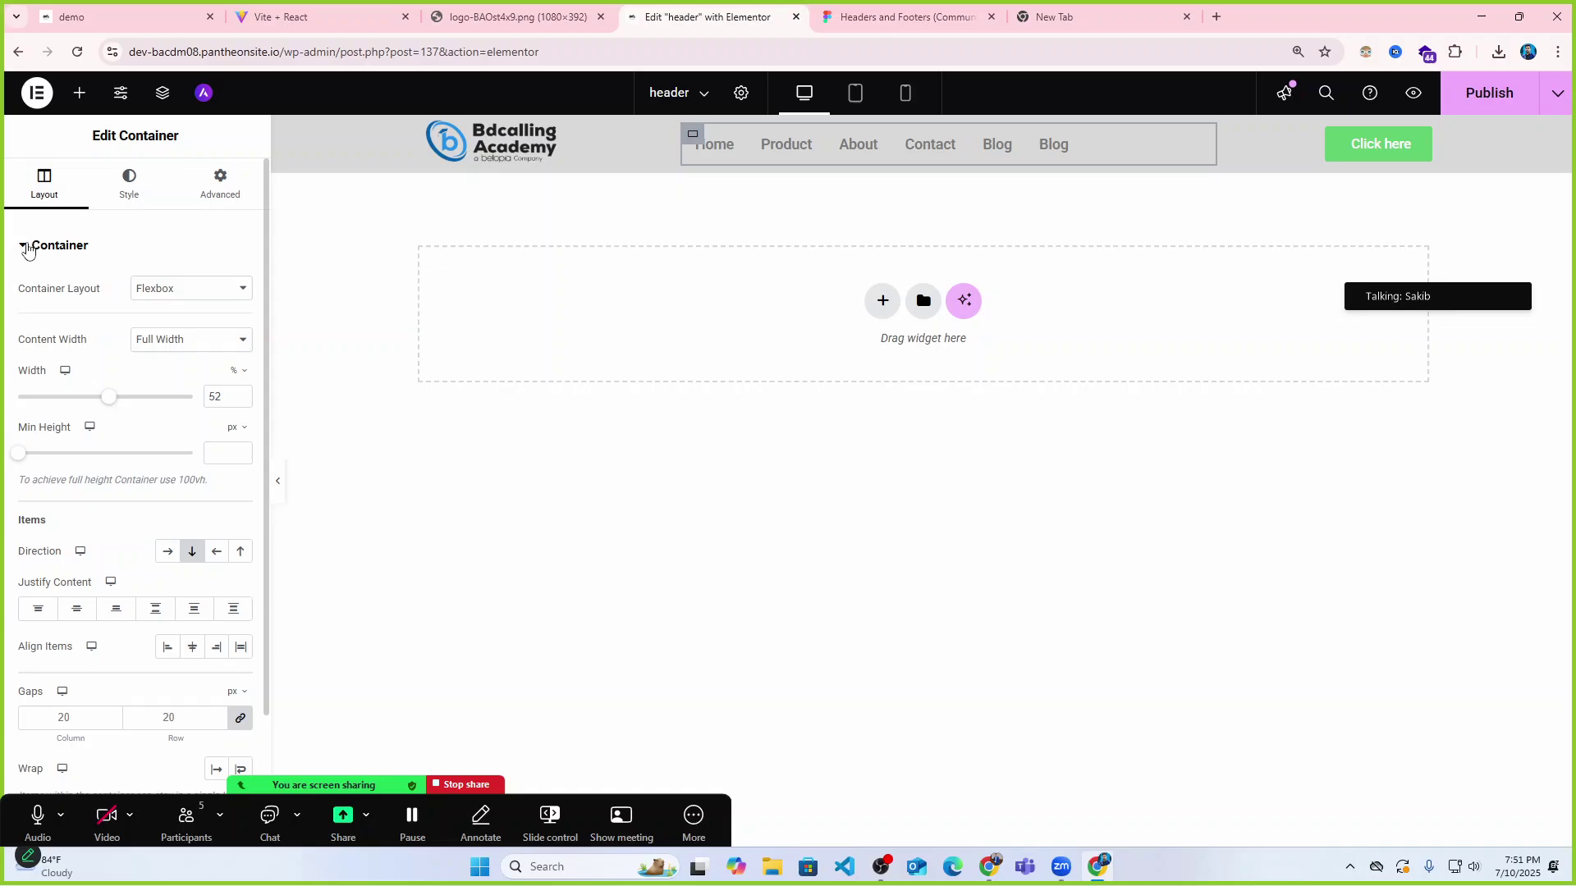
pyautogui.click(278, 482)
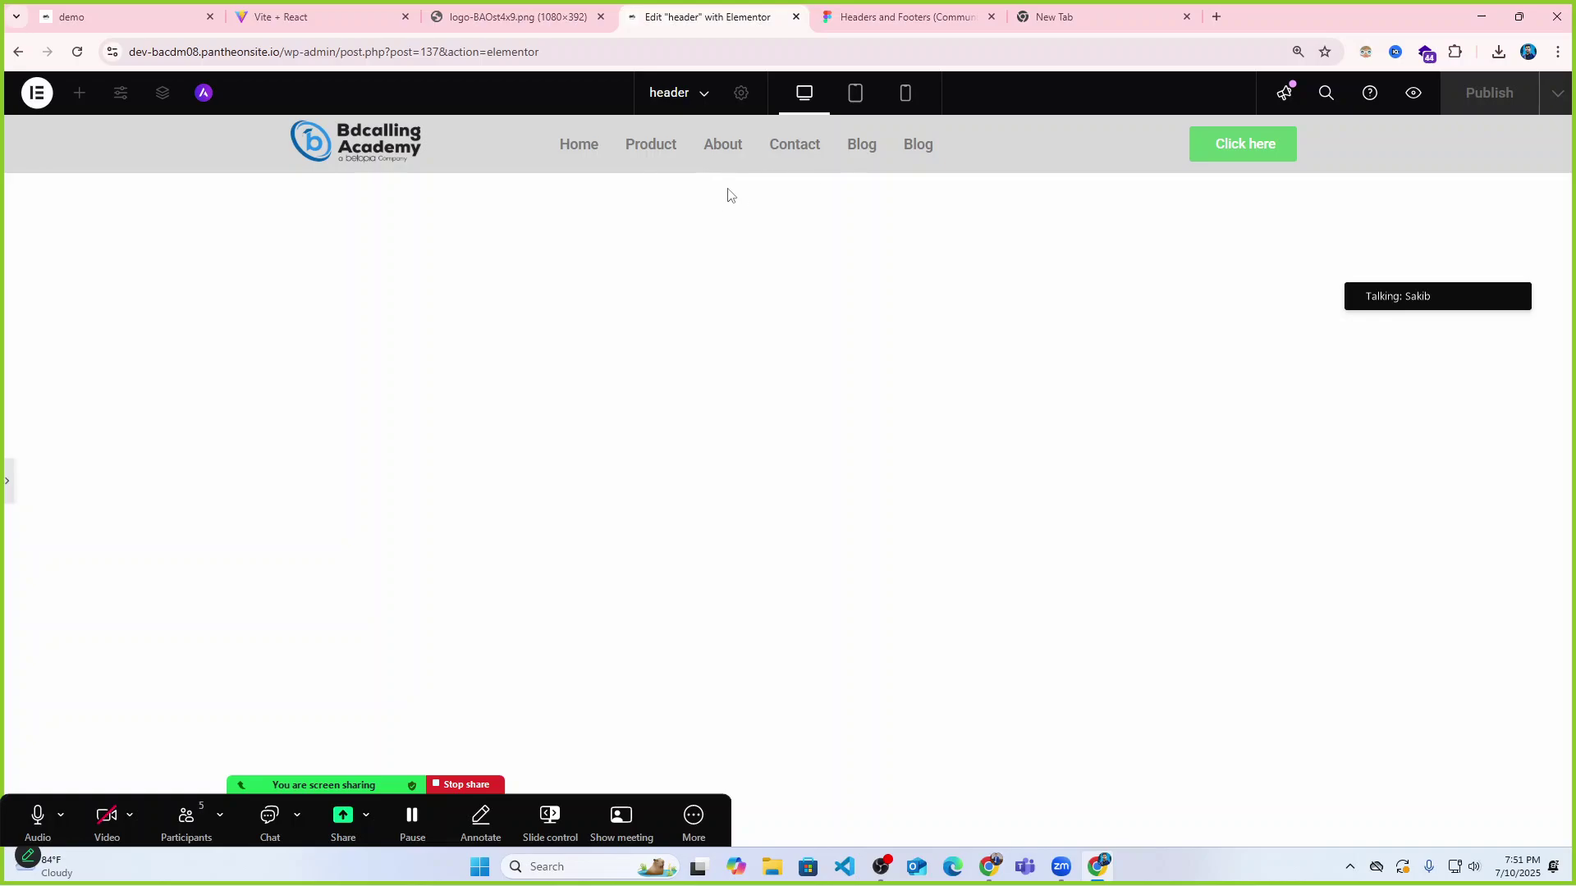
pyautogui.click(6, 486)
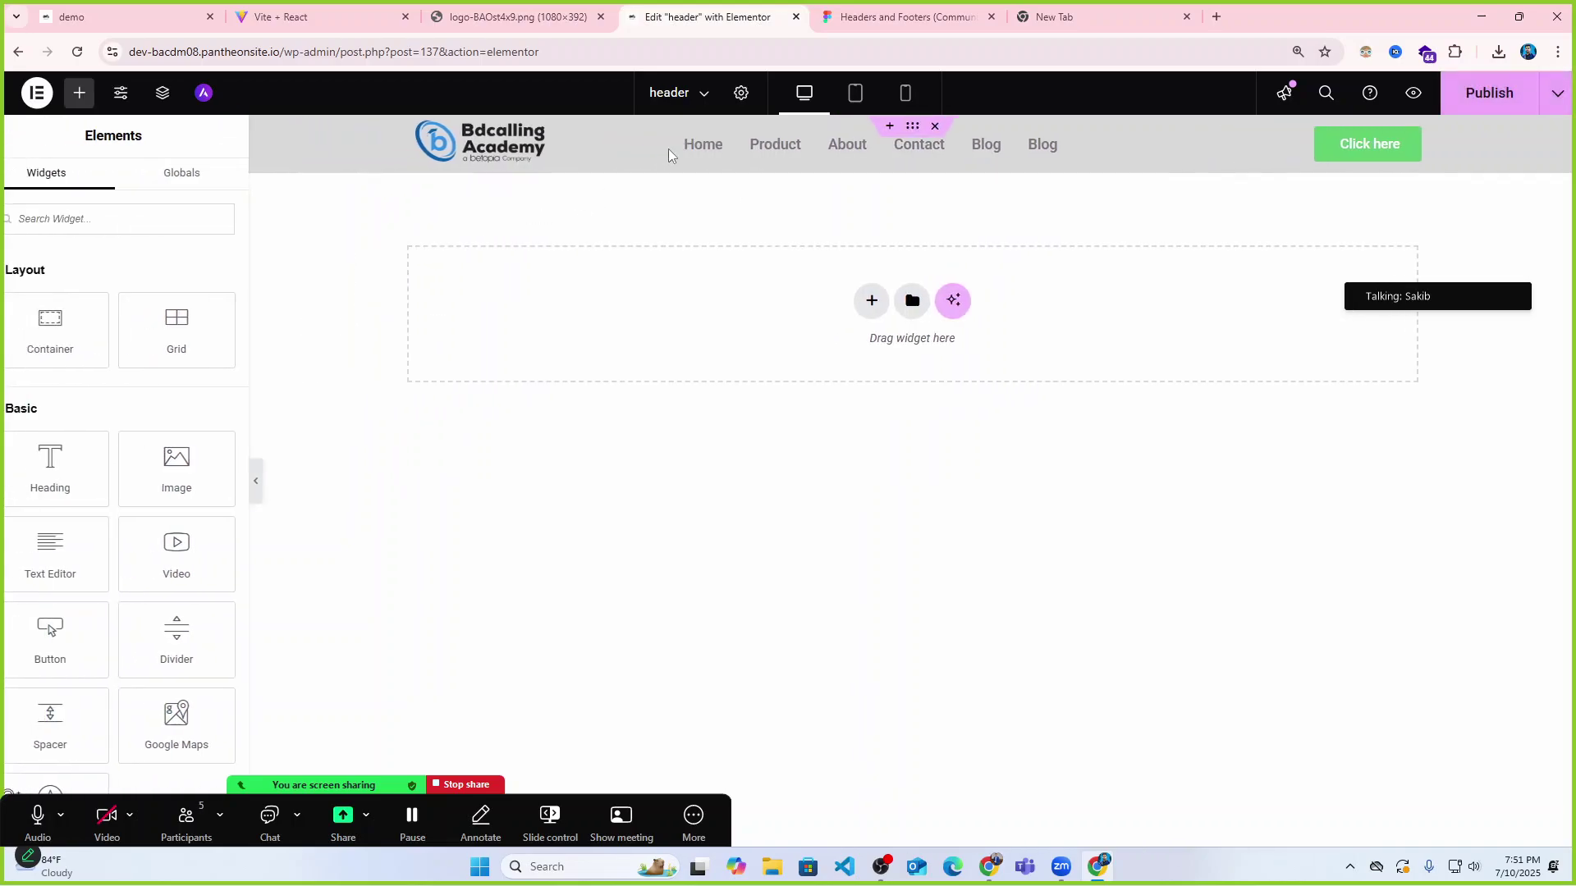
pyautogui.click(716, 144)
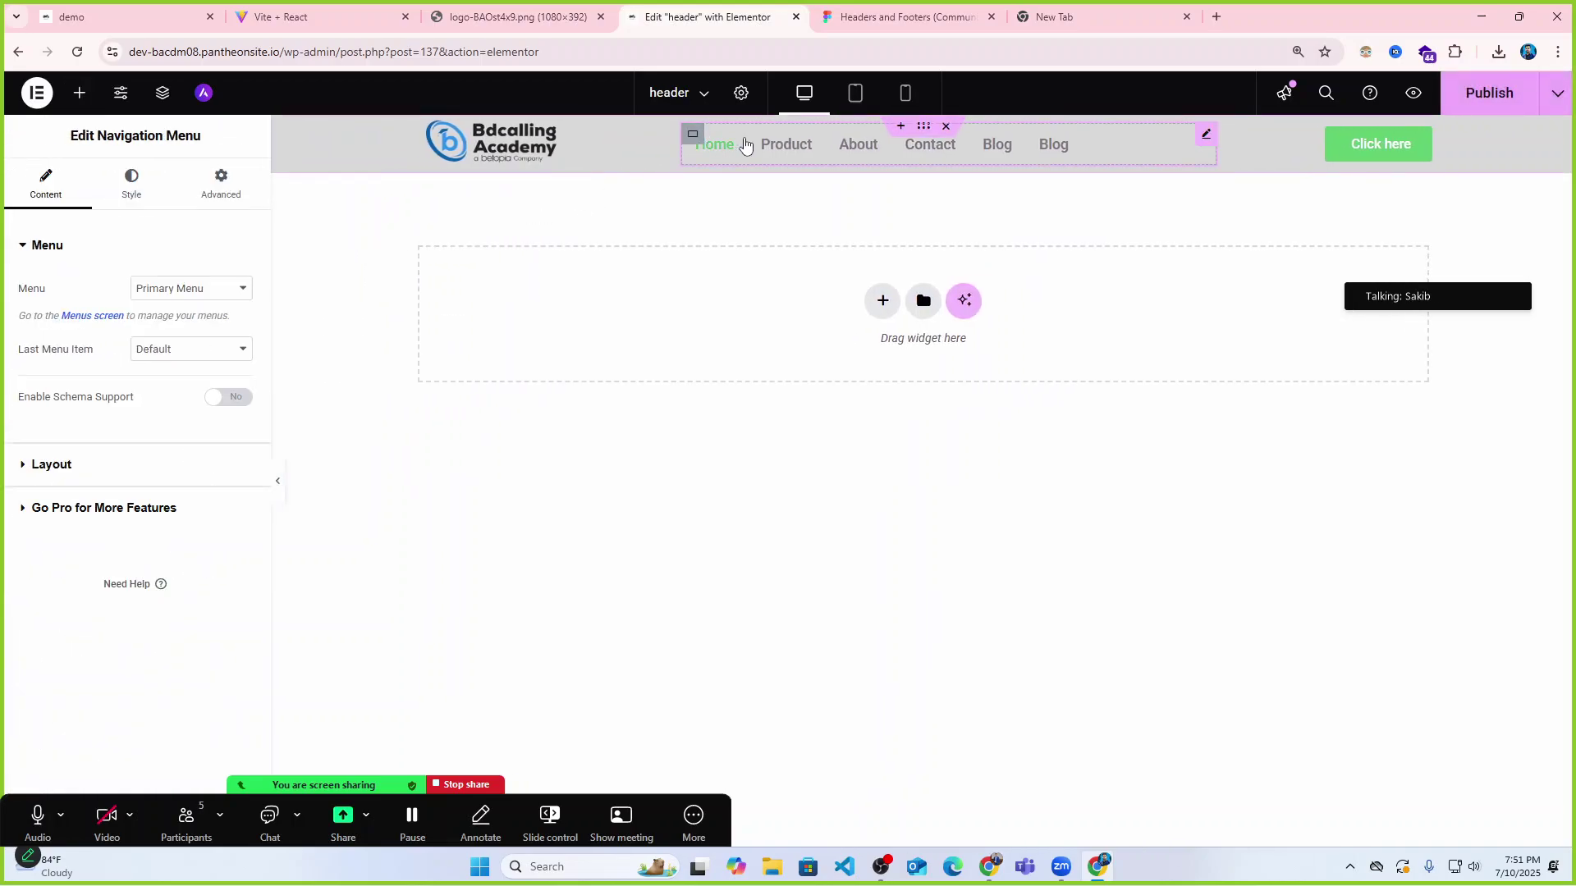
pyautogui.click(28, 467)
pyautogui.click(193, 372)
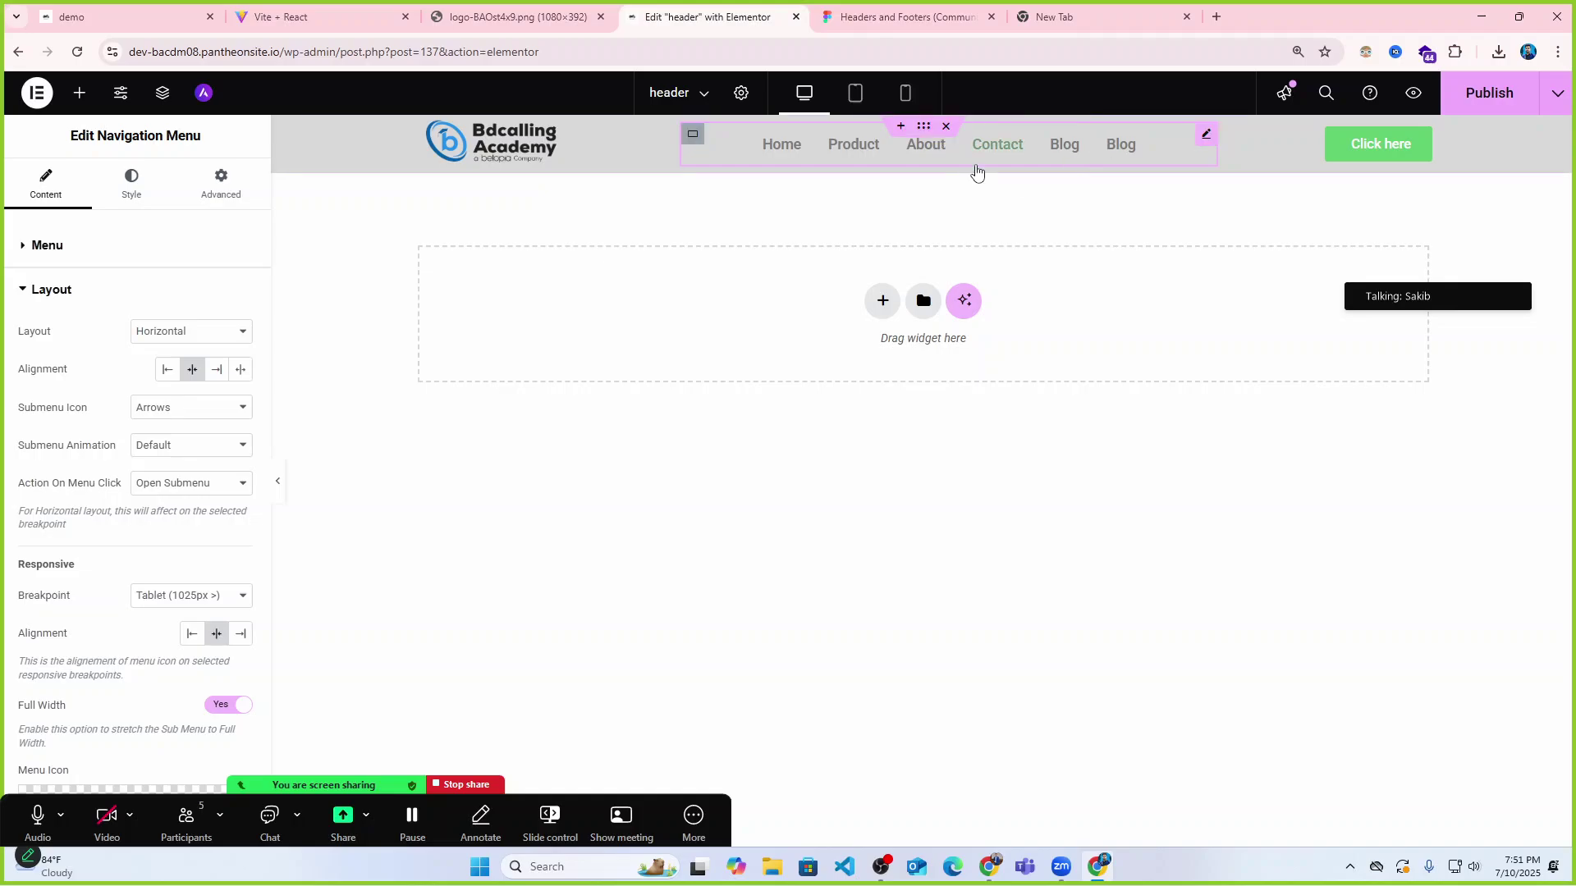
pyautogui.click(217, 370)
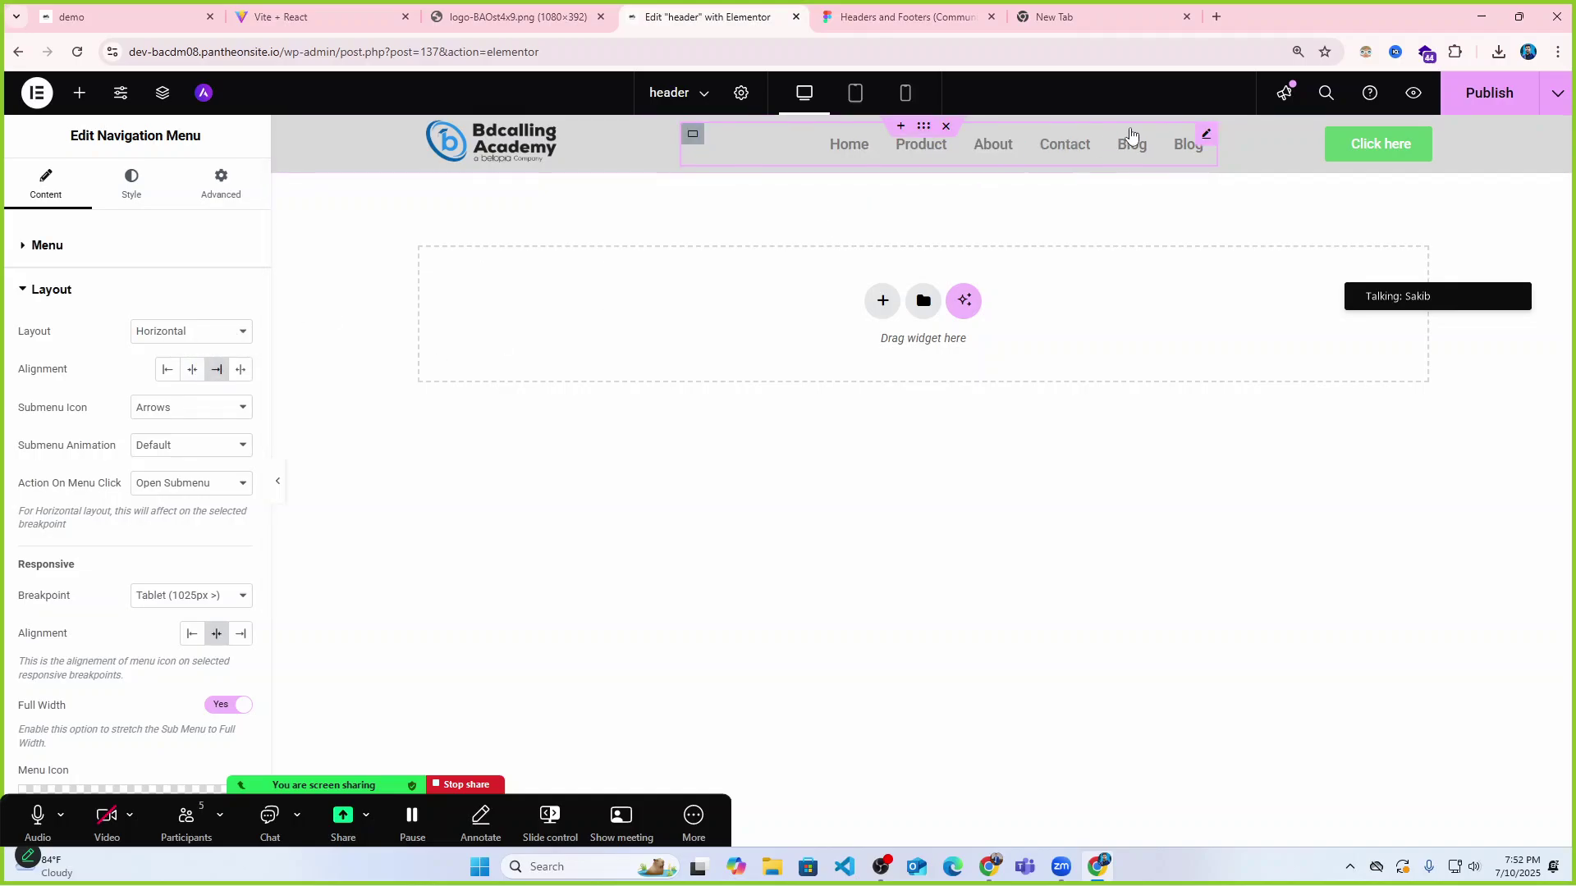
pyautogui.click(239, 375)
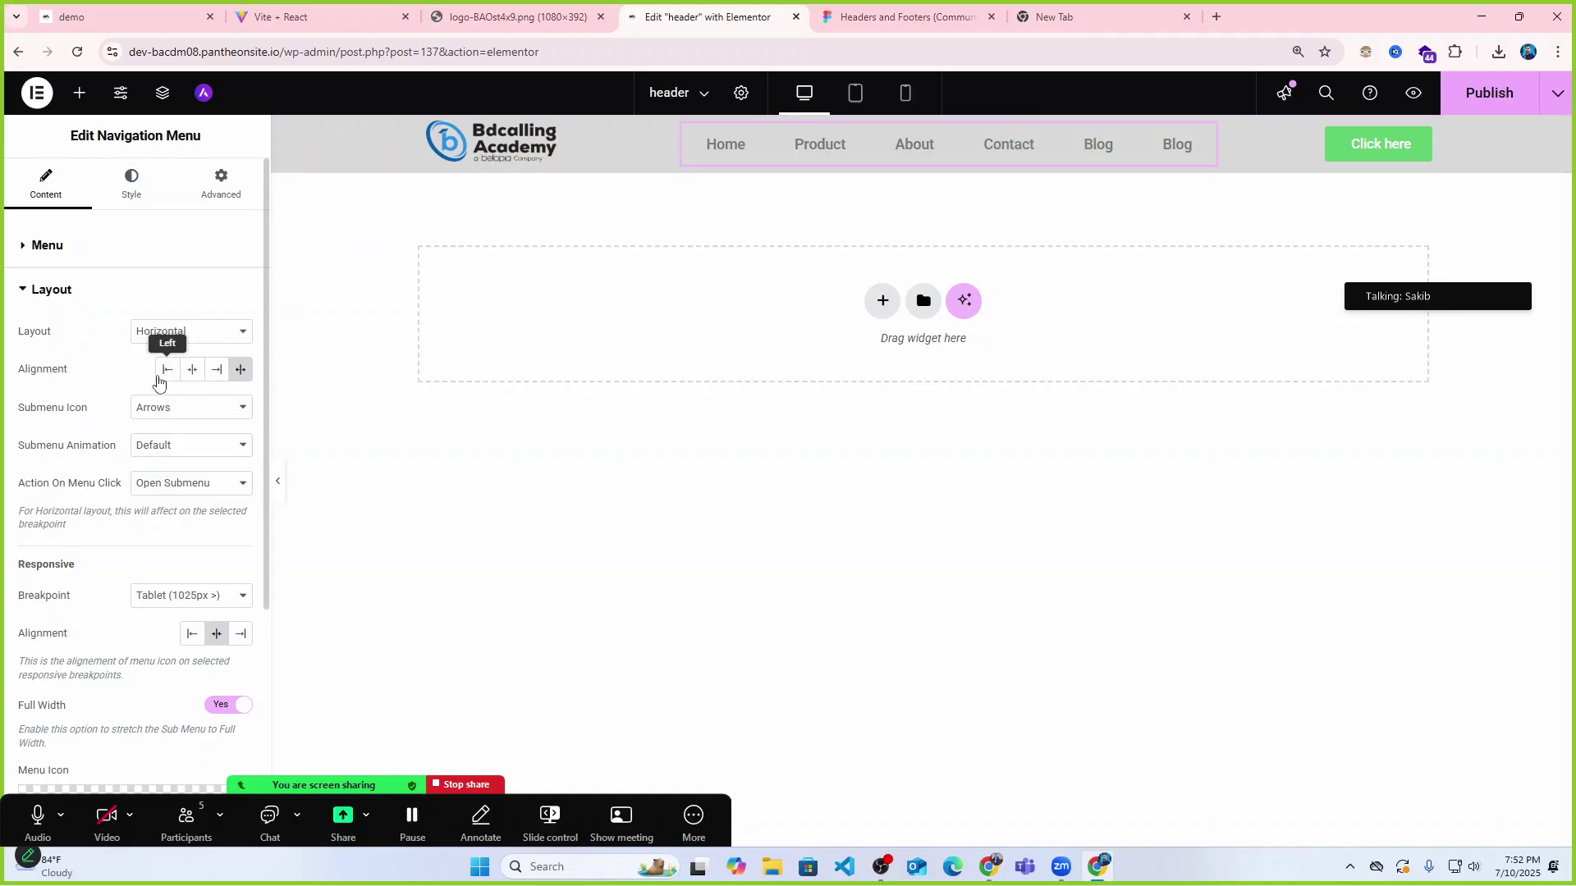
pyautogui.click(192, 370)
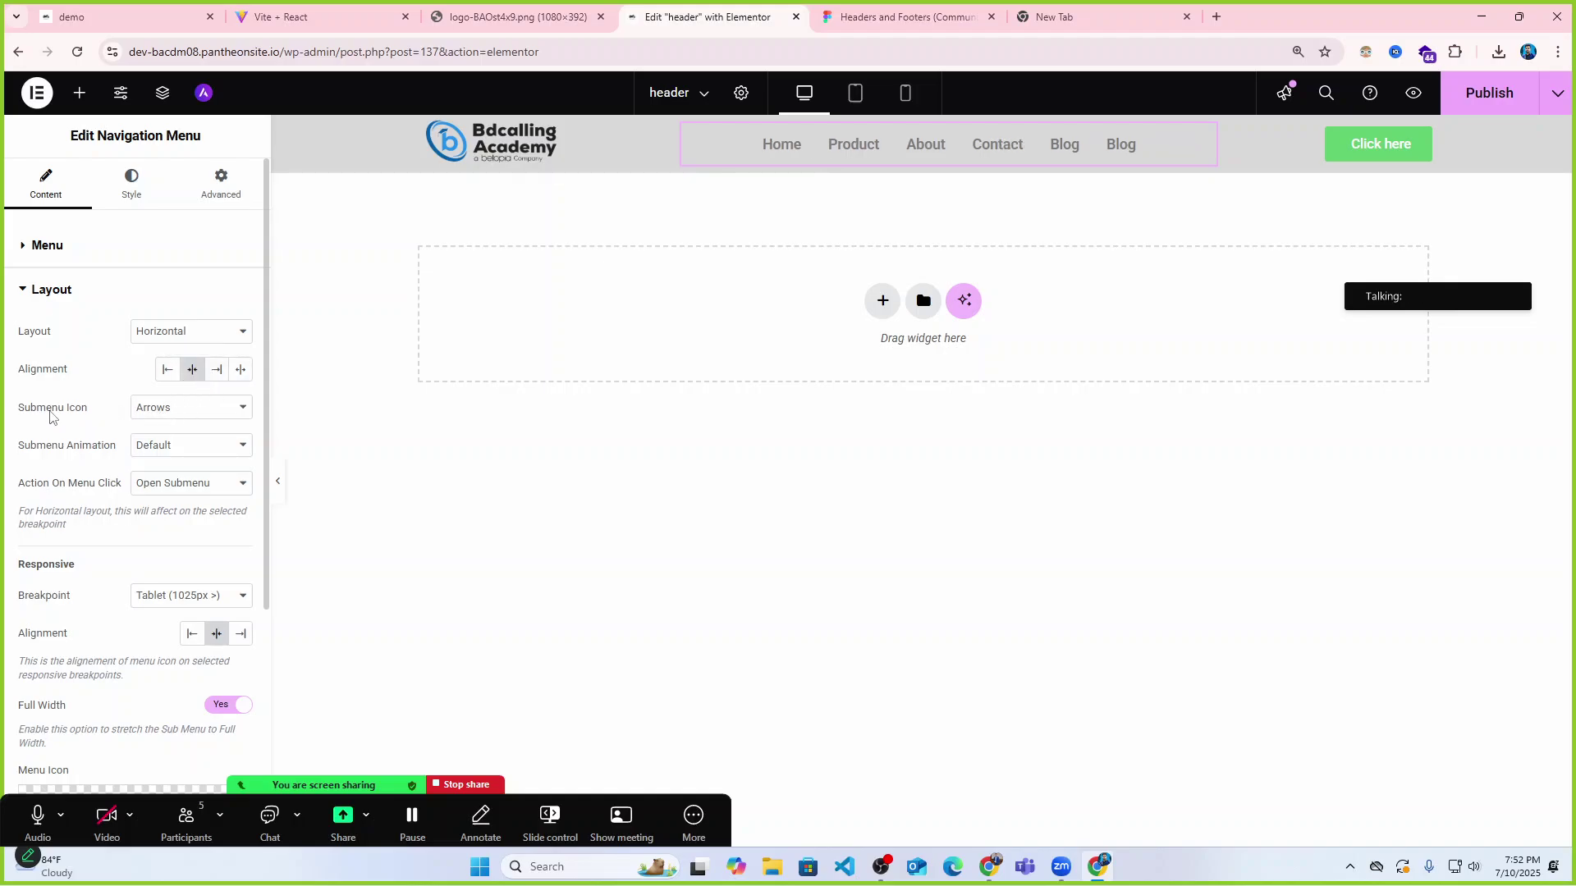
pyautogui.click(156, 412)
pyautogui.click(171, 453)
pyautogui.click(168, 413)
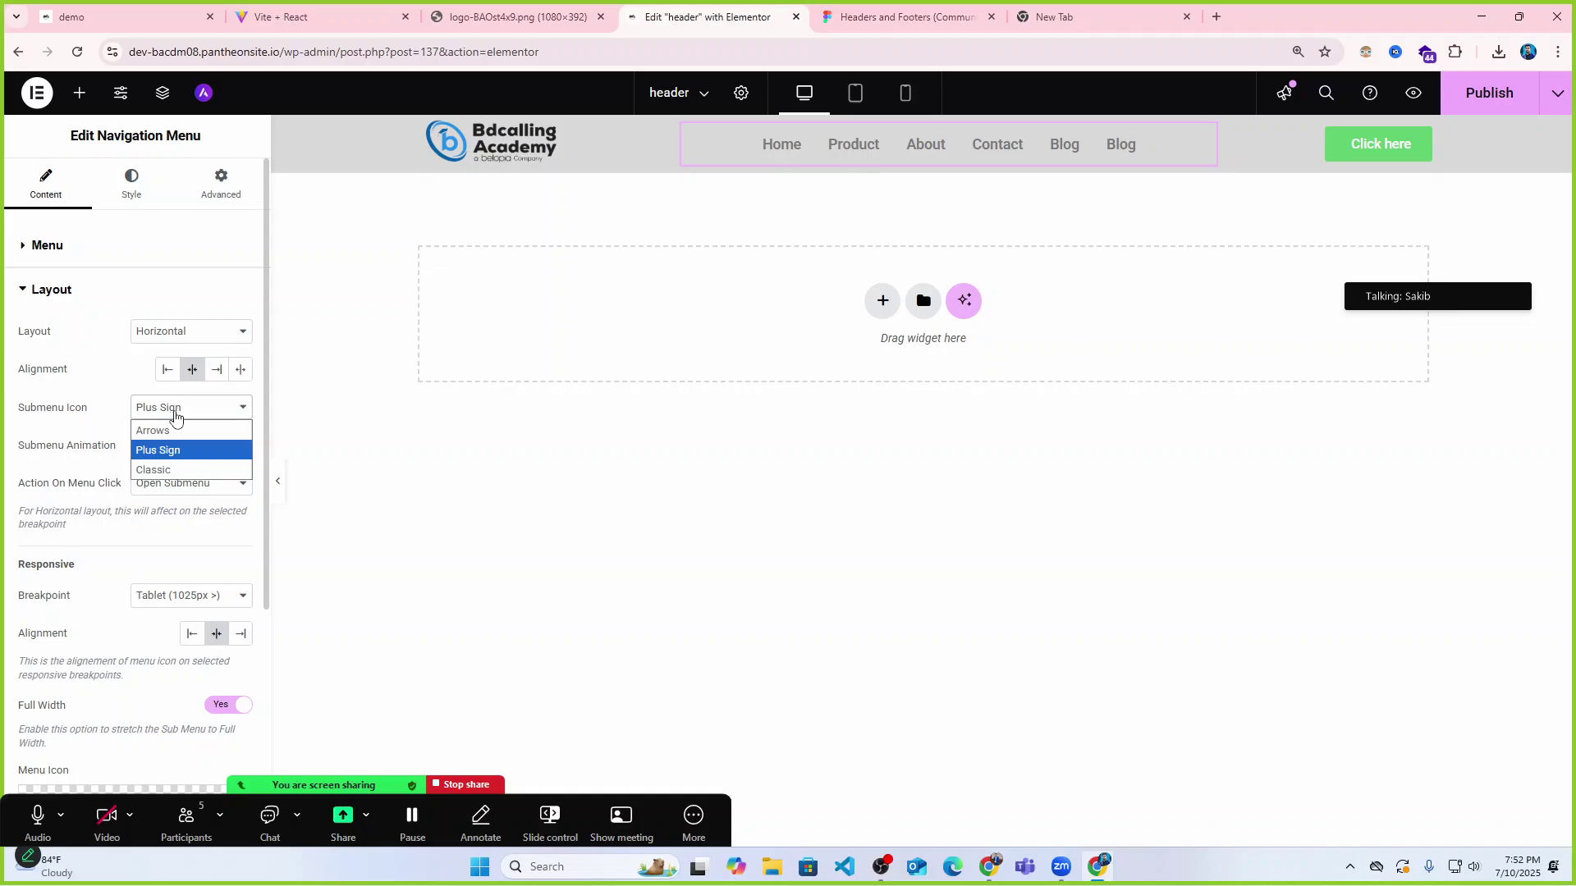
pyautogui.click(172, 428)
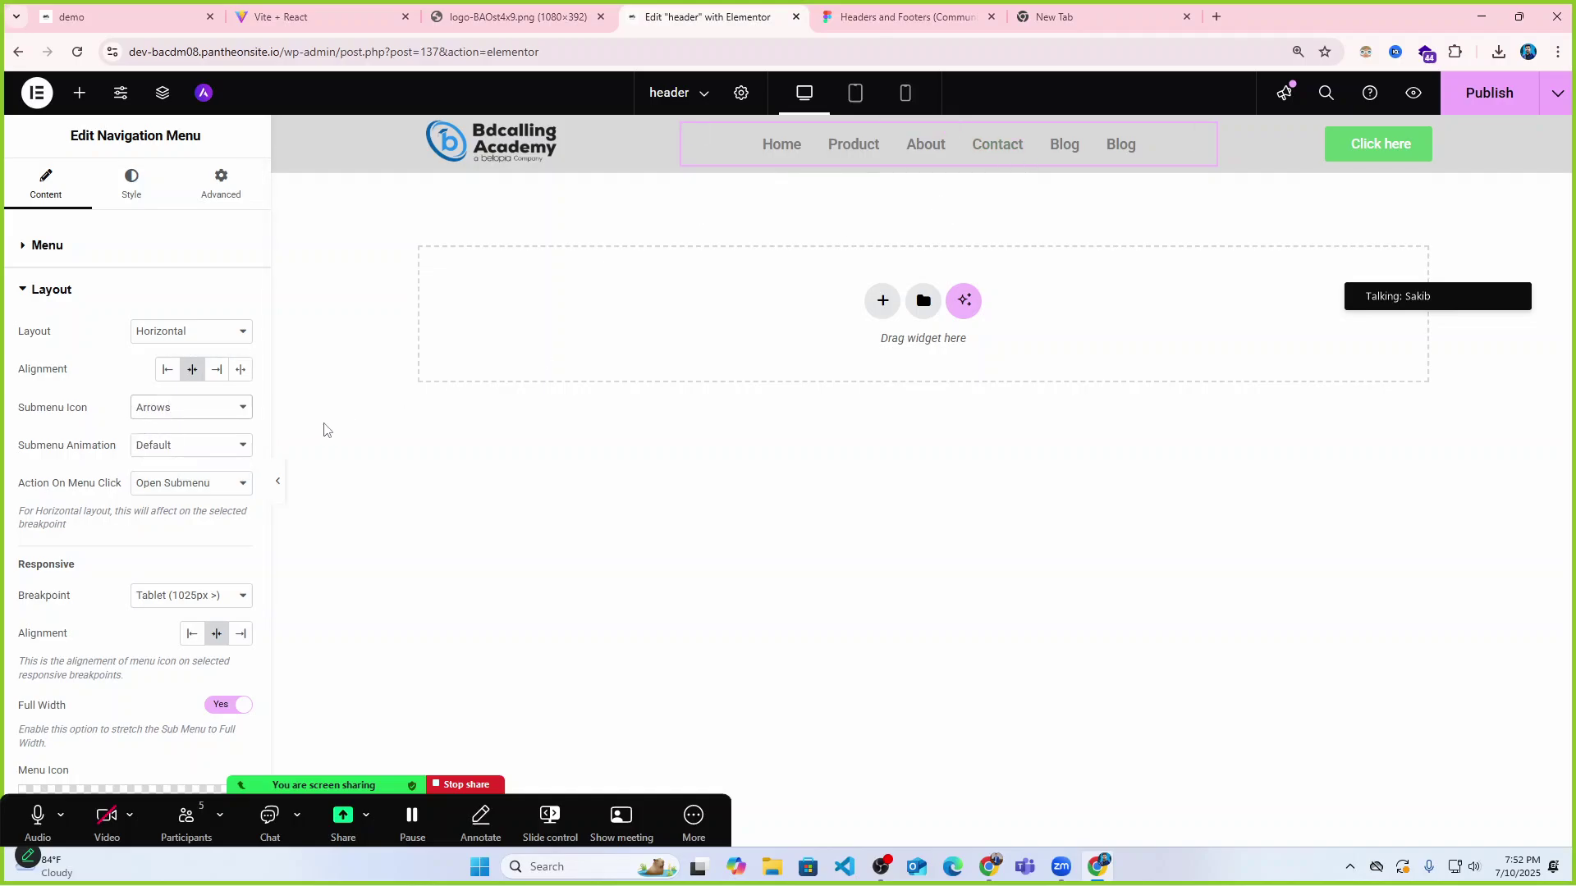
pyautogui.scroll(-3, 218, 465)
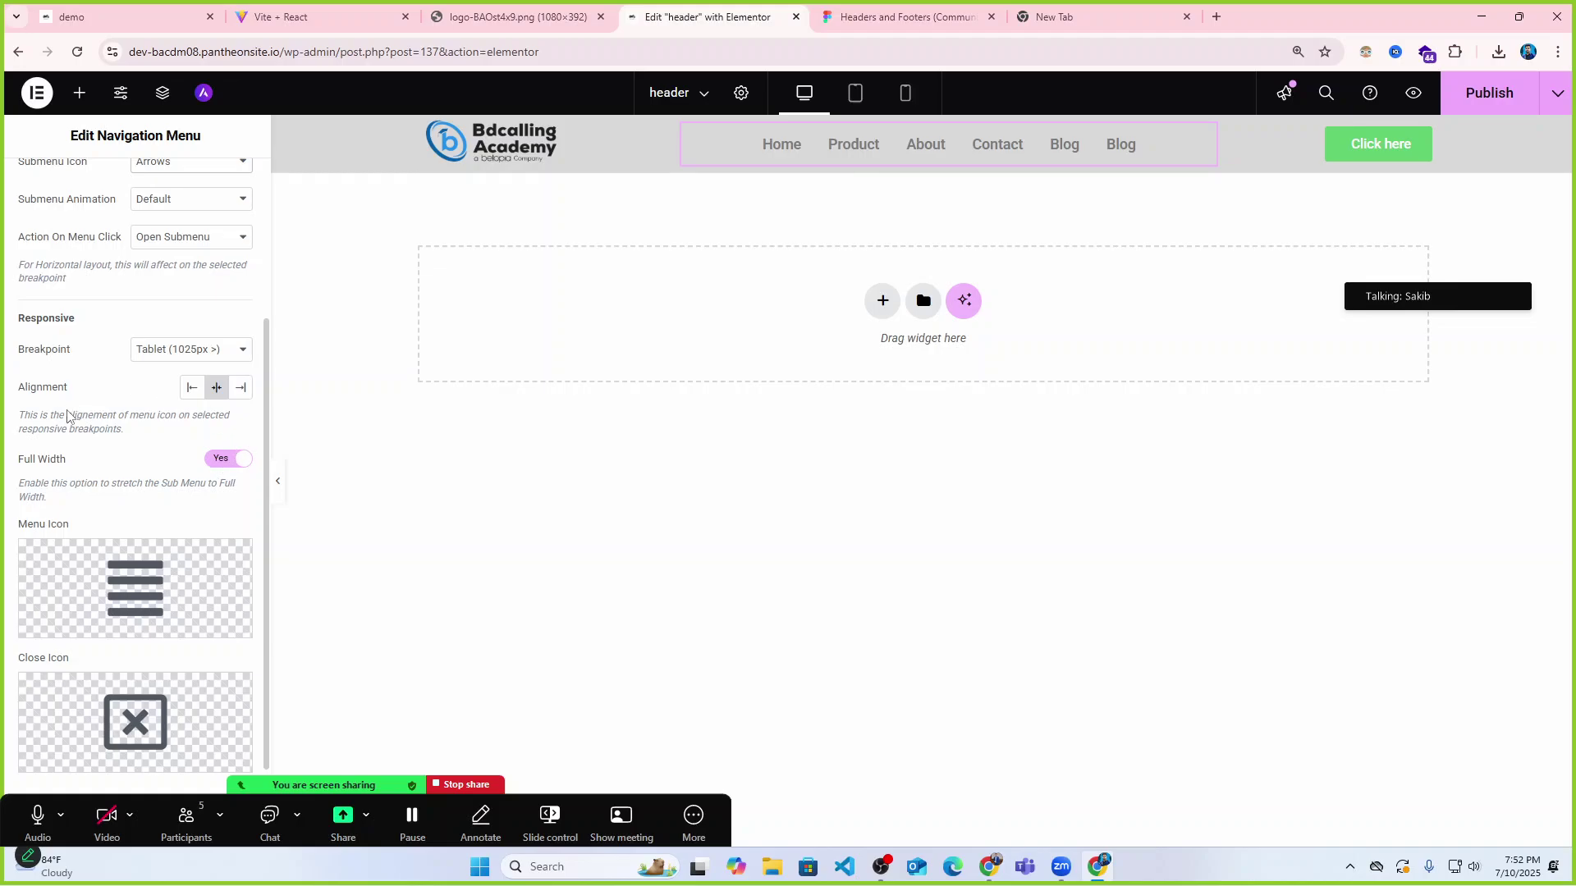
pyautogui.scroll(-2, 233, 479)
pyautogui.scroll(4, 218, 296)
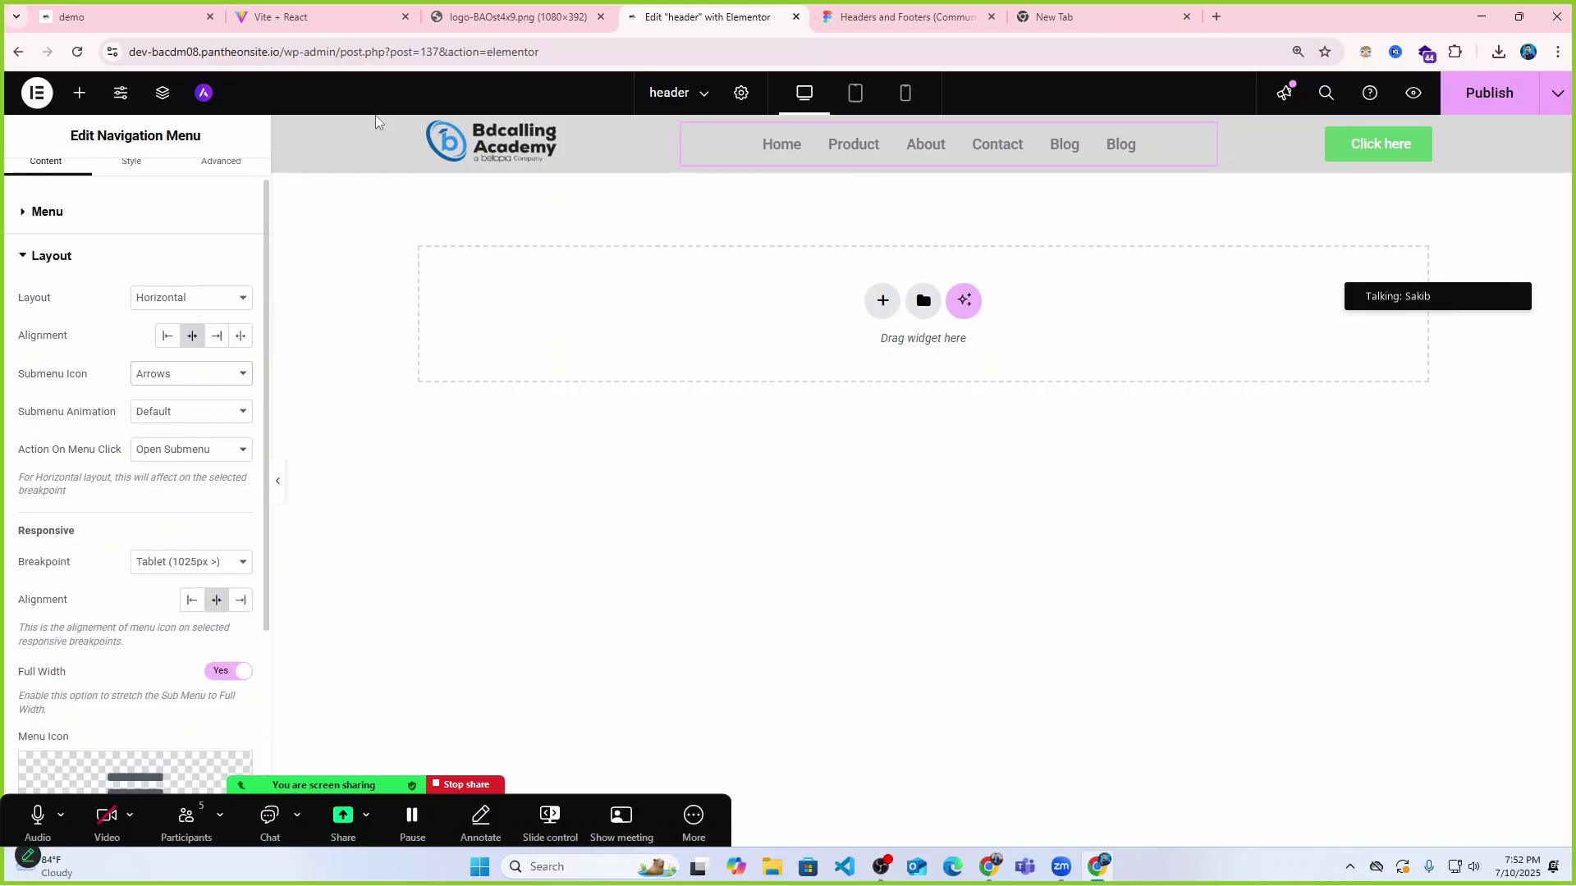
pyautogui.click(277, 480)
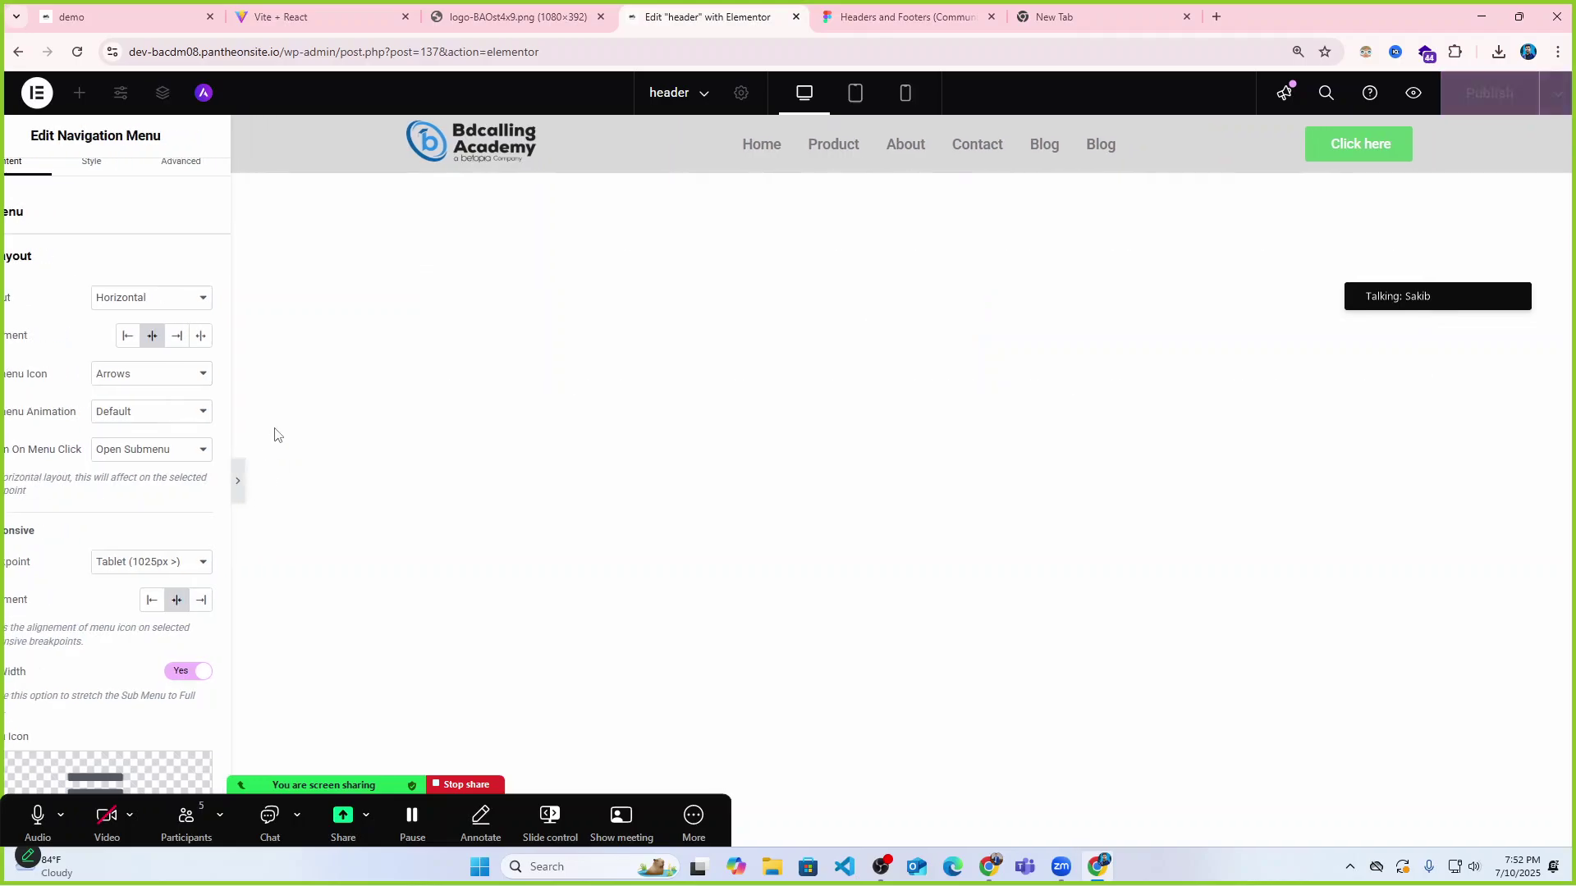
pyautogui.click(7, 484)
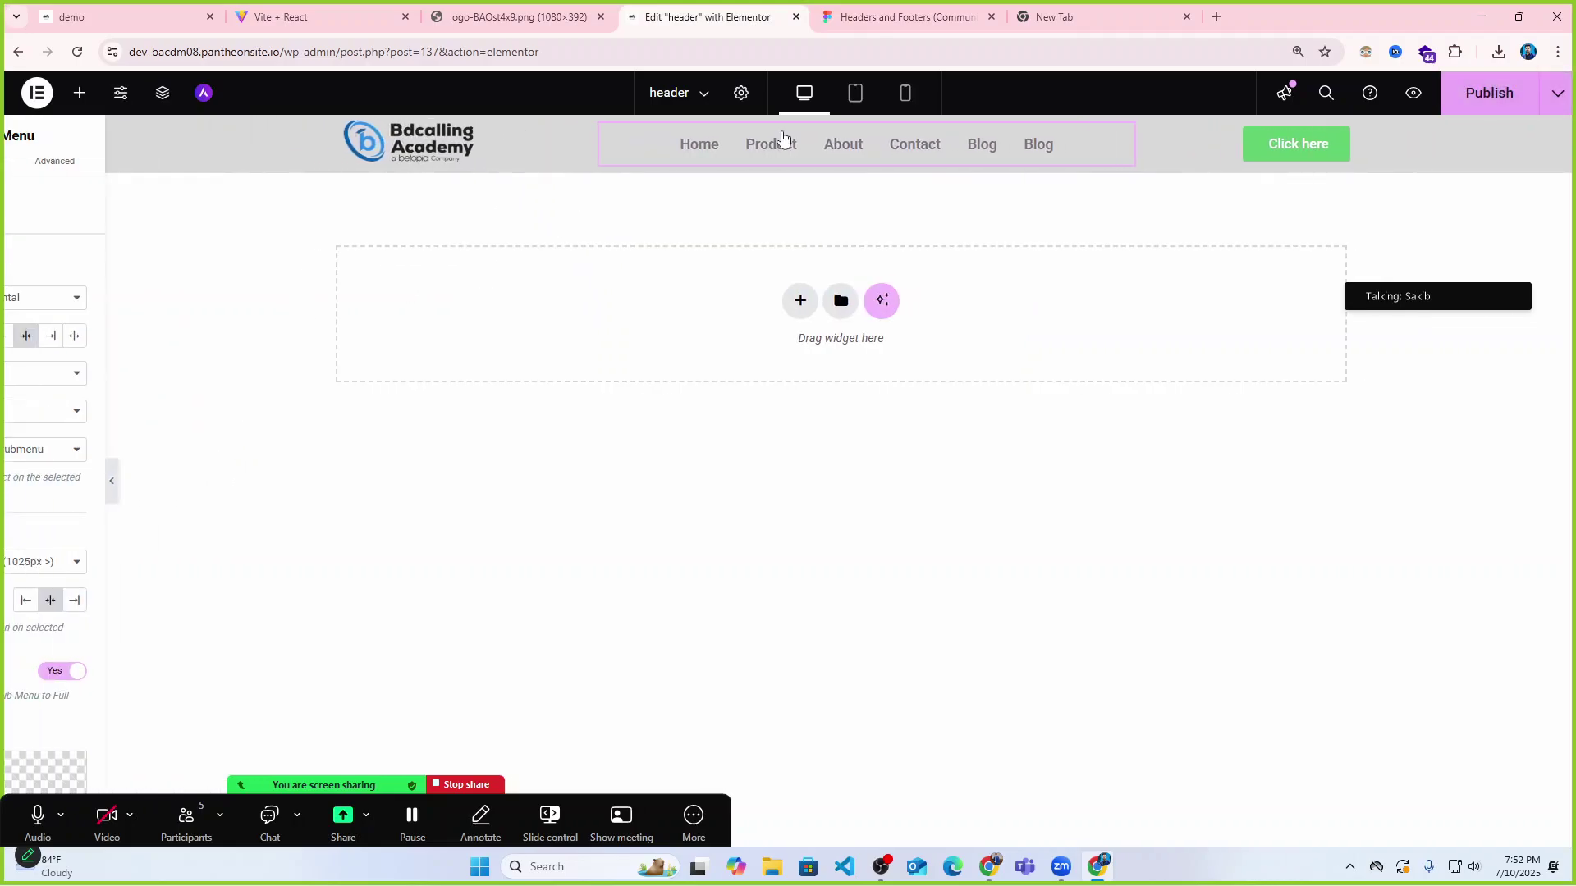
pyautogui.click(856, 93)
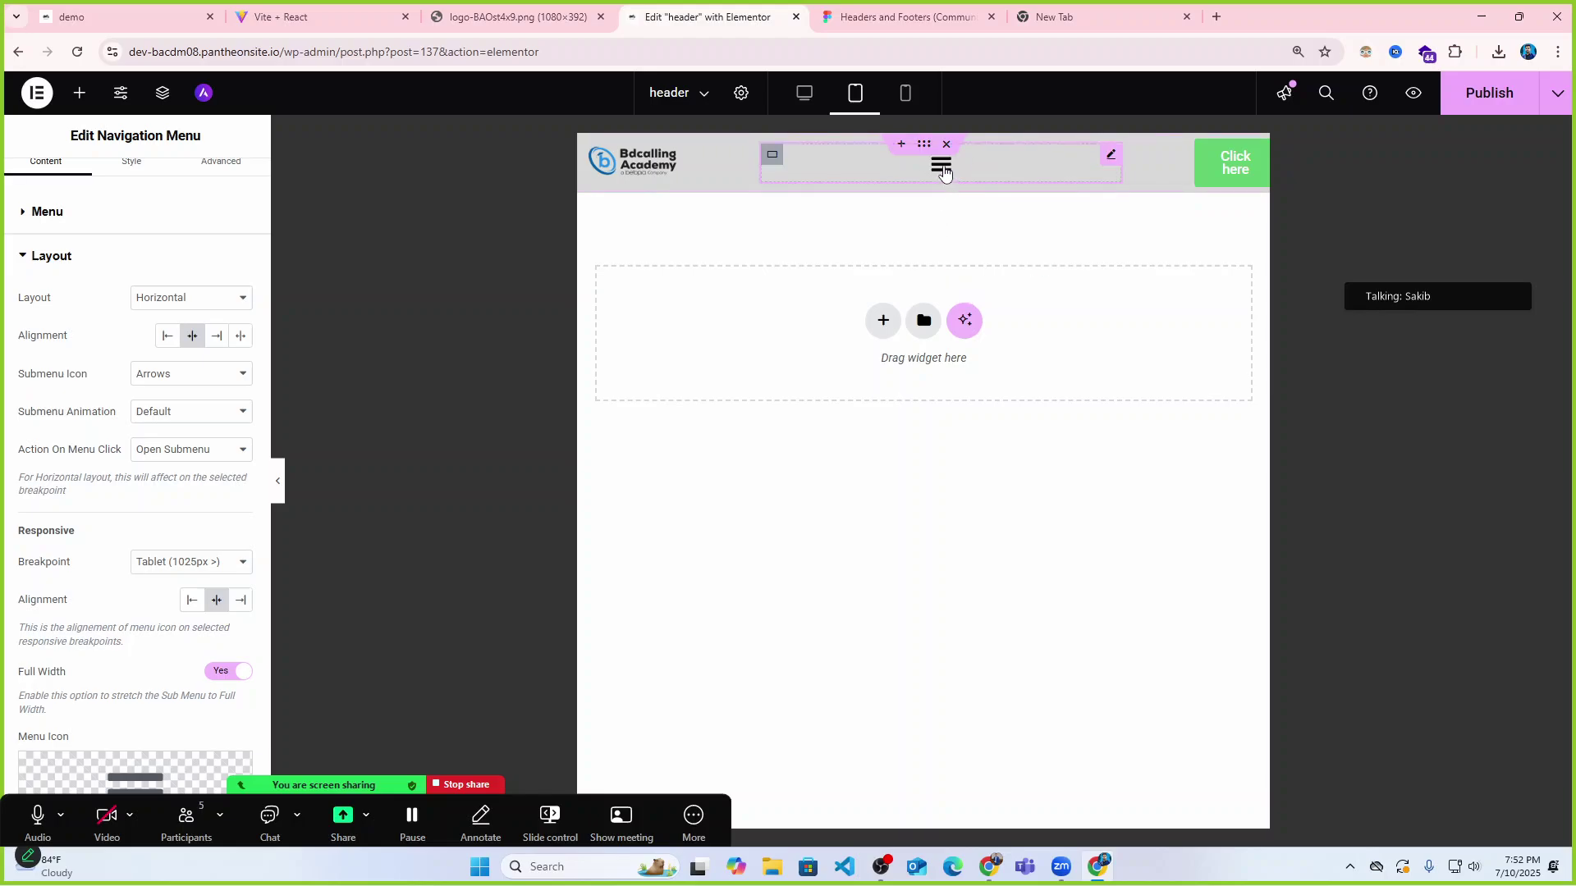
pyautogui.click(940, 166)
pyautogui.click(940, 166)
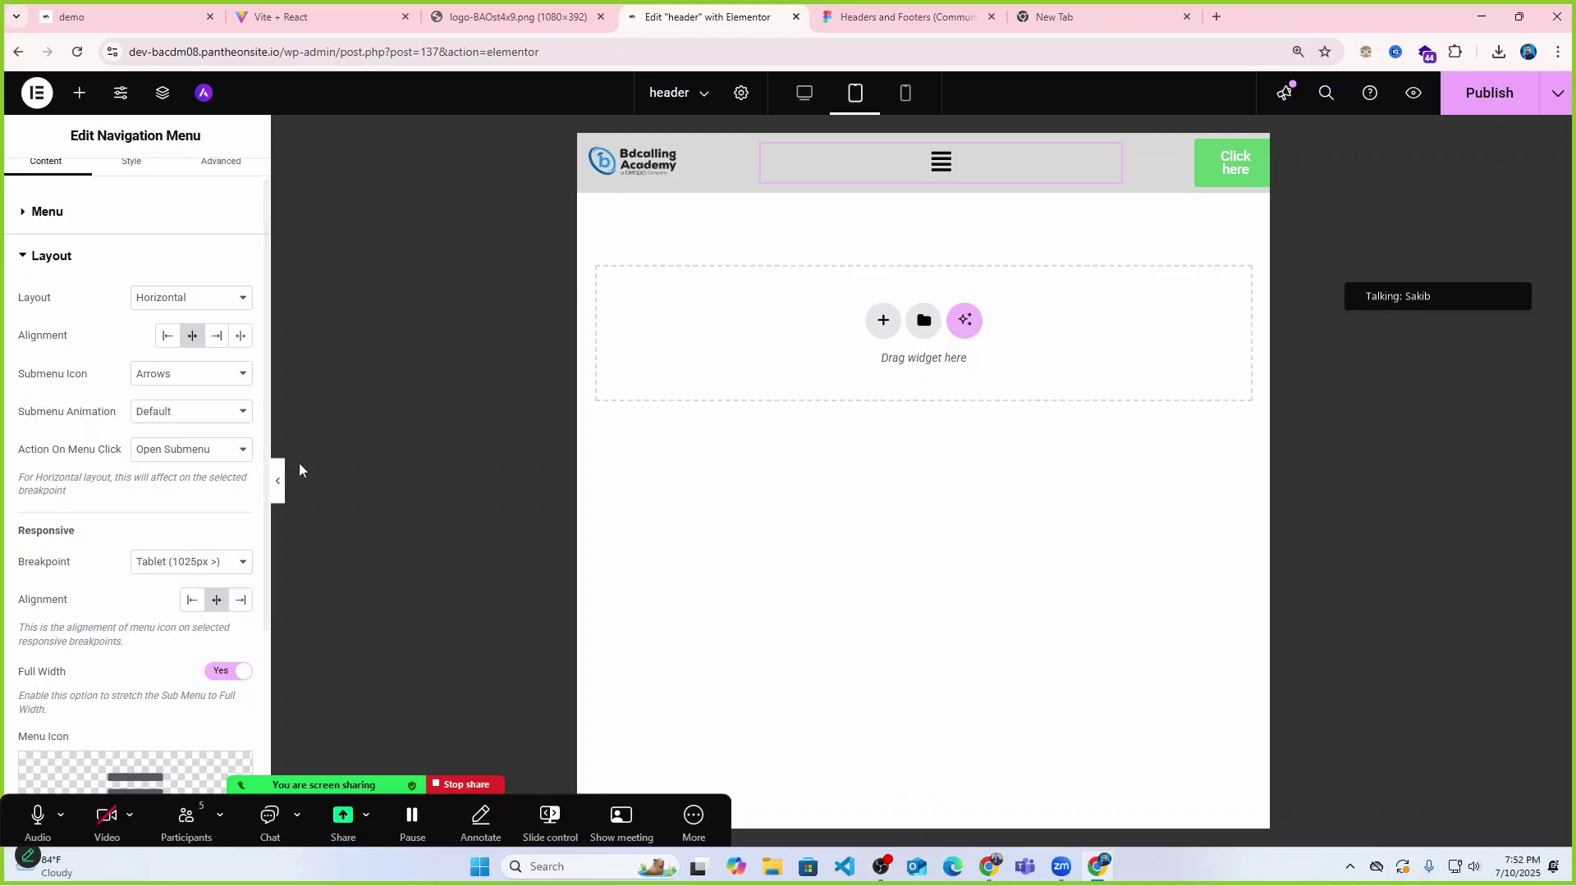
pyautogui.click(805, 93)
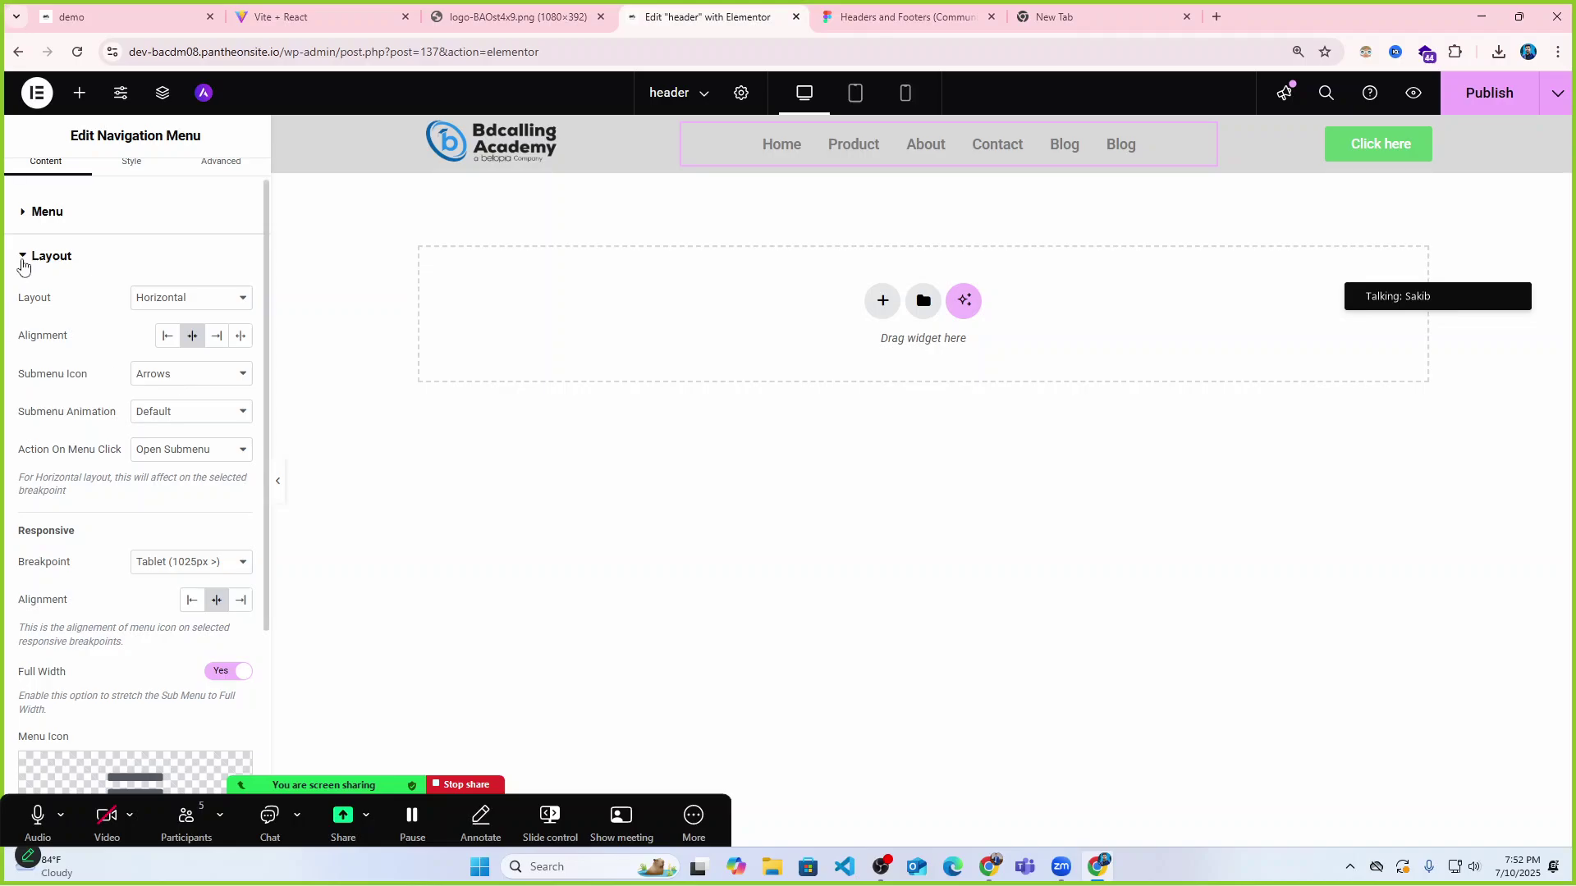
pyautogui.scroll(-1, 72, 488)
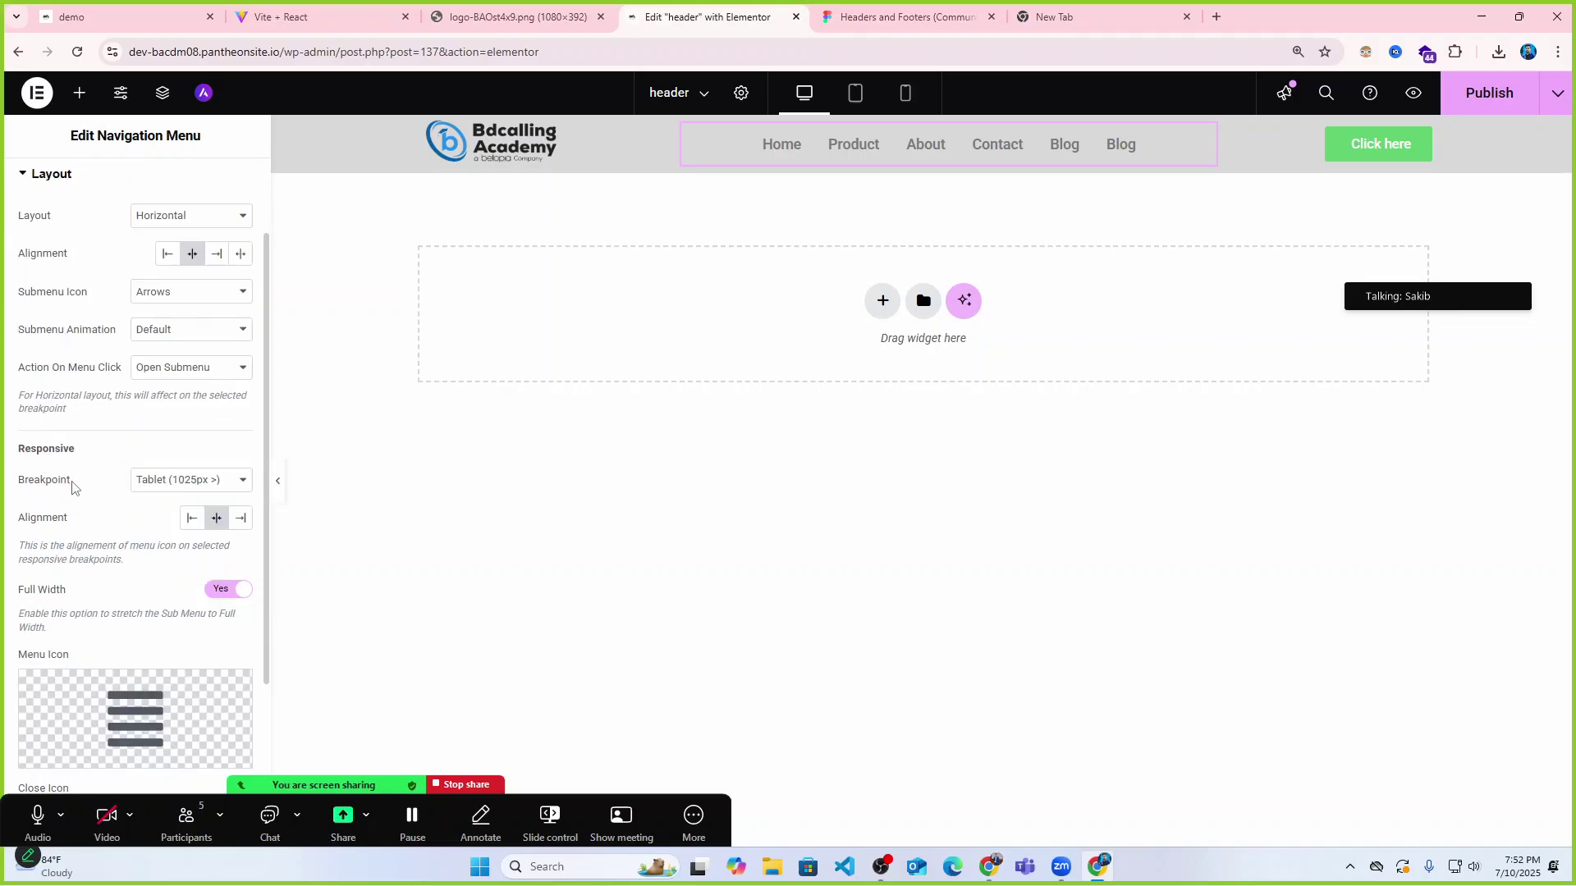
pyautogui.scroll(-3, 218, 558)
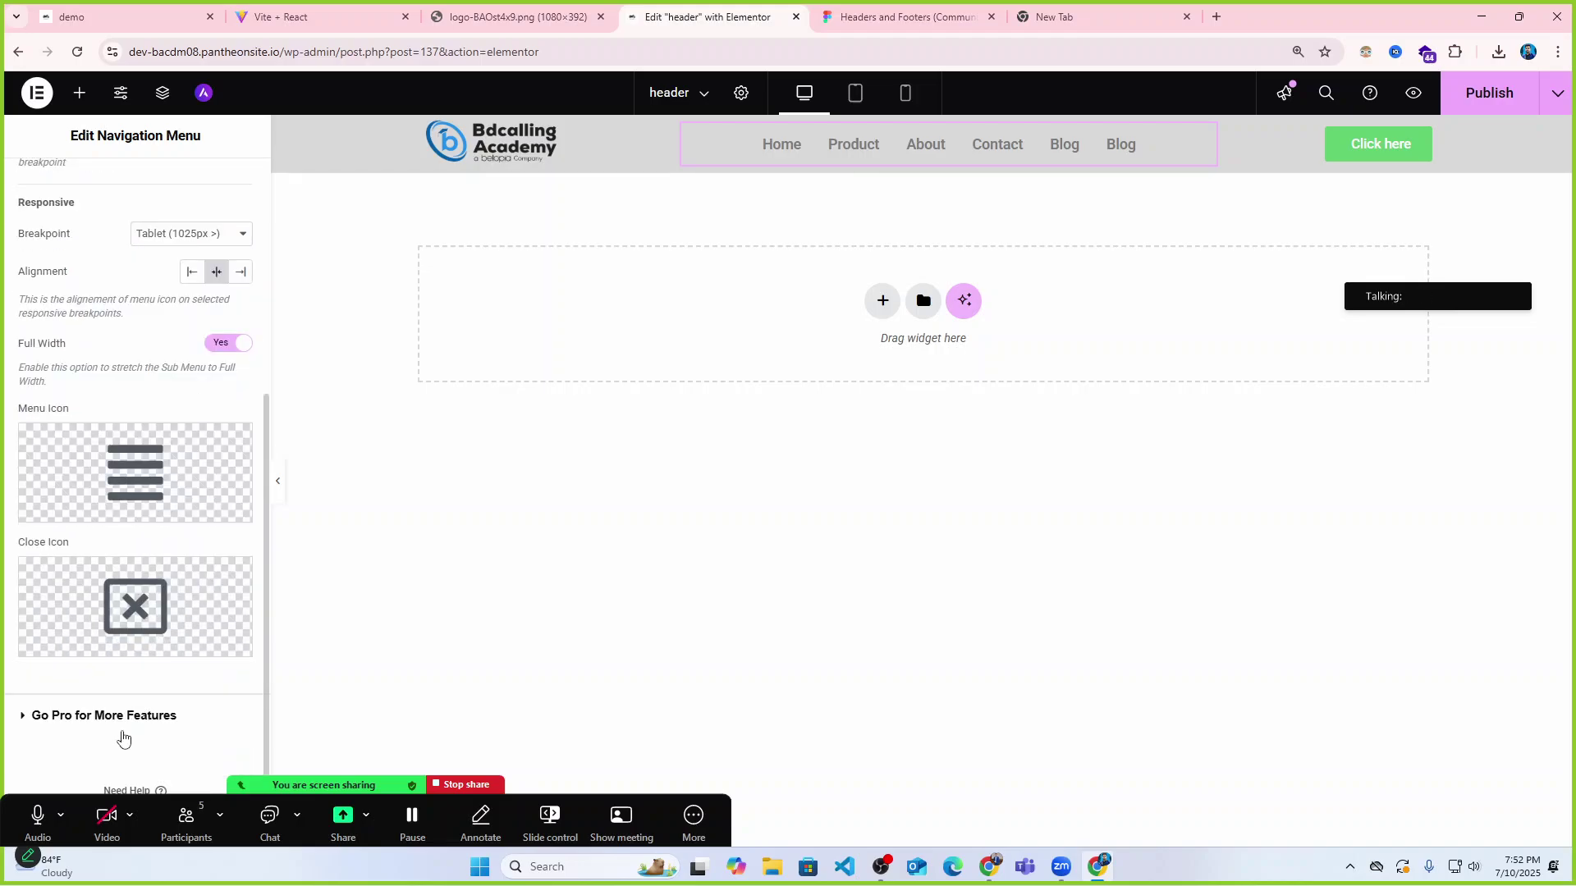
pyautogui.scroll(5, 115, 492)
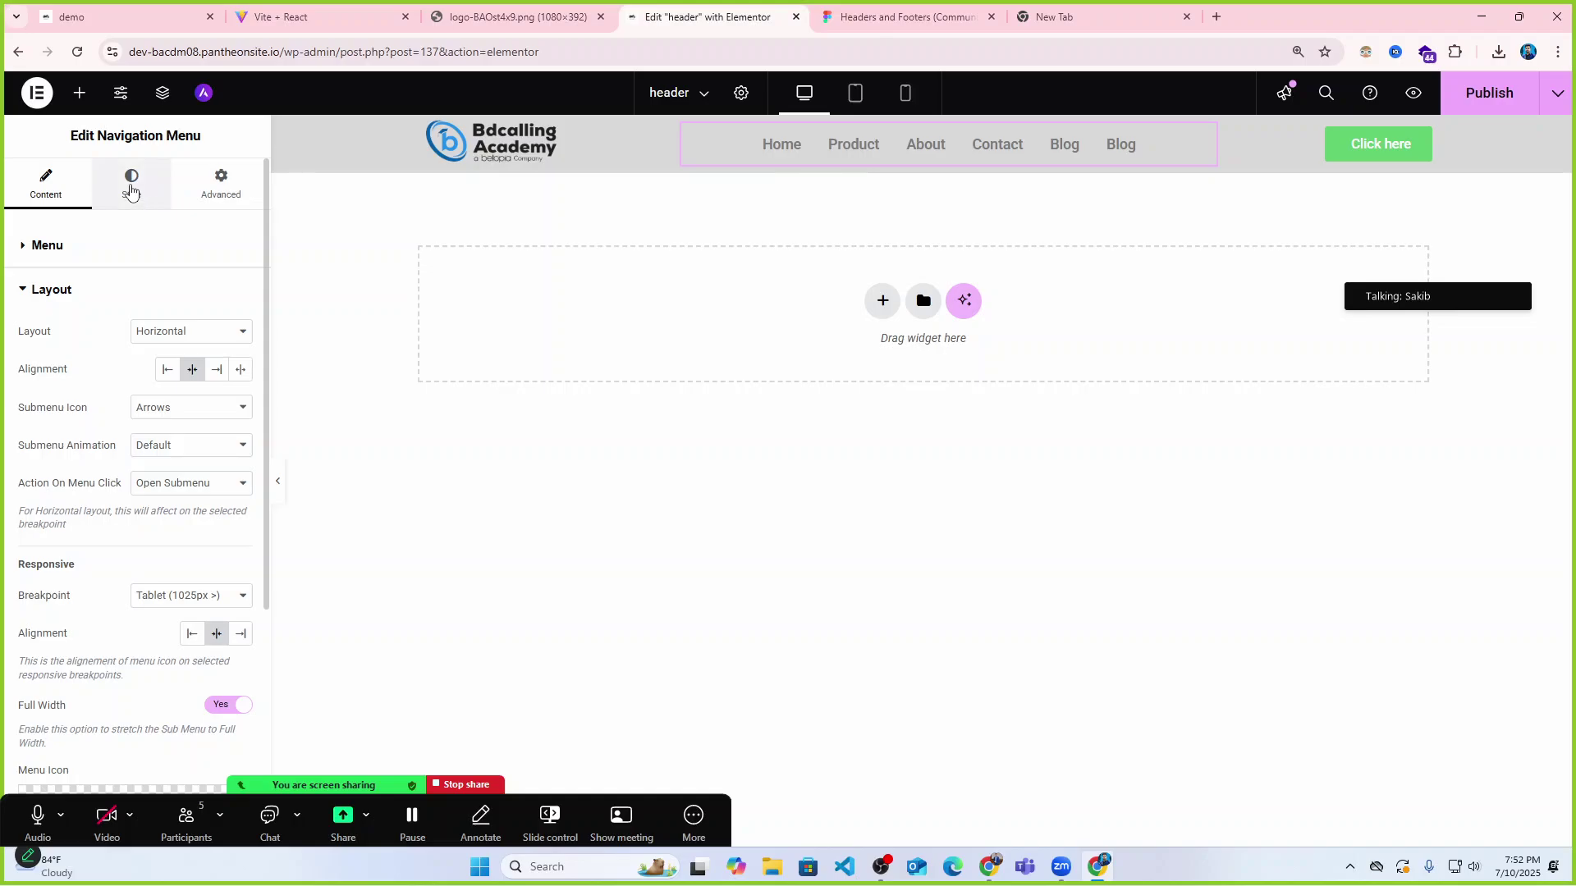
# Set menu link padding to 12 horizontal and 14 vertical, keeping item and row spacing at 0.
pyautogui.click(132, 184)
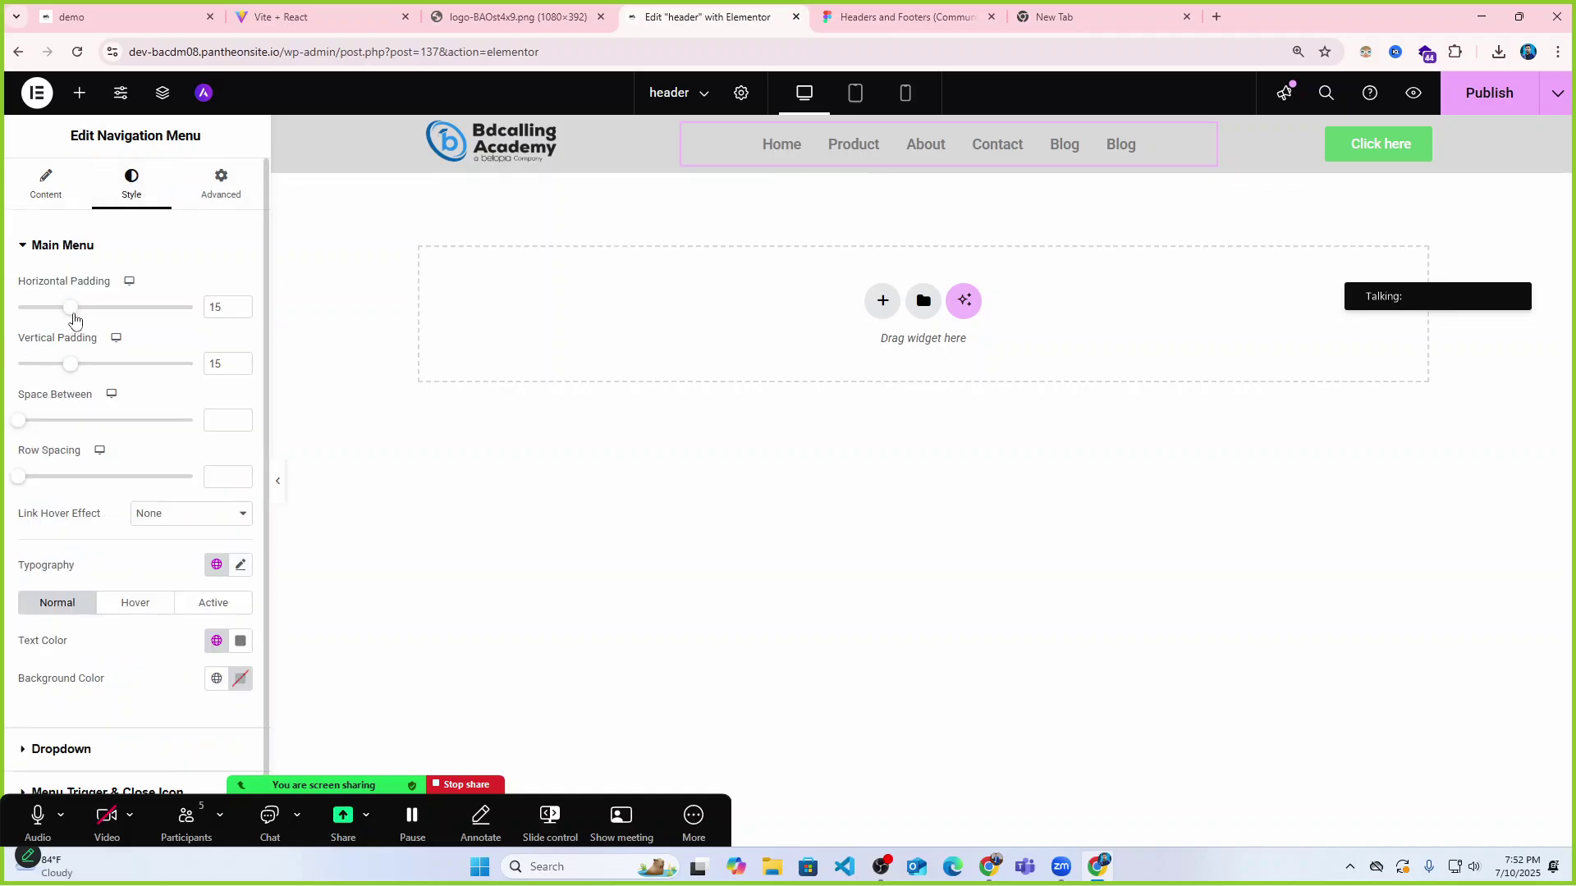
pyautogui.moveTo(68, 312)
pyautogui.mouseDown()
pyautogui.moveTo(88, 310)
pyautogui.moveTo(72, 316)
pyautogui.mouseUp()
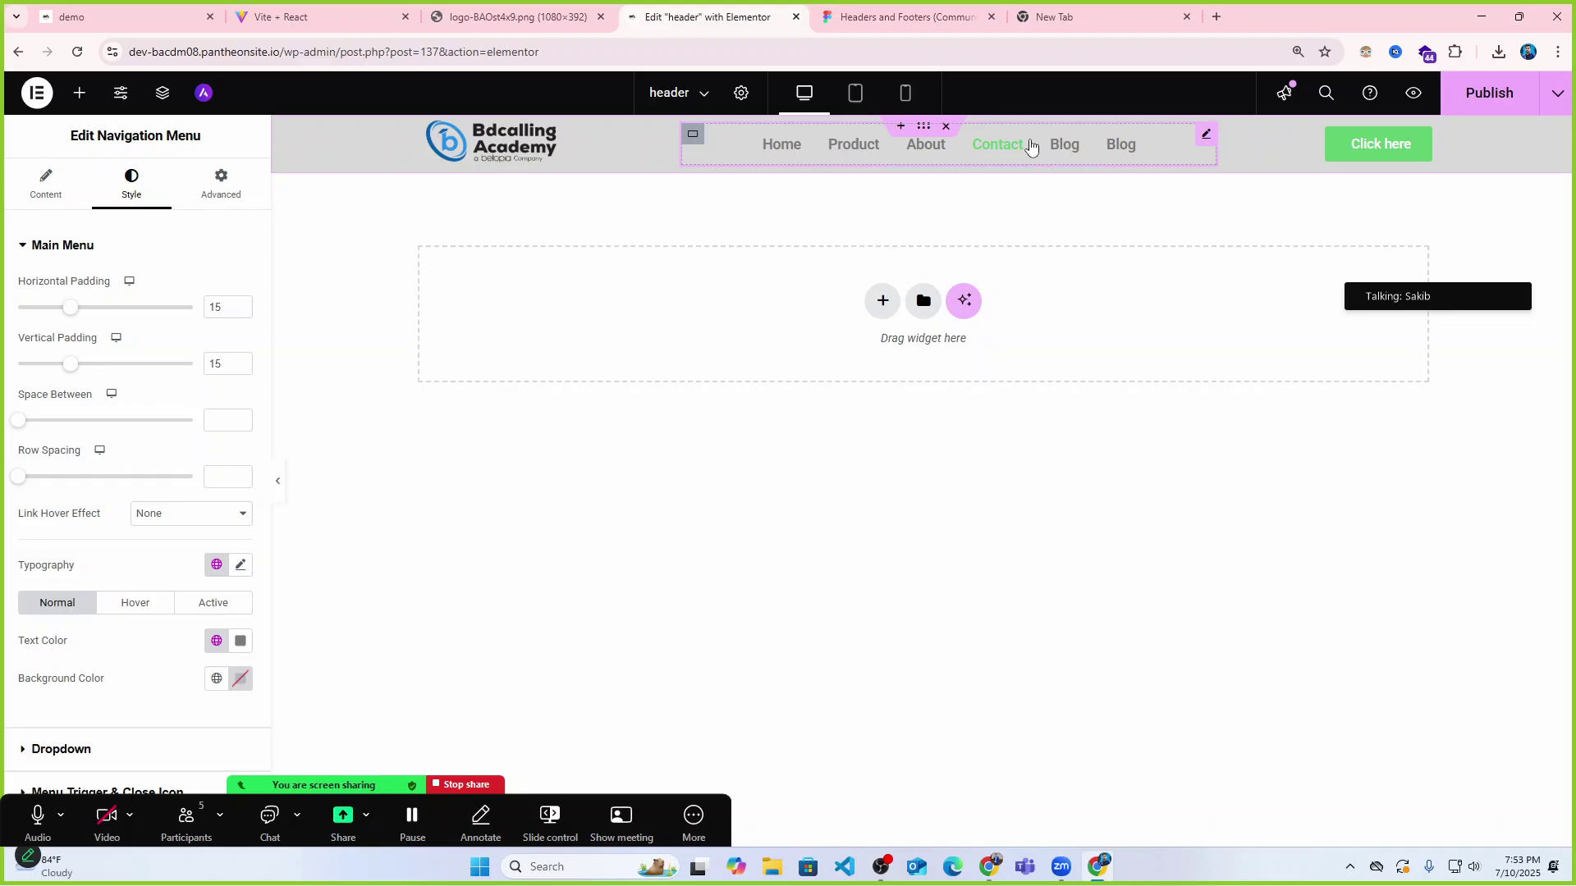
pyautogui.moveTo(71, 316); pyautogui.dragTo(60, 314)
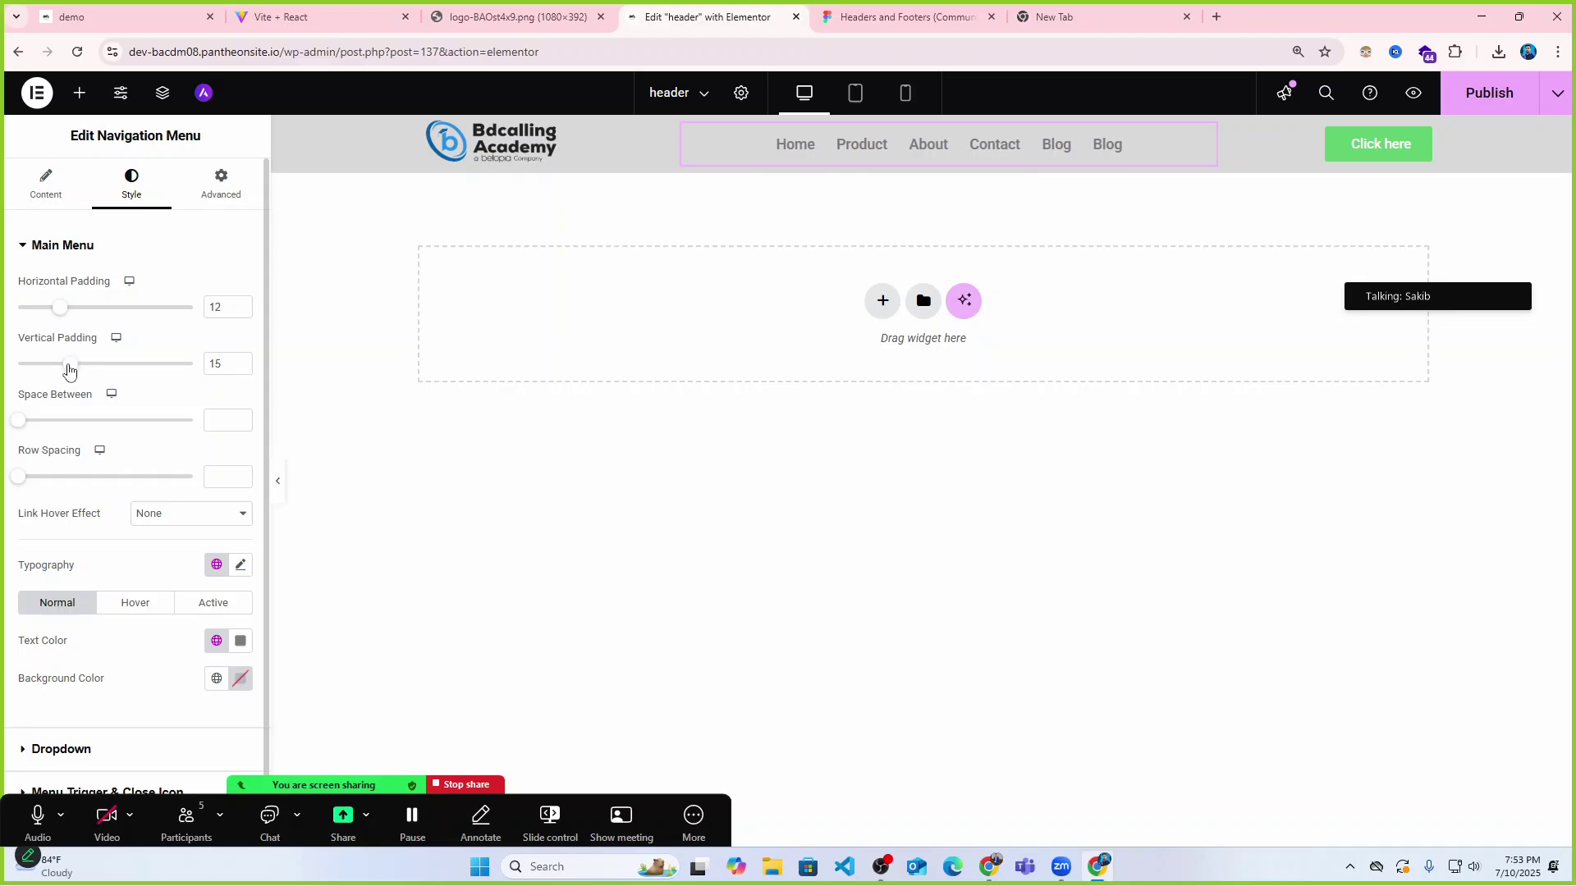
pyautogui.moveTo(68, 371)
pyautogui.mouseDown()
pyautogui.moveTo(95, 367)
pyautogui.moveTo(68, 373)
pyautogui.mouseUp()
pyautogui.moveTo(20, 423)
pyautogui.mouseDown()
pyautogui.moveTo(52, 423)
pyautogui.moveTo(18, 422)
pyautogui.mouseUp()
pyautogui.moveTo(19, 480)
pyautogui.mouseDown()
pyautogui.moveTo(41, 482)
pyautogui.moveTo(16, 478)
pyautogui.mouseUp()
pyautogui.moveTo(15, 428)
pyautogui.mouseDown()
pyautogui.moveTo(86, 429)
pyautogui.moveTo(14, 428)
pyautogui.mouseUp()
pyautogui.scroll(-1, 66, 511)
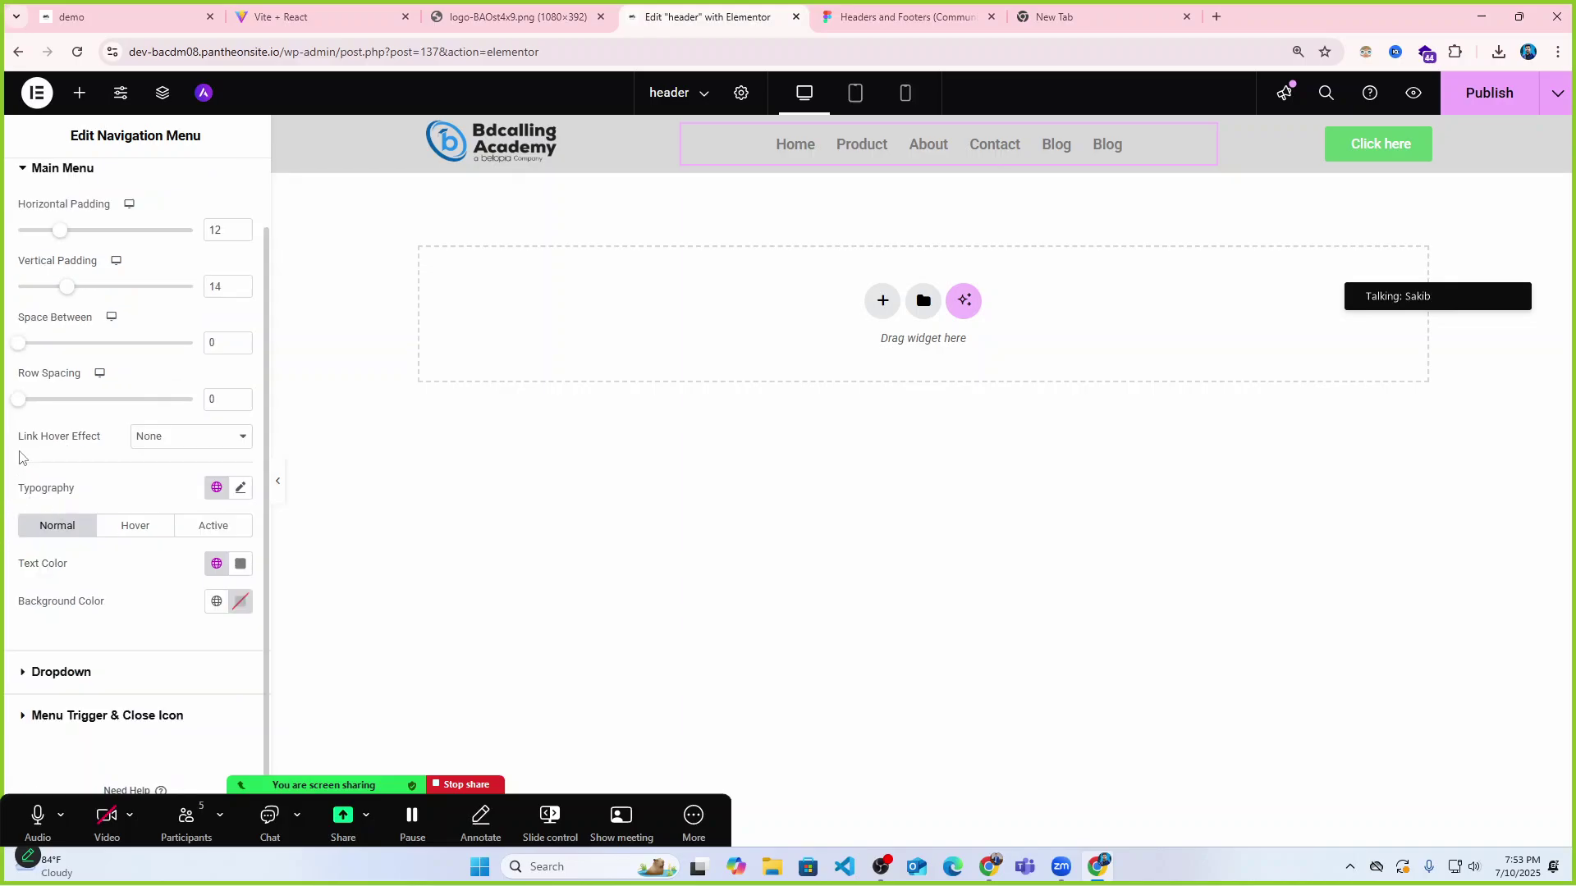
pyautogui.click(145, 448)
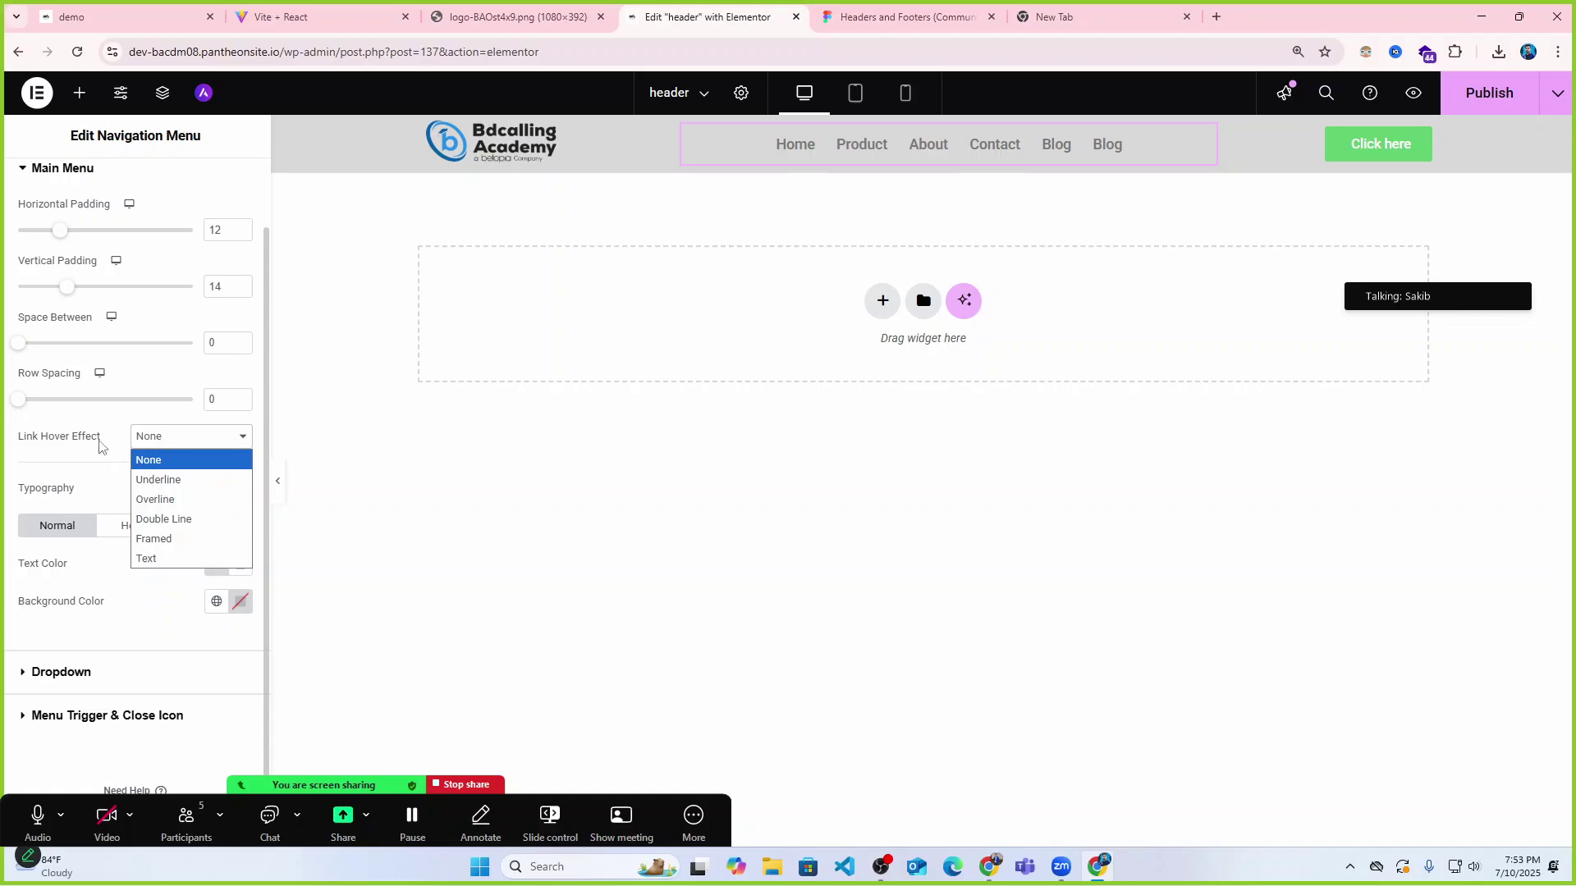
# Try the Underline hover effect on the menu links, then set it back to None.
pyautogui.click(158, 479)
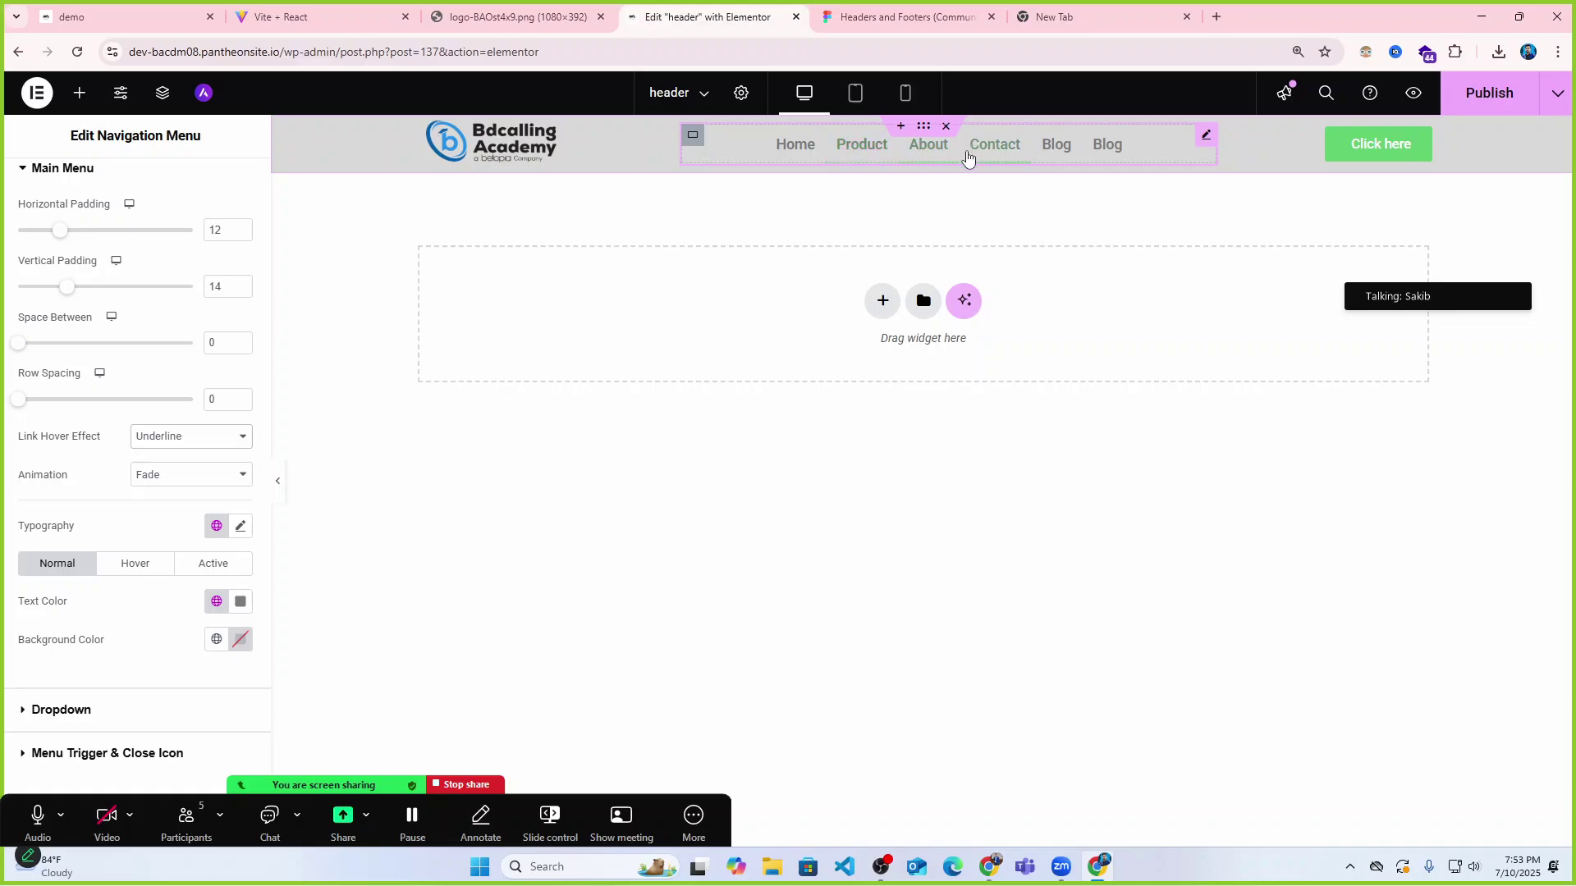
pyautogui.click(159, 441)
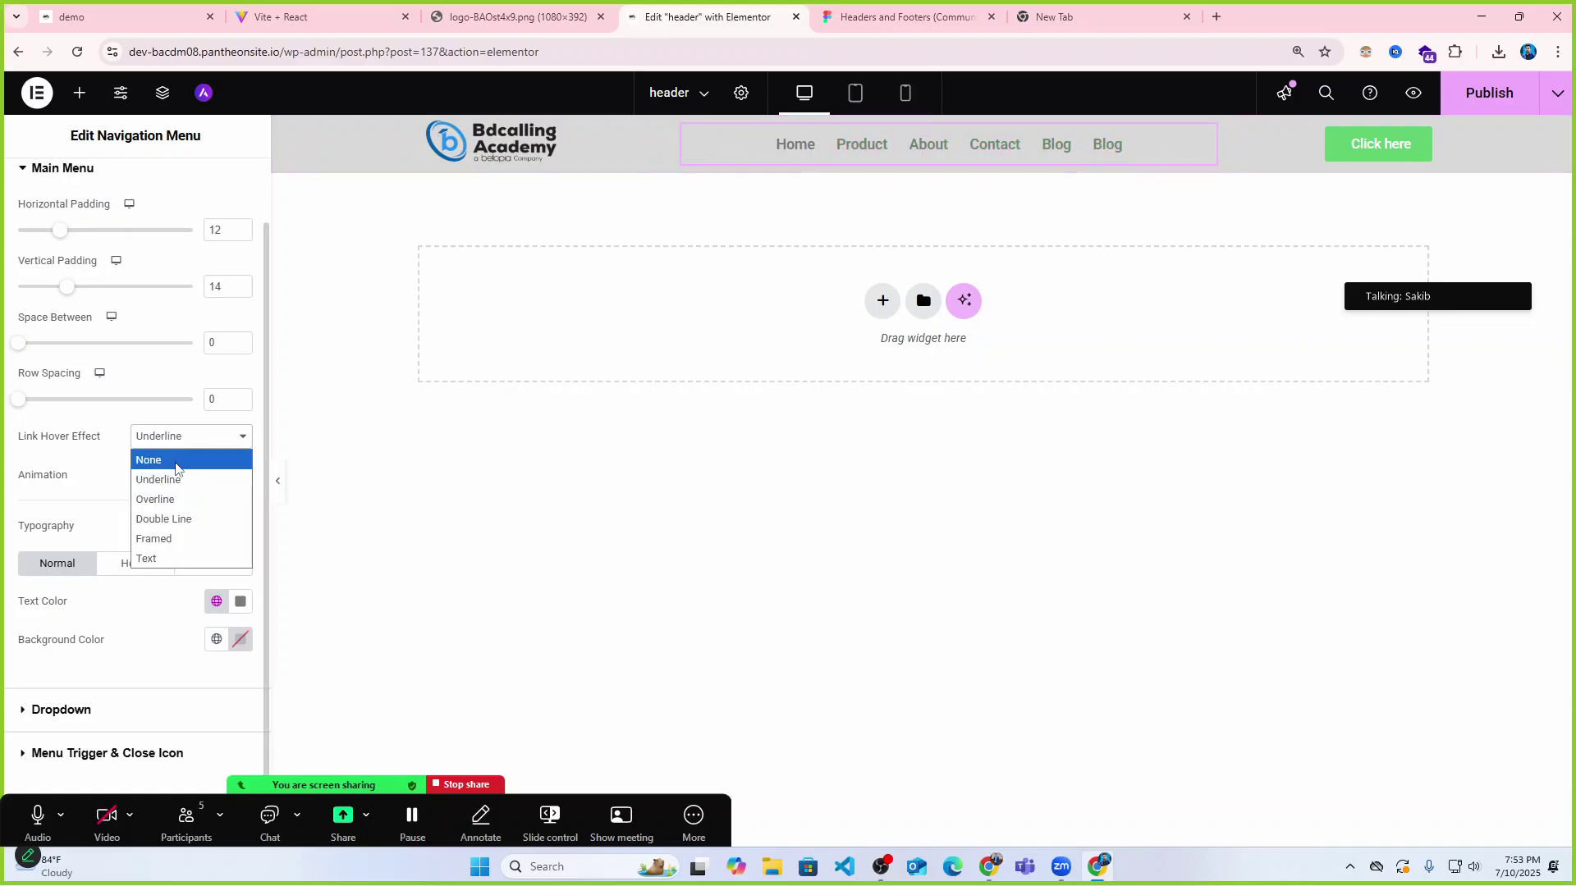
pyautogui.click(169, 457)
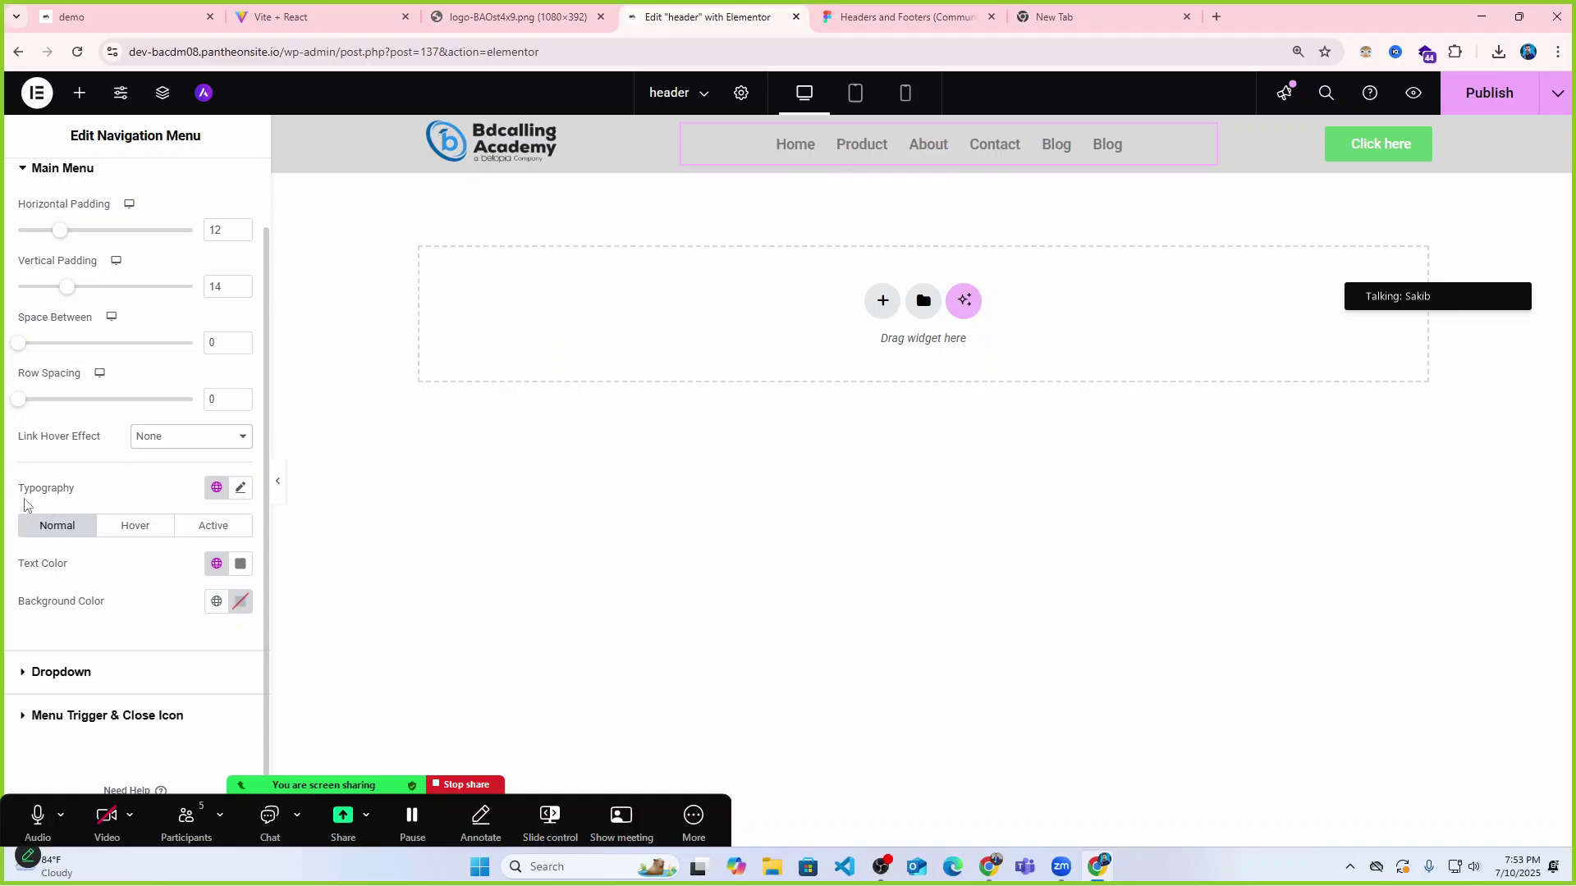
# Set the menu typography to the K2D font at weight 400 (Normal).
pyautogui.click(240, 487)
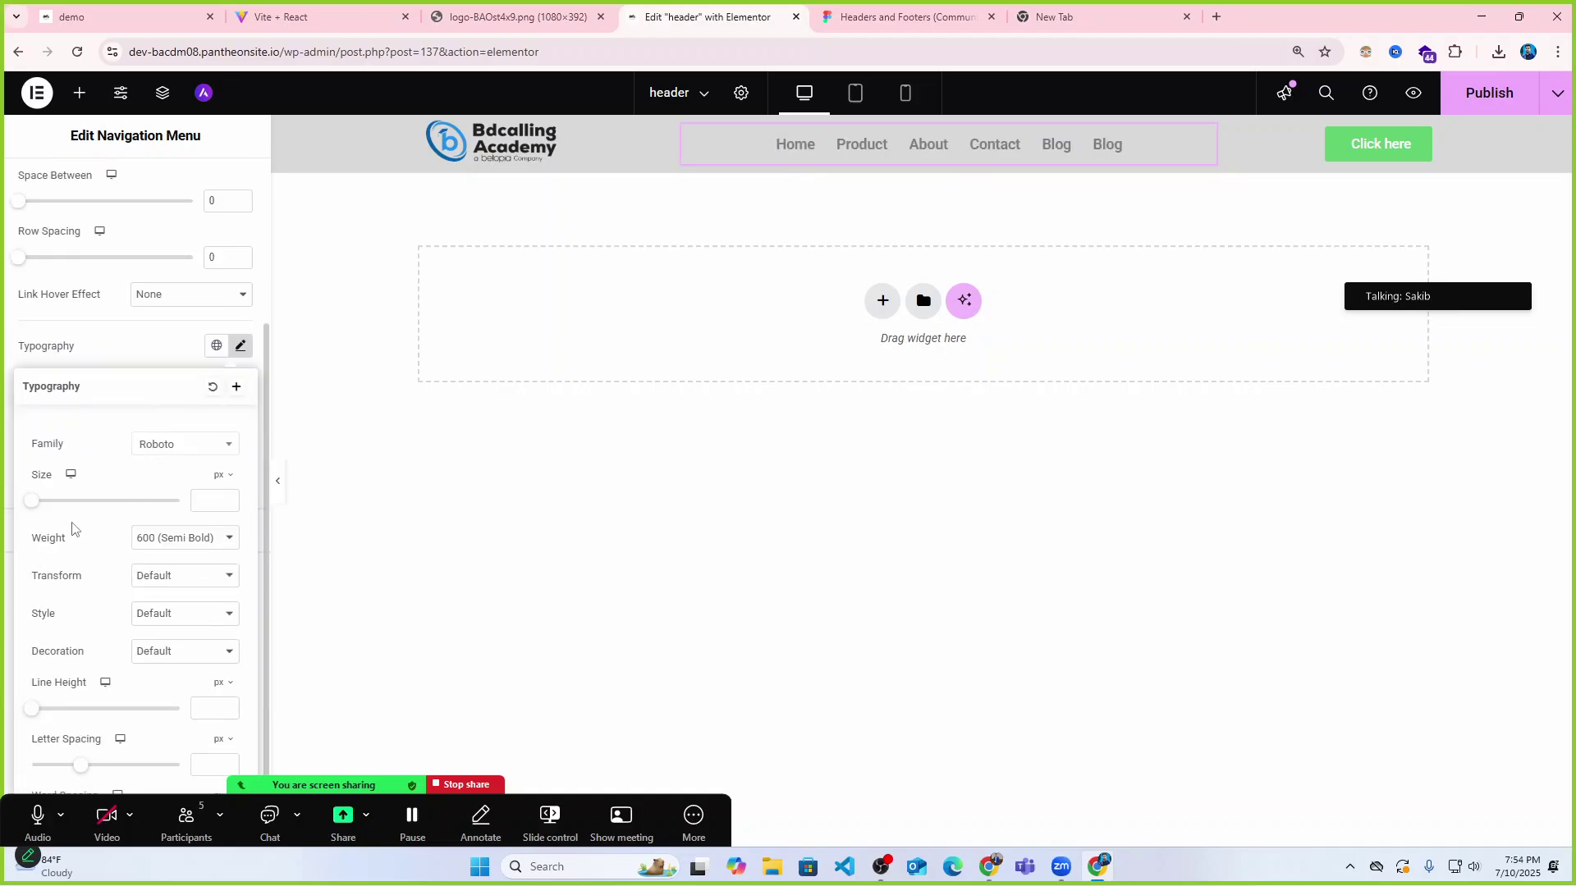
pyautogui.click(176, 453)
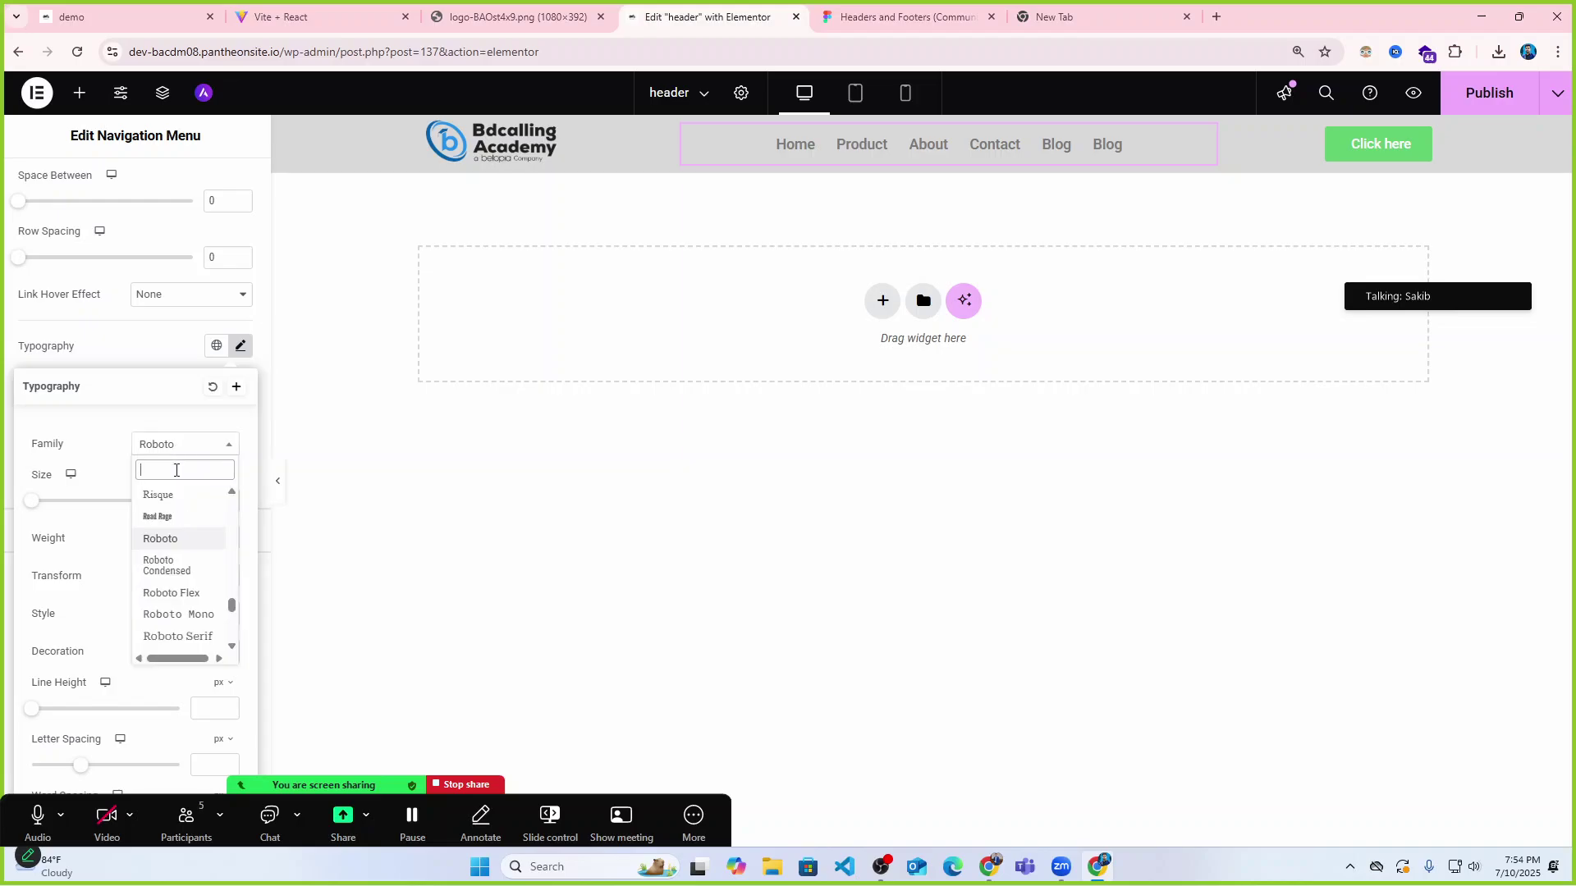
pyautogui.write('b2')
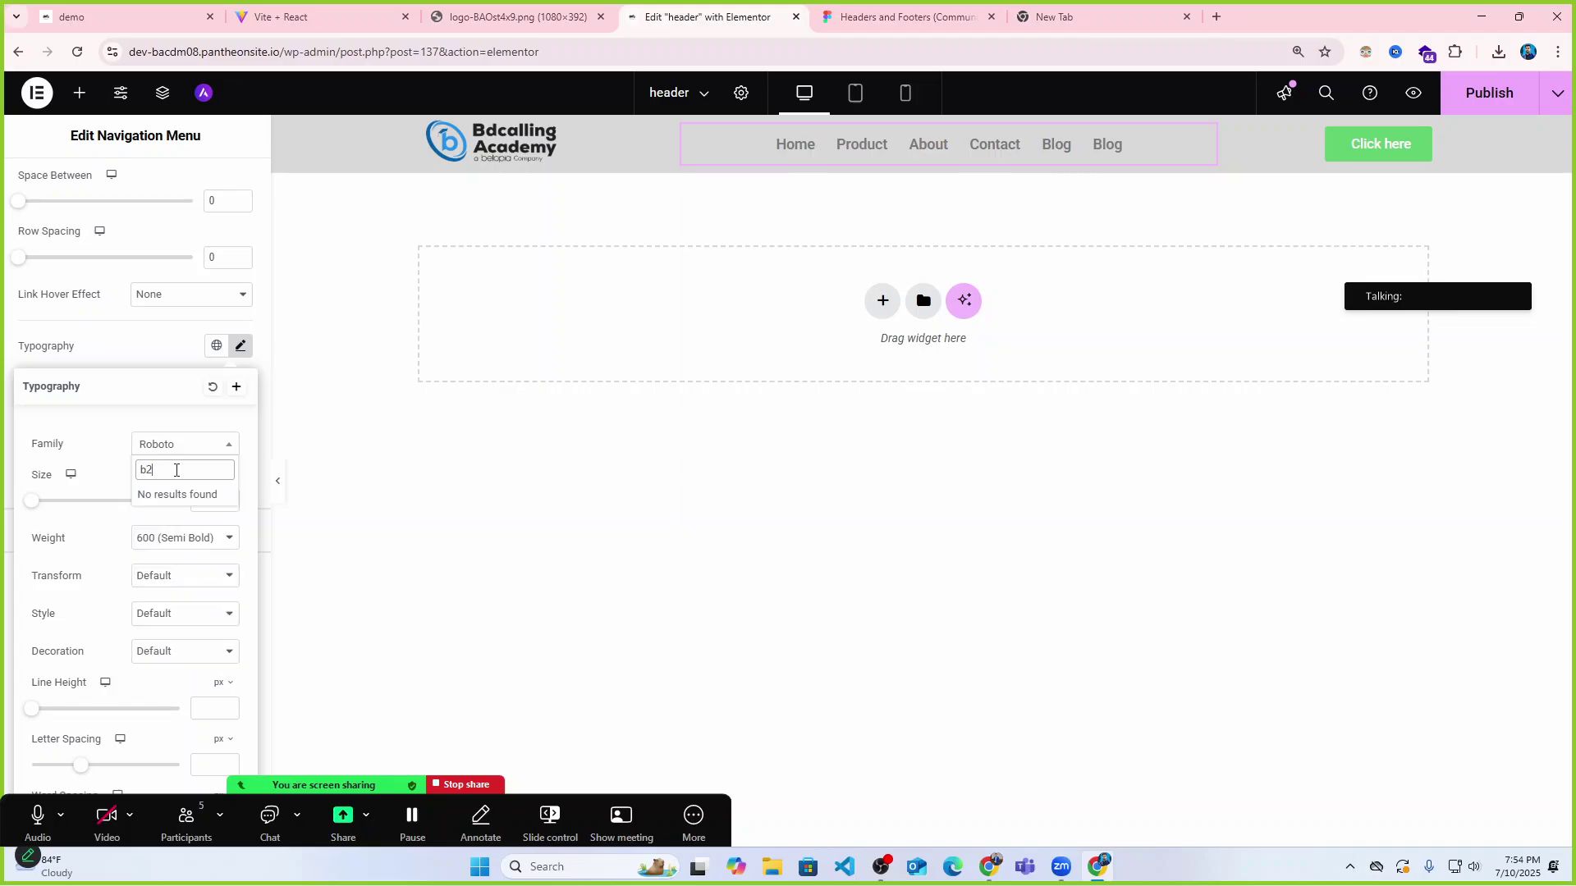
pyautogui.press('BackSpace')
pyautogui.press('BackSpace')
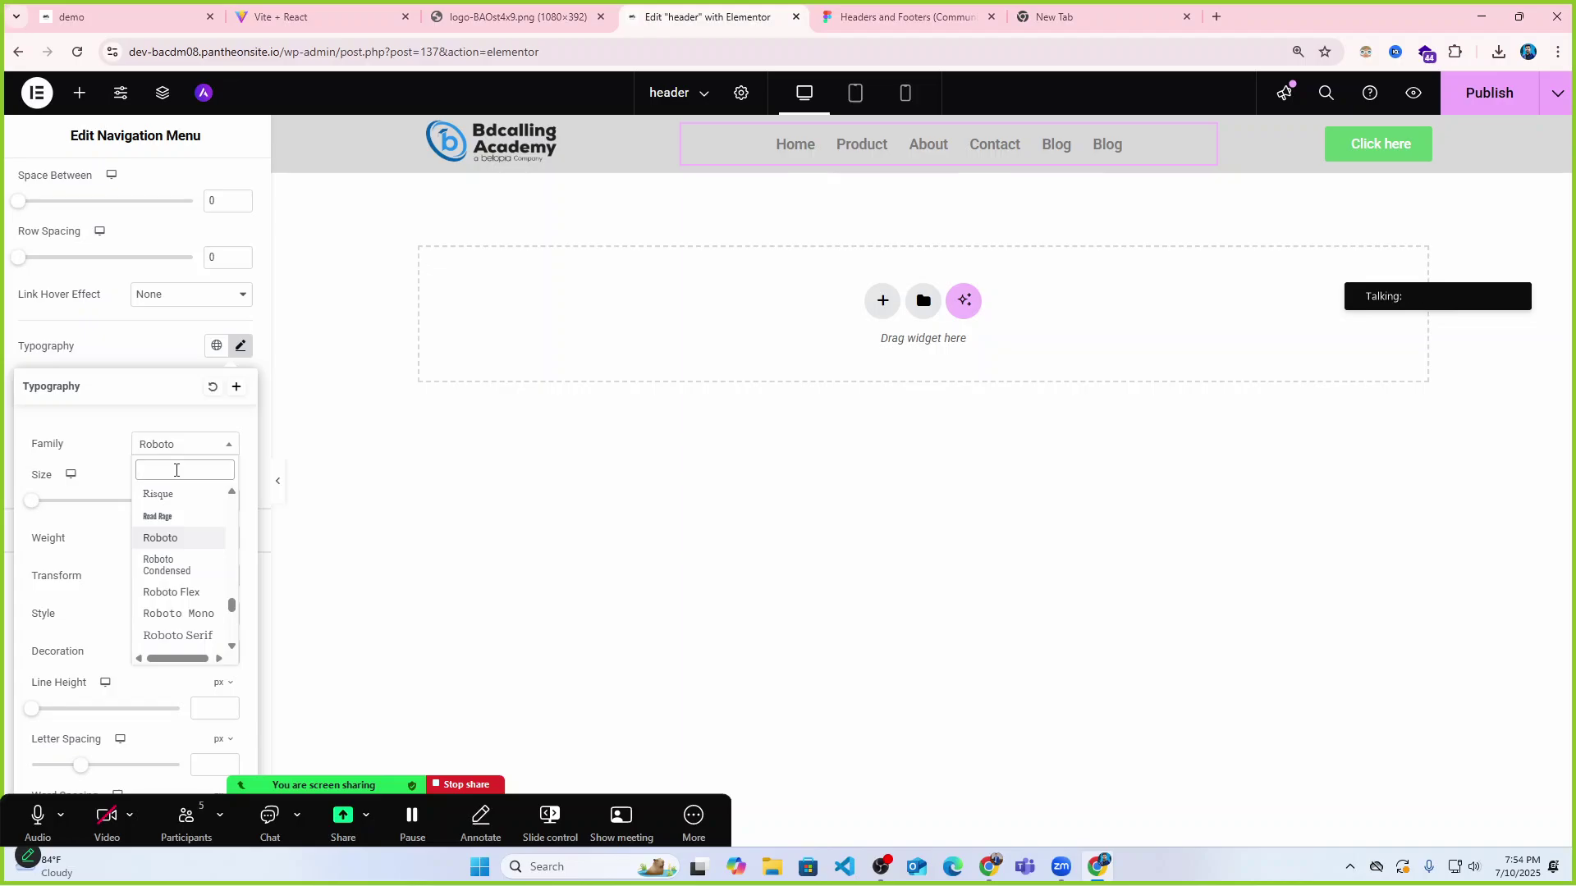
pyautogui.write('k2')
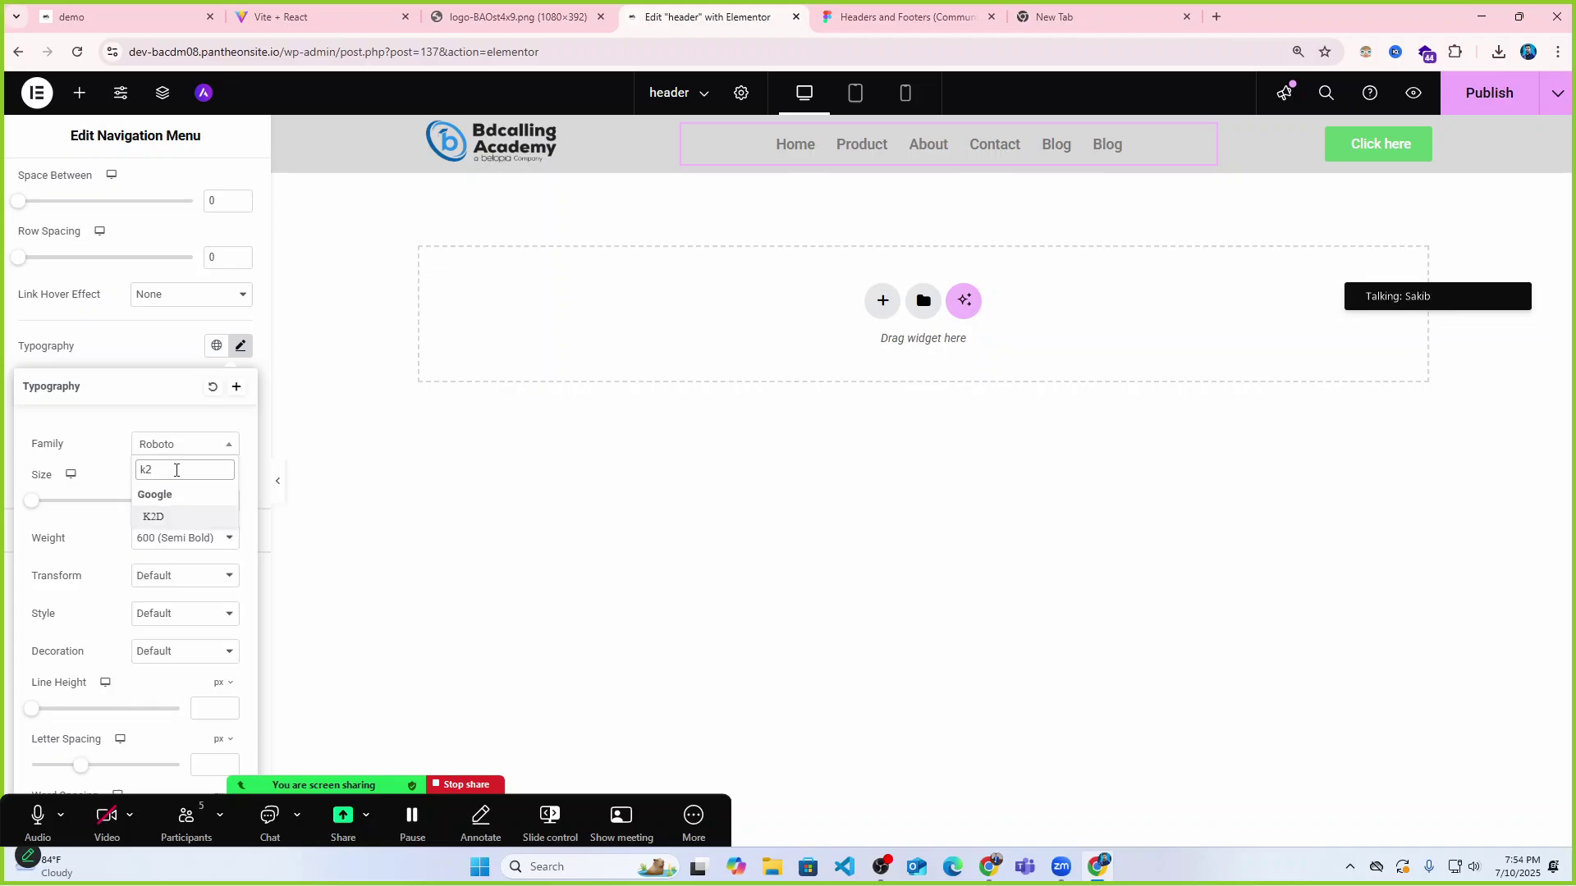
pyautogui.write('b')
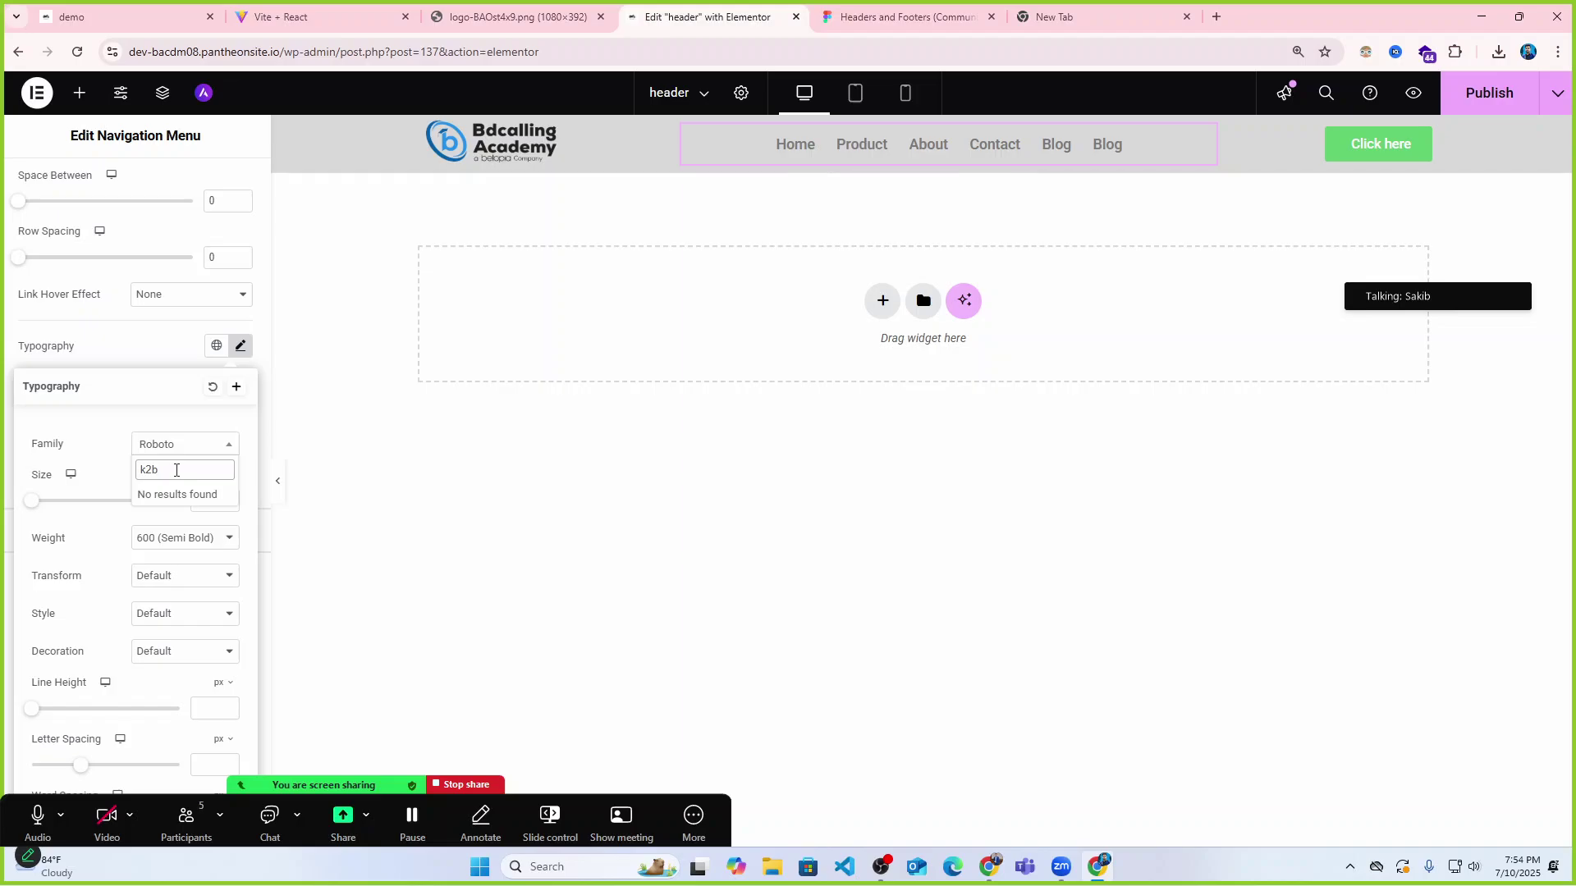
pyautogui.press('BackSpace')
pyautogui.click(158, 519)
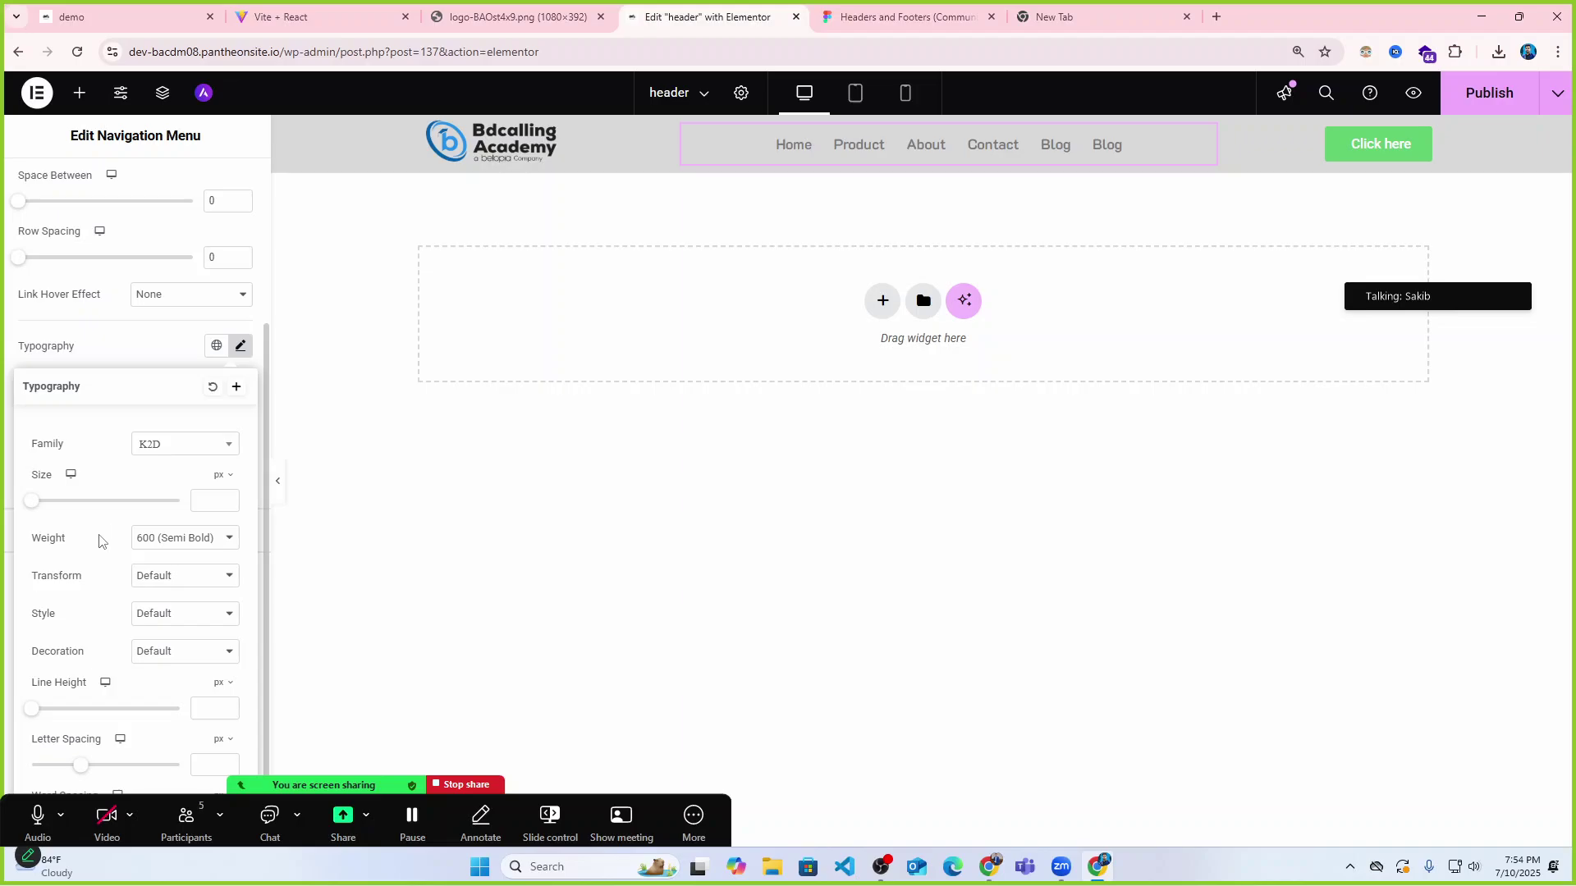
pyautogui.click(181, 539)
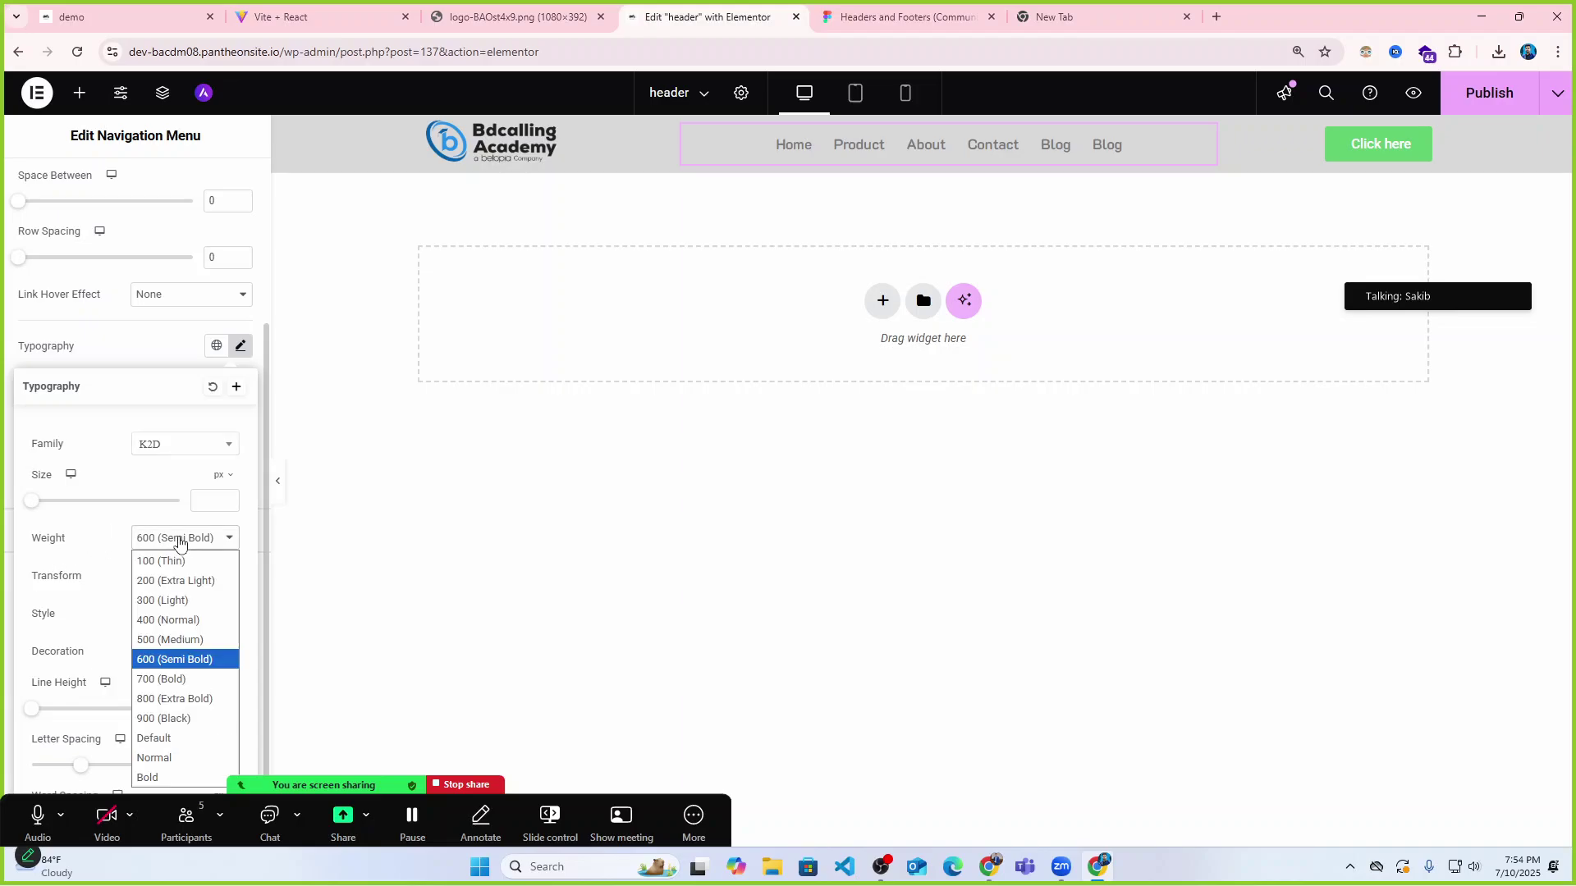
pyautogui.click(170, 622)
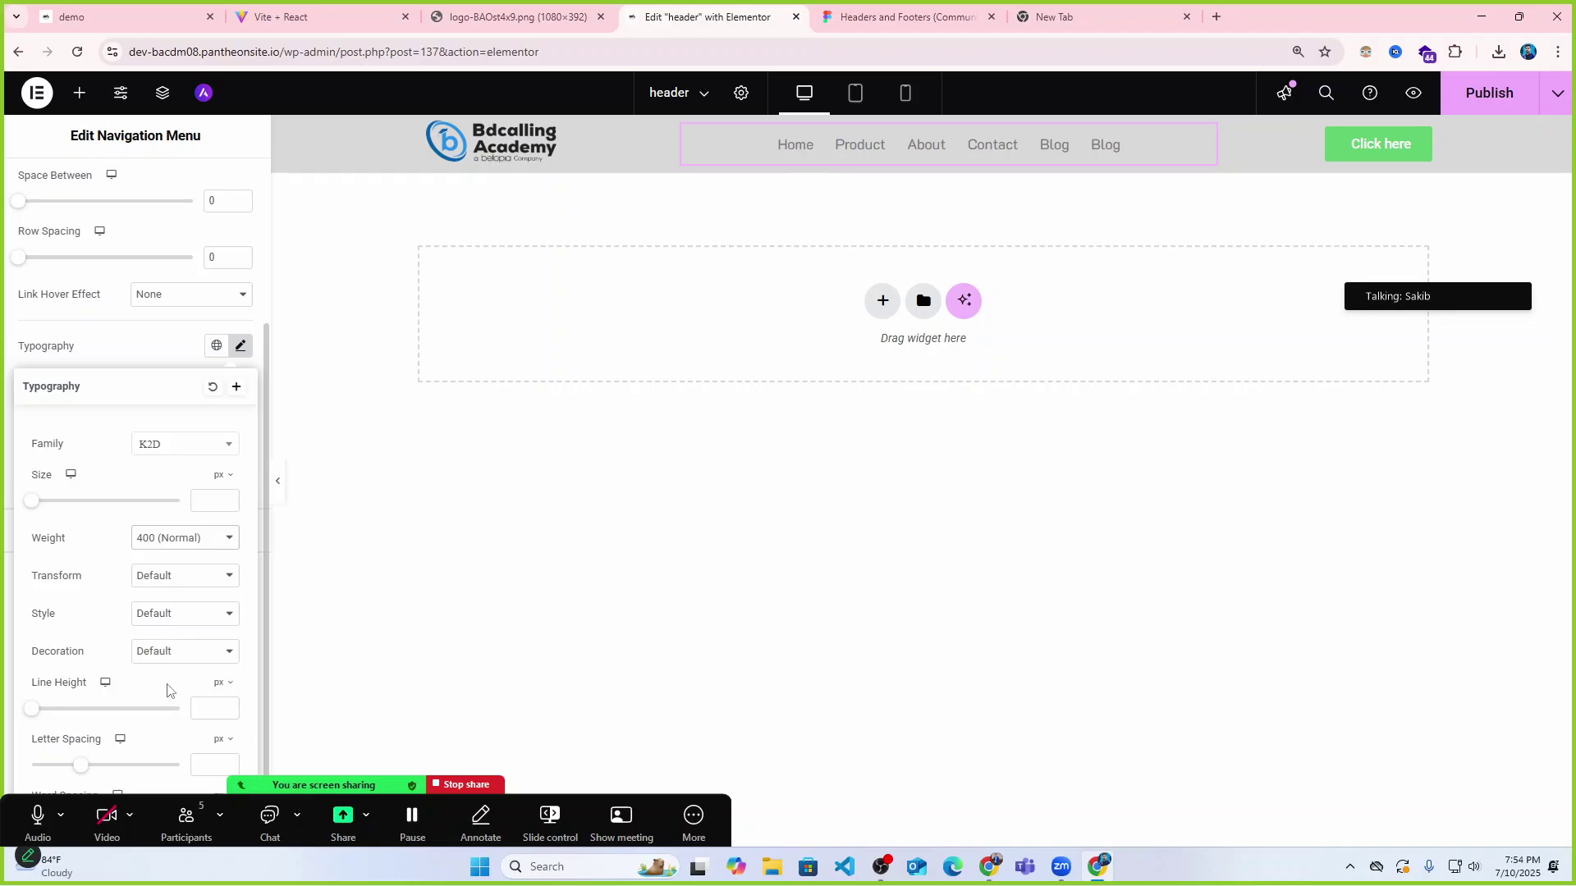
# Make the menu link text black, trying and then undoing a red background colour.
pyautogui.click(160, 356)
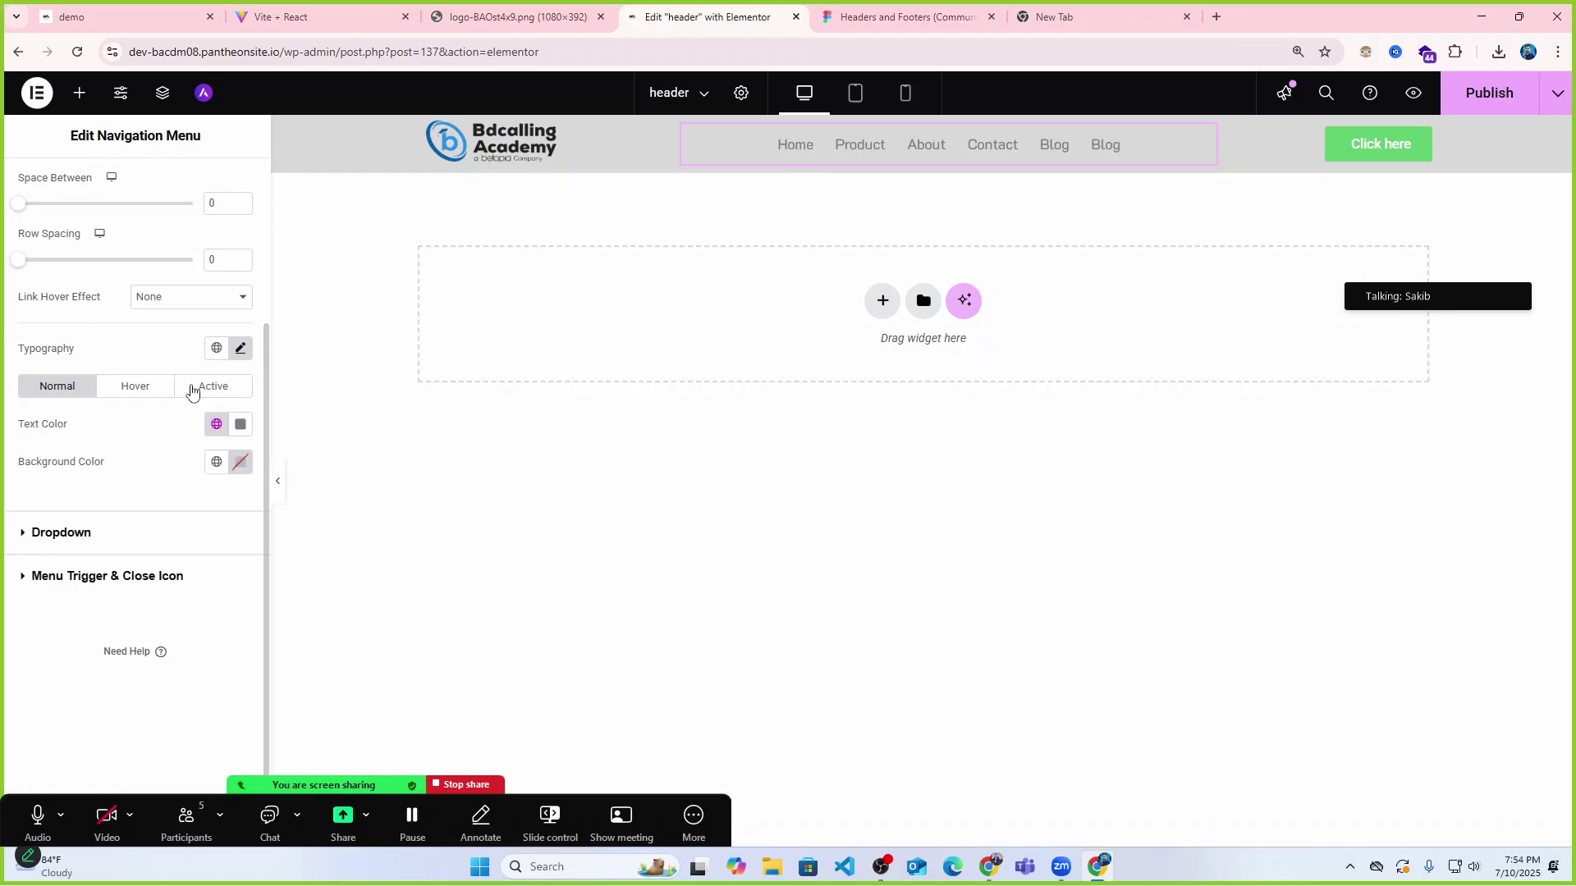
pyautogui.click(240, 429)
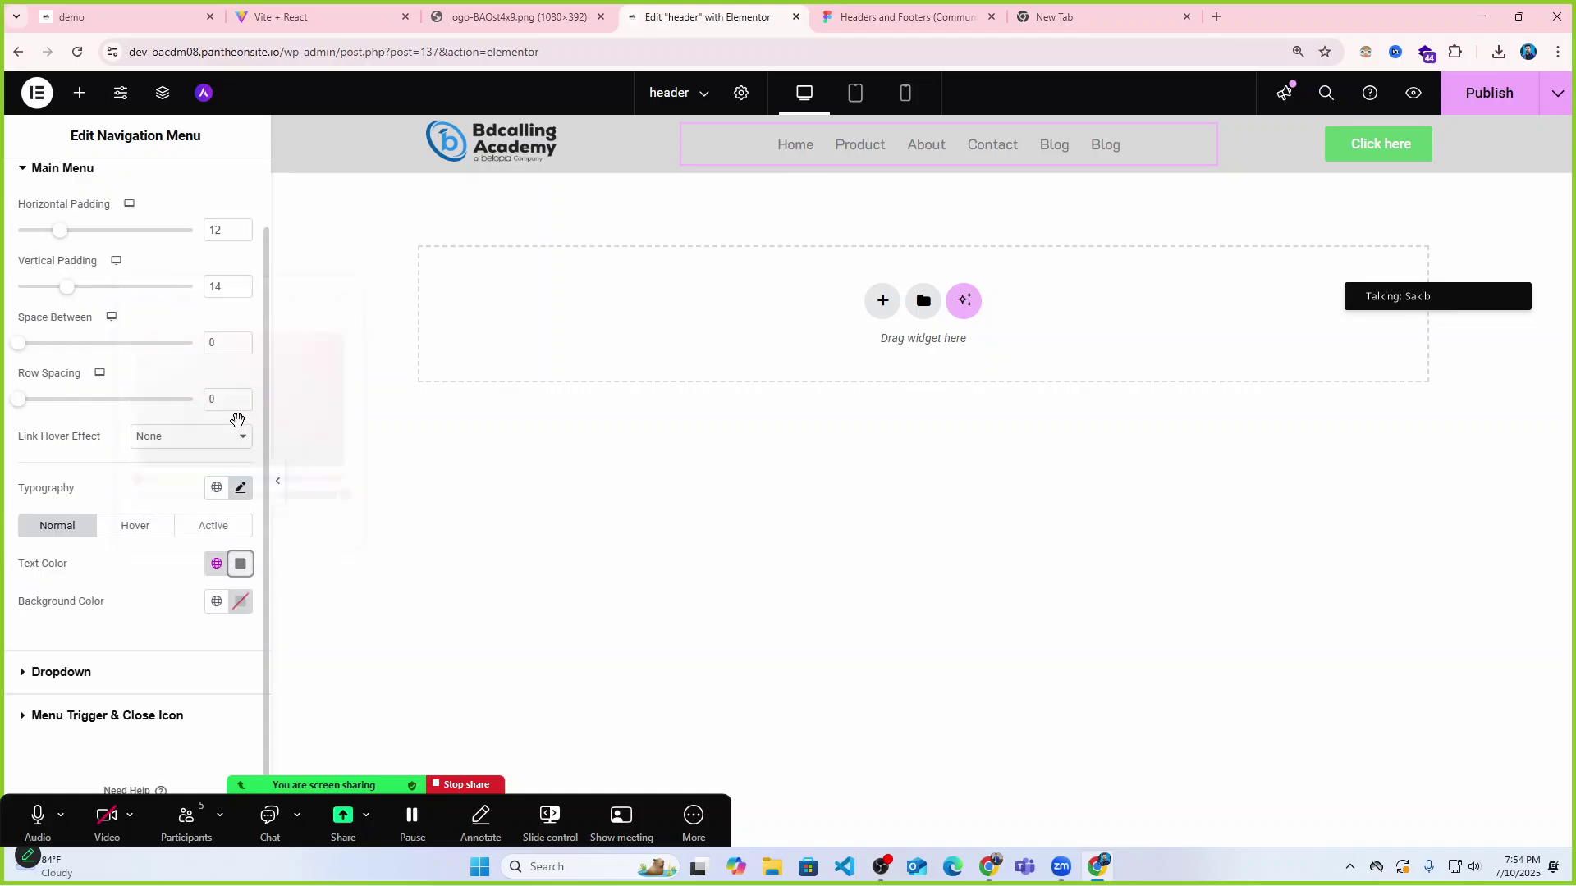
pyautogui.moveTo(160, 411); pyautogui.dragTo(100, 458)
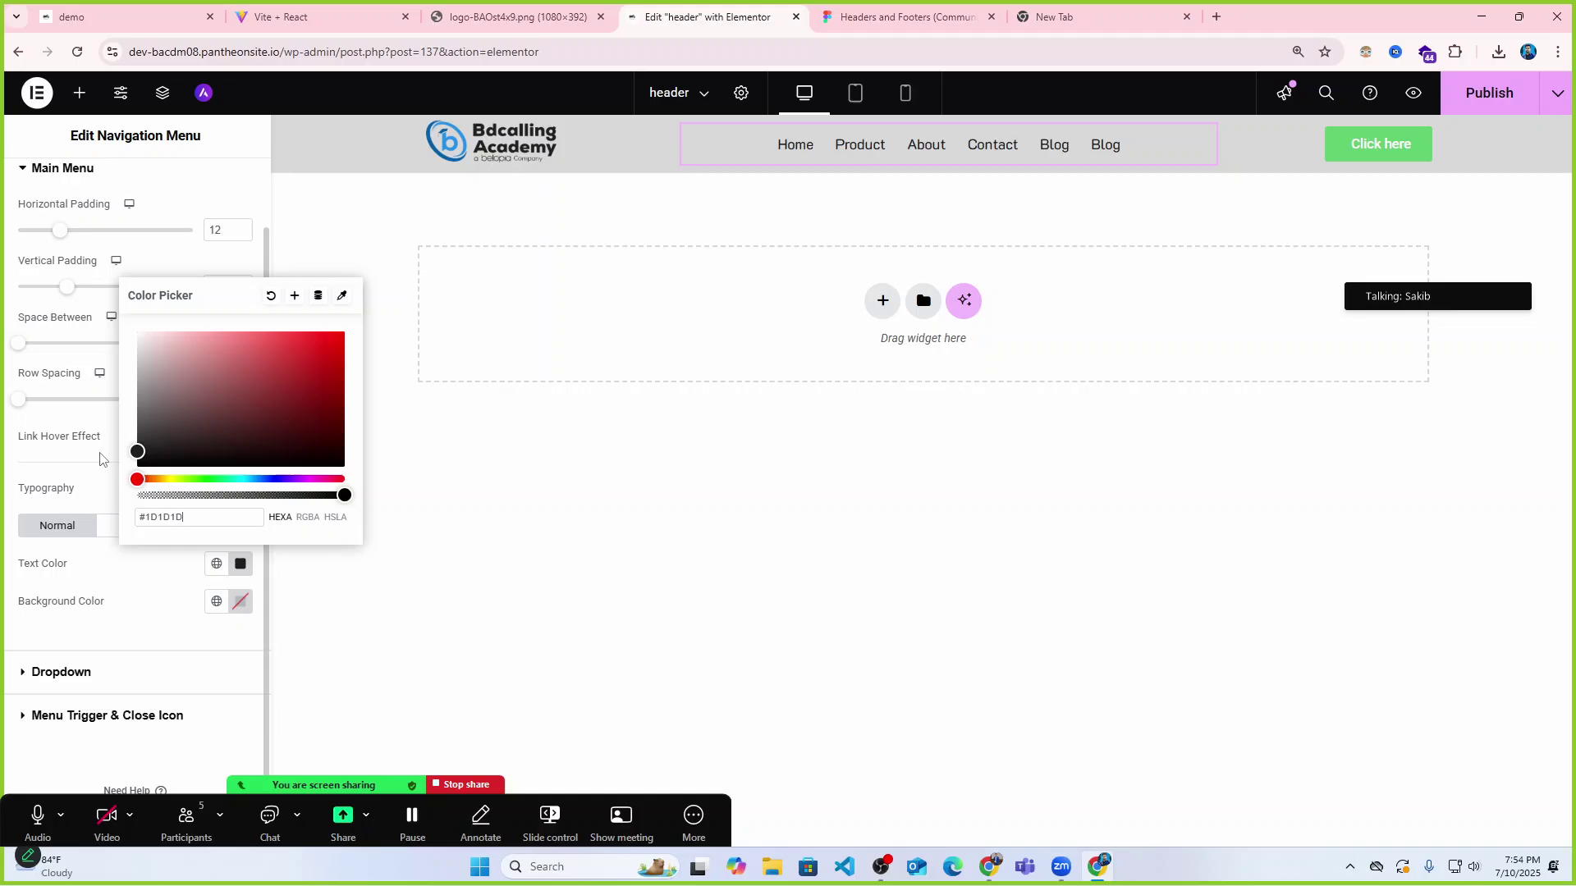
pyautogui.click(105, 573)
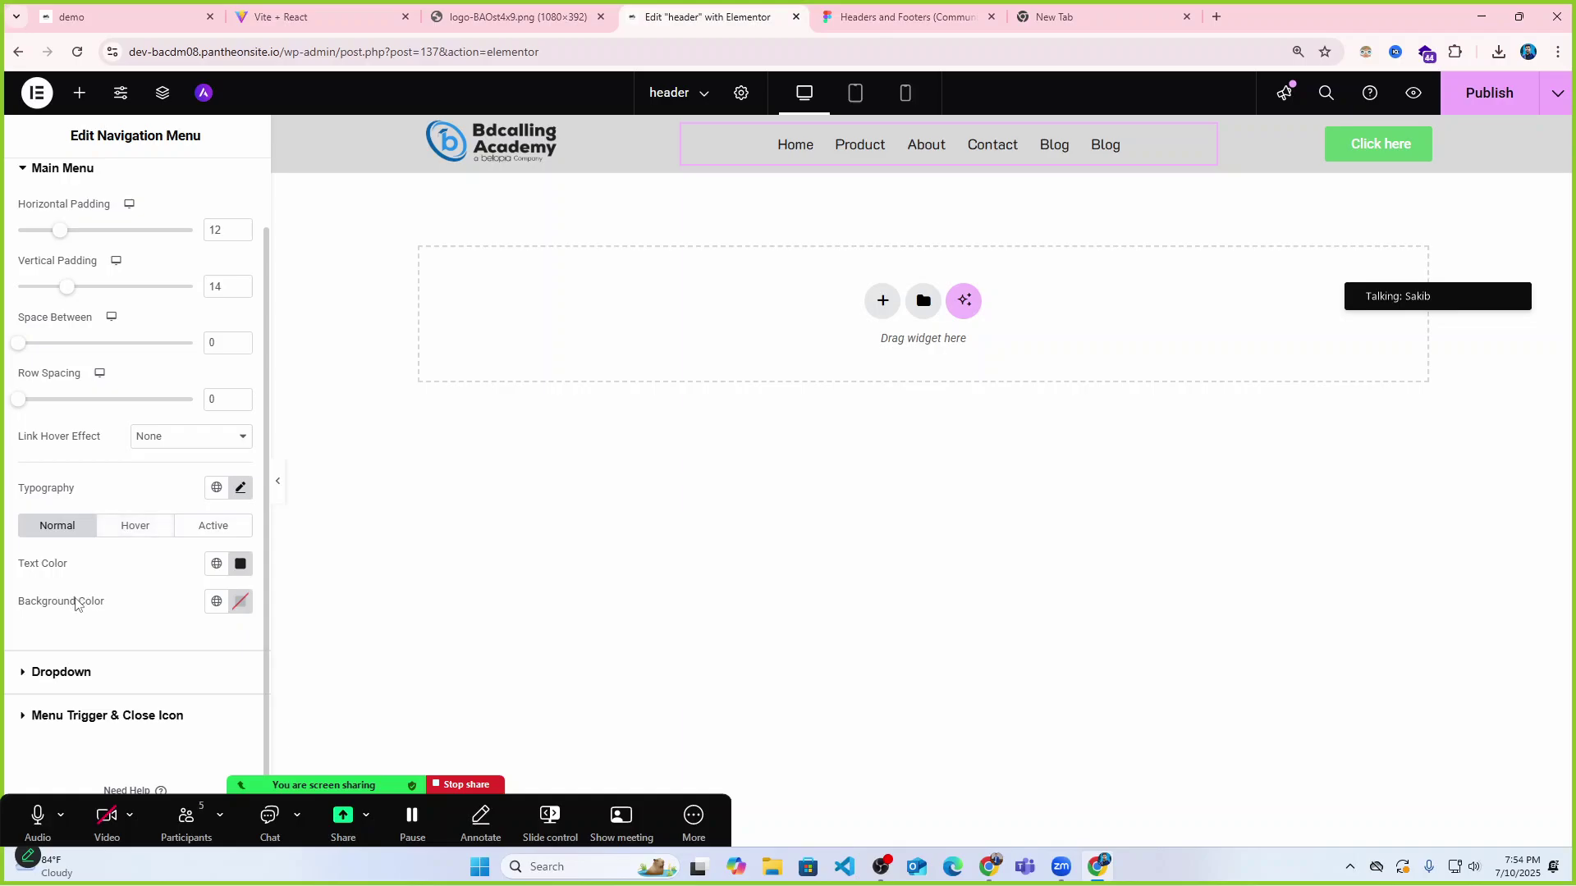
pyautogui.click(228, 608)
pyautogui.write('#CC1E1E')
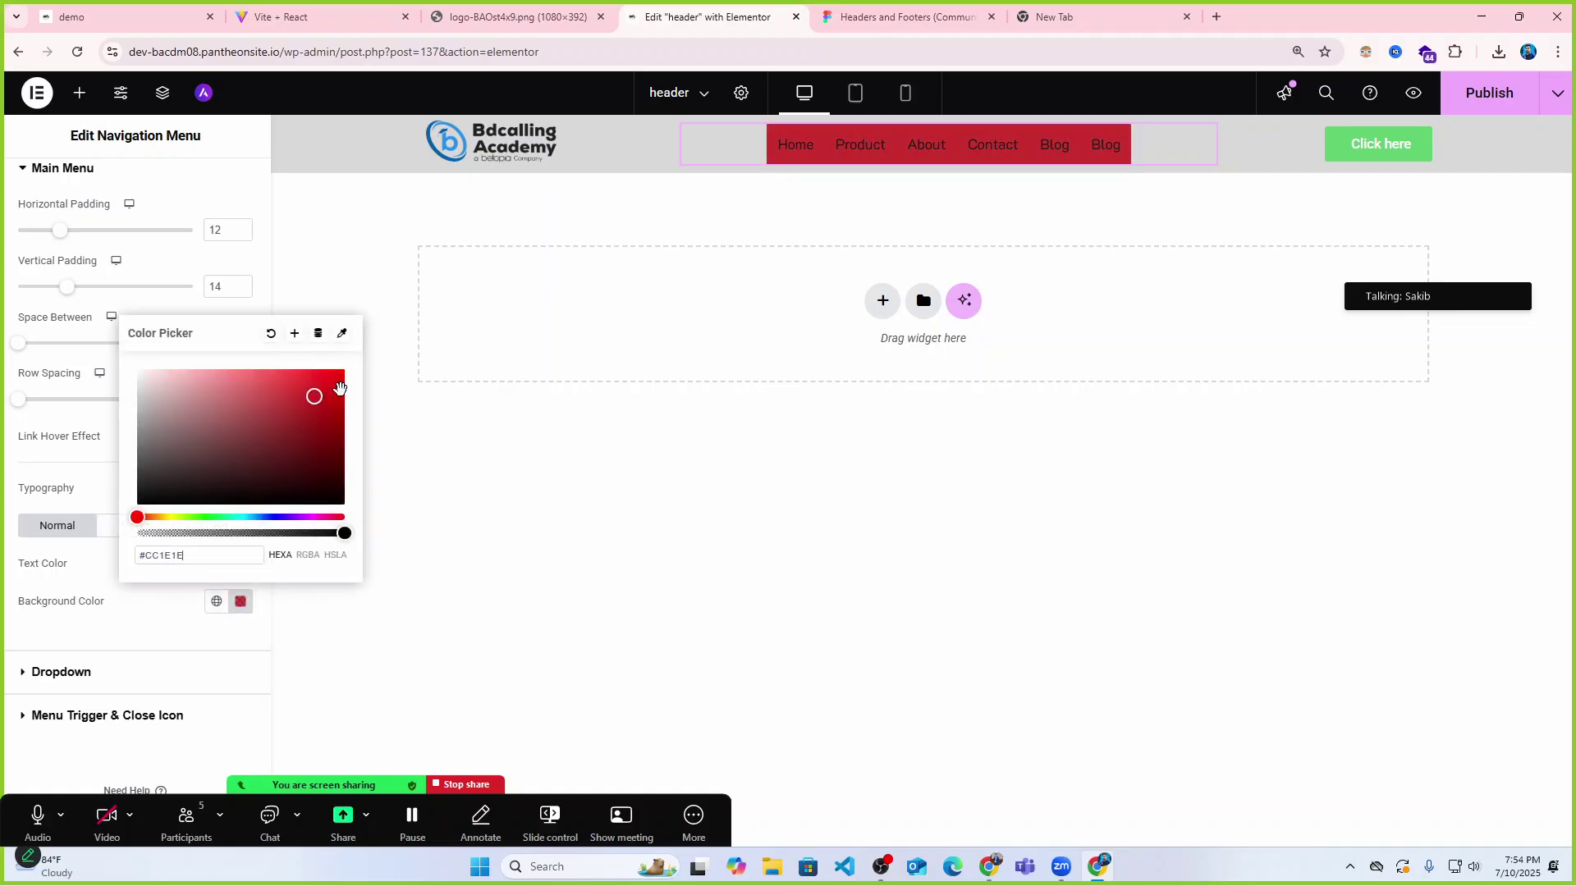
pyautogui.click(206, 603)
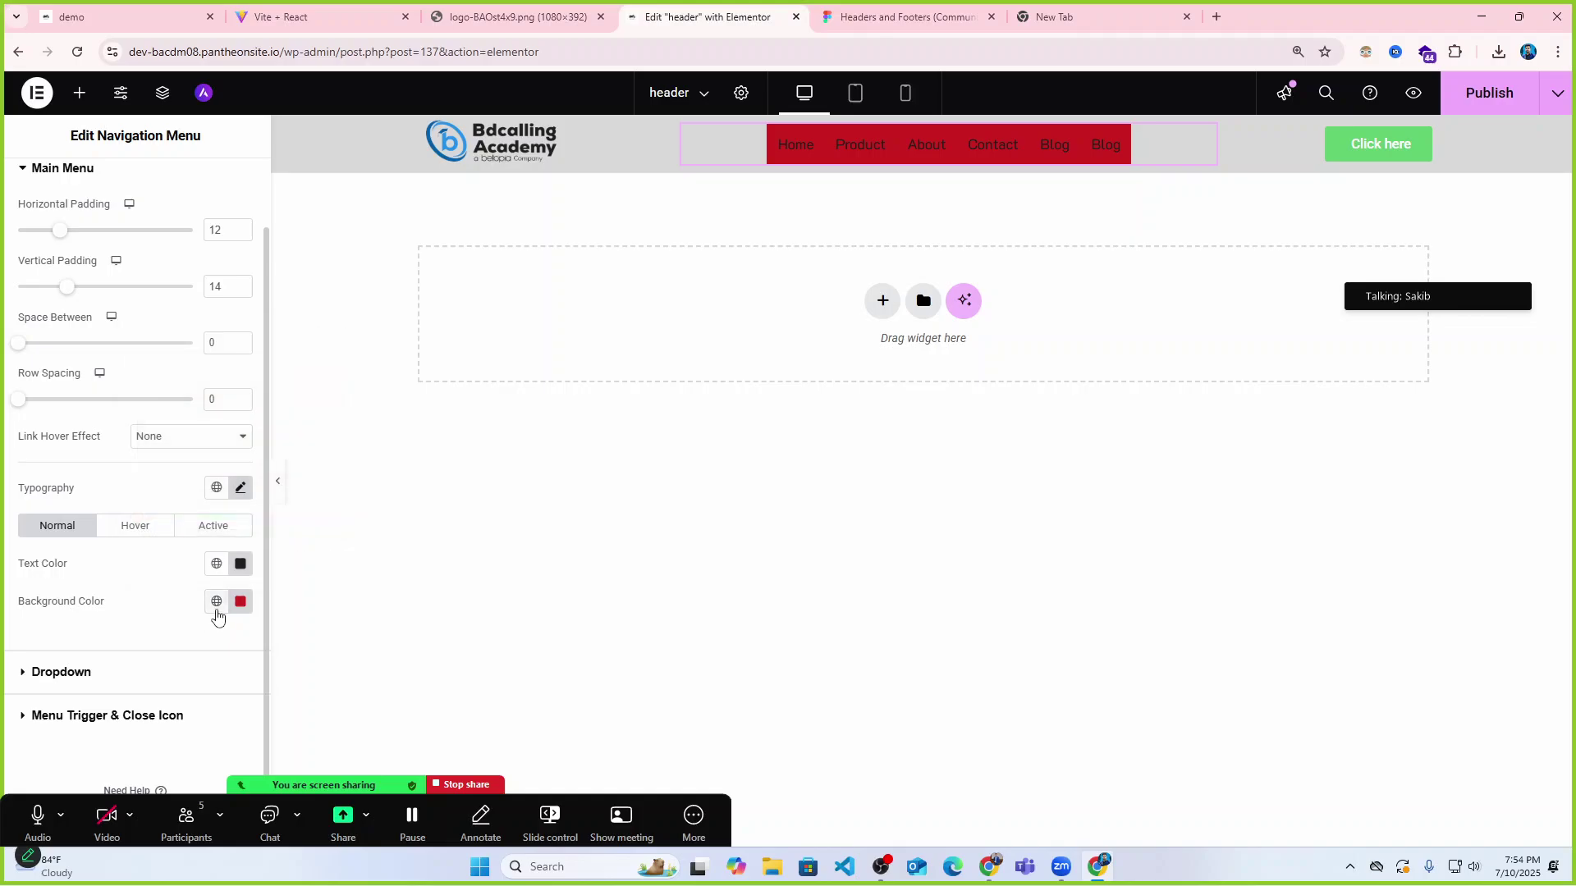
pyautogui.hotkey('ctrl', 'z')
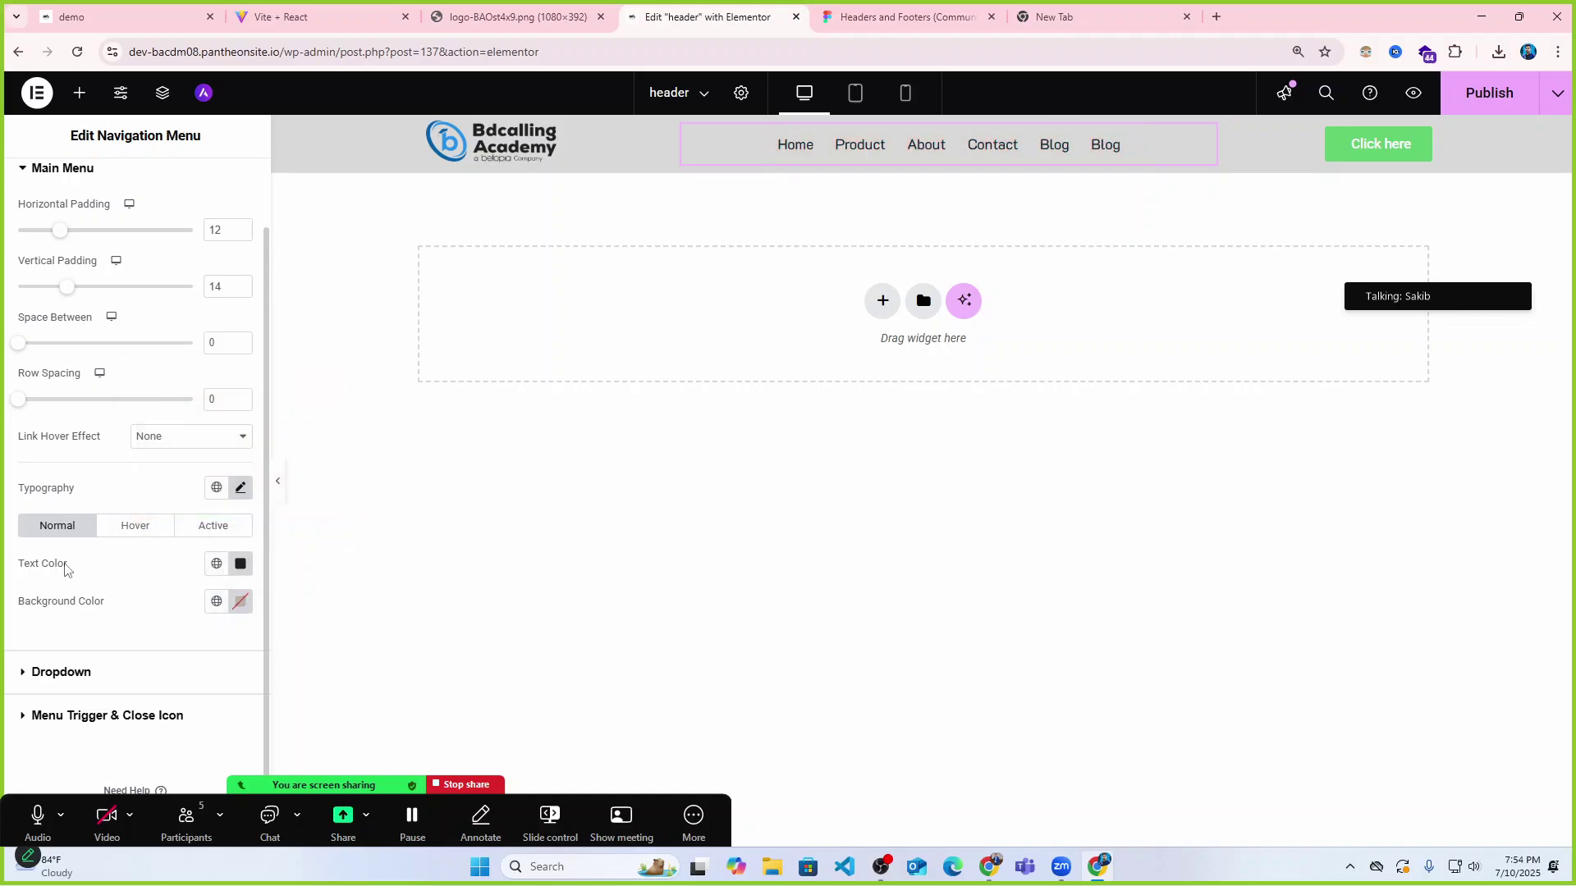
# Set the menu links' hover text colour to pink and verify it on the menu.
pyautogui.click(144, 538)
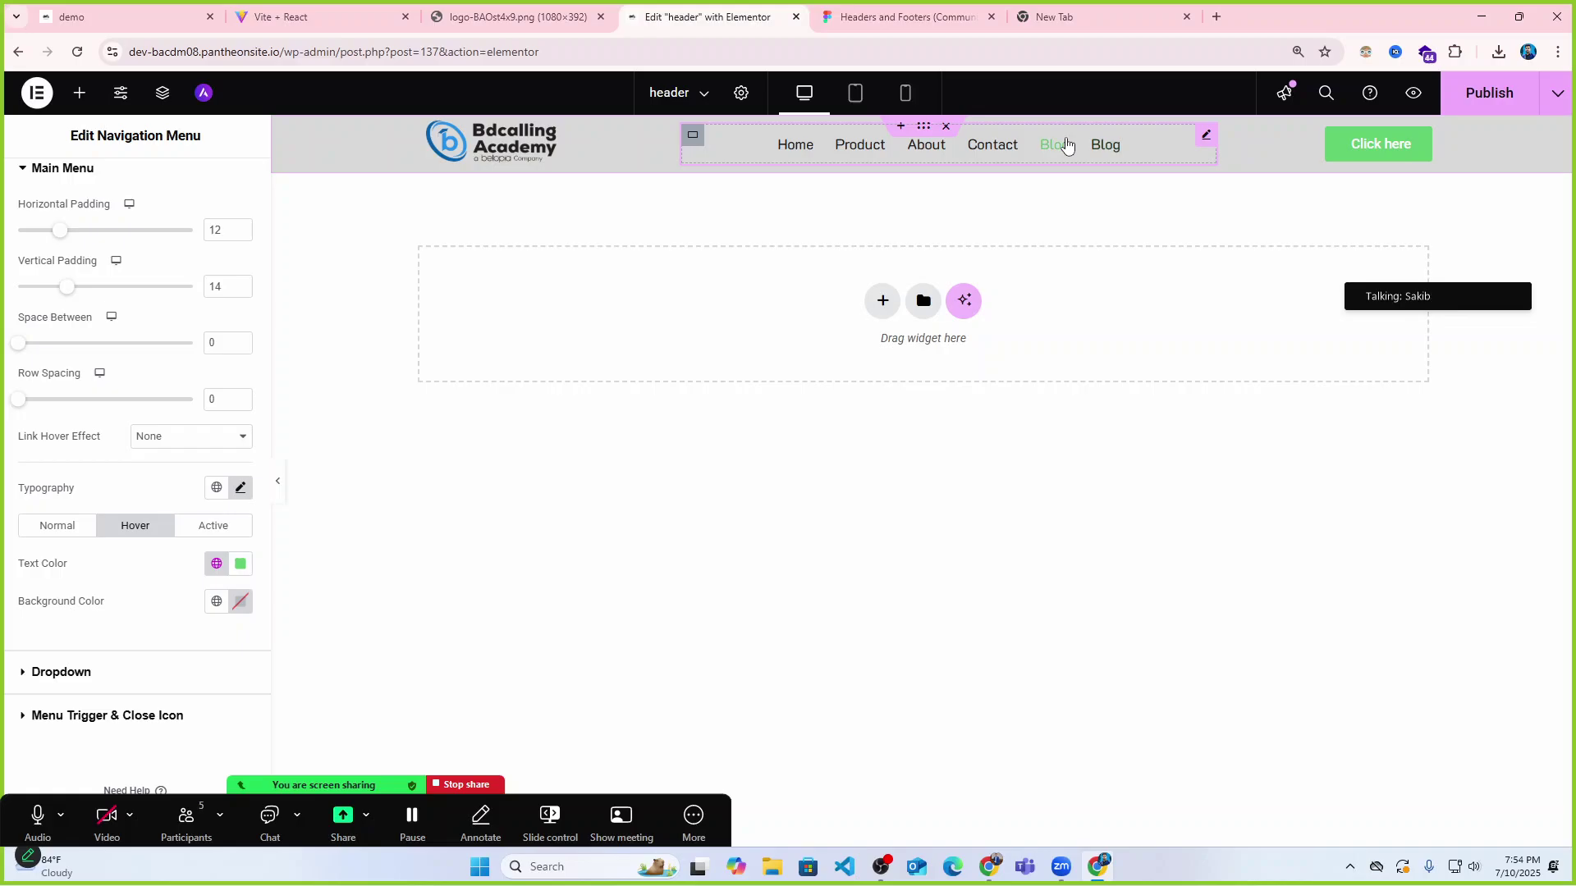
pyautogui.click(240, 564)
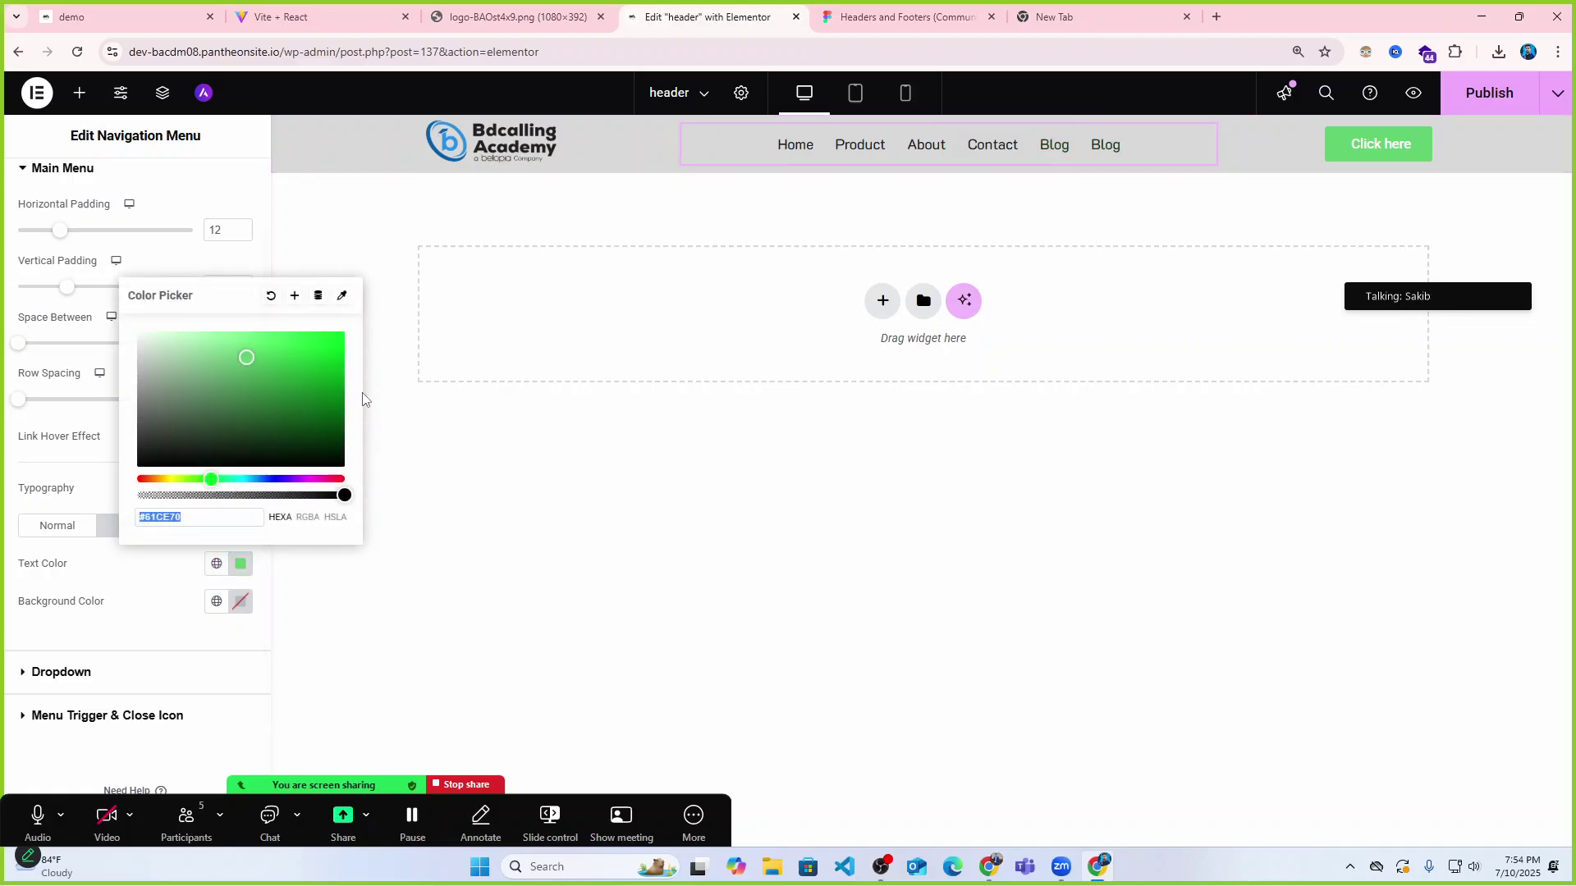
pyautogui.moveTo(308, 480); pyautogui.dragTo(332, 479)
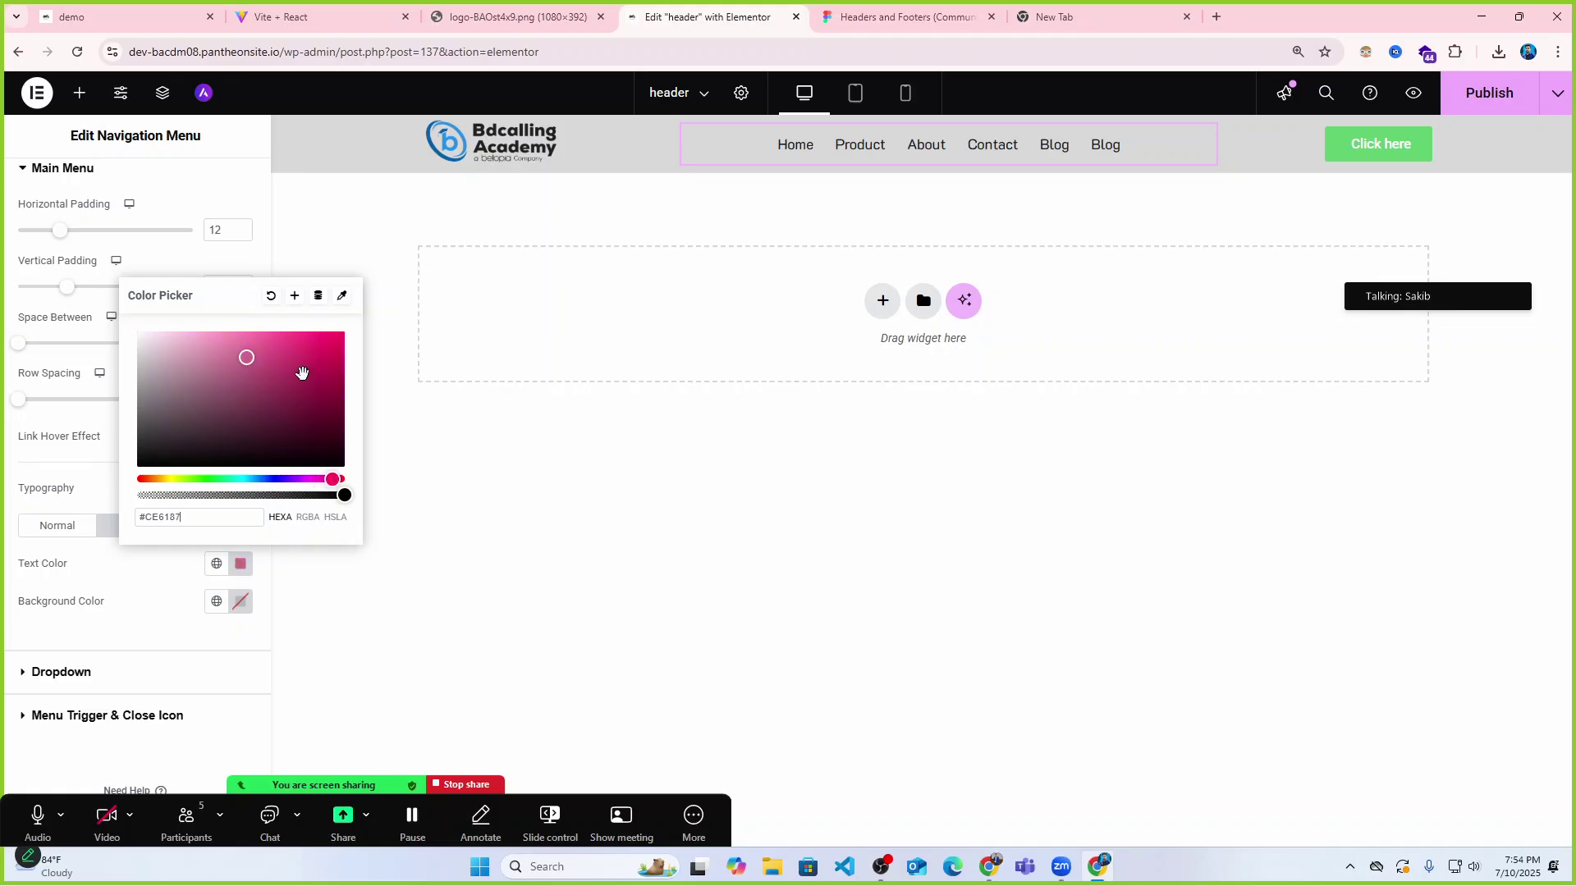
pyautogui.click(318, 332)
pyautogui.click(1105, 135)
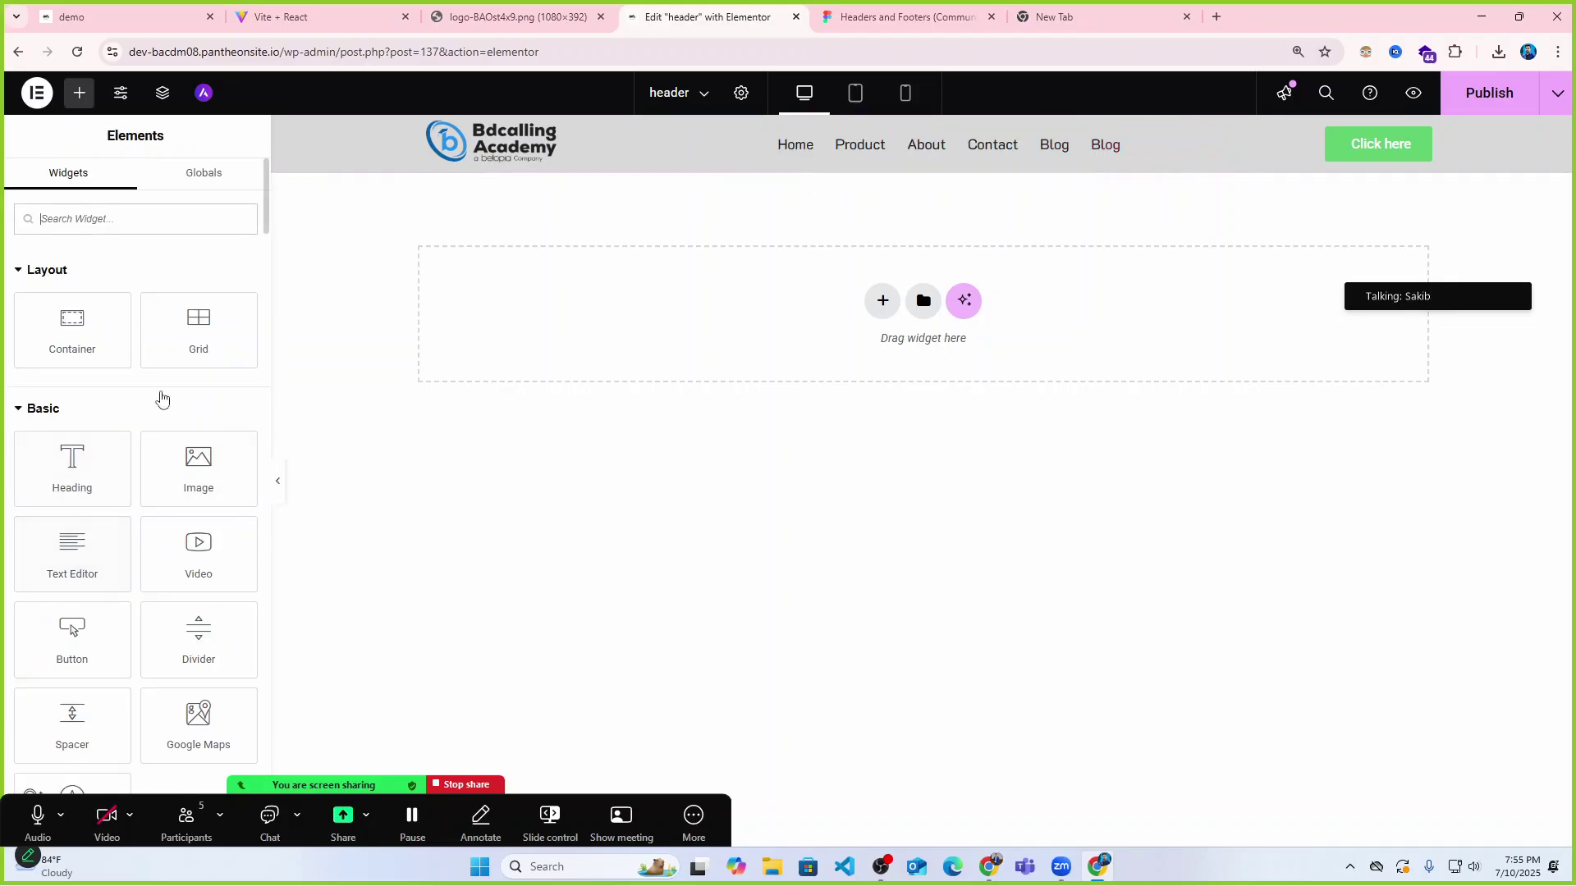
pyautogui.click(860, 145)
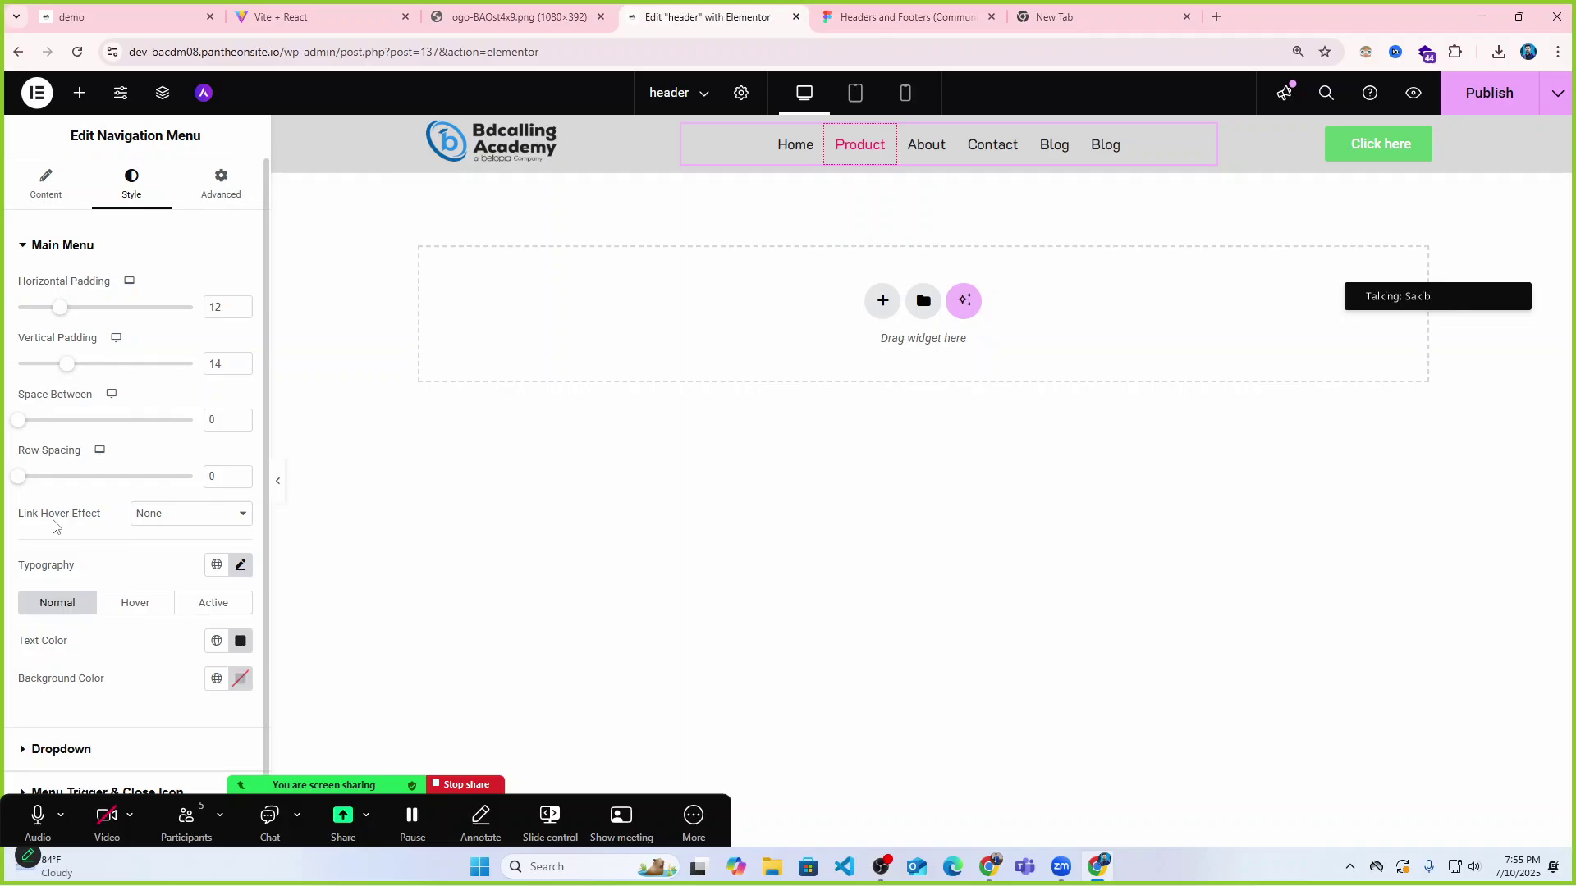
pyautogui.click(136, 603)
pyautogui.scroll(-1, 160, 587)
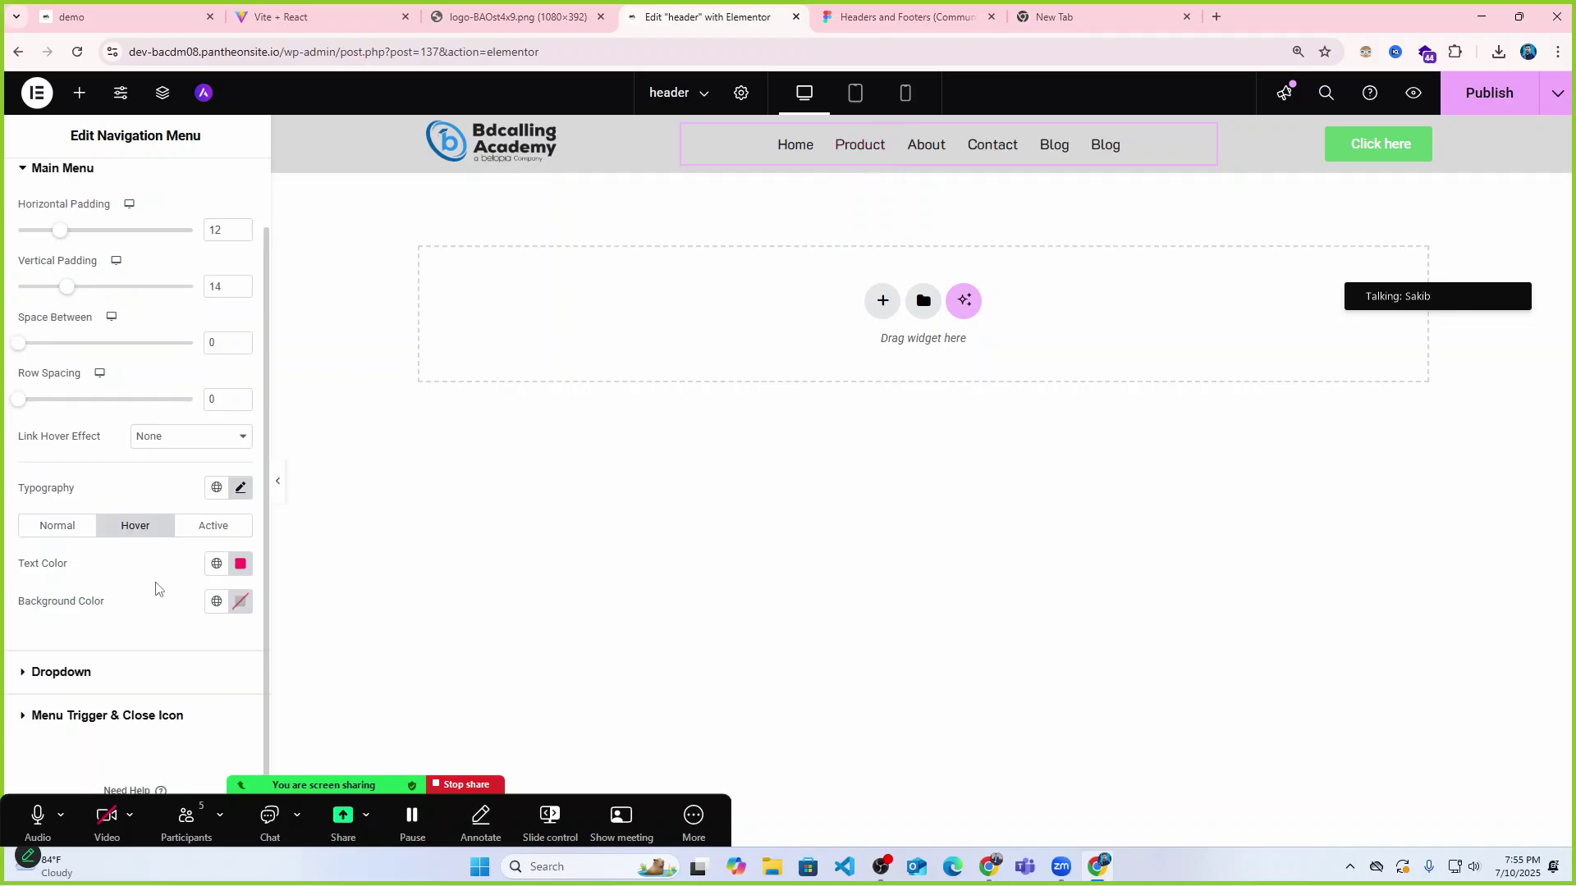
pyautogui.click(214, 529)
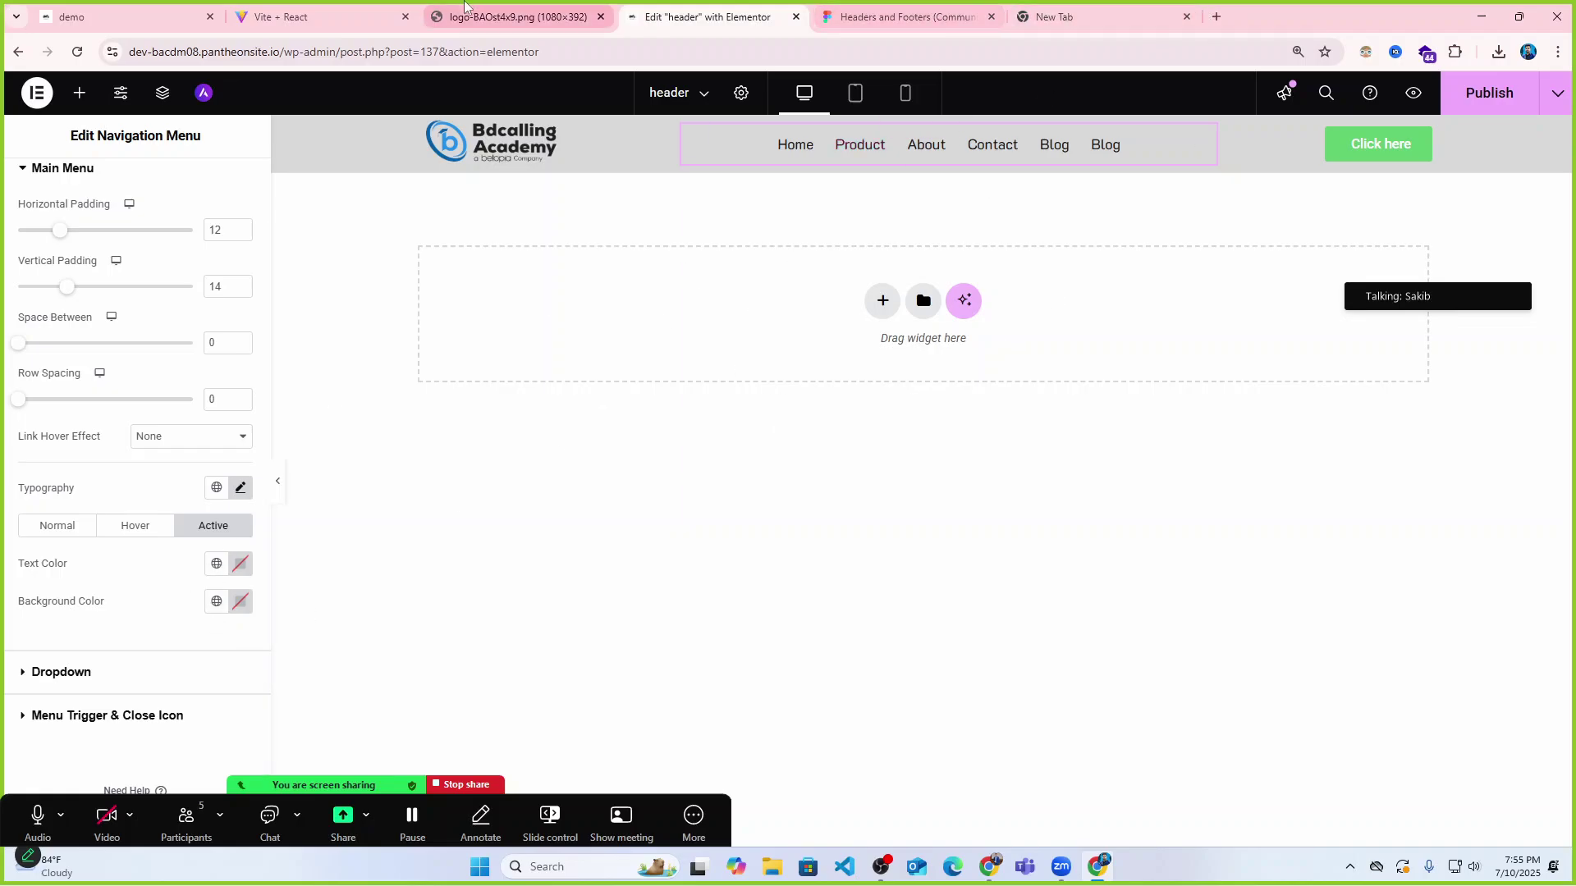
pyautogui.click(320, 17)
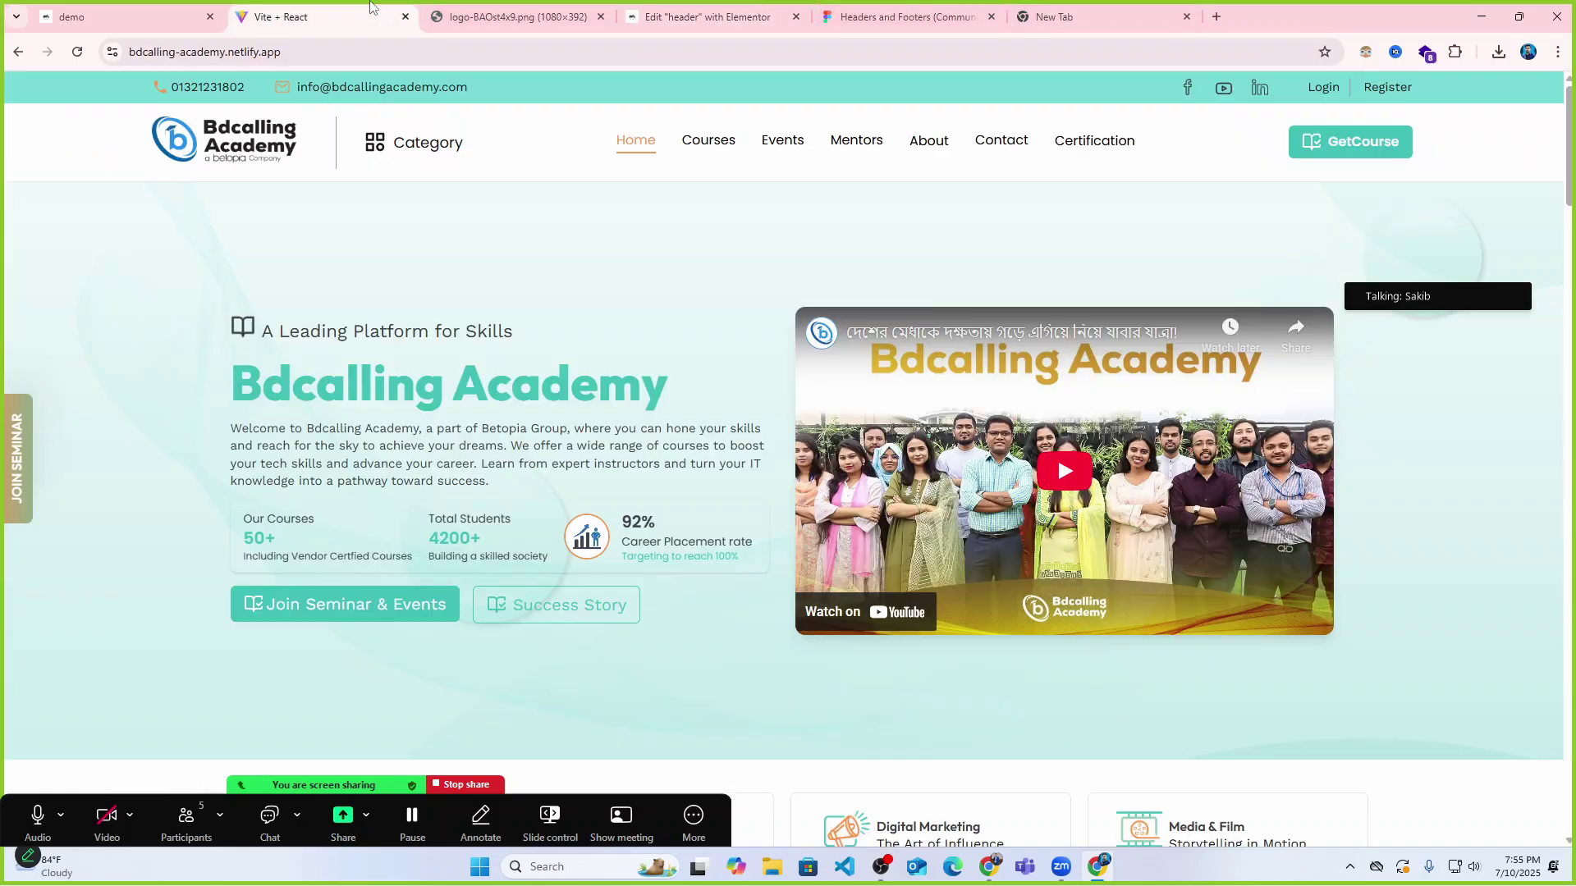
pyautogui.click(711, 141)
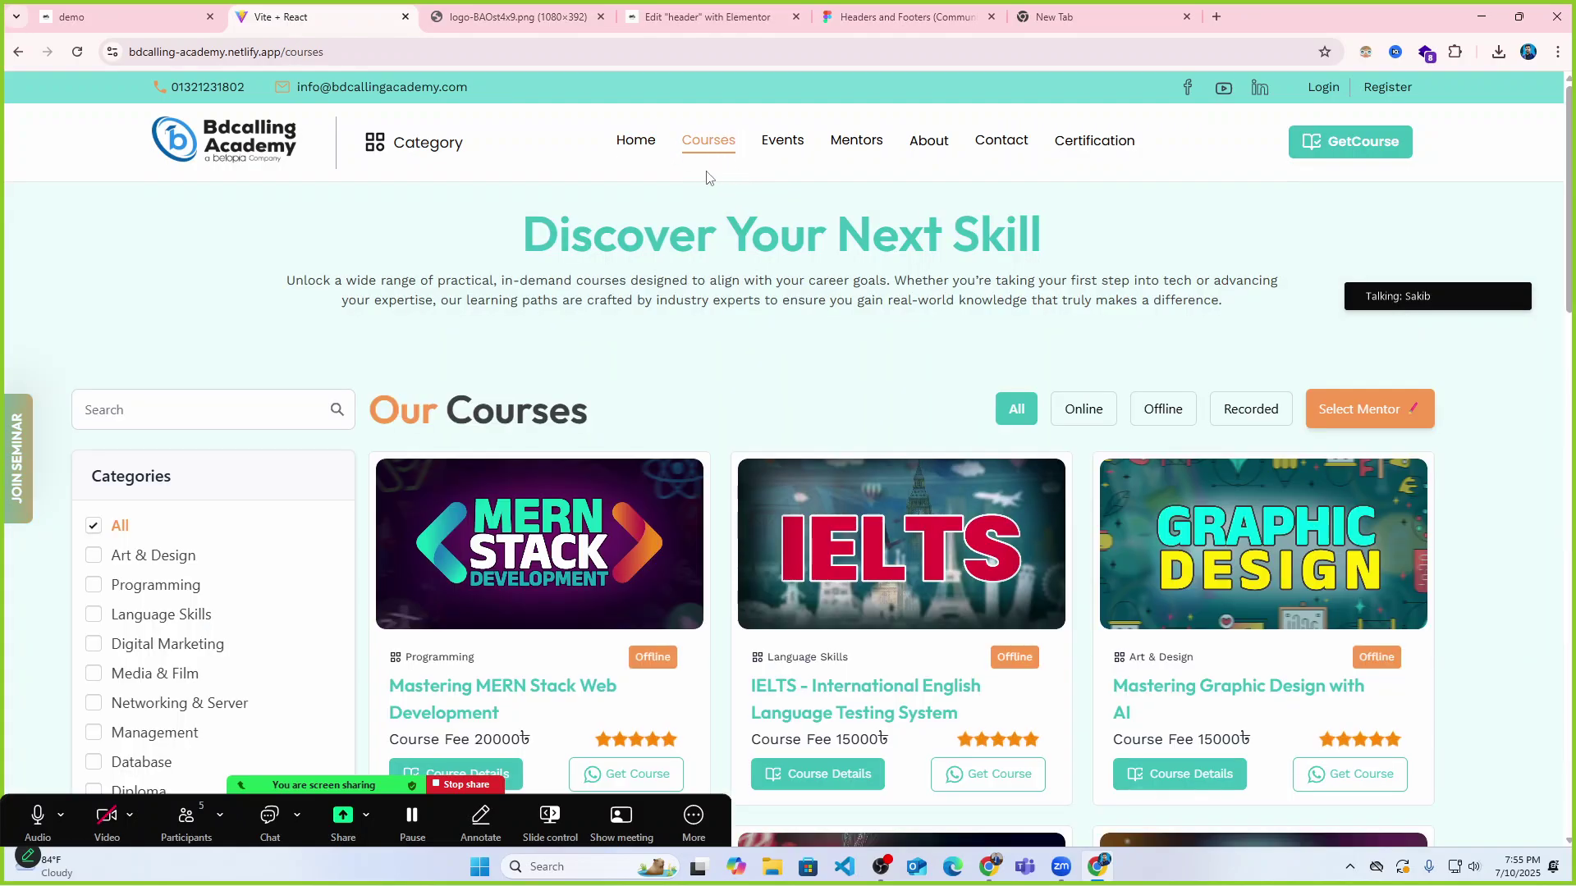
pyautogui.click(782, 144)
pyautogui.click(855, 145)
pyautogui.click(999, 143)
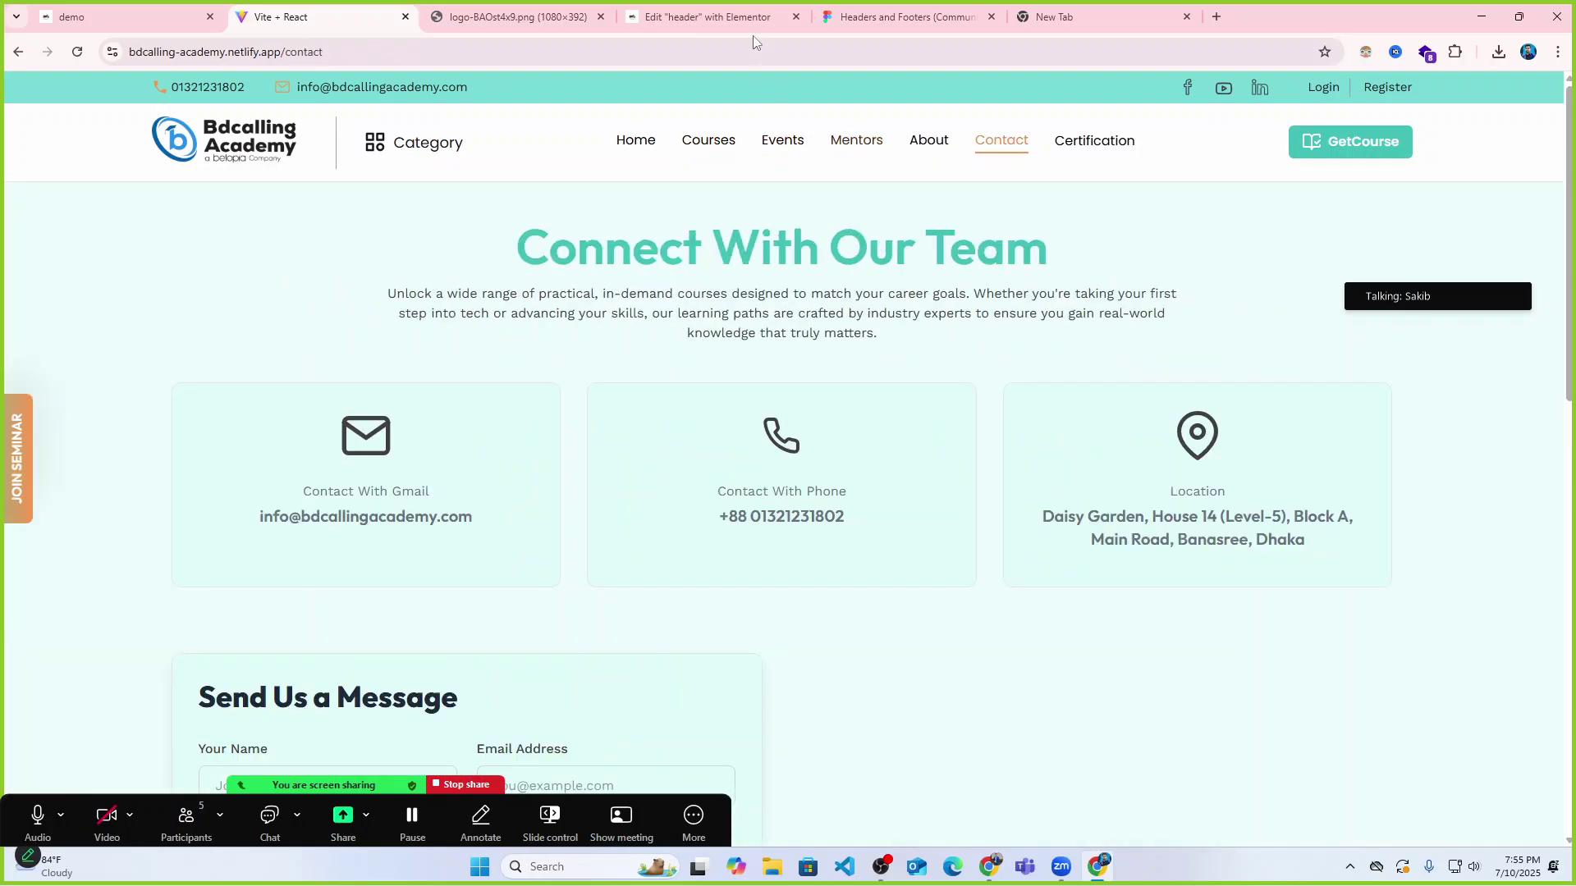
pyautogui.click(205, 24)
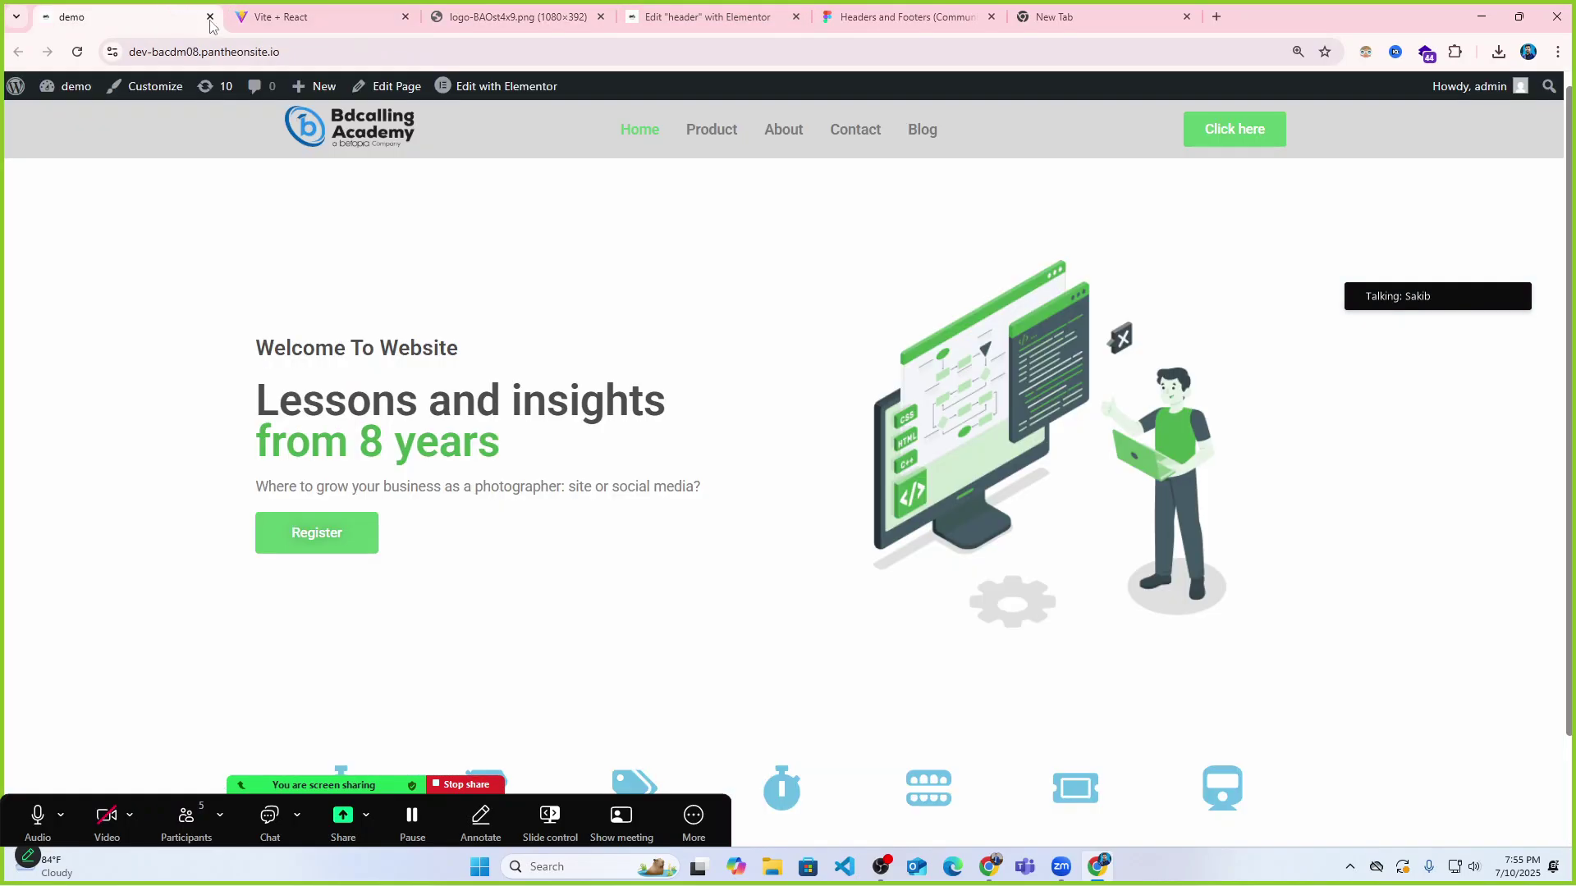
pyautogui.click(689, 133)
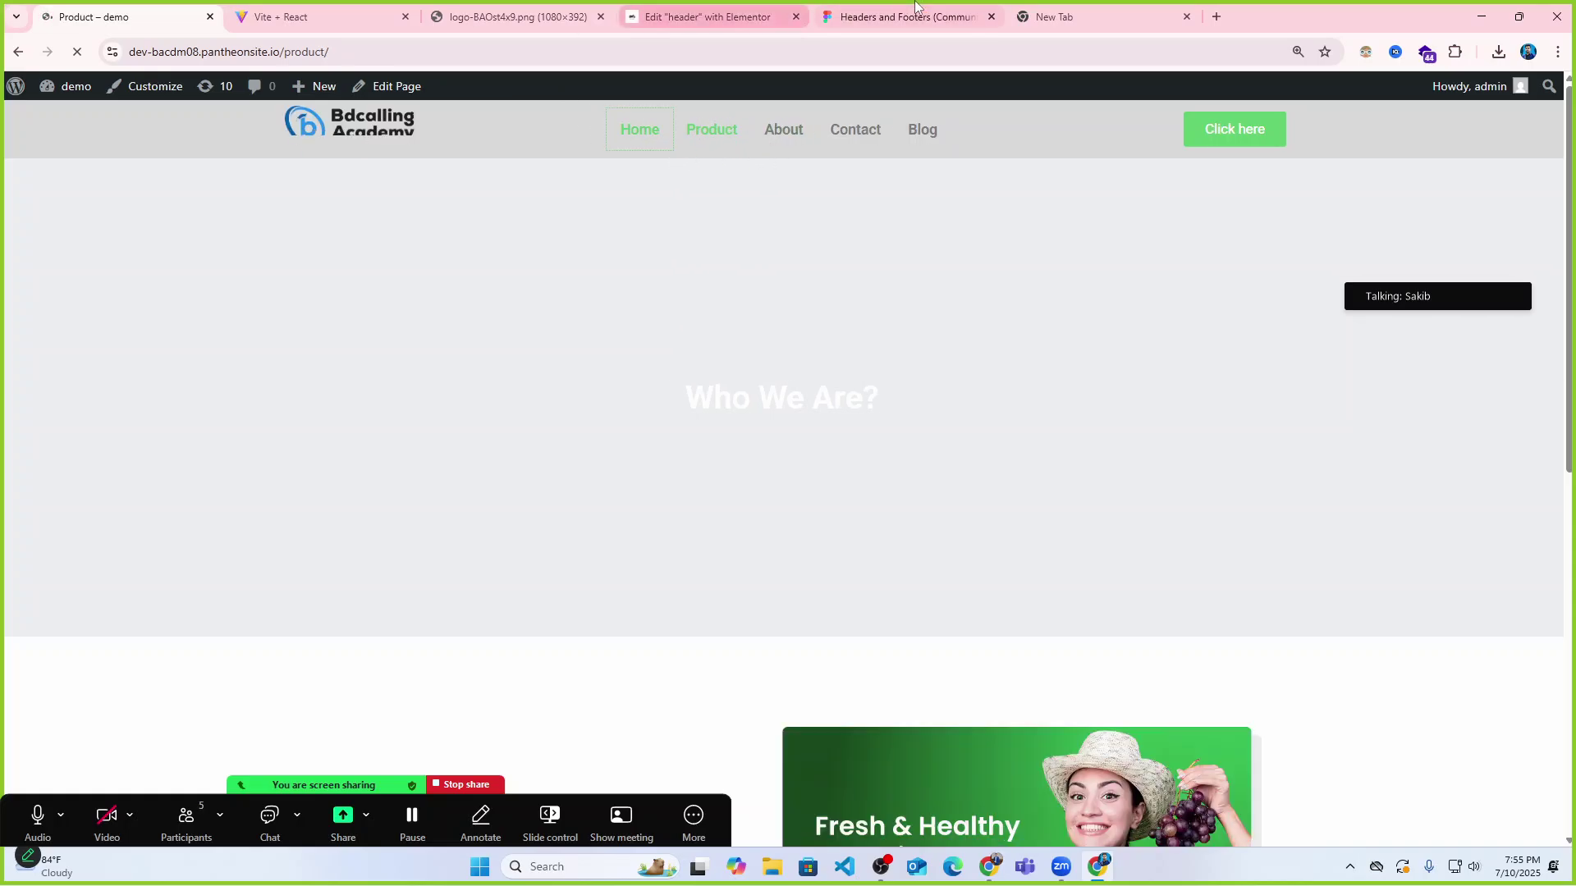
pyautogui.click(704, 16)
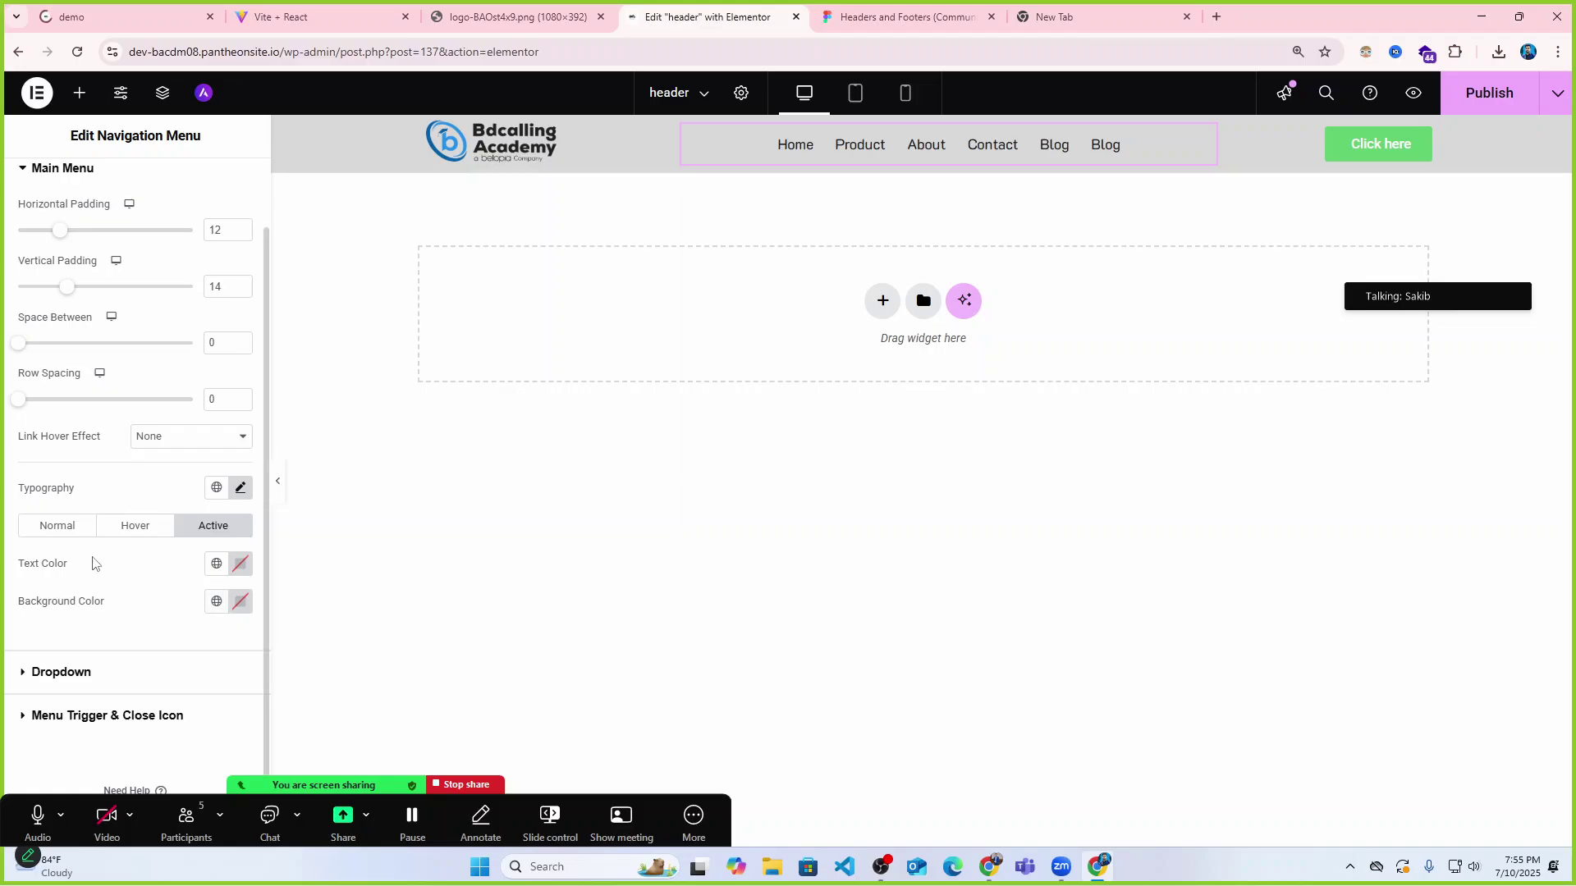
# Set the active link text colour to bright red #FC1212 and publish the header.
pyautogui.click(241, 564)
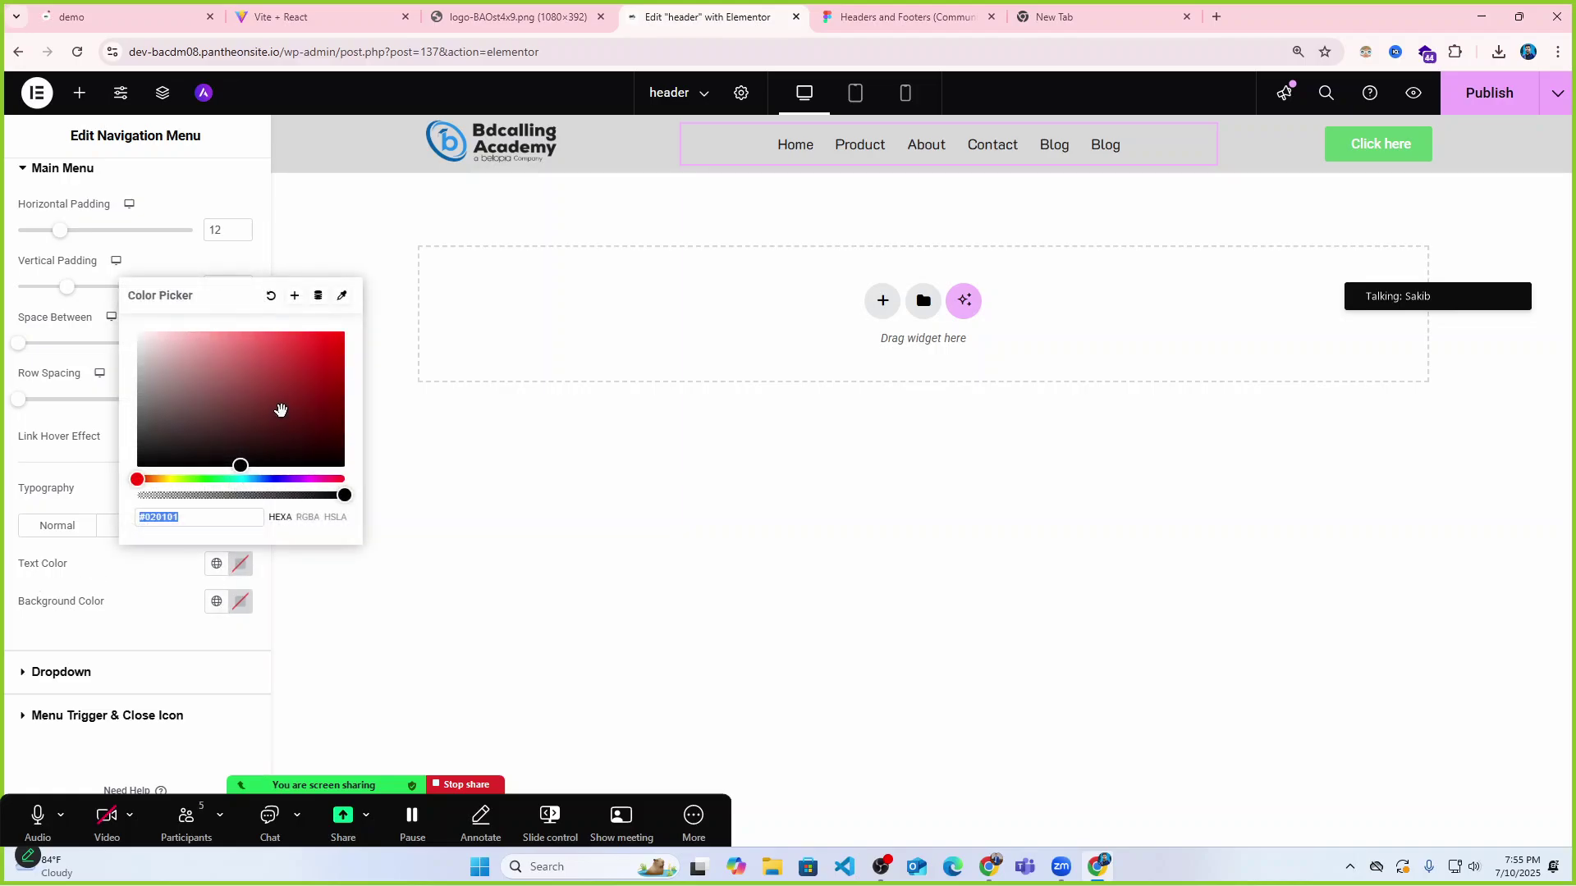
pyautogui.click(310, 351)
pyautogui.moveTo(310, 351); pyautogui.dragTo(329, 334)
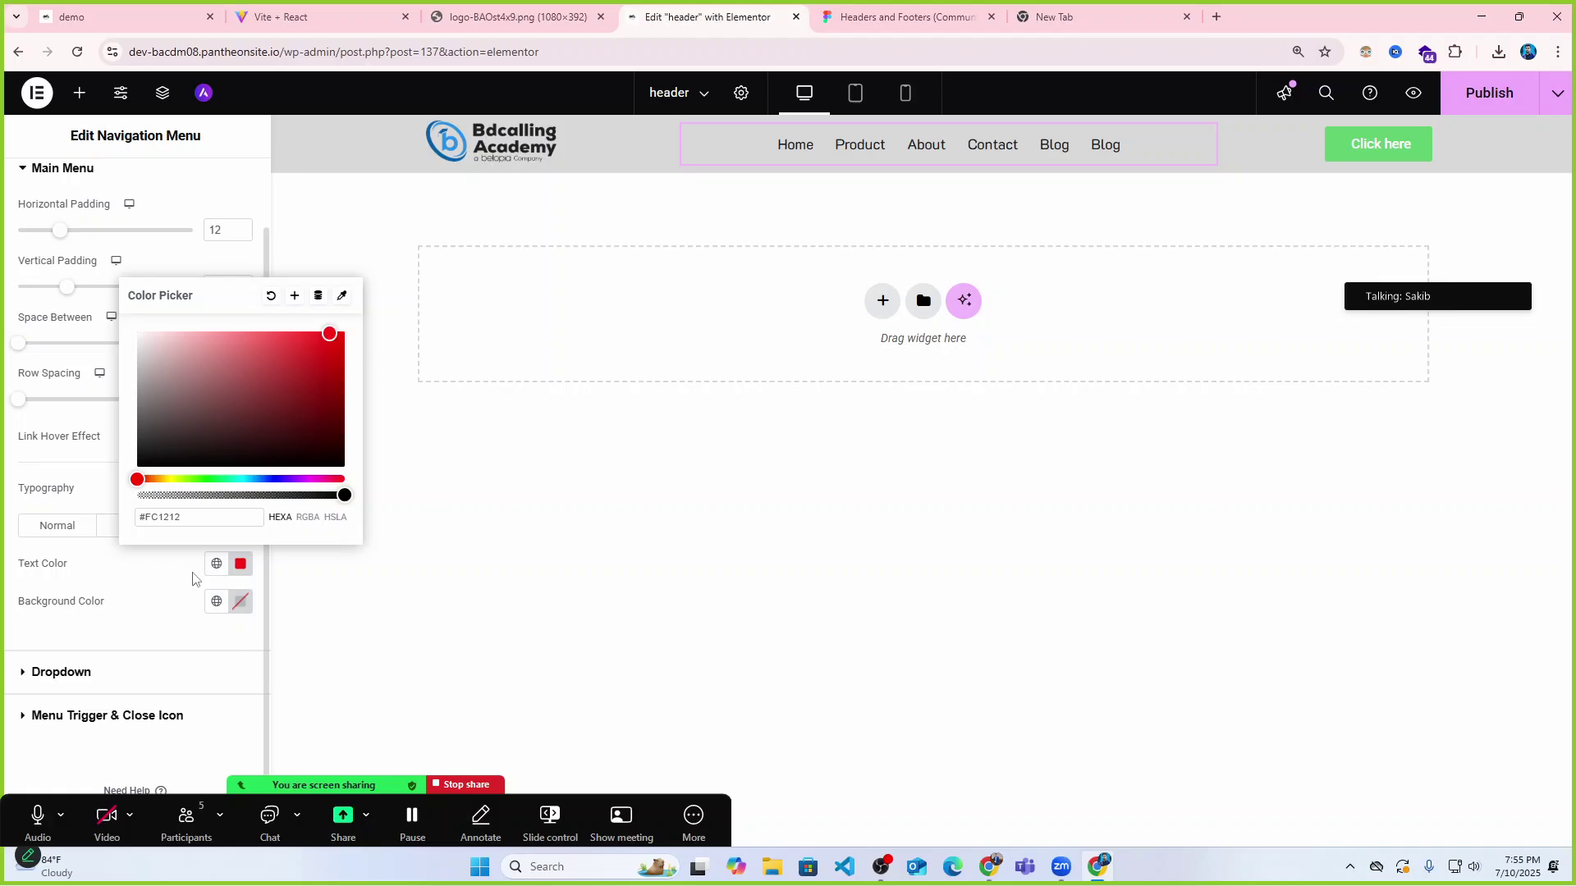
pyautogui.click(173, 597)
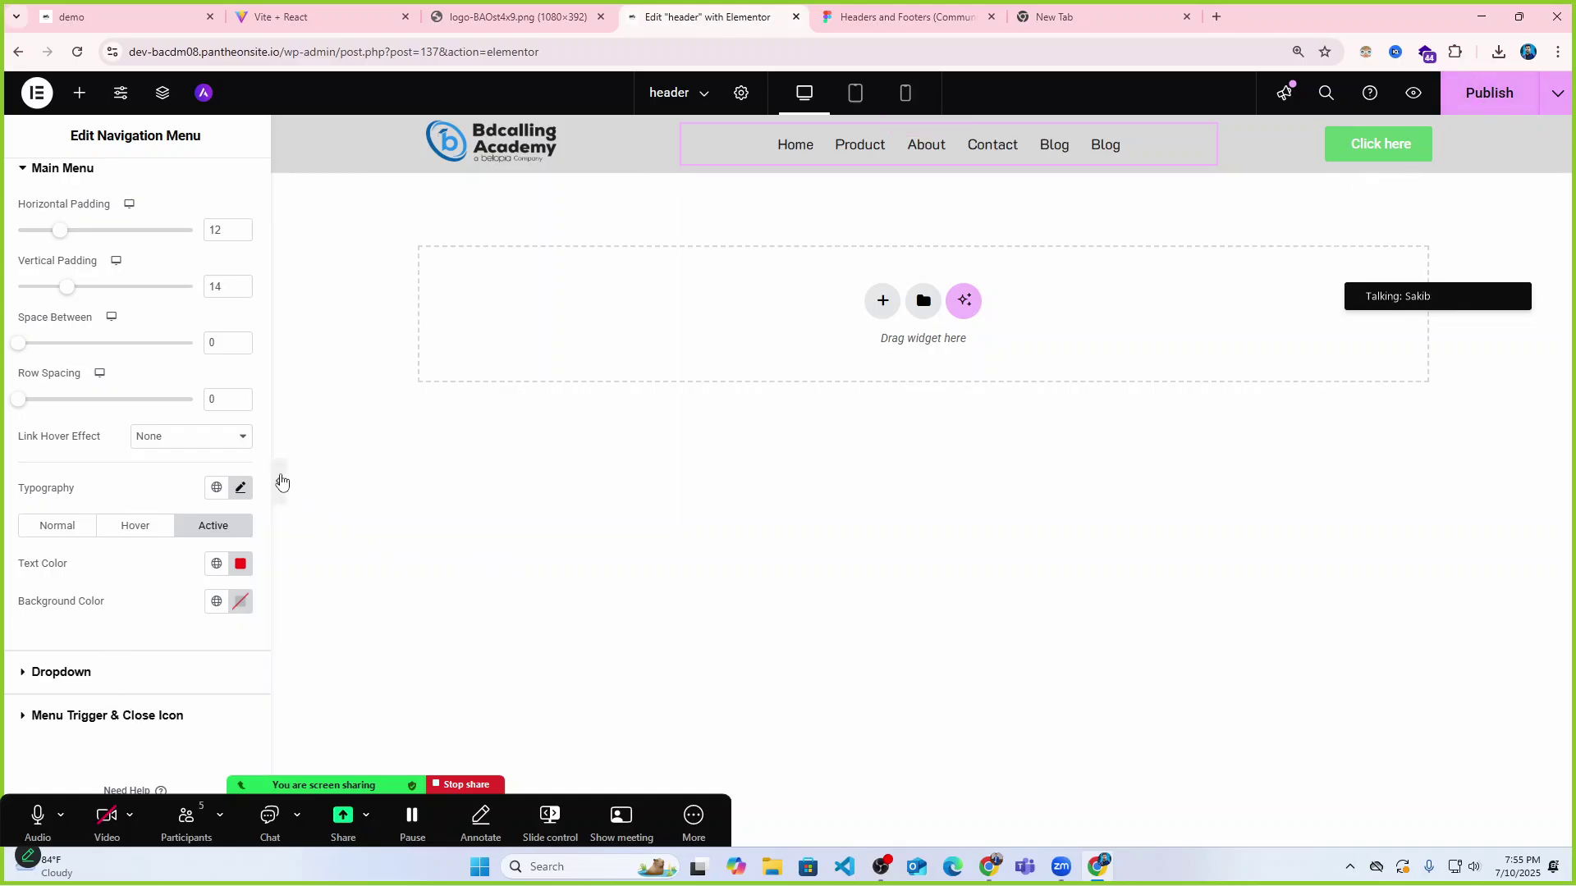
pyautogui.click(1487, 93)
# Reload the live demo site to view the published menu with the red Home link.
pyautogui.click(288, 17)
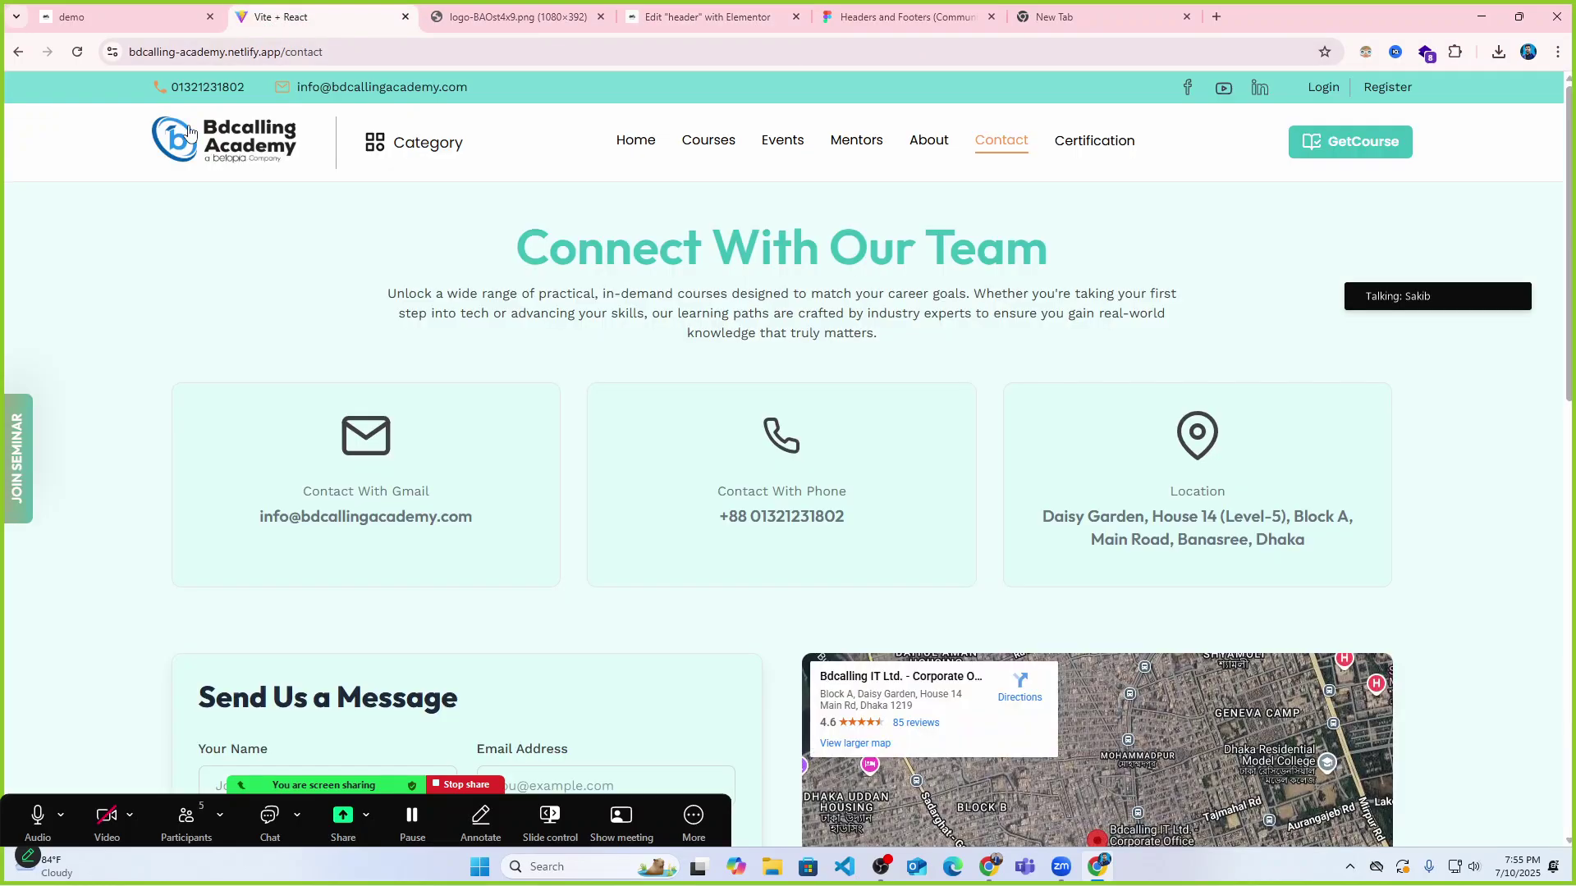
pyautogui.click(106, 16)
pyautogui.click(78, 54)
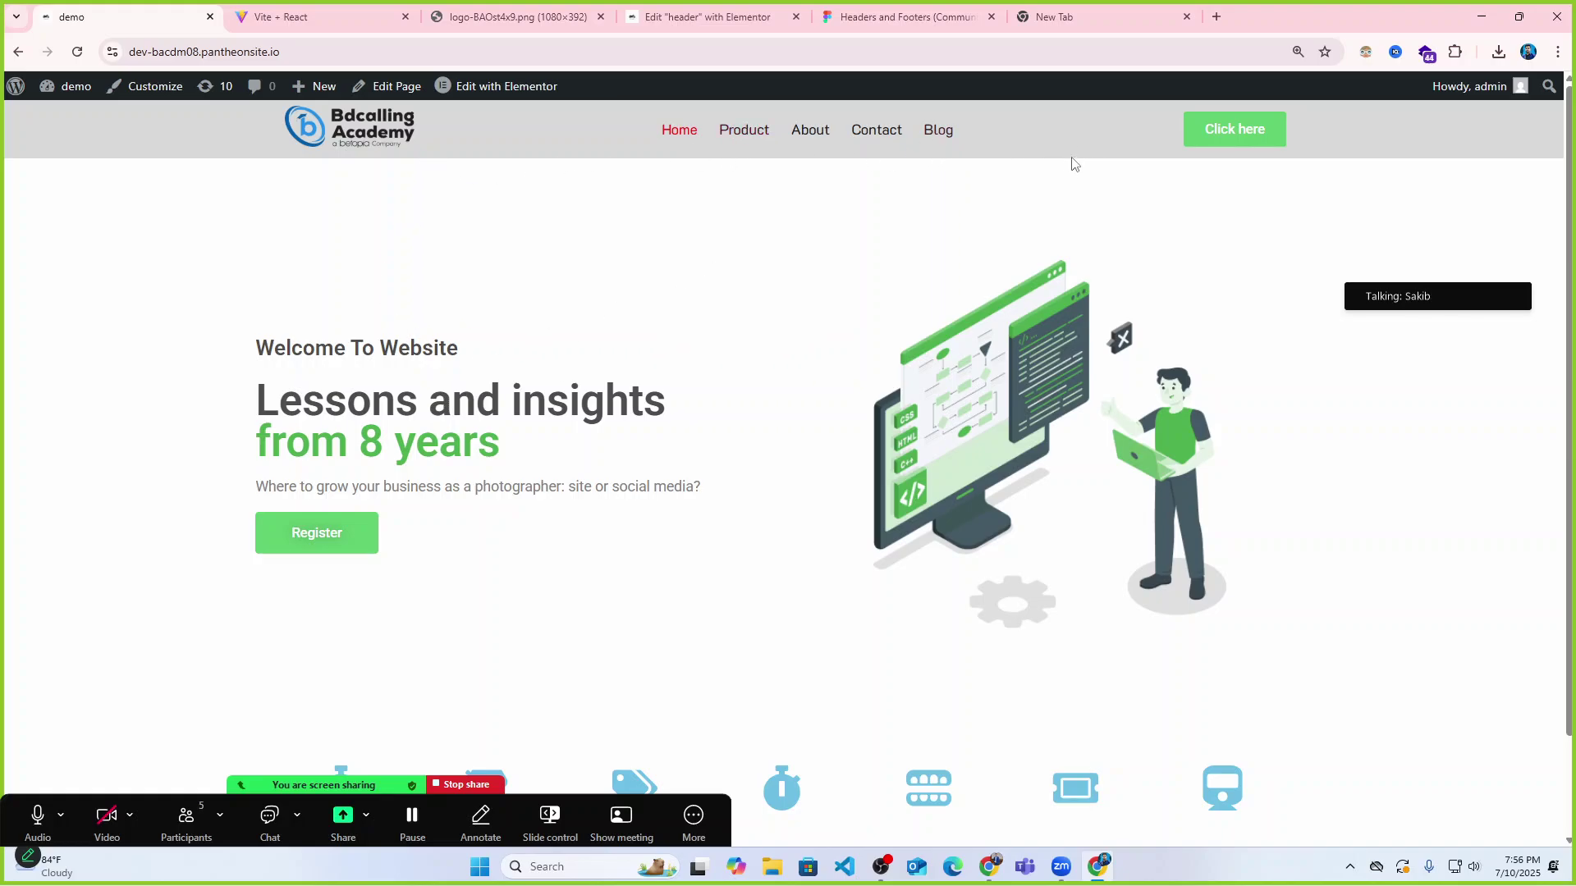
pyautogui.click(289, 19)
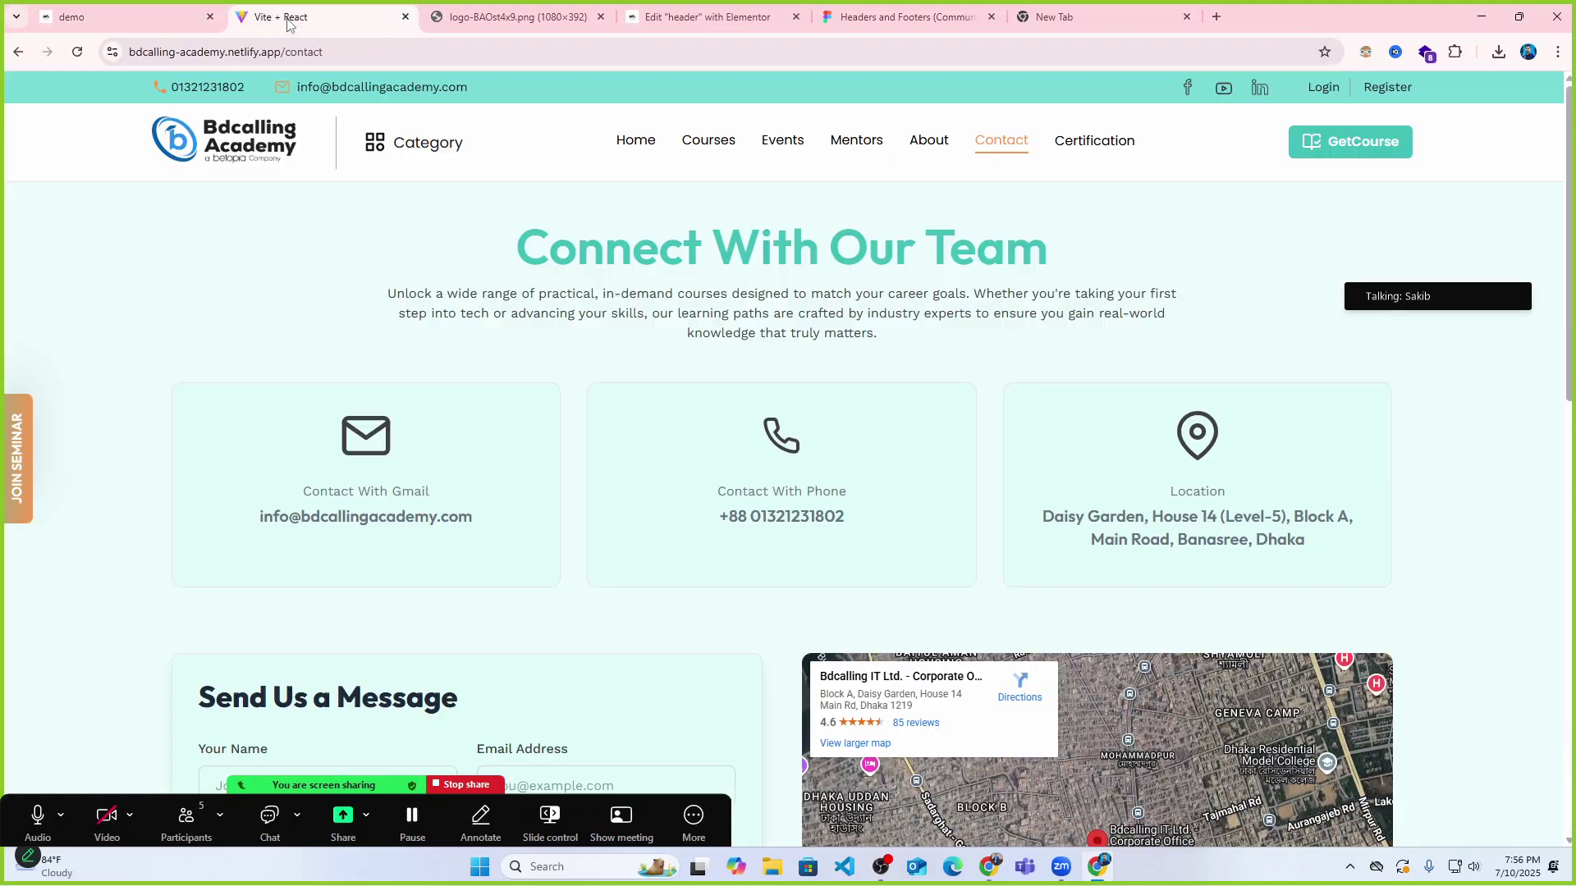
pyautogui.click(608, 9)
# Change the header container's background colour to the lighter grey #EBEBEB.
pyautogui.click(650, 11)
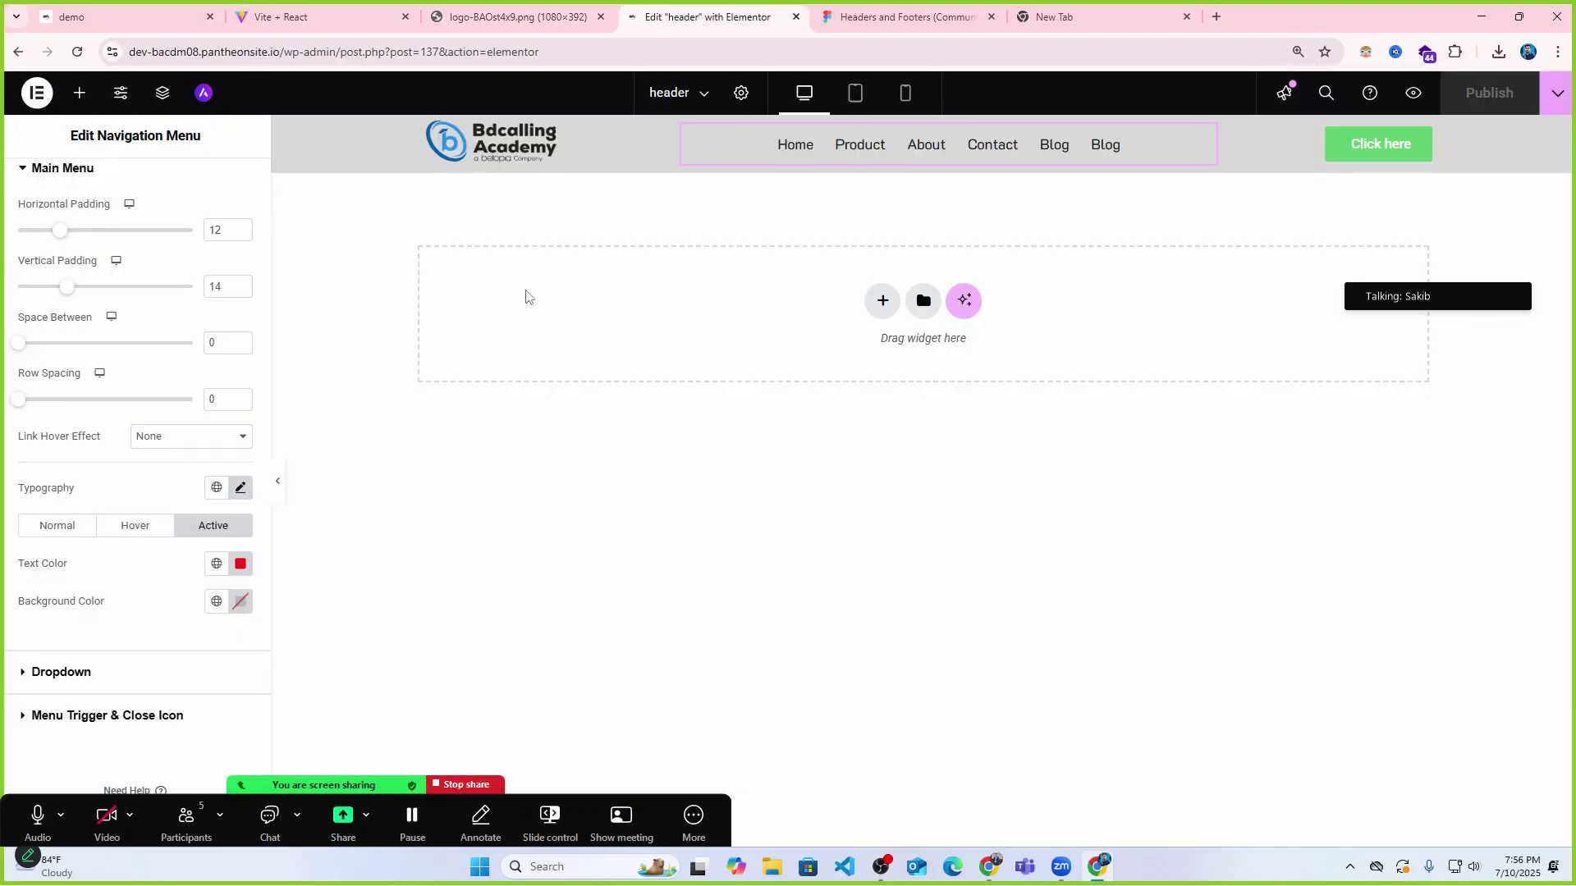
pyautogui.click(924, 129)
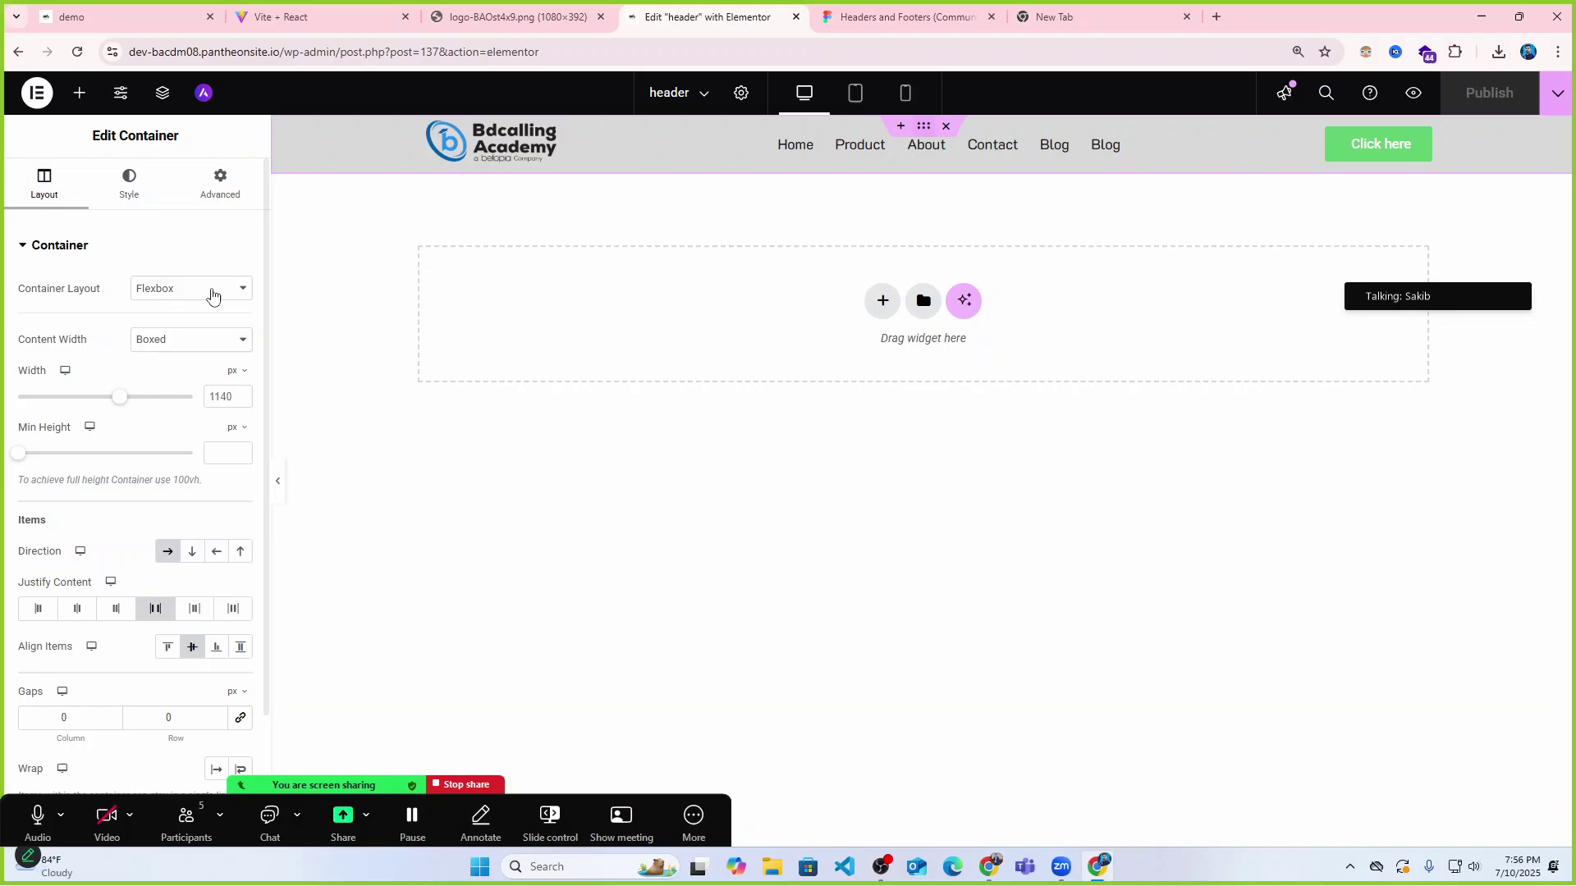
pyautogui.click(131, 182)
pyautogui.click(240, 364)
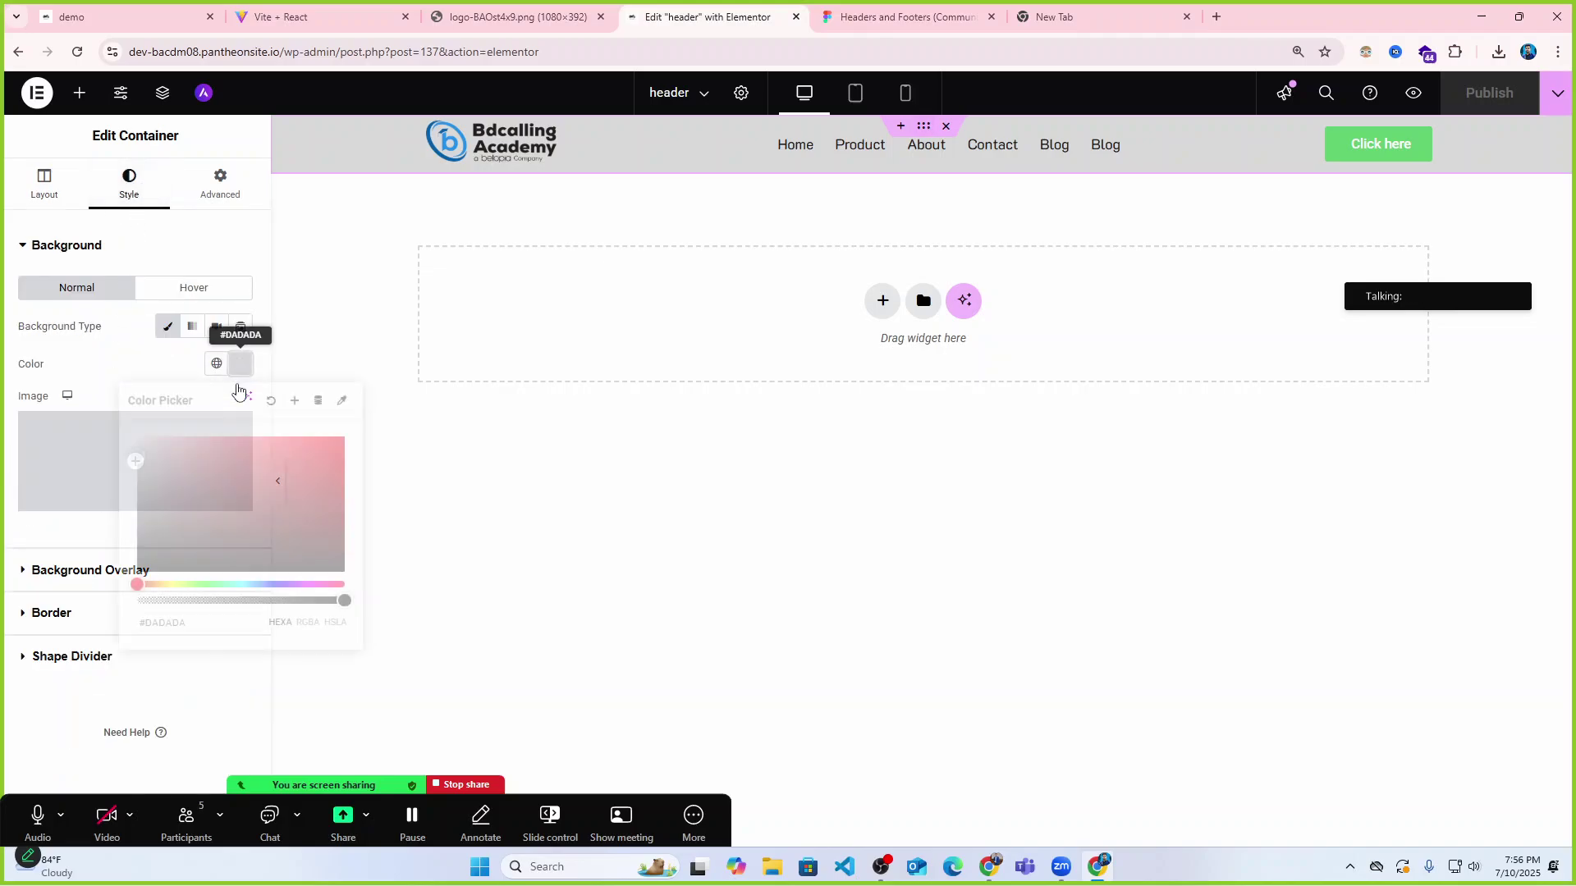
pyautogui.moveTo(150, 469); pyautogui.dragTo(92, 456)
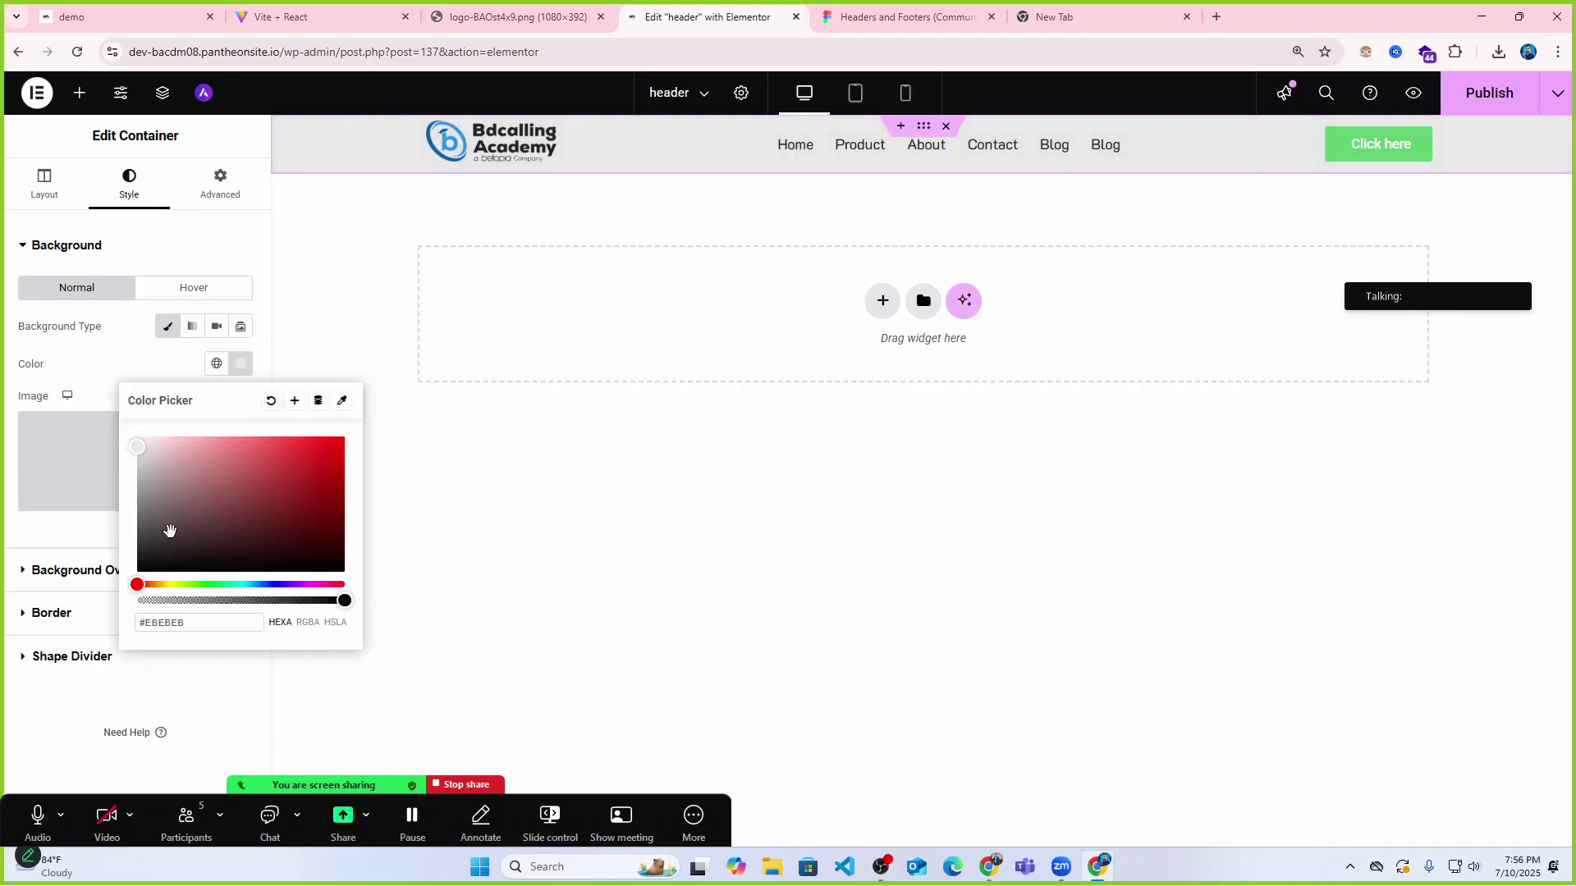
# Publish the header and reload the live demo site to check it.
pyautogui.click(1489, 92)
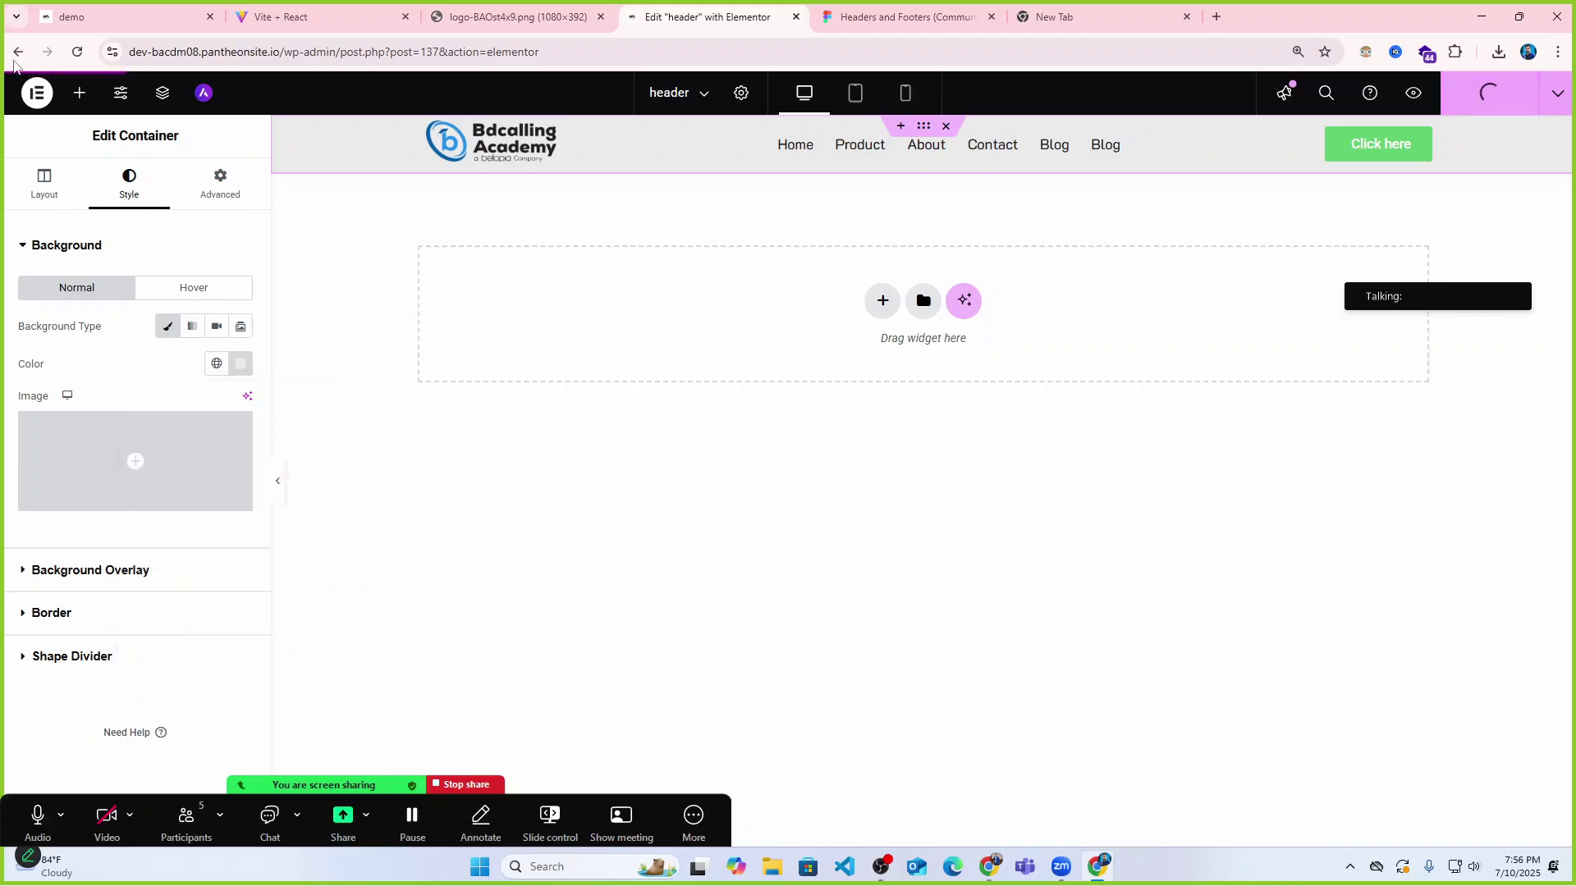
pyautogui.click(109, 12)
pyautogui.click(77, 52)
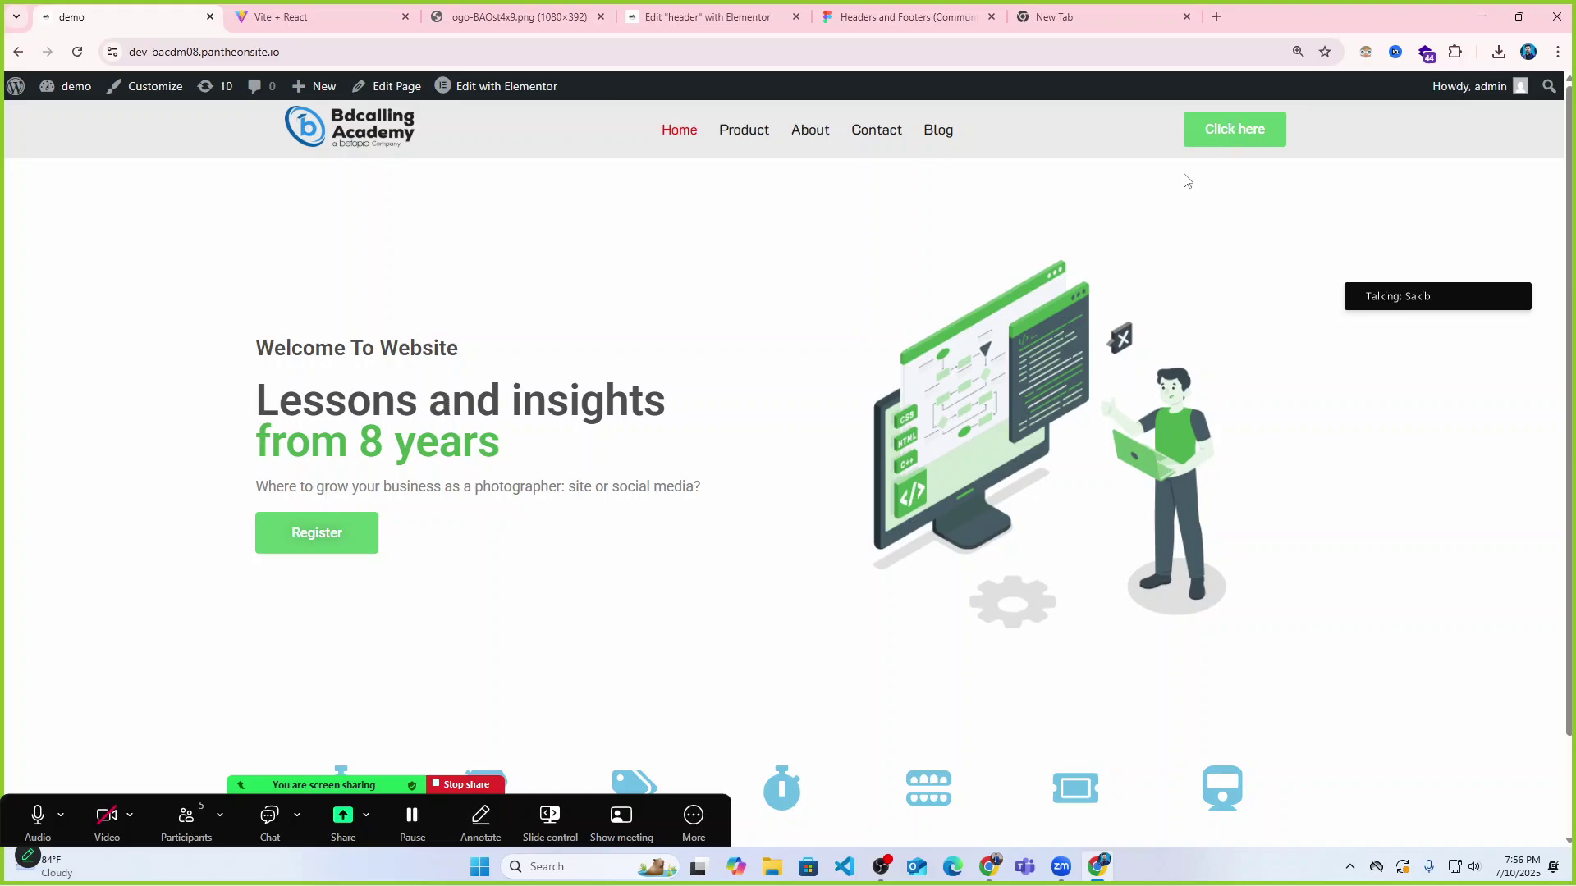
# Replace the header button label 'Click here' with 'Vew More'.
pyautogui.click(287, 15)
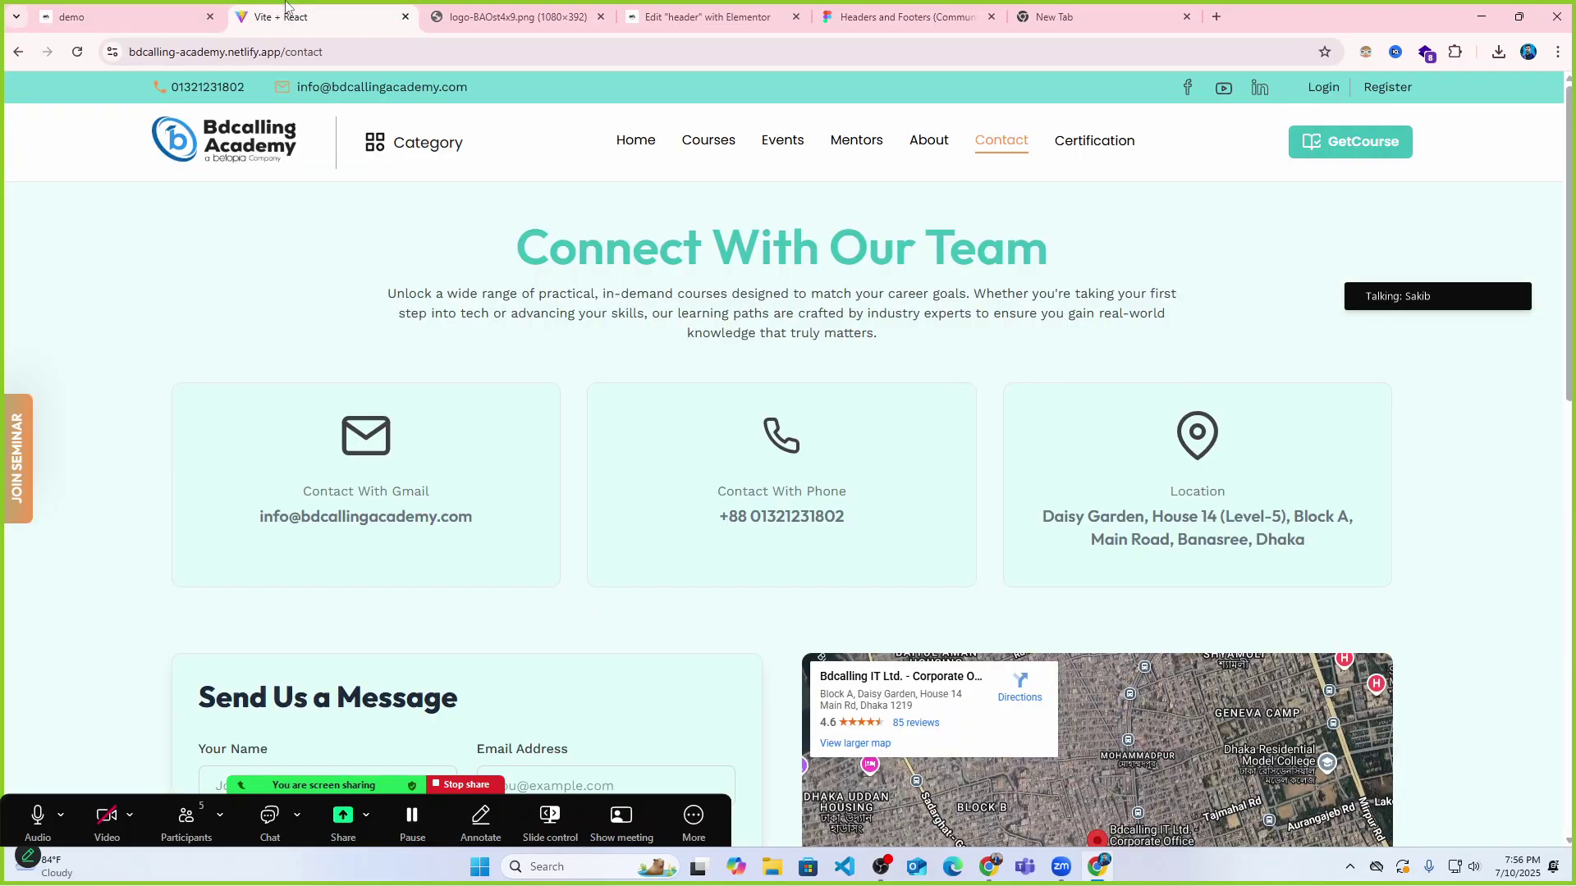
pyautogui.click(525, 15)
pyautogui.click(671, 15)
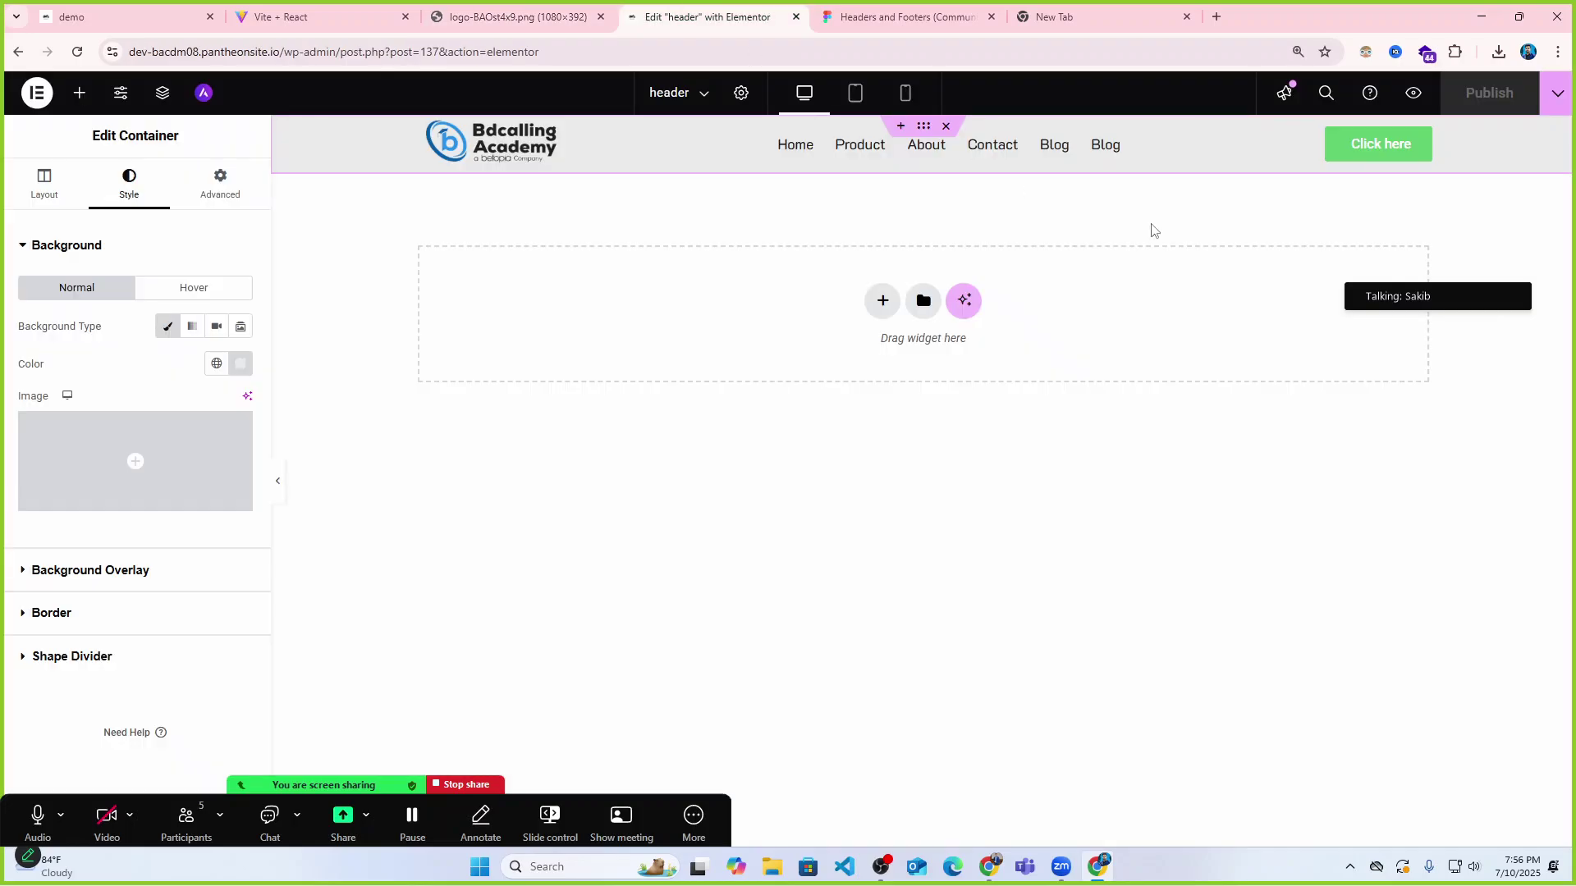
pyautogui.click(1405, 155)
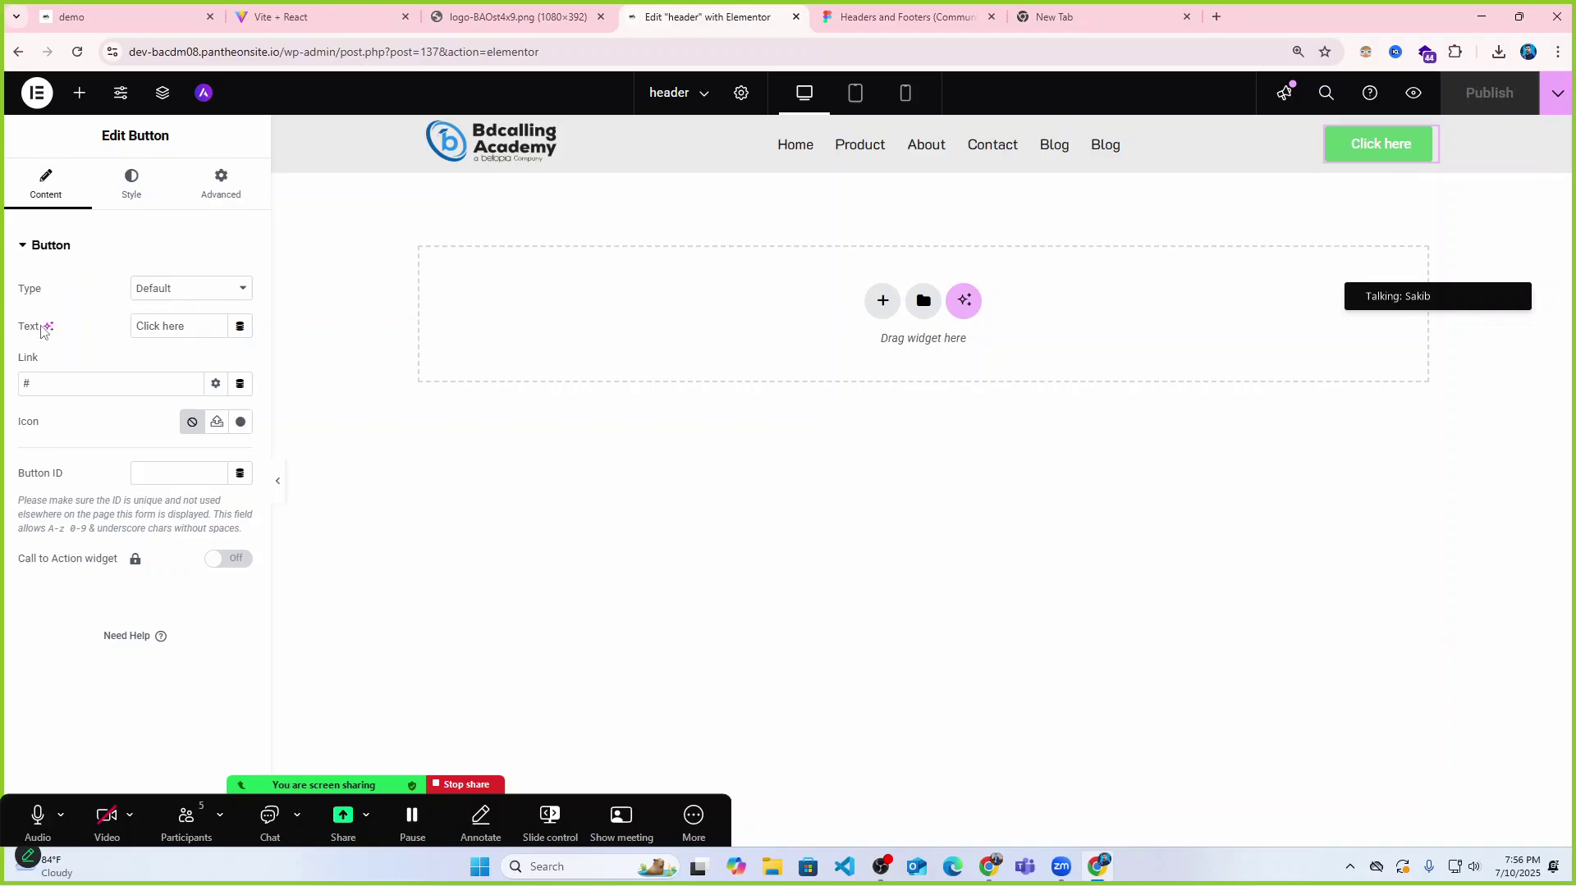
pyautogui.moveTo(197, 323); pyautogui.dragTo(119, 328)
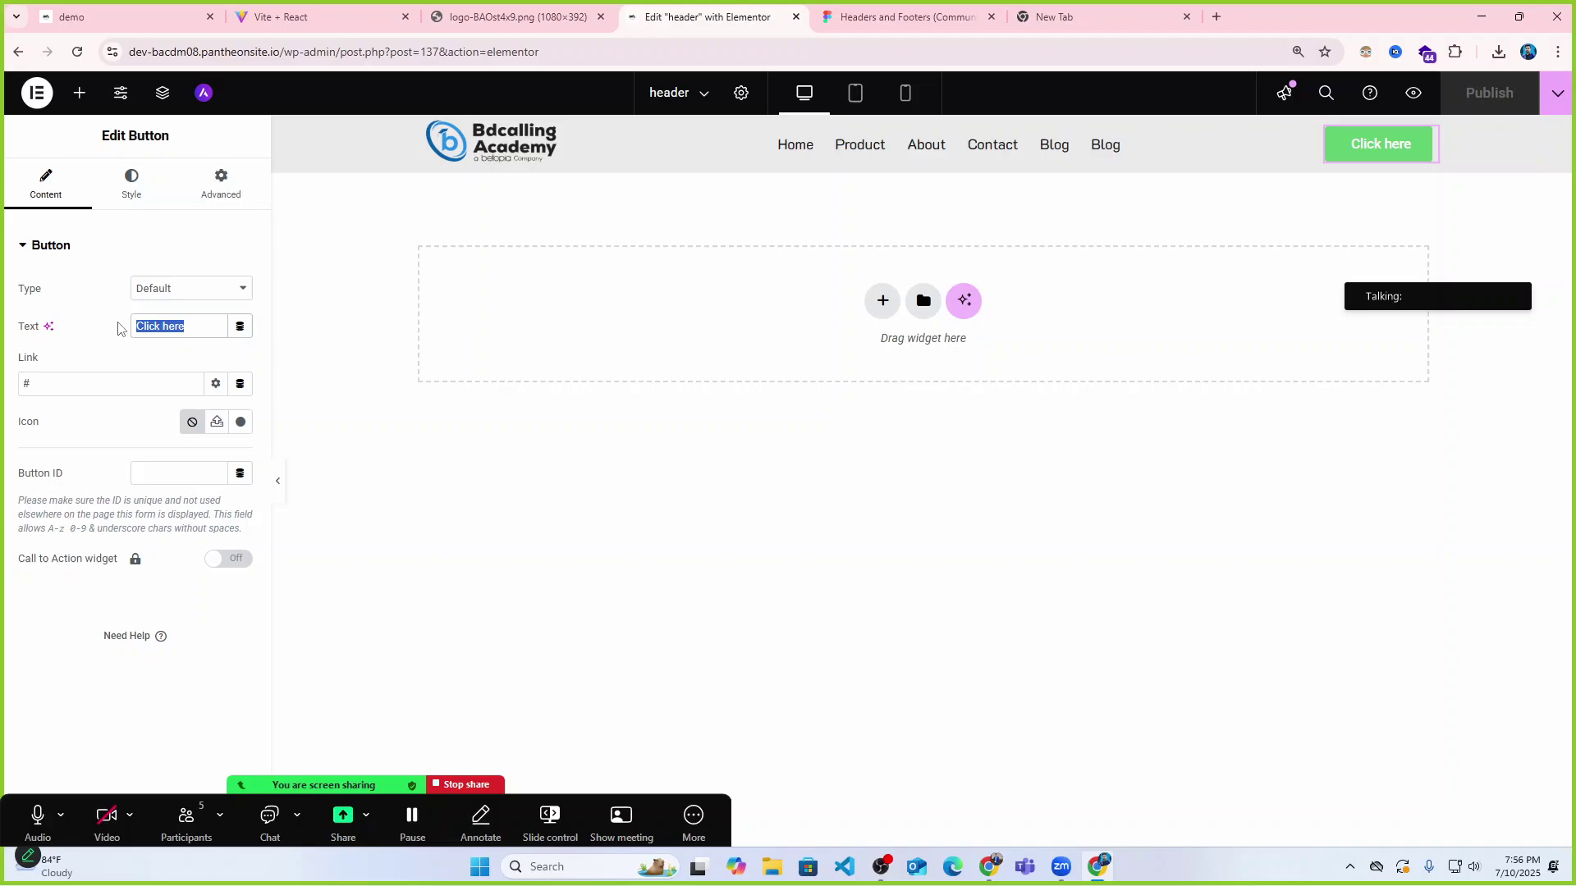
pyautogui.press('BackSpace')
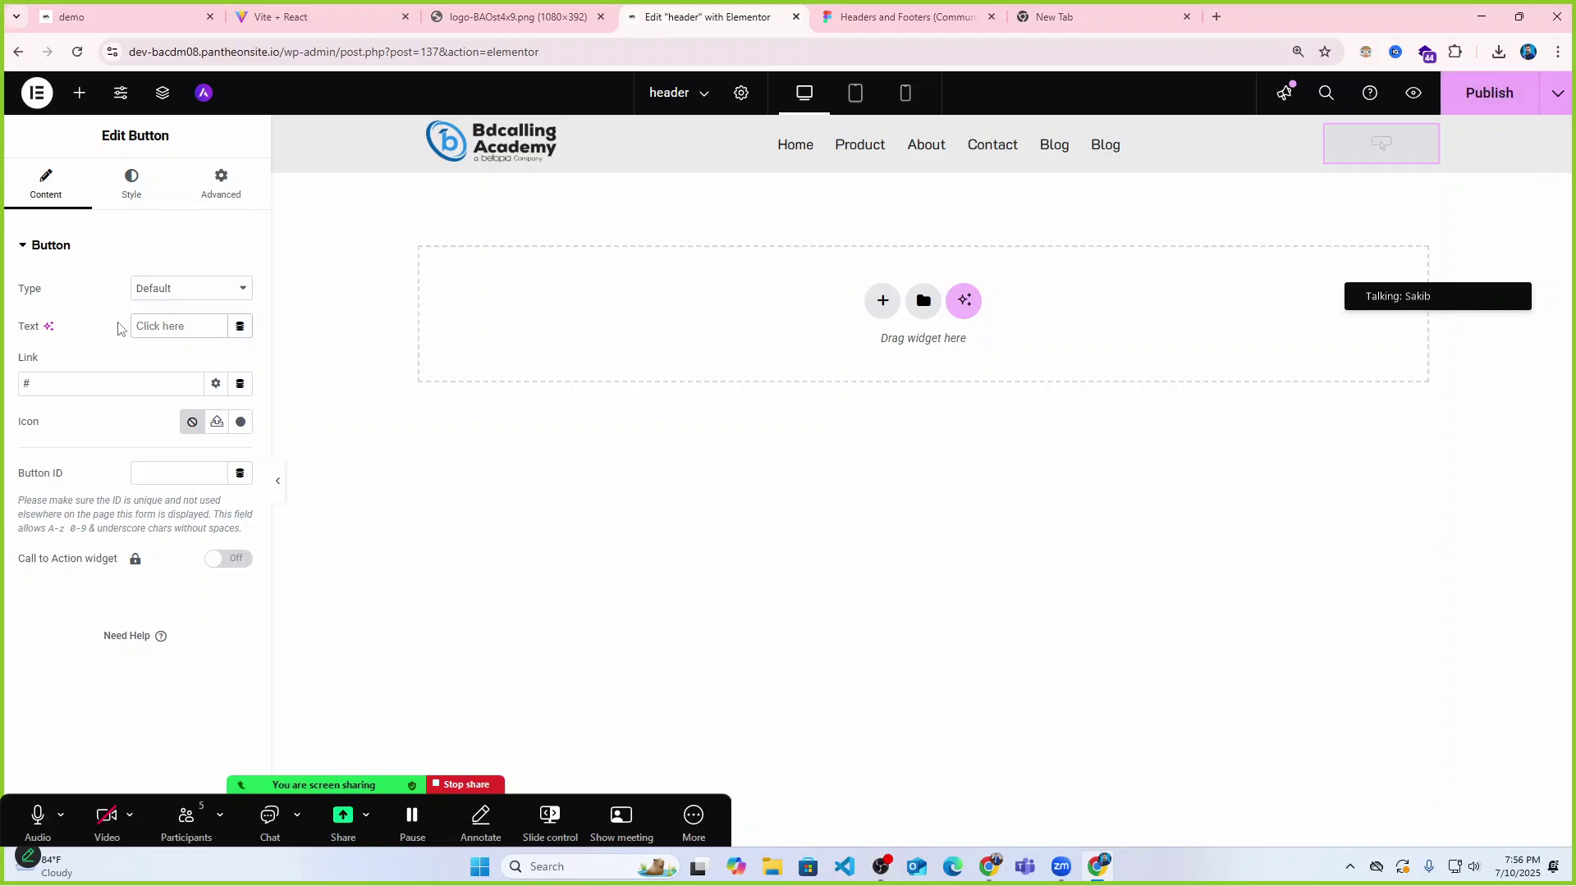
pyautogui.write('Vew M')
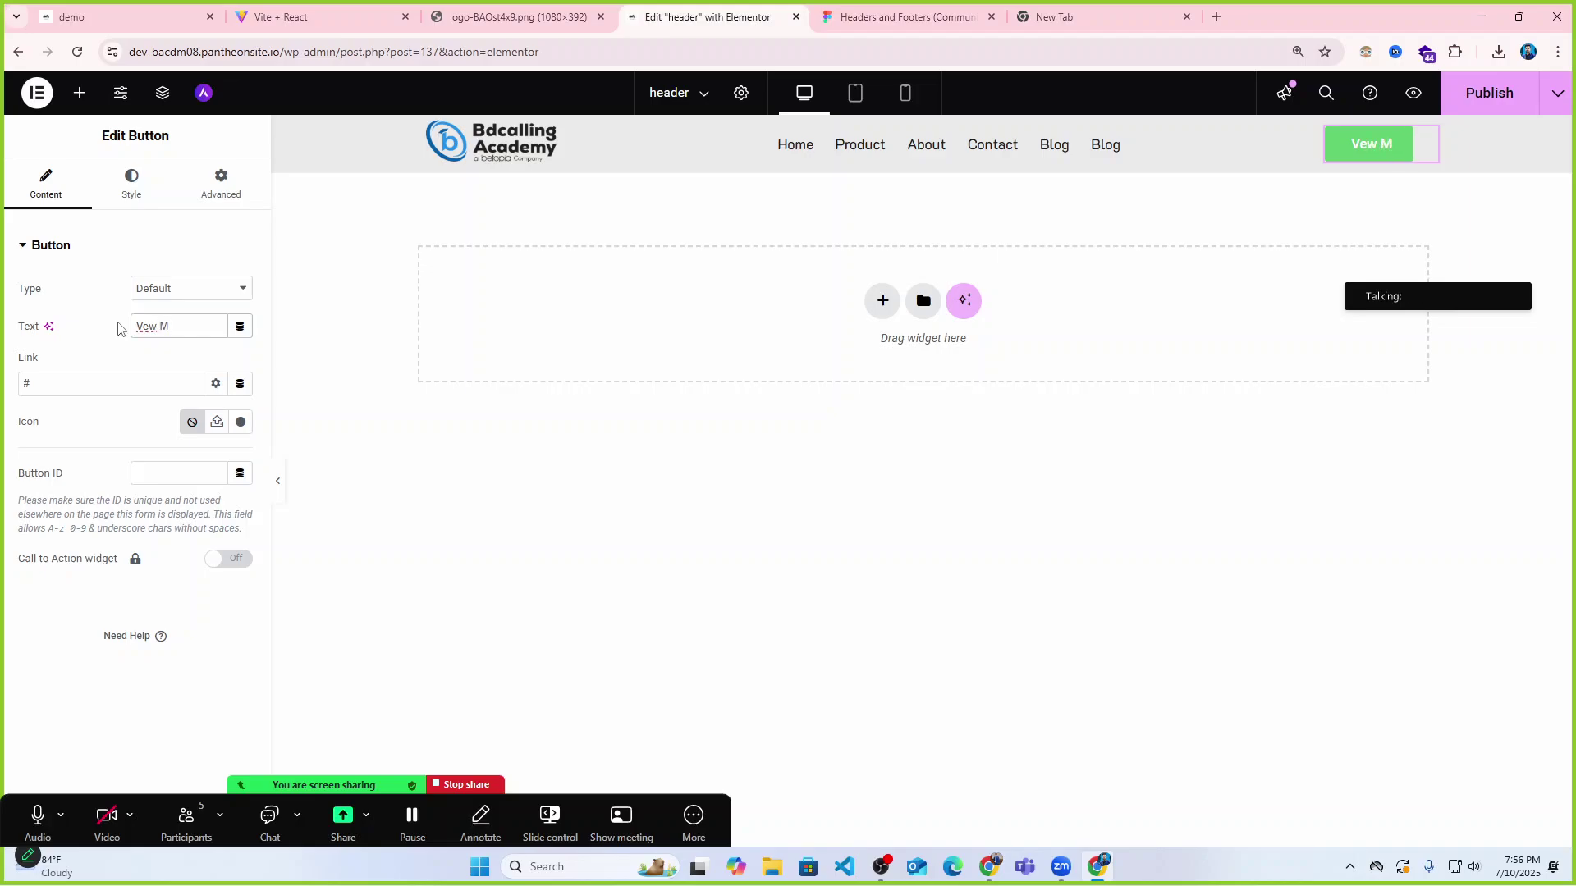
pyautogui.write('ore')
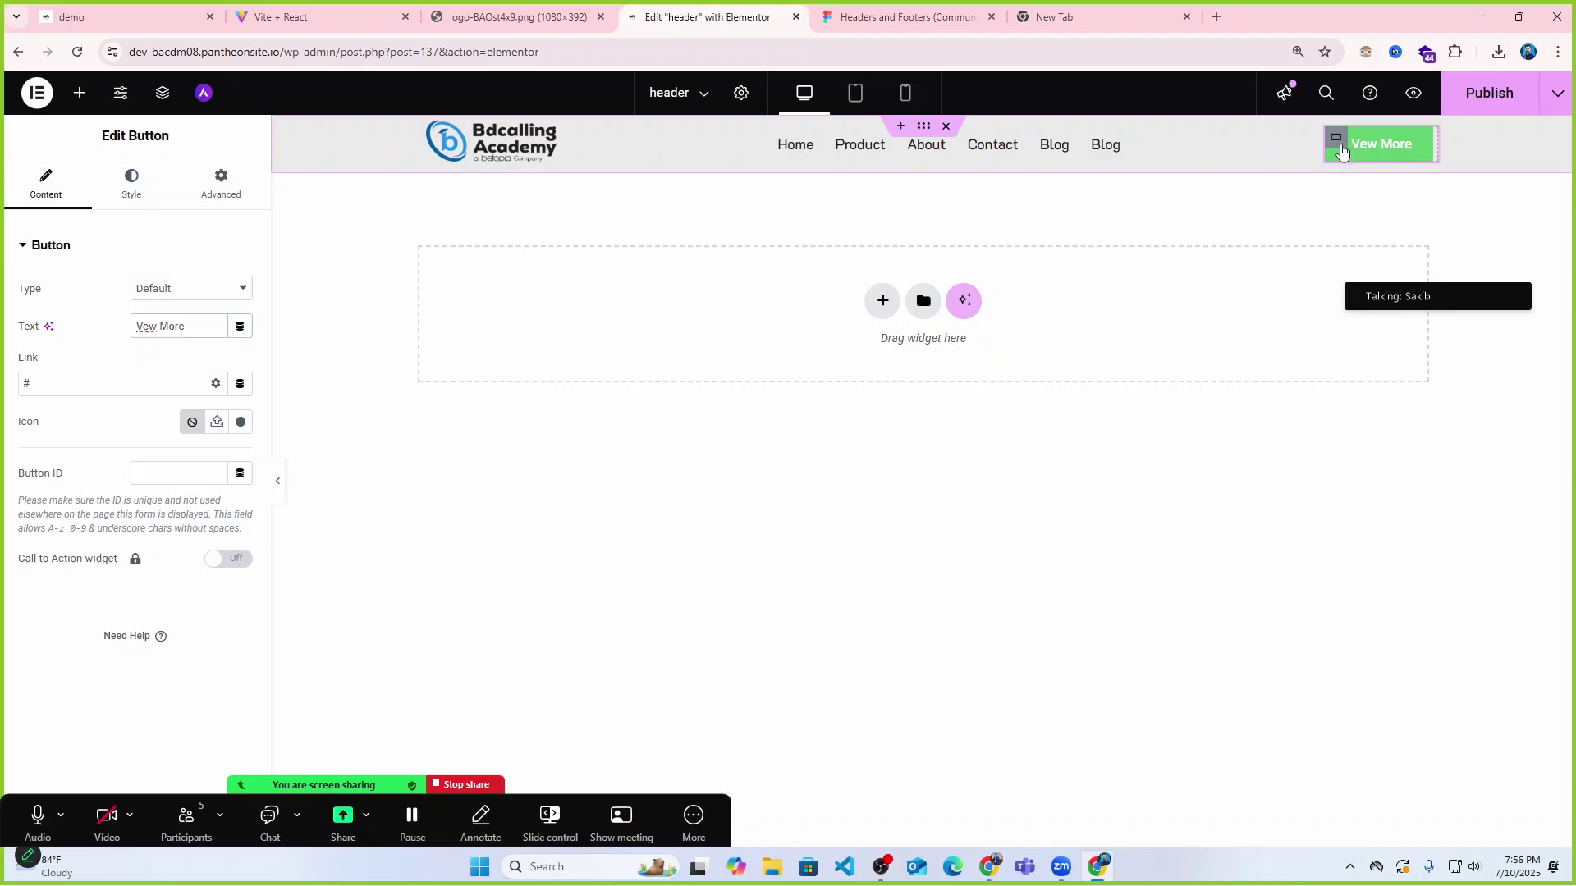
pyautogui.click(1336, 139)
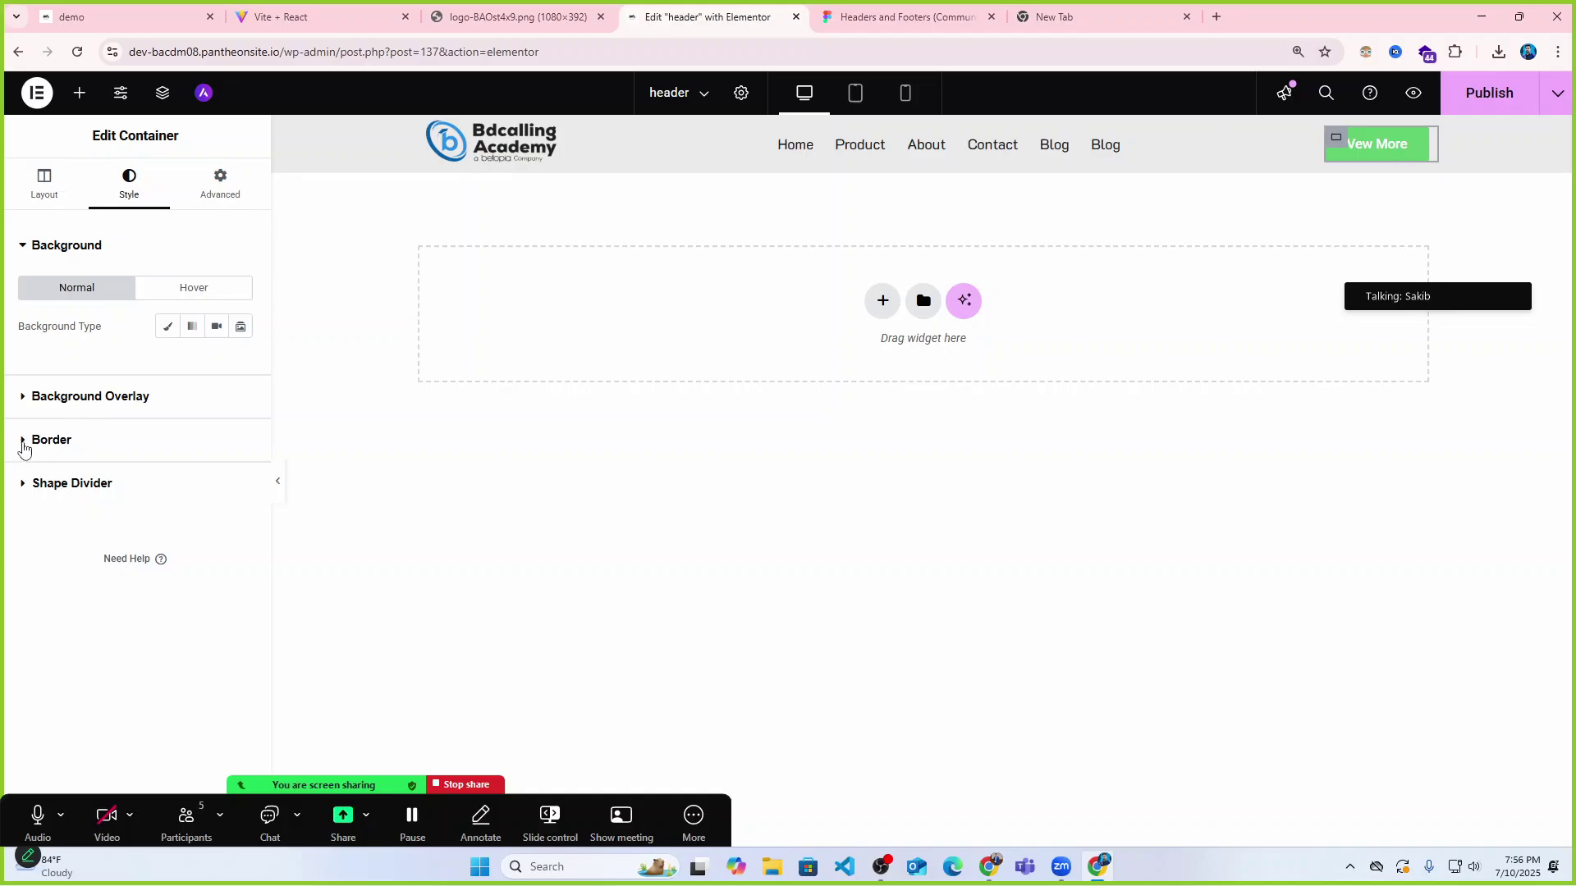
# Try a red Classic background on the button container, undo it, and reselect the View More button.
pyautogui.click(167, 326)
pyautogui.click(234, 364)
pyautogui.moveTo(246, 457); pyautogui.dragTo(334, 461)
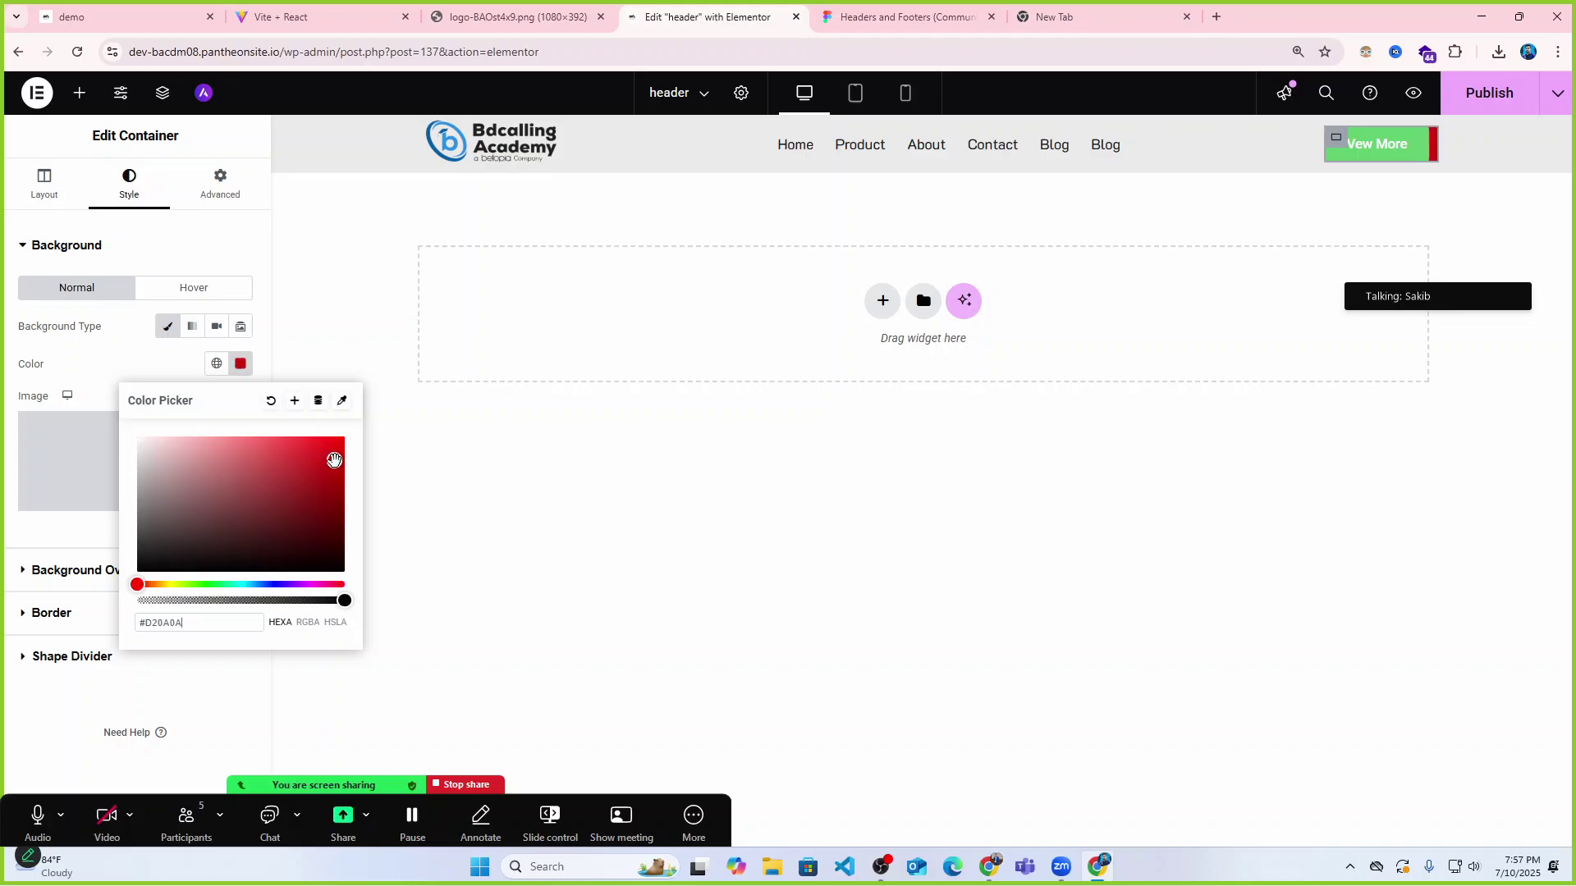
pyautogui.click(91, 367)
pyautogui.hotkey('ctrl', 'z')
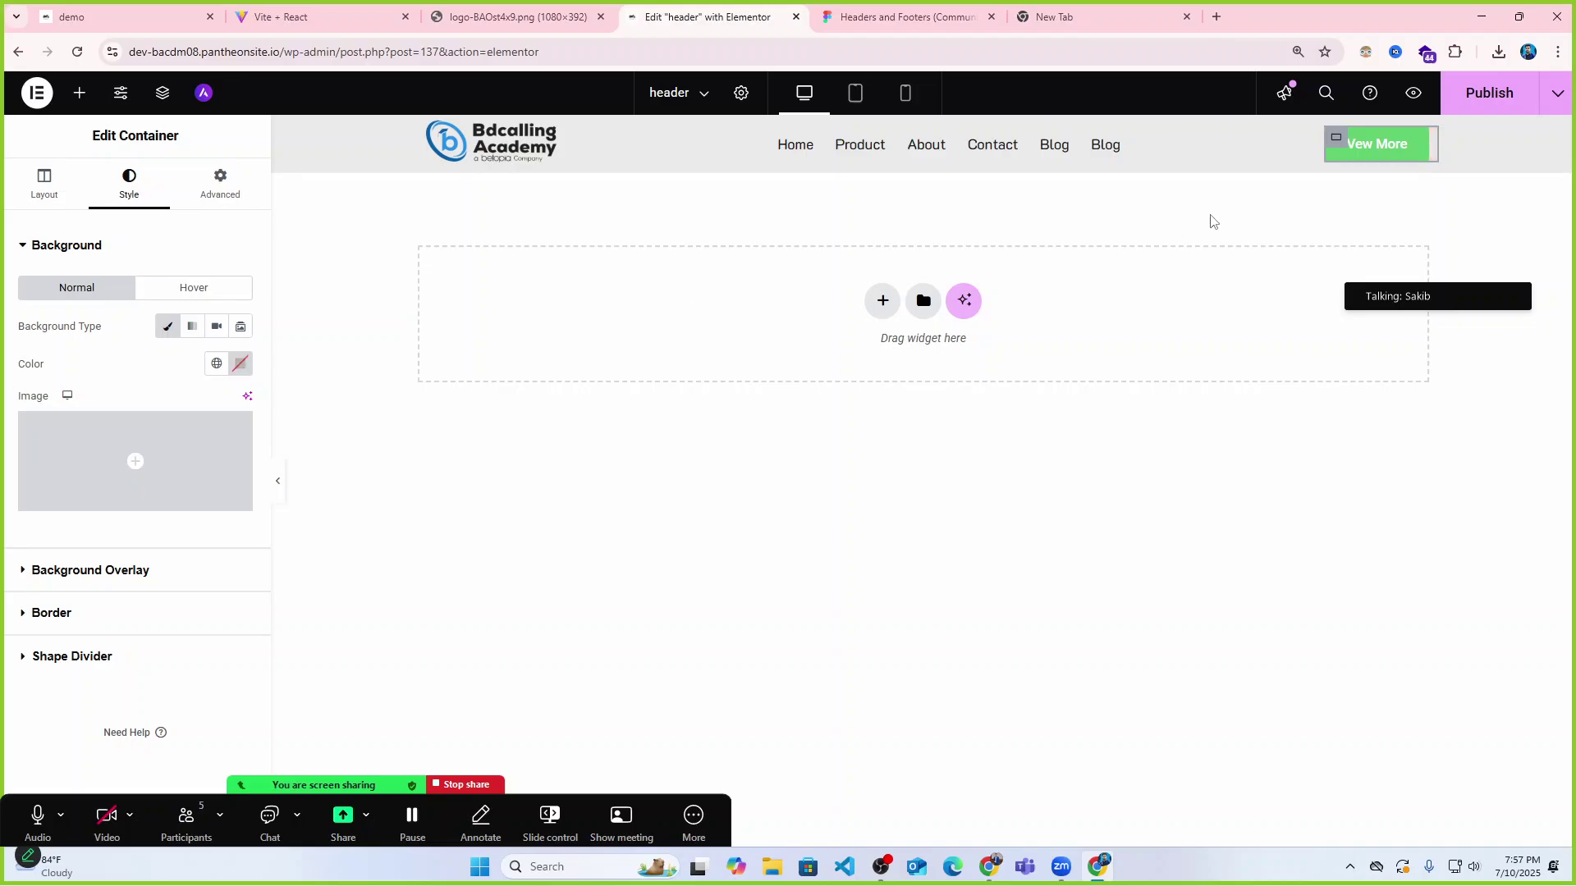
pyautogui.click(1409, 153)
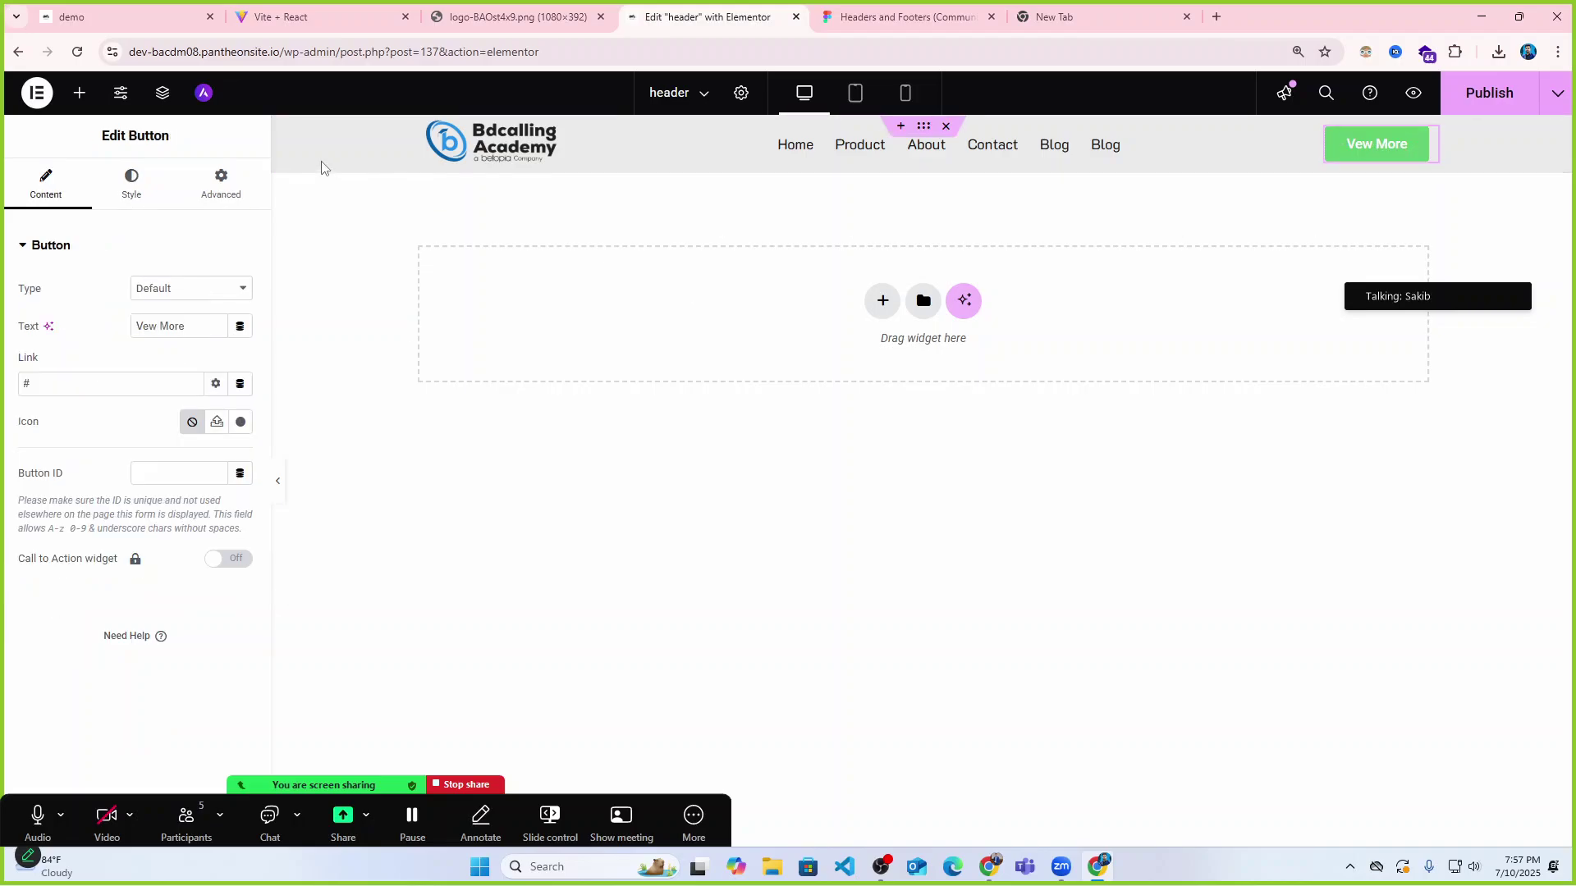
# In the button's Style settings, set the background to gradient after briefly trying solid.
pyautogui.click(125, 186)
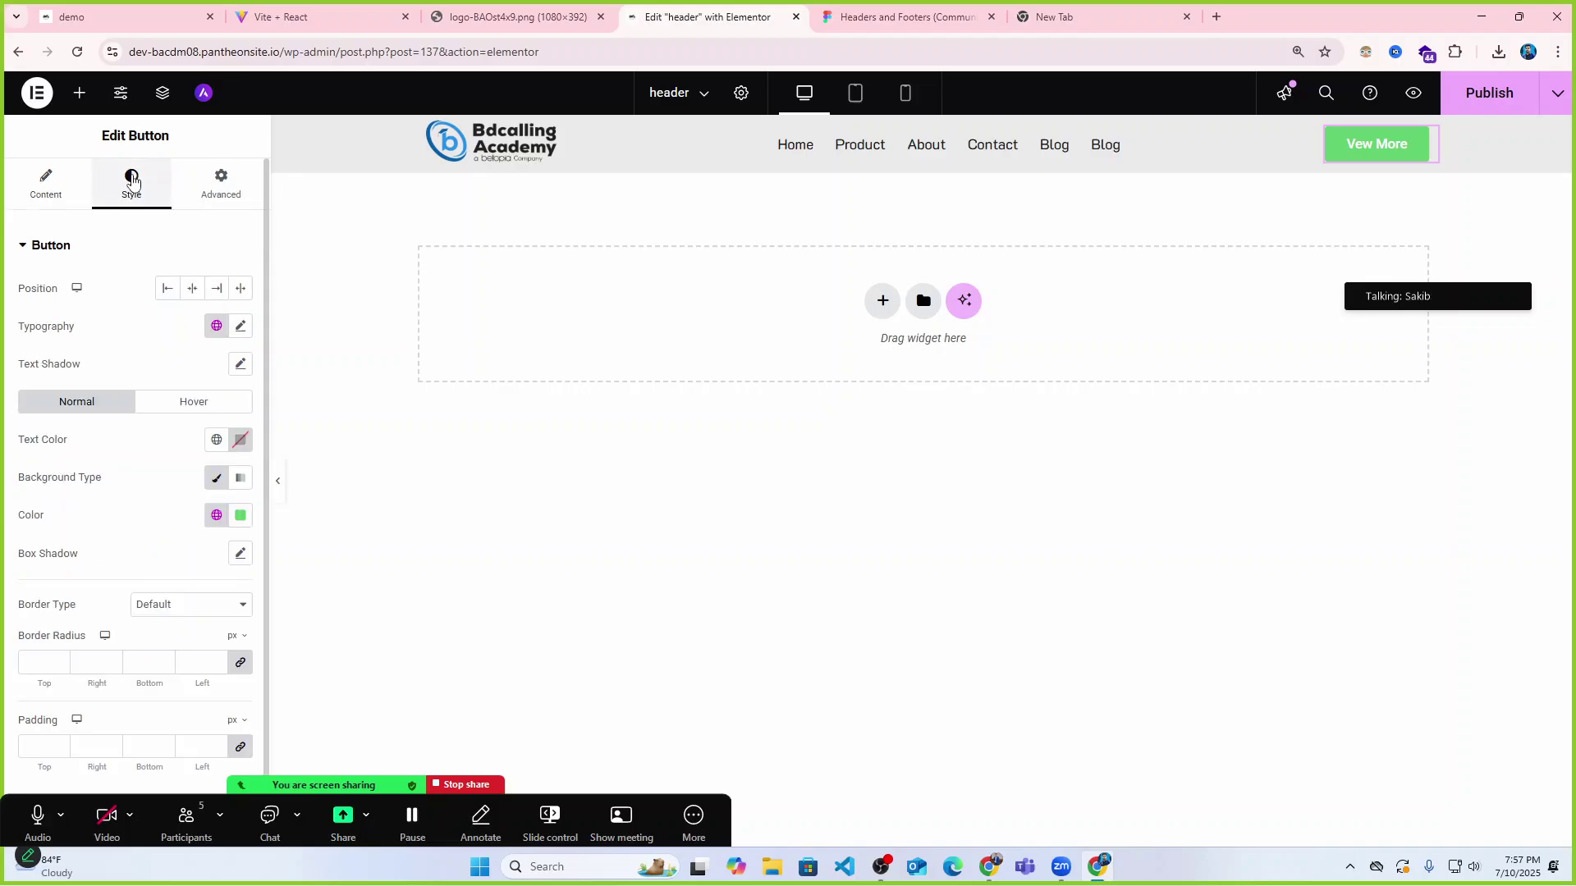
pyautogui.scroll(-1, 164, 427)
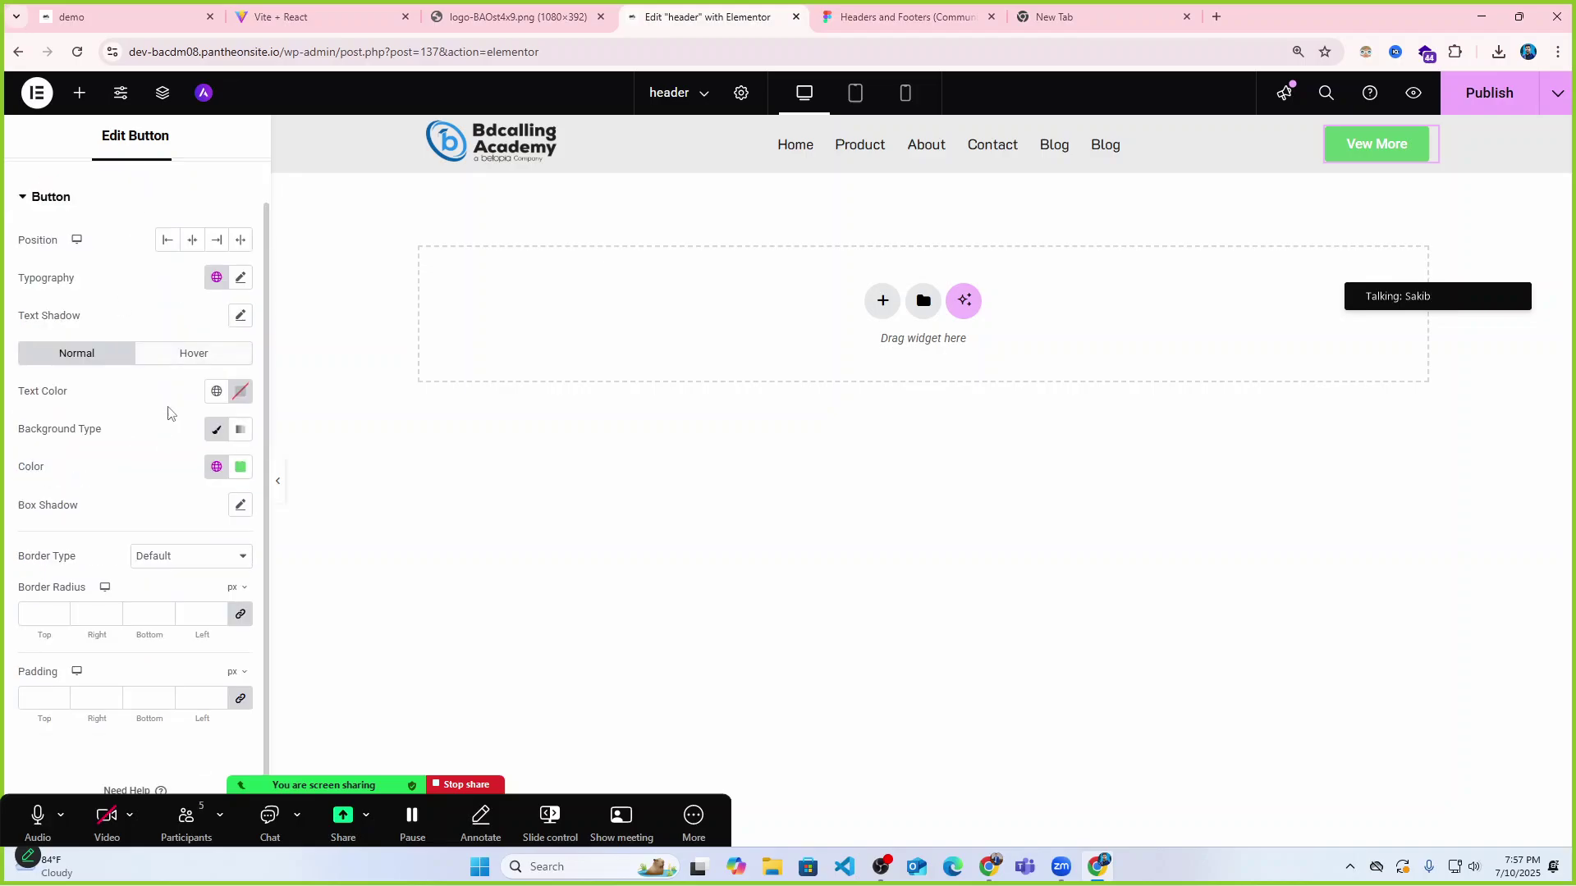
pyautogui.click(240, 468)
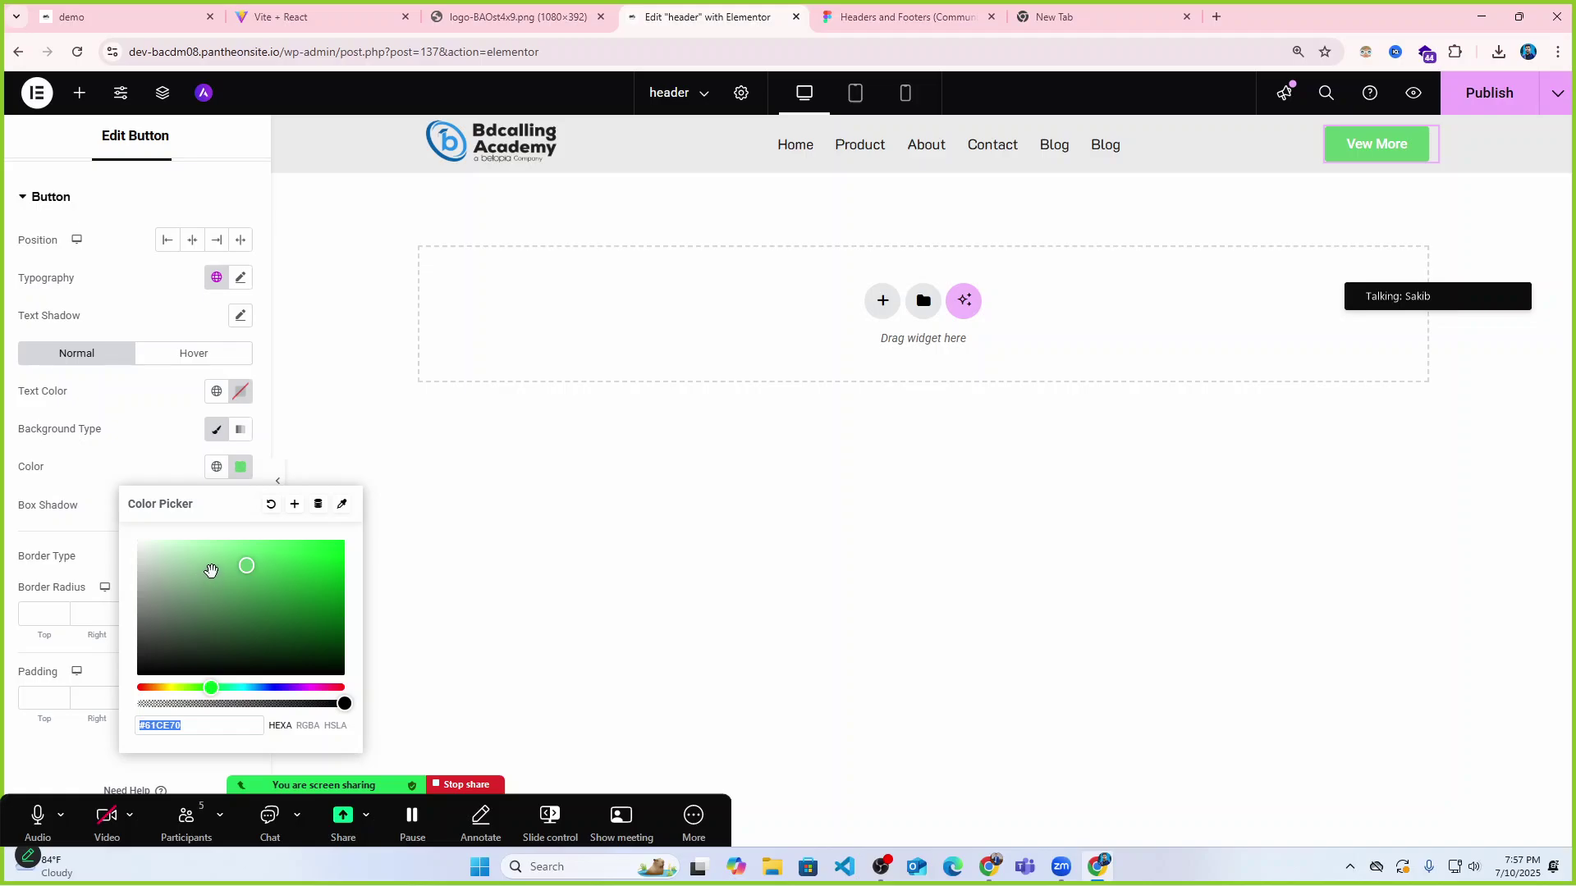
pyautogui.click(130, 401)
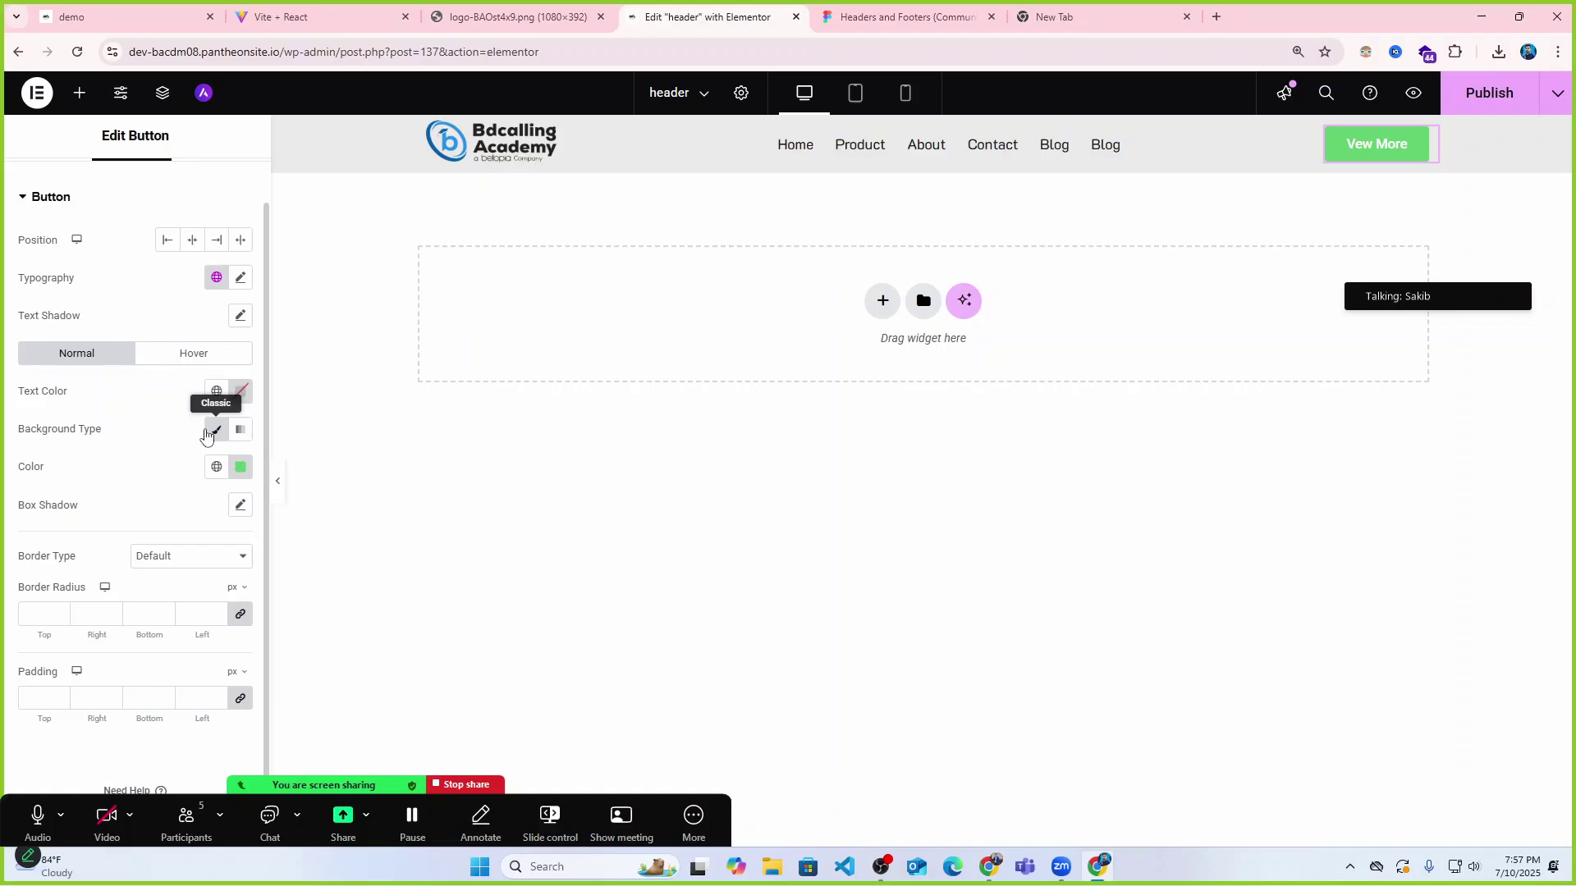
pyautogui.click(242, 432)
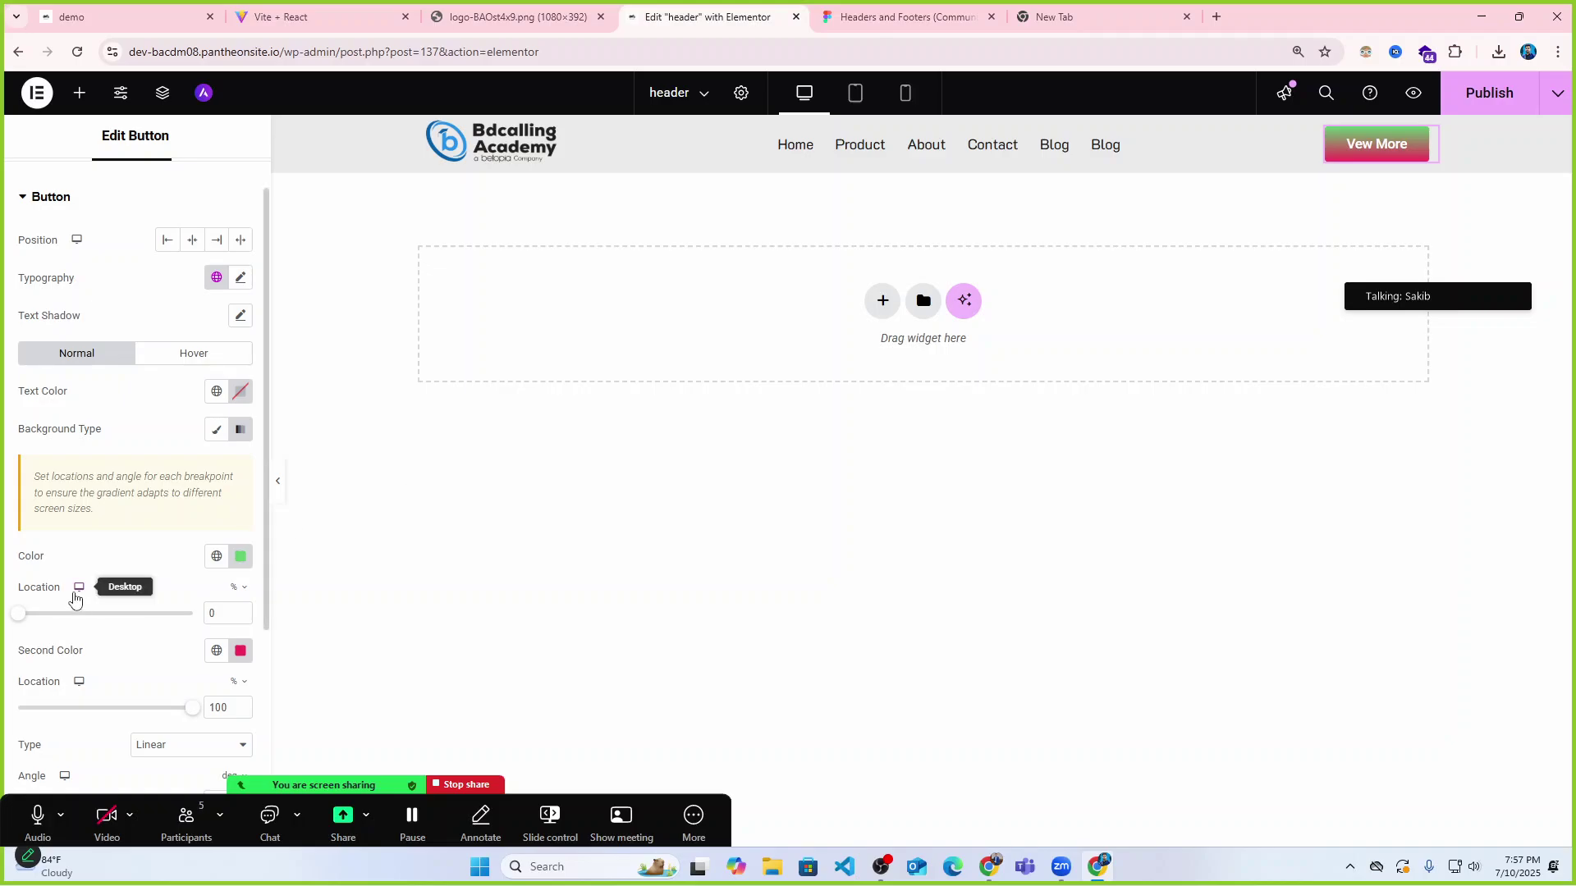
pyautogui.scroll(-1, 74, 598)
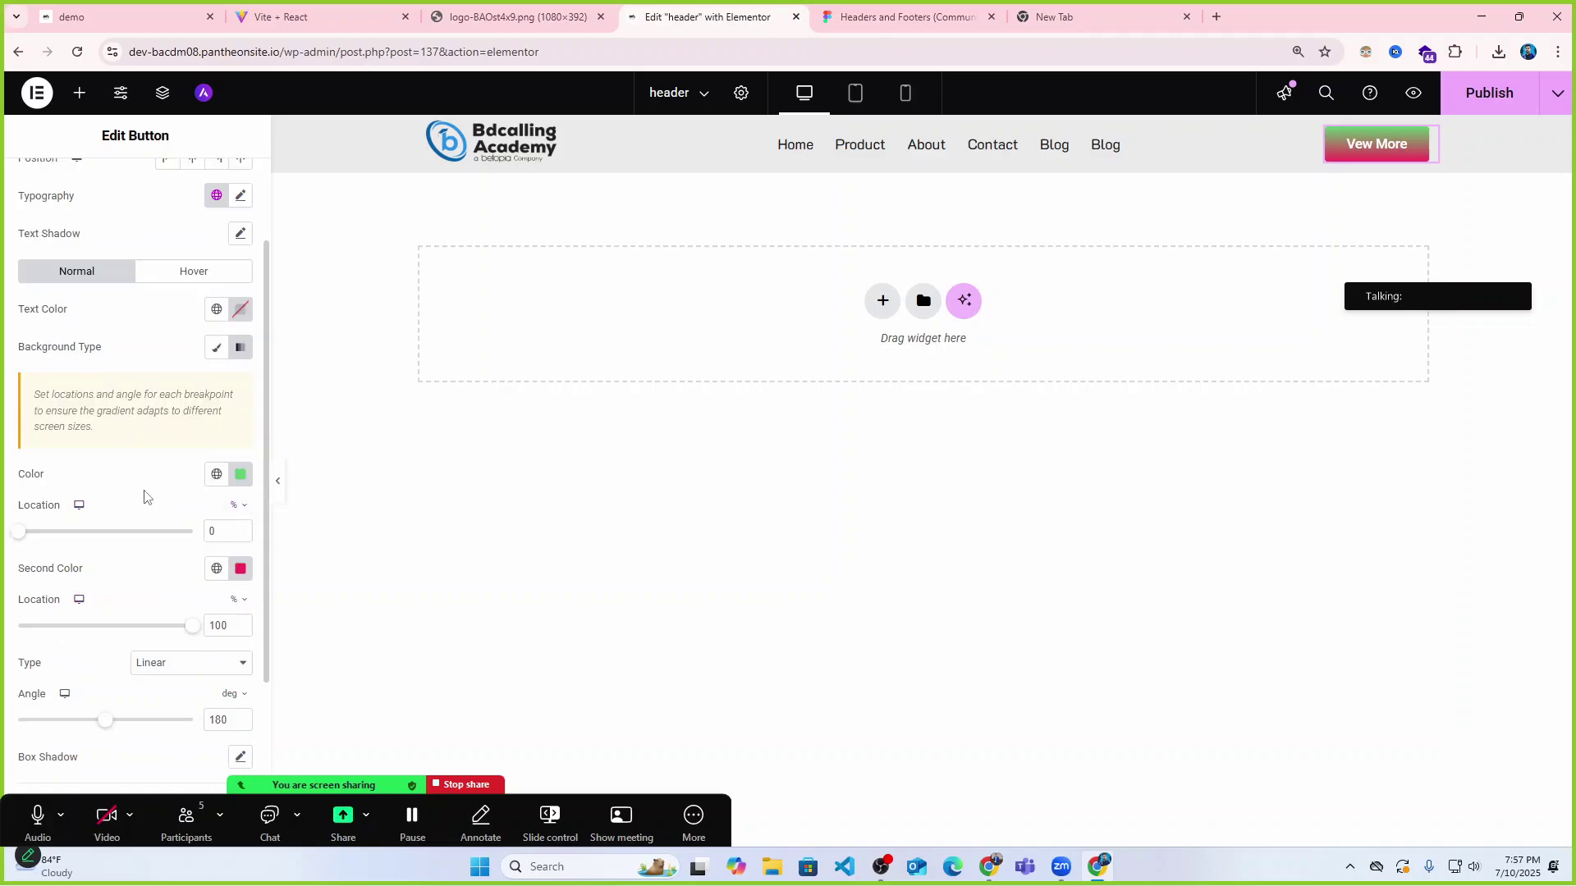
pyautogui.scroll(-2, 146, 496)
pyautogui.scroll(1, 131, 476)
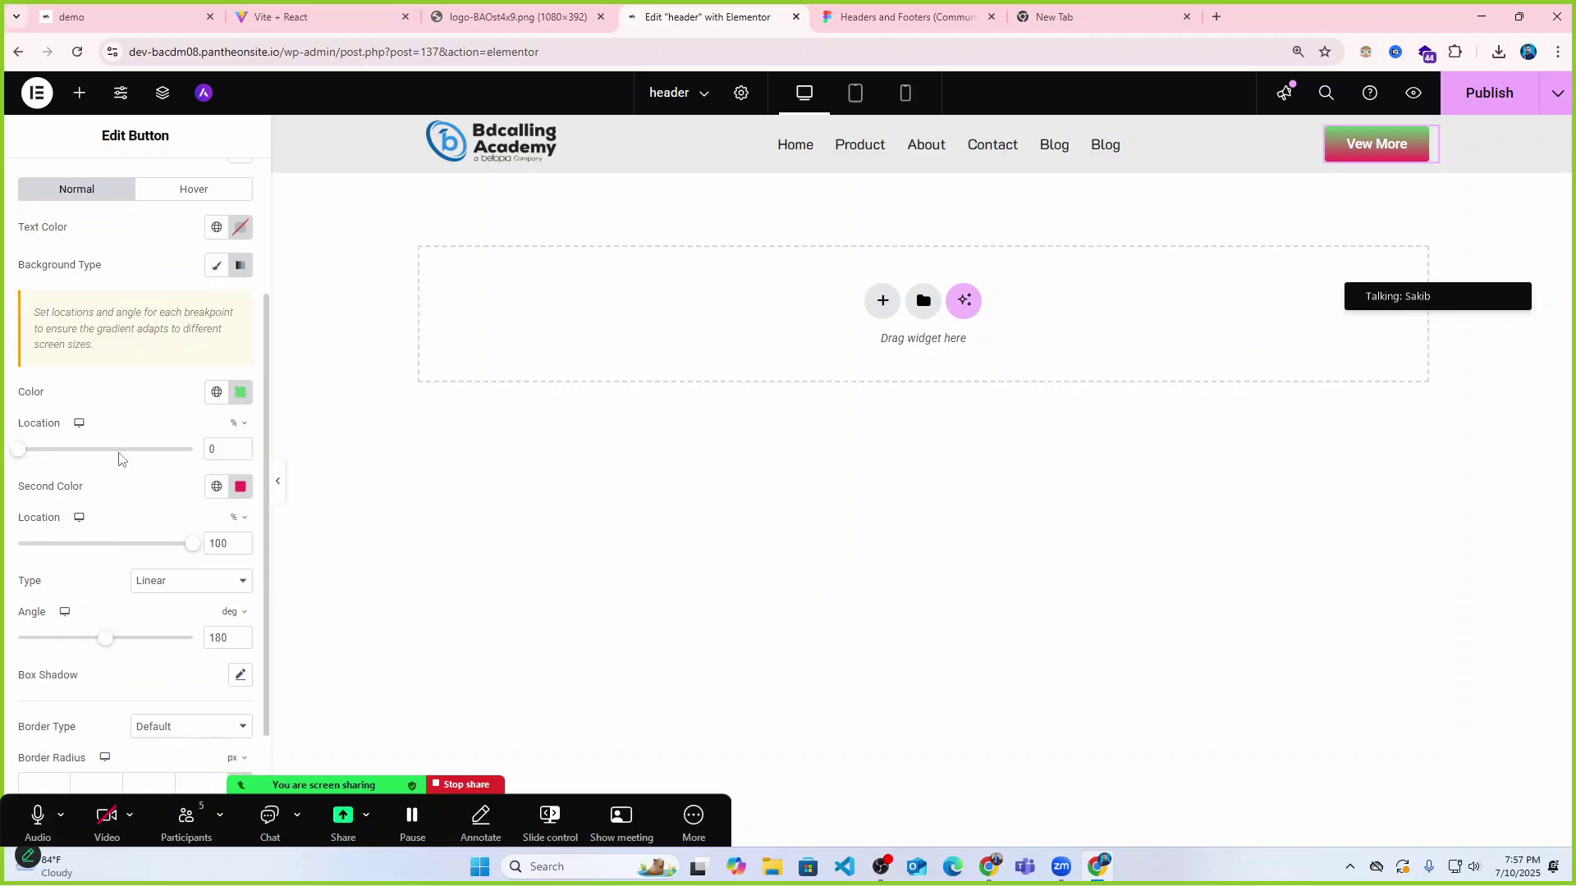
pyautogui.click(240, 266)
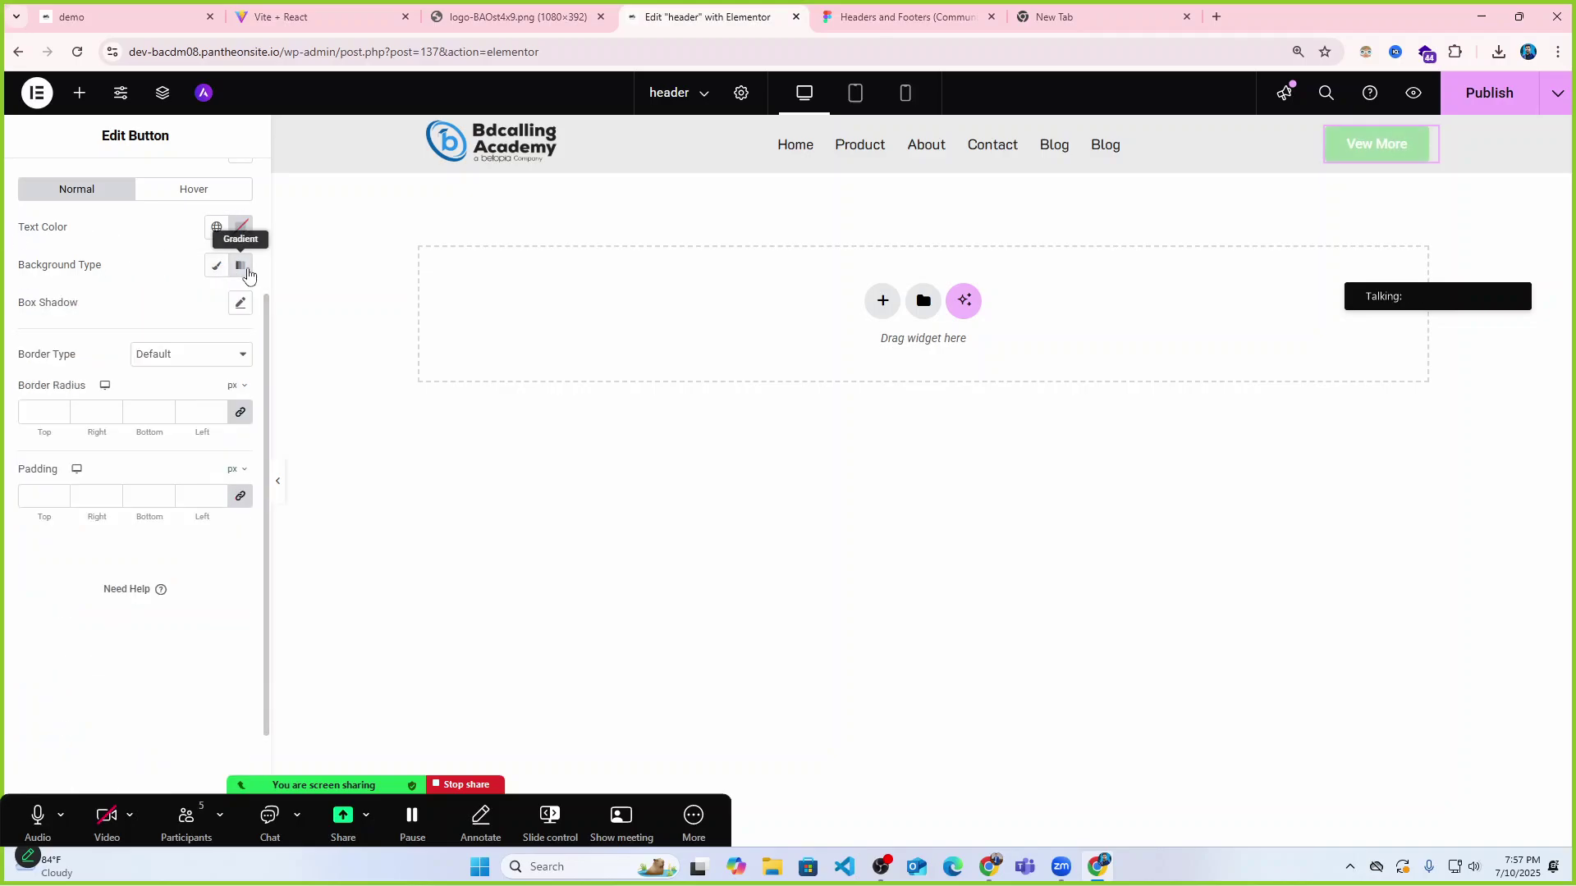
pyautogui.scroll(3, 205, 296)
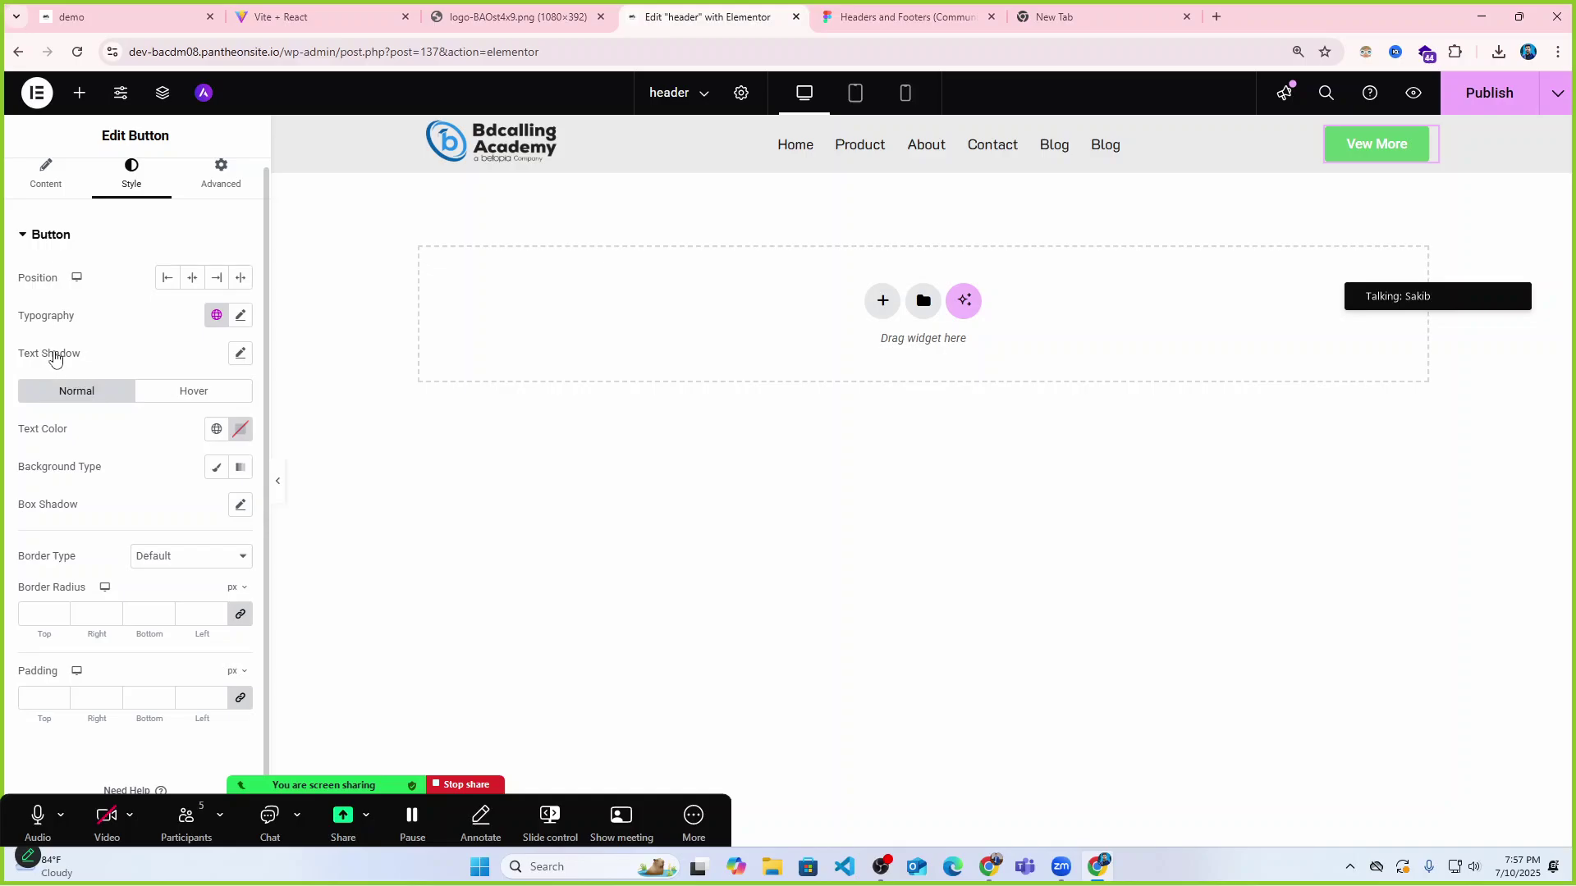
pyautogui.click(240, 467)
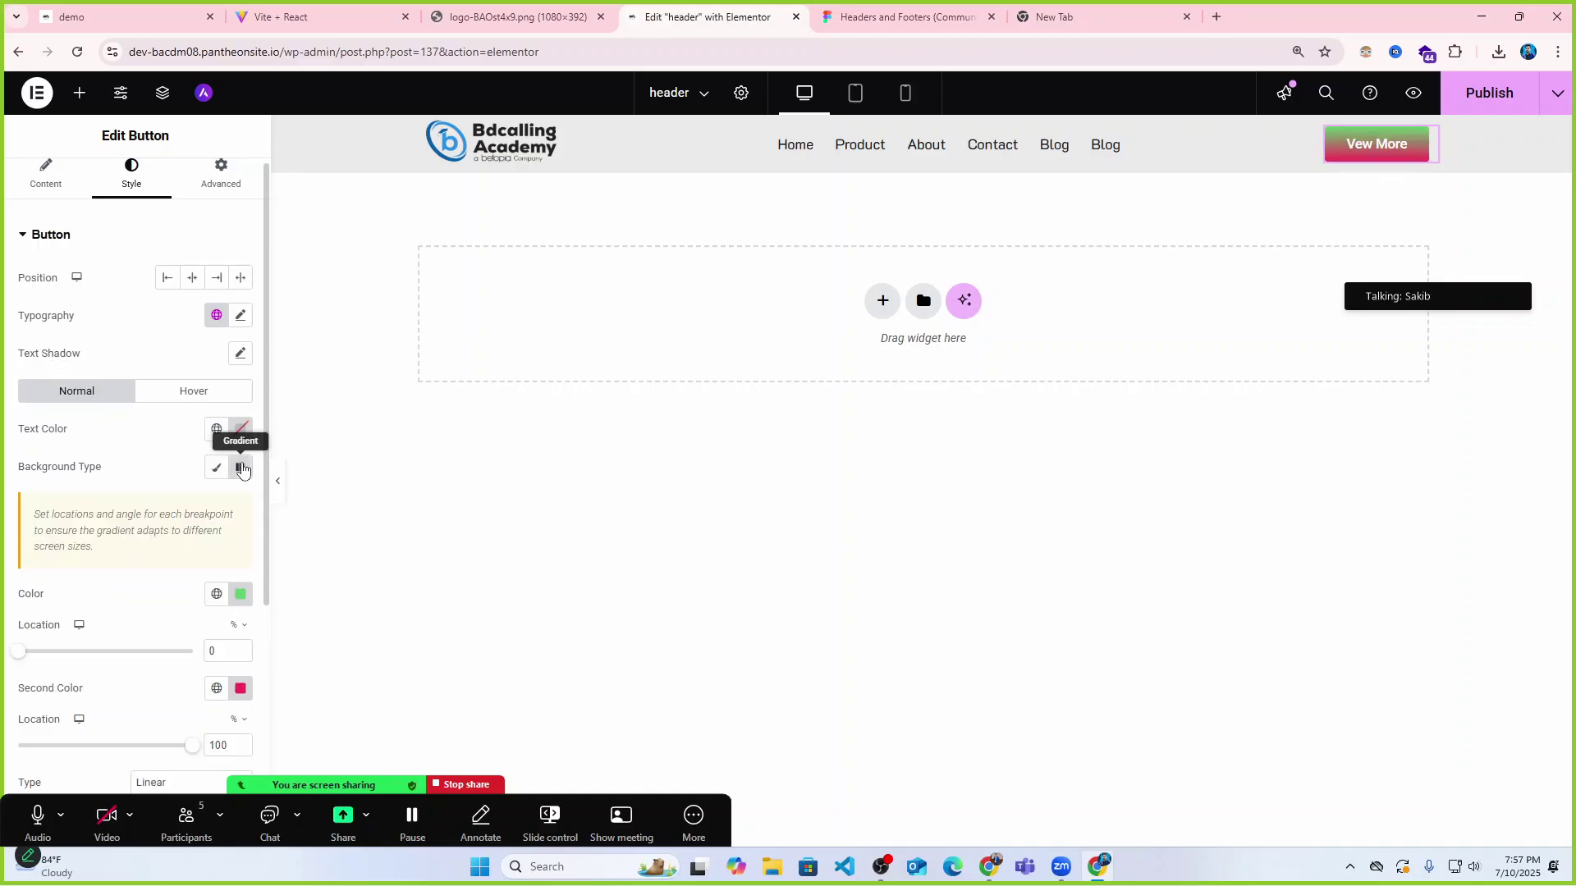
pyautogui.scroll(-2, 170, 490)
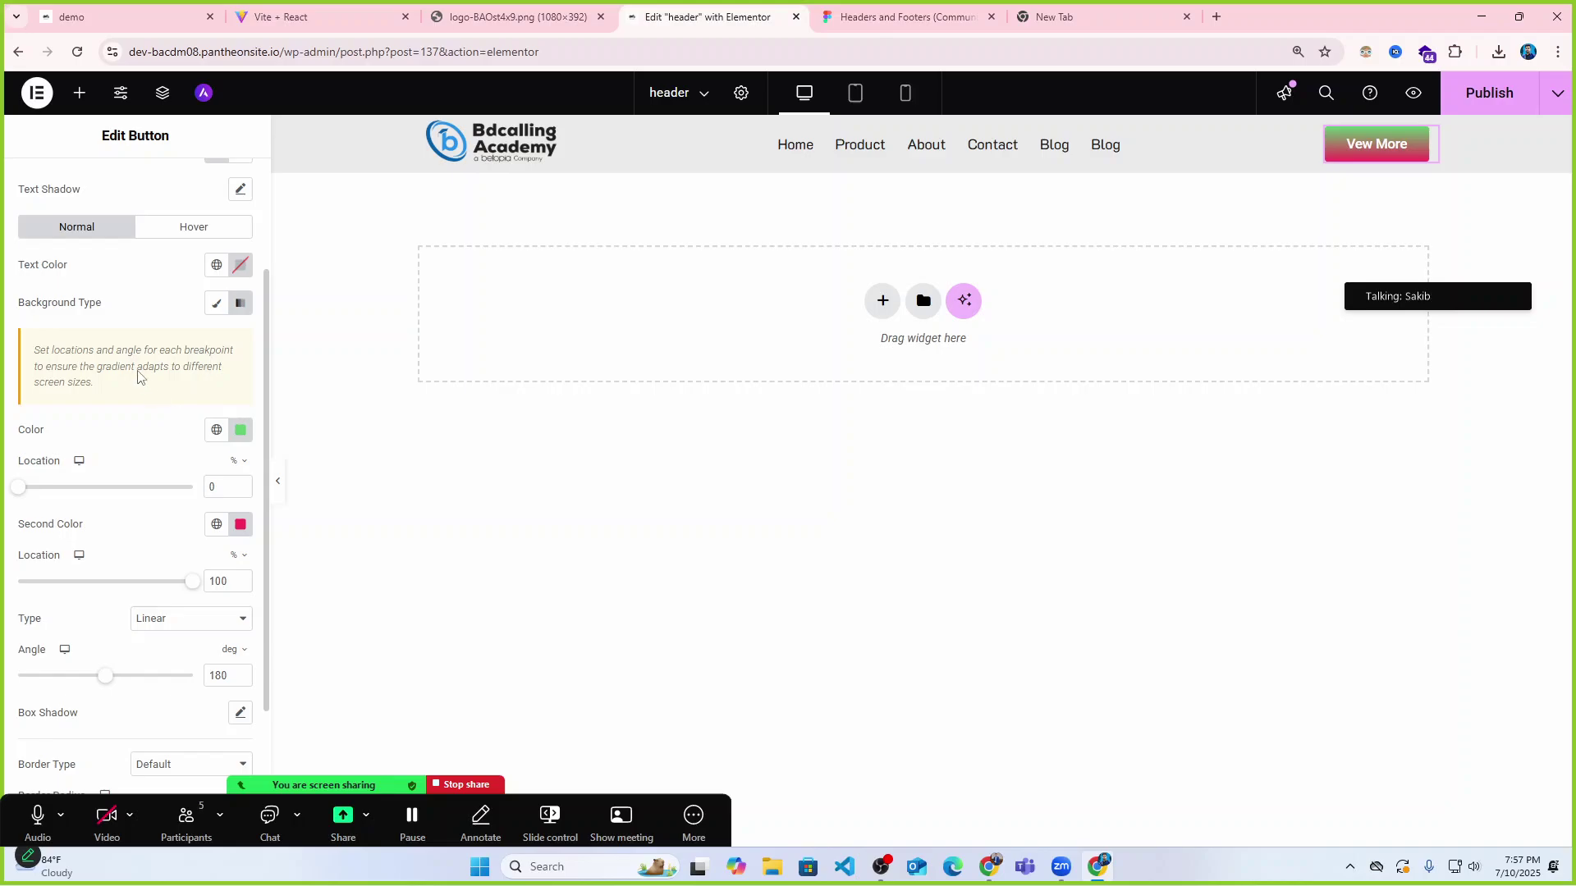
# Adjust the first gradient colour to pink and change the gradient type to Radial.
pyautogui.click(237, 430)
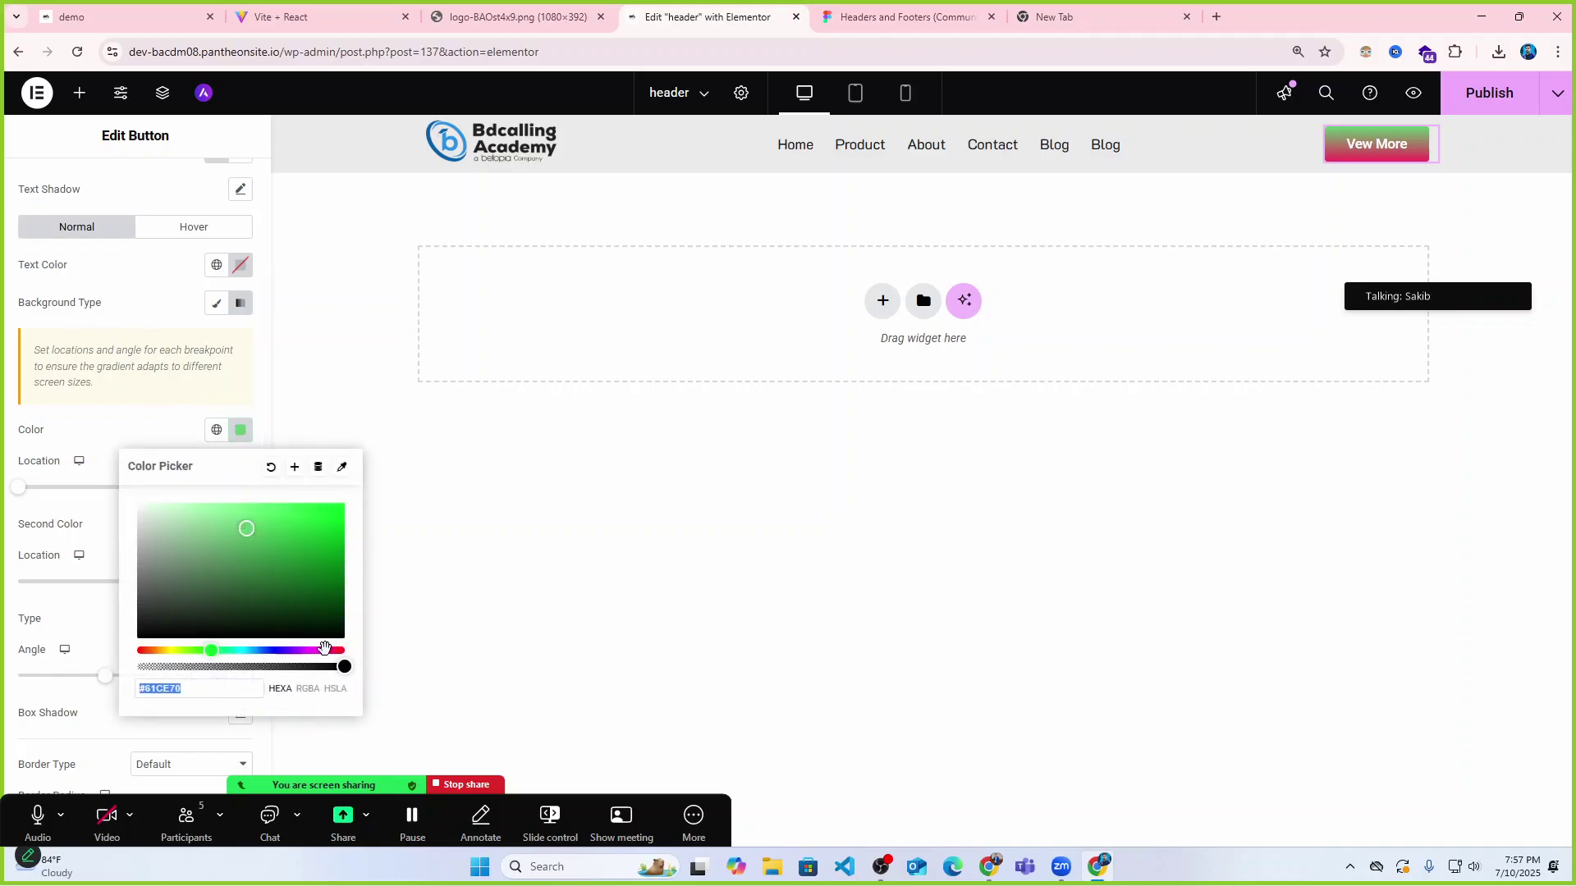
pyautogui.click(337, 650)
pyautogui.moveTo(282, 503); pyautogui.dragTo(270, 503)
pyautogui.click(207, 446)
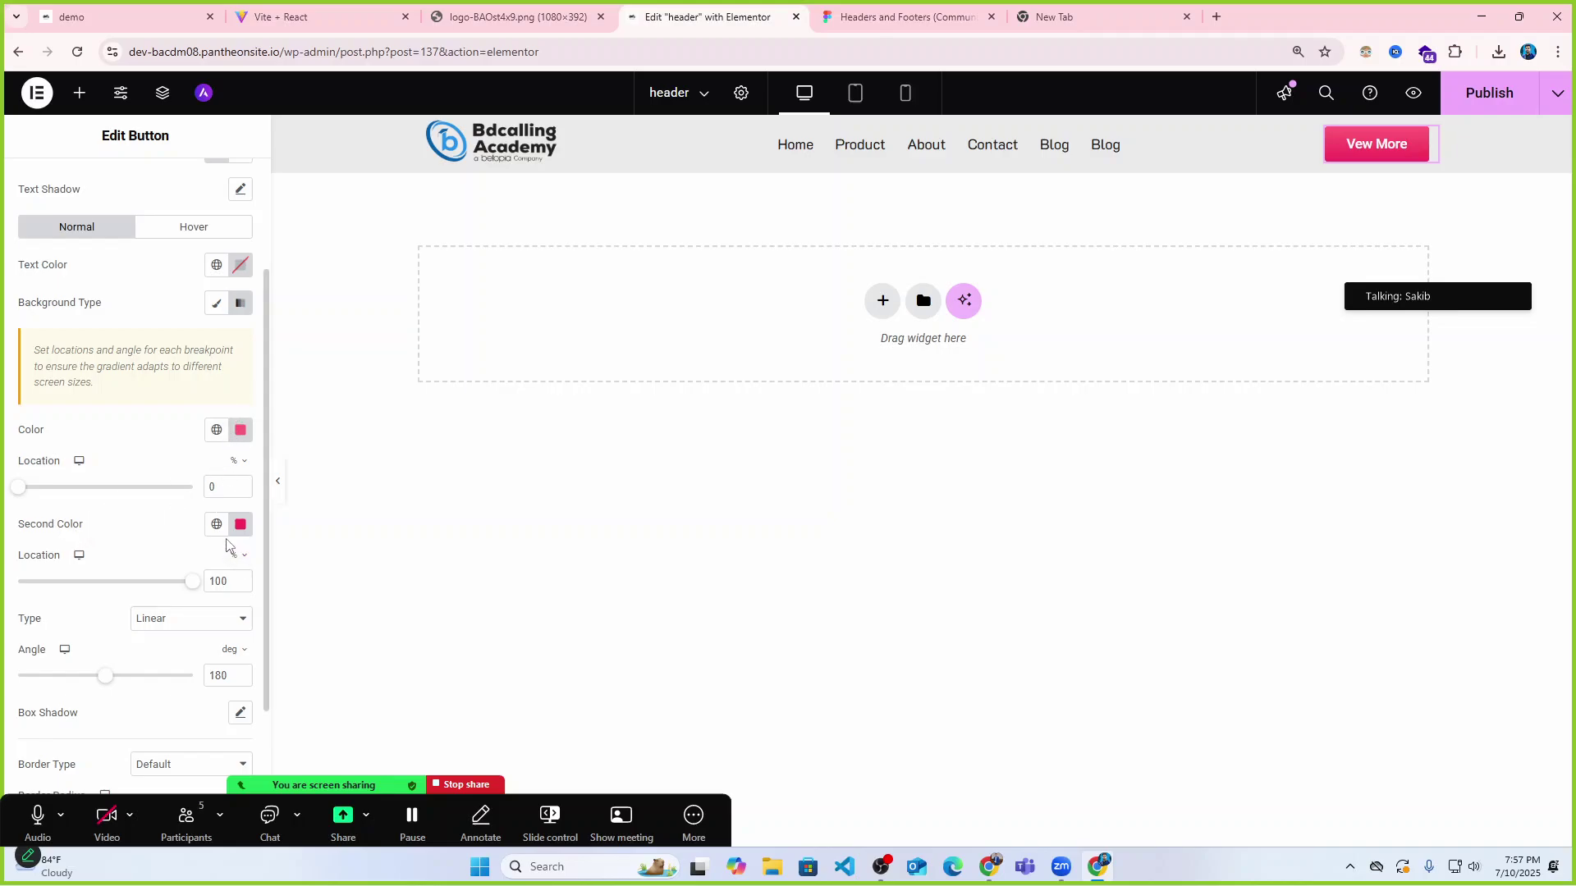
pyautogui.click(177, 622)
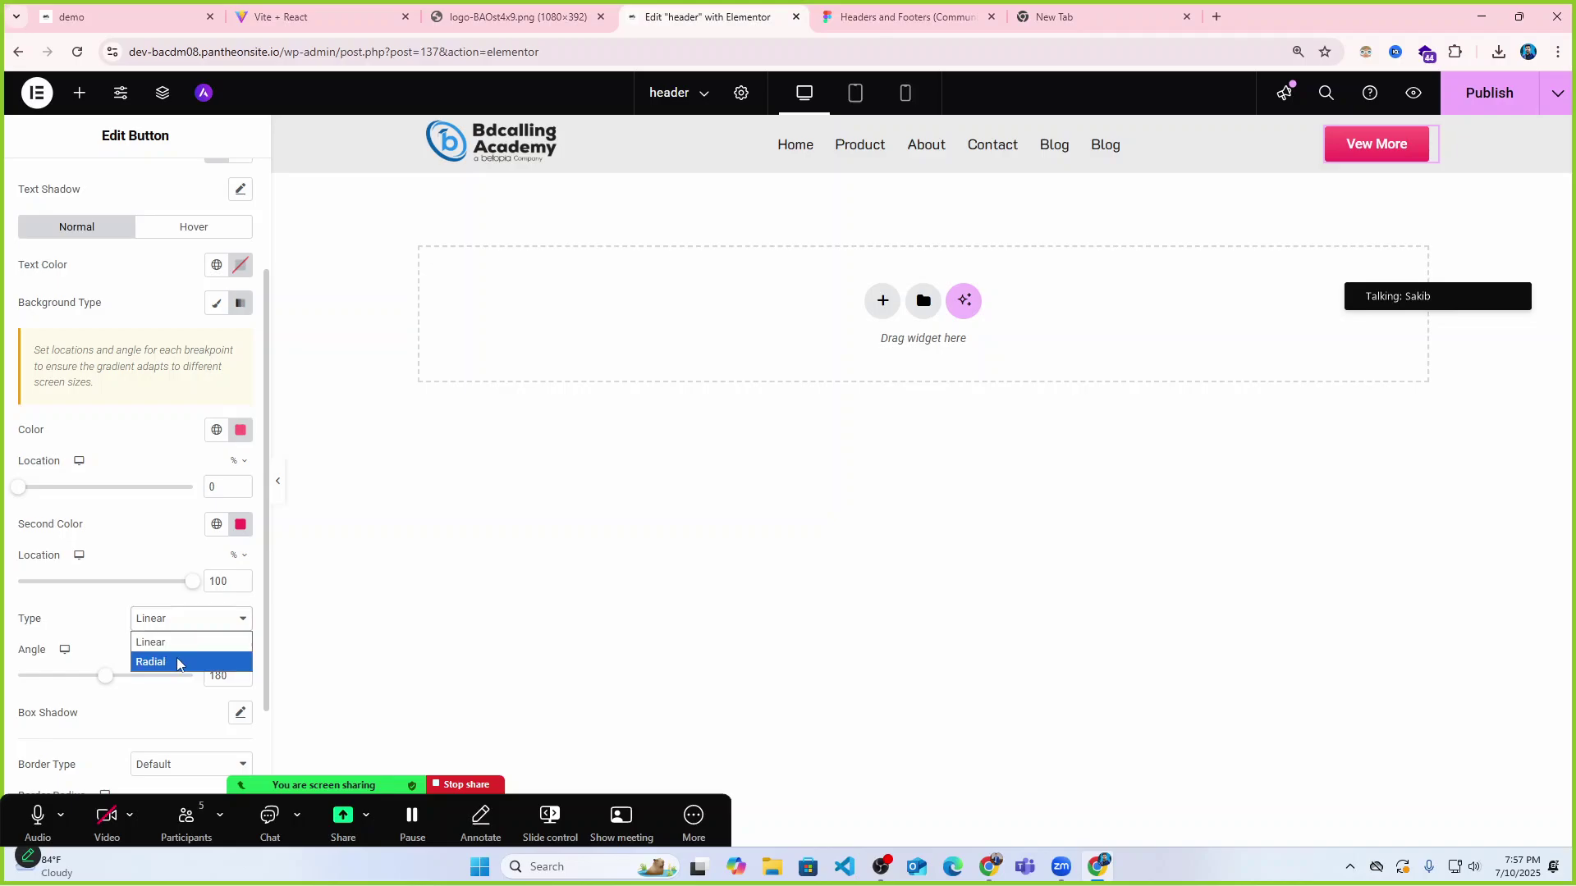
pyautogui.click(178, 662)
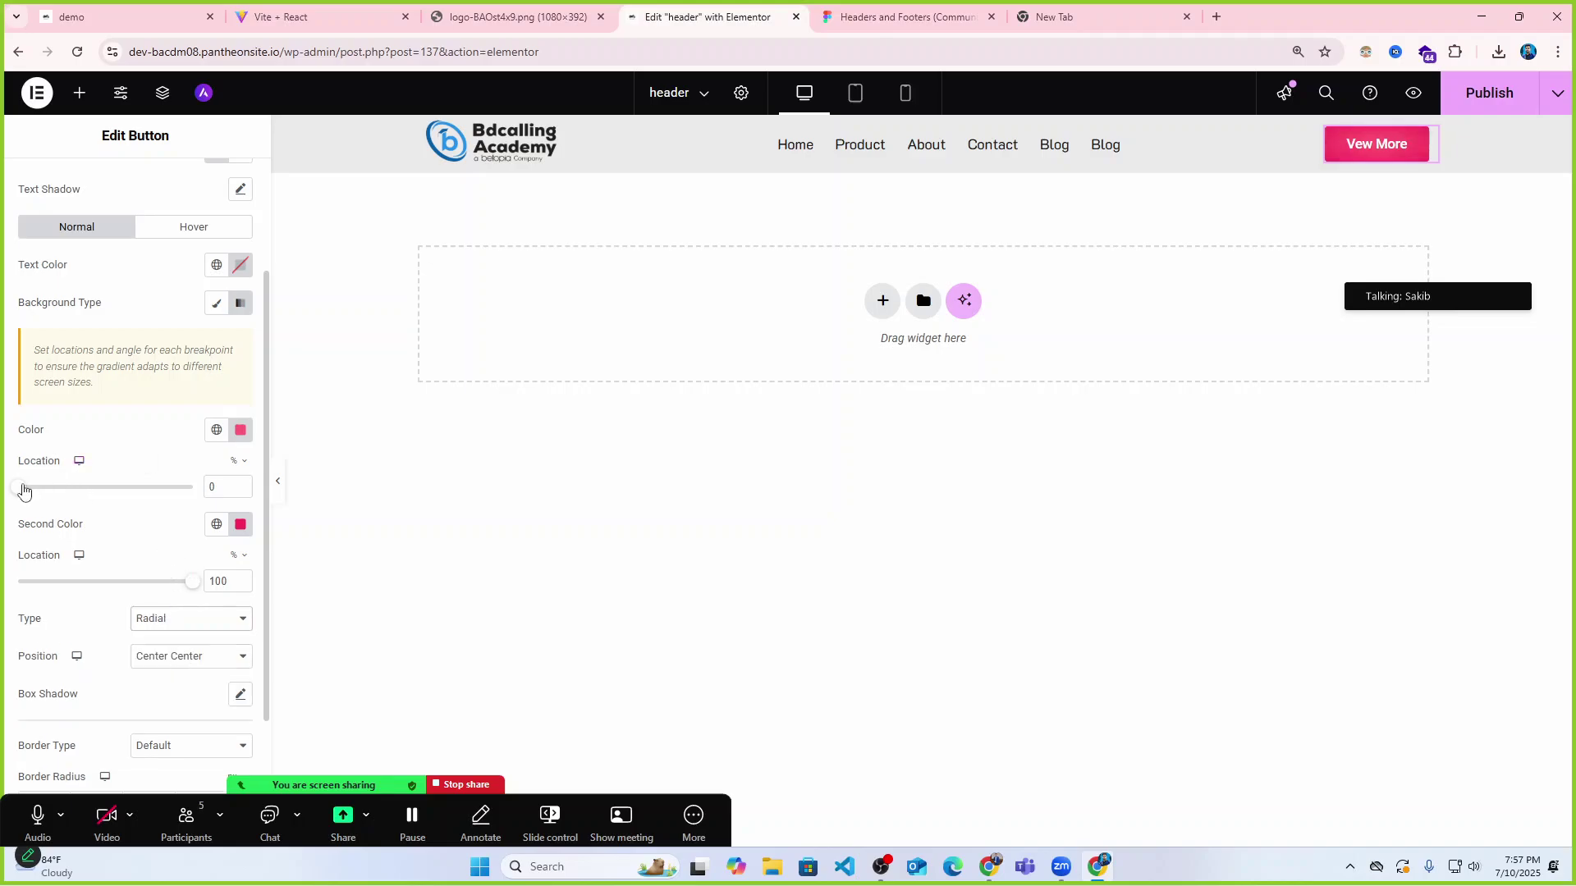
pyautogui.moveTo(20, 489)
pyautogui.mouseDown()
pyautogui.moveTo(115, 489)
pyautogui.moveTo(11, 489)
pyautogui.mouseUp()
# Try a darker first gradient colour, then undo to keep the original pink.
pyautogui.click(240, 429)
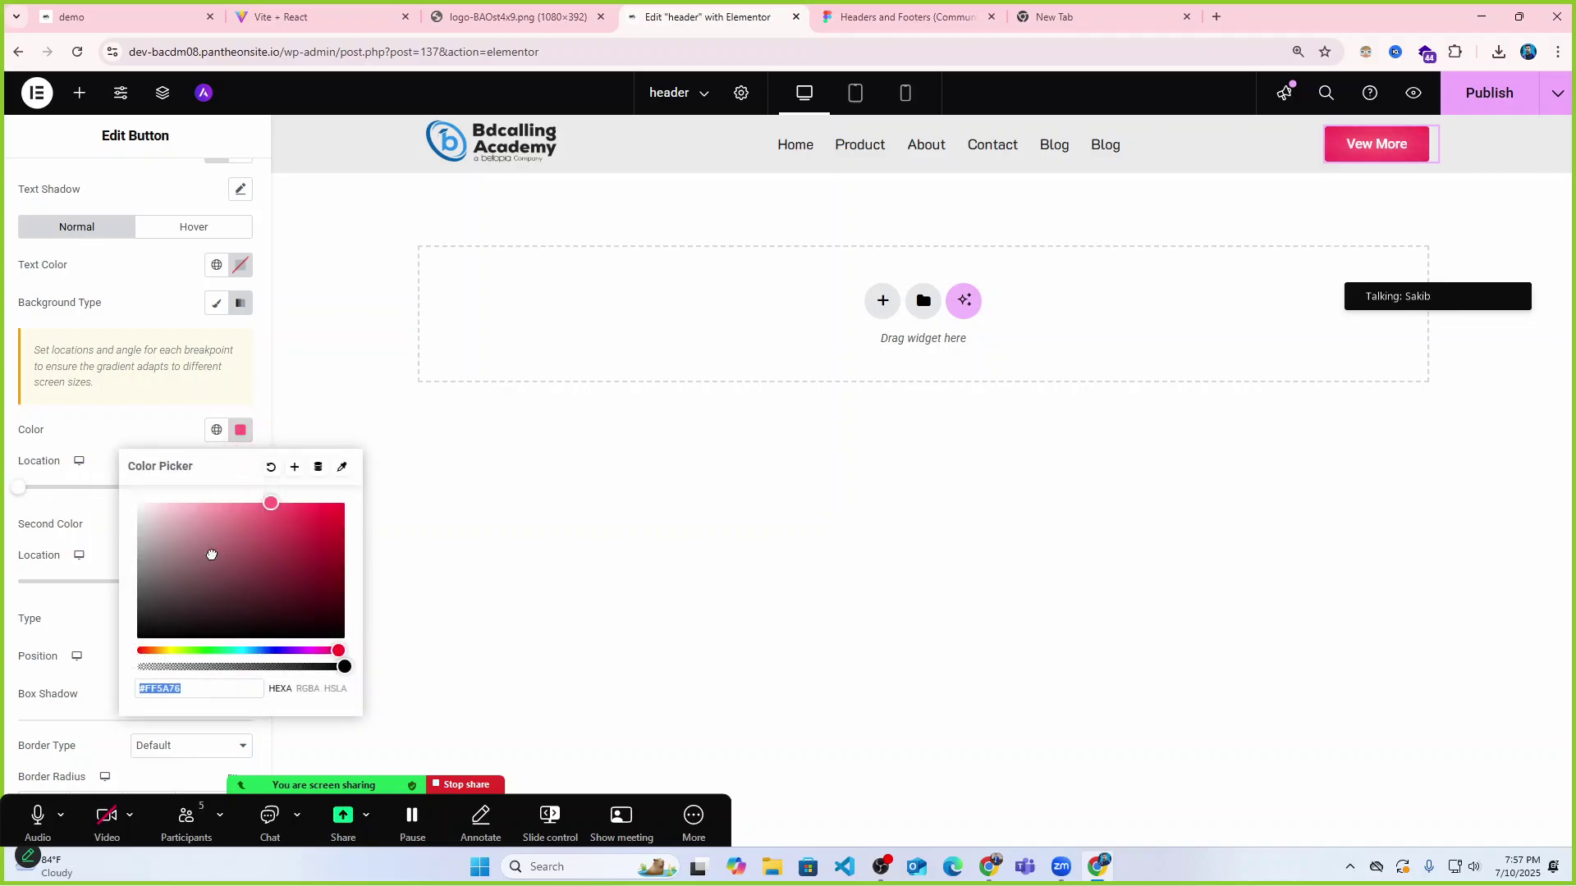
pyautogui.moveTo(211, 554); pyautogui.dragTo(177, 601)
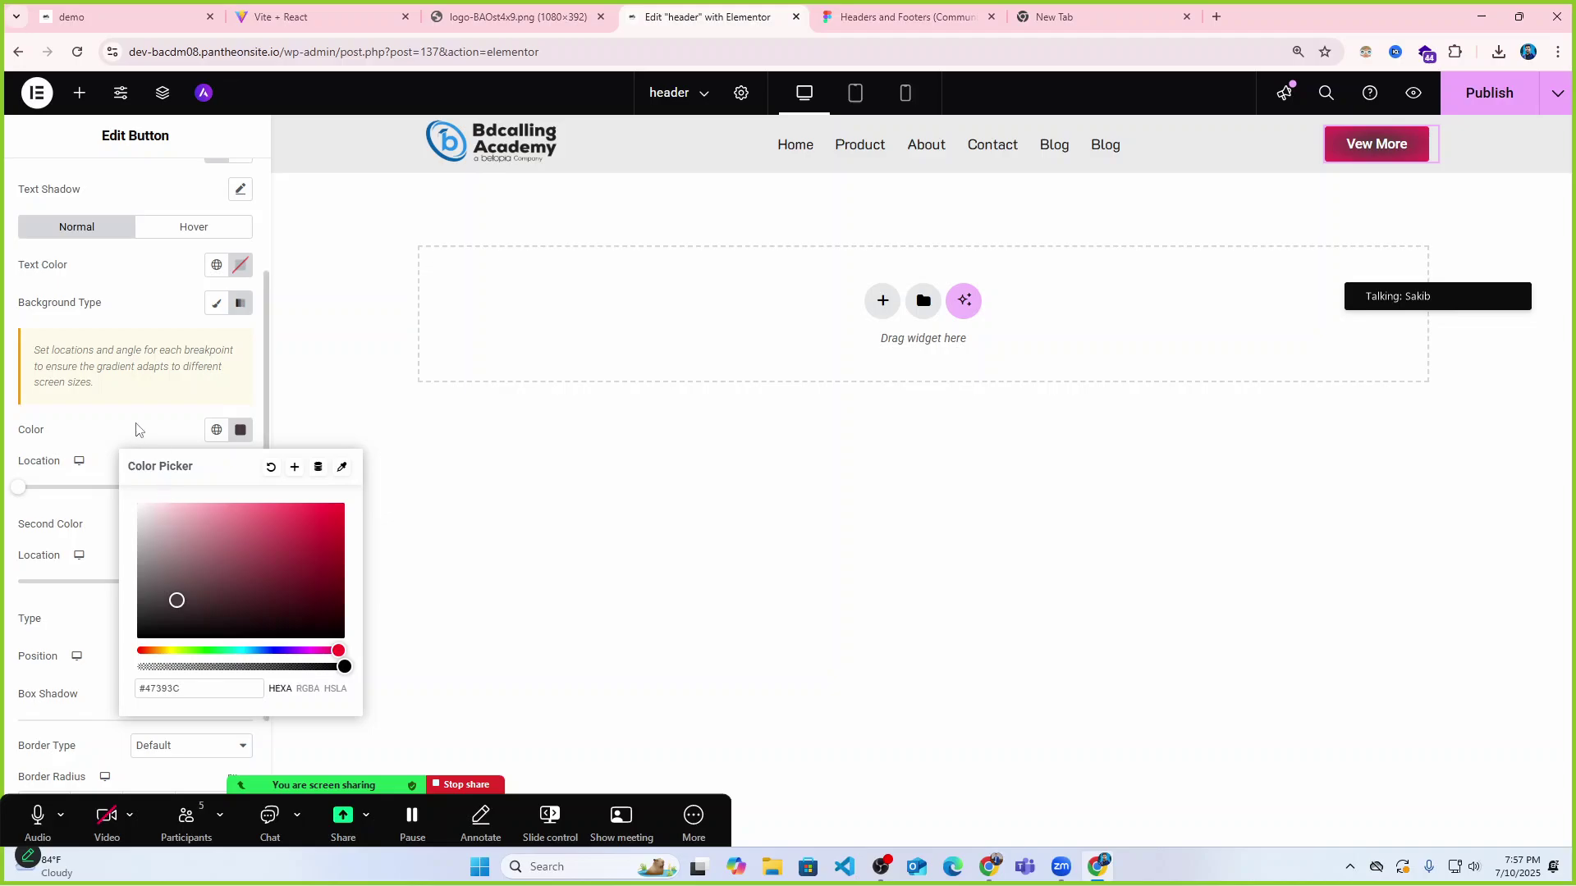
pyautogui.click(158, 429)
pyautogui.hotkey('ctrl', 'z')
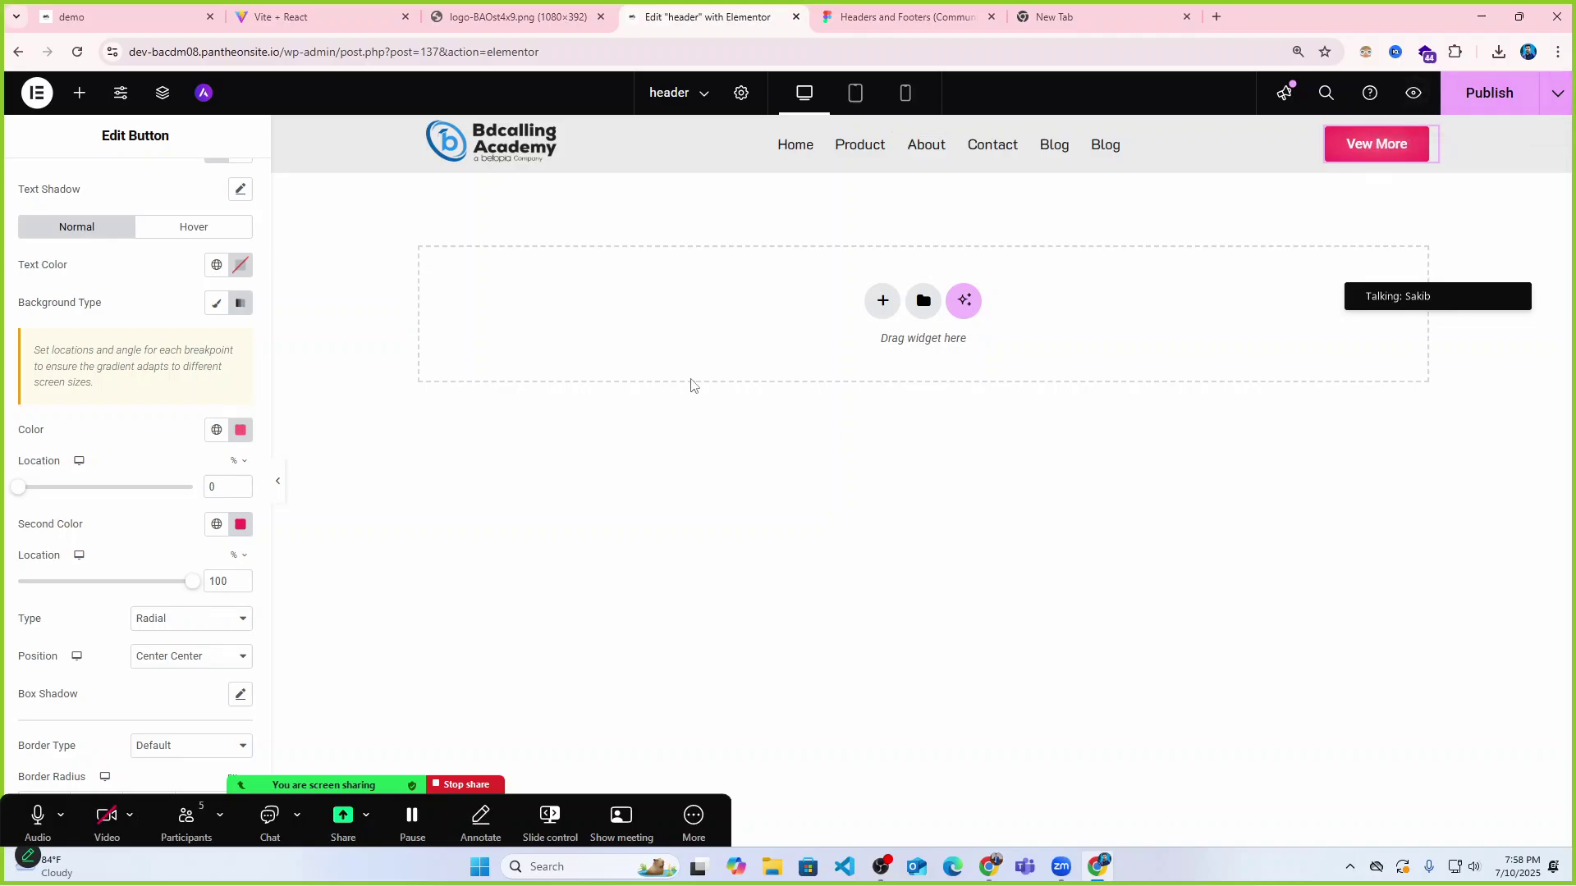
pyautogui.scroll(-3, 104, 458)
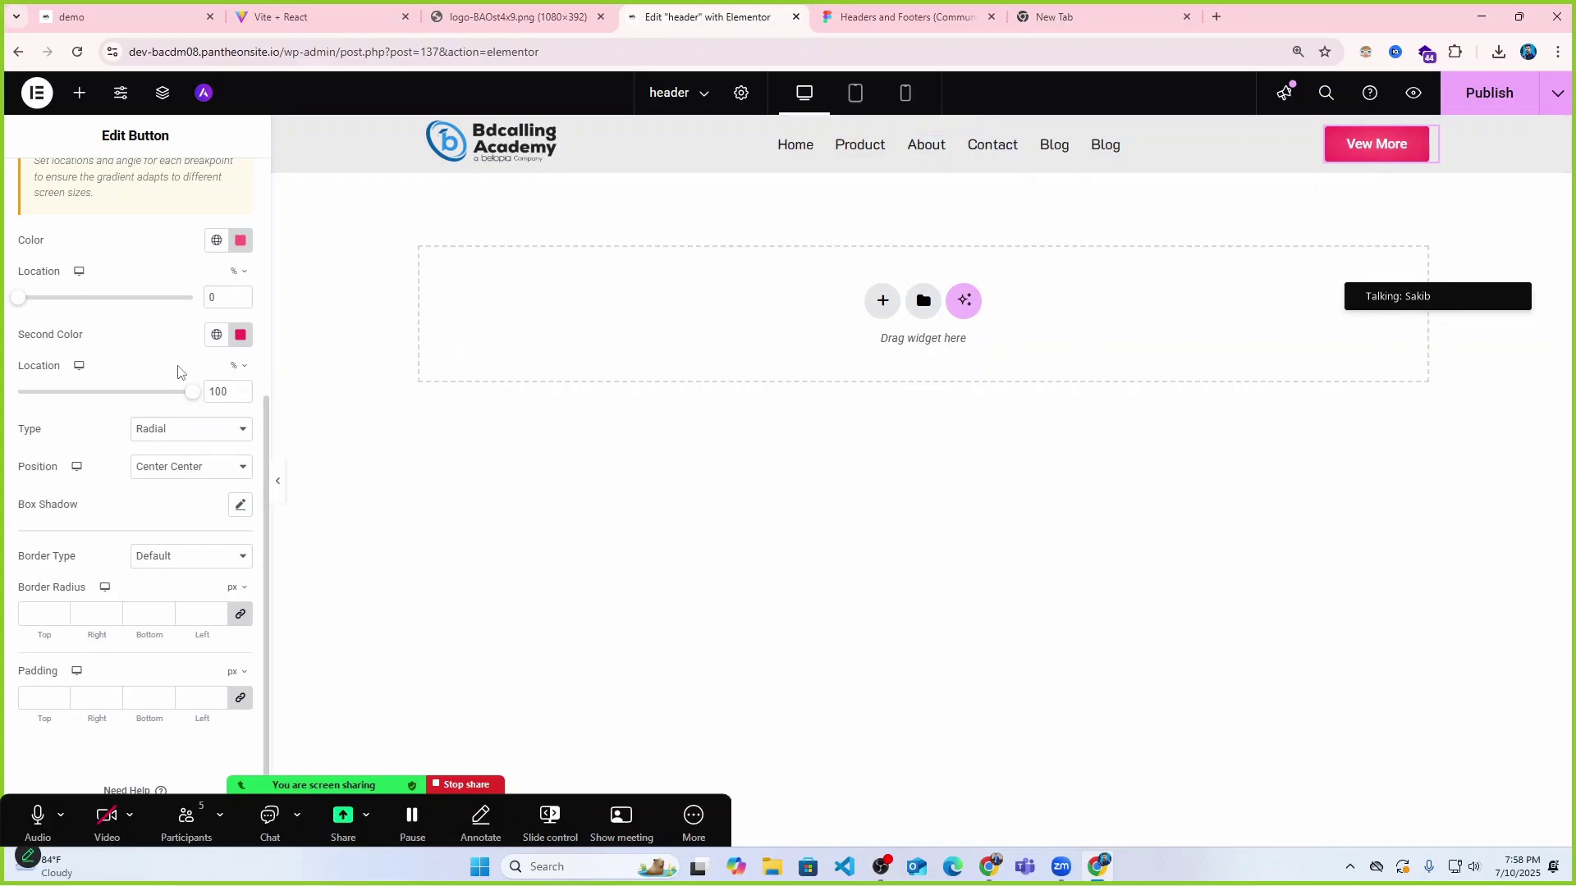
pyautogui.scroll(4, 183, 366)
# Unlink the padding sides and try 12 px top/bottom, 18 px left/right.
pyautogui.scroll(-4, 154, 439)
pyautogui.click(240, 700)
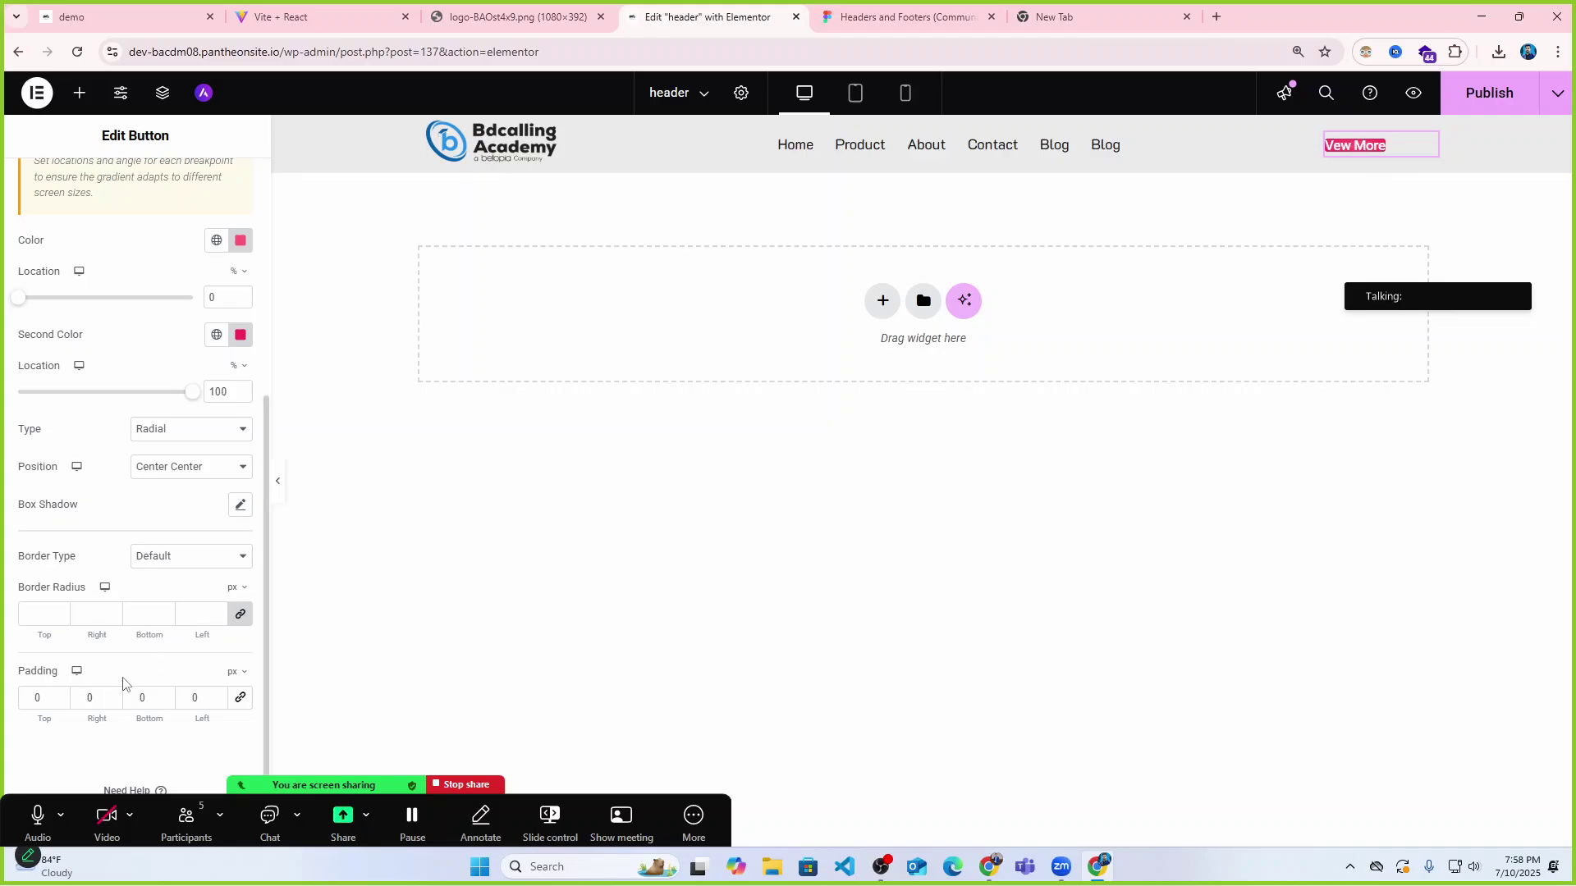
pyautogui.click(60, 694)
pyautogui.moveTo(59, 696); pyautogui.dragTo(16, 710)
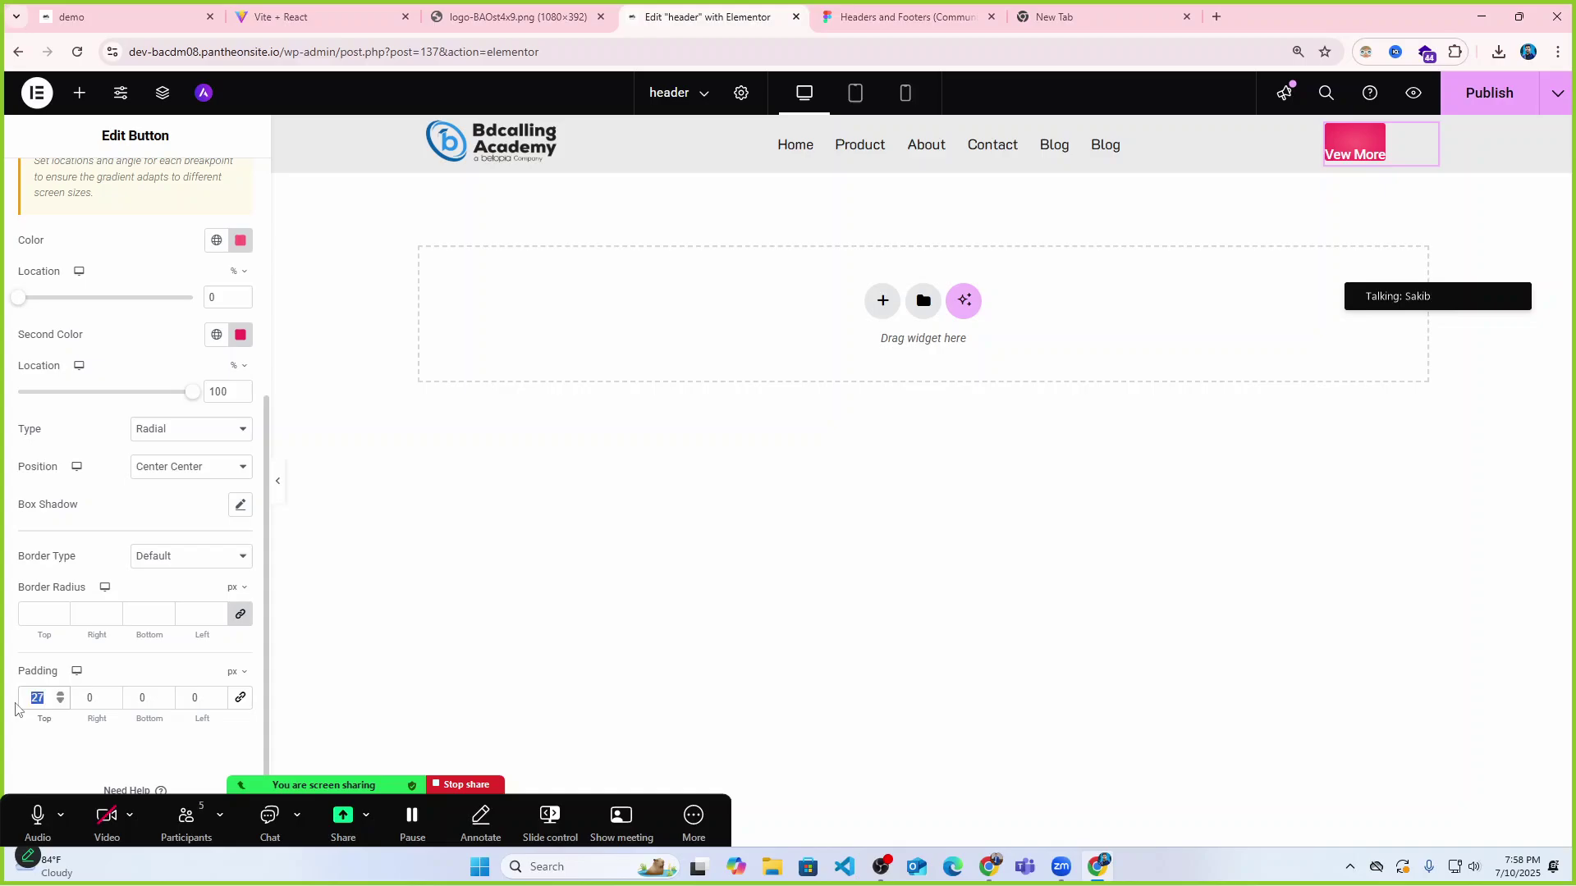
pyautogui.write('12')
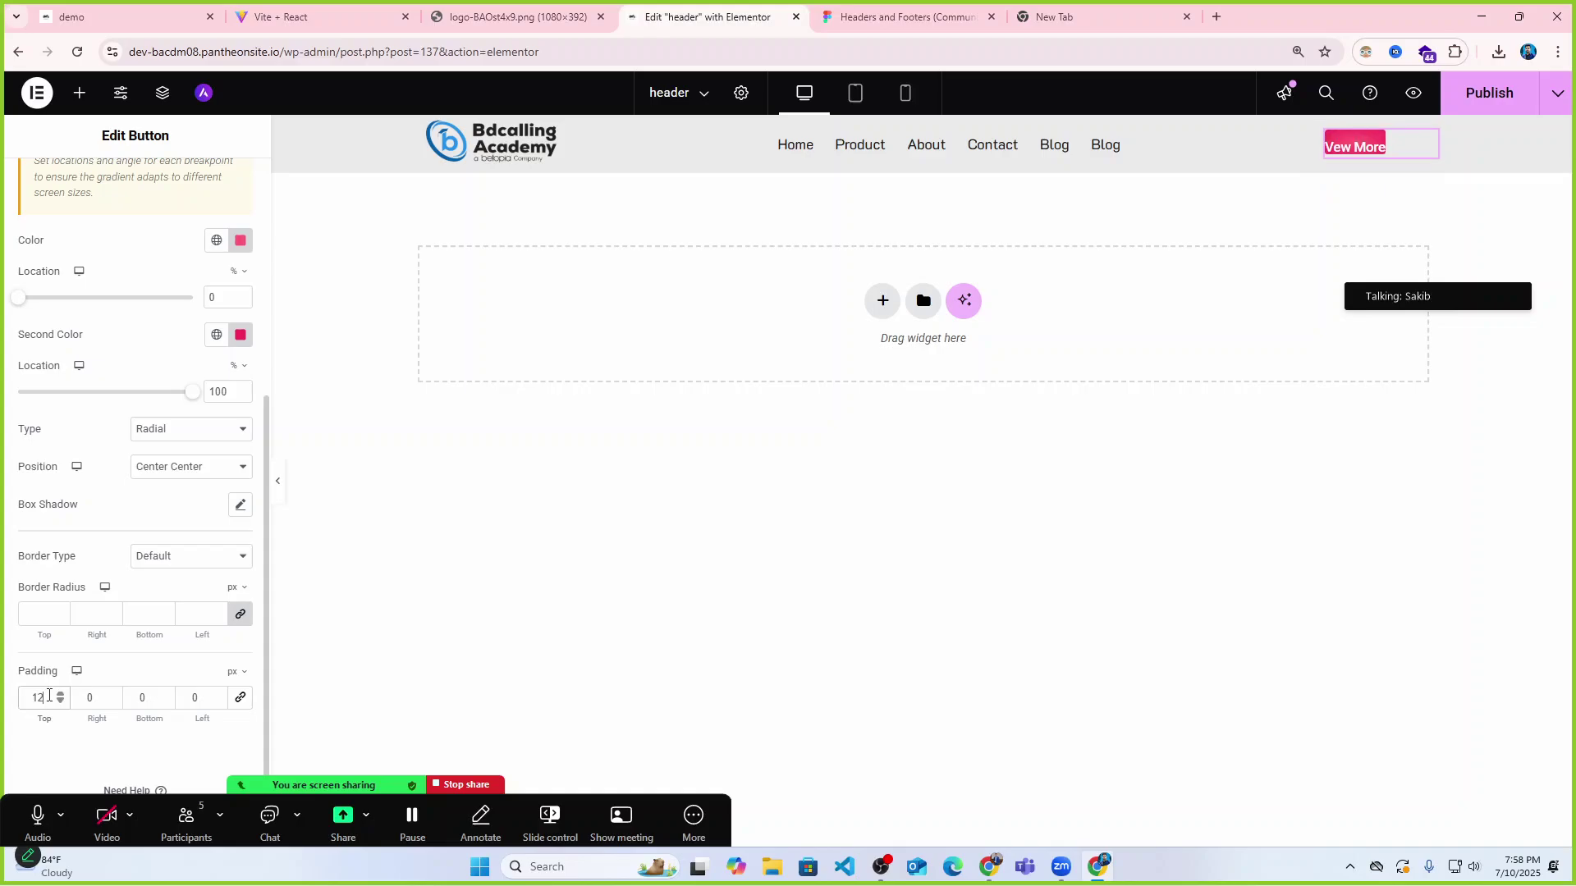
pyautogui.click(136, 698)
pyautogui.write('12')
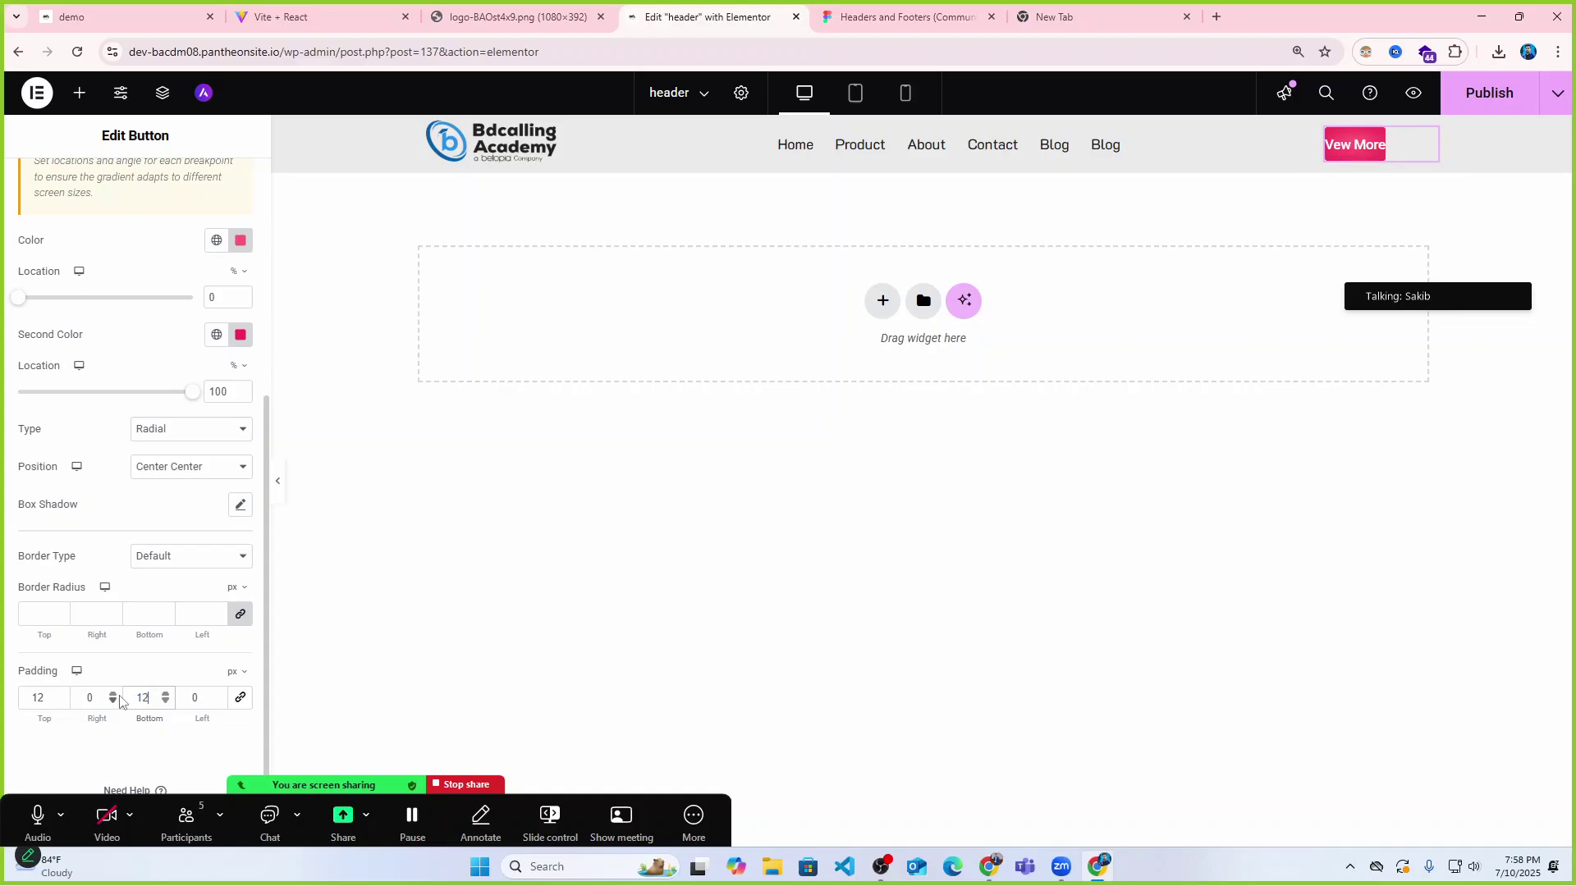
pyautogui.moveTo(89, 698); pyautogui.dragTo(98, 698)
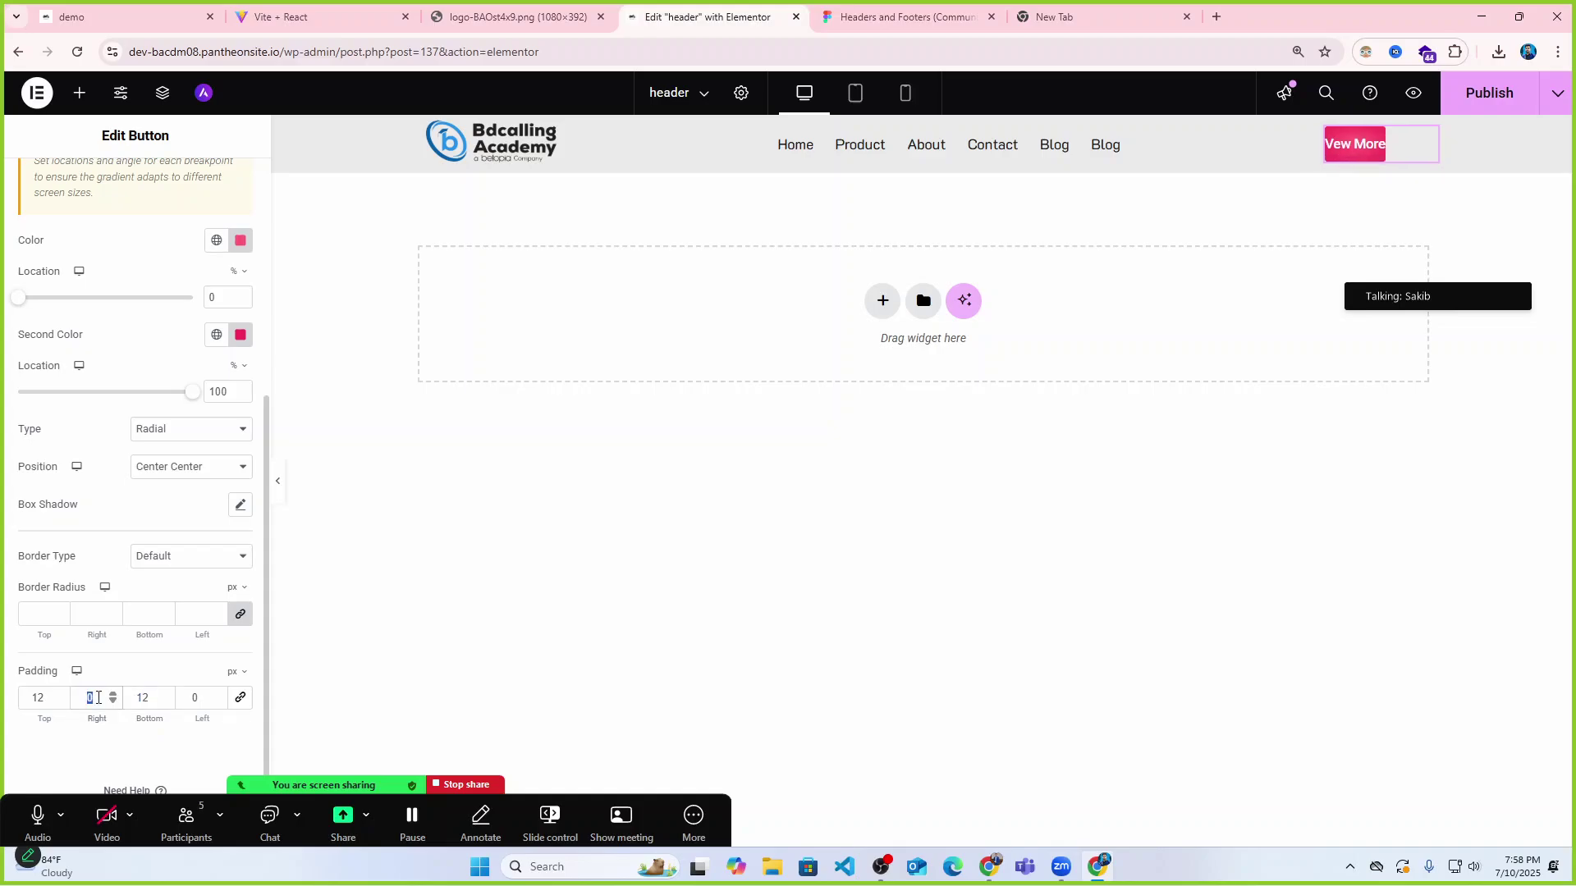
pyautogui.write('18')
pyautogui.click(201, 696)
pyautogui.write('18')
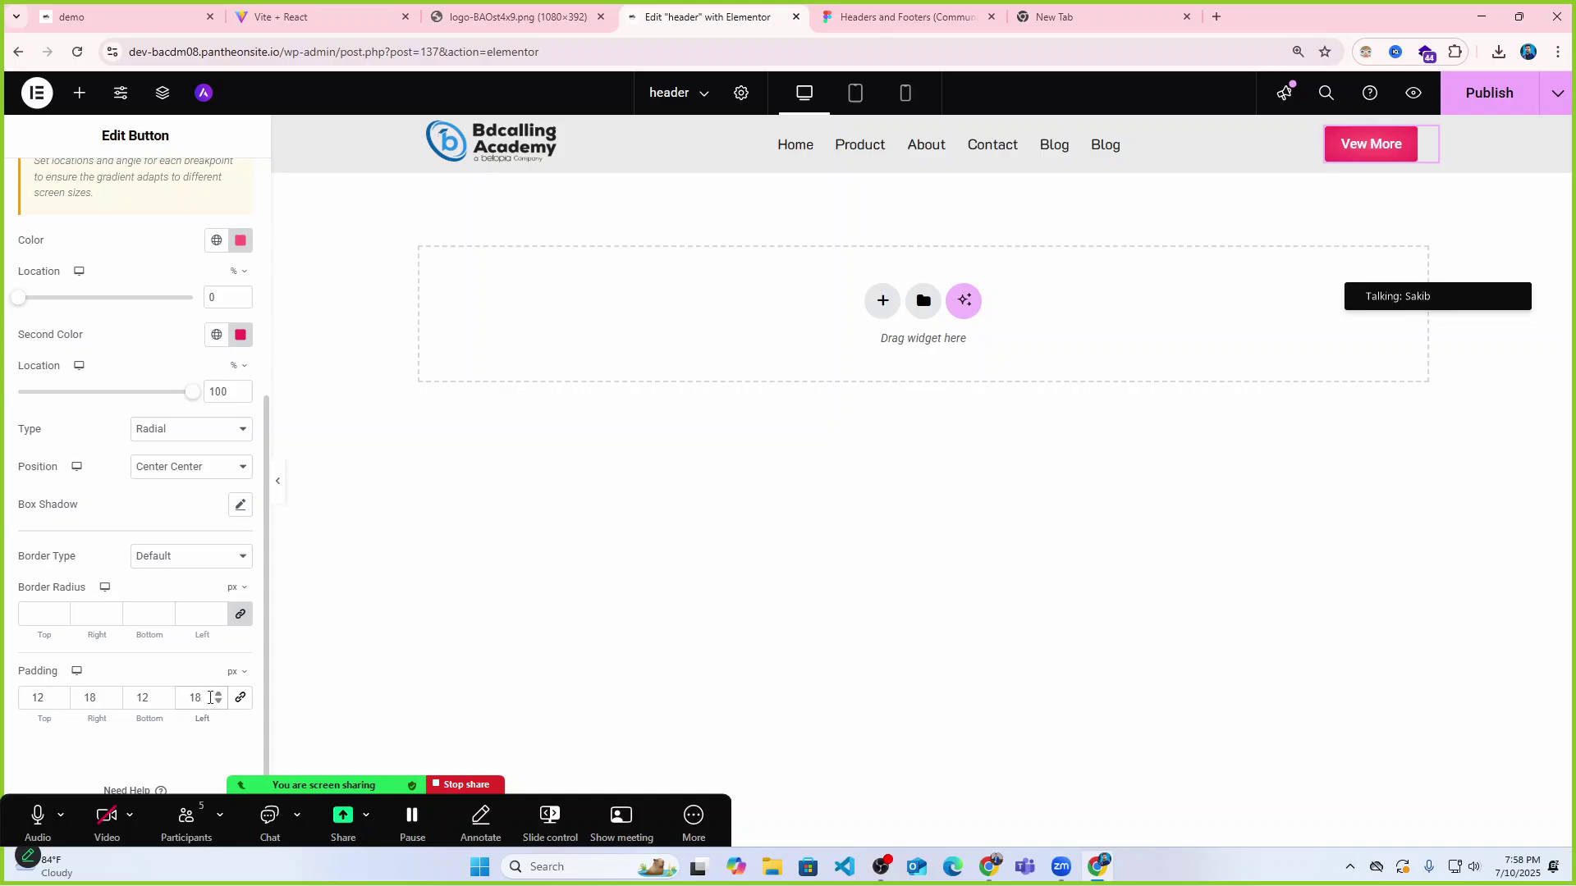
# Finalize the padding at 24 px left/right and 14 px top/bottom.
pyautogui.moveTo(207, 698); pyautogui.dragTo(79, 704)
pyautogui.write('2424')
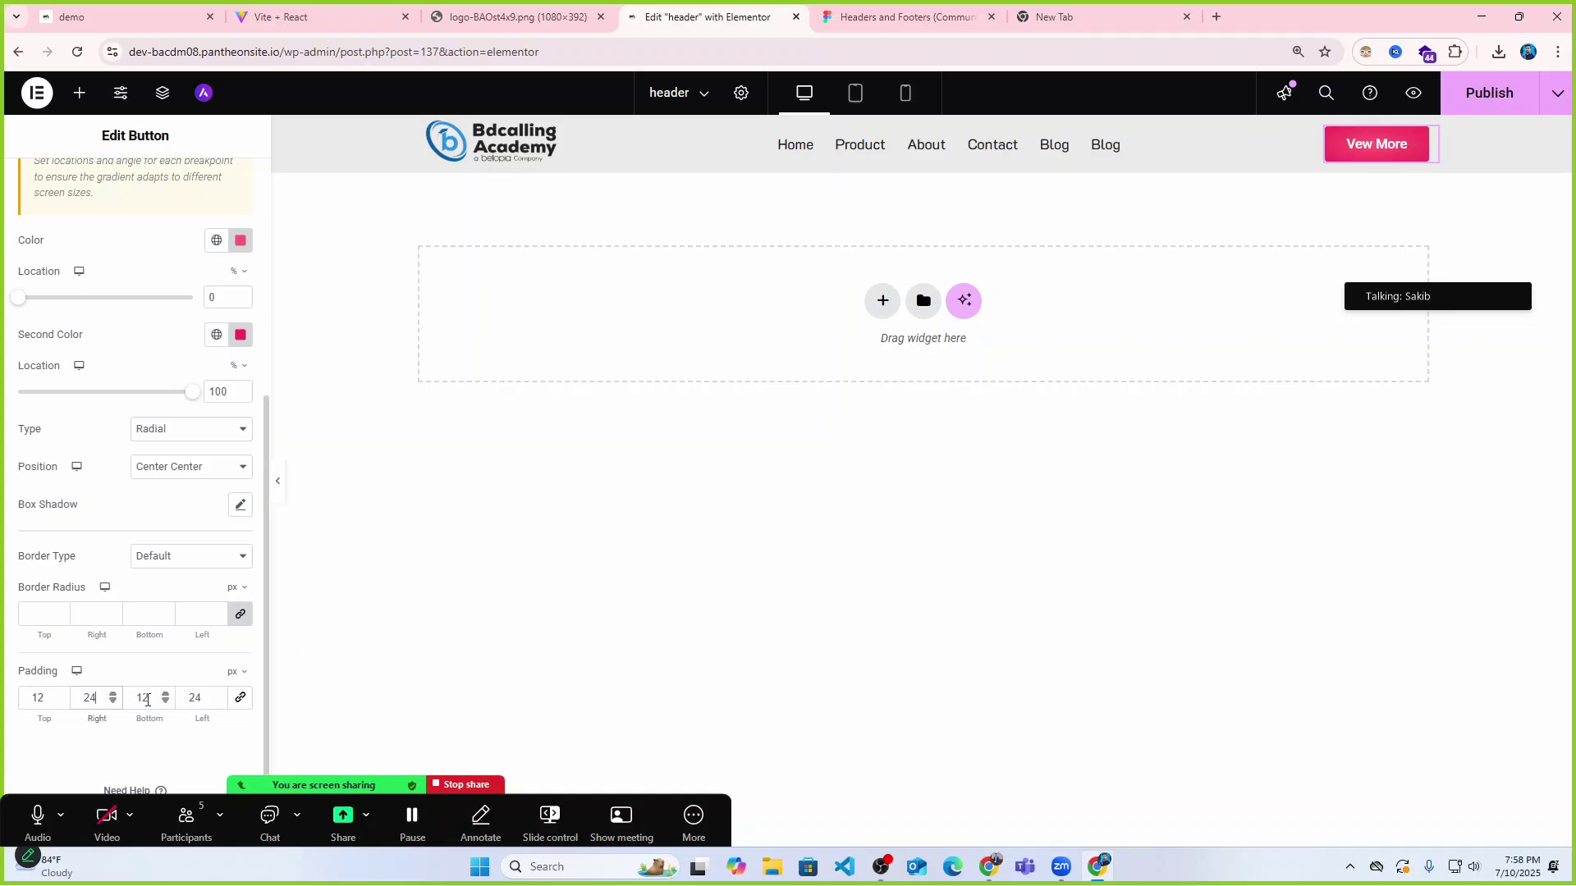
pyautogui.moveTo(152, 698); pyautogui.dragTo(32, 696)
pyautogui.write('1818')
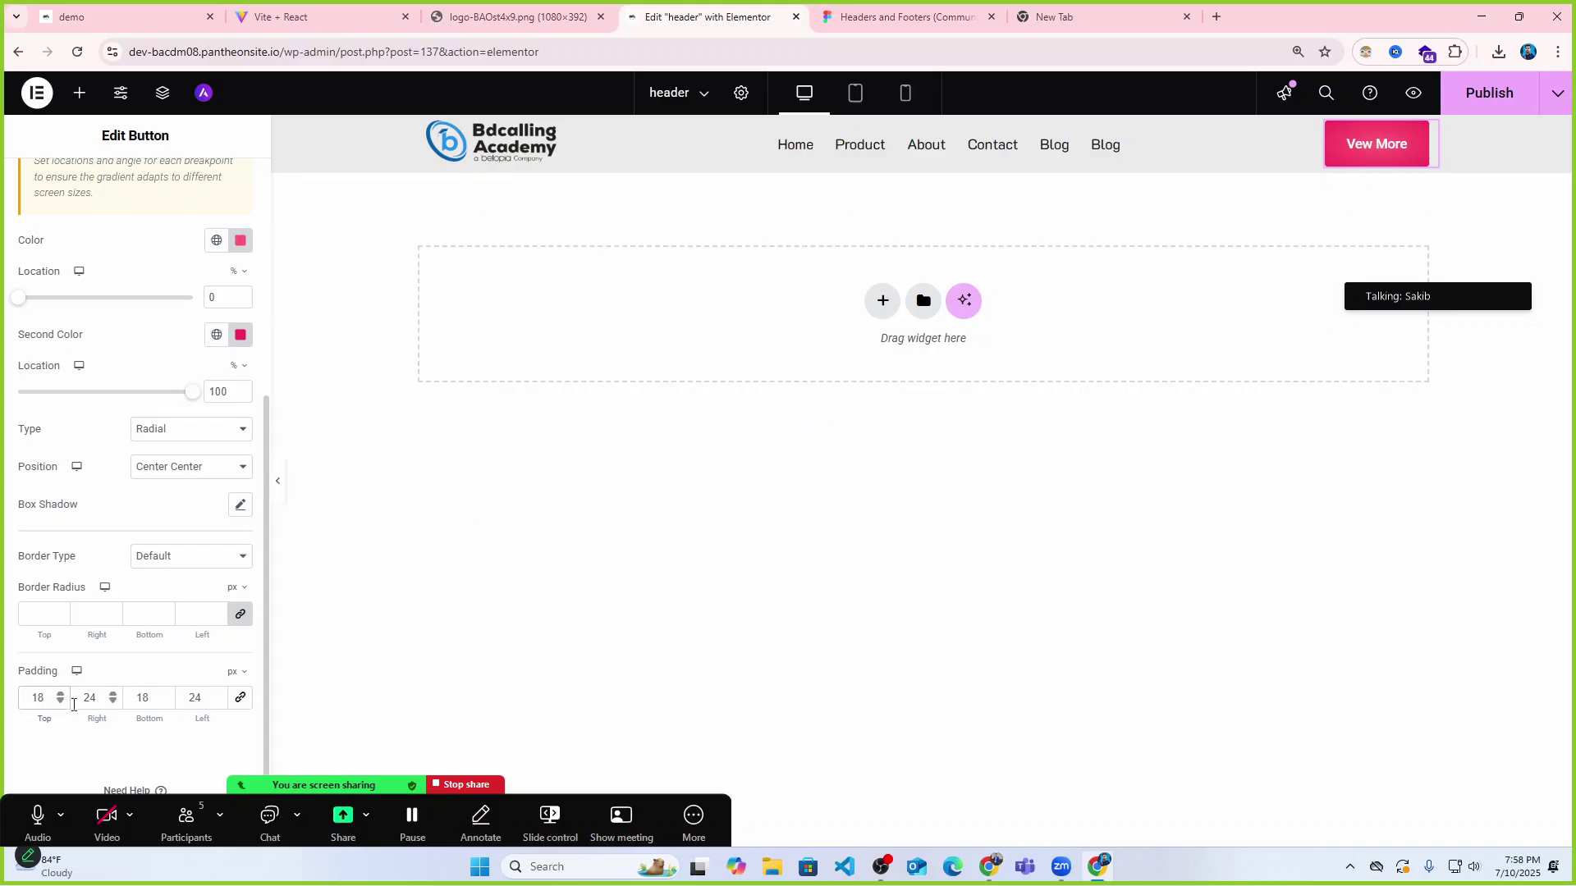
pyautogui.doubleClick(40, 697)
pyautogui.write('14')
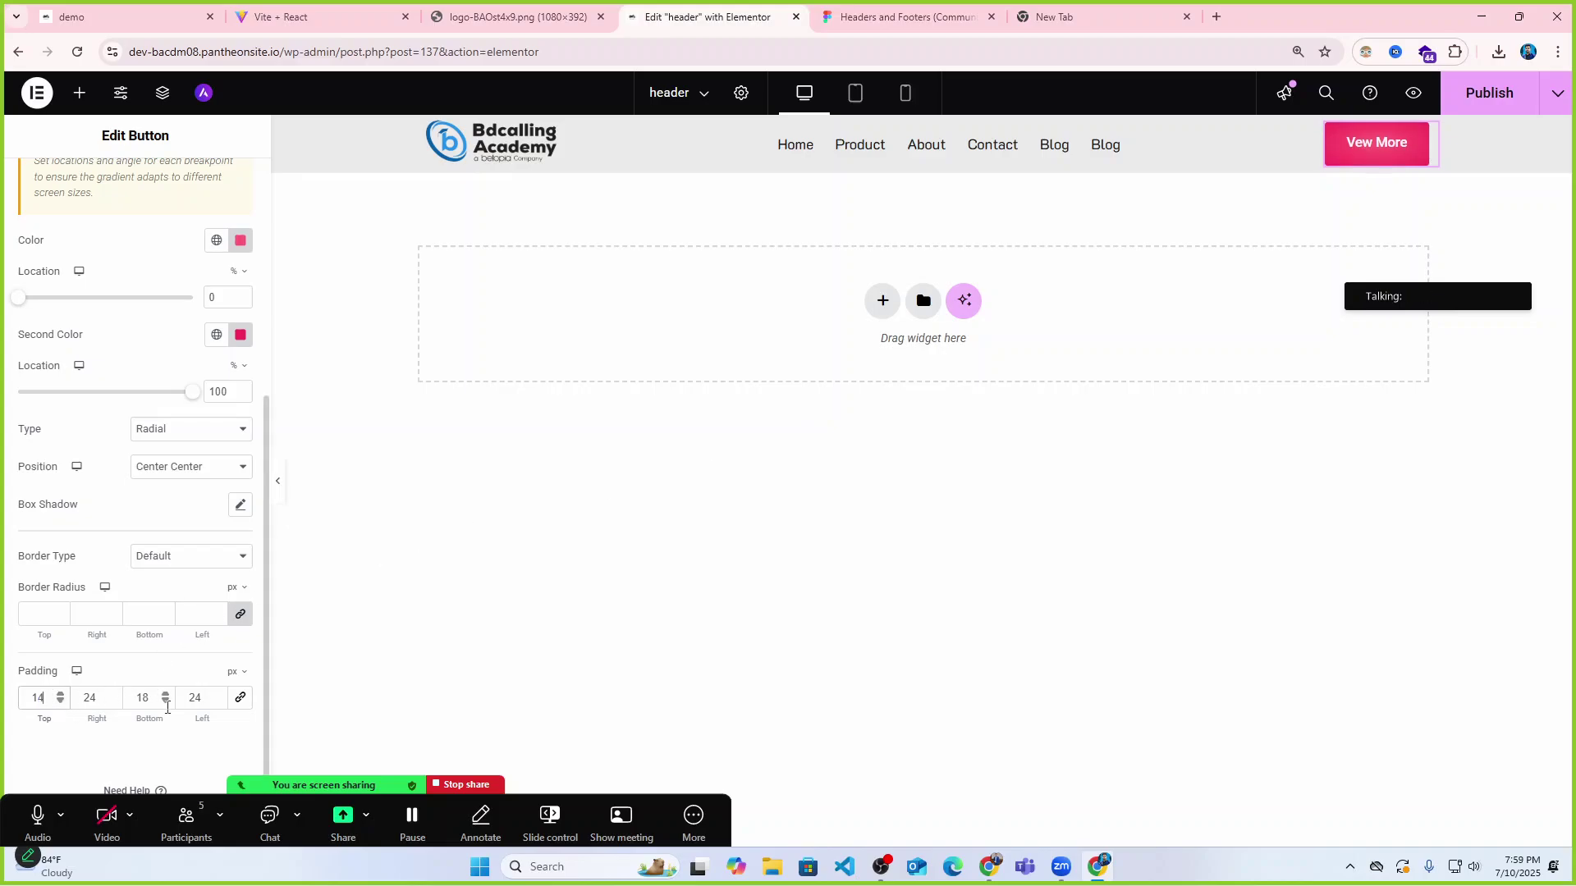
pyautogui.doubleClick(144, 698)
pyautogui.write('14')
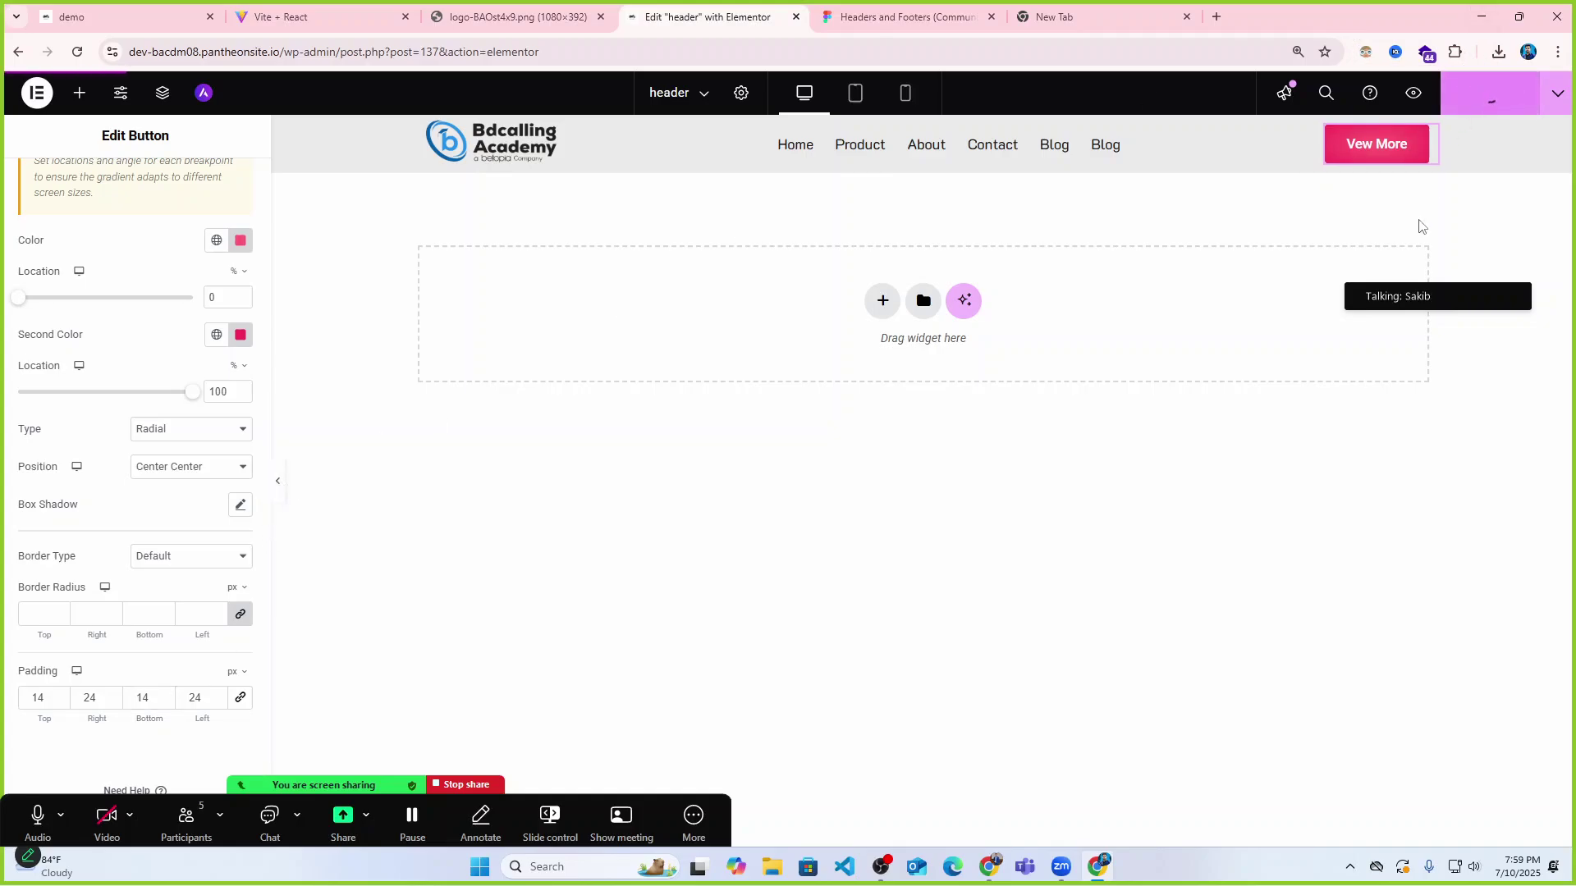
# Reload the live demo site to show the pink View More header, then test Product and Home links.
pyautogui.click(279, 16)
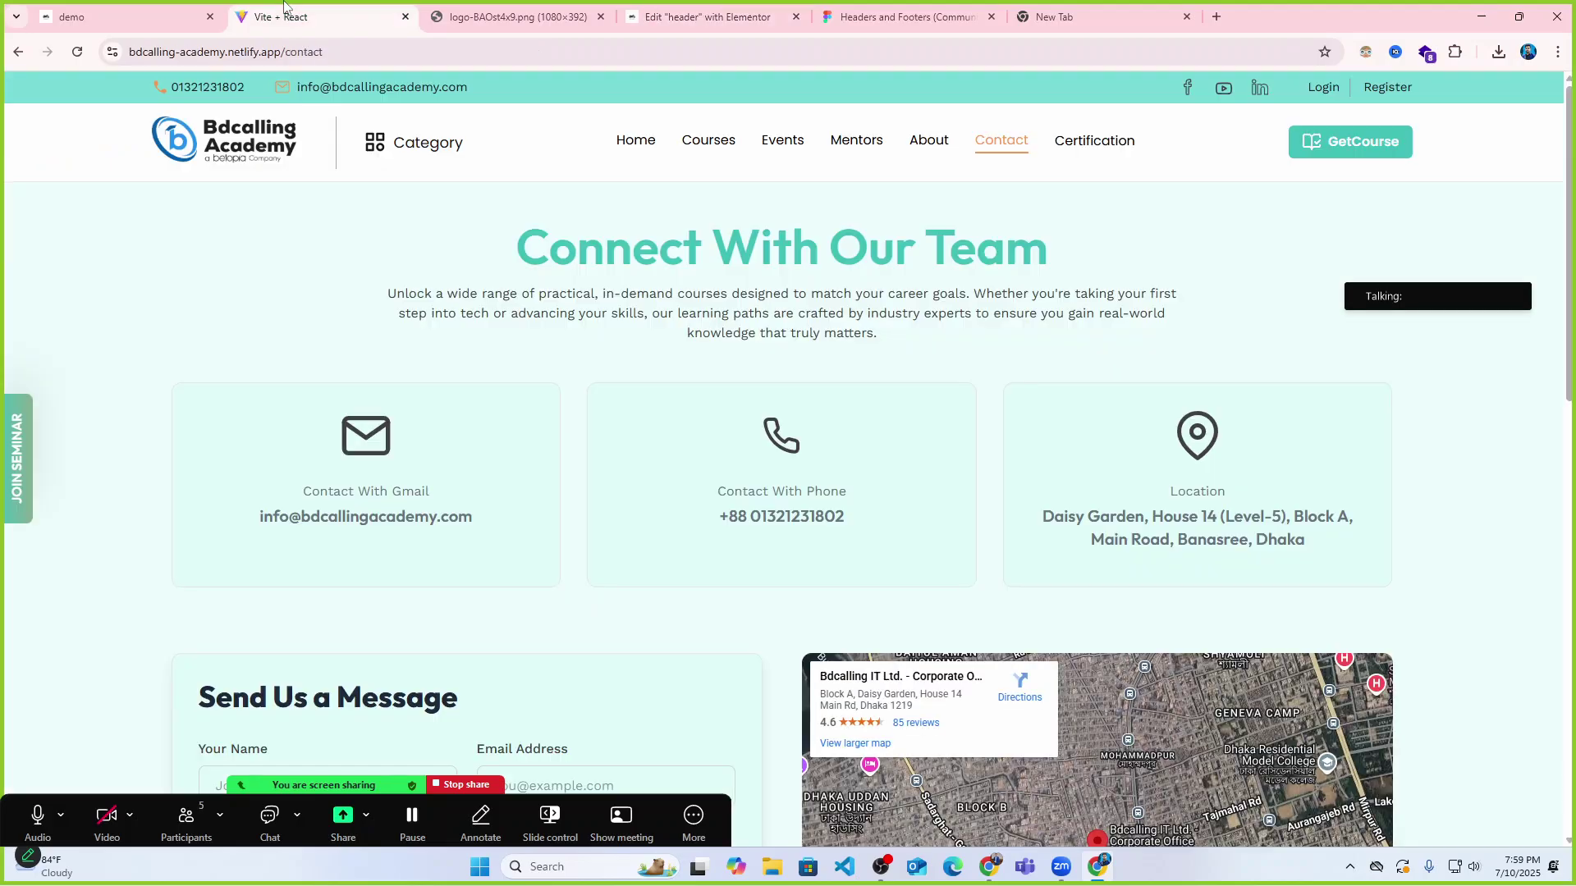
pyautogui.click(83, 6)
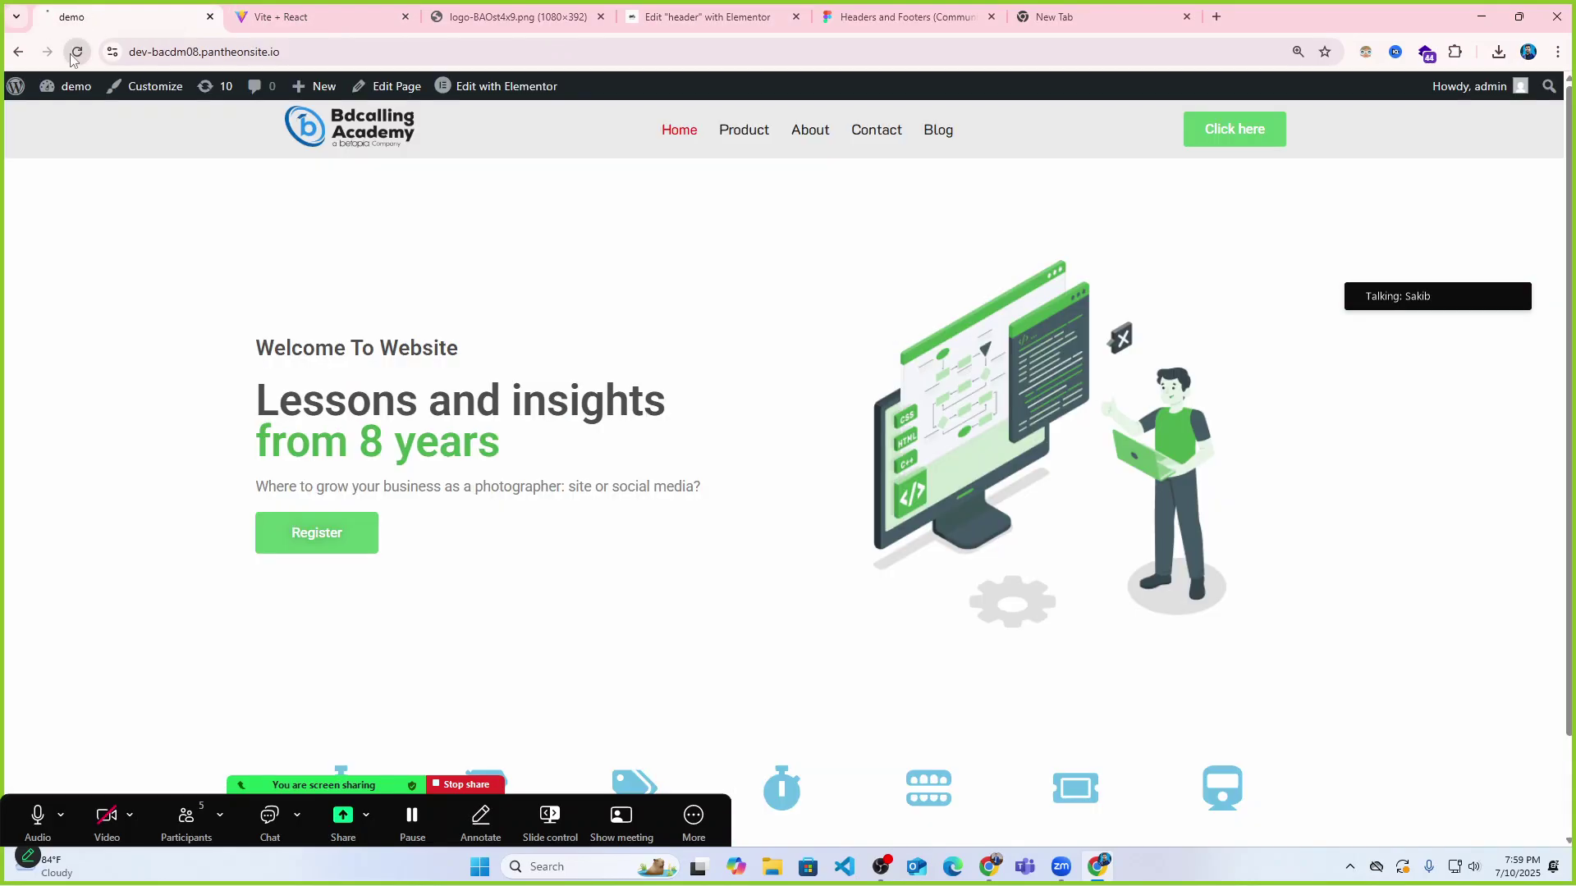
pyautogui.click(76, 52)
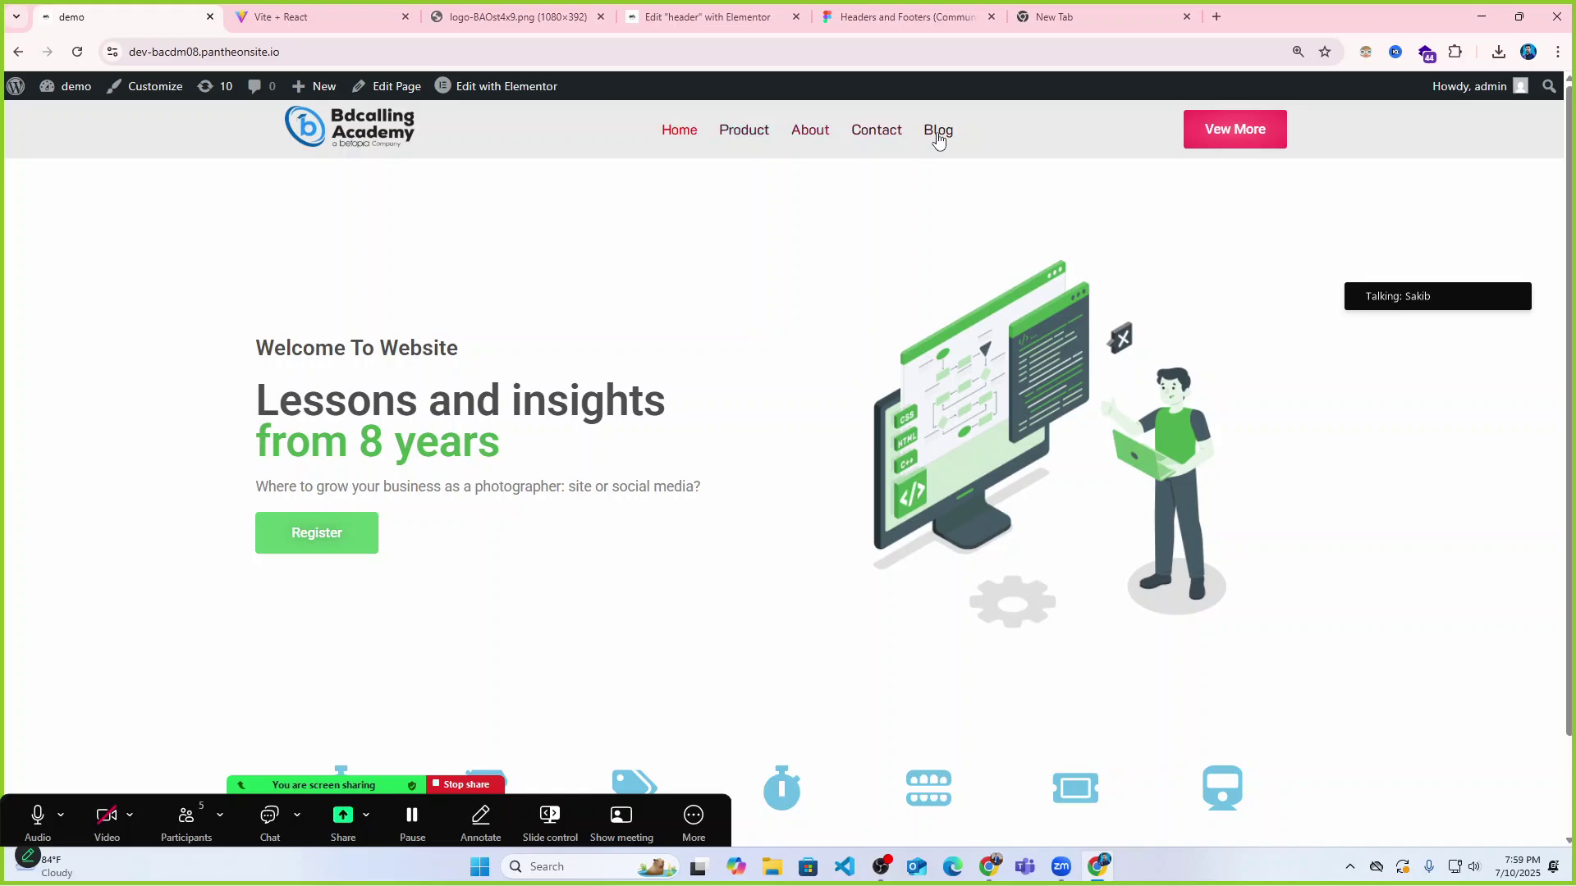
pyautogui.click(749, 131)
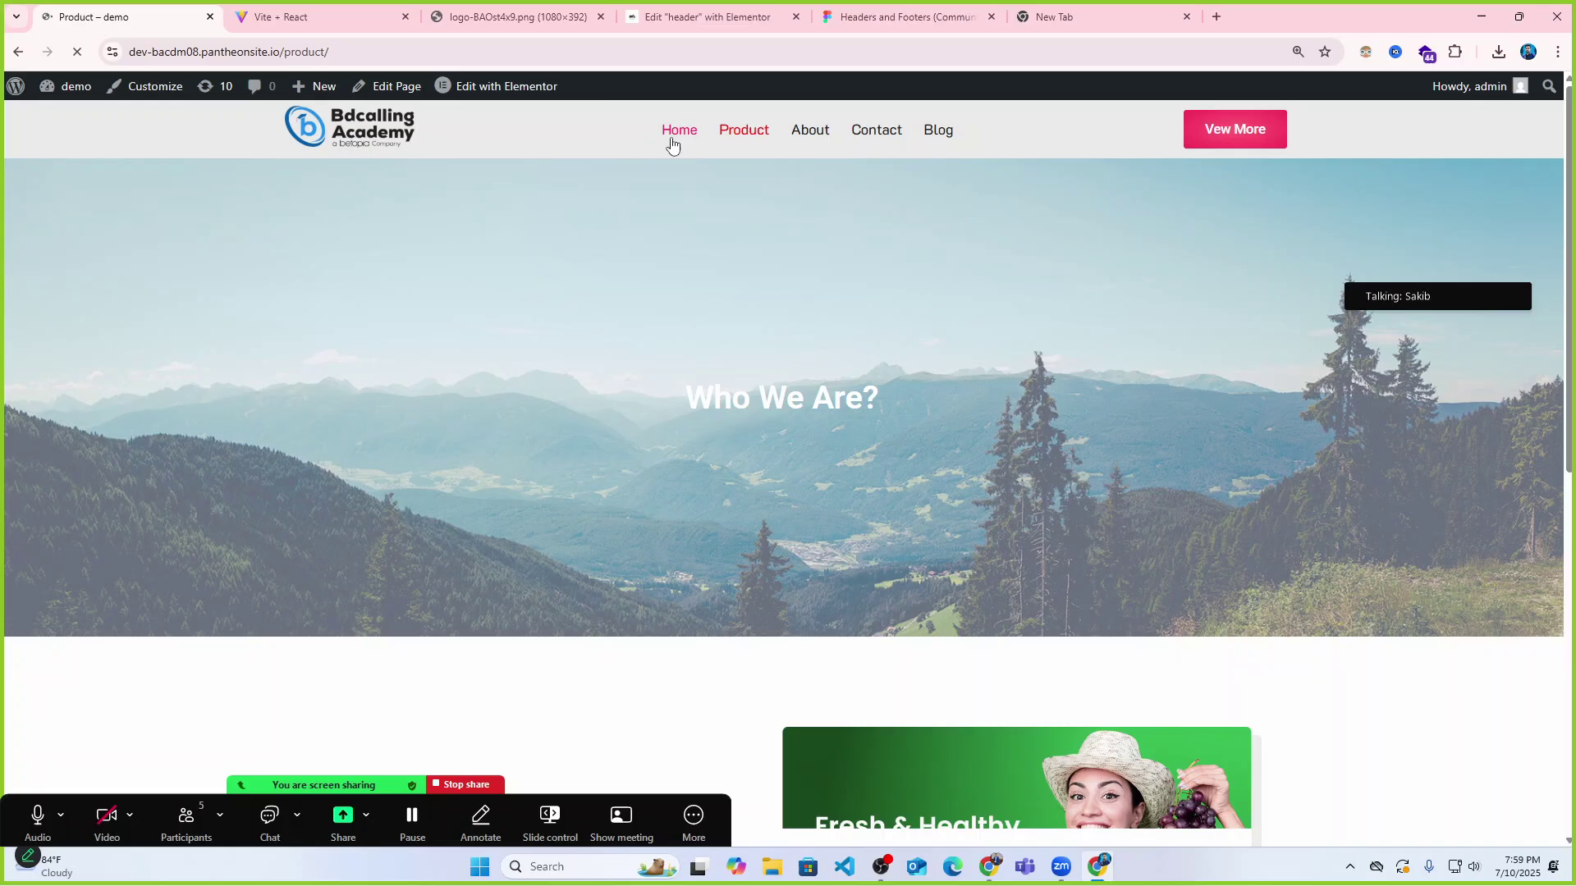
pyautogui.click(673, 141)
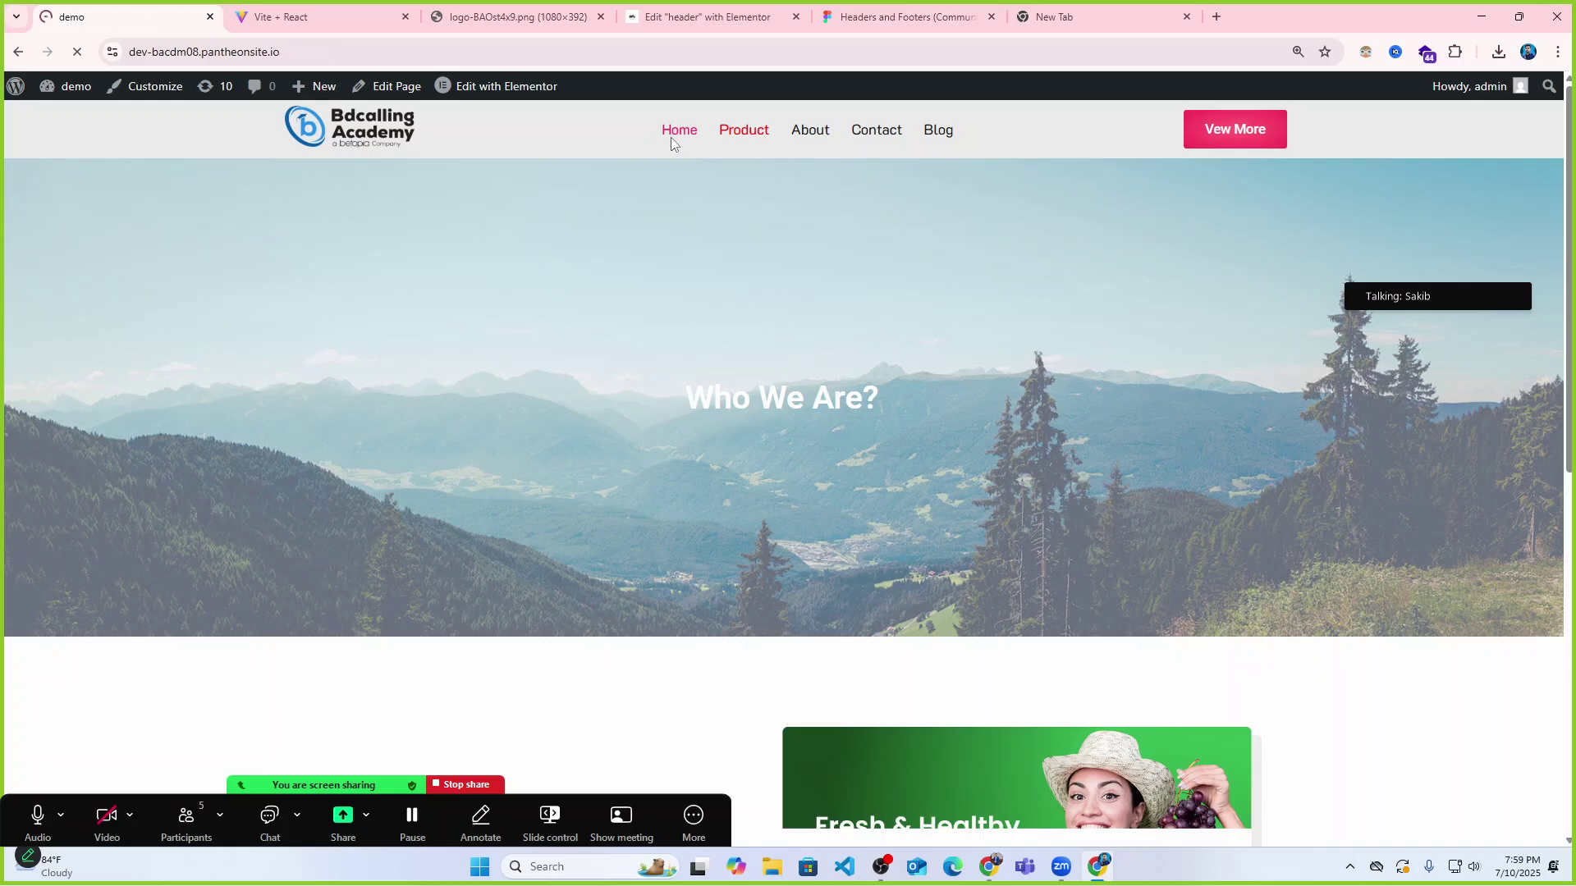
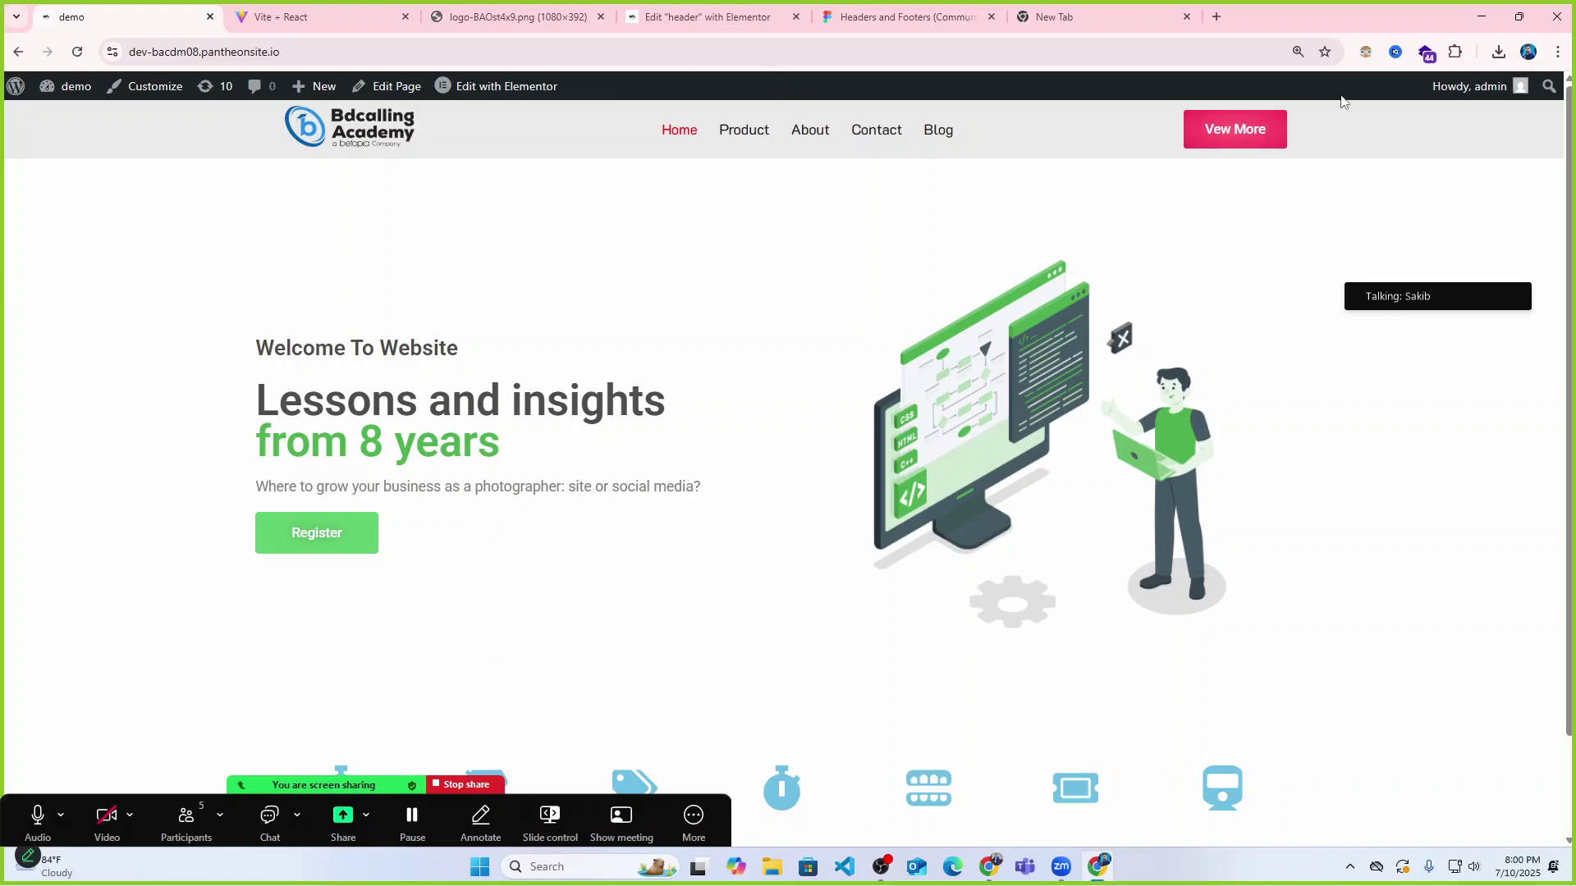
# Glance at the reference contact page and the original logo image, then close the logo tab.
pyautogui.click(270, 7)
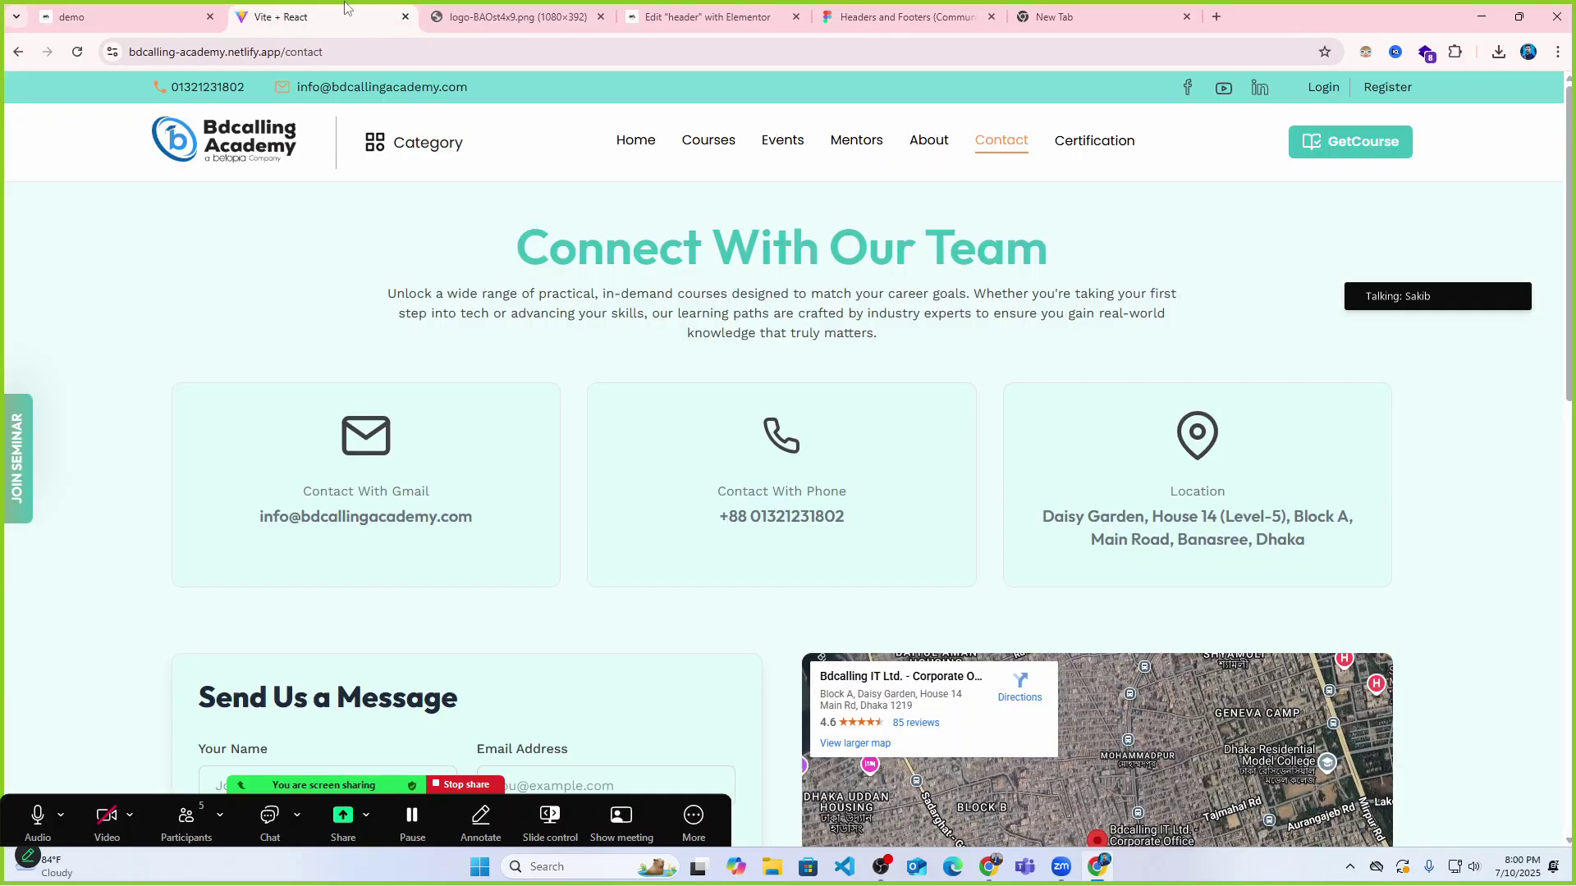
pyautogui.hotkey('ctrl', 'shift', 'Tab')
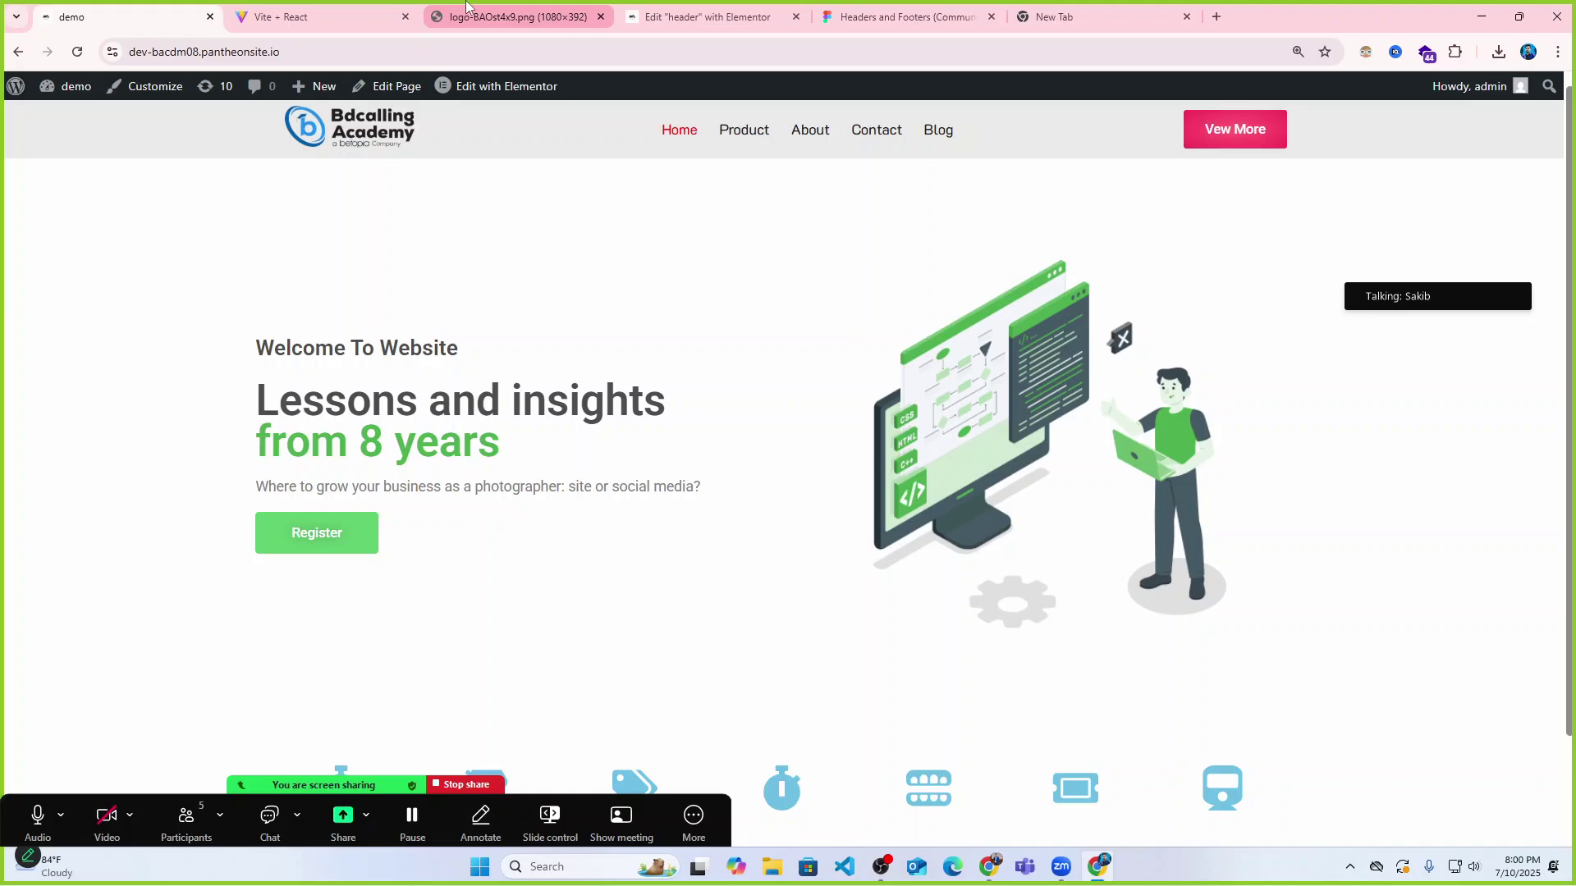
pyautogui.click(466, 8)
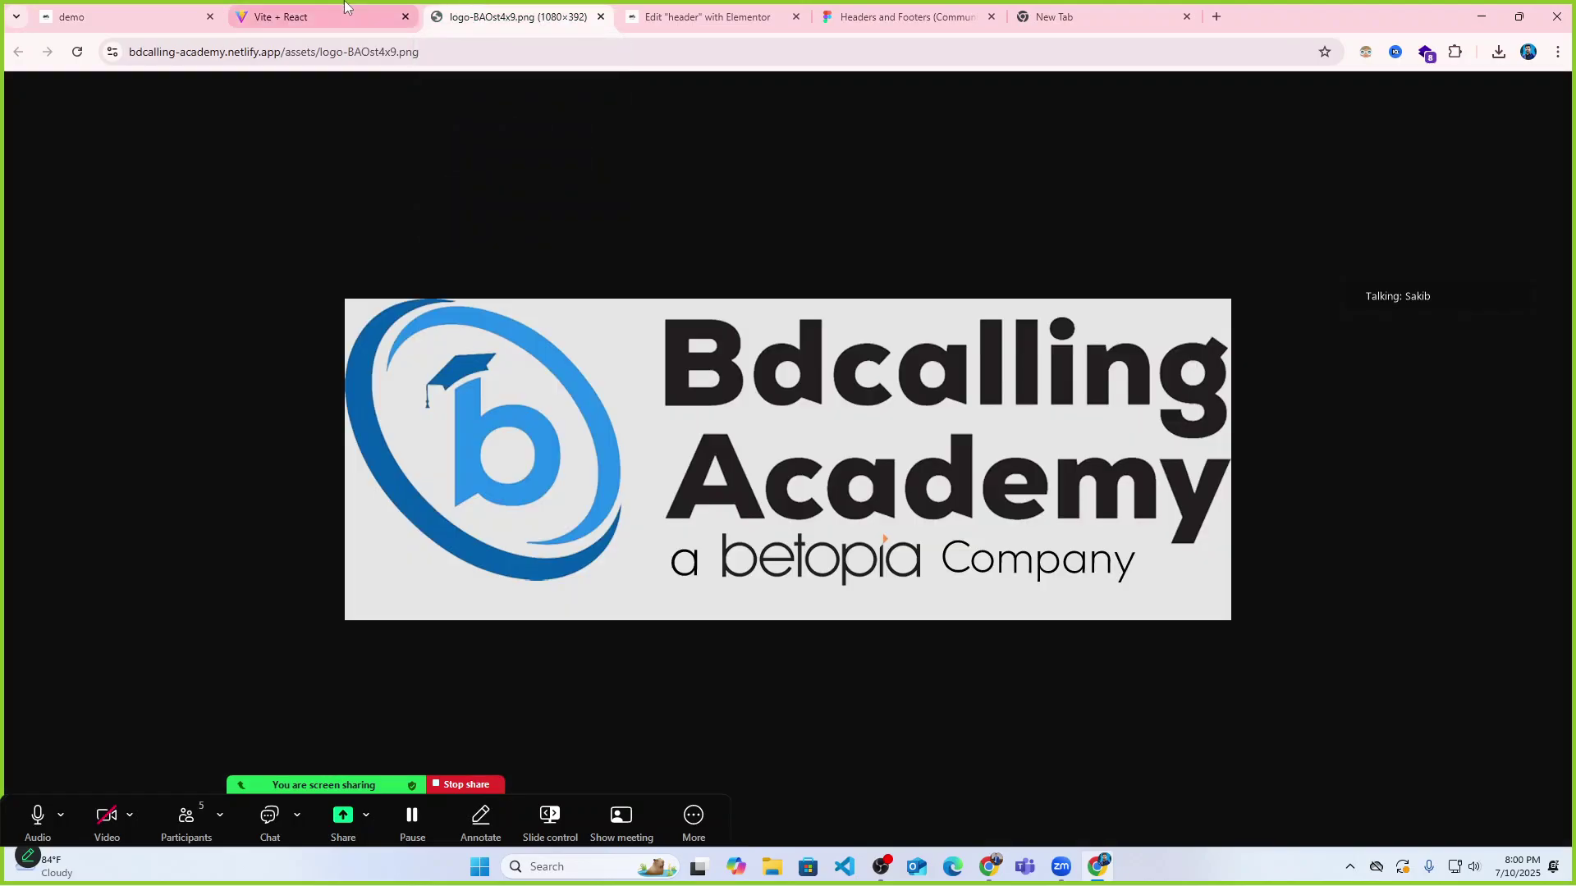
pyautogui.click(600, 17)
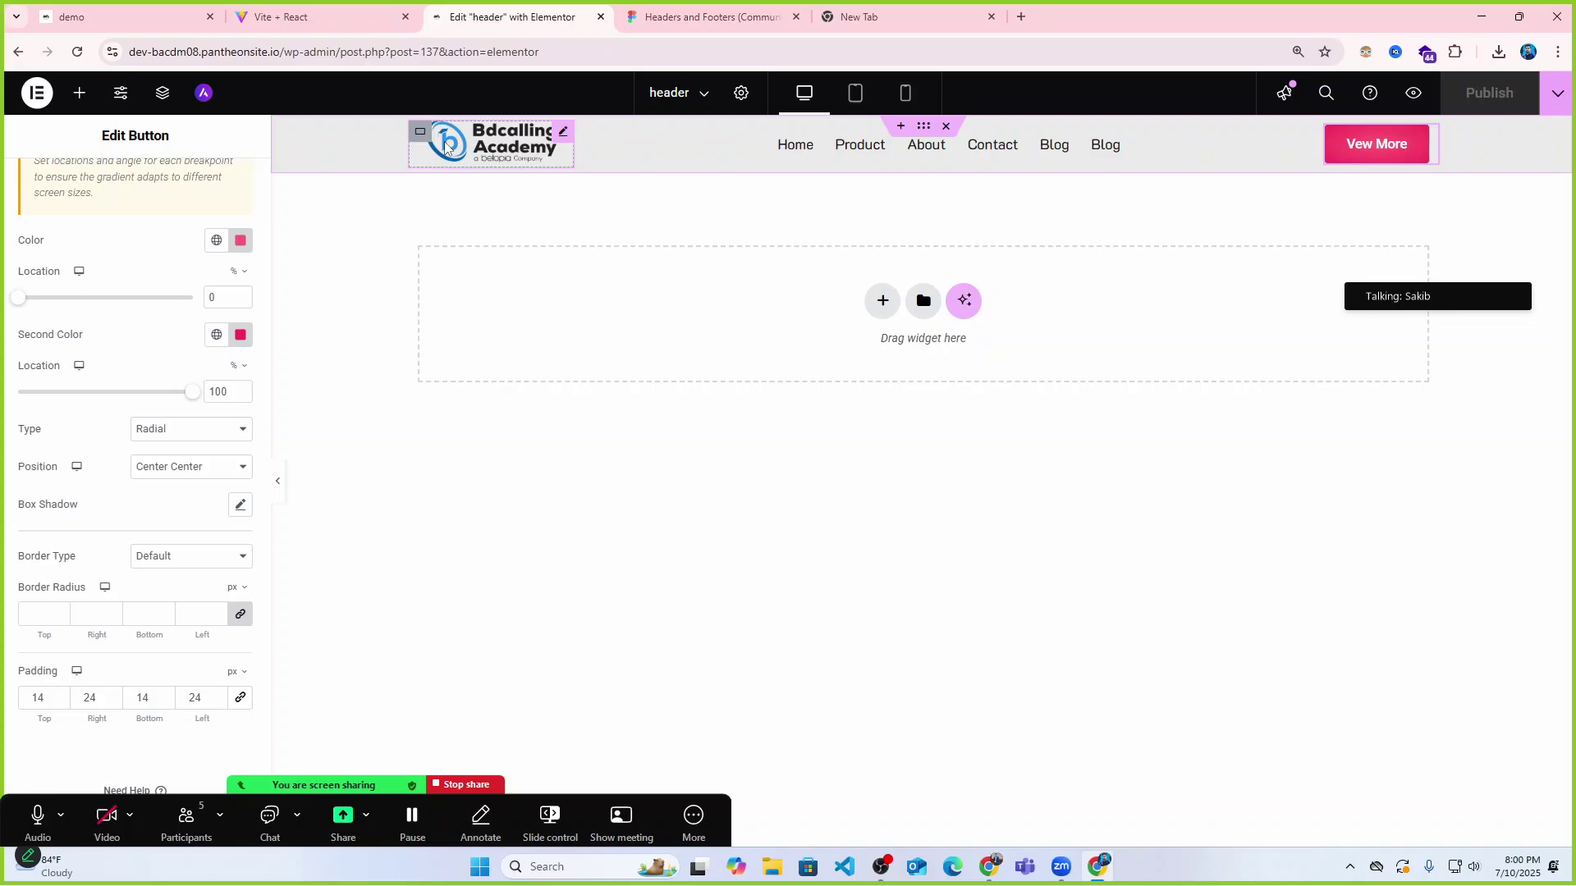
# Select the Bdcalling Academy logo in the header to edit the image.
pyautogui.click(502, 148)
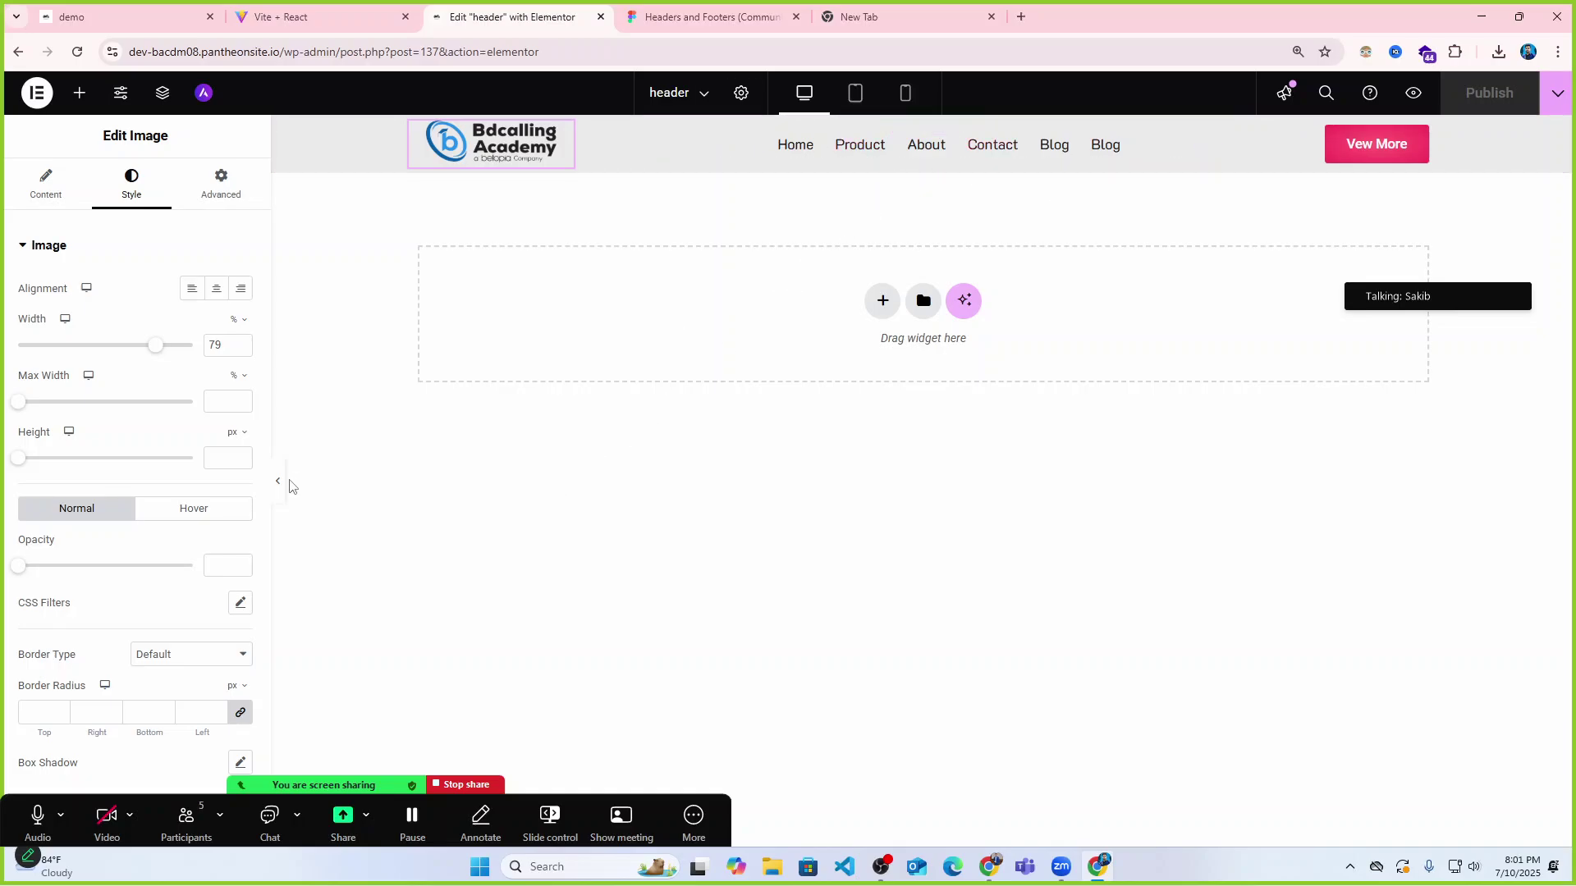
# In a new tab, search Google Images for 'red logo' and browse the results.
pyautogui.click(862, 16)
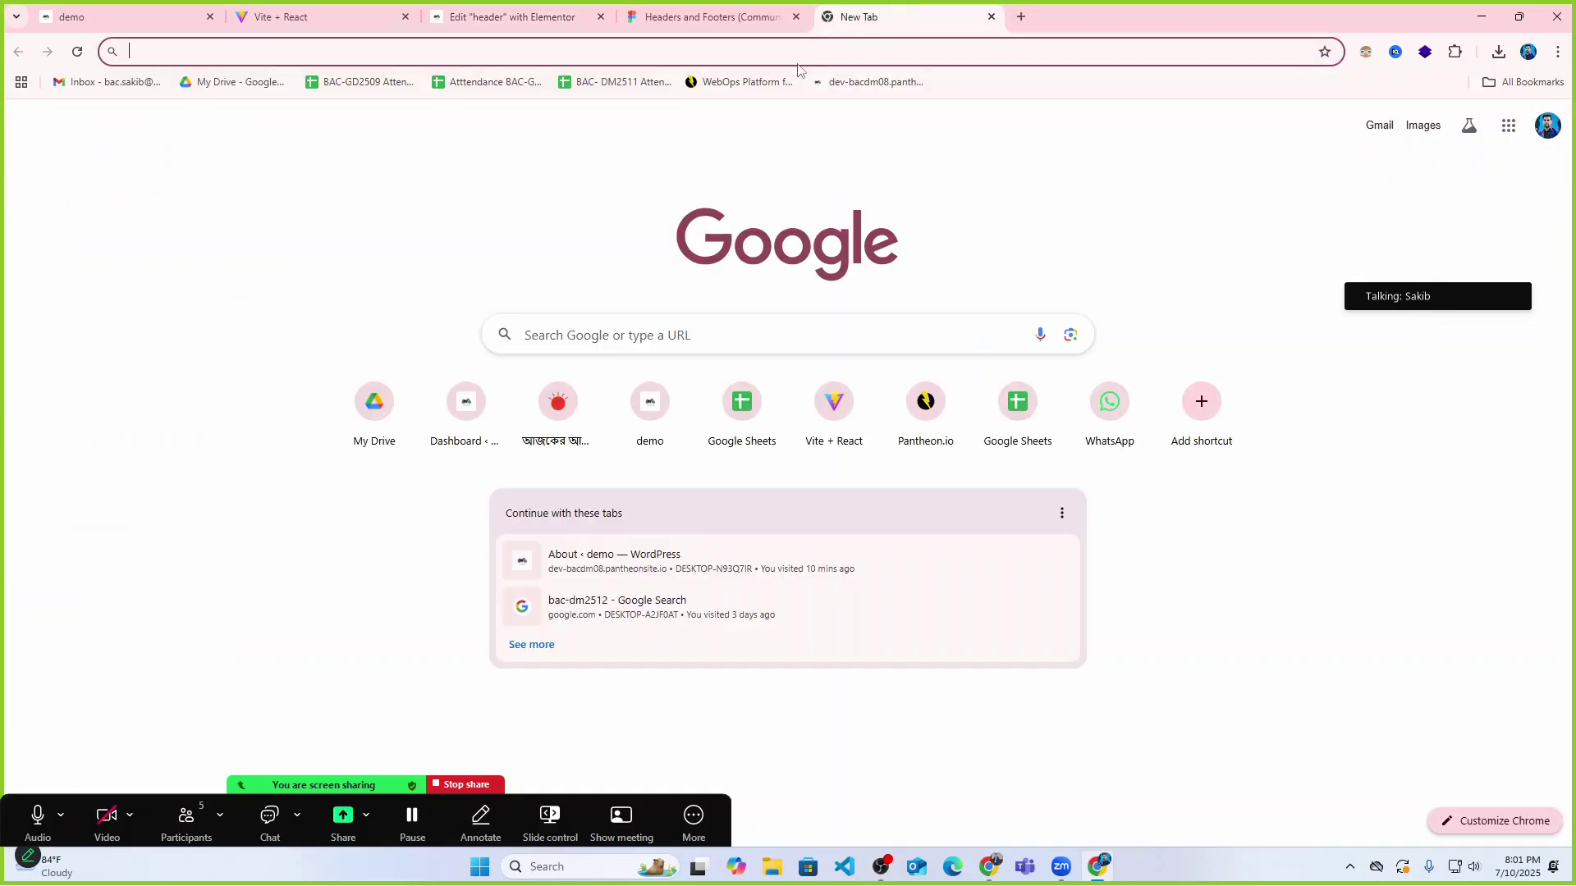
pyautogui.click(687, 51)
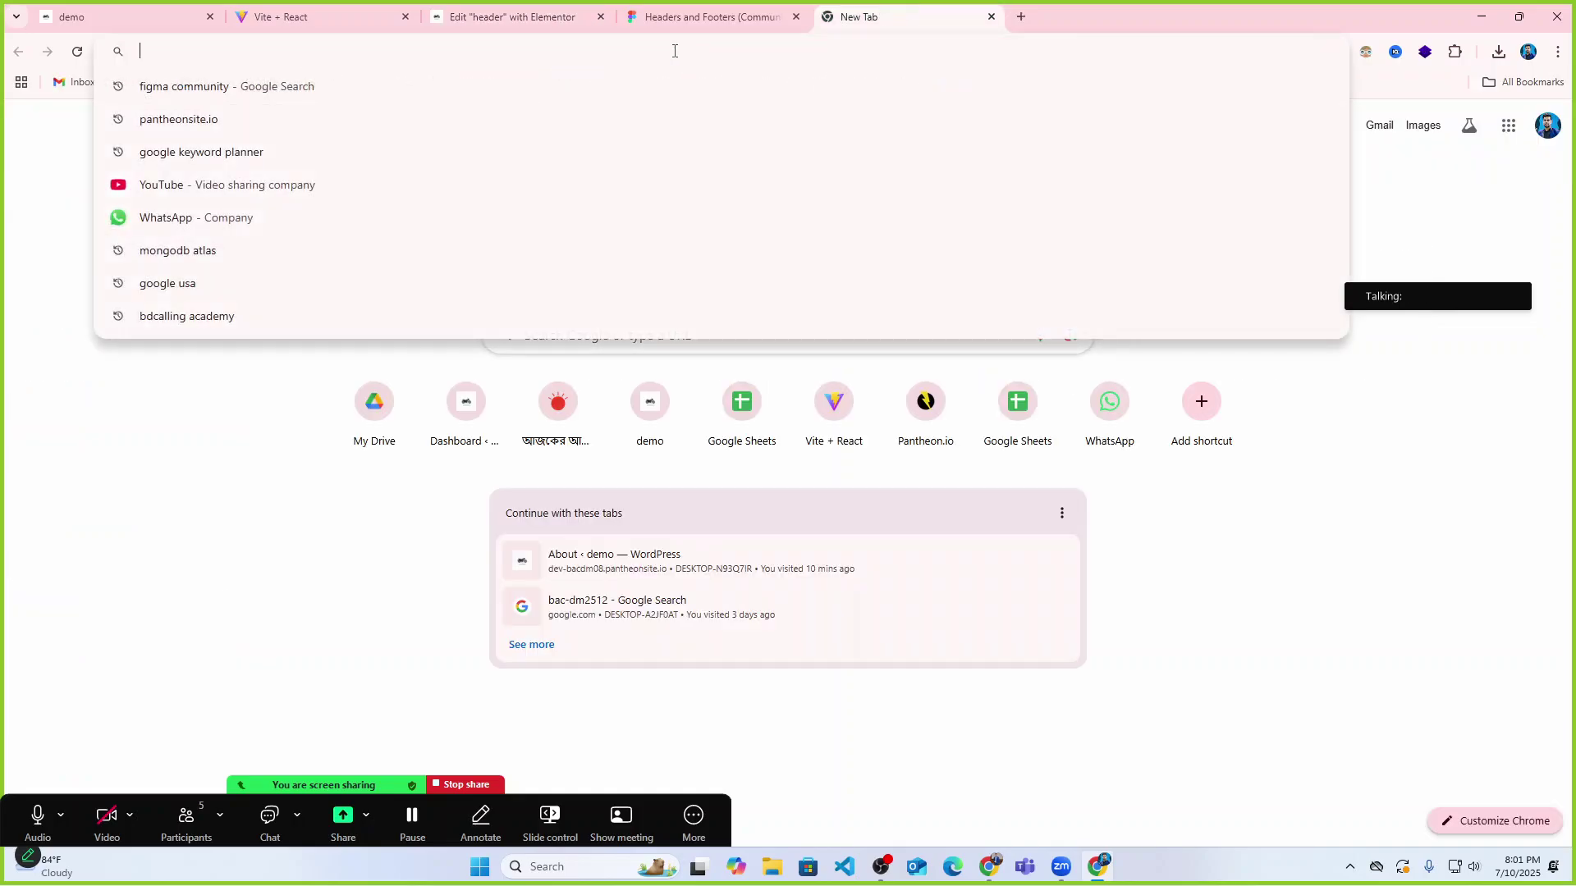
pyautogui.write('re')
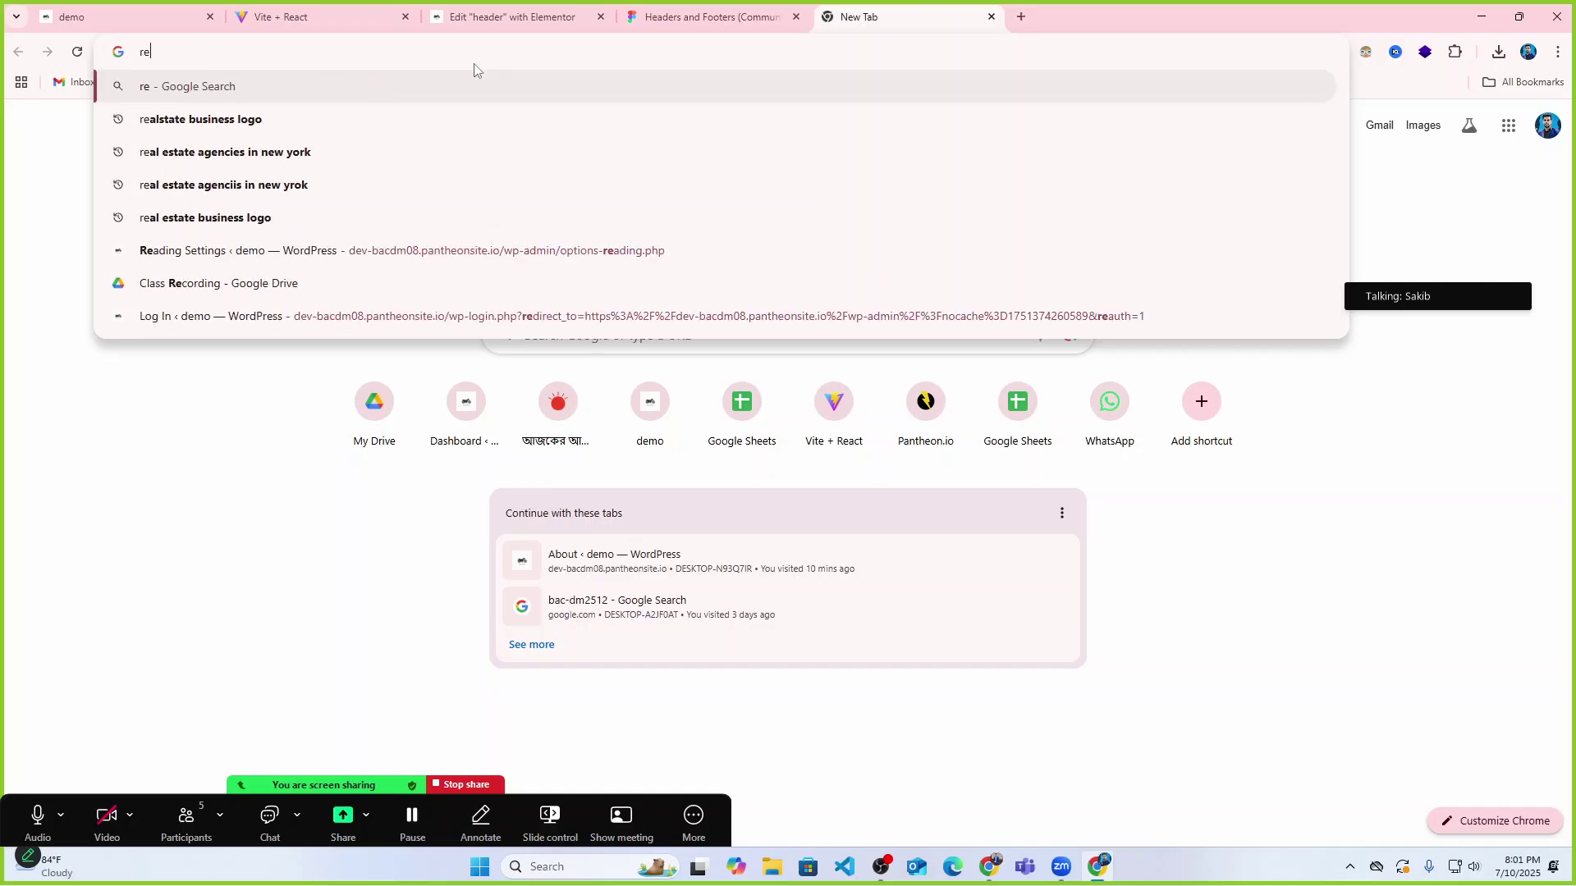
pyautogui.write('d logo')
pyautogui.press('Return')
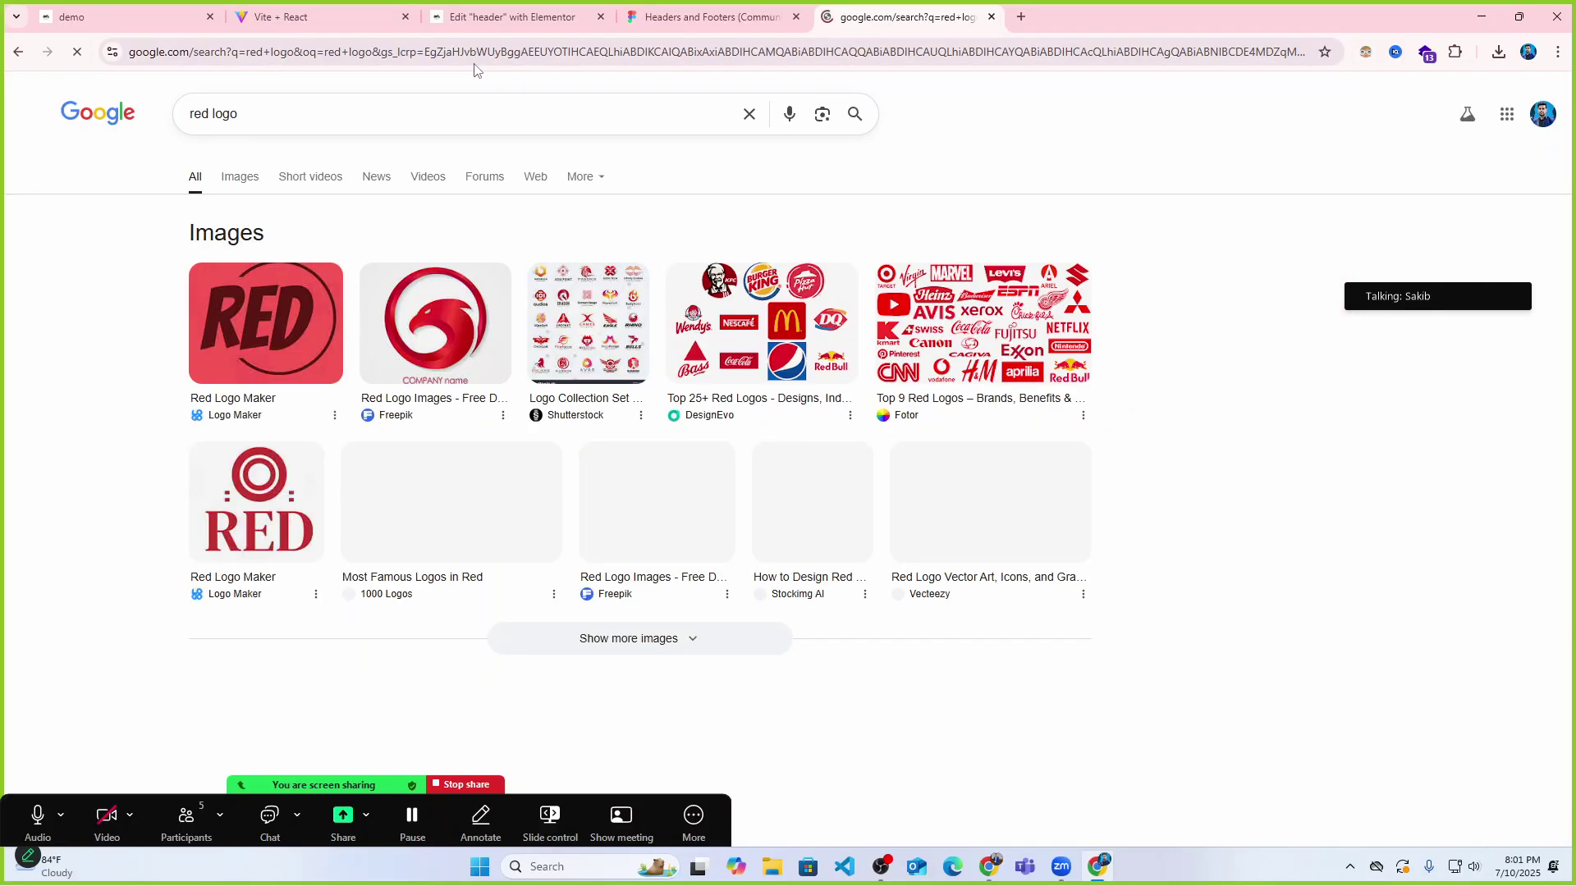
pyautogui.click(240, 177)
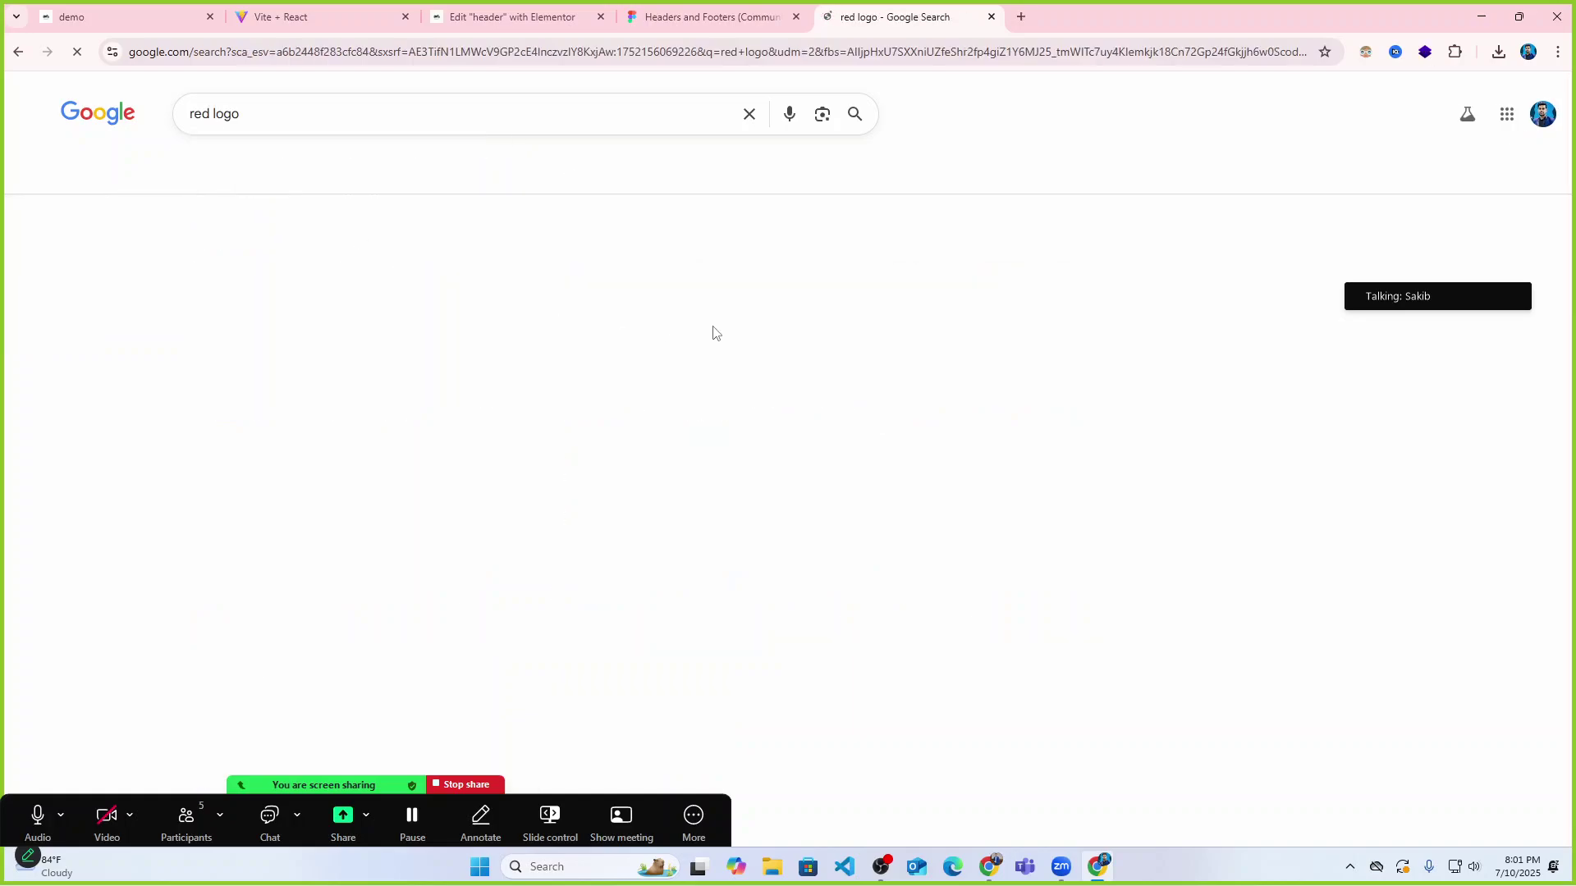
pyautogui.scroll(-2, 1378, 470)
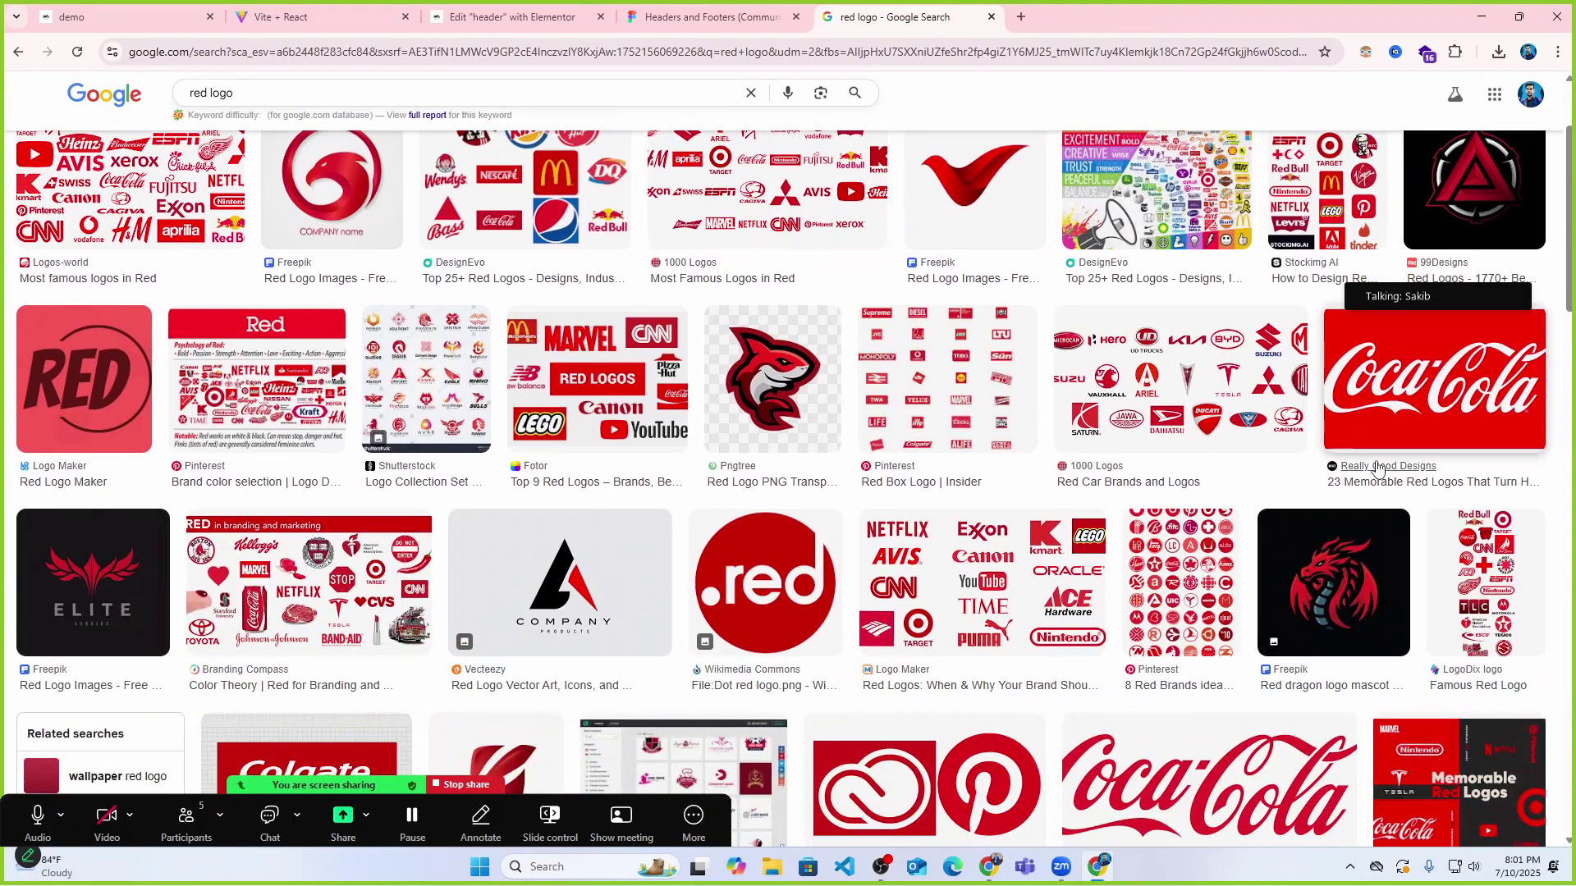
pyautogui.scroll(-4, 1377, 470)
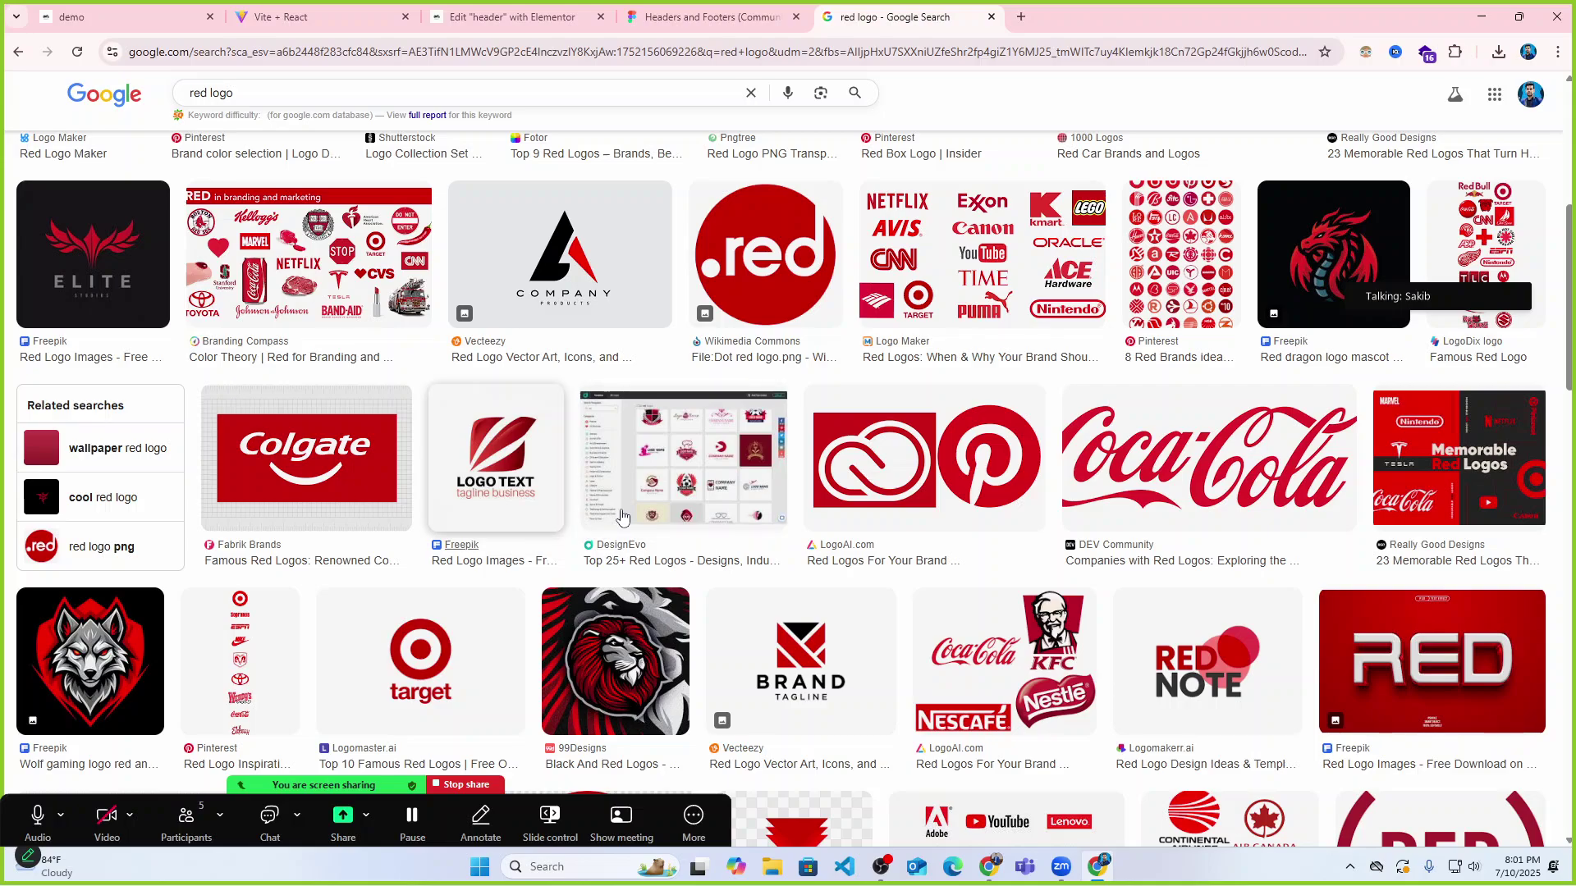
pyautogui.scroll(-4, 1147, 495)
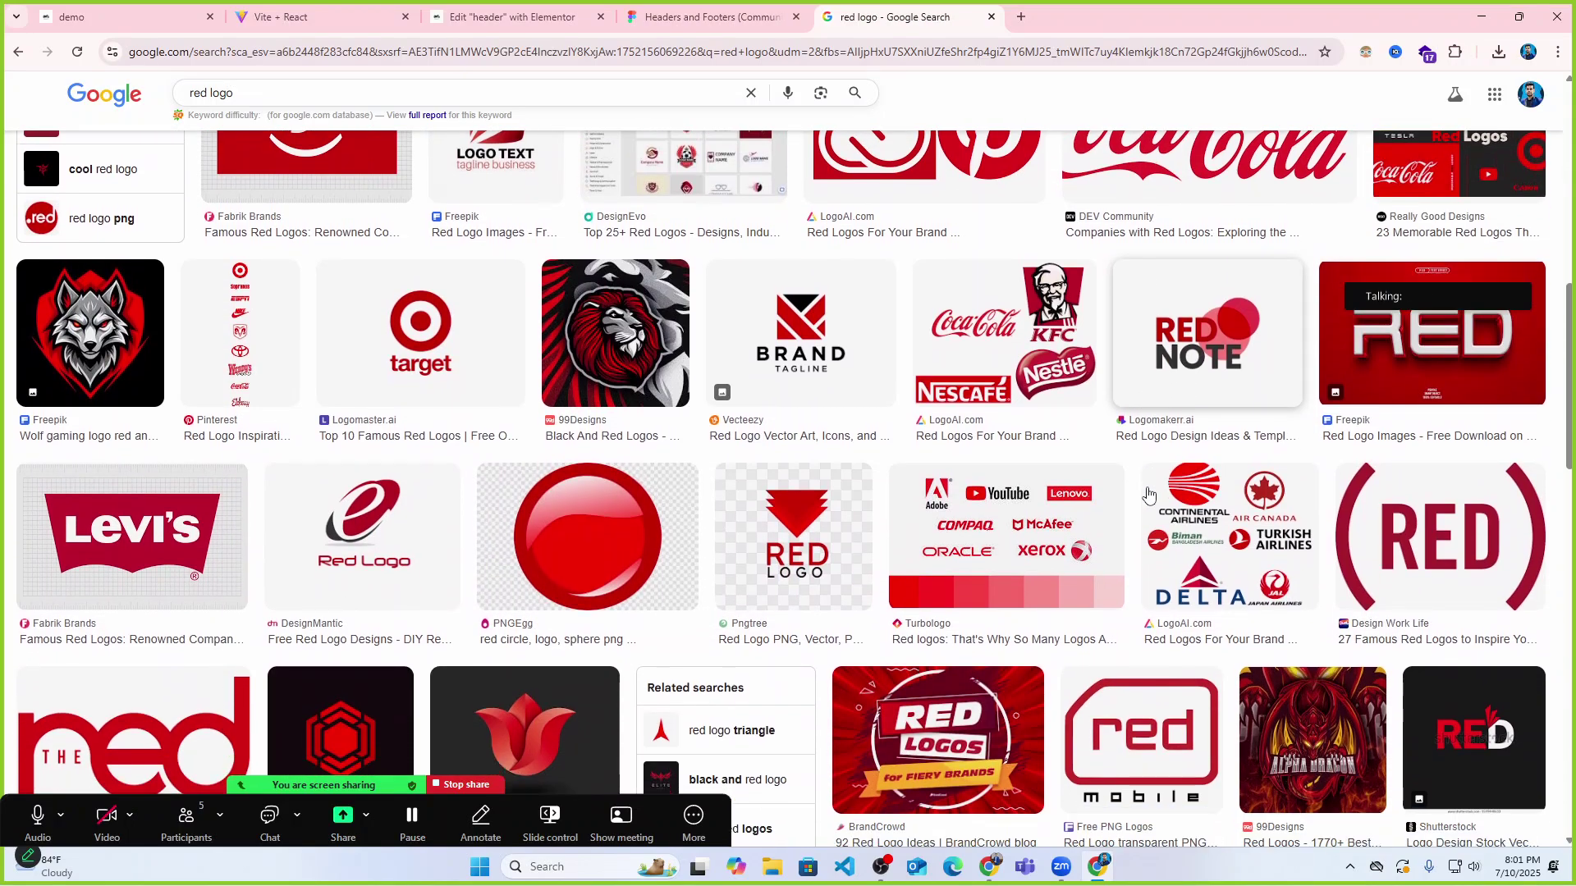
pyautogui.scroll(2, 1147, 495)
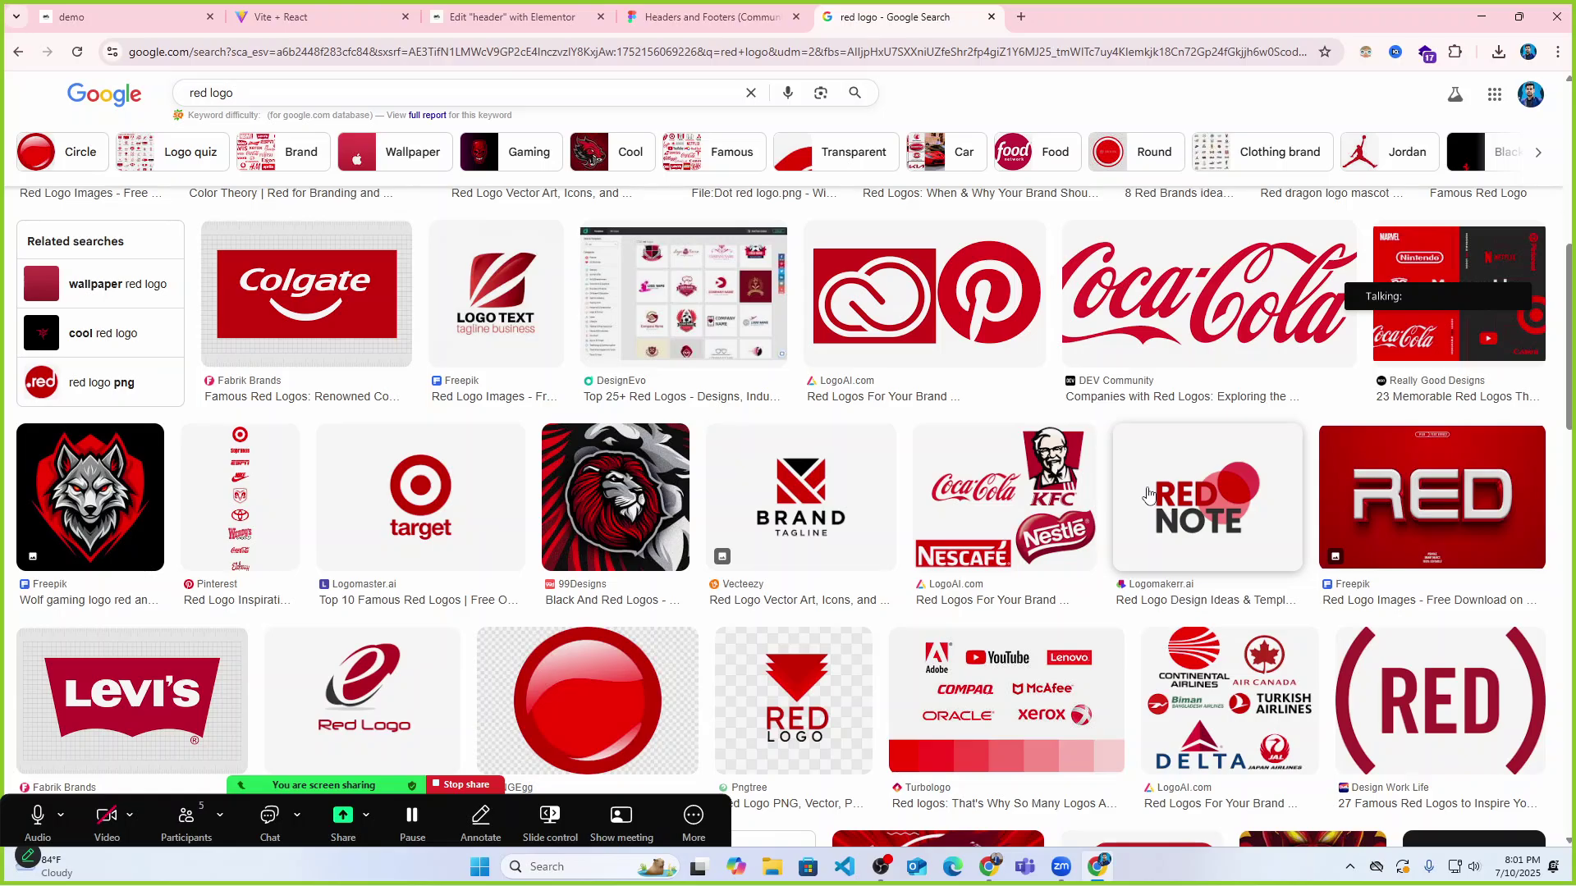
pyautogui.scroll(-3, 1148, 495)
pyautogui.scroll(4, 1148, 495)
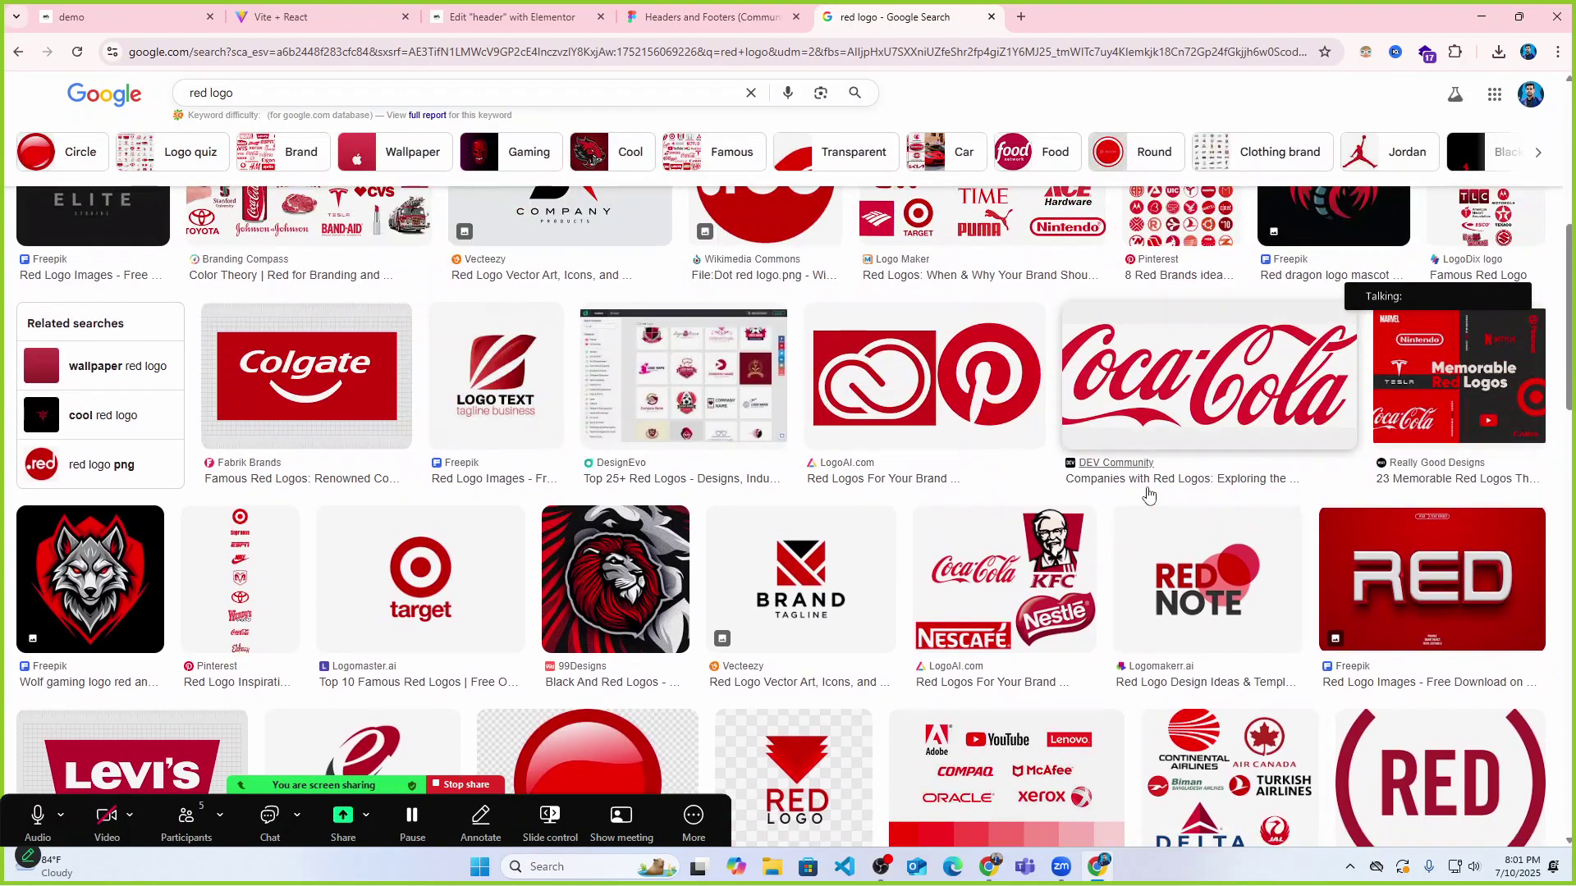
pyautogui.scroll(-4, 1148, 495)
pyautogui.scroll(-2, 1148, 495)
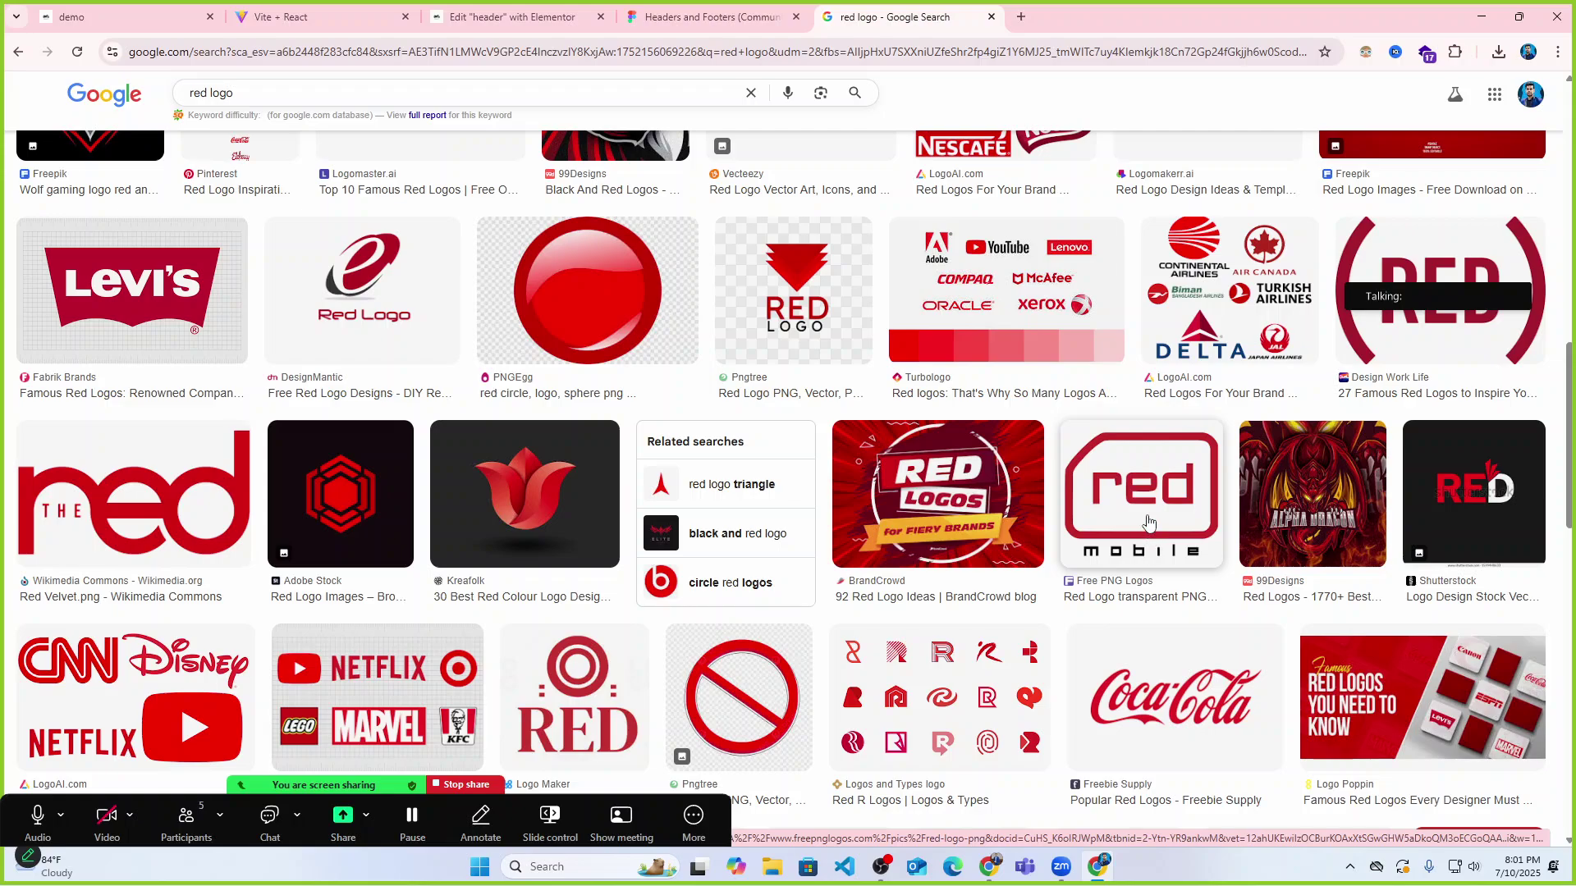
# Save The Red logo preview as The_Red_logo_-_Red_Velvet.png in Downloads.
pyautogui.click(181, 500)
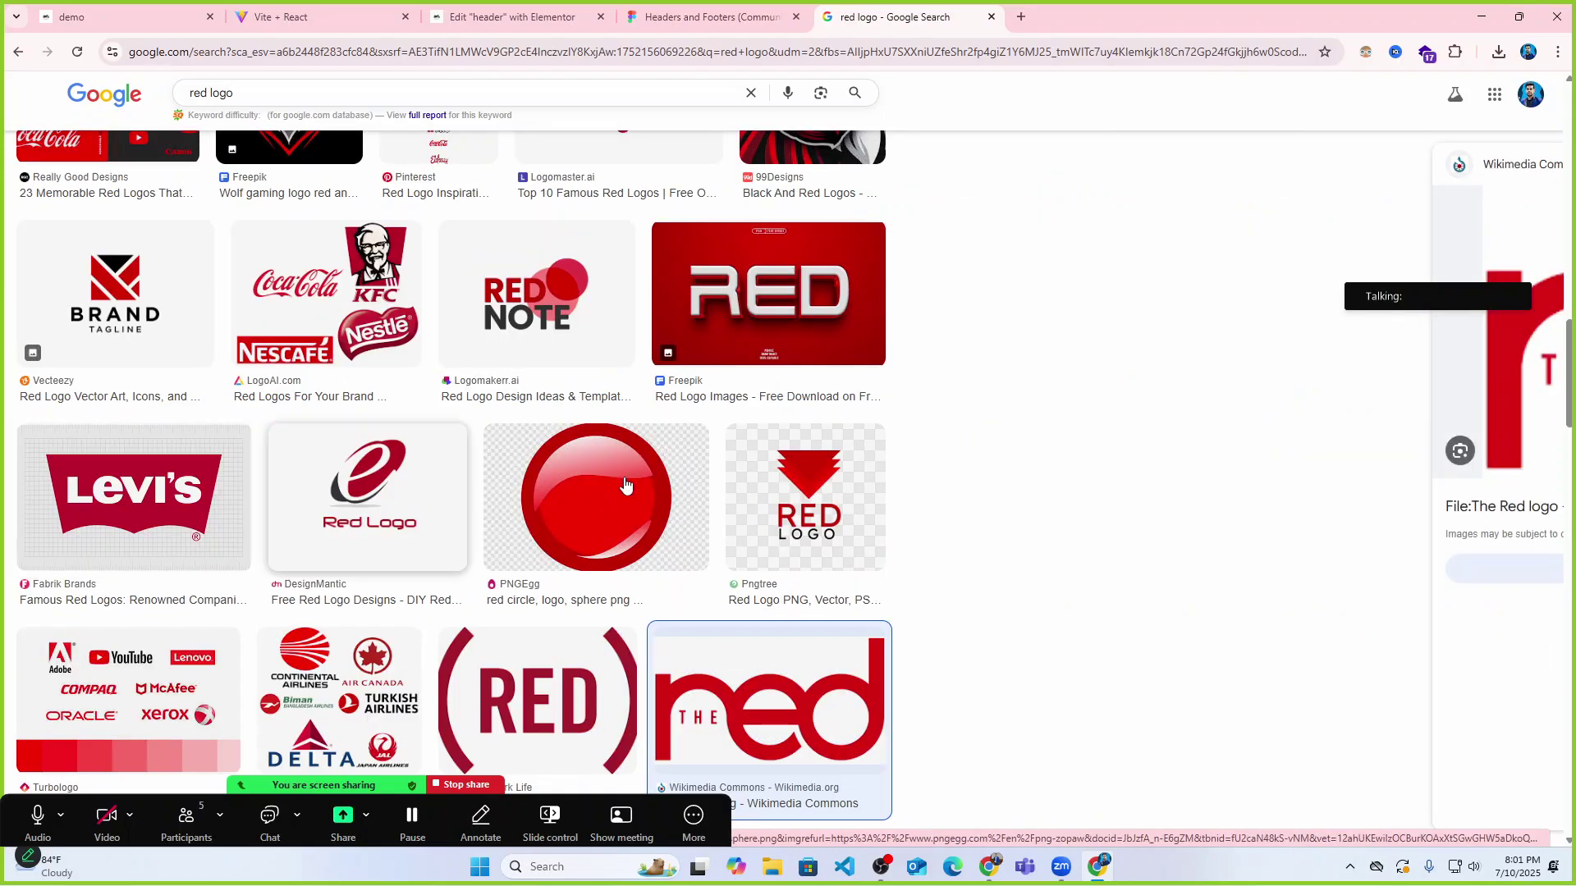
pyautogui.scroll(-3, 1305, 385)
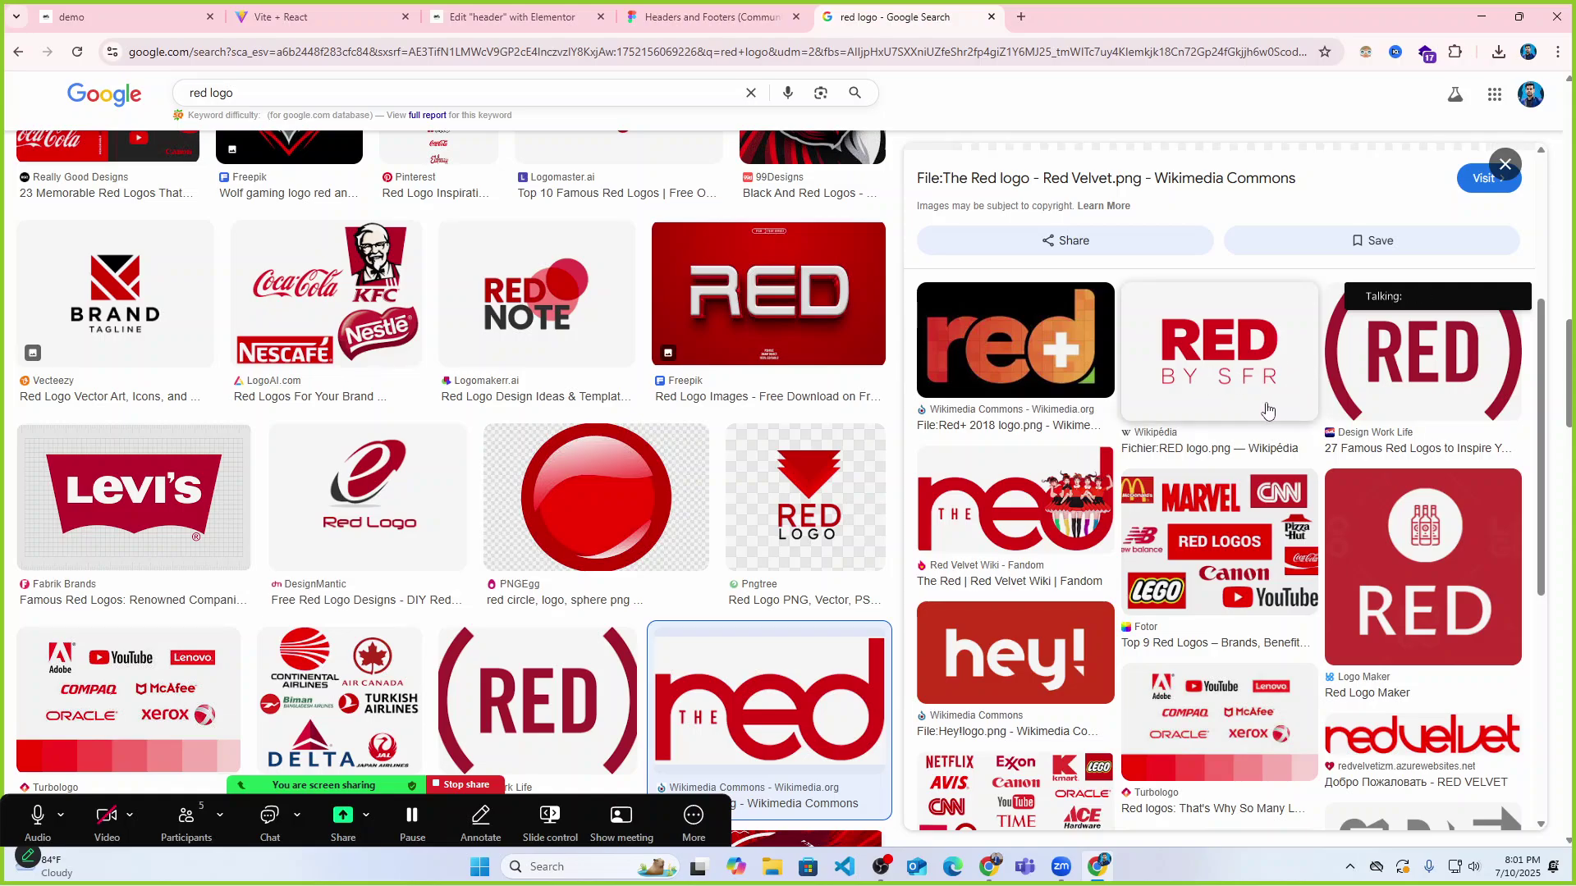
pyautogui.scroll(5, 1266, 410)
pyautogui.rightClick(1151, 342)
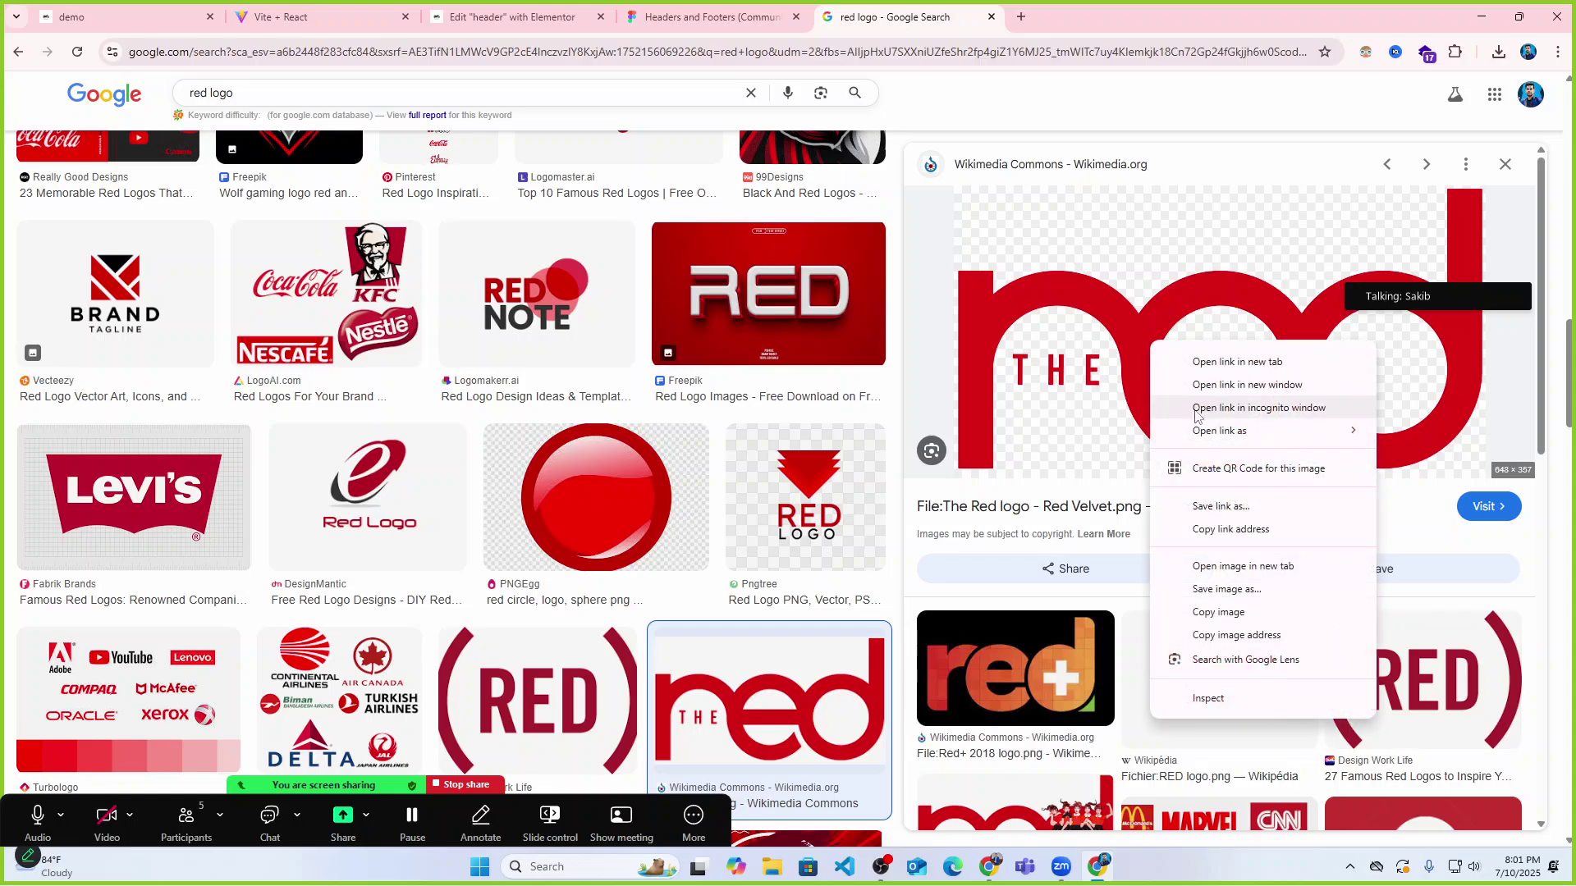
pyautogui.click(1086, 538)
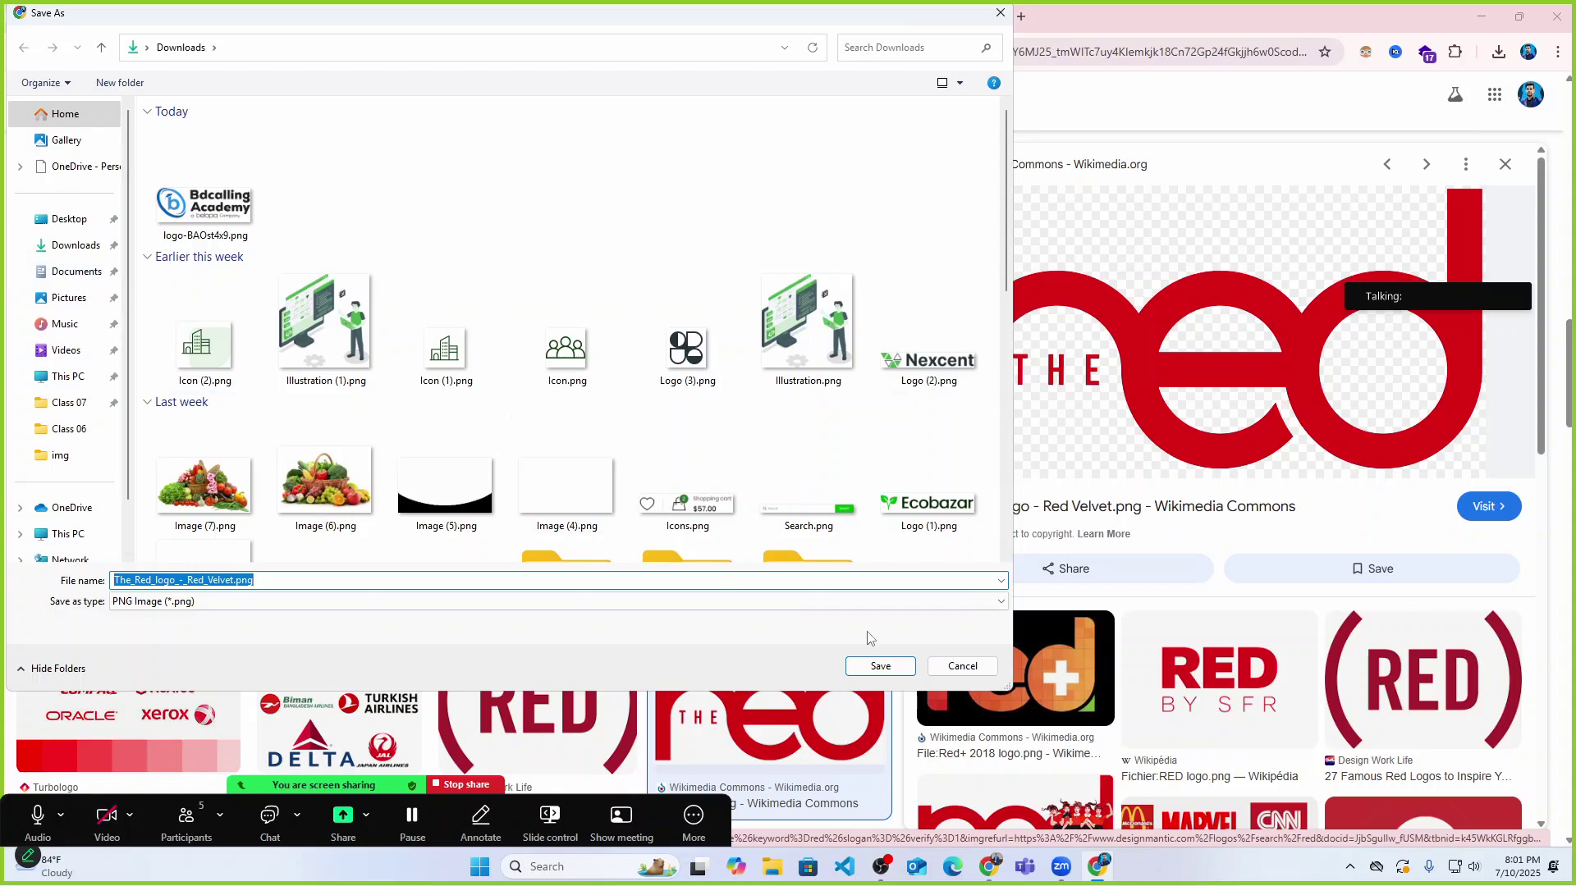
pyautogui.click(880, 666)
pyautogui.click(328, 13)
# Upload The_Red_logo_-_Red_Velvet.png as the header logo image, then collapse the panel to preview.
pyautogui.click(440, 9)
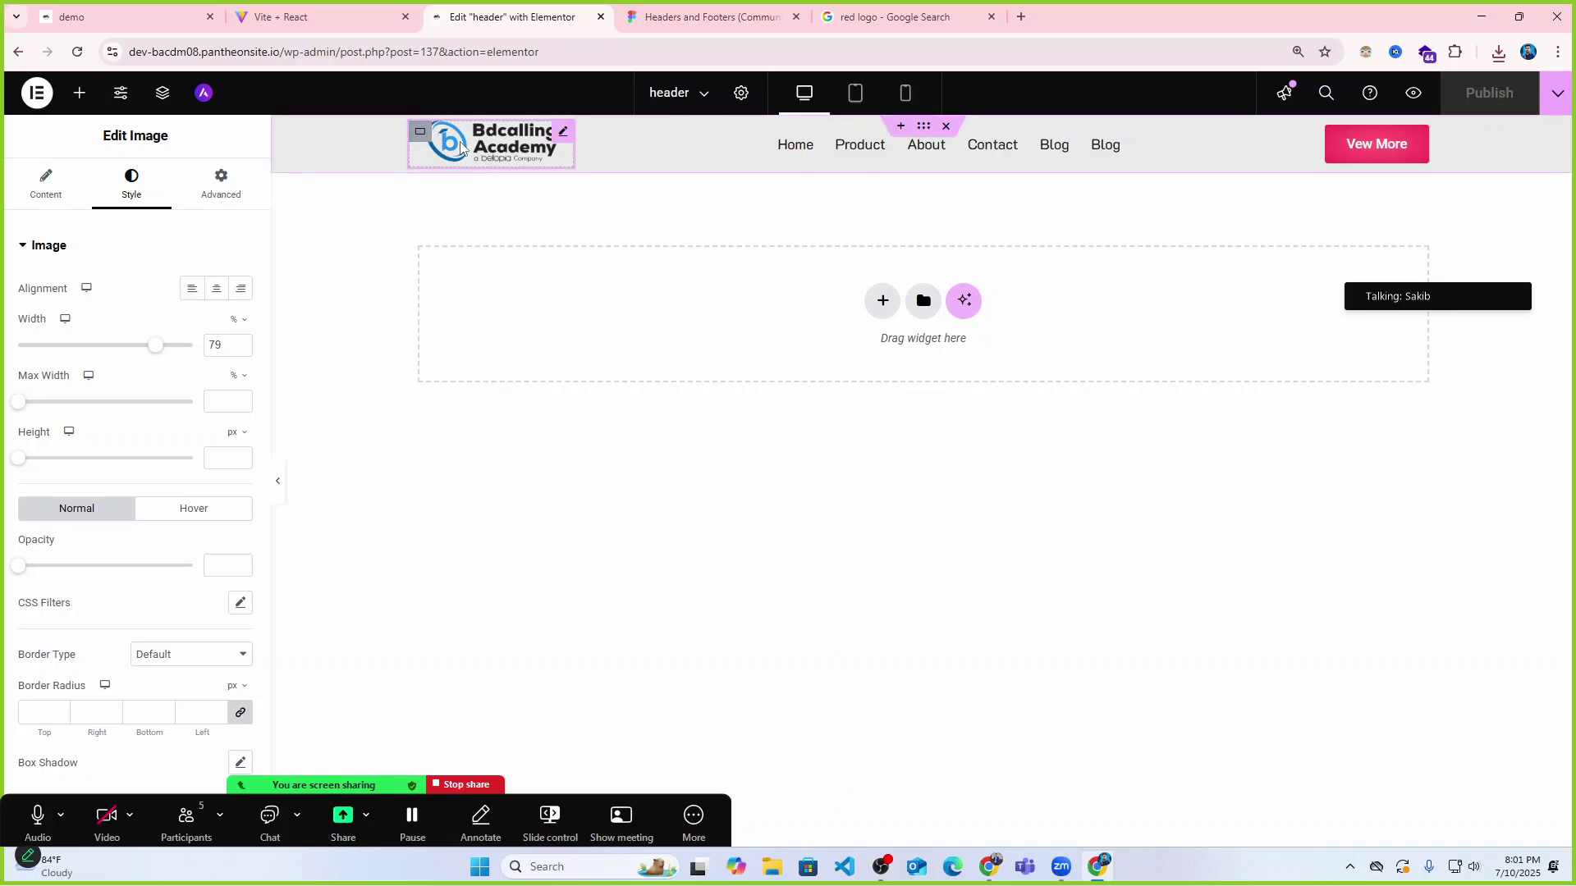
pyautogui.click(419, 131)
pyautogui.click(43, 188)
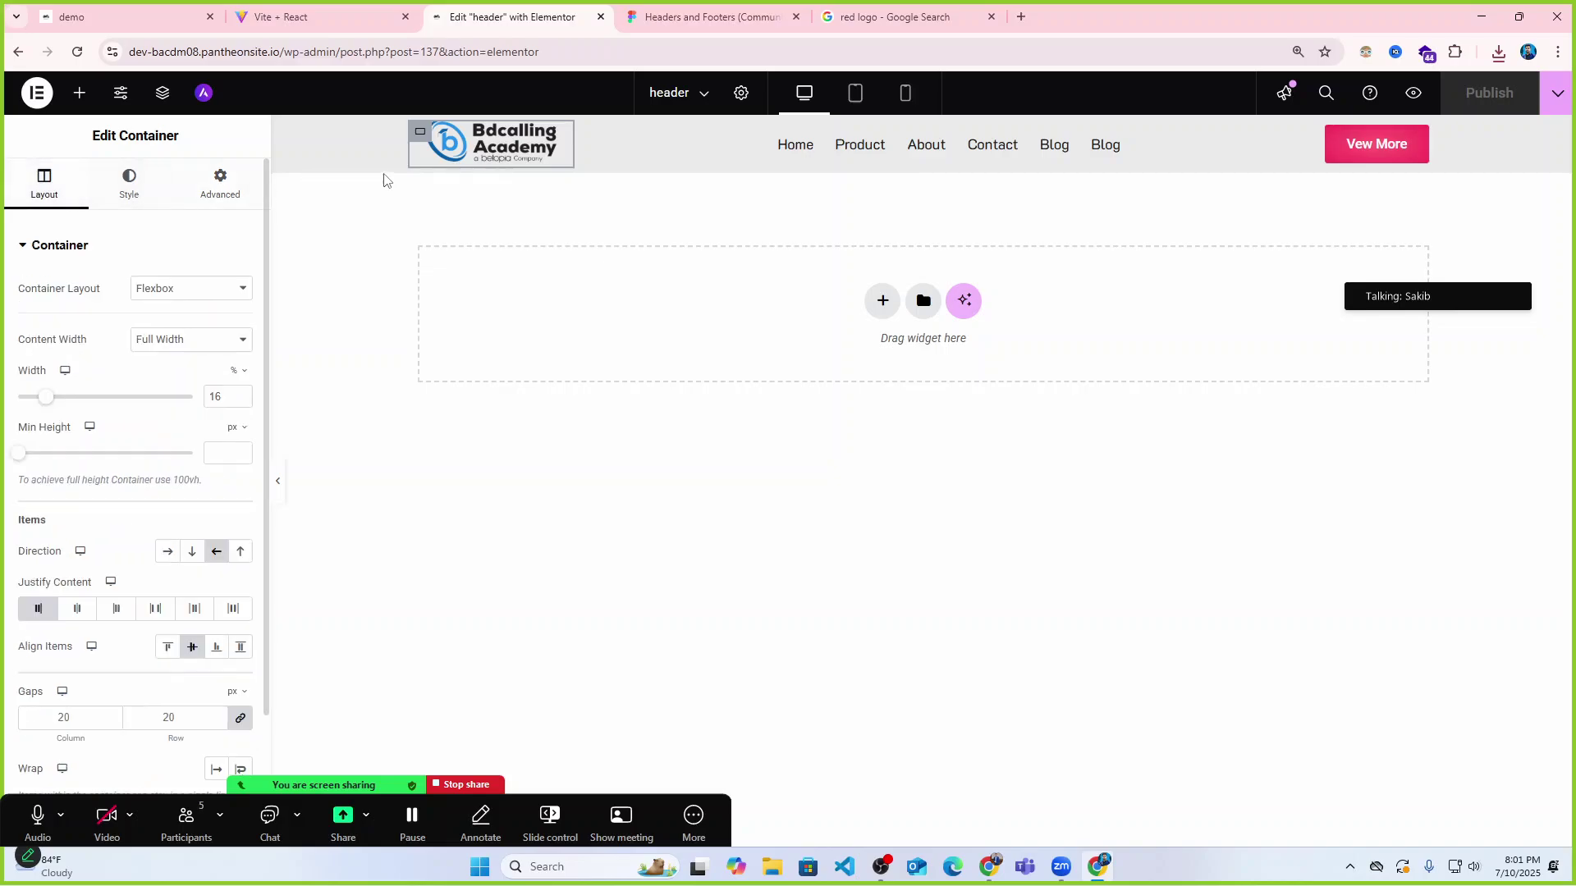
pyautogui.click(489, 158)
pyautogui.click(46, 184)
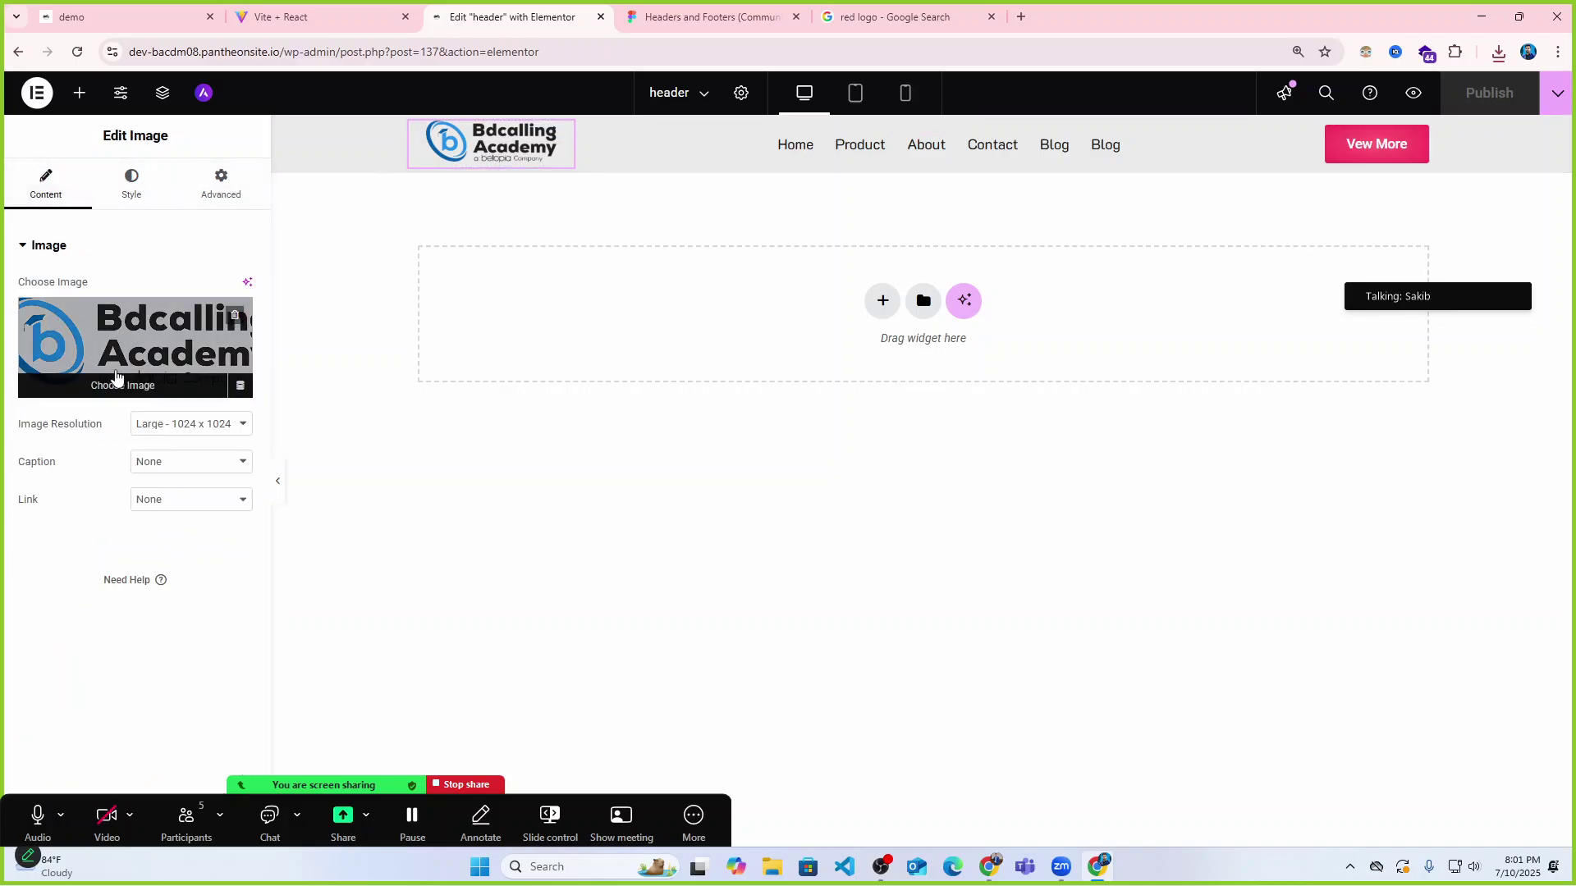
pyautogui.click(116, 377)
pyautogui.click(254, 160)
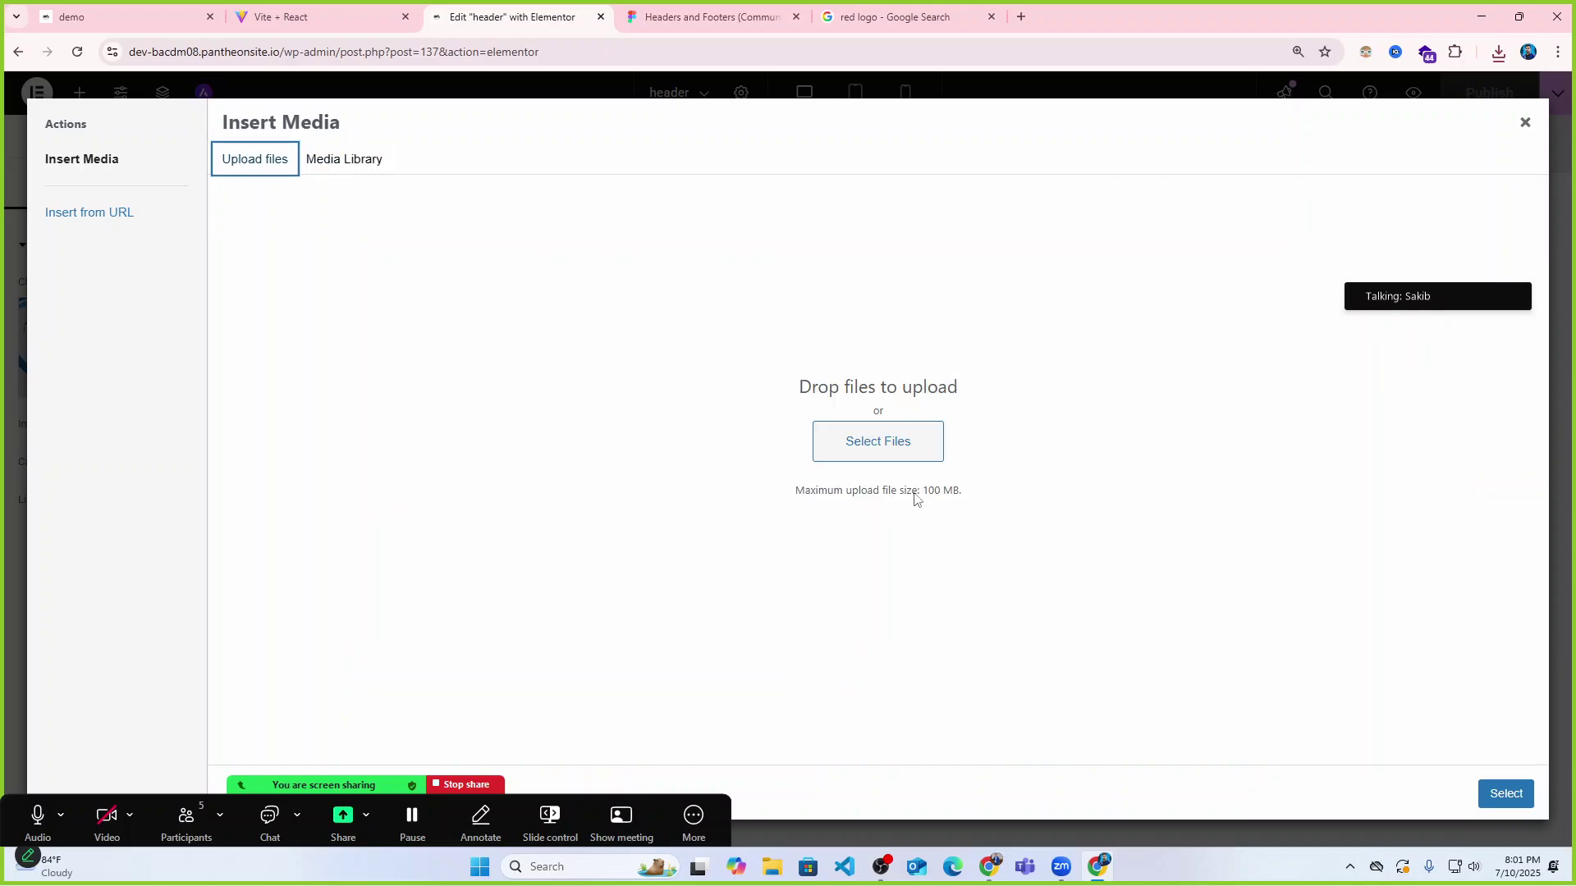
pyautogui.click(903, 447)
pyautogui.click(205, 191)
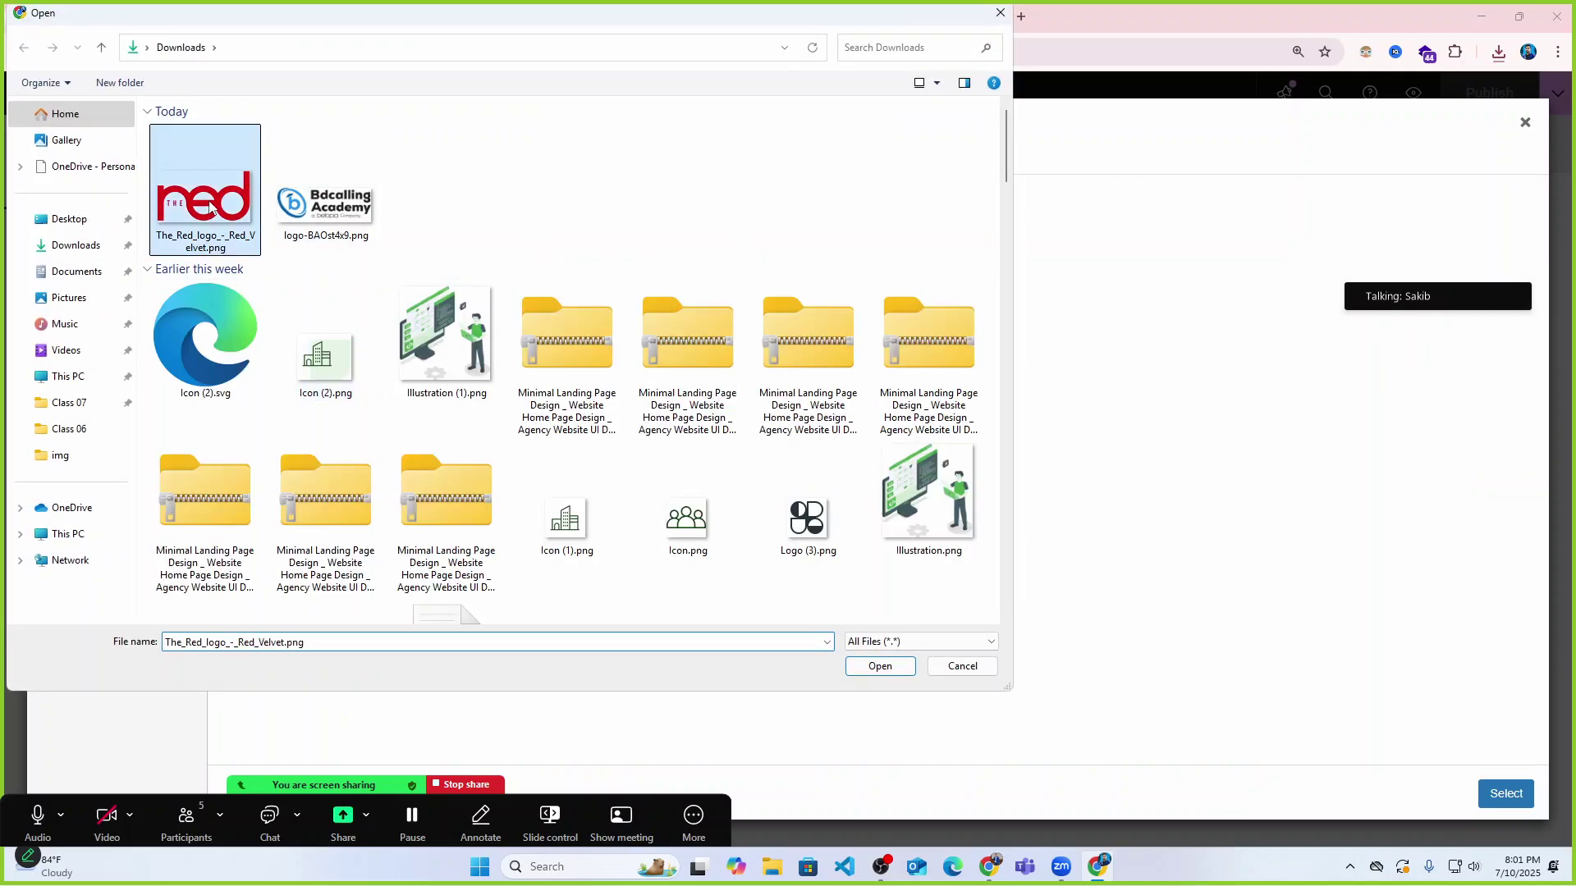
pyautogui.click(899, 668)
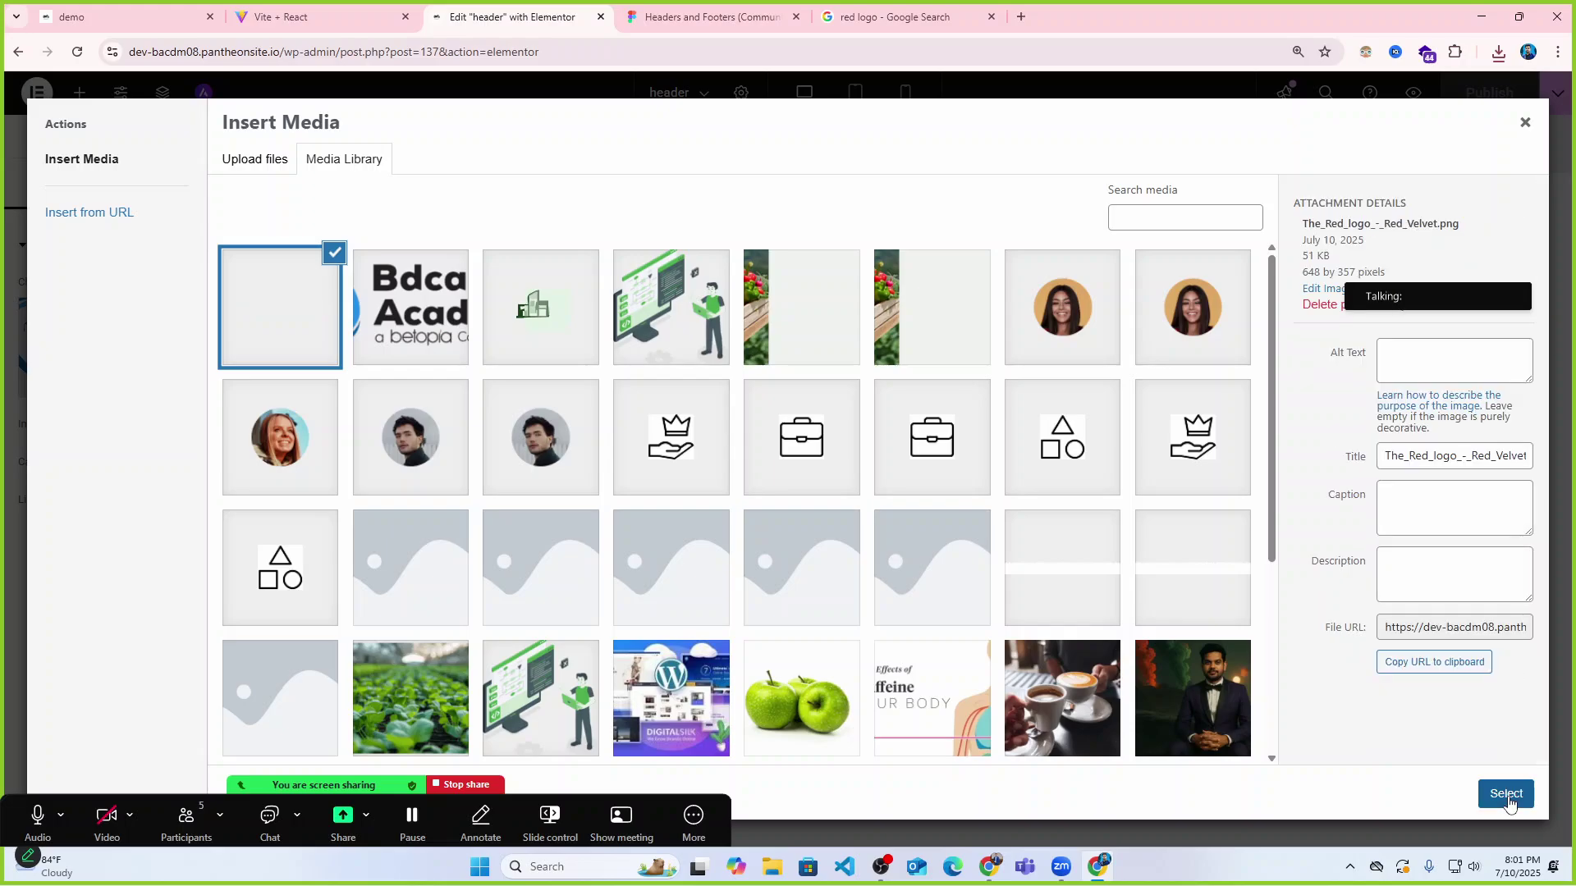
pyautogui.click(1506, 794)
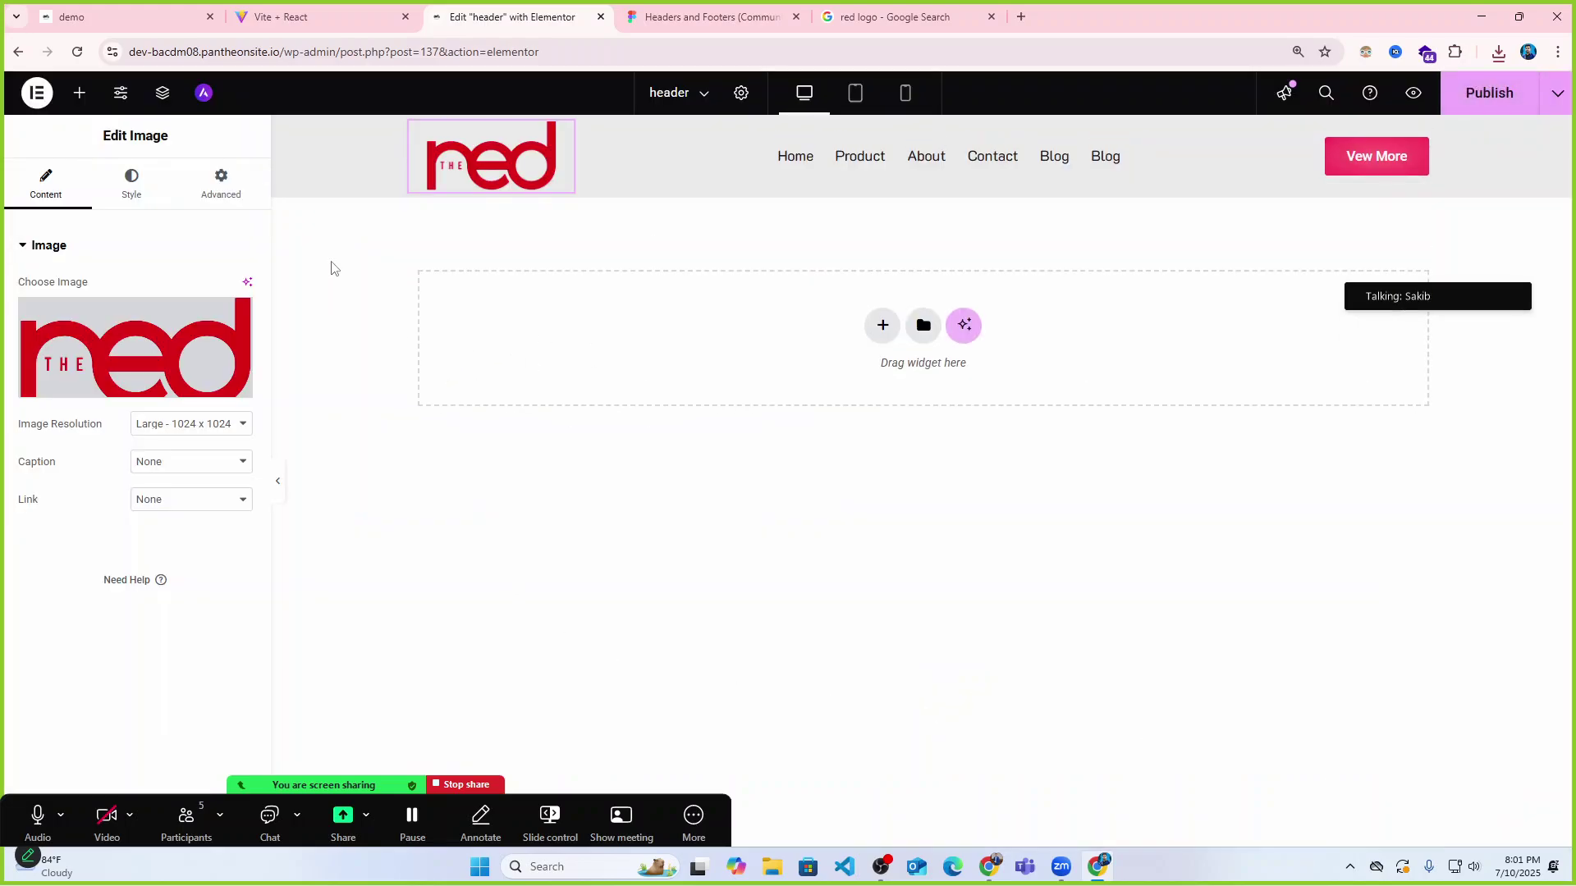
pyautogui.click(278, 481)
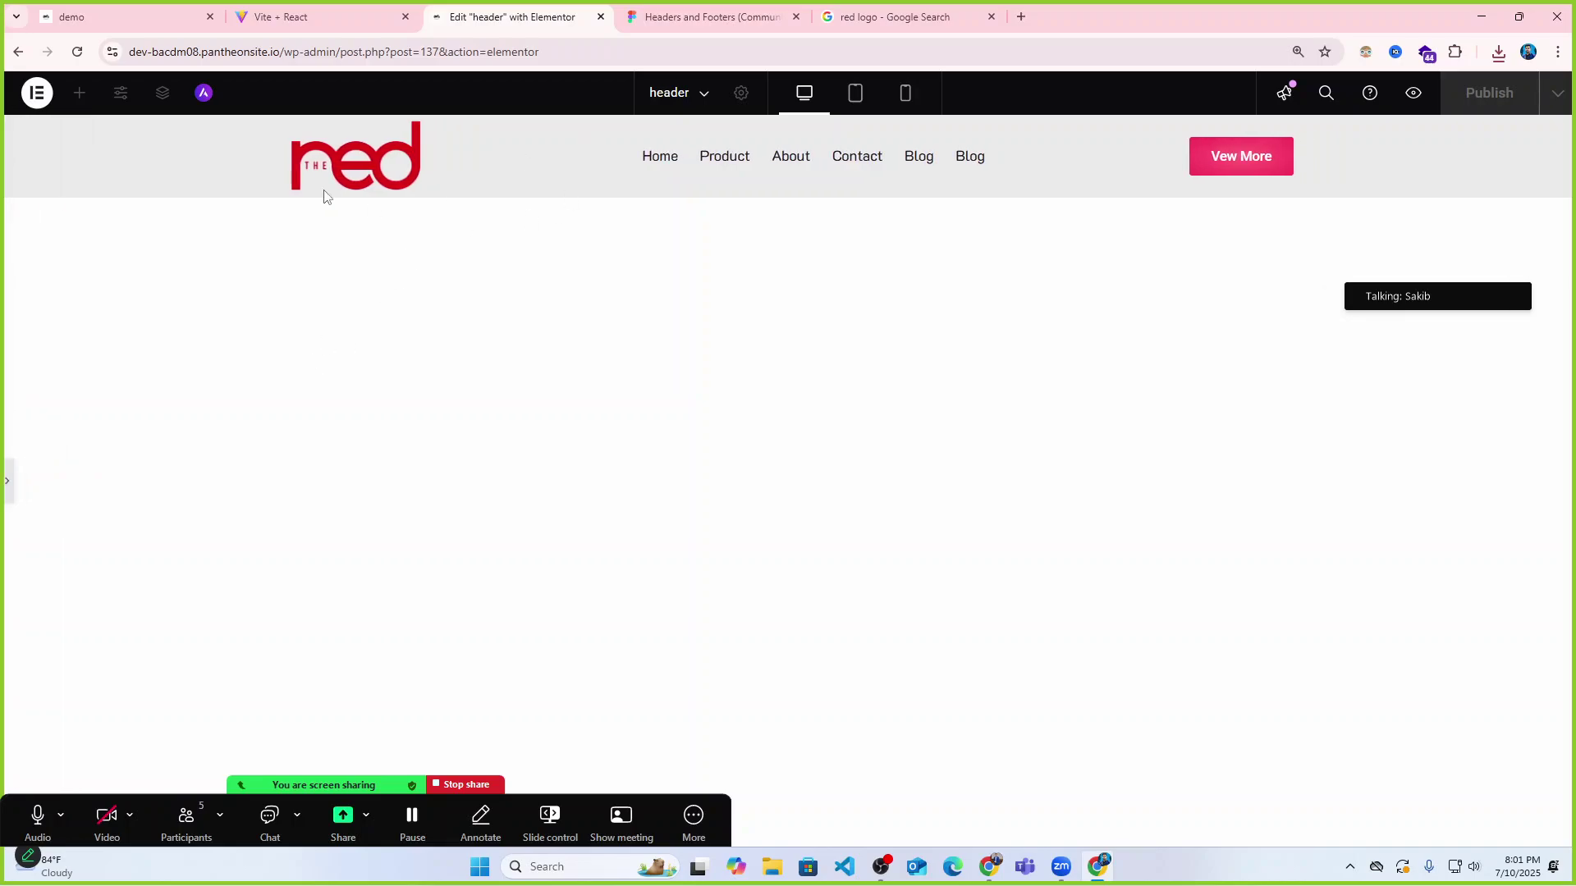
pyautogui.click(8, 481)
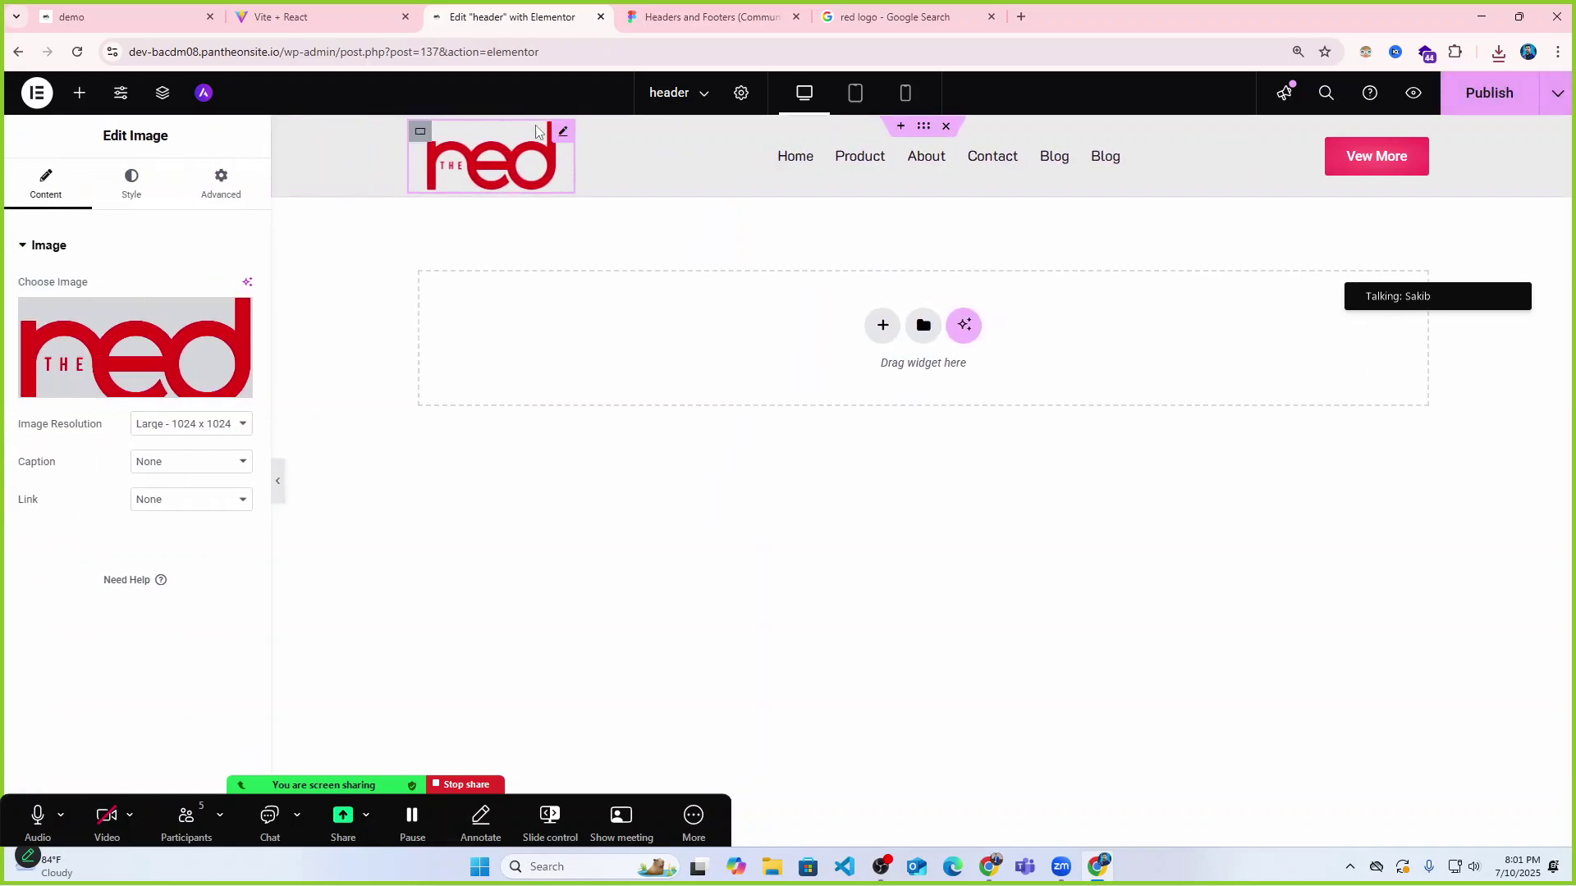
pyautogui.click(131, 184)
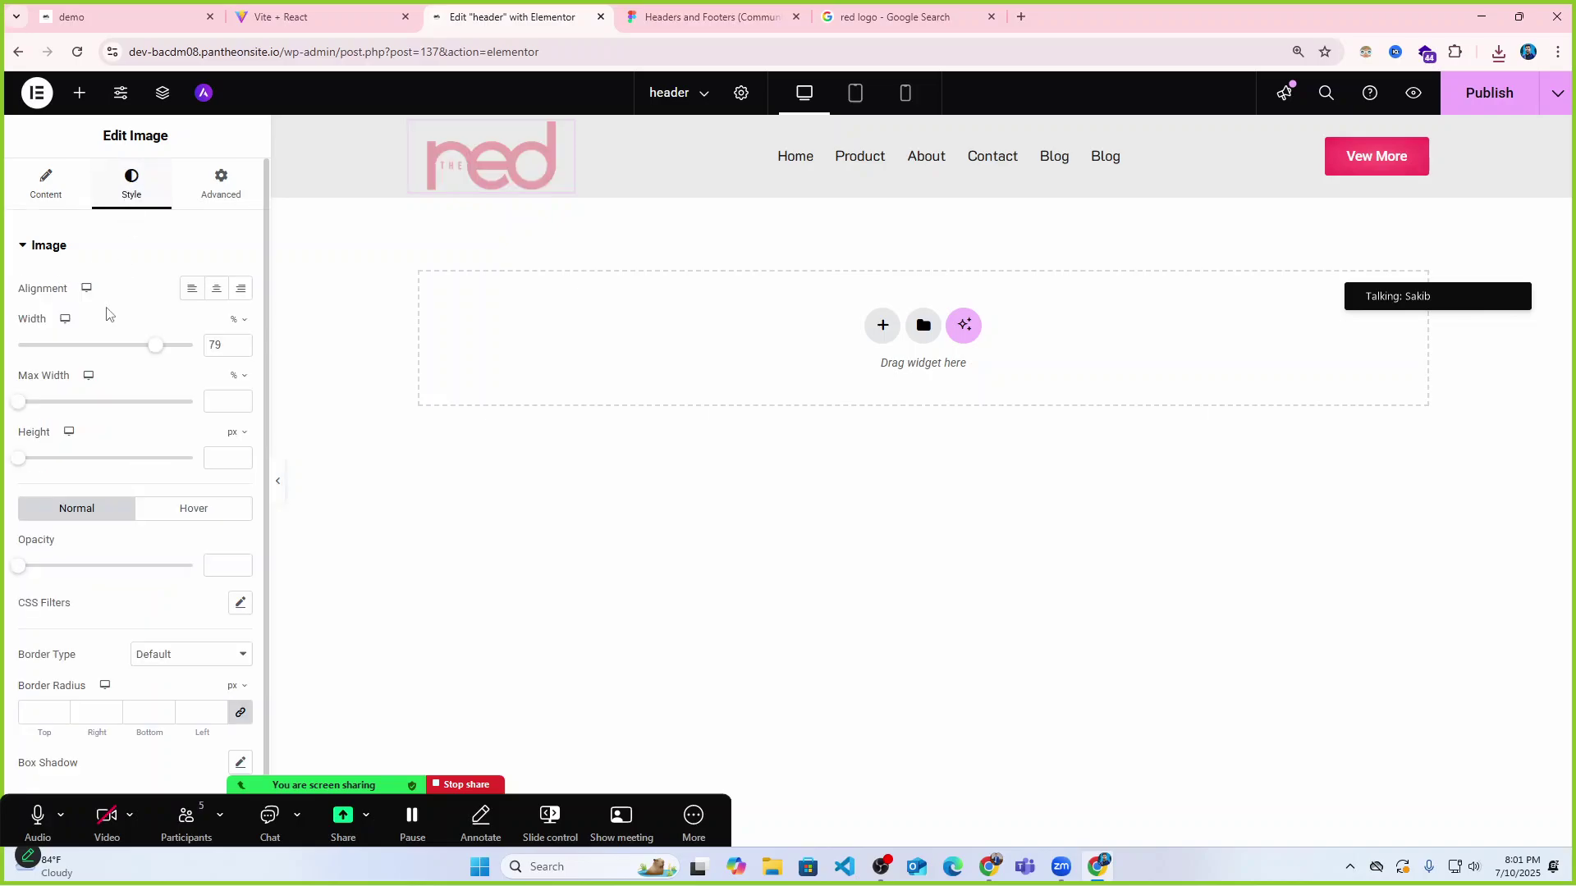
pyautogui.moveTo(144, 345); pyautogui.dragTo(88, 345)
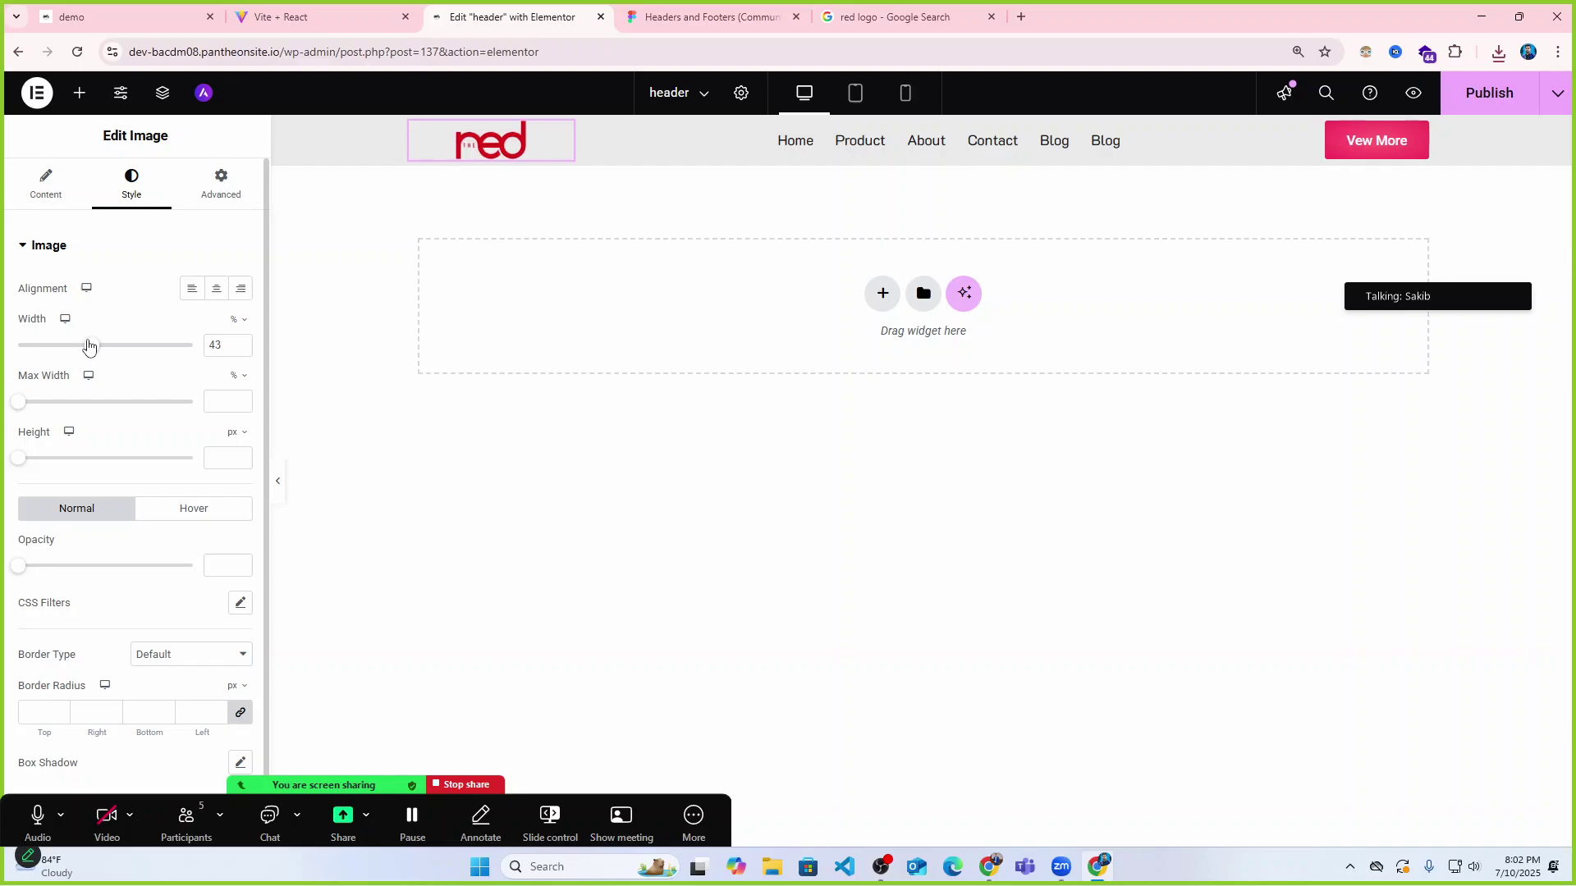
pyautogui.click(278, 482)
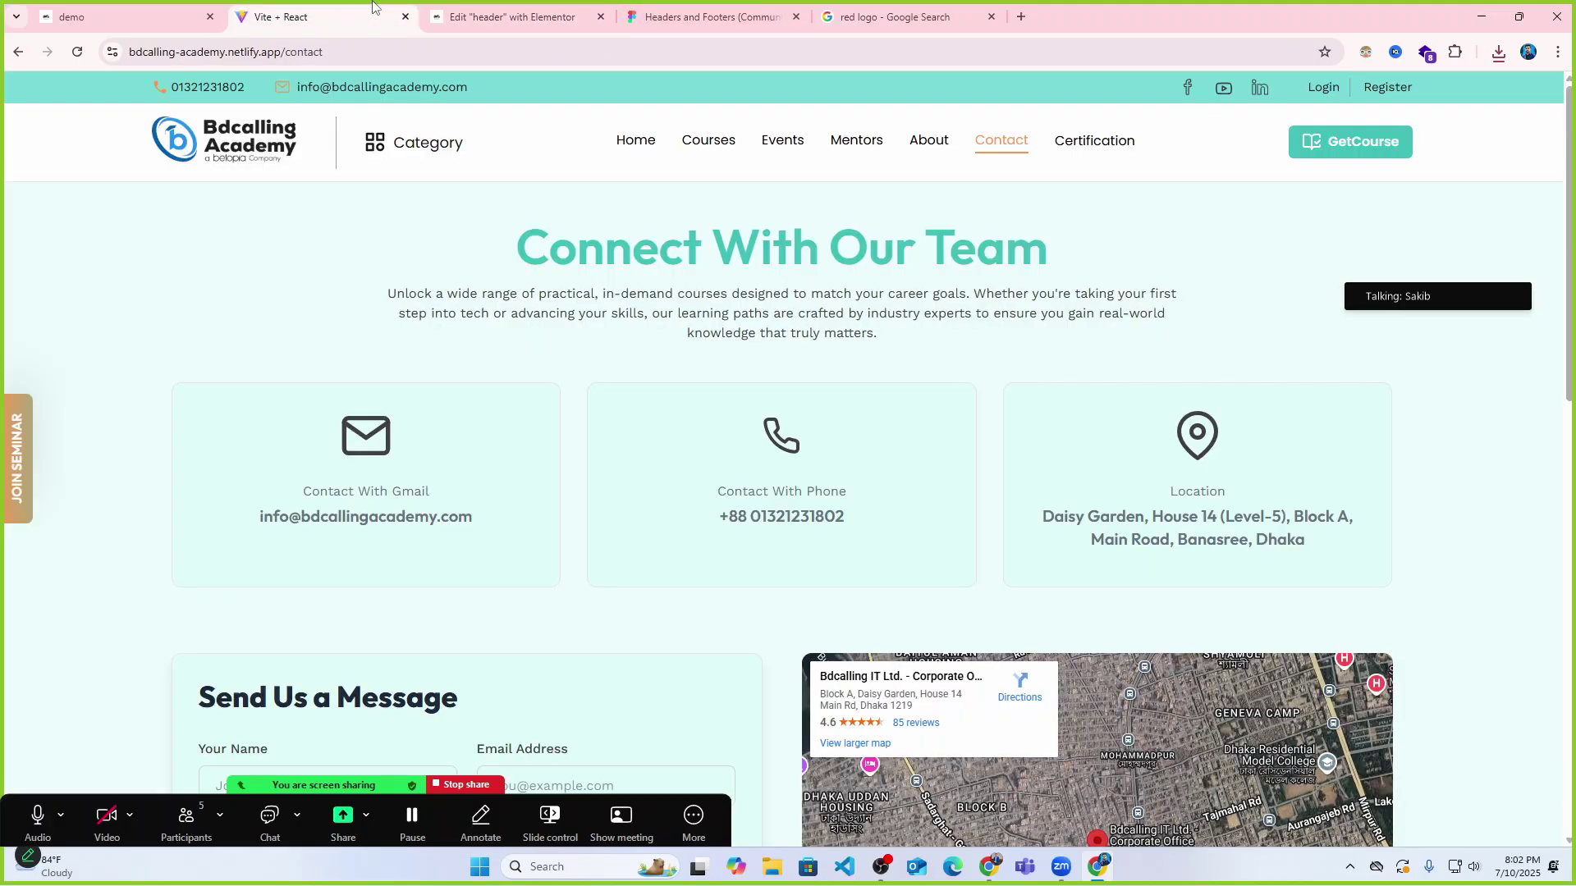
# Compare the red-logo header with the reference site, then switch to the live demo tab.
pyautogui.click(320, 16)
pyautogui.click(525, 17)
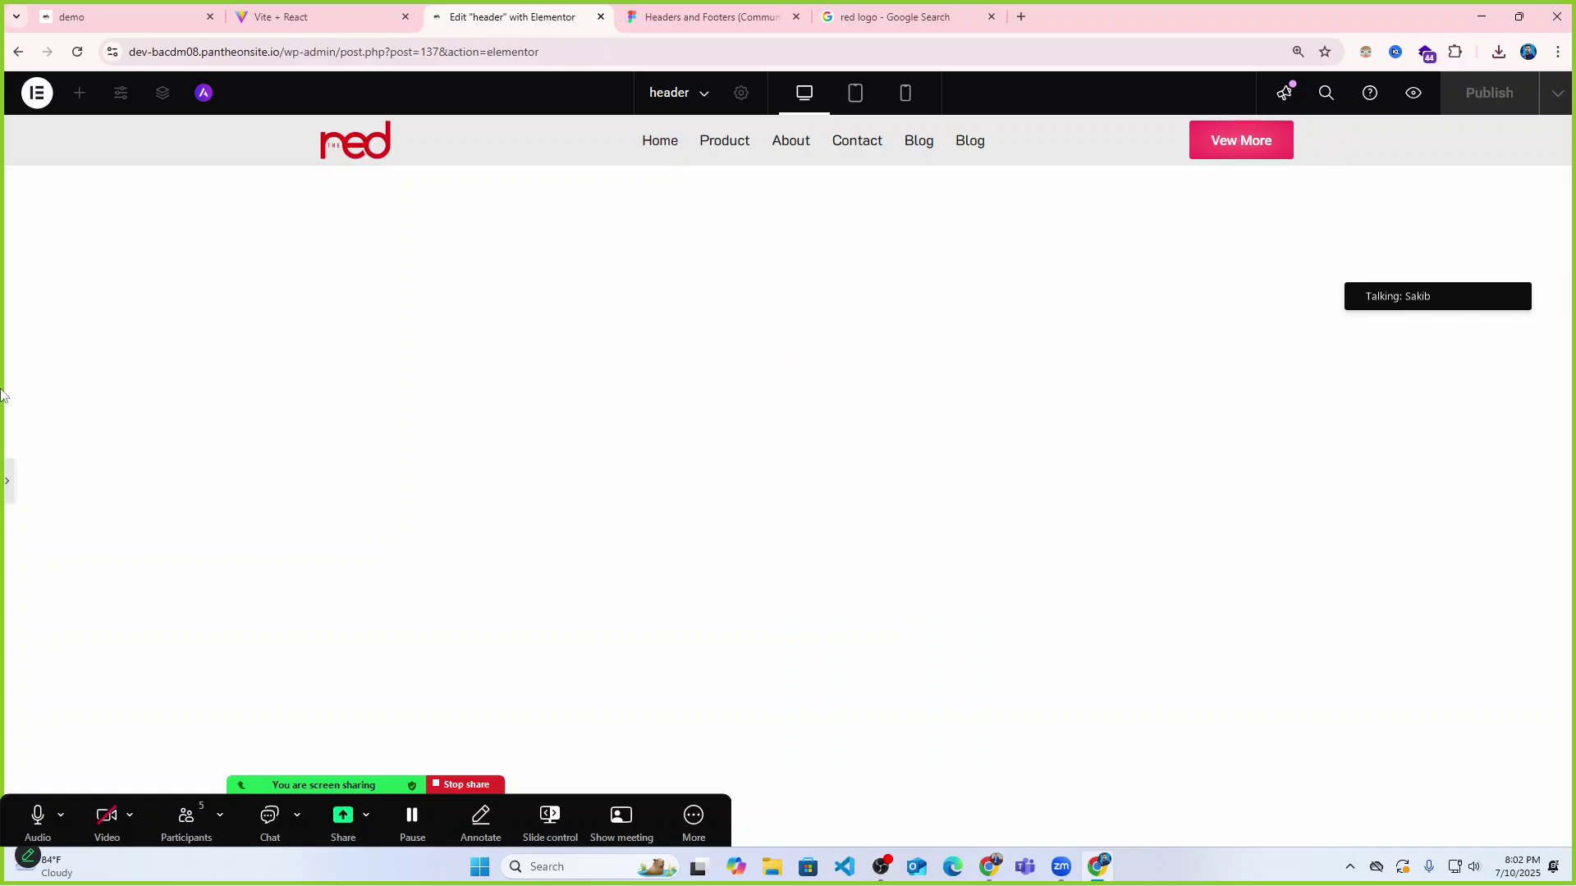
pyautogui.click(6, 486)
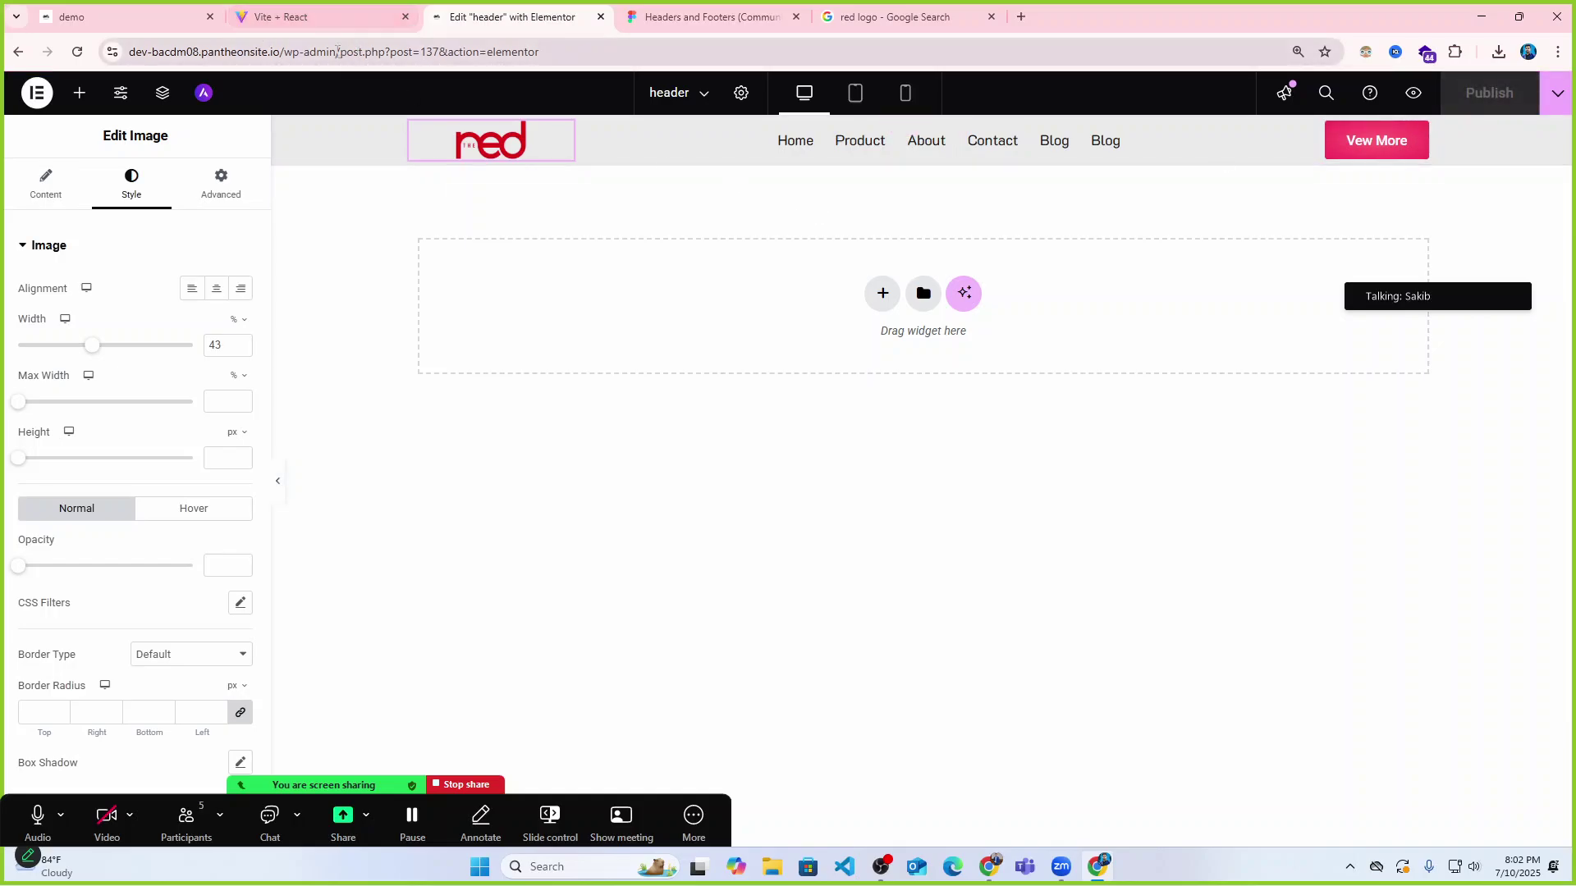
pyautogui.click(303, 16)
pyautogui.click(182, 17)
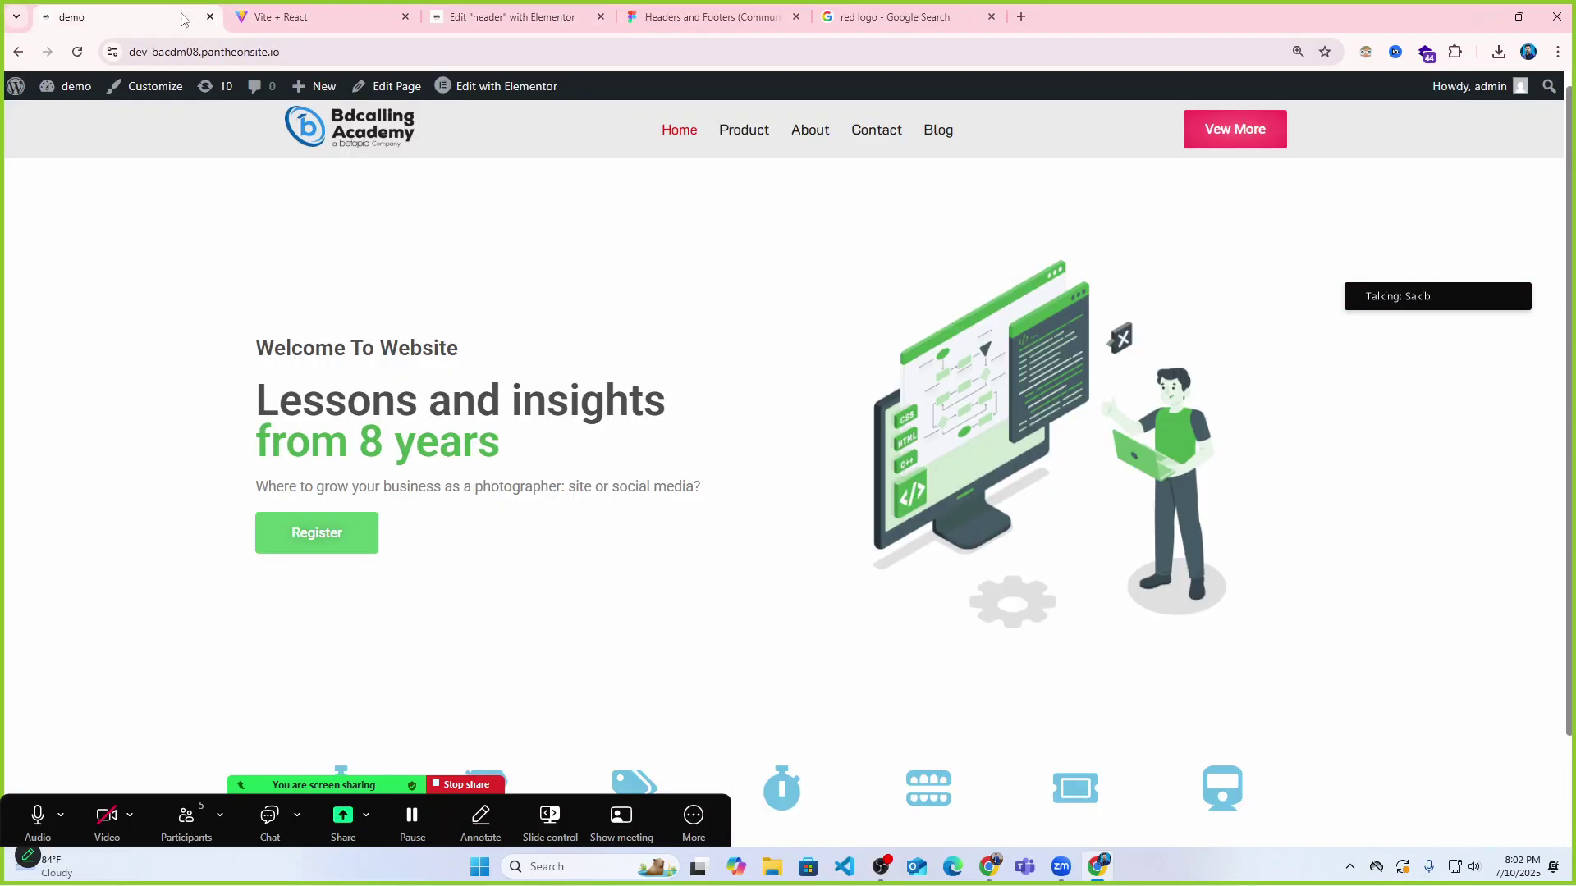
# Reload the live site, then go to the admin's UAE > Header & Footer template list.
pyautogui.click(78, 51)
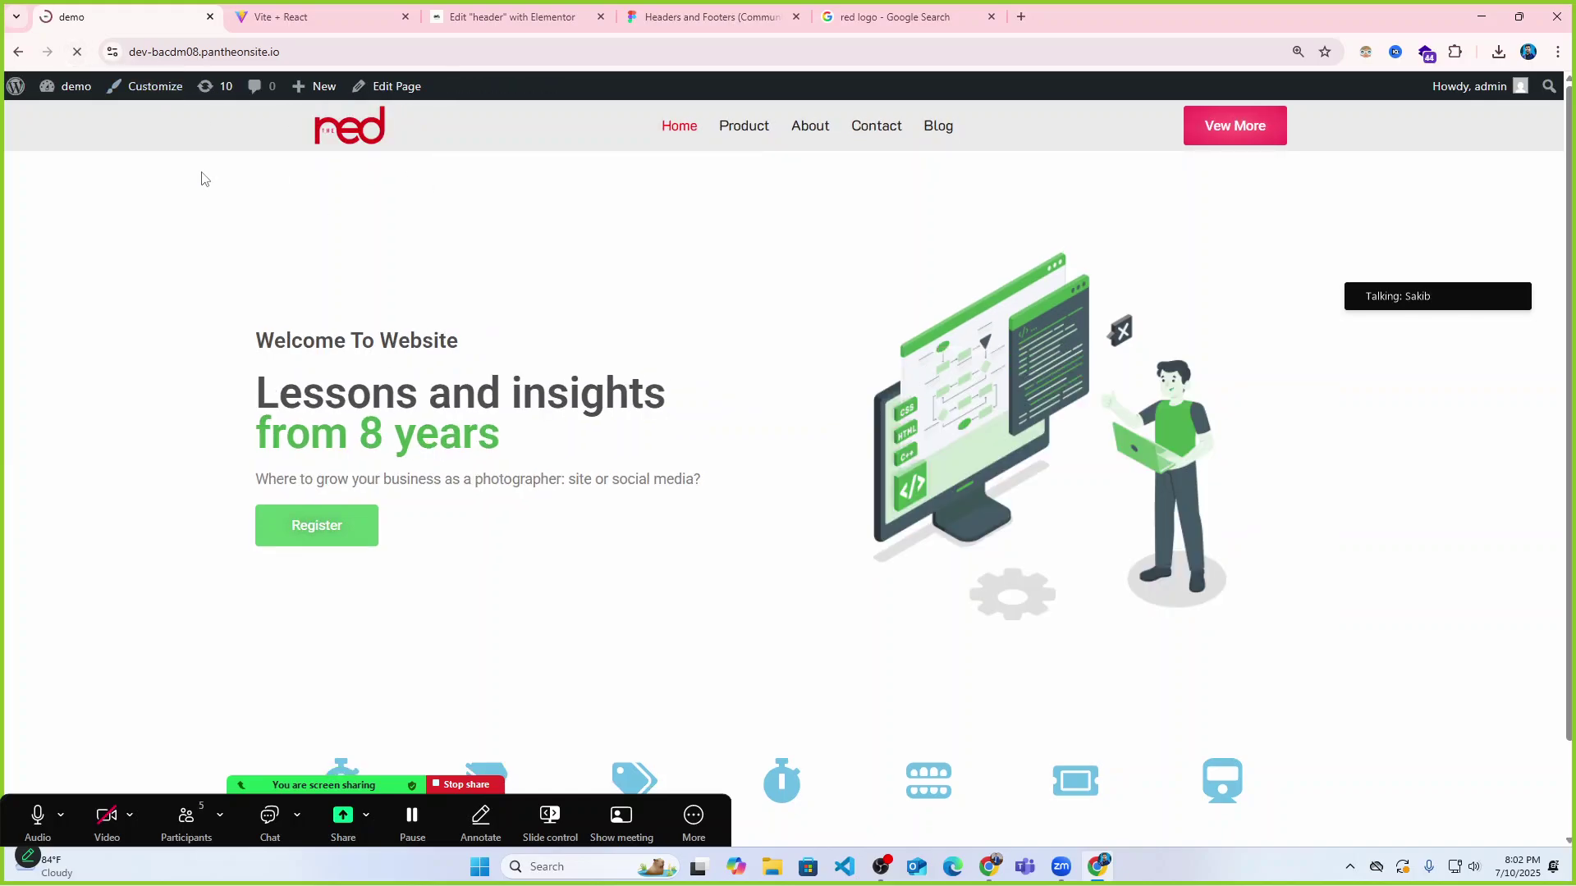
pyautogui.moveTo(18, 91)
pyautogui.click(45, 118)
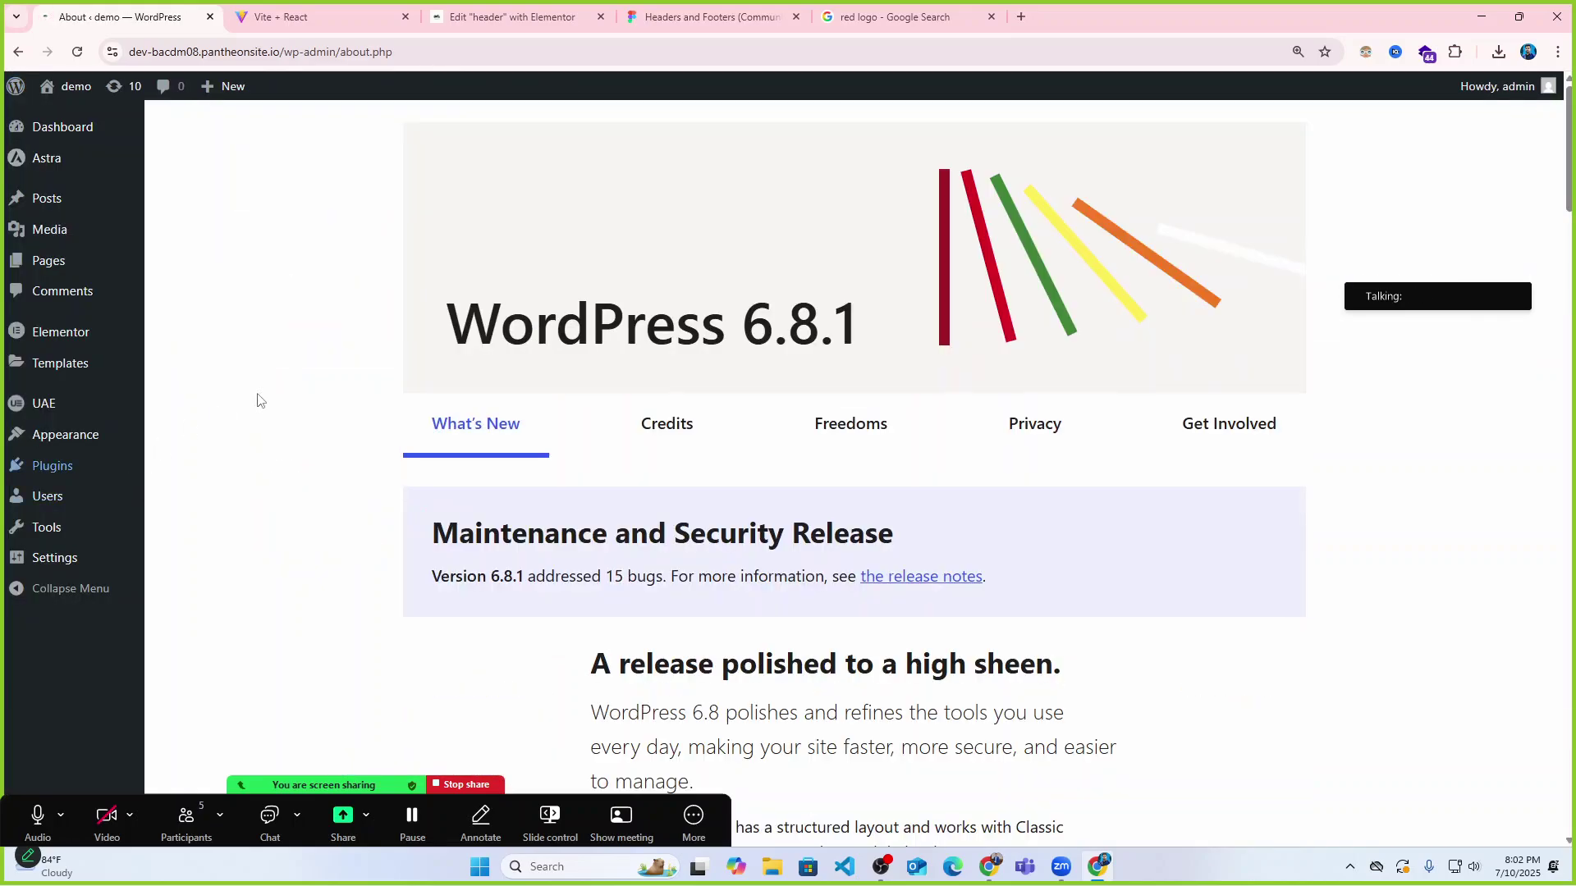
pyautogui.moveTo(47, 409)
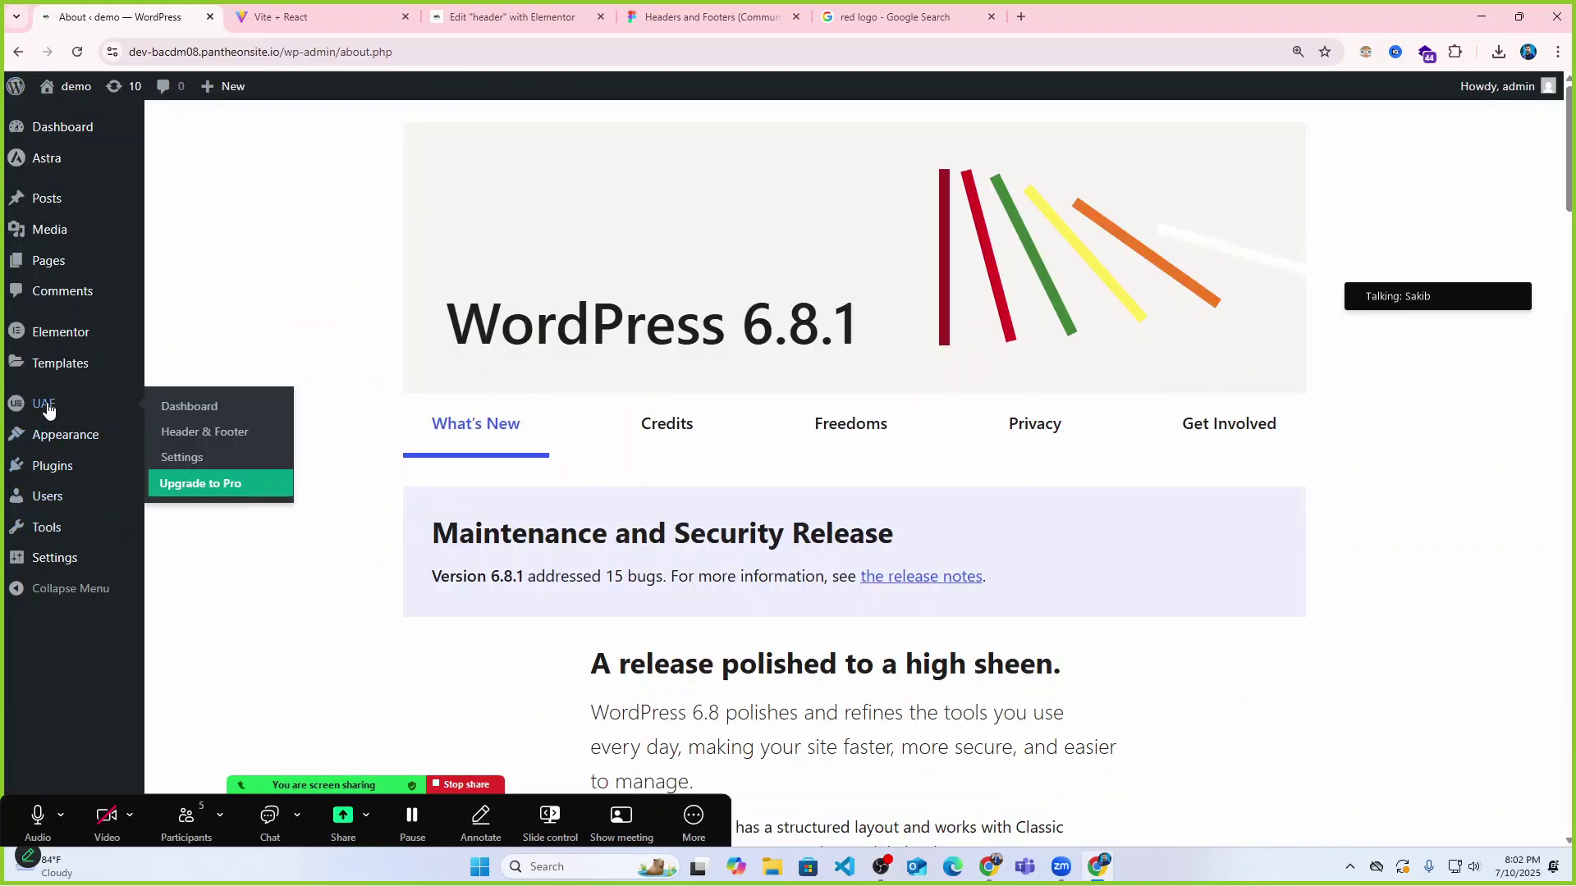
pyautogui.click(201, 431)
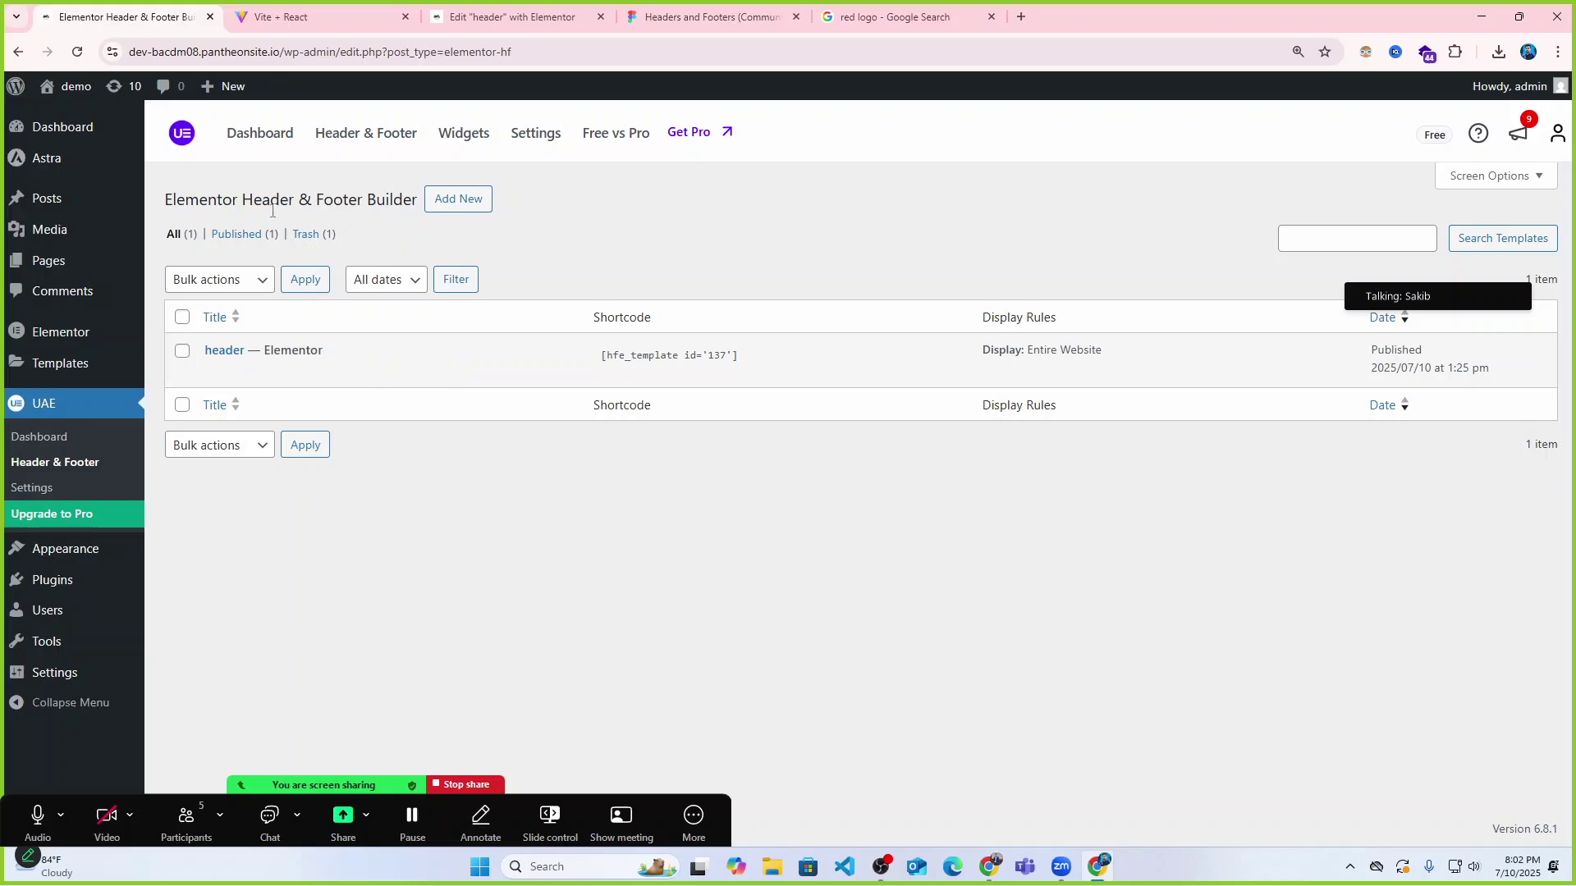
# Publish a new template titled 'footer', type Footer, displayed on the Entire Website.
pyautogui.click(462, 200)
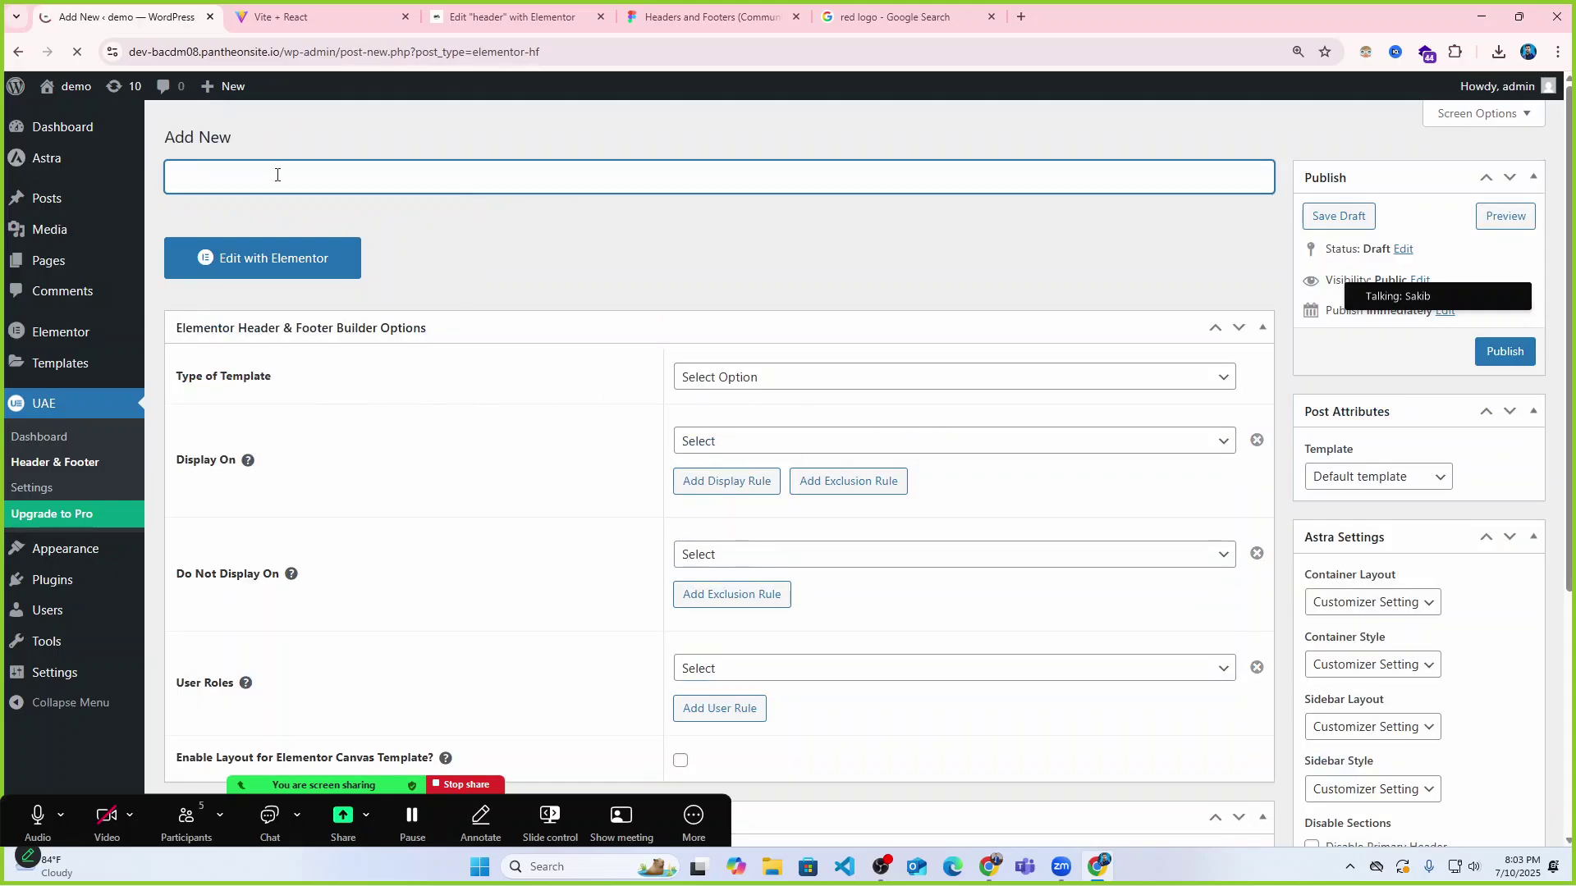
pyautogui.write('footer')
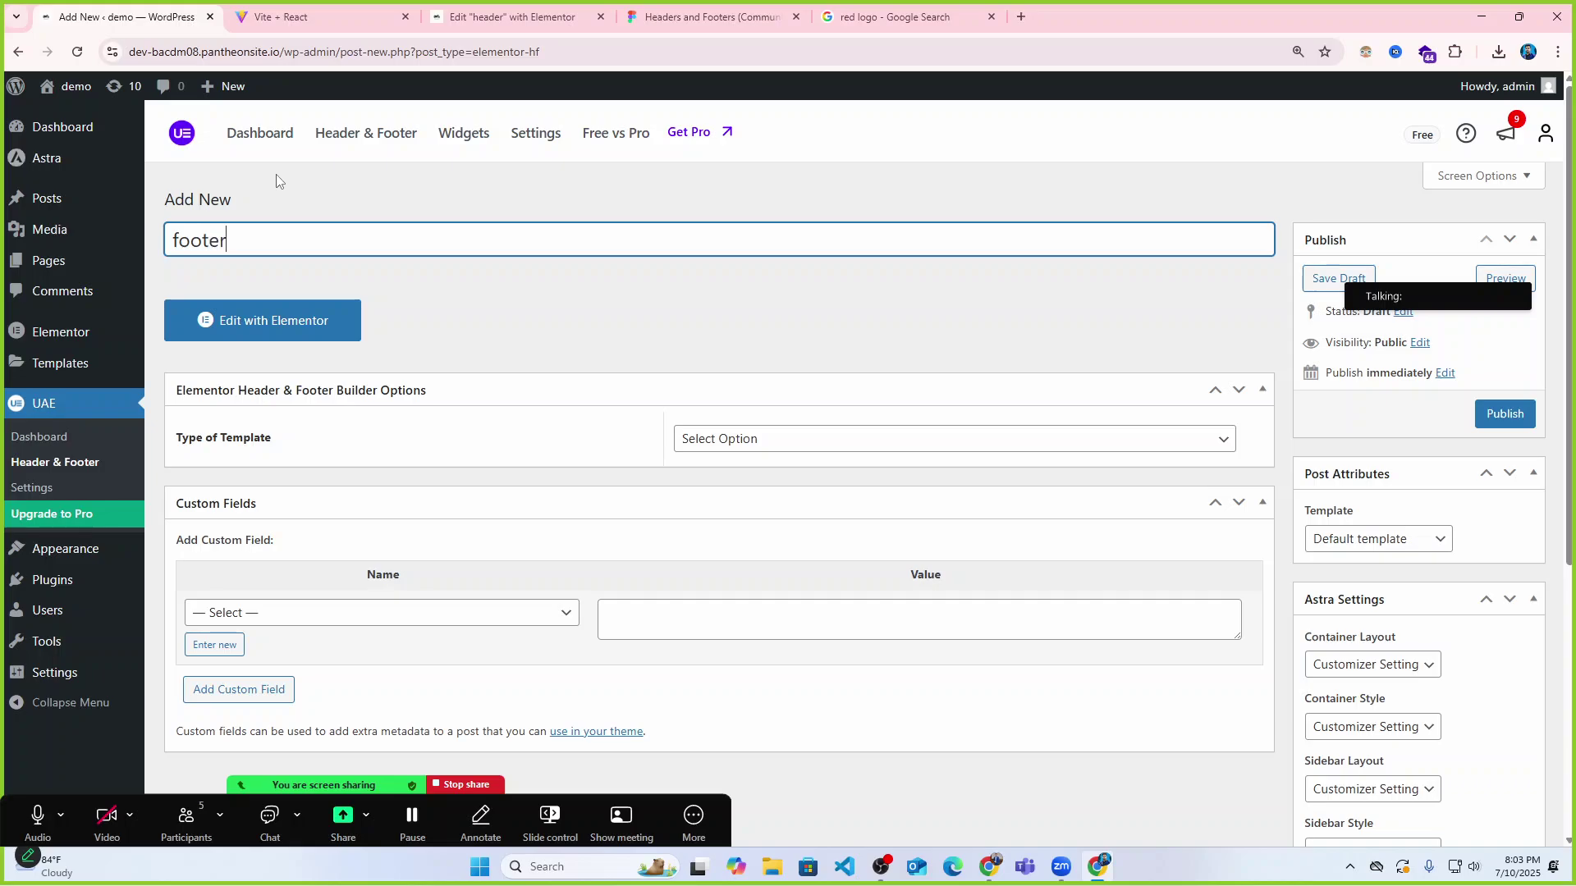
pyautogui.click(735, 444)
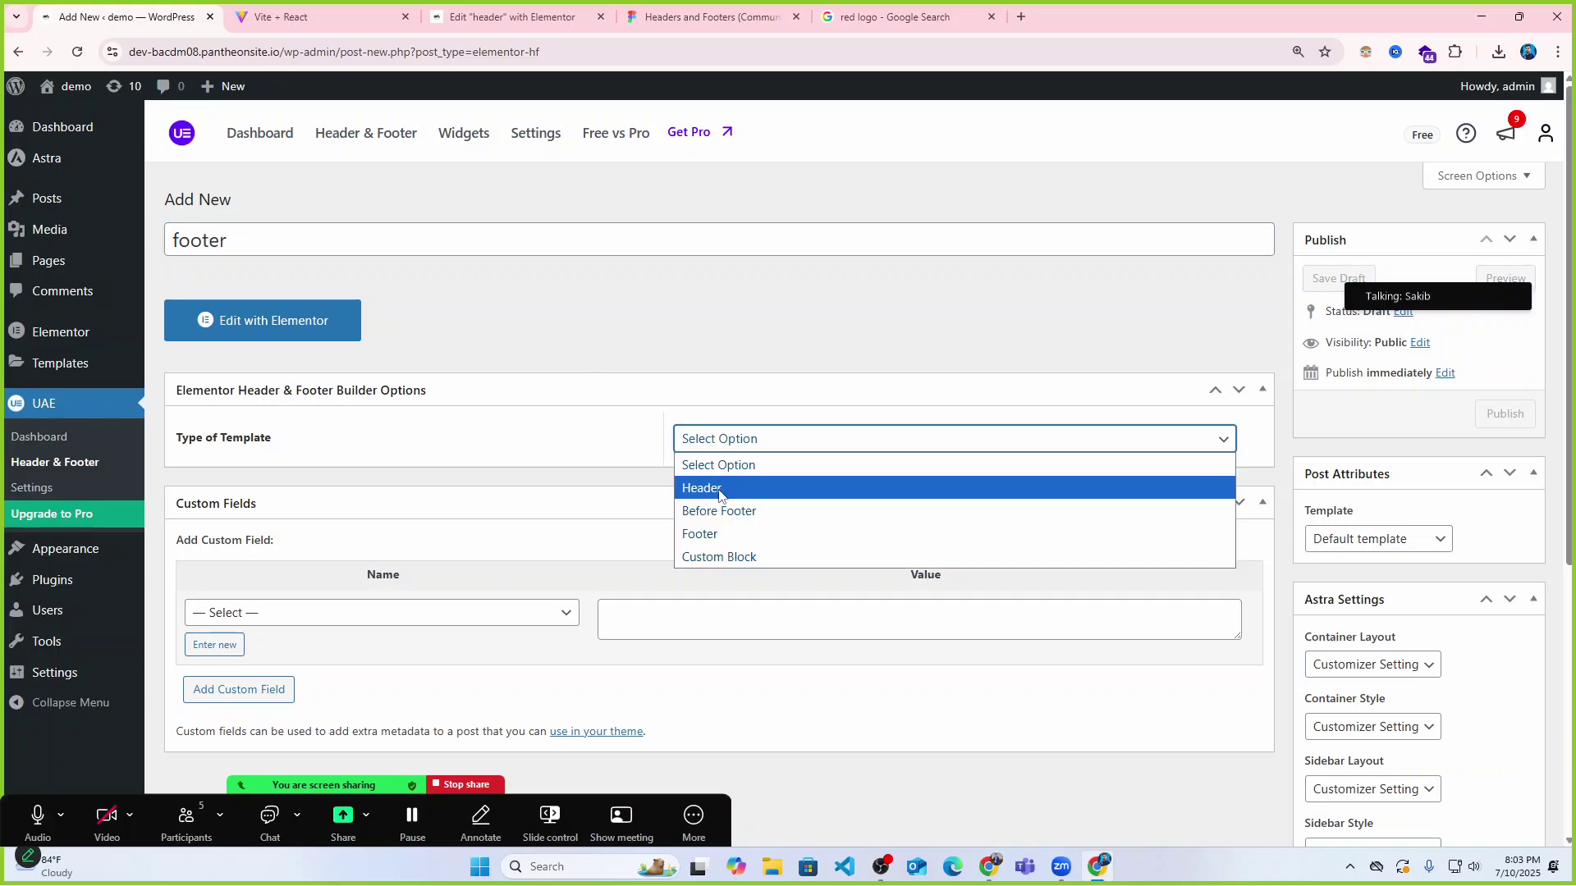
pyautogui.click(707, 538)
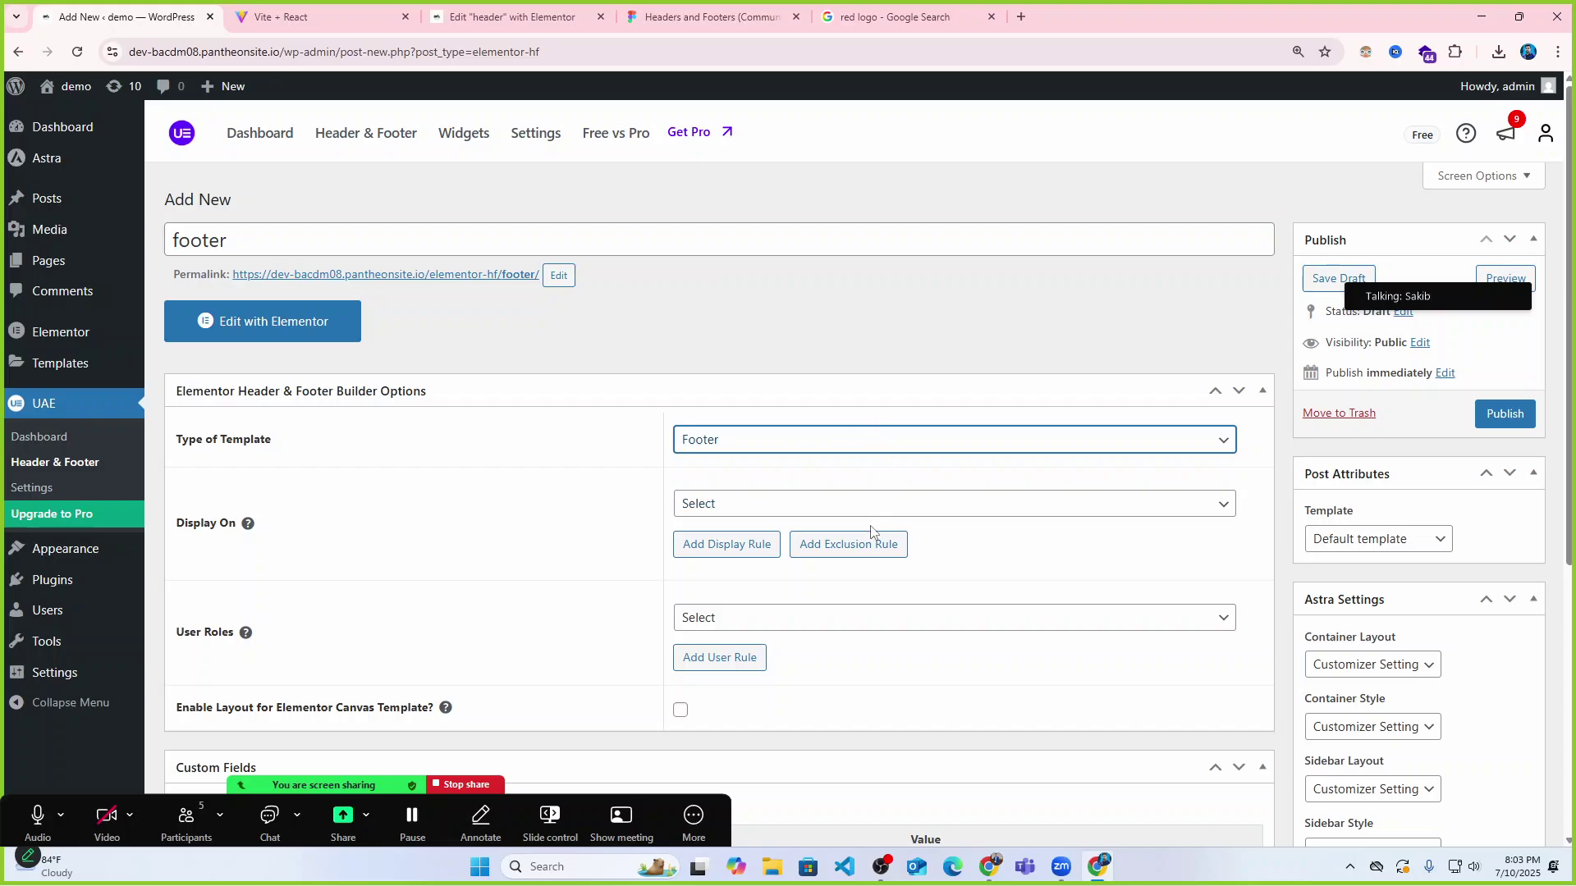
pyautogui.scroll(-1, 625, 501)
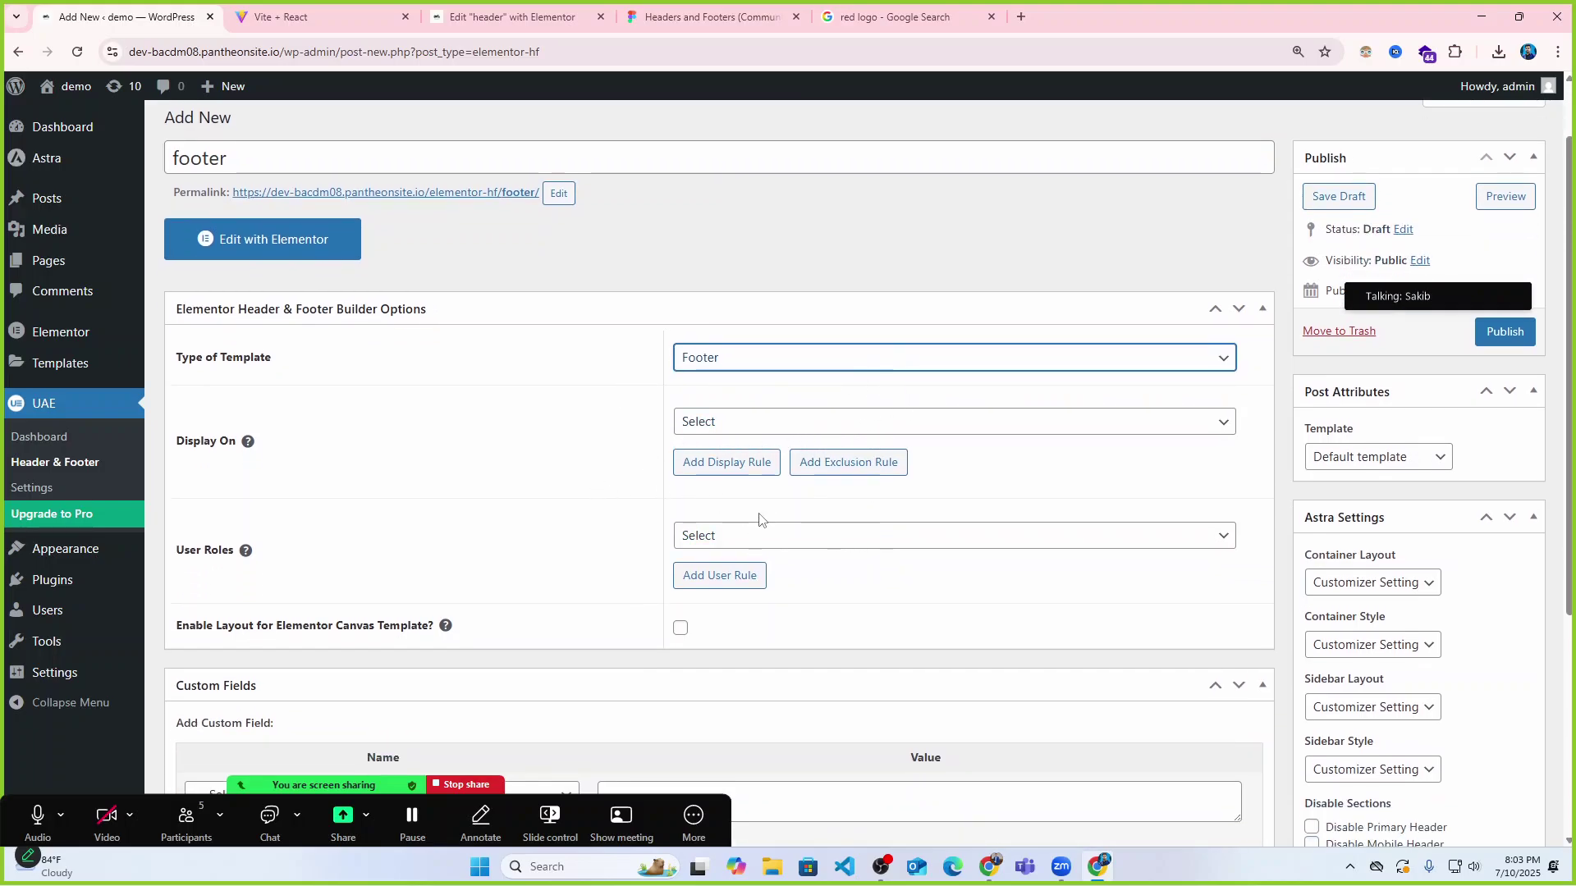
pyautogui.click(723, 422)
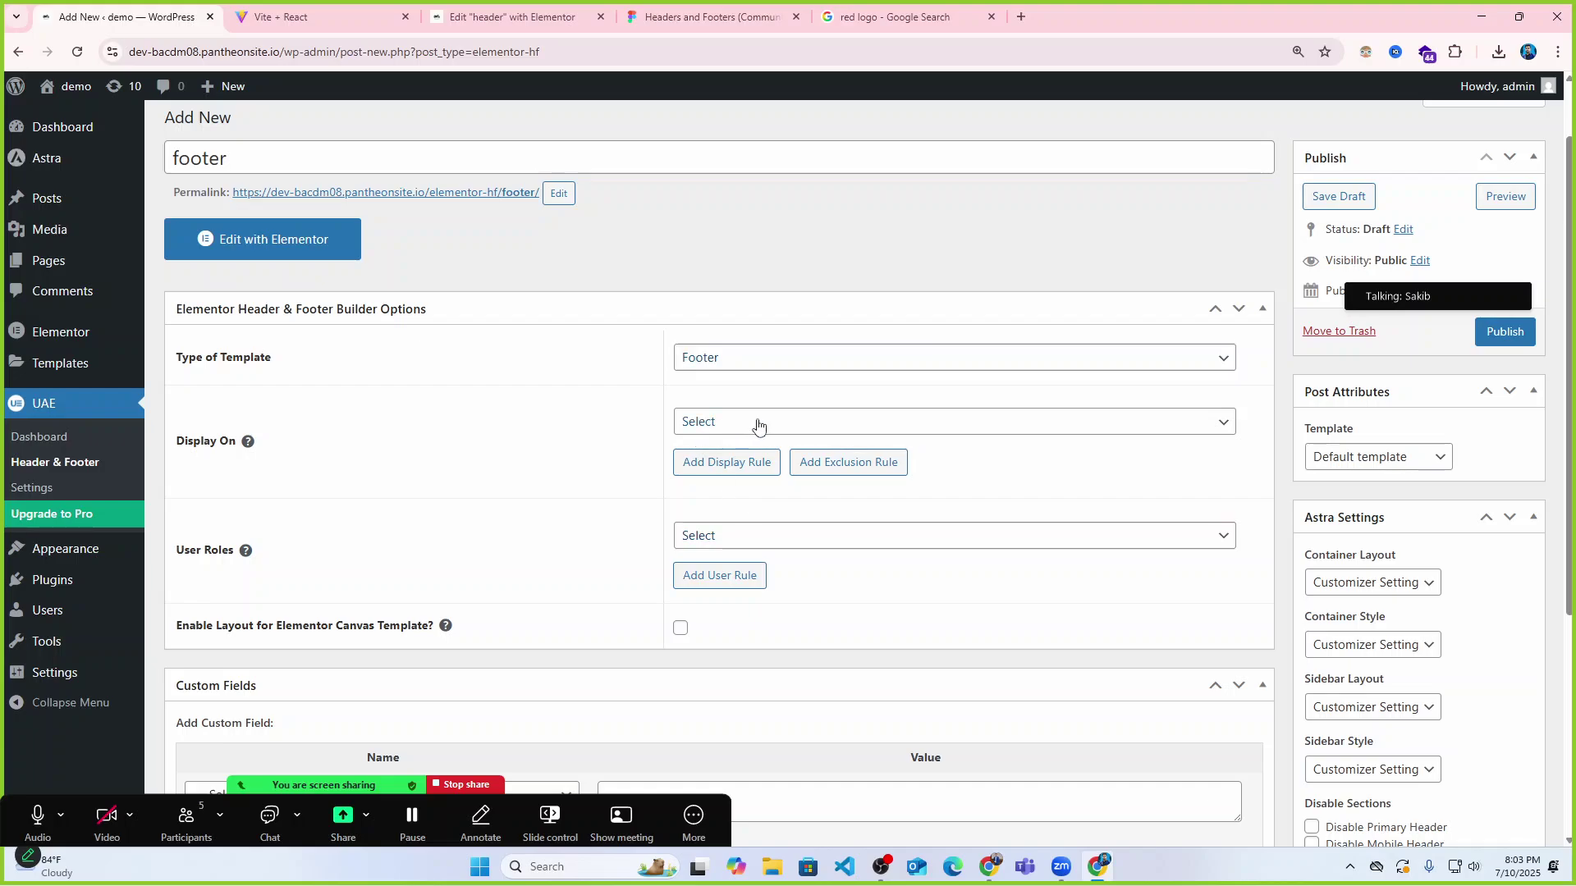
pyautogui.click(768, 493)
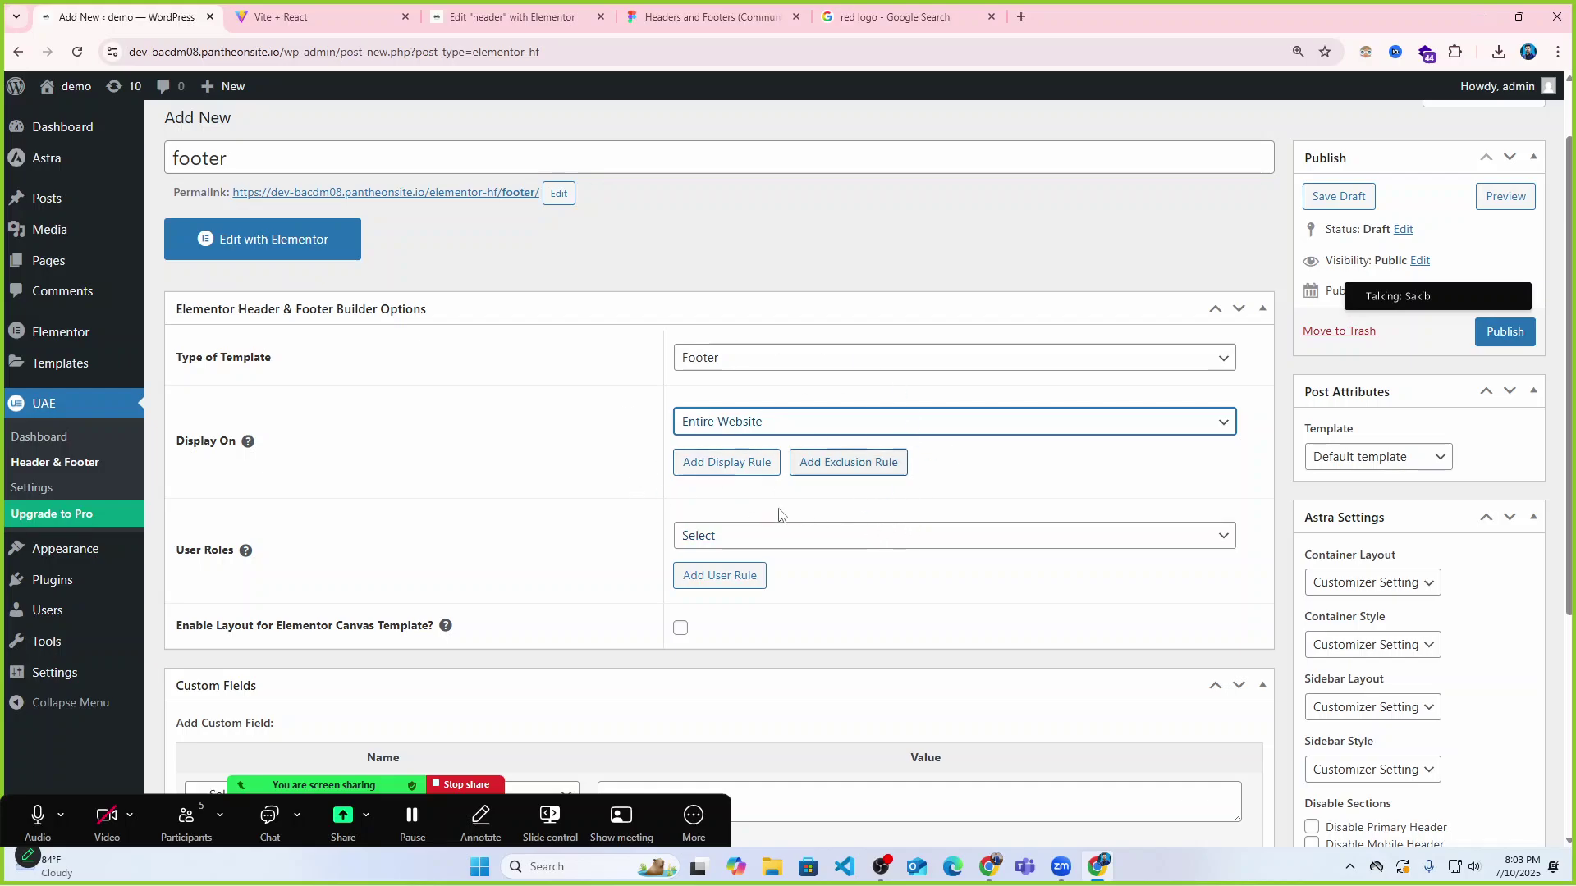
pyautogui.scroll(1, 834, 436)
pyautogui.click(1502, 413)
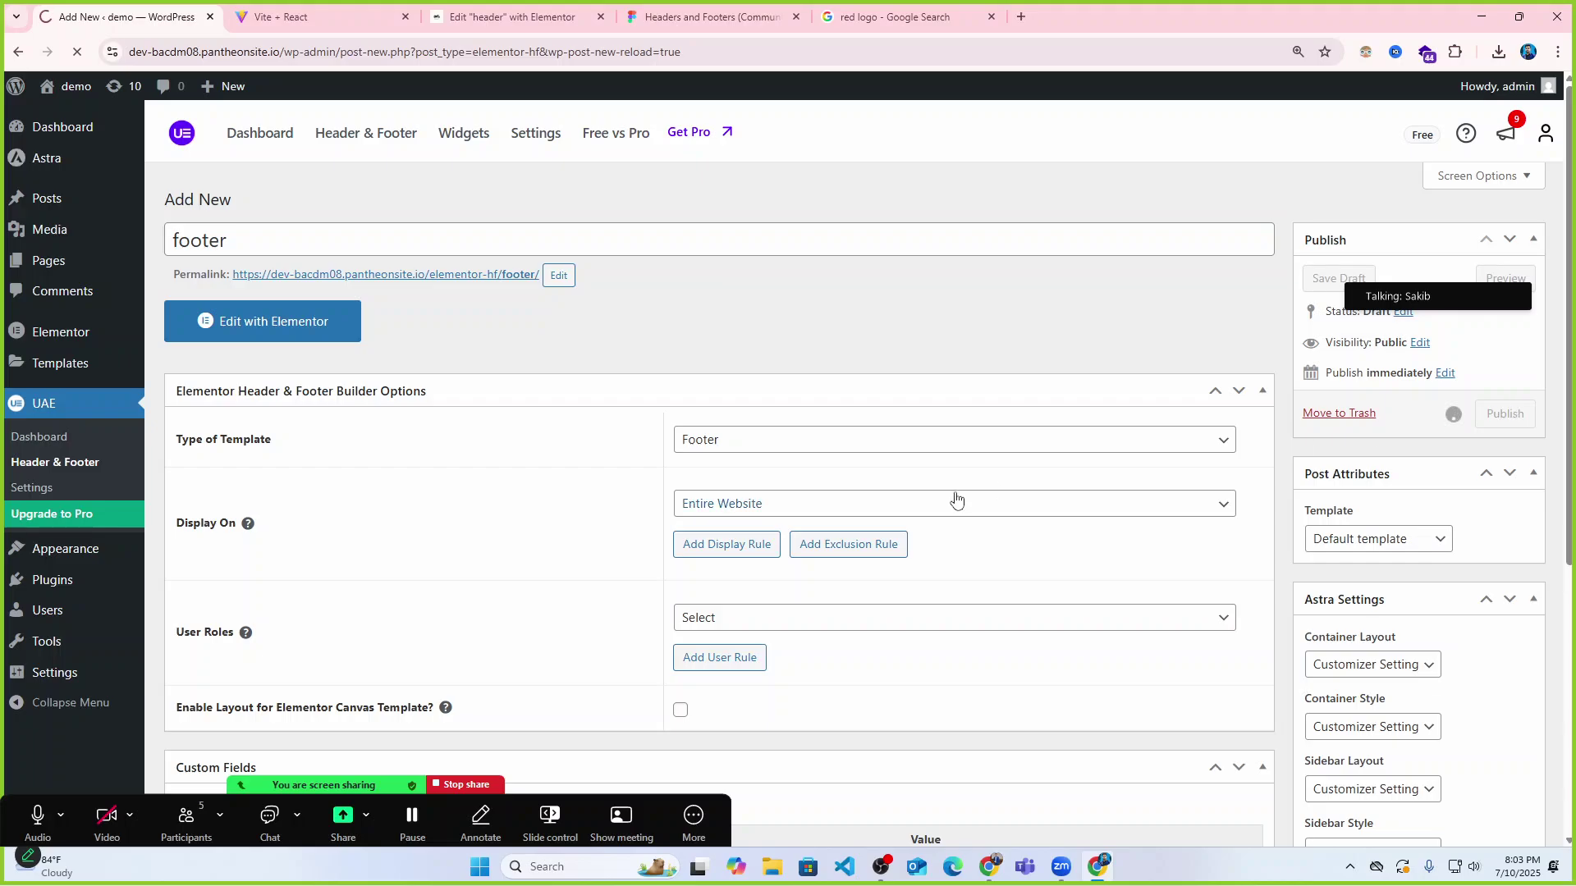
# Compare the reference site's layout and the Figma headers and footers design.
pyautogui.click(279, 17)
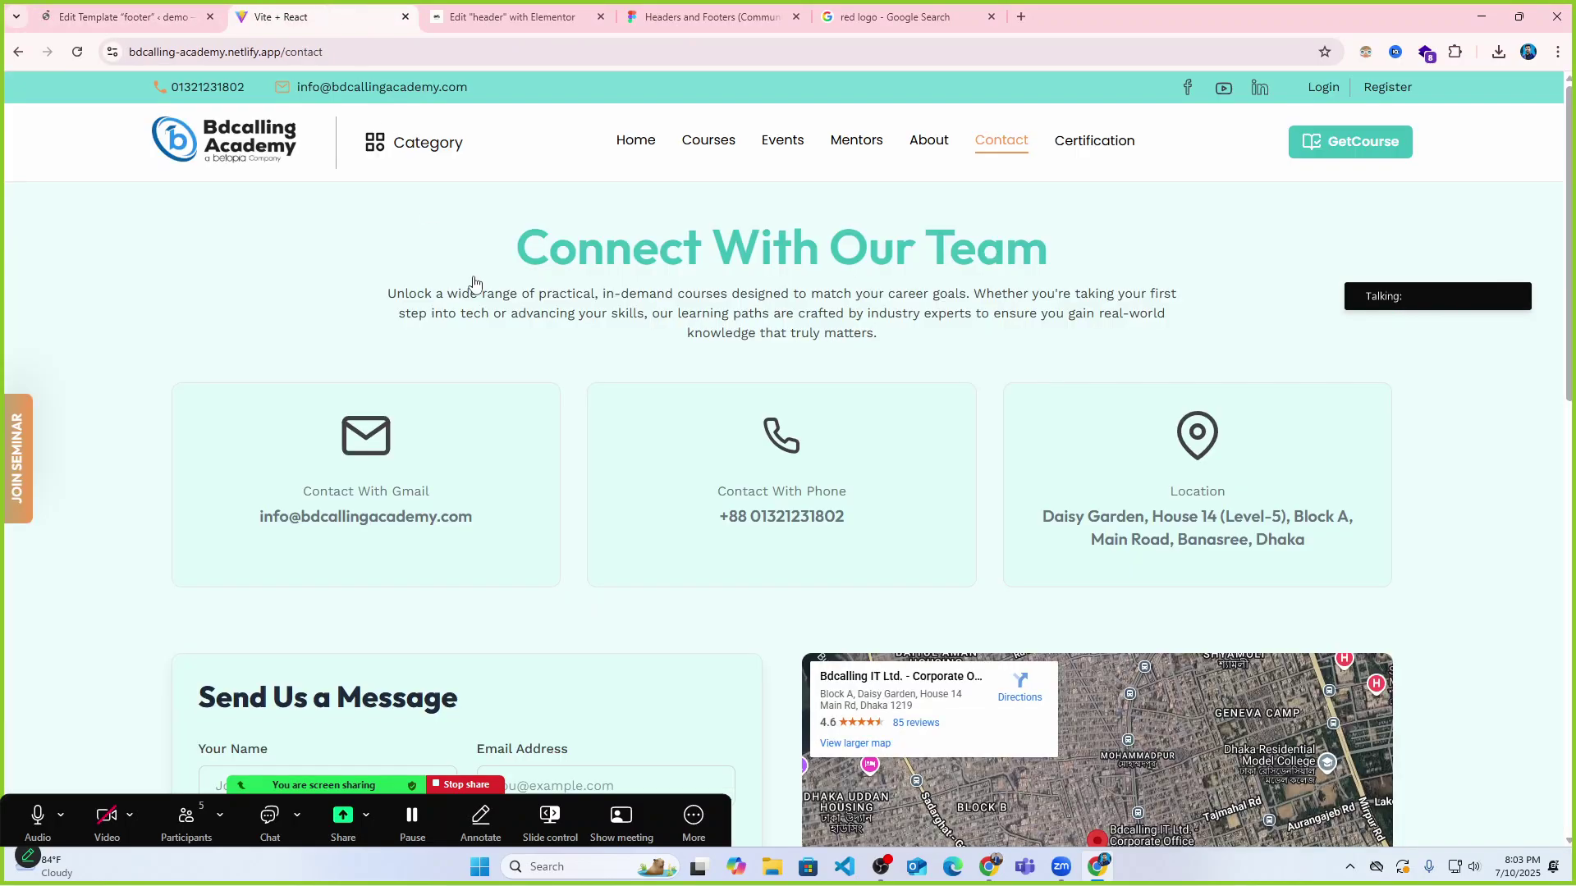
pyautogui.scroll(-7, 678, 510)
pyautogui.click(555, 7)
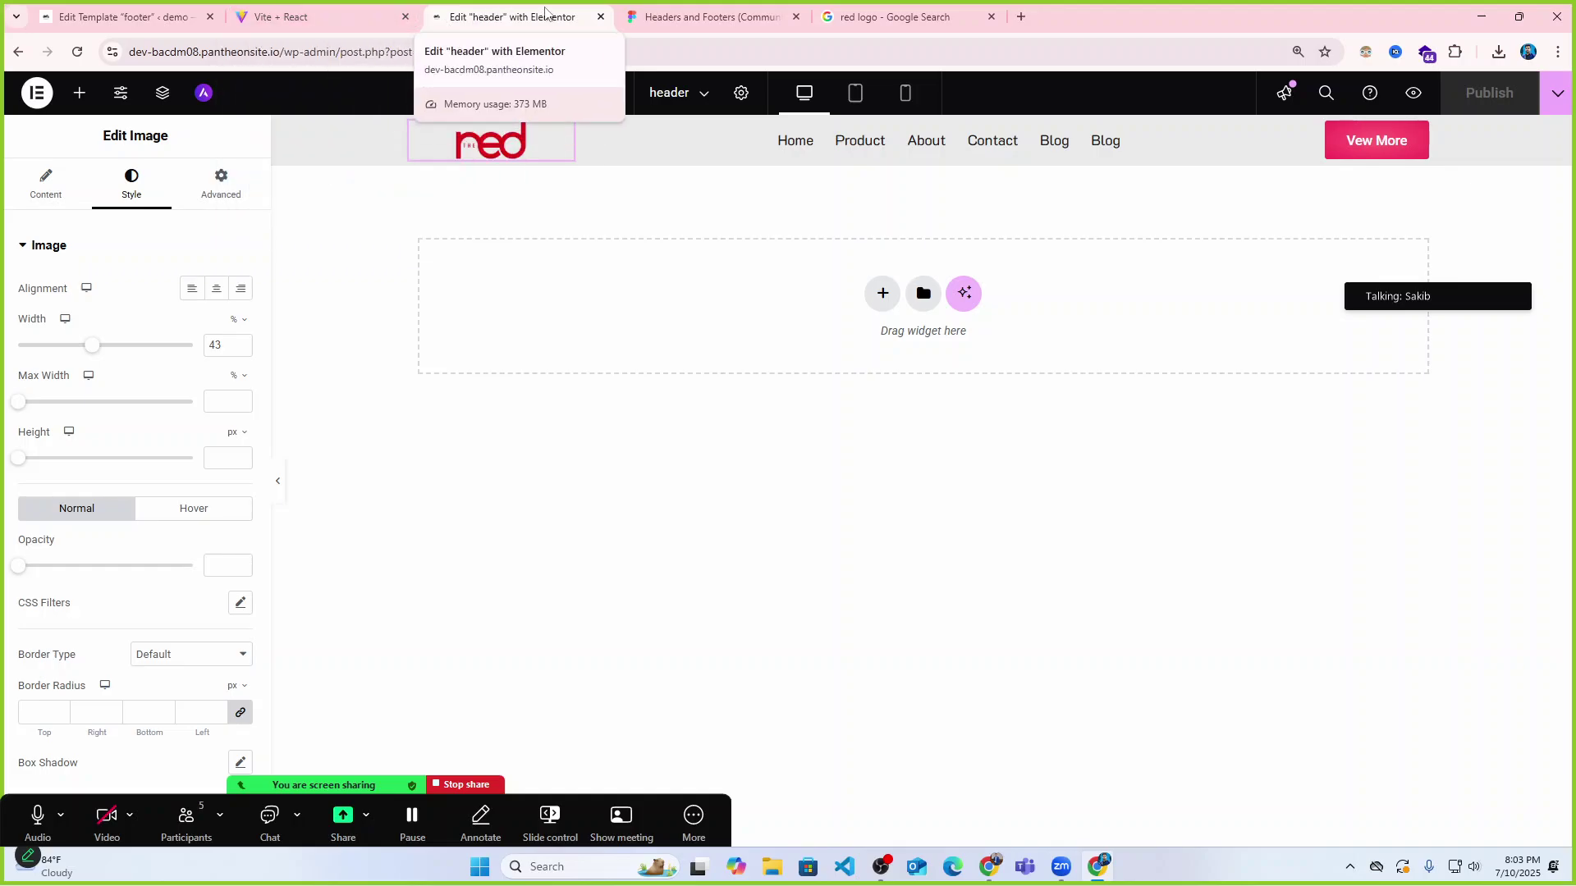
pyautogui.click(669, 16)
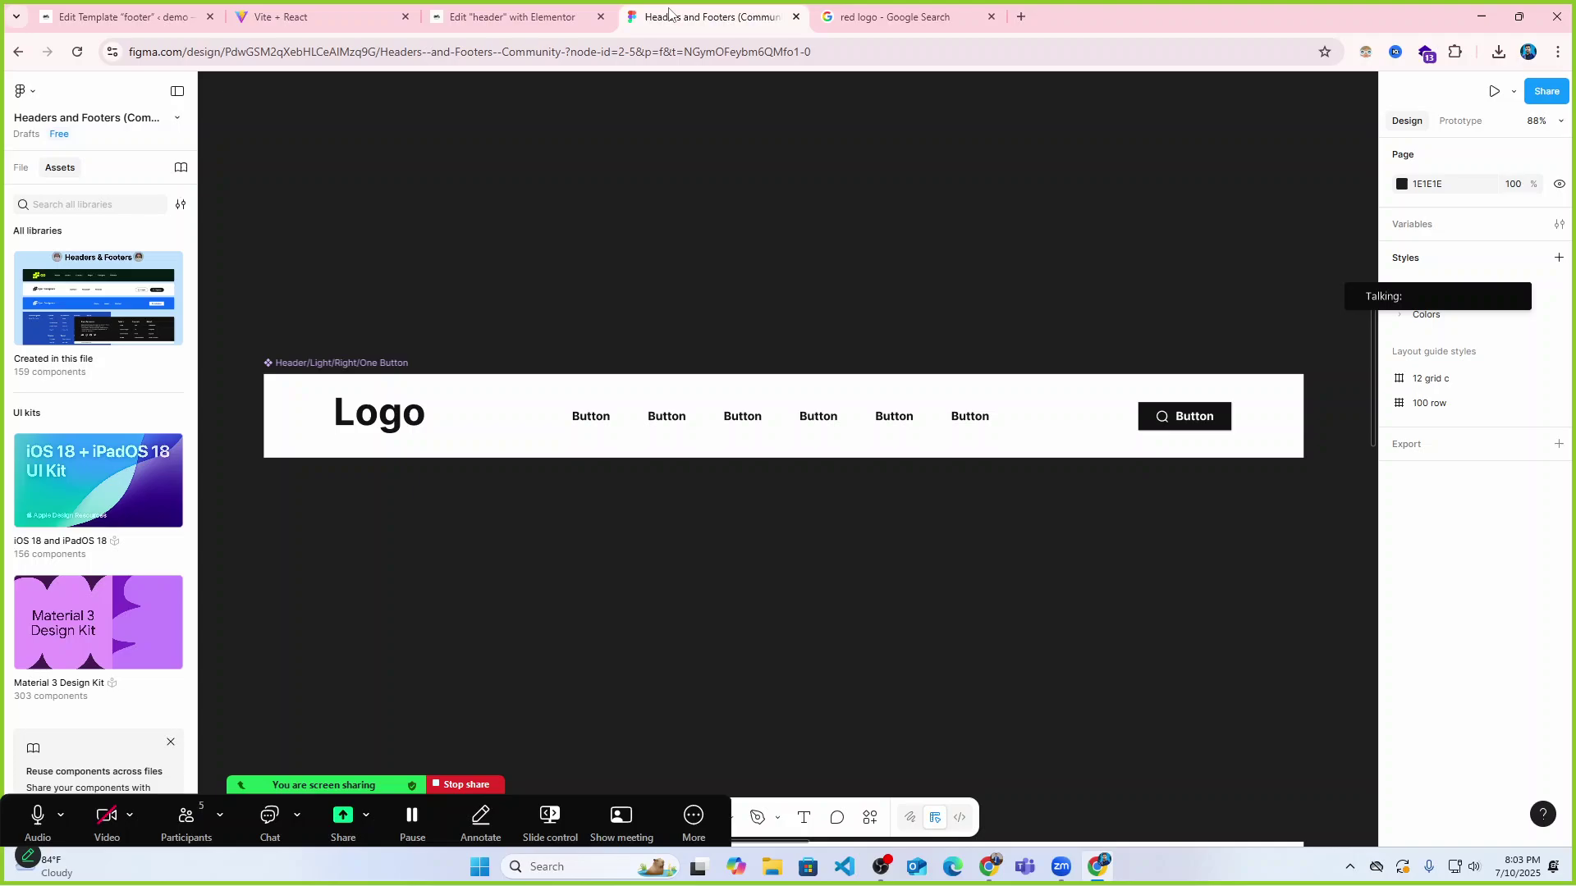
pyautogui.click(519, 13)
pyautogui.click(148, 10)
pyautogui.scroll(-5, 604, 432)
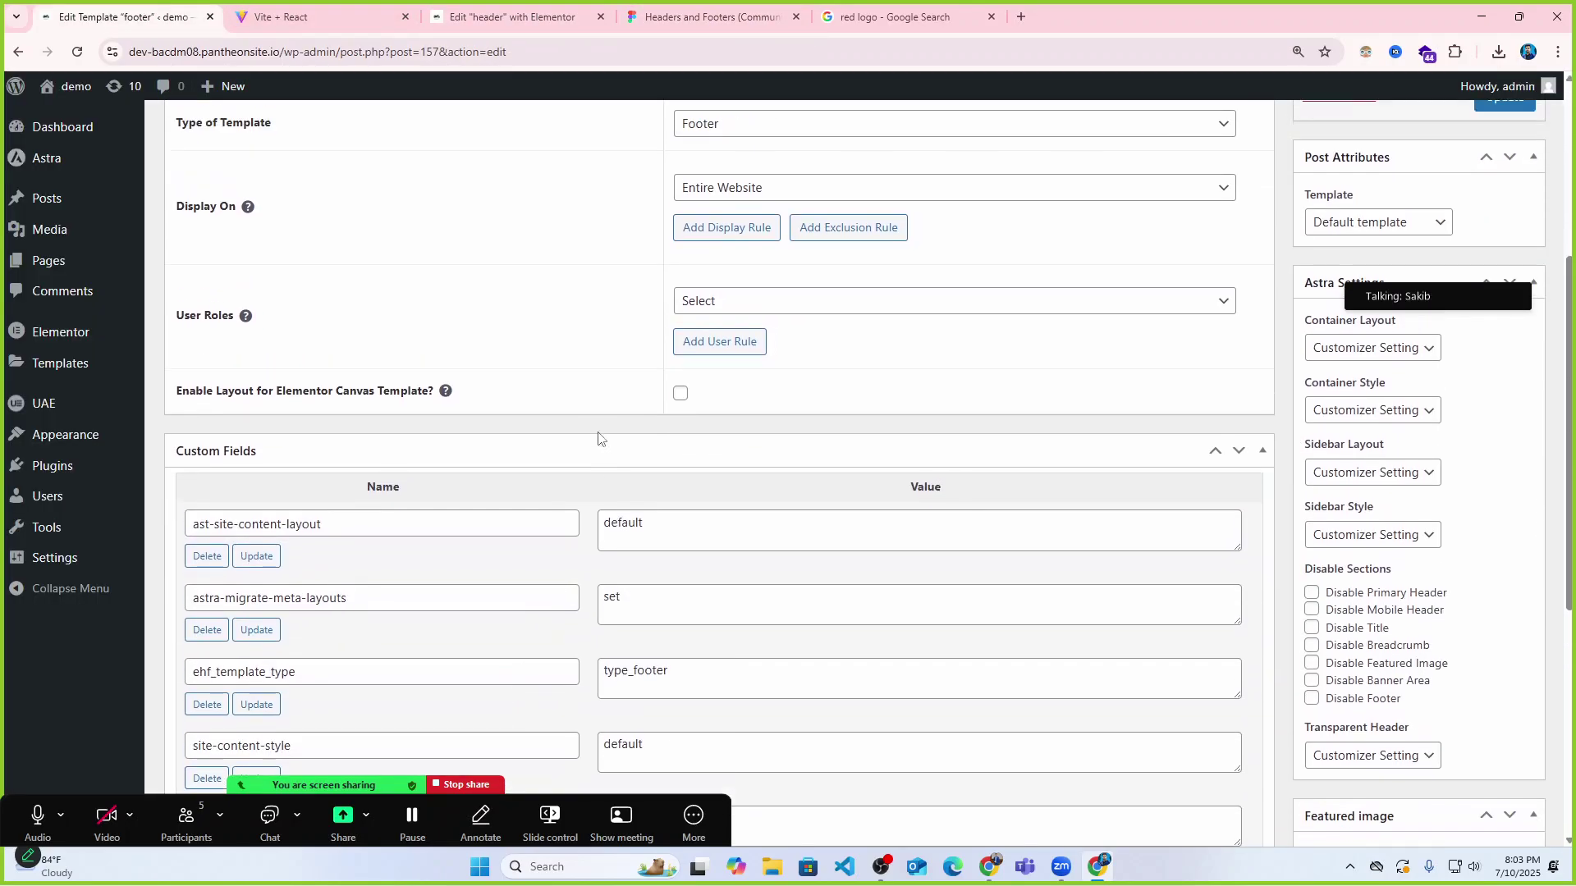
pyautogui.scroll(5, 591, 427)
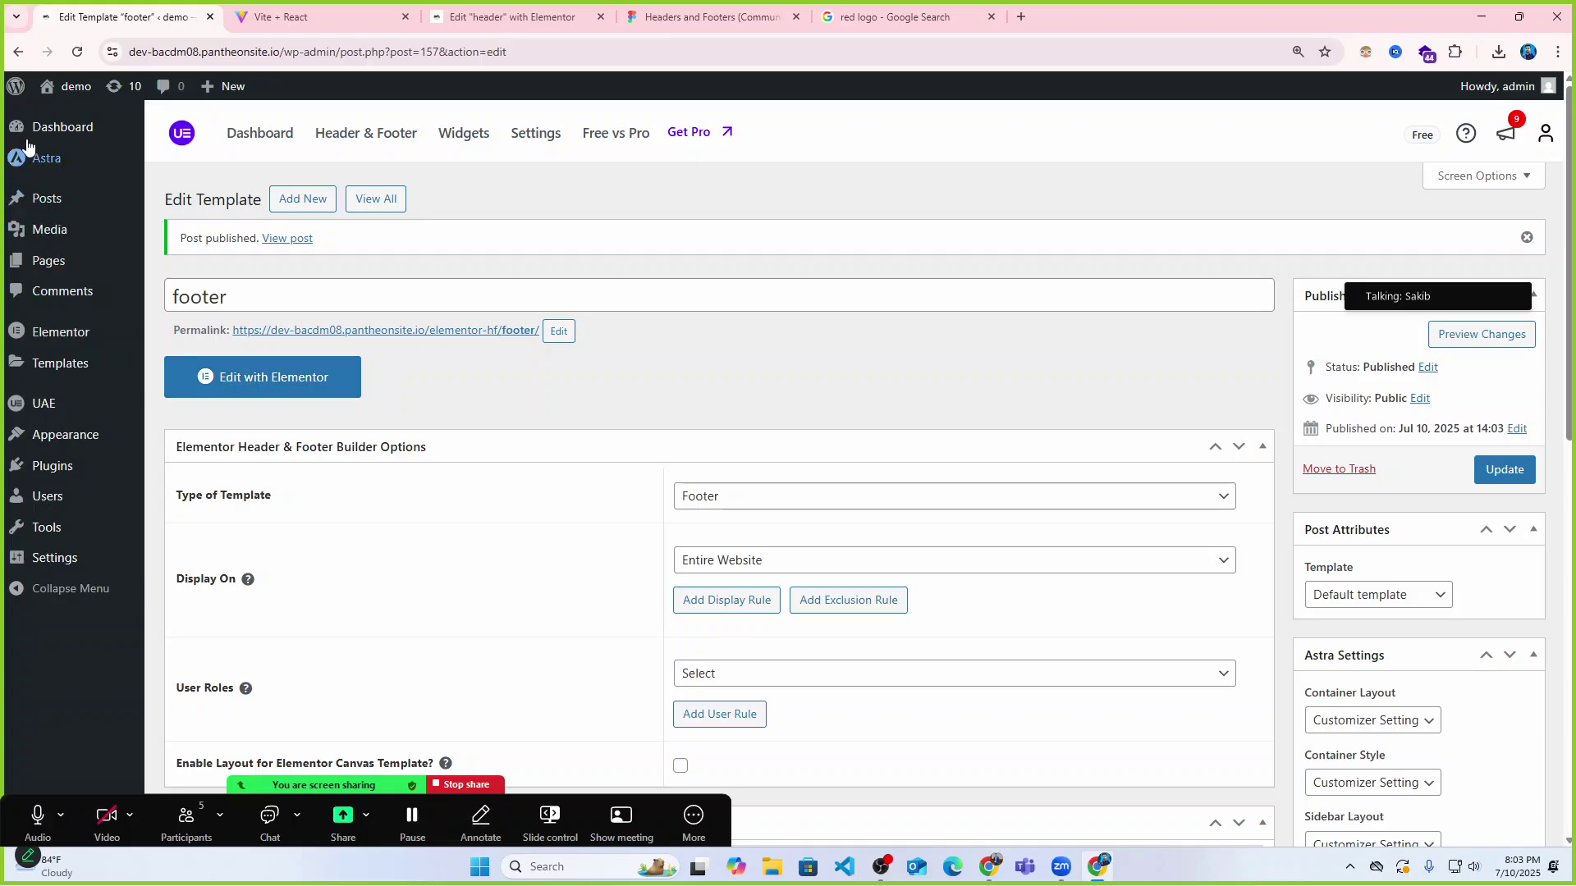
# Check the live home page in a new tab, then open the footer template in Elementor.
pyautogui.moveTo(70, 87)
pyautogui.rightClick(63, 117)
pyautogui.click(107, 147)
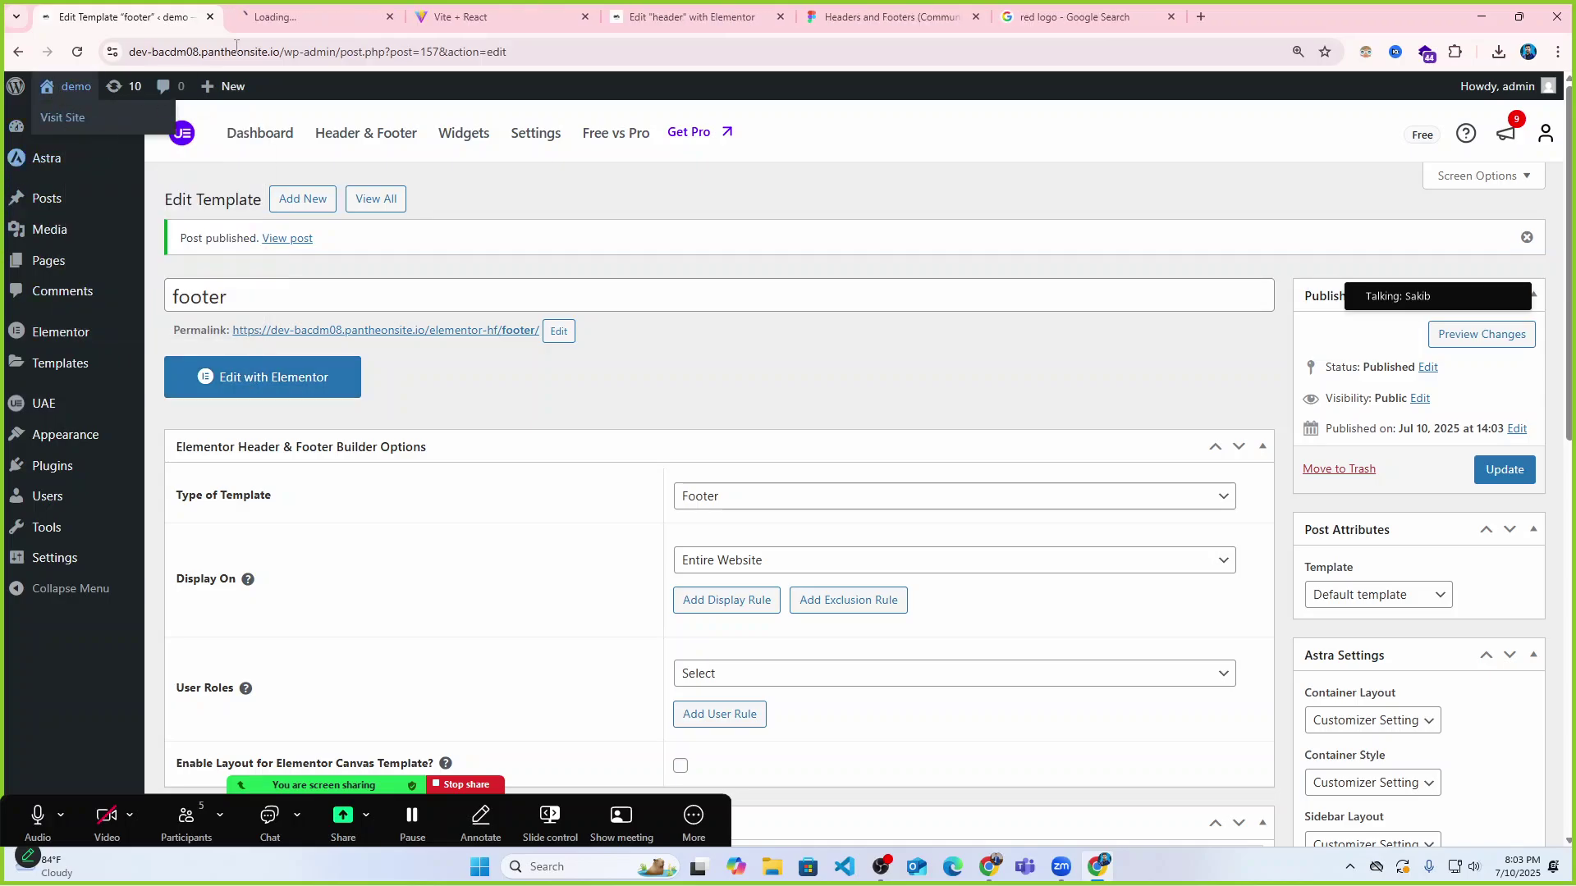
pyautogui.click(271, 17)
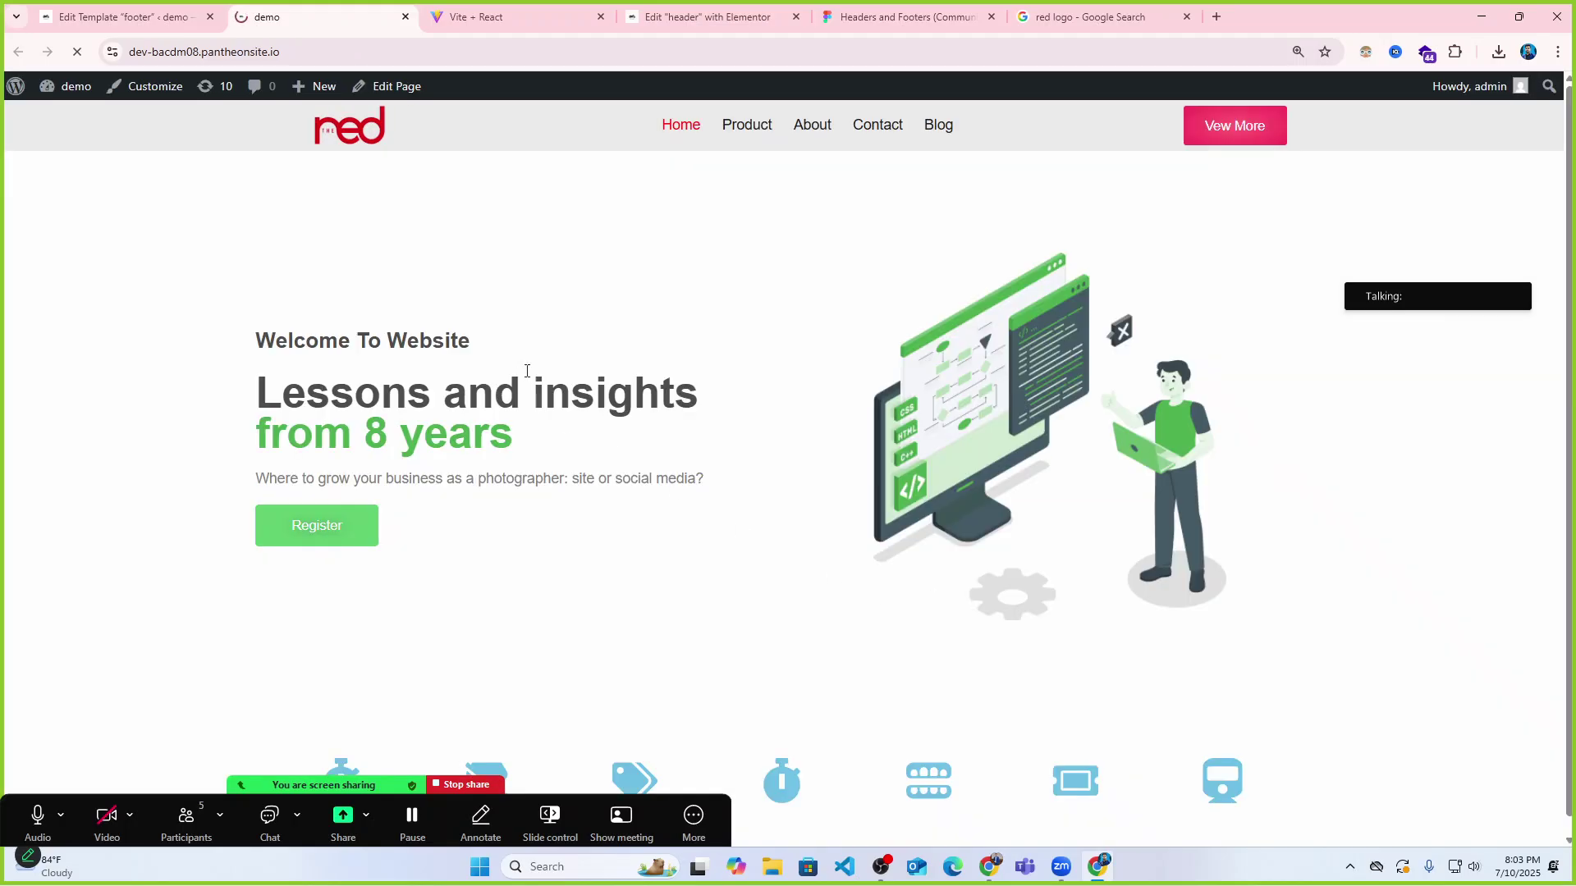
pyautogui.scroll(-3, 663, 411)
pyautogui.scroll(3, 663, 417)
pyautogui.click(160, 21)
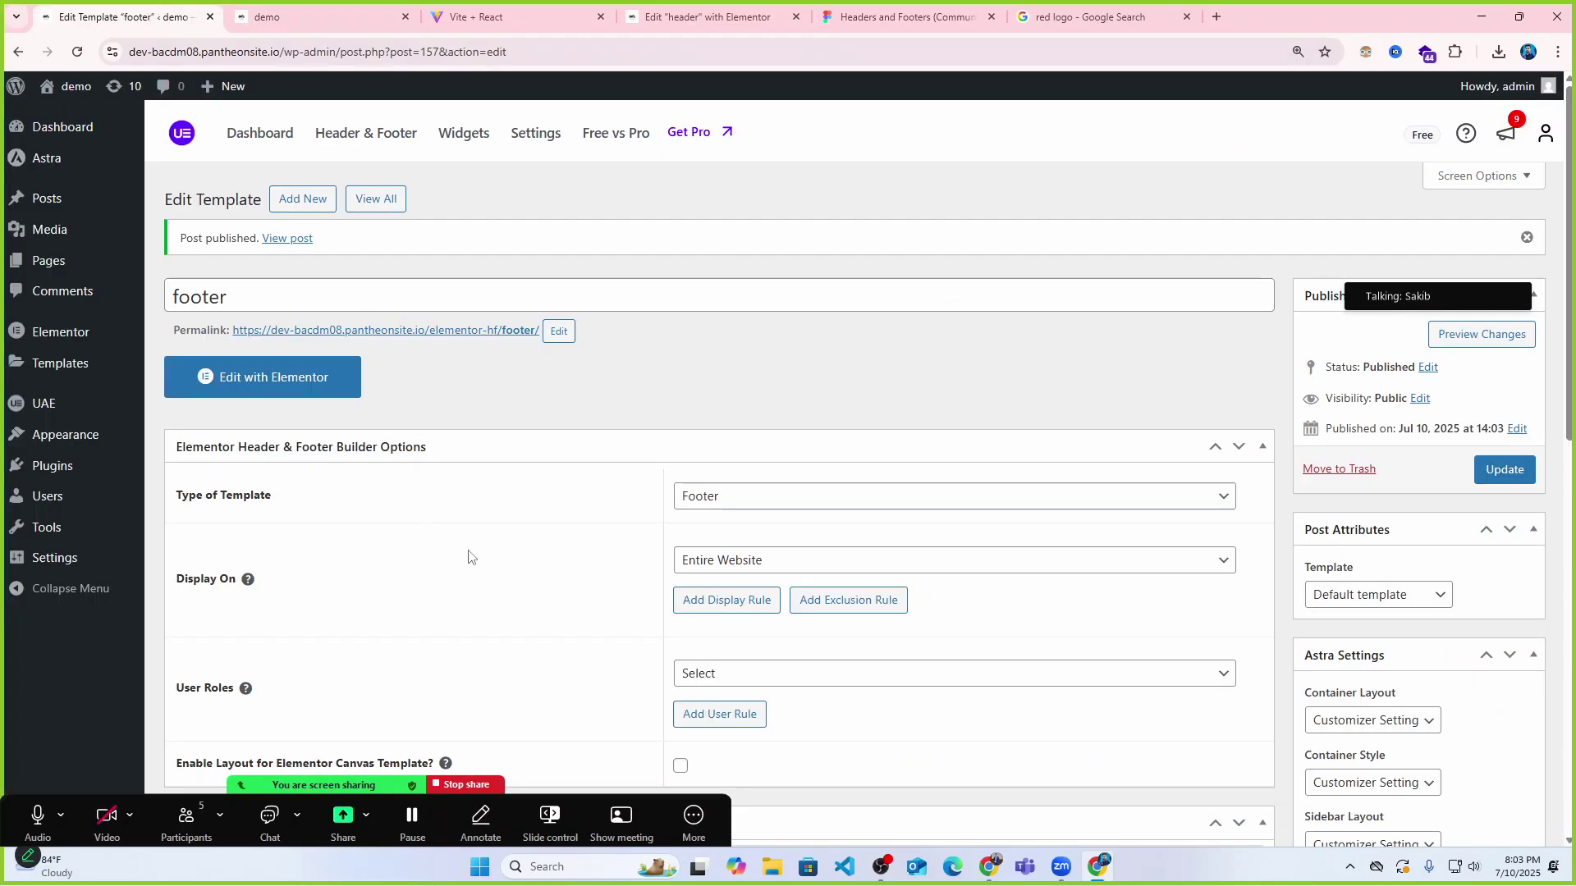
pyautogui.click(300, 379)
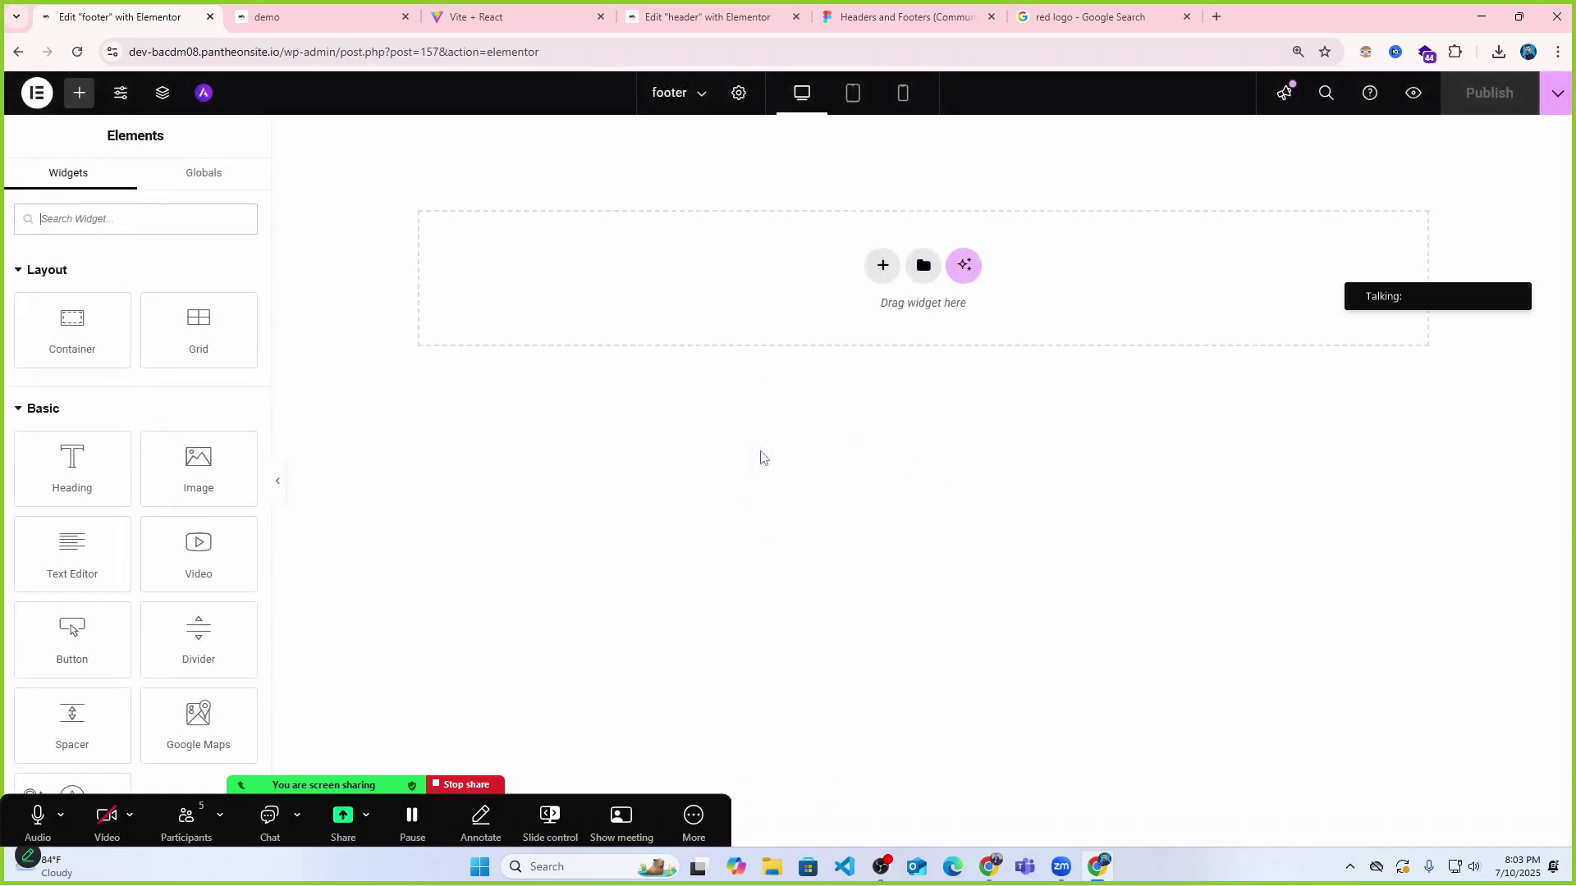
# Review the footers on the live demo and Vite + React reference sites before returning to the empty canvas.
pyautogui.click(361, 12)
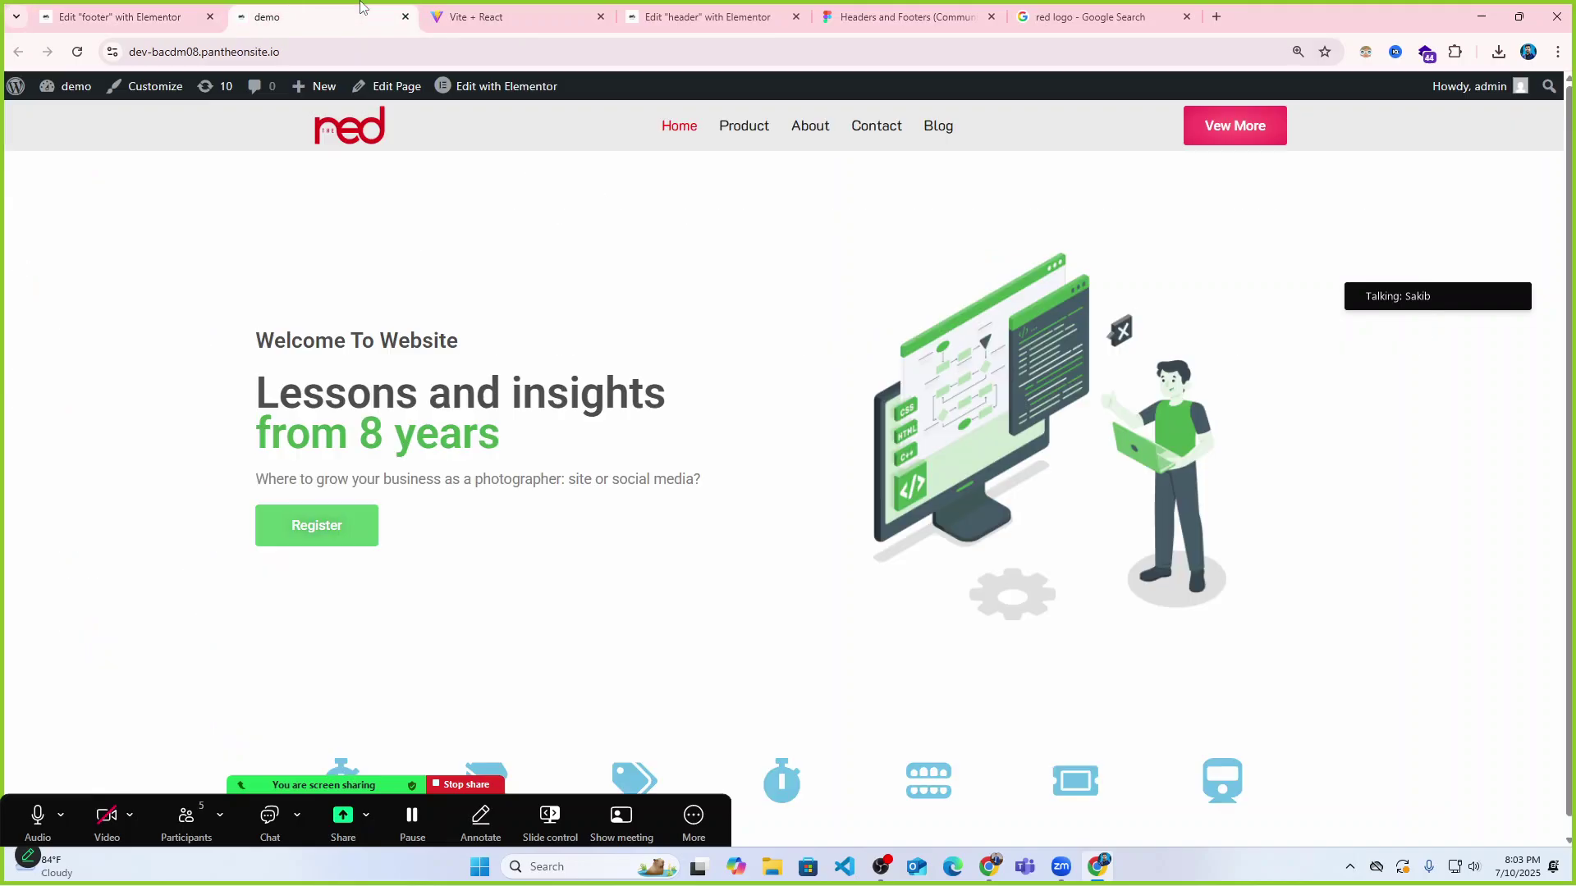
pyautogui.click(492, 16)
pyautogui.scroll(-5, 764, 454)
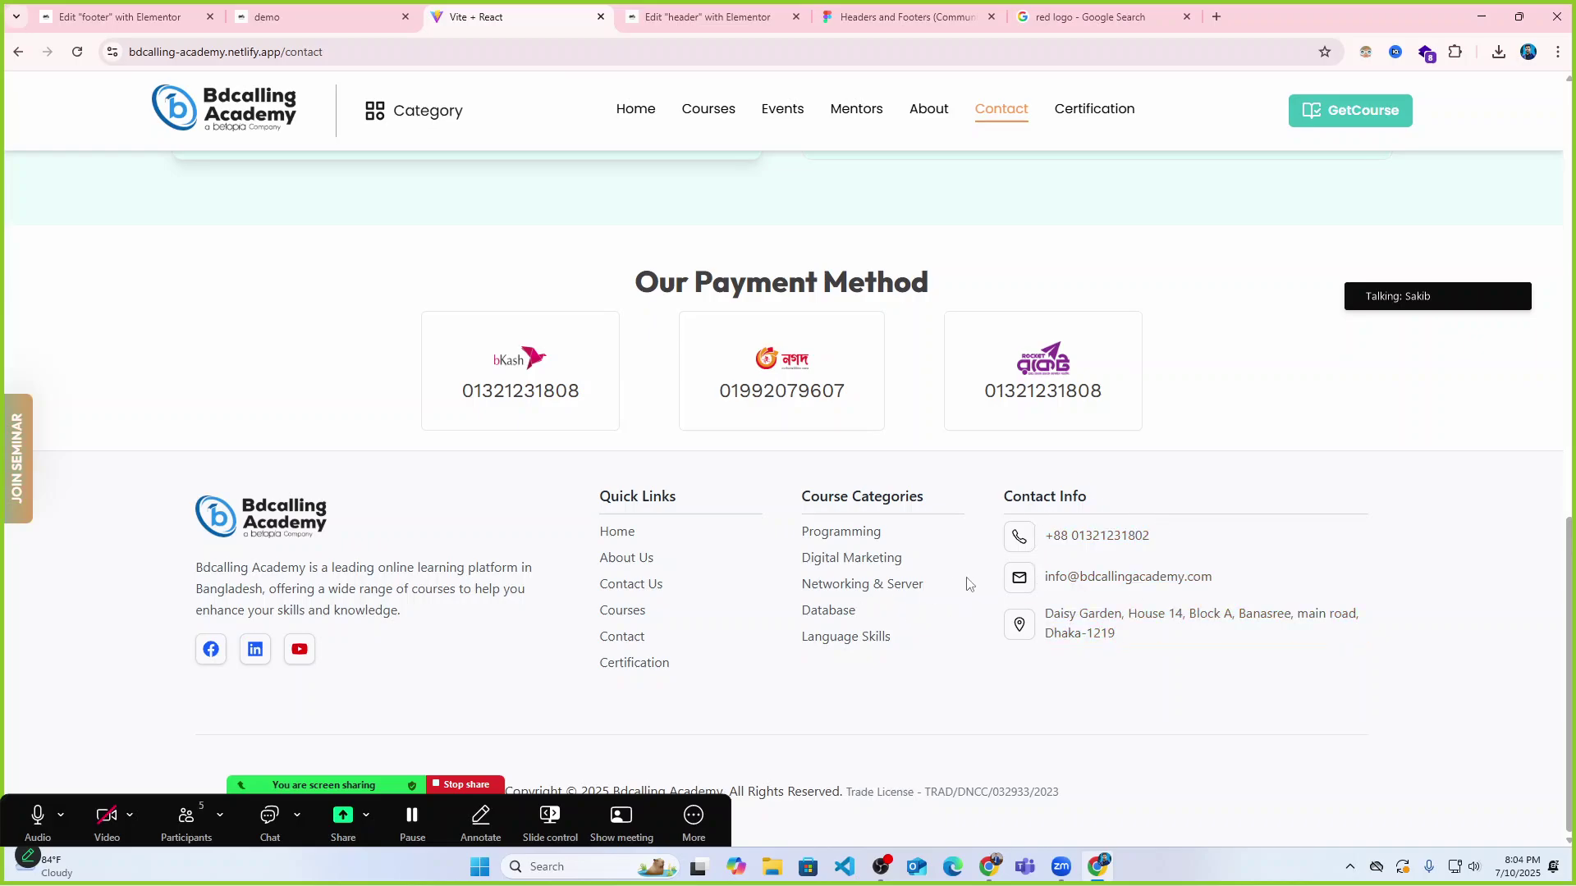
pyautogui.click(283, 18)
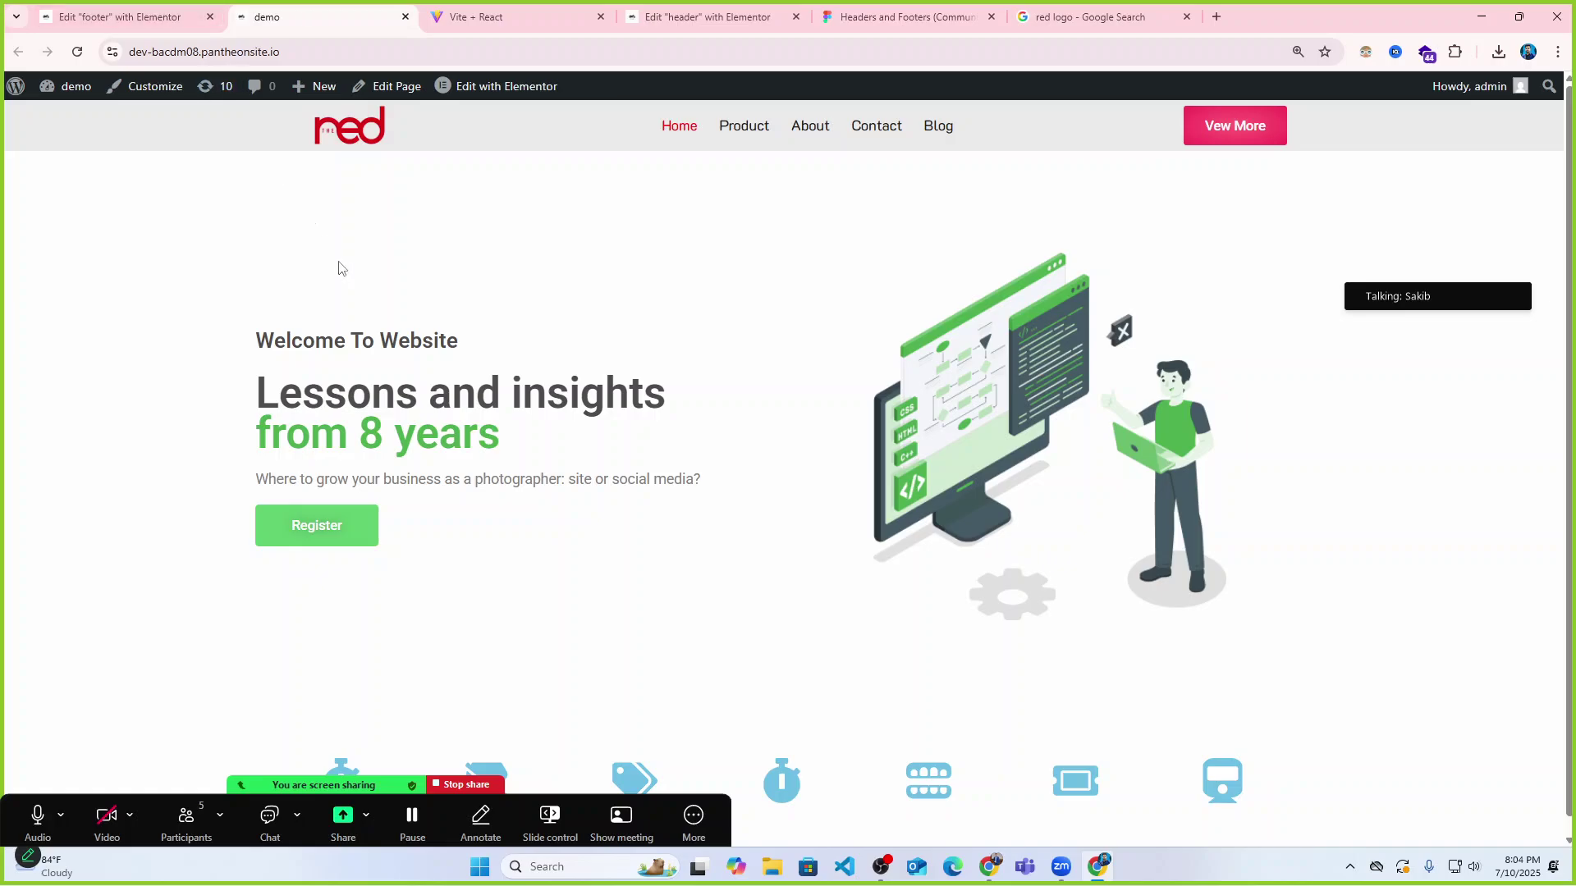
pyautogui.hotkey('ctrl', 'shift', 'Tab')
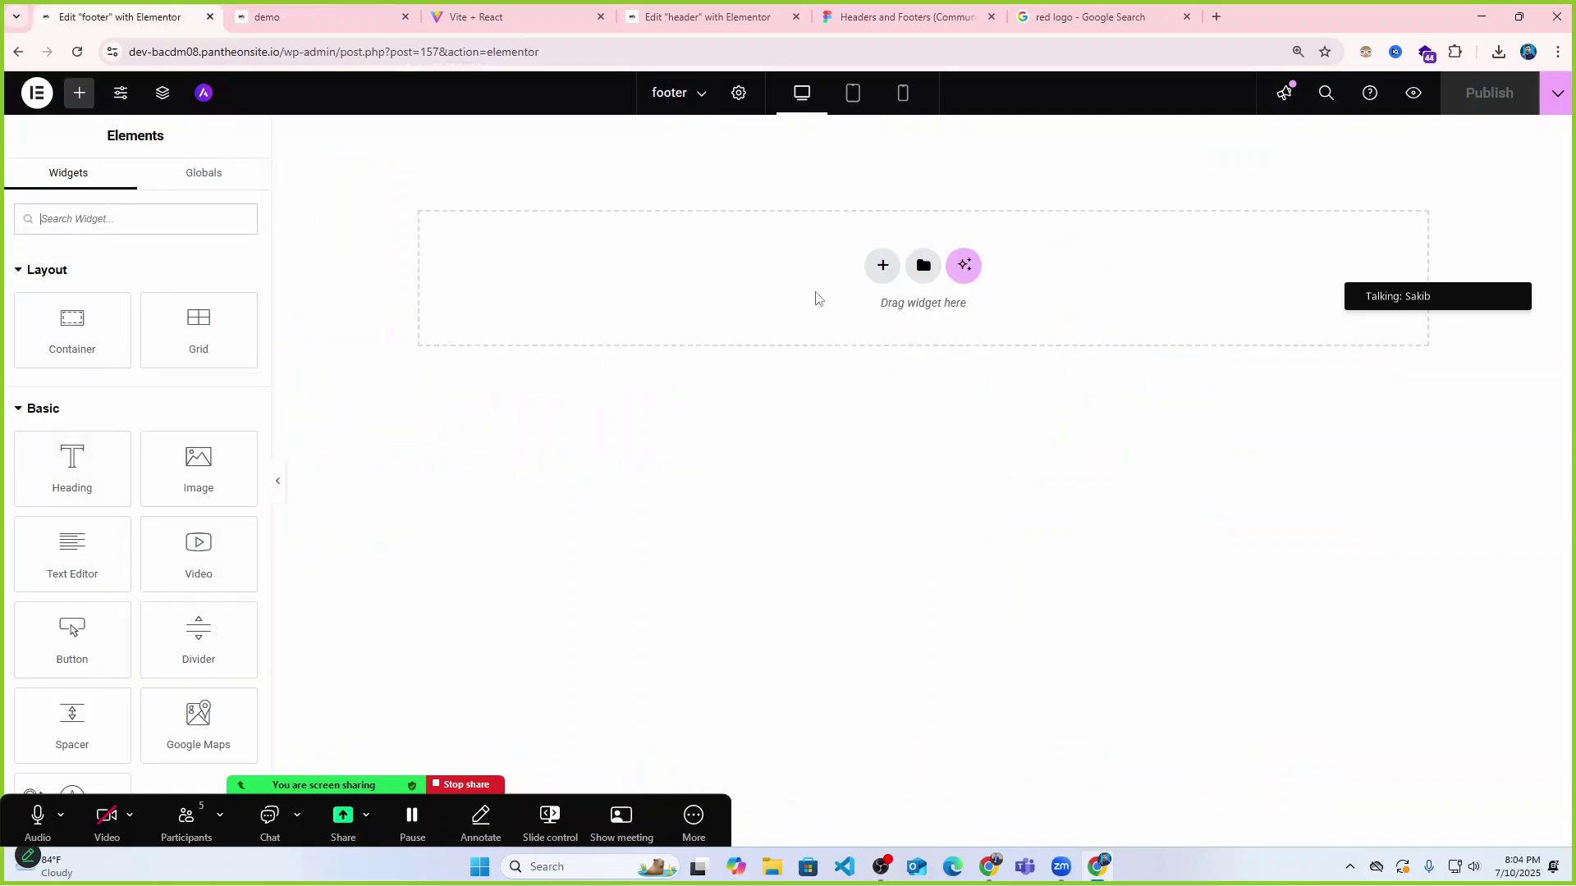
# Add a two-column Flexbox section and duplicate its left column to make three columns.
pyautogui.click(882, 265)
pyautogui.click(874, 329)
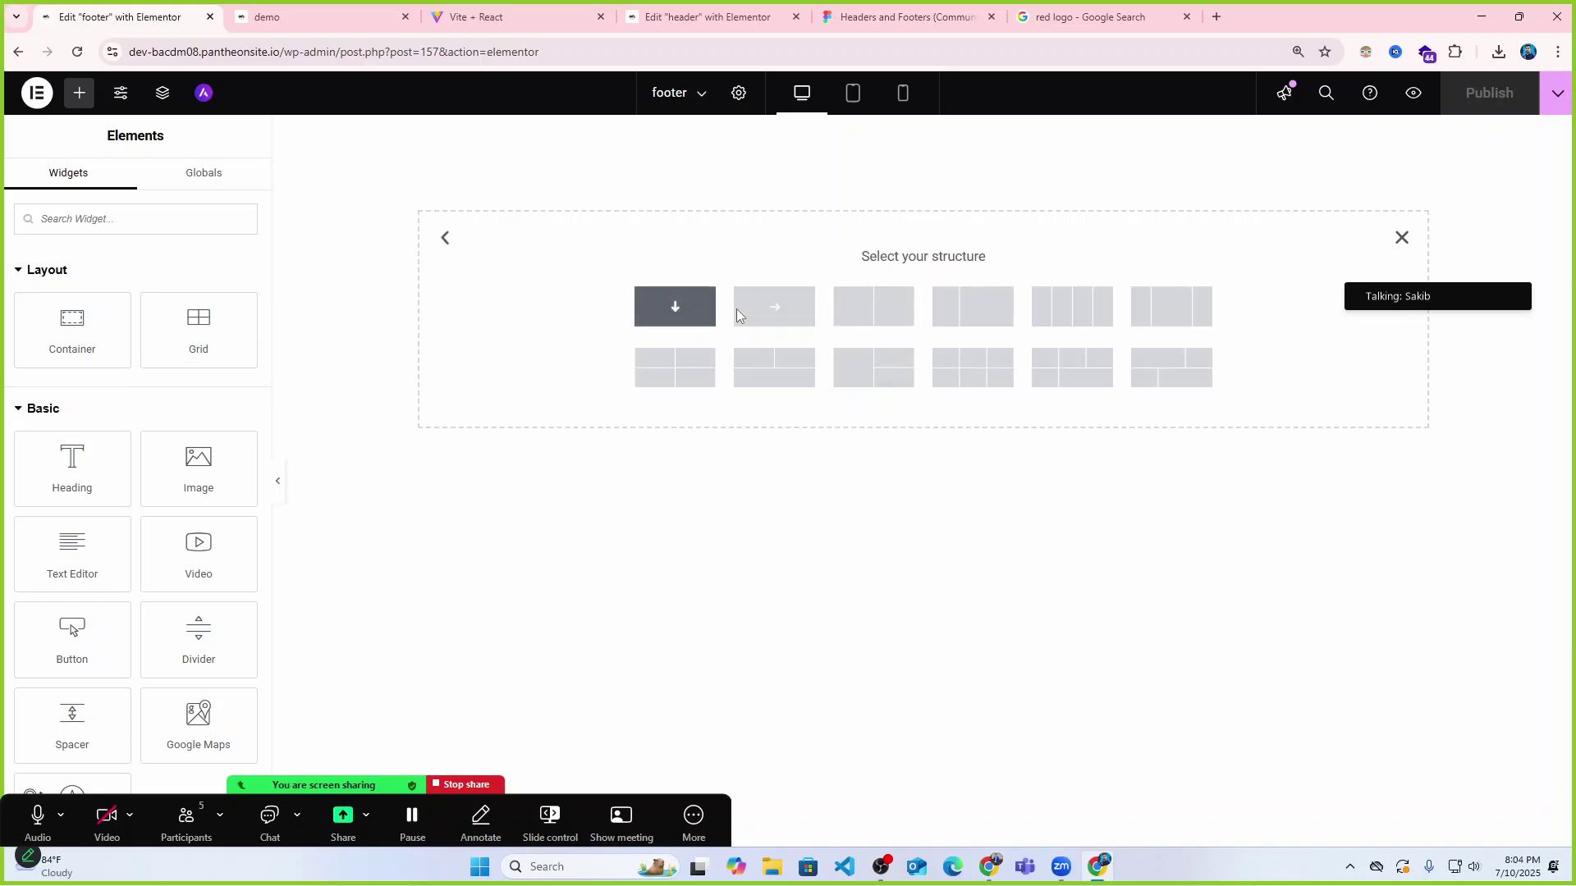
pyautogui.click(864, 307)
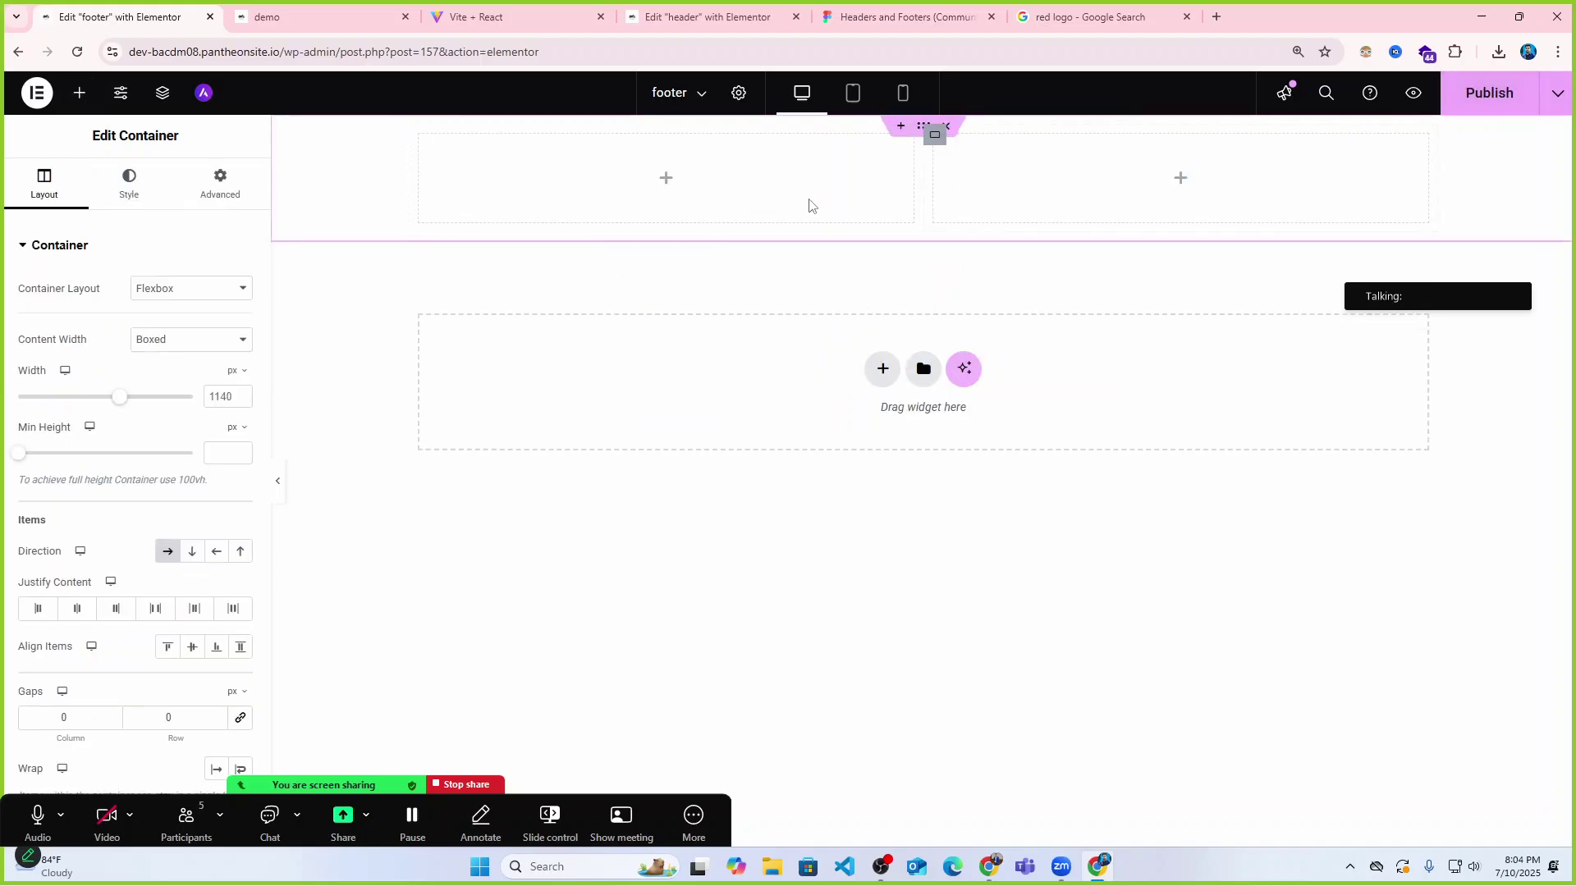
pyautogui.click(420, 136)
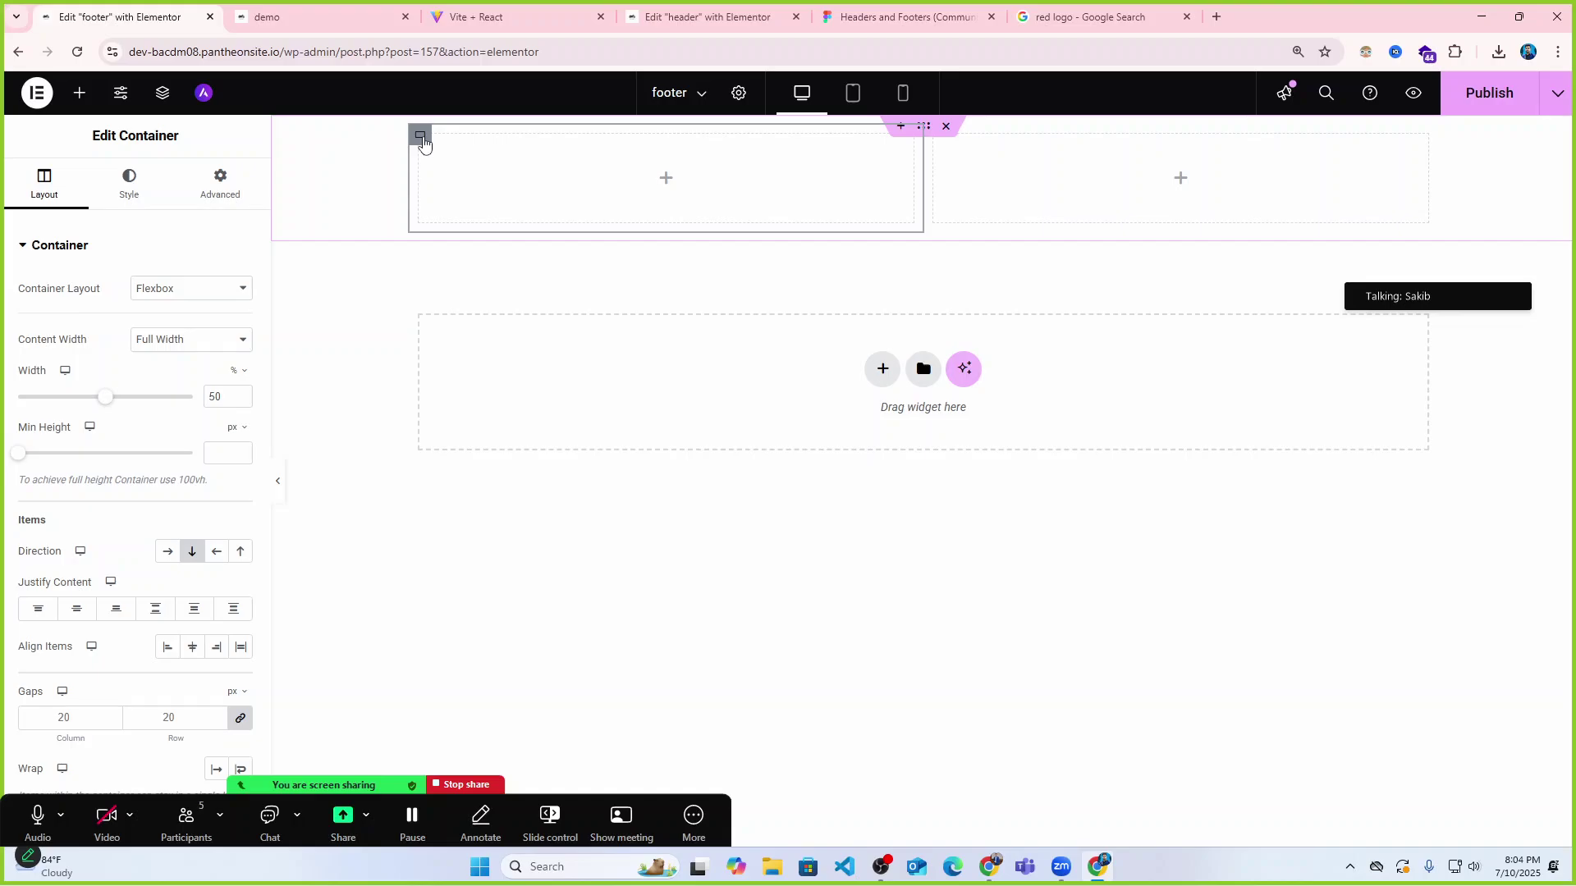
pyautogui.hotkey('ctrl', 'j')
pyautogui.click(151, 6)
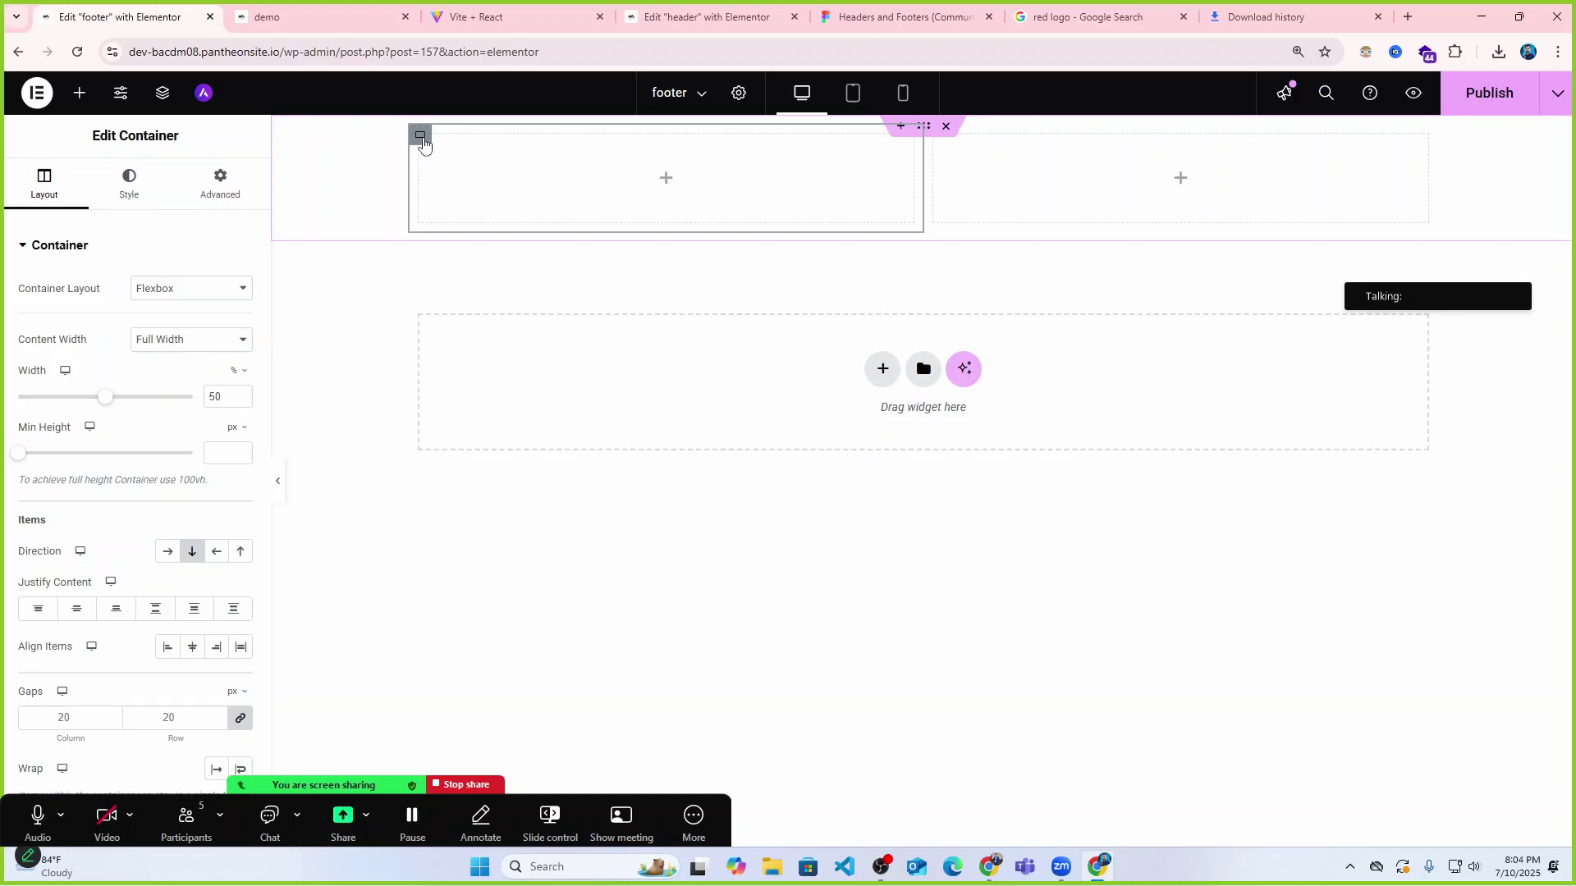
pyautogui.hotkey('ctrl', 'd')
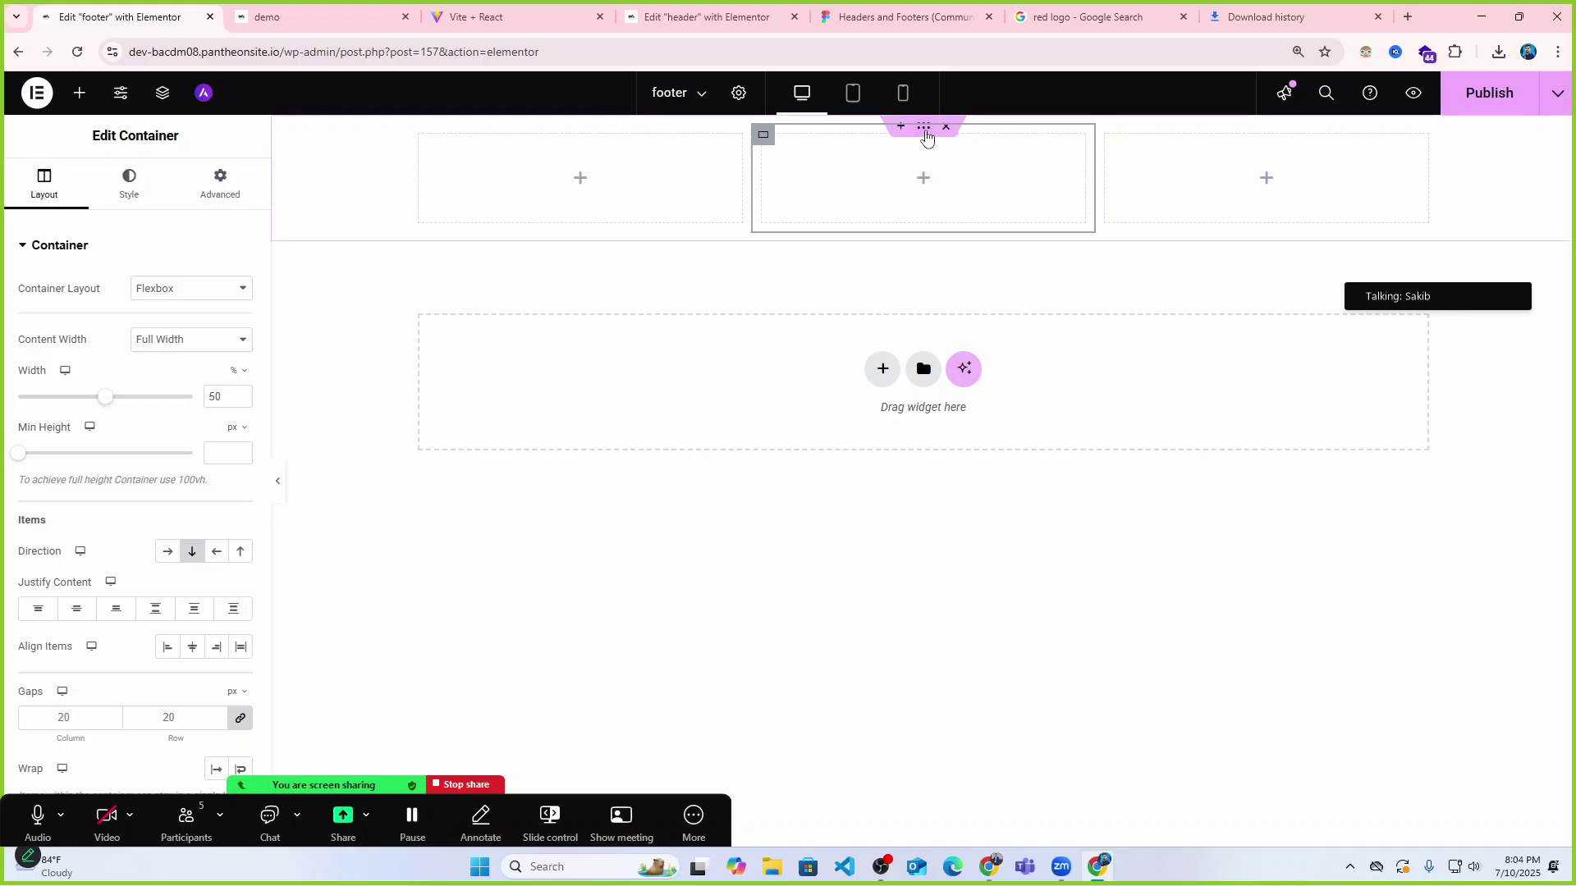
# Give the row a Classic background colour of #EDEDED.
pyautogui.click(130, 184)
pyautogui.click(167, 325)
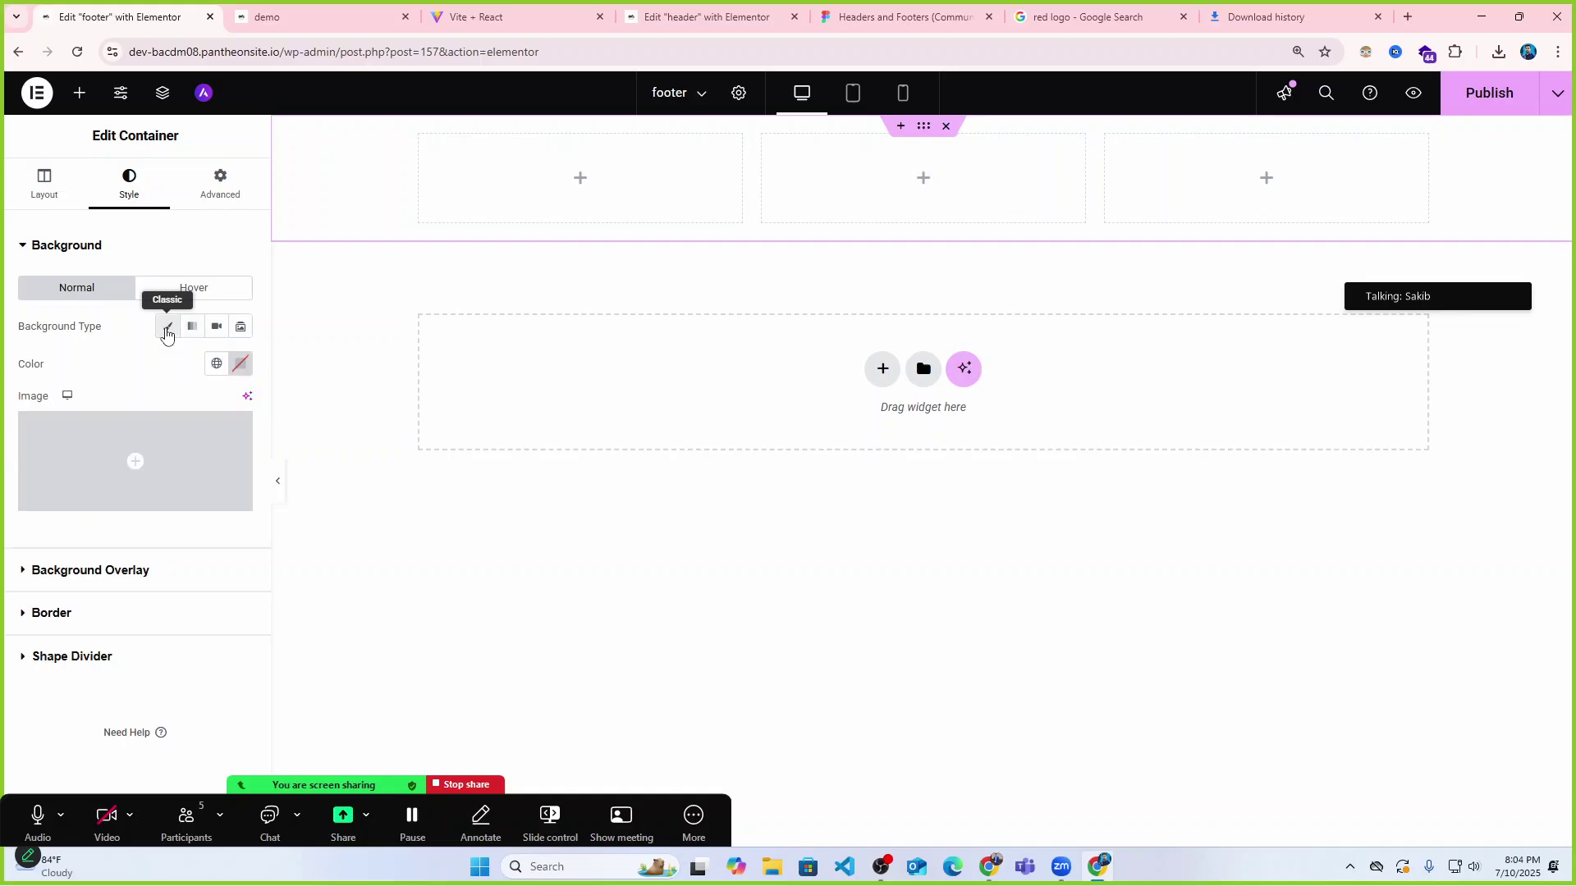
pyautogui.click(239, 364)
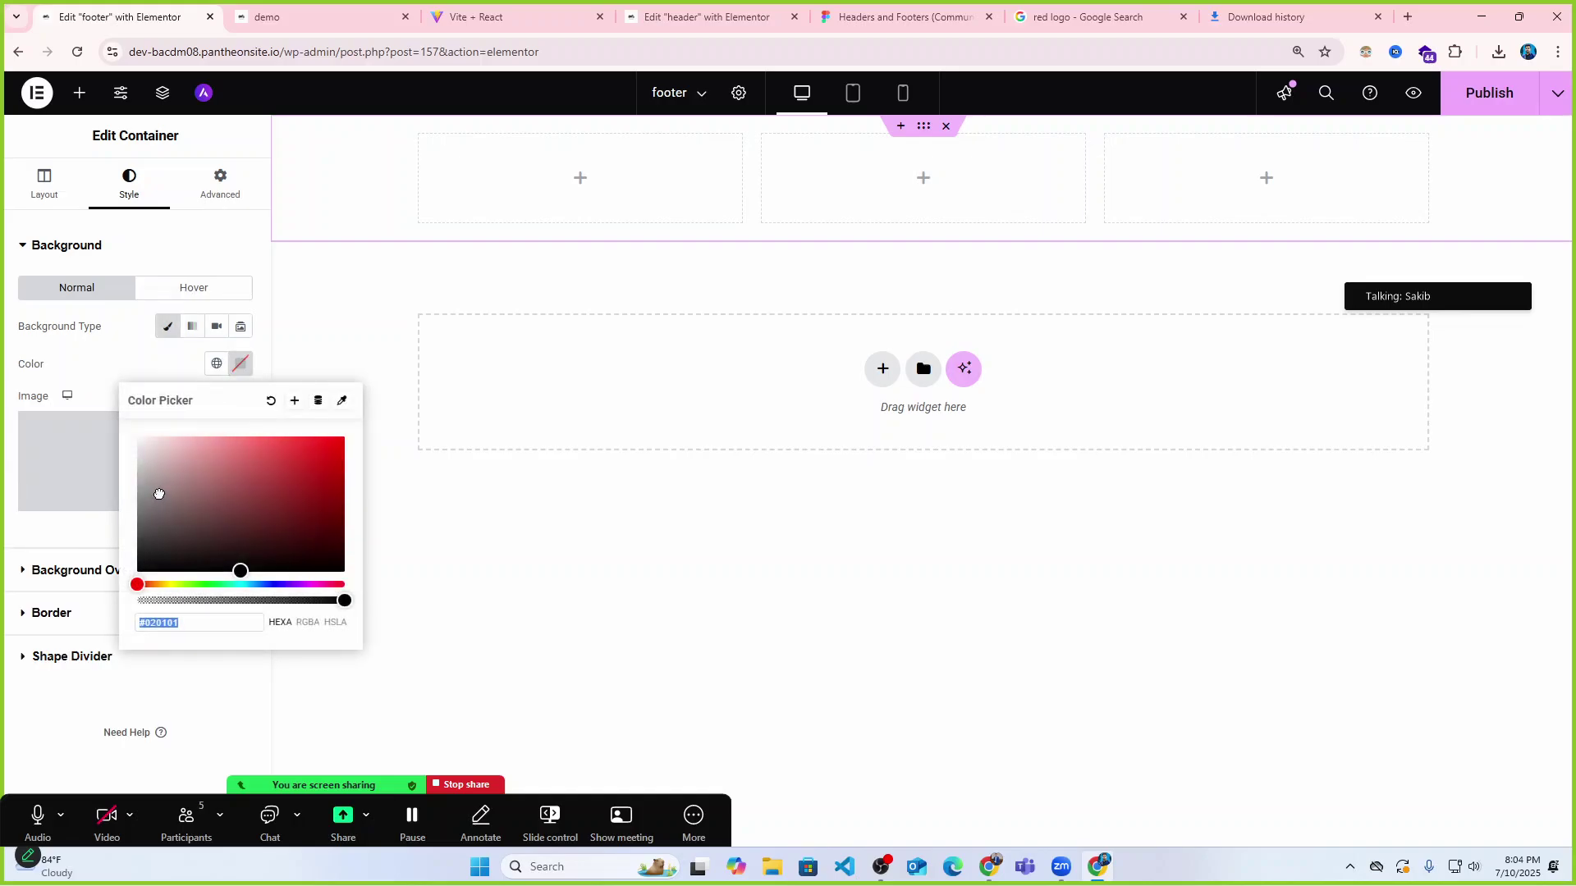
pyautogui.write('#F1F1F1')
pyautogui.hotkey('ctrl', 'a')
pyautogui.write('#E6E6E6')
pyautogui.hotkey('ctrl', 'a')
pyautogui.write('#EDEDED')
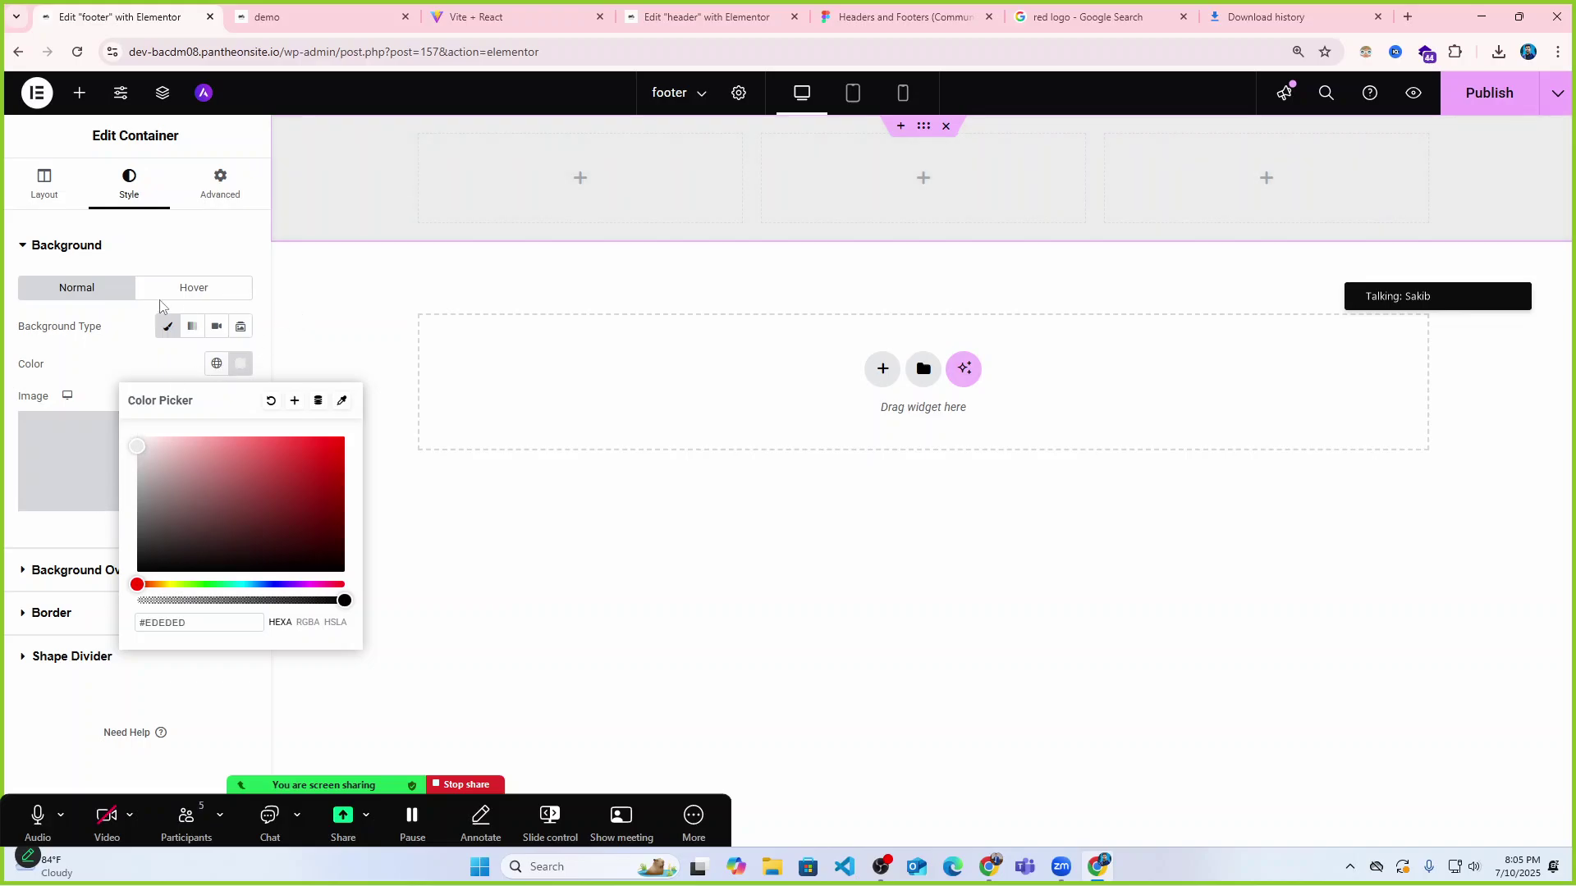
pyautogui.click(195, 250)
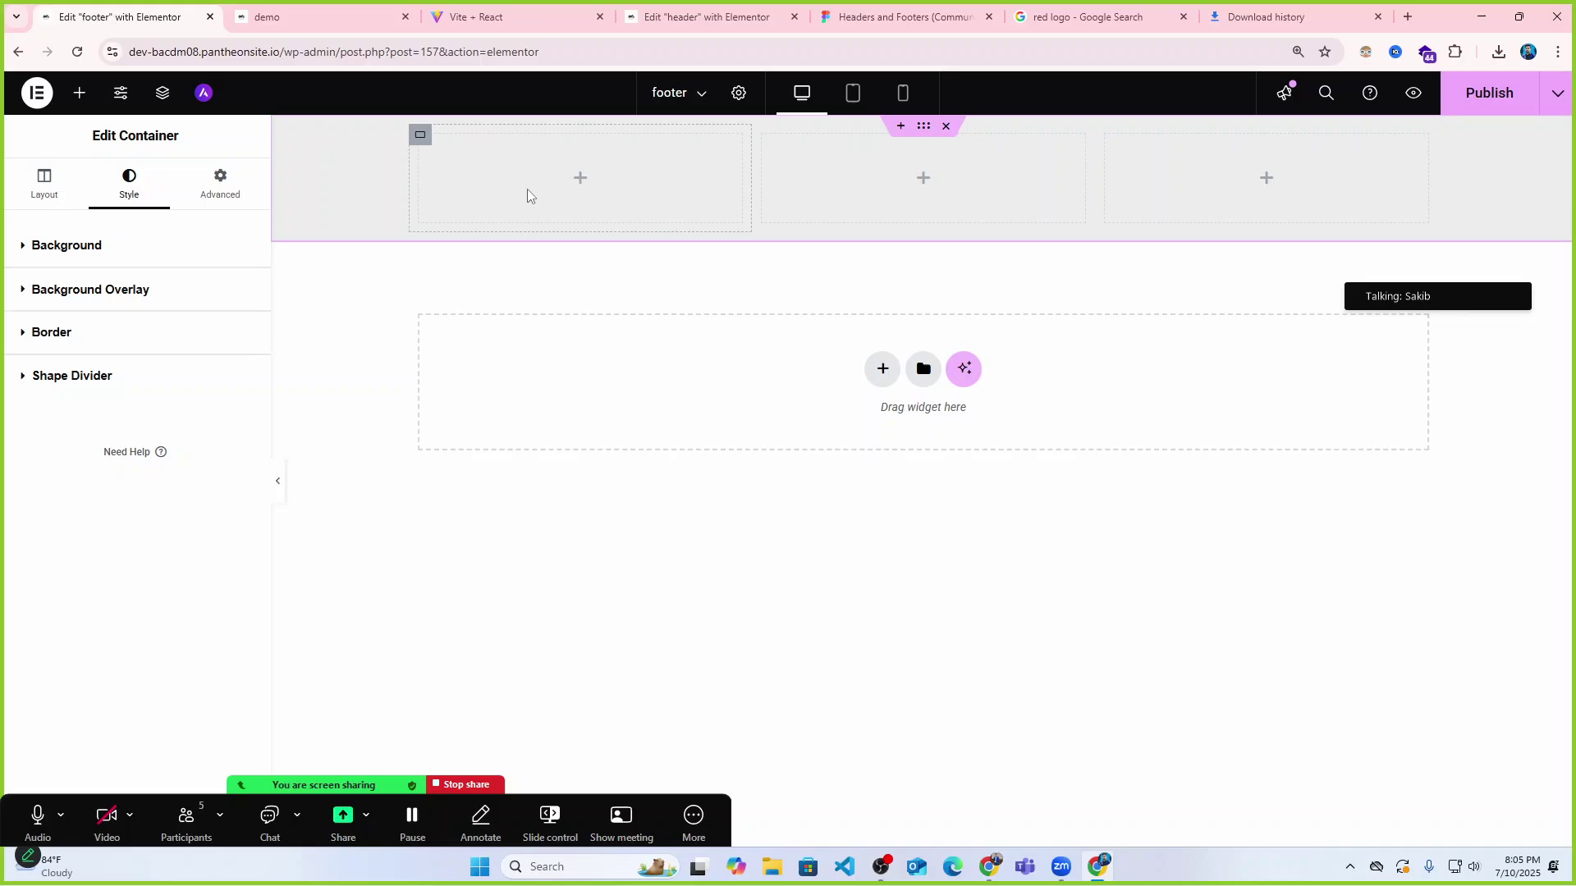
pyautogui.click(37, 93)
# Add an Image widget with the red logo from the Media Library to the first column.
pyautogui.click(78, 93)
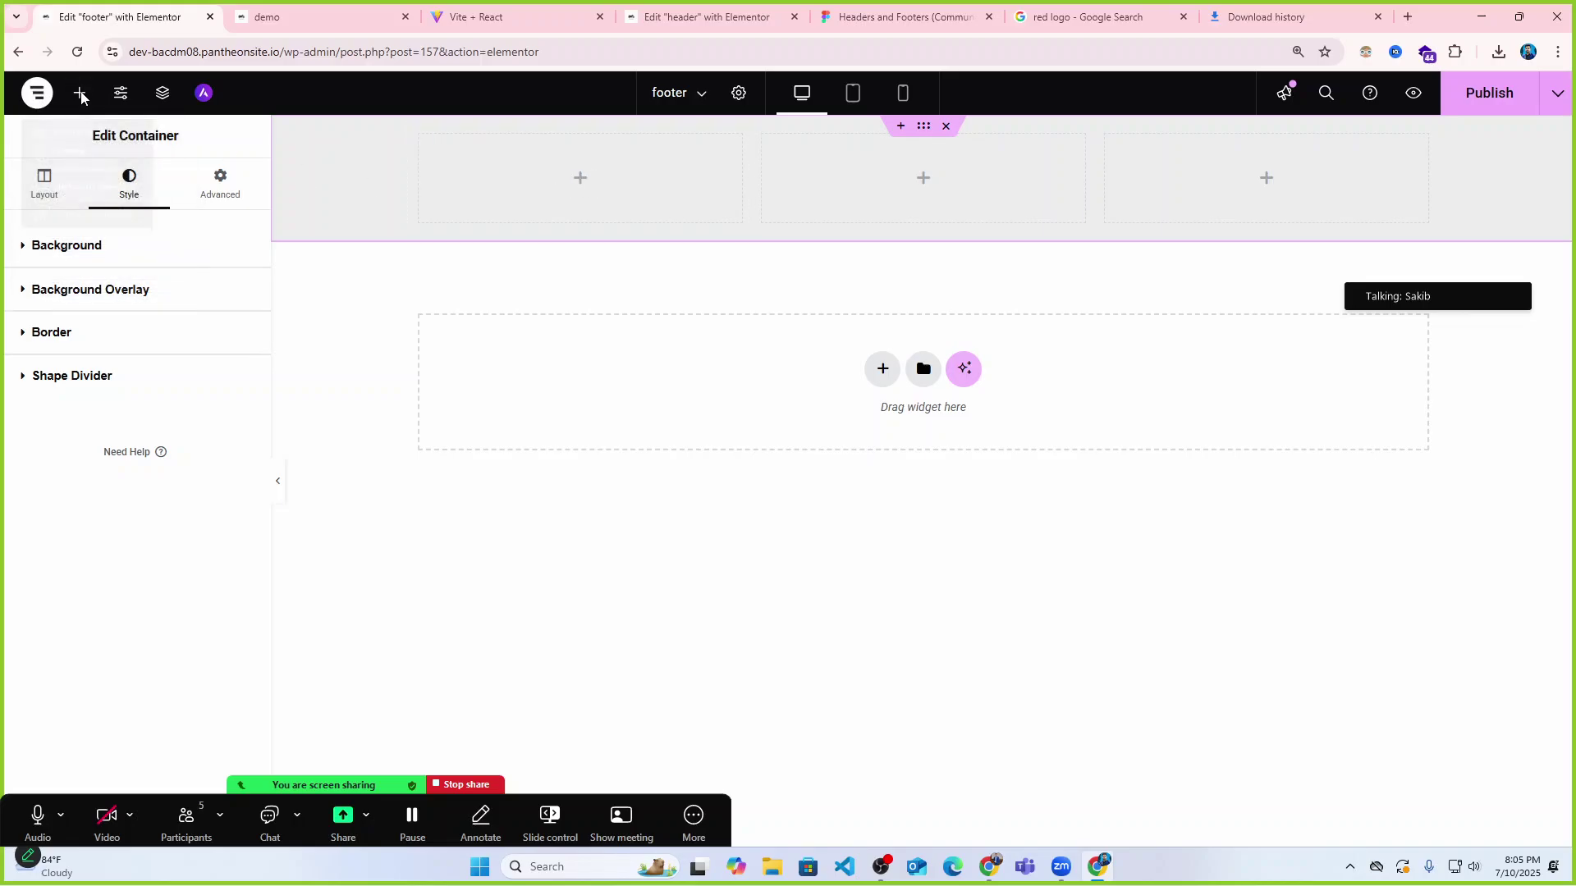
pyautogui.click(79, 92)
pyautogui.moveTo(164, 474); pyautogui.dragTo(598, 194)
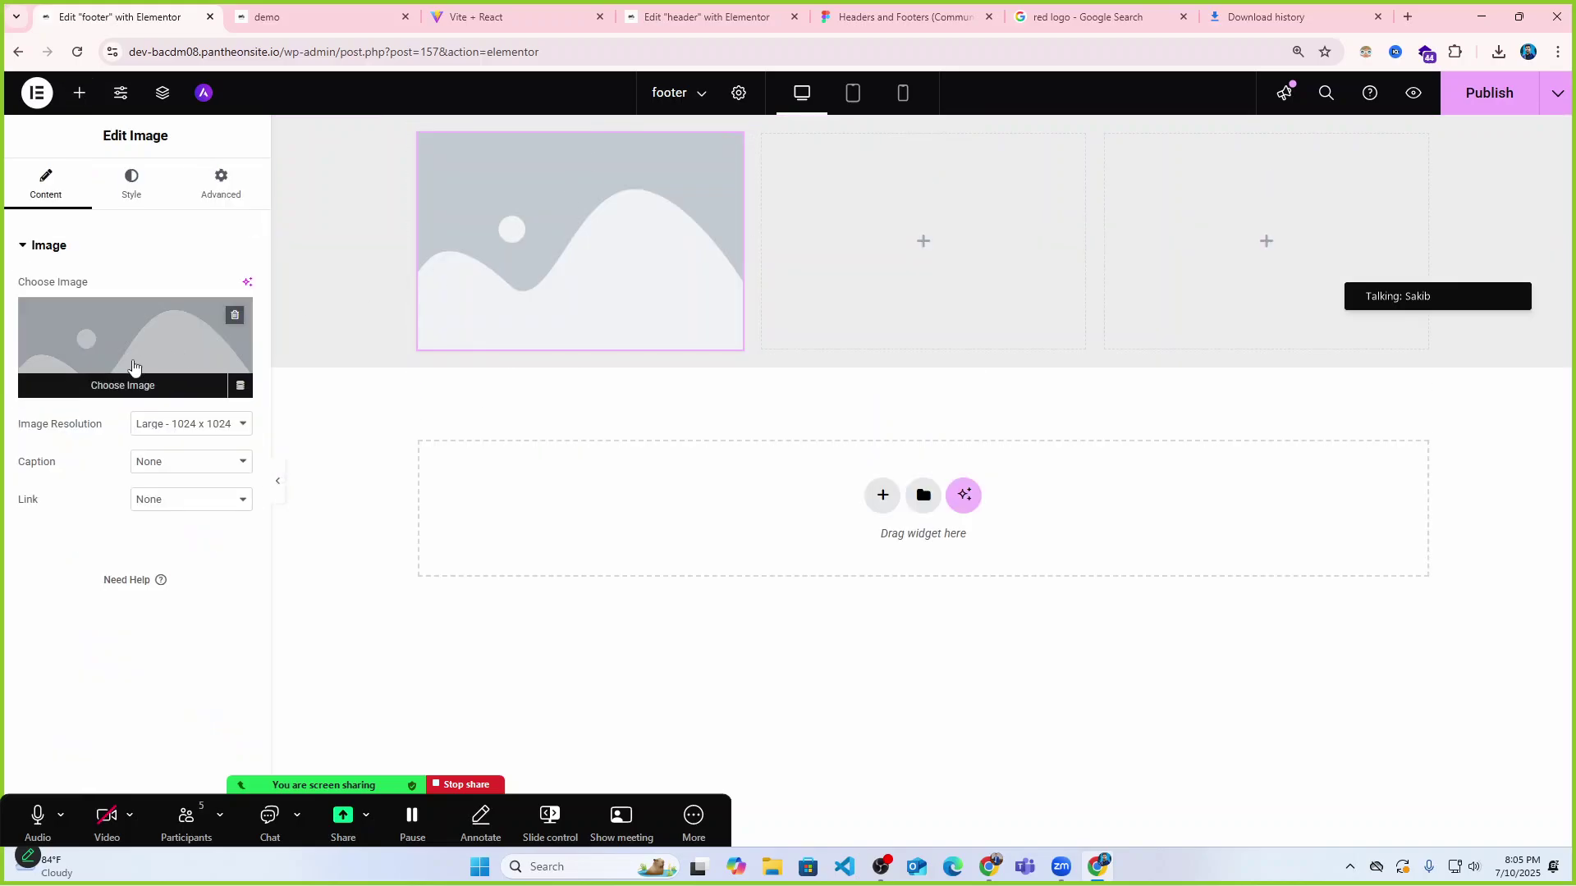
pyautogui.click(133, 370)
pyautogui.click(281, 306)
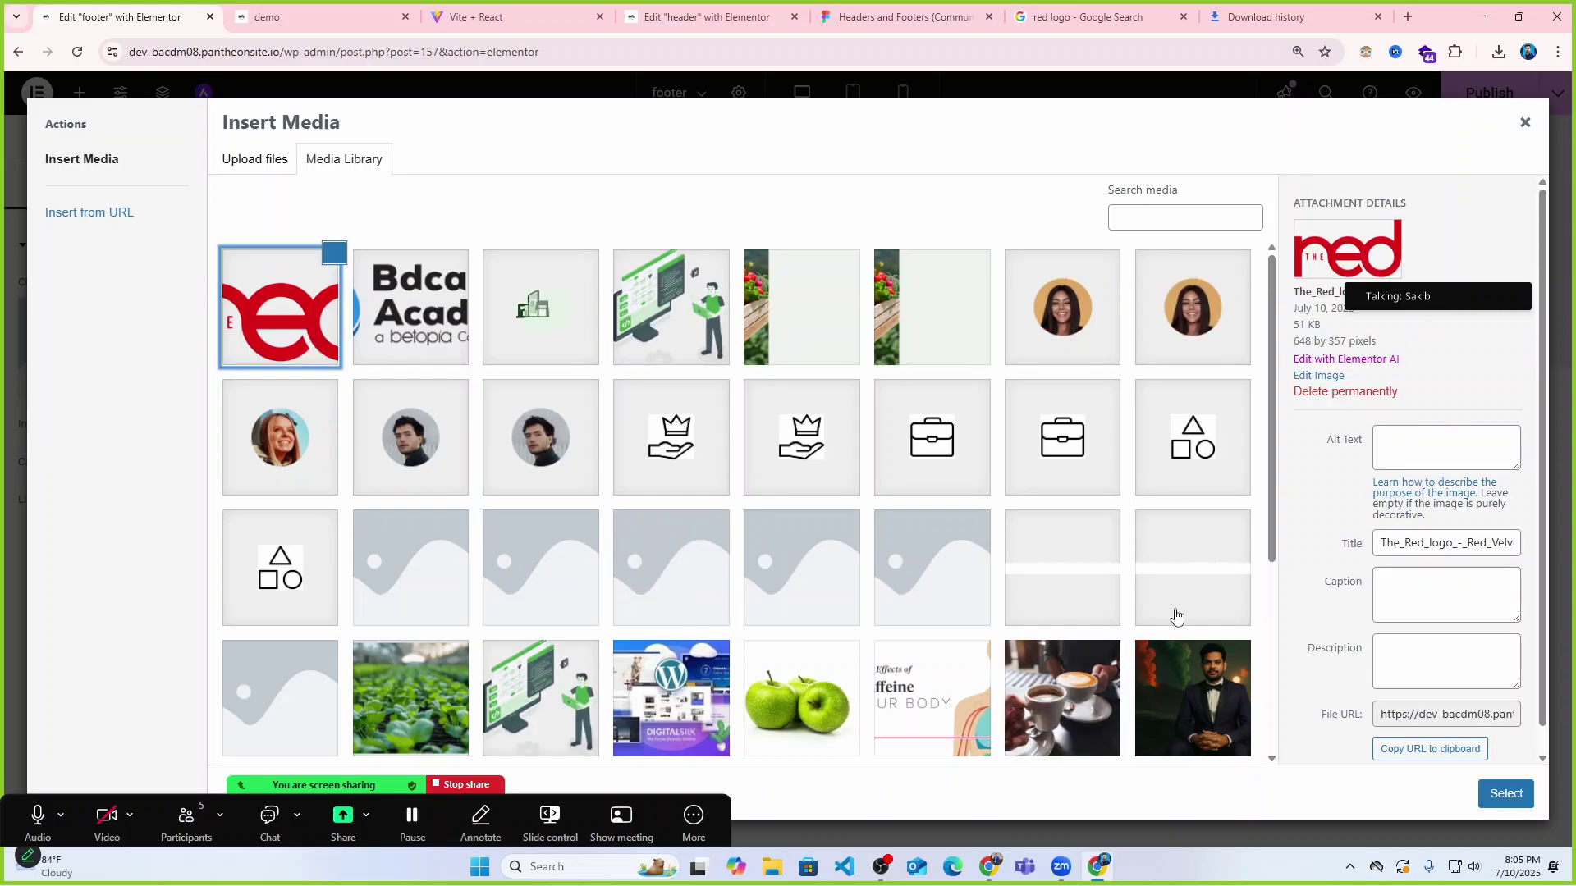
pyautogui.click(1506, 794)
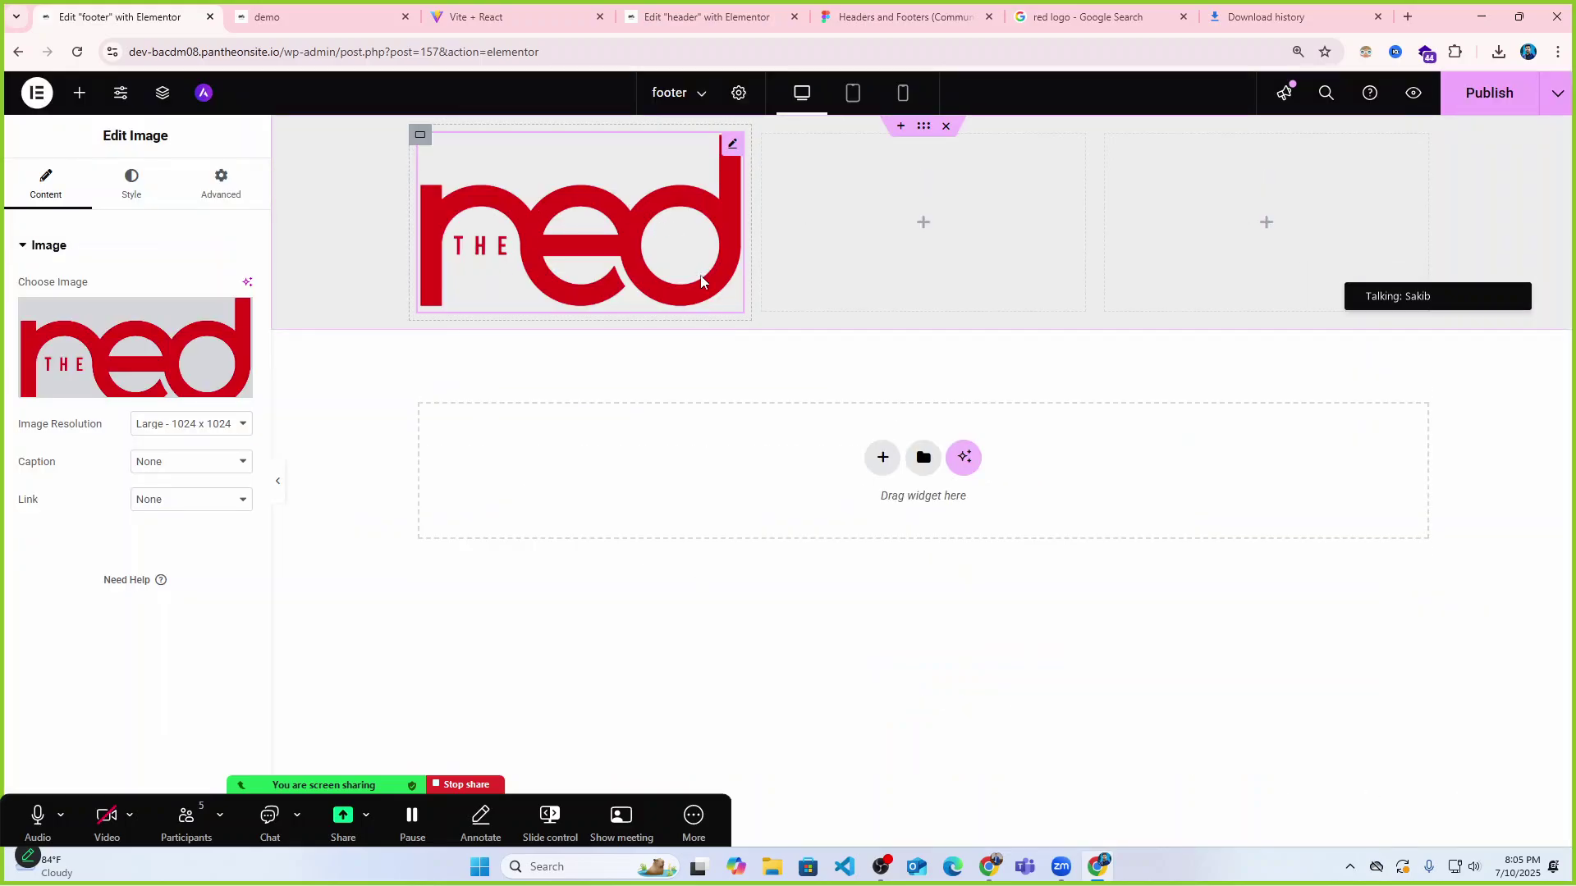
# Shrink the logo to 27% width and set the column's Align Items to Start.
pyautogui.click(132, 187)
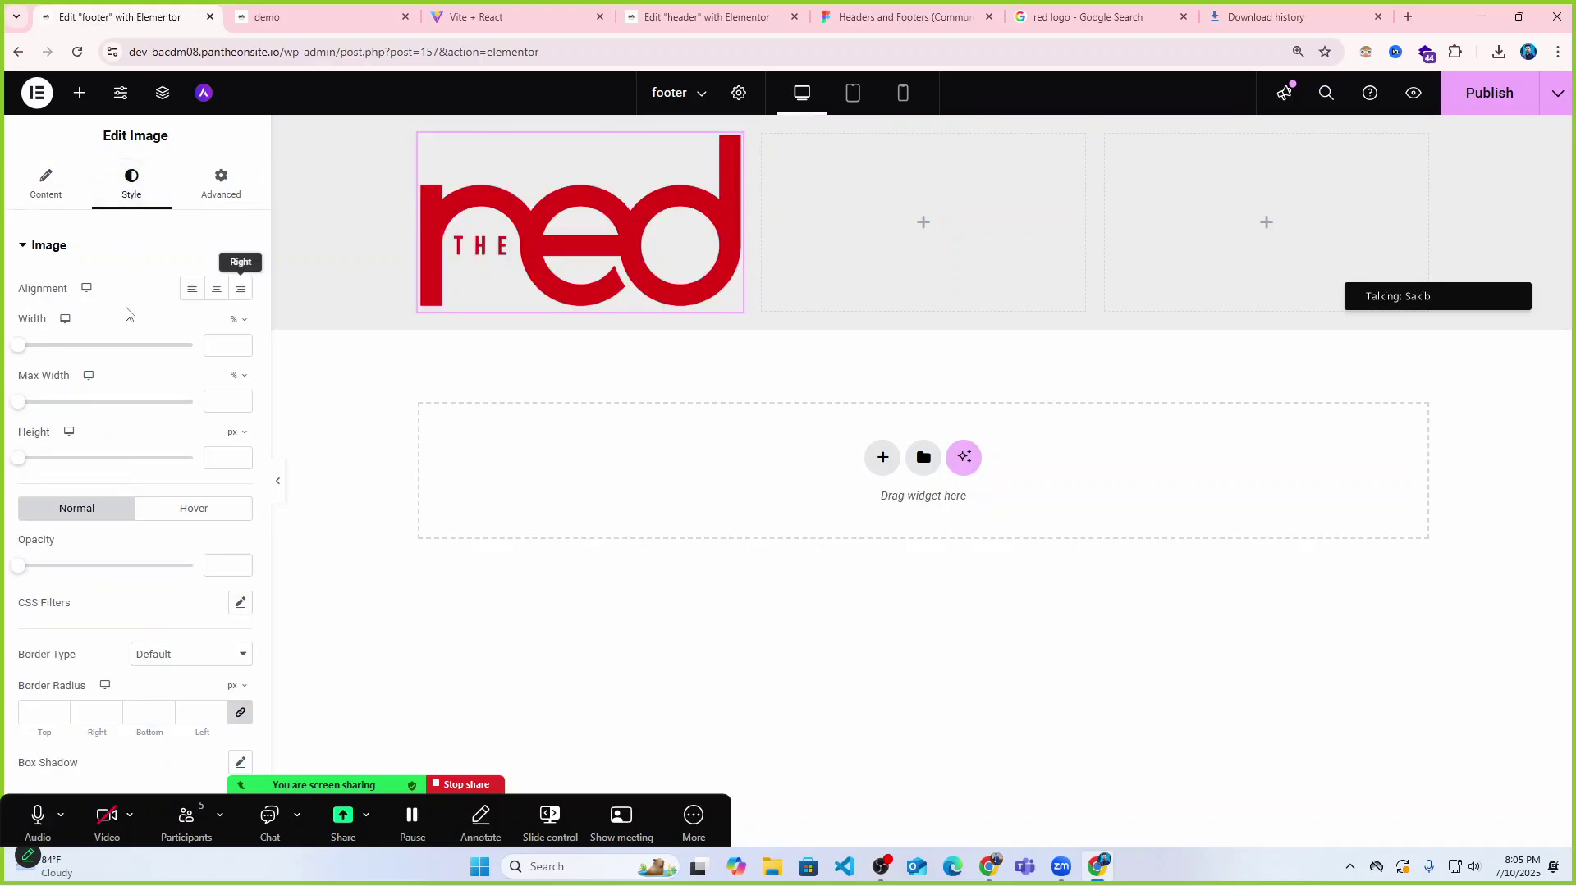
pyautogui.moveTo(18, 346); pyautogui.dragTo(66, 354)
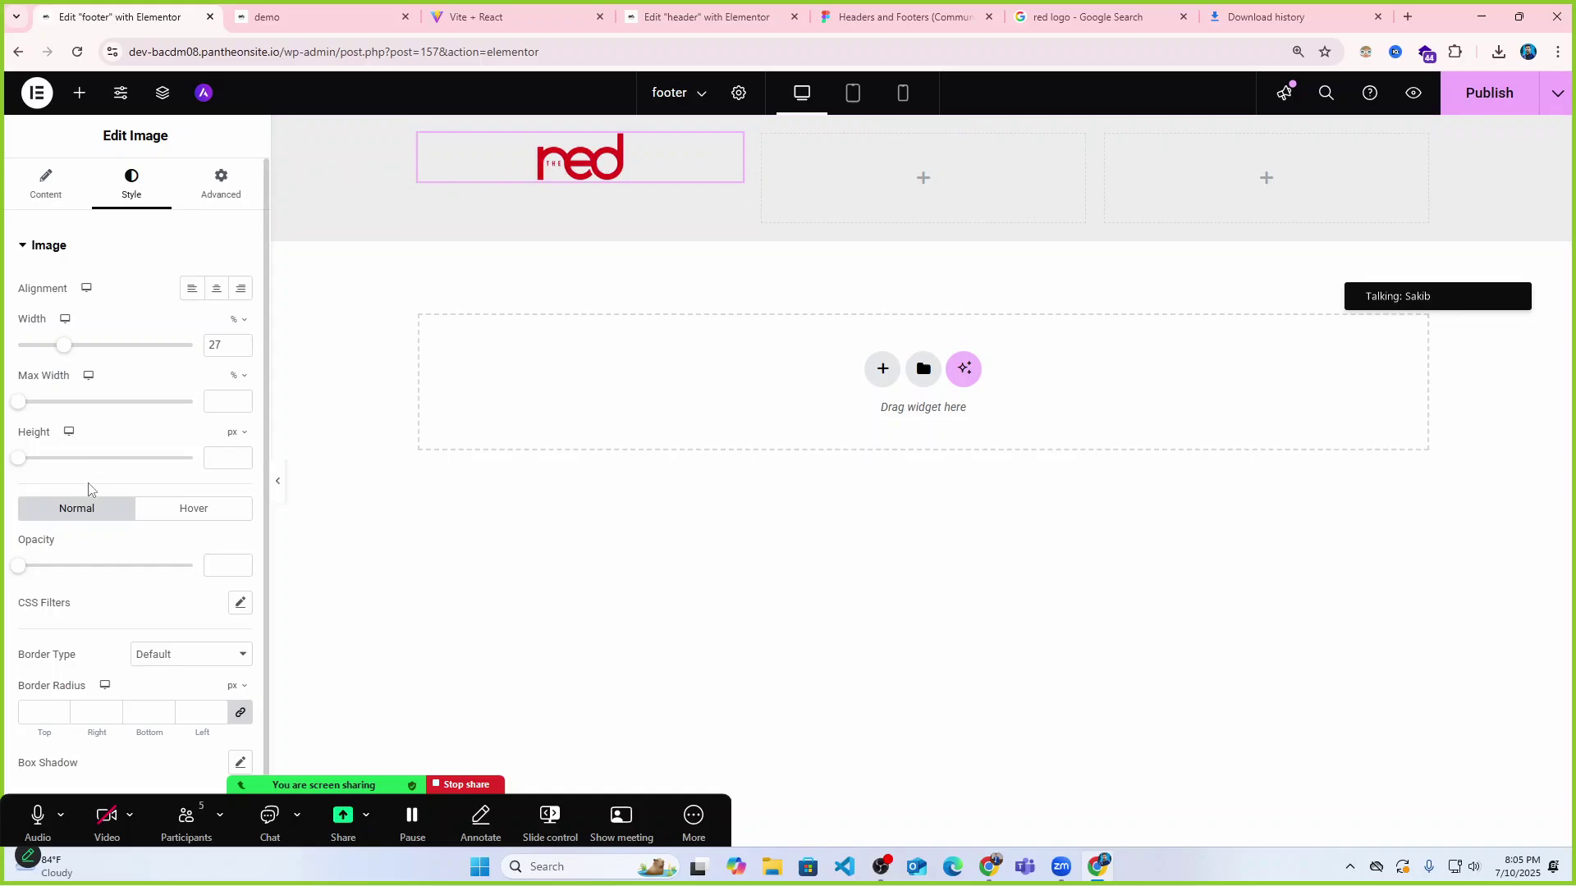
pyautogui.scroll(-1, 89, 492)
pyautogui.scroll(1, 90, 492)
pyautogui.click(46, 190)
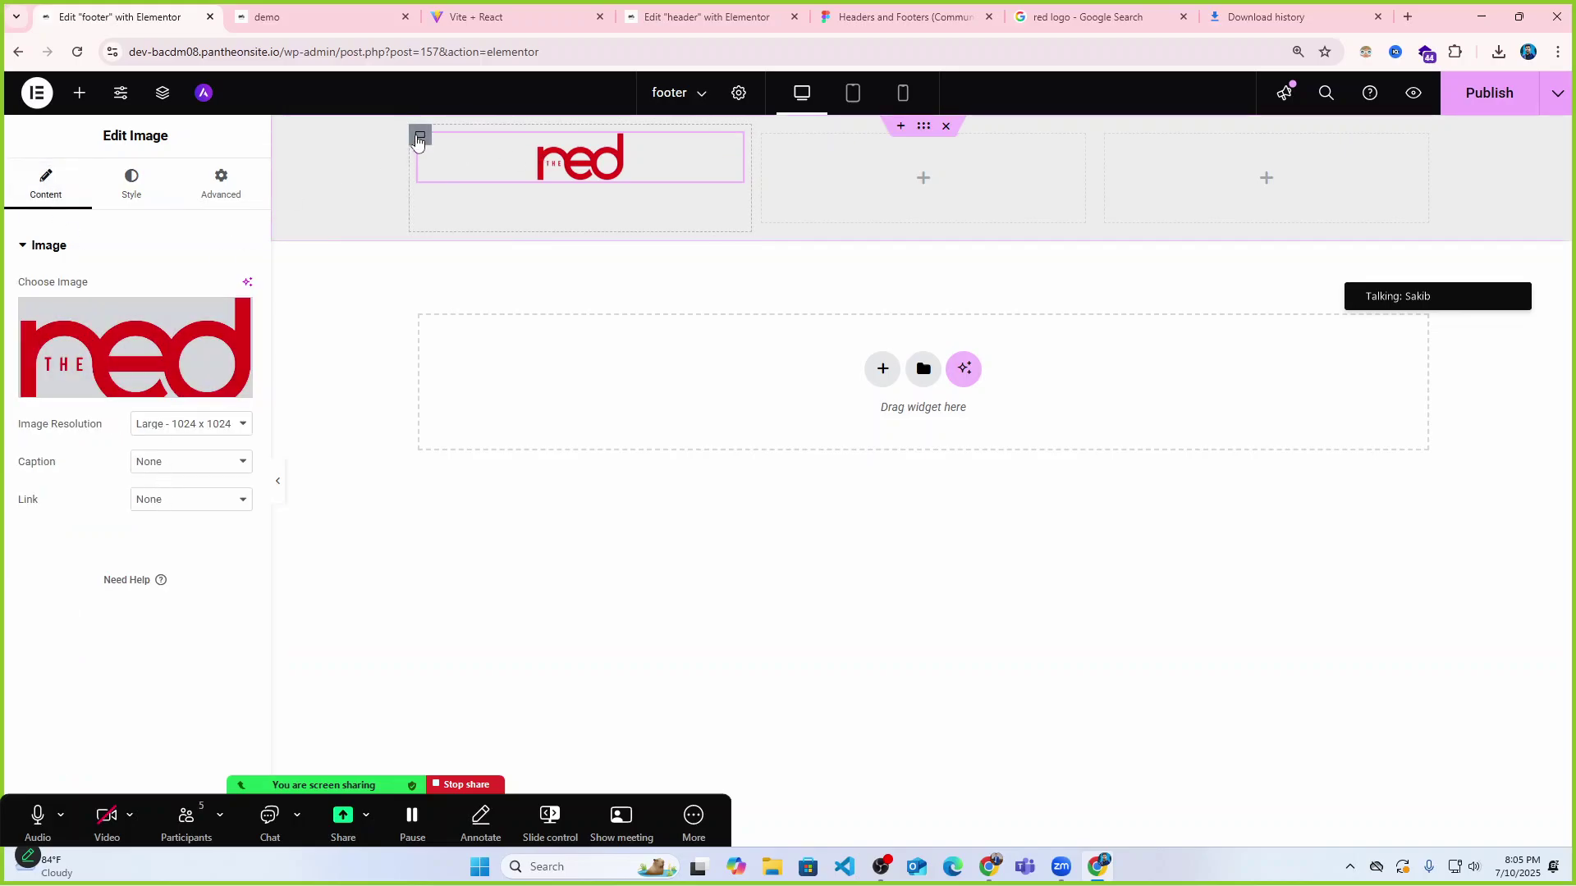
pyautogui.click(420, 134)
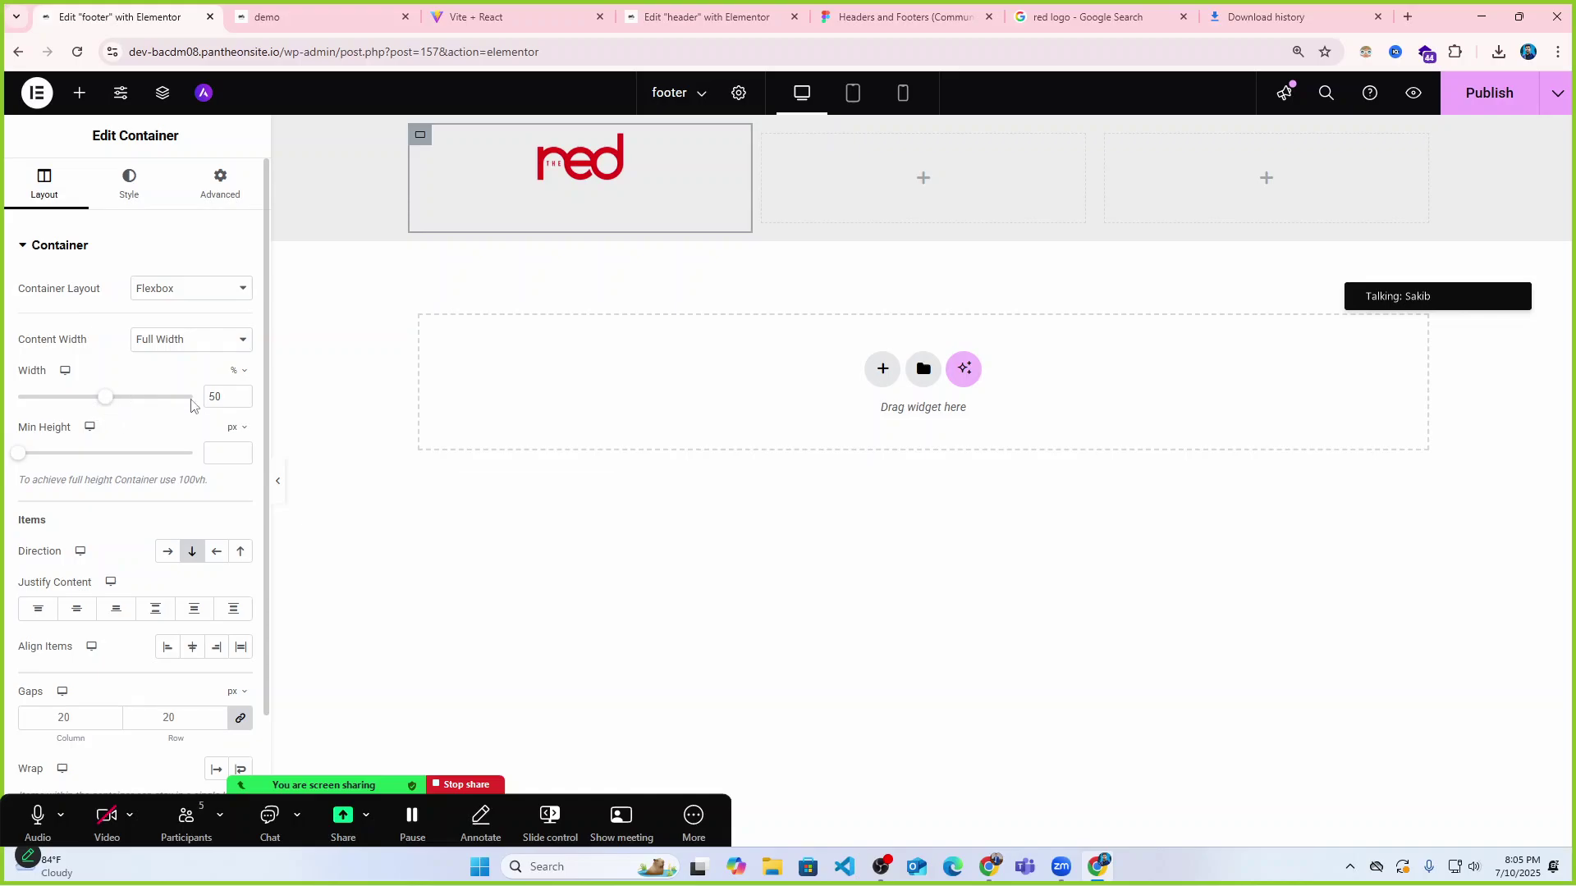
pyautogui.scroll(-2, 90, 574)
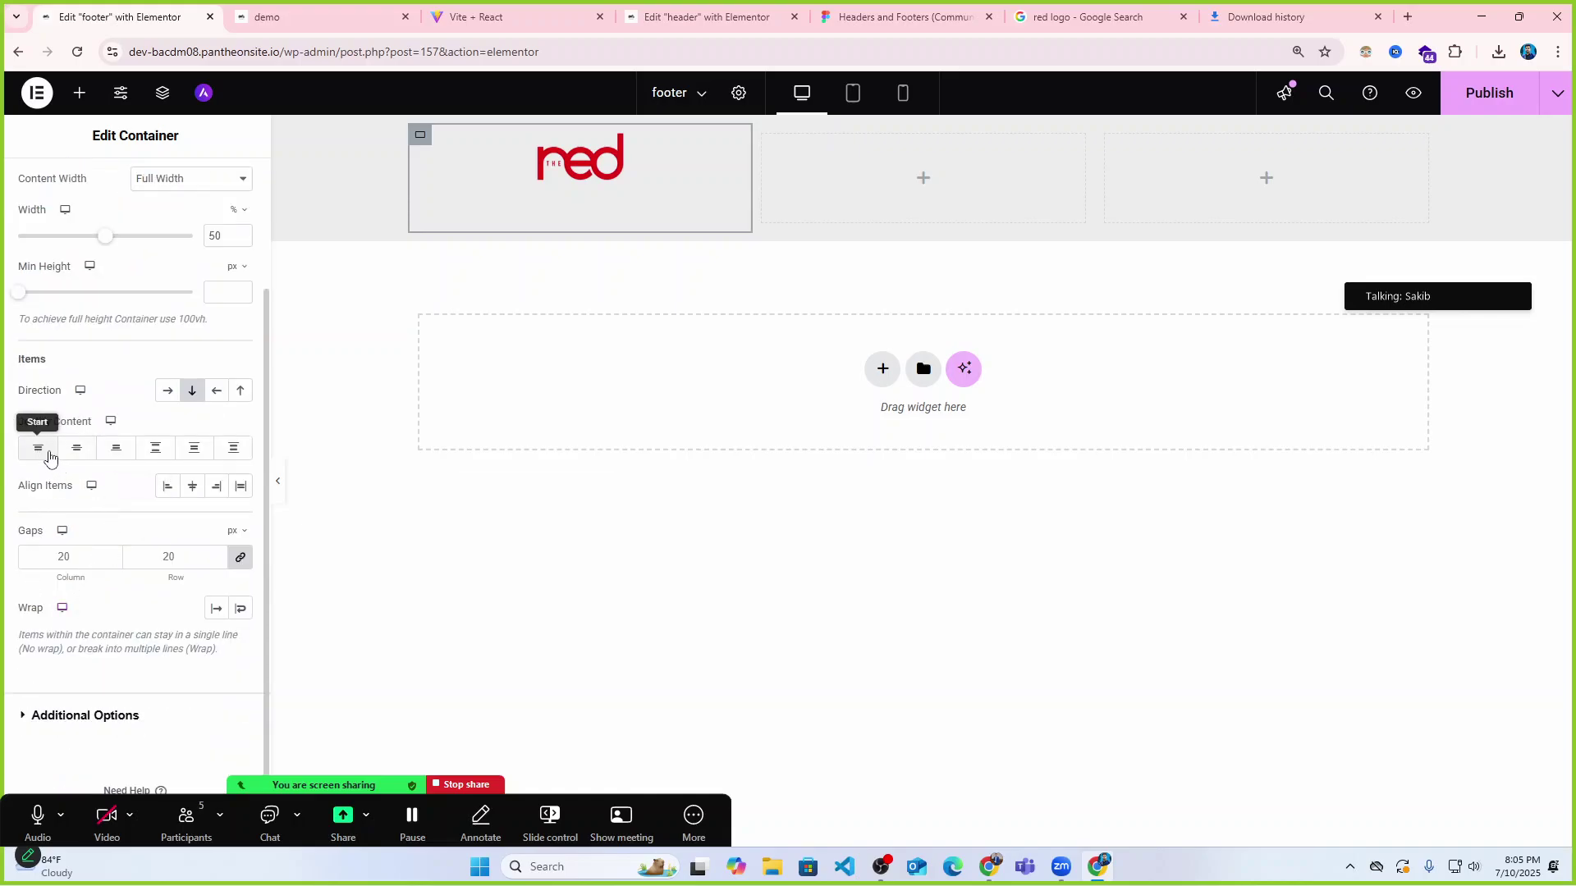
pyautogui.click(165, 487)
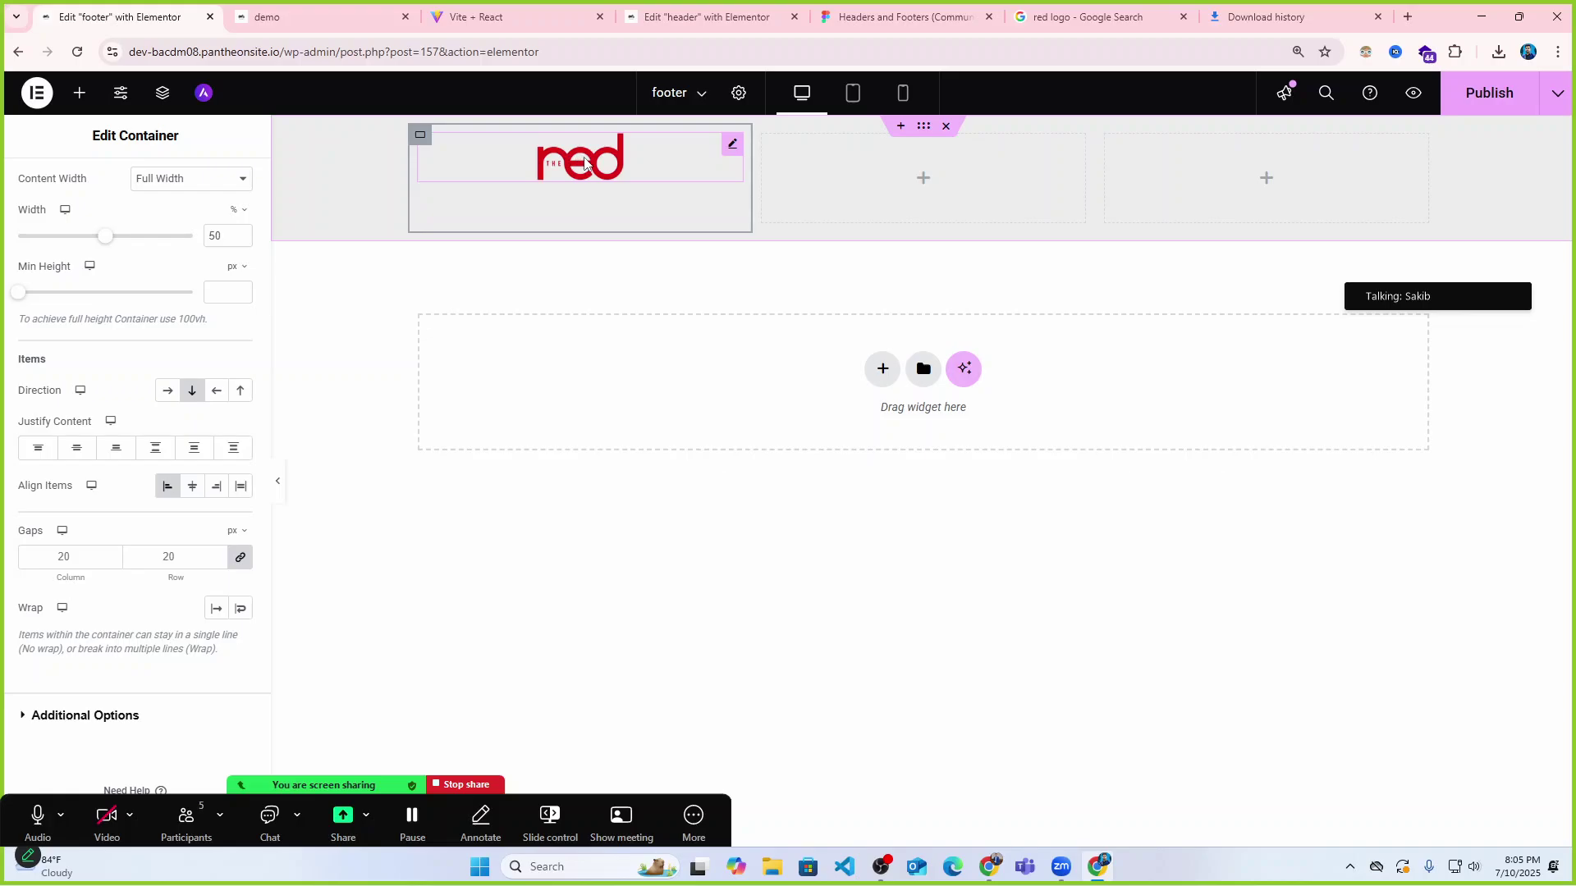
# Left-align the footer logo in its column and shrink its width to 24%.
pyautogui.click(555, 162)
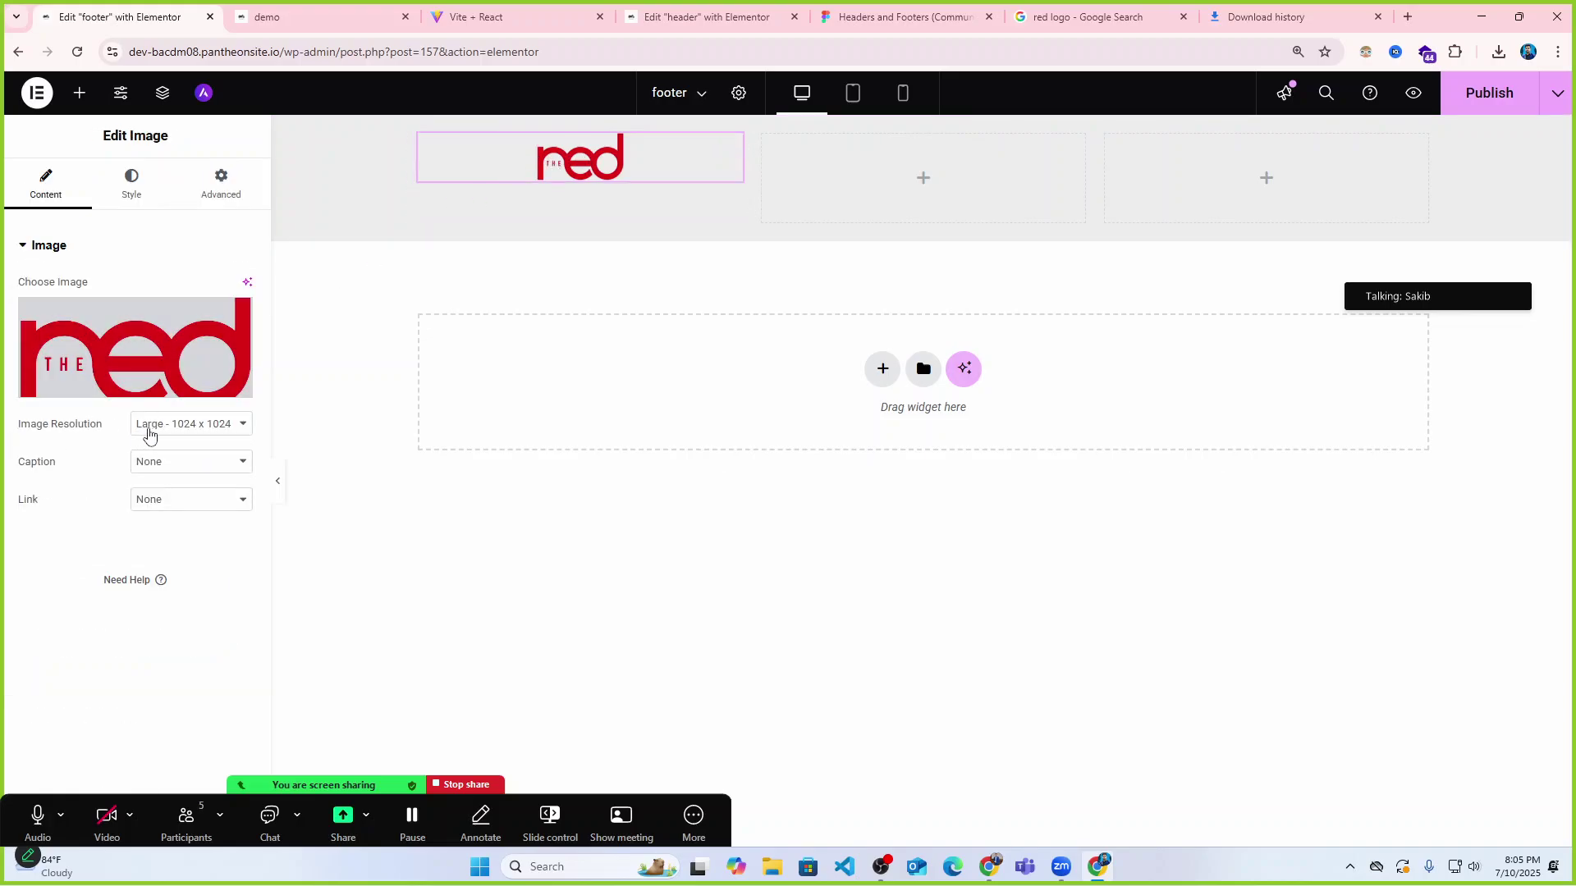
pyautogui.click(131, 186)
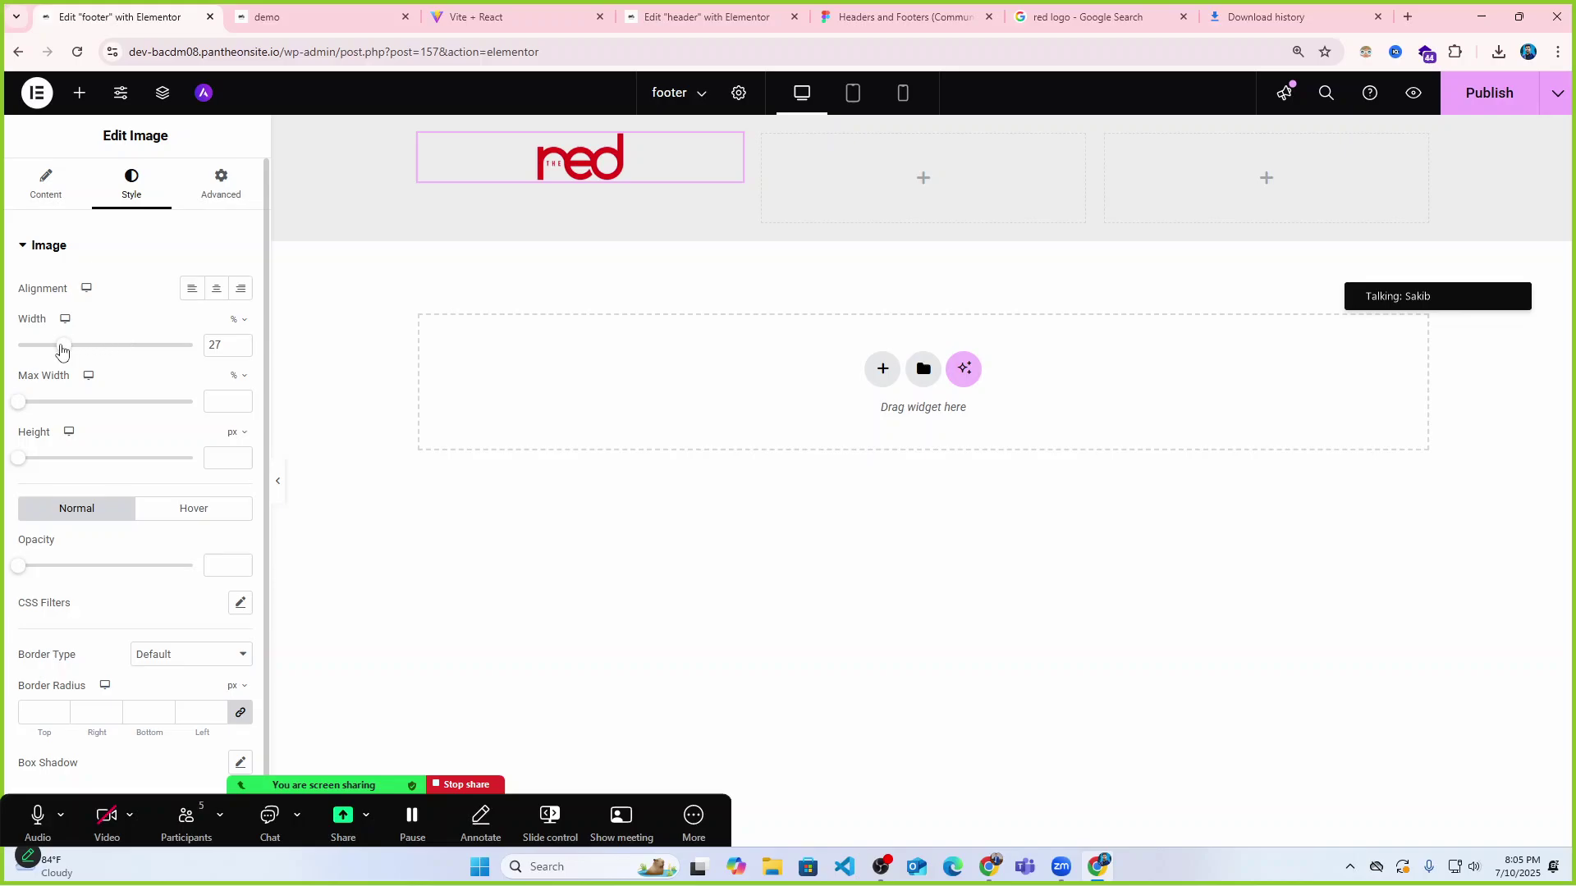
pyautogui.moveTo(61, 351); pyautogui.dragTo(69, 351)
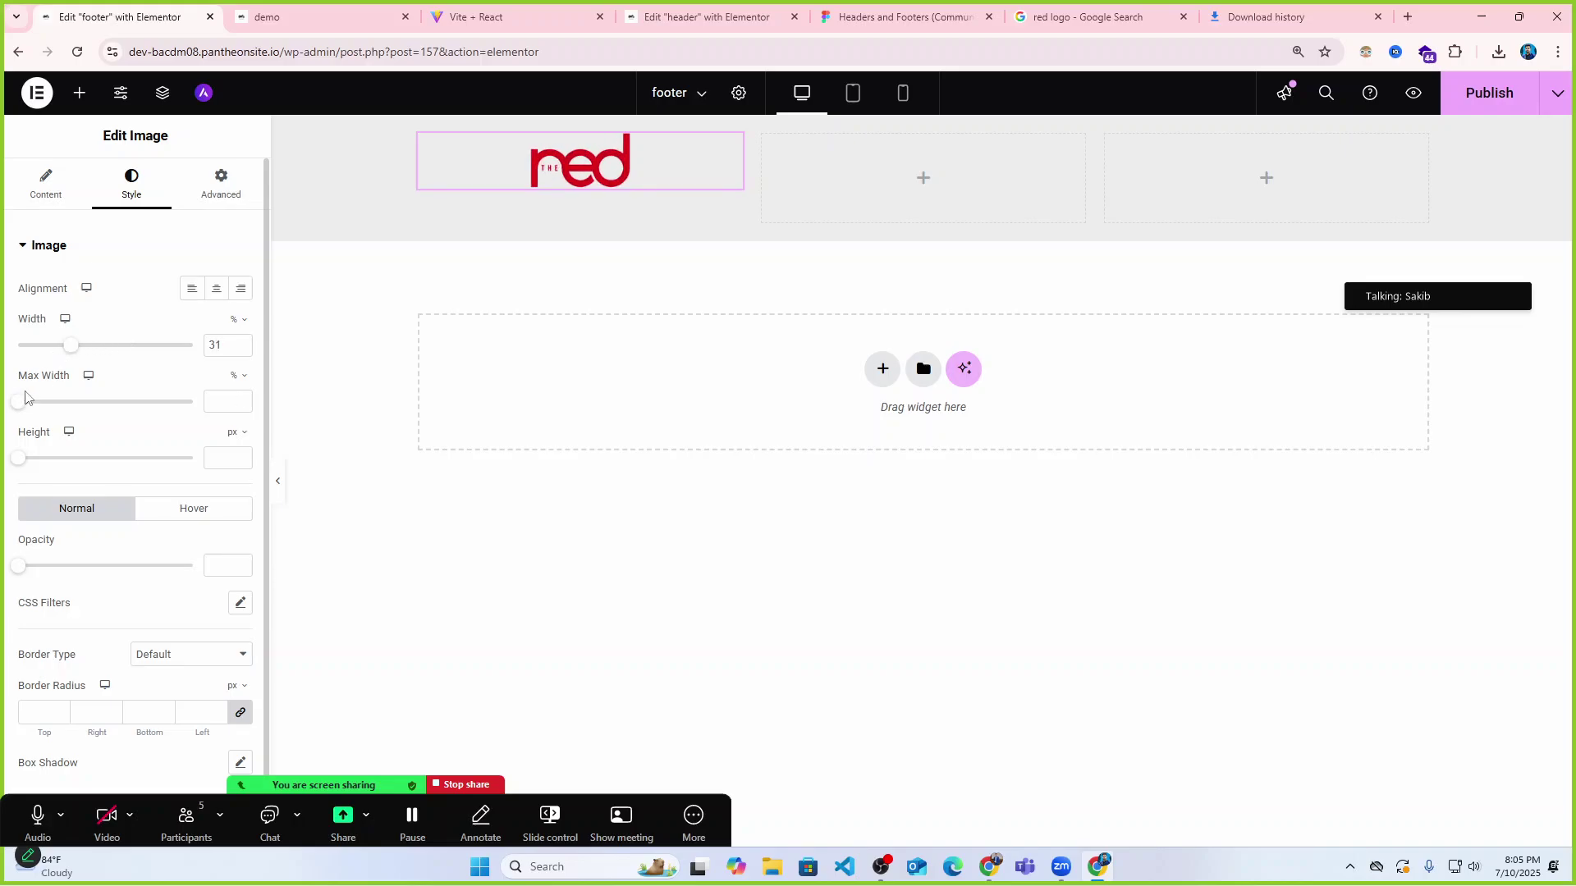
pyautogui.moveTo(21, 457); pyautogui.dragTo(46, 458)
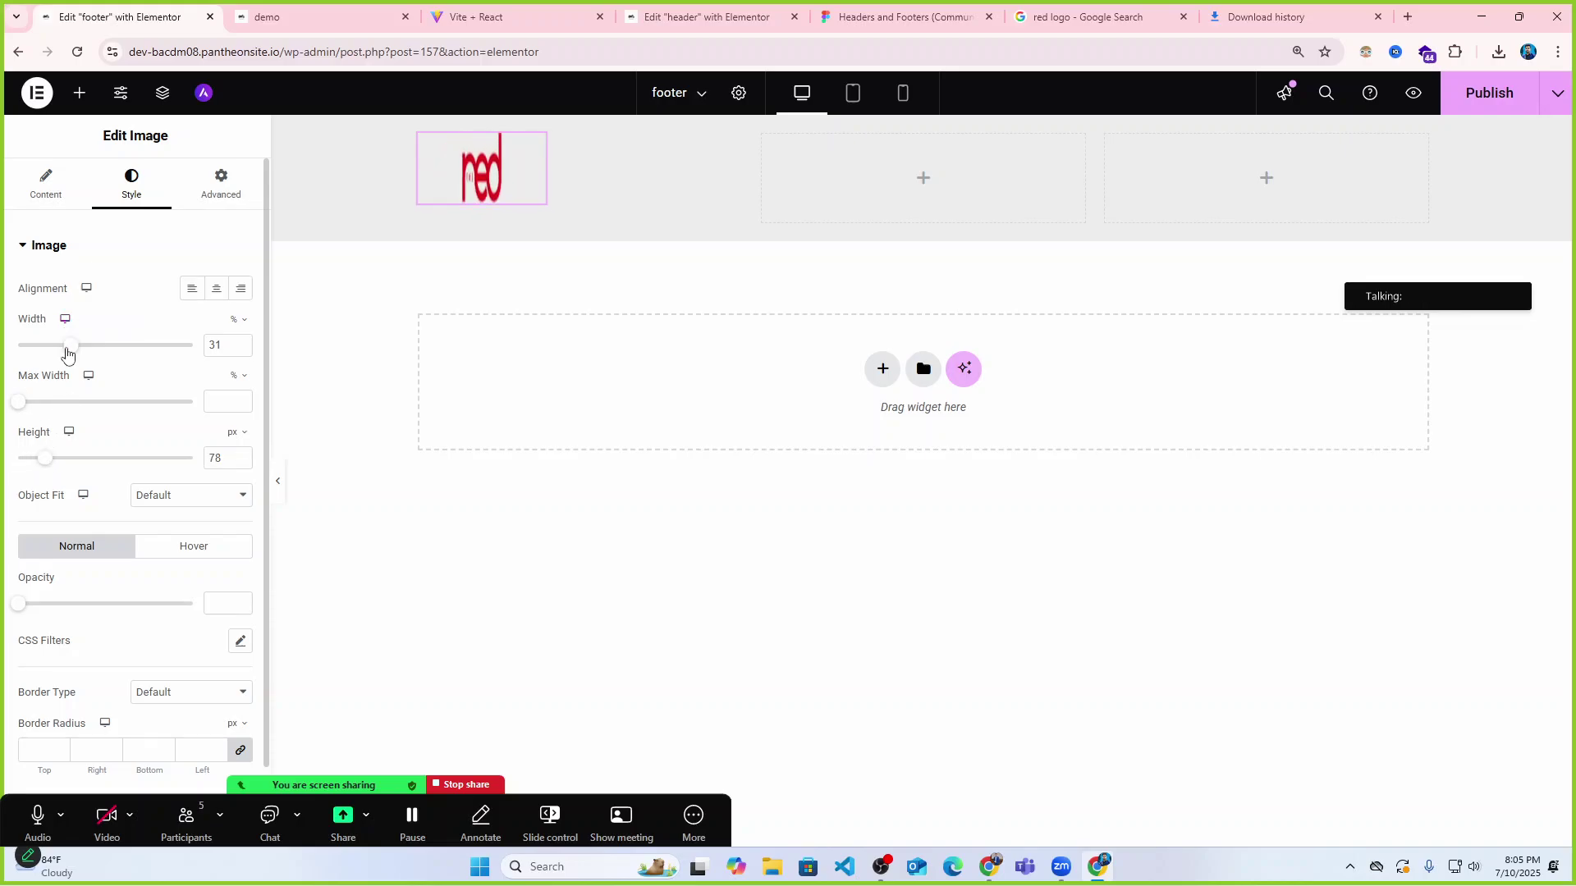
pyautogui.hotkey('ctrl', 'z')
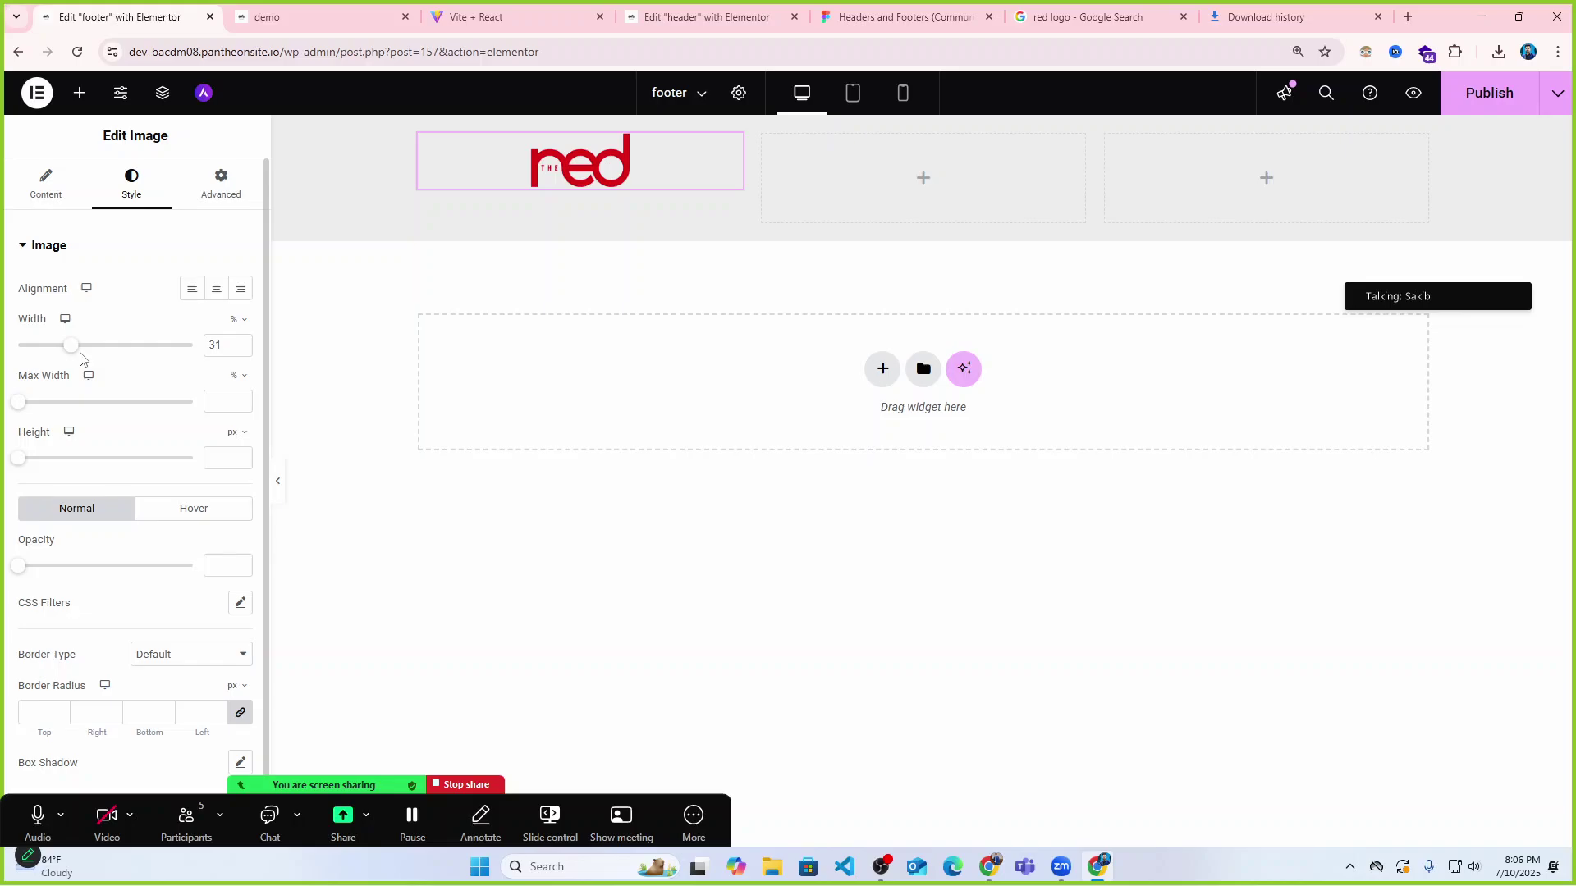
pyautogui.click(193, 289)
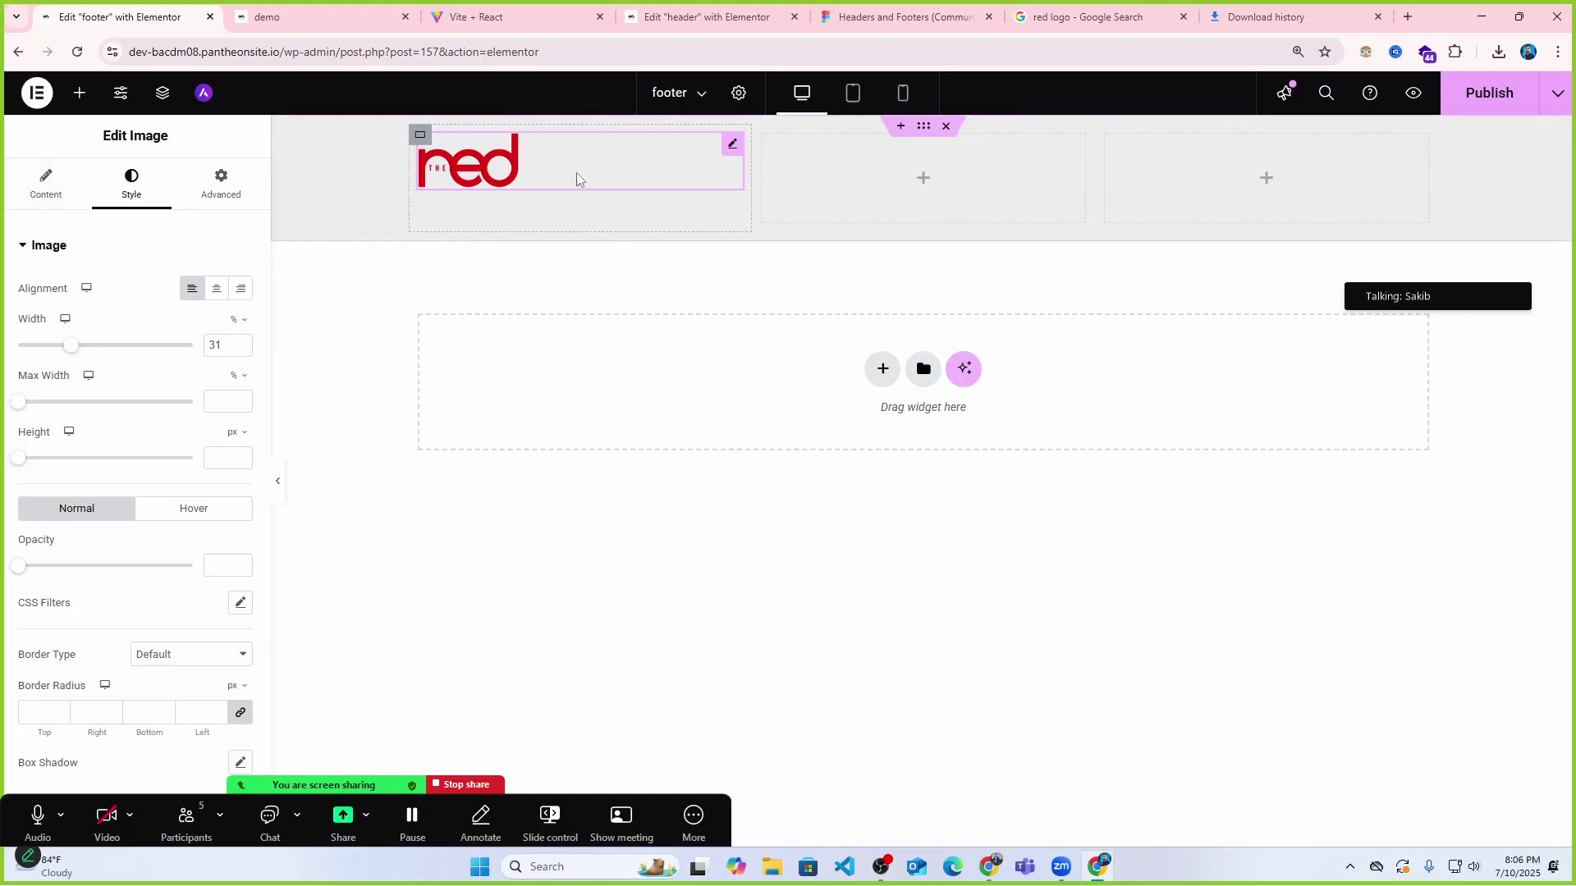
pyautogui.click(278, 481)
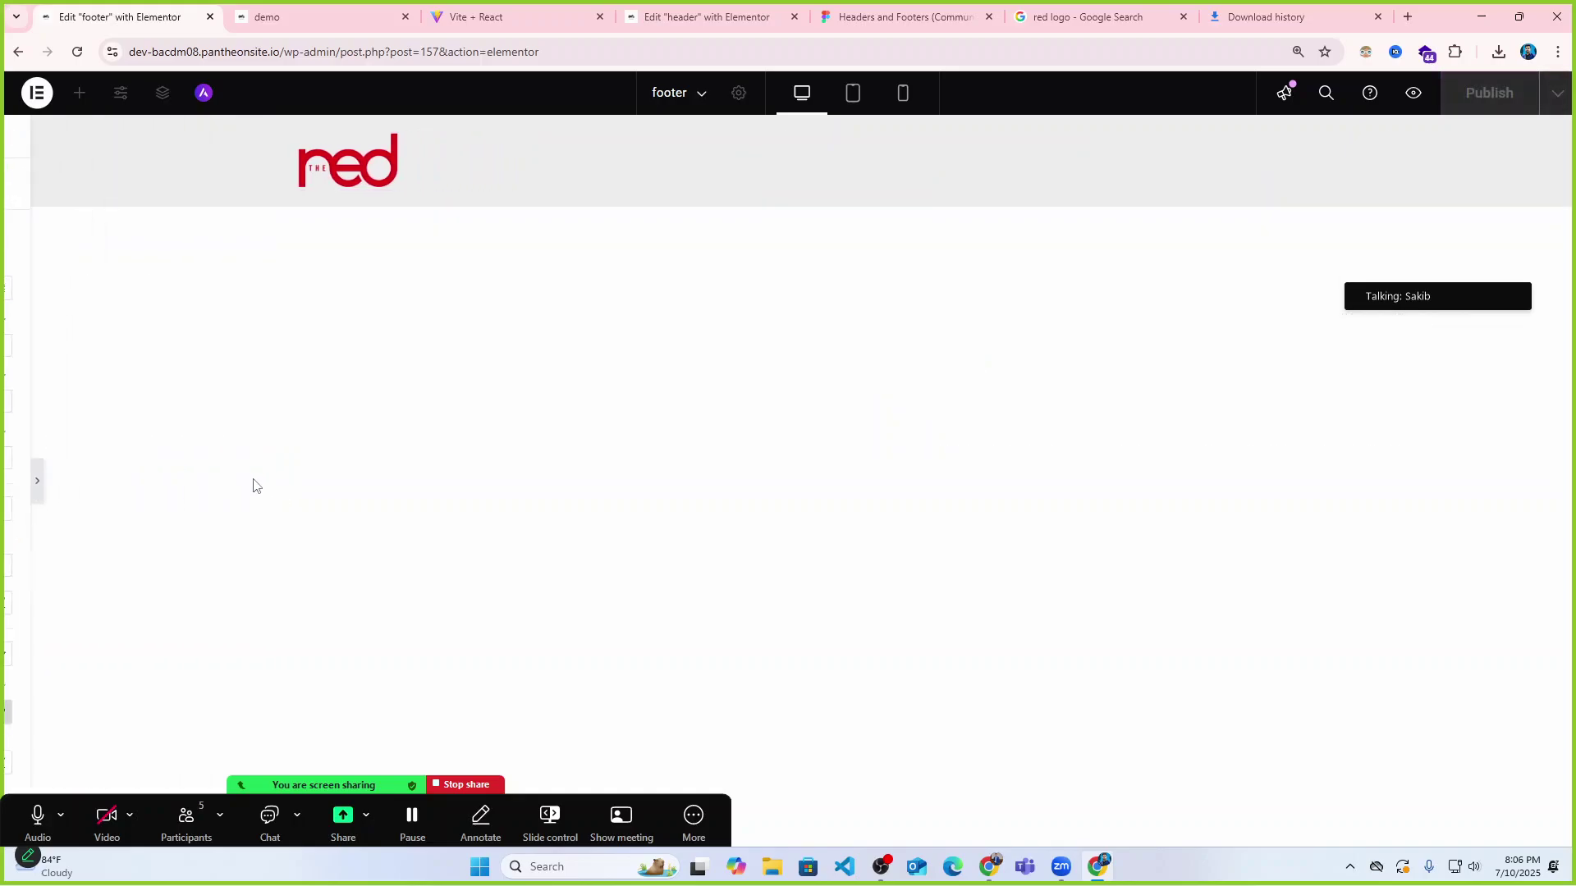
pyautogui.click(6, 481)
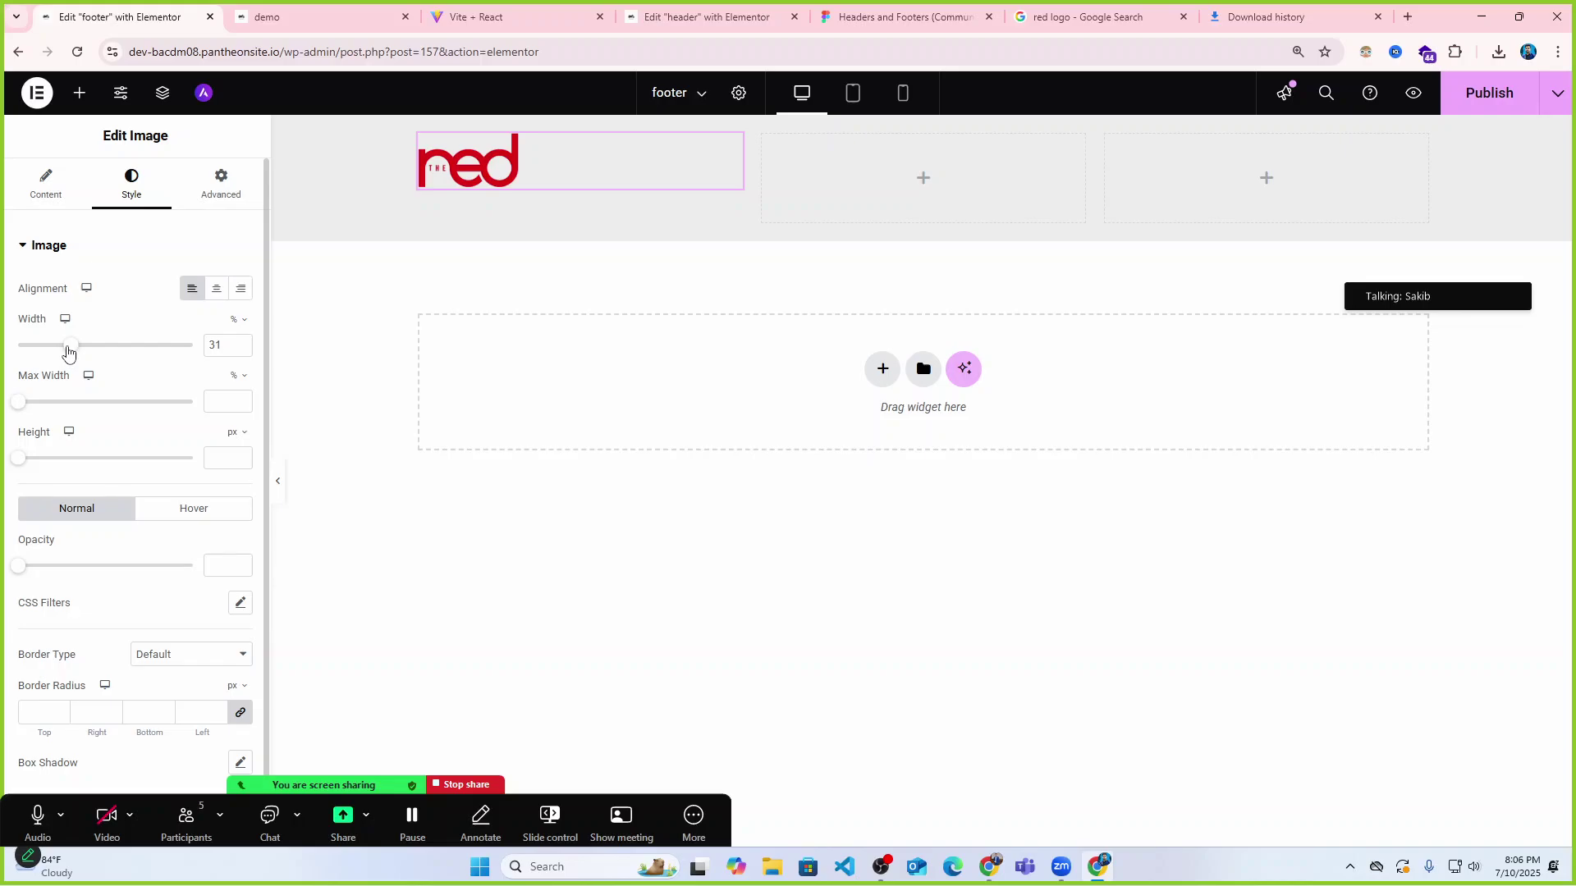
pyautogui.moveTo(68, 352); pyautogui.dragTo(56, 349)
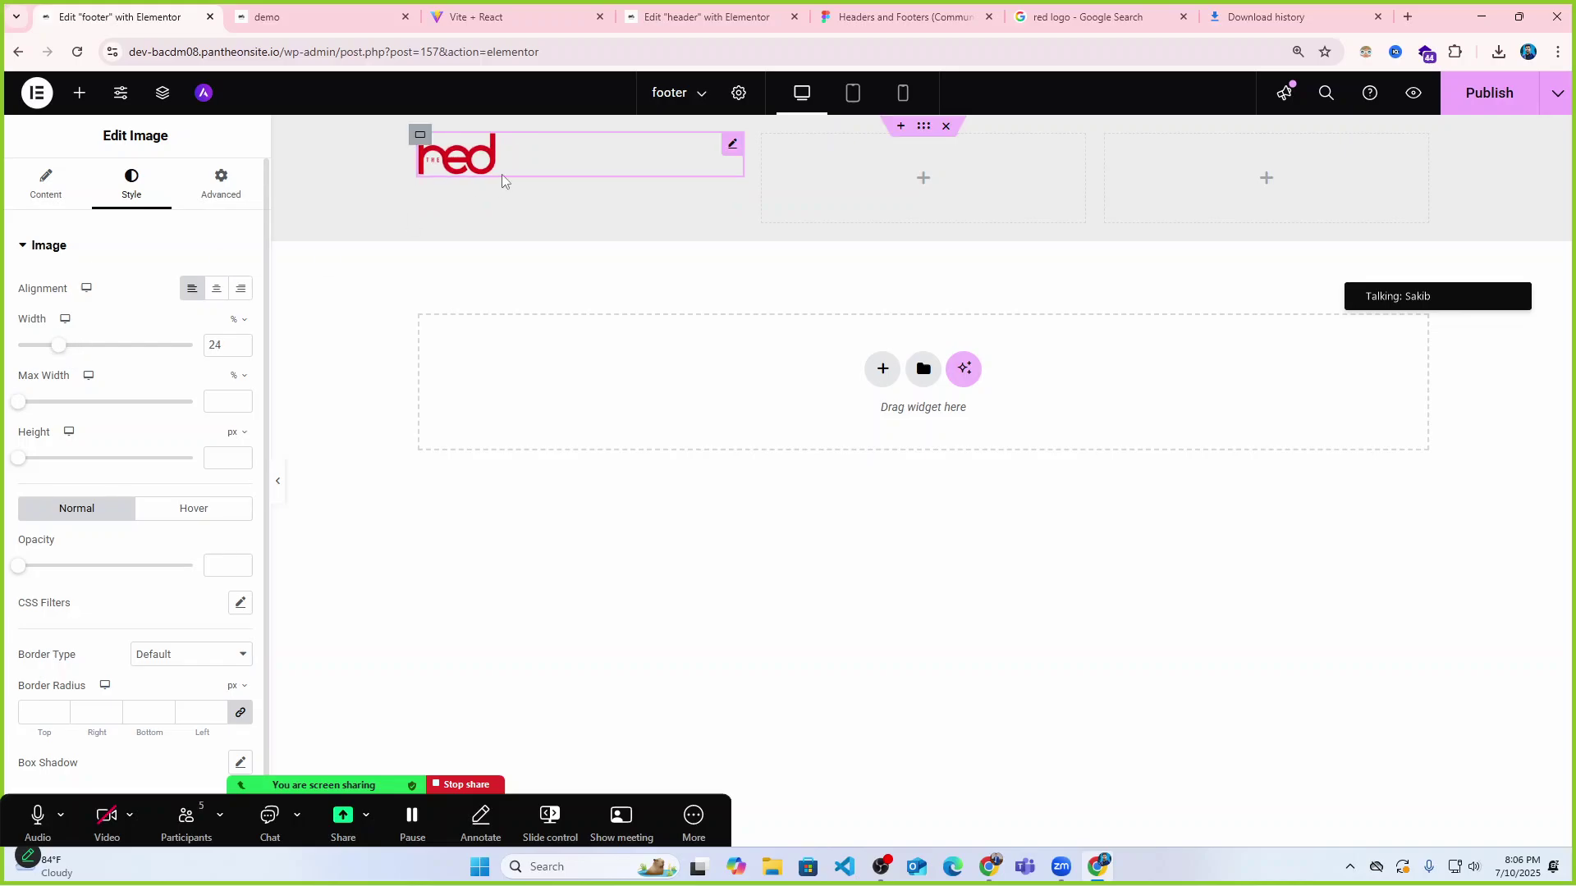
# Check the live homepage and the reference footer's description text, then return to the editor.
pyautogui.click(279, 17)
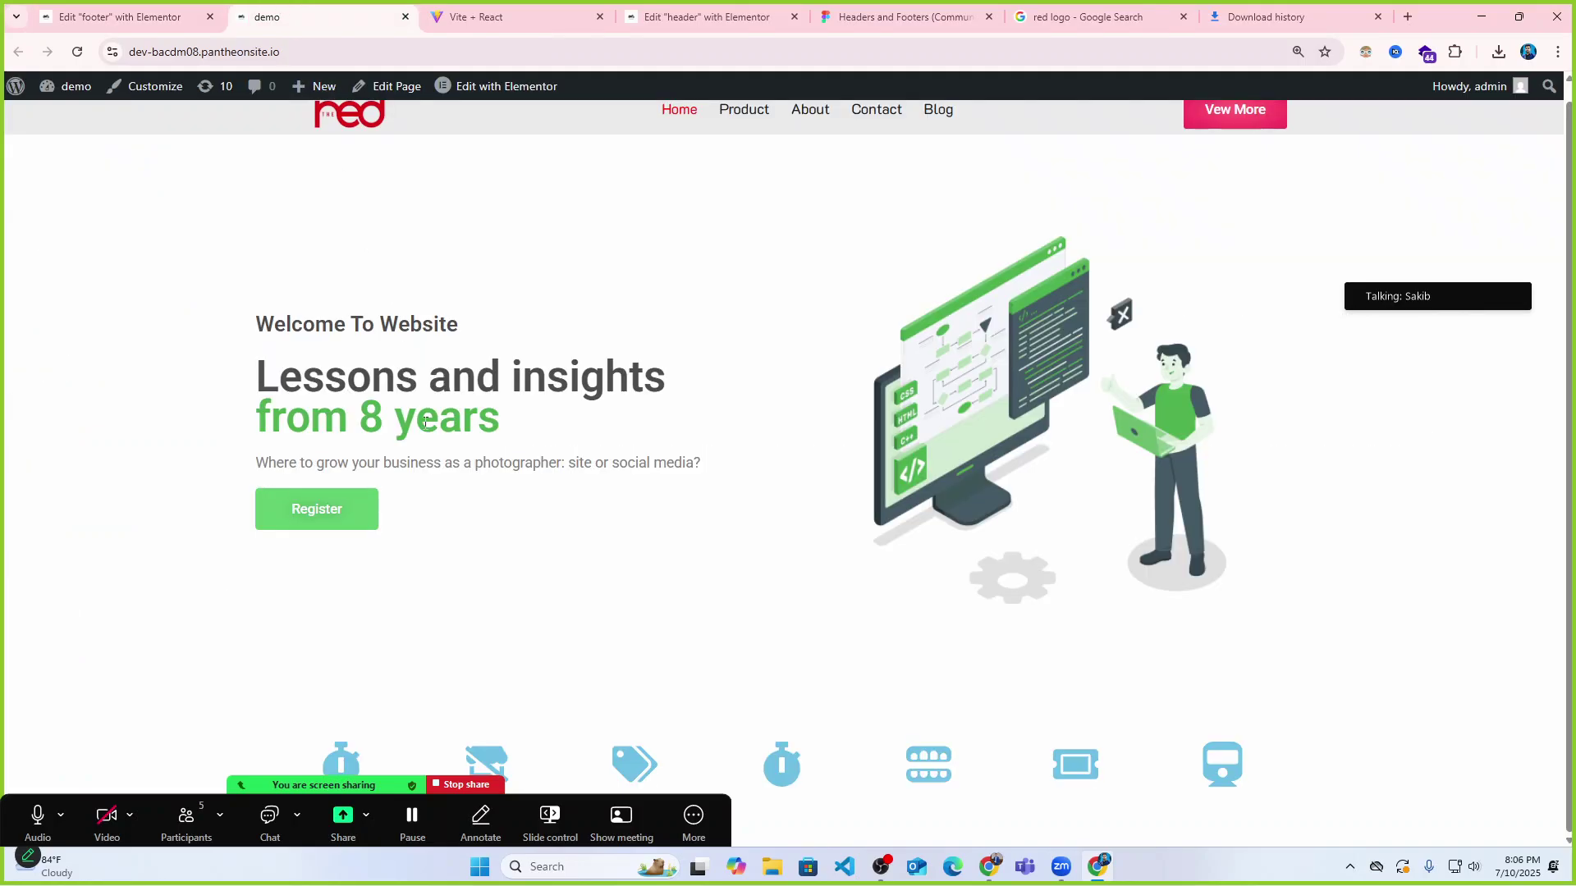
pyautogui.click(509, 17)
pyautogui.moveTo(195, 568); pyautogui.dragTo(448, 609)
pyautogui.hotkey('ctrl', 'c')
pyautogui.click(247, 12)
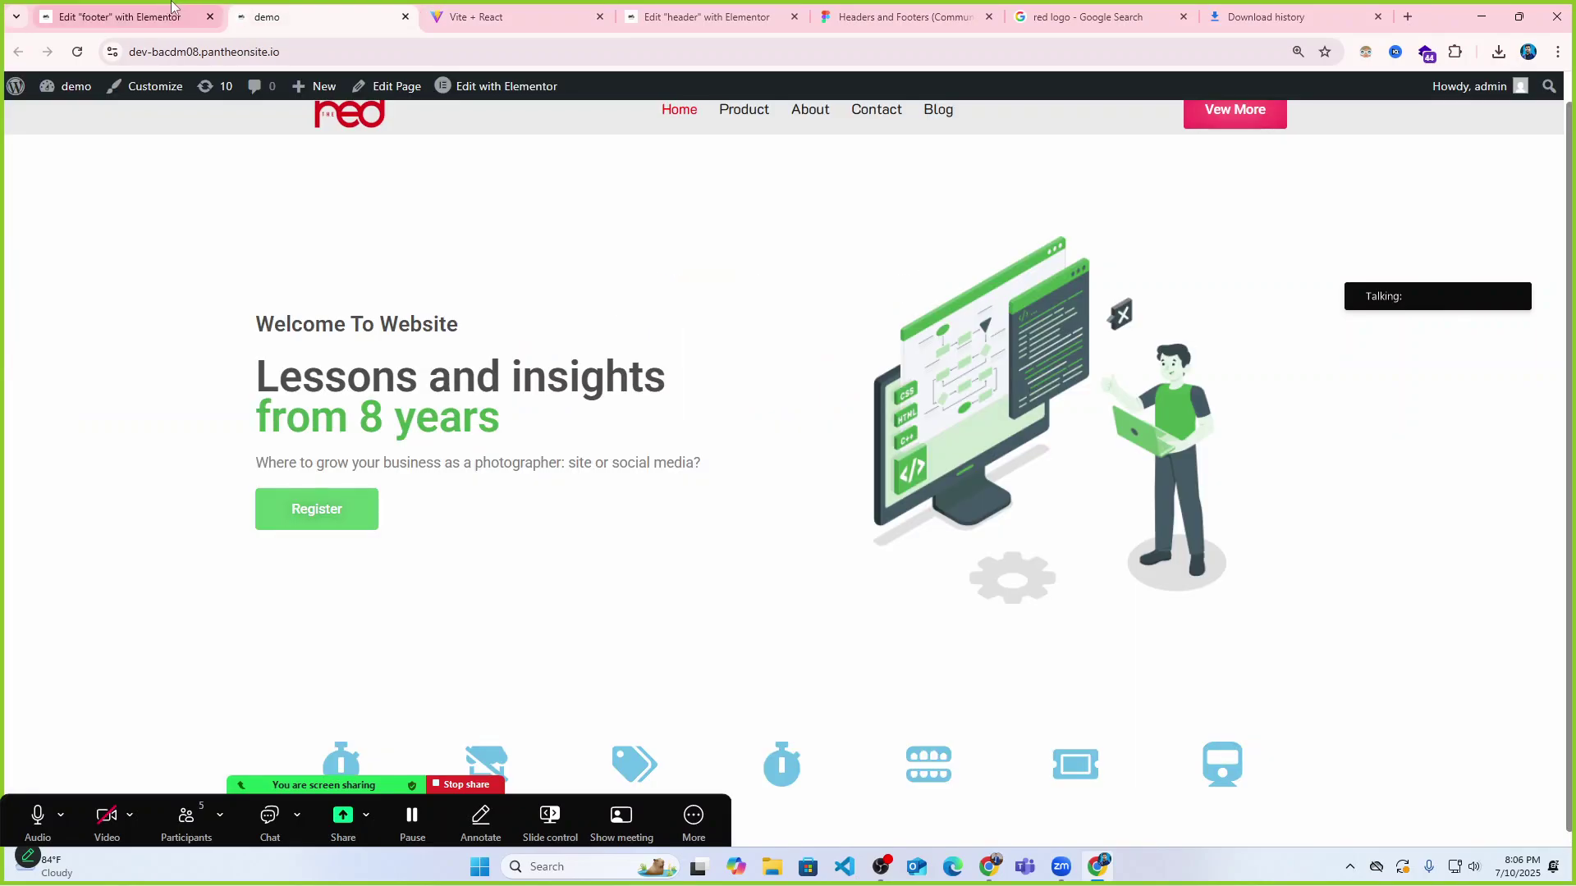
pyautogui.click(168, 12)
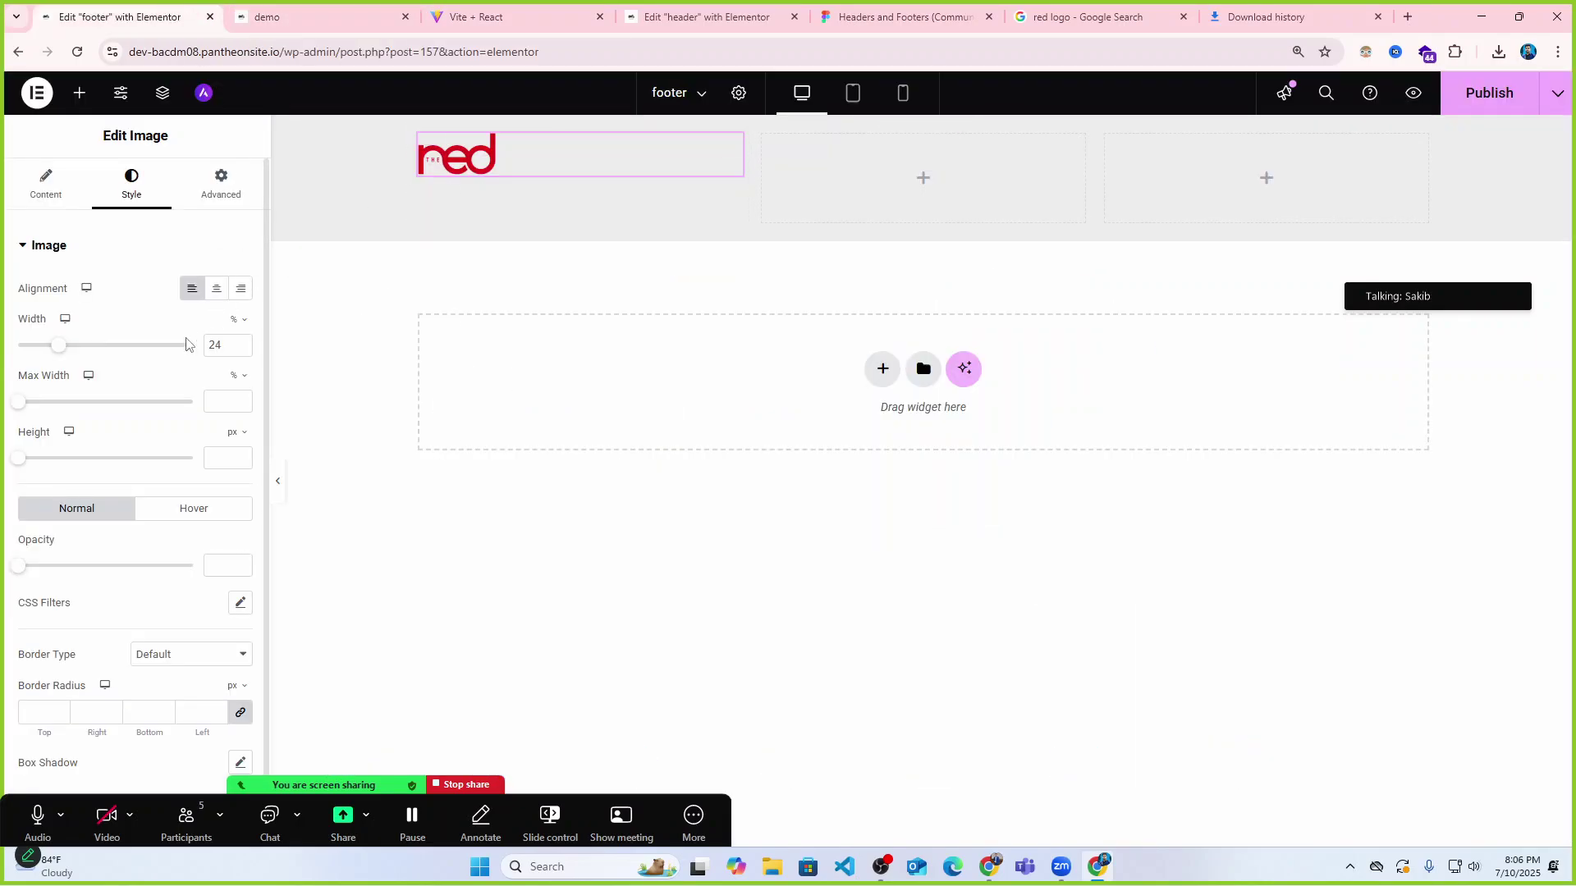
pyautogui.click(78, 93)
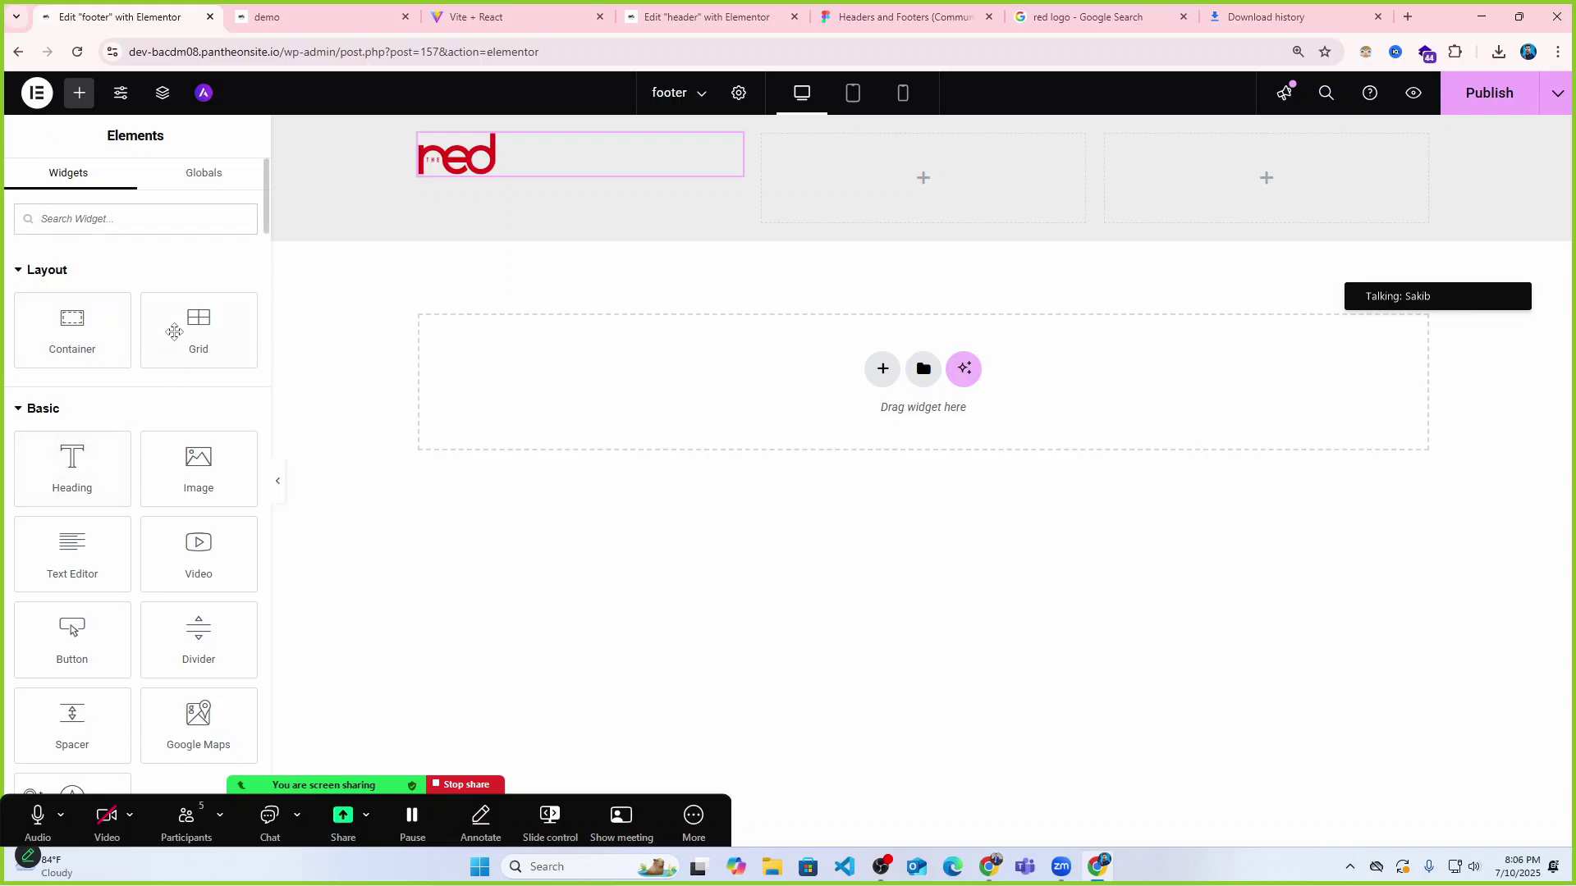
# Add a heading widget under the logo and set its HTML tag to paragraph.
pyautogui.moveTo(71, 453); pyautogui.dragTo(494, 172)
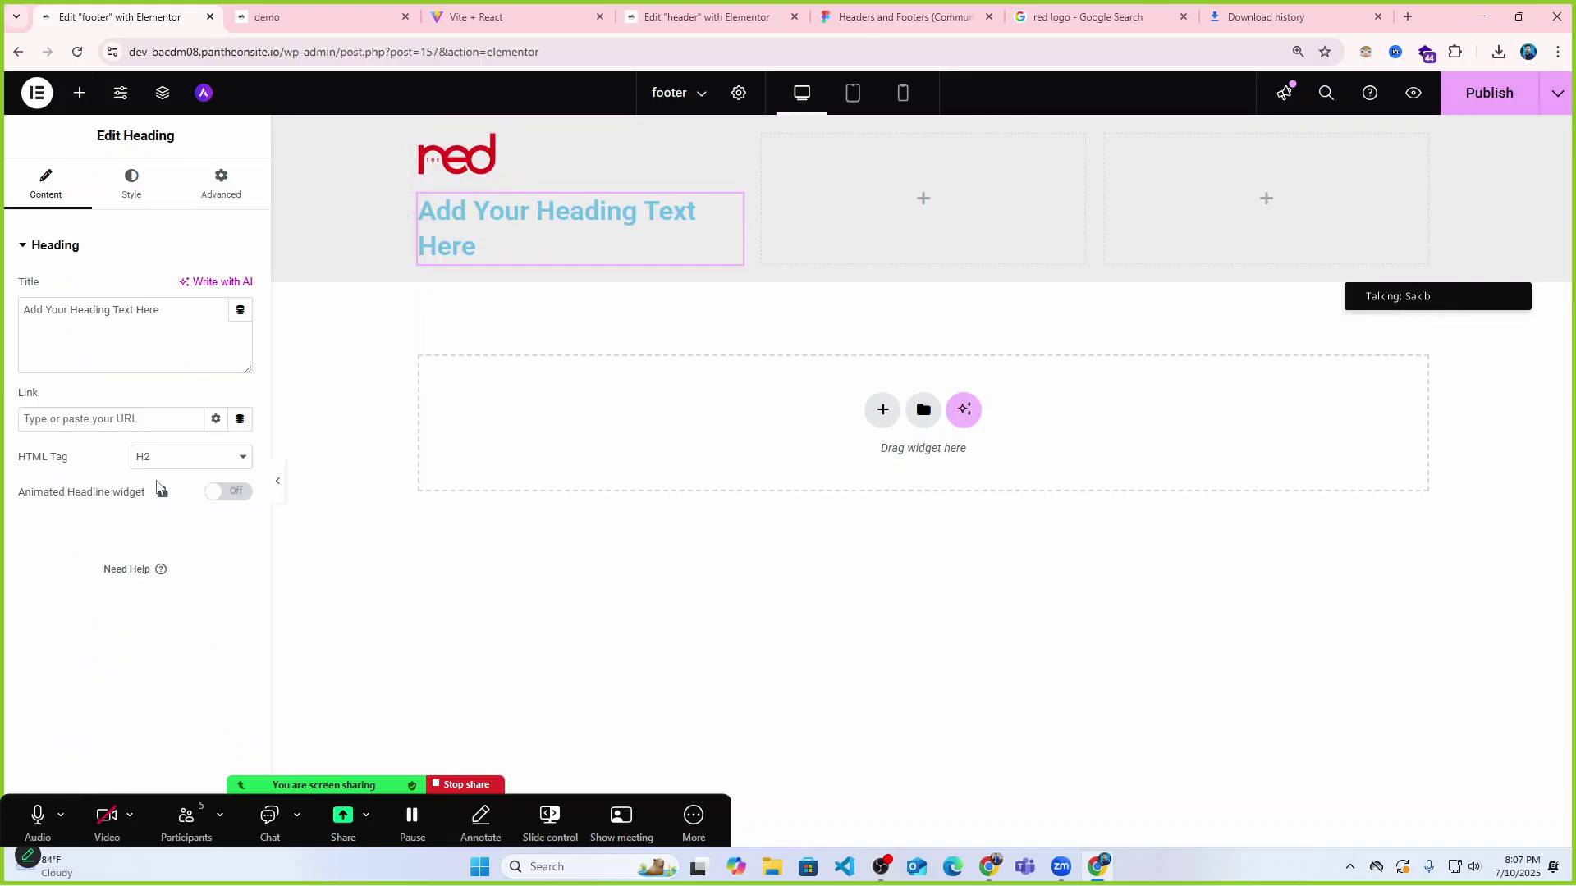
pyautogui.click(169, 460)
pyautogui.click(160, 640)
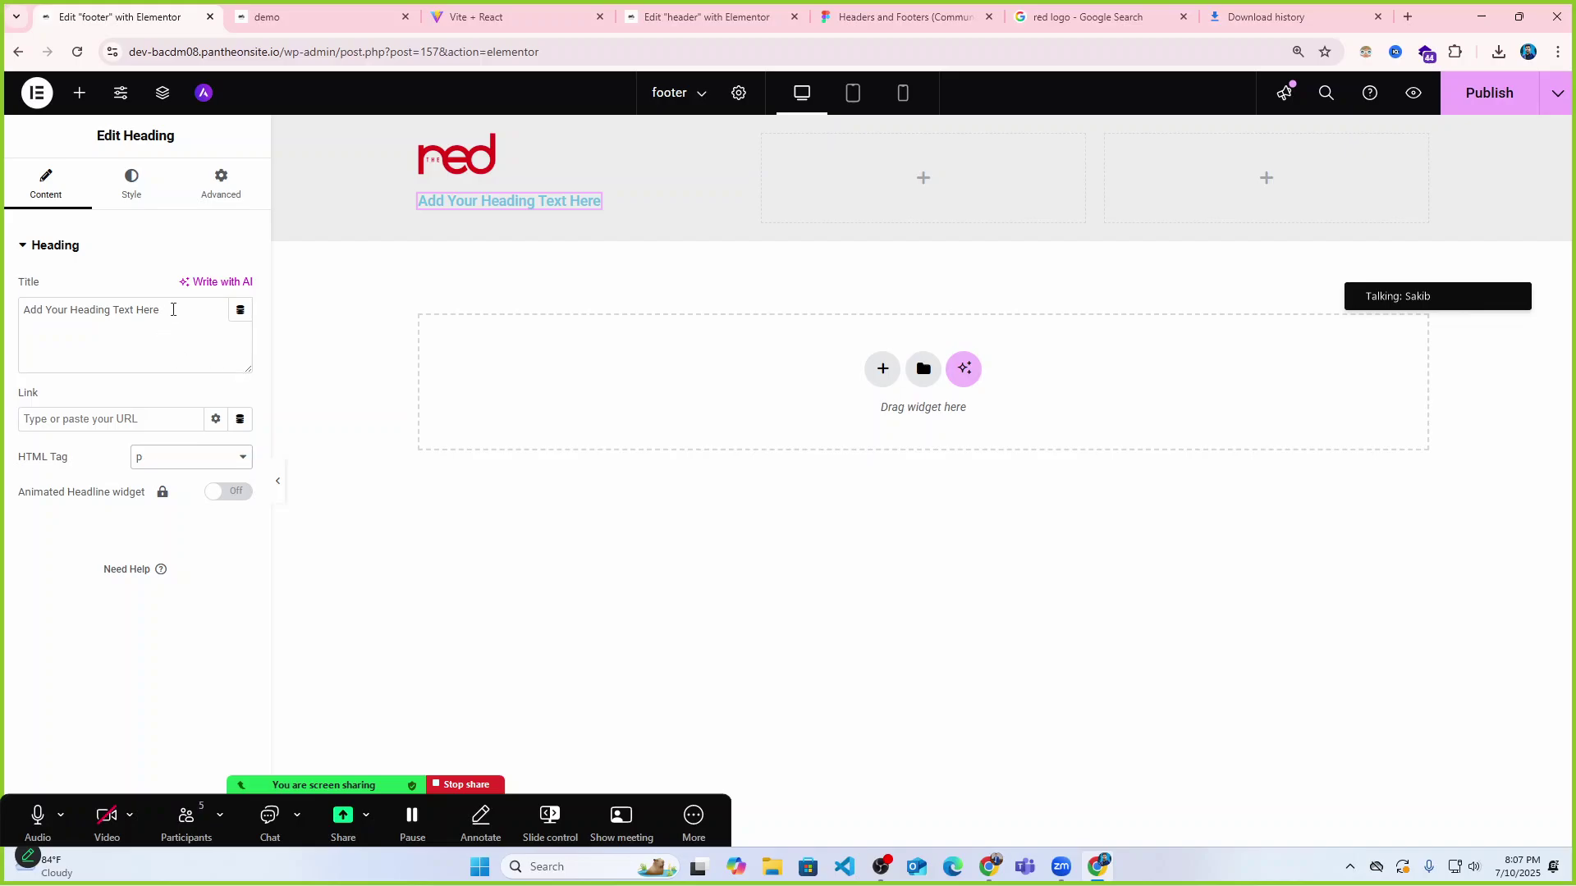
# Replace the placeholder with the Bdcalling Academy description, pasted as plain text.
pyautogui.moveTo(173, 309); pyautogui.dragTo(6, 310)
pyautogui.hotkey('ctrl', 'v')
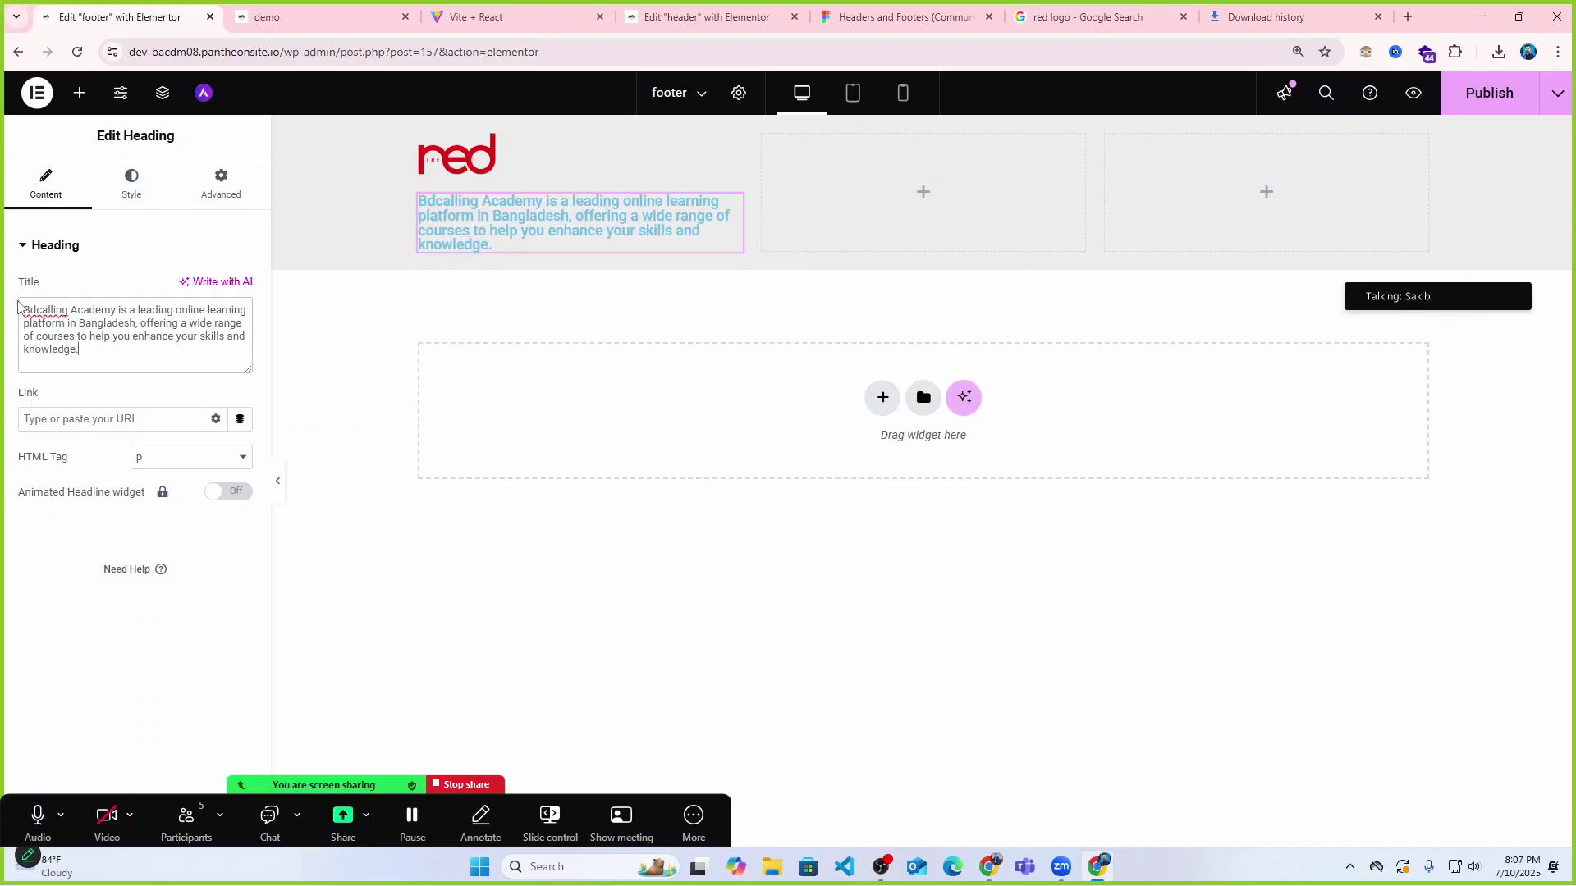
pyautogui.hotkey('ctrl', 'z')
pyautogui.tripleClick(552, 201)
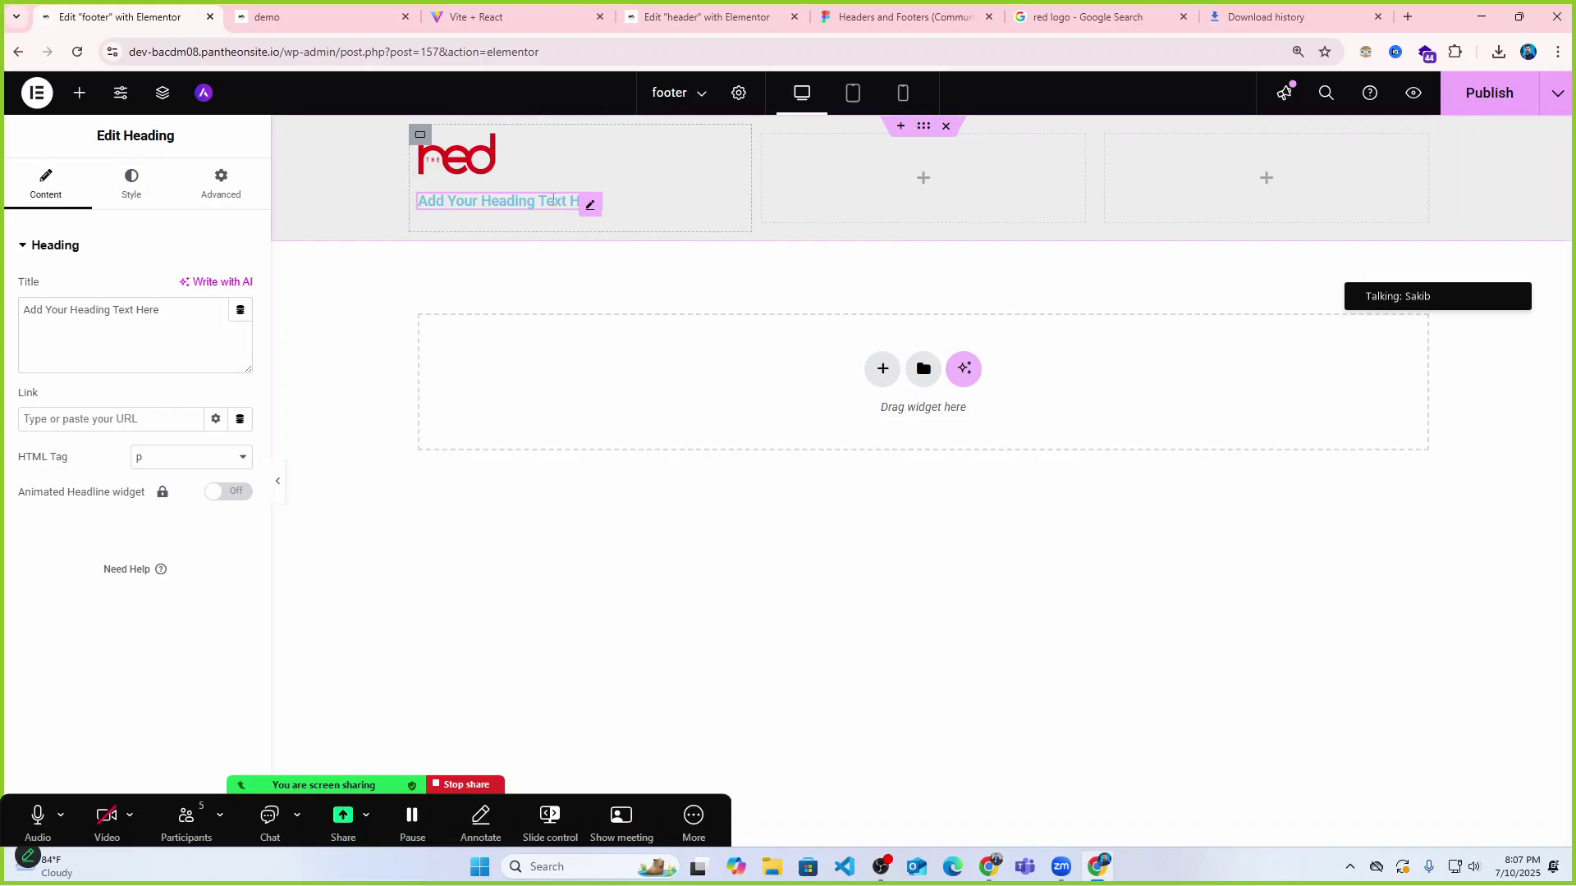
pyautogui.hotkey('ctrl', 'v')
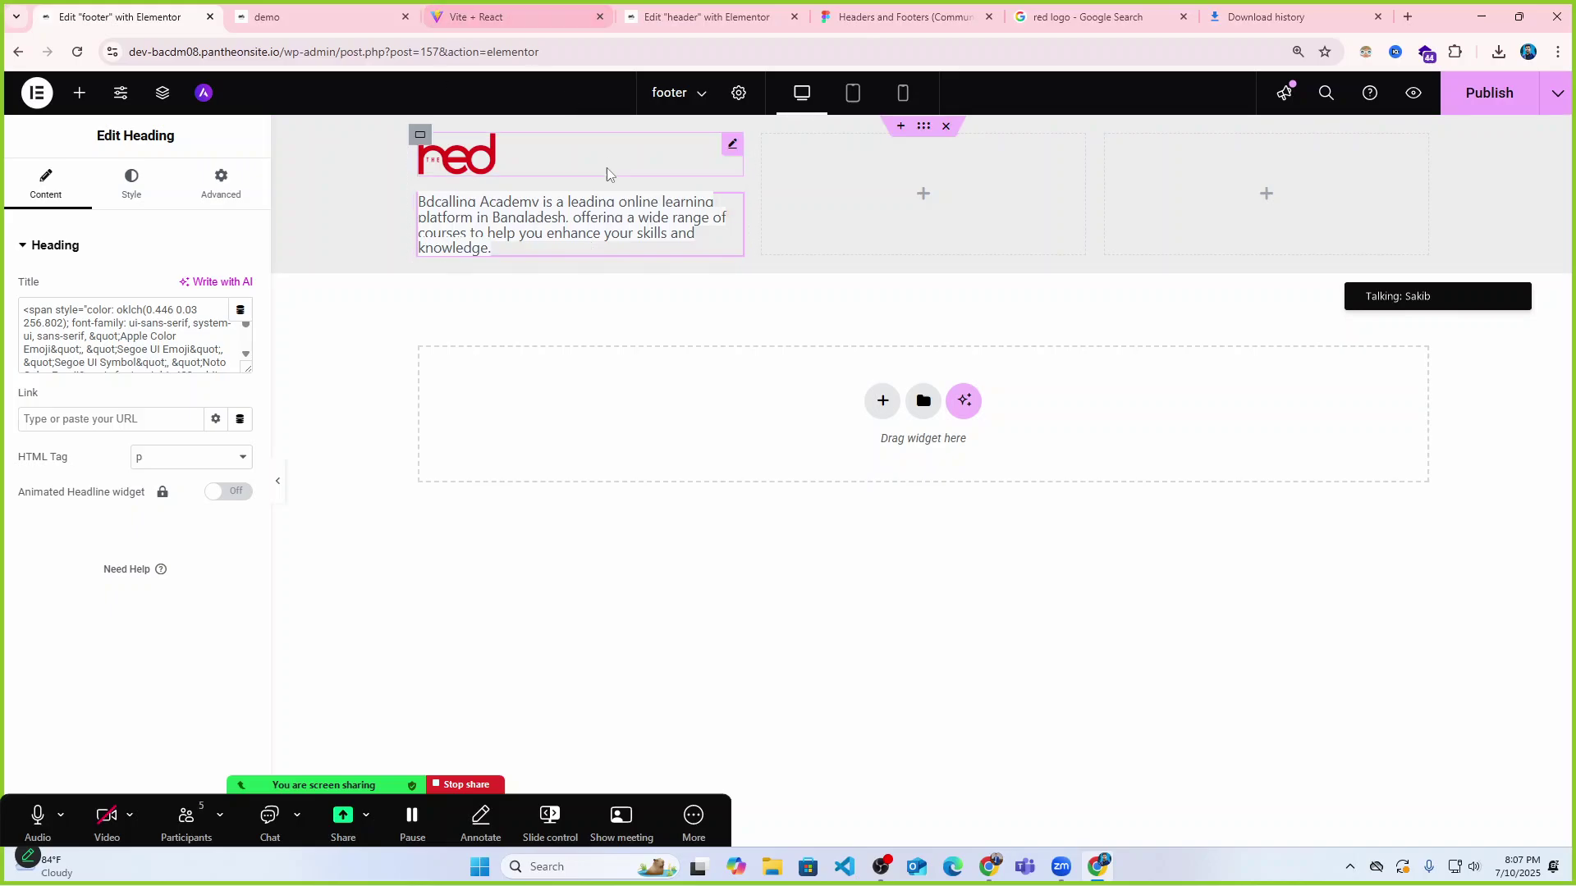
pyautogui.click(204, 317)
pyautogui.hotkey('ctrl', 'a')
pyautogui.hotkey('ctrl', 'v')
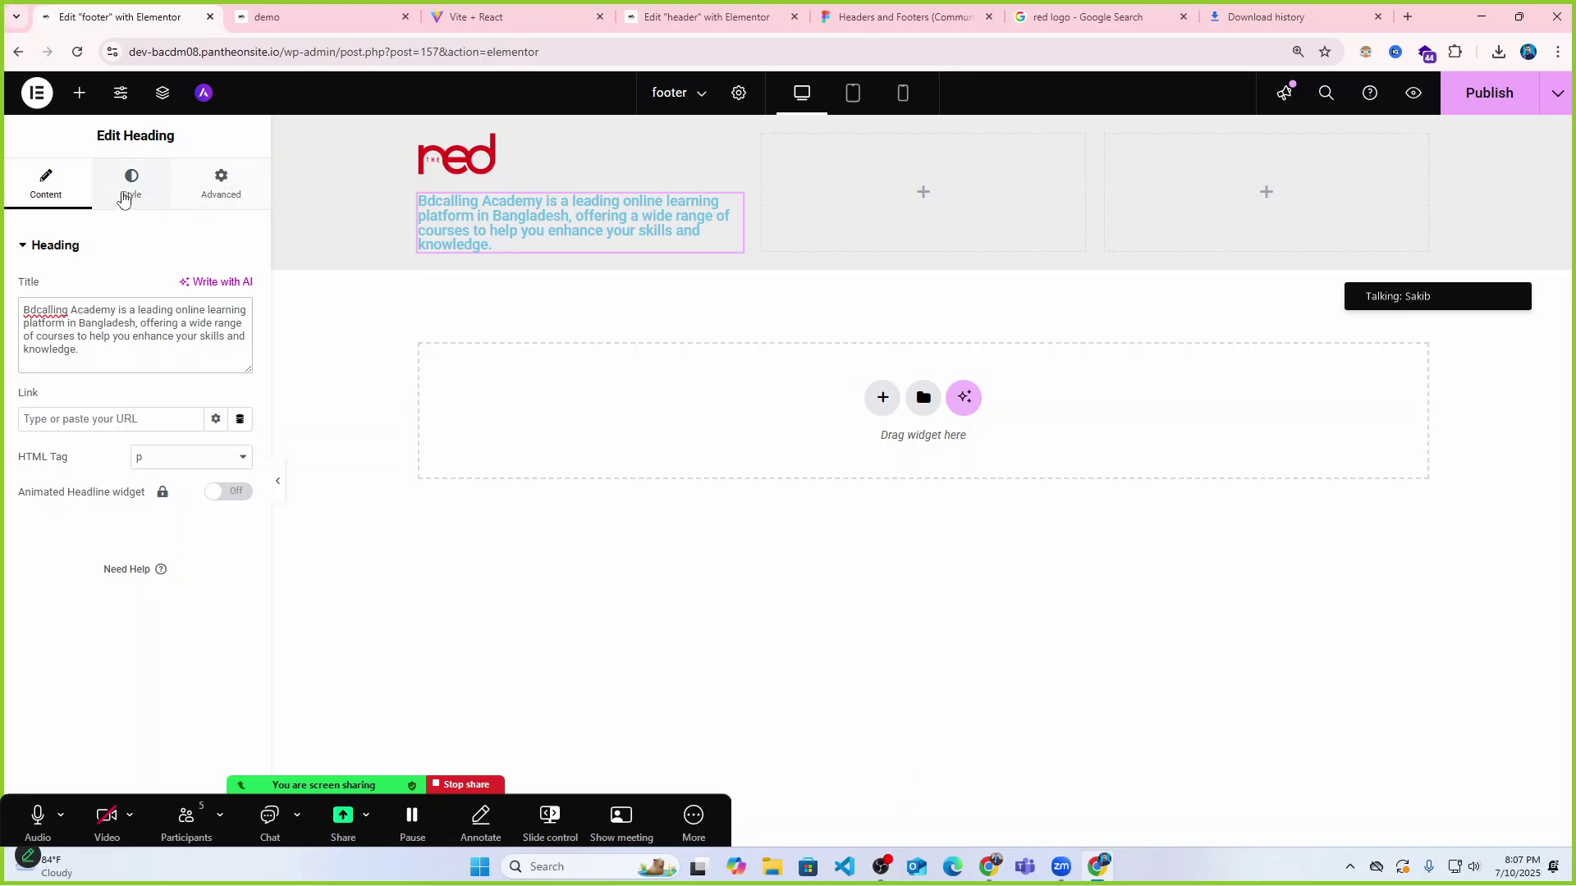
# Set the description paragraph's typography to K2D at weight 400 (Normal).
pyautogui.click(131, 182)
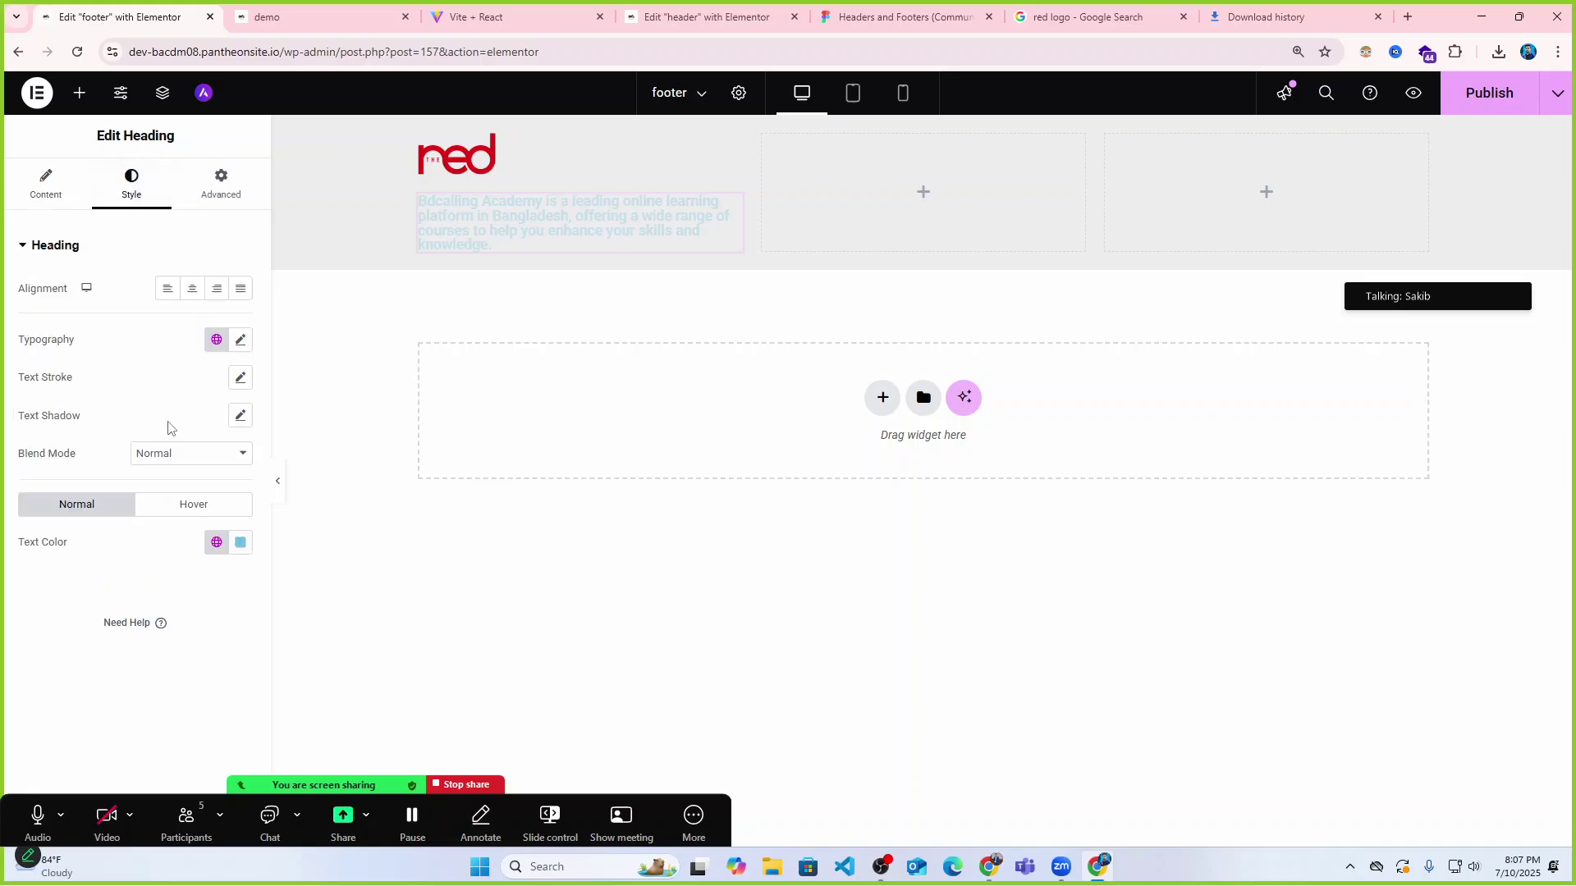
pyautogui.click(239, 343)
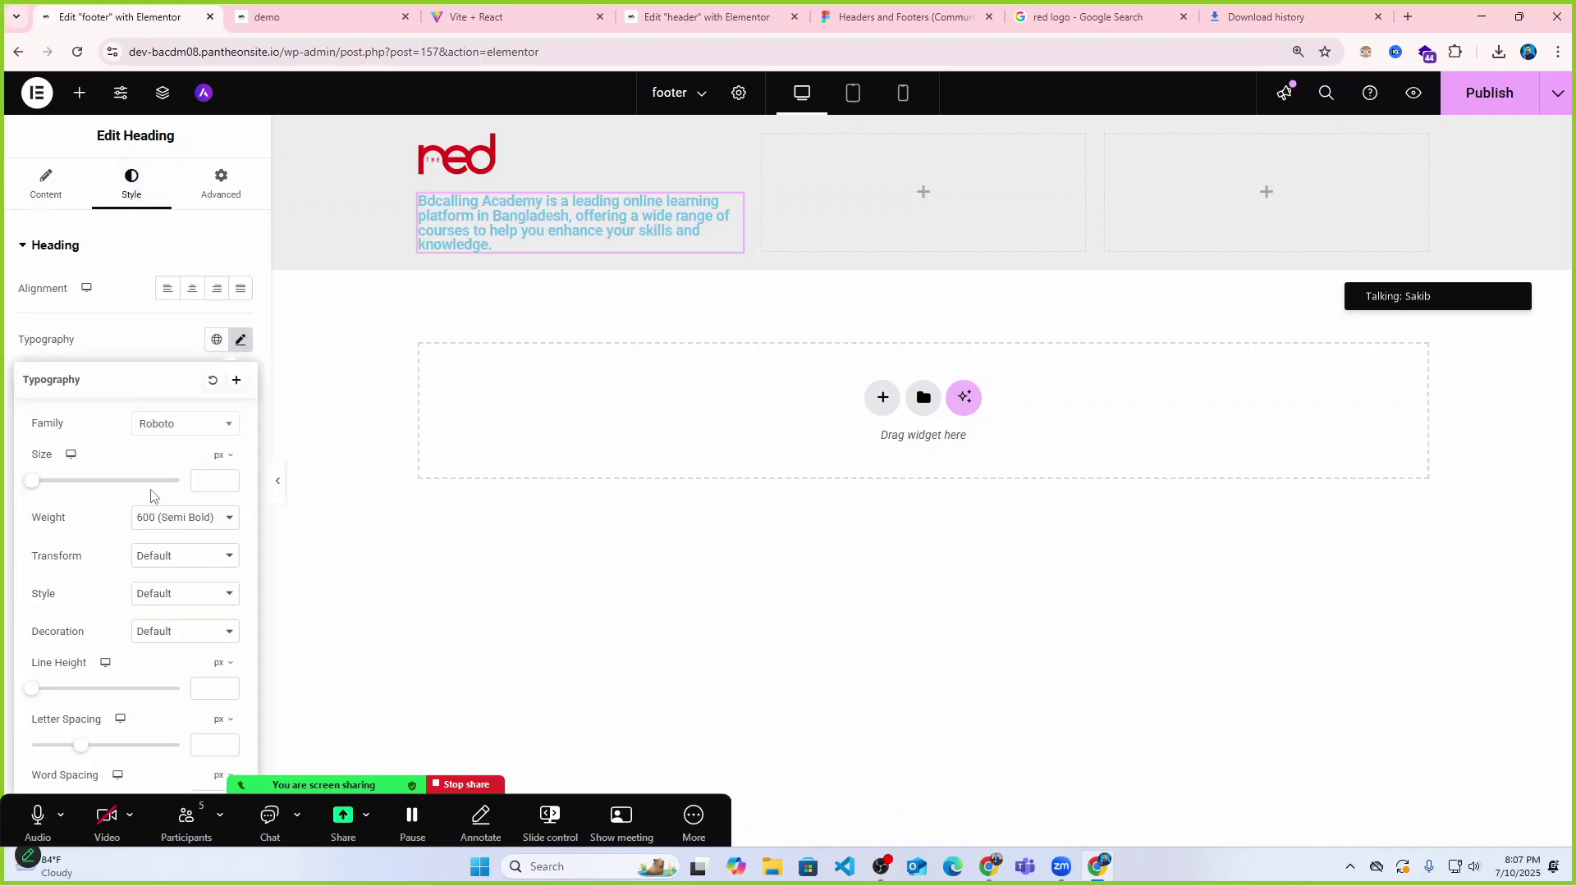
pyautogui.click(178, 520)
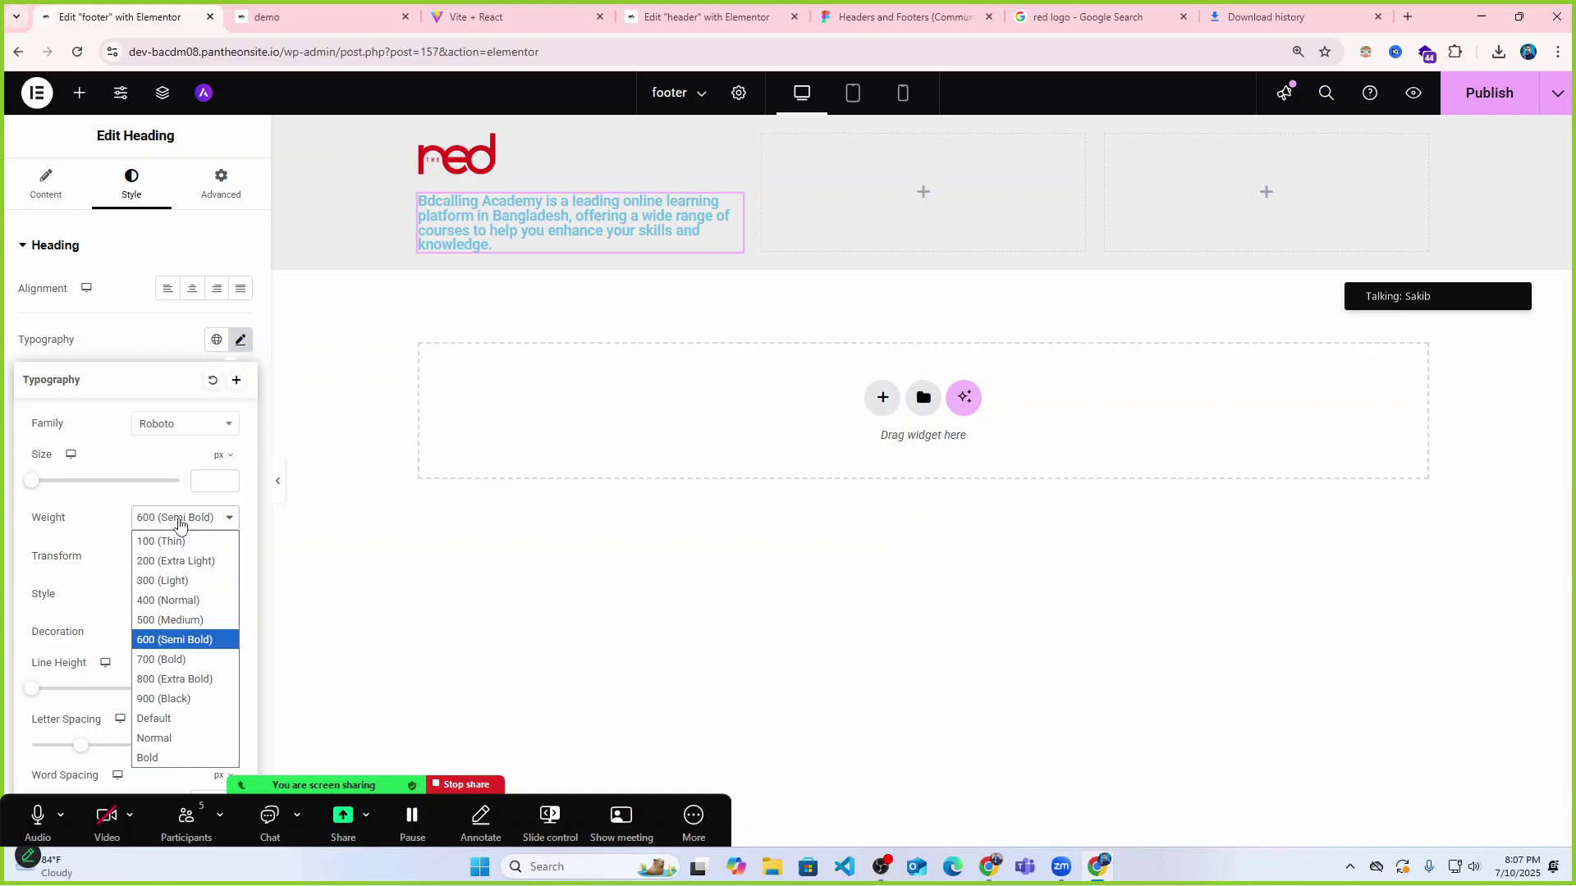
pyautogui.click(170, 602)
pyautogui.click(165, 429)
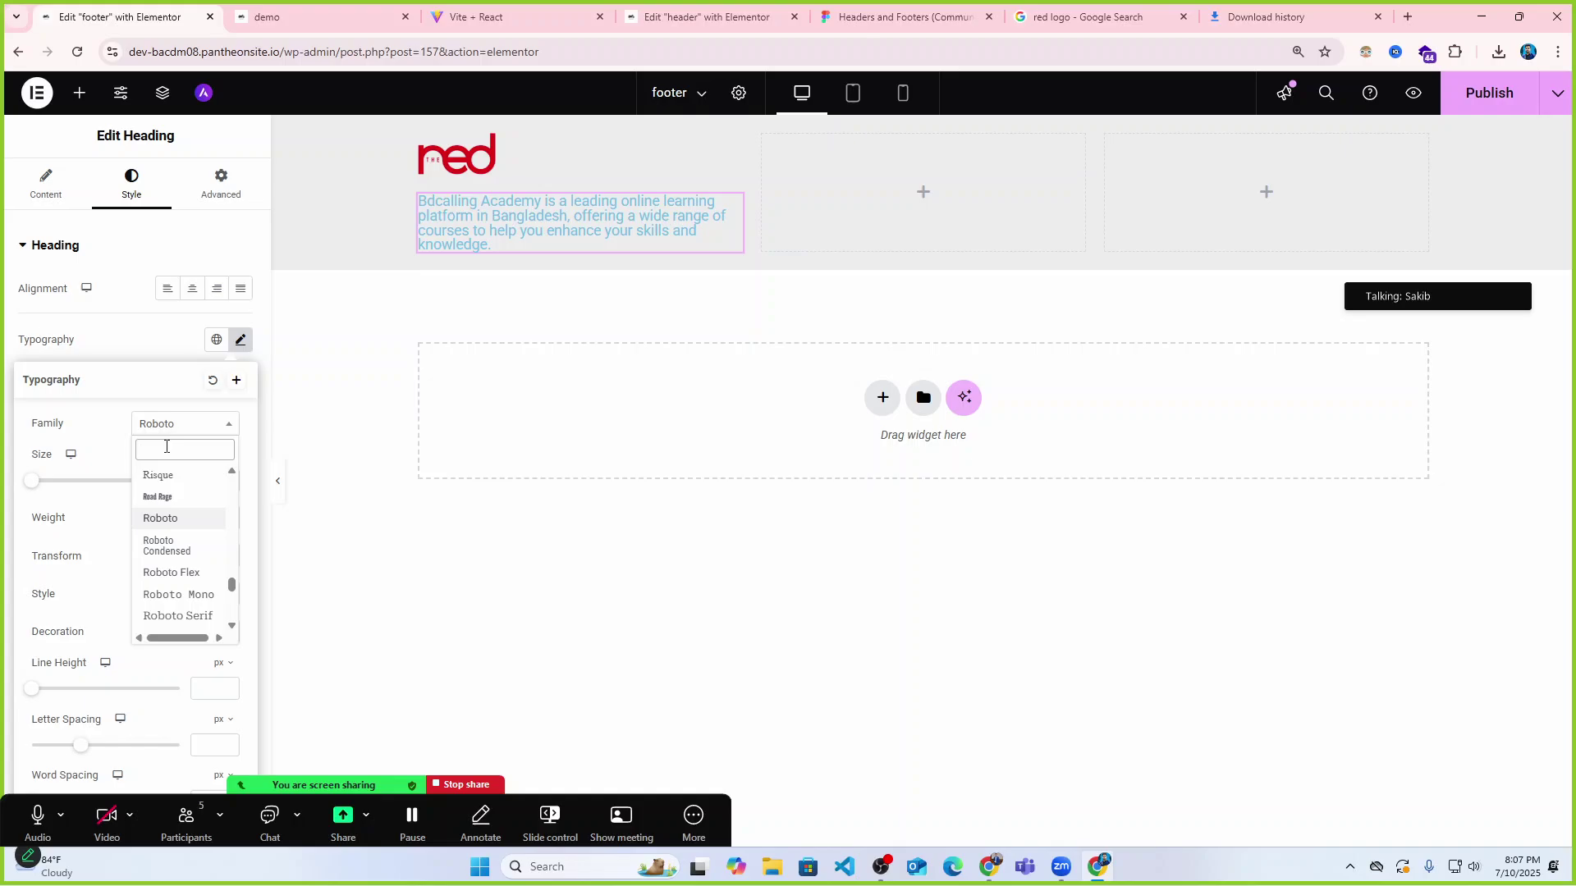
pyautogui.write('k2')
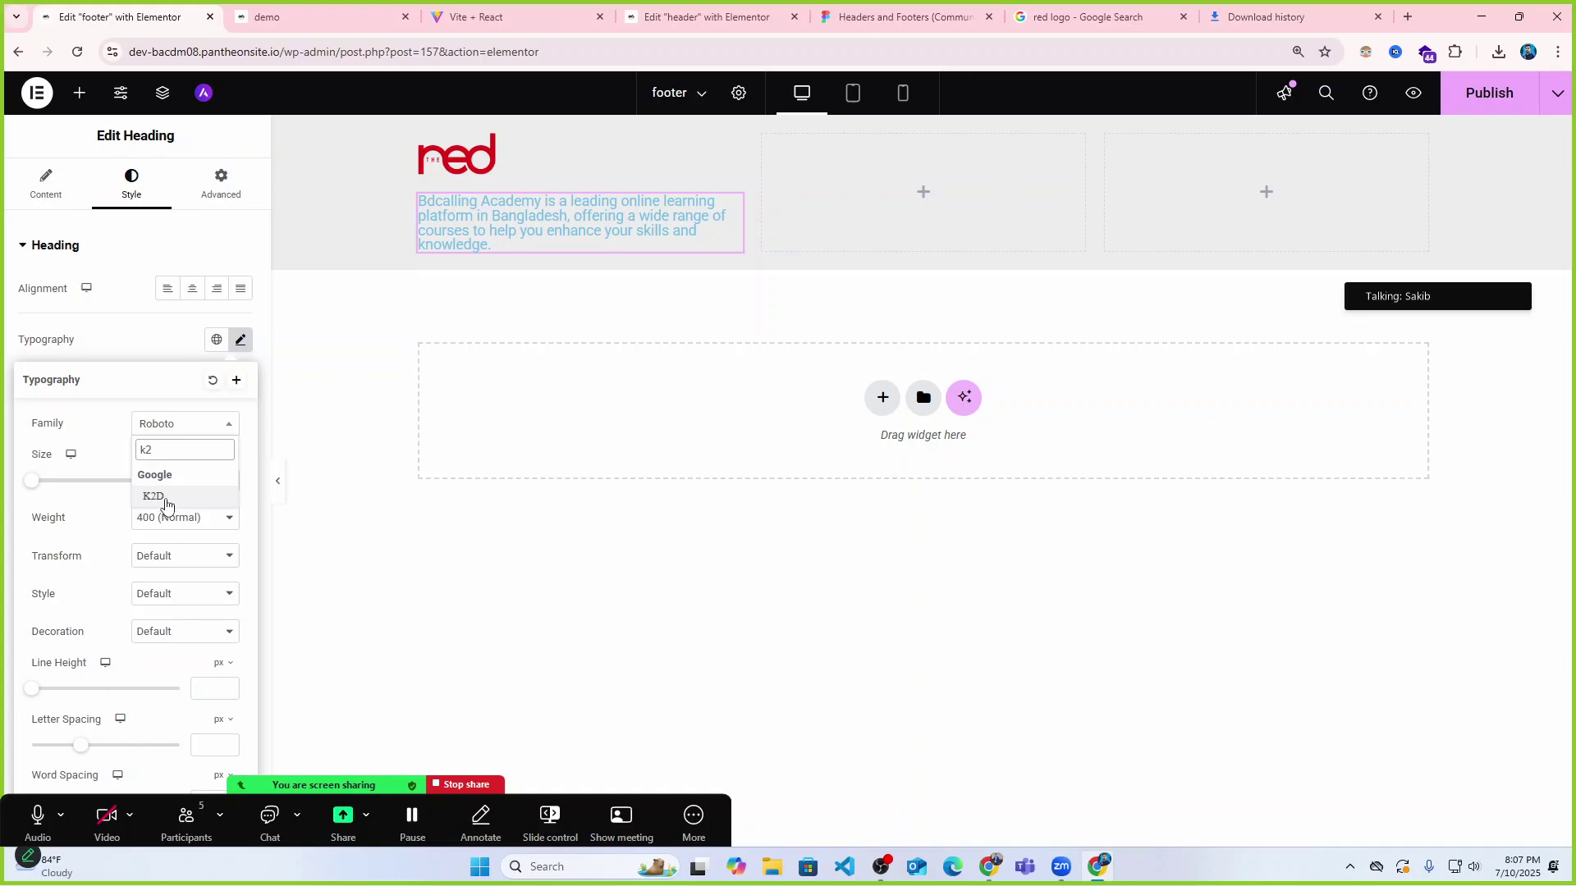
pyautogui.click(156, 497)
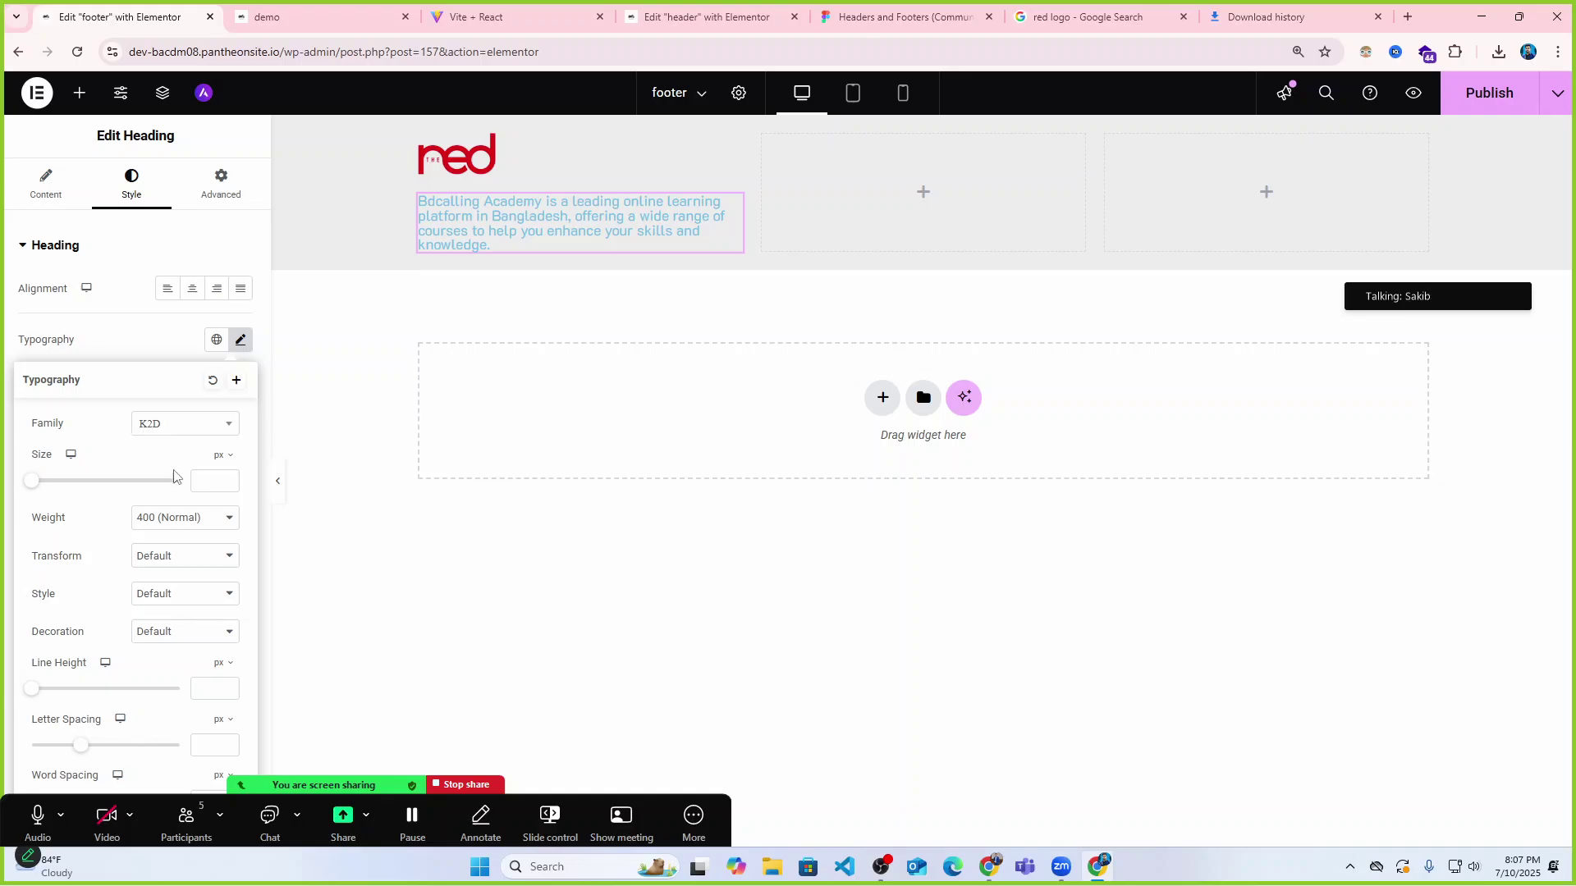
pyautogui.click(174, 338)
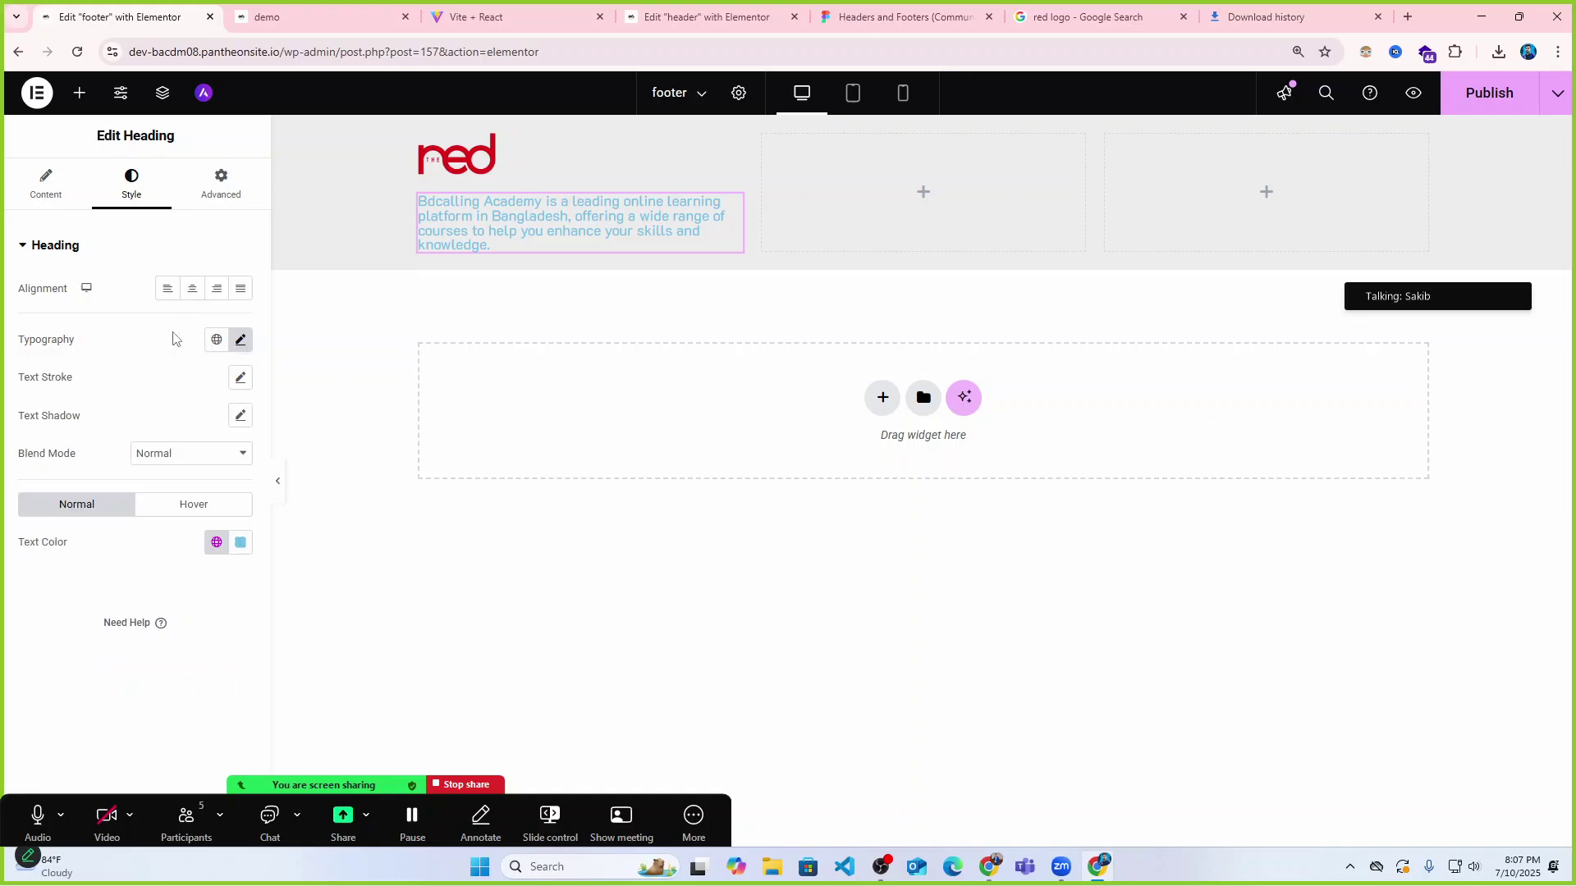
# Change the description paragraph's text colour to dark grey.
pyautogui.click(240, 542)
pyautogui.click(145, 639)
pyautogui.moveTo(144, 638); pyautogui.dragTo(91, 714)
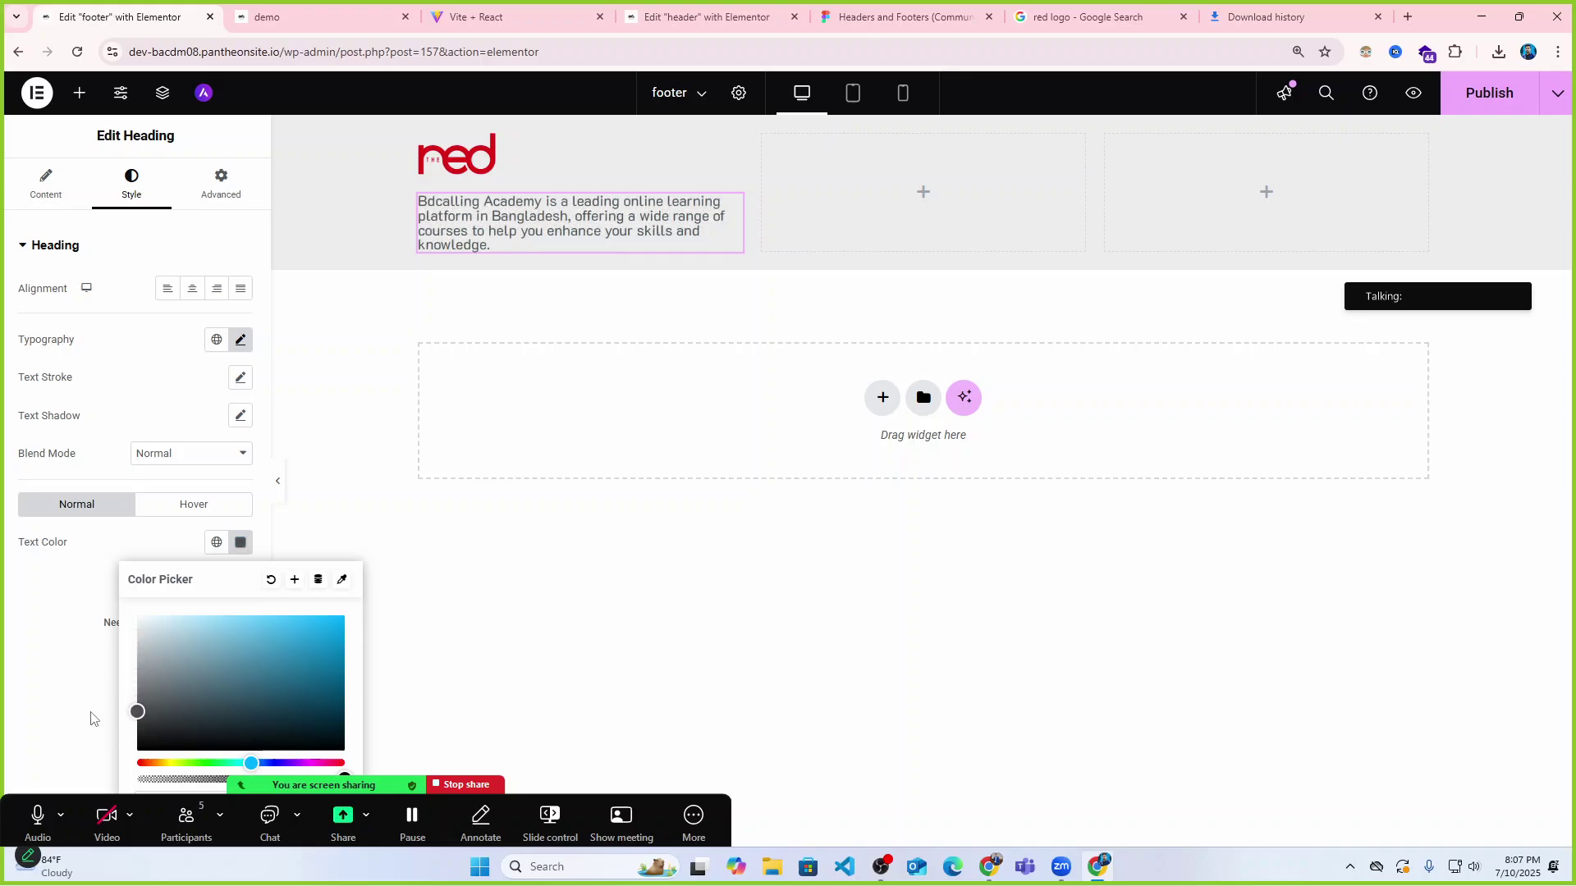
pyautogui.click(132, 398)
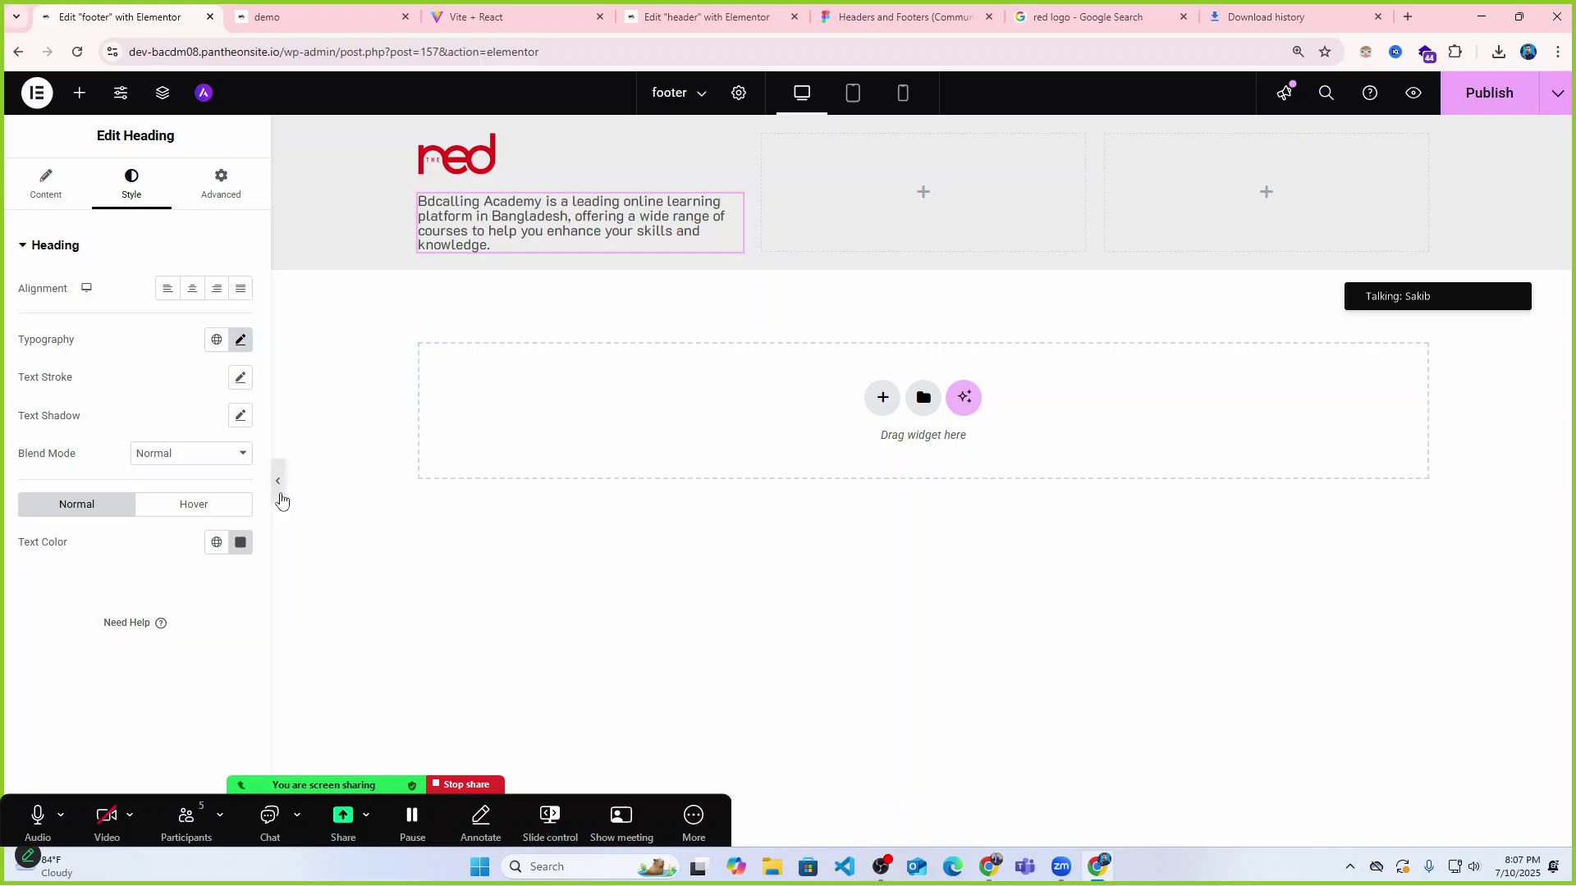
# Preview the footer and review the heading's content and layout settings.
pyautogui.click(278, 481)
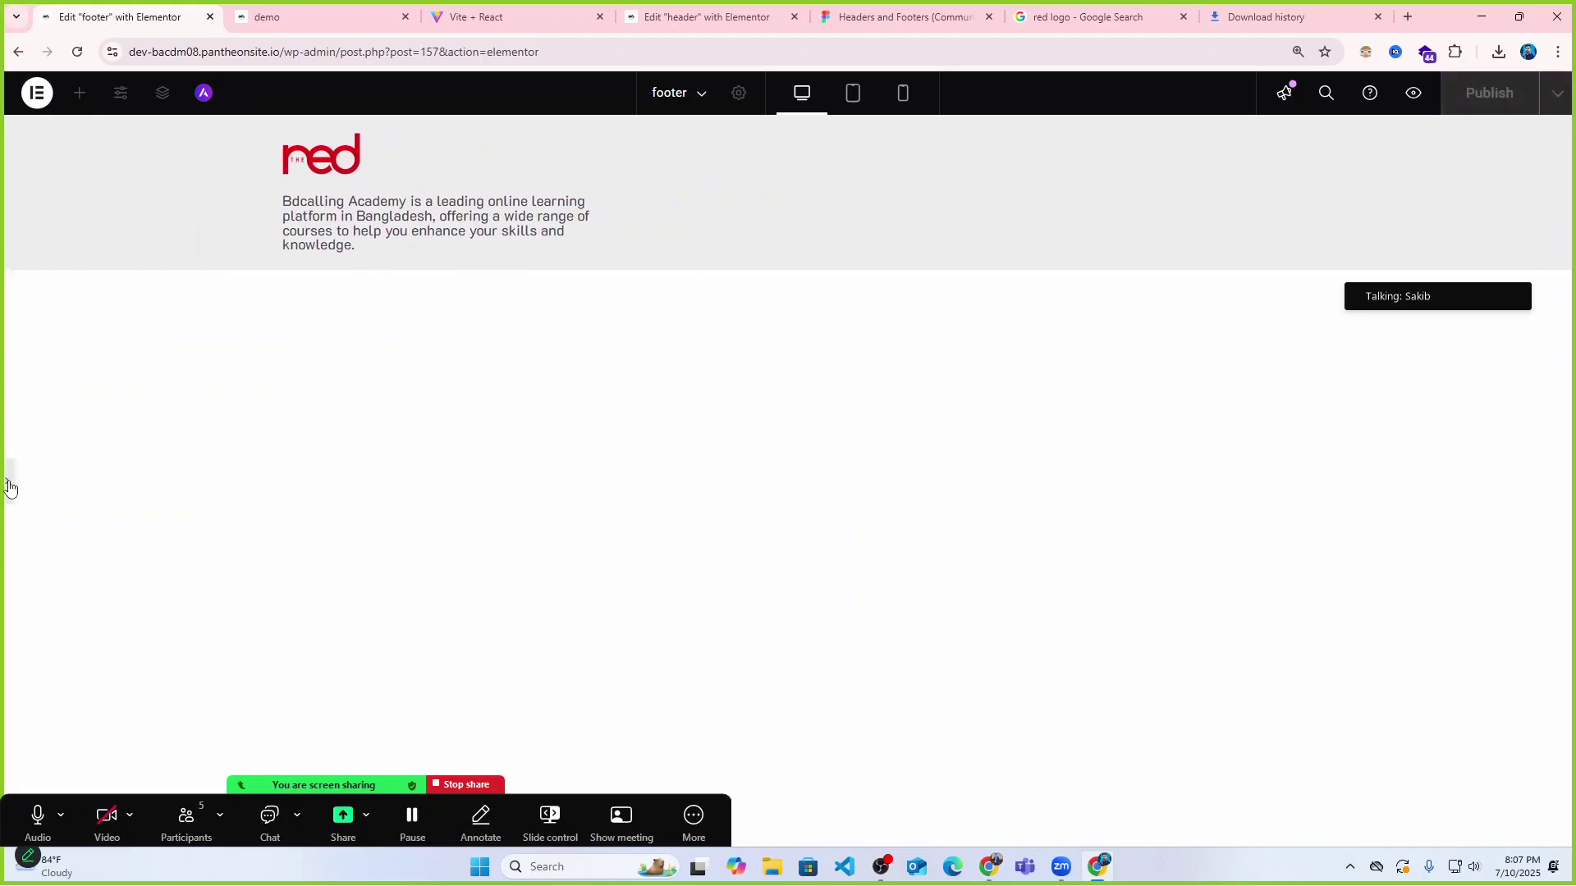
pyautogui.click(10, 488)
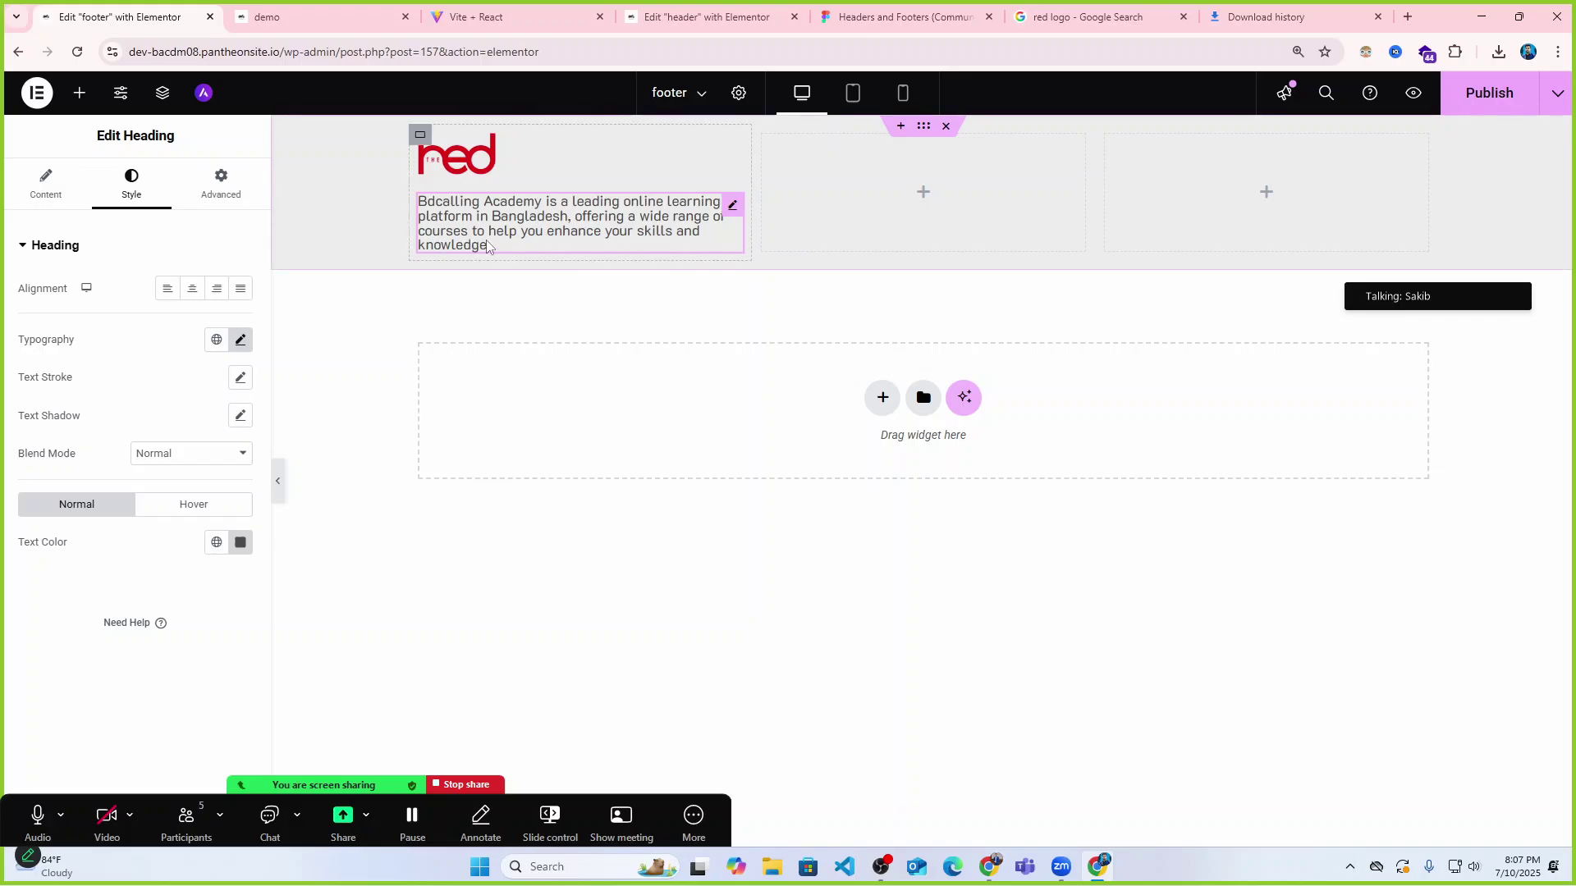
pyautogui.click(49, 199)
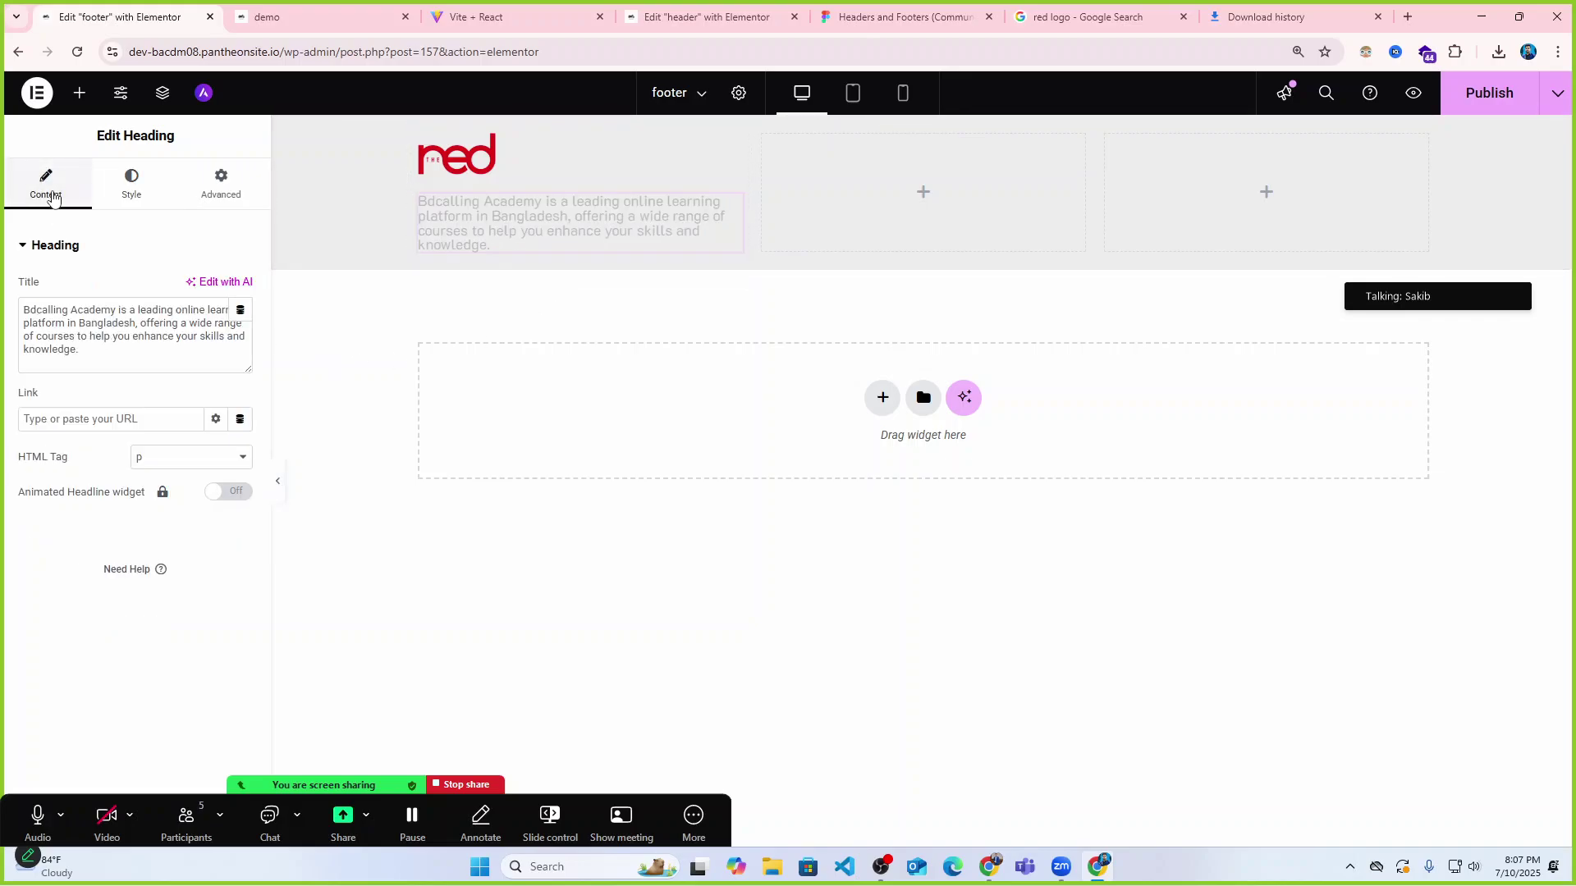
pyautogui.click(215, 189)
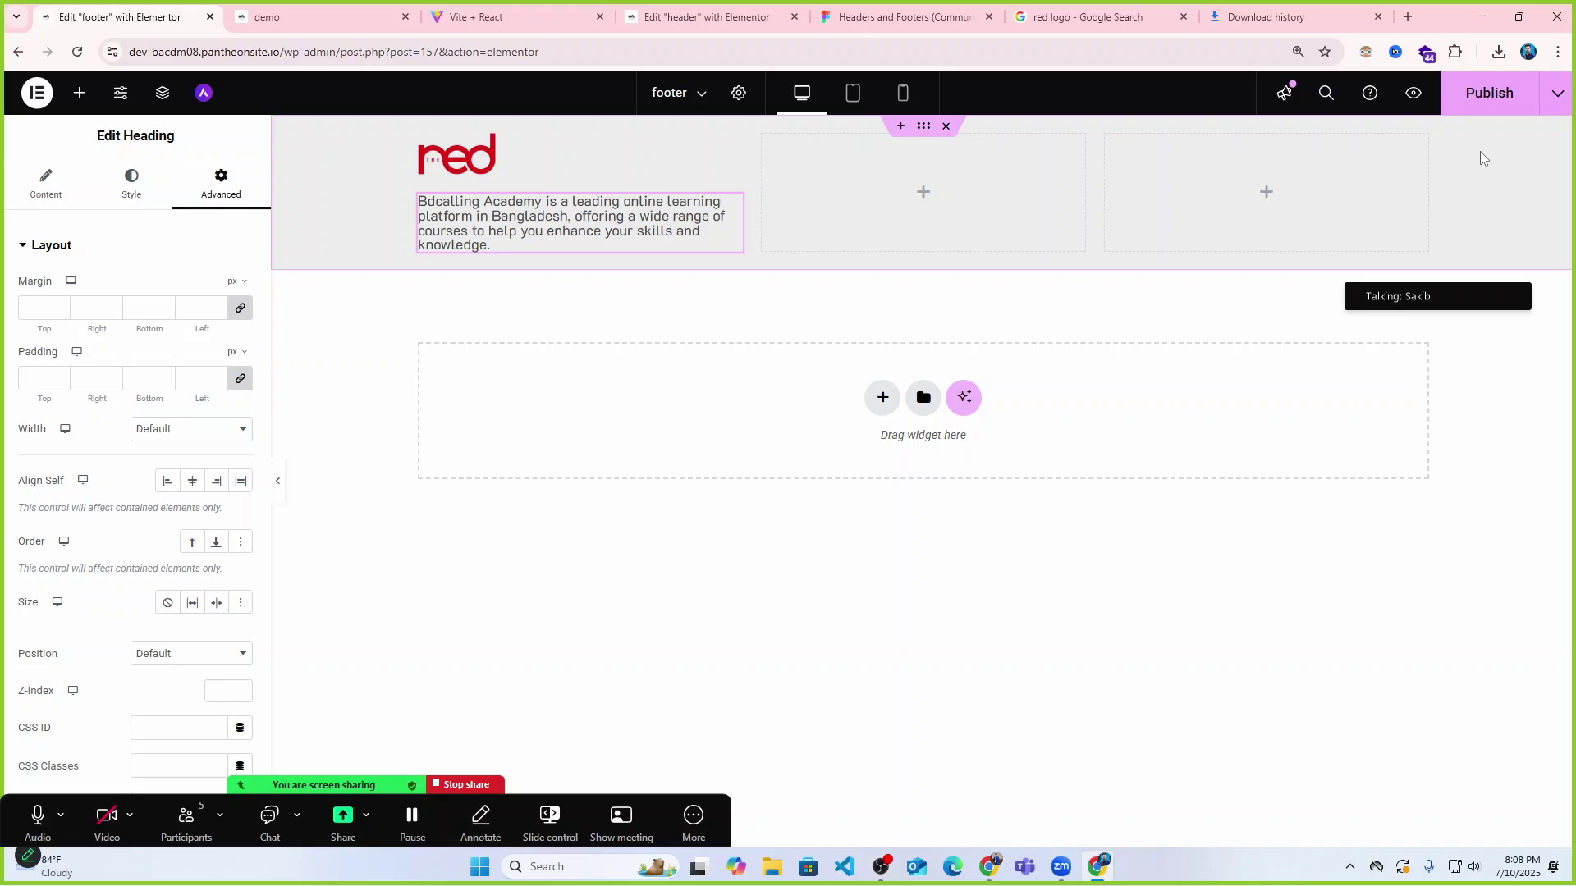
pyautogui.click(922, 192)
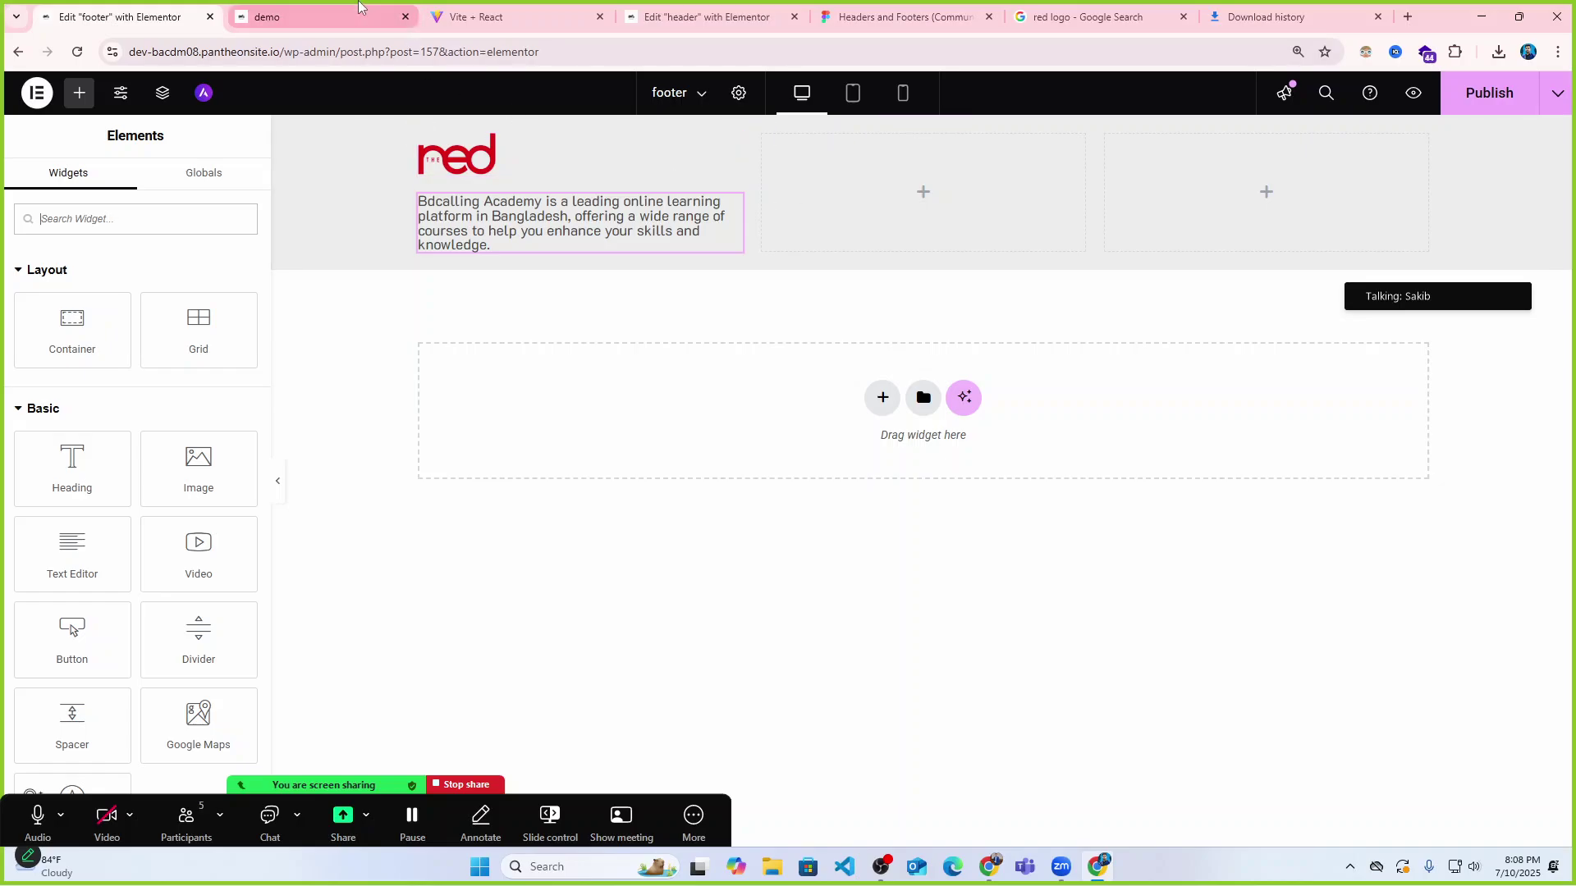
# Look up the Quick Links heading in the live site's footer for reference.
pyautogui.click(358, 10)
pyautogui.click(511, 16)
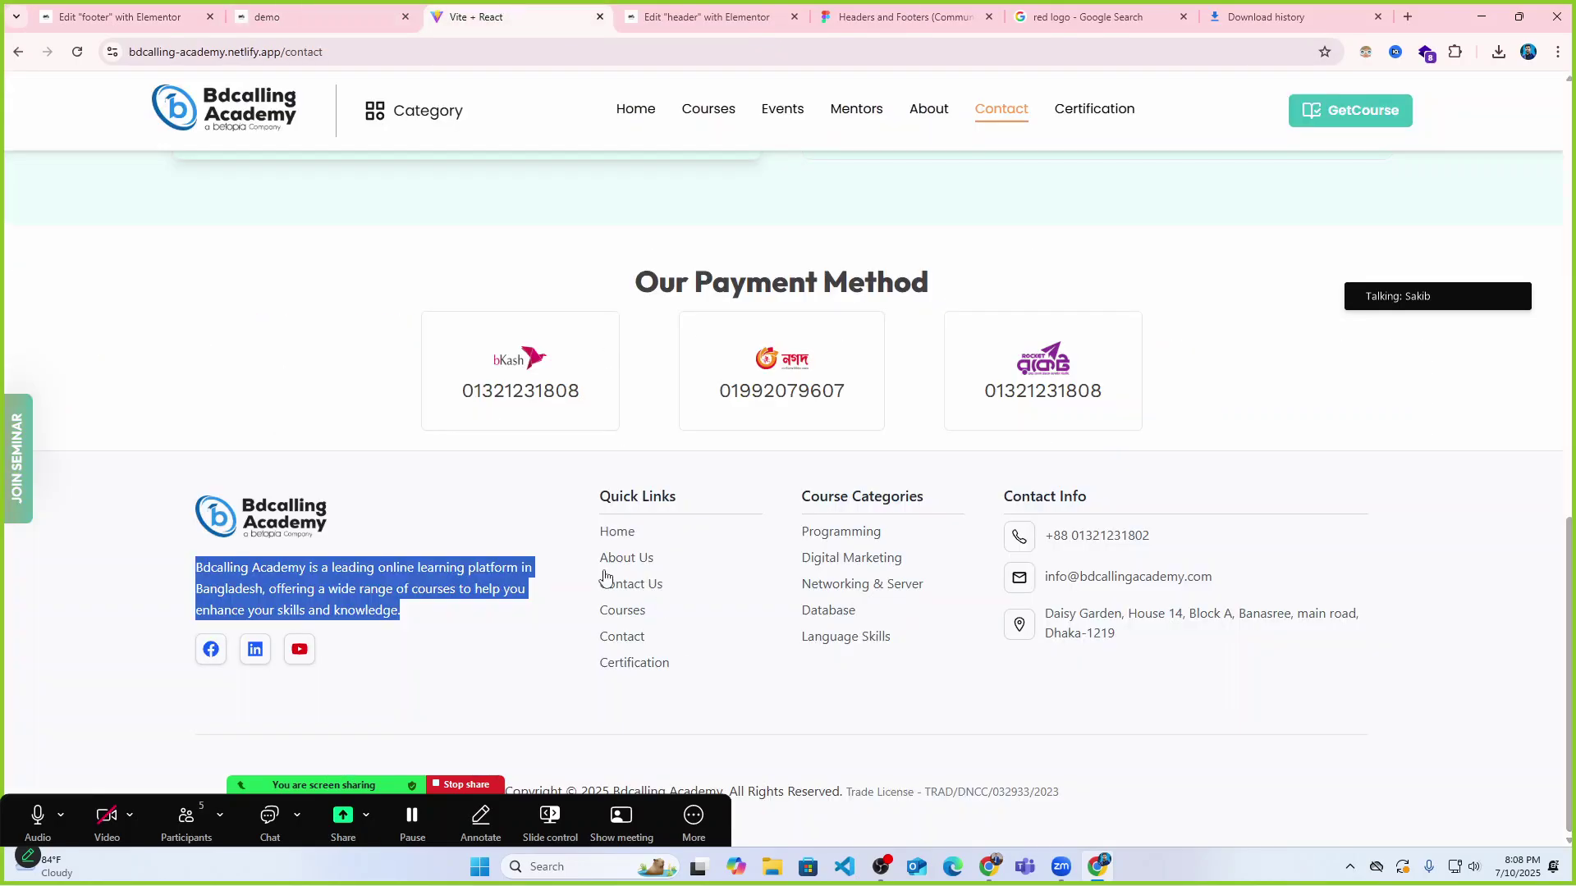
pyautogui.moveTo(583, 499); pyautogui.dragTo(731, 497)
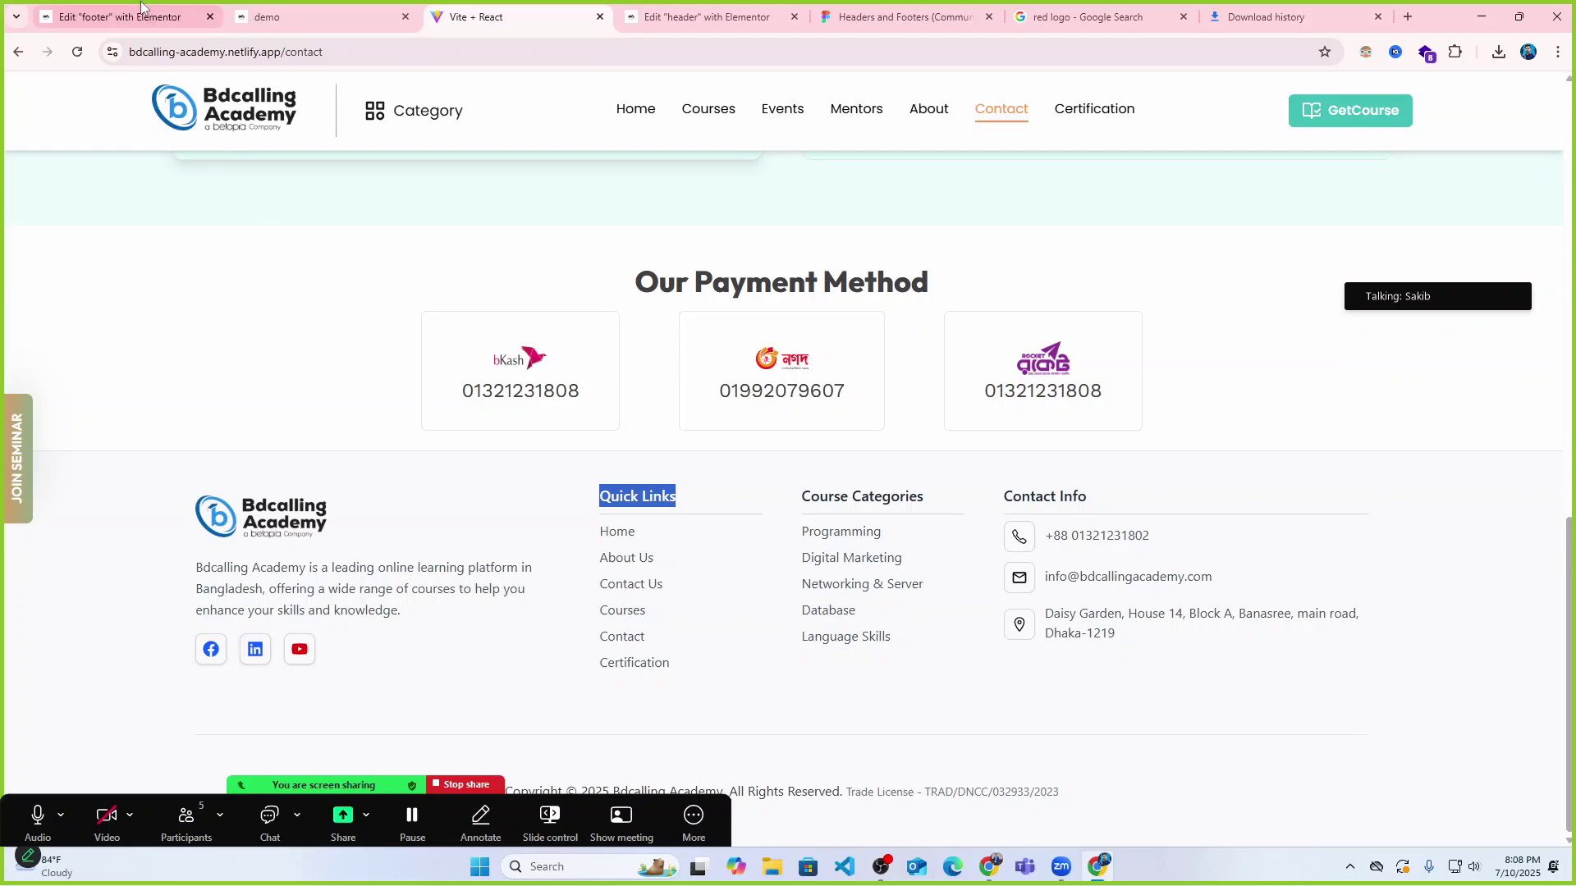
pyautogui.click(120, 16)
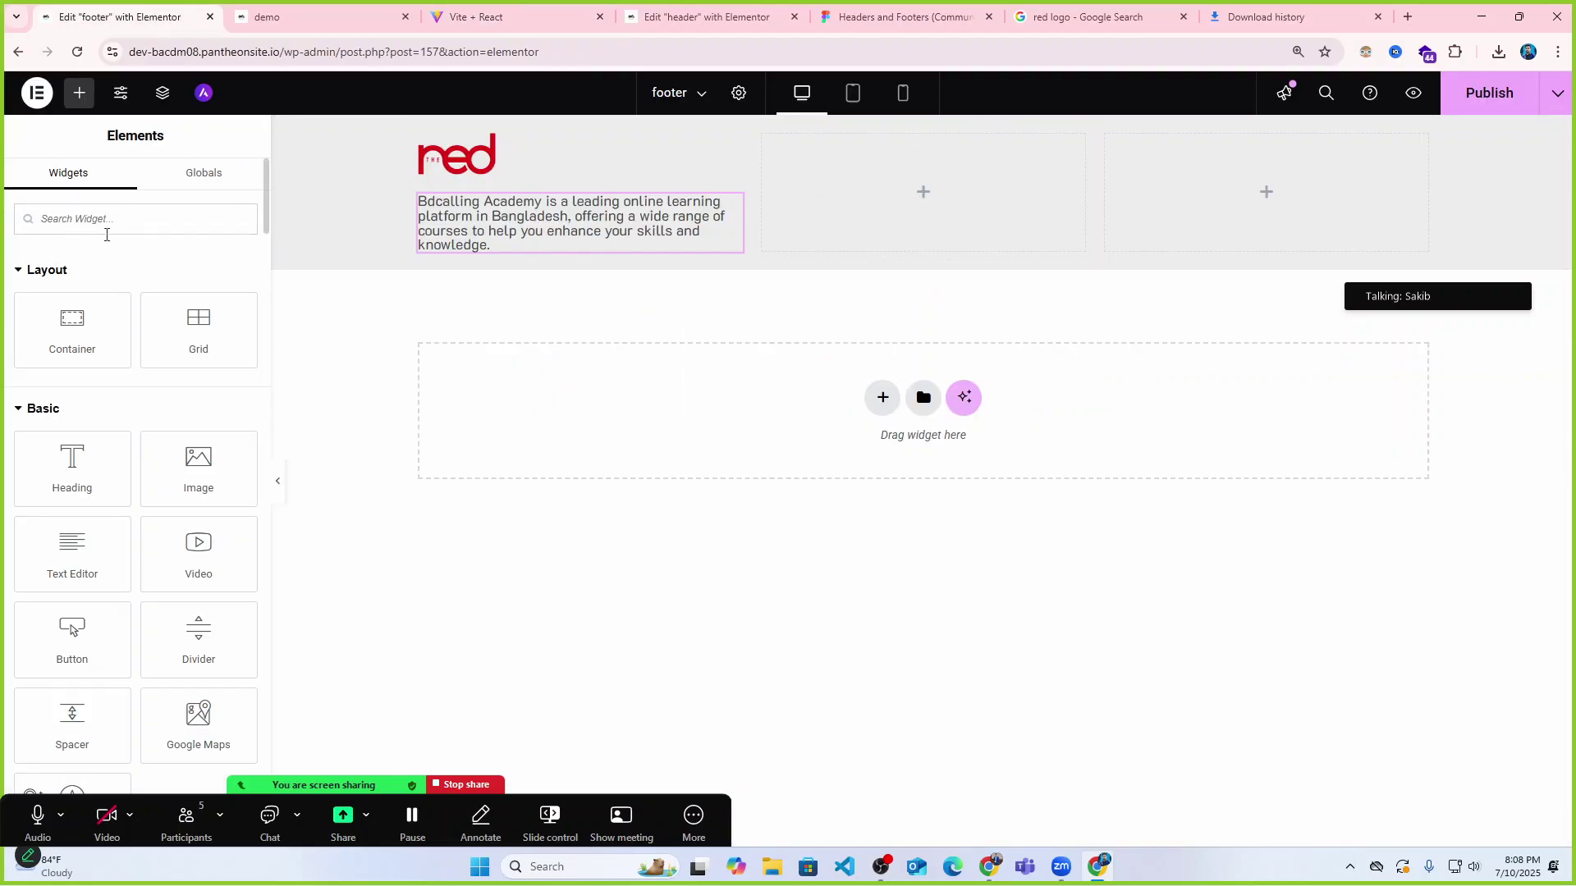
# Add an H3 heading titled 'Quick Links' to the footer's middle column.
pyautogui.moveTo(910, 226)
pyautogui.moveTo(72, 468); pyautogui.dragTo(924, 189)
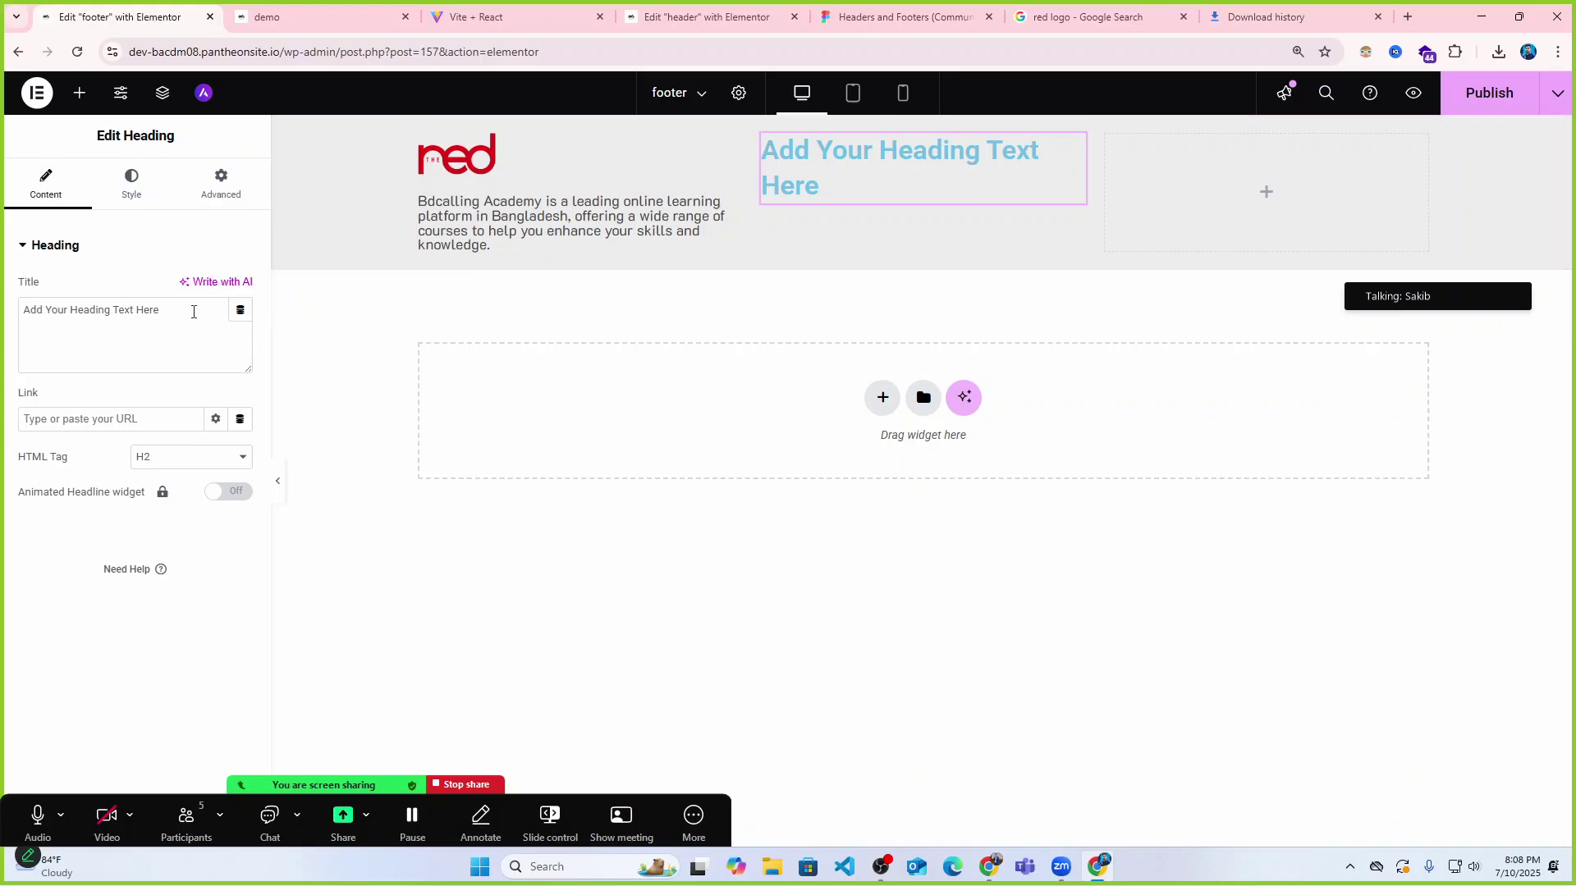
pyautogui.moveTo(162, 311); pyautogui.dragTo(7, 316)
pyautogui.write('Quick Links')
pyautogui.click(238, 457)
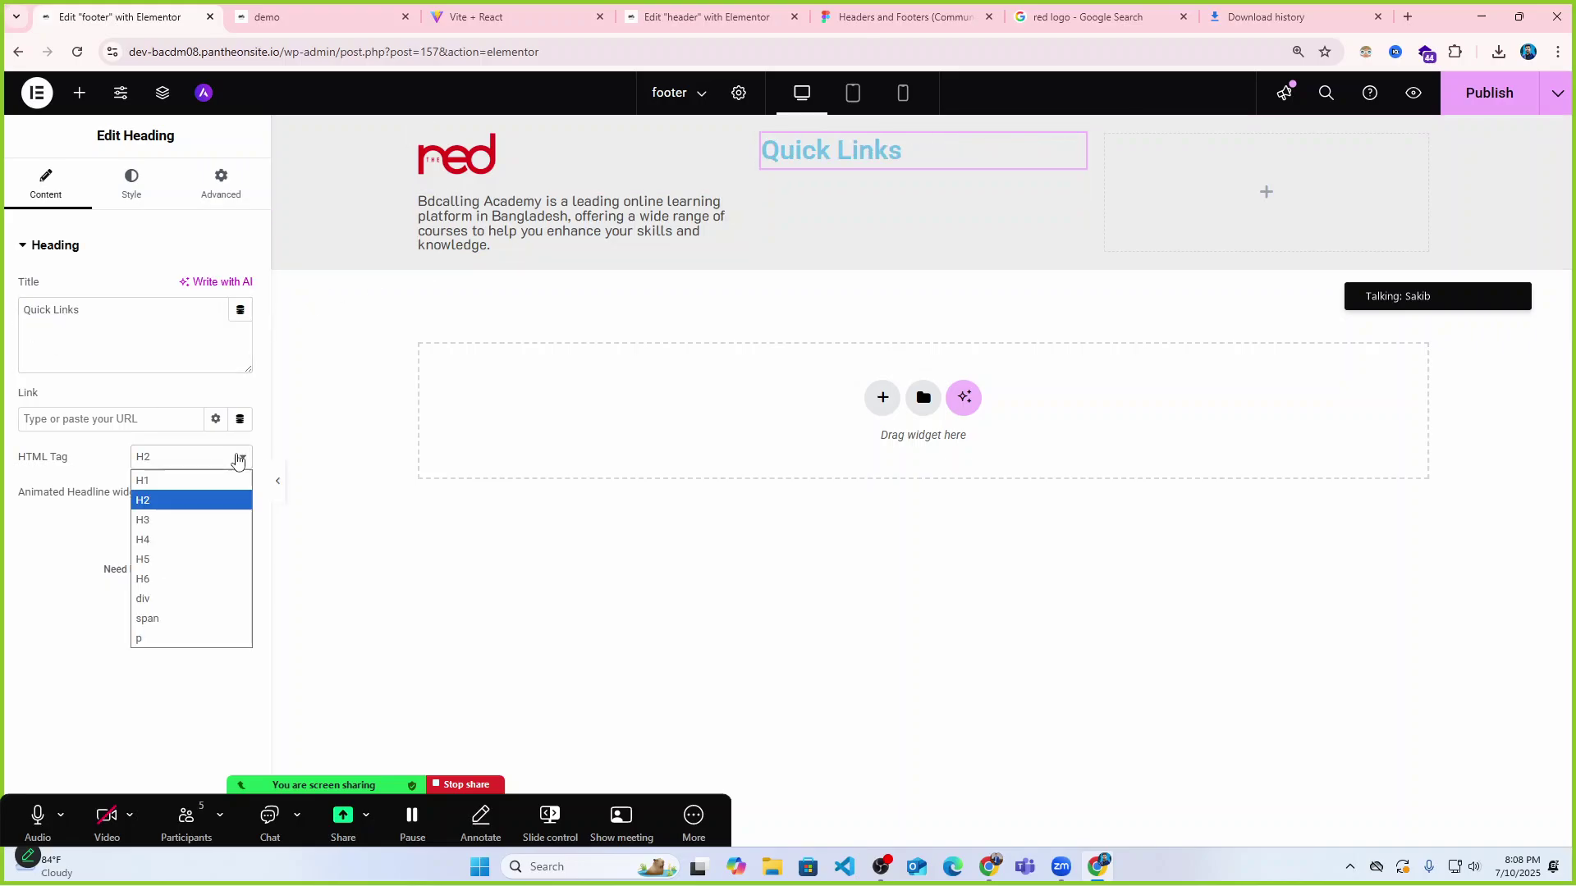
pyautogui.click(194, 528)
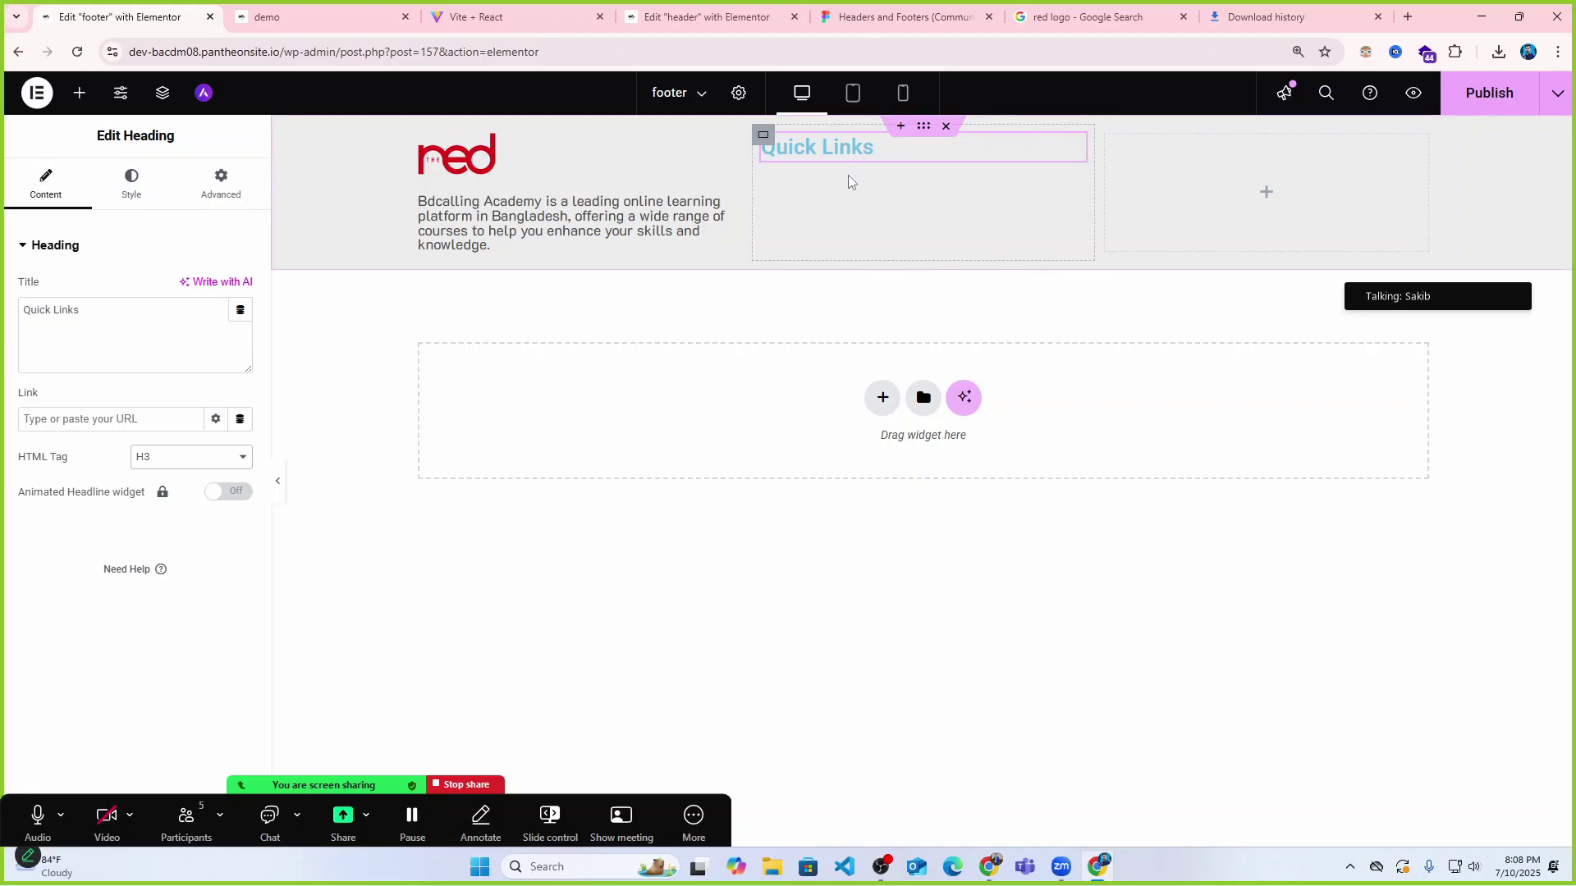
# Make the Quick Links heading text dark grey.
pyautogui.click(131, 187)
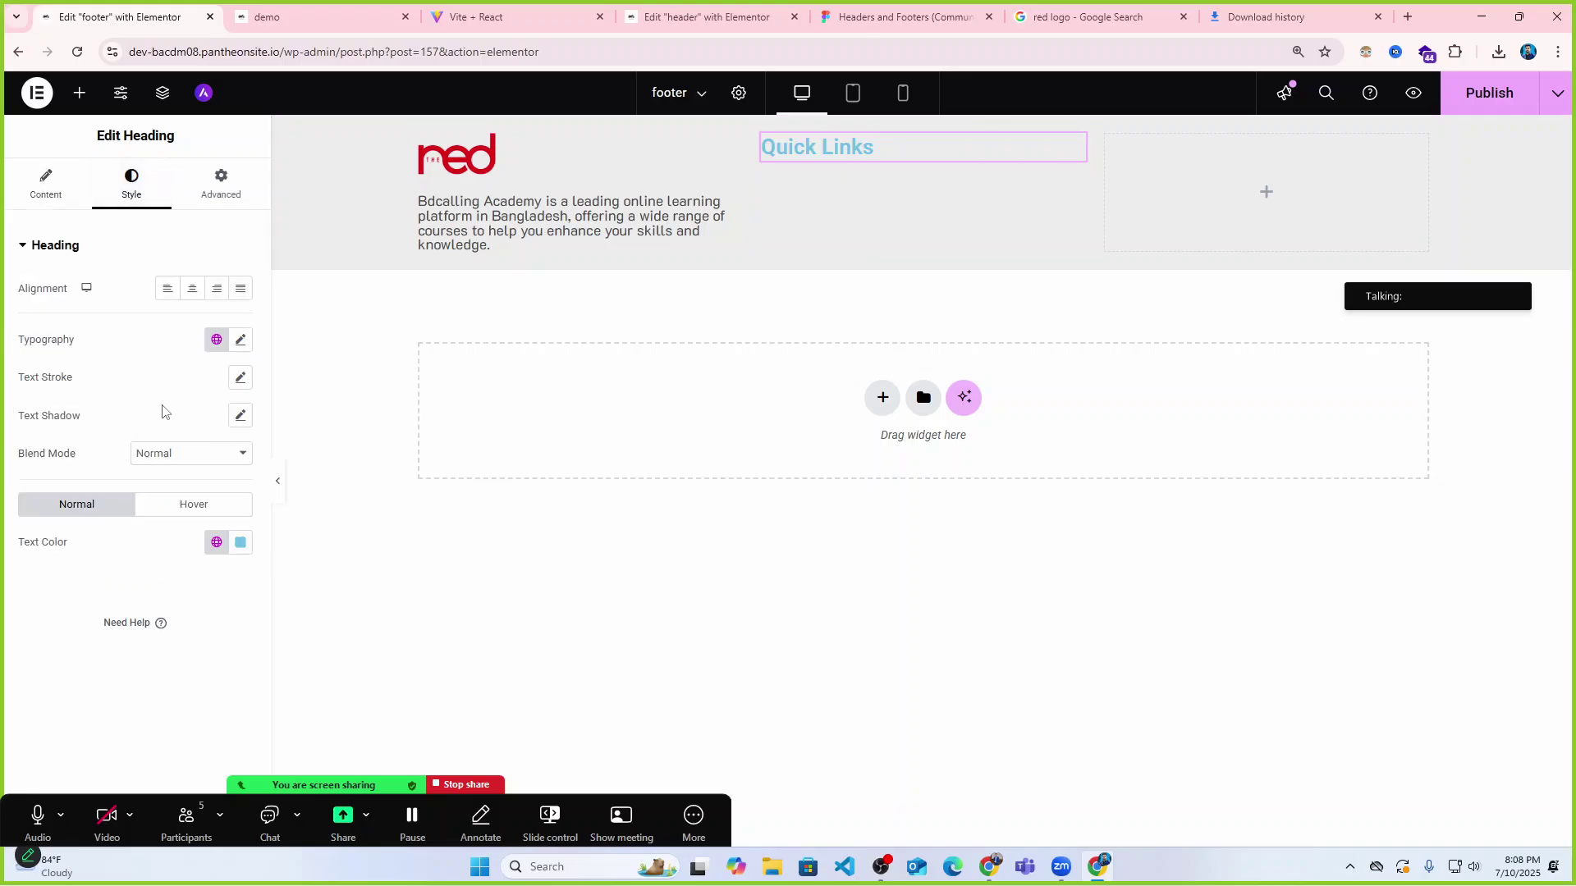
pyautogui.click(242, 340)
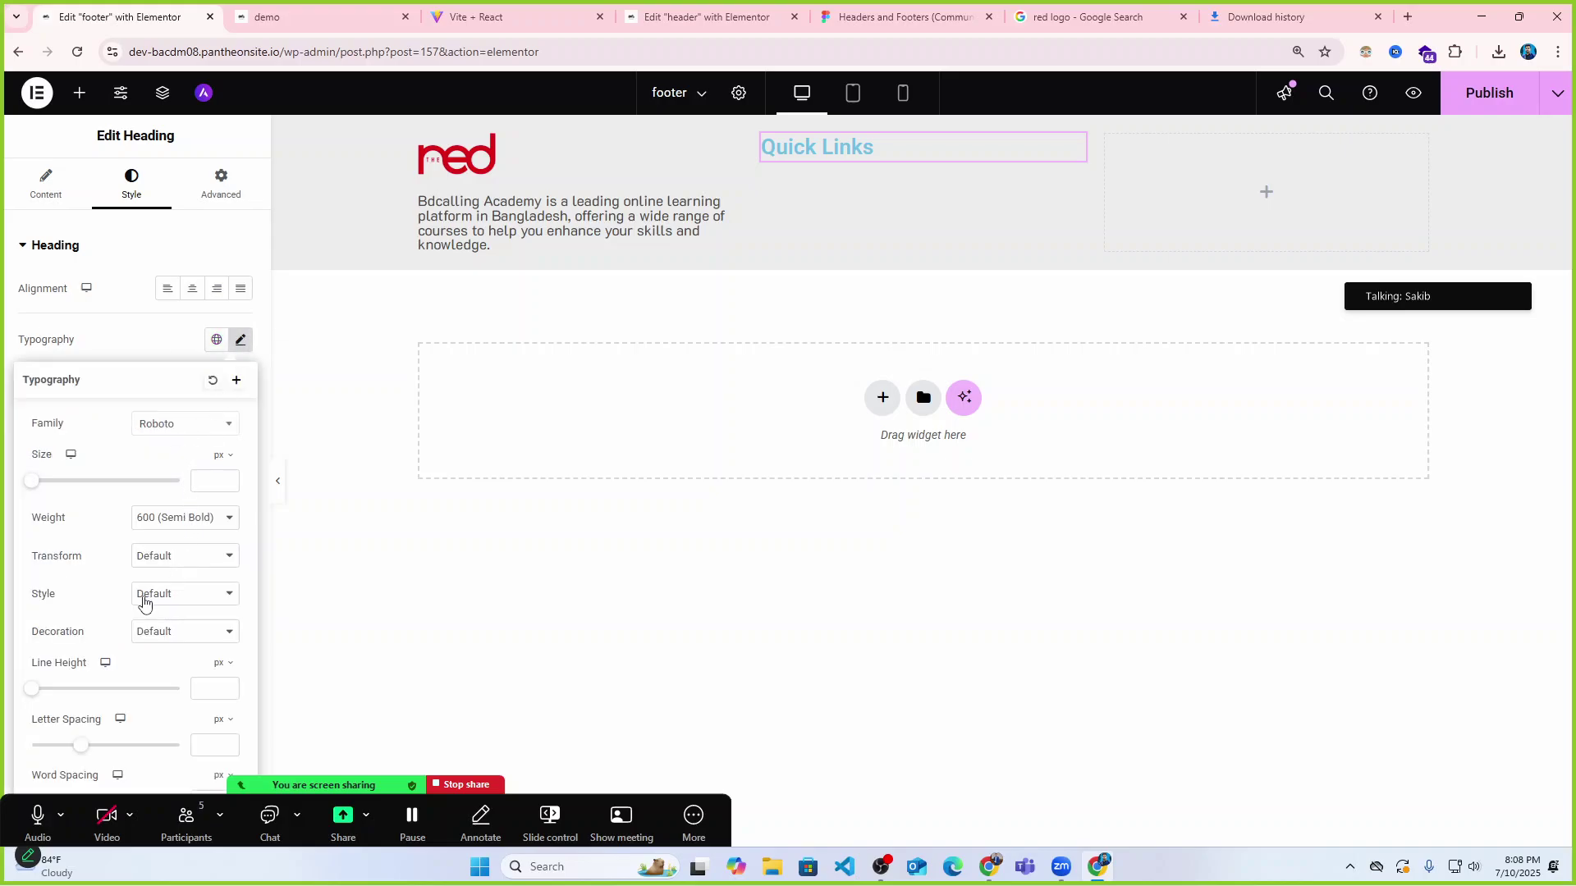
pyautogui.click(172, 334)
pyautogui.click(240, 543)
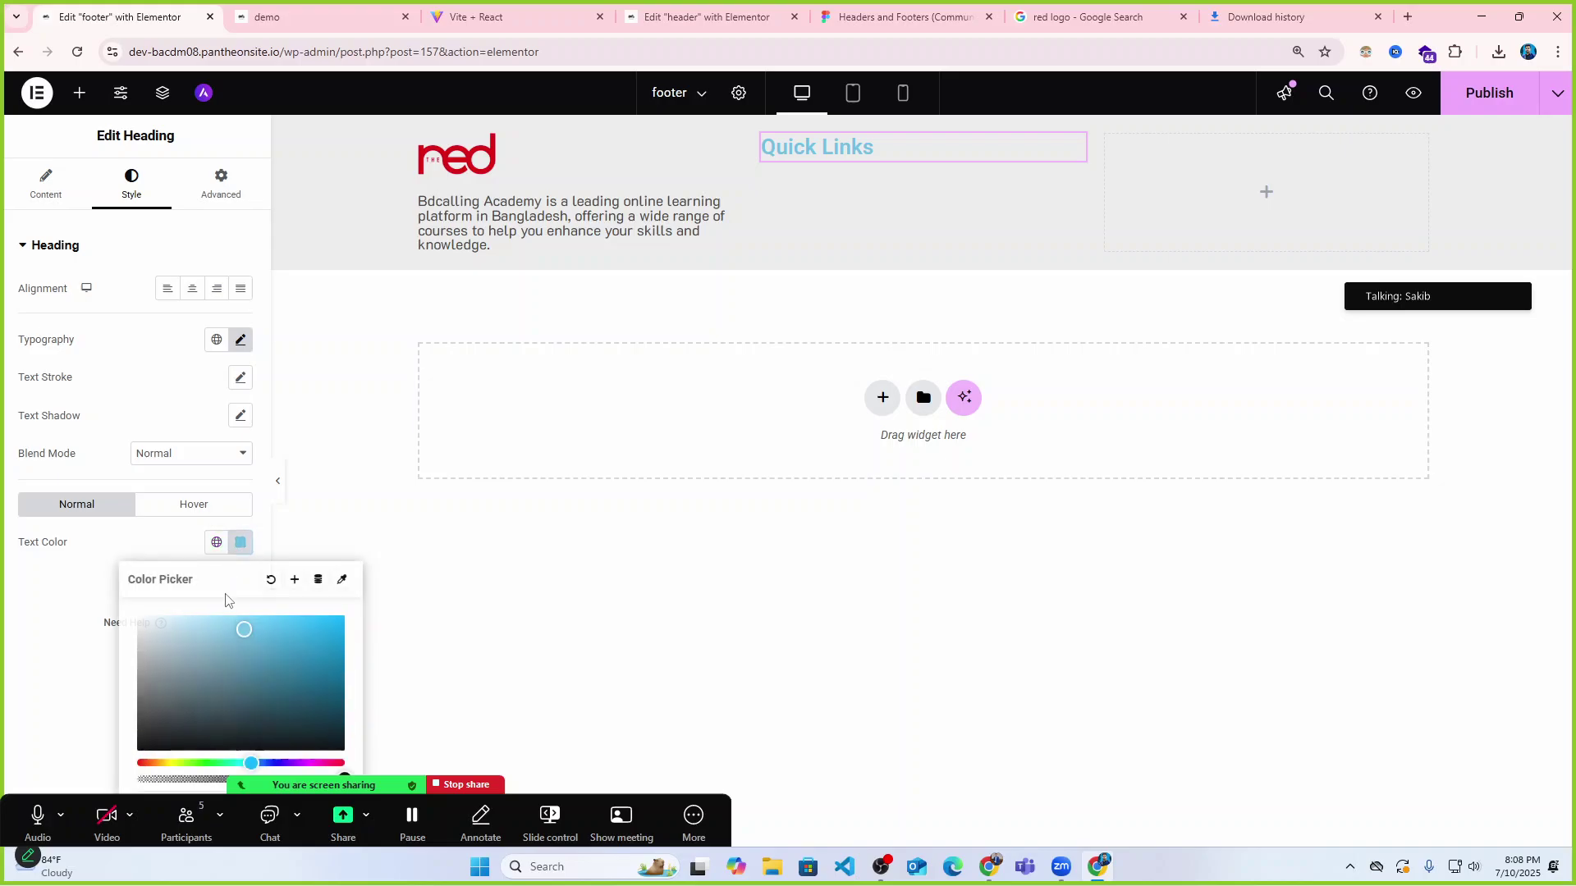
pyautogui.click(136, 750)
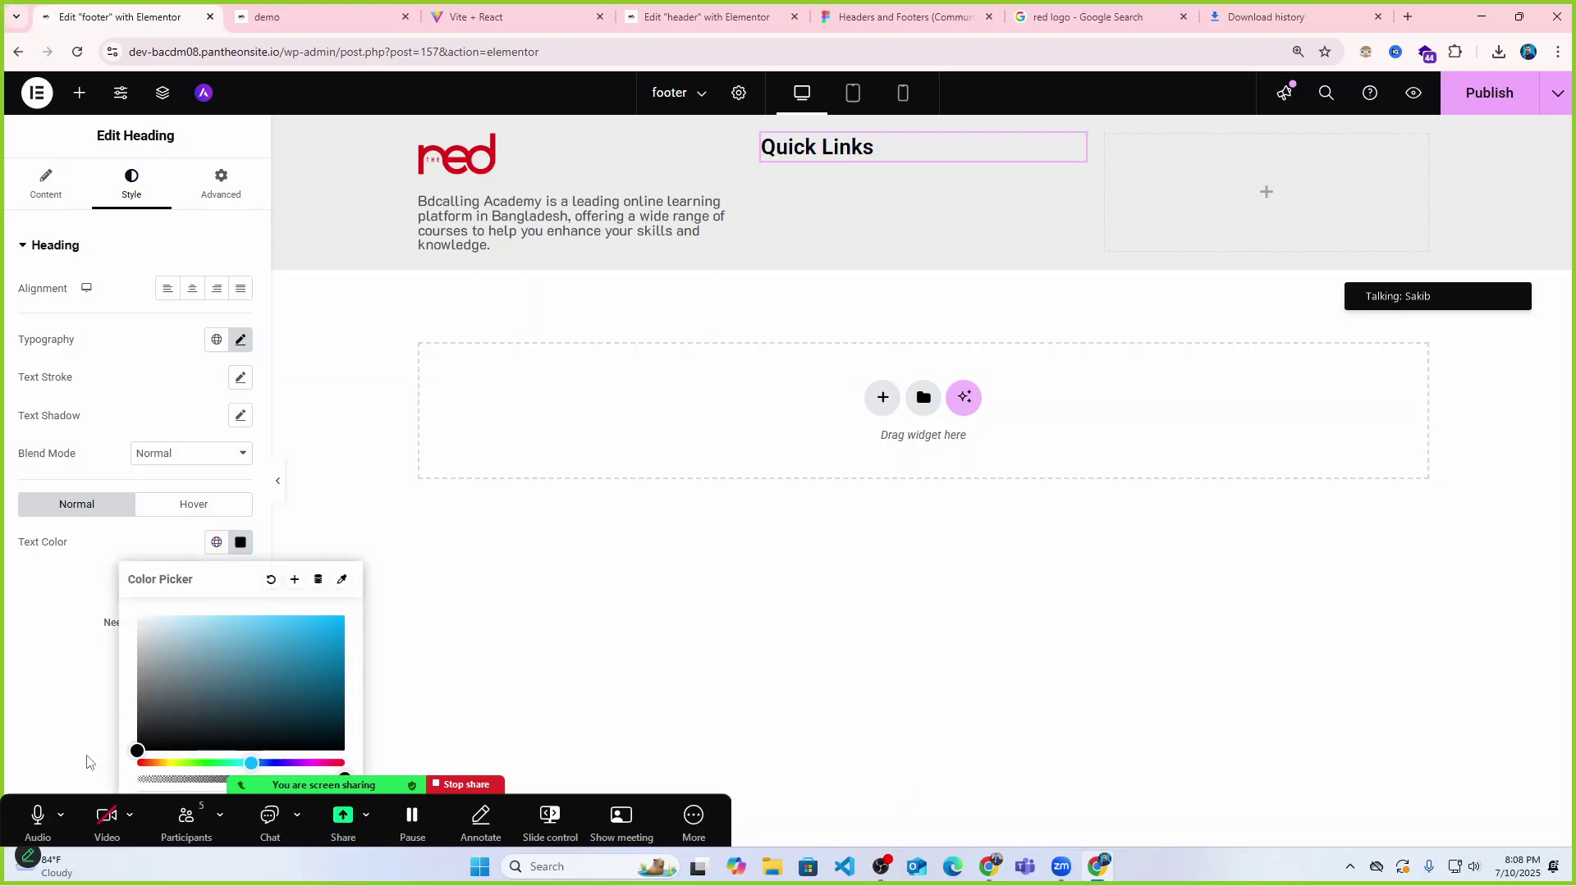
pyautogui.moveTo(88, 762); pyautogui.dragTo(94, 720)
pyautogui.click(126, 359)
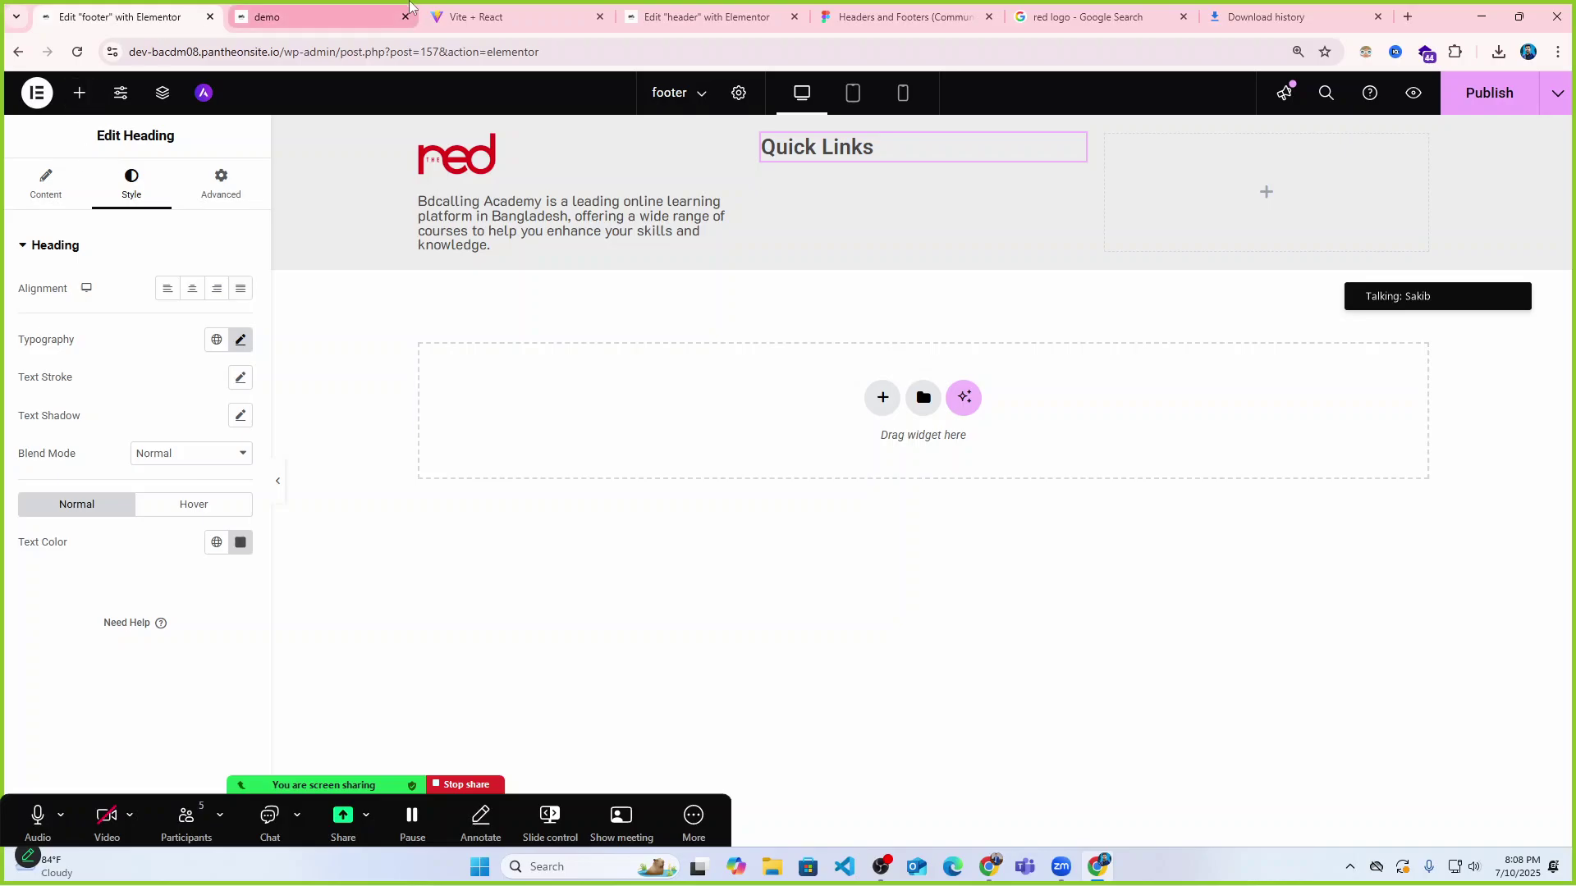
# Compare the heading against the live site's footer, then return to the editor.
pyautogui.click(358, 12)
pyautogui.hotkey('ctrl', 'Tab')
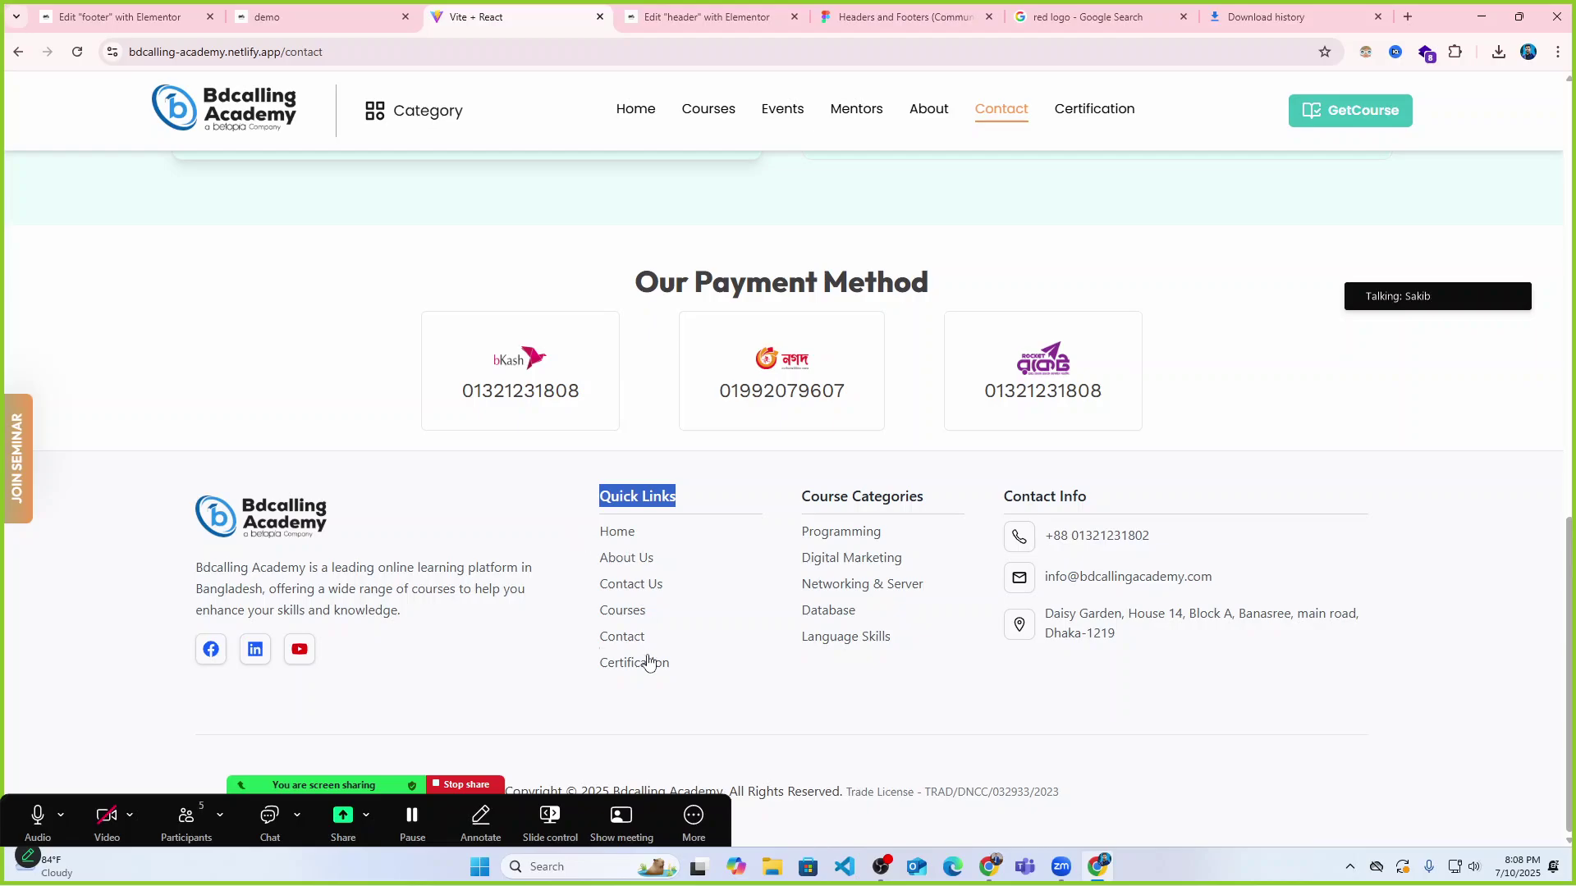
pyautogui.hotkey('ctrl', '1')
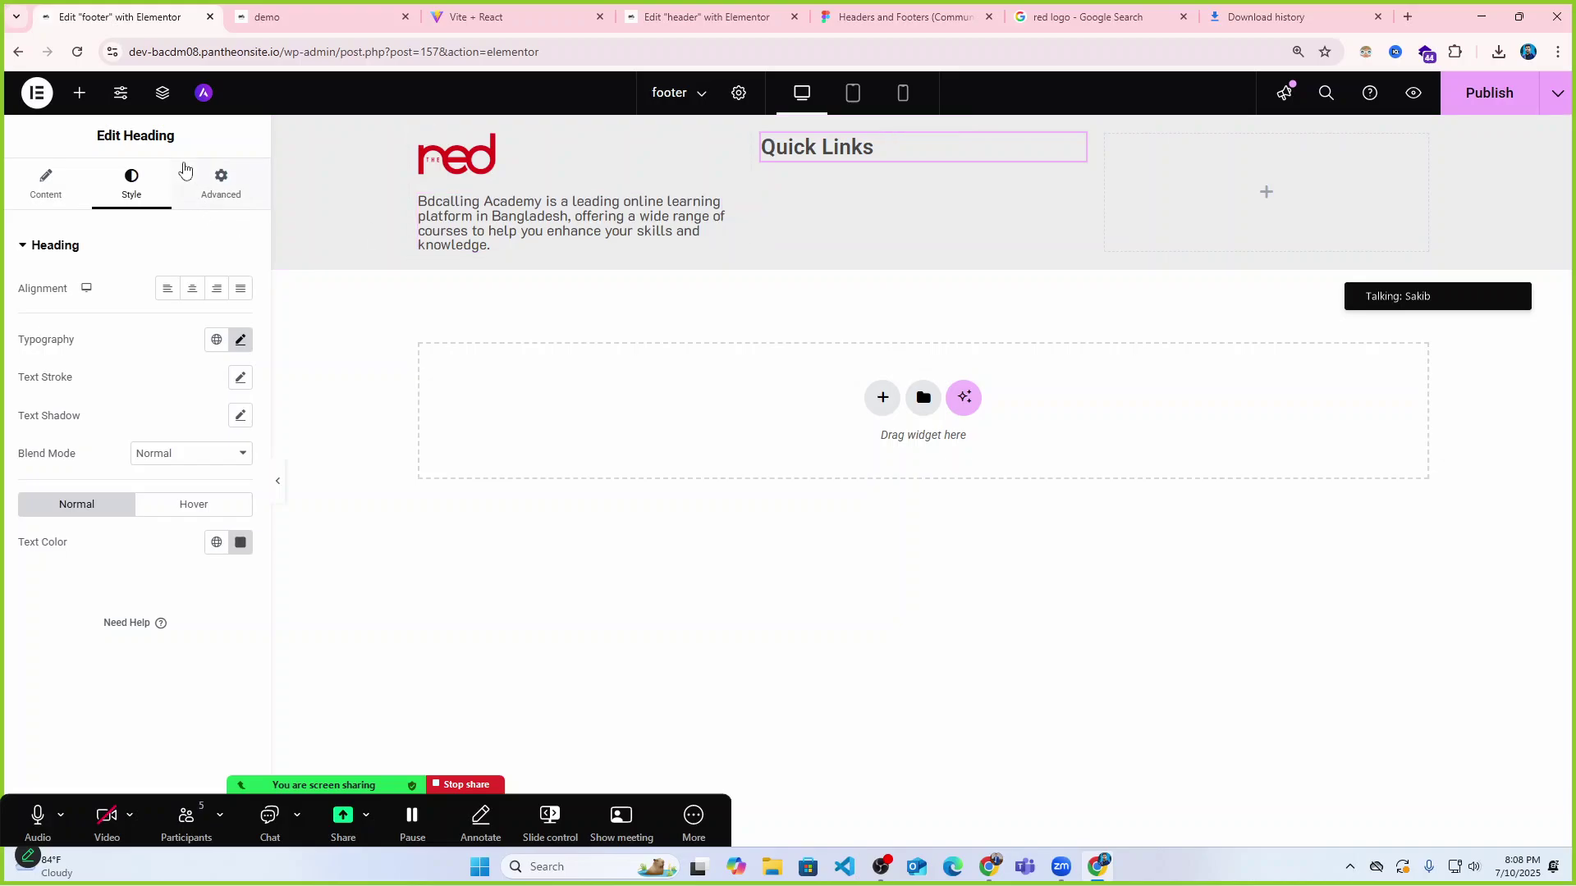
pyautogui.click(79, 92)
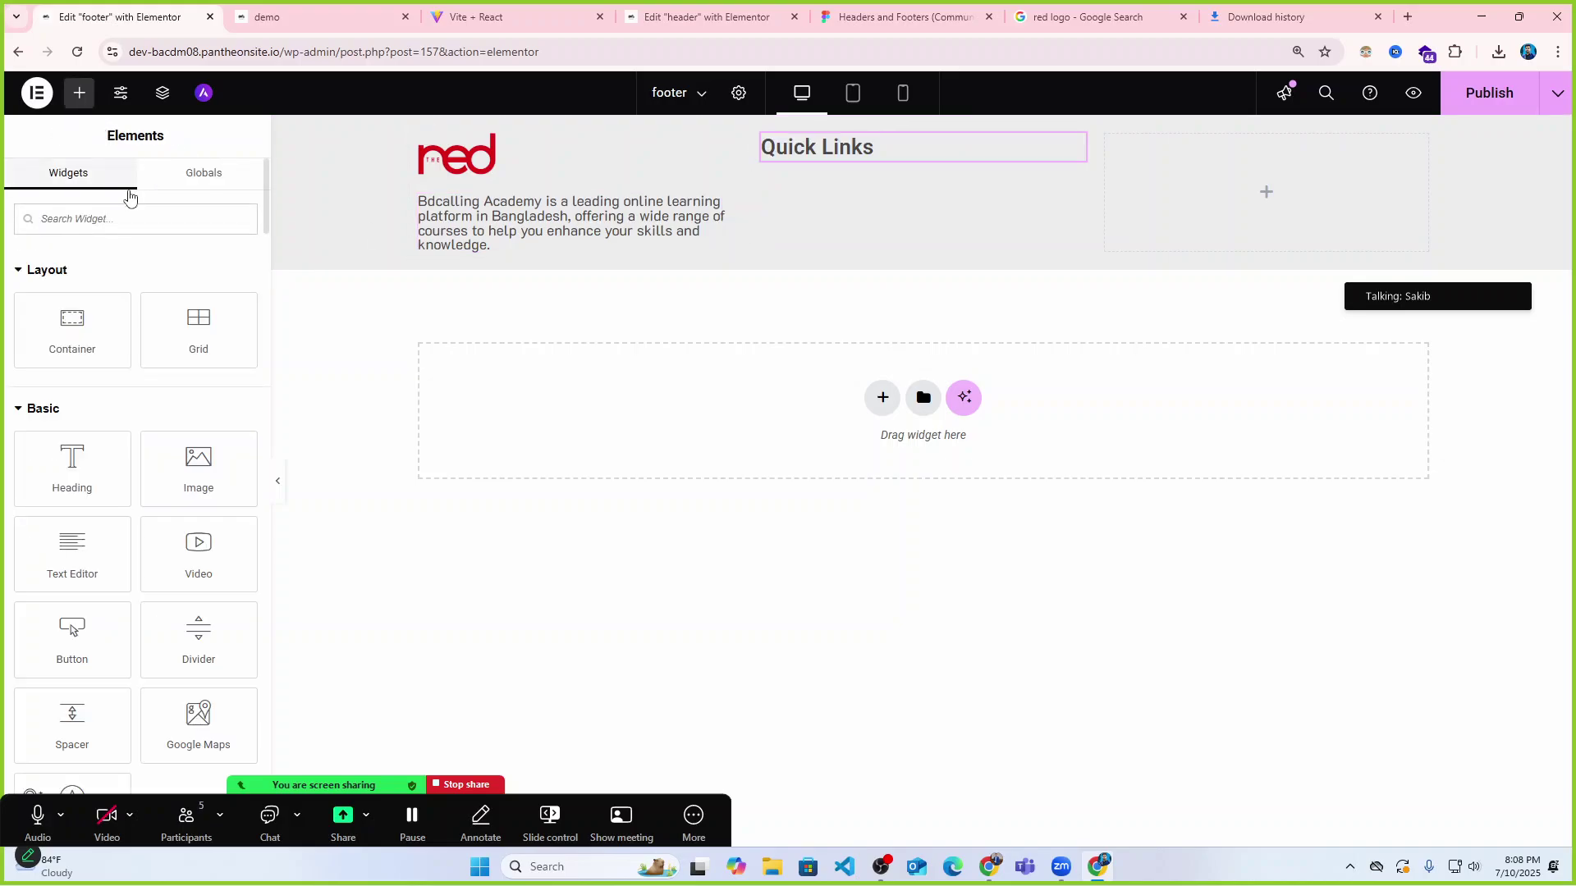
# Add a Navigation Menu widget under the Quick Links heading.
pyautogui.write('nav')
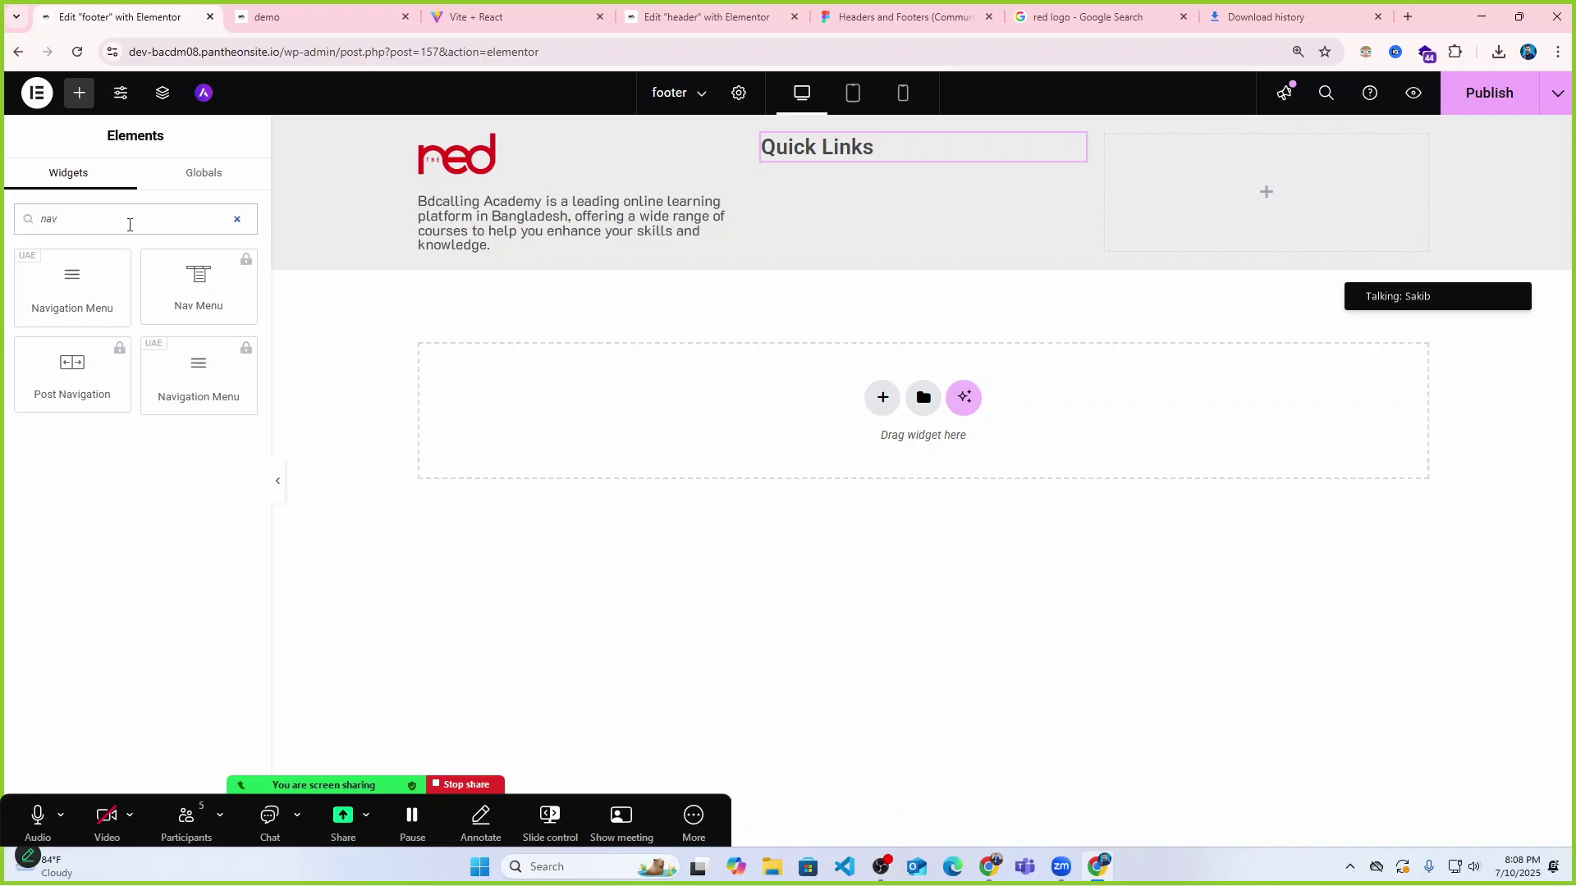
pyautogui.moveTo(72, 279); pyautogui.dragTo(857, 164)
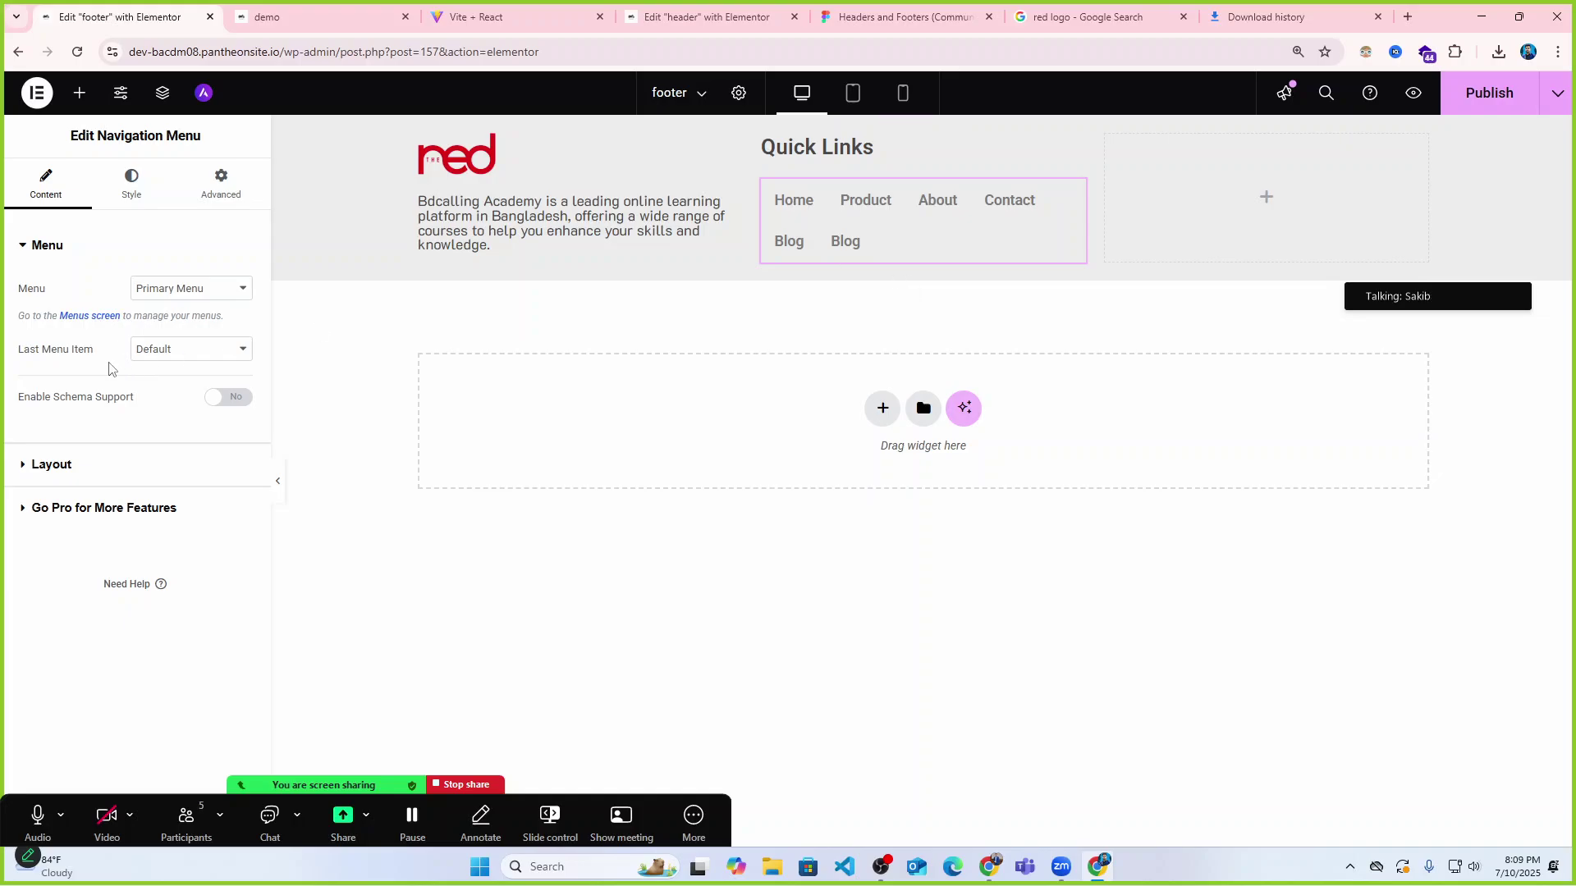
pyautogui.click(165, 351)
pyautogui.click(181, 353)
# Set the menu layout to Vertical with the items aligned left.
pyautogui.click(36, 465)
pyautogui.click(183, 334)
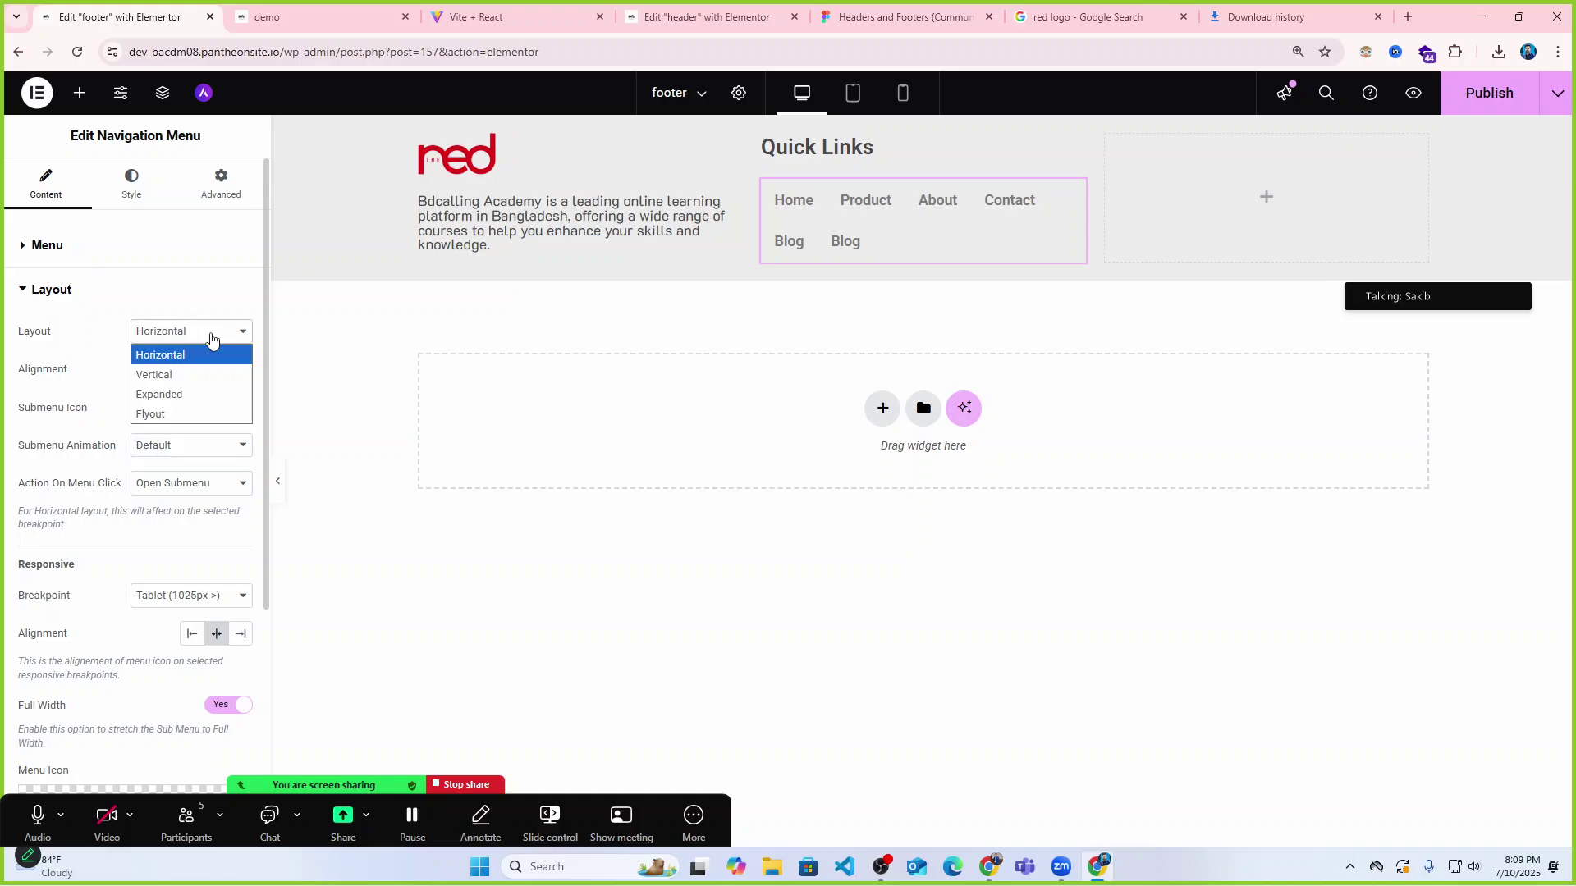
pyautogui.click(165, 371)
pyautogui.click(165, 371)
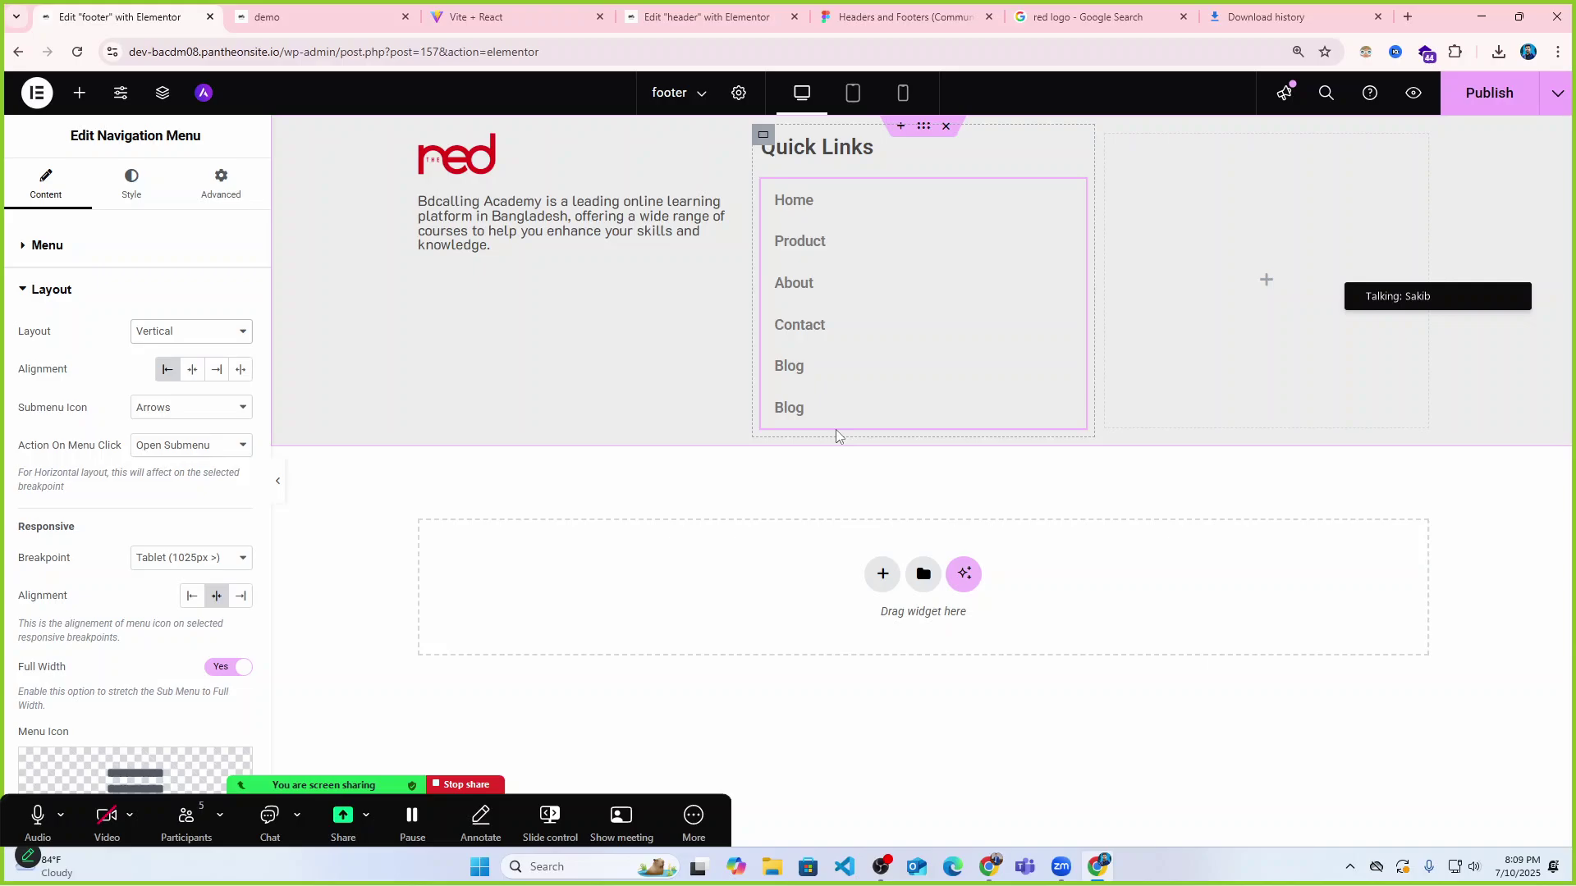
pyautogui.click(194, 335)
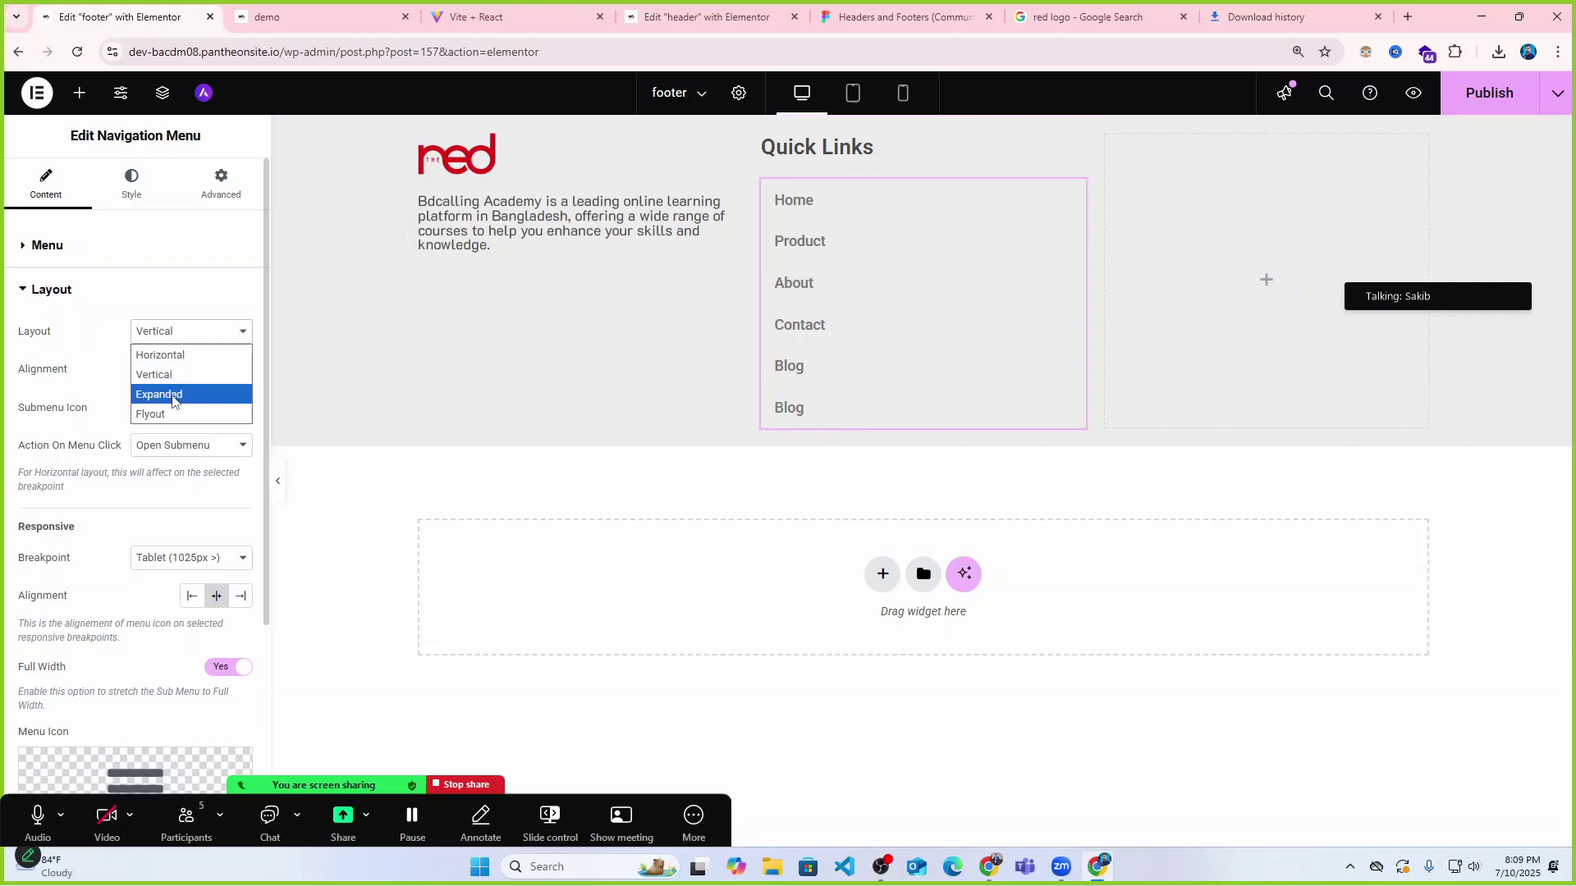
pyautogui.click(176, 396)
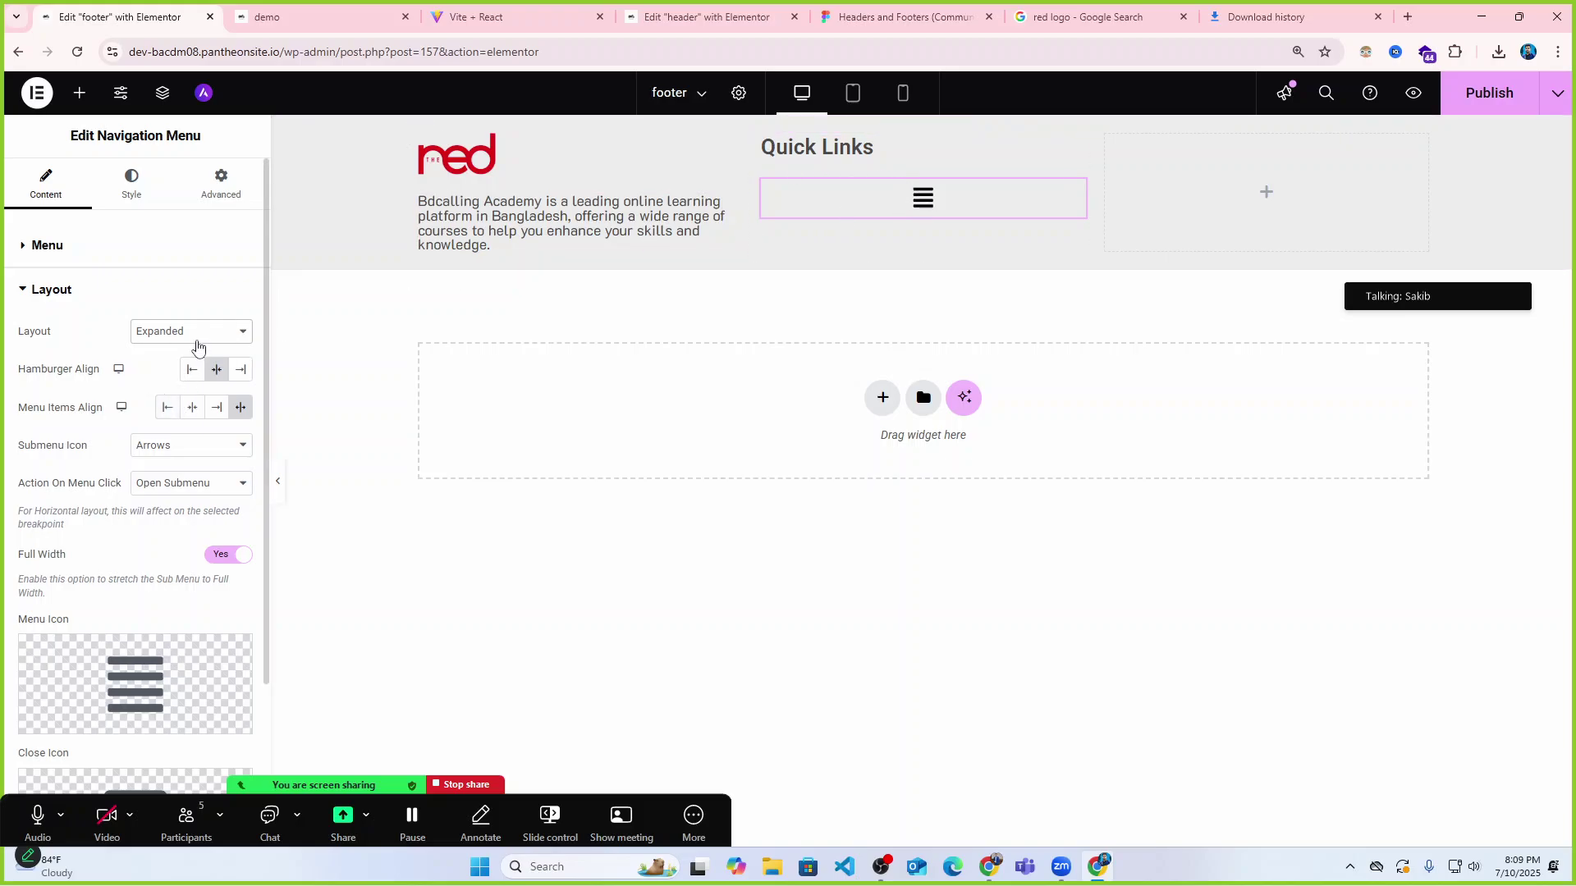
pyautogui.click(194, 339)
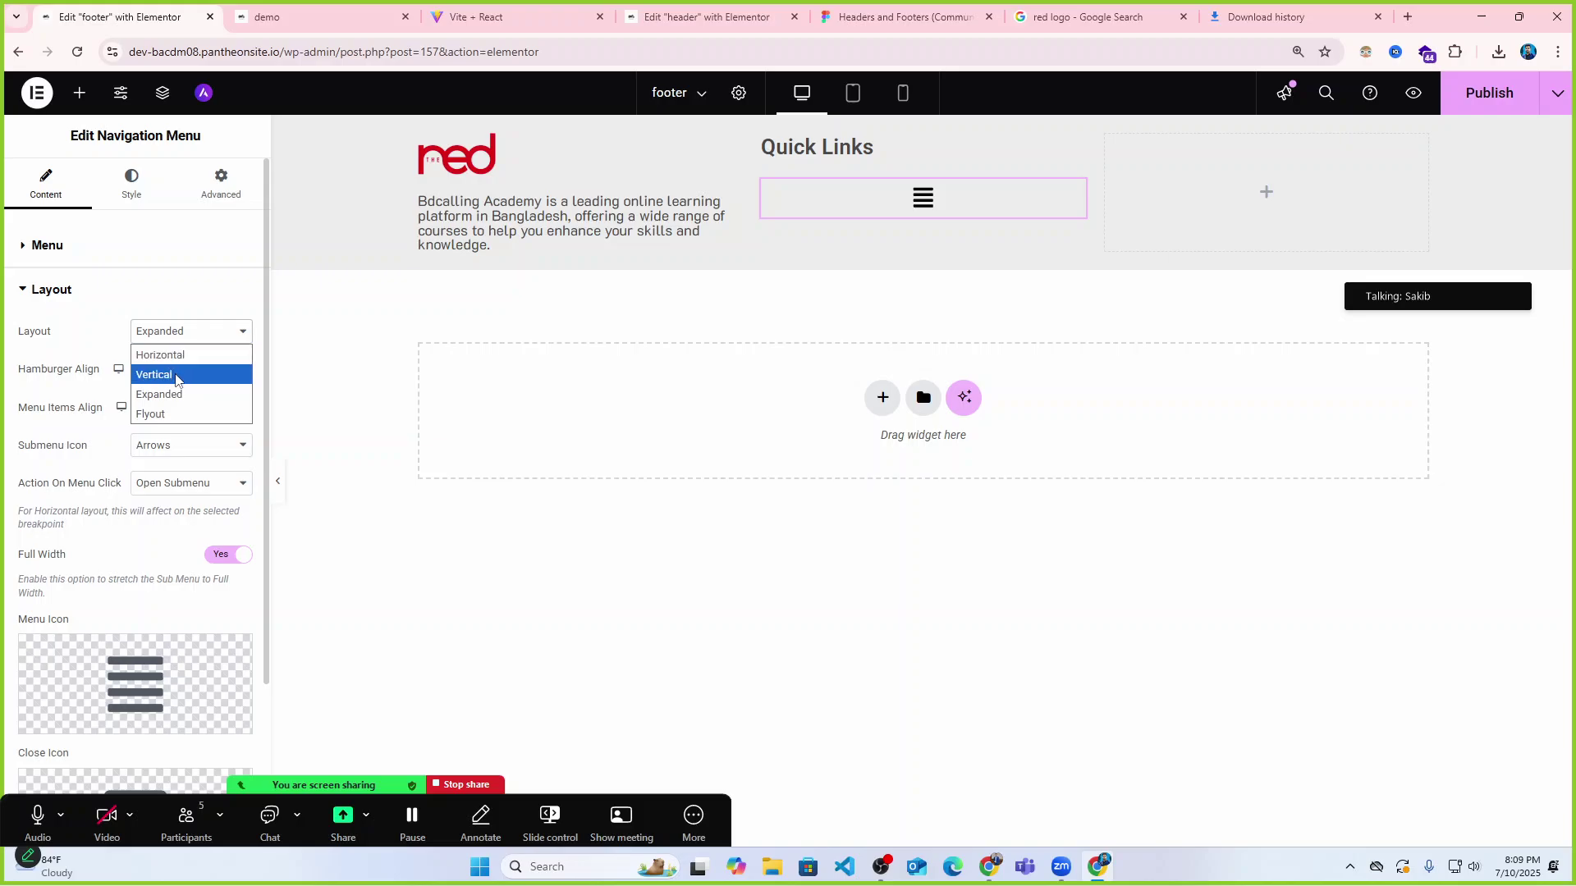
pyautogui.click(182, 375)
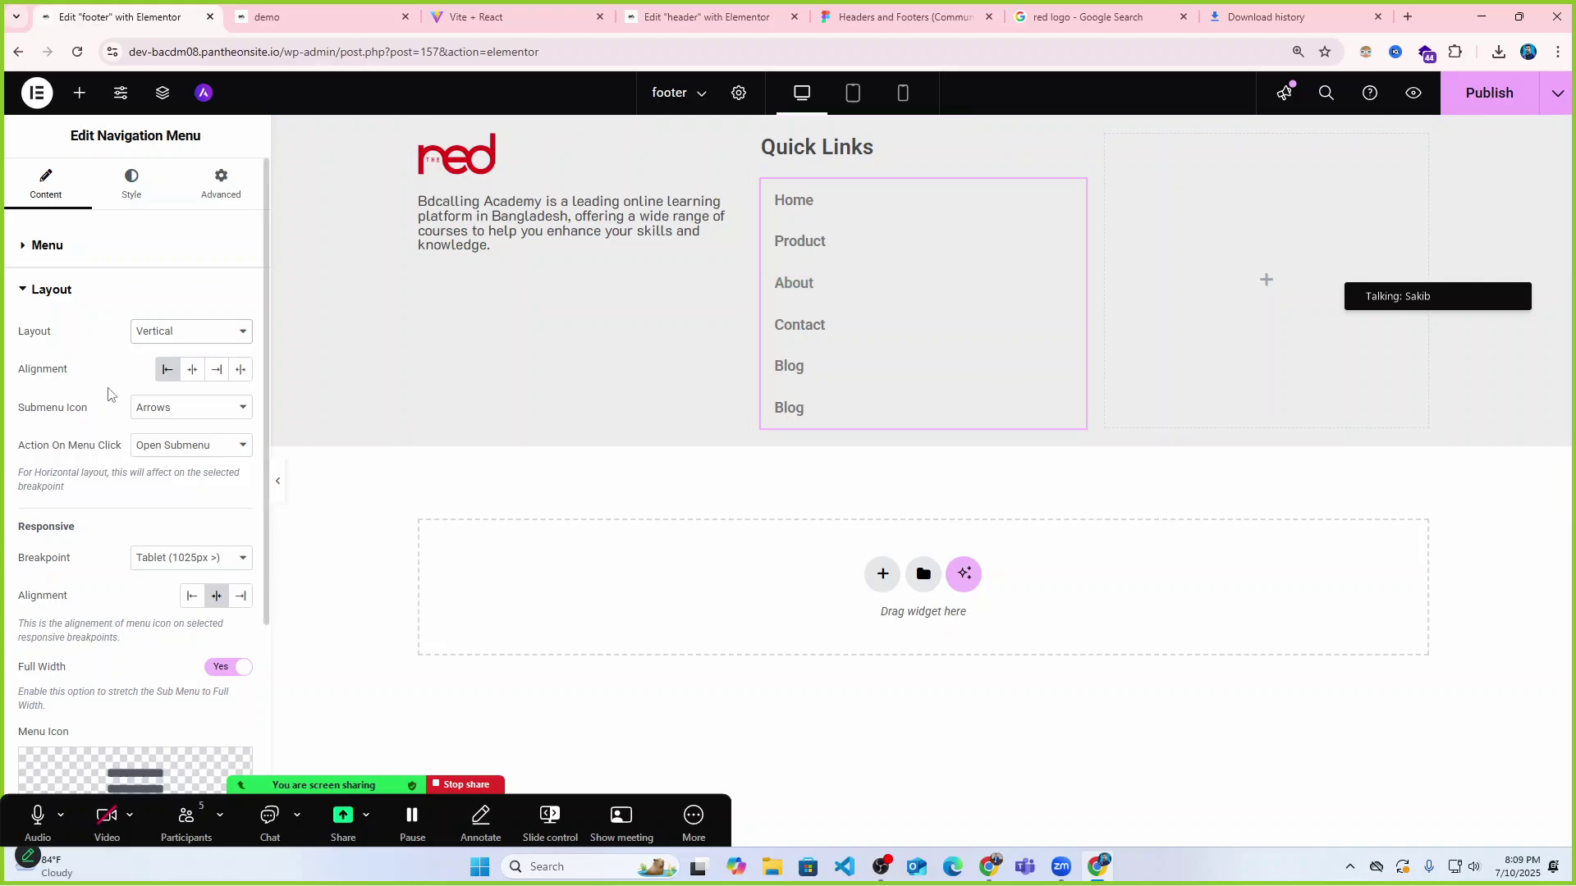
pyautogui.click(128, 193)
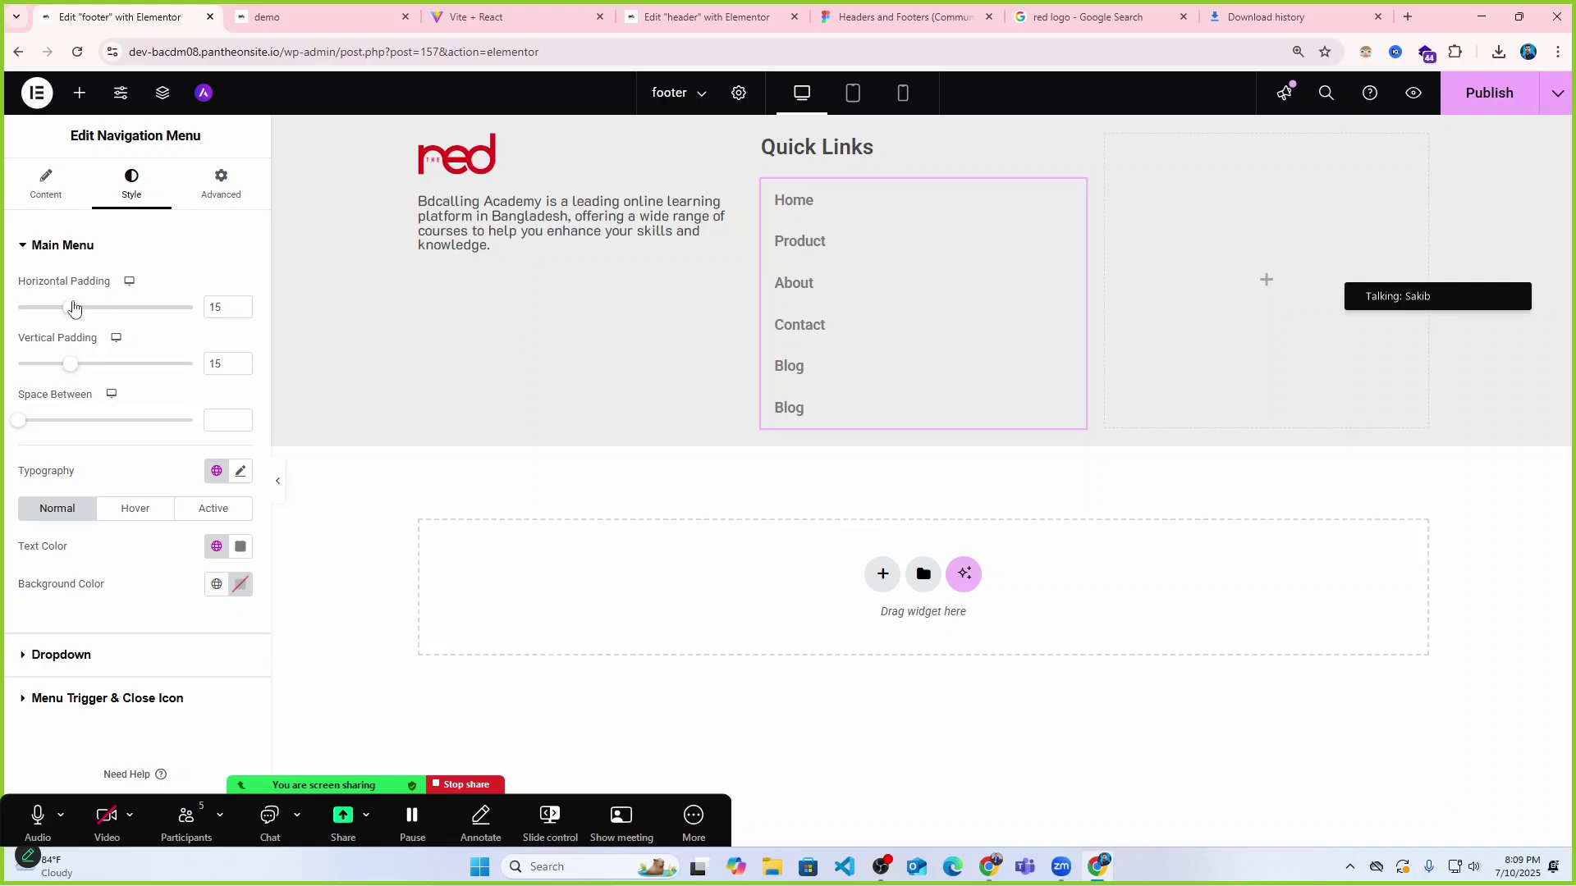
# Set menu item padding to 11 horizontal and 5 vertical, with 0 space between.
pyautogui.moveTo(73, 307)
pyautogui.mouseDown()
pyautogui.moveTo(28, 310)
pyautogui.moveTo(57, 307)
pyautogui.mouseUp()
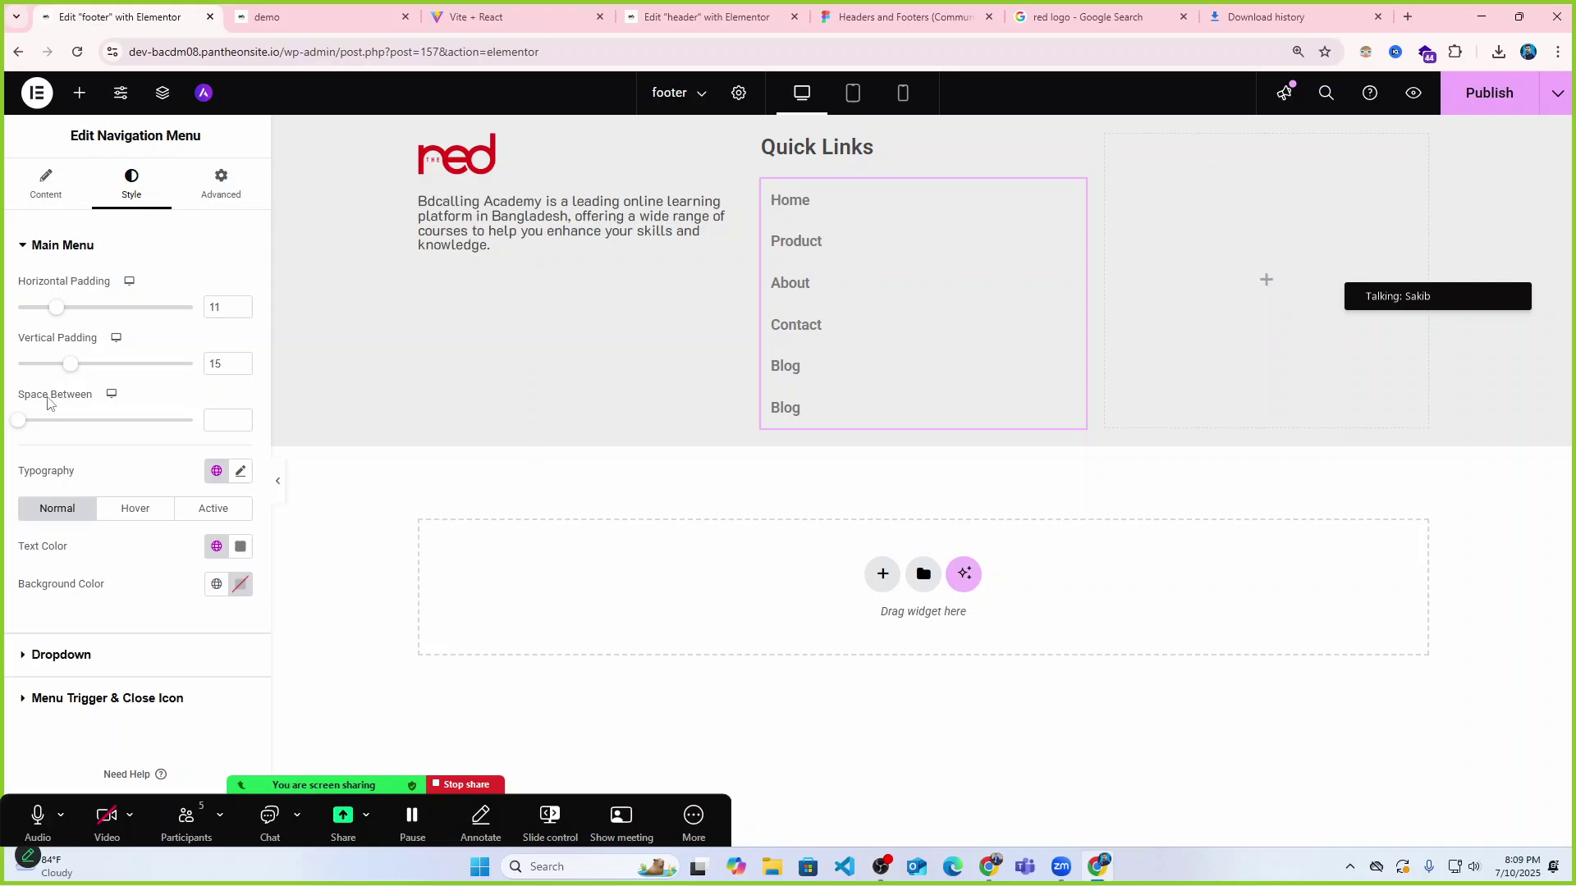
pyautogui.moveTo(23, 427); pyautogui.dragTo(2, 433)
pyautogui.moveTo(70, 369); pyautogui.dragTo(50, 368)
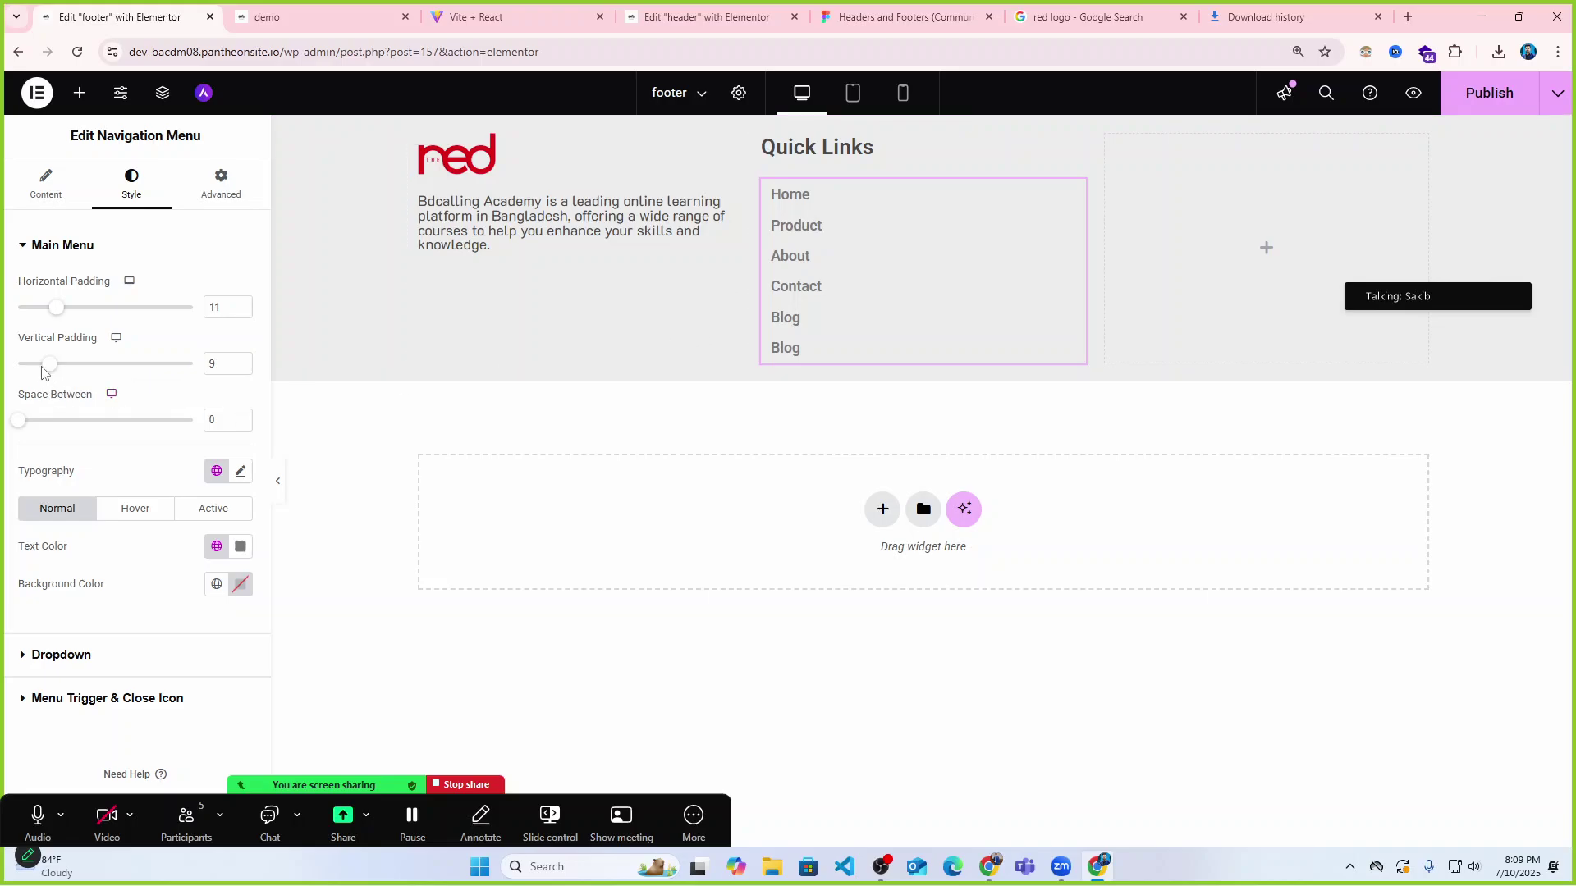
pyautogui.moveTo(46, 370); pyautogui.dragTo(38, 364)
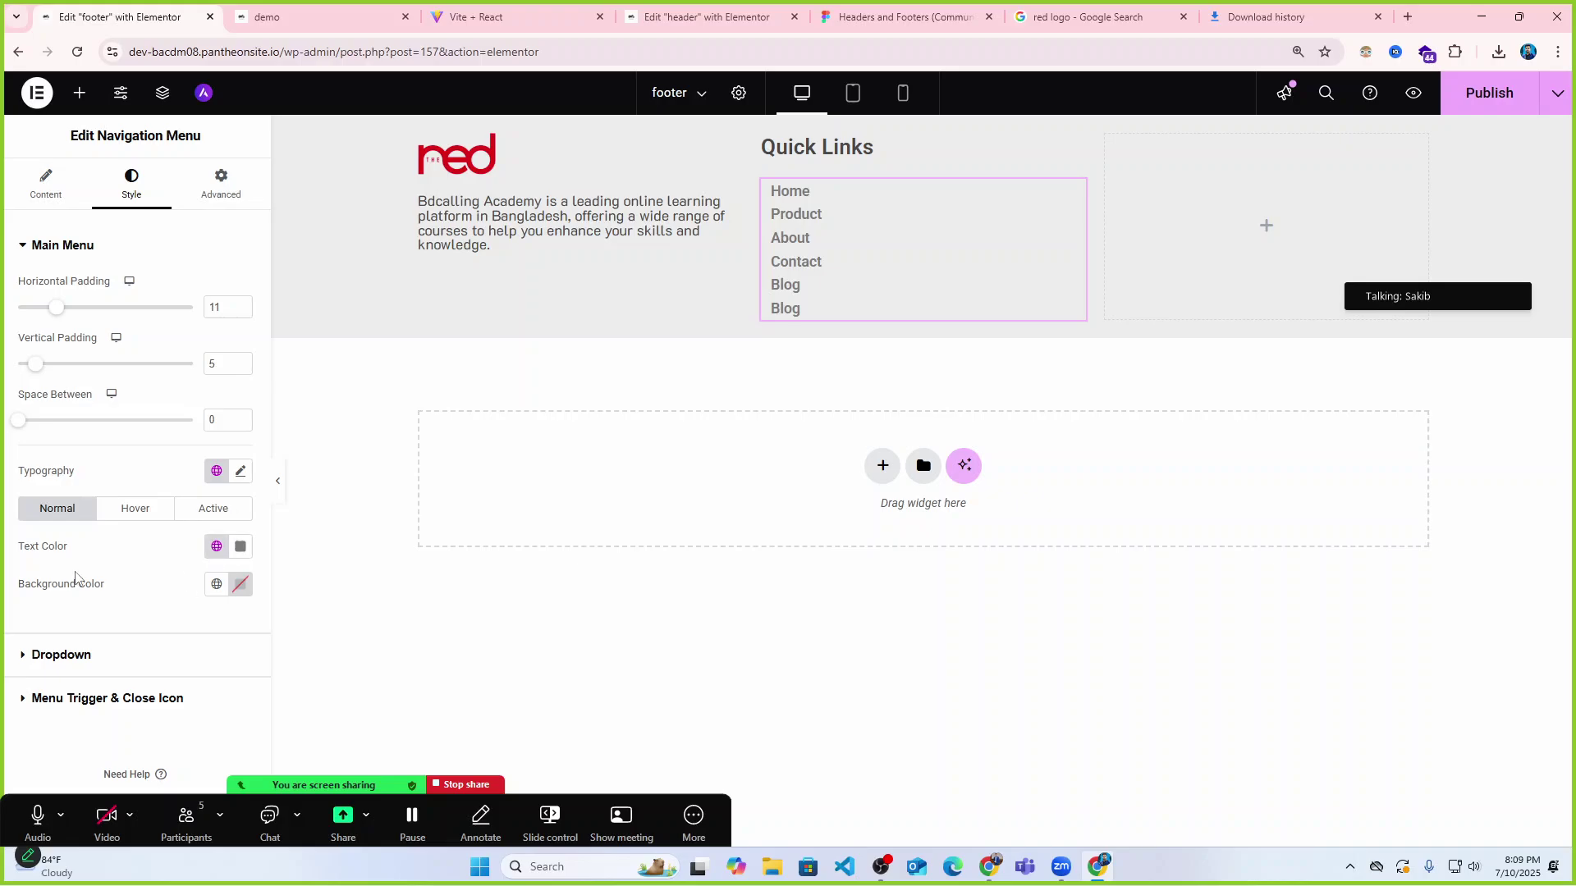
# Style the menu text in K2D, weight 400, size 16, and preview the footer.
pyautogui.click(238, 471)
pyautogui.scroll(-2, 193, 505)
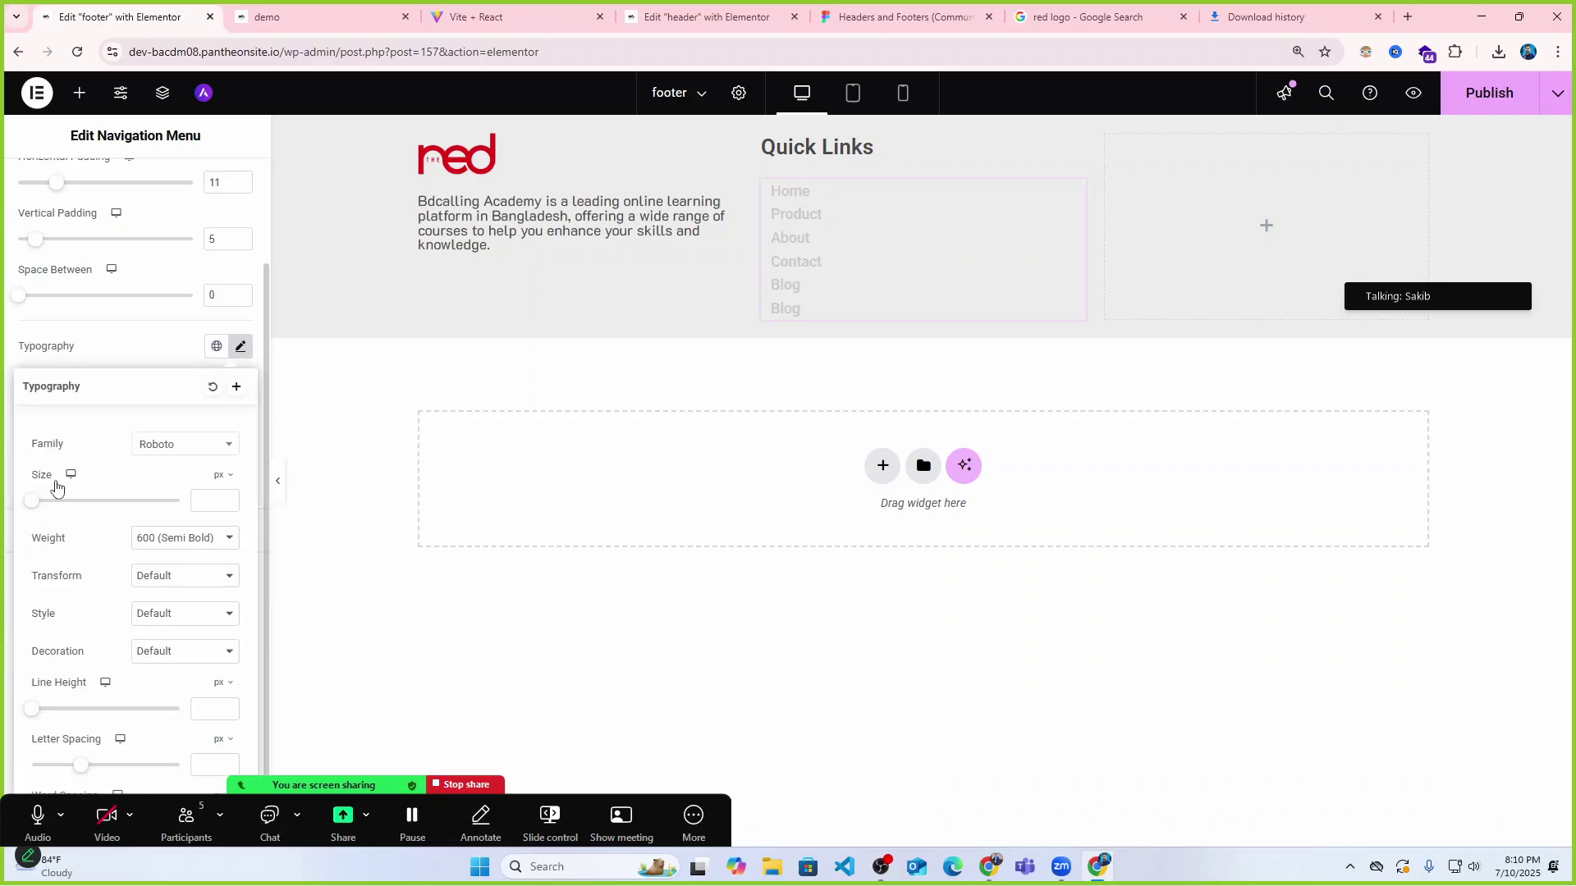
pyautogui.click(201, 538)
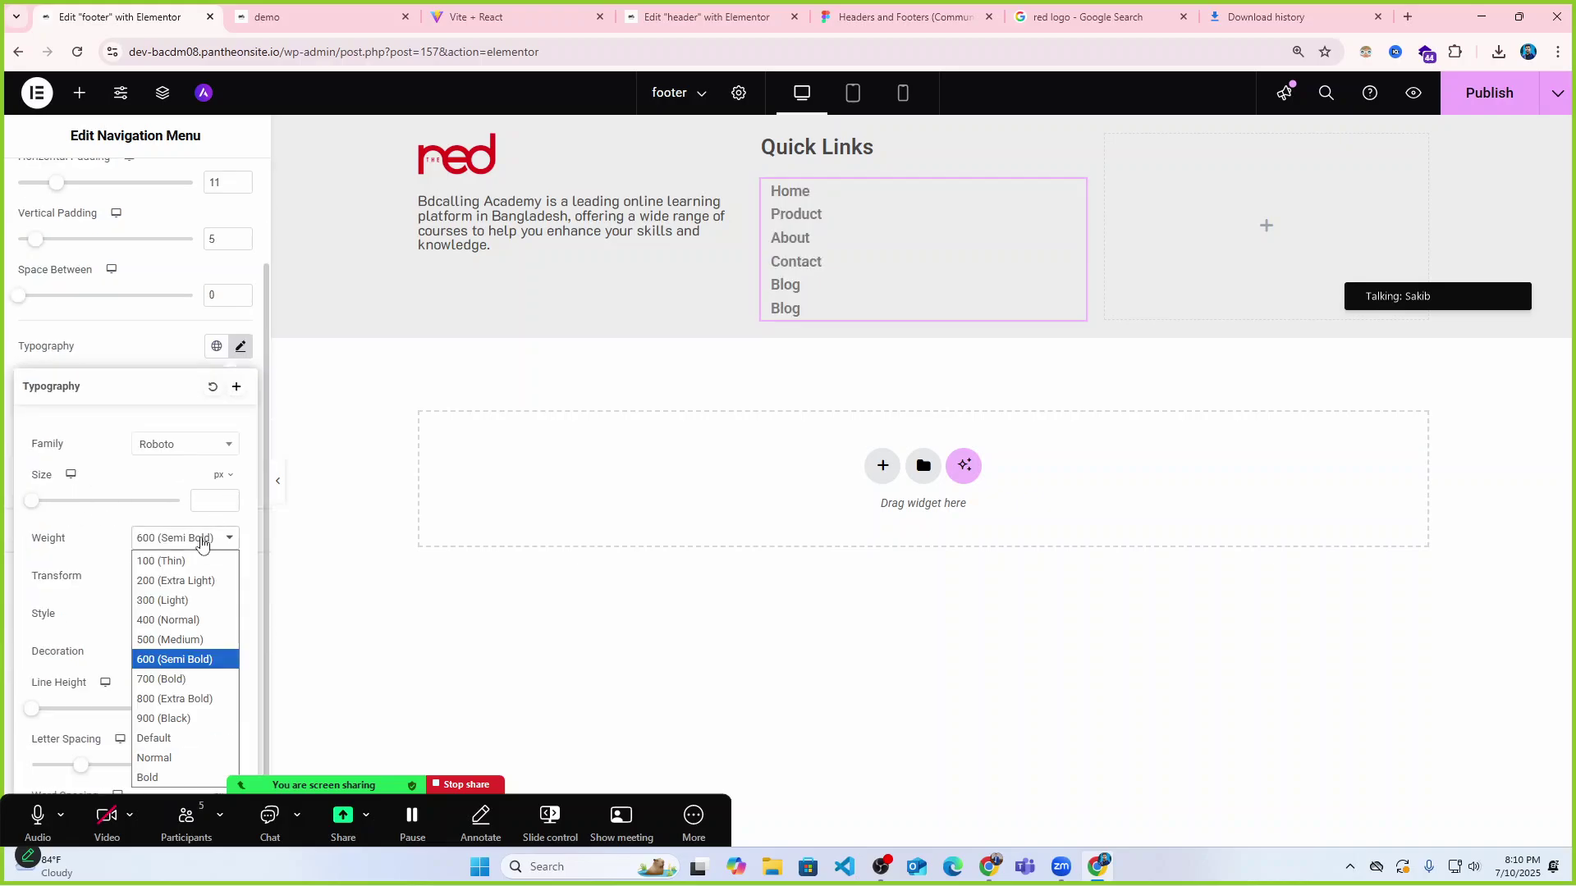
pyautogui.click(174, 621)
pyautogui.click(193, 448)
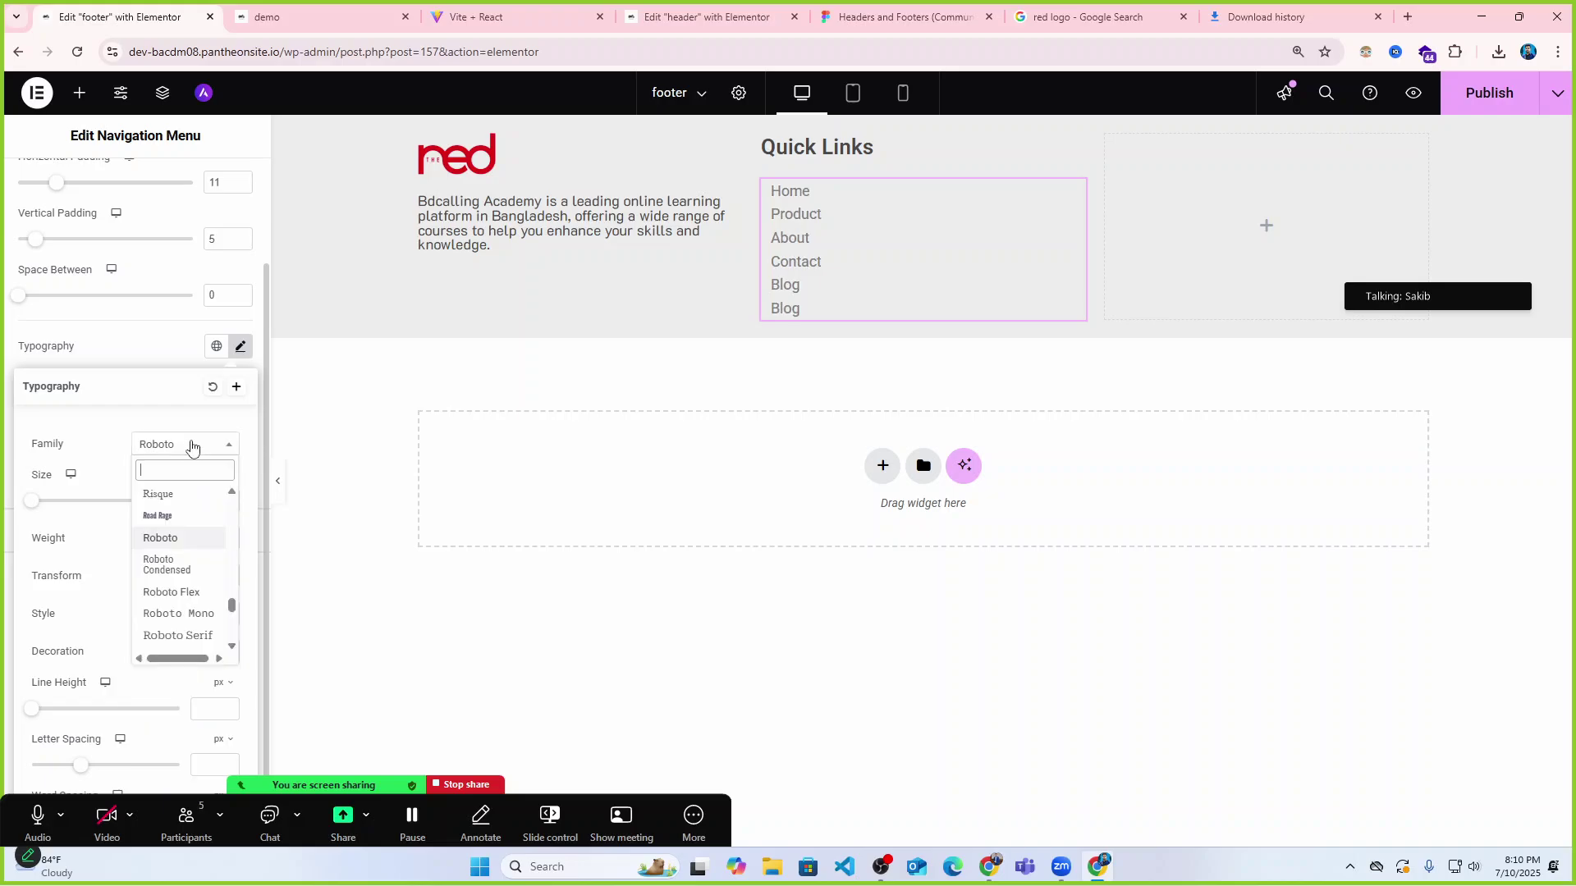
pyautogui.write('k')
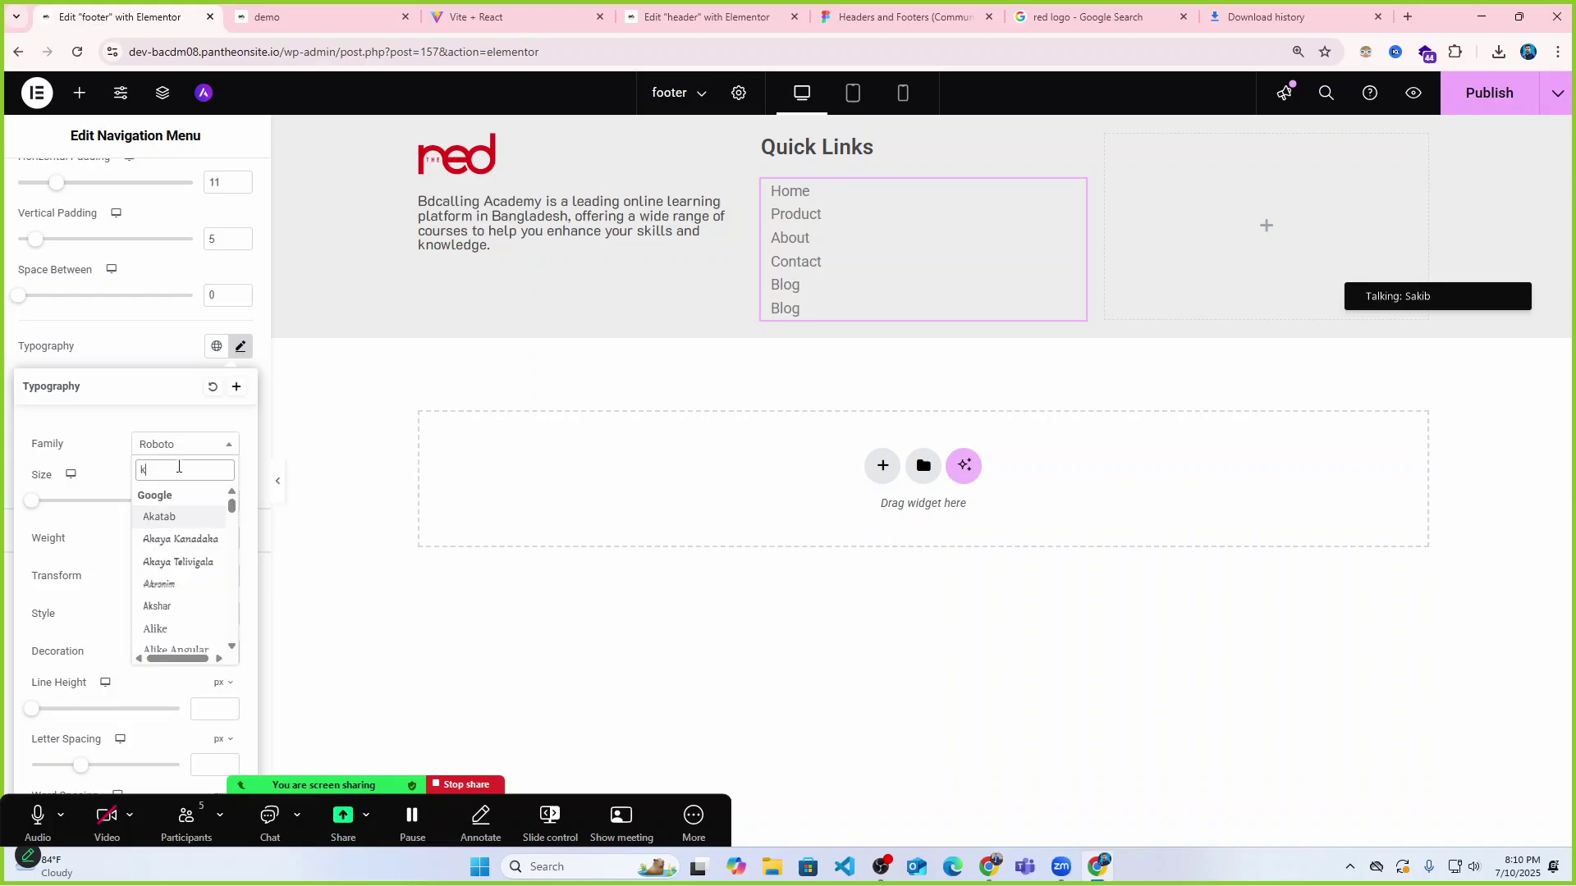
pyautogui.write('2d')
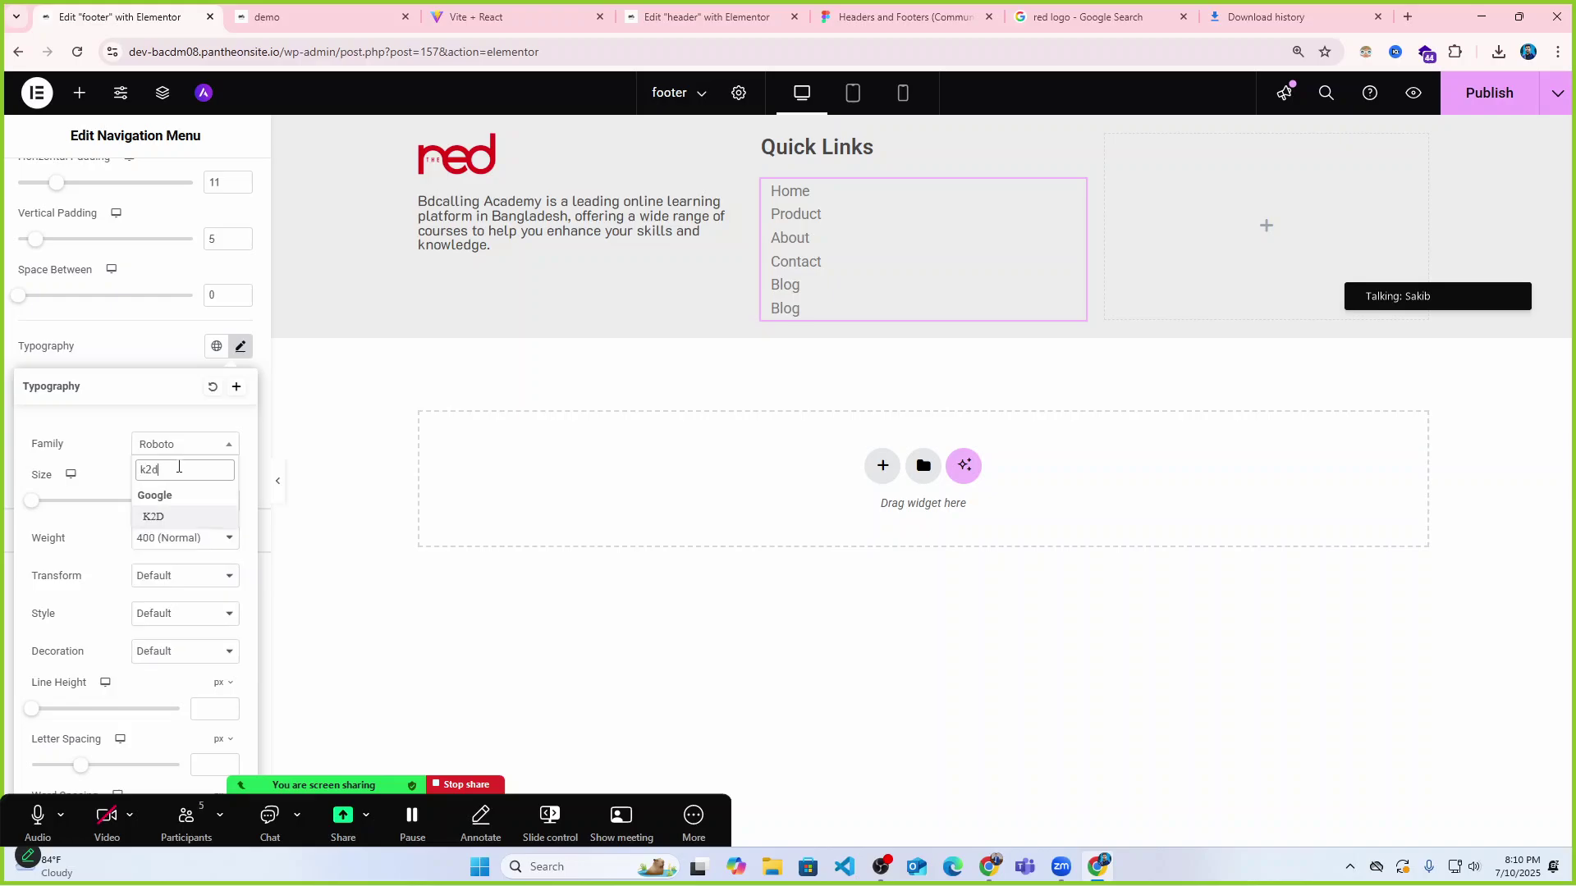
pyautogui.click(164, 515)
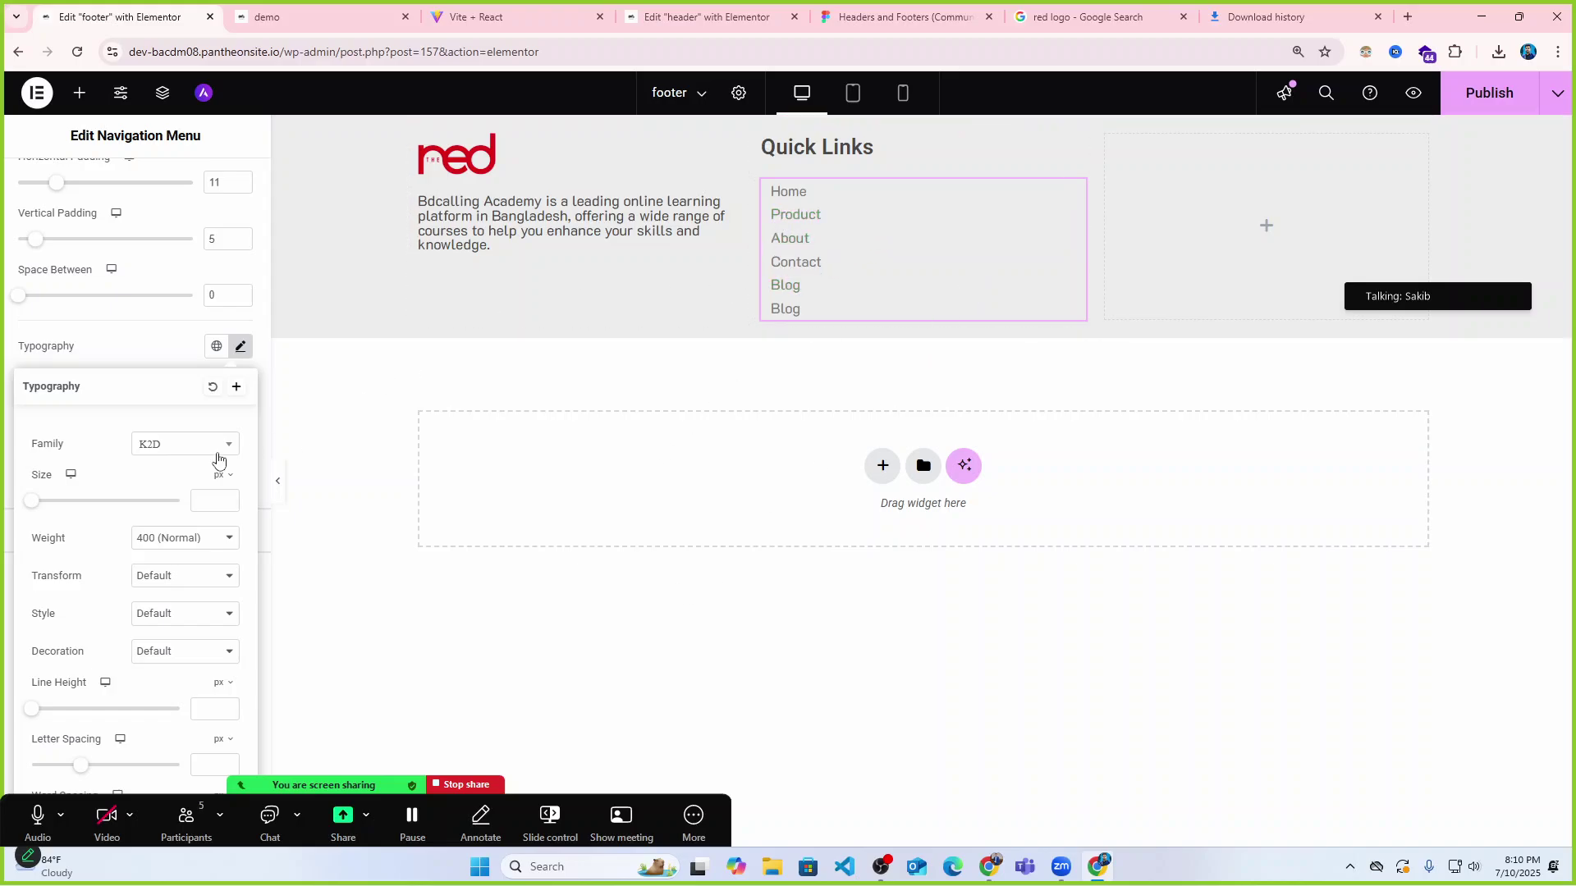
pyautogui.click(227, 498)
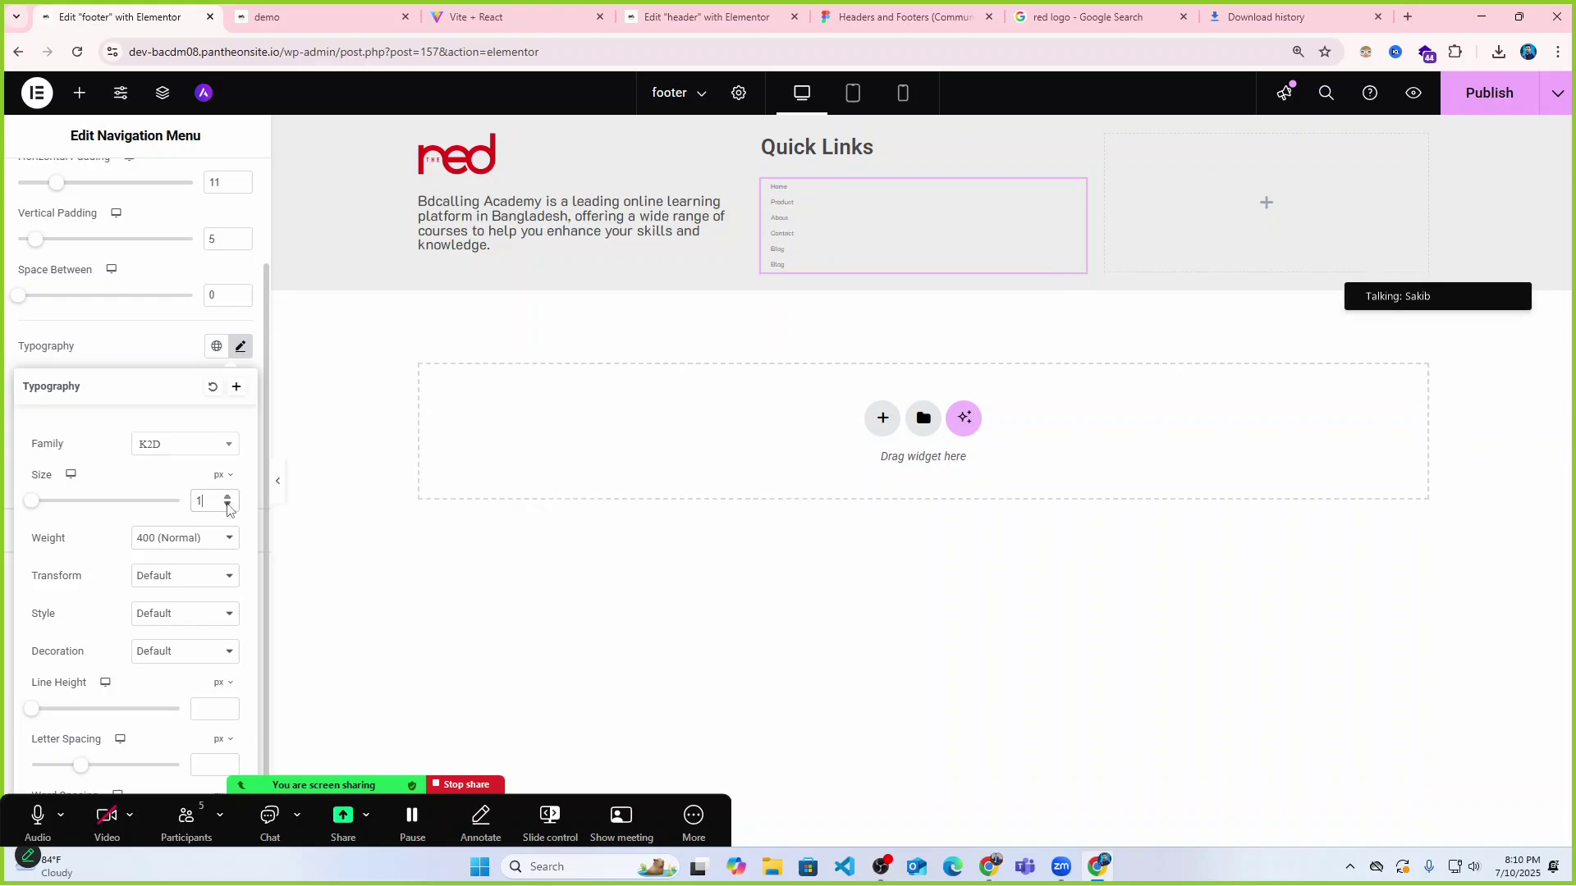
pyautogui.click(227, 497)
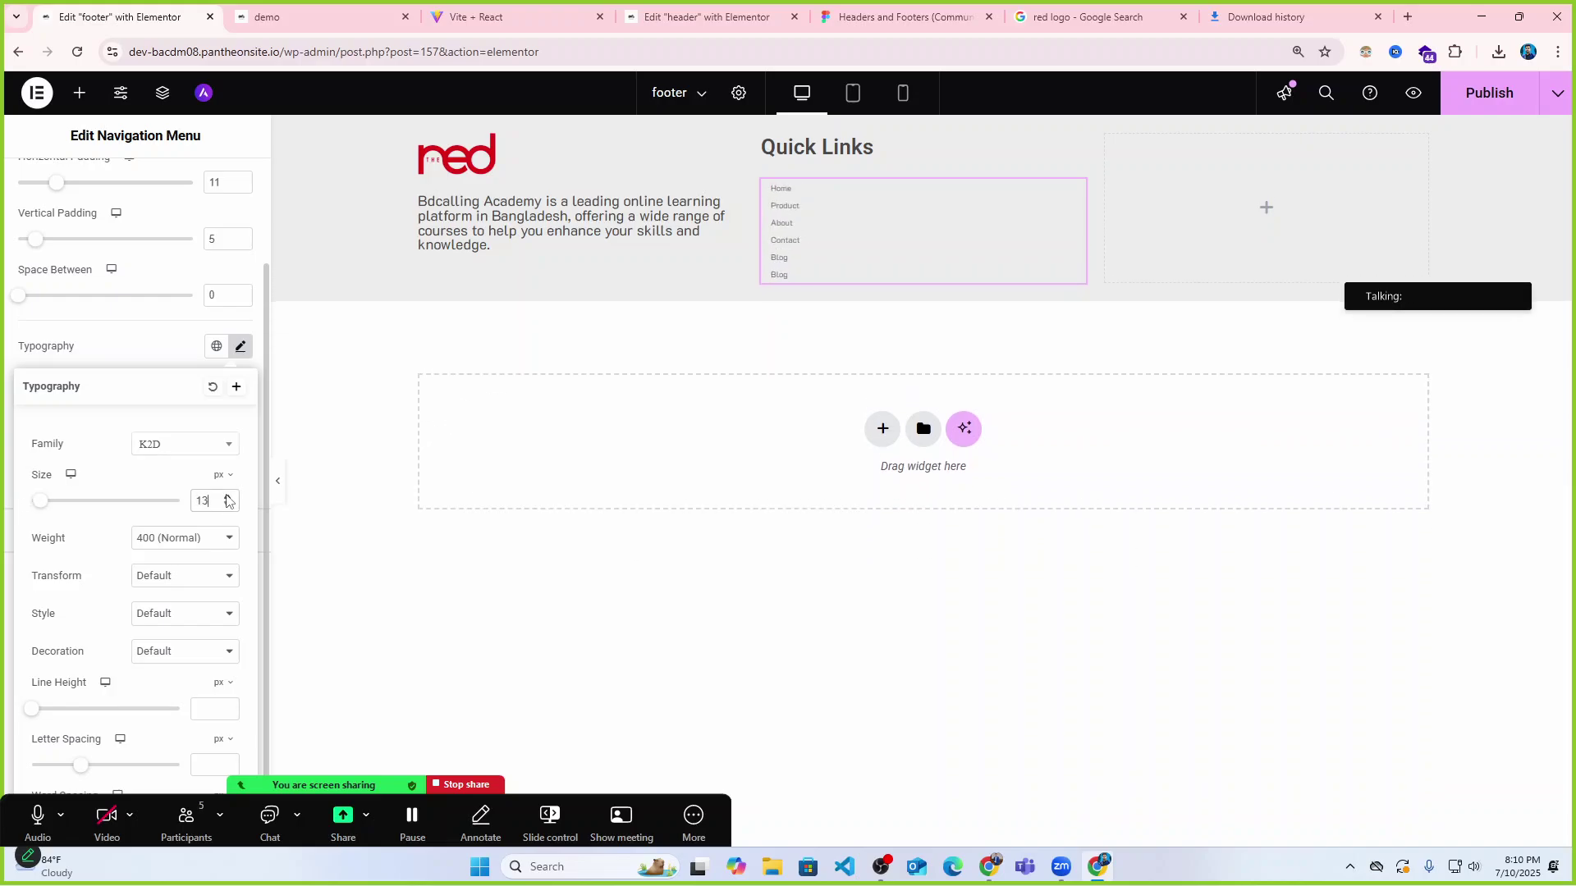
pyautogui.click(227, 506)
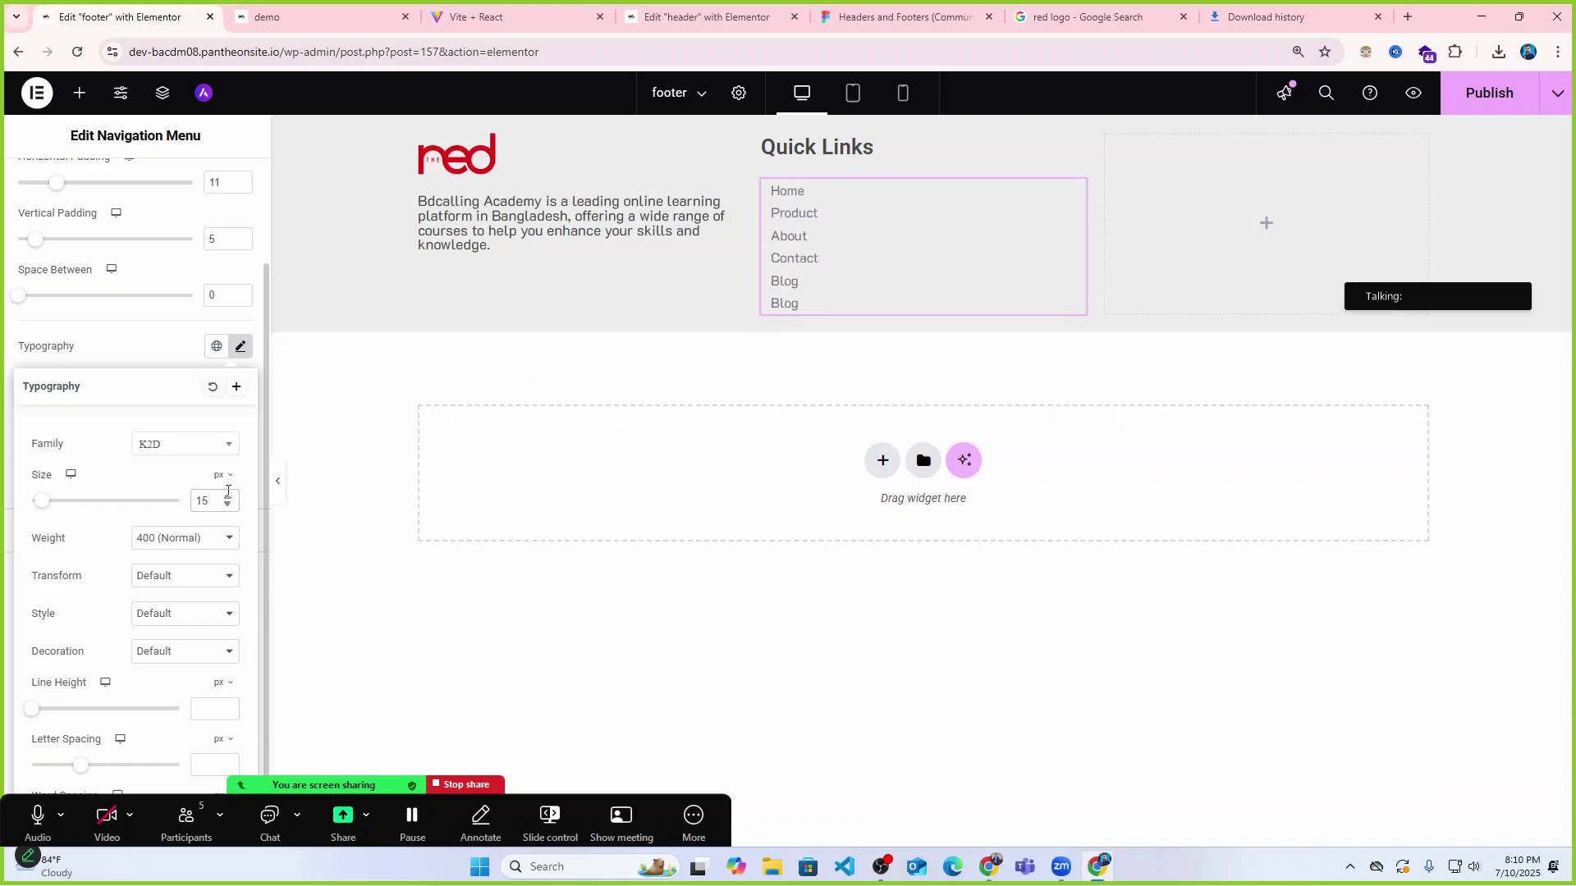
pyautogui.click(227, 496)
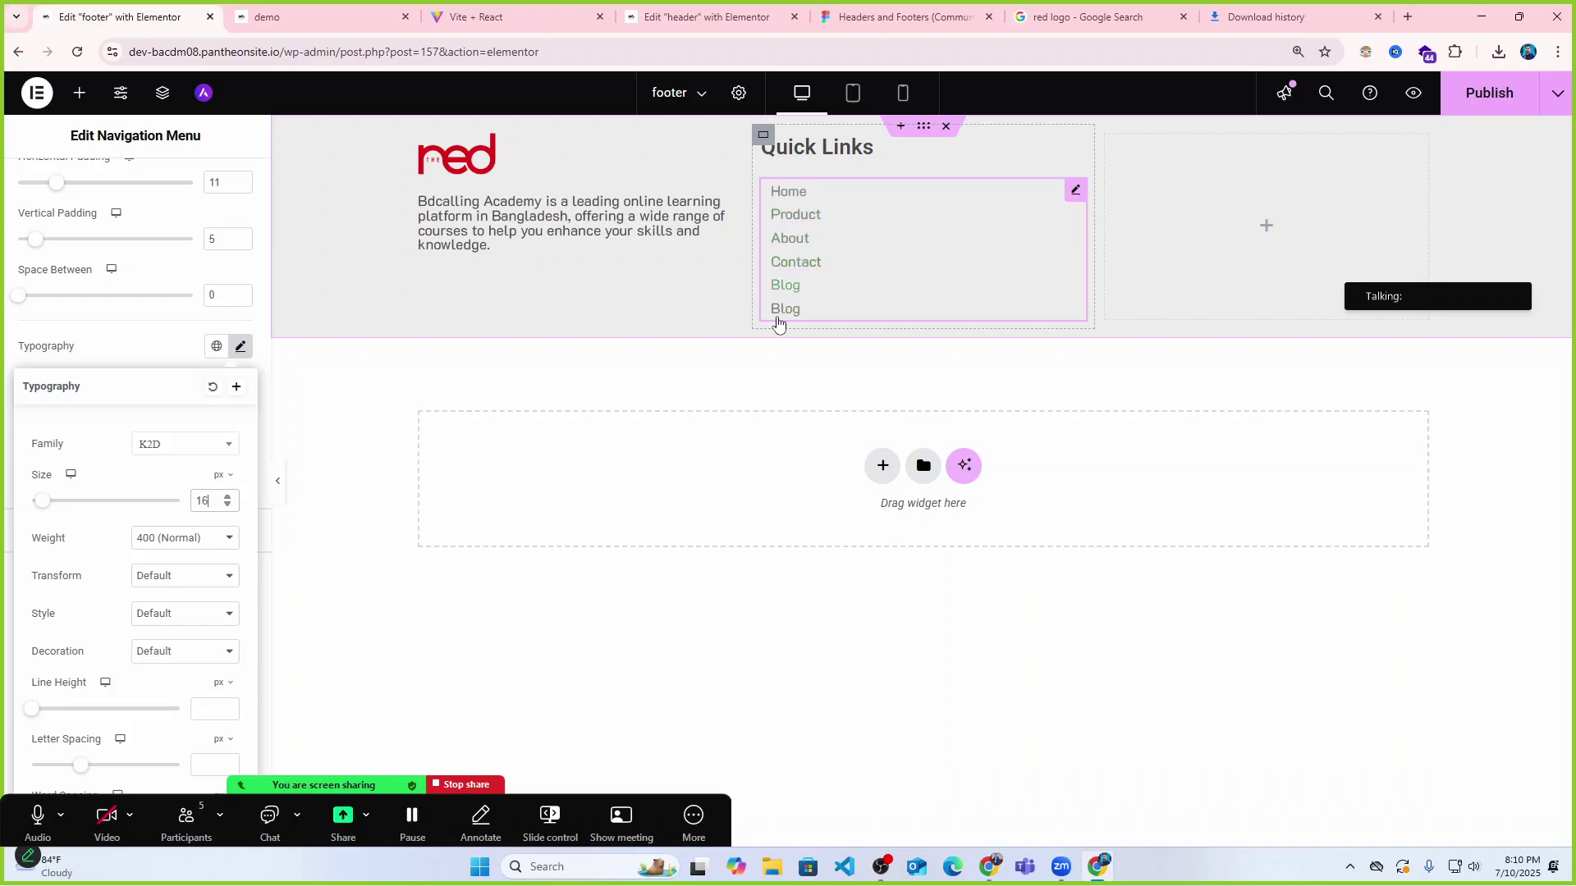
pyautogui.click(279, 484)
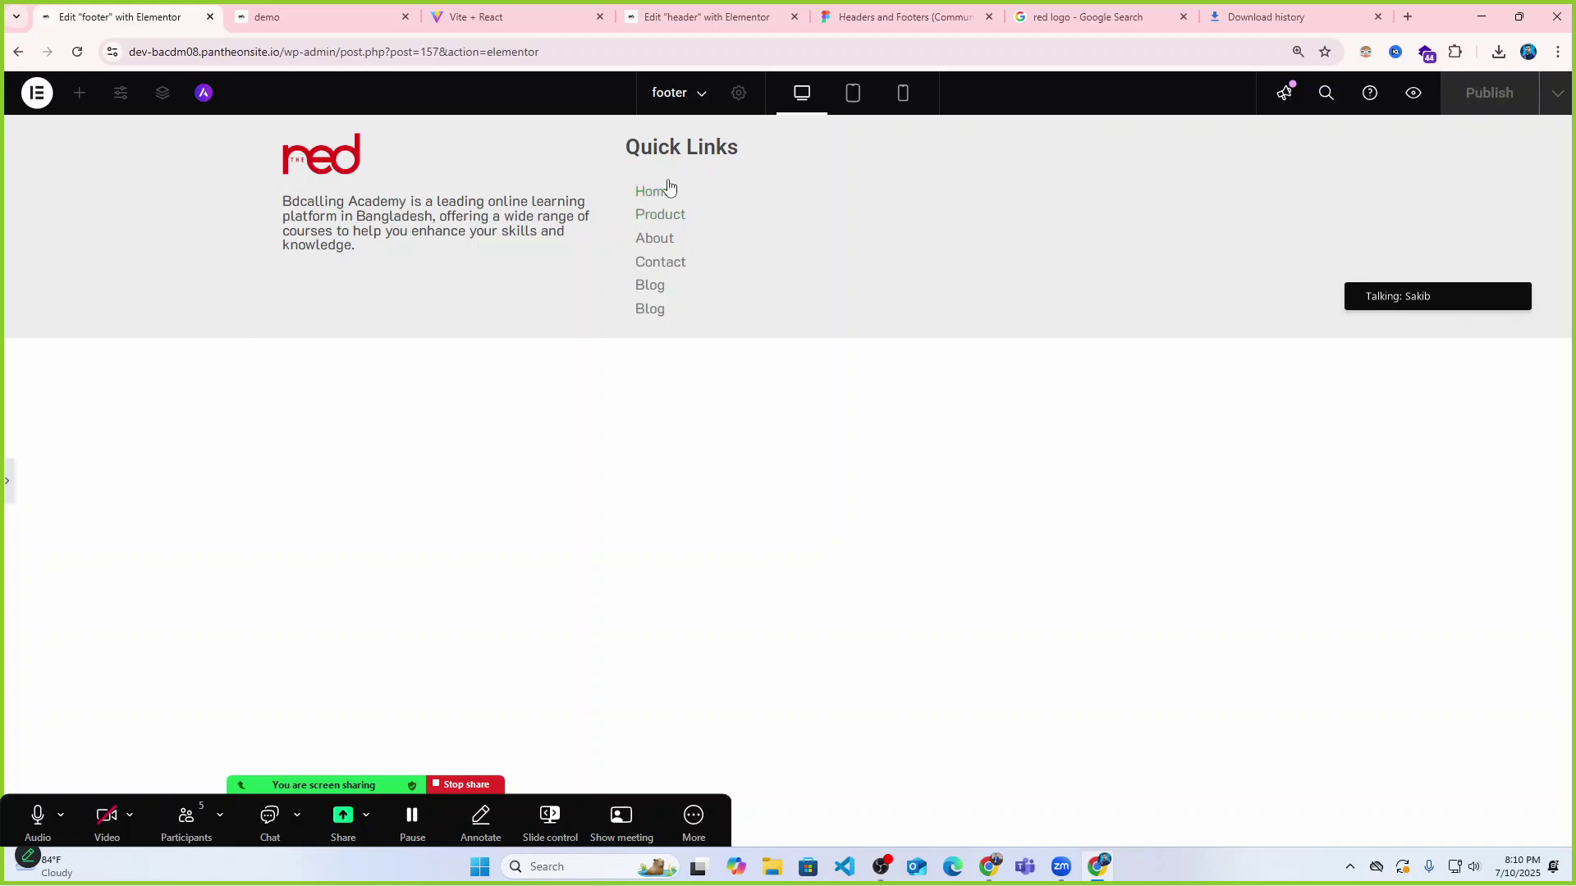
pyautogui.click(10, 489)
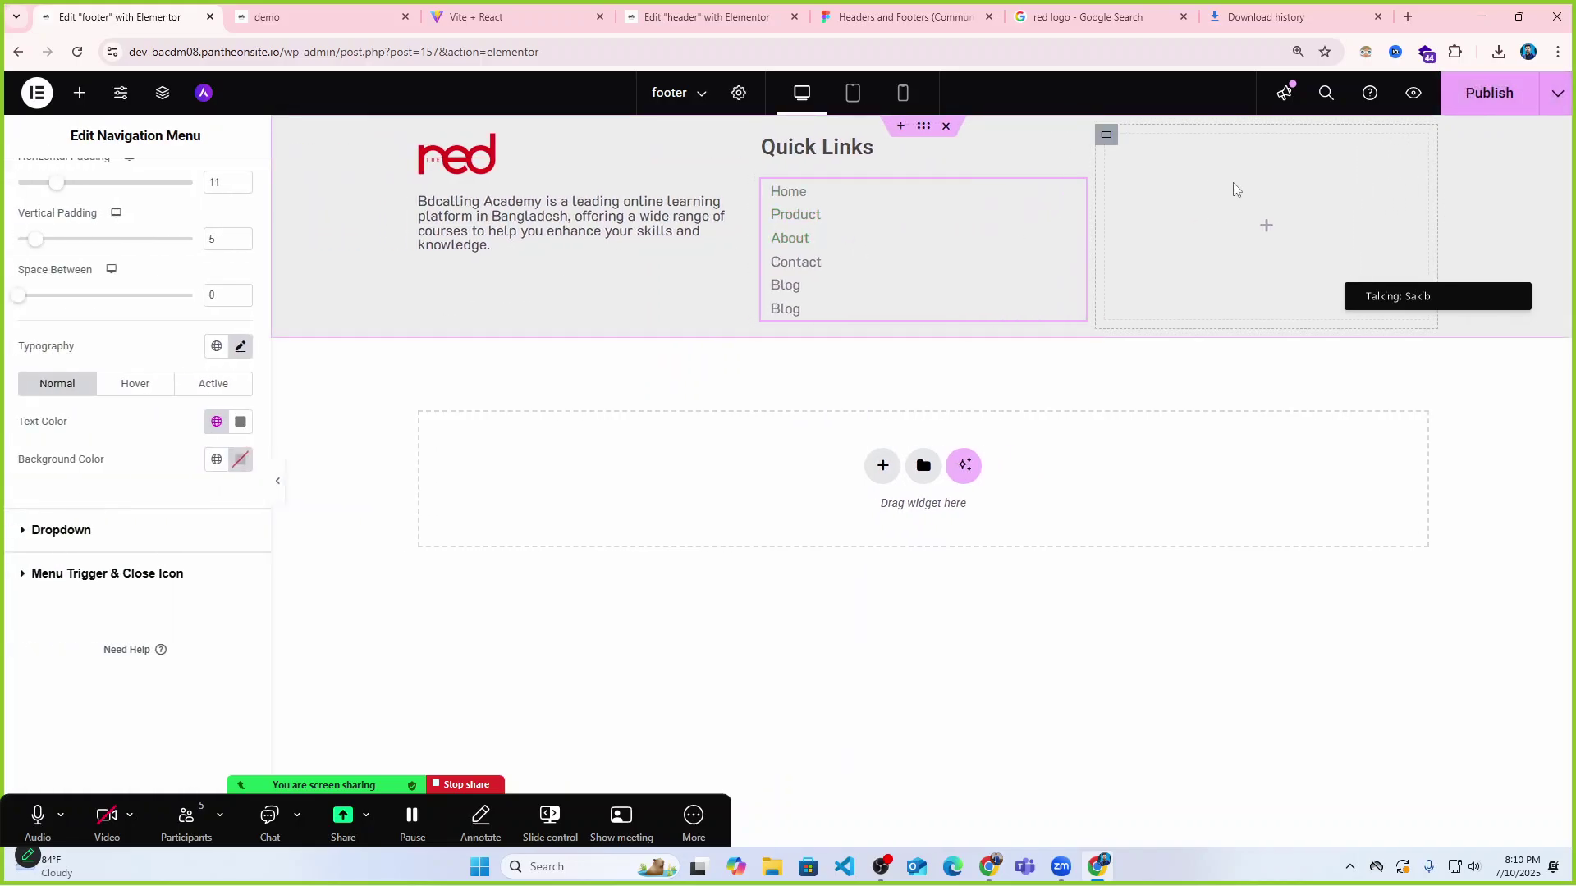
pyautogui.click(370, 11)
pyautogui.click(493, 13)
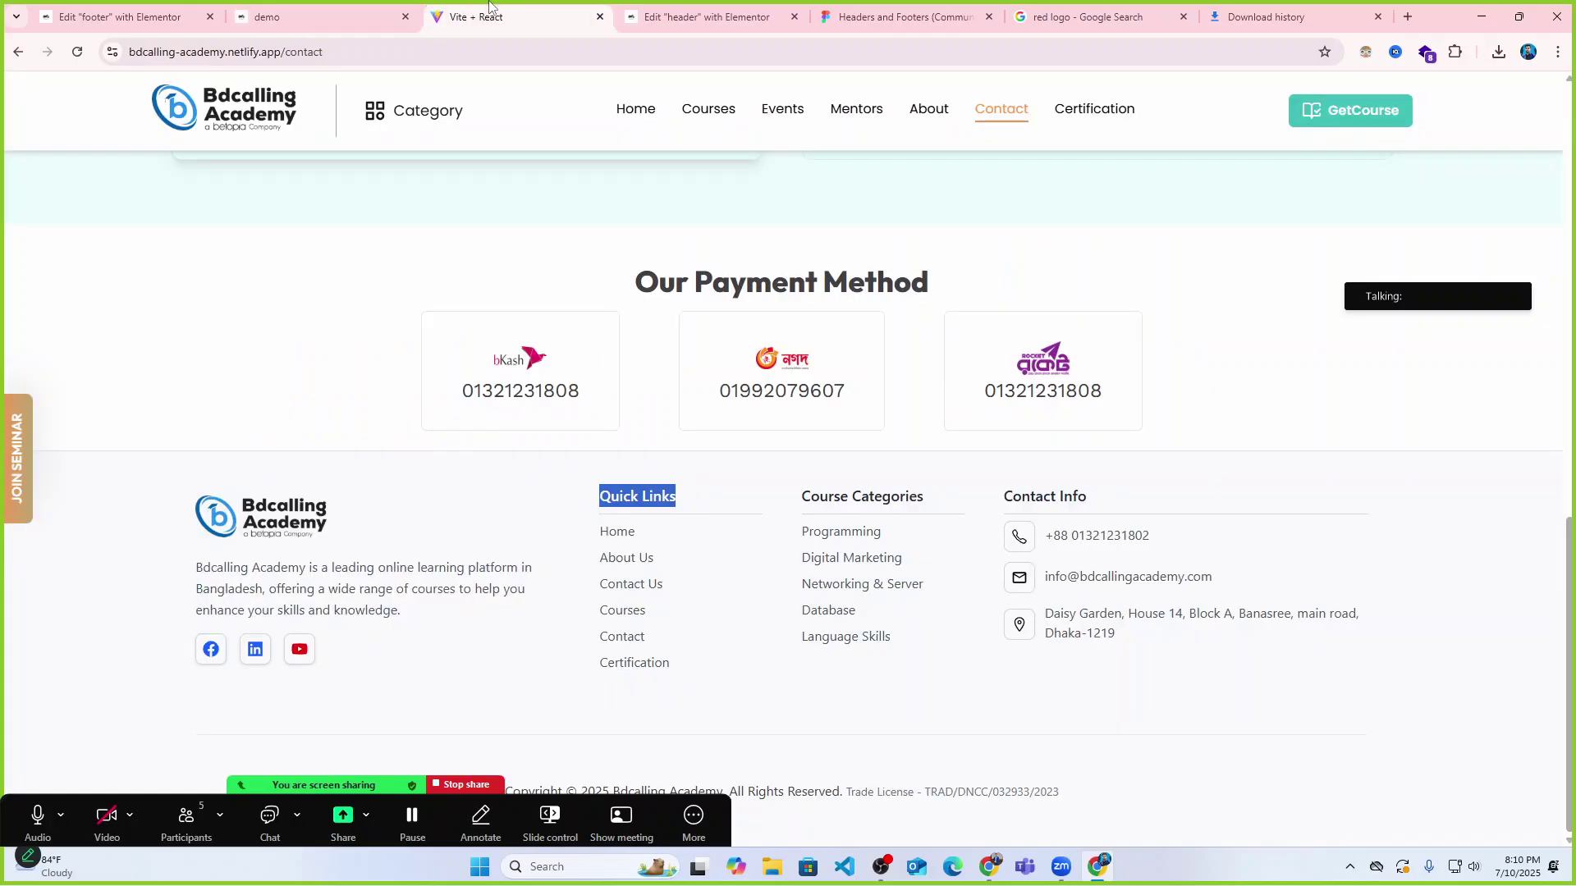
pyautogui.click(177, 4)
pyautogui.click(329, 16)
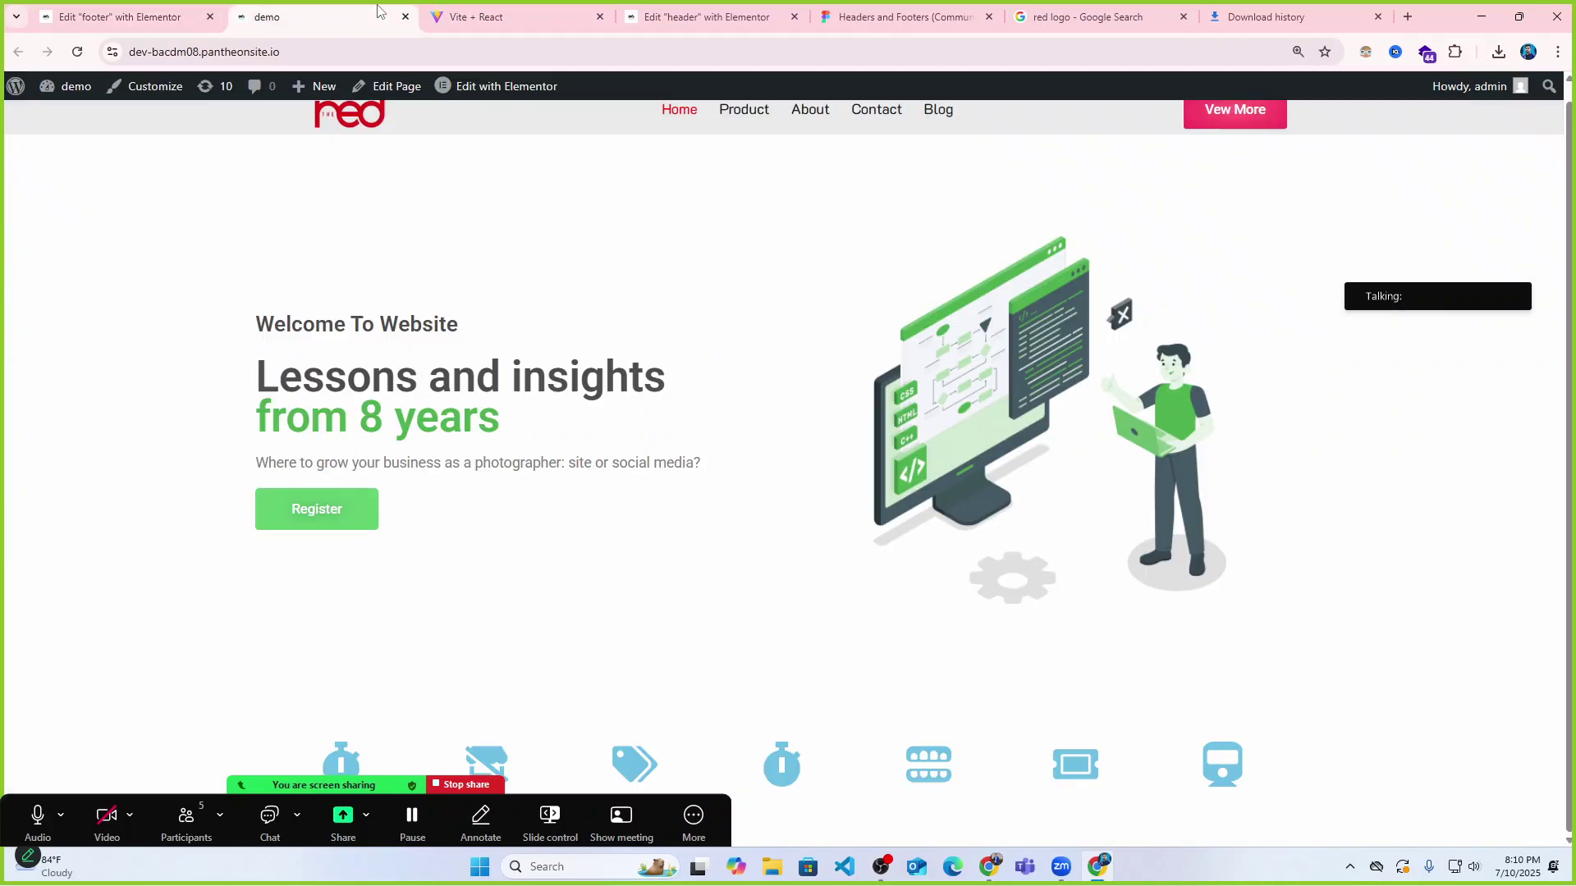
pyautogui.click(493, 16)
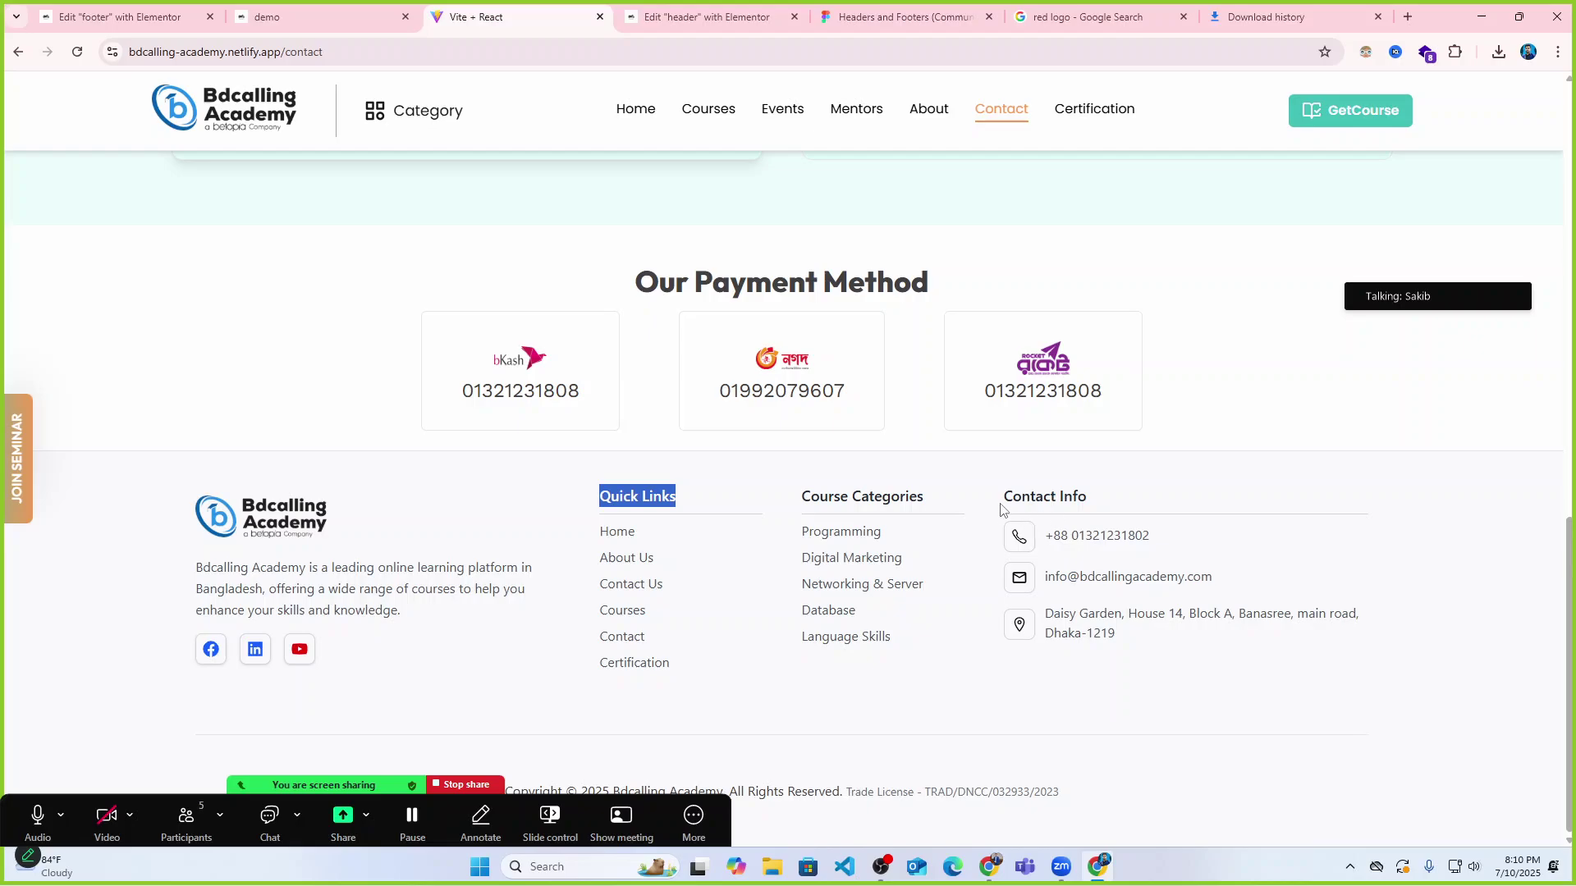
pyautogui.moveTo(1001, 510); pyautogui.dragTo(1097, 506)
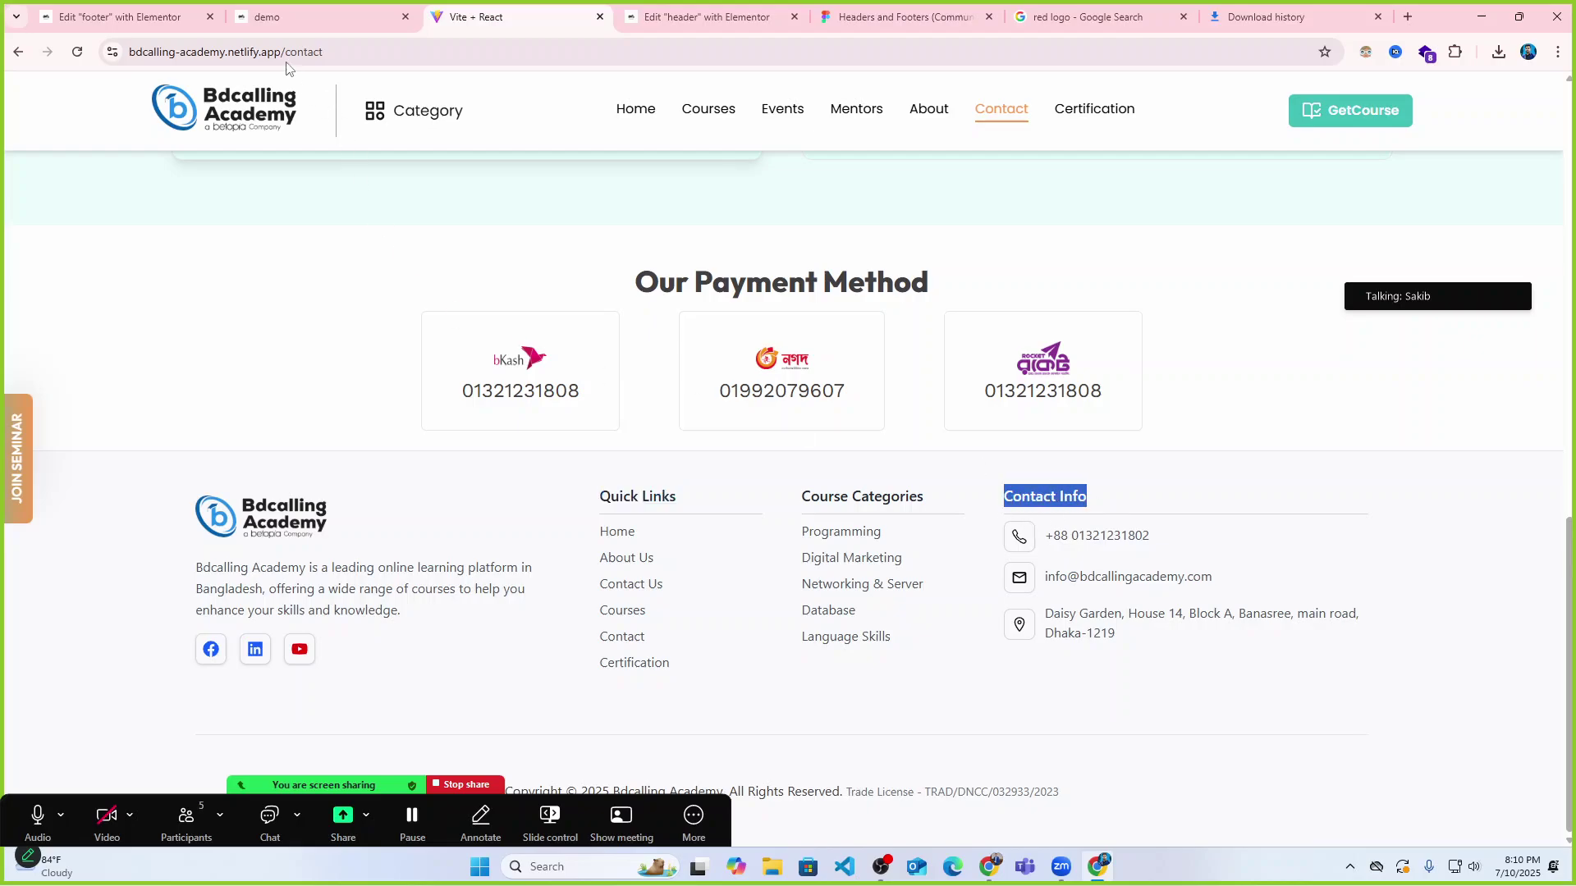
pyautogui.click(267, 17)
pyautogui.click(120, 16)
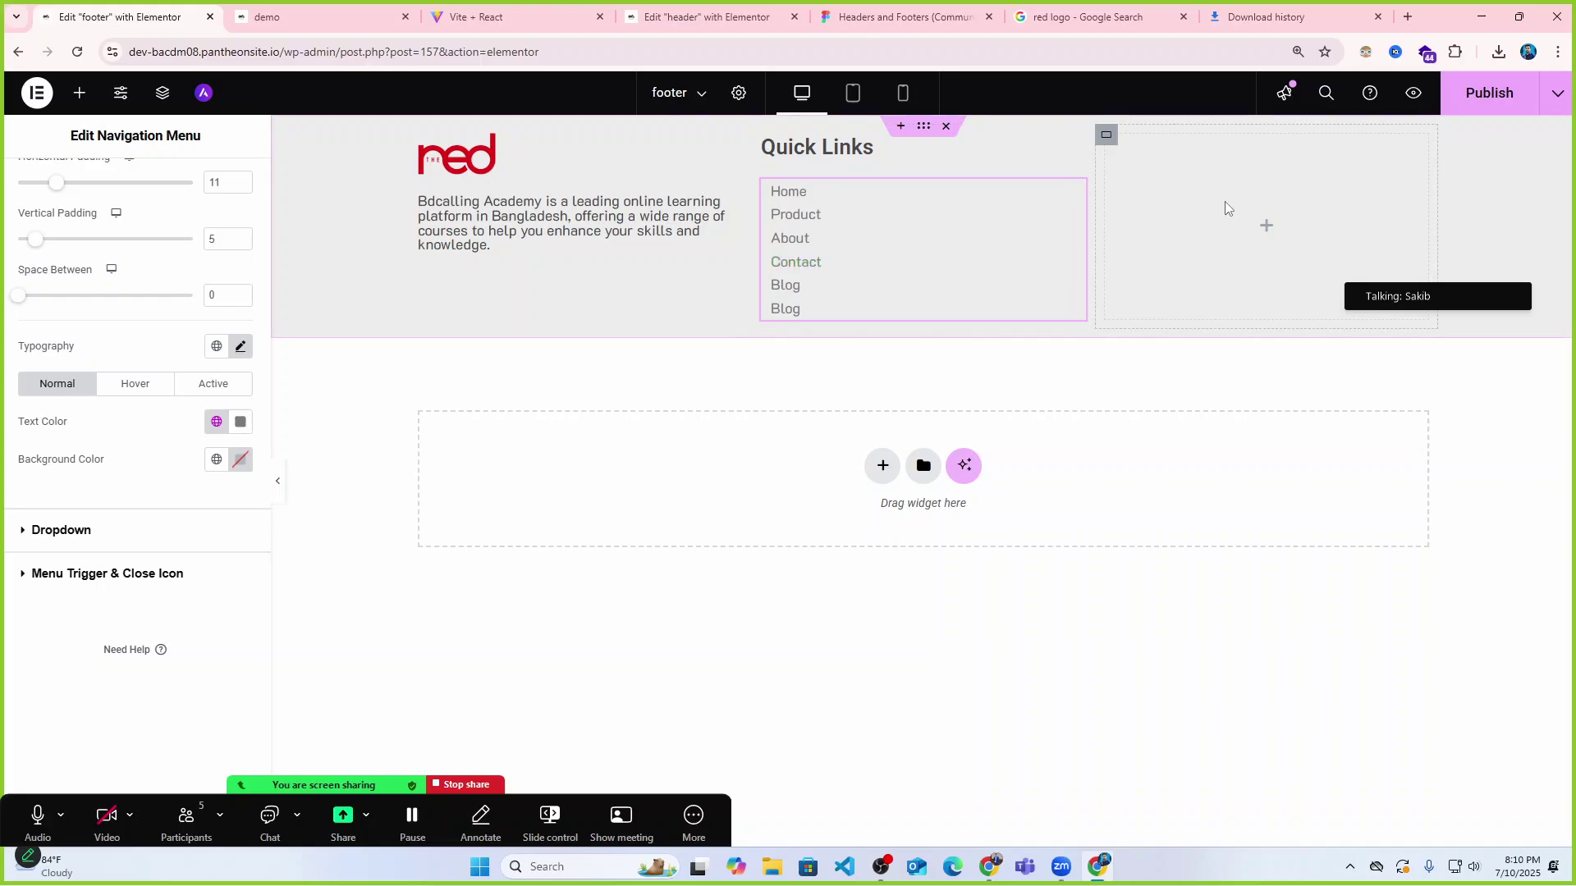
pyautogui.scroll(3, 211, 292)
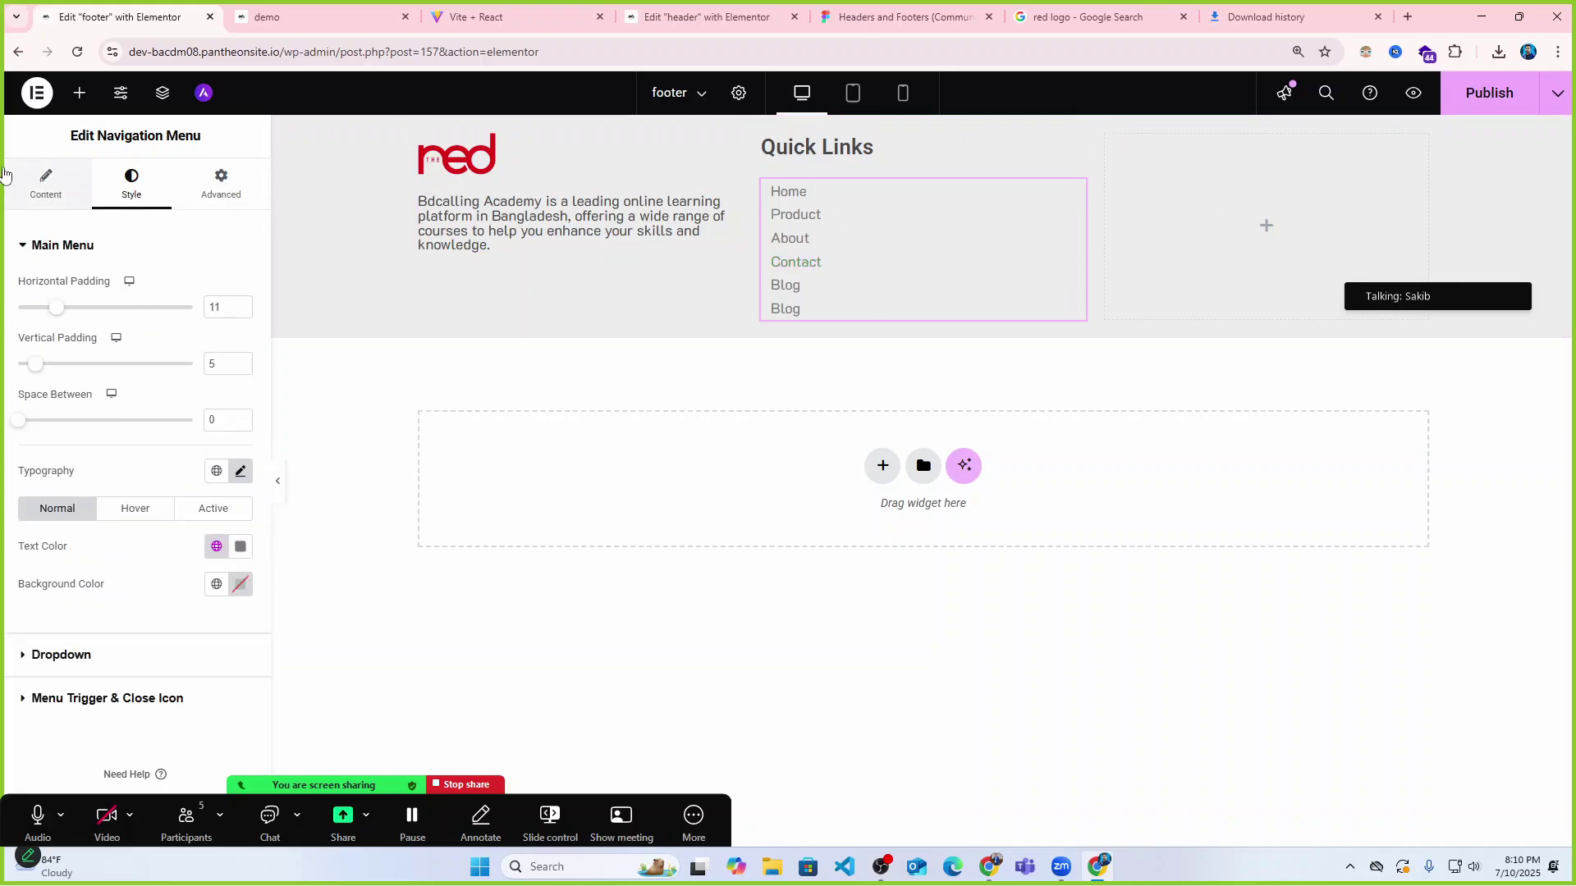
# Duplicate the Quick Links heading into the right column and retitle it 'Contact Info'.
pyautogui.click(79, 93)
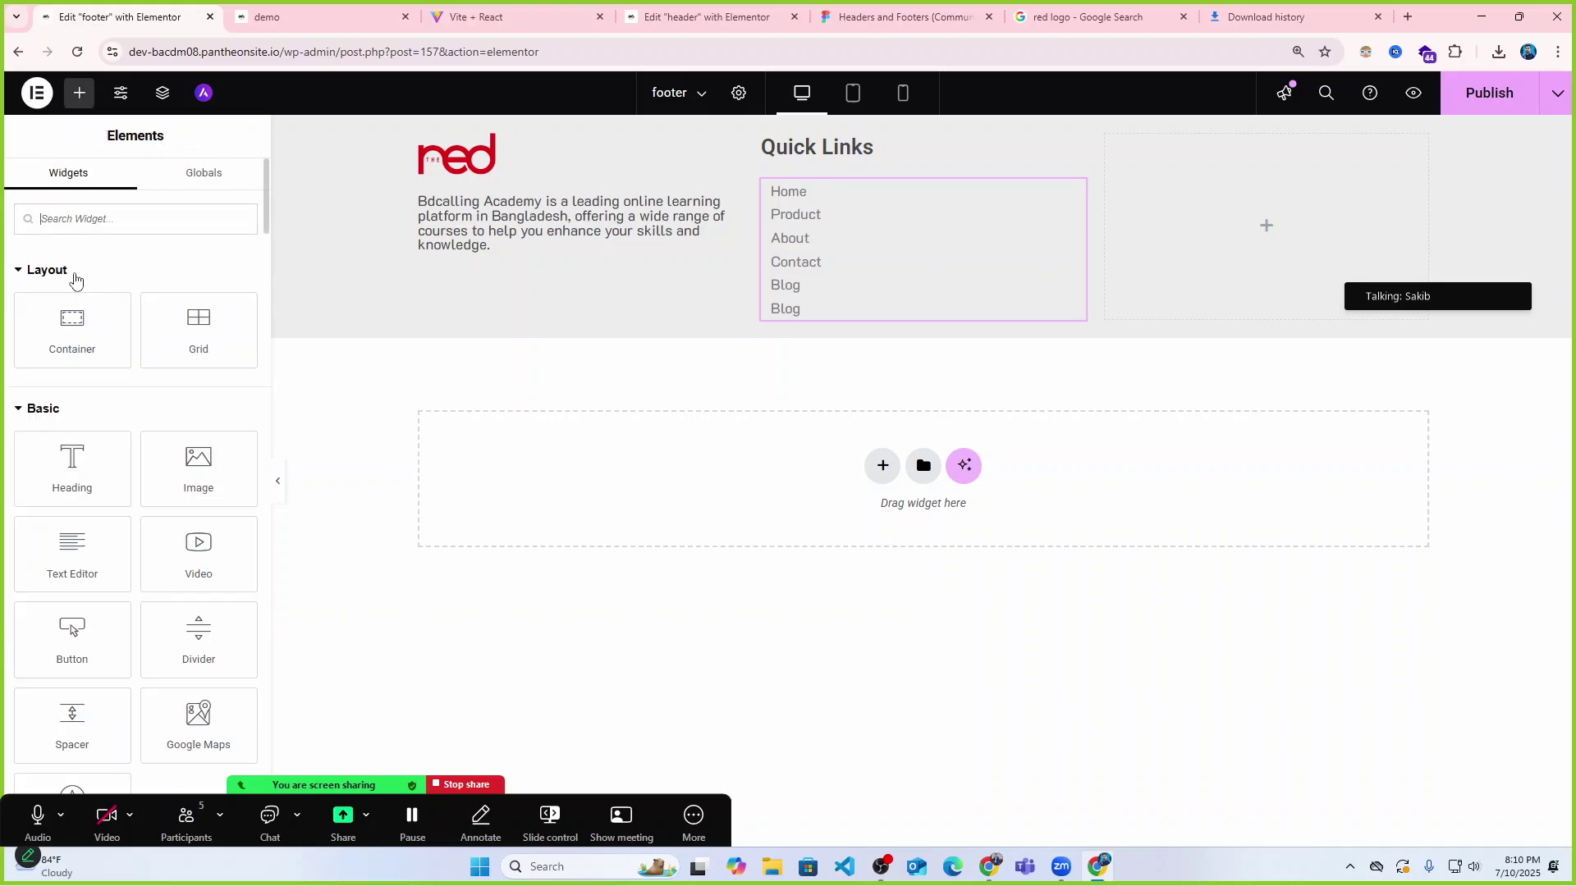
pyautogui.click(831, 154)
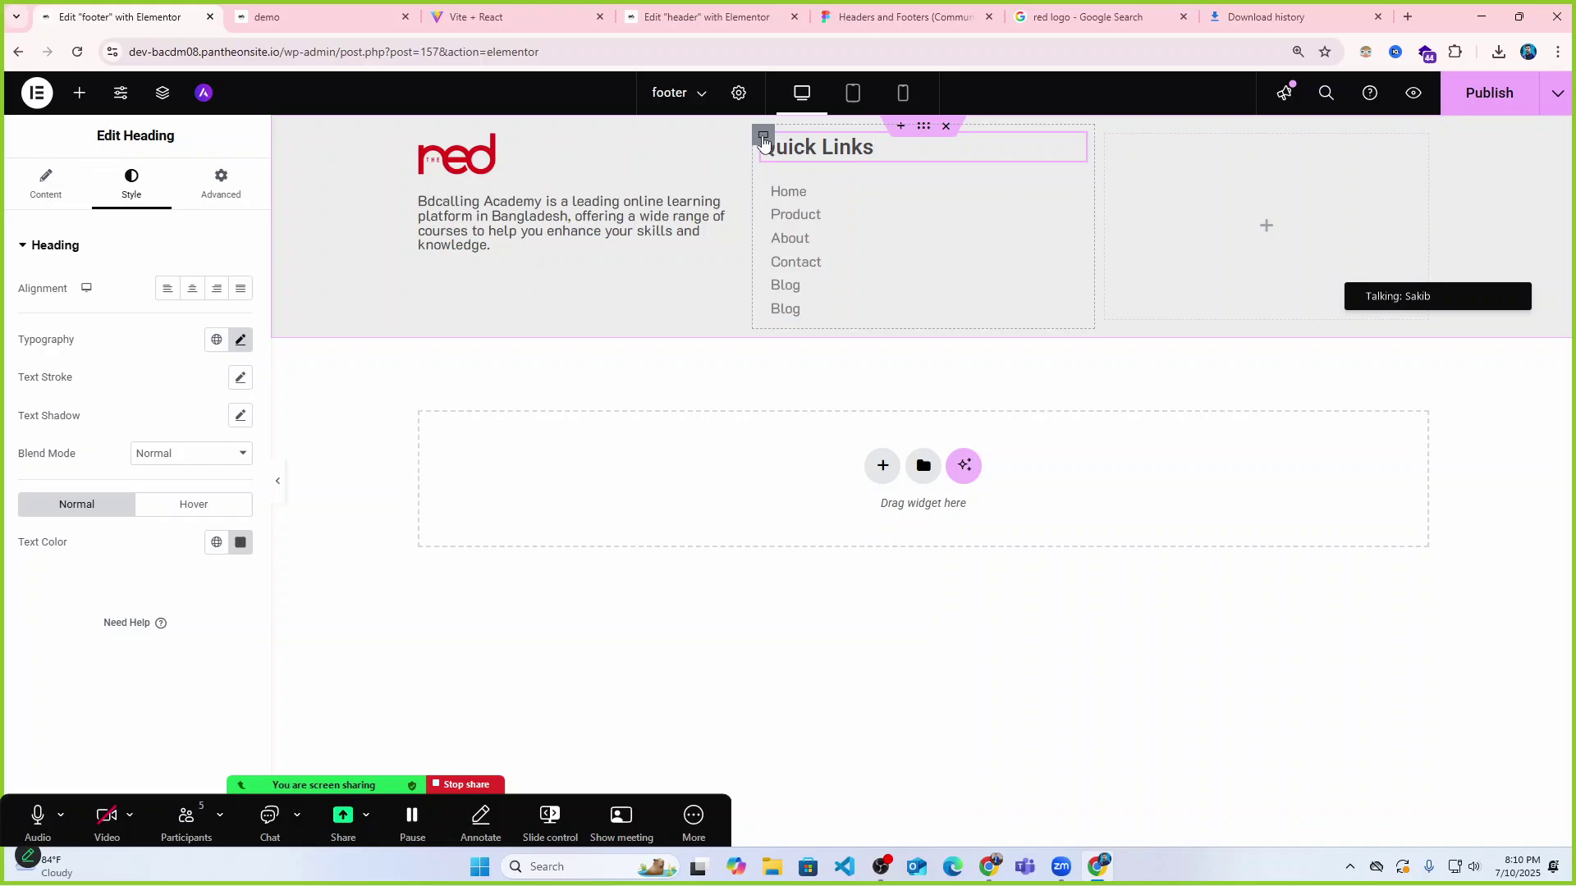
pyautogui.hotkey('ctrl', 'd')
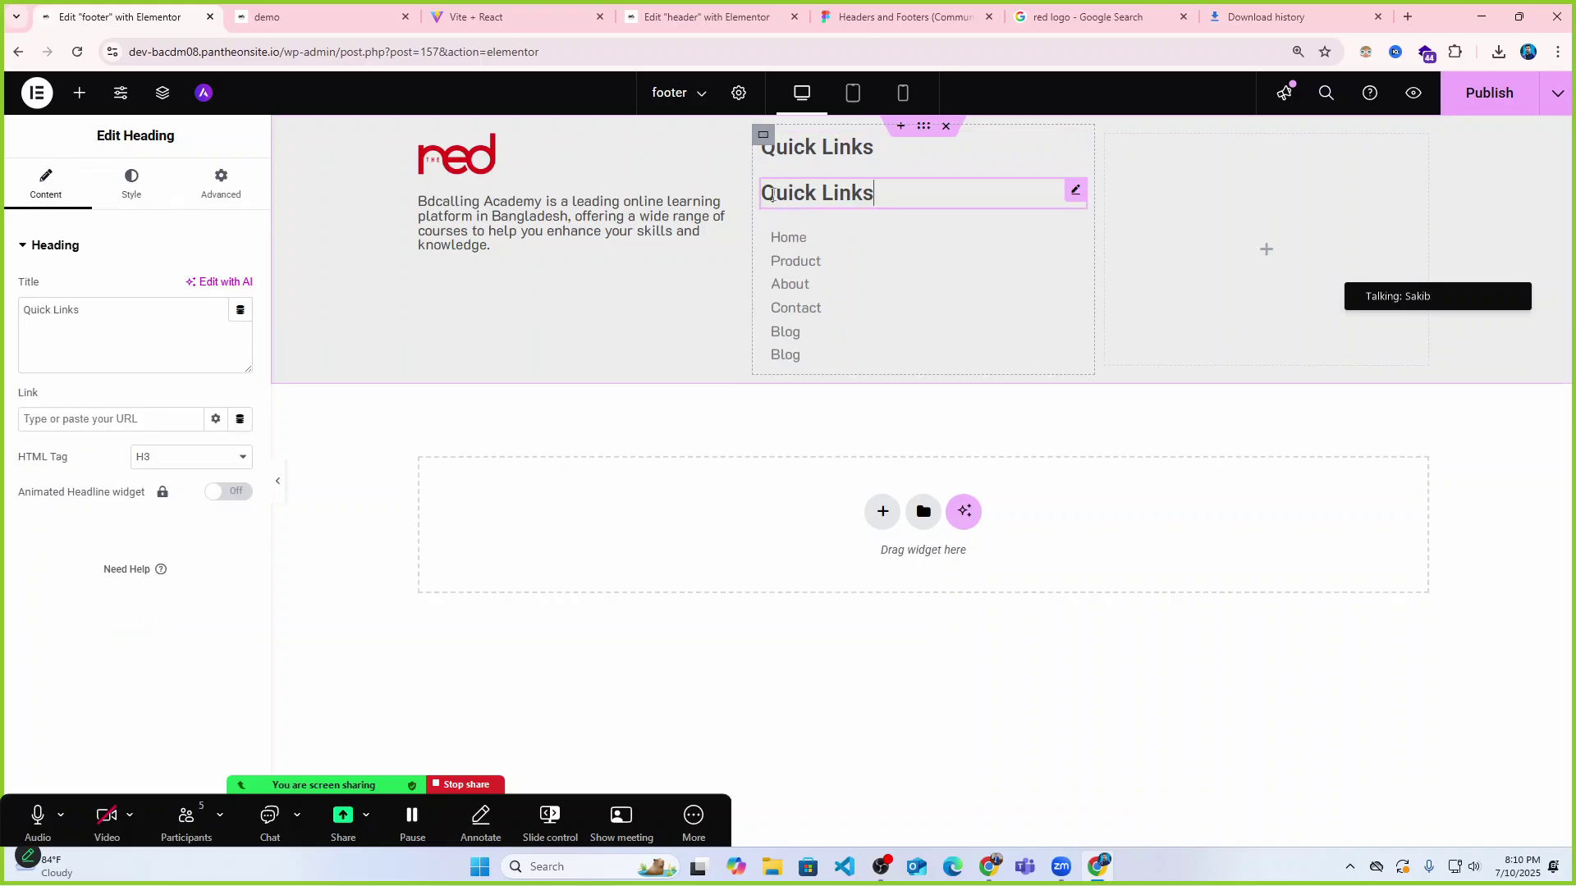
pyautogui.moveTo(1278, 182); pyautogui.dragTo(1131, 252)
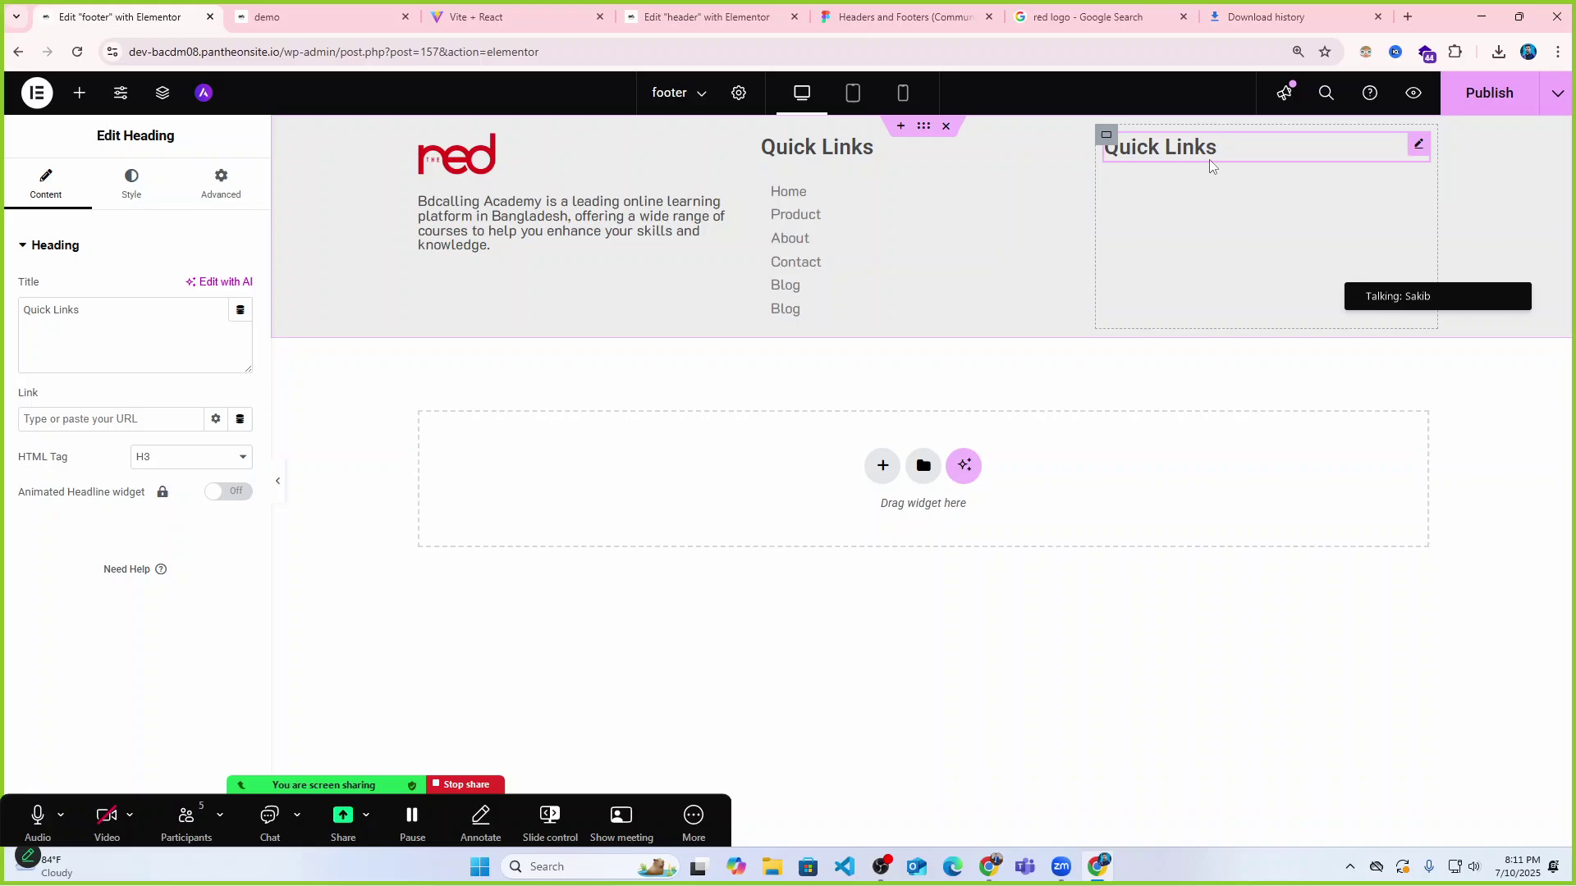
pyautogui.moveTo(106, 309); pyautogui.dragTo(3, 311)
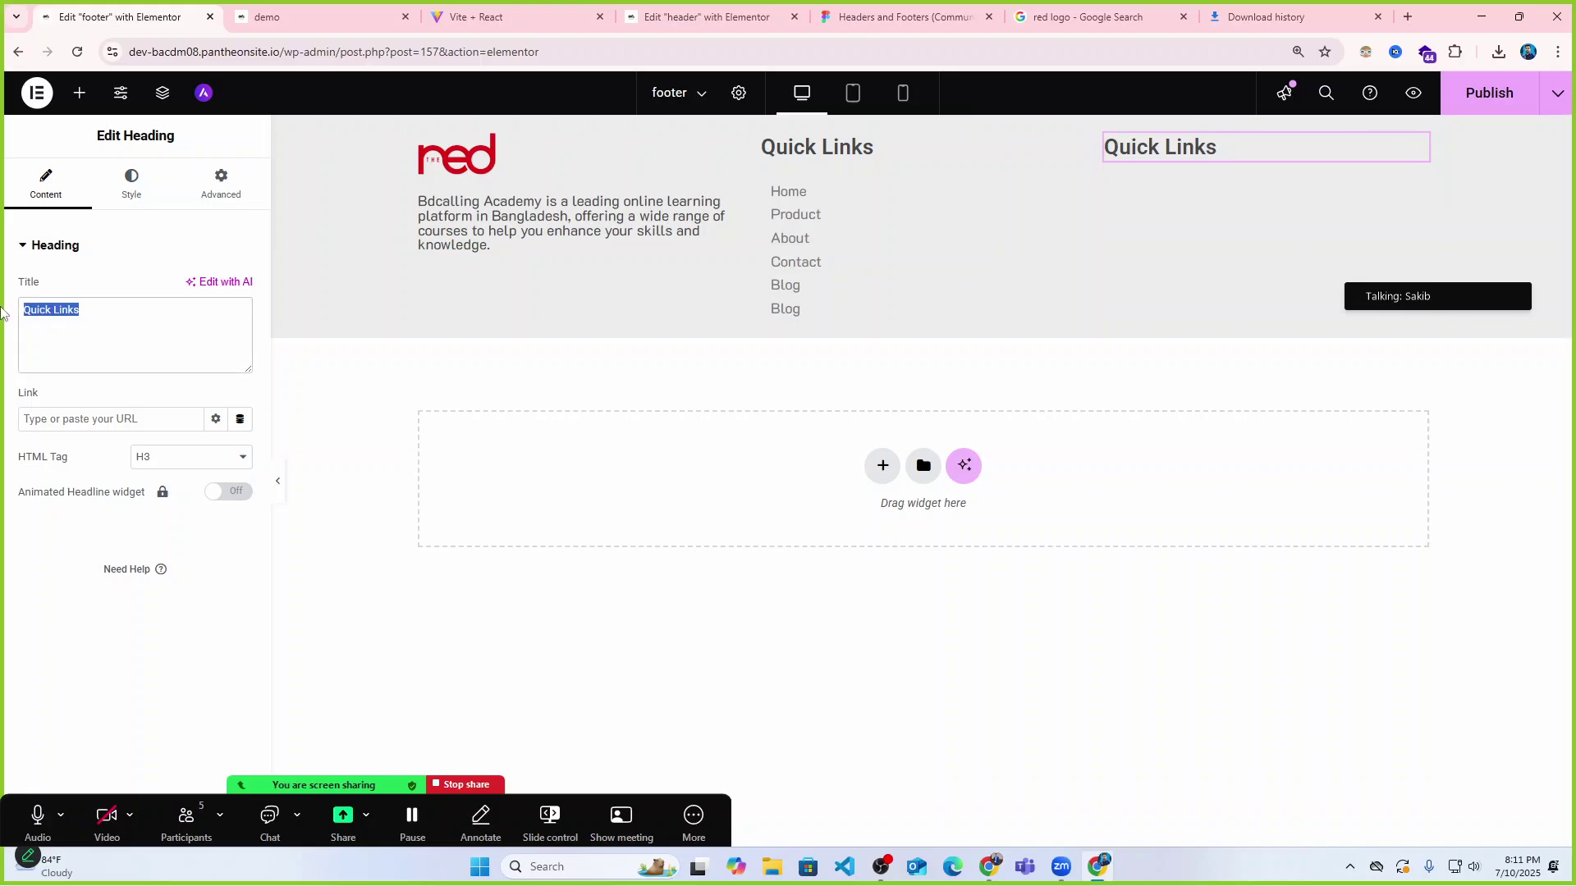
pyautogui.write('Contact Info')
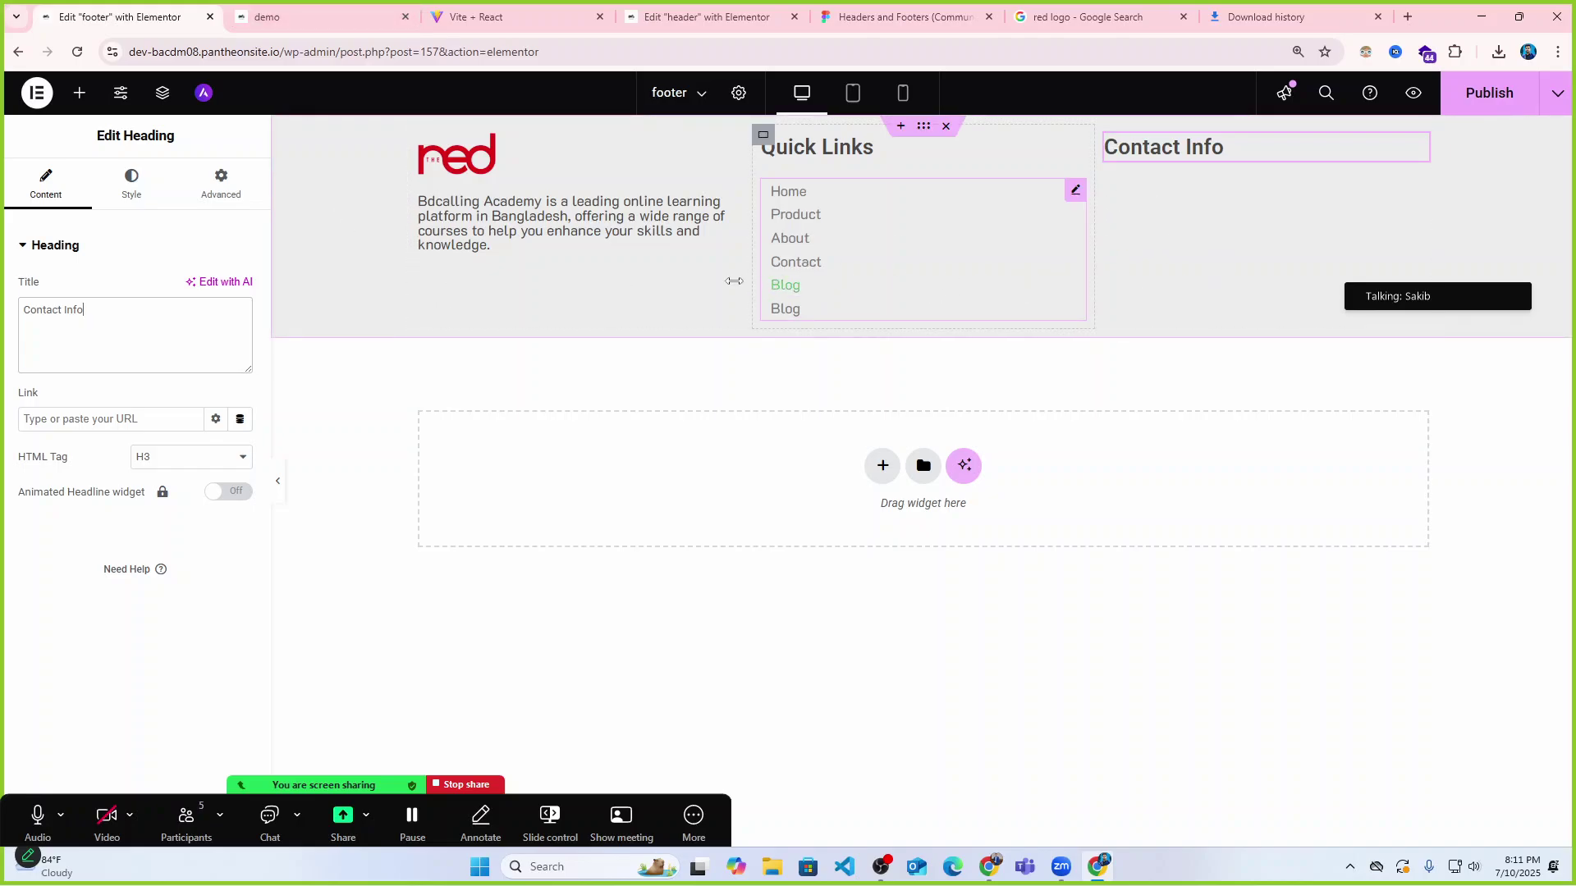
# Search 'icon' and drop an Icon List widget beneath the Contact Info heading.
pyautogui.click(79, 92)
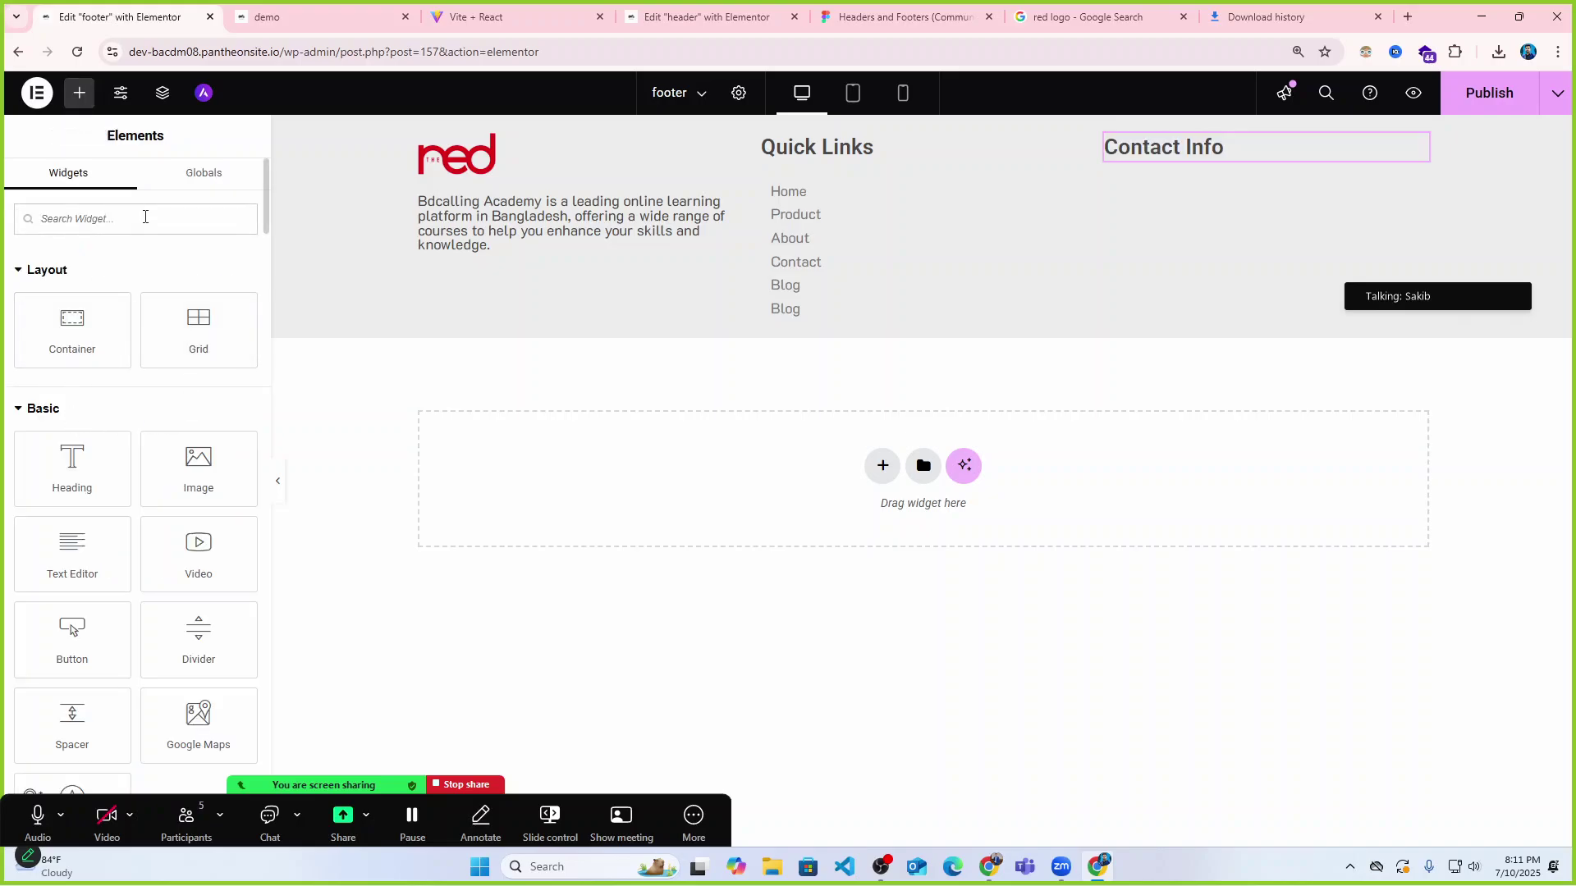
pyautogui.write('icon')
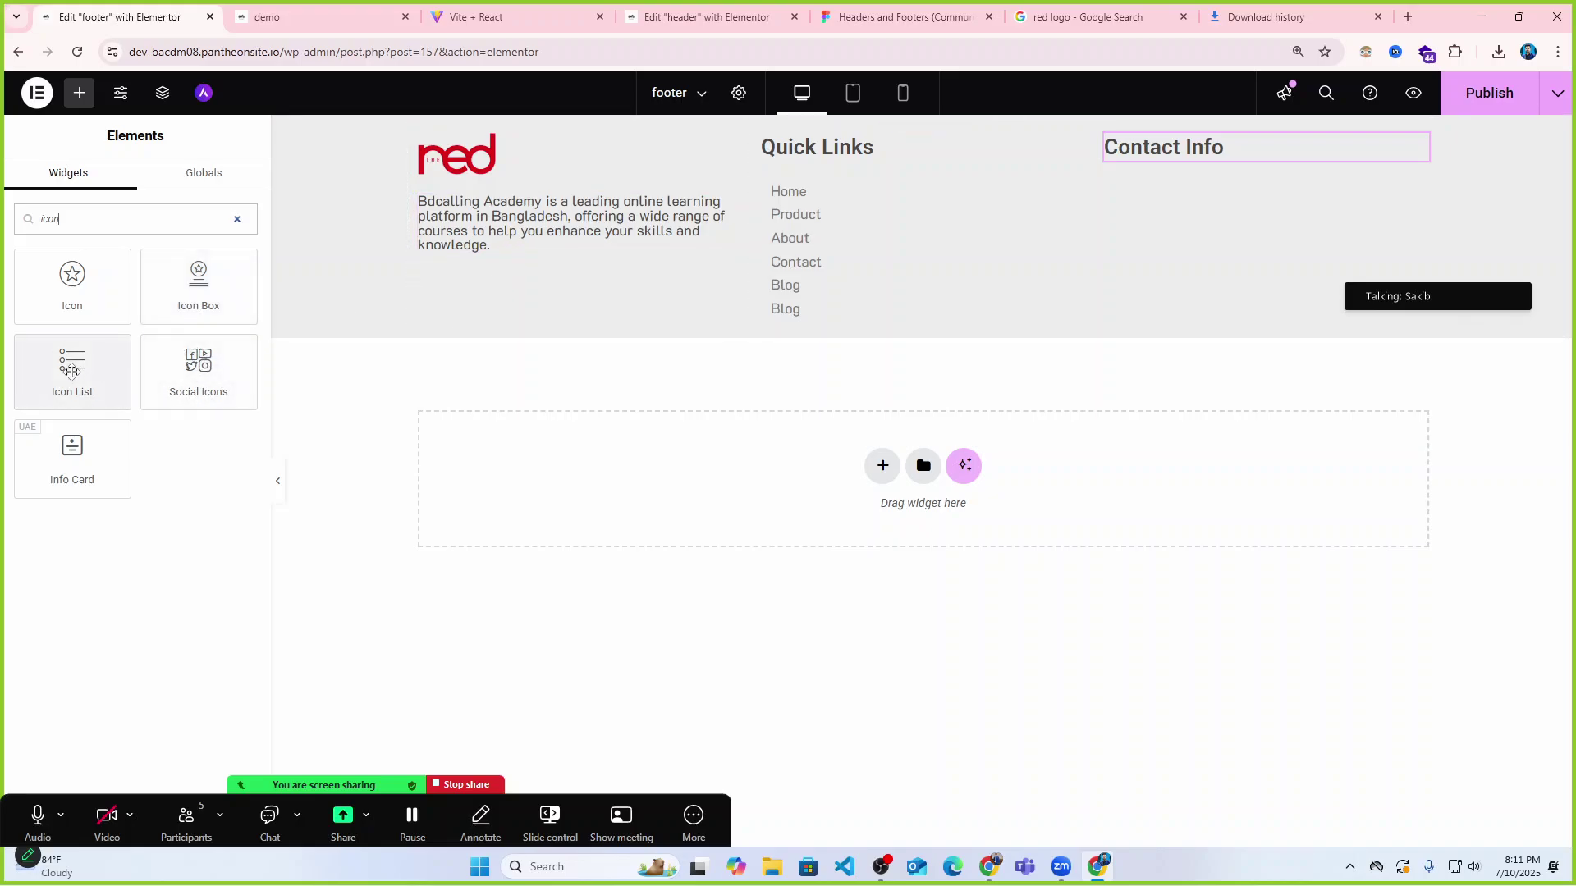
pyautogui.moveTo(72, 361); pyautogui.dragTo(1264, 168)
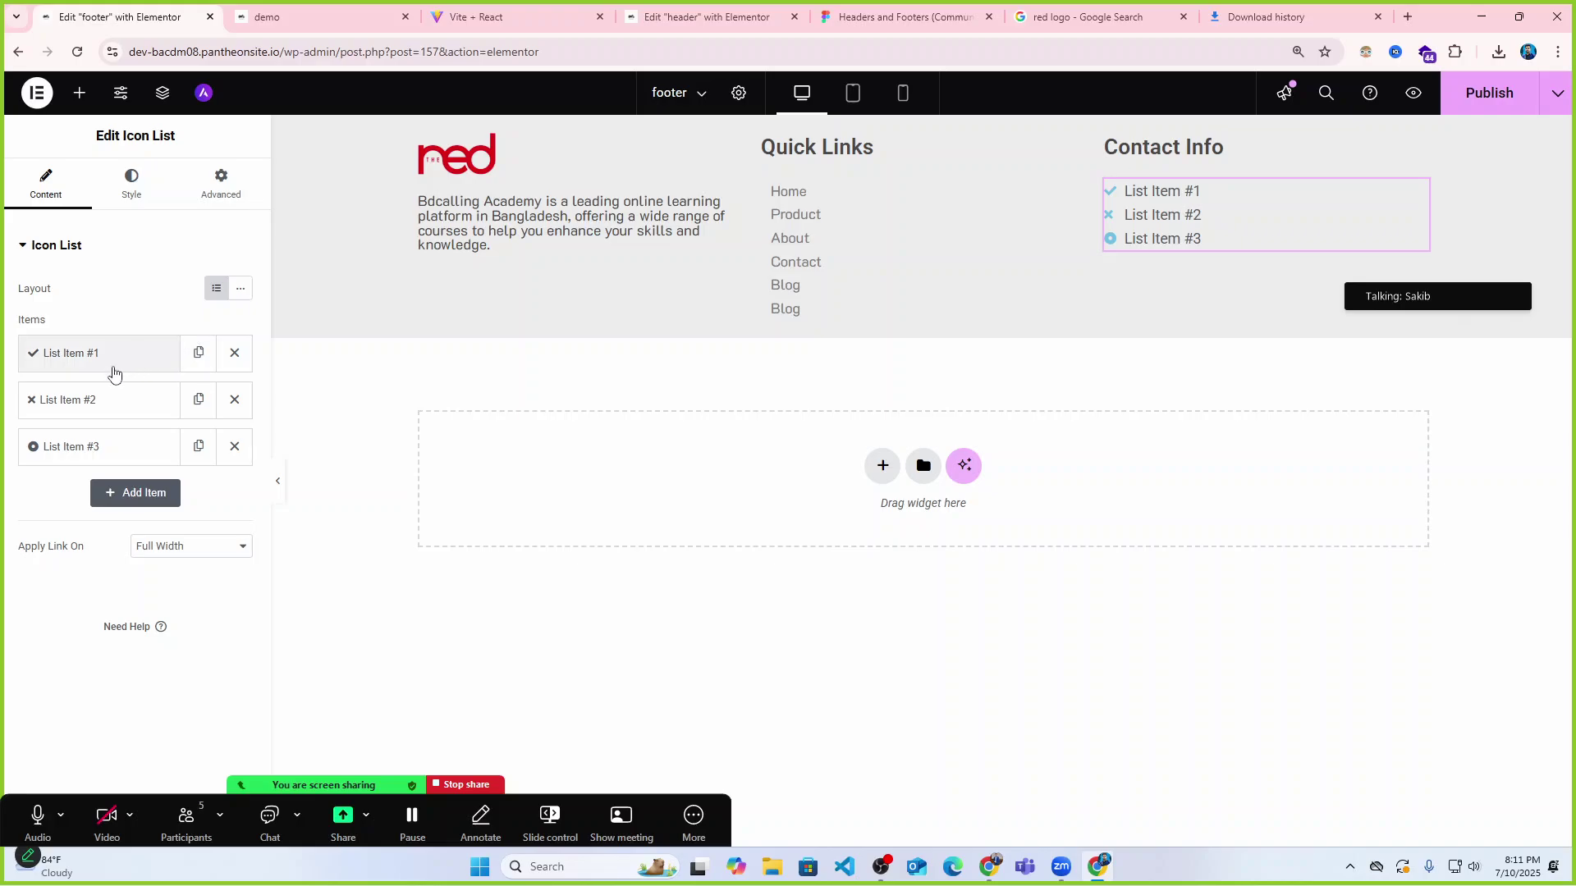
# Replace the first list item's placeholder text with the contact phone number.
pyautogui.click(92, 358)
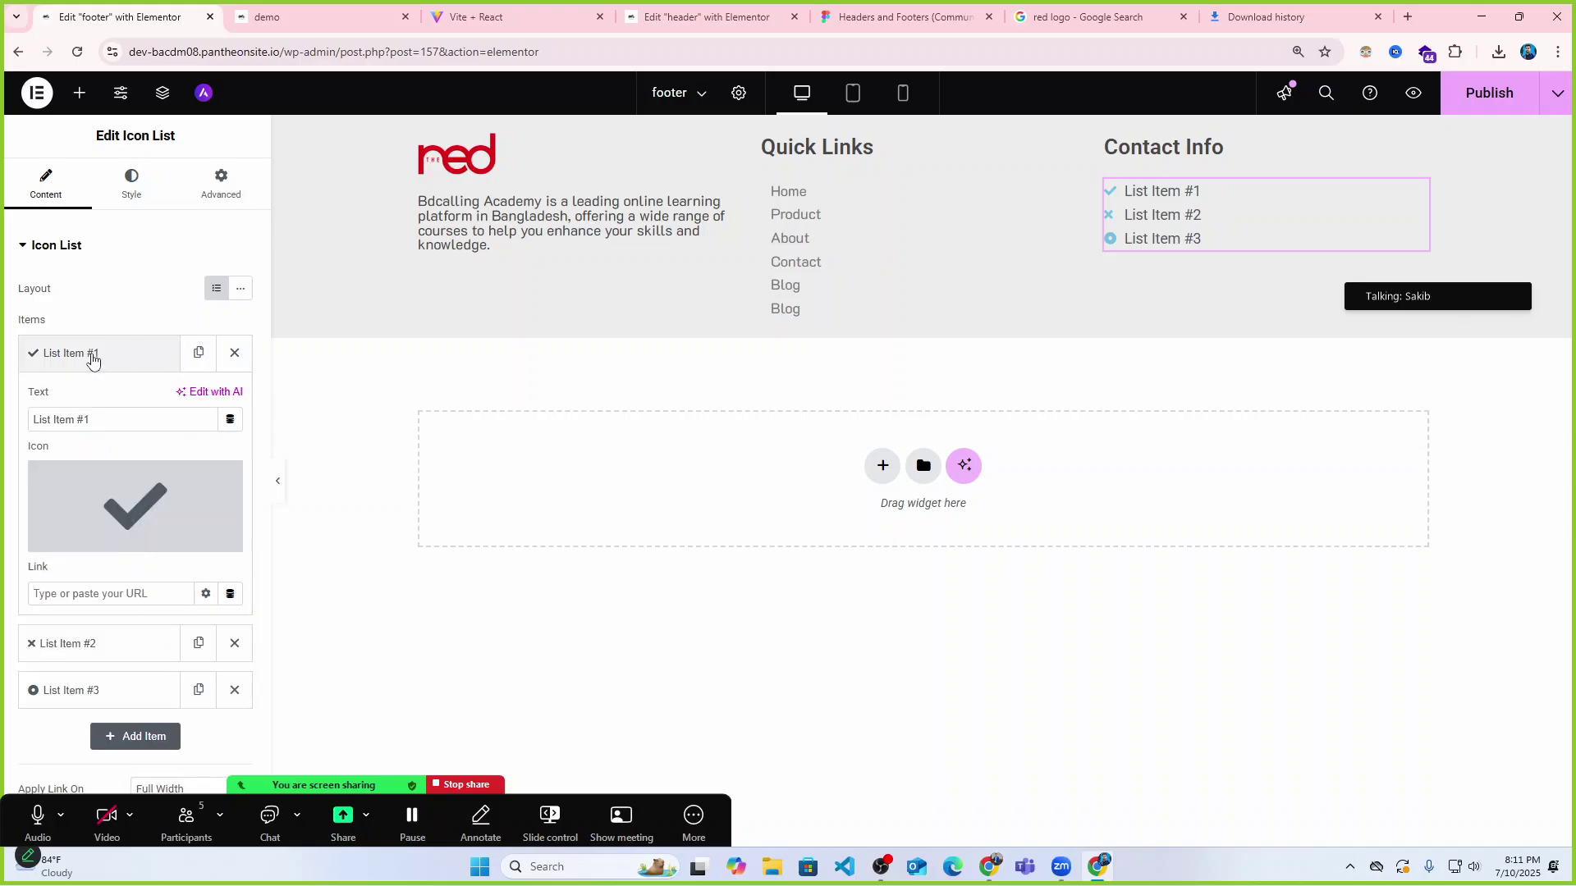
pyautogui.click(88, 355)
pyautogui.click(91, 355)
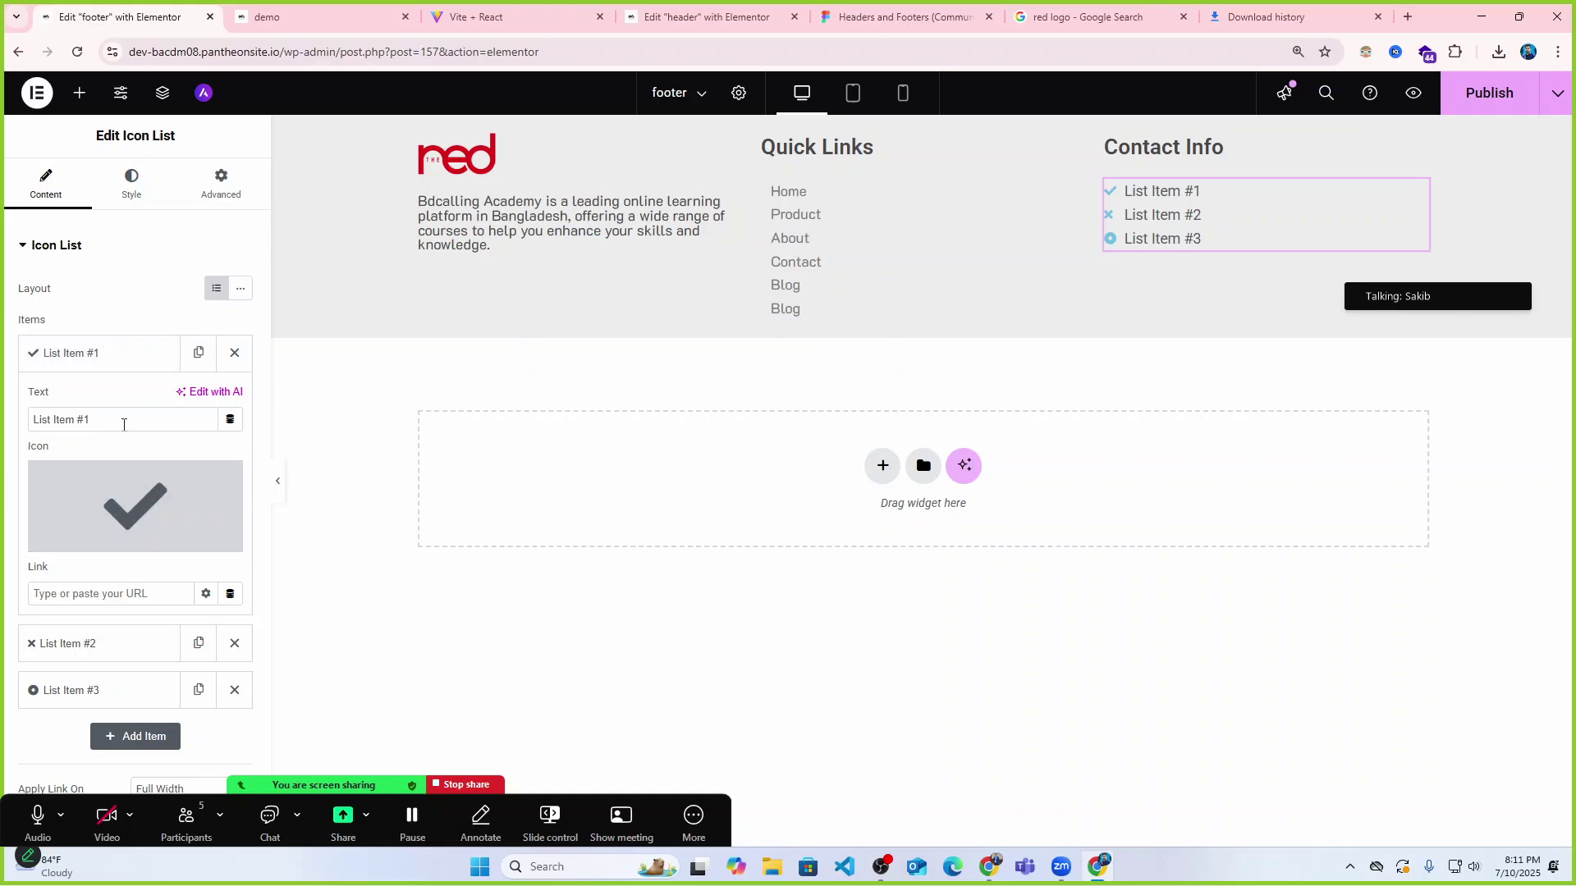
pyautogui.click(320, 16)
pyautogui.click(513, 17)
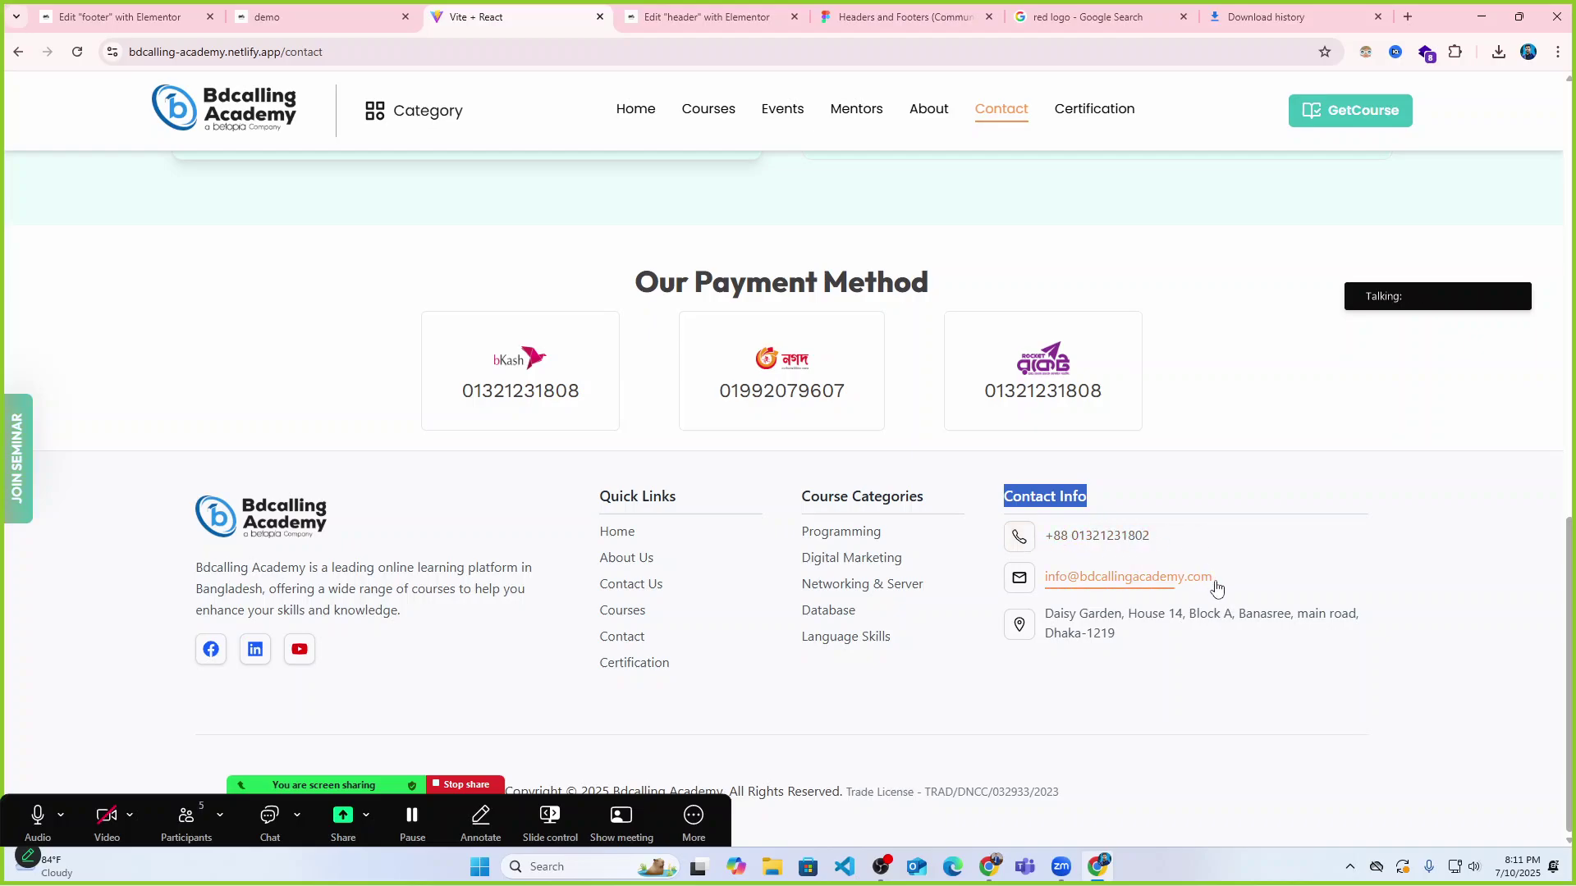
pyautogui.click(298, 8)
pyautogui.click(123, 17)
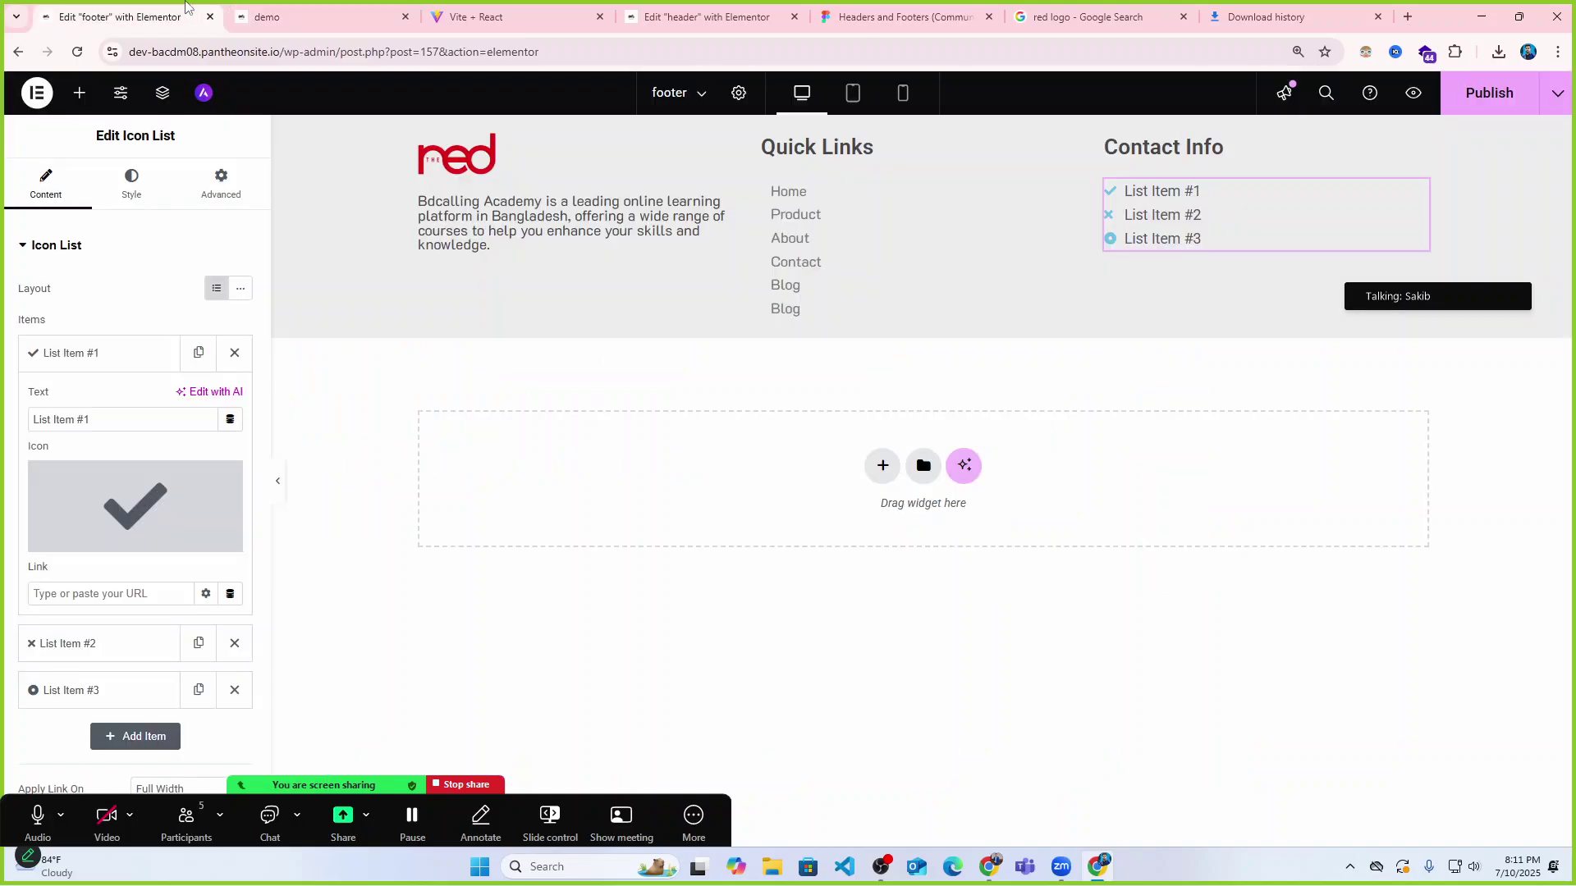
pyautogui.hotkey('ctrl', 'a')
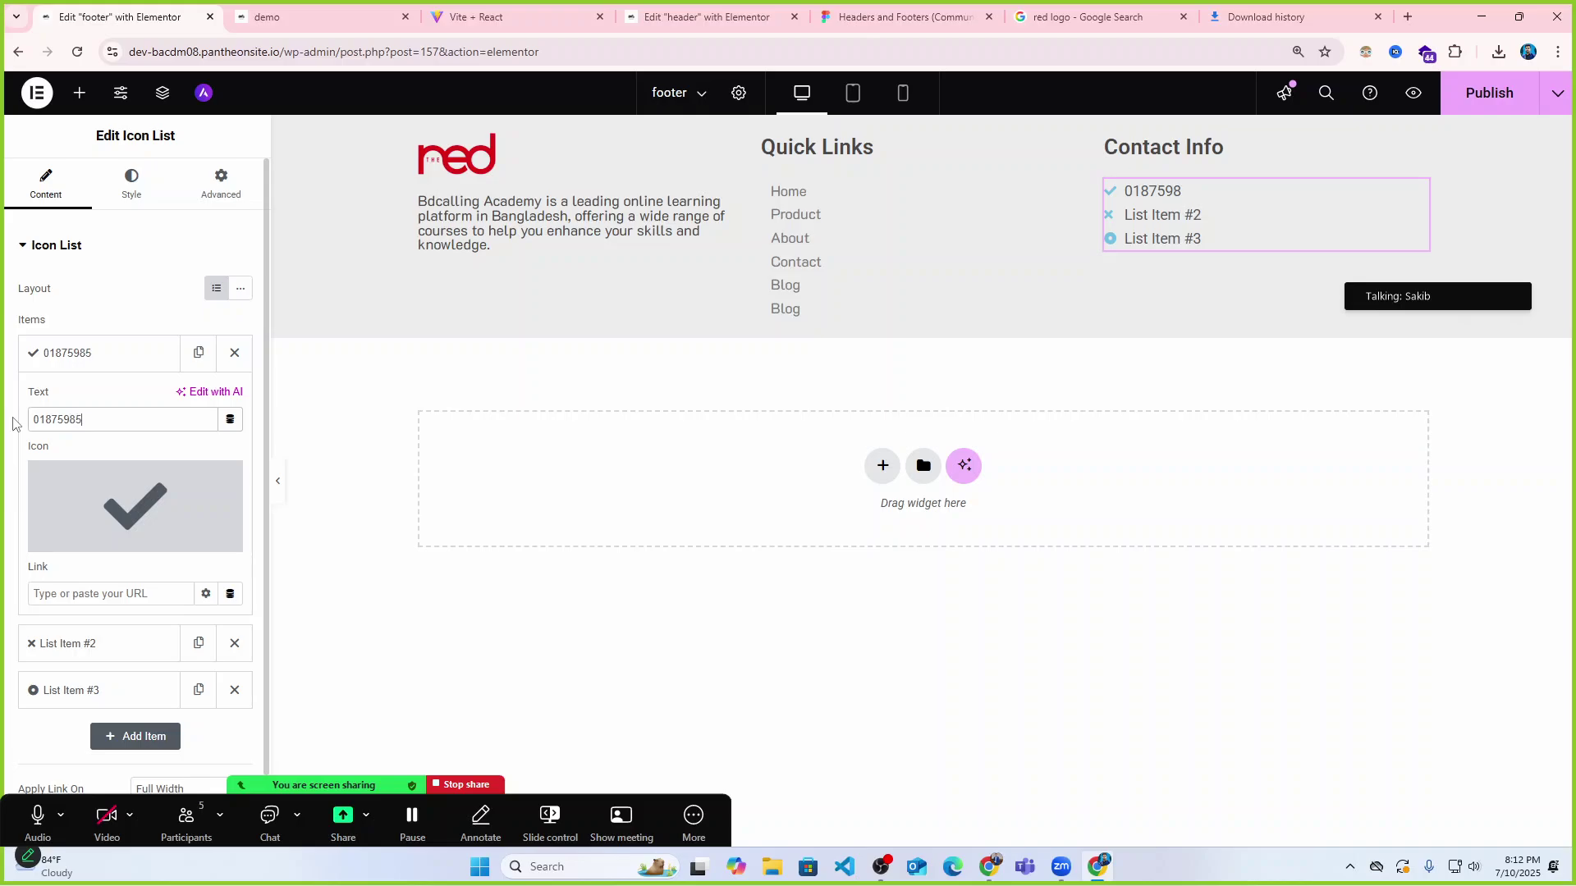
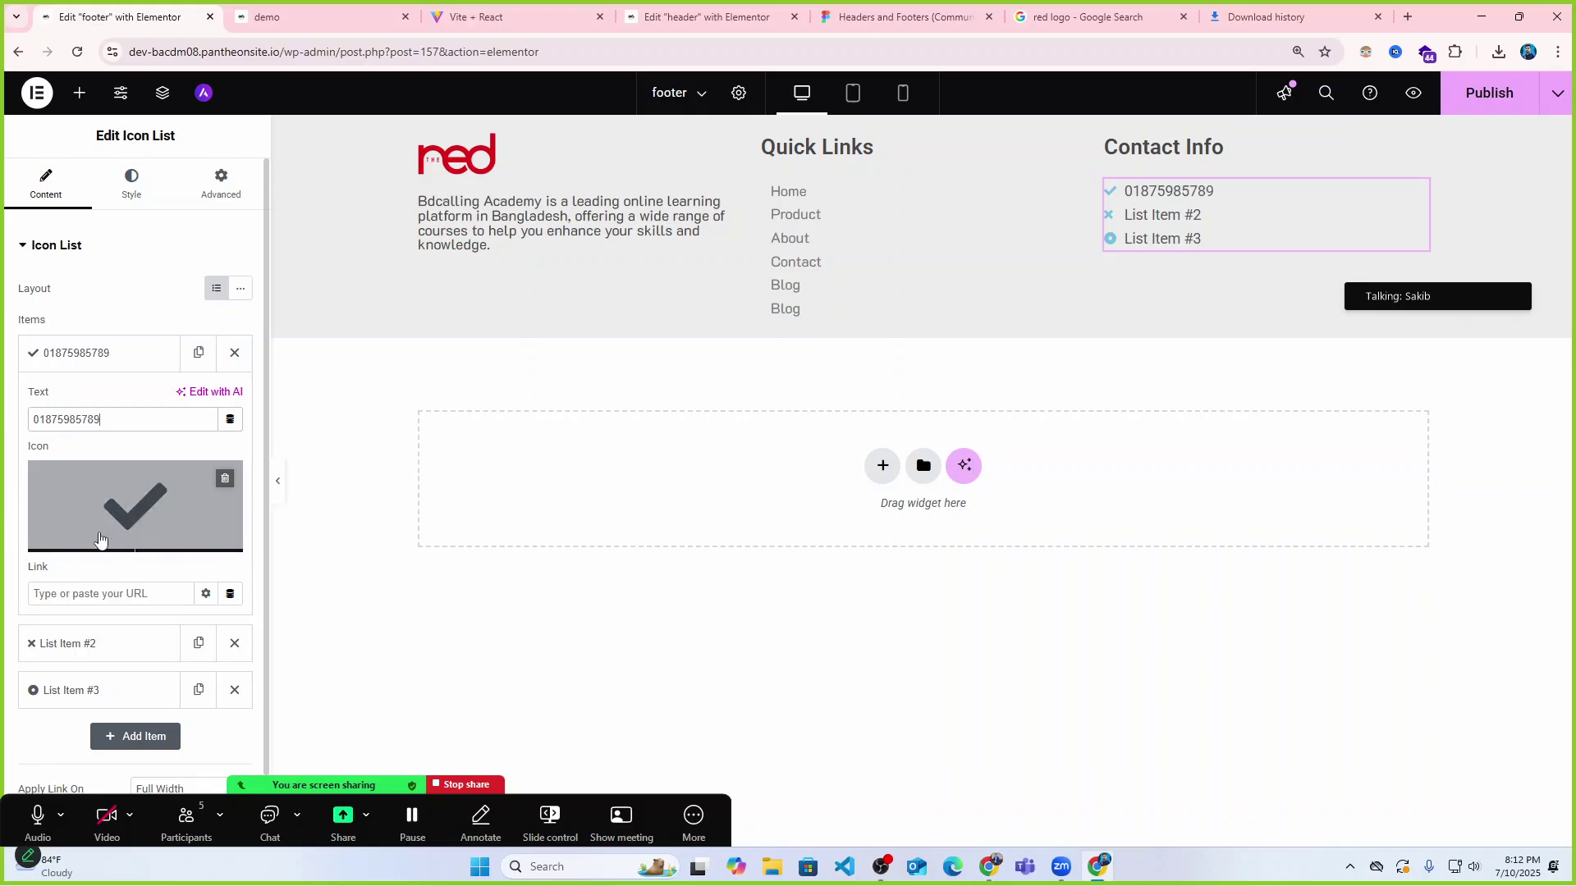
# Give the first list item the phone icon from the Icon Library.
pyautogui.click(91, 540)
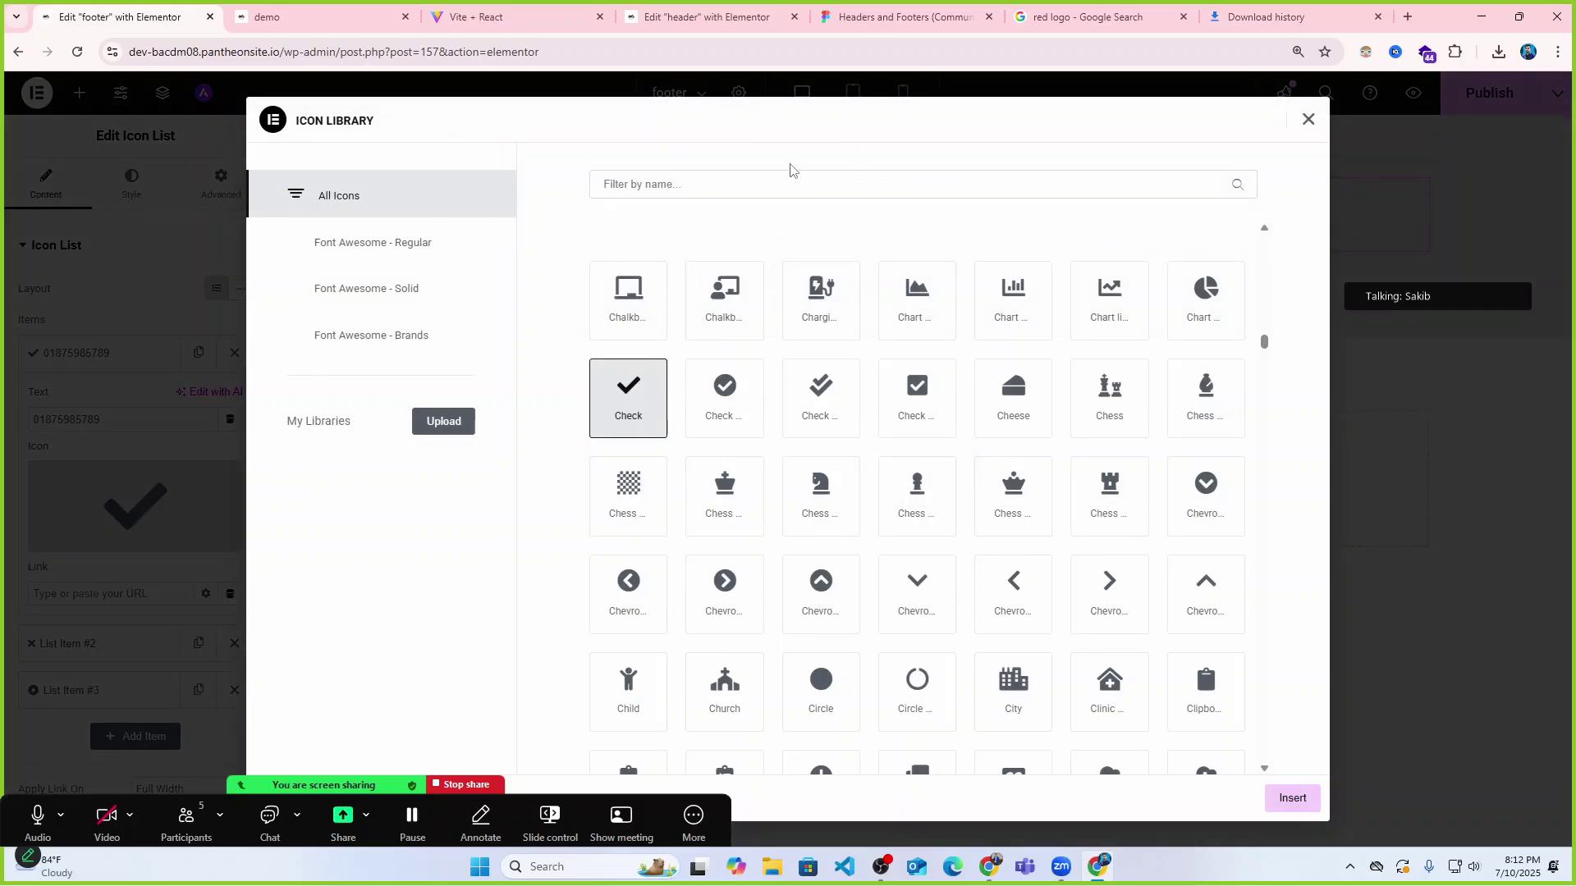
pyautogui.click(739, 183)
pyautogui.write('phone')
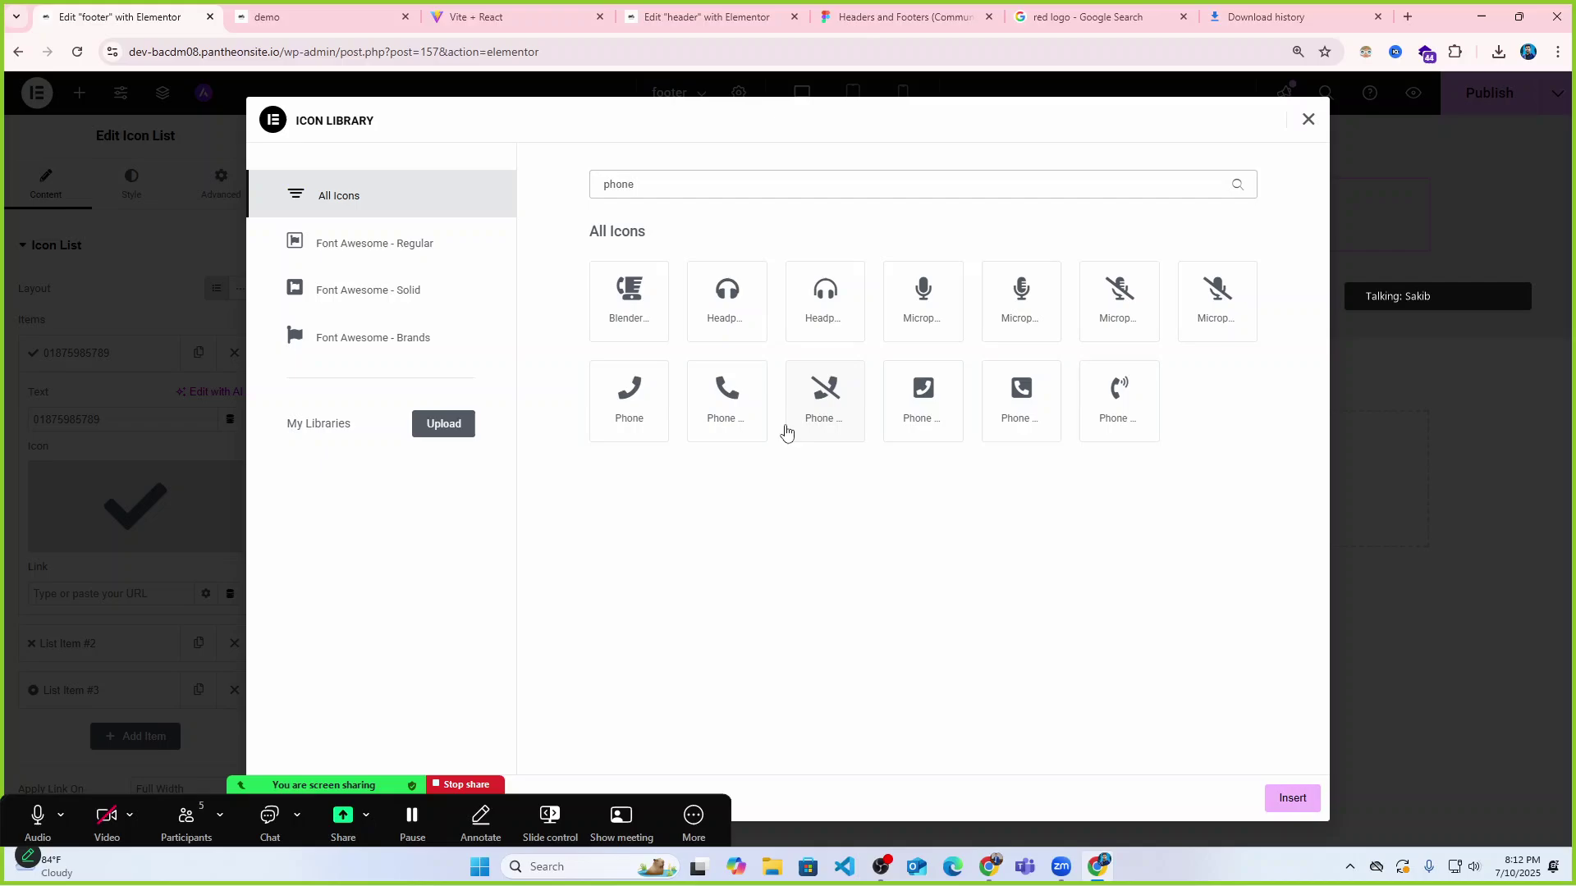
pyautogui.click(747, 406)
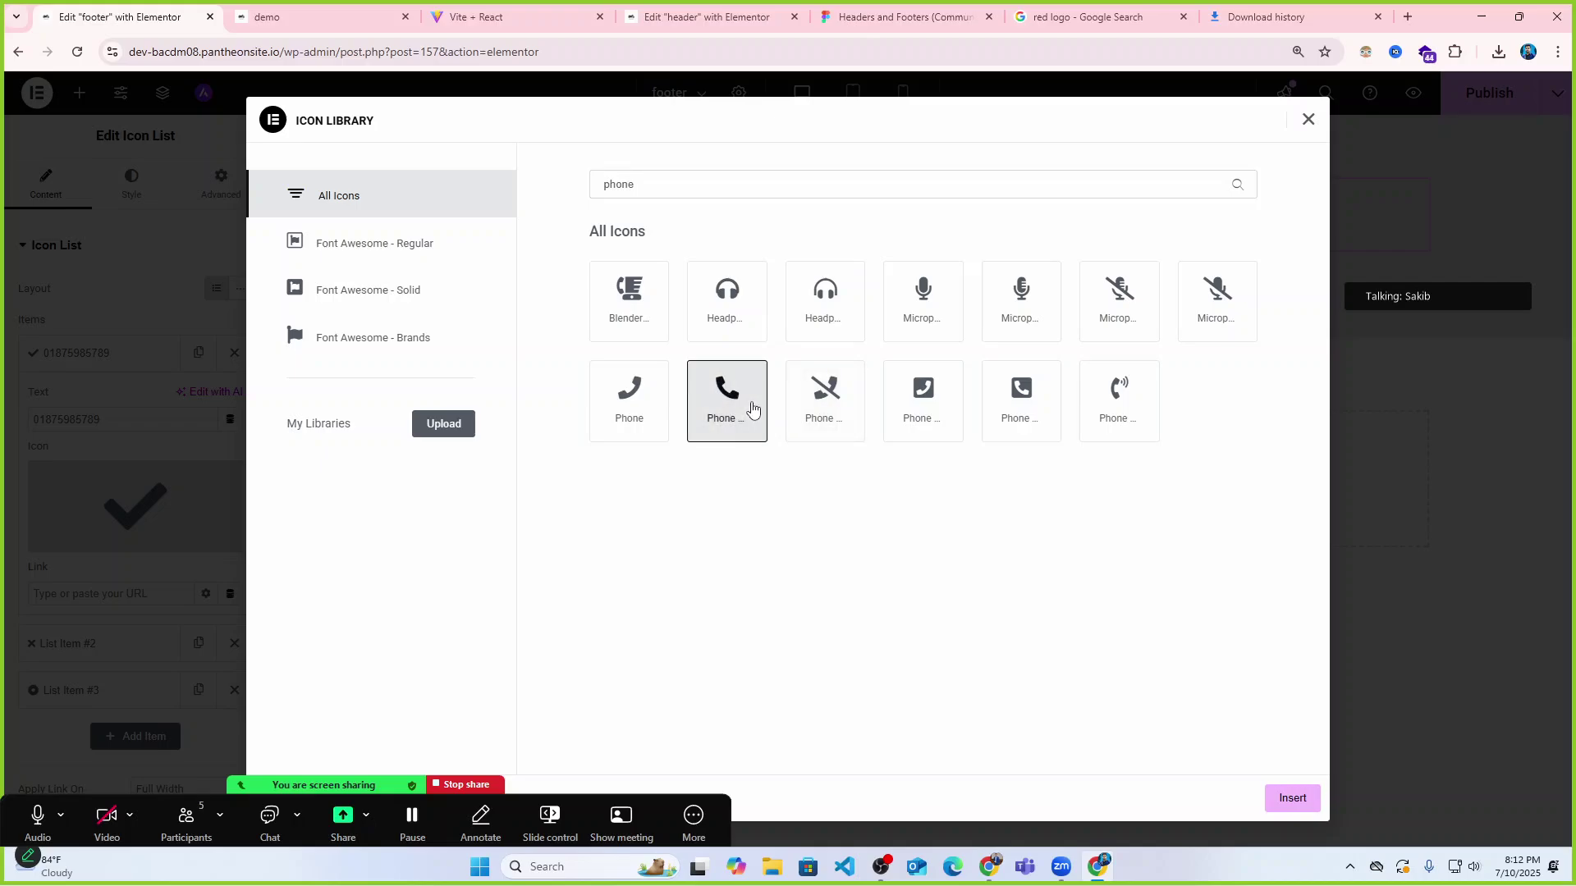
pyautogui.click(1307, 796)
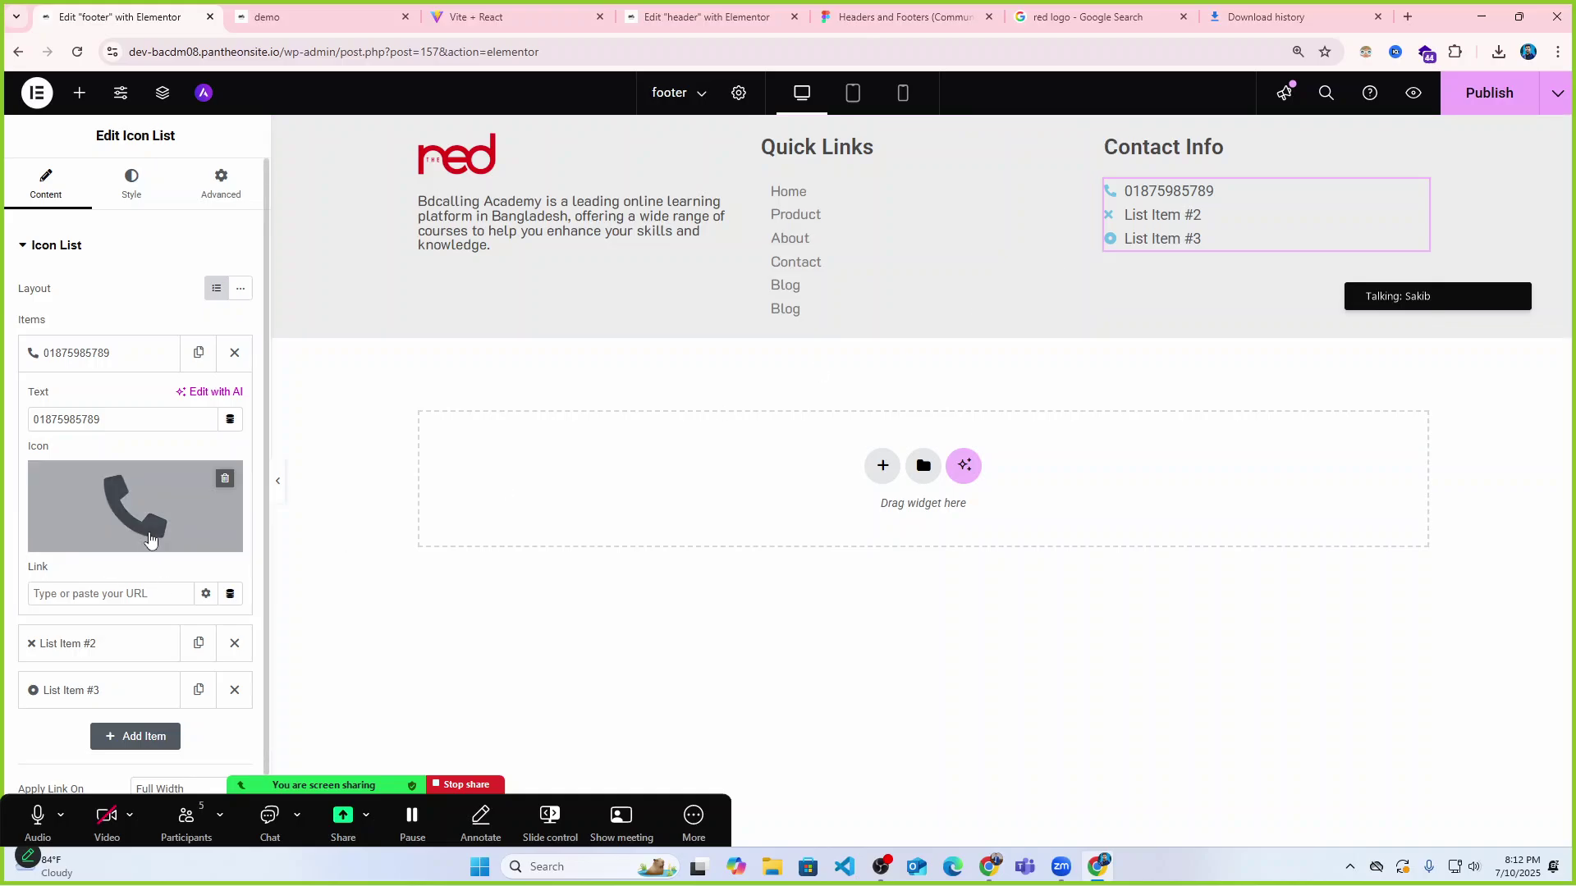
pyautogui.scroll(-1, 181, 521)
pyautogui.scroll(1, 182, 521)
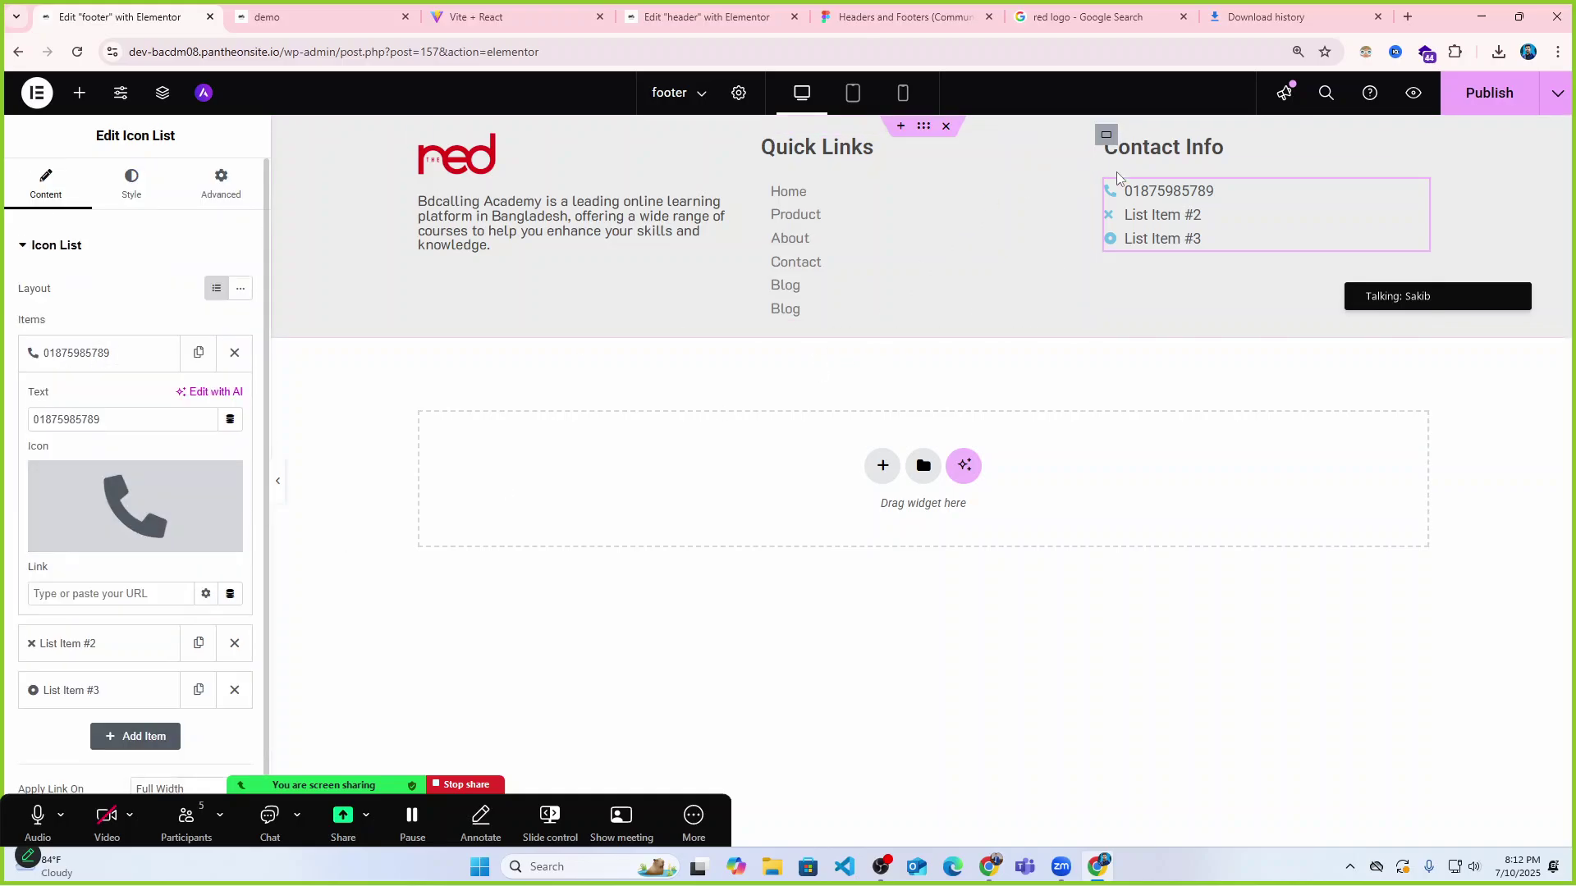
# Set the Contact Info list's icon colour to bright red #FF1818.
pyautogui.click(131, 180)
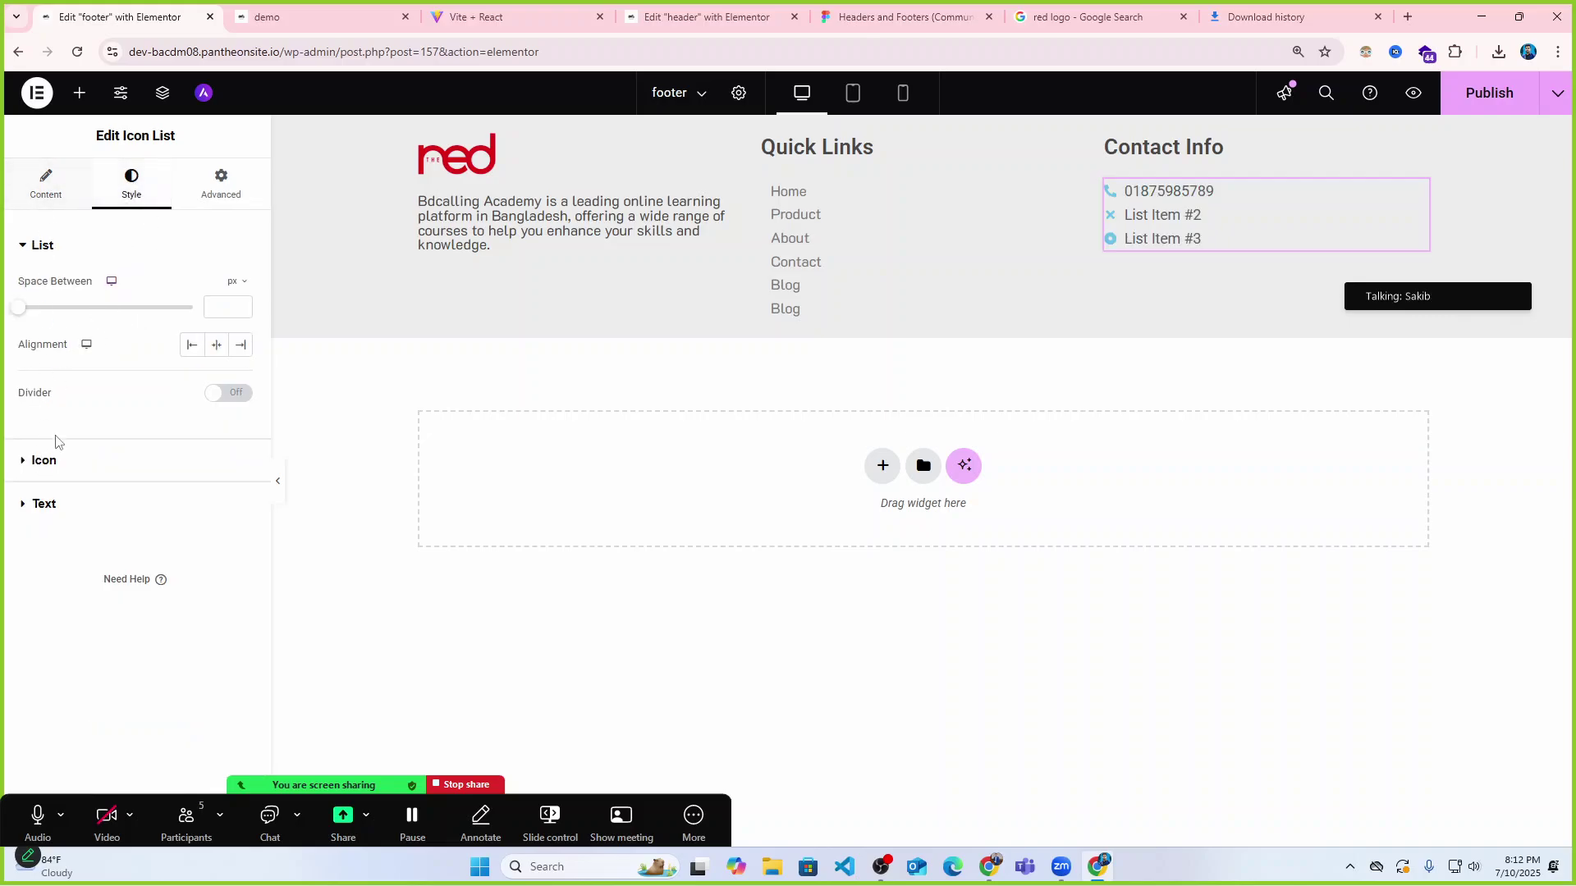
pyautogui.click(31, 469)
pyautogui.click(240, 370)
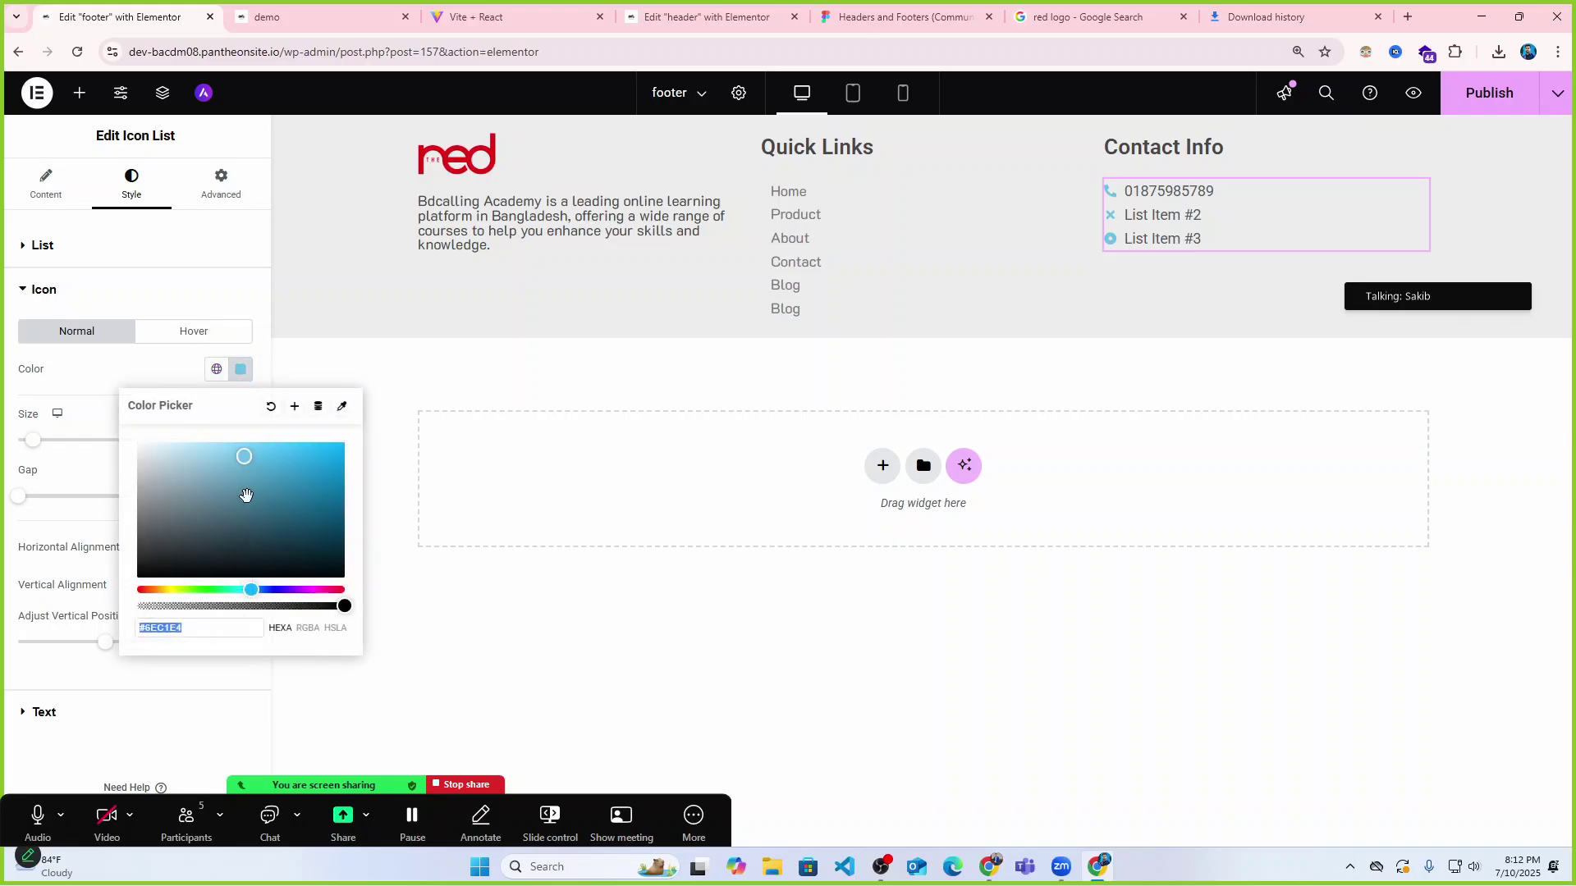
pyautogui.click(139, 590)
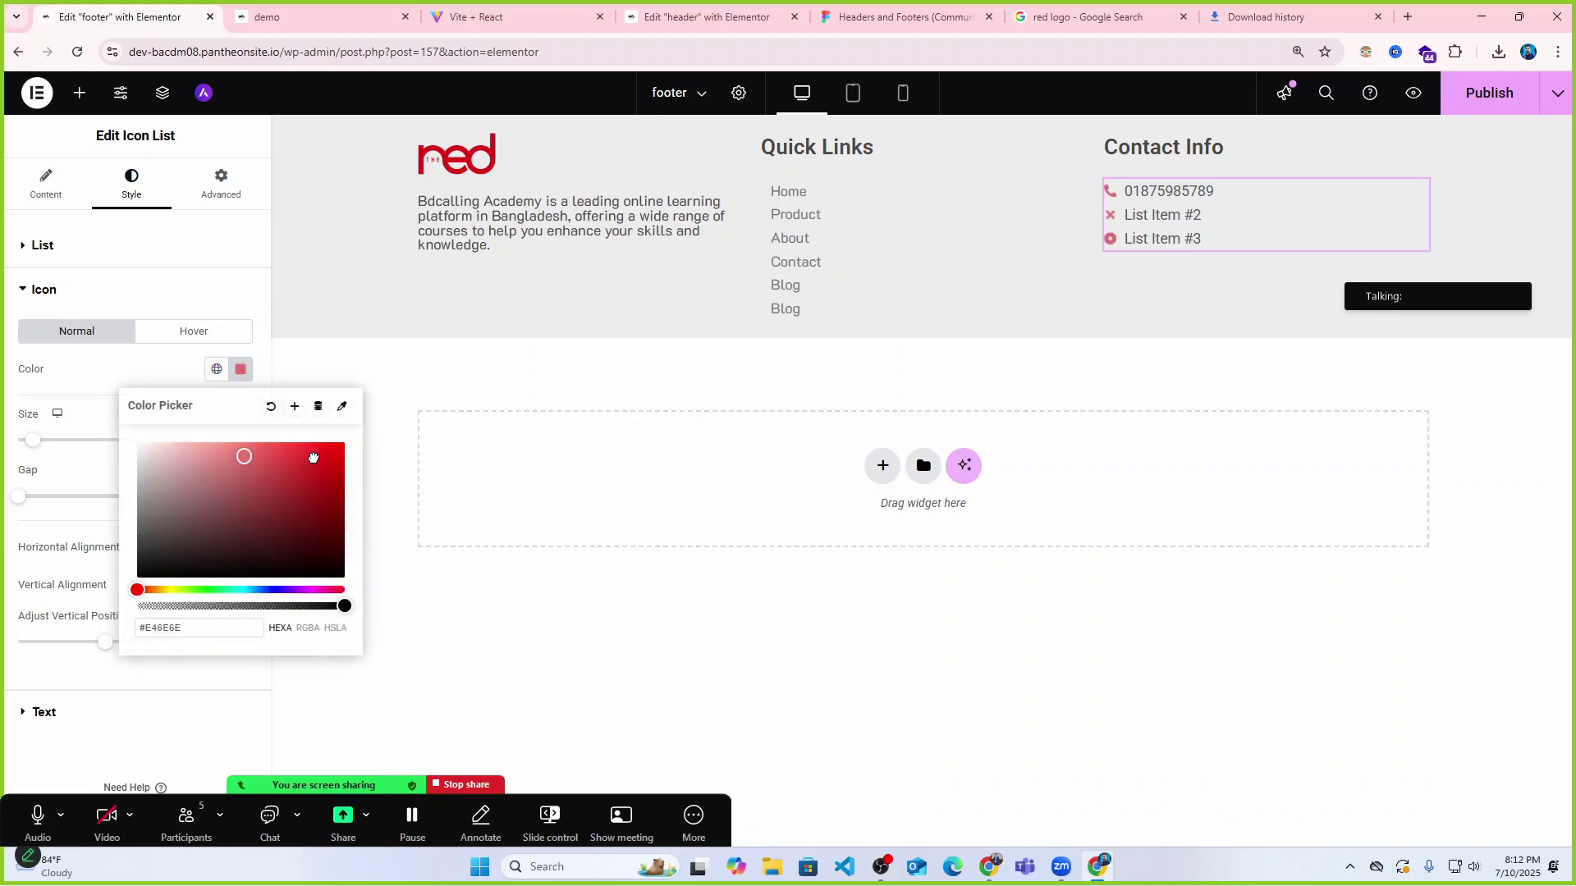
pyautogui.moveTo(312, 458); pyautogui.dragTo(337, 442)
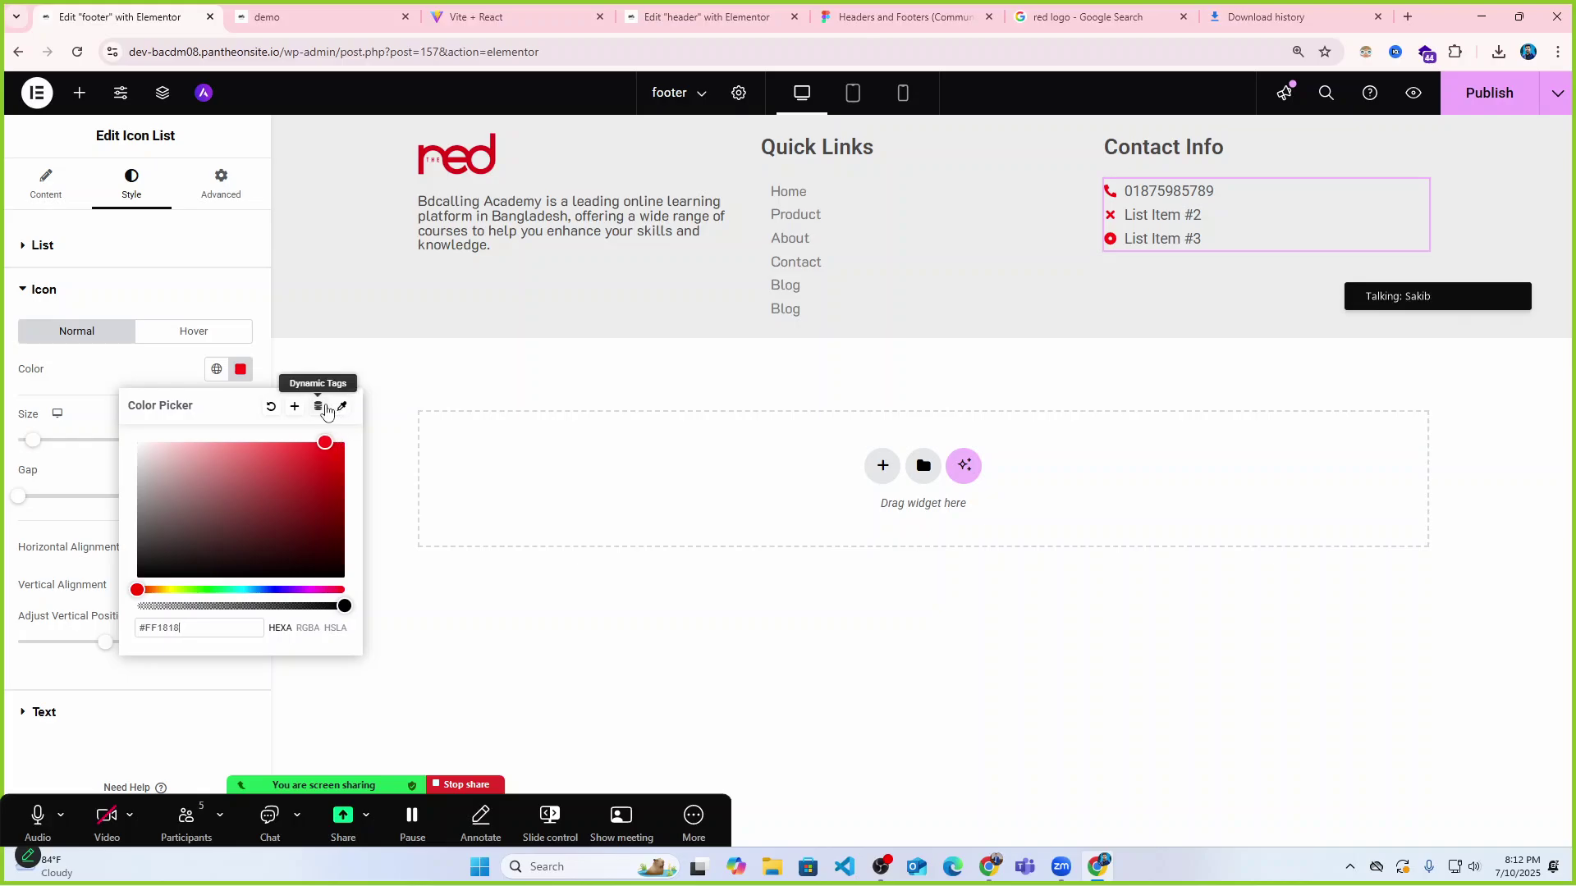
pyautogui.click(227, 292)
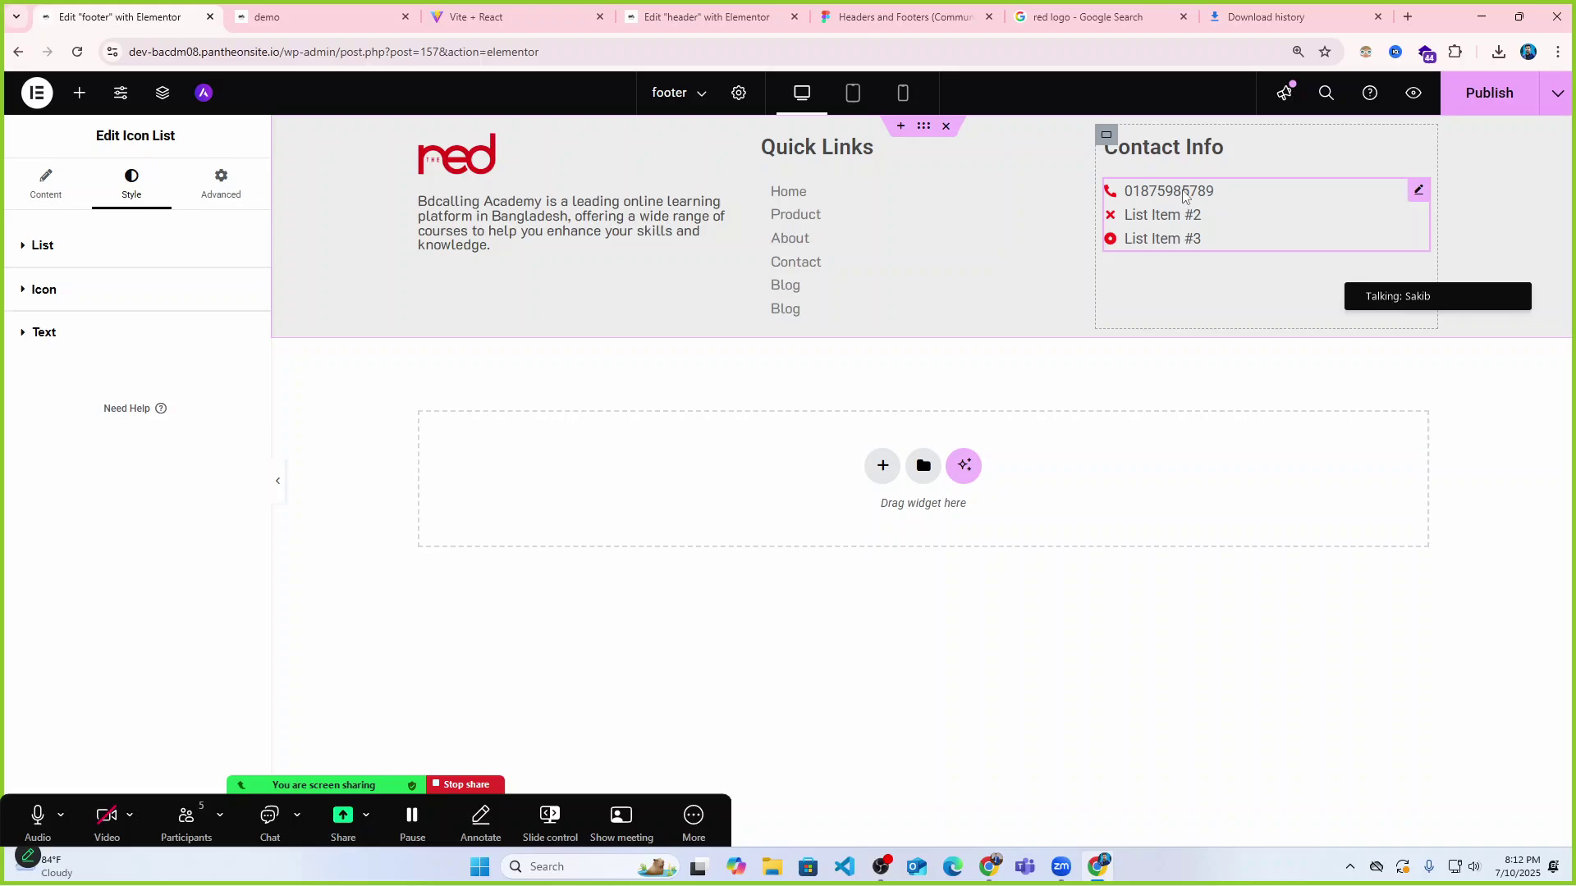
# Give the second Contact Info item the envelope icon from the icon library.
pyautogui.click(58, 182)
pyautogui.click(78, 402)
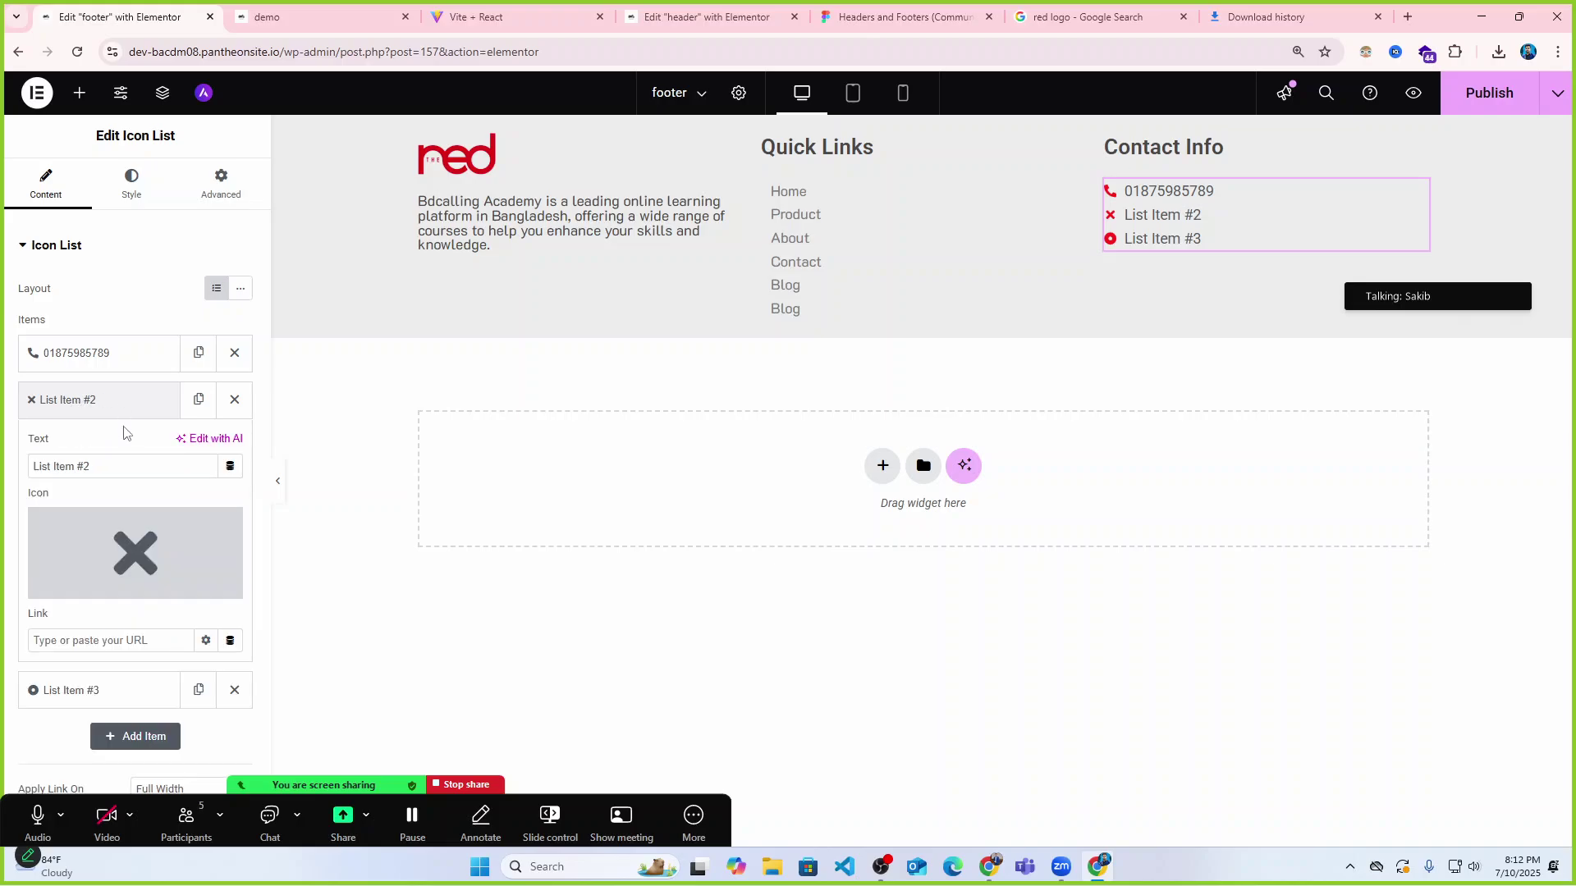
pyautogui.click(119, 544)
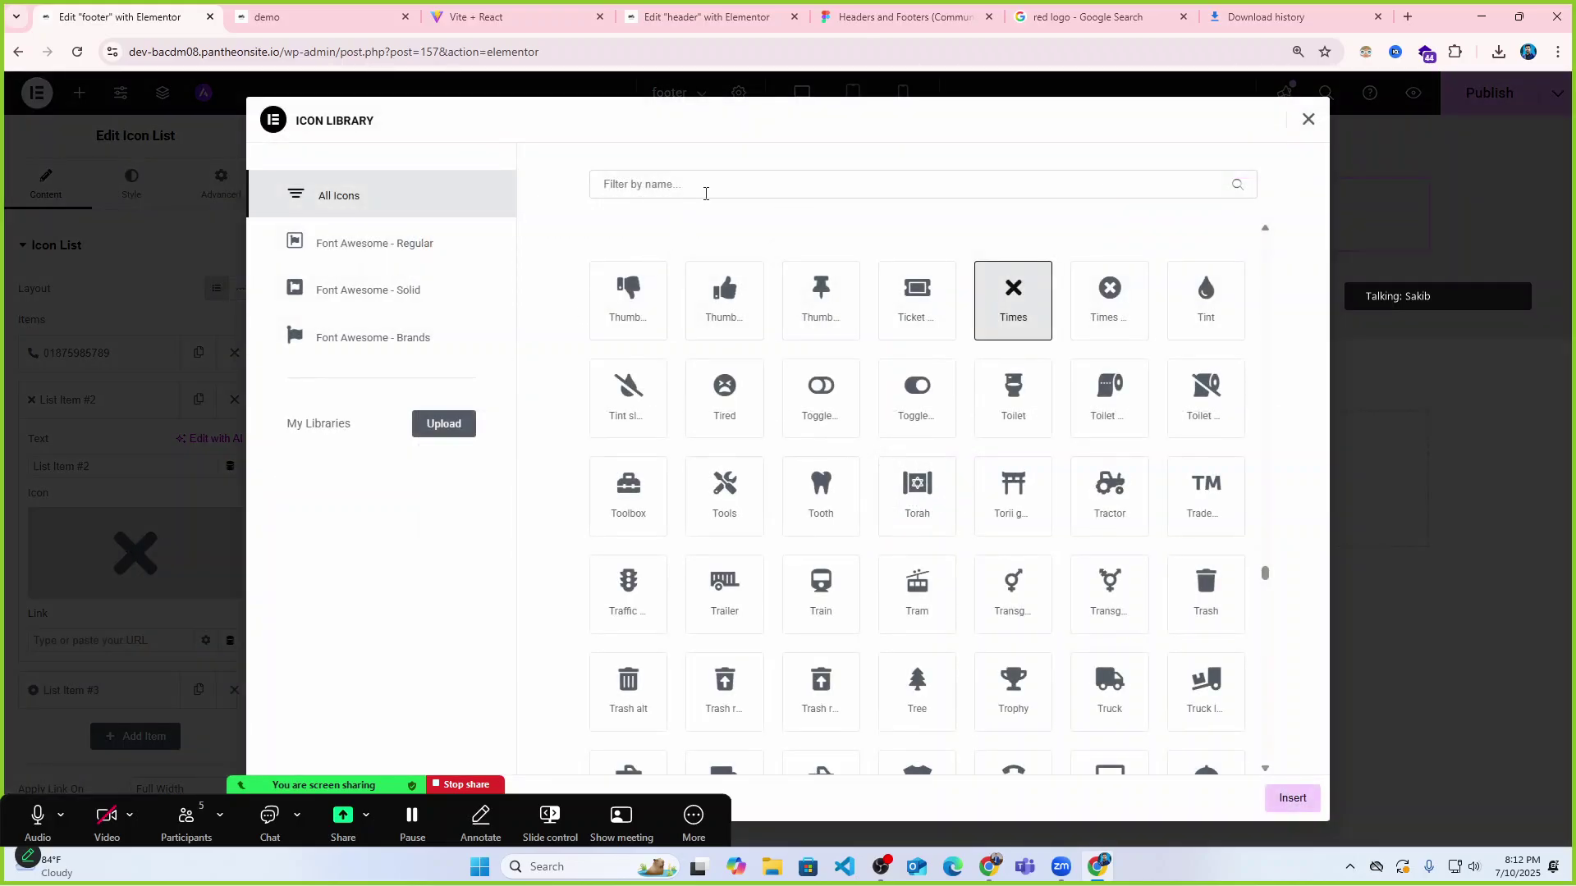
pyautogui.click(705, 193)
pyautogui.write('gm')
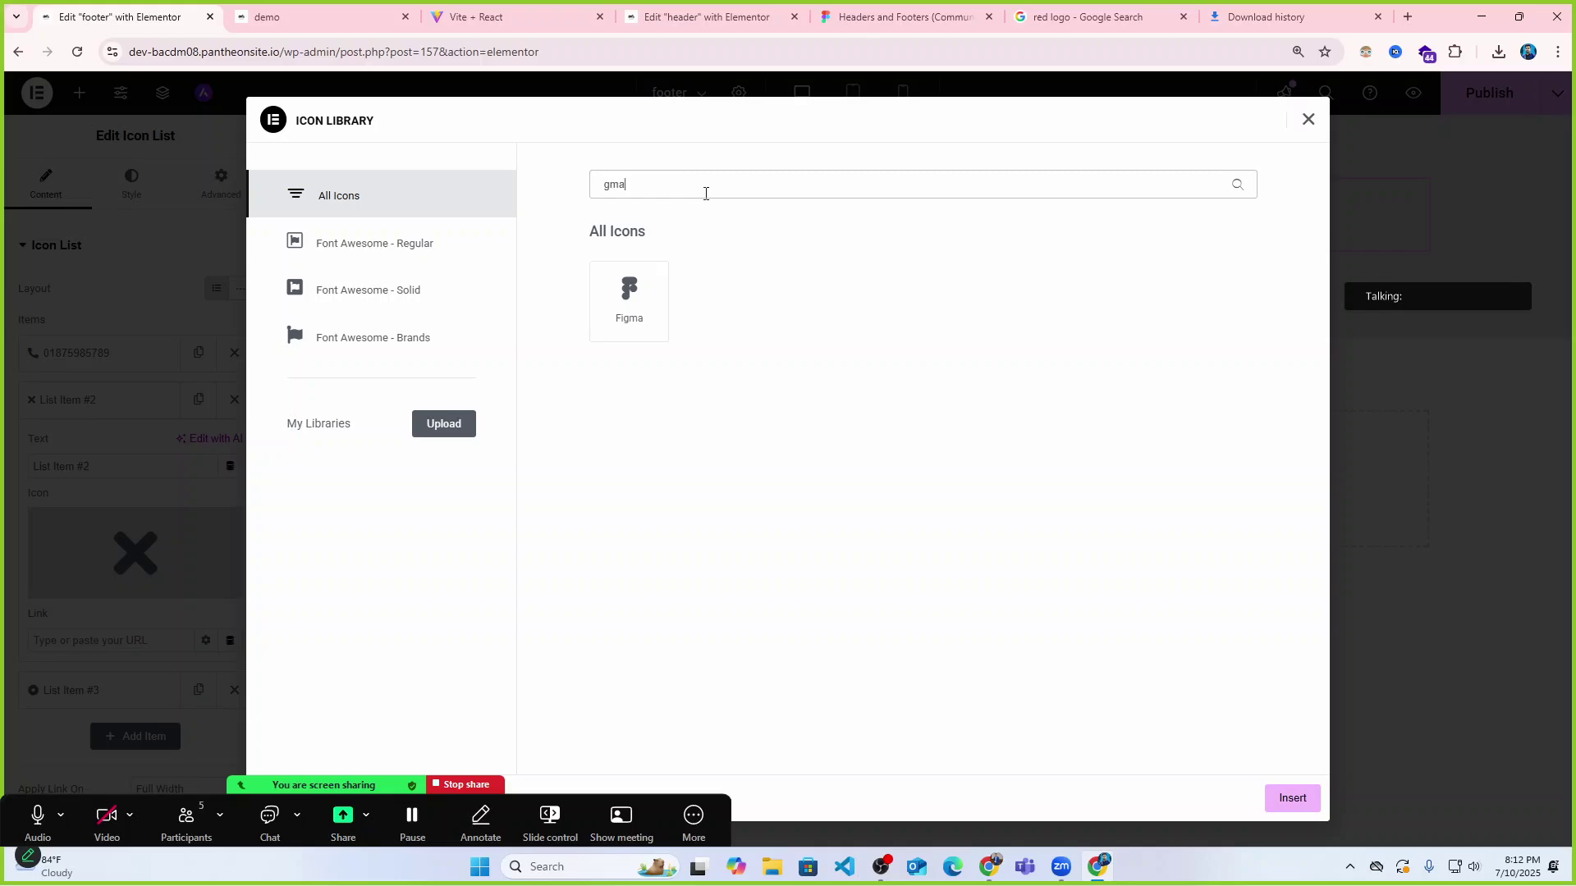
pyautogui.write('a')
pyautogui.press('BackSpace')
pyautogui.press('BackSpace')
pyautogui.press('BackSpace')
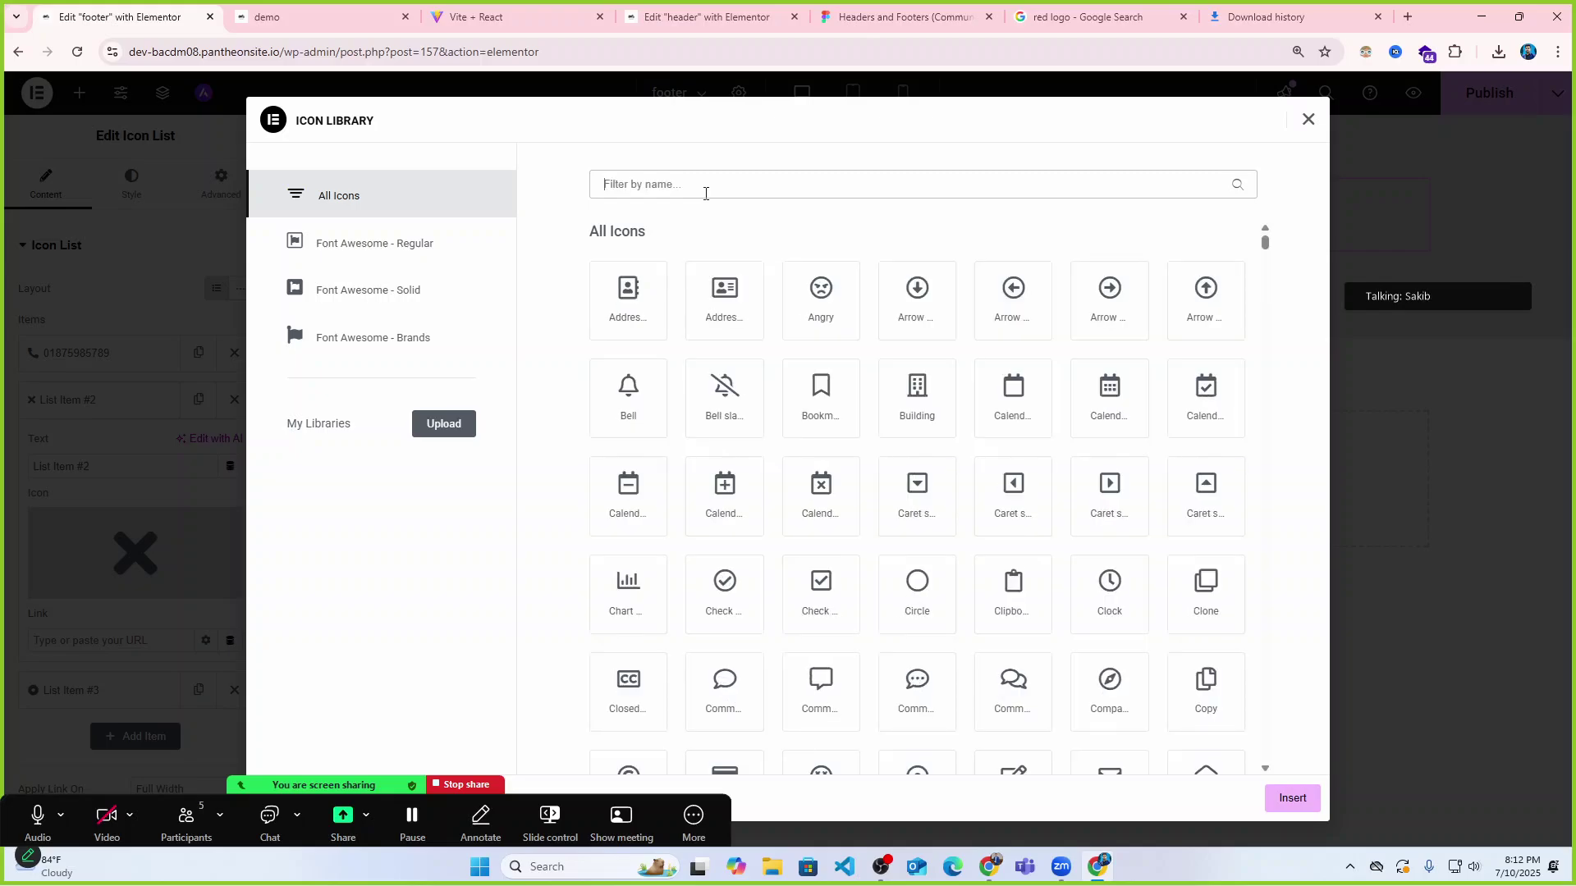
pyautogui.write('ema')
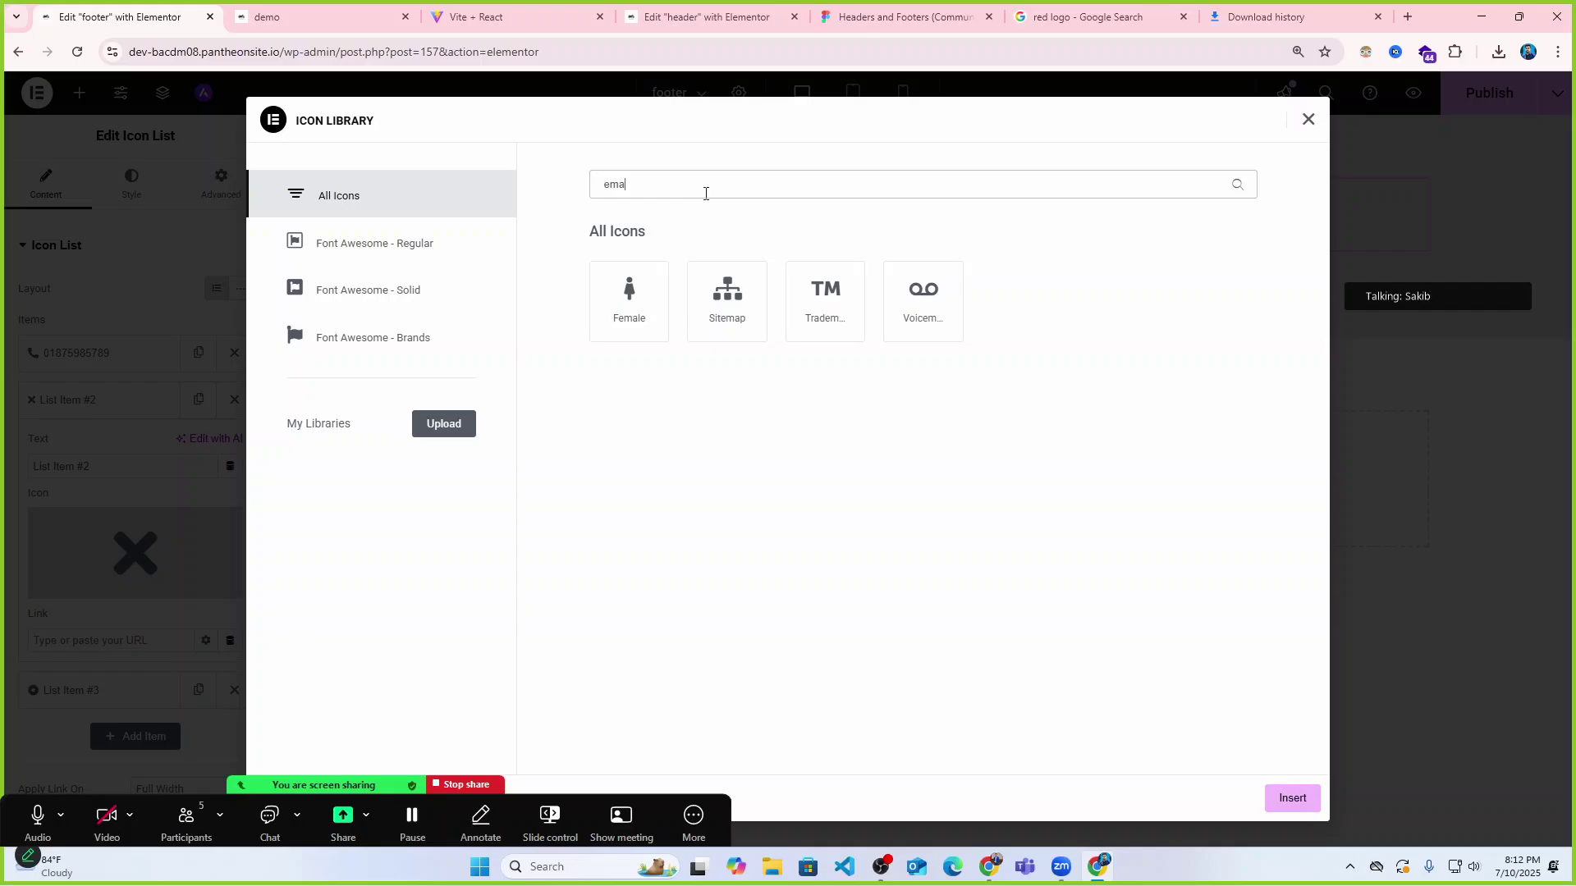
pyautogui.press('BackSpace')
pyautogui.press('BackSpace')
pyautogui.press('BackSpace')
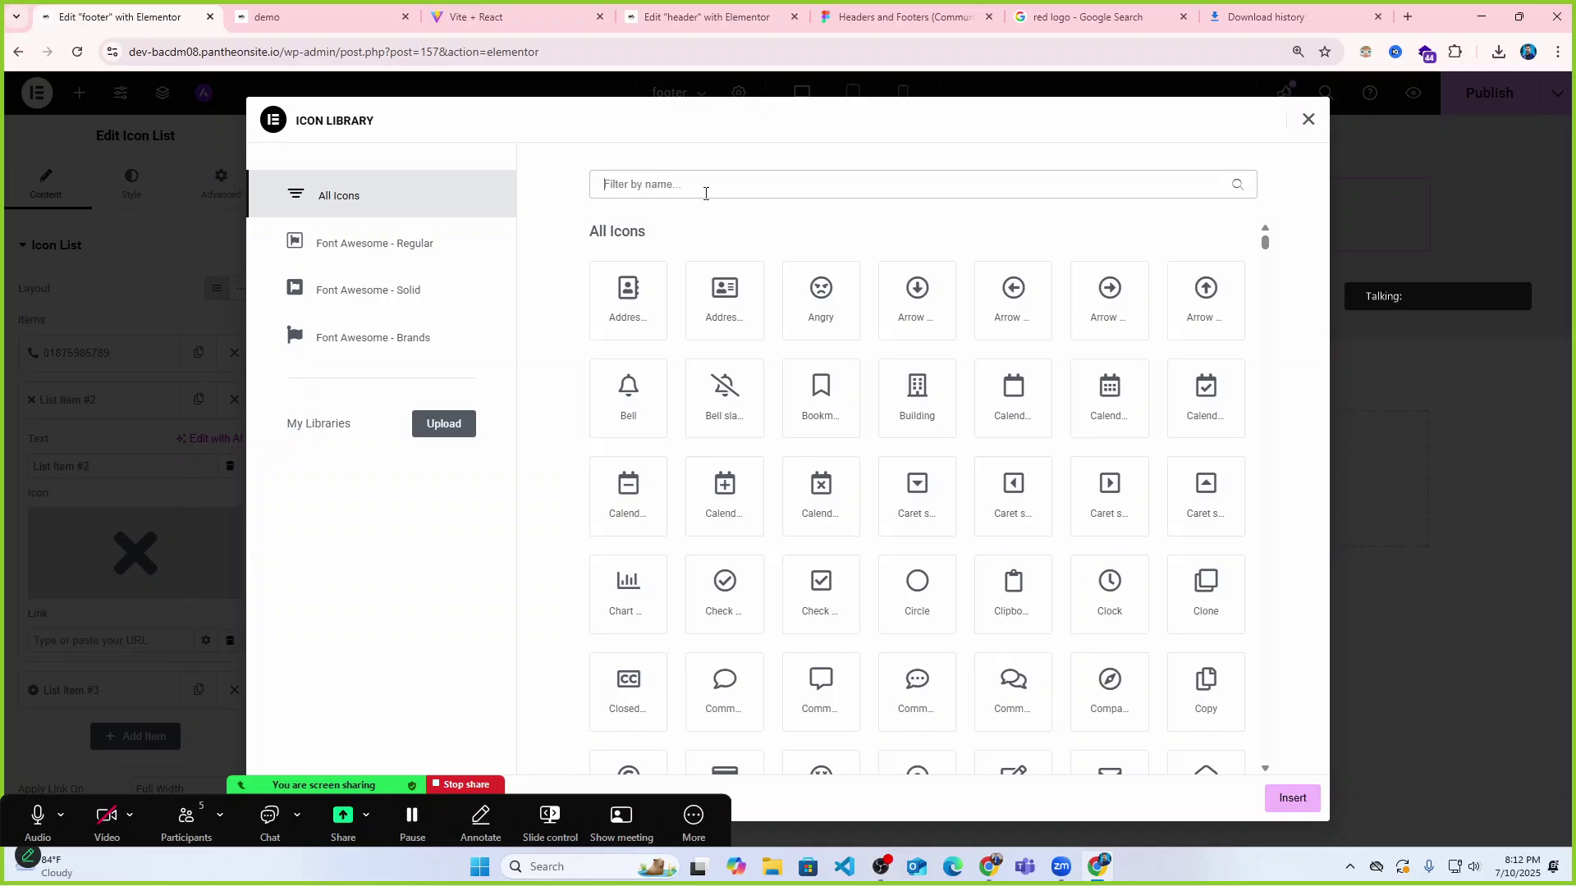
pyautogui.write('en')
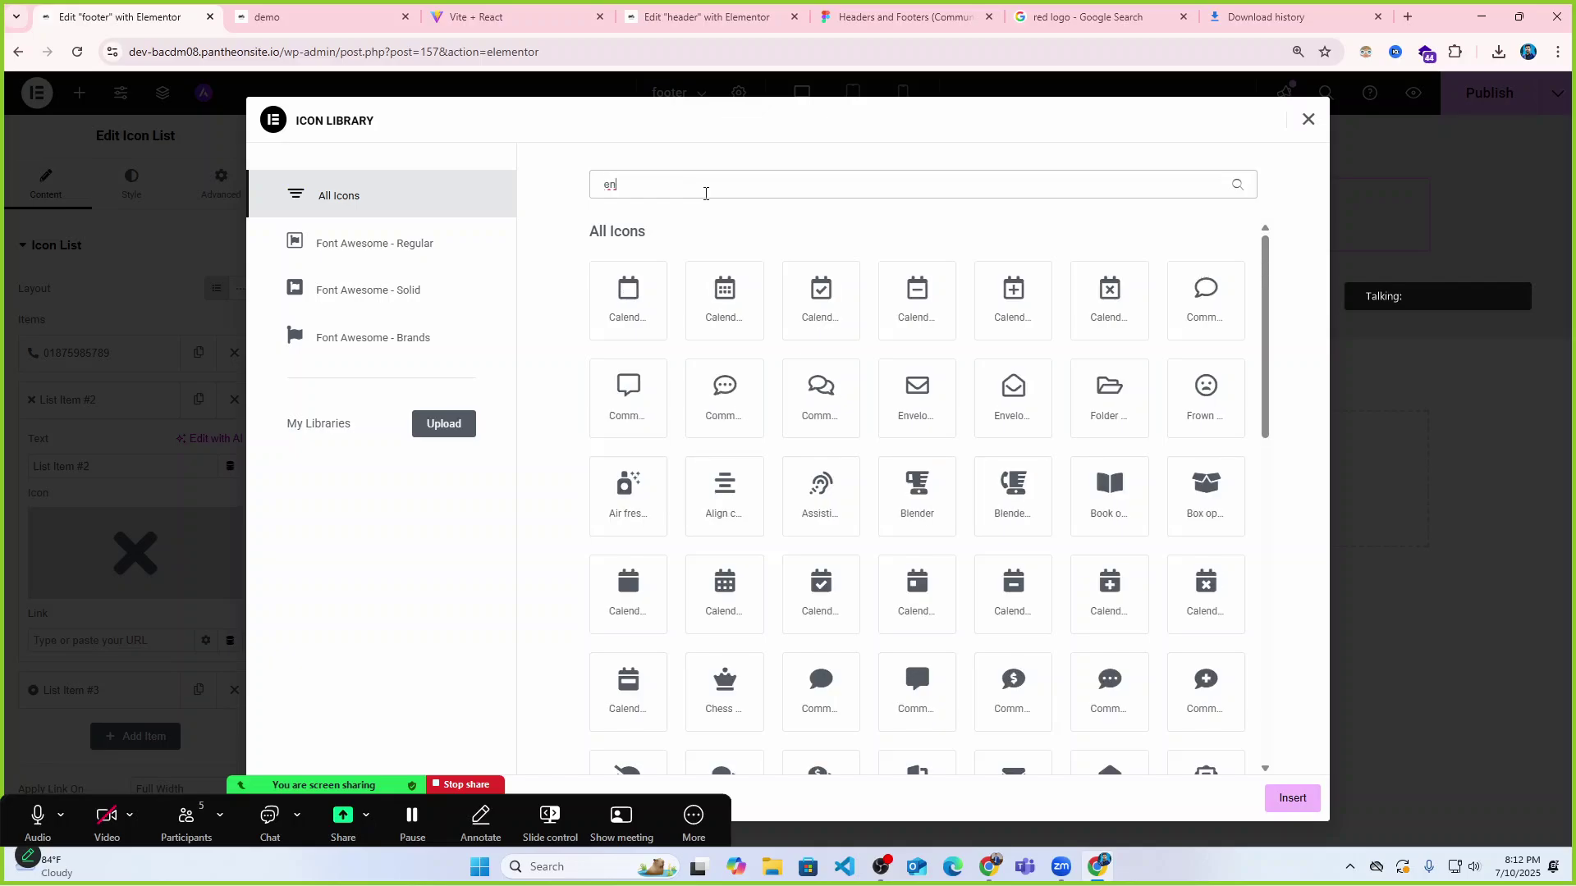
pyautogui.write('v')
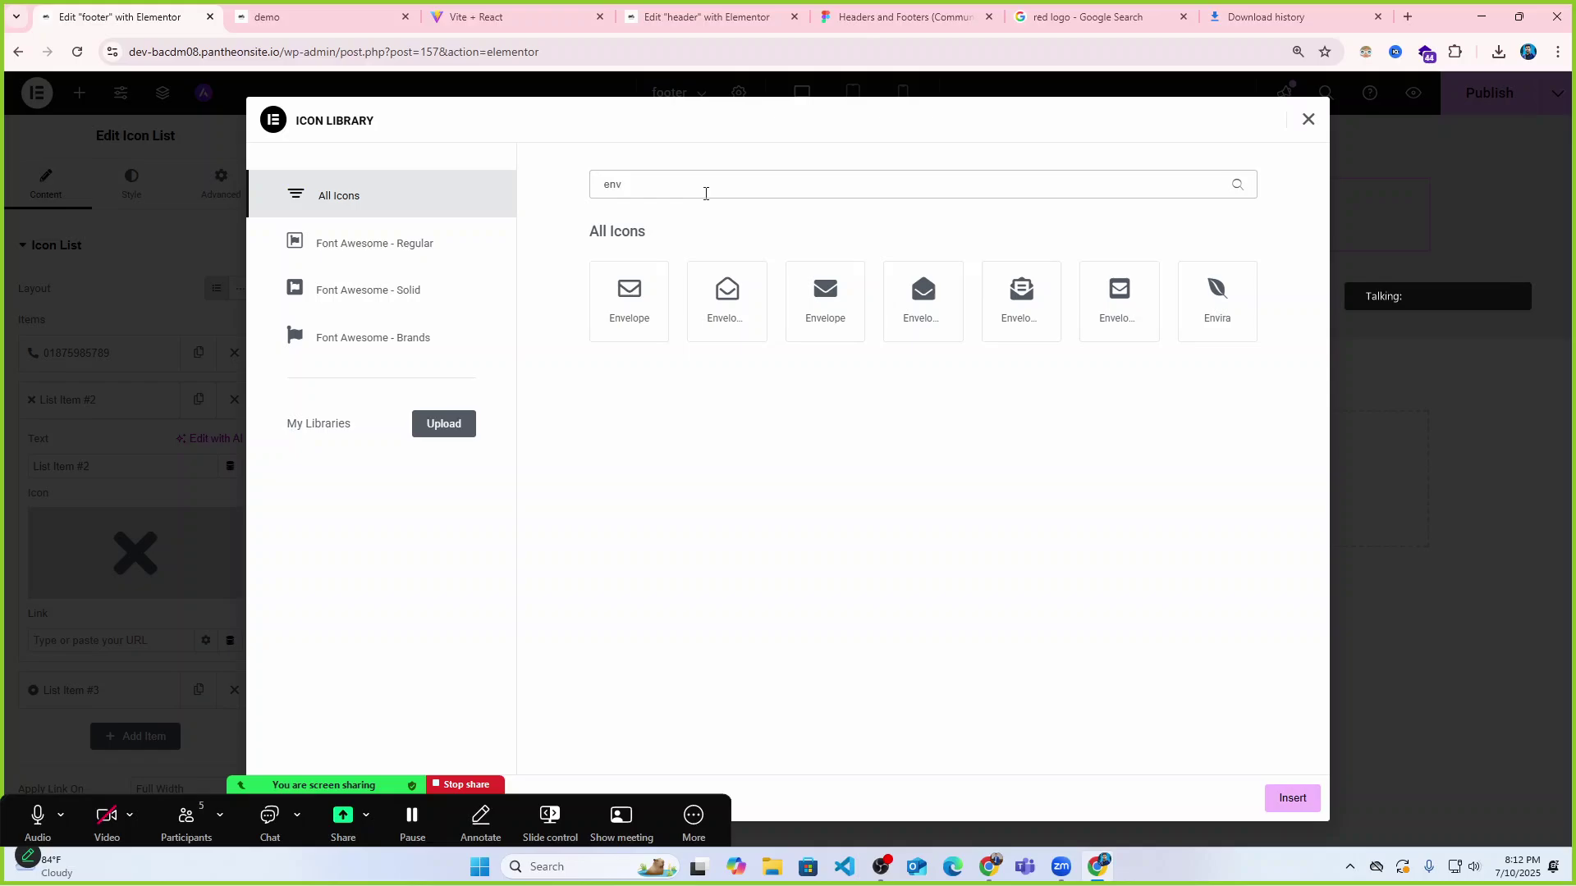
pyautogui.click(624, 293)
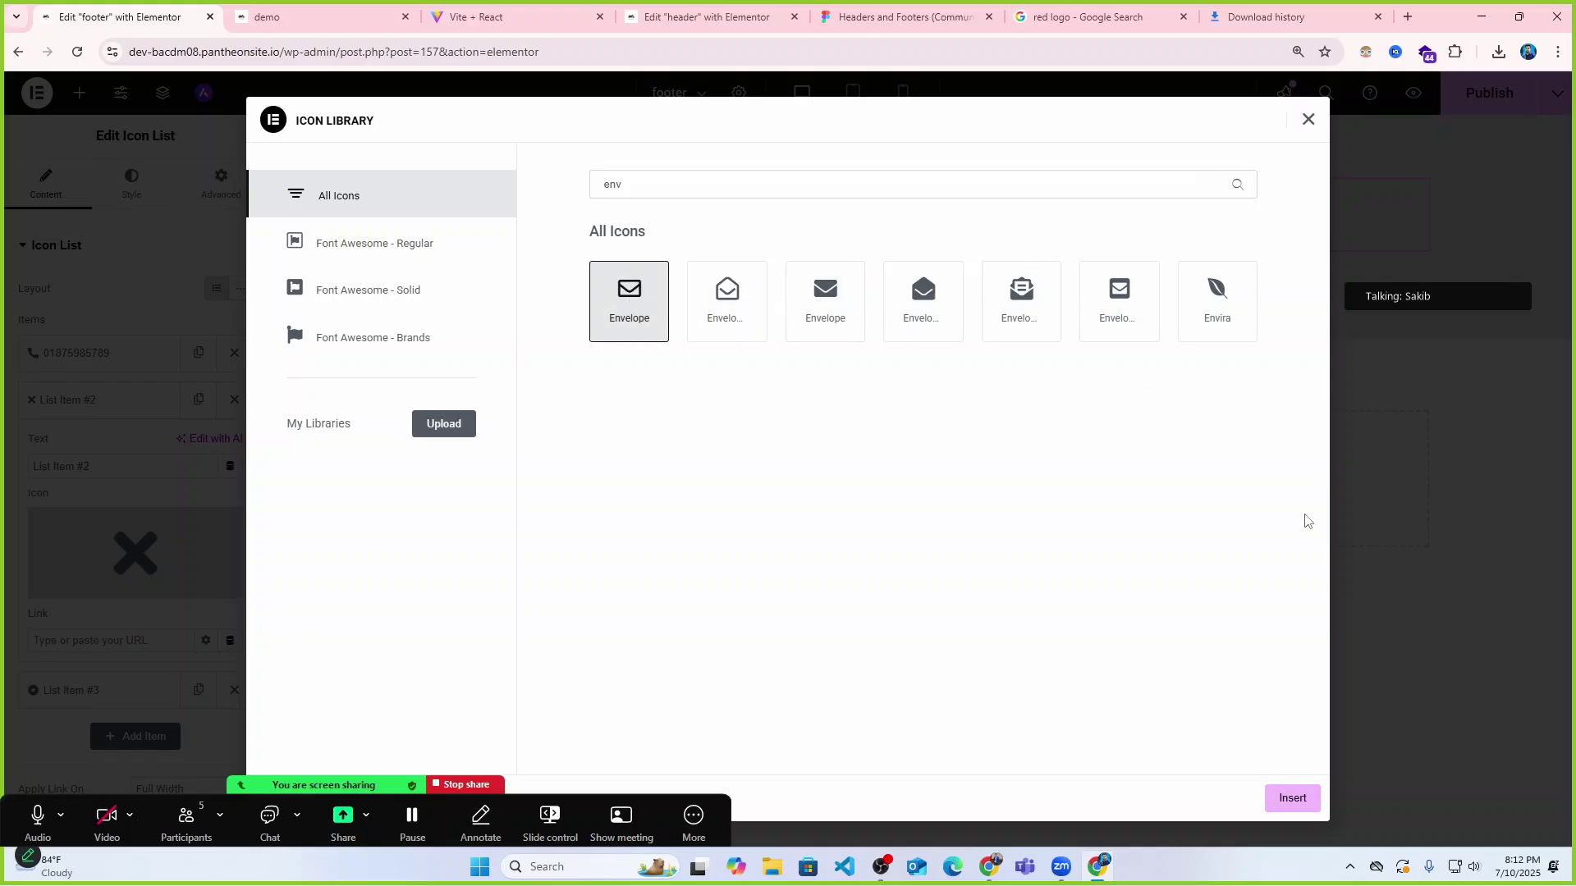
pyautogui.click(1294, 797)
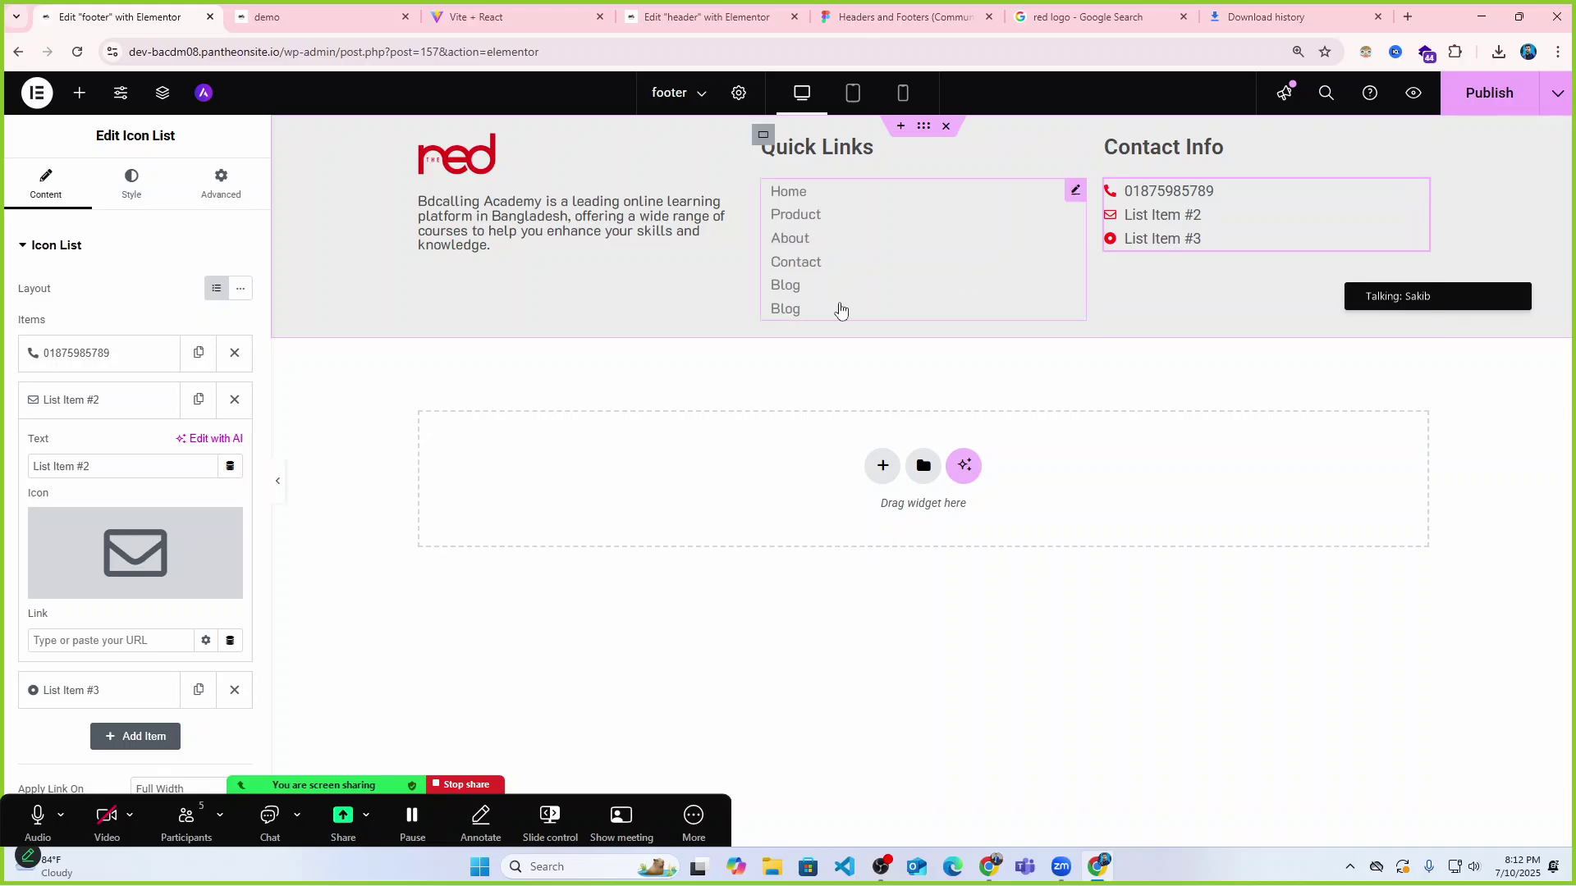
# Replace the second item's placeholder text with the contact e-mail address, checking the reference site.
pyautogui.moveTo(146, 565)
pyautogui.scroll(-1, 146, 565)
pyautogui.moveTo(120, 390); pyautogui.dragTo(13, 390)
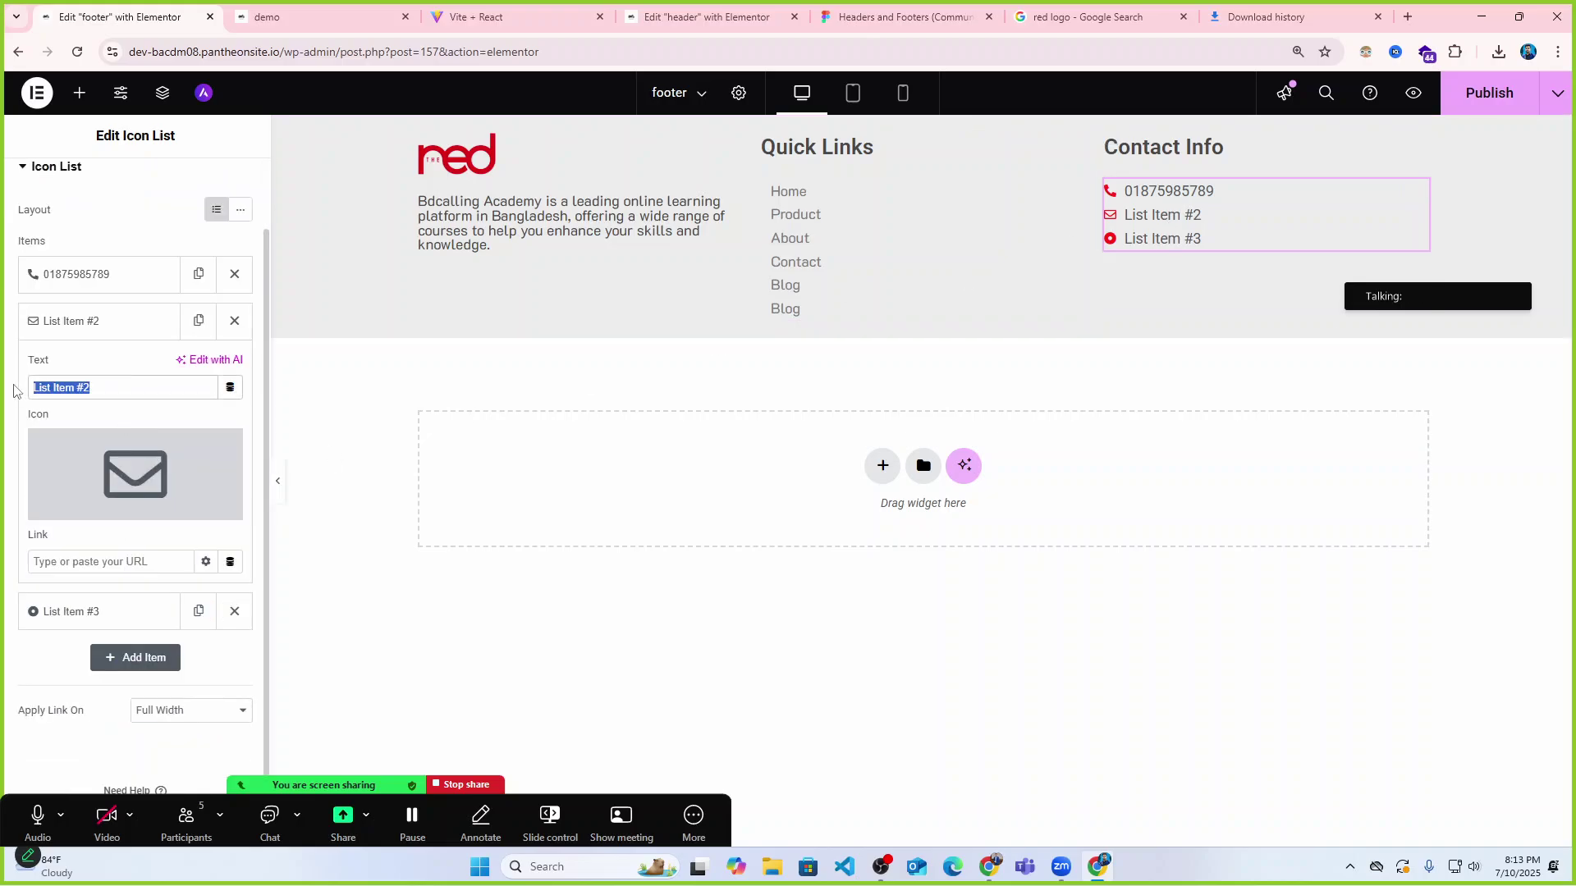
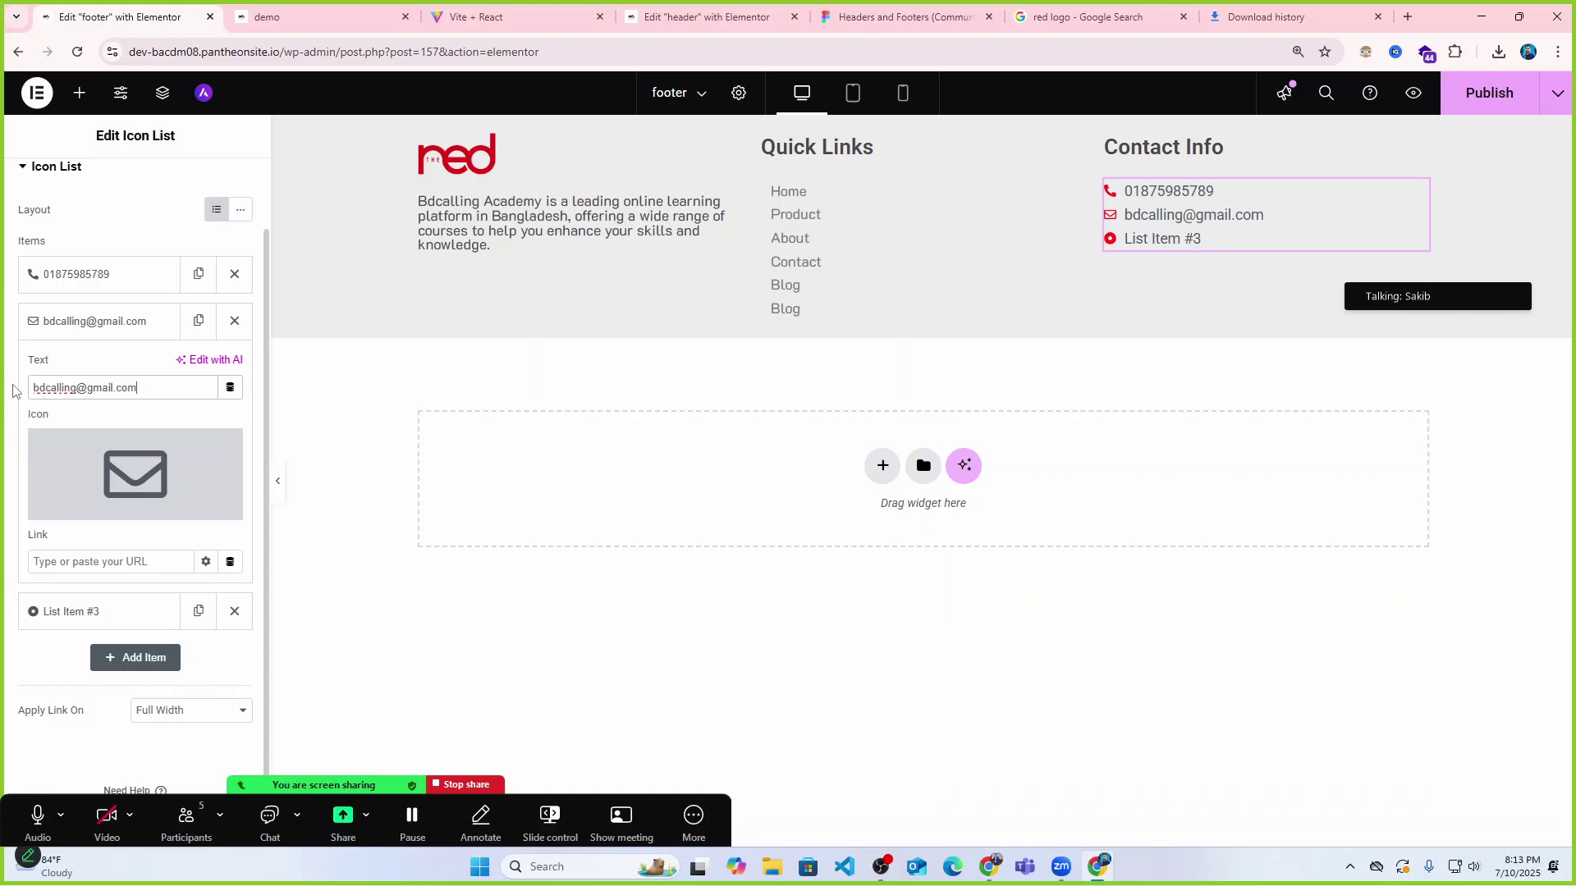
pyautogui.click(1180, 237)
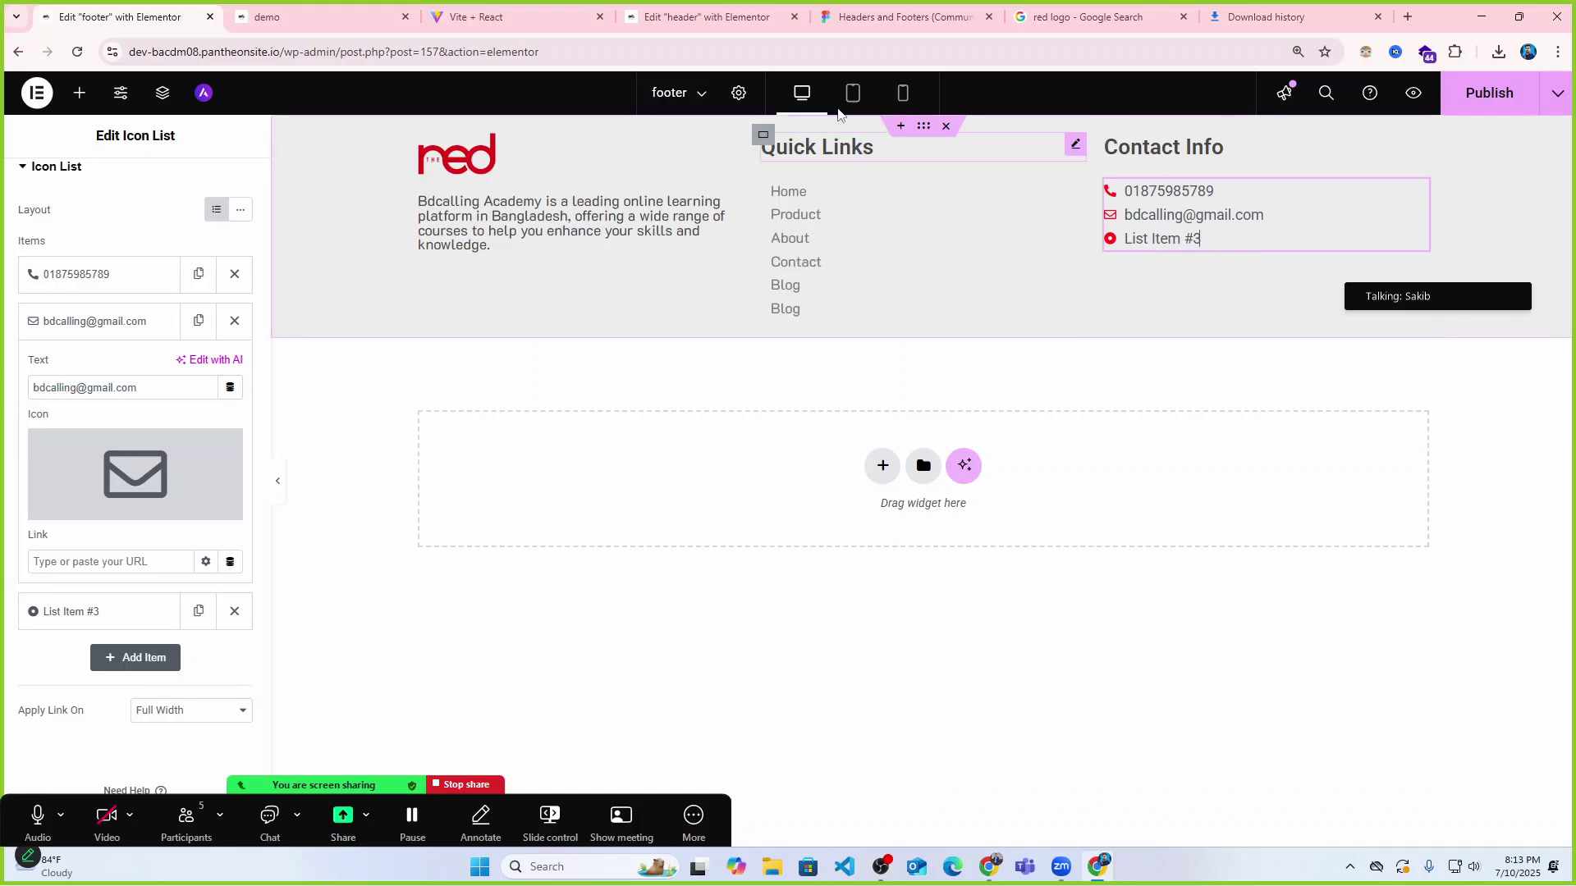
pyautogui.click(509, 17)
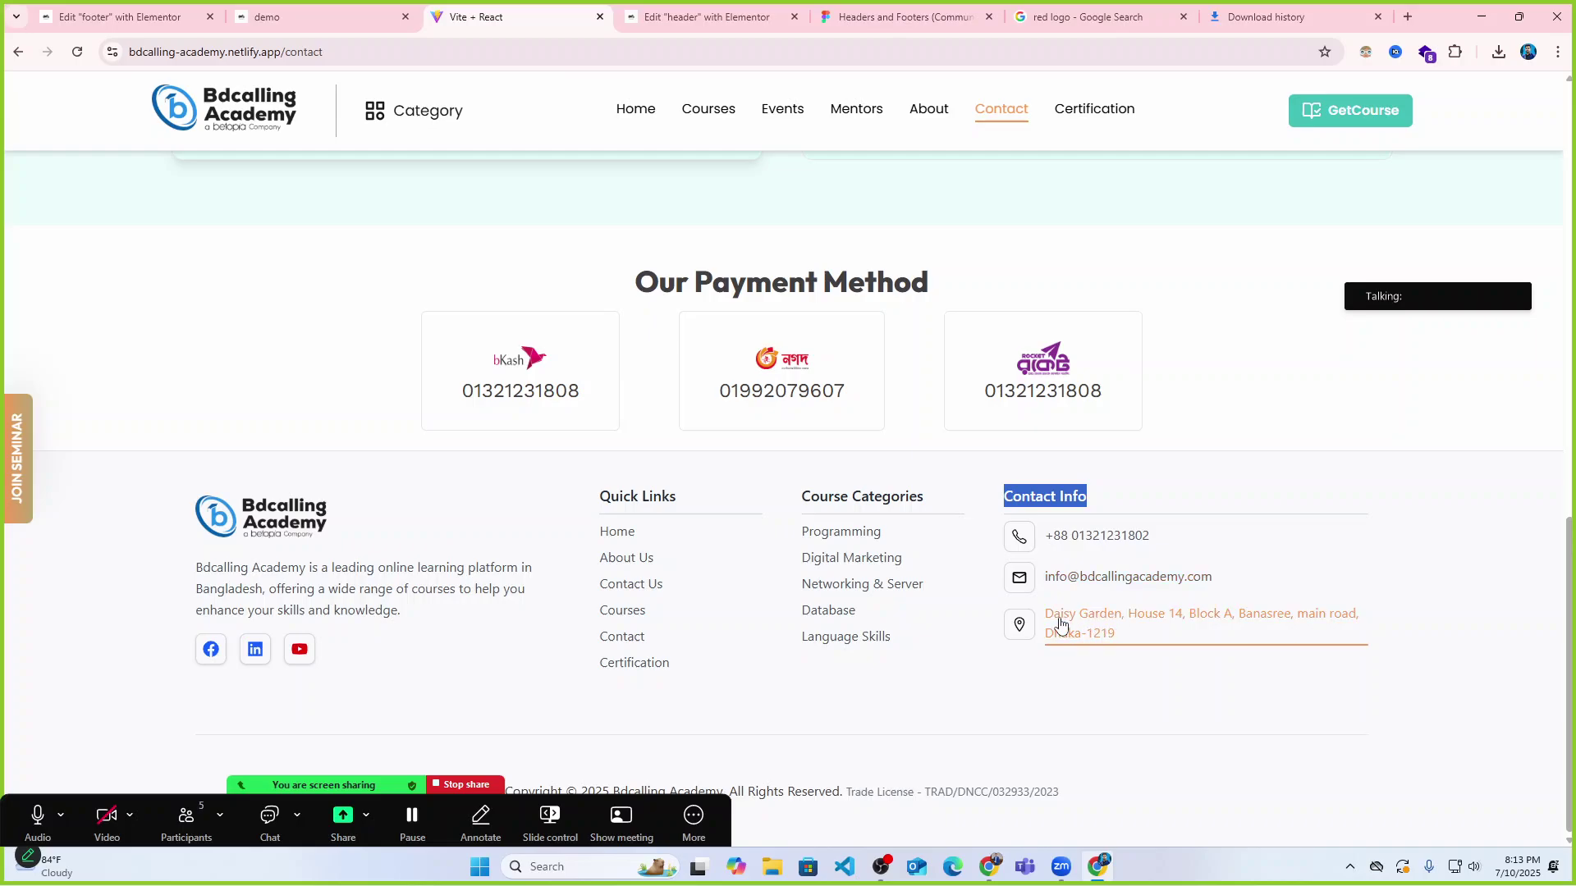
pyautogui.click(93, 10)
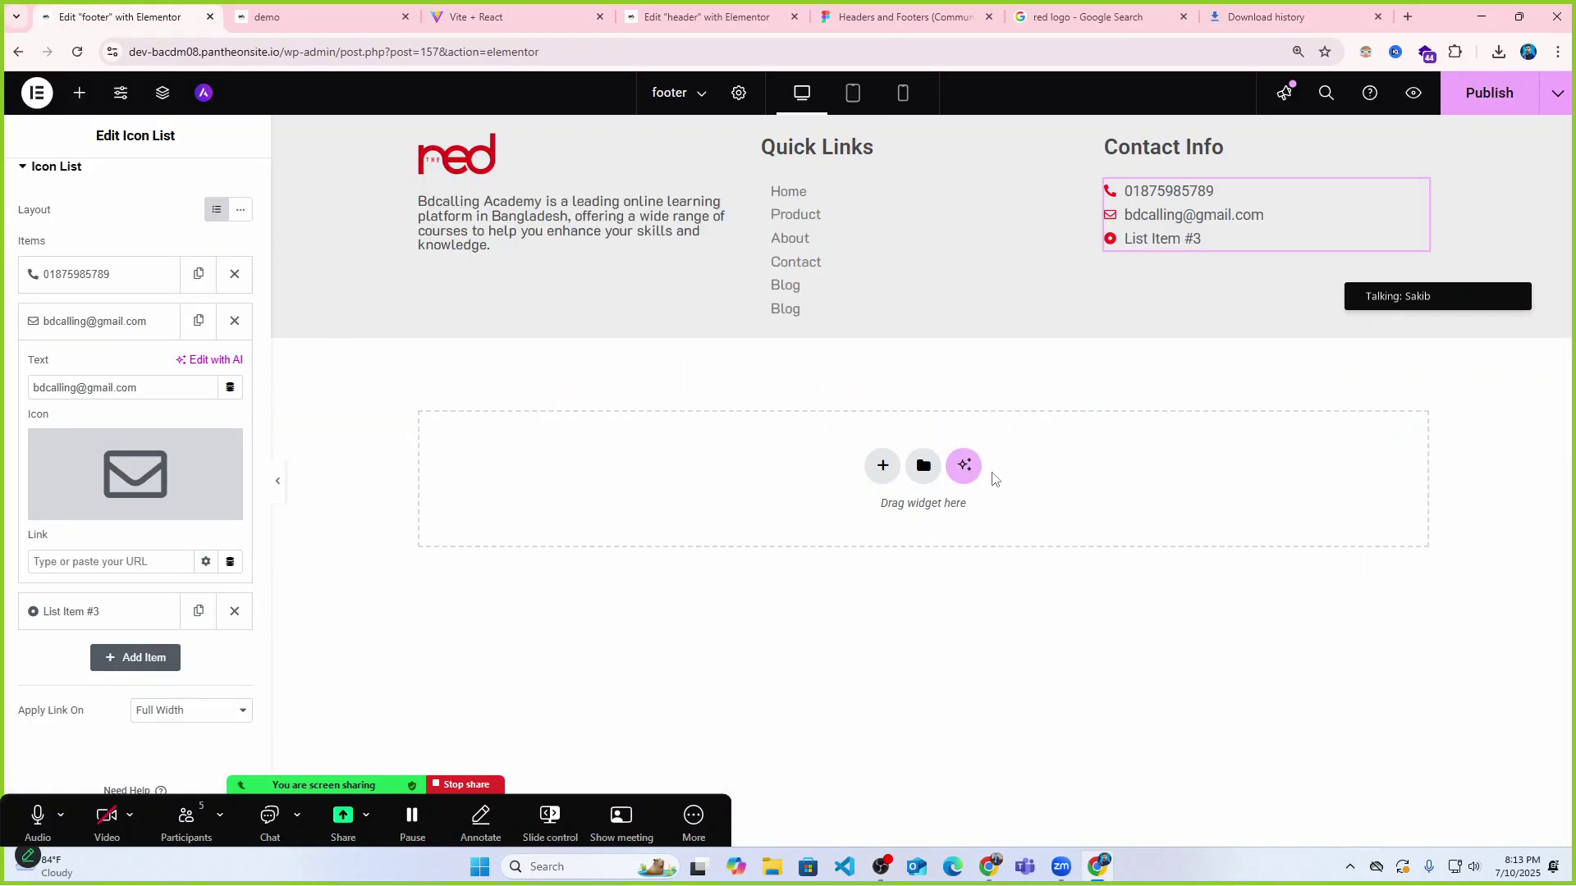
pyautogui.moveTo(55, 479)
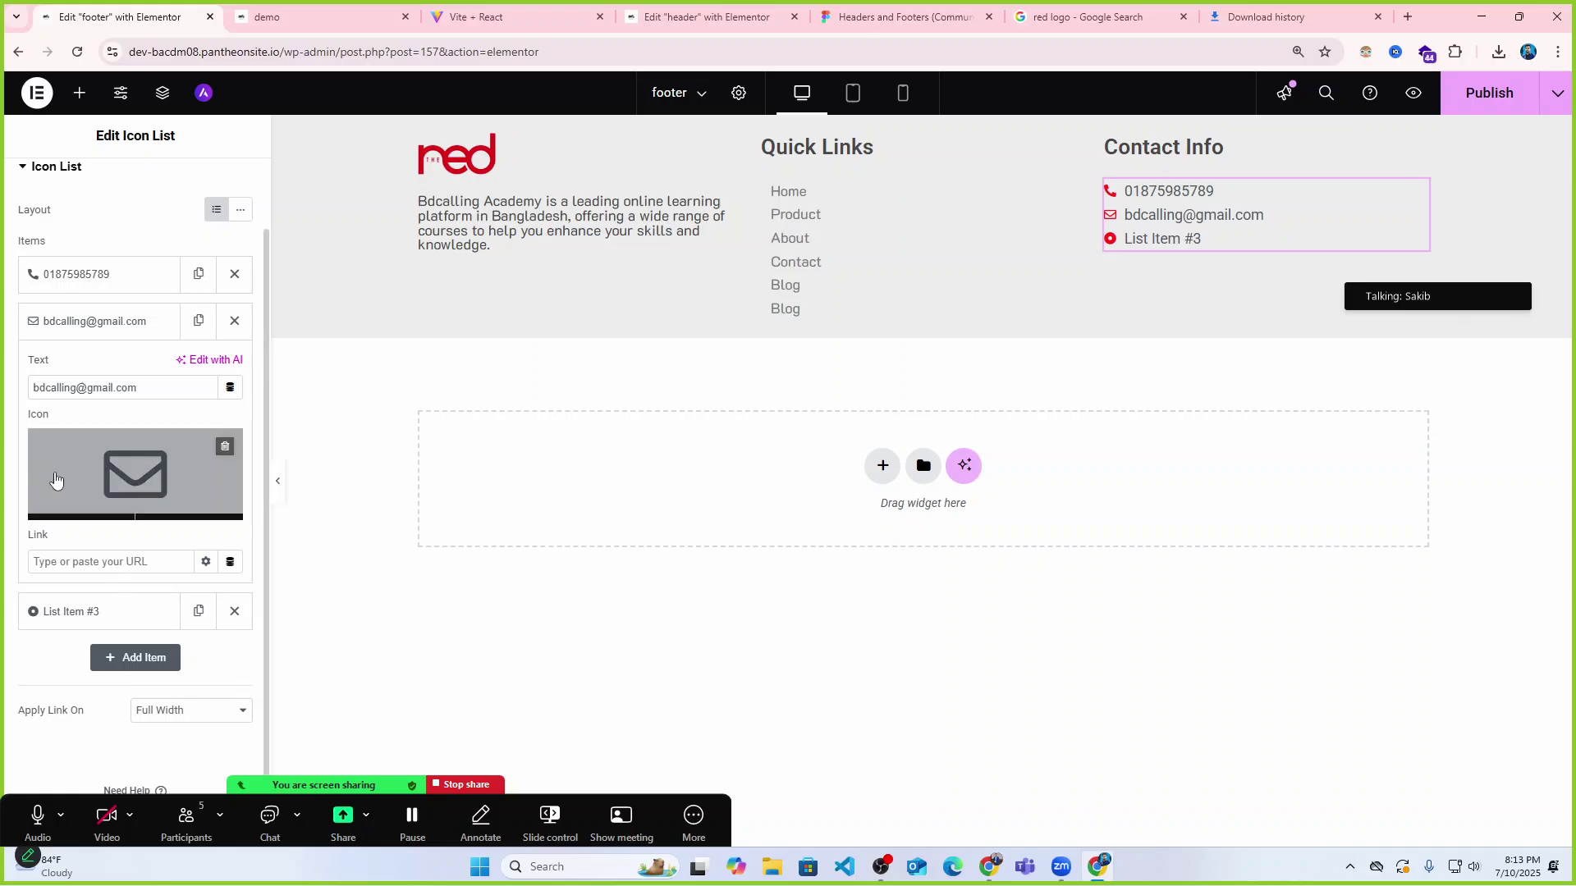
pyautogui.scroll(1, 86, 336)
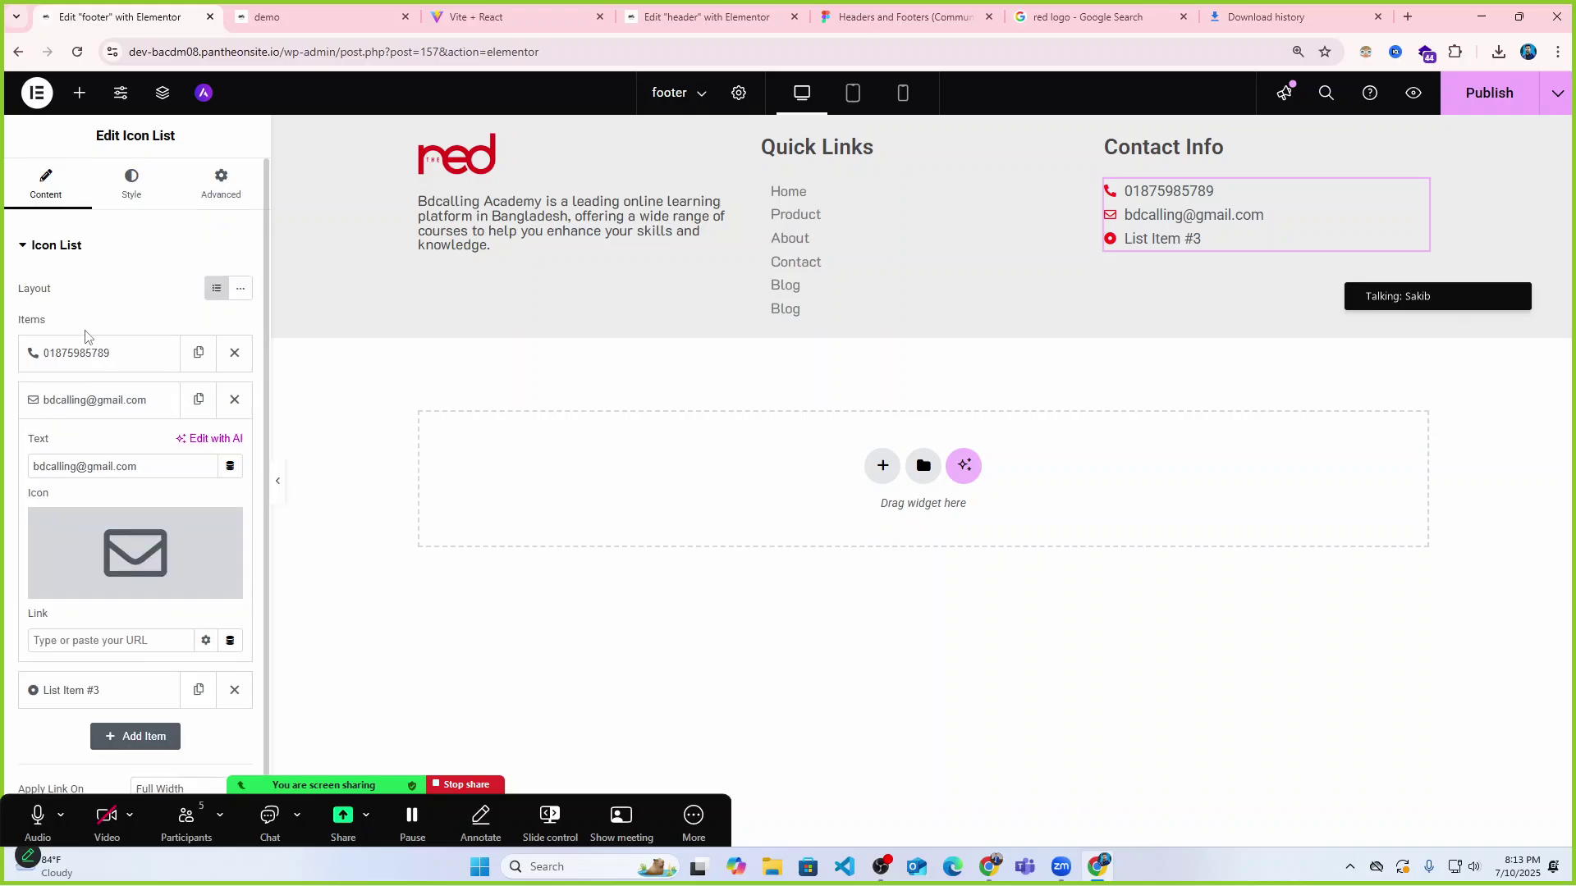
pyautogui.scroll(-1, 99, 436)
# Swap the third Contact Info item's icon for the Location arrow, found by searching 'locat'.
pyautogui.click(75, 613)
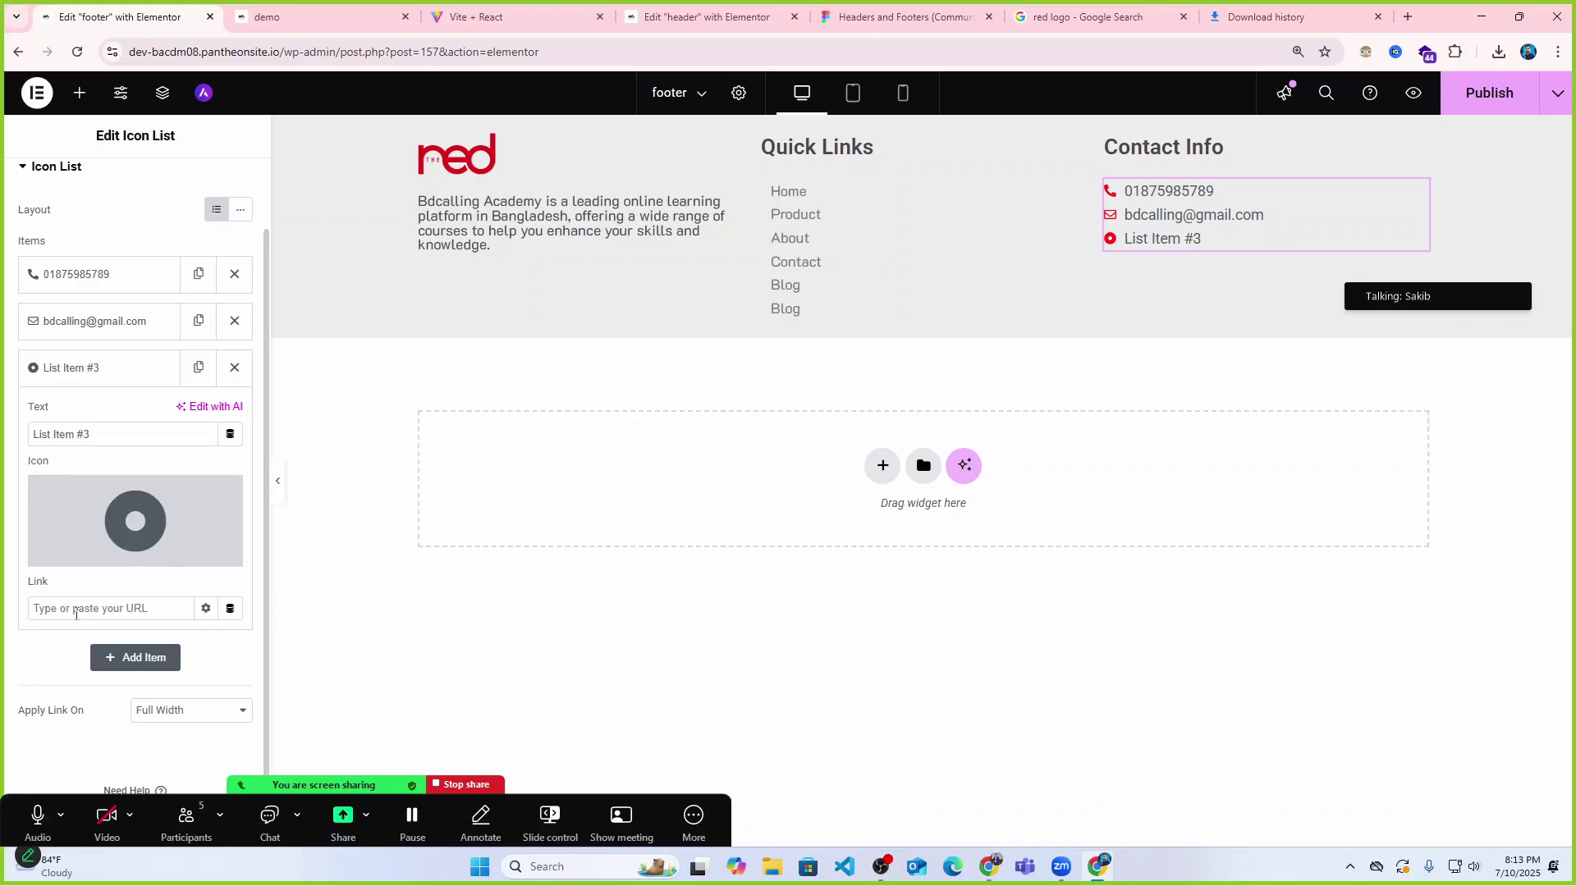
pyautogui.click(129, 526)
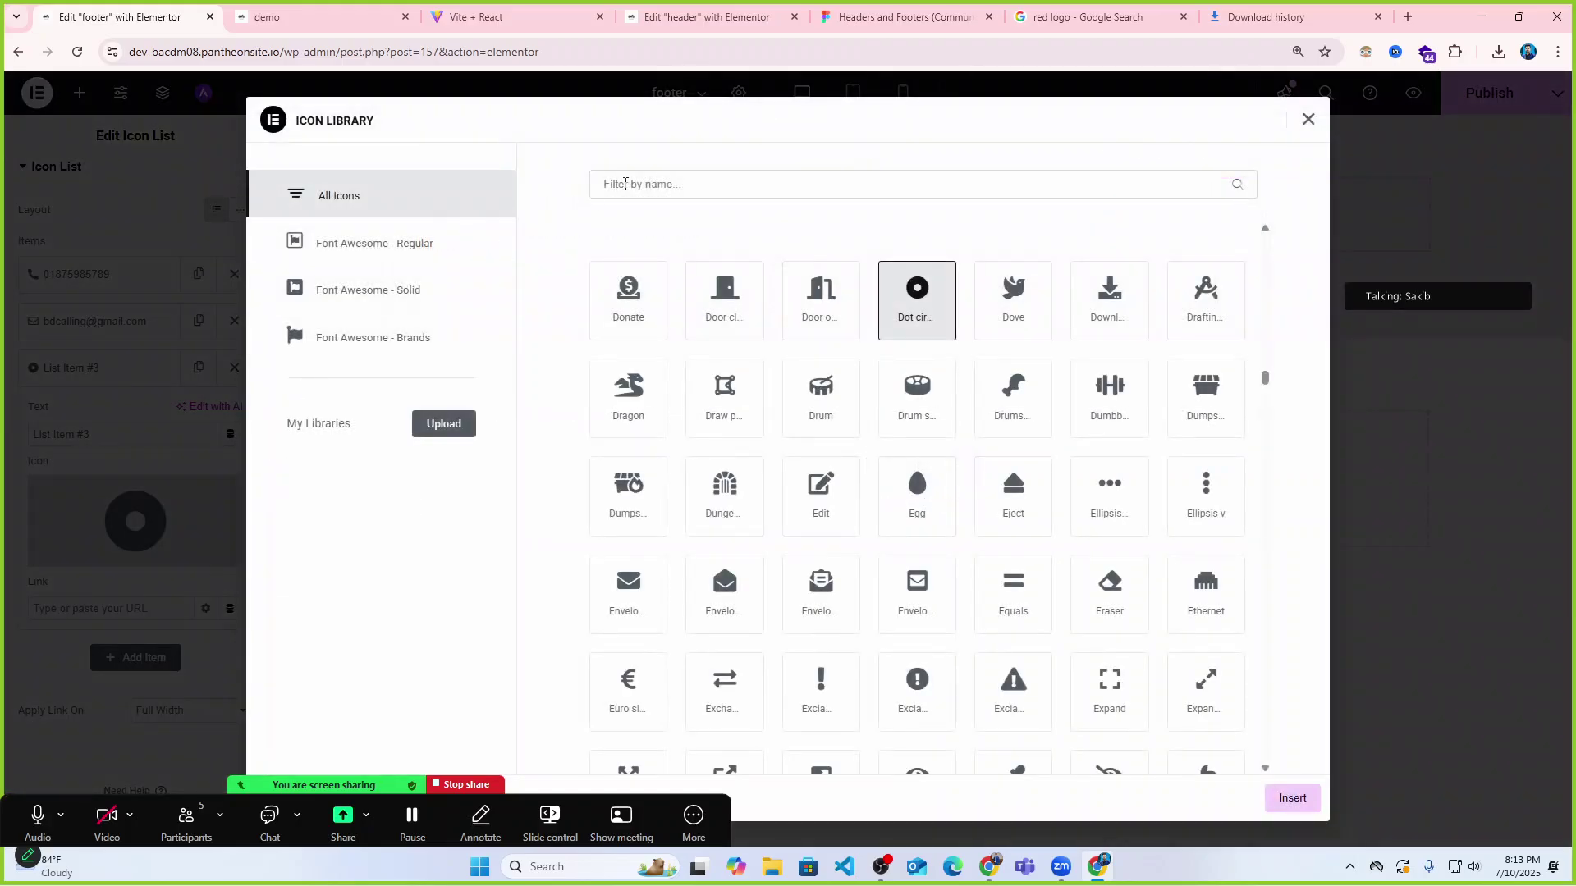
pyautogui.click(625, 184)
pyautogui.write('locat')
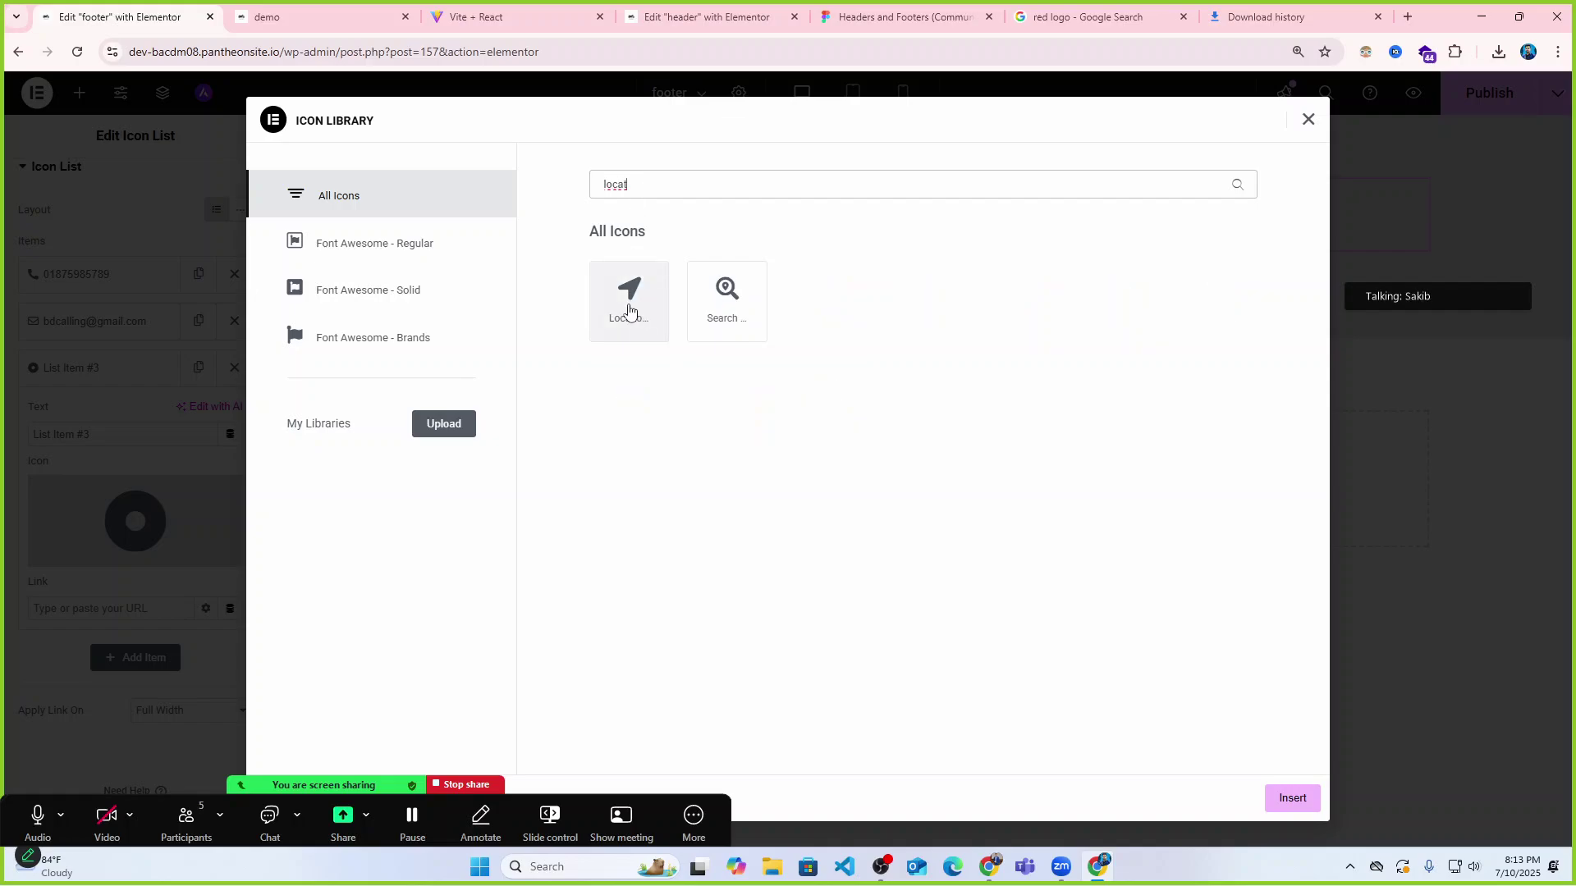
pyautogui.click(636, 291)
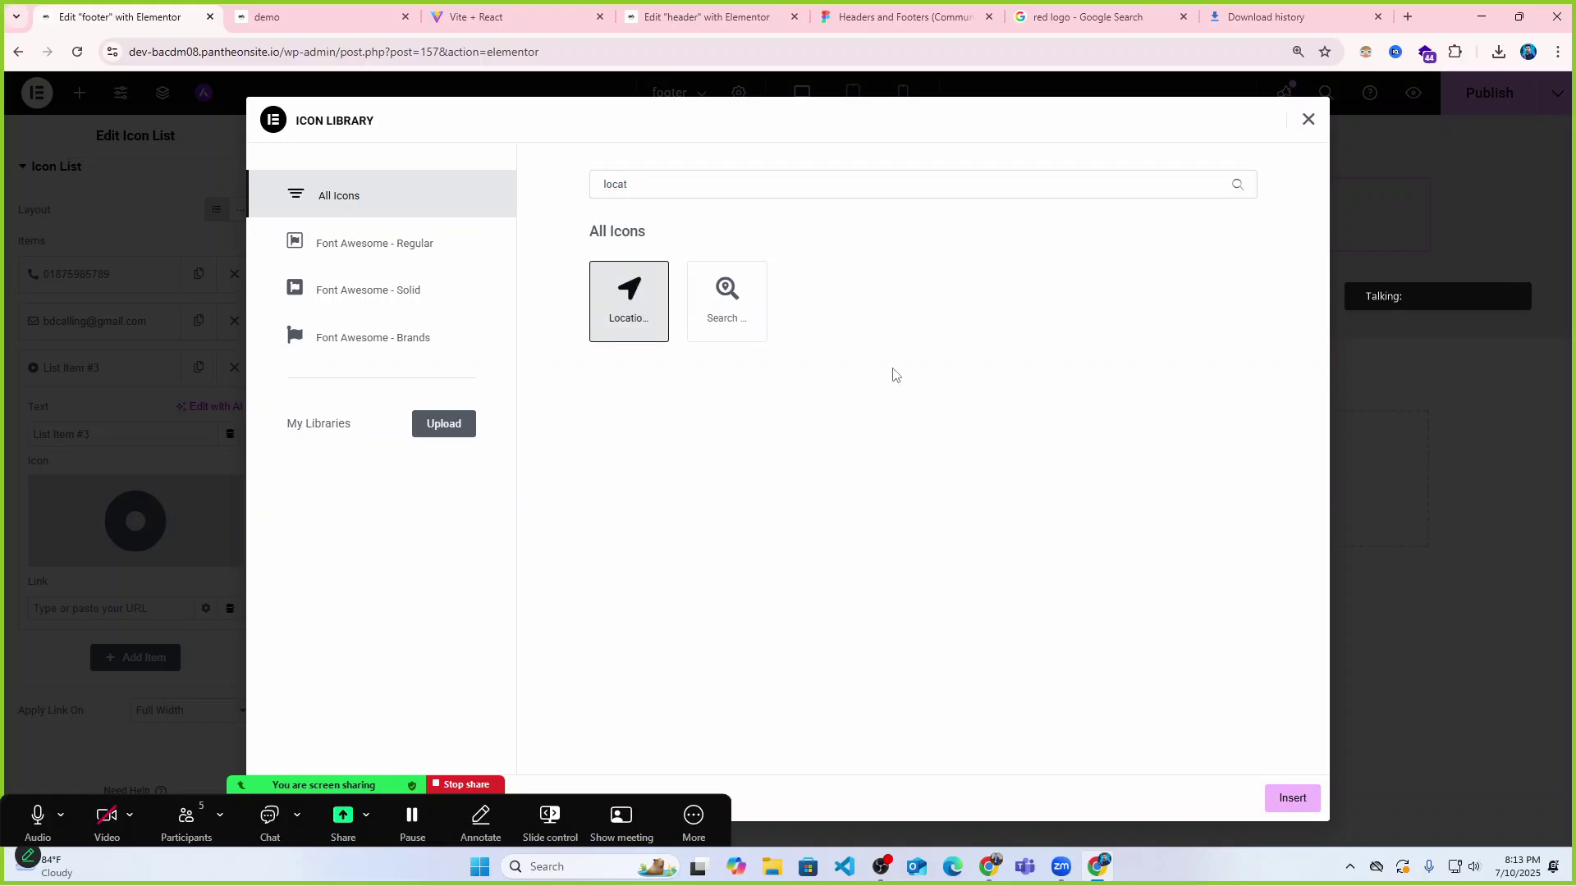
pyautogui.click(1293, 797)
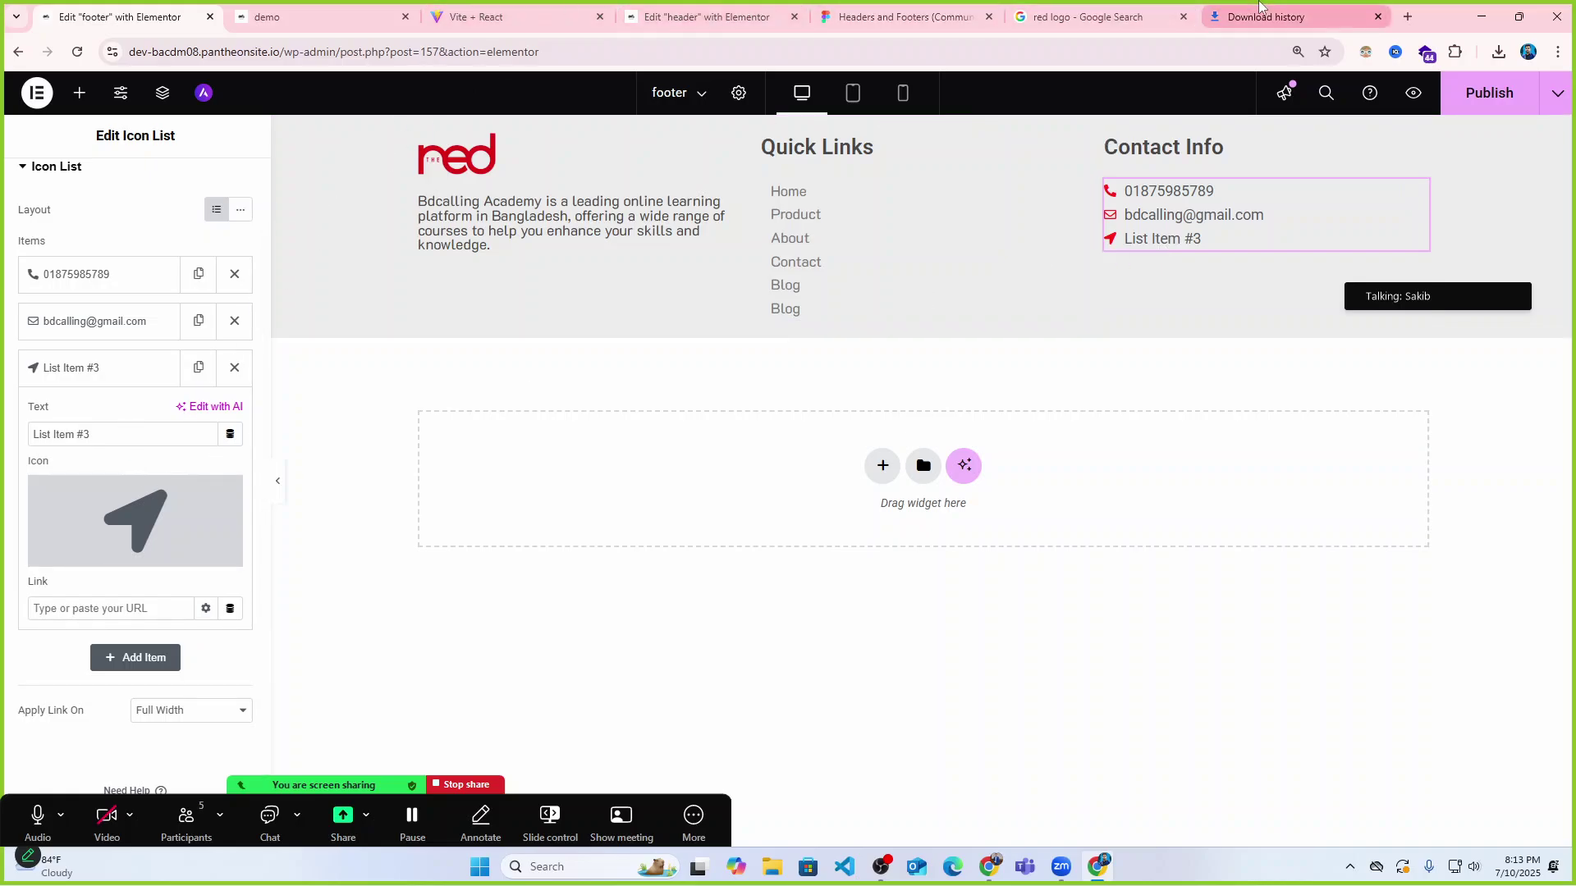
# Load bdcalling-academy.netlify.app in a spare browser tab.
pyautogui.click(1280, 16)
pyautogui.click(923, 51)
pyautogui.write('bdcalling-academy.netlify.app')
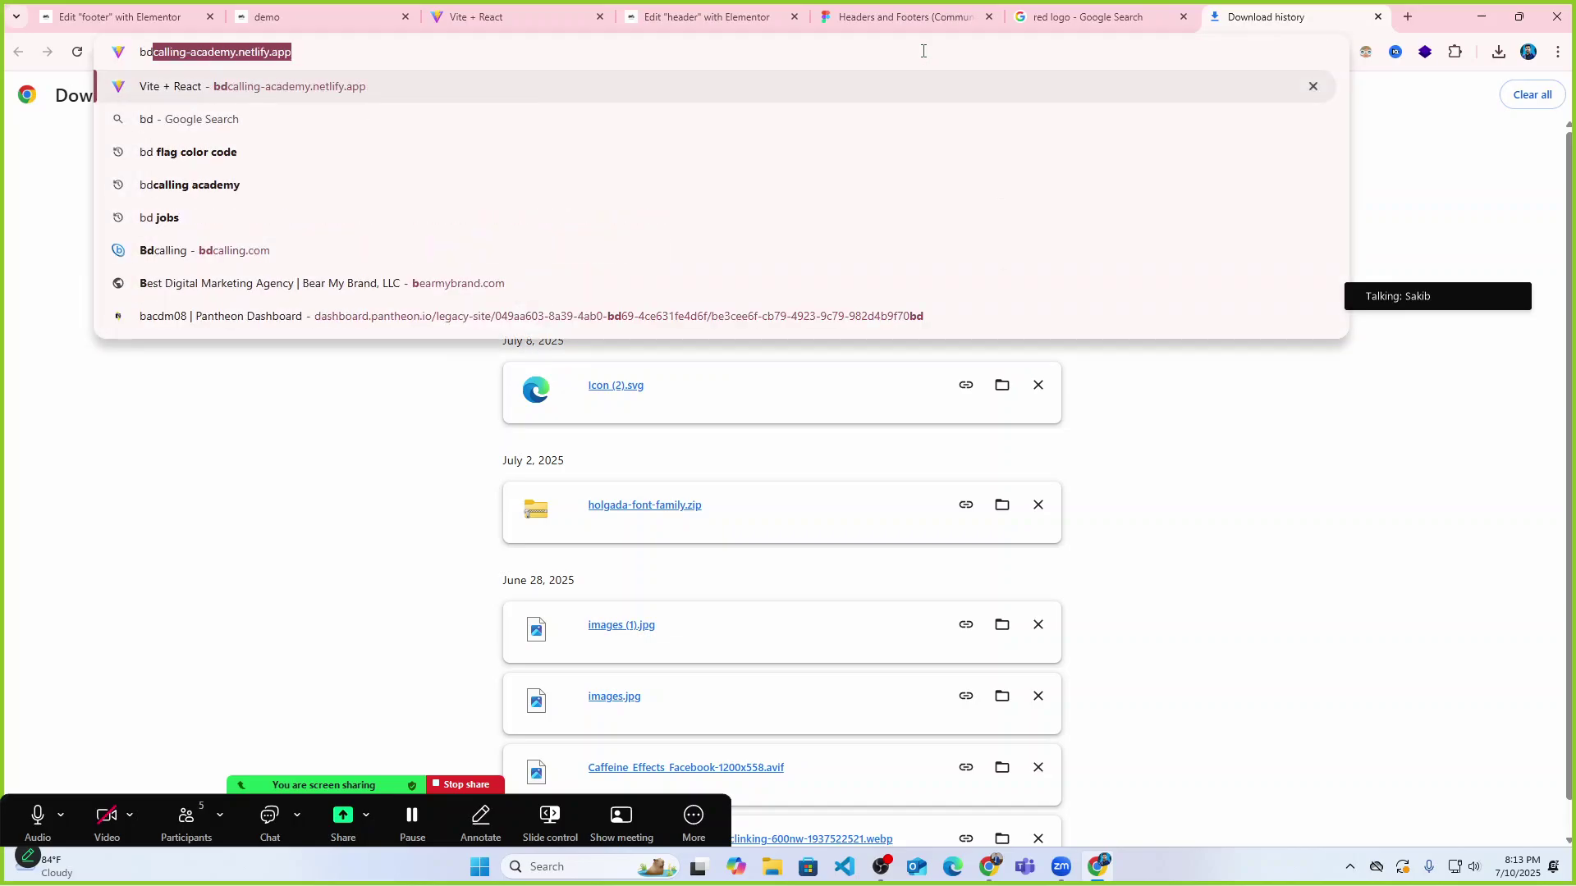
pyautogui.press('Return')
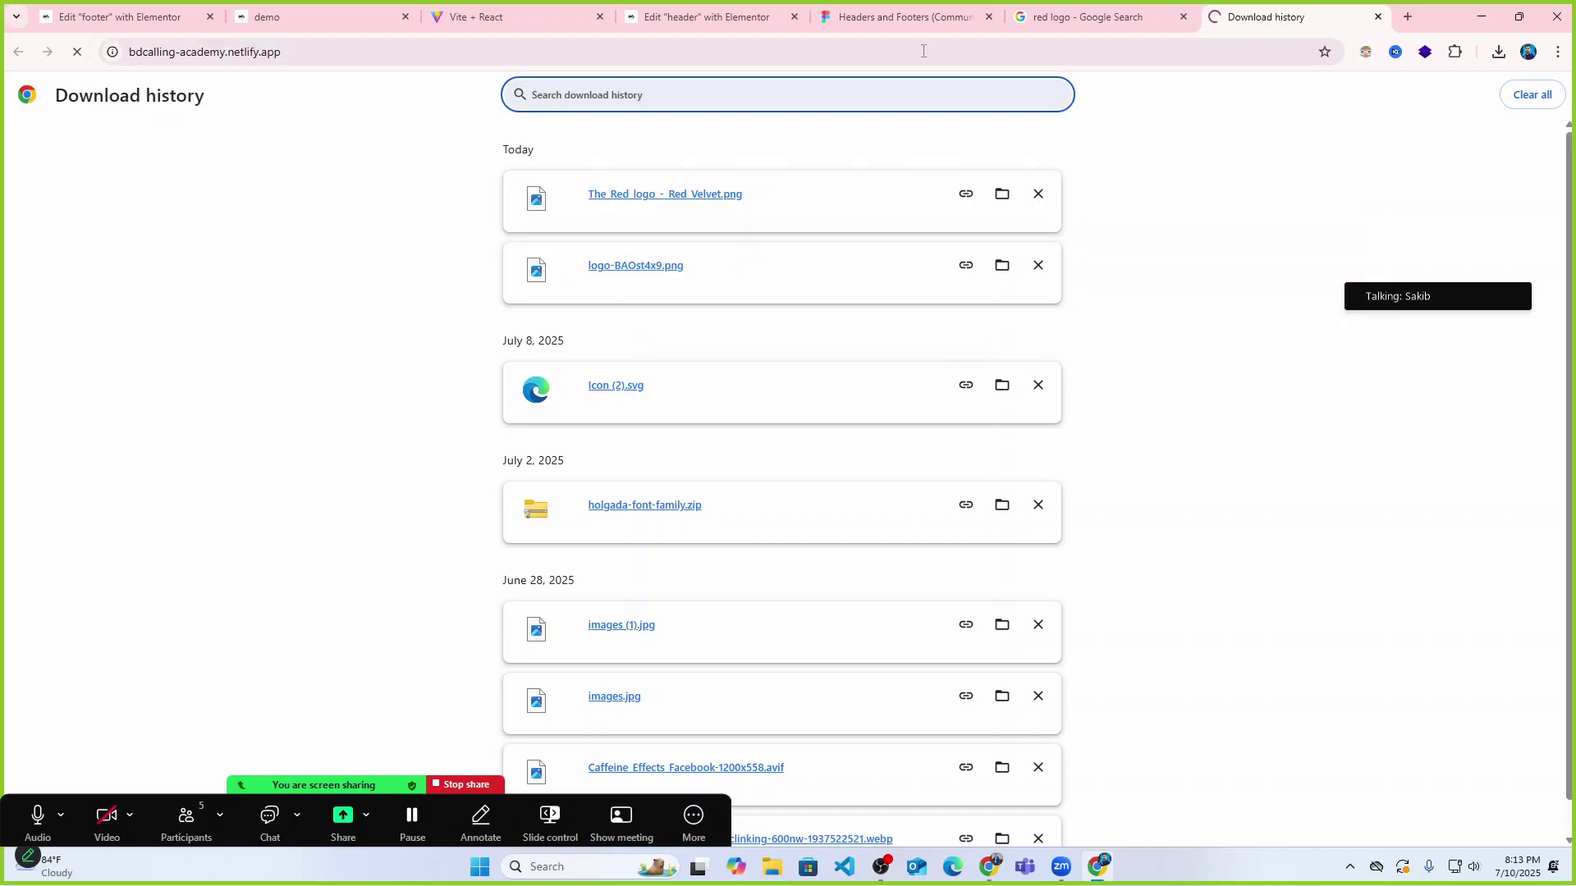
pyautogui.click(348, 49)
pyautogui.write('b')
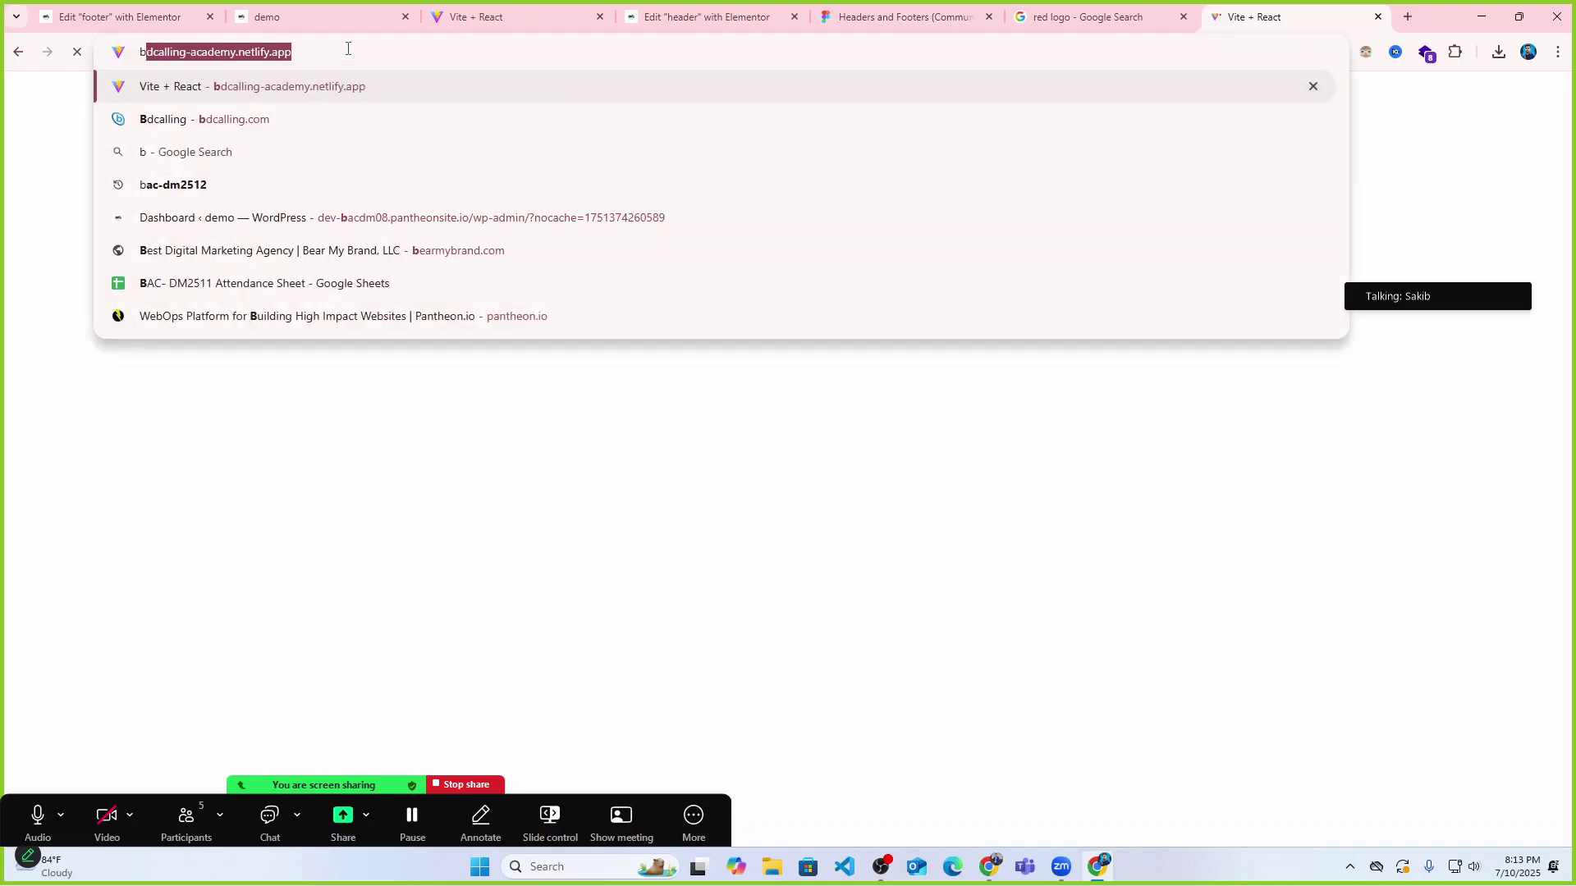
pyautogui.press('Return')
# Select the office address on the contact page, then return to the footer editor.
pyautogui.click(474, 16)
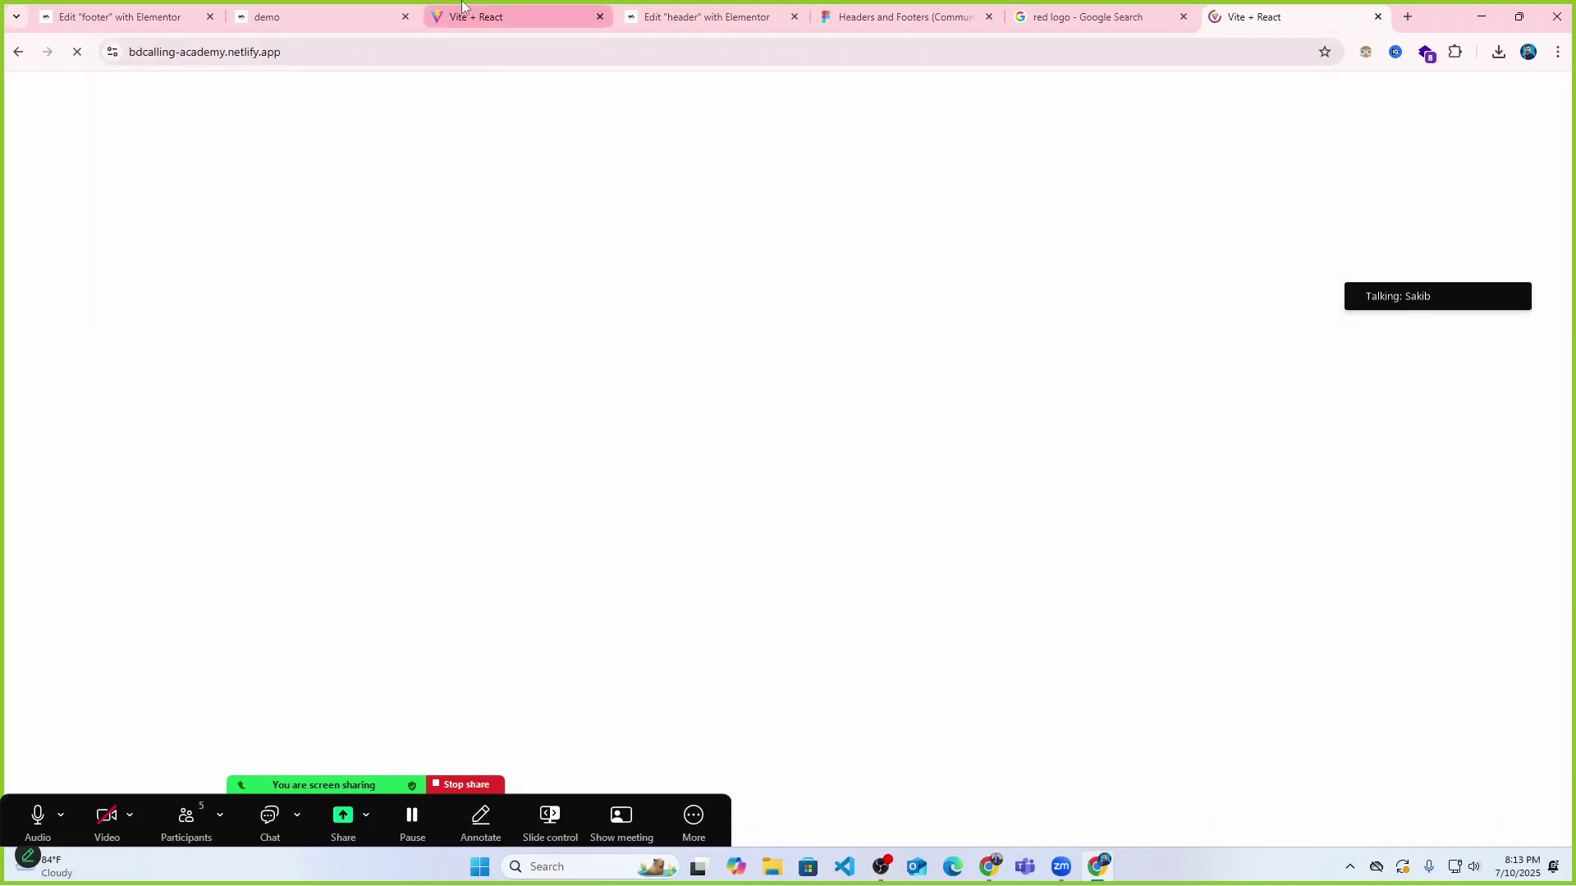
pyautogui.scroll(15, 922, 365)
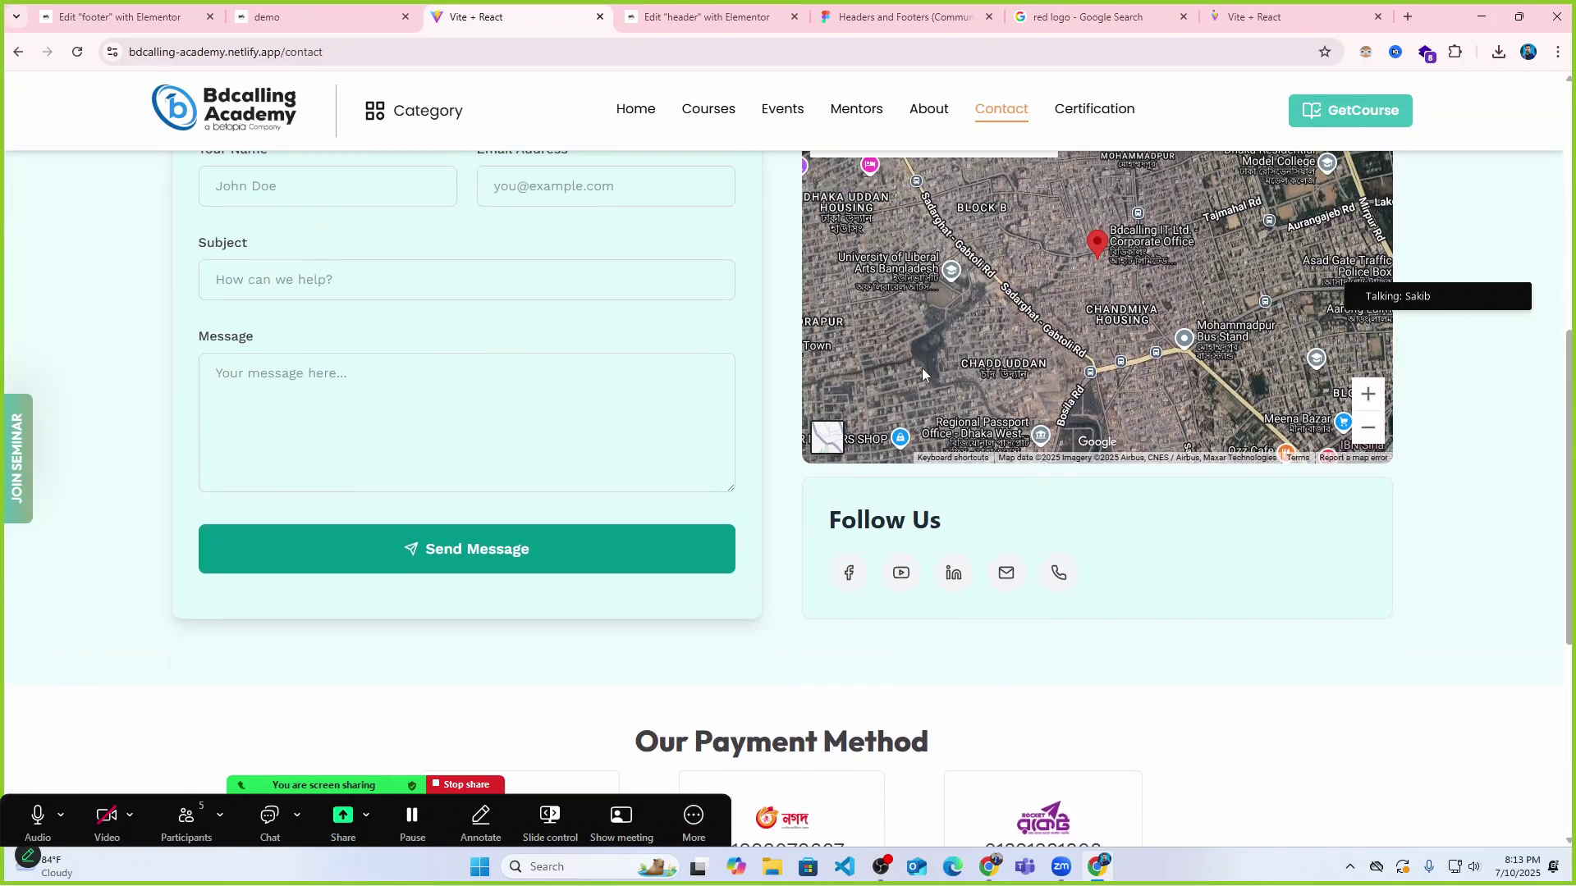
pyautogui.moveTo(1341, 546); pyautogui.dragTo(1041, 511)
pyautogui.hotkey('ctrl', 'c')
pyautogui.click(288, 9)
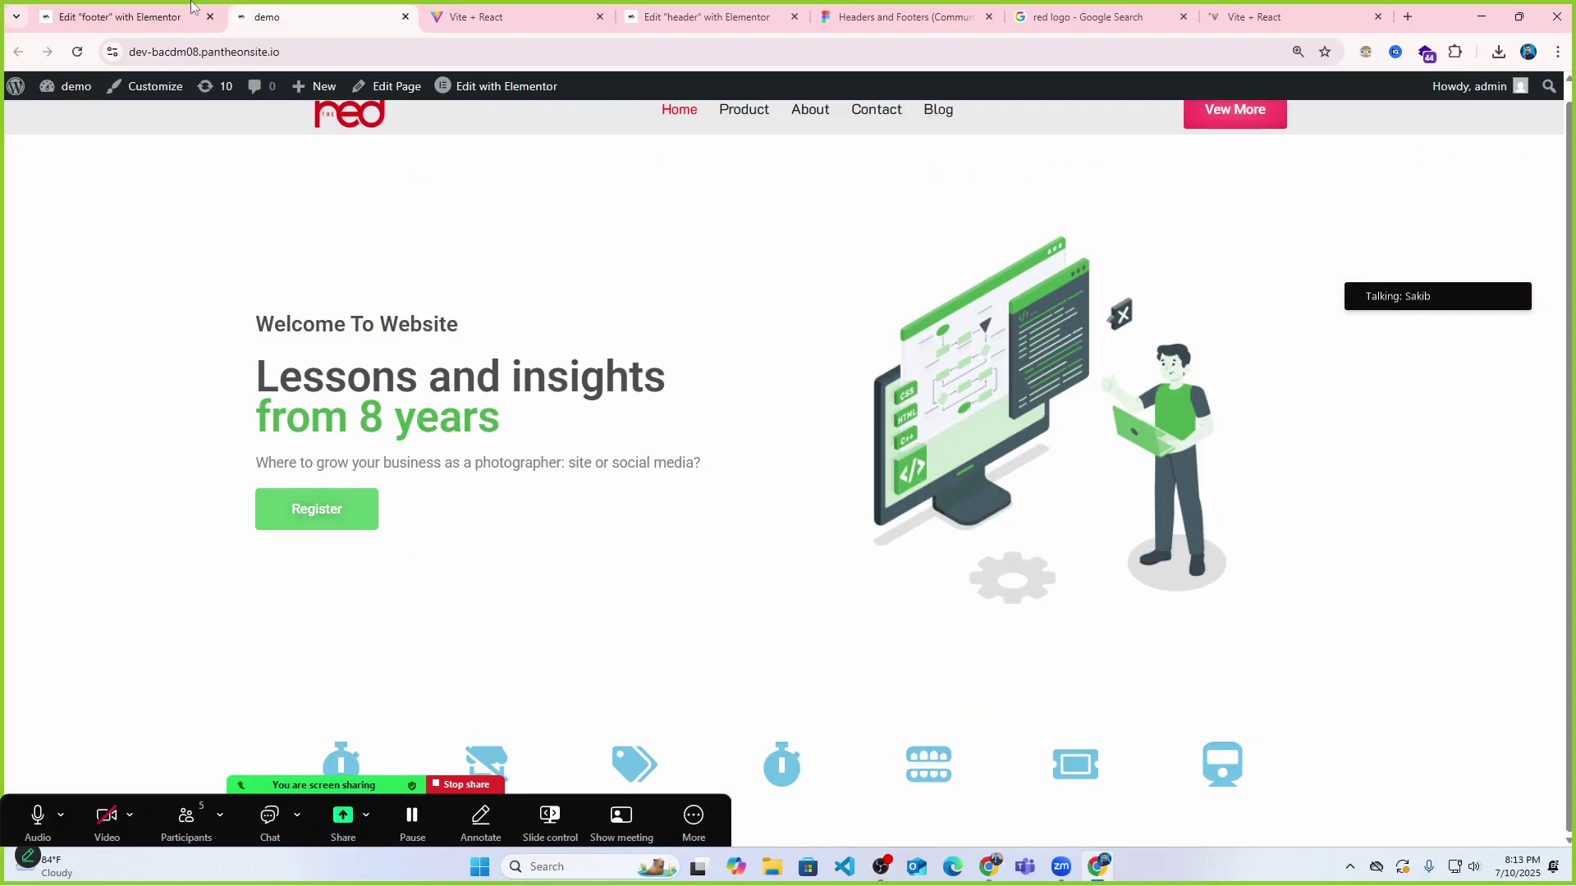
pyautogui.click(164, 17)
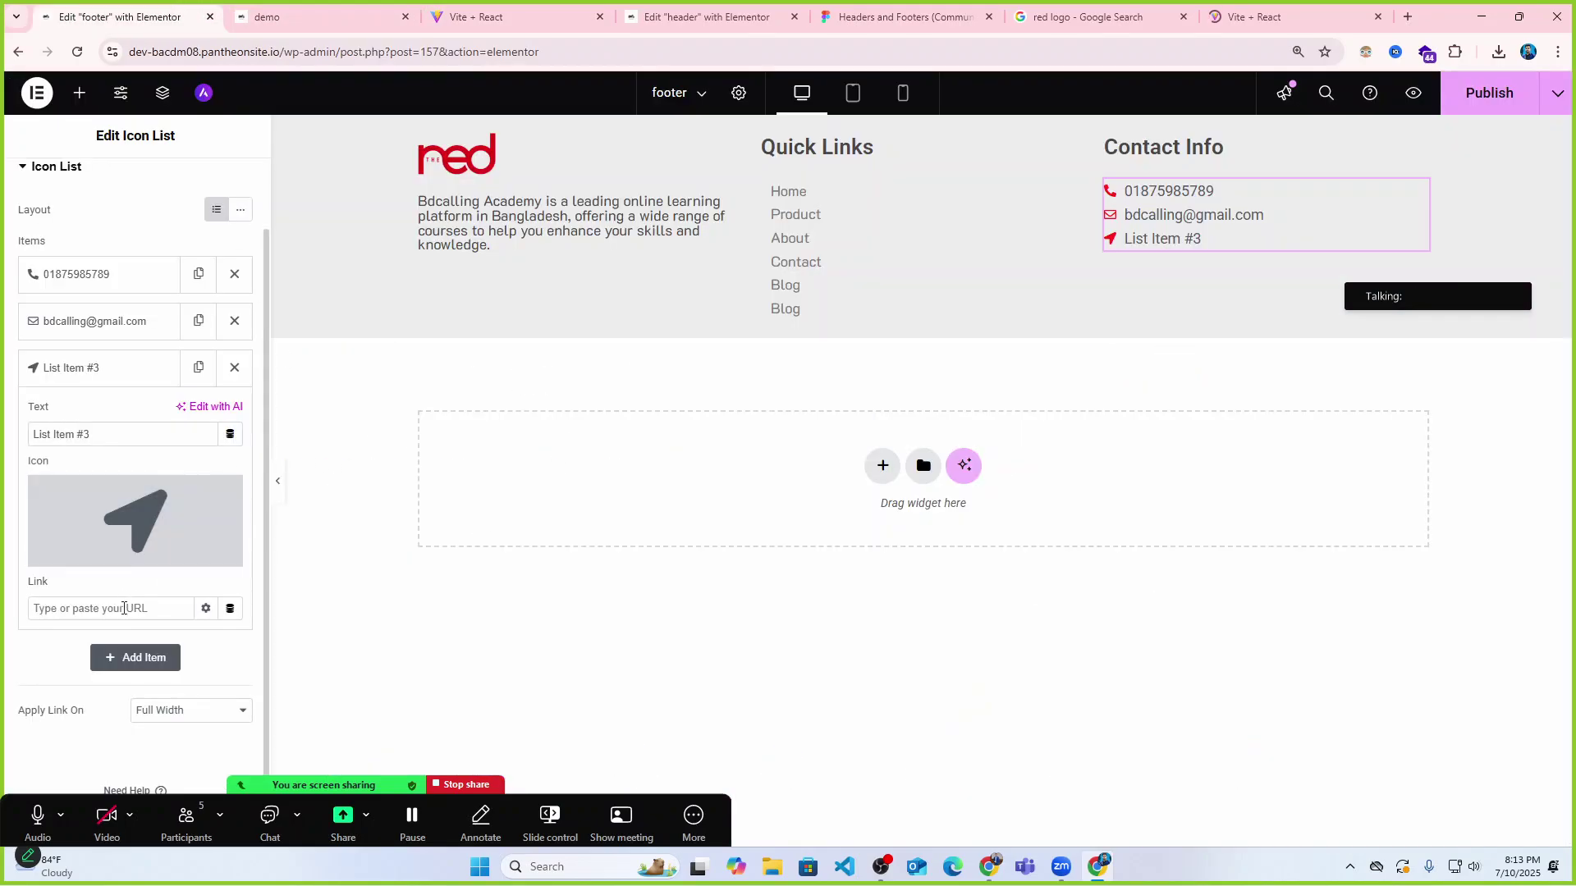
# Paste the office address over the List Item #3 placeholder and preview the footer.
pyautogui.click(121, 611)
pyautogui.moveTo(113, 434); pyautogui.dragTo(23, 435)
pyautogui.hotkey('ctrl', 'v')
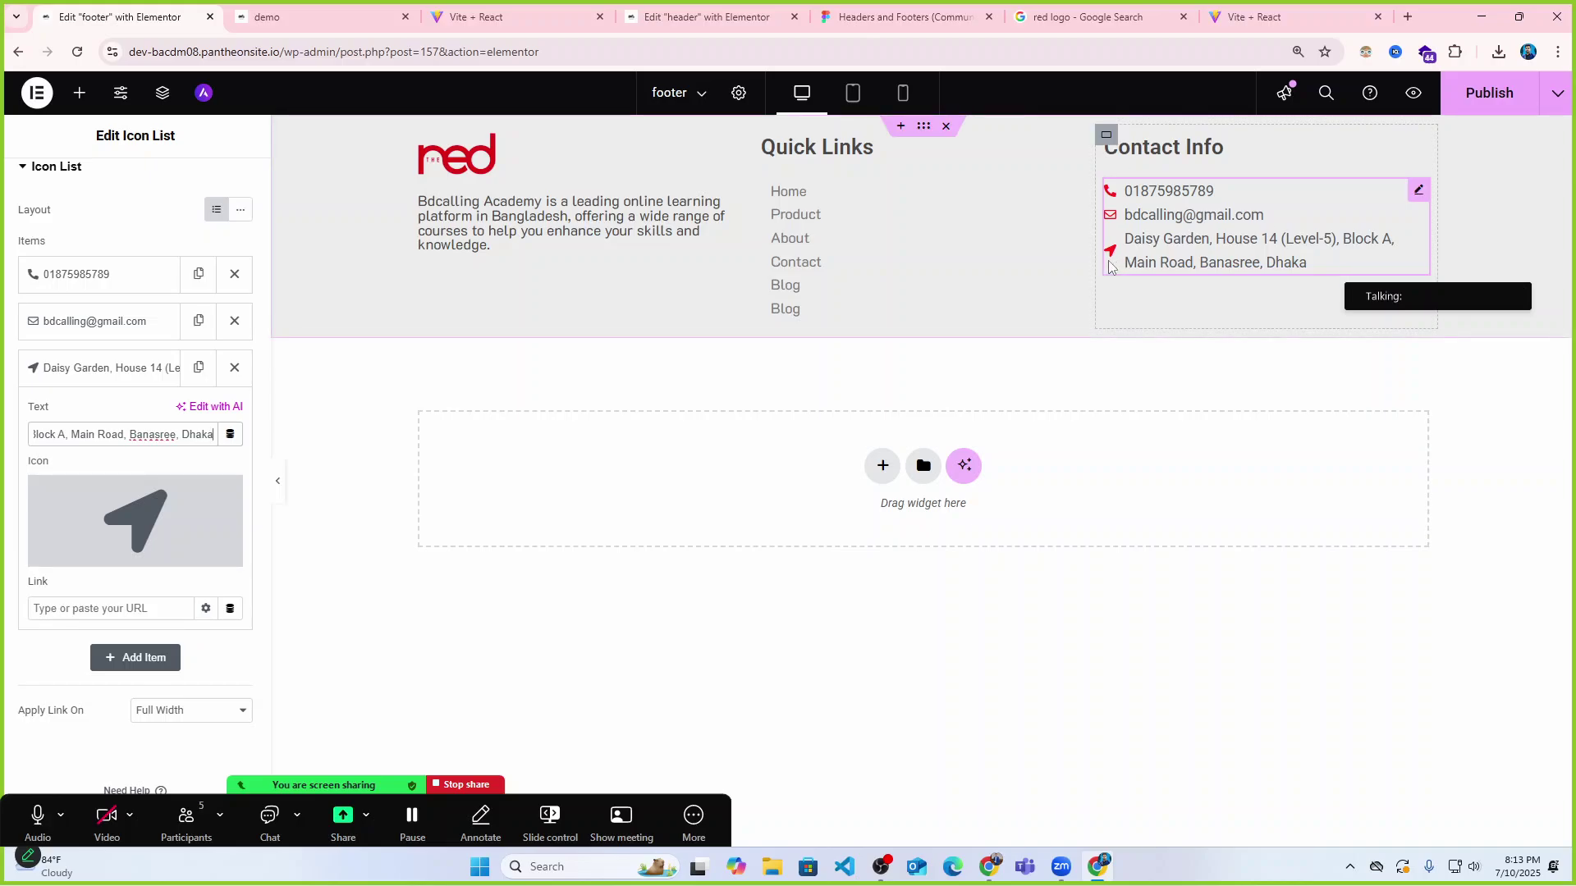
pyautogui.click(277, 481)
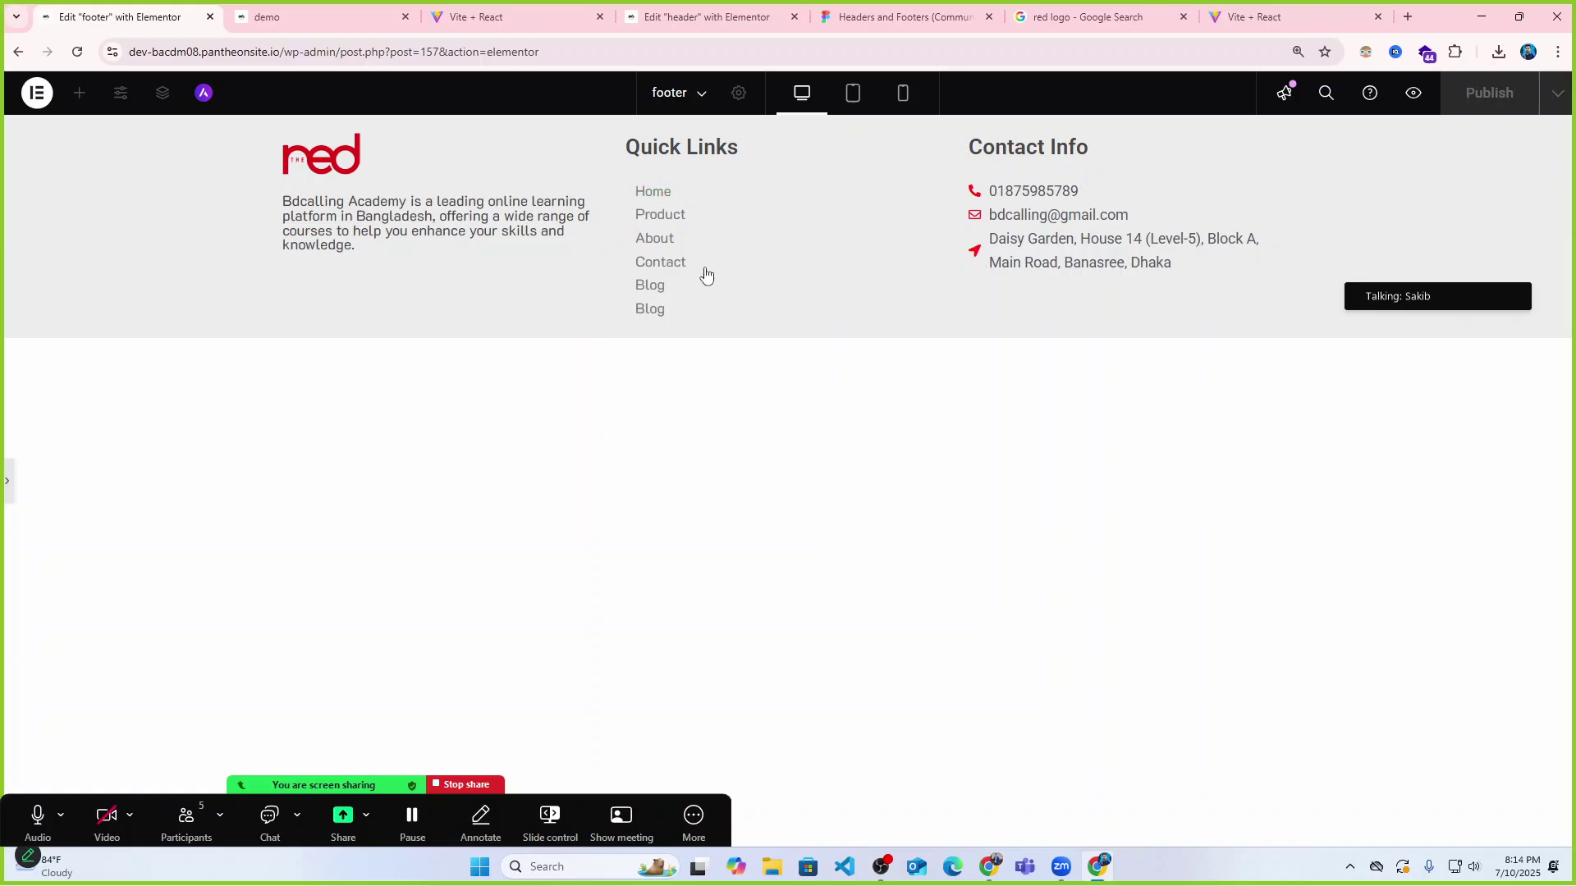
pyautogui.click(6, 487)
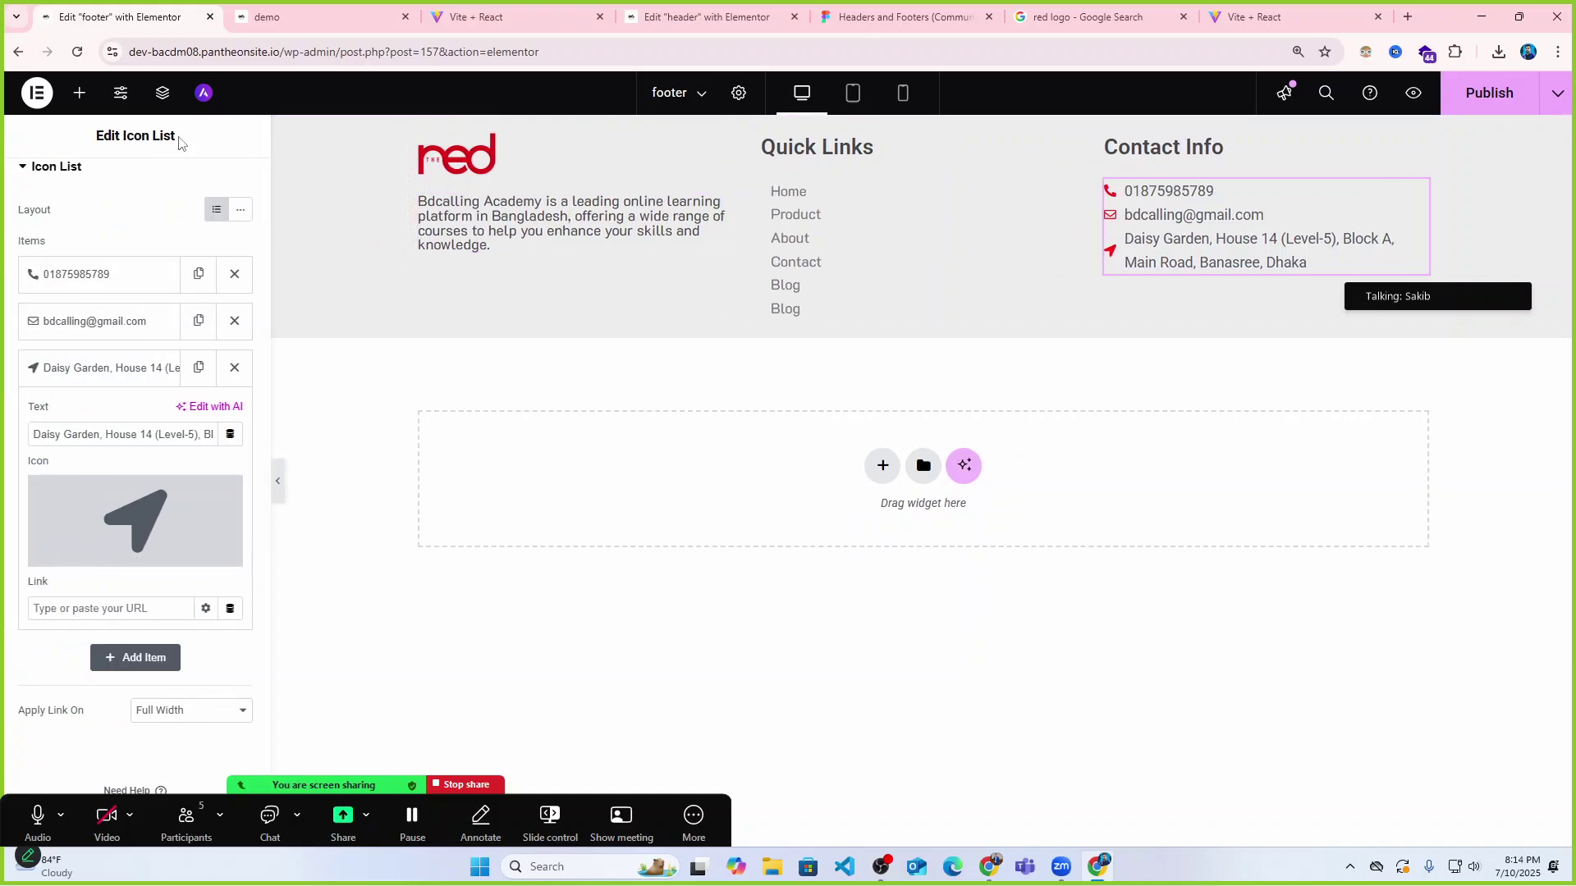
pyautogui.scroll(2, 64, 176)
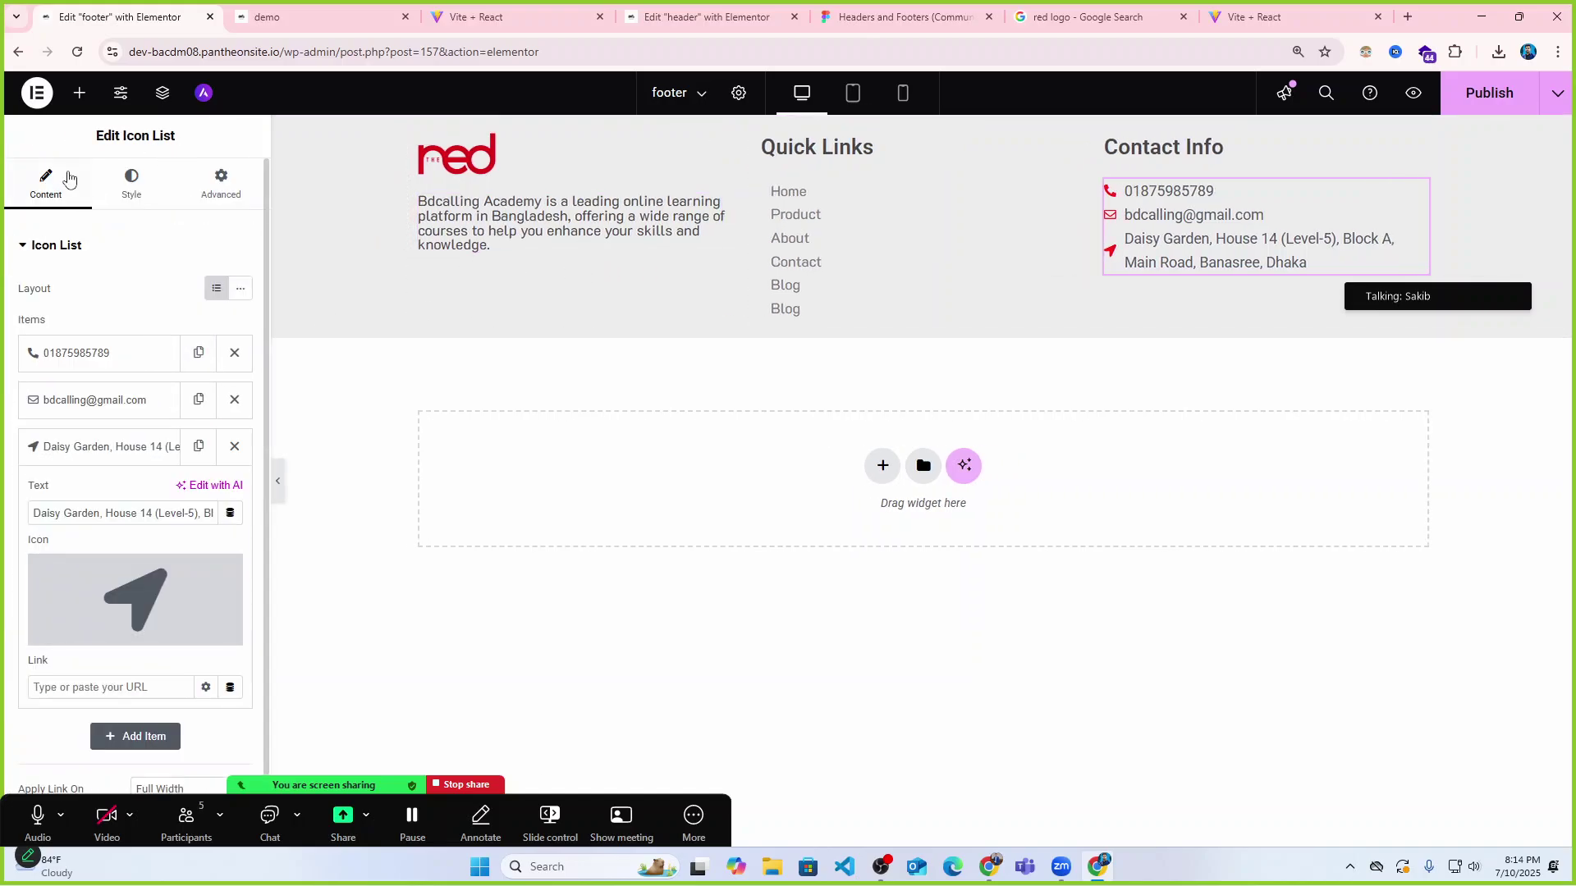
# Drop a Social Icons widget (Facebook, Twitter, YouTube) beneath the footer description and preview it.
pyautogui.click(79, 93)
pyautogui.write('icon')
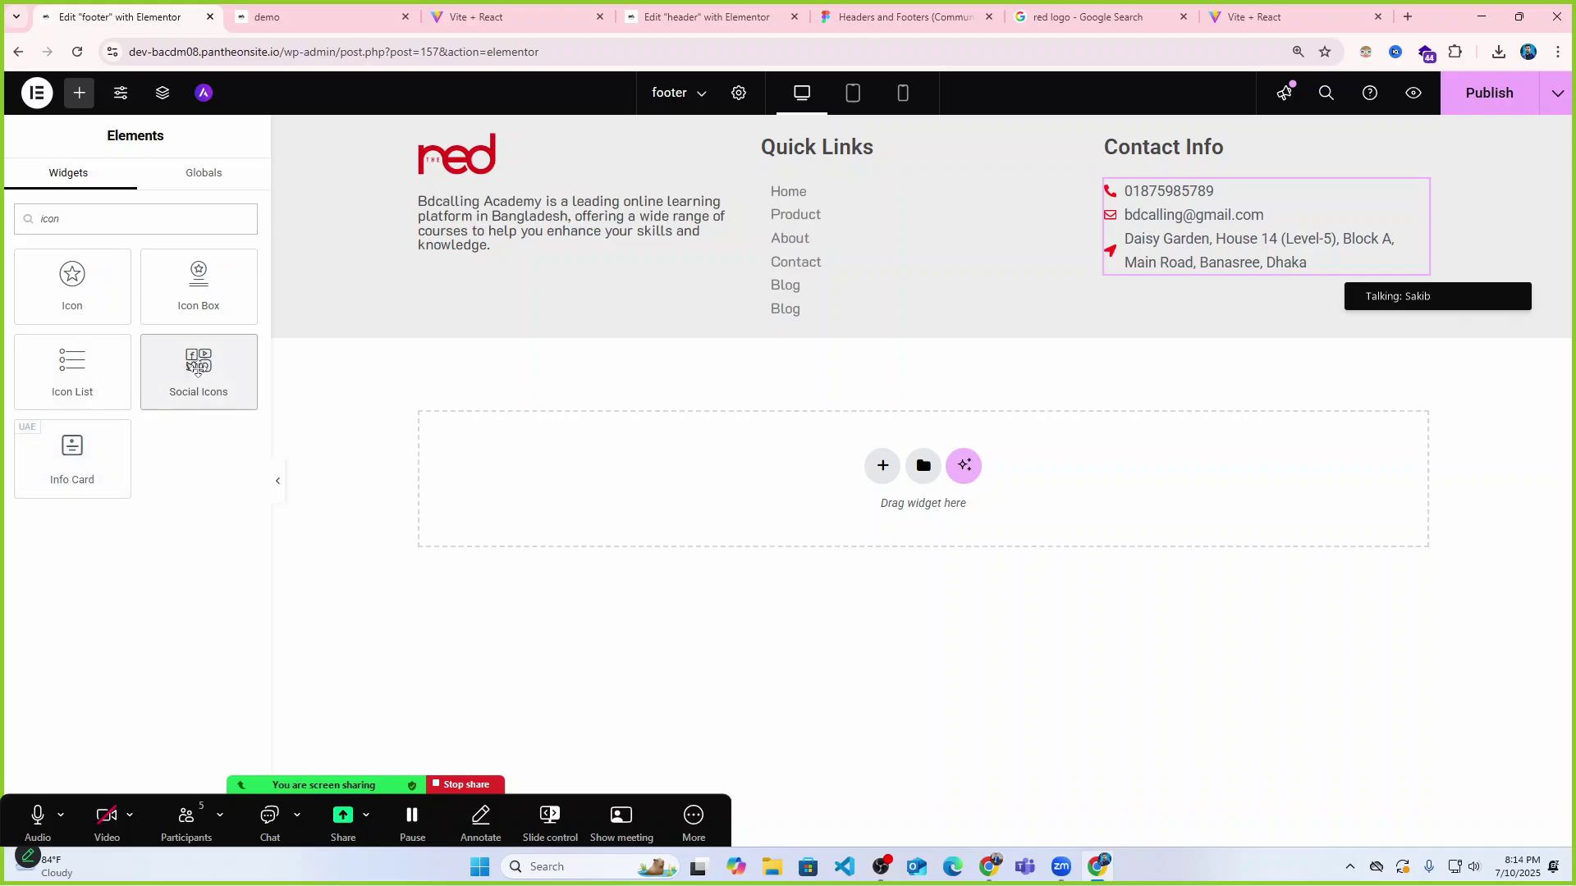
pyautogui.moveTo(198, 369); pyautogui.dragTo(522, 235)
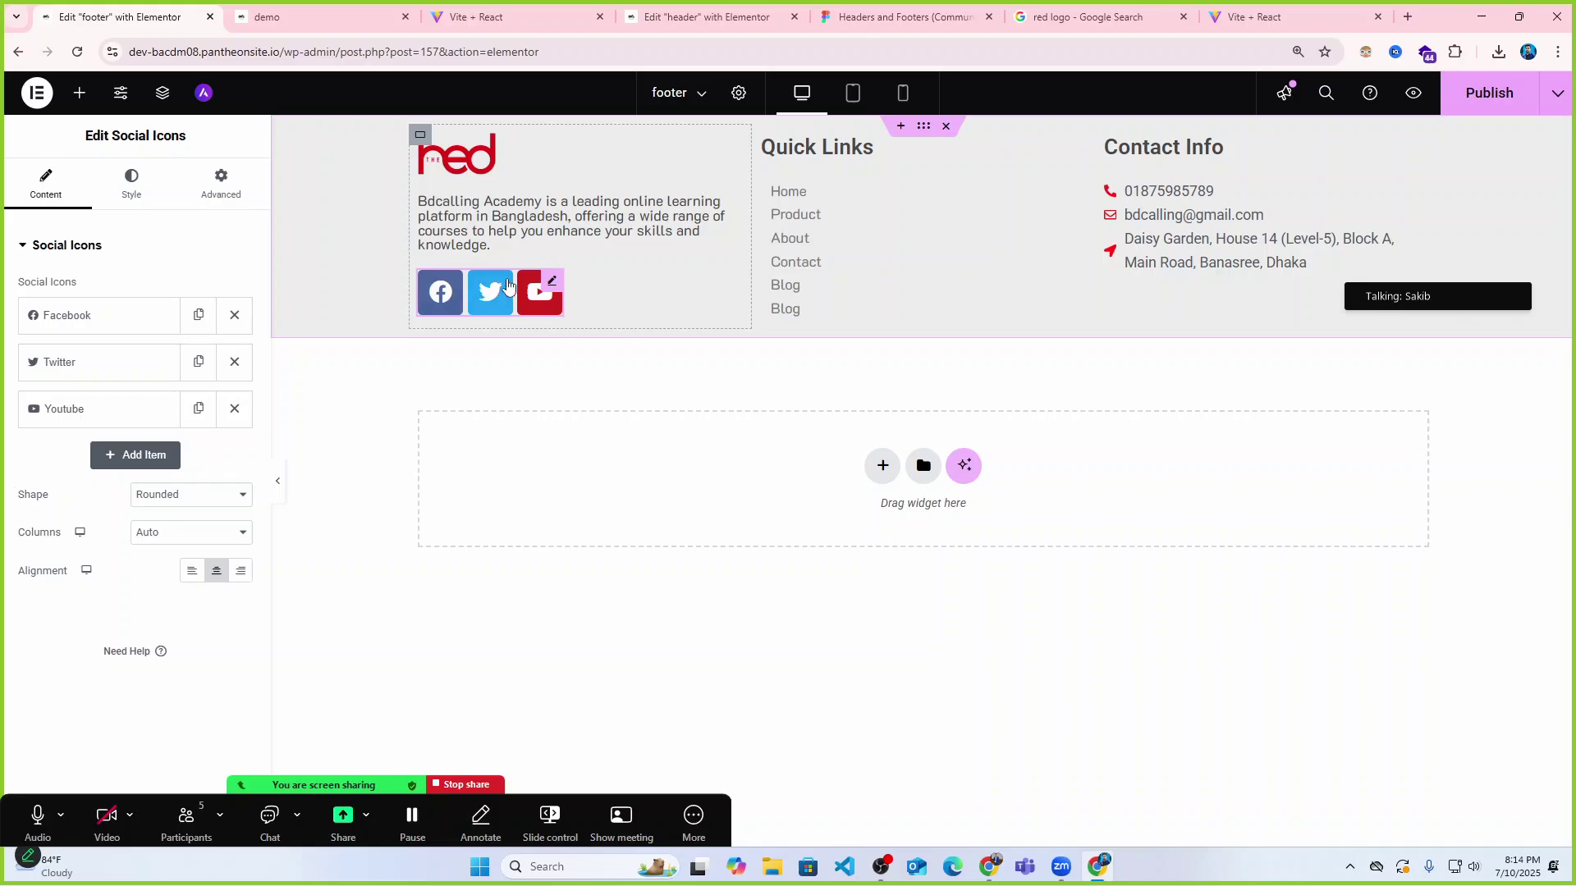
pyautogui.click(278, 481)
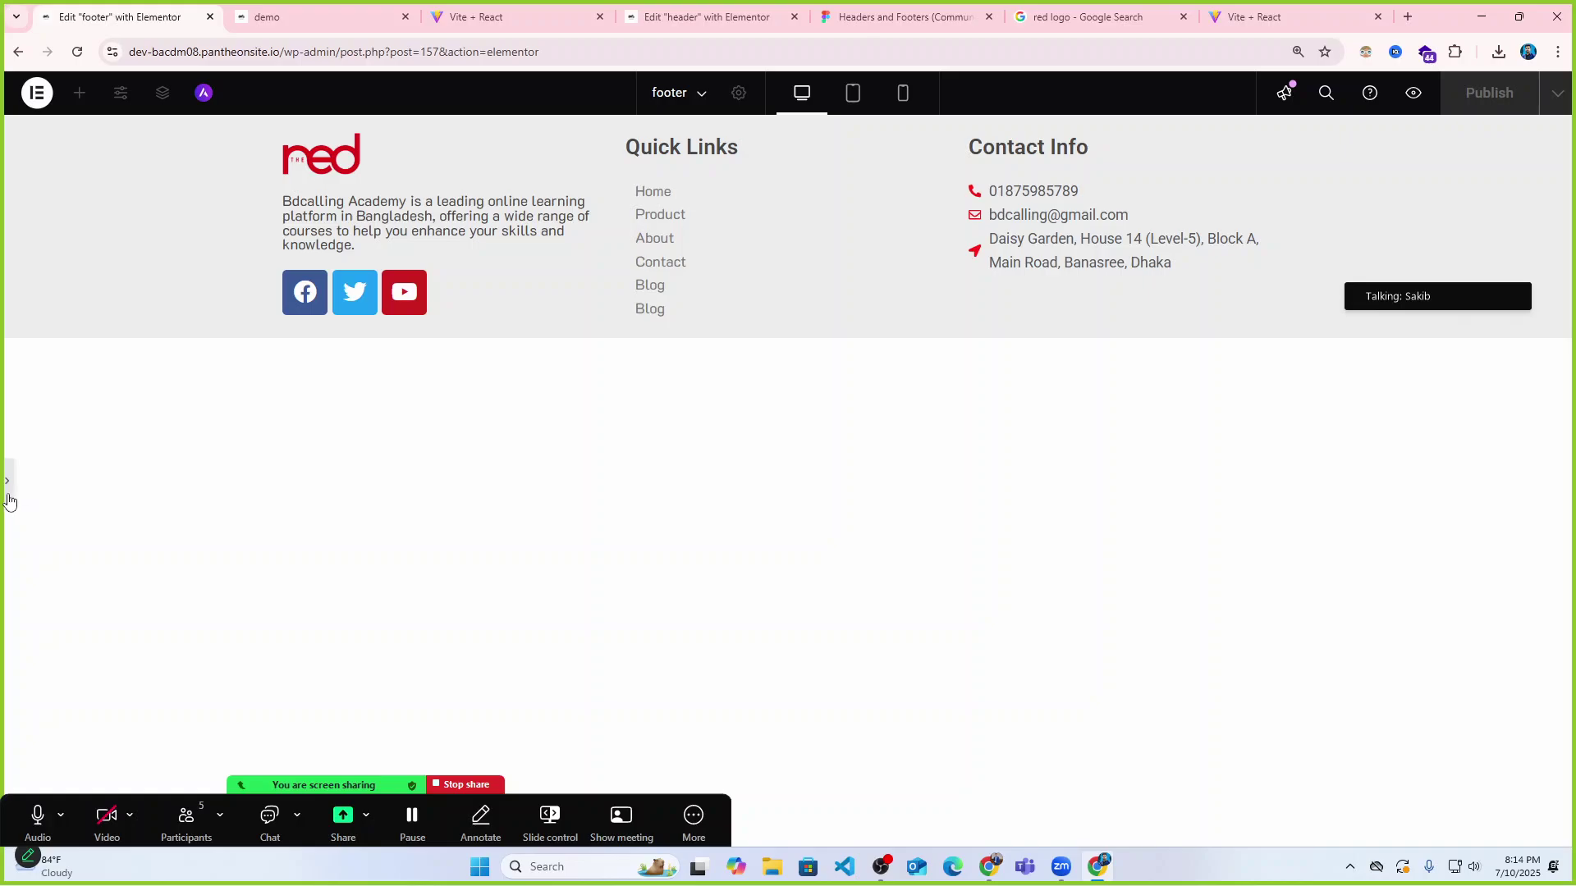
pyautogui.click(7, 486)
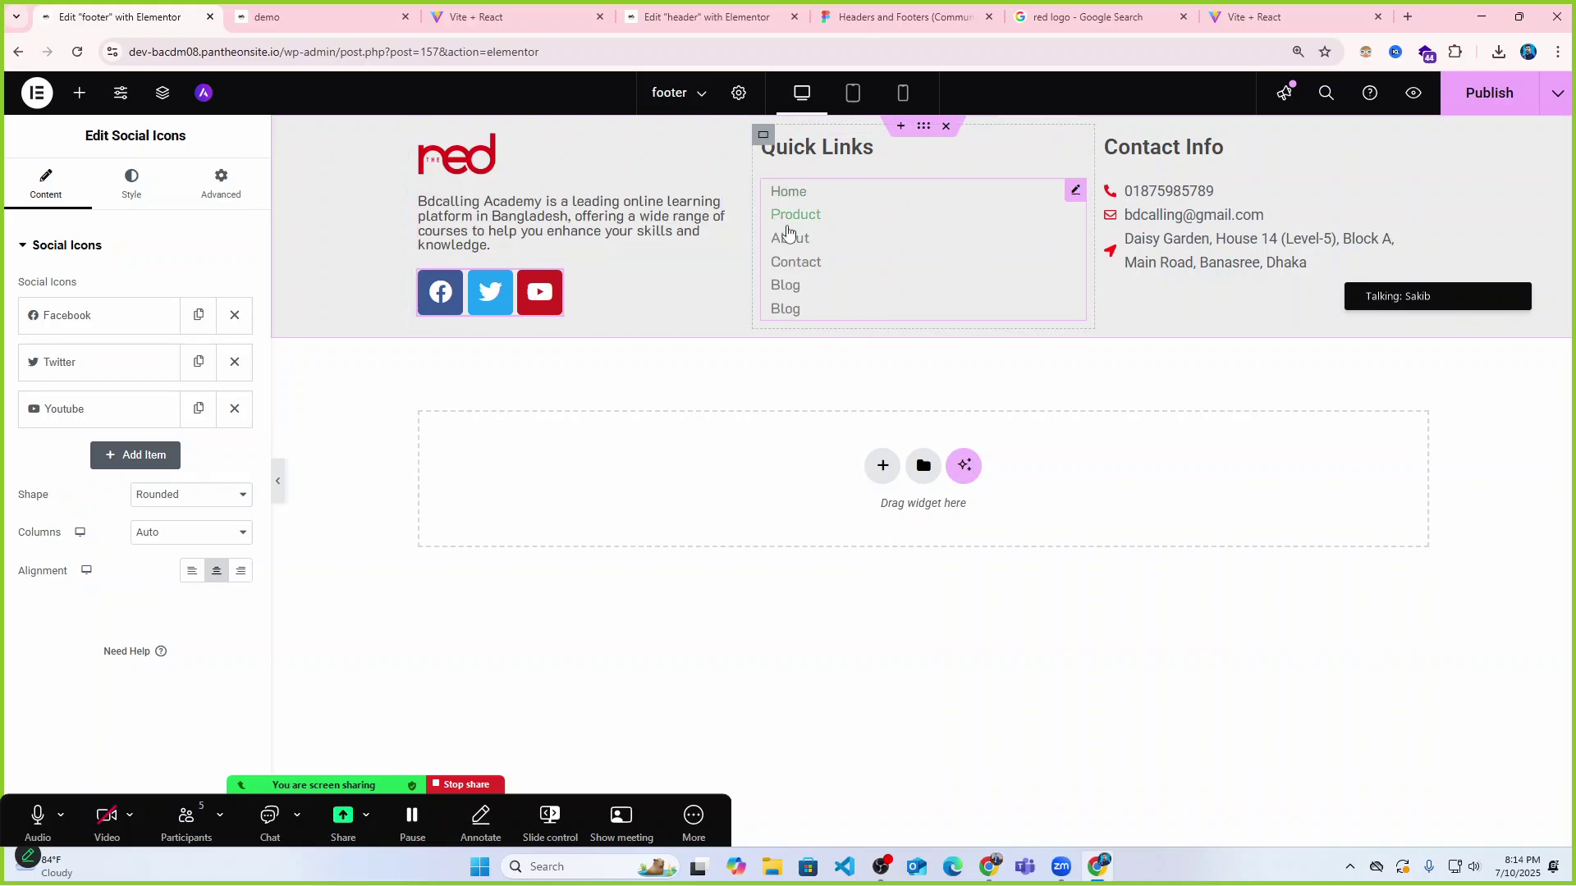
pyautogui.click(764, 138)
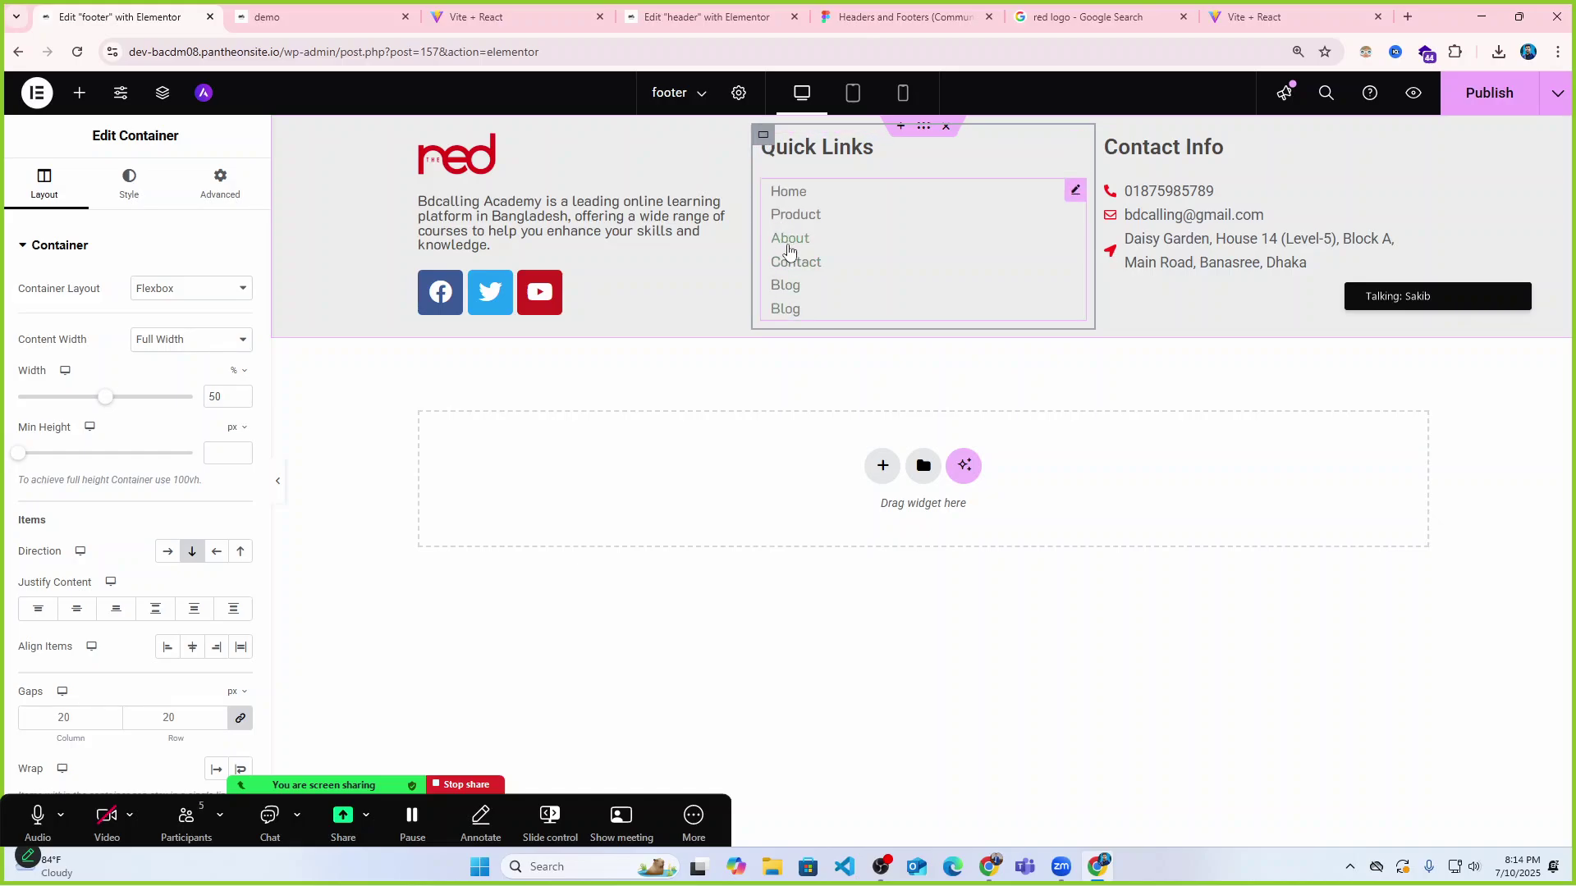
# Compare the reference and live demo footers, then return to the footer editor.
pyautogui.click(476, 16)
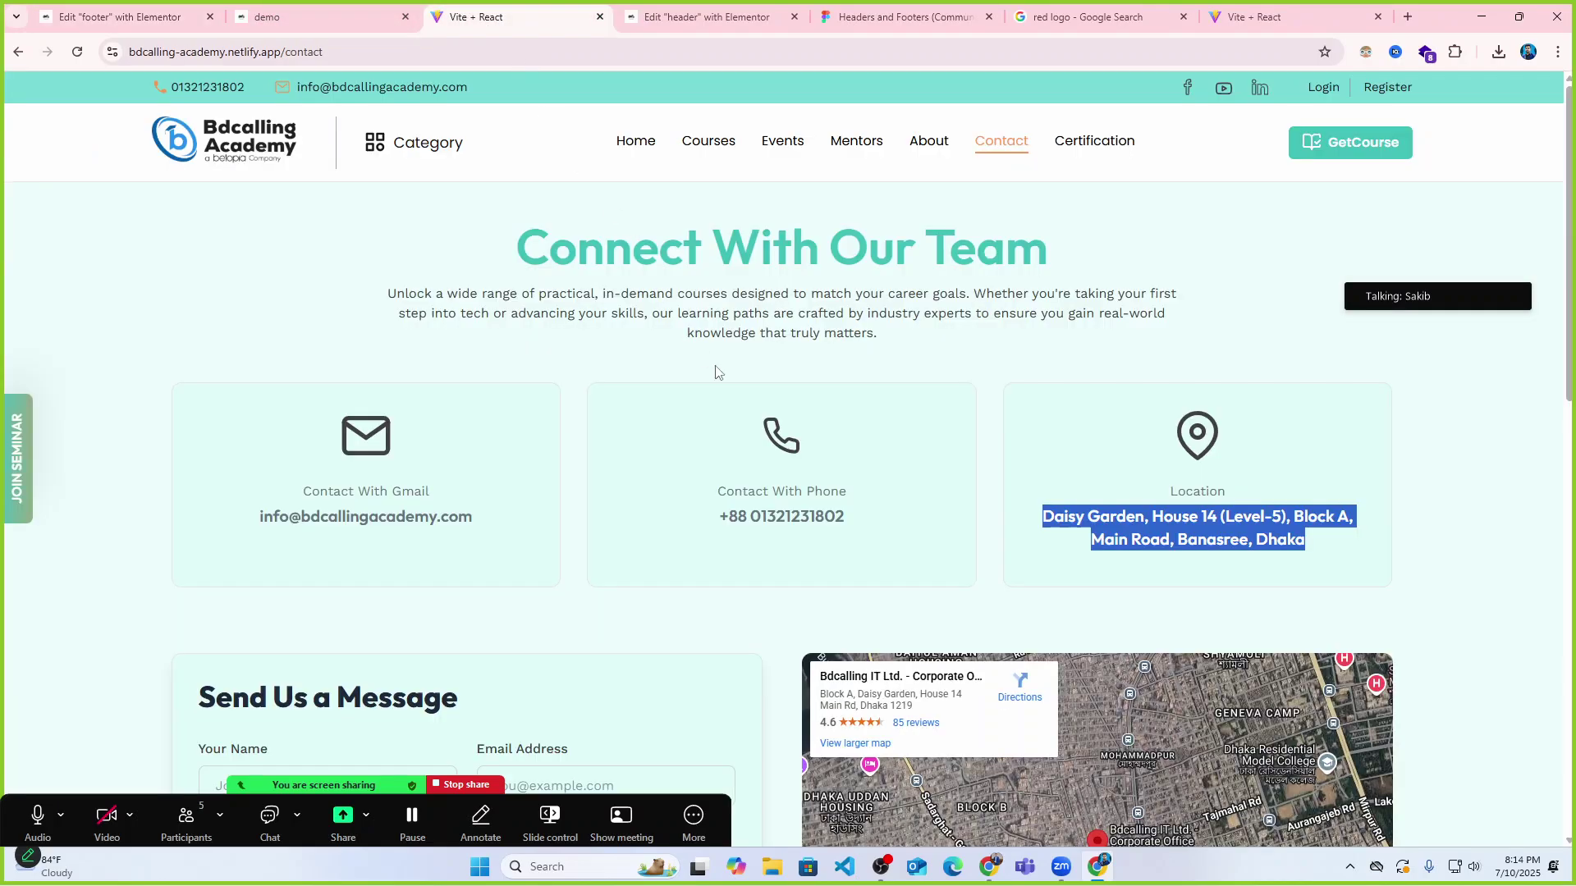
pyautogui.scroll(-10, 726, 503)
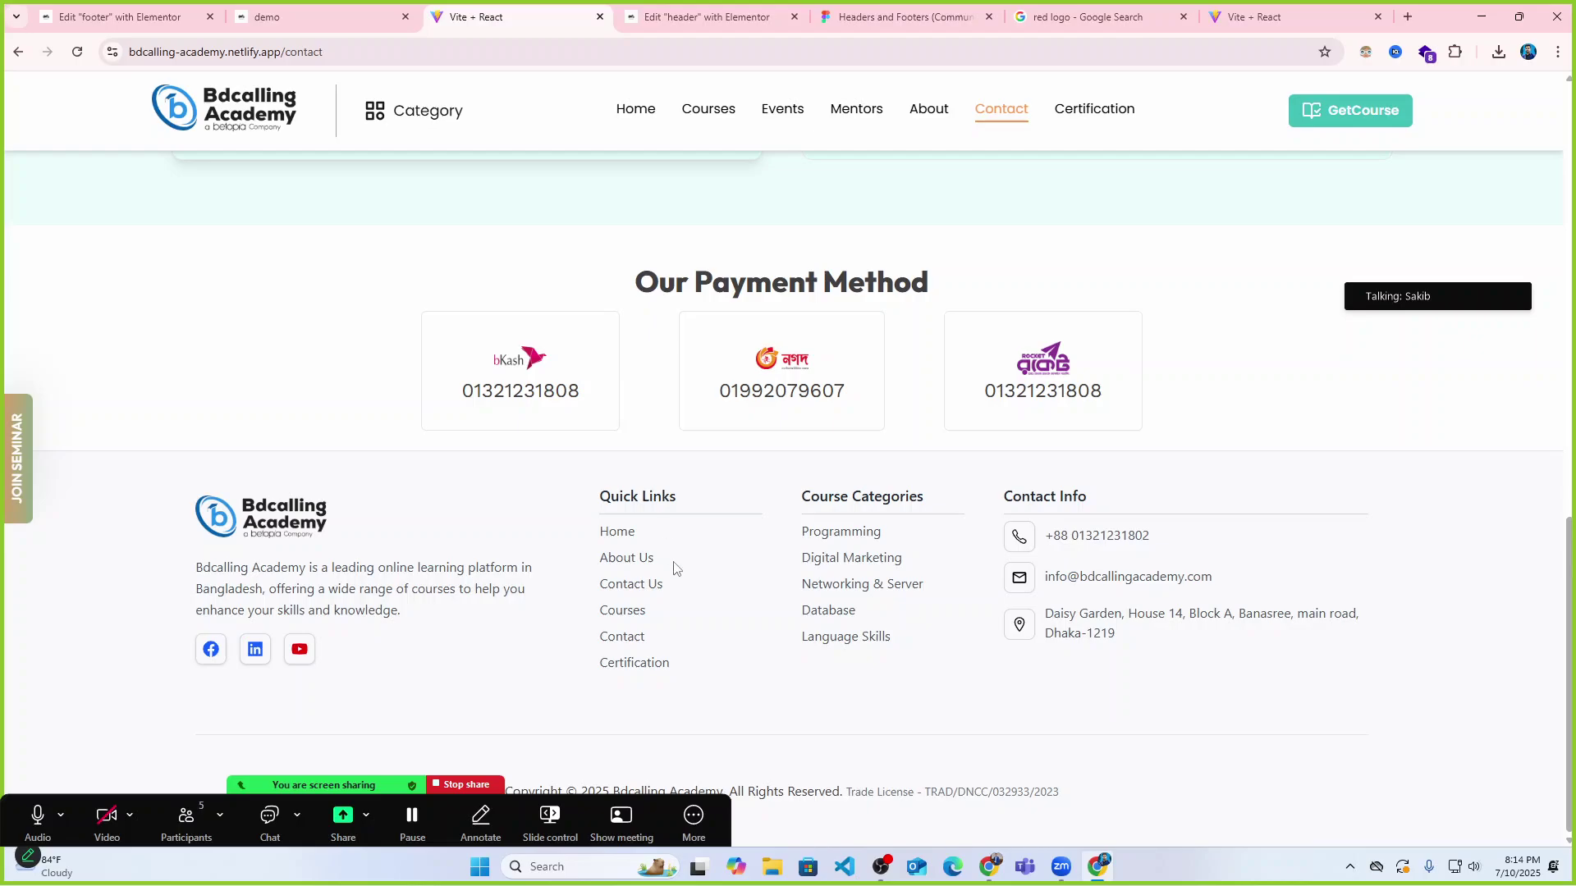
pyautogui.click(303, 16)
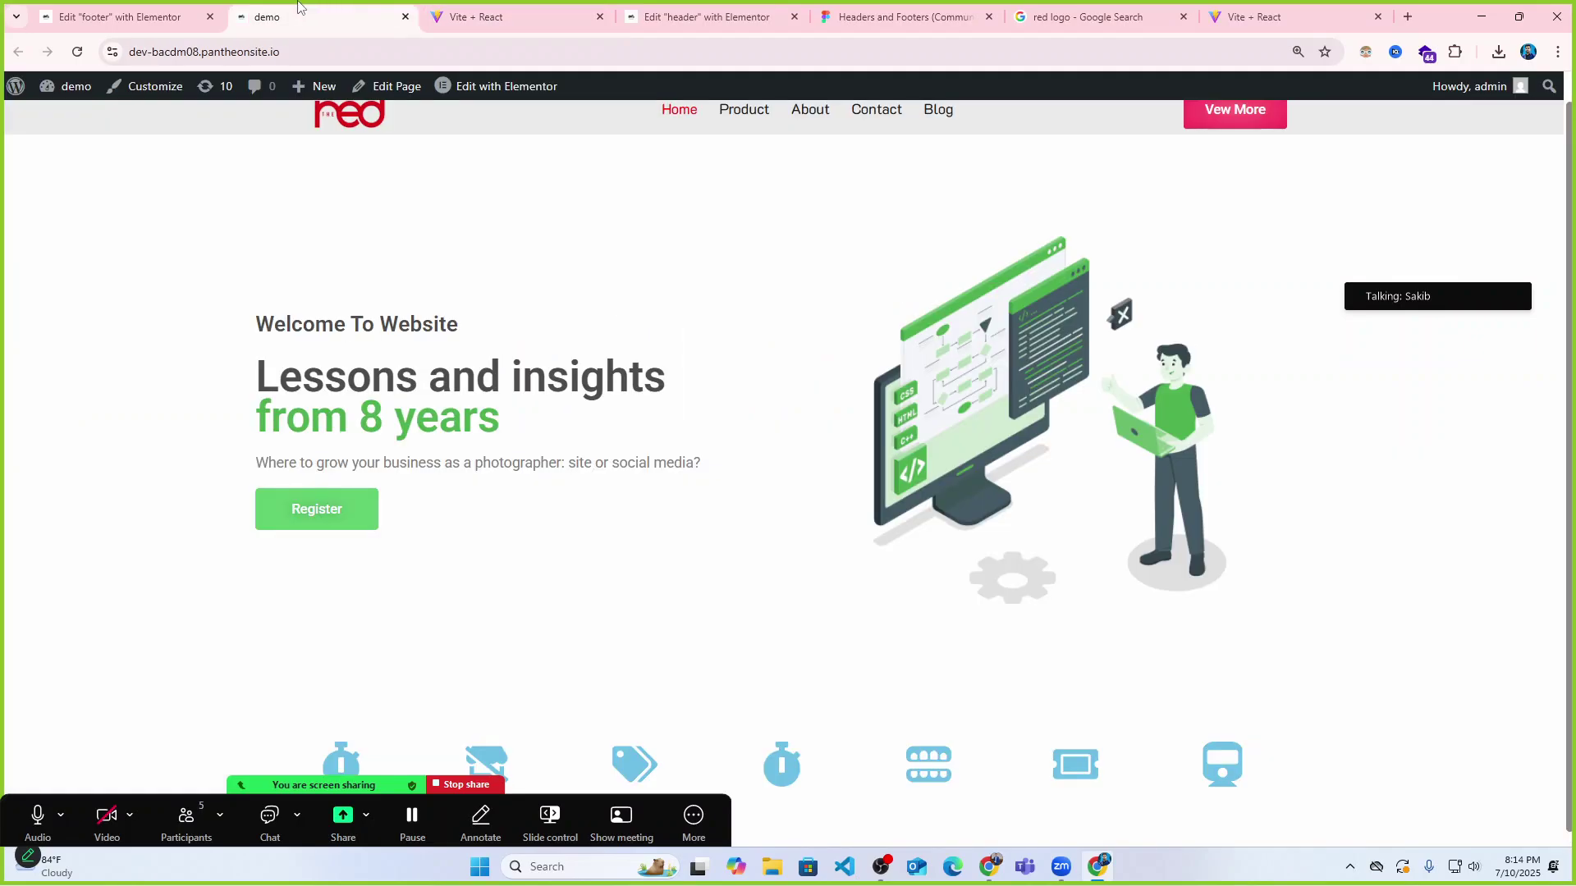
pyautogui.click(123, 17)
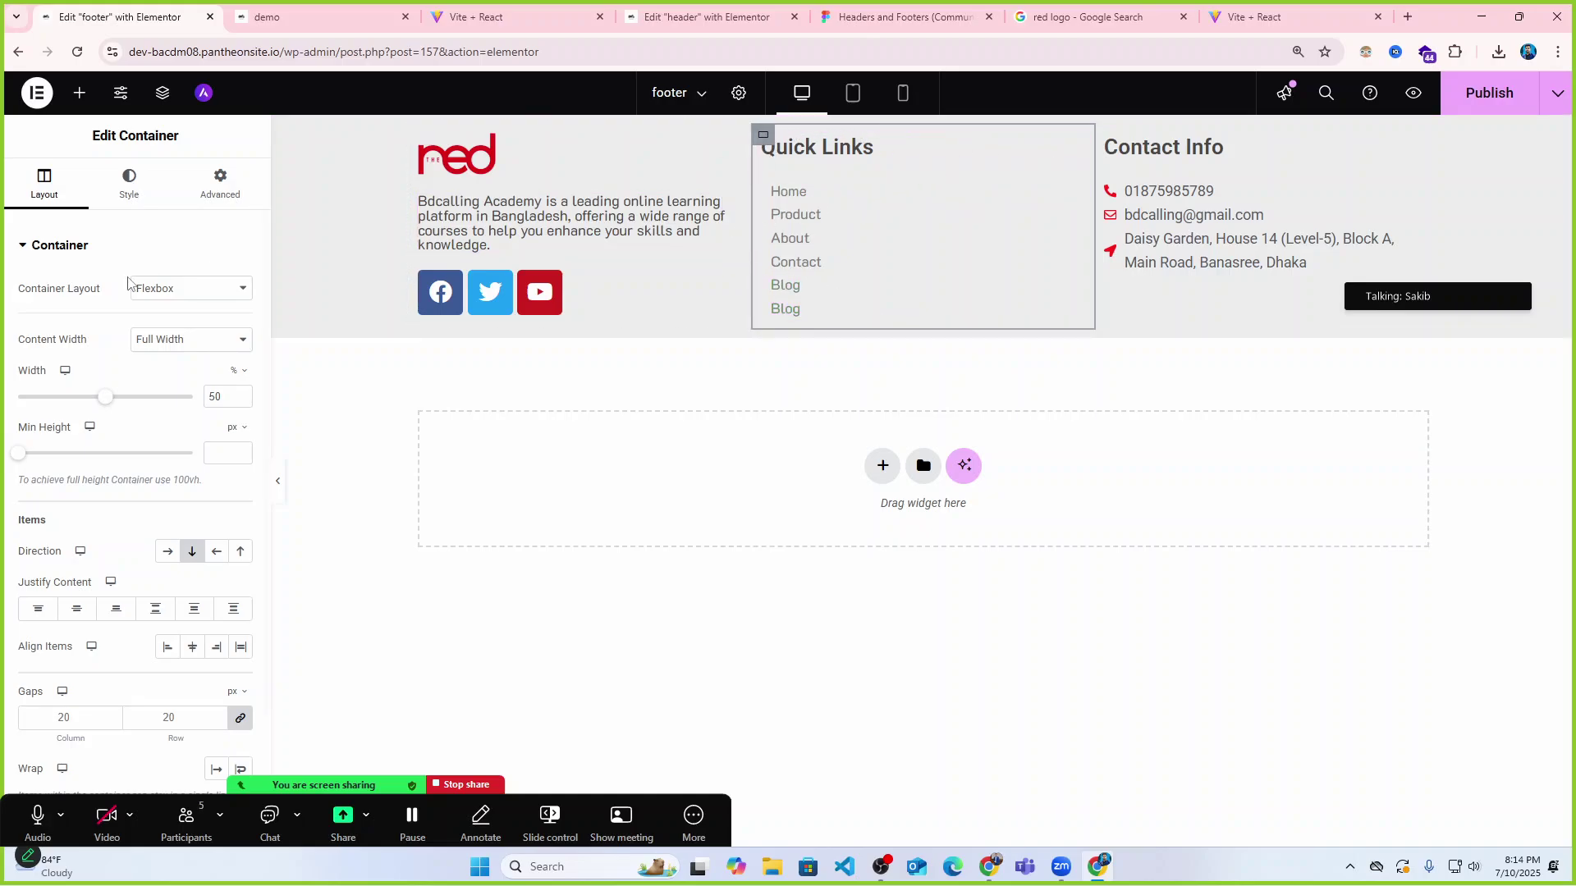
# Narrow the Quick Links column to 25% width, previewing the result.
pyautogui.moveTo(105, 402); pyautogui.dragTo(77, 397)
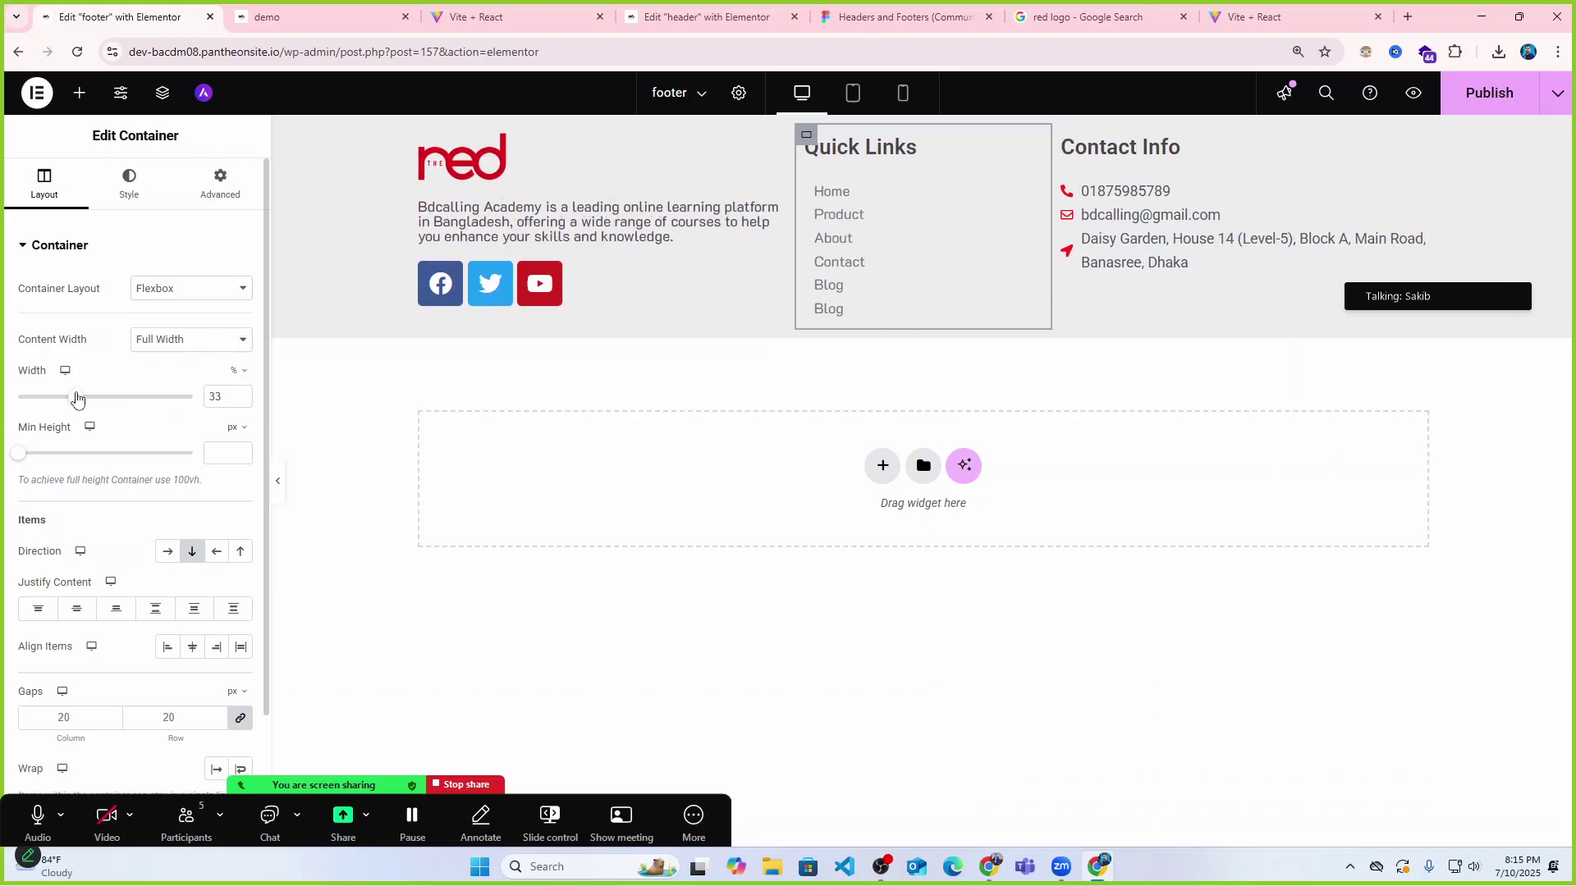
pyautogui.click(278, 482)
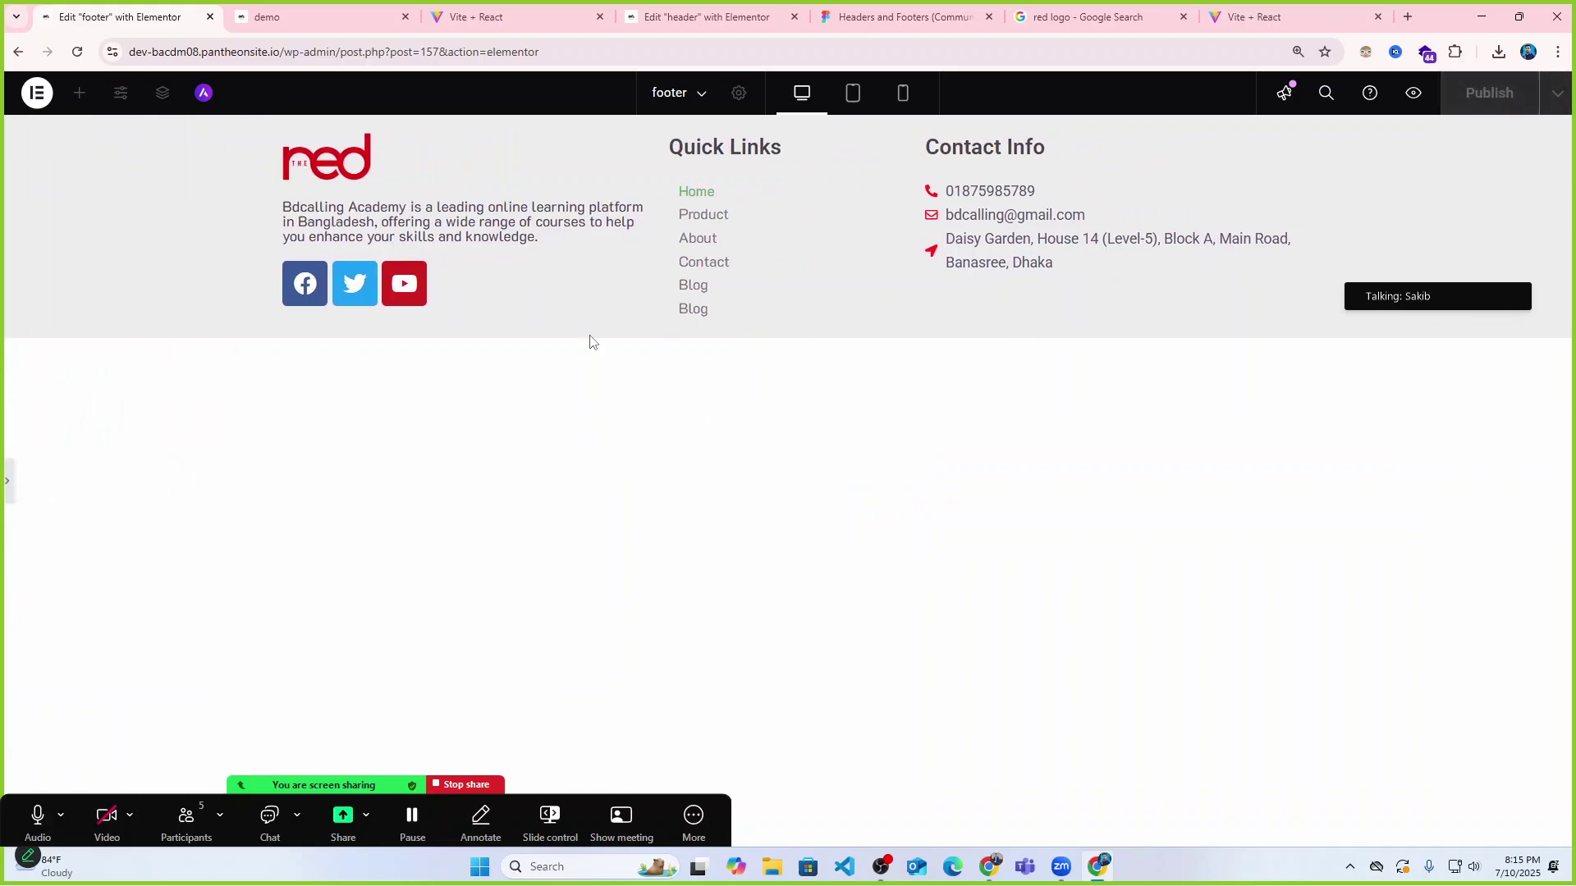
pyautogui.click(6, 486)
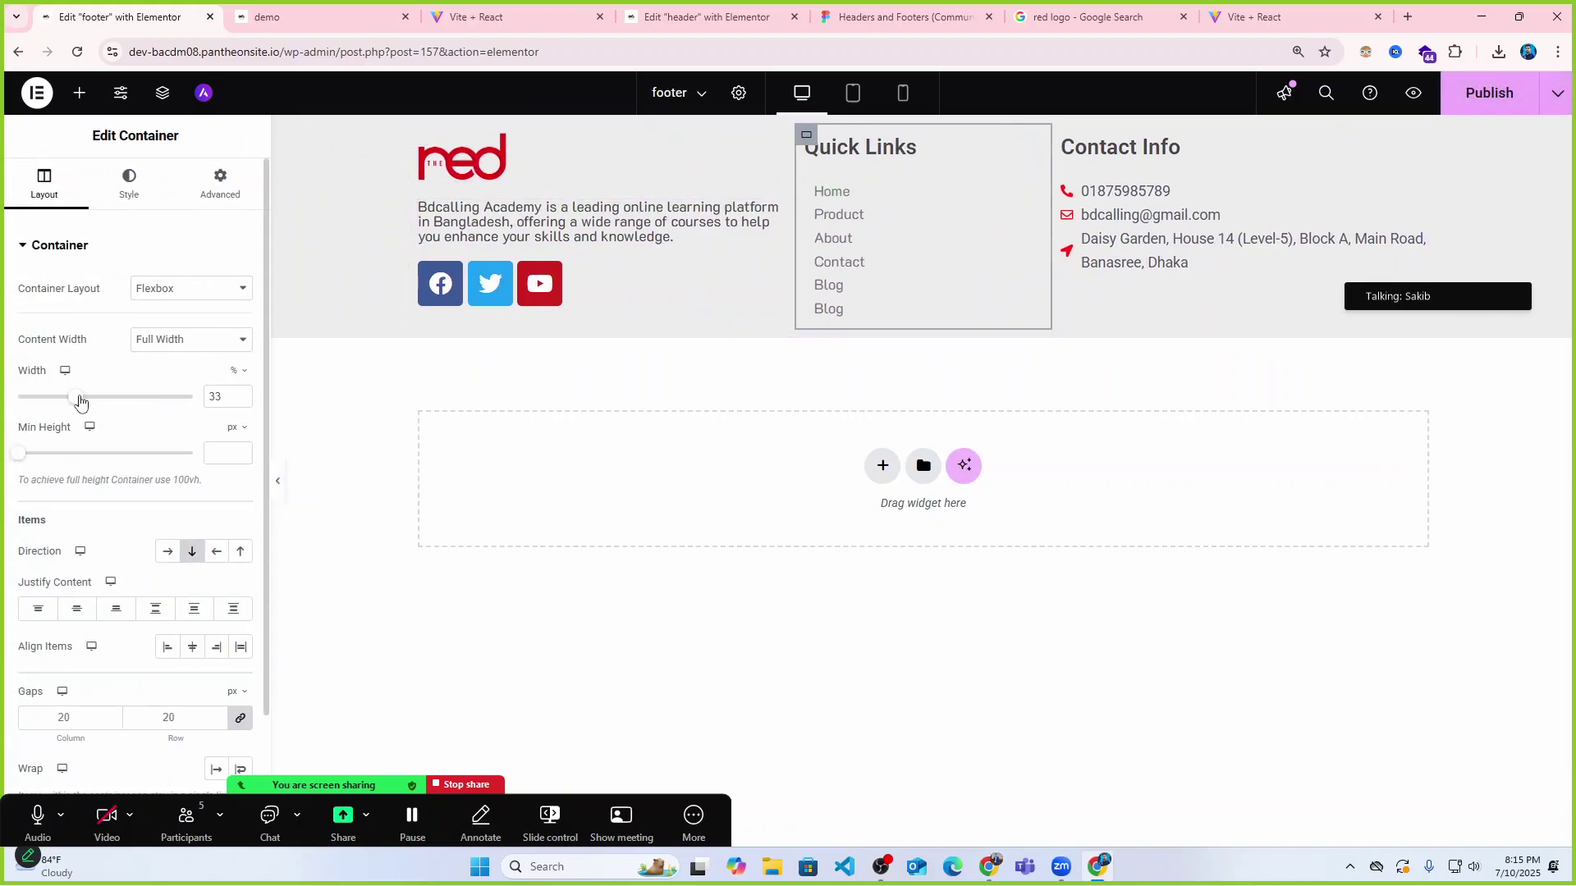
pyautogui.moveTo(77, 398); pyautogui.dragTo(68, 400)
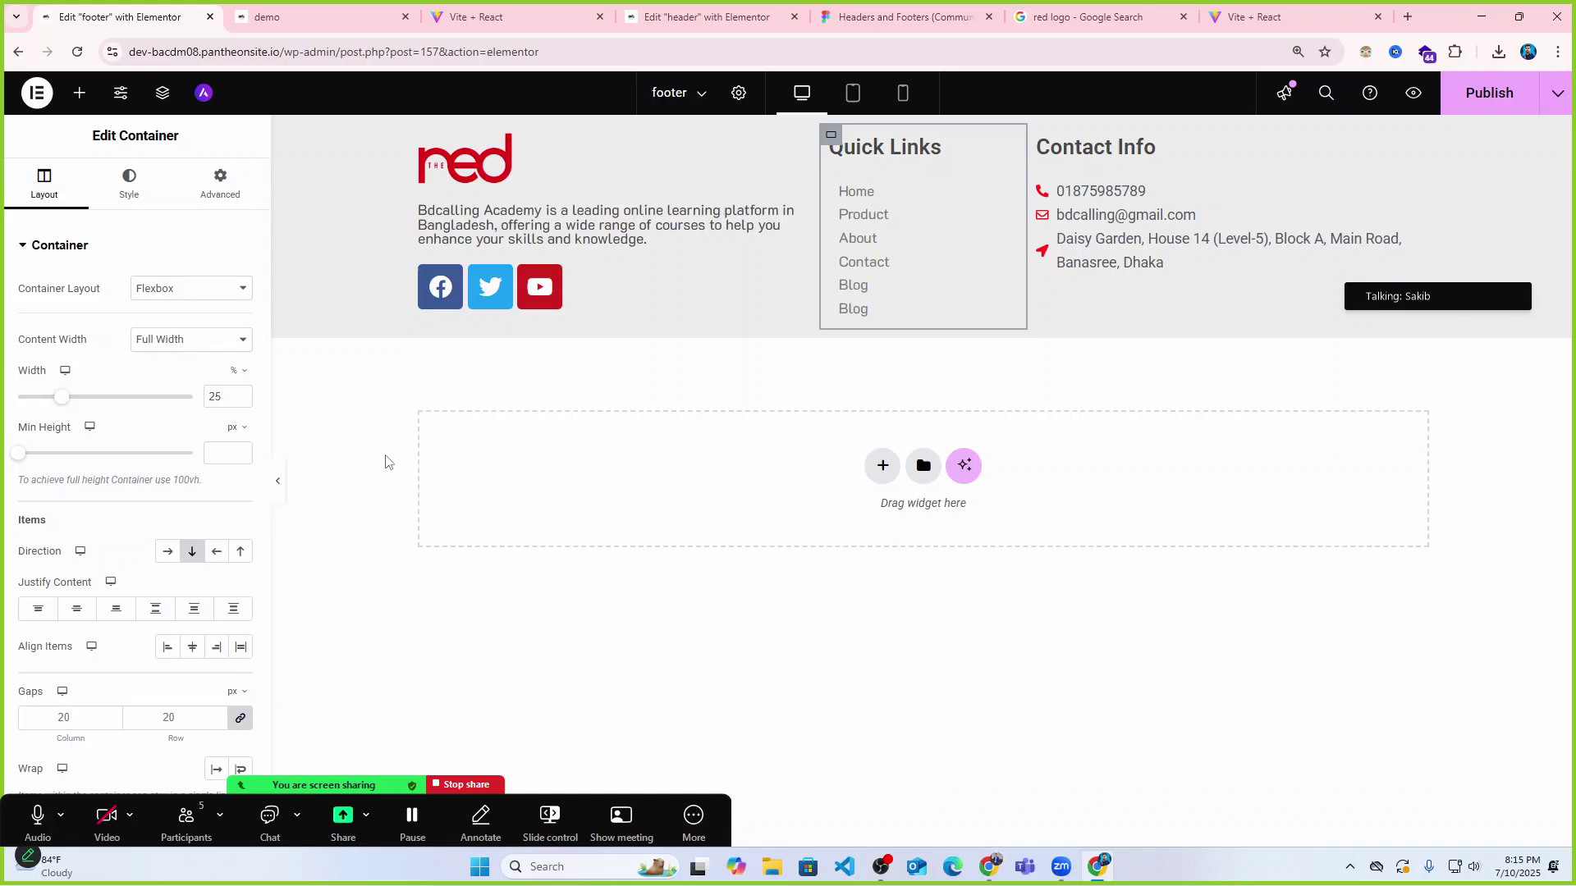
pyautogui.click(278, 481)
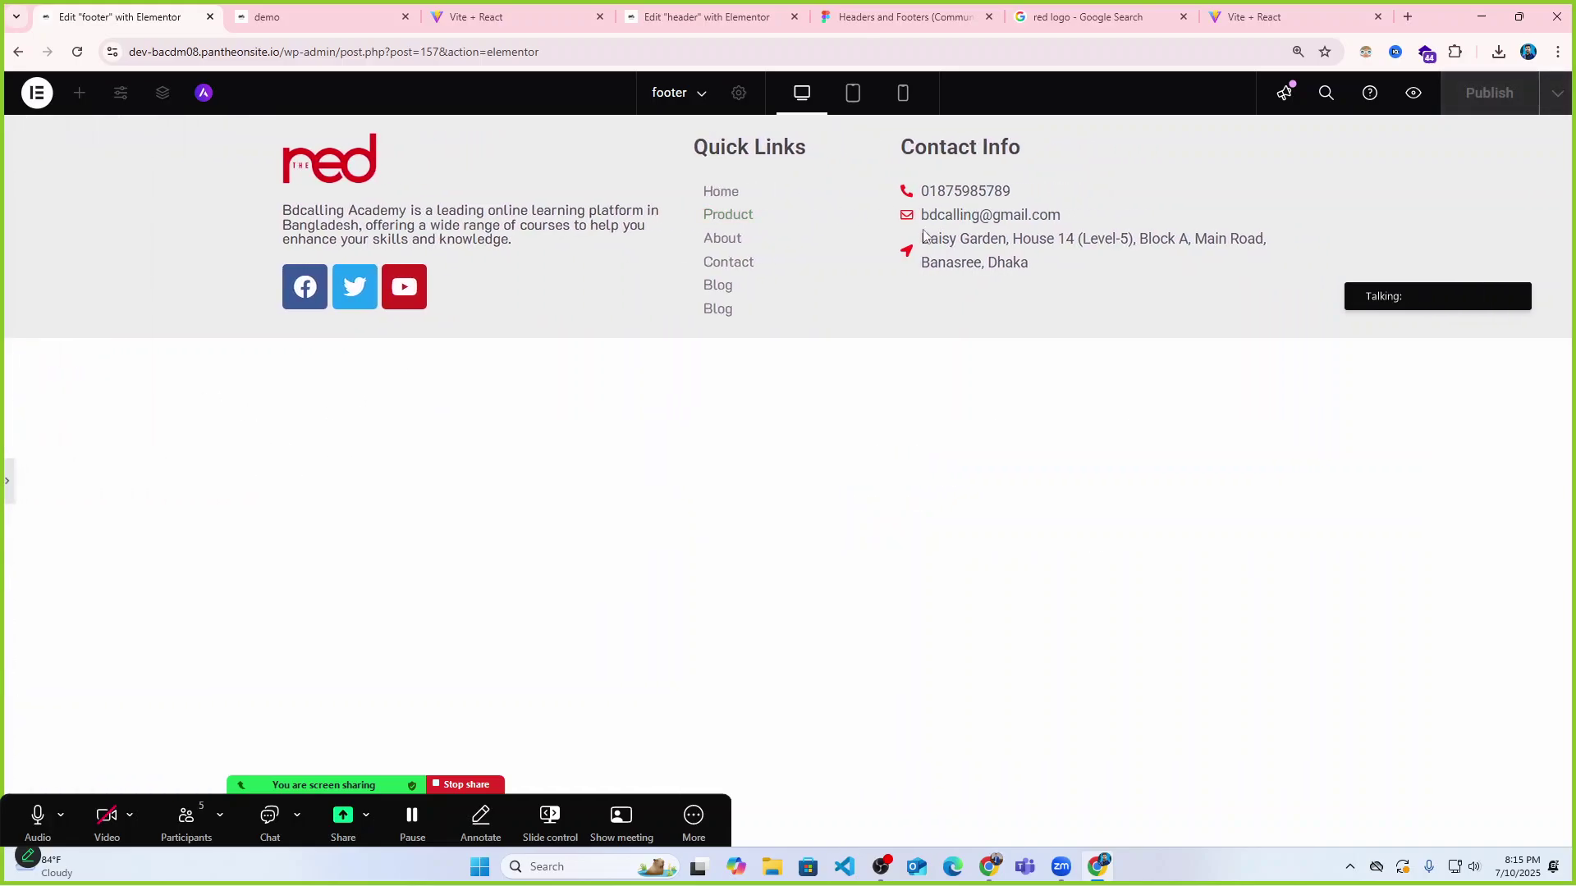
pyautogui.click(13, 484)
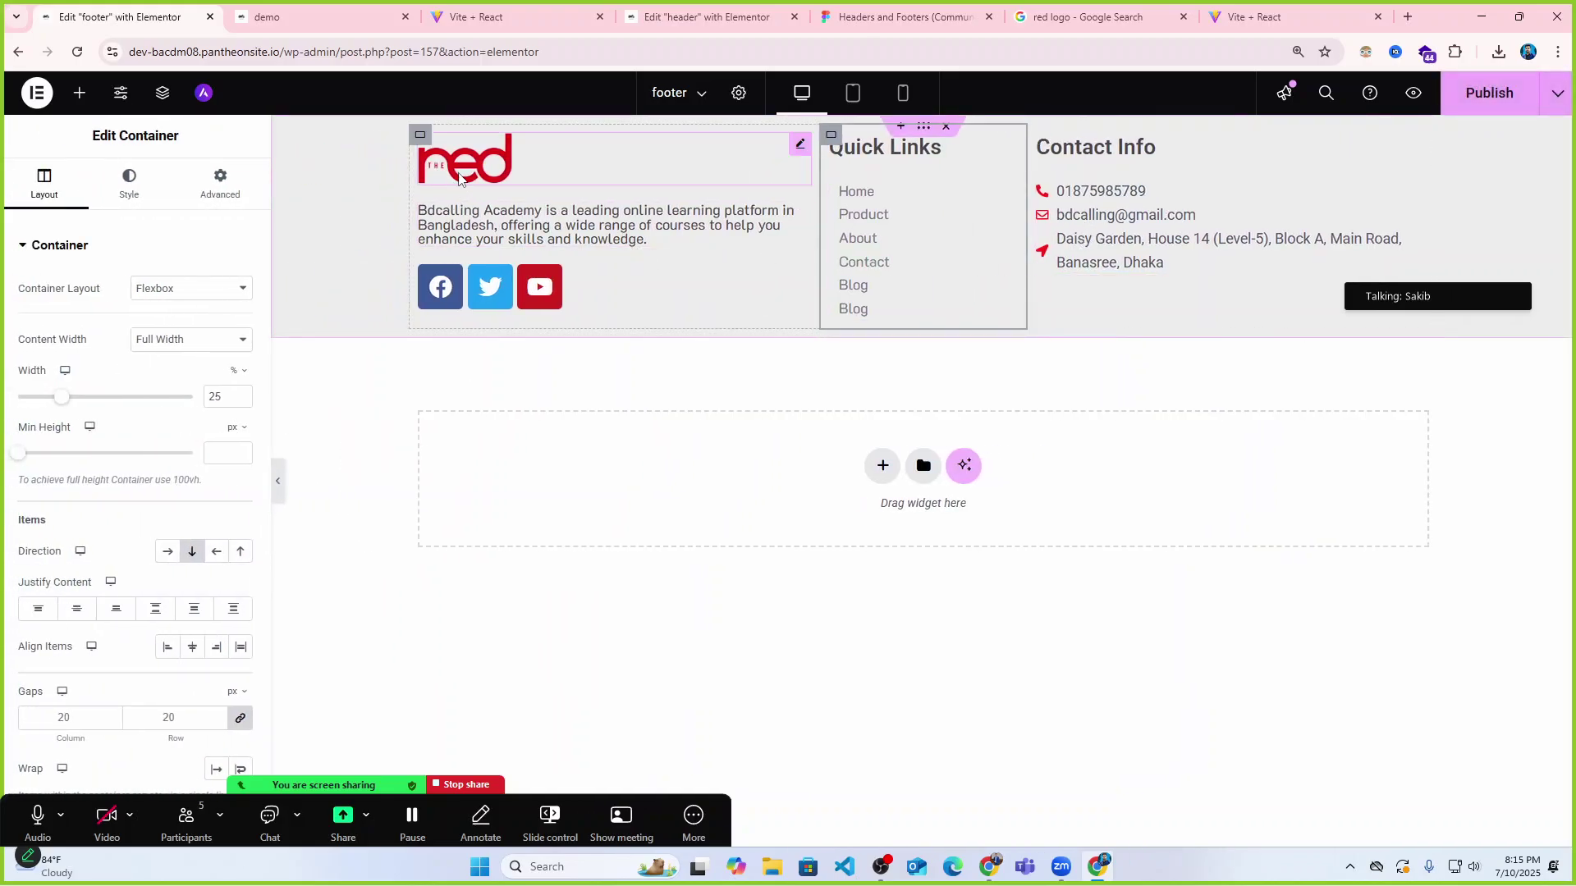
# Set the outer footer container's Justify Content to Space Between.
pyautogui.click(420, 136)
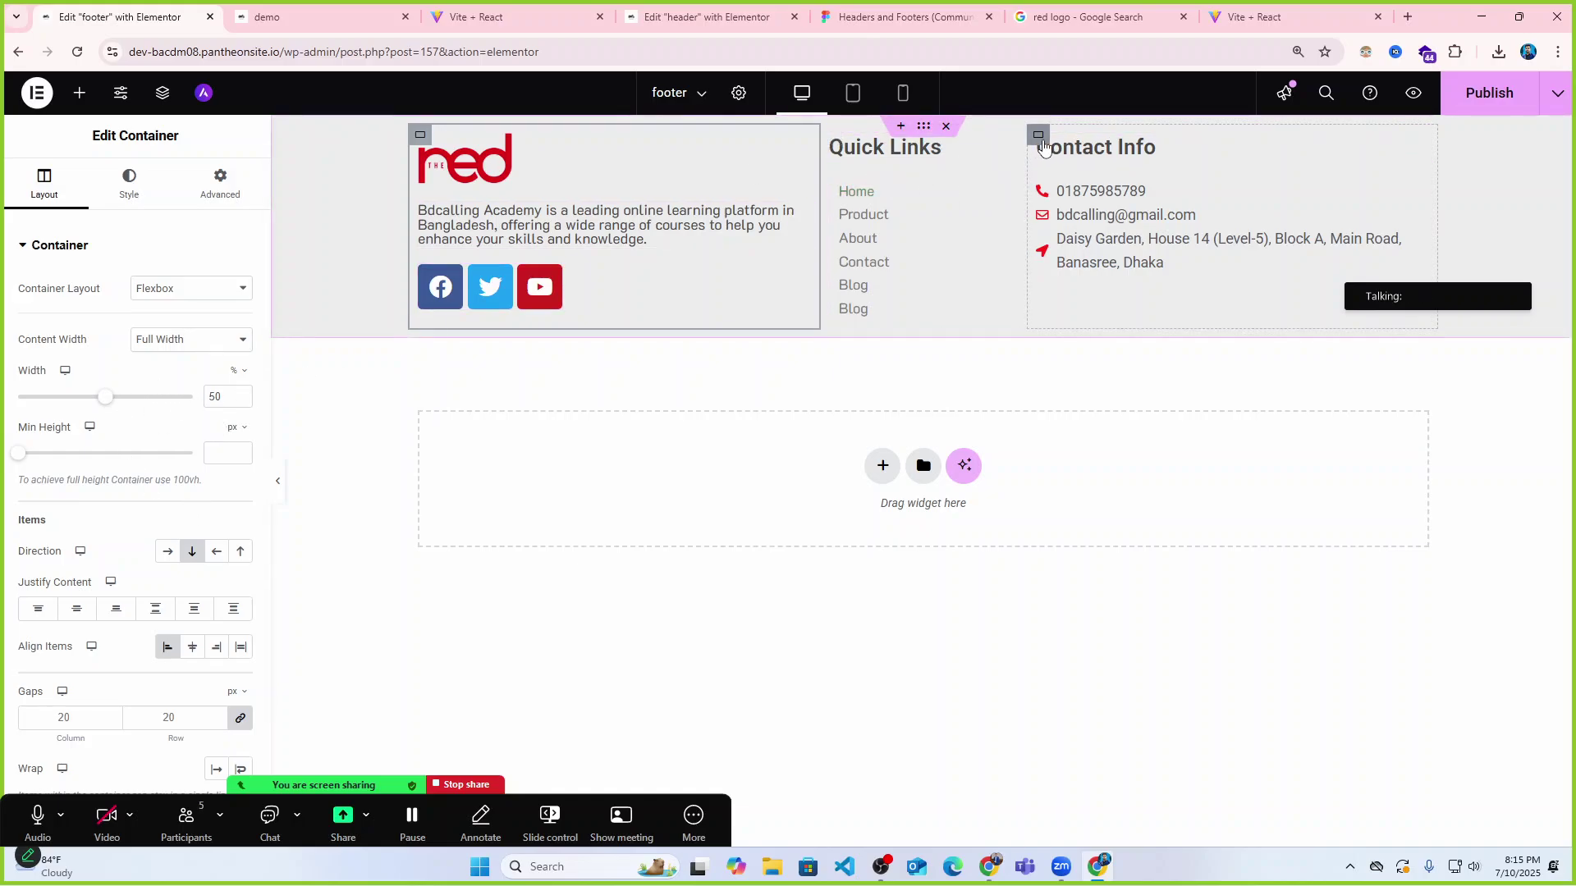
pyautogui.click(1041, 142)
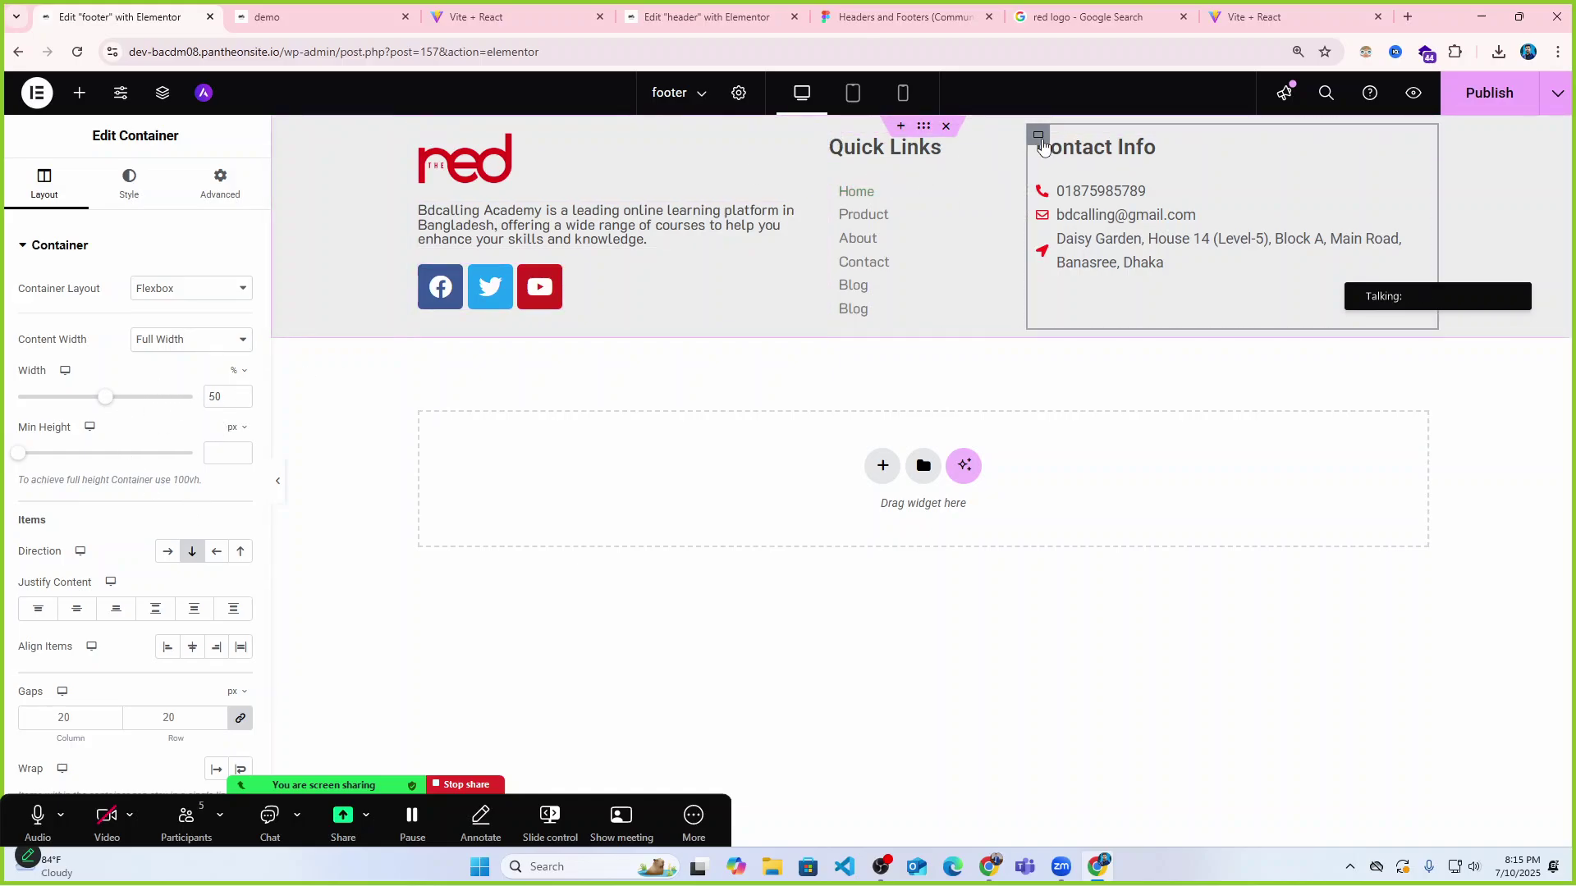
pyautogui.click(279, 488)
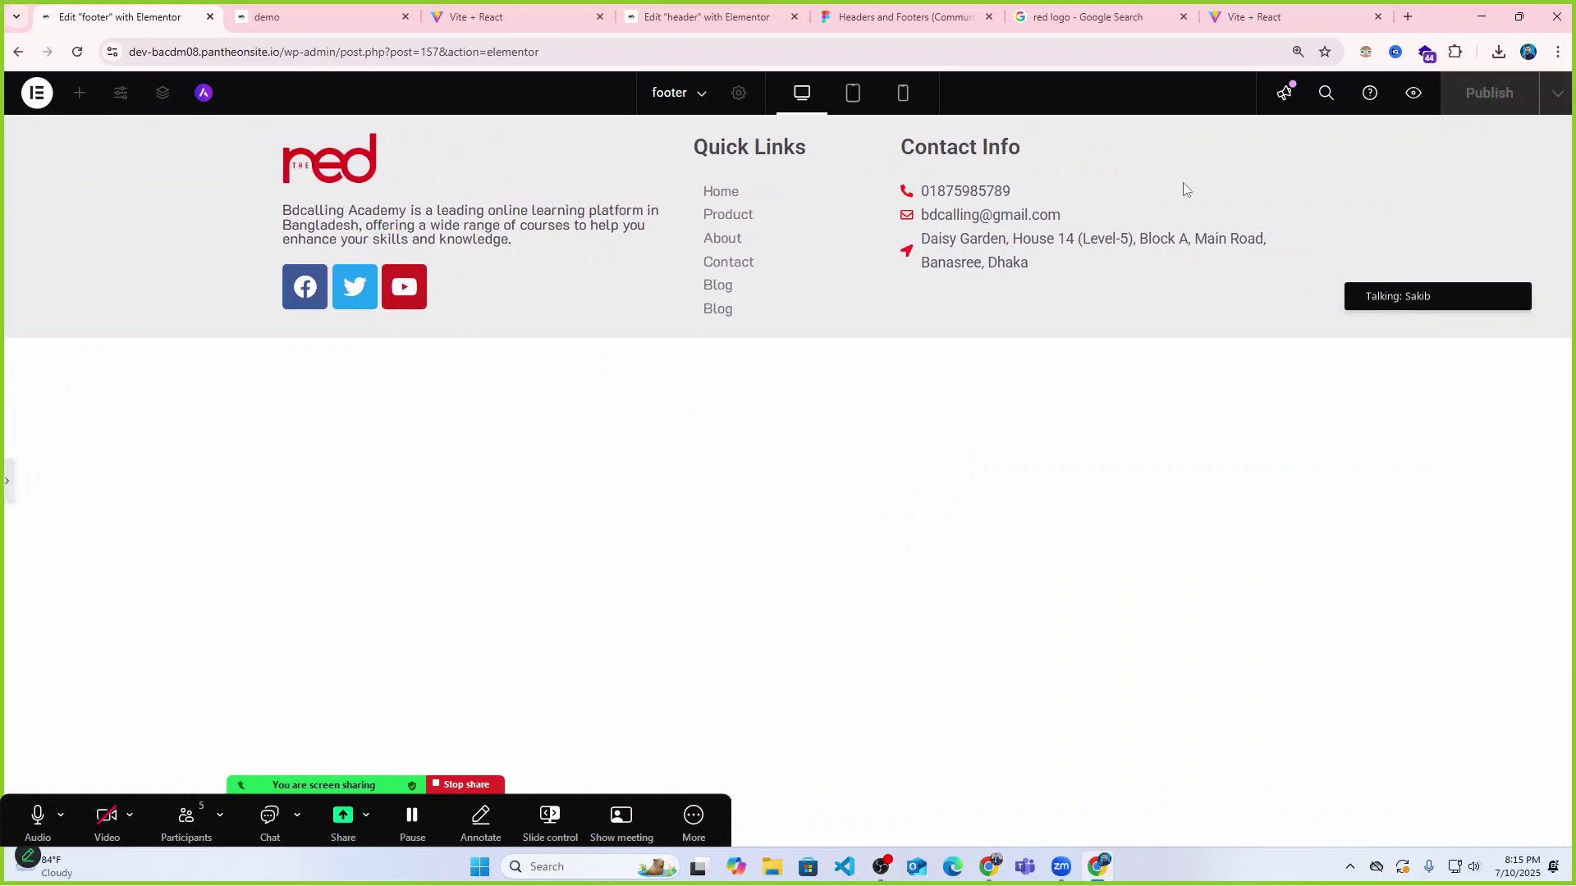
pyautogui.click(10, 486)
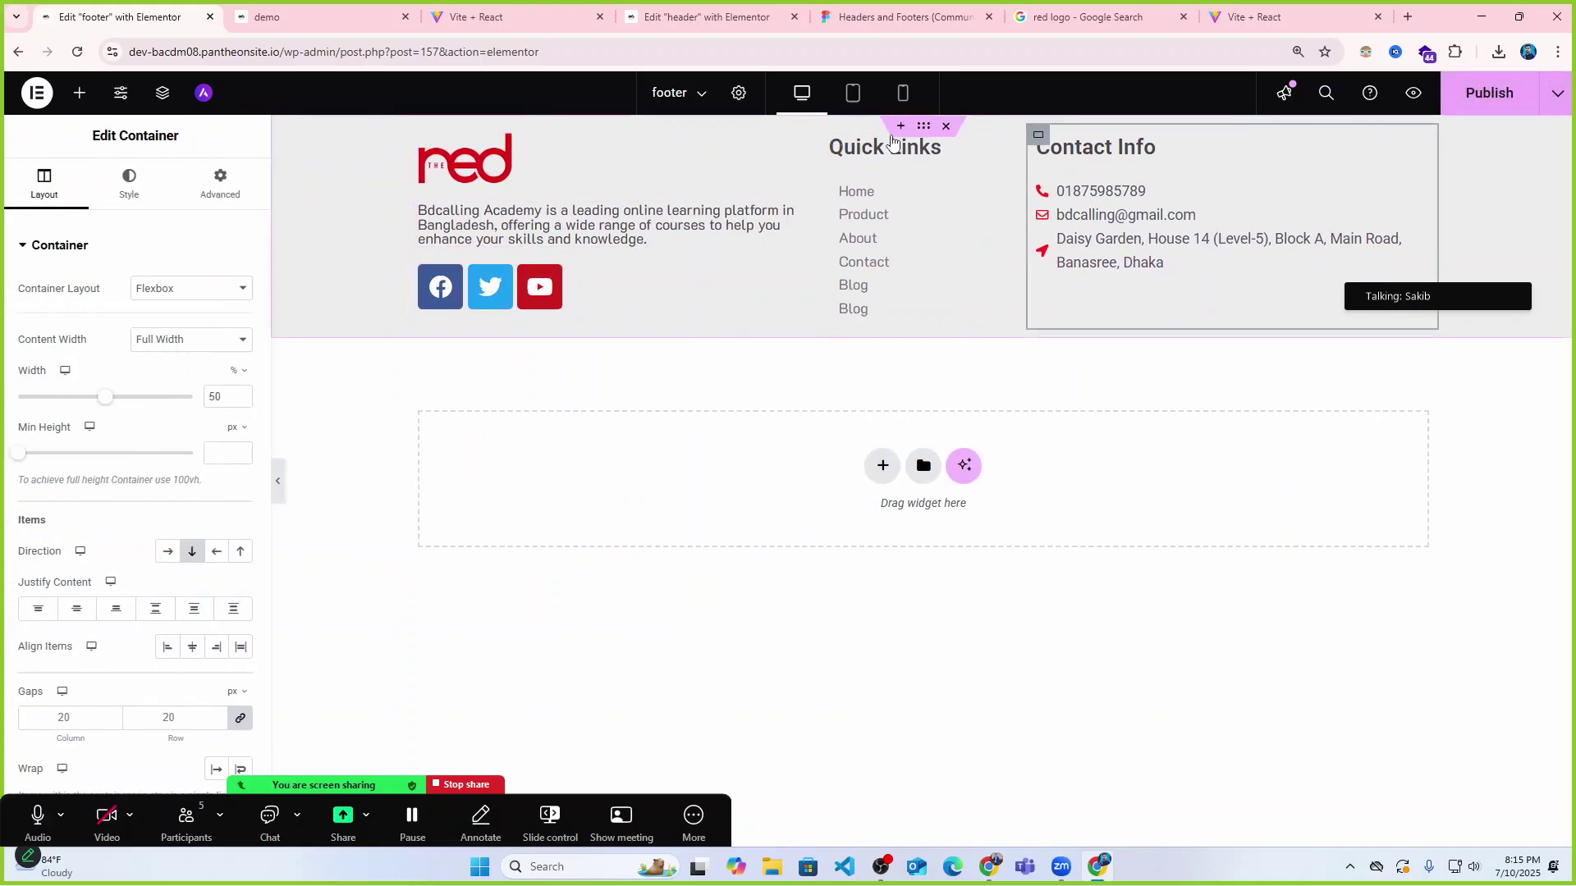
pyautogui.click(928, 133)
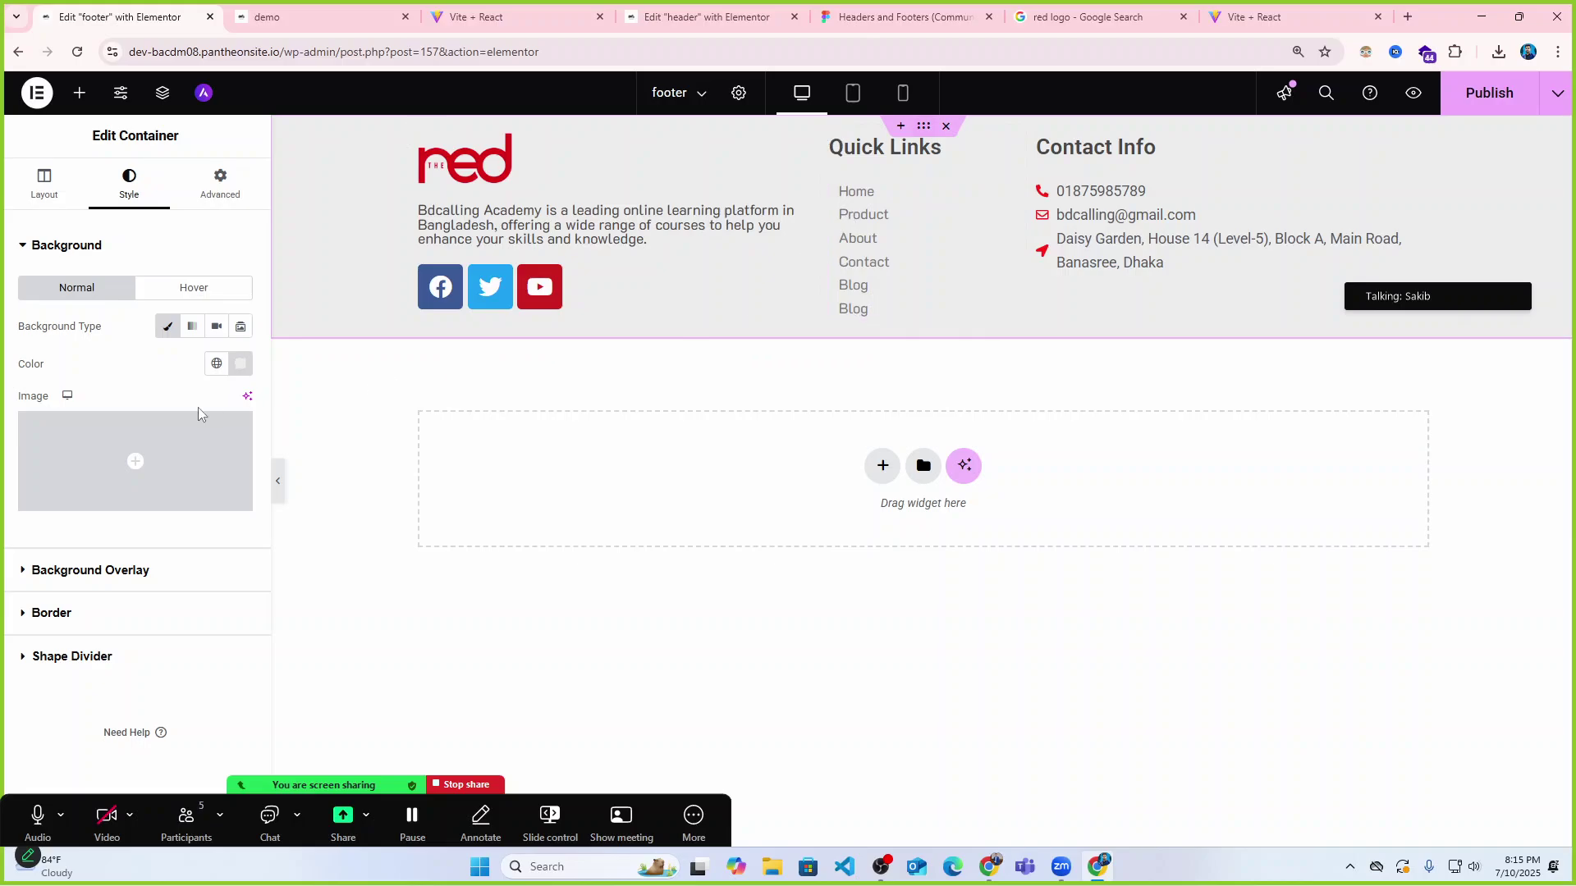
pyautogui.click(46, 187)
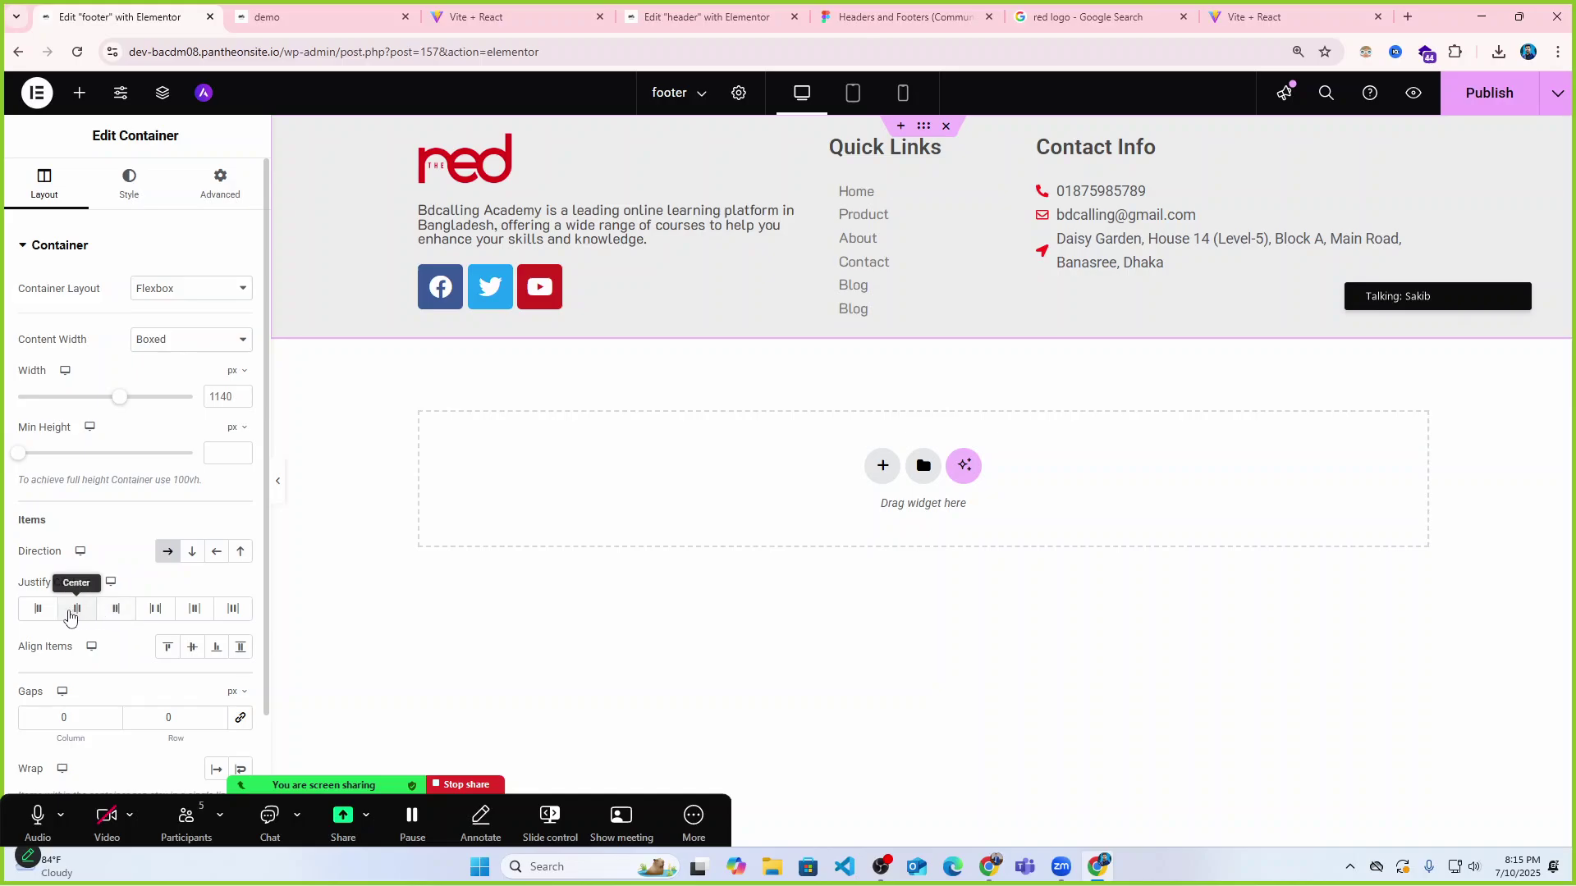
pyautogui.click(153, 609)
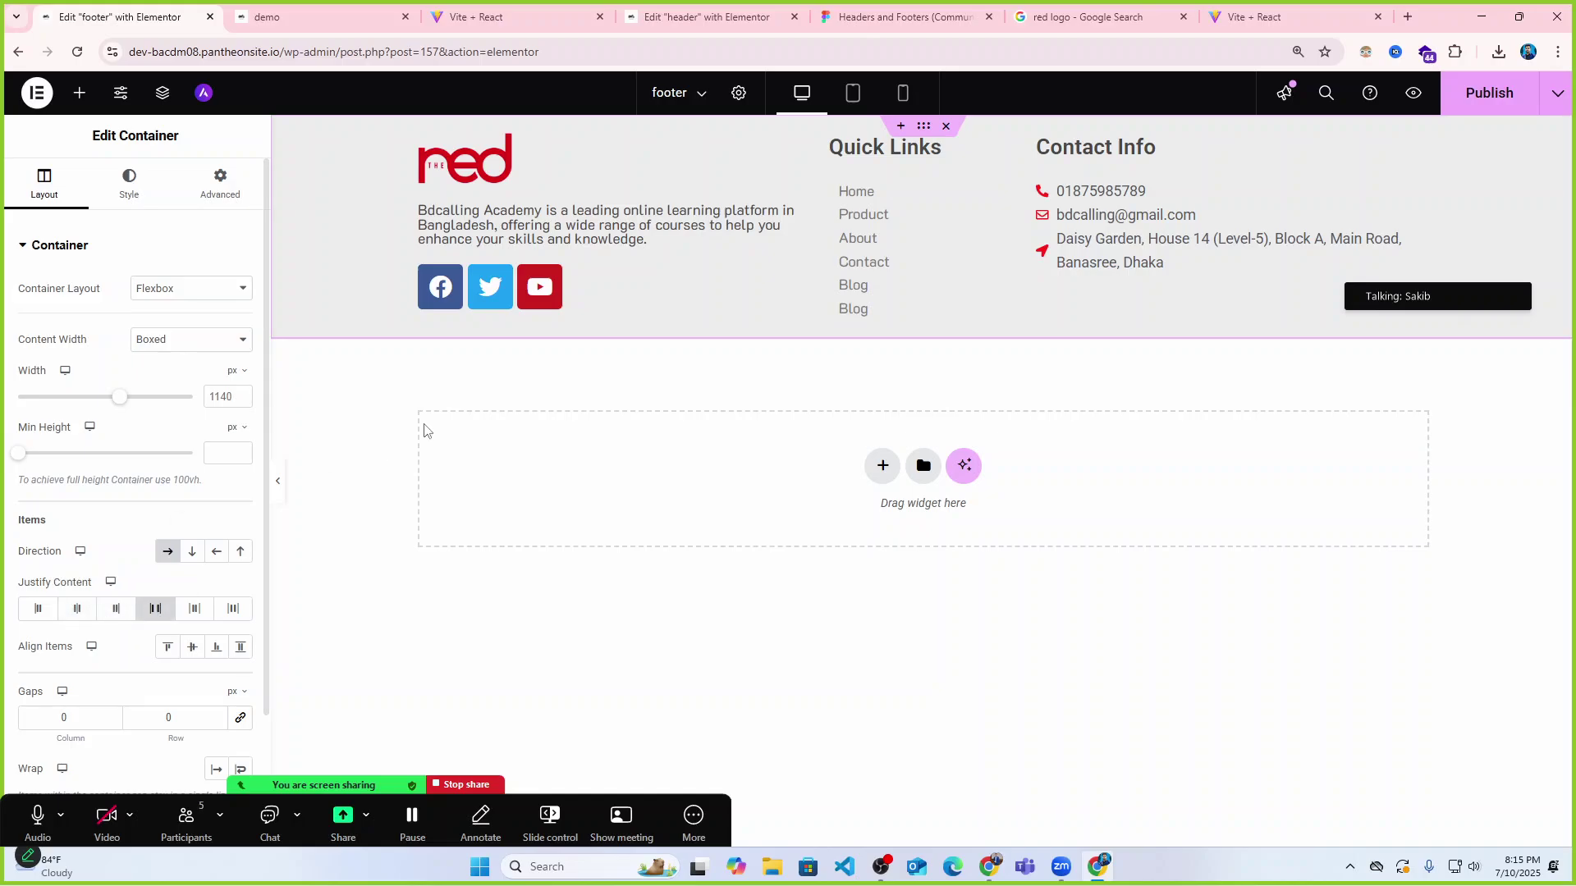
# Narrow the Contact Info column to 36% and shrink the logo column.
pyautogui.click(1040, 138)
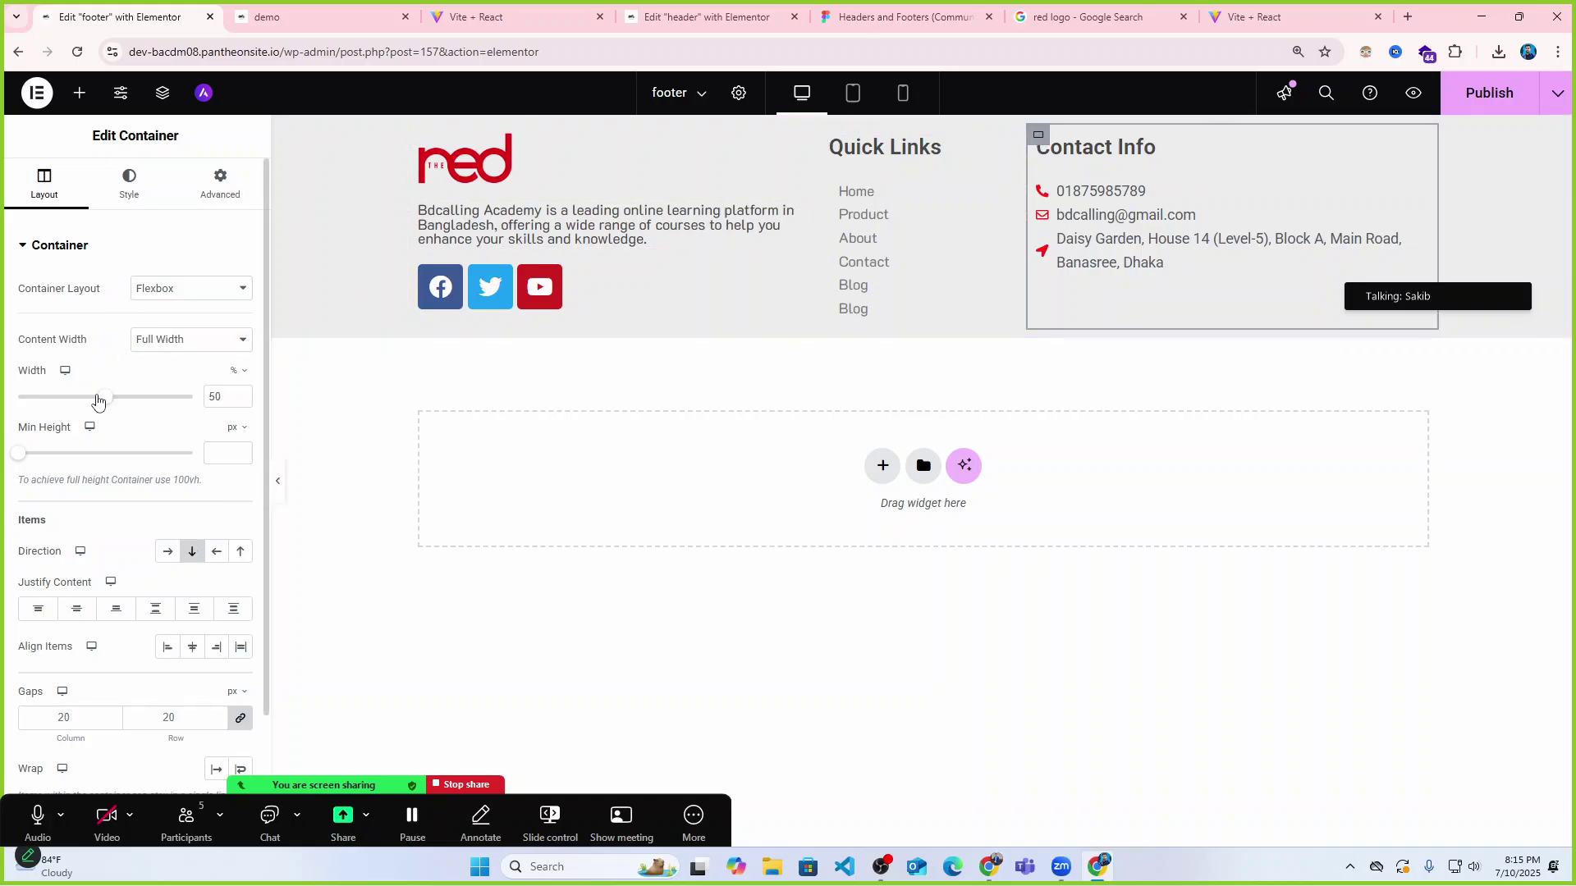
pyautogui.moveTo(96, 400); pyautogui.dragTo(79, 403)
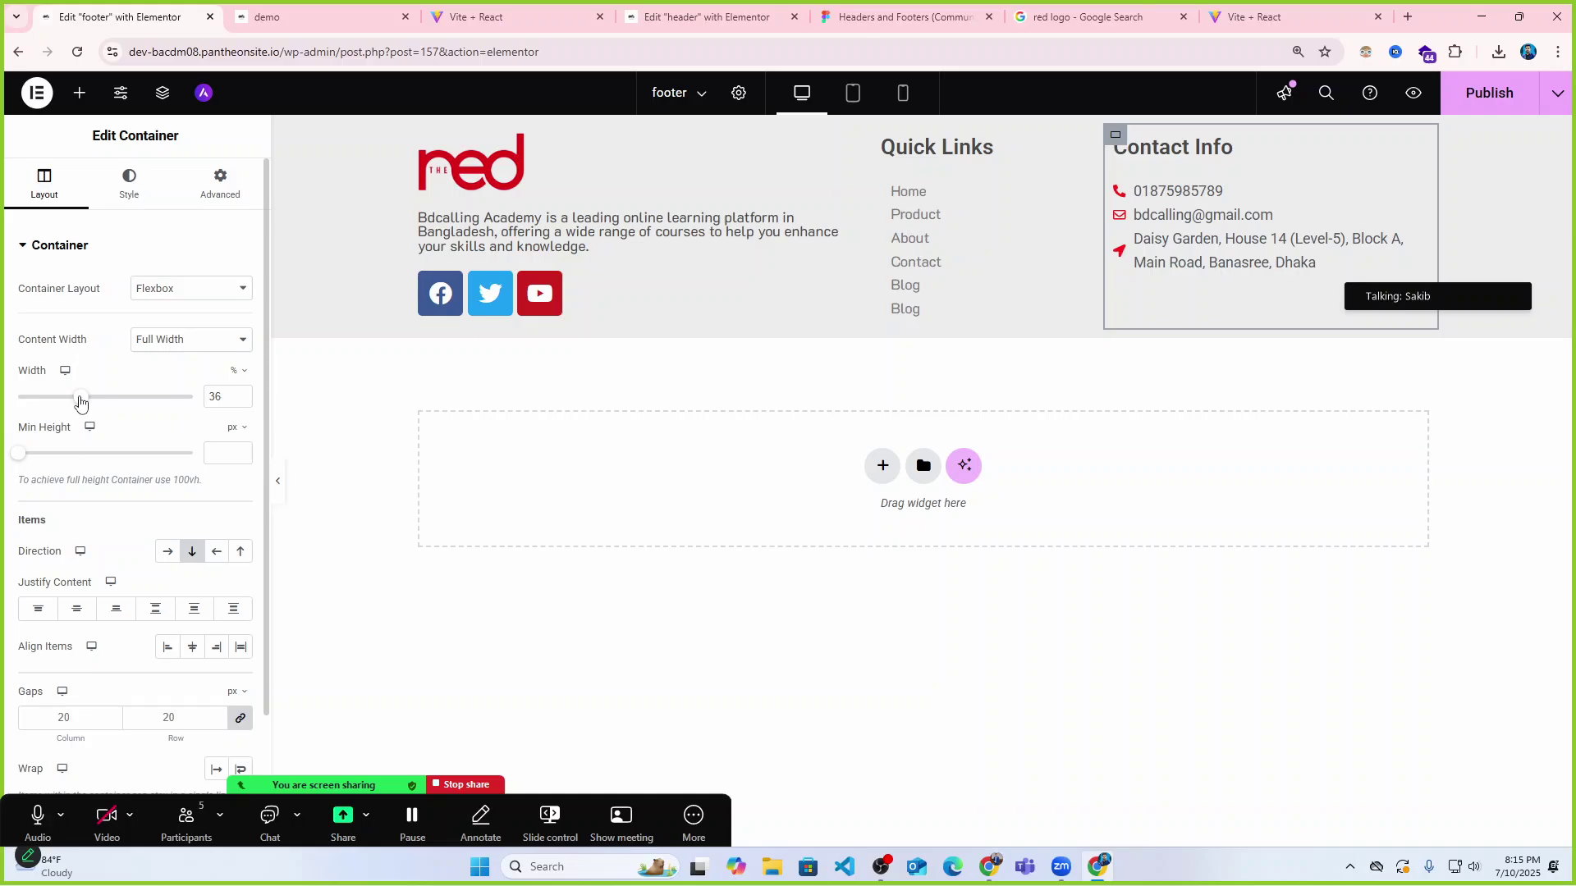
pyautogui.click(420, 135)
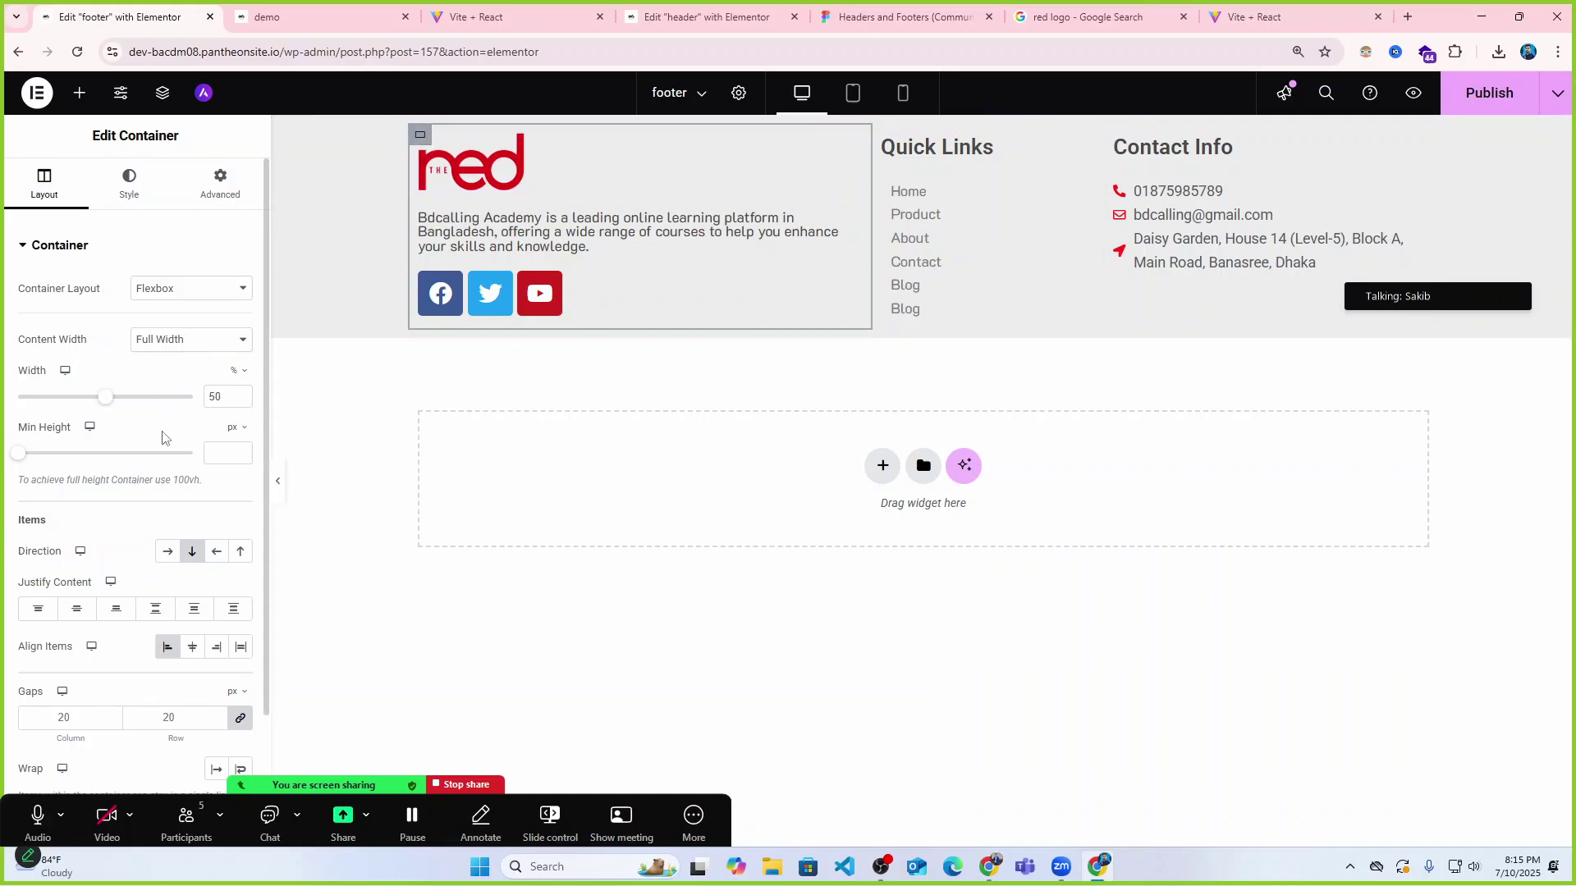
pyautogui.moveTo(104, 401); pyautogui.dragTo(69, 401)
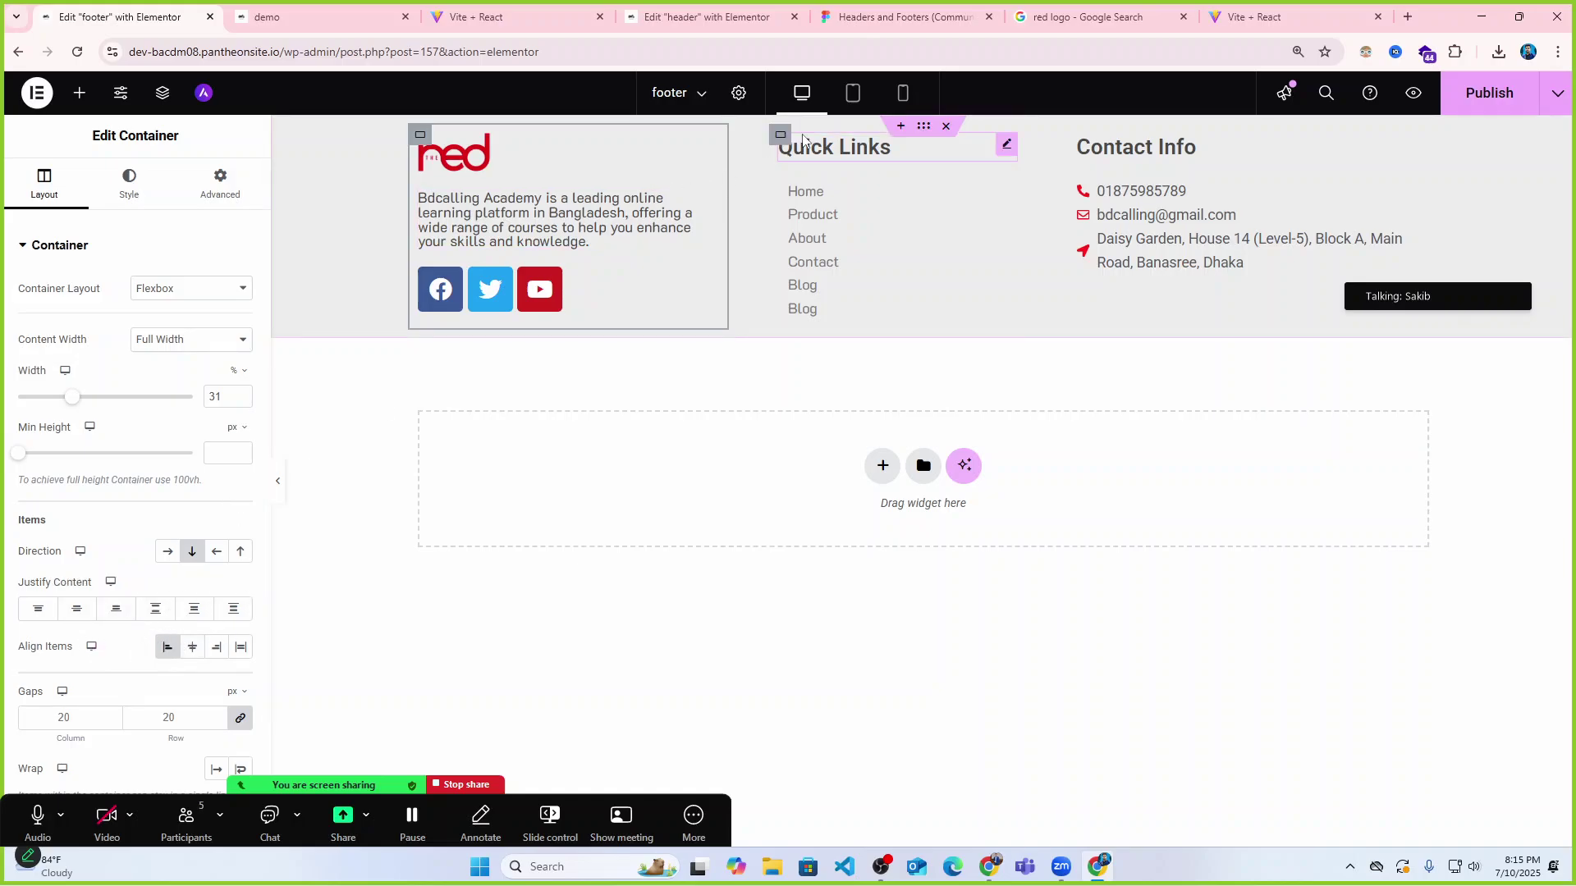
# Narrow the Contact Info column further to 30% and preview the three-column footer.
pyautogui.click(923, 126)
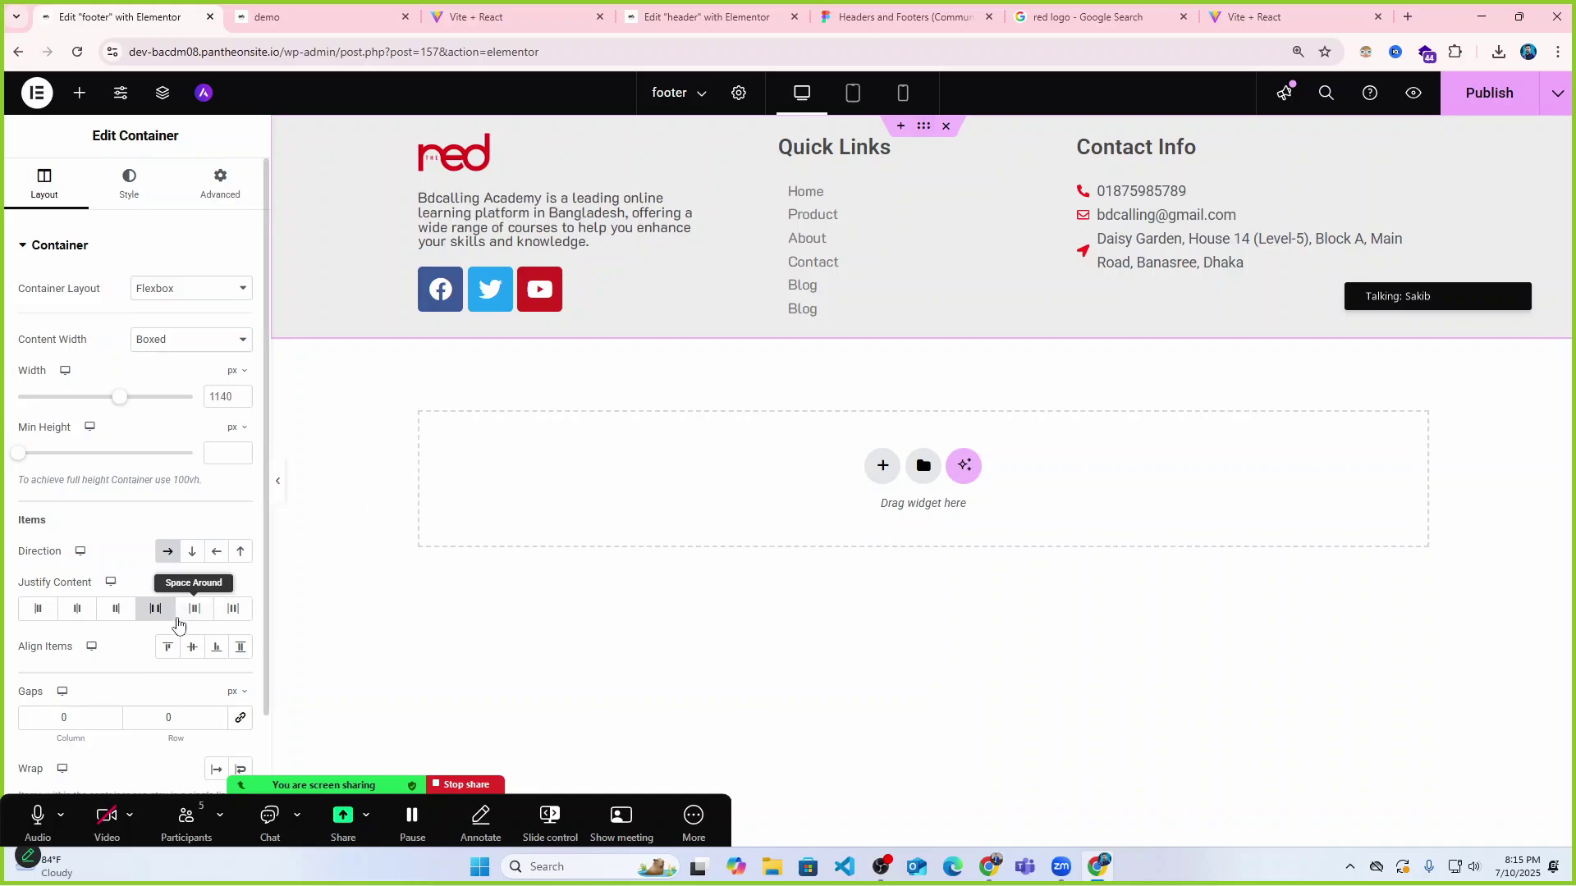
pyautogui.click(278, 485)
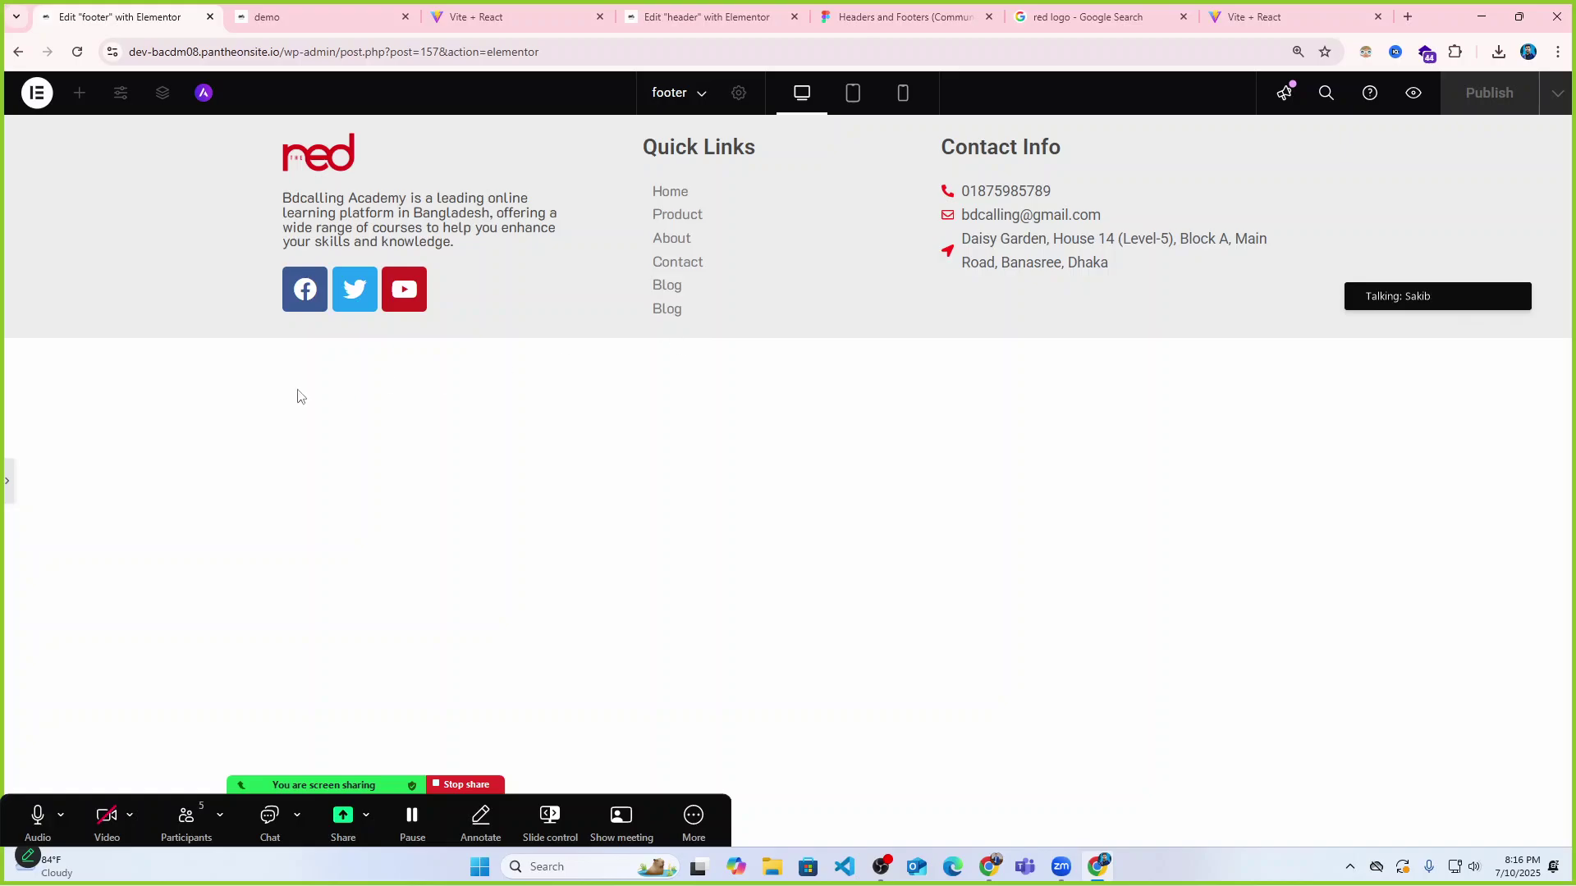
pyautogui.click(7, 485)
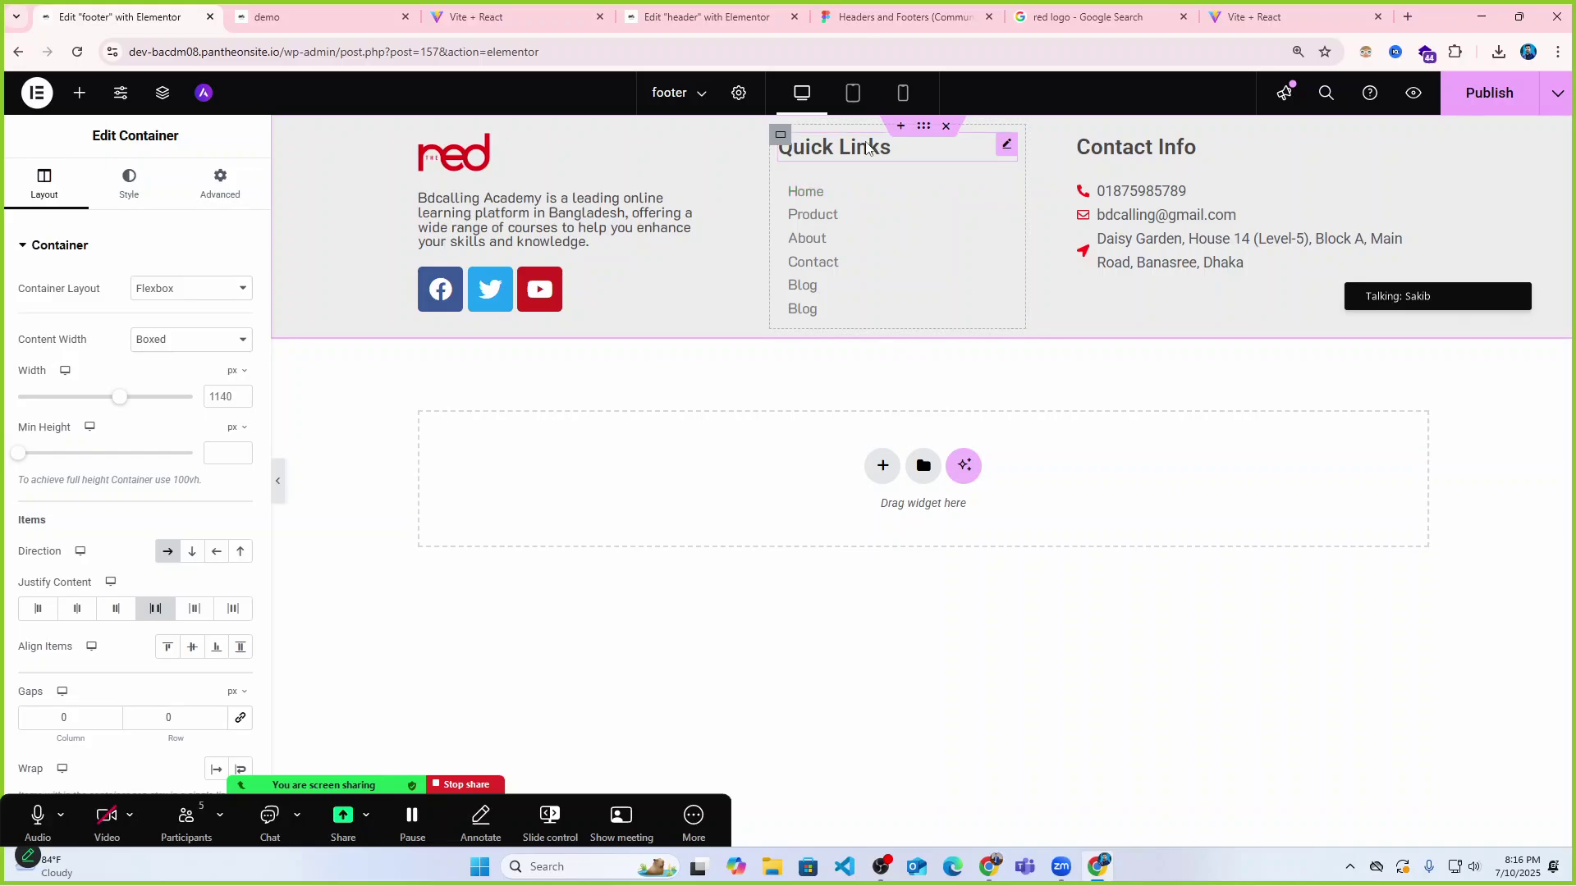
pyautogui.click(781, 135)
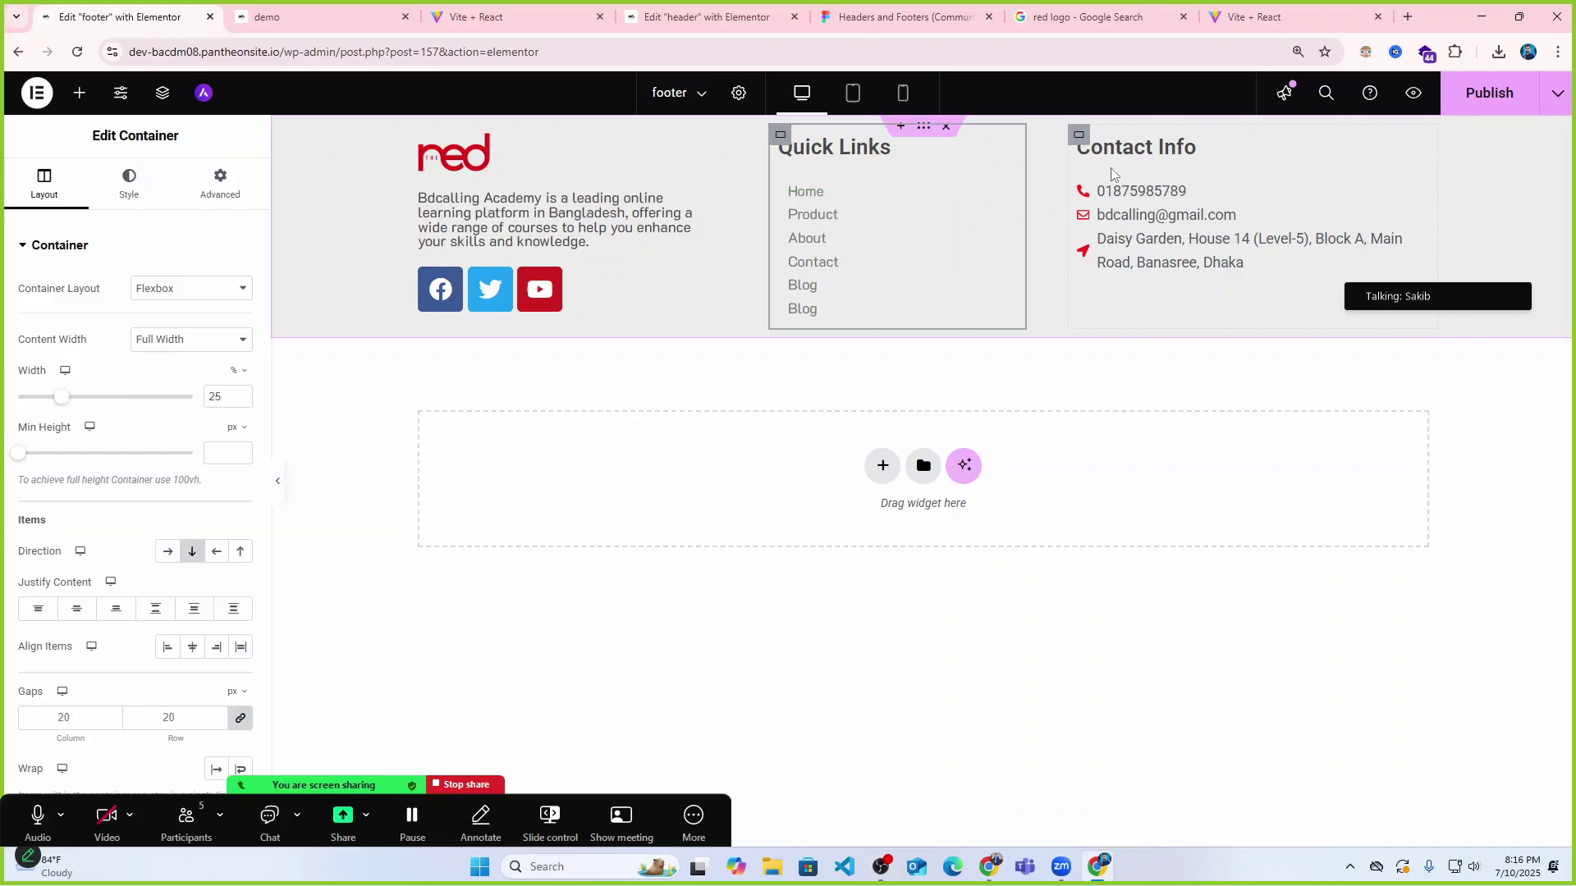
pyautogui.click(1080, 137)
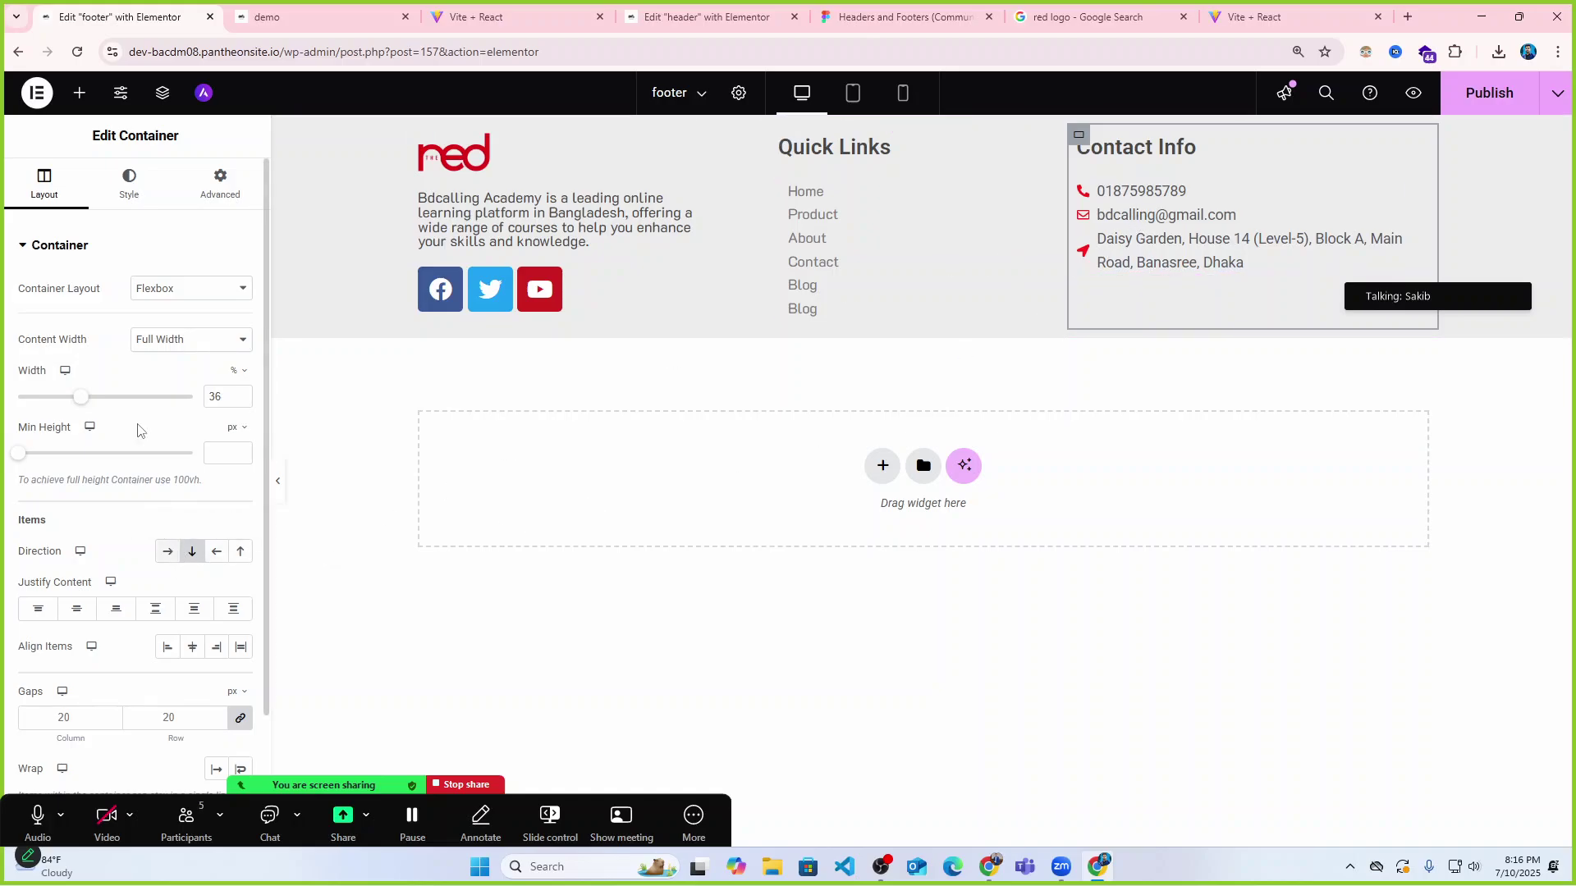
pyautogui.moveTo(78, 396); pyautogui.dragTo(69, 398)
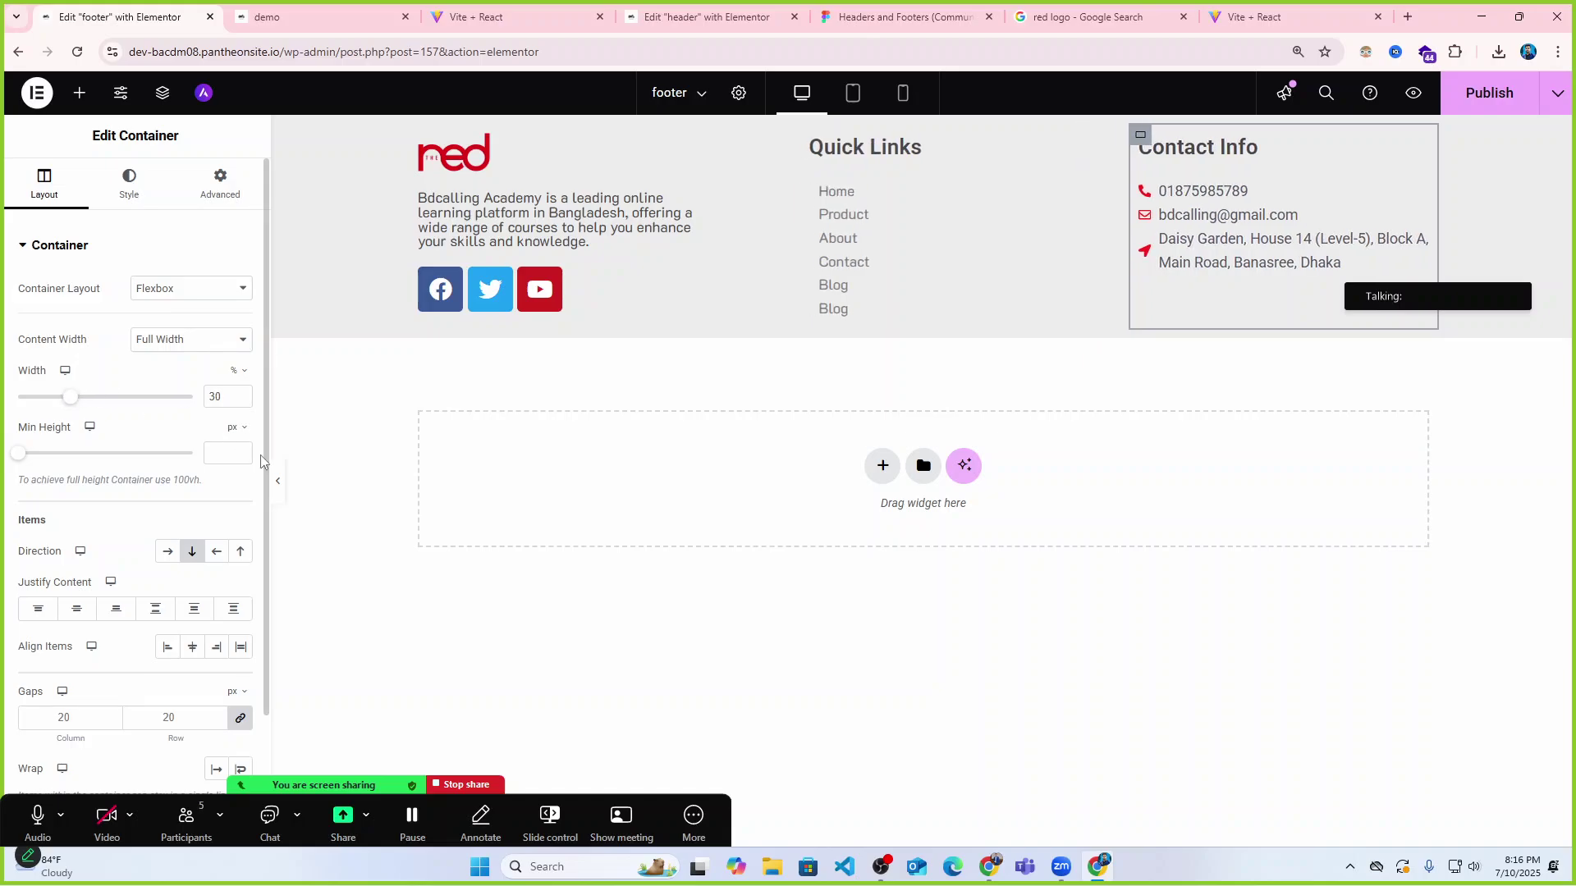
pyautogui.click(280, 483)
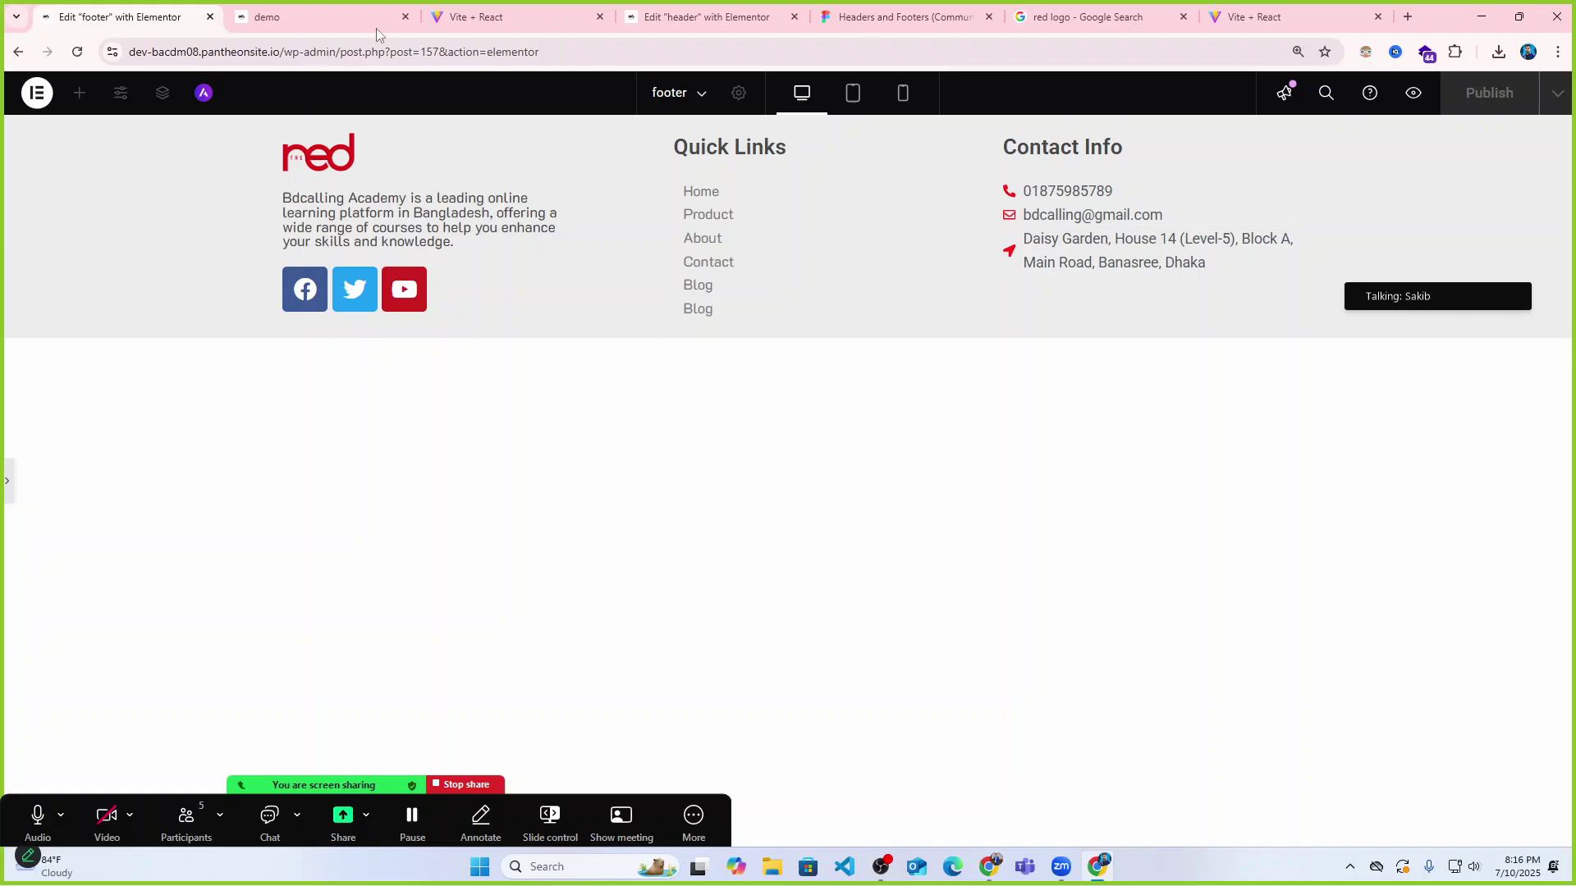
# Check the reference site's contact page footer.
pyautogui.click(309, 17)
pyautogui.click(496, 11)
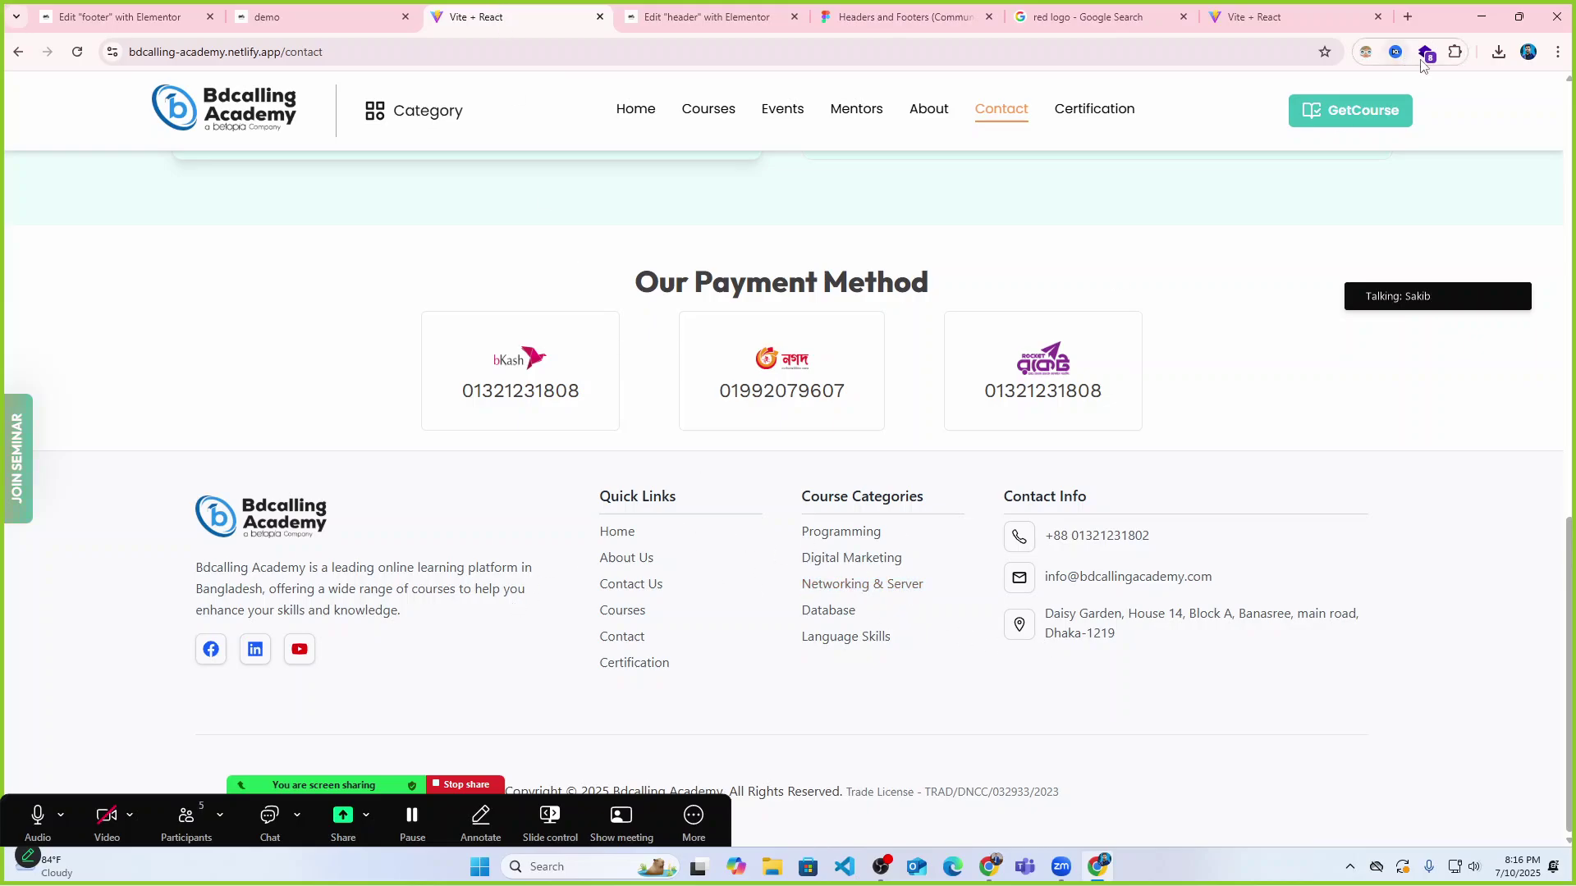
pyautogui.click(1455, 54)
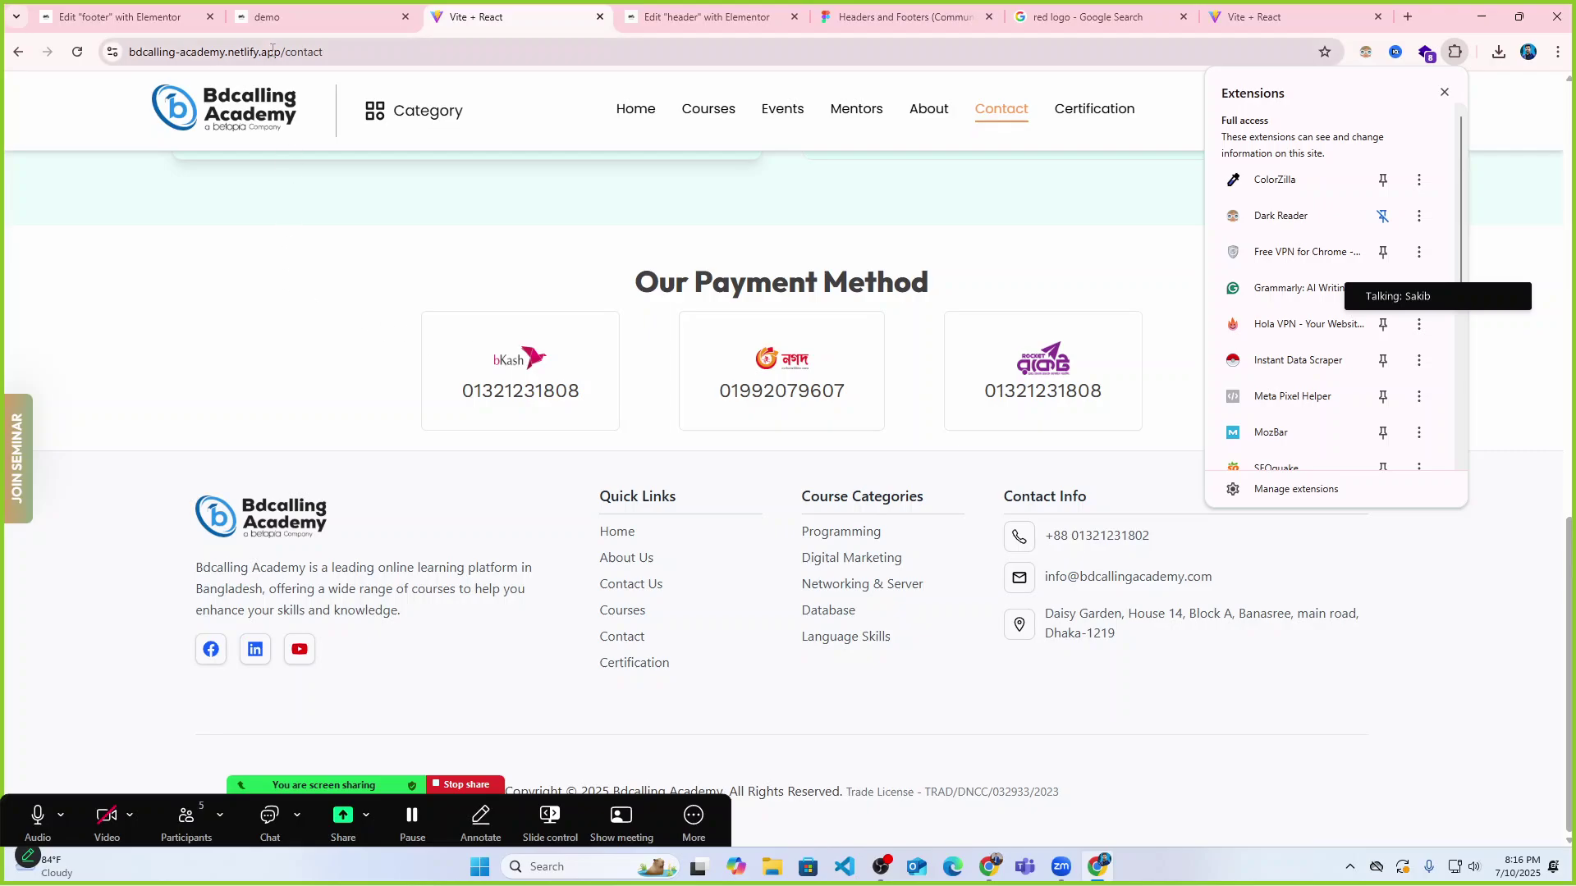
pyautogui.click(197, 15)
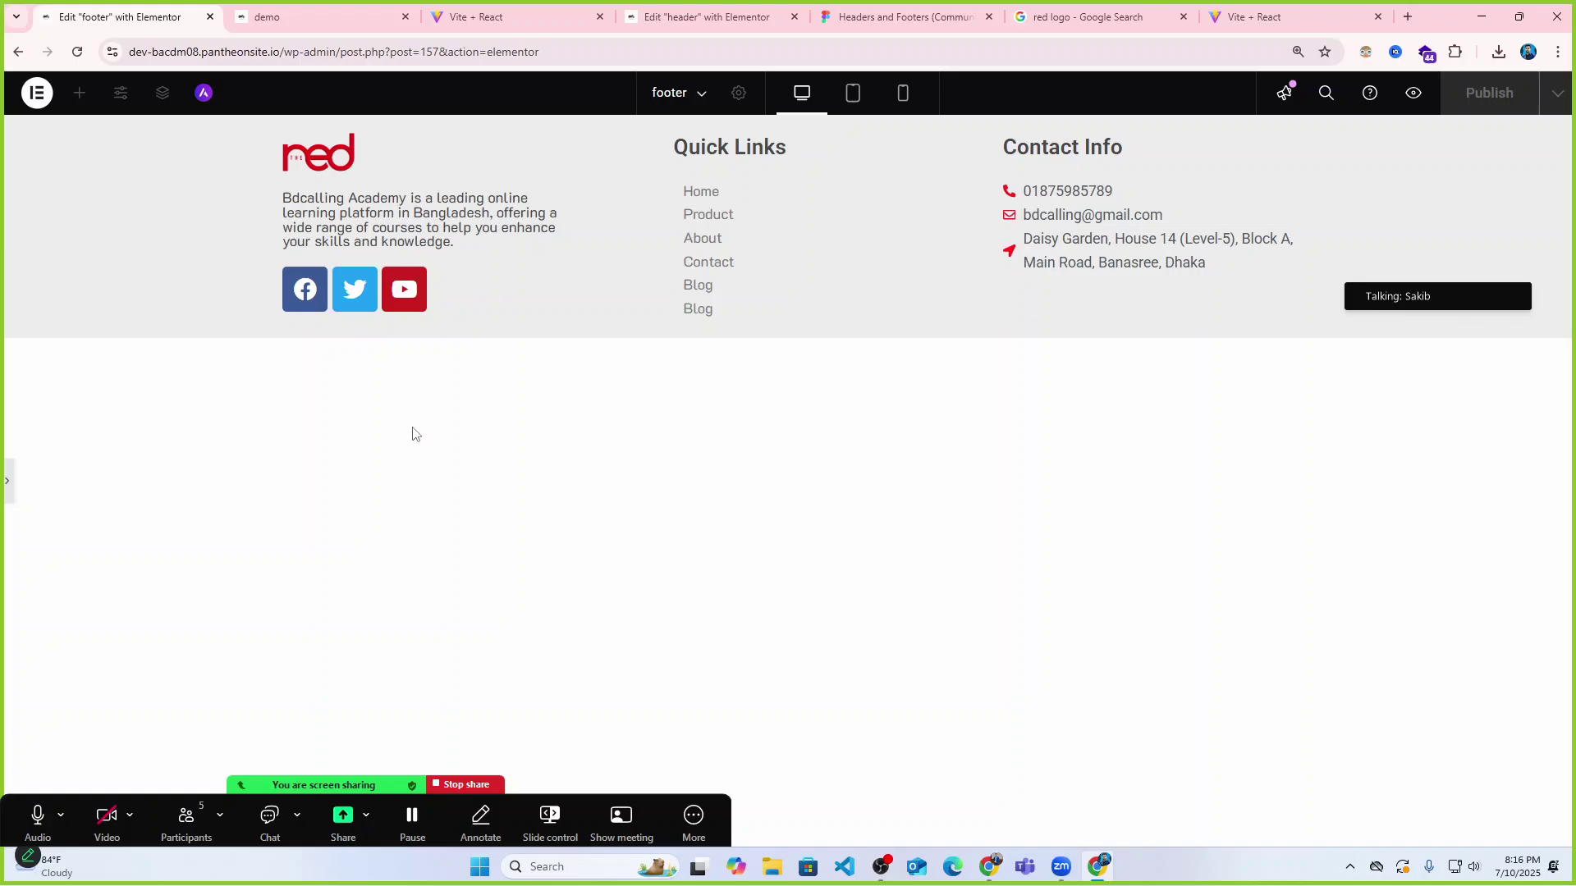
# Duplicate the Quick Links column with Ctrl+D and preview both link columns.
pyautogui.click(5, 487)
pyautogui.click(756, 159)
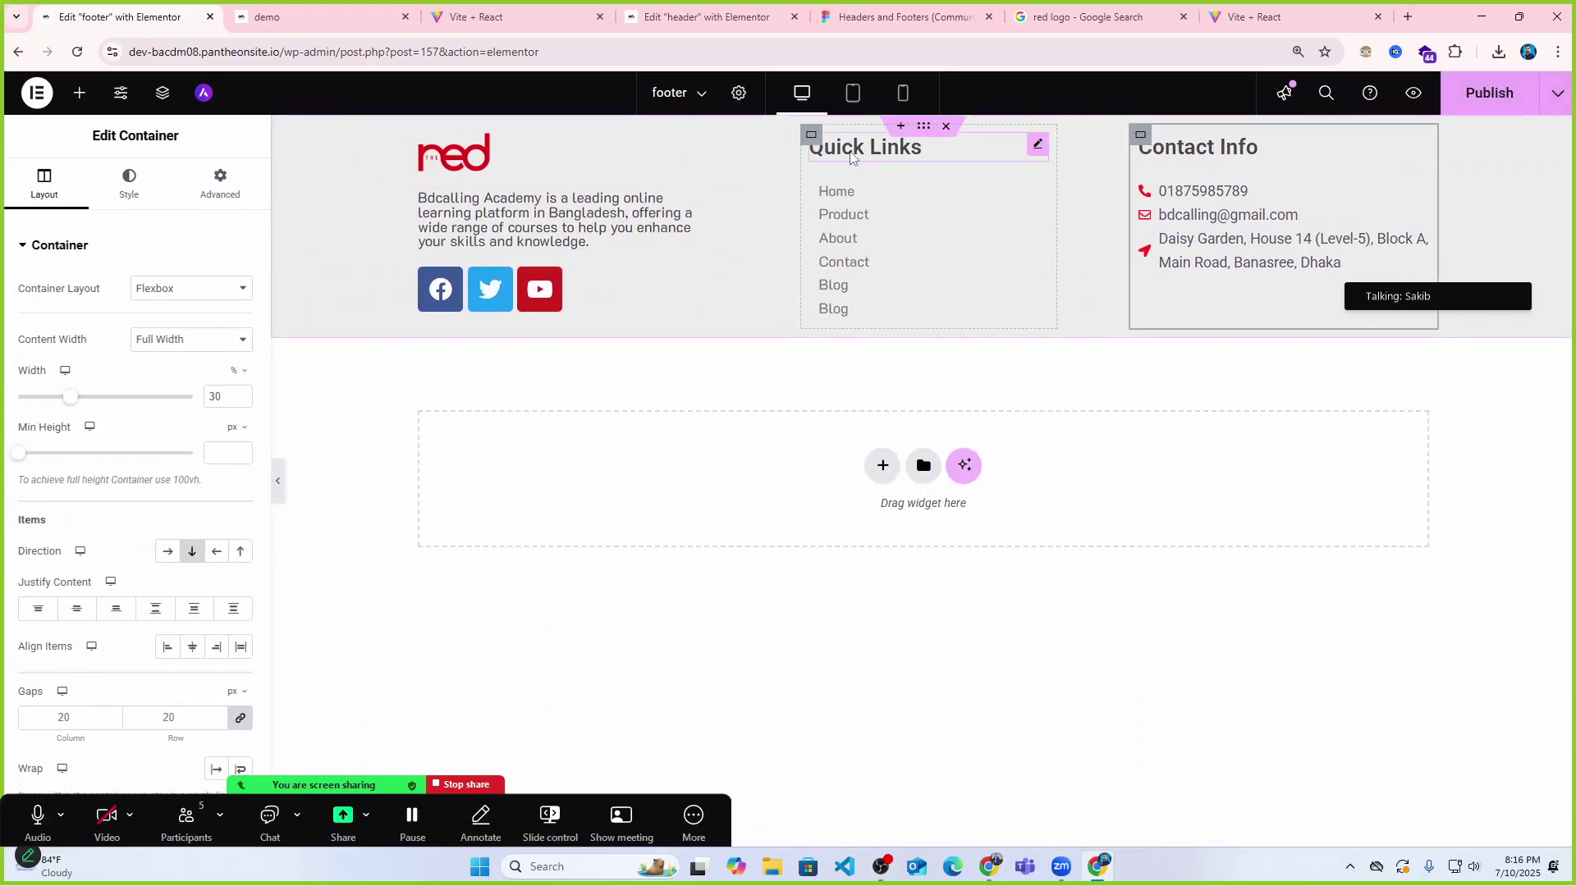
pyautogui.hotkey('ctrl', 'd')
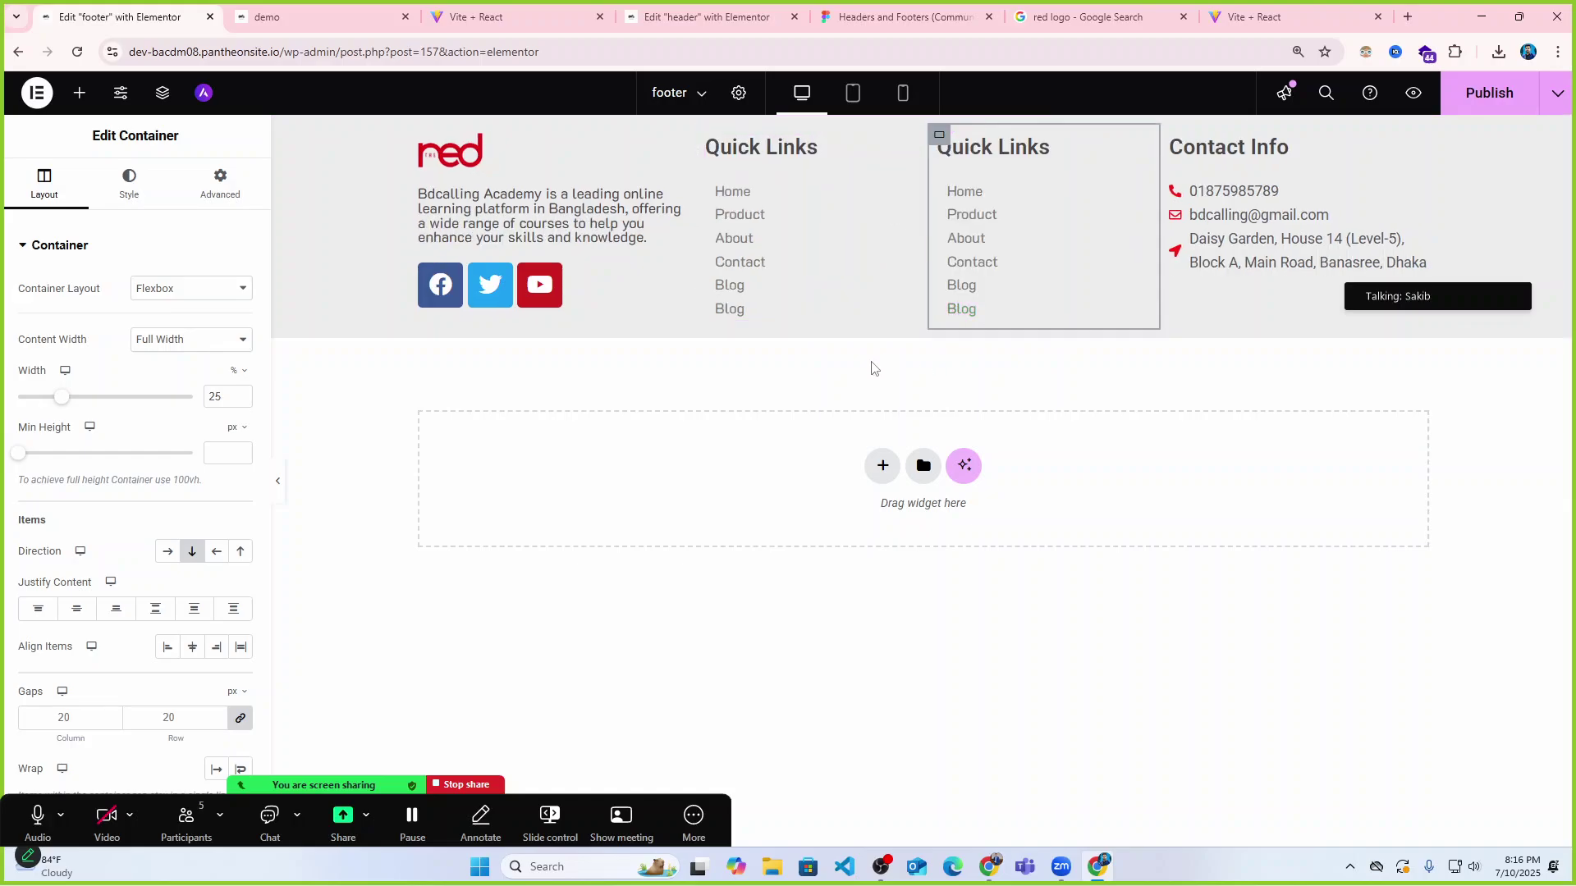
pyautogui.click(277, 483)
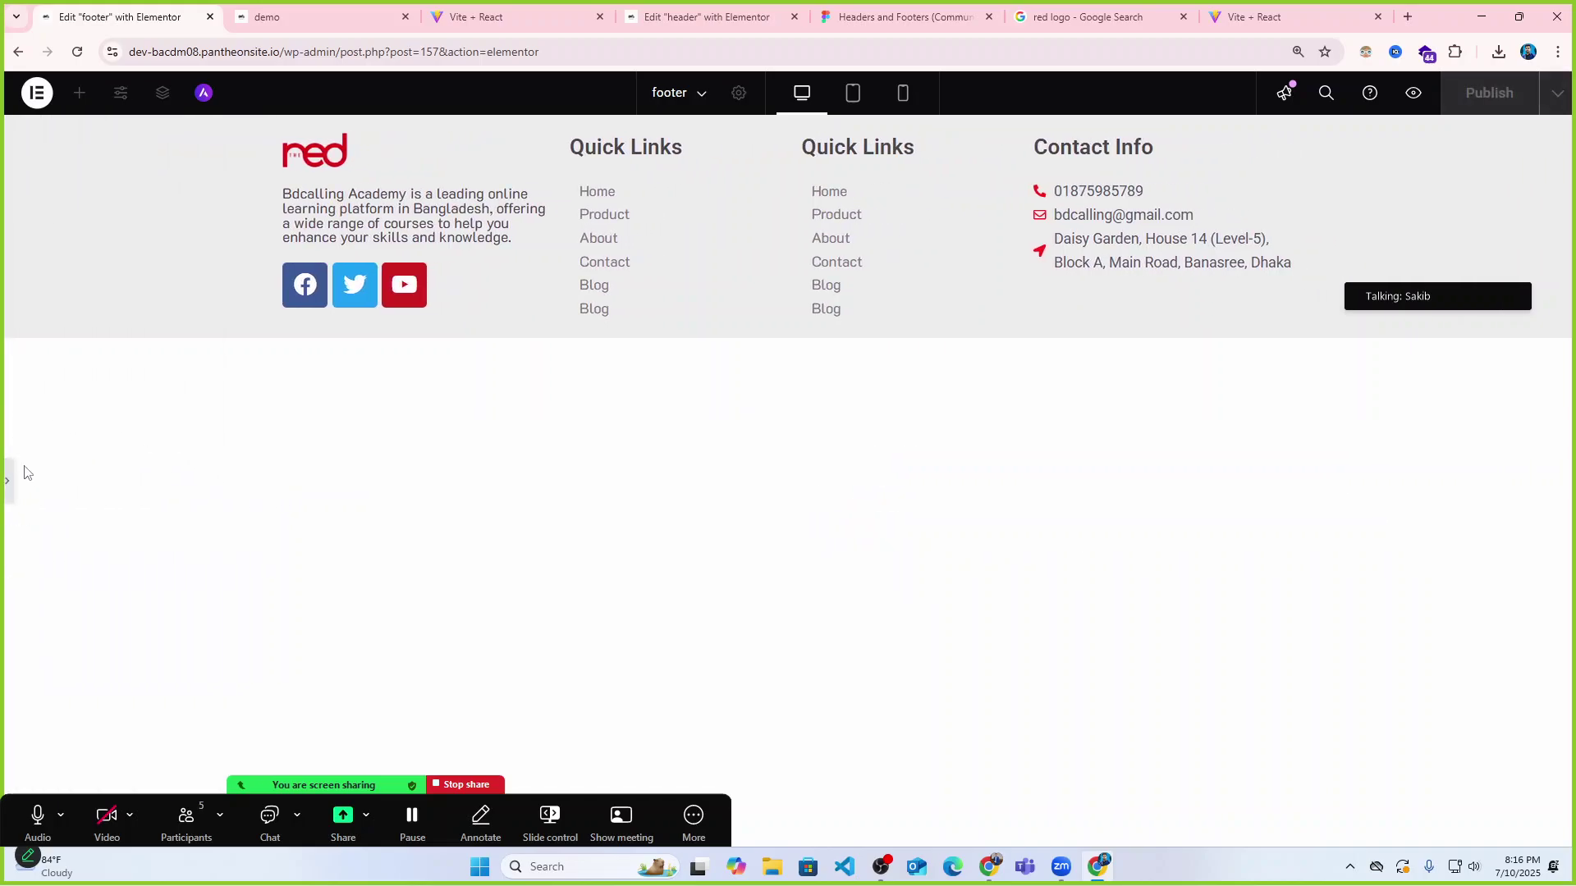
# Lower the Width of both Quick Links columns and preview the footer.
pyautogui.click(7, 486)
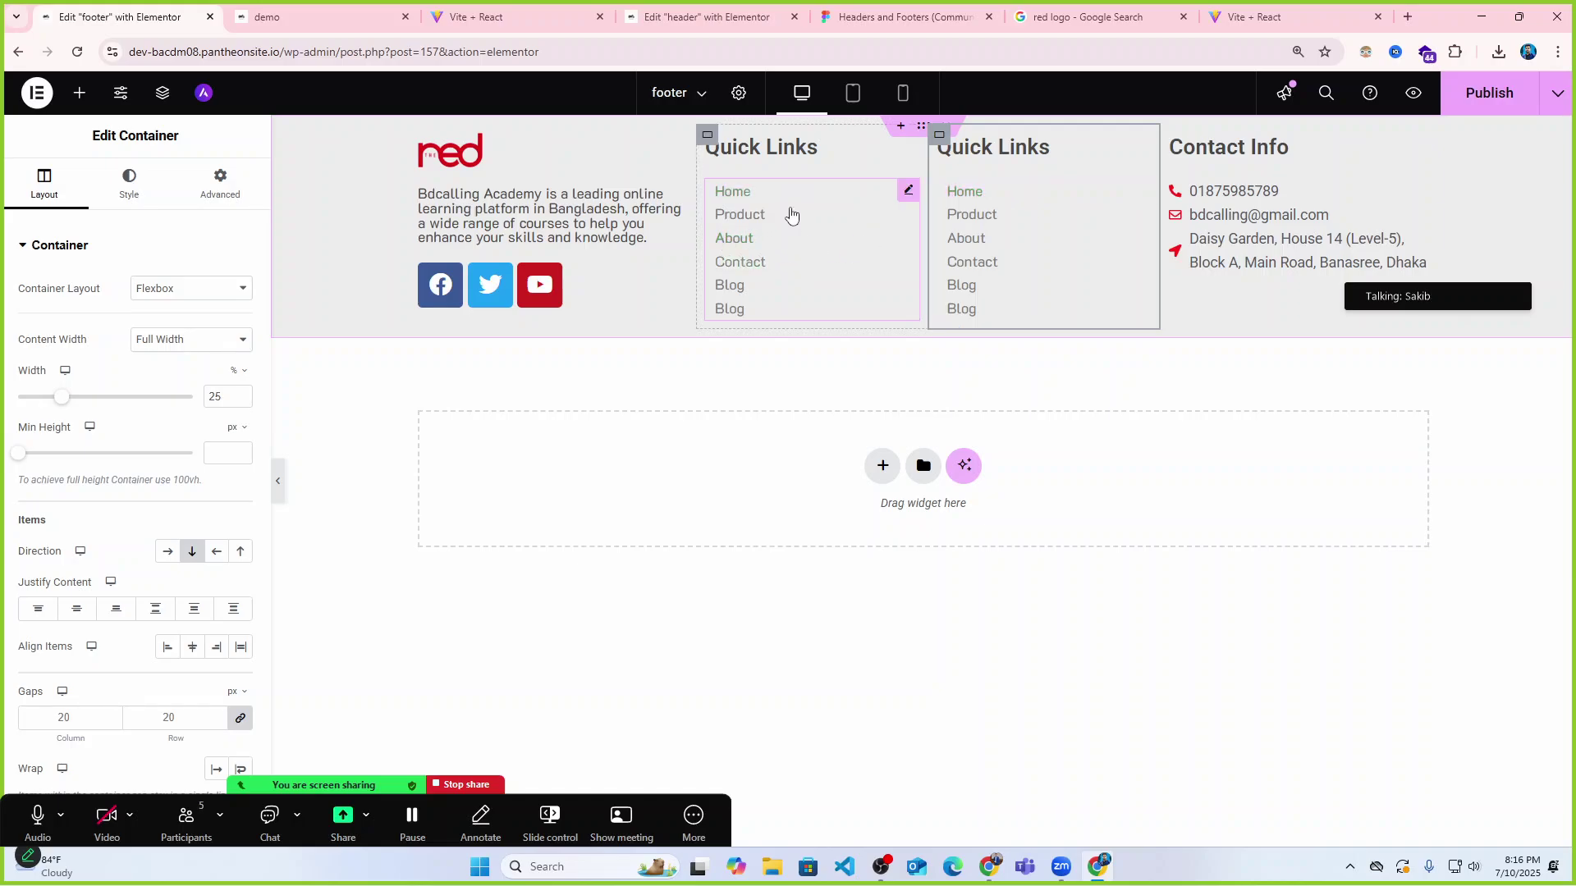
pyautogui.click(708, 135)
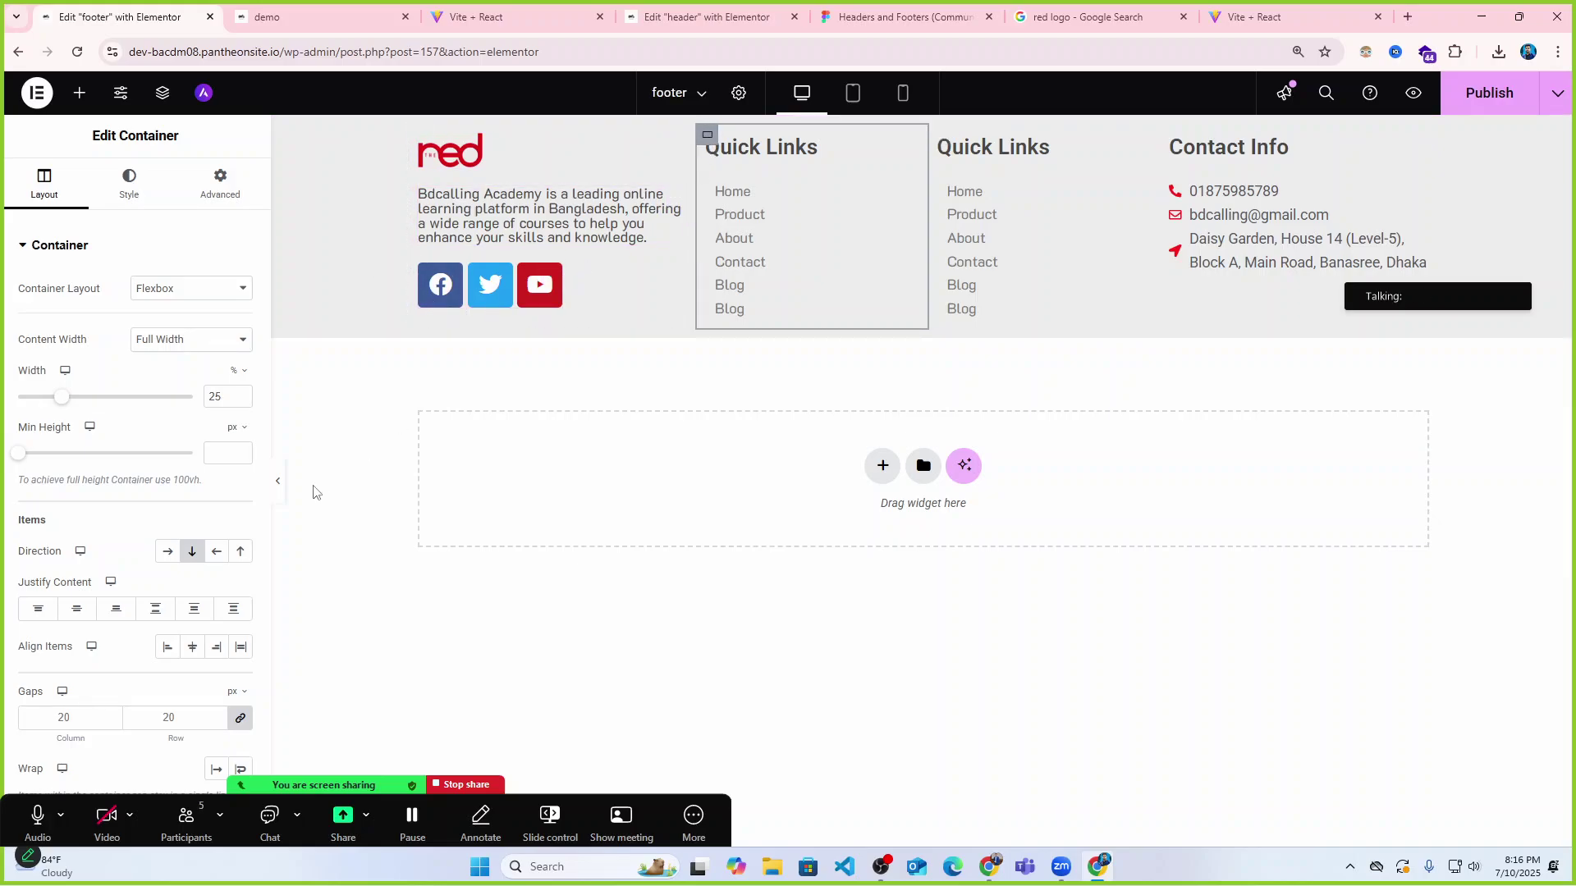
pyautogui.click(278, 482)
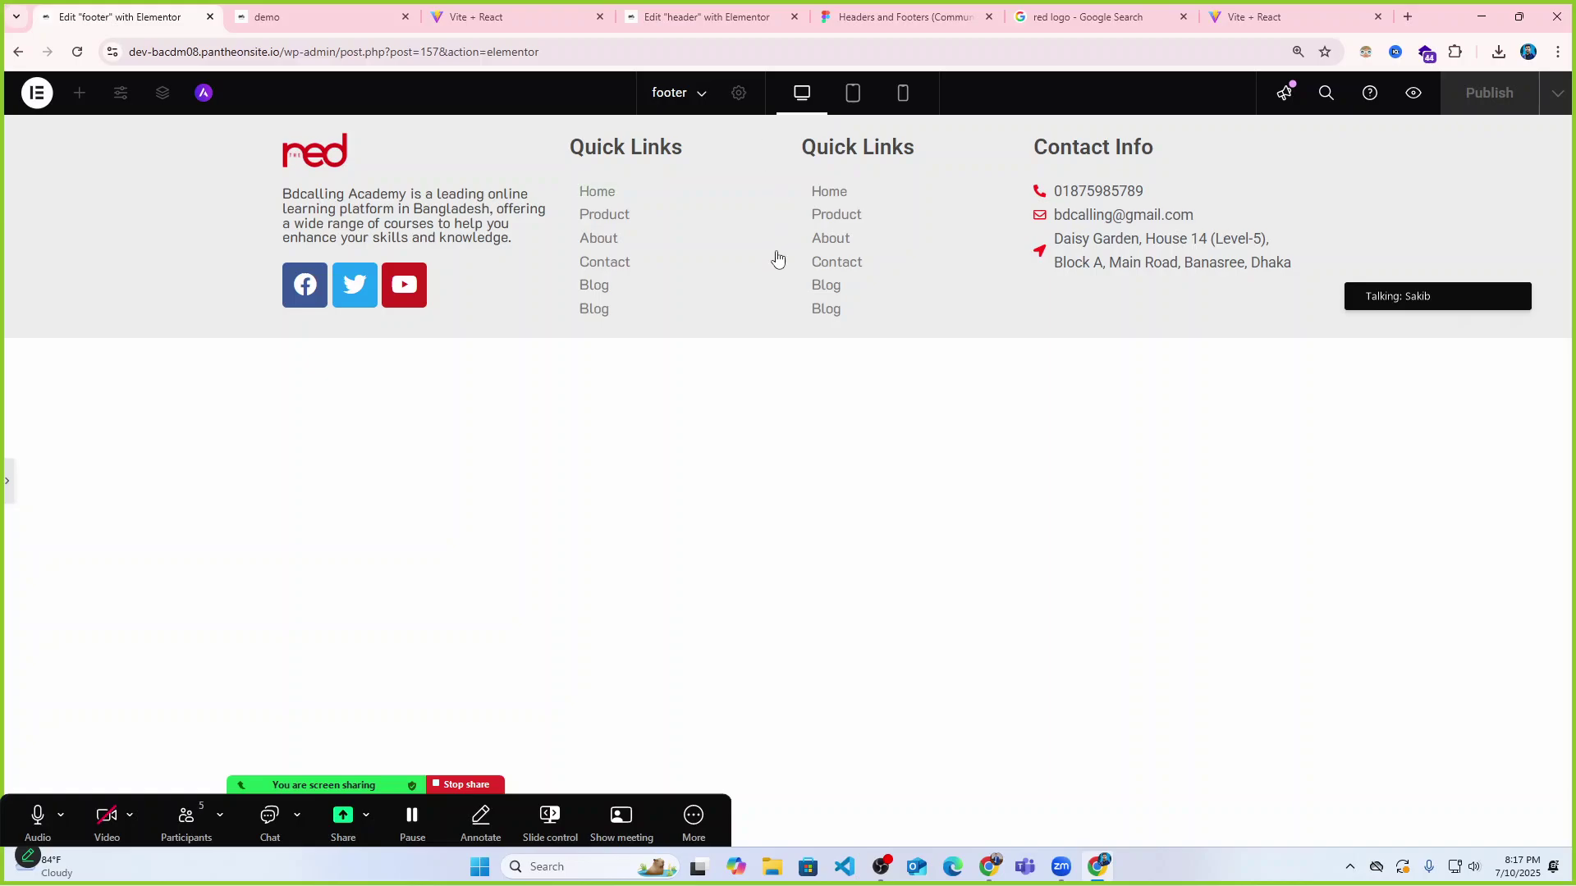
pyautogui.click(10, 486)
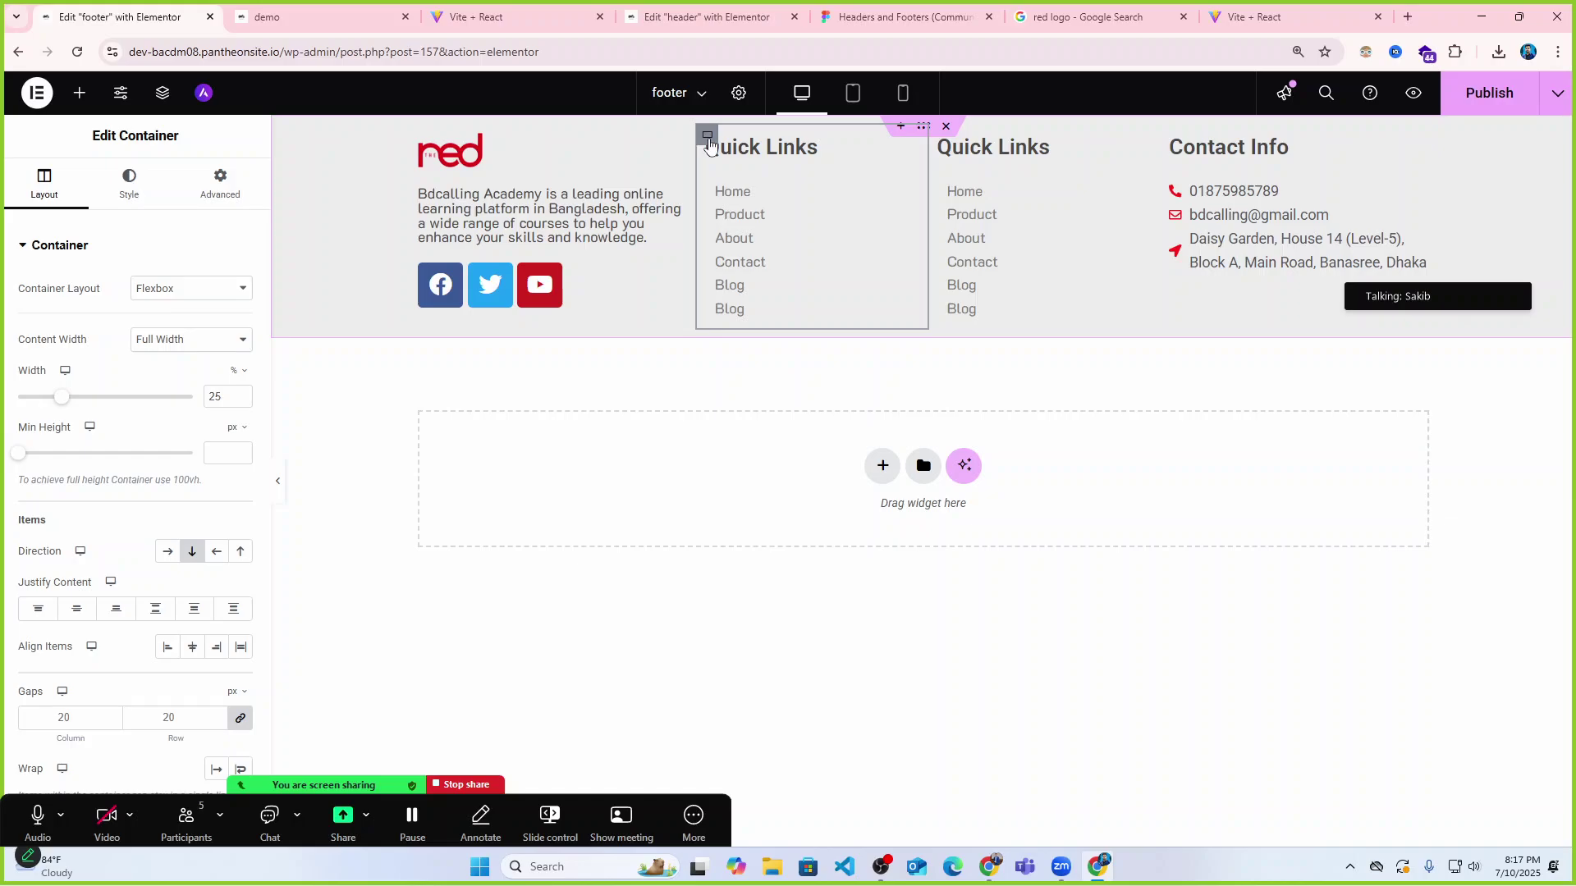
pyautogui.click(932, 128)
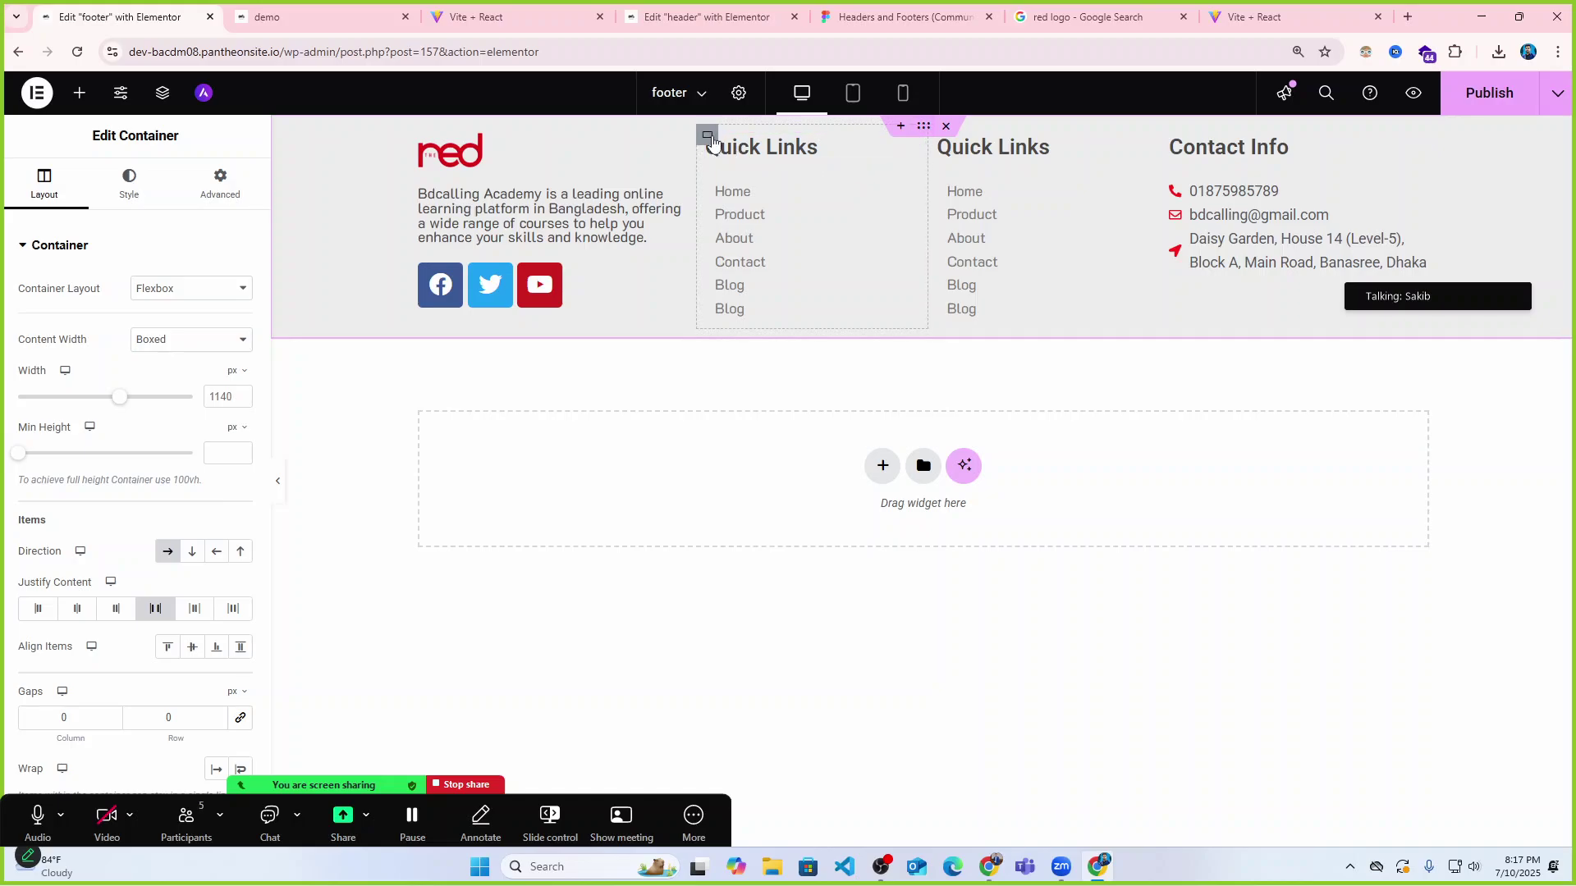
pyautogui.click(708, 133)
pyautogui.moveTo(59, 397); pyautogui.dragTo(43, 398)
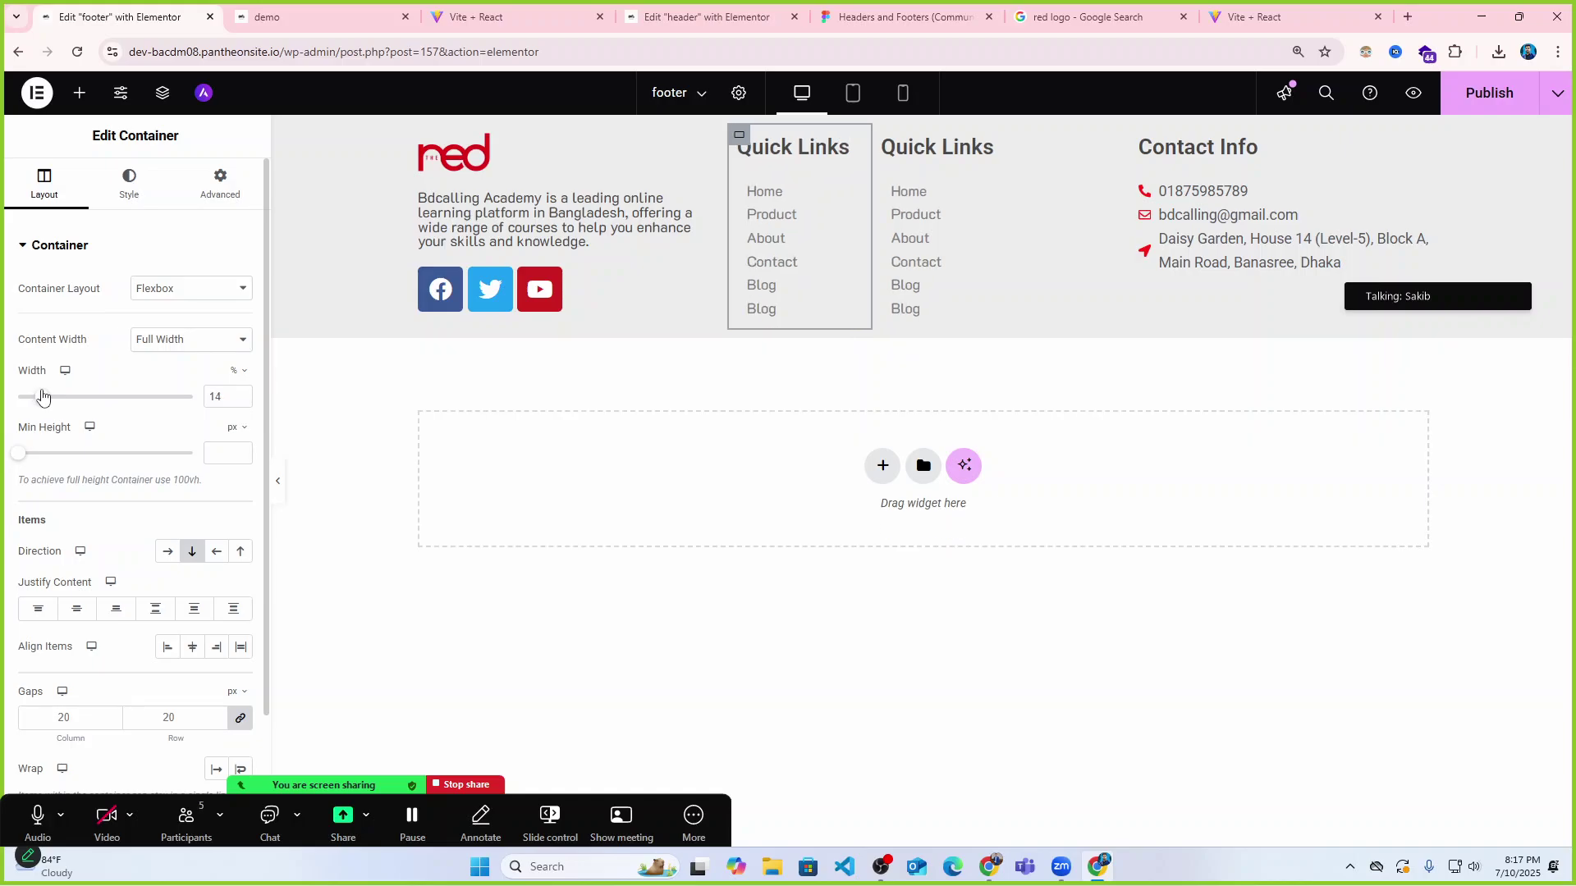
pyautogui.click(883, 136)
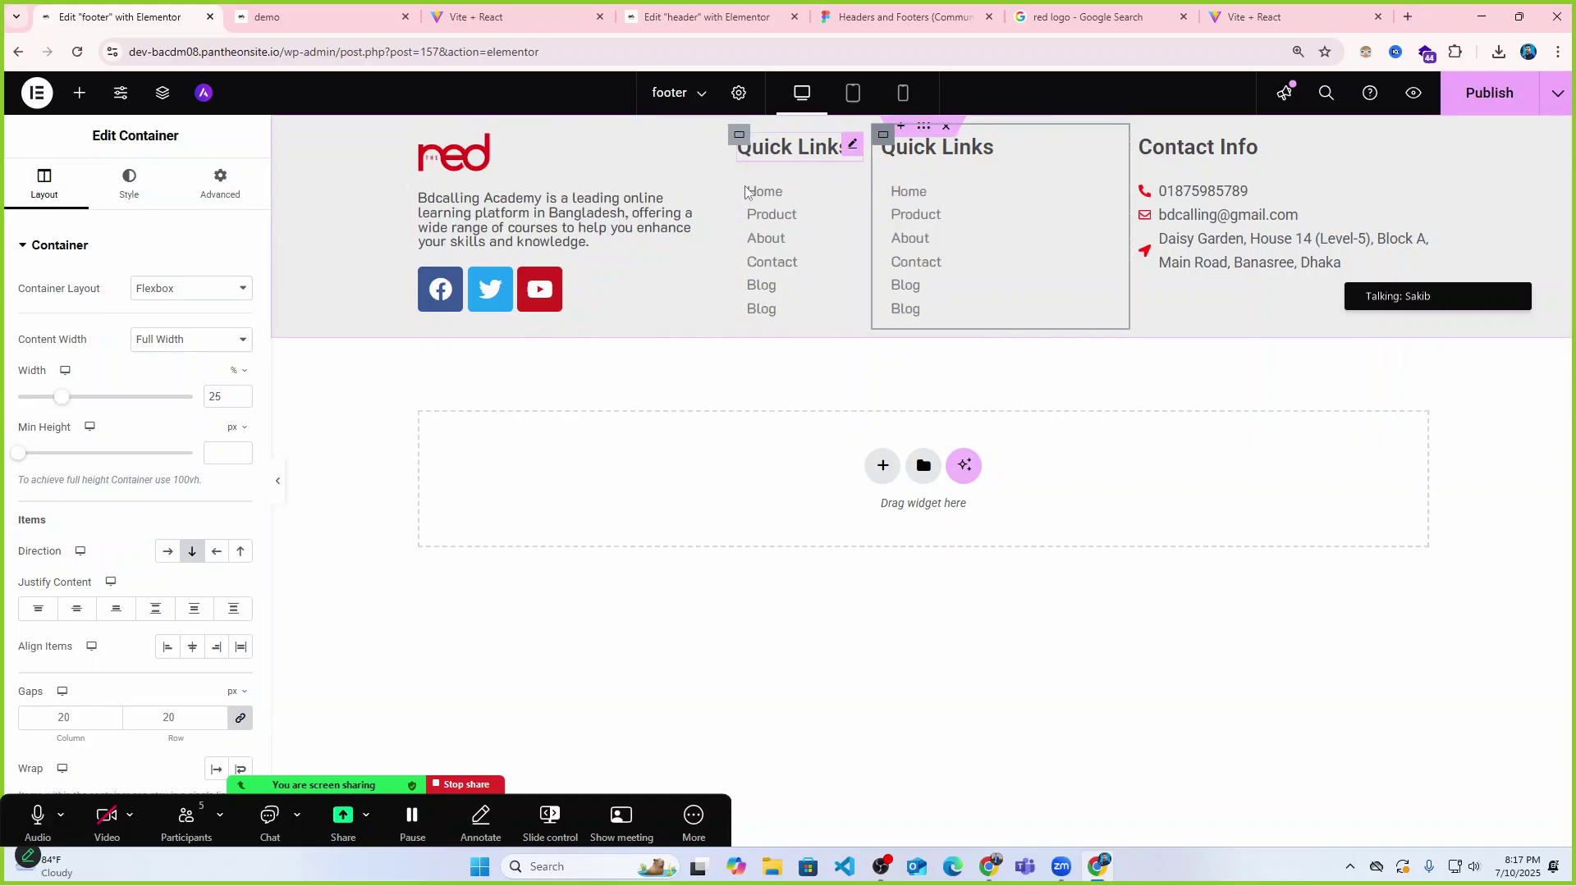
pyautogui.moveTo(71, 399); pyautogui.dragTo(40, 399)
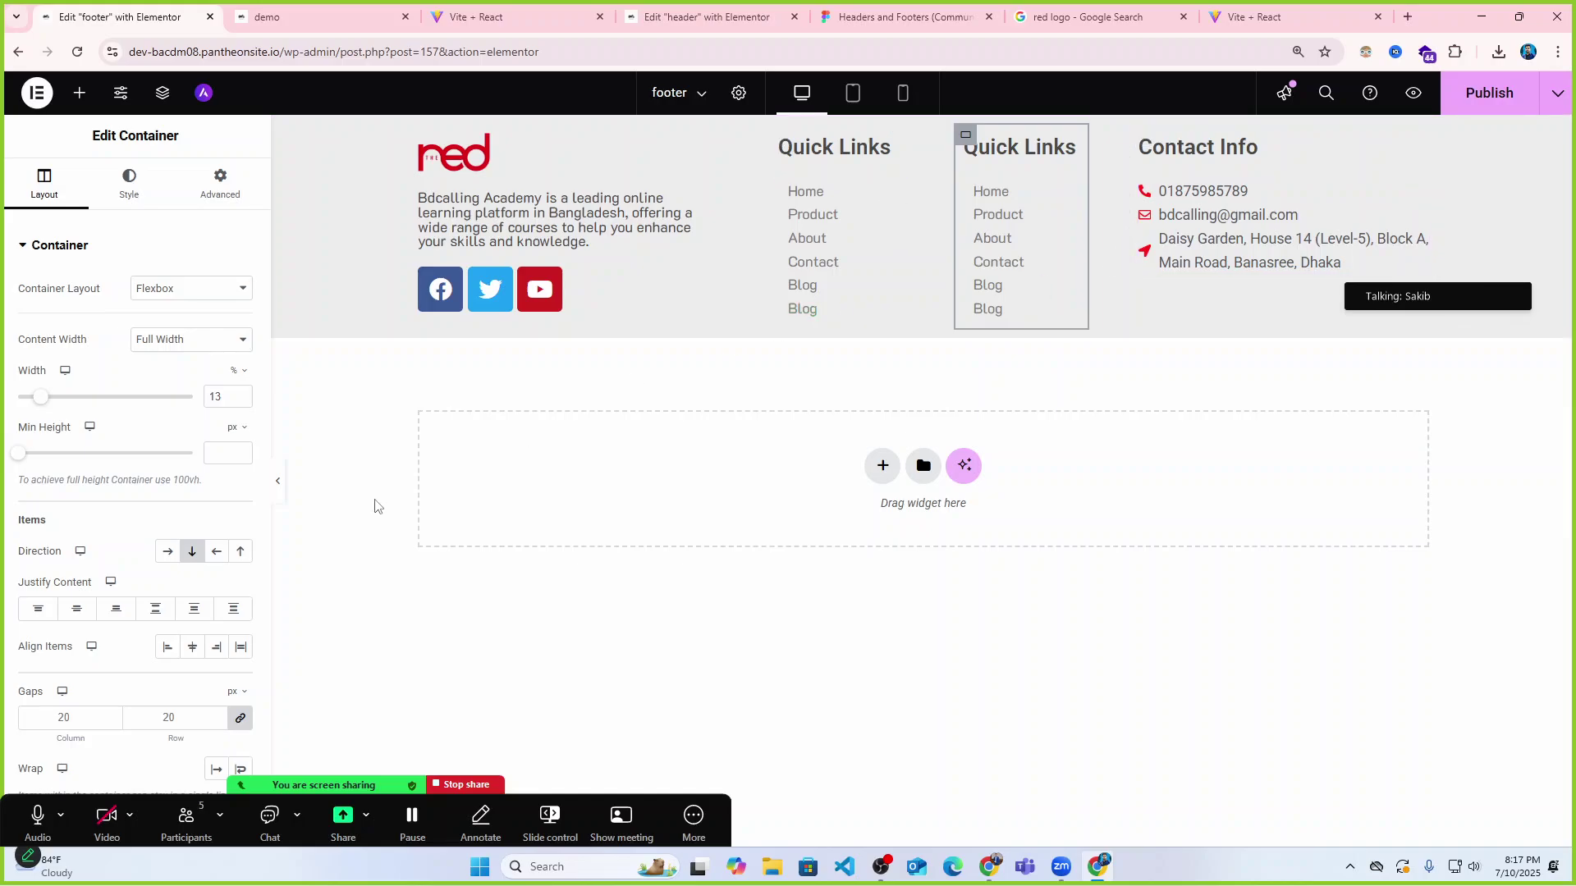
pyautogui.click(278, 481)
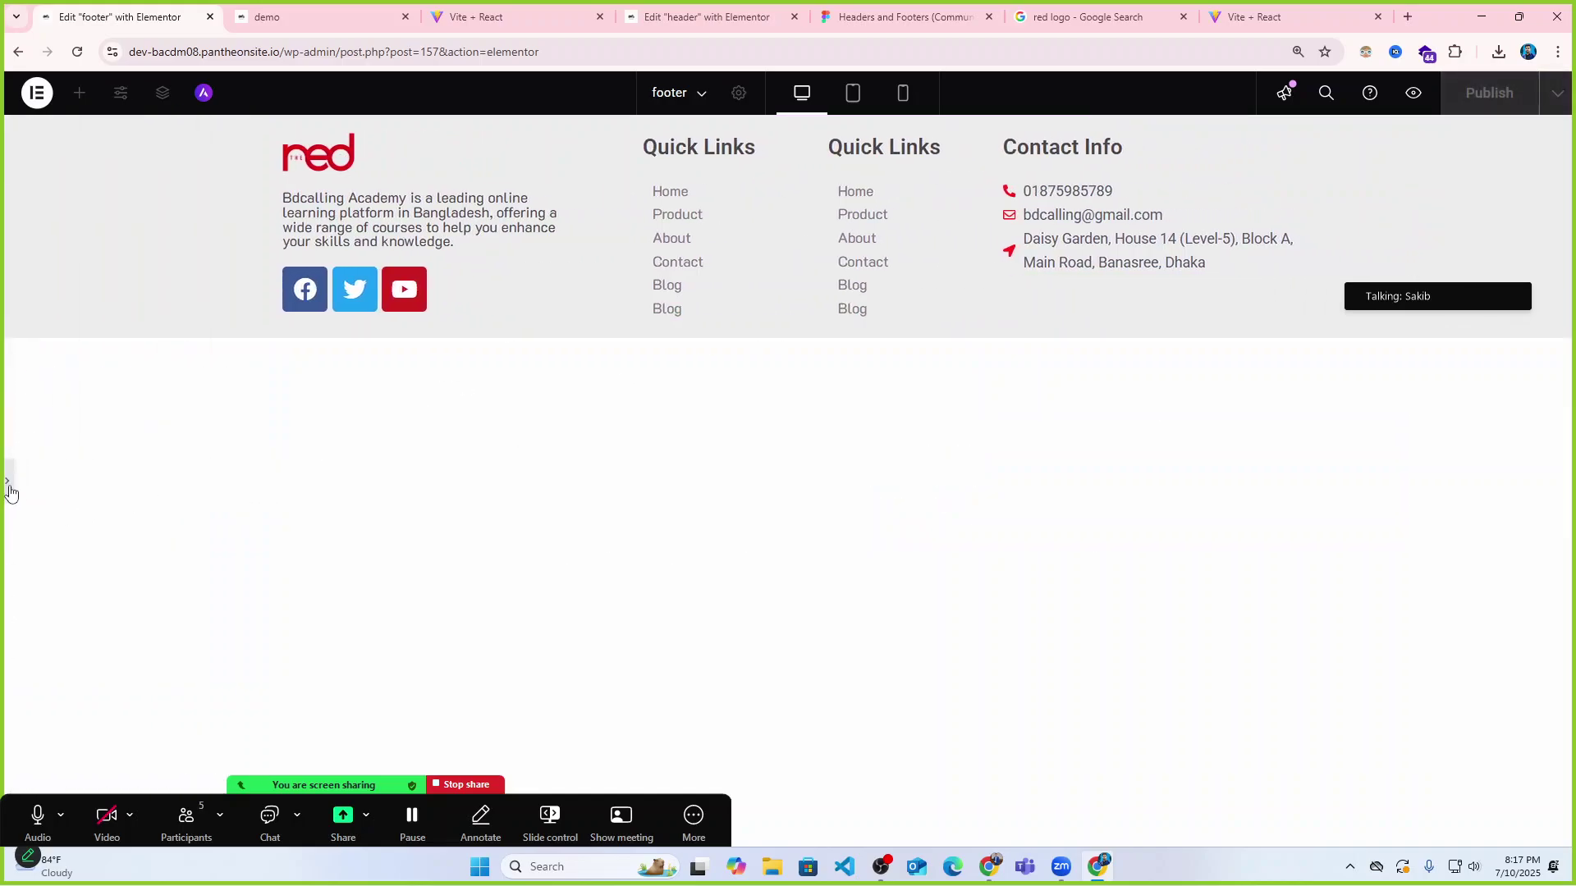
# Set the outer container's Justify Content to Center and compare with the reference footer.
pyautogui.click(8, 484)
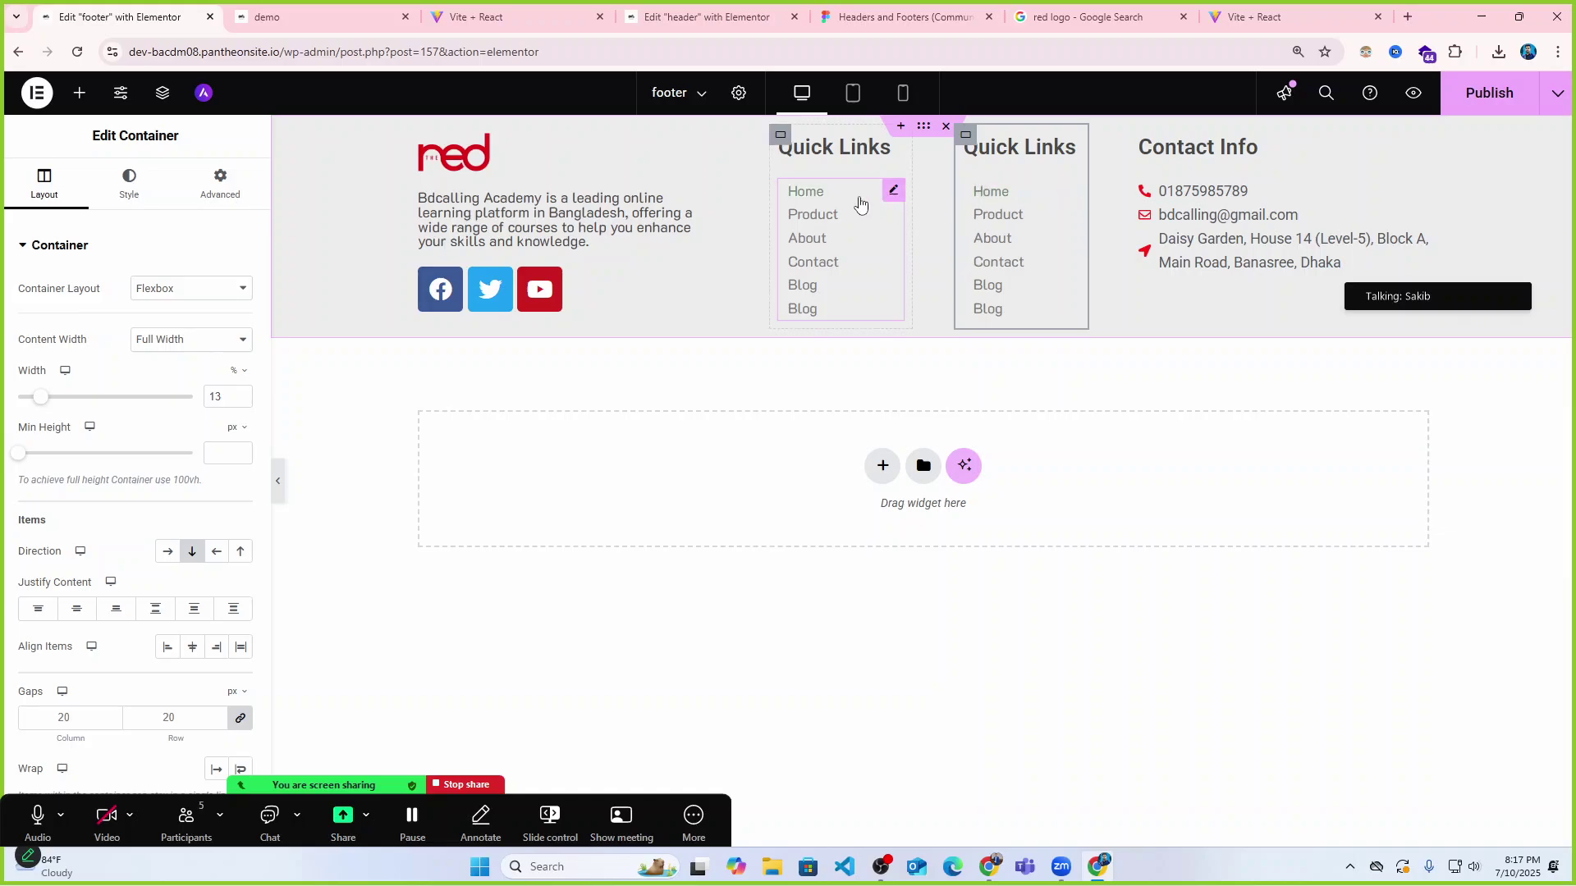
pyautogui.click(923, 125)
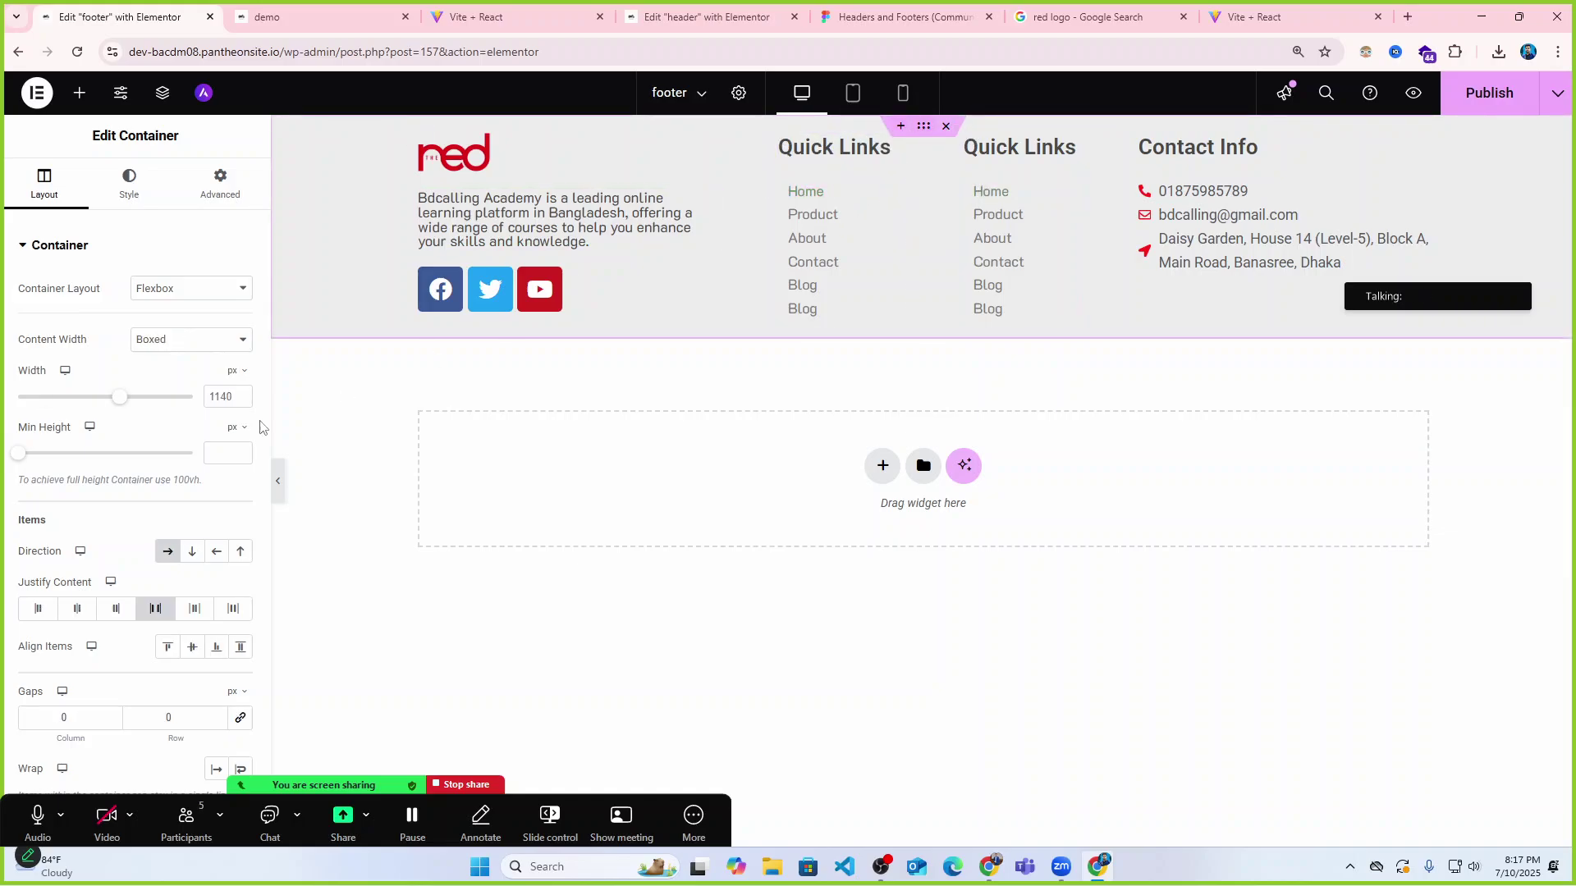
pyautogui.click(76, 609)
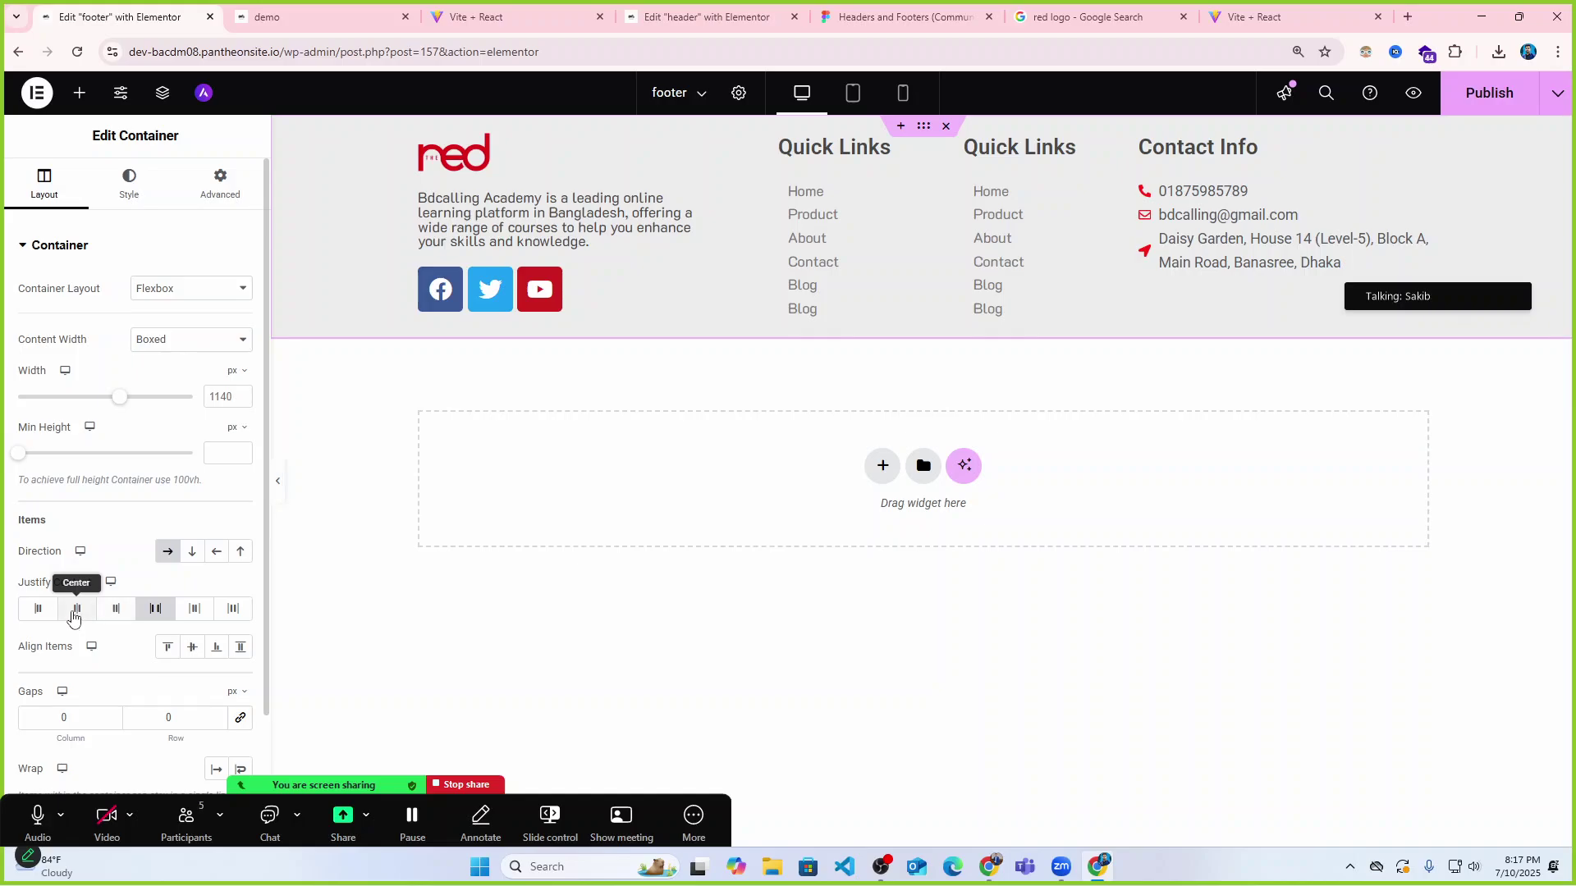
pyautogui.click(277, 483)
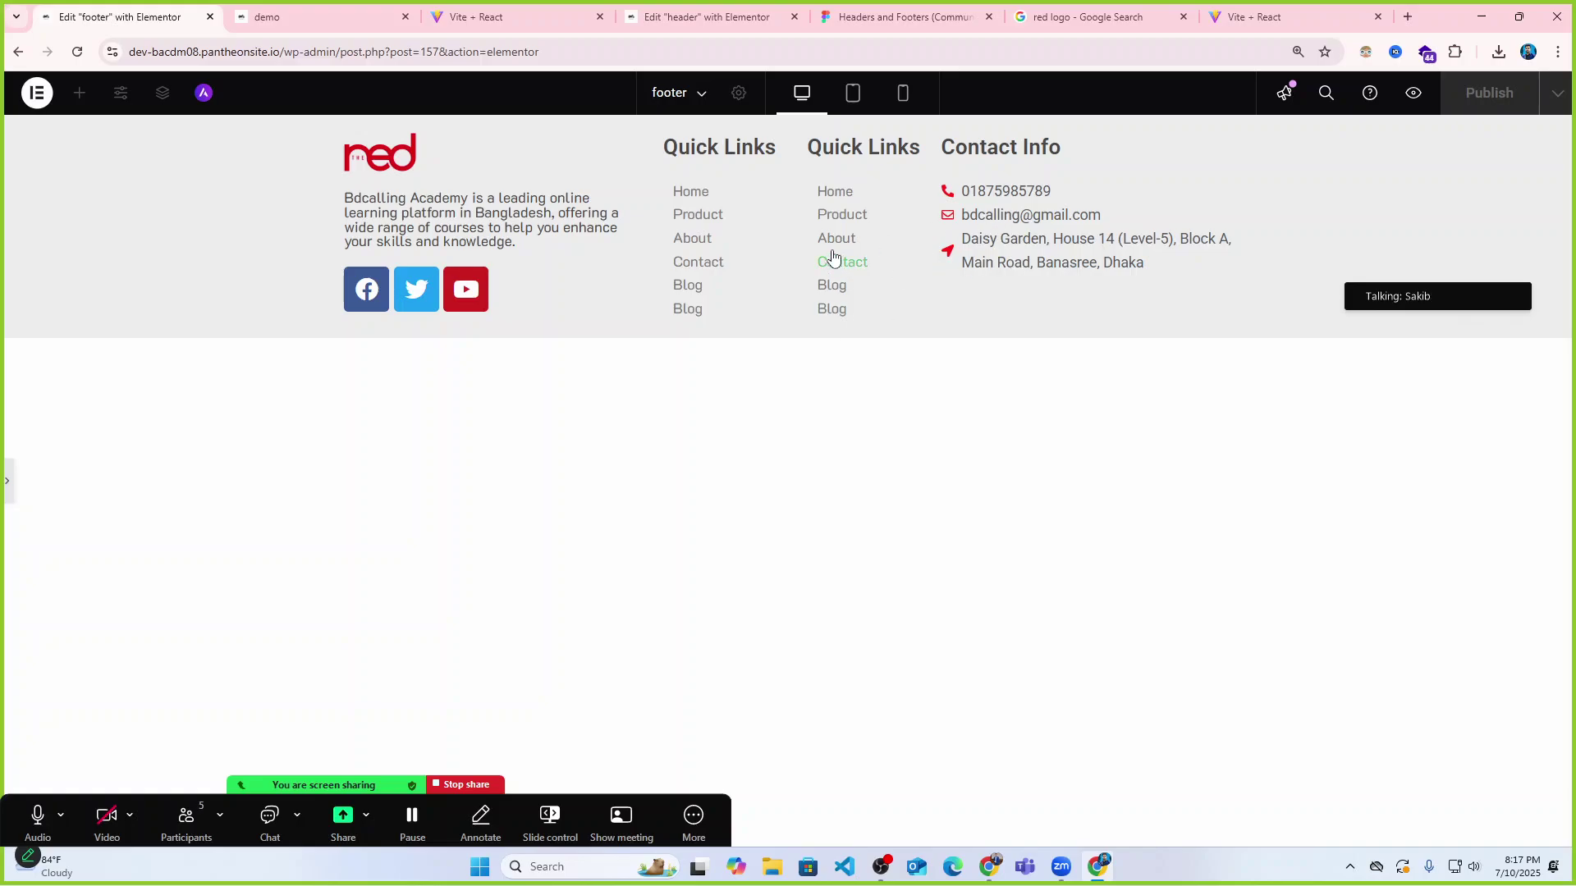
pyautogui.click(480, 18)
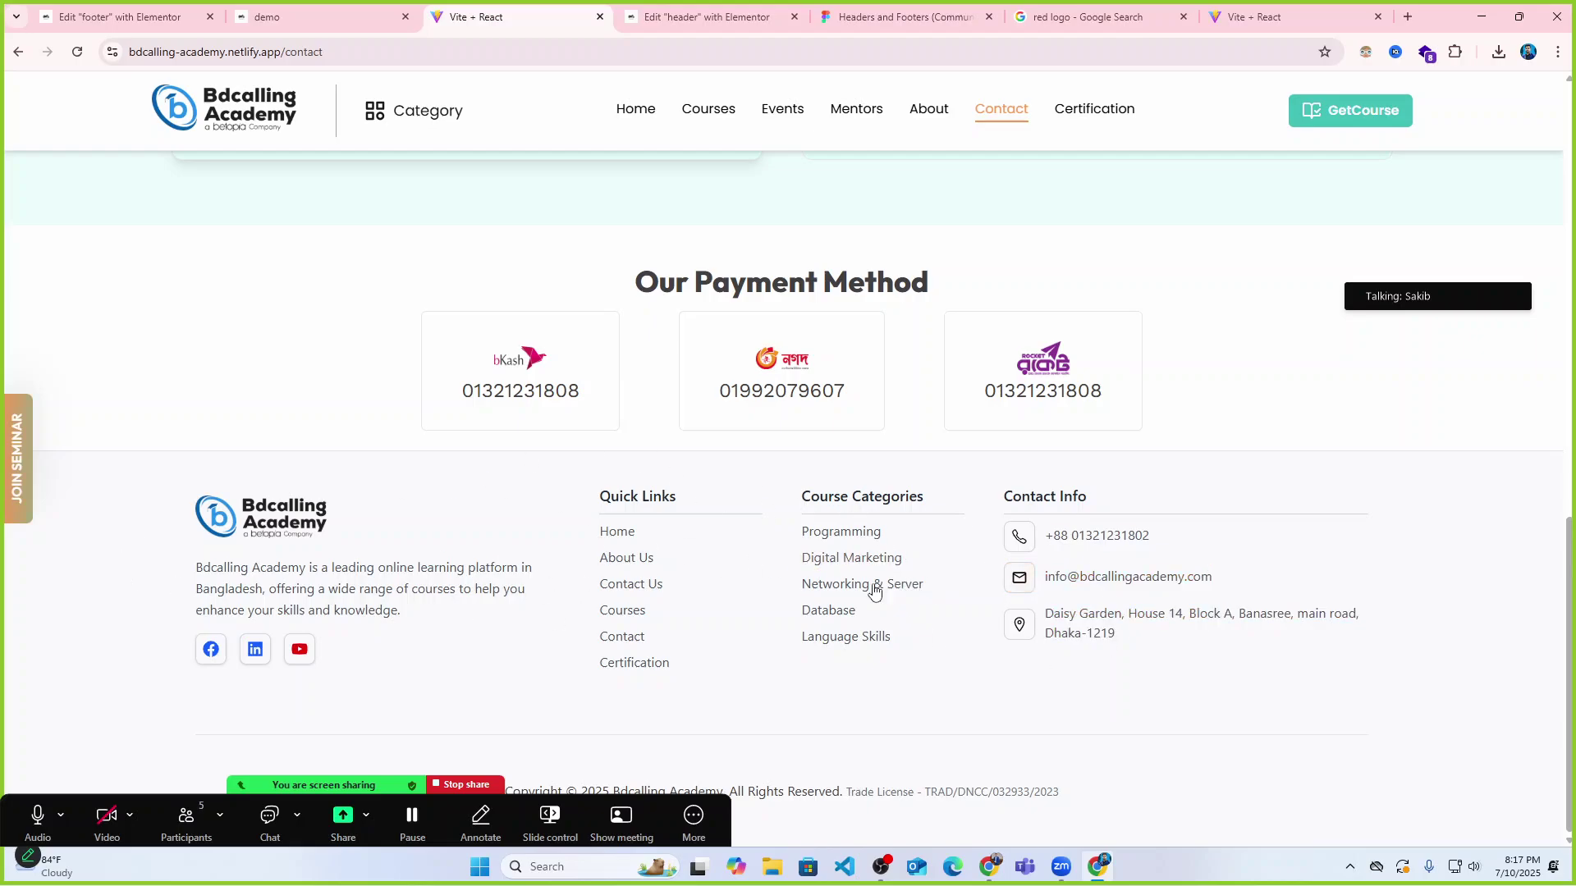
# Back in the footer editor, widen the logo and description column to 45%.
pyautogui.click(714, 16)
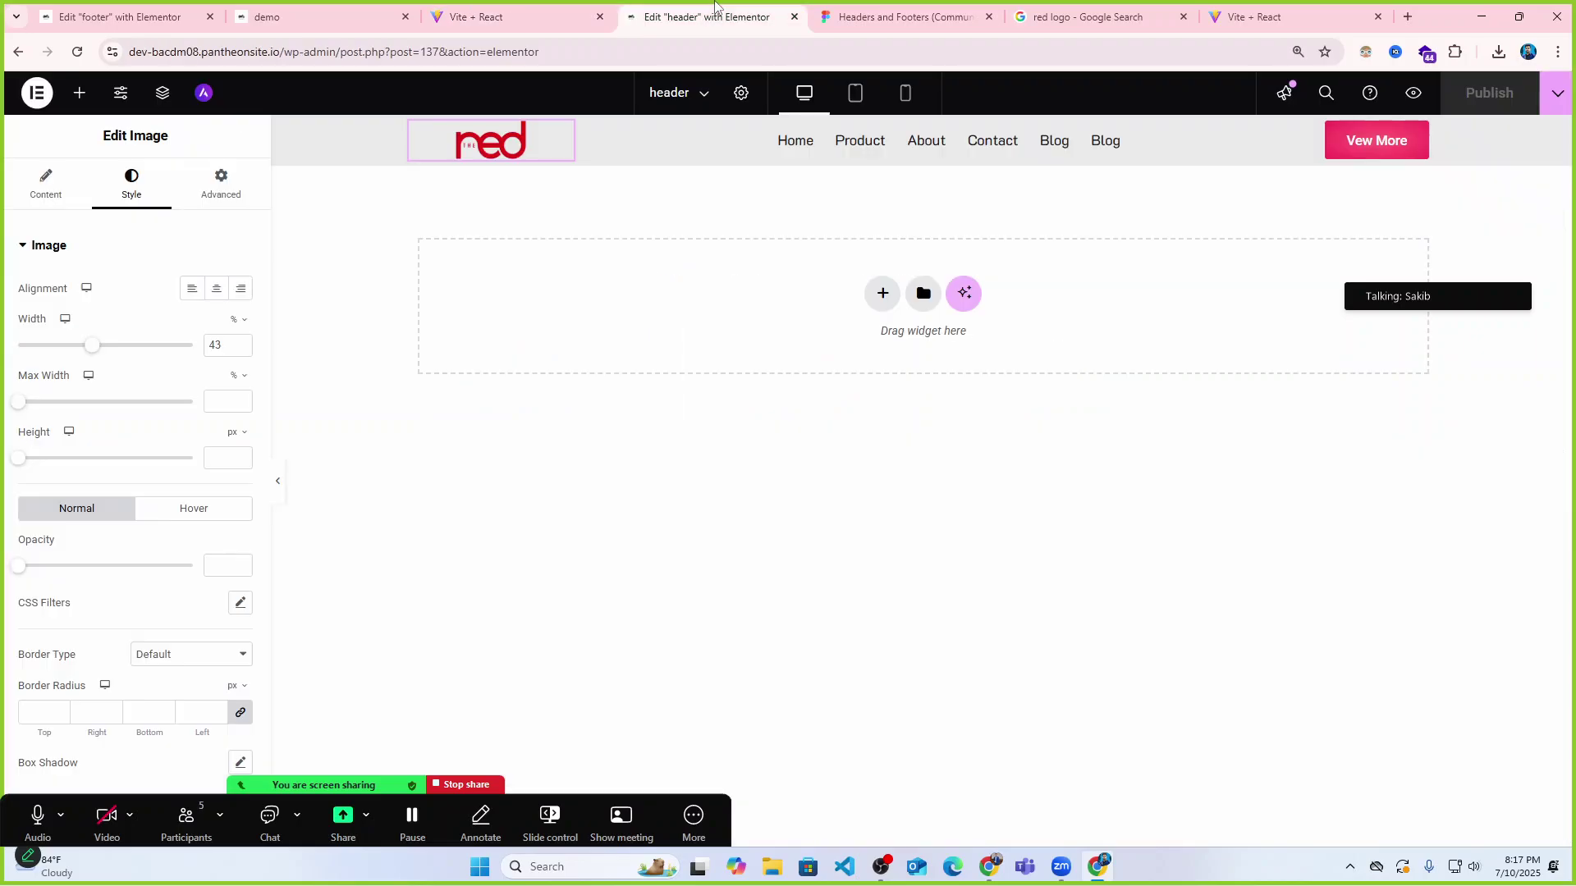
pyautogui.click(296, 10)
pyautogui.click(123, 17)
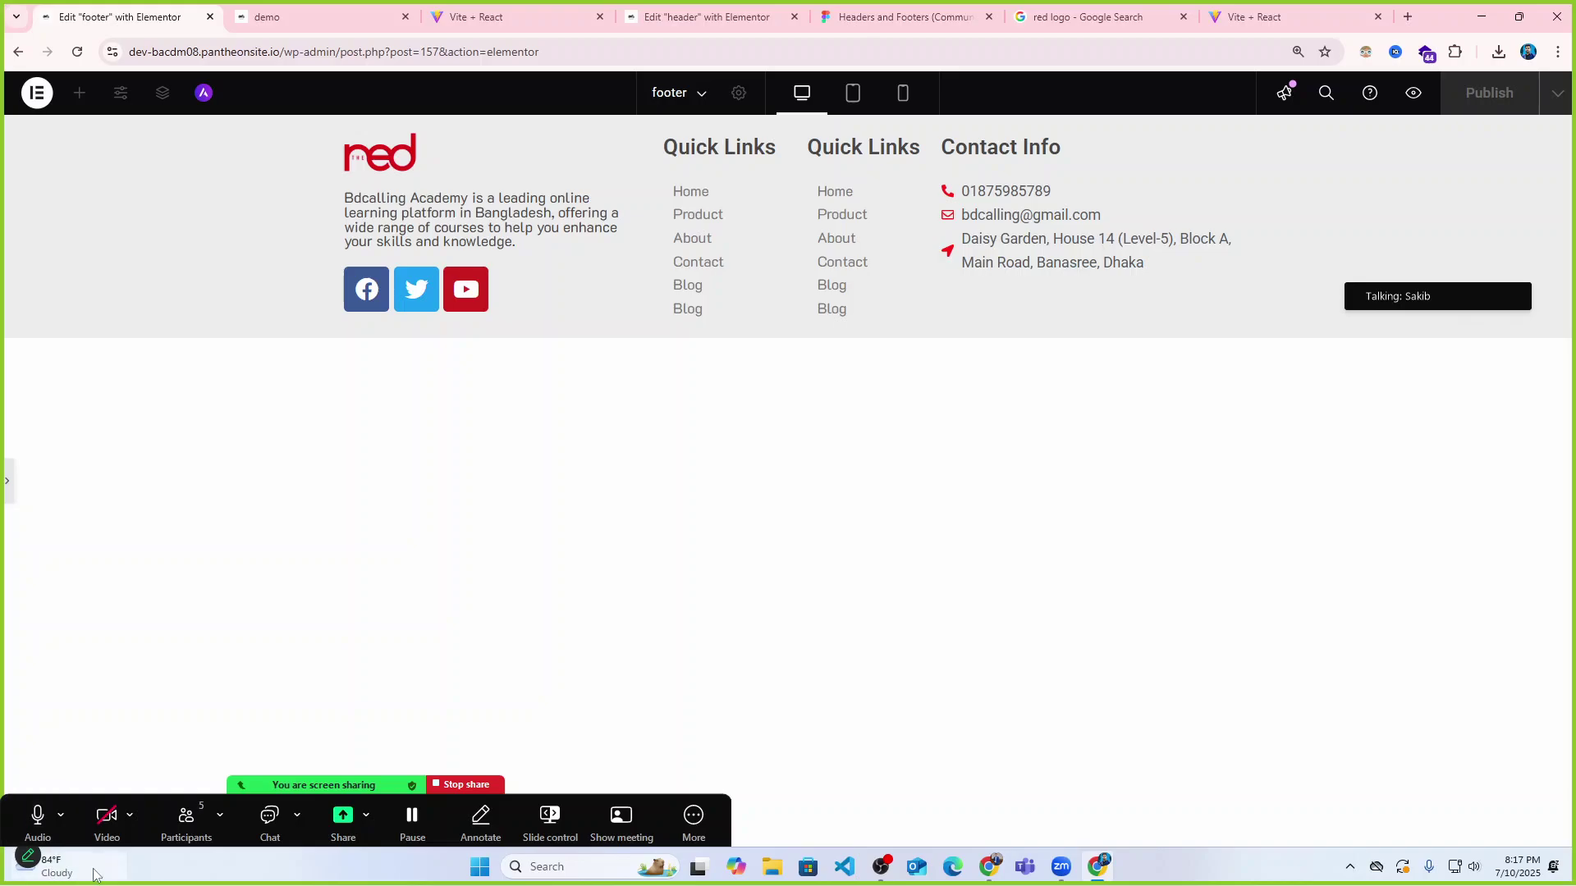
pyautogui.click(11, 481)
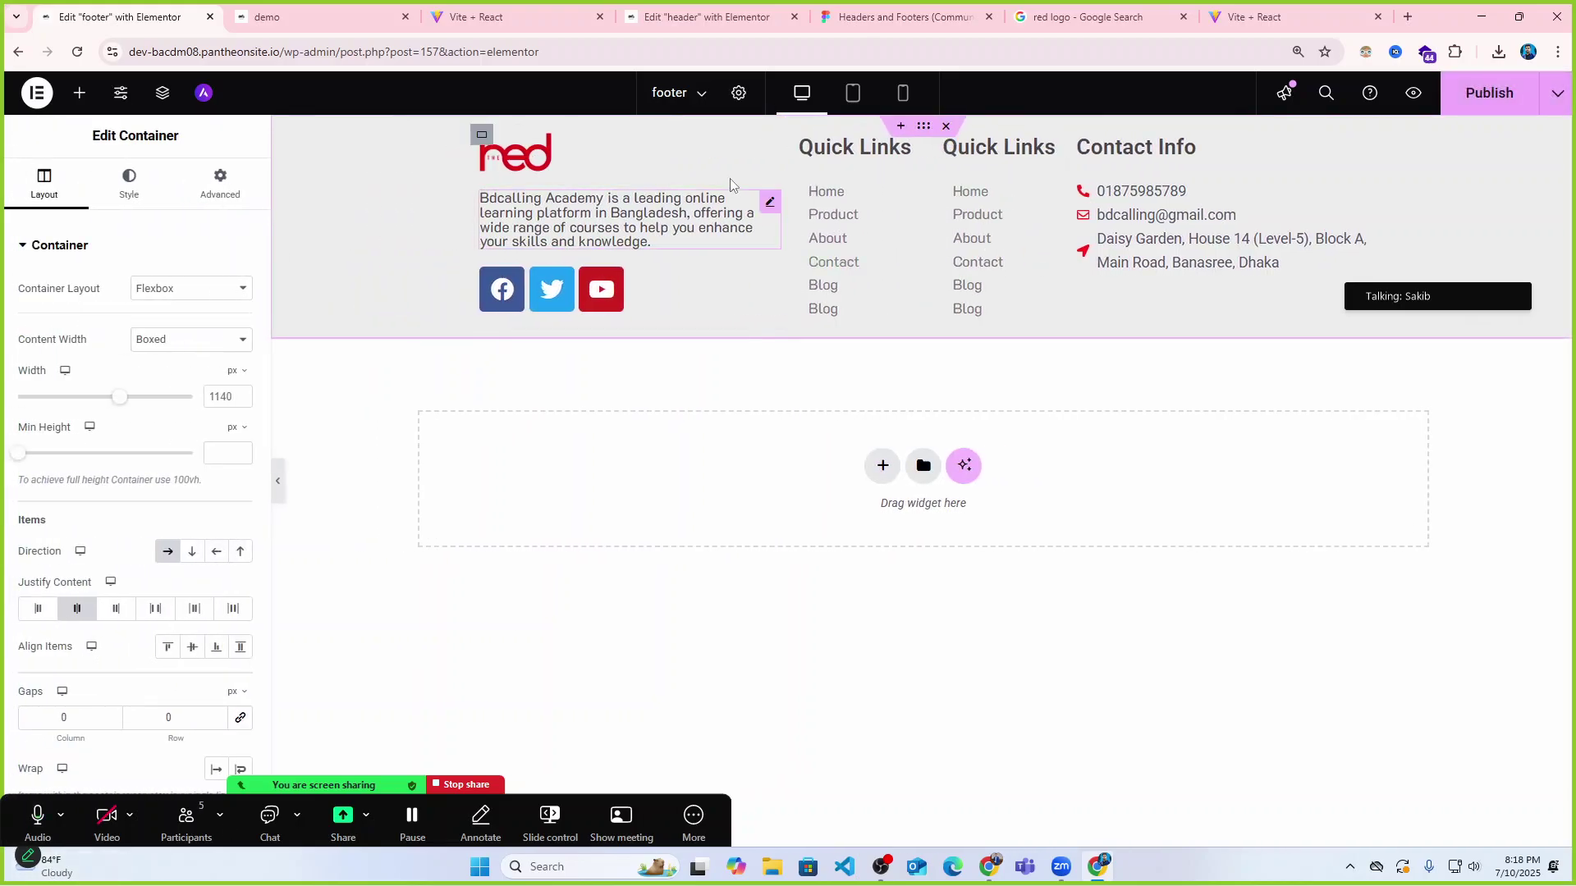
pyautogui.click(482, 134)
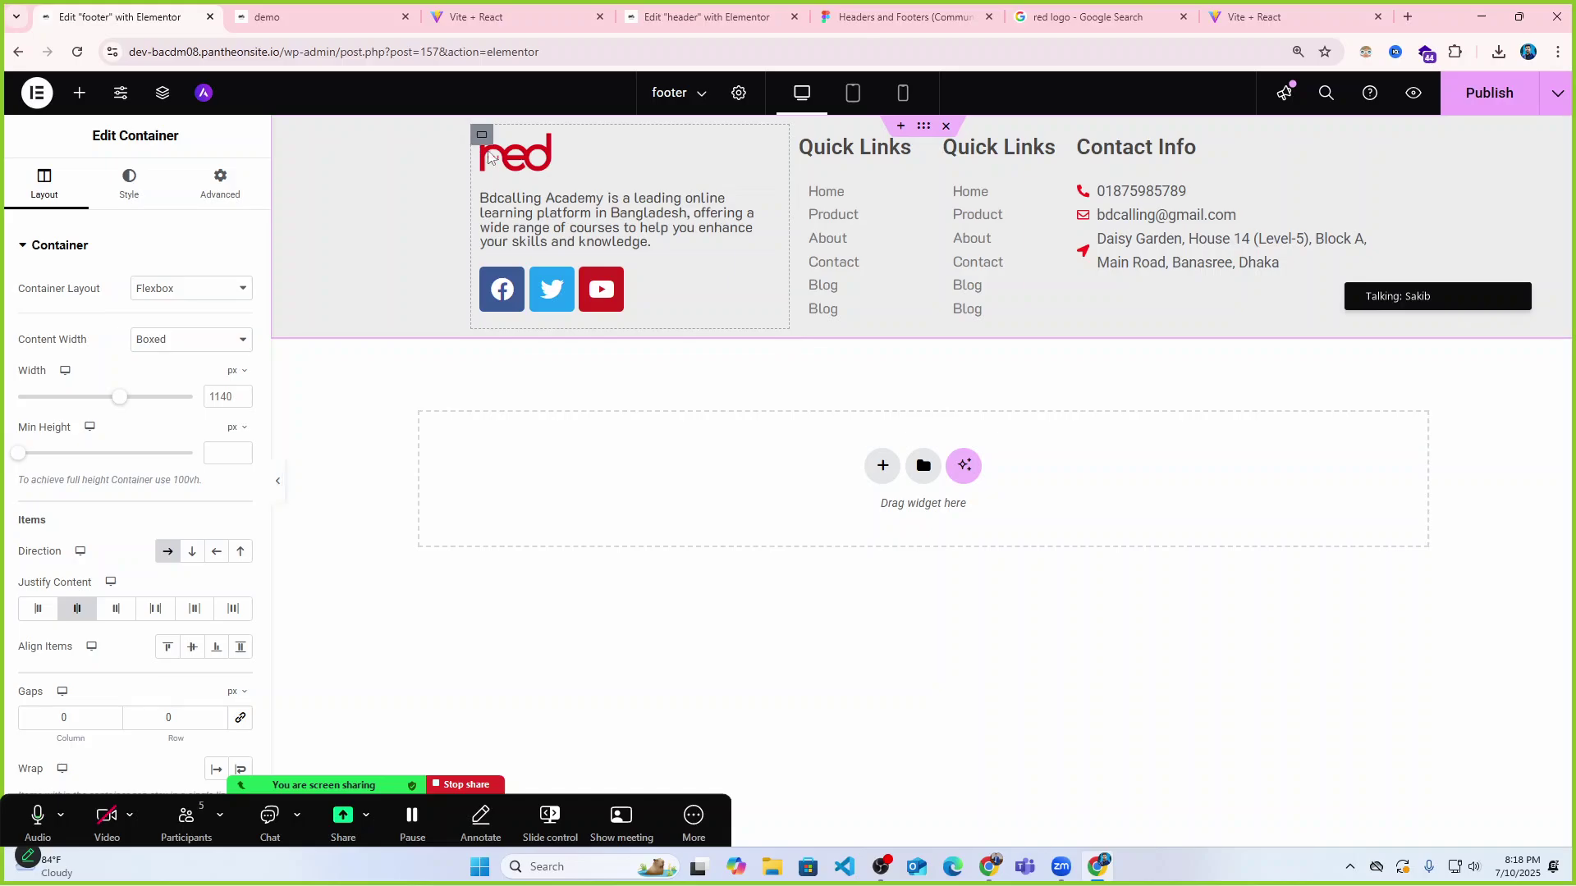
pyautogui.moveTo(74, 398); pyautogui.dragTo(98, 402)
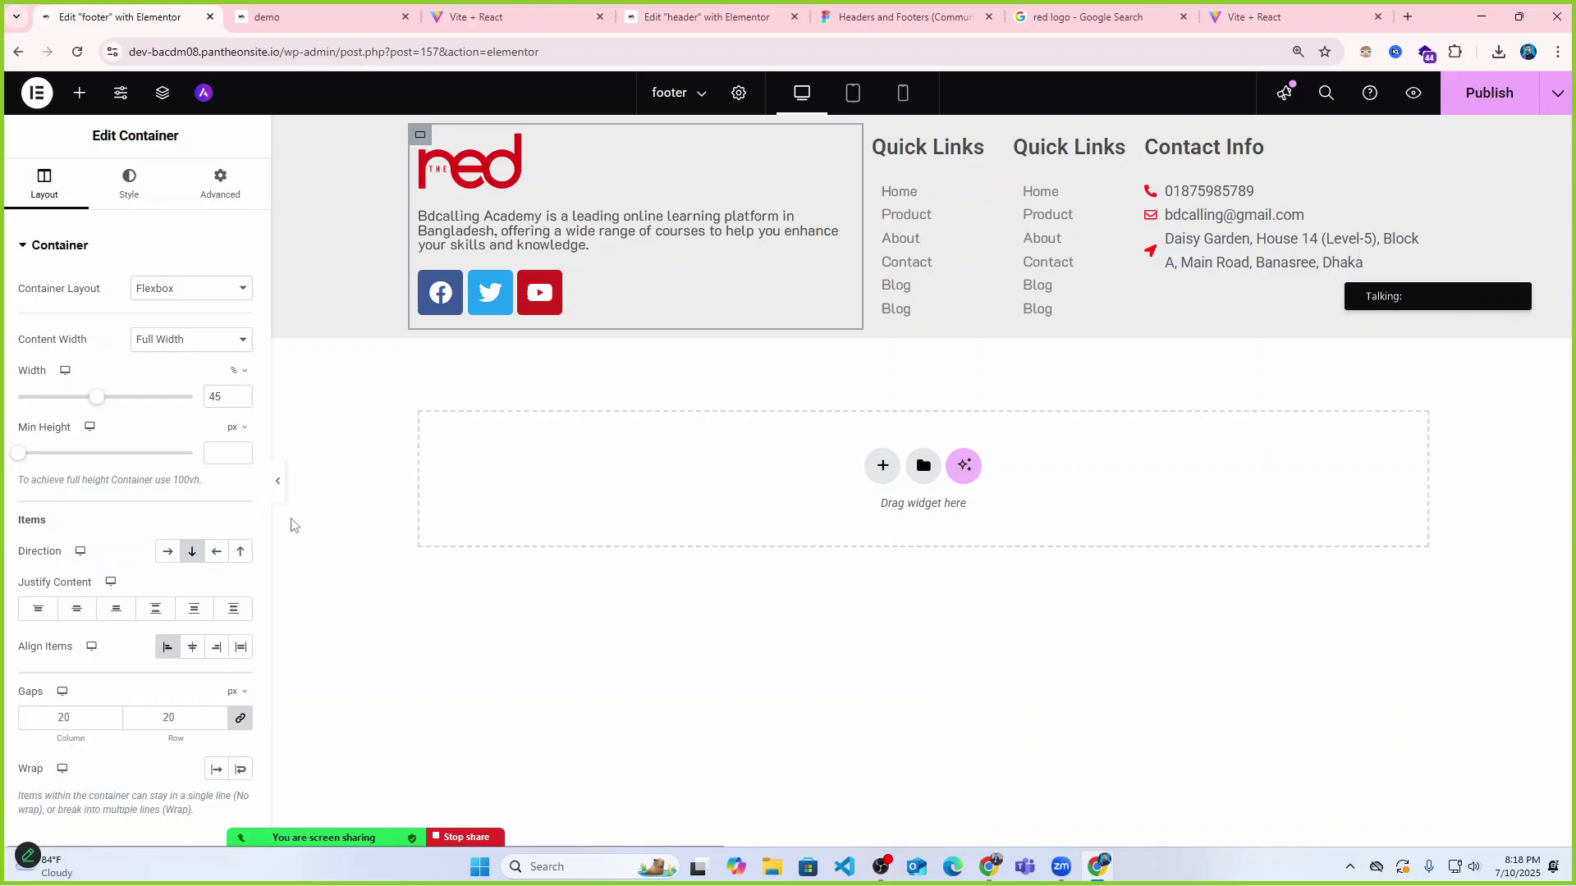
# Preview the widened column and save the footer with Ctrl+S.
pyautogui.click(279, 481)
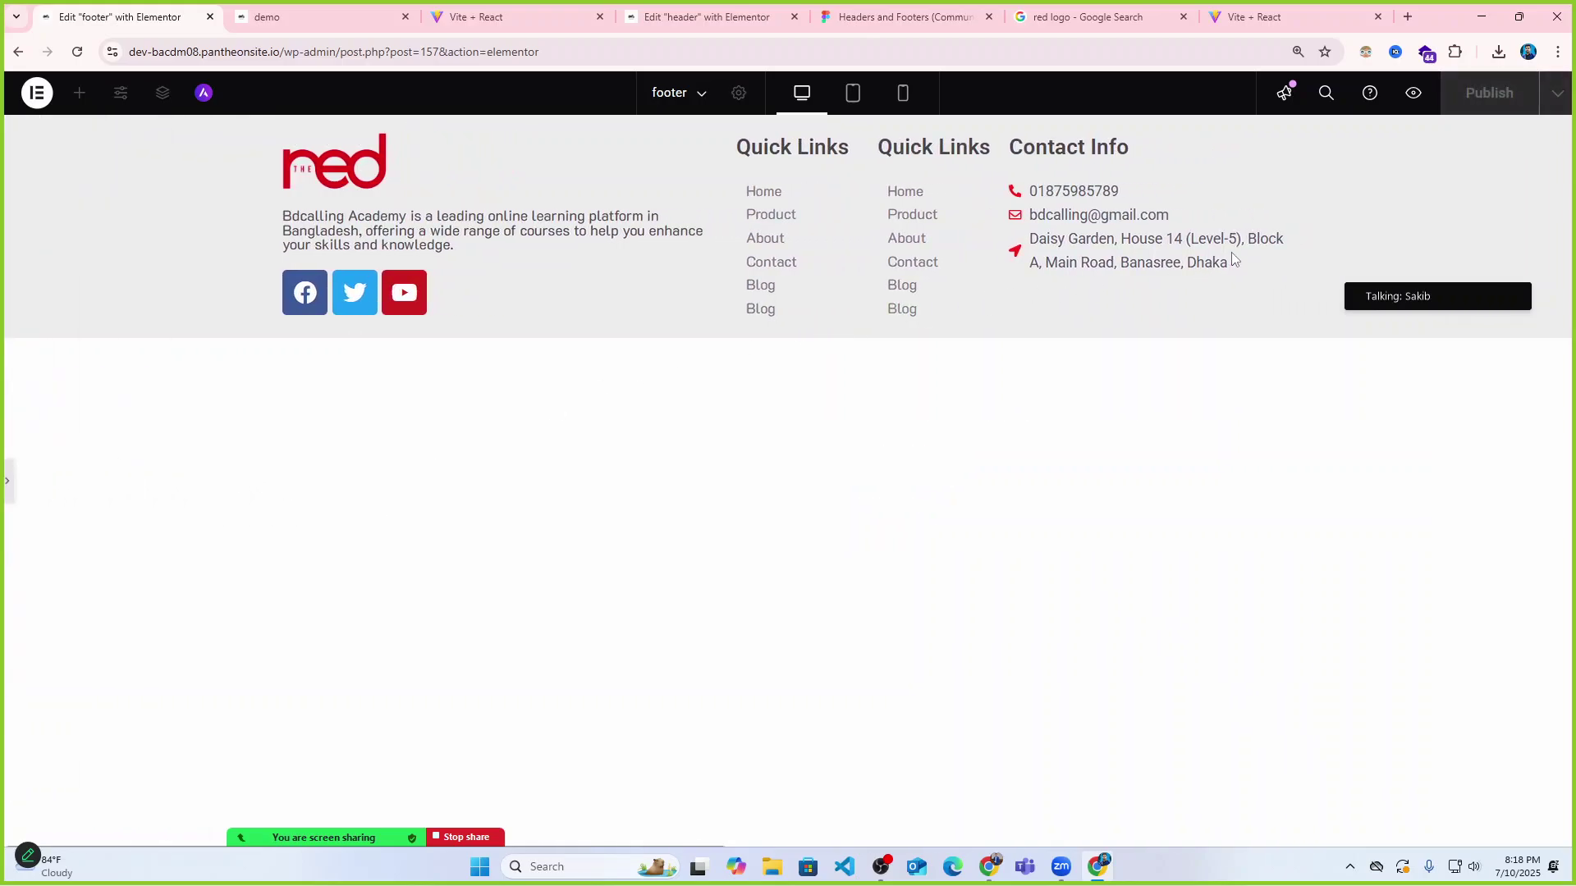
pyautogui.click(7, 480)
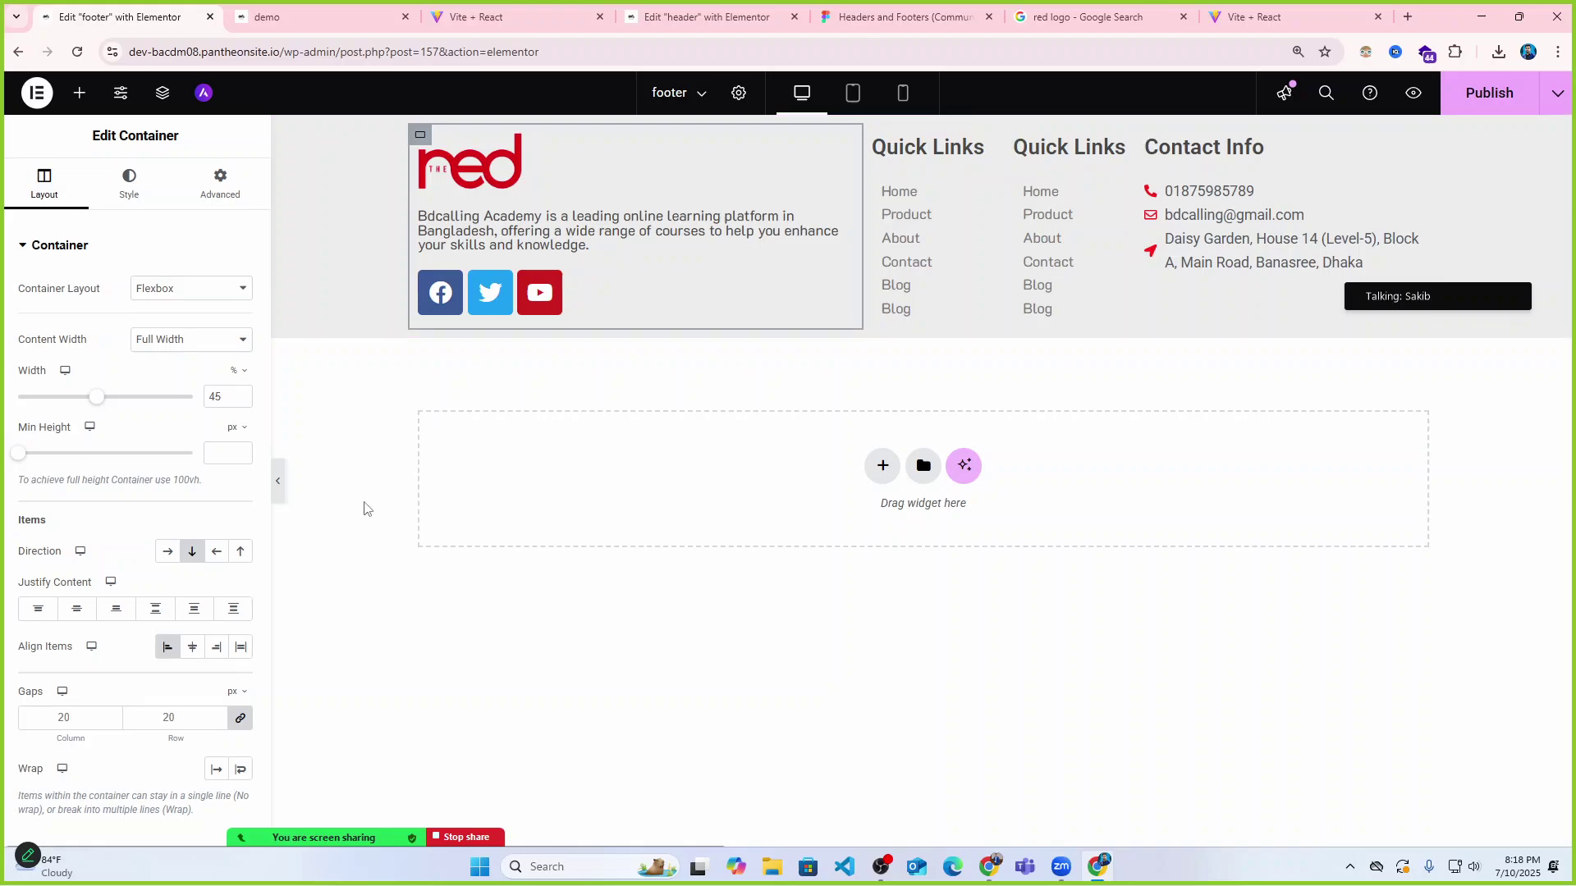
pyautogui.click(280, 488)
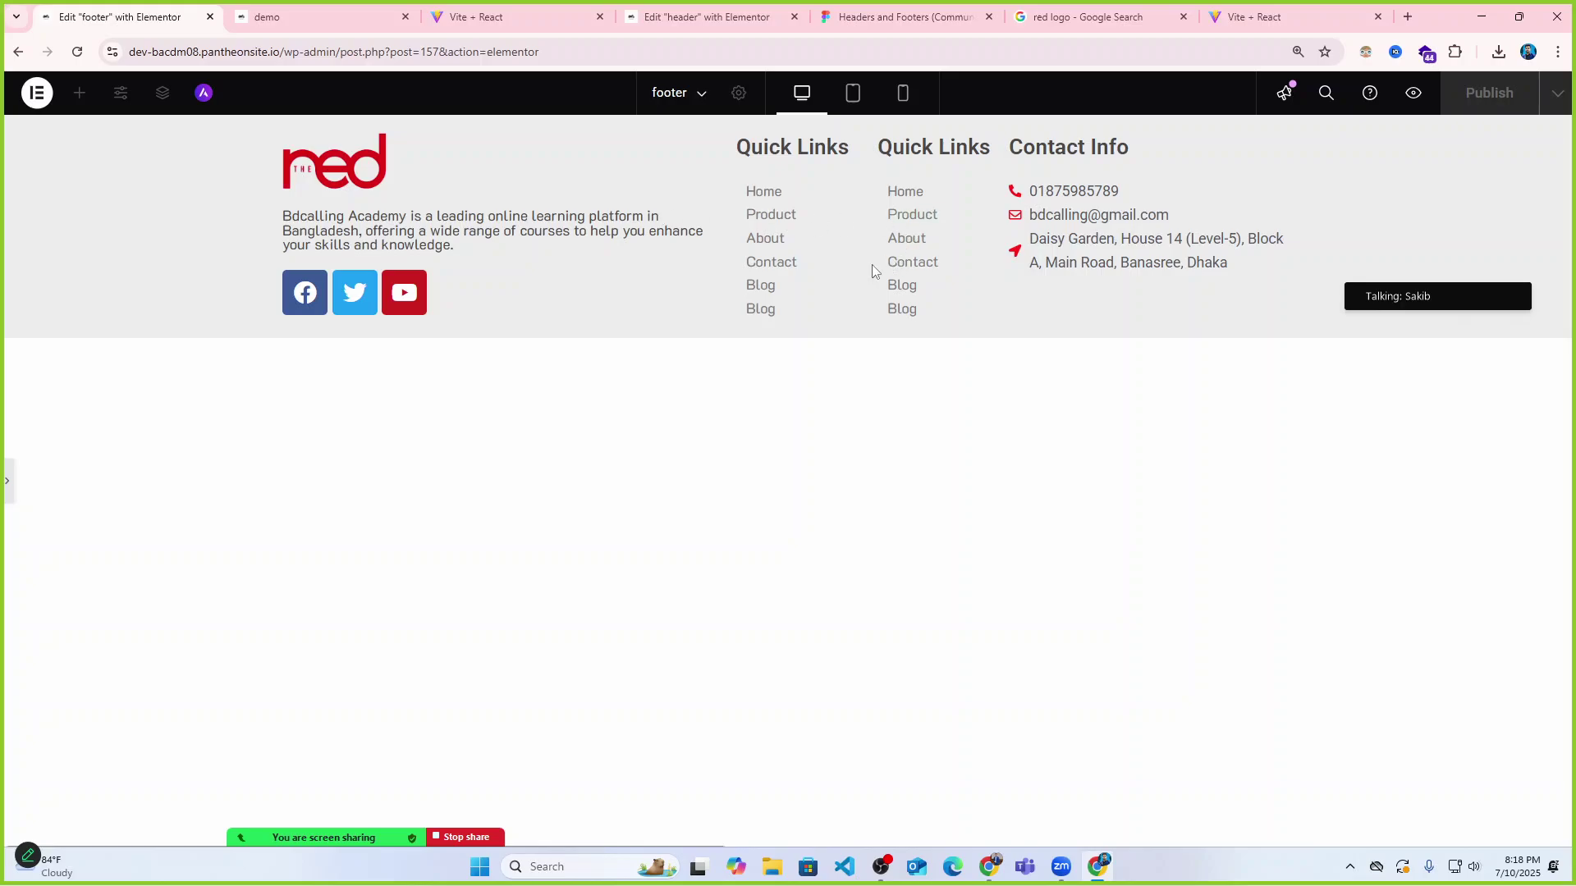
pyautogui.click(6, 480)
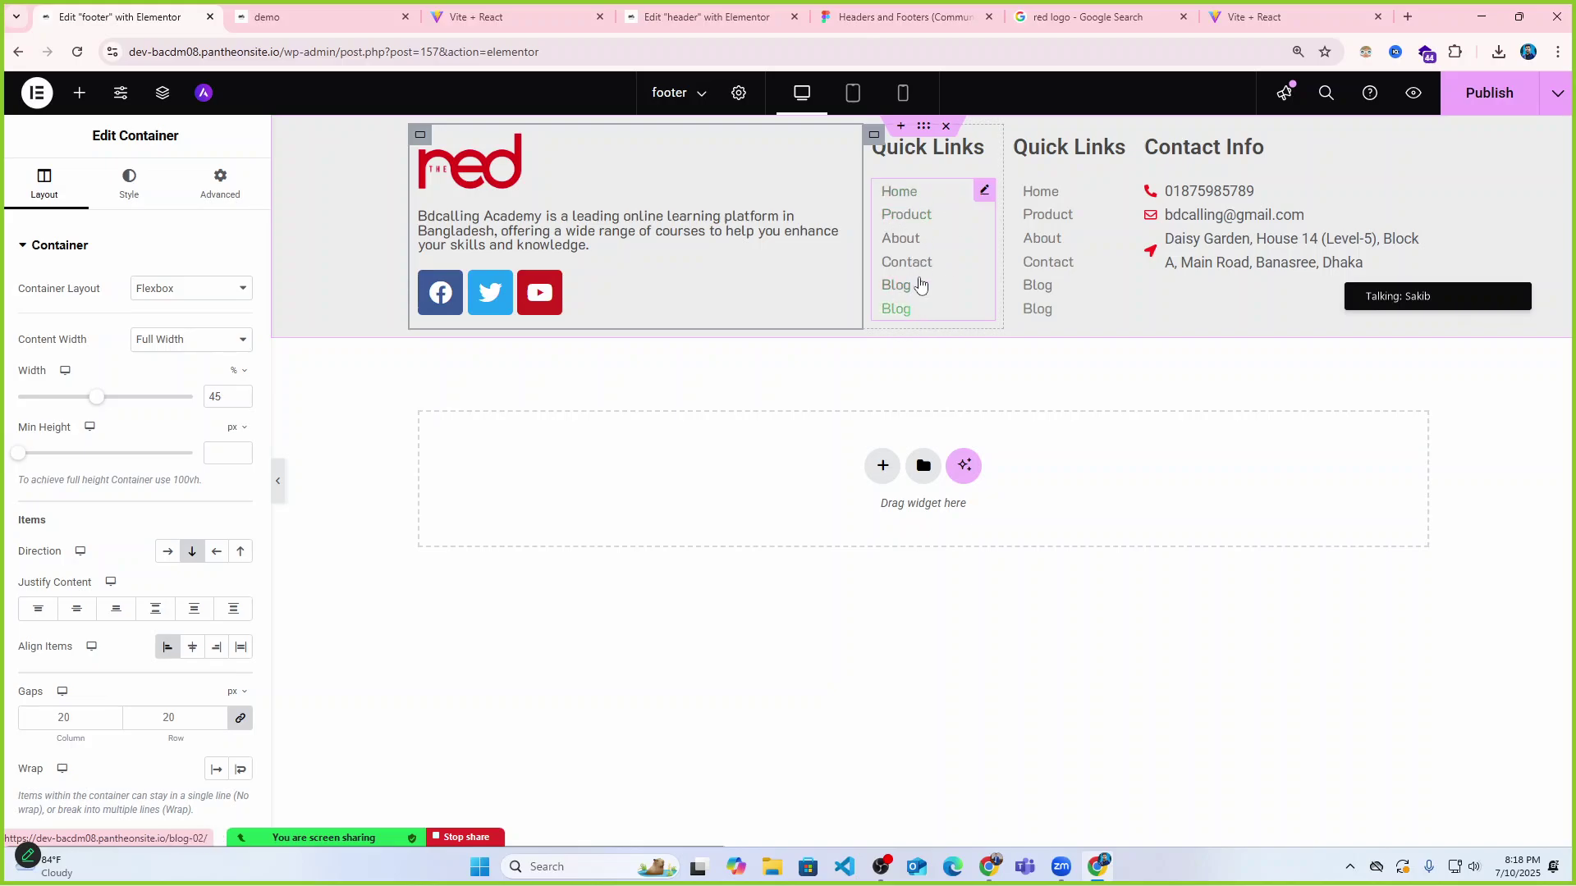
pyautogui.hotkey('ctrl', 's')
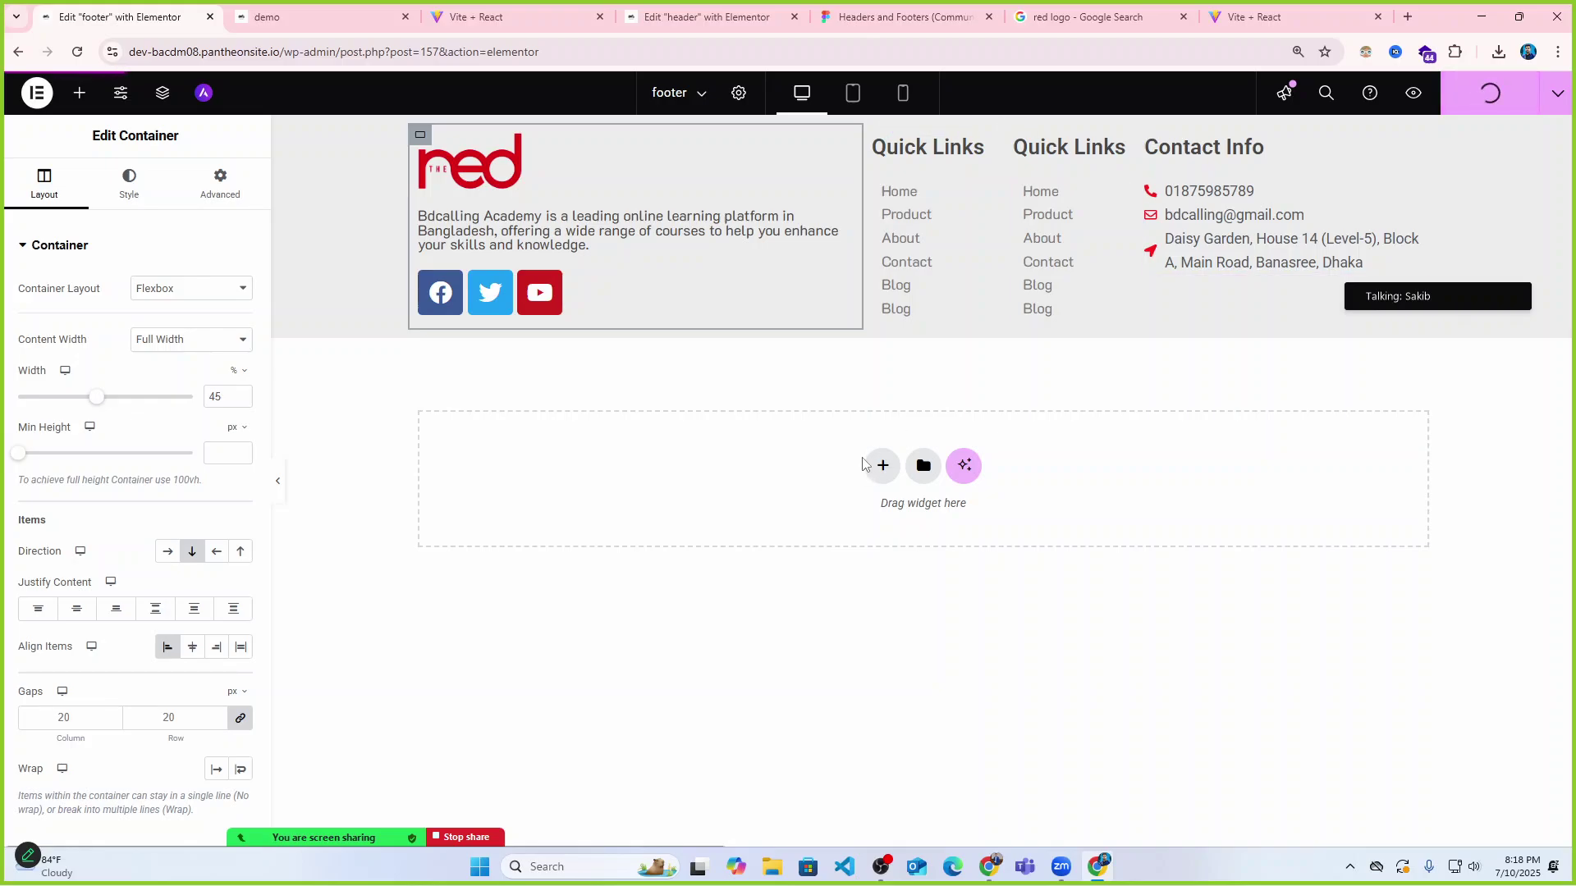
# Reload the live demo site to inspect its new footer, then go back to the reference academy contact page.
pyautogui.click(306, 18)
pyautogui.click(73, 59)
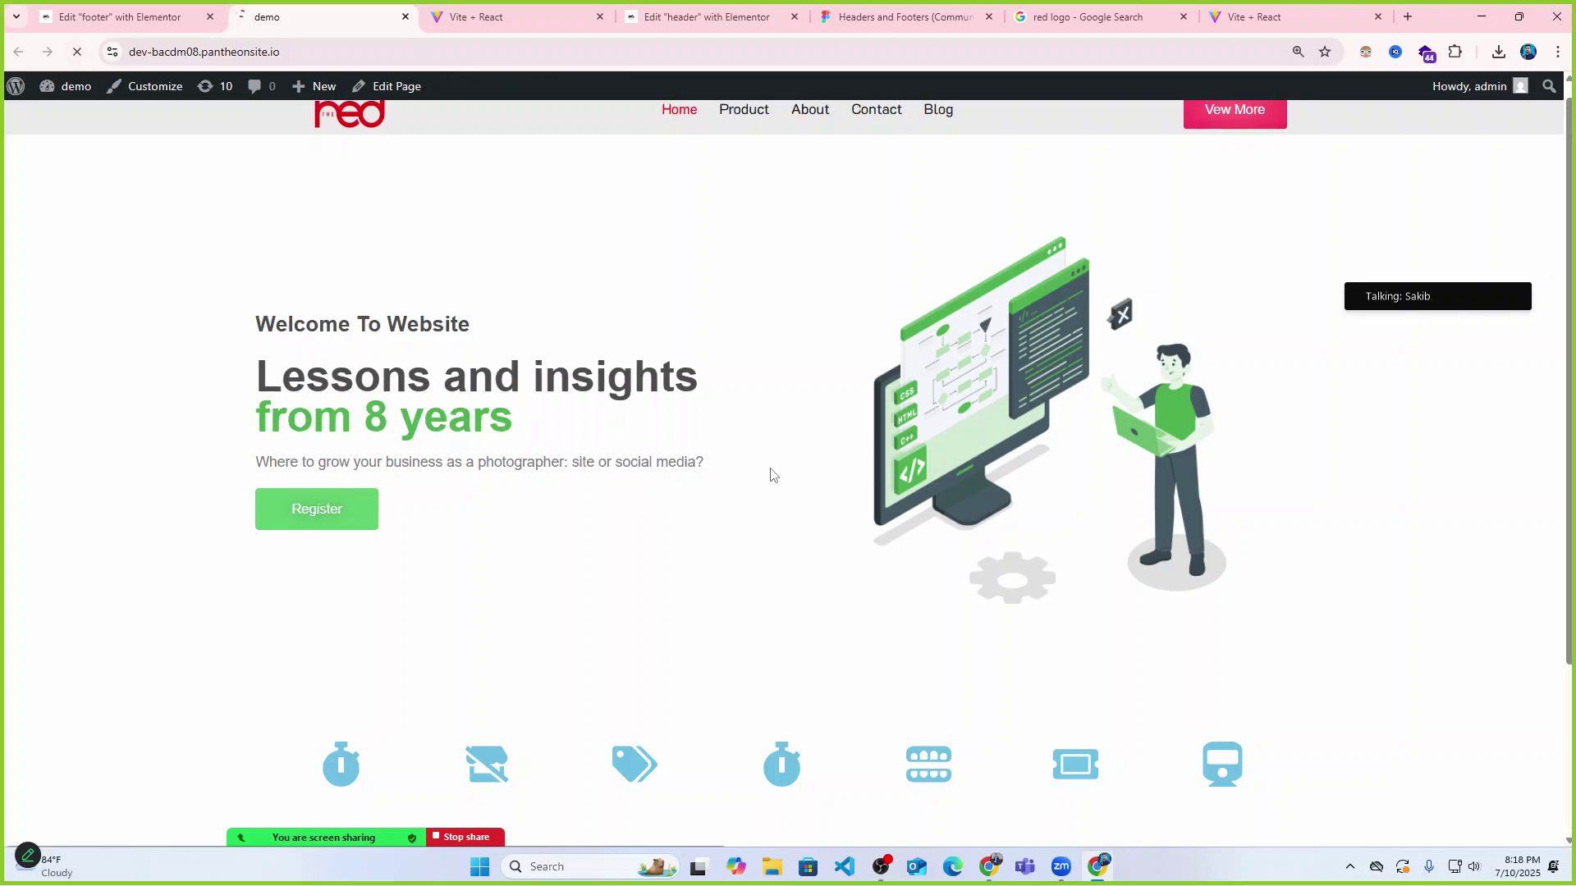
pyautogui.scroll(-3, 779, 476)
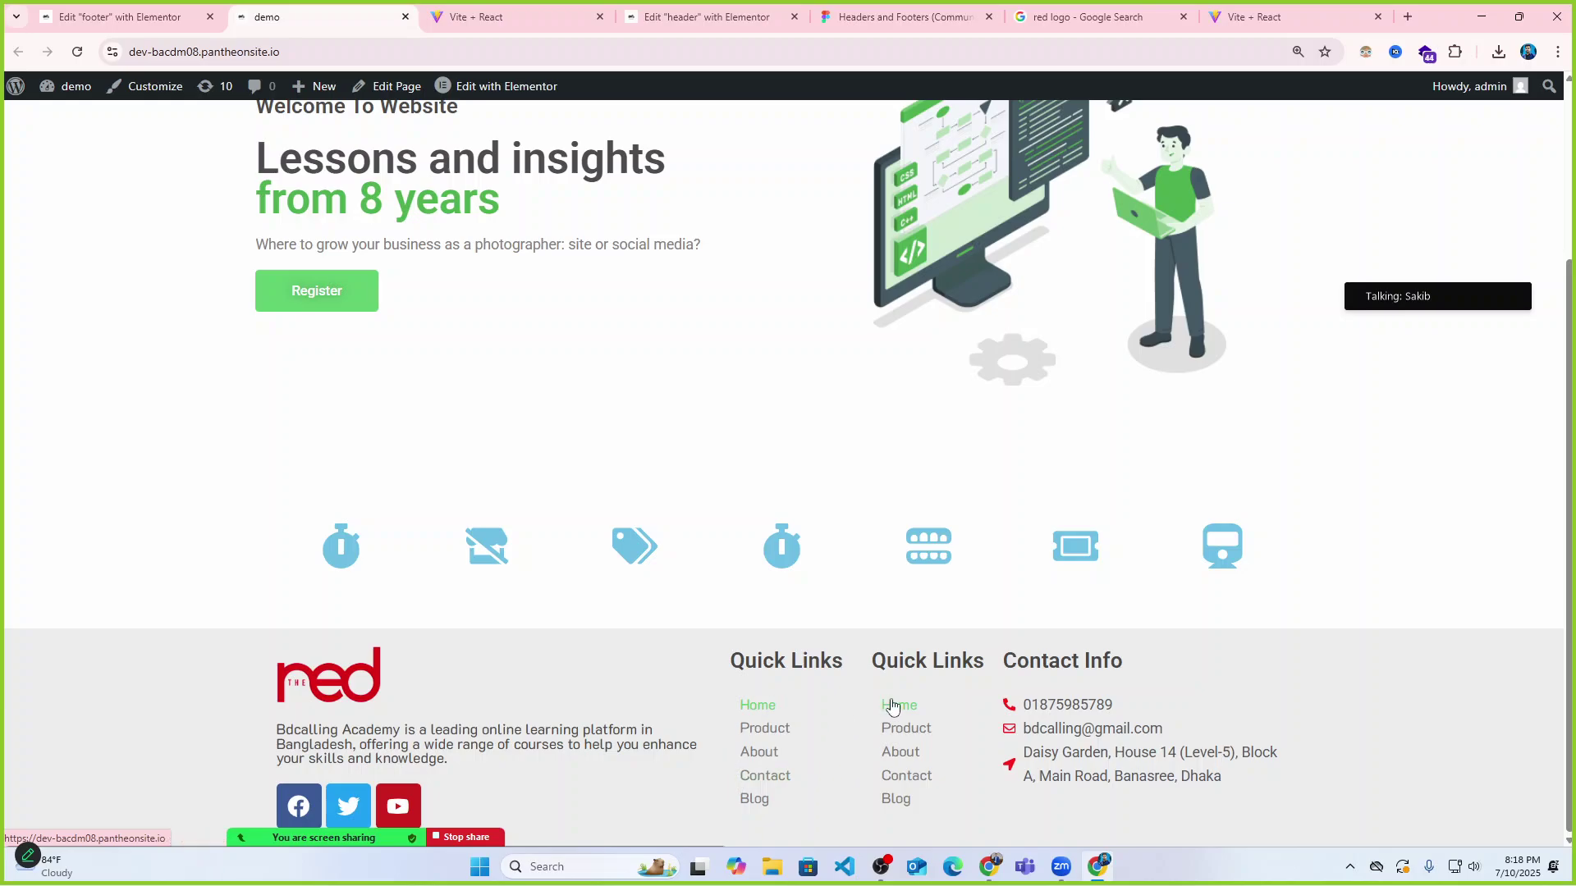
pyautogui.scroll(3, 927, 708)
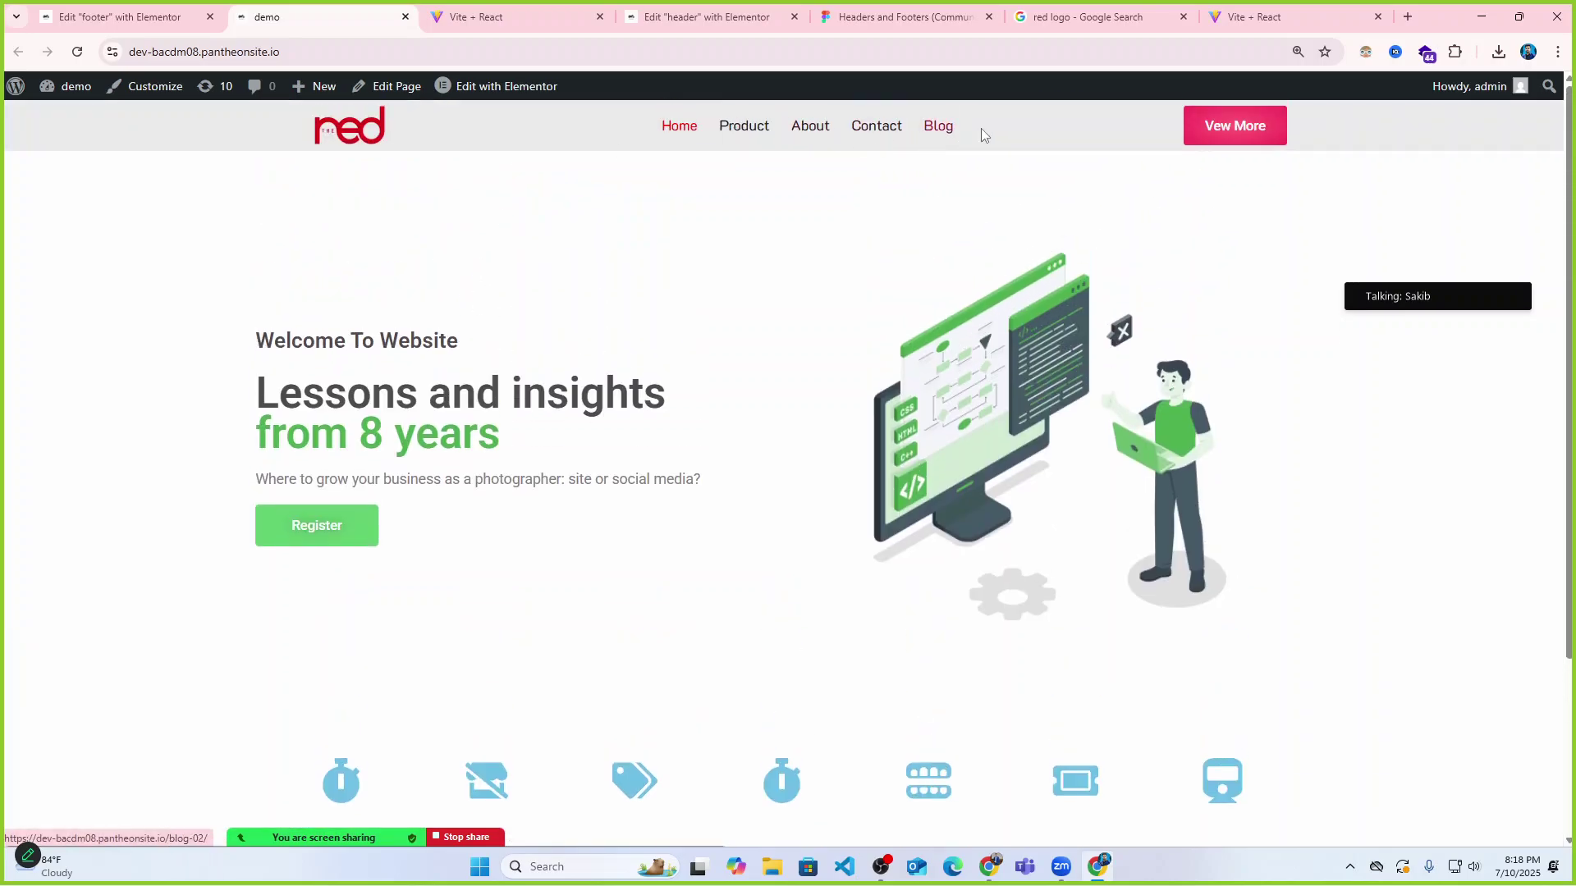
pyautogui.scroll(-3, 858, 211)
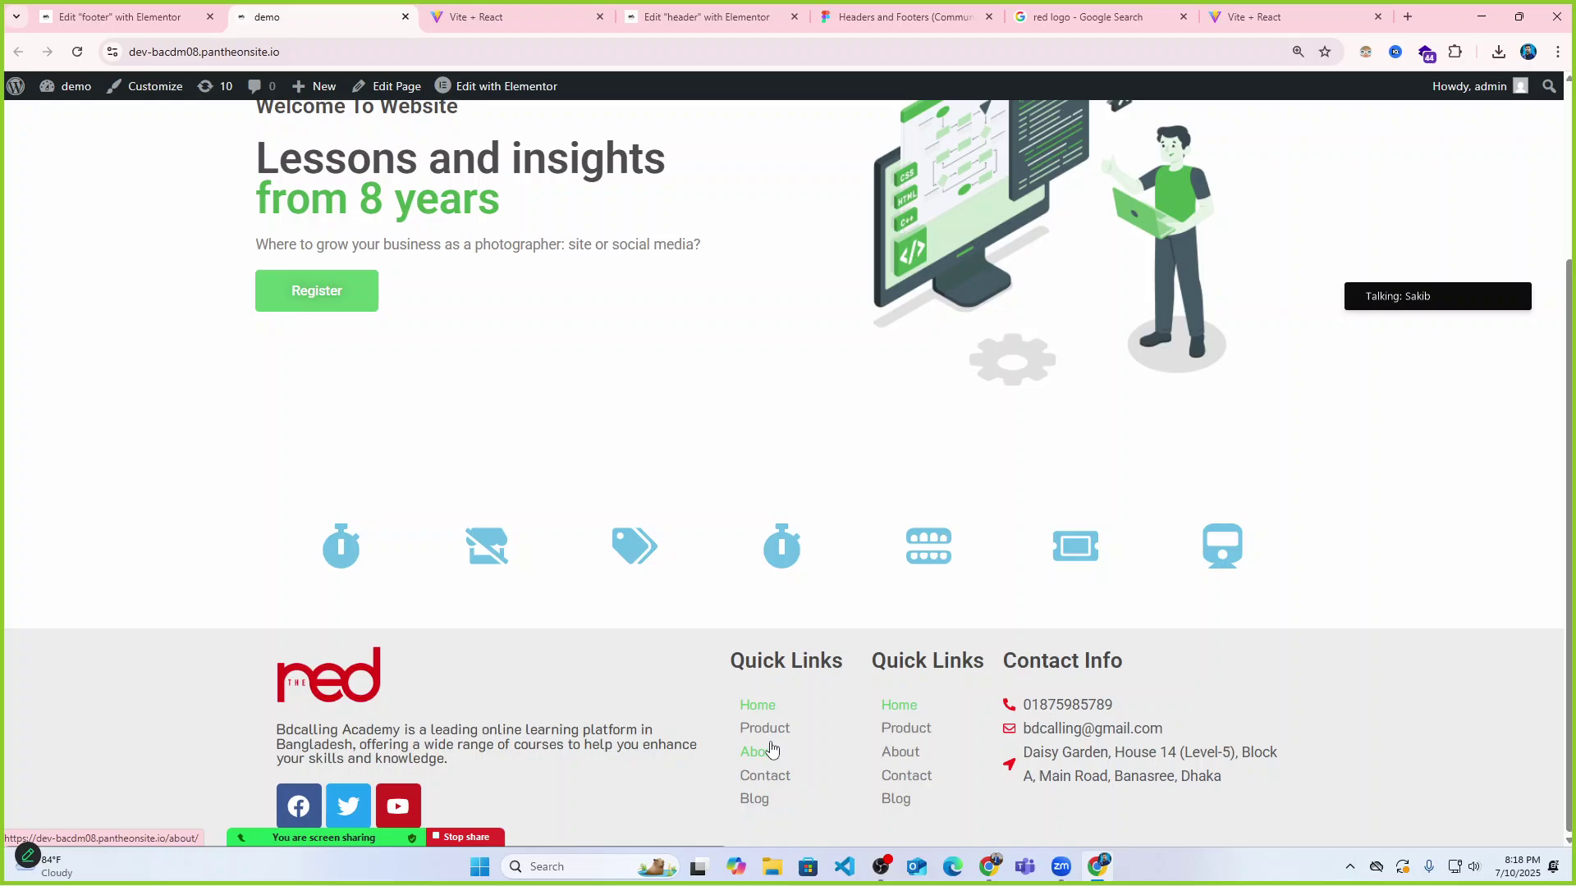
pyautogui.click(534, 10)
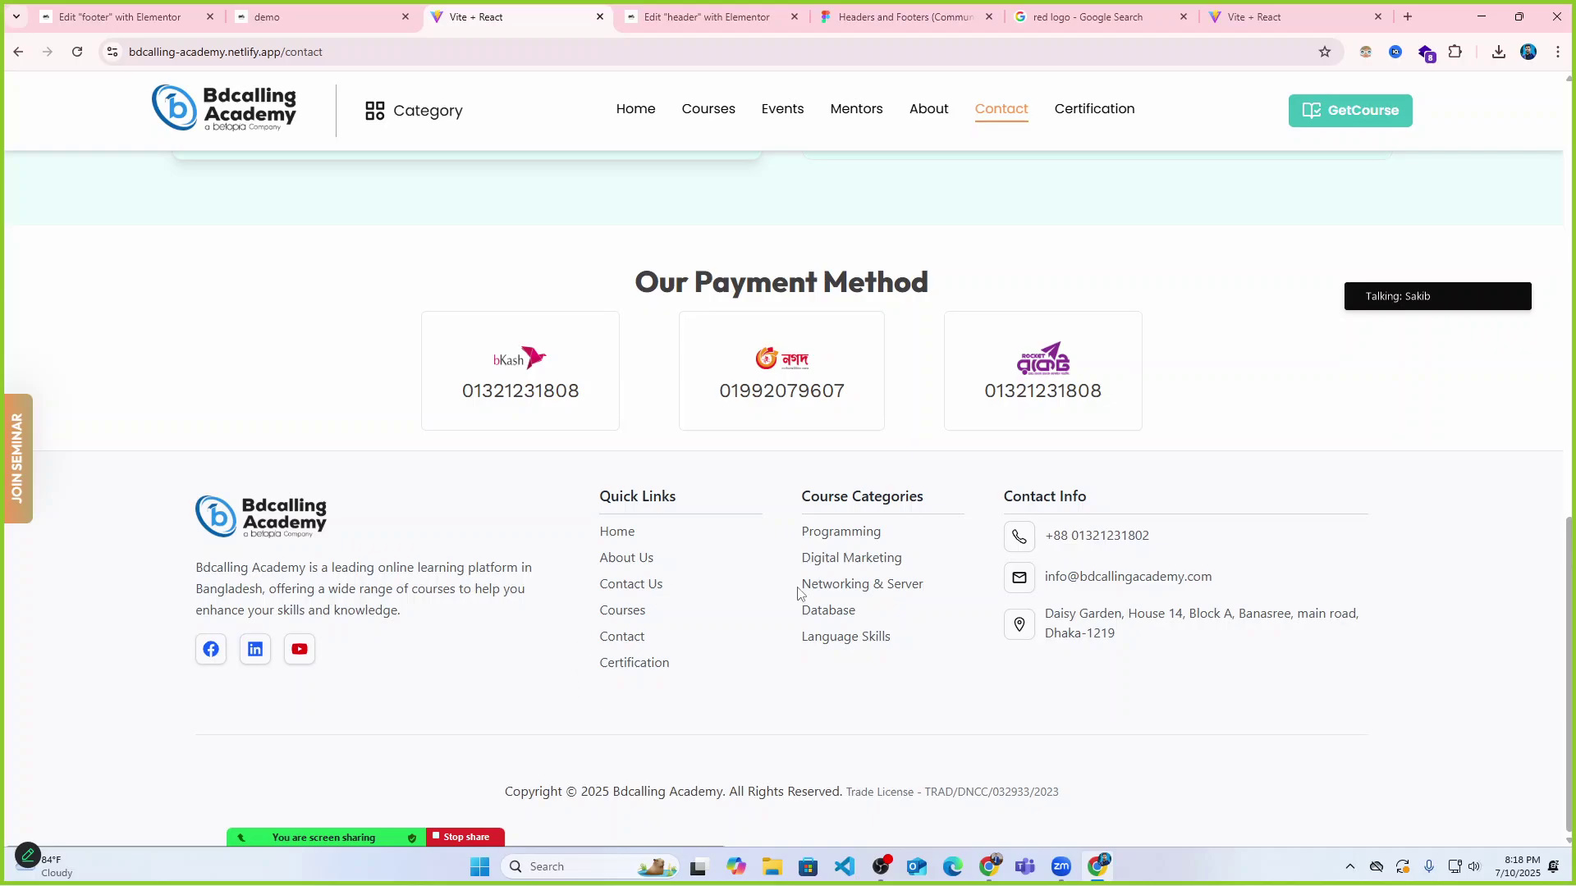
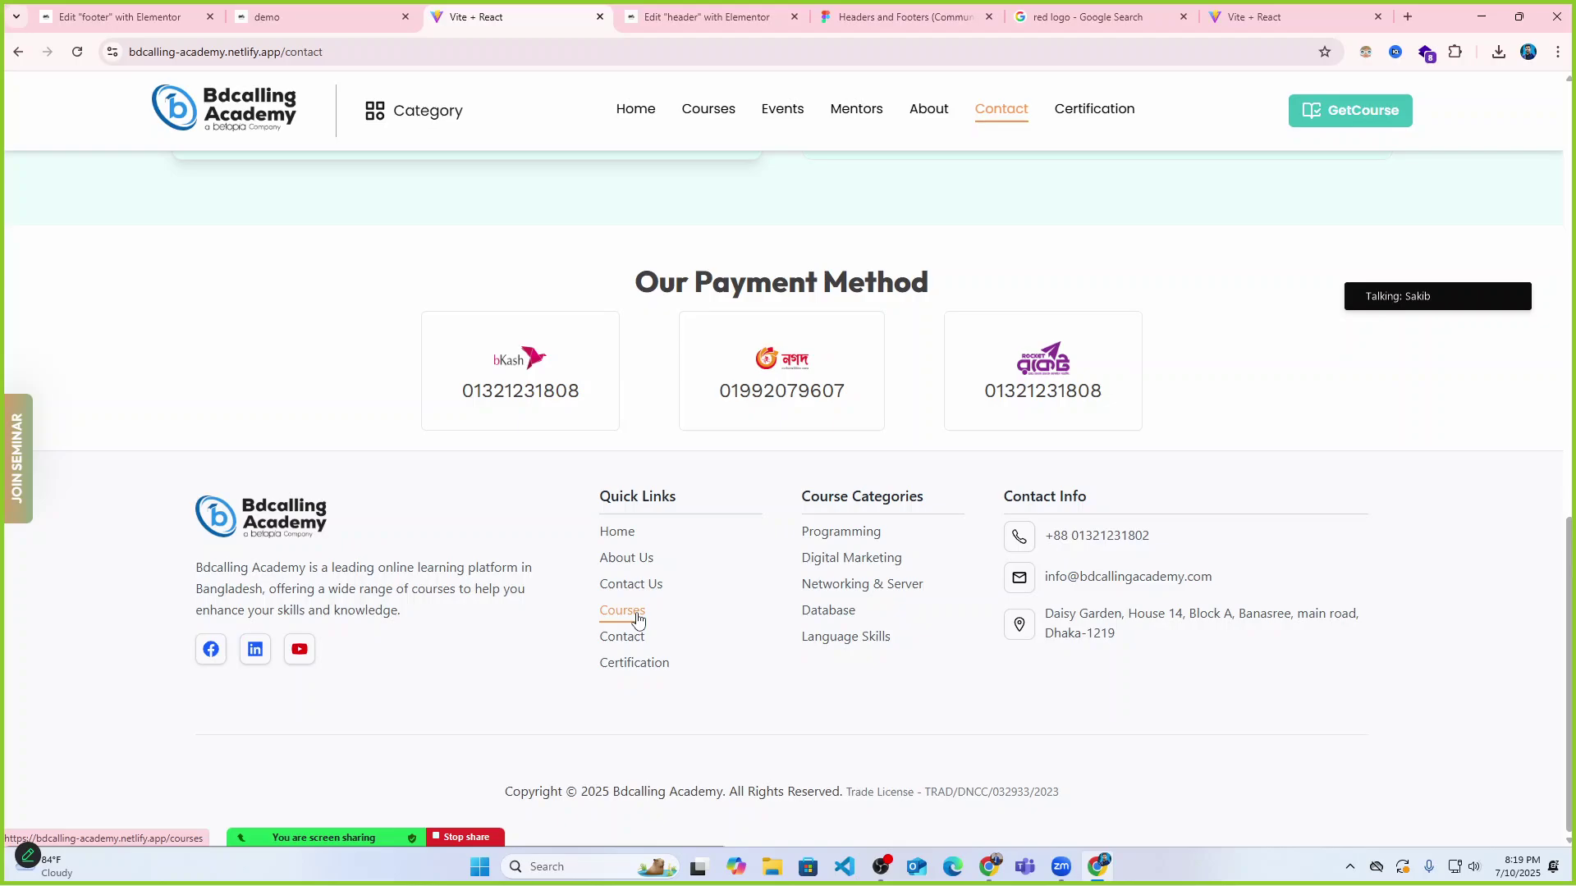
# Switch to the live demo site and scroll down to its Quick Links and Contact Info footer.
pyautogui.scroll(10, 745, 321)
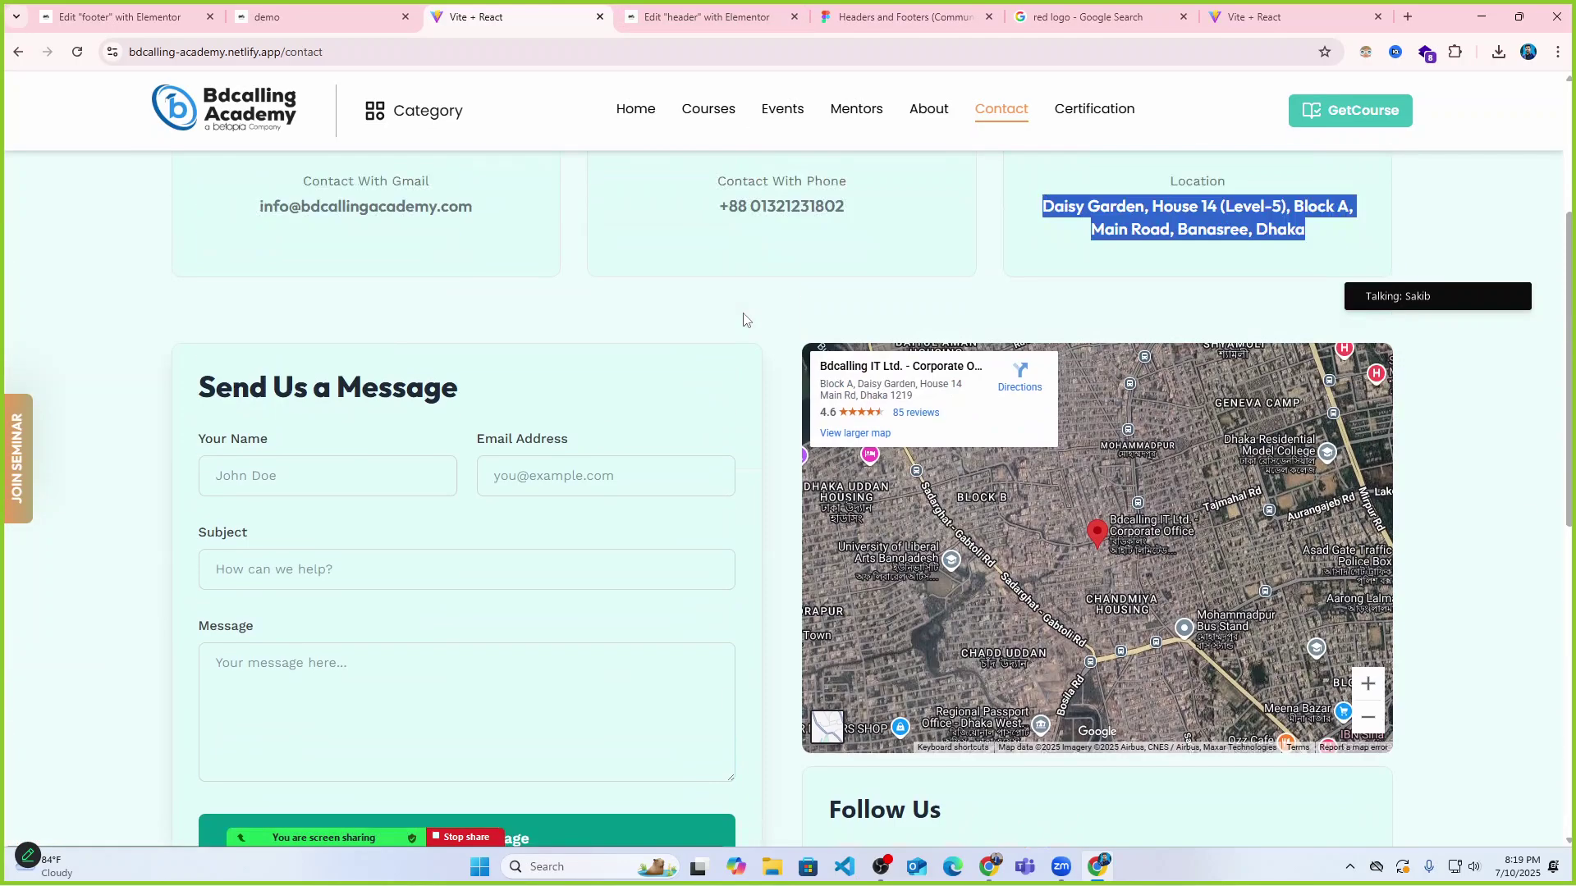
pyautogui.scroll(2, 745, 320)
pyautogui.click(316, 18)
pyautogui.scroll(1, 856, 533)
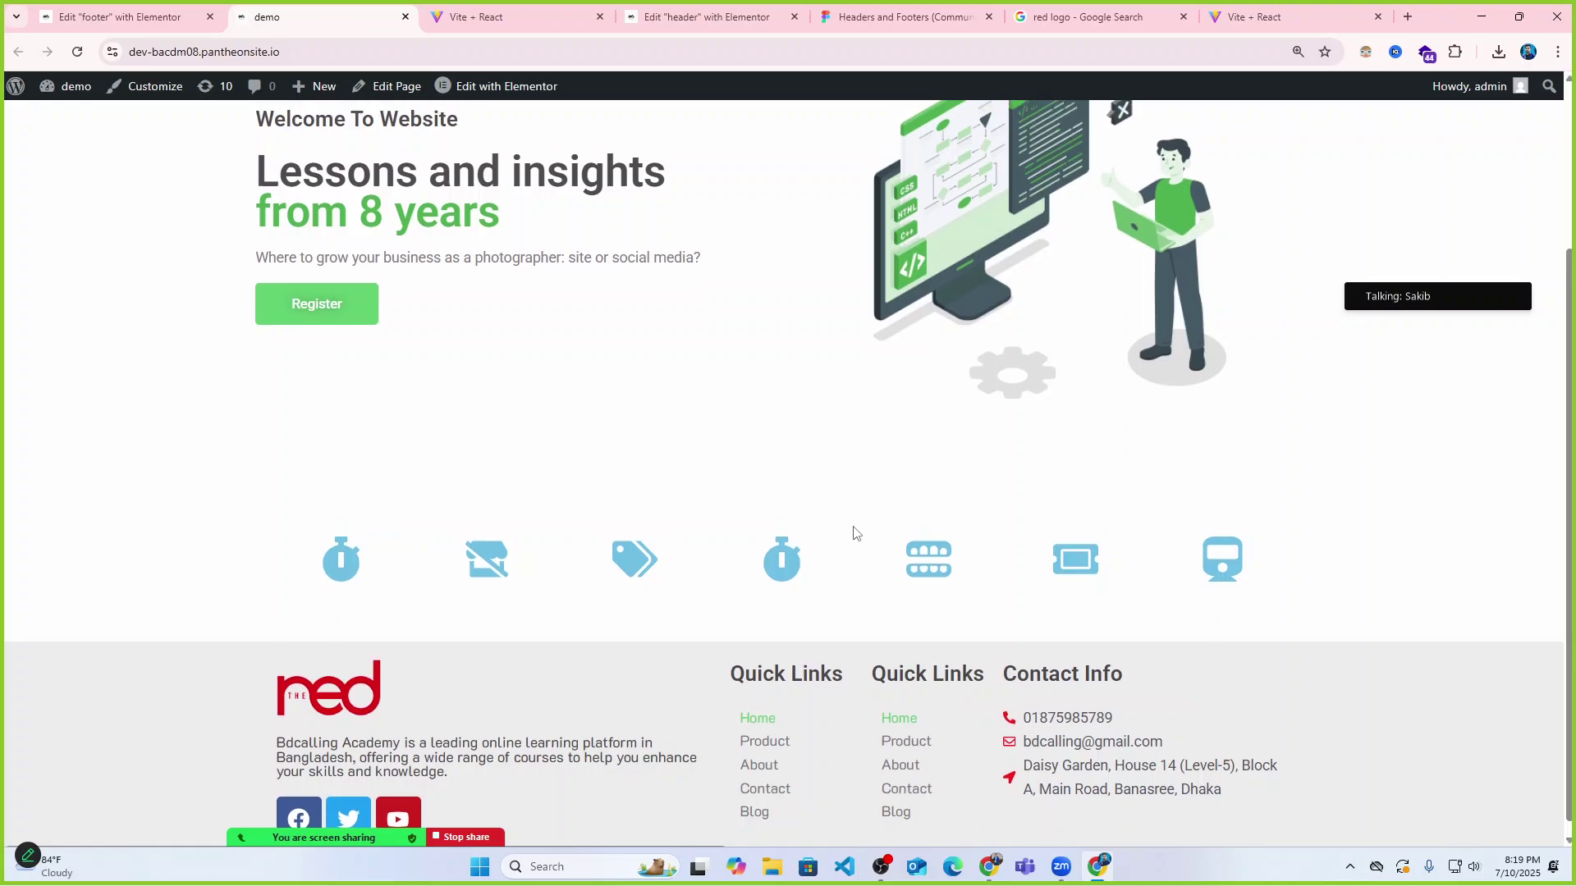
pyautogui.scroll(3, 856, 533)
pyautogui.scroll(-3, 679, 808)
pyautogui.scroll(3, 649, 507)
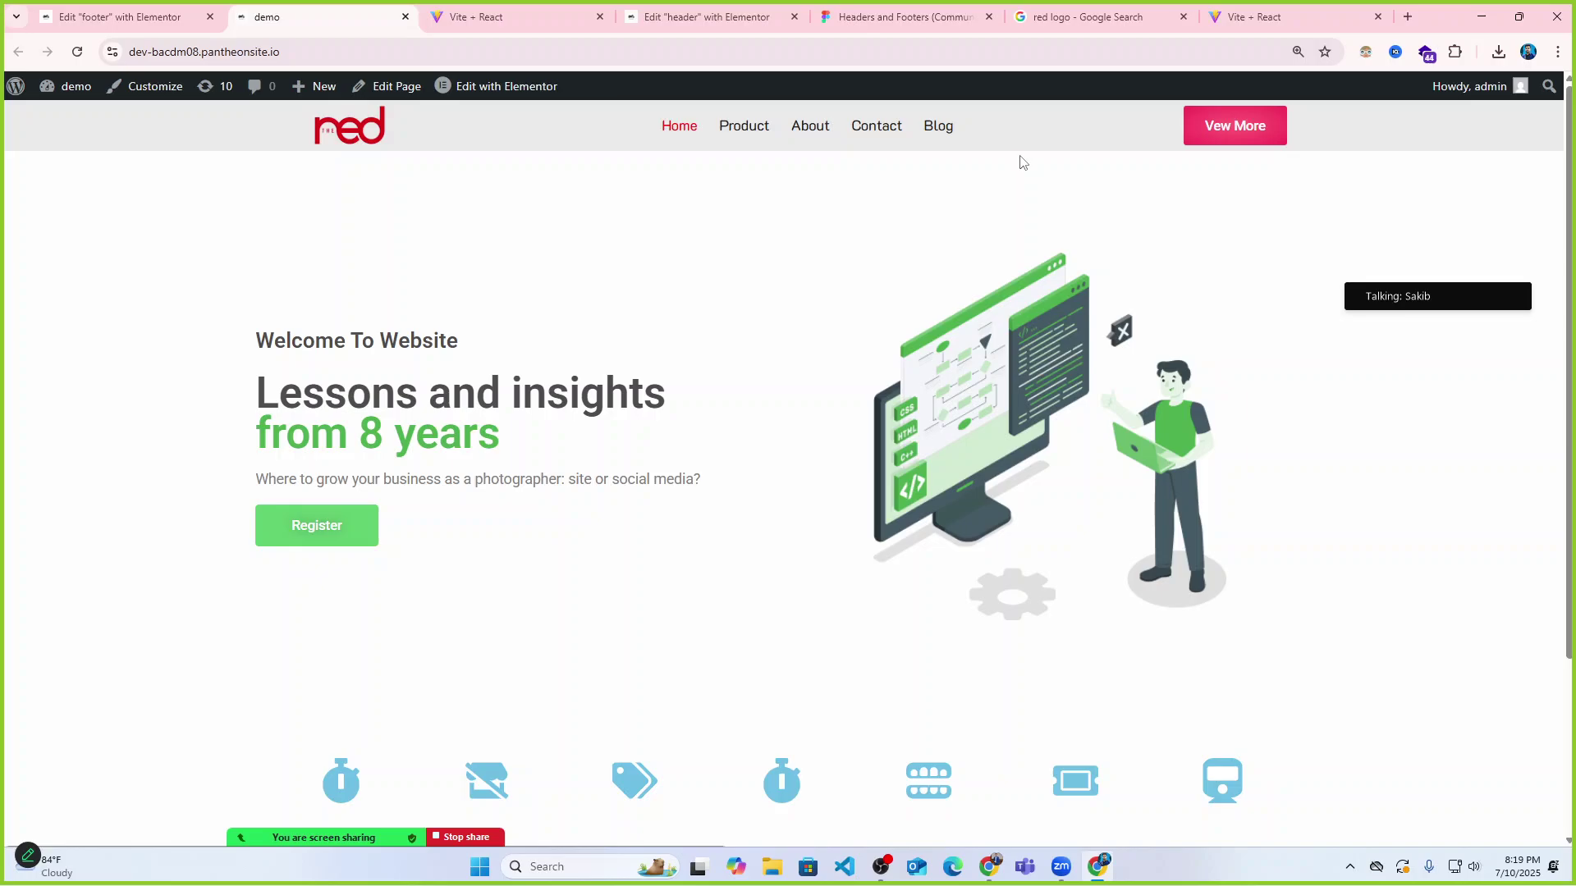
pyautogui.scroll(-3, 901, 435)
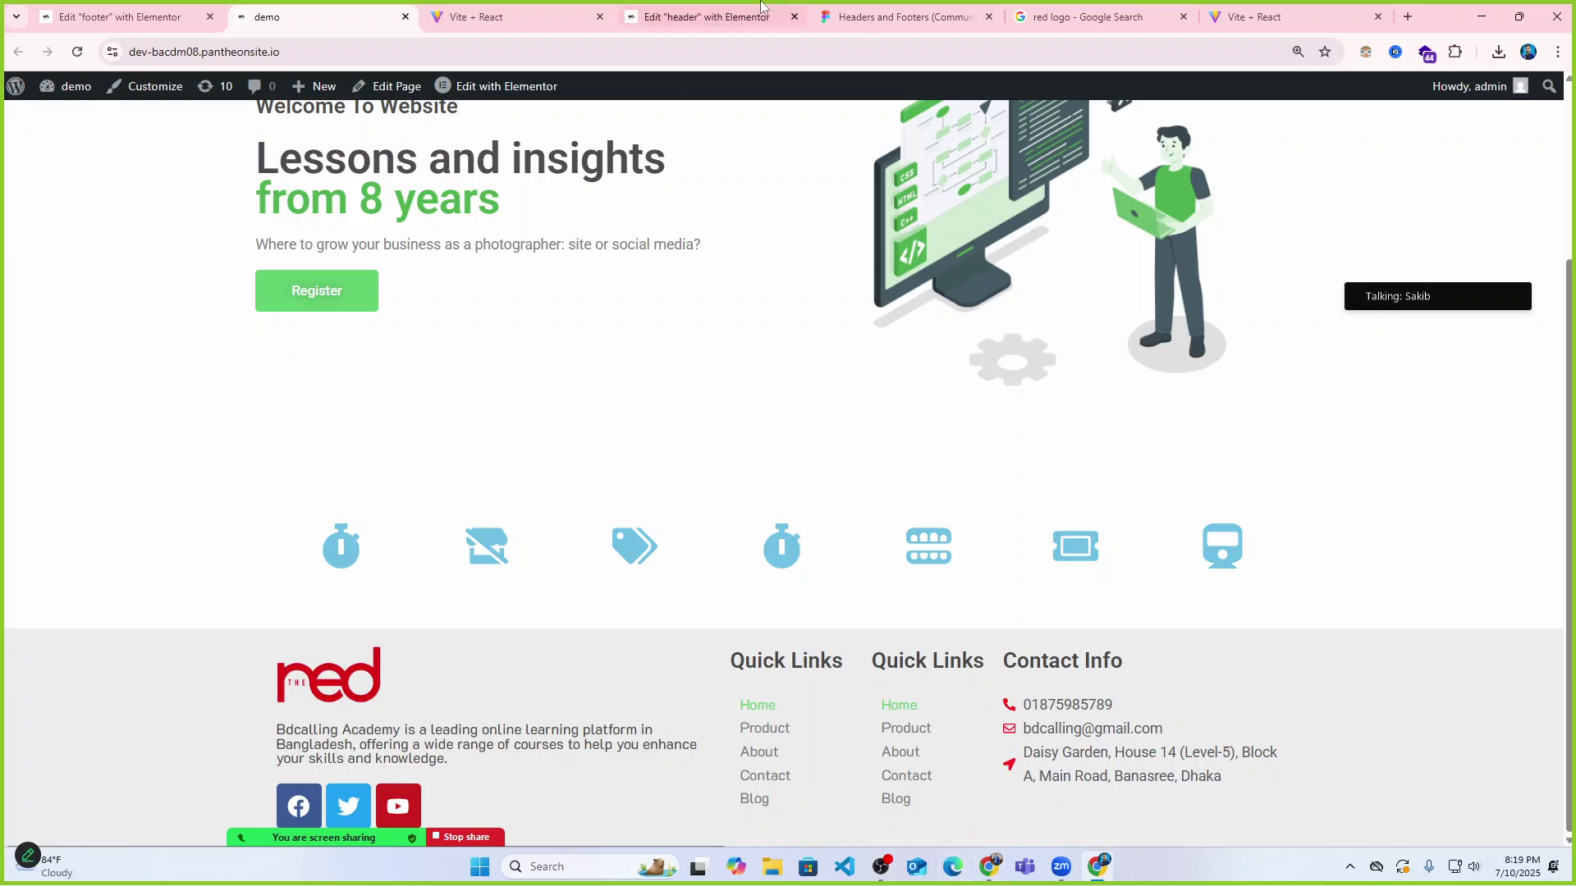
# Return to the Elementor footer template editor.
pyautogui.click(508, 17)
pyautogui.click(752, 6)
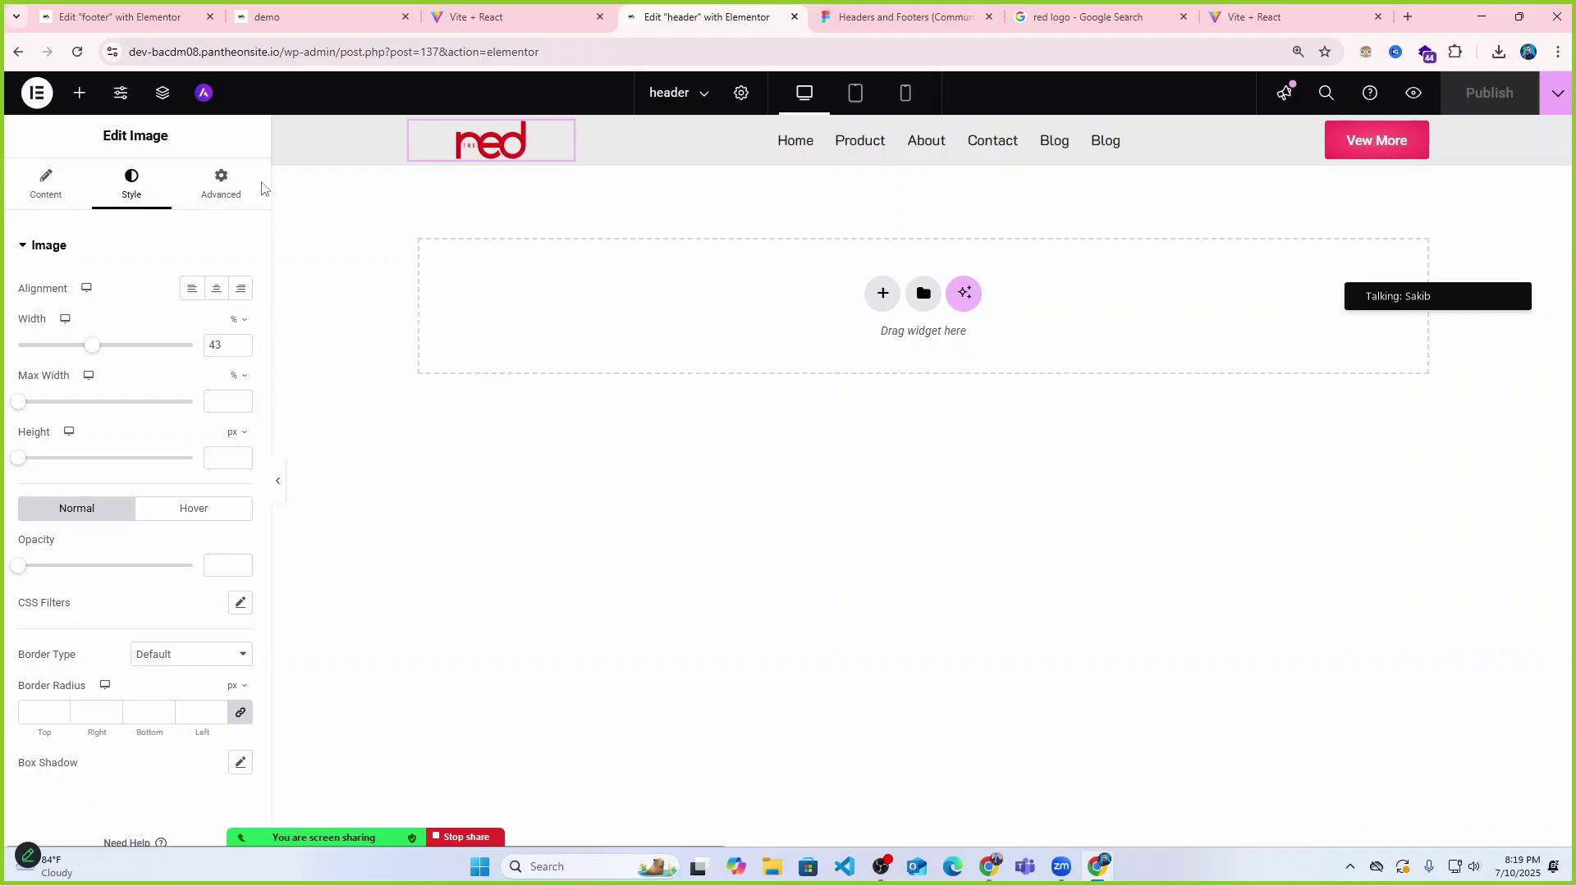
pyautogui.click(123, 16)
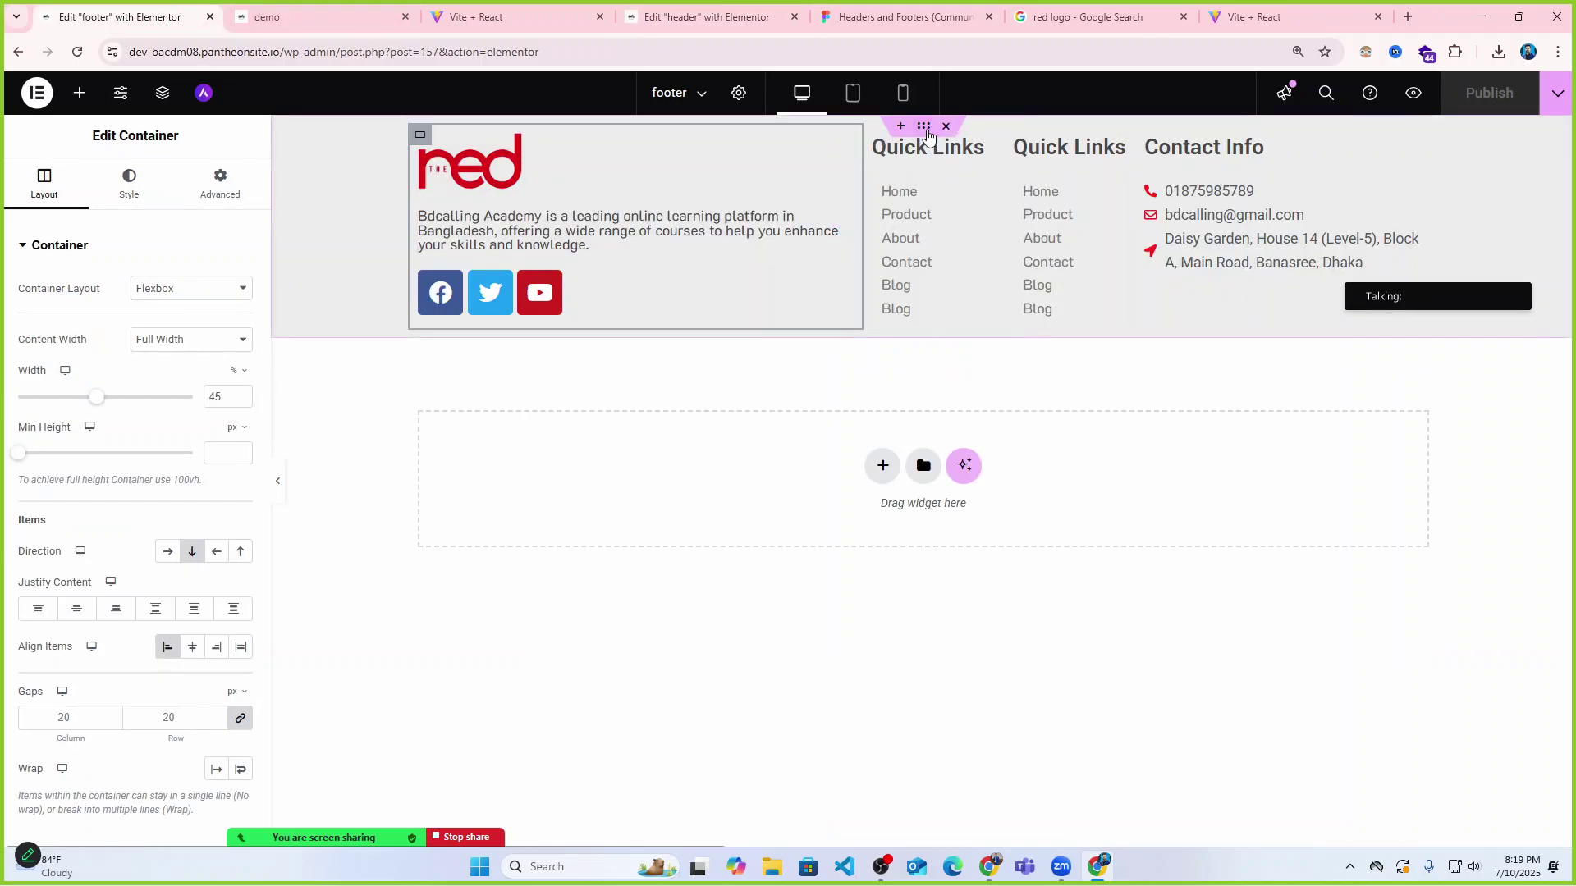
# Lighten the footer container's background from light grey to white and publish.
pyautogui.click(132, 185)
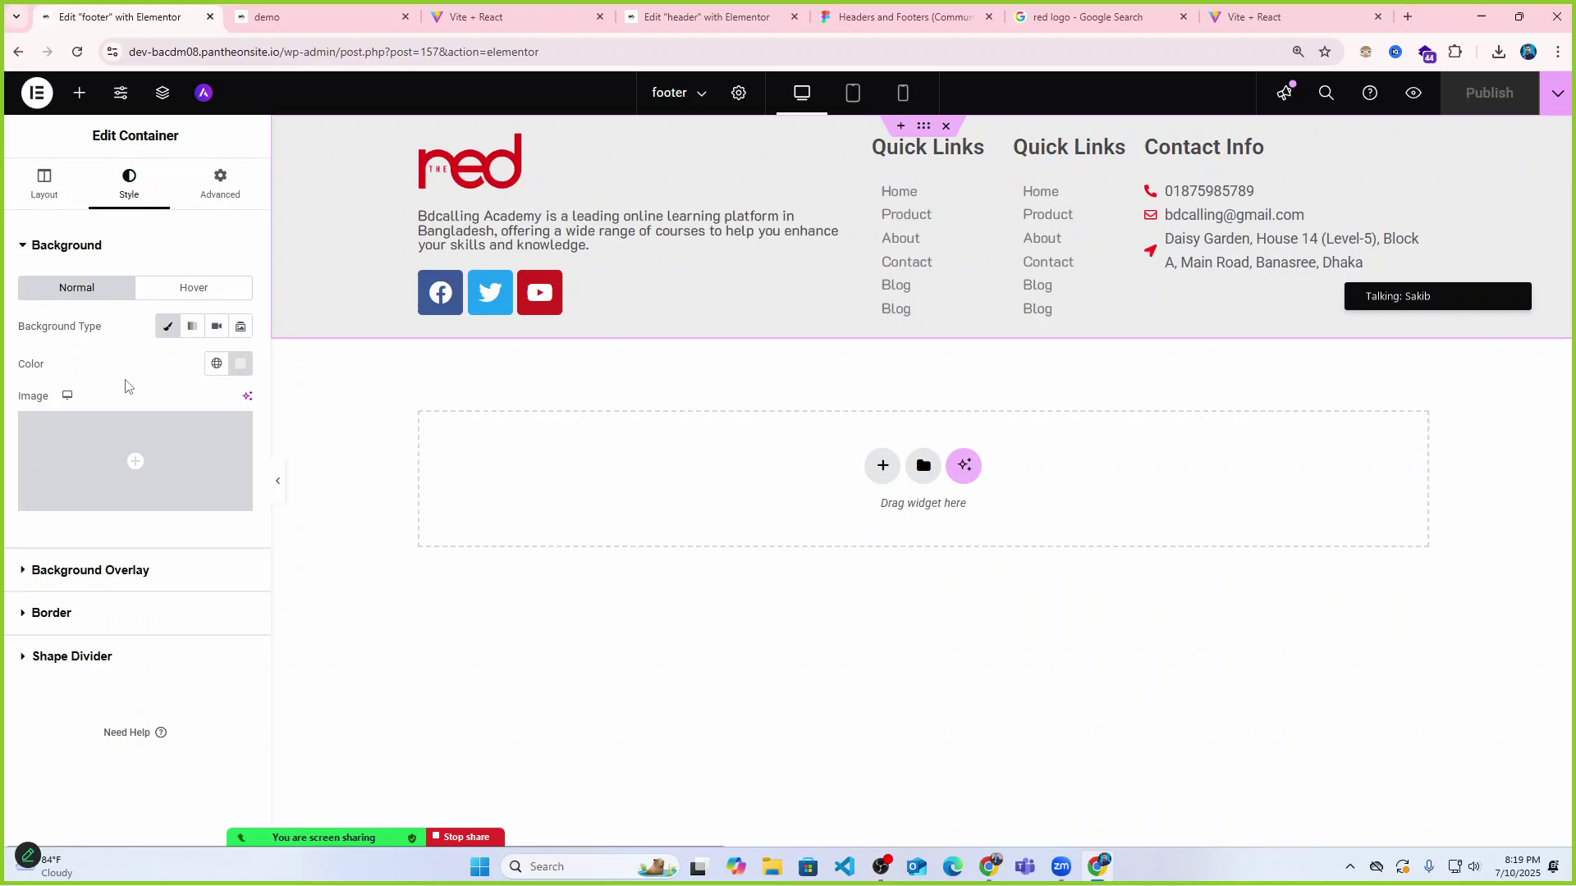
pyautogui.click(239, 363)
pyautogui.click(136, 446)
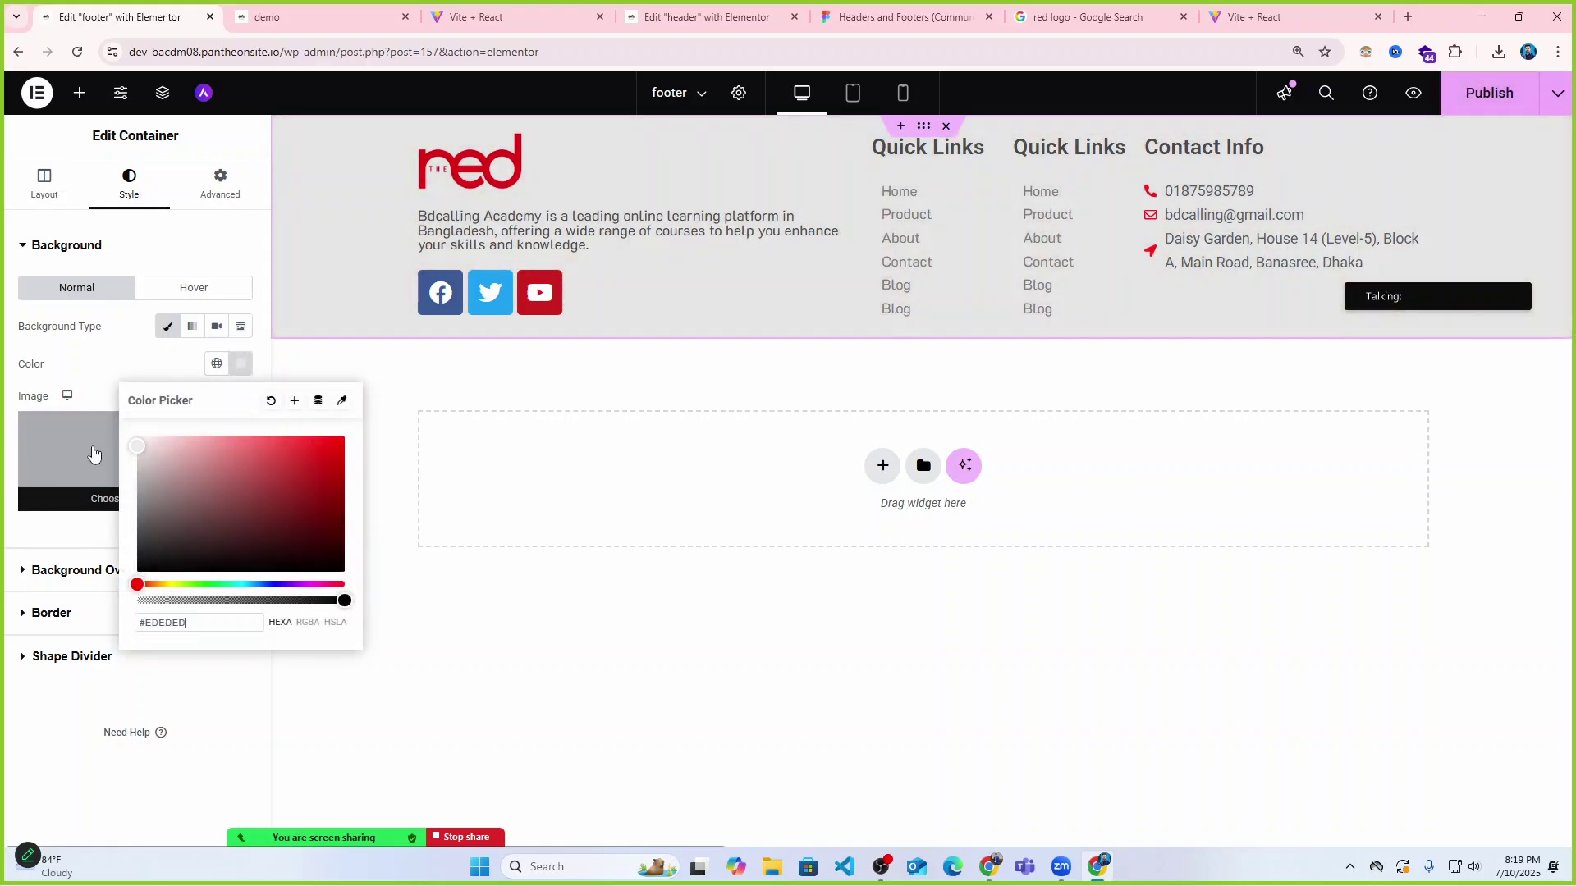
pyautogui.moveTo(90, 447); pyautogui.dragTo(85, 443)
pyautogui.click(563, 366)
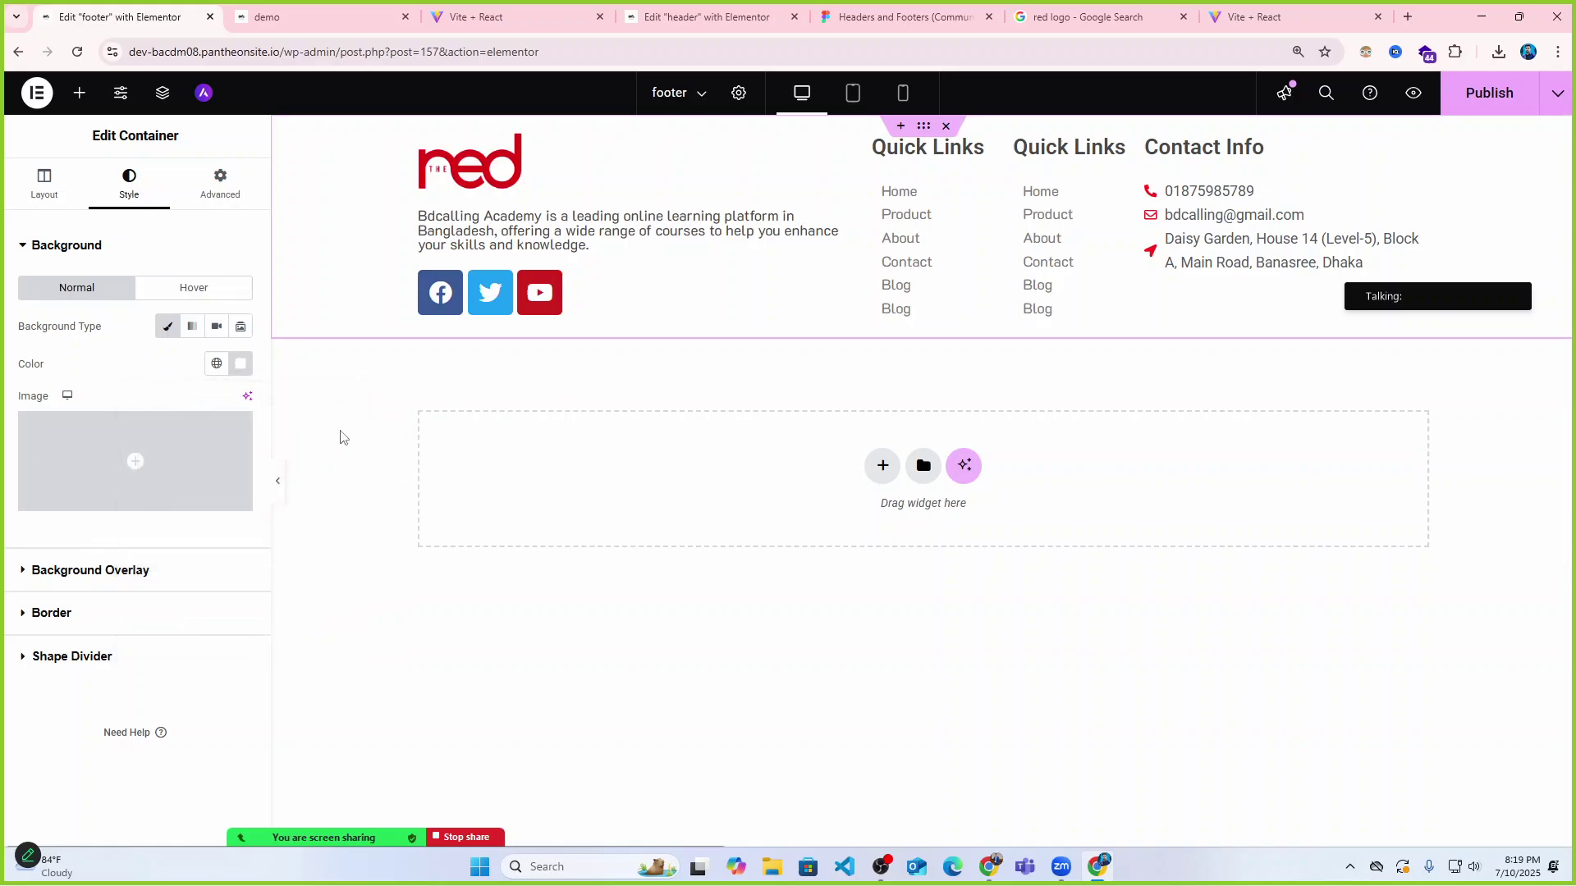
pyautogui.click(1476, 94)
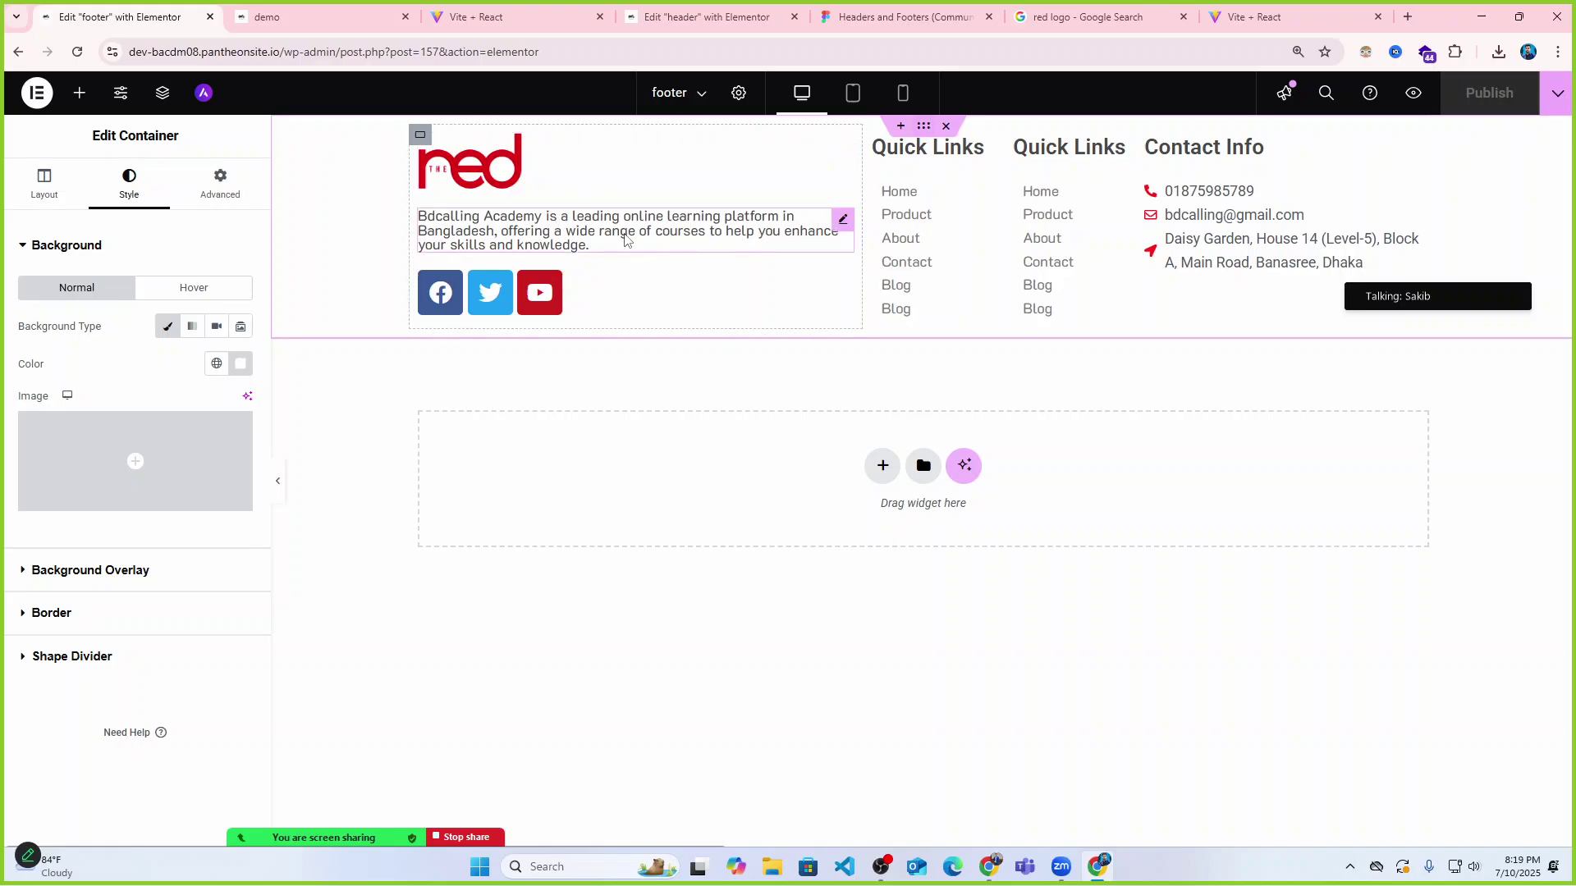
# Unlink the footer's padding sides, set top 40 px and bottom 41 px, then publish.
pyautogui.click(42, 183)
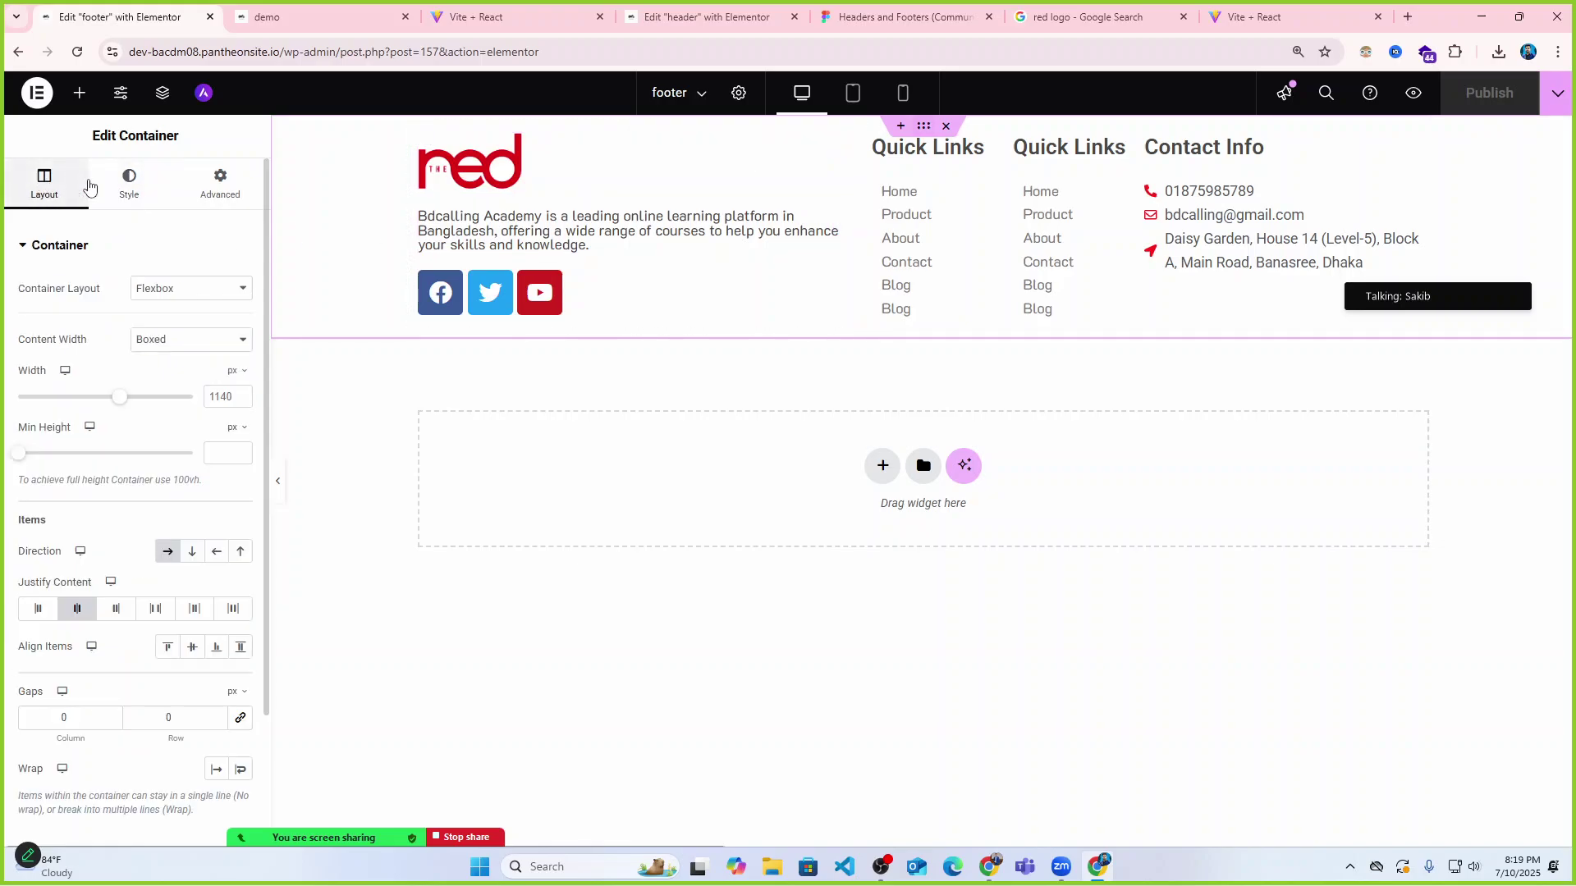
pyautogui.click(217, 182)
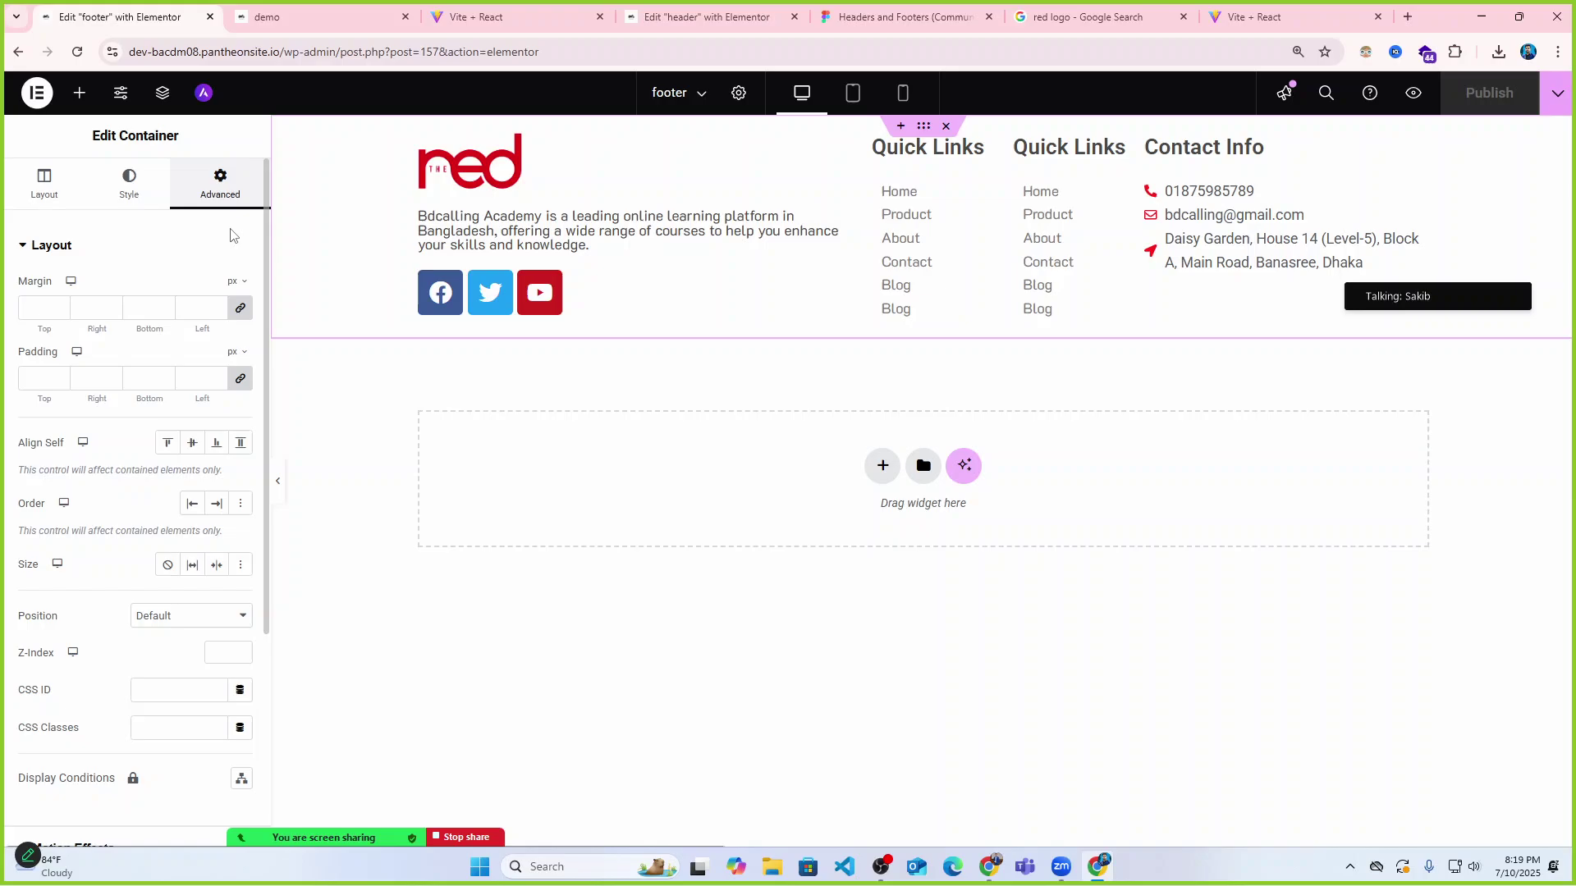
pyautogui.click(240, 381)
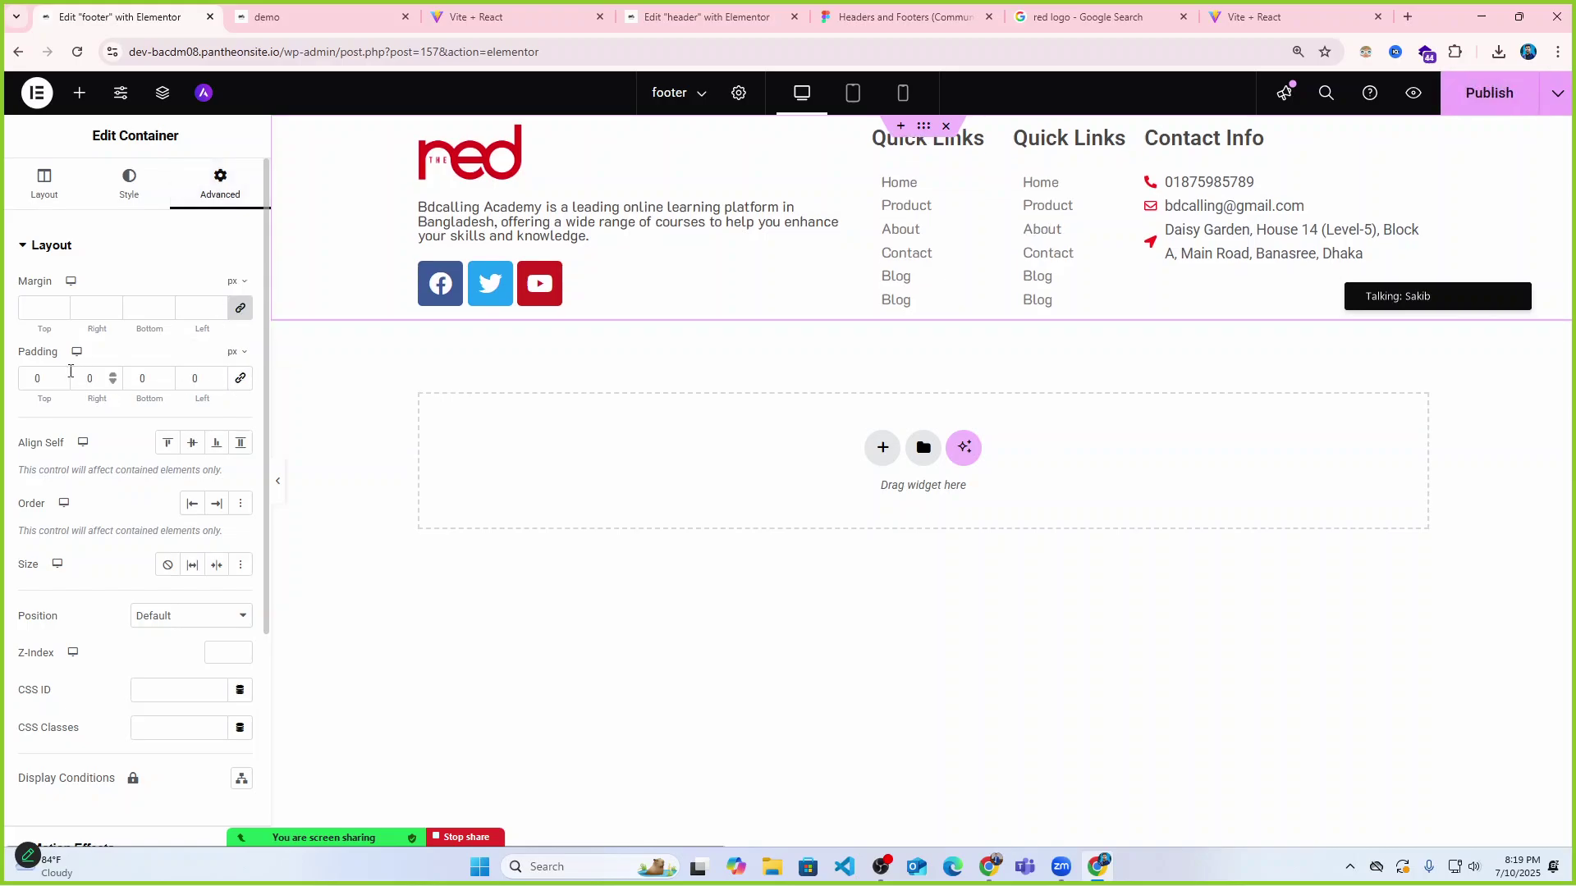
pyautogui.write('20')
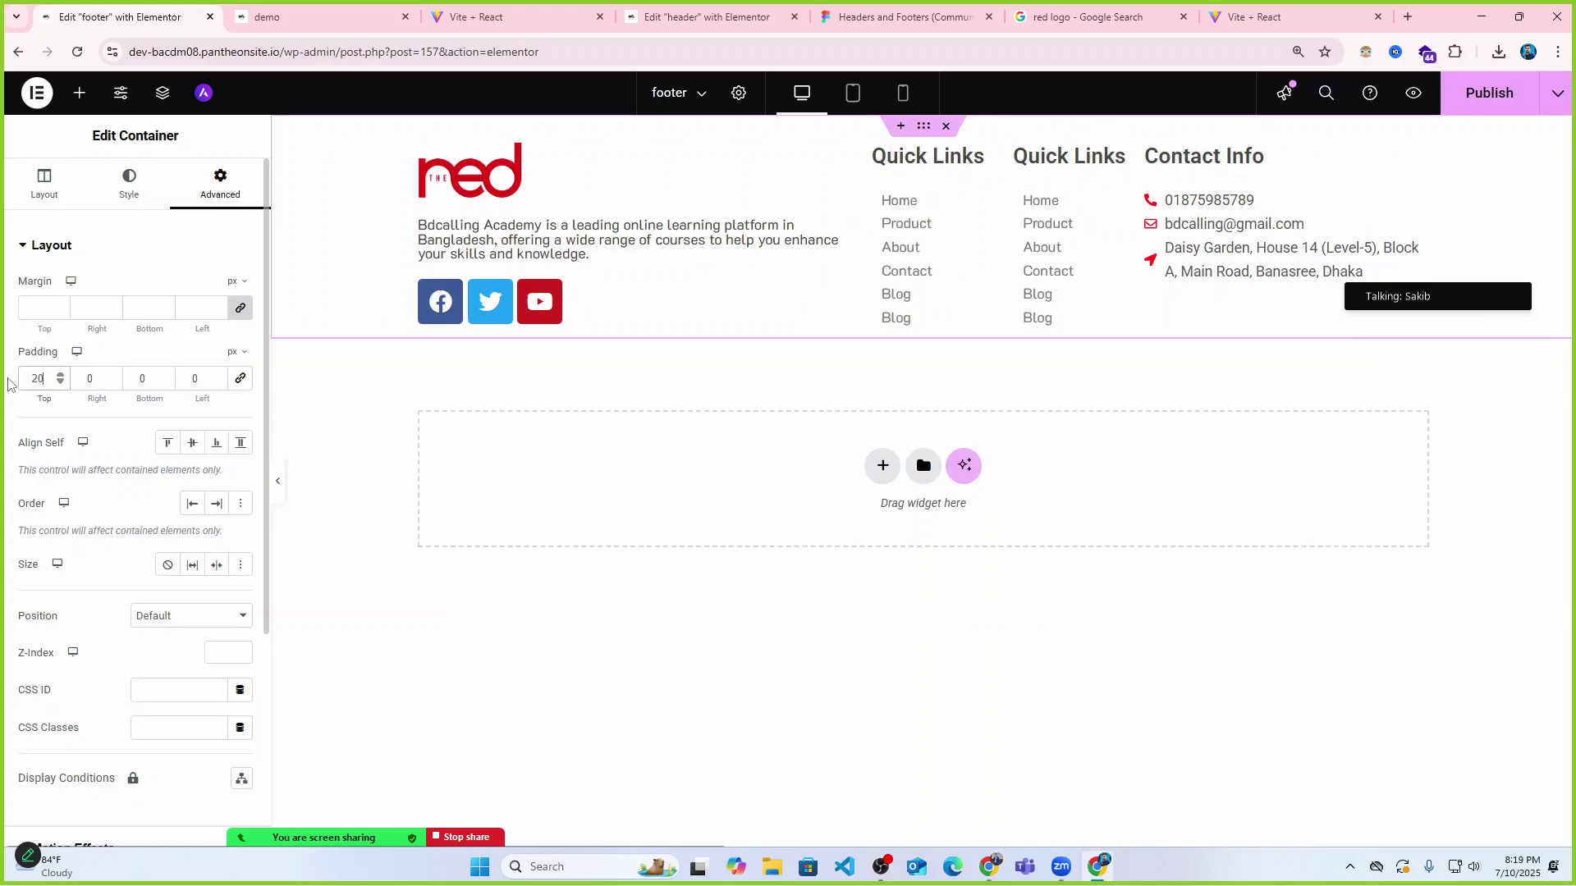
pyautogui.doubleClick(134, 378)
pyautogui.write('20')
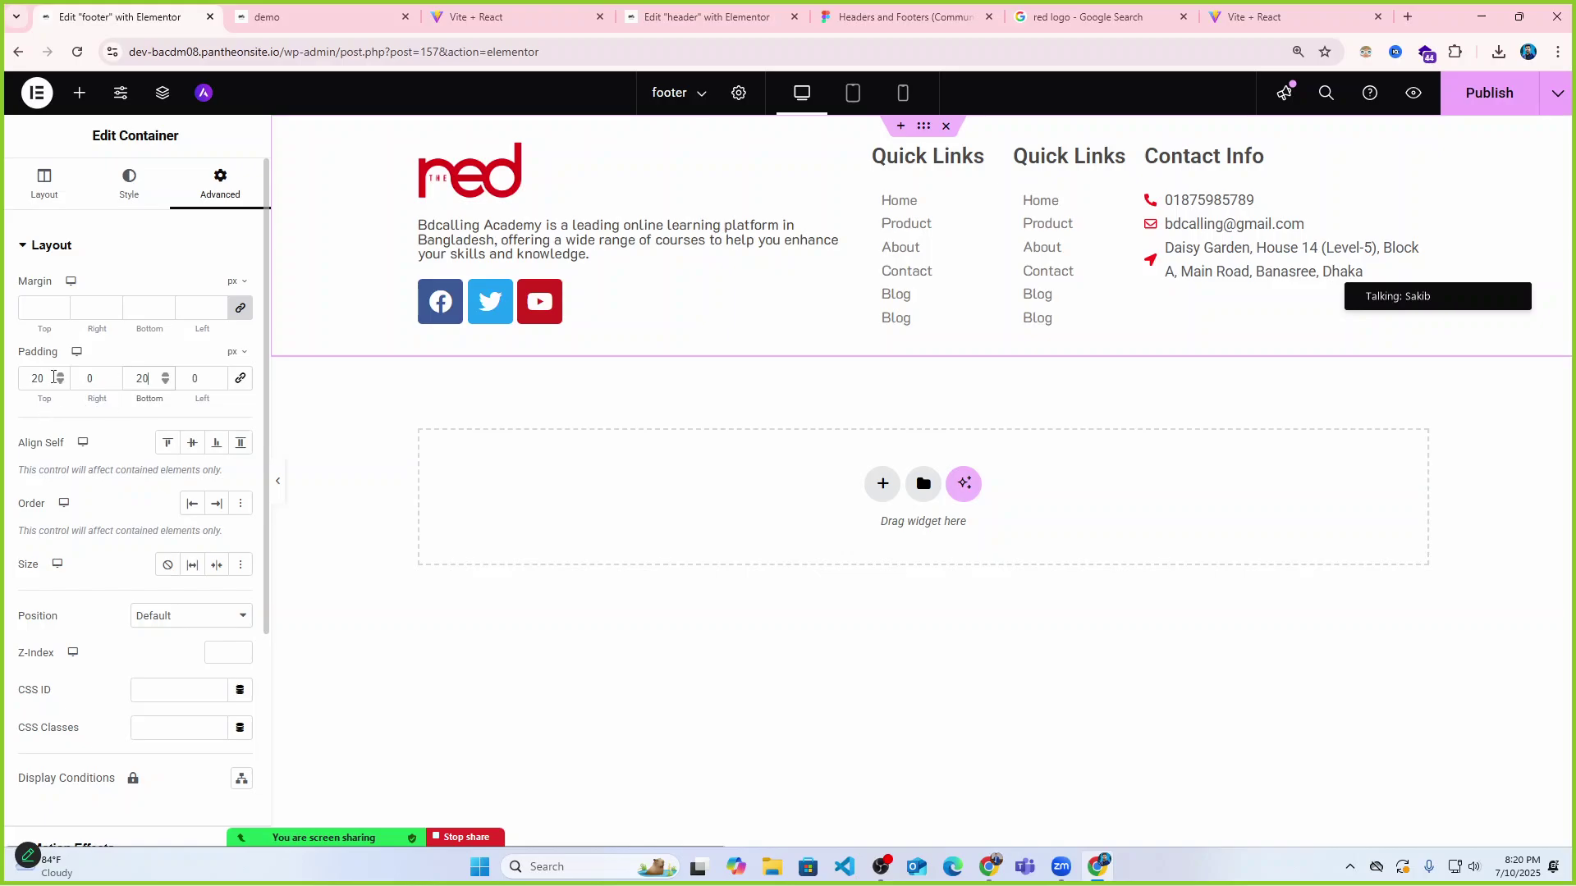
pyautogui.write('40')
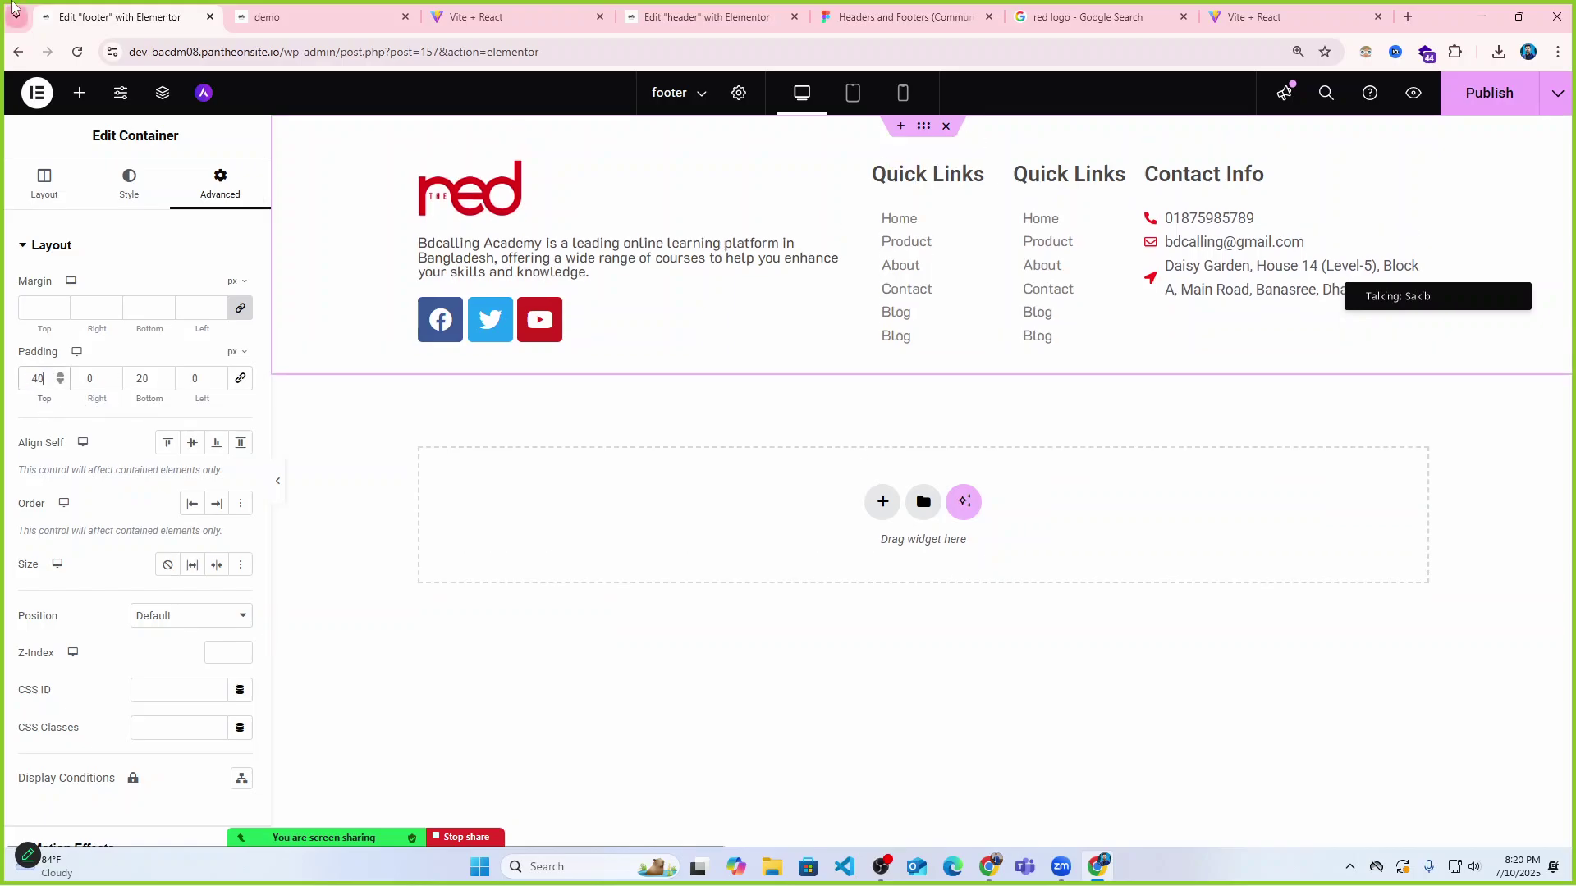
pyautogui.doubleClick(142, 377)
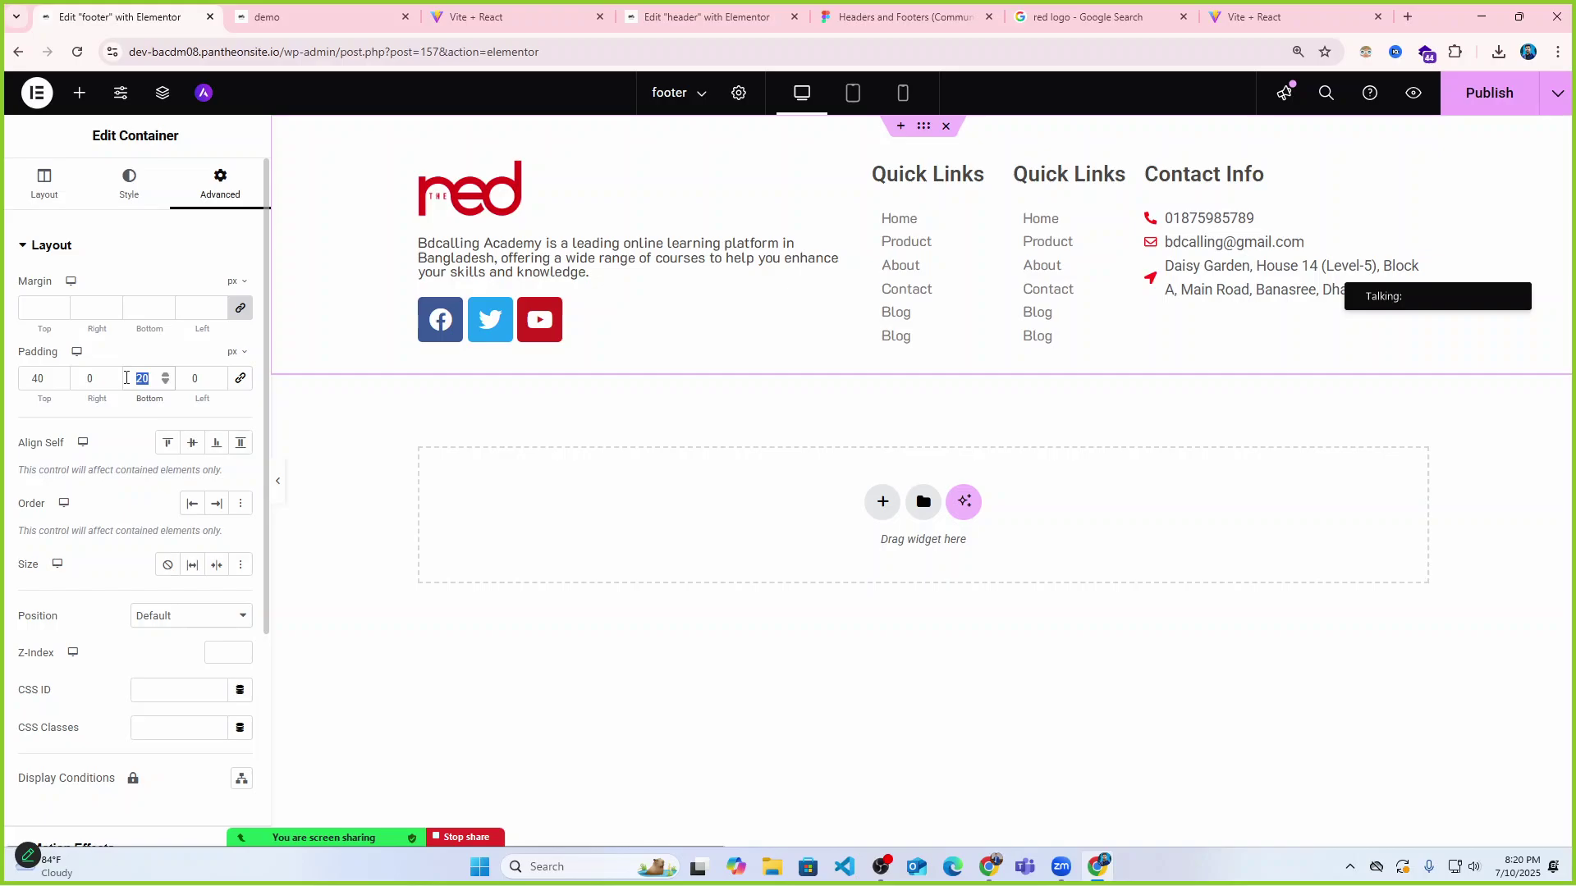
pyautogui.write('41')
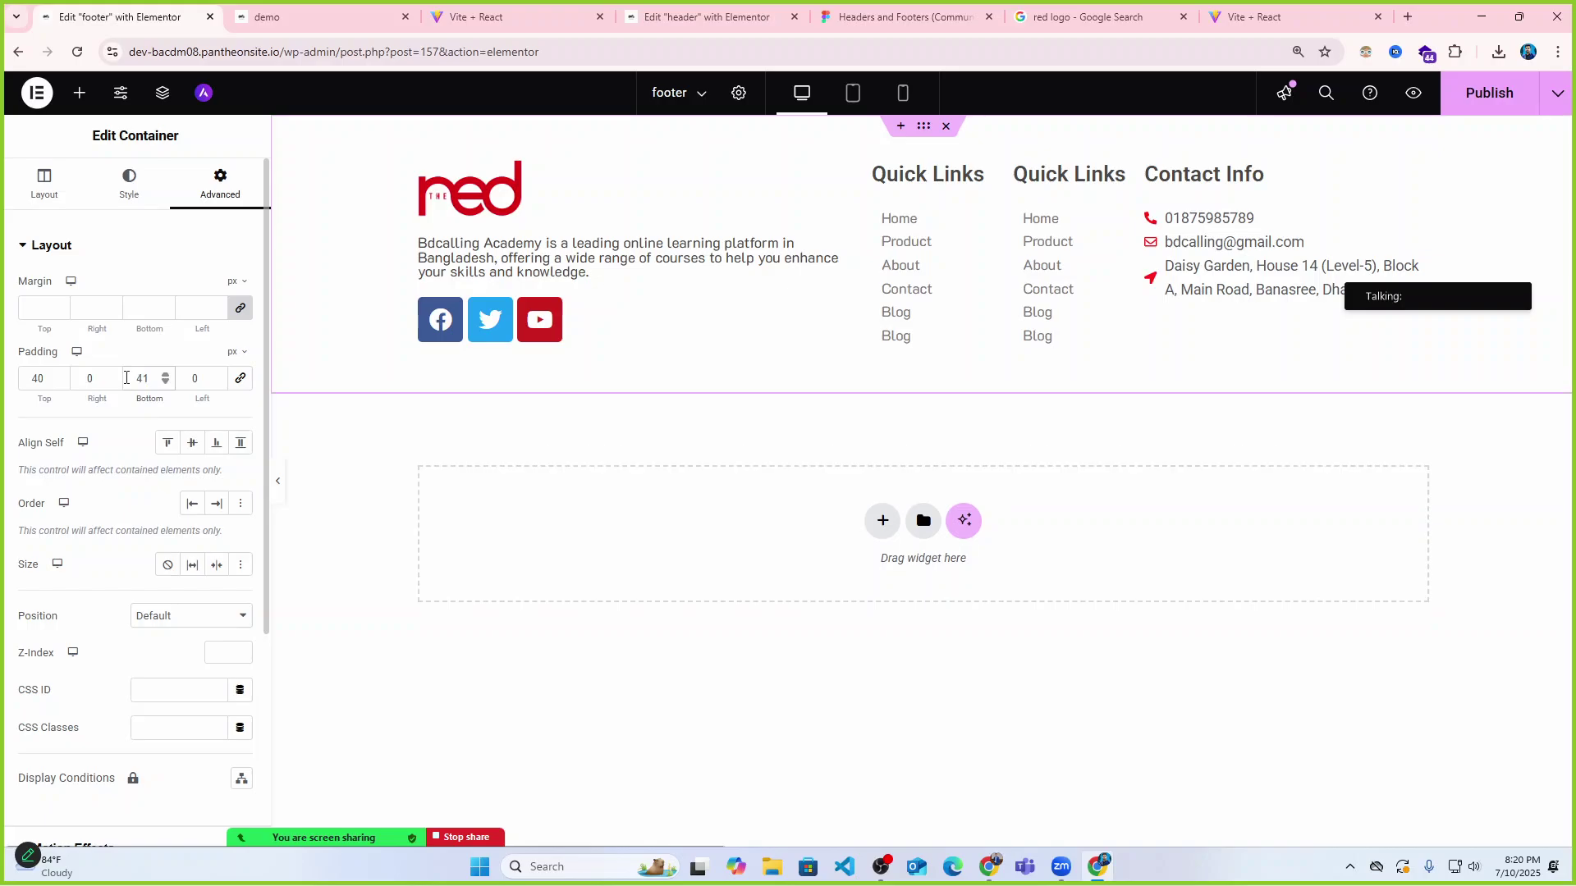
pyautogui.click(1470, 97)
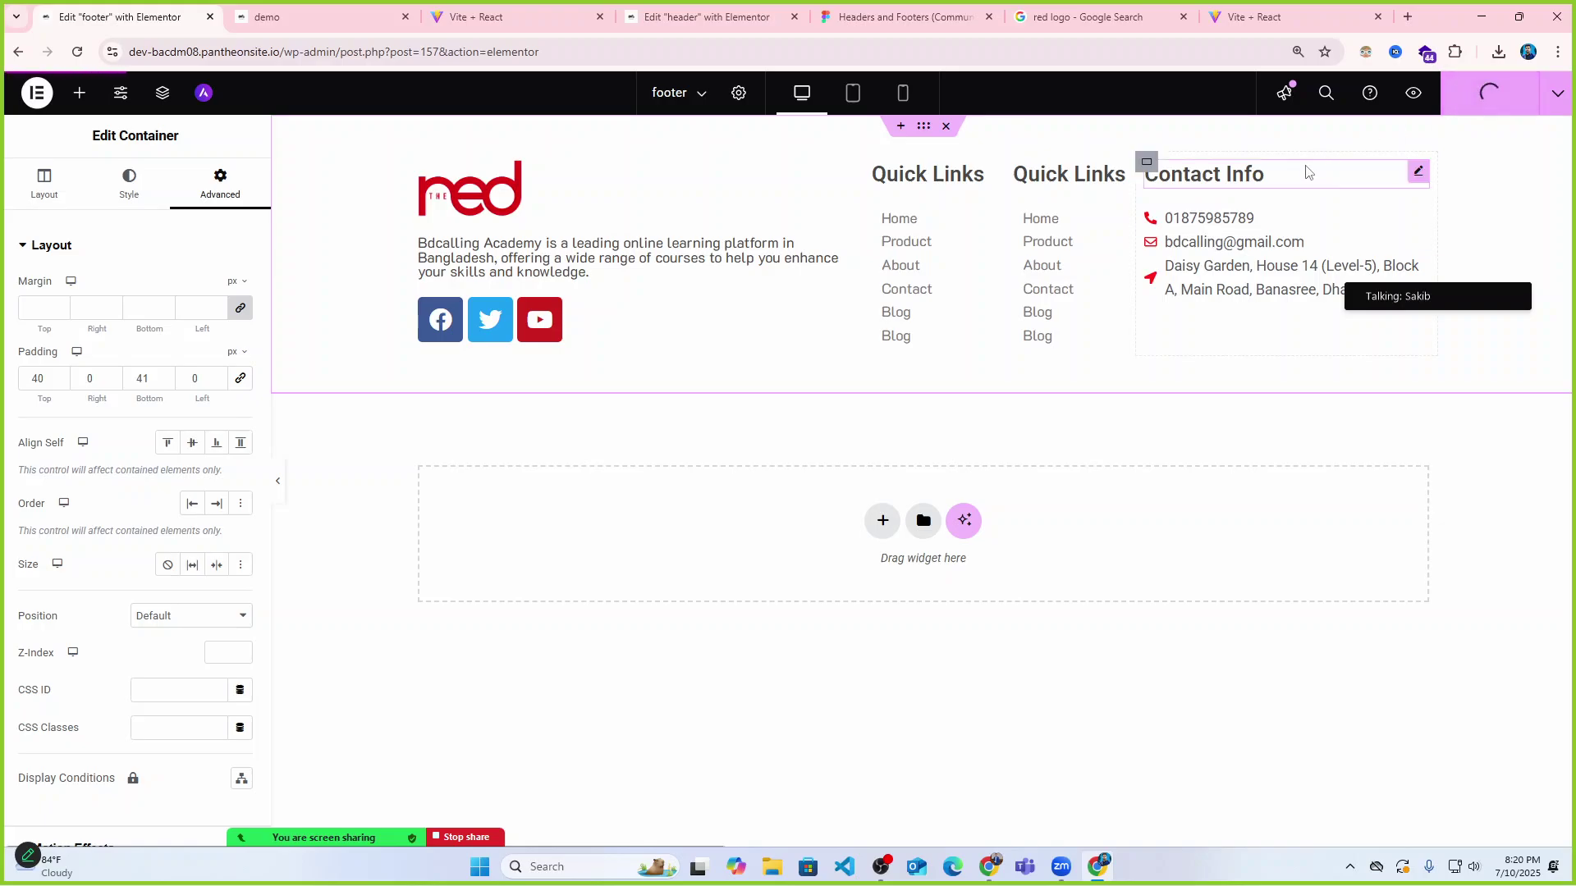
pyautogui.hotkey('ctrl', 'Tab')
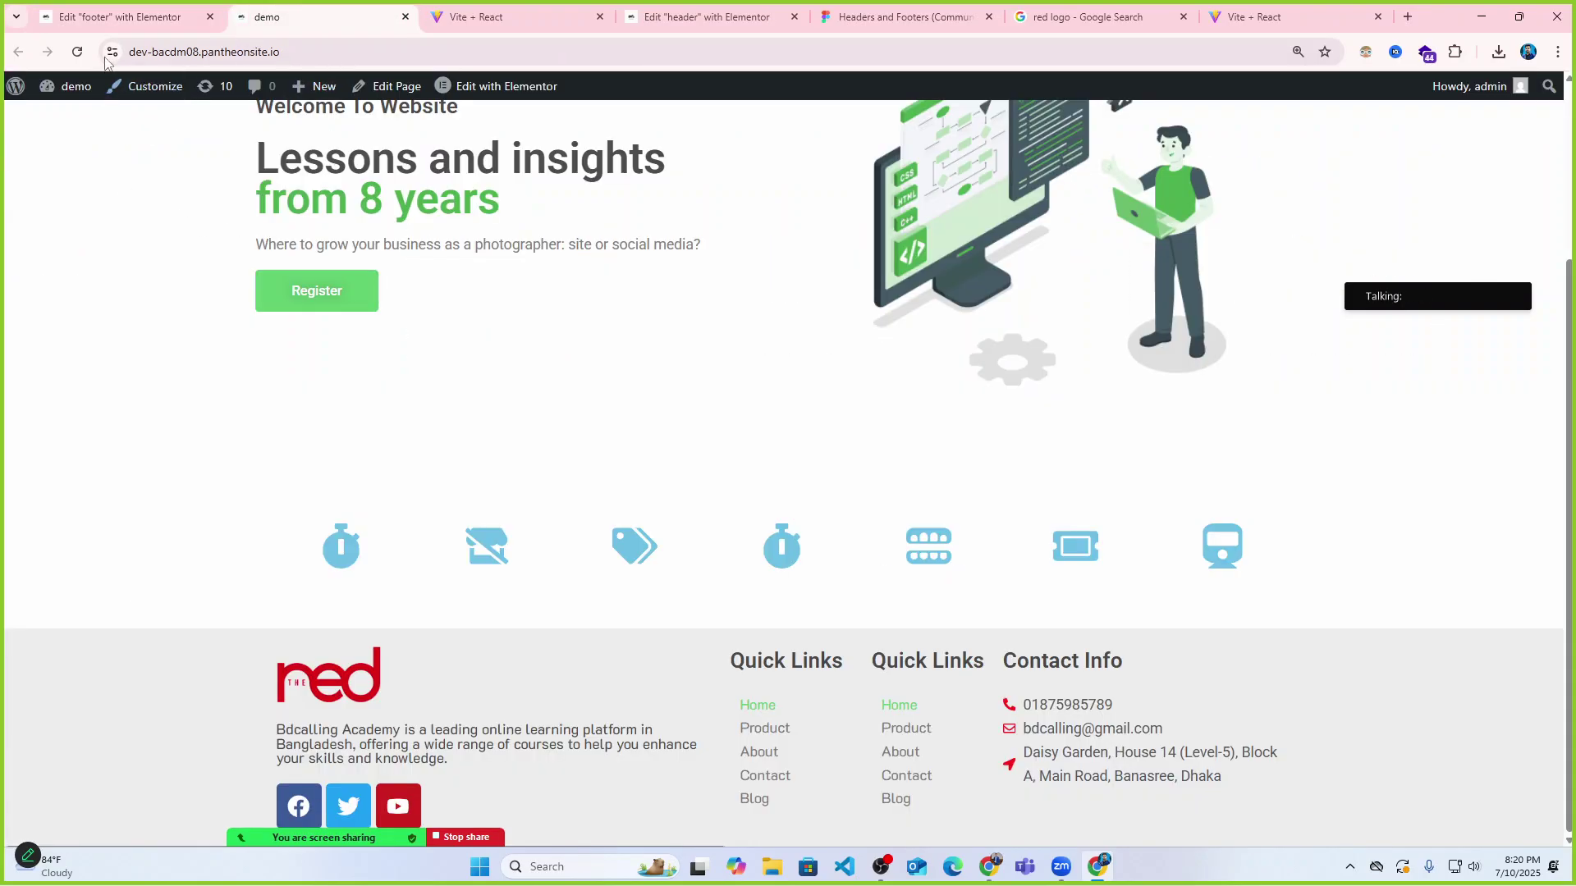
pyautogui.click(77, 52)
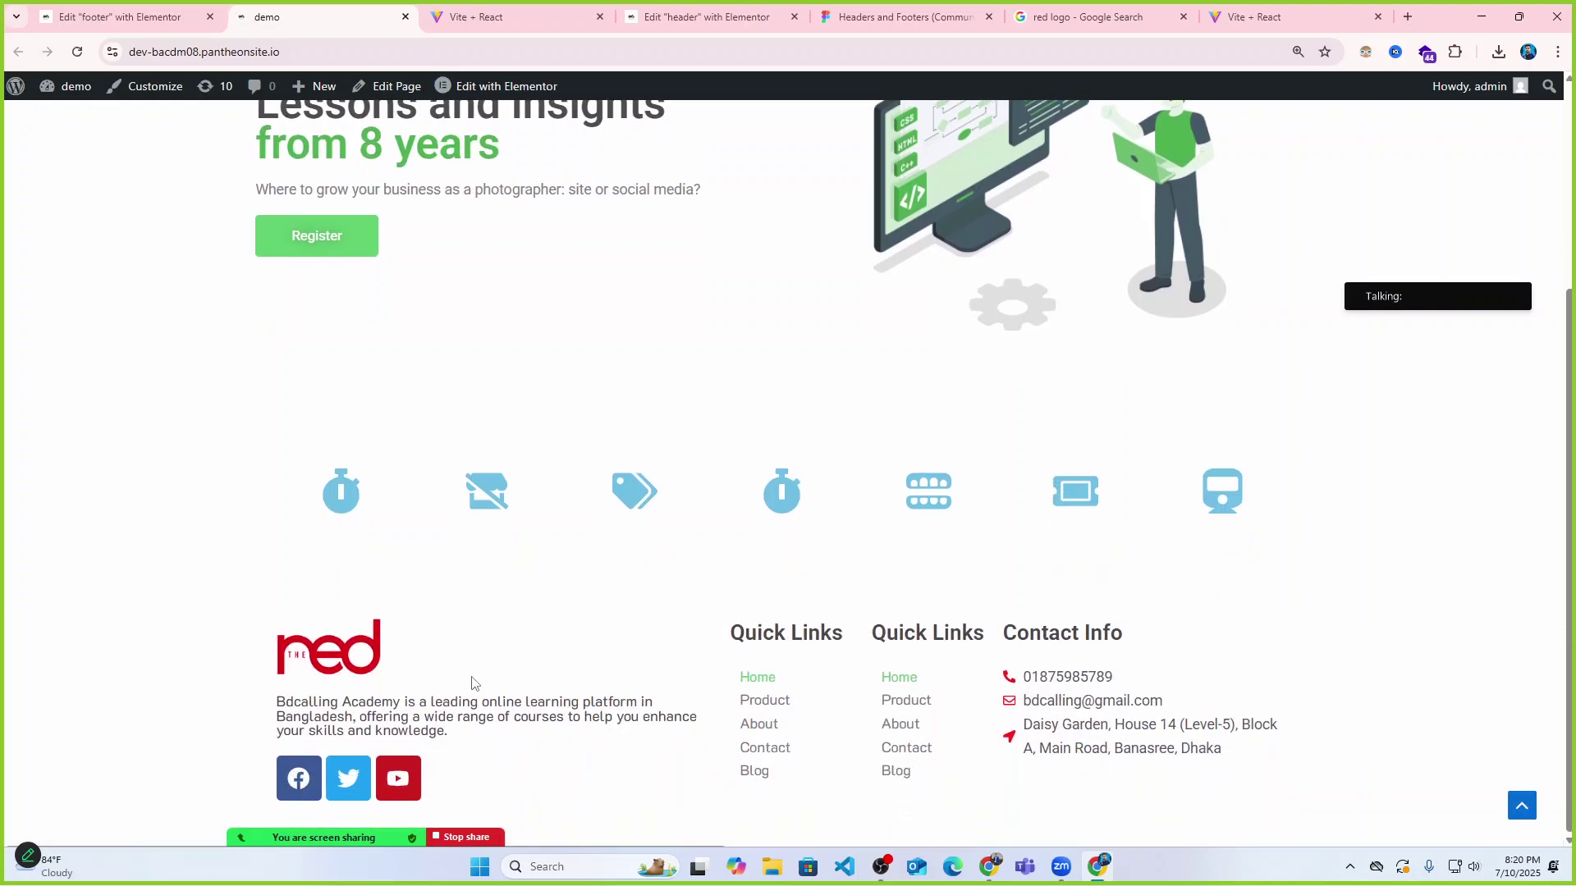
pyautogui.hotkey('ctrl', 'Tab')
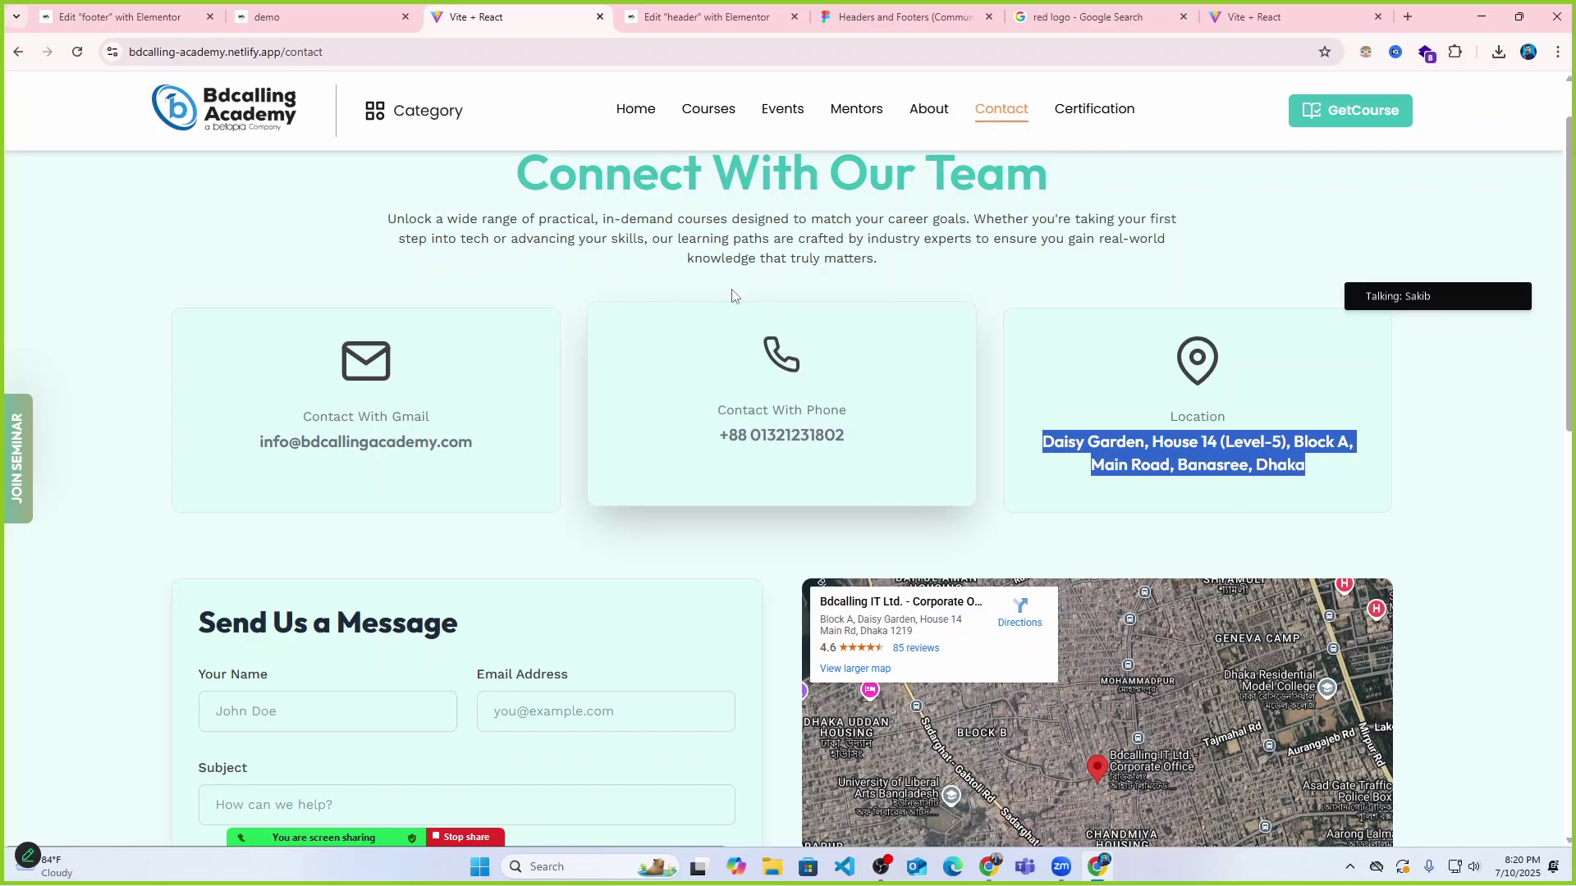
pyautogui.hotkey('ctrl', 'Tab')
pyautogui.hotkey('ctrl', 'shift', 'Tab')
pyautogui.hotkey('ctrl', 'shift', 'Tab')
pyautogui.hotkey('ctrl', 'shift', 'Tab')
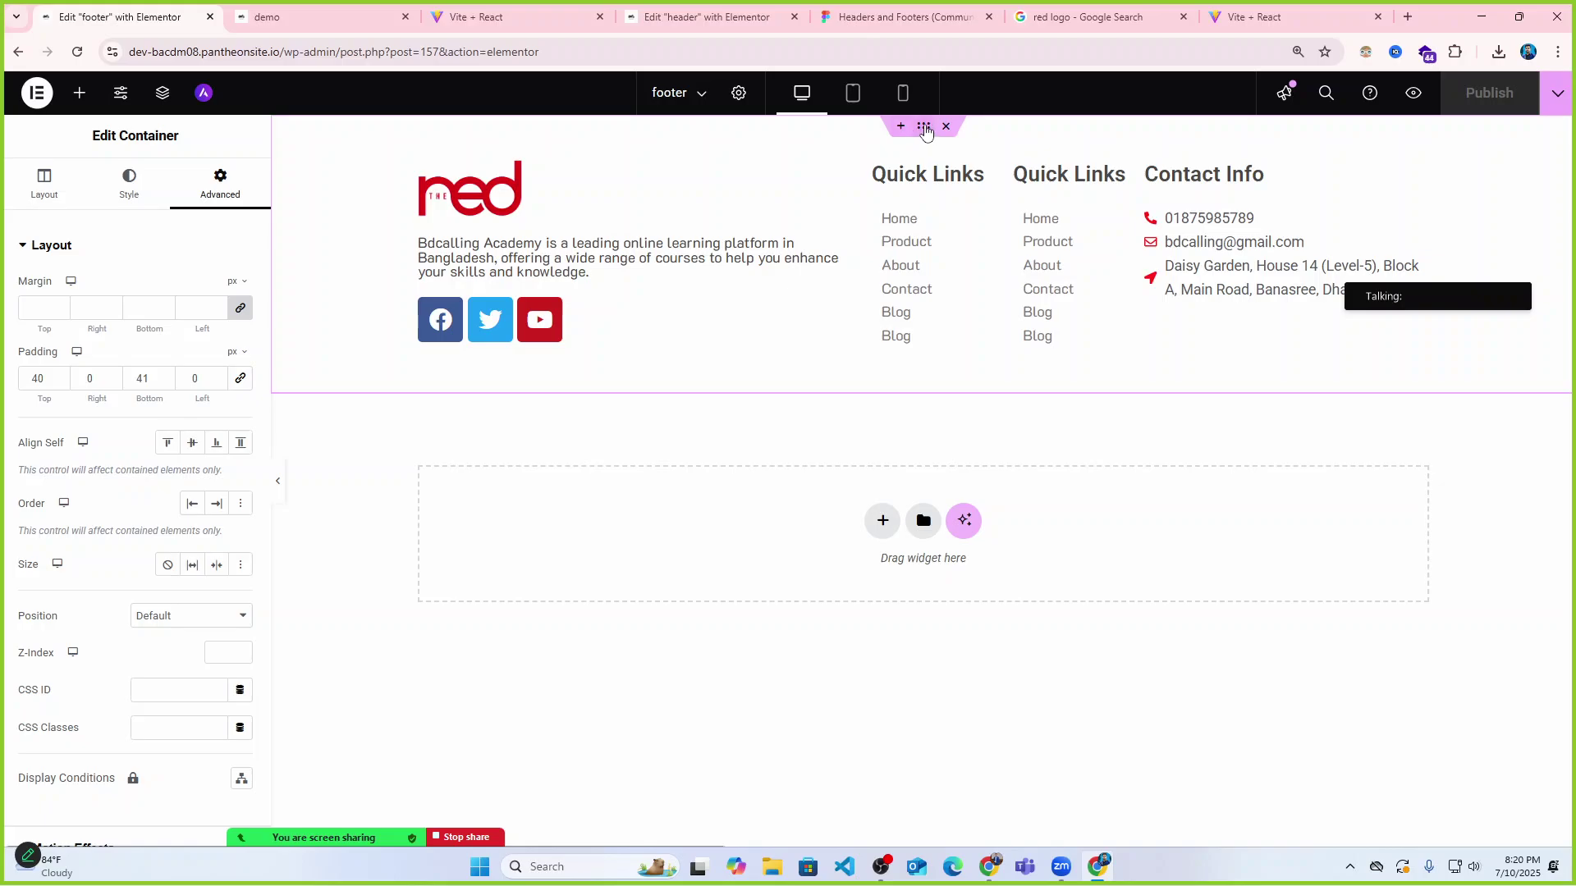
# Try a slightly darker light grey in the footer's background colour picker.
pyautogui.click(129, 180)
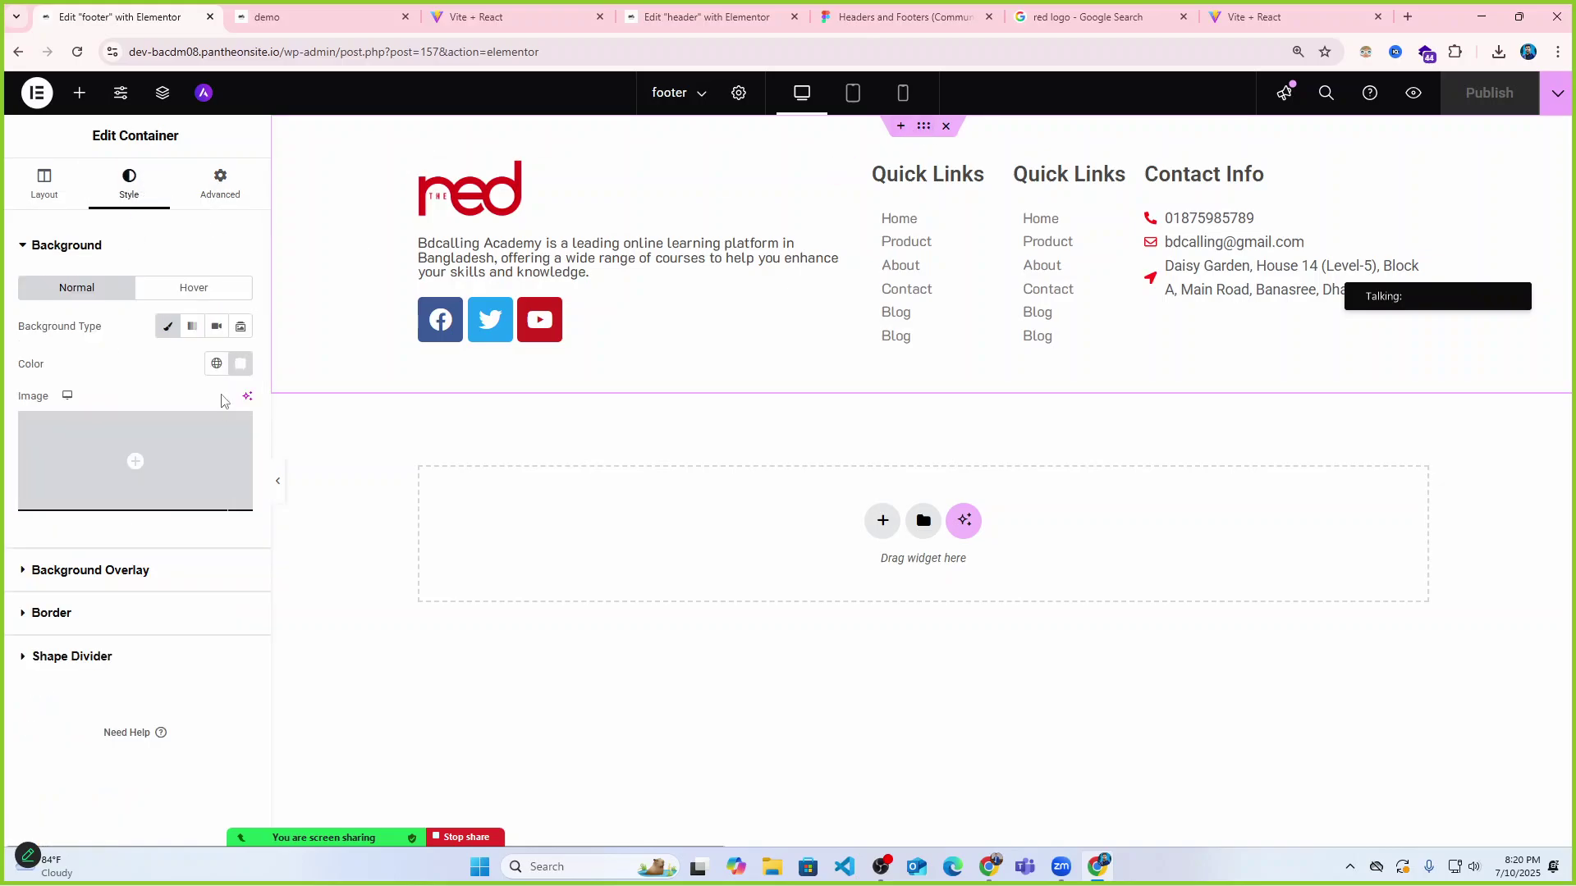
pyautogui.click(240, 363)
pyautogui.click(130, 440)
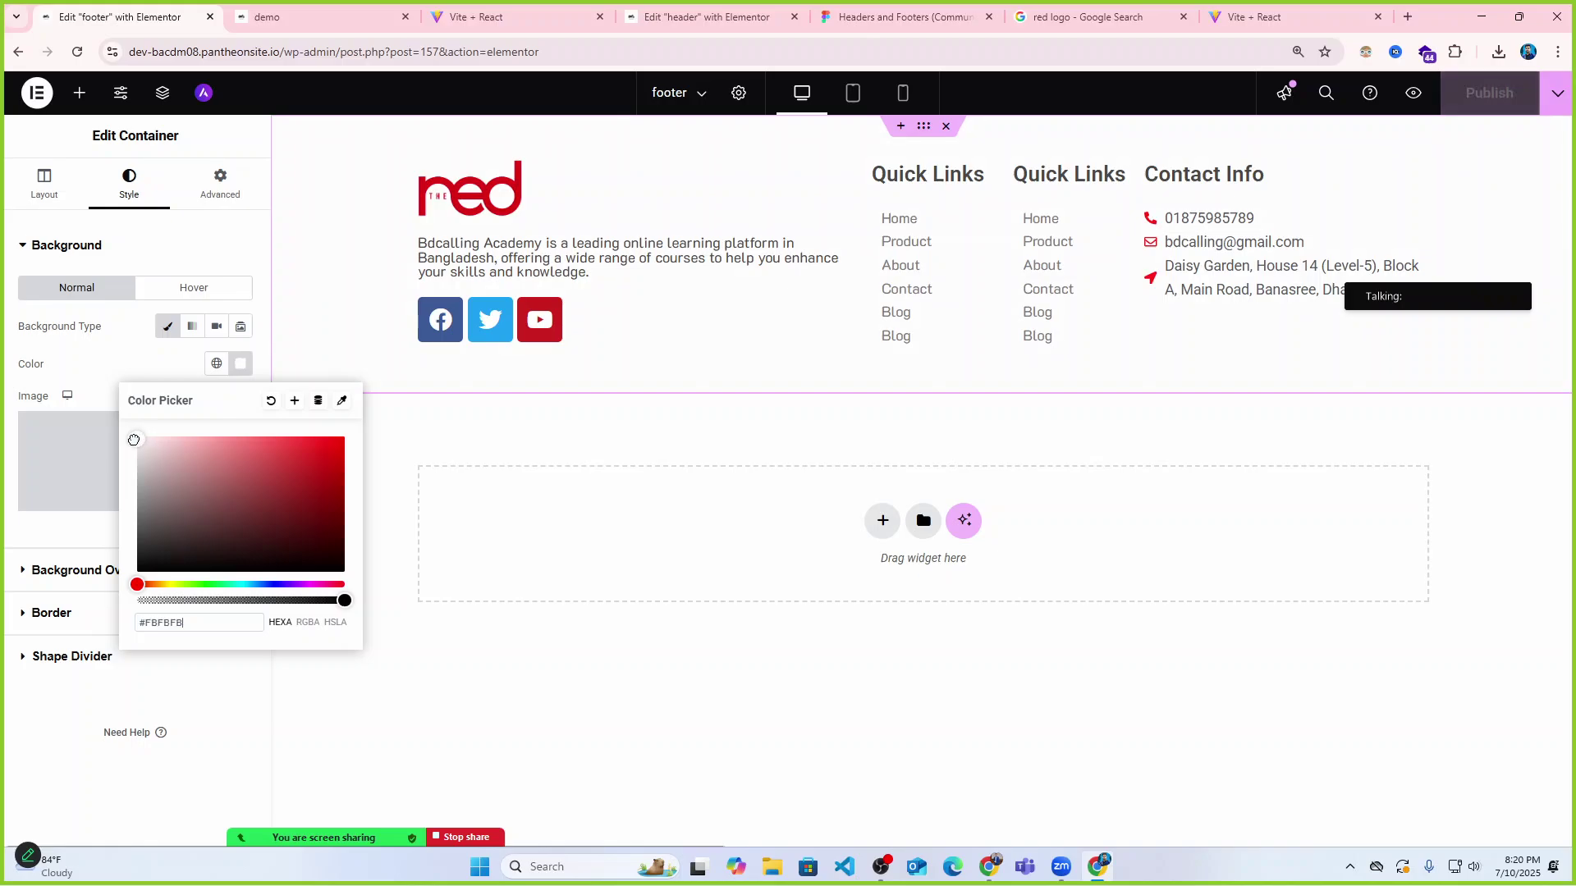
pyautogui.moveTo(127, 444); pyautogui.dragTo(126, 446)
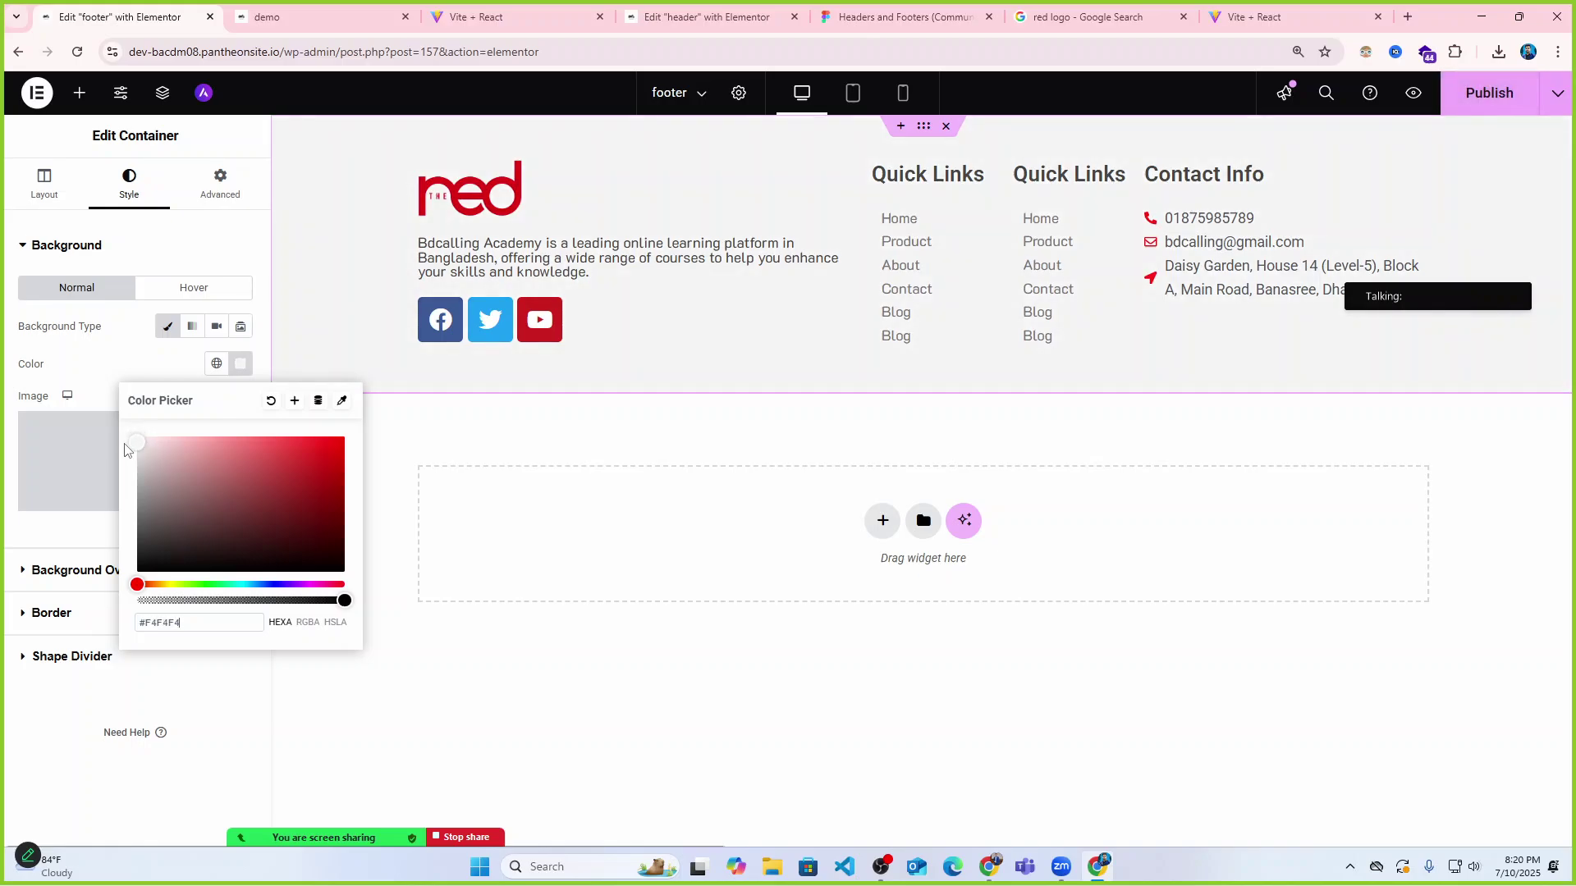
# Sample the reference academy footer's background colour with ColorZilla's page picker.
pyautogui.click(1253, 16)
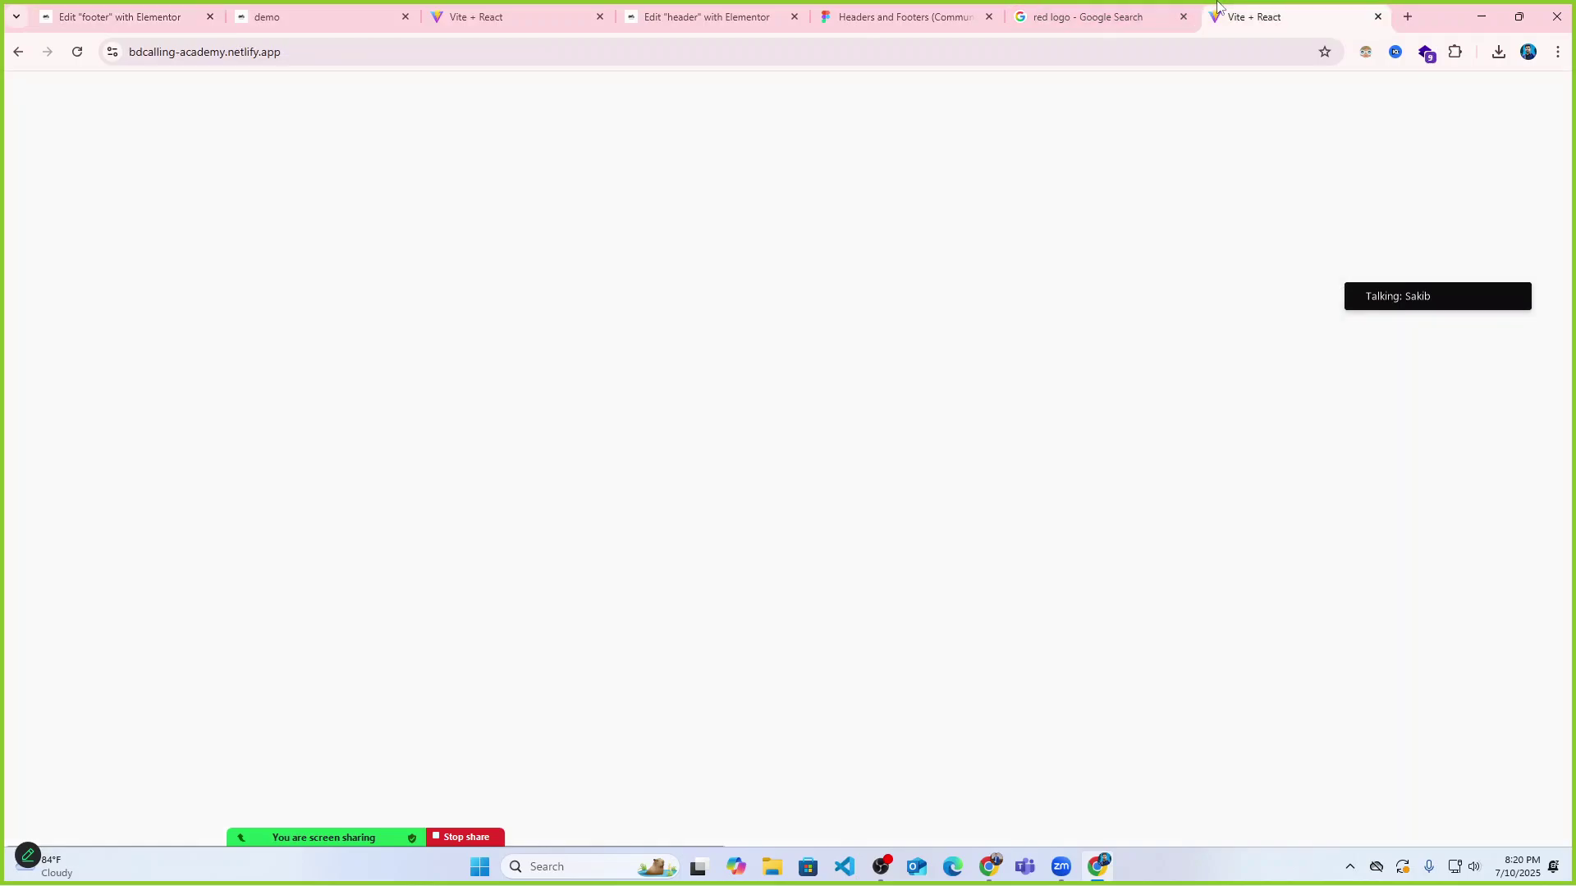
pyautogui.scroll(-5, 934, 422)
pyautogui.scroll(-15, 935, 422)
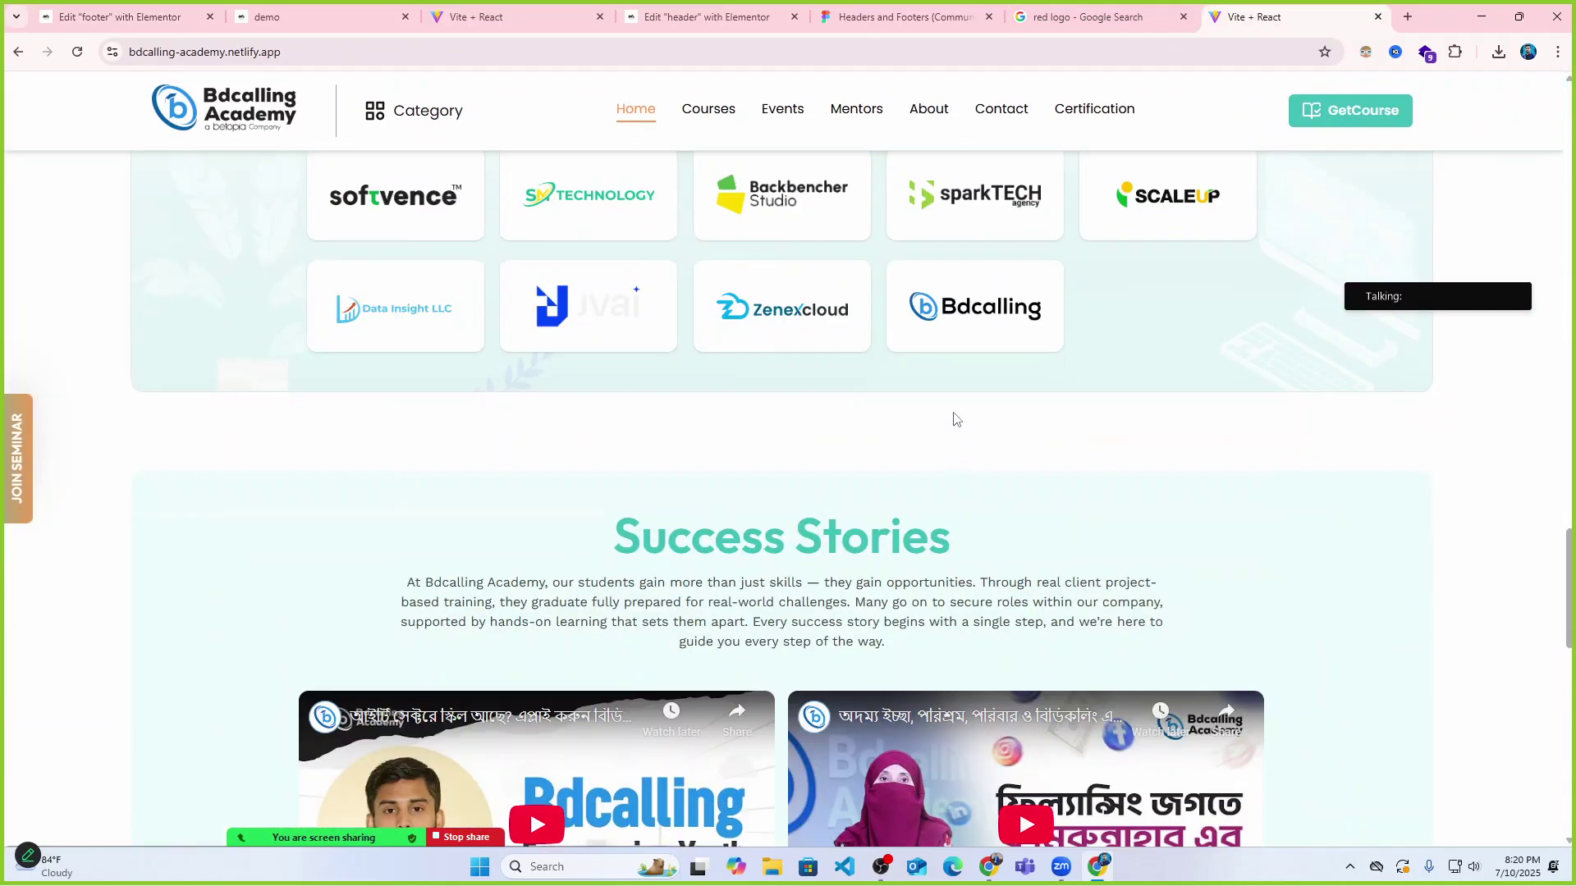
pyautogui.scroll(3, 1206, 460)
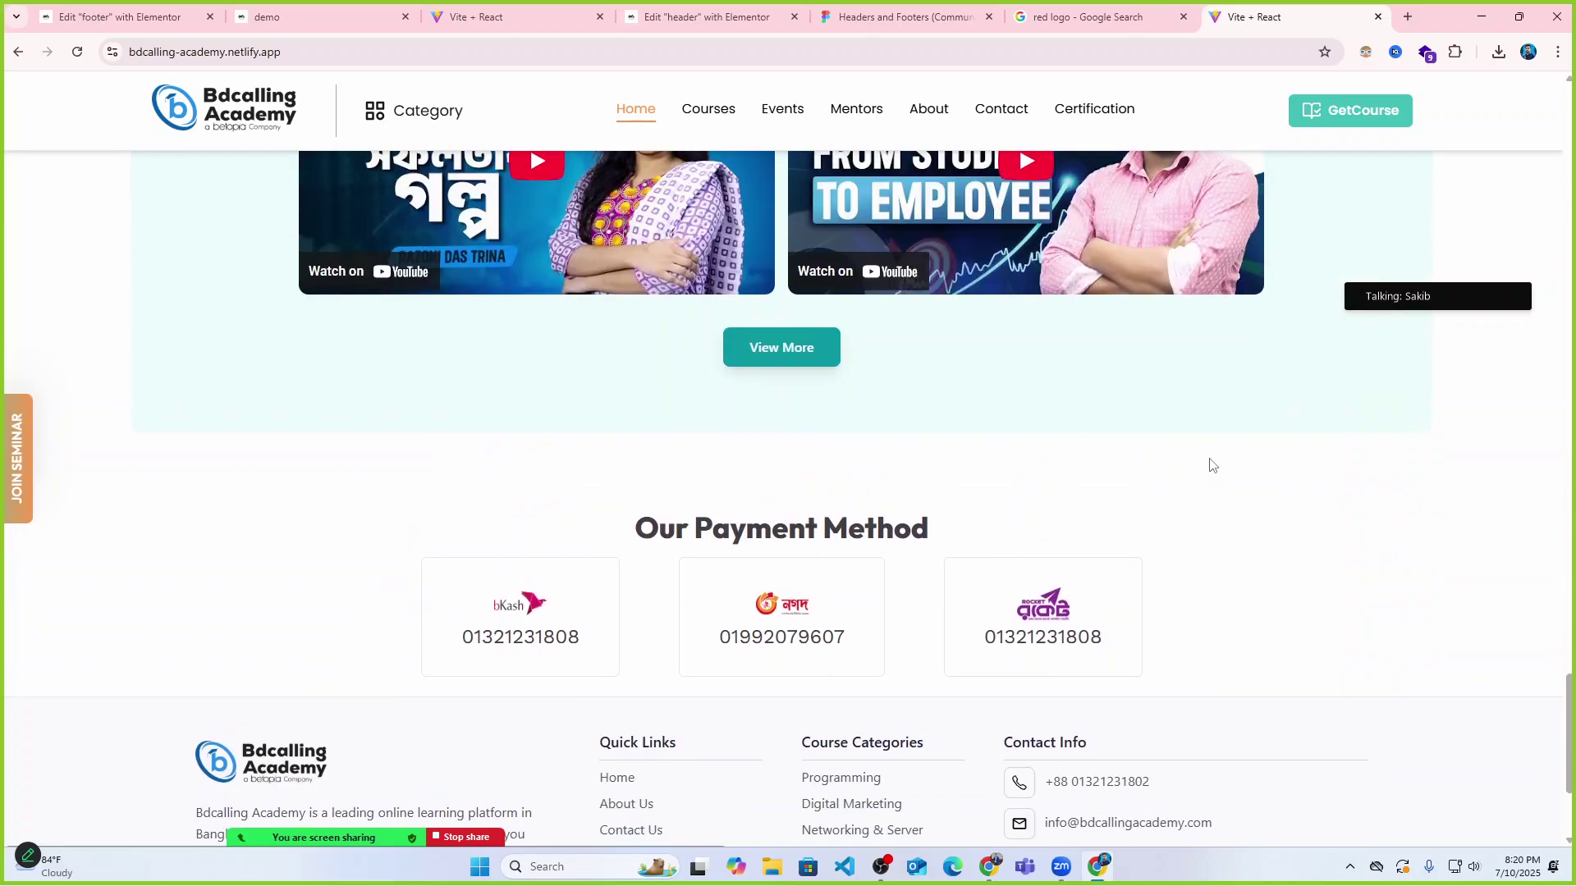
pyautogui.scroll(-3, 1206, 460)
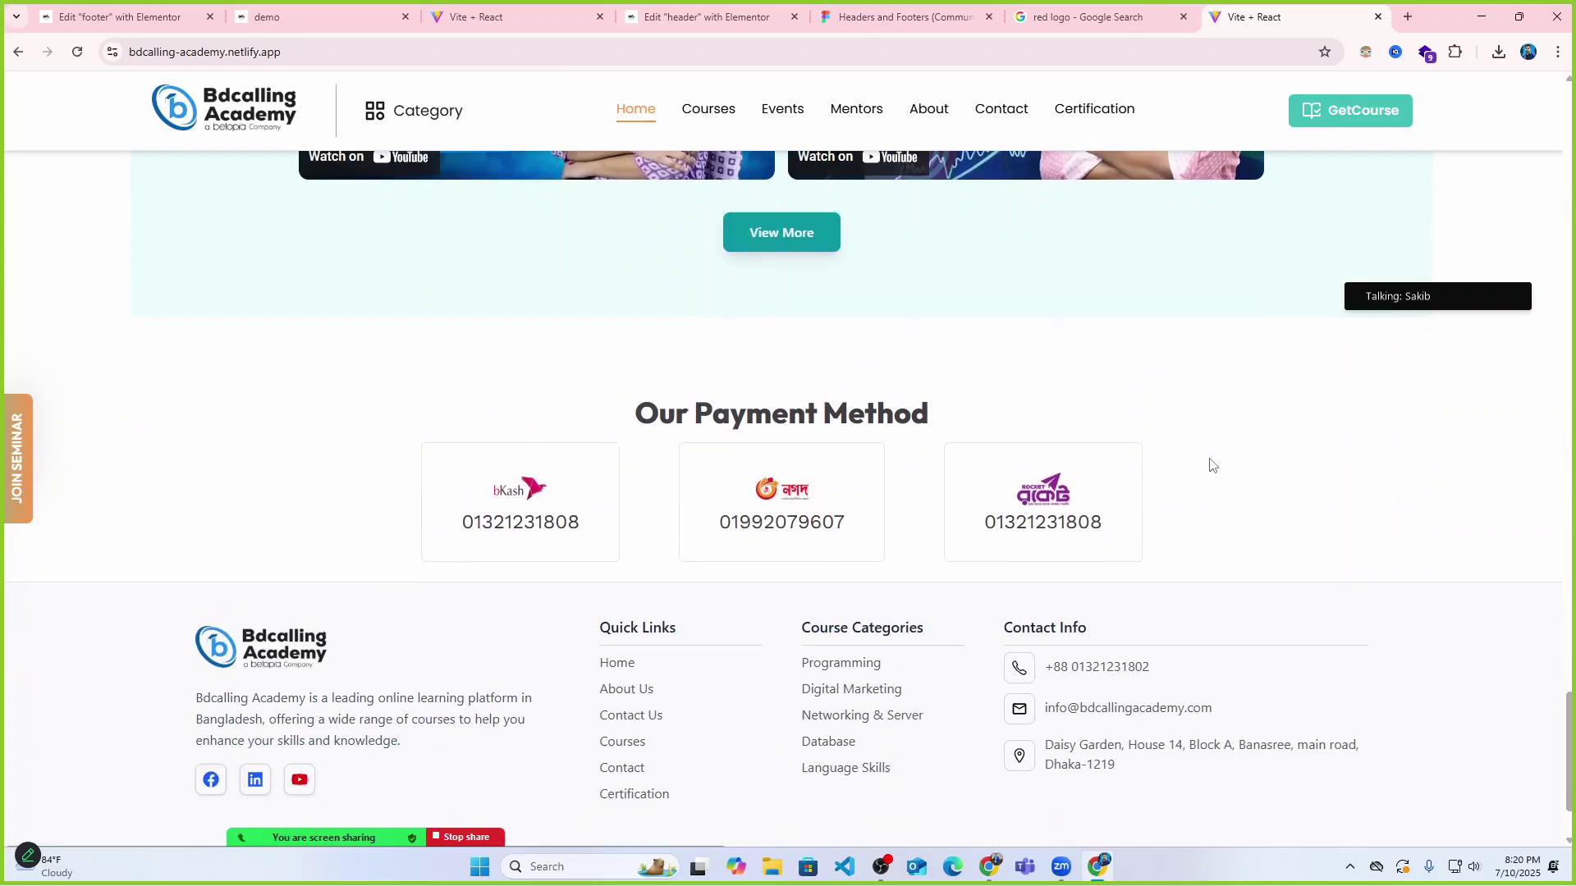
pyautogui.click(1456, 51)
pyautogui.click(1264, 180)
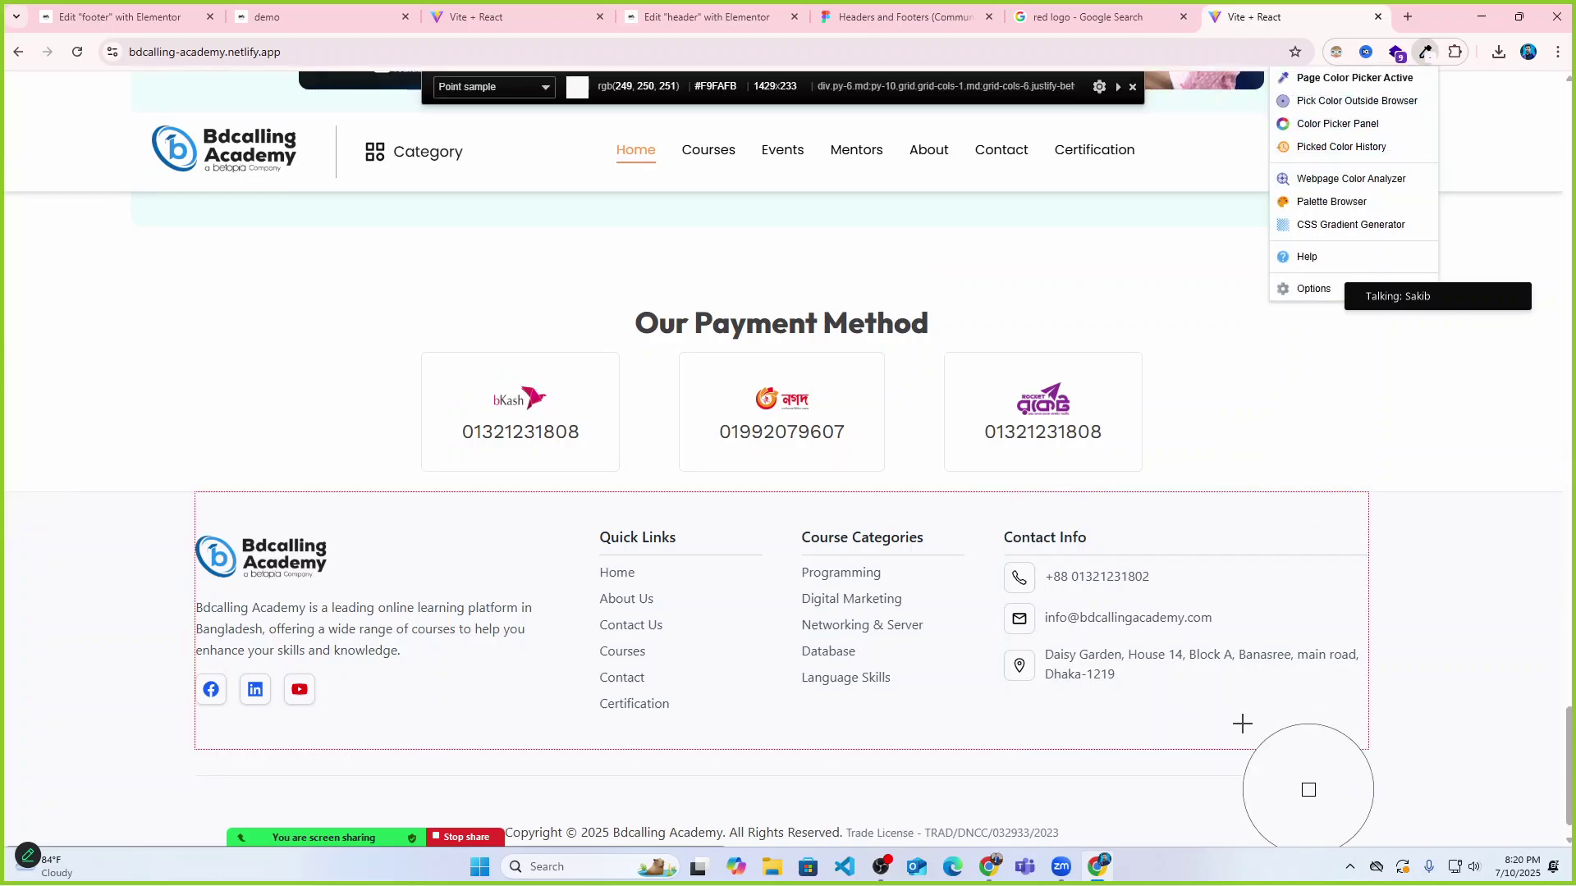
pyautogui.click(1239, 737)
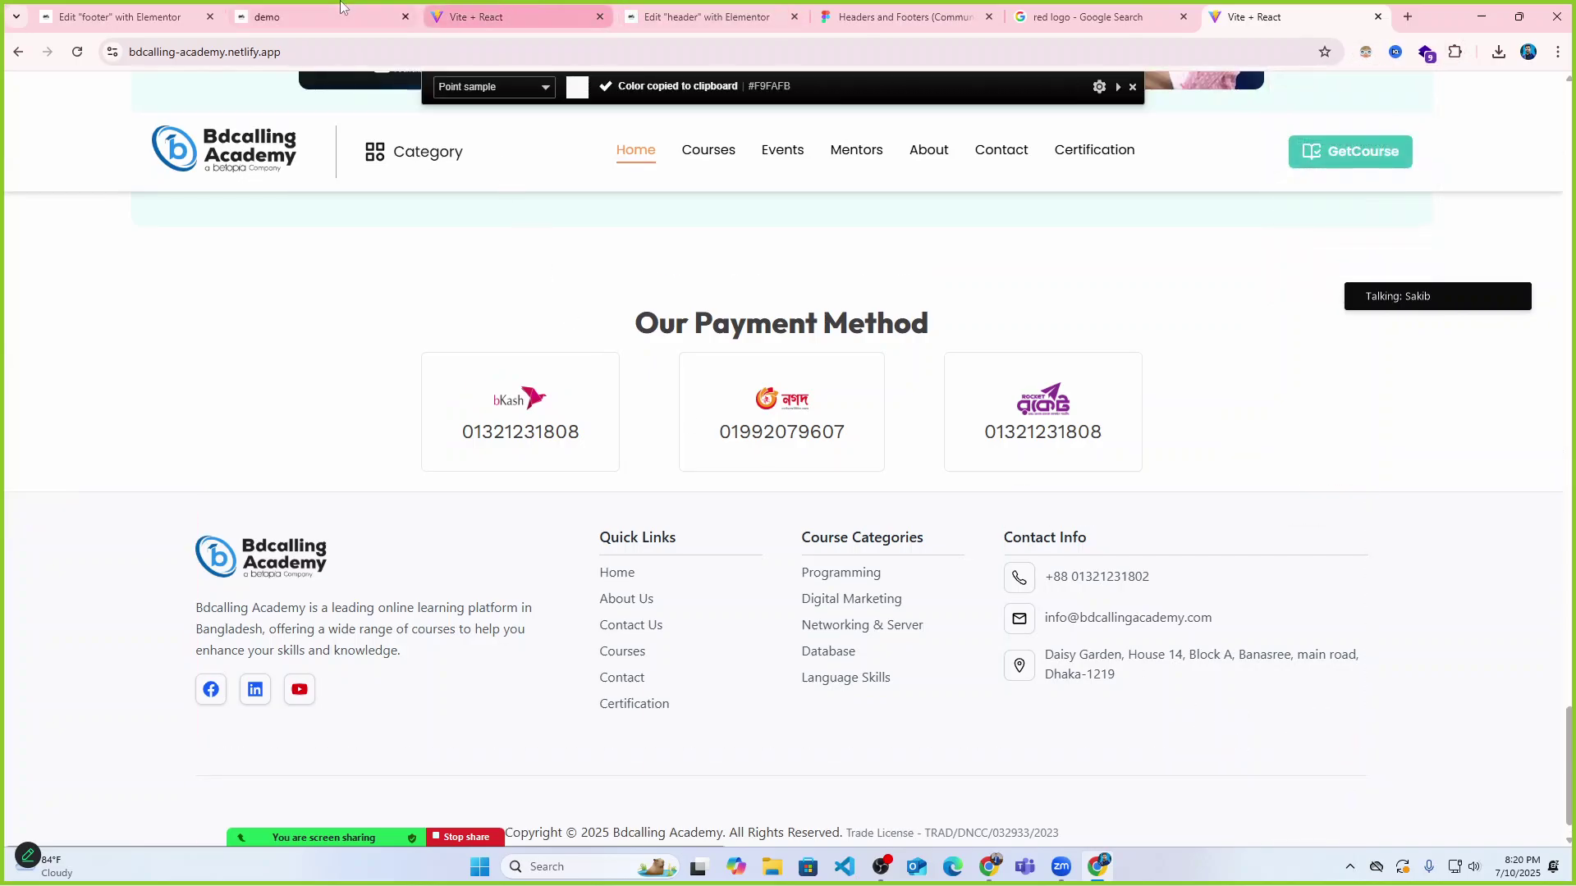
# Paste #F9FAFB into the footer's Background Color hex field.
pyautogui.click(123, 17)
pyautogui.moveTo(181, 631); pyautogui.dragTo(130, 630)
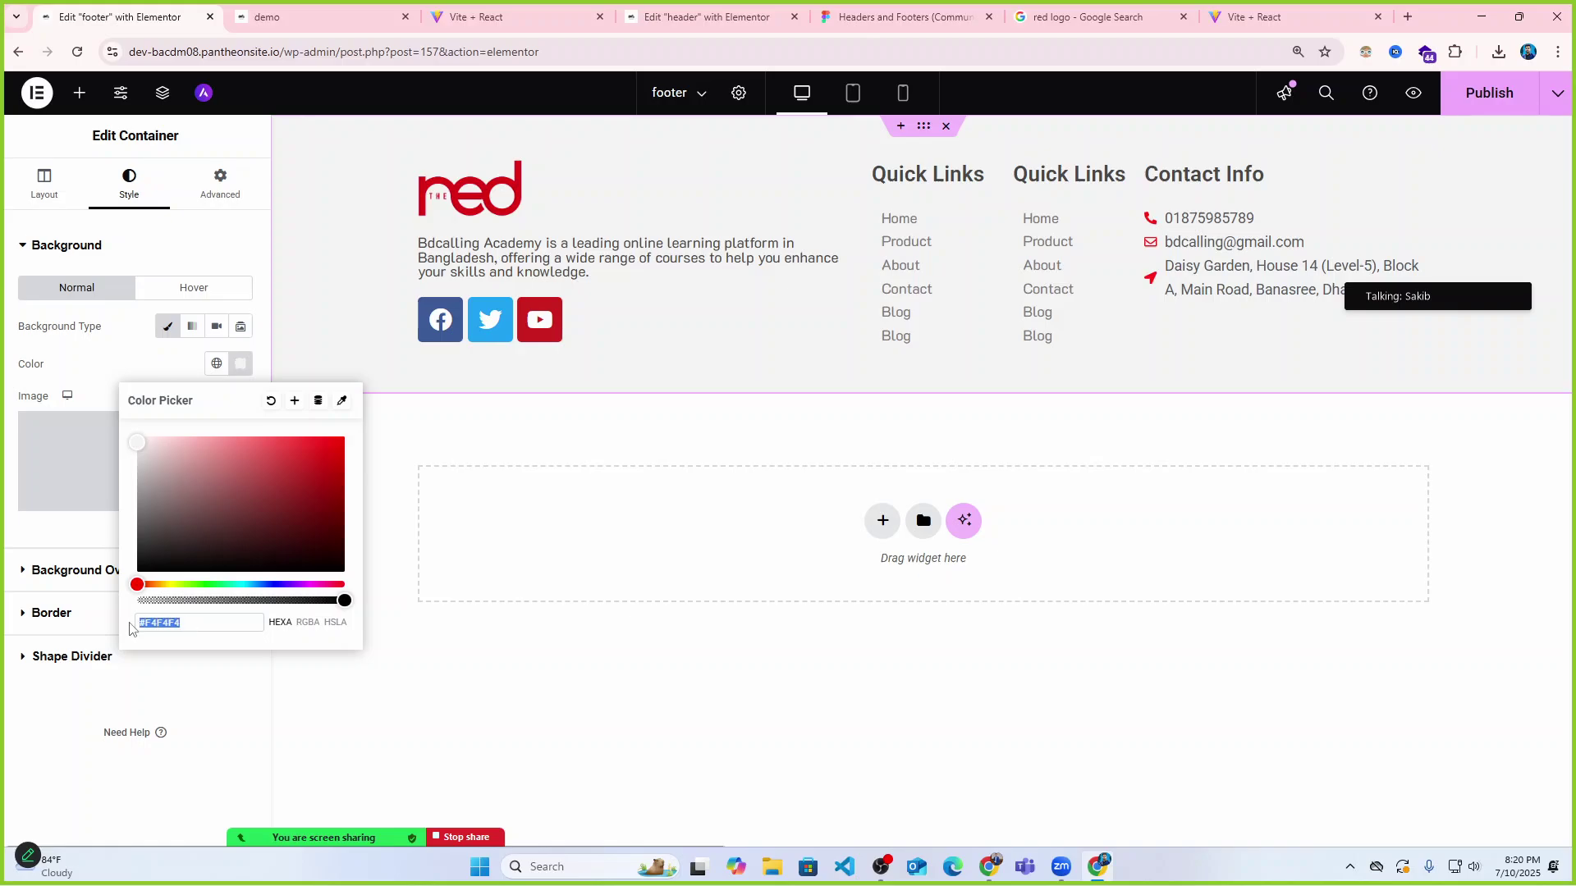
pyautogui.hotkey('ctrl', 'v')
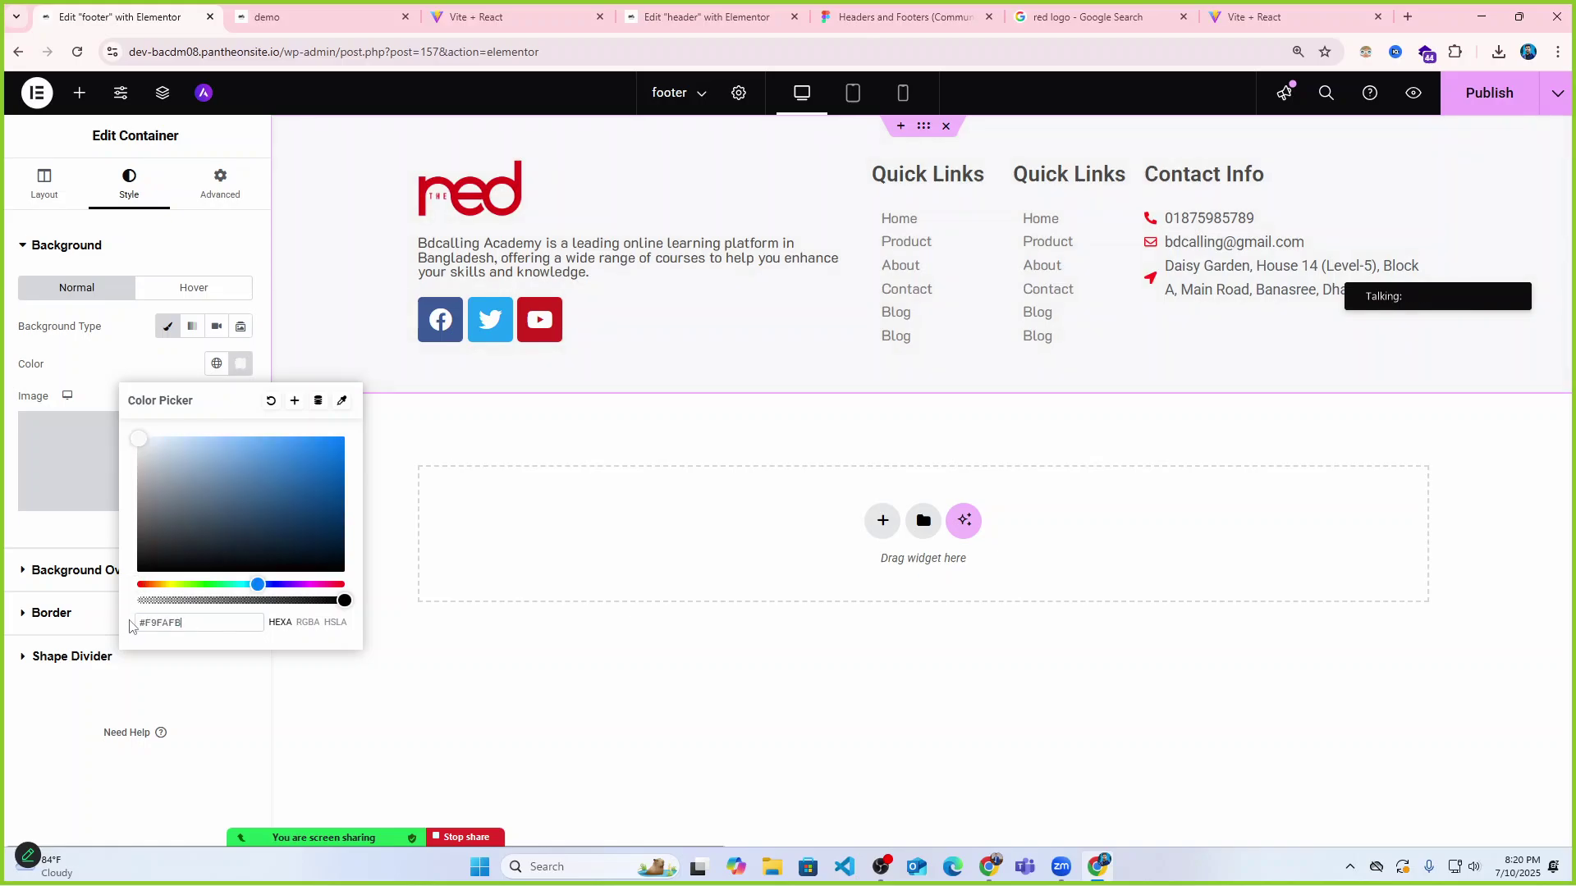
pyautogui.click(476, 662)
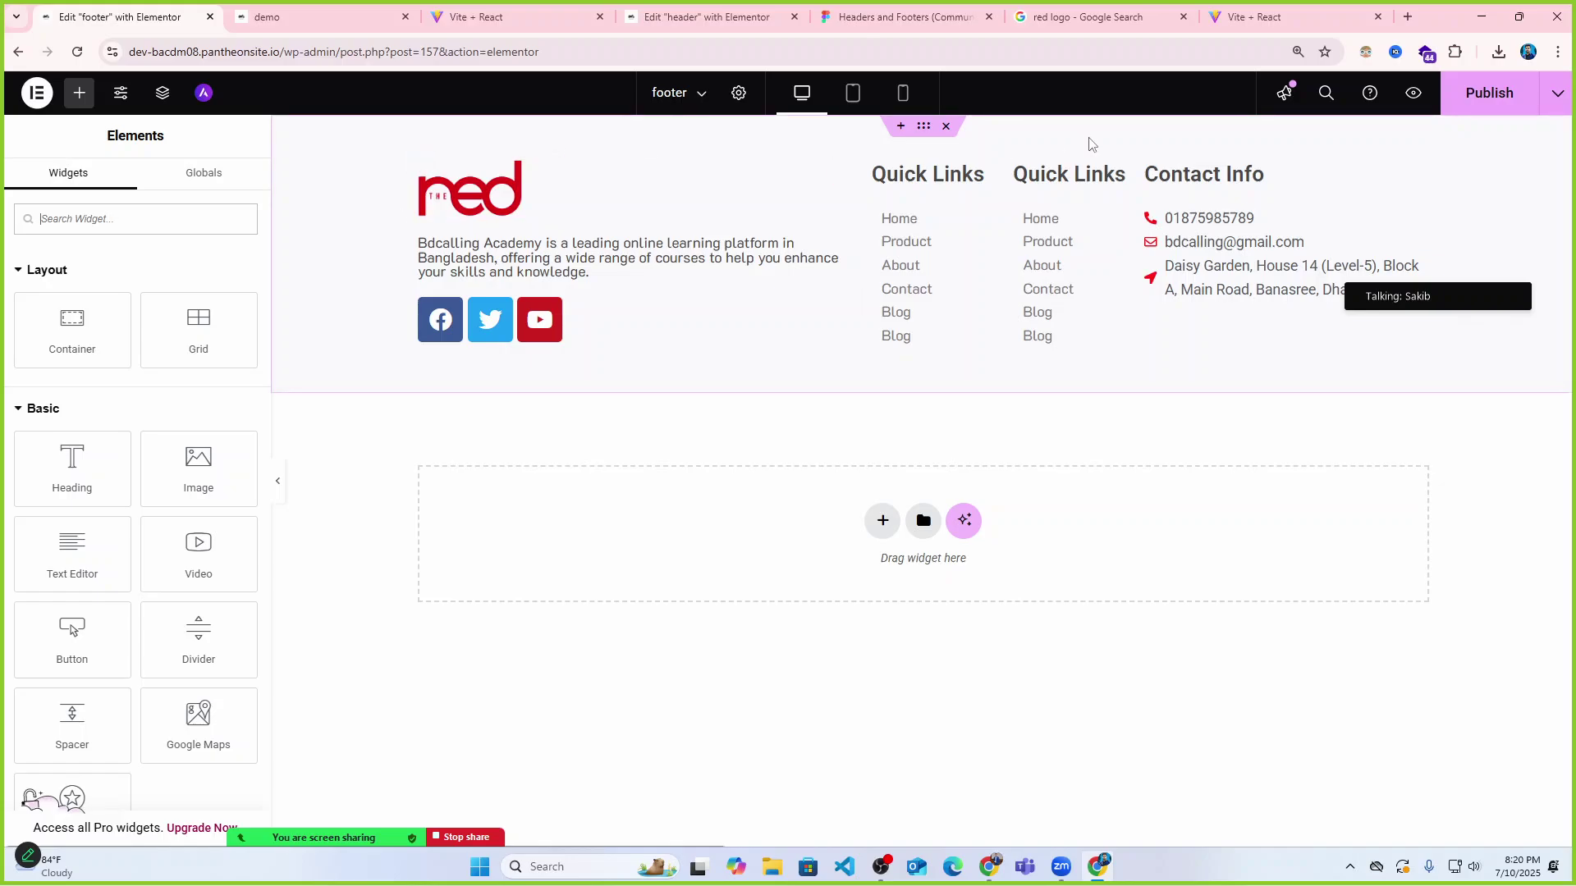
# Give the footer a solid 1 px top-only border in #BABABA and publish it.
pyautogui.click(924, 129)
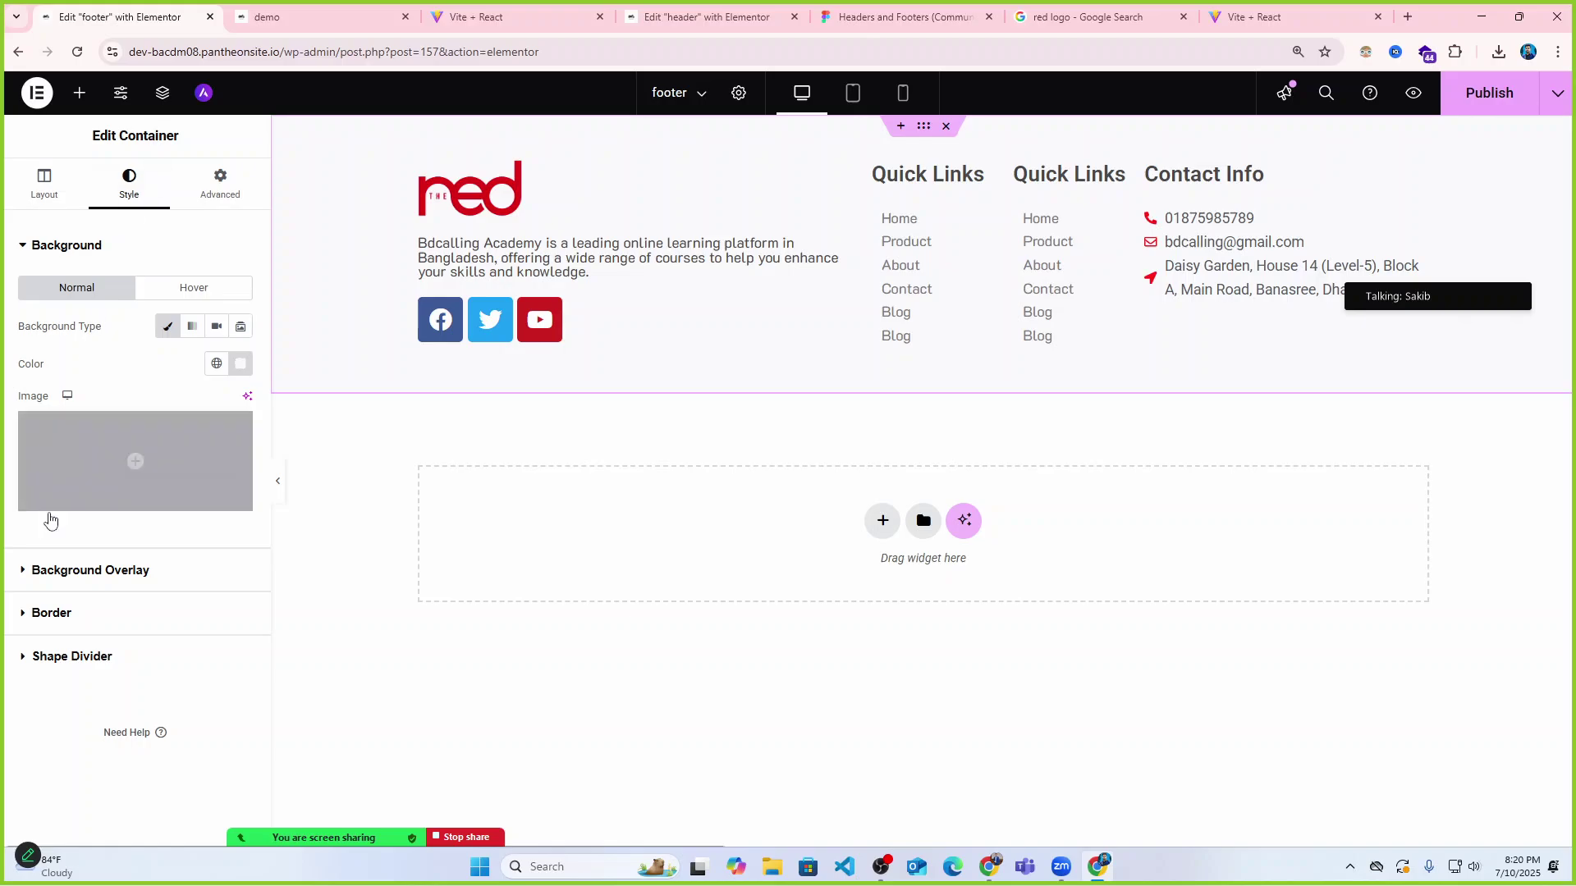
pyautogui.click(23, 613)
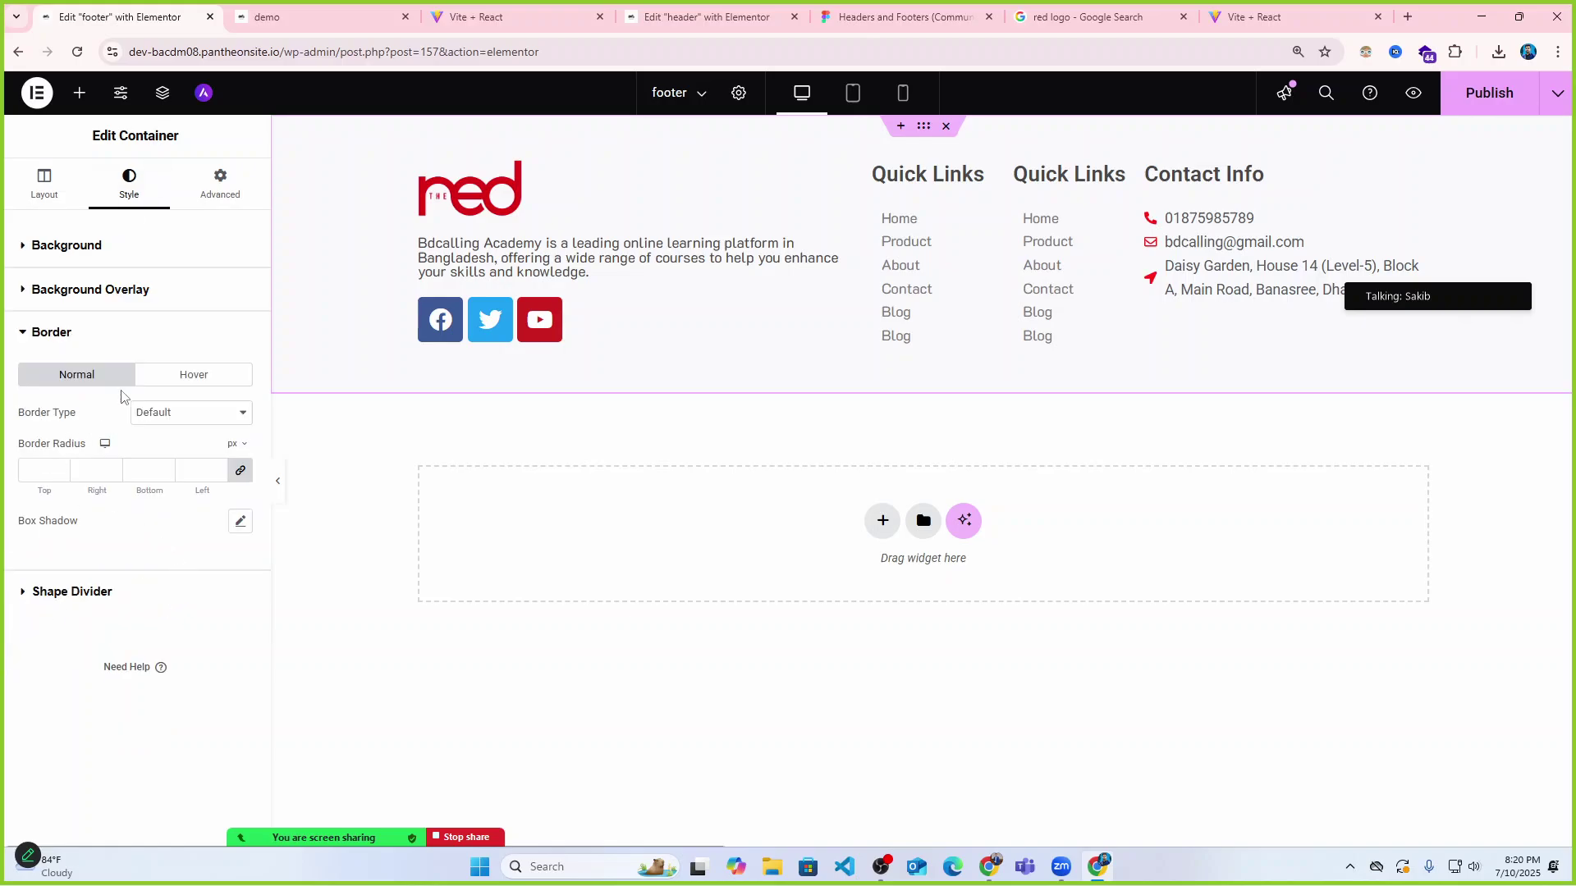
pyautogui.click(185, 417)
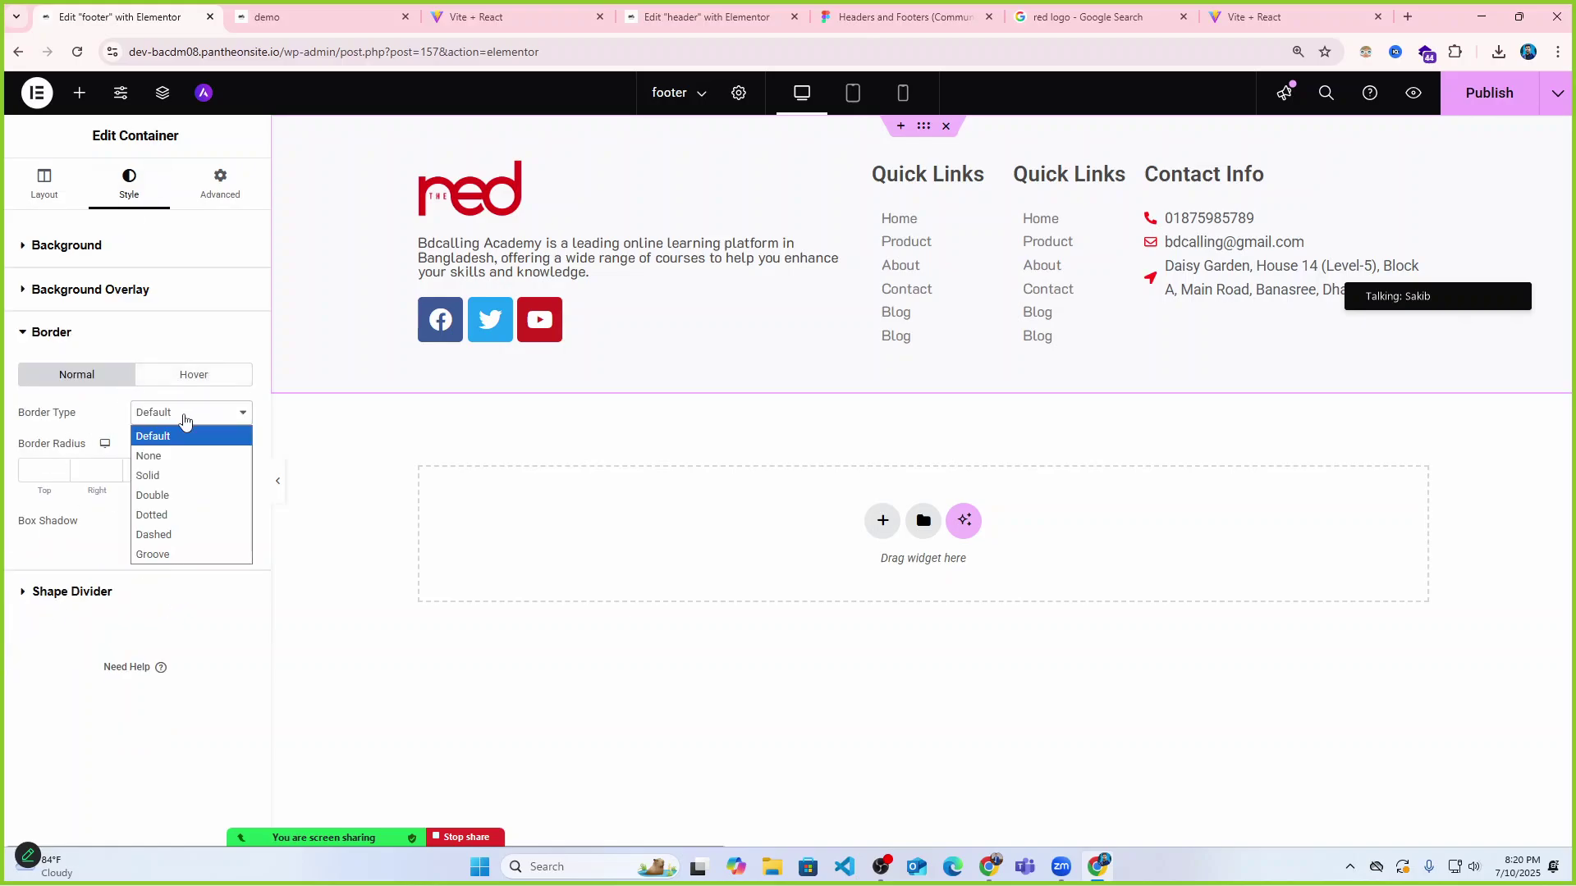
pyautogui.click(171, 475)
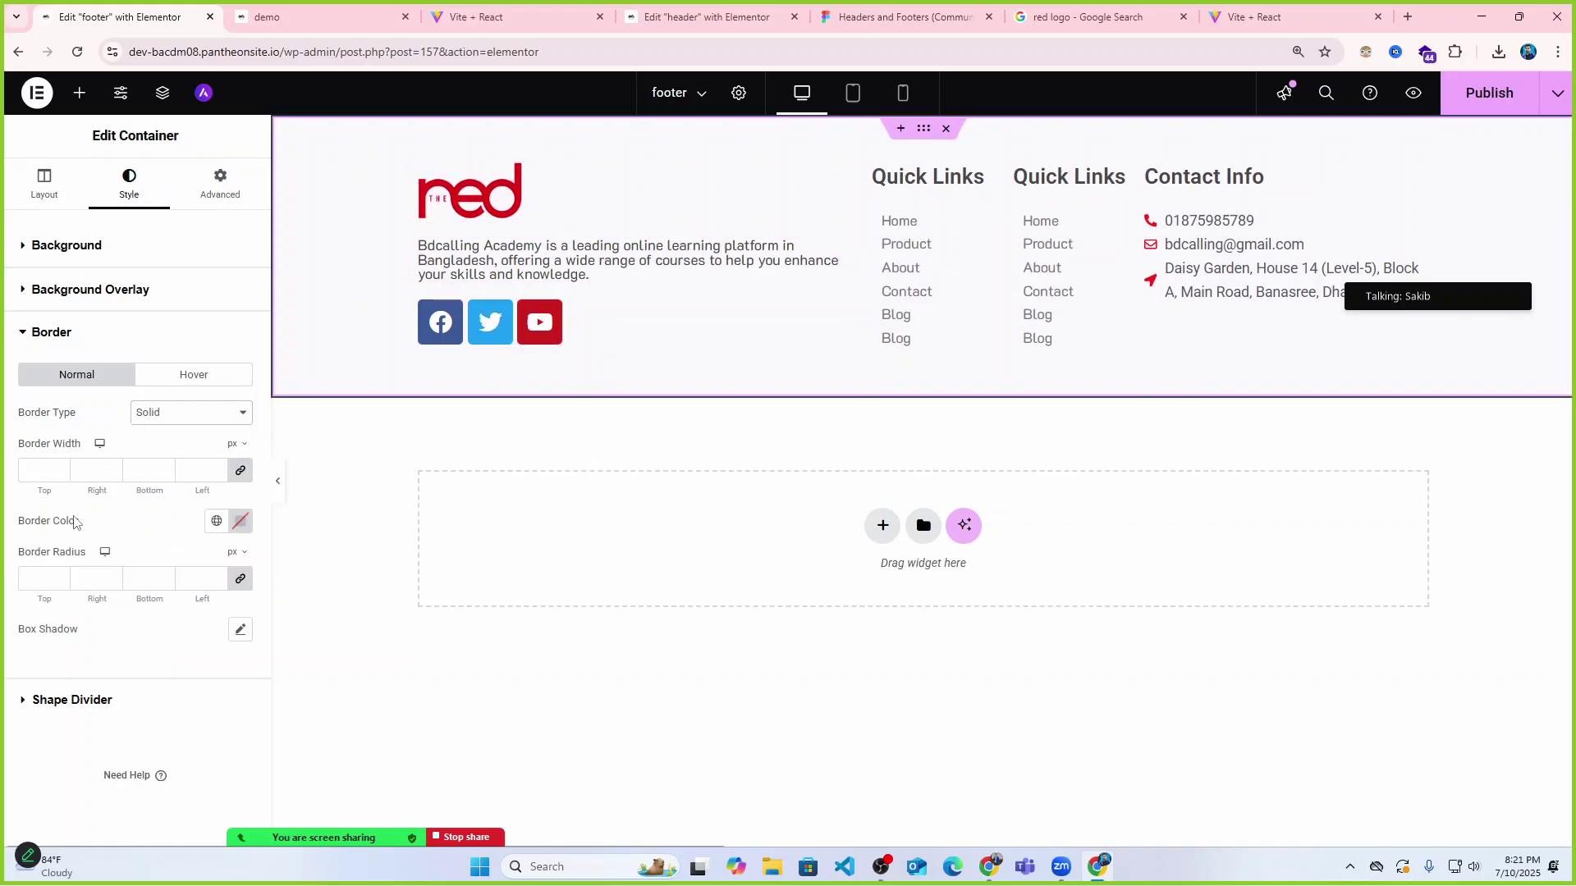
pyautogui.click(240, 470)
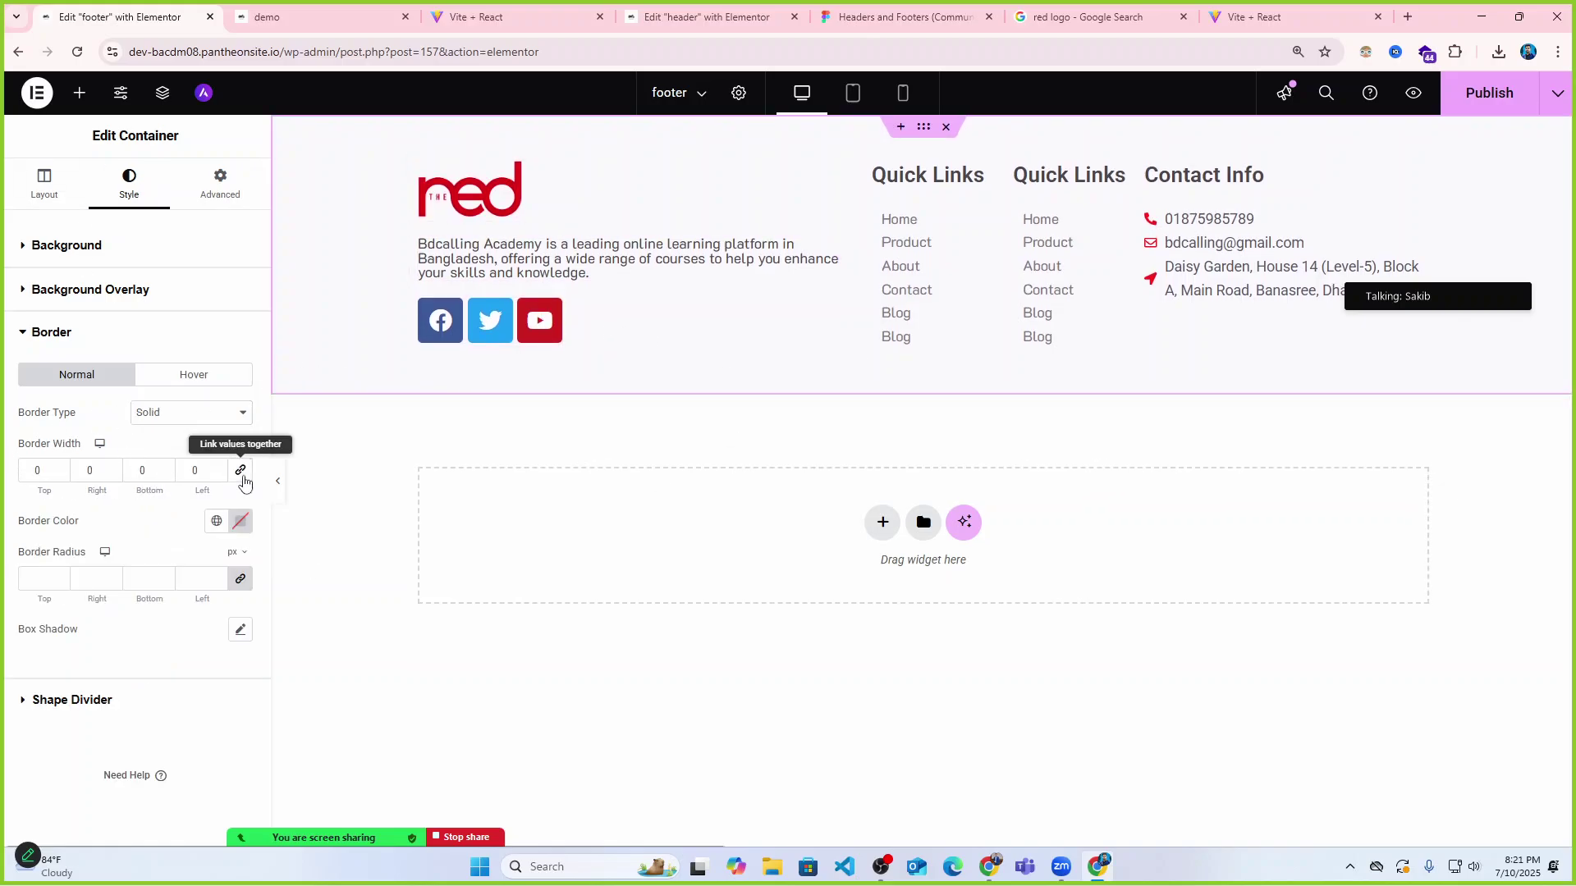
pyautogui.click(58, 466)
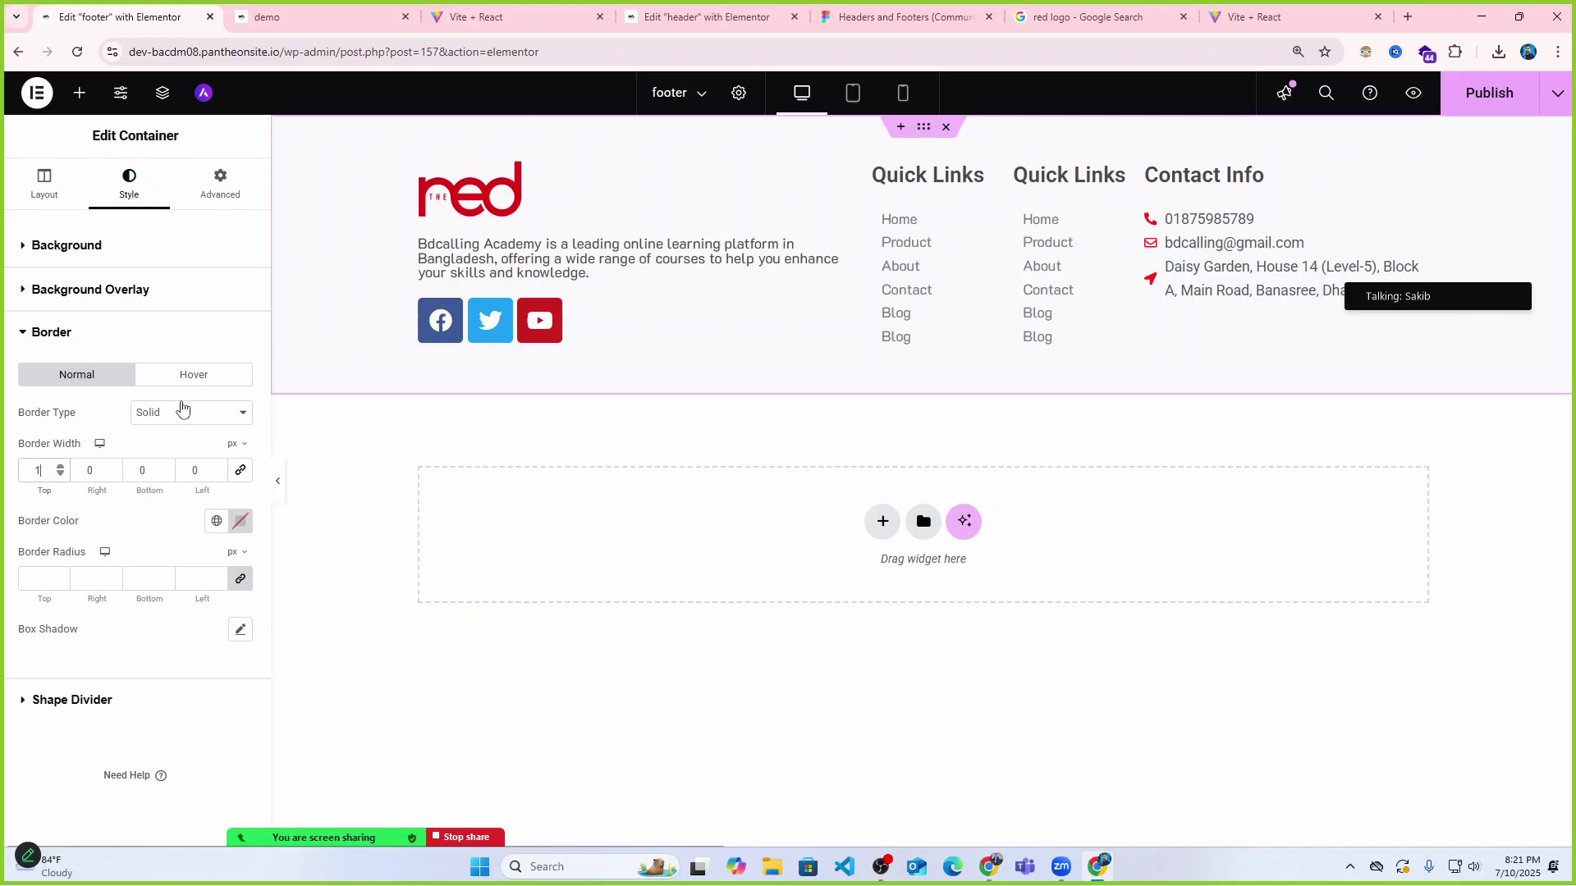
pyautogui.click(240, 521)
pyautogui.write('#BABABA')
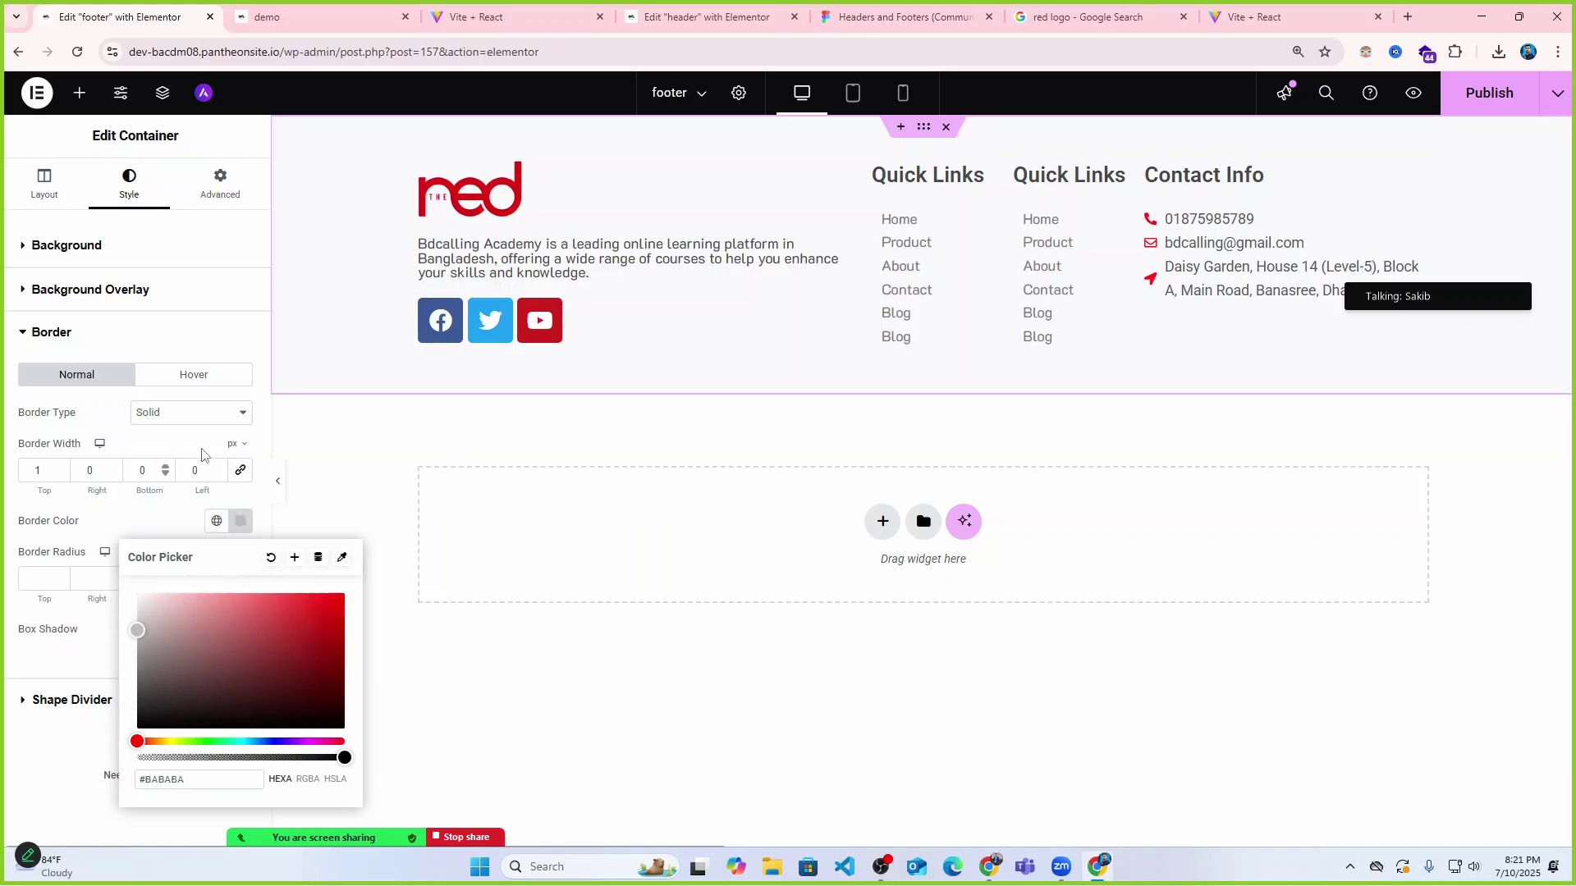
pyautogui.click(1484, 93)
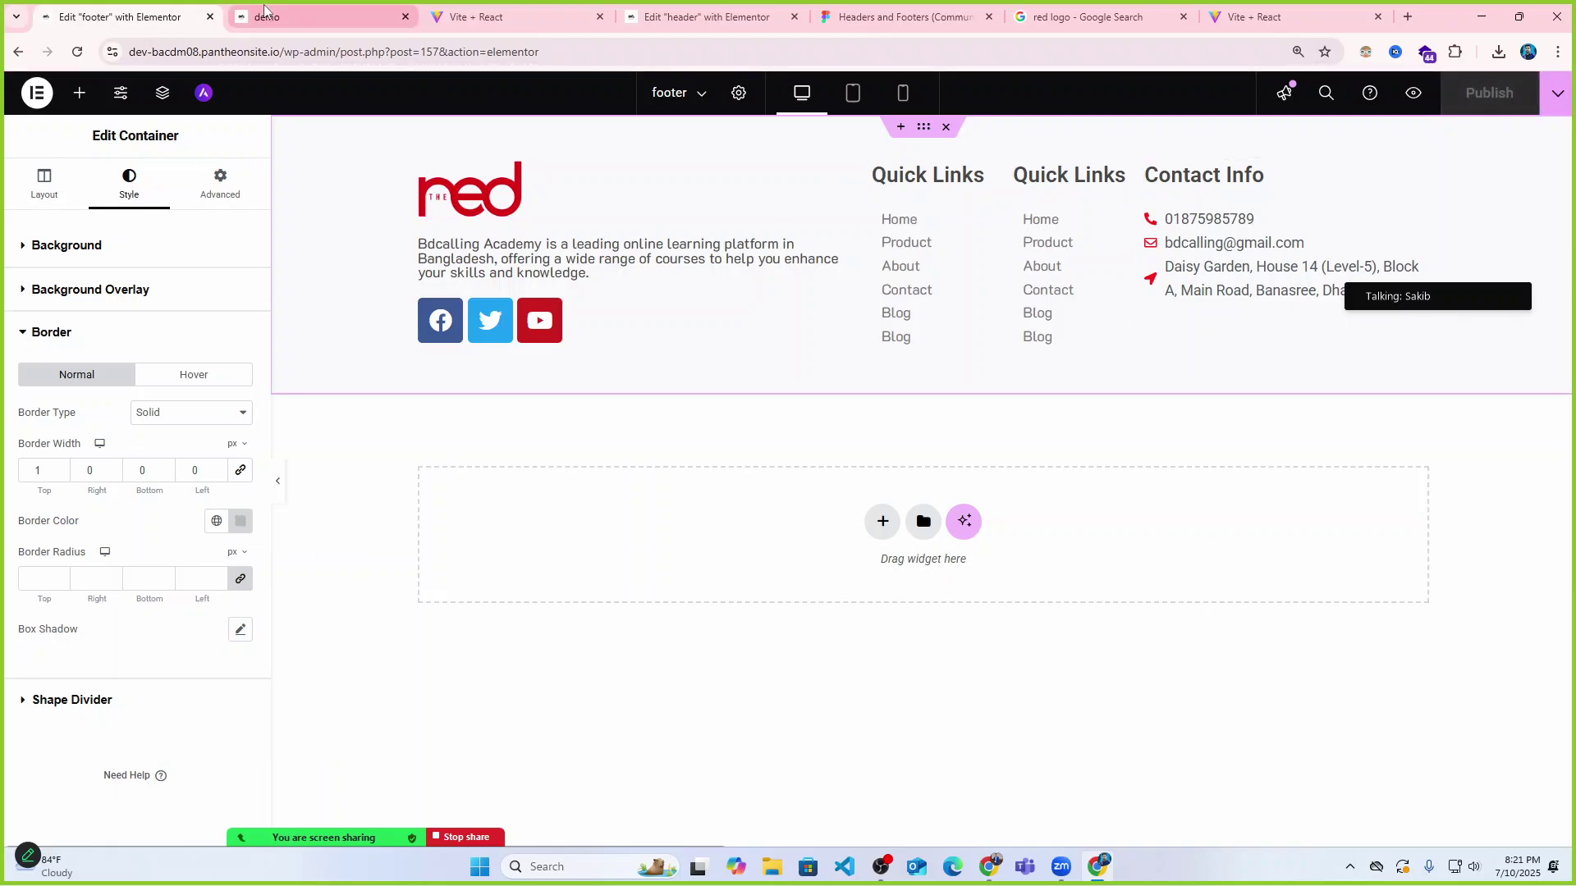
pyautogui.hotkey('ctrl', 'Tab')
# Reload the live demo home page and scroll to inspect the bordered footer.
pyautogui.click(79, 52)
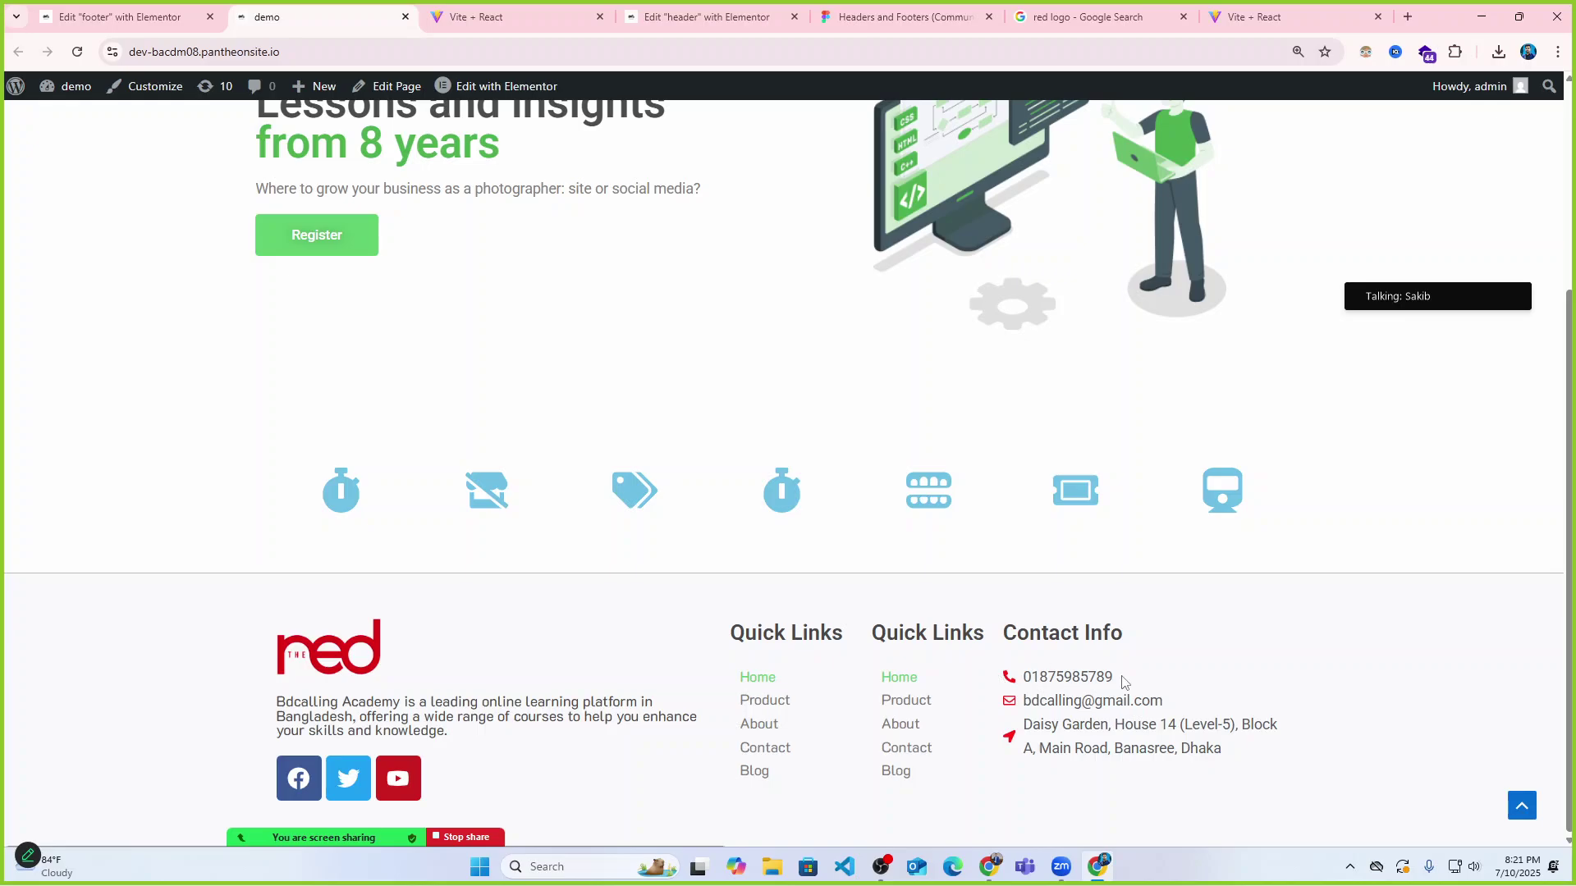
pyautogui.scroll(4, 1021, 665)
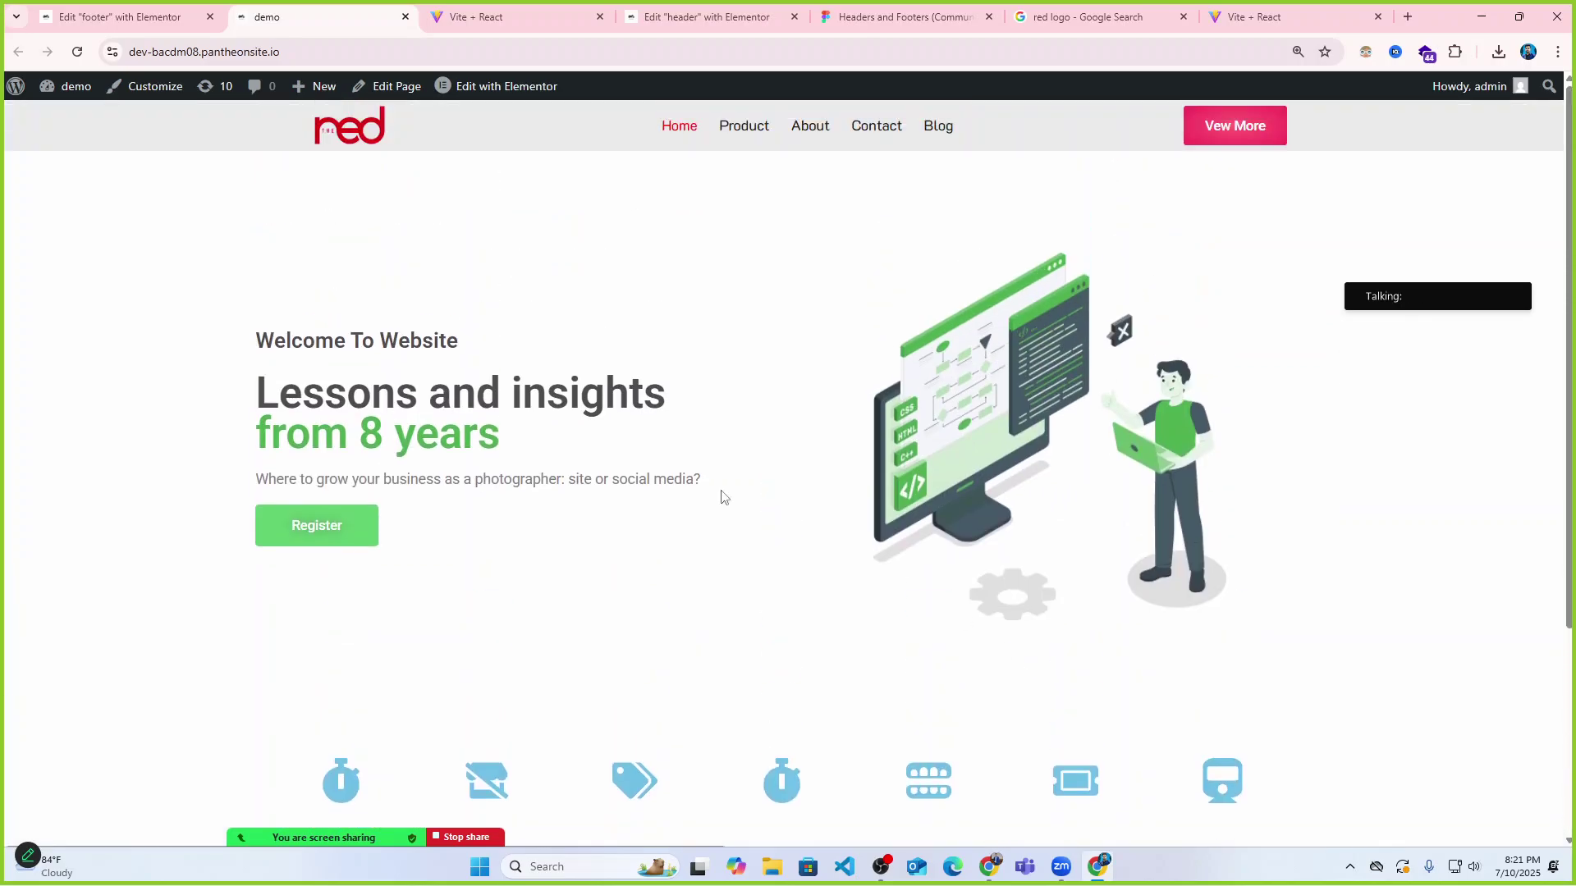
pyautogui.scroll(-3, 858, 597)
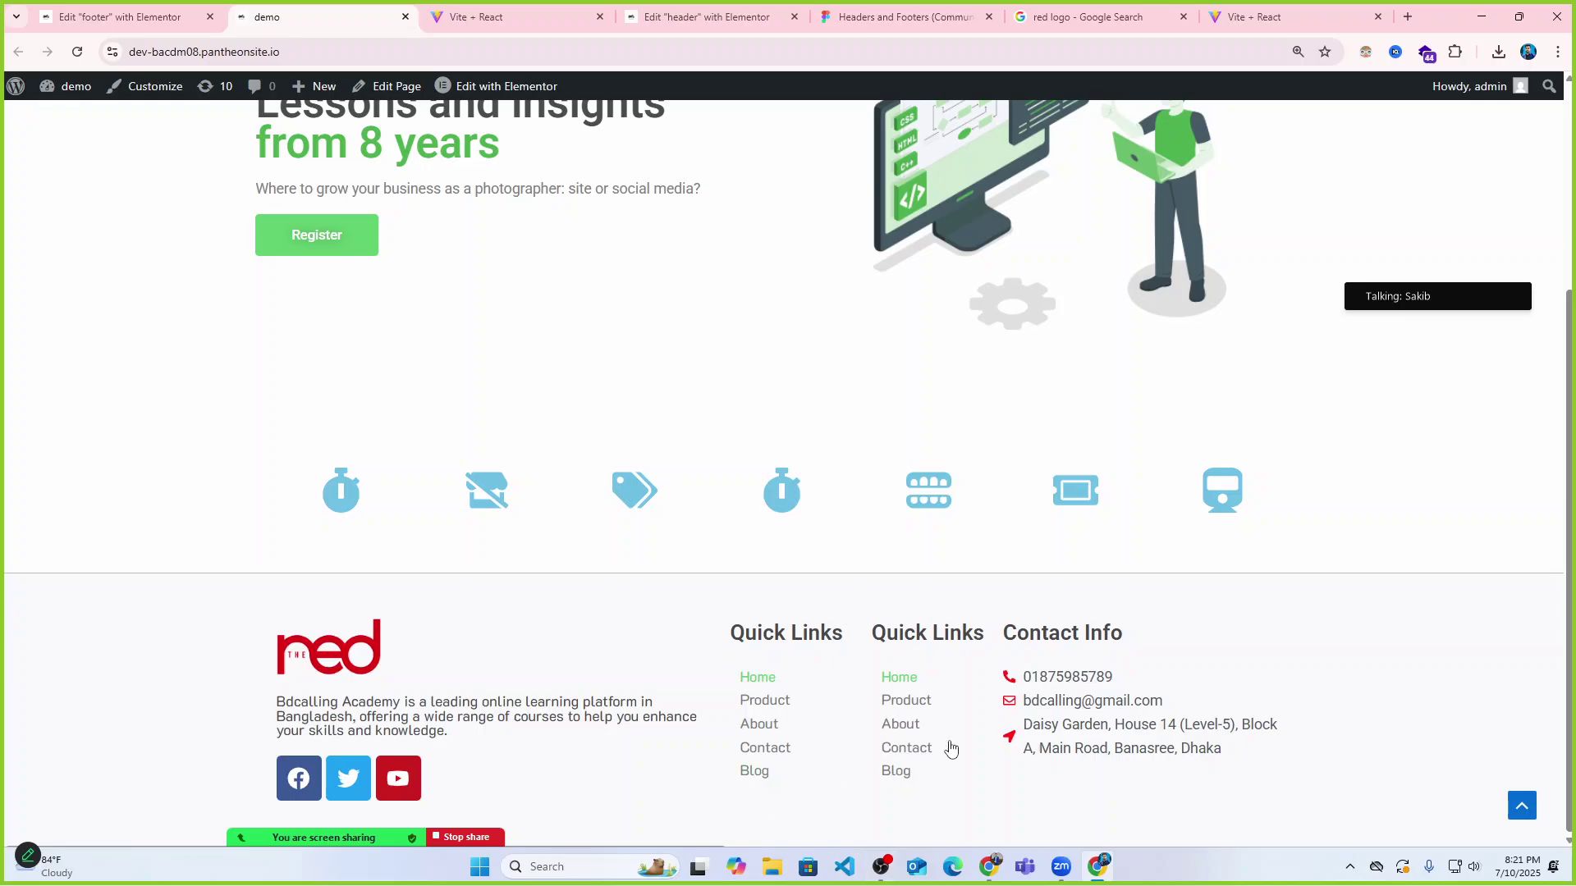
pyautogui.scroll(3, 1050, 716)
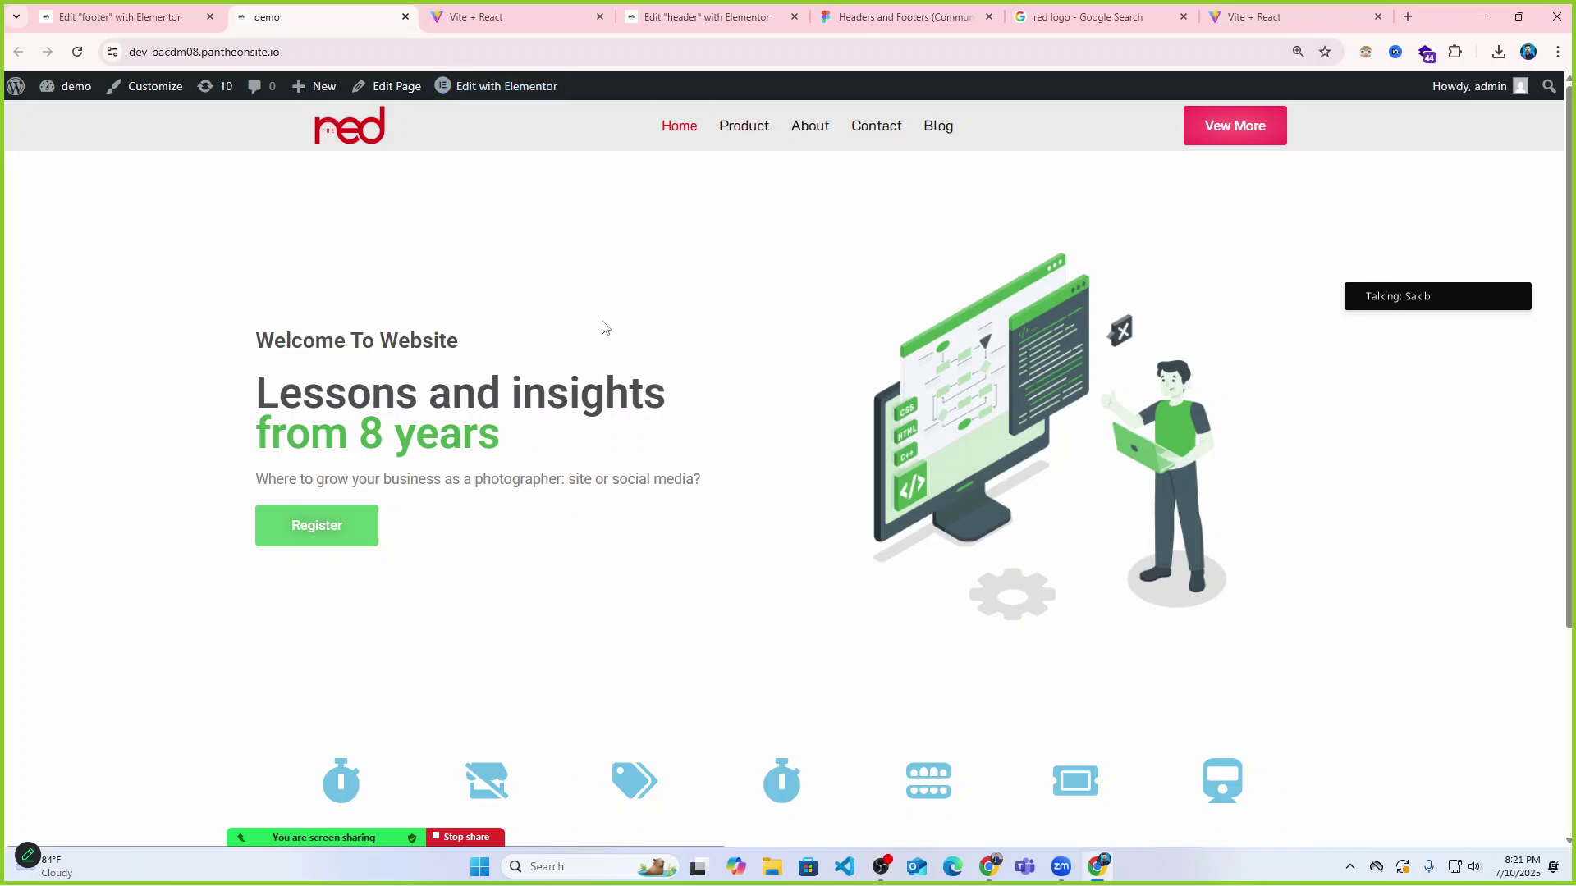
pyautogui.scroll(-3, 606, 328)
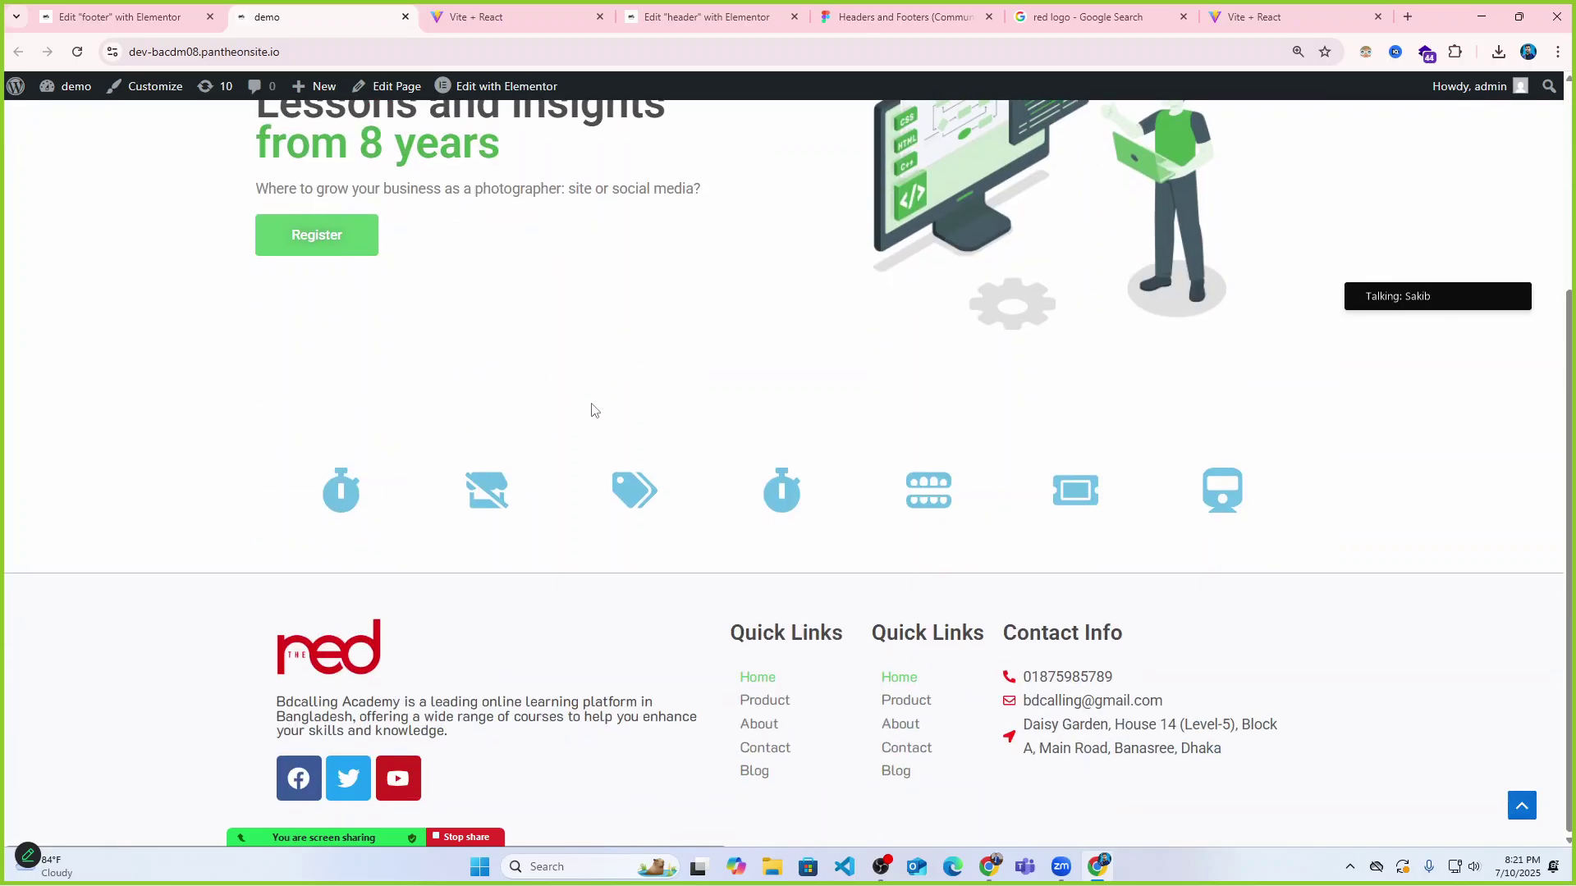
pyautogui.scroll(3, 594, 410)
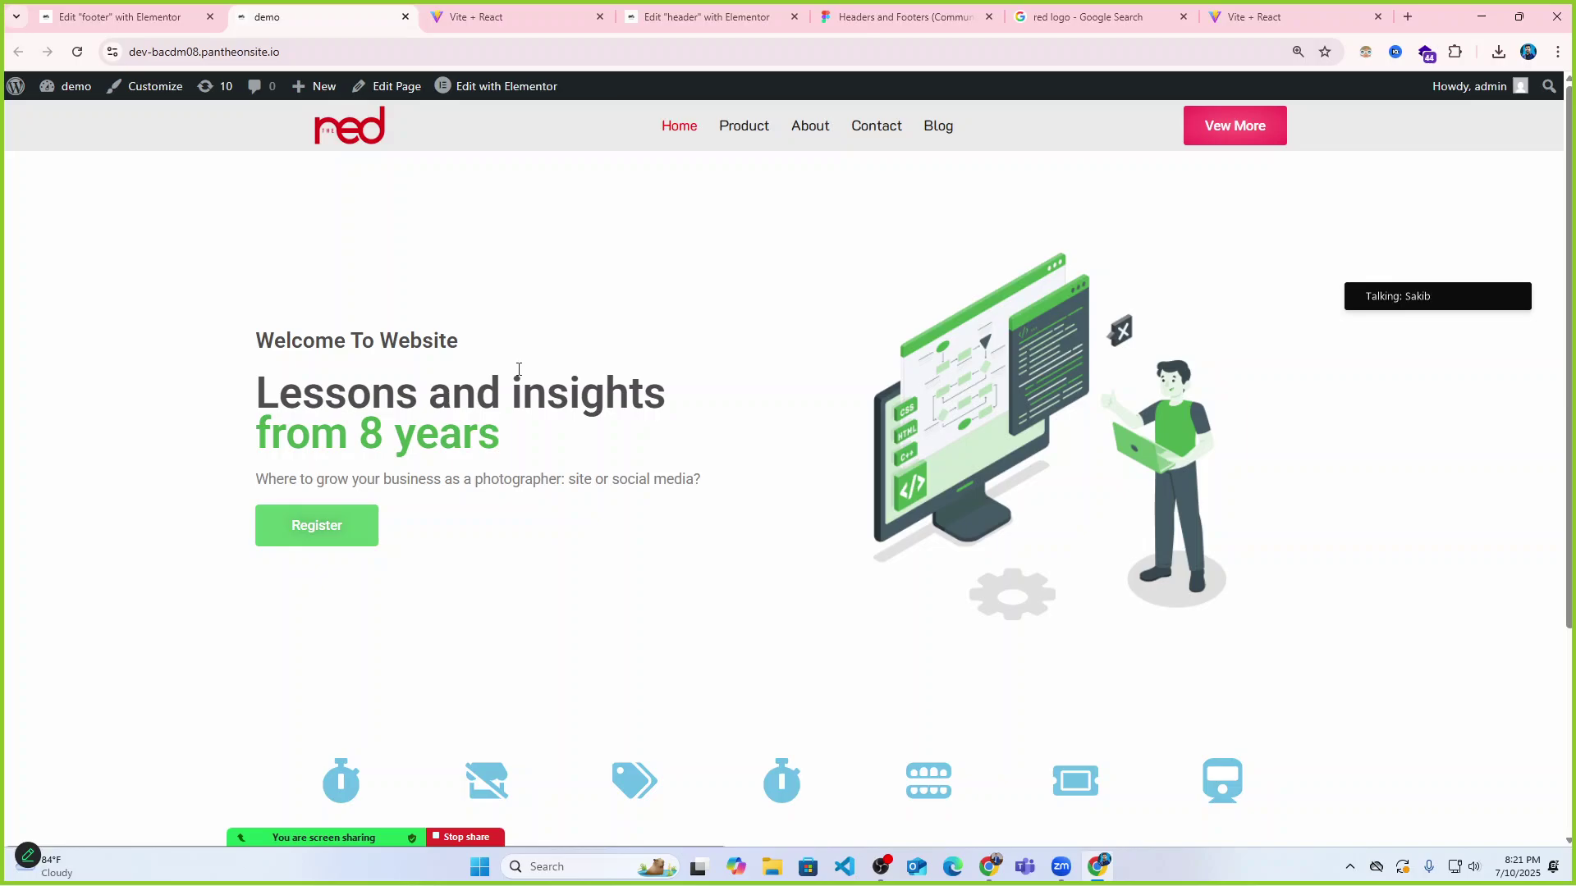
# Compare against the reference contact page, then return to the Elementor footer editor.
pyautogui.click(155, 18)
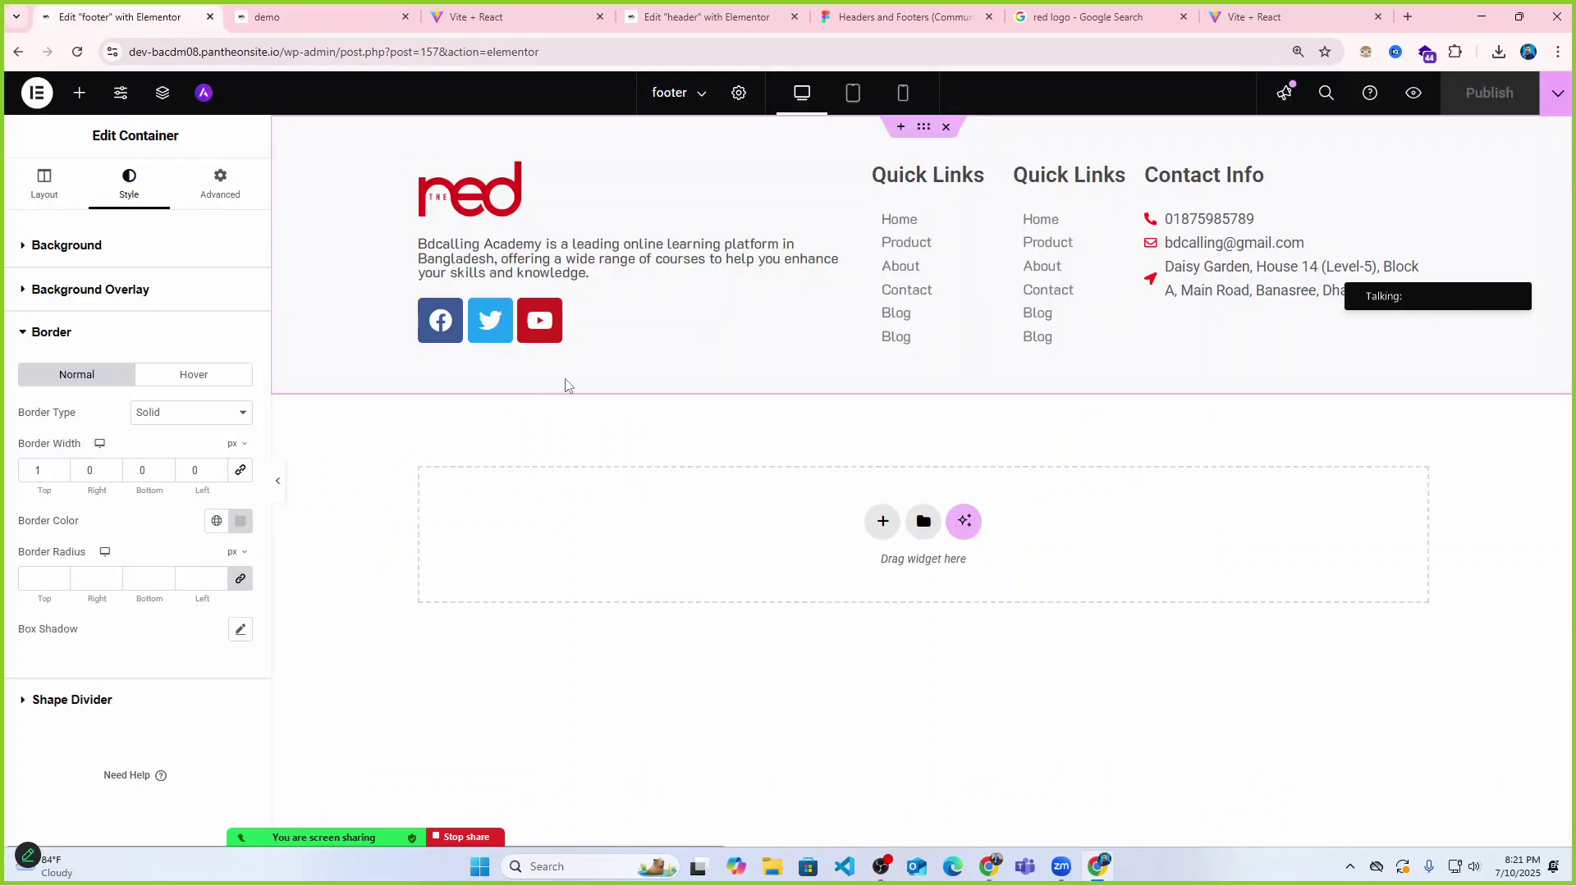
pyautogui.click(320, 16)
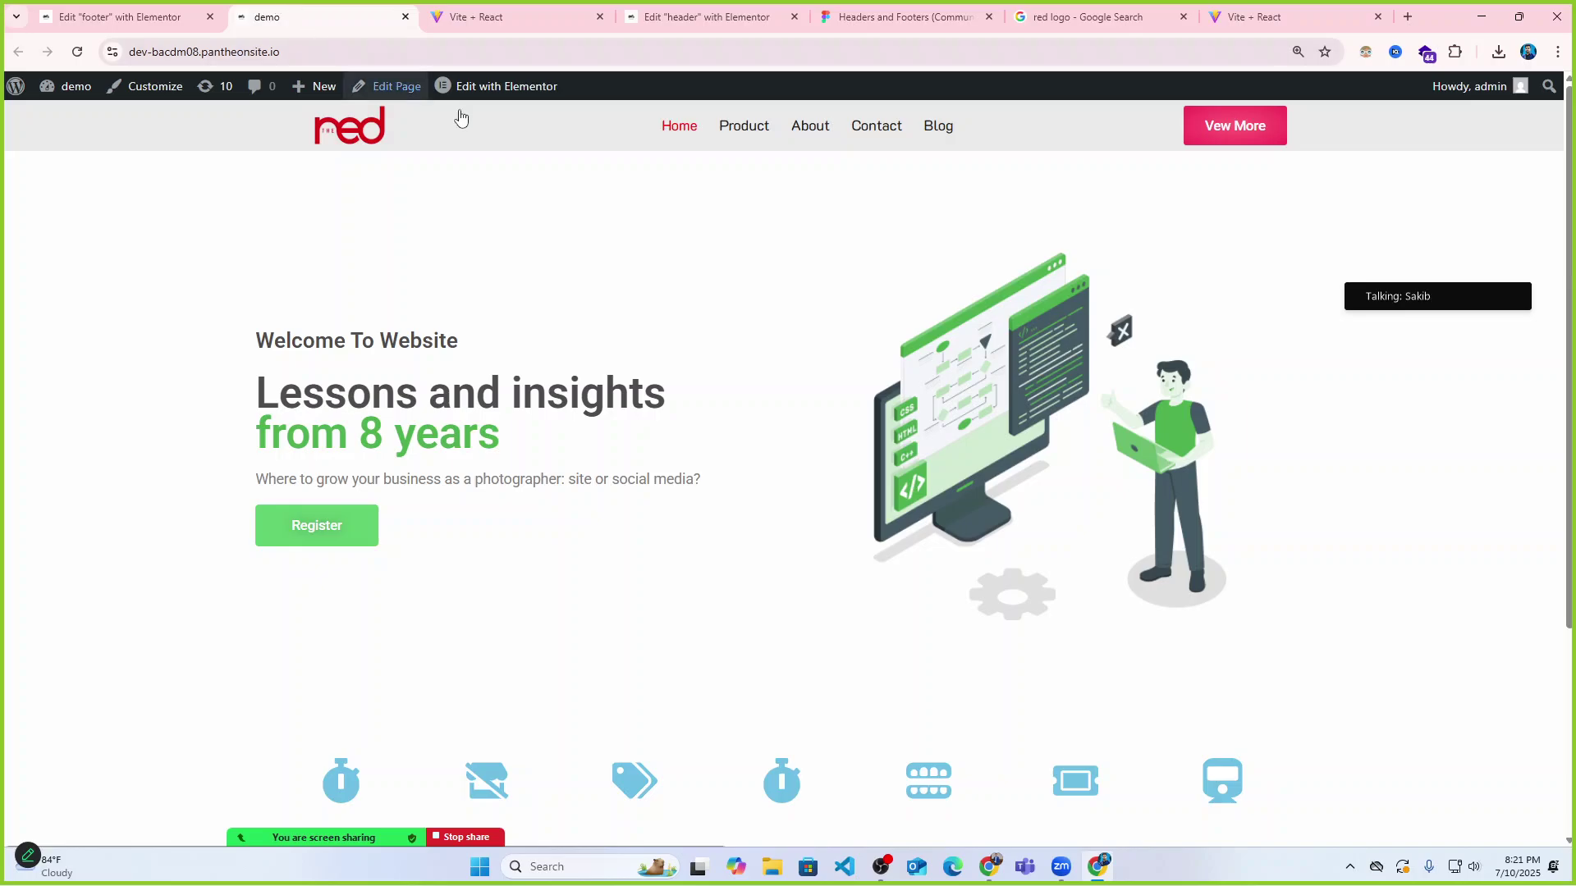
pyautogui.click(552, 8)
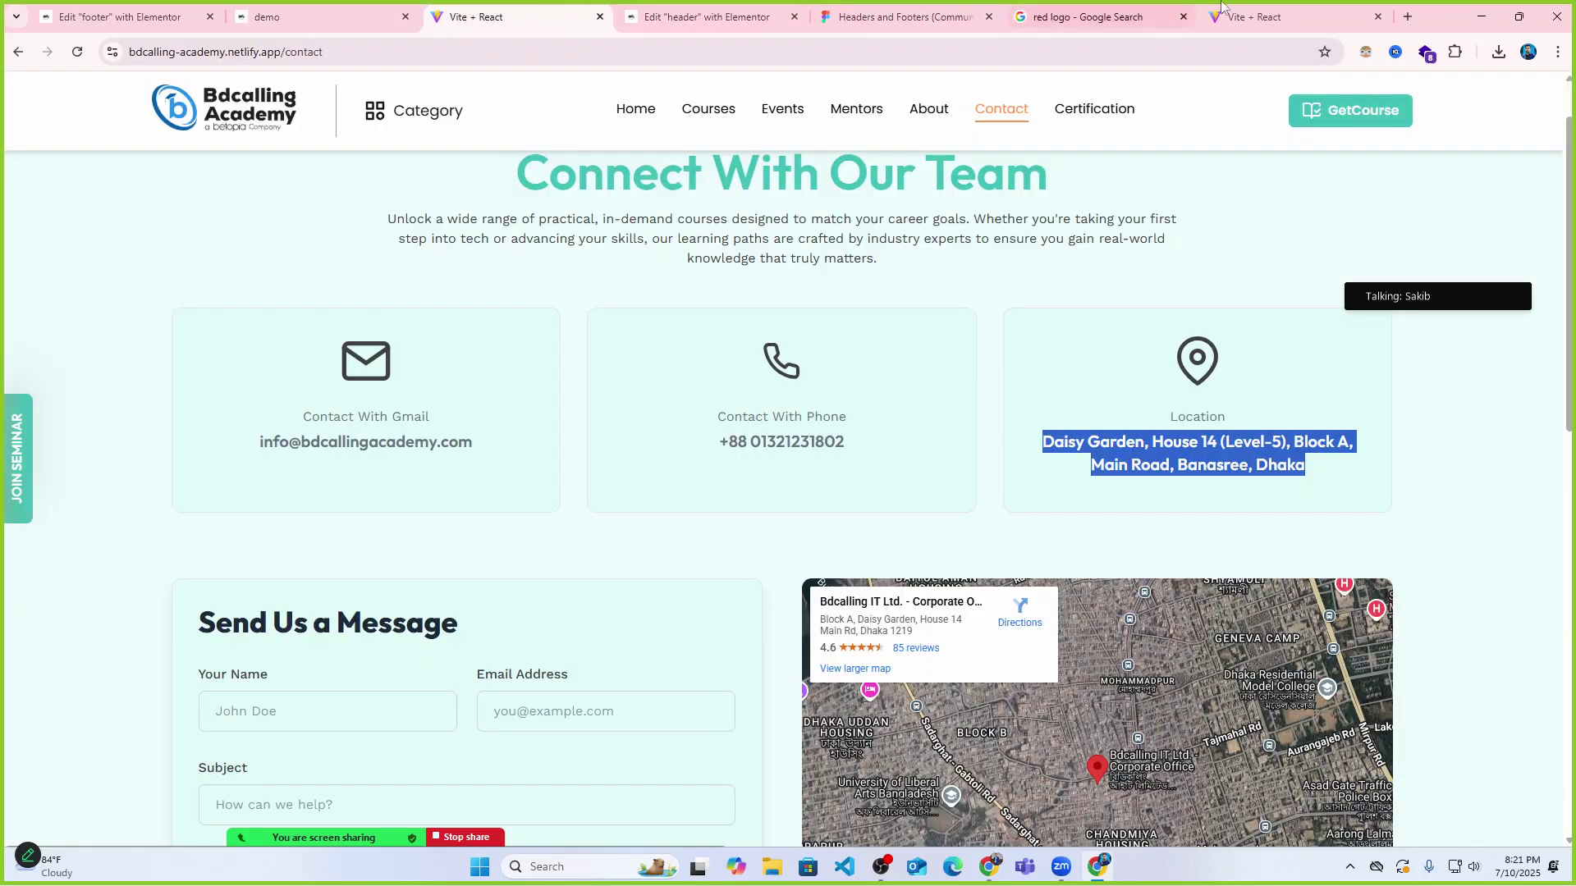
pyautogui.click(1482, 16)
pyautogui.click(1099, 865)
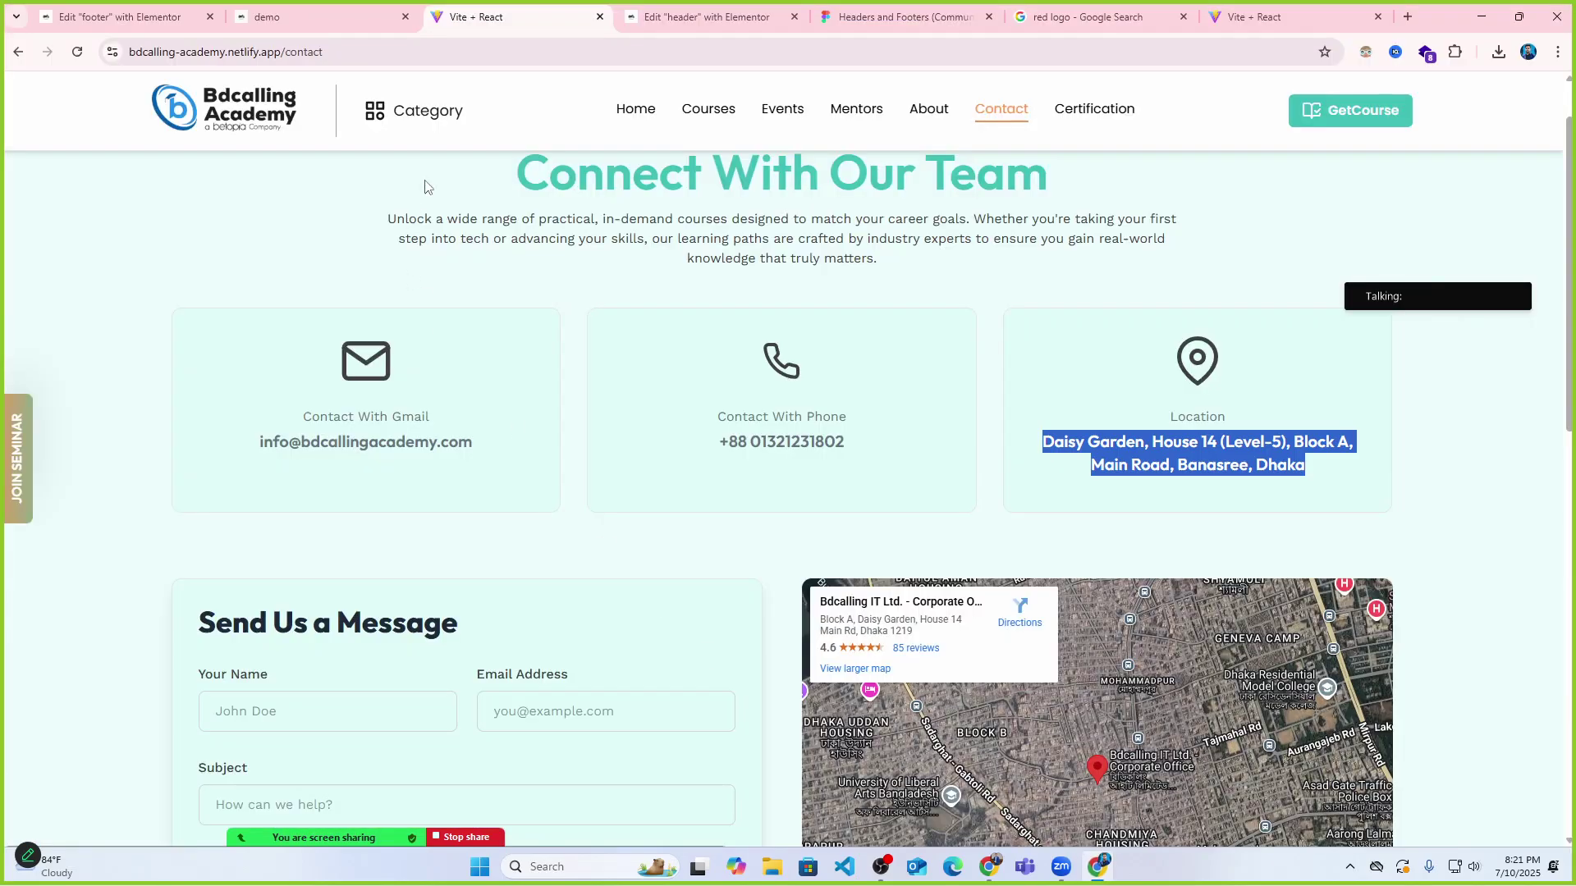
pyautogui.click(123, 17)
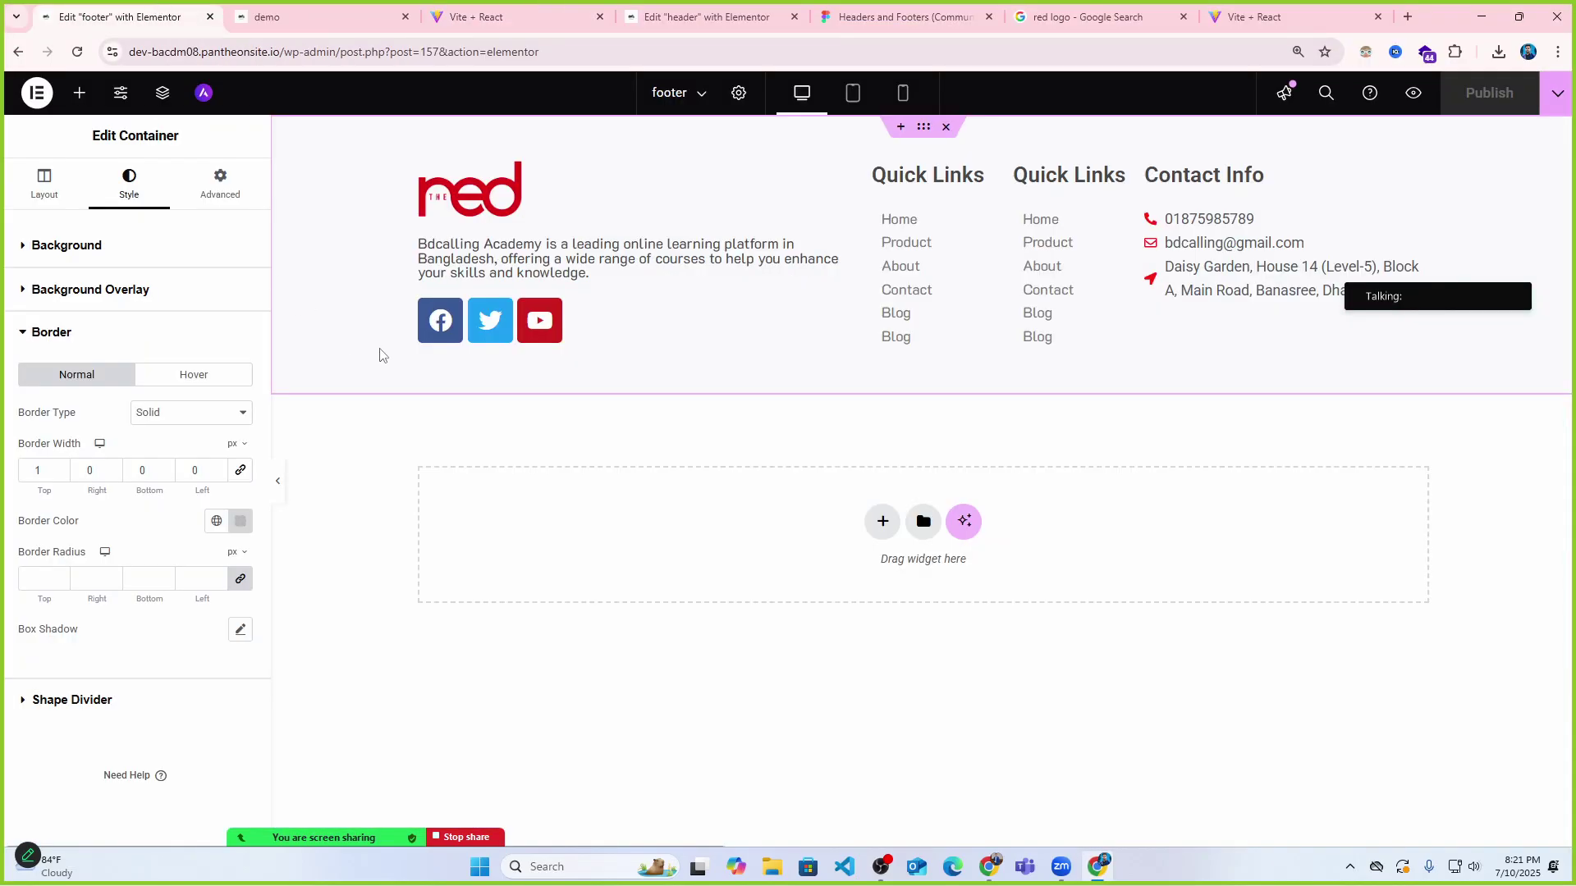
# Leave Elementor via Theme Builder, glance at the Pages list, then open Appearance > Themes.
pyautogui.click(53, 96)
pyautogui.click(68, 141)
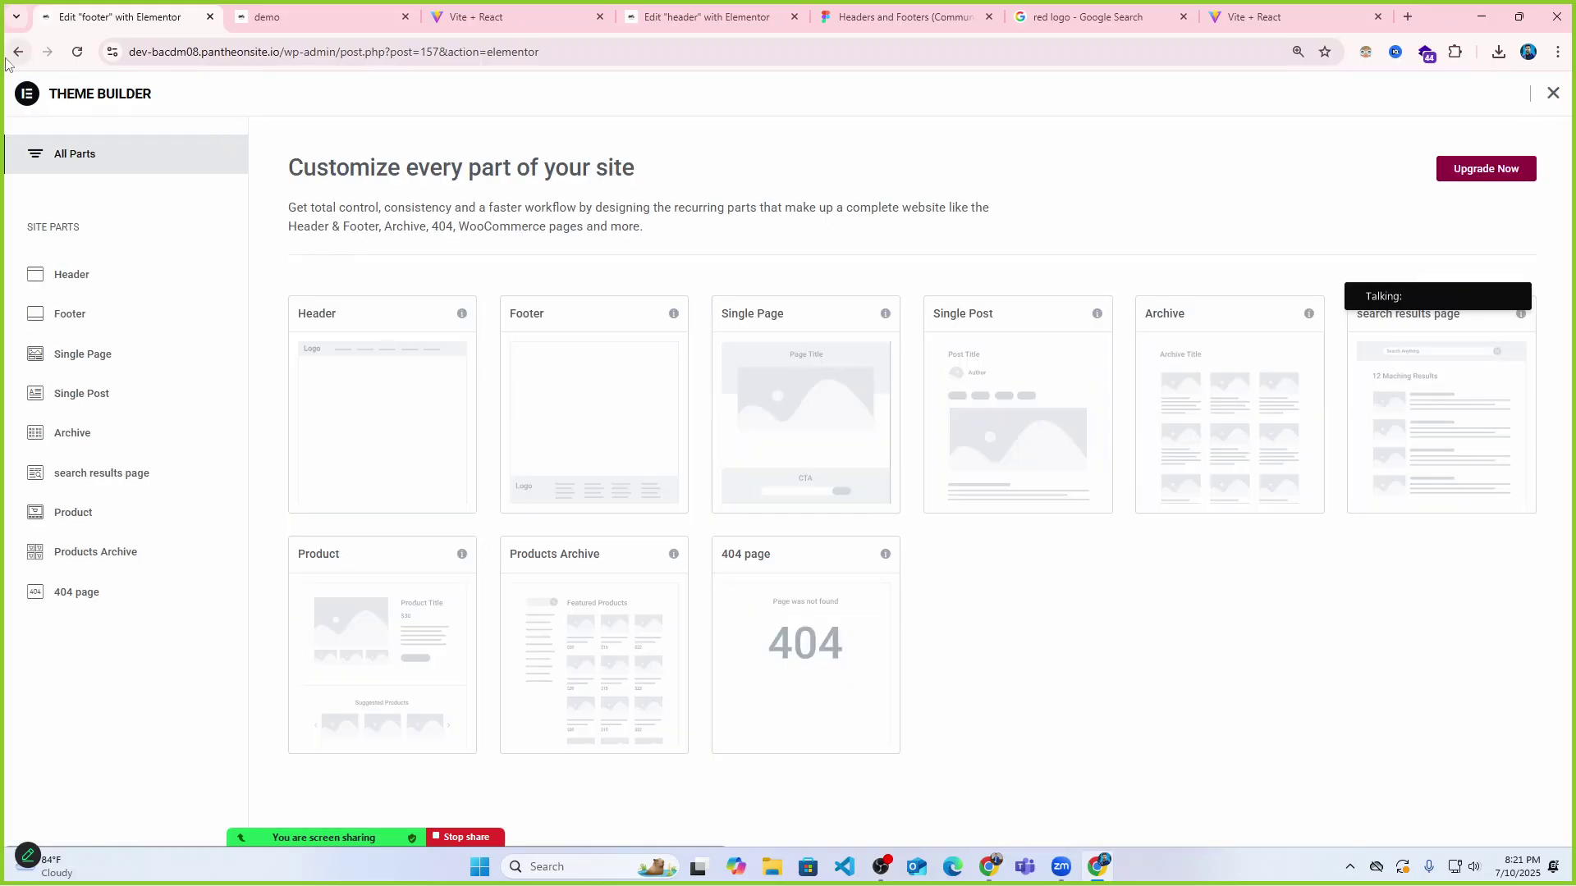
pyautogui.click(16, 53)
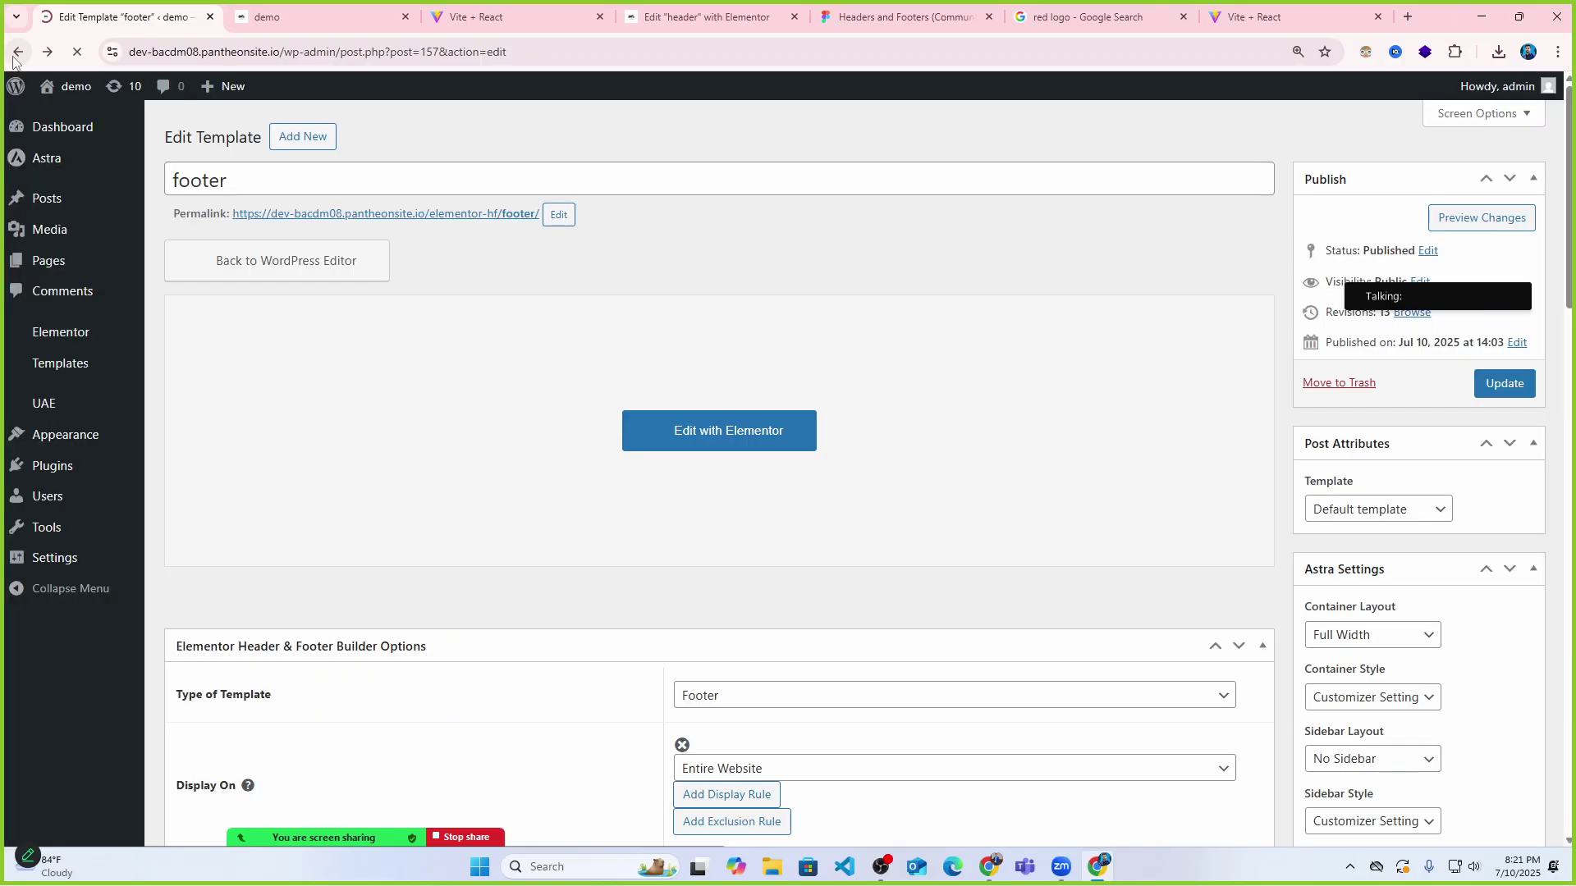
pyautogui.click(62, 269)
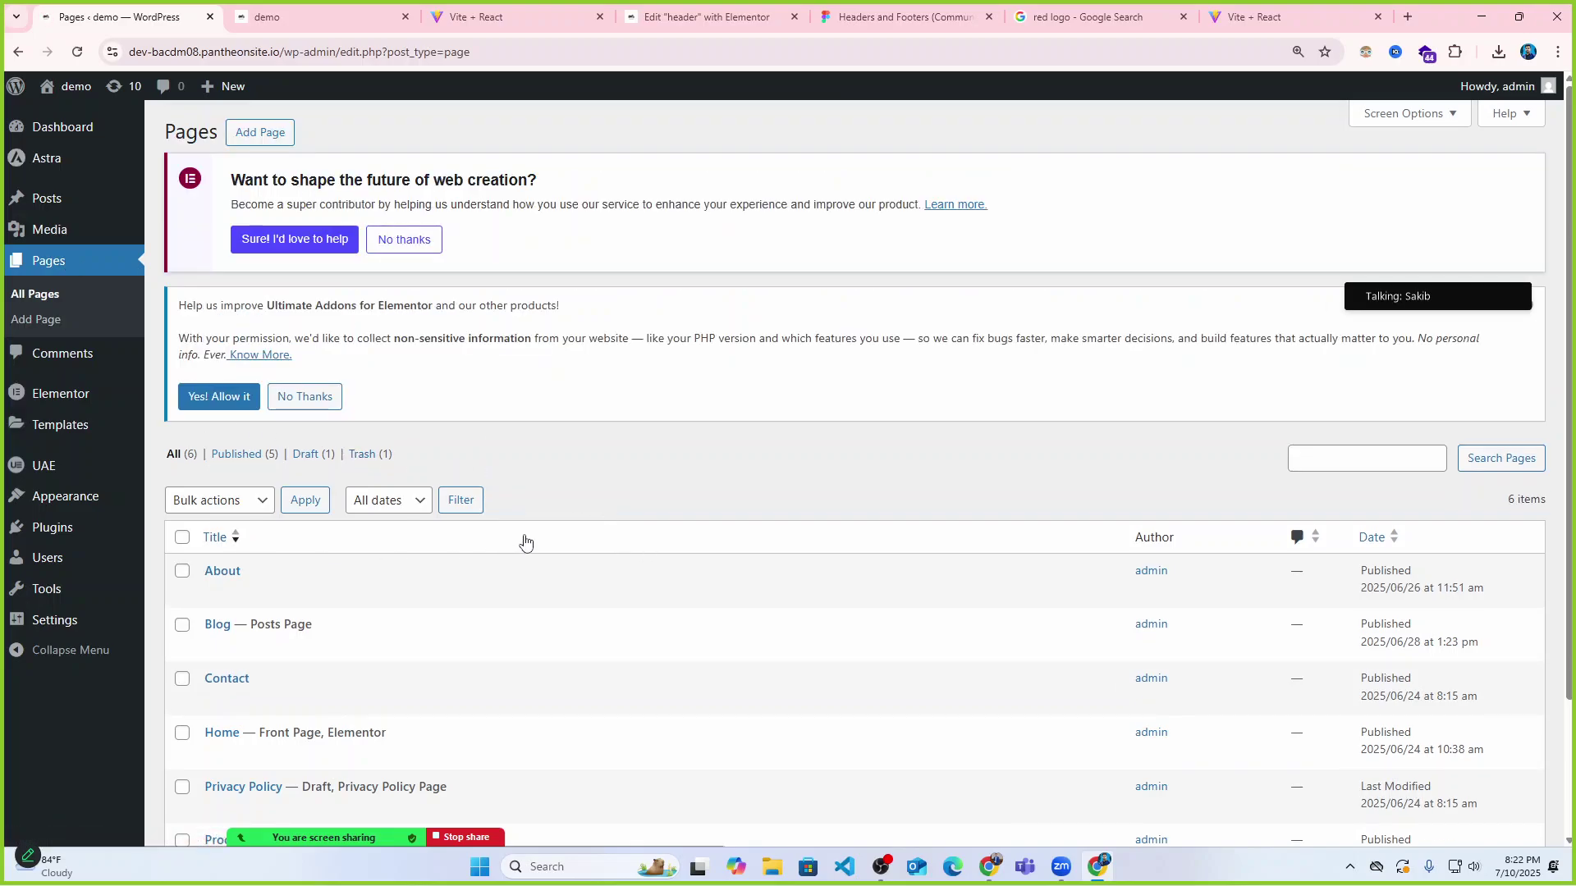
pyautogui.scroll(-2, 86, 544)
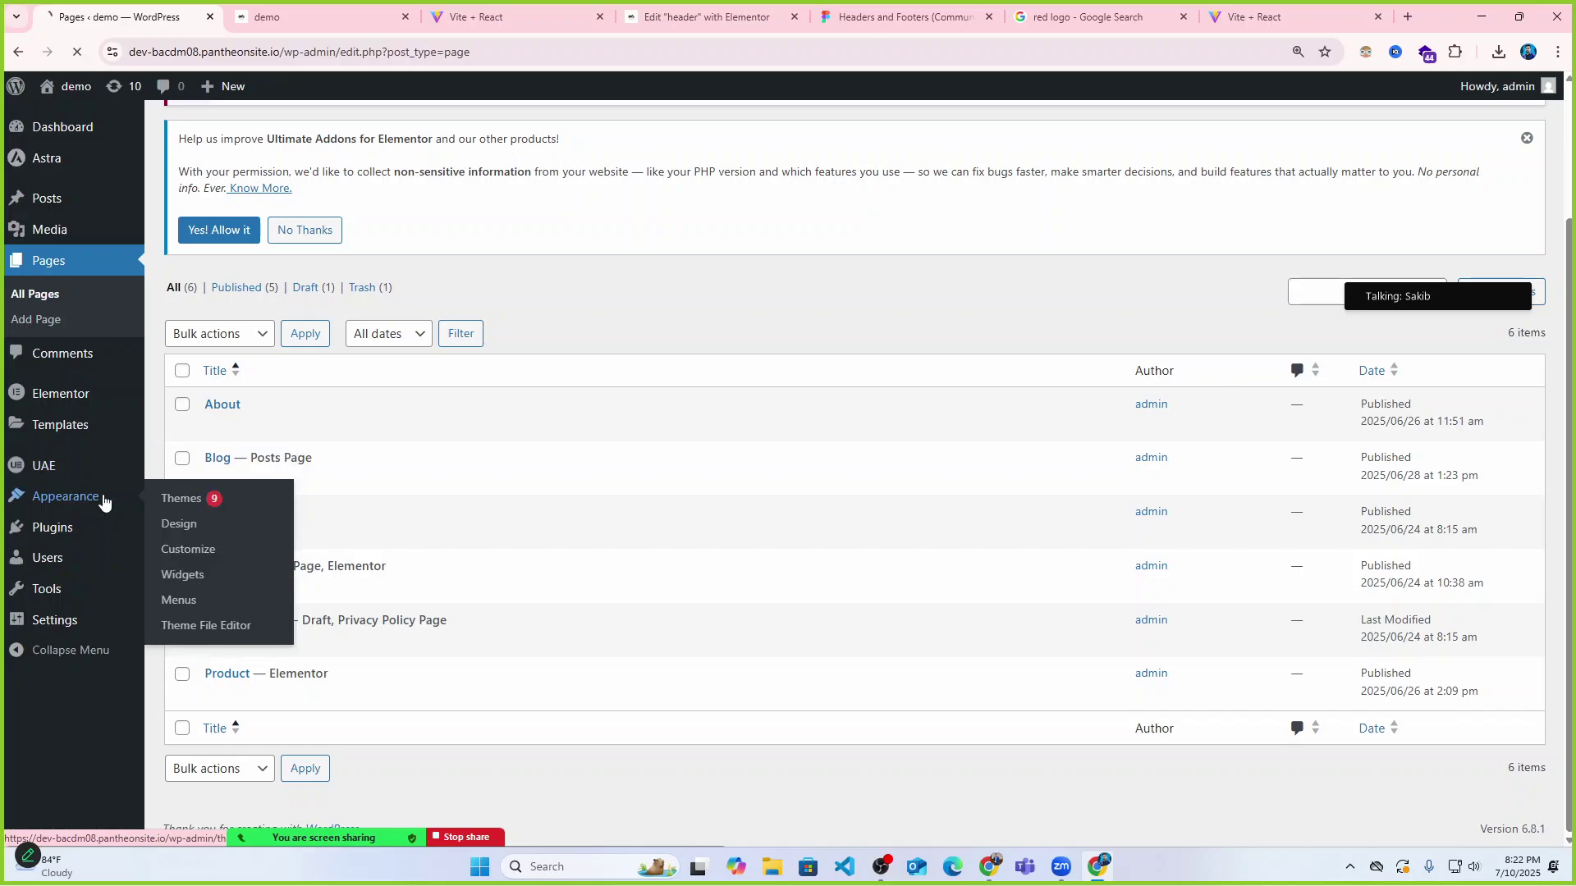
pyautogui.click(182, 496)
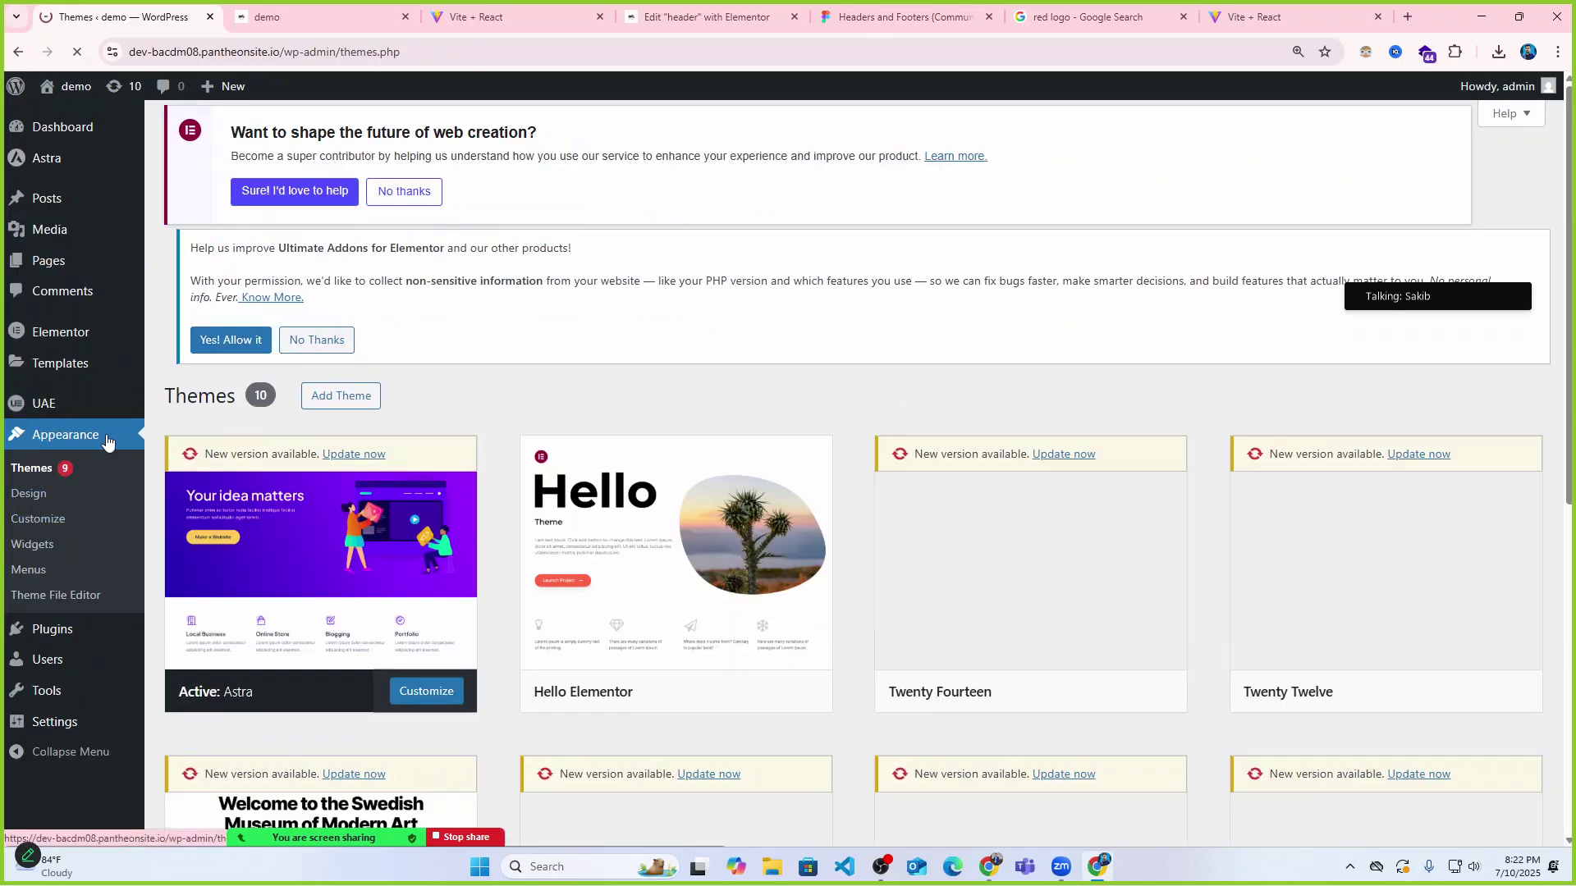
# Open the Menus editor and review the Primary Menu's items.
pyautogui.click(41, 572)
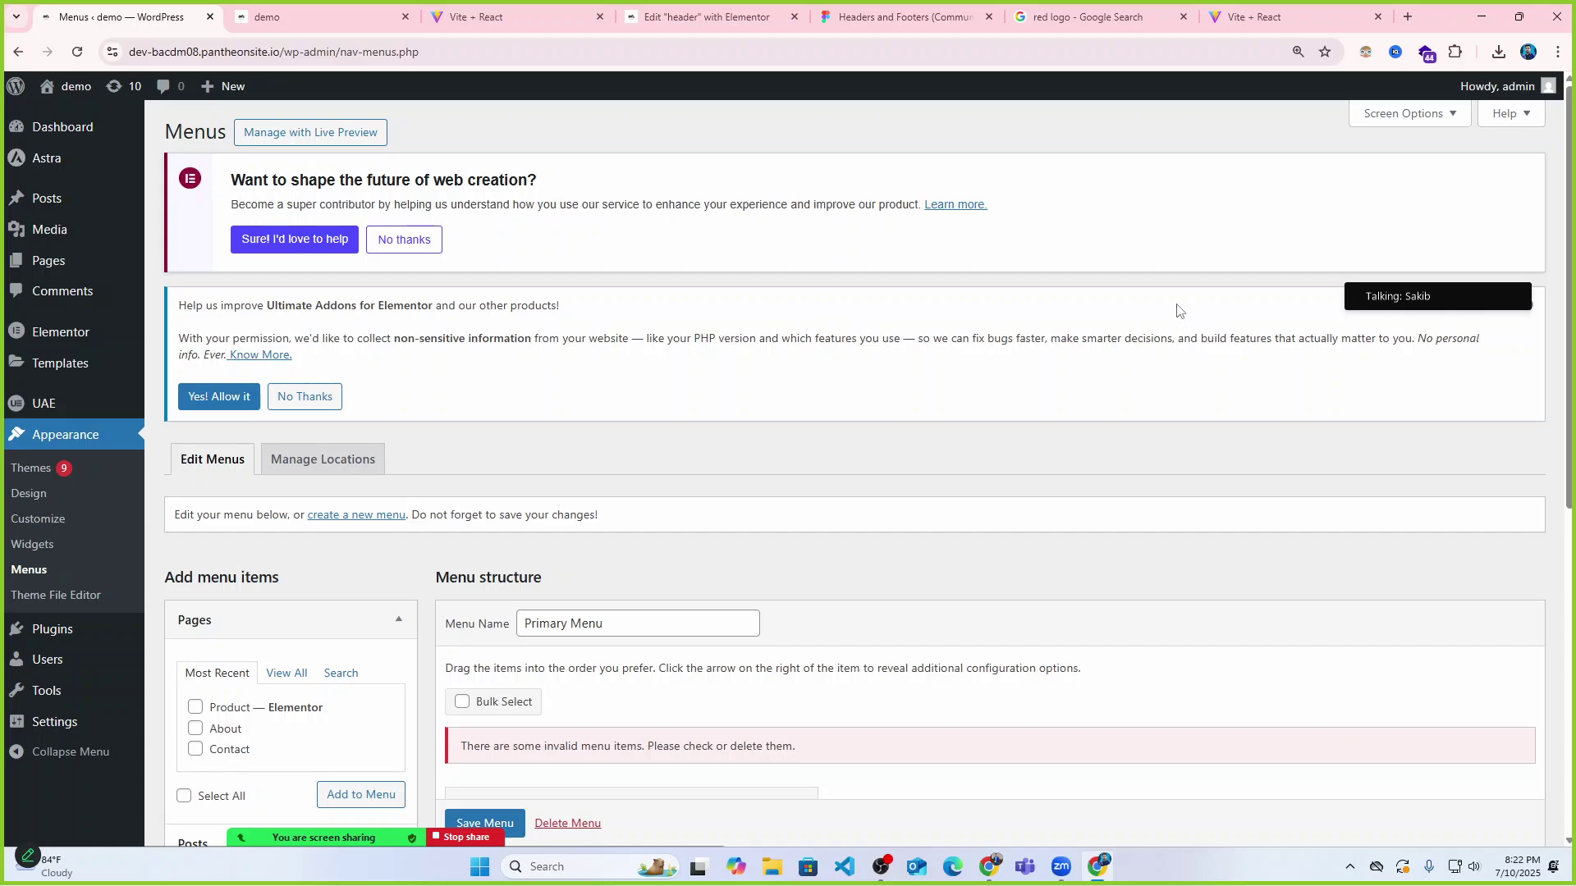
pyautogui.scroll(-3, 871, 450)
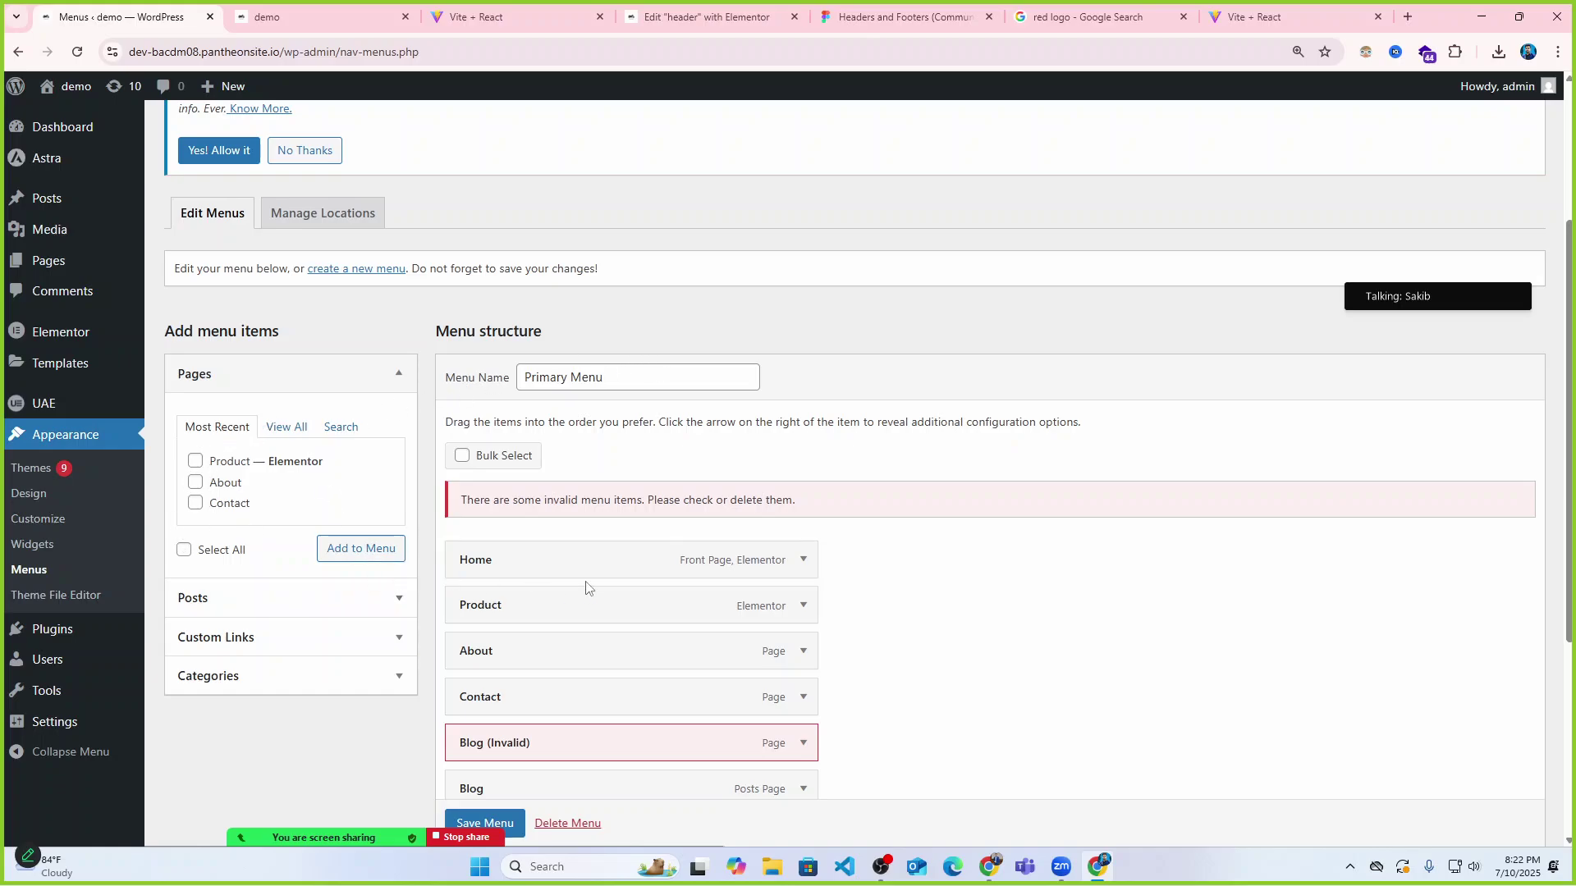
pyautogui.scroll(-2, 586, 588)
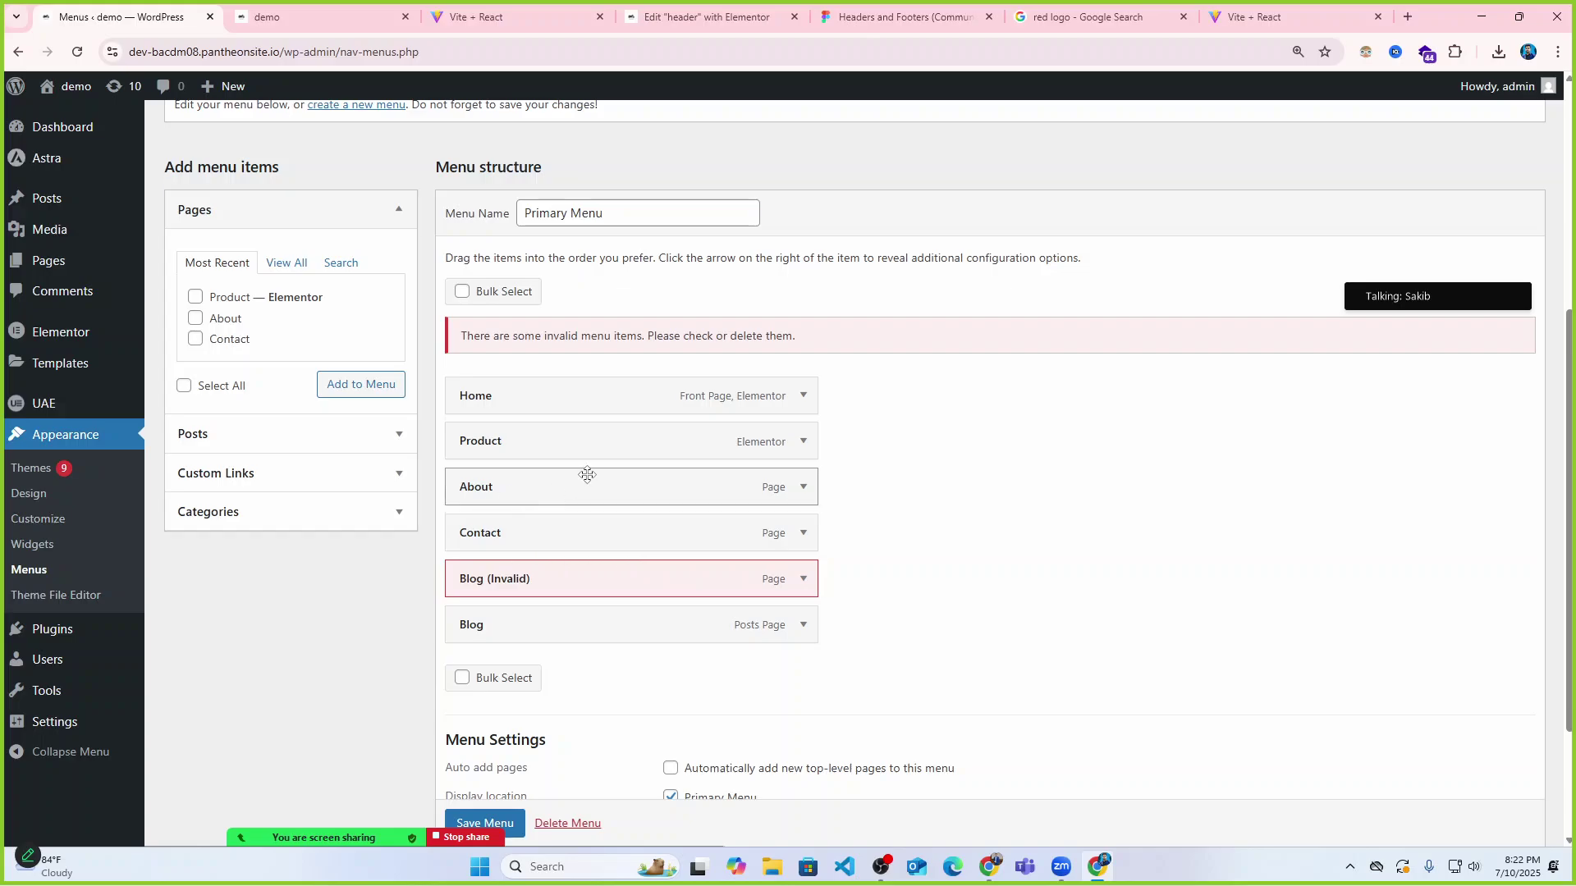
pyautogui.scroll(2, 588, 472)
pyautogui.scroll(2, 427, 427)
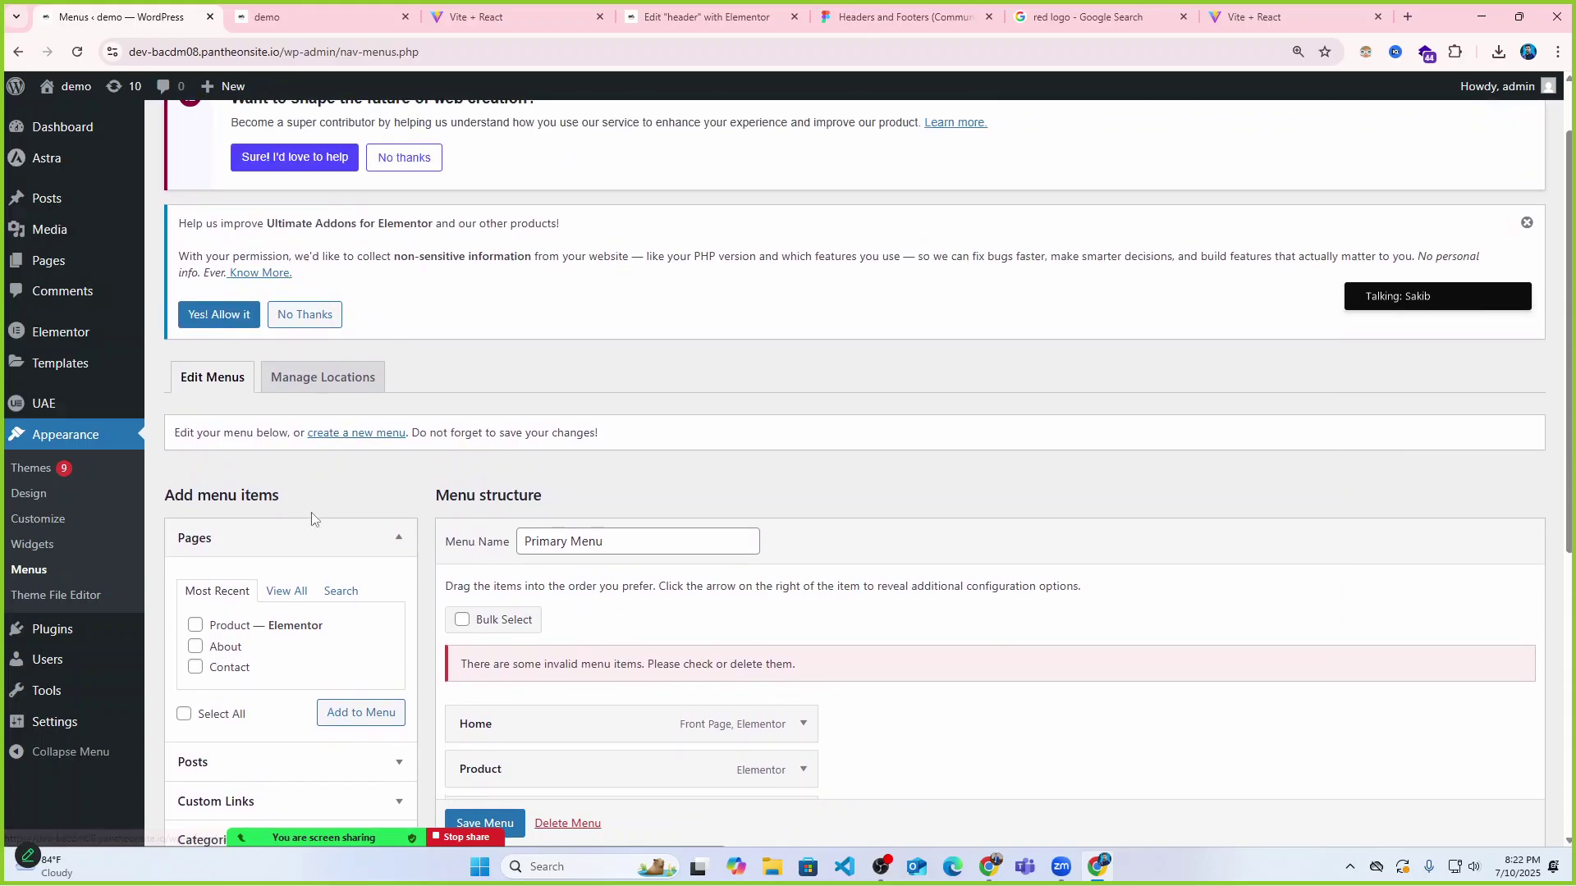
pyautogui.scroll(-3, 423, 535)
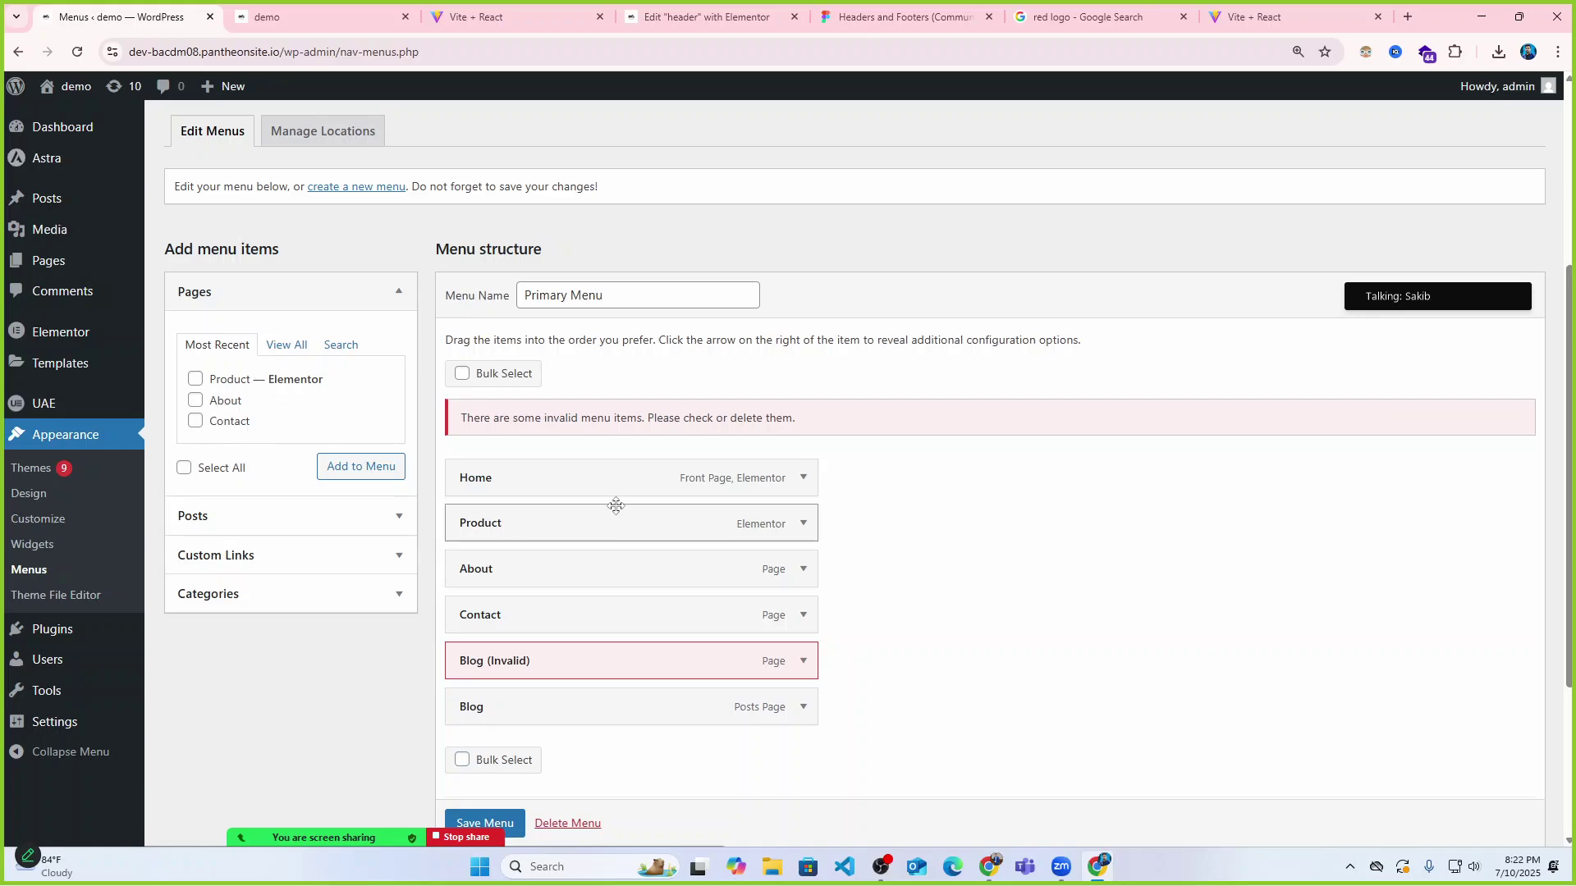
pyautogui.scroll(4, 669, 506)
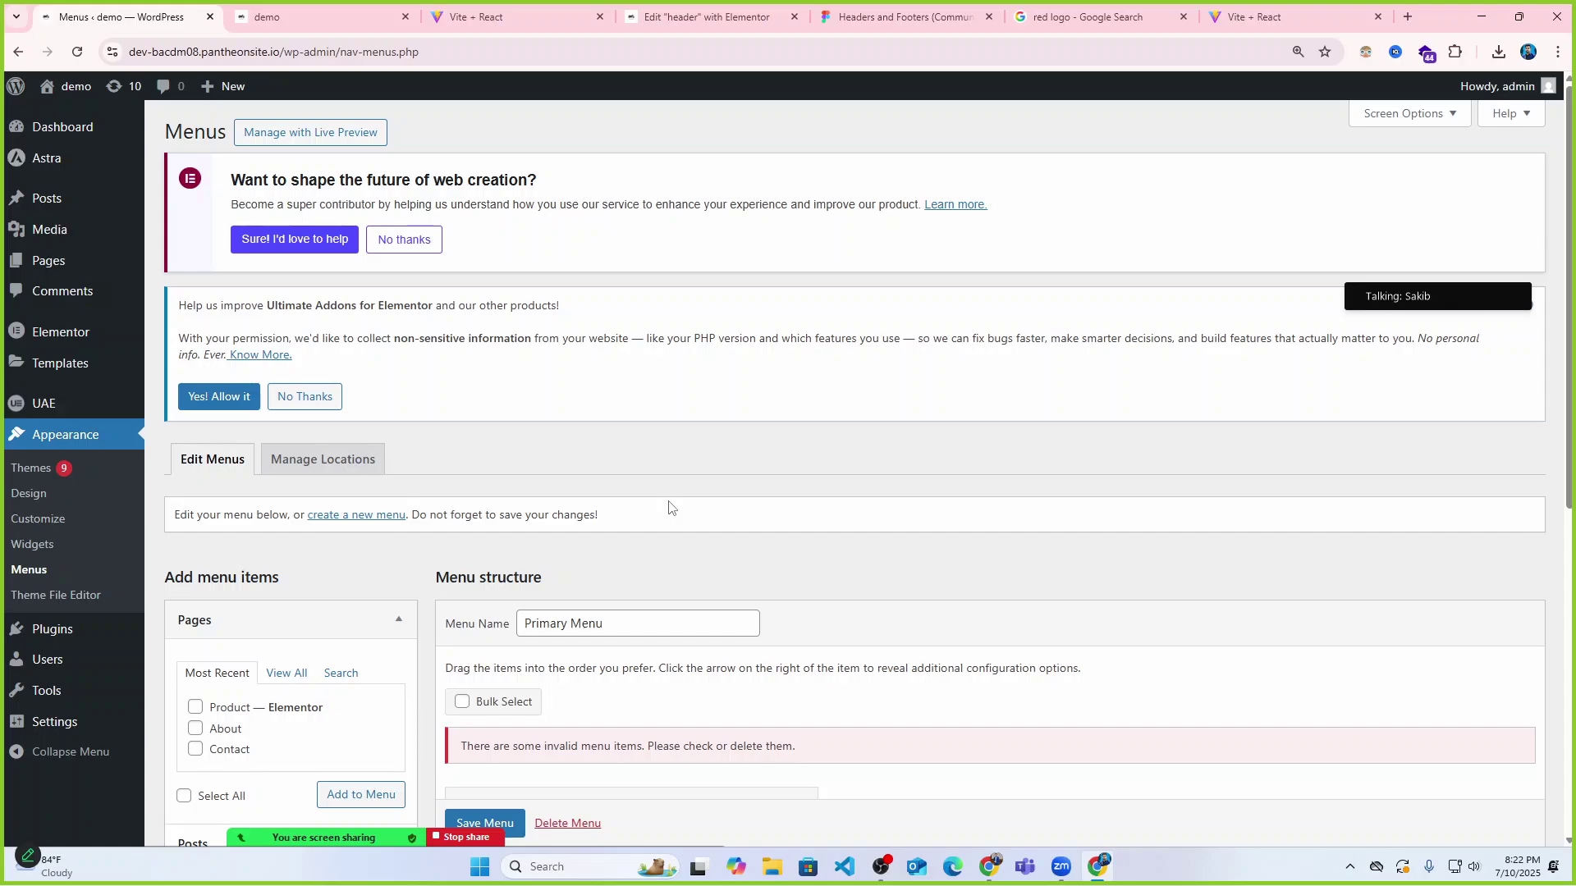
pyautogui.scroll(-5, 669, 504)
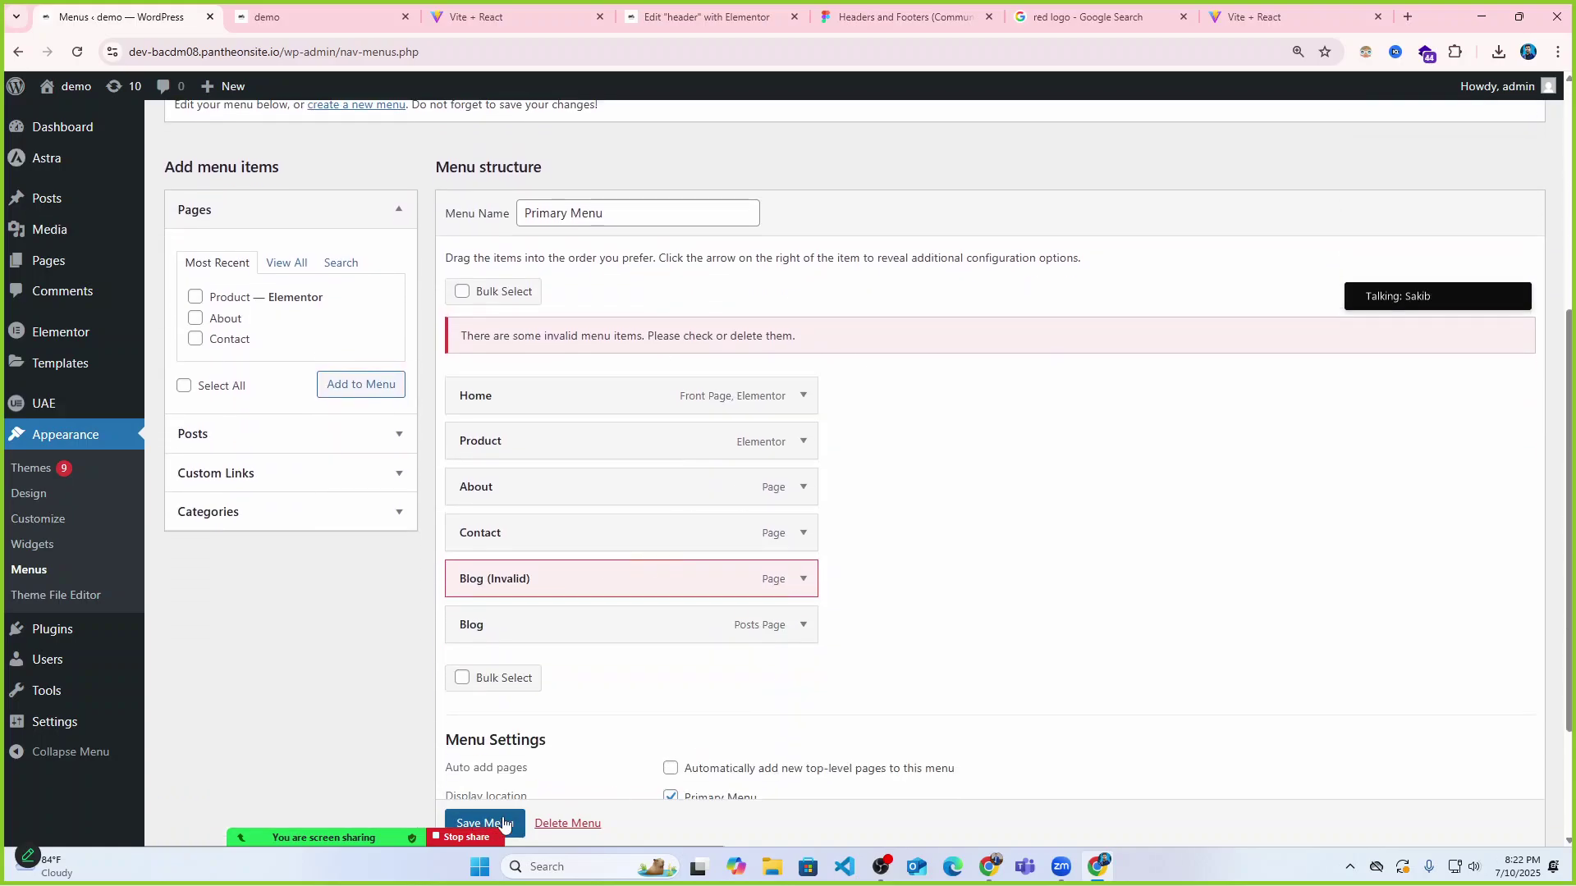
# Remove the invalid Blog item from the Primary Menu.
pyautogui.click(802, 580)
pyautogui.scroll(-3, 731, 570)
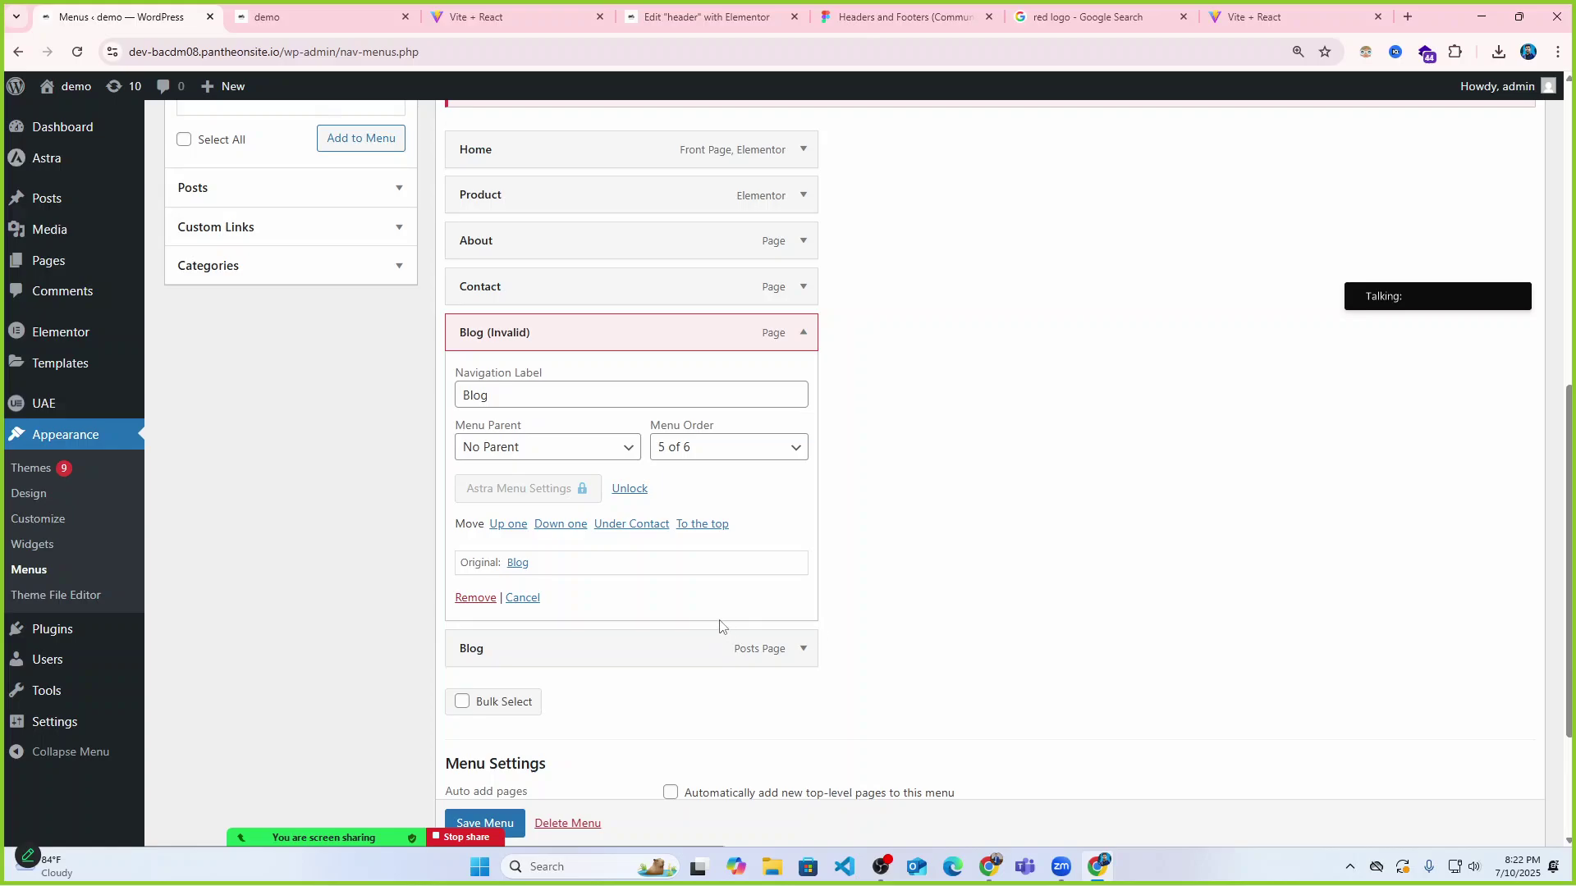
pyautogui.scroll(2, 585, 568)
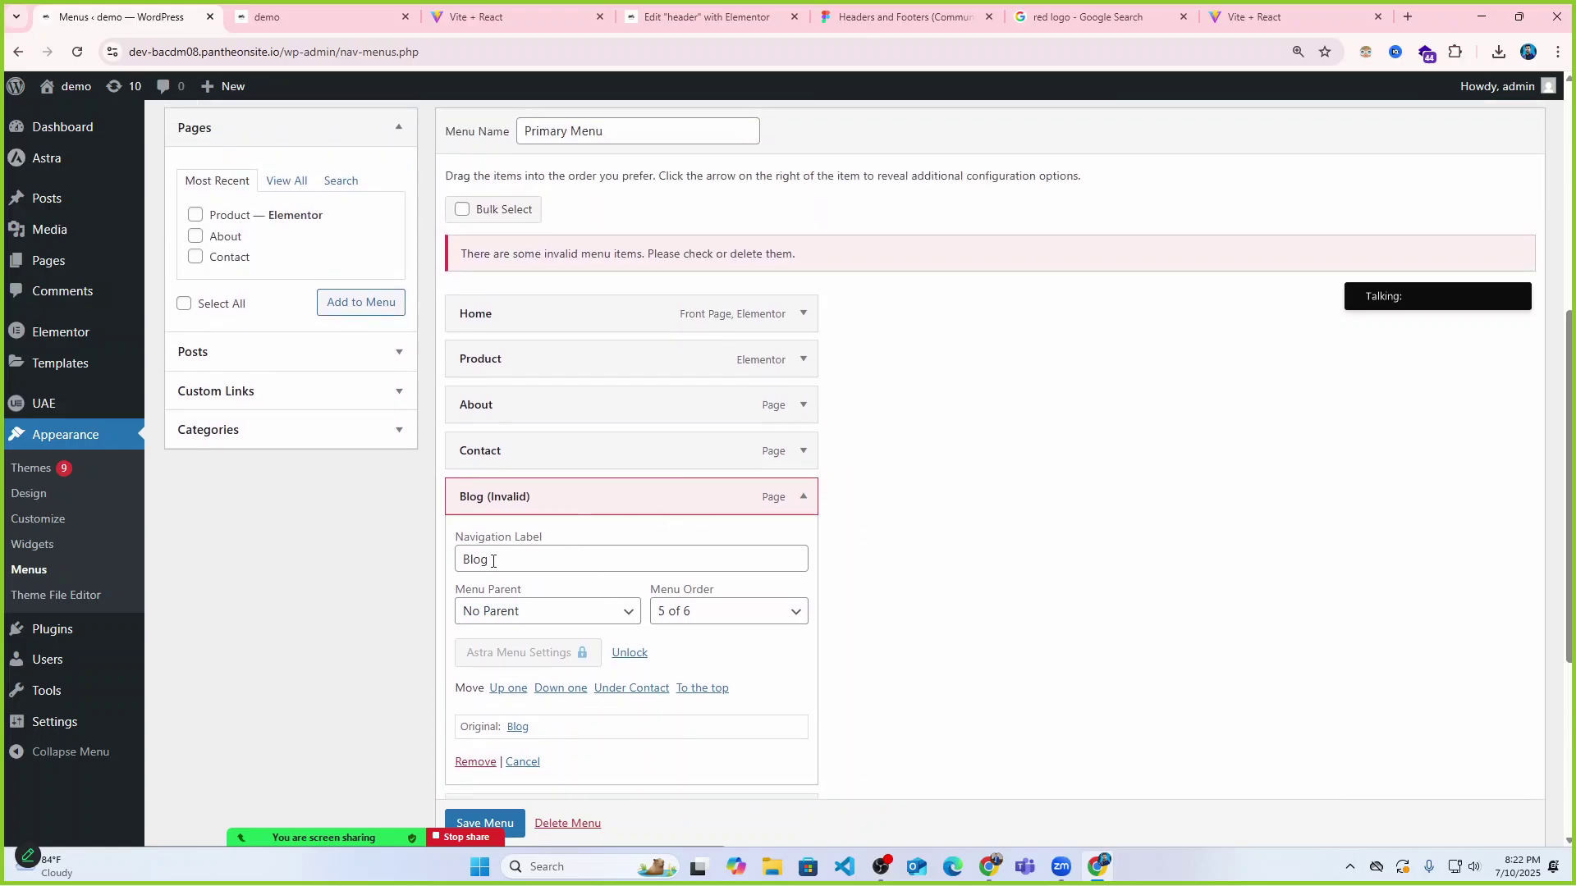
pyautogui.scroll(-1, 664, 566)
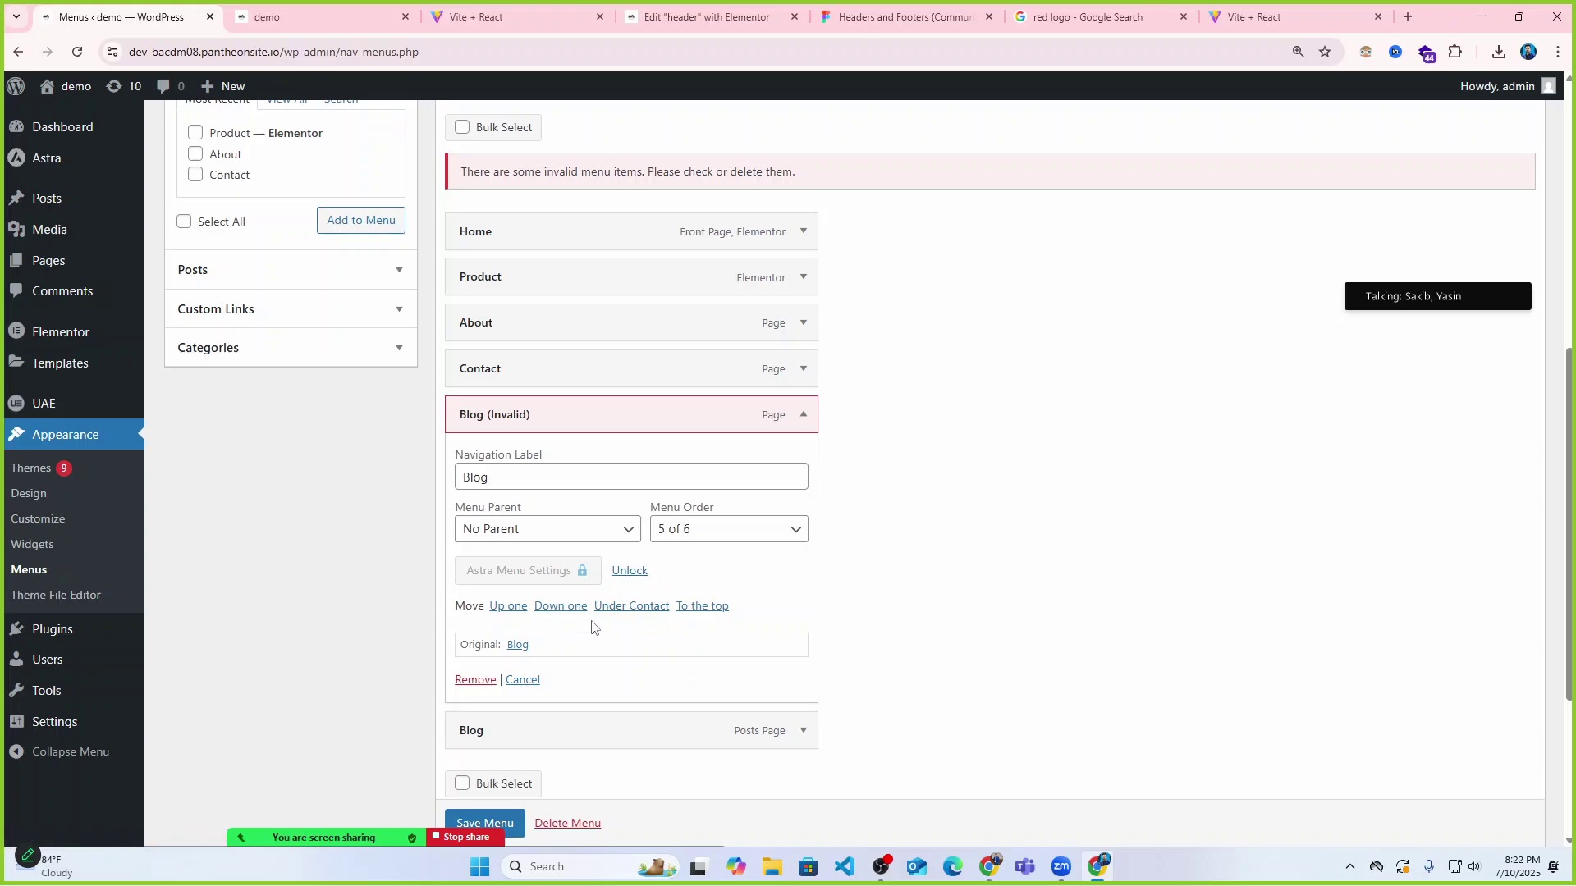
pyautogui.scroll(-2, 593, 627)
pyautogui.click(481, 518)
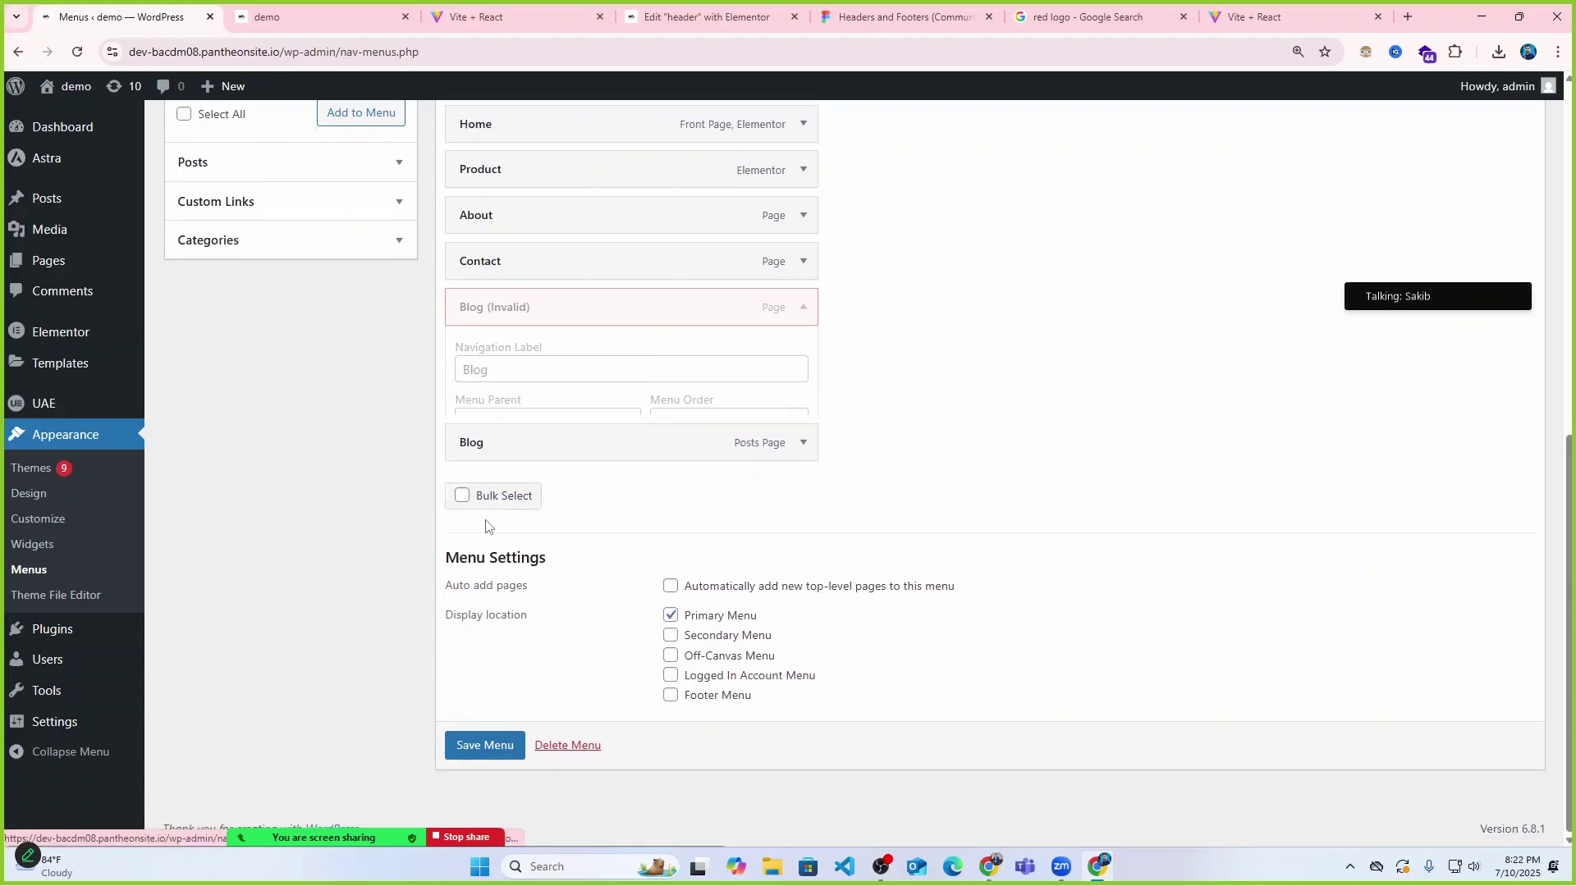
# Save the Primary Menu and view the live demo site.
pyautogui.scroll(3, 625, 496)
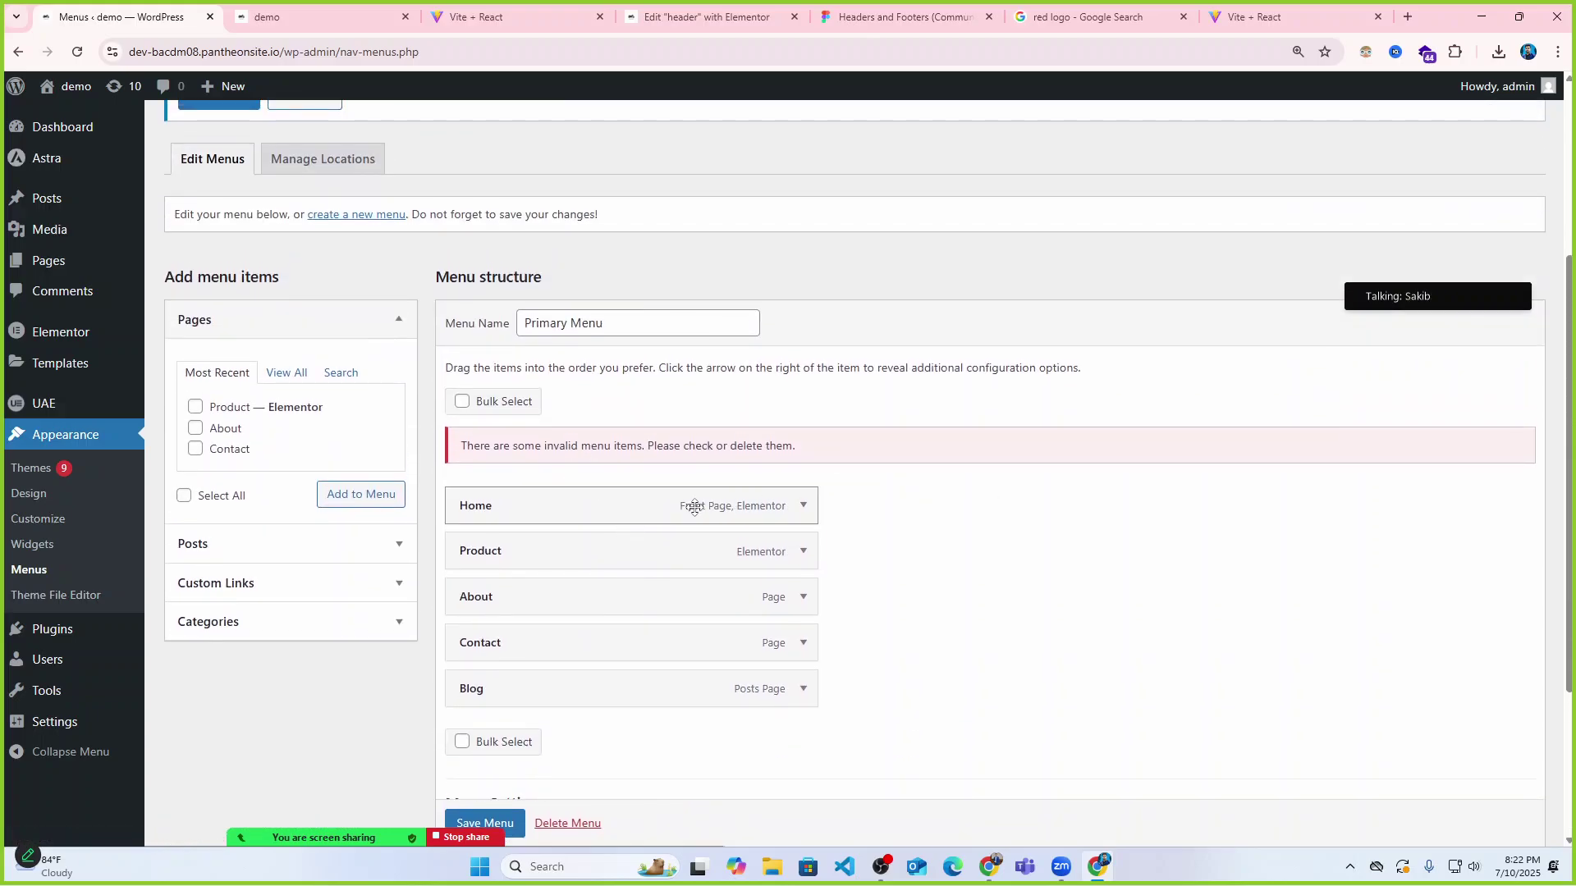
pyautogui.scroll(-2, 694, 506)
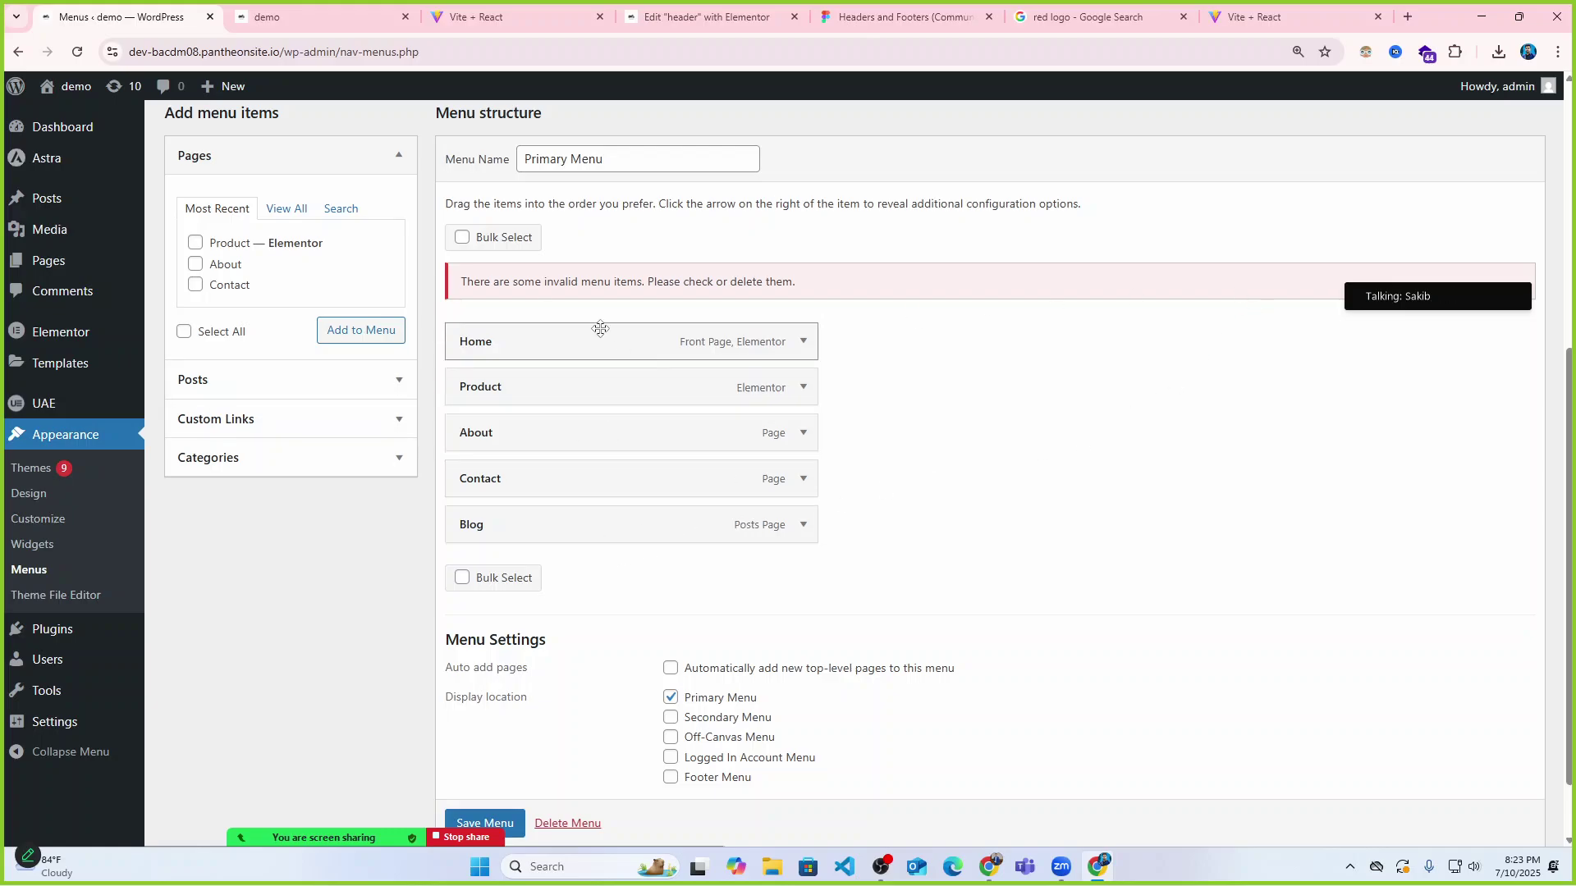
pyautogui.scroll(4, 633, 446)
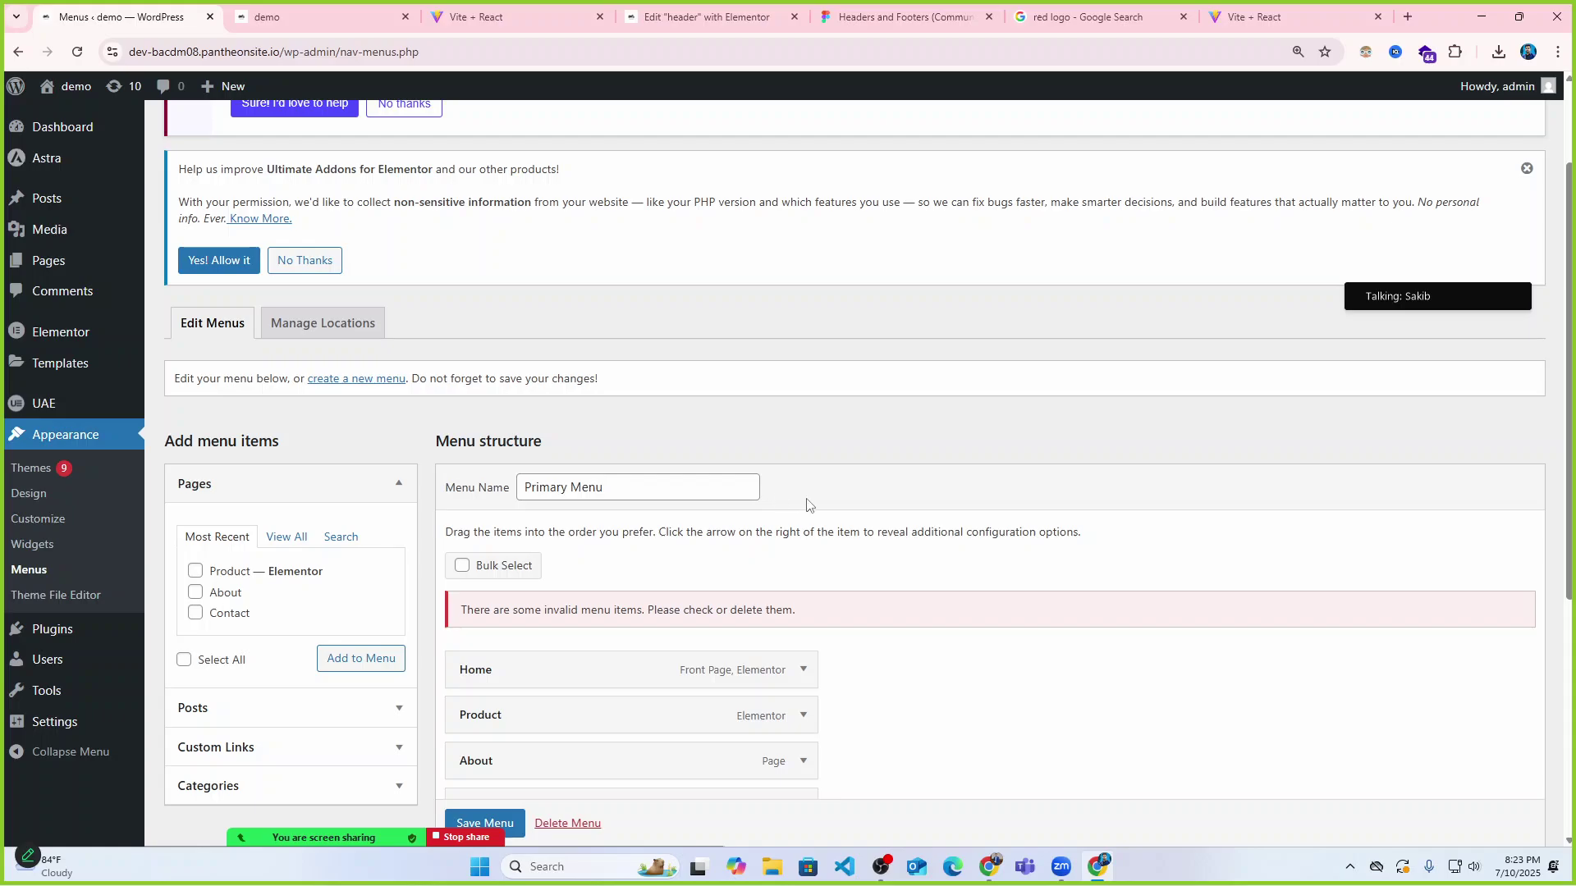
pyautogui.scroll(-5, 806, 505)
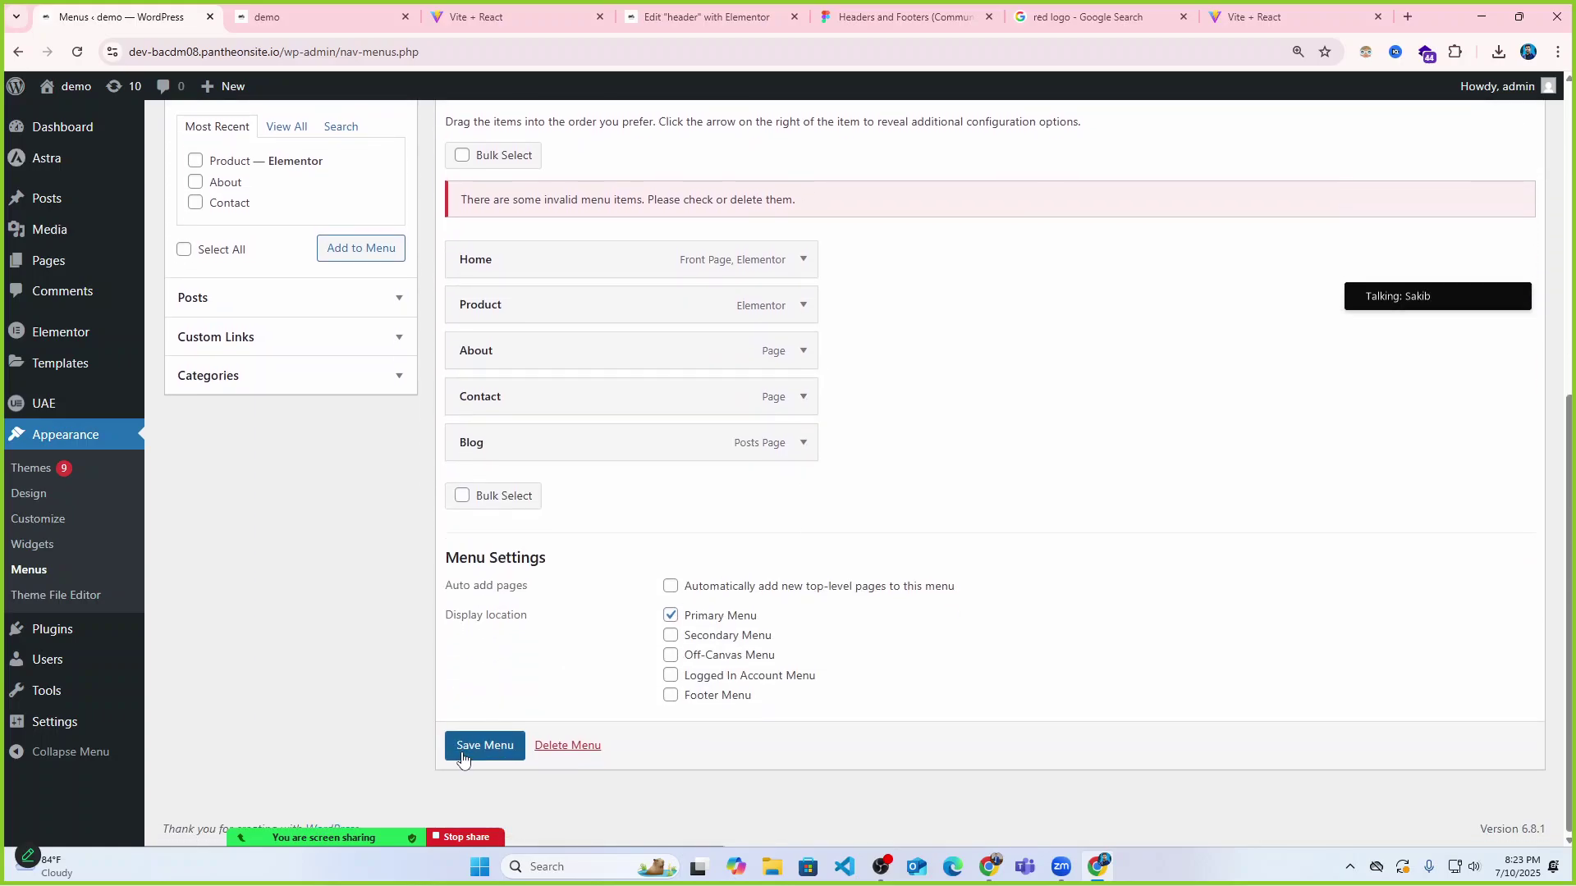
pyautogui.click(470, 749)
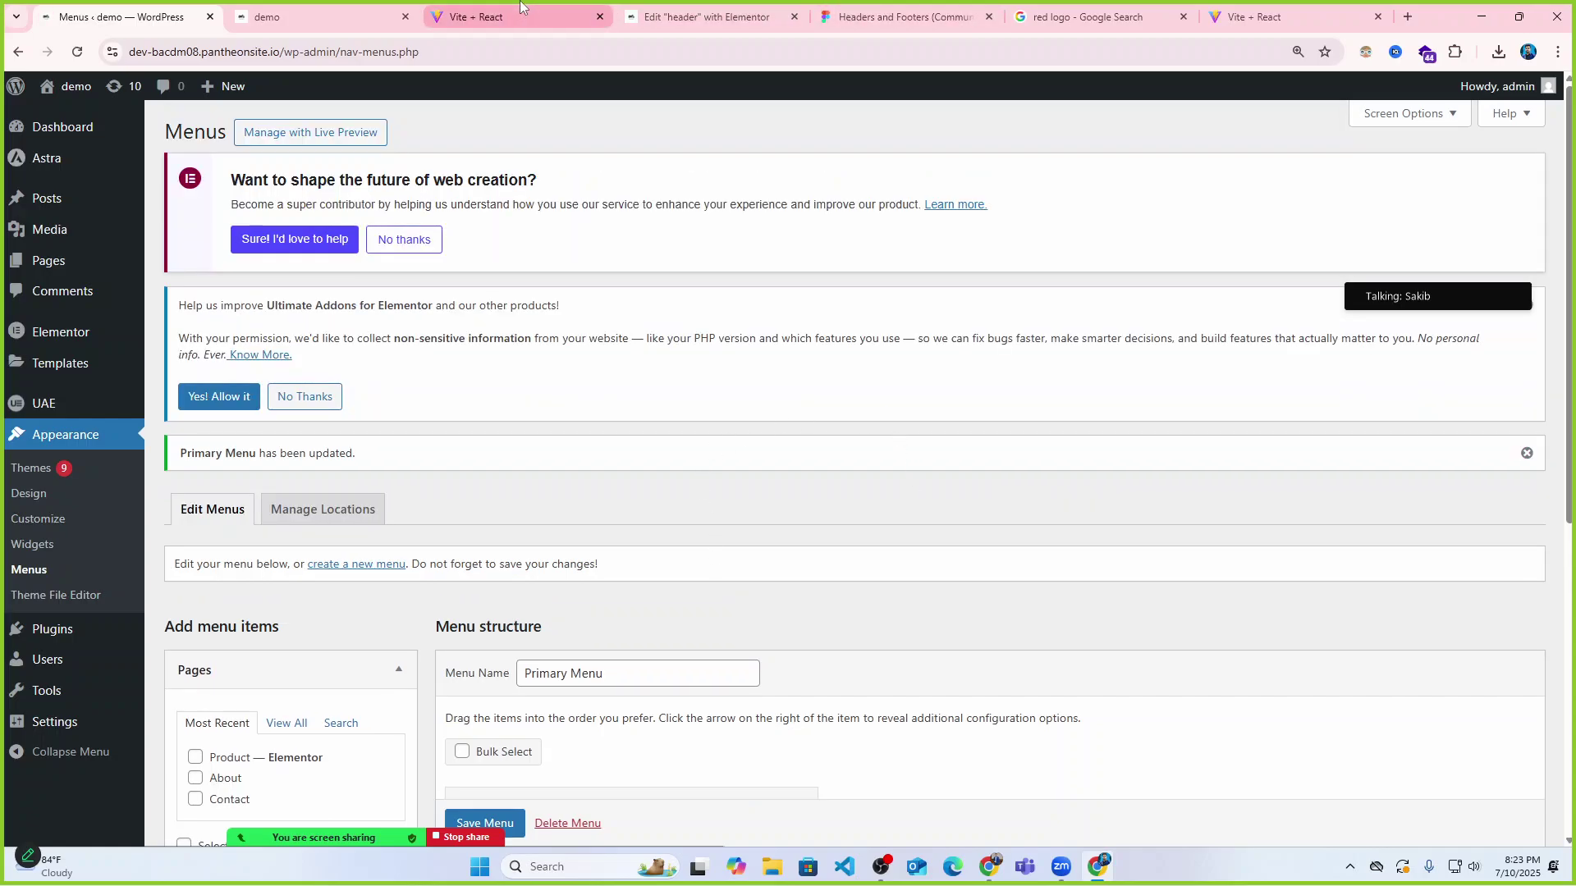
pyautogui.click(340, 15)
pyautogui.scroll(-3, 820, 624)
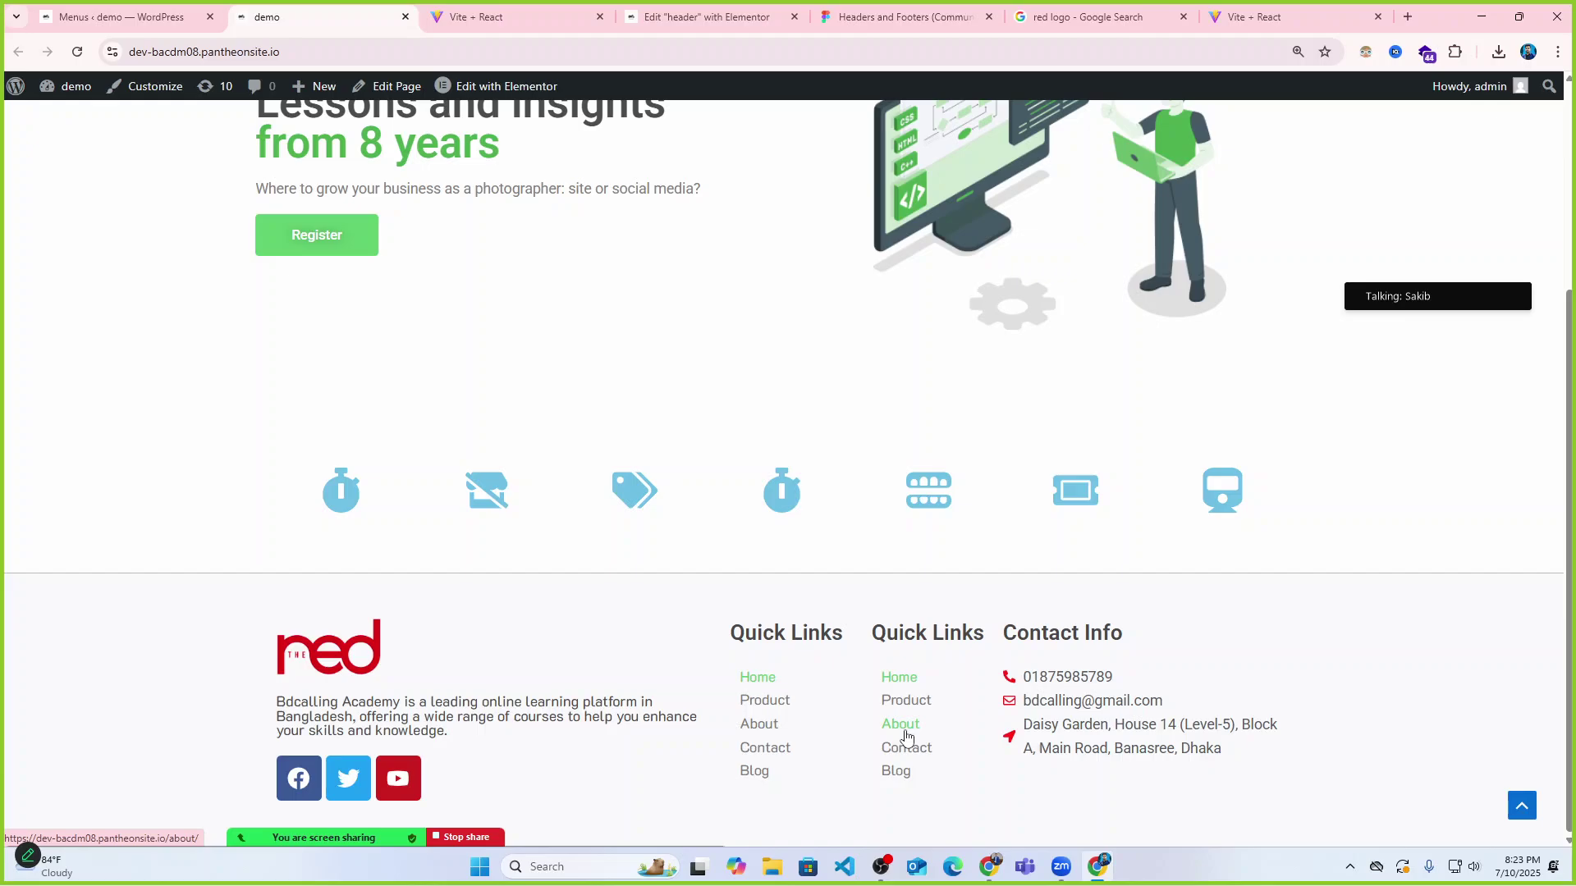
pyautogui.click(493, 17)
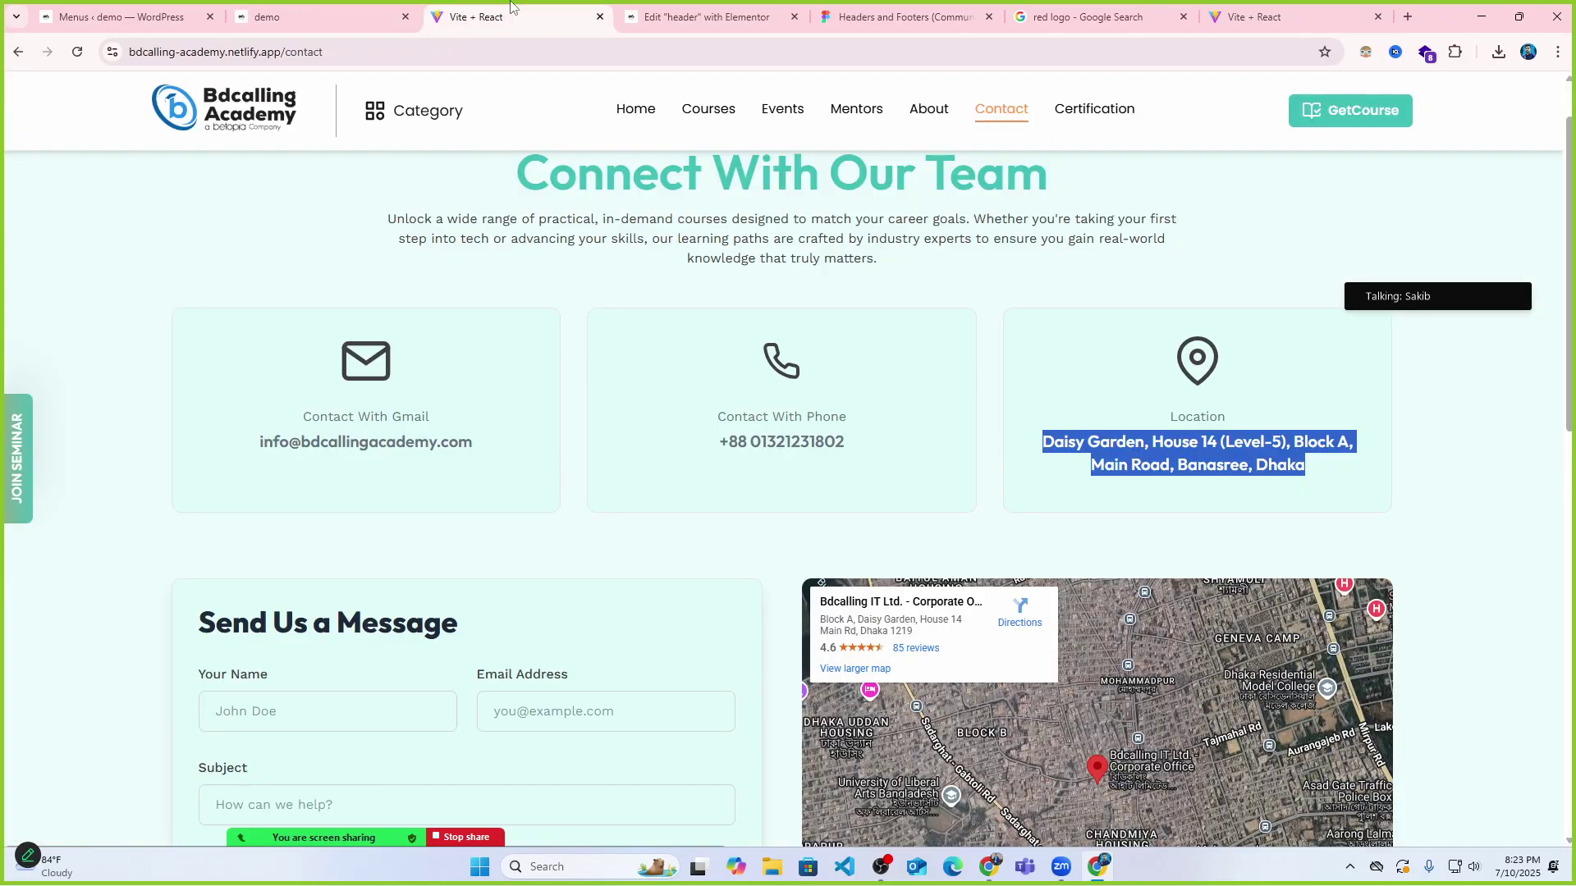
pyautogui.click(132, 16)
pyautogui.scroll(-1, 440, 579)
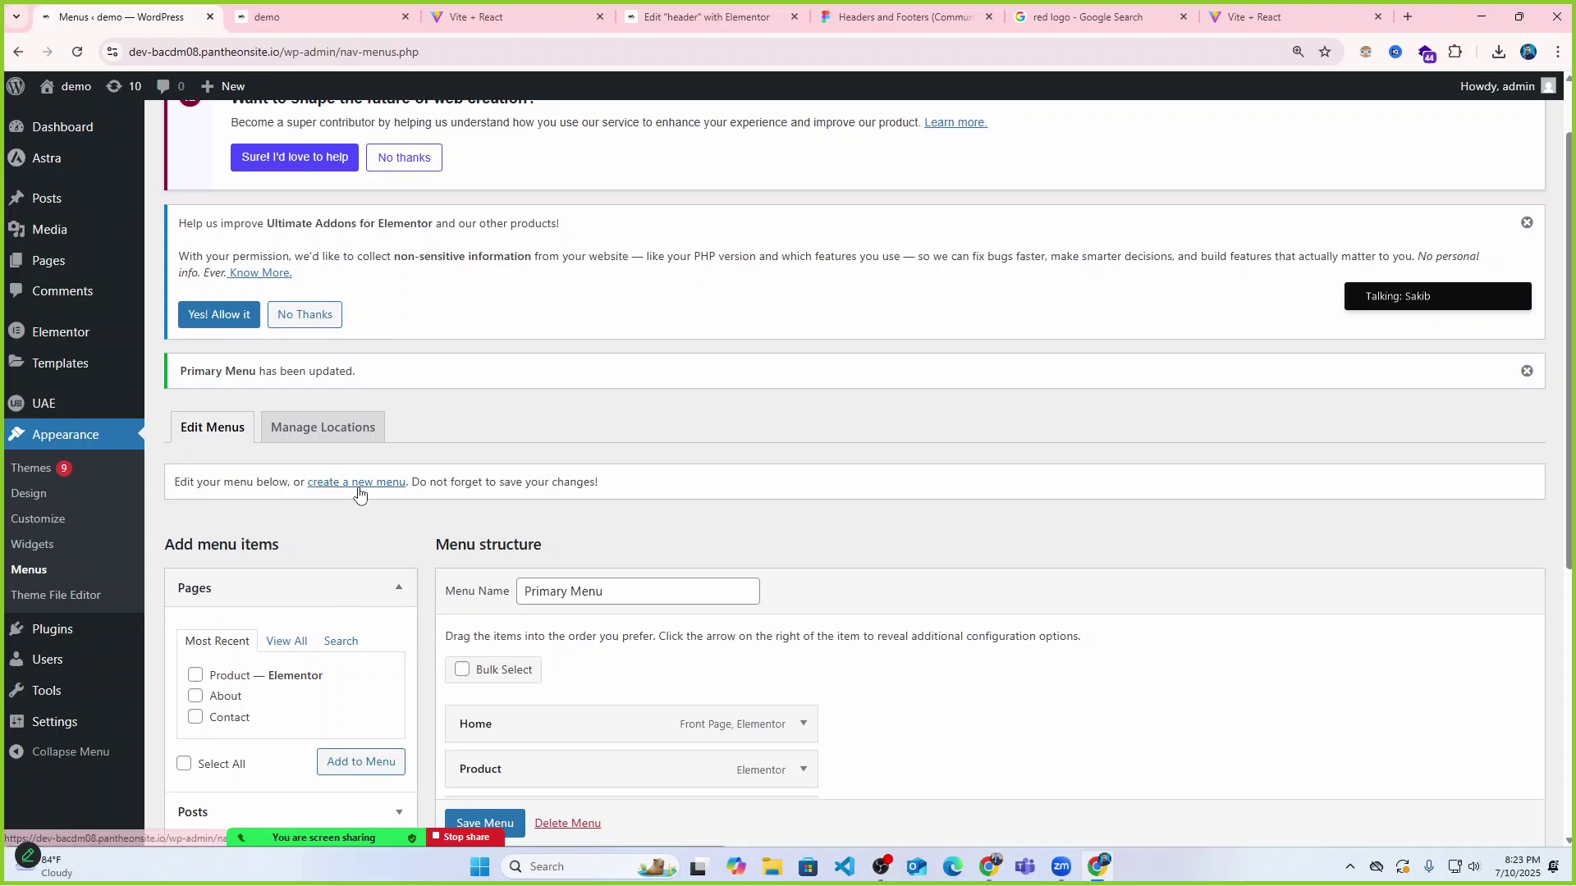
# Create a new menu named 'secendery'.
pyautogui.click(358, 484)
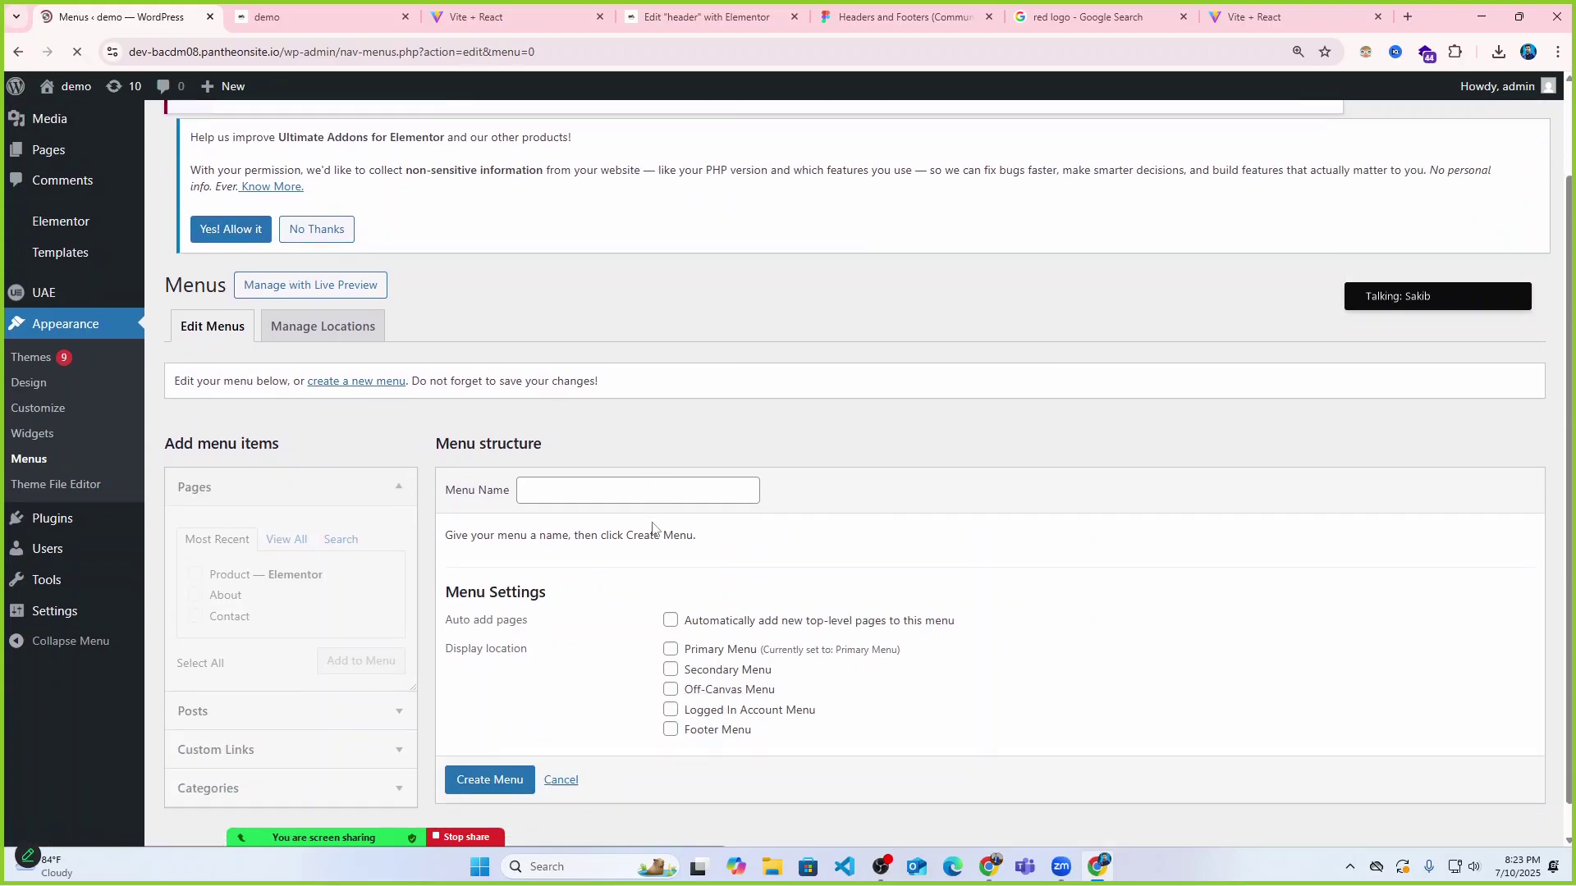
pyautogui.scroll(-1, 539, 476)
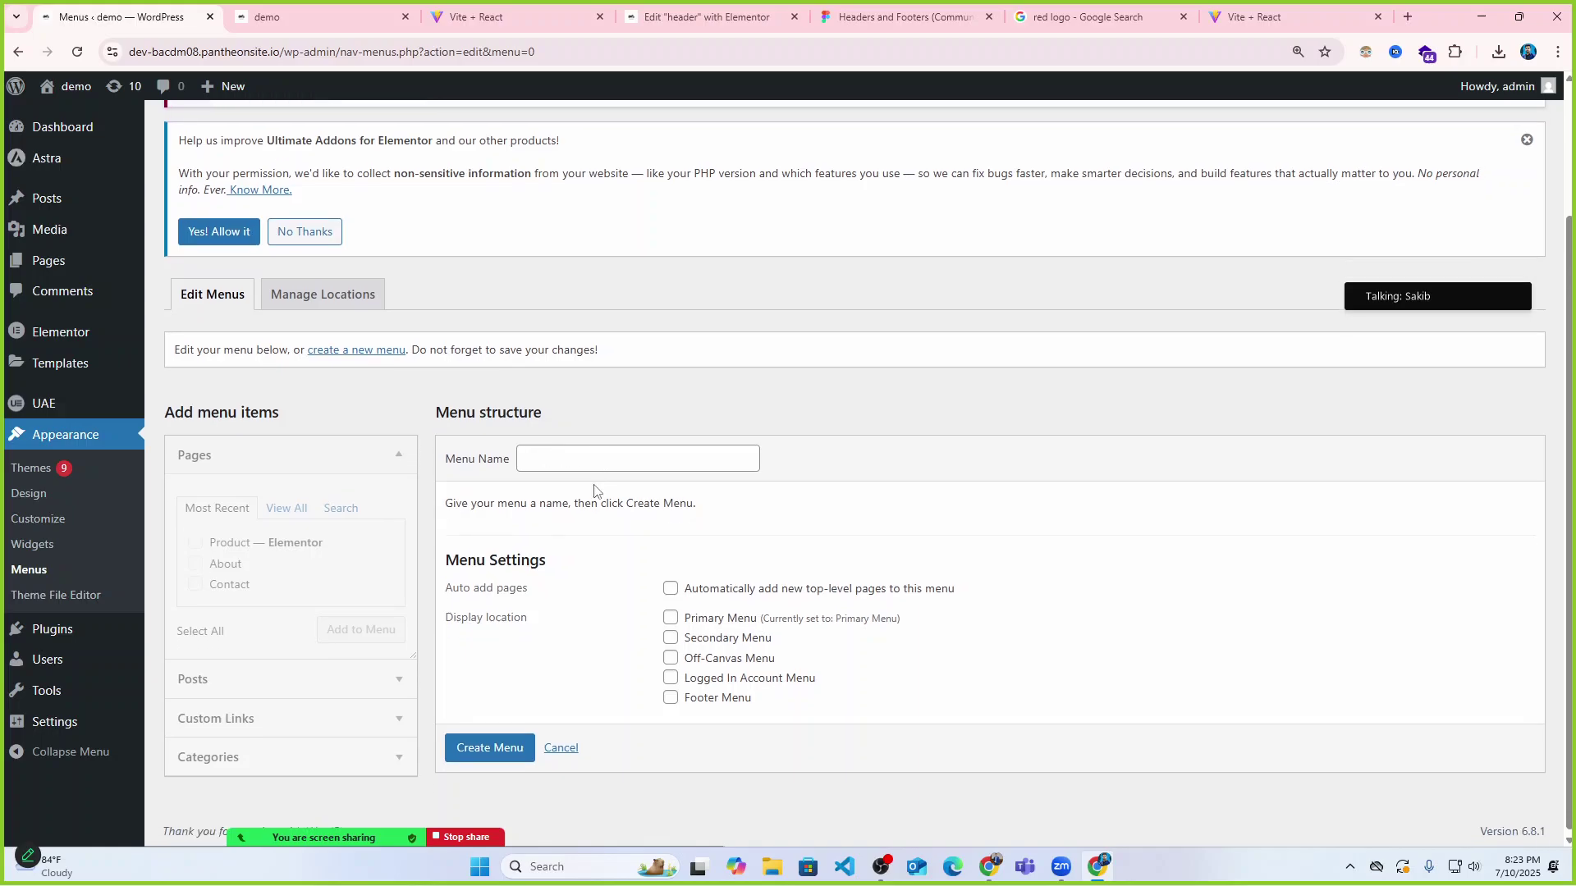
pyautogui.click(529, 456)
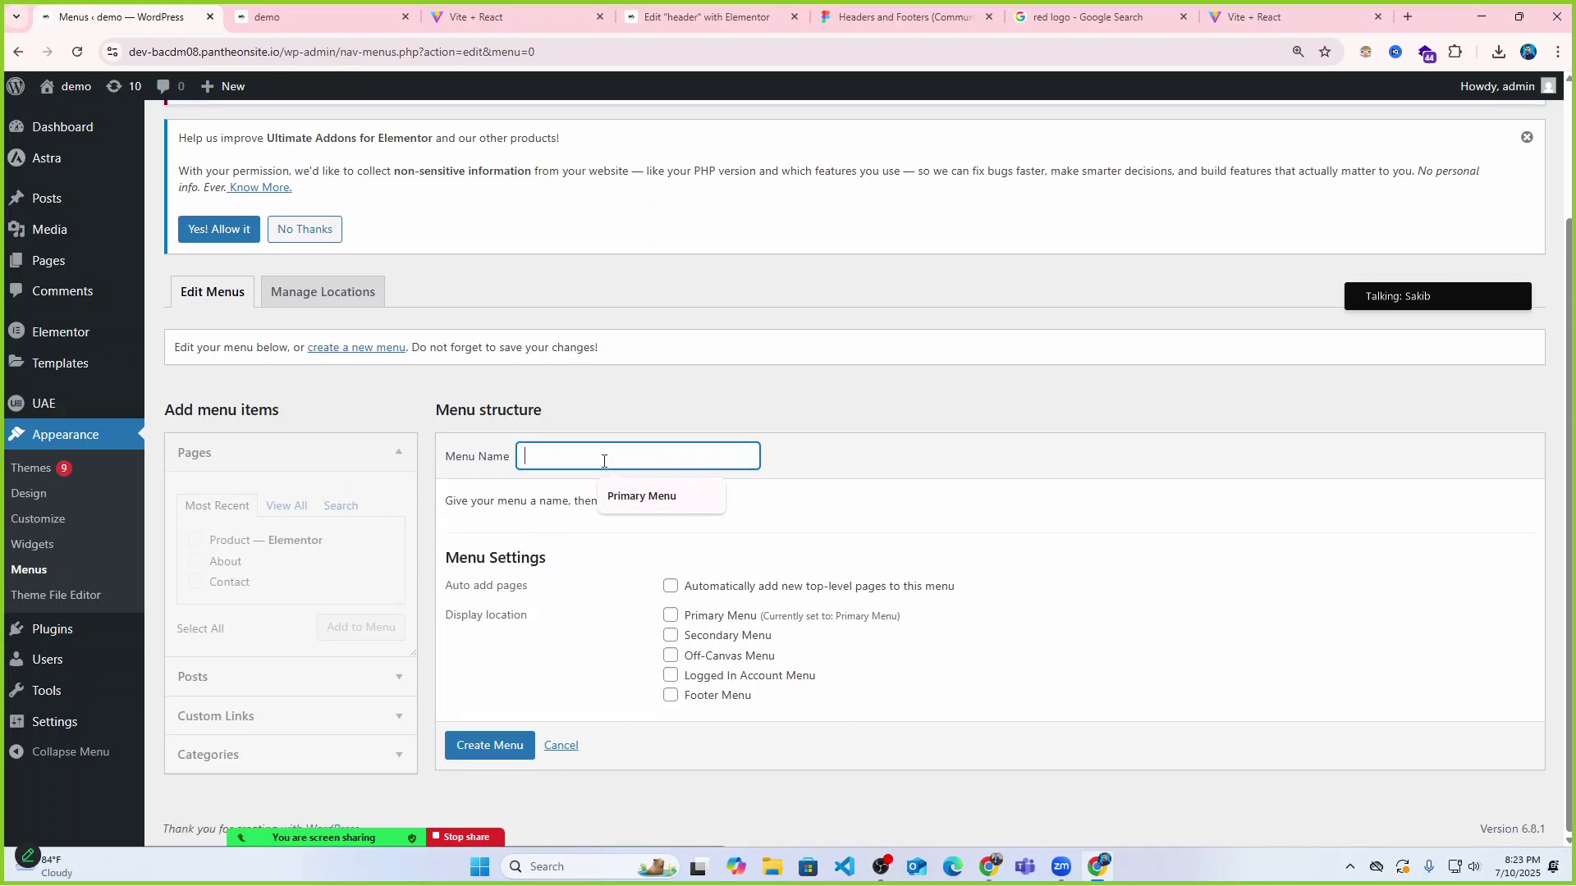
pyautogui.write('secendery')
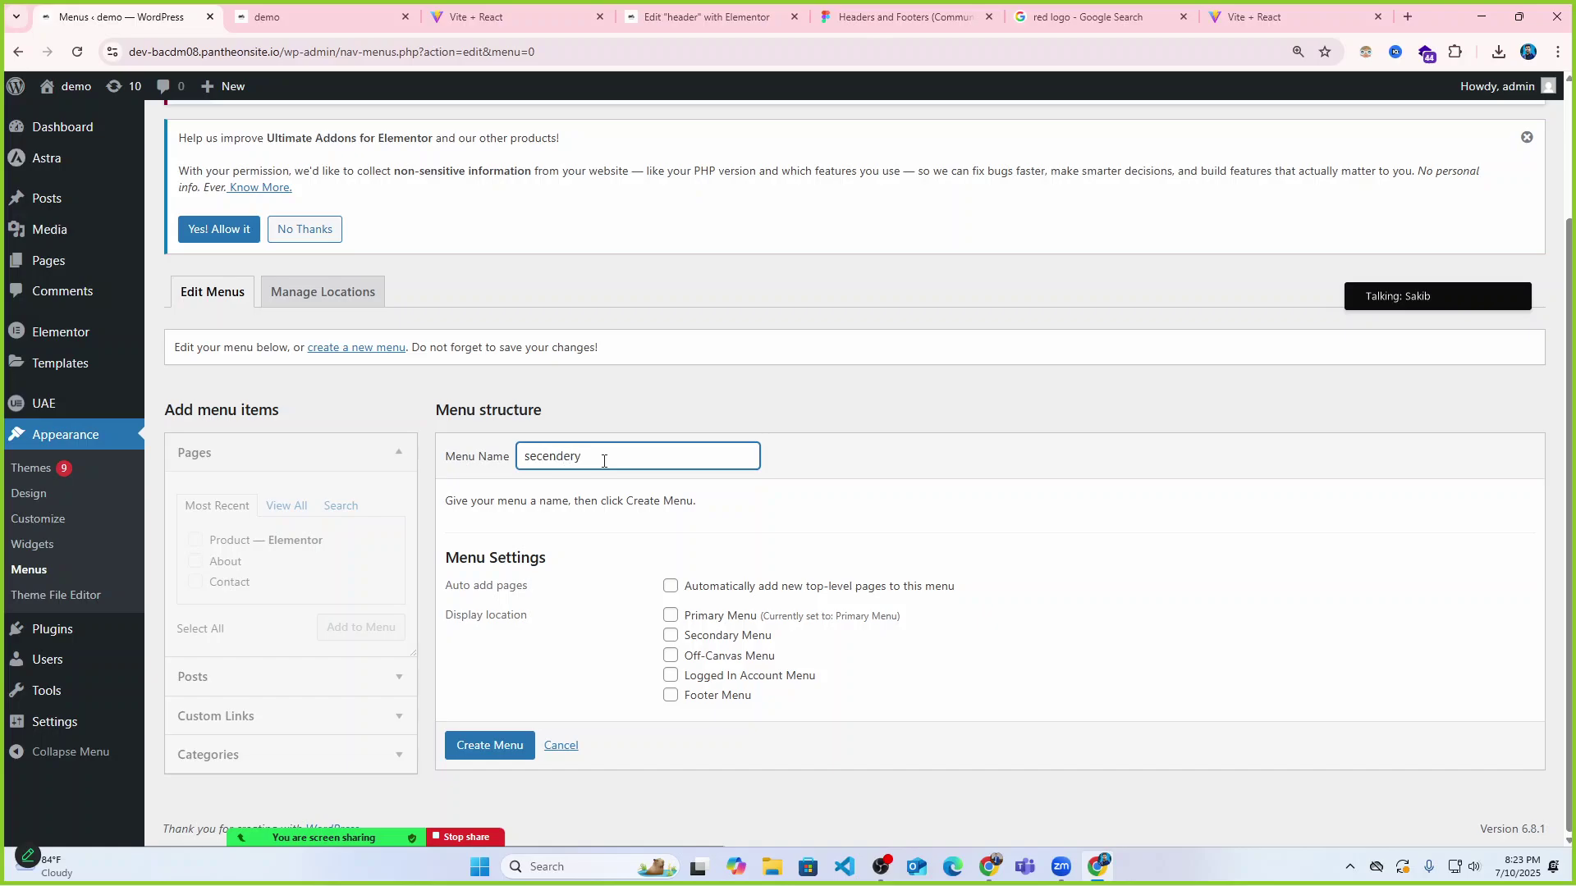
pyautogui.click(474, 753)
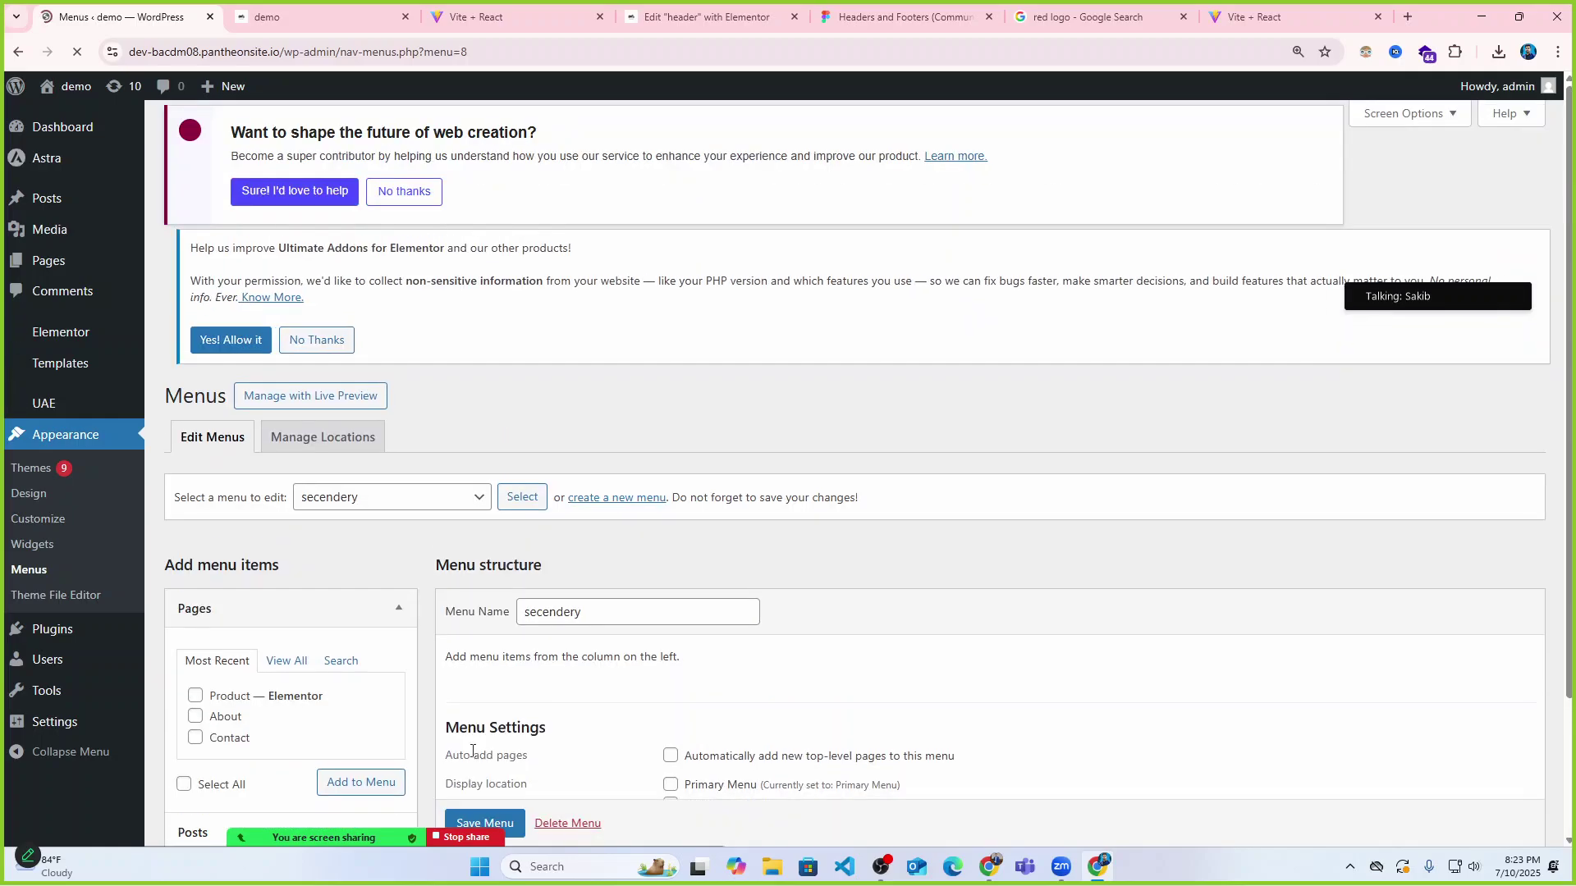
# Add the Home, Contact and Product pages to the secendery menu.
pyautogui.scroll(-2, 611, 444)
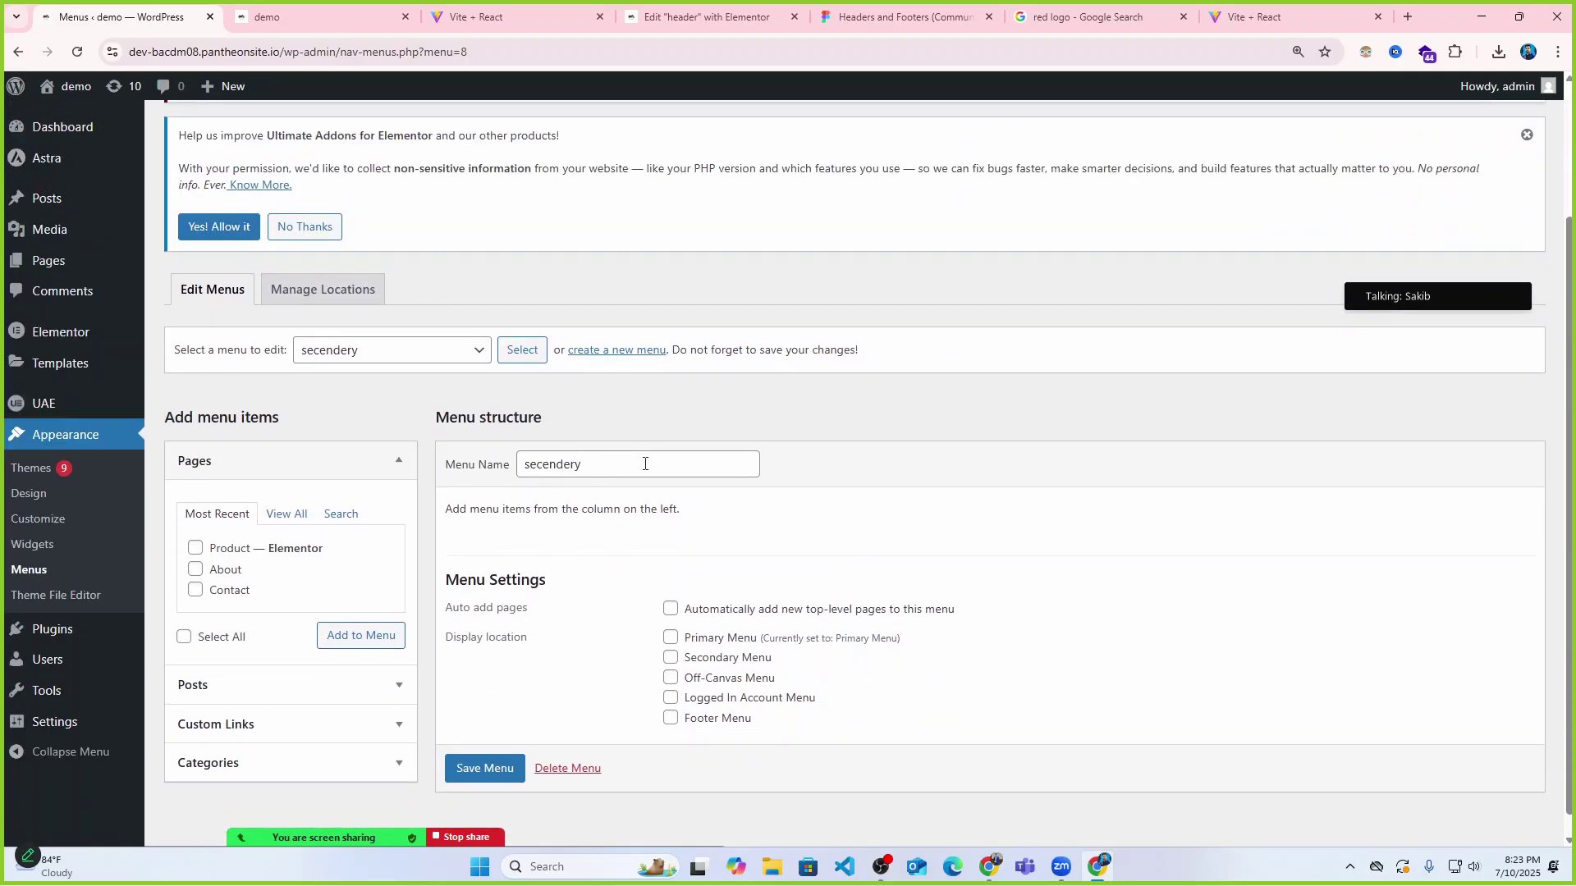
pyautogui.scroll(-1, 644, 464)
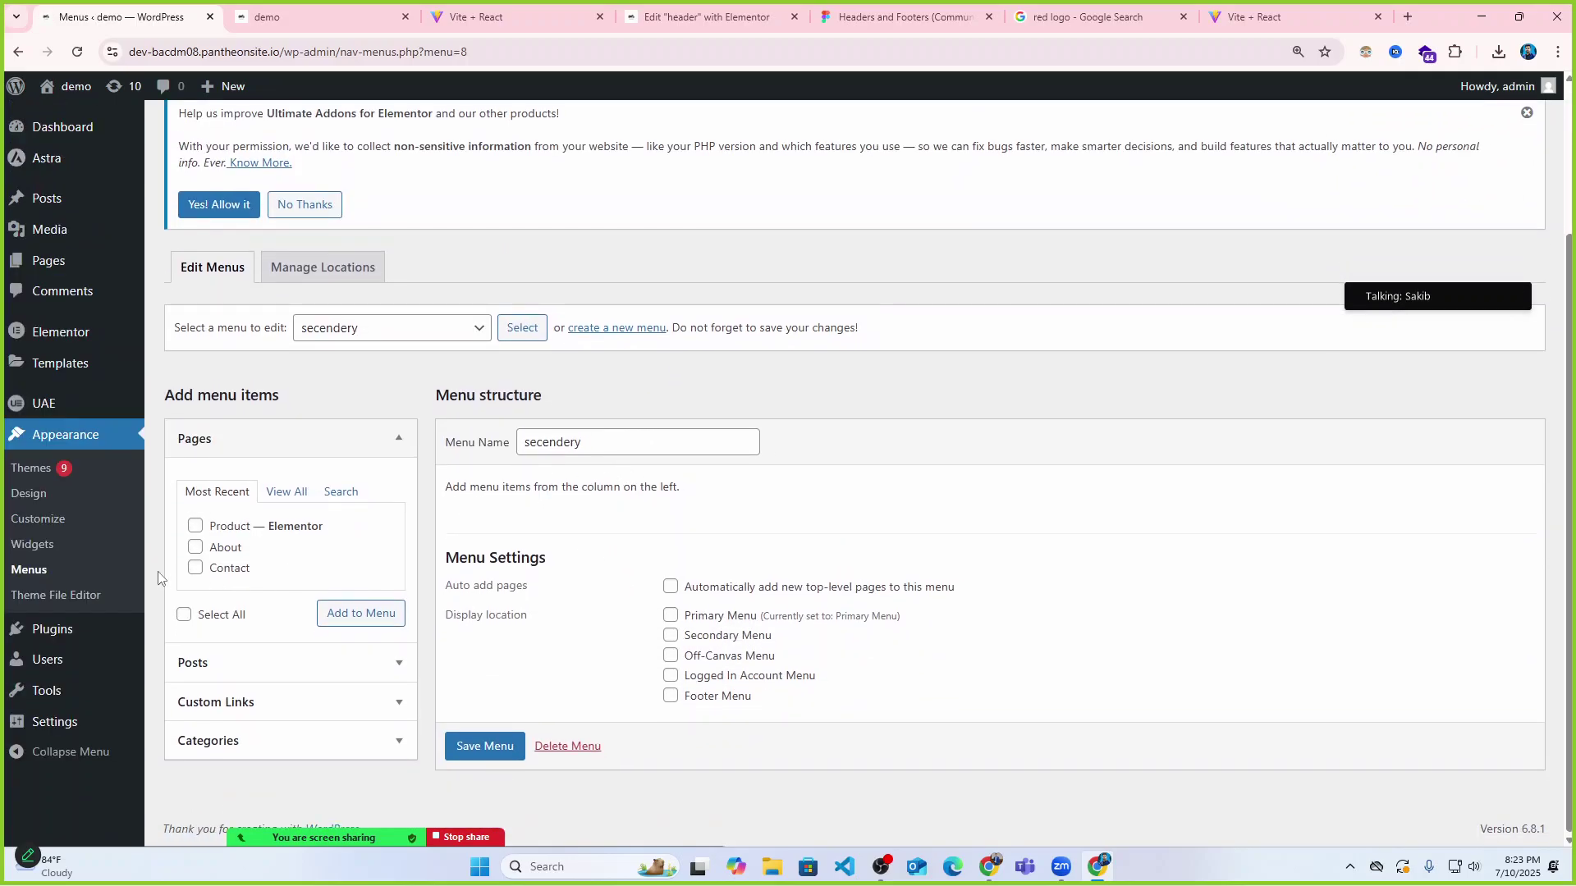
pyautogui.click(286, 496)
pyautogui.scroll(-1, 300, 542)
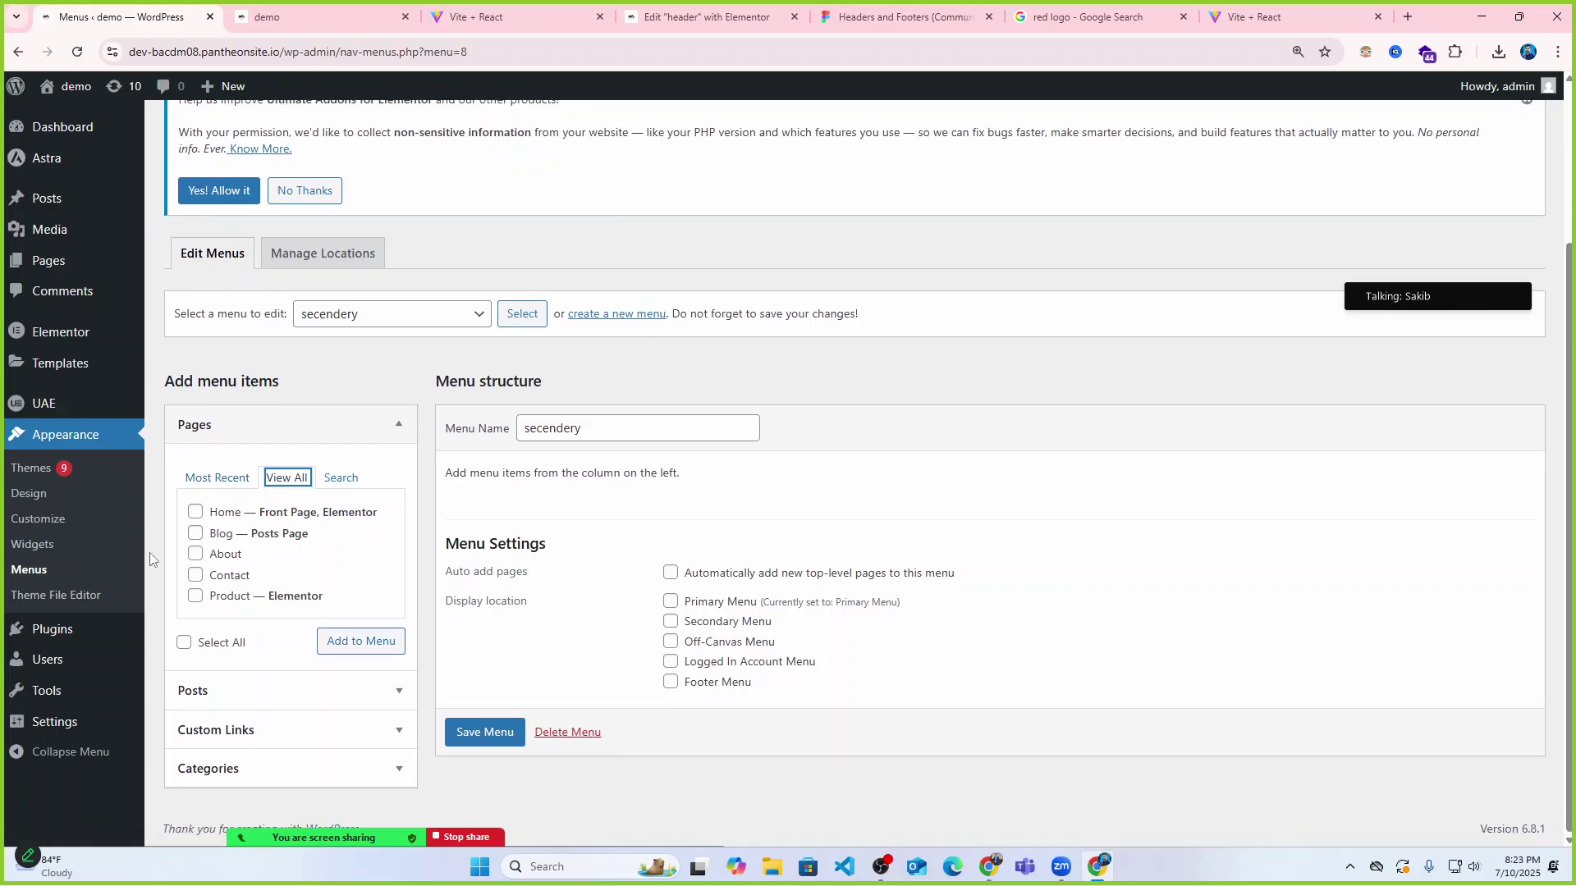
pyautogui.click(195, 515)
pyautogui.click(362, 641)
# Save the secendery menu with its three pages.
pyautogui.scroll(-1, 623, 558)
pyautogui.scroll(-1, 623, 558)
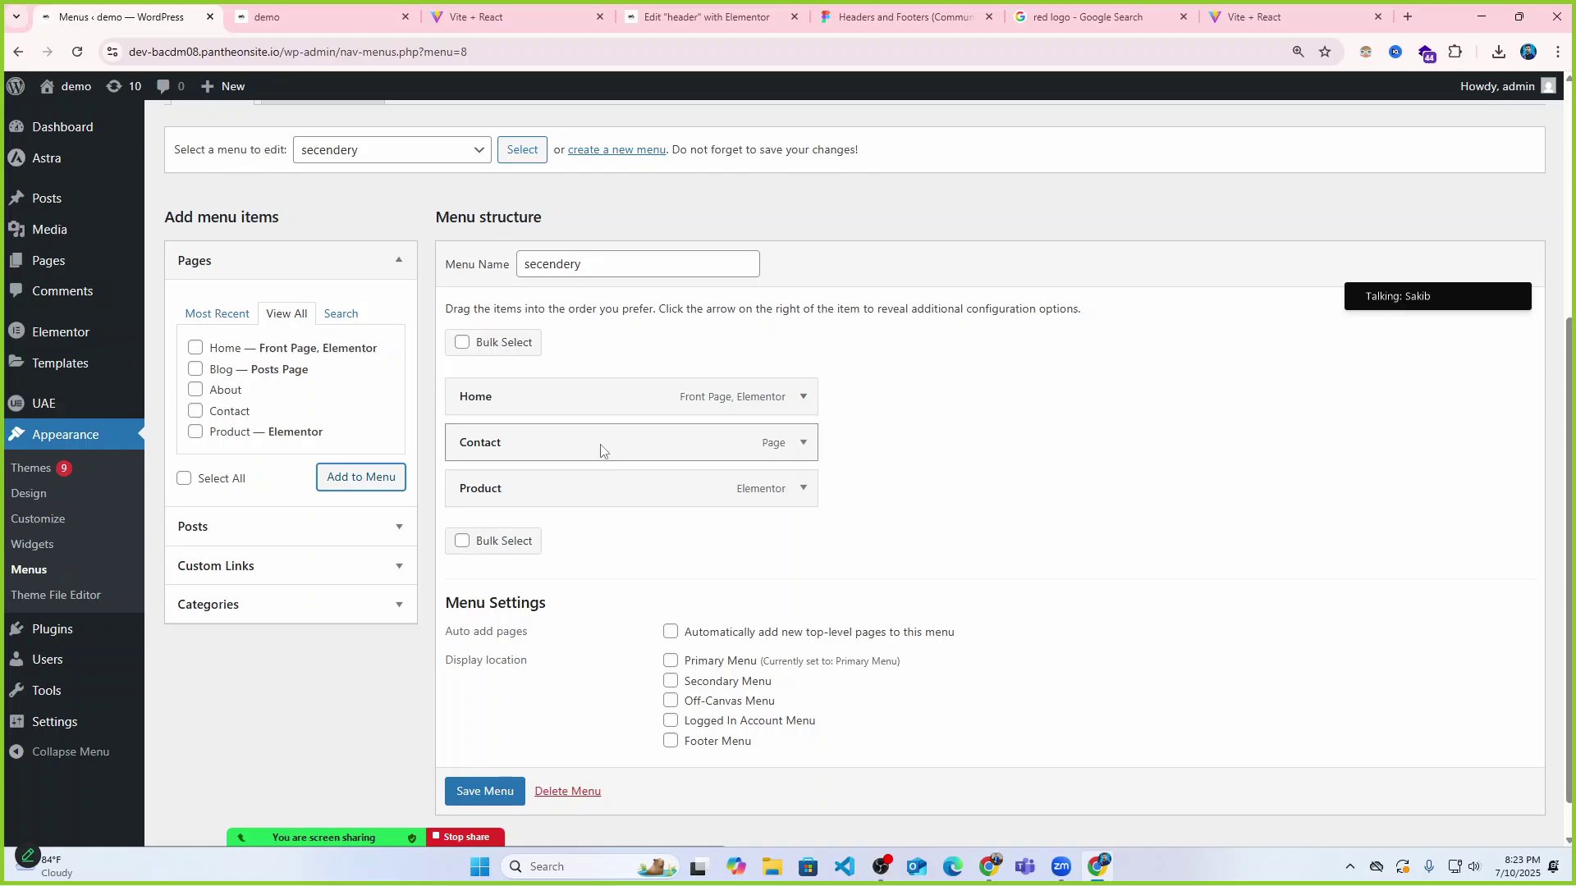
pyautogui.scroll(-2, 619, 426)
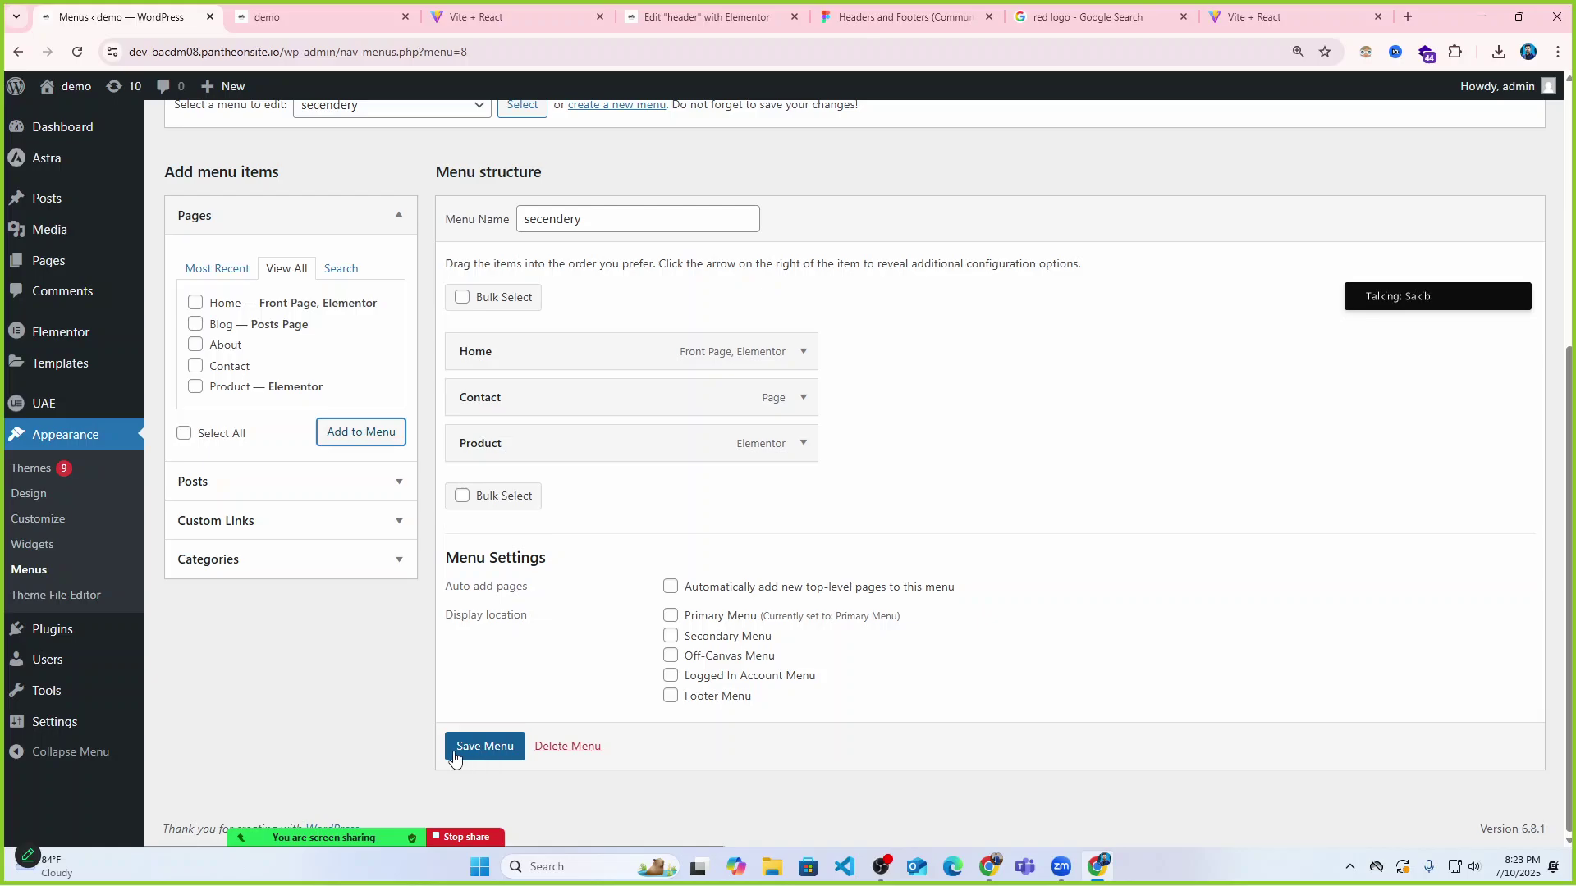
pyautogui.click(460, 751)
pyautogui.scroll(-5, 599, 597)
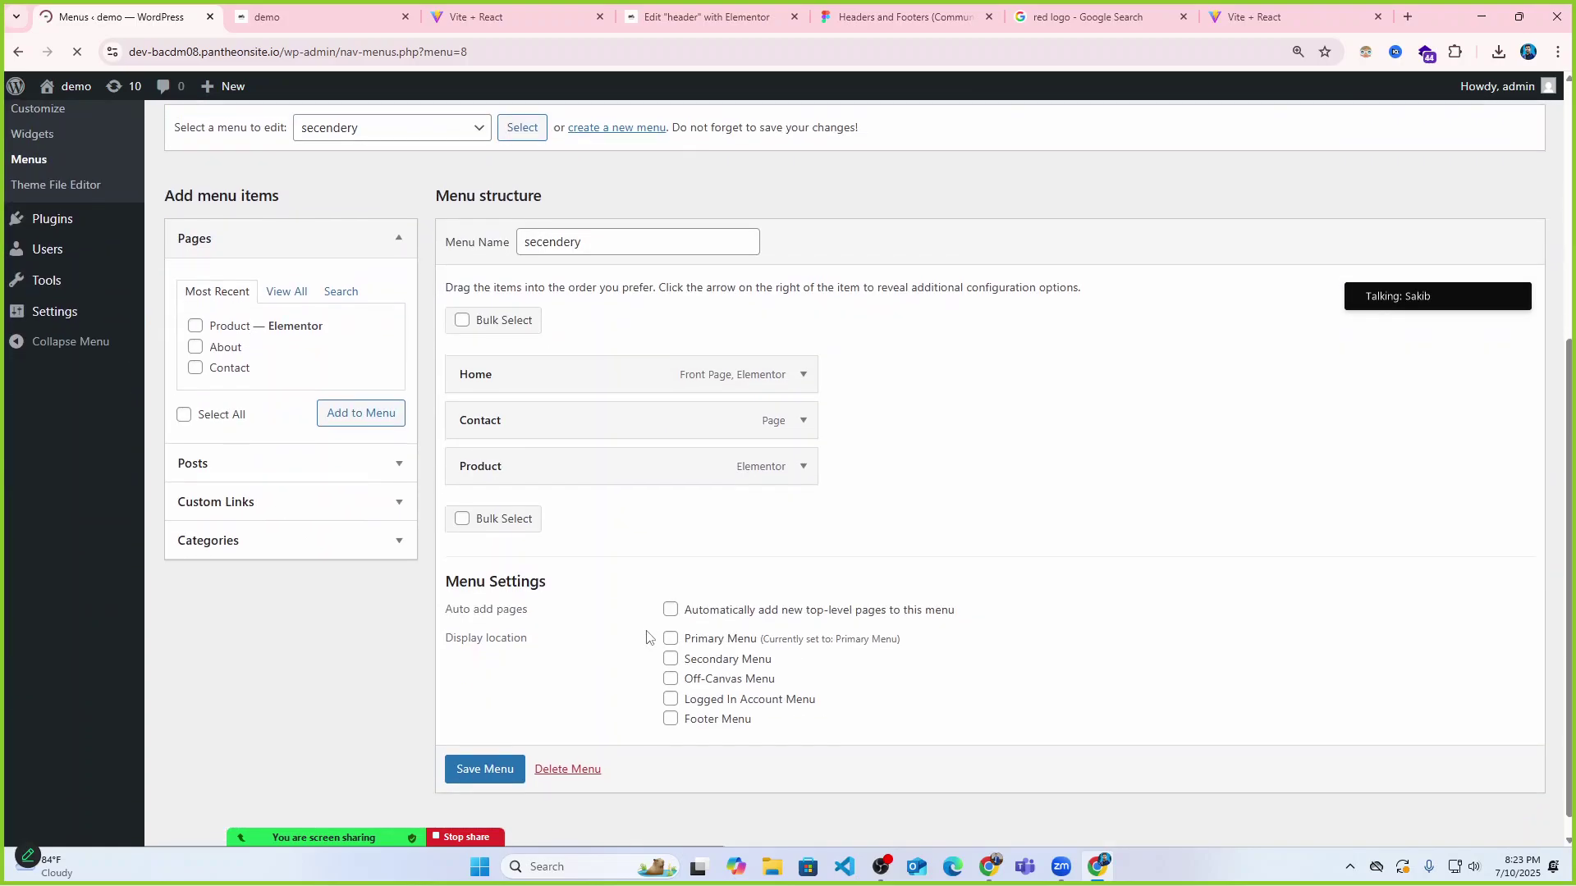
pyautogui.scroll(5, 652, 628)
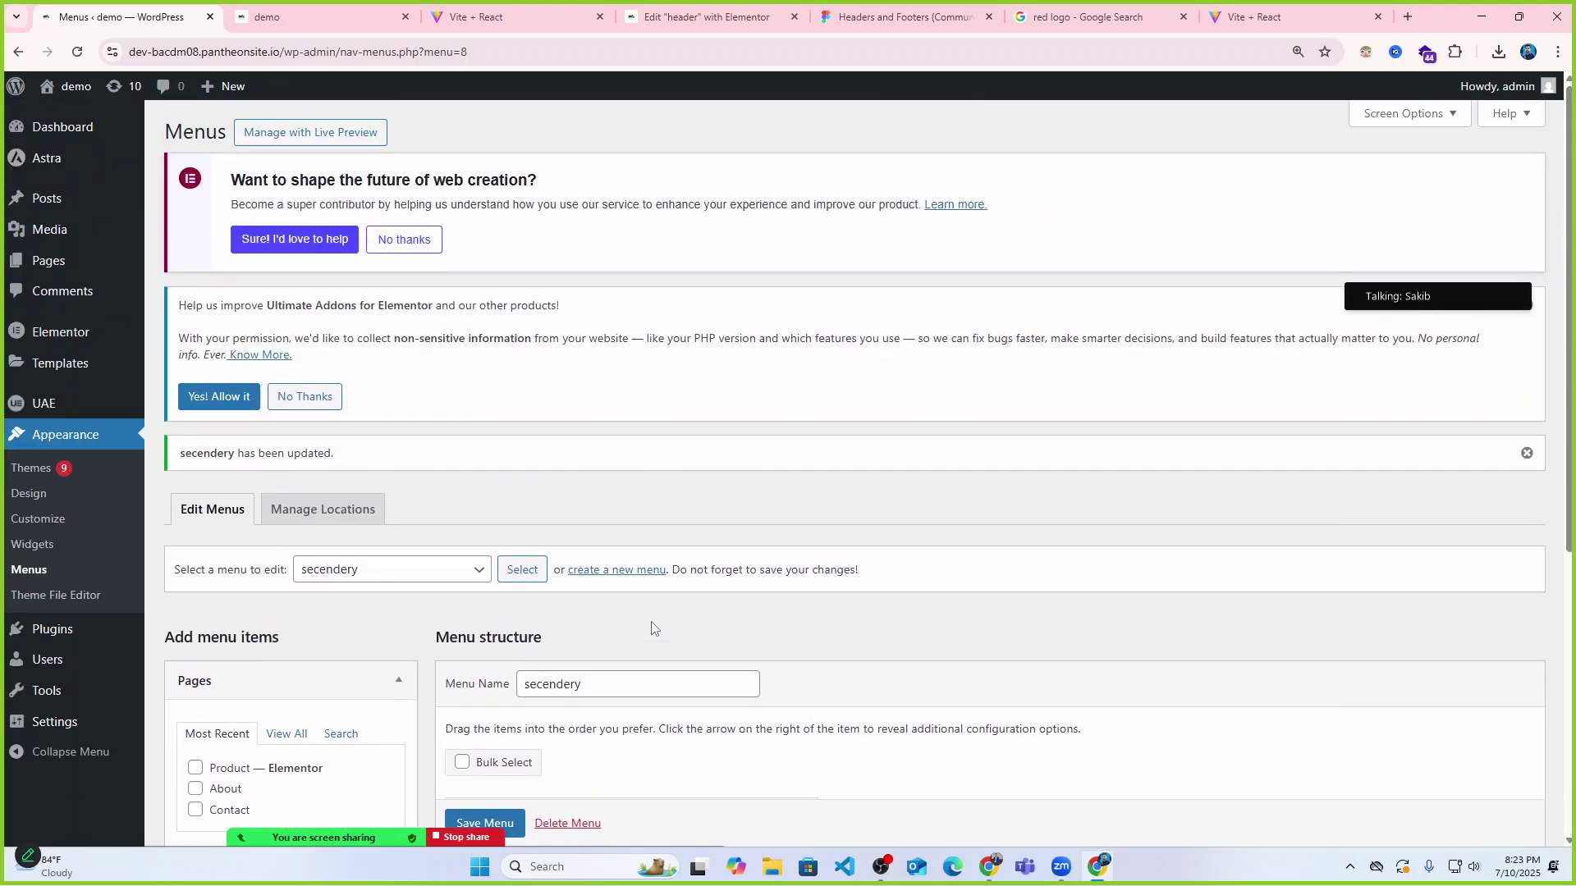
pyautogui.scroll(-2, 656, 626)
# Check the live home page footer, briefly open Edit with Elementor, then return to the live page.
pyautogui.click(335, 7)
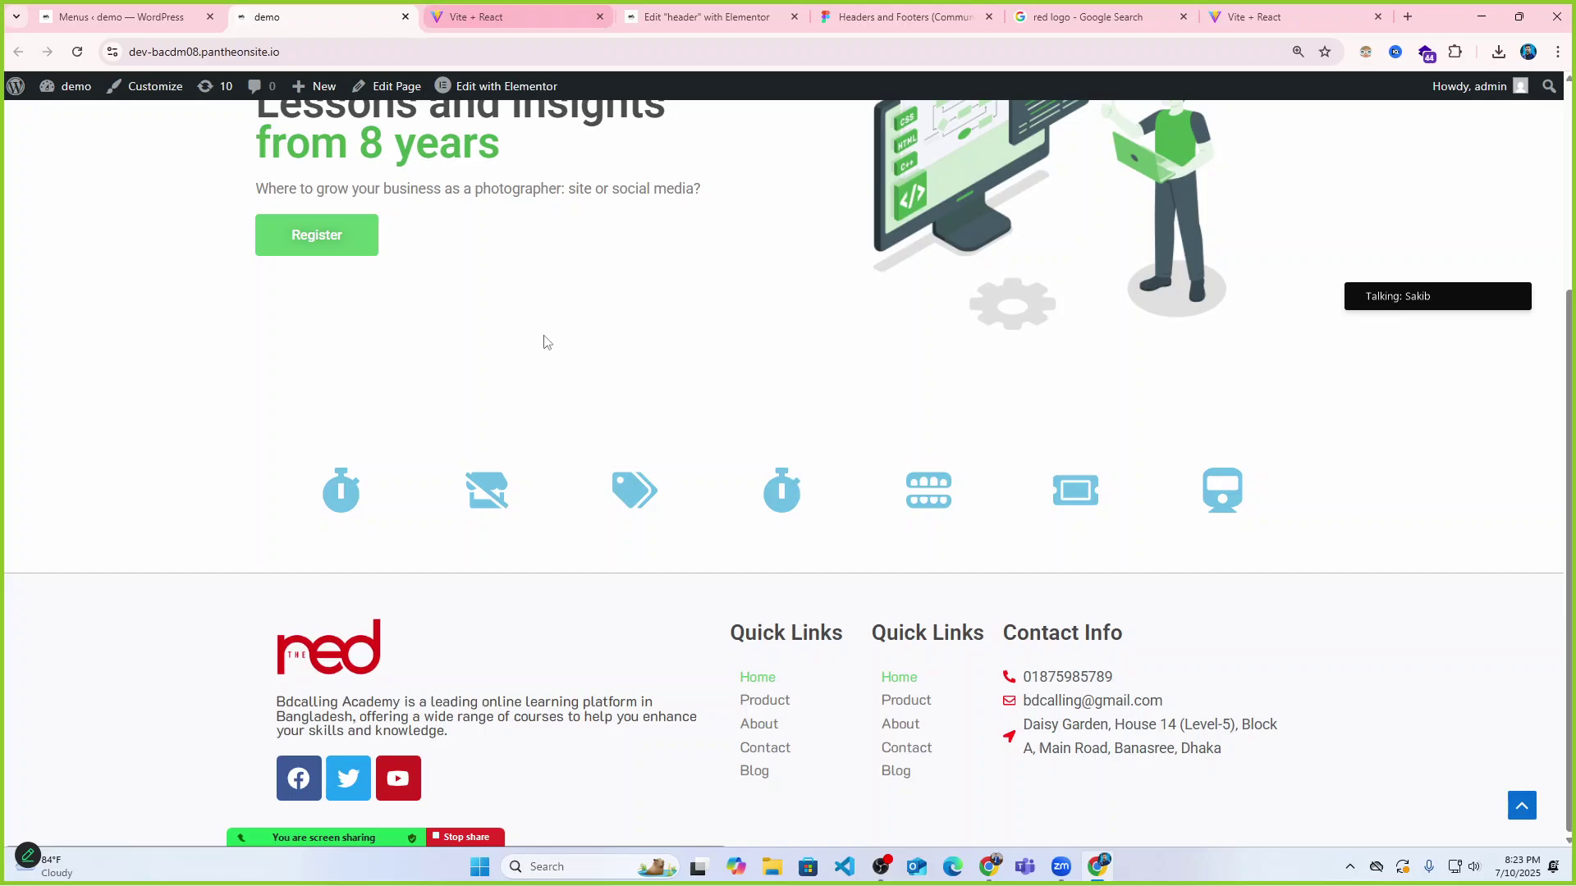
pyautogui.scroll(3, 538, 339)
pyautogui.scroll(-3, 537, 339)
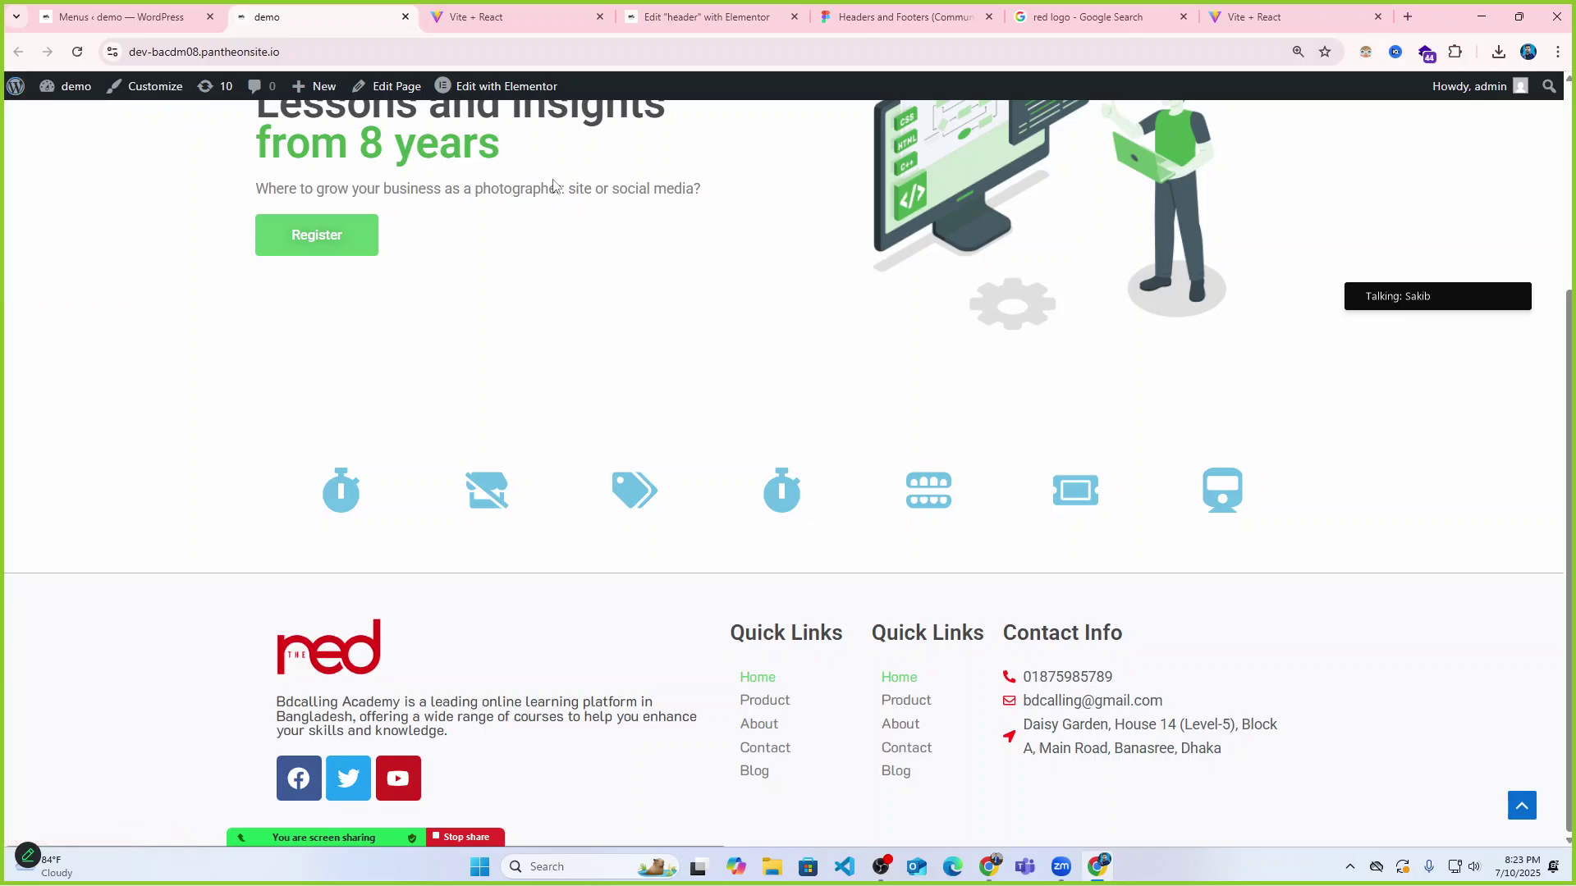
pyautogui.scroll(2, 553, 185)
pyautogui.click(488, 86)
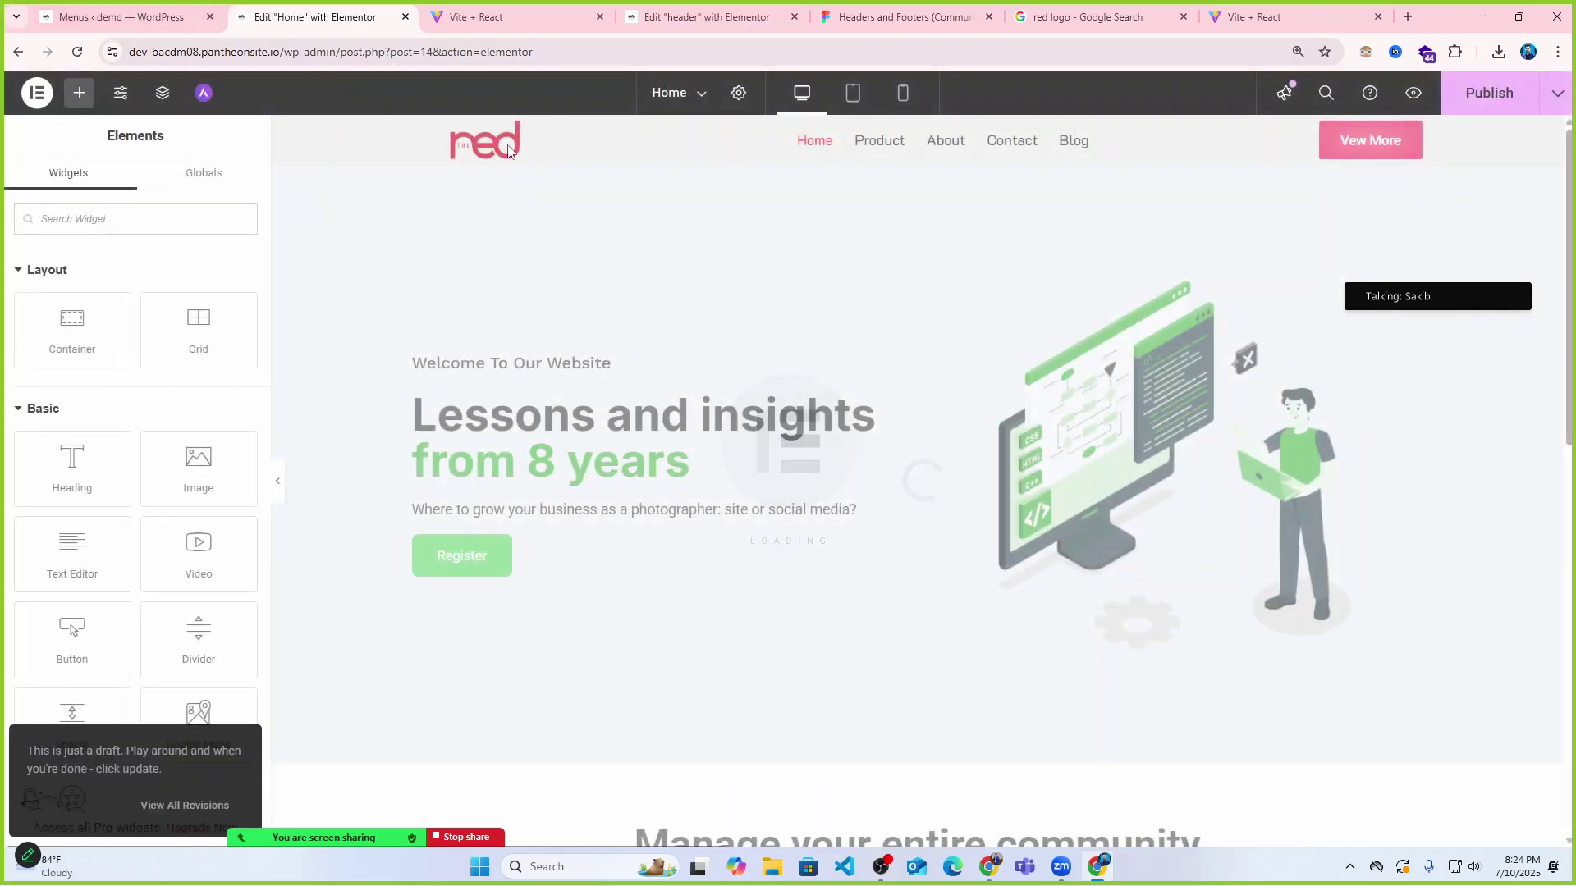
pyautogui.click(692, 97)
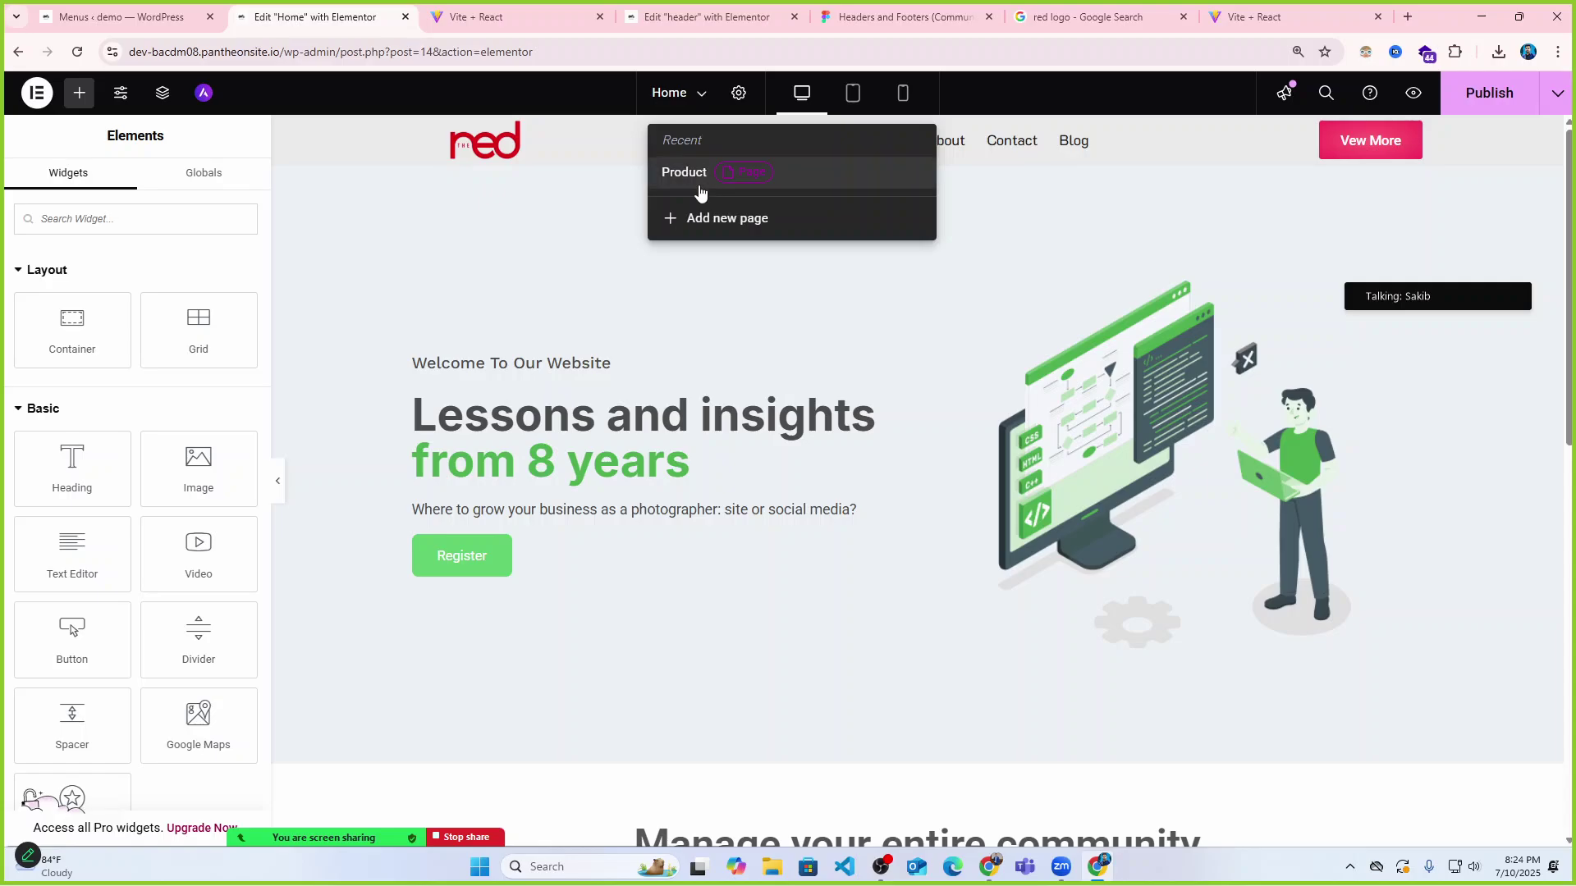
pyautogui.click(18, 51)
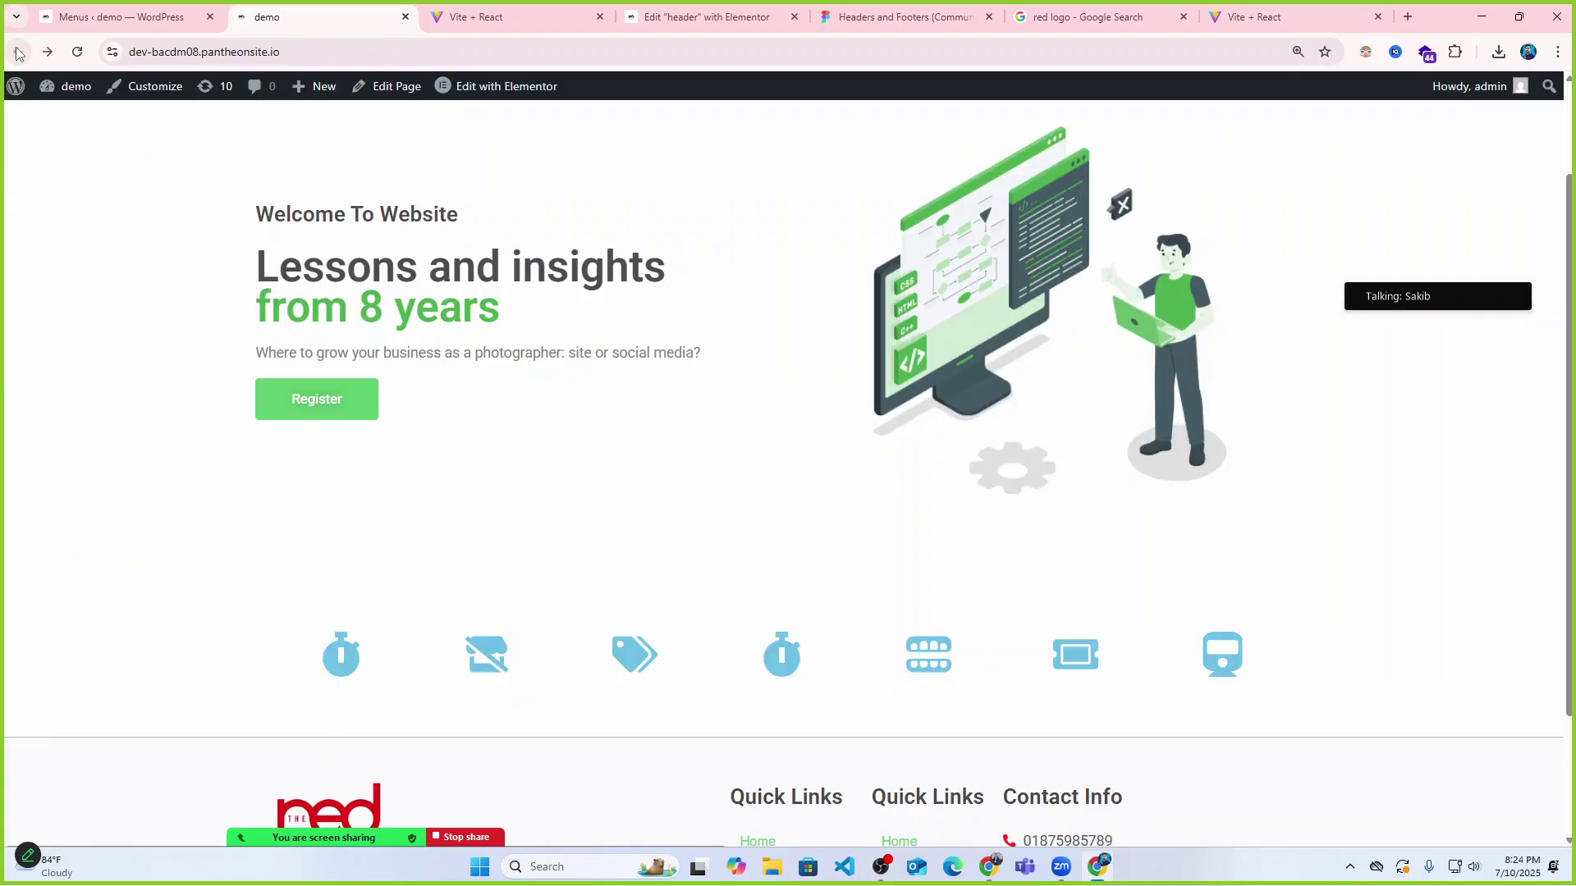
# Set the footer's first Quick Links navigation menu to secendery, publish, and return to Menus.
pyautogui.moveTo(504, 90)
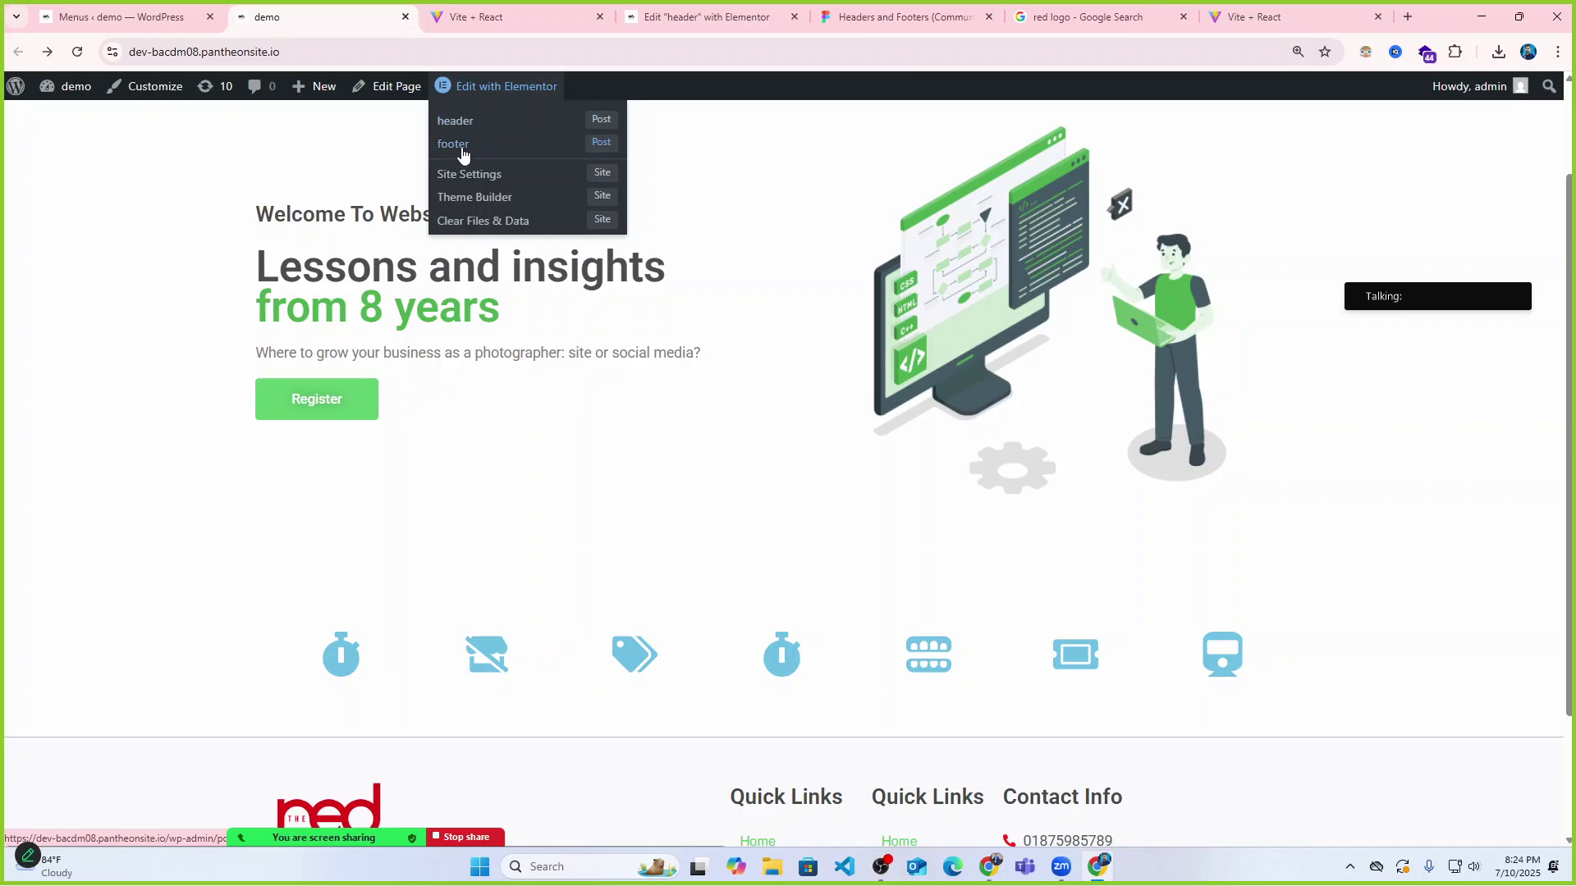
pyautogui.click(461, 147)
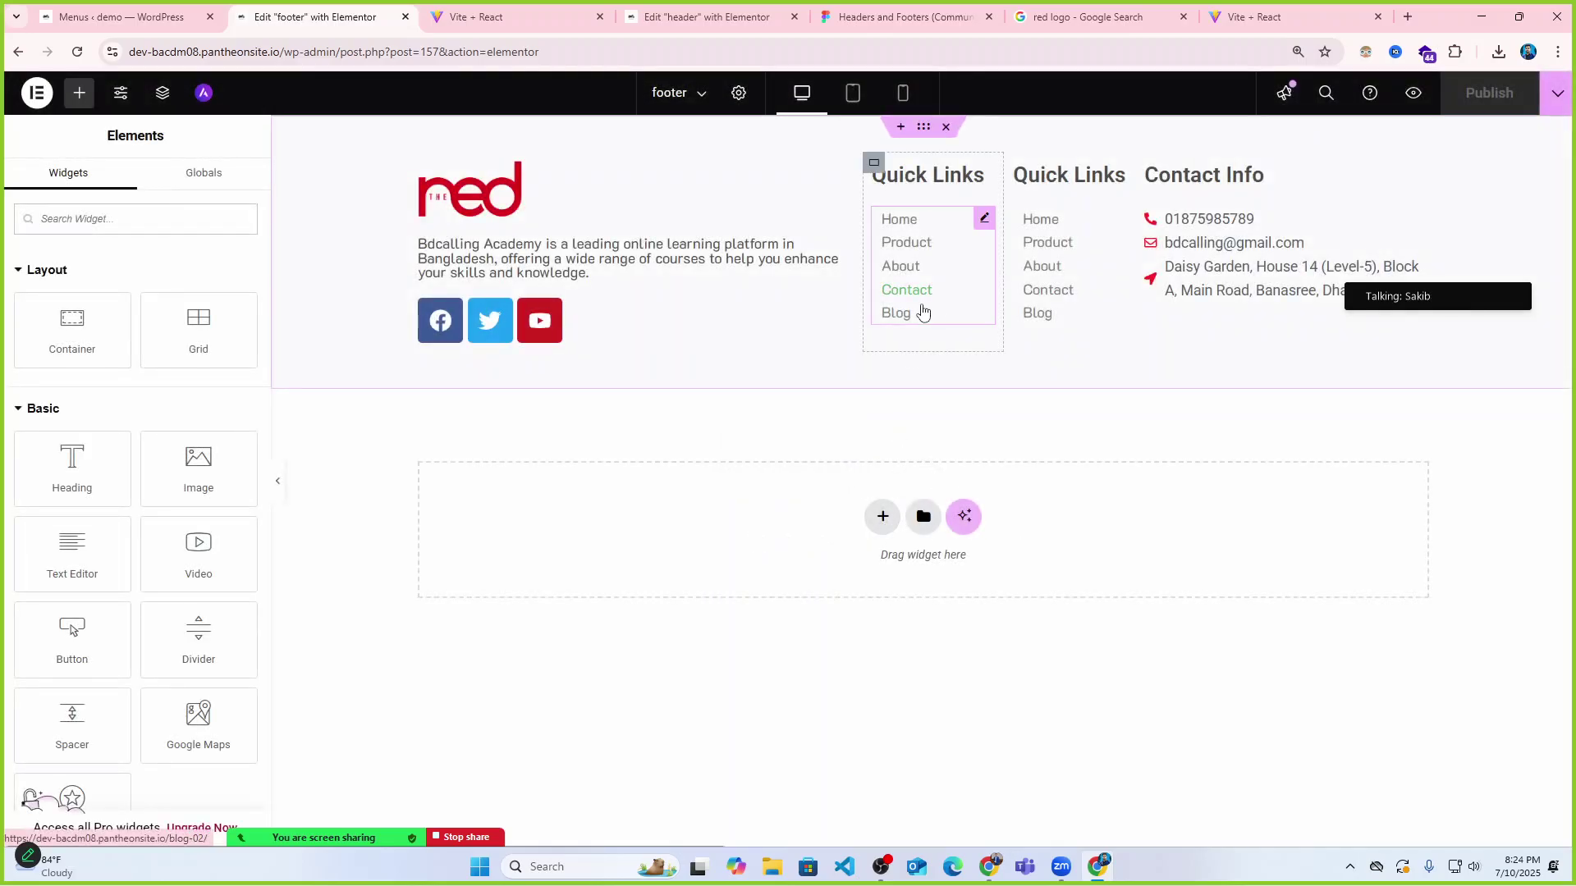
pyautogui.click(944, 228)
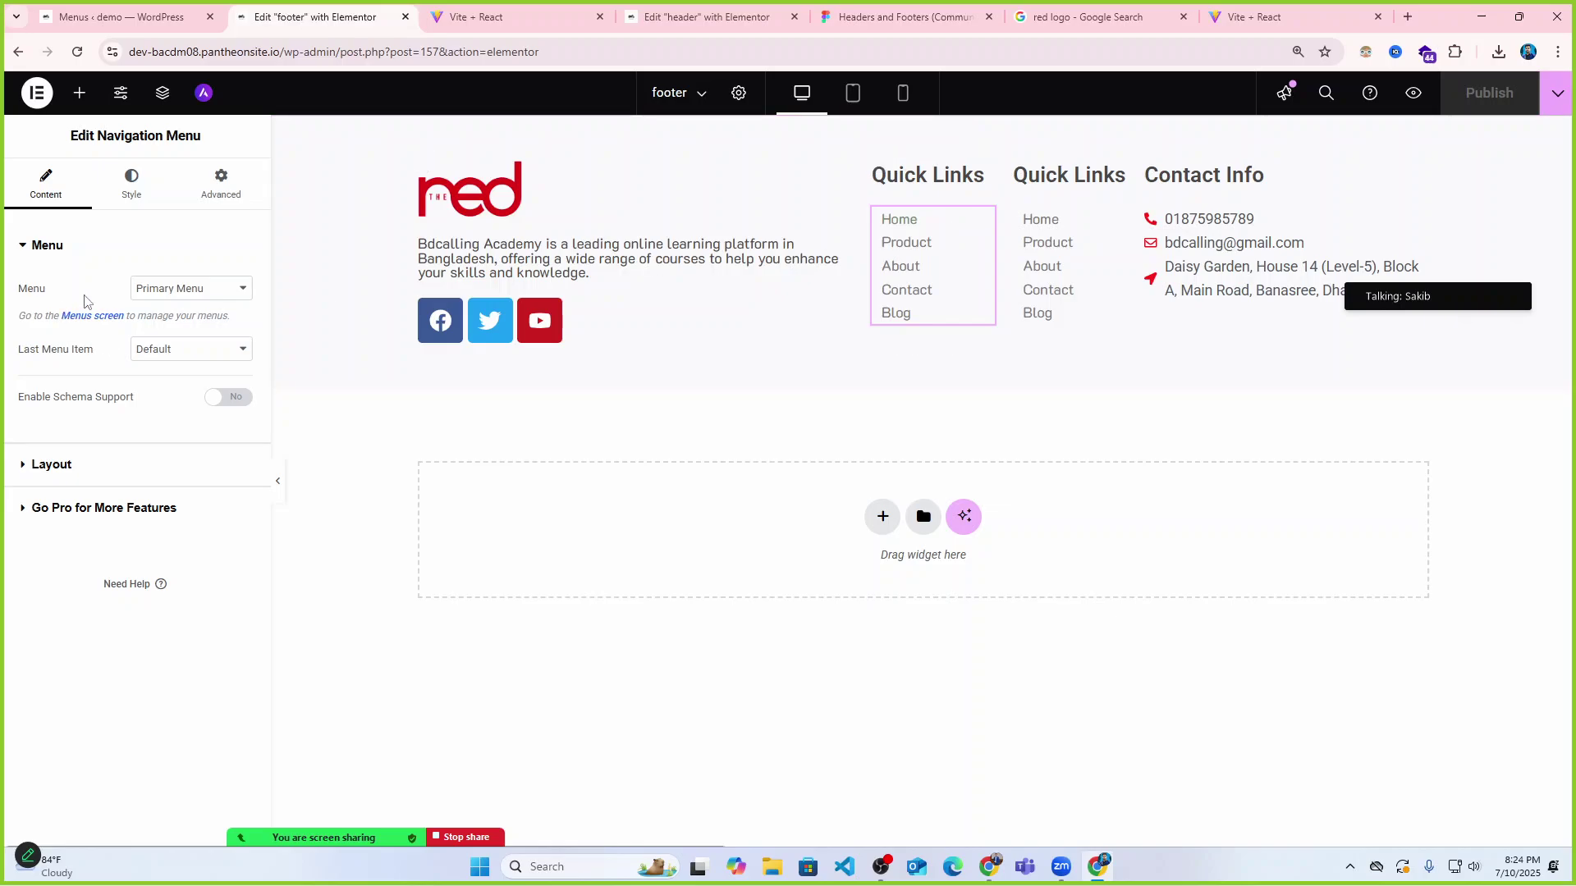
pyautogui.click(177, 288)
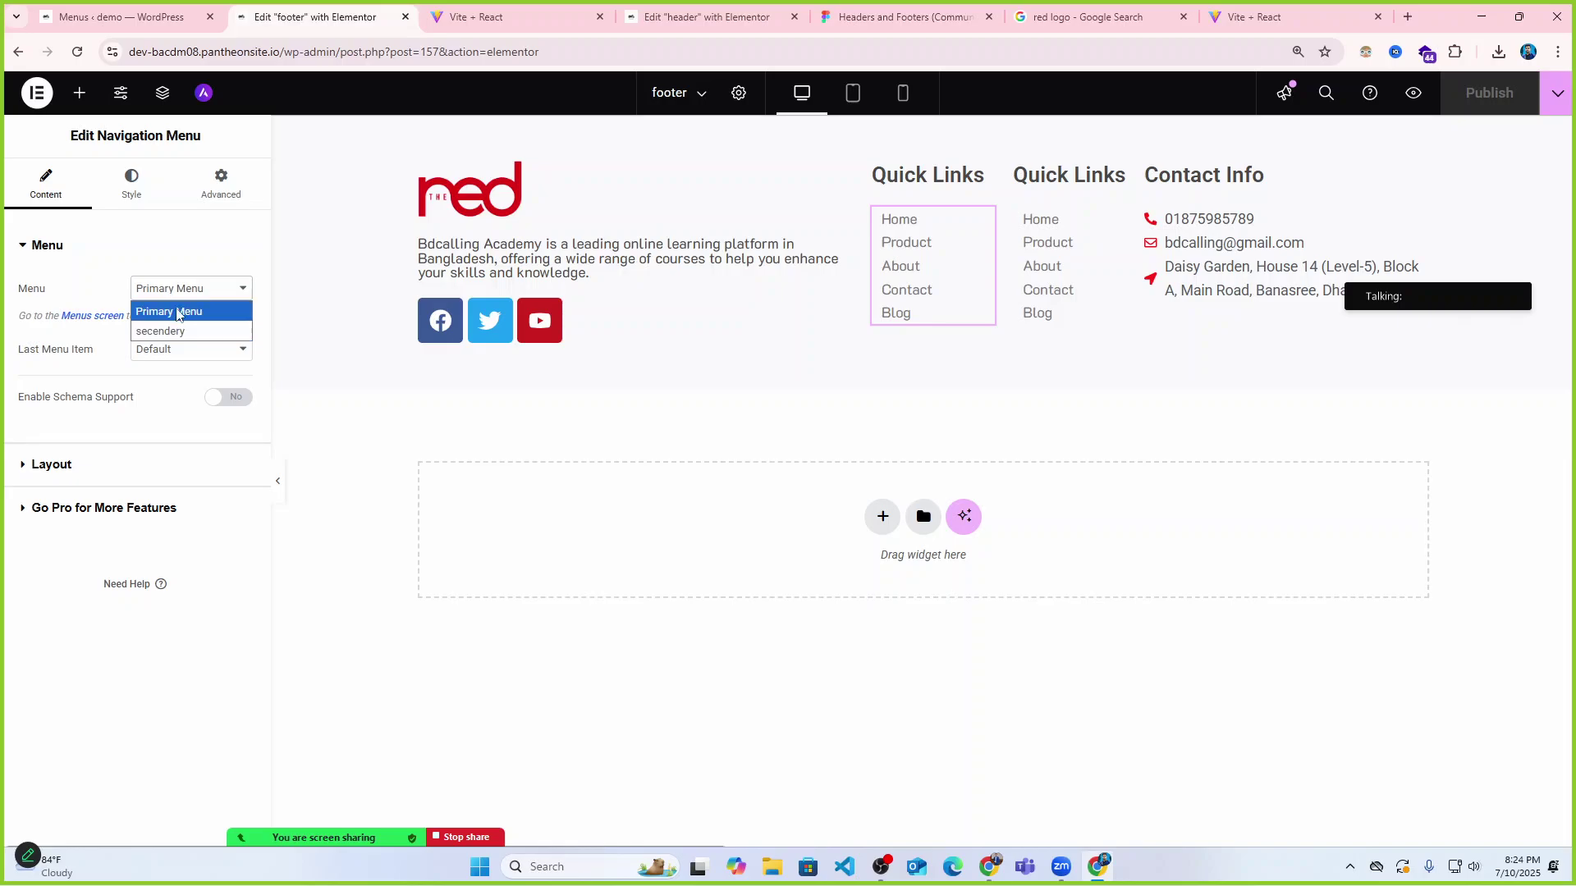
pyautogui.click(172, 333)
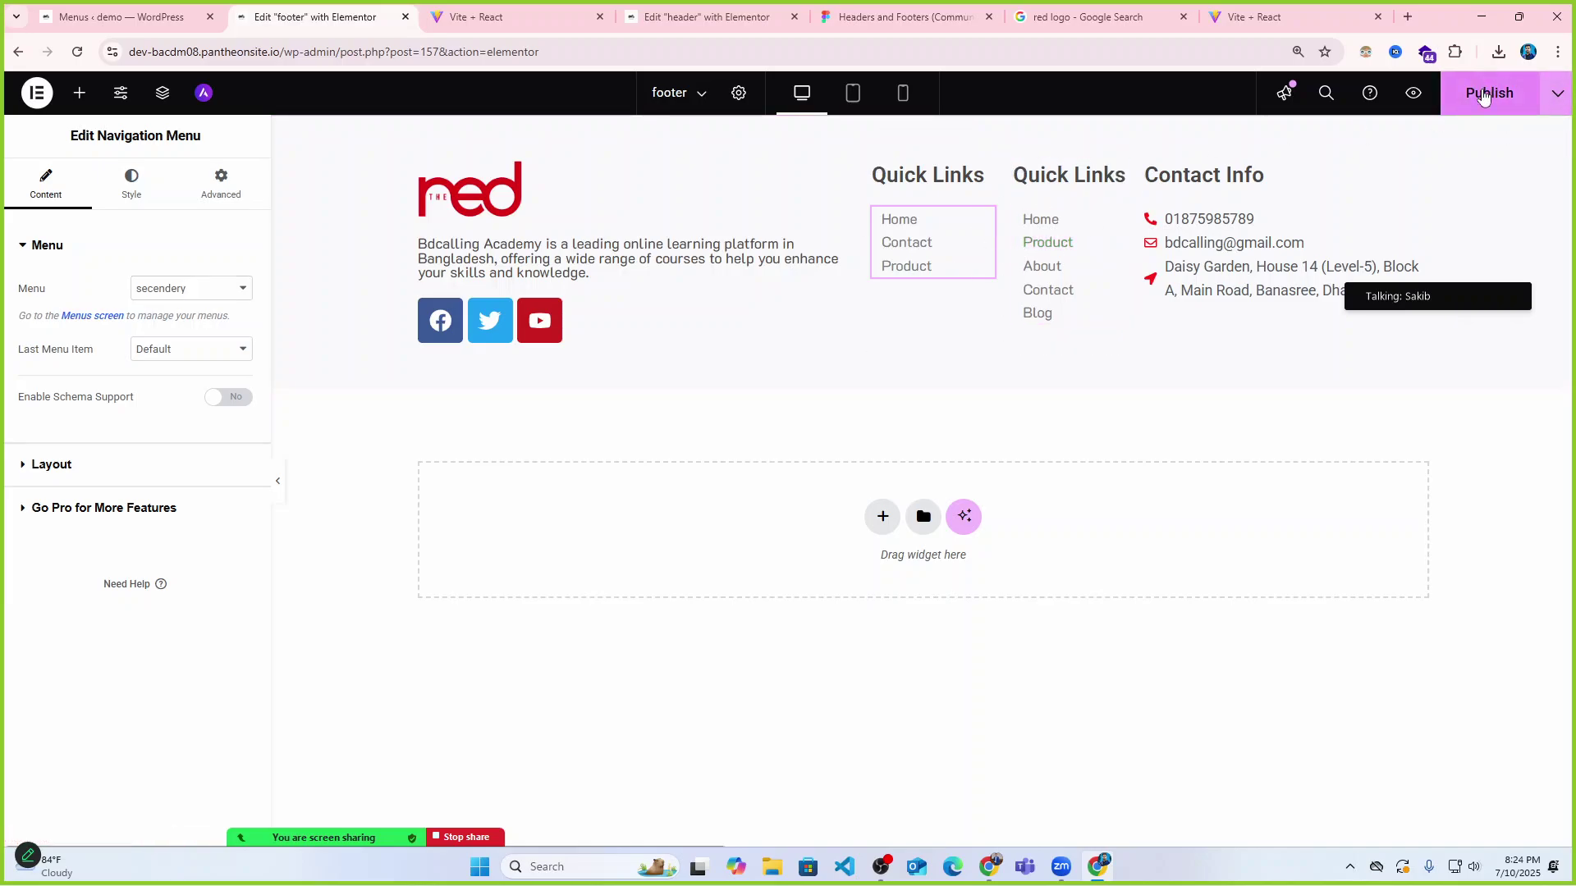
pyautogui.click(1489, 92)
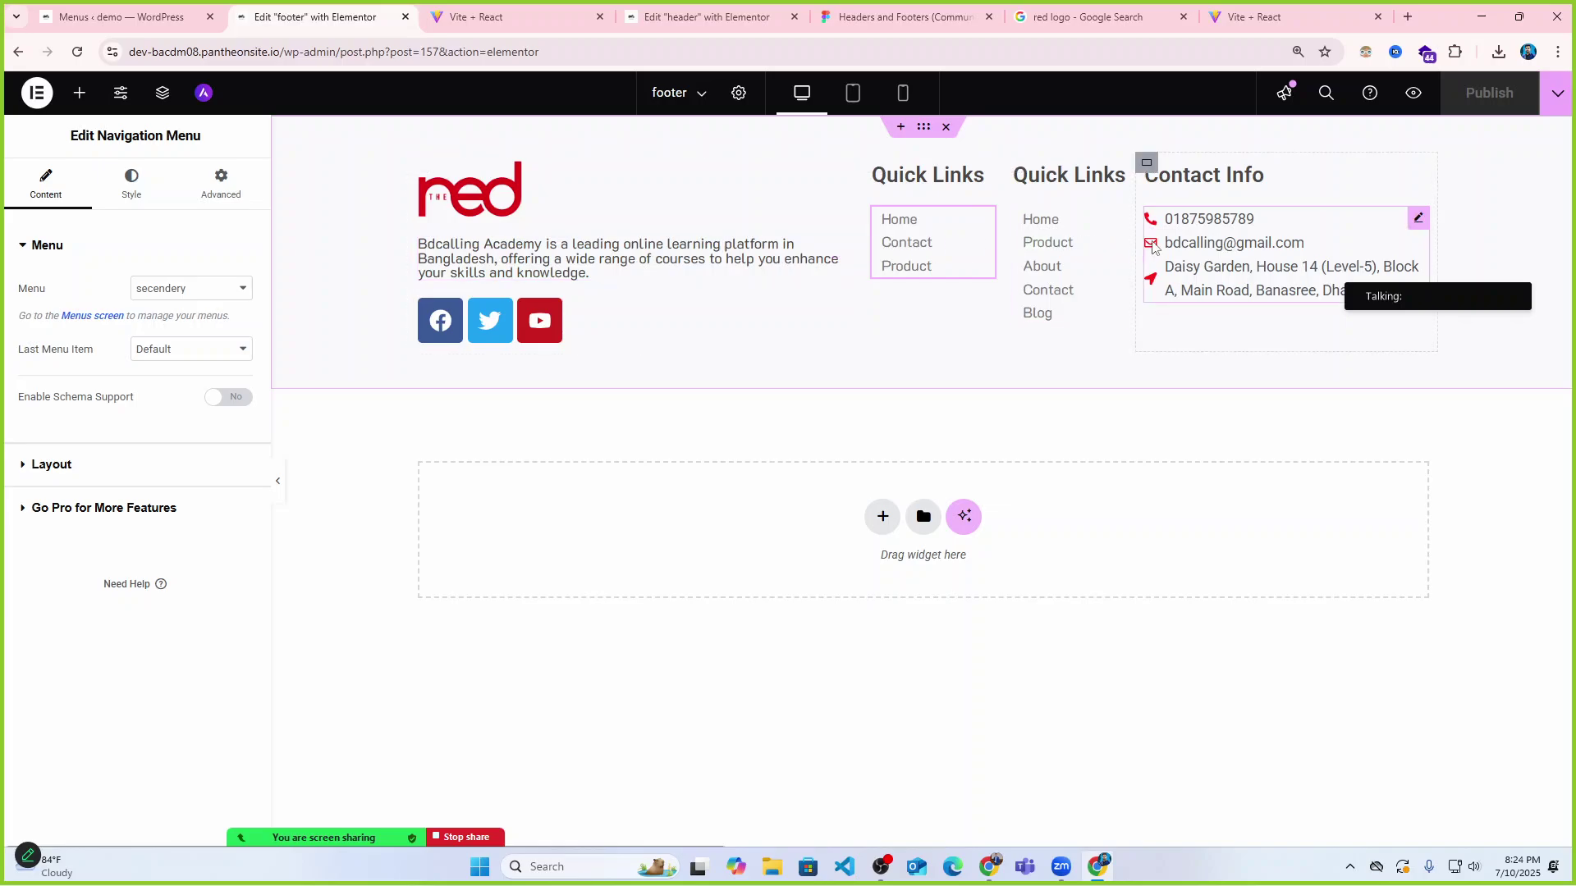
pyautogui.click(127, 17)
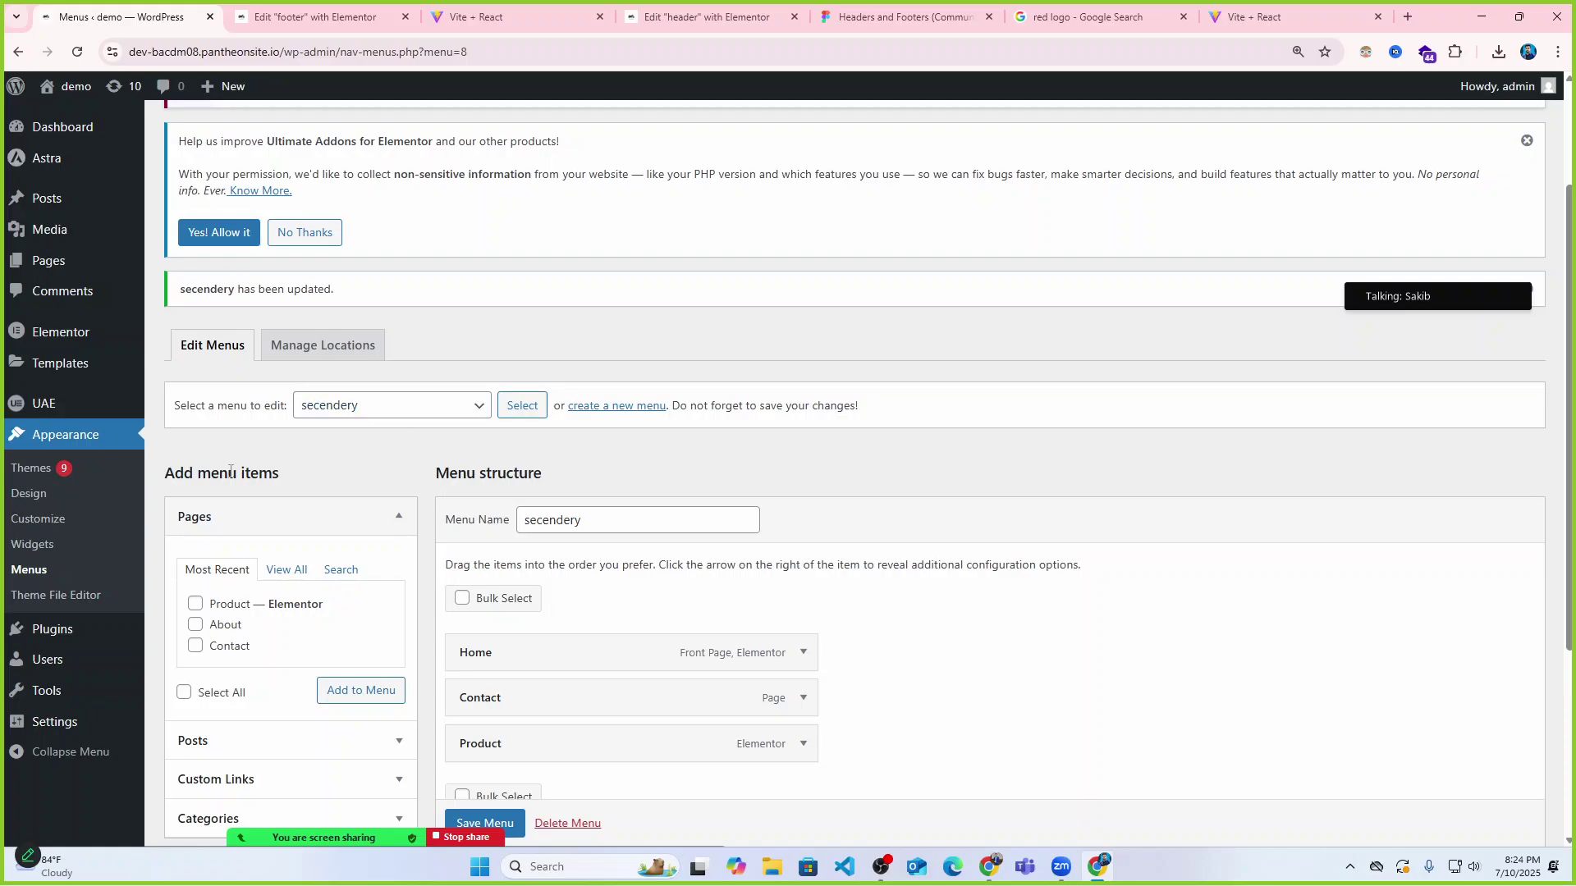
# Go to UAE > Dashboard in the admin sidebar.
pyautogui.scroll(2, 87, 435)
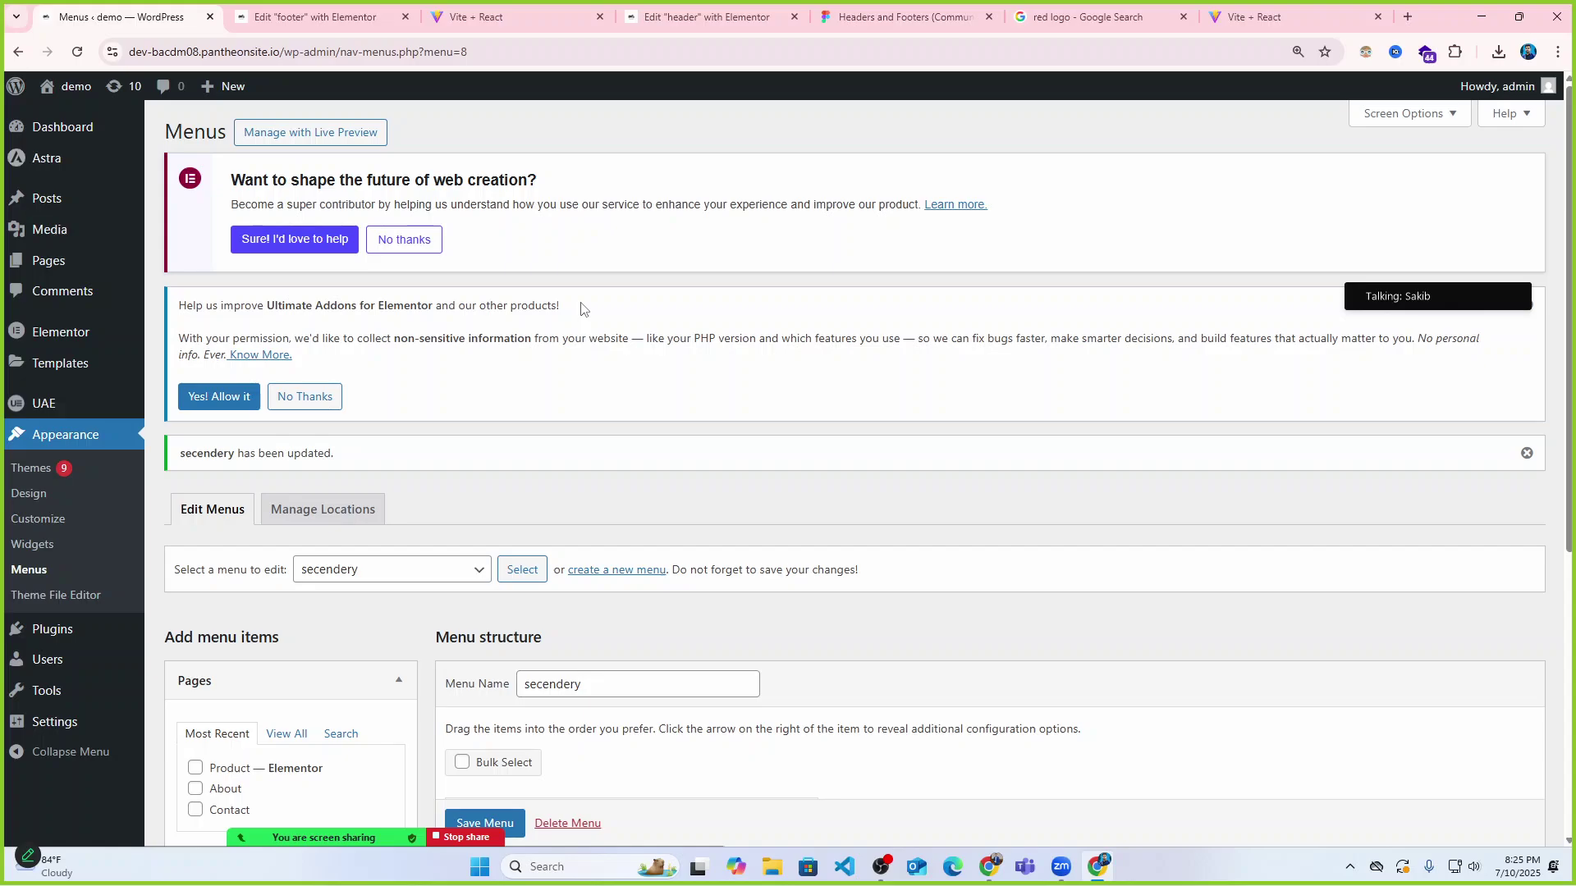
pyautogui.click(187, 410)
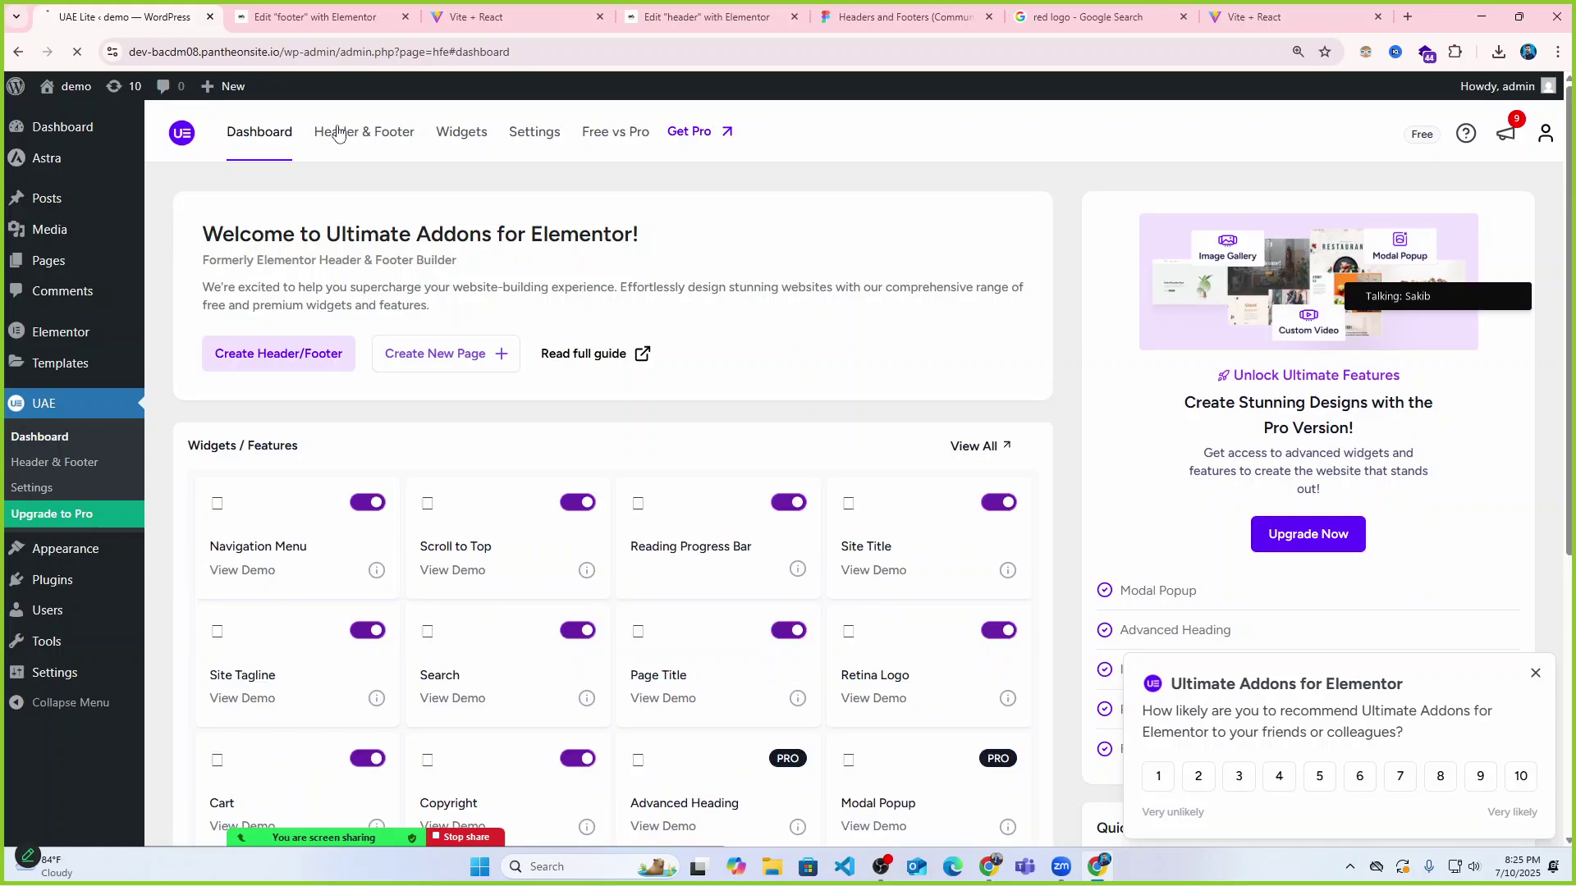
# Begin a new Header & Footer template, review its template types, then return to the footer editor.
pyautogui.click(337, 133)
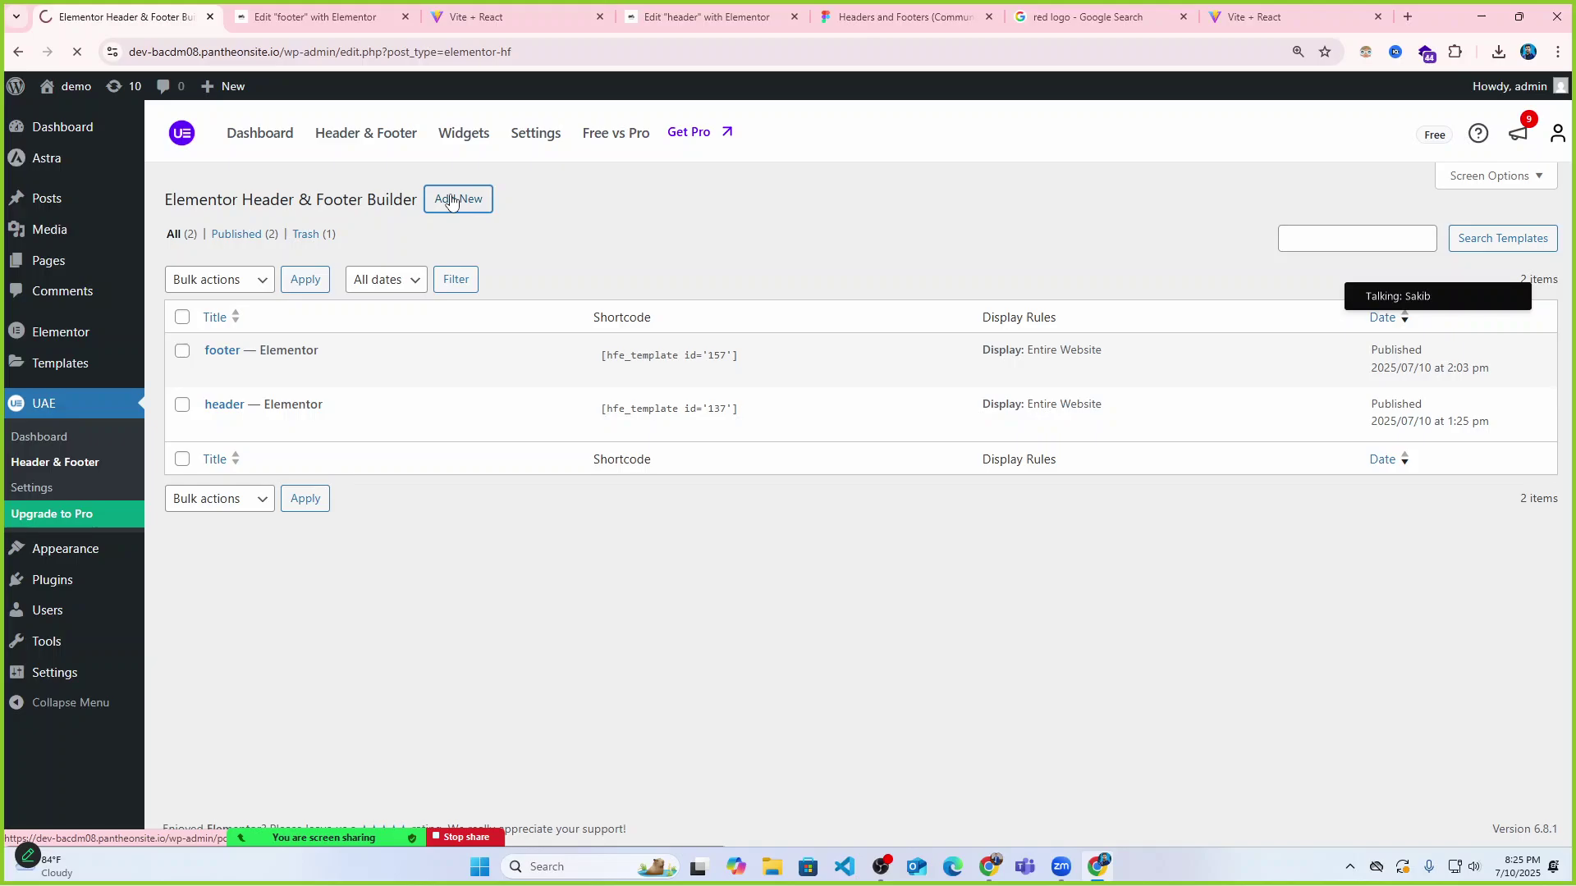
pyautogui.click(451, 201)
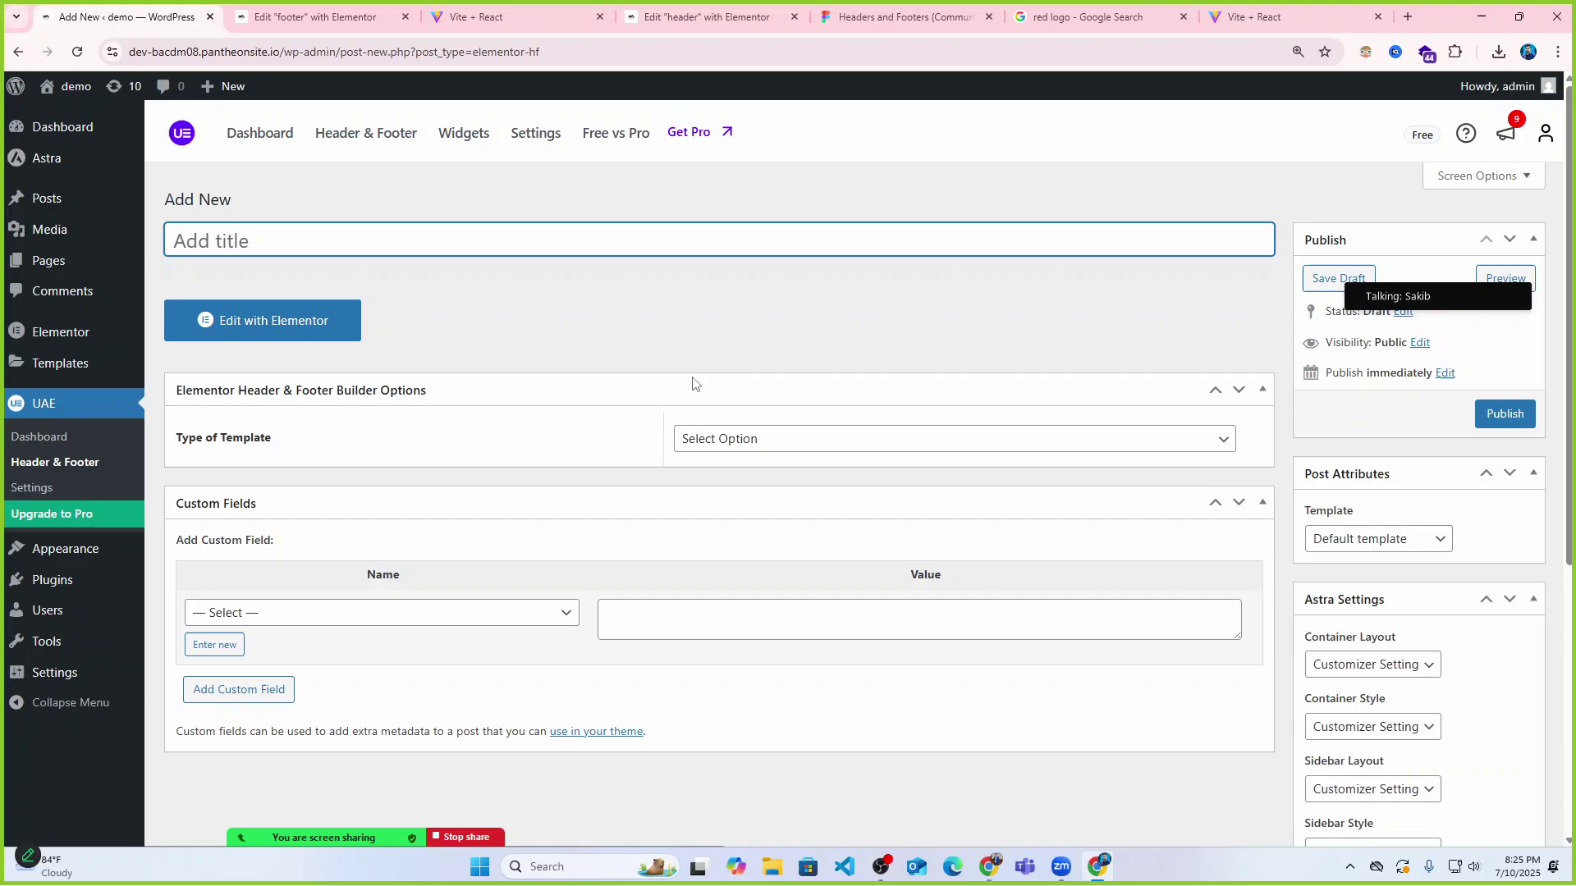
pyautogui.click(702, 440)
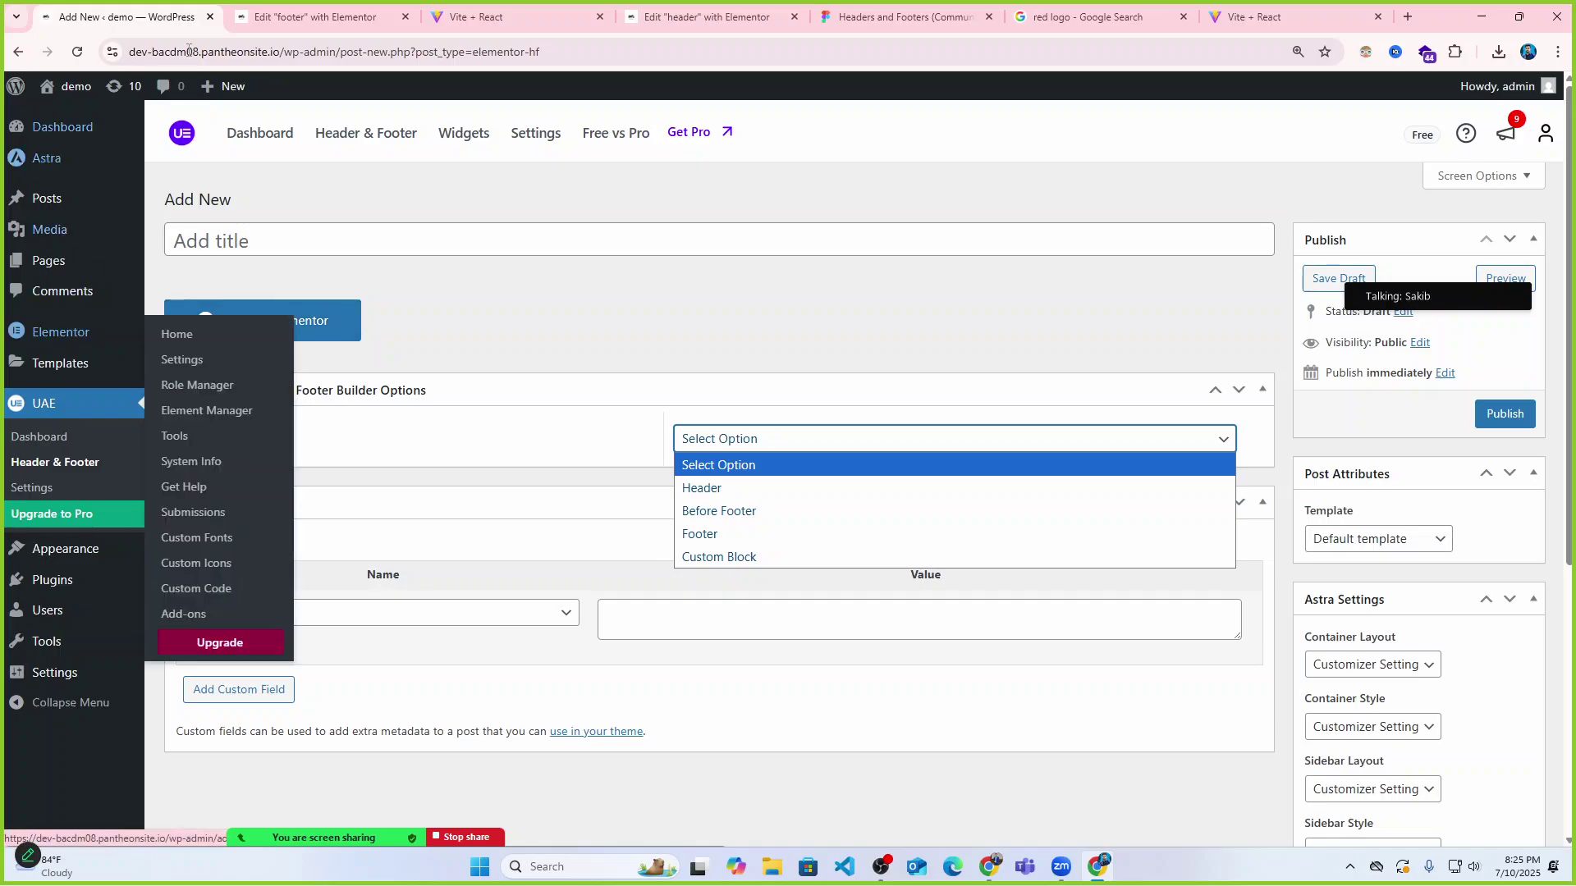
pyautogui.click(312, 17)
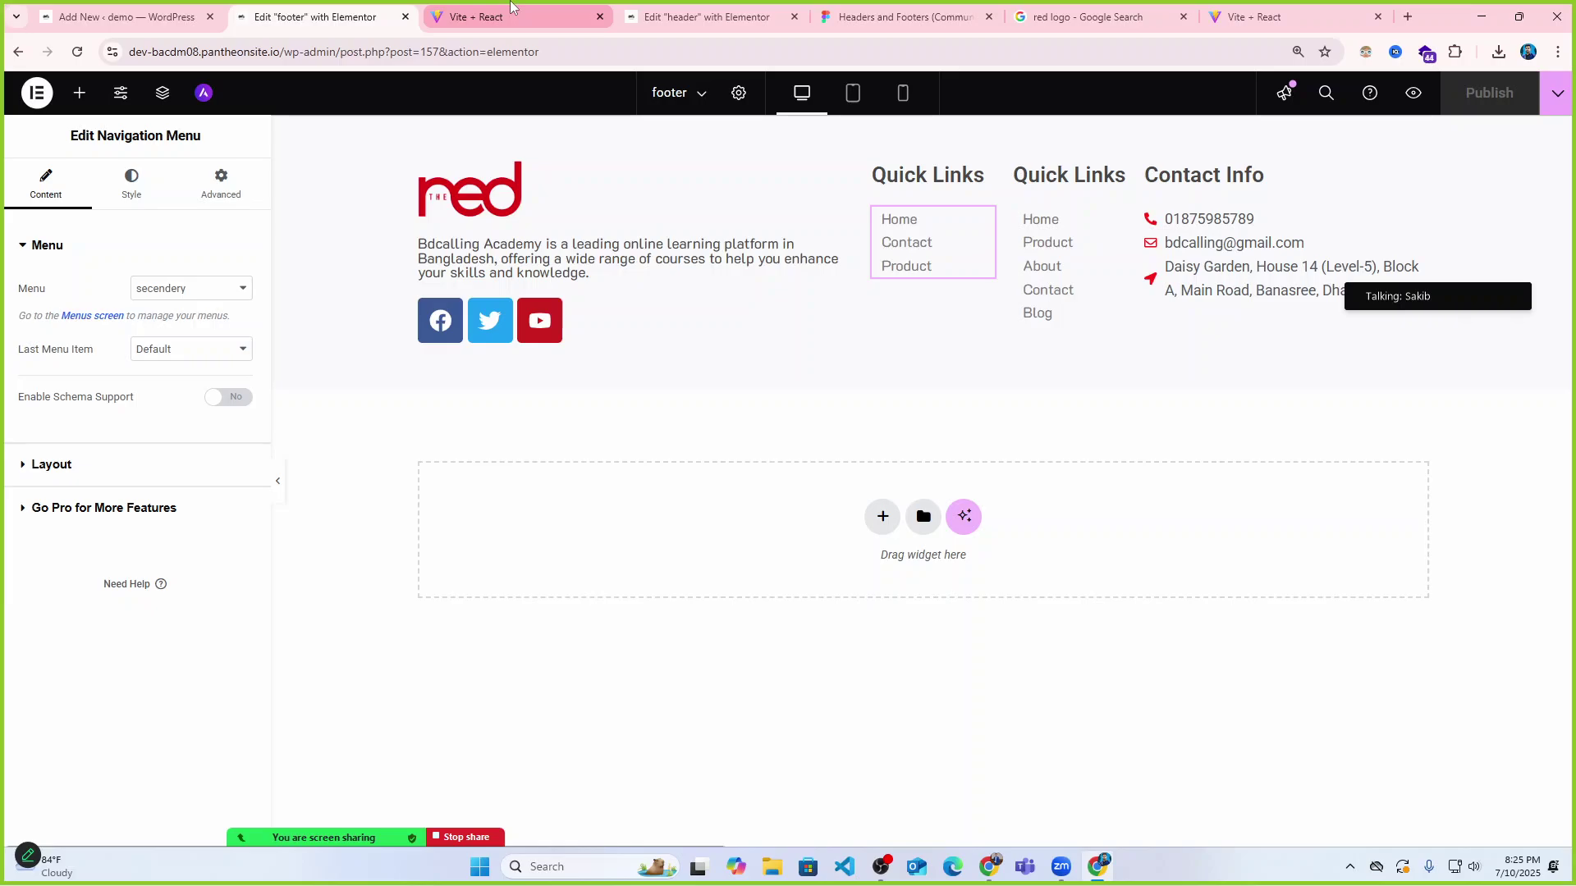
# Switch to the Vite + React tab showing the Bdcalling Academy contact page.
pyautogui.moveTo(511, 7)
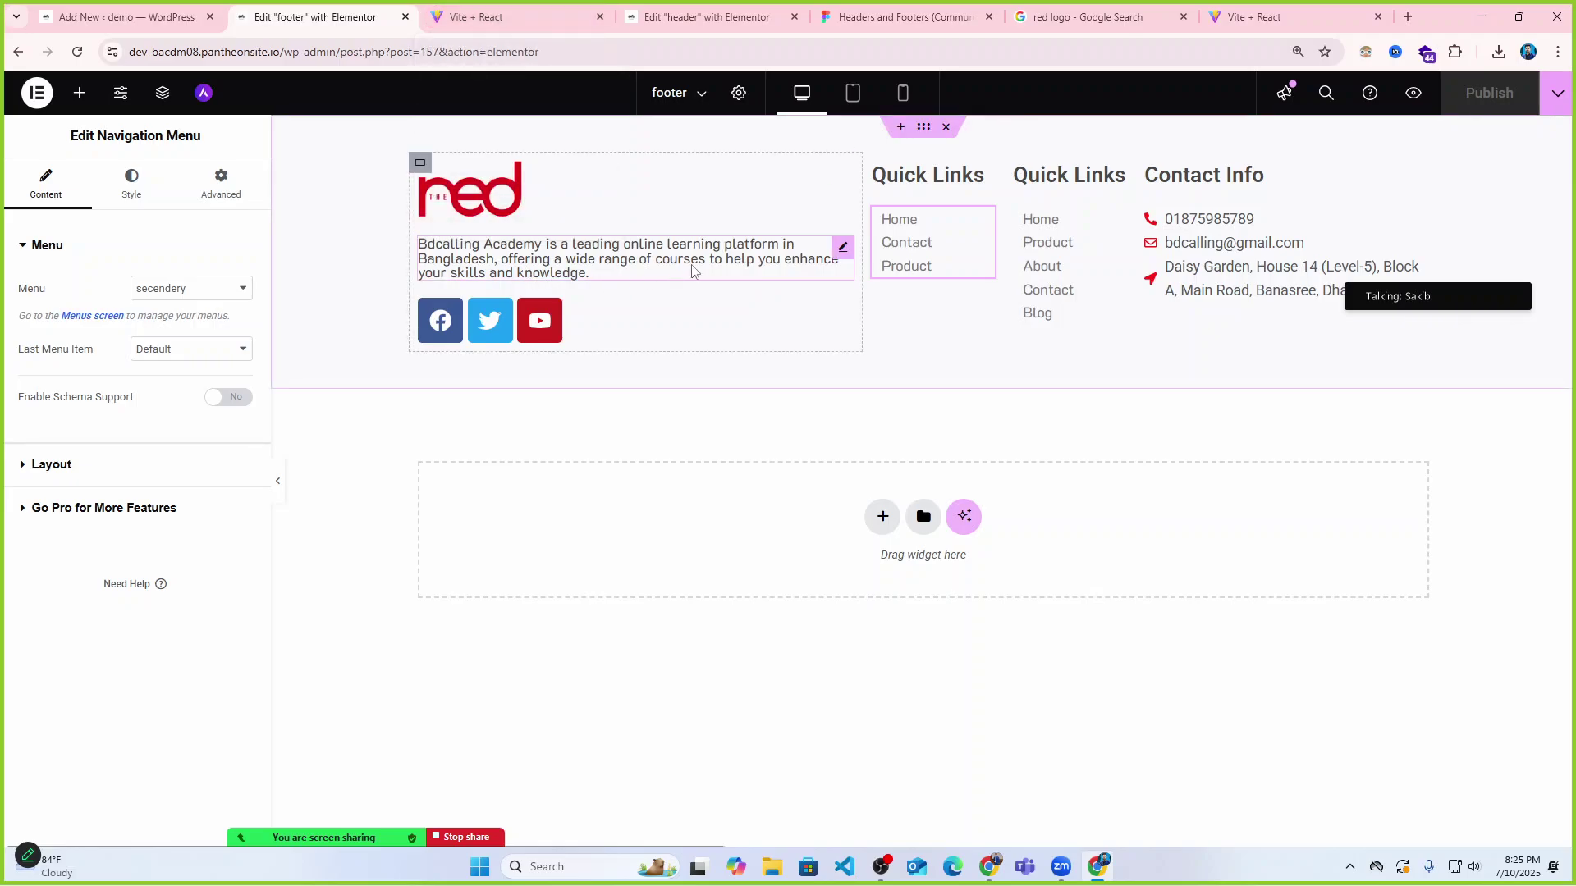
pyautogui.click(475, 10)
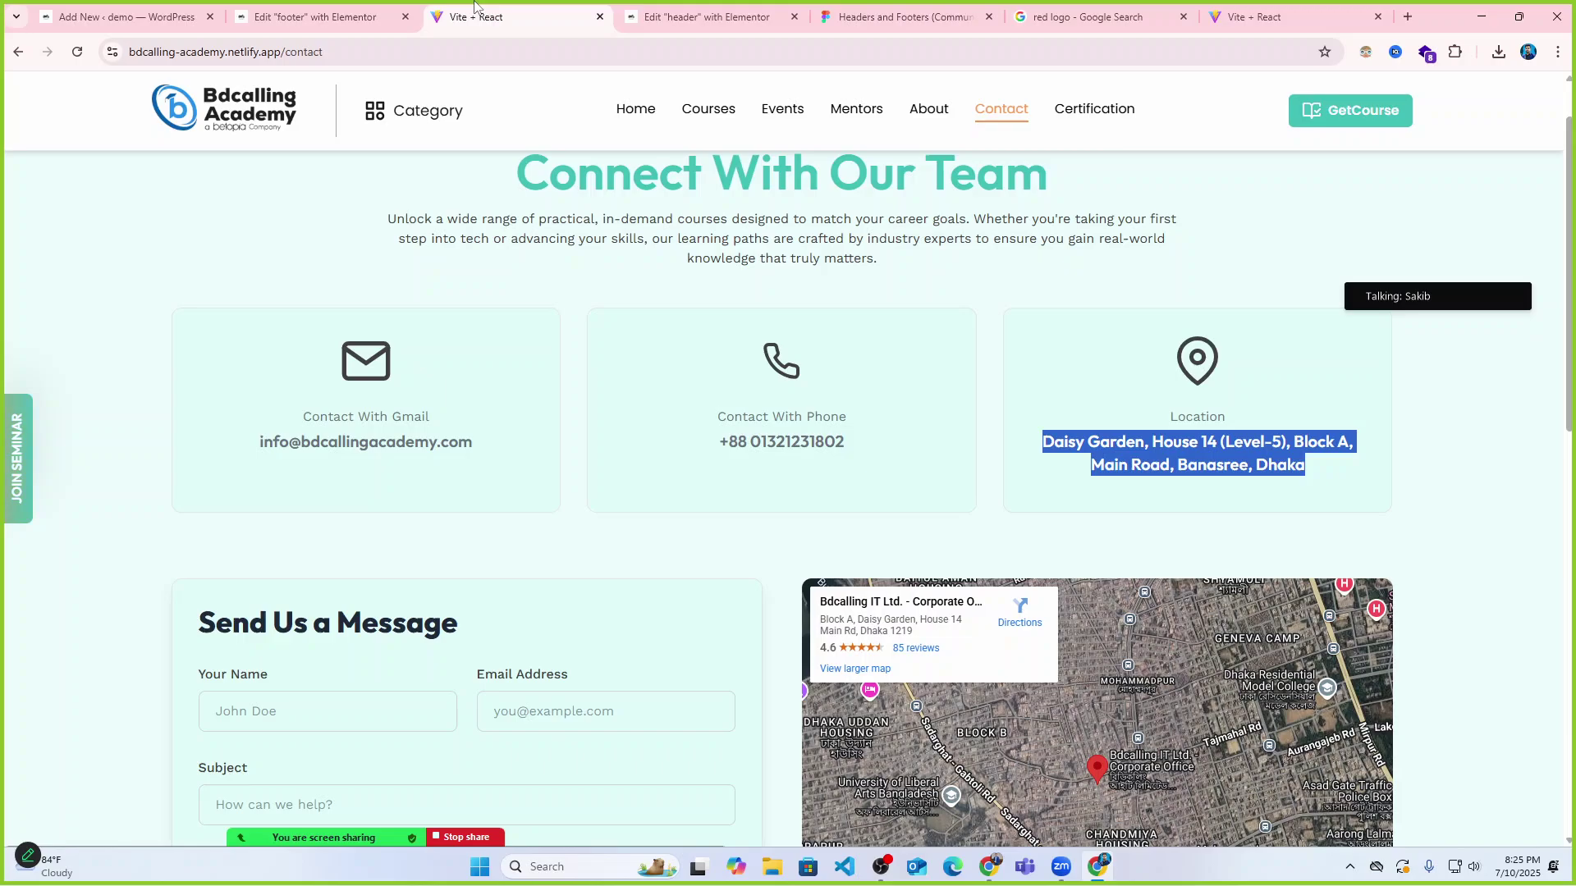
# Move through the footer and header tabs to Figma and scroll the Headers and Footers canvas.
pyautogui.click(339, 11)
pyautogui.click(694, 12)
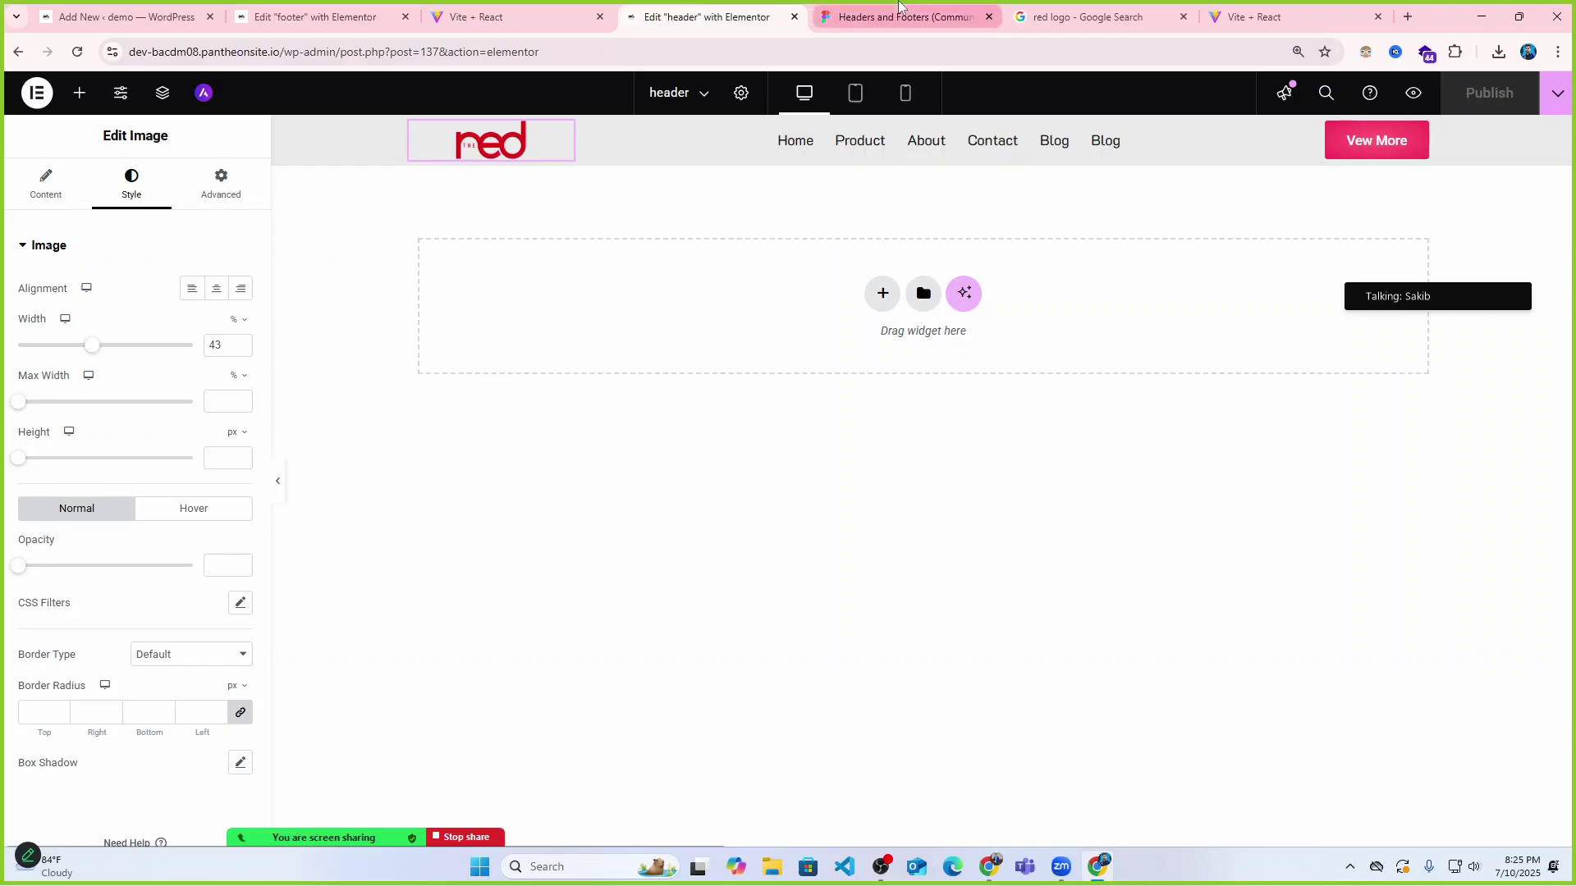
pyautogui.click(899, 9)
pyautogui.scroll(-3, 782, 430)
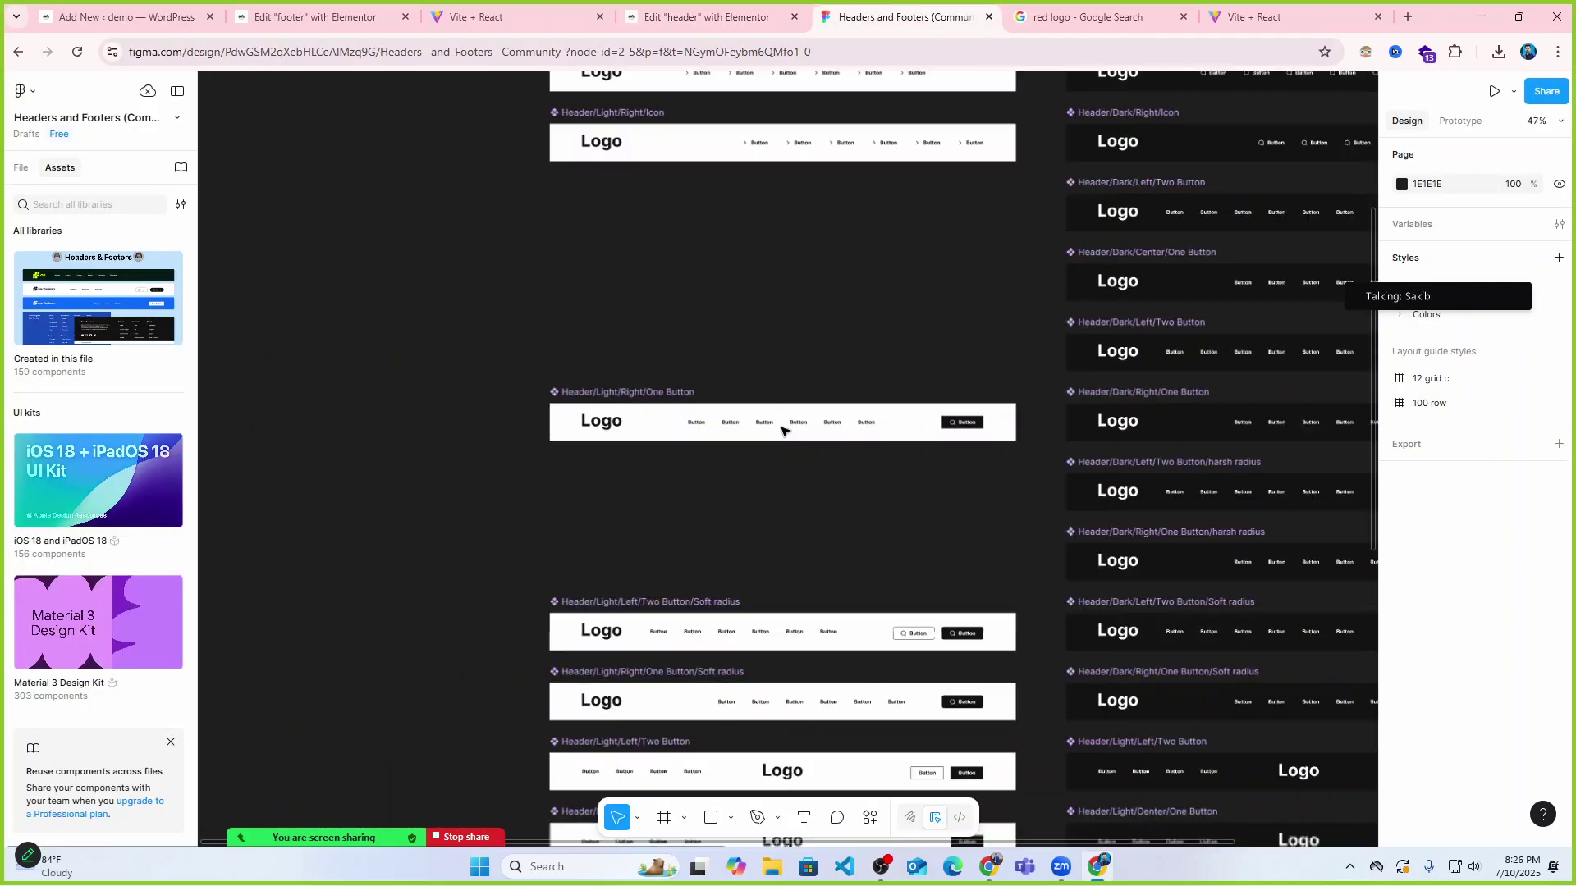
pyautogui.scroll(-2, 782, 430)
pyautogui.scroll(-5, 823, 559)
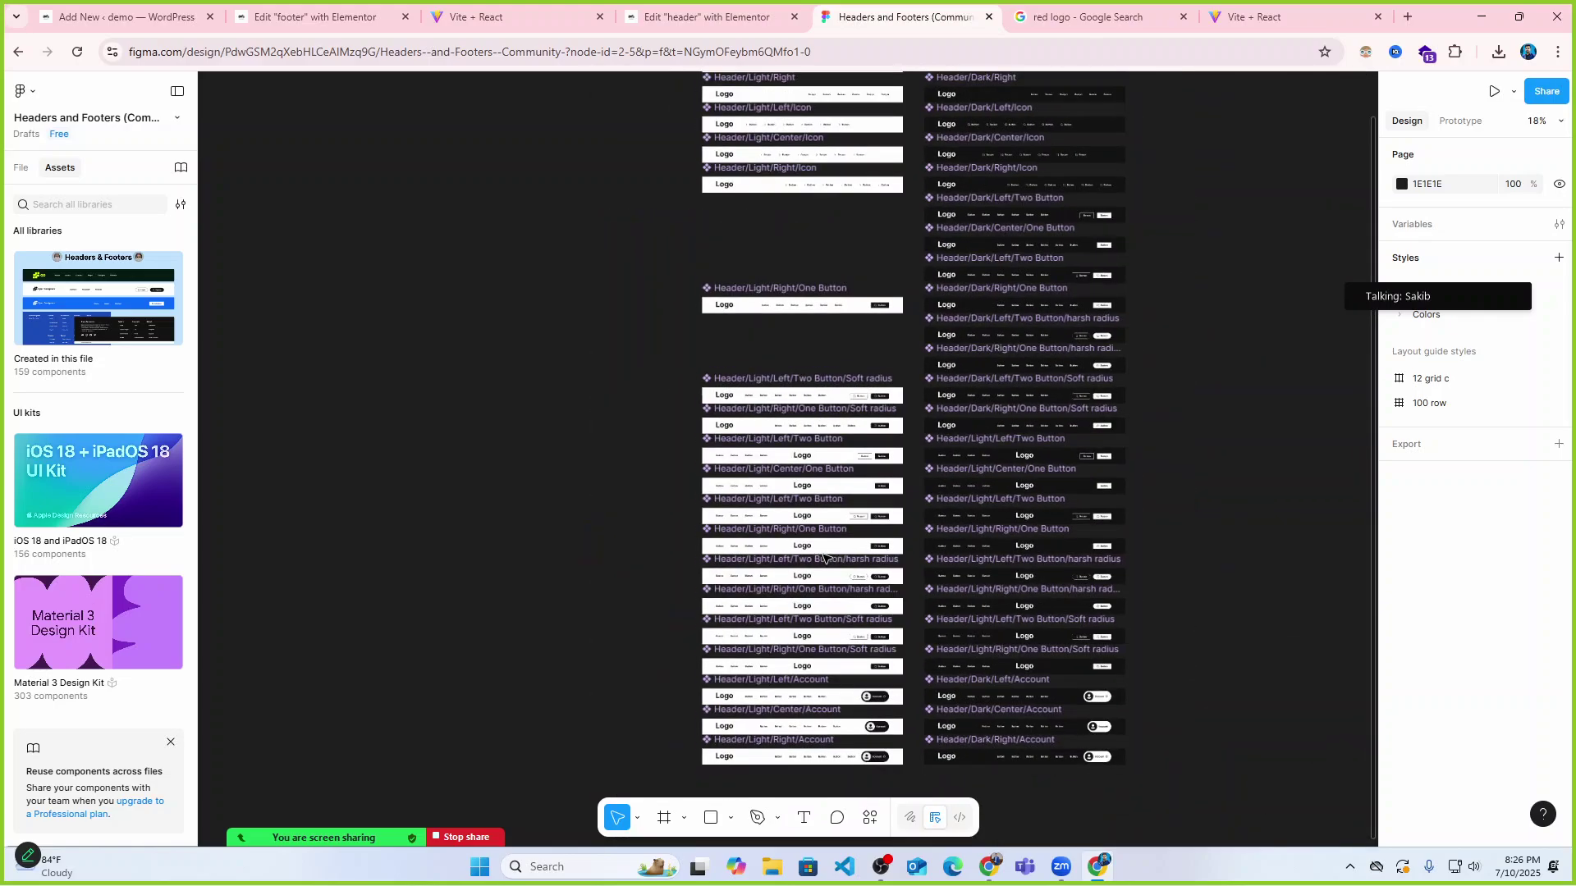
pyautogui.scroll(4, 823, 558)
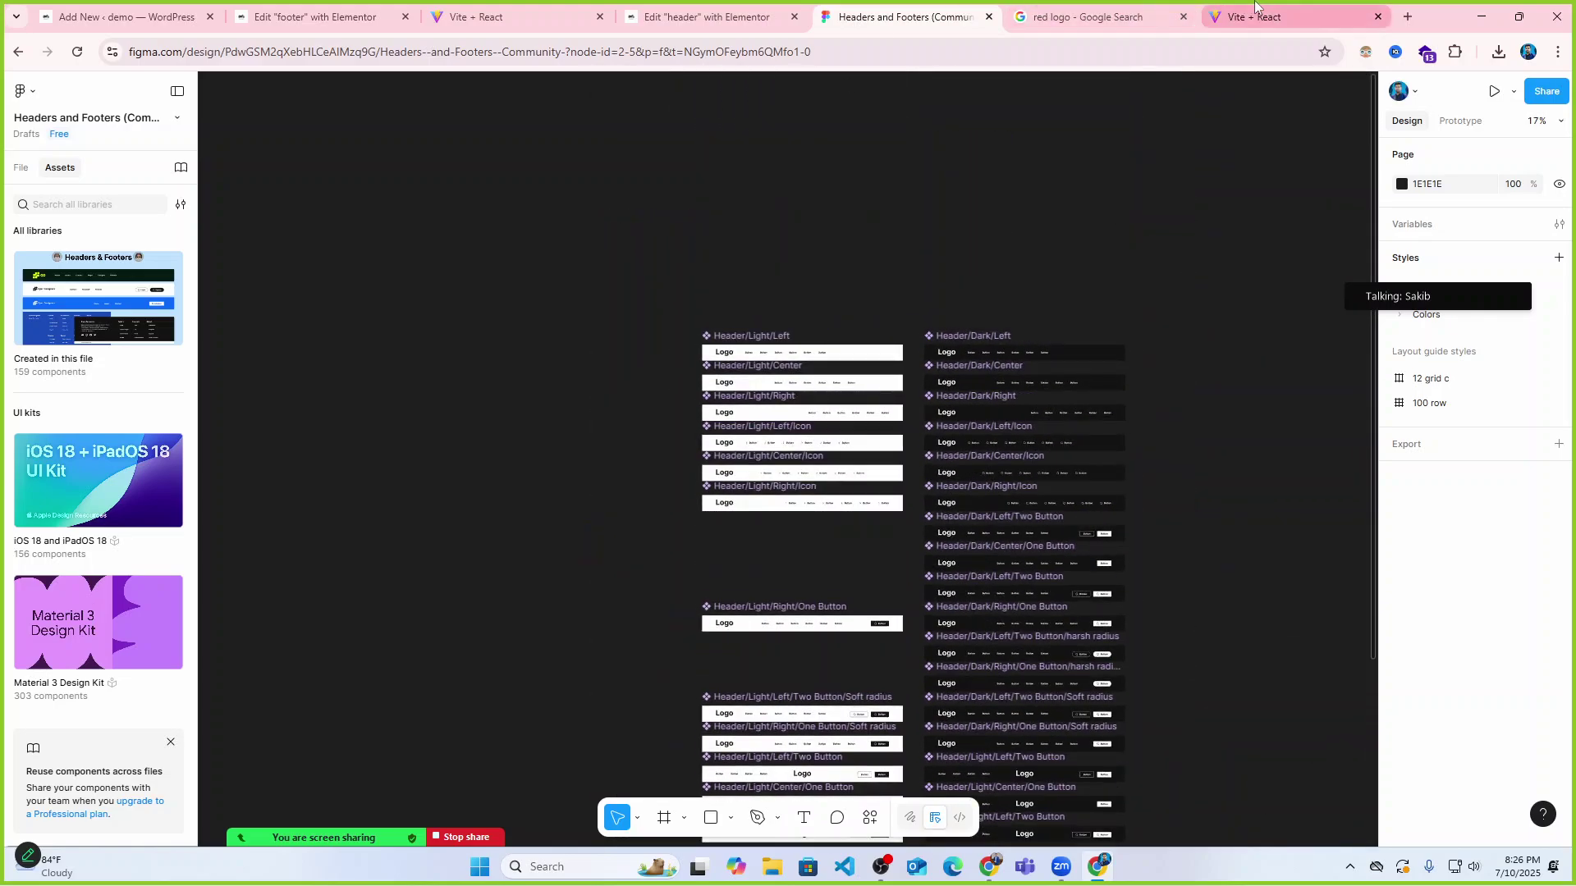
pyautogui.moveTo(1256, 5)
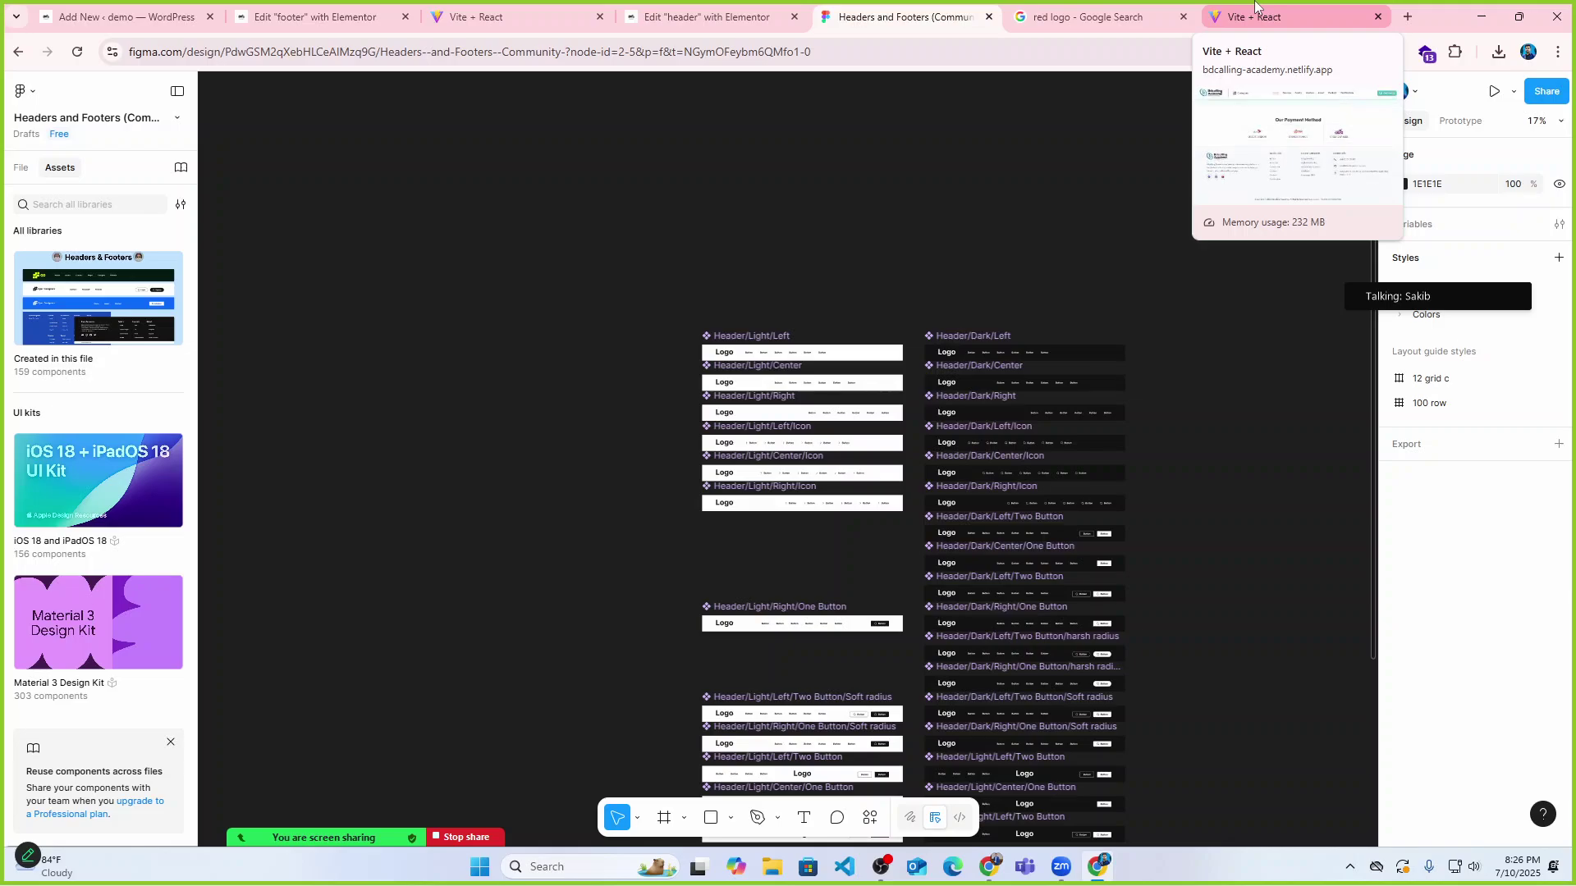